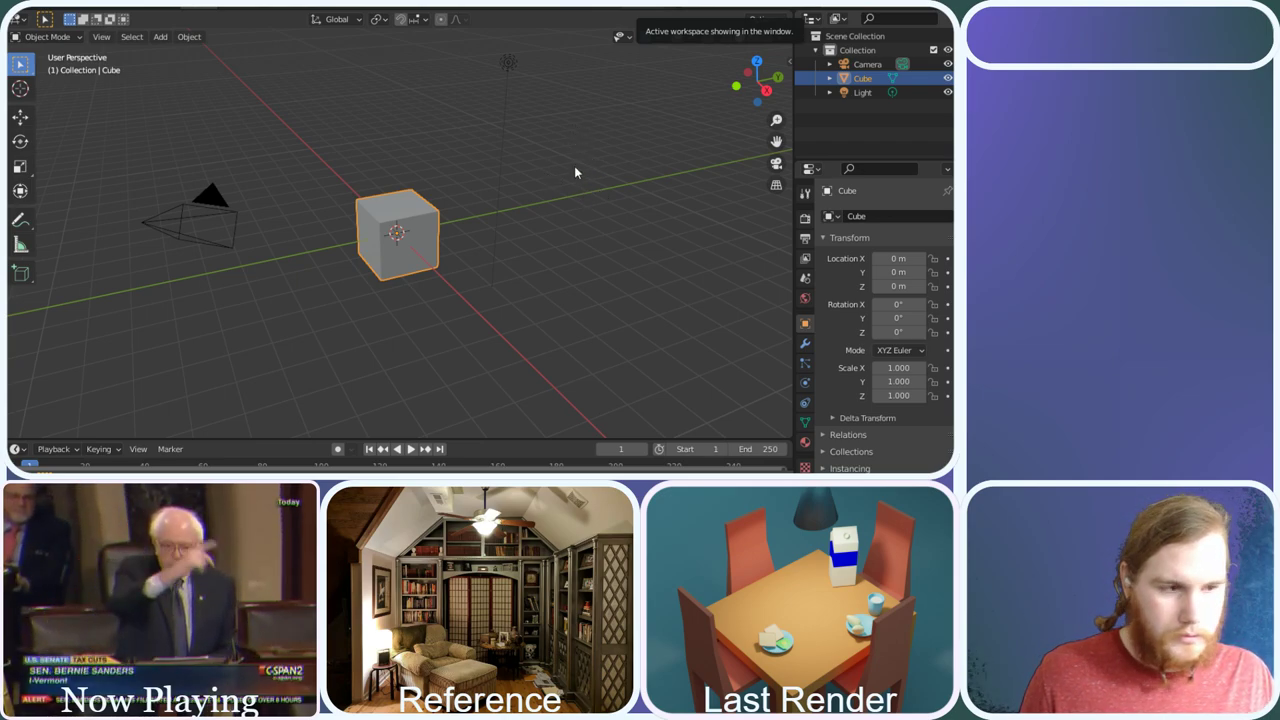
Deselect the cube and orbit the view round to a side view
left_click(578, 208)
middle_click_drag(578, 208, 694, 237)
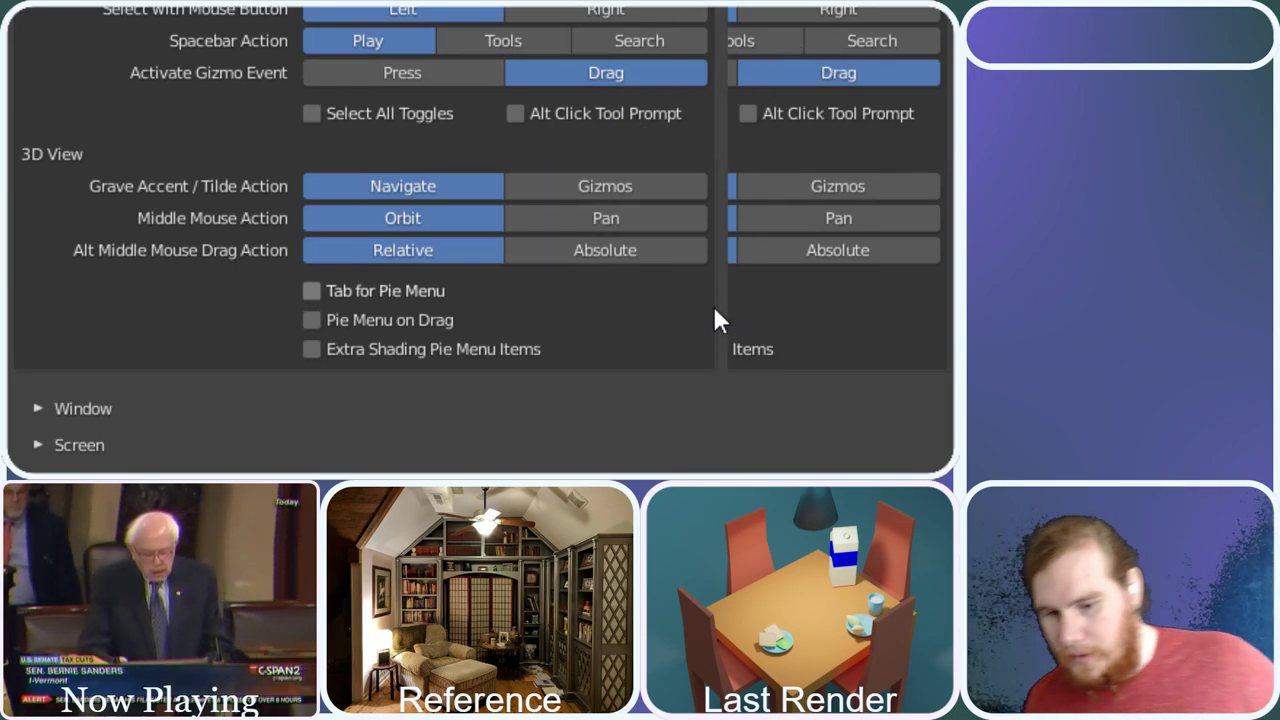
Browse the Window keymap shortcuts, peek into the Screen section, then close Preferences
left_click(284, 420)
scroll(475, 434, "down", 12)
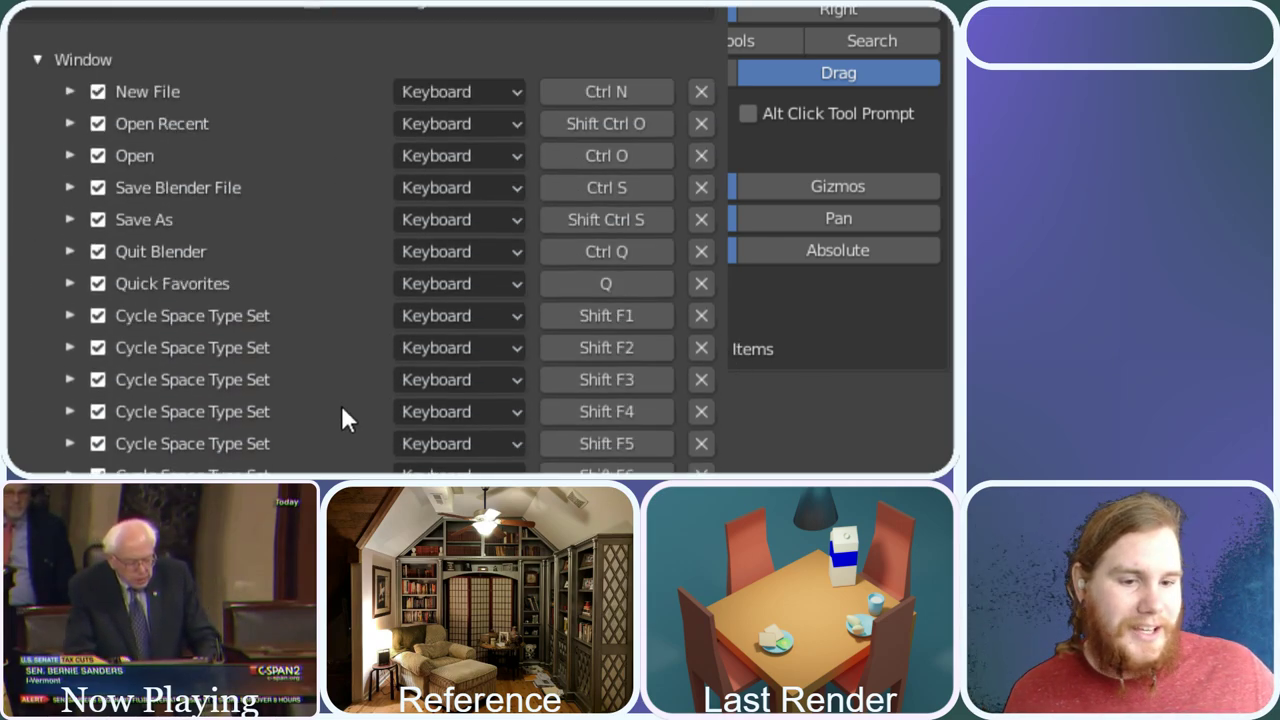
scroll(475, 420, "down", 12)
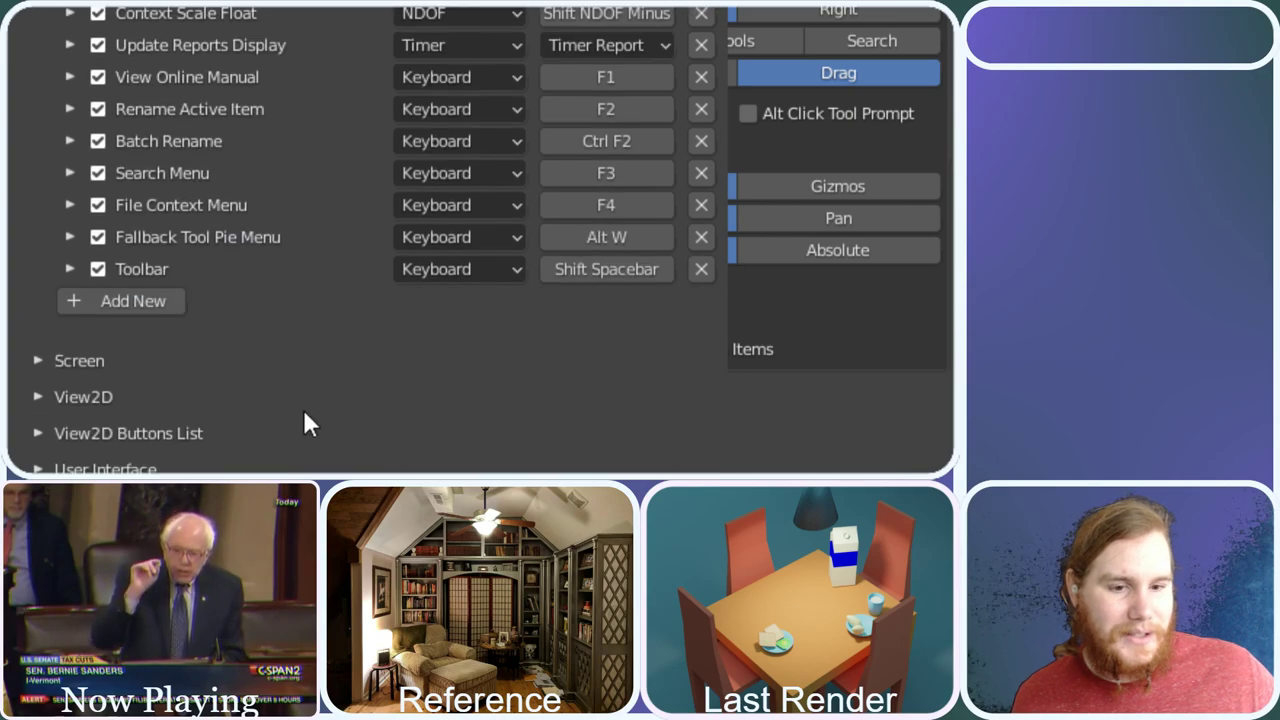
left_click(273, 372)
left_click(275, 371)
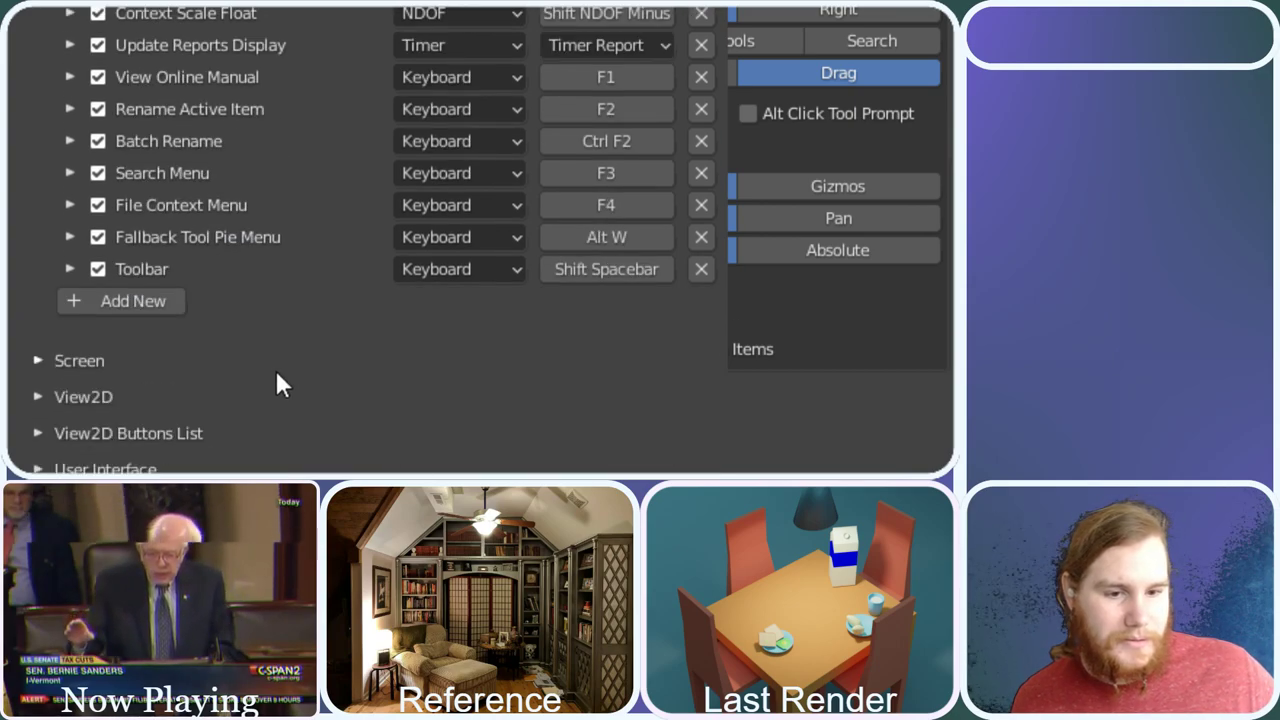
scroll(276, 370, "up", 12)
scroll(283, 370, "up", 15)
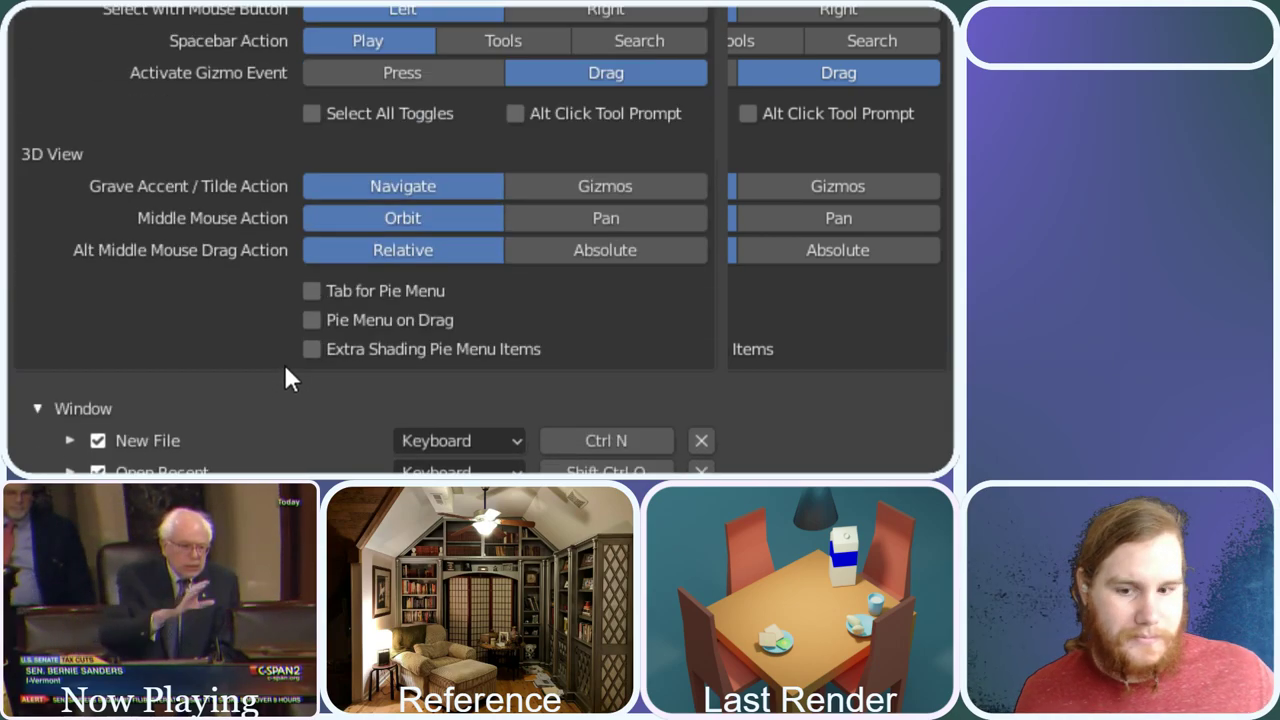
left_click(900, 8)
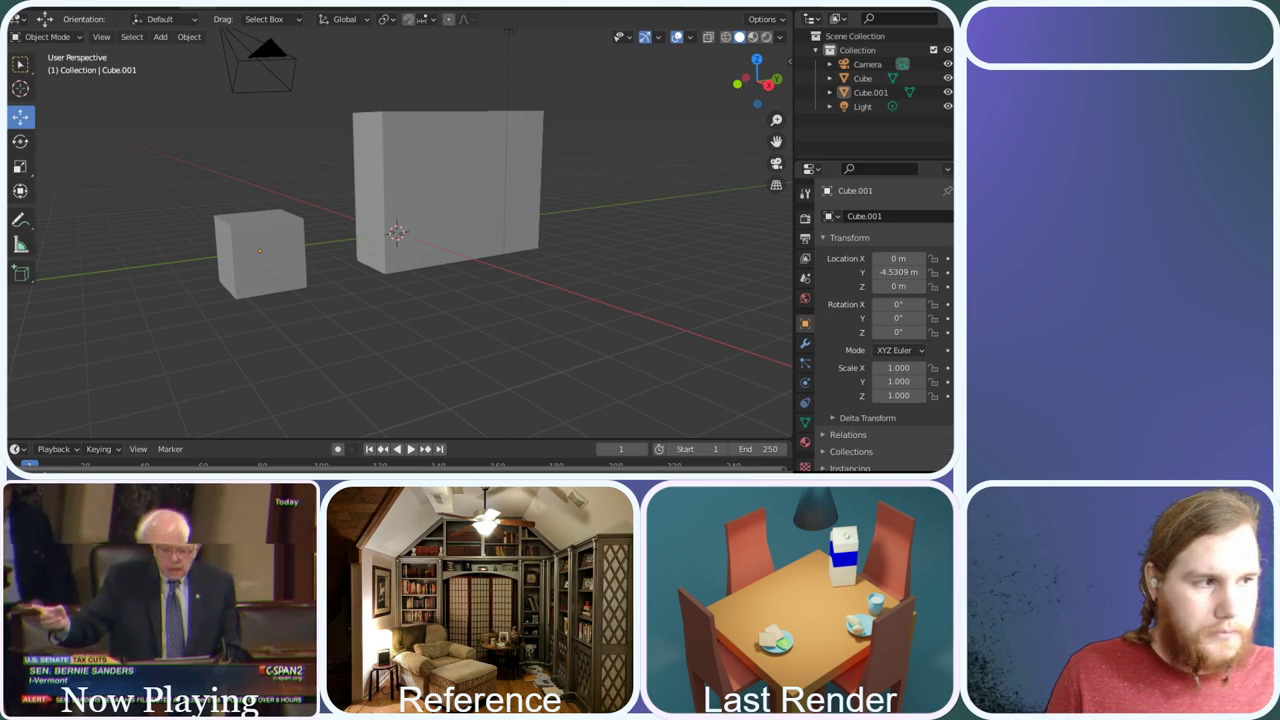
Orbit closer to both blocks and toggle the maximized 3D view with Ctrl+Alt+Space
middle_click_drag(276, 166, 312, 168)
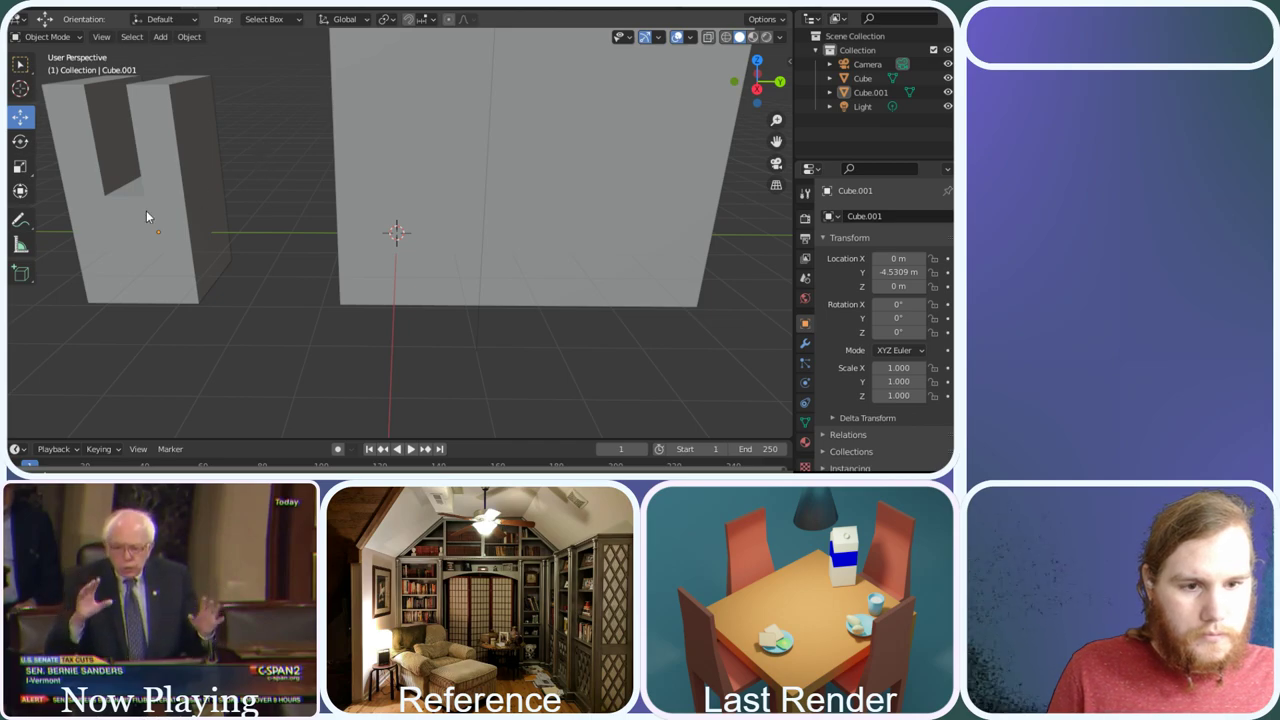
key("ctrl+alt+space")
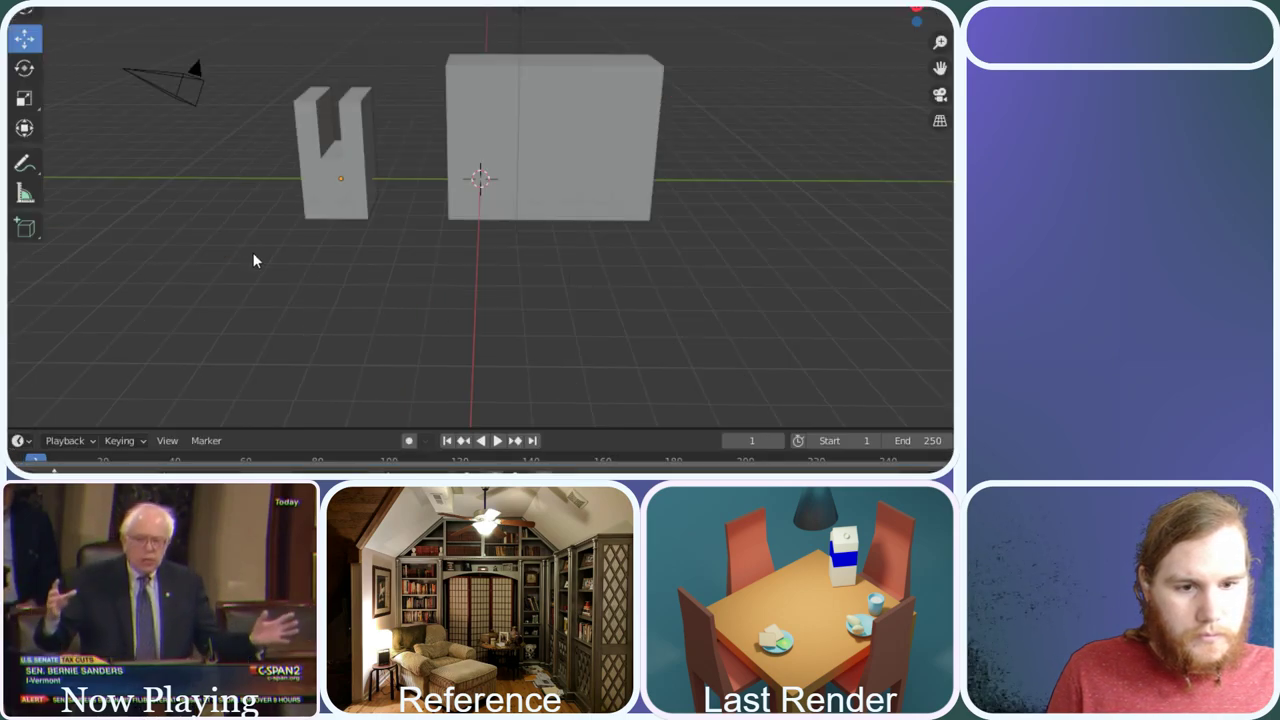
key("ctrl+alt+space")
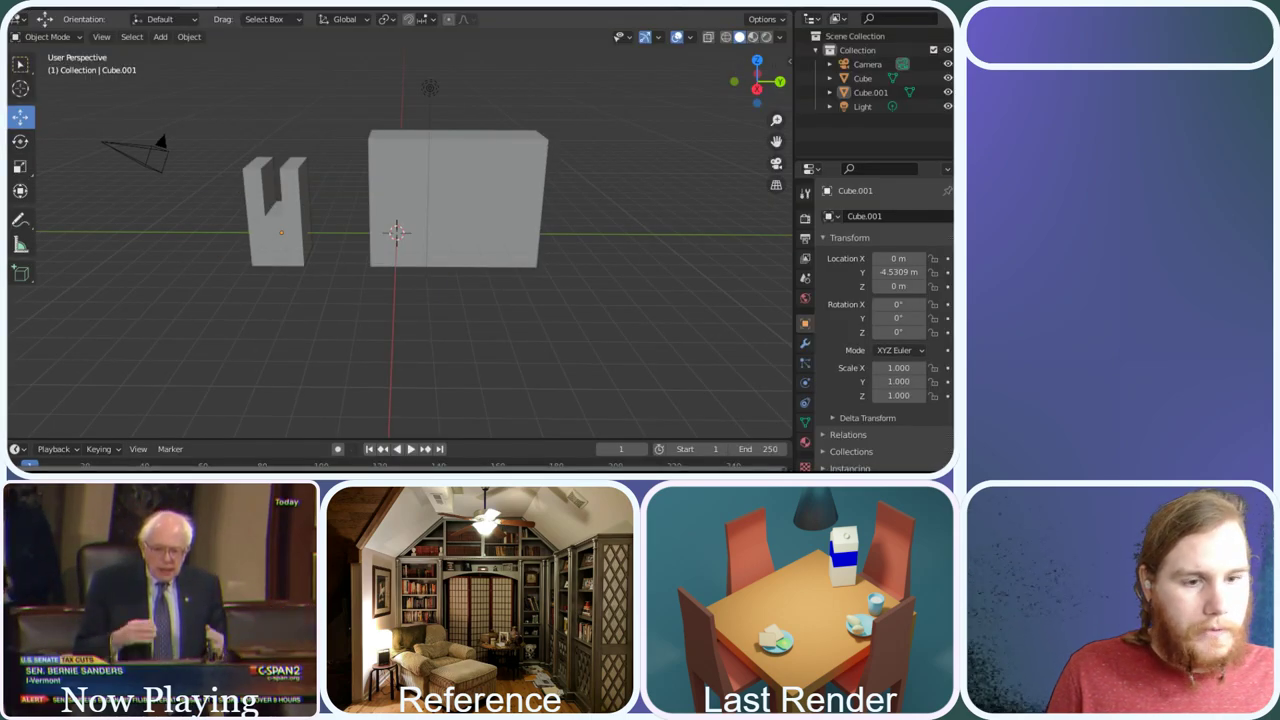
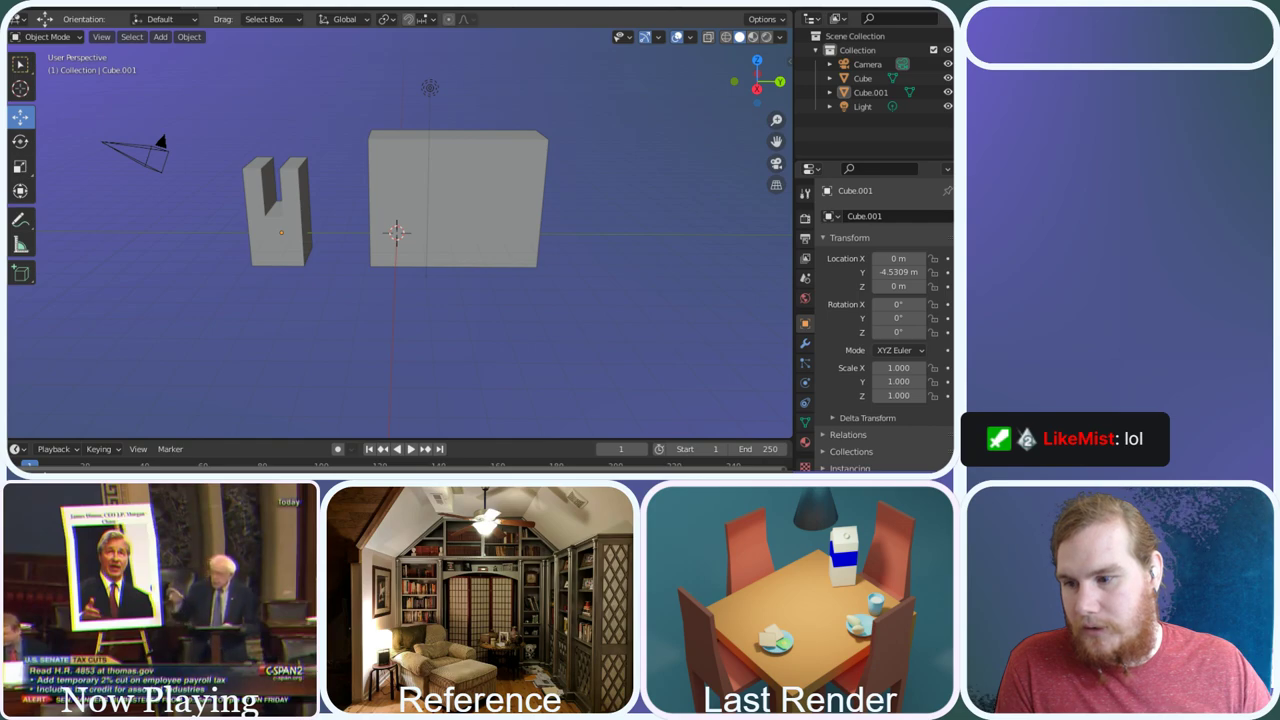
Return to the bookshelf file, deselect the thin block Cube.001 and orbit around the shelf
key("alt+Tab")
key("alt+Tab")
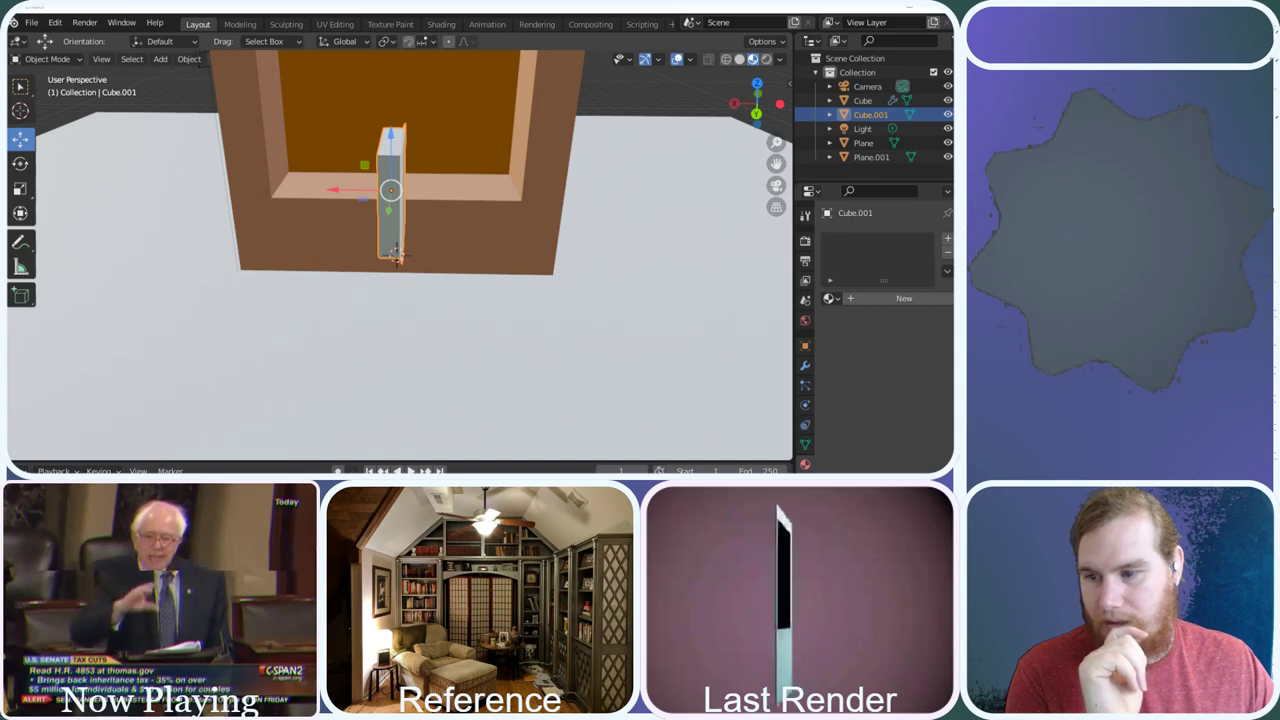
left_click(631, 89)
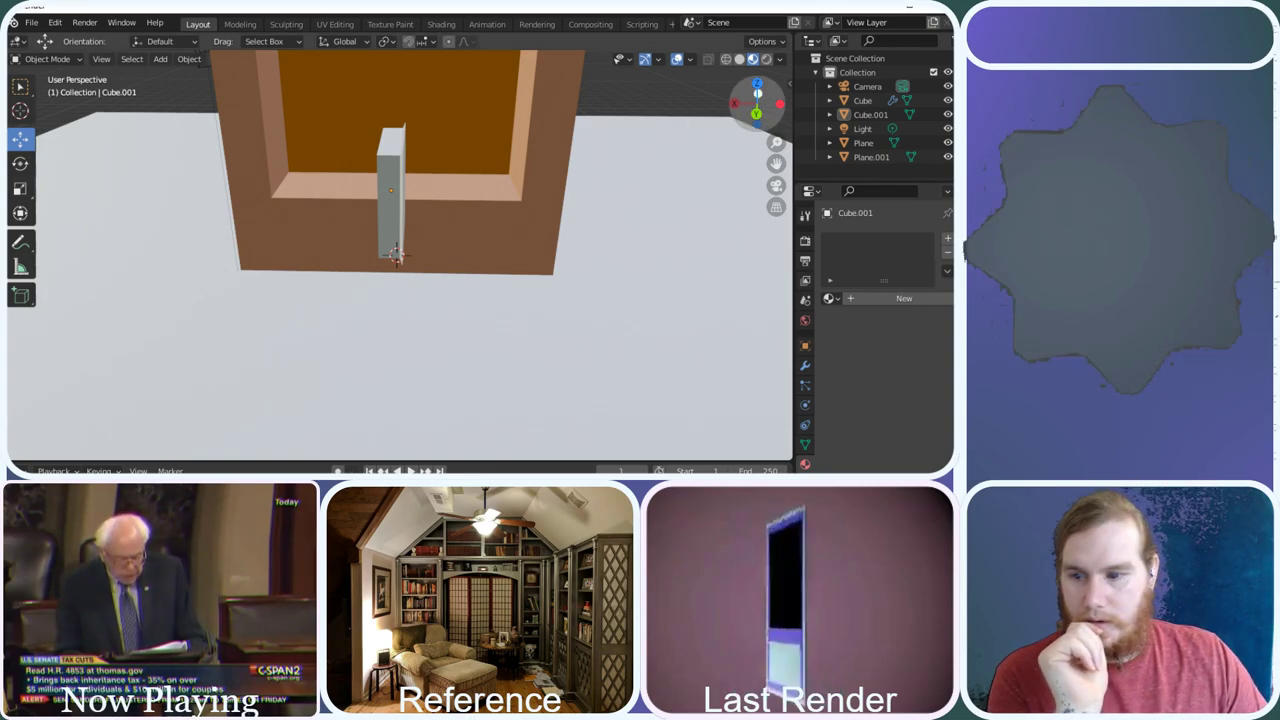
mouse_move(750, 100)
left_mouse_down()
mouse_move(743, 90)
mouse_move(763, 110)
left_mouse_up()
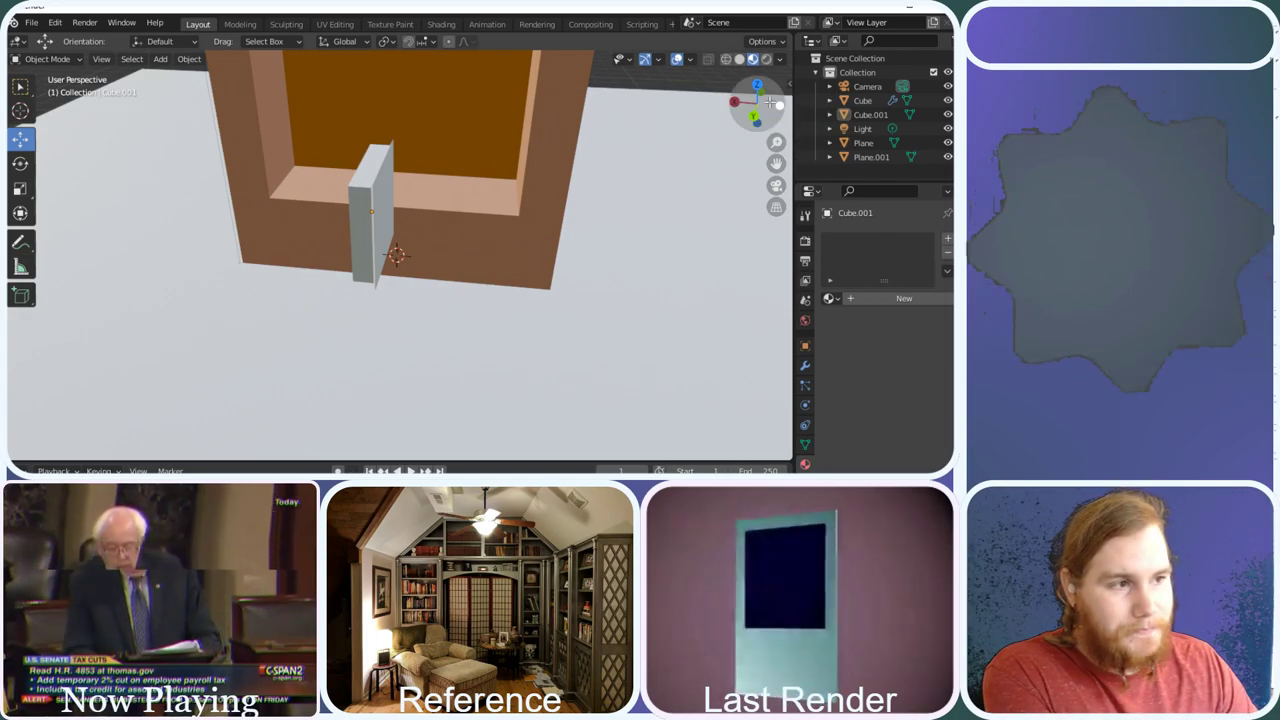
Add a Mirror modifier to Cube.001 and orbit to inspect the doubled block
left_click(806, 346)
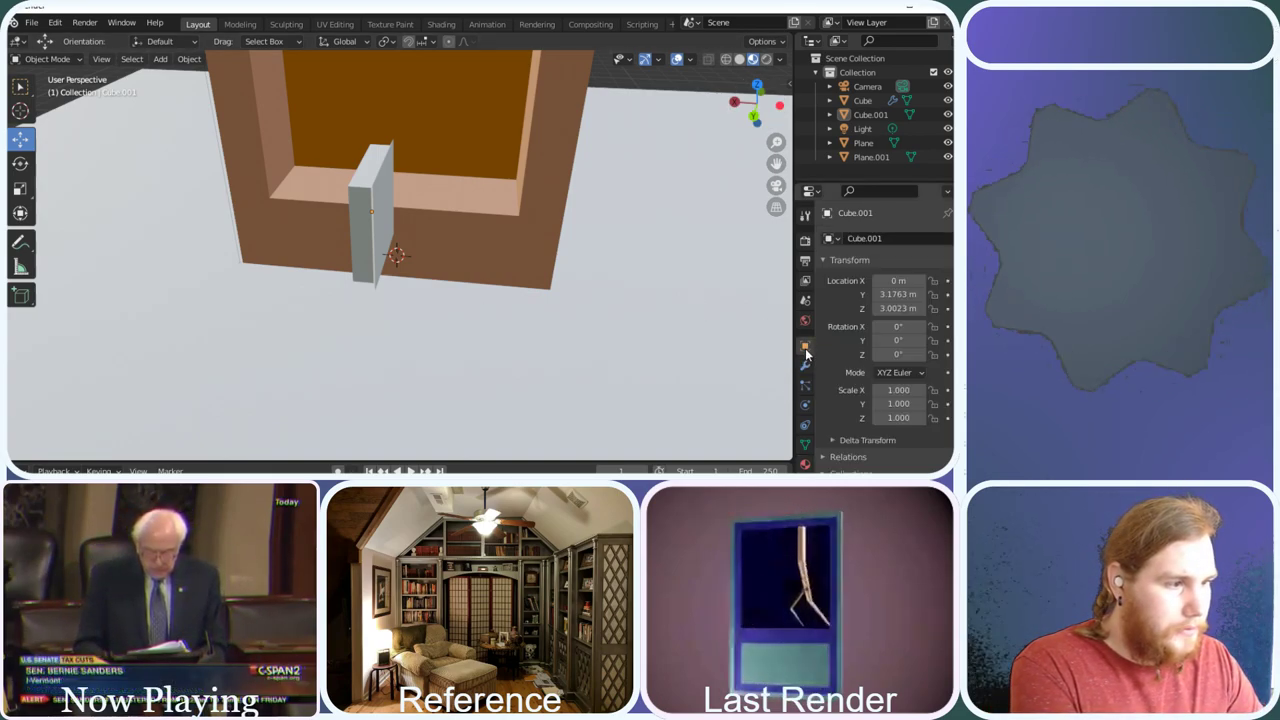
left_click(805, 356)
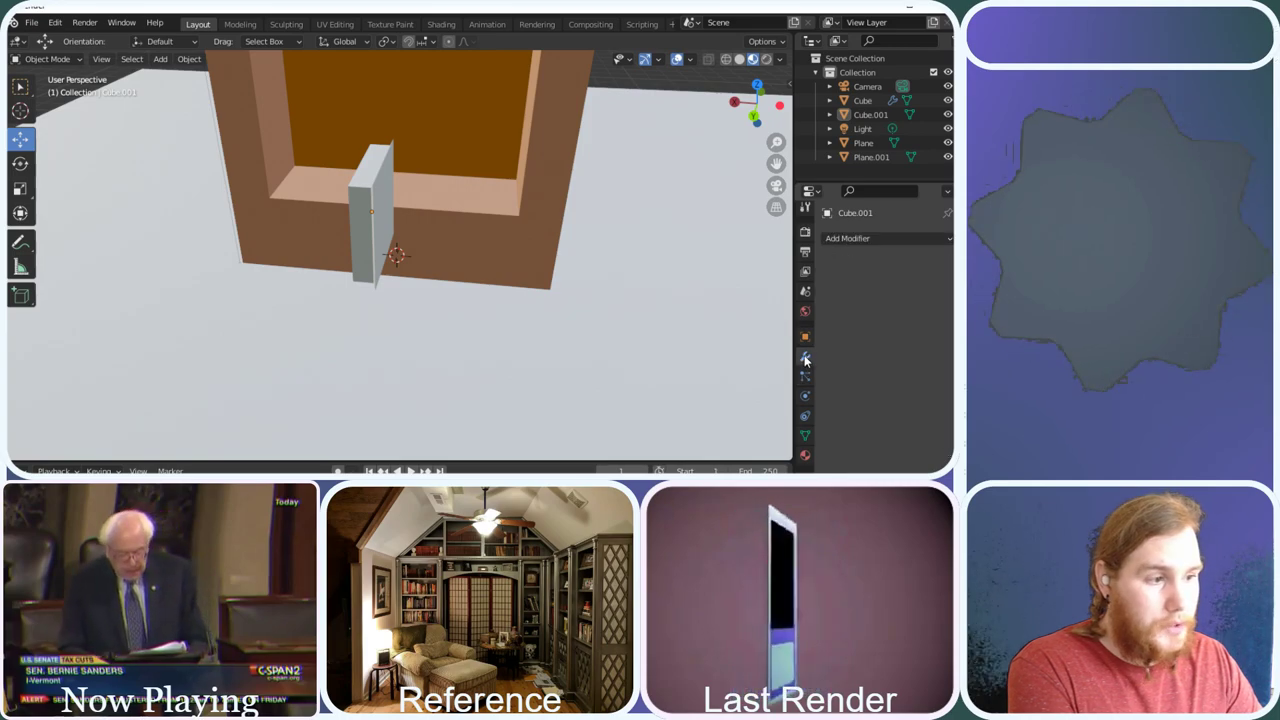
left_click(864, 240)
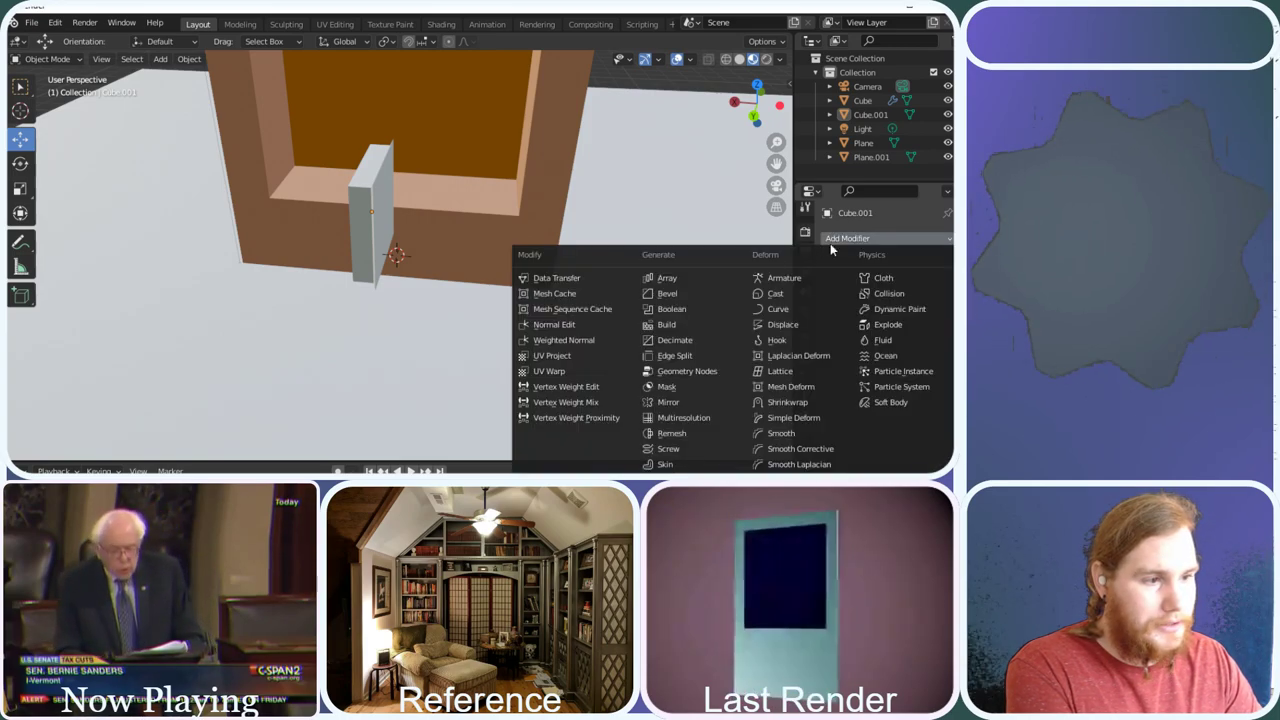
left_click(672, 396)
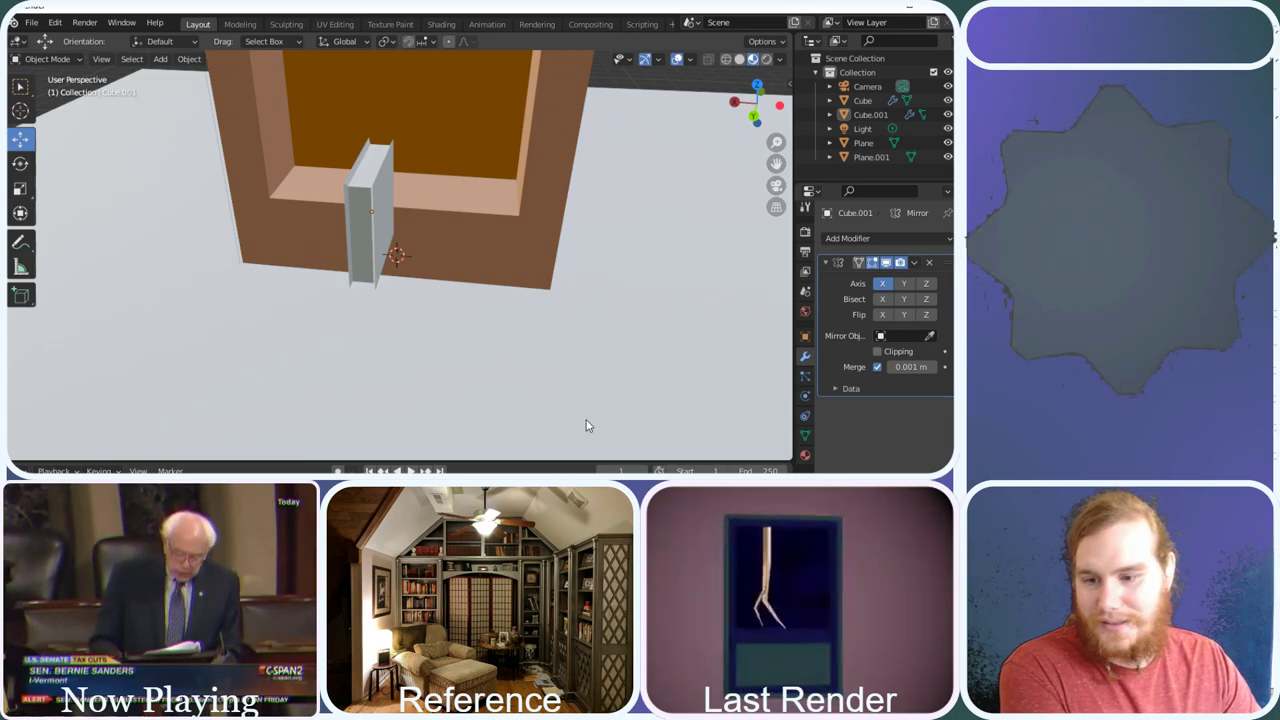
mouse_move(762, 122)
left_mouse_down()
mouse_move(758, 112)
mouse_move(742, 128)
mouse_move(755, 108)
left_mouse_up()
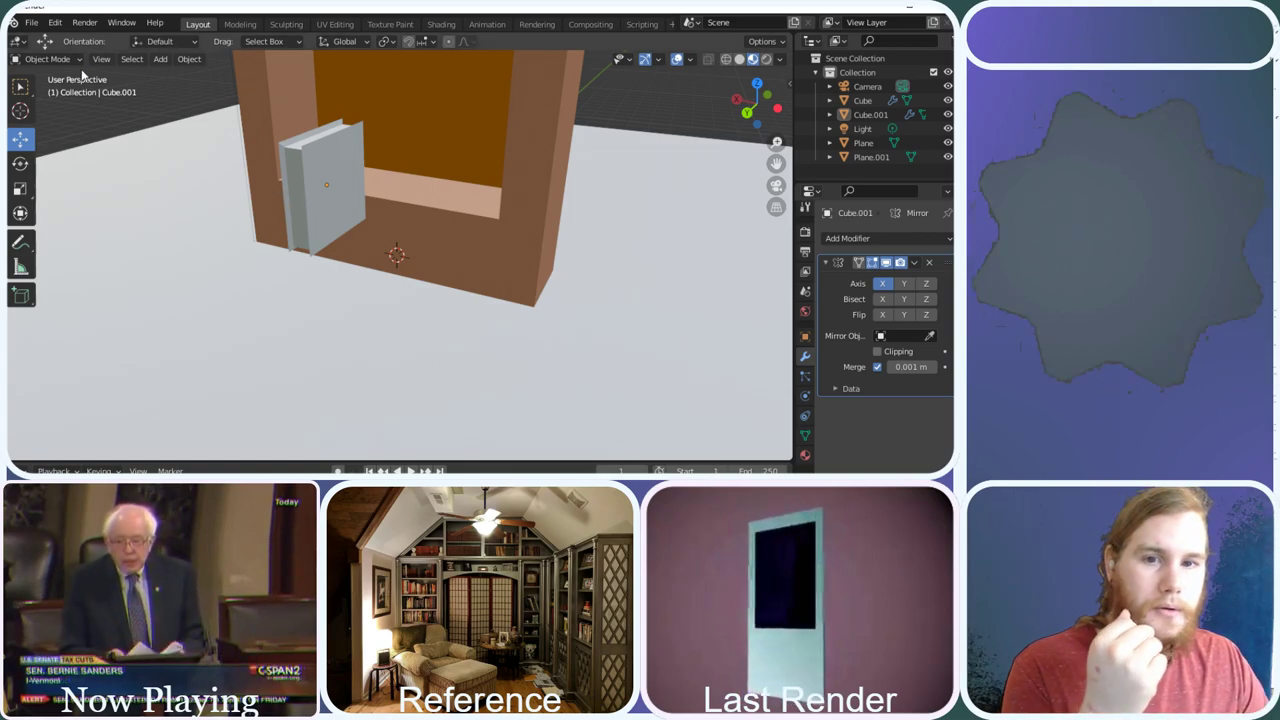
left_click(45, 59)
In Edit Mode, extrude the block's face by 0.05 after undoing a 0.04 try, then scale it
left_click(46, 91)
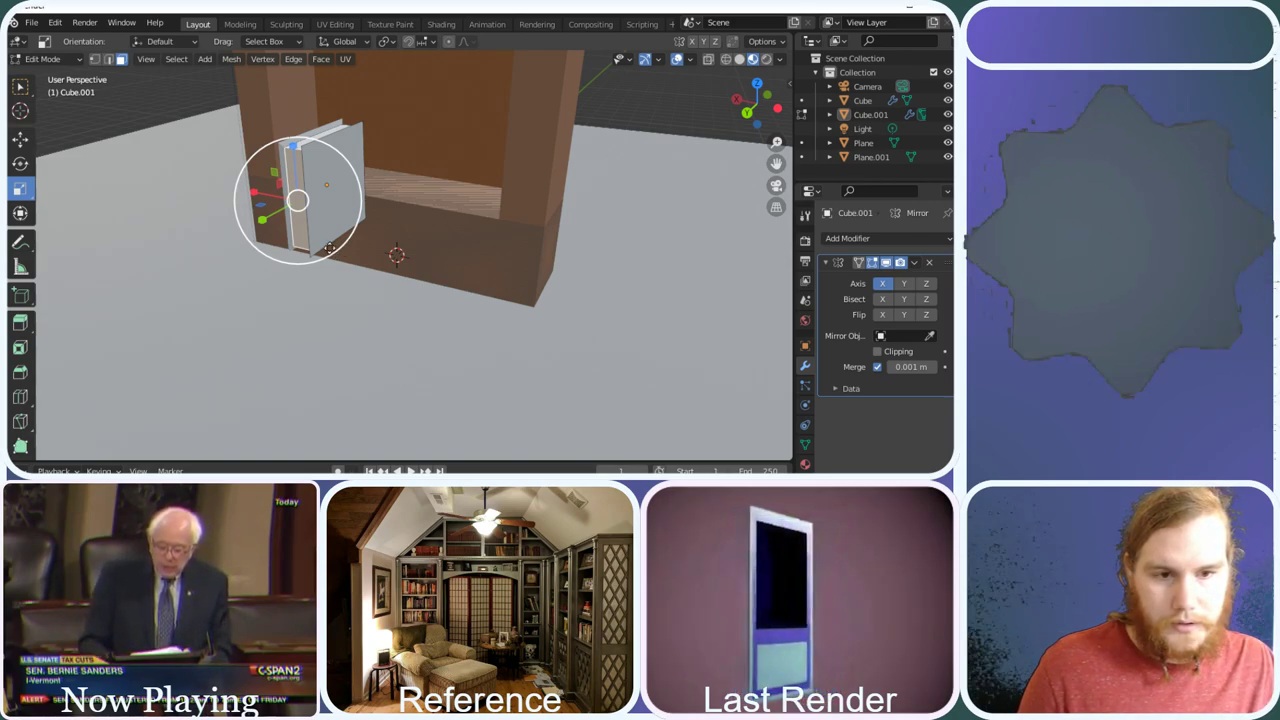
key("e")
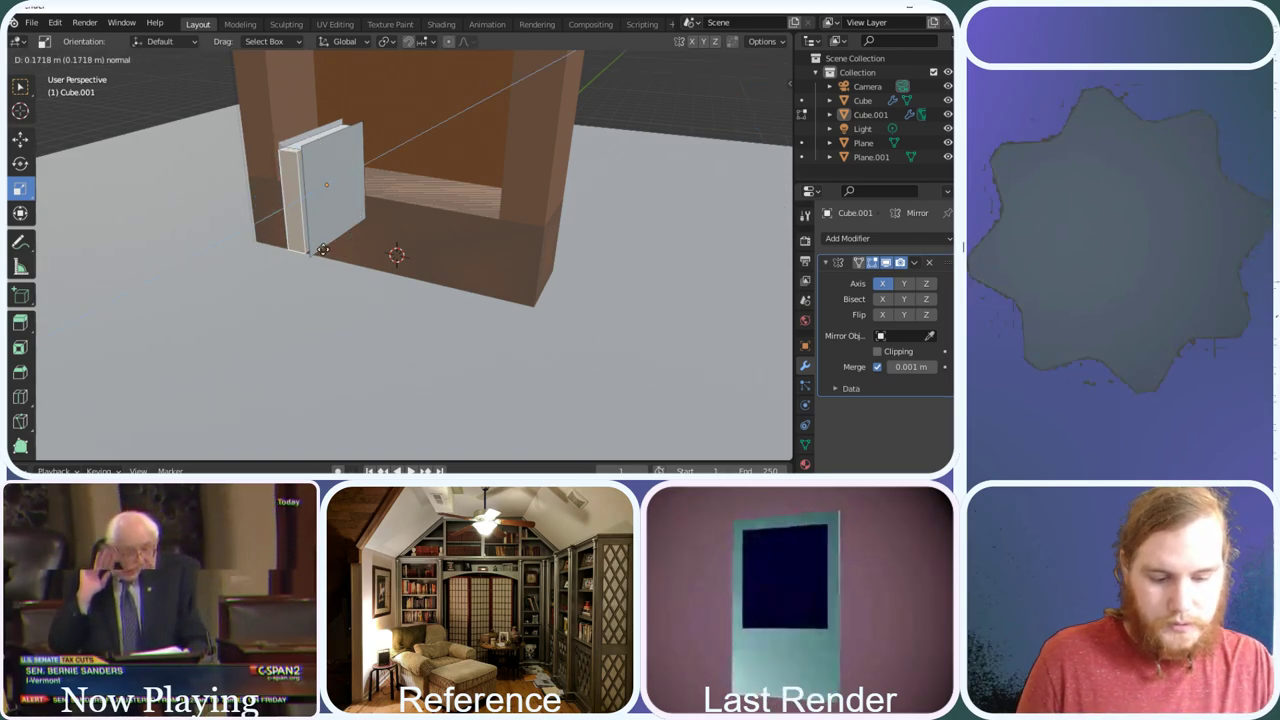
type(".04")
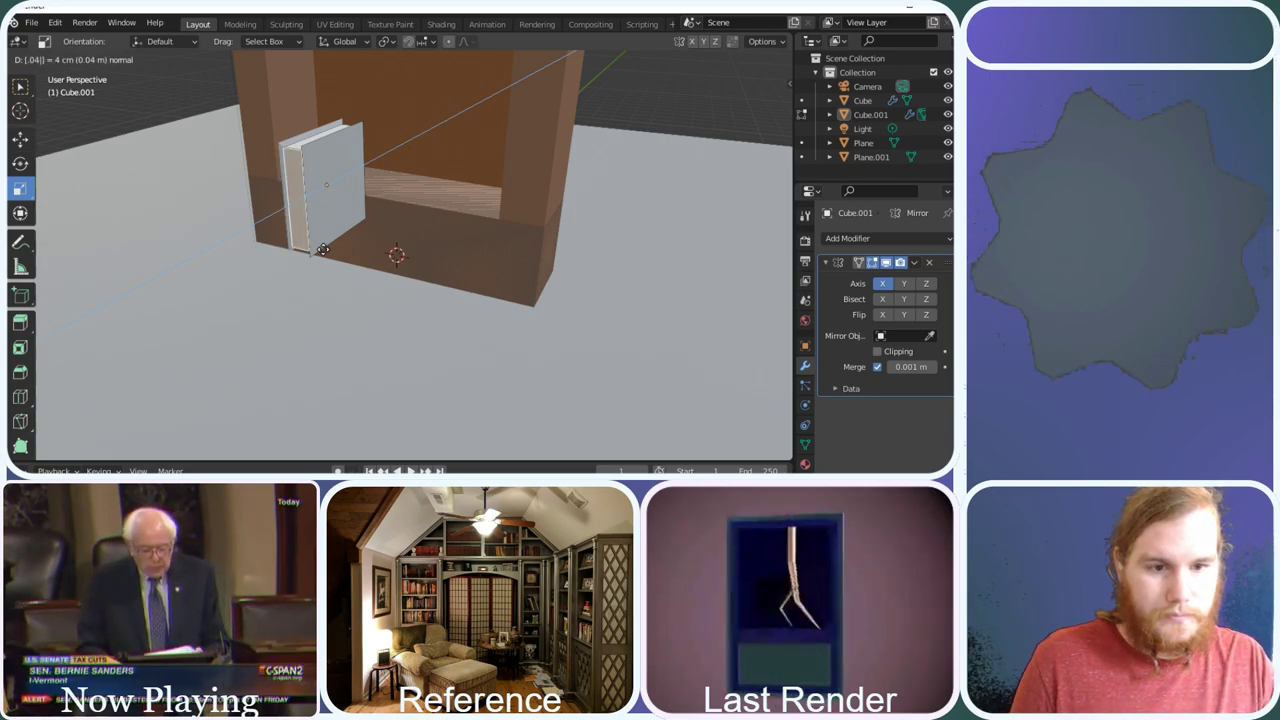
type(".05")
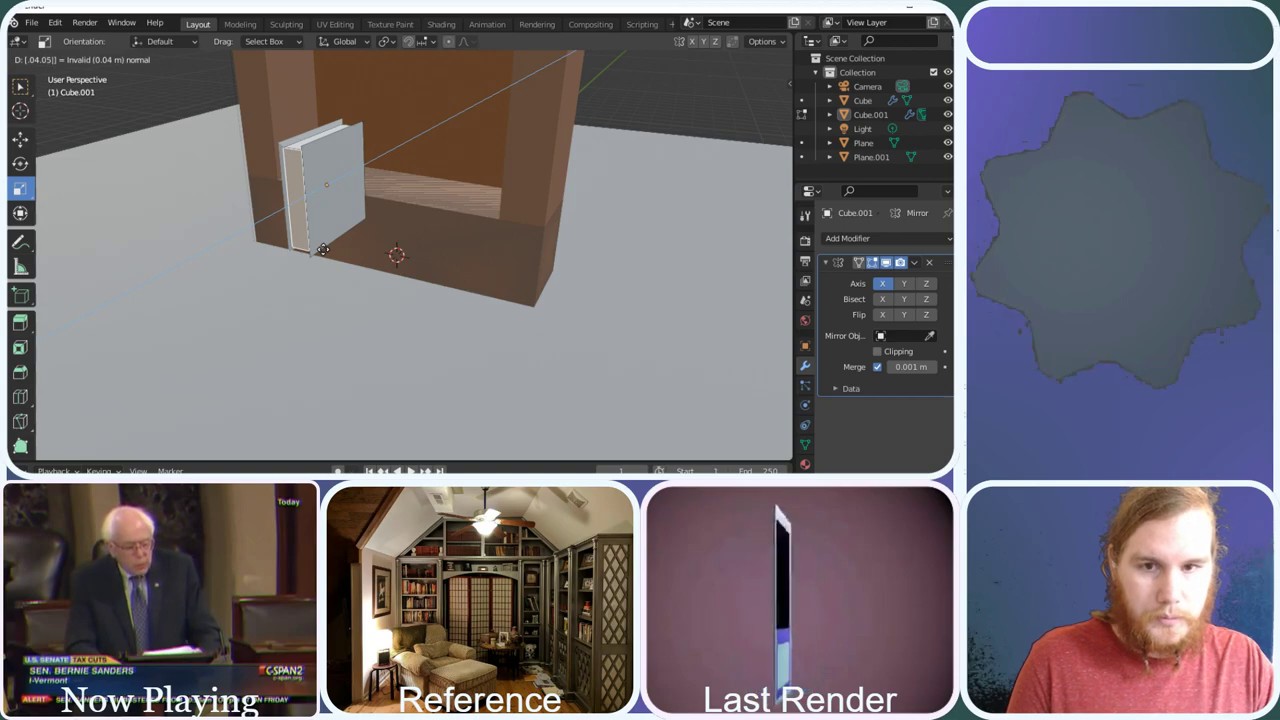
key("Return")
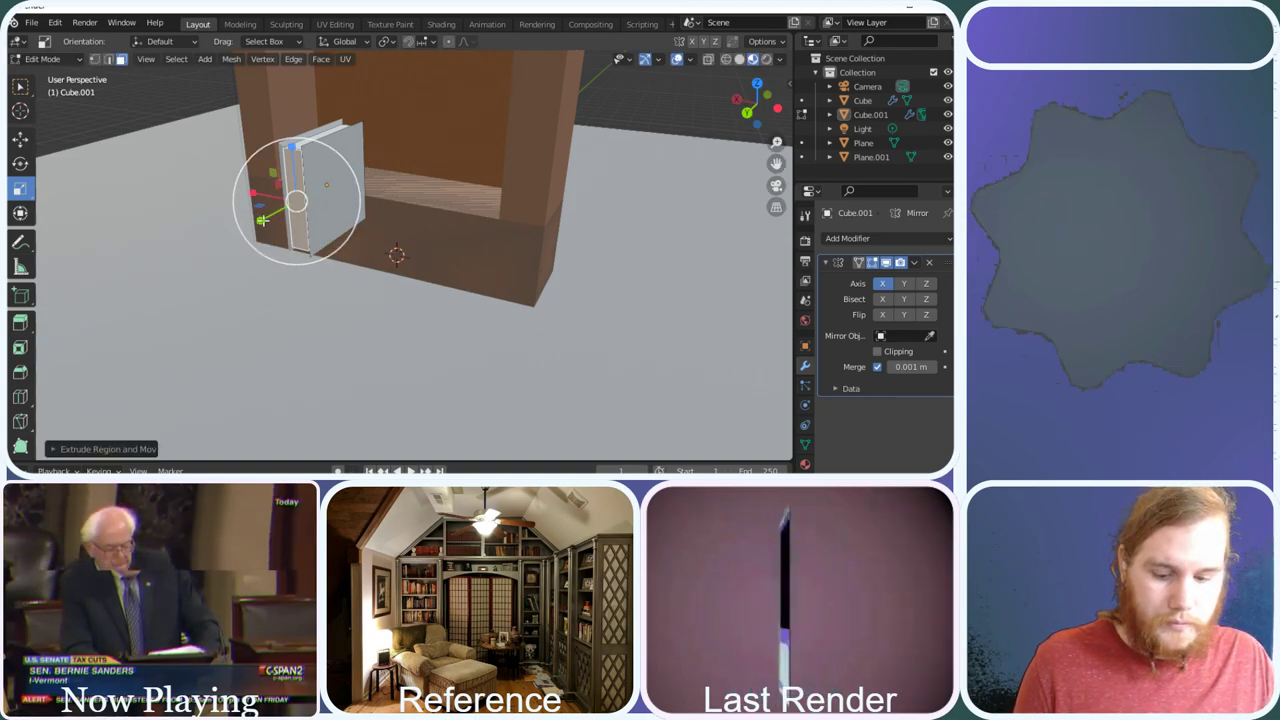
key("ctrl+z")
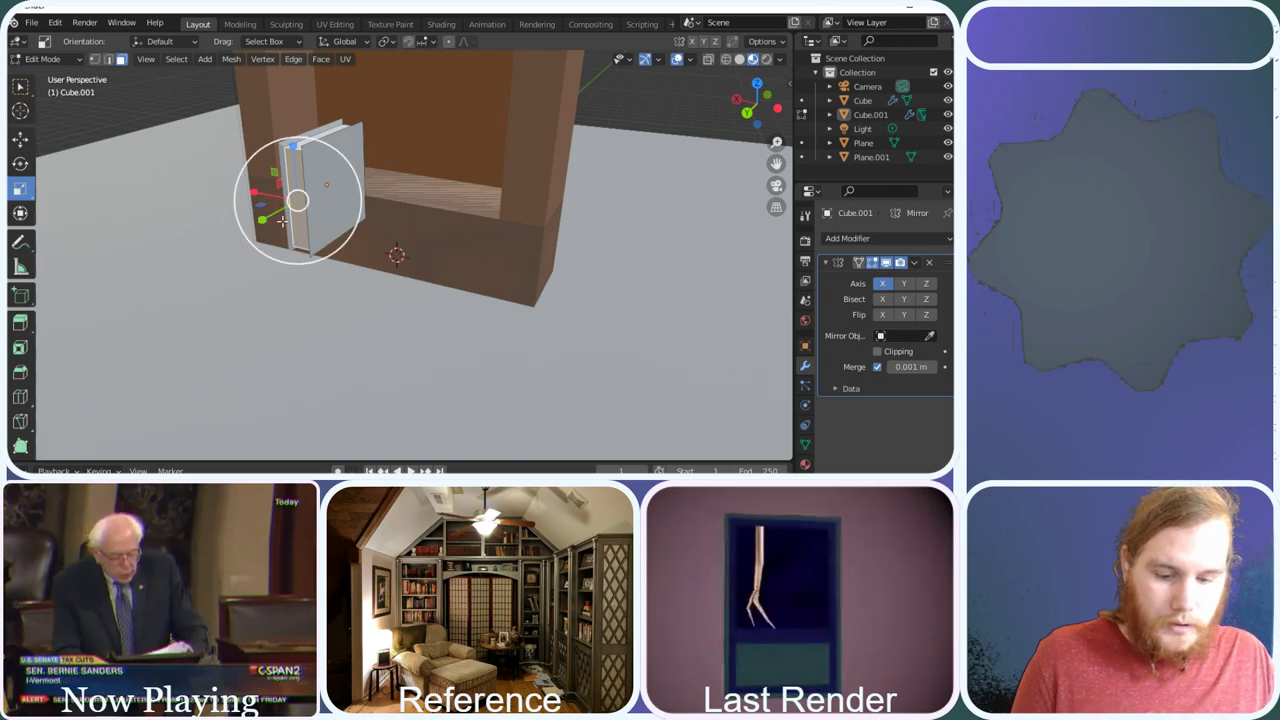
type("e.05")
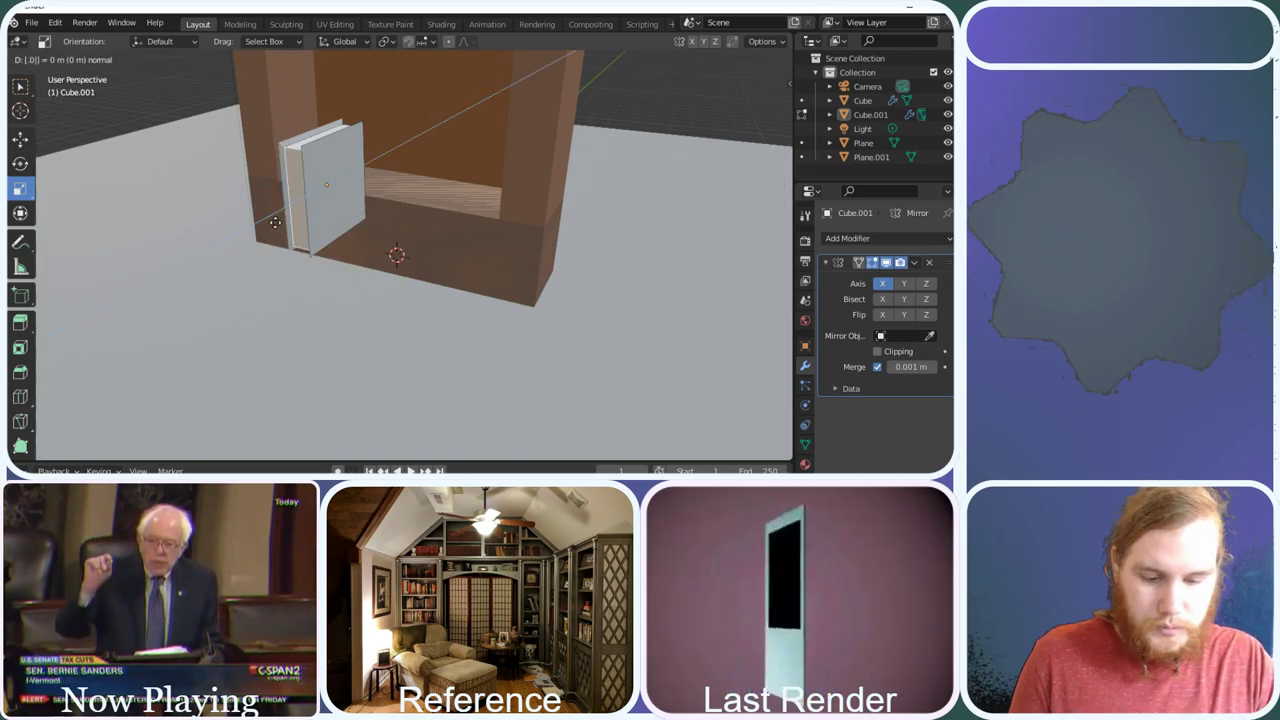
key("Return")
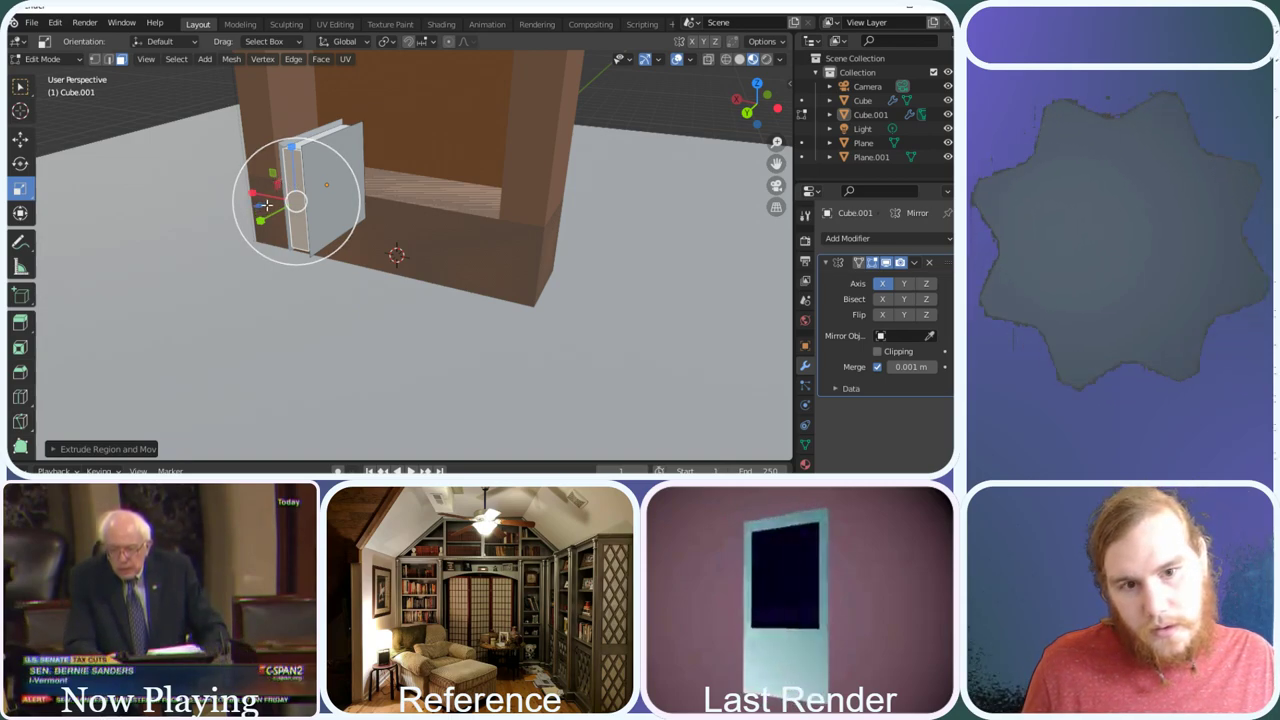
left_click_drag(271, 172, 272, 173)
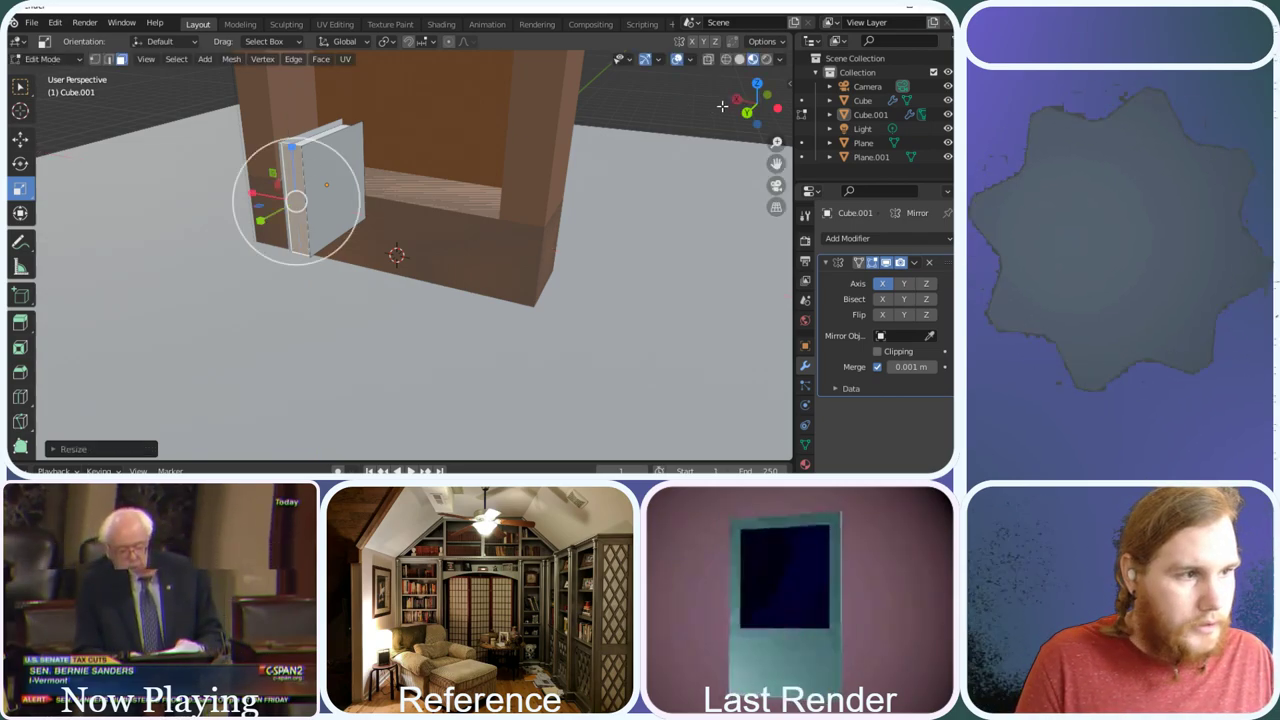
Move the extruded panel geometry along the Y axis
left_click_drag(764, 112, 630, 124)
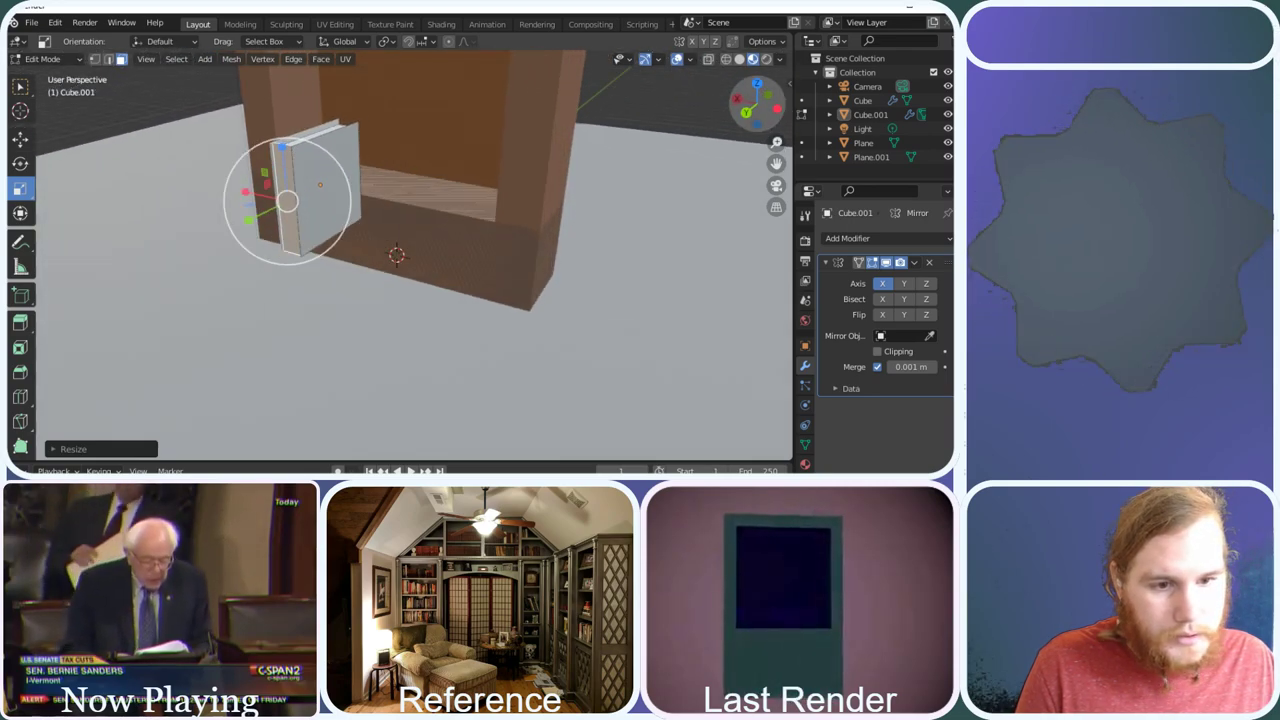
left_click(20, 139)
middle_click_drag(86, 175, 215, 204)
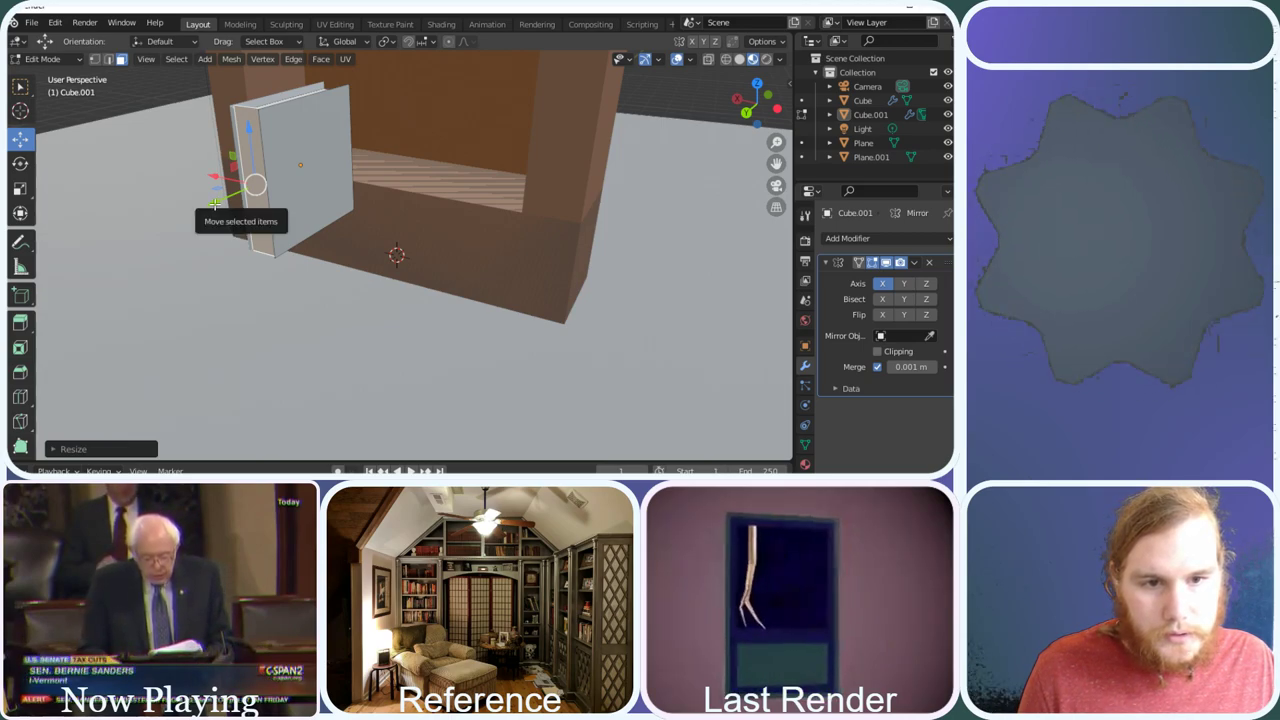
key("g")
key("y")
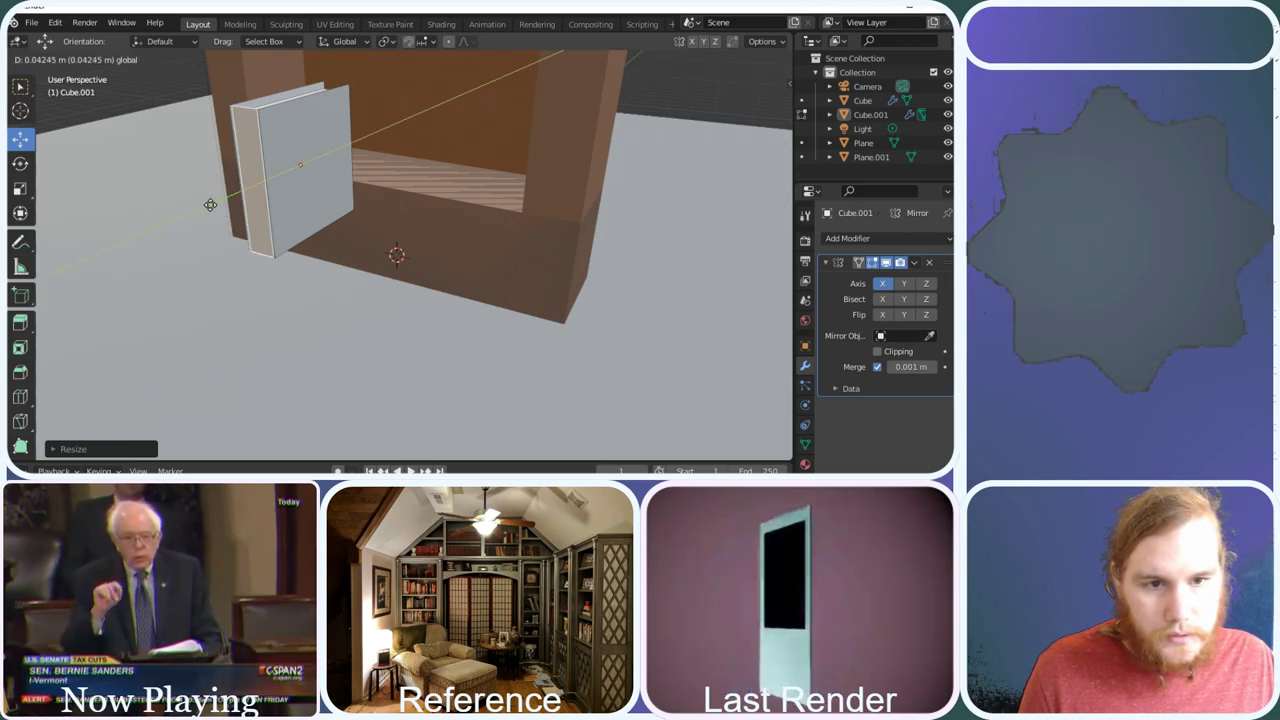
left_click(211, 204)
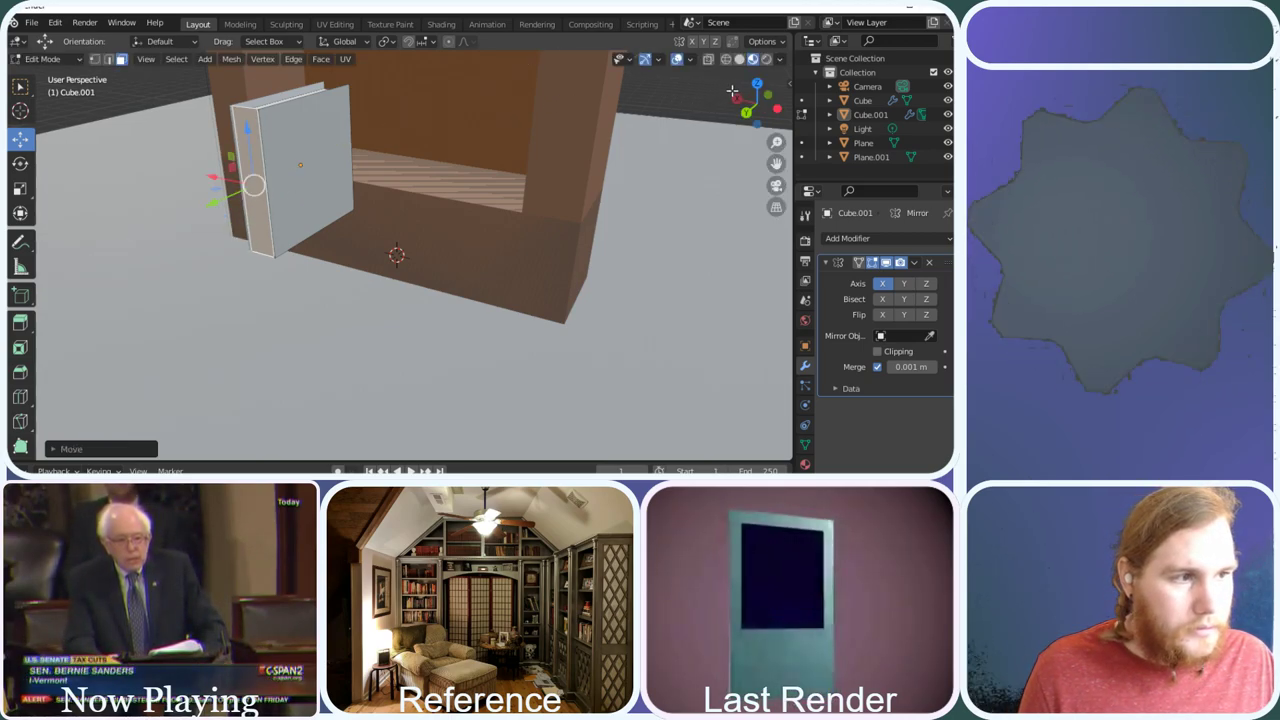
mouse_move(732, 92)
left_mouse_down()
mouse_move(750, 114)
mouse_move(764, 110)
mouse_move(750, 106)
left_mouse_up()
scroll(353, 184, "down", 2)
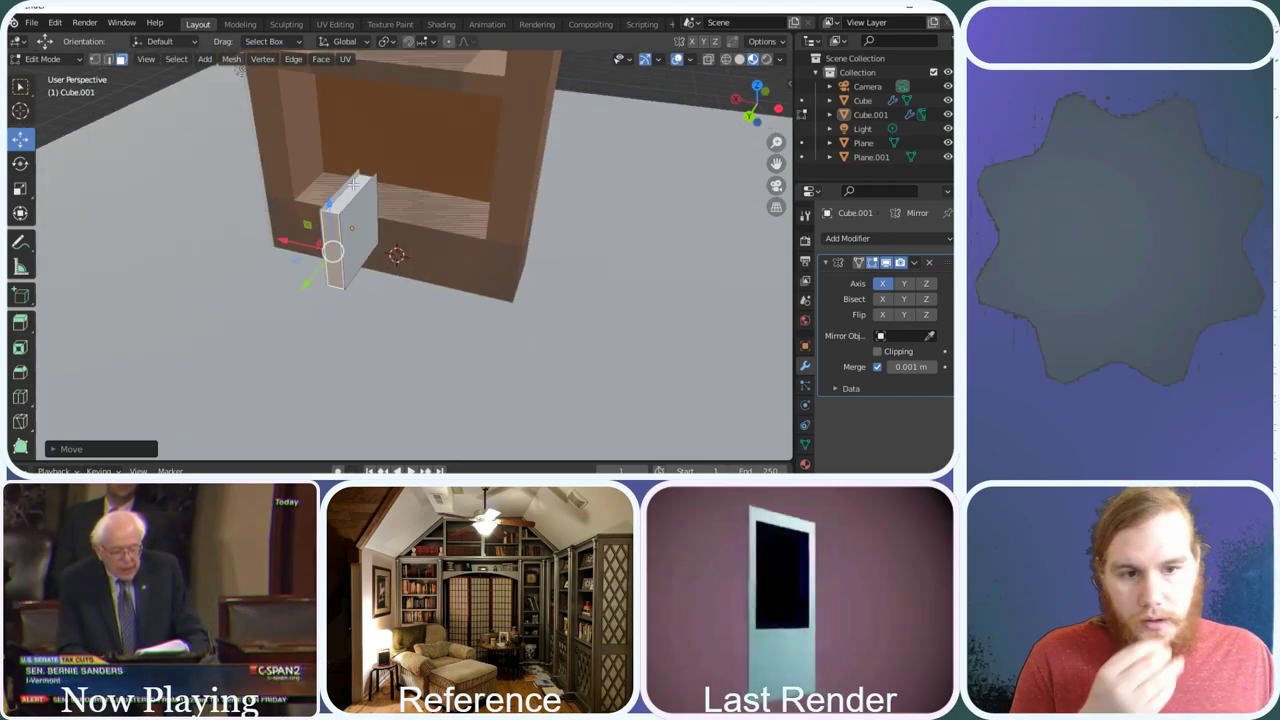
scroll(353, 184, "up", 3)
Select the book's narrow side face together with its large cover face
left_click(290, 190)
scroll(258, 172, "down", 2)
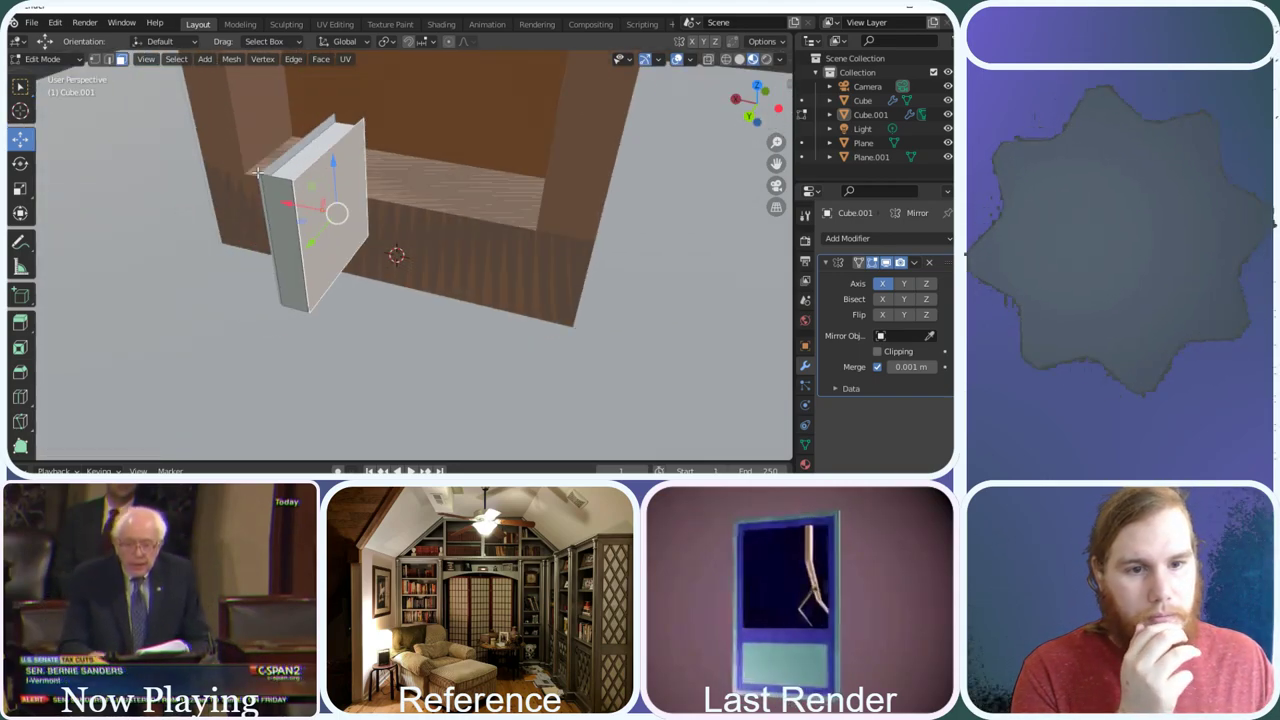
left_click(276, 216)
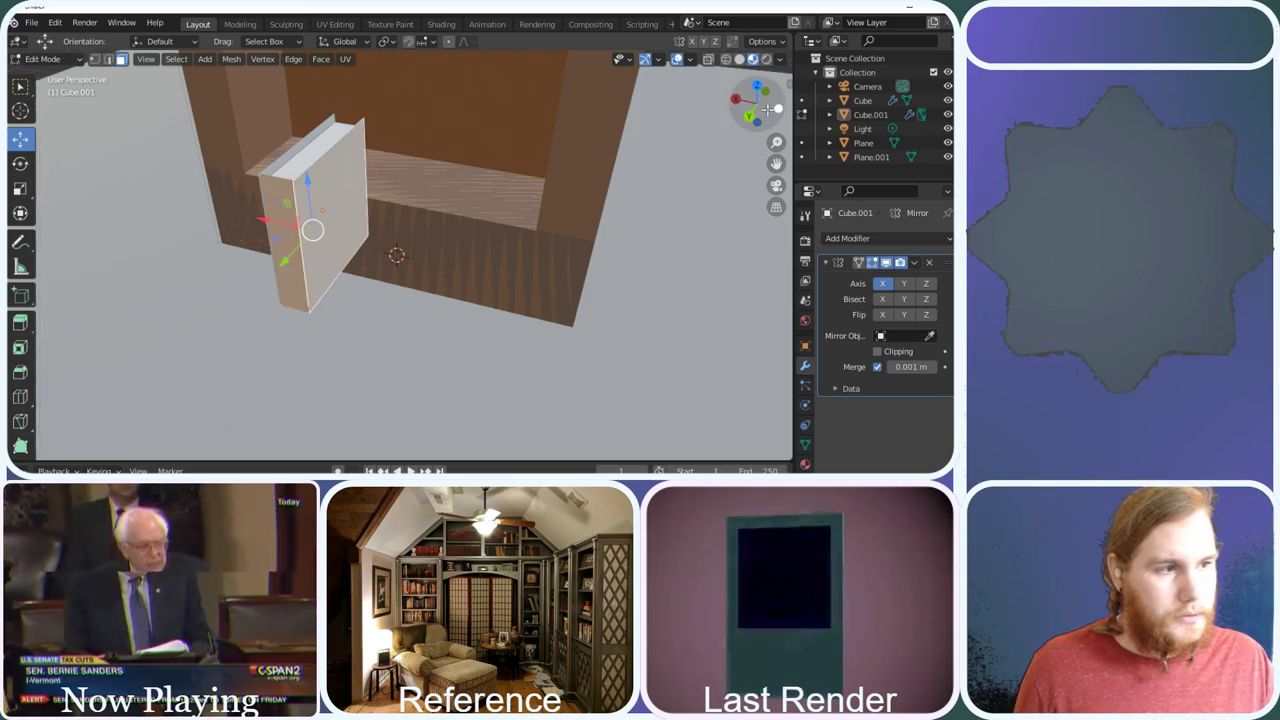
left_click_drag(760, 100, 745, 106)
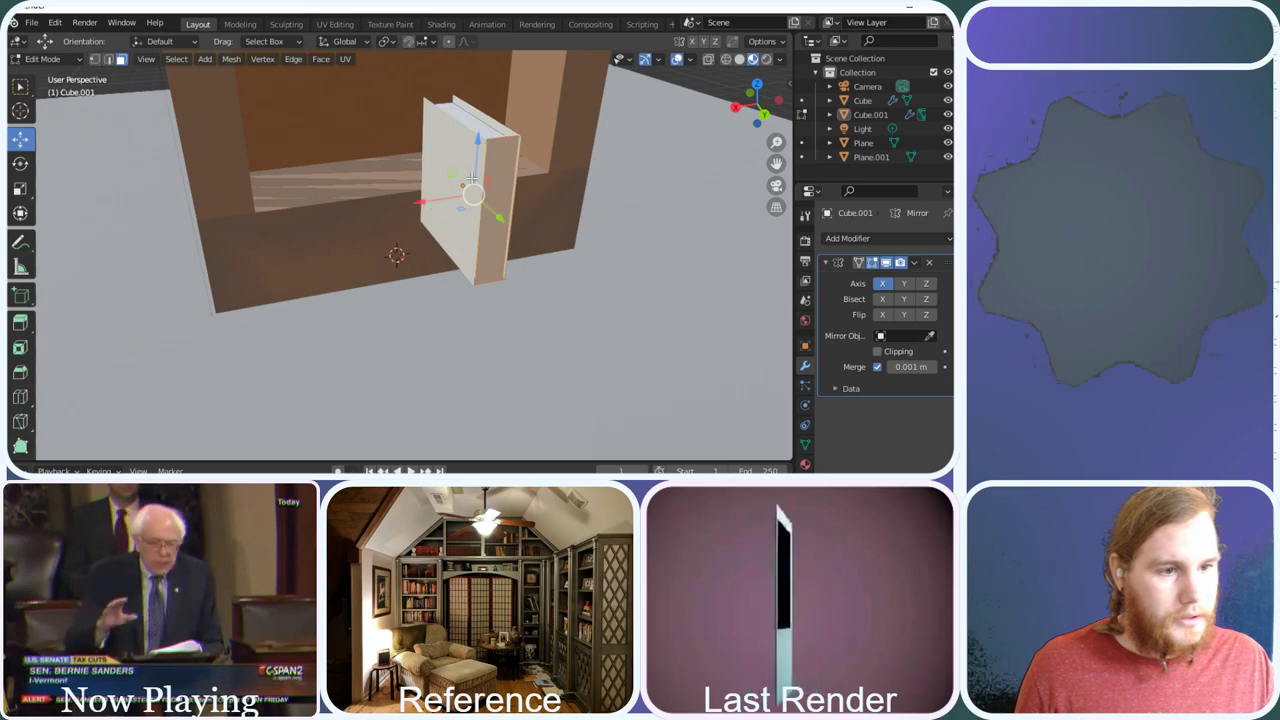
left_click(492, 178)
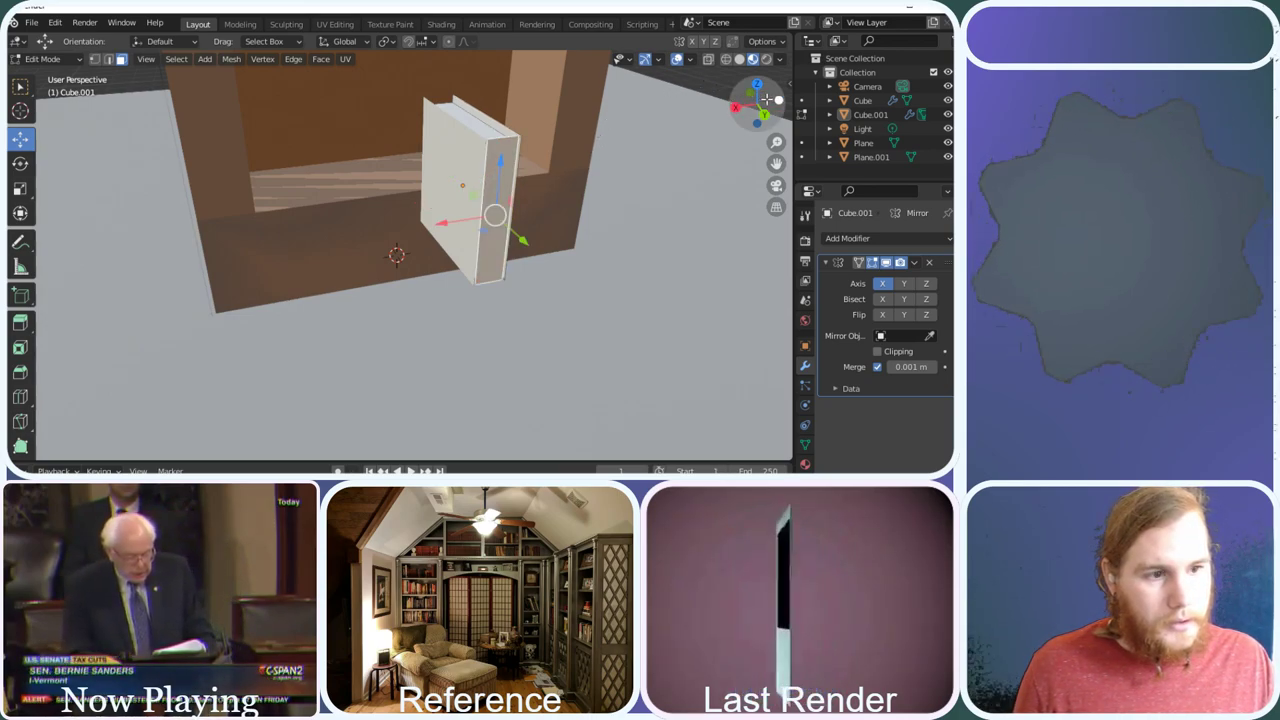
left_click_drag(767, 99, 680, 105)
left_click(360, 150, "shift")
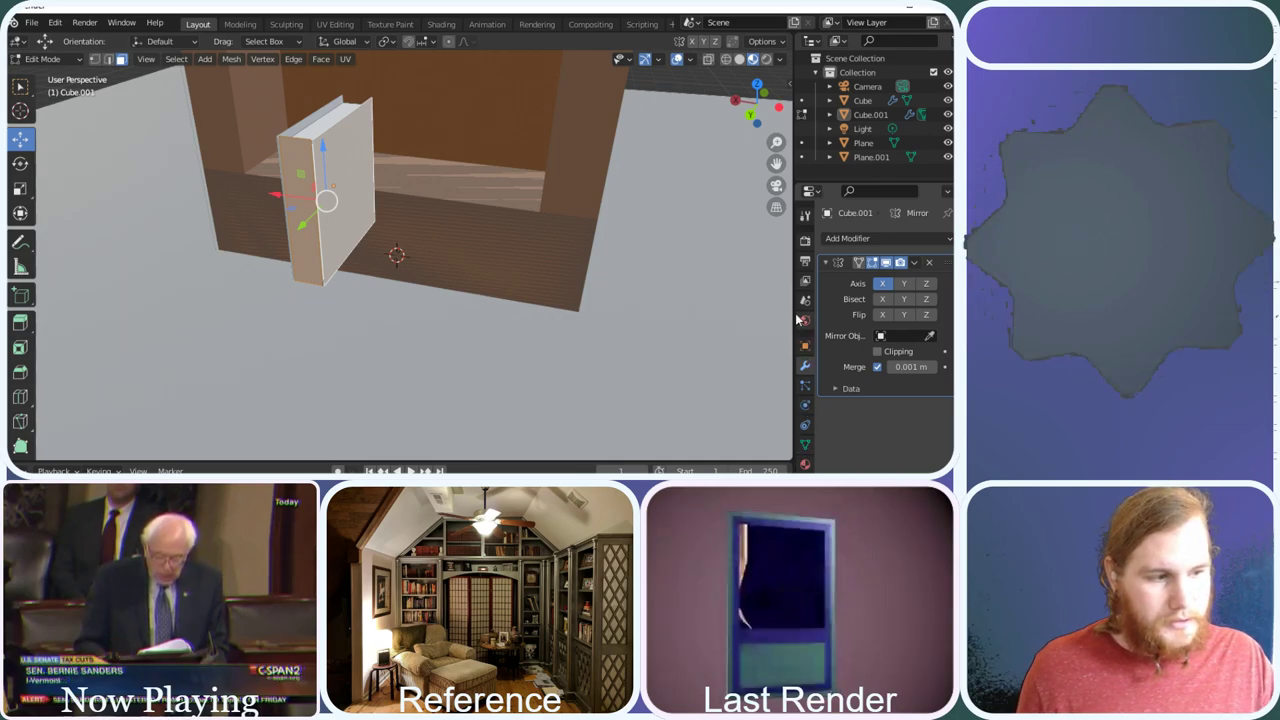
Create a new material named blubook with base colour RGB 0, 0, 1
left_click(806, 465)
left_click(852, 299)
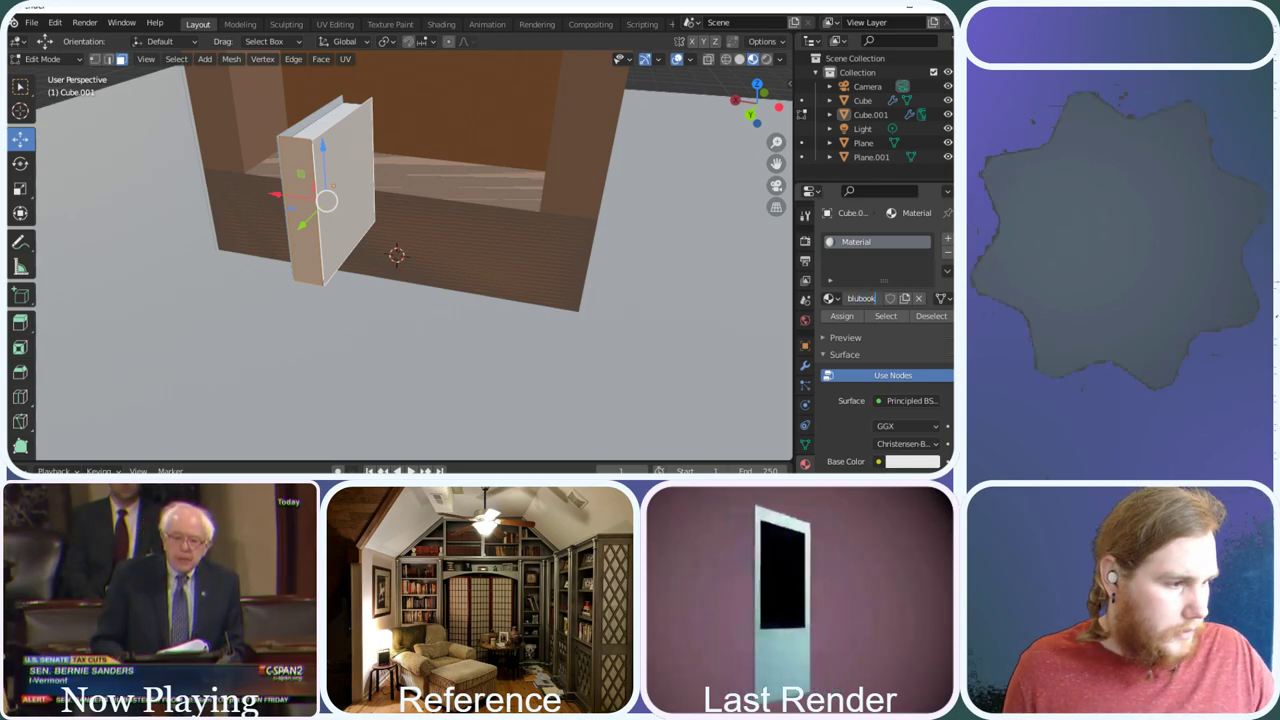
key("Return")
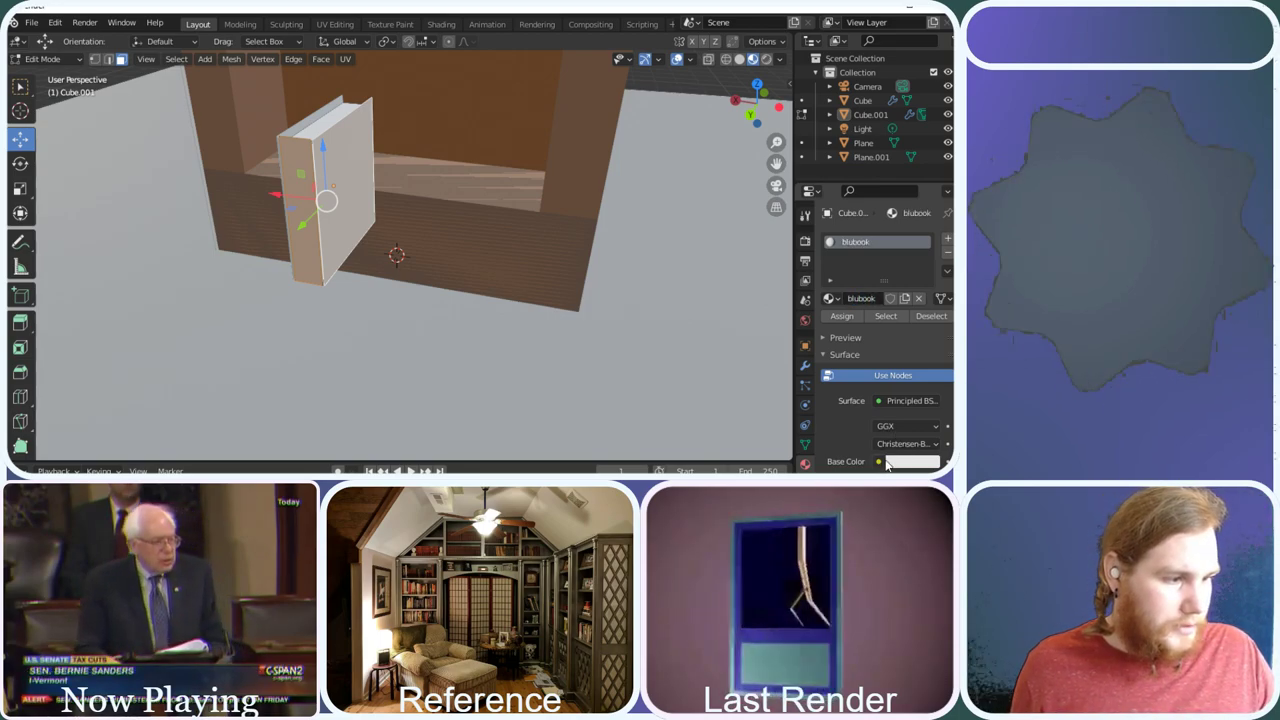
left_click(879, 461)
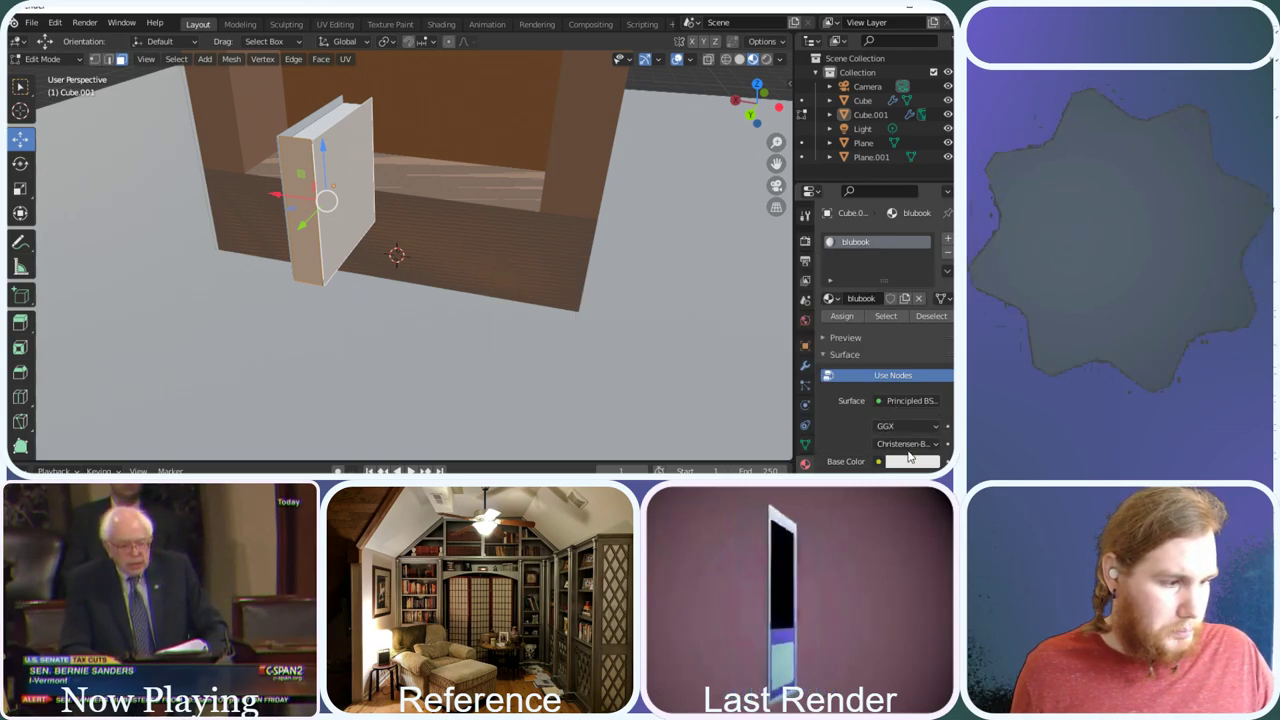
left_click(909, 462)
left_click_drag(850, 398, 900, 412)
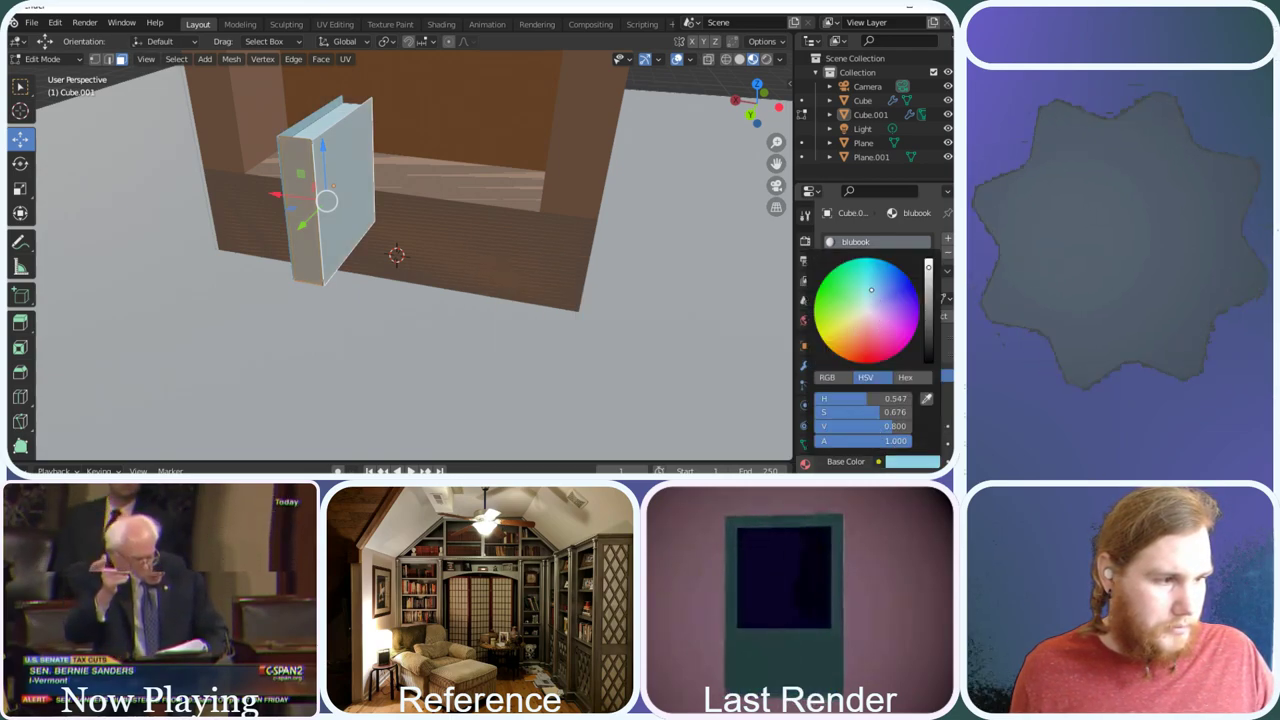
mouse_move(873, 278)
left_mouse_down()
mouse_move(914, 288)
mouse_move(901, 269)
left_mouse_up()
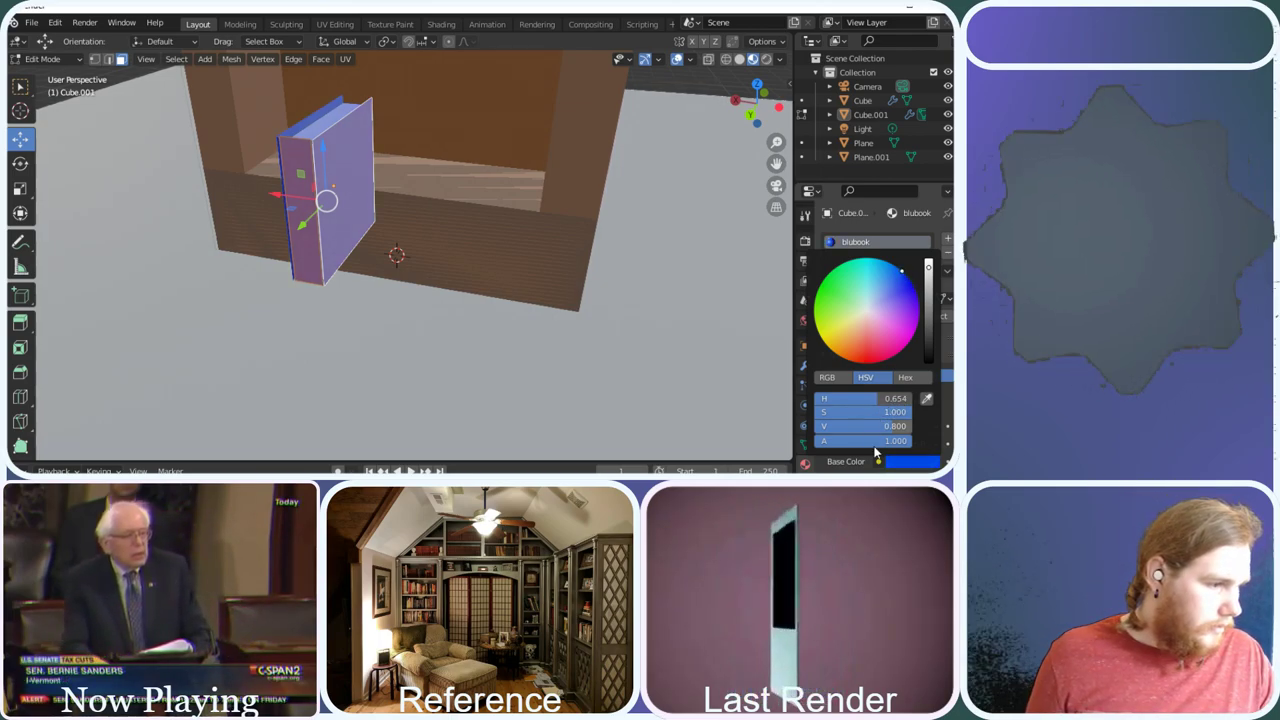
left_click(840, 377)
left_click_drag(860, 426, 900, 426)
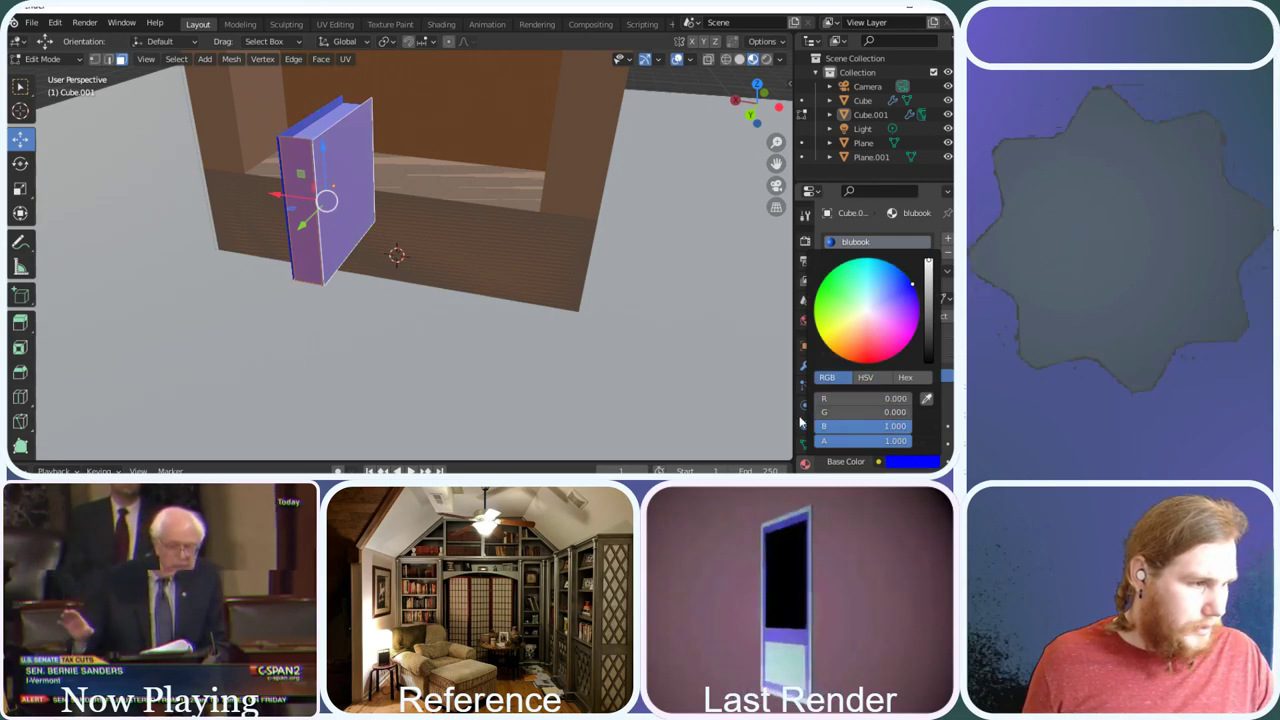
Reselect the book's top face and duplicate blubook into a copy, blubook.001
key("alt+a")
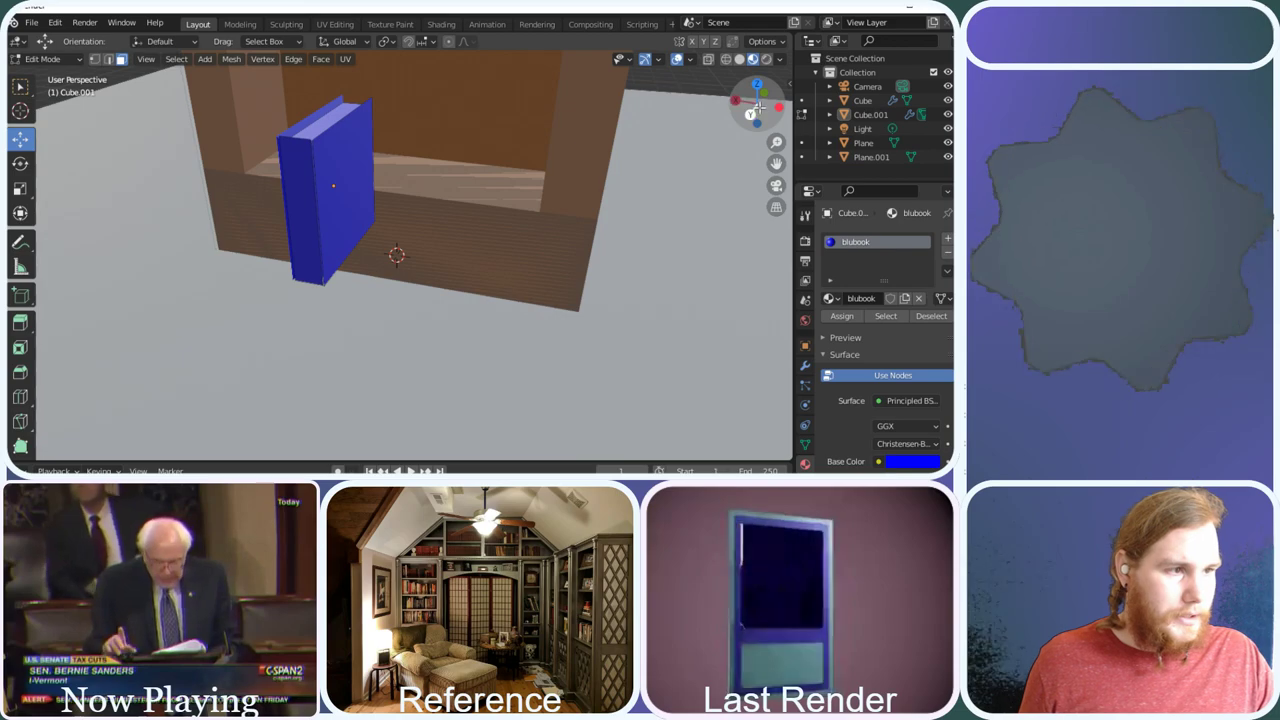
mouse_move(757, 100)
left_mouse_down()
mouse_move(738, 160)
mouse_move(725, 120)
mouse_move(745, 105)
mouse_move(760, 114)
left_mouse_up()
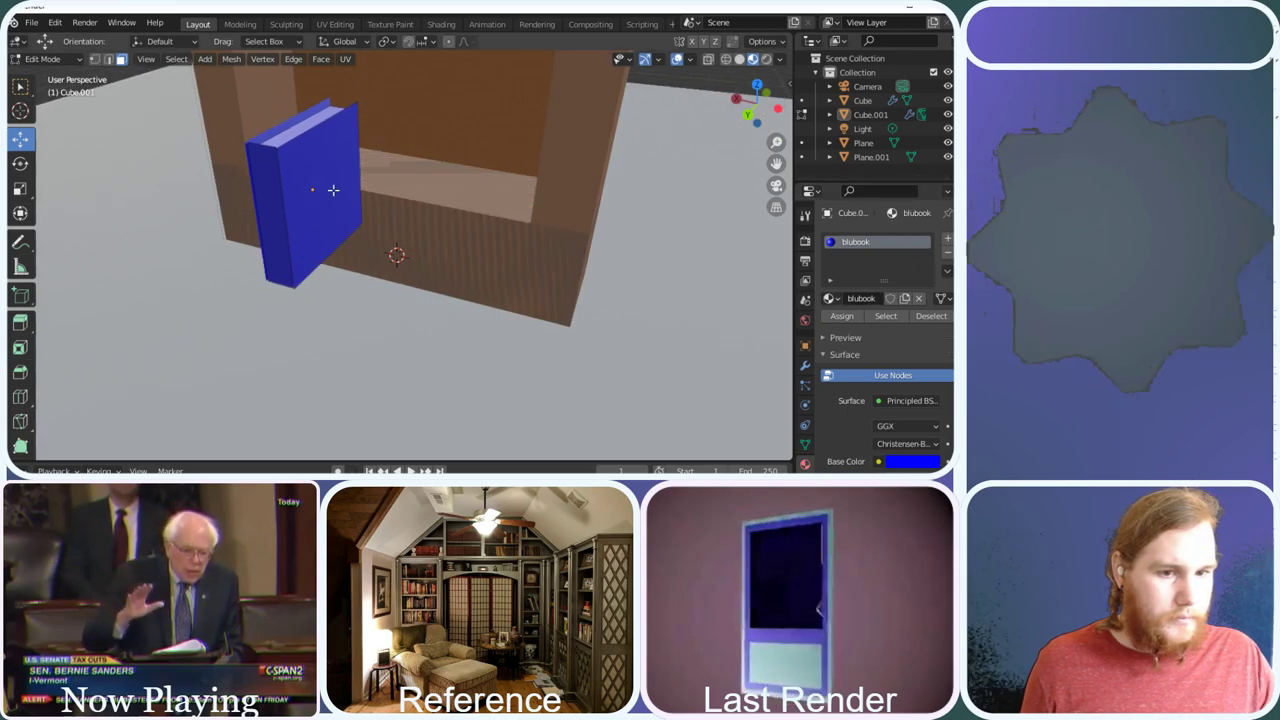
left_click(274, 203)
left_click(332, 189)
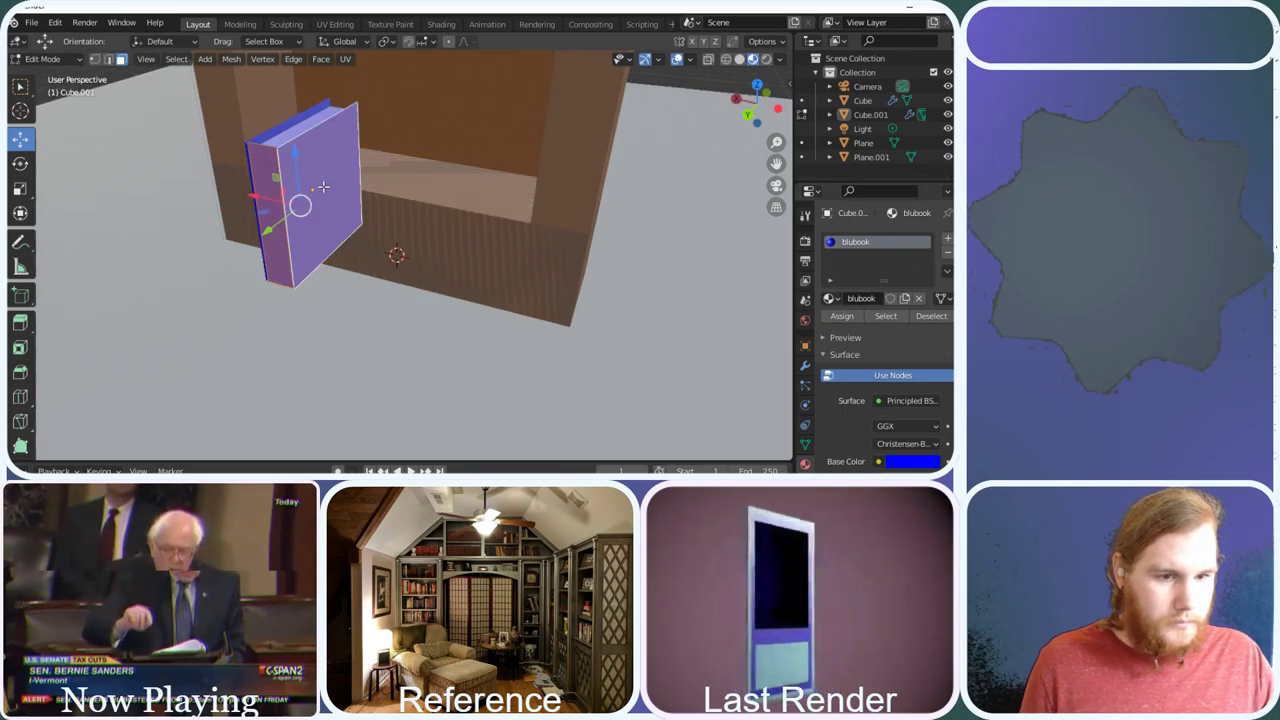
left_click(290, 138)
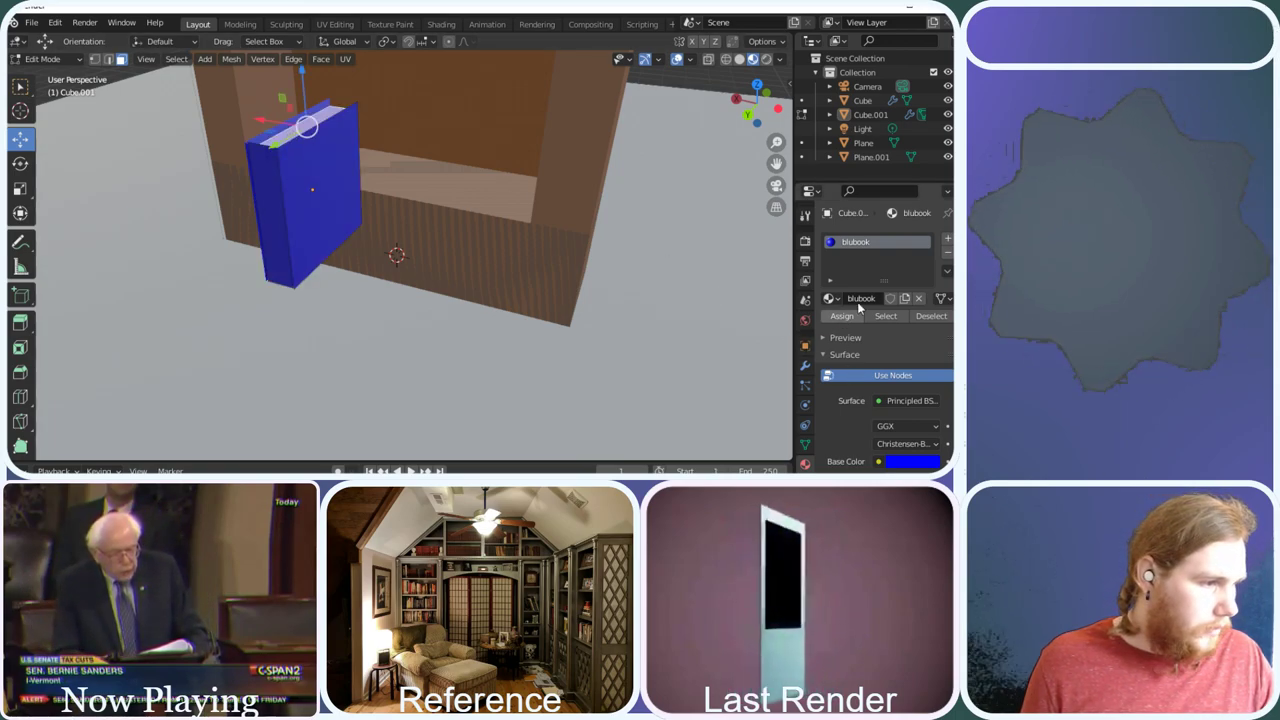
left_click(904, 299)
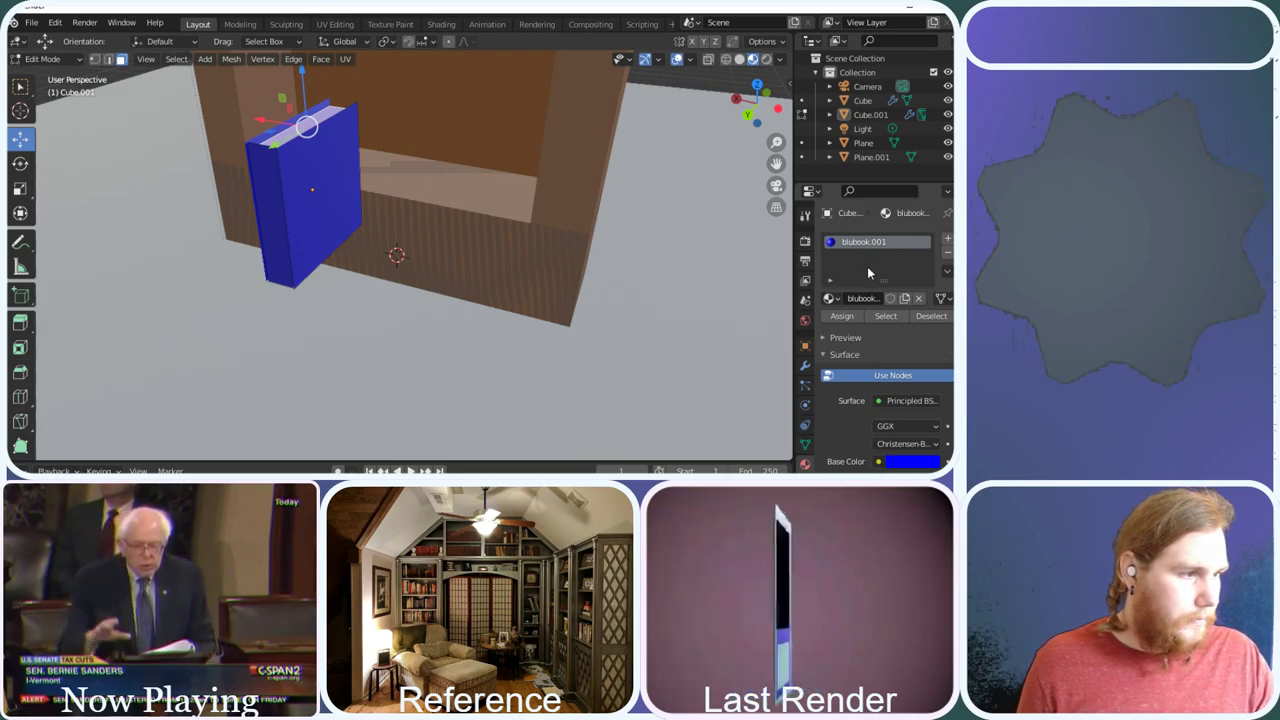
Rename the copied material 'page' and give it a pale yellow base colour
left_click(862, 298)
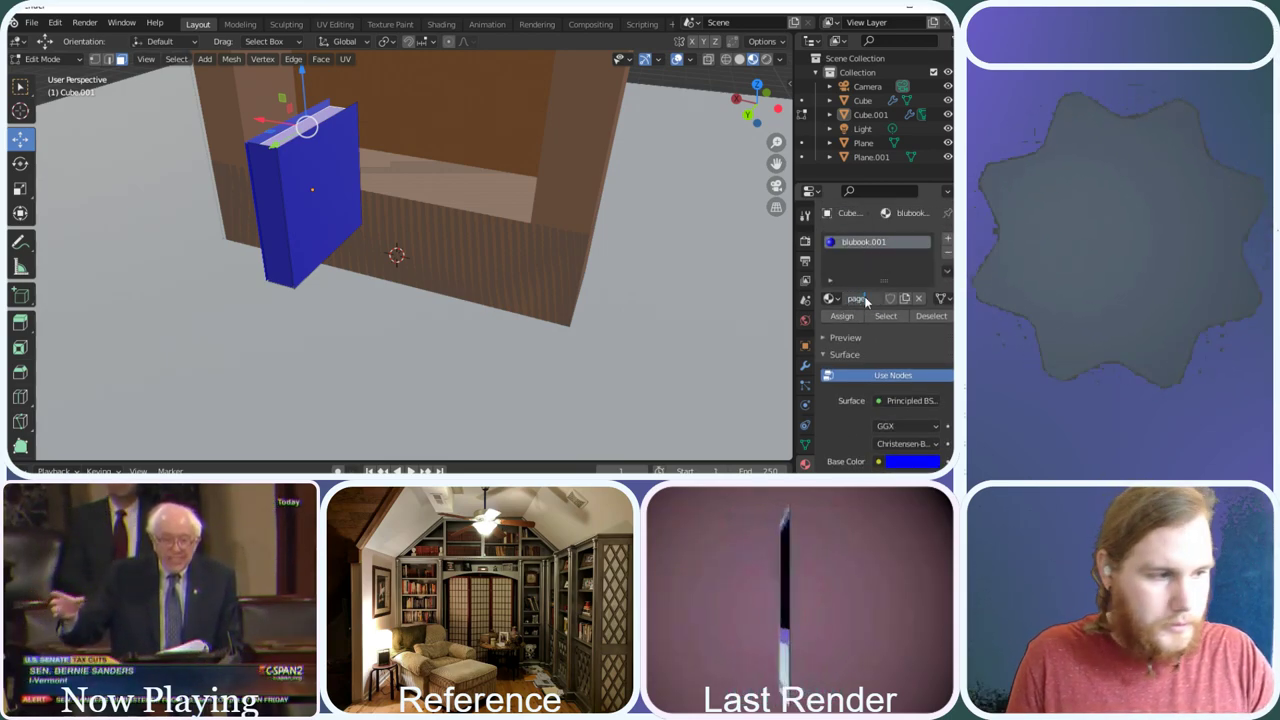
type("page")
key("Return")
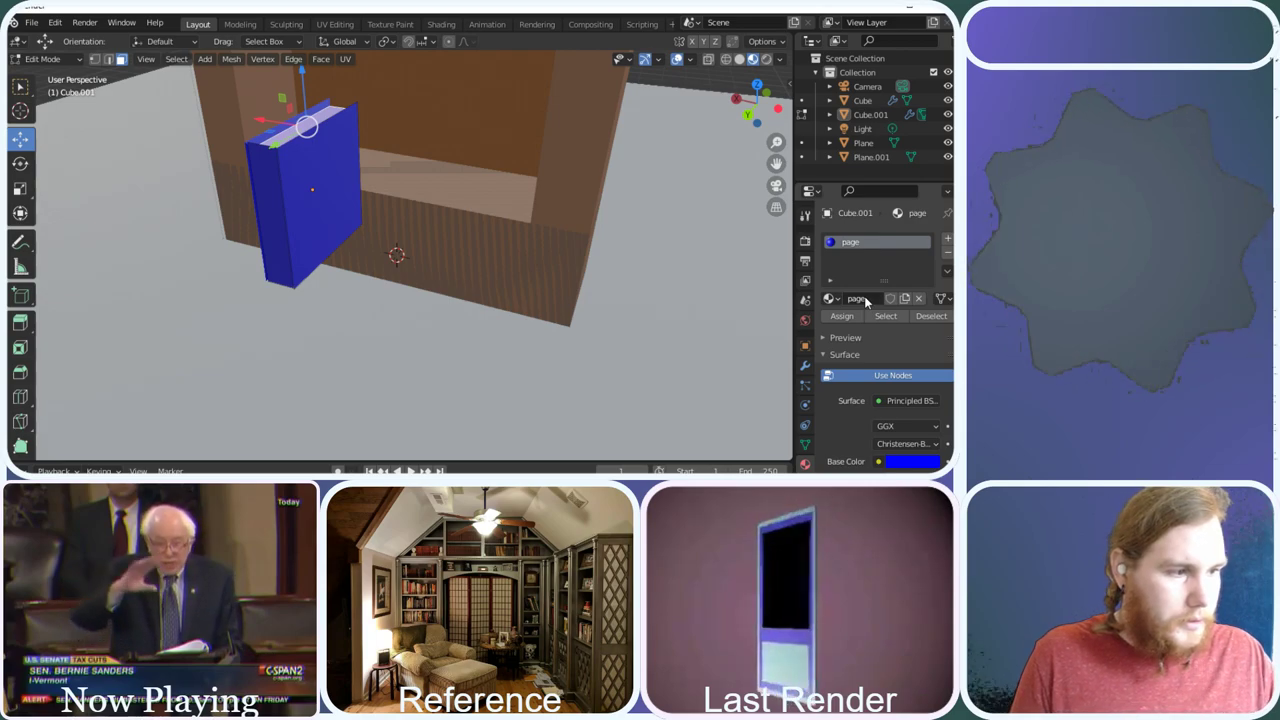
left_click(900, 461)
mouse_move(849, 350)
left_mouse_down()
mouse_move(848, 298)
mouse_move(858, 315)
left_mouse_up()
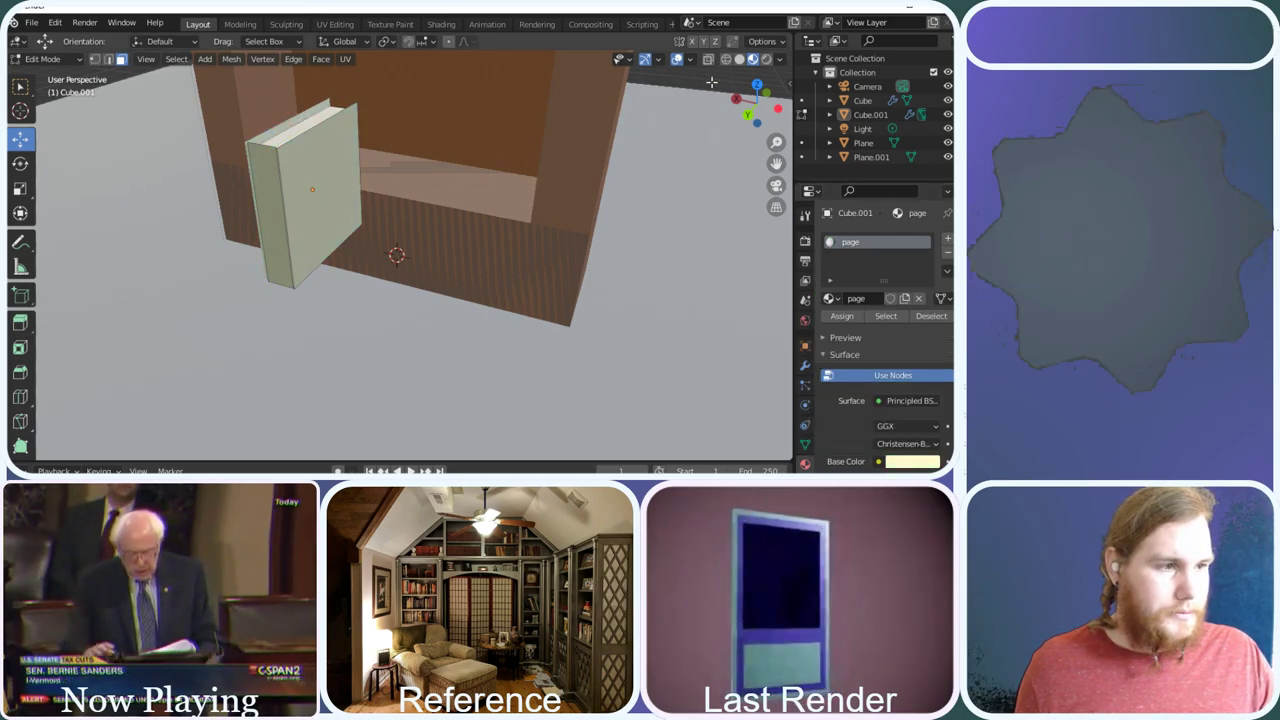
left_click_drag(757, 100, 146, 237)
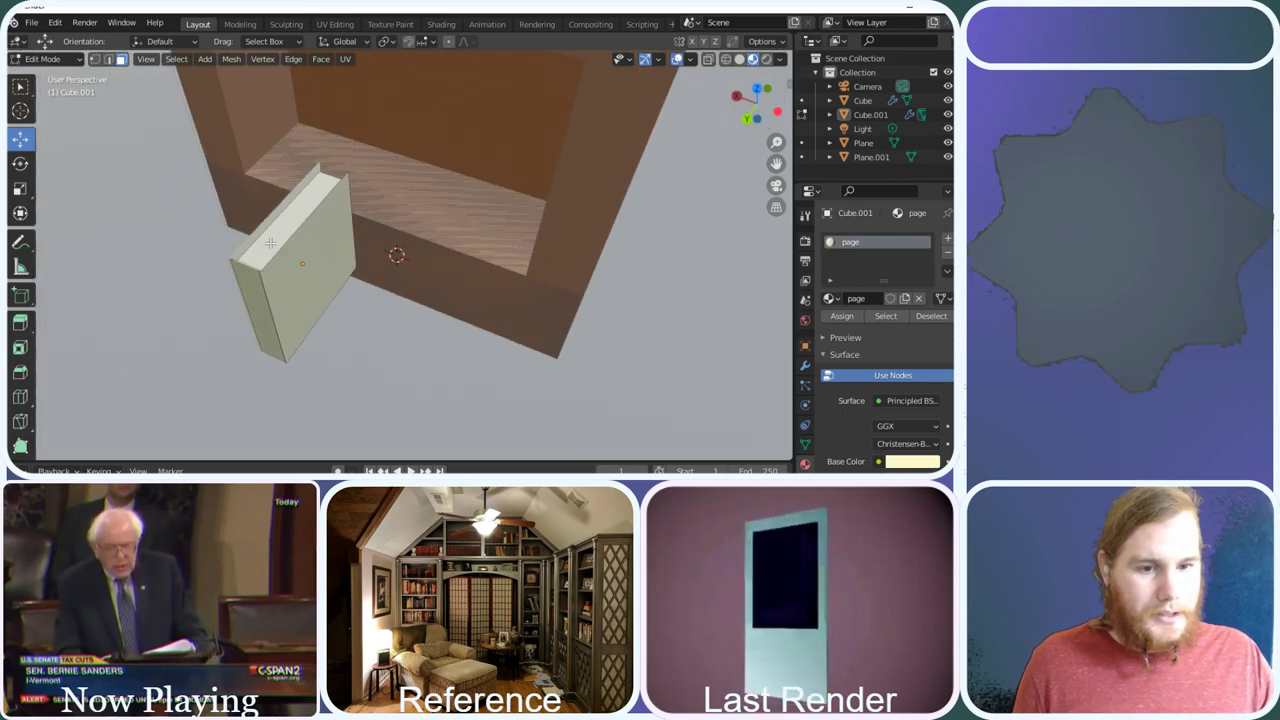
mouse_move(757, 100)
left_mouse_down()
mouse_move(200, 96)
mouse_move(230, 100)
left_mouse_up()
Check the faces in wireframe and solid shading, then switch to Material Preview shading
left_click(725, 59)
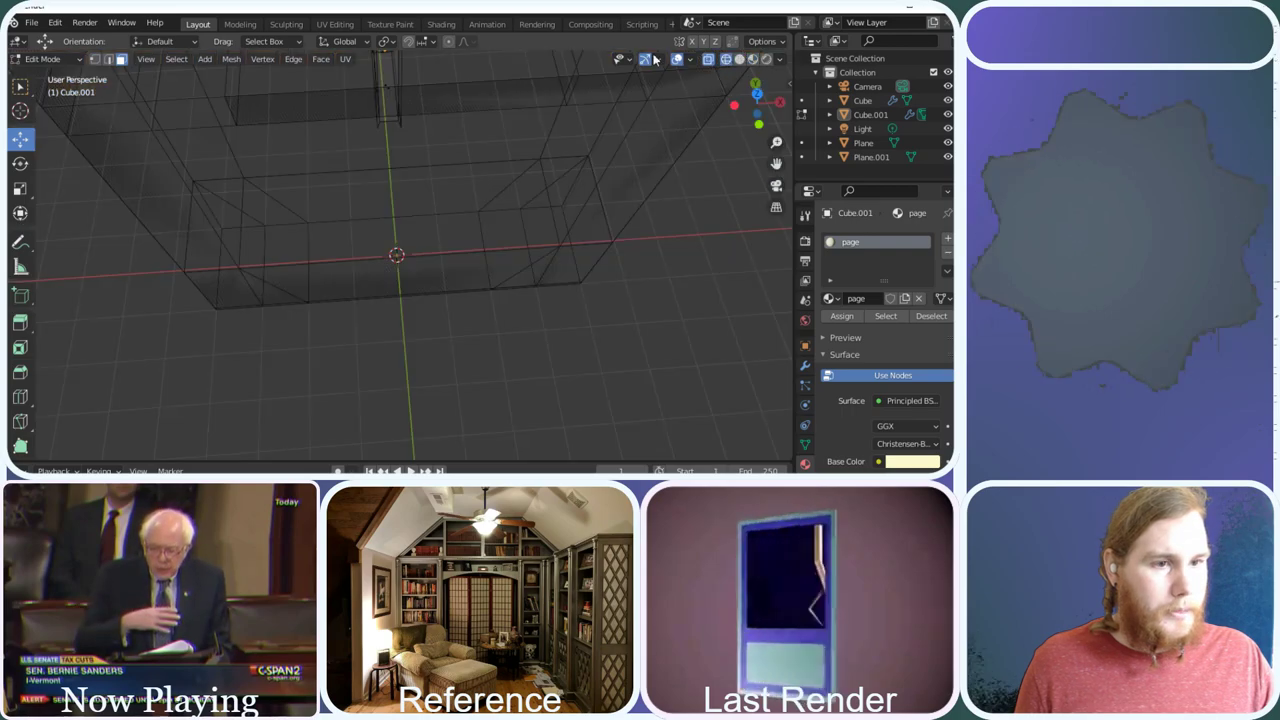
key("shift+z")
key("shift+z")
key("shift+z")
key("shift+z")
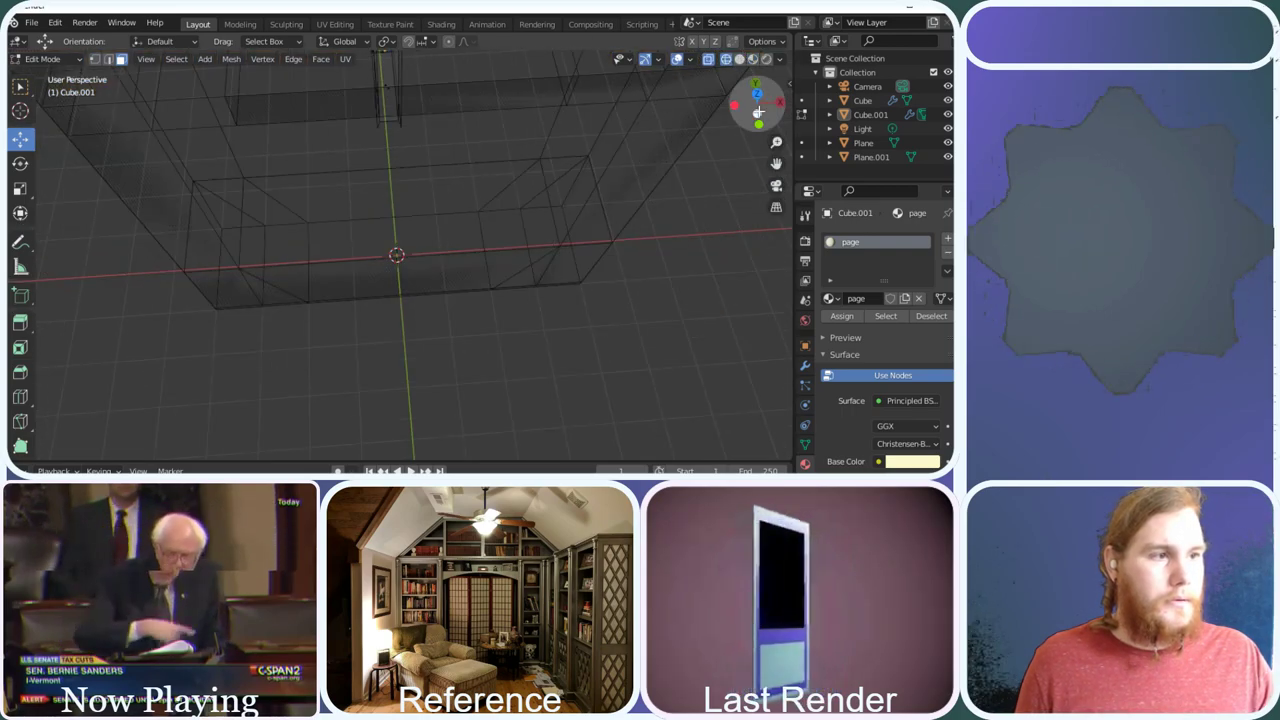
left_click_drag(750, 108, 663, 109)
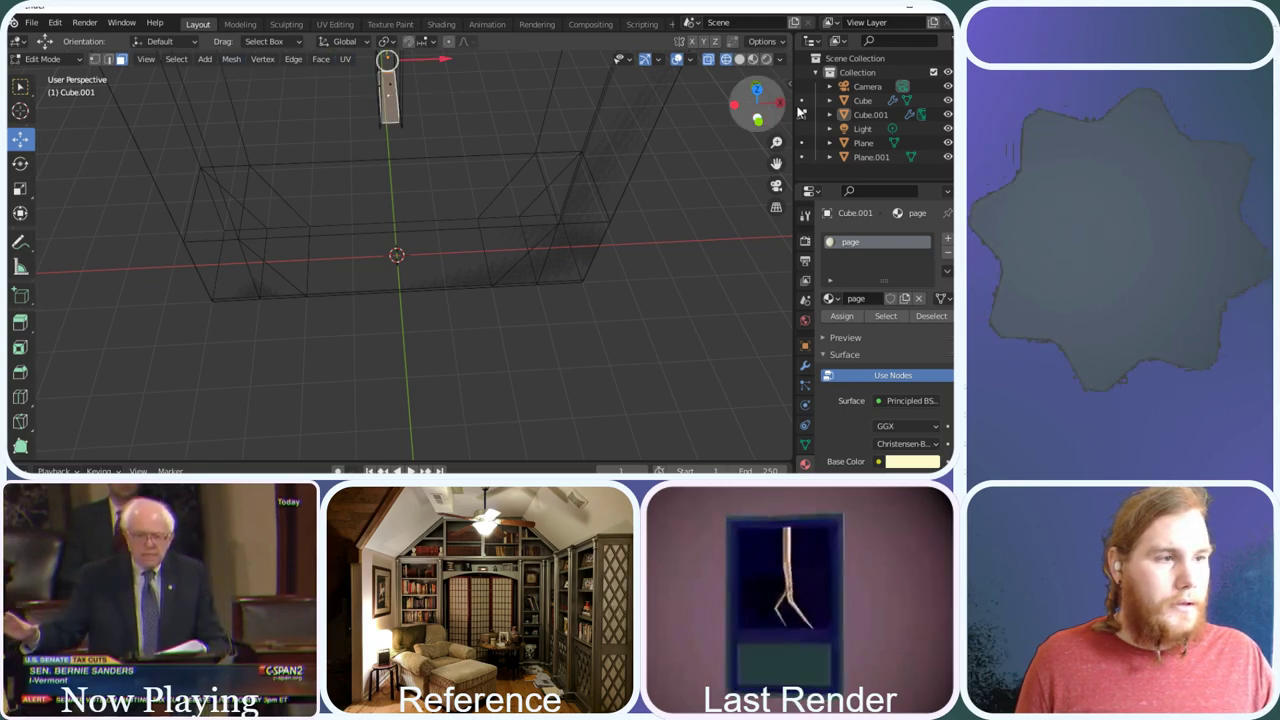
left_click_drag(757, 105, 277, 341)
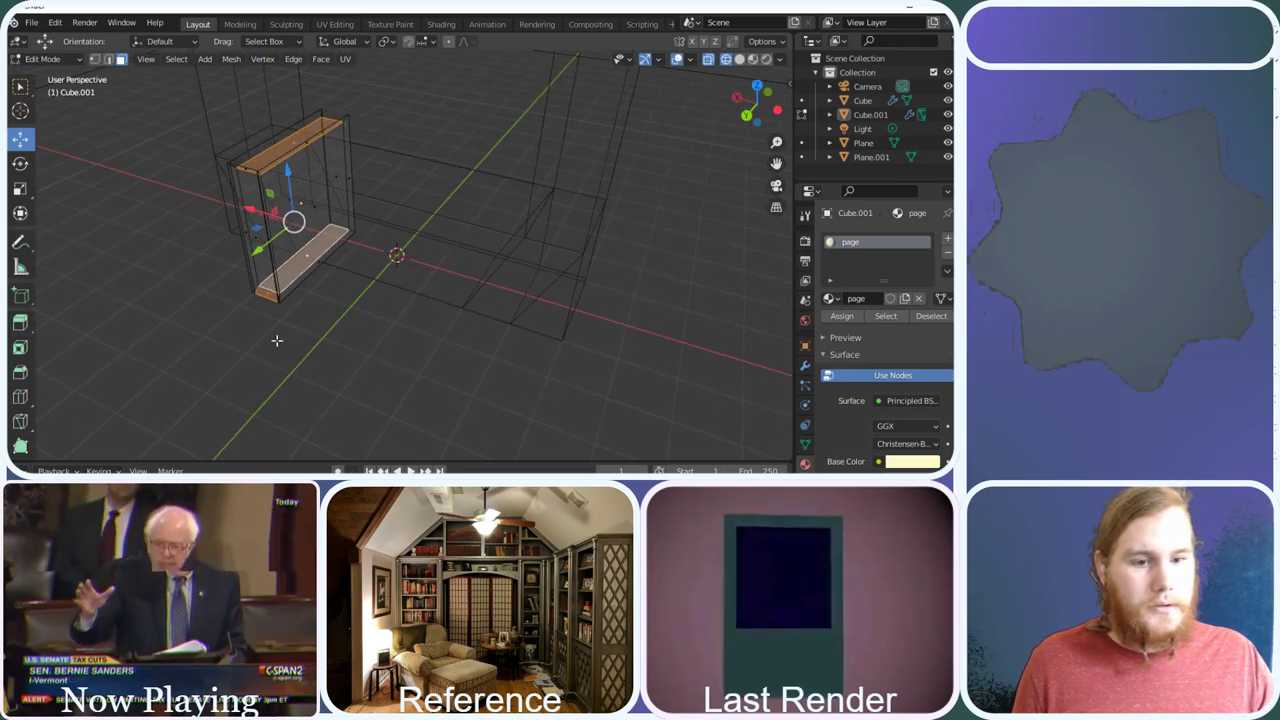
left_click(263, 292, "shift")
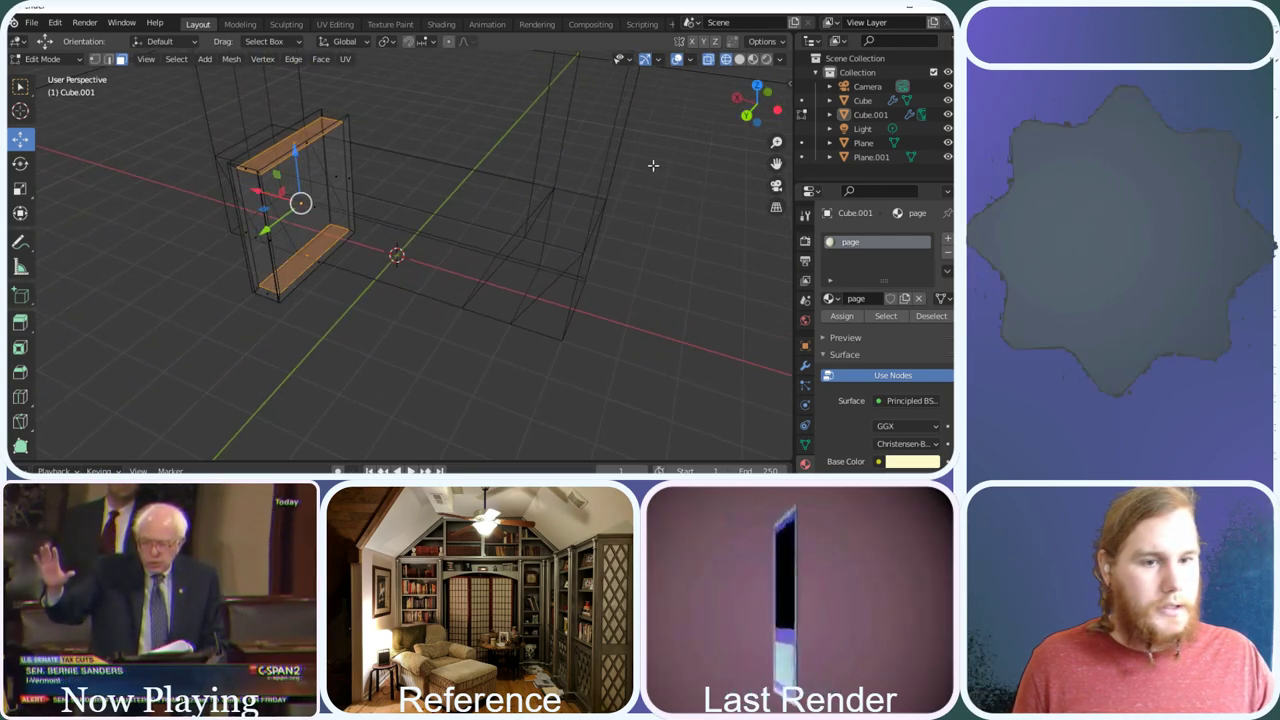
left_click_drag(757, 105, 383, 84)
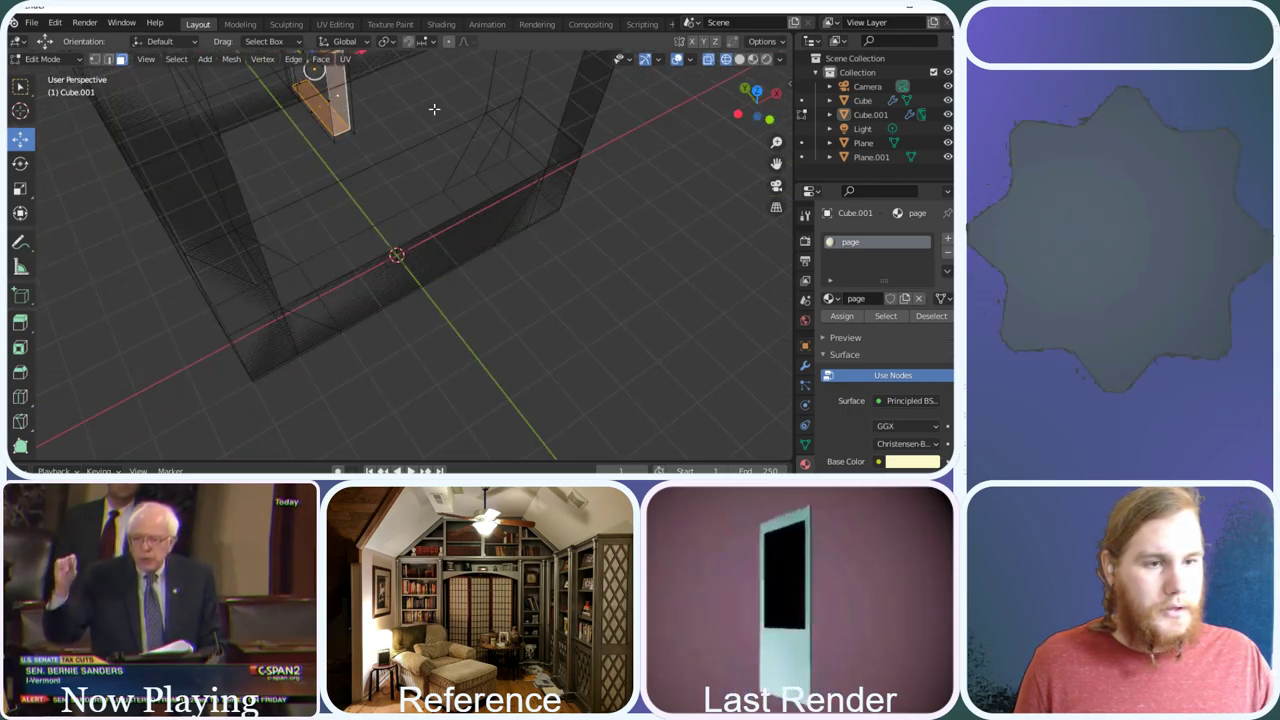
left_click_drag(757, 107, 675, 136)
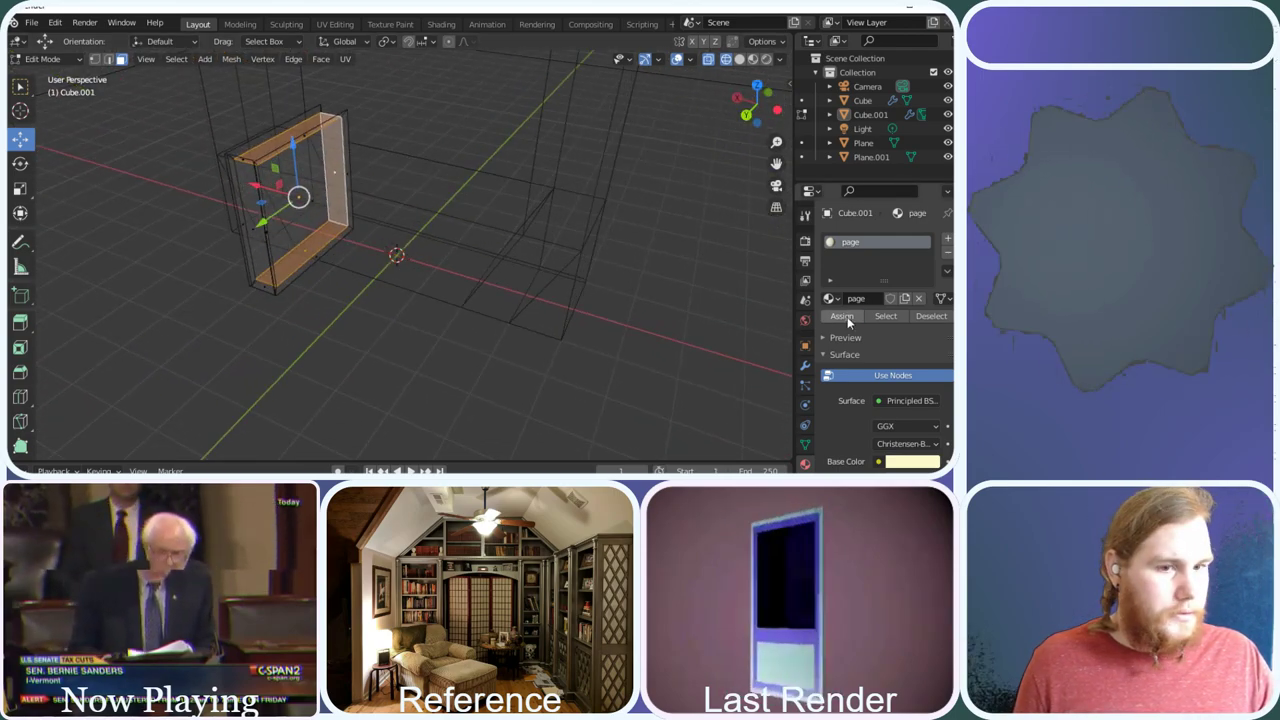
left_click(741, 60)
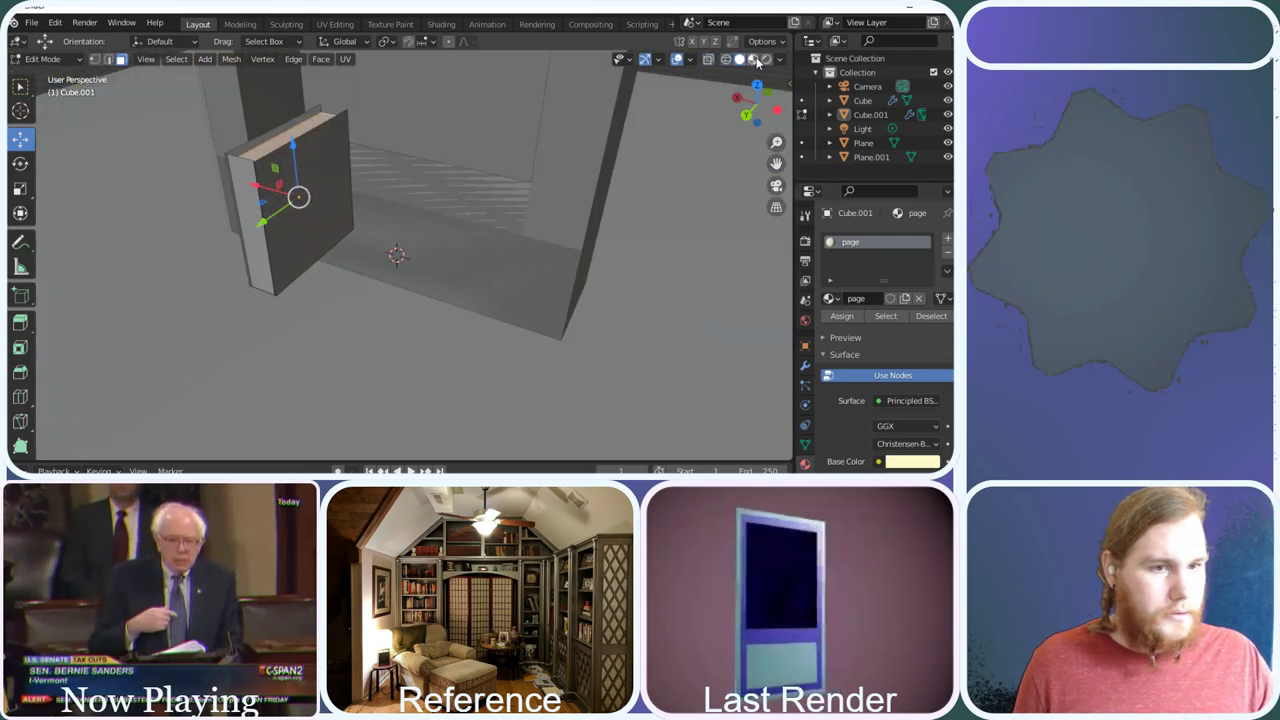
mouse_move(737, 96)
left_mouse_down()
mouse_move(762, 110)
mouse_move(748, 80)
mouse_move(737, 99)
left_mouse_up()
left_click(753, 59)
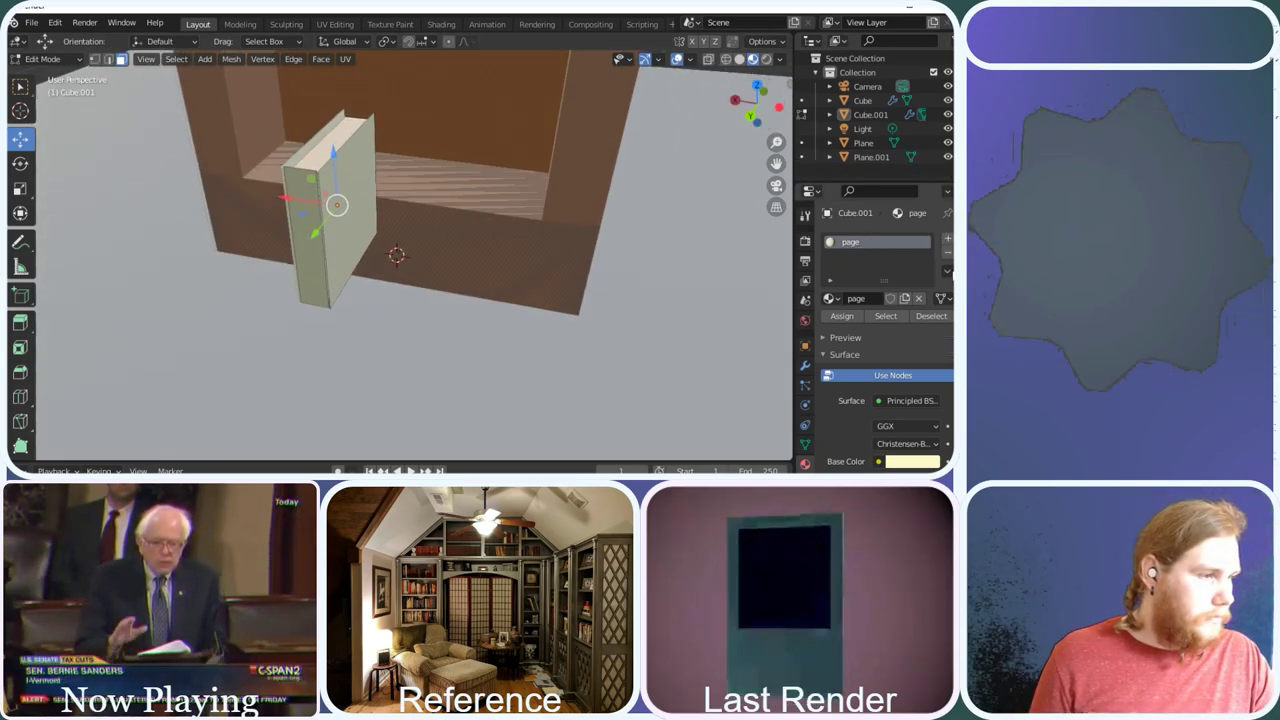
Add a second material slot to the book and load the blubook material into it
left_click(948, 241)
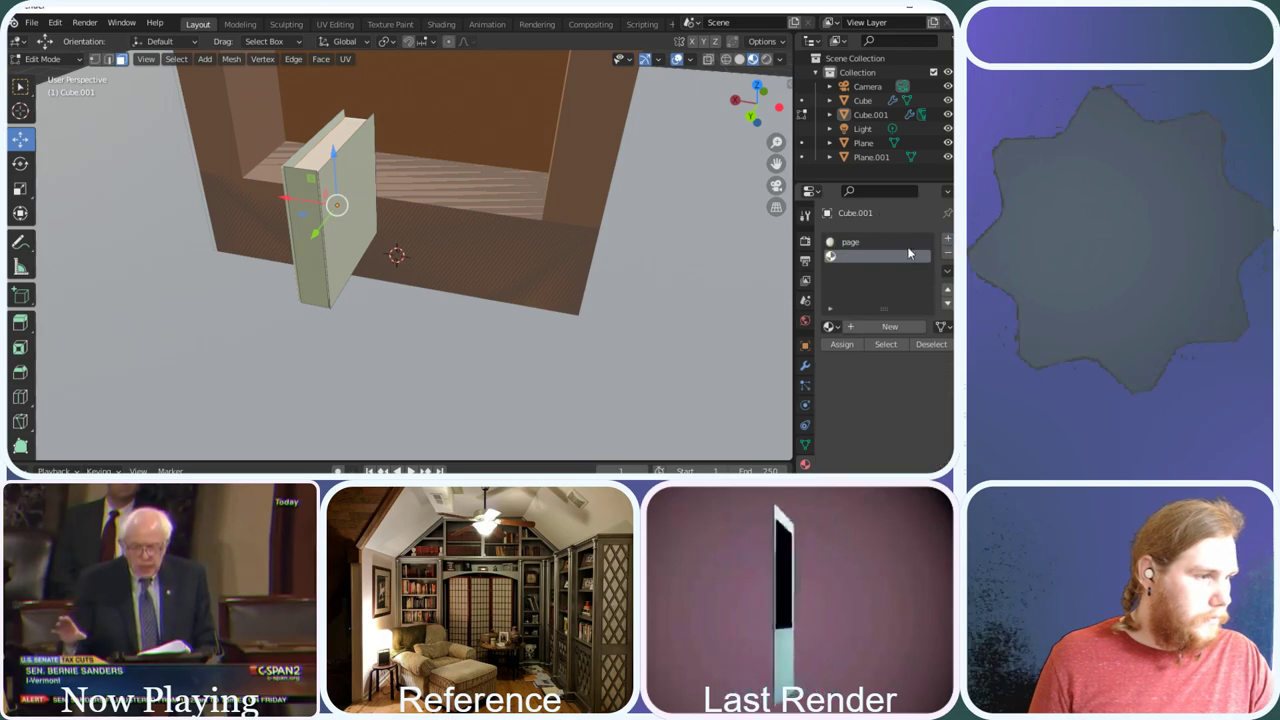
left_click(890, 326)
key("ctrl+z")
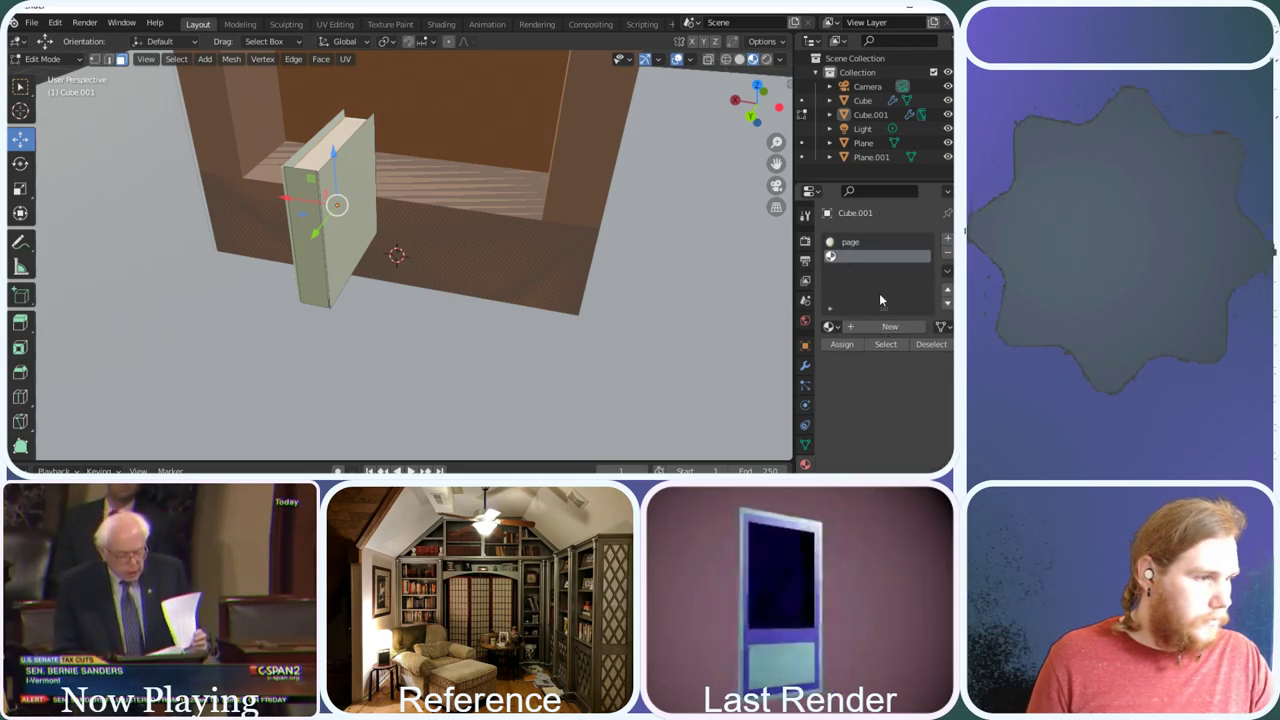
left_click(828, 326)
left_click(720, 347)
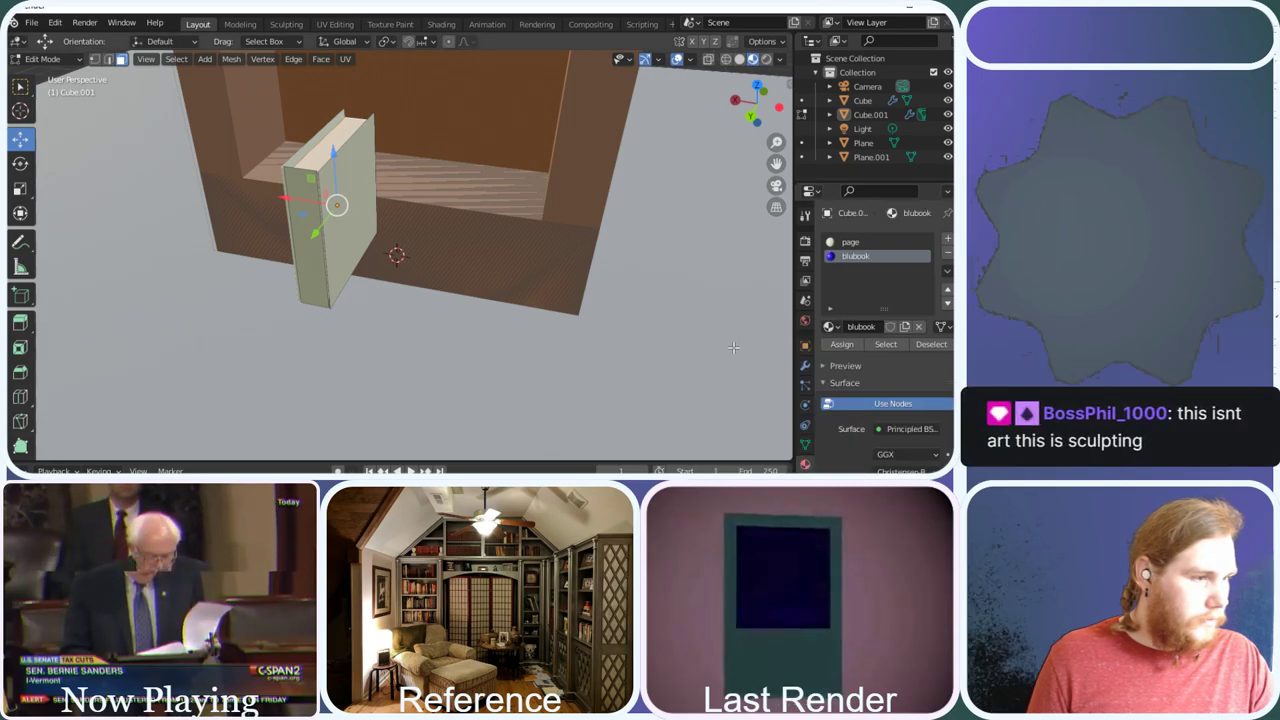
Assign blubook to the book's selected spine and front cover faces
left_click(852, 244)
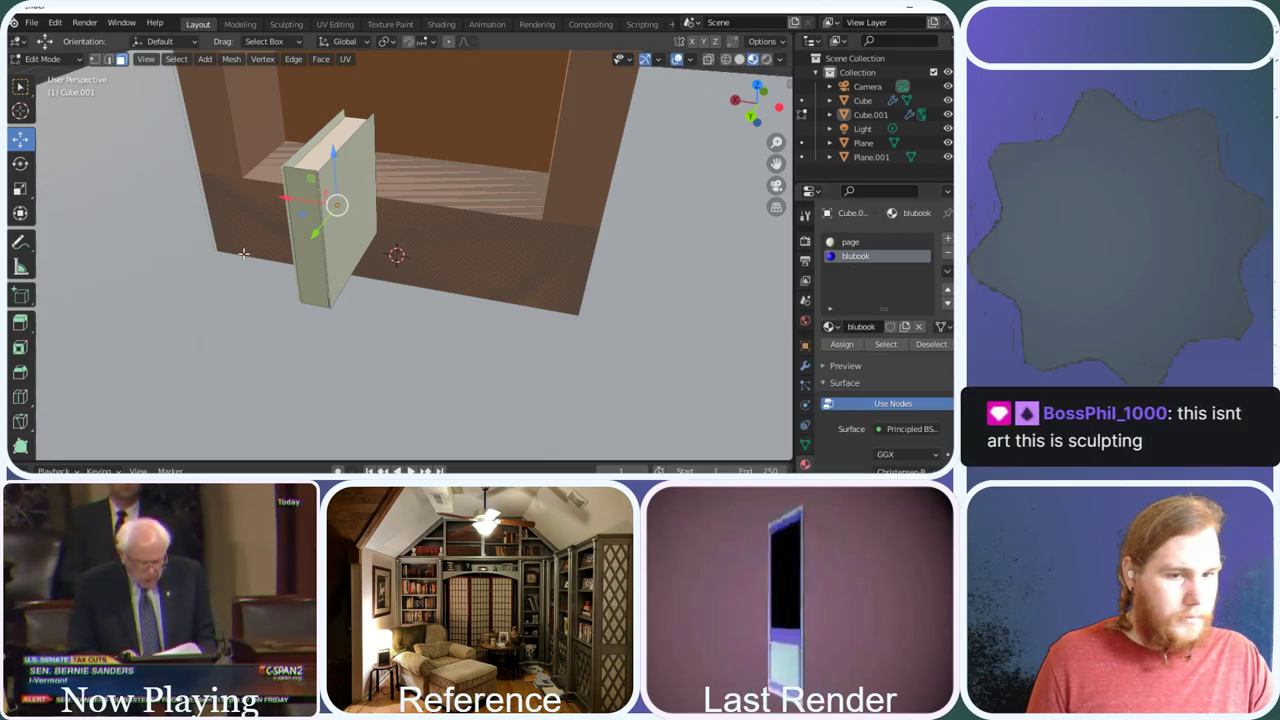
left_click(325, 228)
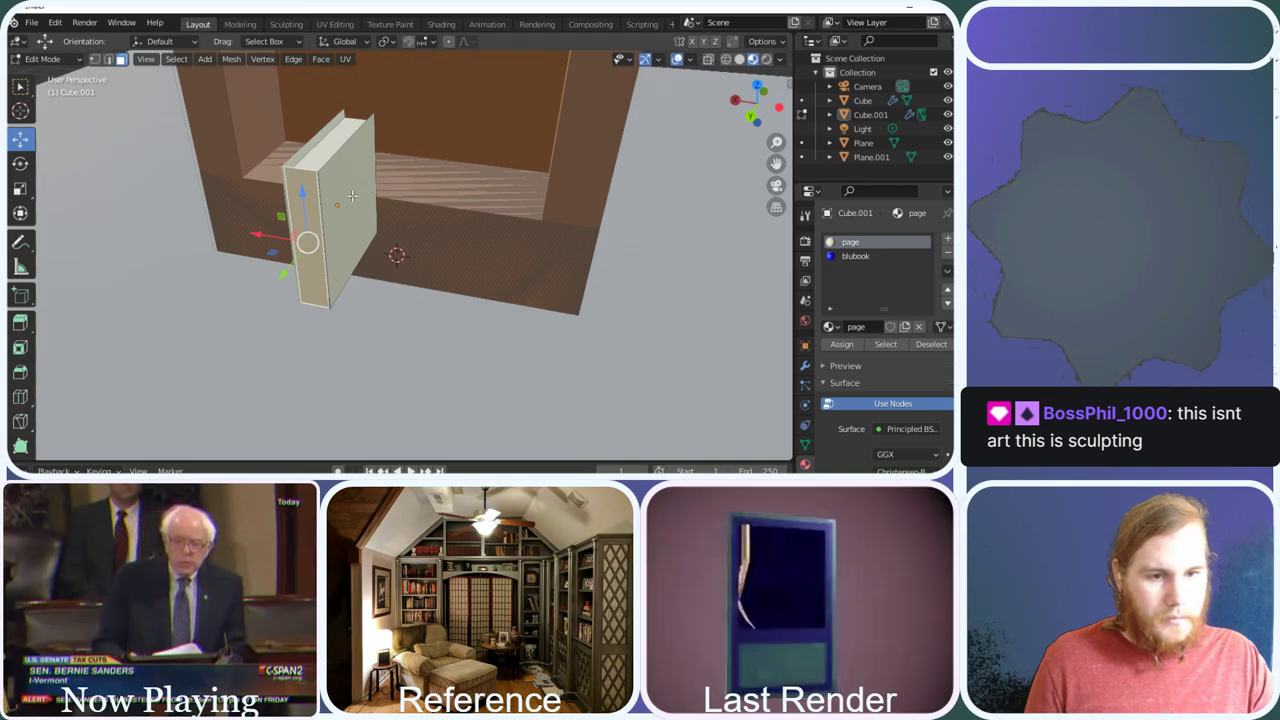
left_click(352, 196)
left_click(868, 257)
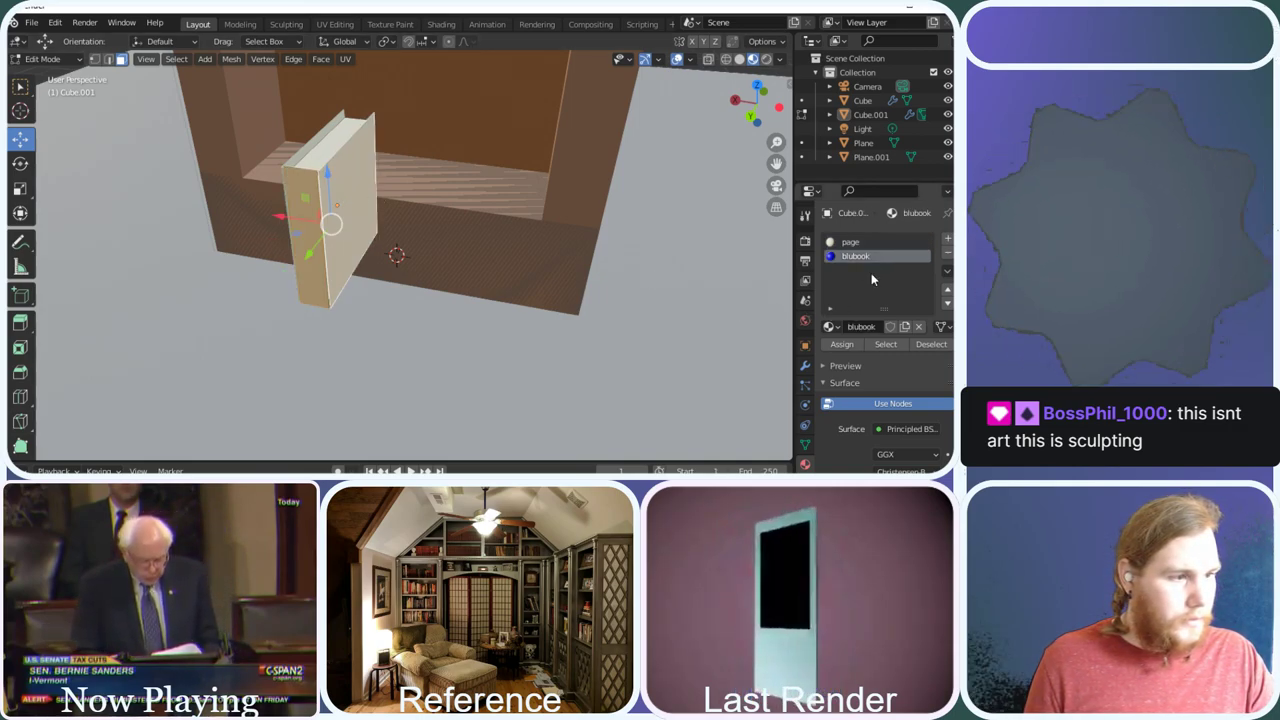
left_click(837, 344)
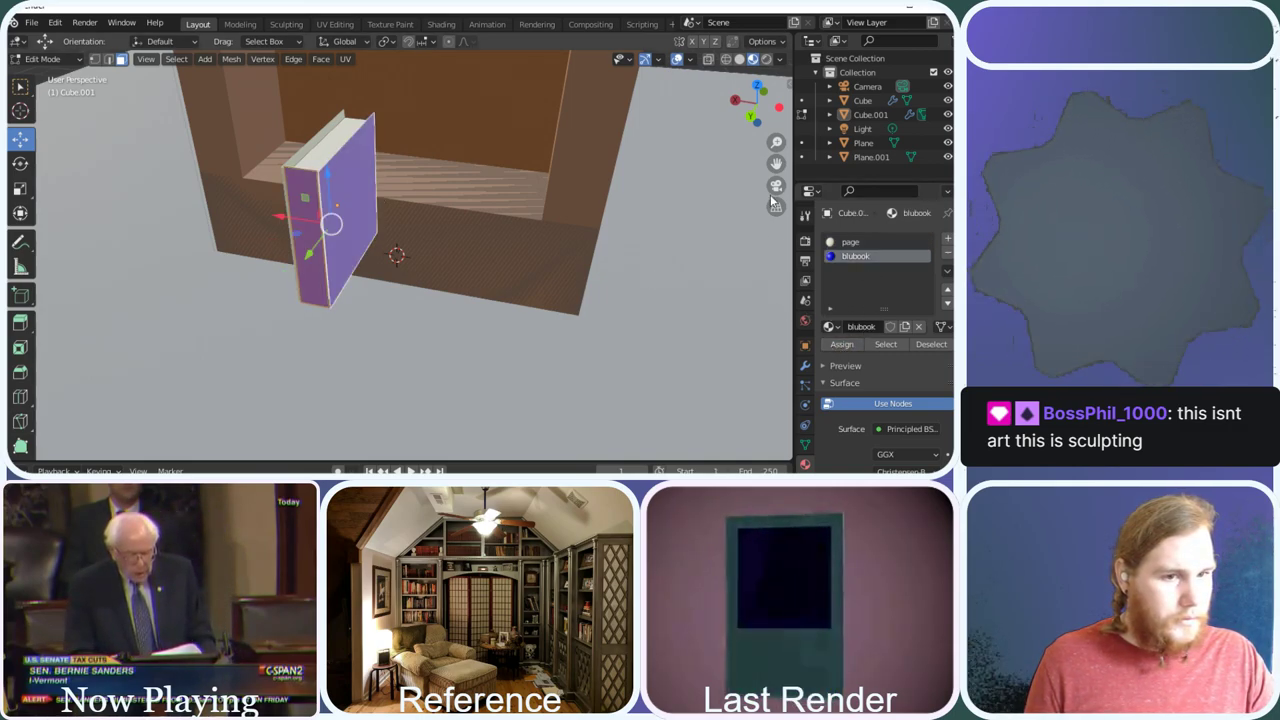
left_click(601, 180)
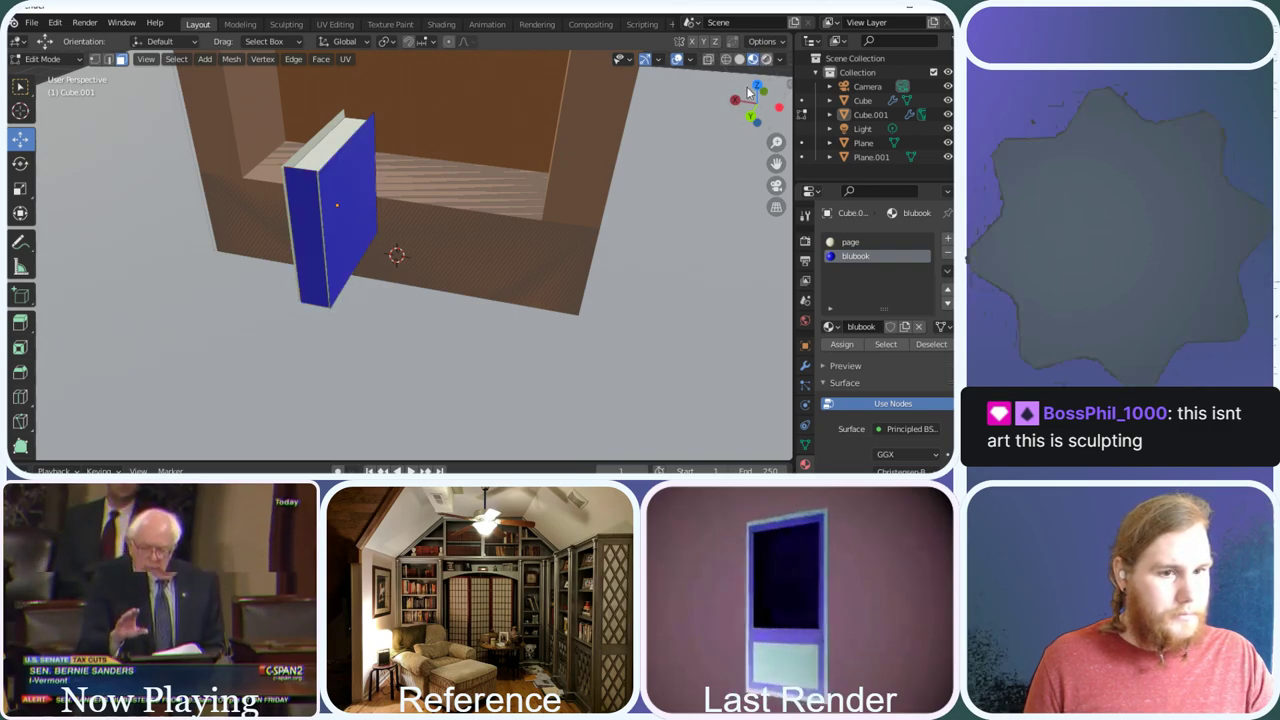
mouse_move(748, 92)
left_mouse_down()
mouse_move(694, 116)
mouse_move(762, 100)
left_mouse_up()
Nudge the book's spine face slightly along Y, then pull it back a little
scroll(548, 184, "up", 4)
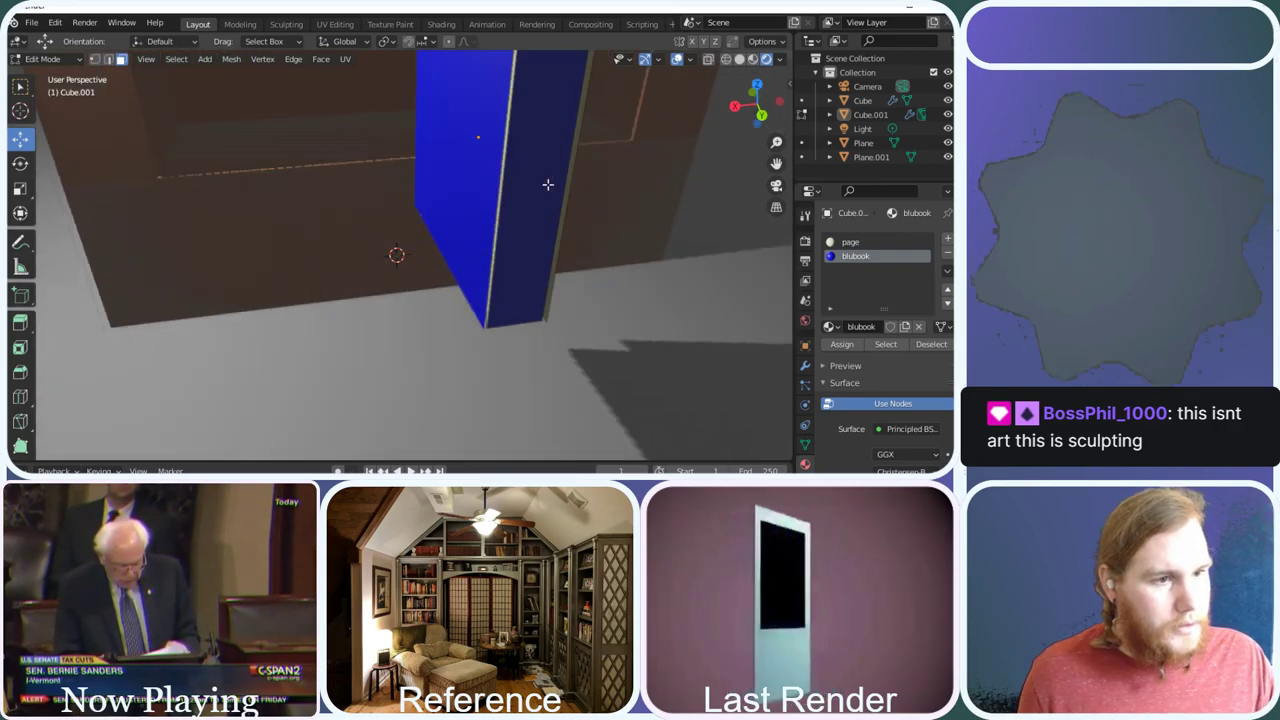
scroll(548, 184, "down", 2)
middle_click_drag(537, 171, 553, 172)
left_click_drag(745, 100, 760, 100)
left_click(540, 203)
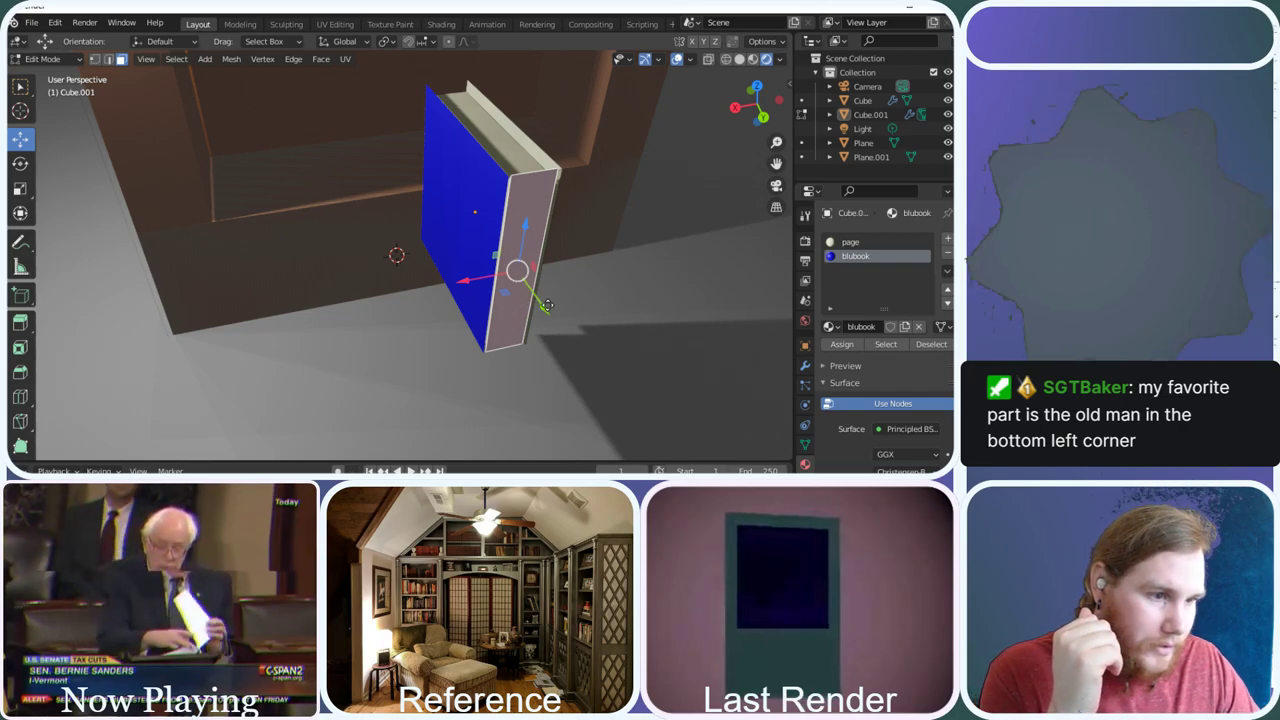
left_click_drag(543, 304, 547, 308)
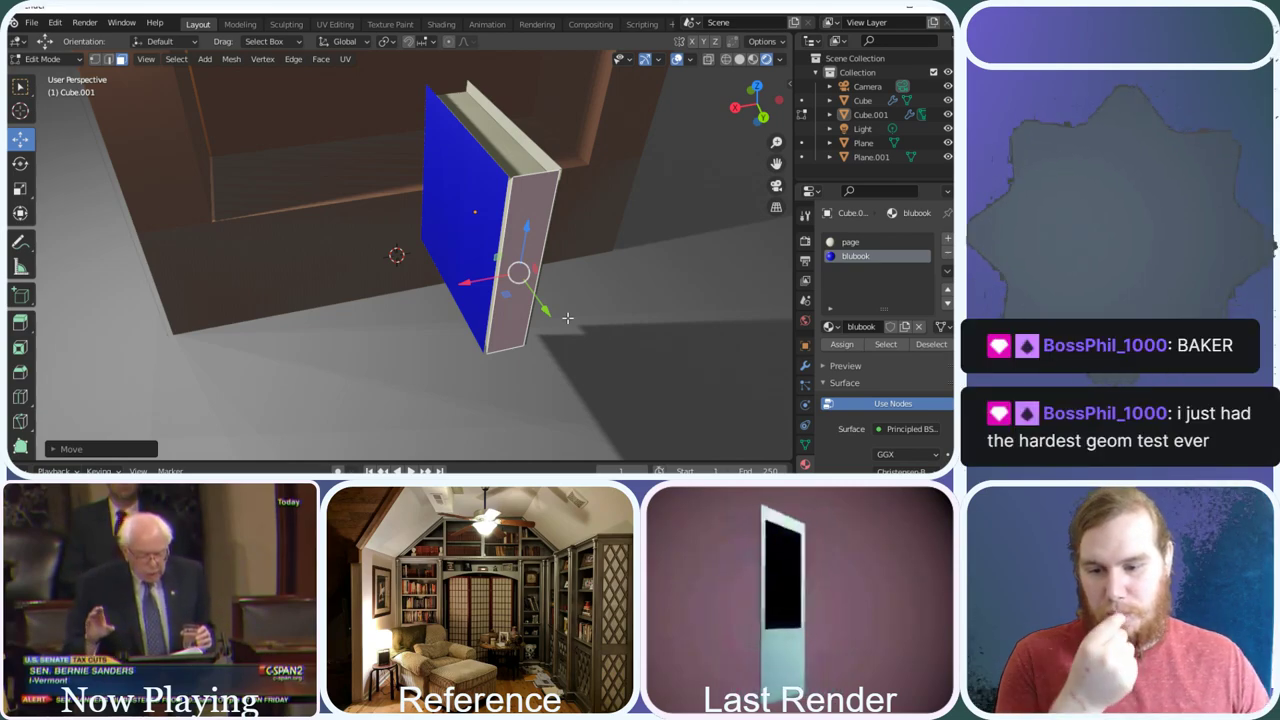
left_click_drag(757, 108, 420, 160)
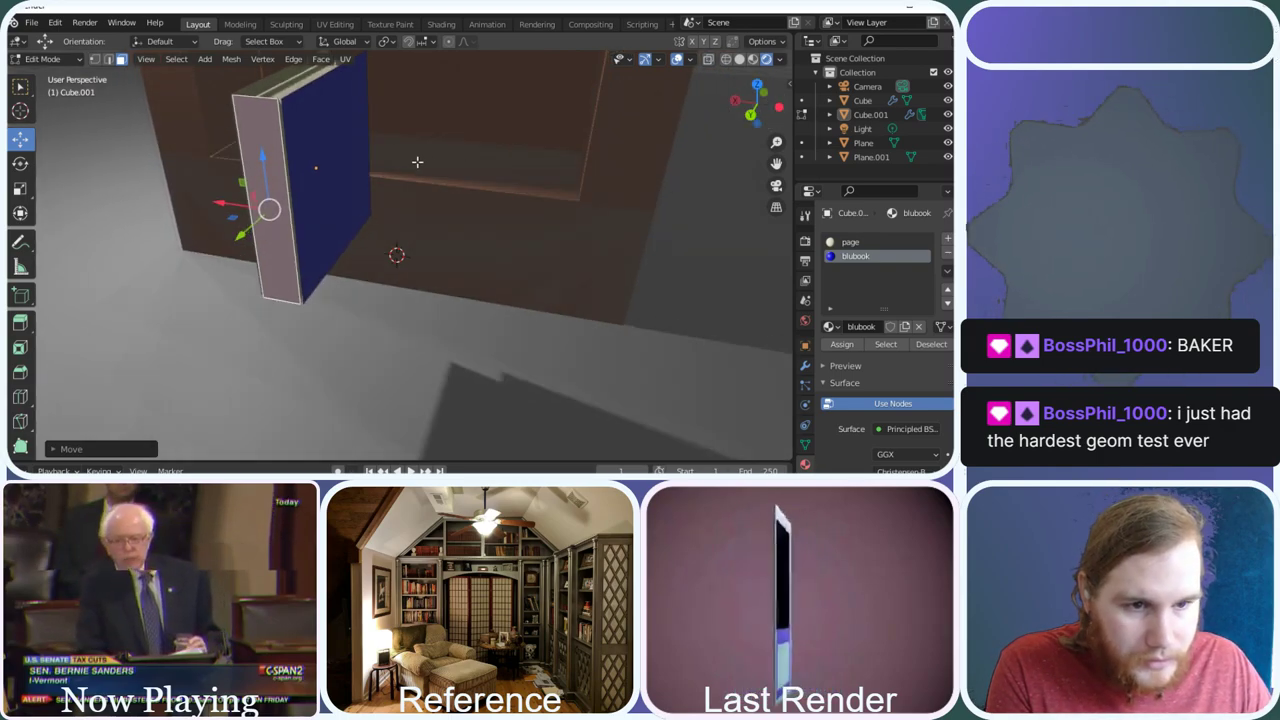
scroll(322, 182, "up", 3)
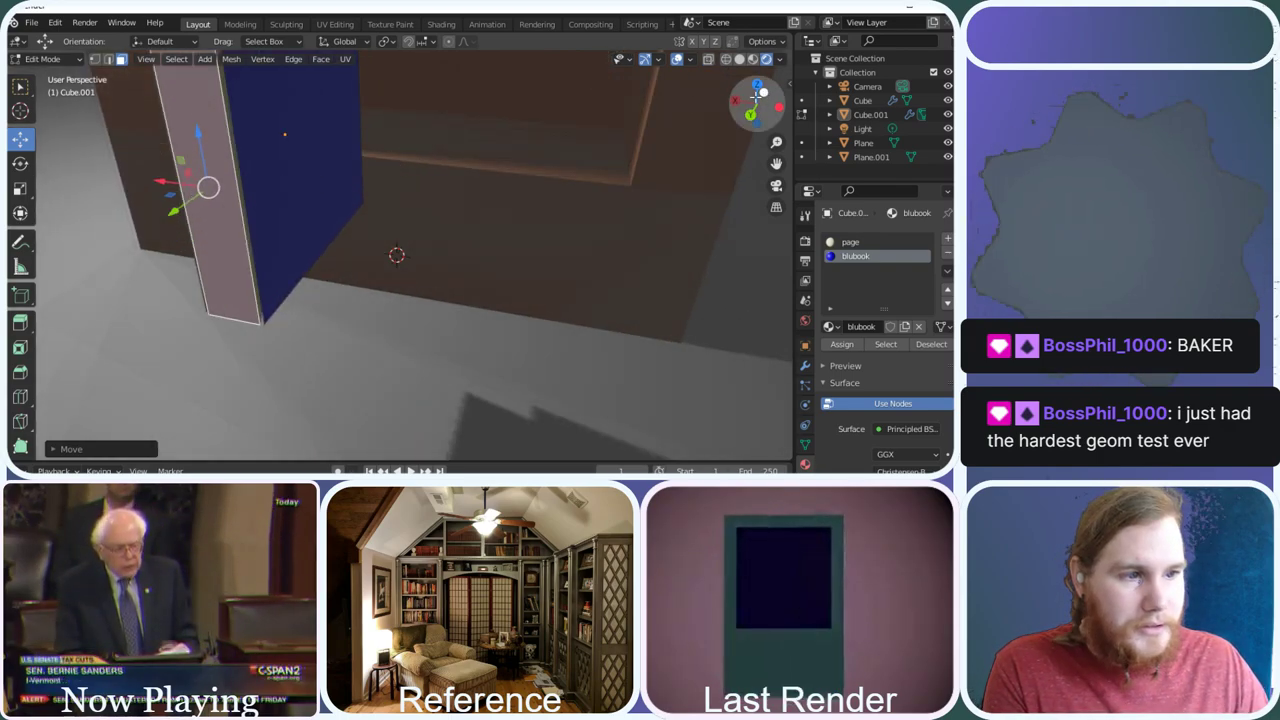
left_click_drag(757, 108, 528, 222)
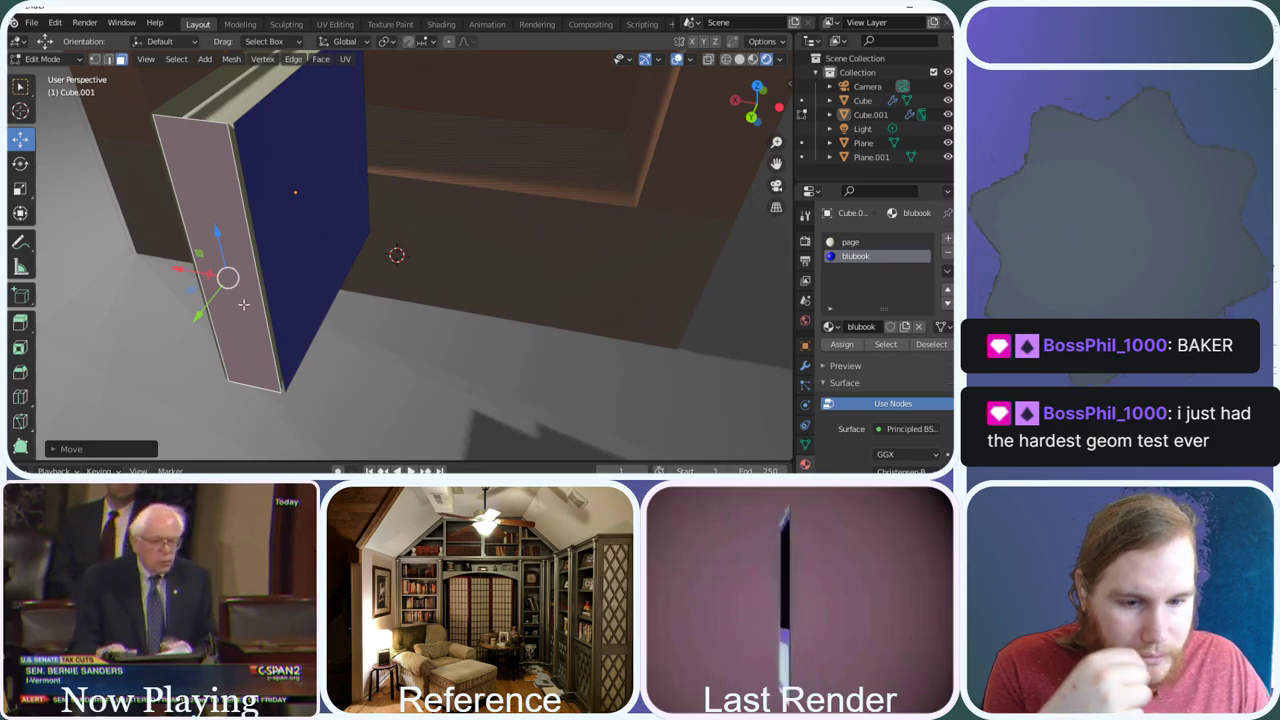
left_click_drag(196, 314, 339, 261)
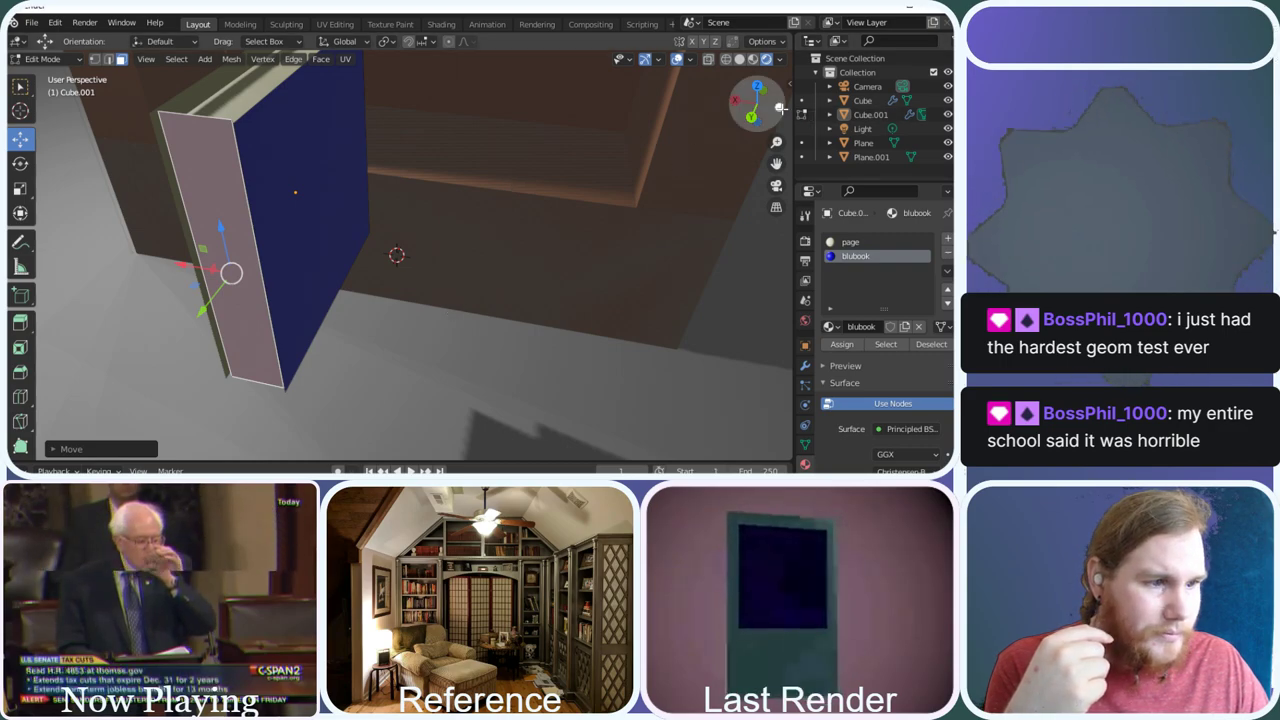
Check the book in solid and material shading, then return to Object Mode
mouse_move(757, 102)
left_mouse_down()
mouse_move(690, 106)
mouse_move(742, 106)
left_mouse_up()
scroll(547, 245, "up", 6)
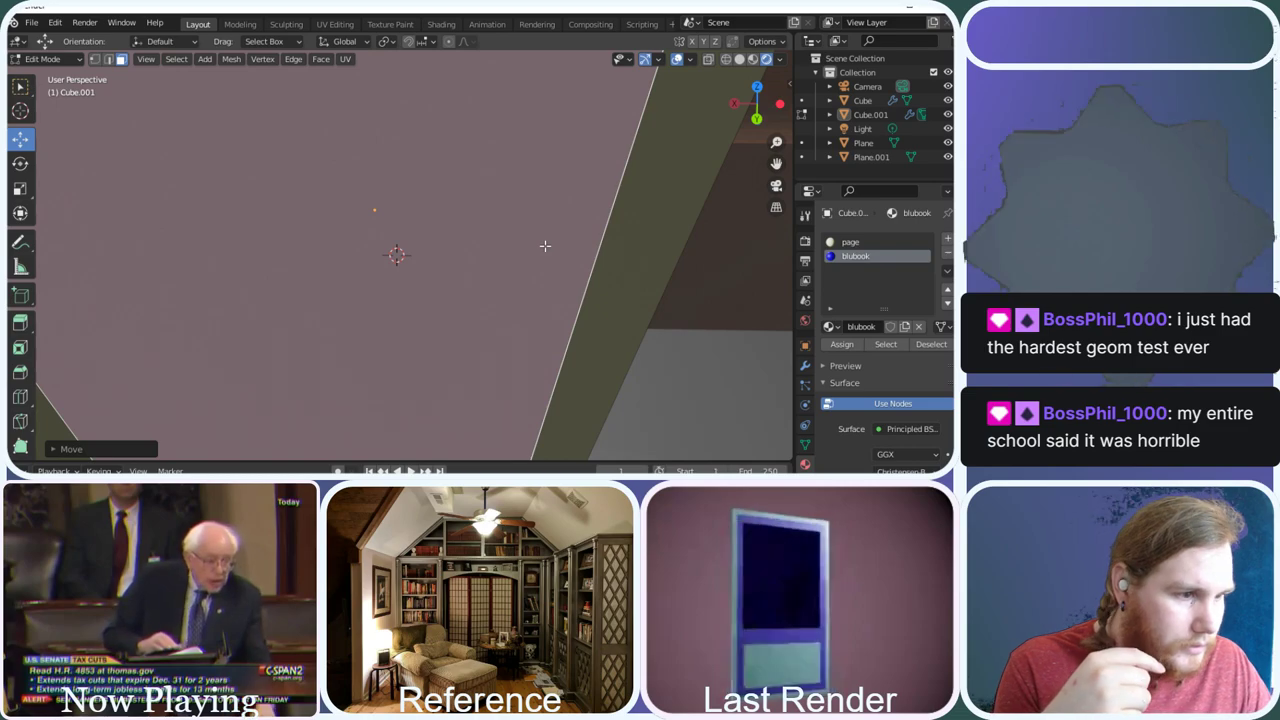
scroll(600, 225, "down", 5)
mouse_move(757, 107)
left_mouse_down()
mouse_move(738, 108)
mouse_move(758, 100)
mouse_move(750, 107)
left_mouse_up()
scroll(535, 150, "down", 3)
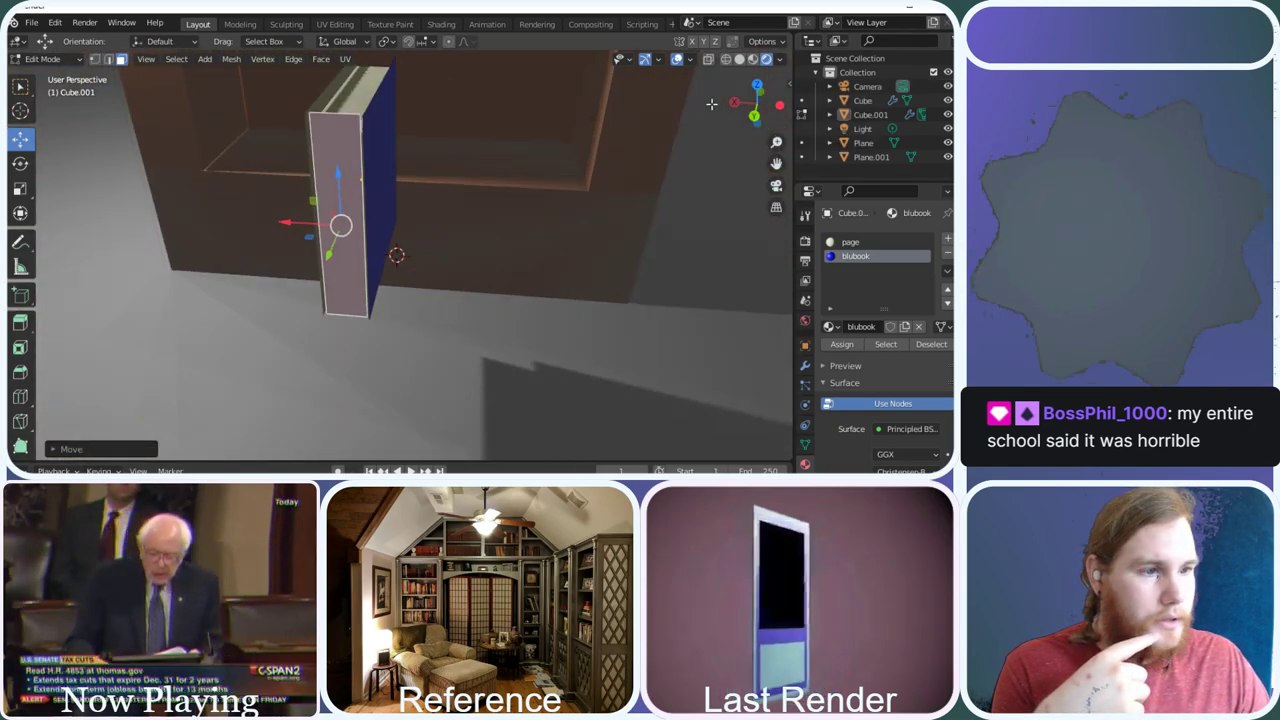
left_click(686, 134)
middle_click_drag(686, 134, 689, 145)
left_click(740, 59)
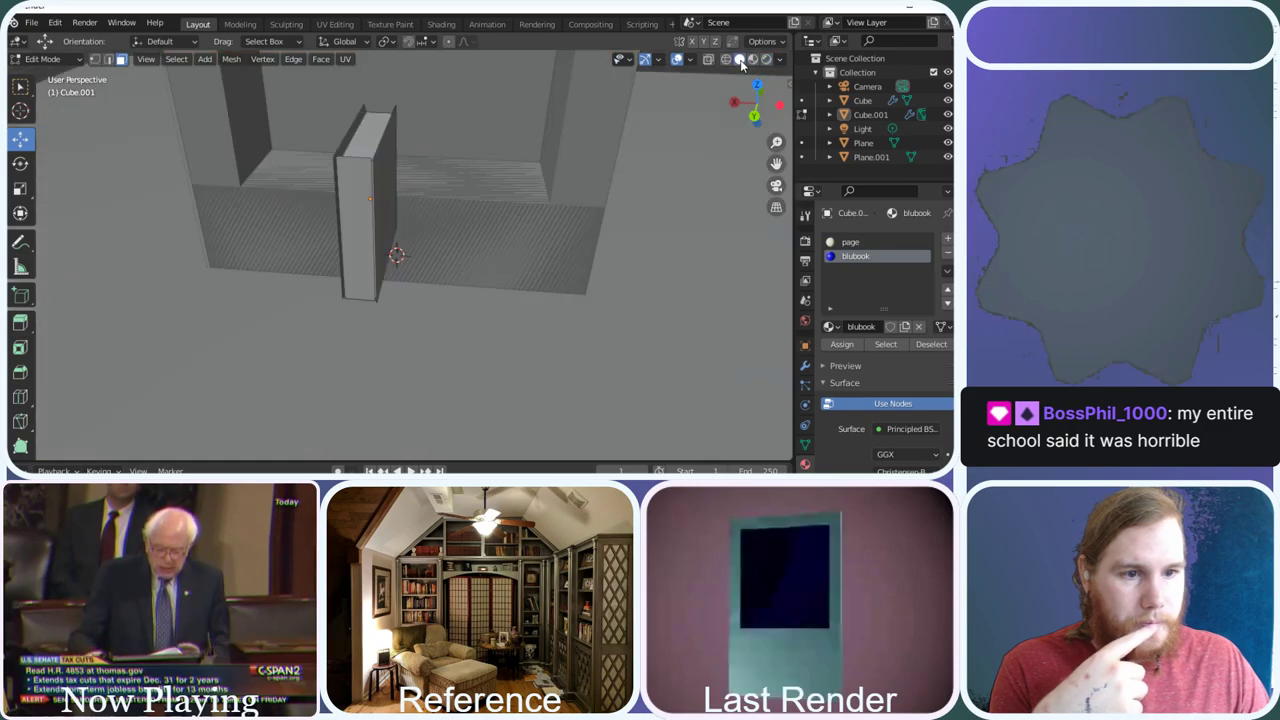
left_click(753, 59)
left_click_drag(752, 106, 741, 113)
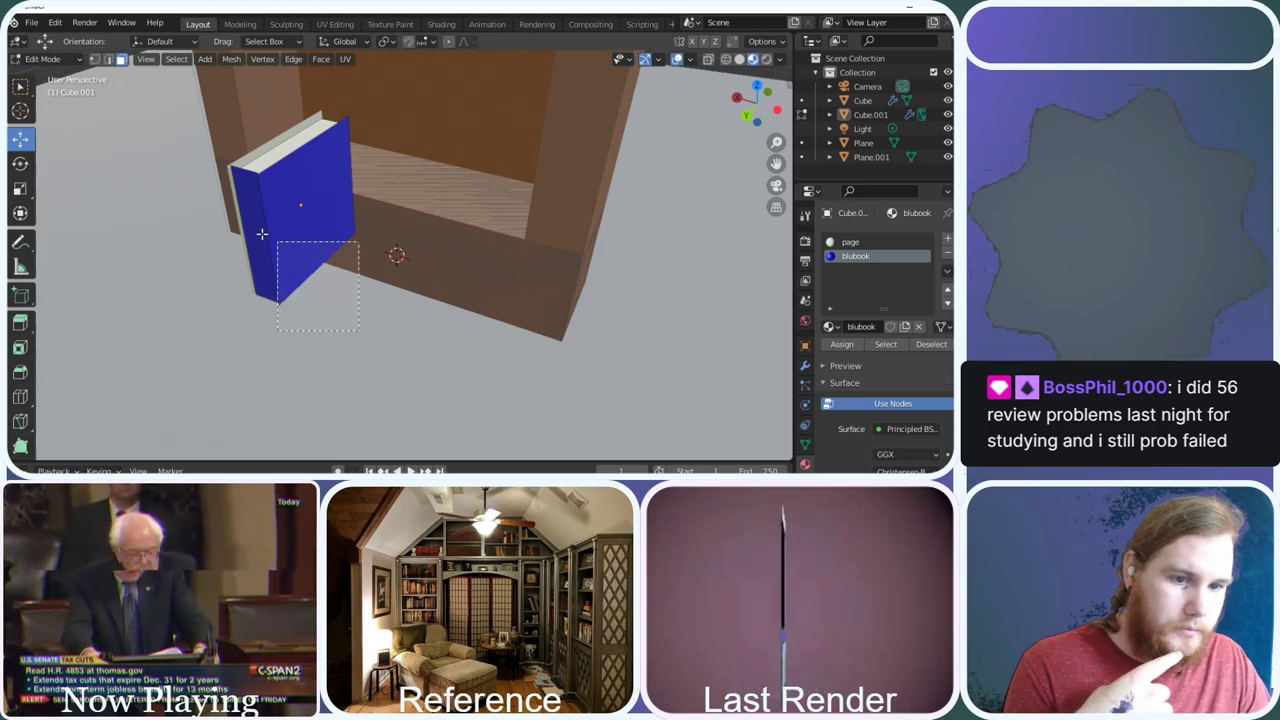
left_click(266, 233)
left_click(57, 58)
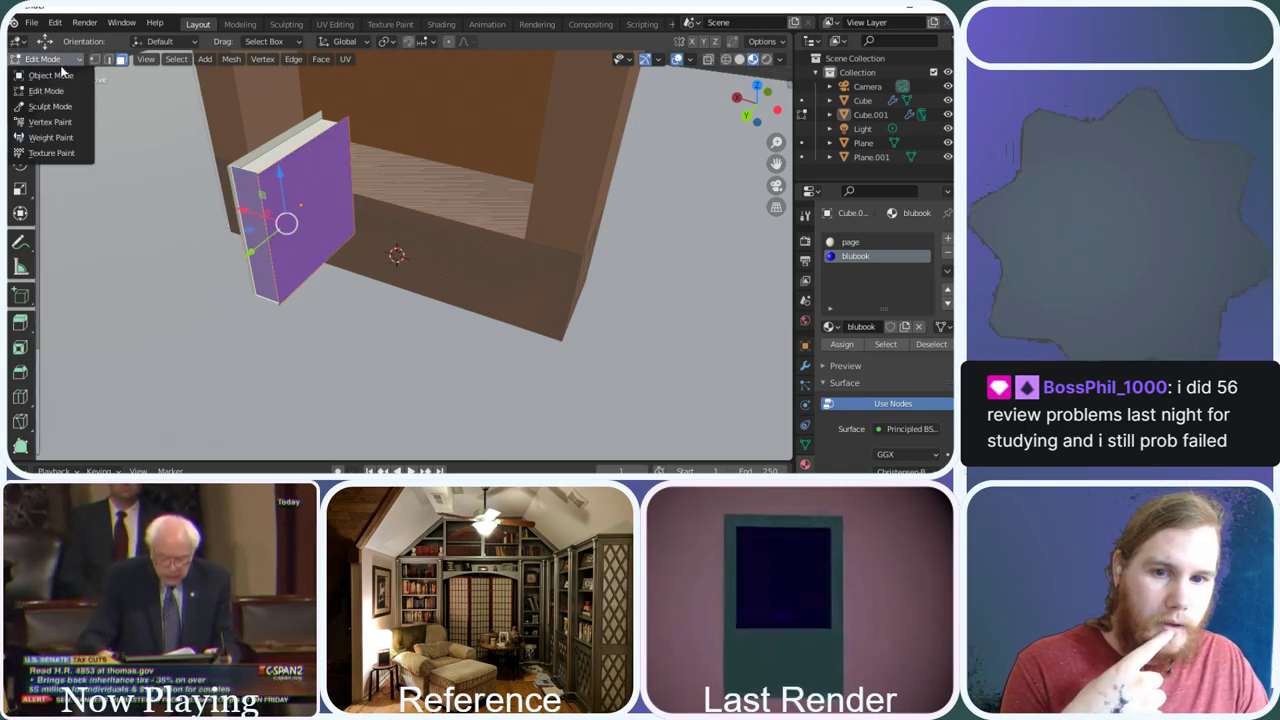
left_click(57, 74)
scroll(303, 174, "down", 2)
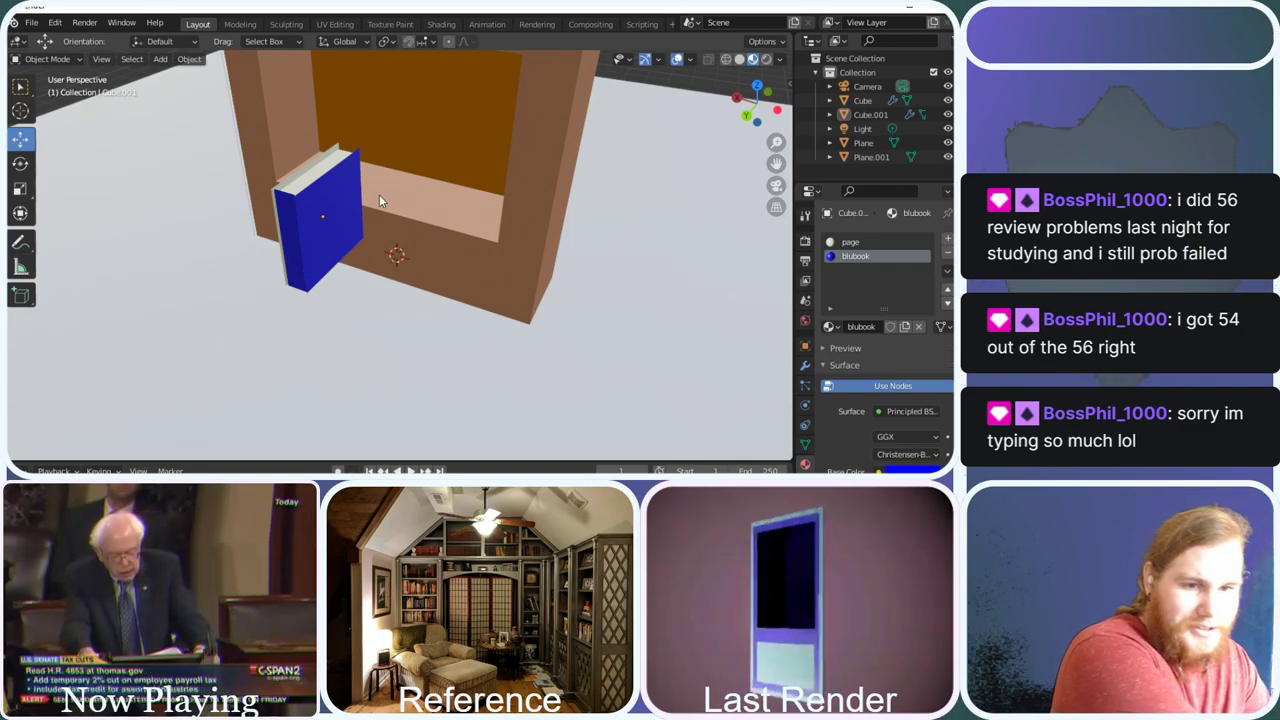
Rename the blue book object Cube.001 to 'Book' in the Outliner
left_click(310, 205)
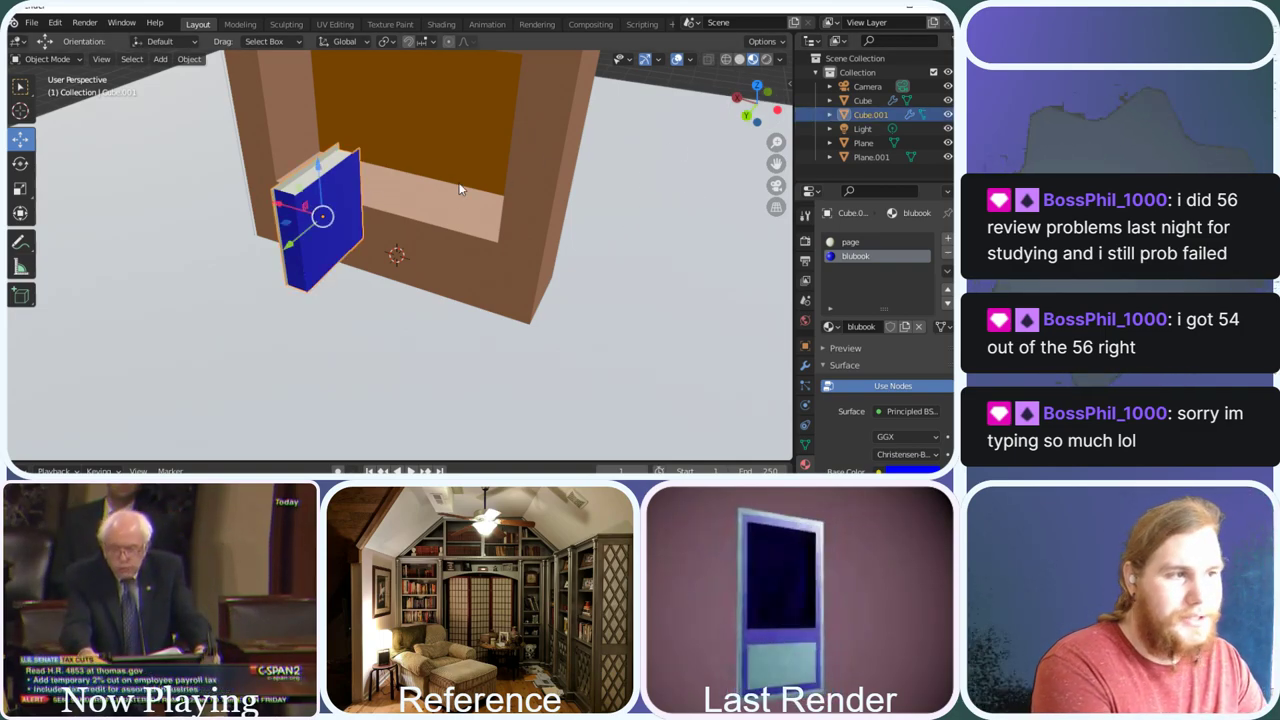
right_click(872, 113)
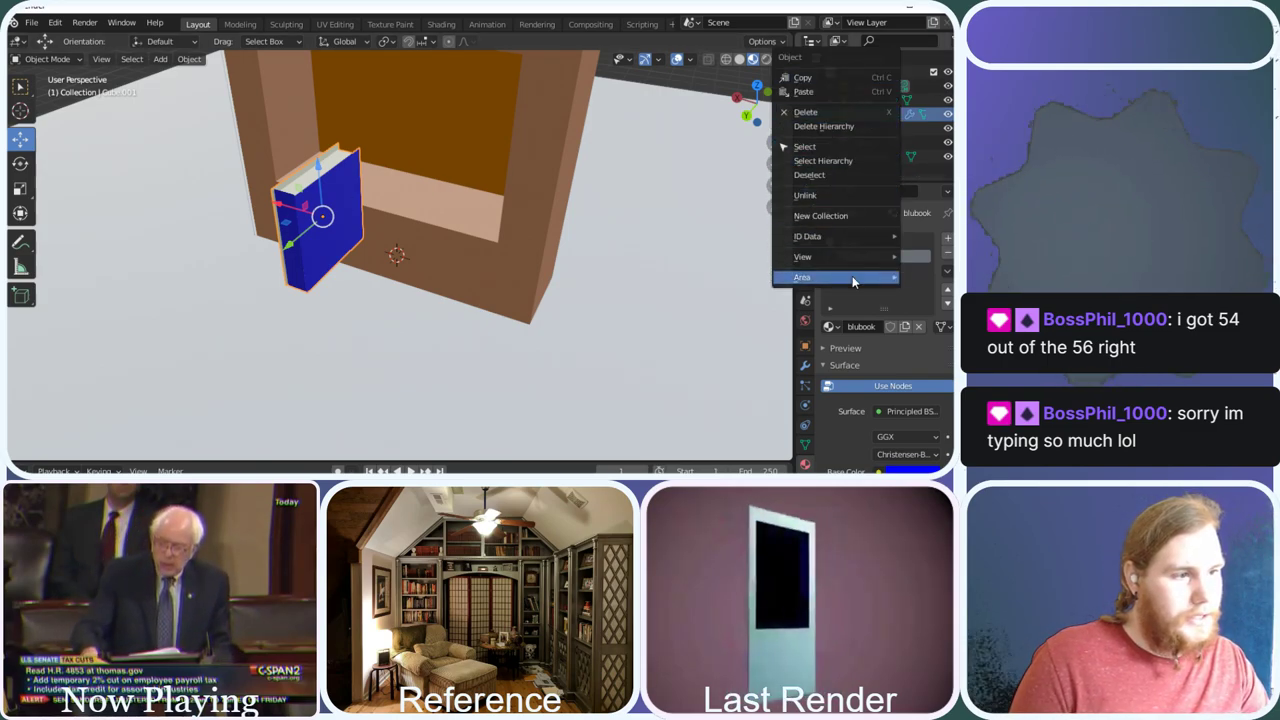
right_click(867, 114)
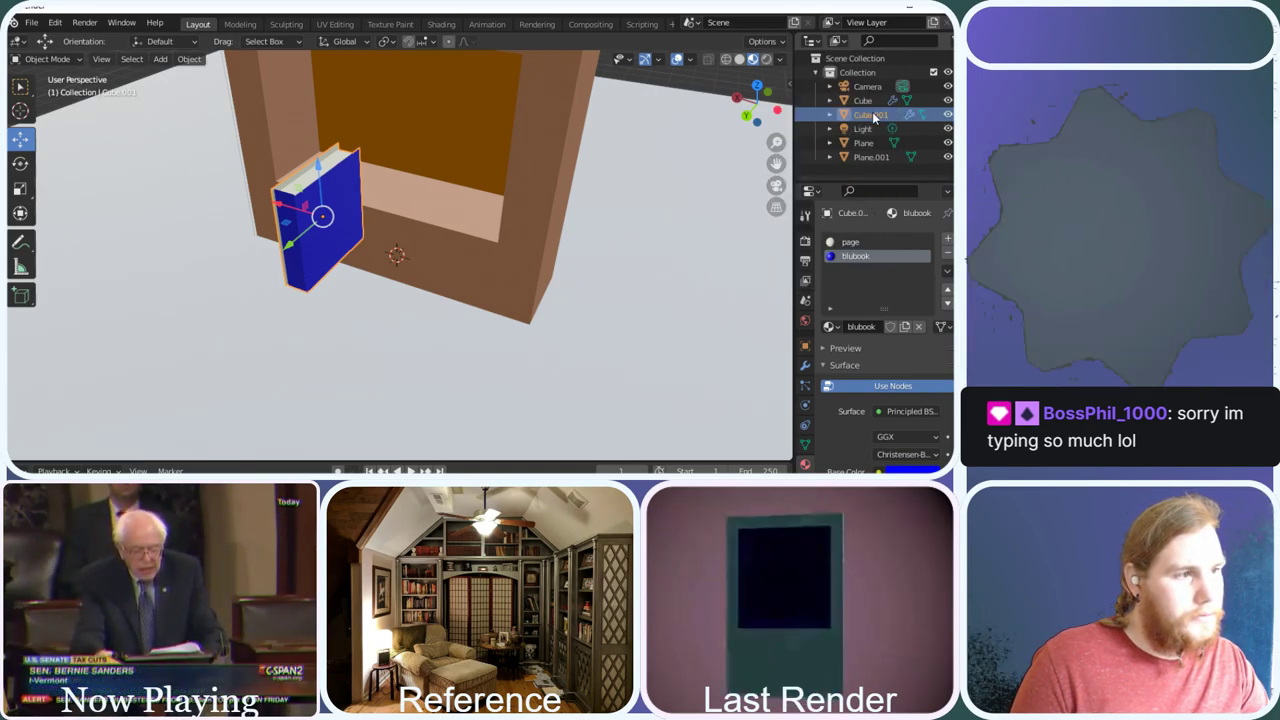
double_click(872, 114)
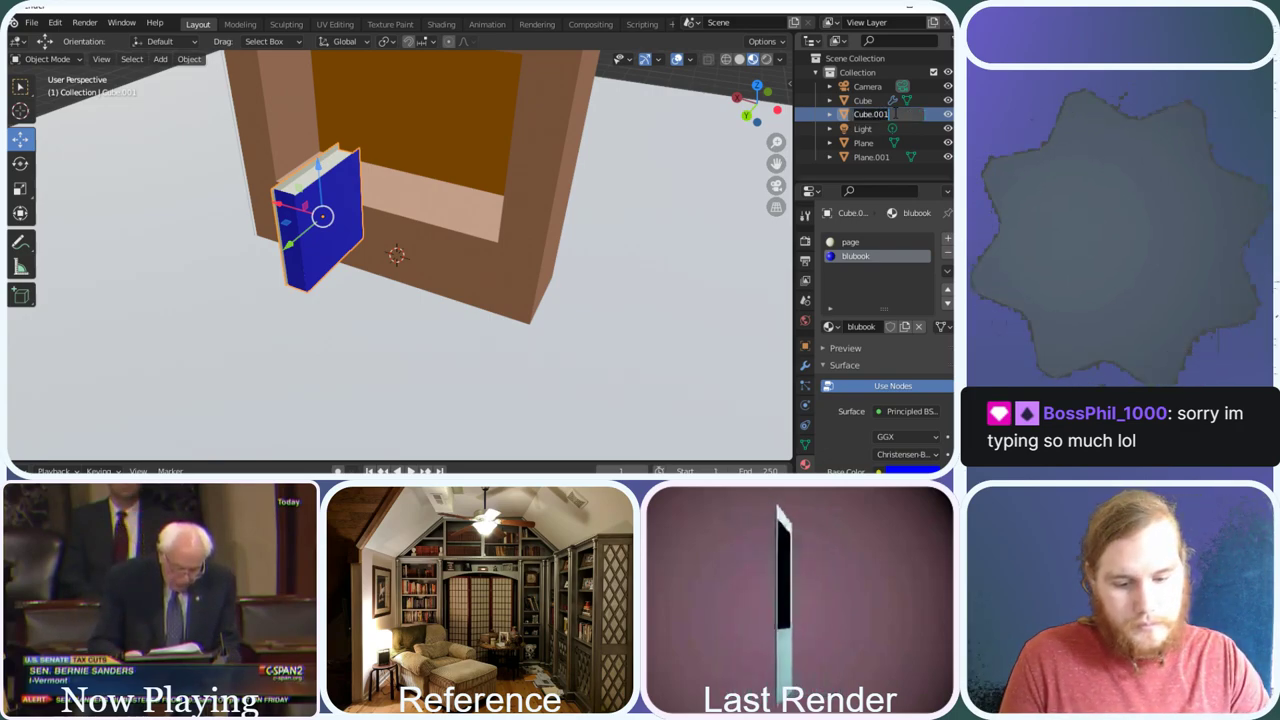
type("Boo")
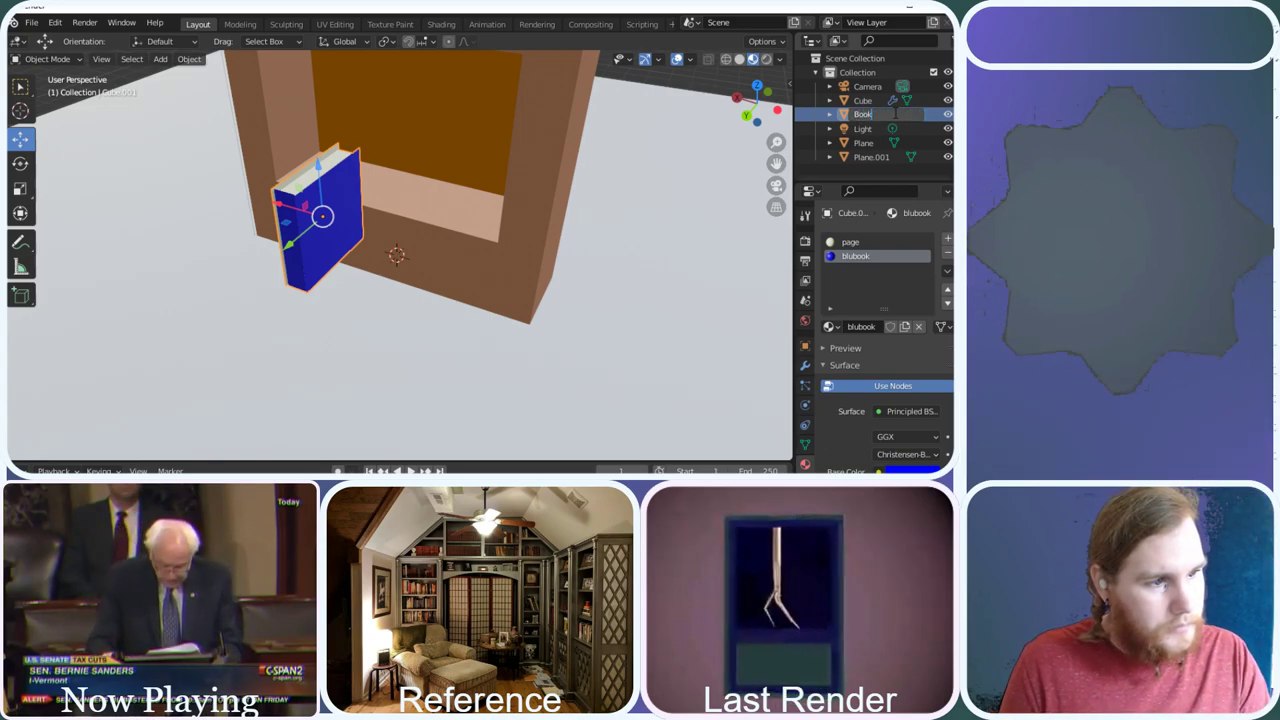
type("k")
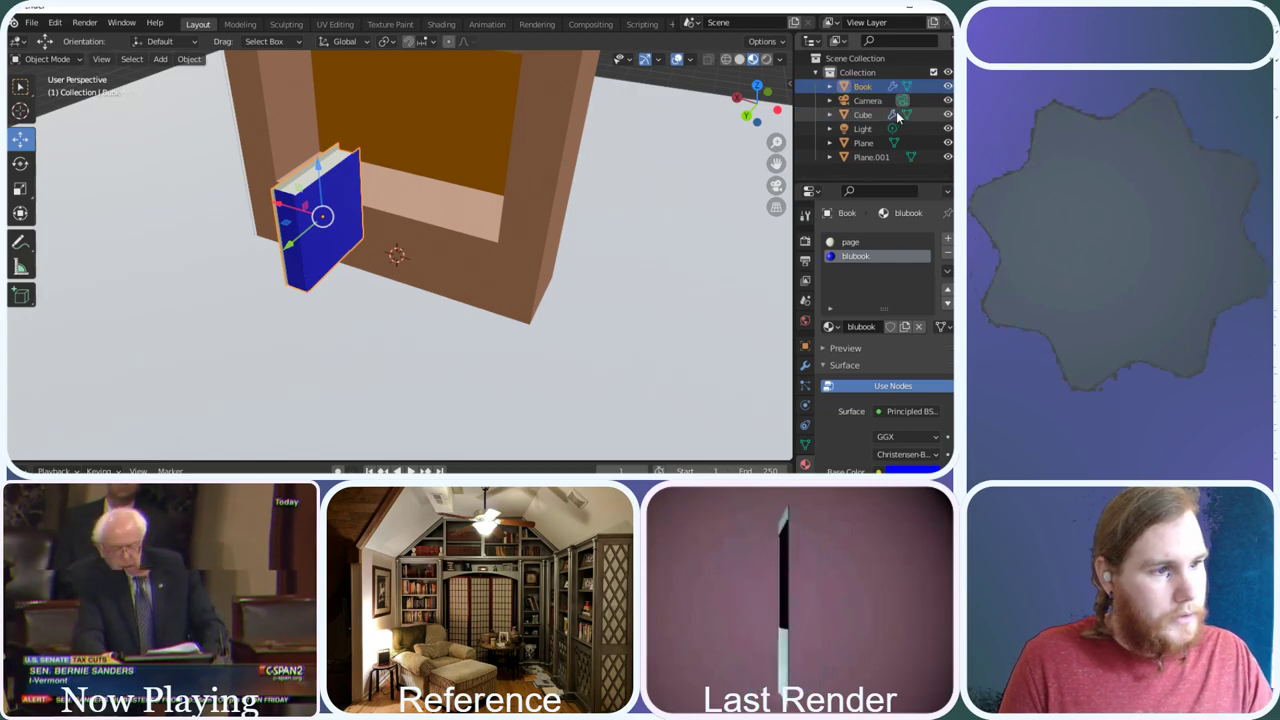
key("Return")
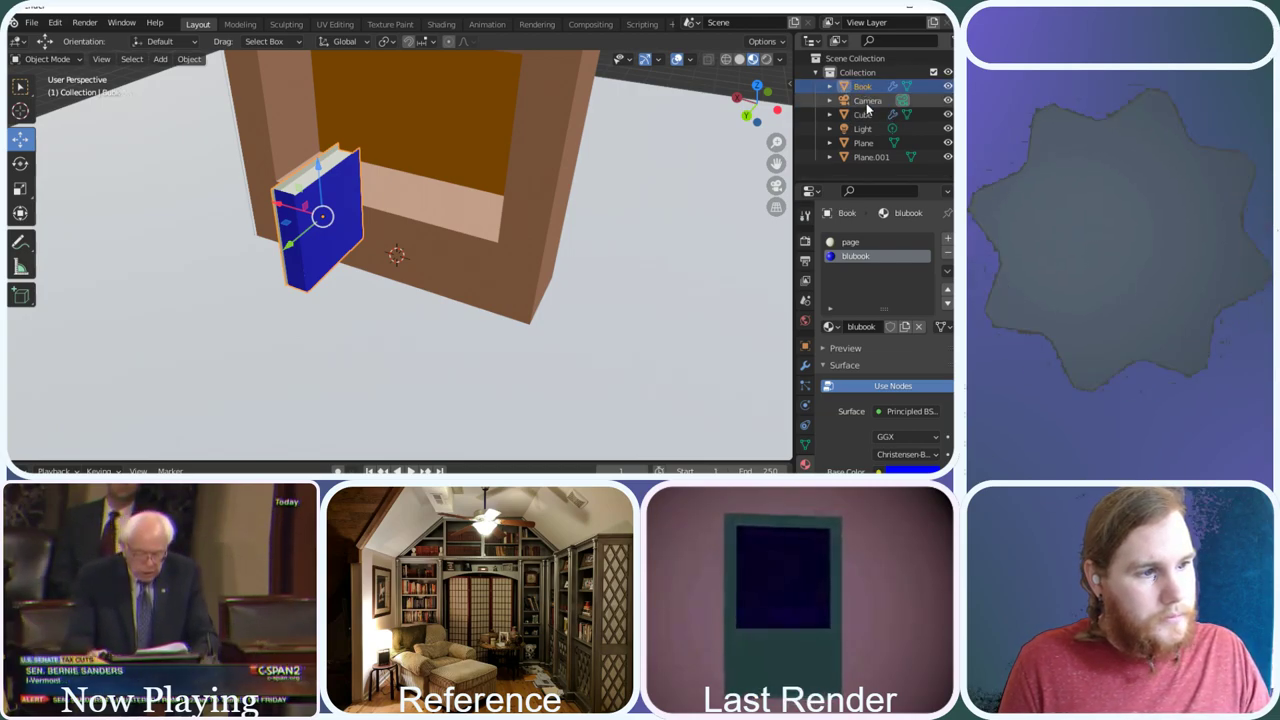
Rename the shelf object Cube to 'Shelf'
left_click(866, 115)
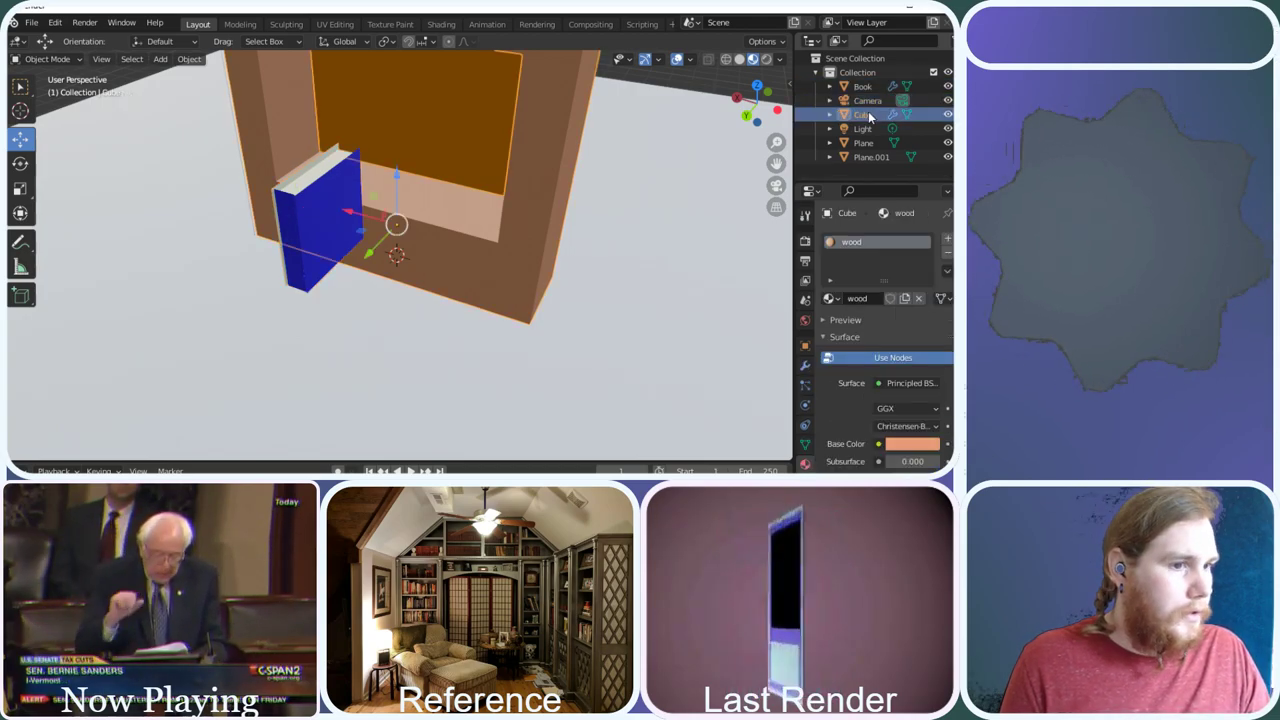
right_click(867, 112)
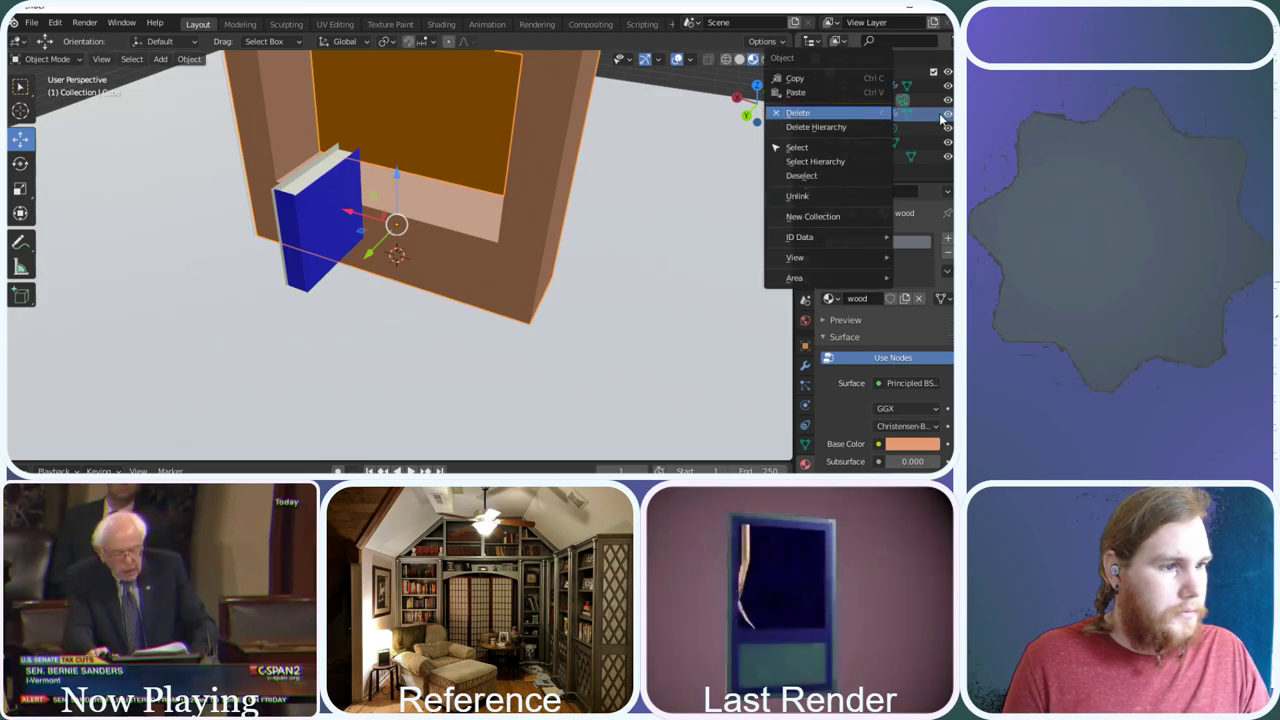
key("Escape")
double_click(866, 114)
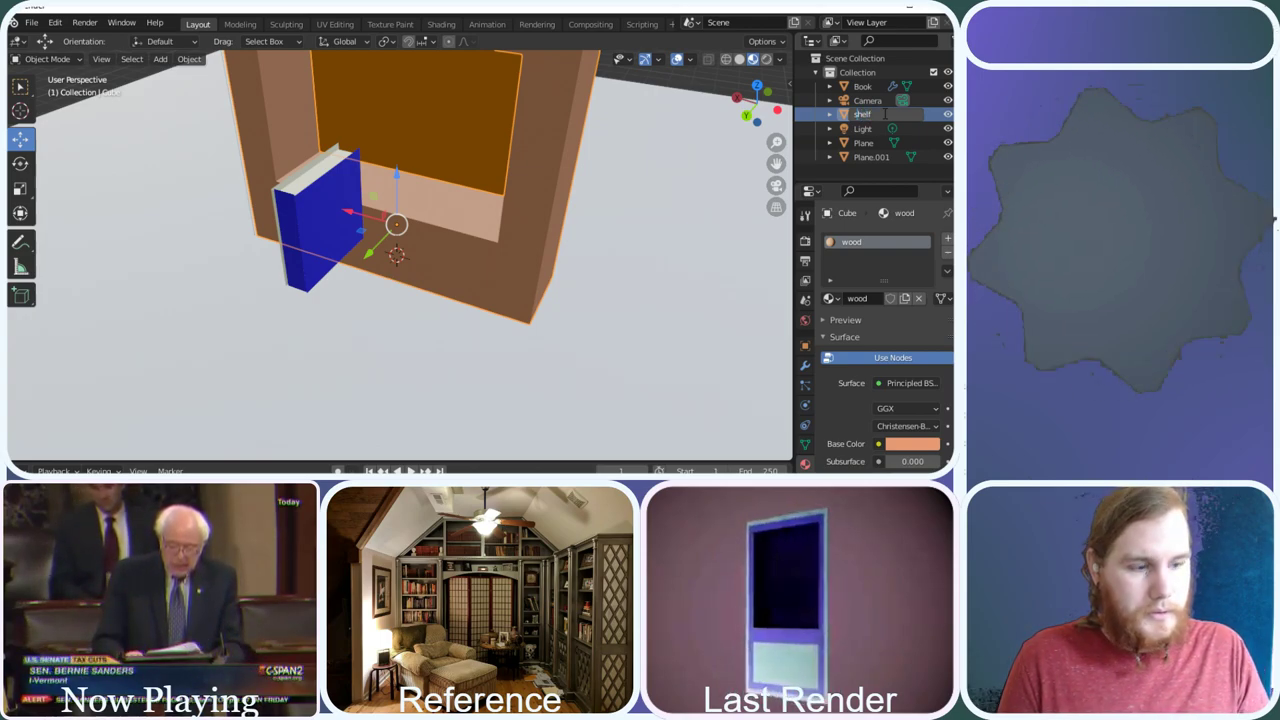
type("Shelf")
key("Return")
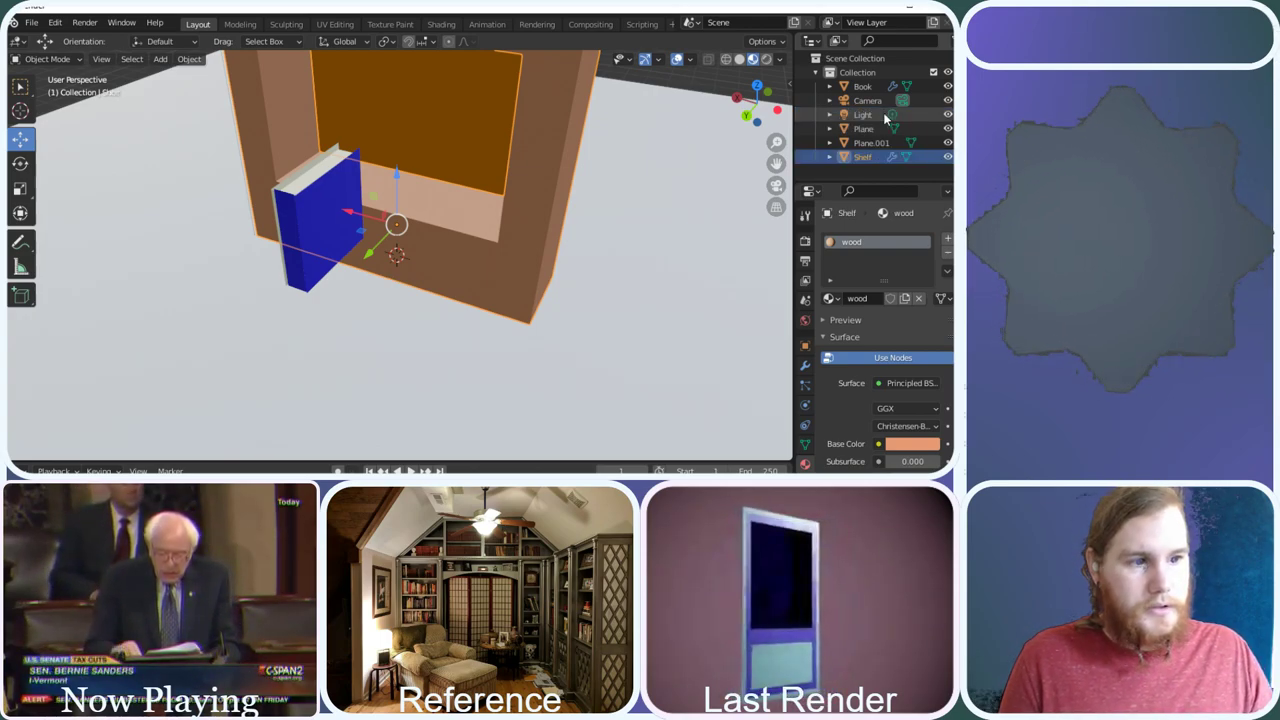
left_click(869, 145)
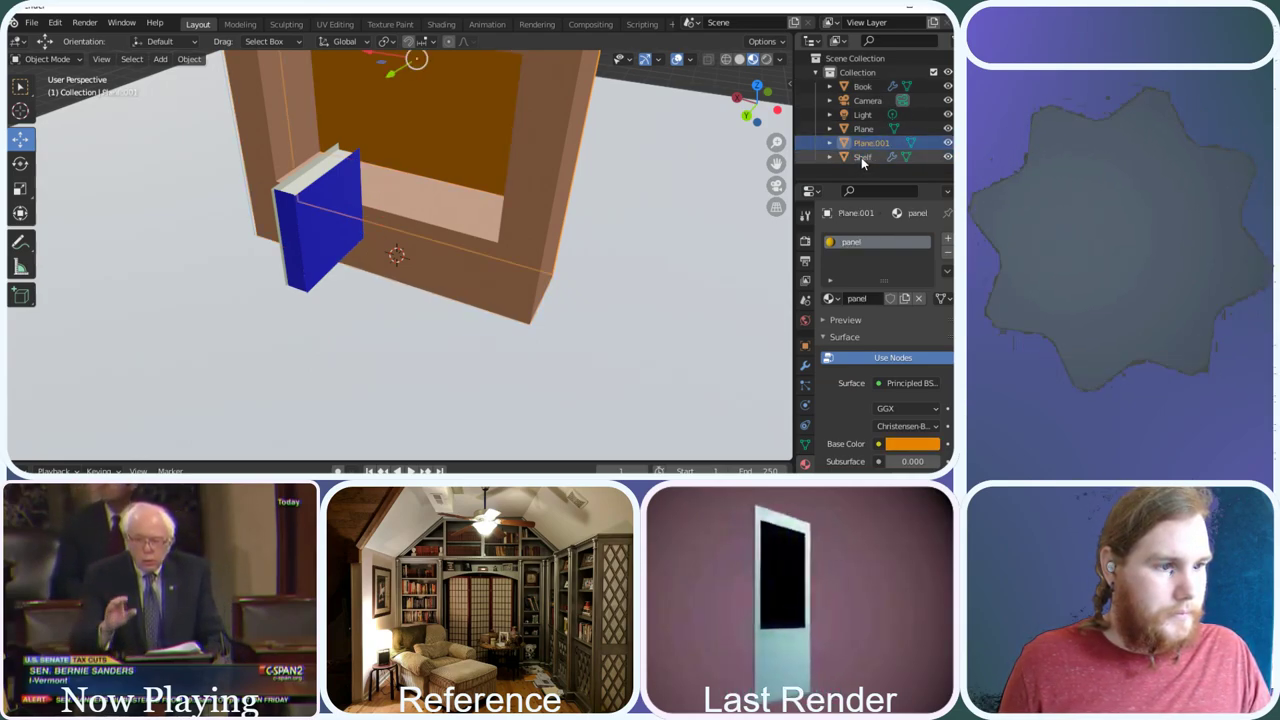
Zoom out and select Shelf plus Plane.001, making the Plane.001 panel the active object
left_click(862, 157)
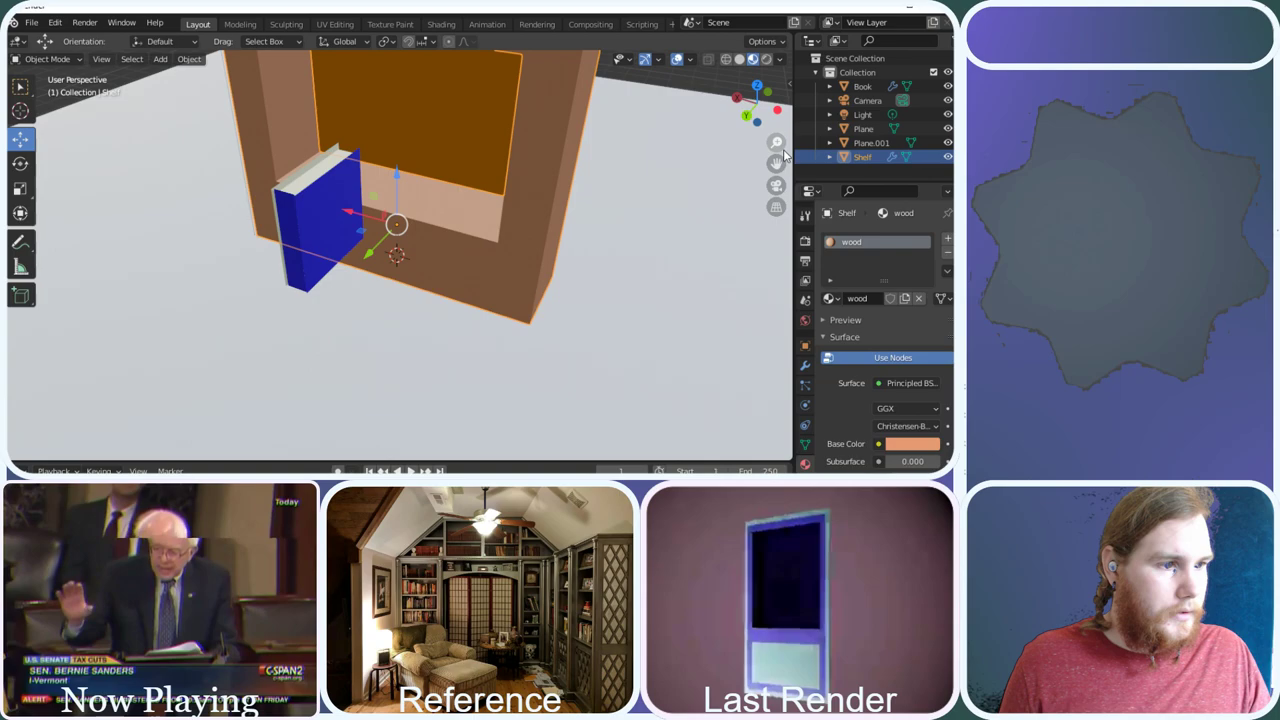
left_click(869, 143)
scroll(611, 129, "down", 4)
middle_click_drag(611, 129, 570, 102)
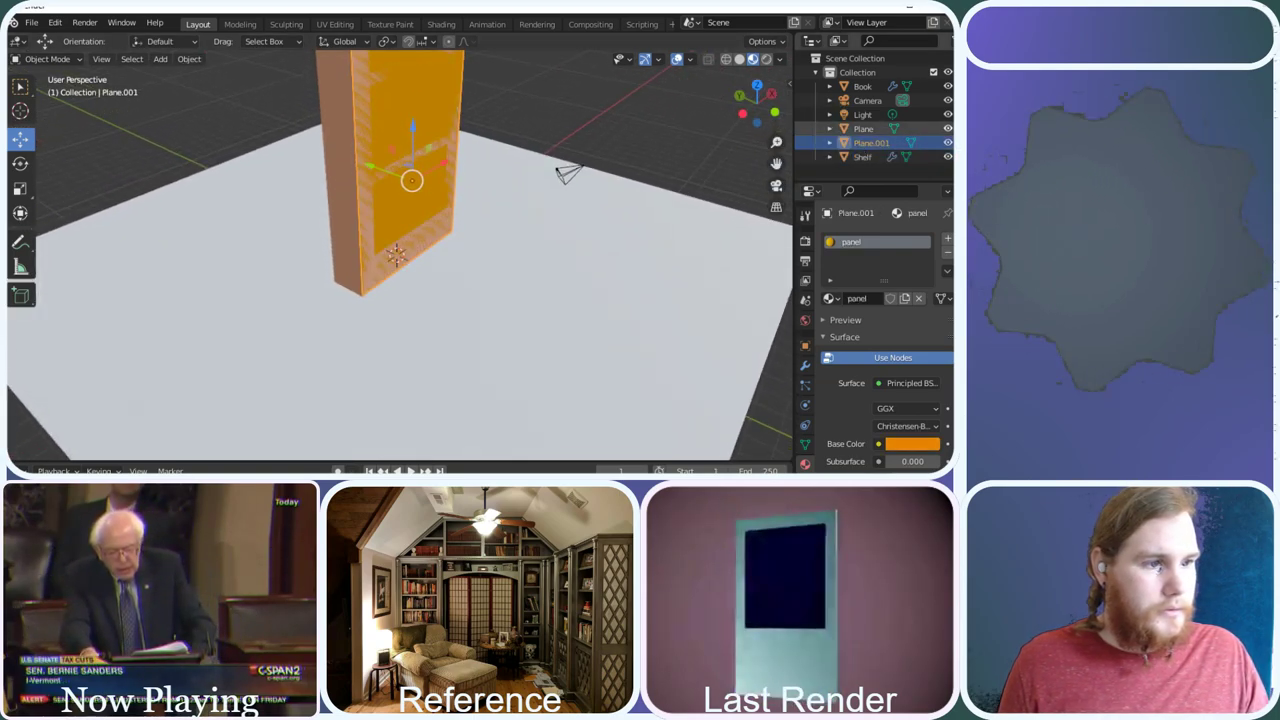
left_click(861, 158, "ctrl")
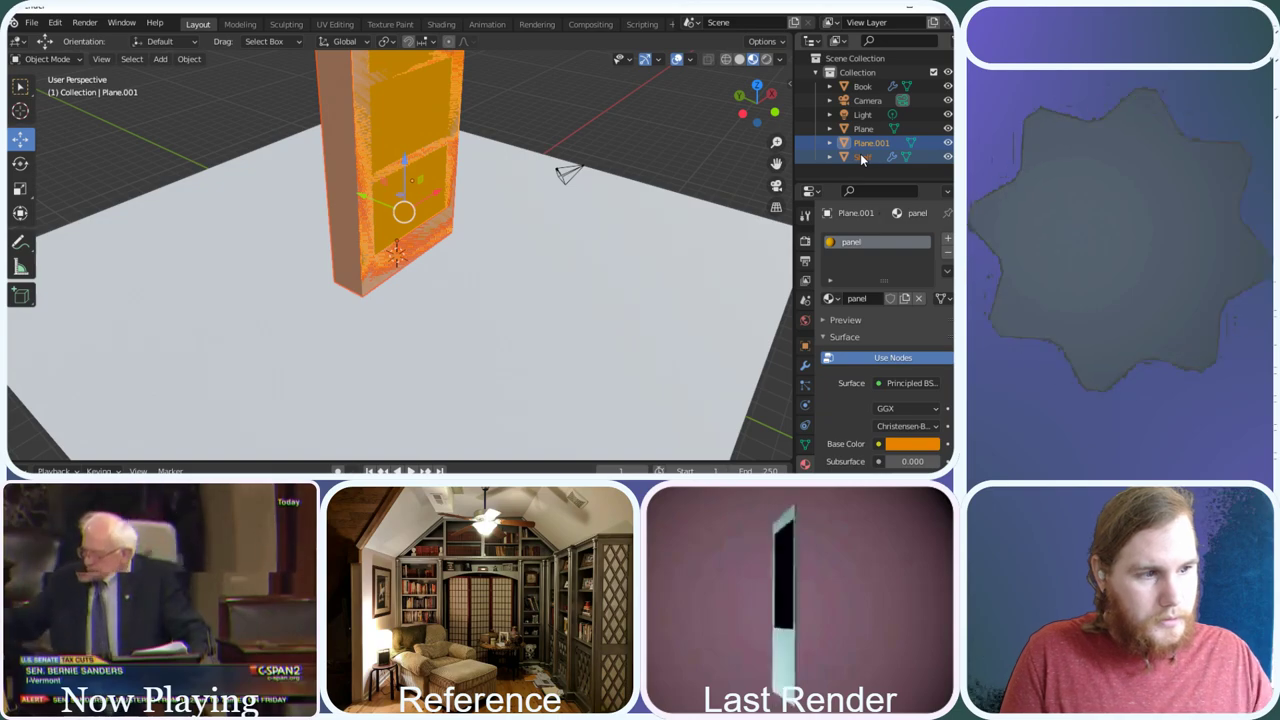
left_click(829, 157)
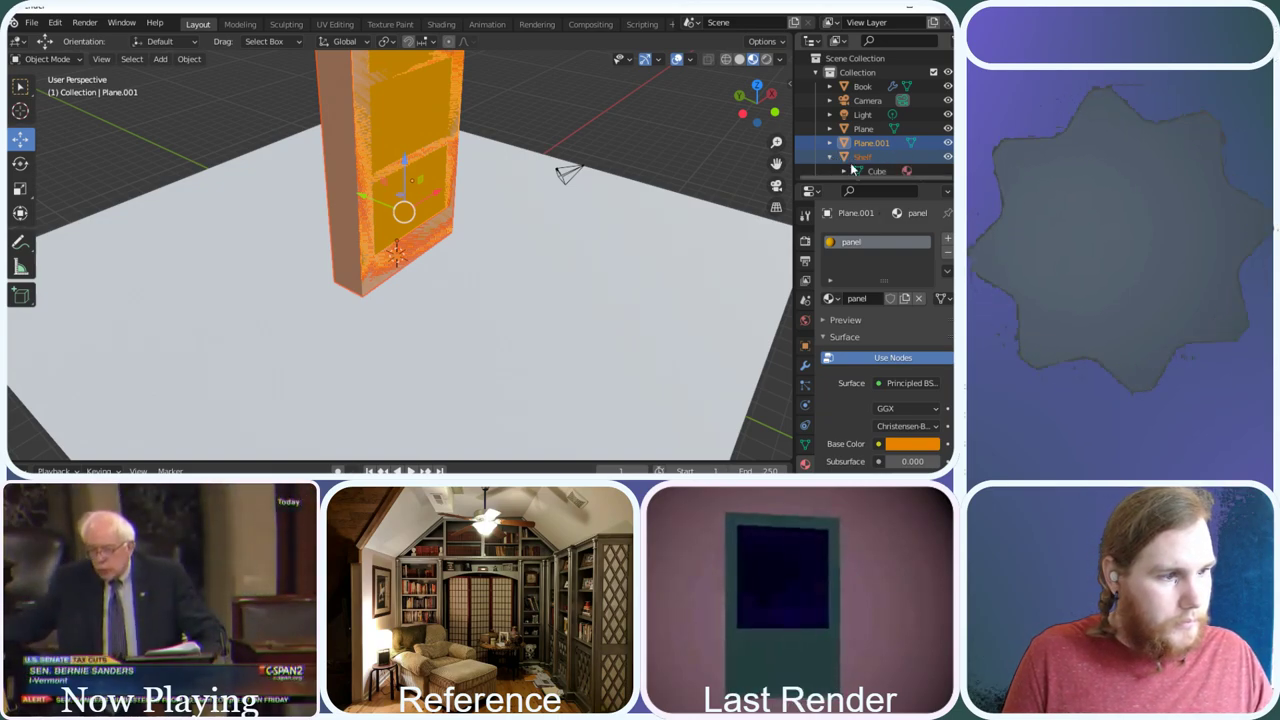
scroll(851, 169, "down", 1)
left_click(875, 153)
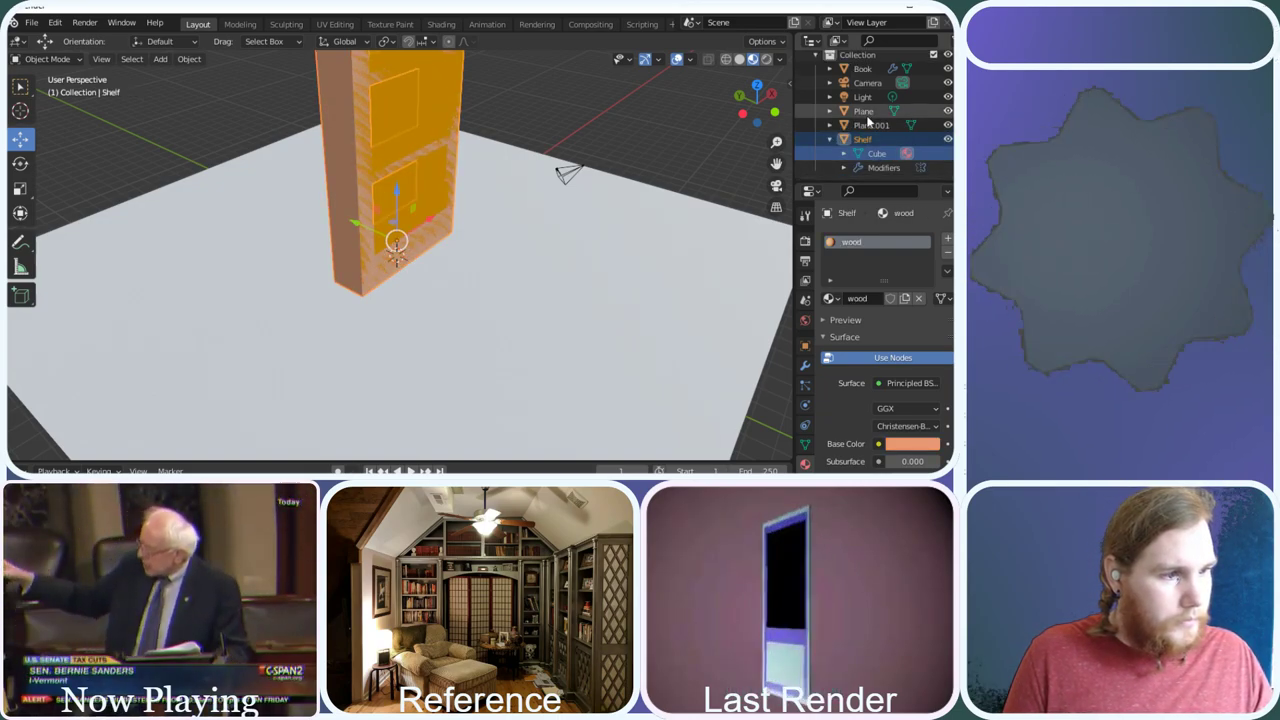
left_click(868, 124, "ctrl")
left_click_drag(868, 124, 868, 145)
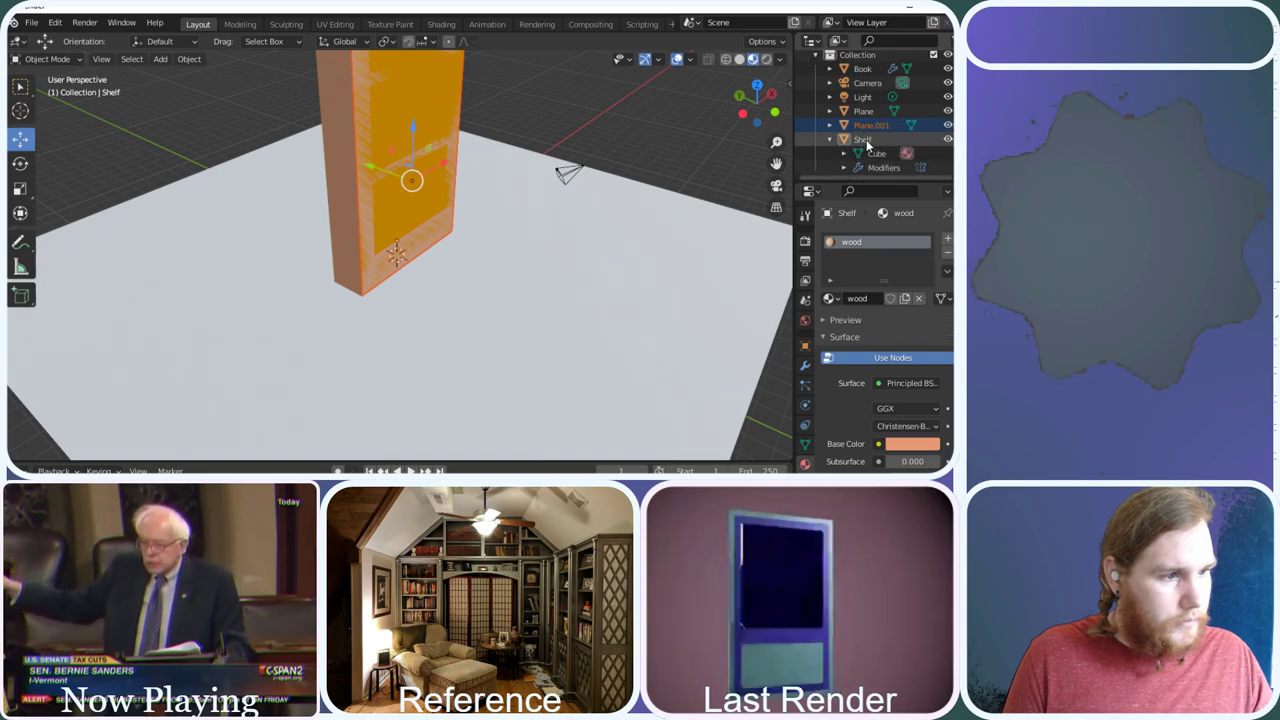
left_click(868, 127, "ctrl")
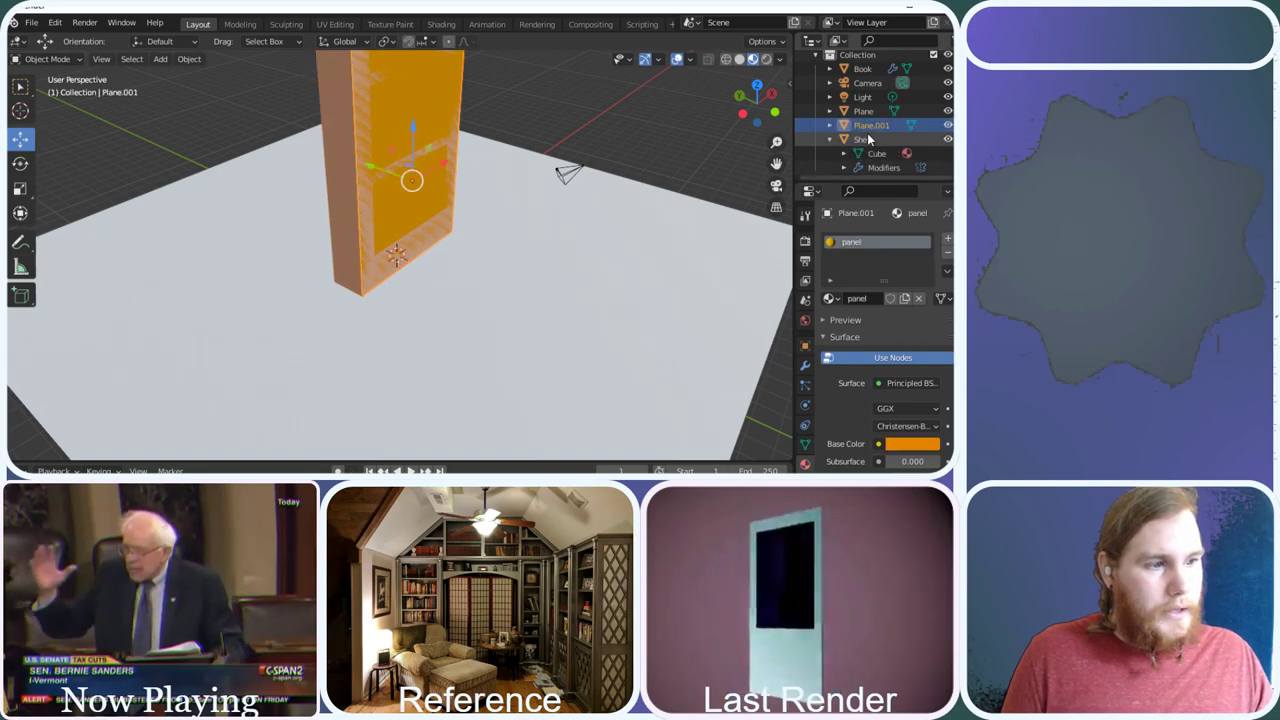
Parent the Shelf to Plane.001 from the object context menu
right_click(375, 150)
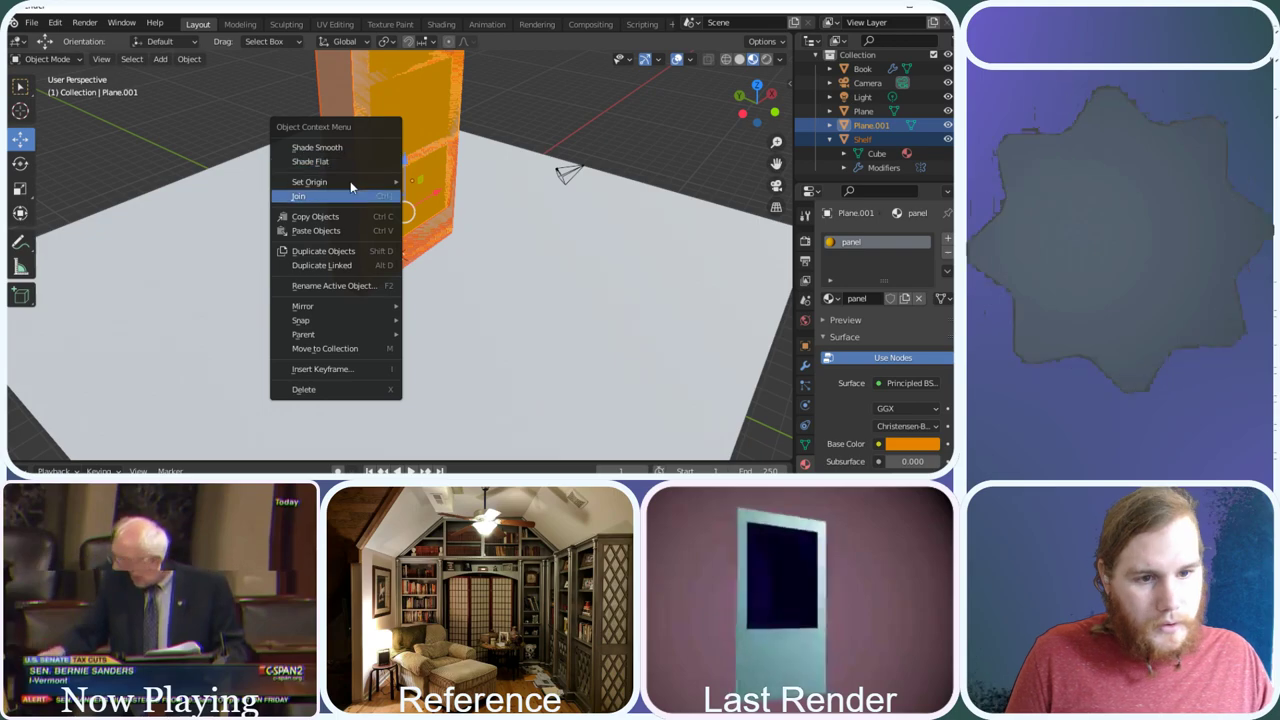
mouse_move(355, 183)
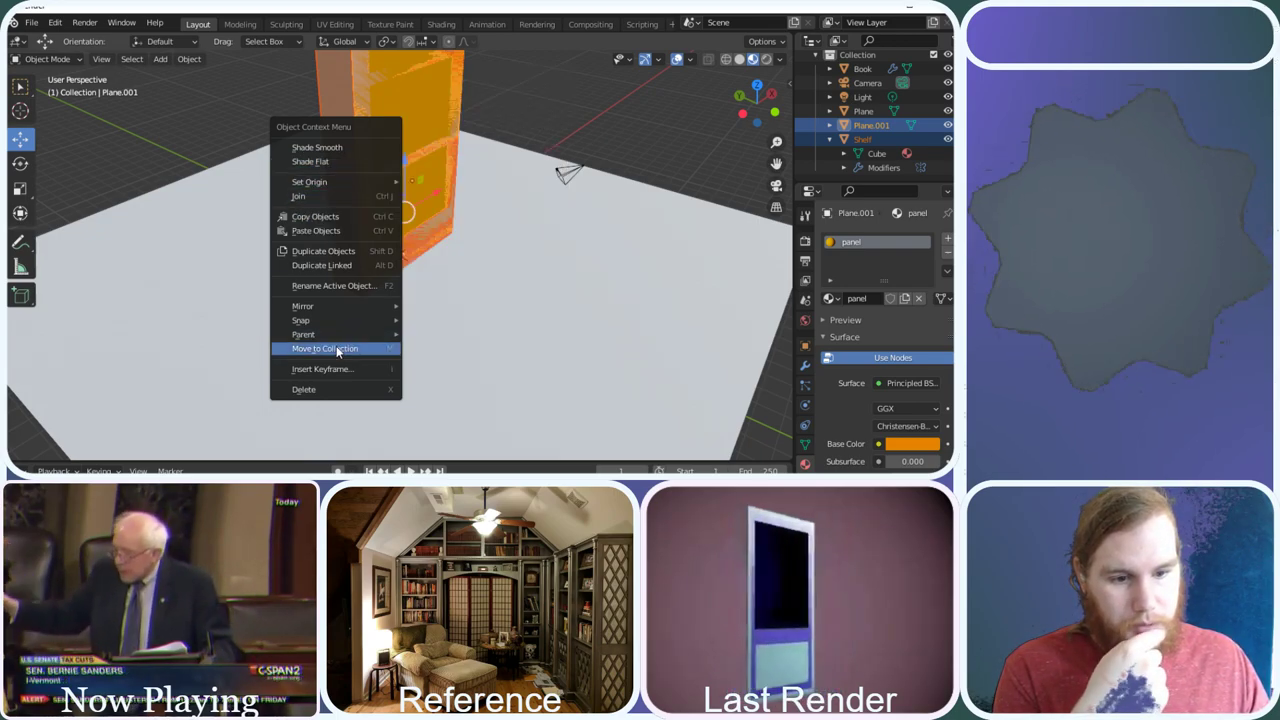
mouse_move(342, 340)
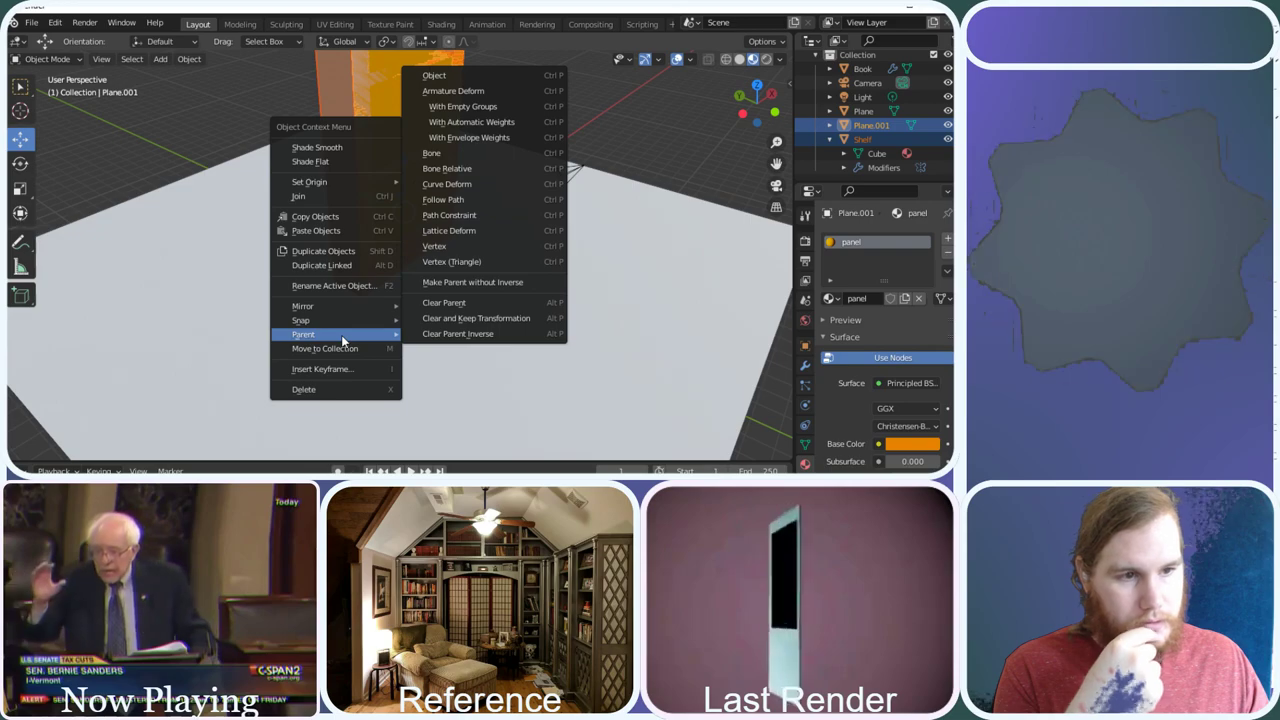
left_click(465, 76)
Select Plane.001 and expand it and the Shelf in the Outliner to inspect their children
mouse_move(755, 105)
left_mouse_down()
mouse_move(705, 110)
mouse_move(760, 102)
left_mouse_up()
scroll(829, 124, "up", 1)
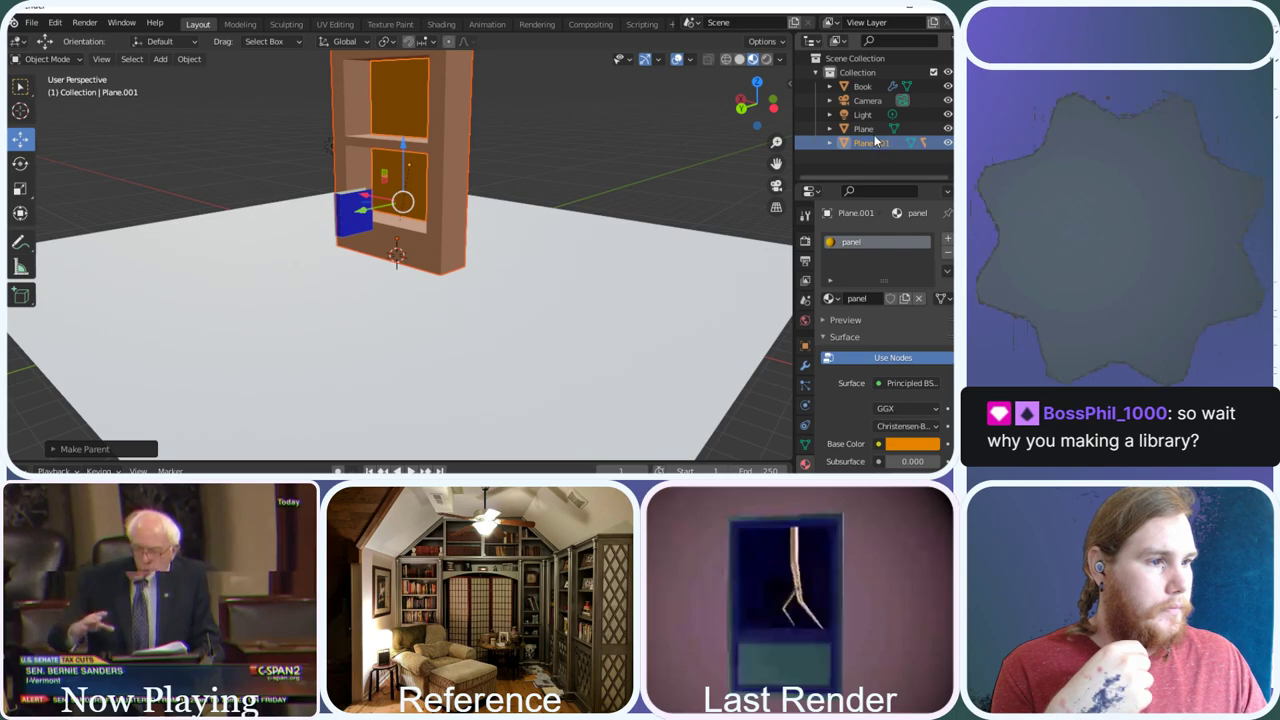
left_click(863, 128)
left_click(871, 142)
left_click(831, 142)
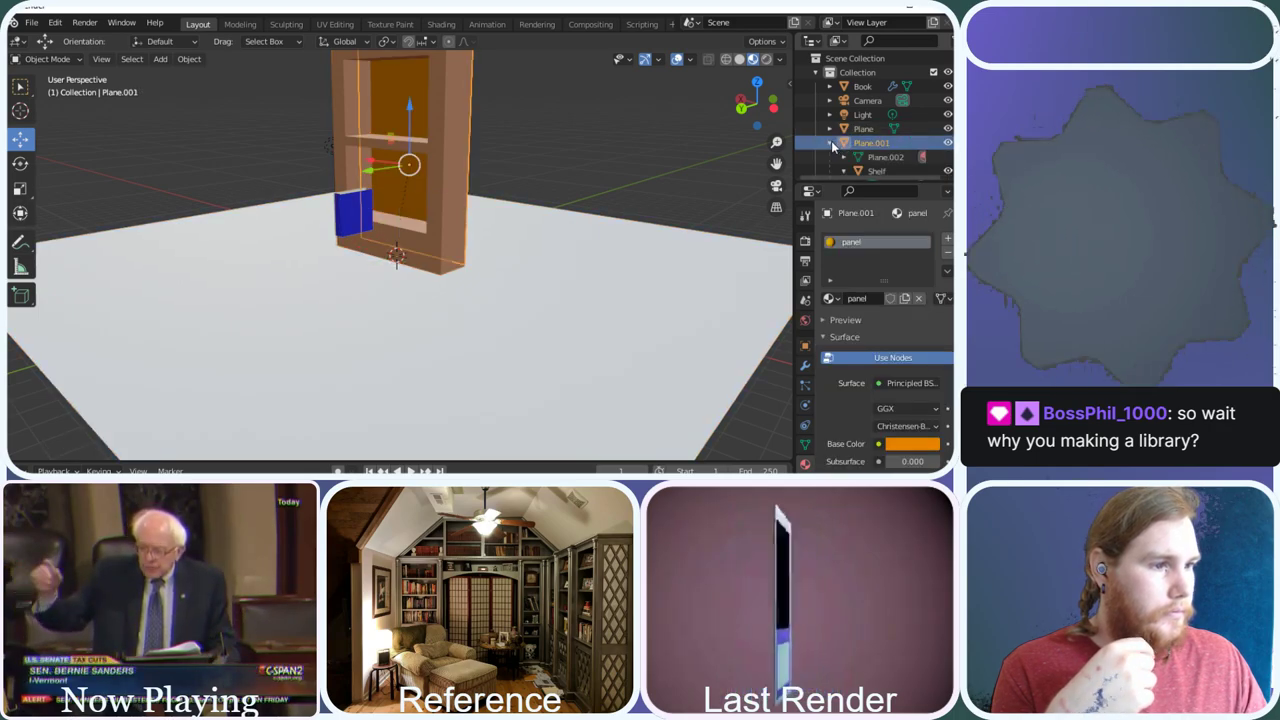
scroll(840, 142, "down", 1)
left_click(857, 144)
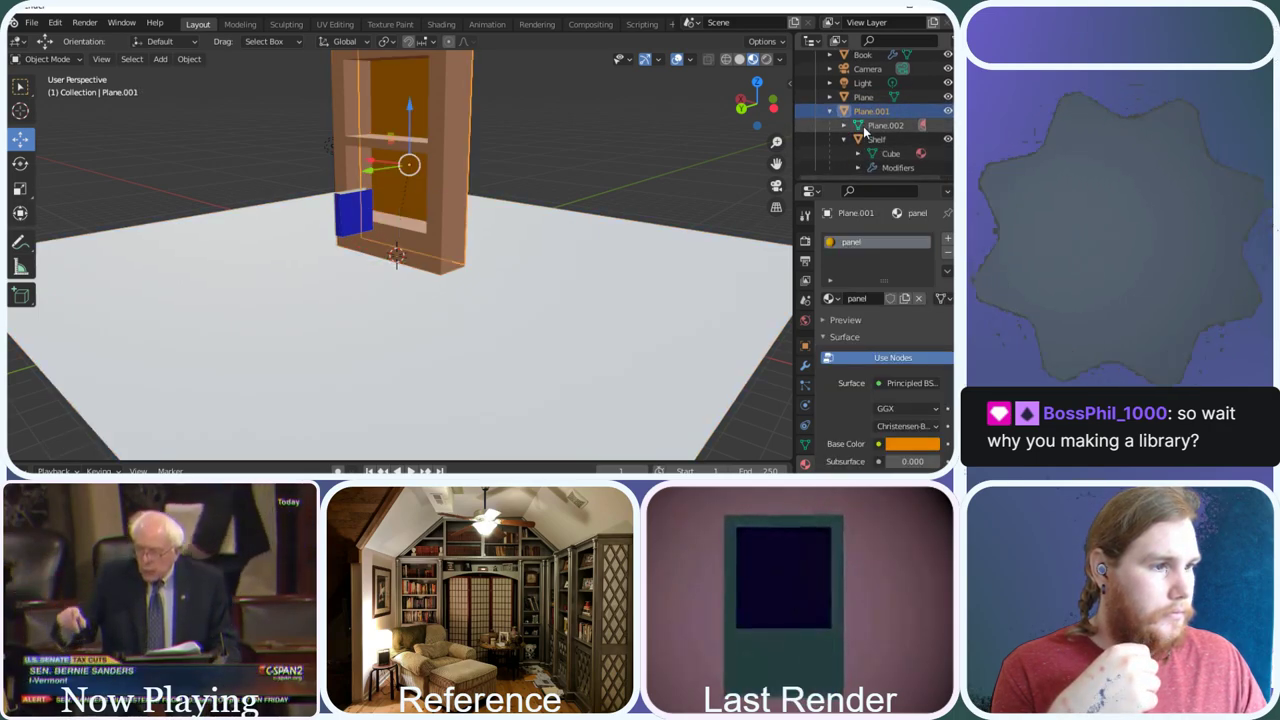
scroll(870, 155, "down", 1)
scroll(878, 155, "up", 2)
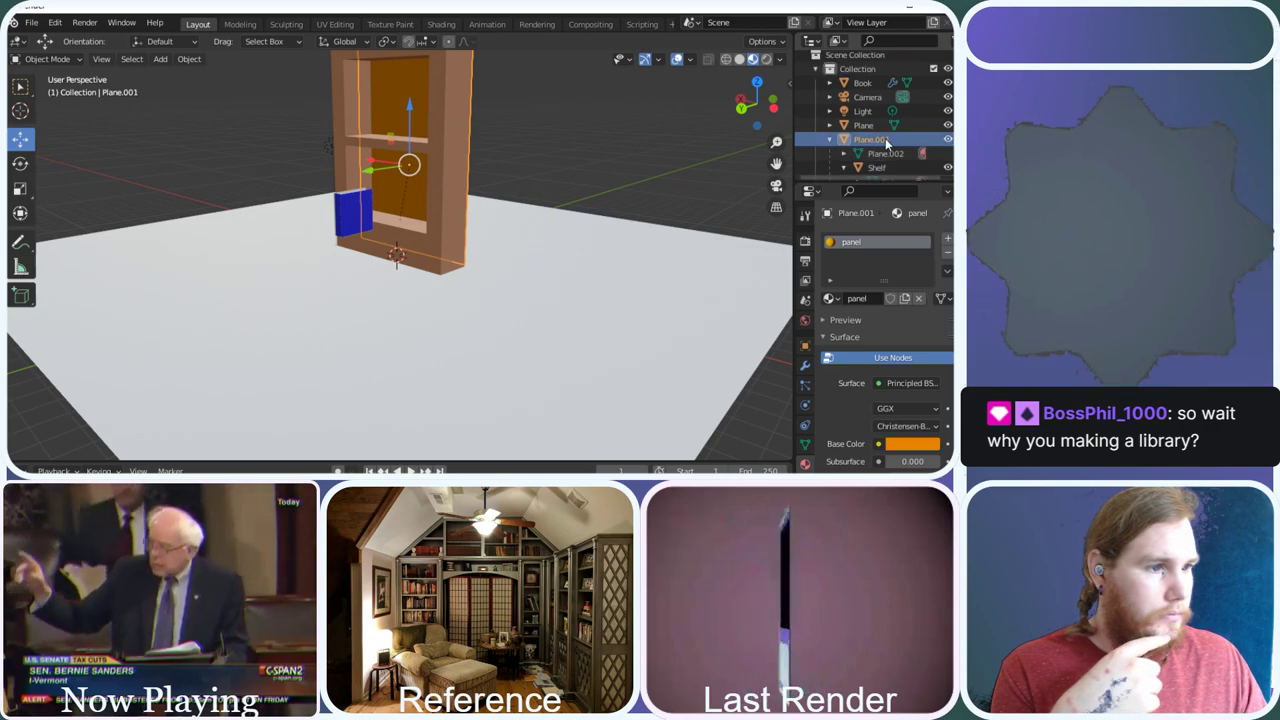
Collapse and re-expand Plane.001 in the Outliner, then select the Shelf nested beneath it
left_click(828, 138)
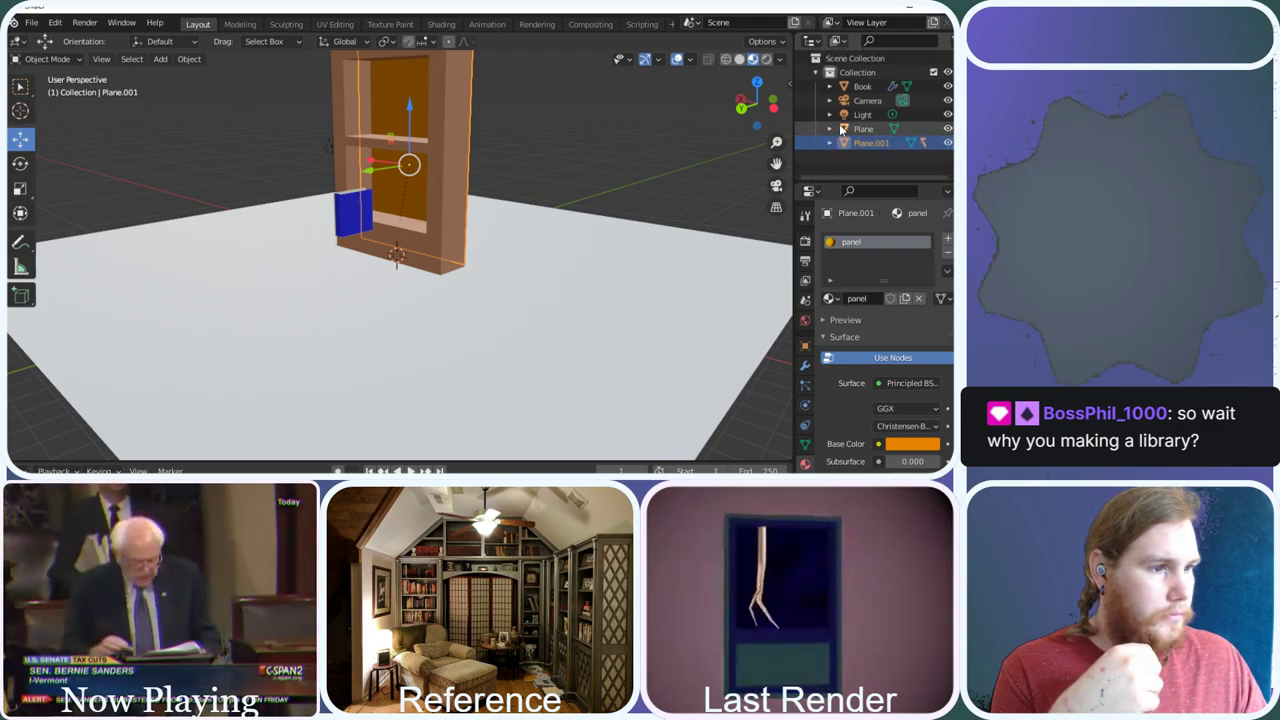
scroll(860, 135, "up", 1)
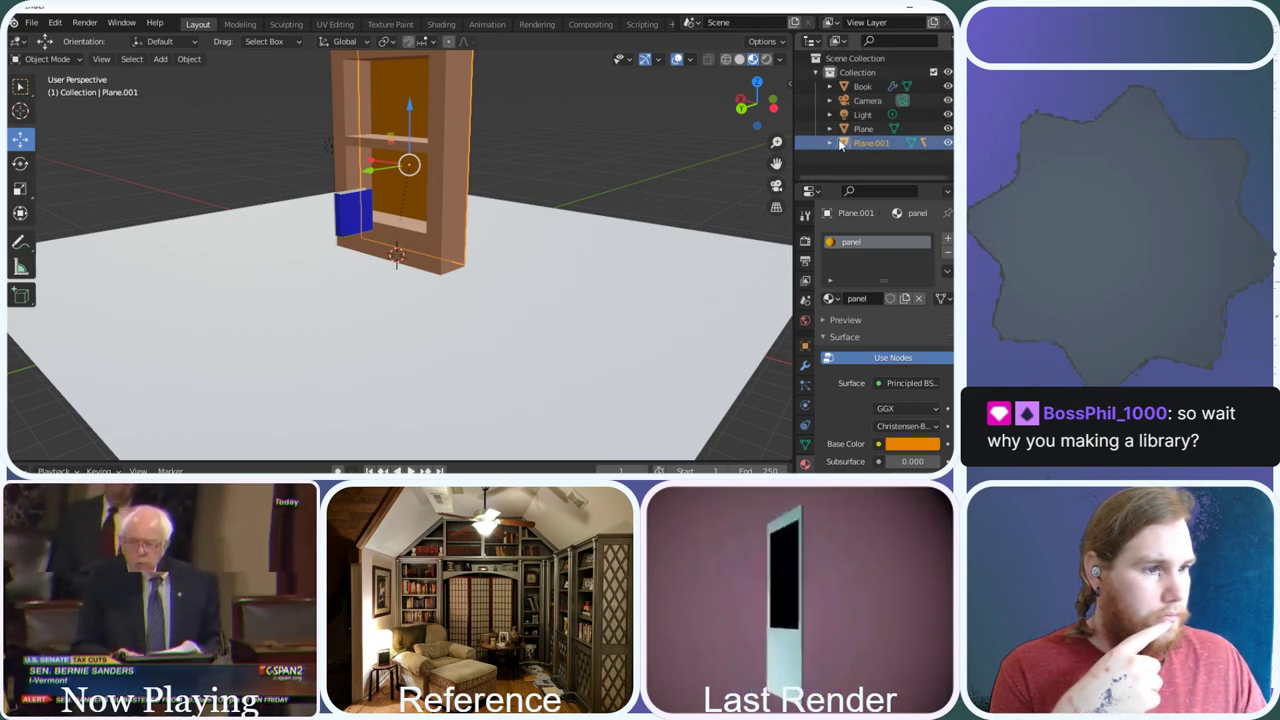
left_click(831, 141)
scroll(860, 142, "down", 2)
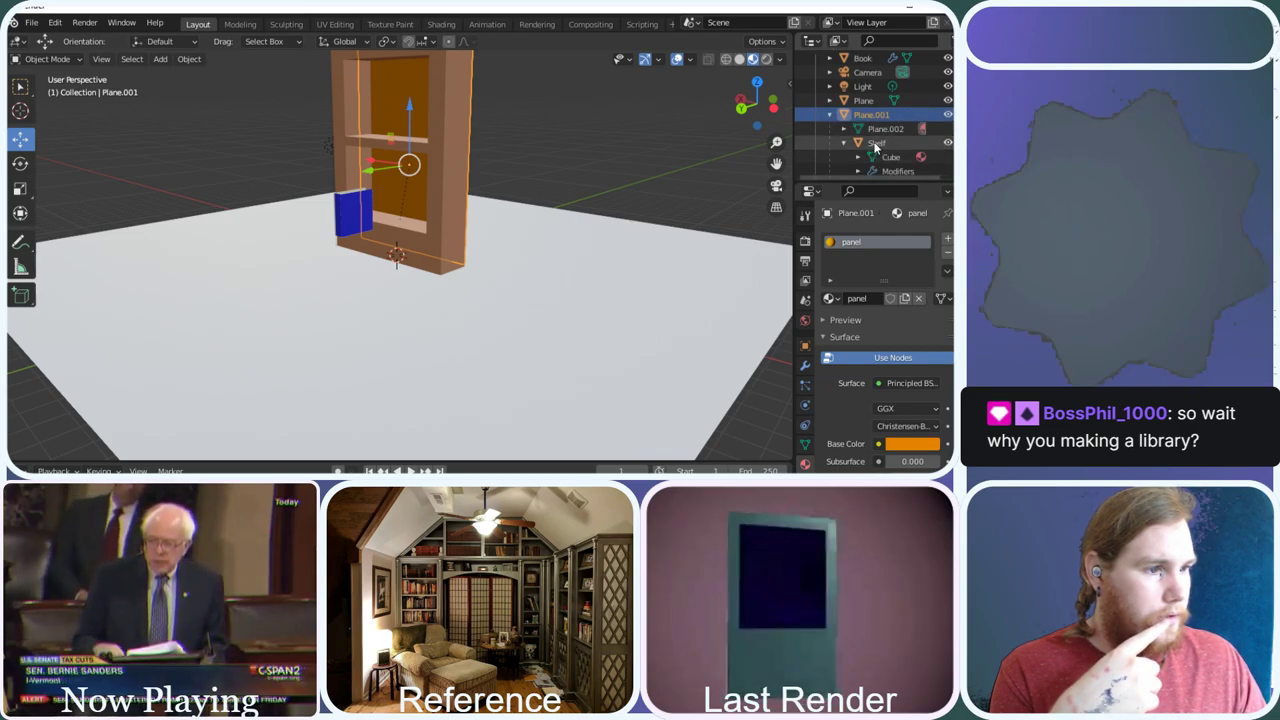
left_click(876, 143)
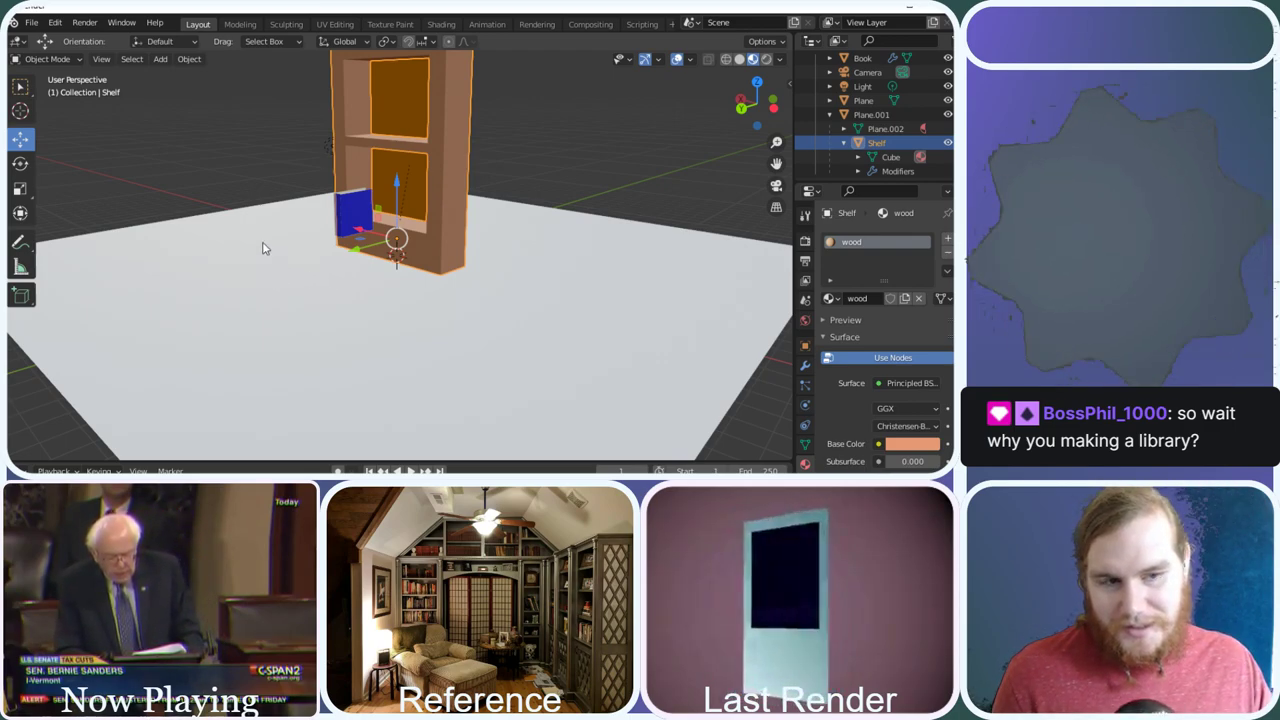
Orbit around the shelf and step through its hierarchy with the bracket keys back to Plane.001
scroll(457, 193, "up", 2)
middle_click_drag(457, 193, 520, 170)
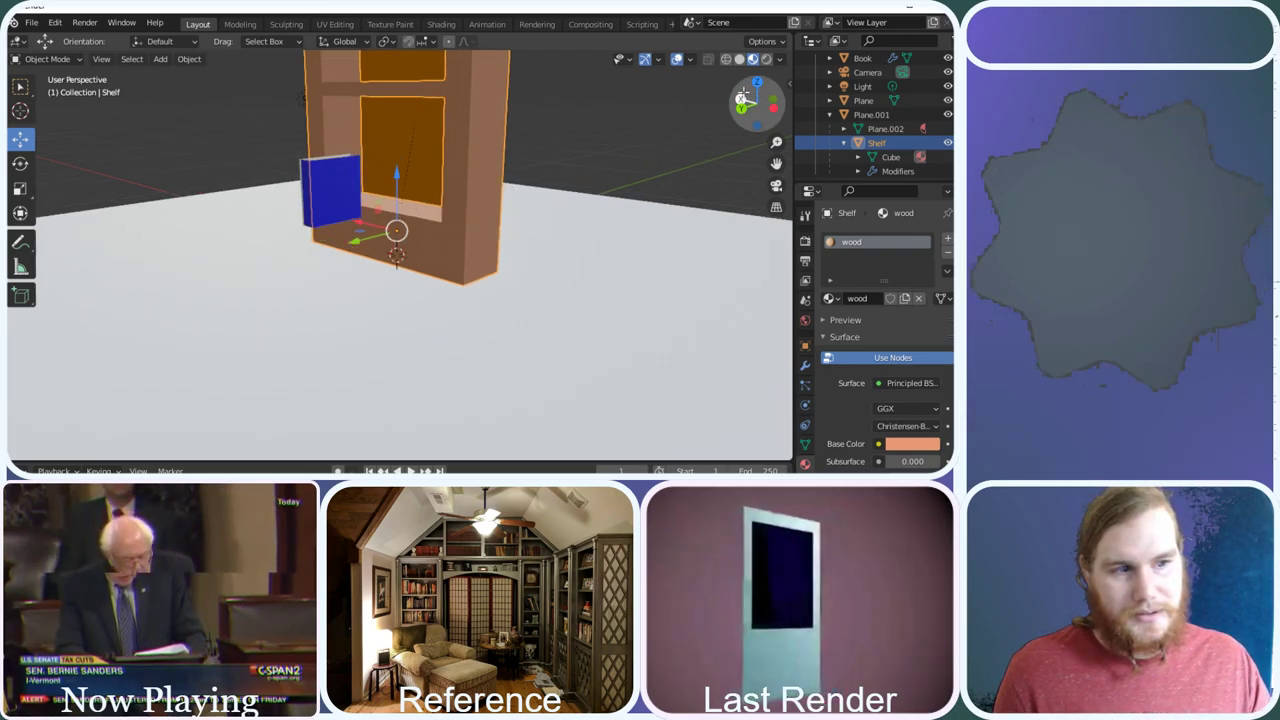
left_click_drag(743, 96, 640, 103)
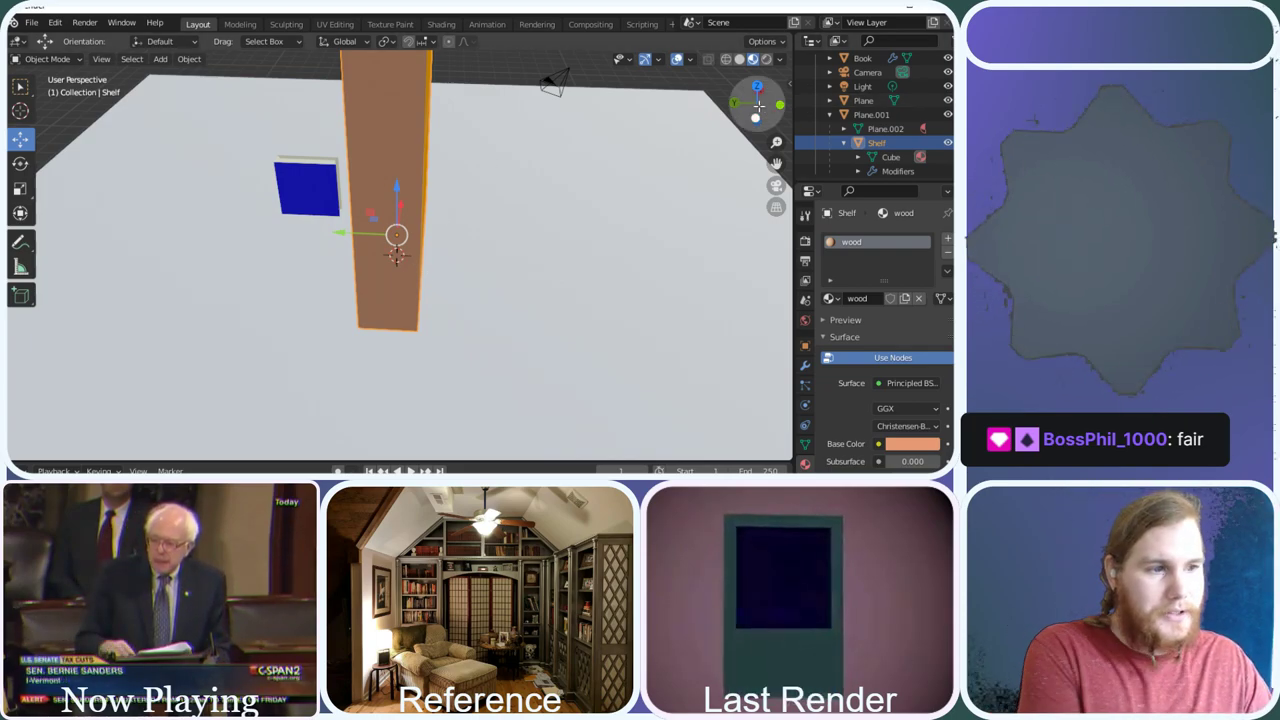
mouse_move(757, 108)
left_mouse_down()
mouse_move(744, 100)
mouse_move(748, 115)
left_mouse_up()
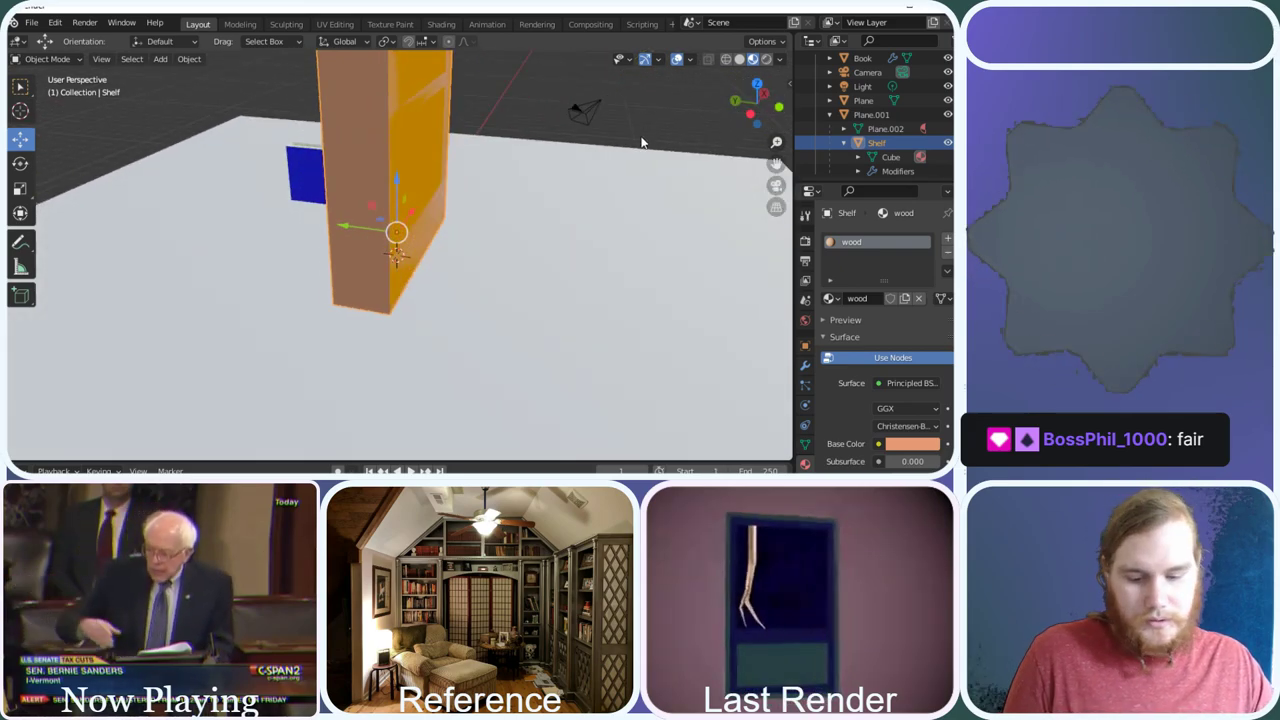
key("bracketleft")
key("bracketright")
key("bracketleft")
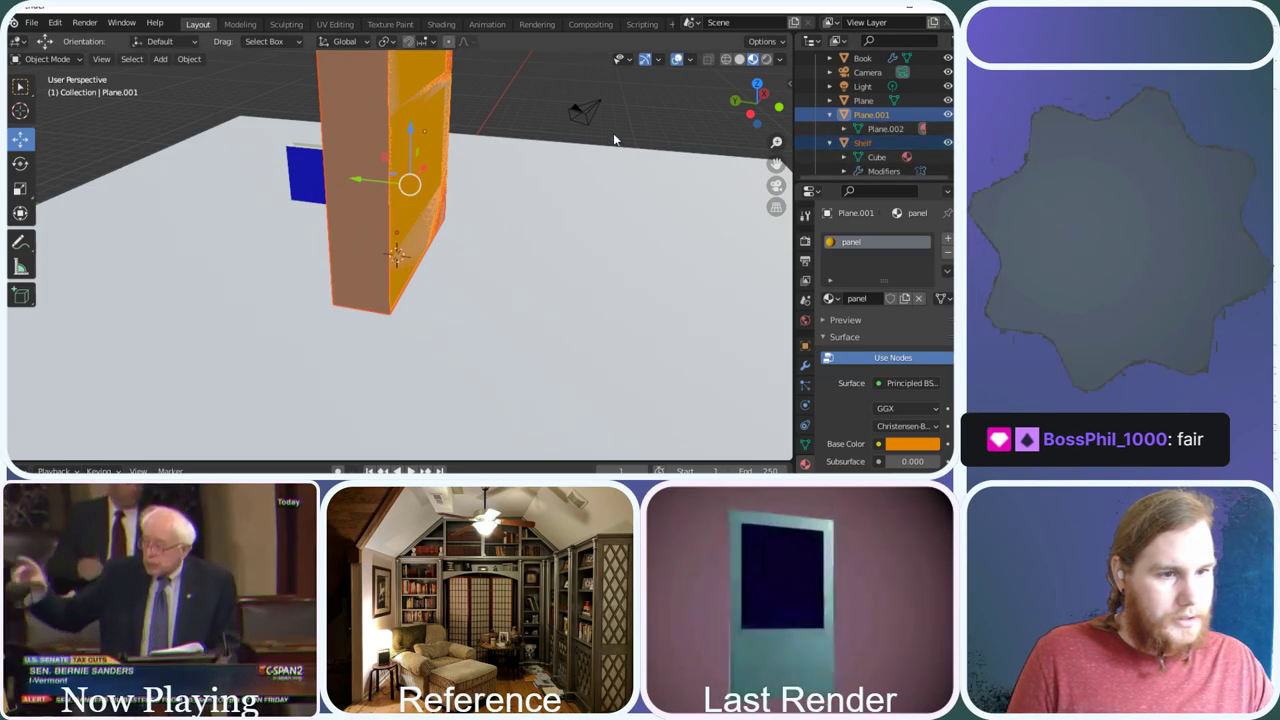
Parent Plane.001 to the active Shelf via Parent > Object, then collapse the Shelf entry
left_click(356, 131)
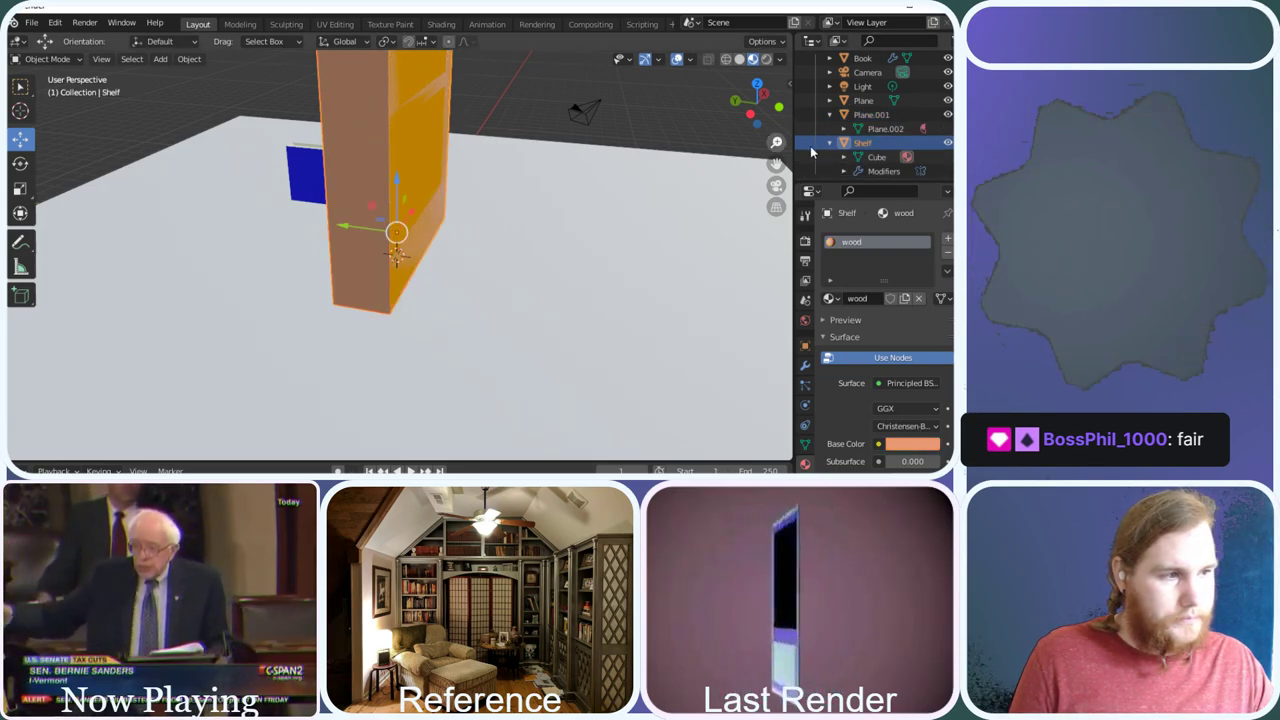
left_click(870, 114, "ctrl")
right_click(396, 117)
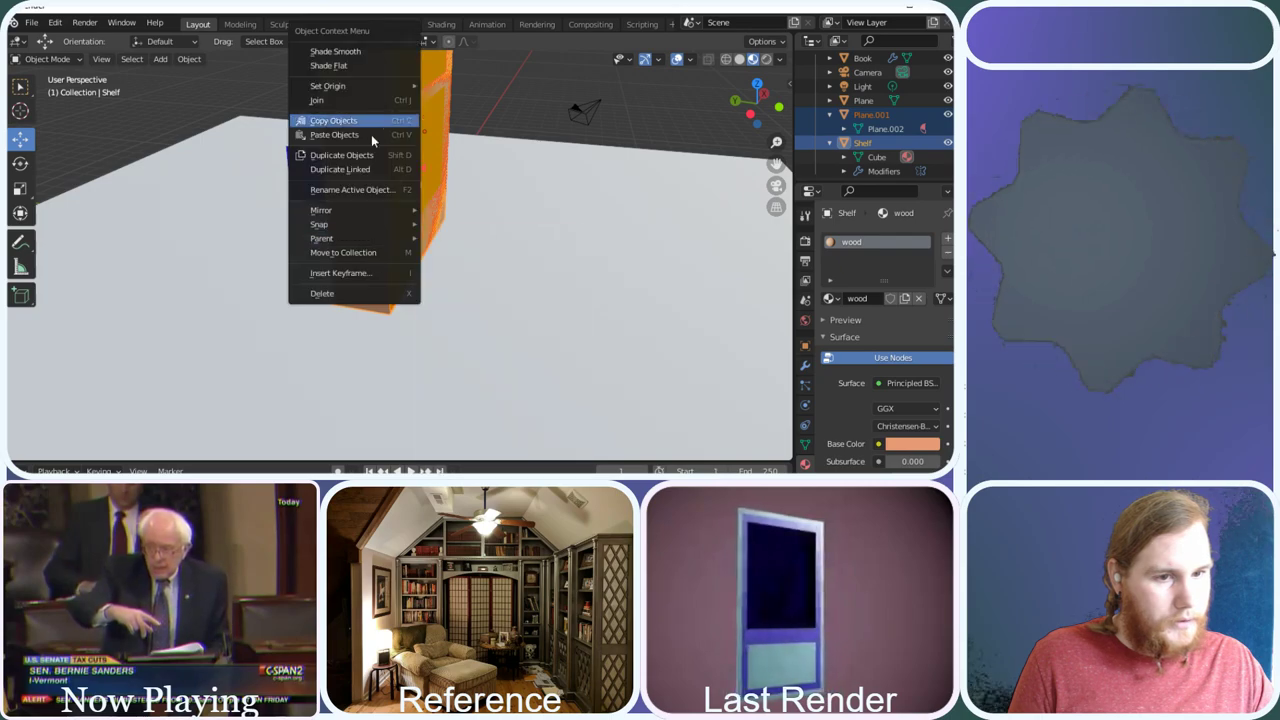
mouse_move(394, 241)
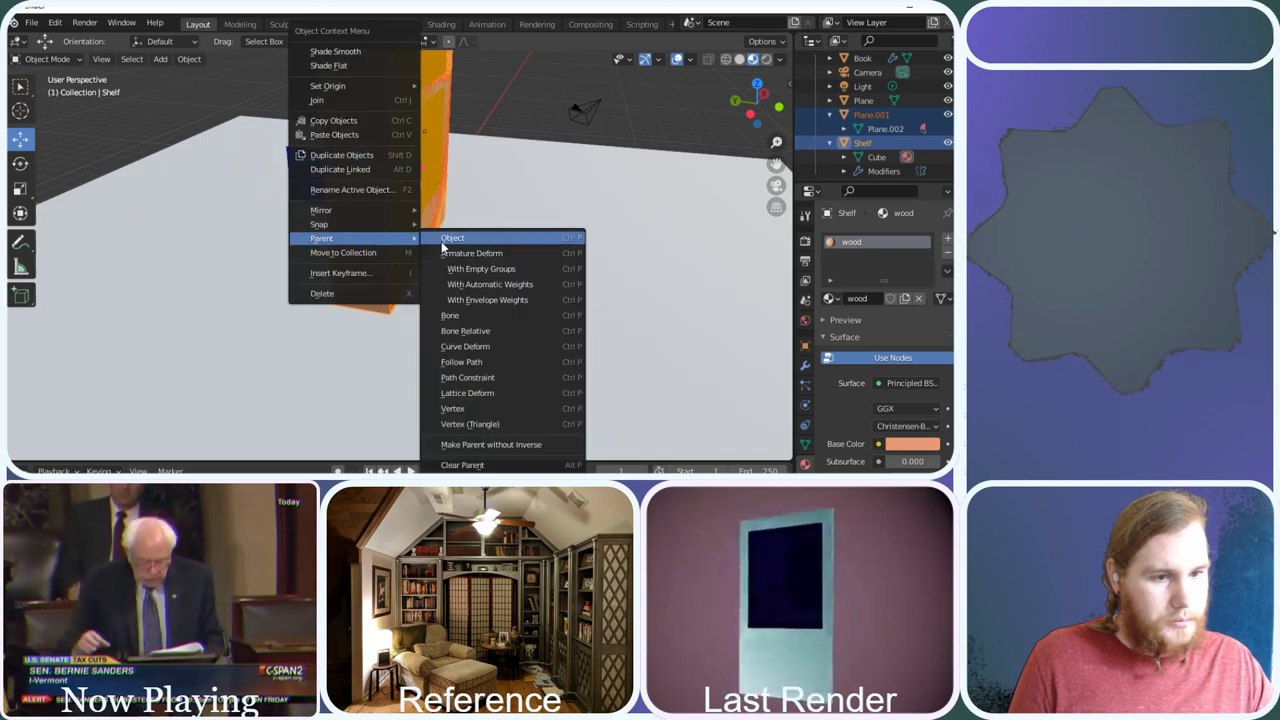
left_click(441, 241)
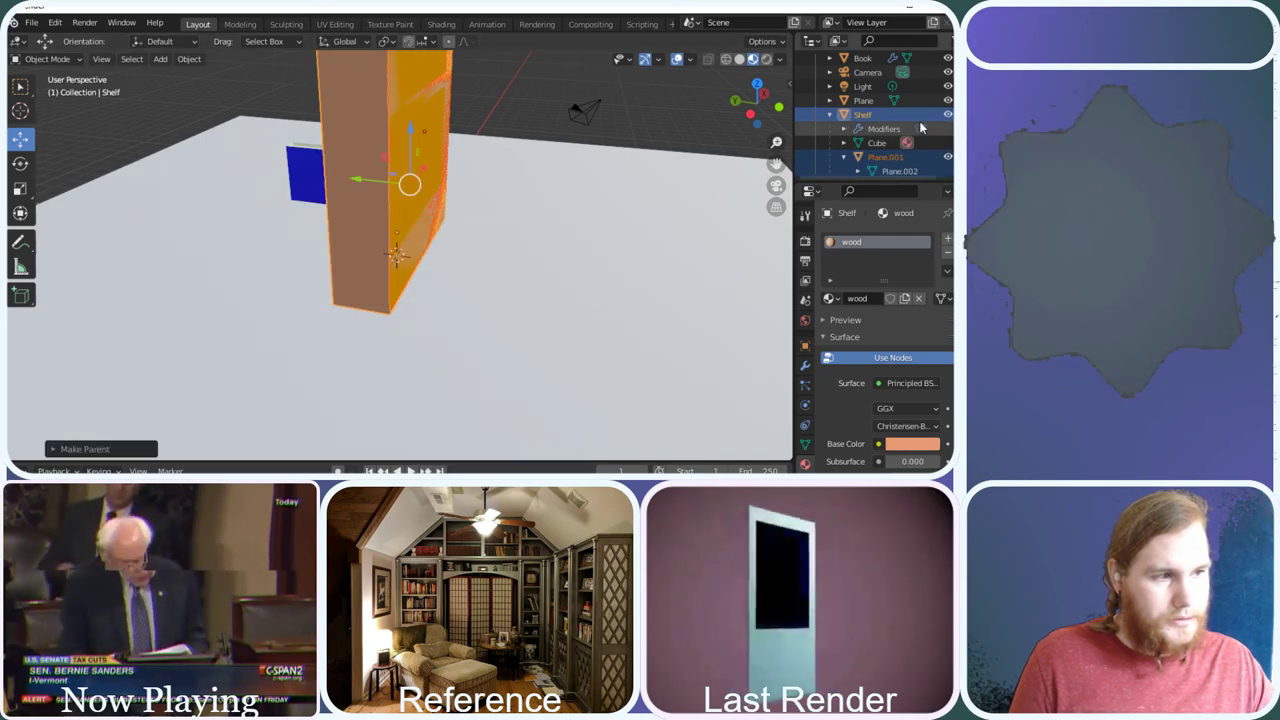
left_click(830, 116)
Undo an accidental move of the shelf, deselect it, and orbit round to its front
scroll(830, 115, "up", 2)
middle_click_drag(560, 140, 458, 152)
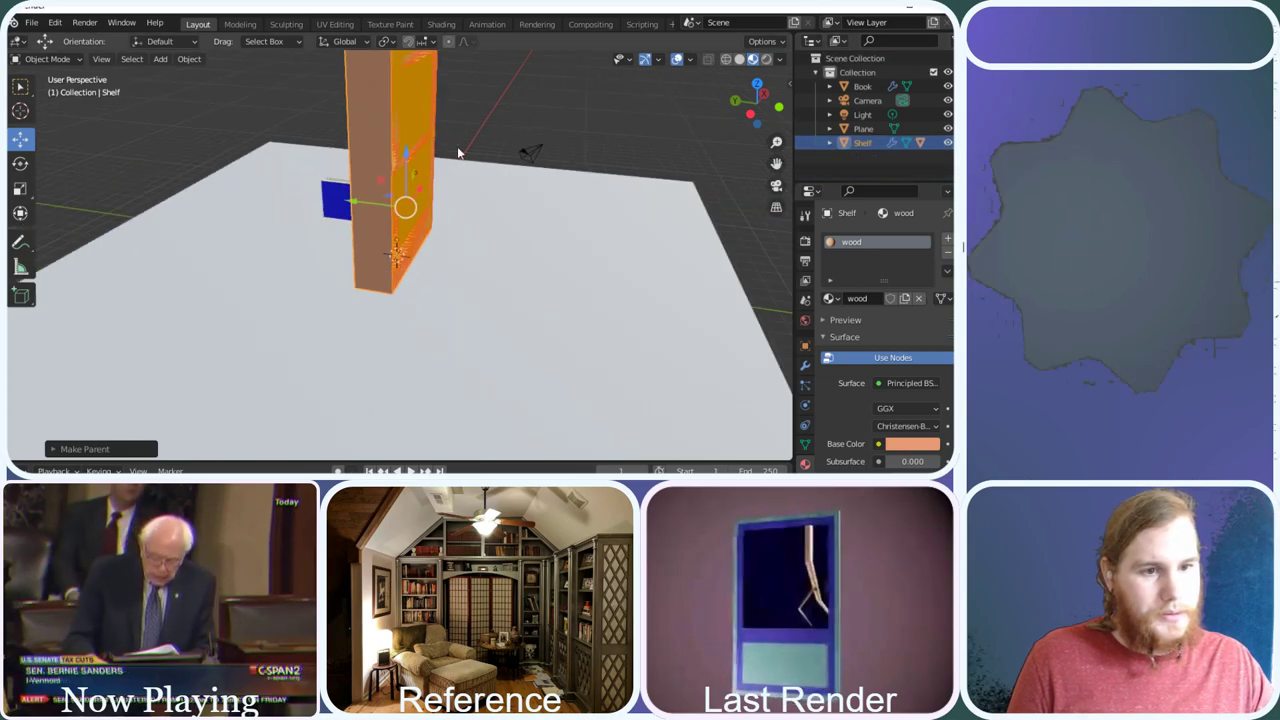
key("g")
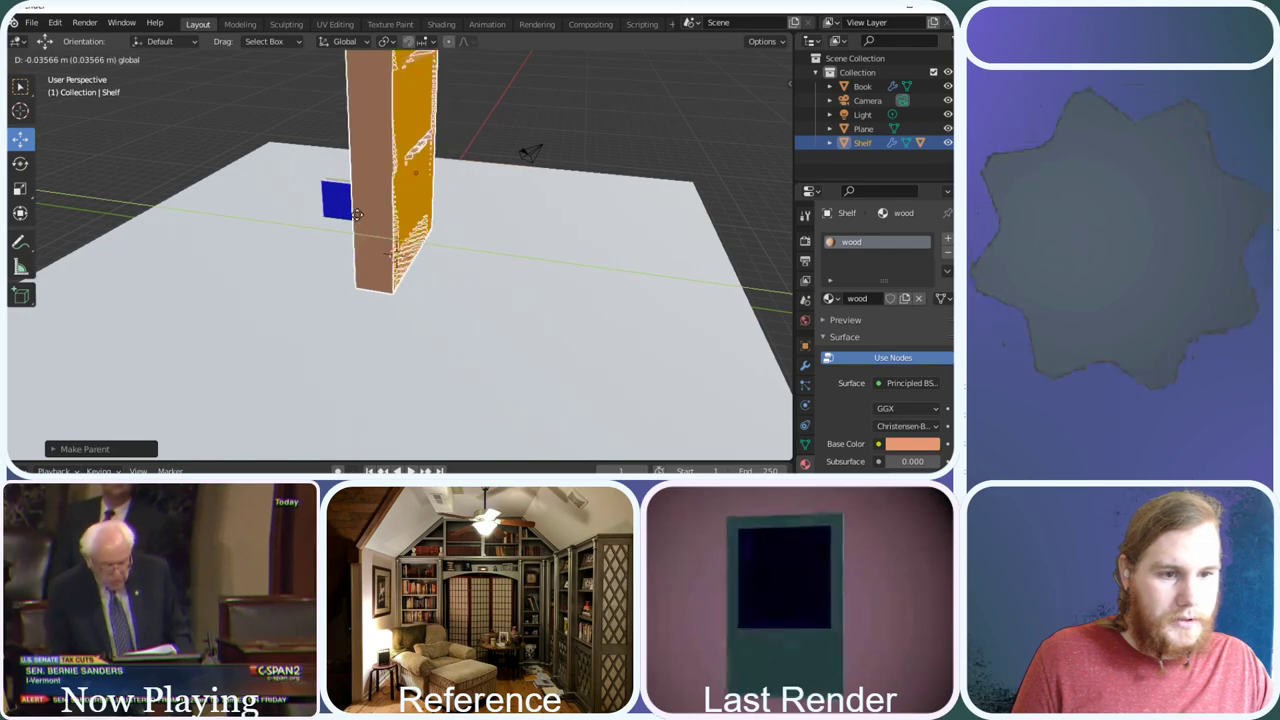
left_click(406, 232)
key("ctrl+z")
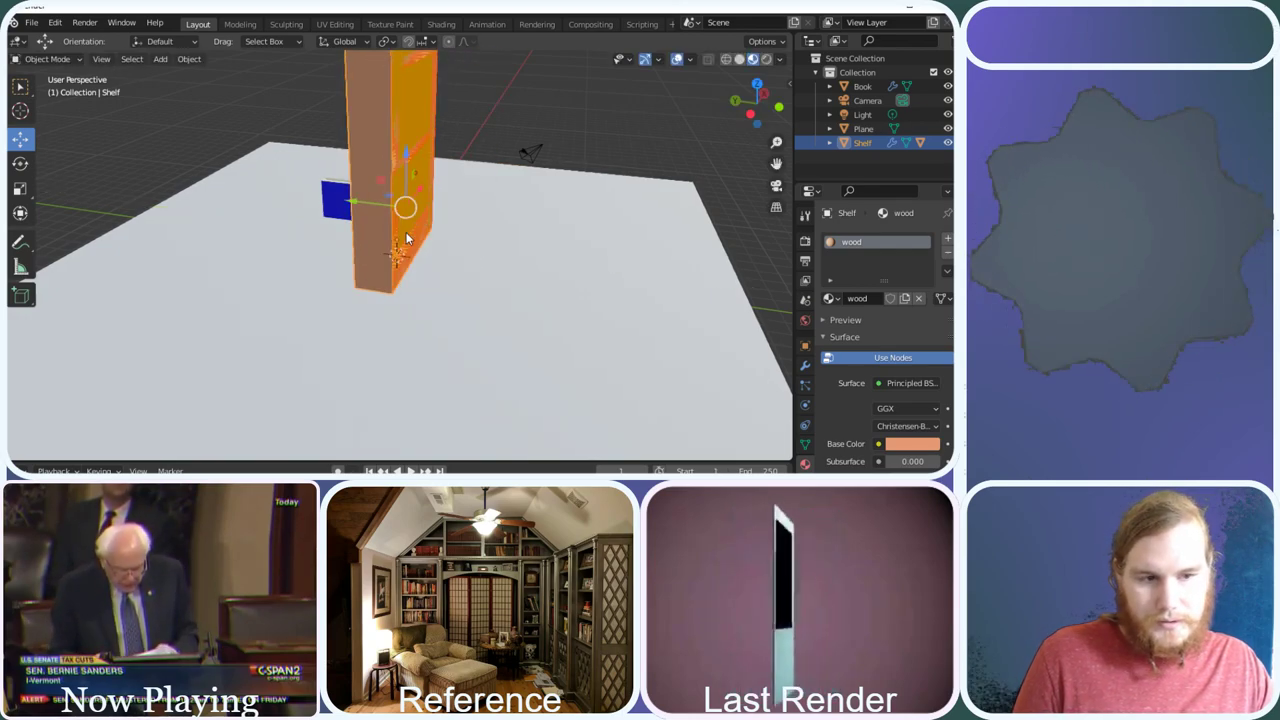
left_click(589, 109)
left_click_drag(757, 101, 450, 116)
Slide the blue book into the lower compartment, against its left side, and adjust its height
left_click(438, 224)
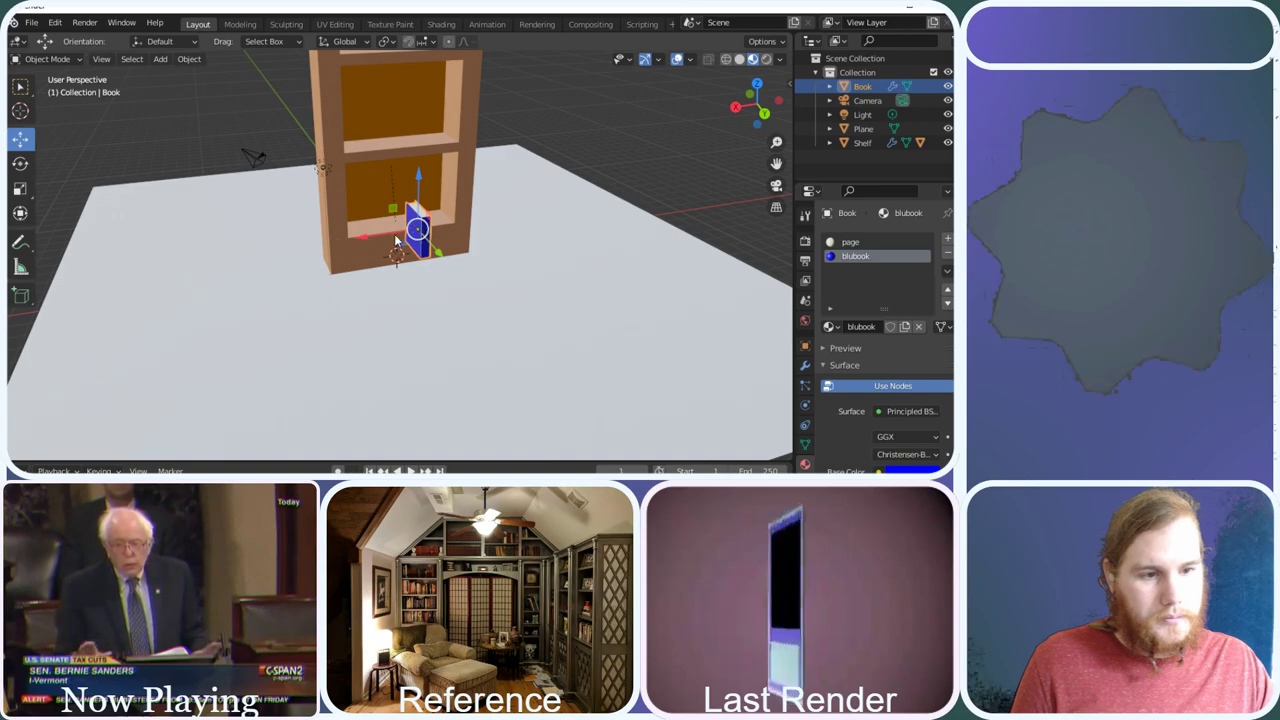
left_click_drag(440, 254, 412, 240)
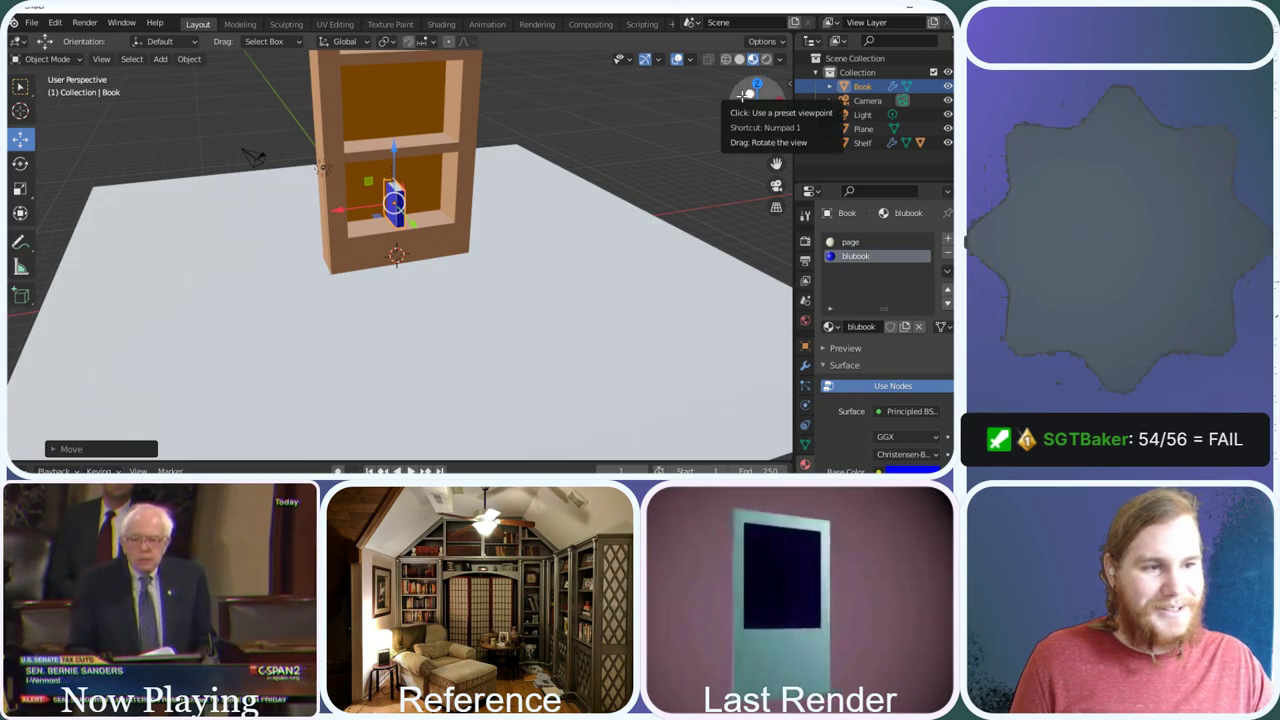
left_click_drag(748, 95, 469, 200)
scroll(470, 205, "up", 6)
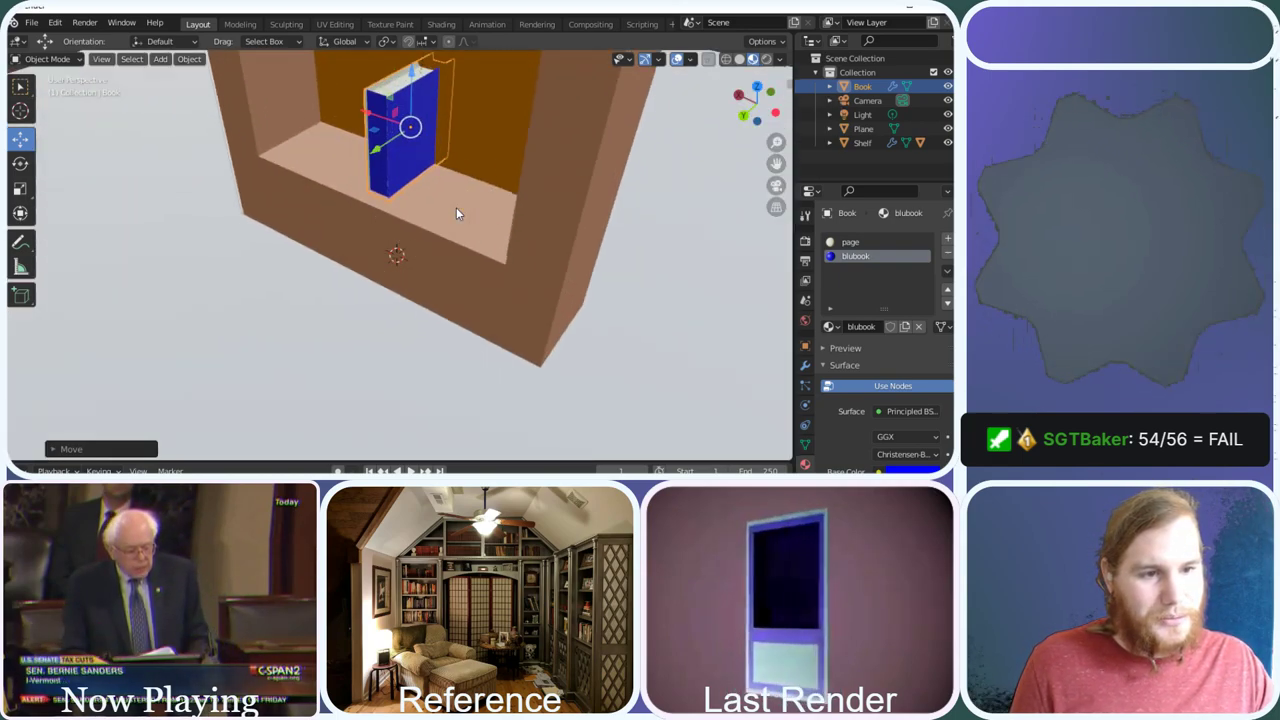
left_click_drag(381, 152, 370, 150)
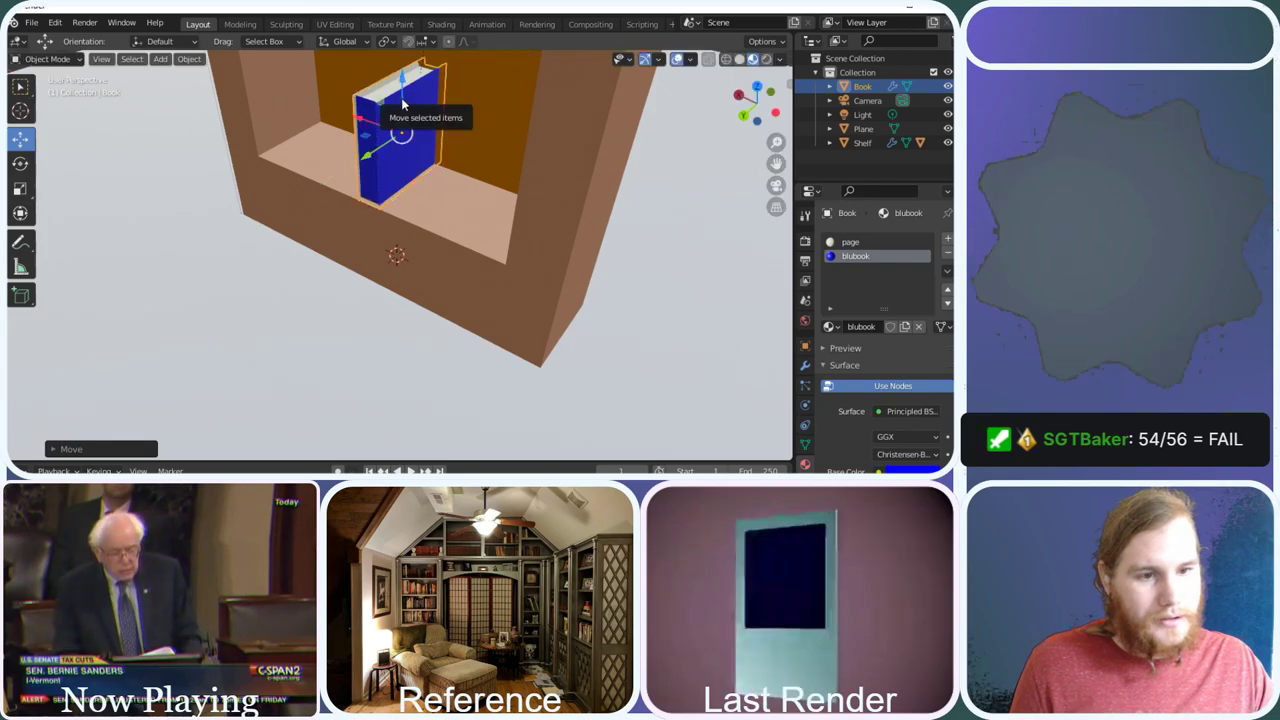
left_click_drag(401, 108, 272, 80)
Copy the Book object from its Outliner menu, then open the Object Context Menu for it
right_click(866, 86)
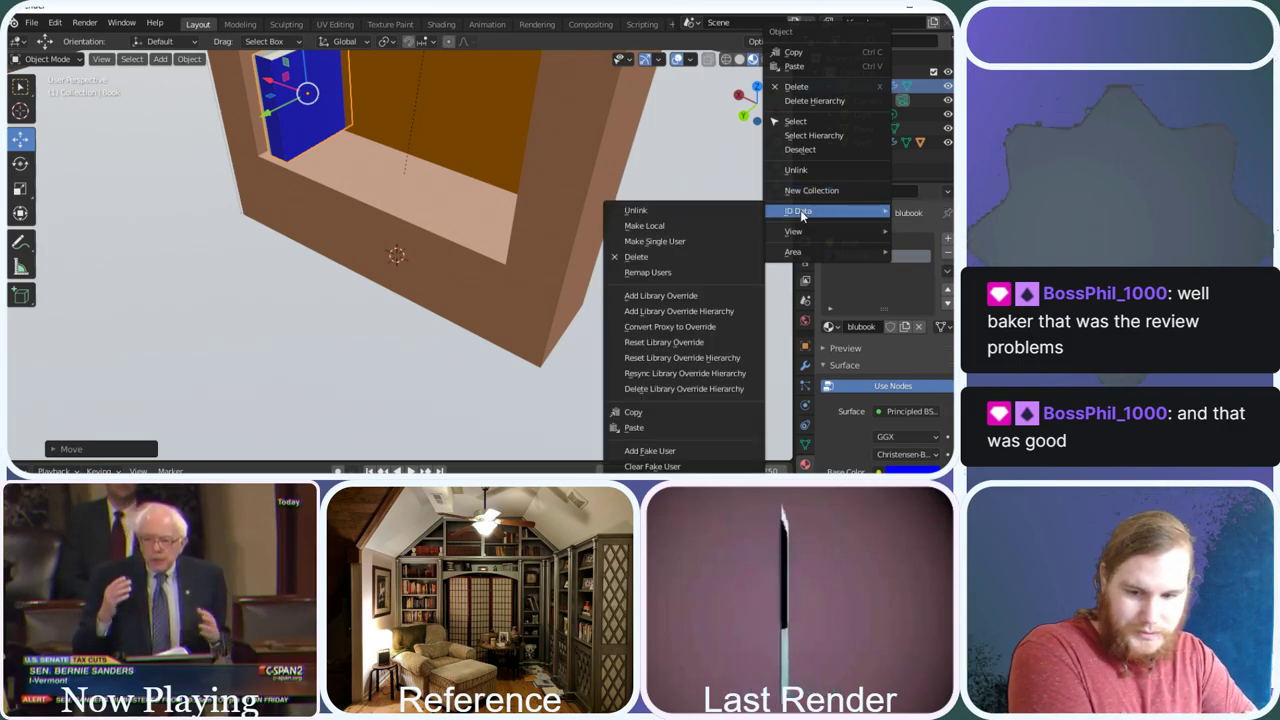
mouse_move(805, 241)
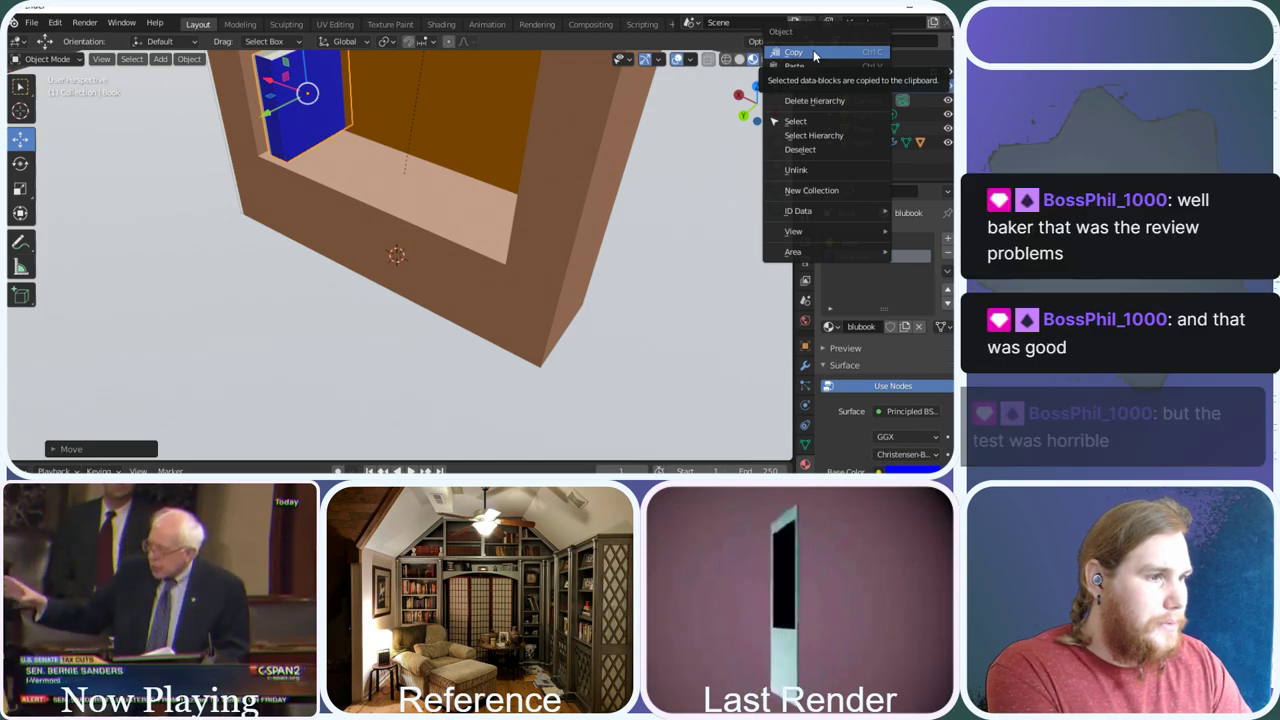
left_click(813, 50)
right_click(864, 96)
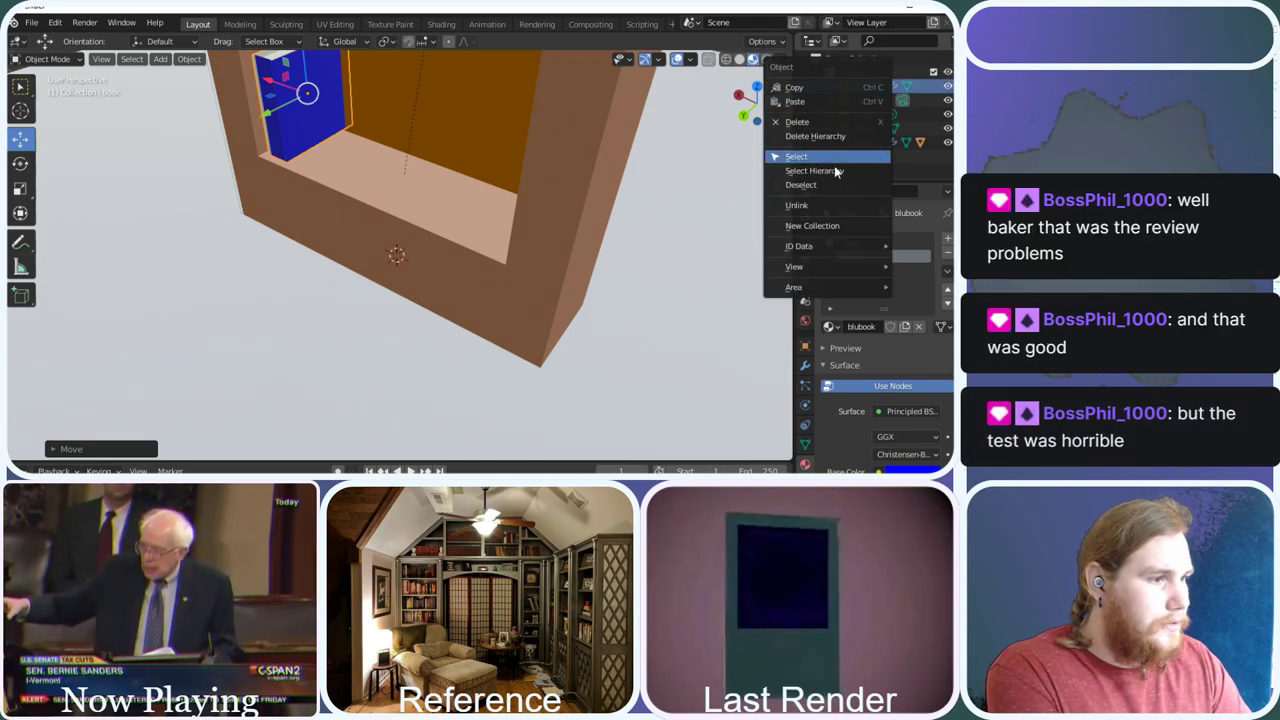
right_click(296, 119)
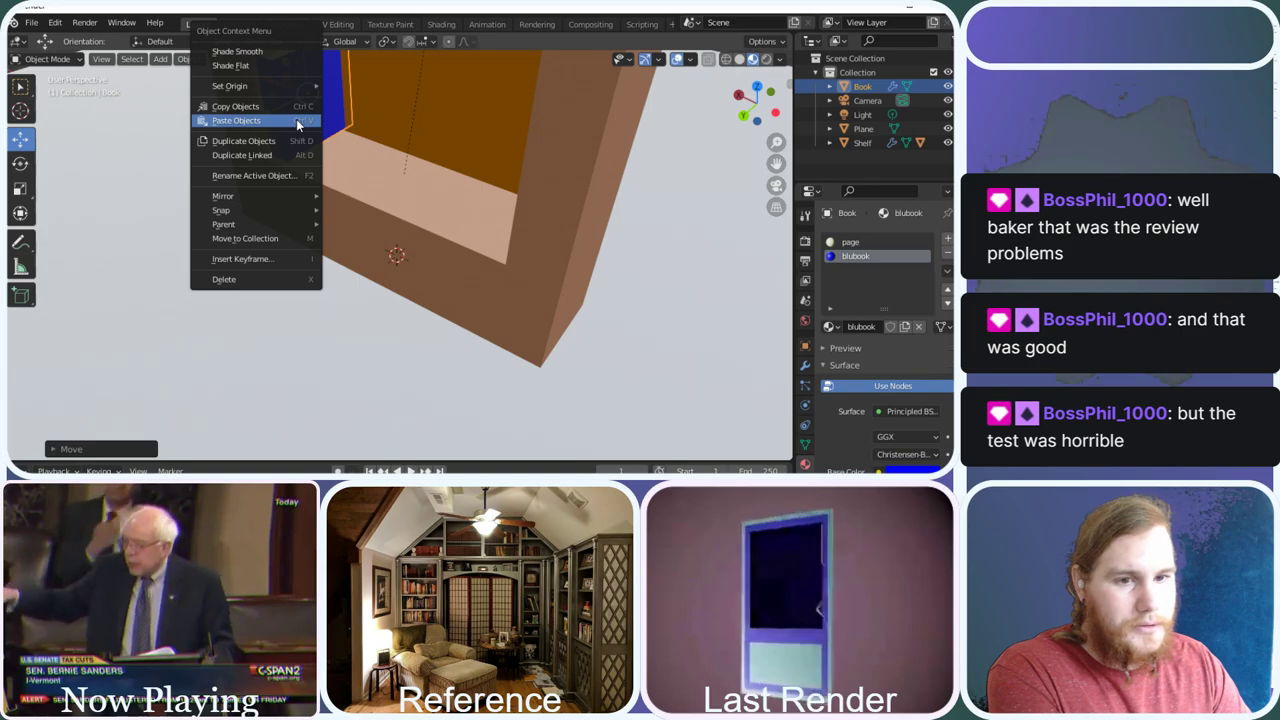
Duplicate the blue book, place the copy beside the original, and switch it into Edit Mode
left_click(245, 141)
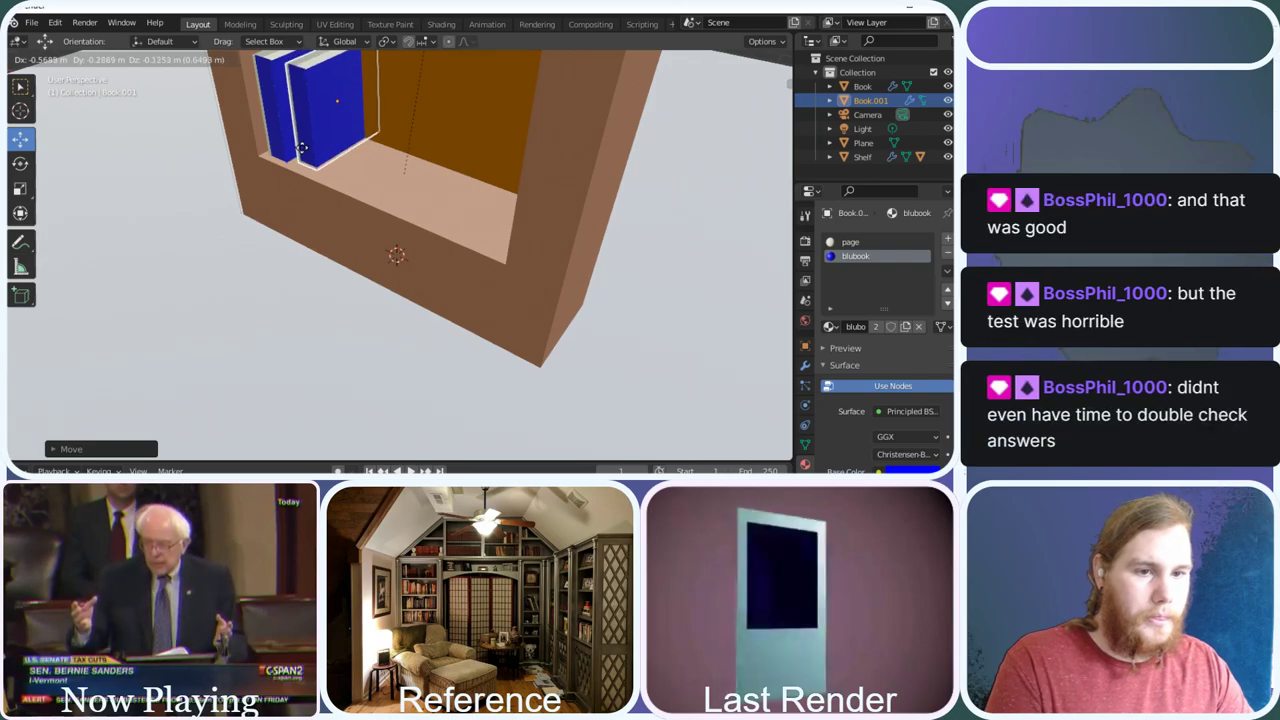
left_click(350, 174)
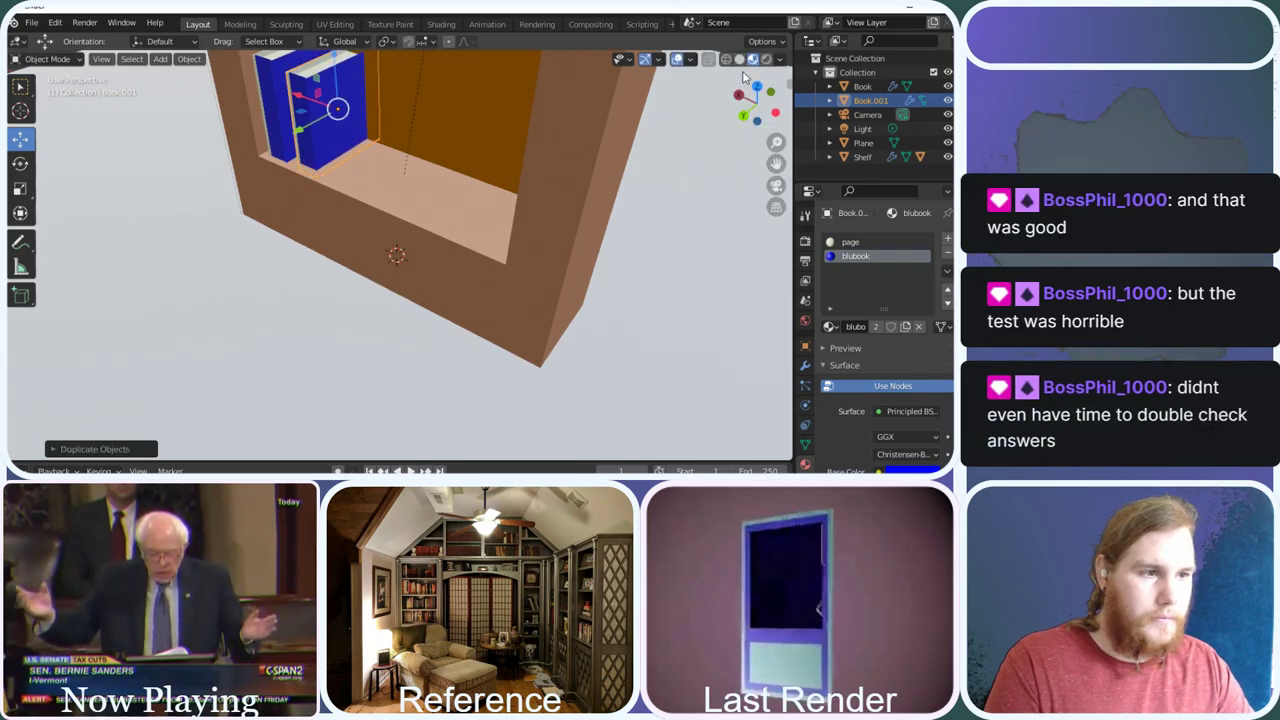
left_click_drag(740, 118, 762, 100)
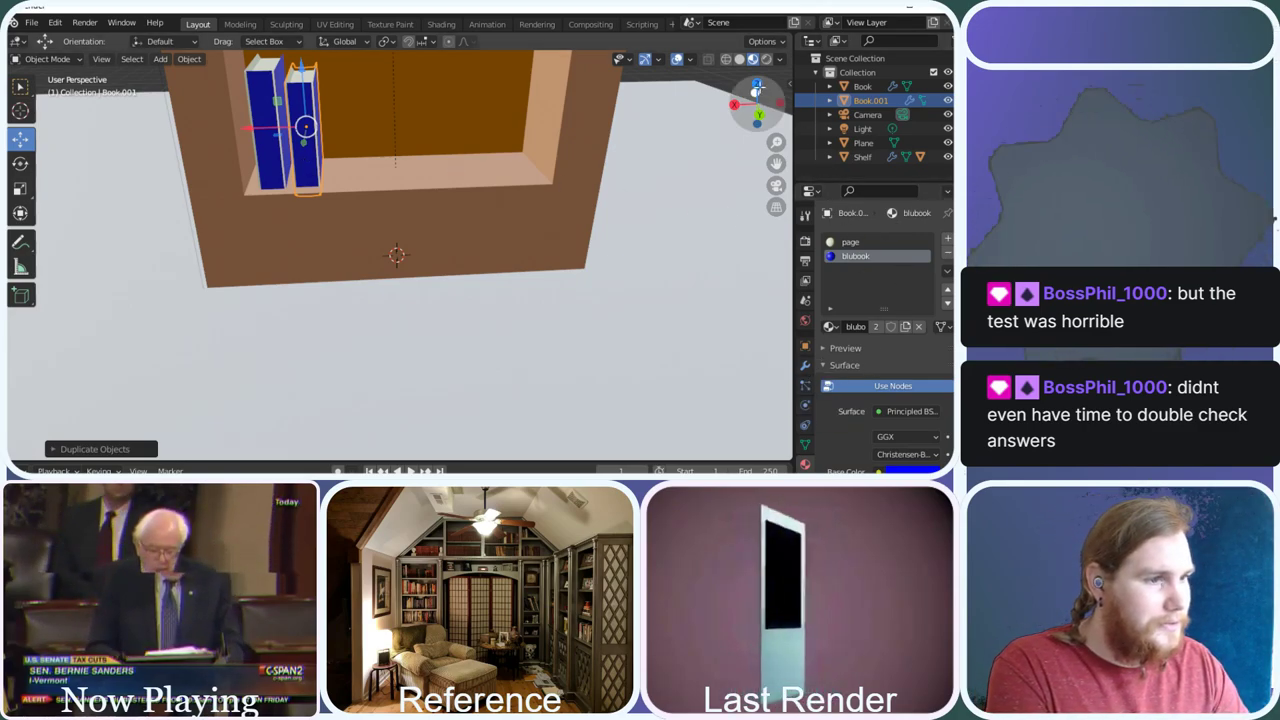
left_click_drag(757, 104, 744, 116)
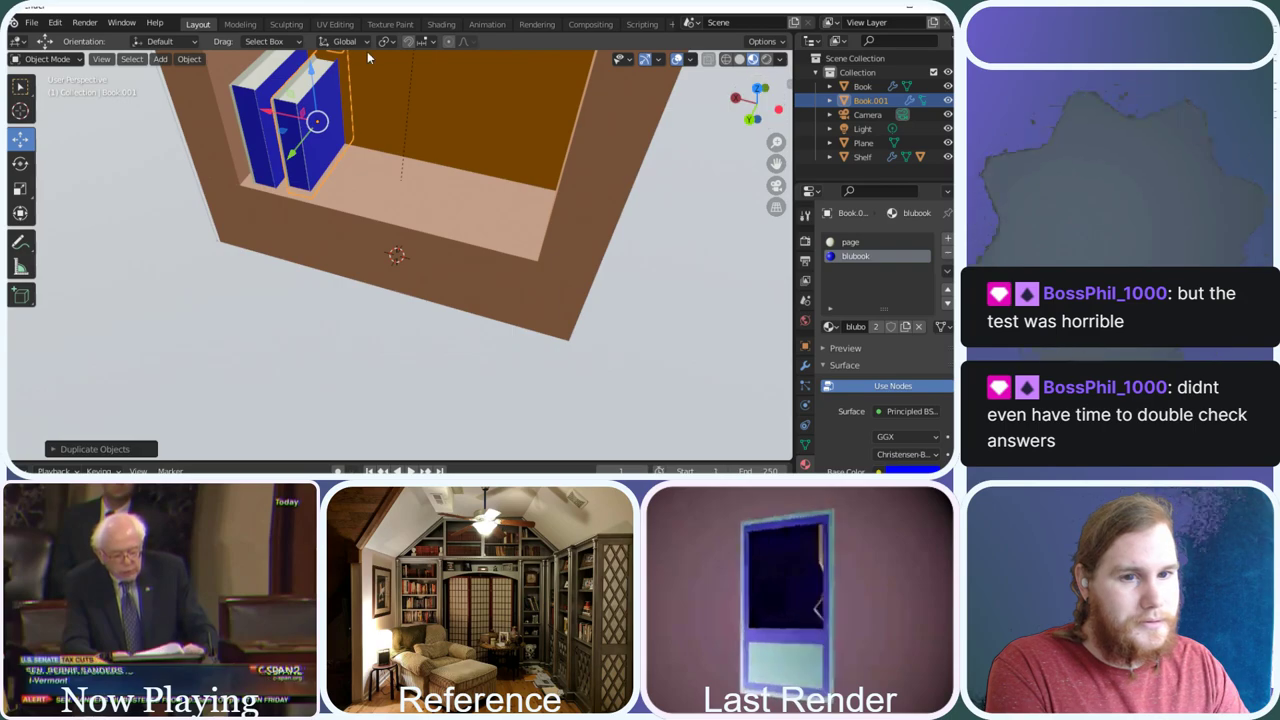
left_click(60, 59)
left_click(46, 90)
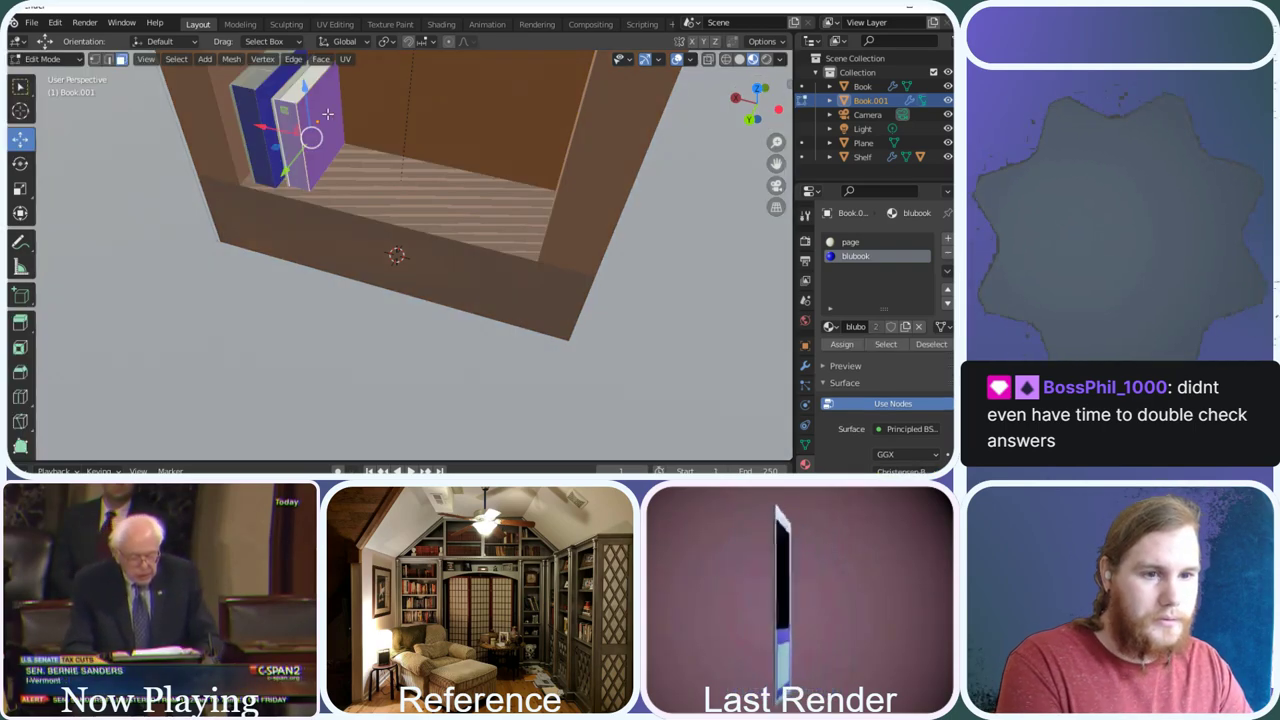
Select faces of the duplicate book and try shifting its material colour, then undo it
left_click(310, 120)
left_click(290, 124)
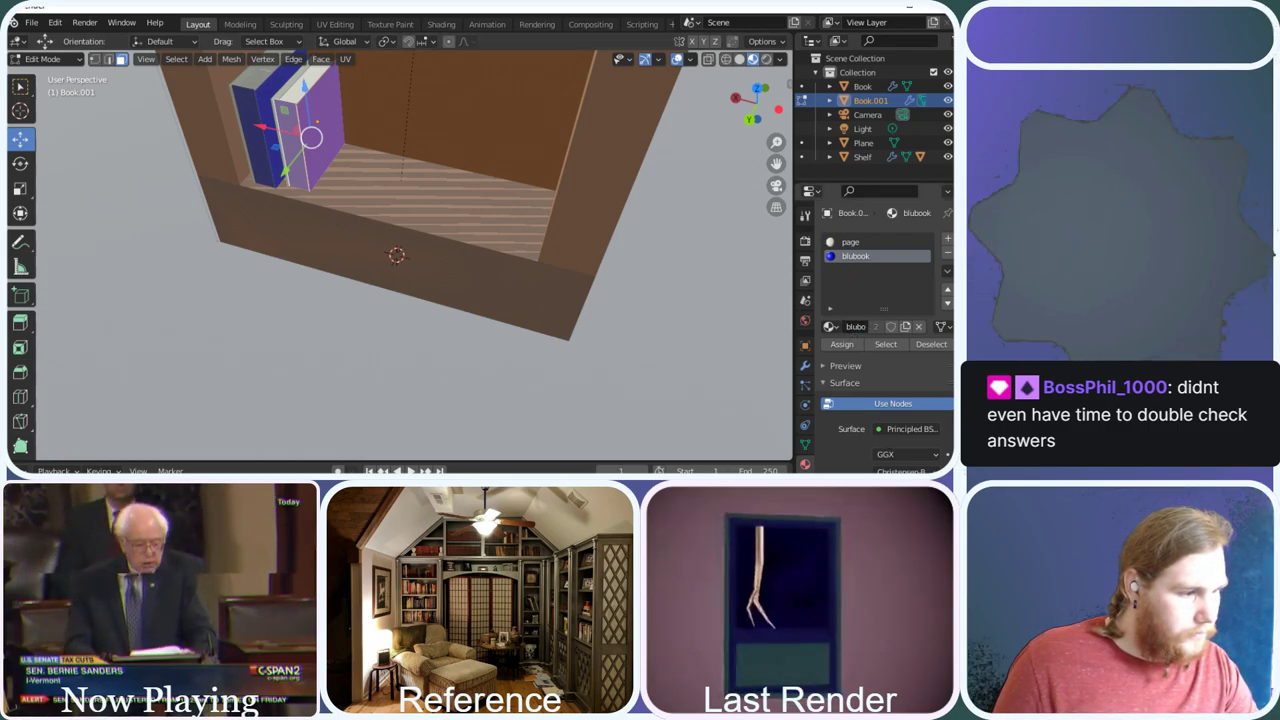
left_click(857, 368)
left_click_drag(862, 390, 864, 390)
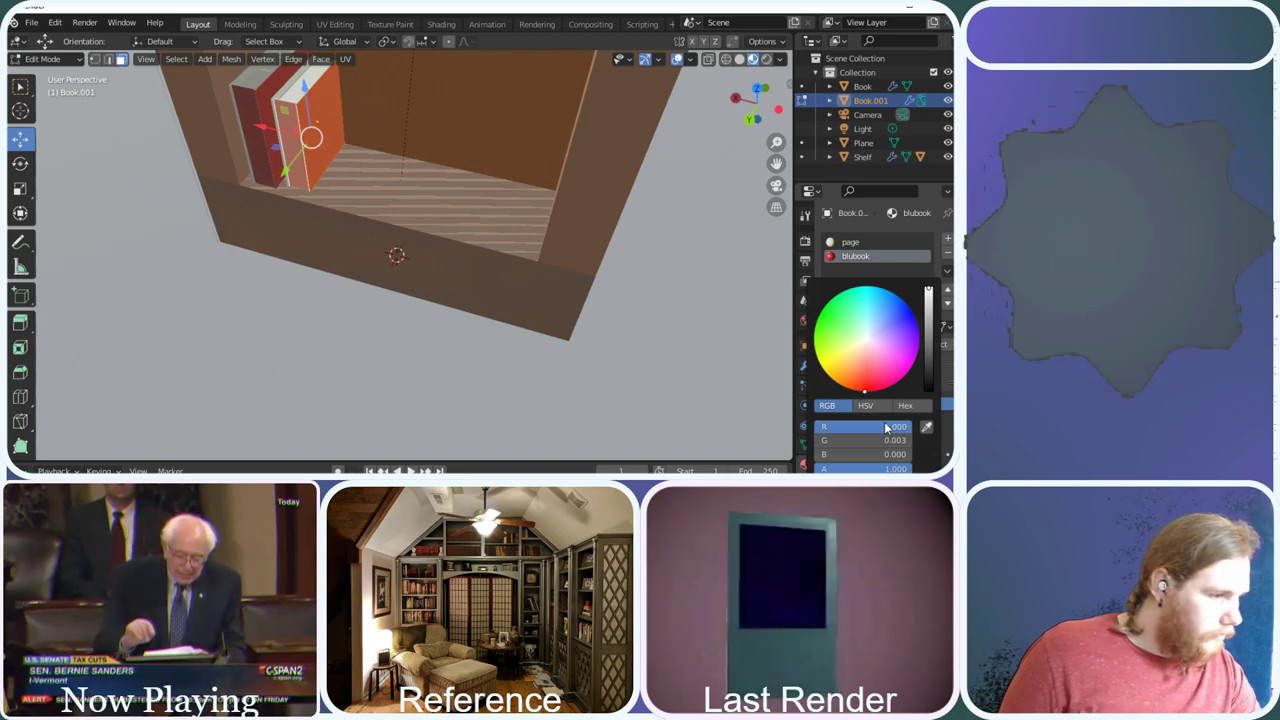
left_click_drag(880, 427, 876, 451)
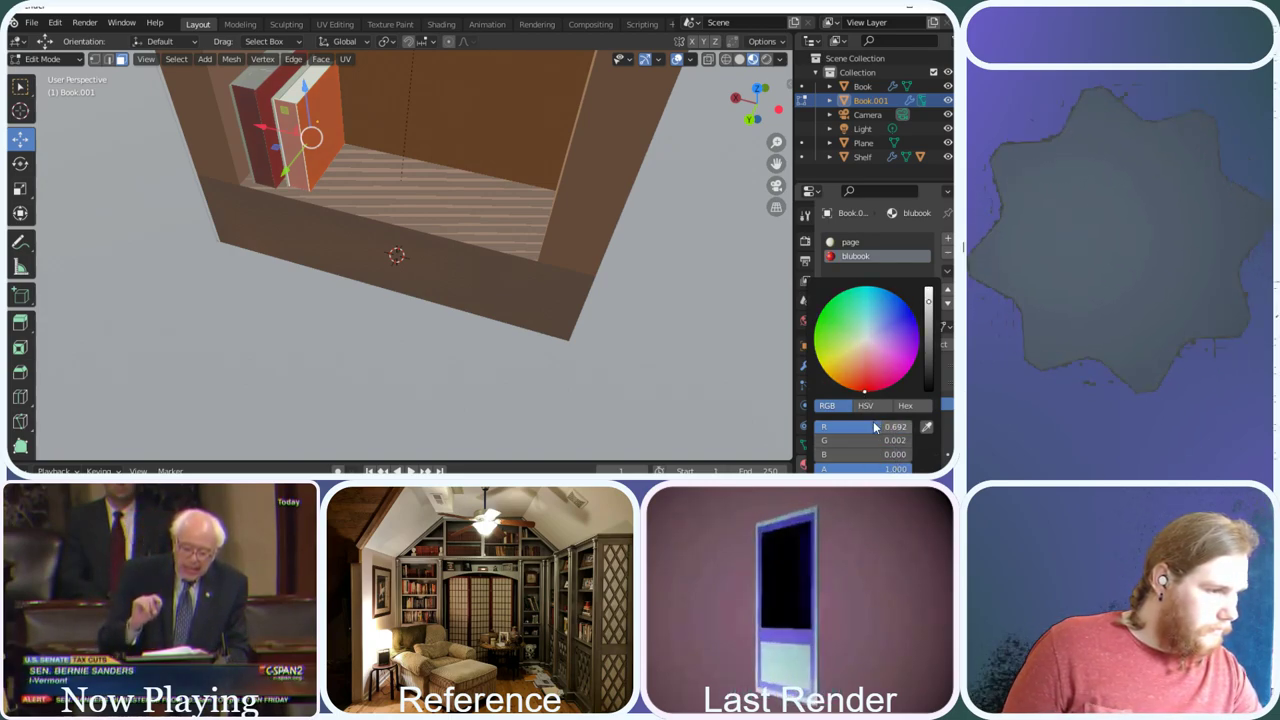
key("ctrl+z")
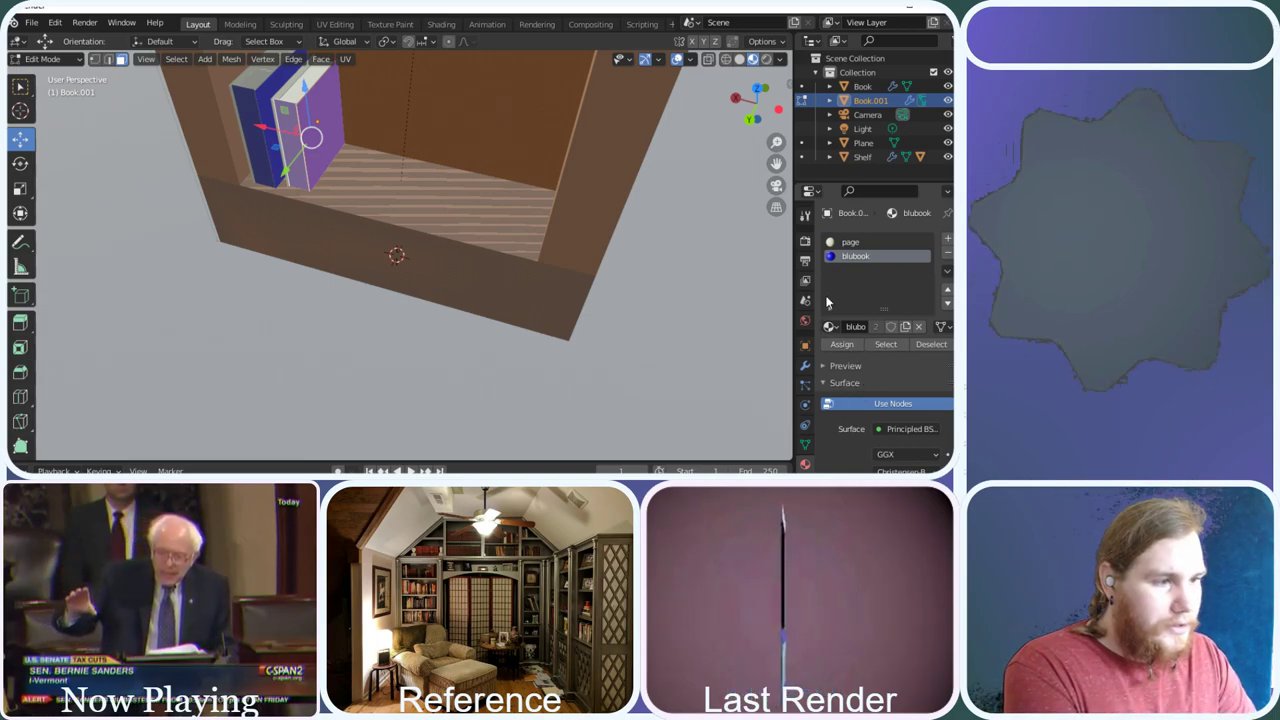
Make the material single-user, rename it redbook, and set its Base Color to red
left_click(905, 327)
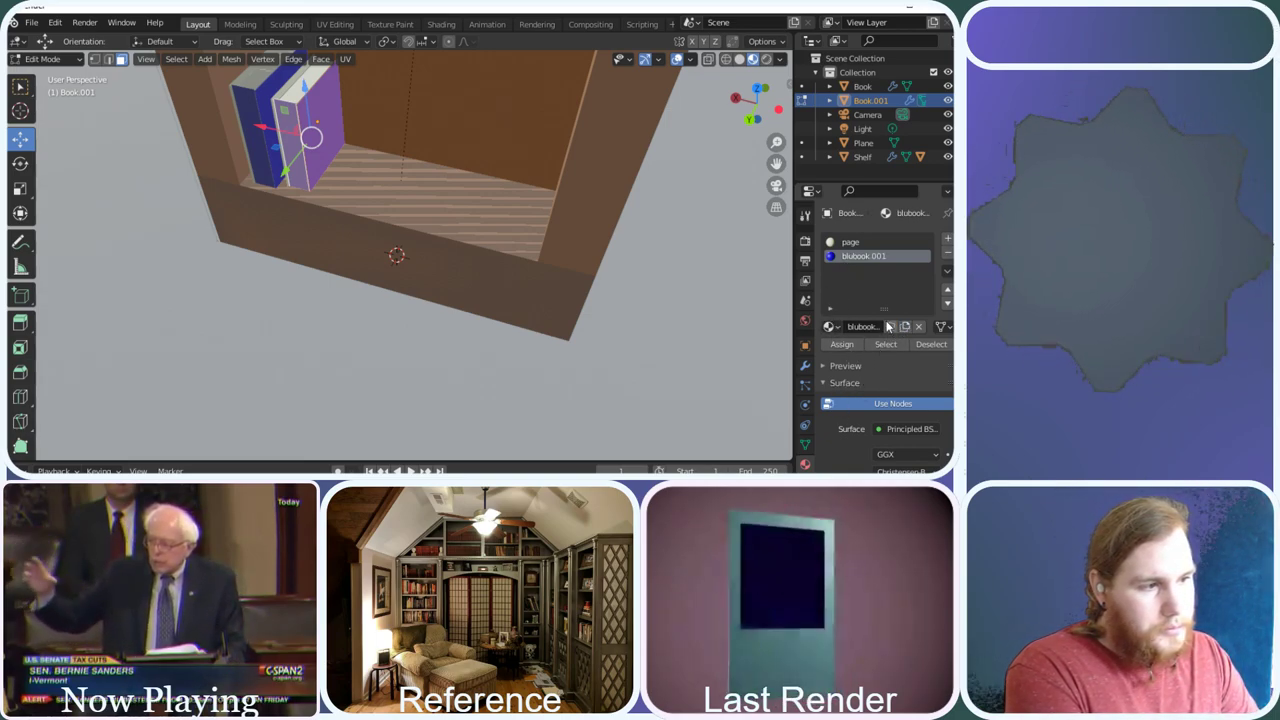
double_click(853, 256)
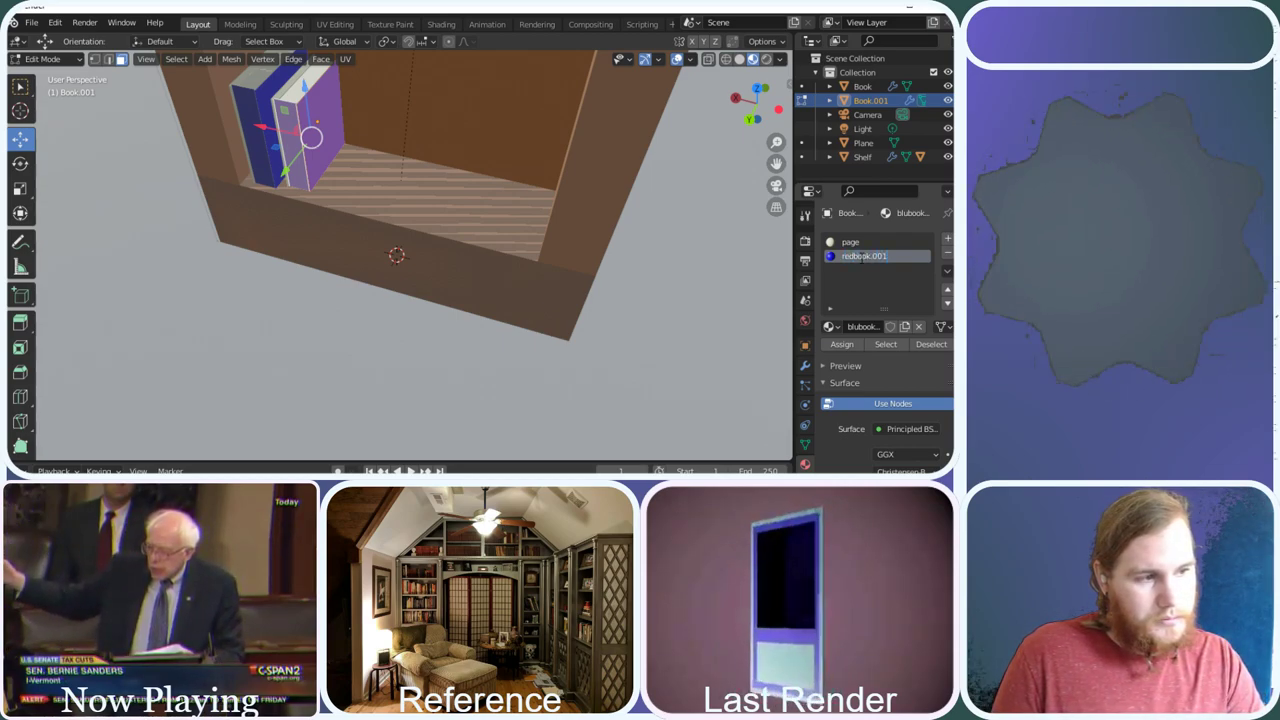
key("Return")
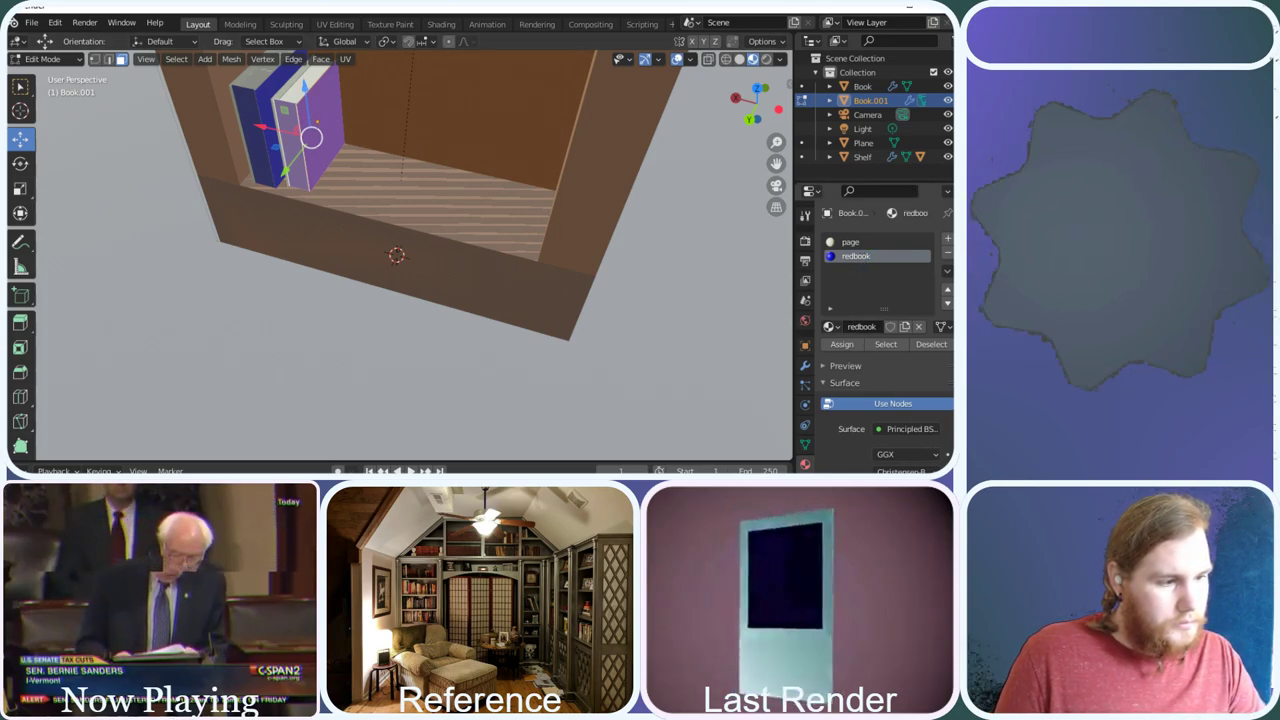
left_click(884, 379)
left_click(868, 381)
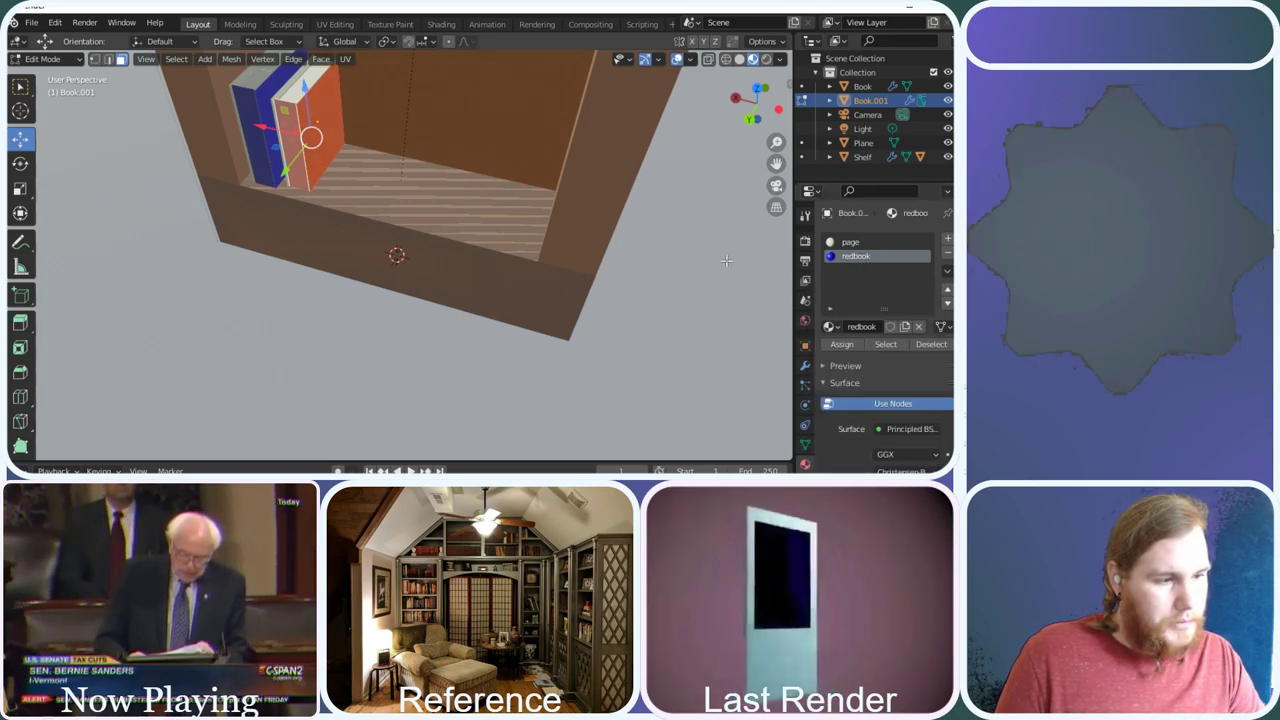
left_click(515, 209)
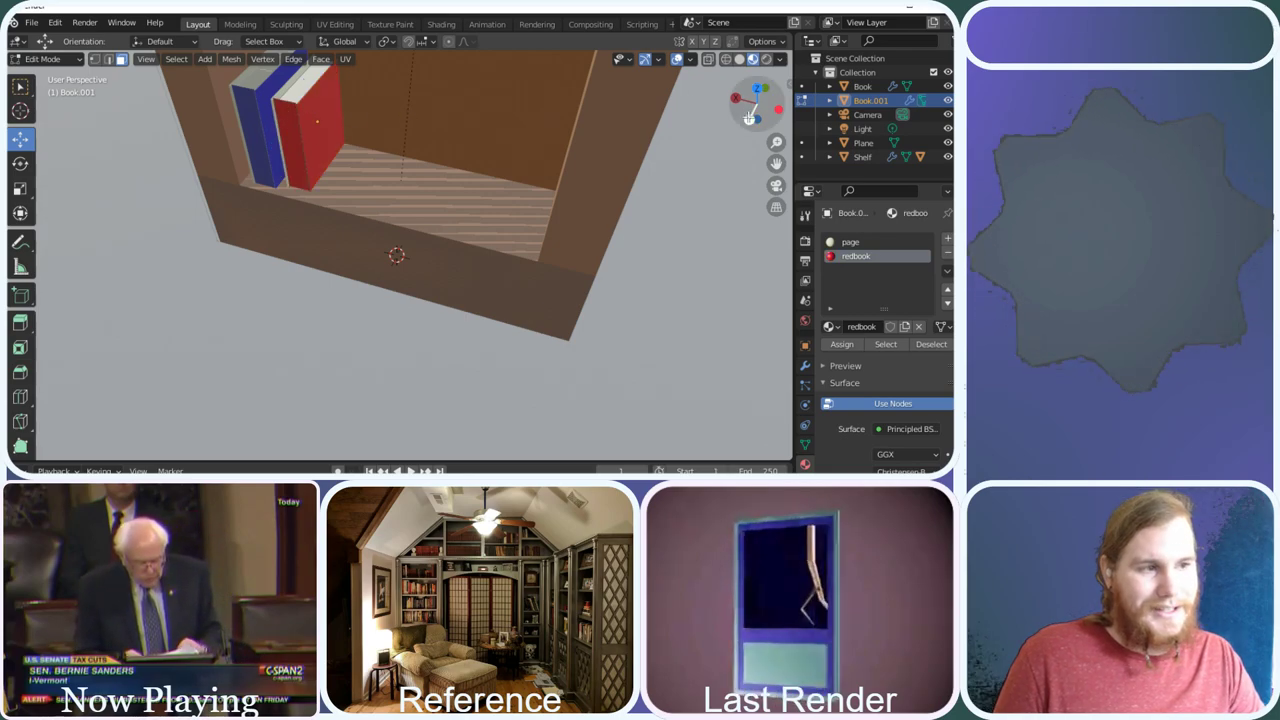
left_click_drag(762, 106, 647, 135)
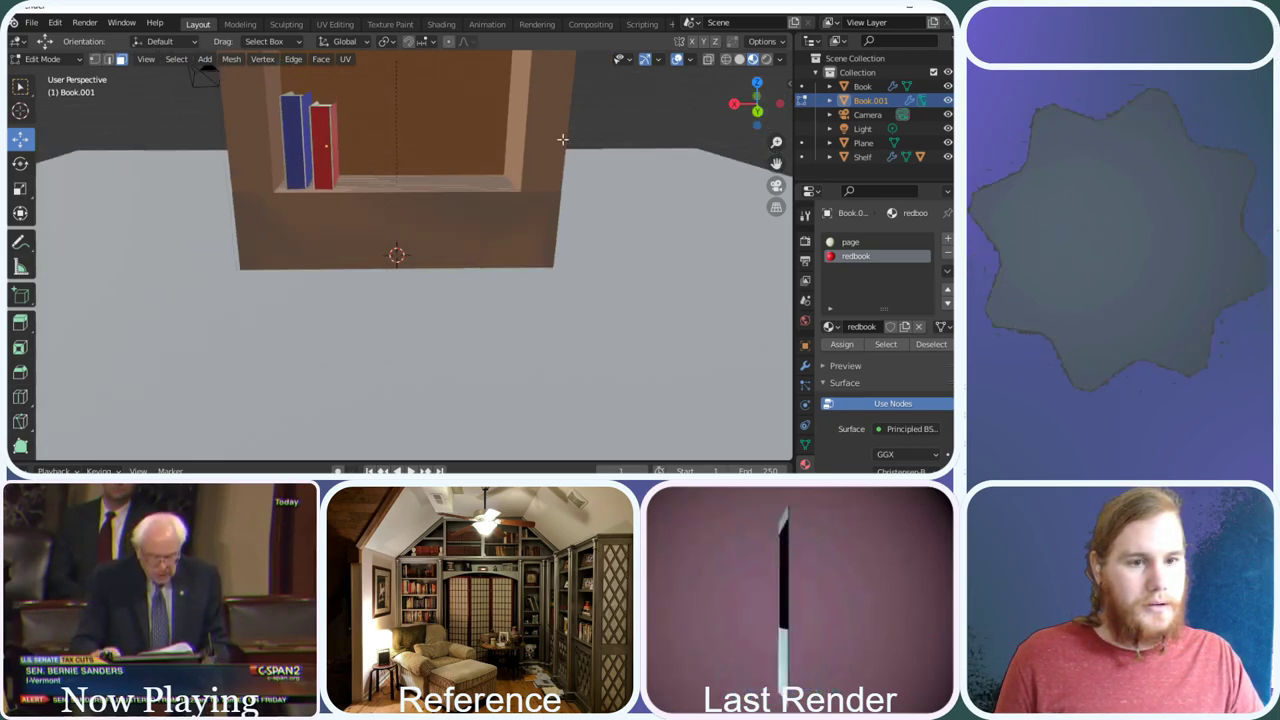
scroll(345, 140, "down", 5)
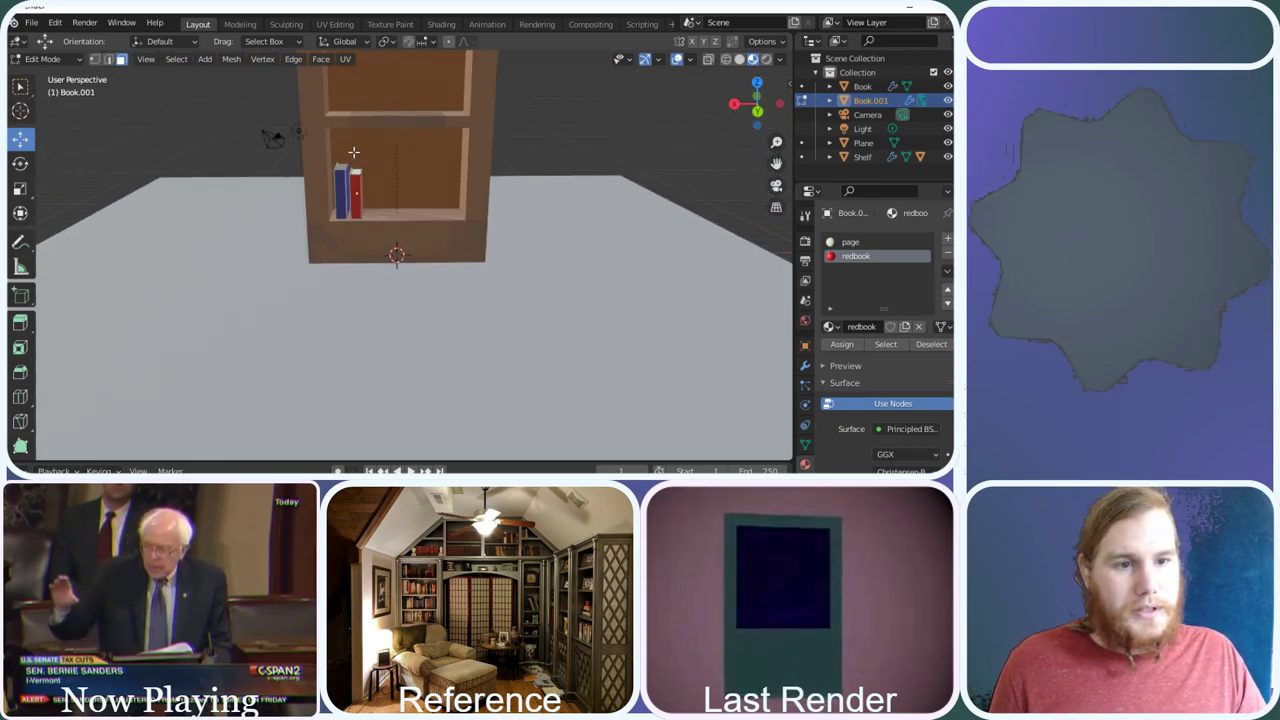
scroll(350, 151, "up", 2)
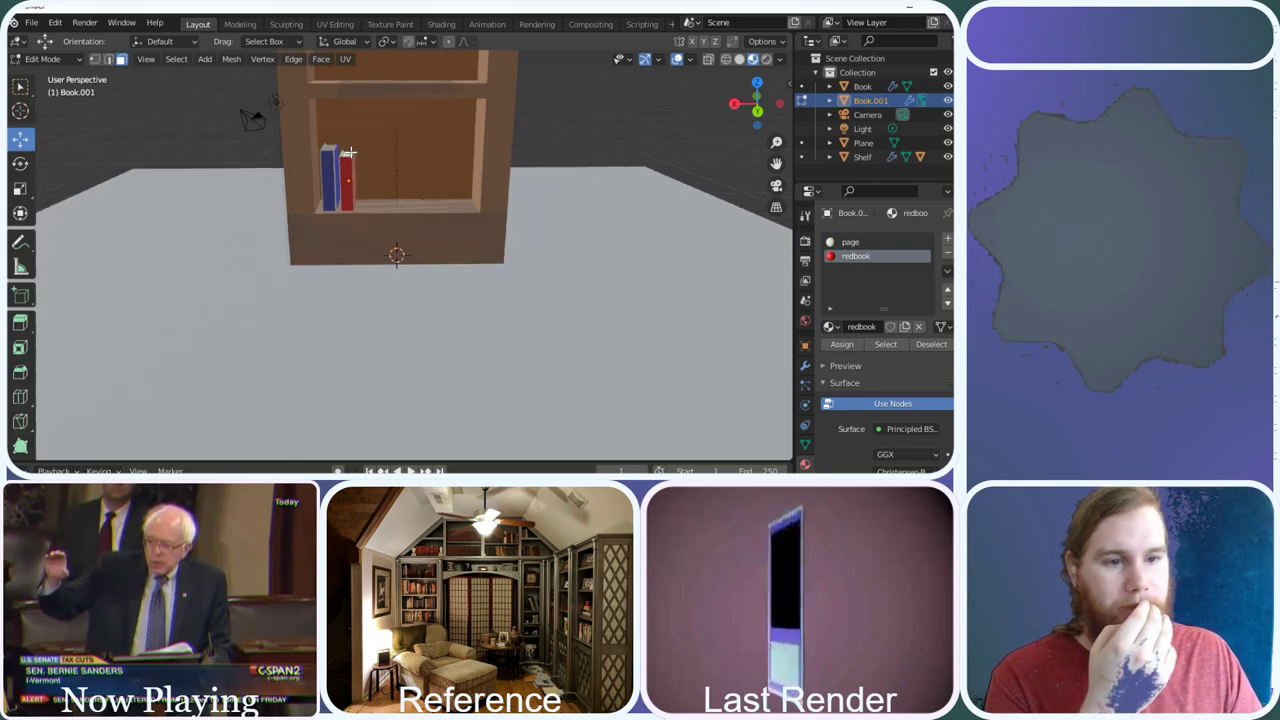
scroll(373, 155, "up", 1)
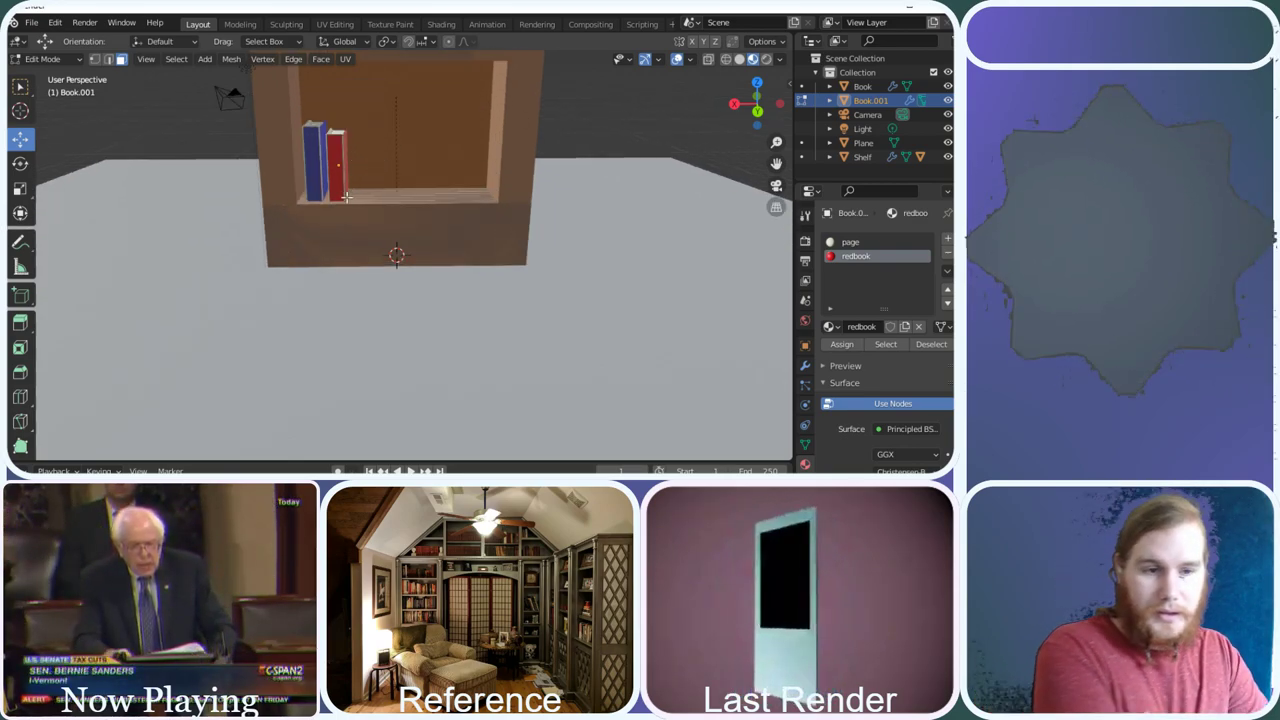
scroll(386, 159, "down", 2)
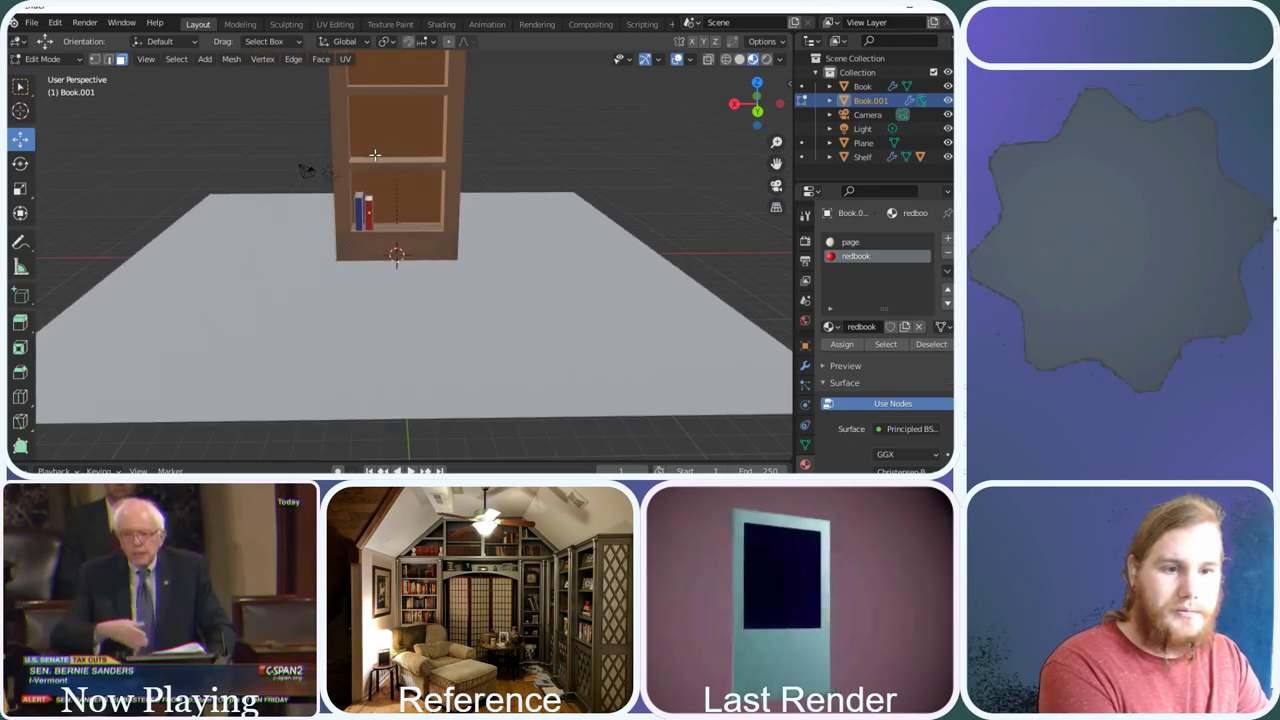
scroll(376, 158, "down", 2)
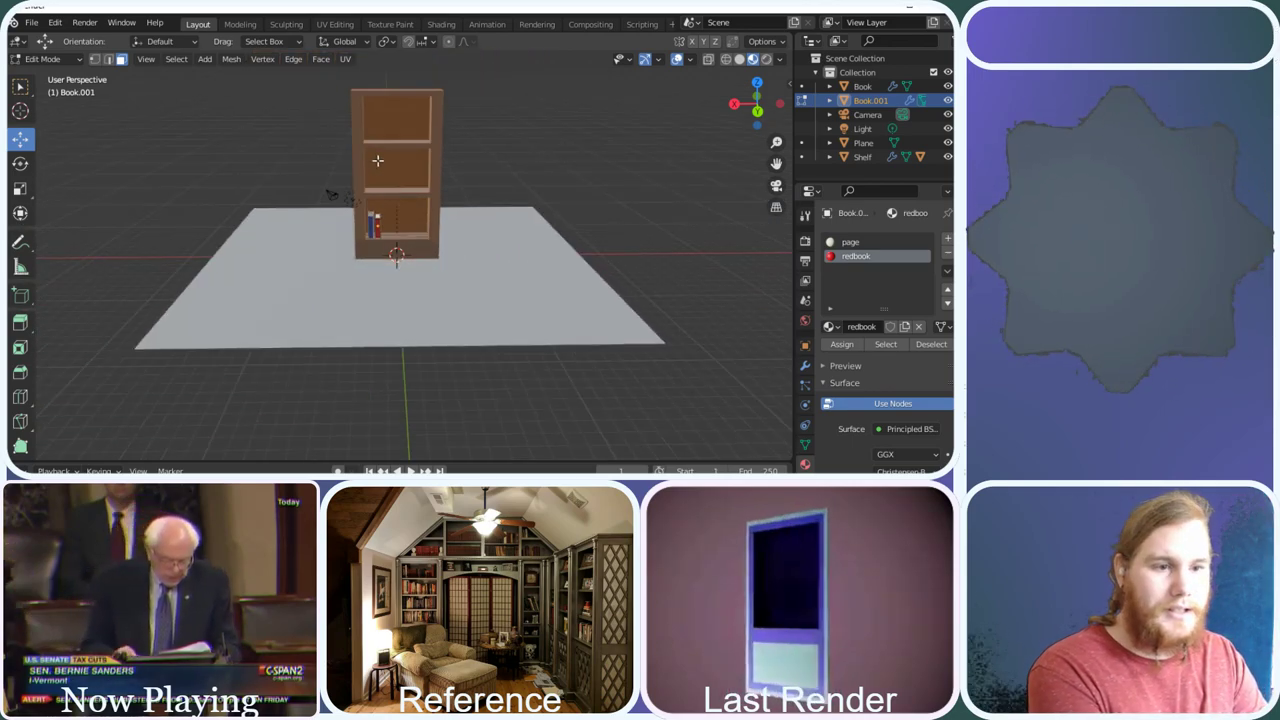
left_click(78, 62)
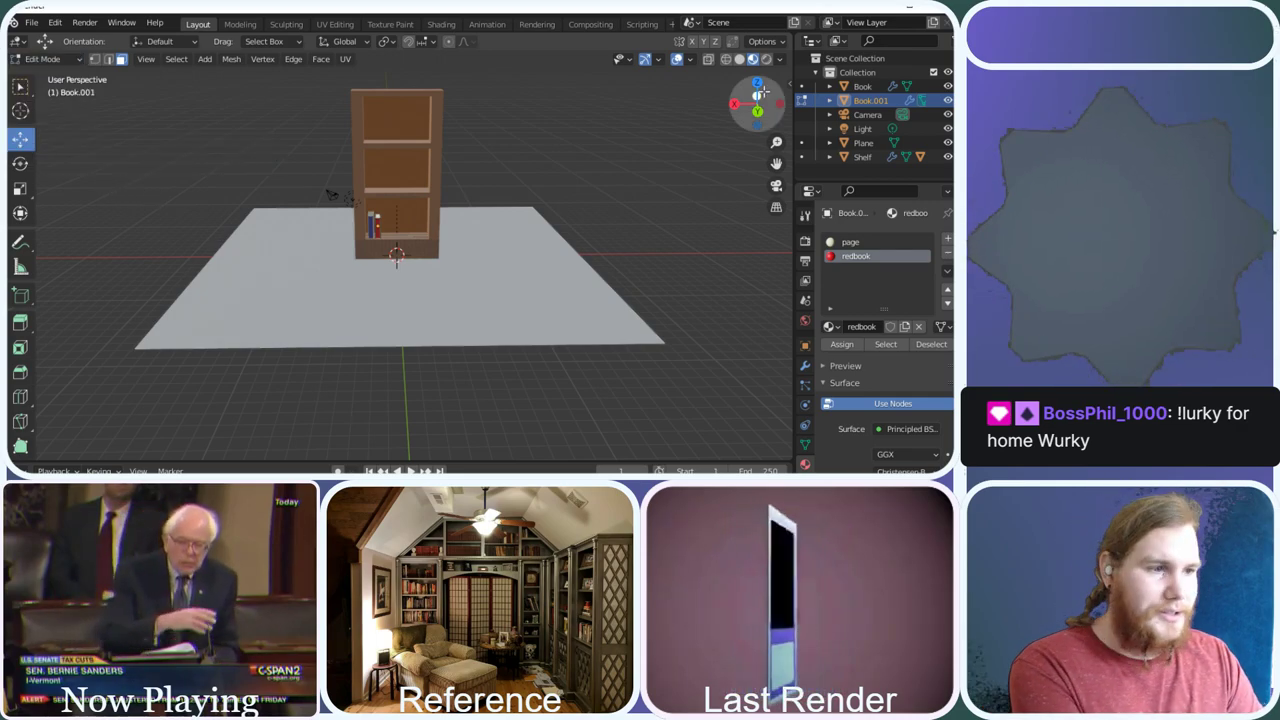
left_click_drag(757, 104, 609, 115)
left_click_drag(733, 95, 633, 137)
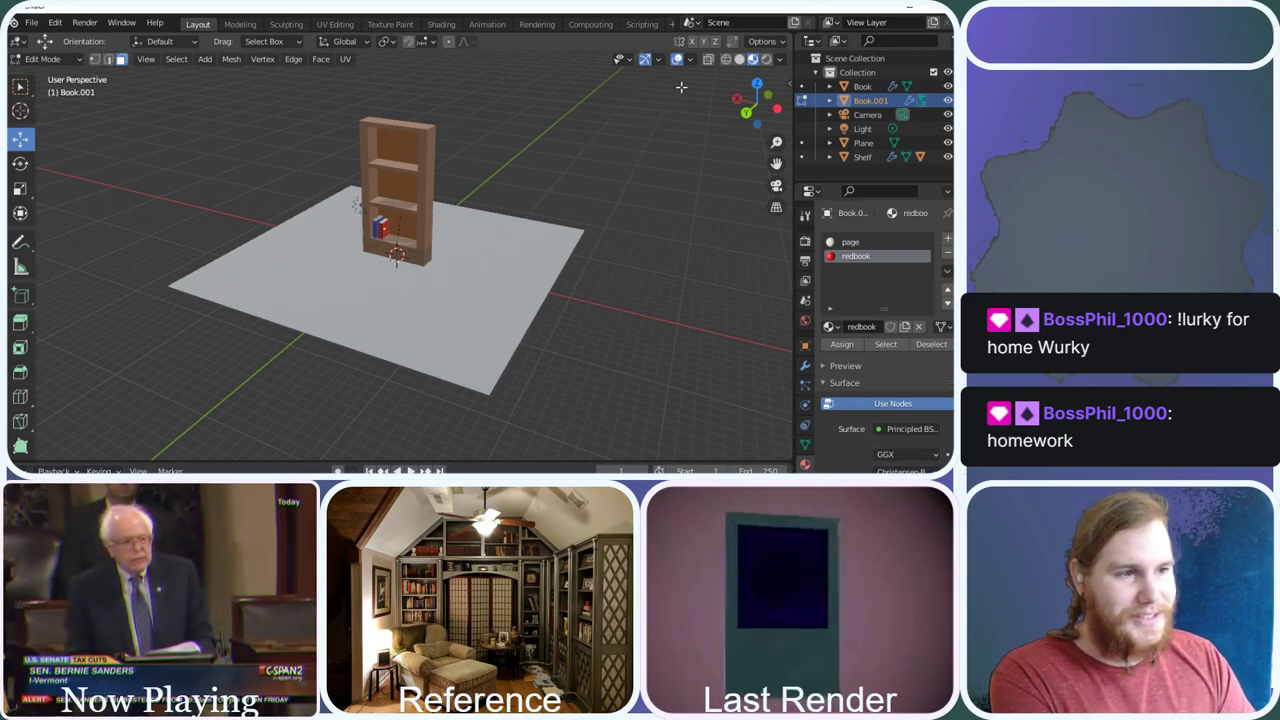
scroll(527, 155, "up", 1)
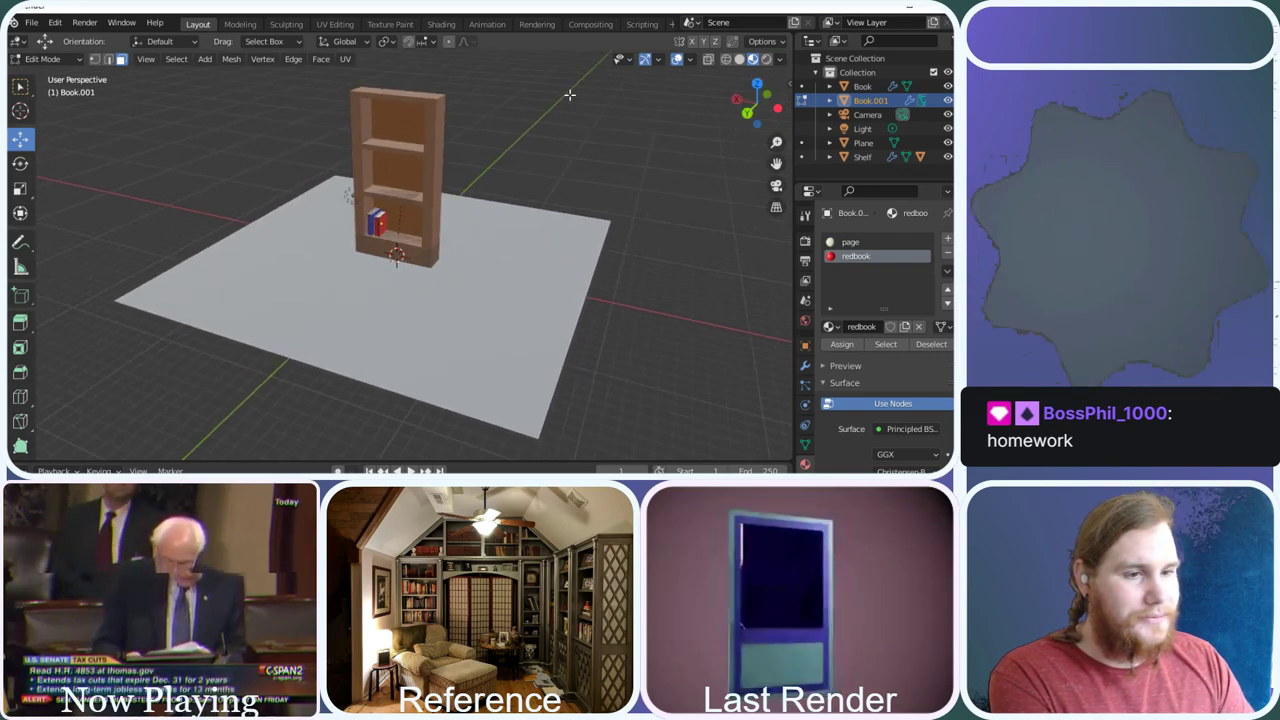
scroll(537, 152, "down", 2)
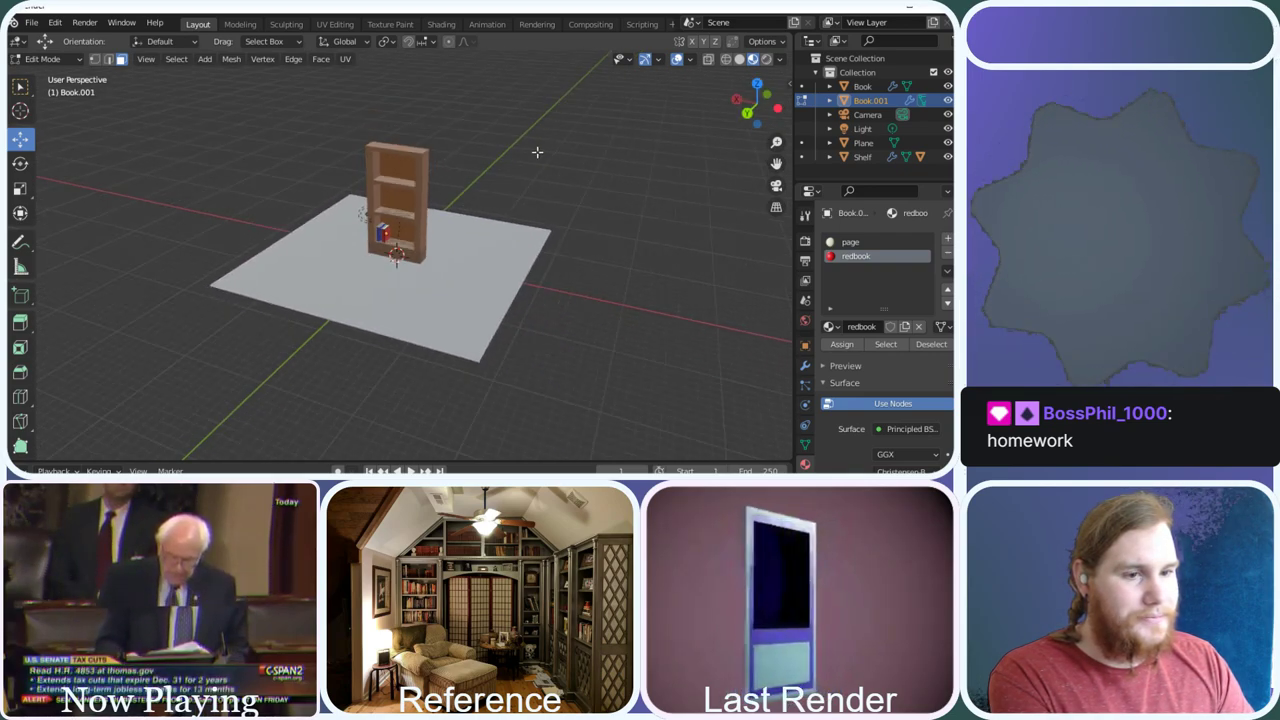
Return to Object Mode, select the floor plane, and scale it up hugely with the Scale tool
left_click(45, 59)
left_click(40, 75)
left_click(416, 291)
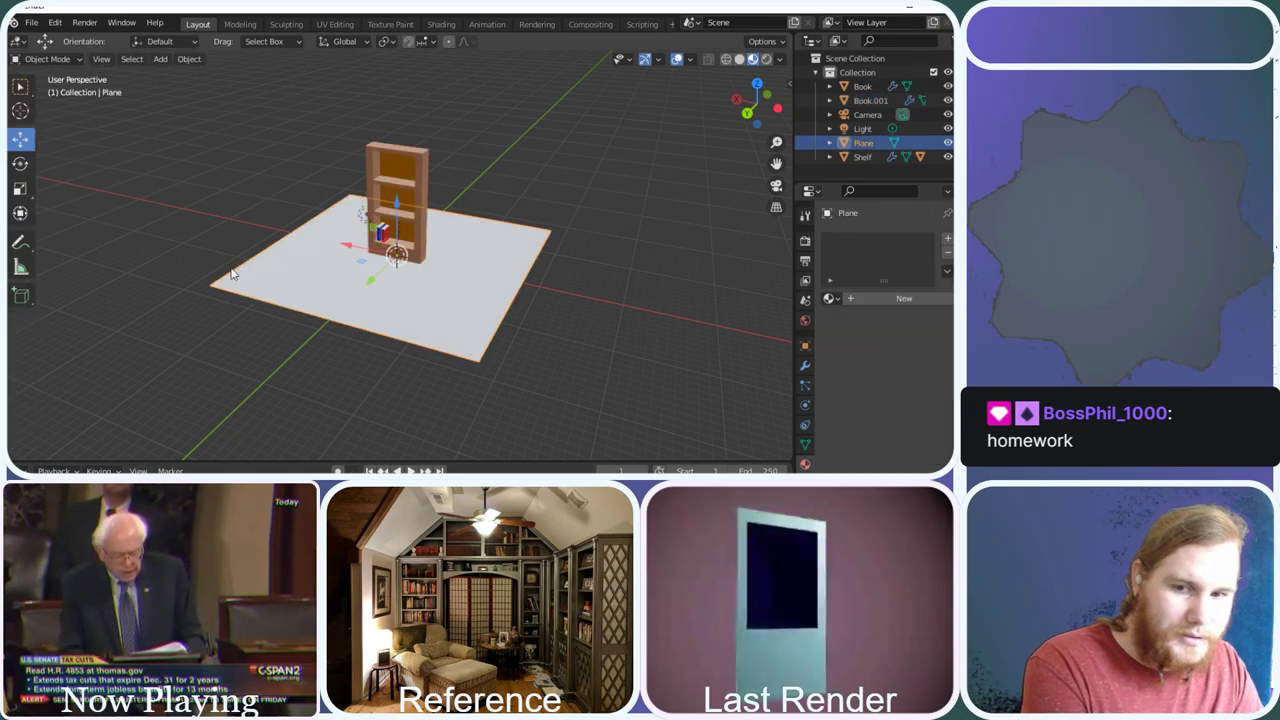
left_click(21, 190)
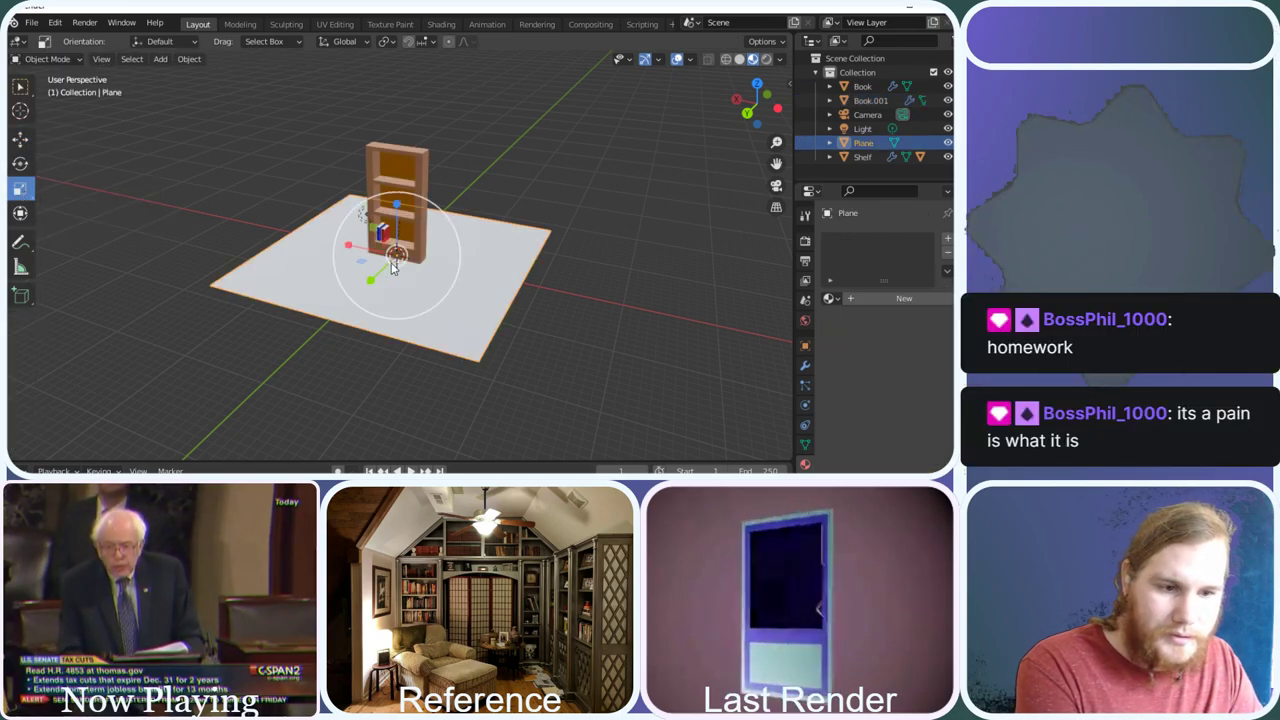
left_click_drag(355, 261, 343, 238)
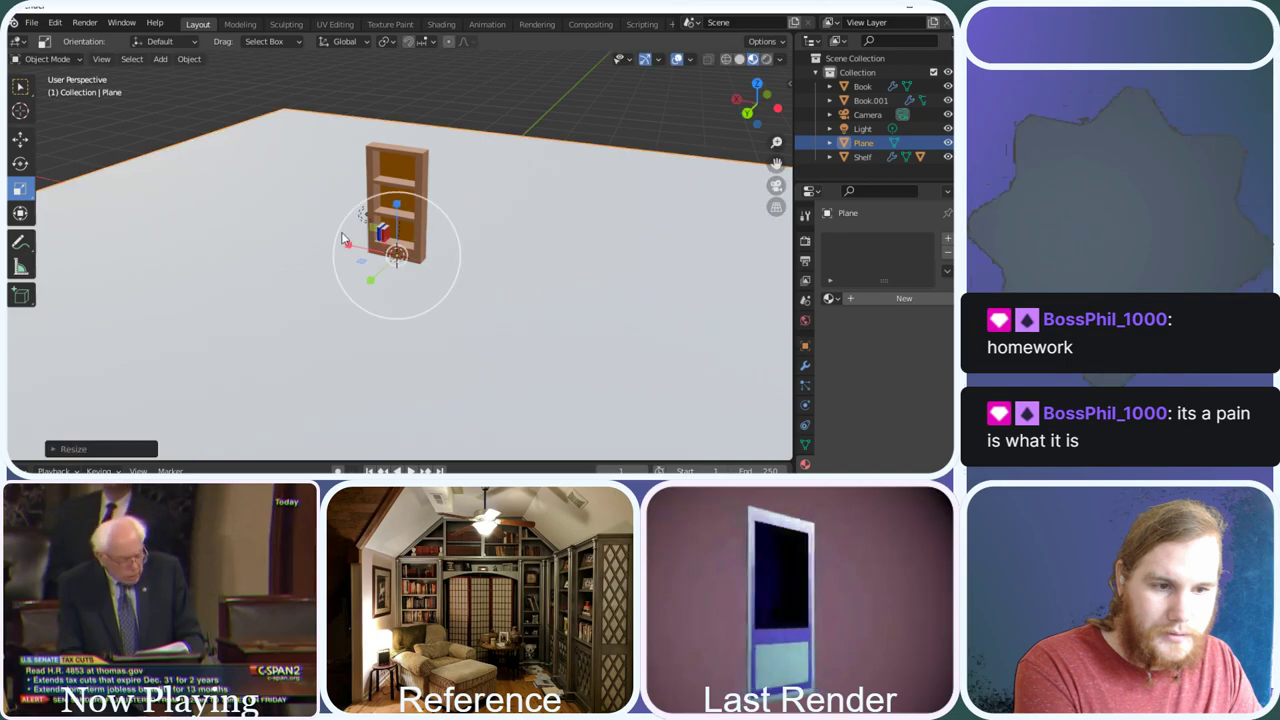
scroll(517, 234, "down", 1)
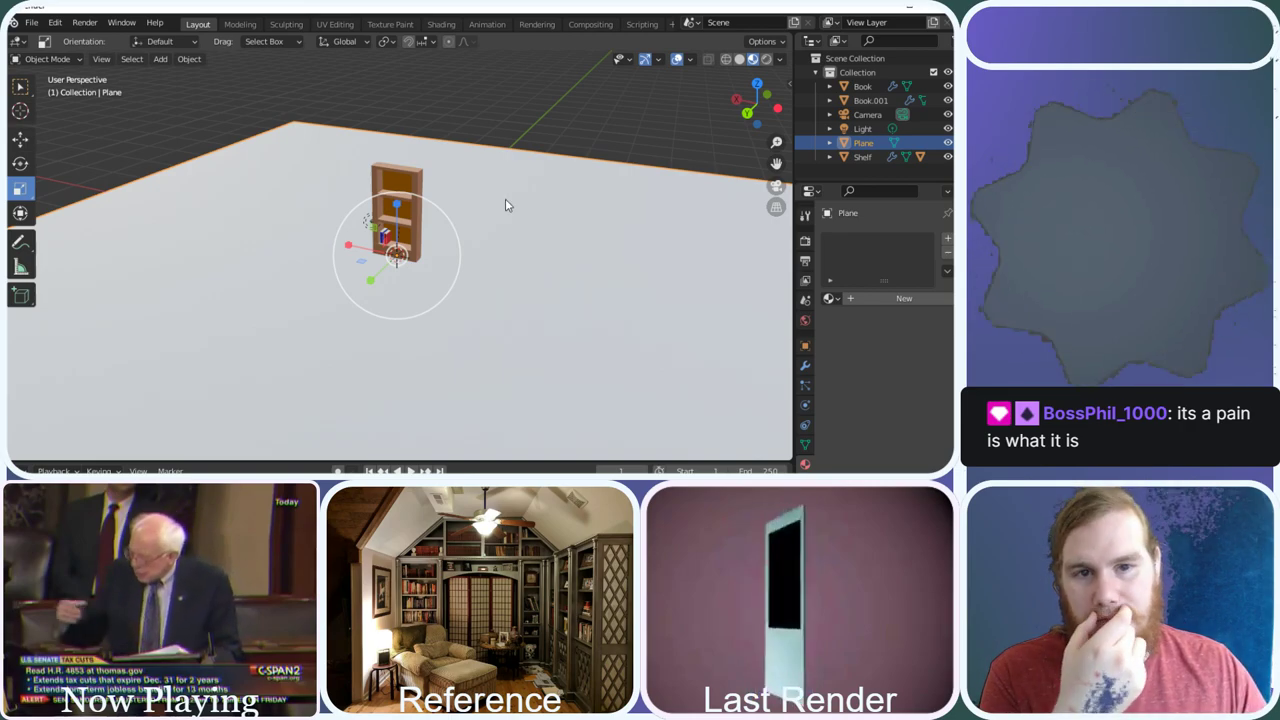
Cycle through the Texture Paint, Shading and Animation workspaces before returning to Layout
left_click(390, 23)
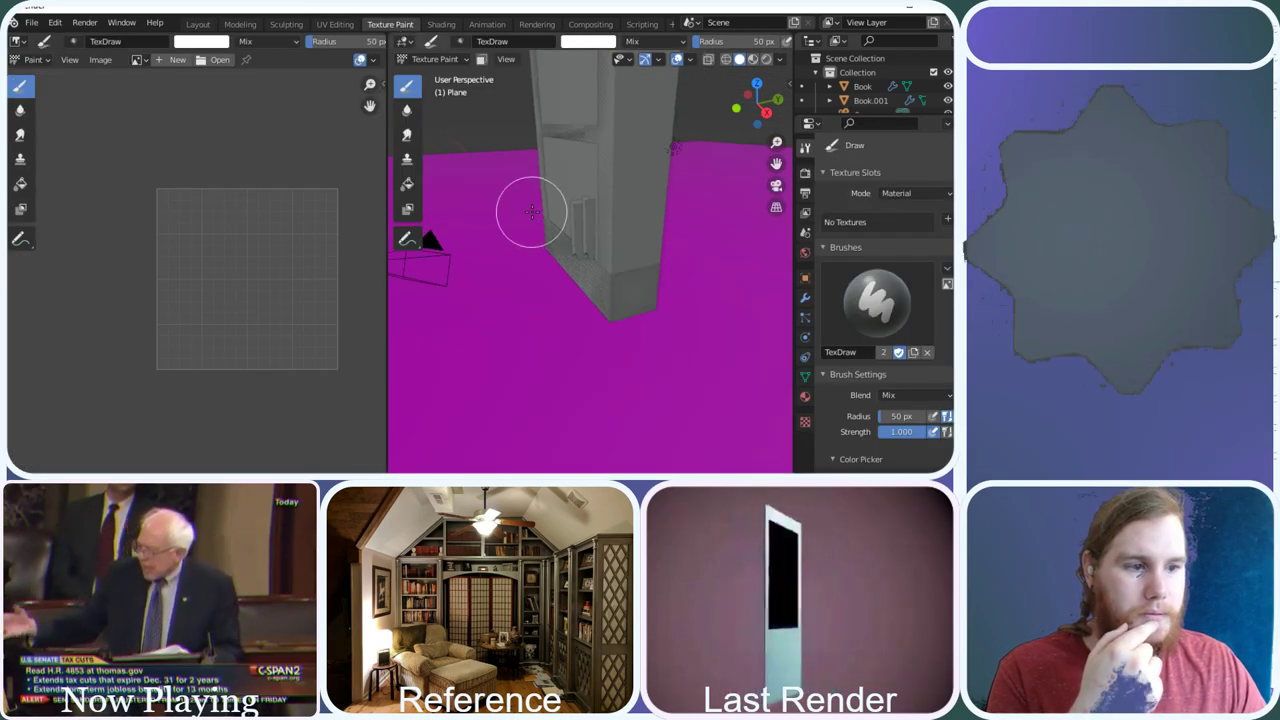
left_click(441, 24)
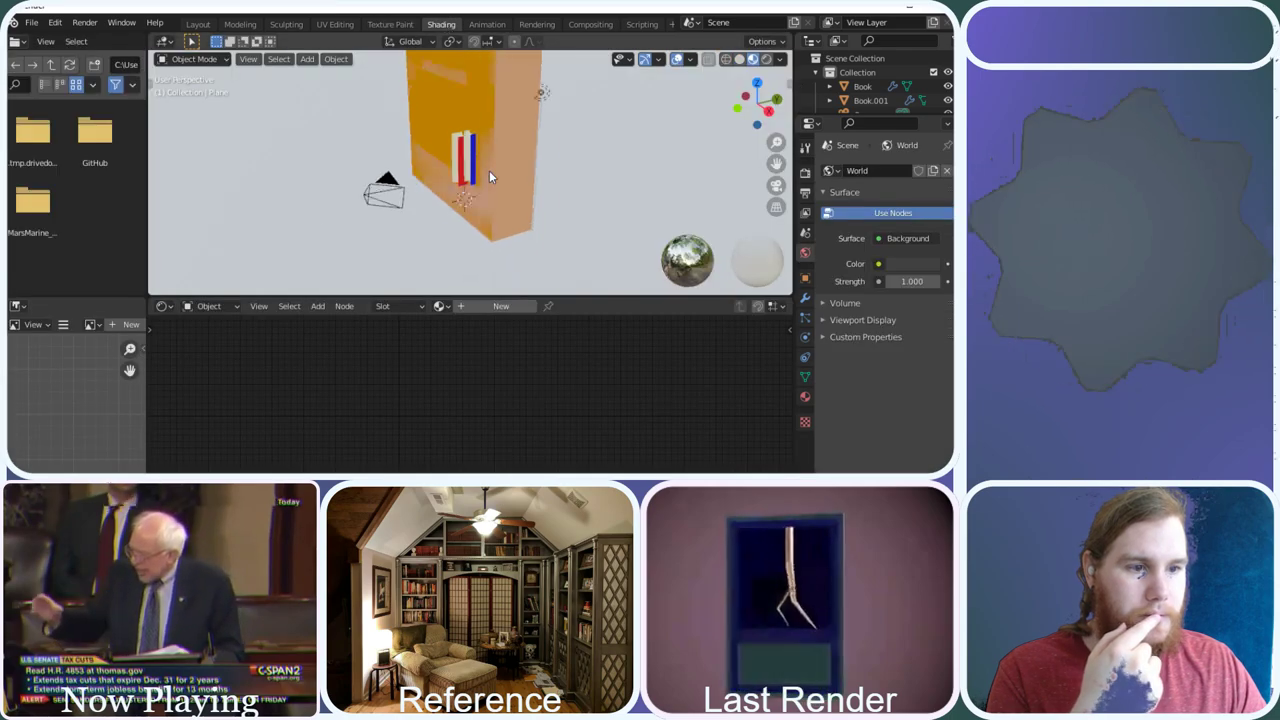
left_click(477, 24)
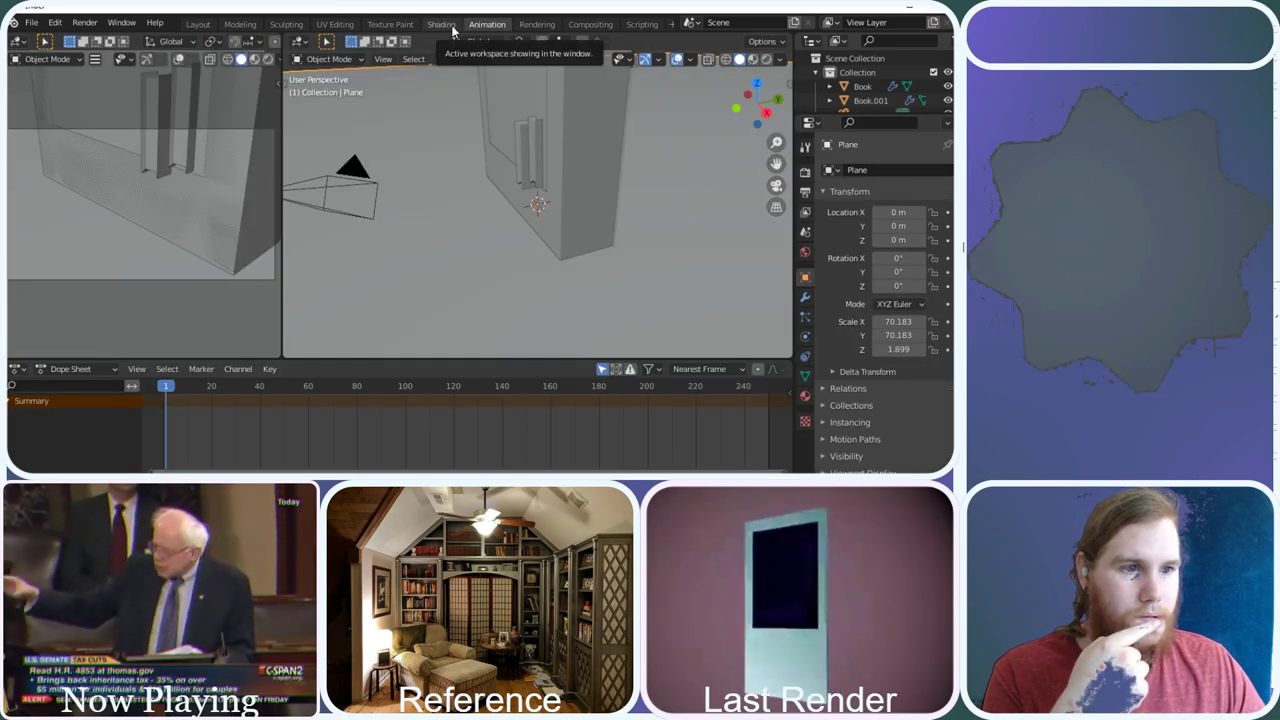
left_click(449, 26)
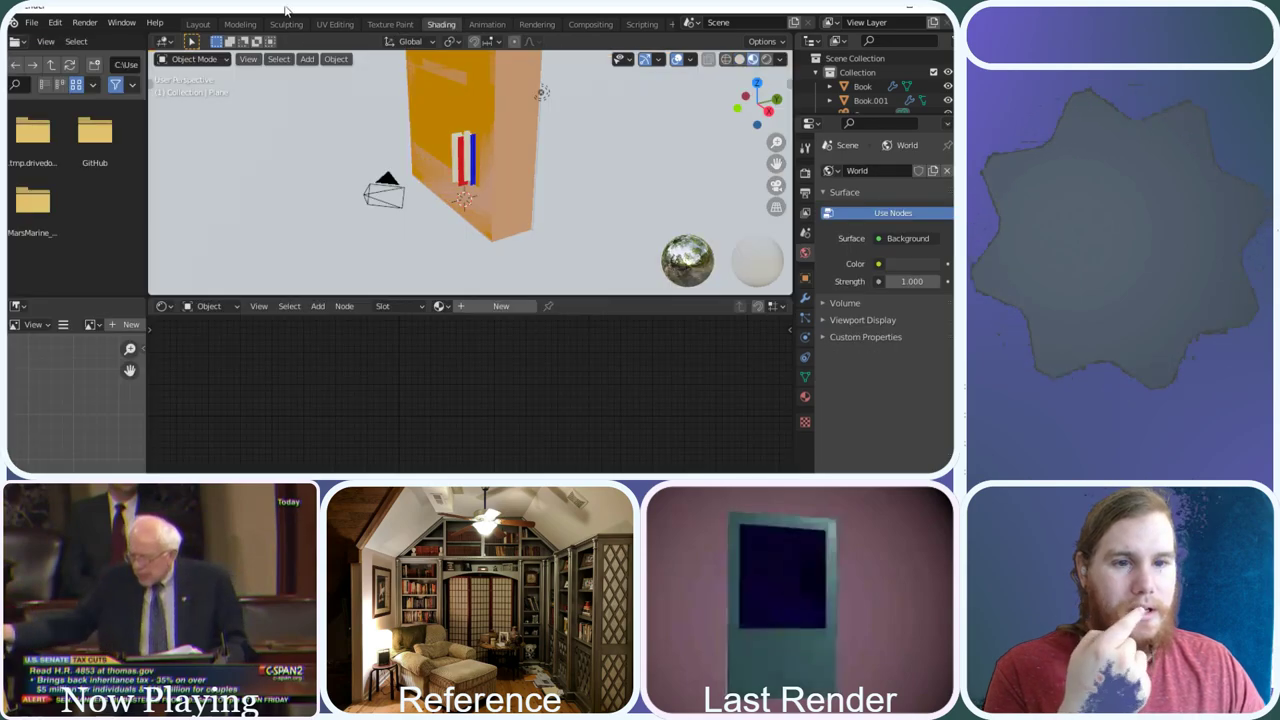
left_click(203, 24)
Select the red book with the Move tool and nudge it slightly up, then back down
scroll(571, 200, "up", 6)
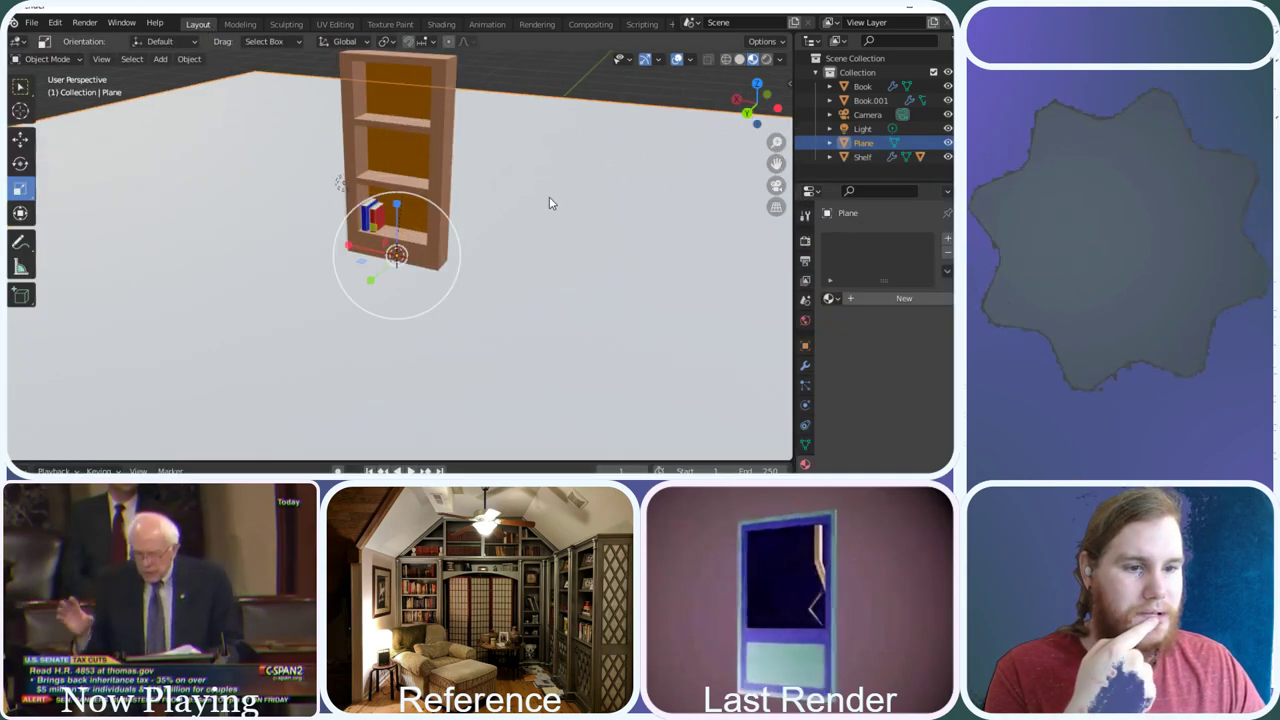
scroll(360, 128, "up", 3)
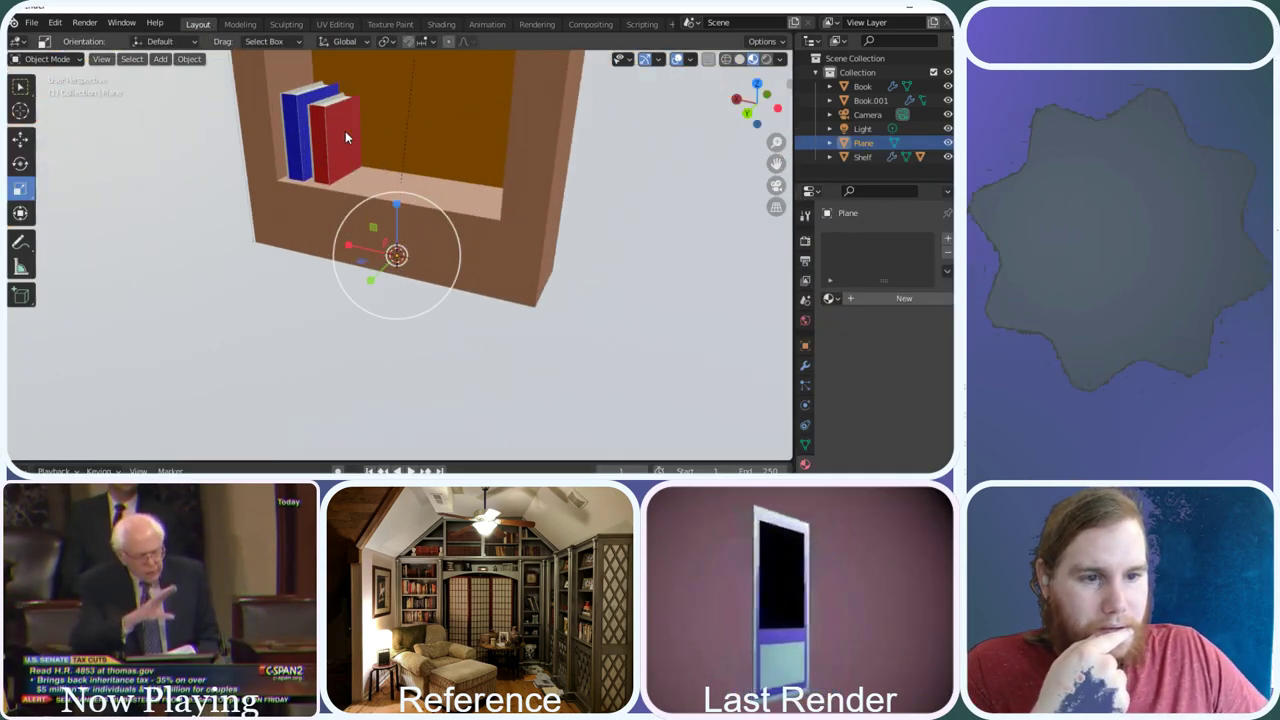
left_click(342, 140)
scroll(343, 140, "down", 1)
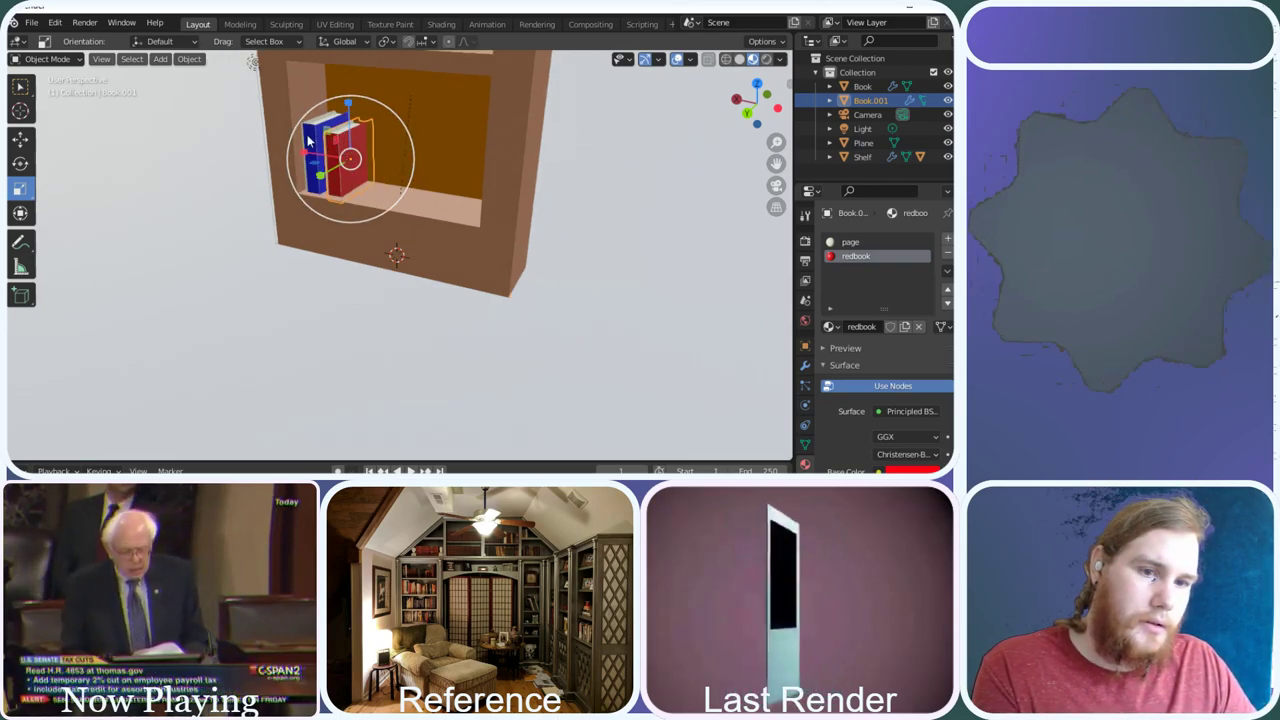
left_click(20, 139)
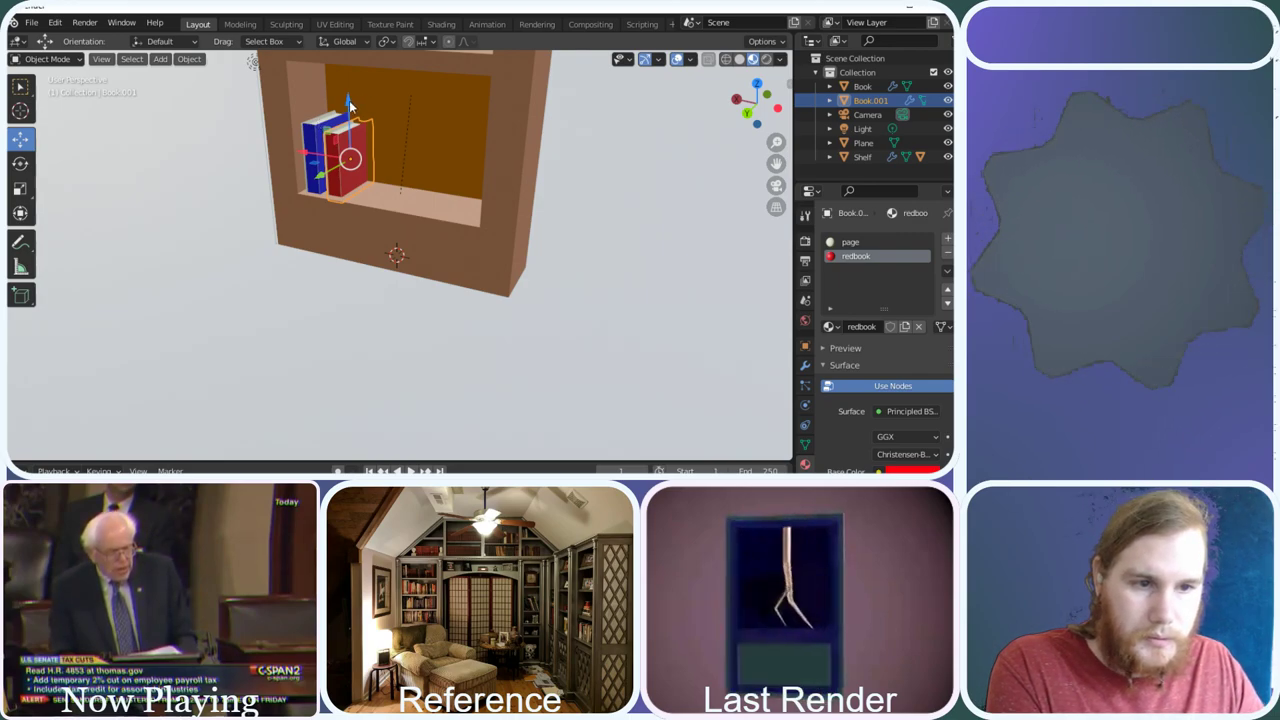
left_click_drag(350, 103, 351, 91)
scroll(376, 163, "up", 4)
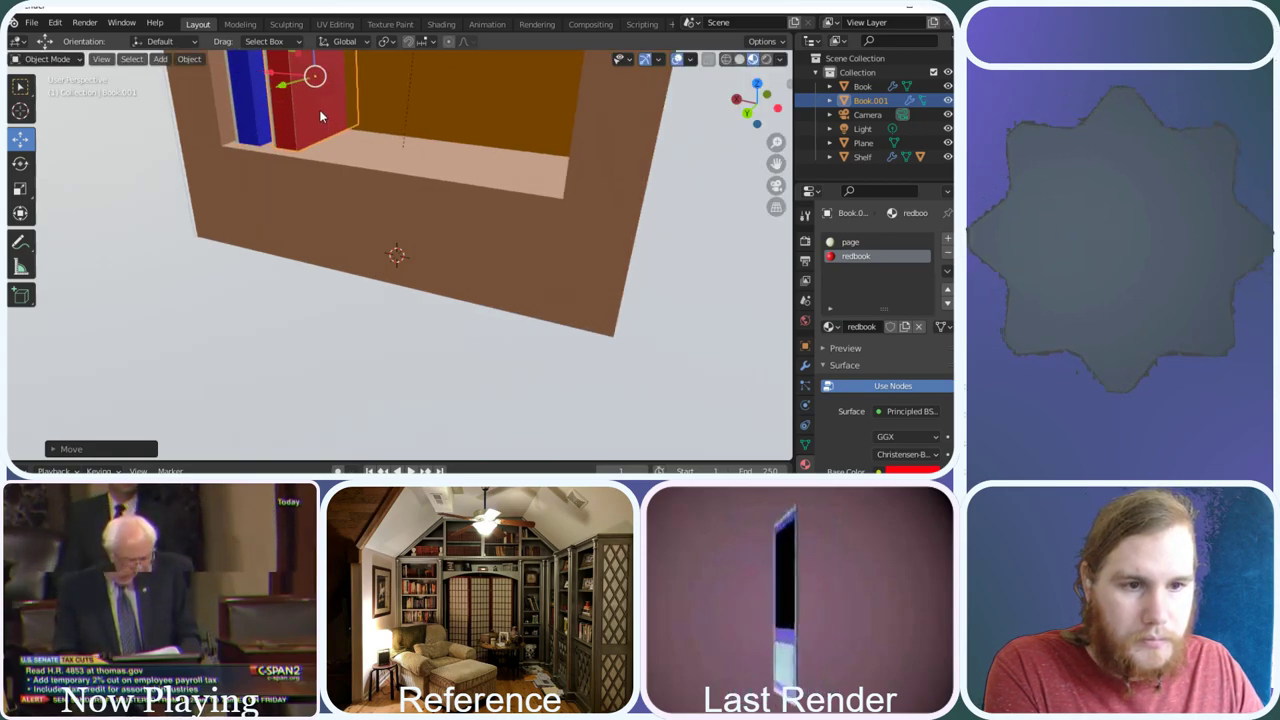
scroll(322, 108, "down", 3)
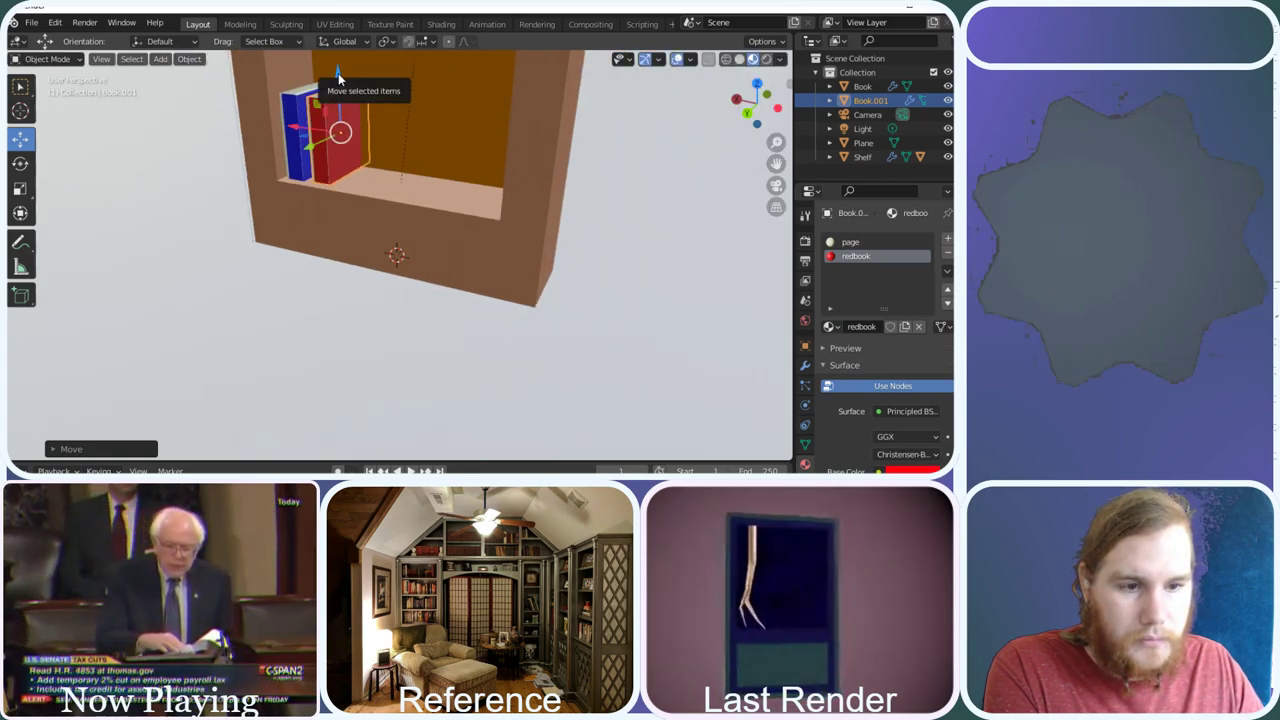
left_click_drag(338, 77, 342, 87)
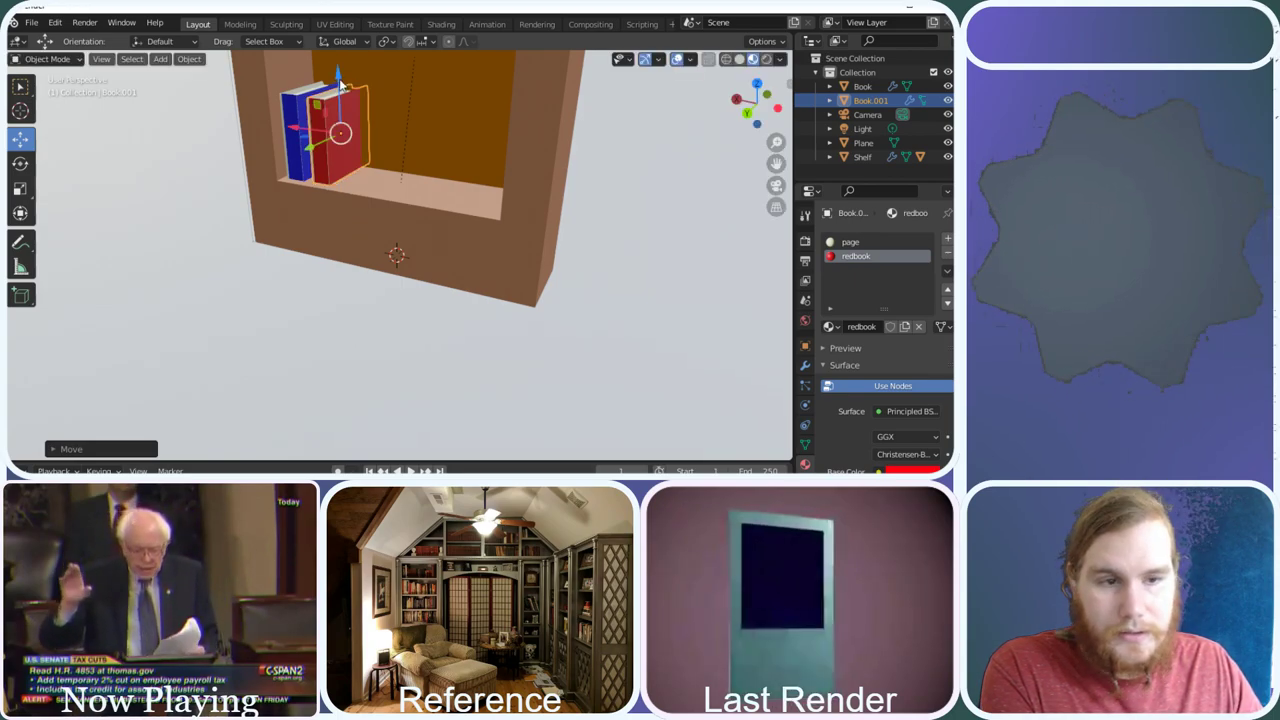
Slide the red book about 0.4 m along Y and orbit to check it against the blue book
left_click_drag(310, 148, 300, 157)
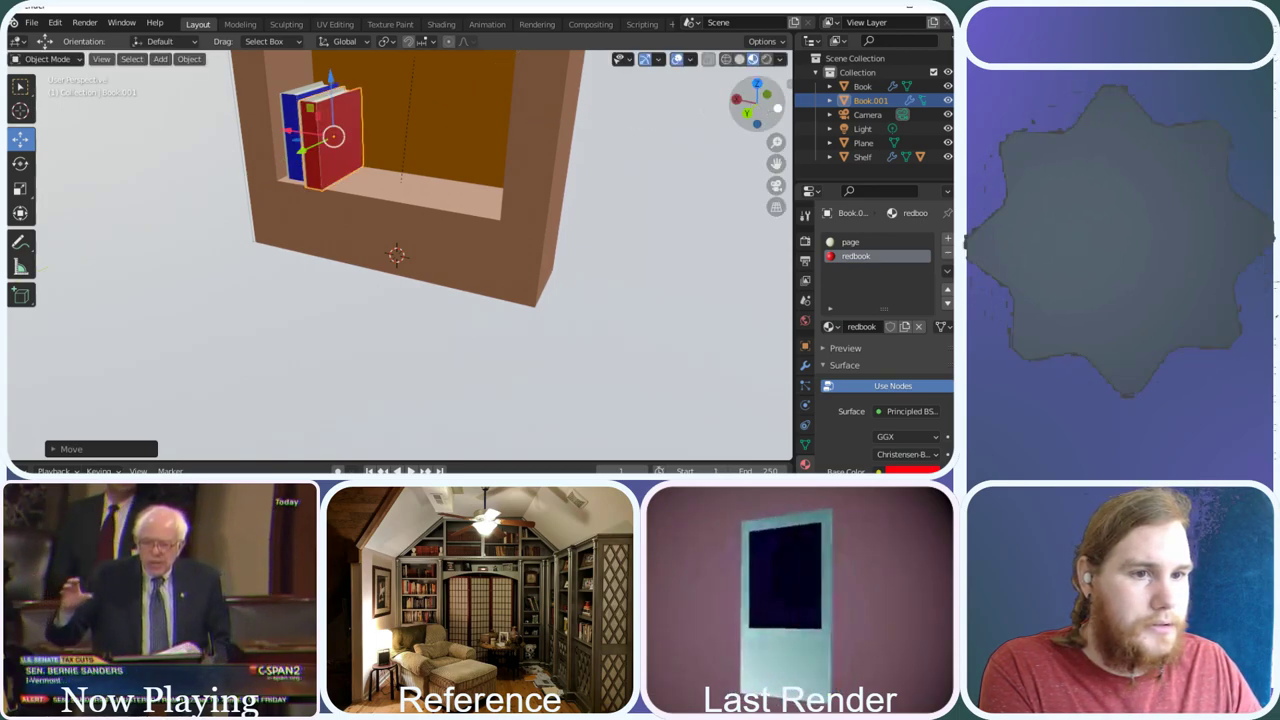
left_click_drag(750, 110, 778, 138)
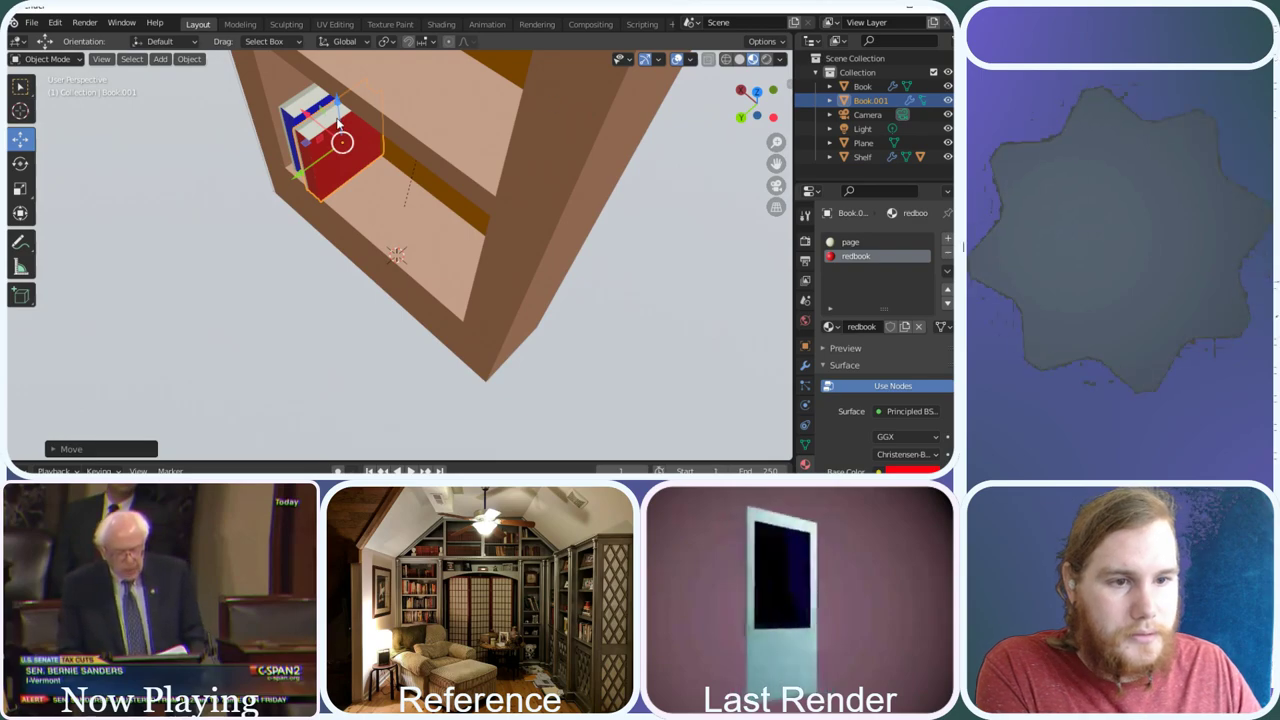
scroll(325, 112, "up", 2)
middle_click_drag(325, 112, 340, 128)
middle_click_drag(133, 98, 160, 78)
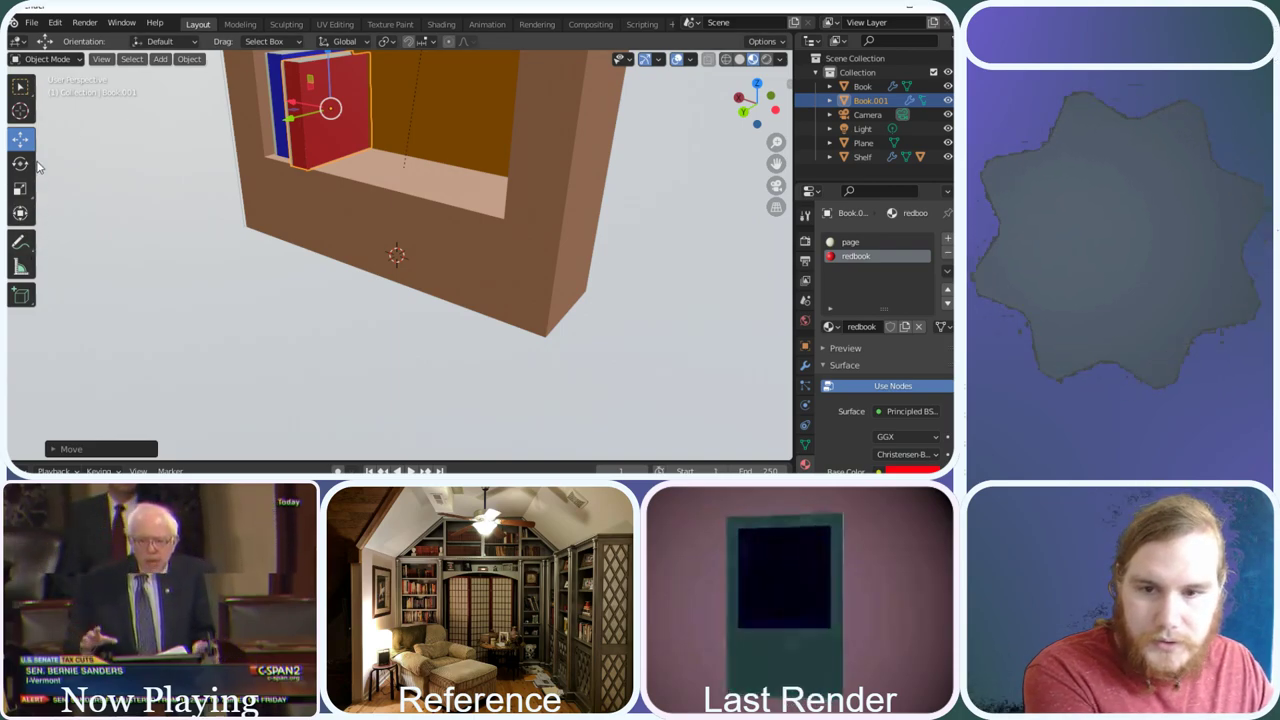
Rescale the red book slightly, shrinking its height and adjusting it along Y
left_click(20, 188)
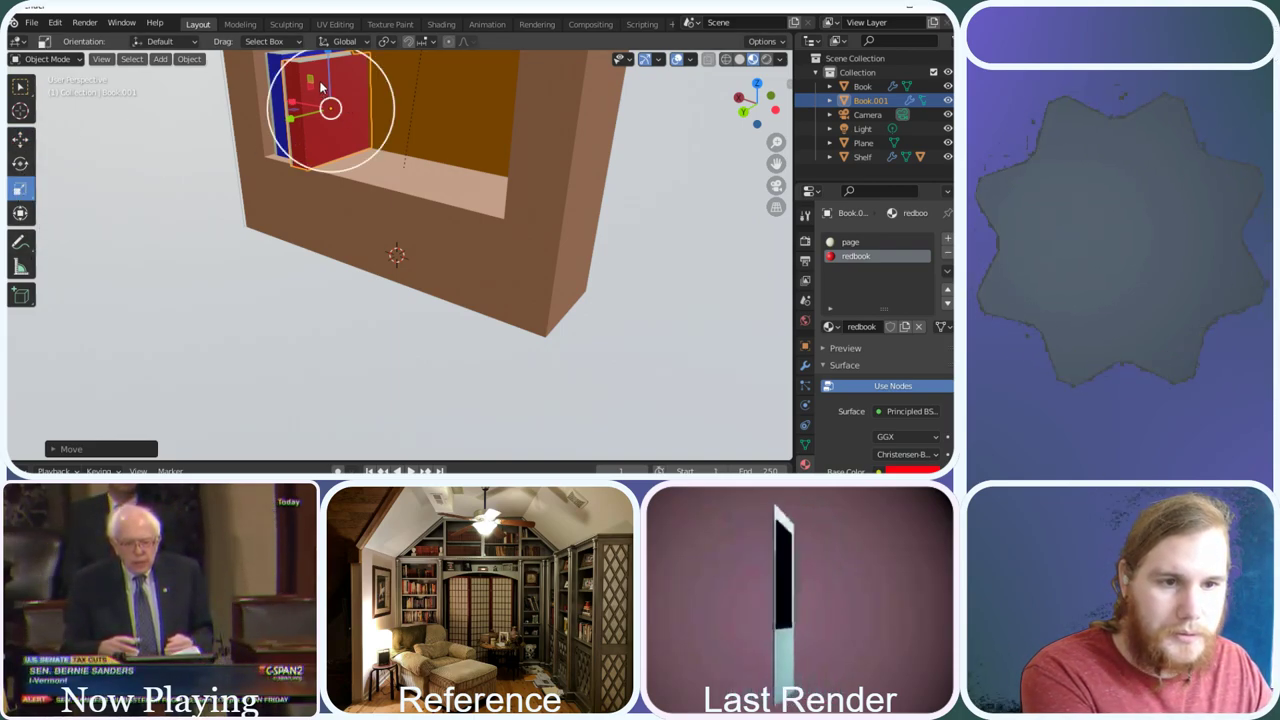
scroll(322, 88, "down", 1)
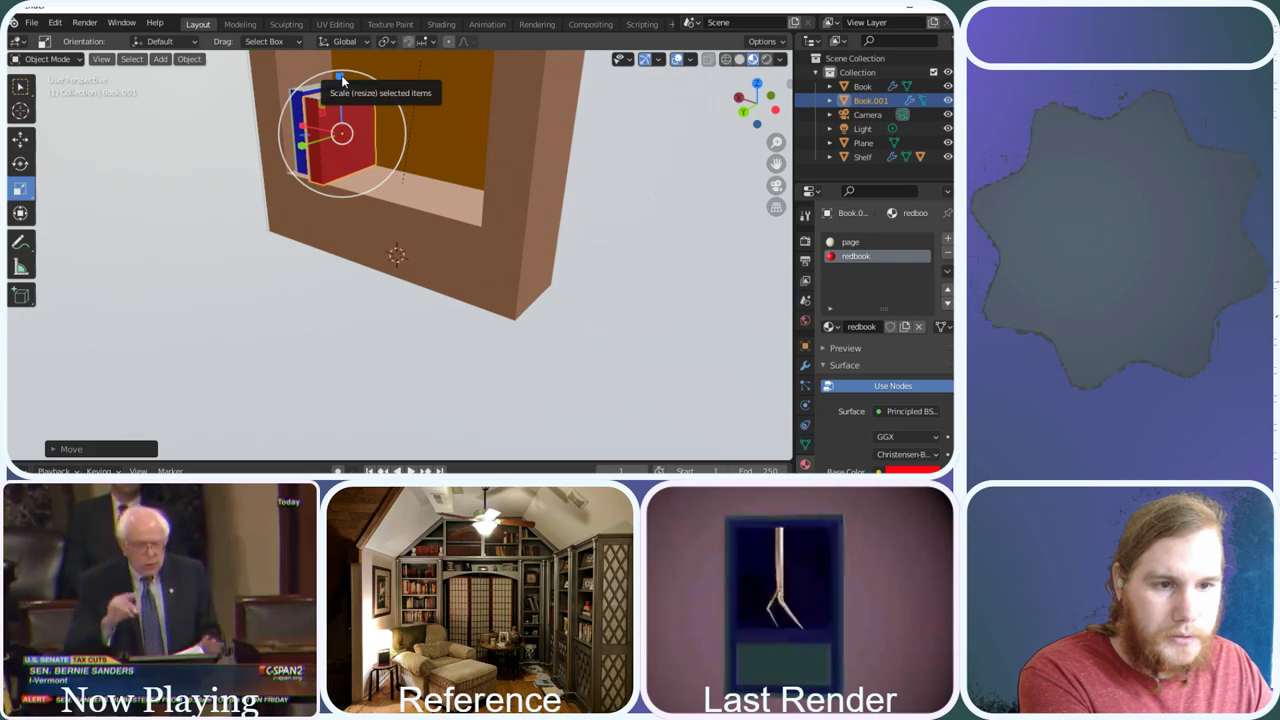
left_click_drag(340, 76, 341, 84)
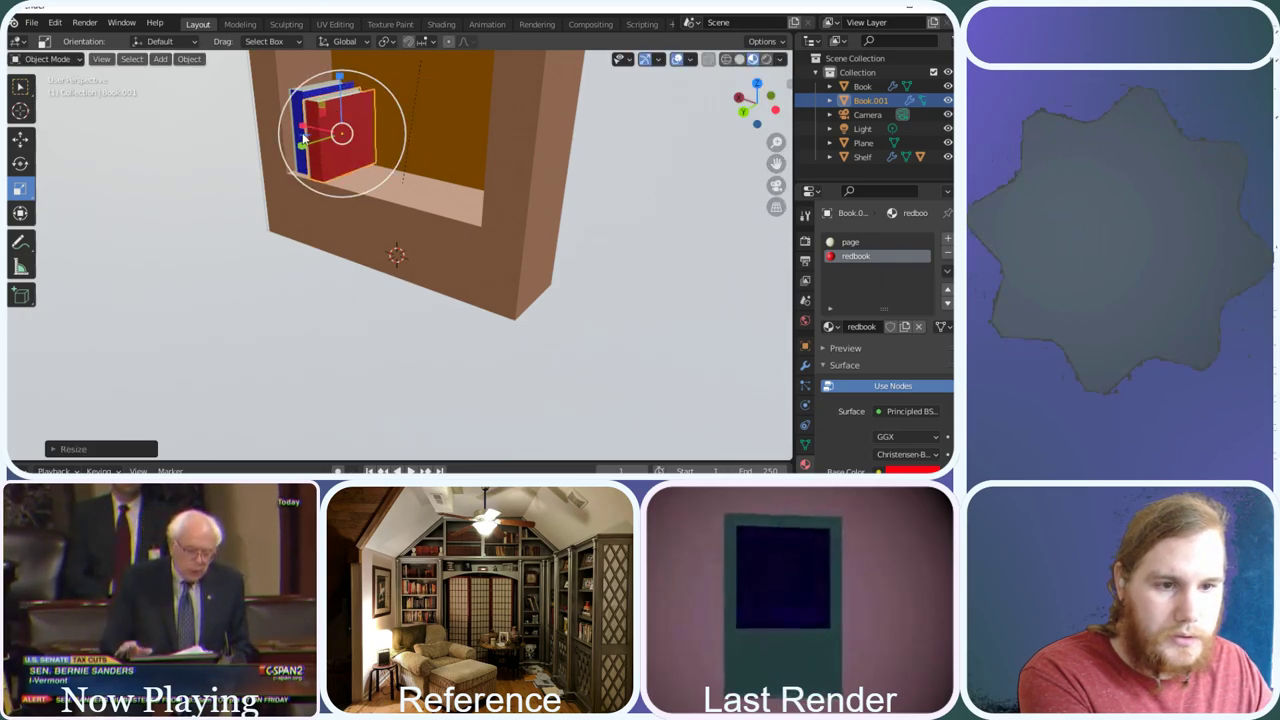
mouse_move(306, 140)
left_mouse_down()
mouse_move(320, 148)
mouse_move(308, 146)
left_mouse_up()
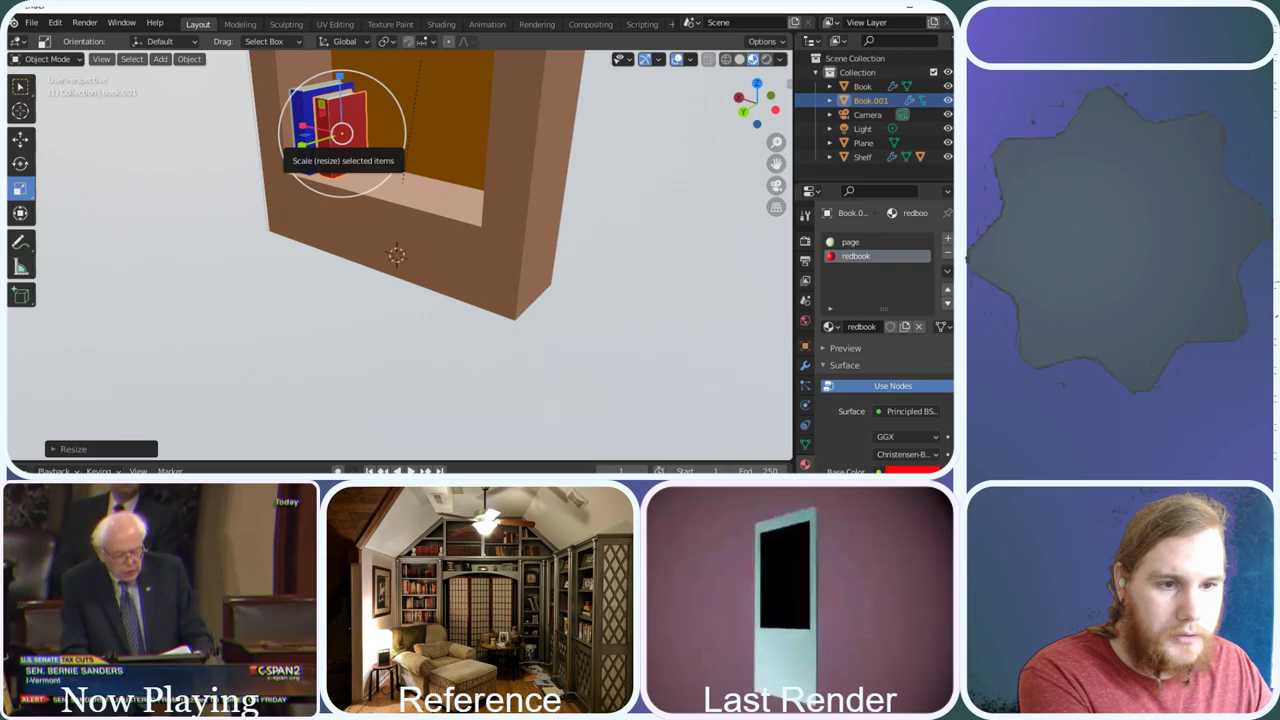
left_click_drag(306, 145, 300, 148)
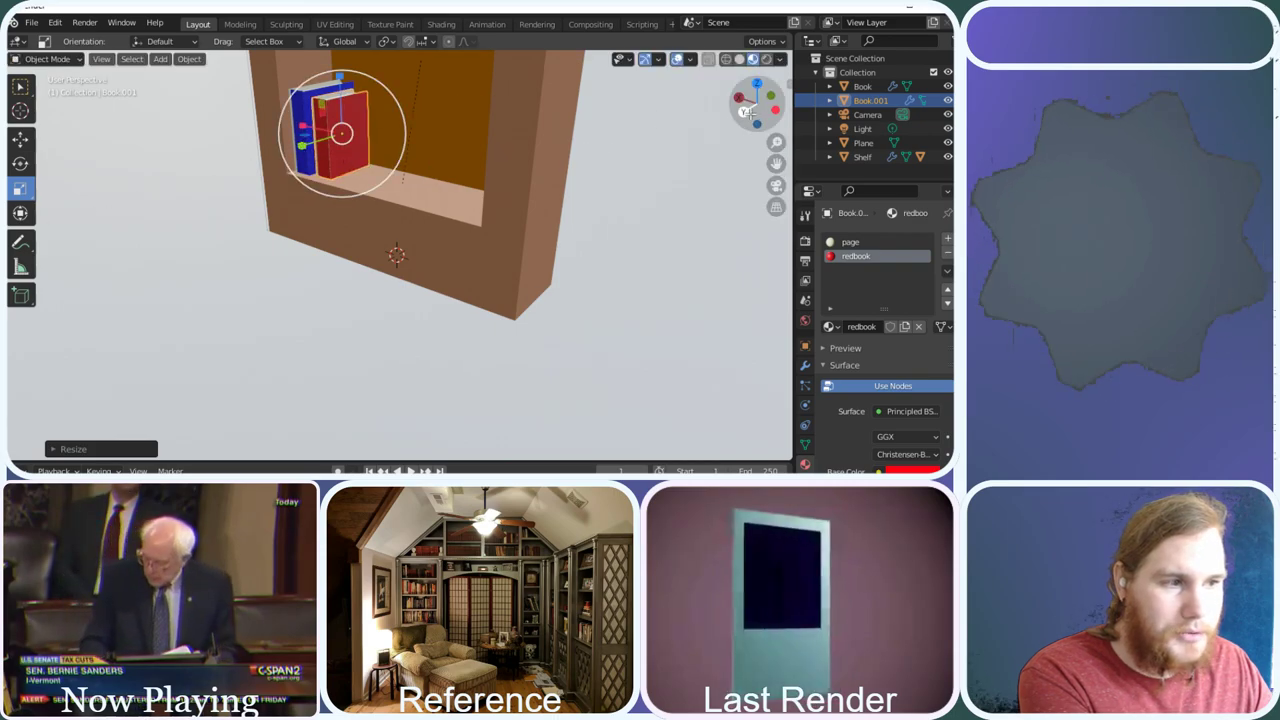
Orbit to a more level view, briefly selecting the floor plane before reselecting the red book
mouse_move(757, 106)
left_mouse_down()
mouse_move(763, 89)
mouse_move(768, 112)
left_mouse_up()
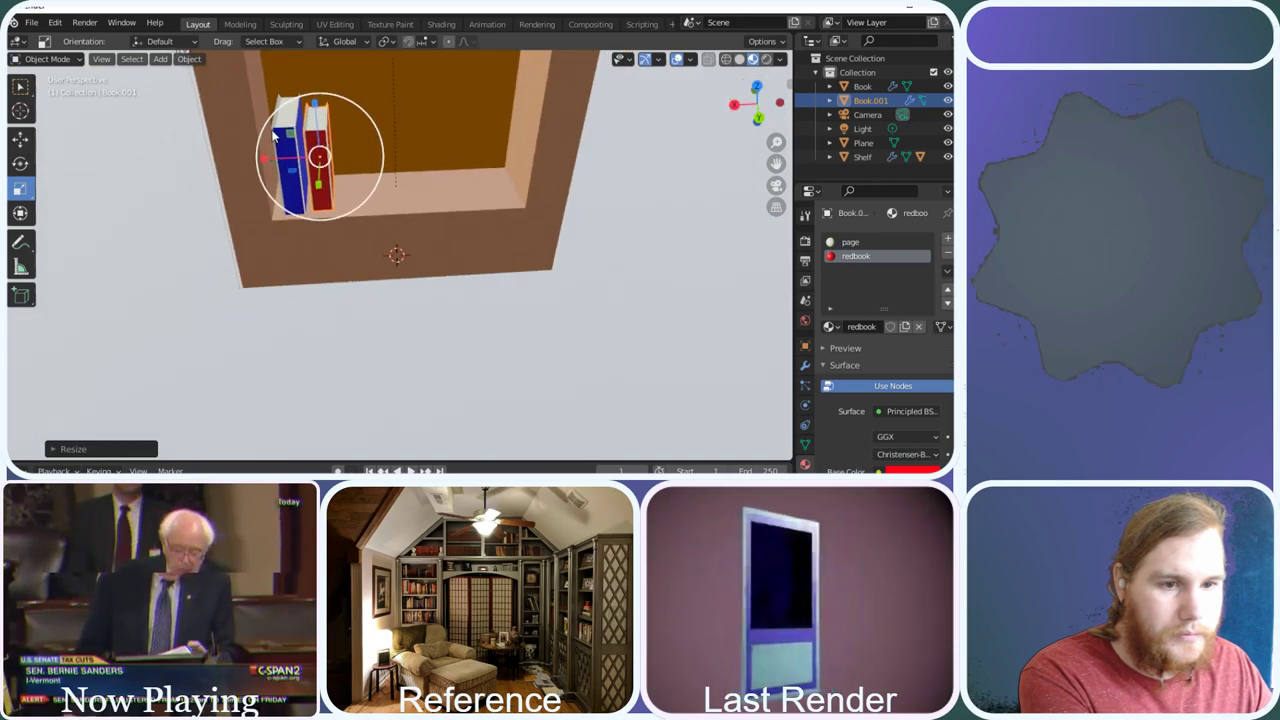
scroll(313, 143, "up", 2)
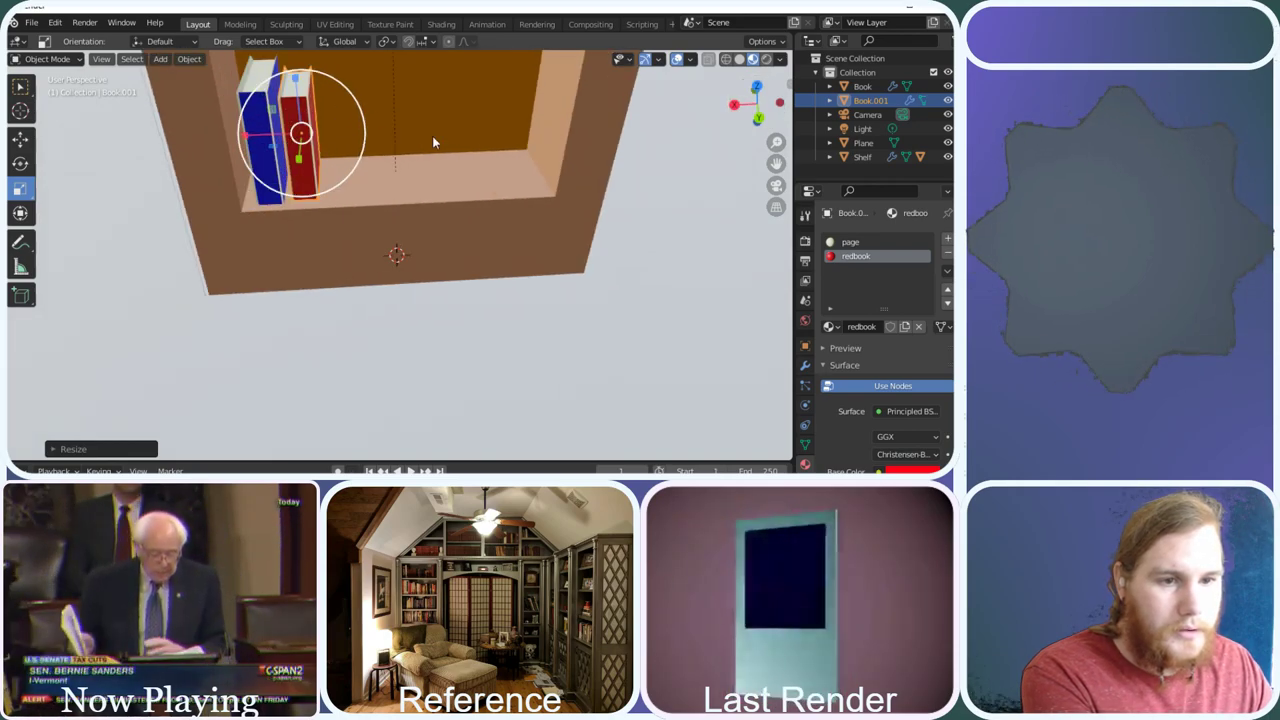
left_click(690, 155)
middle_click_drag(683, 151, 330, 175)
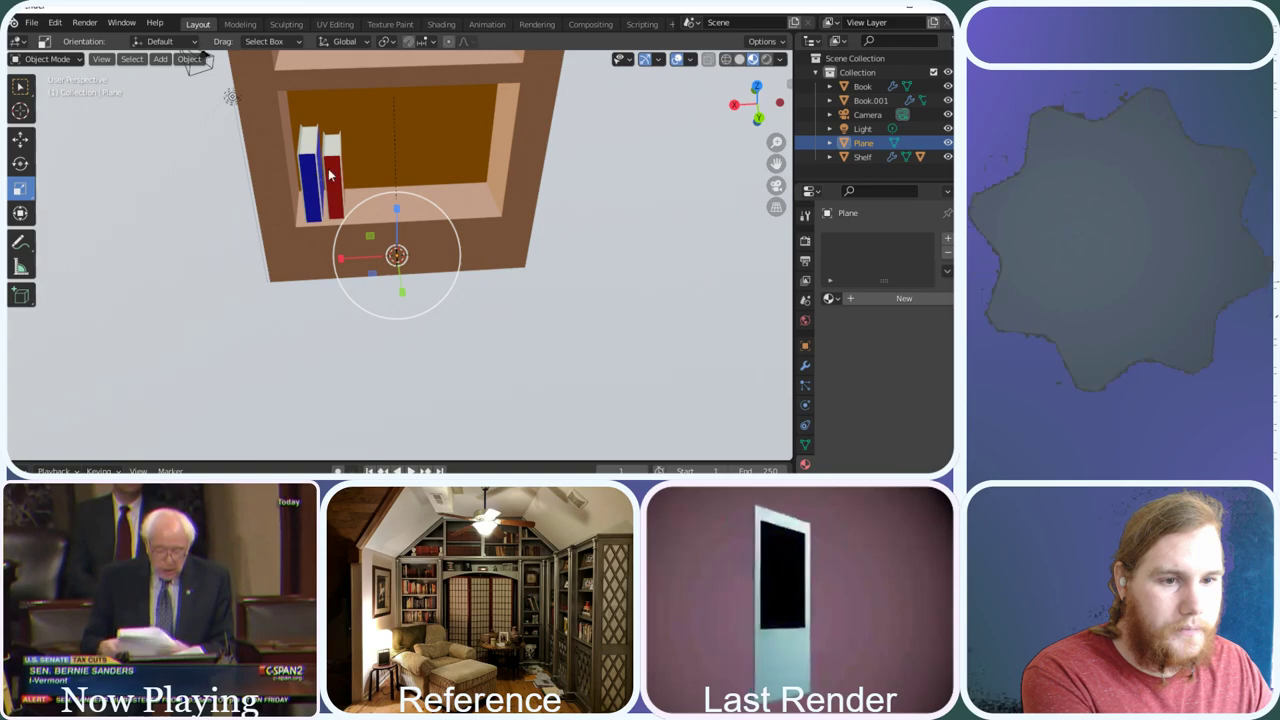
left_click(338, 174)
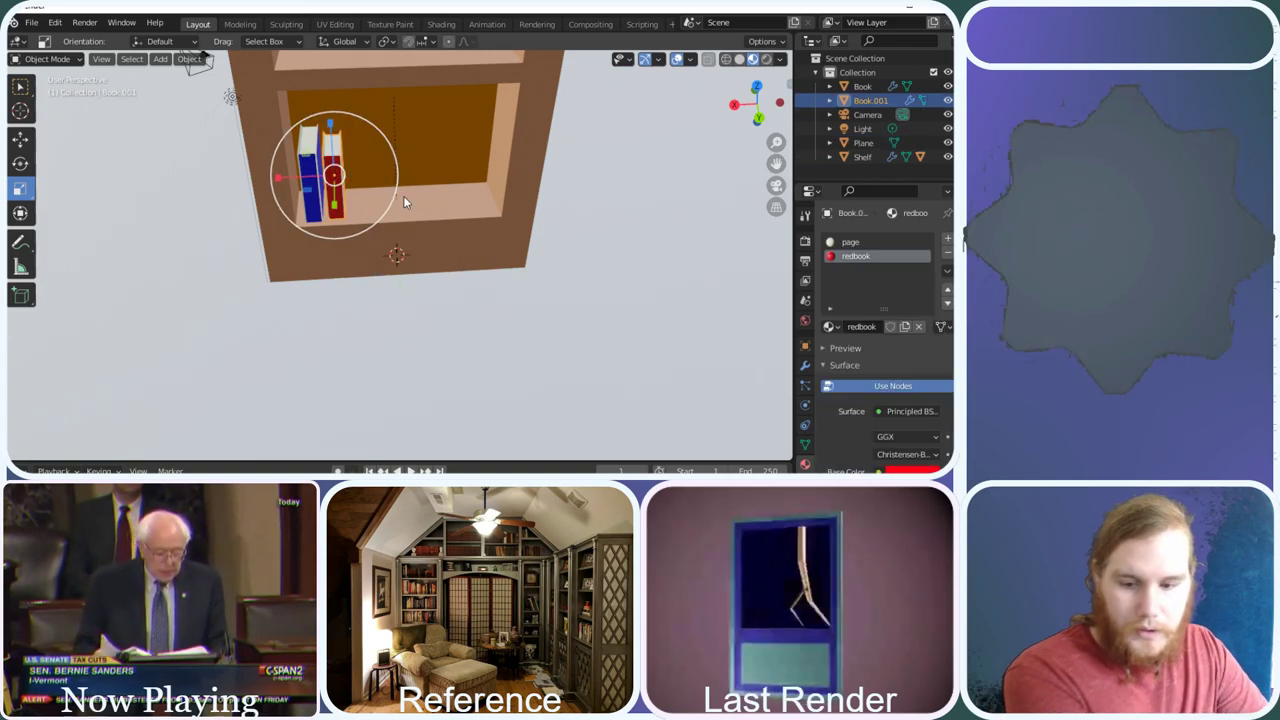
Orbit to look down into the shelf, selecting the blue book and then the red book
middle_click_drag(408, 203, 271, 134)
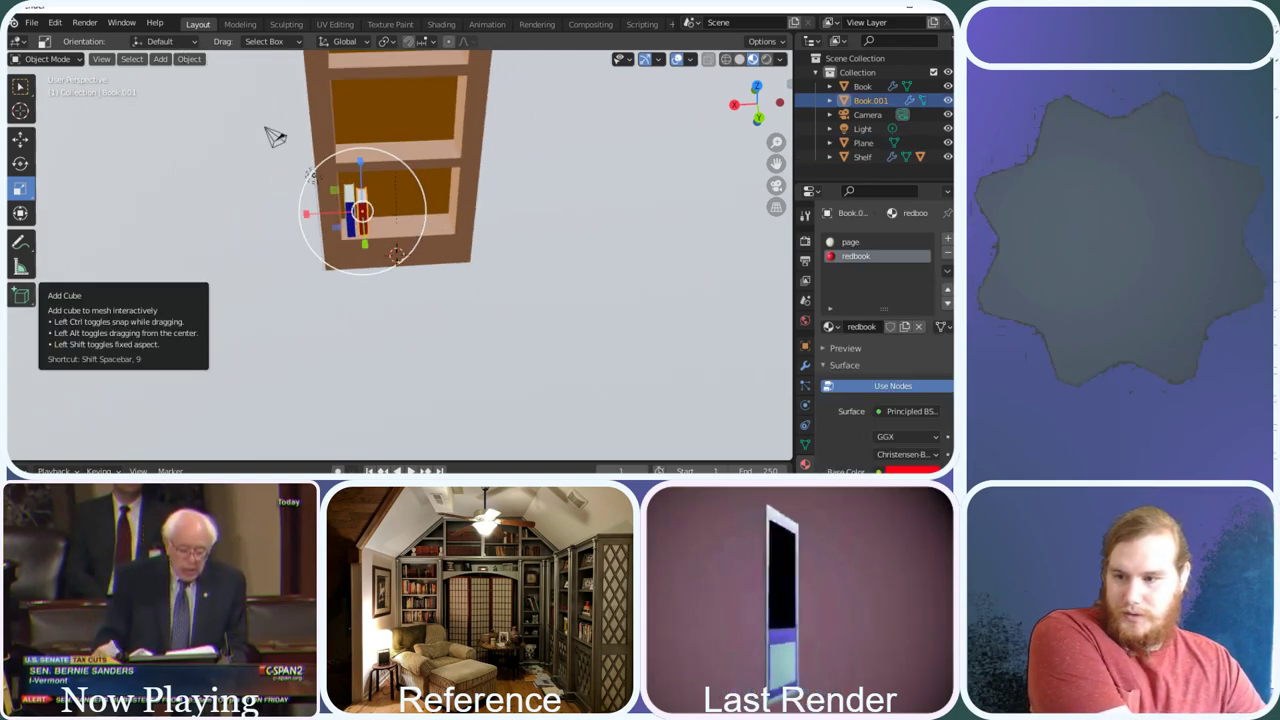
middle_click_drag(603, 223, 700, 150)
mouse_move(757, 103)
left_mouse_down()
mouse_move(763, 145)
mouse_move(757, 104)
left_mouse_up()
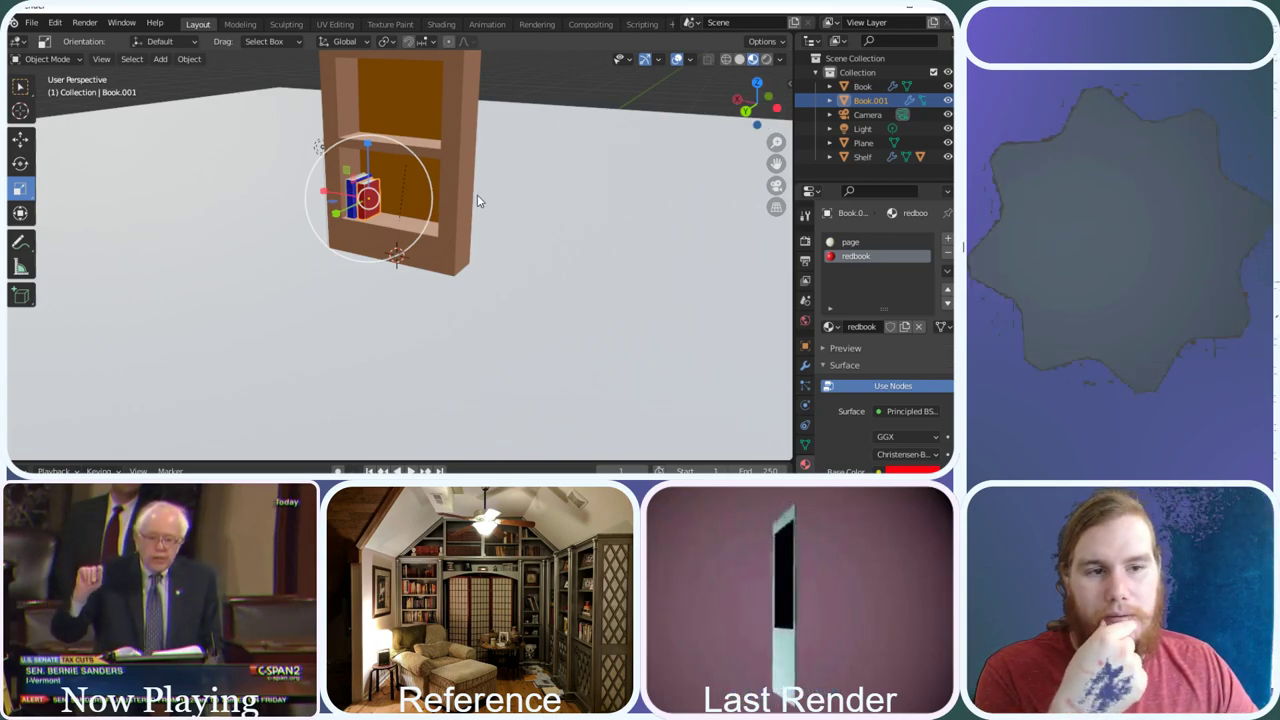
scroll(477, 201, "up", 5)
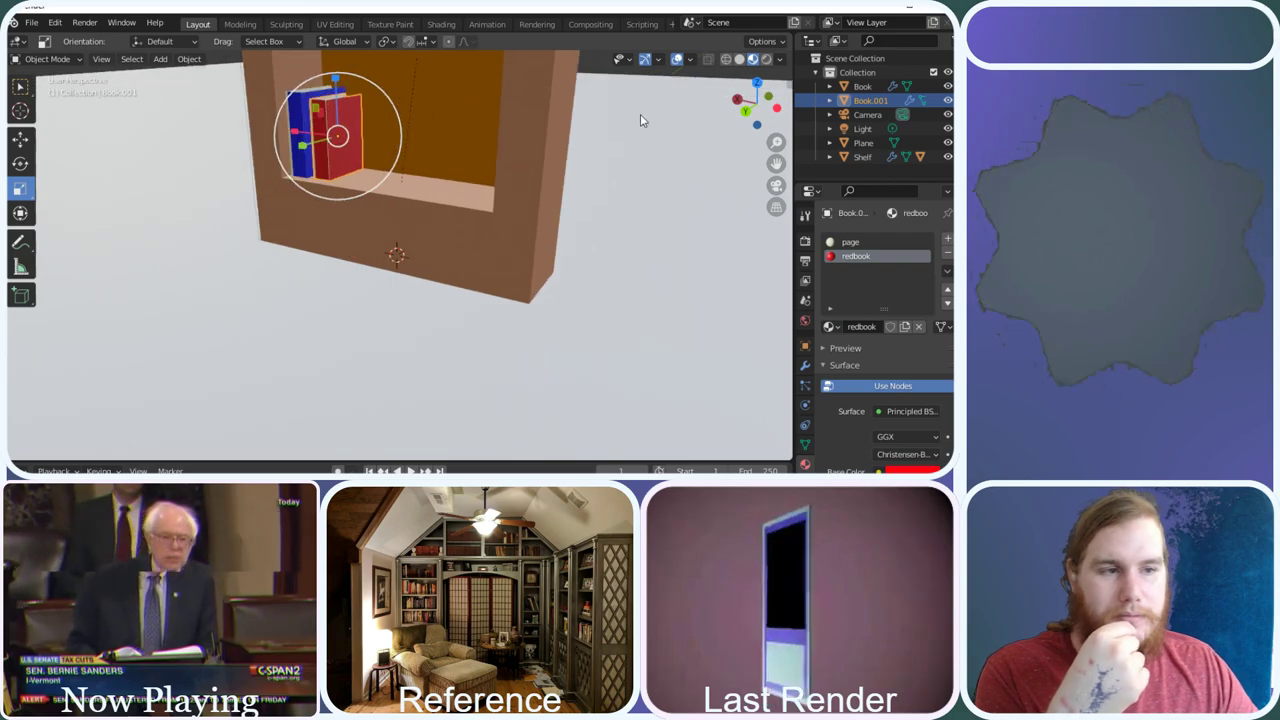
left_click_drag(757, 102, 748, 112)
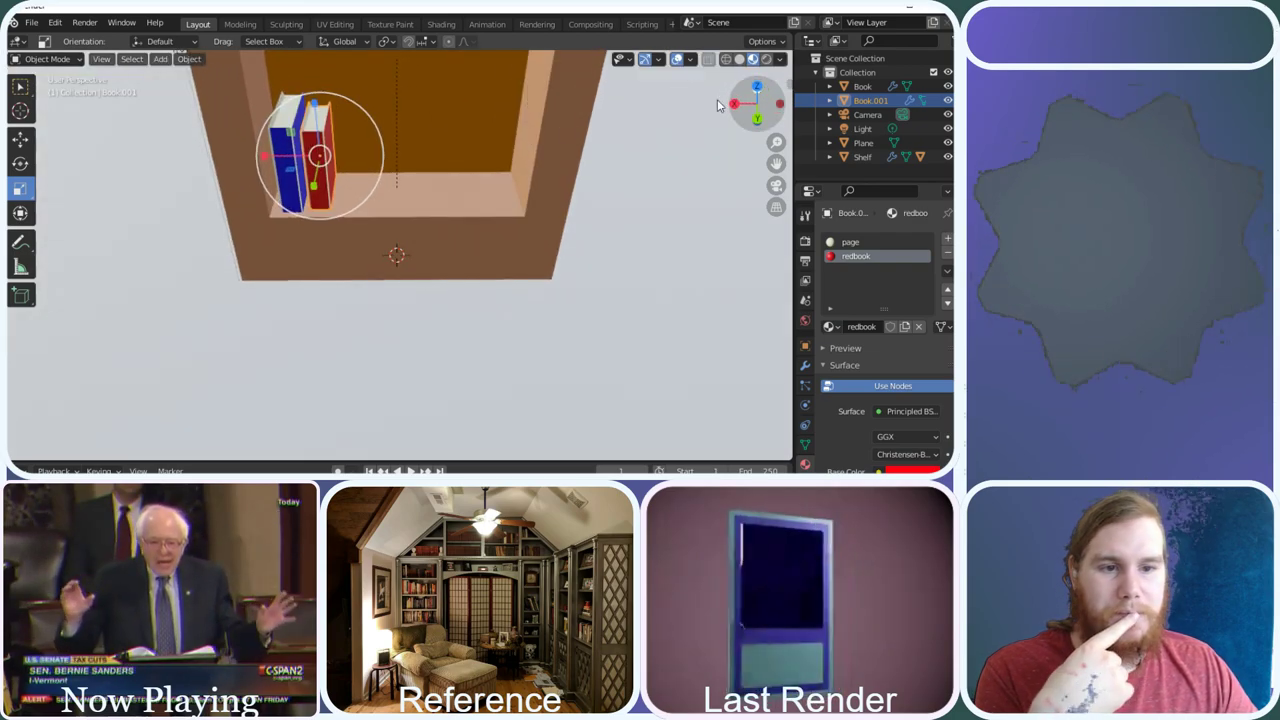
left_click(306, 148)
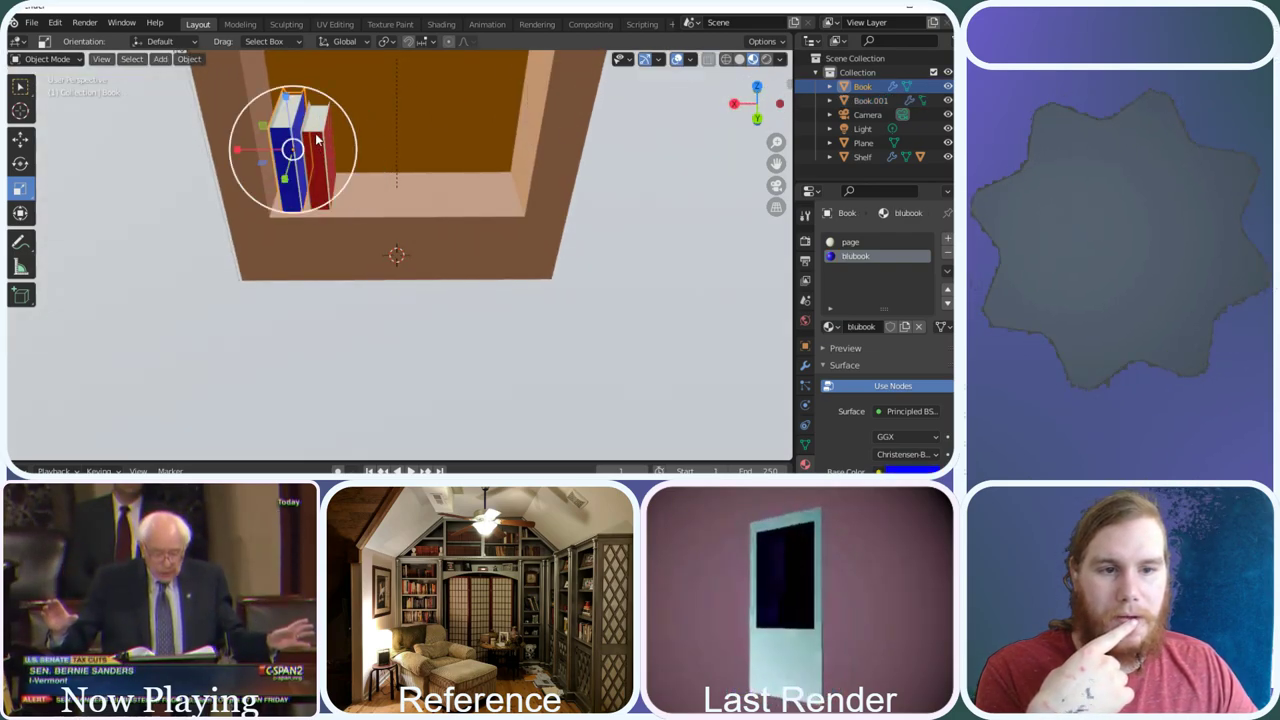
left_click(318, 145)
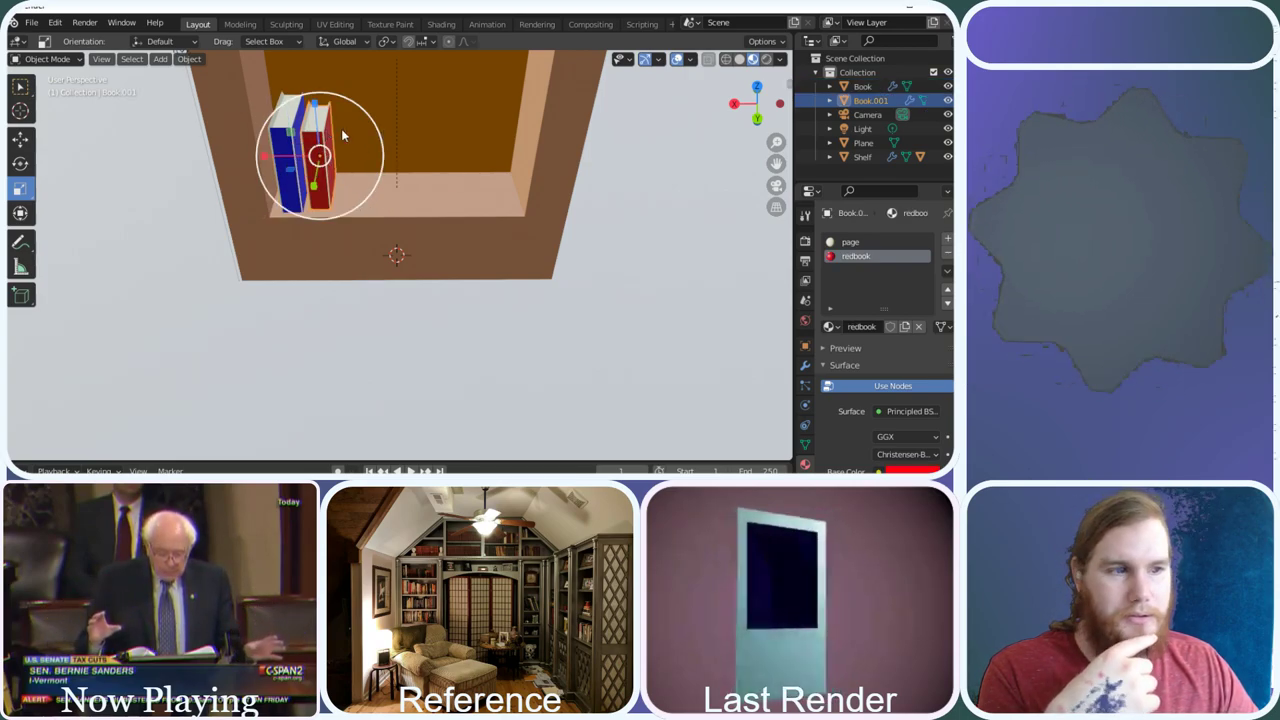
Duplicate the red book and place the copy, Book.002, beside it on the shelf
right_click(834, 113)
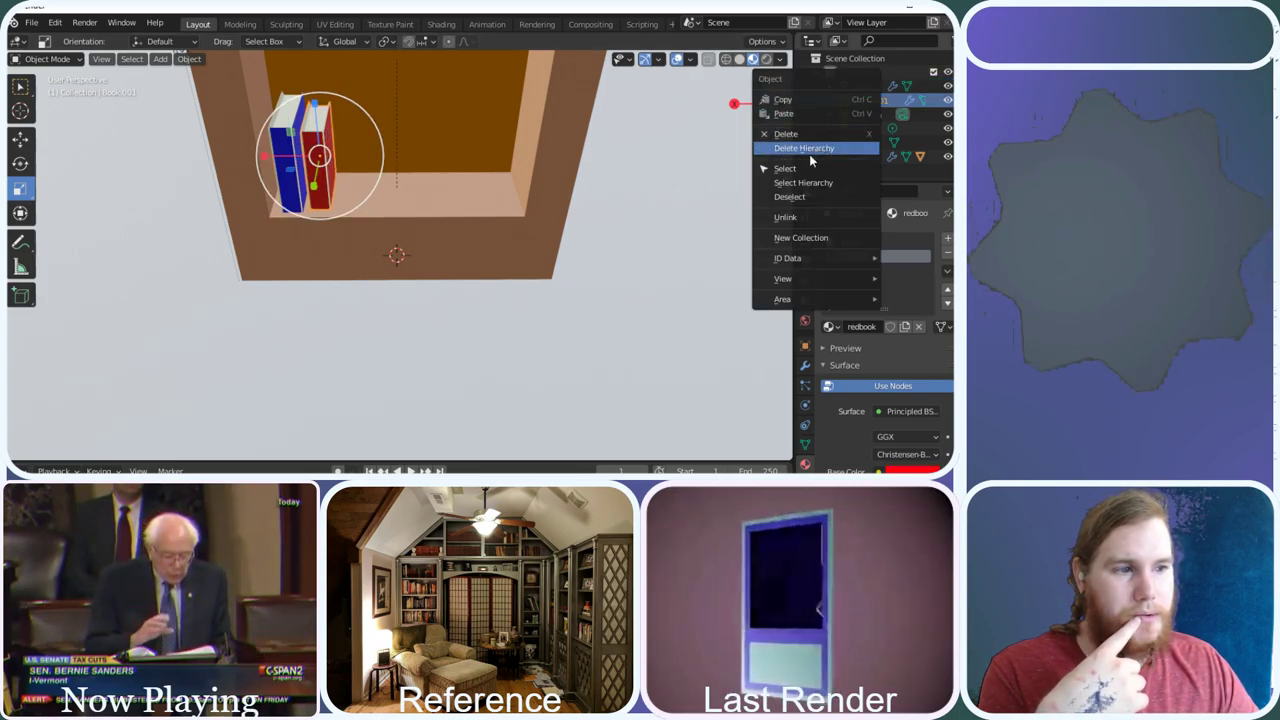
right_click(303, 140)
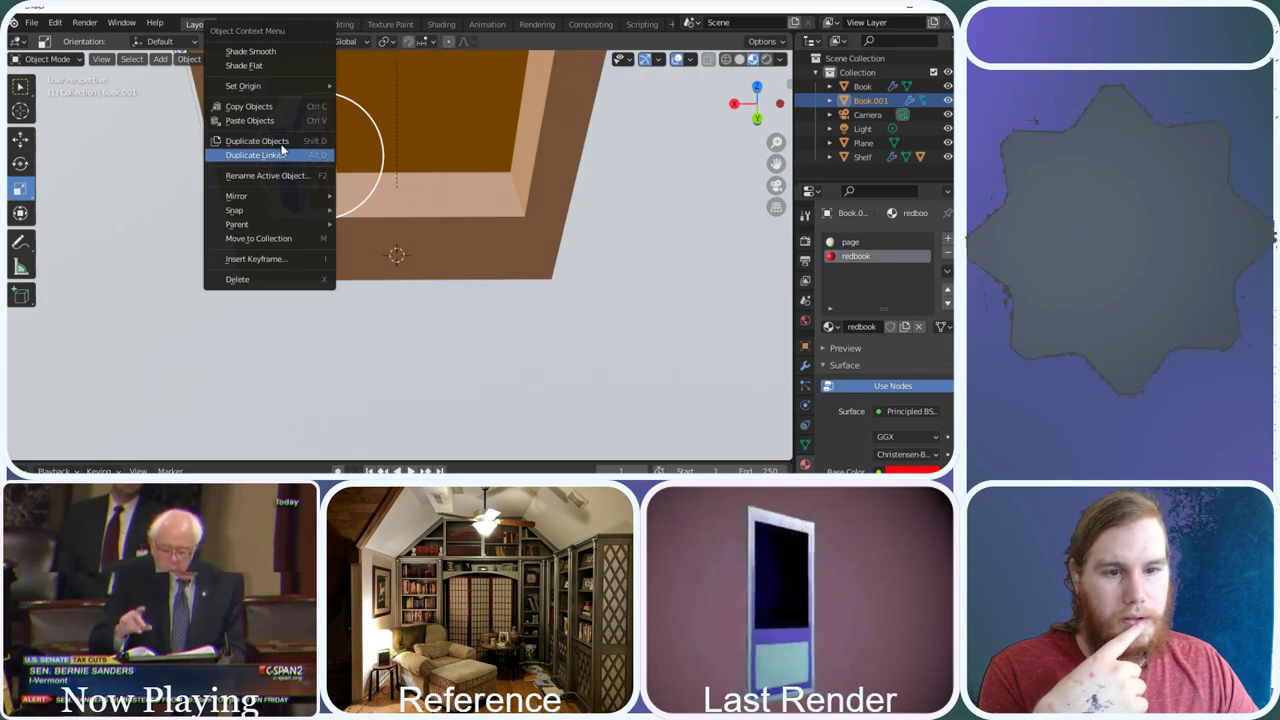
left_click(286, 140)
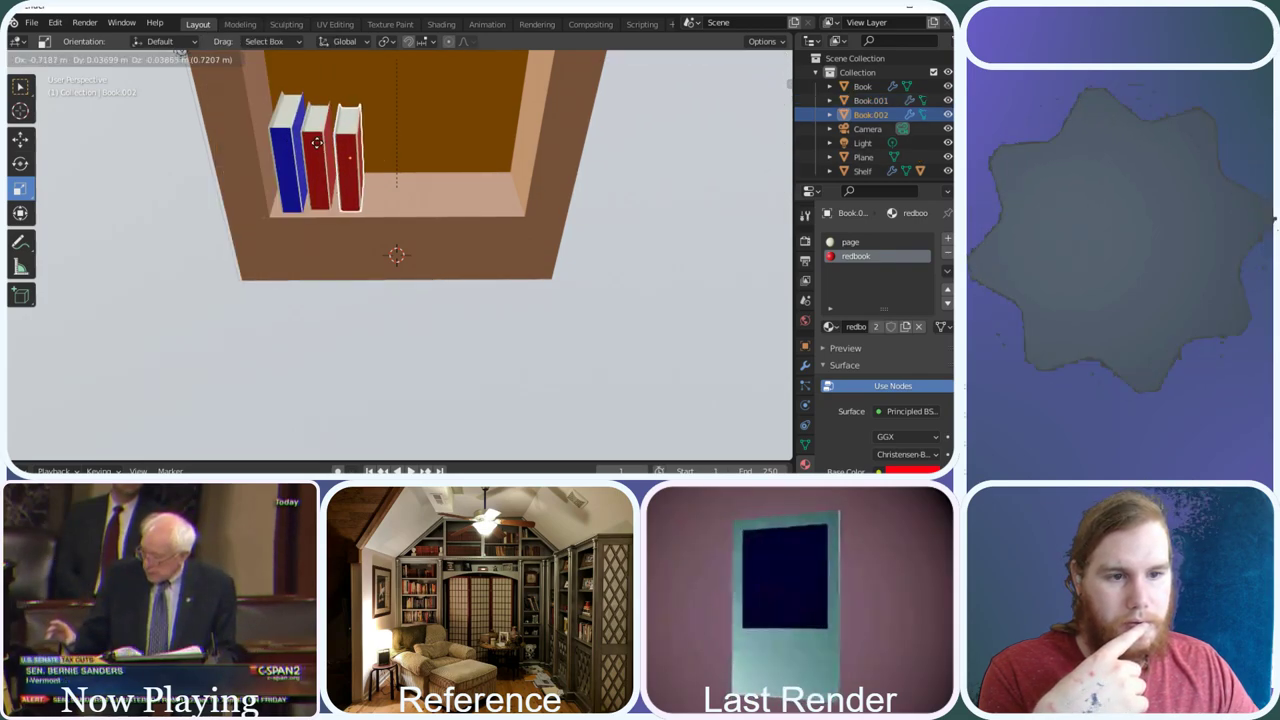
left_click(318, 147)
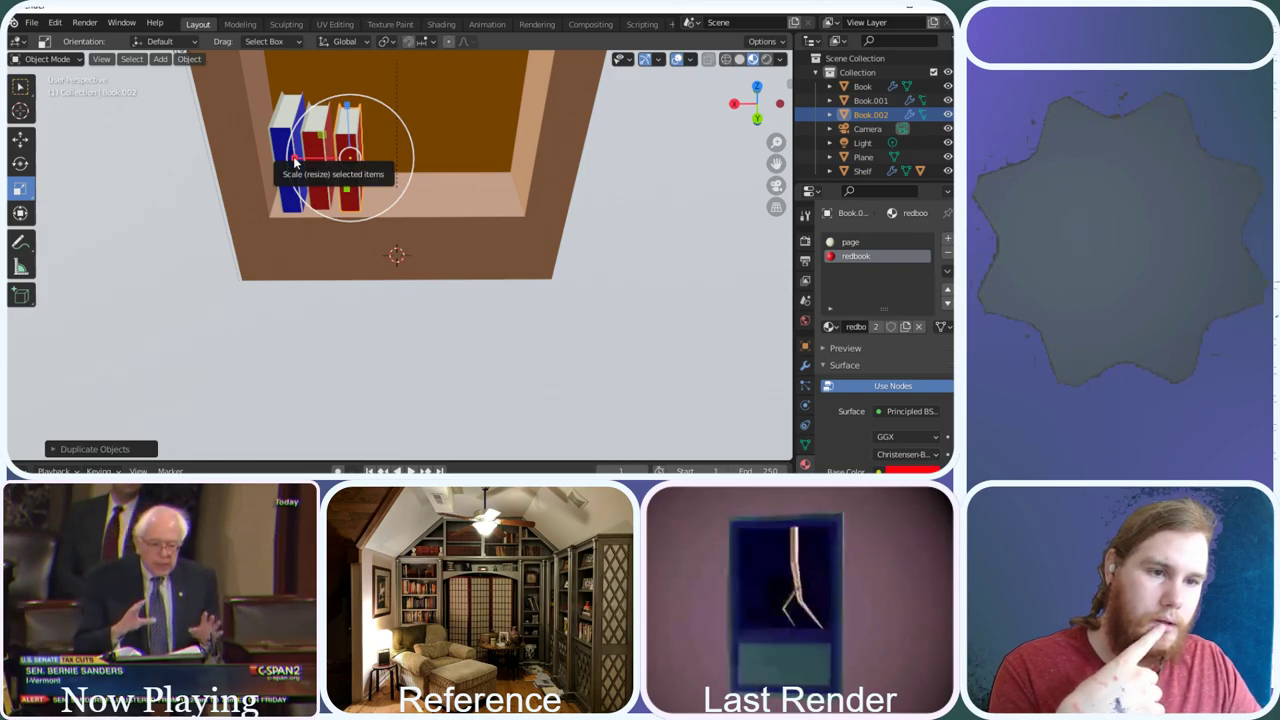
Make Book.002 wider along X and taller along Z, then raise it along Z
left_click_drag(297, 163, 288, 157)
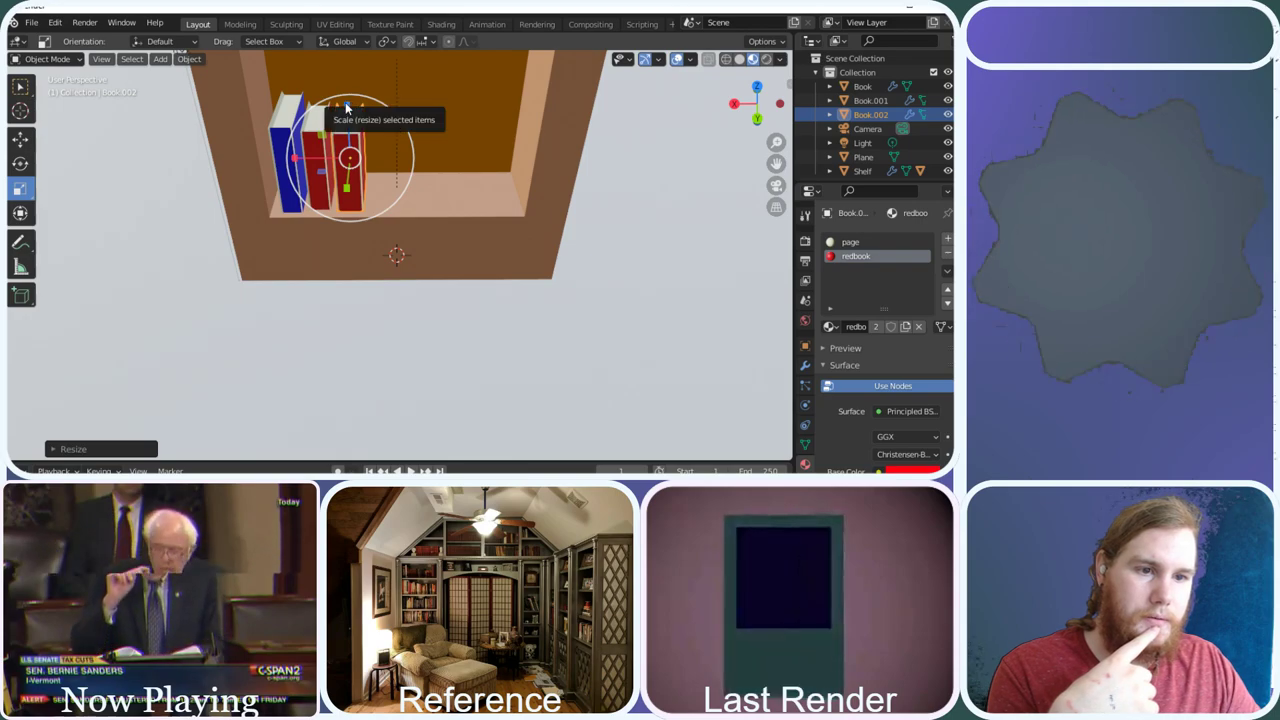
left_click_drag(347, 107, 355, 127)
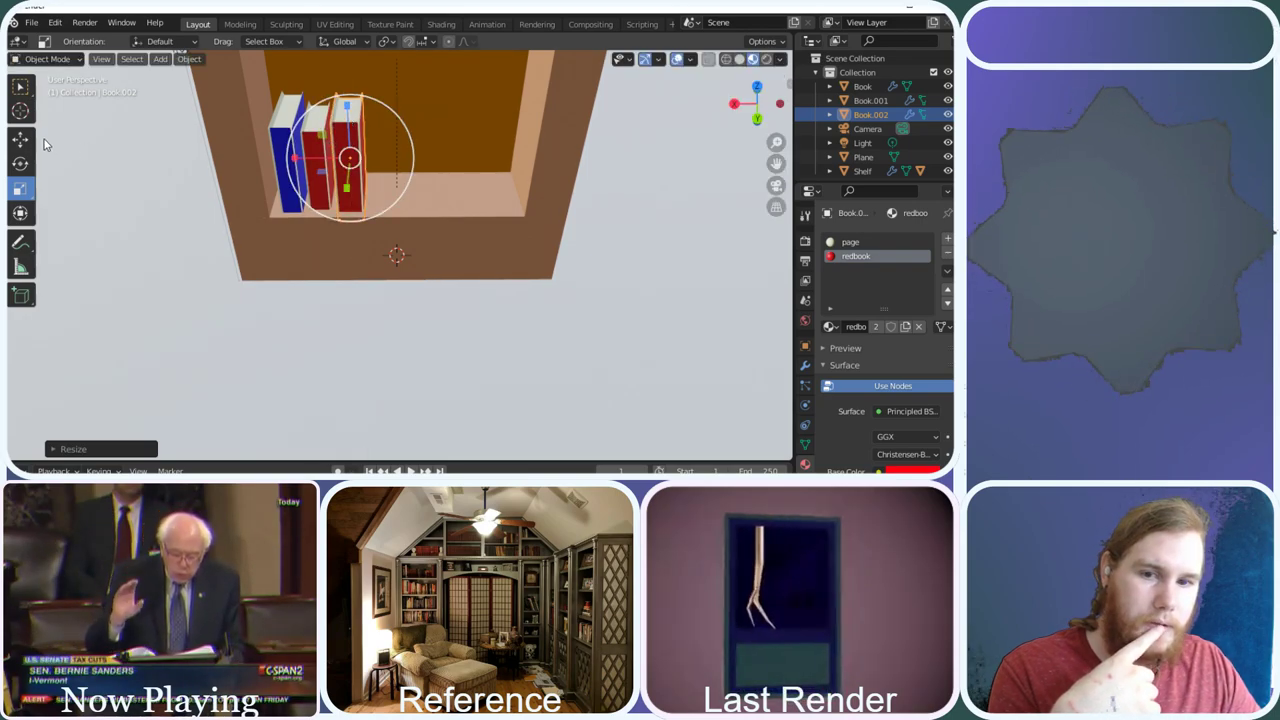
key("shift+space")
key("g")
left_click_drag(345, 104, 345, 84)
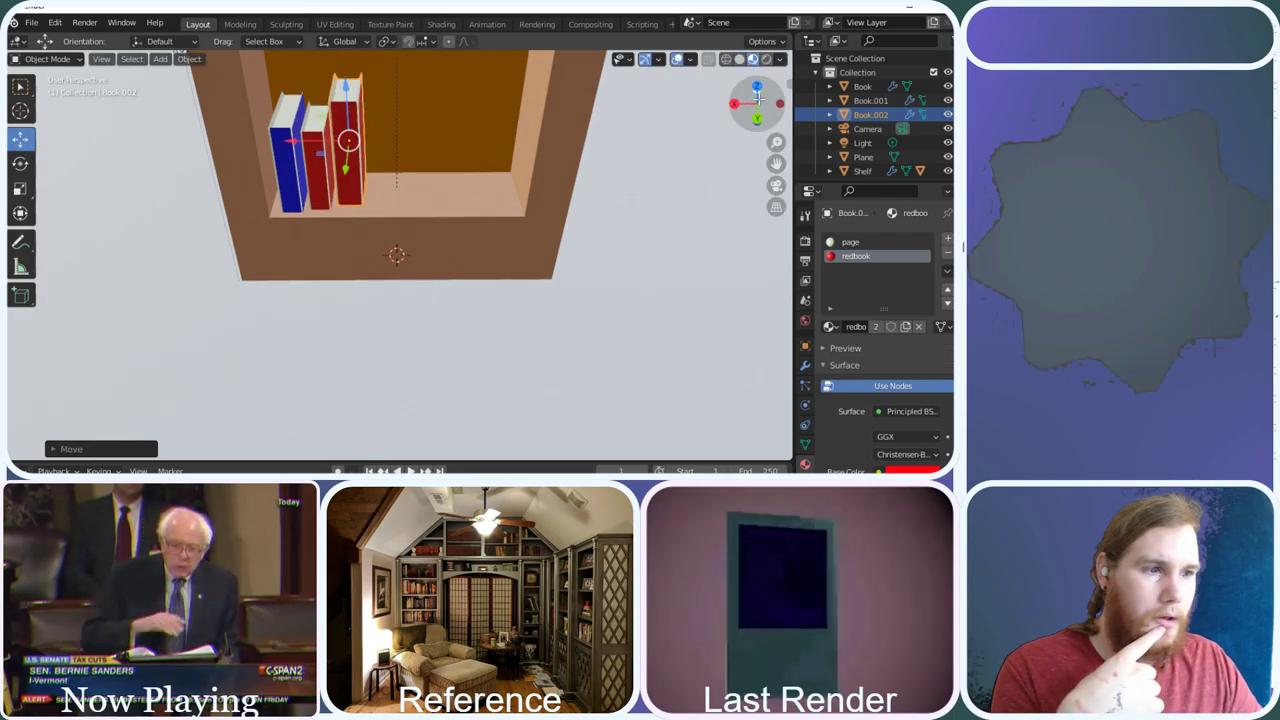
left_click_drag(752, 108, 725, 115)
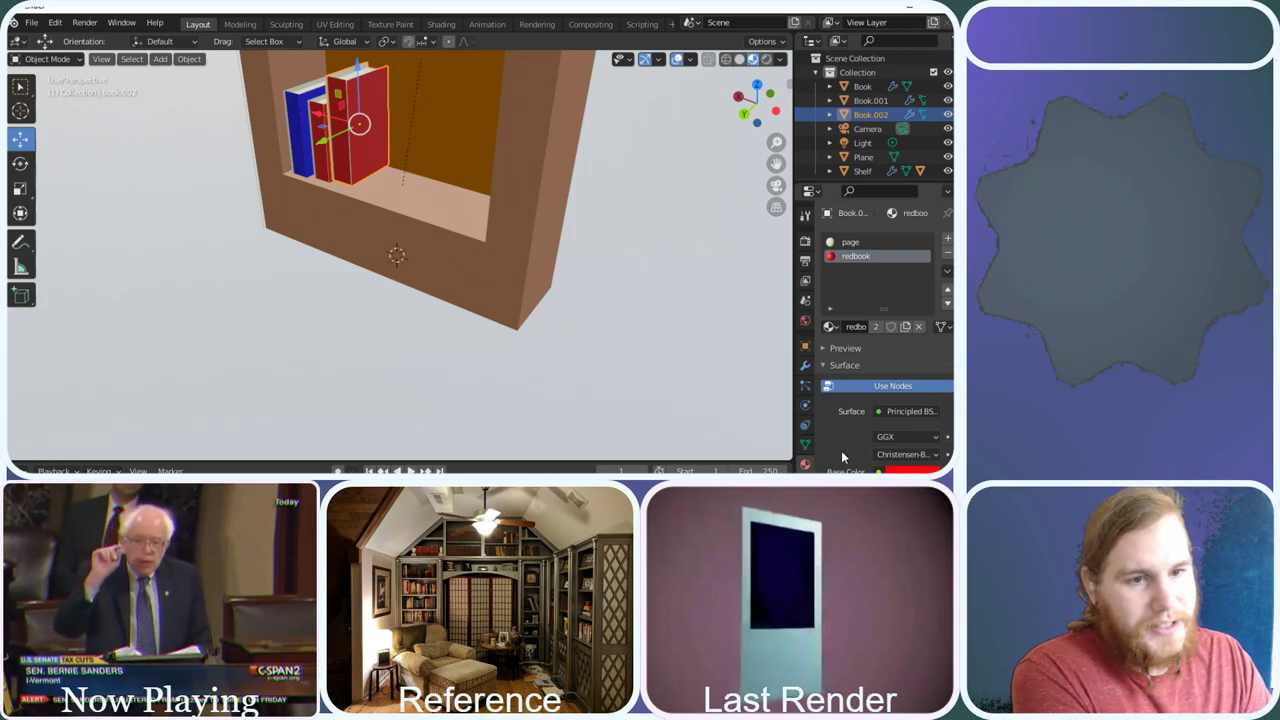
left_click_drag(760, 113, 343, 84)
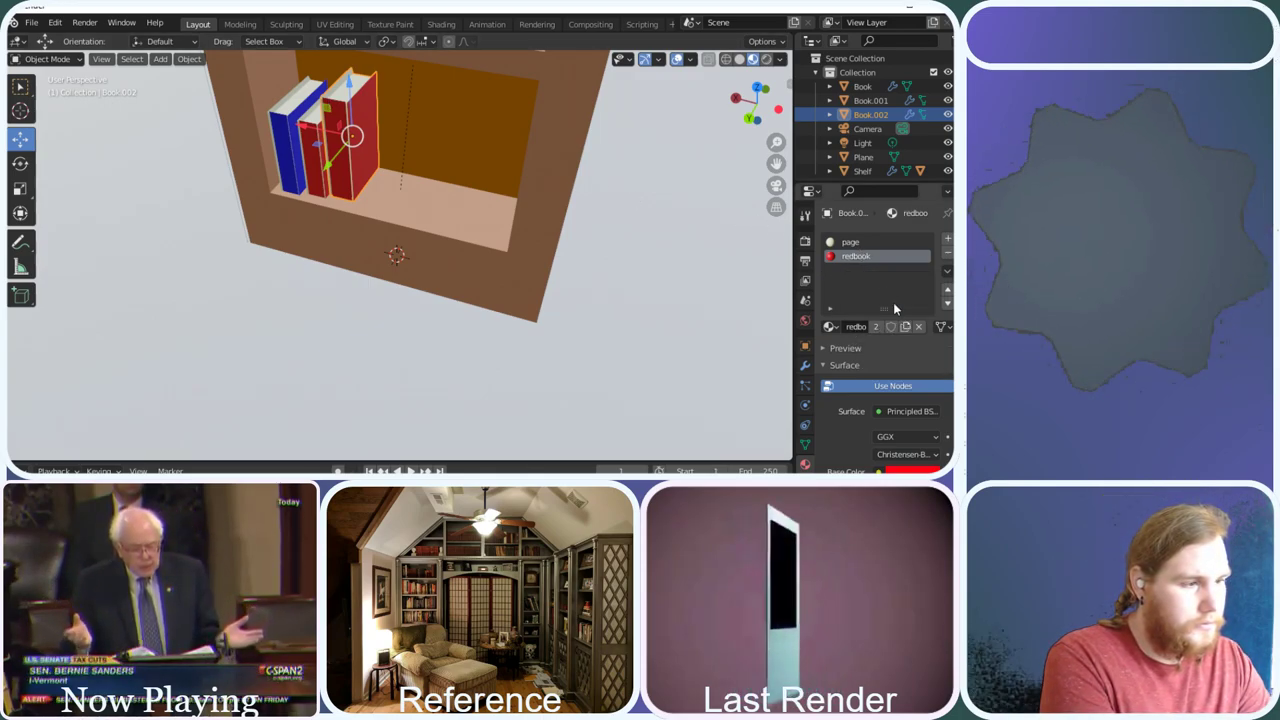
Make the book's copied material single-user and rename it 'greenbook'
left_click(905, 327)
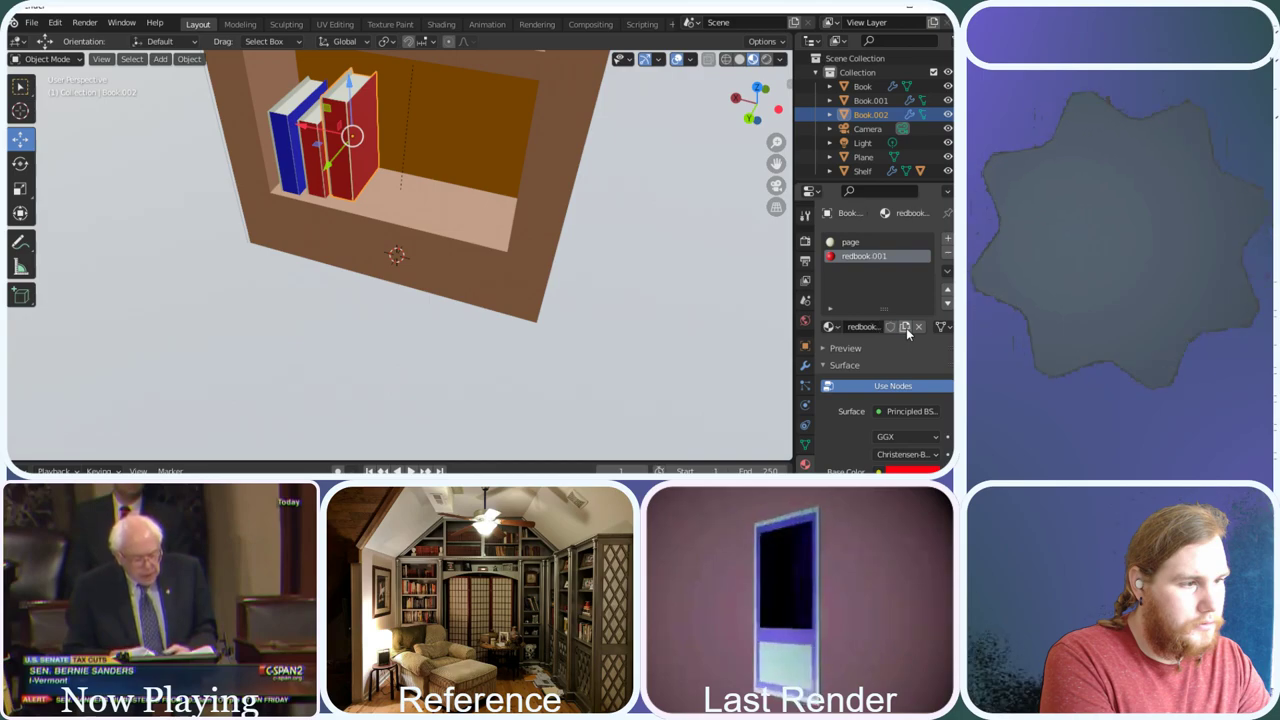
double_click(890, 256)
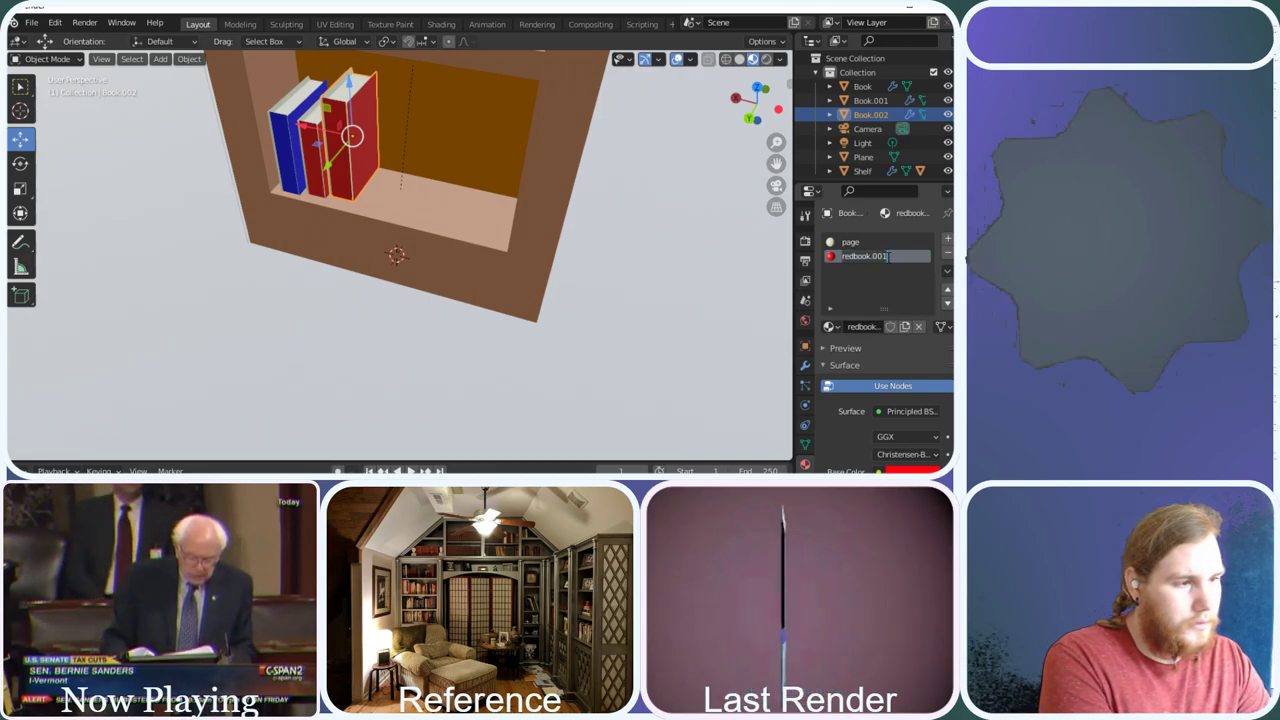
key("End")
key("BackSpace")
key("BackSpace")
key("BackSpace")
key("BackSpace")
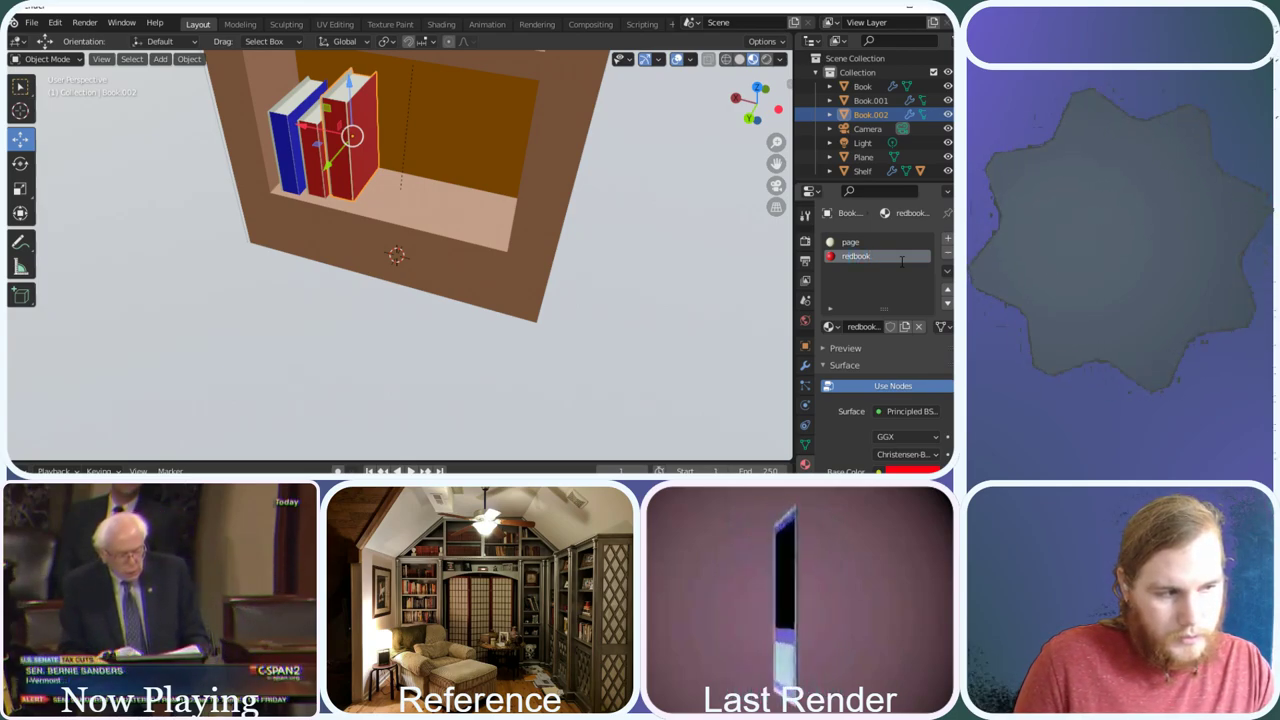
key("Home")
key("Delete")
key("Delete")
key("Delete")
type("gree")
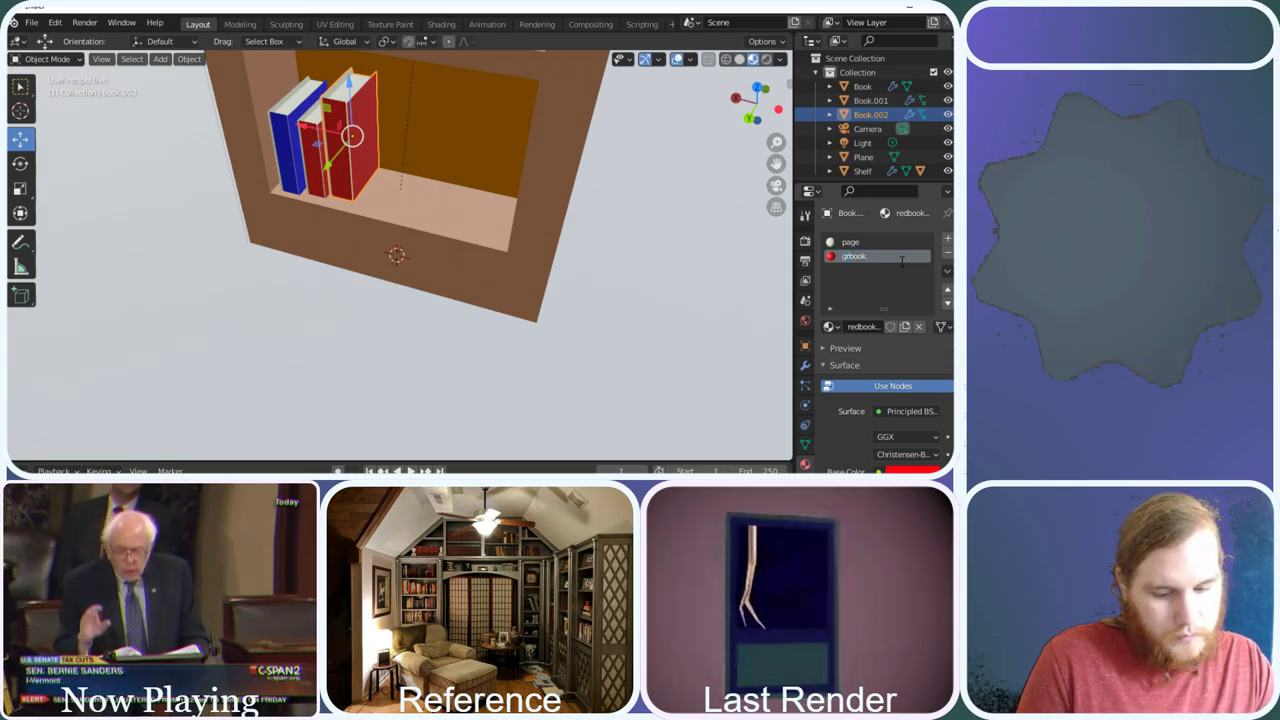
type("n")
key("Return")
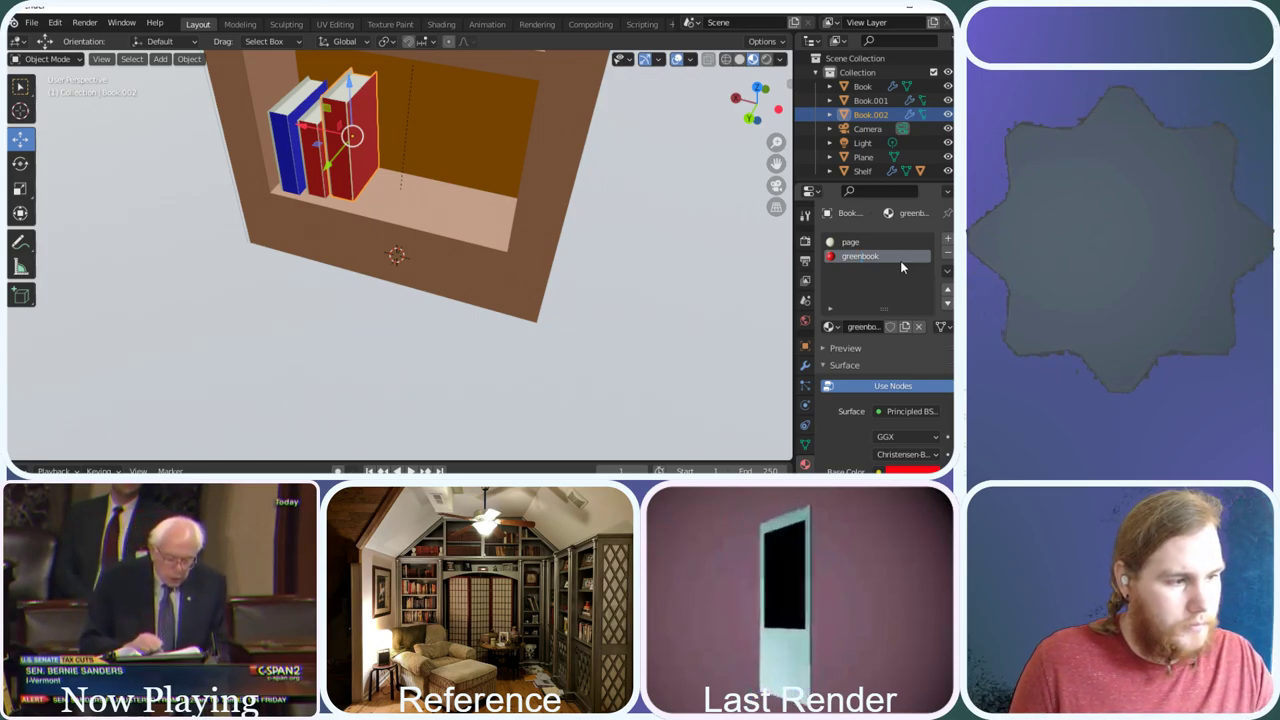
Set the greenbook material's Base Color to bright green
left_click(905, 470)
left_click(824, 346)
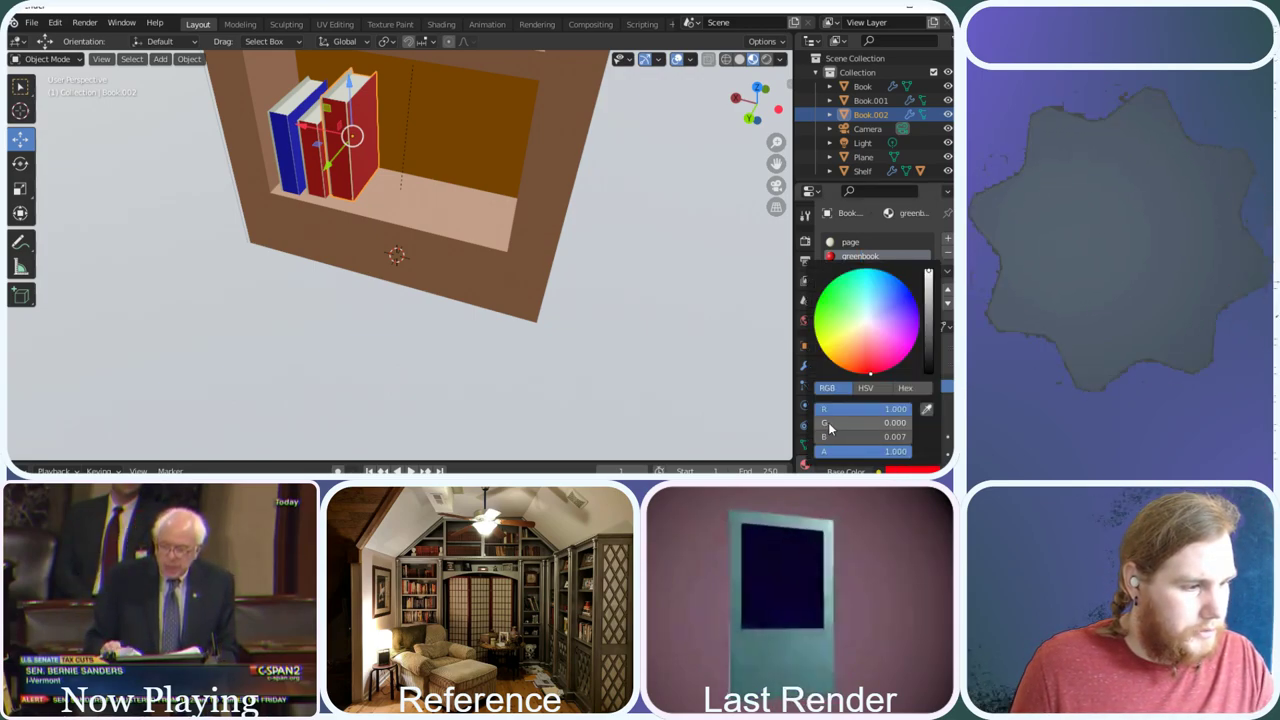
left_click_drag(900, 410, 840, 410)
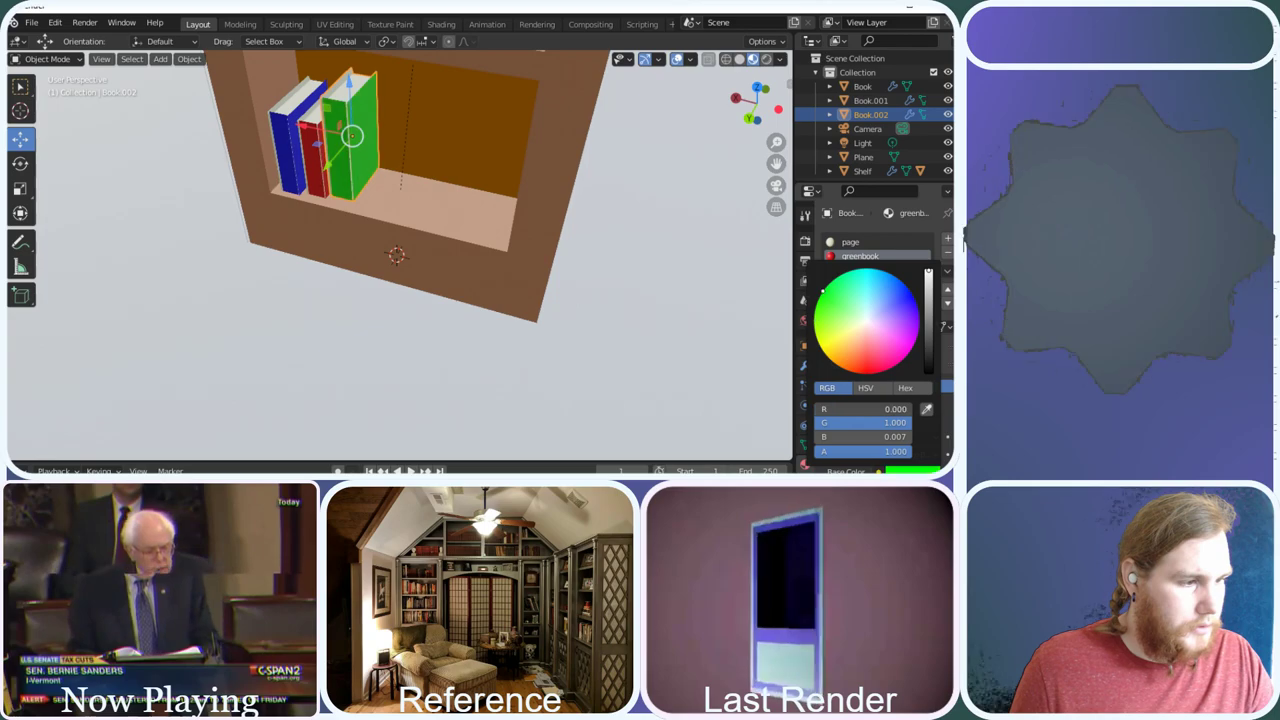
left_click(706, 323)
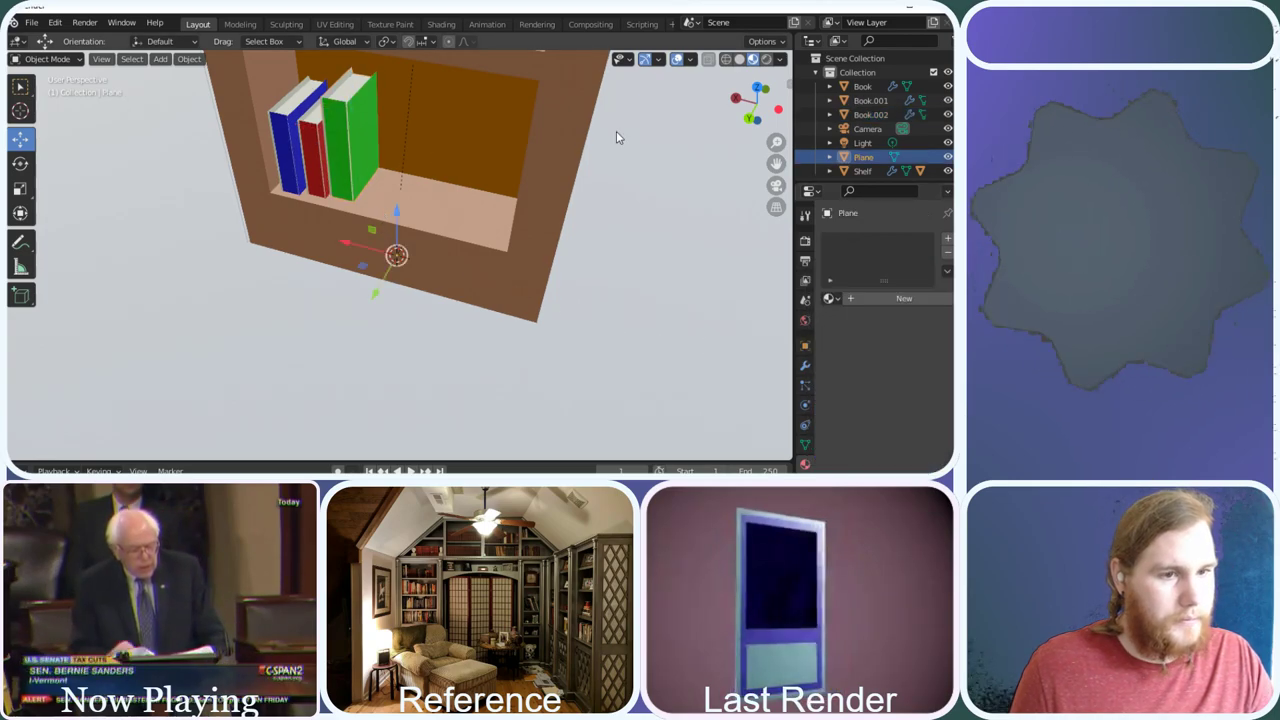
Lower the green book along Z so it rests on the shelf
left_click_drag(726, 103, 690, 76)
mouse_move(377, 118)
middle_mouse_down()
mouse_move(380, 90)
mouse_move(365, 130)
mouse_move(377, 118)
middle_mouse_up()
left_click(377, 118)
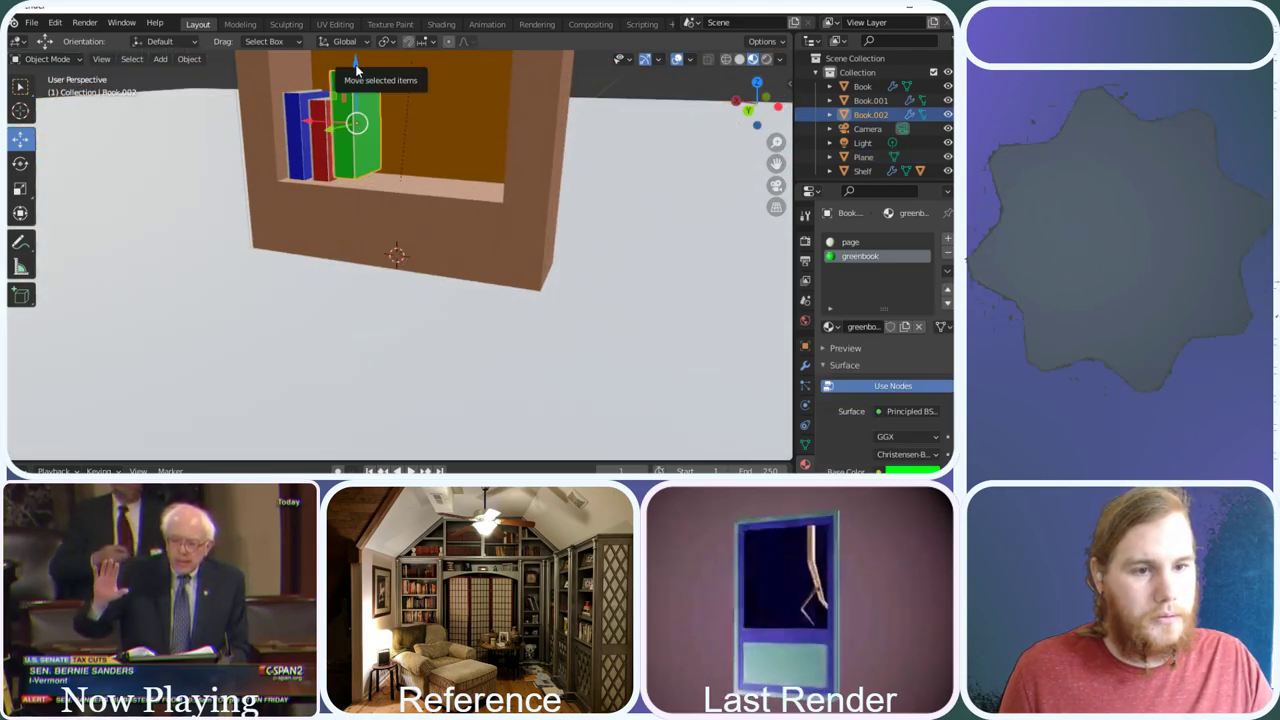
key("g")
key("z")
left_click(358, 74)
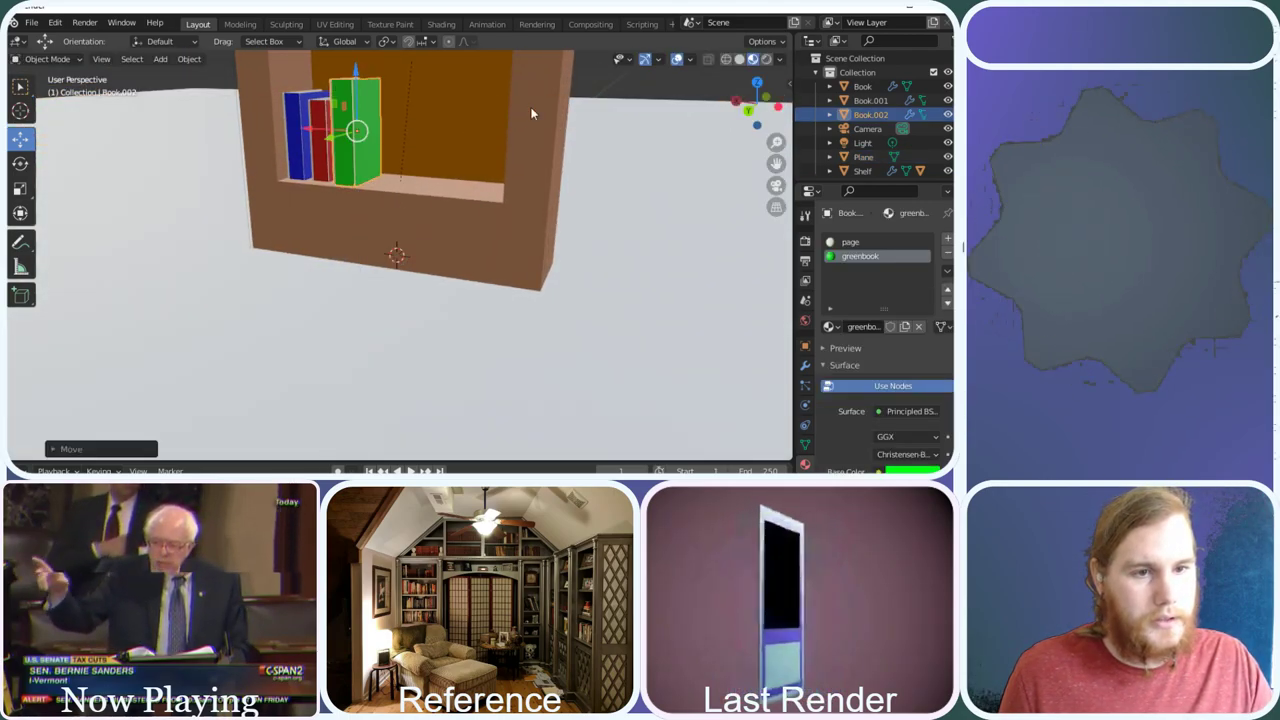
Select the floor Plane and orbit to inspect the bookcase from several angles
left_click_drag(743, 92, 689, 126)
left_click(614, 143)
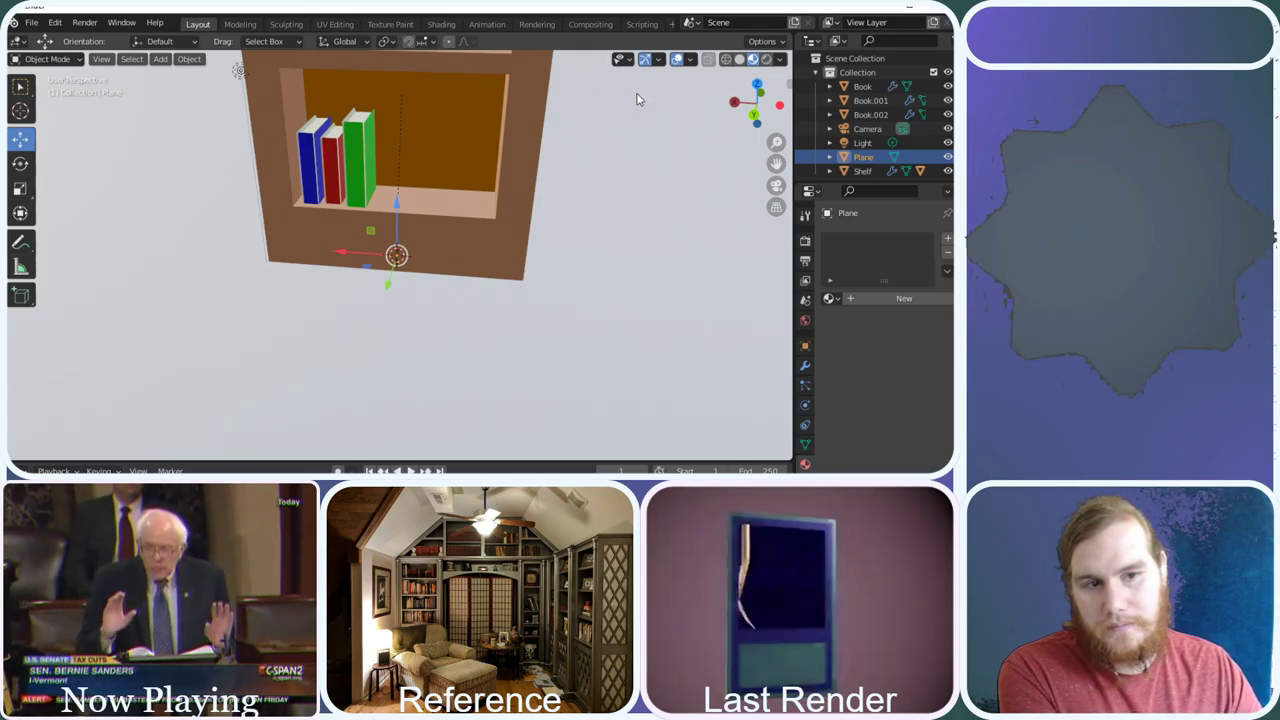
left_click_drag(756, 104, 532, 177)
left_click_drag(756, 104, 690, 120)
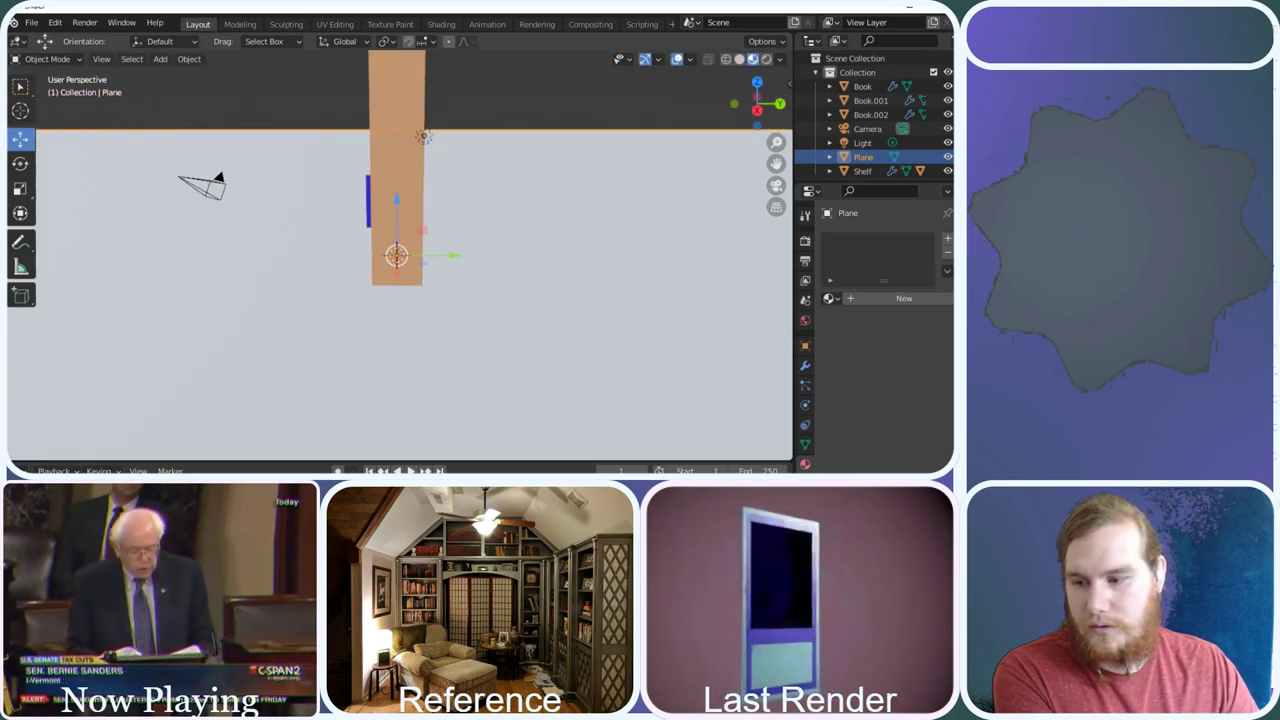
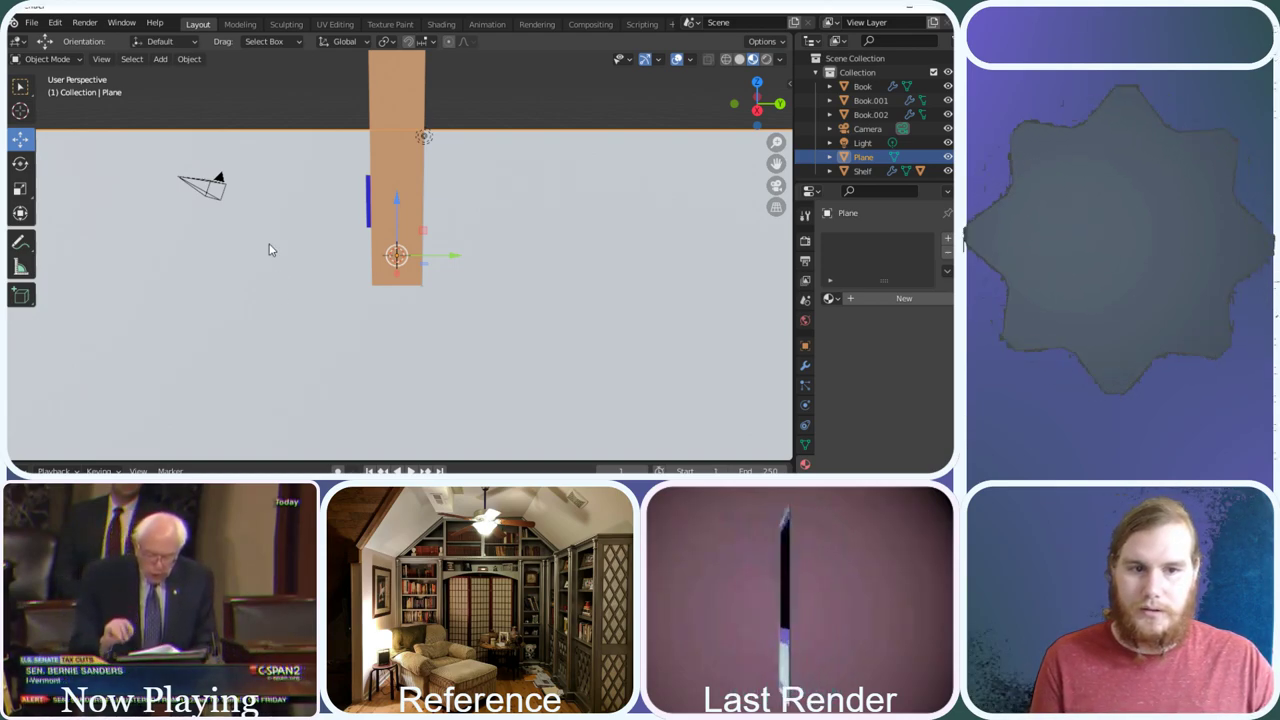
Select the blue book and nudge it slightly along the shelf with the move arrows
left_click(281, 85)
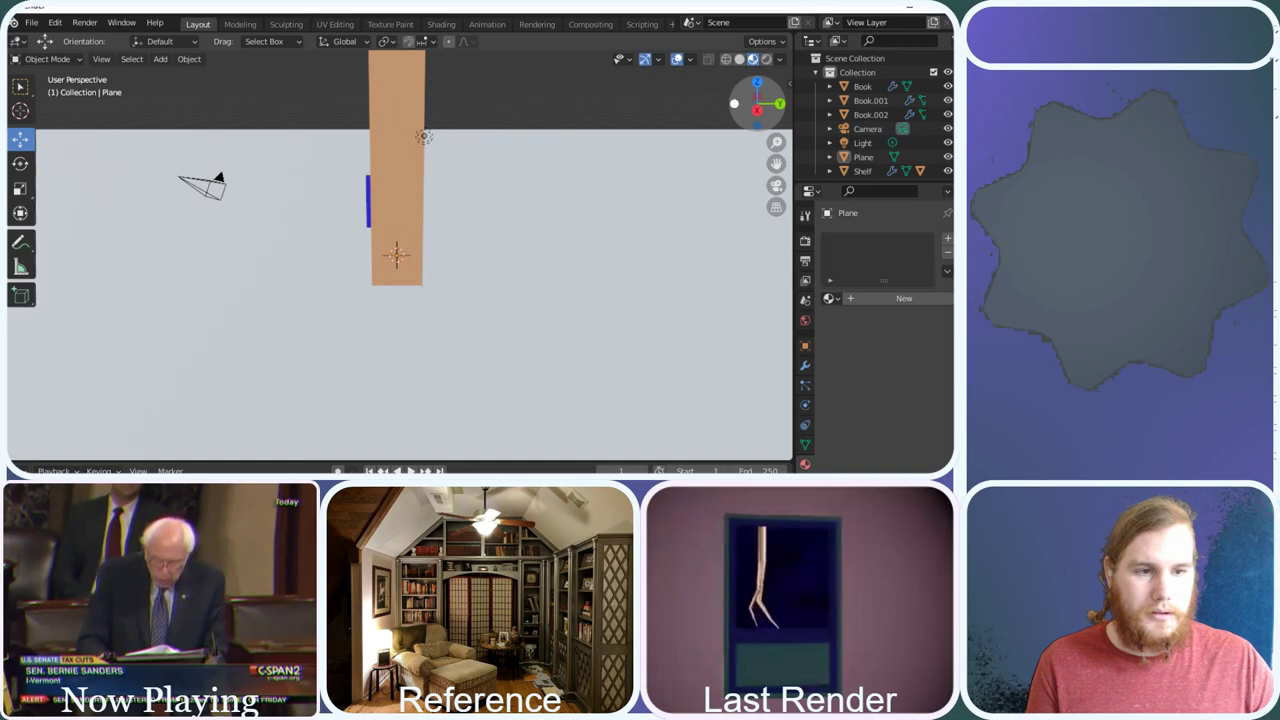
mouse_move(757, 103)
left_mouse_down()
mouse_move(740, 110)
mouse_move(735, 95)
mouse_move(755, 106)
left_mouse_up()
left_click(344, 205)
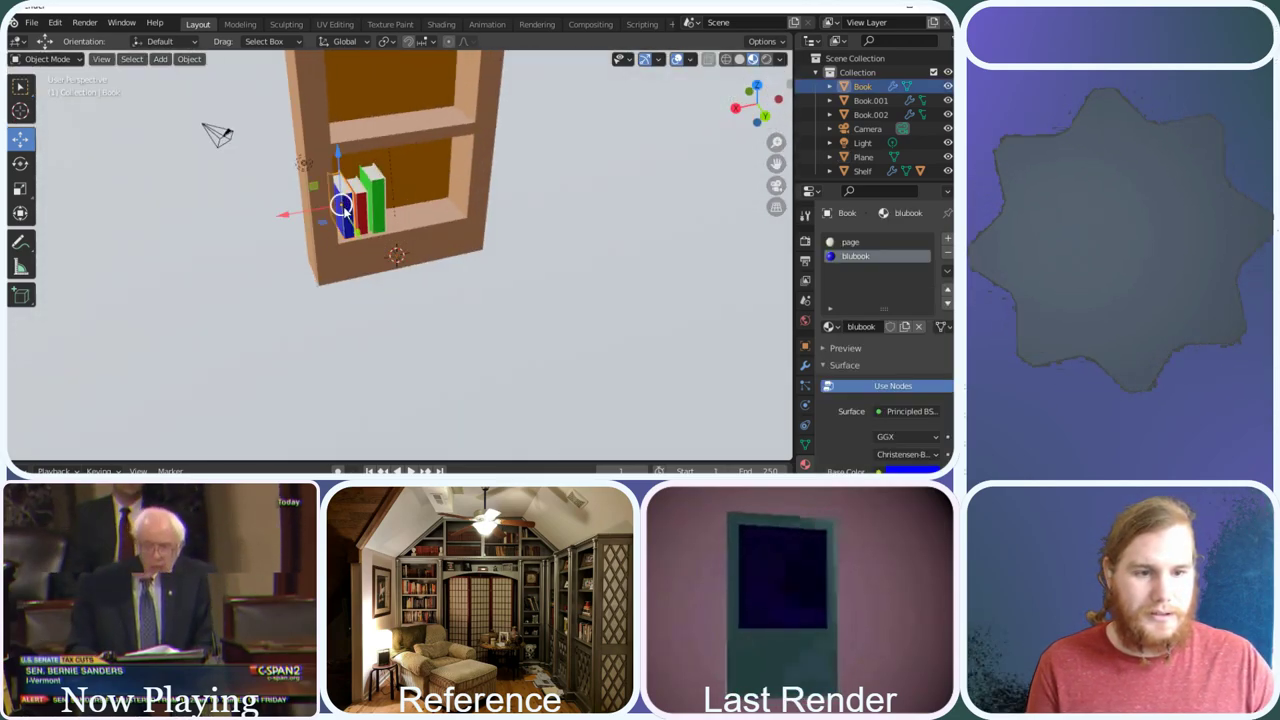
left_click_drag(357, 229, 370, 222)
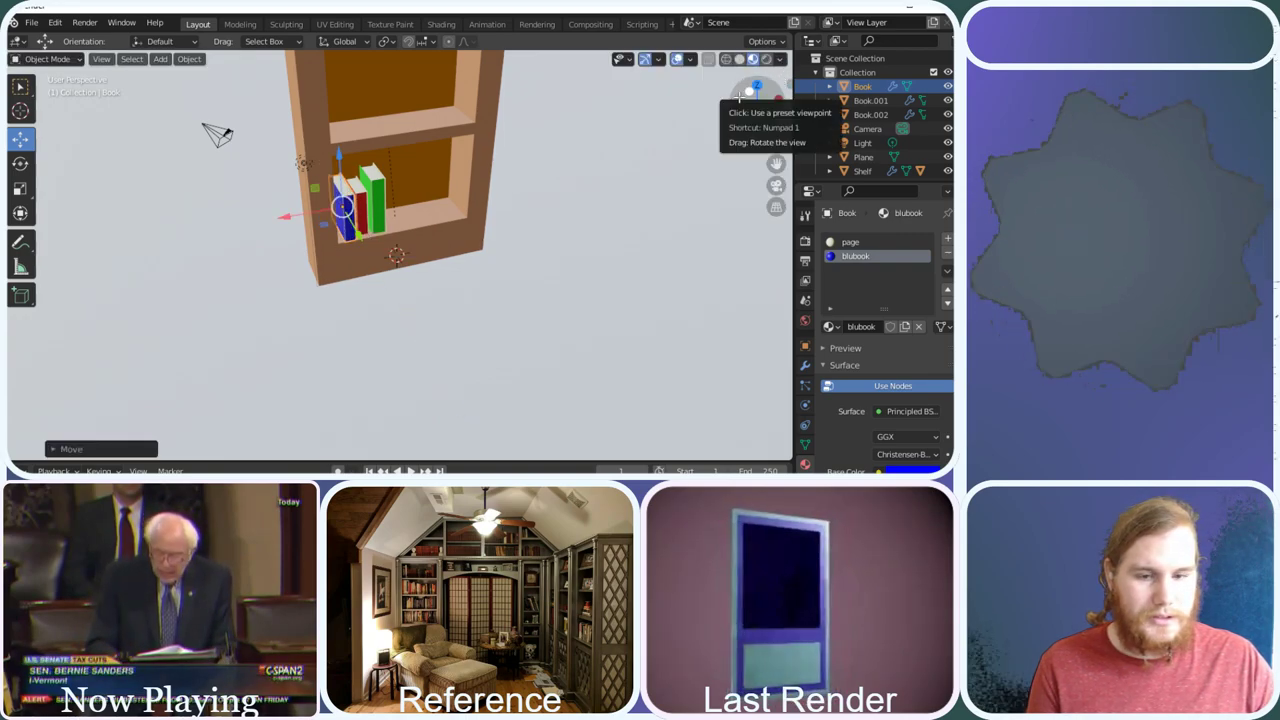
left_click_drag(742, 90, 757, 104)
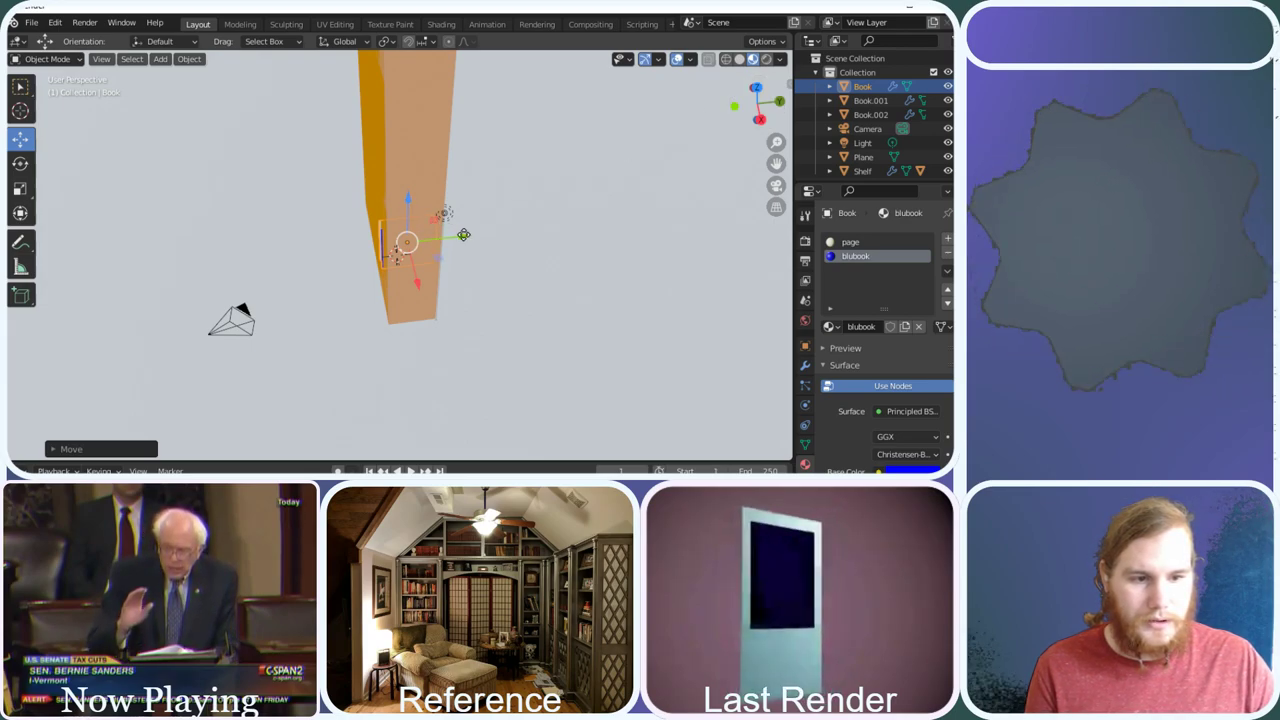
left_click_drag(463, 234, 466, 237)
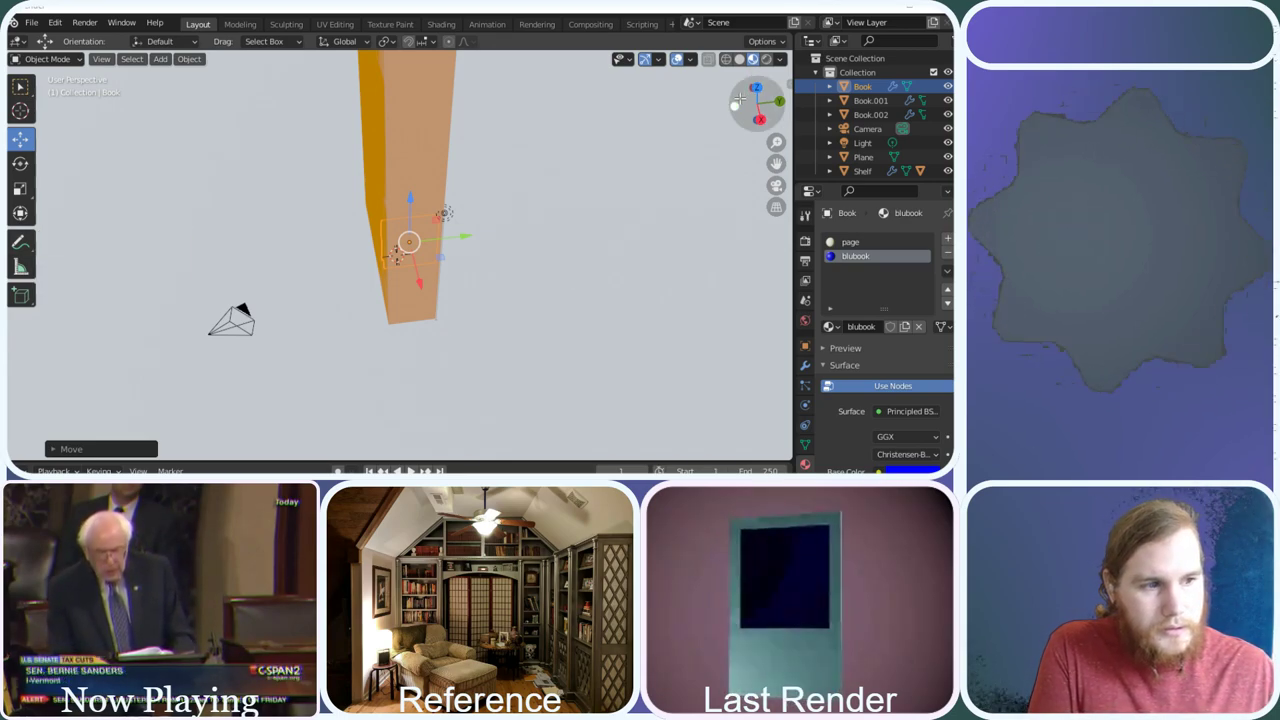
Orbit to a front view of the three books and zoom out
left_click_drag(757, 100, 280, 118)
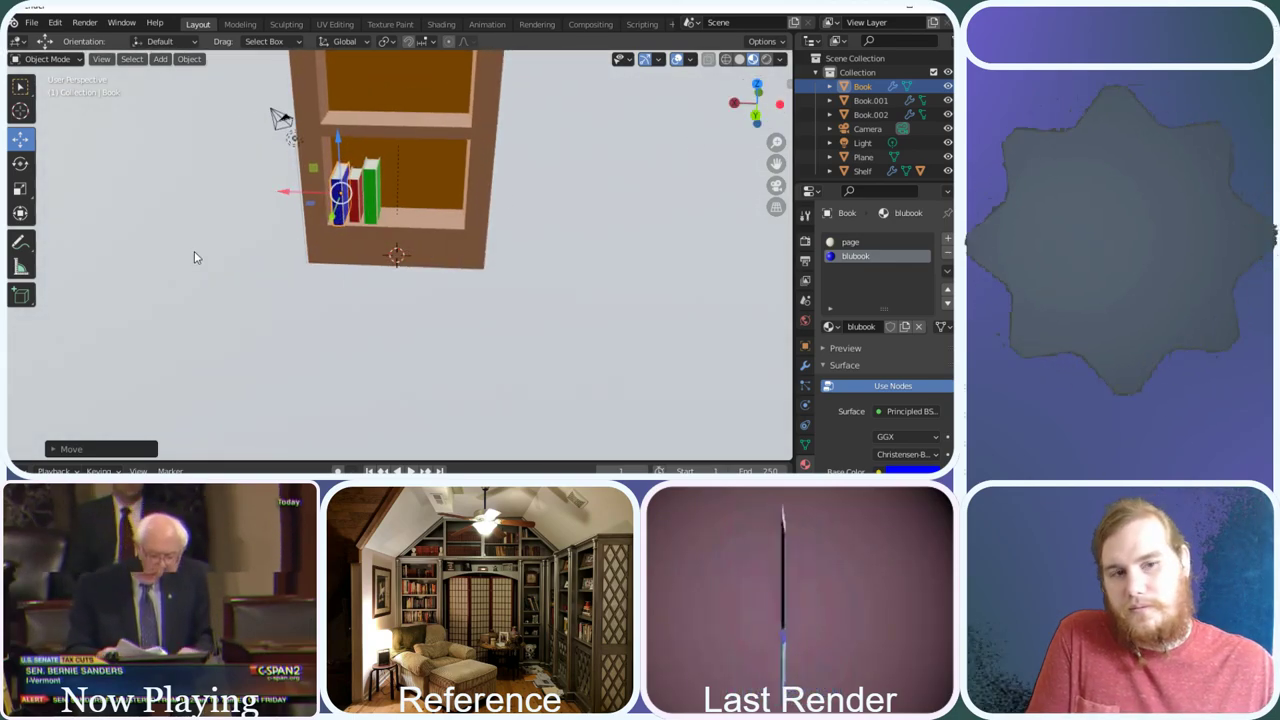
scroll(364, 168, "down", 1)
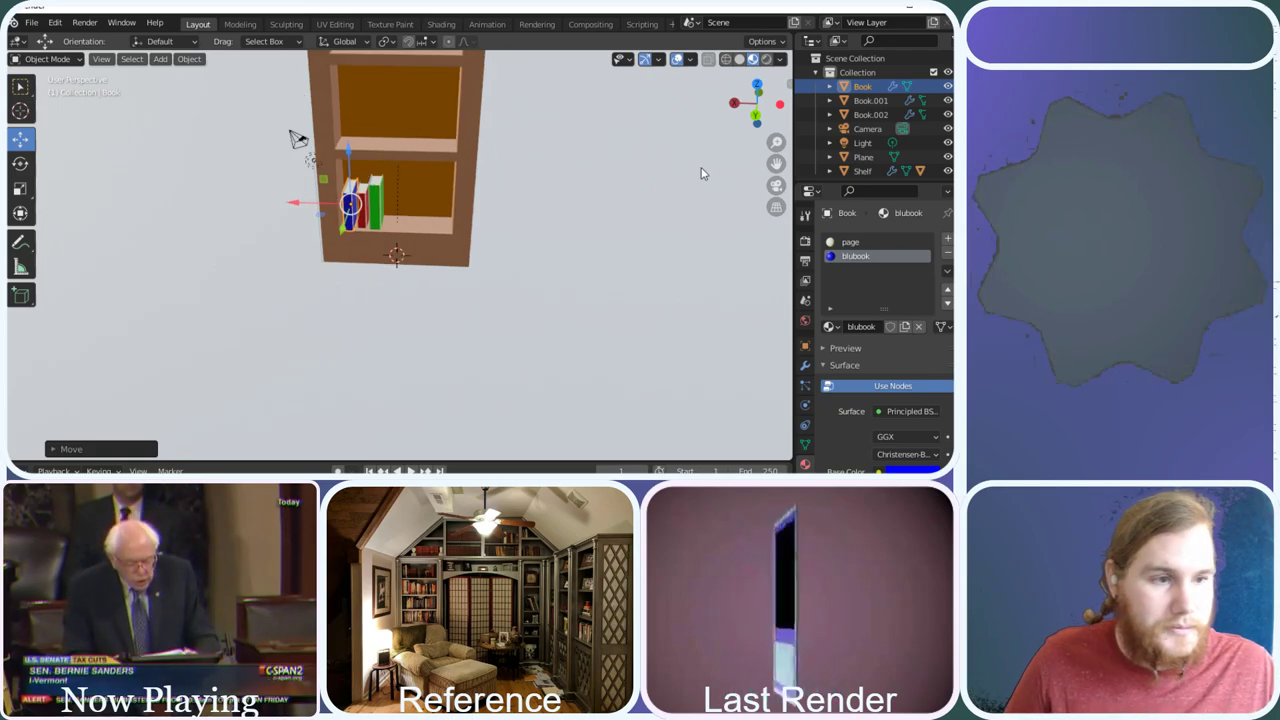
left_click_drag(758, 103, 657, 171)
scroll(597, 211, "down", 3)
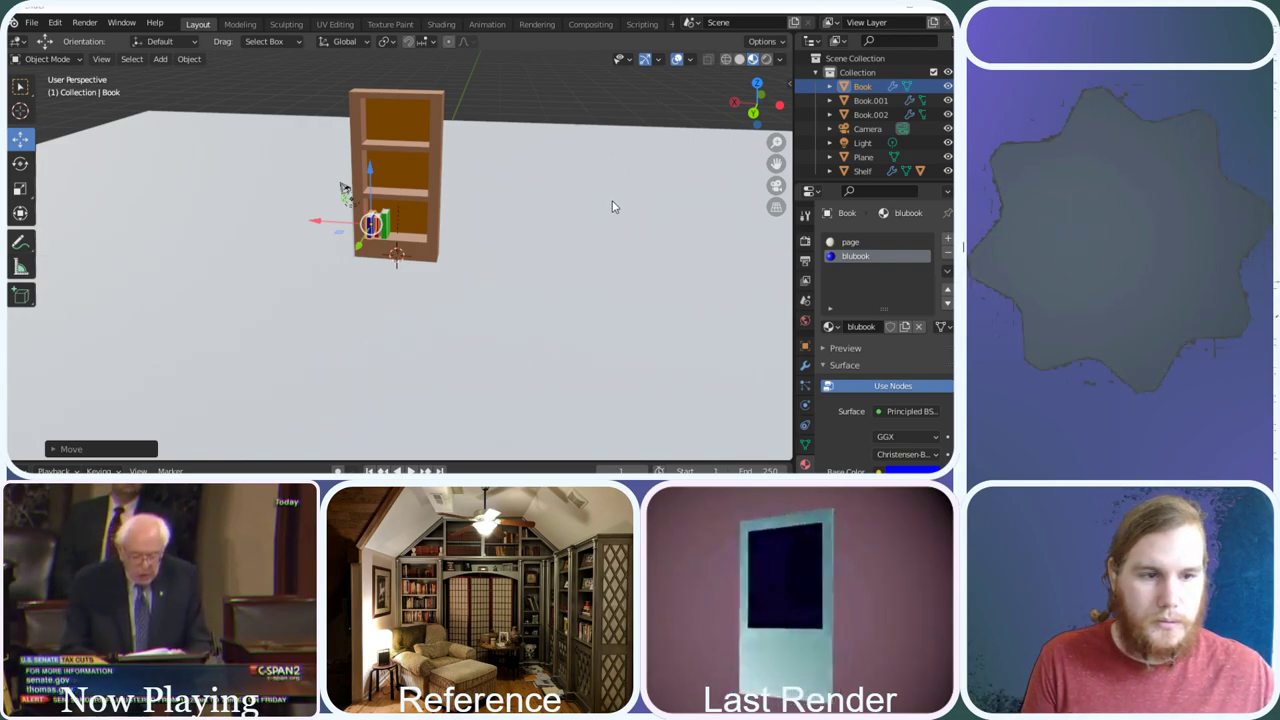
scroll(525, 212, "down", 1)
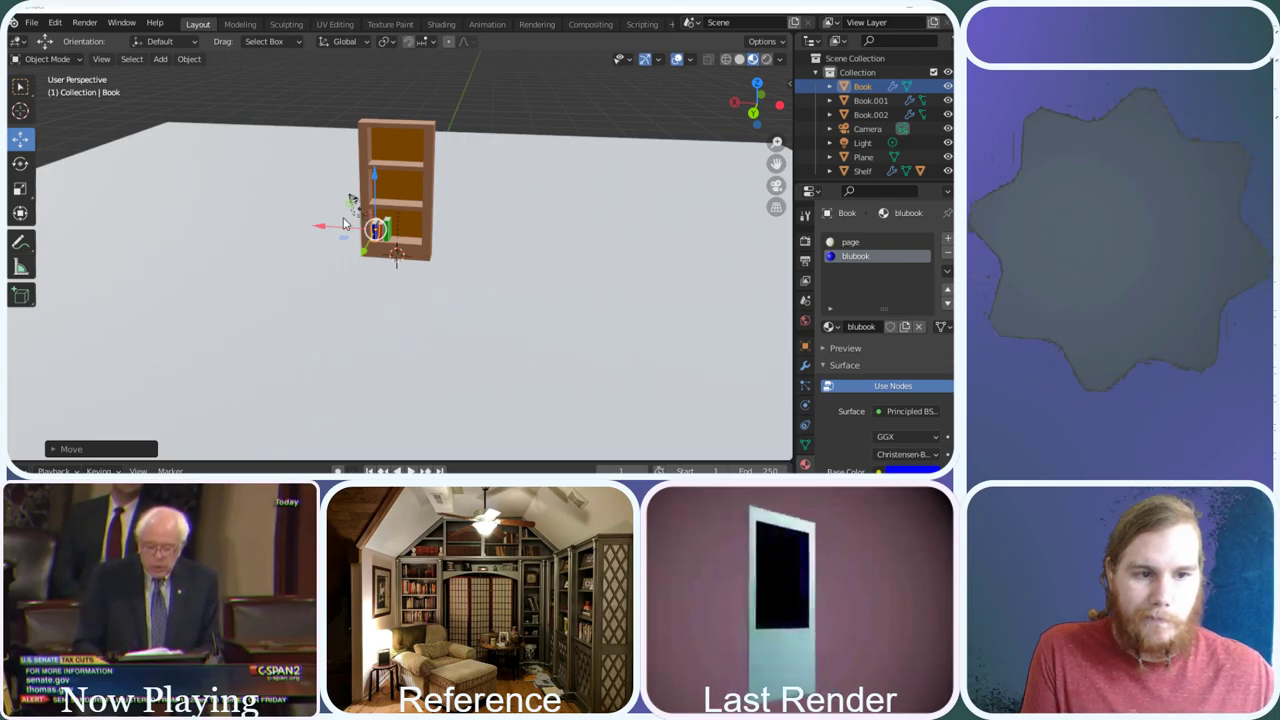
scroll(343, 223, "up", 1)
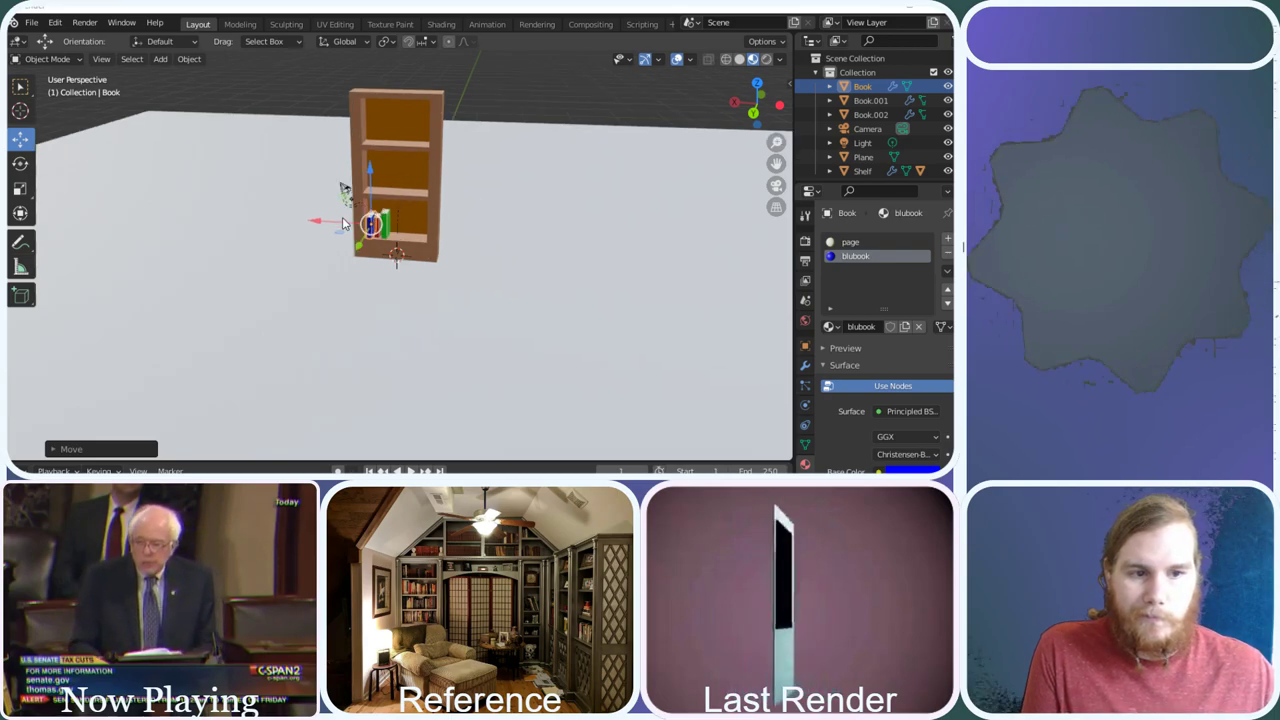
Add a cube mesh and place it beside the bookshelf
left_click(161, 60)
mouse_move(170, 75)
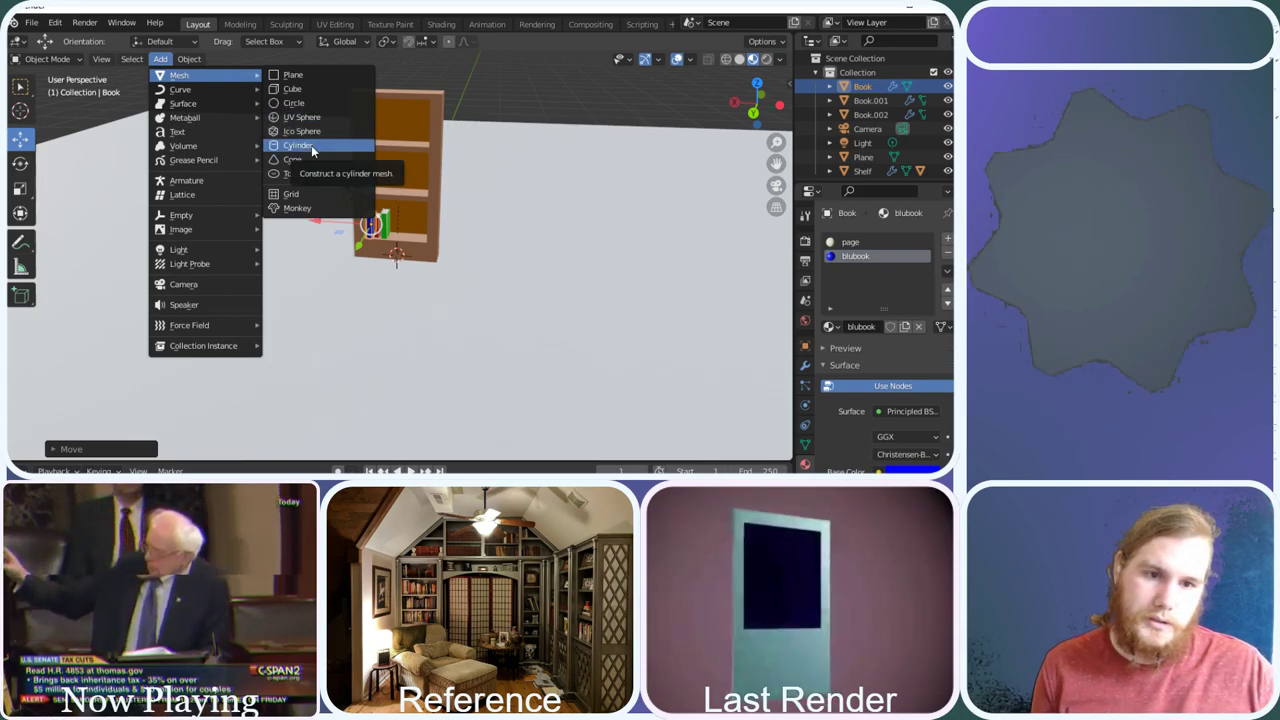
left_click(291, 88)
left_click_drag(396, 215, 390, 190)
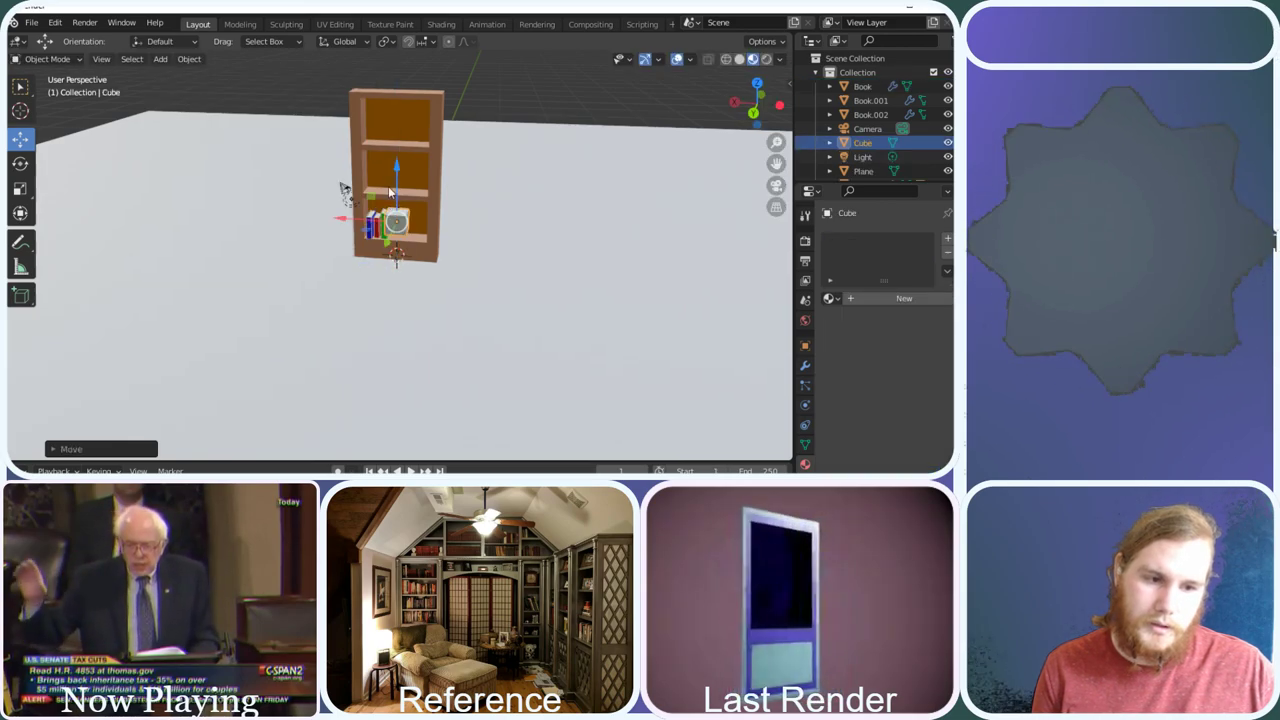
left_click_drag(390, 250, 430, 265)
scroll(525, 305, "up", 2)
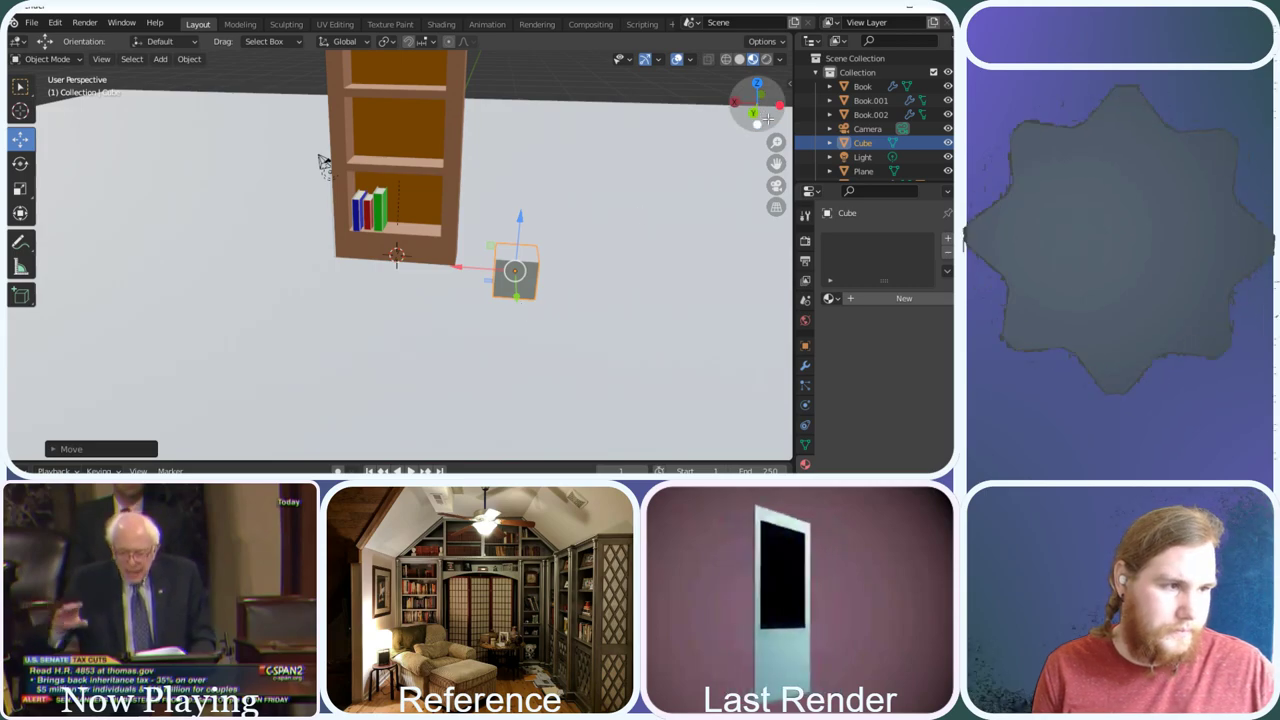
left_click_drag(752, 106, 657, 142)
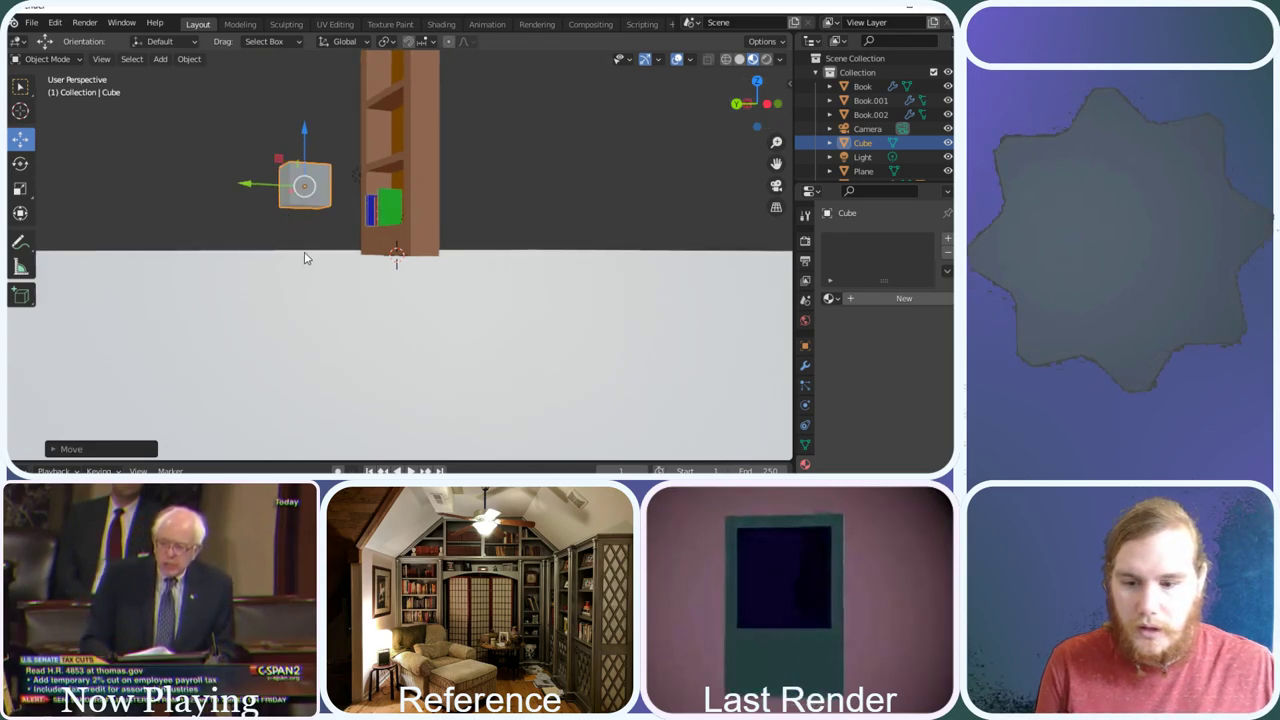
scroll(295, 195, "up", 1)
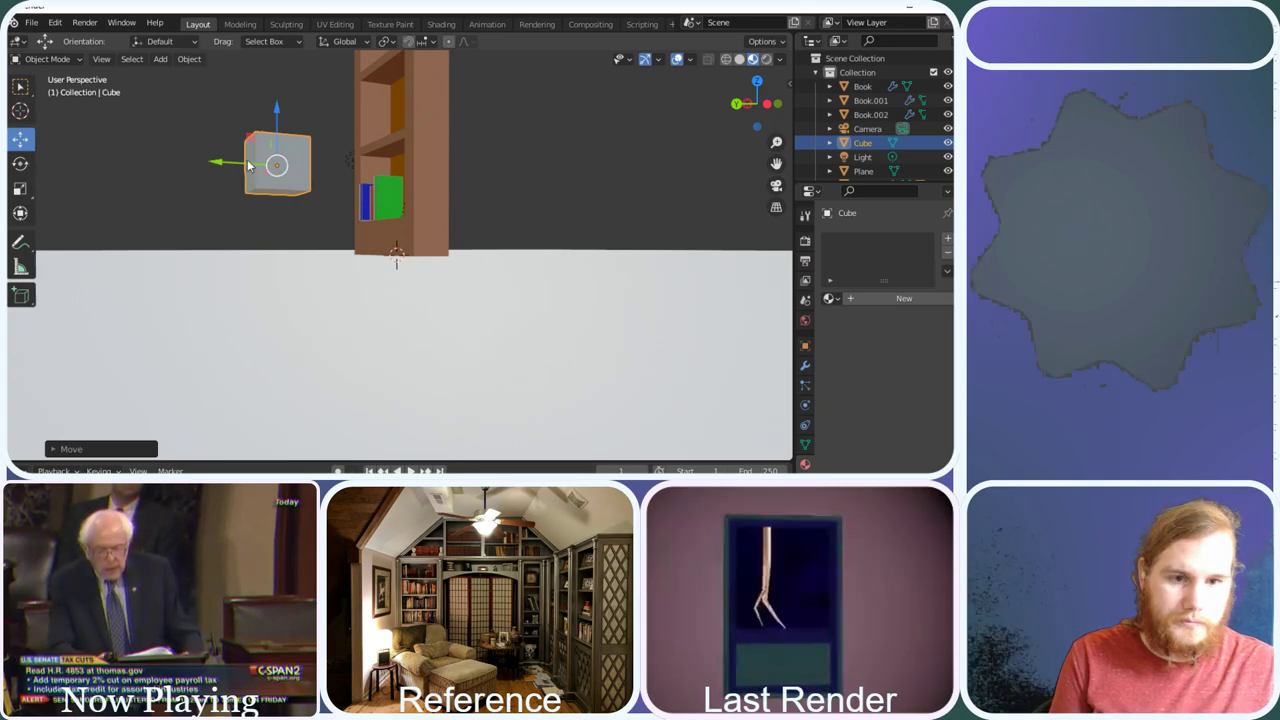
scroll(252, 178, "up", 1)
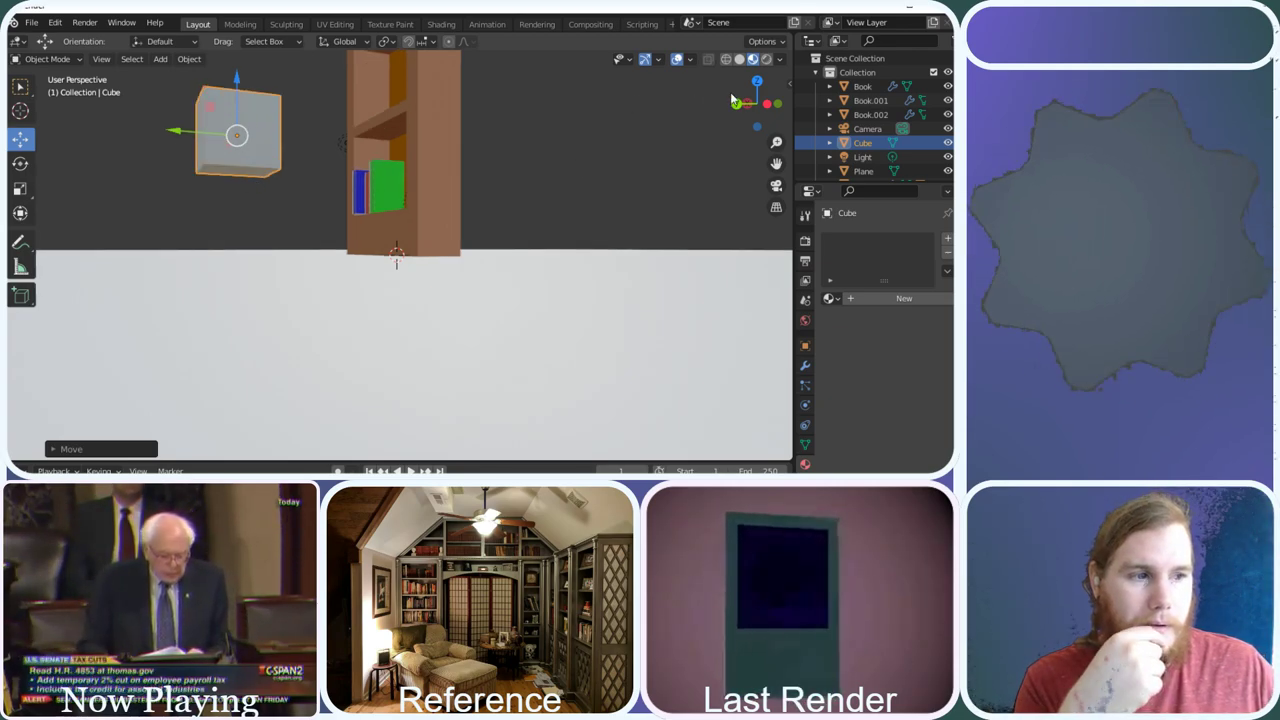
left_click_drag(748, 104, 775, 104)
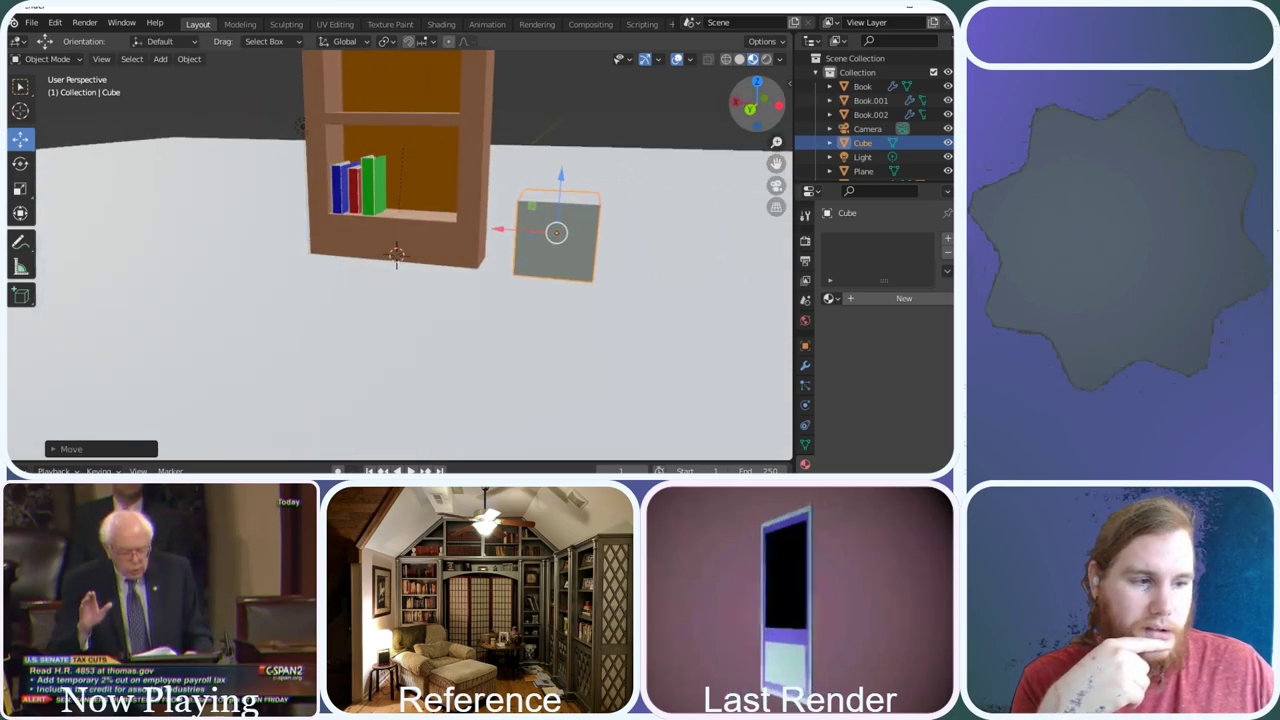
left_click_drag(556, 232, 524, 238)
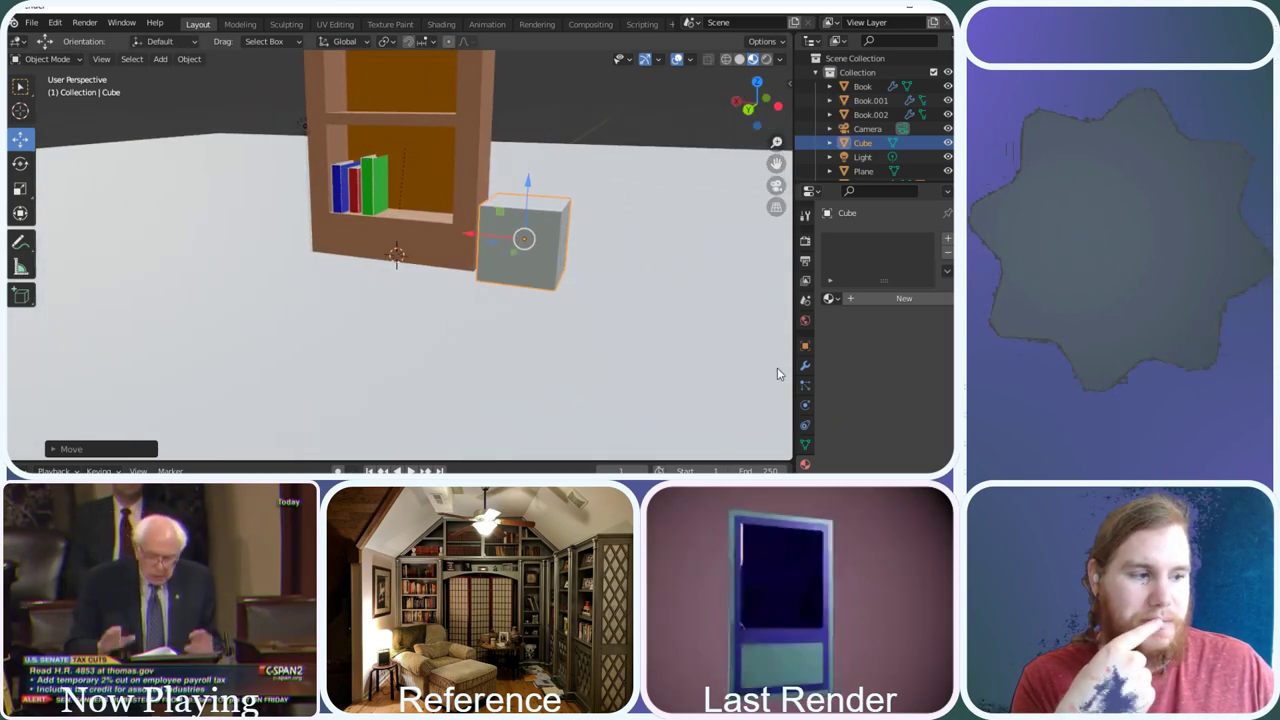
Add a Mirror modifier to the cube
left_click(805, 367)
left_click(867, 240)
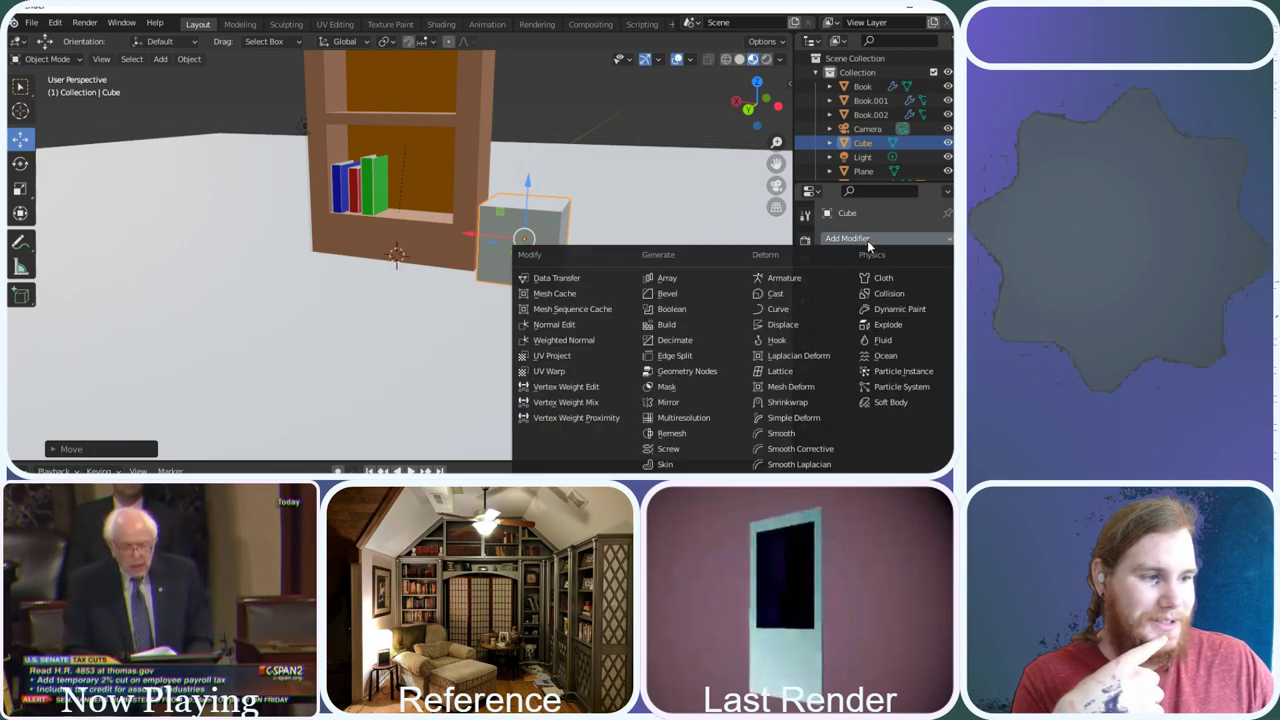
left_click(670, 402)
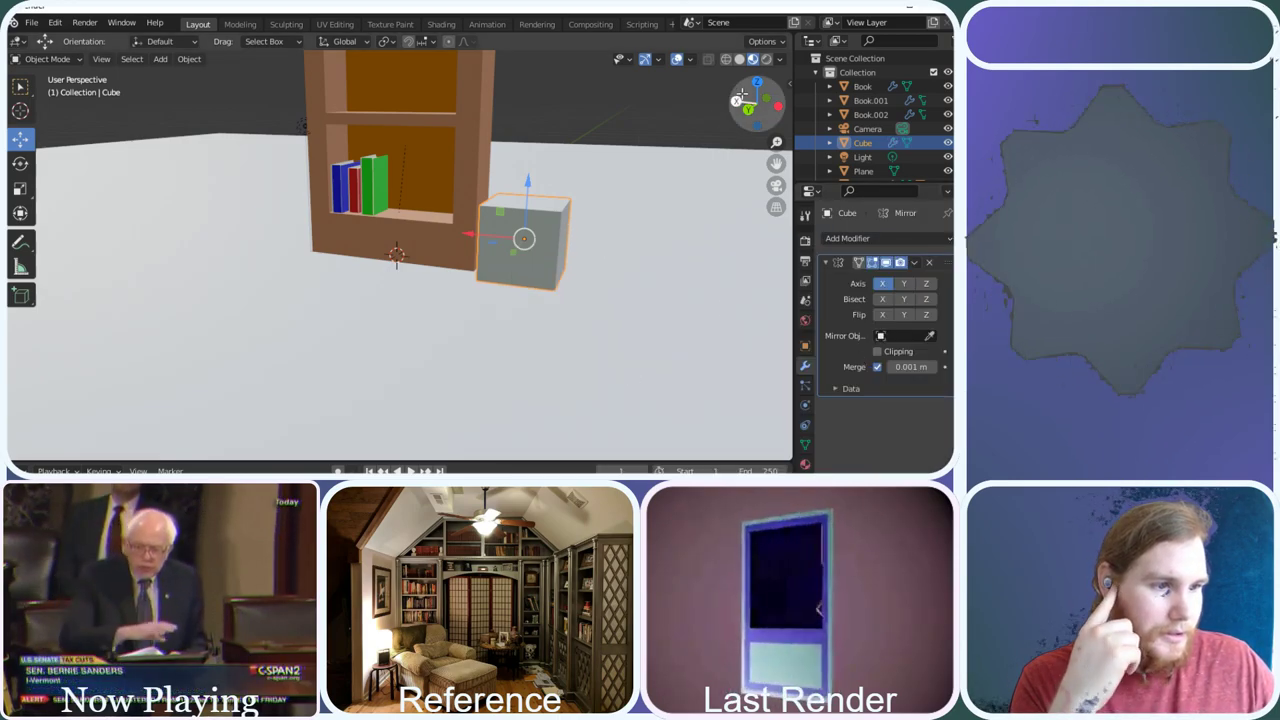
left_click_drag(740, 96, 744, 93)
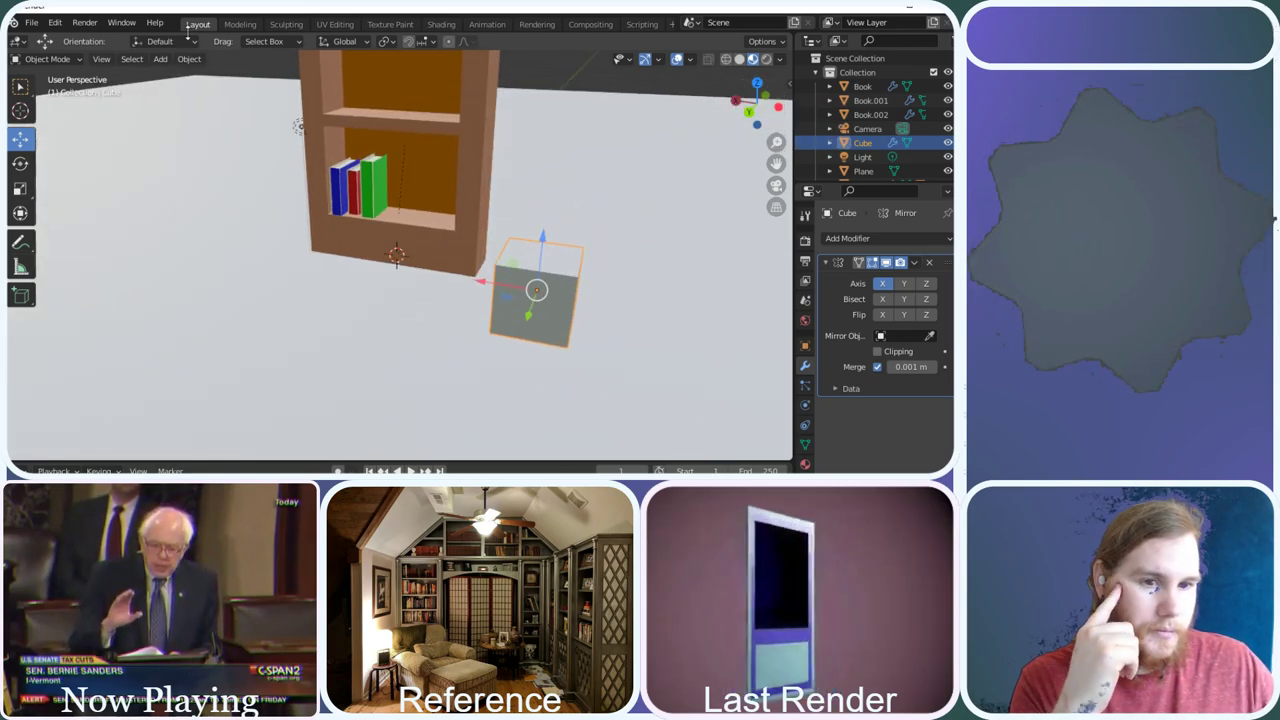
Add a cylinder and move it freely, then up along Z and along X
left_click(160, 59)
mouse_move(204, 82)
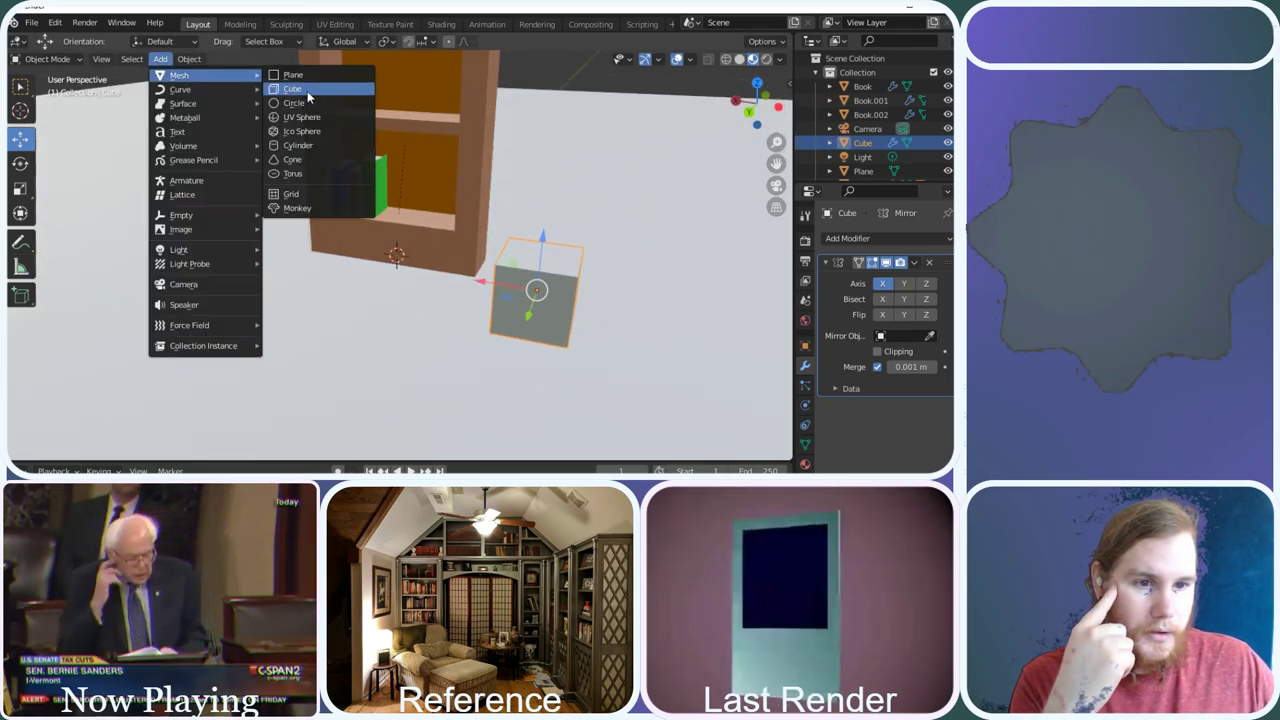
left_click(298, 145)
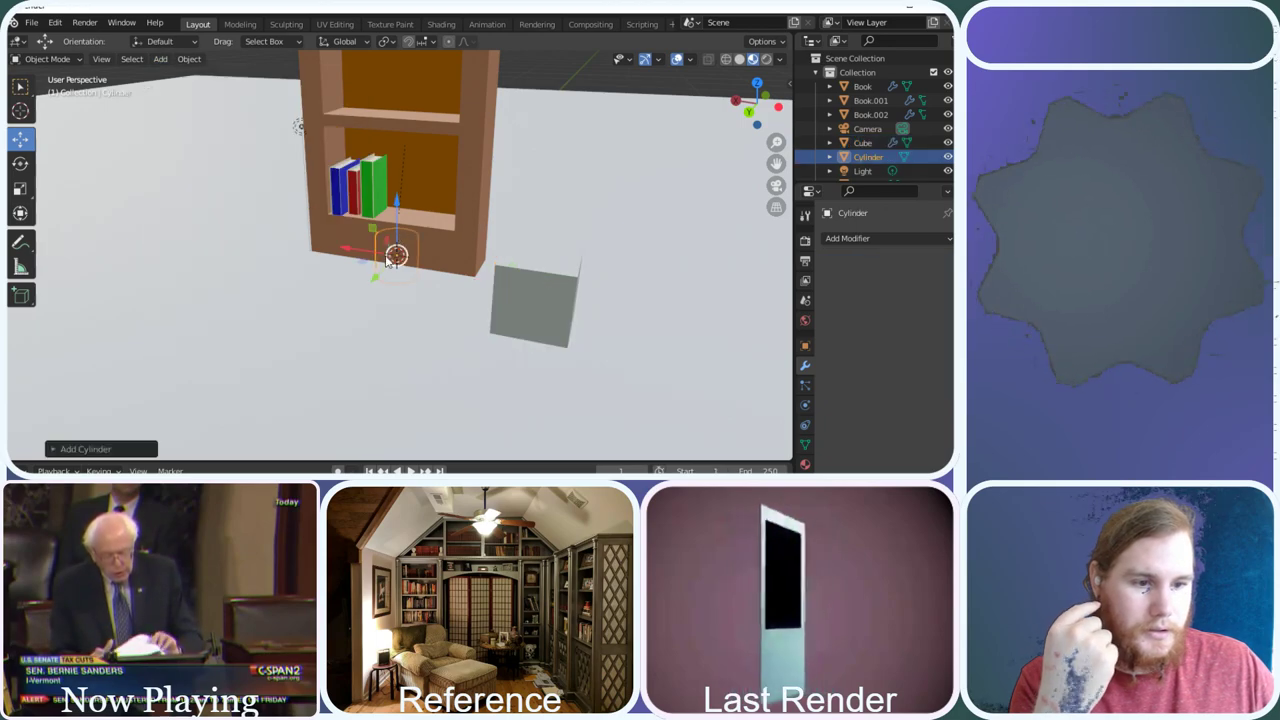
key("g")
left_click(335, 285)
key("g")
key("z")
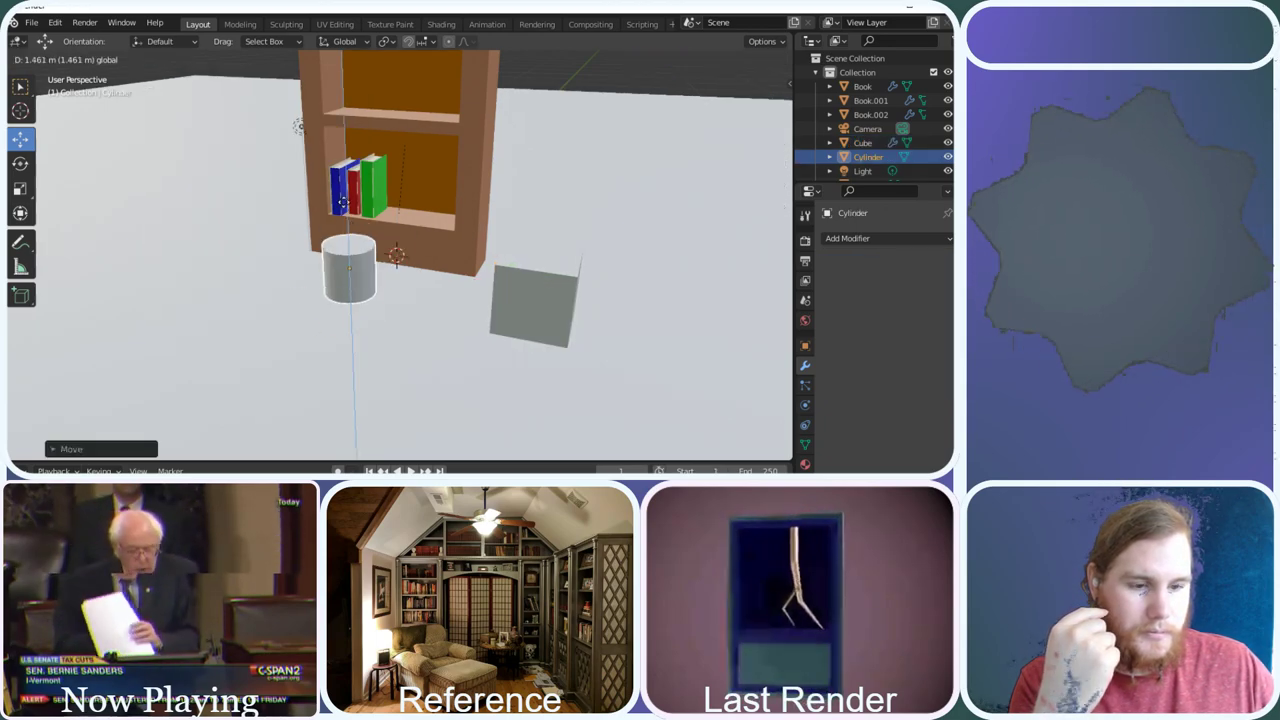
left_click(318, 262)
key("g")
key("x")
left_click(425, 268)
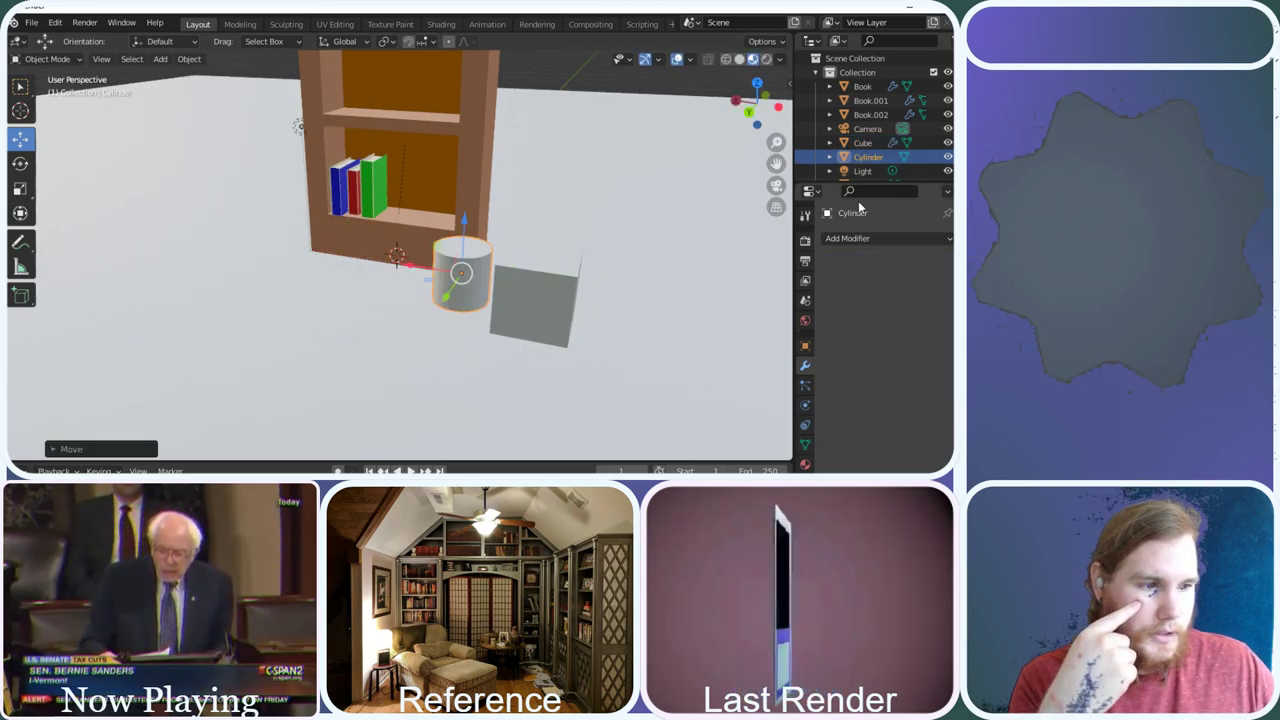
Rotate the cylinder 90° on X and shift it along X and Y
left_click(806, 346)
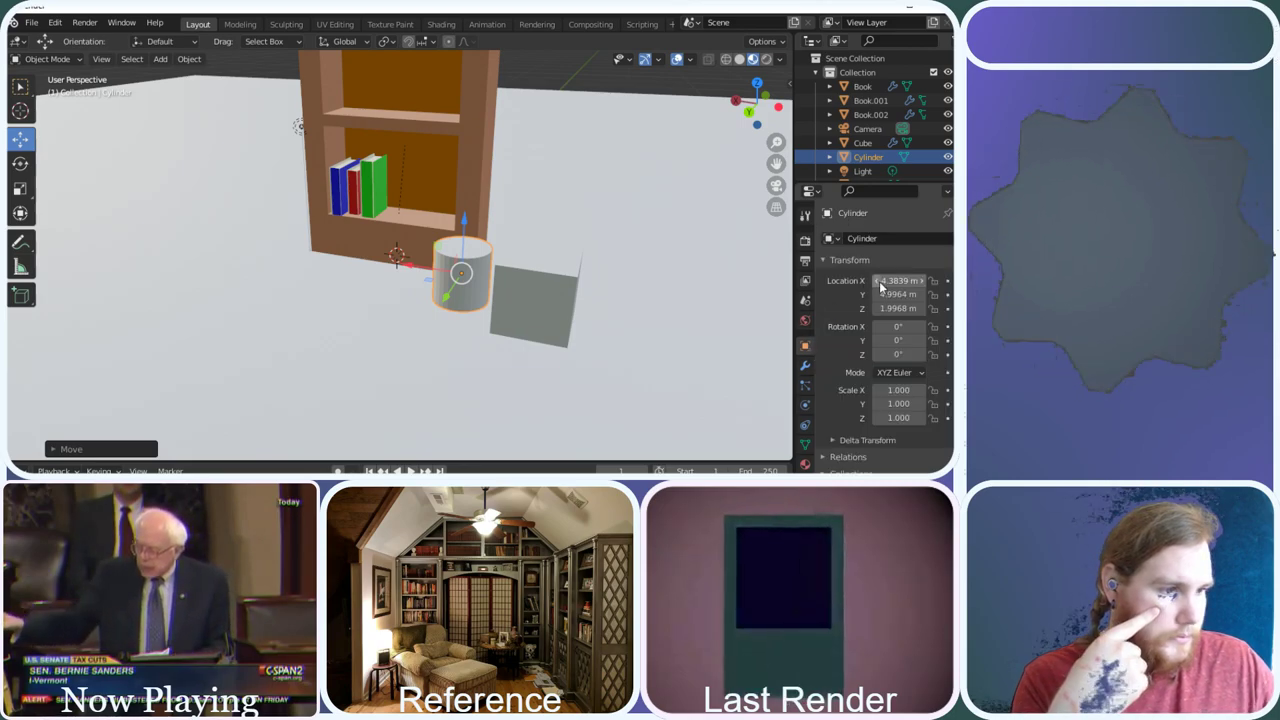
left_click(899, 327)
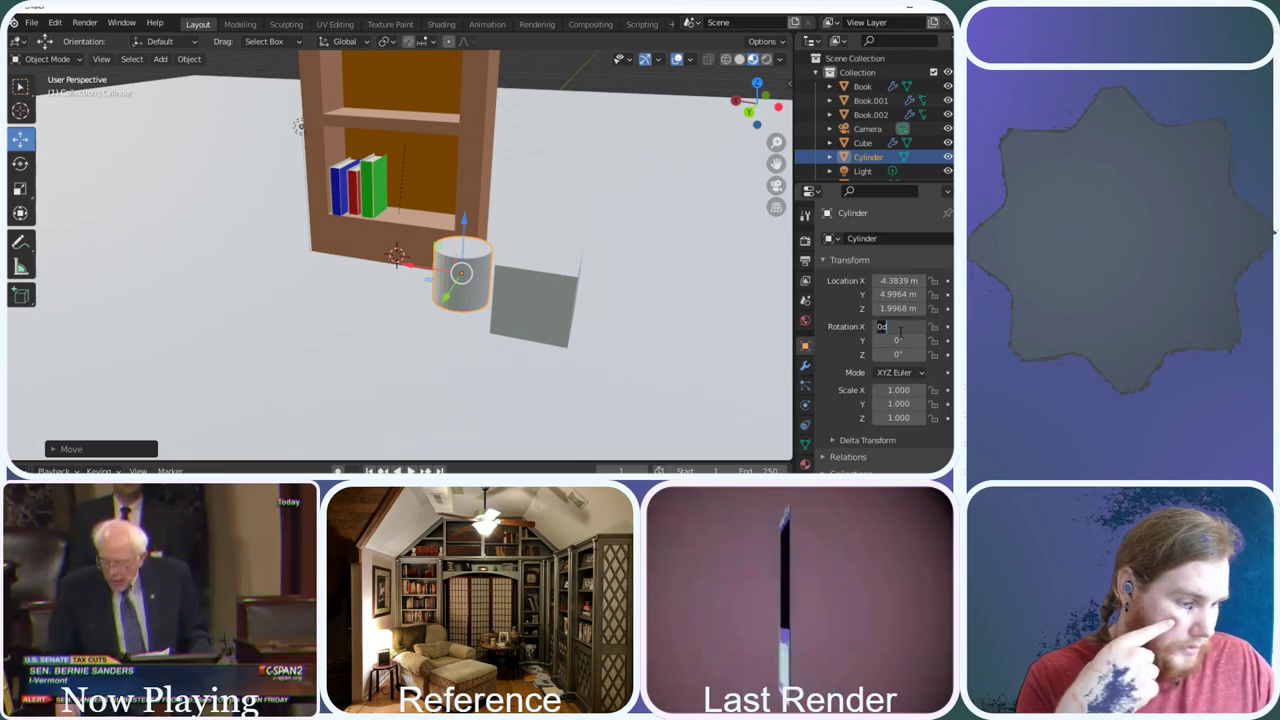
type("90")
key("Return")
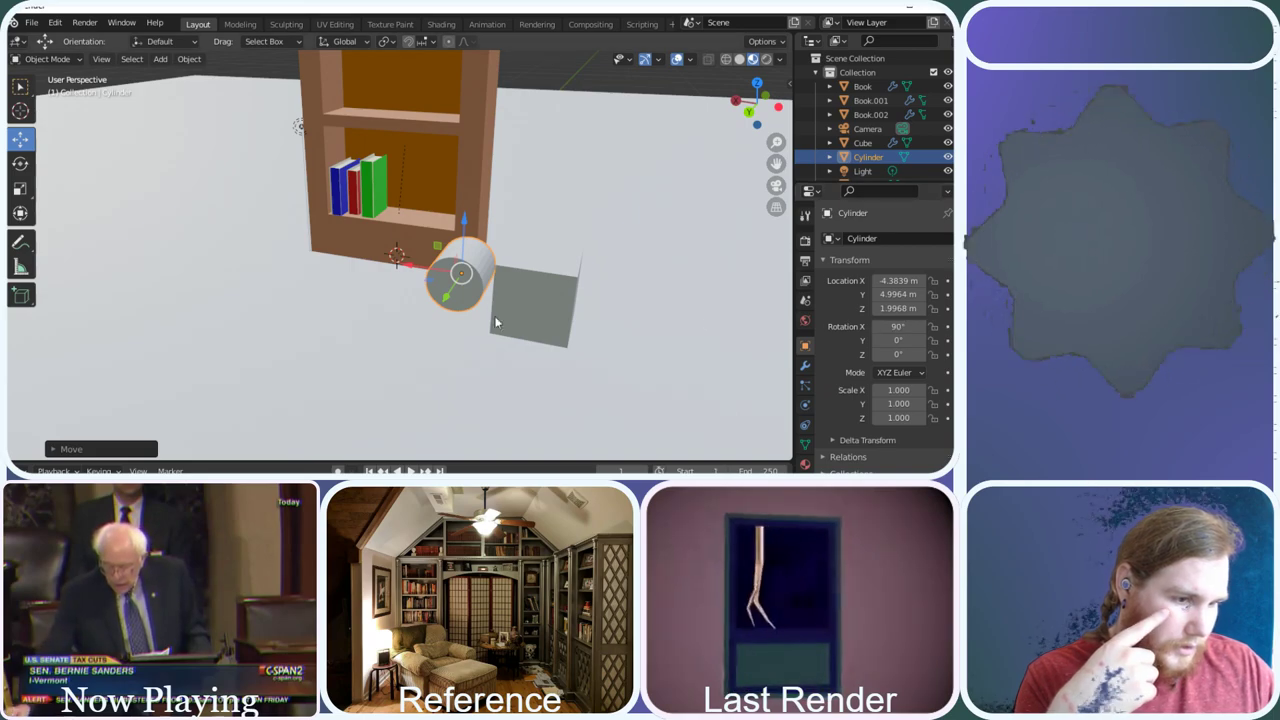
left_click_drag(412, 268, 484, 203)
left_click_drag(478, 254, 463, 278)
left_click_drag(763, 110, 745, 108)
Select the cube and set its X and Y location to -7 m
left_click(191, 258)
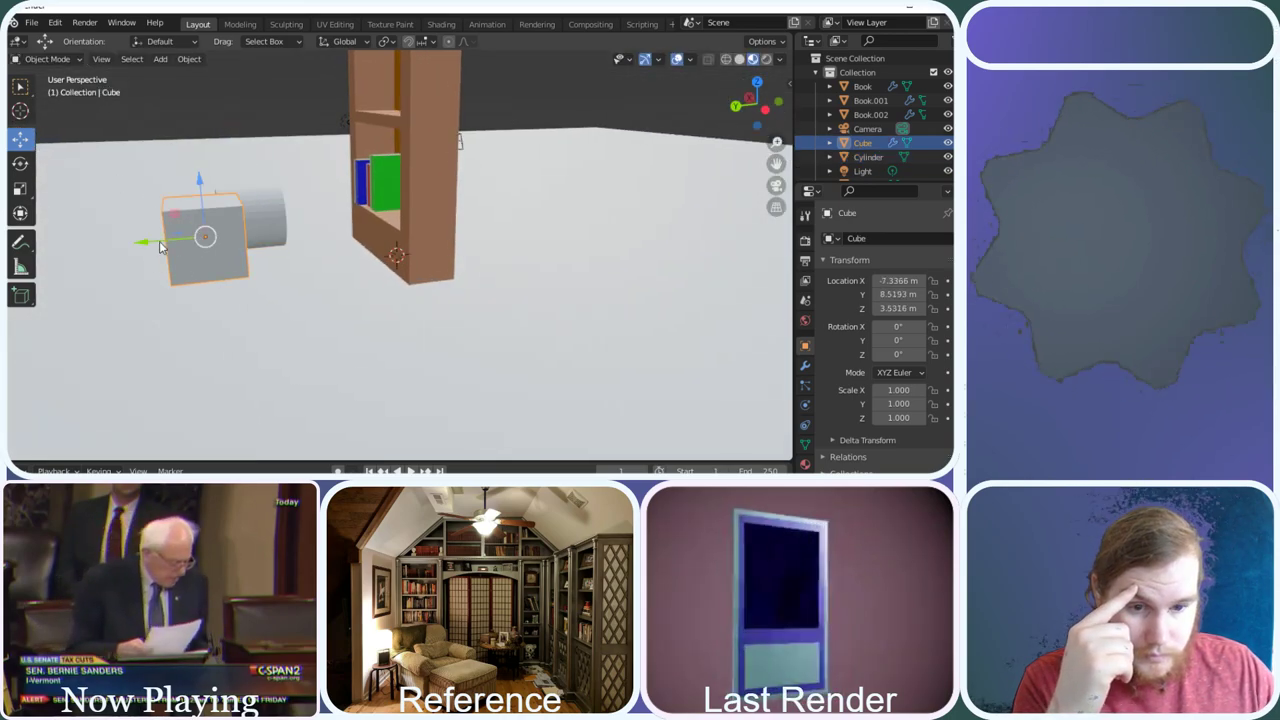
left_click_drag(159, 241, 211, 243)
left_click(898, 281)
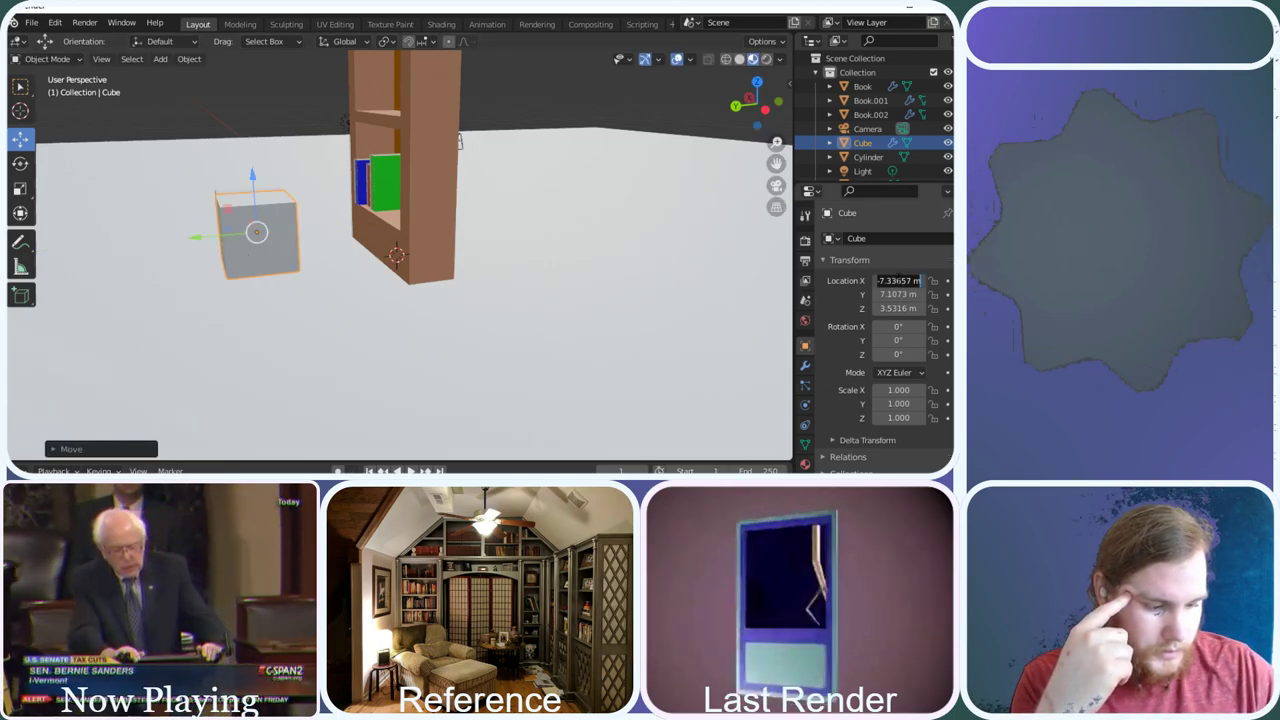
type("-7")
key("Return")
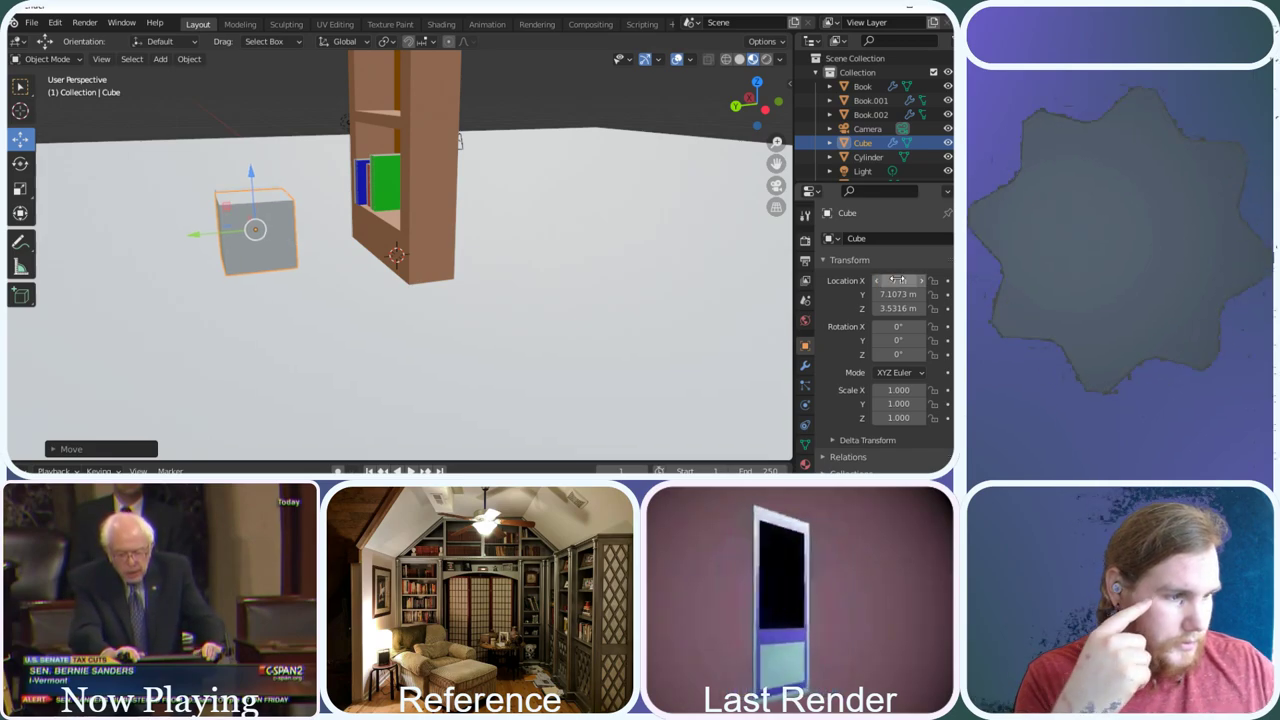
left_click(915, 294)
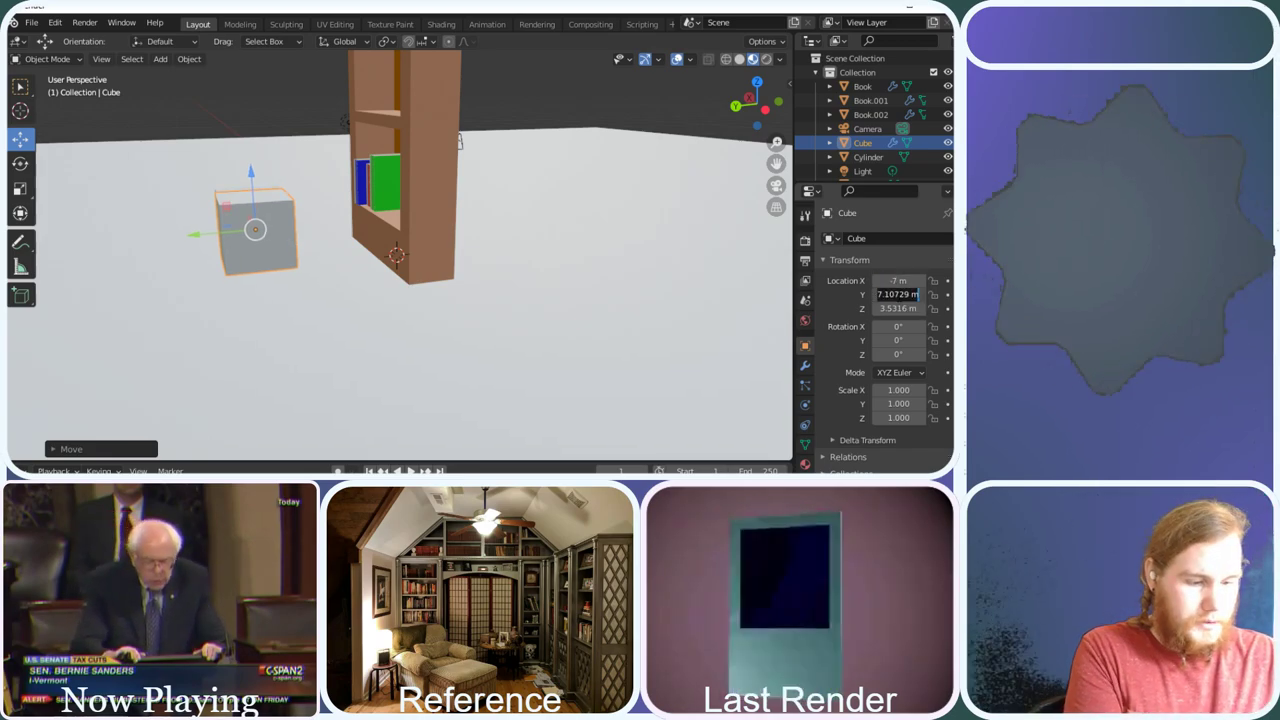
type("-7")
key("Return")
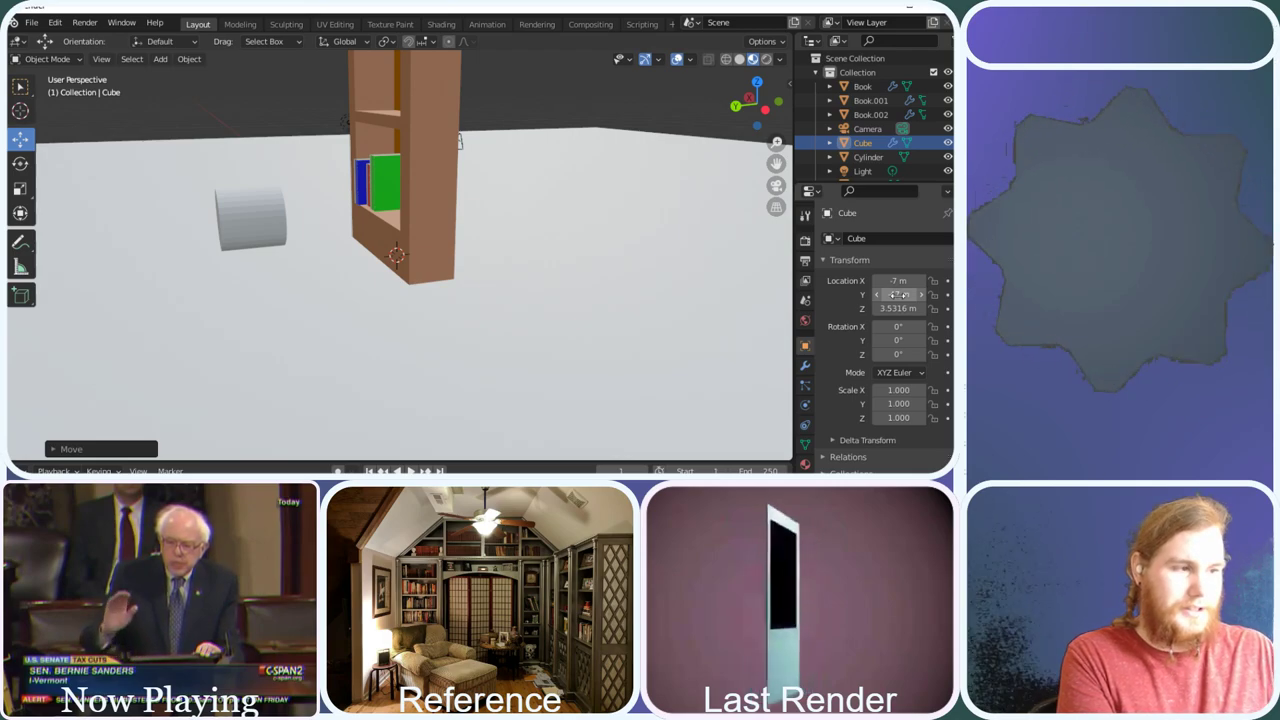
left_click_drag(900, 294, 900, 294)
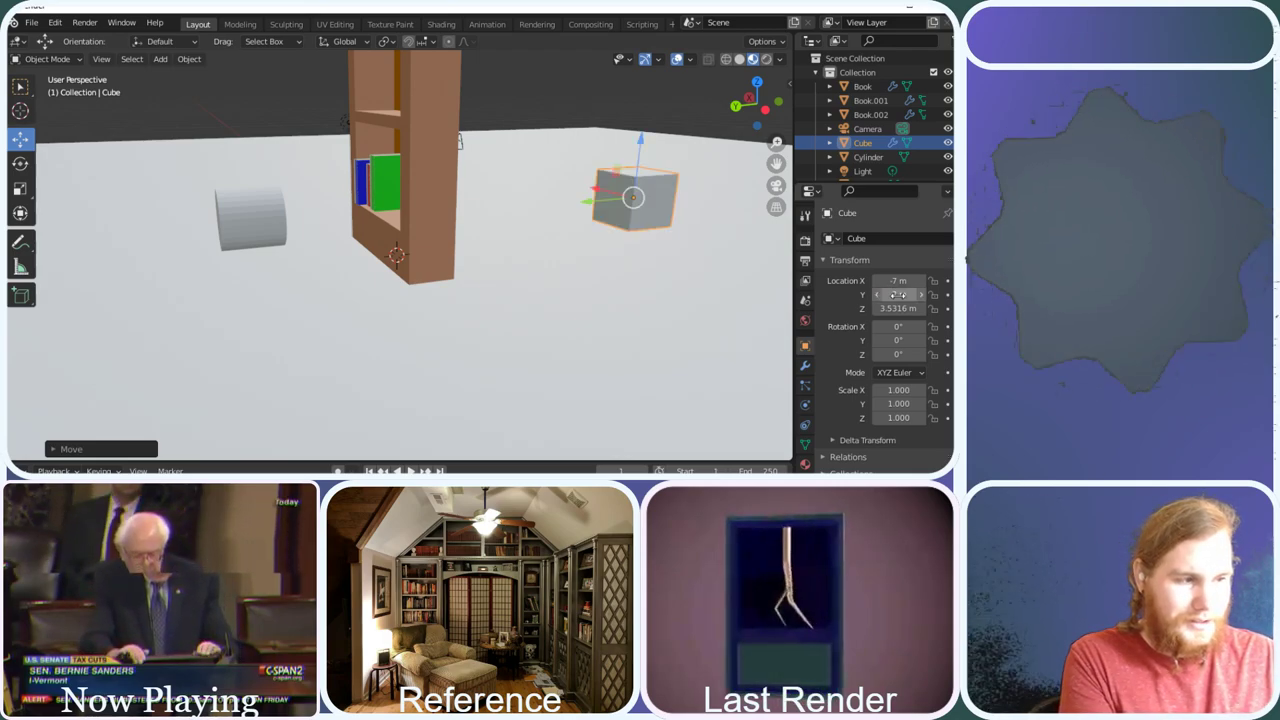
Set the cube's Z location to 3 m
left_click(898, 308)
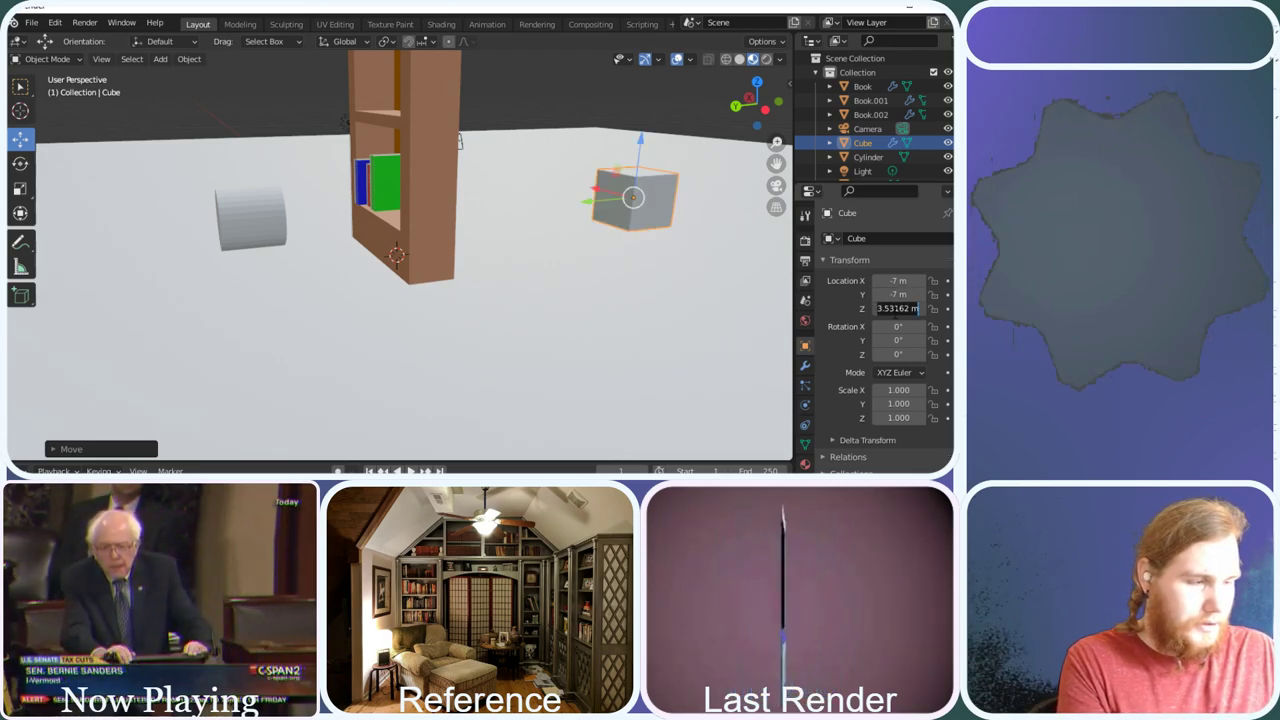
type("0")
key("Return")
left_click(897, 308)
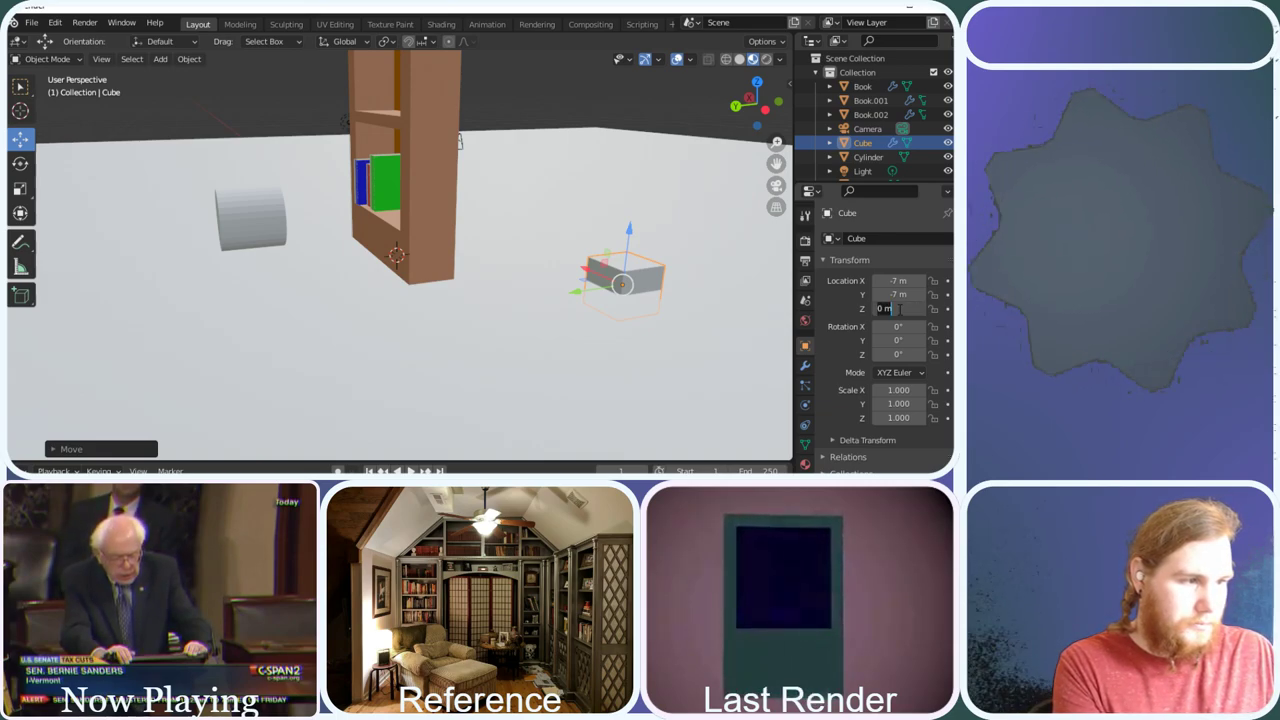
type("3")
key("Return")
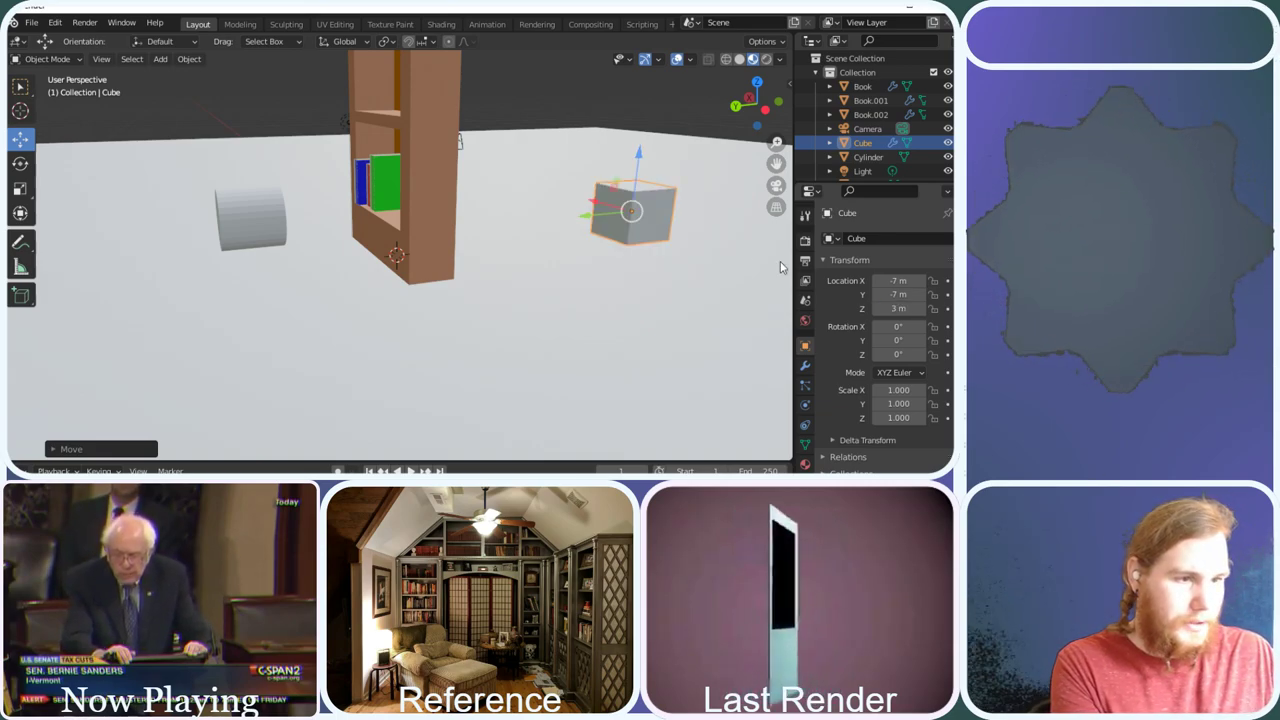
Set the cylinder's location to X -7 m, Y -2 m, Z 3 m
left_click(257, 214)
left_click(898, 280)
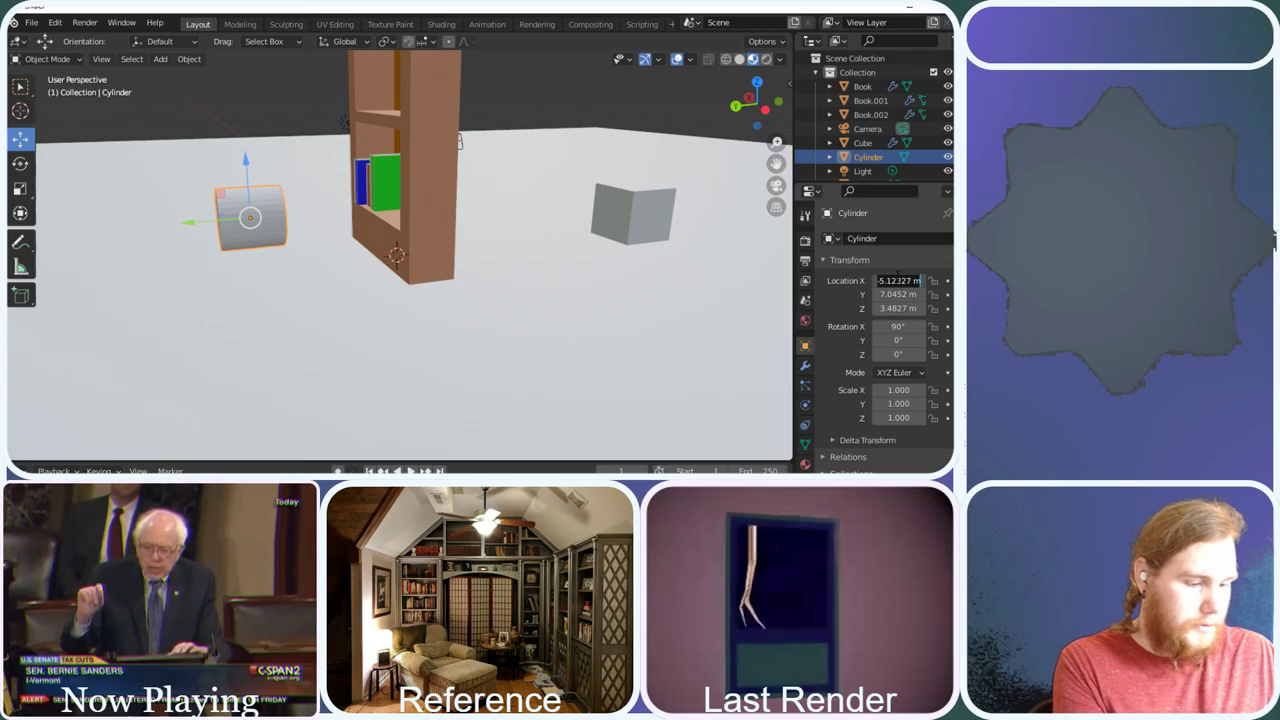
type("-7")
key("Return")
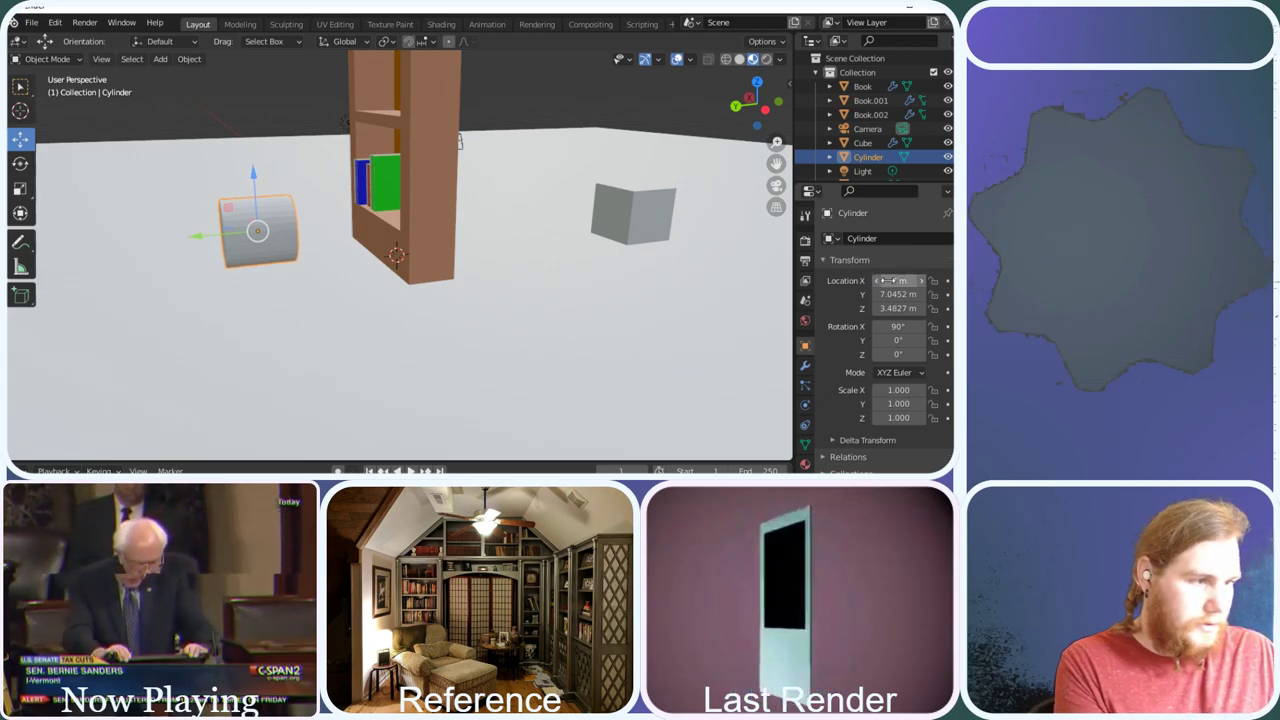
left_click(897, 294)
type("-2")
key("Return")
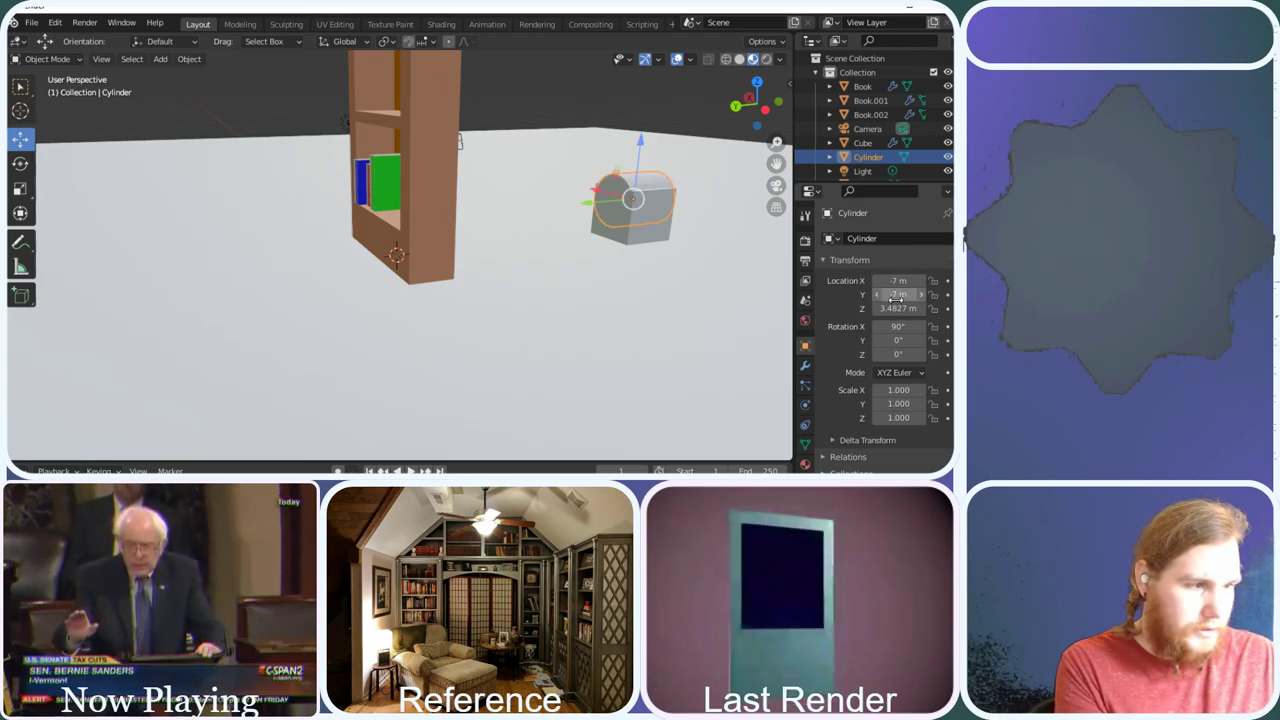
left_click(897, 308)
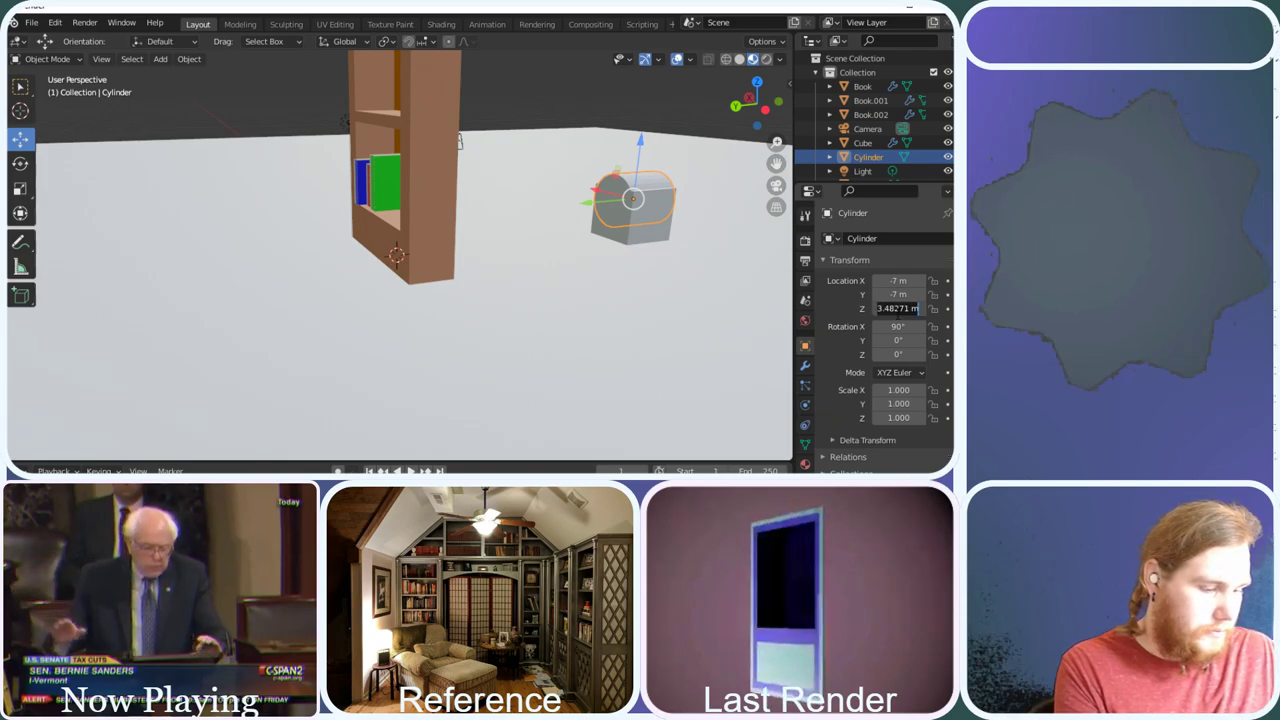
type("3")
key("Return")
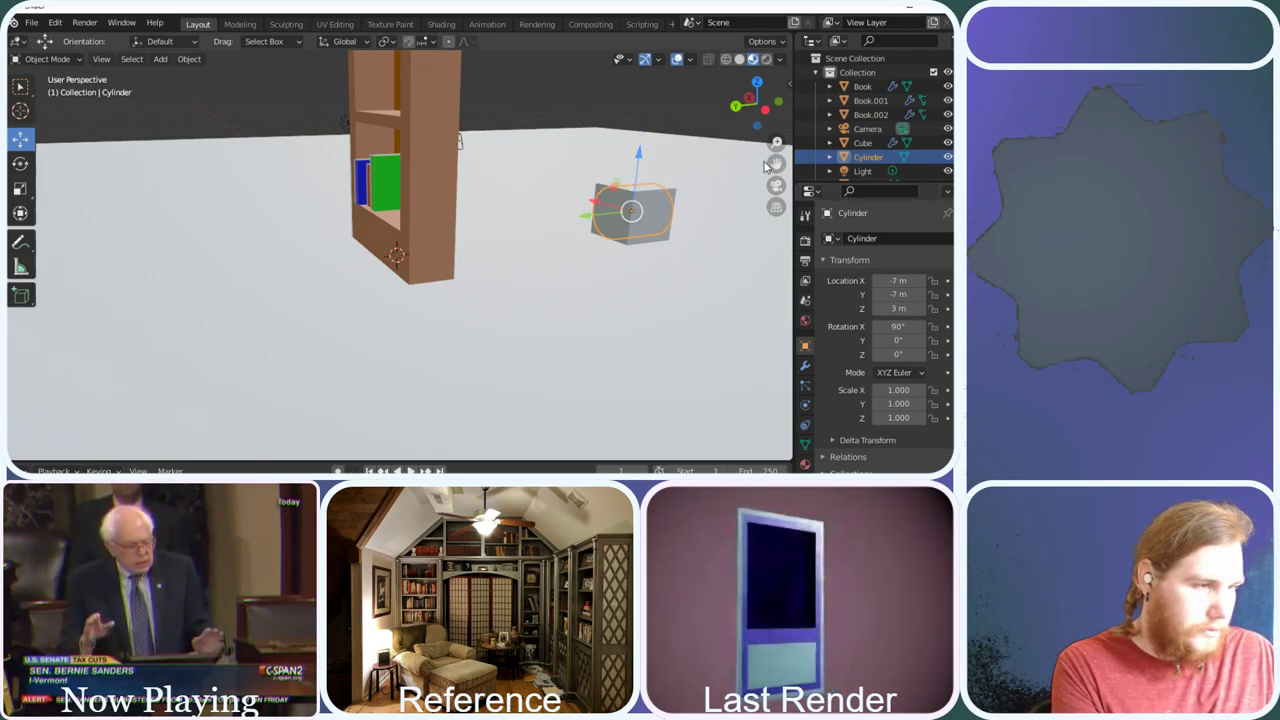
left_click_drag(748, 102, 740, 70)
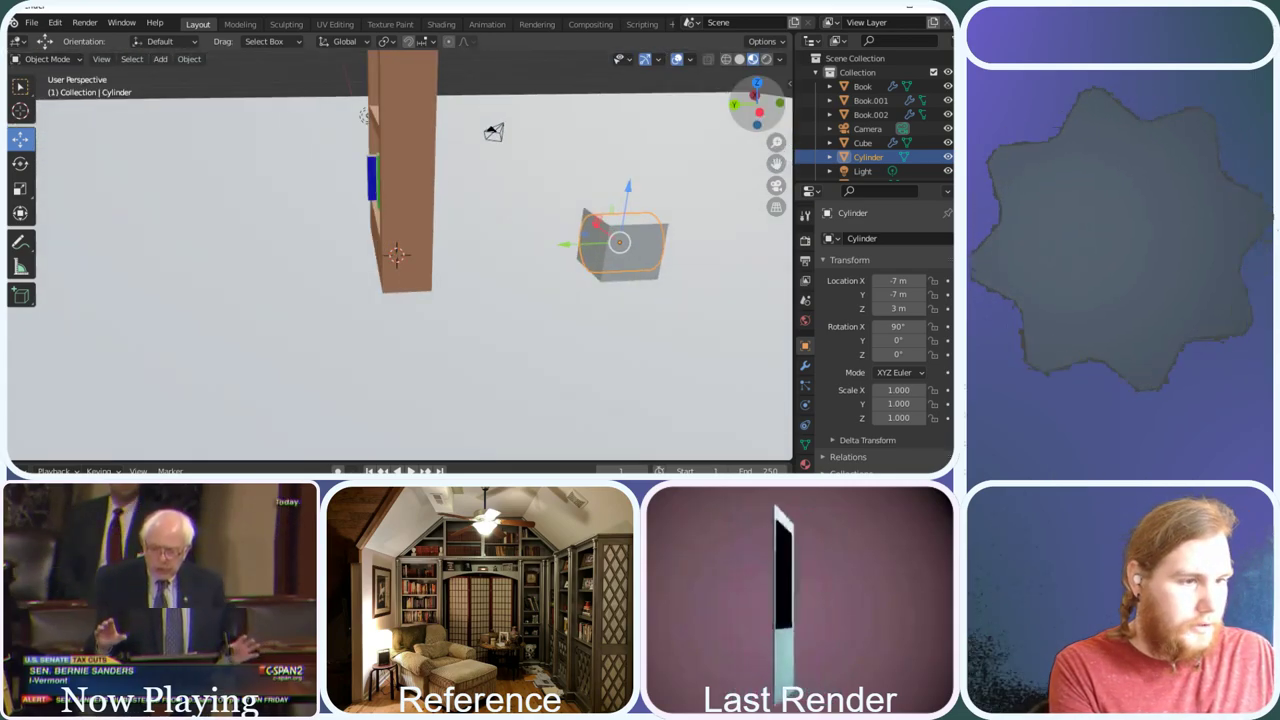
Change the Y location of both the cylinder and the cube to 7 m
left_click(885, 294)
type("3")
key("Return")
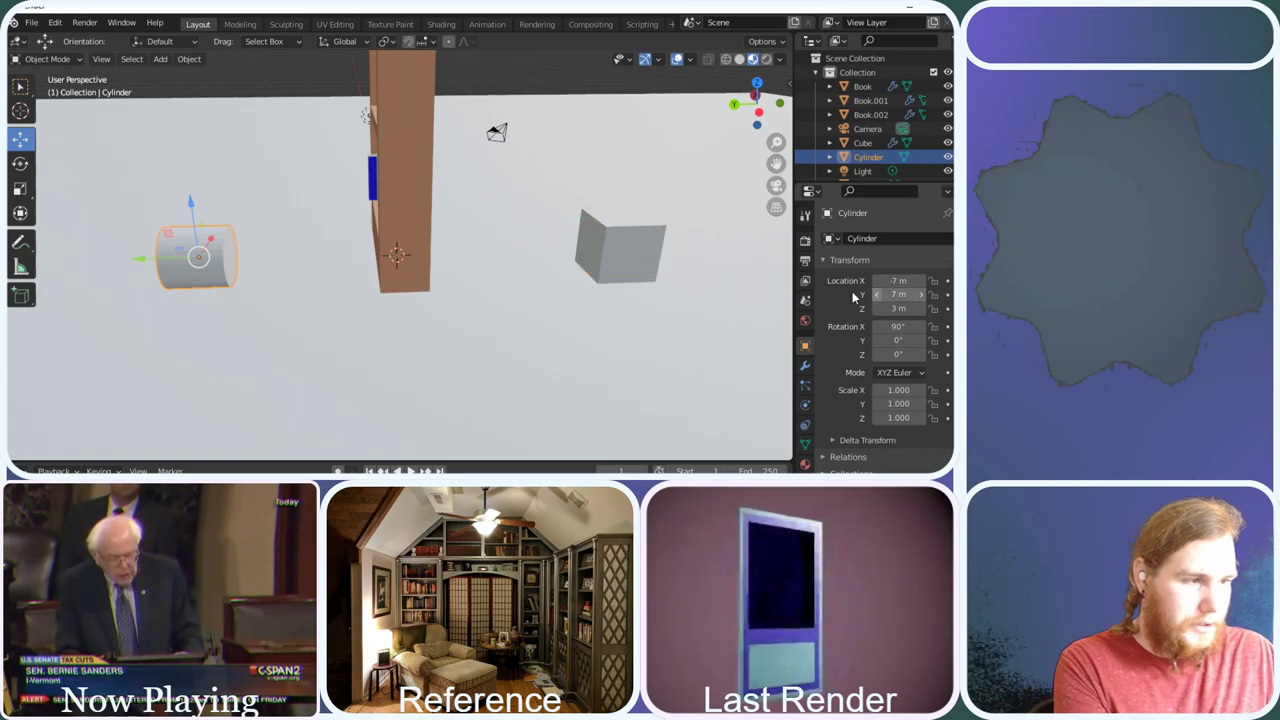
left_click(625, 244)
left_click(890, 296)
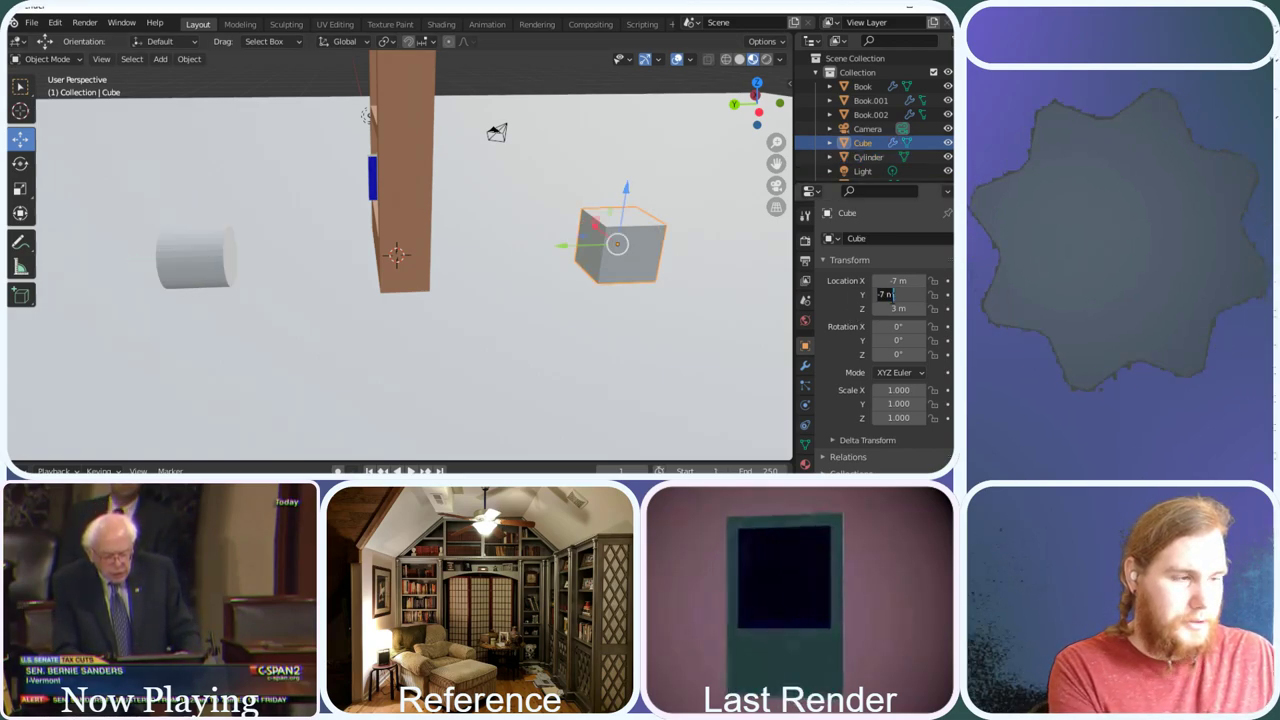
type("7")
key("Return")
Slide the cylinder in front of the bookshelf to X -5.0614 m, Z 4.3597 m
mouse_move(757, 105)
left_mouse_down()
mouse_move(715, 108)
mouse_move(740, 110)
left_mouse_up()
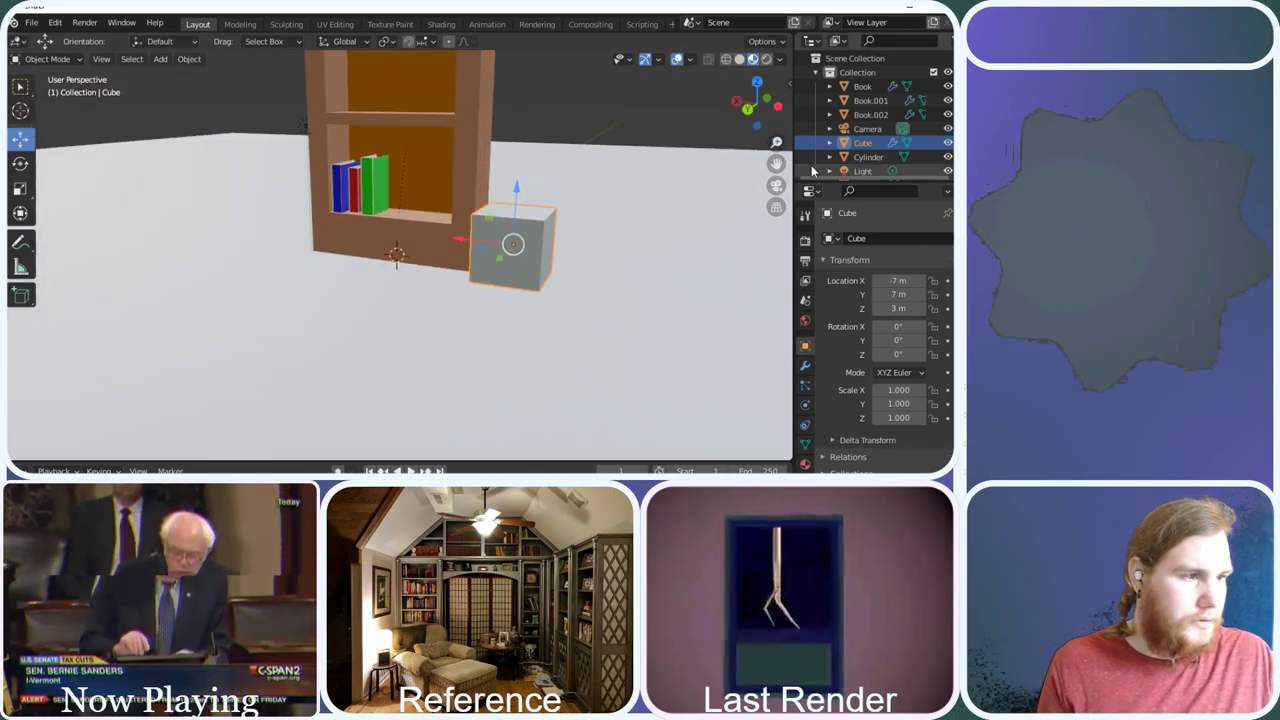
left_click(867, 157)
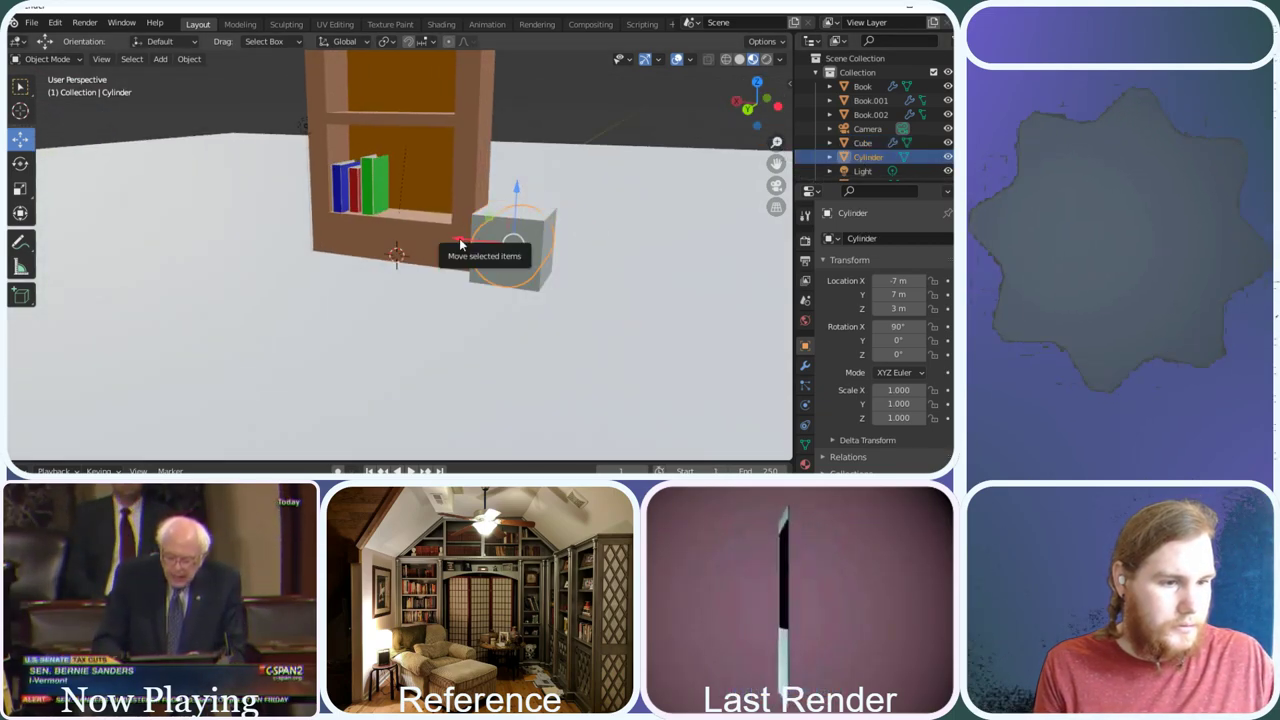
left_click_drag(460, 243, 458, 135)
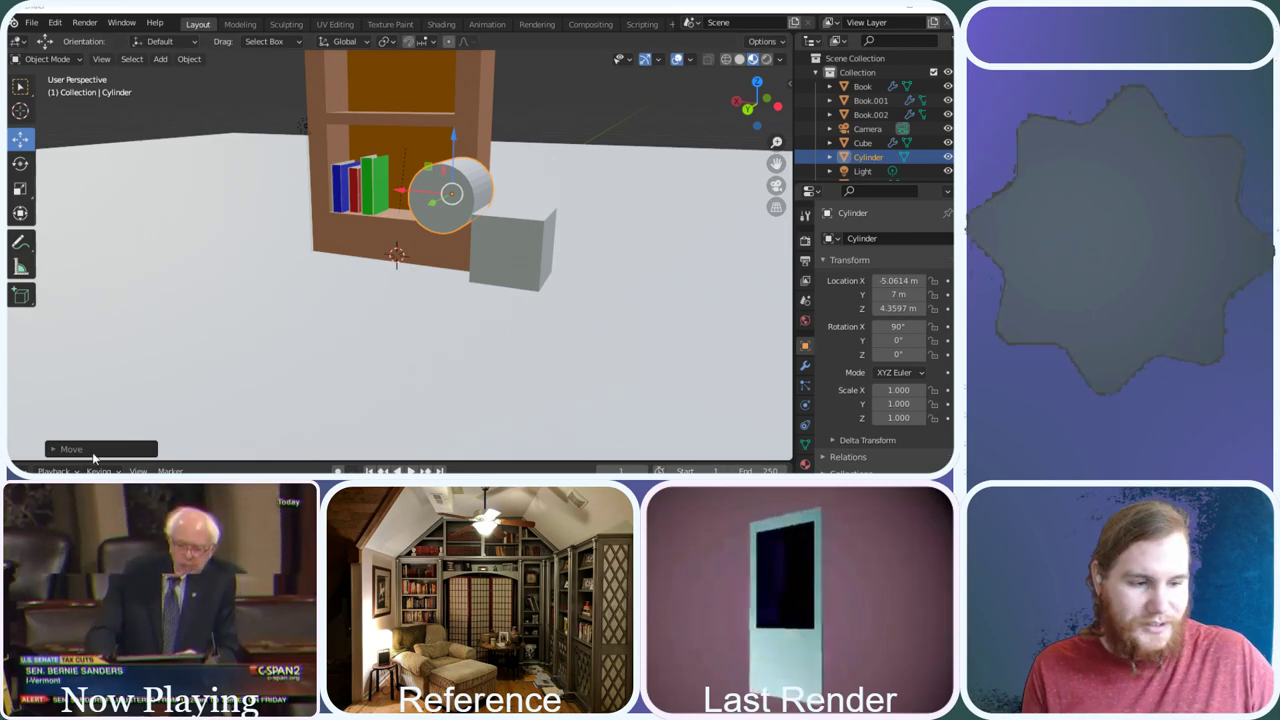
scroll(519, 160, "down", 1)
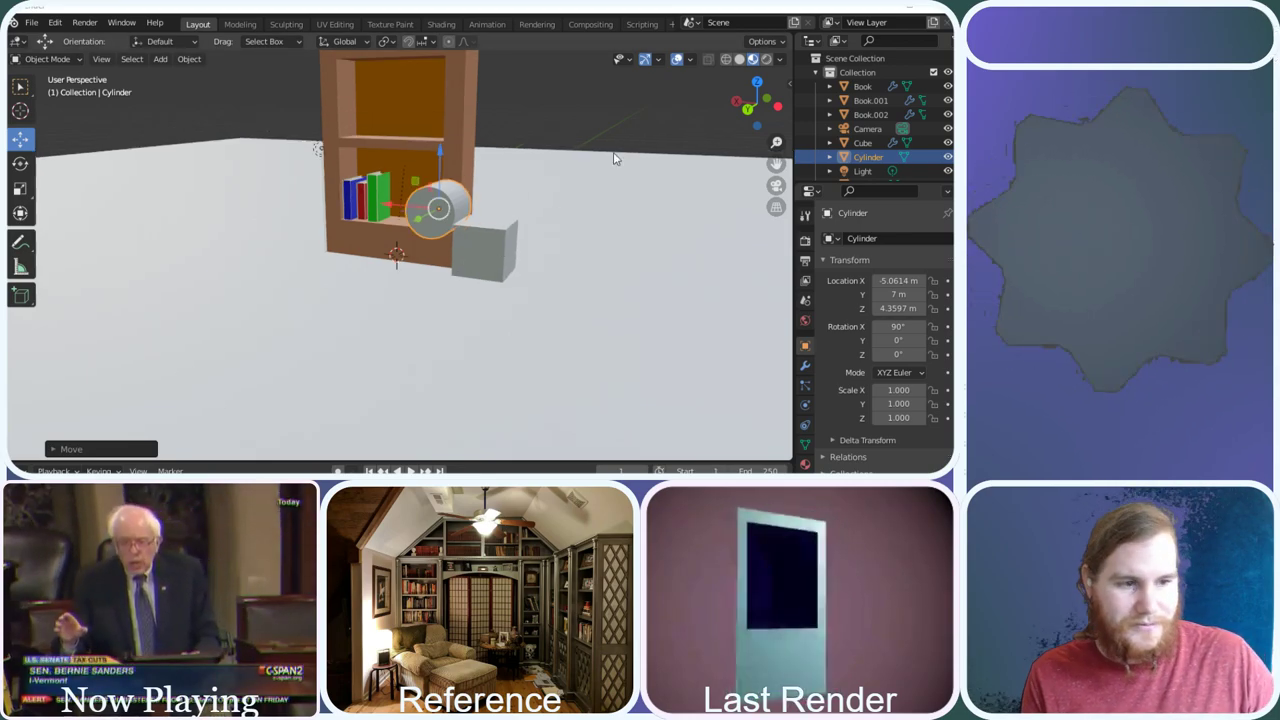
left_click_drag(754, 114, 309, 143)
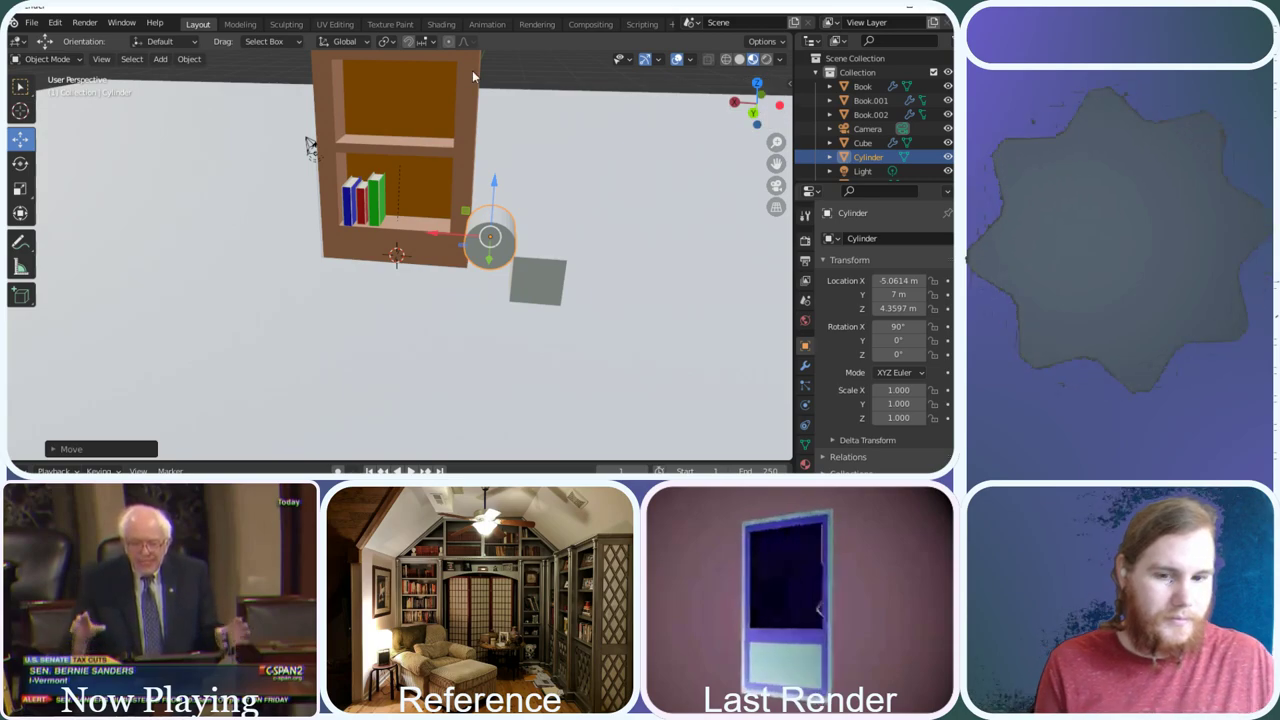
Scale the cube by 3, then try moving the cylinder along X and undo it
left_click(537, 273)
key("s")
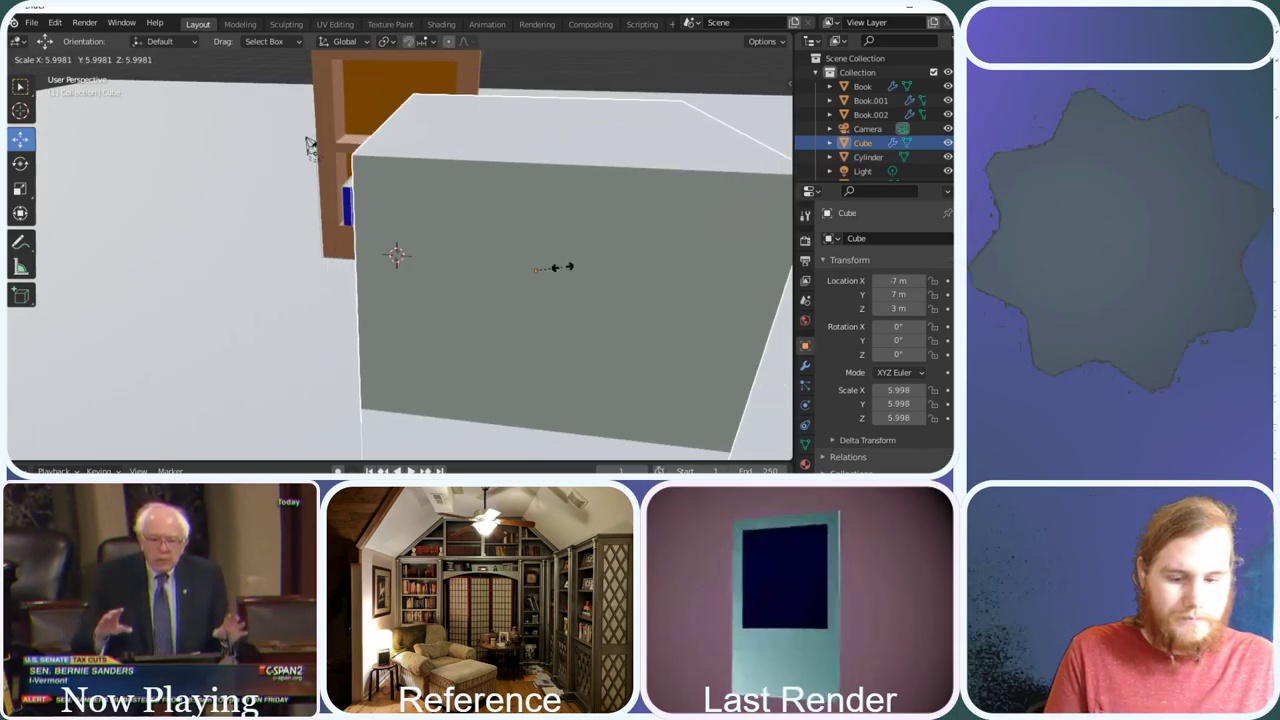
key("3")
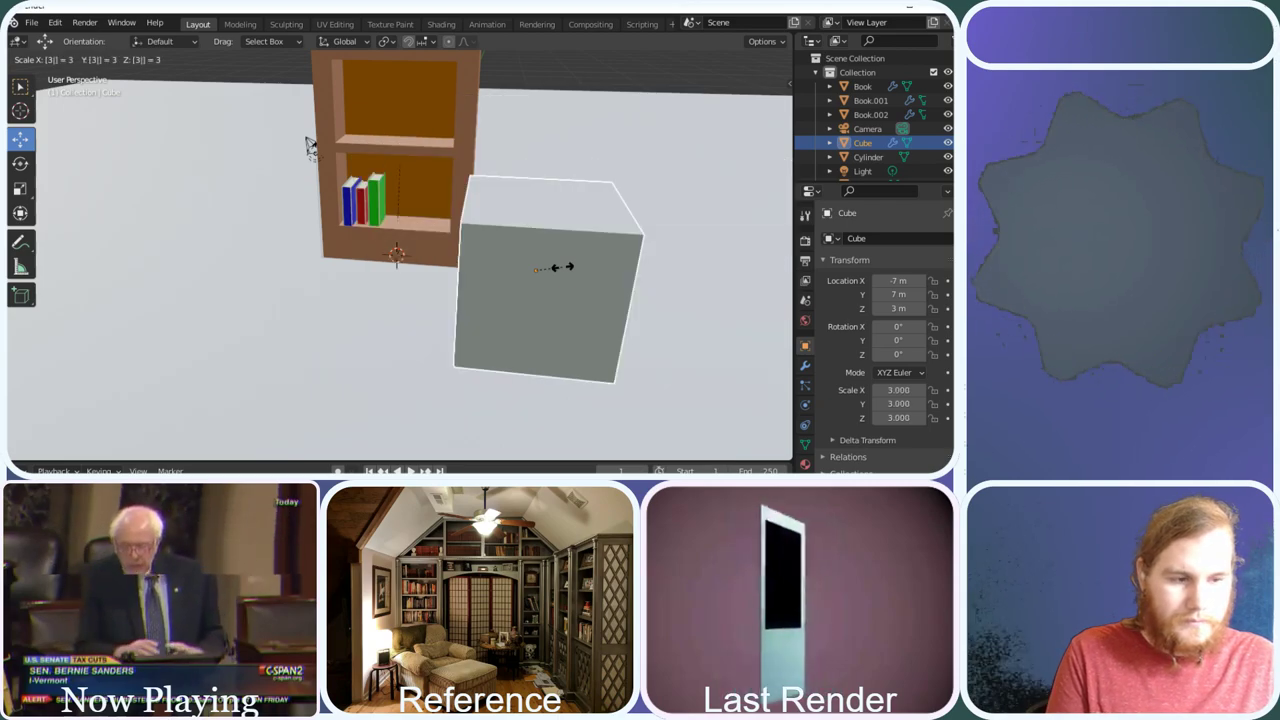
key("Return")
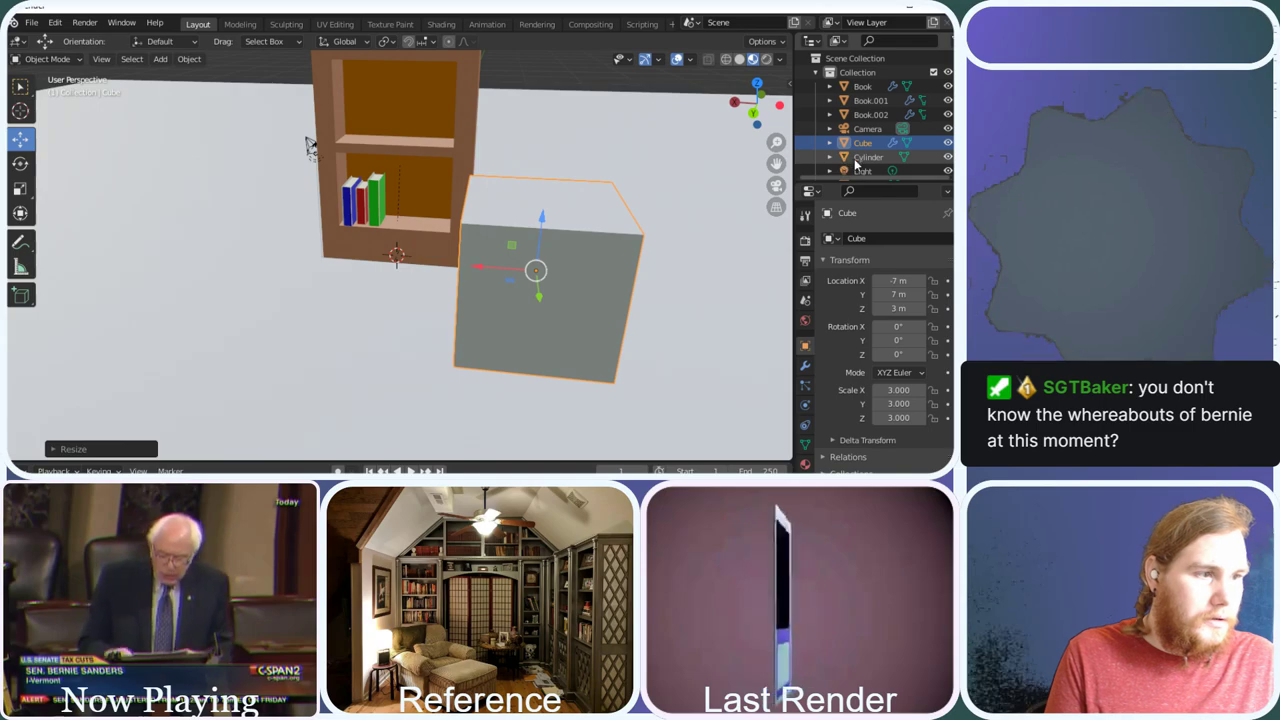
left_click(456, 270)
left_click_drag(437, 238, 372, 230)
key("ctrl+z")
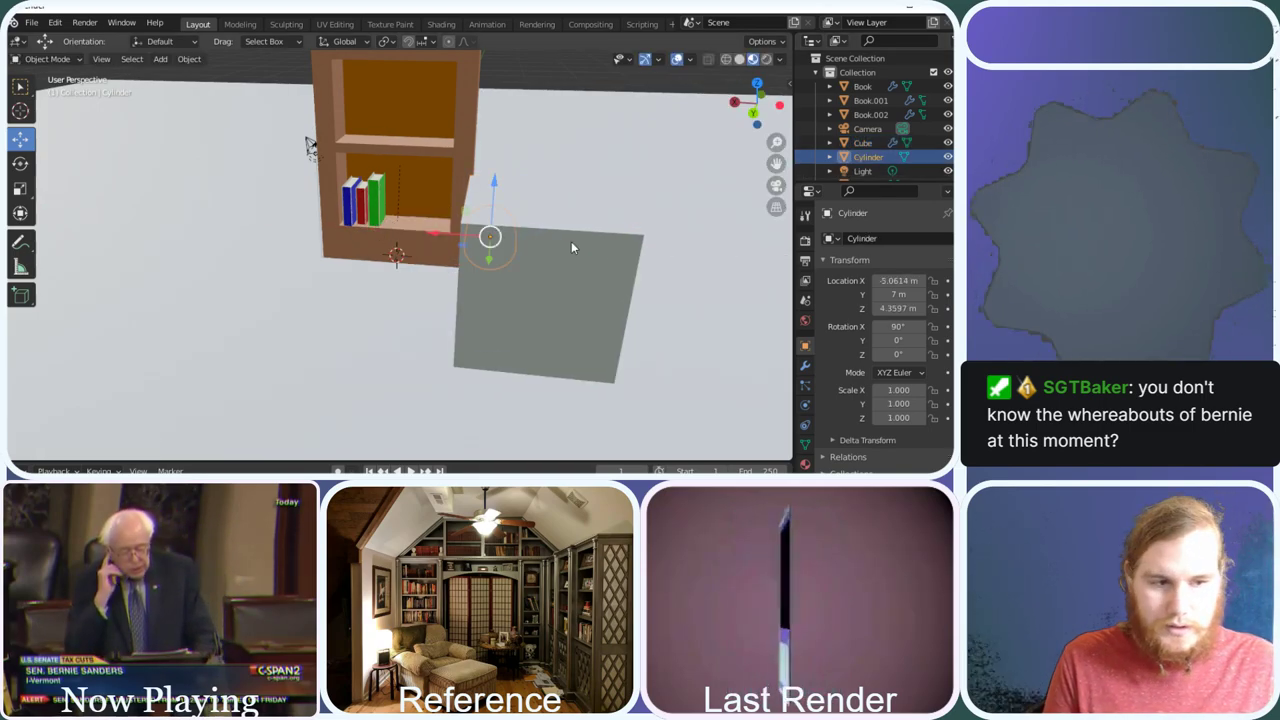
Rescale the cube by 1.5 and then 0.4, leaving it at 1.8
left_click(571, 279)
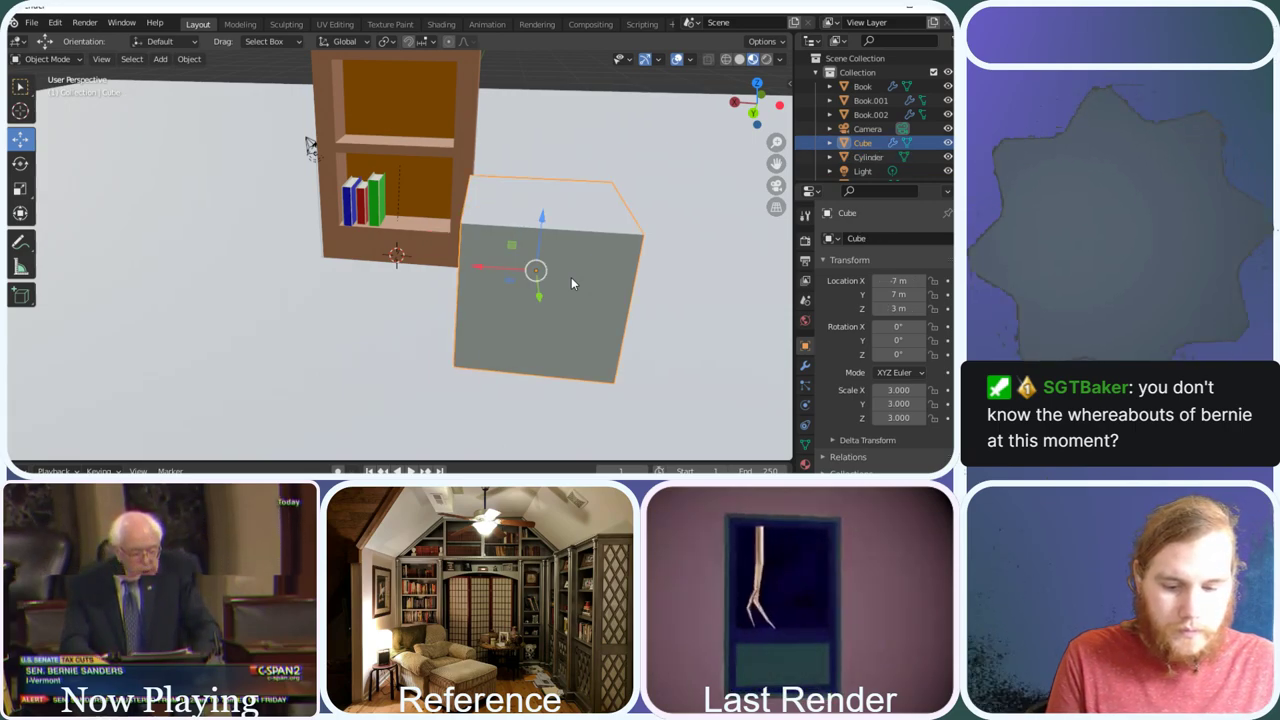
type("s")
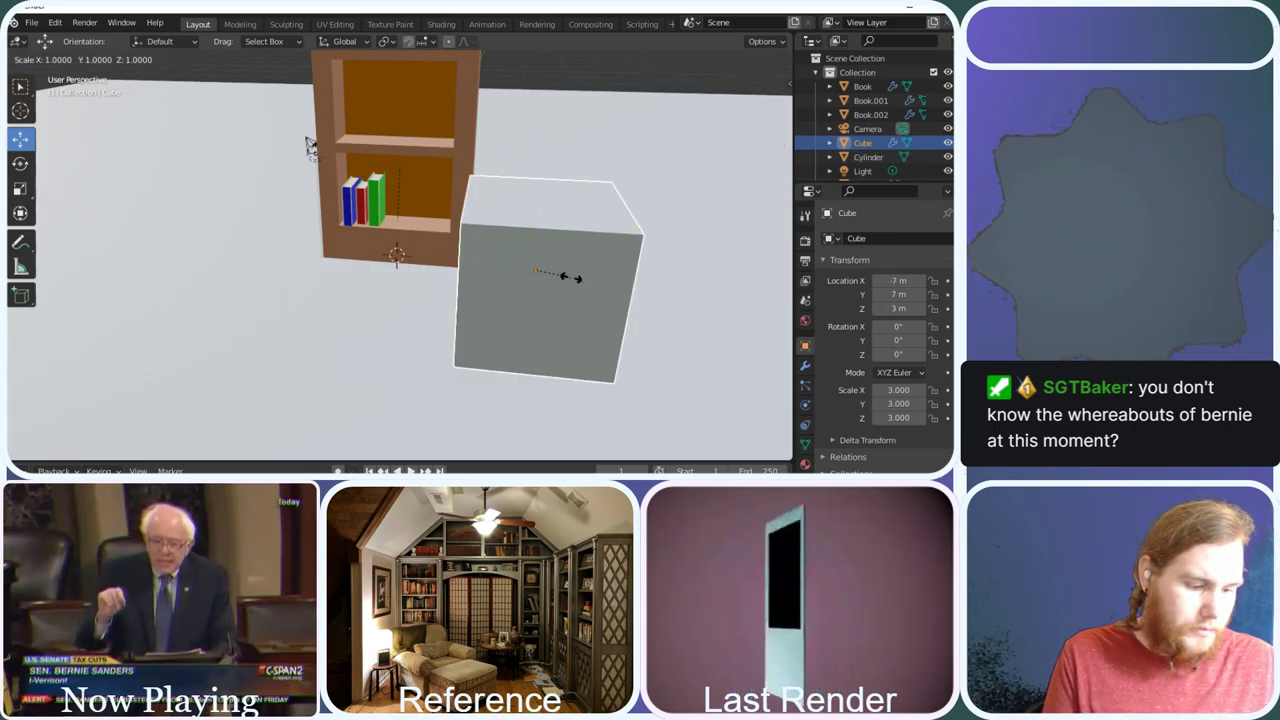
type("1.5")
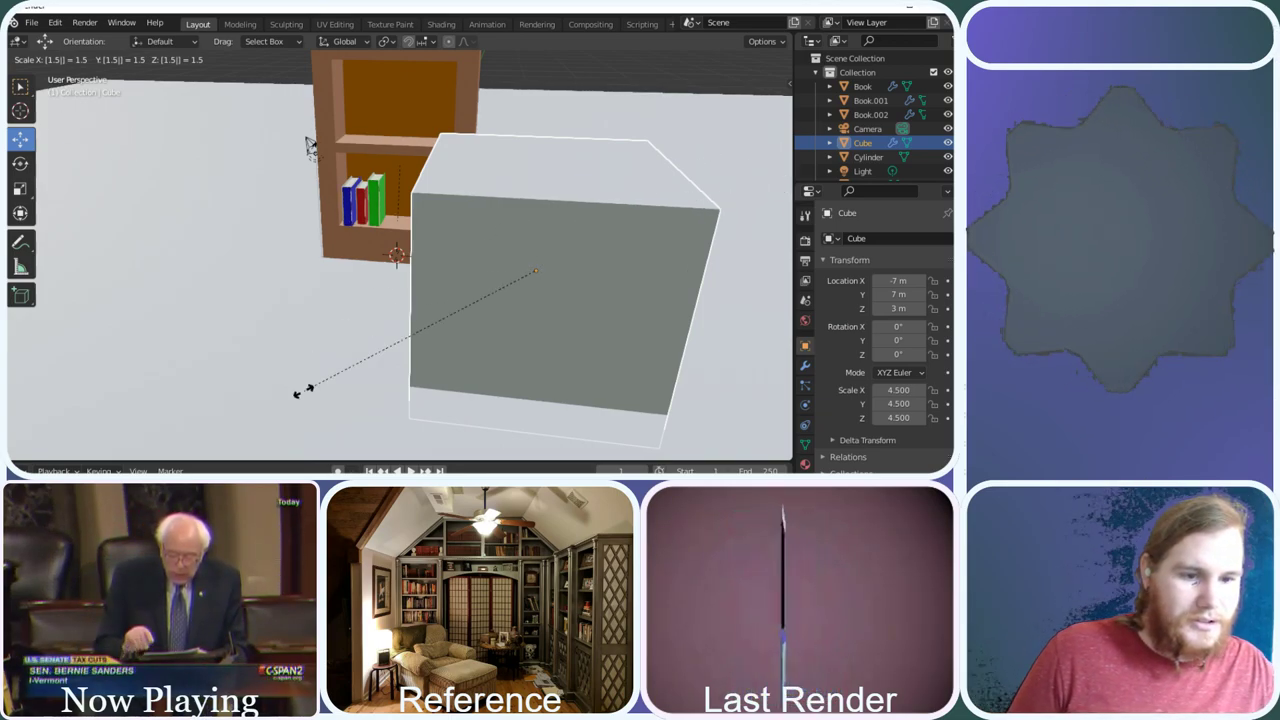
left_click(577, 250)
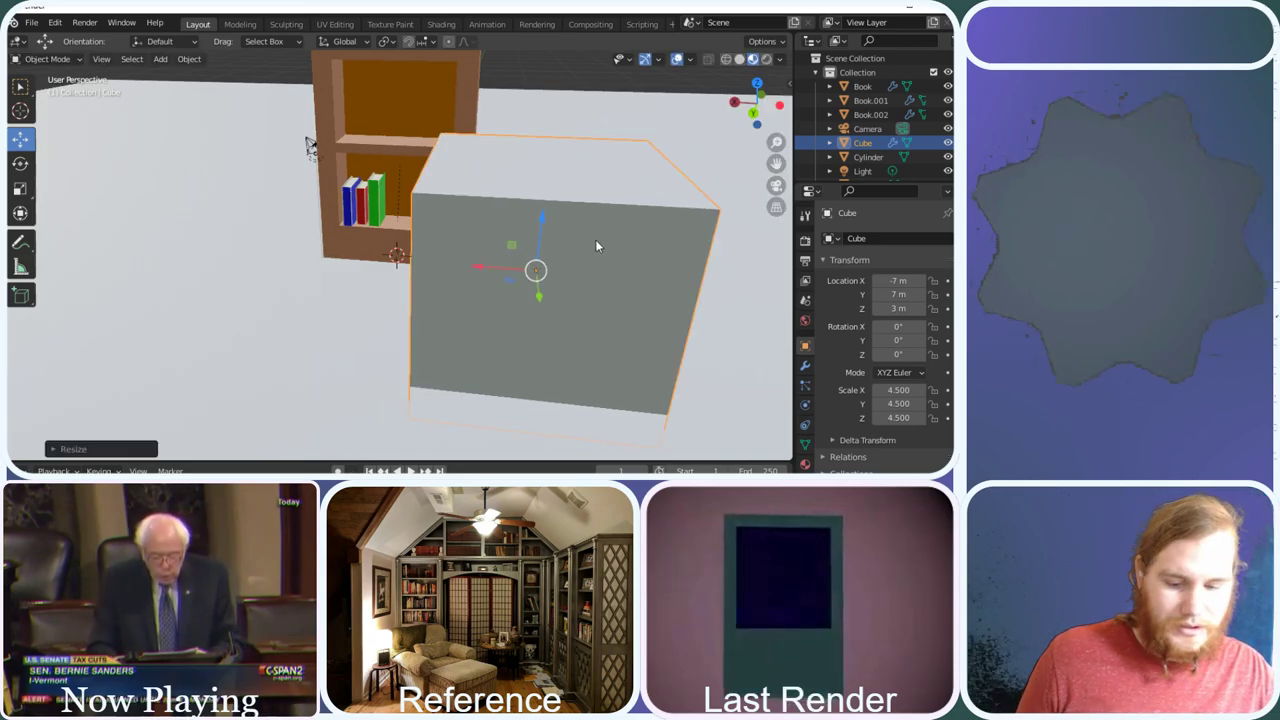
key("s")
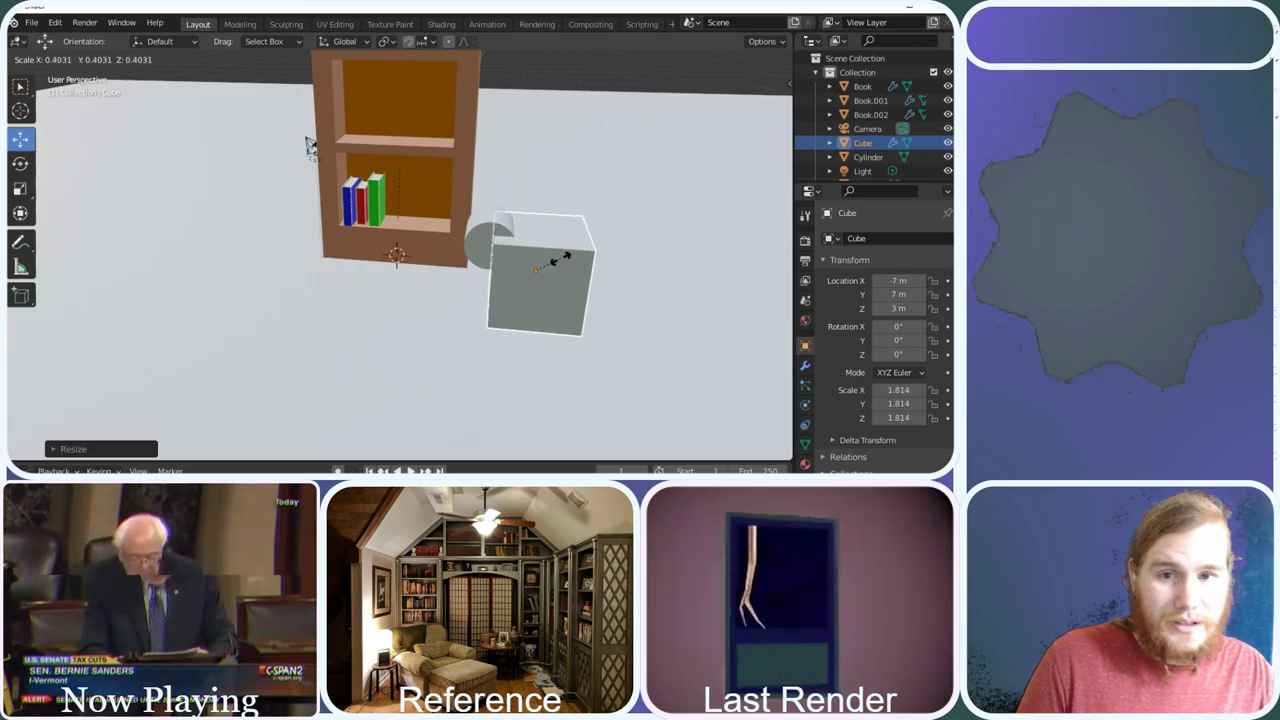
type(".4")
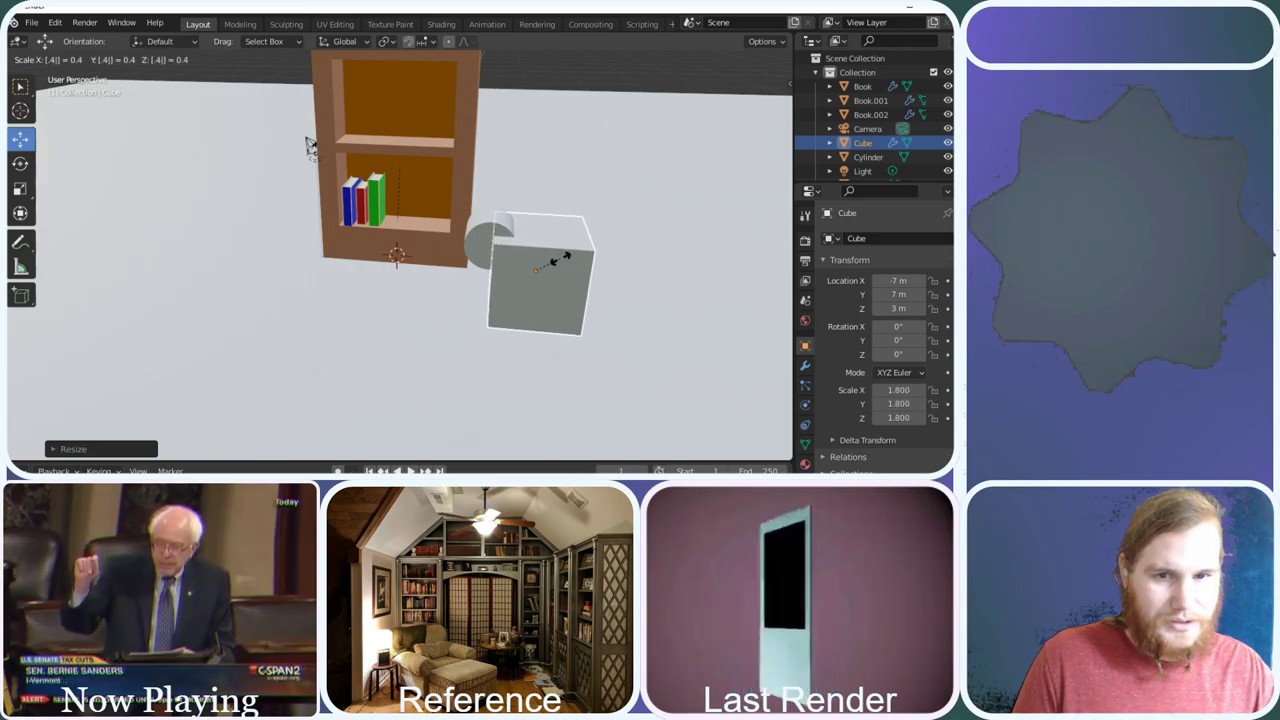
key("Return")
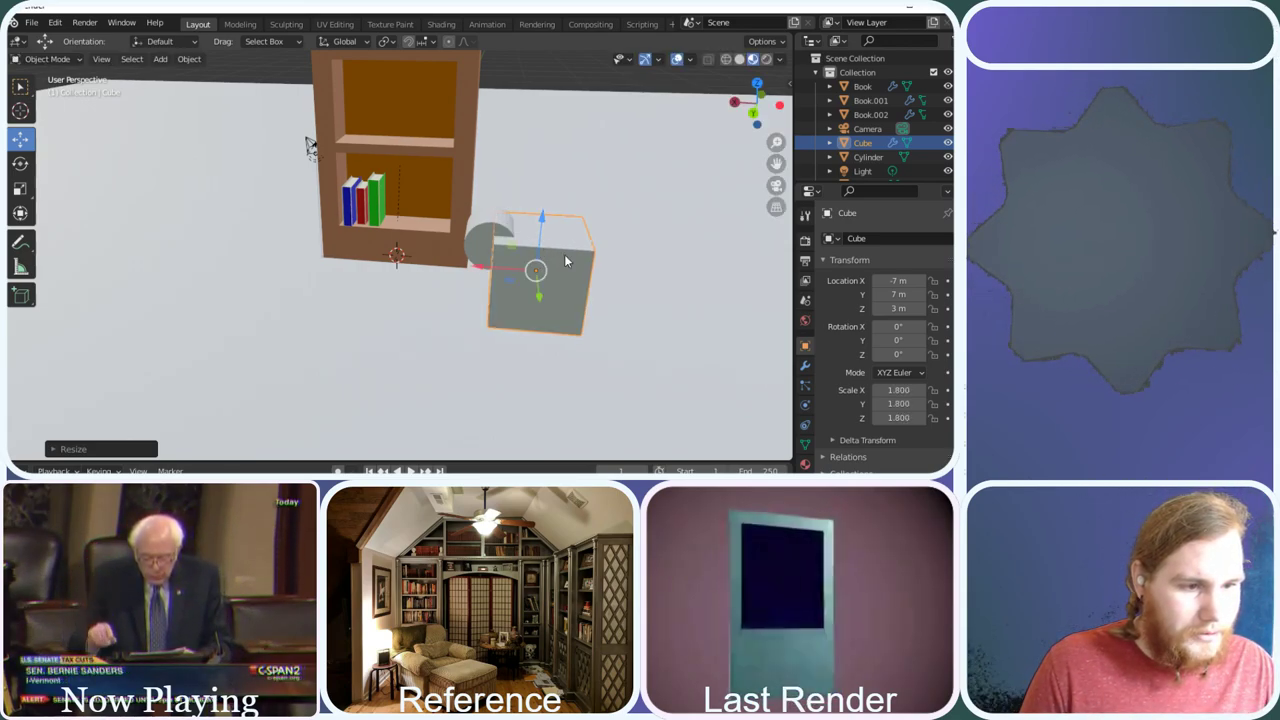
left_click_drag(756, 106, 710, 78)
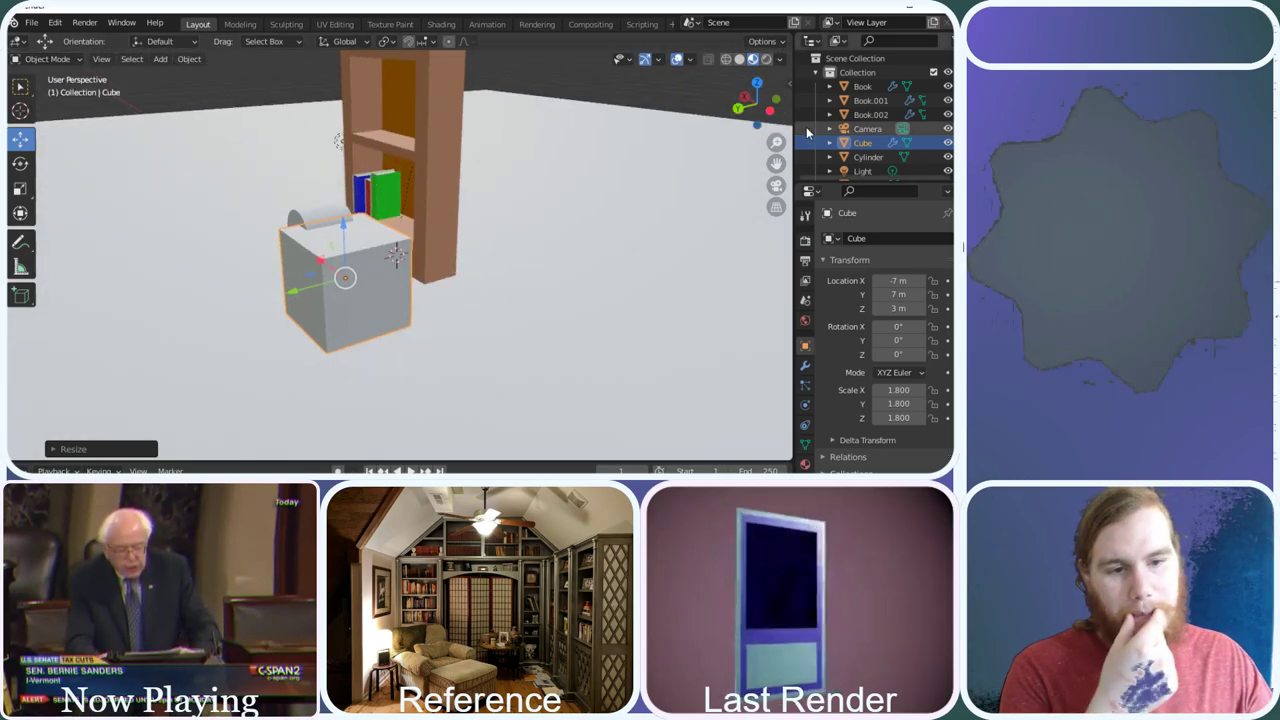
Scale the cylinder uniformly to 1.8
left_click(323, 216)
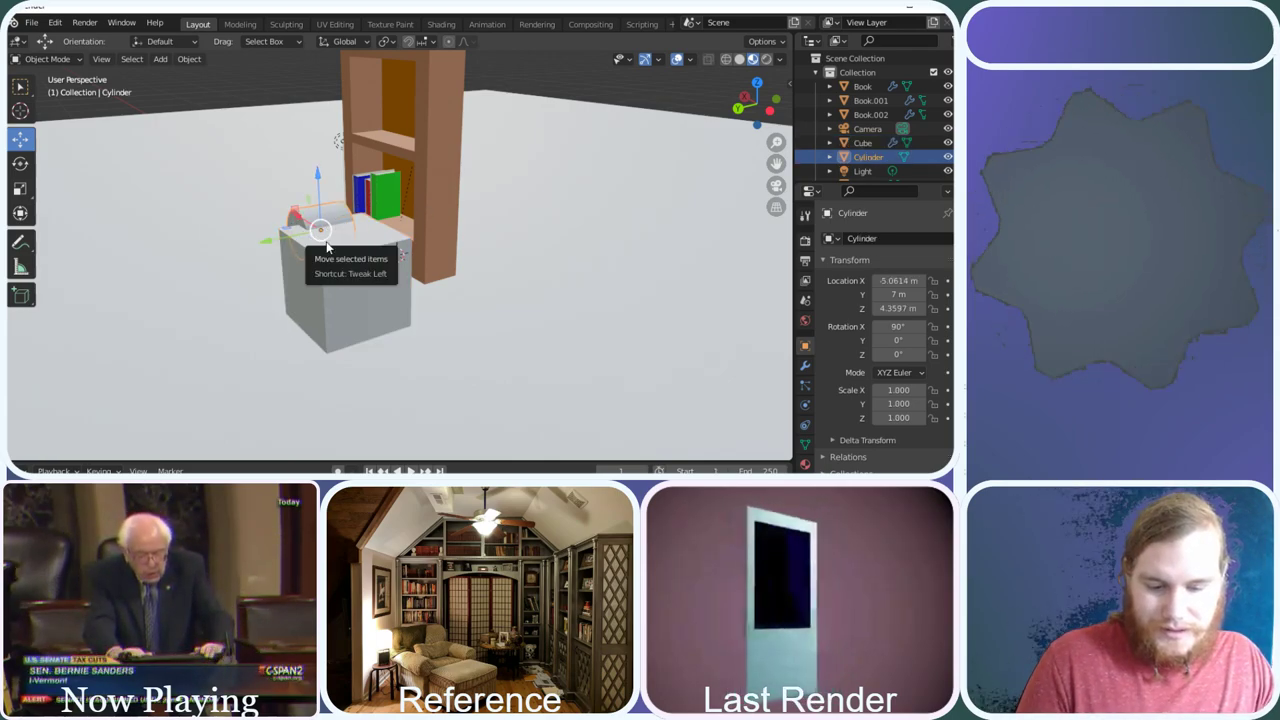
key("s")
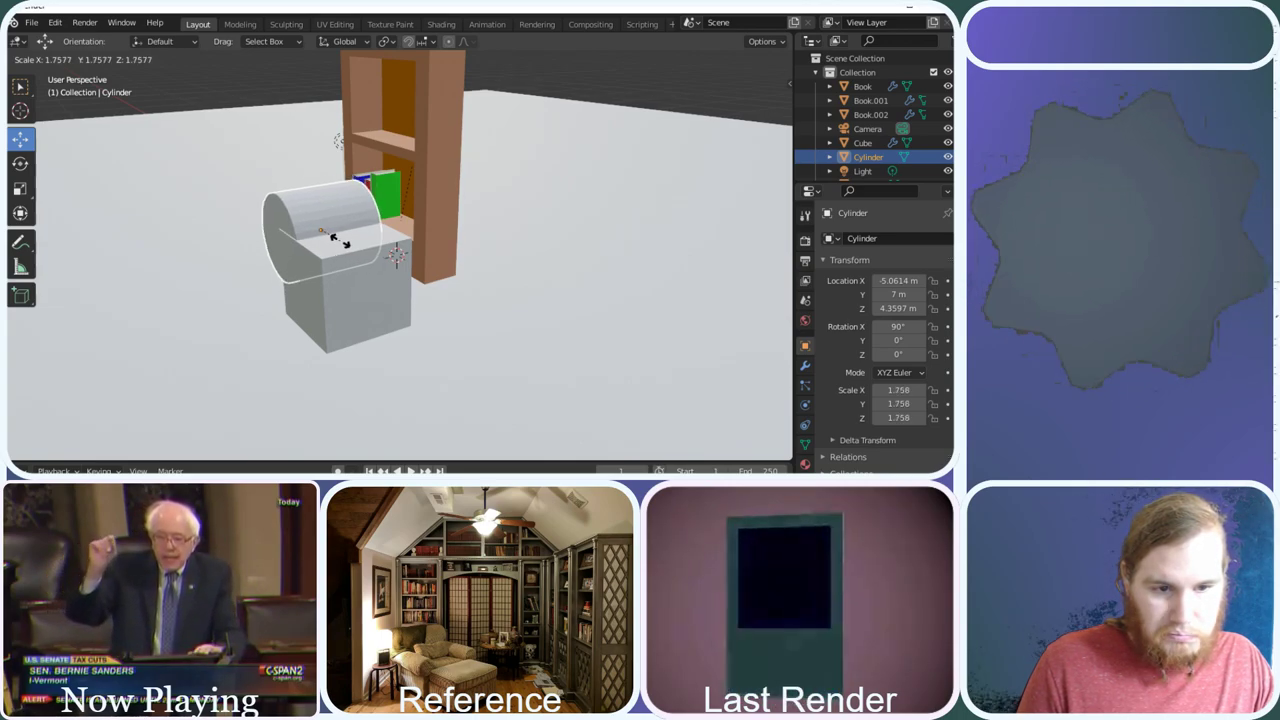
type("1.8")
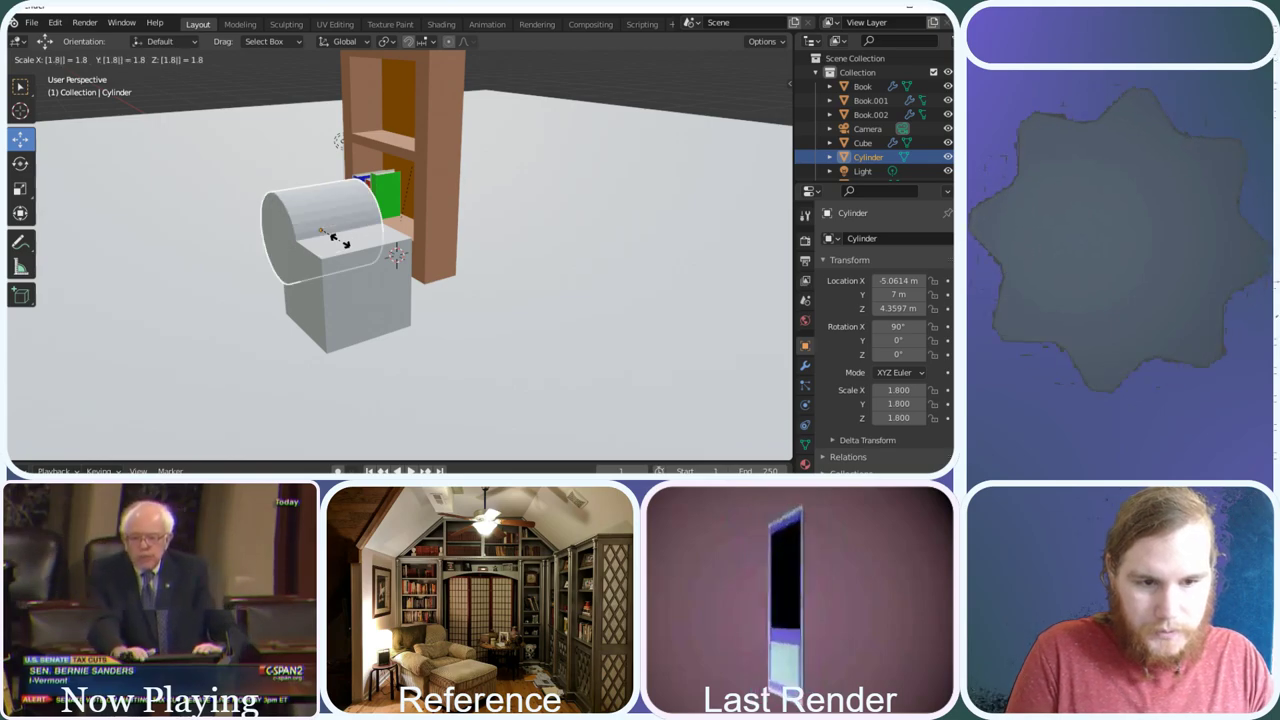
key("Return")
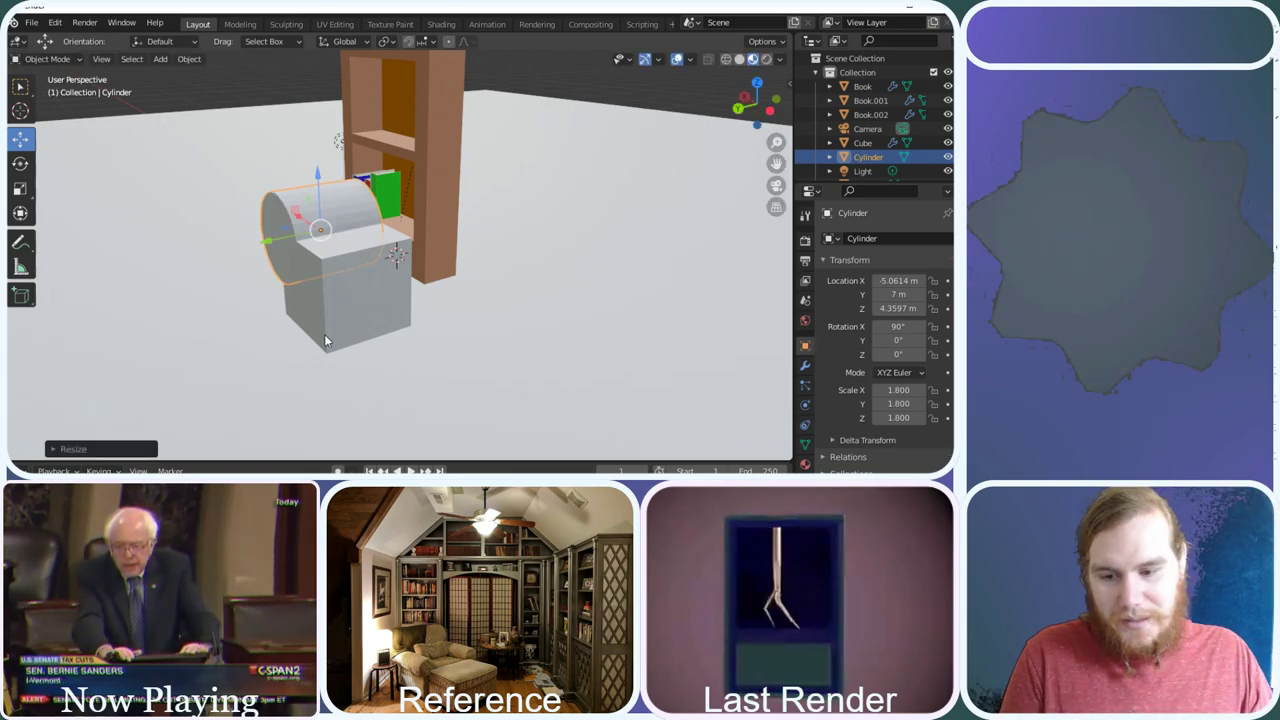
left_click_drag(765, 108, 778, 110)
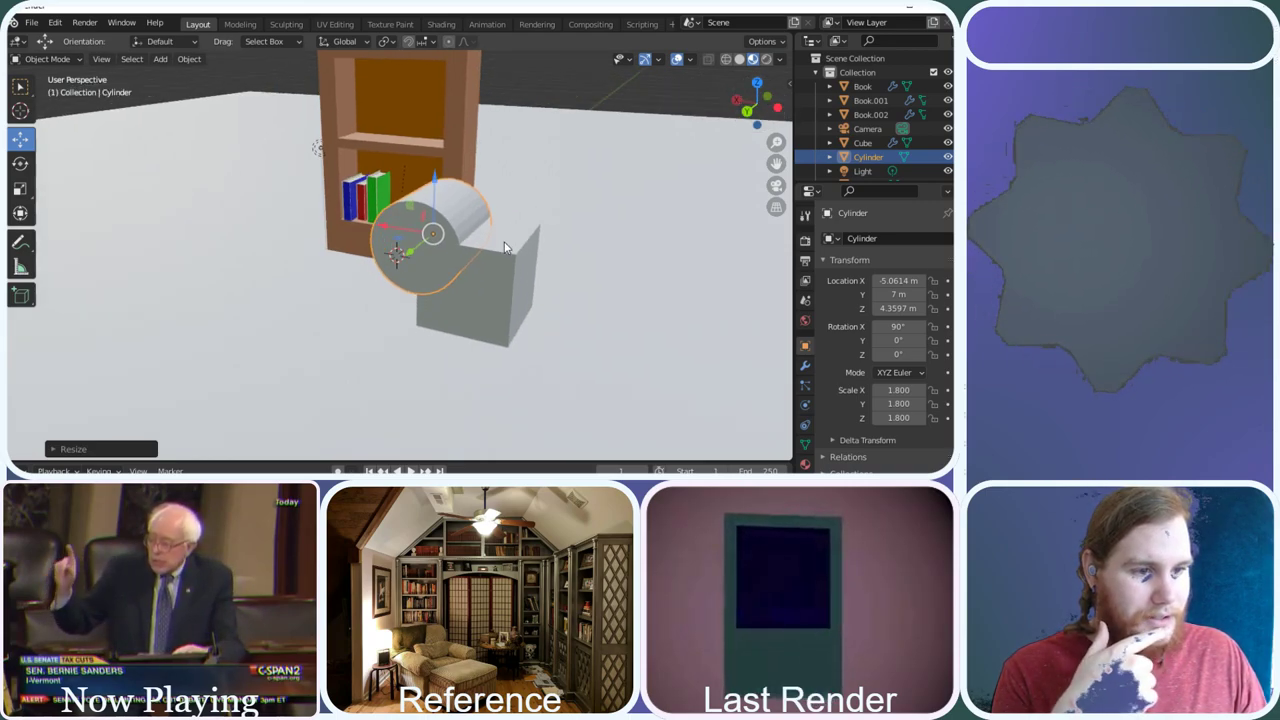
scroll(495, 247, "down", 2)
Select the cylinder and cube together and bring up the object context menu
left_click(475, 251)
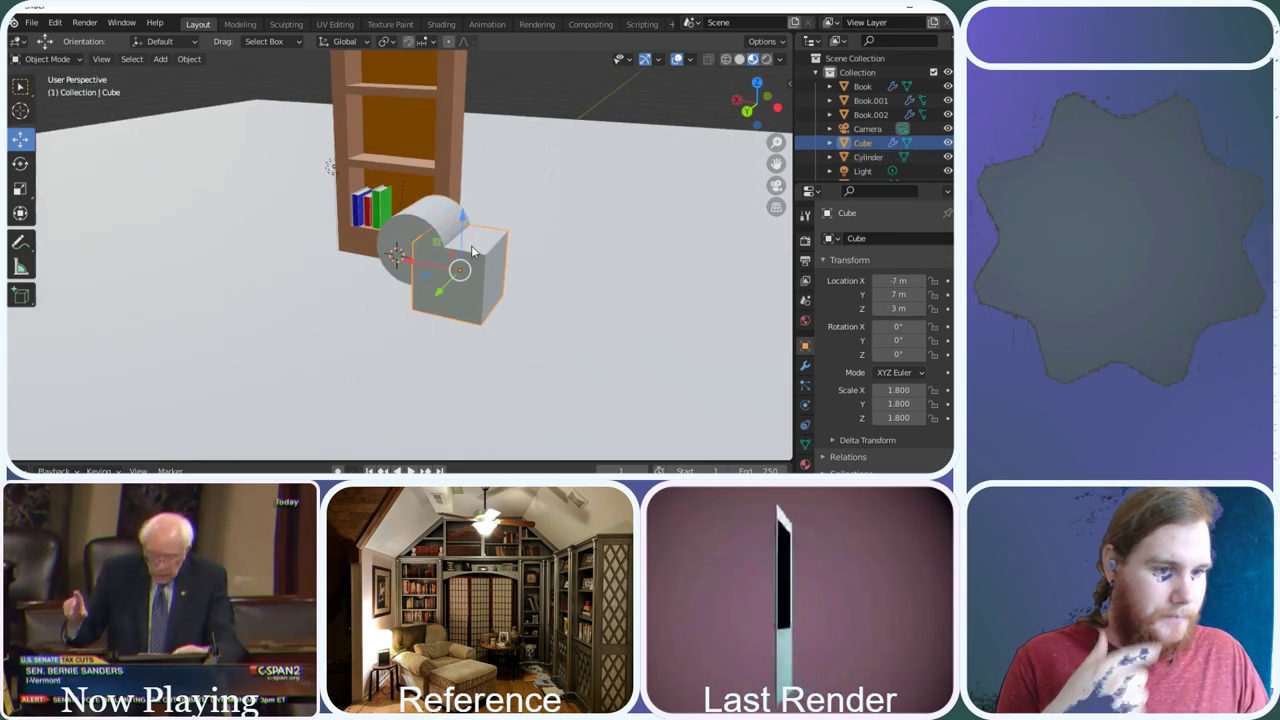
left_click(422, 214)
left_click(419, 220)
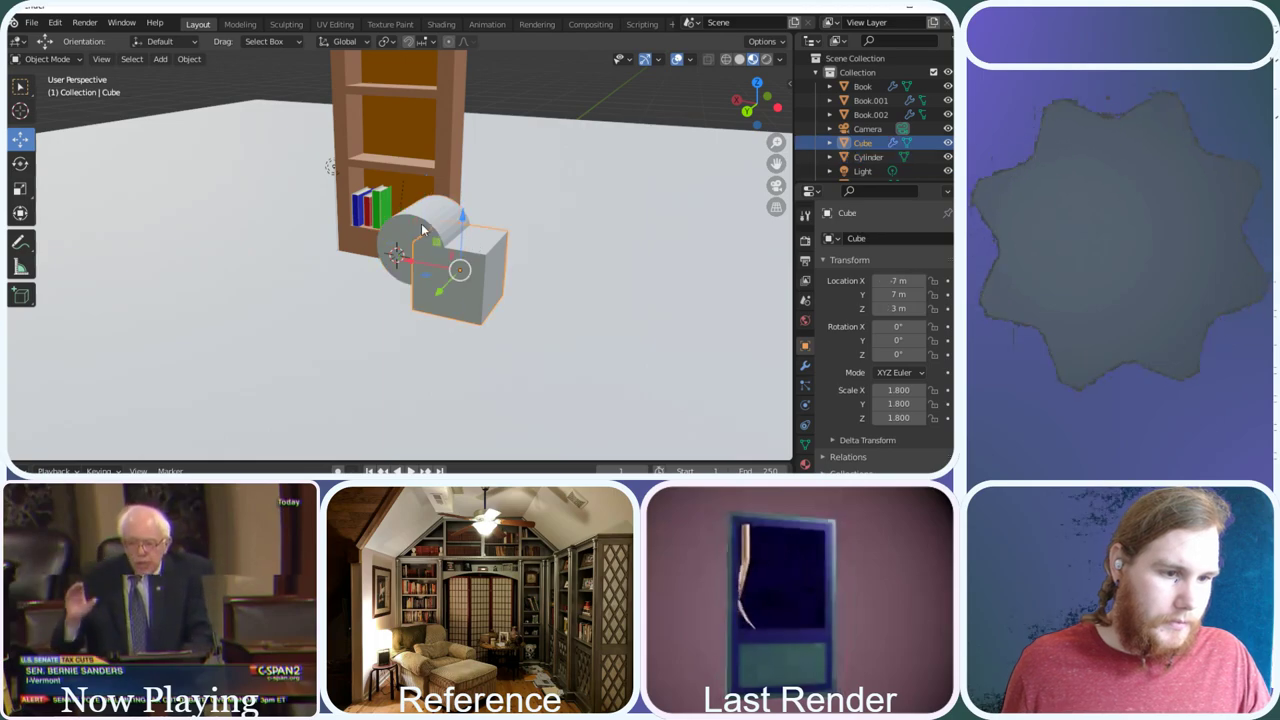
left_click(418, 222)
scroll(889, 157, "down", 2)
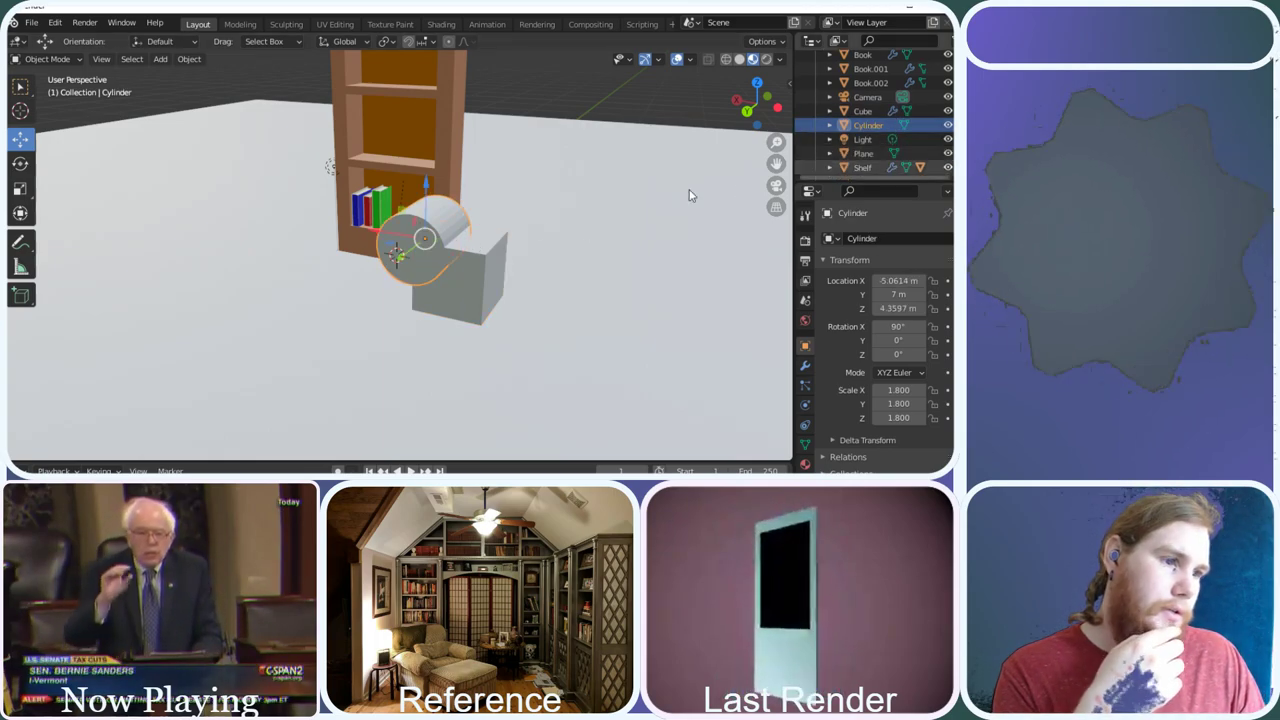
left_click(456, 272, "shift")
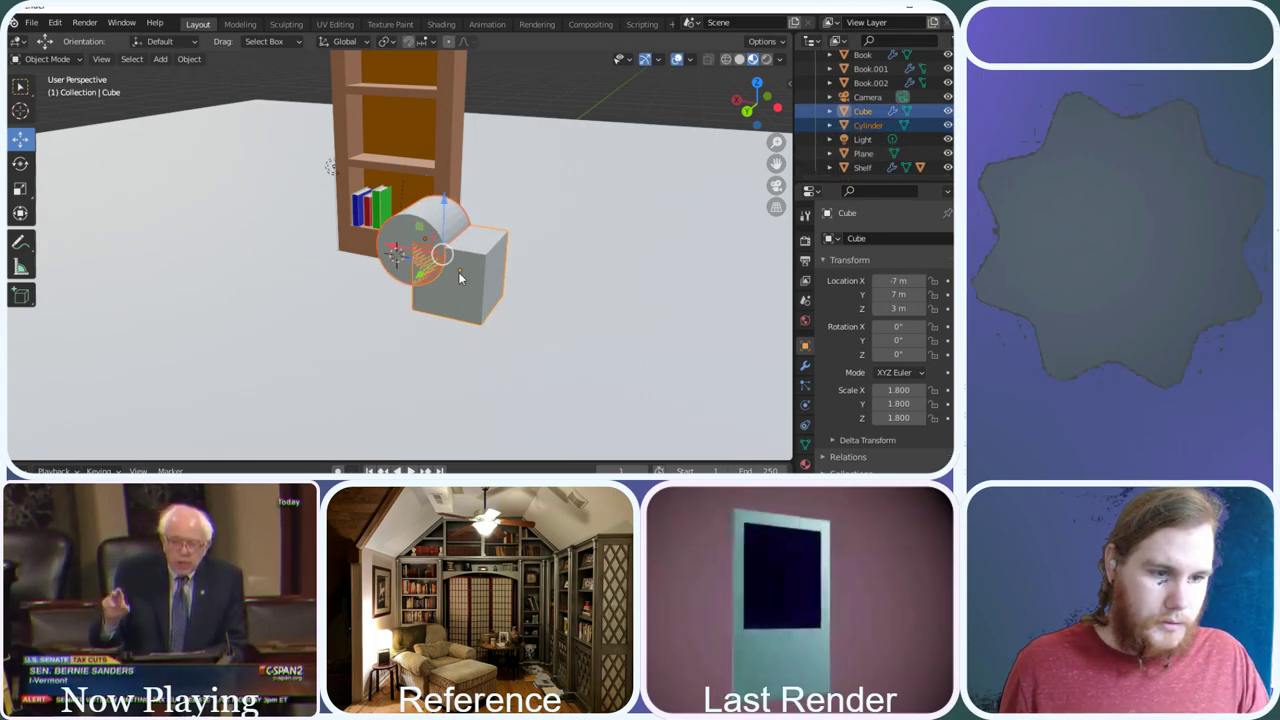
right_click(457, 277)
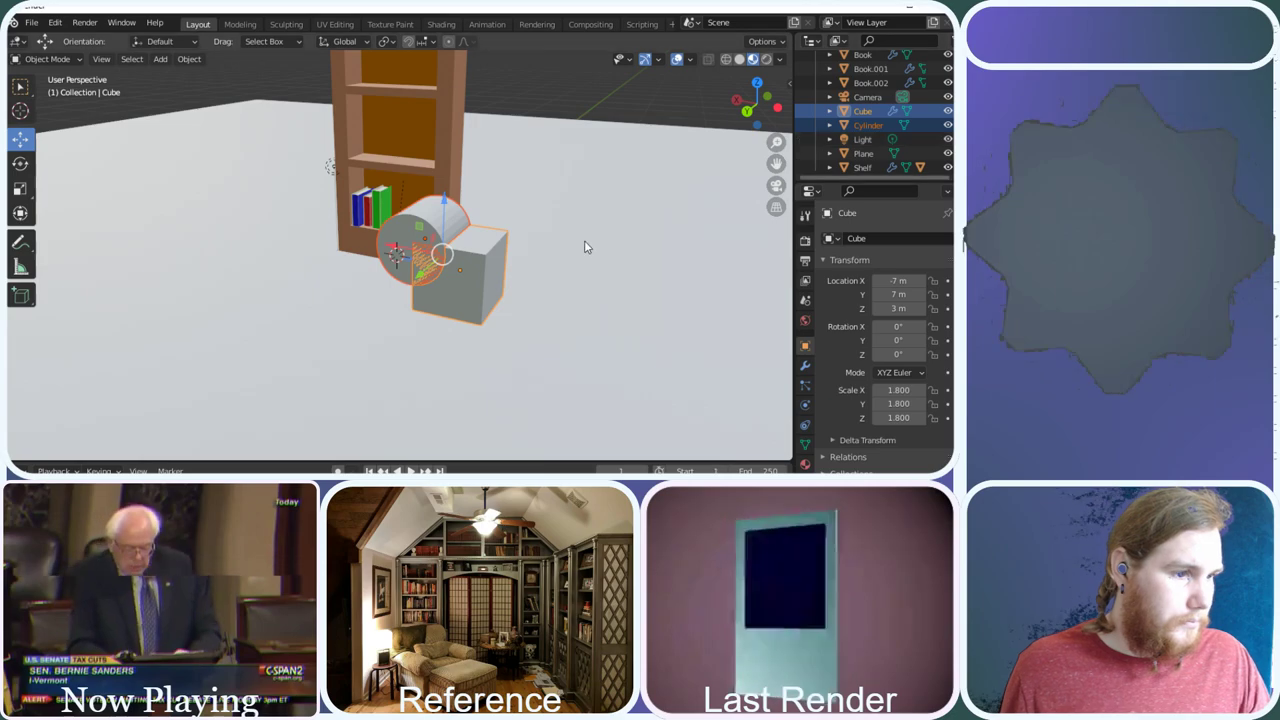
Parent the cylinder to the cube
right_click(445, 288)
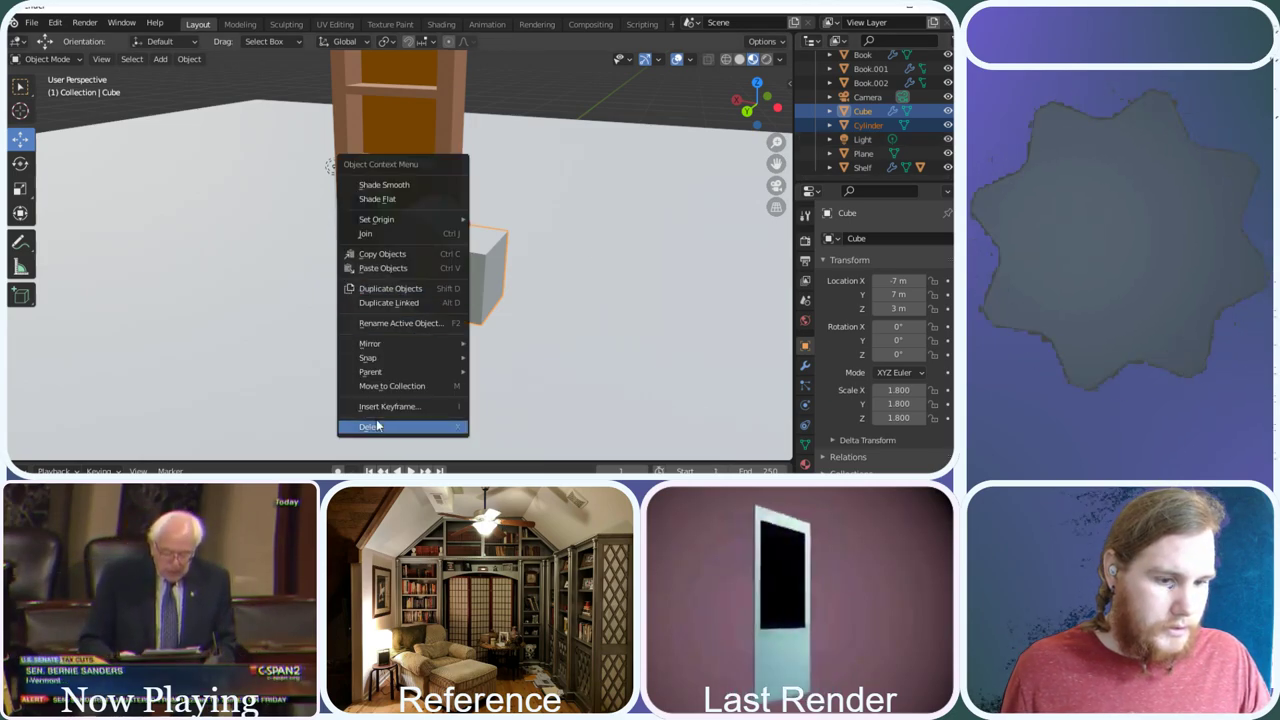
mouse_move(408, 372)
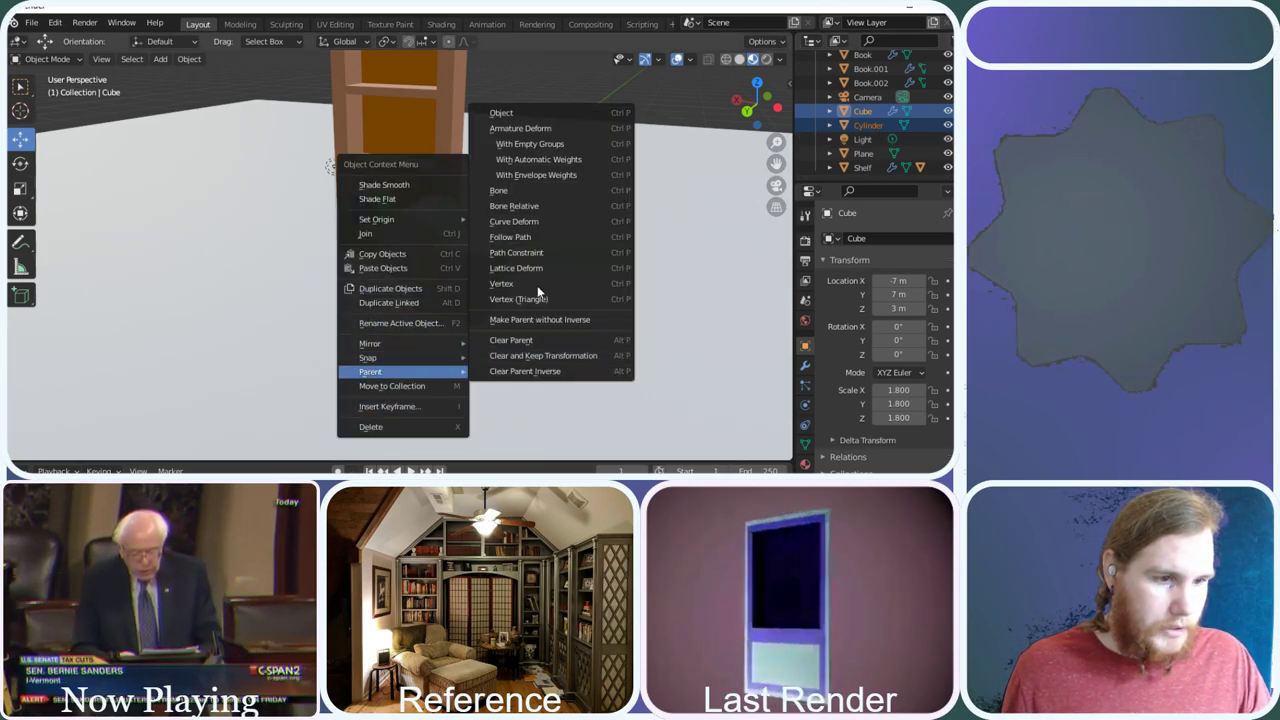
left_click(522, 114)
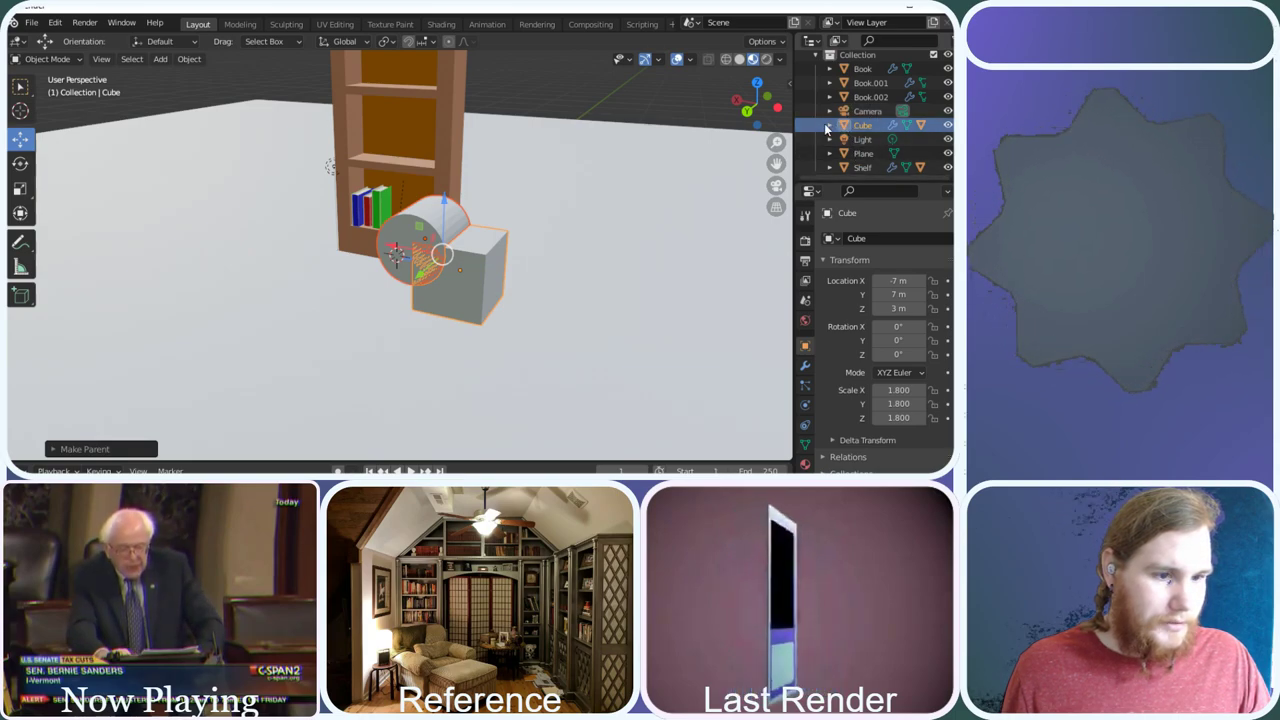
scroll(462, 257, "up", 3)
scroll(455, 262, "down", 2)
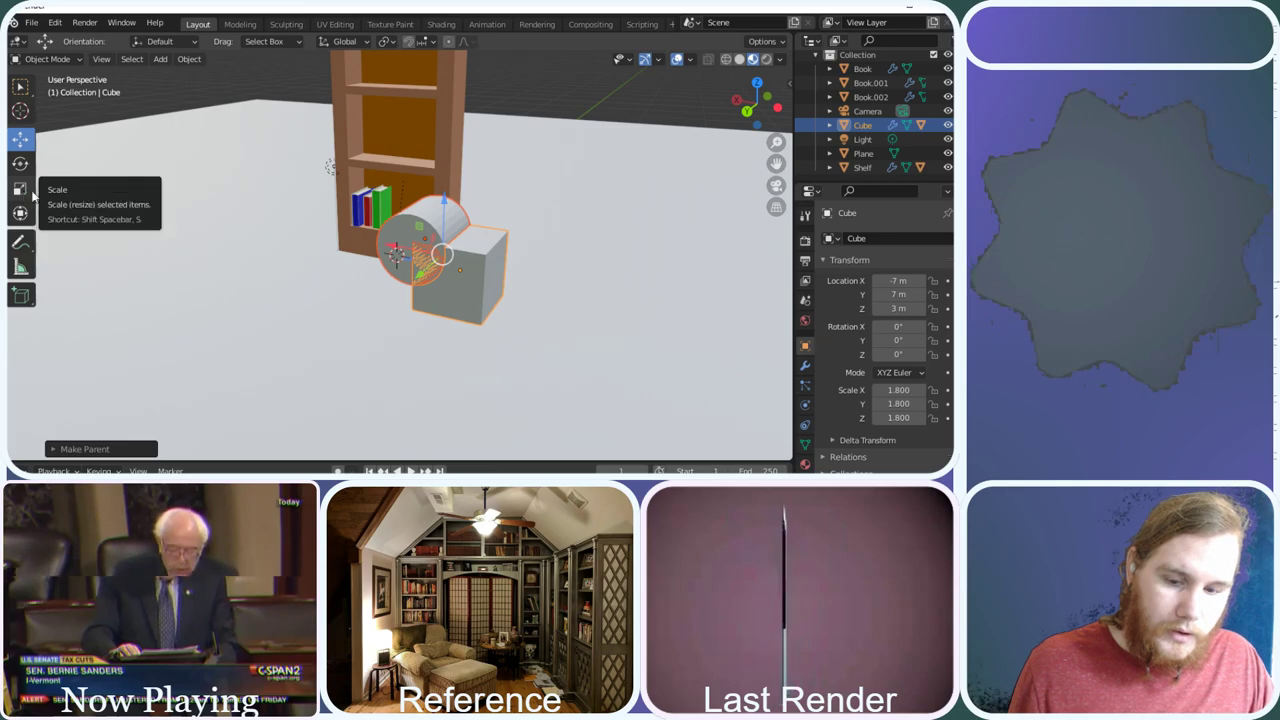
Enlarge the cube with its cylinder to scale 3.036 and show its Mirror modifier settings
key("s")
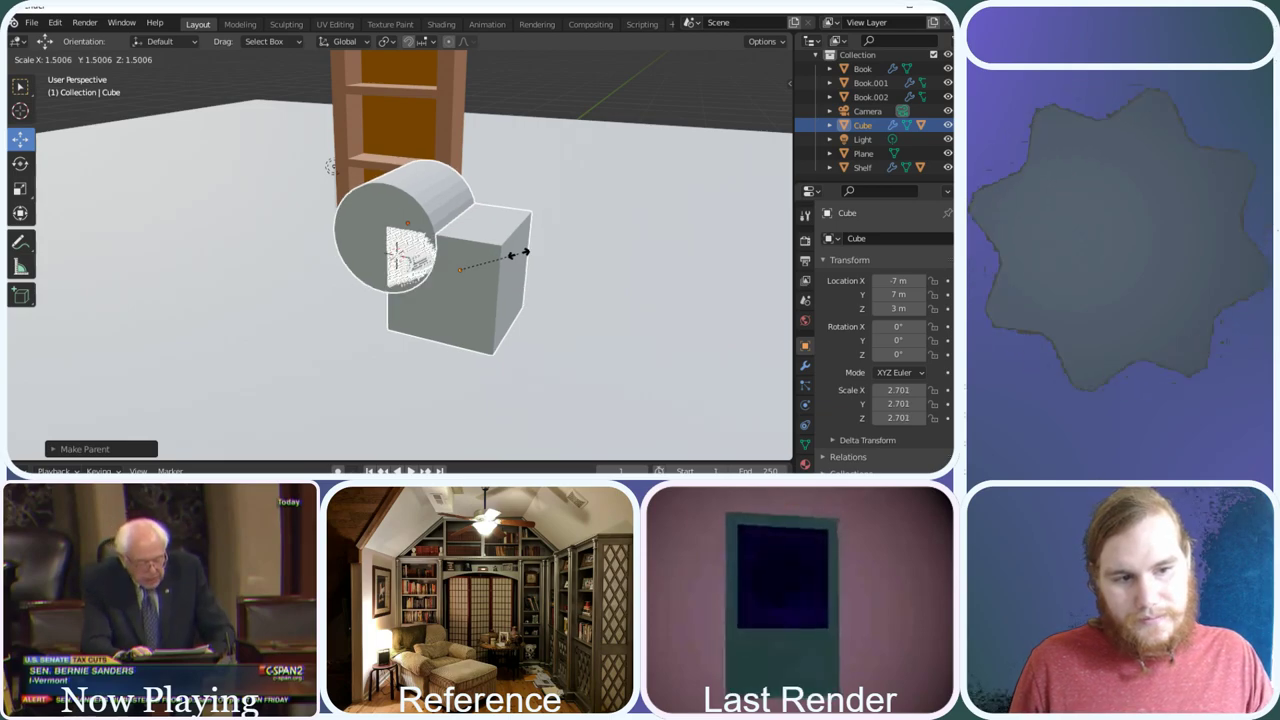
left_click(525, 254)
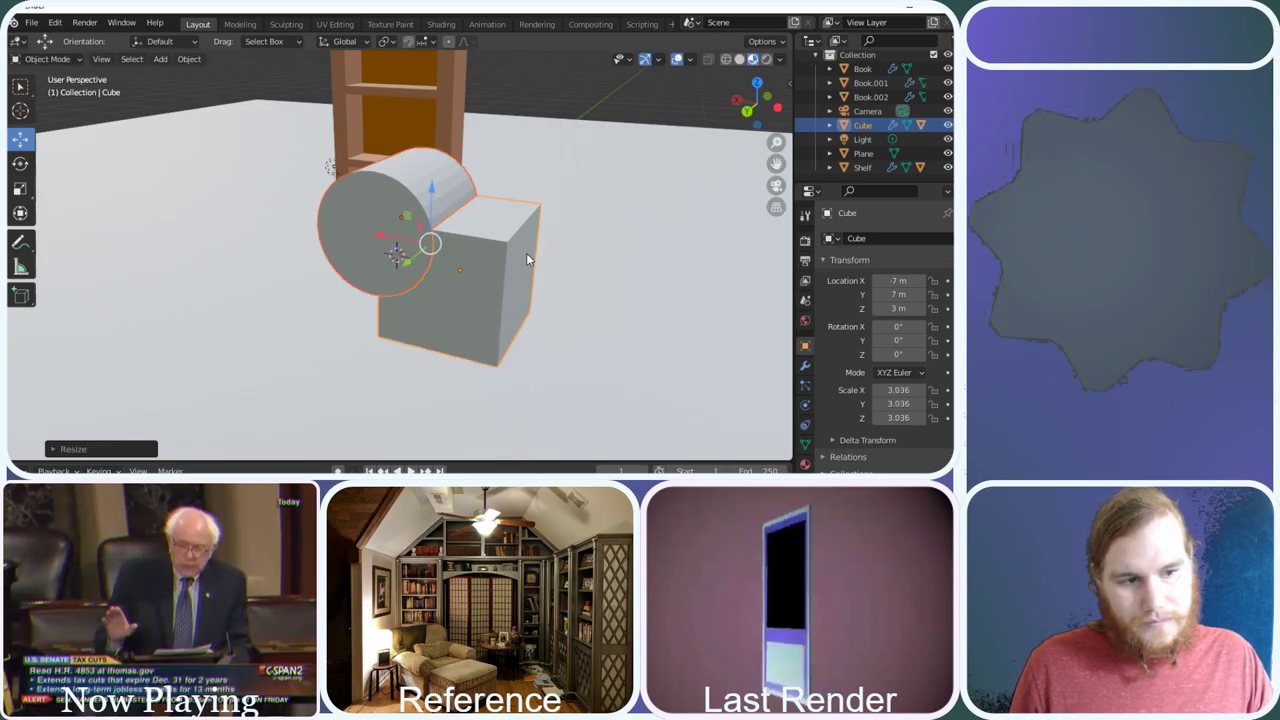
left_click(510, 276)
left_click(490, 286)
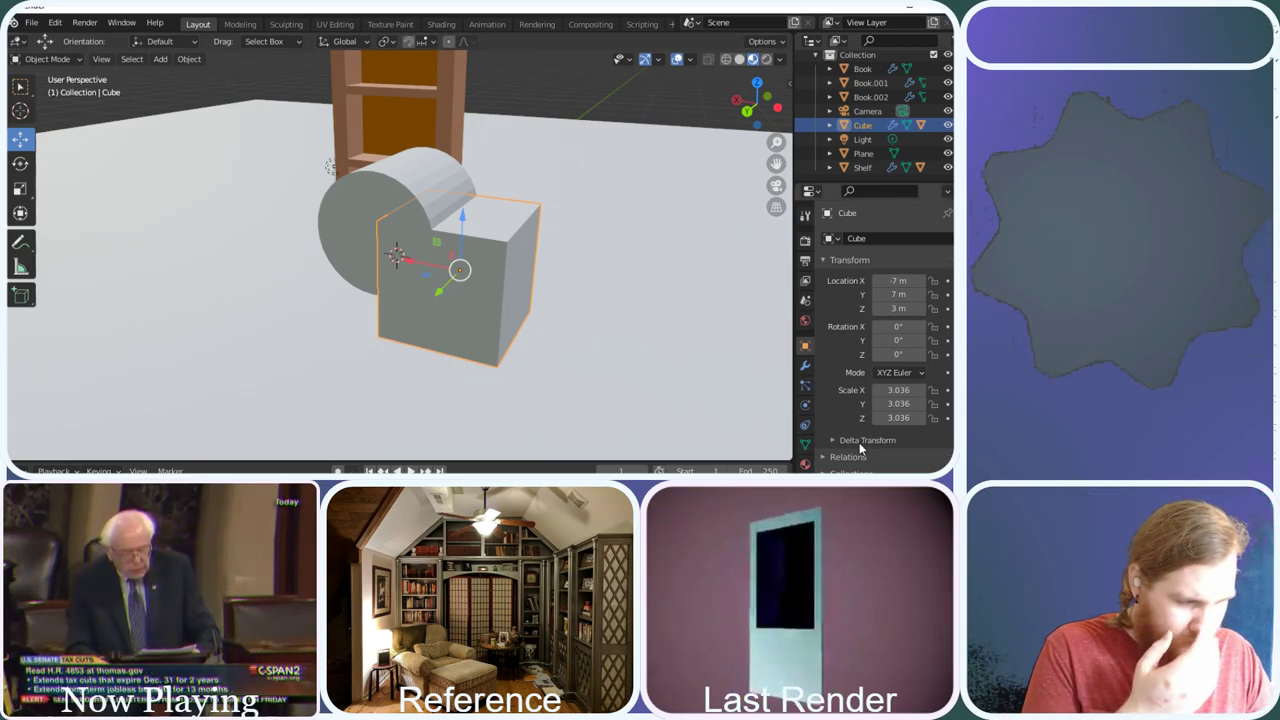
left_click(806, 367)
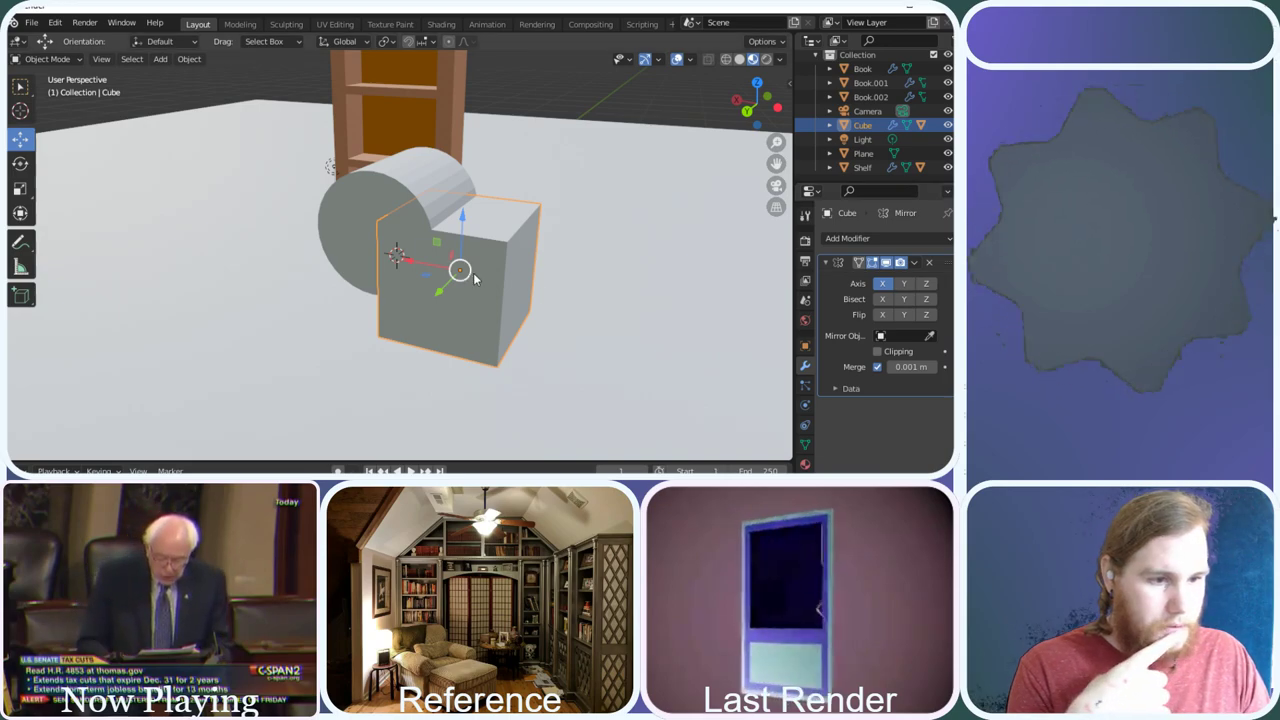
Enter Edit Mode on the cube and add an edge loop cut across it
left_click(47, 59)
left_click(50, 88)
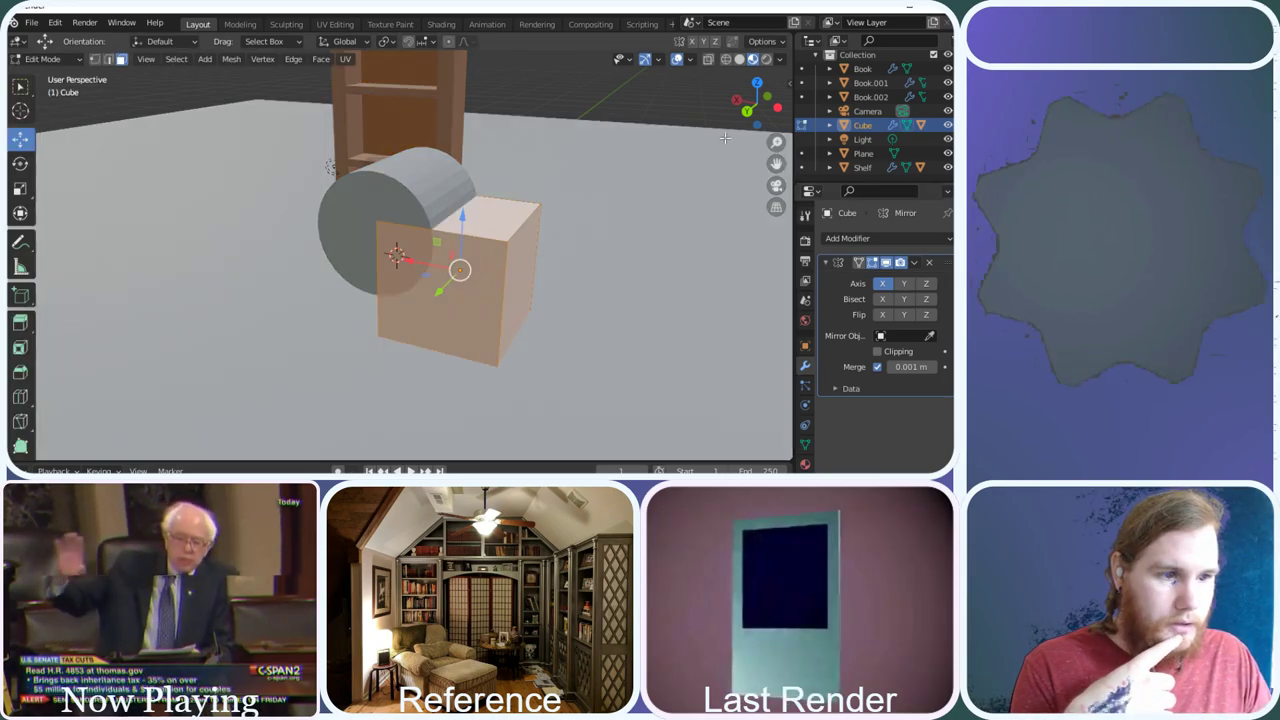
left_click_drag(758, 107, 763, 111)
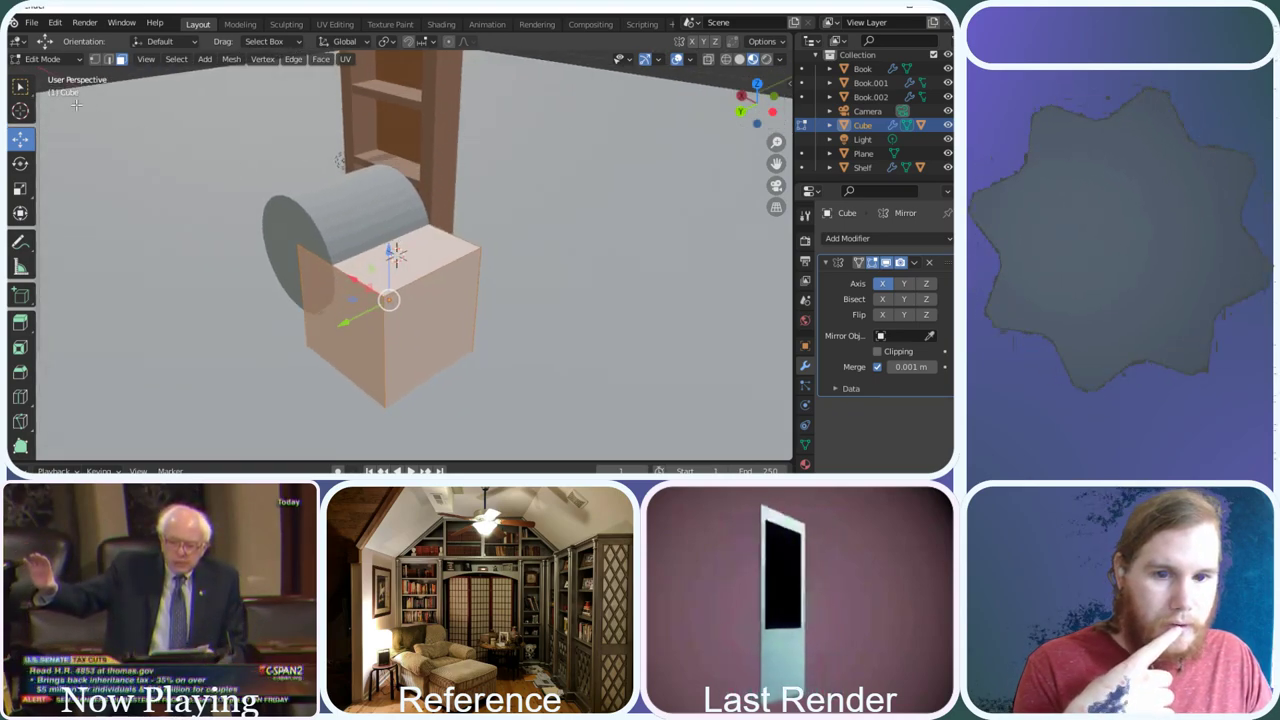
left_click(398, 255)
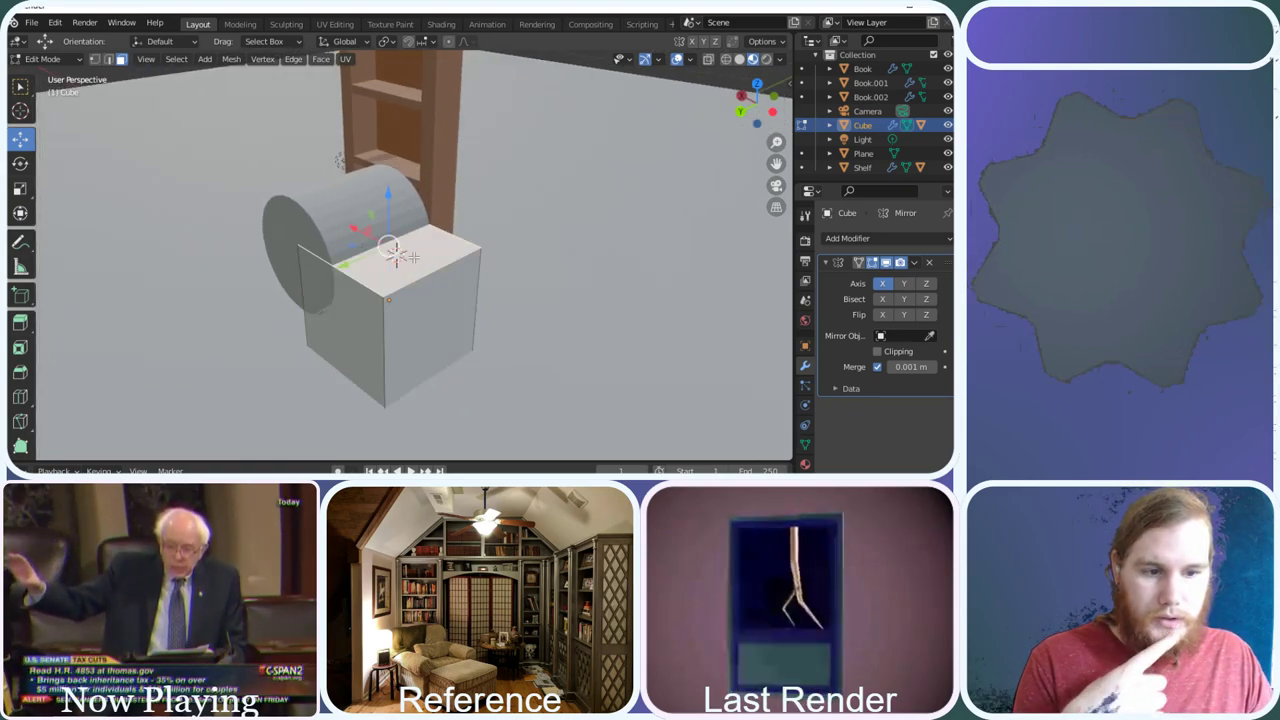
key("ctrl+r")
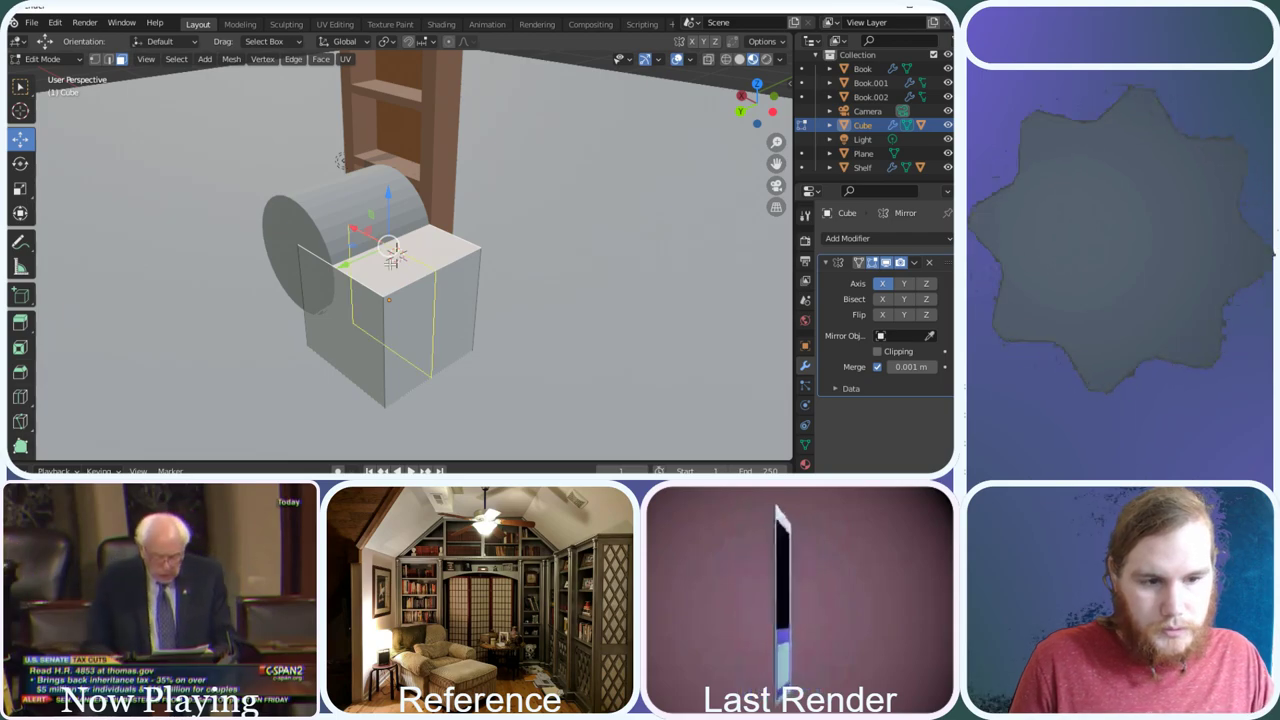
left_click(400, 256)
left_click(375, 275)
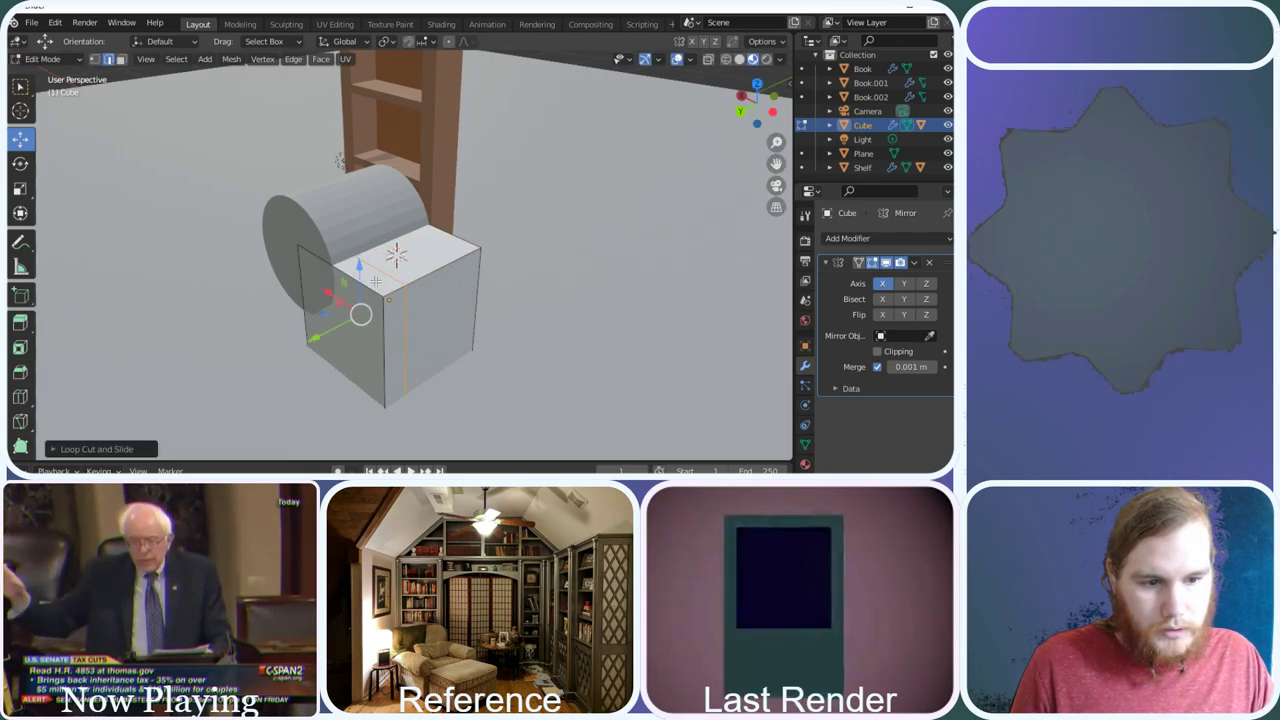
In face select, extrude the cube's top-left face upward into a raised backrest
left_click(121, 59)
left_click(350, 270)
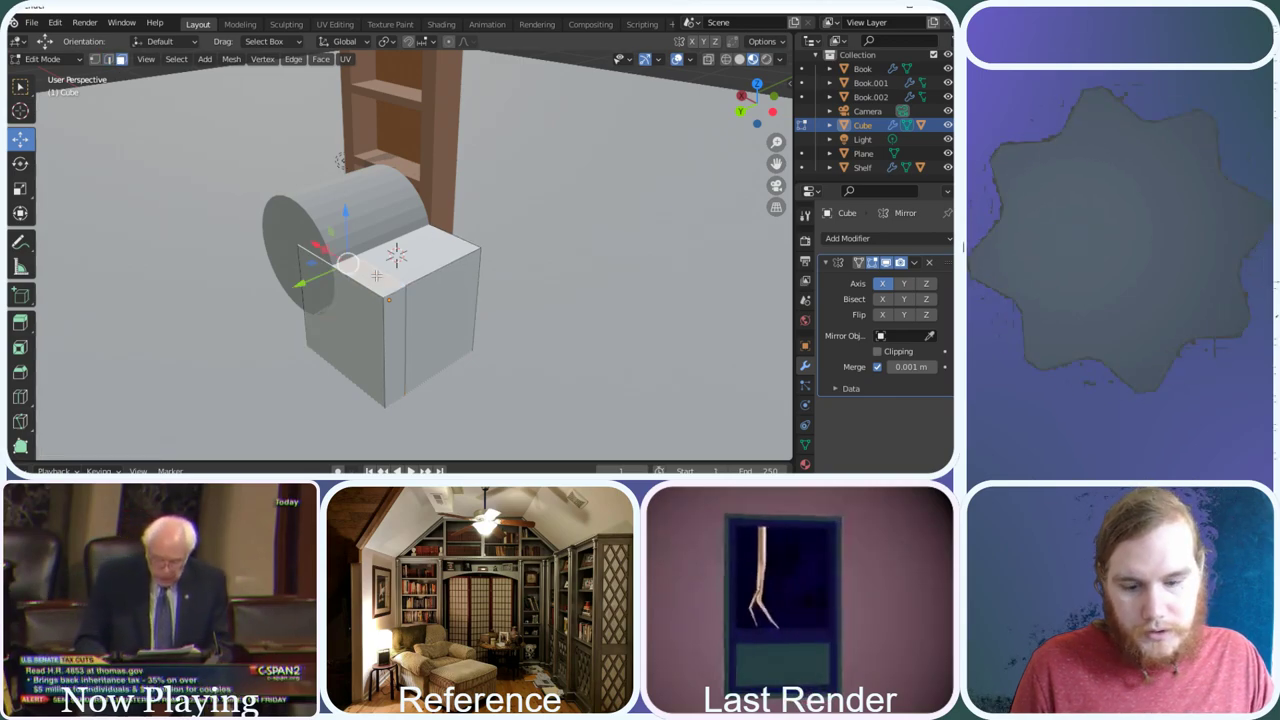
key("e")
left_click(366, 183)
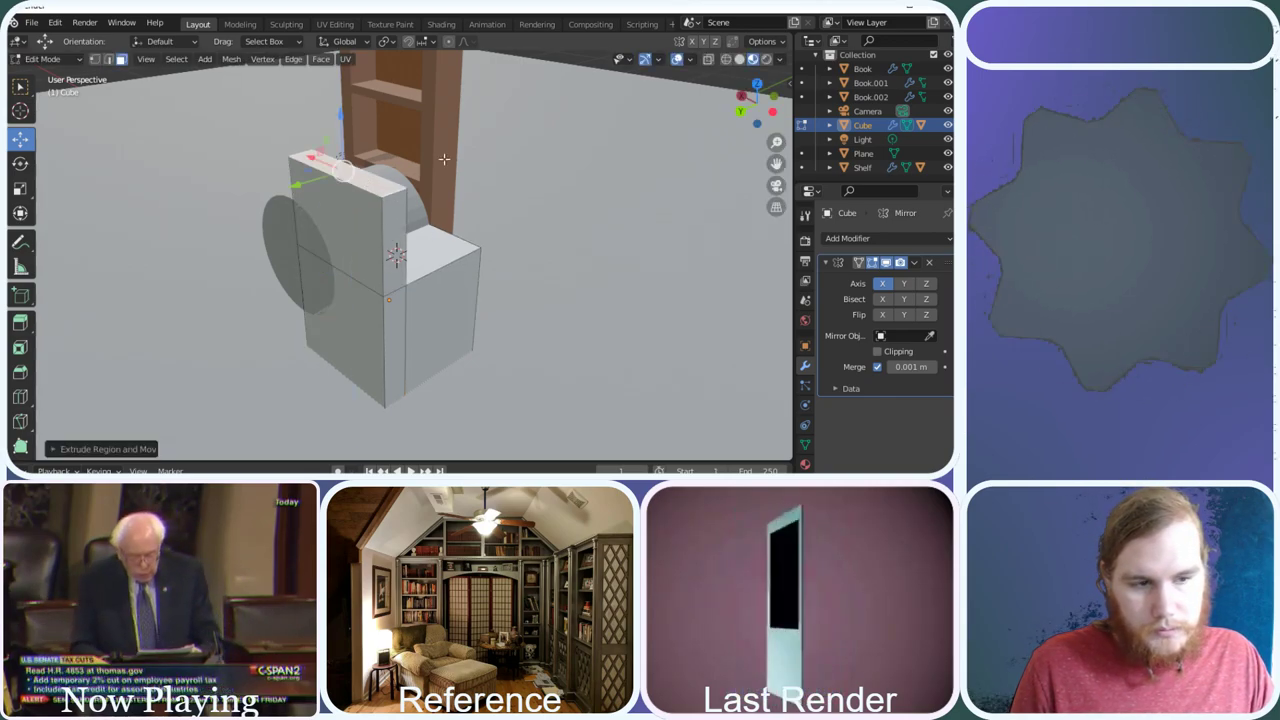
Extrude the backrest's side face outward
left_click_drag(735, 101, 547, 130)
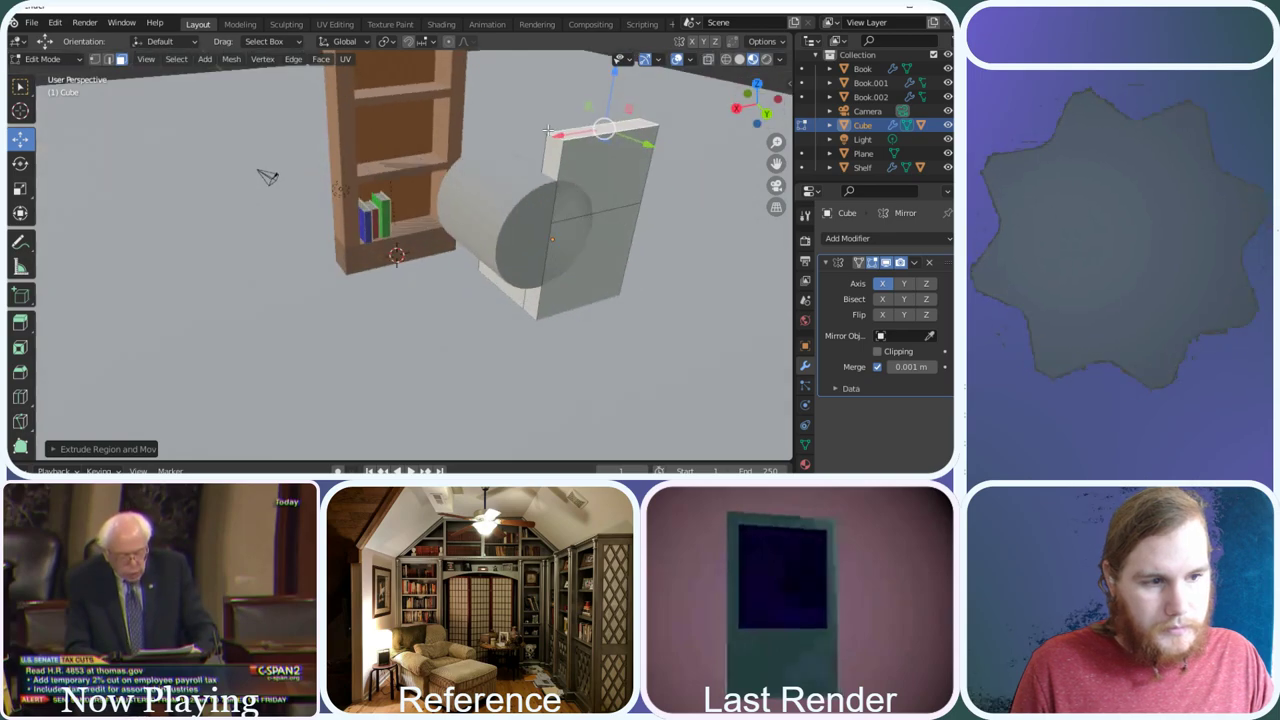
left_click(549, 163)
key("e")
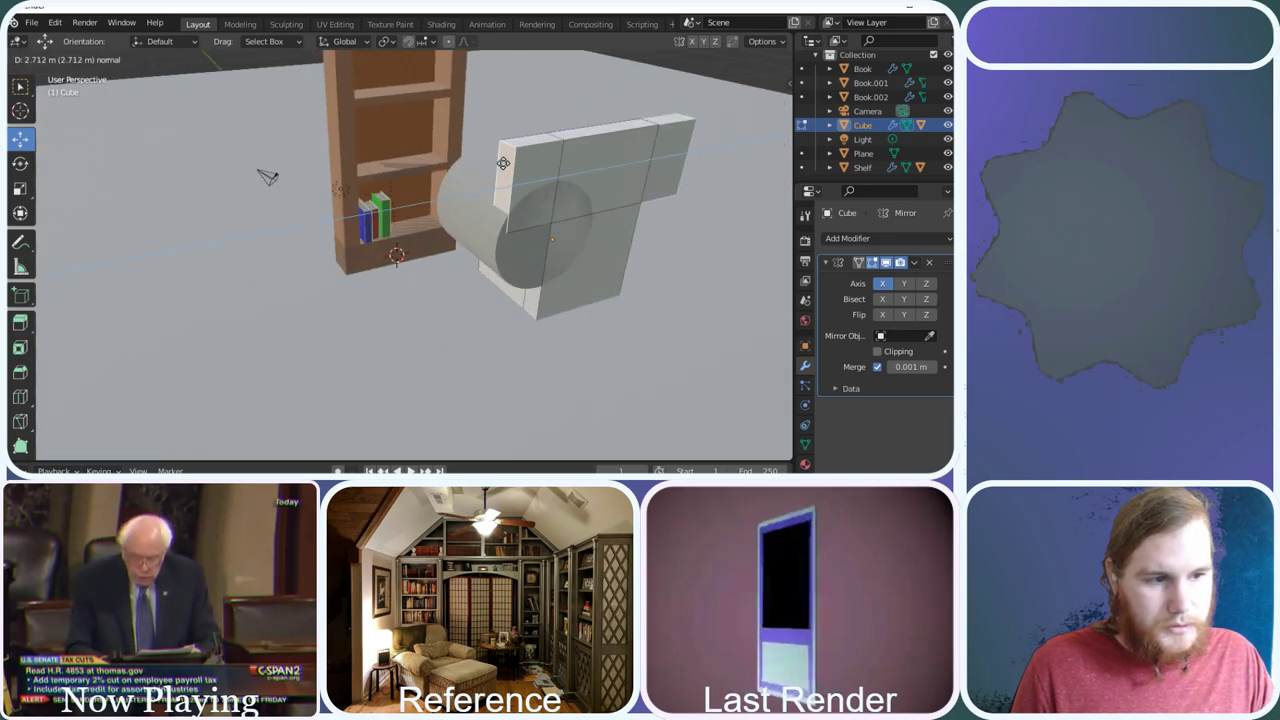
left_click(512, 162)
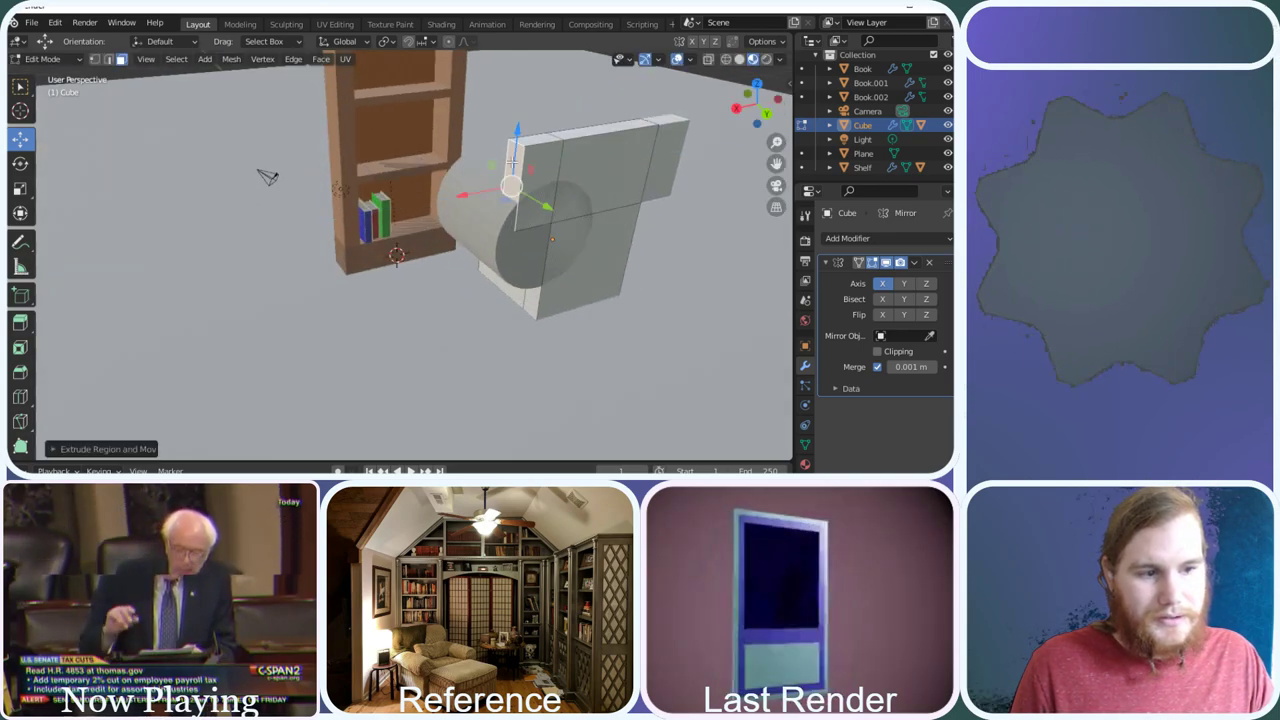
Try extruding the cube's left side face, cancel it, and deselect everything
left_click_drag(757, 104, 690, 108)
middle_click_drag(453, 153, 522, 175)
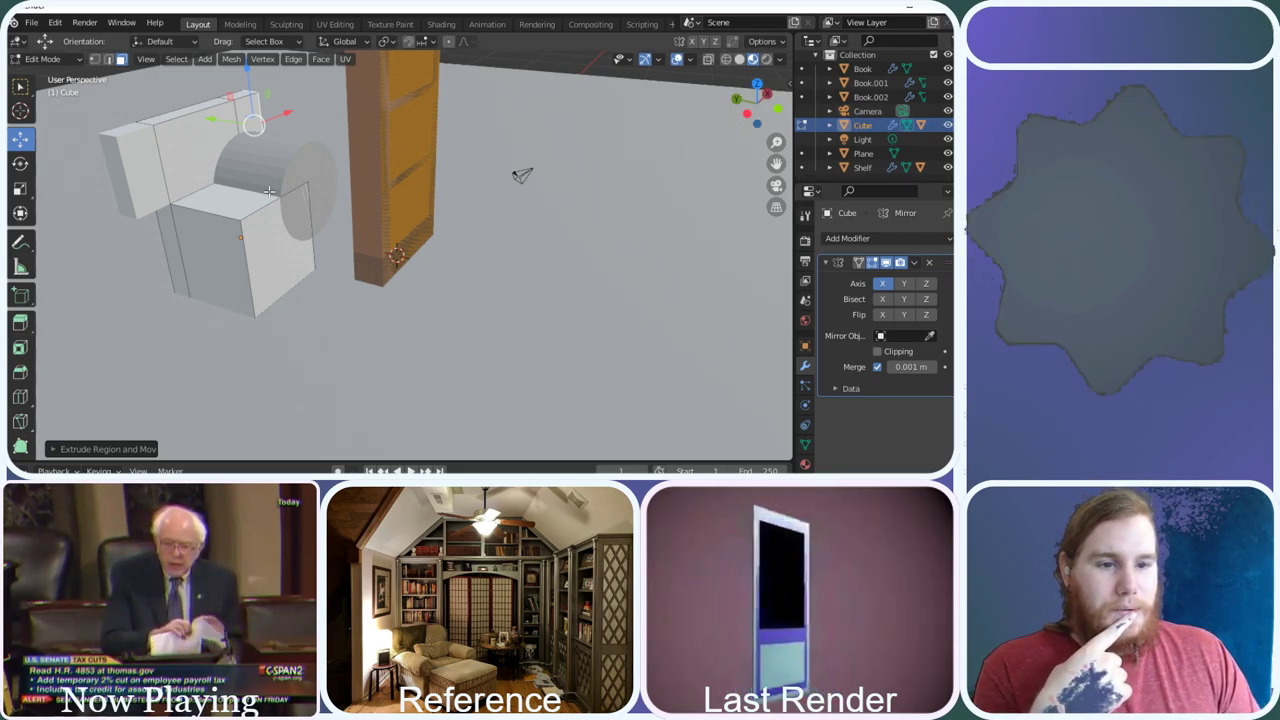
left_click(282, 158)
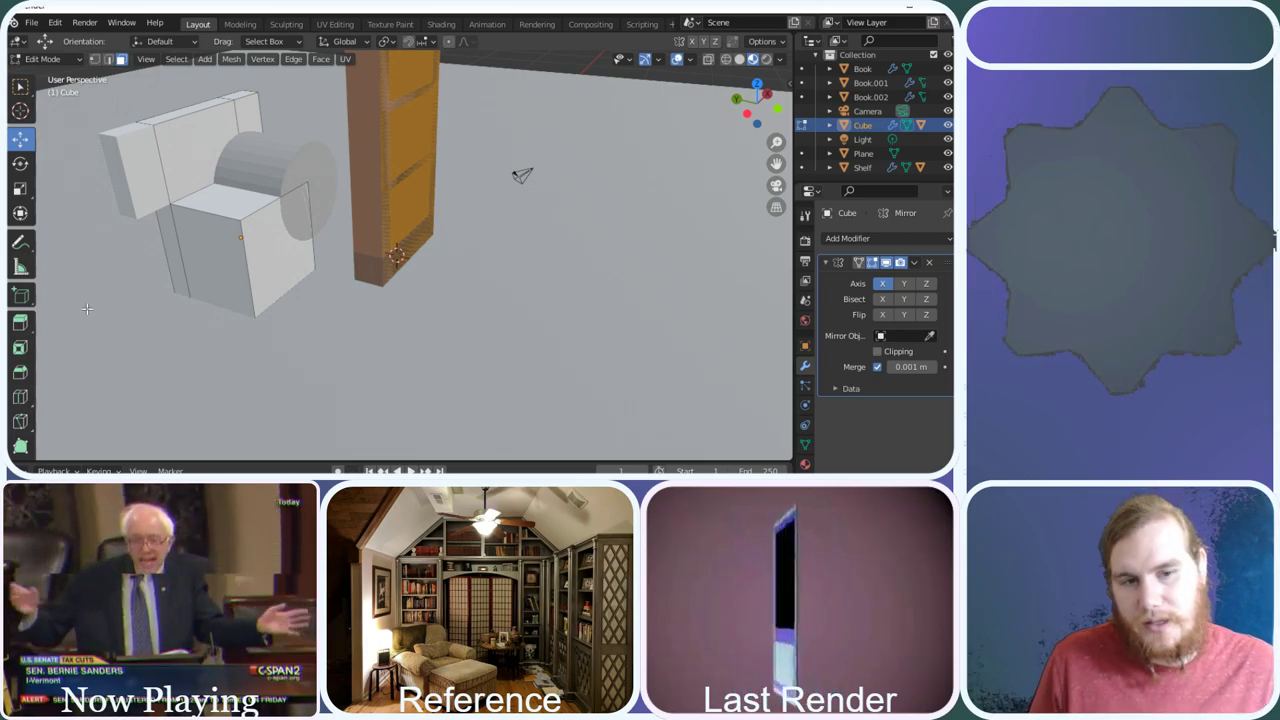
left_click_drag(756, 100, 767, 125)
left_click(208, 237)
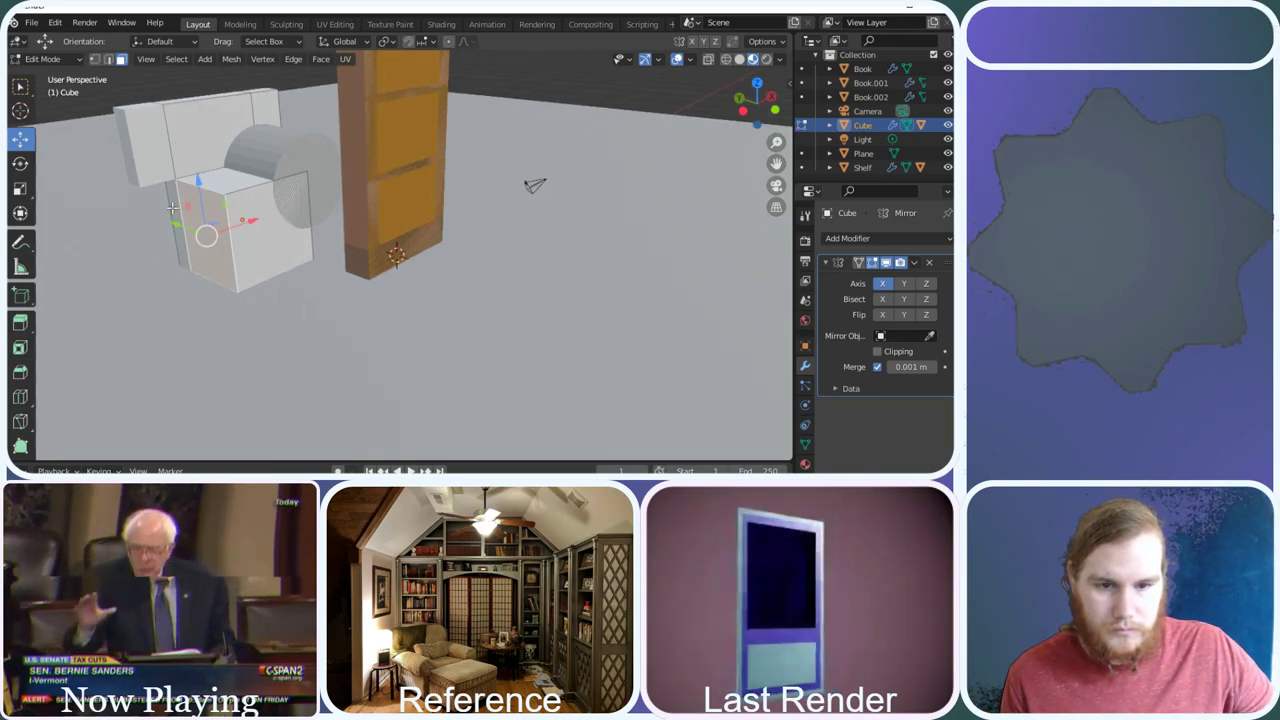
left_click(172, 208)
key("e")
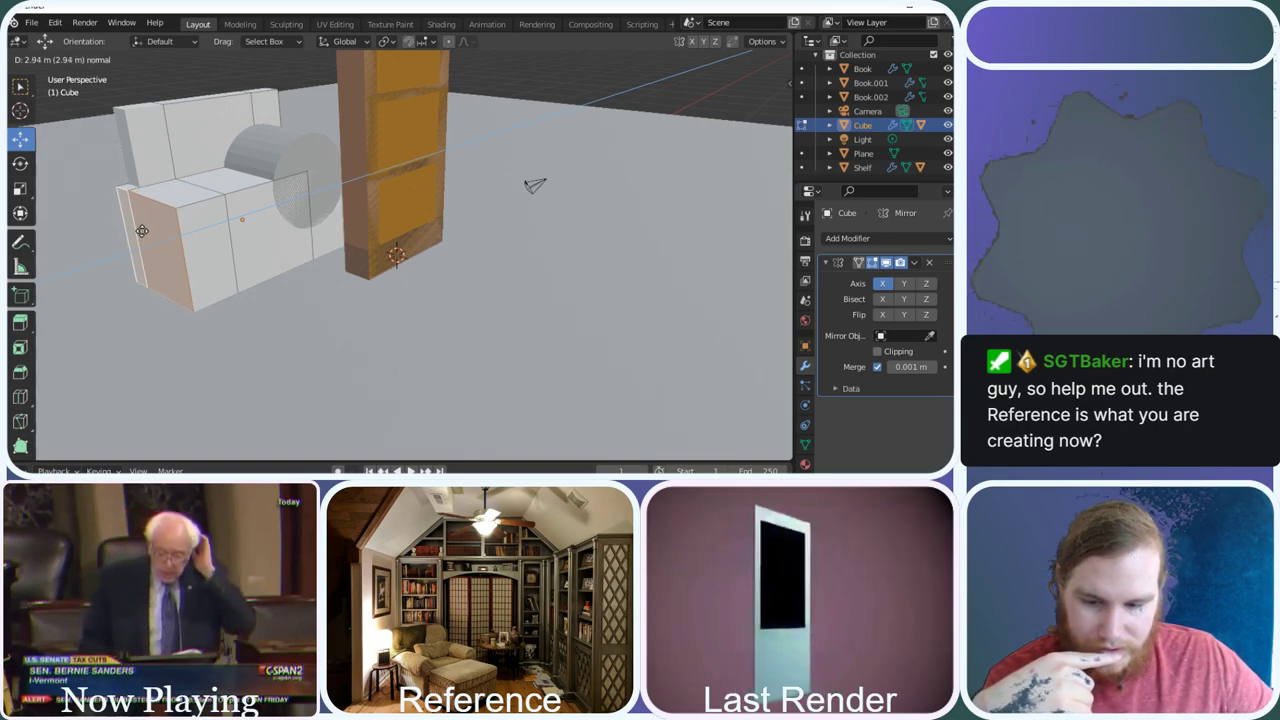
right_click(142, 231)
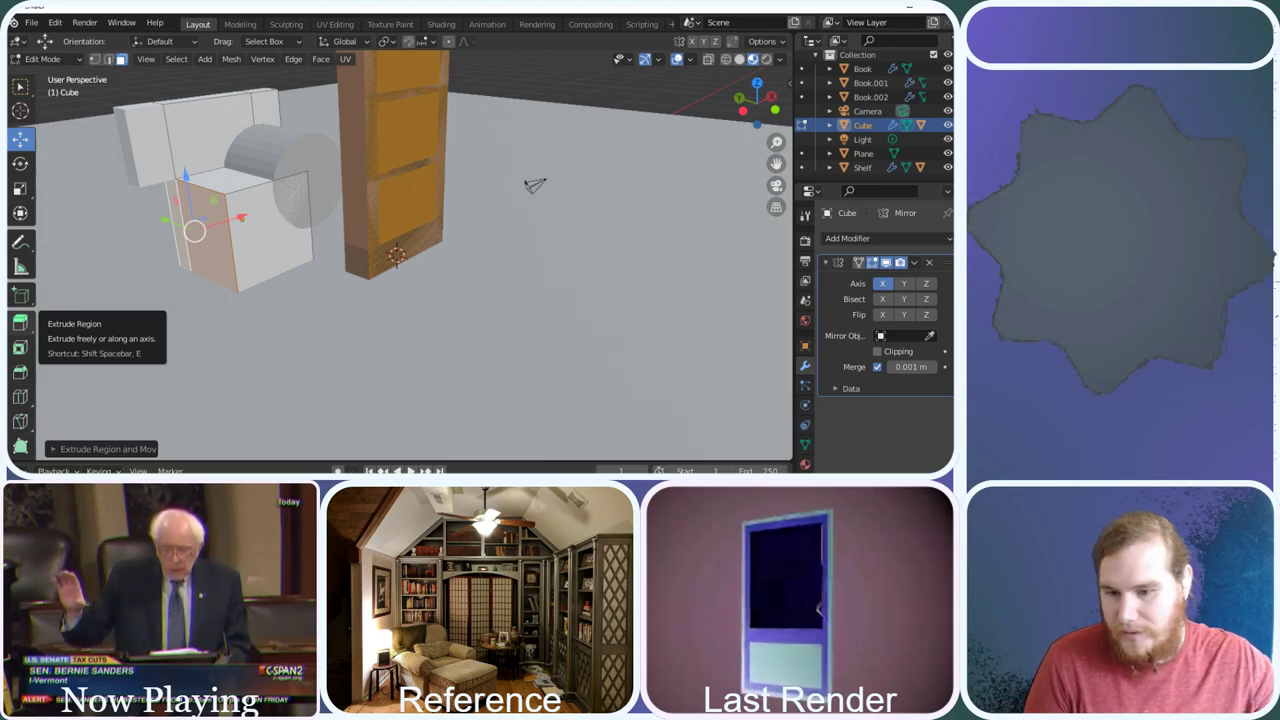
middle_click_drag(262, 170, 310, 166)
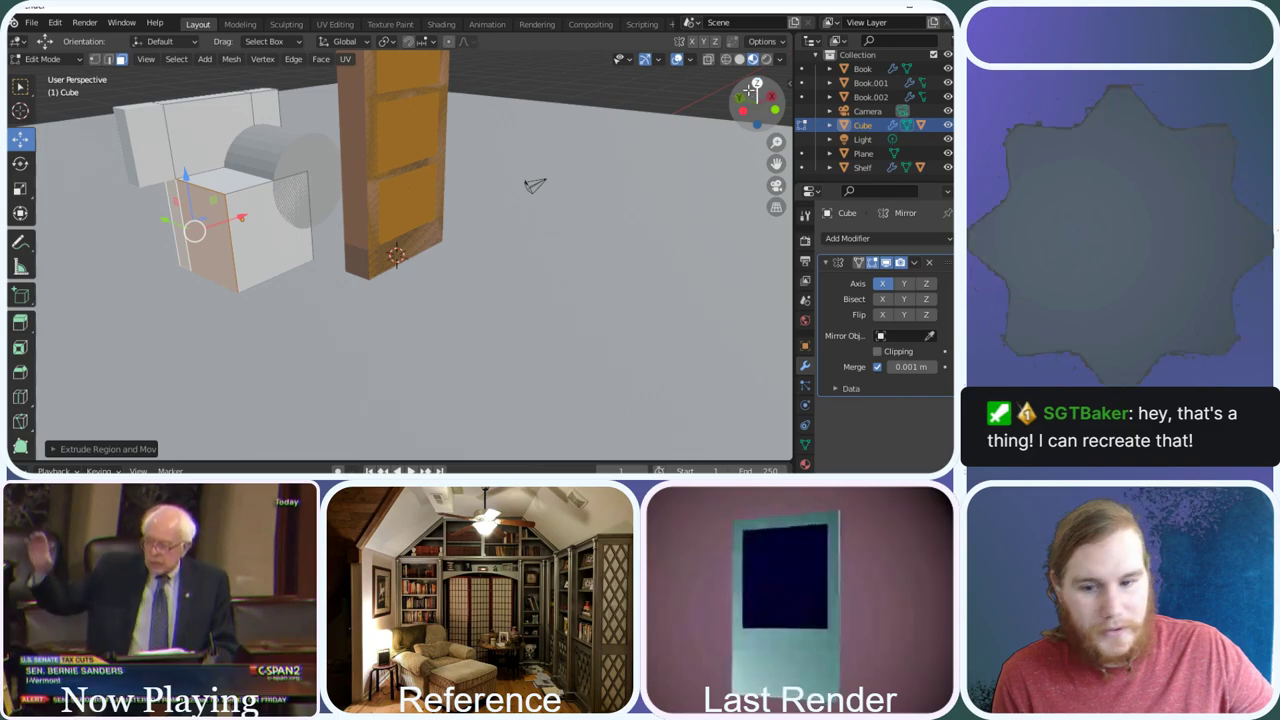
left_click_drag(752, 89, 730, 95)
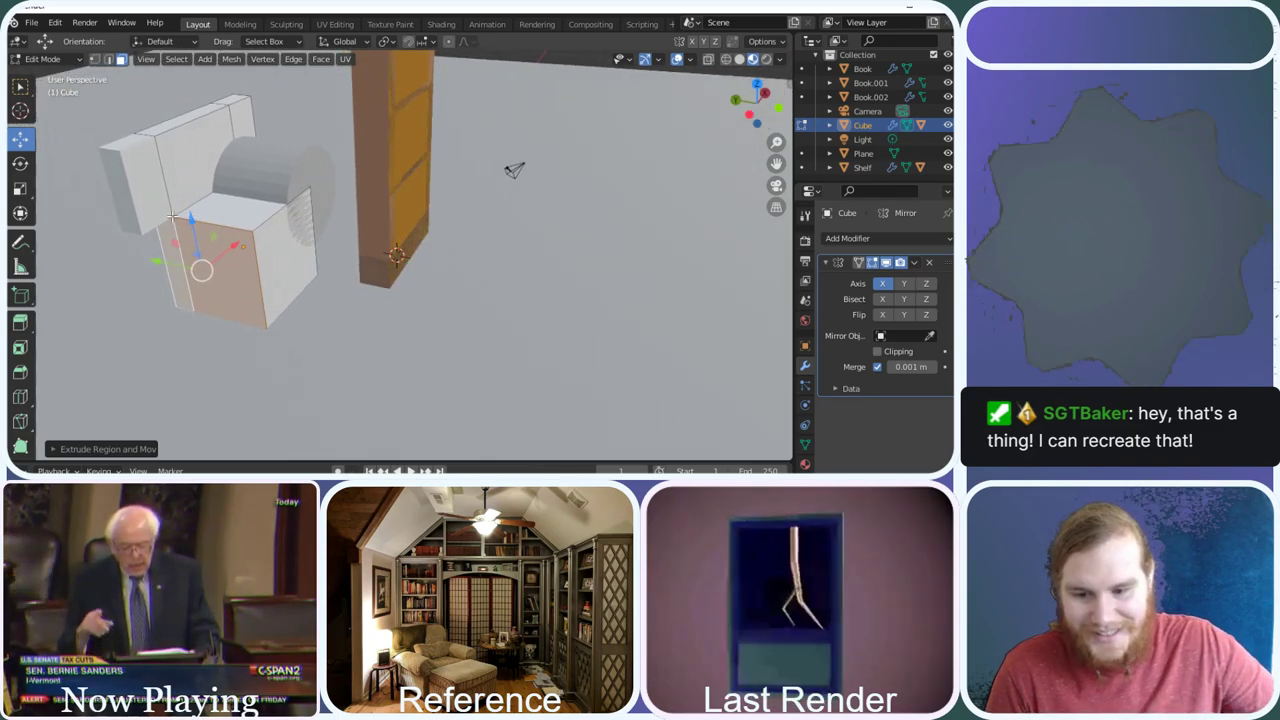
key("alt+a")
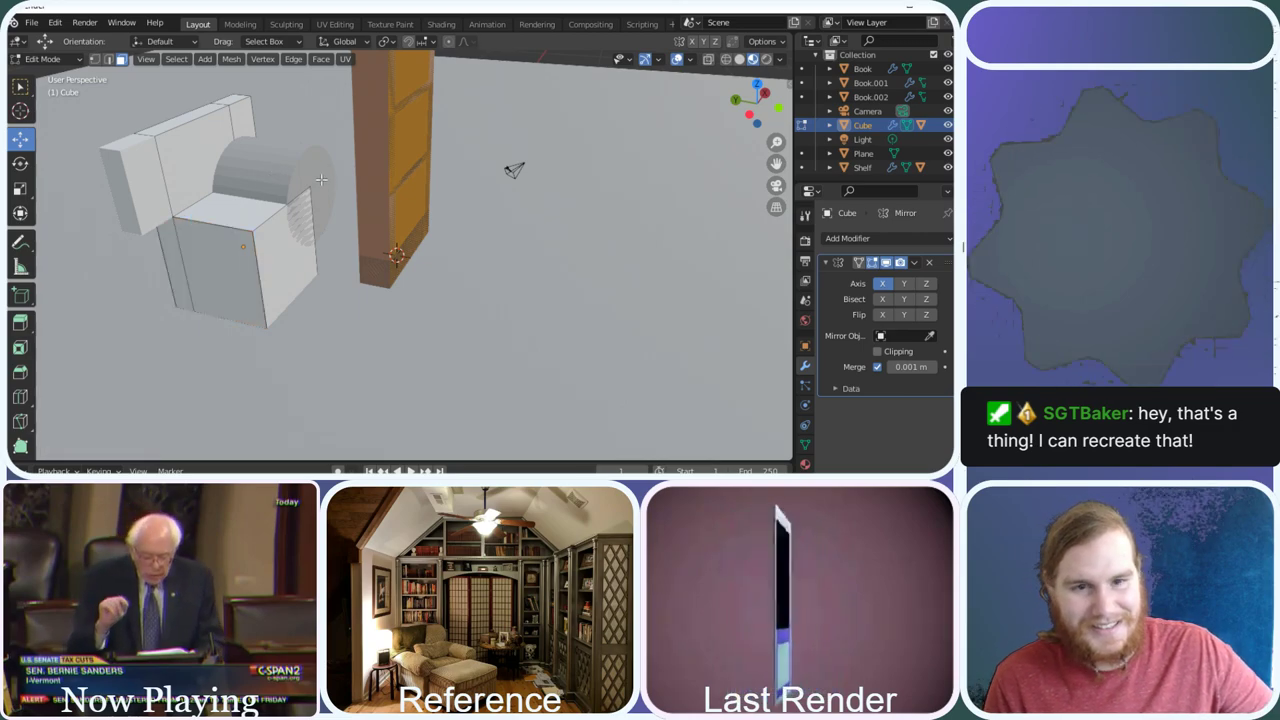
Expand Cube in the Outliner and hide the Cube body, leaving the cylinder visible
left_click(829, 125)
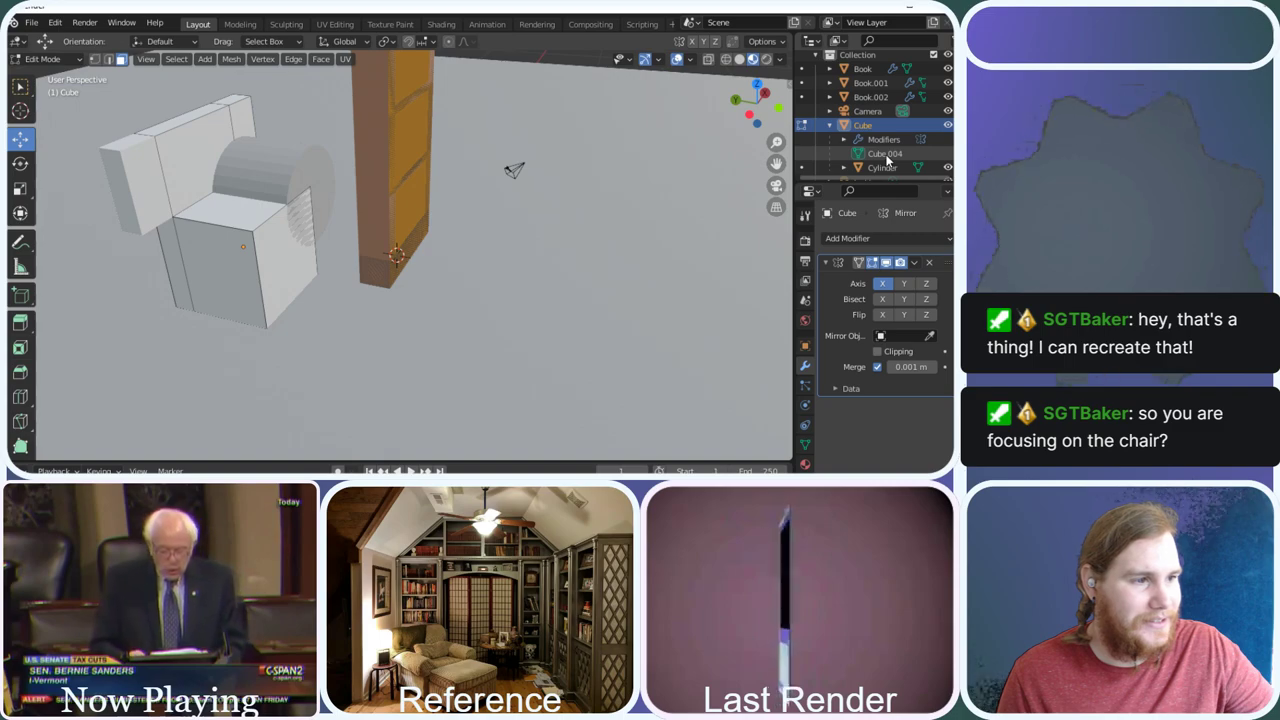
scroll(886, 160, "down", 2)
left_click(884, 140)
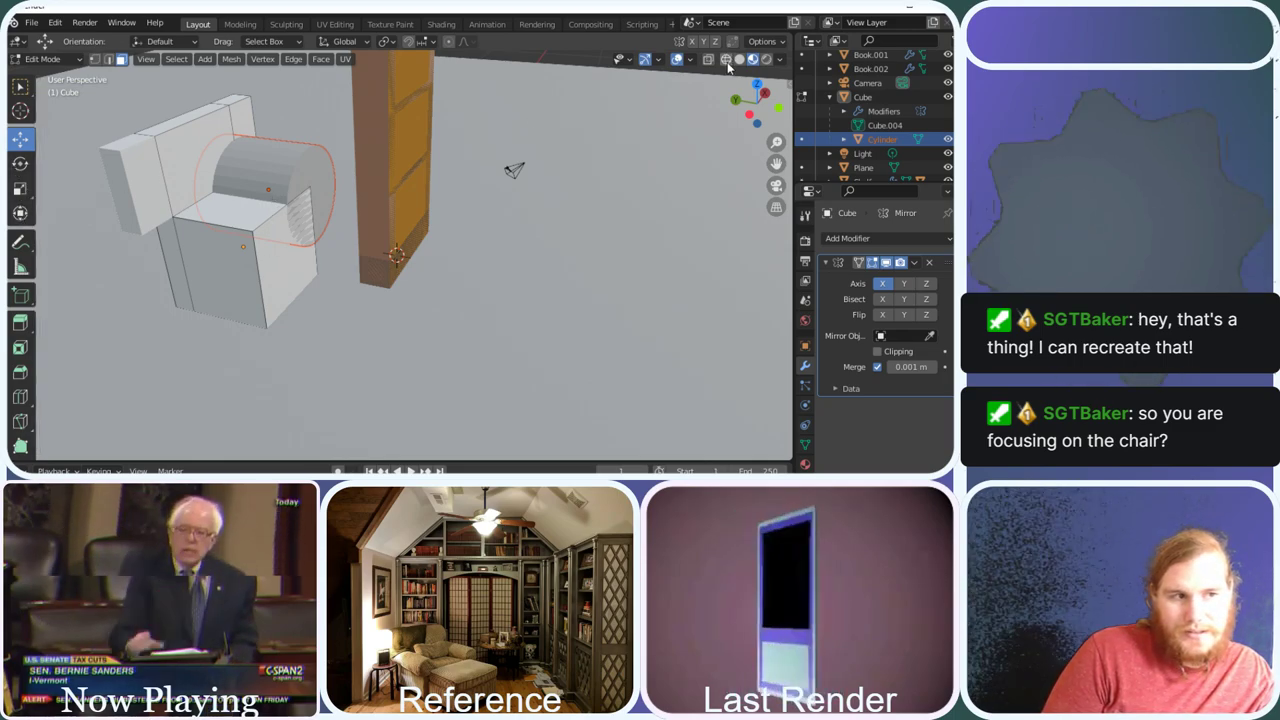
left_click(876, 100)
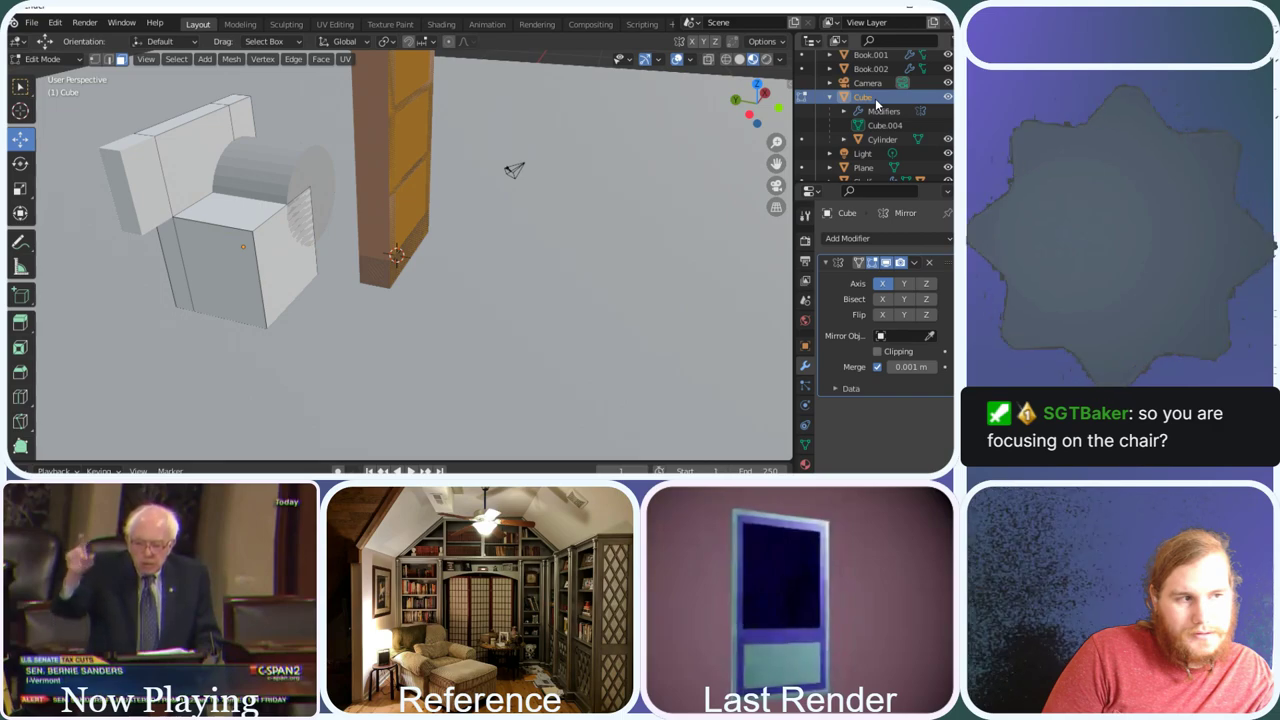
left_click(946, 97)
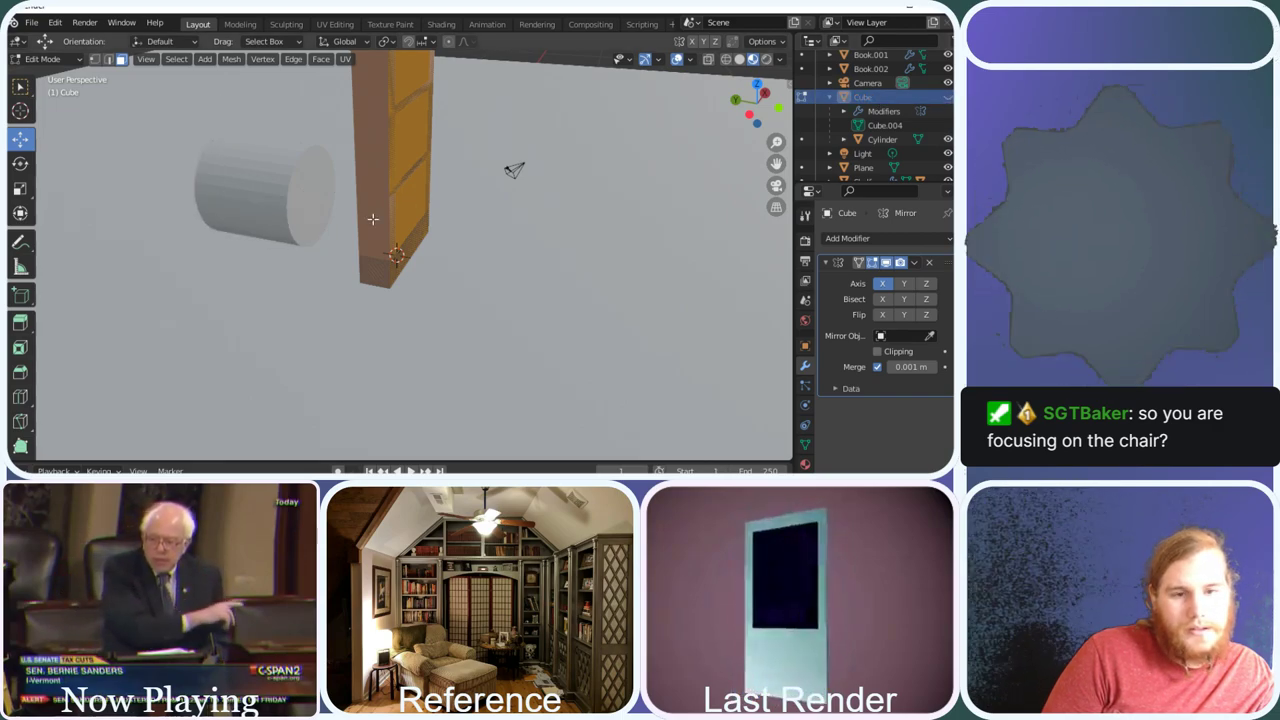
middle_click_drag(262, 228, 260, 228)
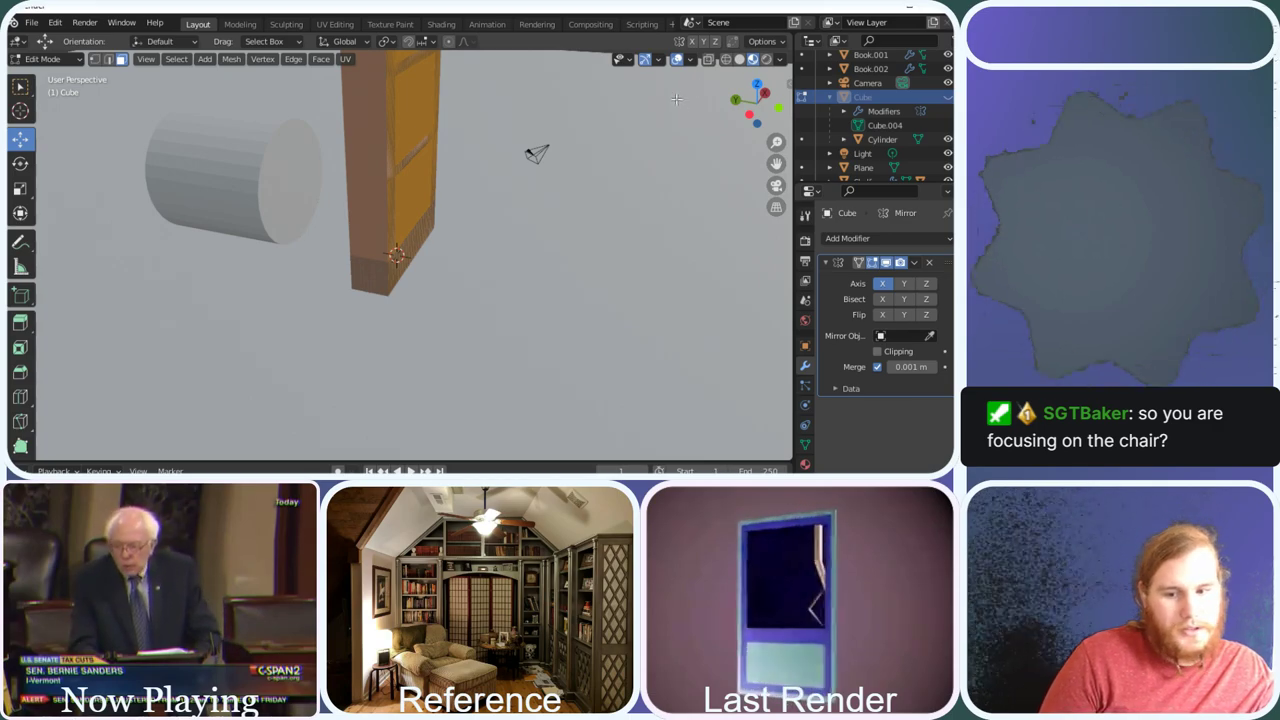
left_click_drag(757, 102, 700, 106)
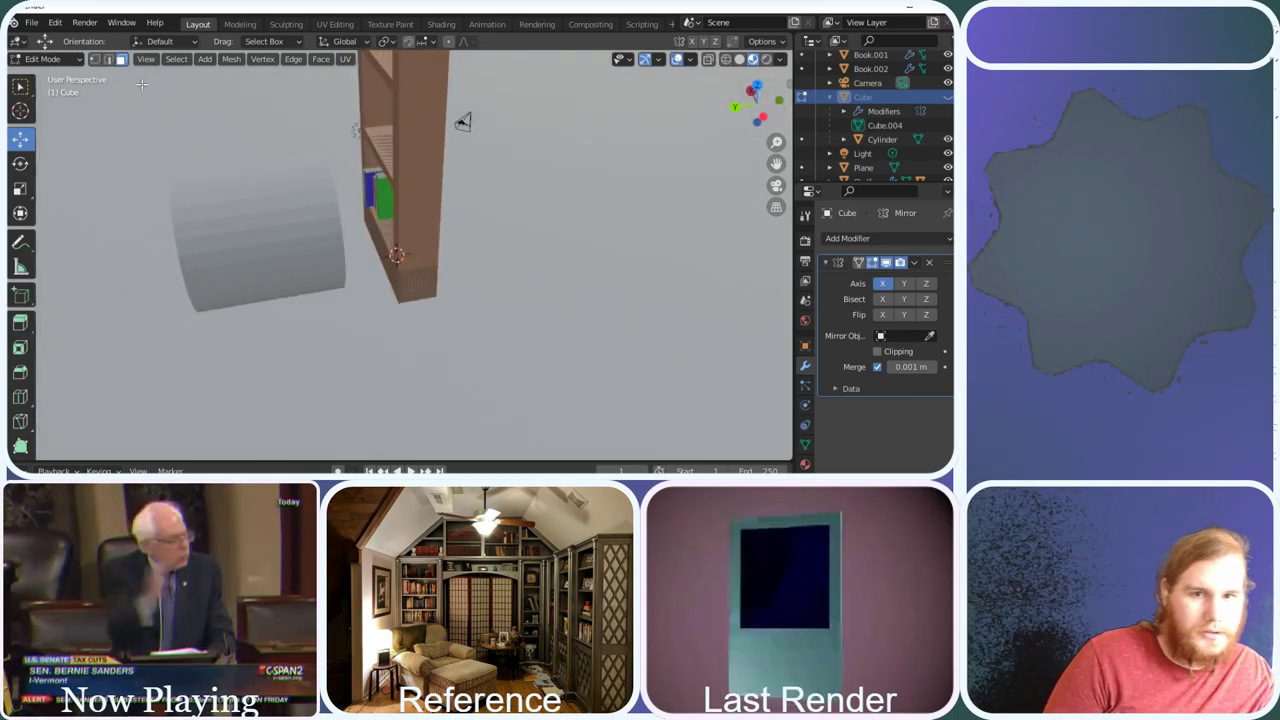
Return to Object Mode and select the cylinder armrest
left_click_drag(261, 320, 277, 383)
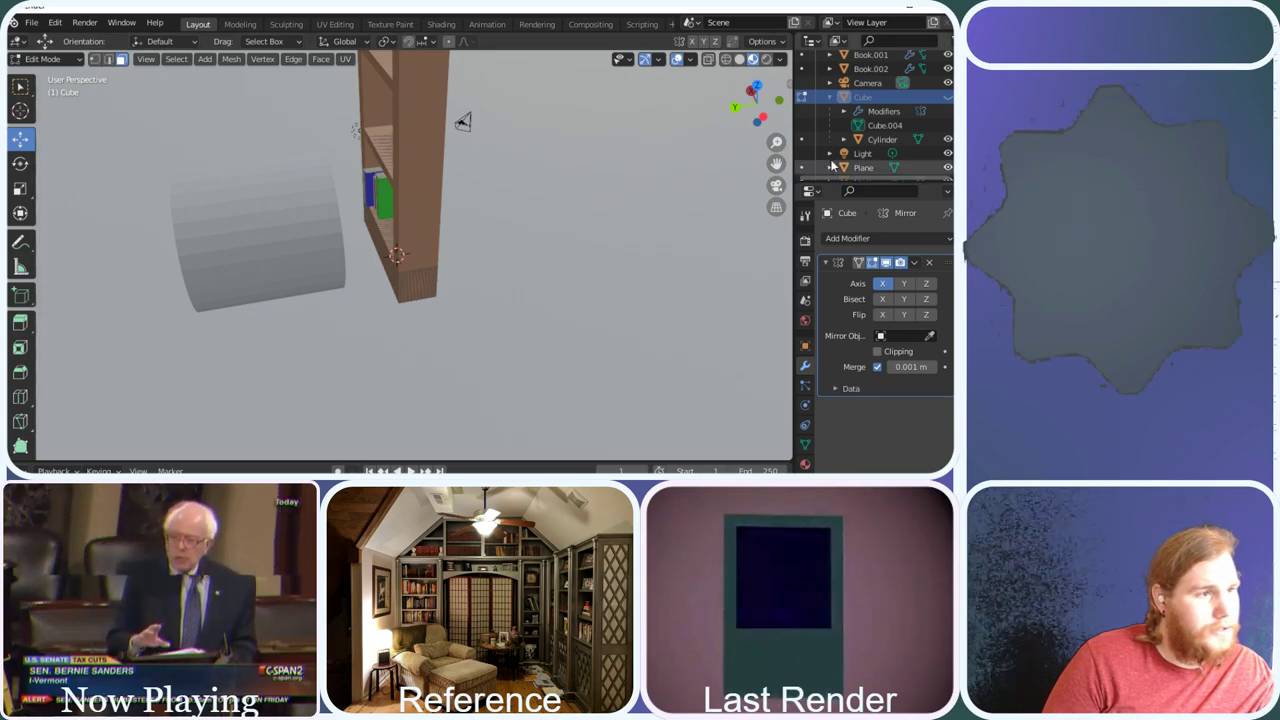
left_click(72, 61)
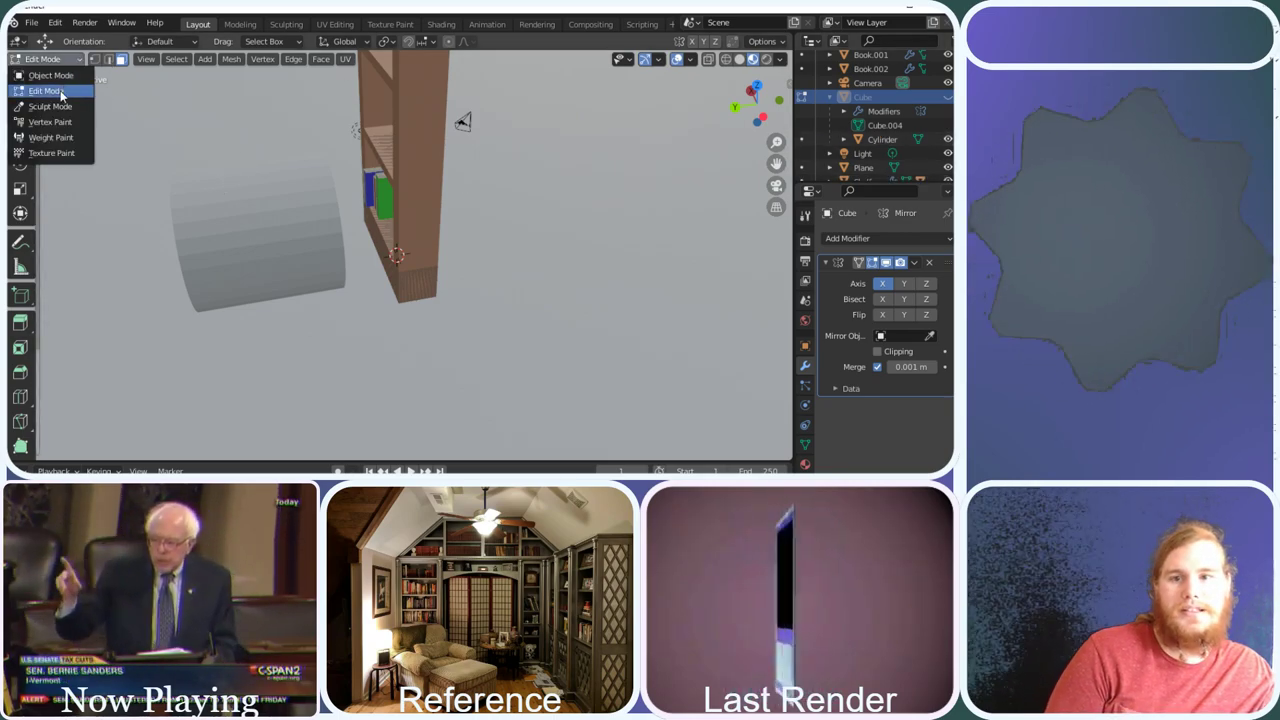
left_click(50, 76)
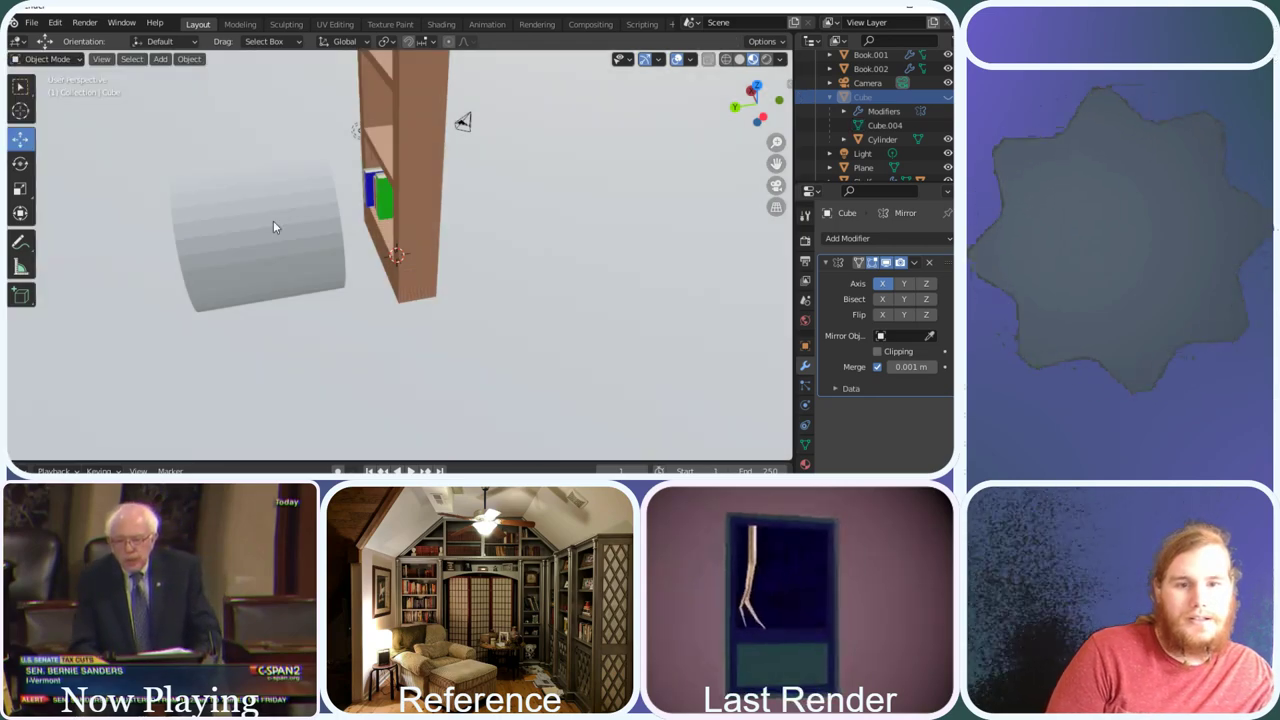
left_click(273, 220)
left_click(50, 58)
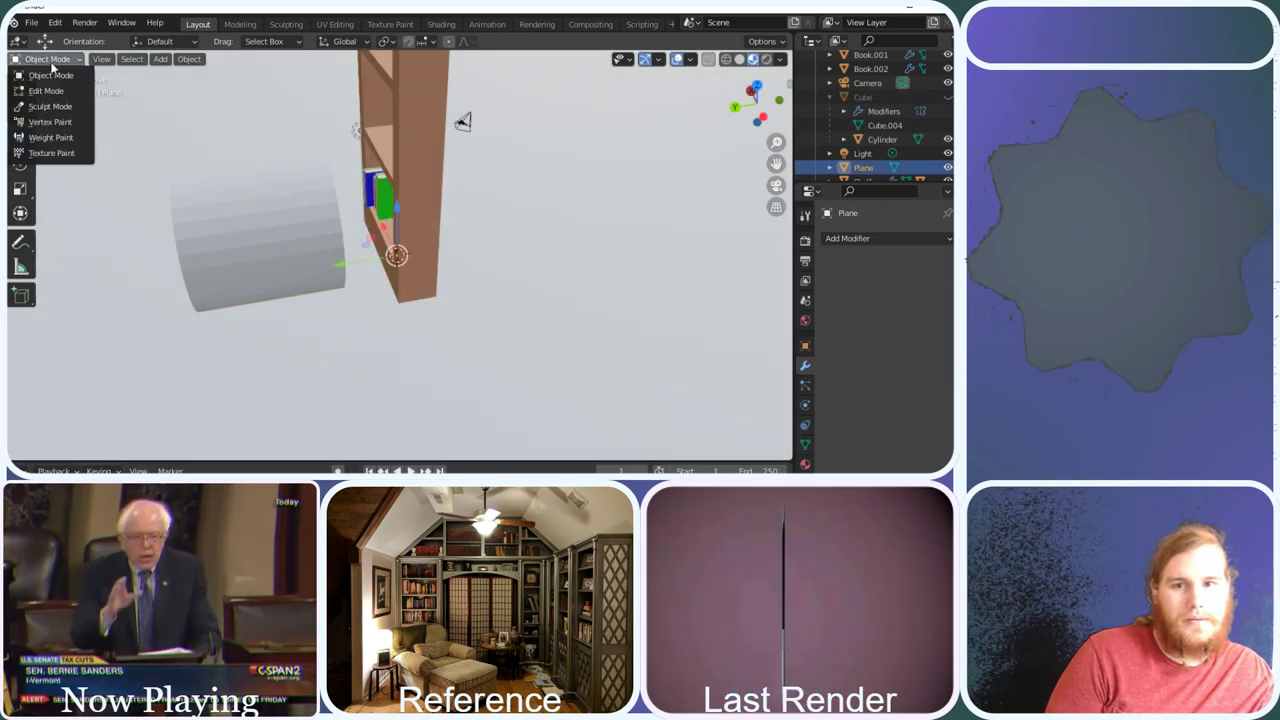
left_click(50, 91)
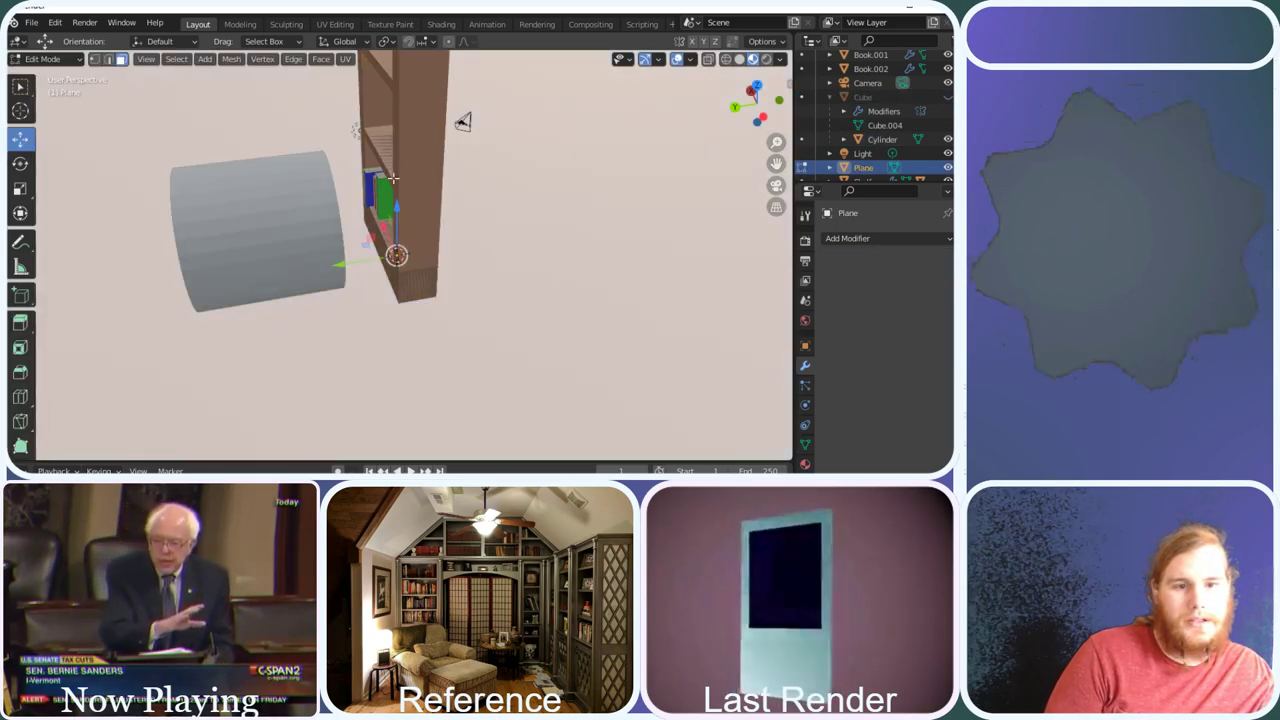
left_click(48, 60)
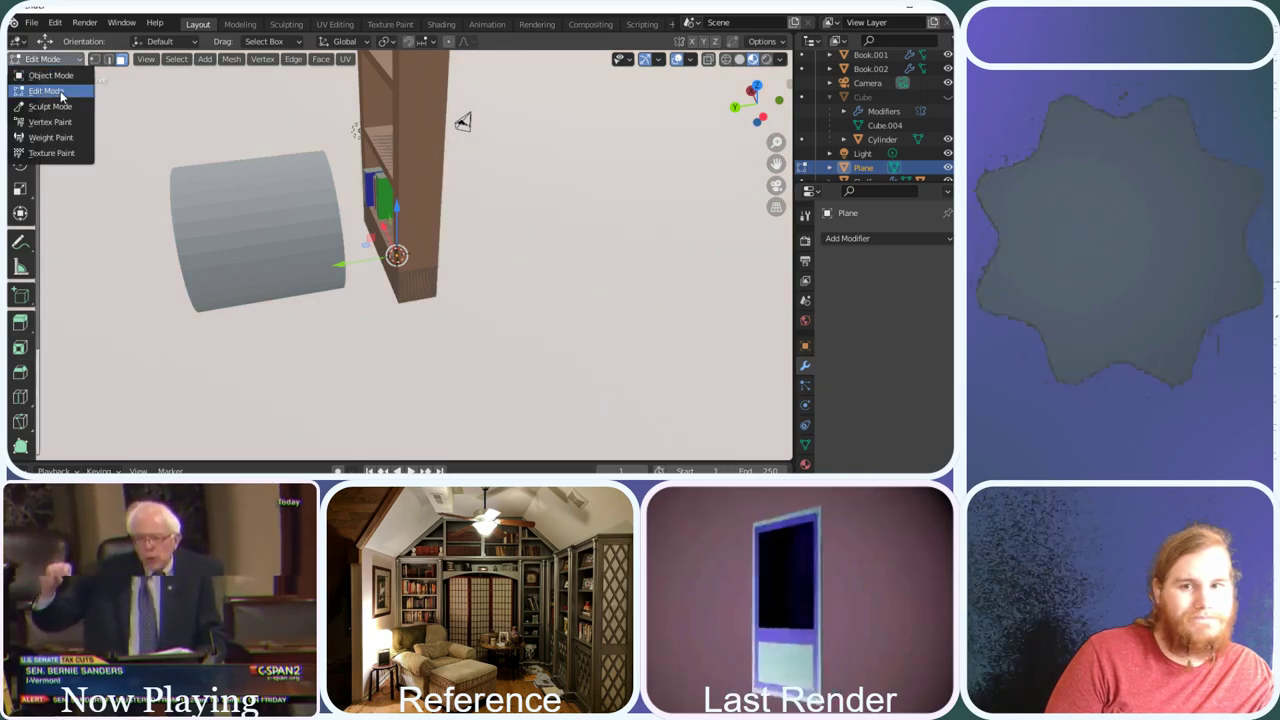
left_click(50, 76)
left_click(226, 240)
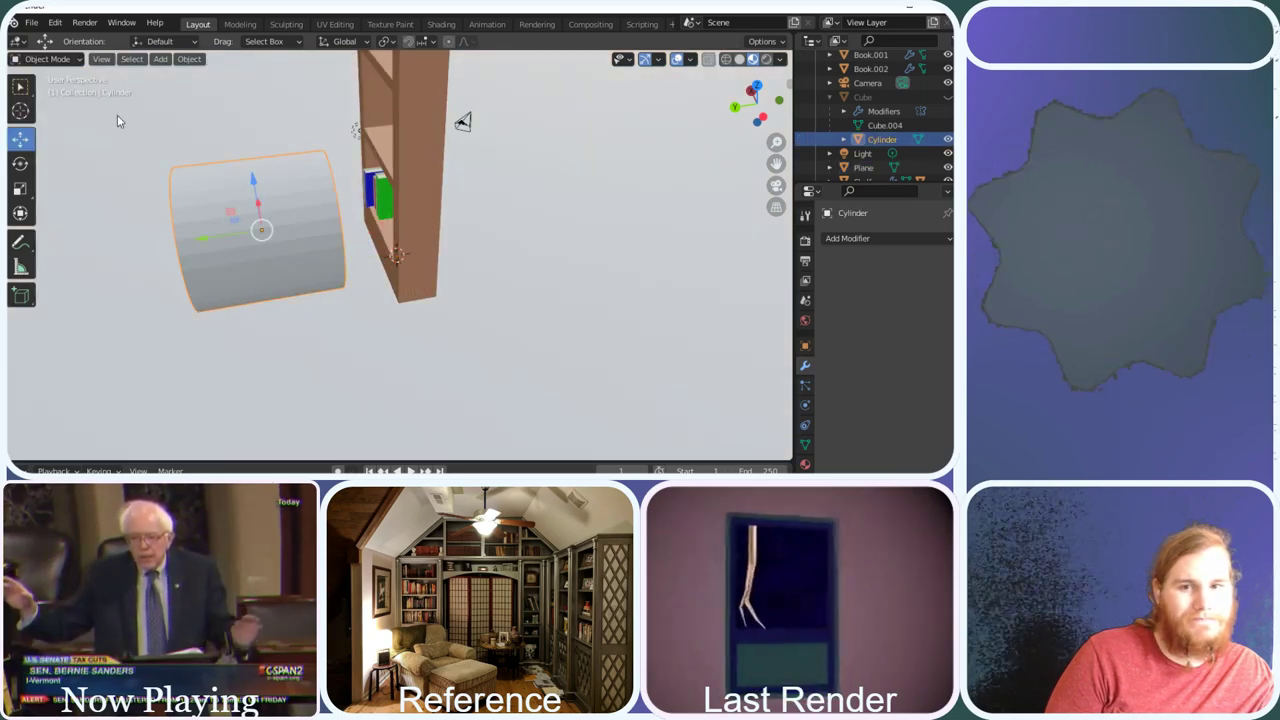
Enter Edit Mode on the cylinder, select its end cap and resize it with the scale tool
left_click(48, 58)
left_click(50, 91)
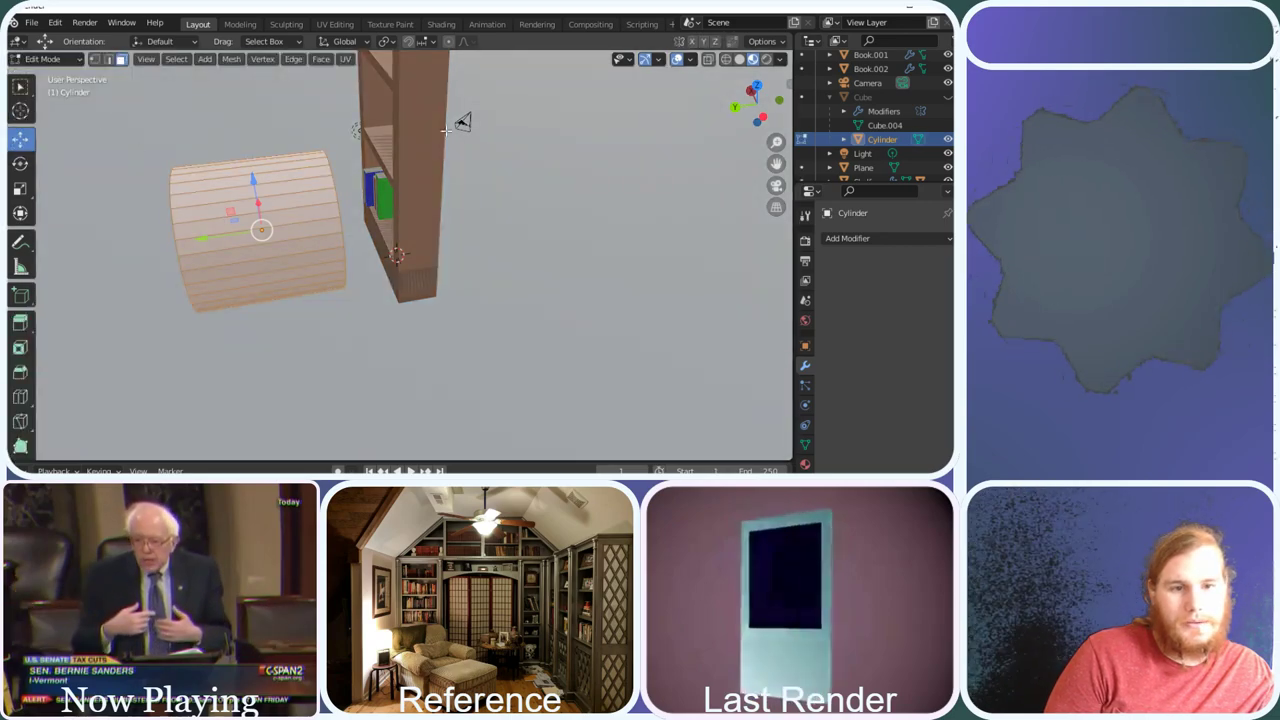
left_click_drag(745, 112, 501, 147)
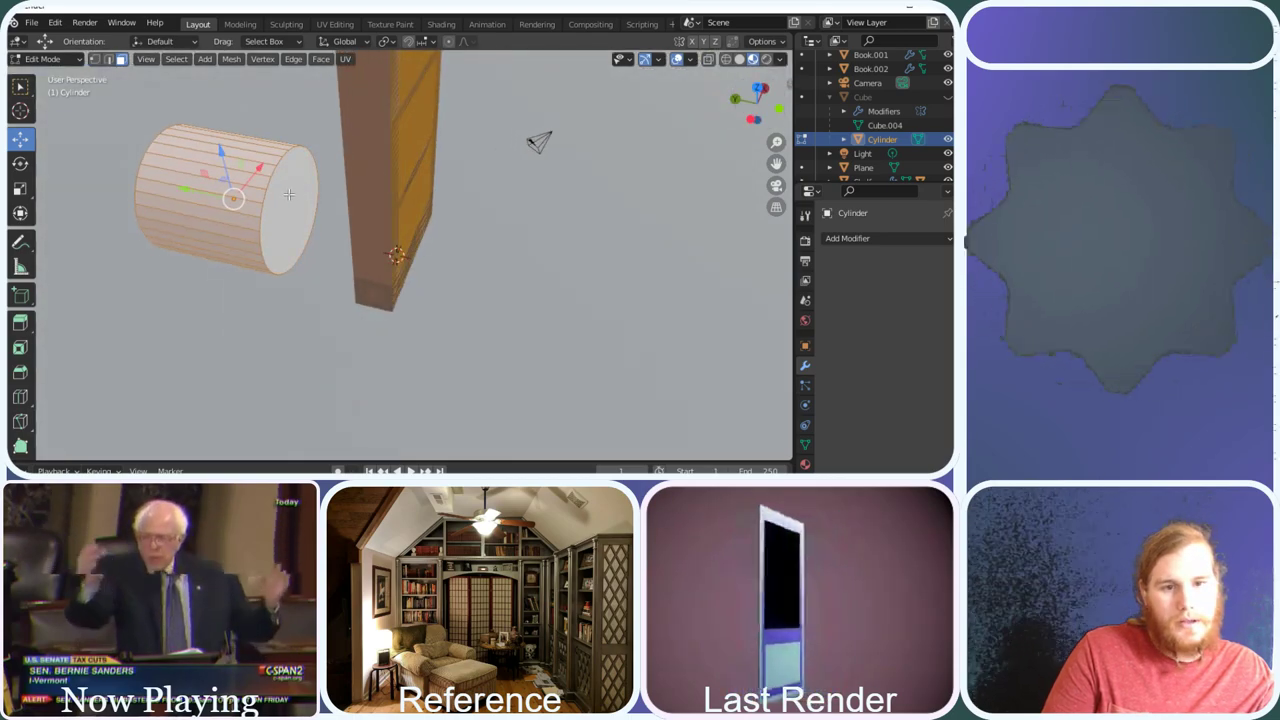
mouse_move(752, 104)
left_mouse_down()
mouse_move(746, 114)
mouse_move(739, 95)
mouse_move(762, 107)
left_mouse_up()
left_click(268, 304, "shift")
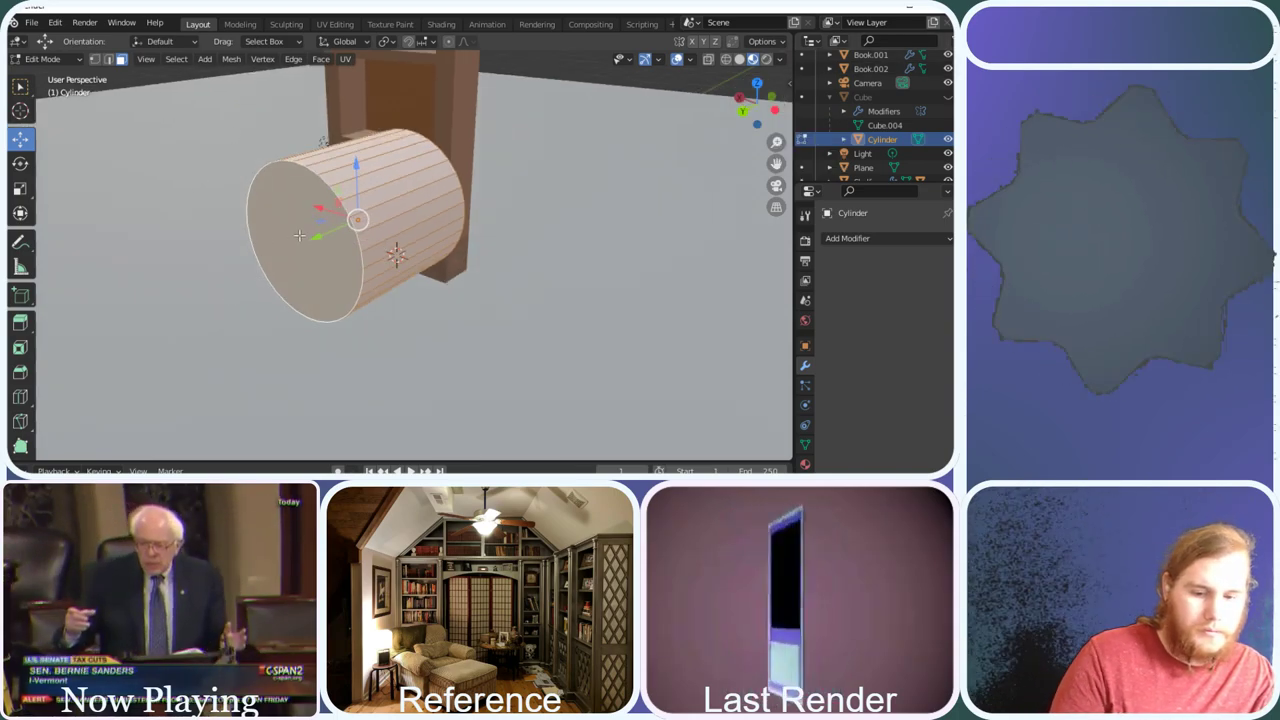
key("s")
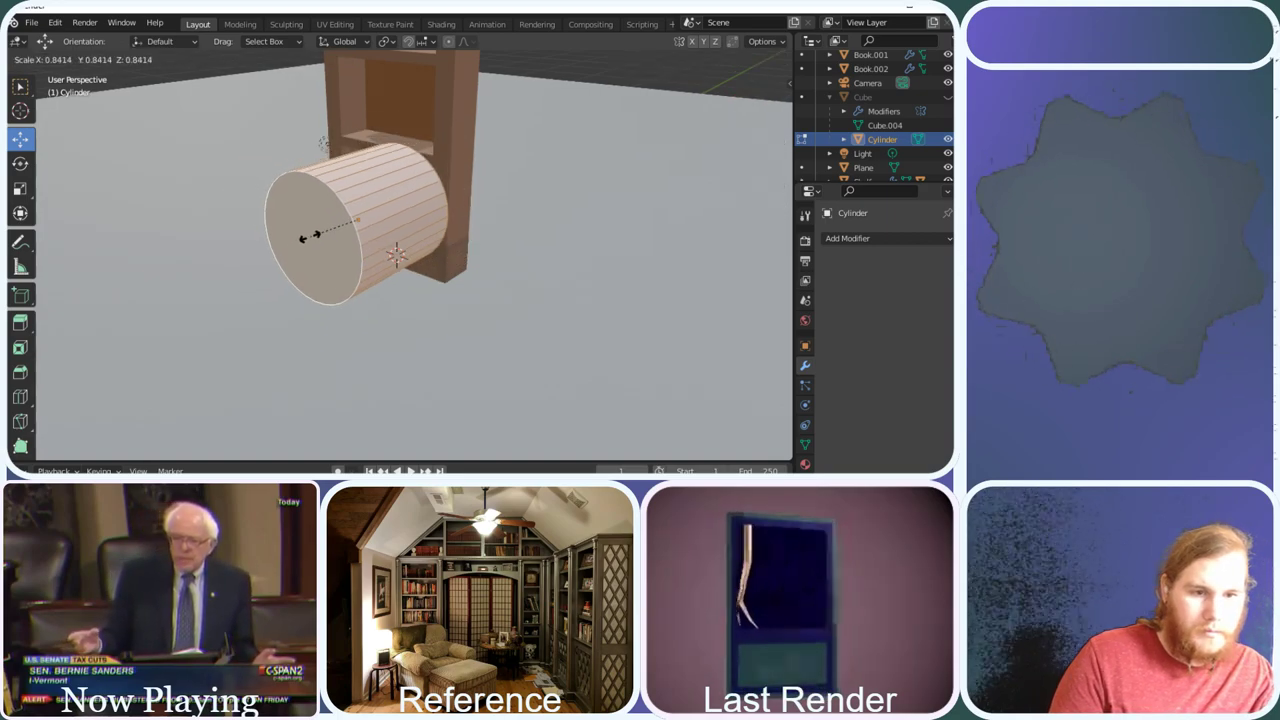
left_click(310, 234)
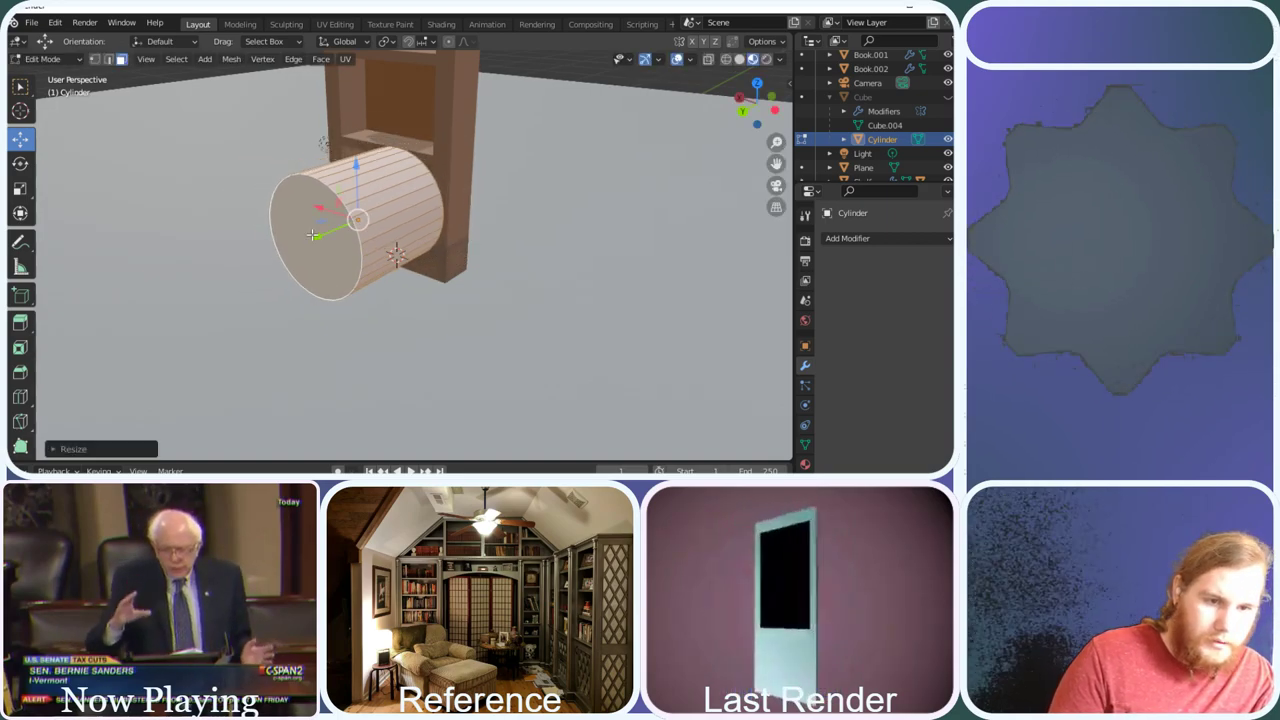
key("ctrl+z")
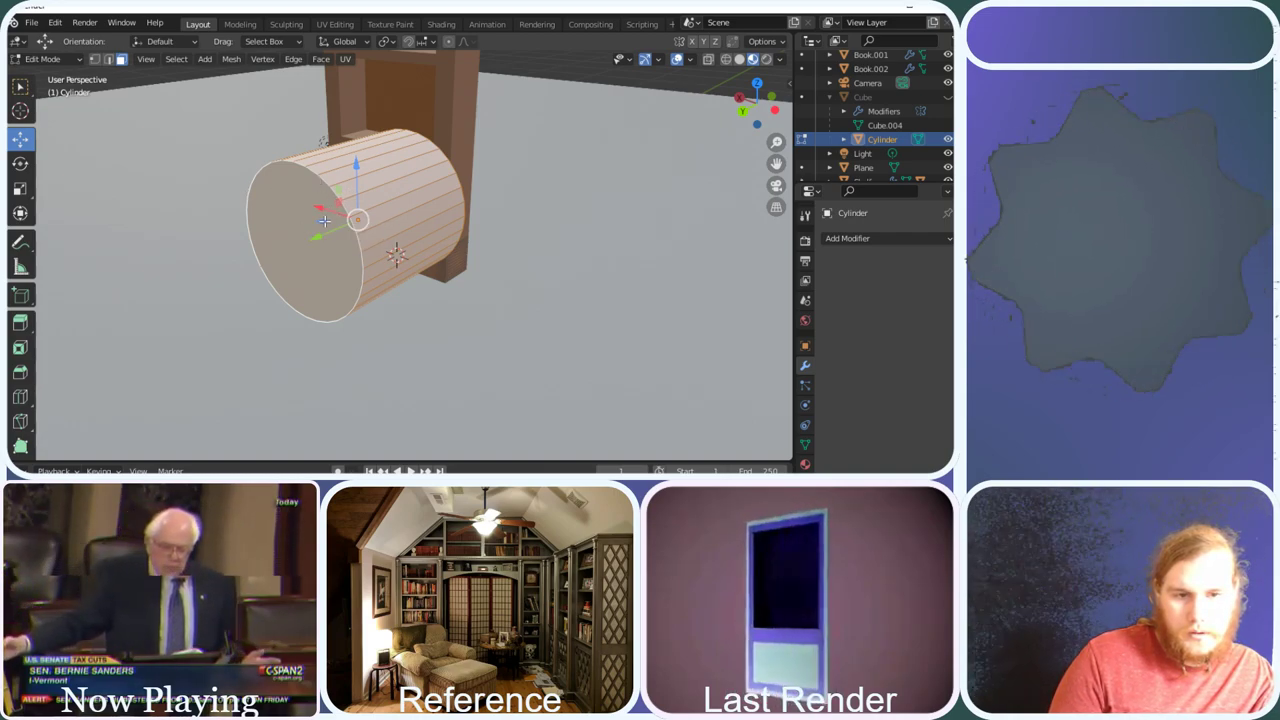
left_click_drag(325, 218, 285, 229)
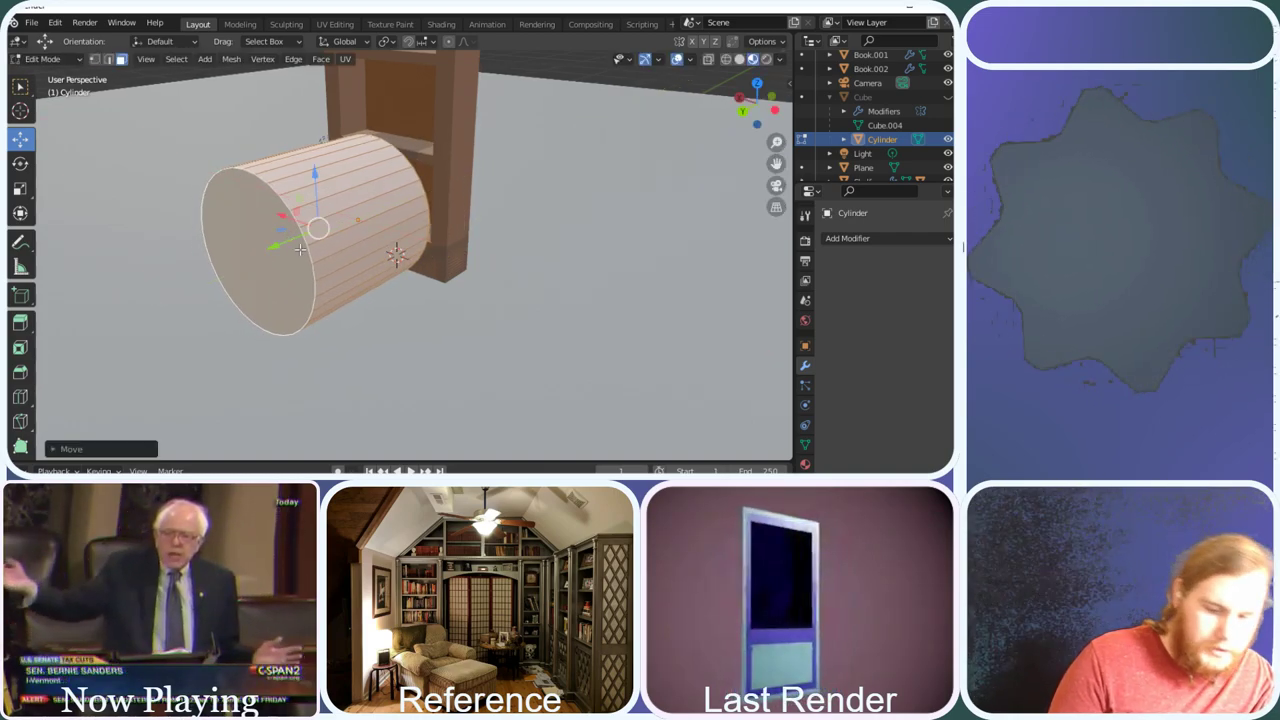
key("ctrl+z")
left_click(17, 187)
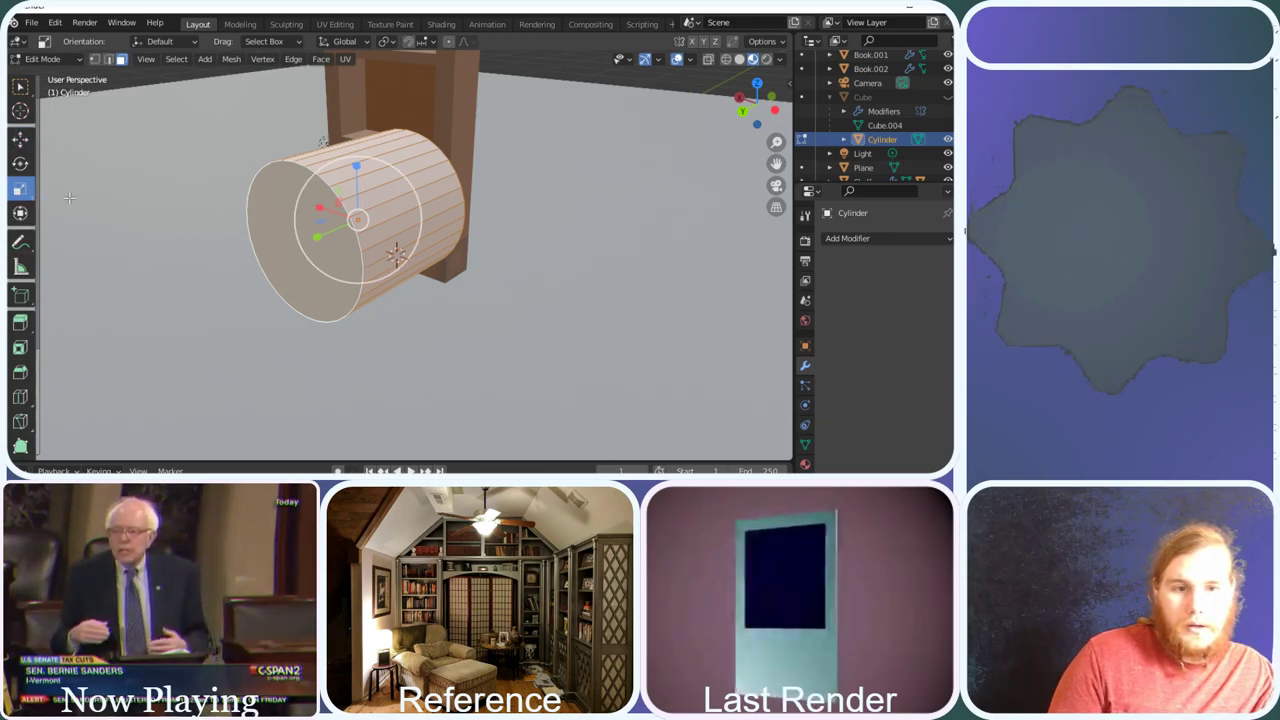
left_click_drag(337, 203, 366, 238)
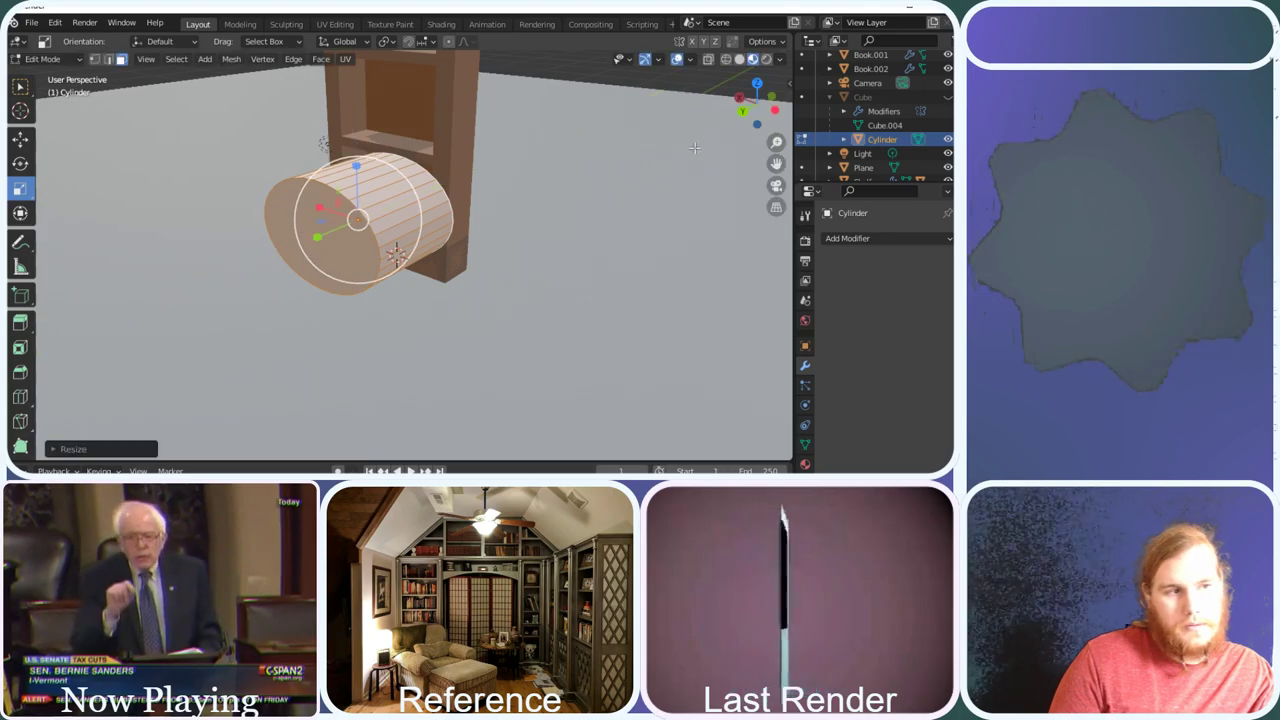
Extrude the cylinder's front end outward to lengthen it, then unhide the Cube
left_click_drag(752, 110, 727, 121)
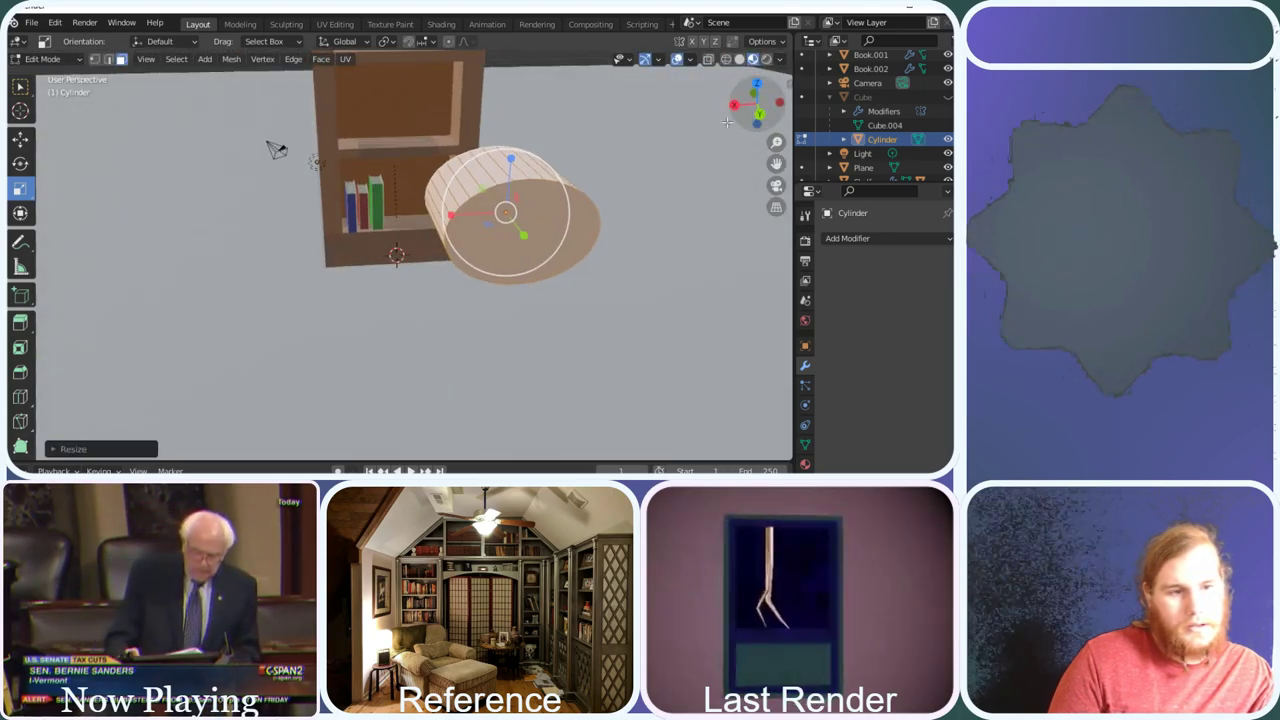
left_click(513, 245)
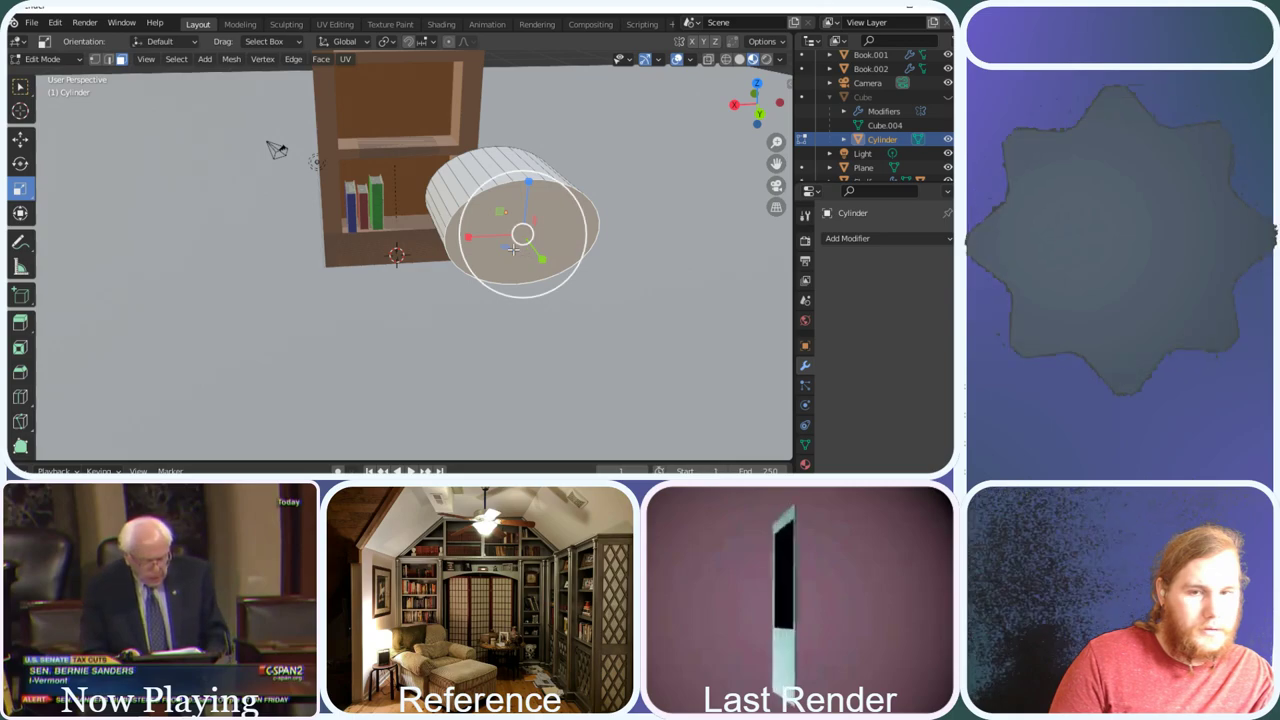
key("e")
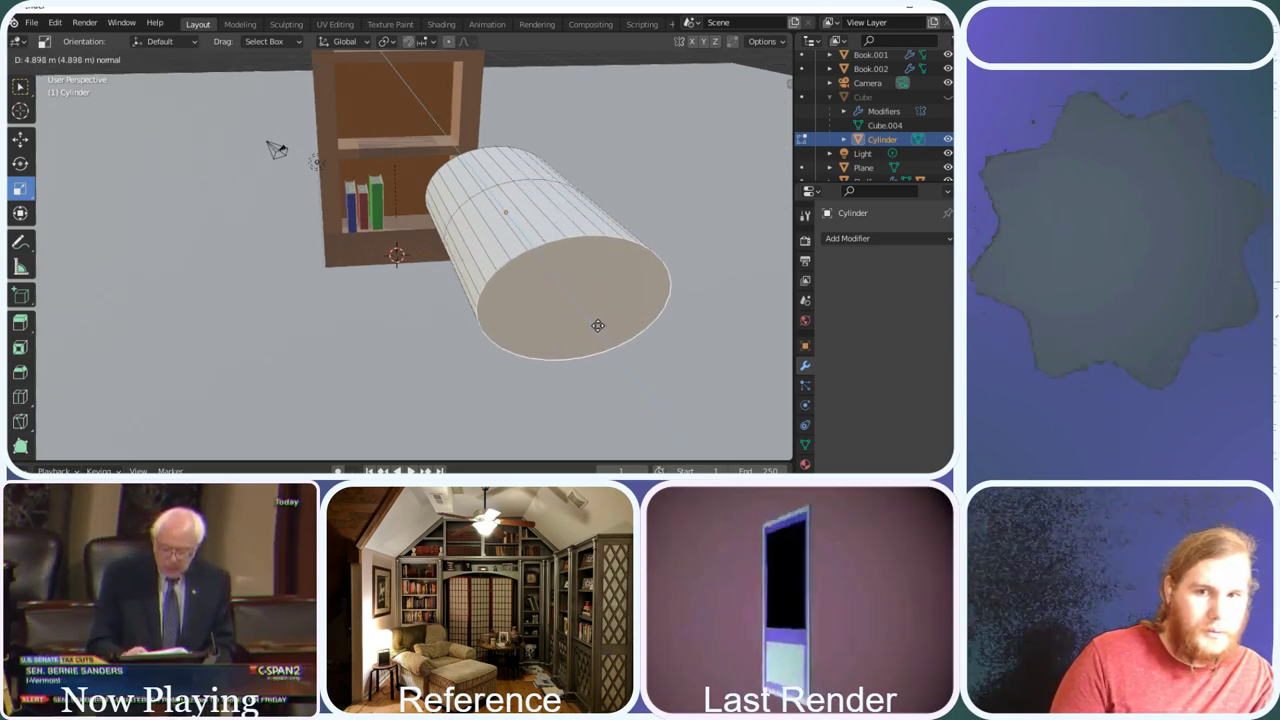
left_click(598, 325)
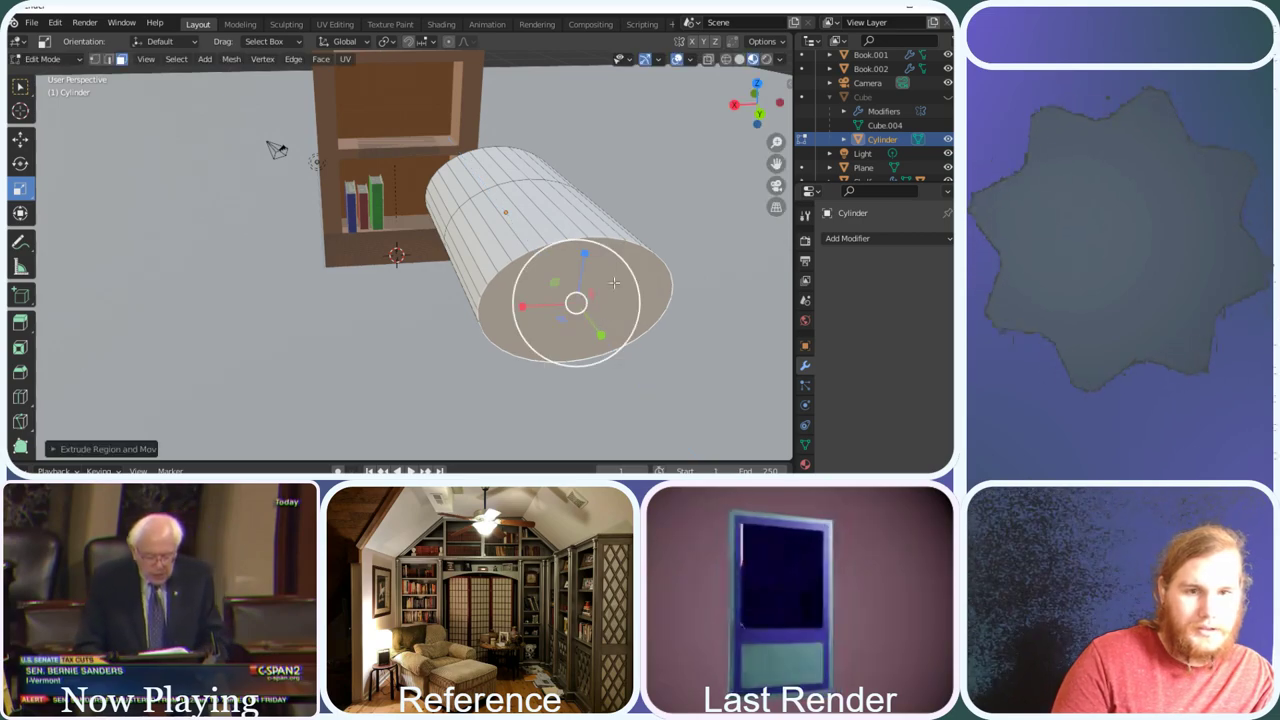
left_click_drag(766, 112, 632, 108)
middle_click_drag(453, 137, 449, 233)
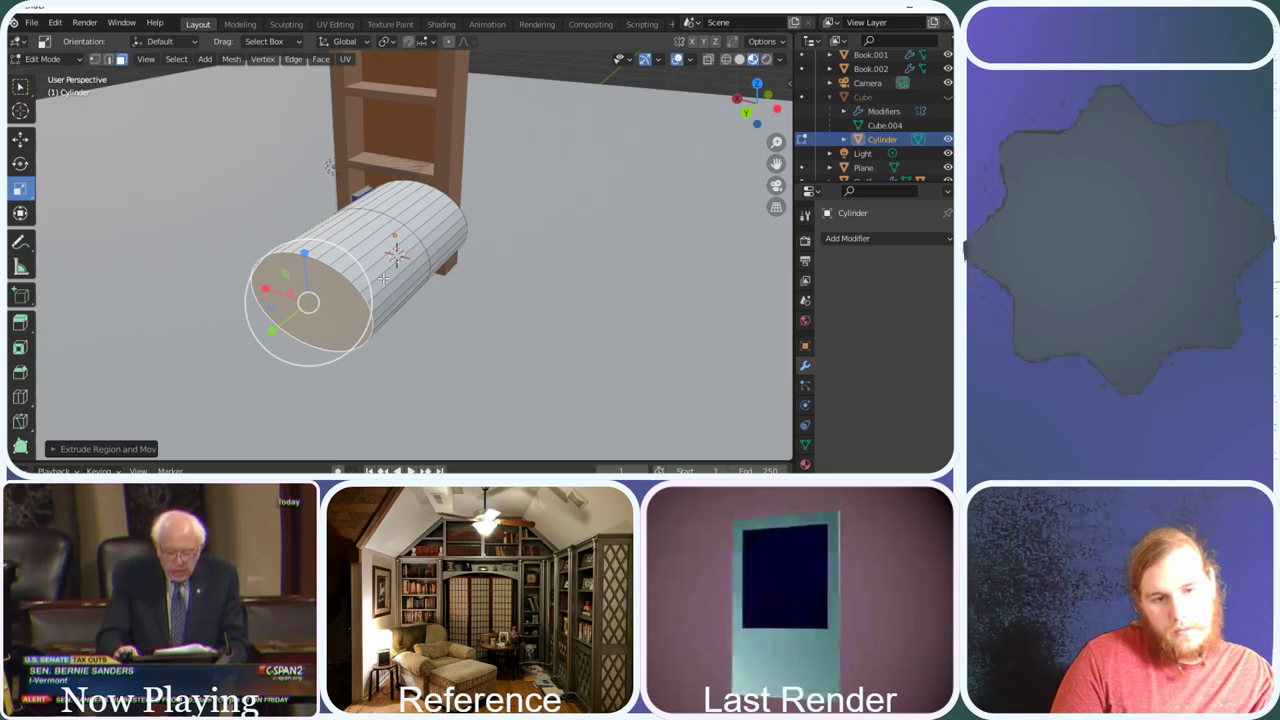
mouse_move(397, 255)
middle_mouse_down()
mouse_move(410, 256)
mouse_move(397, 255)
middle_mouse_up()
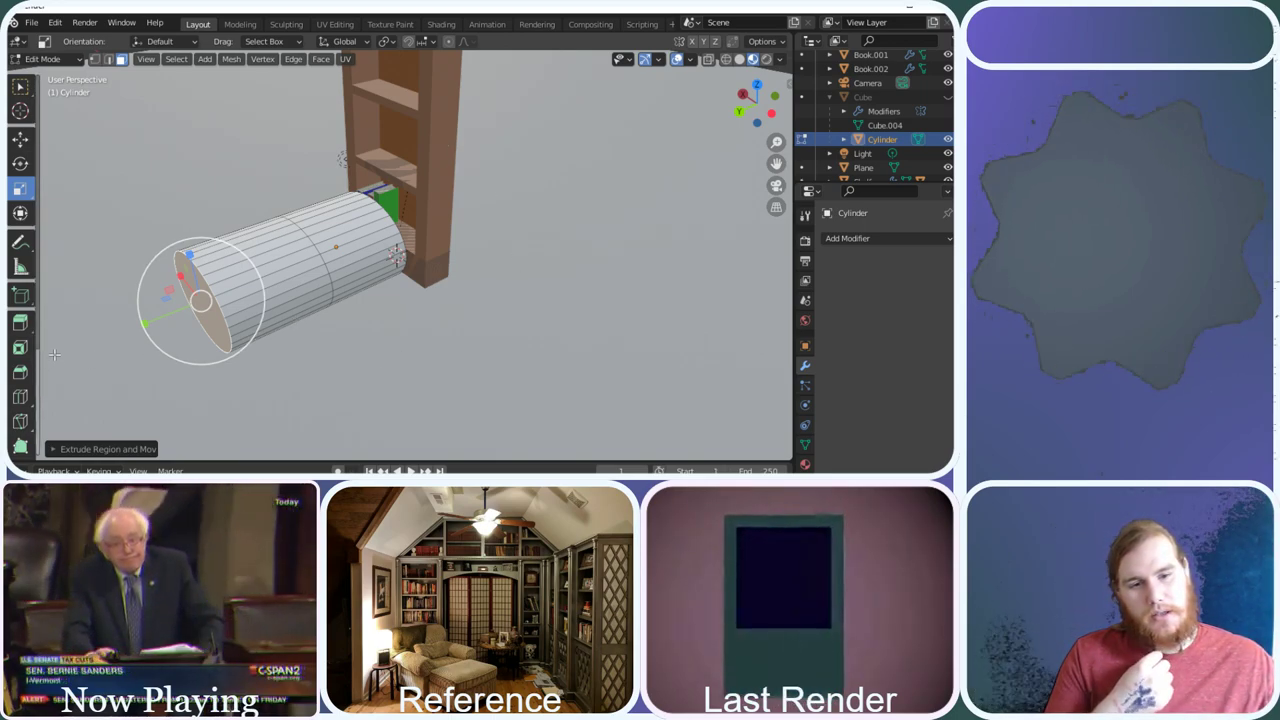
left_click(283, 265)
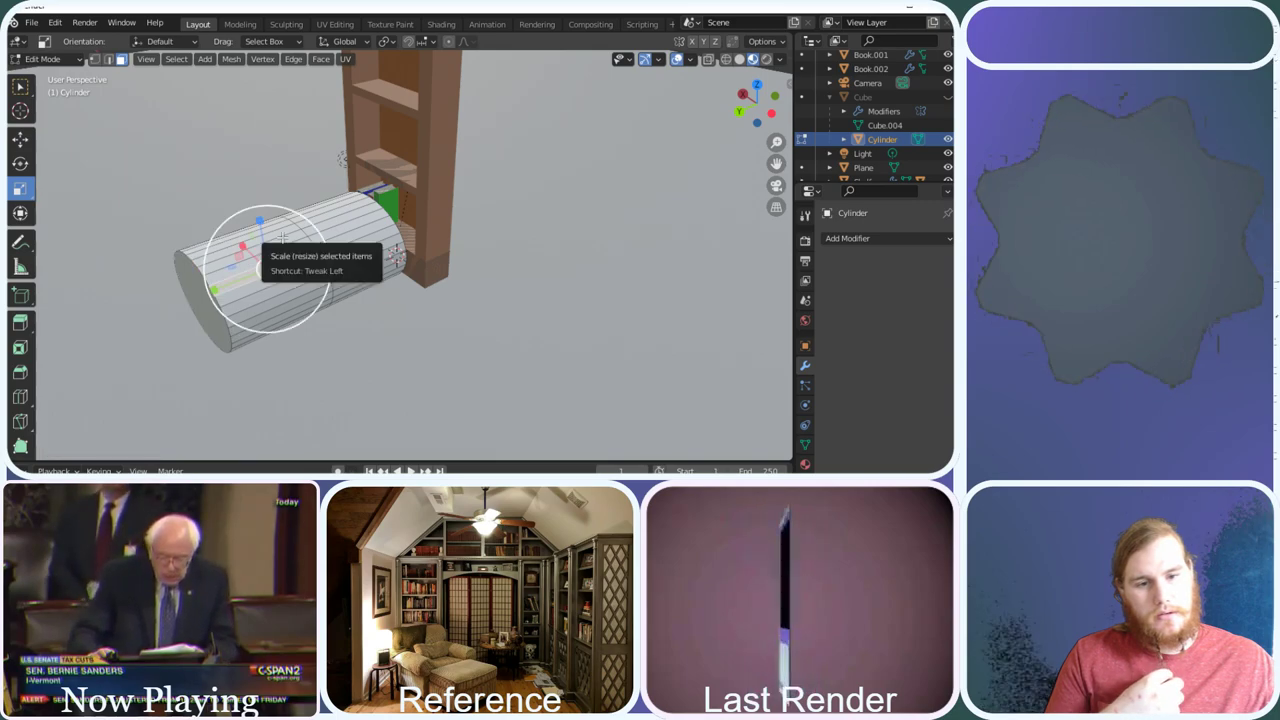
left_click(948, 97)
left_click_drag(757, 100, 680, 115)
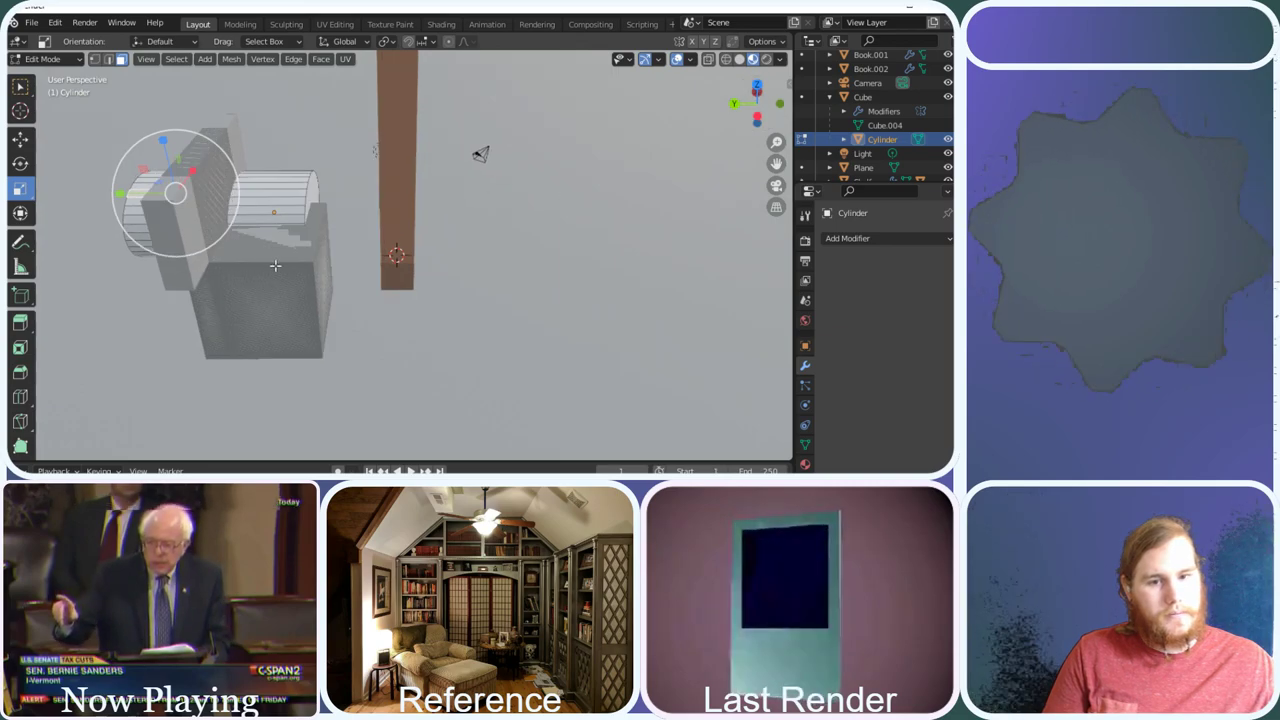
In Object Mode, shift the Cube and cylinder along Y so the cylinder rests on the cube's side
left_click(45, 59)
left_click(45, 75)
left_click(190, 217)
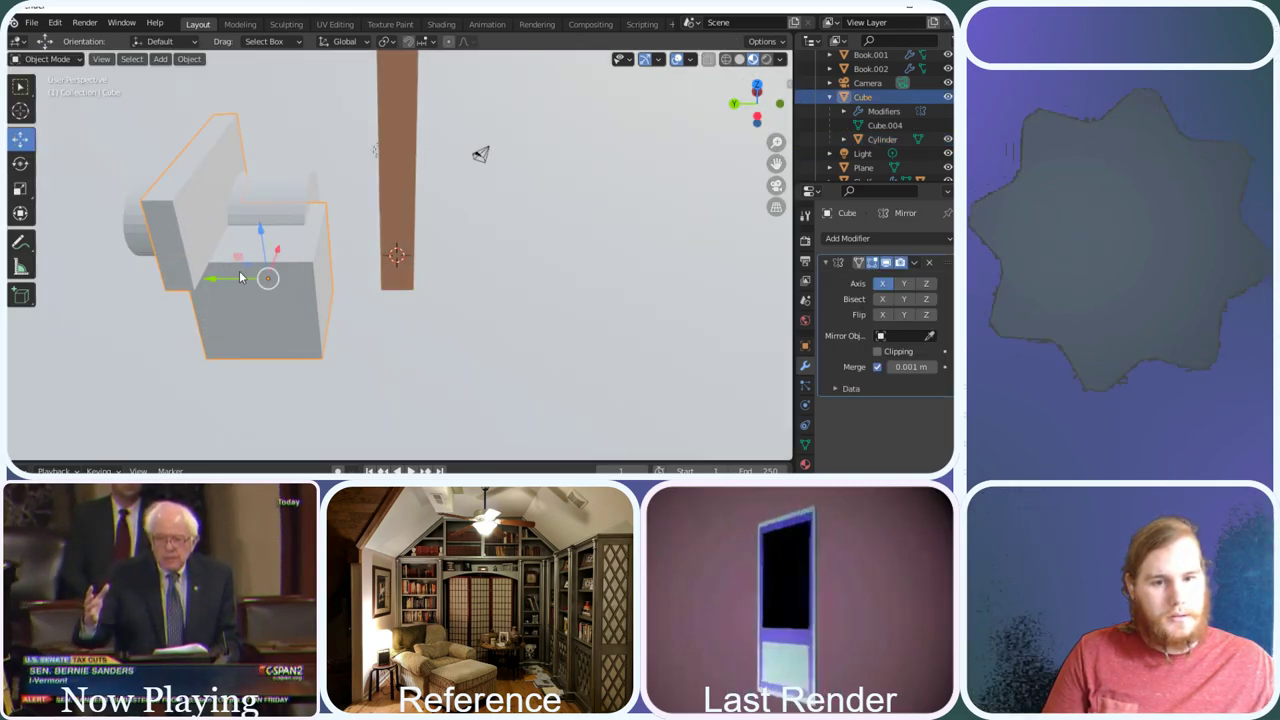
mouse_move(233, 280)
left_mouse_down()
mouse_move(200, 277)
mouse_move(215, 281)
left_mouse_up()
left_click(267, 194)
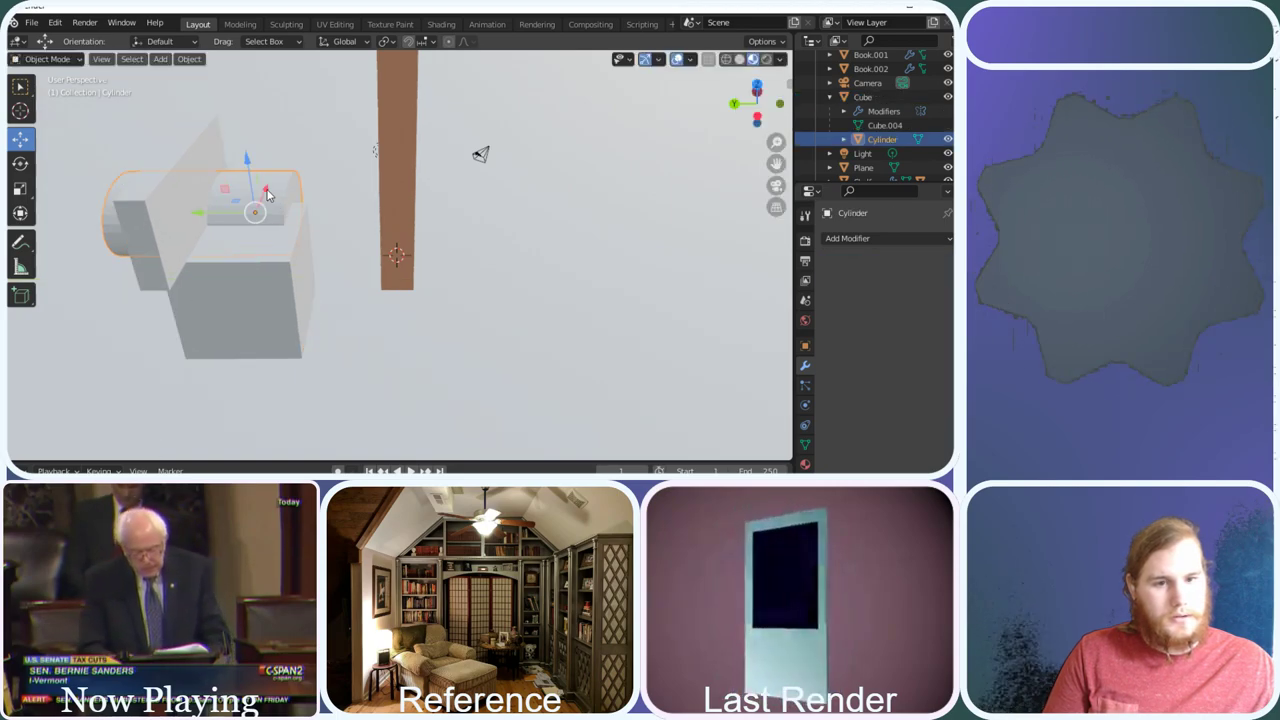
left_click_drag(208, 213, 305, 223)
left_click(257, 275)
left_click_drag(210, 278, 151, 278)
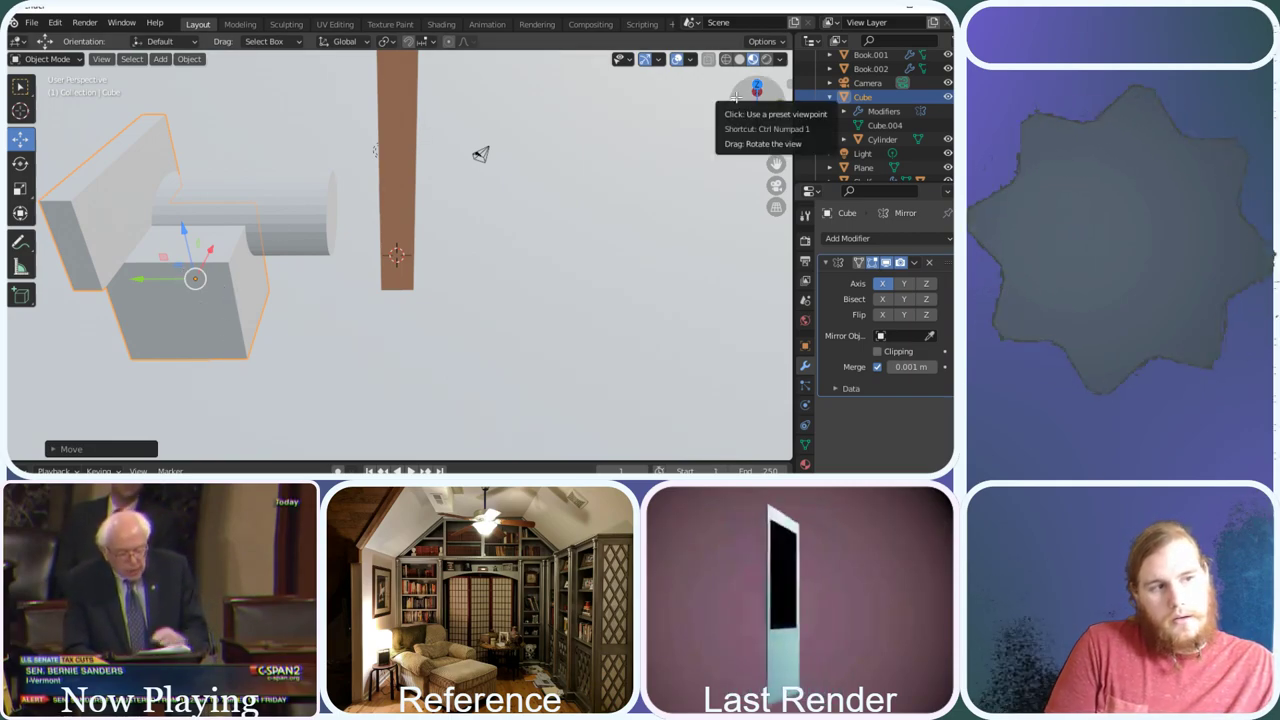
mouse_move(757, 100)
left_mouse_down()
mouse_move(722, 108)
mouse_move(750, 102)
left_mouse_up()
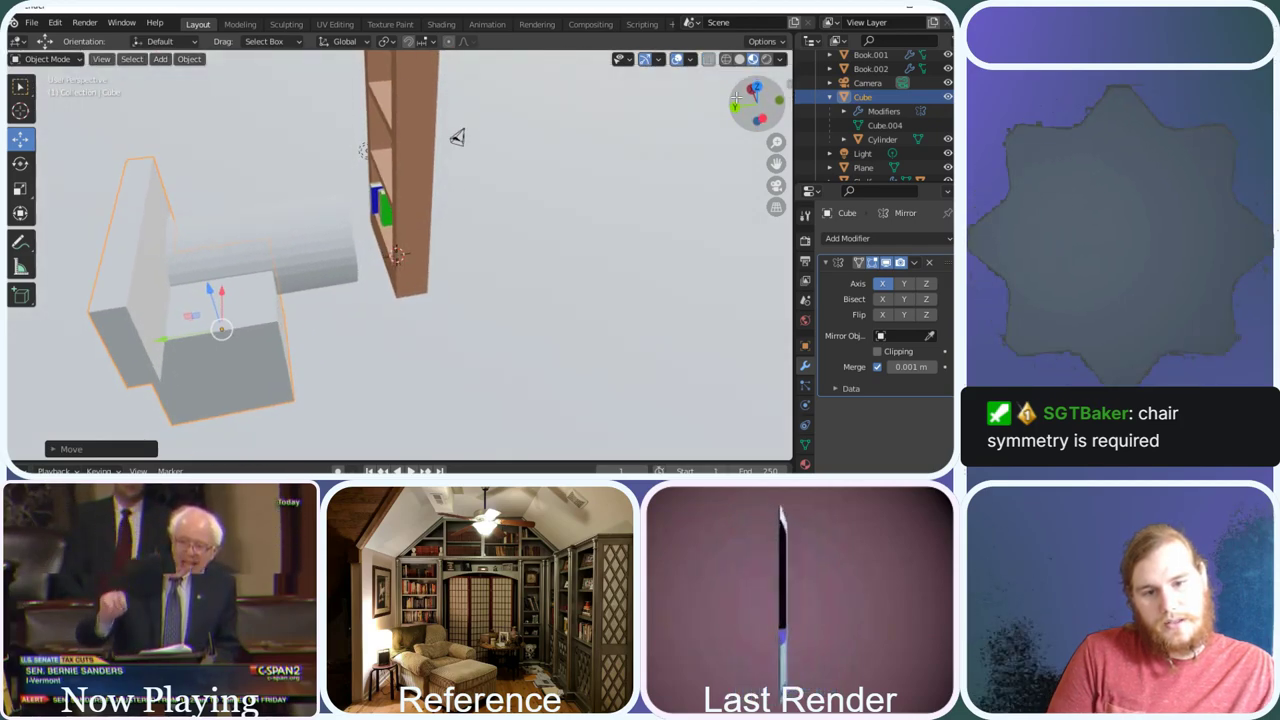
left_click(300, 237)
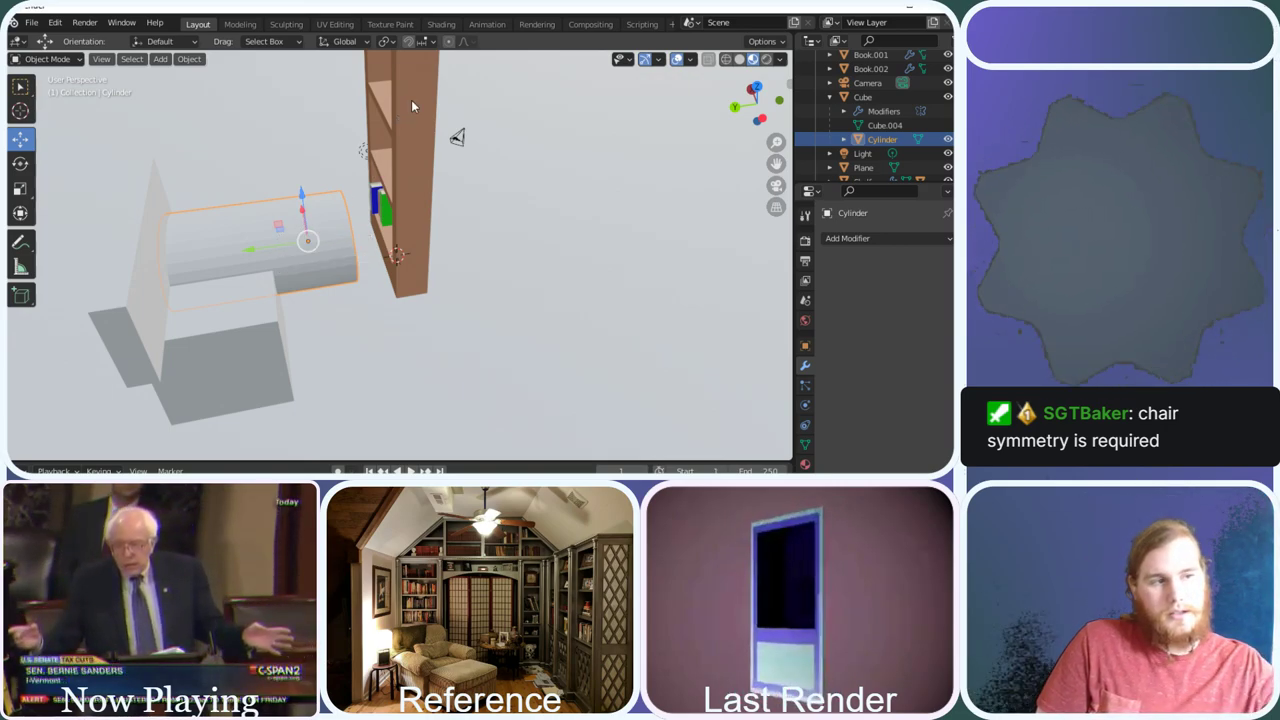
left_click_drag(748, 113, 738, 110)
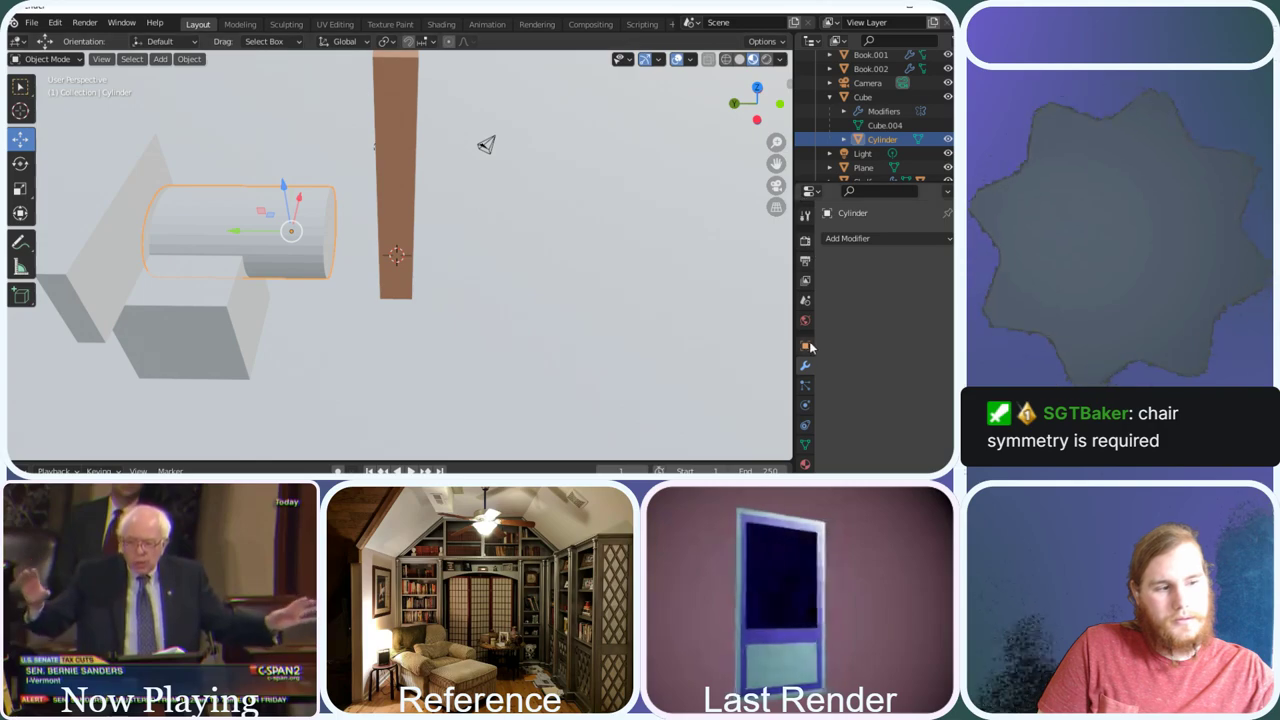
Add a Mirror modifier to the cylinder with Merge off and Cube as the mirror object
left_click(856, 241)
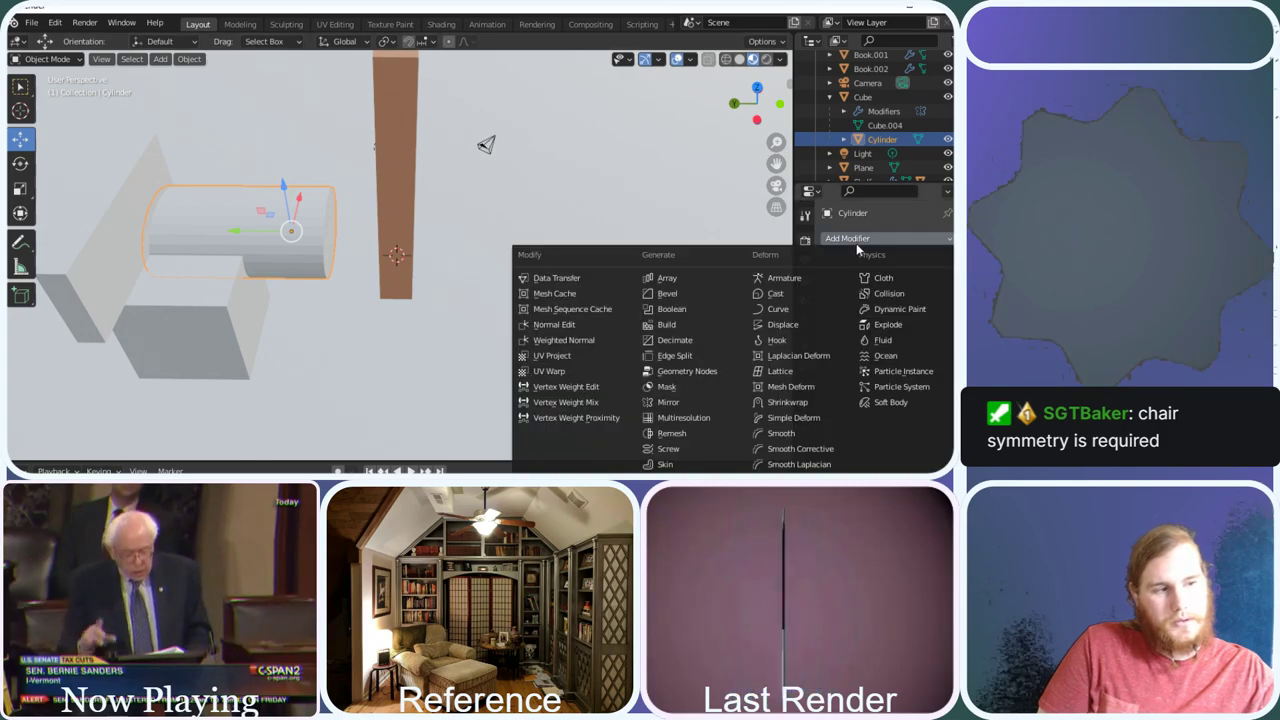
left_click(670, 402)
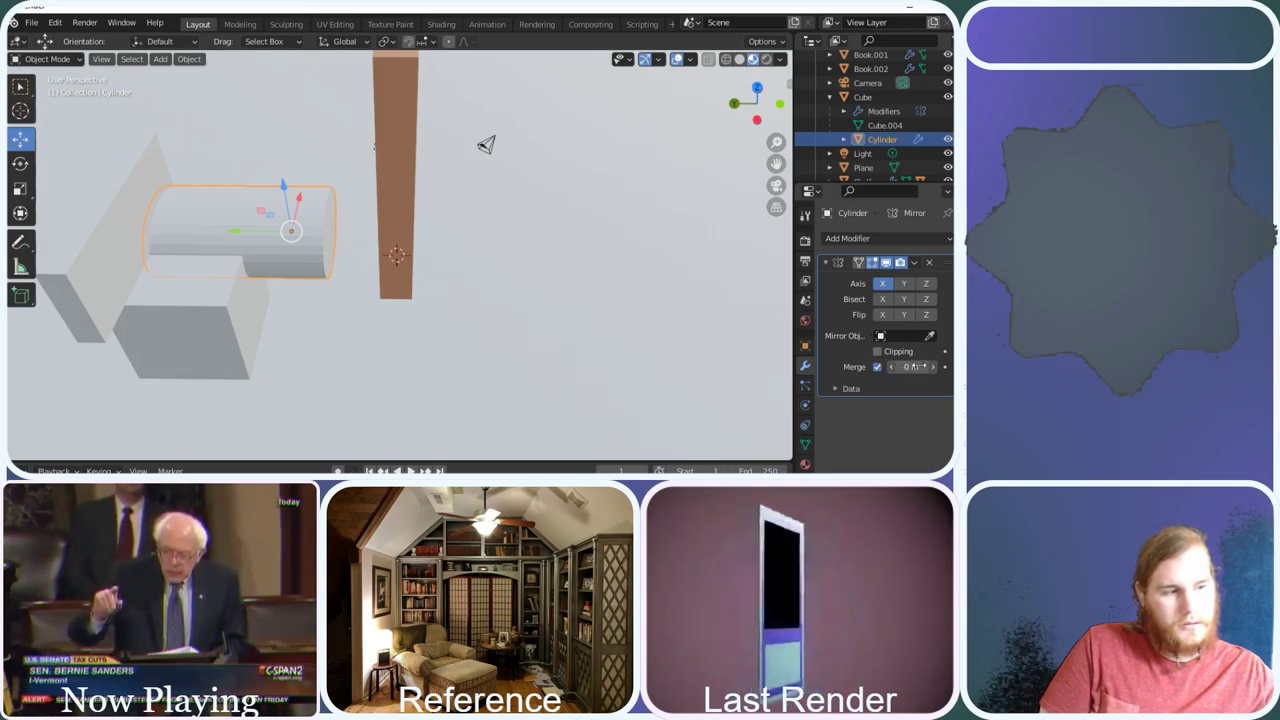
left_click(877, 368)
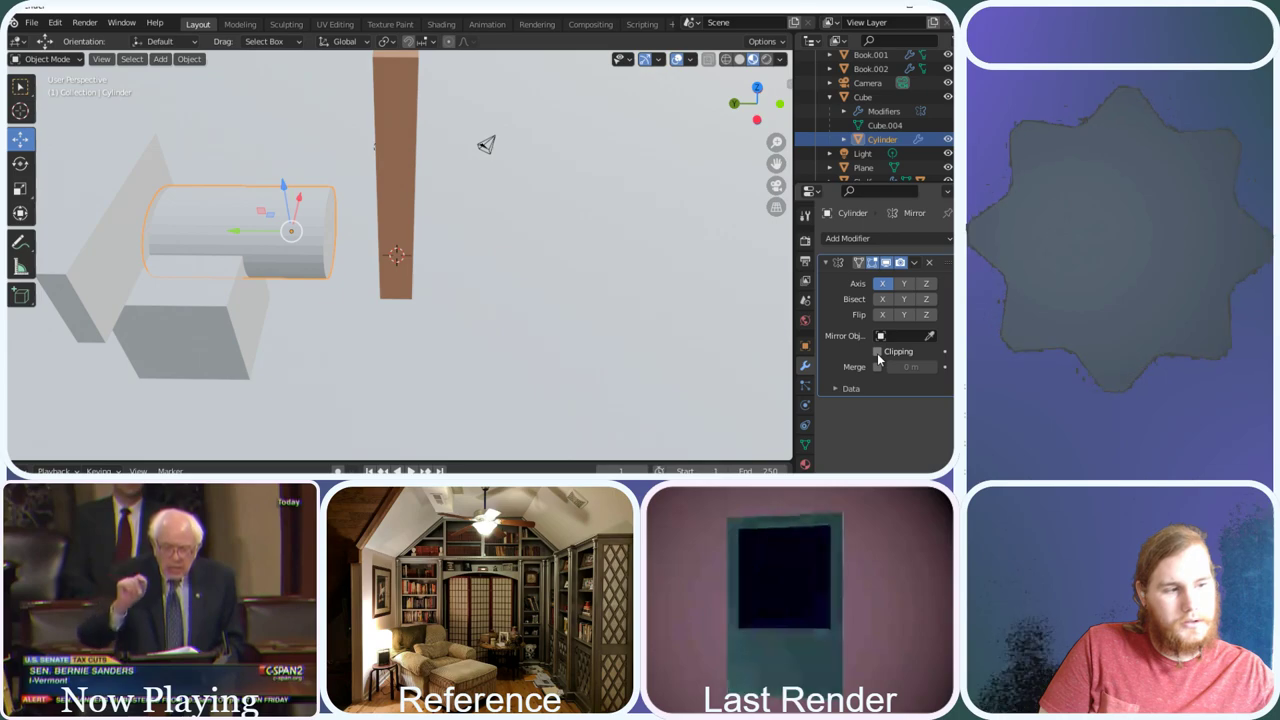
left_click(879, 337)
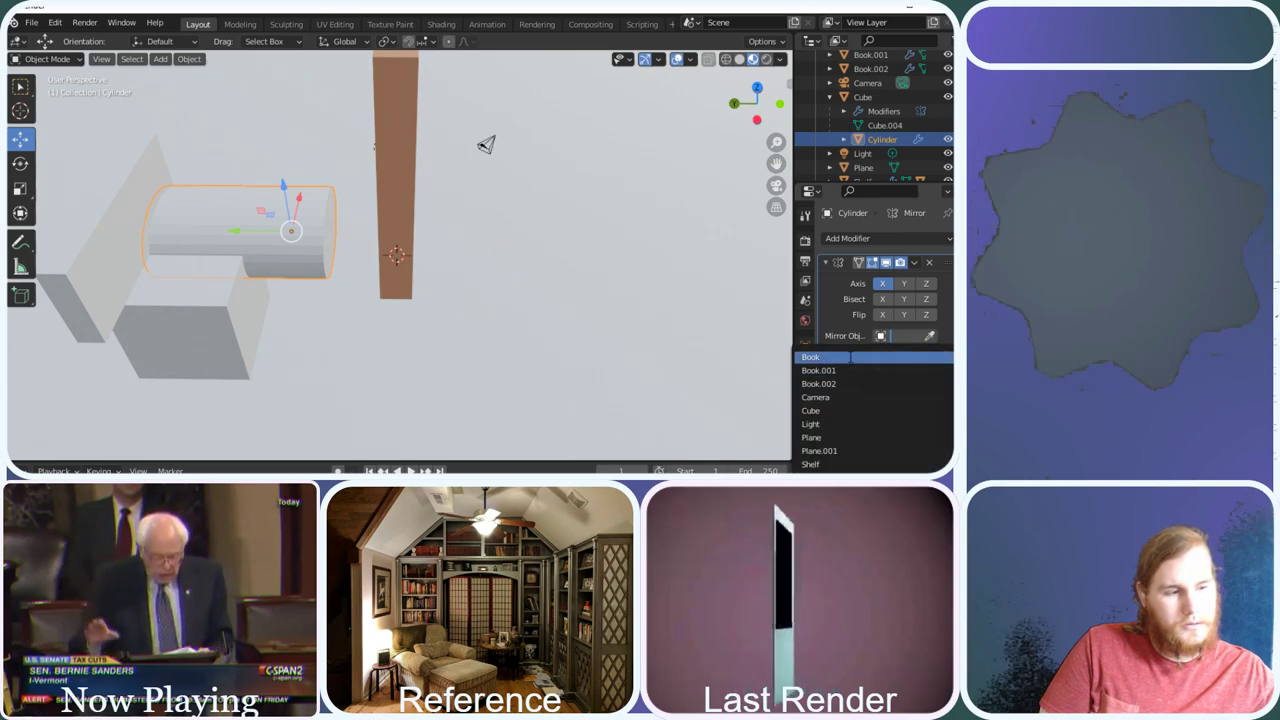
left_click(835, 410)
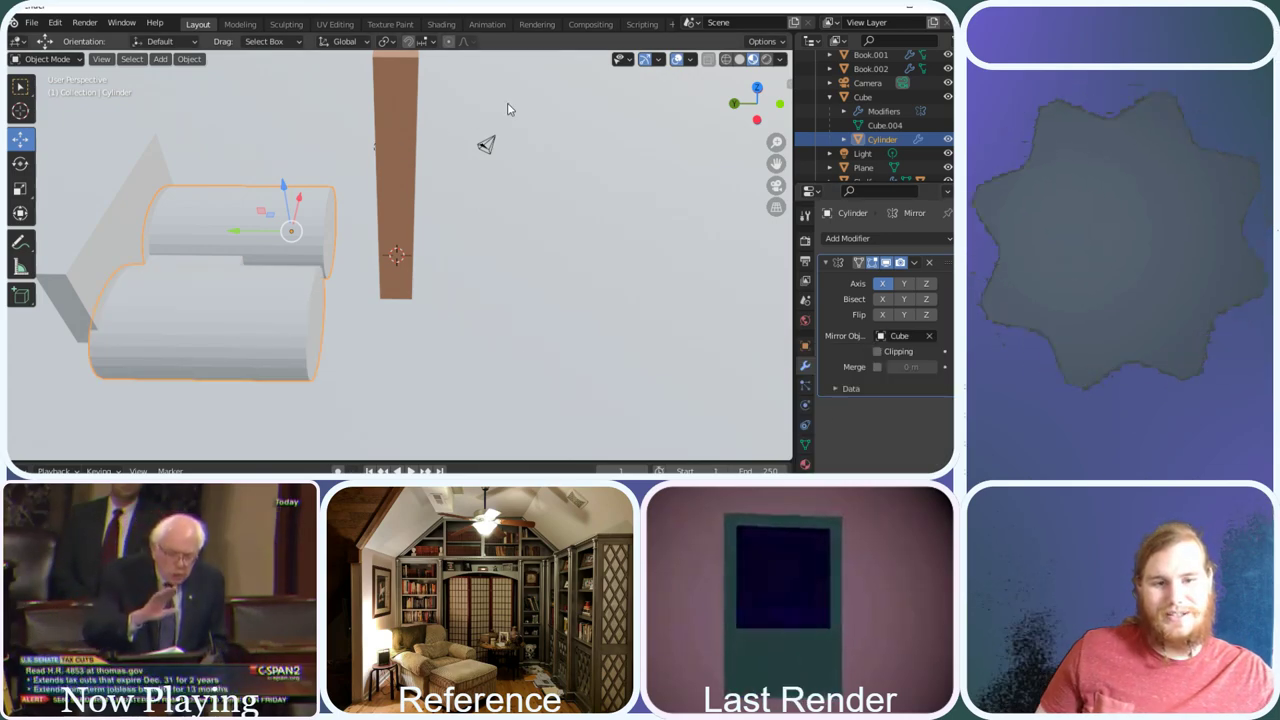
Slide the cylinder along X so its mirrored copy sits on the chair's other side
mouse_move(757, 103)
left_mouse_down()
mouse_move(716, 124)
mouse_move(736, 104)
left_mouse_up()
mouse_move(325, 160)
left_mouse_down()
mouse_move(380, 146)
mouse_move(327, 158)
left_mouse_up()
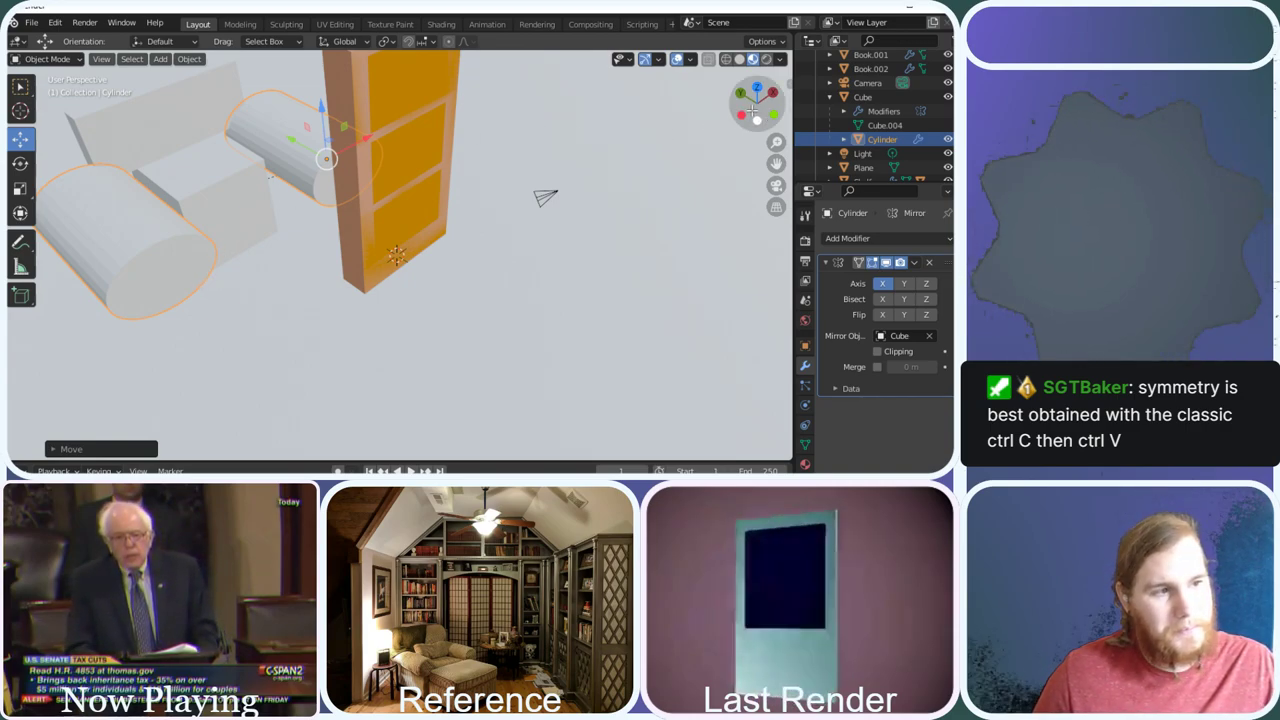
mouse_move(752, 112)
left_mouse_down()
mouse_move(740, 116)
mouse_move(750, 110)
left_mouse_up()
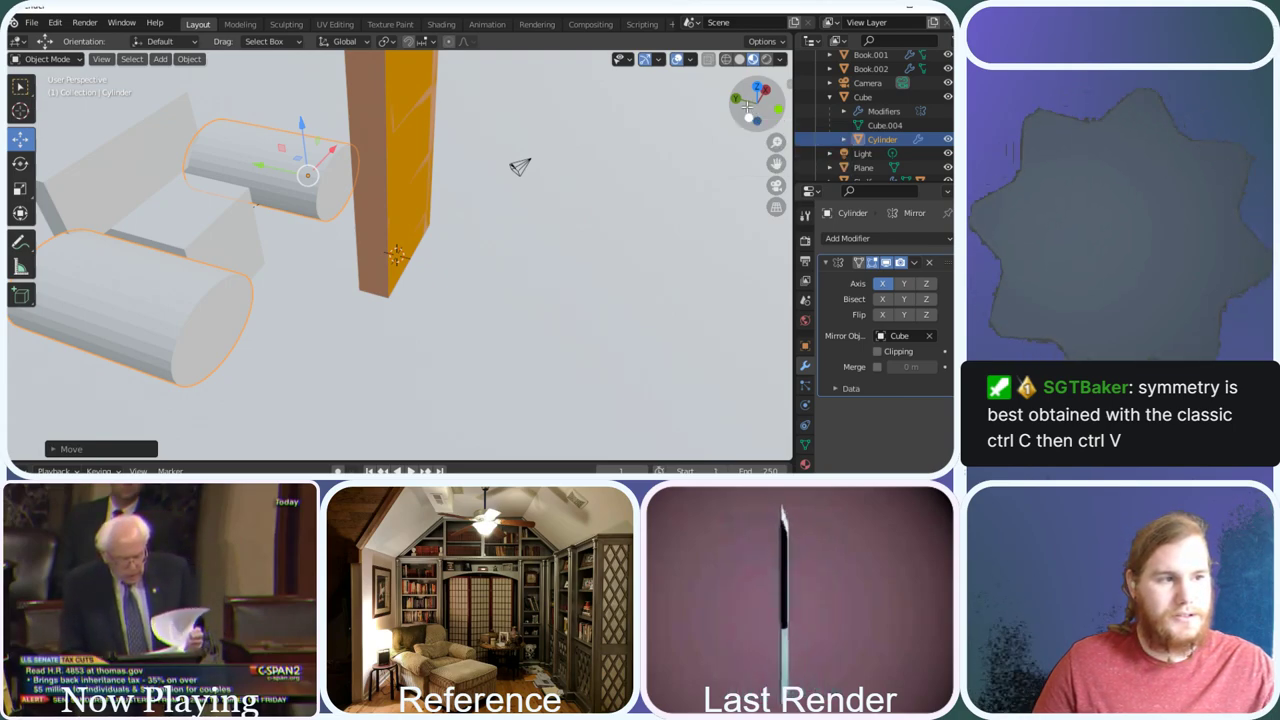
left_click_drag(745, 110, 718, 136)
middle_click_drag(650, 177, 316, 168)
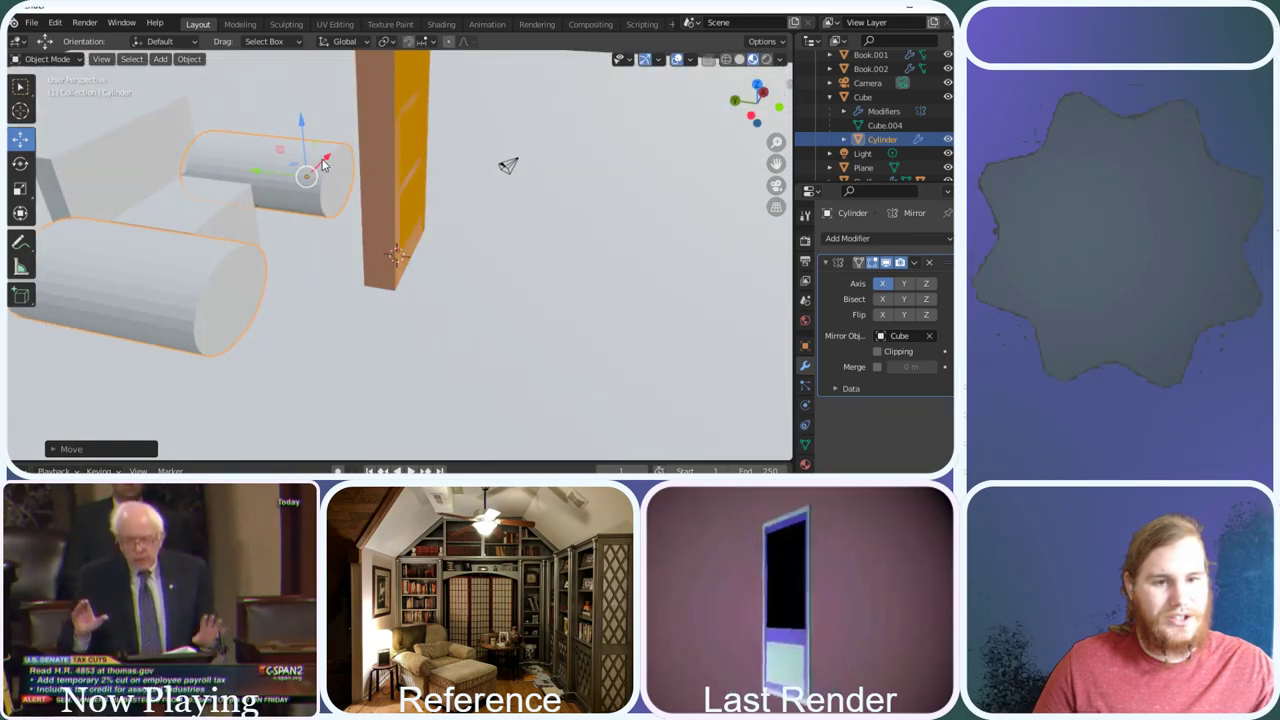
left_click_drag(314, 163, 319, 164)
Move the Cube chair body to the left along Y
left_click(221, 201)
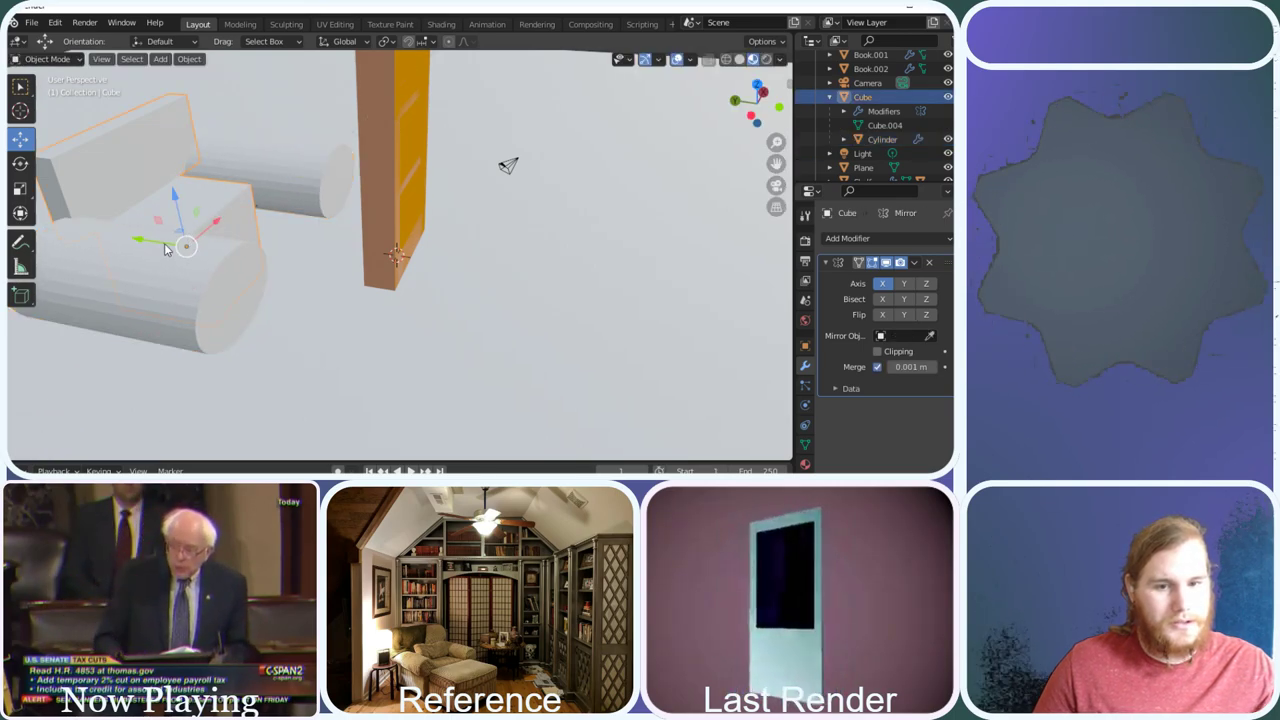
left_click_drag(164, 243, 108, 234)
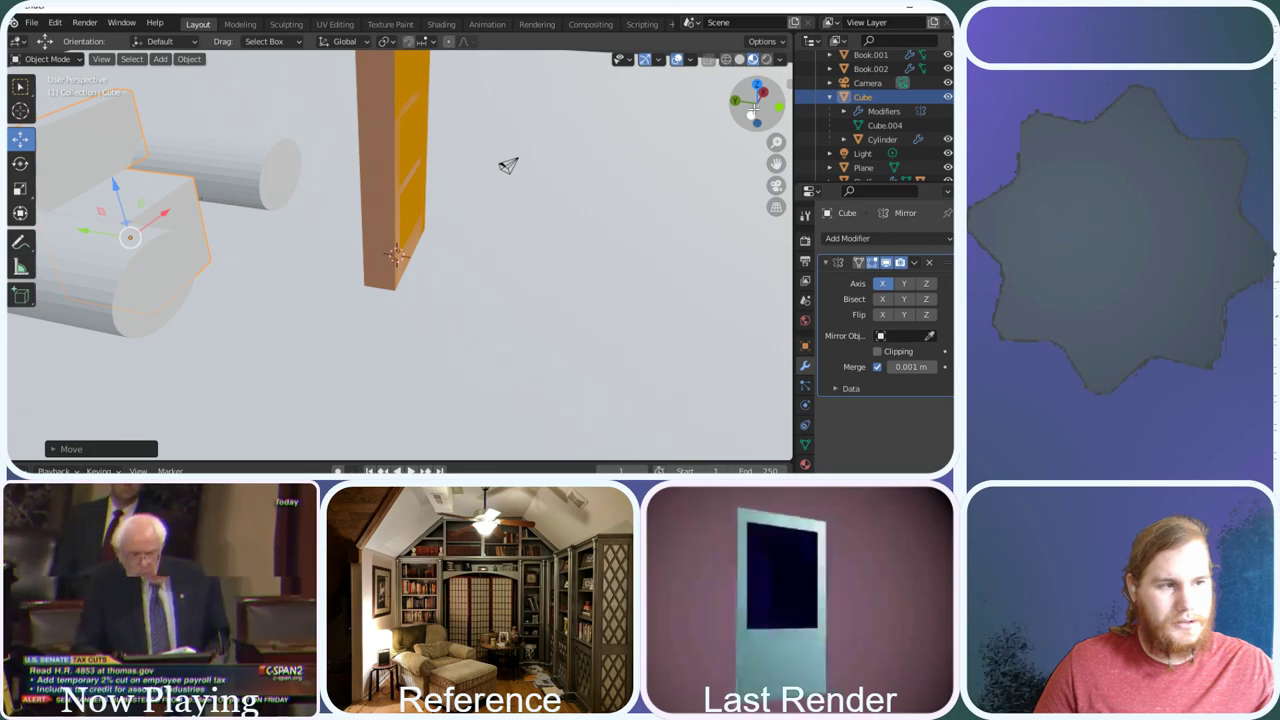
left_click_drag(752, 112, 712, 109)
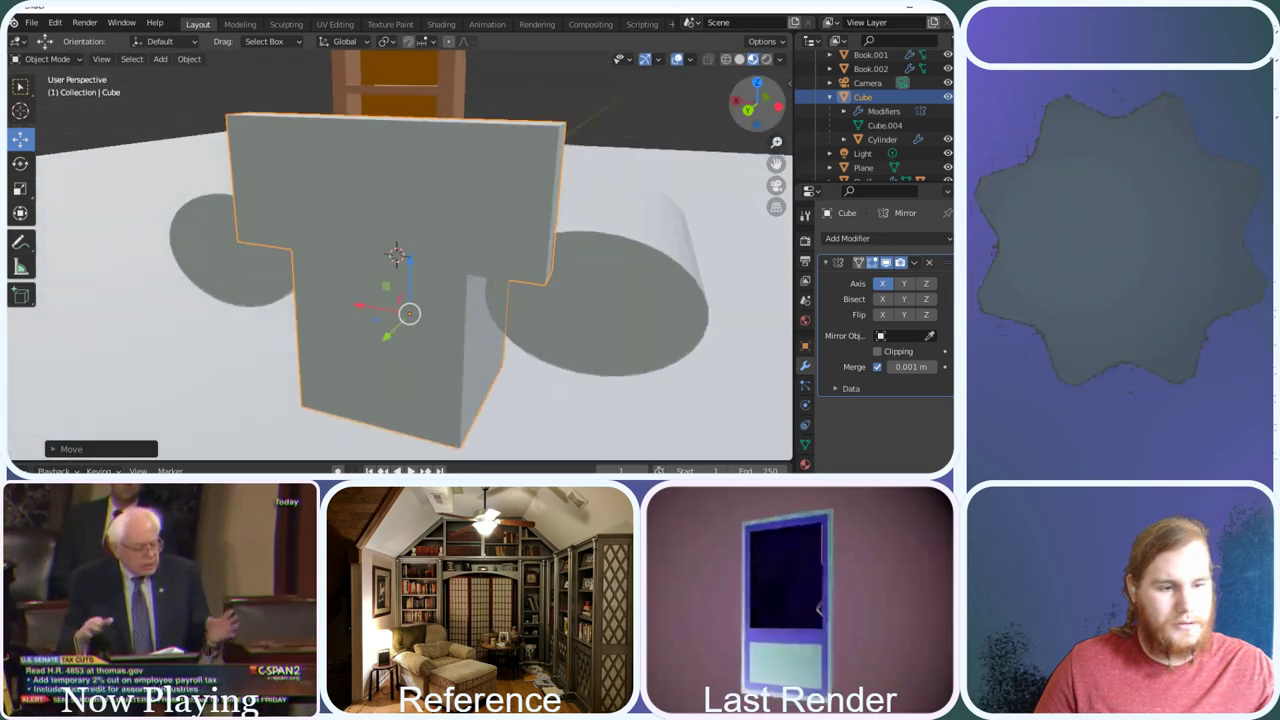
middle_click_drag(328, 163, 328, 163)
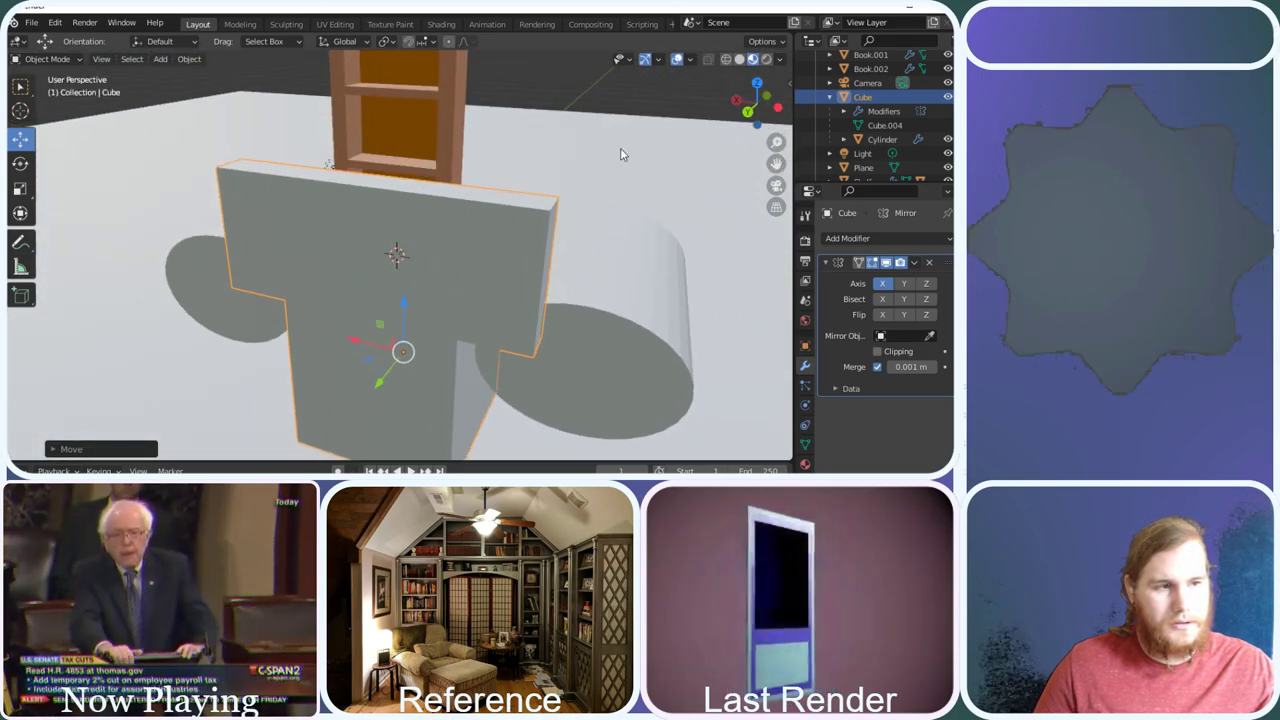
Enter Edit Mode on the Cube, select its small left face and bring up the Delete menu
left_click(69, 58)
left_click(45, 90)
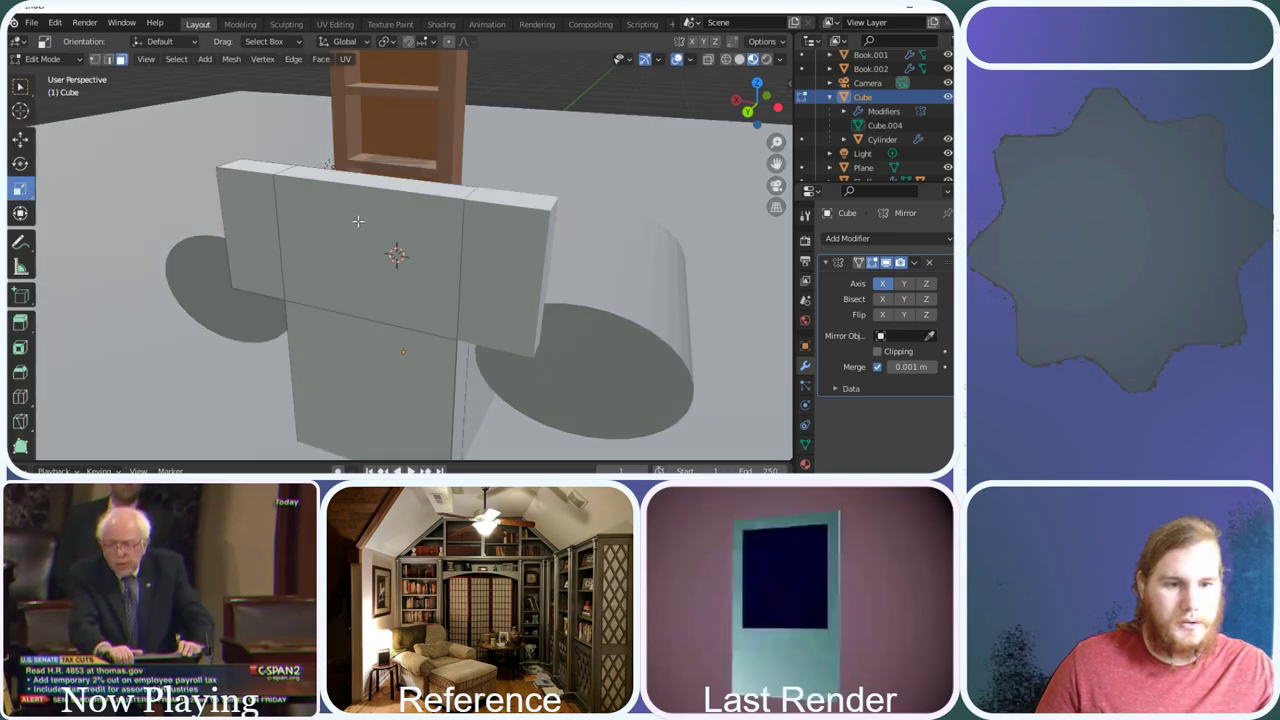
left_click(441, 236)
scroll(441, 236, "down", 2)
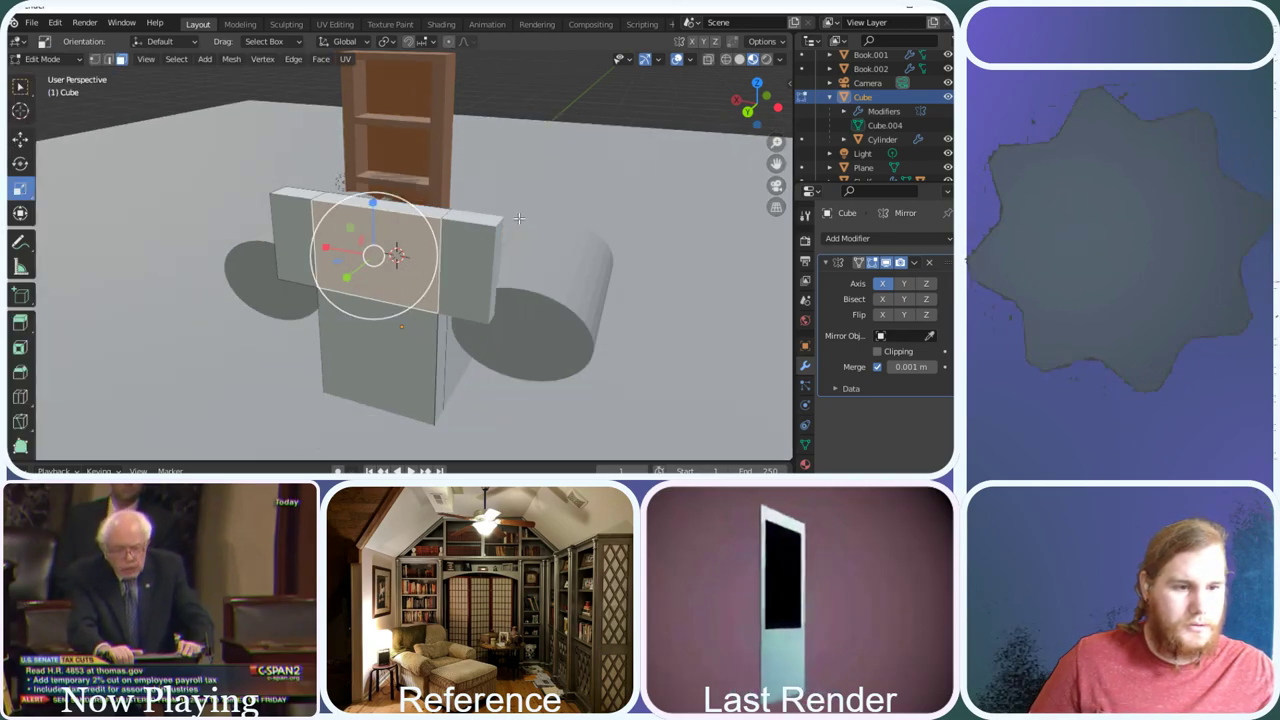
left_click_drag(760, 108, 757, 103)
middle_click_drag(340, 182, 363, 209)
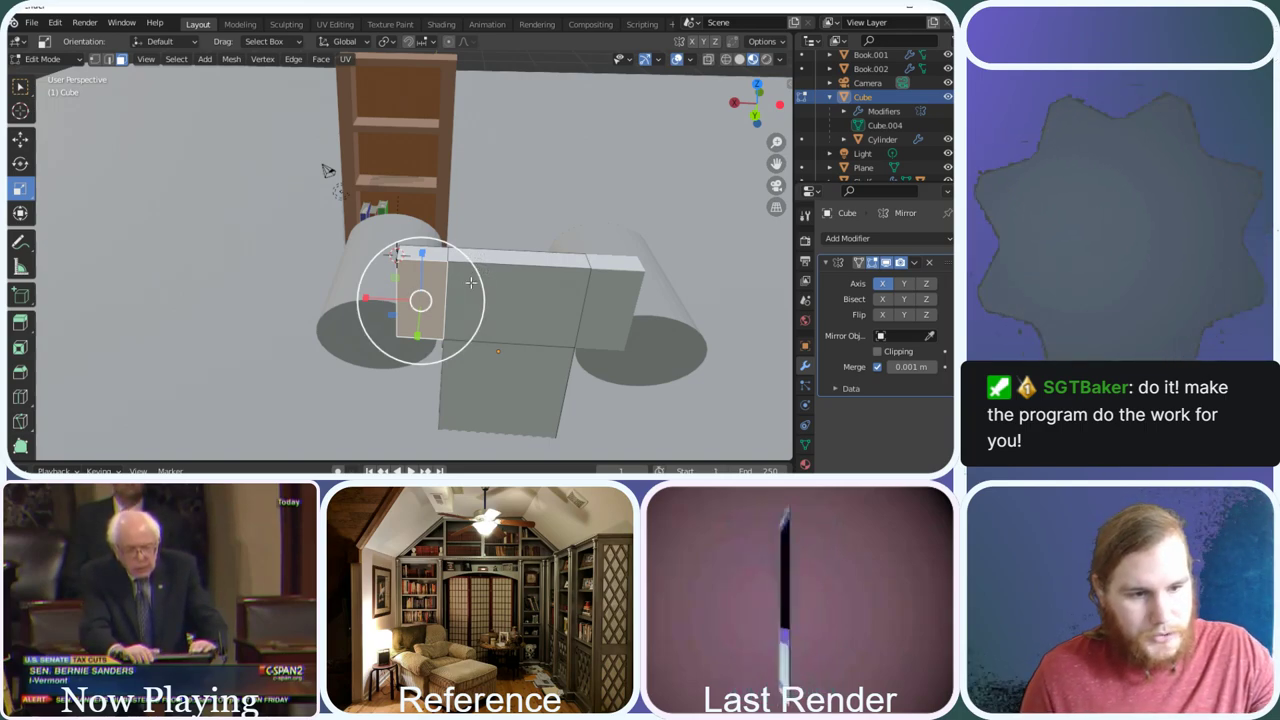
left_click(470, 288)
left_click(421, 293)
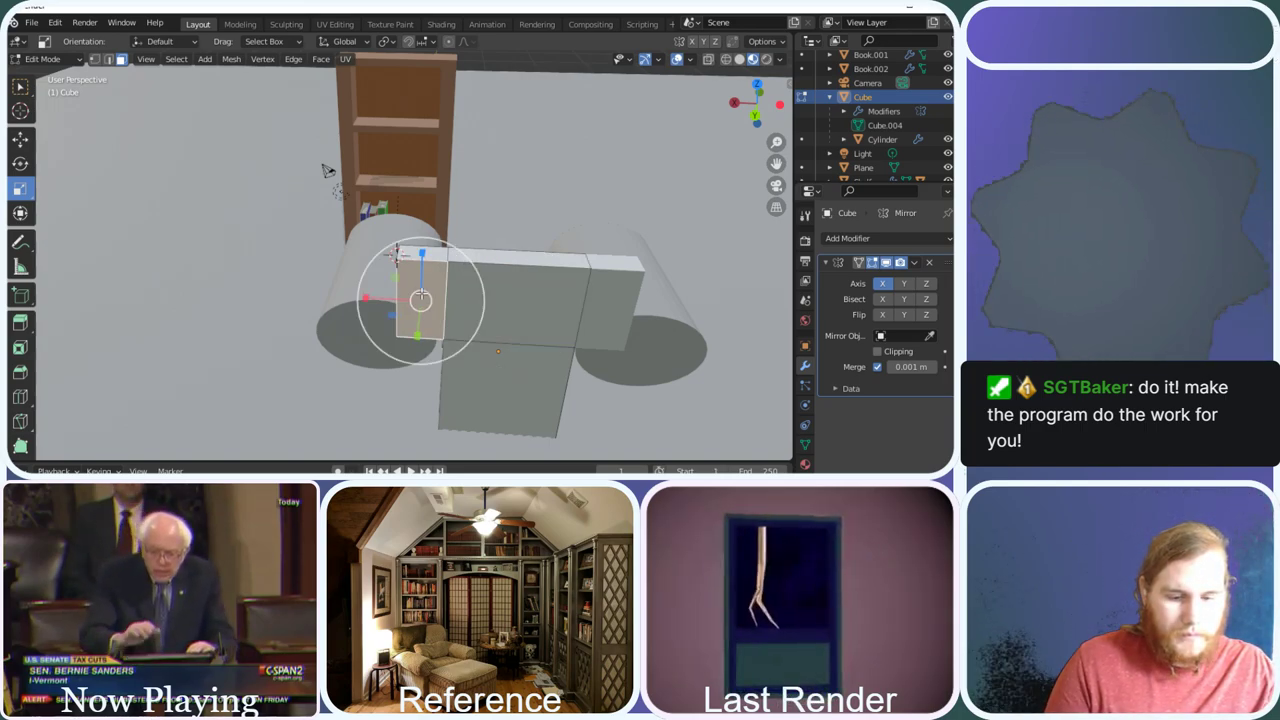
key("x")
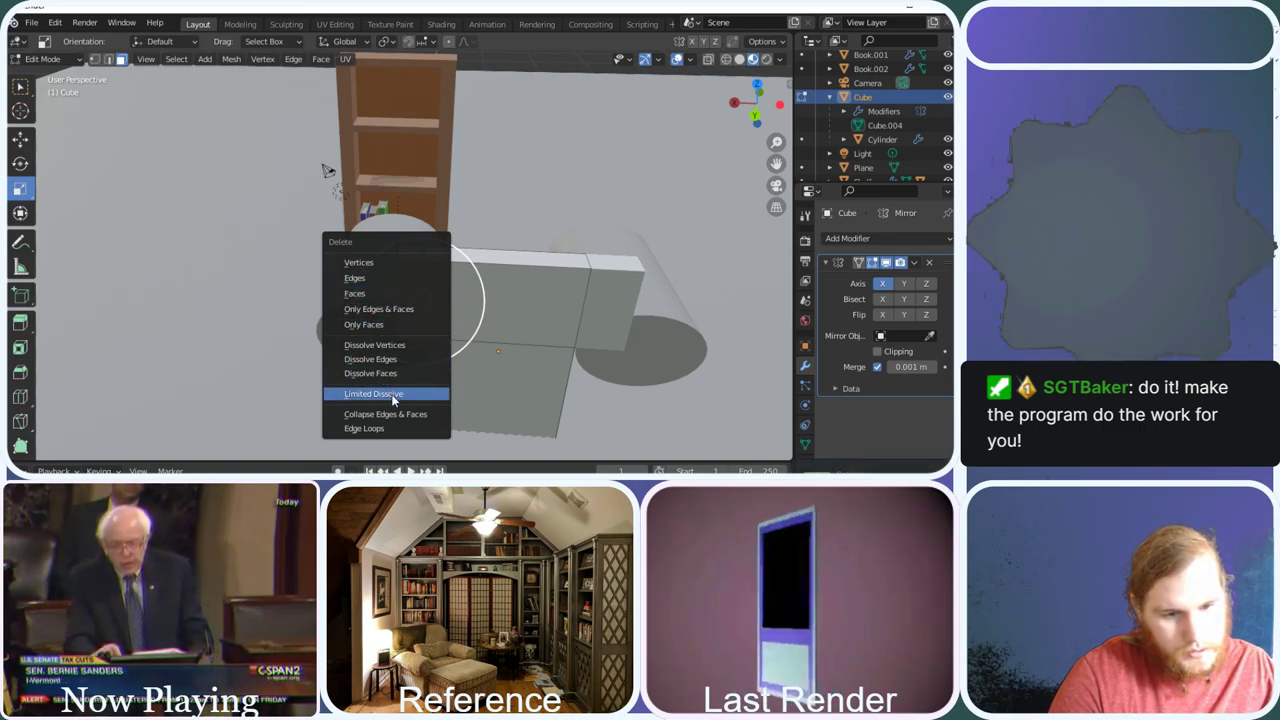
Dissolve the Cube's small left, large middle and top faces into a single face
left_click(406, 414)
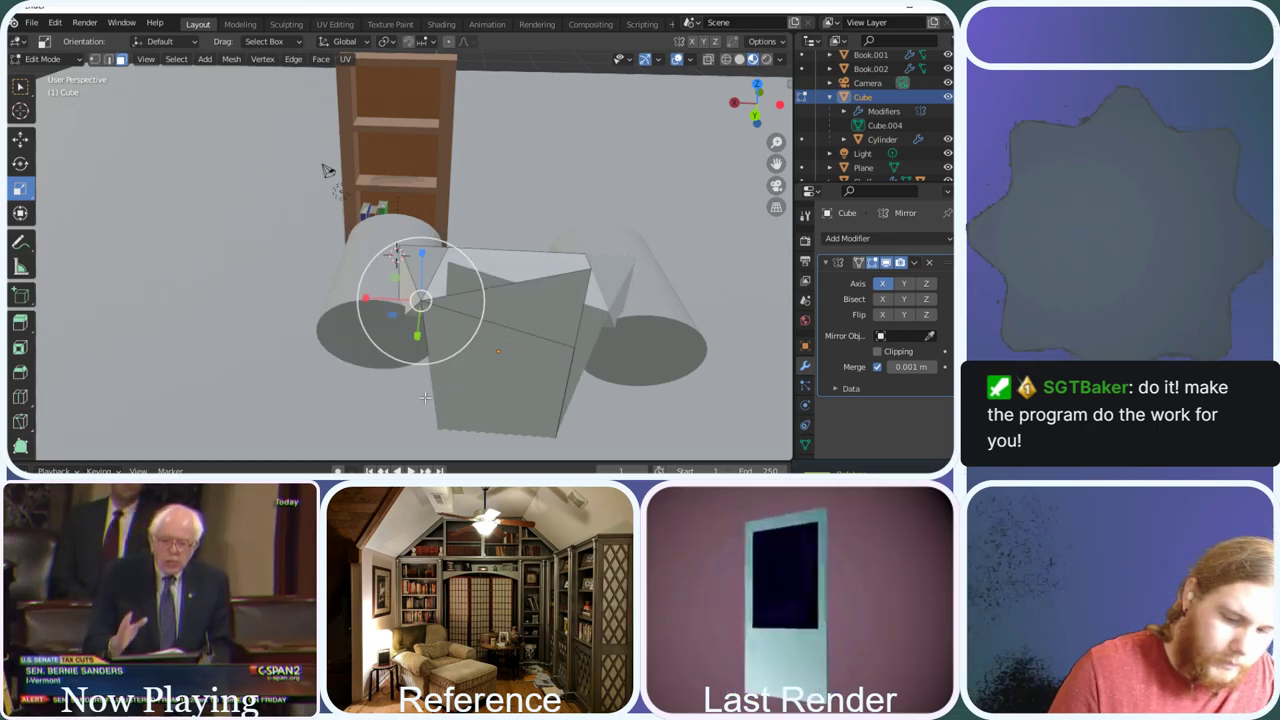
key("ctrl+z")
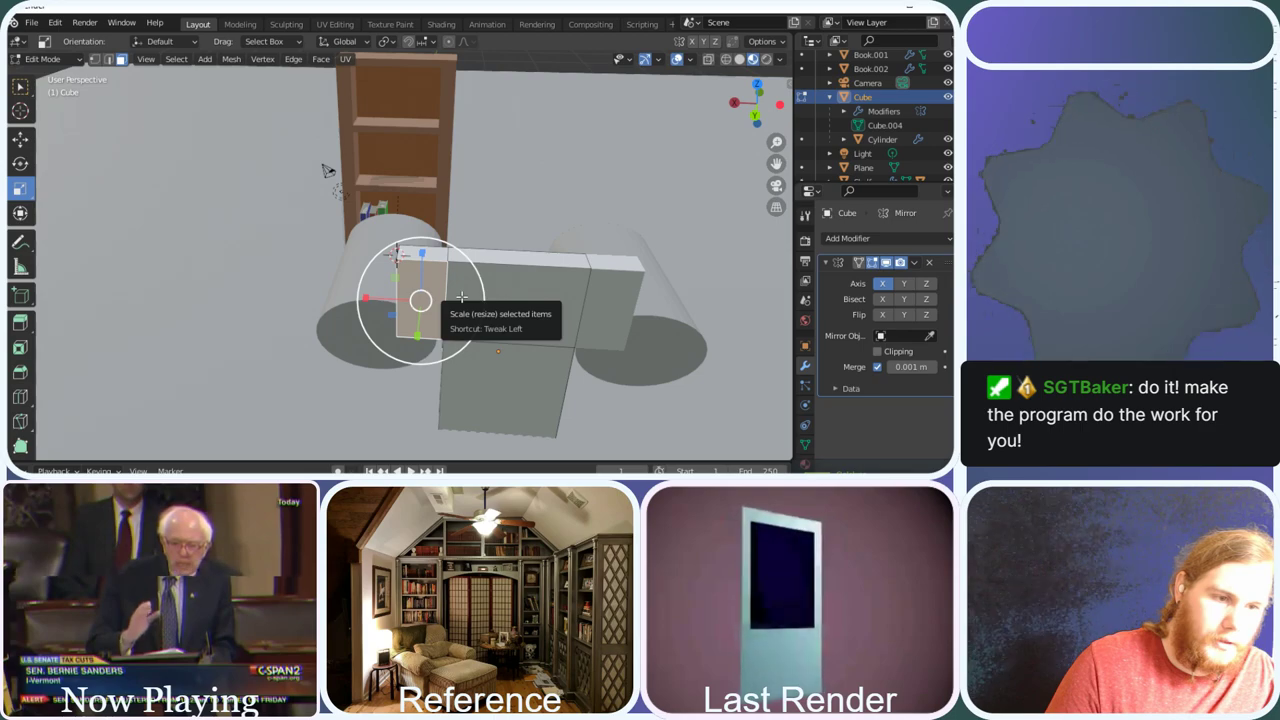
left_click(498, 292)
scroll(614, 281, "up", 2)
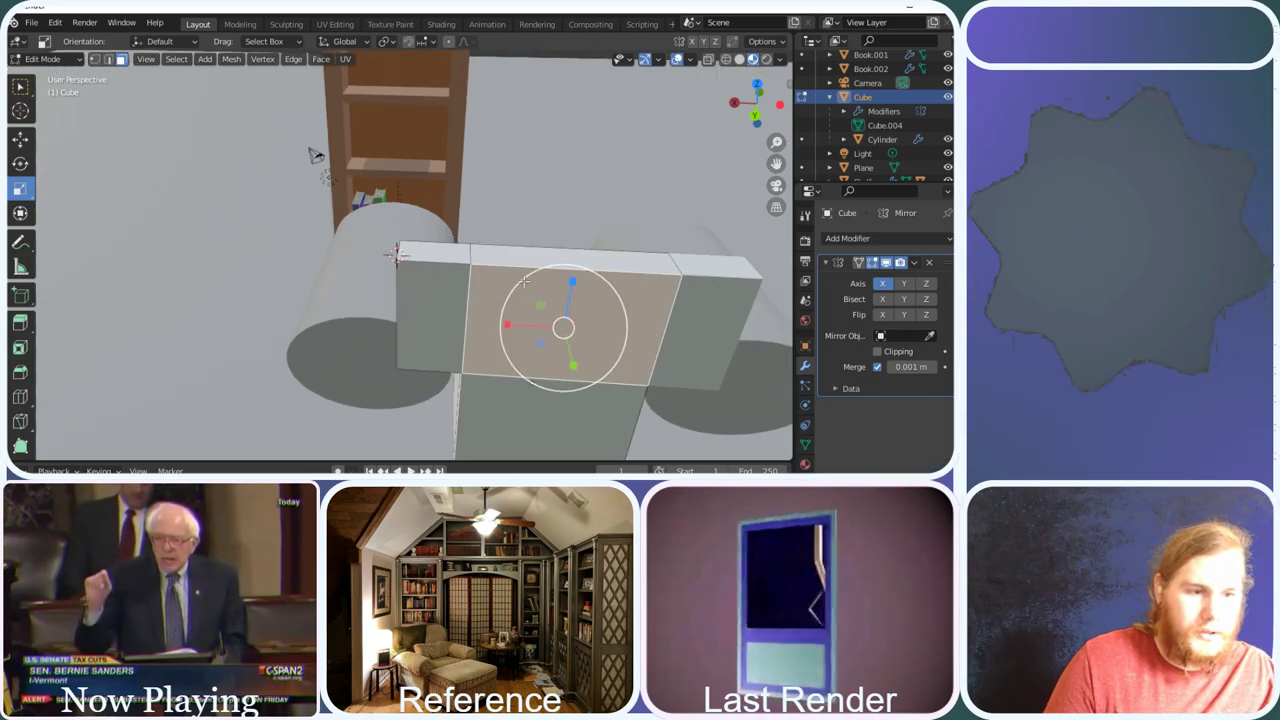
left_click(434, 306)
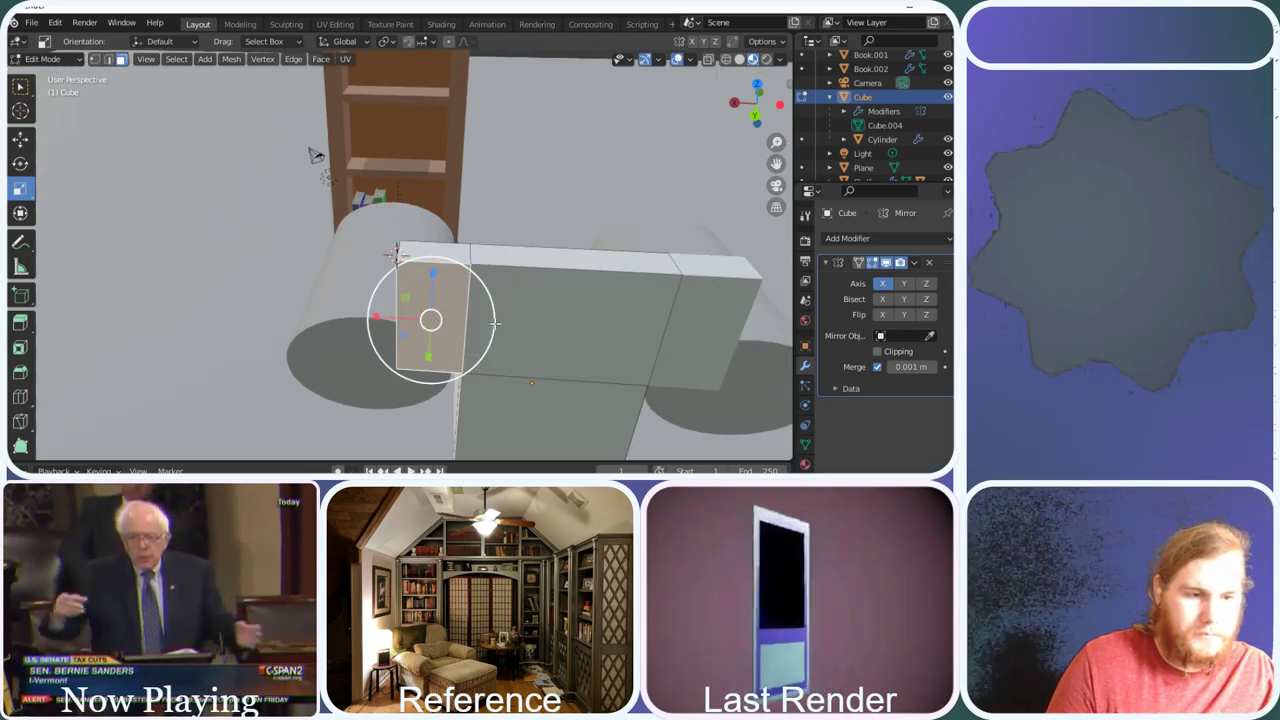
left_click(495, 322, "shift")
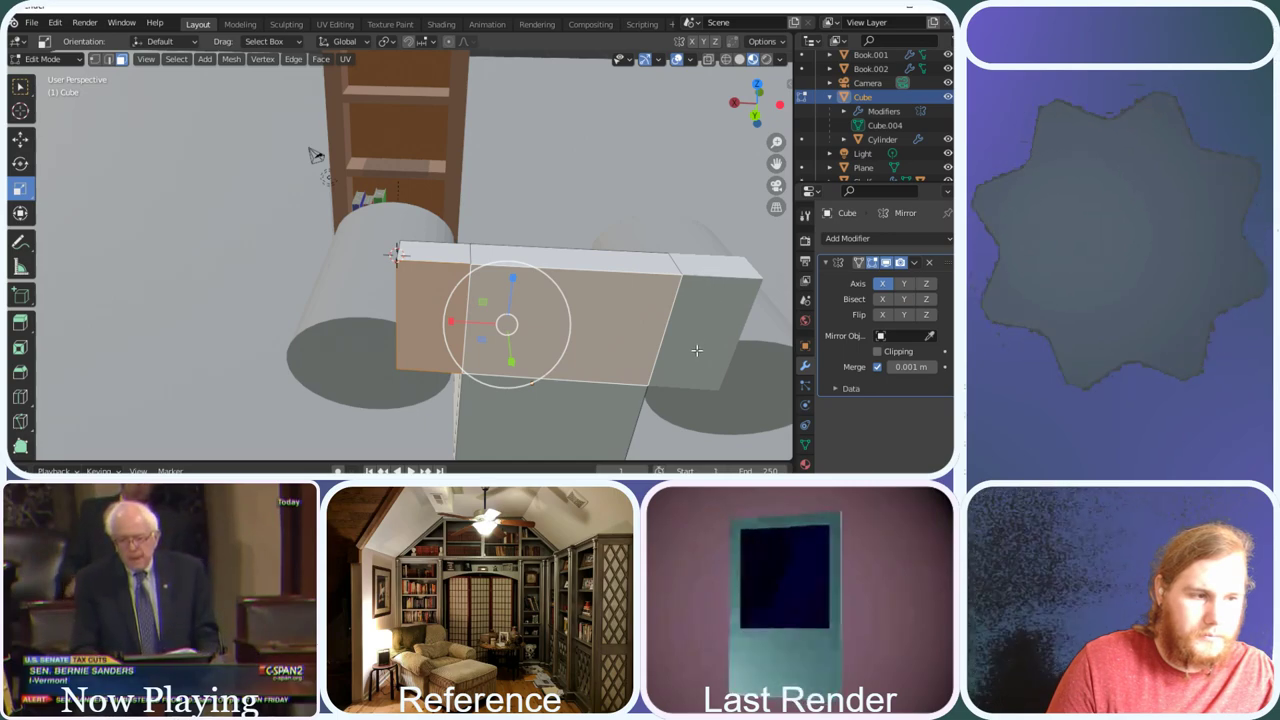
left_click(512, 257, "shift")
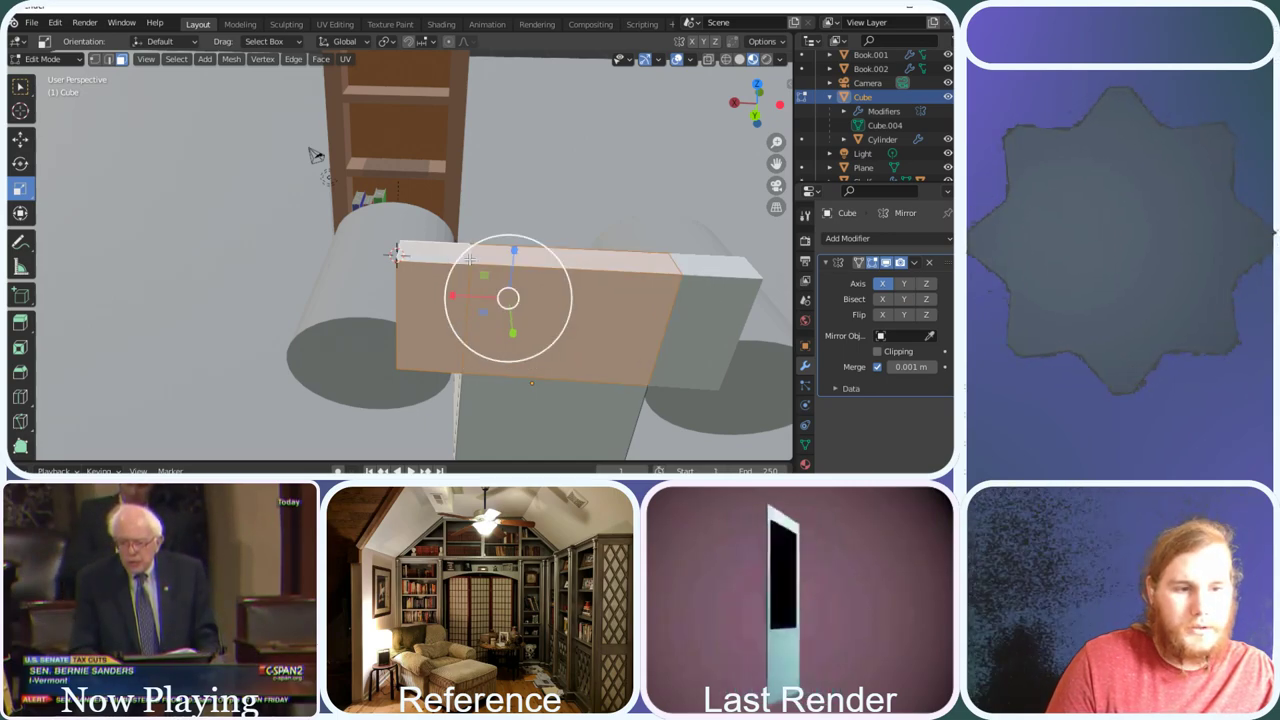
left_click_drag(763, 103, 613, 224)
right_click(616, 262)
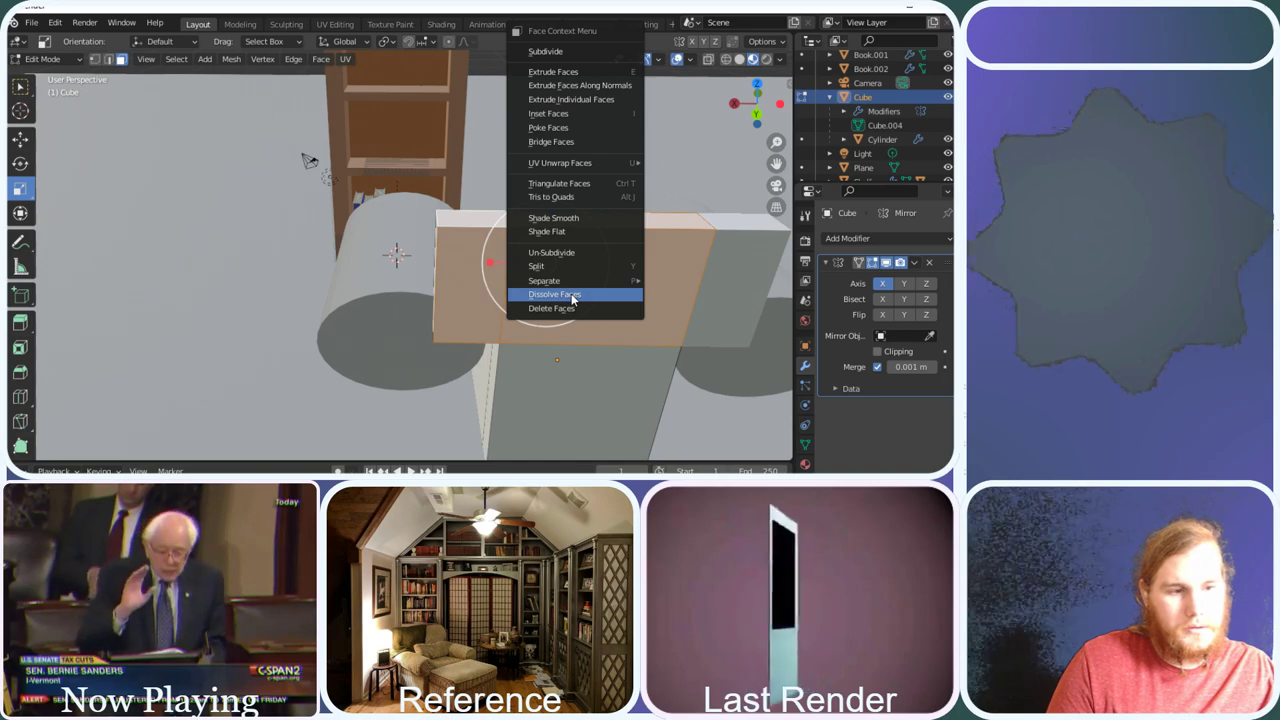
left_click(572, 296)
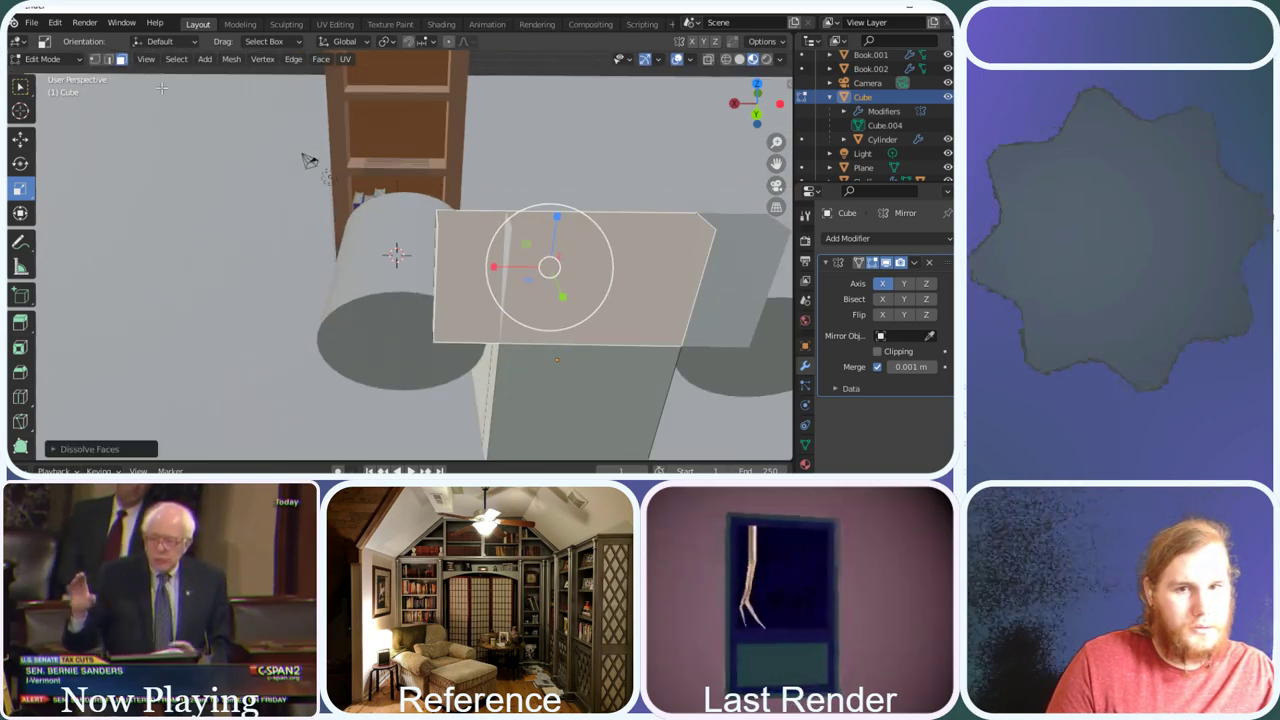
Dissolve the wide middle front face and narrow left face into one
left_click(110, 59)
left_click(524, 261)
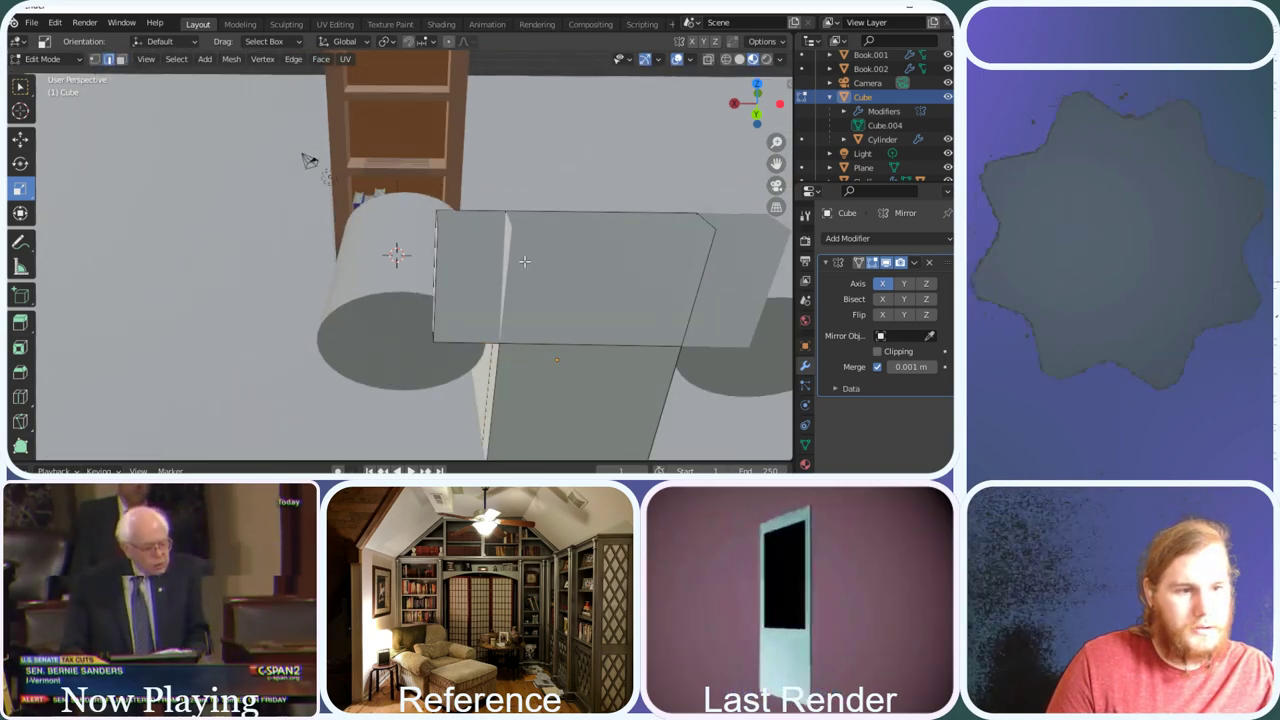
left_click(532, 259)
key("3")
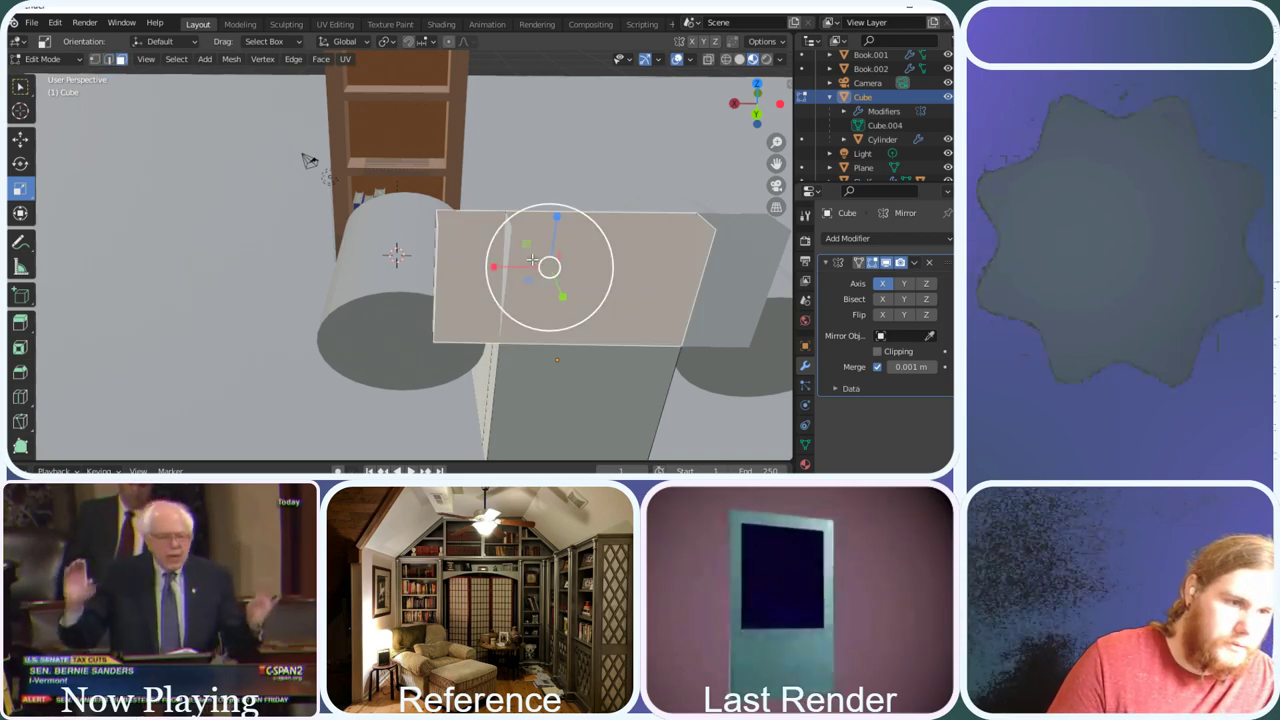
left_click(481, 265)
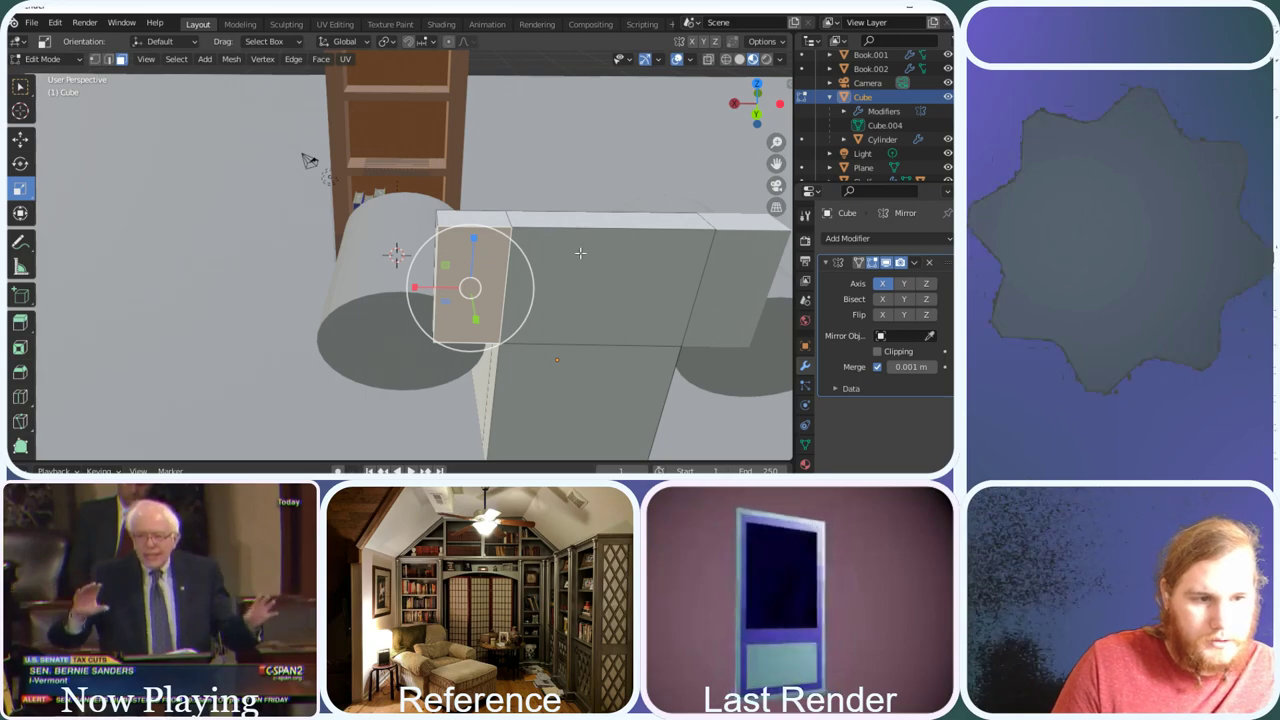
left_click(545, 260)
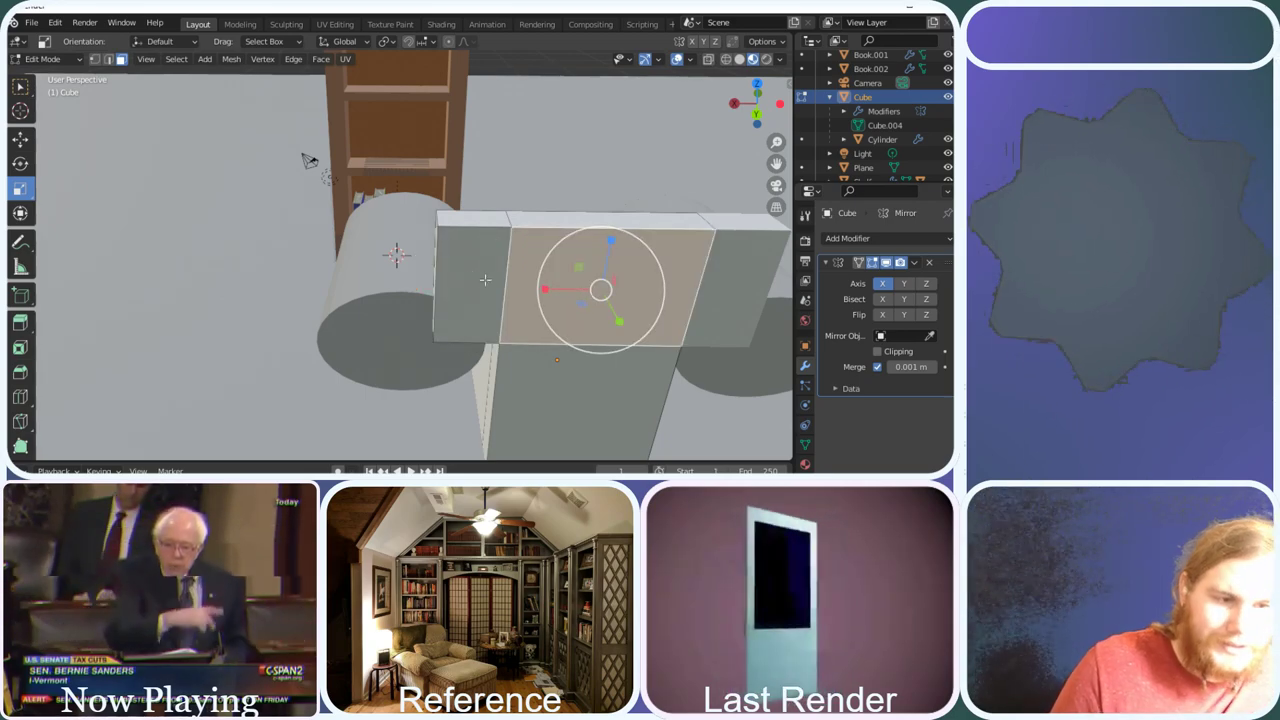
left_click(492, 283, "shift")
right_click(412, 278)
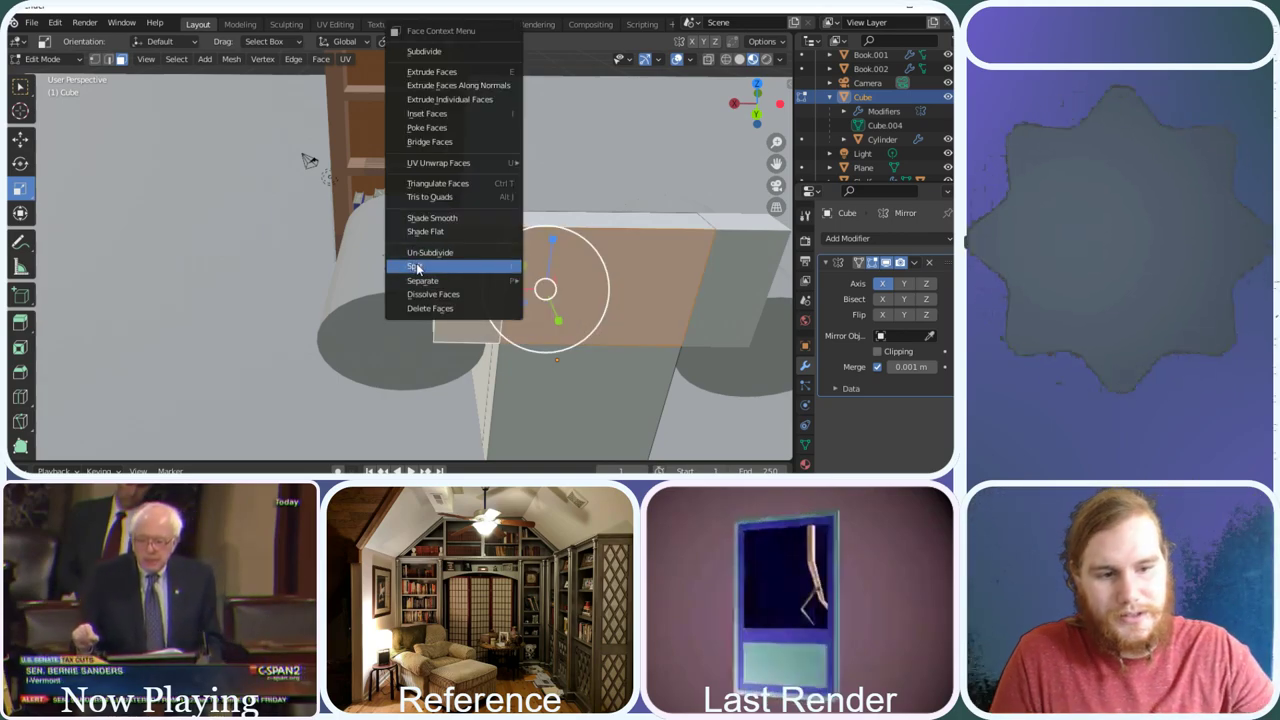
left_click(430, 293)
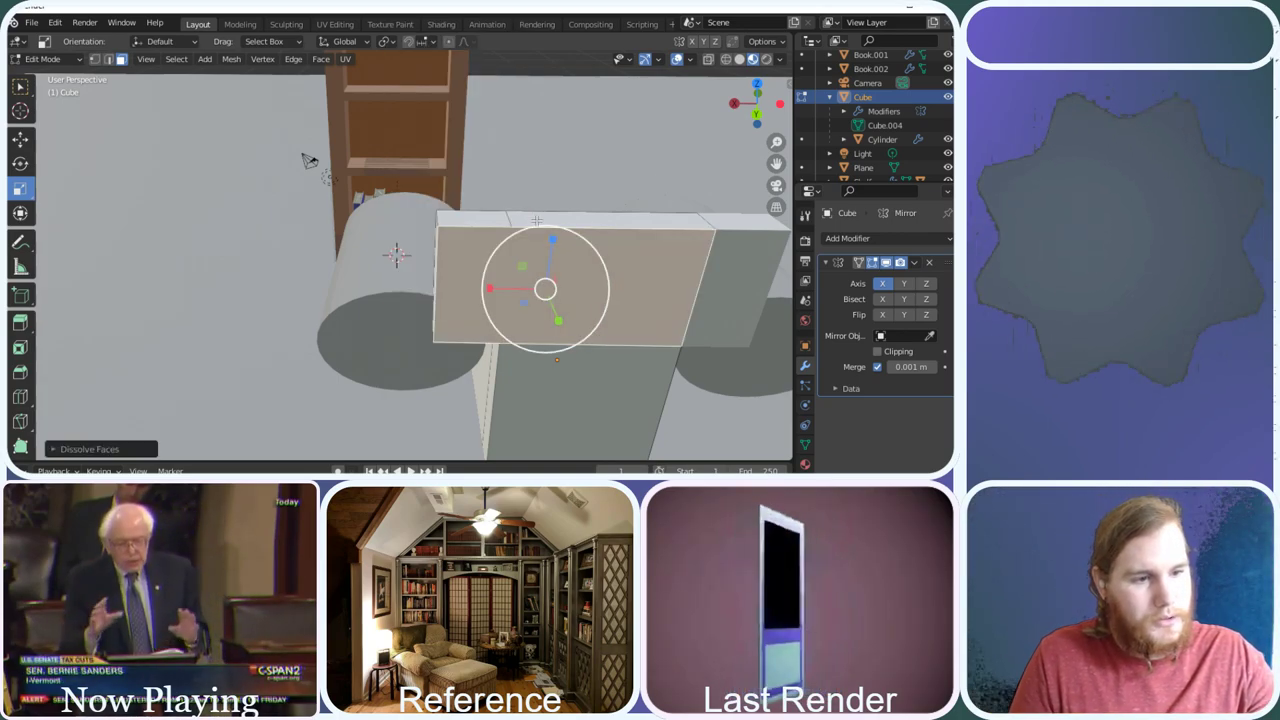
Dissolve the thin top face of the chair body
left_click(478, 222)
right_click(478, 222)
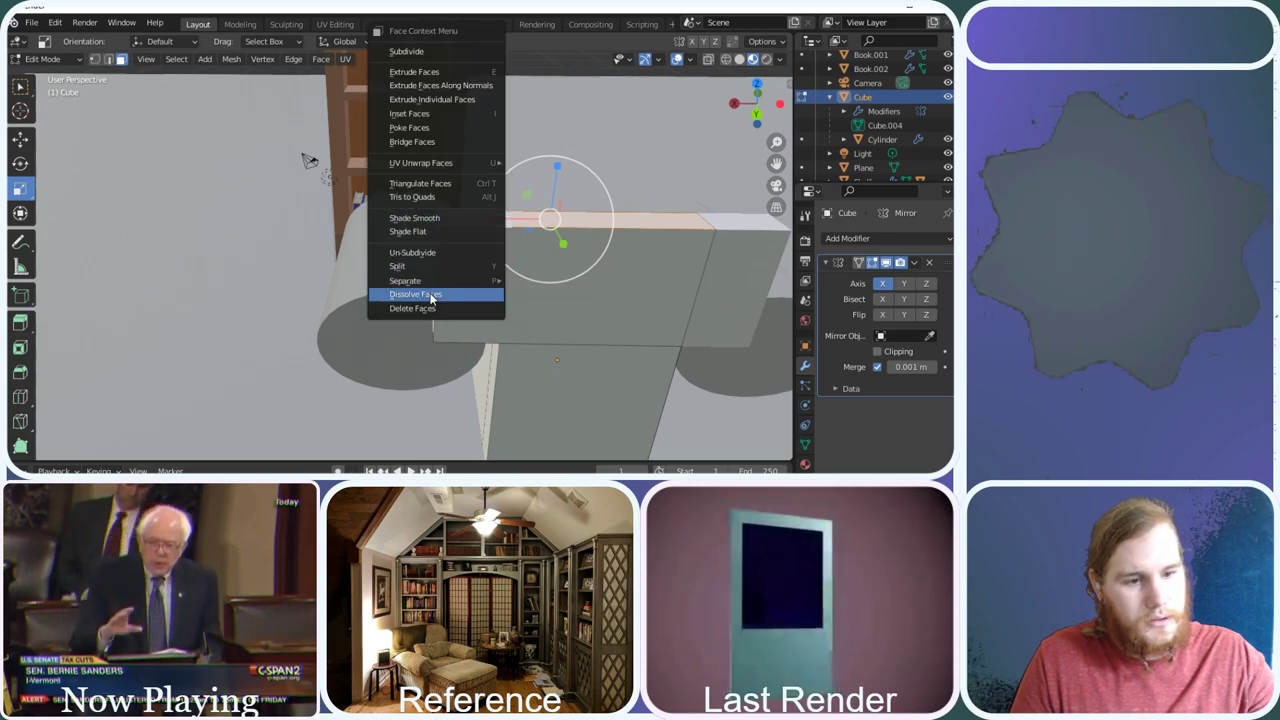
left_click(430, 296)
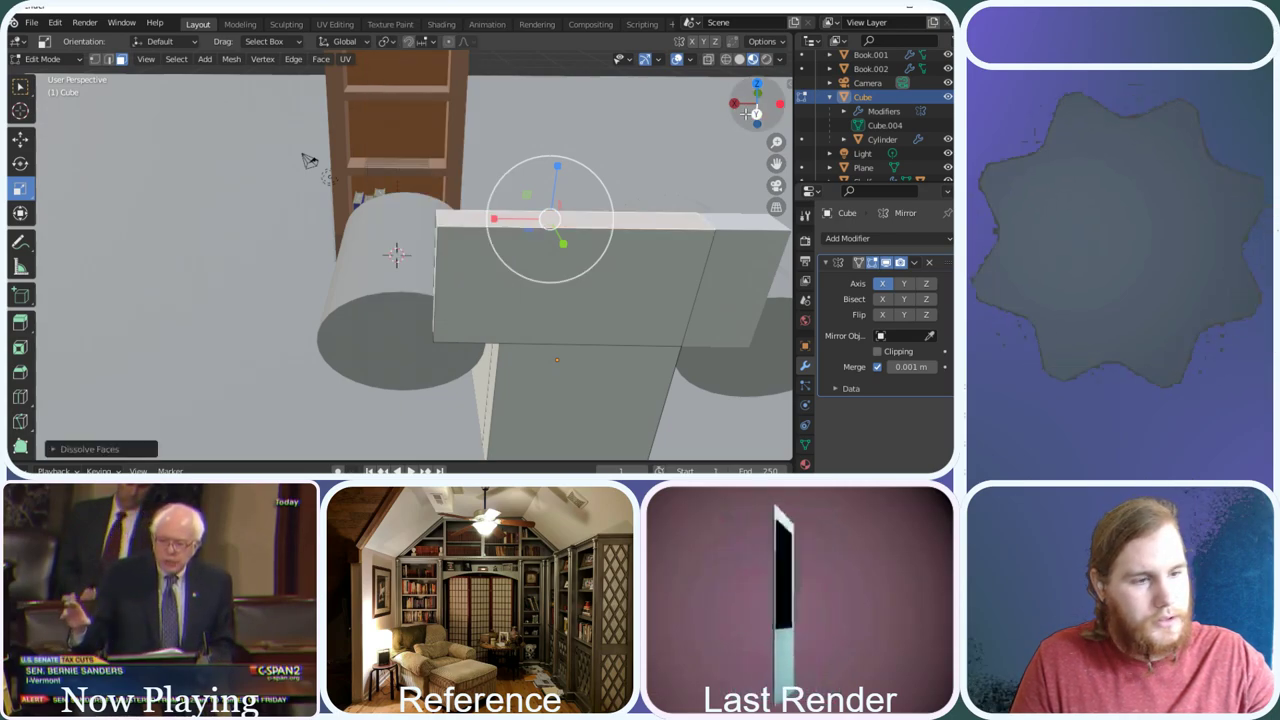
left_click_drag(752, 105, 732, 116)
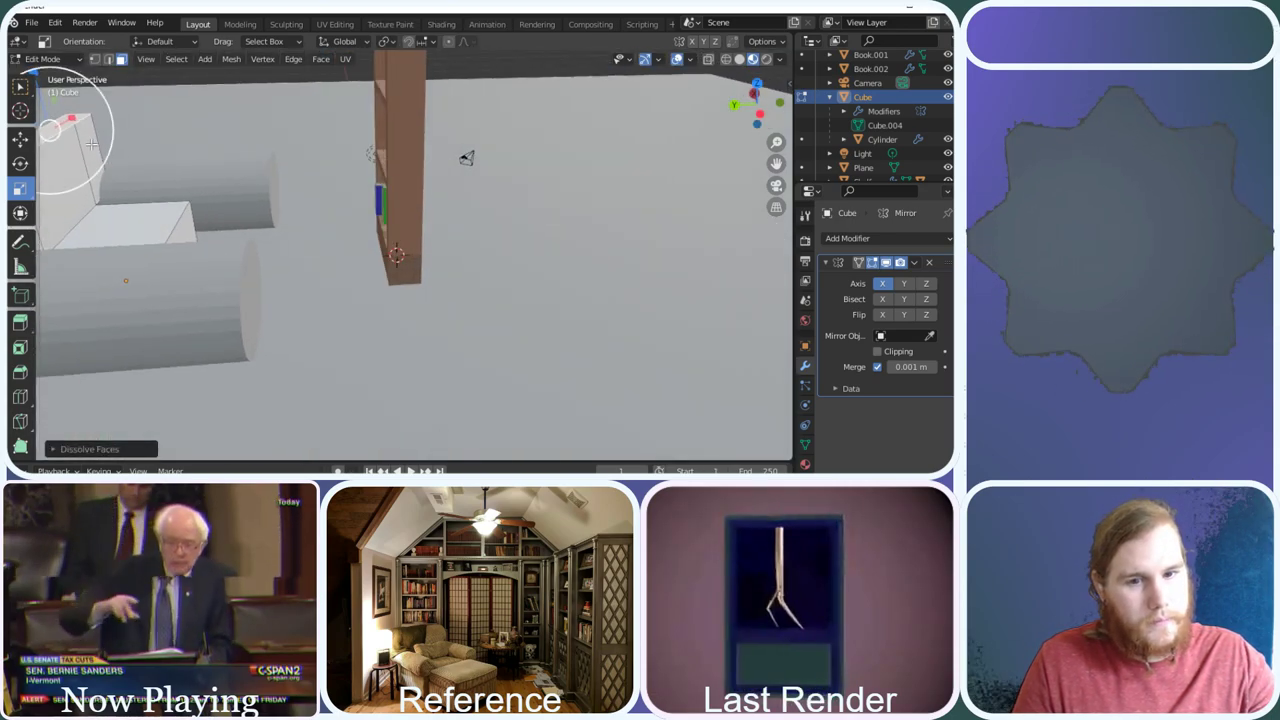
Dissolve the leftover face on the chair body's left-hand piece
left_click(68, 161)
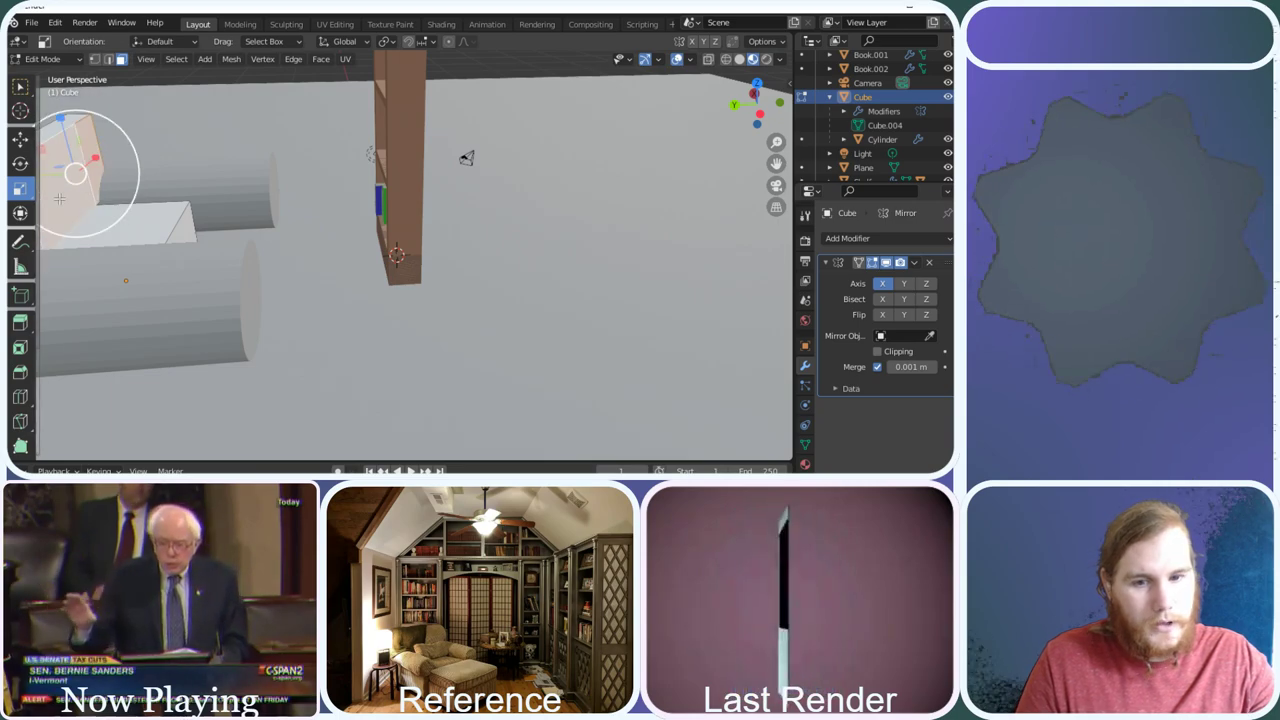
right_click(58, 198)
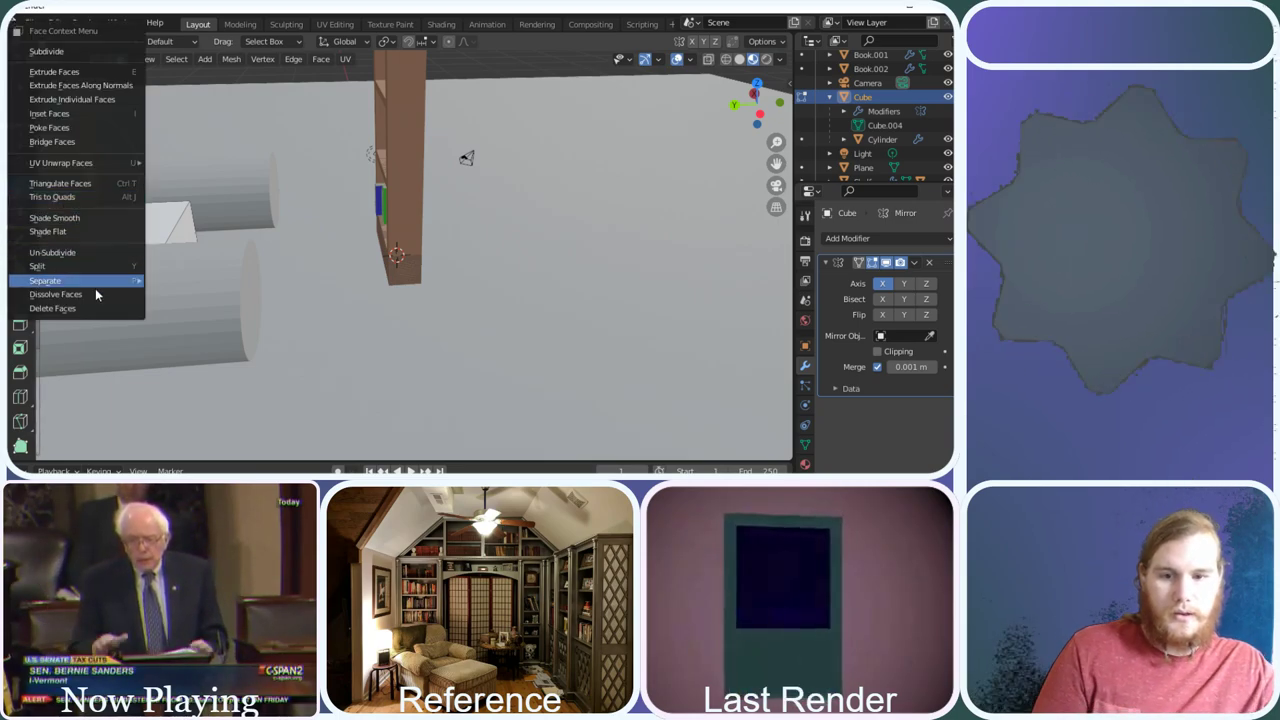
left_click(98, 295)
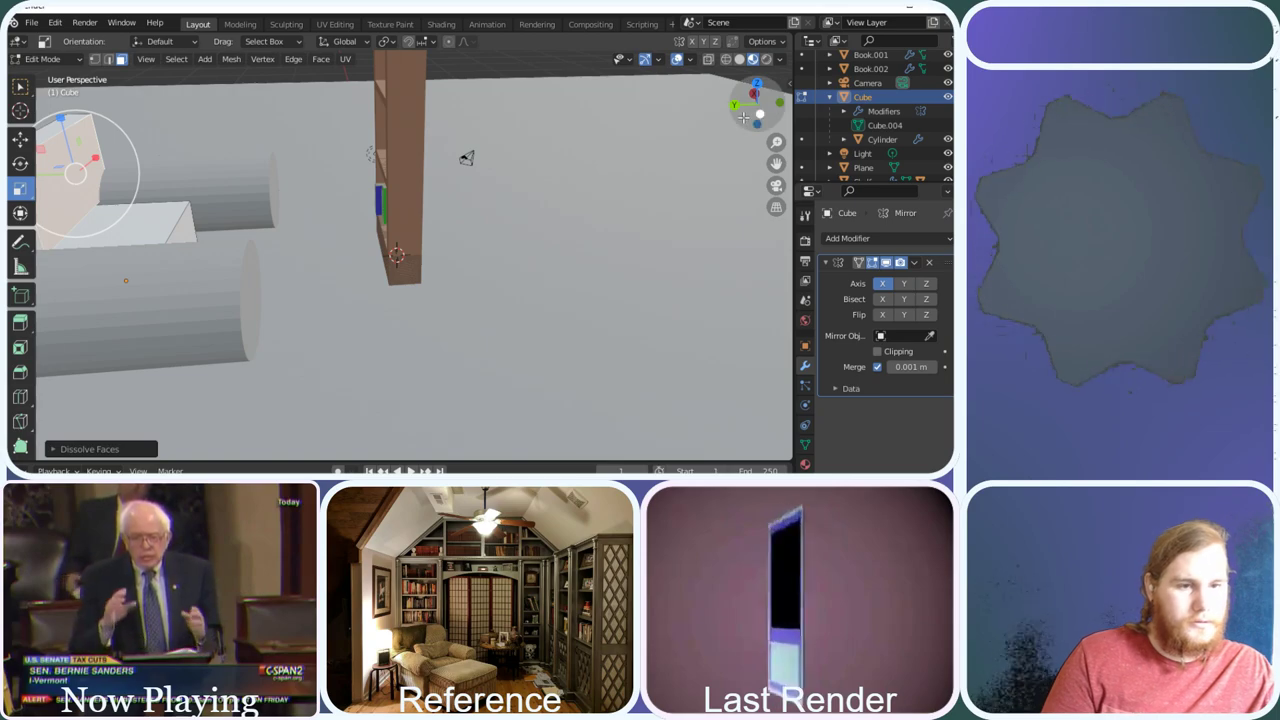
left_click_drag(742, 126, 700, 118)
middle_click_drag(560, 230, 637, 330)
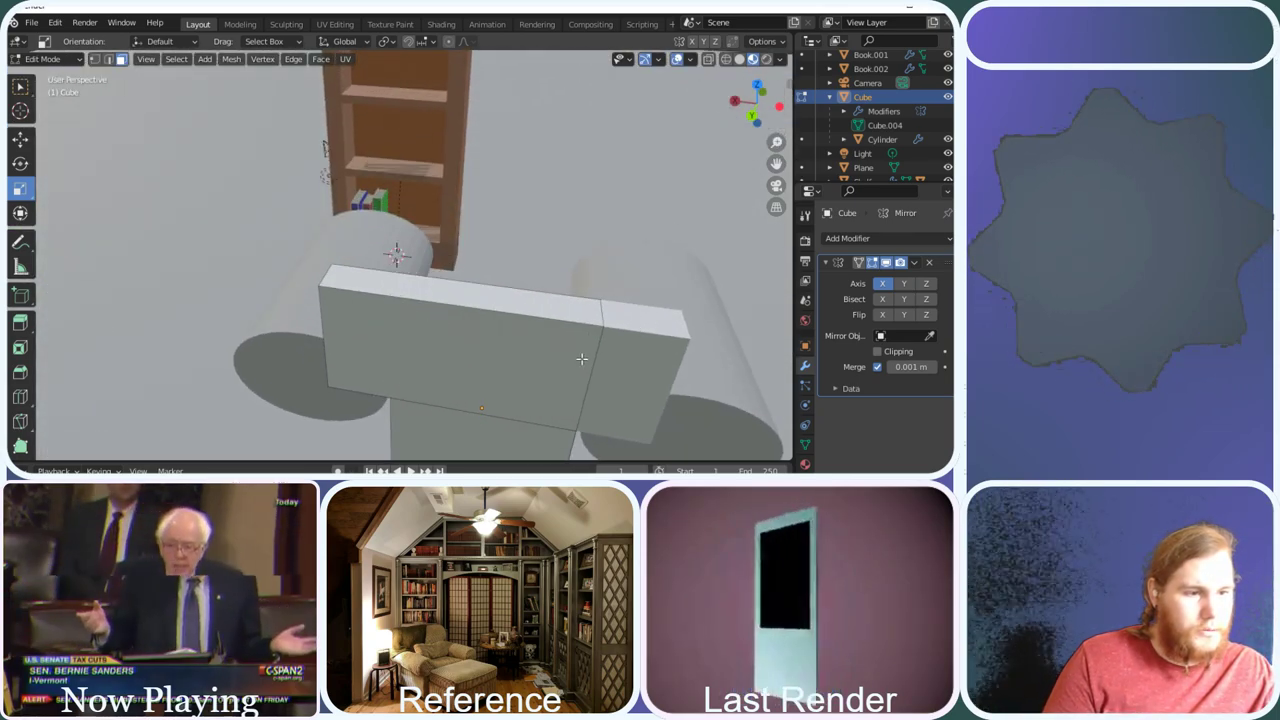
left_click(592, 368)
key("alt+a")
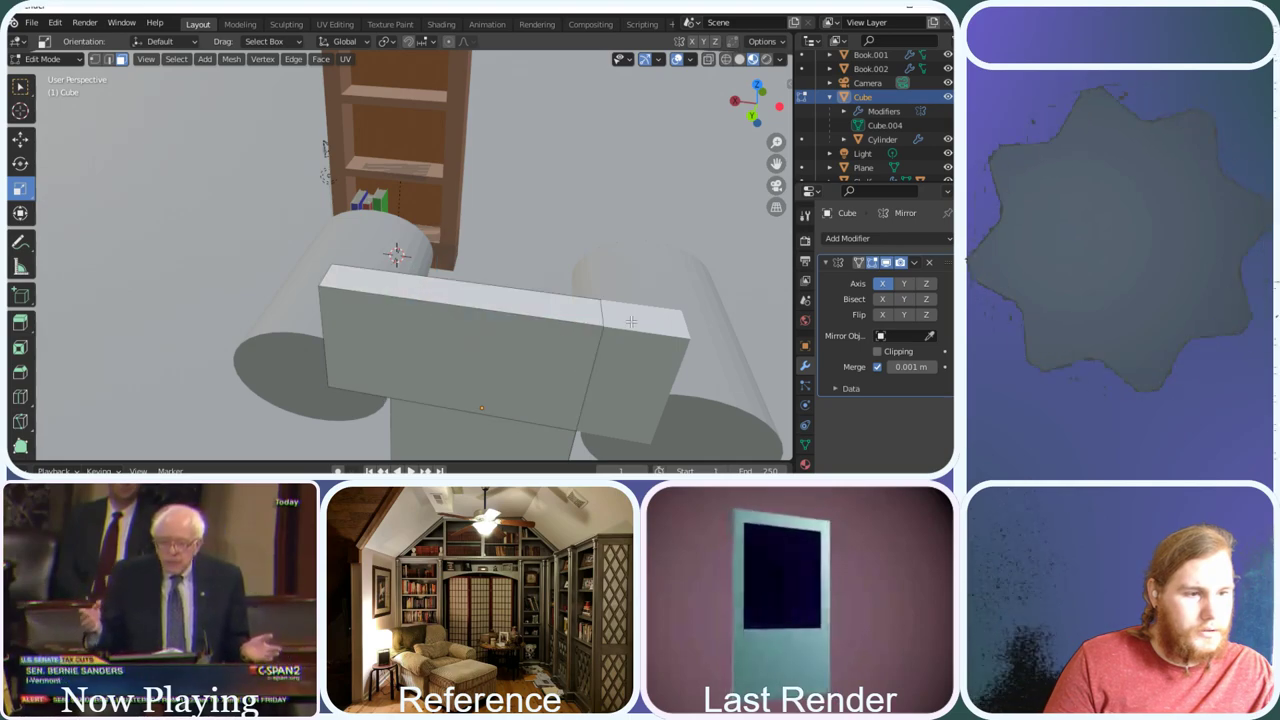
Dissolve the narrow vertical face on the chair body's side
left_click_drag(757, 104, 700, 108)
mouse_move(390, 230)
middle_mouse_down()
mouse_move(420, 215)
mouse_move(390, 230)
middle_mouse_up()
left_click(329, 261)
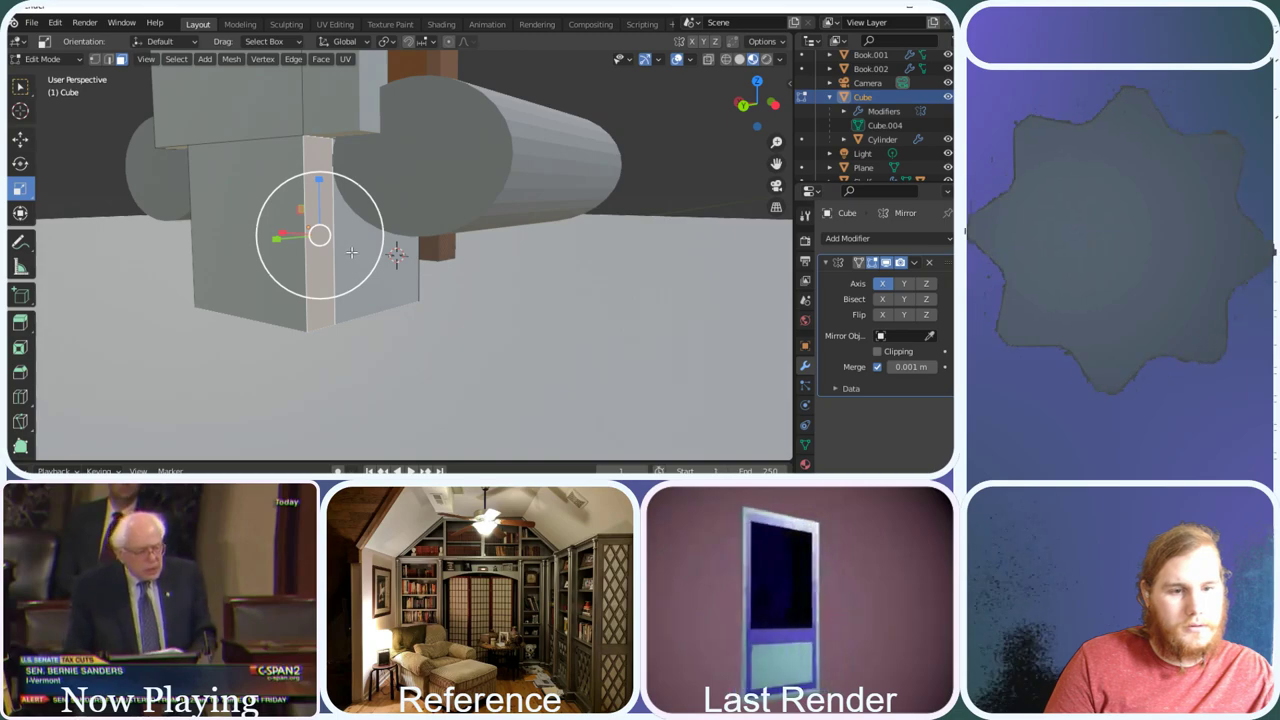
right_click(351, 251)
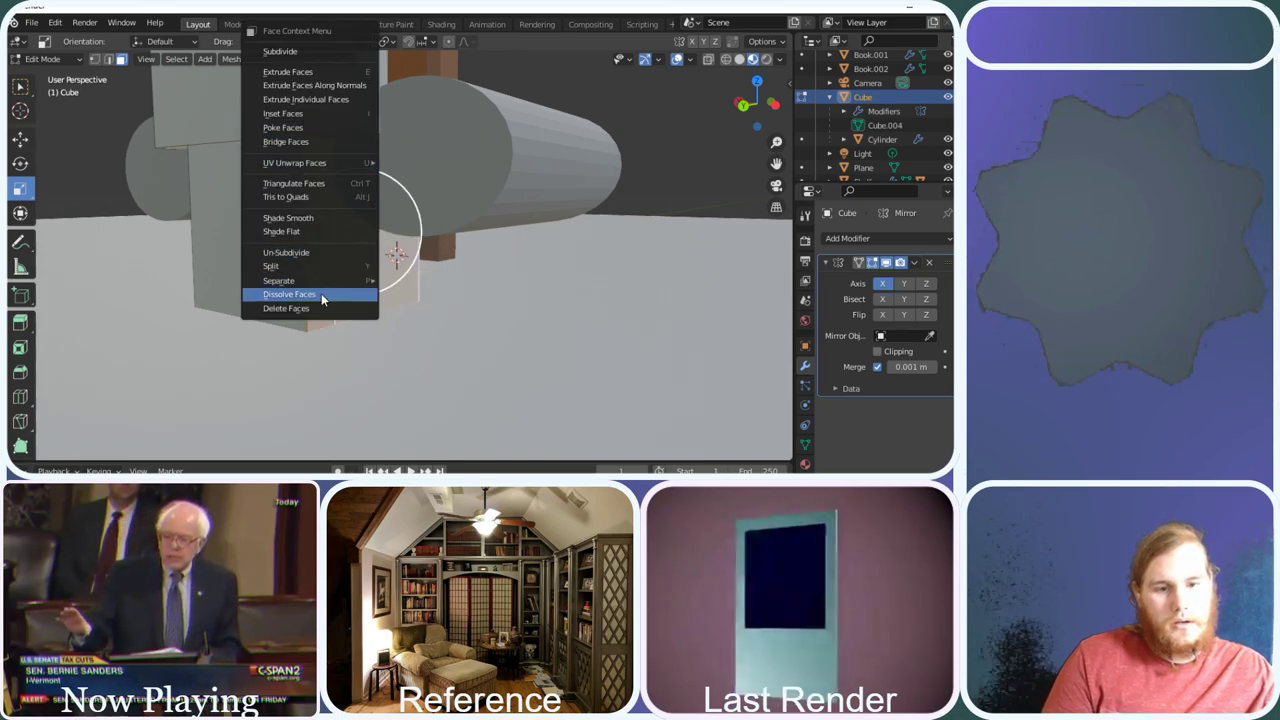
left_click(321, 293)
Dissolve the remaining side face of the chair body, then deselect everything
middle_click_drag(321, 293, 273, 177)
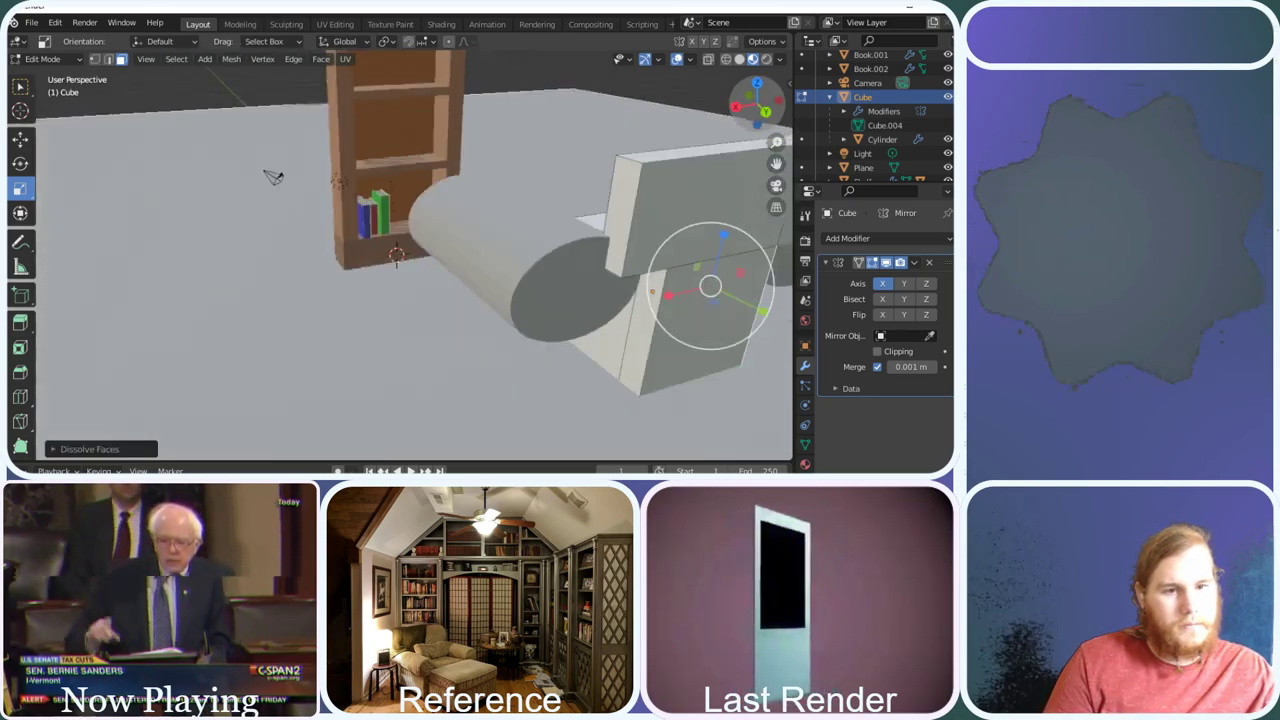
middle_click_drag(640, 250, 688, 261)
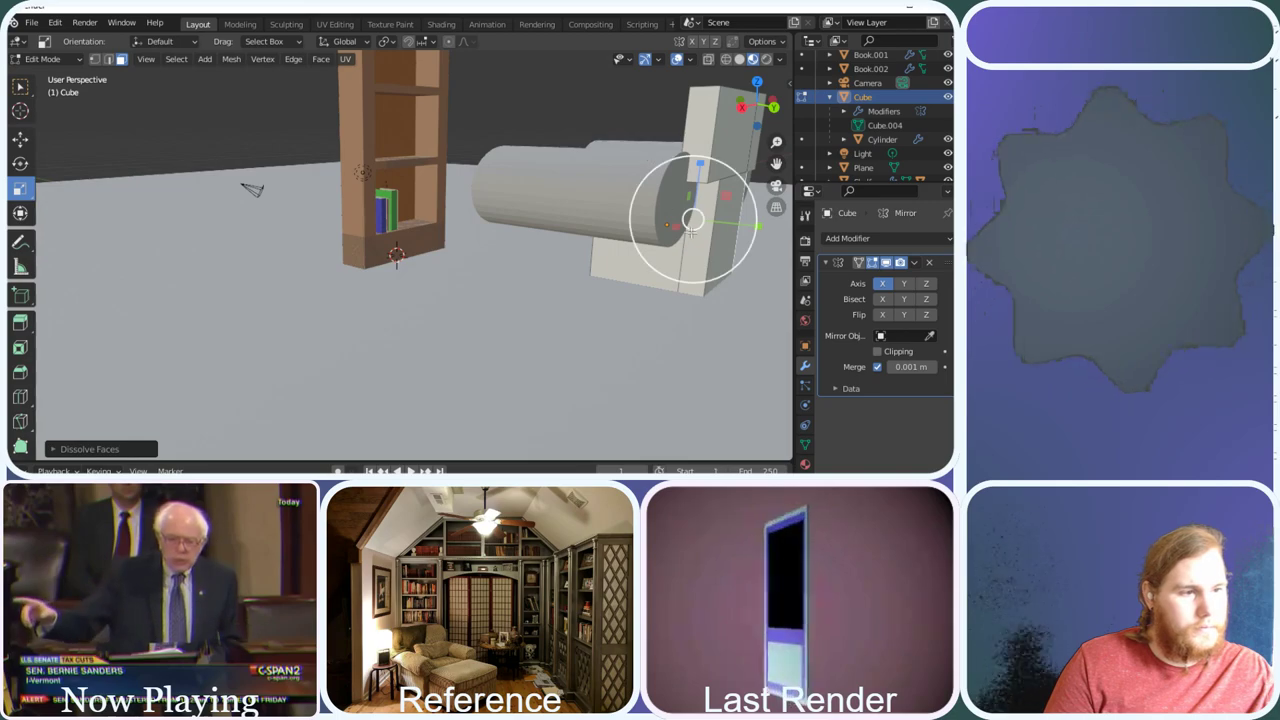
left_click(635, 272)
right_click(633, 271)
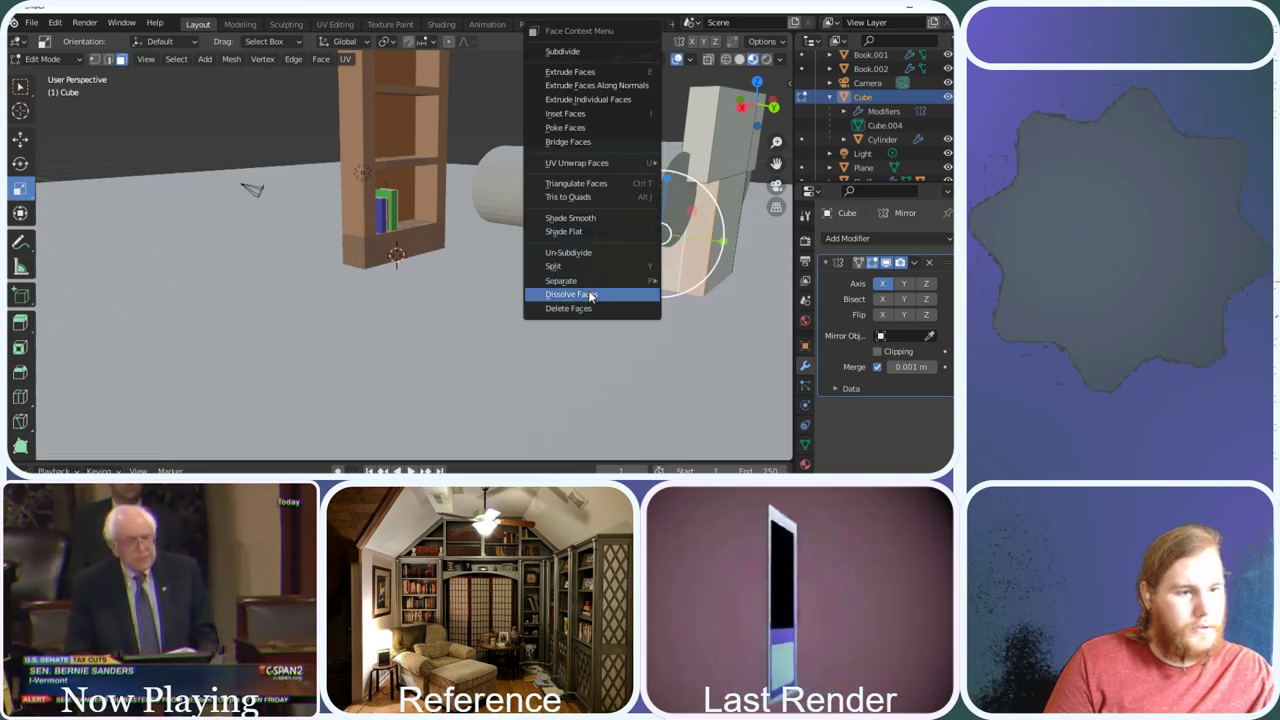
left_click(590, 296)
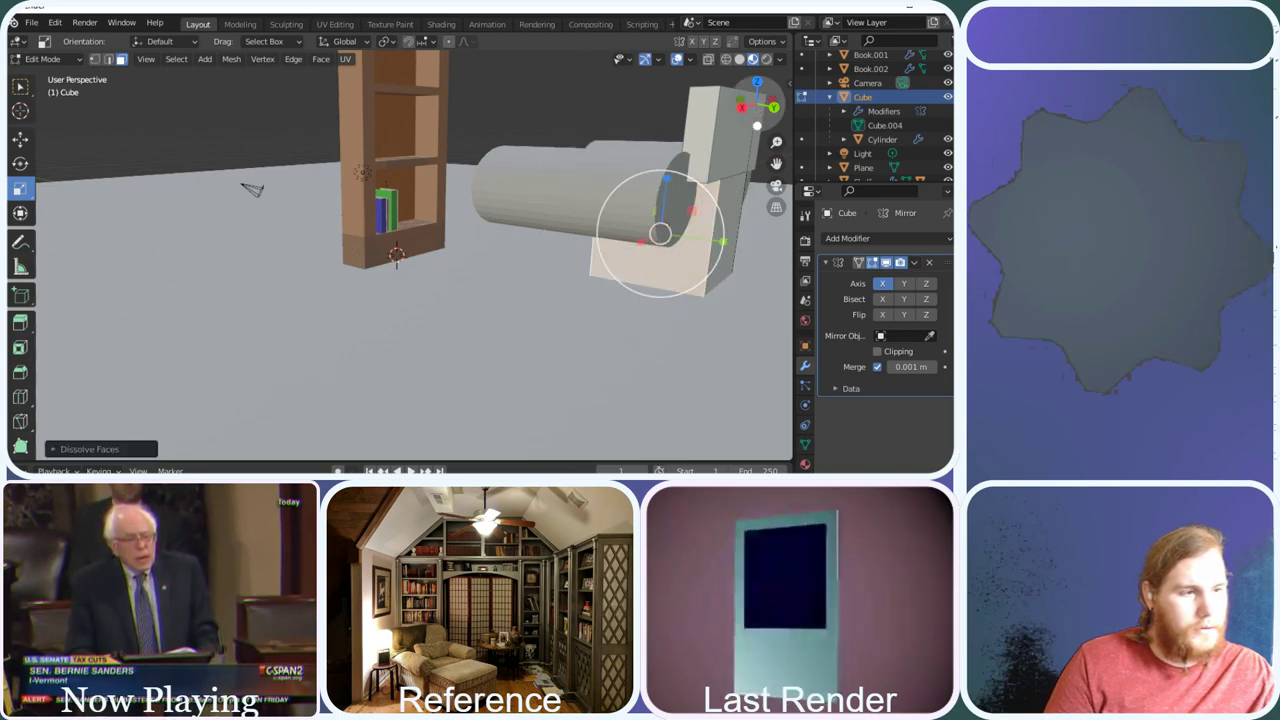
scroll(590, 296, "up", 3)
middle_click_drag(590, 296, 545, 251)
key("alt+a")
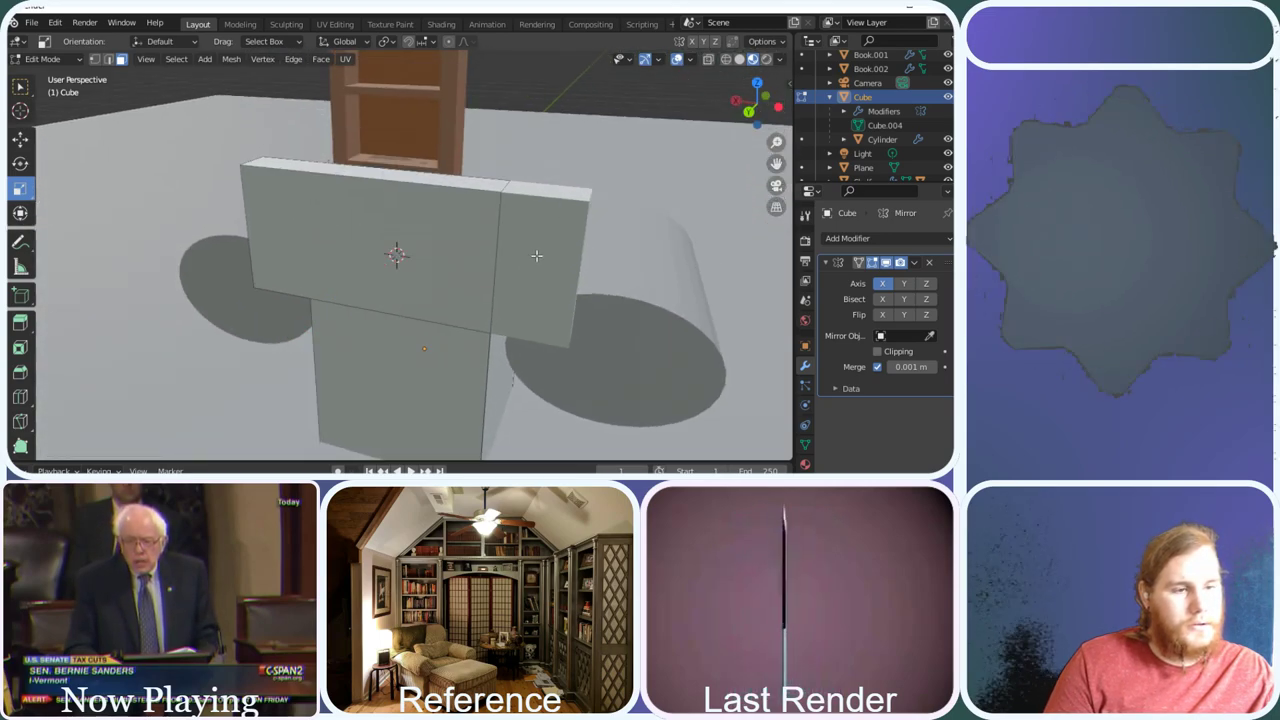
Try the Mirror modifier's mirror-object options and turn off X-axis mirroring
left_click(453, 231)
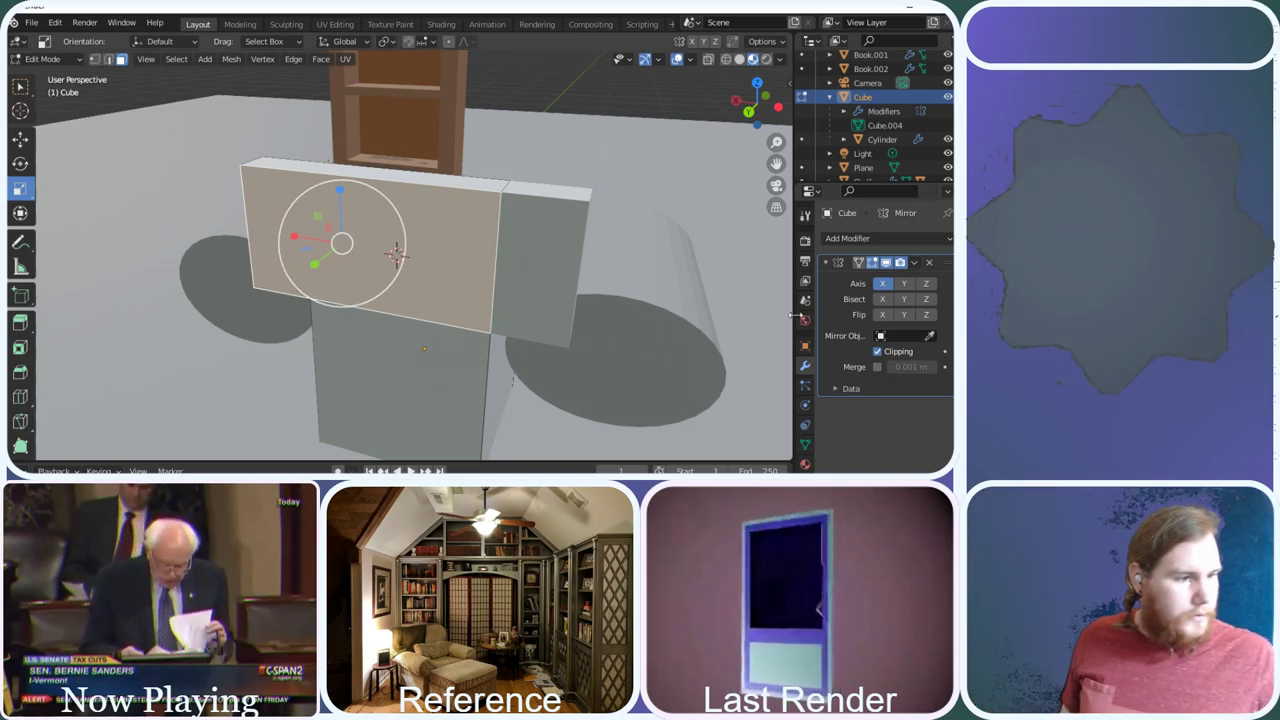
left_click(881, 335)
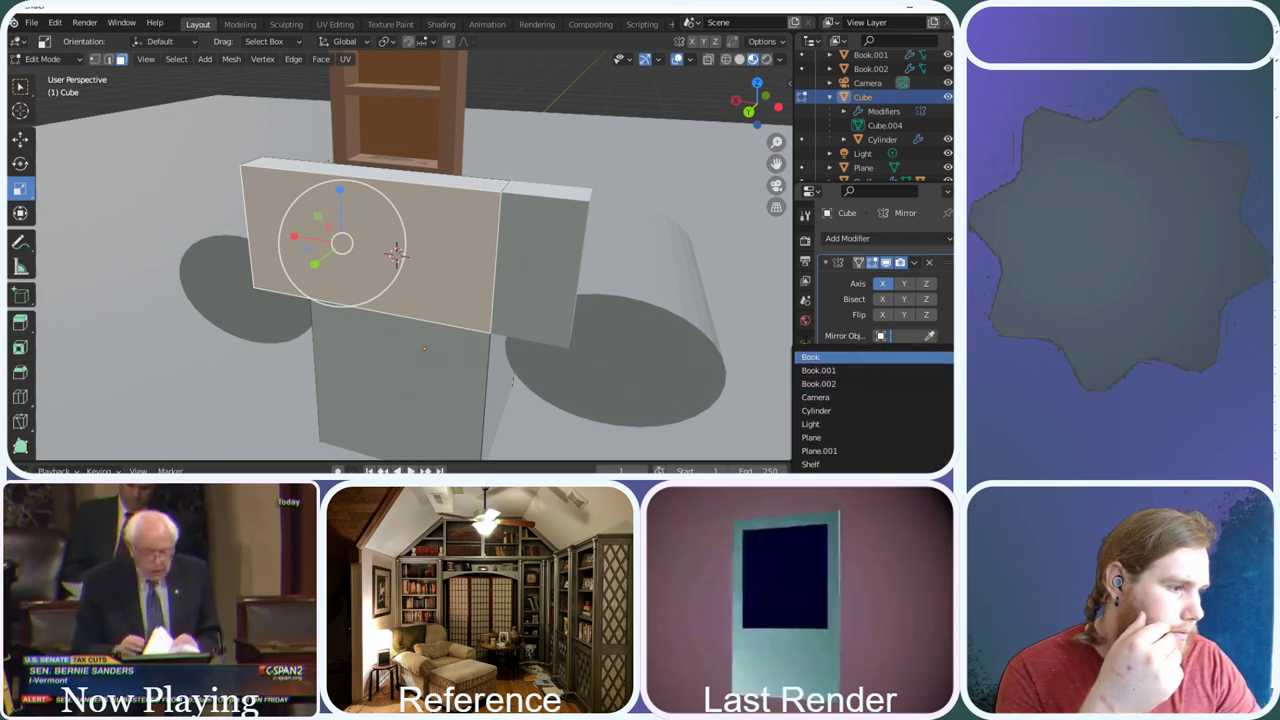
key("Escape")
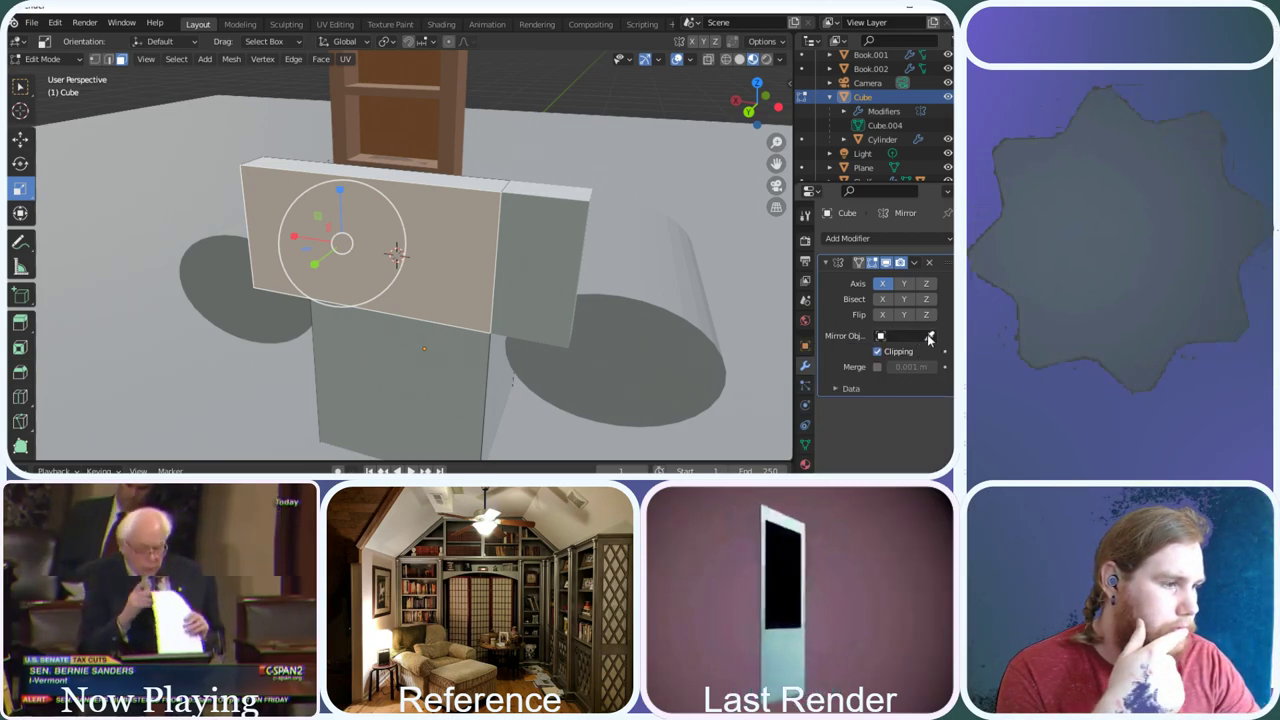
left_click(930, 337)
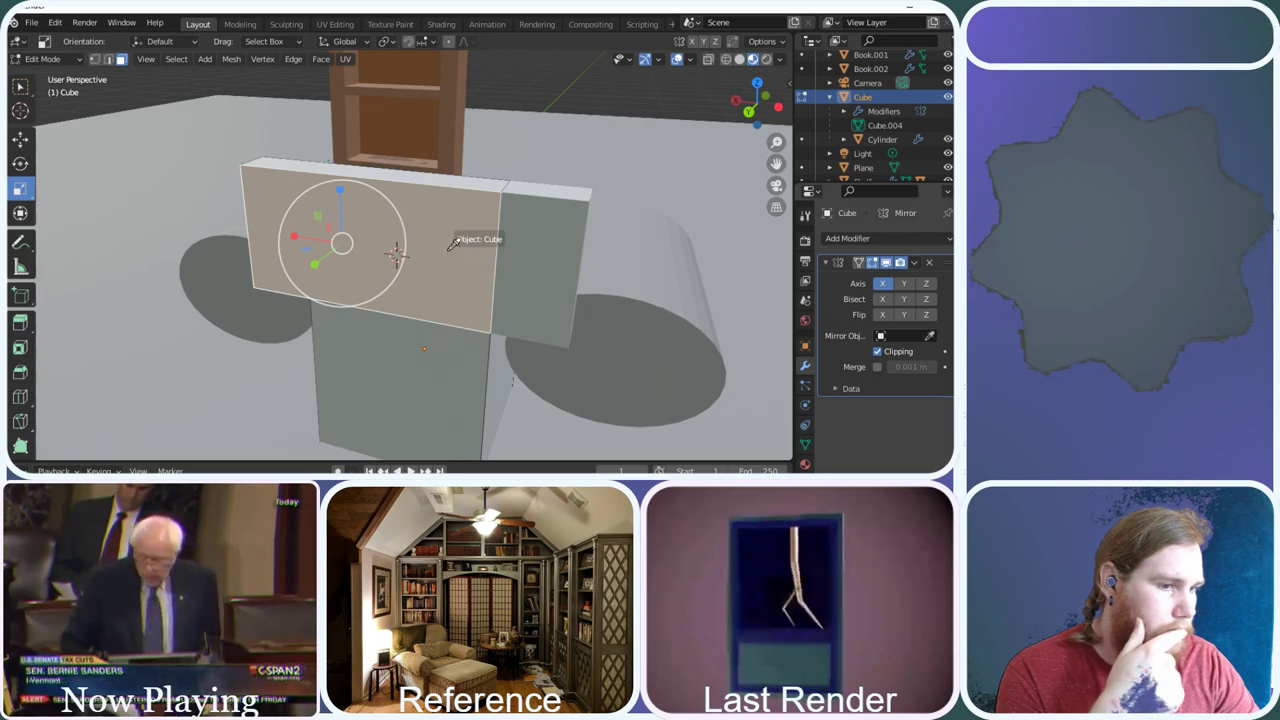
key("Escape")
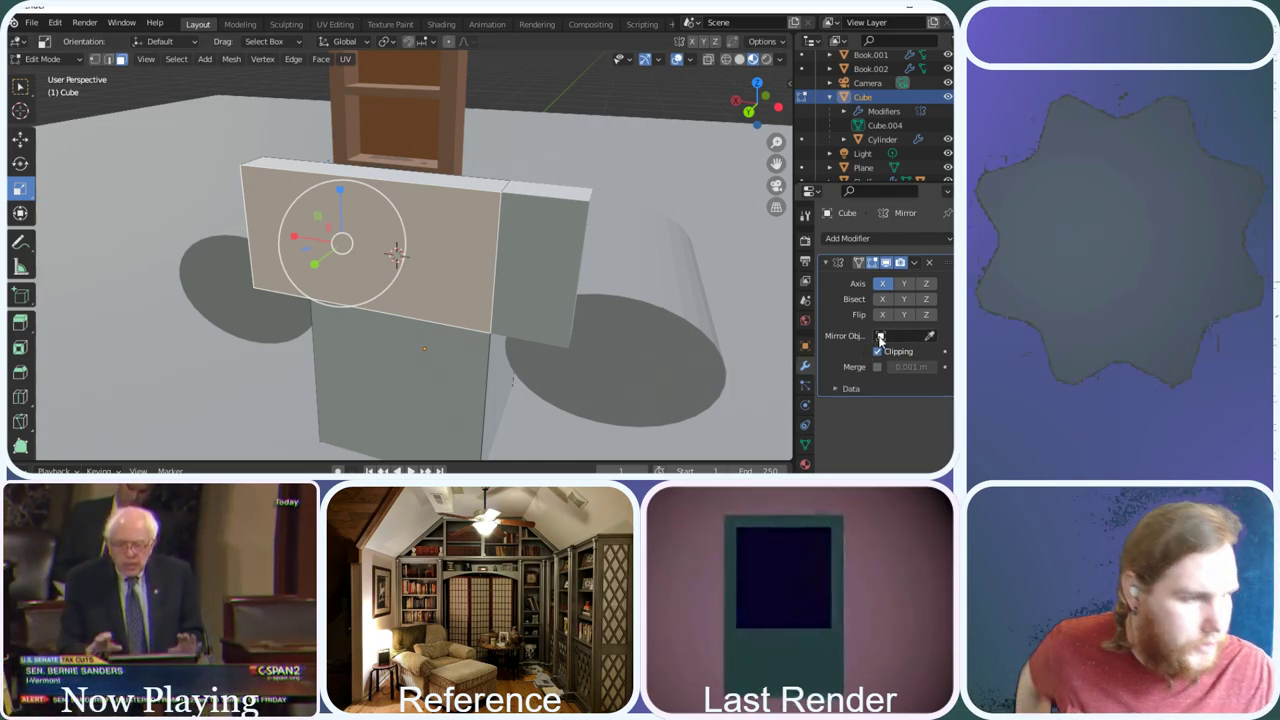
left_click(886, 284)
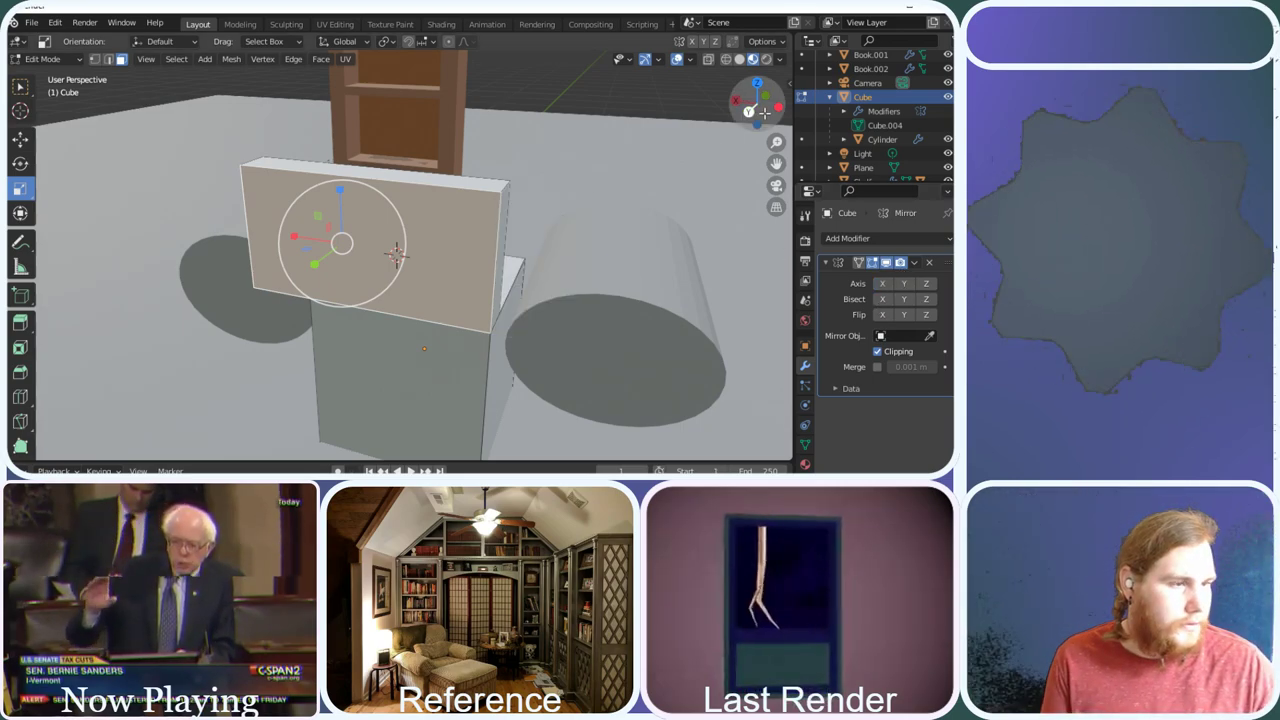
Remove the Mirror modifier from the Cube entirely
left_click_drag(763, 106, 560, 230)
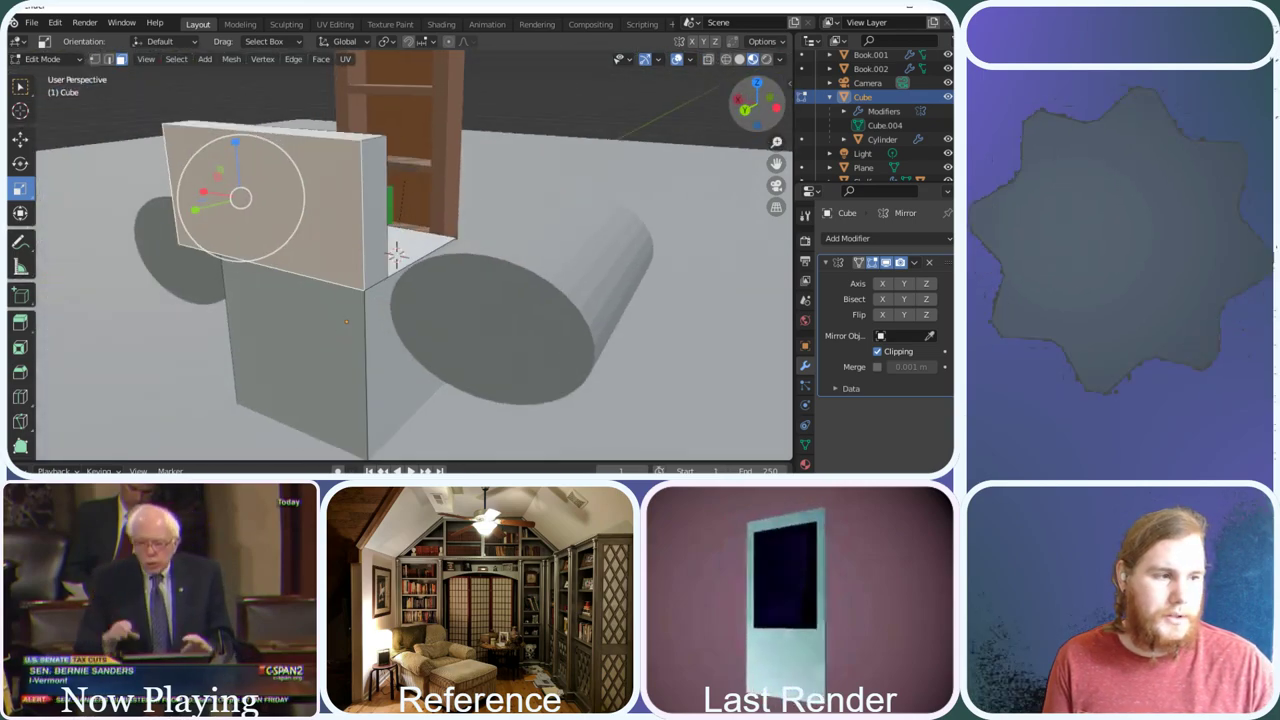
left_click(930, 262)
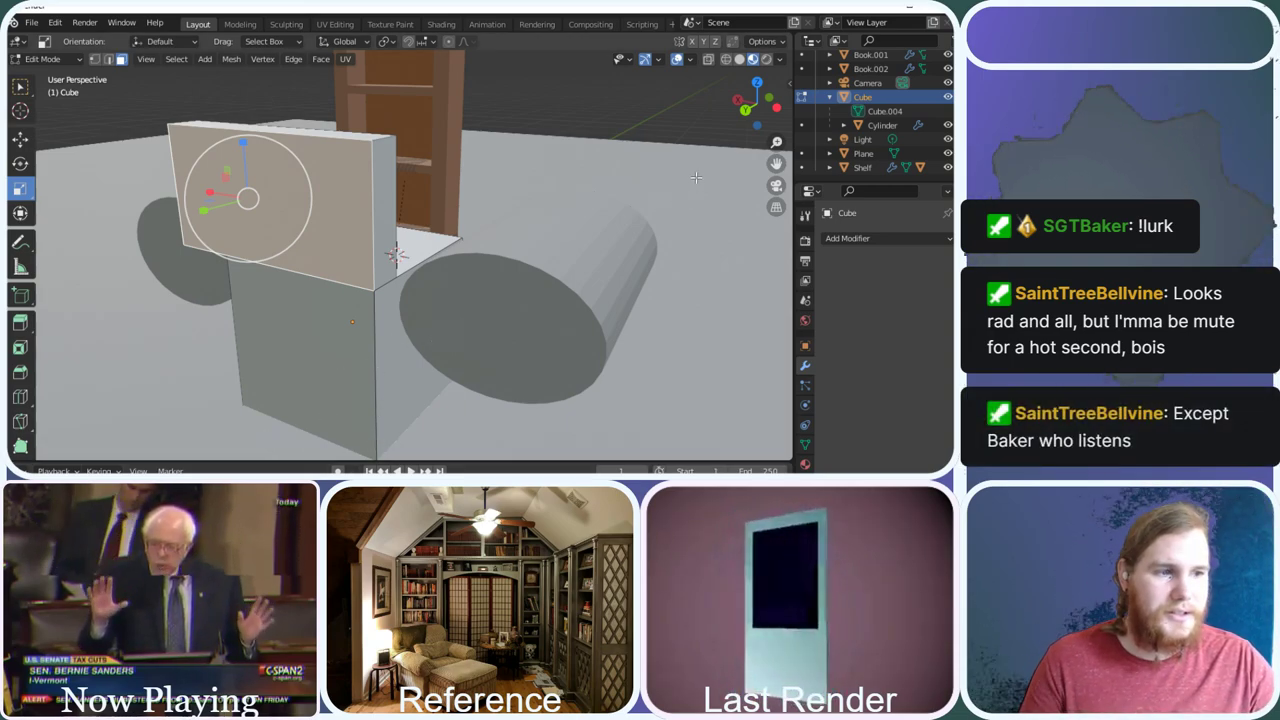
left_click_drag(757, 110, 758, 124)
middle_click_drag(396, 255, 666, 232)
Extrude the Cube's lower front face outward by 2.2 m
left_click(612, 254)
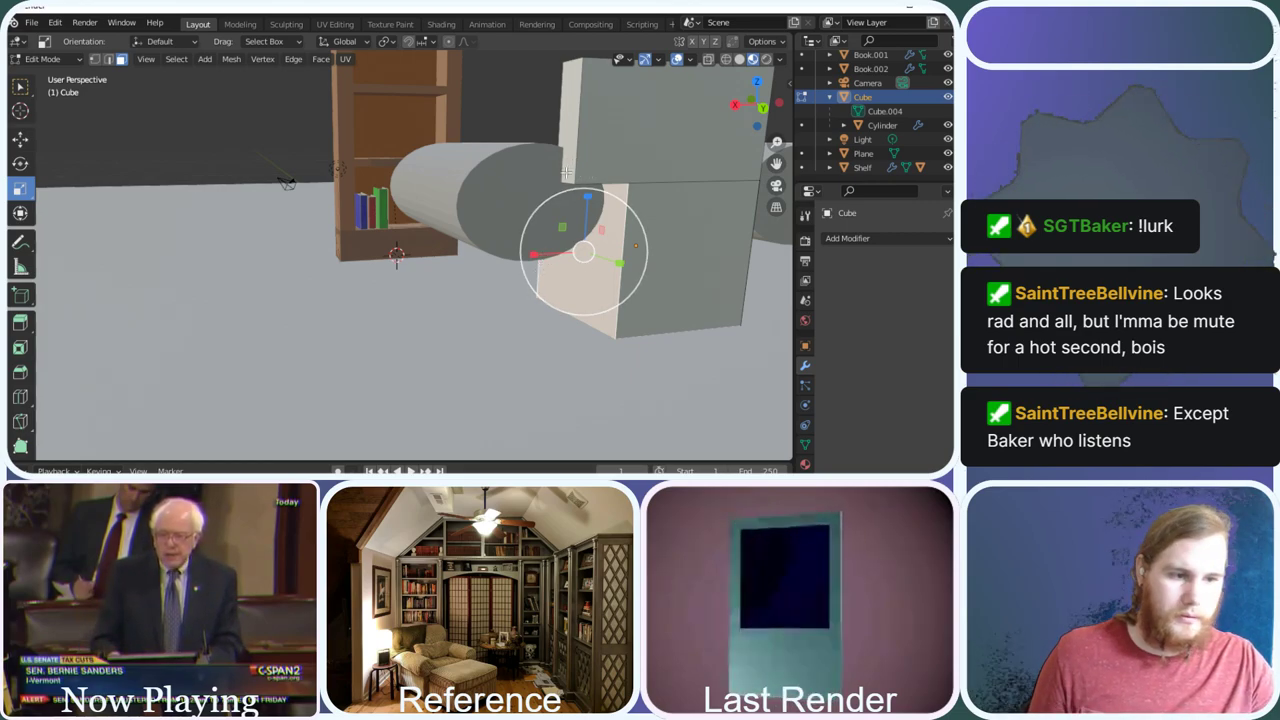
key("e")
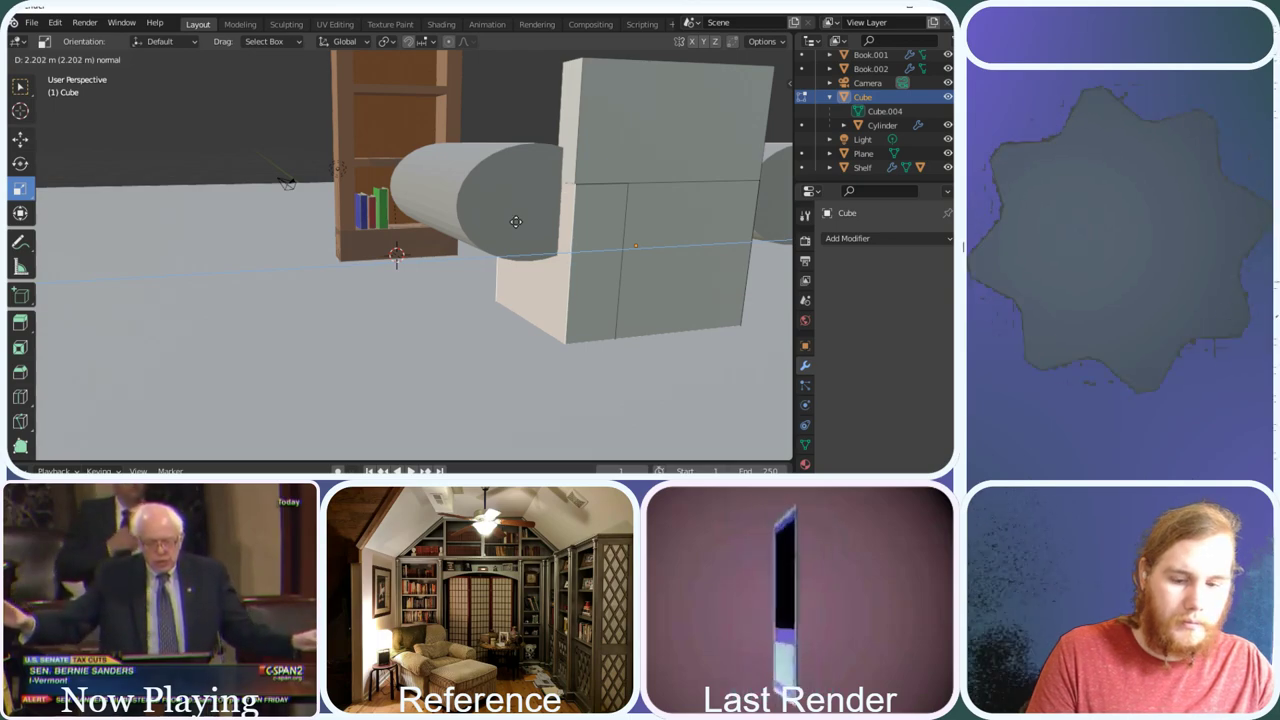
type("2.2")
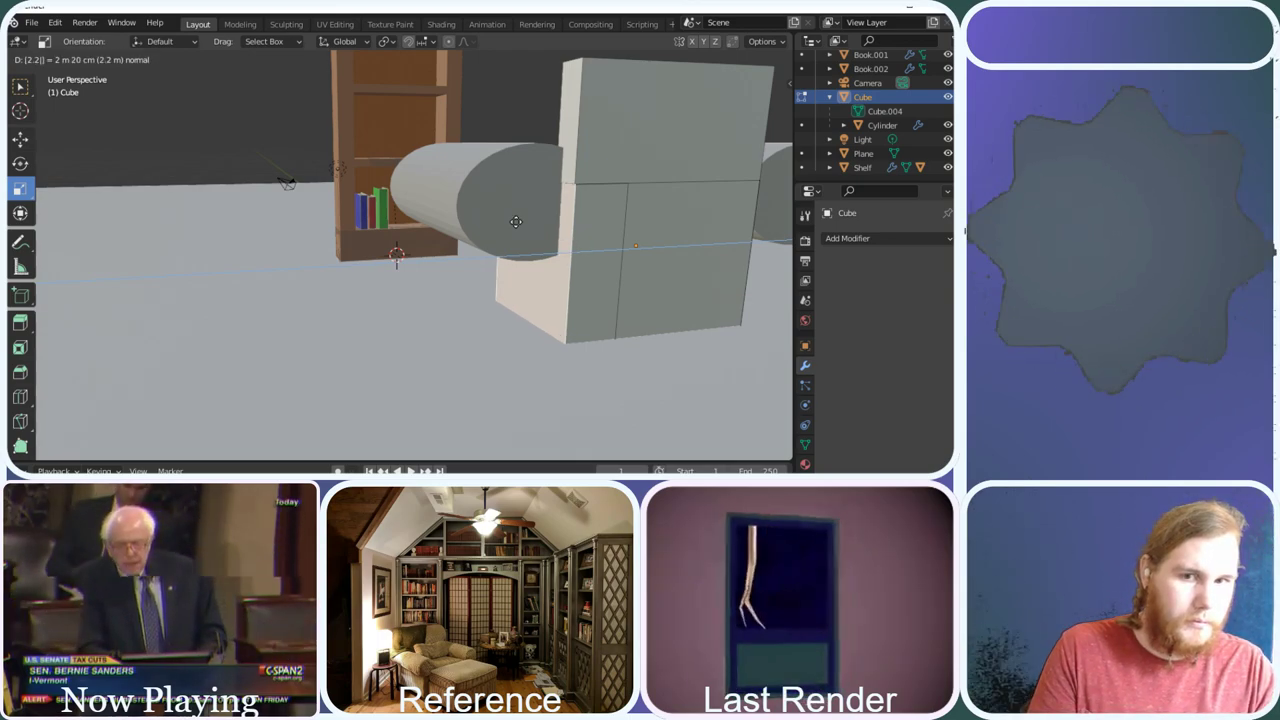
key("Return")
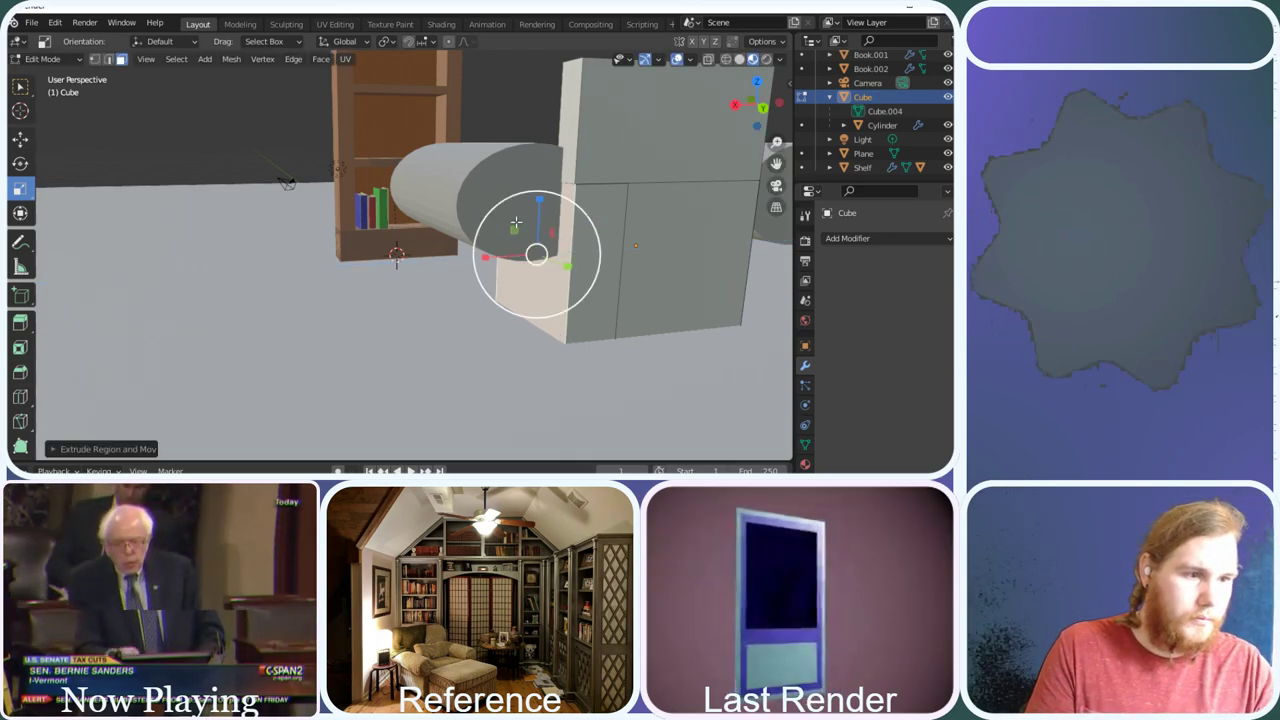
Dissolve the thin upper strip and lower-left face into one face
left_click(571, 130)
left_click(534, 290, "shift")
right_click(540, 294)
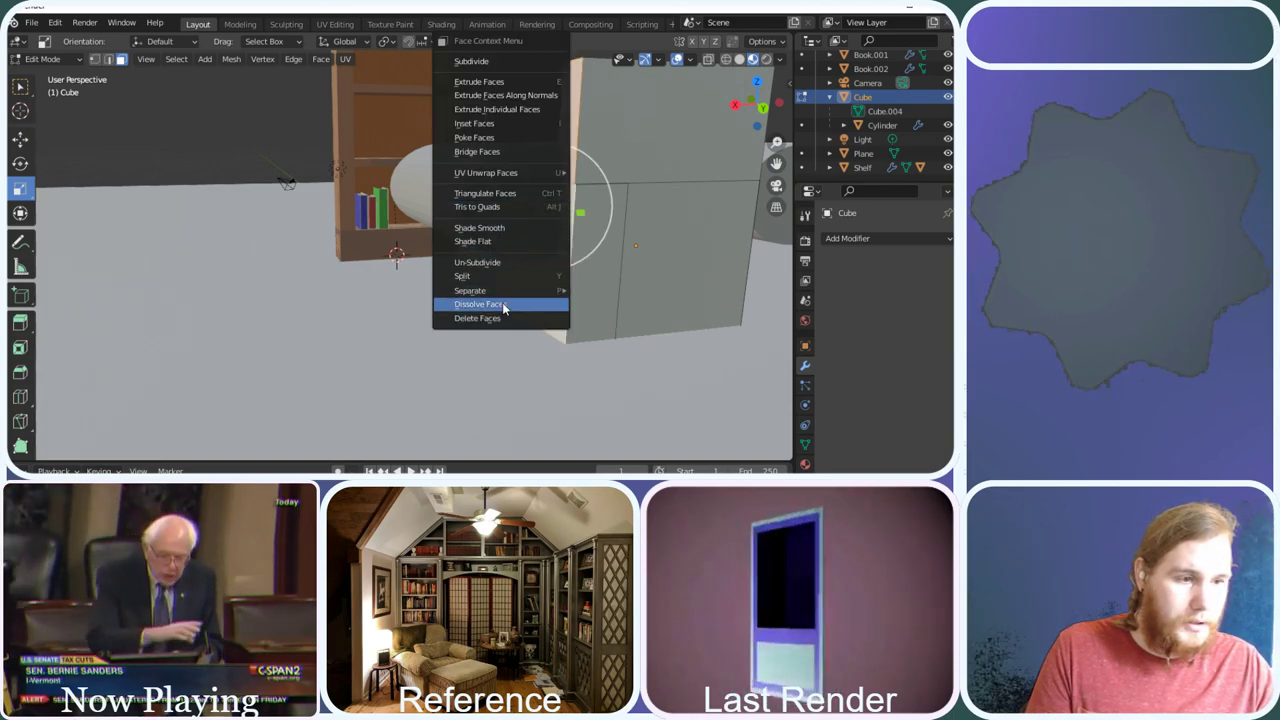
left_click(503, 308)
Merge the split front faces, upper and lower, into a single face
left_click(616, 162)
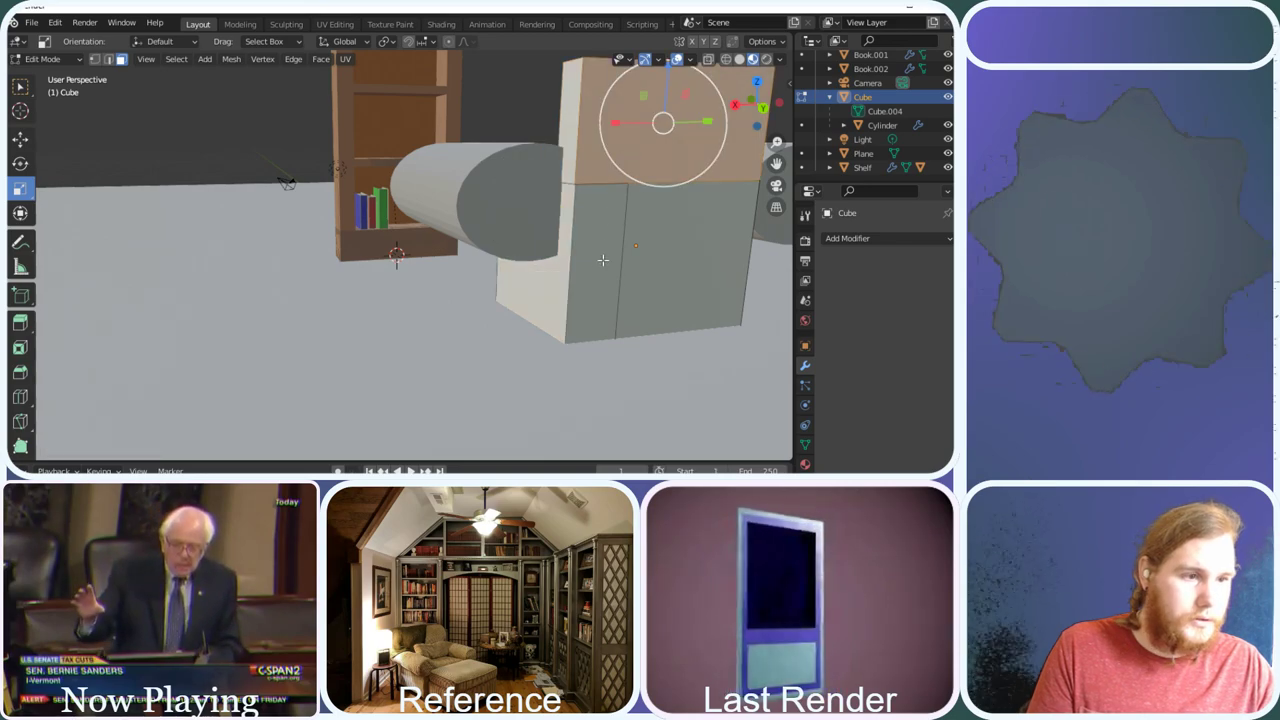
left_click(603, 260)
left_click(625, 182)
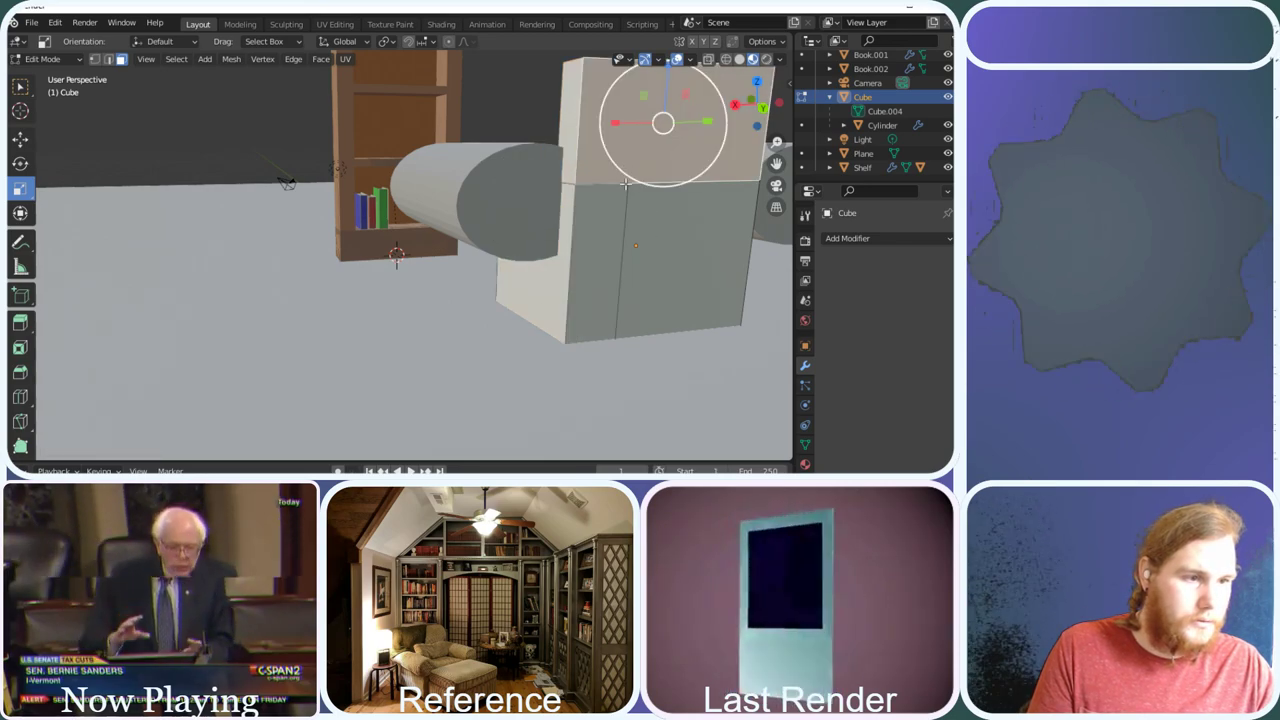
left_click(615, 197)
left_click(619, 153, "shift")
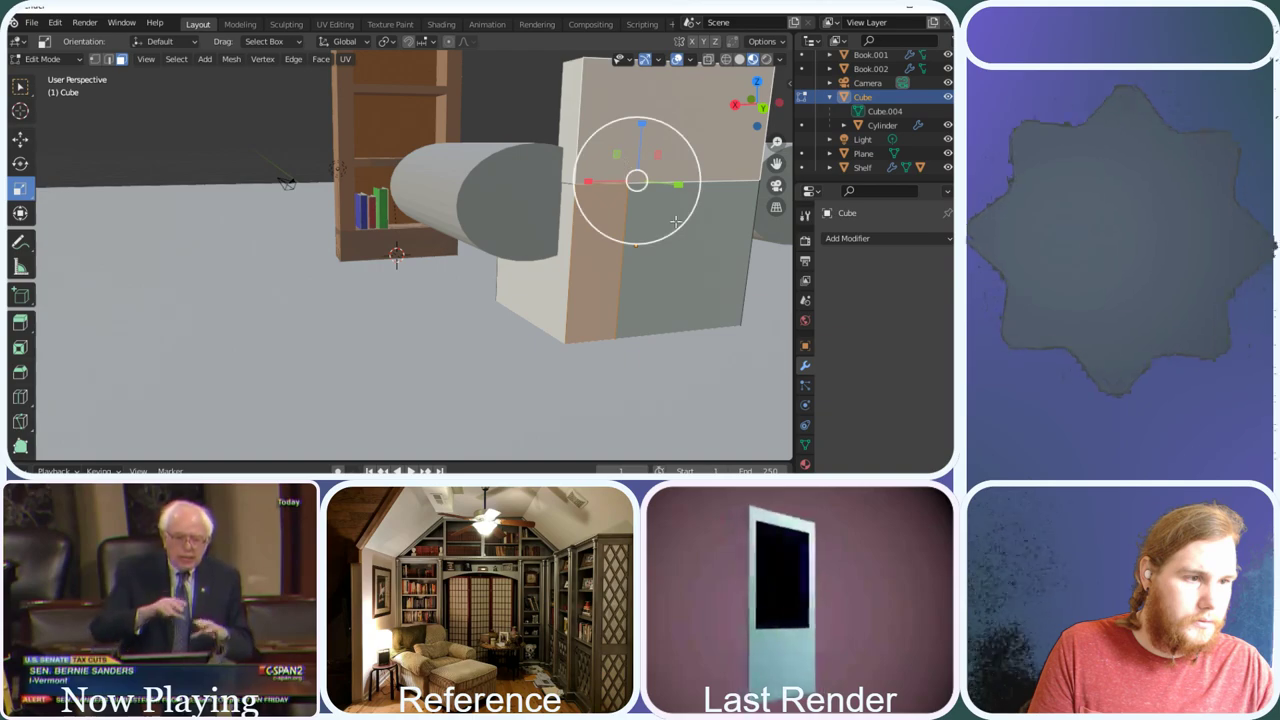
left_click(693, 243, "shift")
right_click(641, 210)
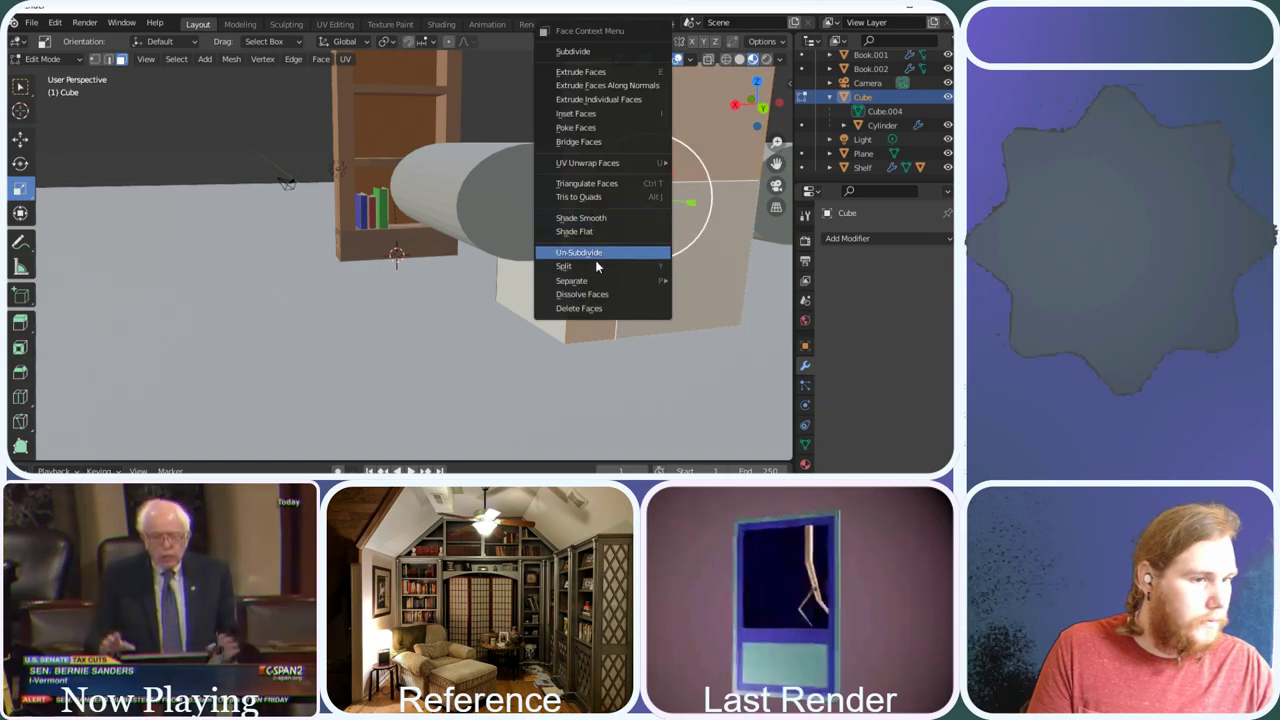
left_click(592, 291)
Dissolve the narrow left face with the face above it, then switch to wireframe shading
left_click(555, 281)
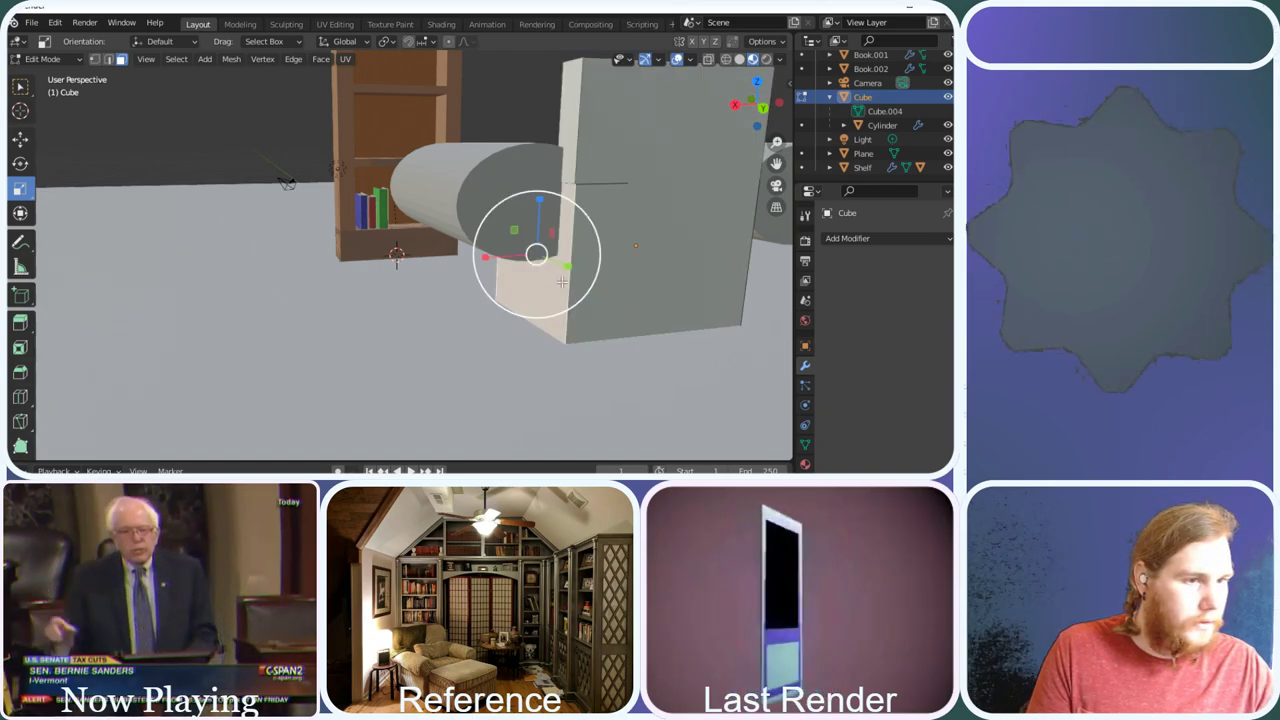
left_click(564, 118, "shift")
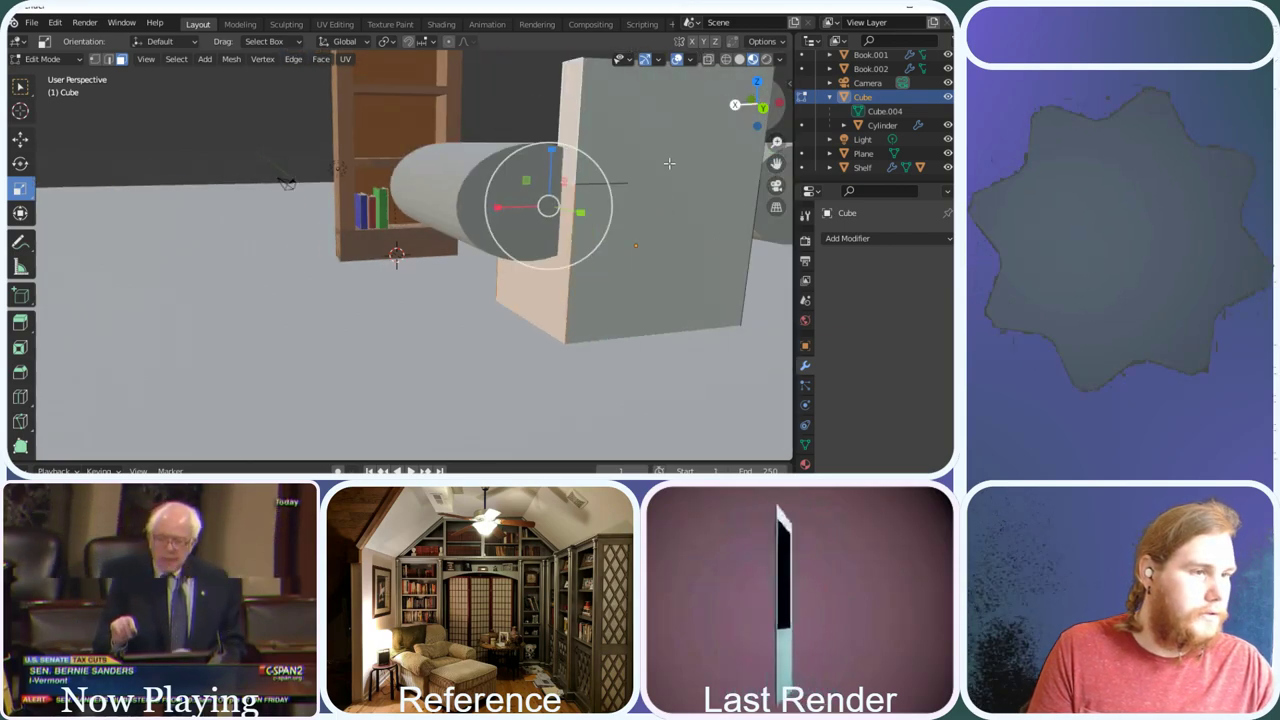
right_click(572, 122)
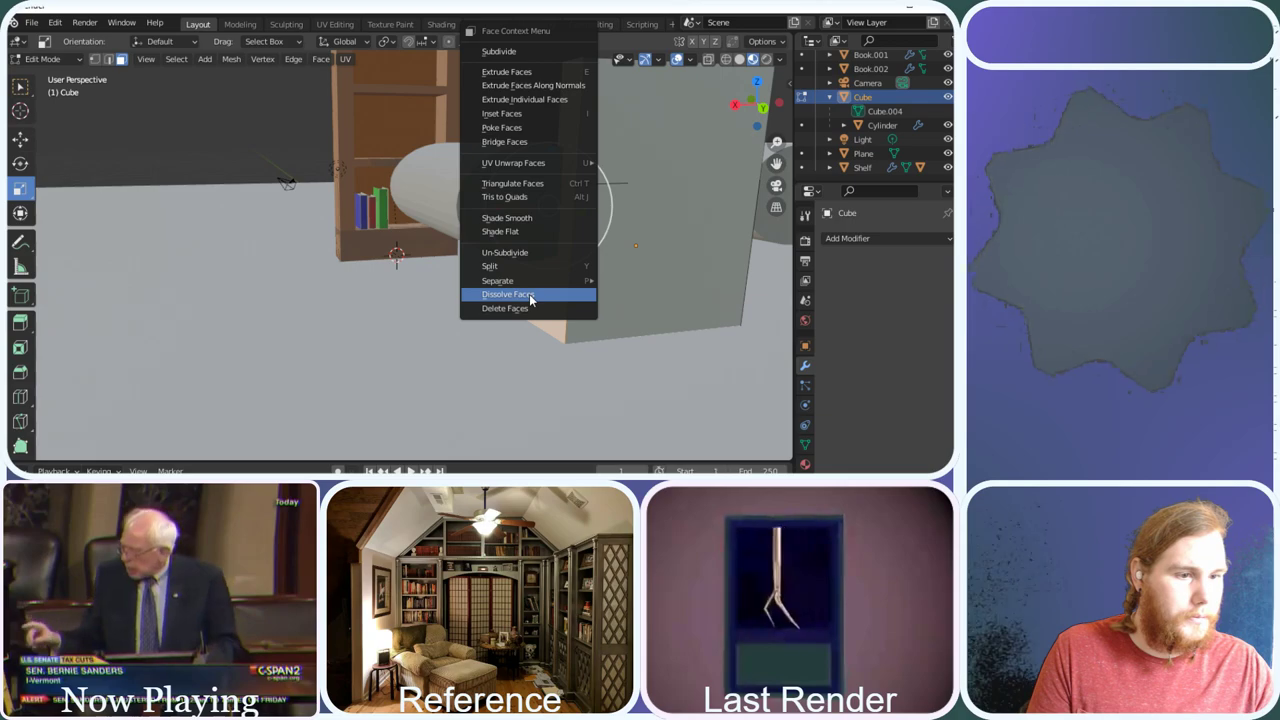
left_click(508, 294)
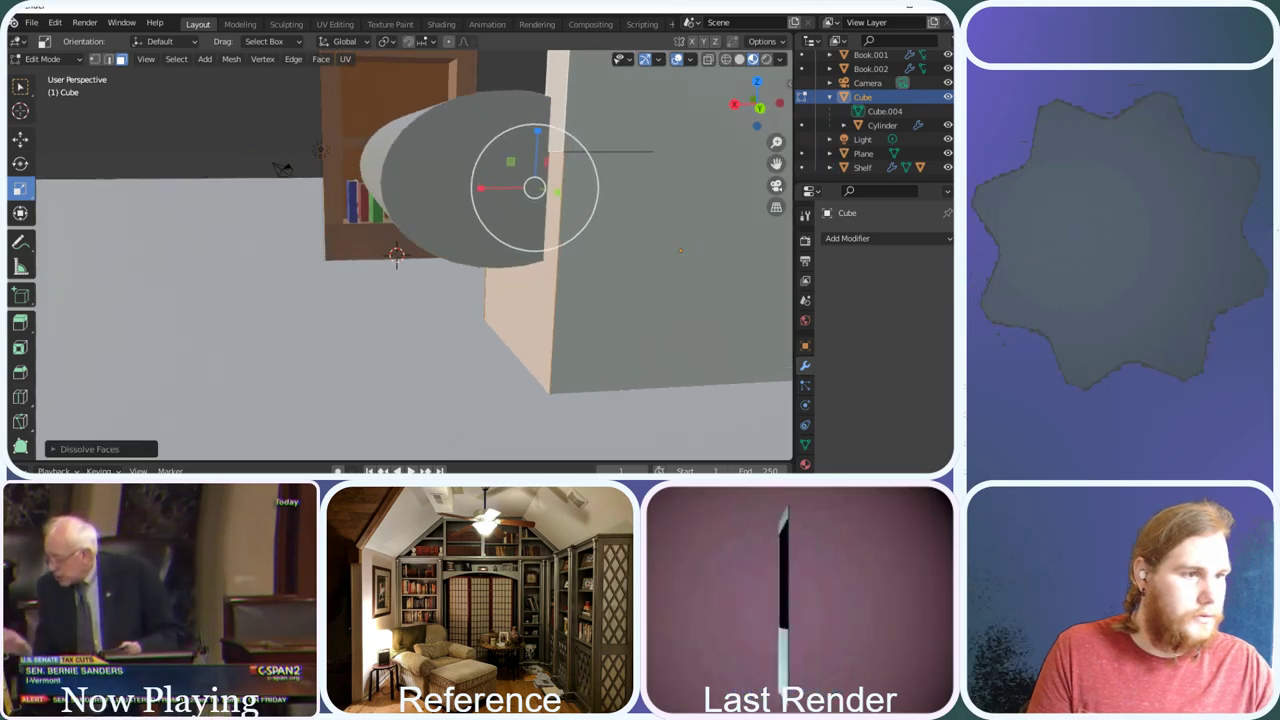
left_click(729, 60)
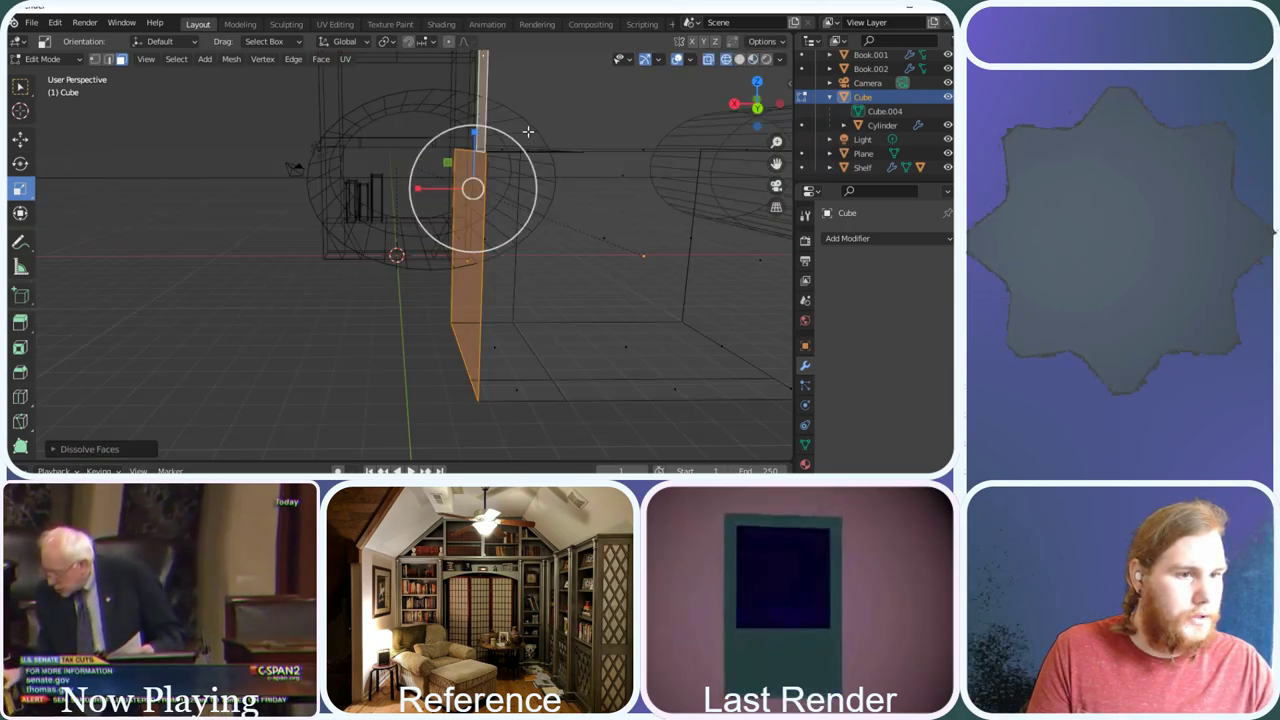
Delete a selected face of the armchair body mesh
left_click_drag(757, 103, 487, 343)
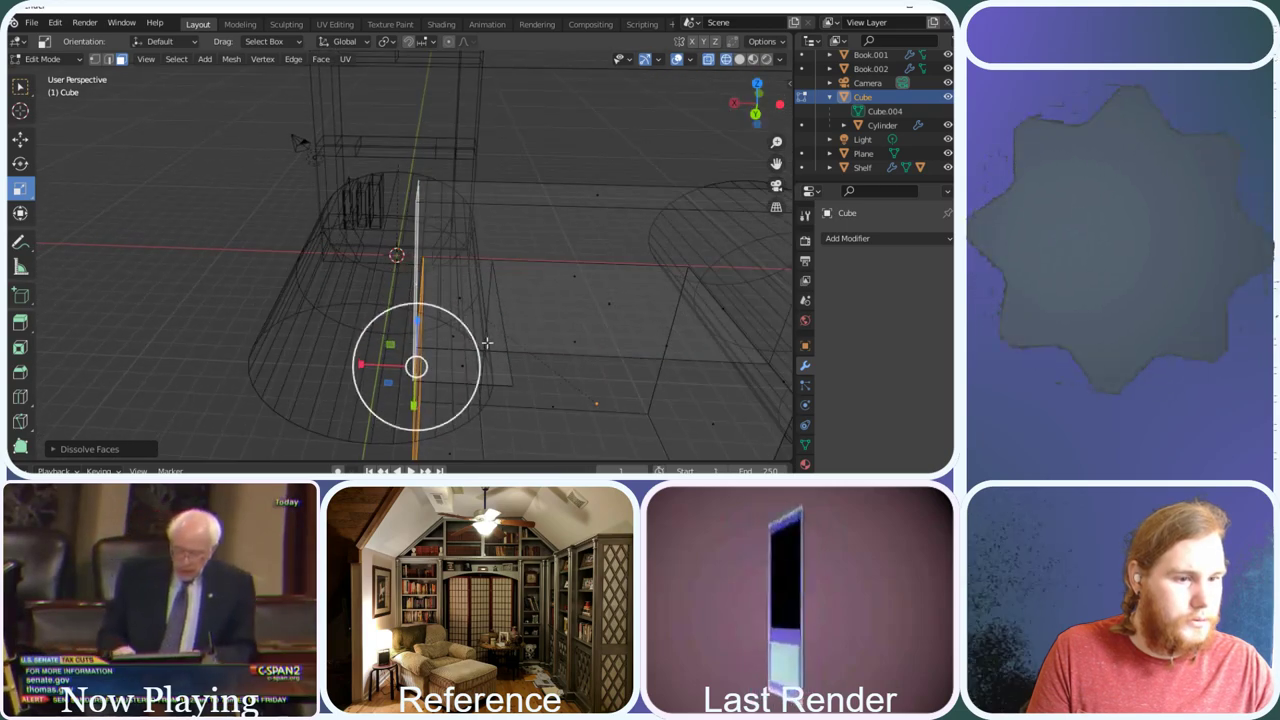
left_click(500, 367)
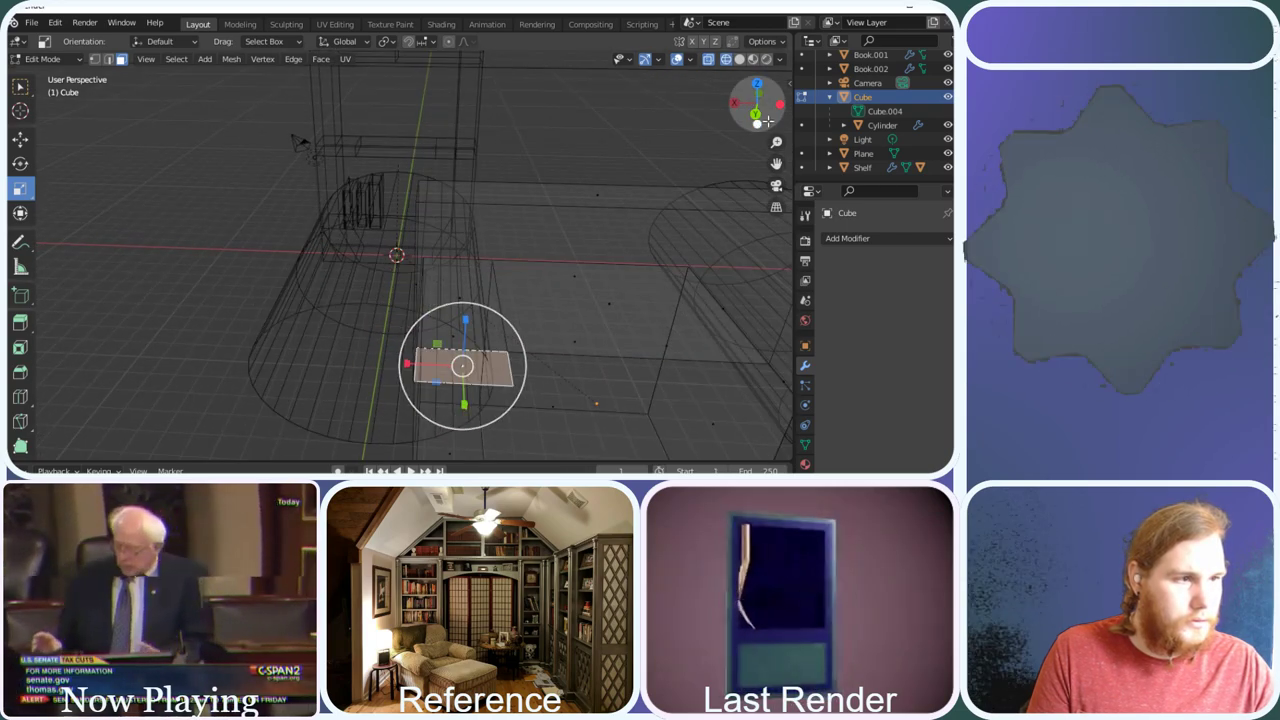
left_click_drag(765, 121, 690, 70)
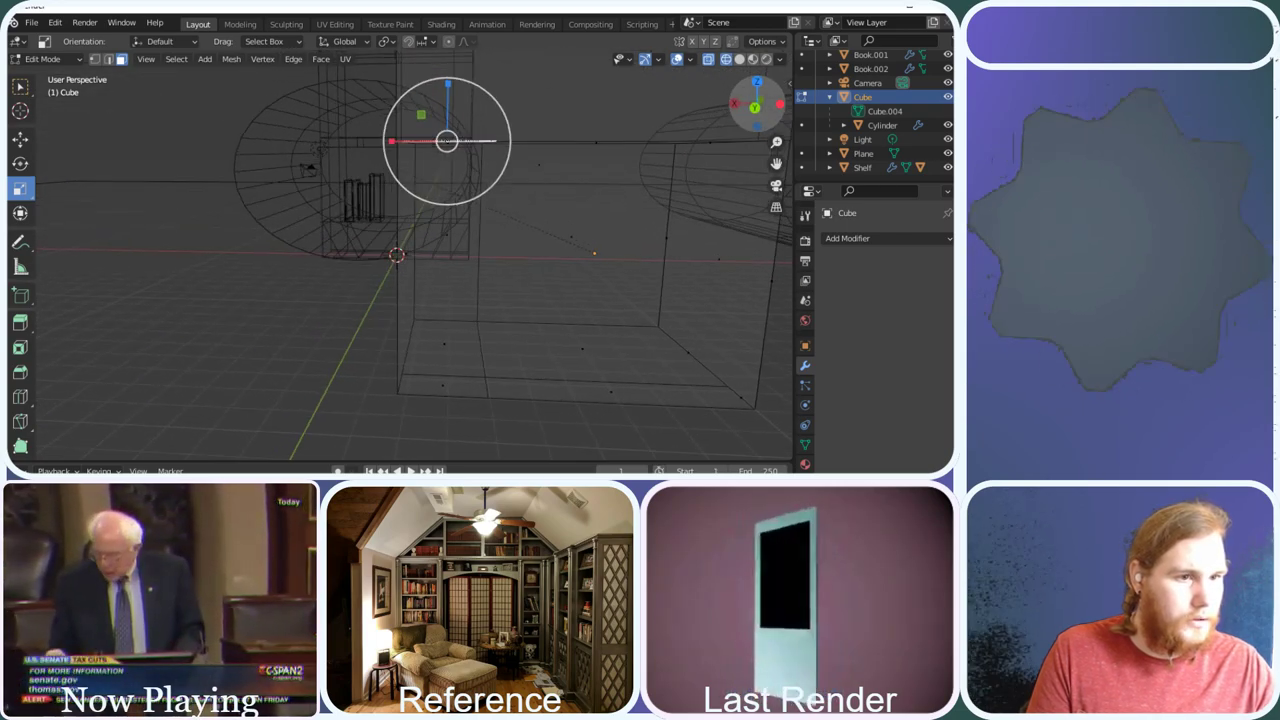
key("x")
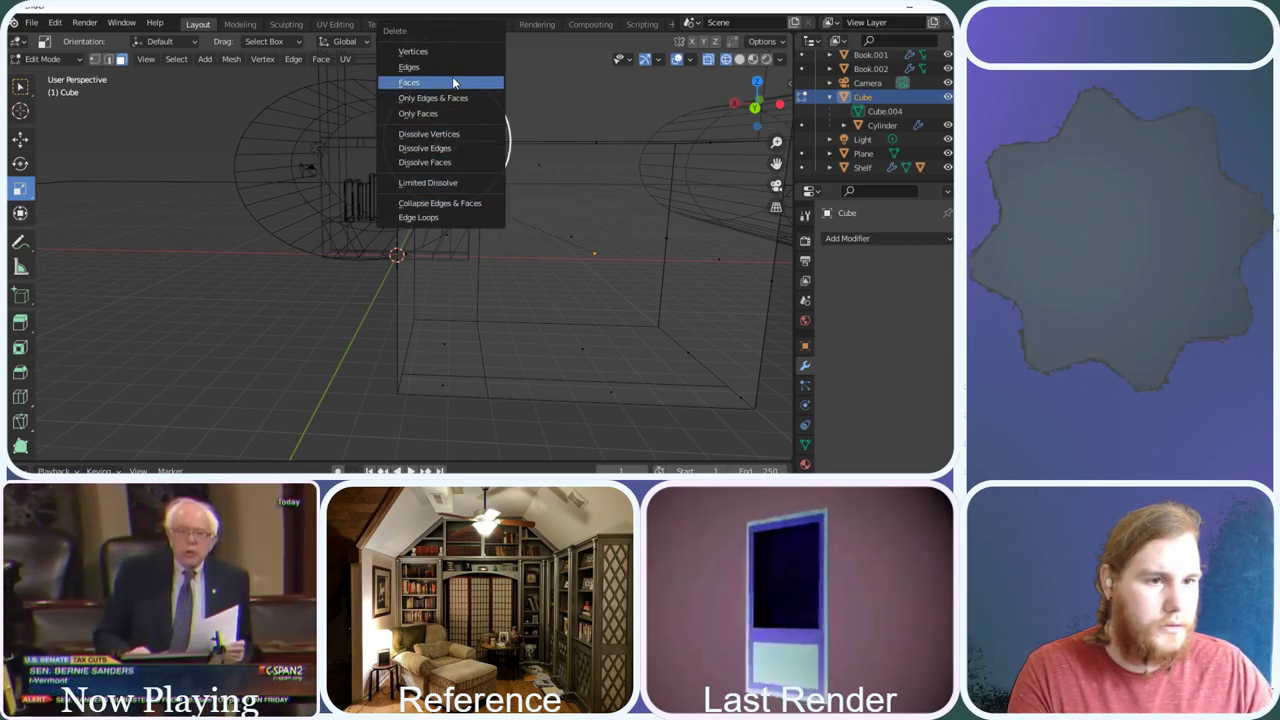
left_click(452, 85)
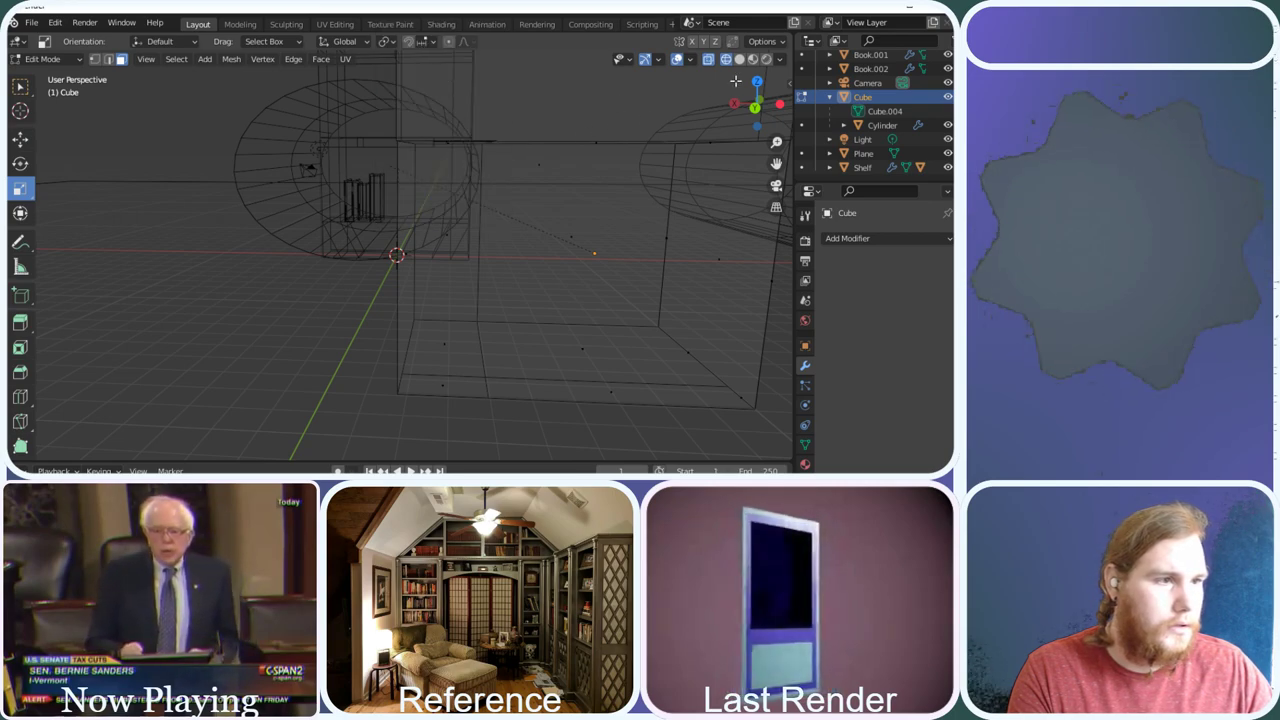
Delete only the faces around a selected vertex of the mesh
left_click_drag(735, 80, 497, 284)
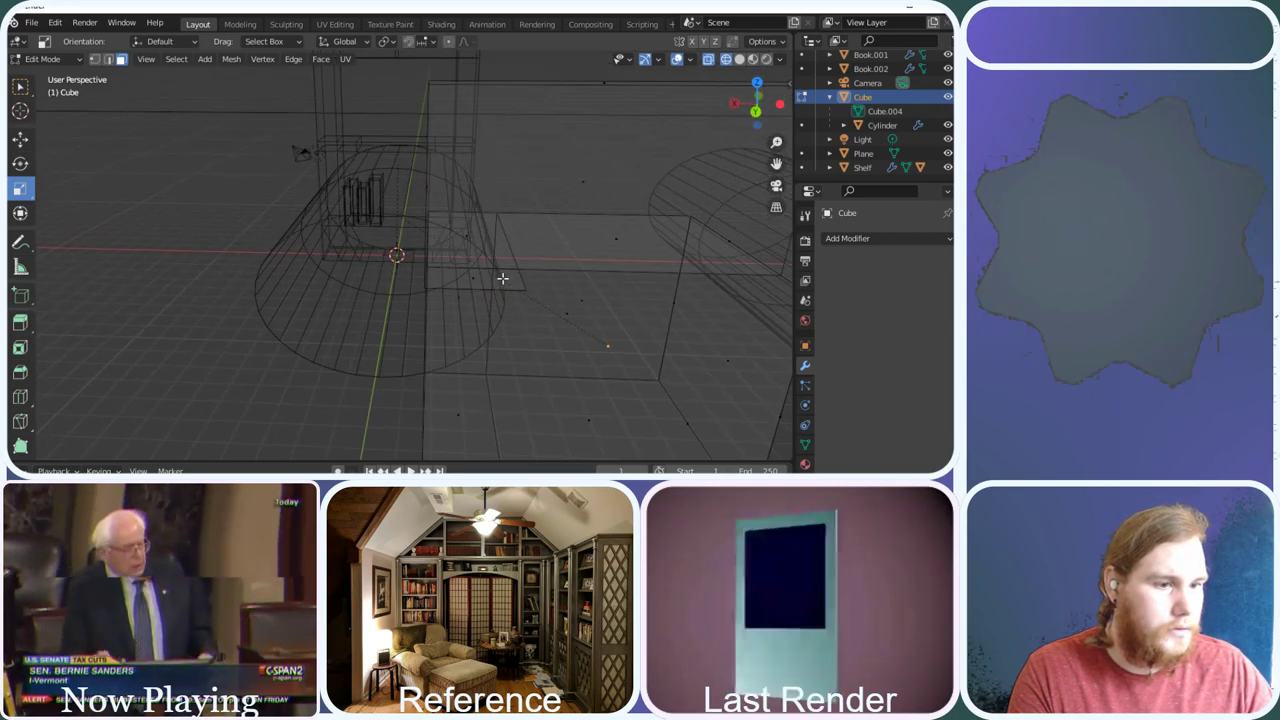
left_click(488, 282)
left_click_drag(757, 106, 698, 119)
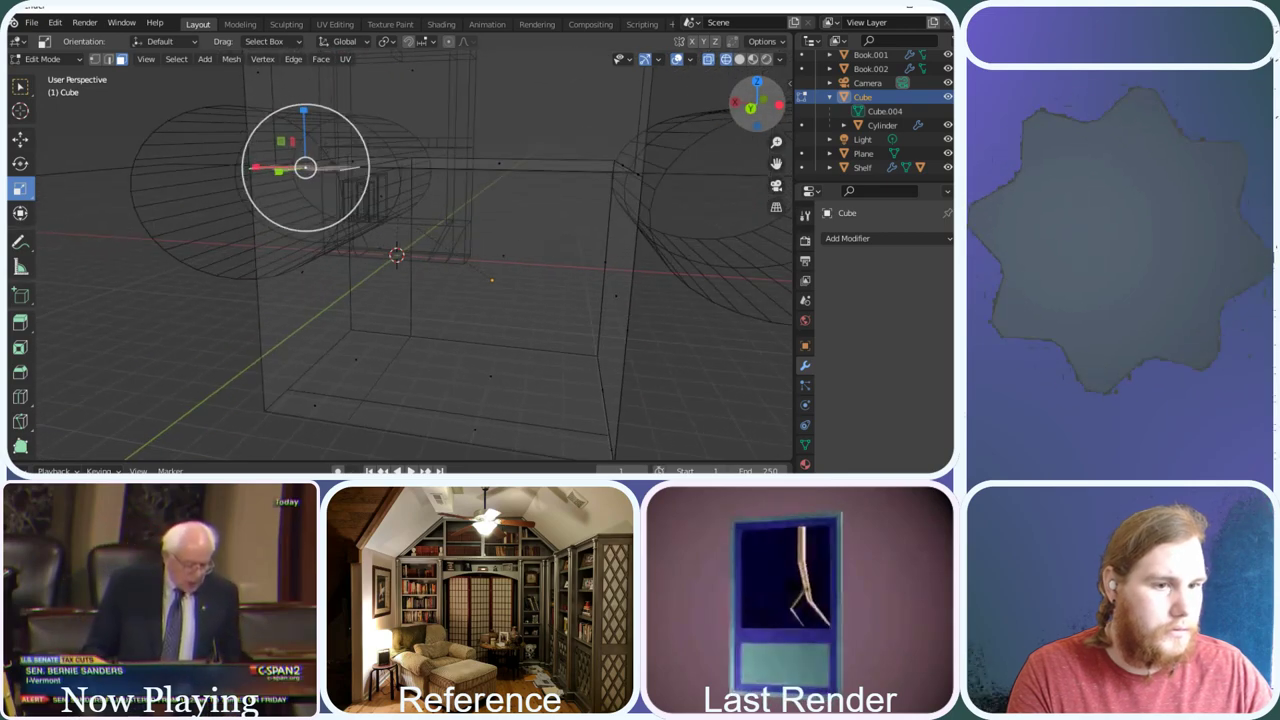
key("x")
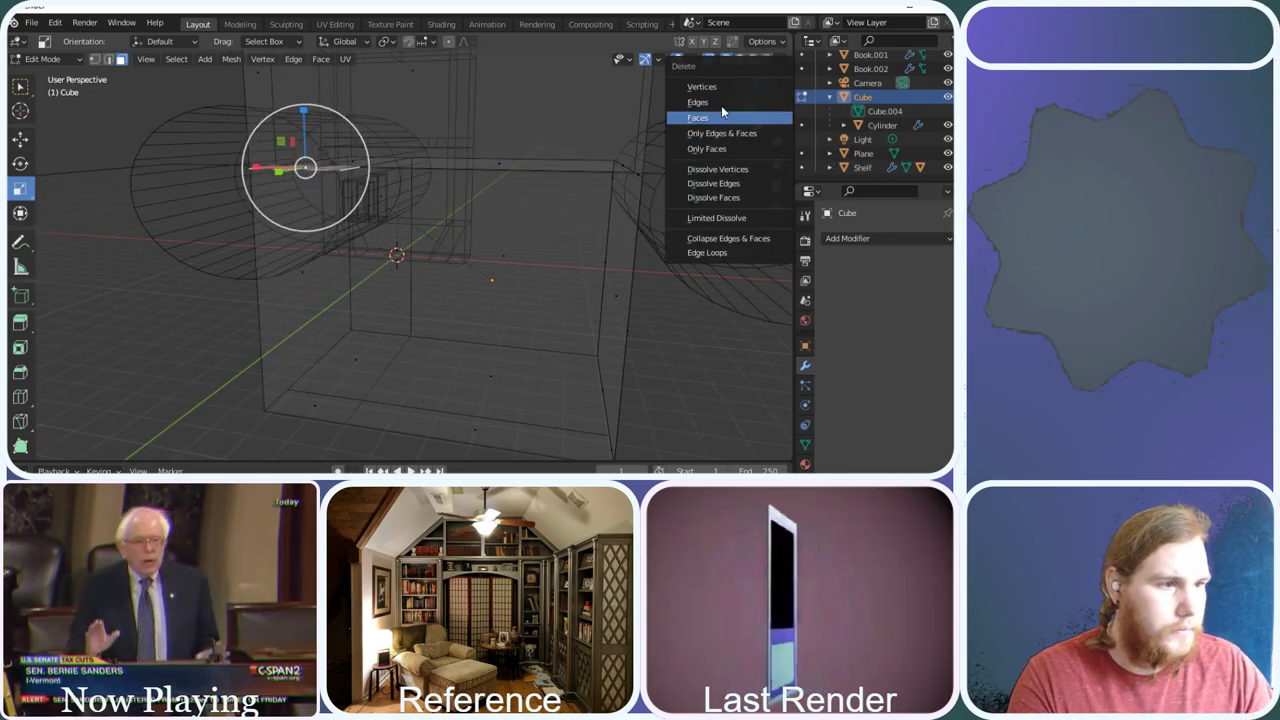
left_click(729, 151)
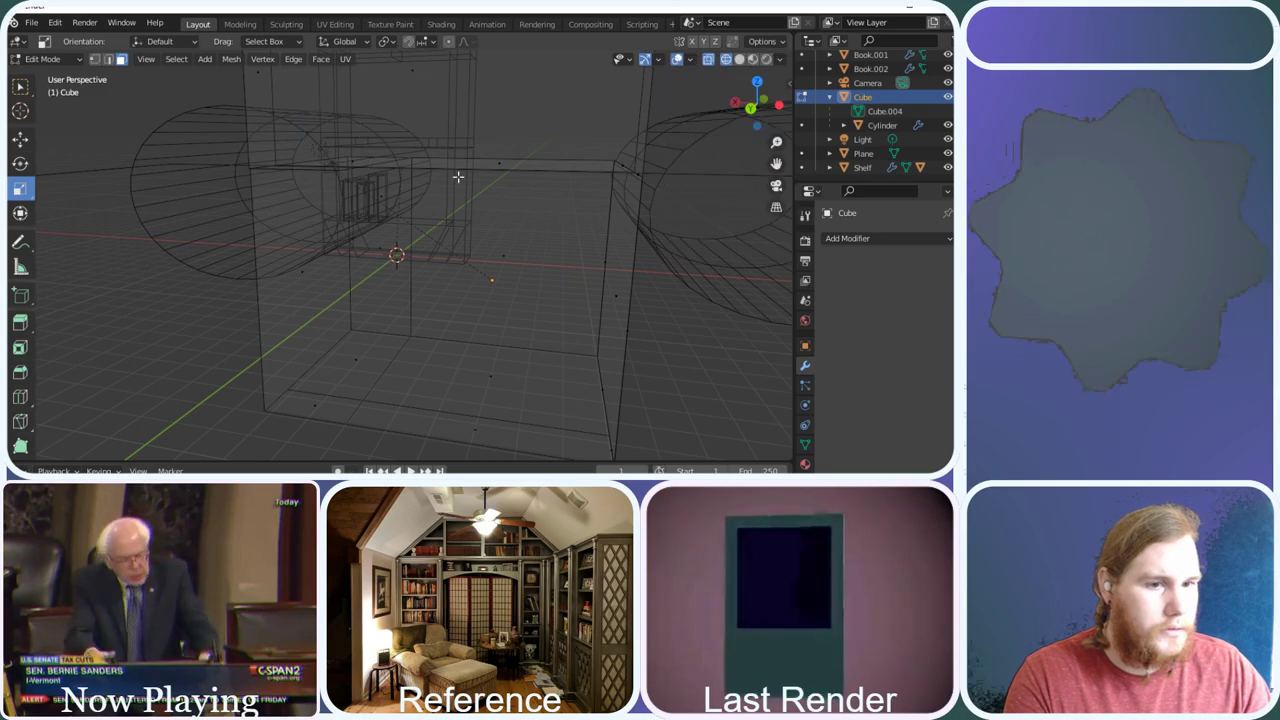
Try squashing a face into a strip, then cancel the resize
left_click_drag(761, 76, 728, 96)
left_click(629, 263)
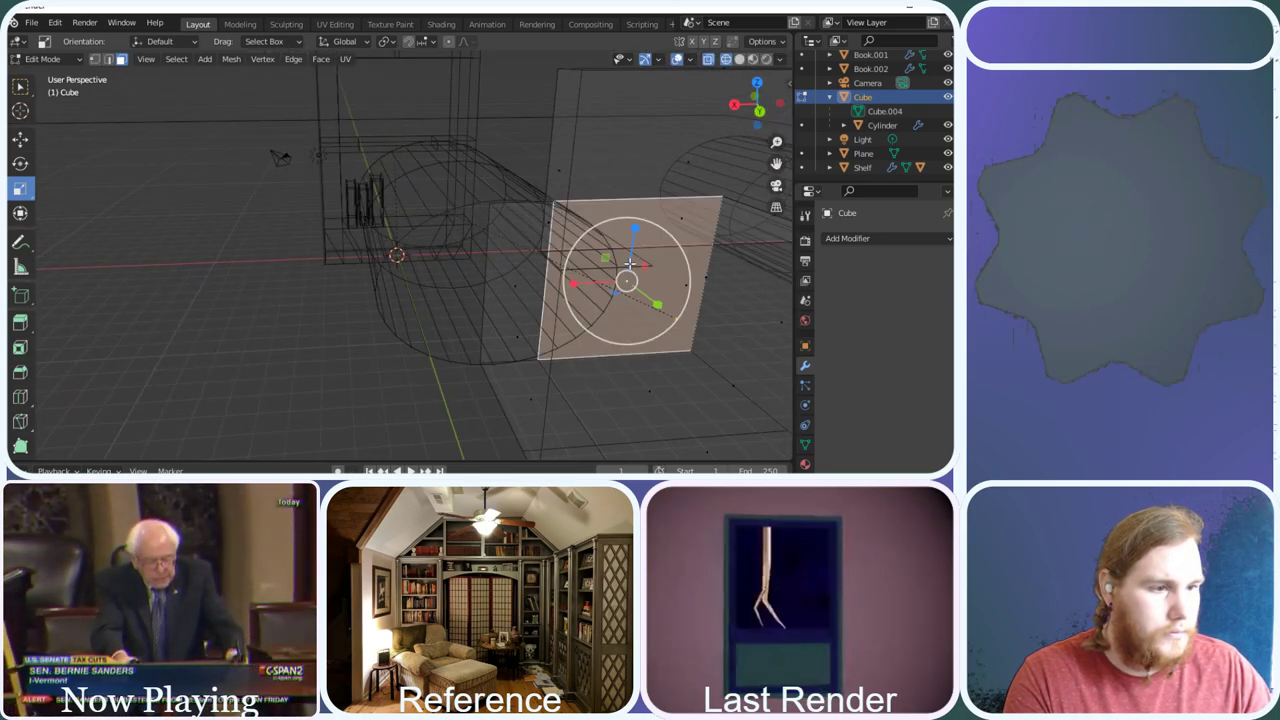
left_click_drag(606, 259, 620, 255)
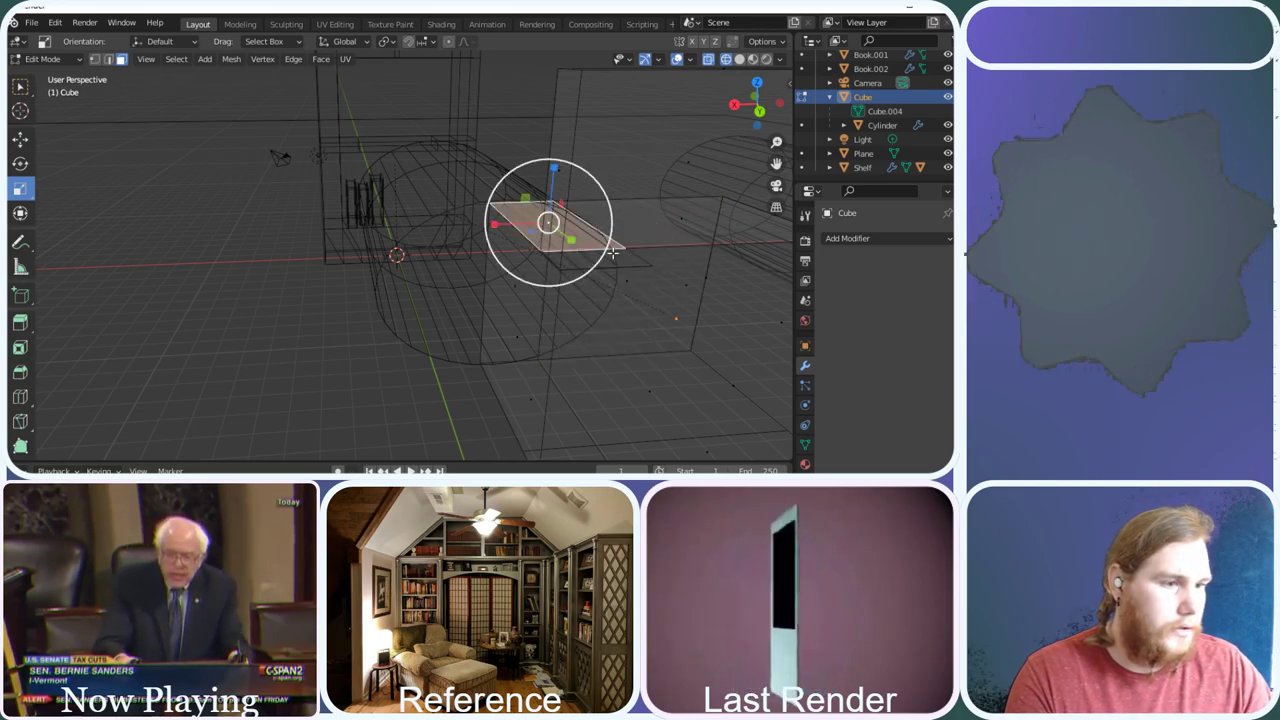
right_click(620, 255)
left_click_drag(757, 106, 740, 110)
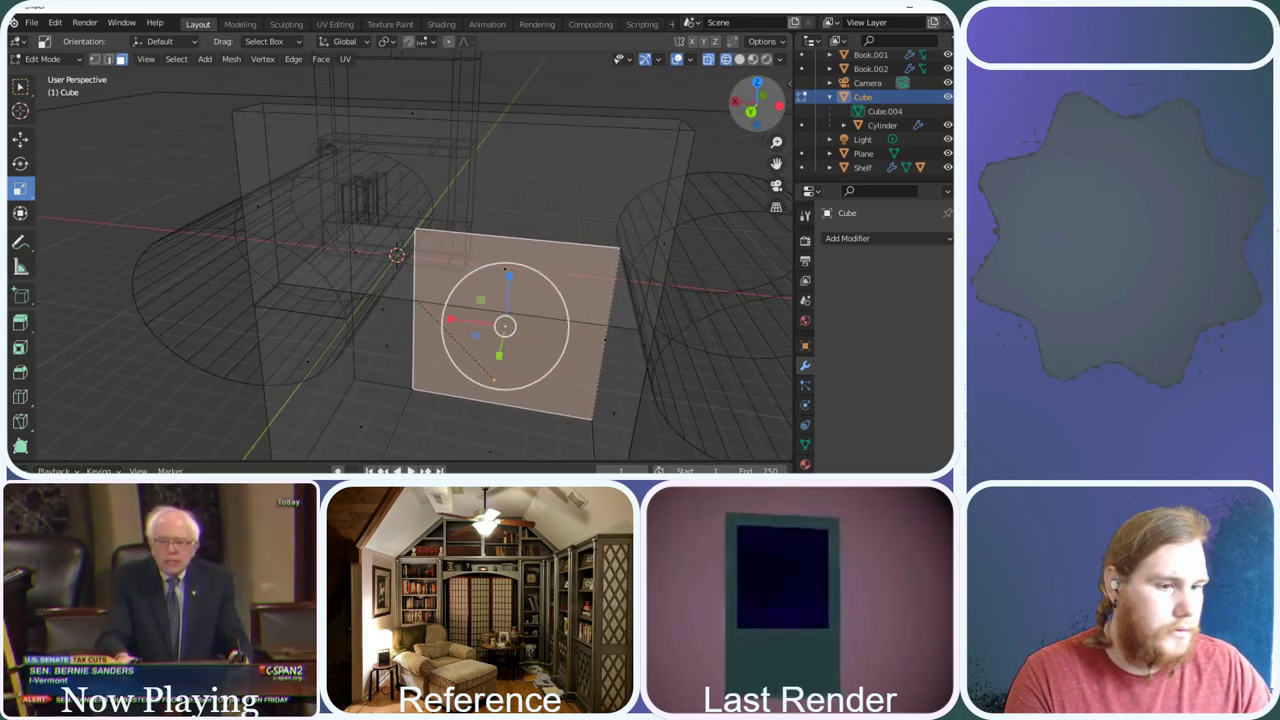
Select edges beside the cylinder armrest and delete them from the mesh
left_click(318, 315)
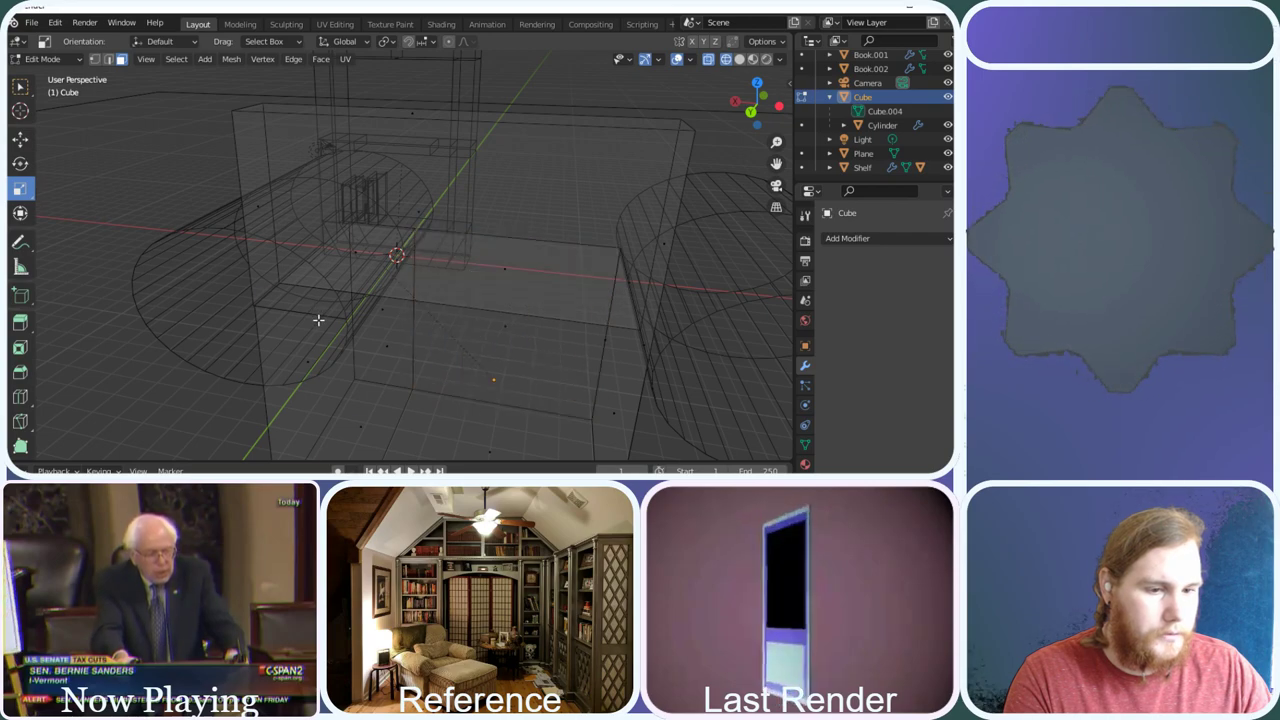
left_click(318, 320)
left_click(327, 319)
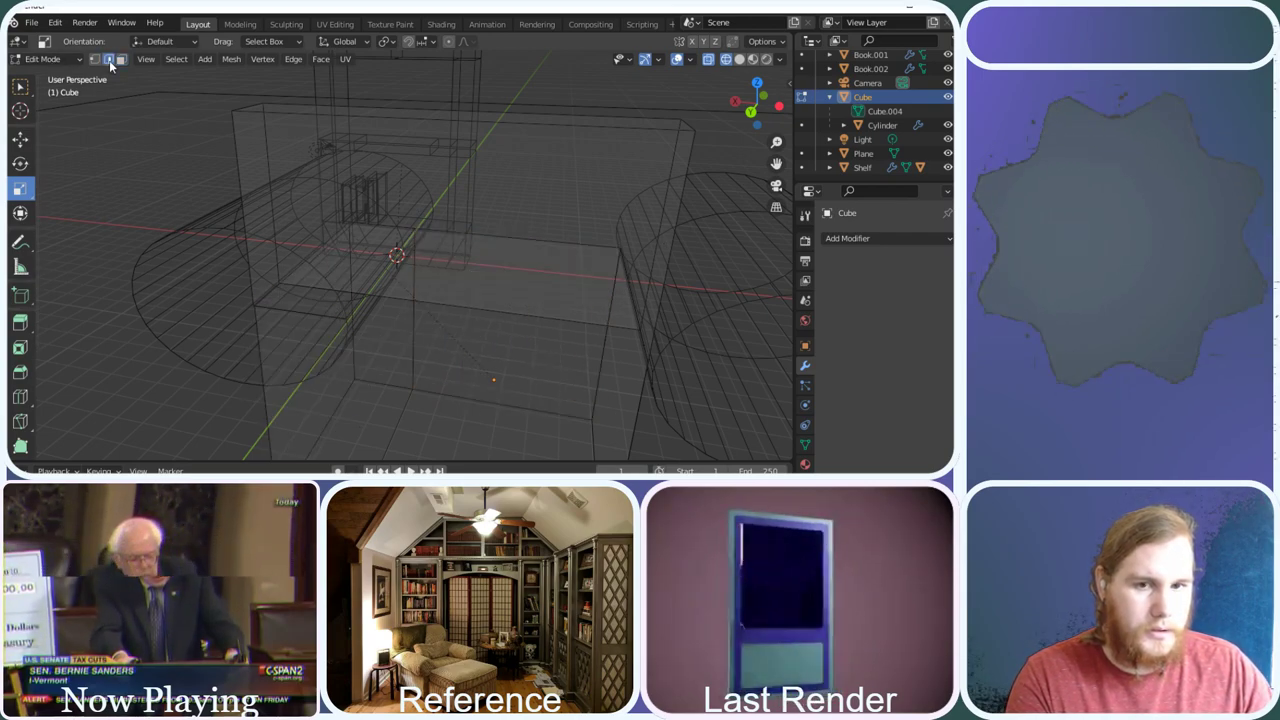
left_click(299, 310)
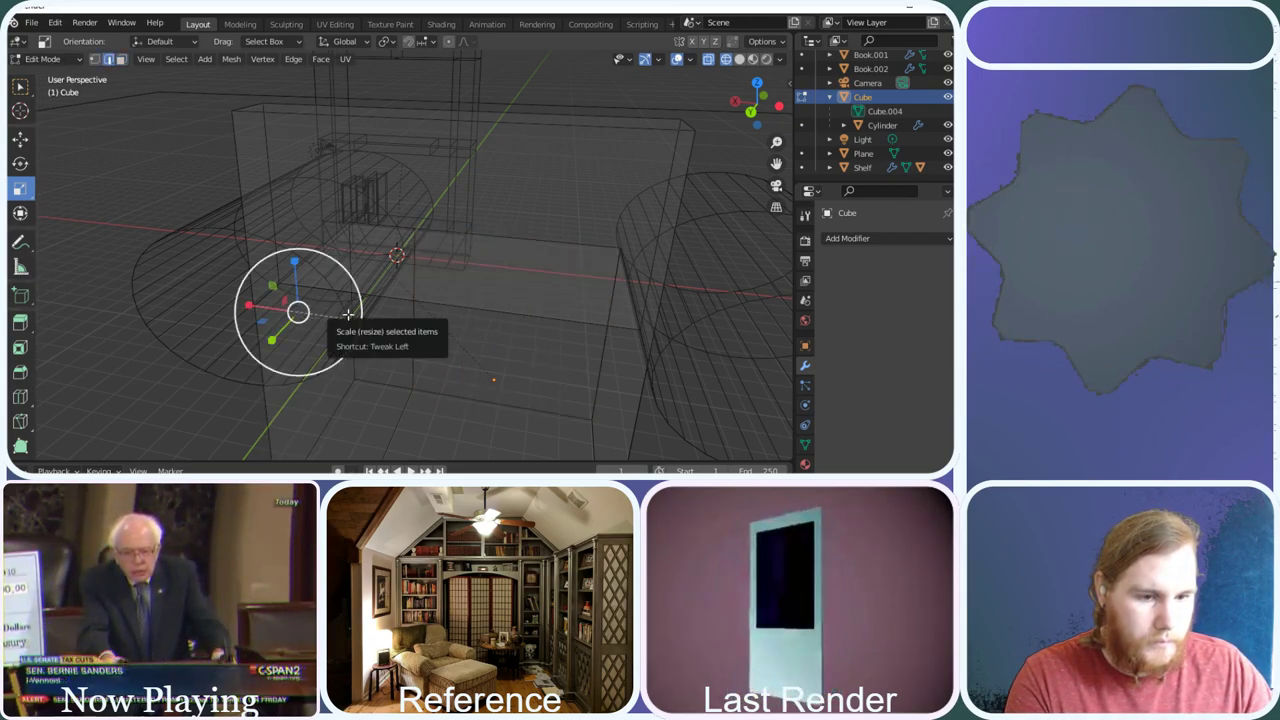
left_click(348, 314)
left_click(286, 312)
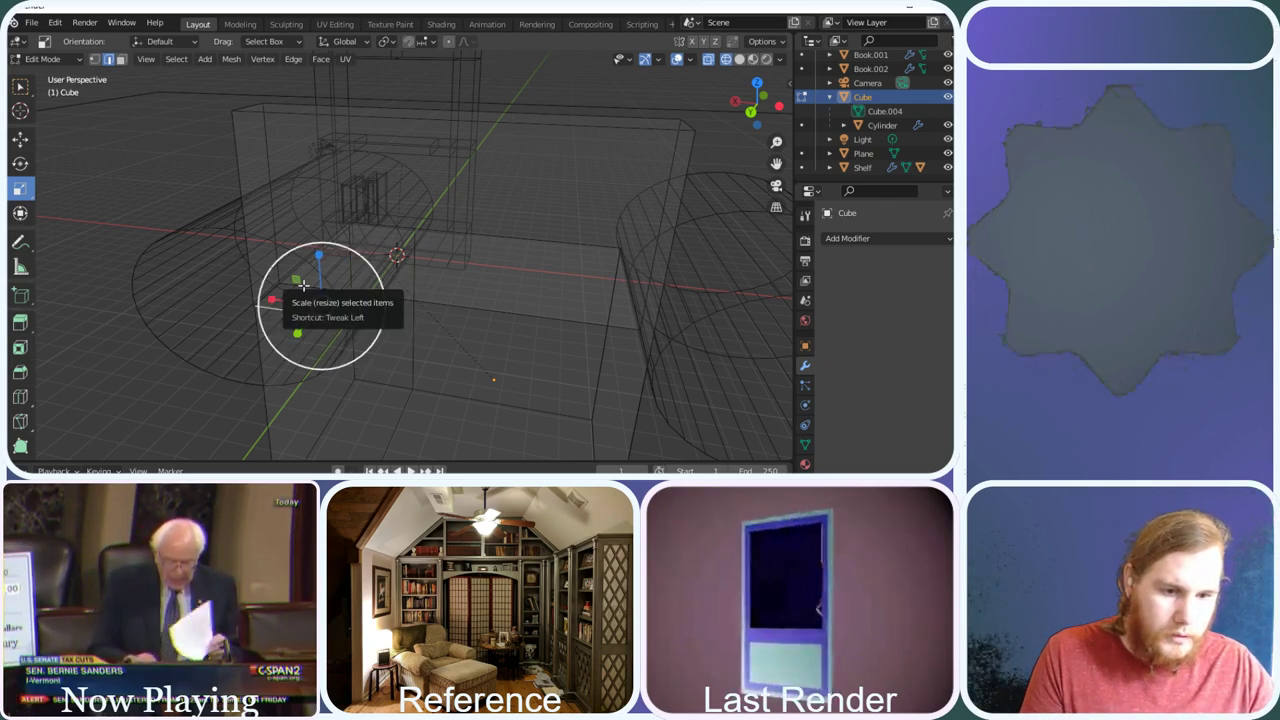
key("x")
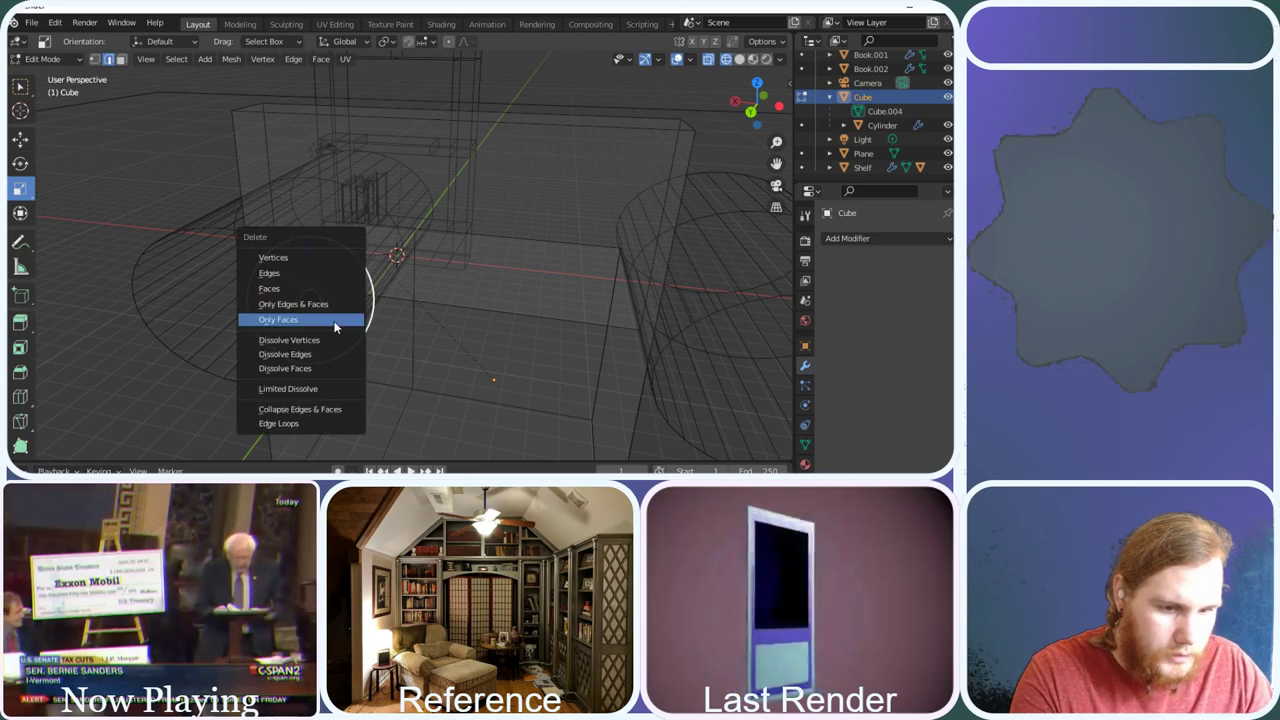
left_click(285, 273)
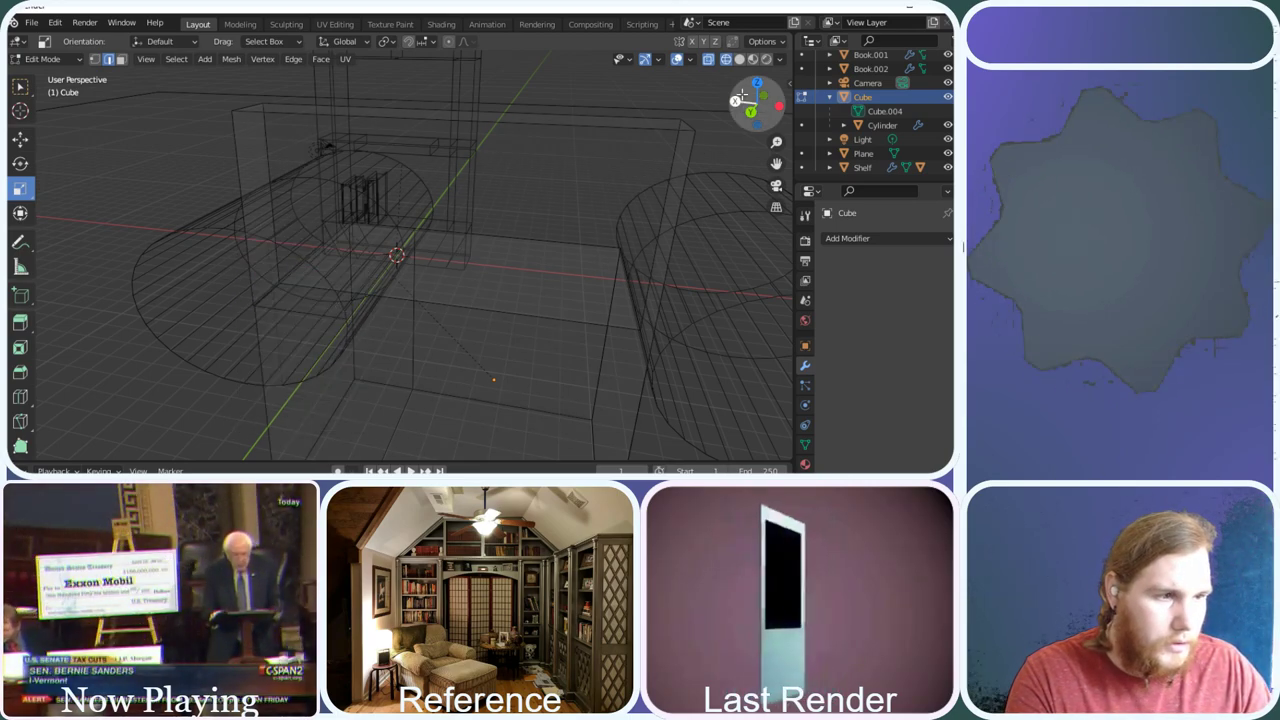
Orbit and zoom around the trimmed chair-body cube in wireframe
left_click_drag(757, 108, 209, 125)
left_click_drag(757, 106, 697, 114)
scroll(343, 134, "up", 5)
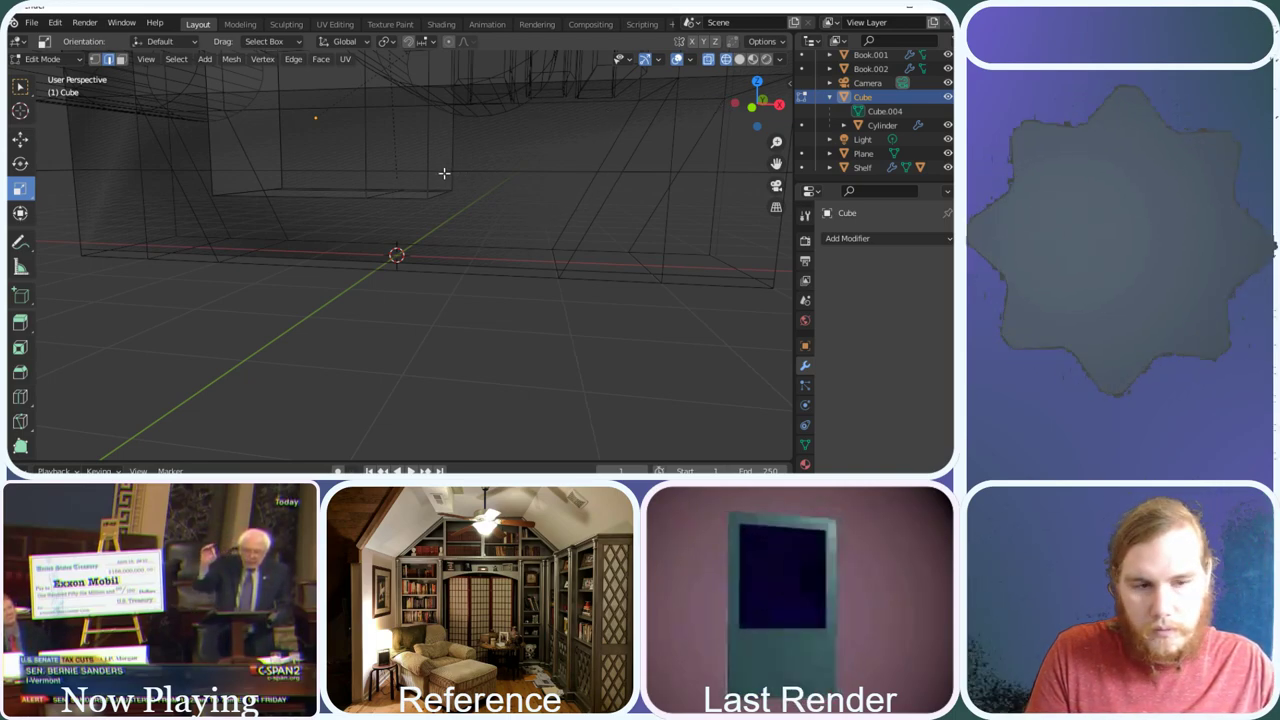
key("alt+shift")
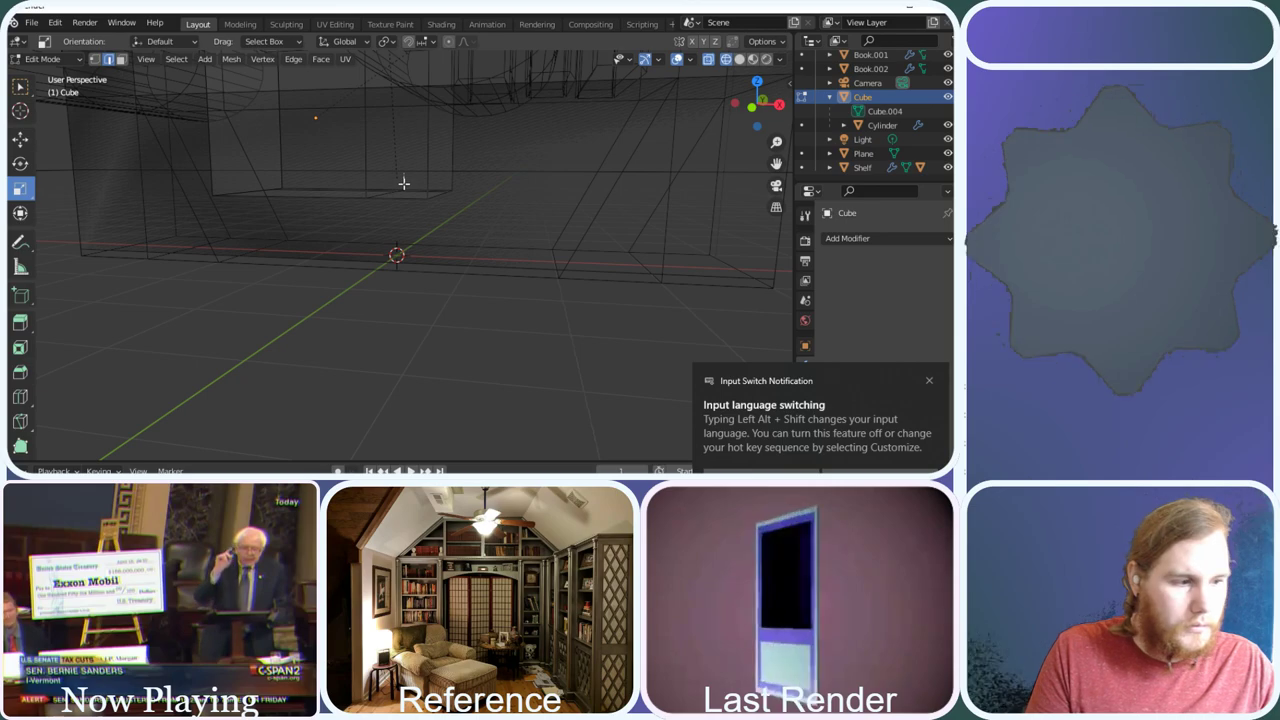
right_click(340, 214)
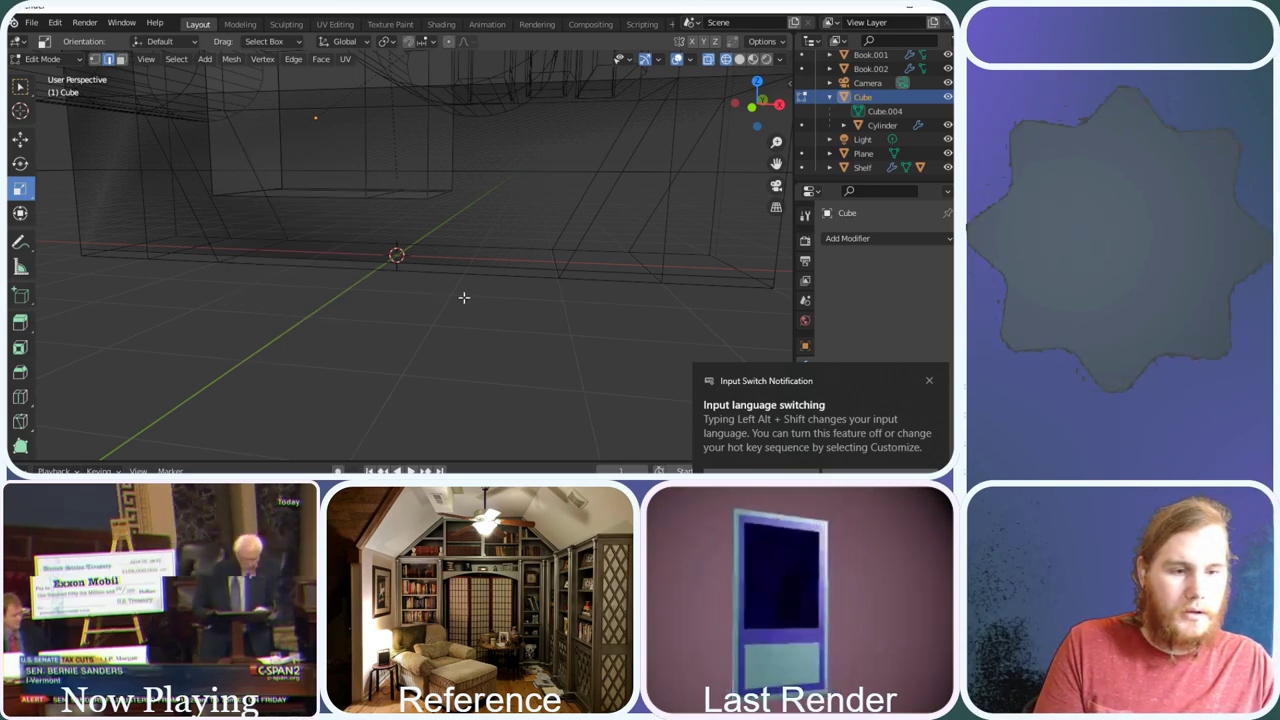
left_click_drag(744, 103, 705, 266)
scroll(651, 317, "up", 5)
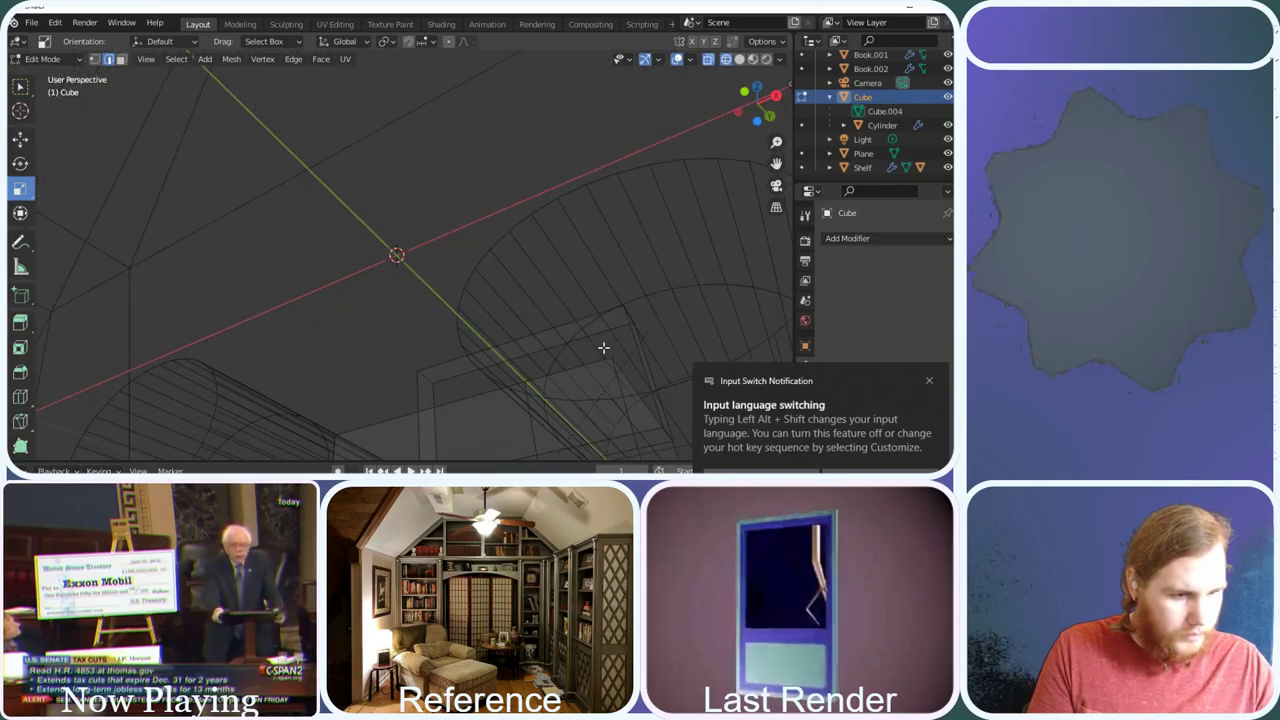
scroll(603, 347, "up", 3)
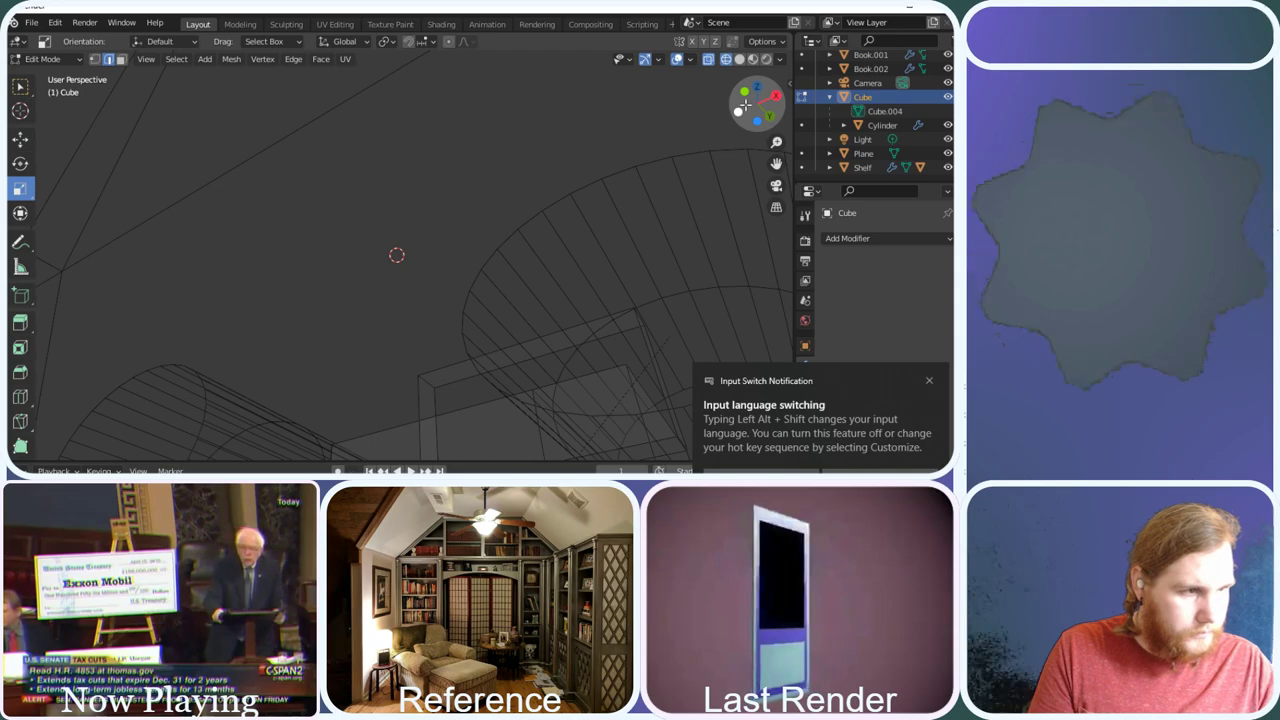
left_click_drag(757, 108, 689, 143)
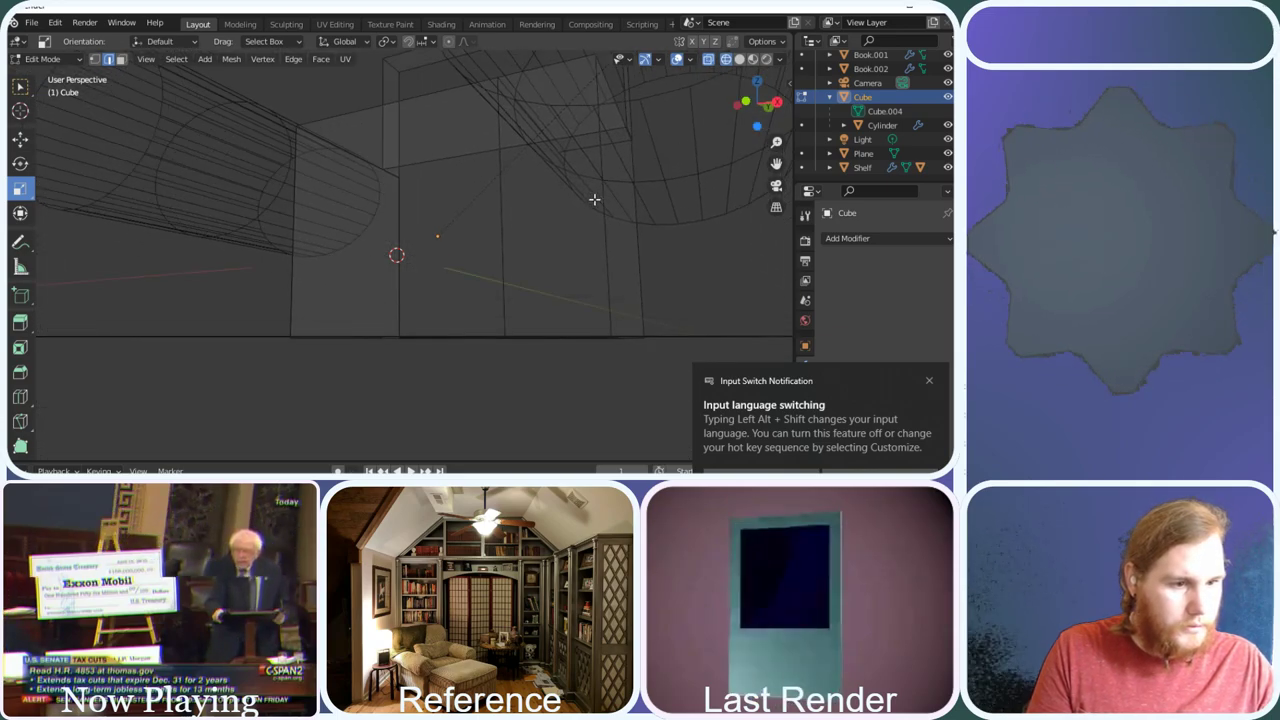
scroll(501, 248, "down", 3)
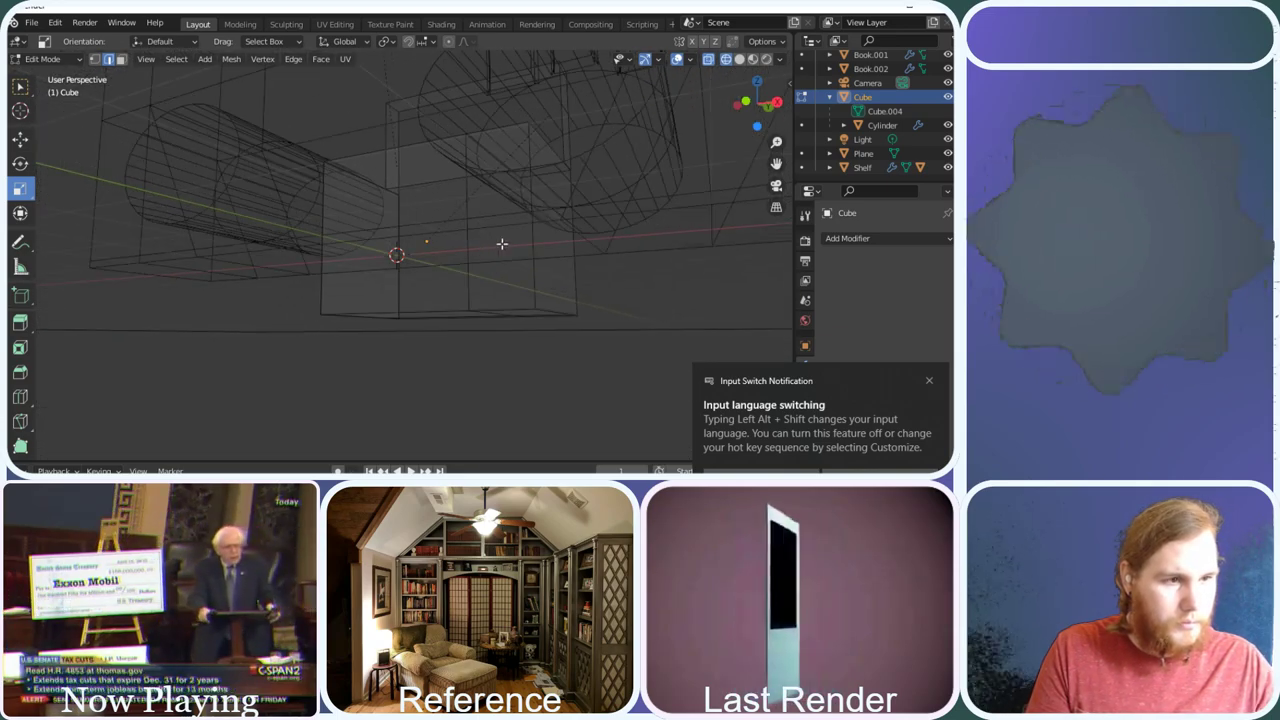
Switch to solid shading and orbit to a near-front view of the bookshelf
left_click(756, 60)
mouse_move(700, 130)
middle_mouse_down()
mouse_move(600, 208)
mouse_move(625, 206)
middle_mouse_up()
left_click_drag(757, 104, 503, 197)
scroll(418, 242, "up", 5)
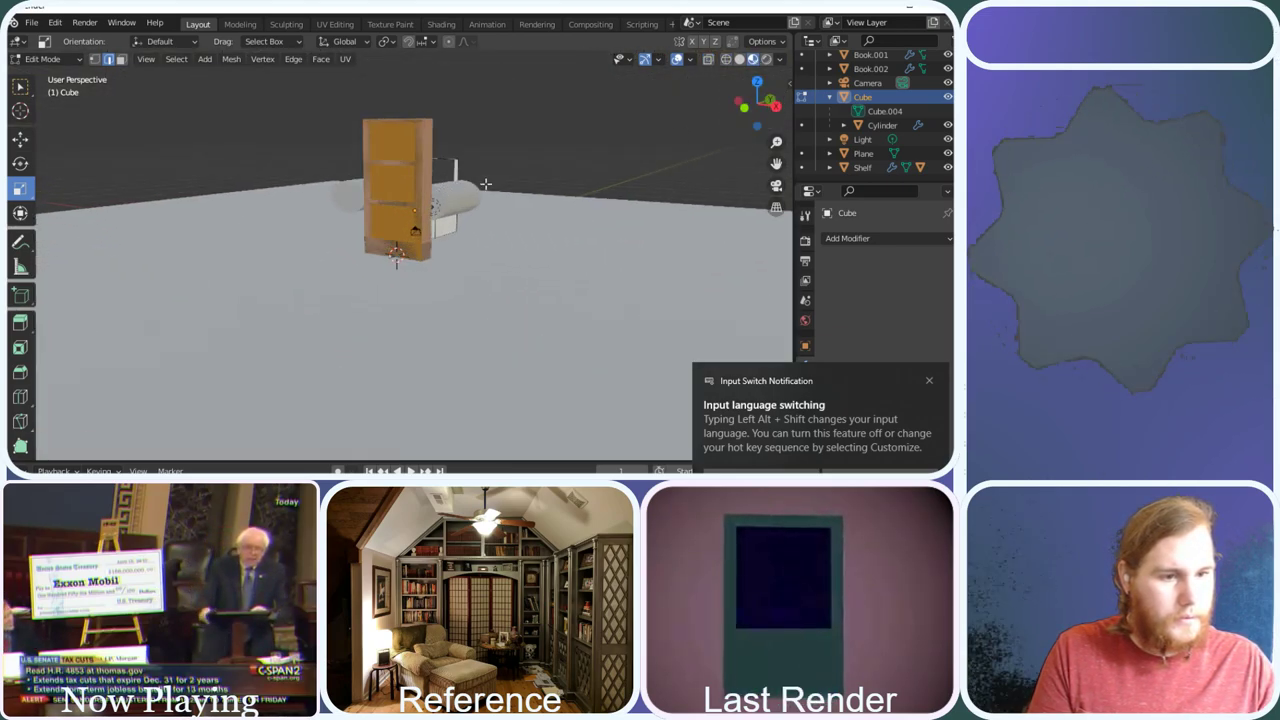
left_click_drag(757, 104, 760, 105)
middle_click_drag(380, 241, 362, 208)
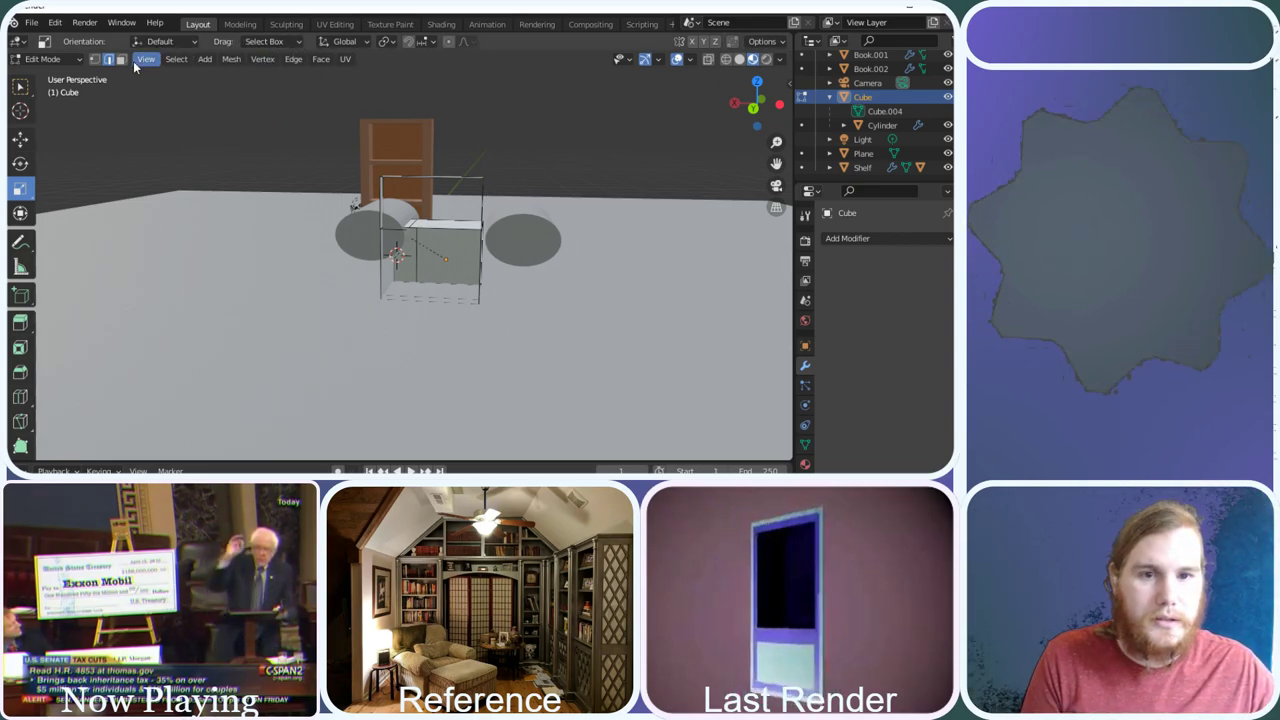
Switch the chair-body Cube from Edit Mode back to Object Mode
left_click(50, 58)
left_click(60, 74)
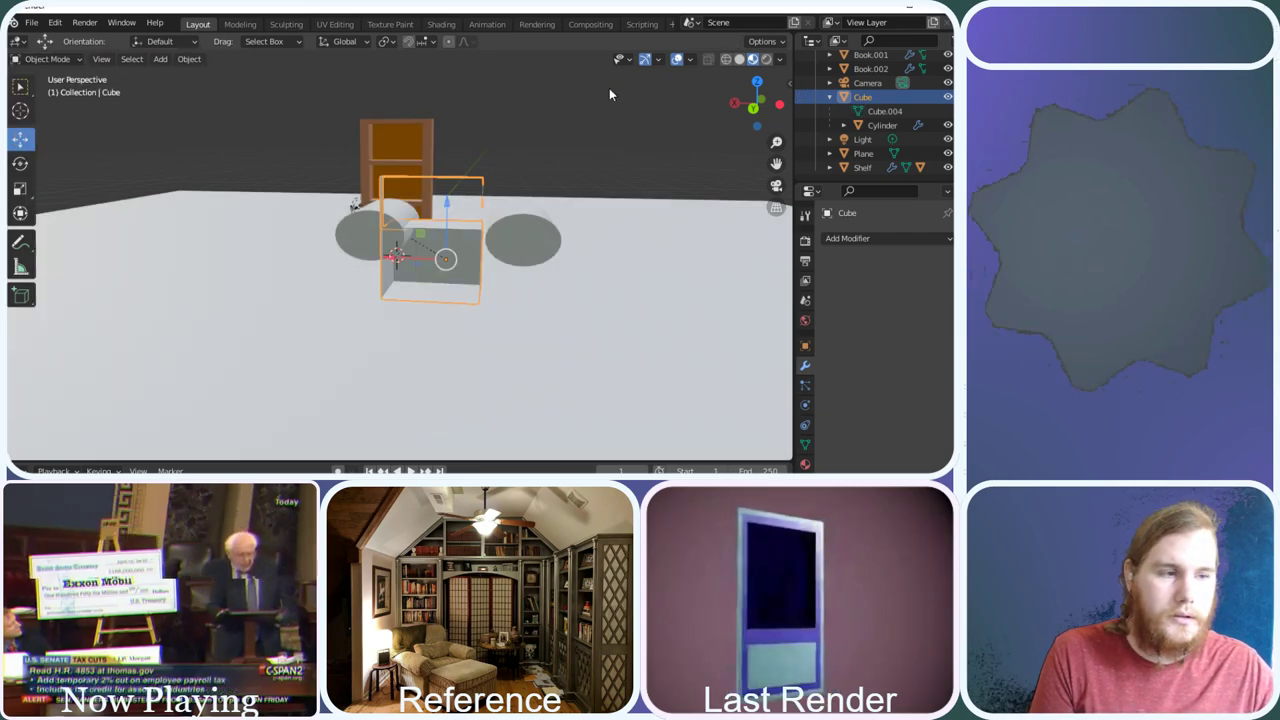
left_click_drag(732, 95, 329, 208)
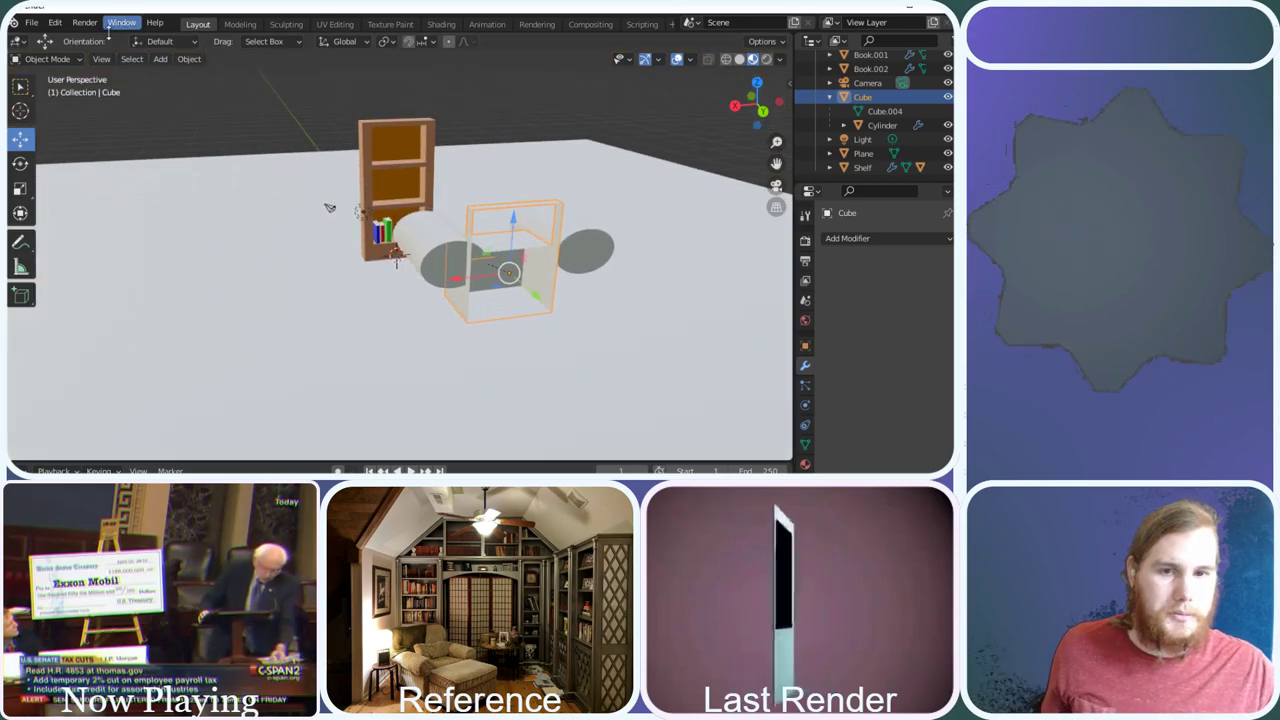
Add a cube mesh (Cube.001) and move it onto the floor left of the bookshelf
left_click(160, 59)
mouse_move(178, 75)
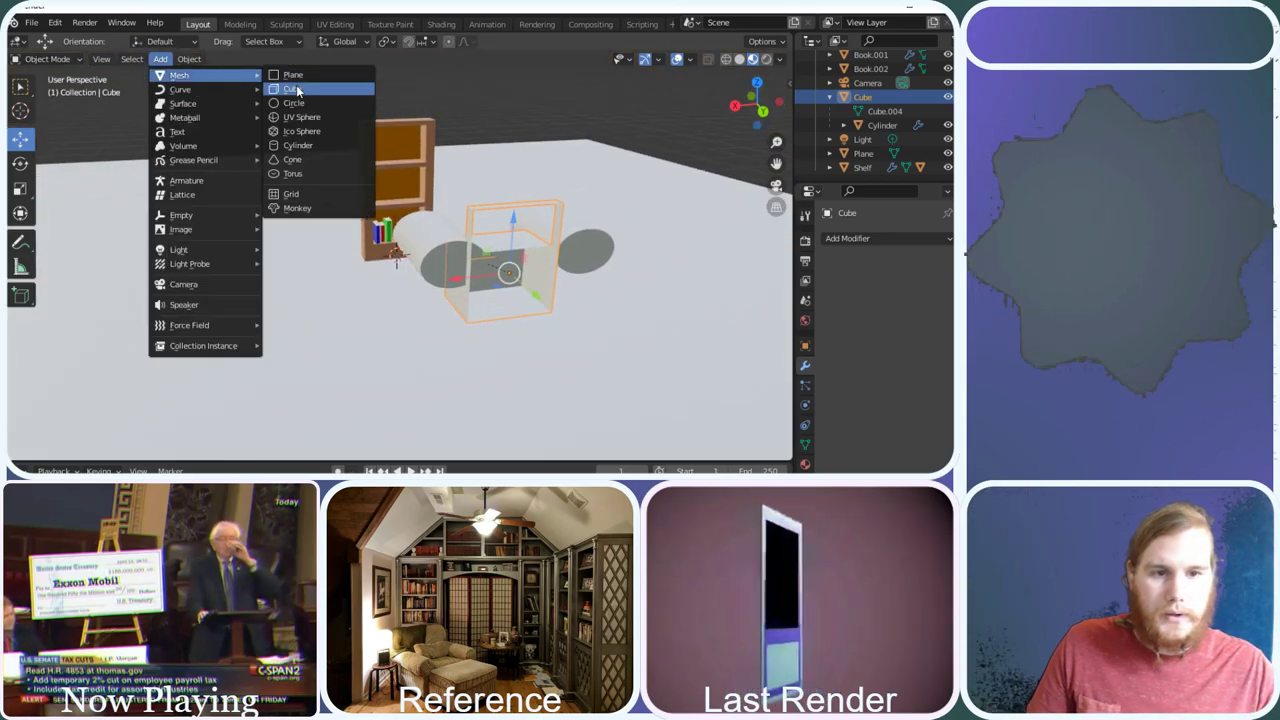
left_click(298, 89)
left_click_drag(396, 252, 184, 198)
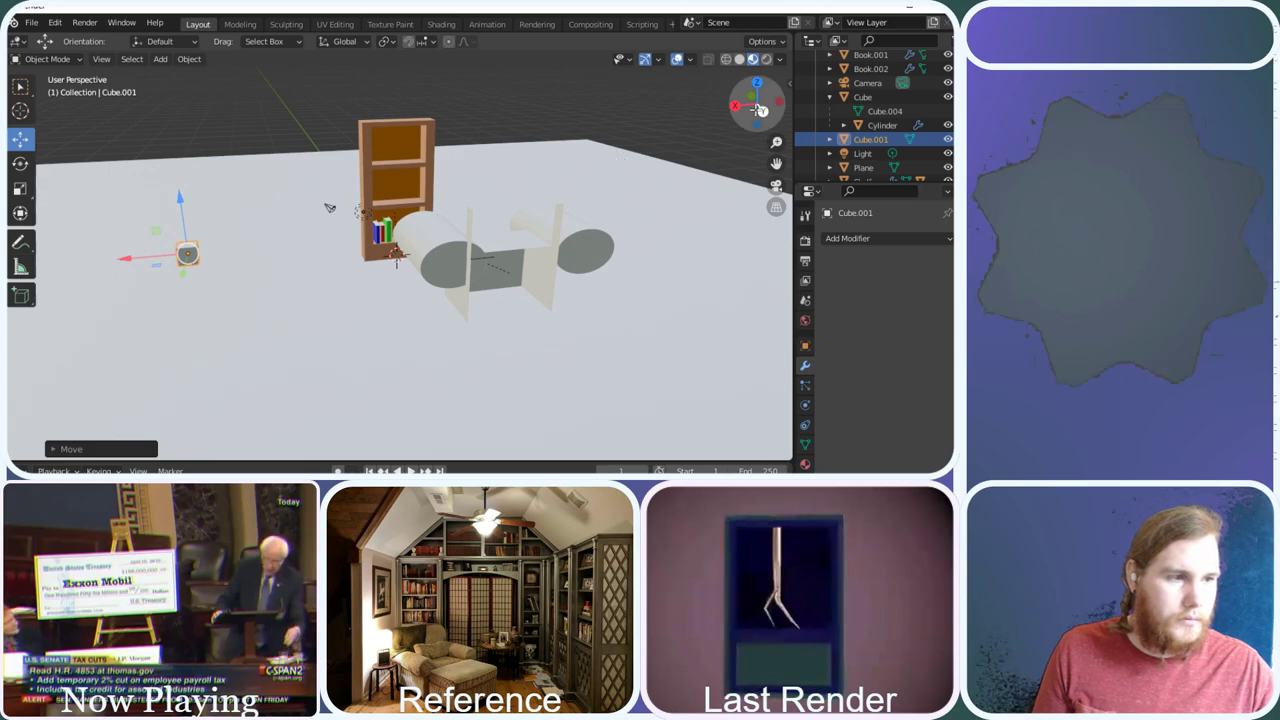
left_click_drag(748, 113, 755, 118)
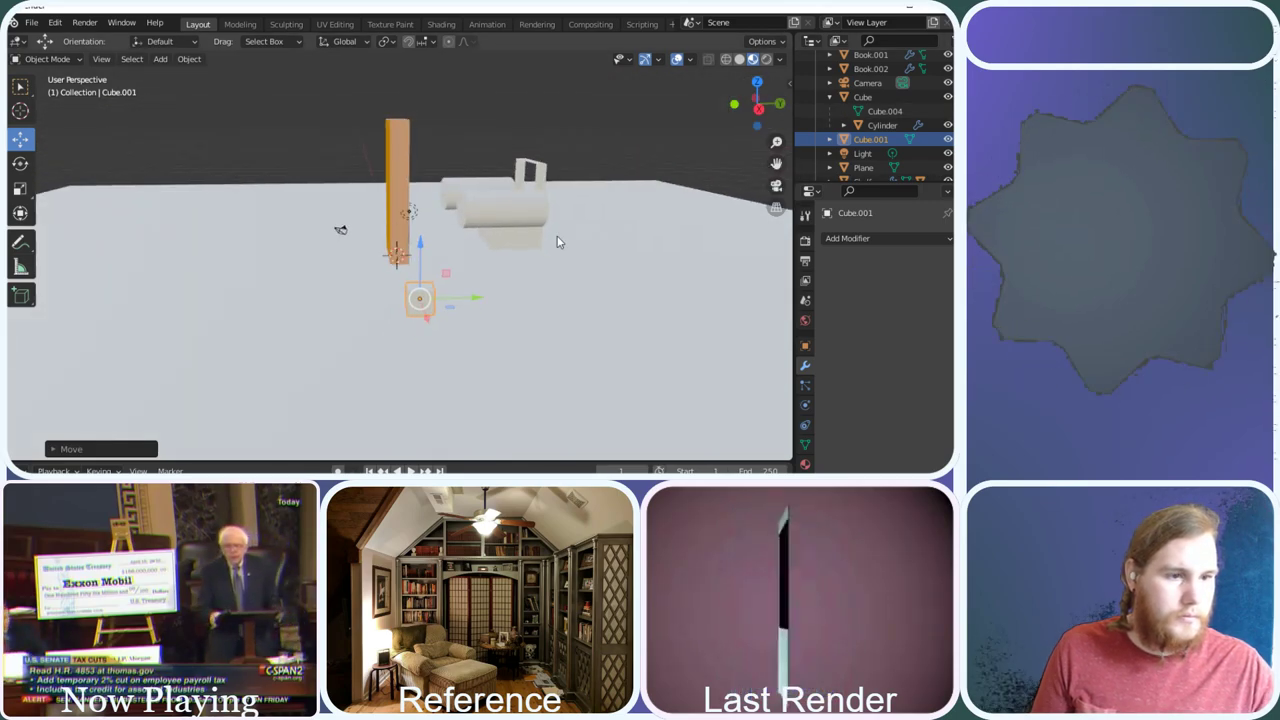
middle_click_drag(519, 313, 510, 325)
scroll(510, 325, "up", 2)
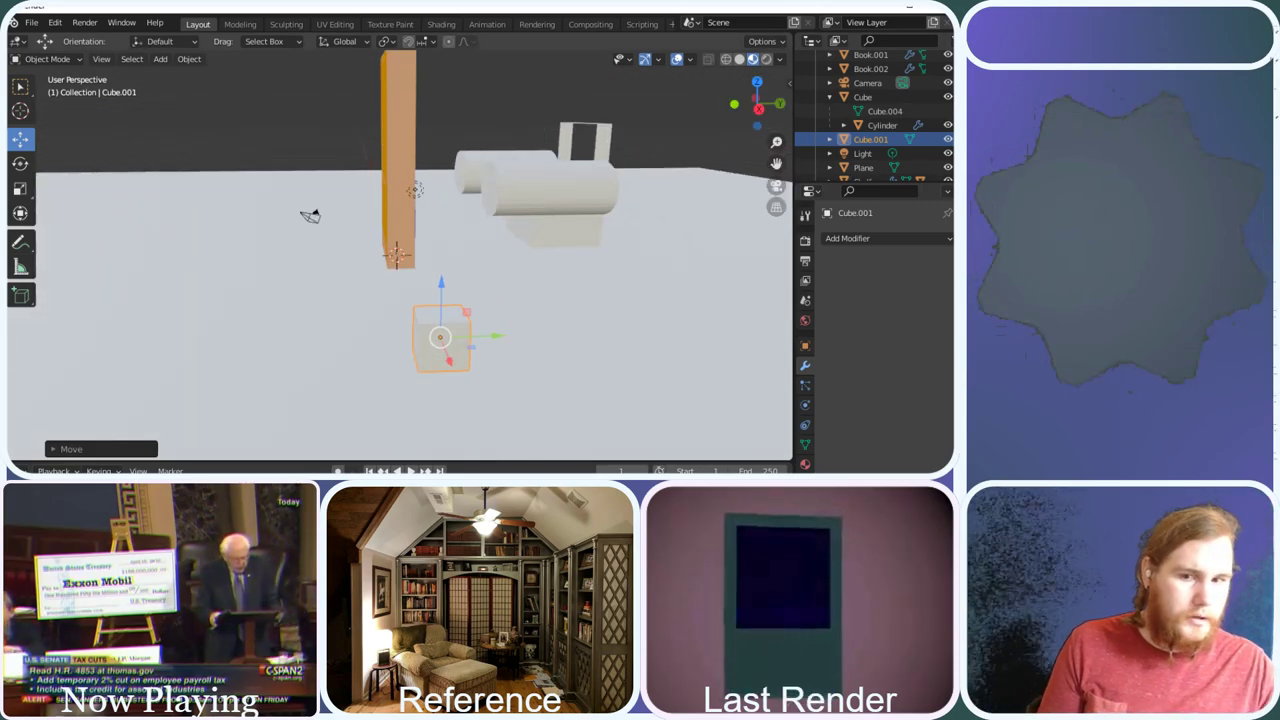
left_click(21, 190)
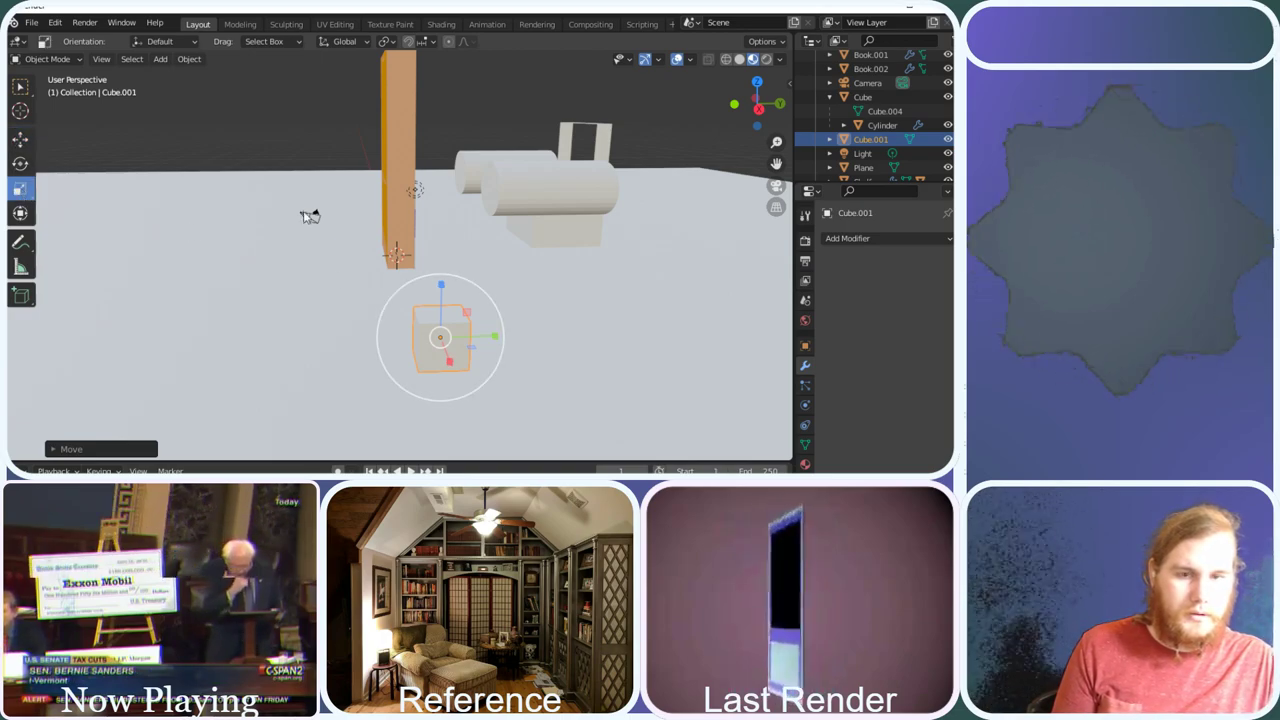
In Edit Mode, scale Cube.001's mesh by 2.5
left_click(50, 58)
left_click(45, 92)
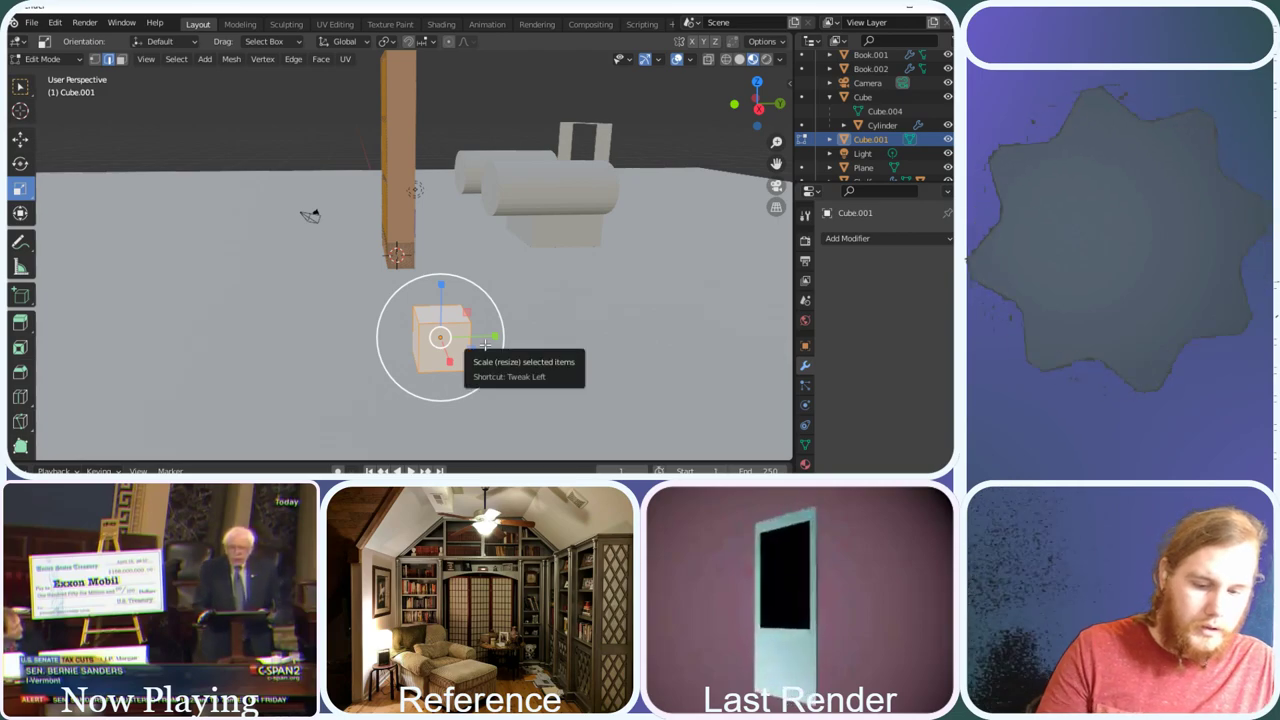
left_click_drag(442, 338, 563, 267)
type("2")
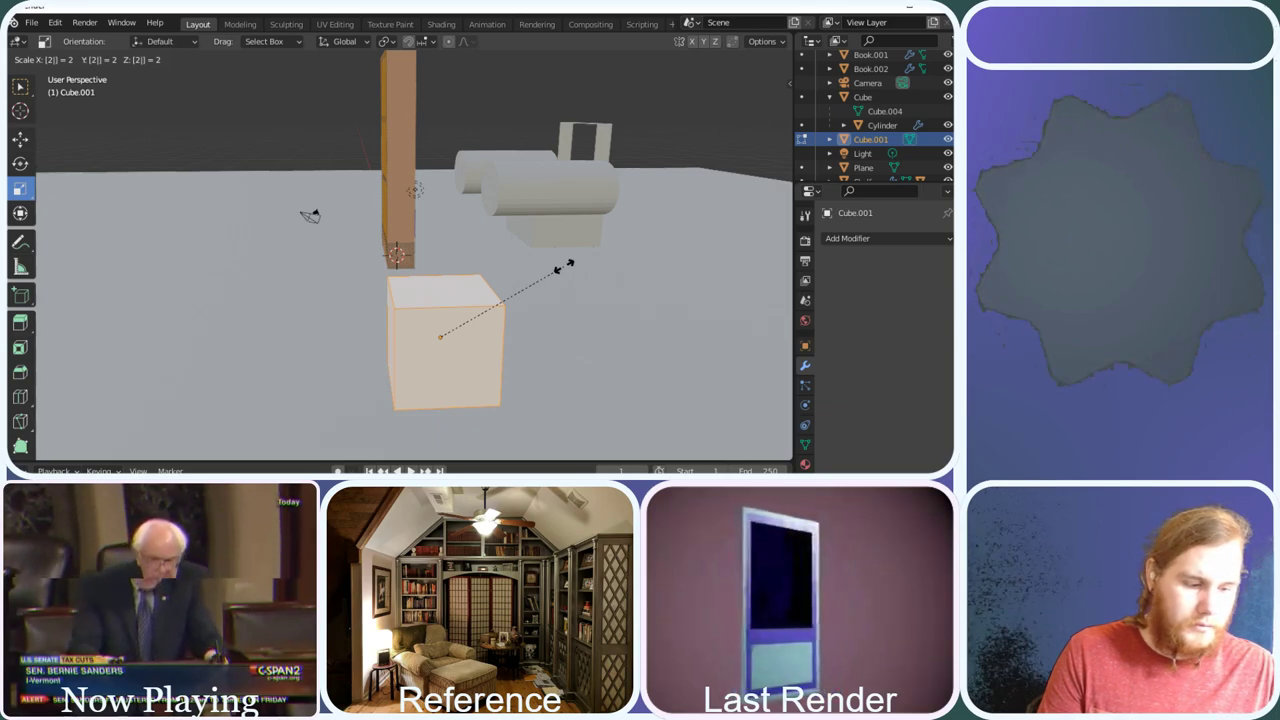
type(".5")
key("Return")
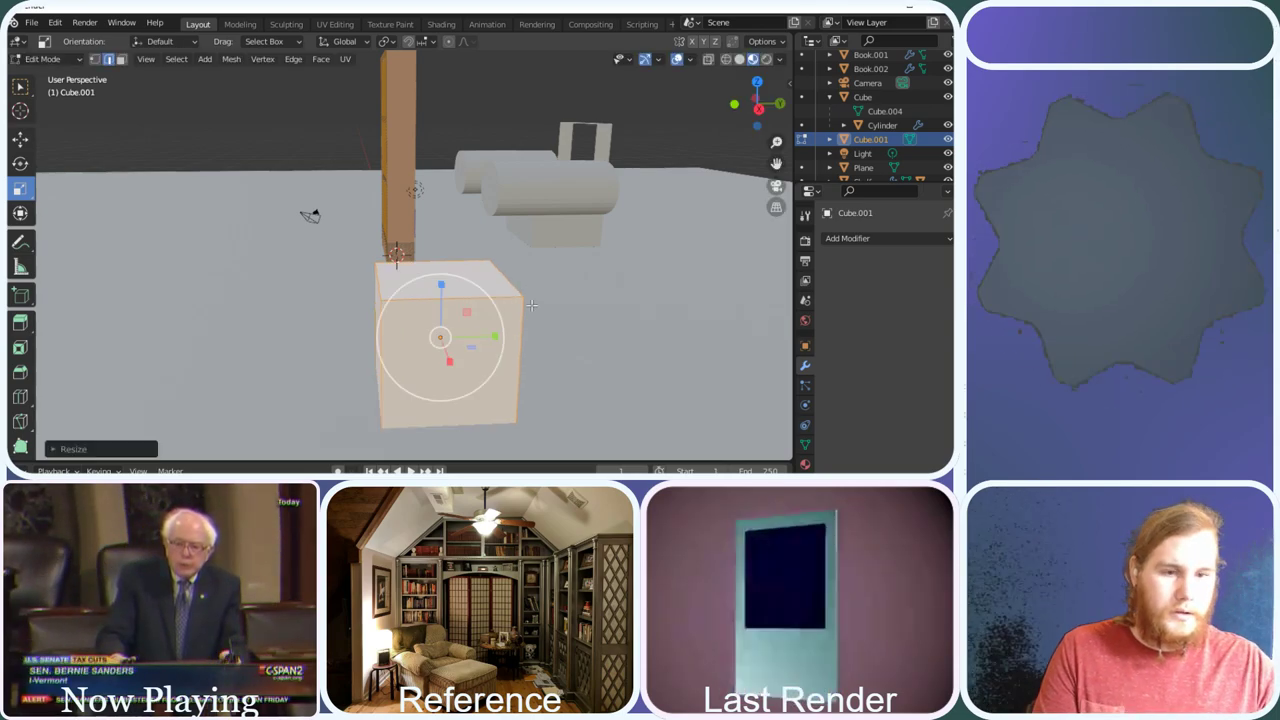
Test moving the cube's top face, inspect it from several angles, and return to Object Mode
left_click(20, 137)
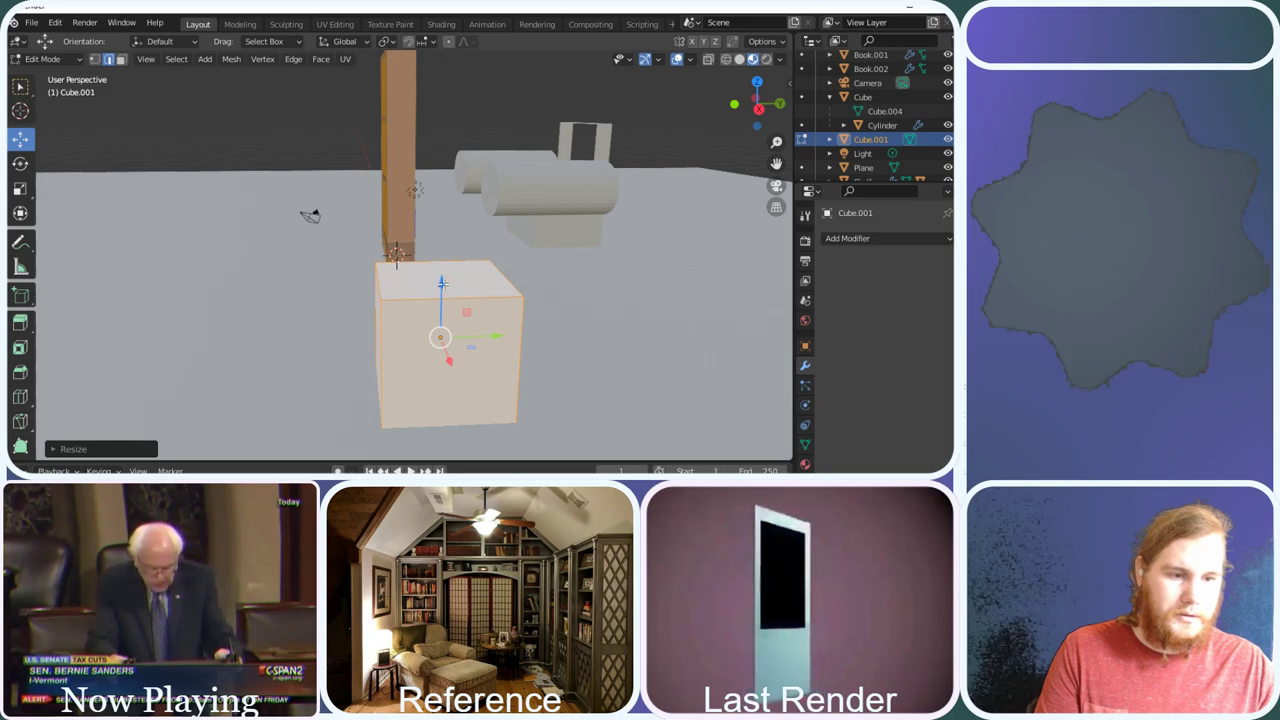
left_click_drag(442, 284, 516, 242)
middle_click_drag(396, 255, 353, 130)
left_click_drag(750, 108, 600, 226)
middle_click_drag(600, 226, 495, 266)
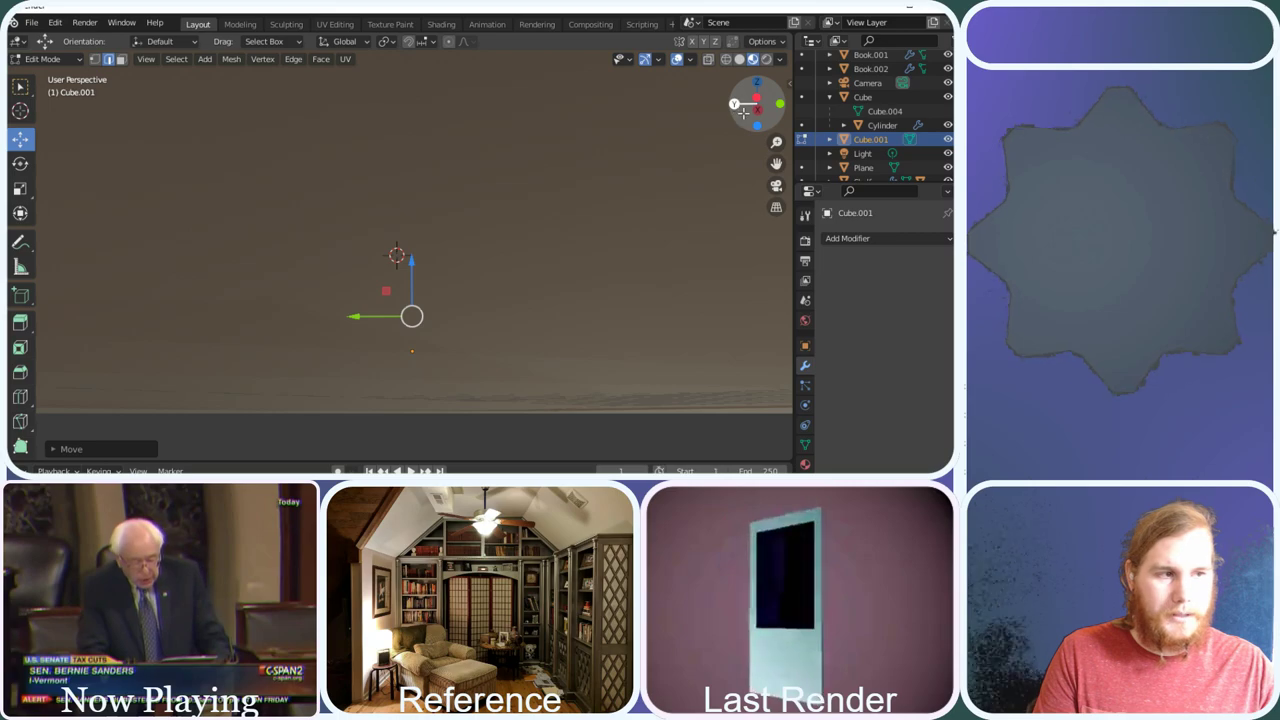
left_click_drag(752, 106, 315, 237)
scroll(315, 250, "down", 5)
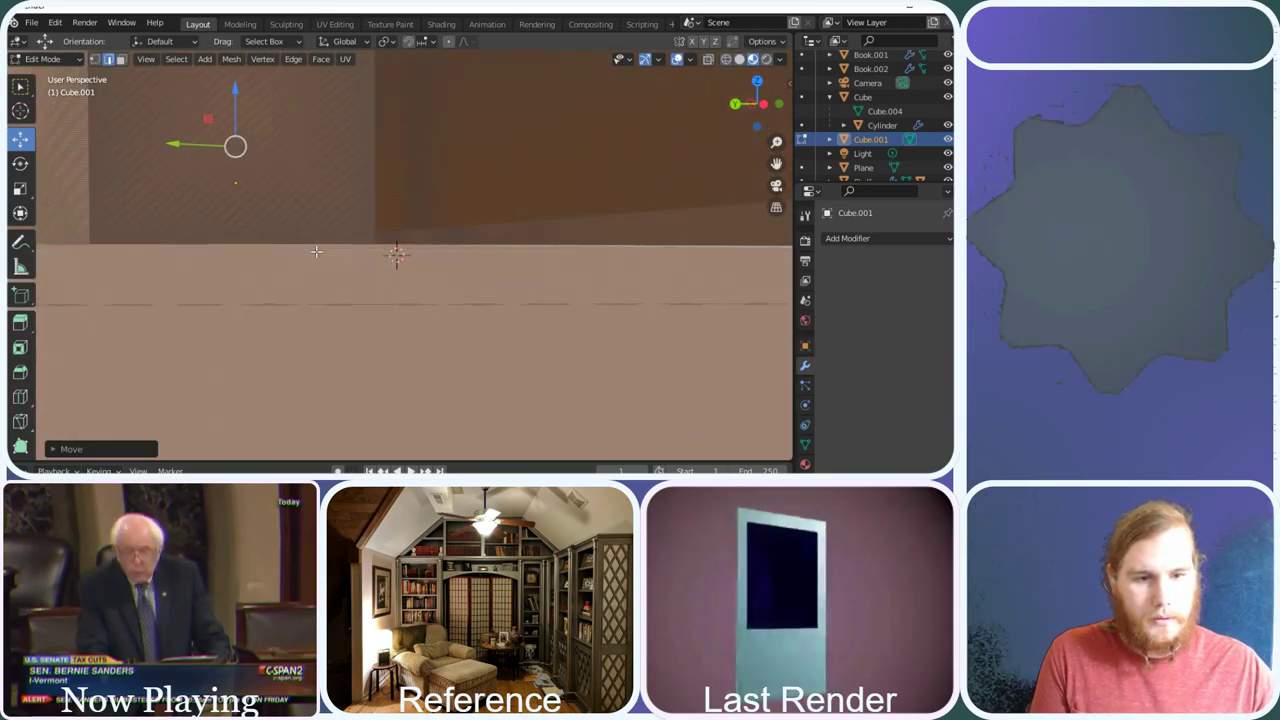
middle_click_drag(314, 274, 420, 272)
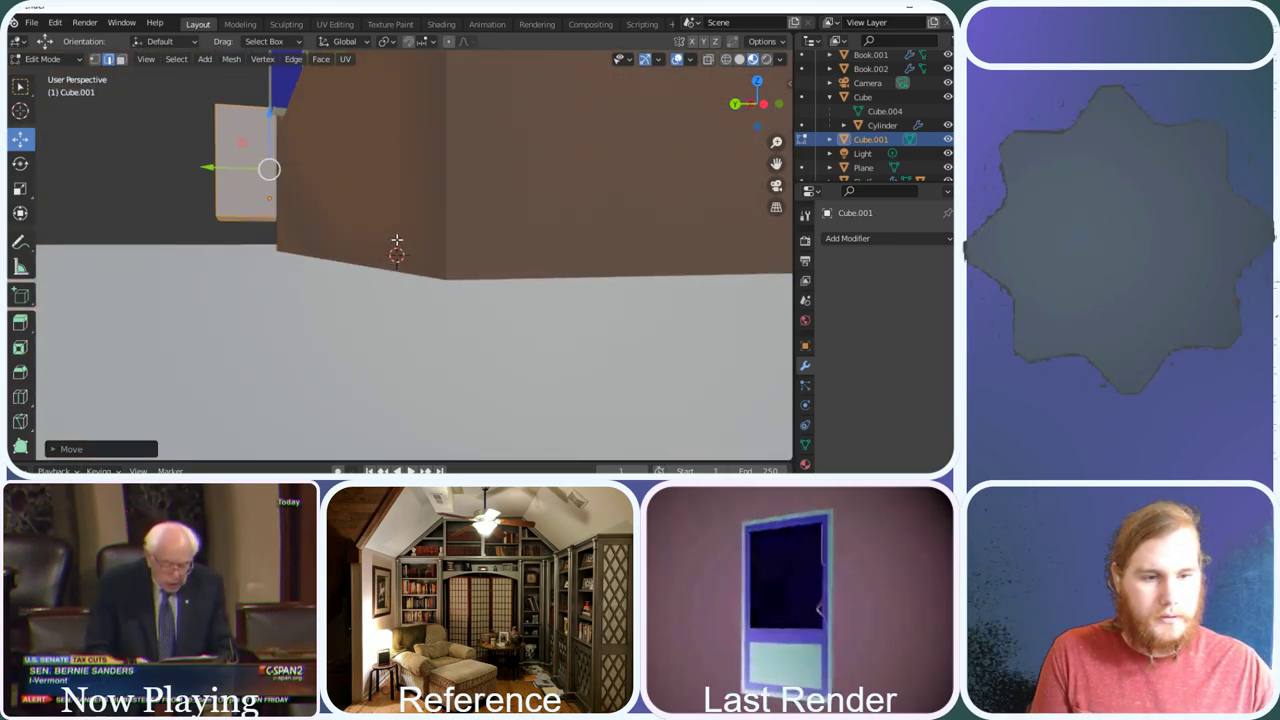
mouse_move(751, 108)
left_mouse_down()
mouse_move(732, 112)
mouse_move(750, 104)
left_mouse_up()
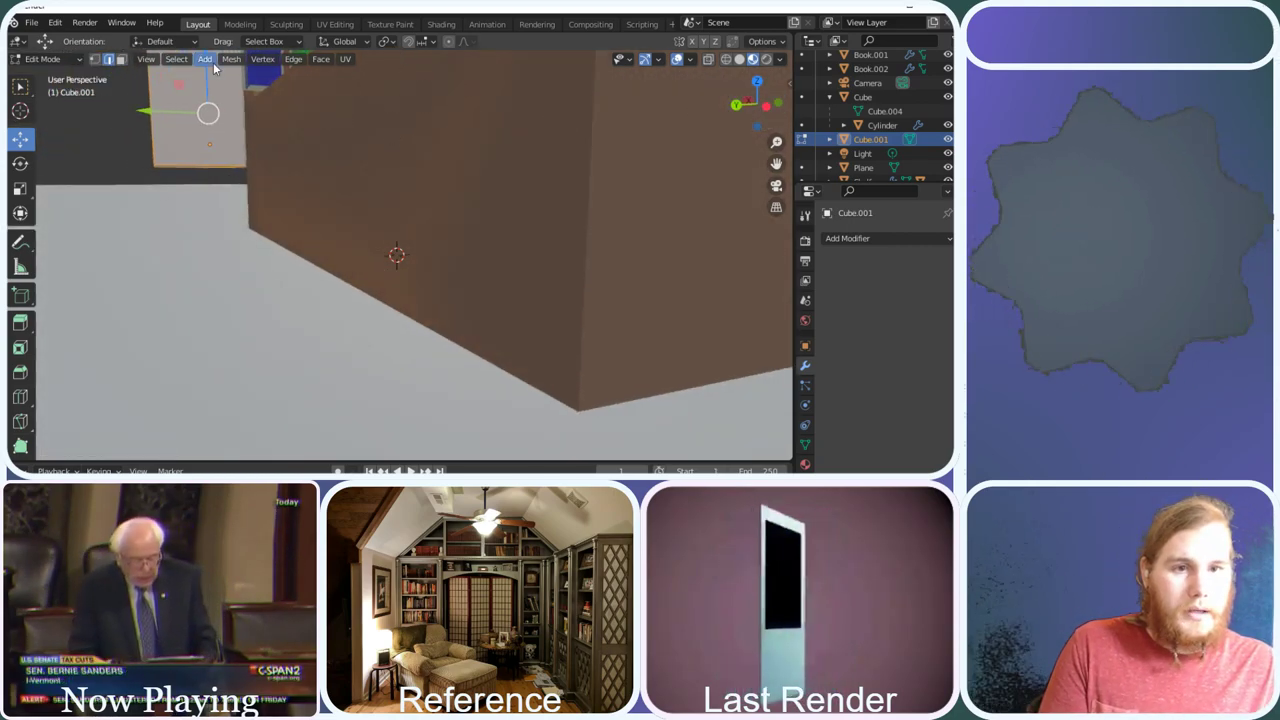
left_click(50, 59)
left_click(50, 78)
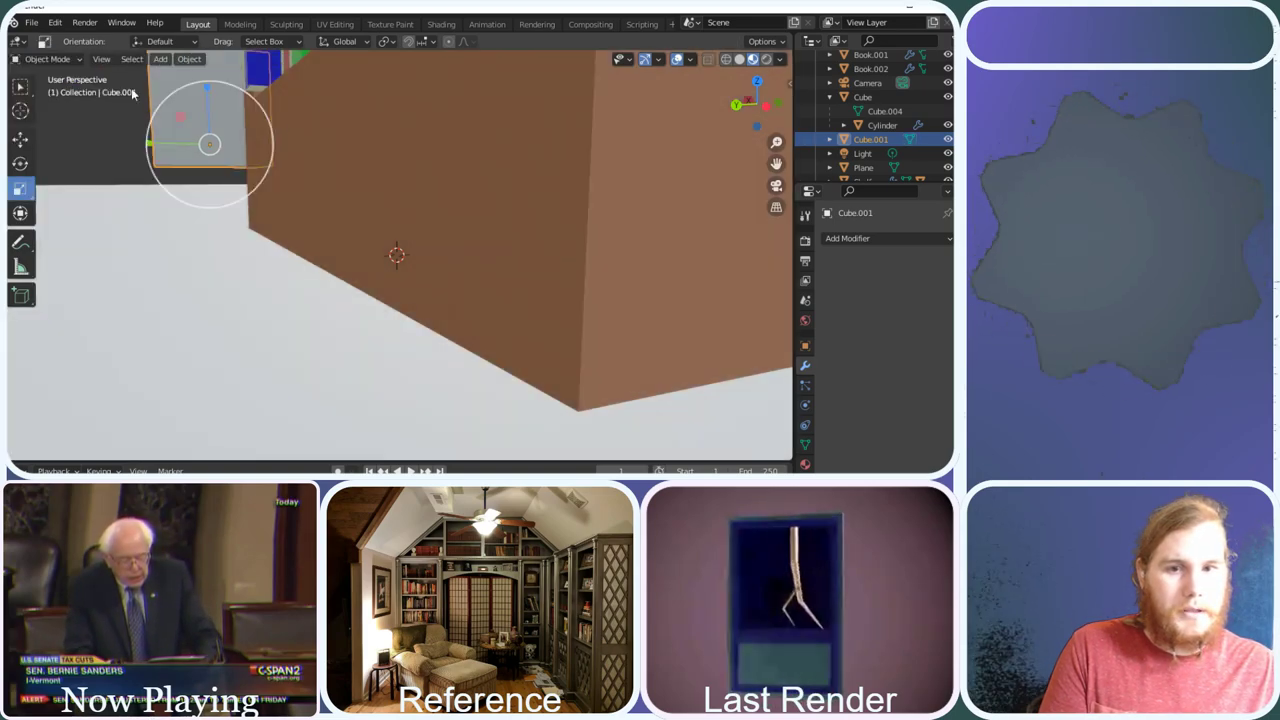
left_click_drag(733, 100, 750, 108)
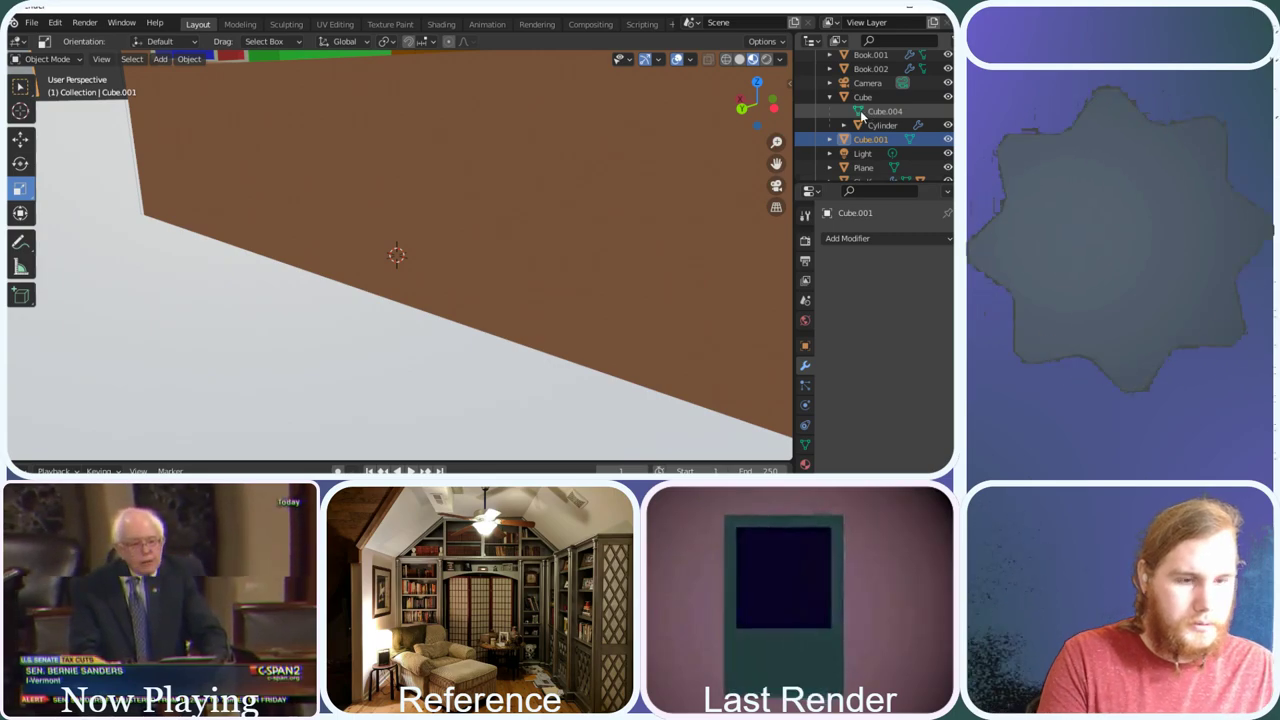
Select the Camera and slide it along its Y axis with the Move tool
scroll(853, 107, "up", 3)
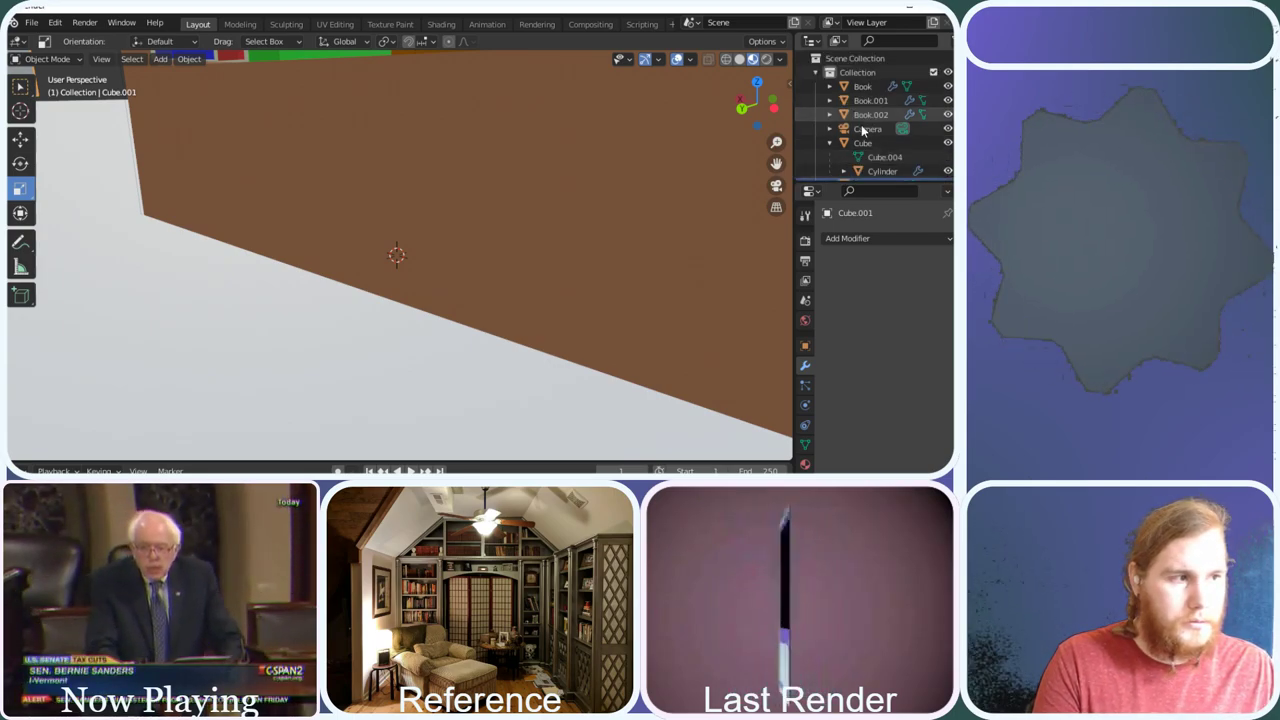
left_click(865, 130)
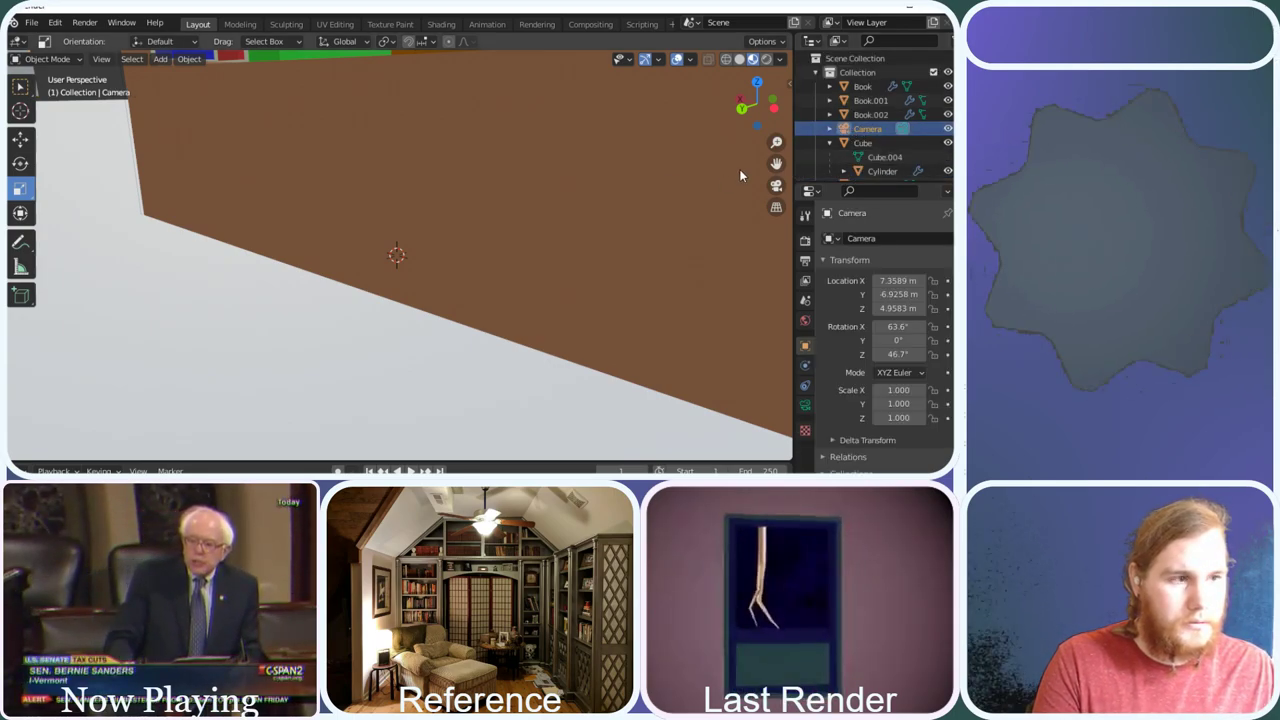
middle_click_drag(568, 179, 489, 171)
scroll(489, 171, "down", 5)
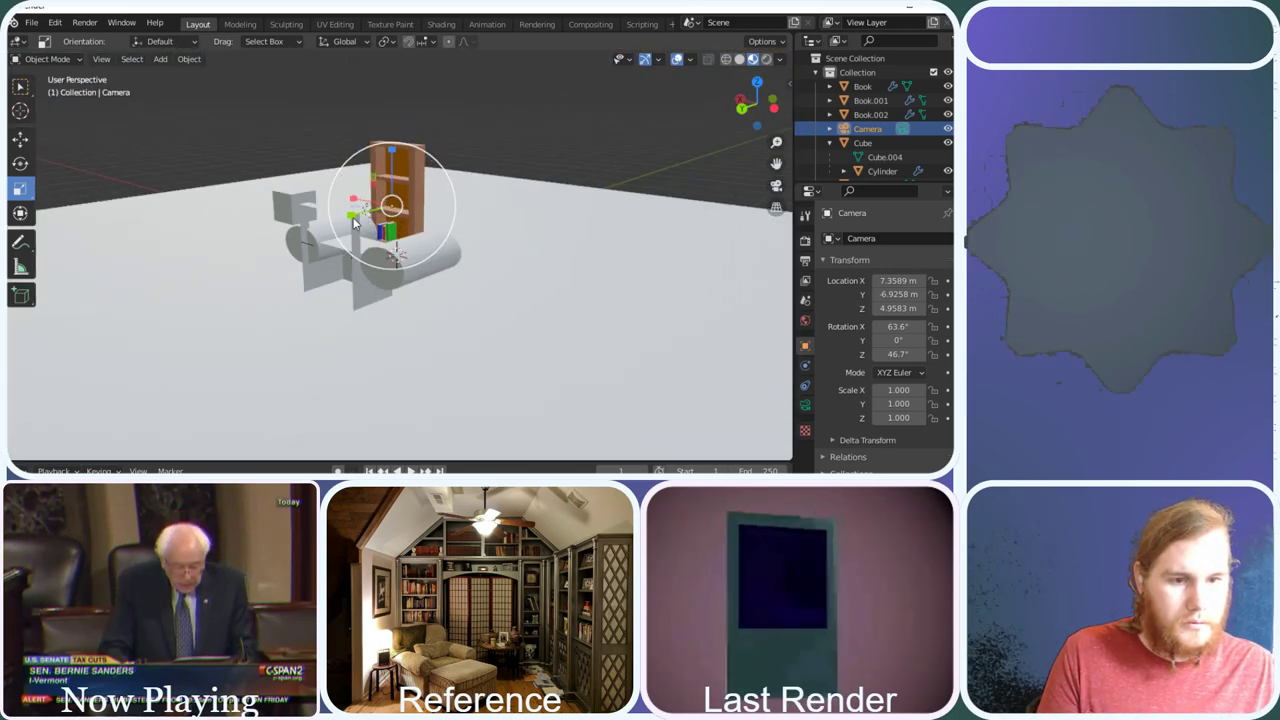
left_click(20, 139)
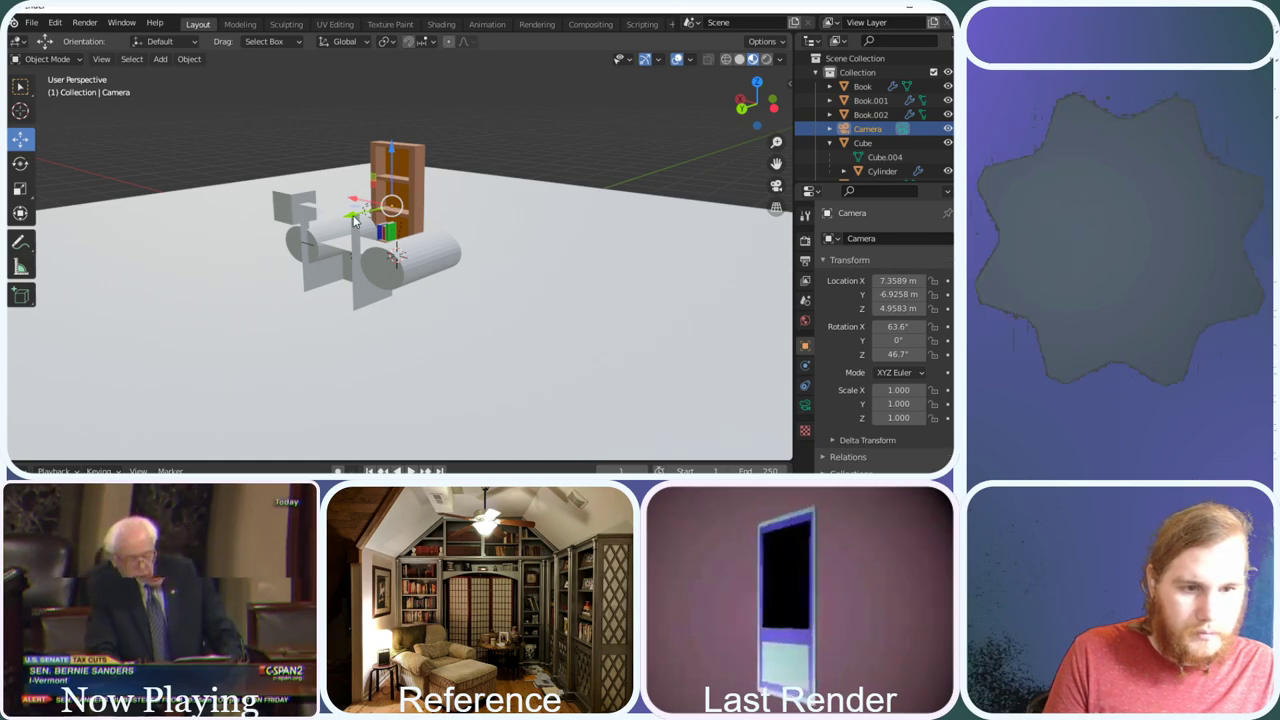
left_click_drag(354, 222, 185, 207)
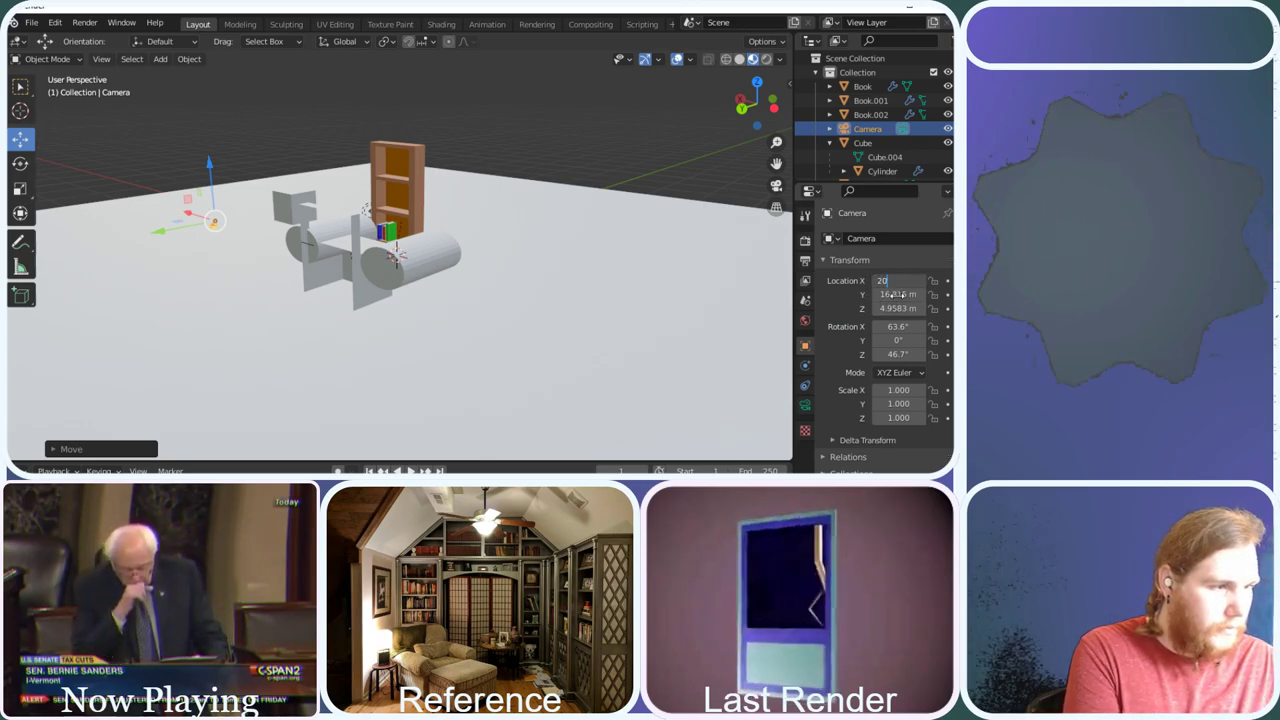
Set the camera's Location X and Y to 20 m
key("Return")
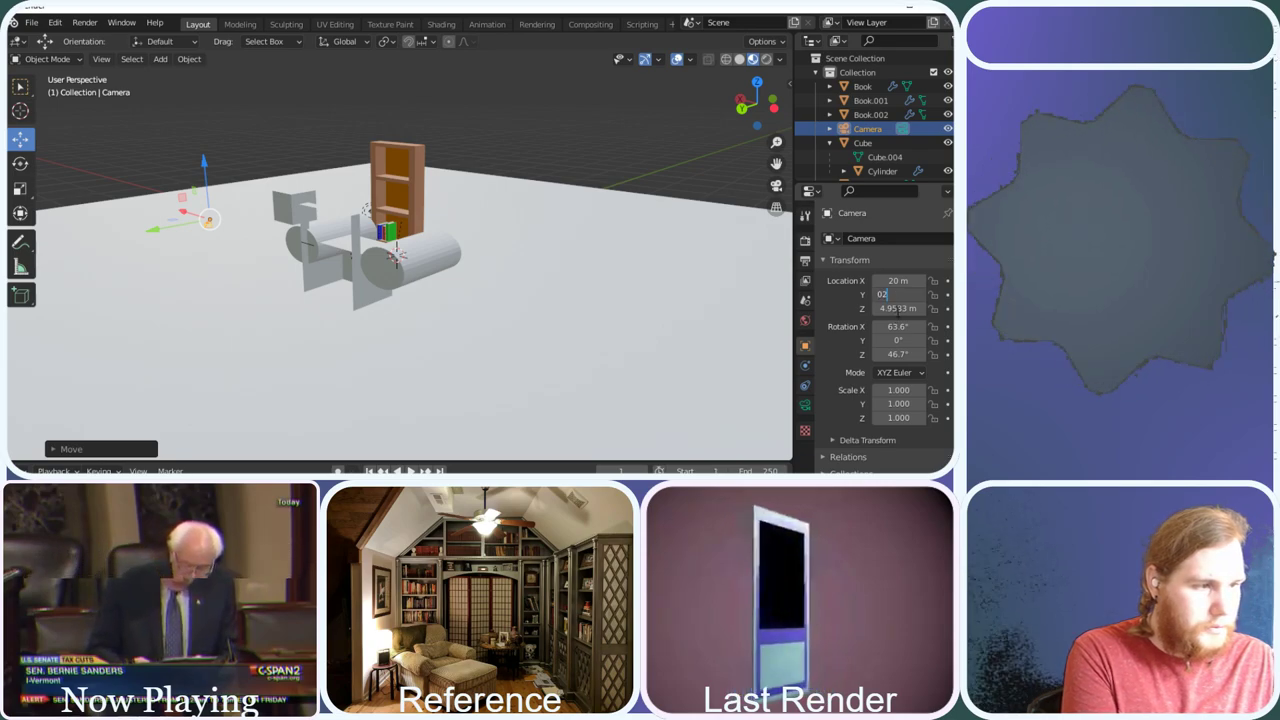
key("Escape")
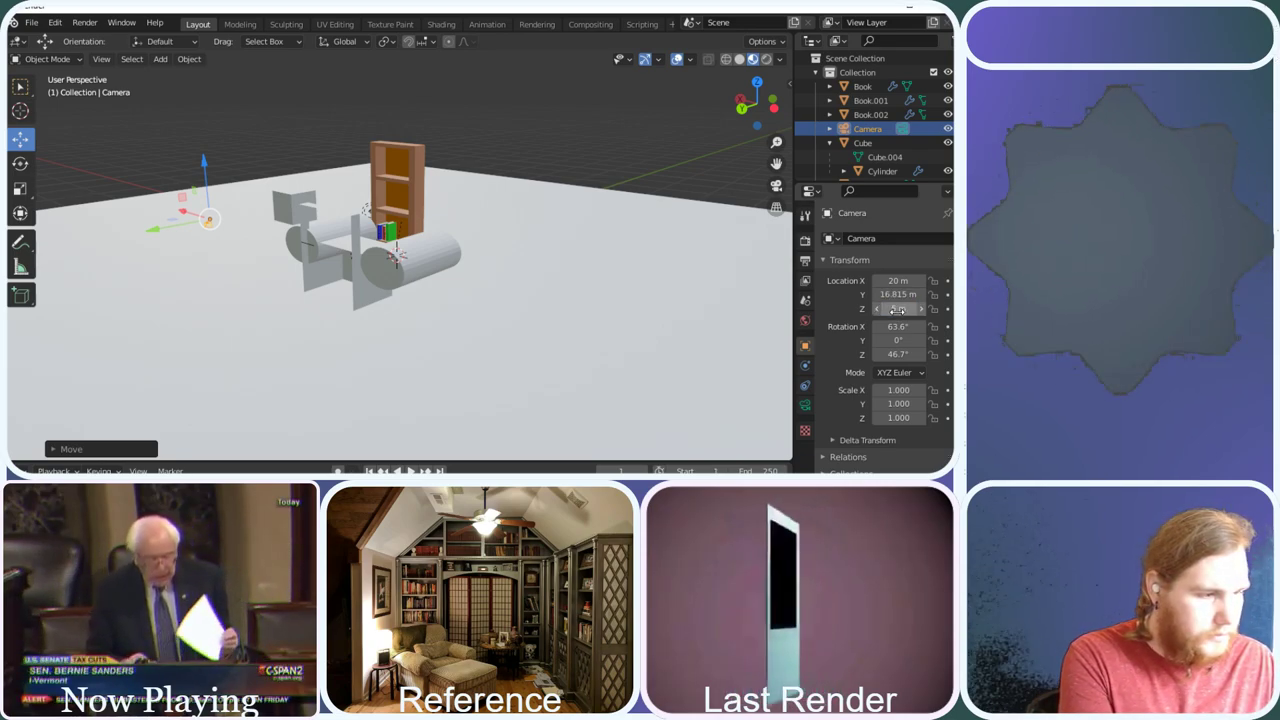
left_click(893, 295)
type("20")
key("Return")
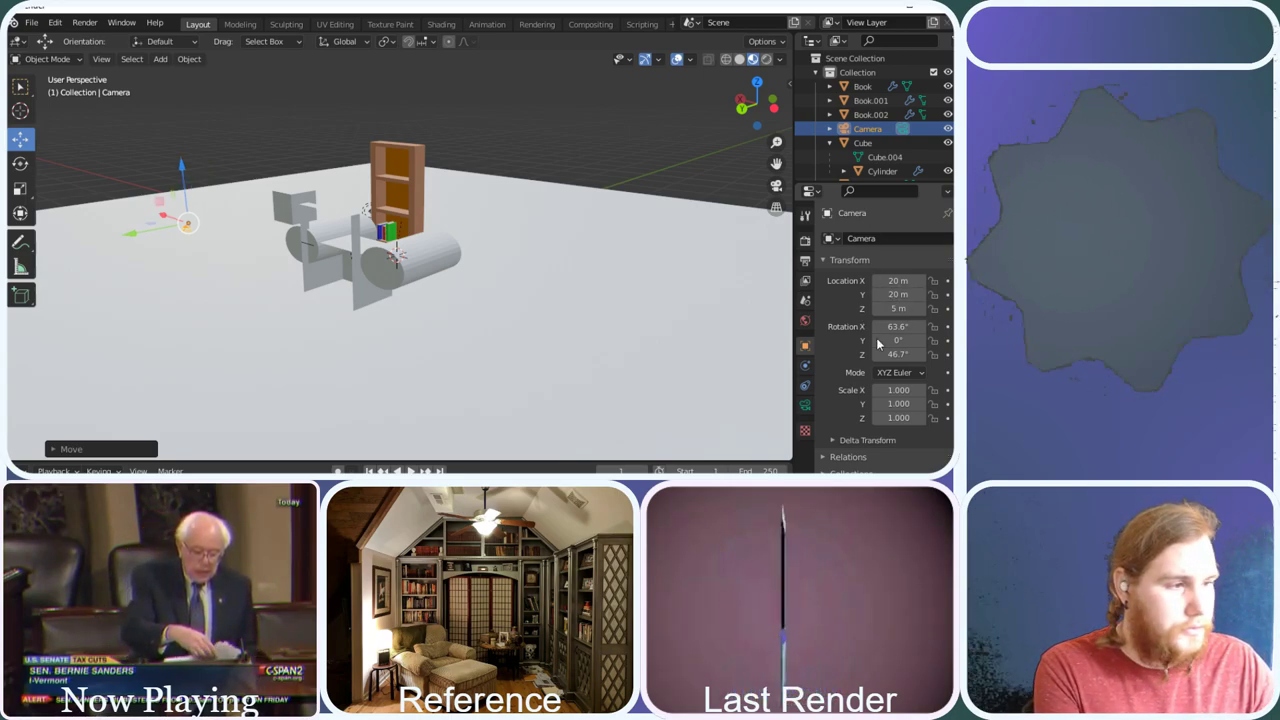
Set the camera's X rotation to -90°, then reselect the camera
left_click(897, 326)
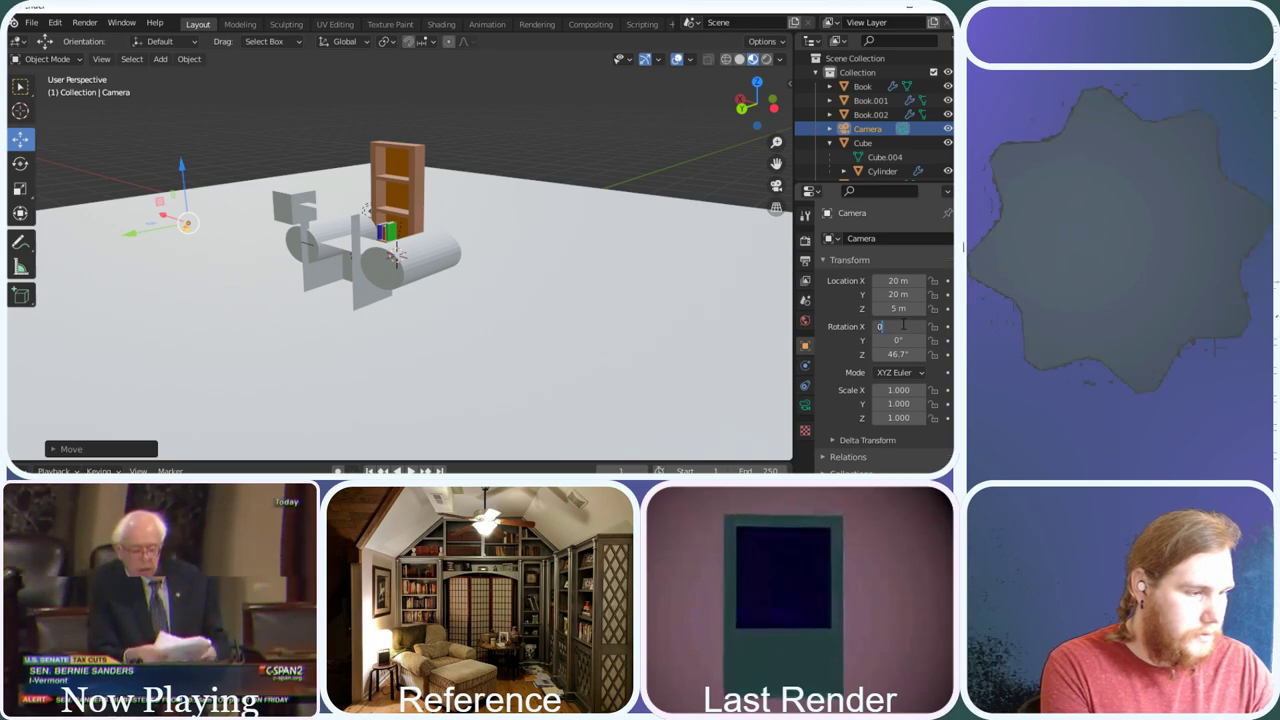
type("0")
key("Return")
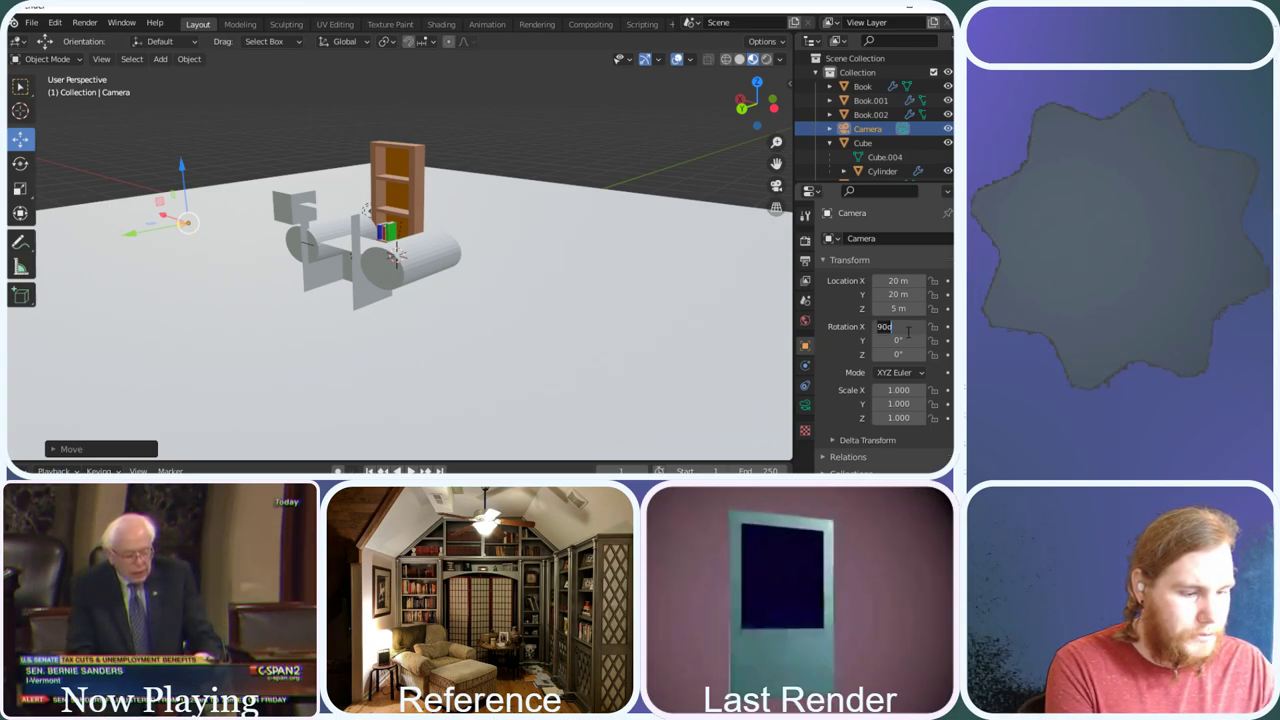
key("Return")
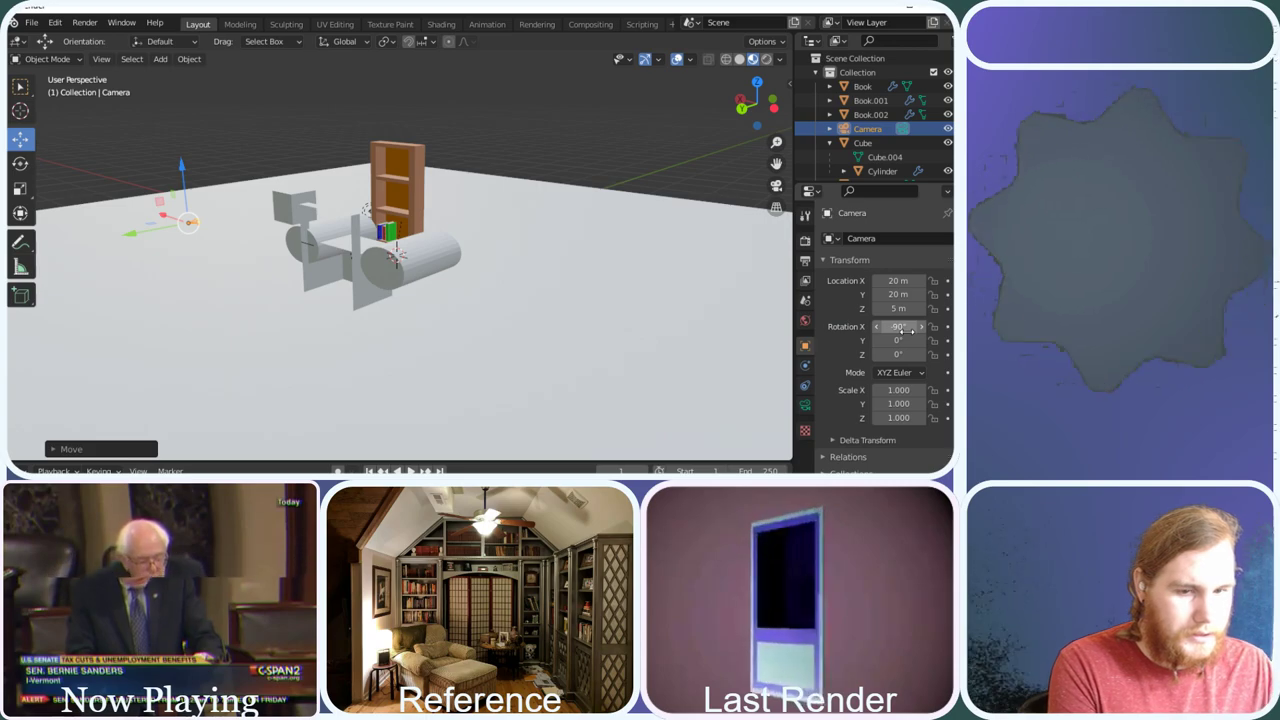
scroll(174, 197, "up", 2)
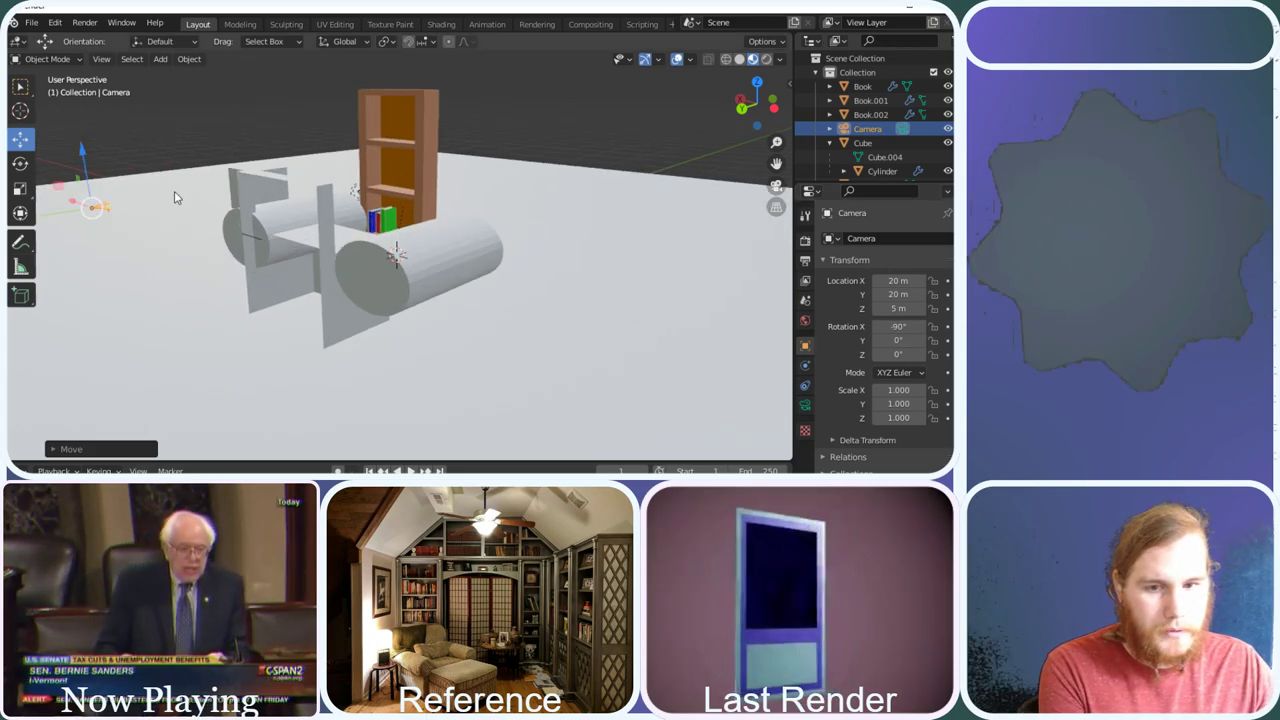
left_click(226, 190)
left_click(102, 210)
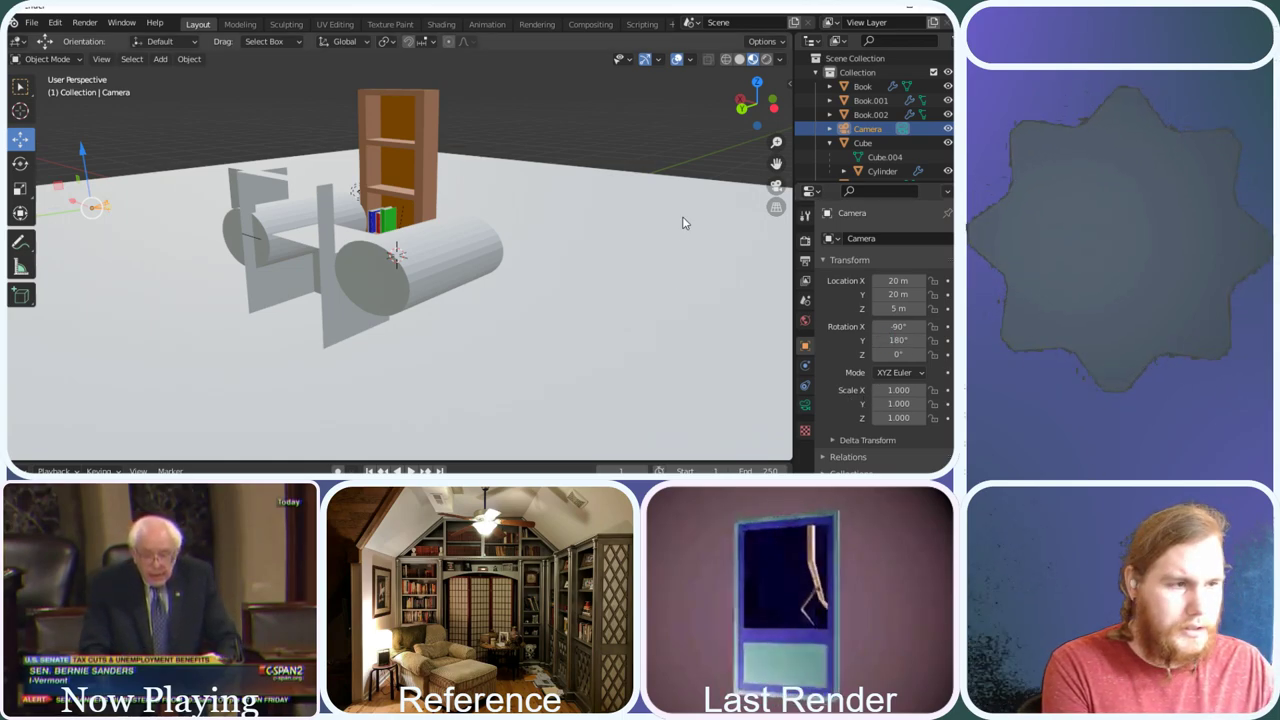
left_click_drag(752, 108, 738, 124)
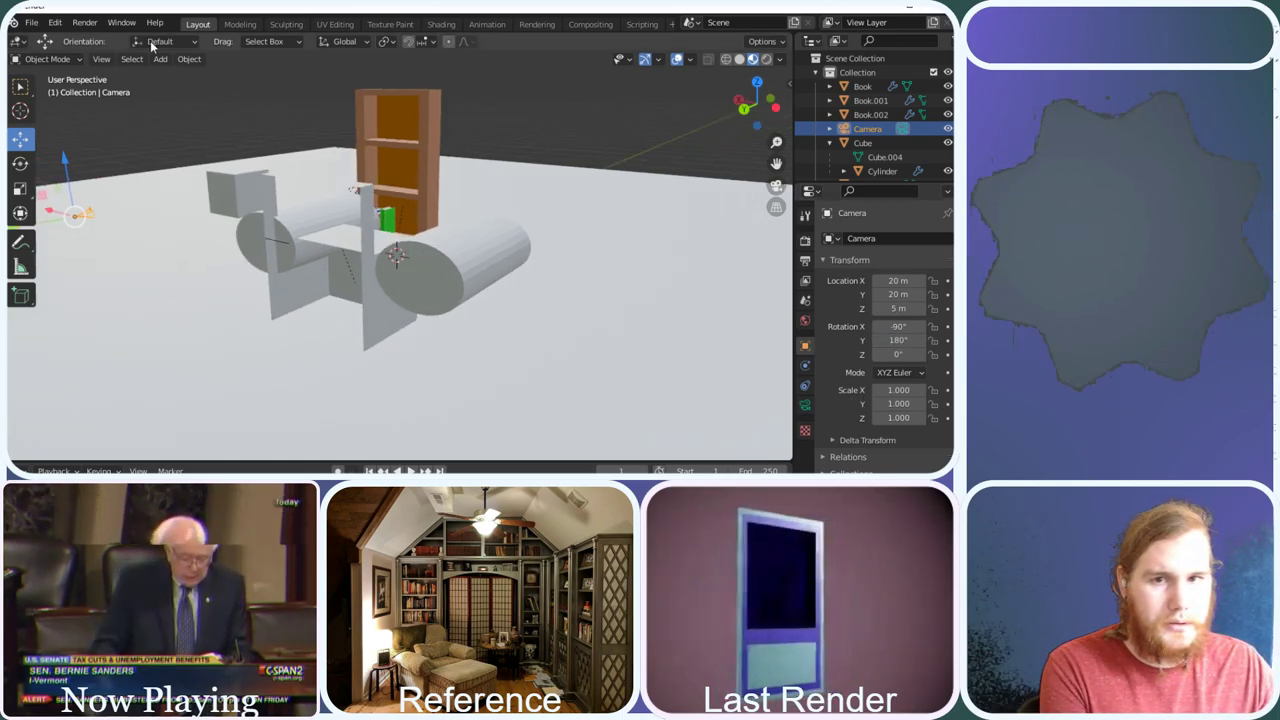
Render a test image from the camera and close the render result
left_click(85, 22)
left_click(87, 23)
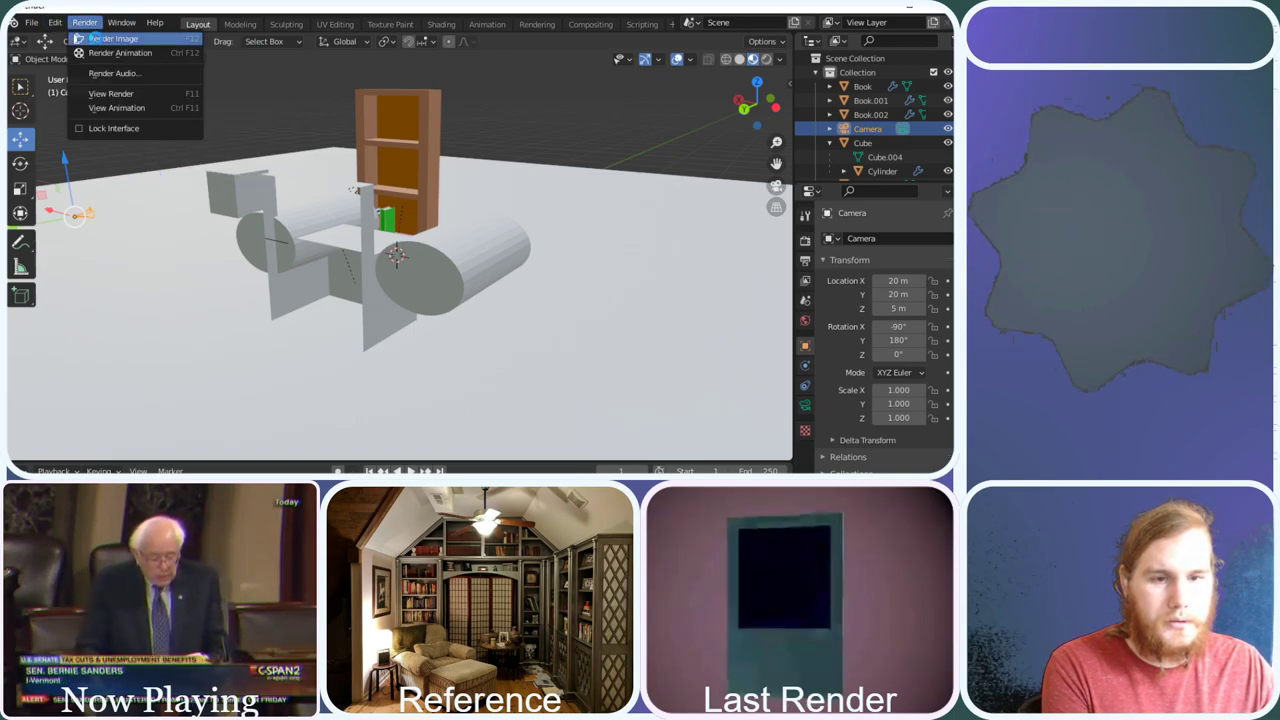
left_click(96, 38)
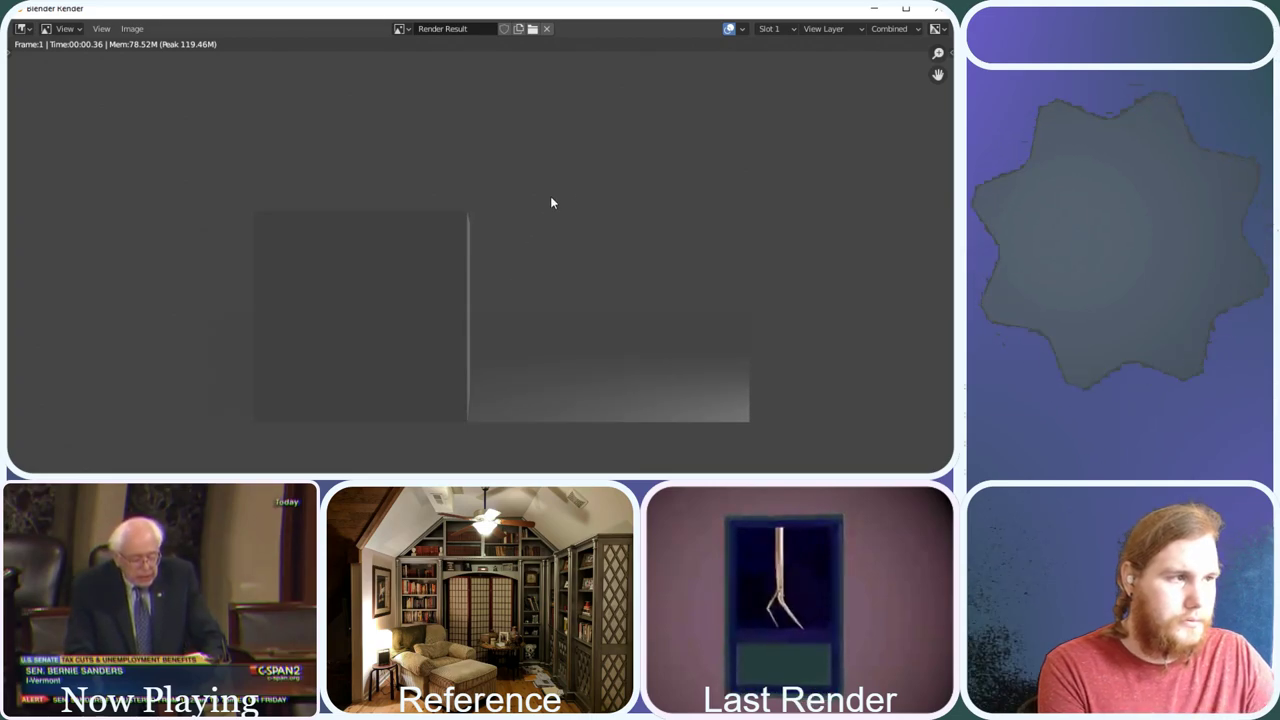
left_click(937, 9)
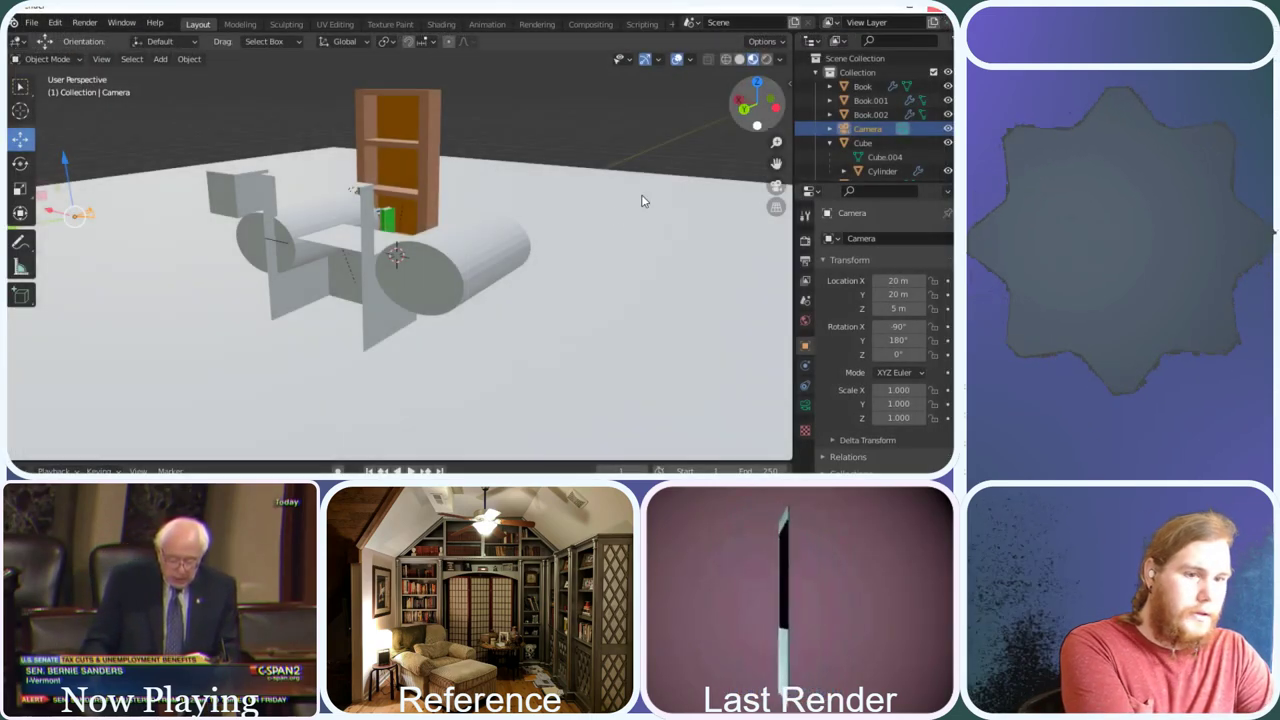
Move the camera to X 2.201 m and raise it to Z 11.263 m
left_click_drag(148, 226, 246, 243)
left_click_drag(757, 113, 650, 237)
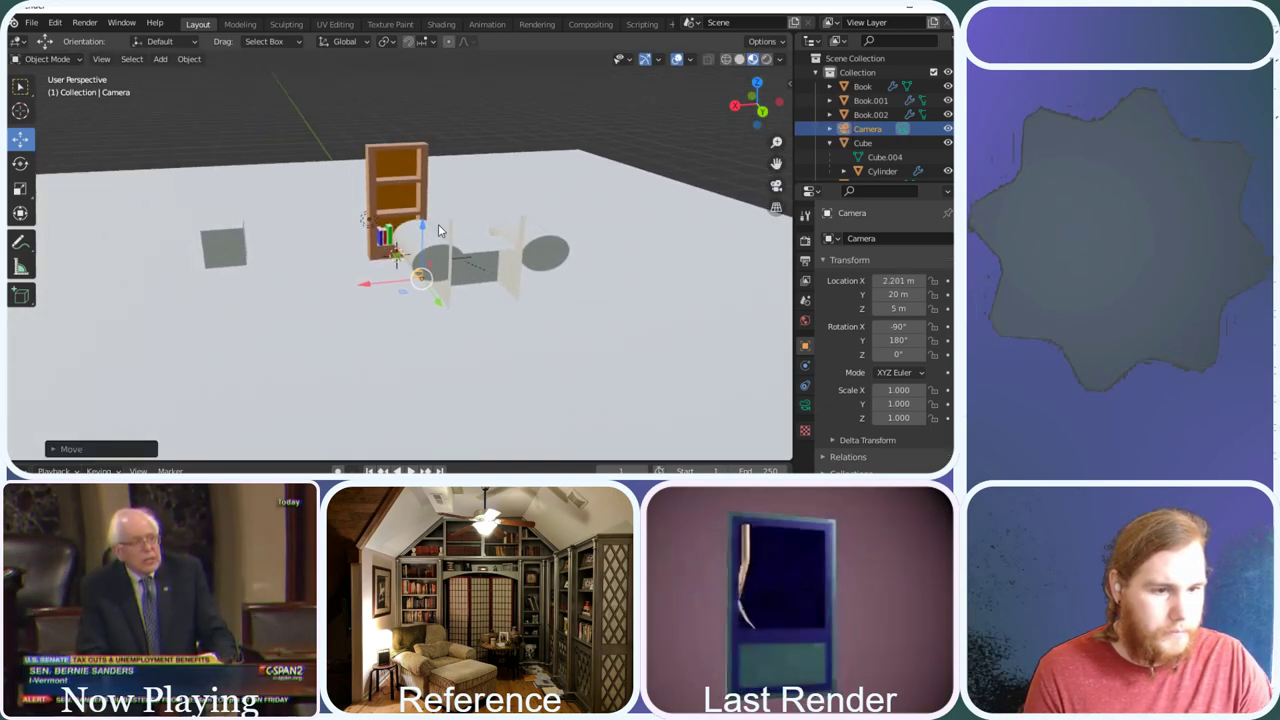
left_click_drag(422, 230, 422, 170)
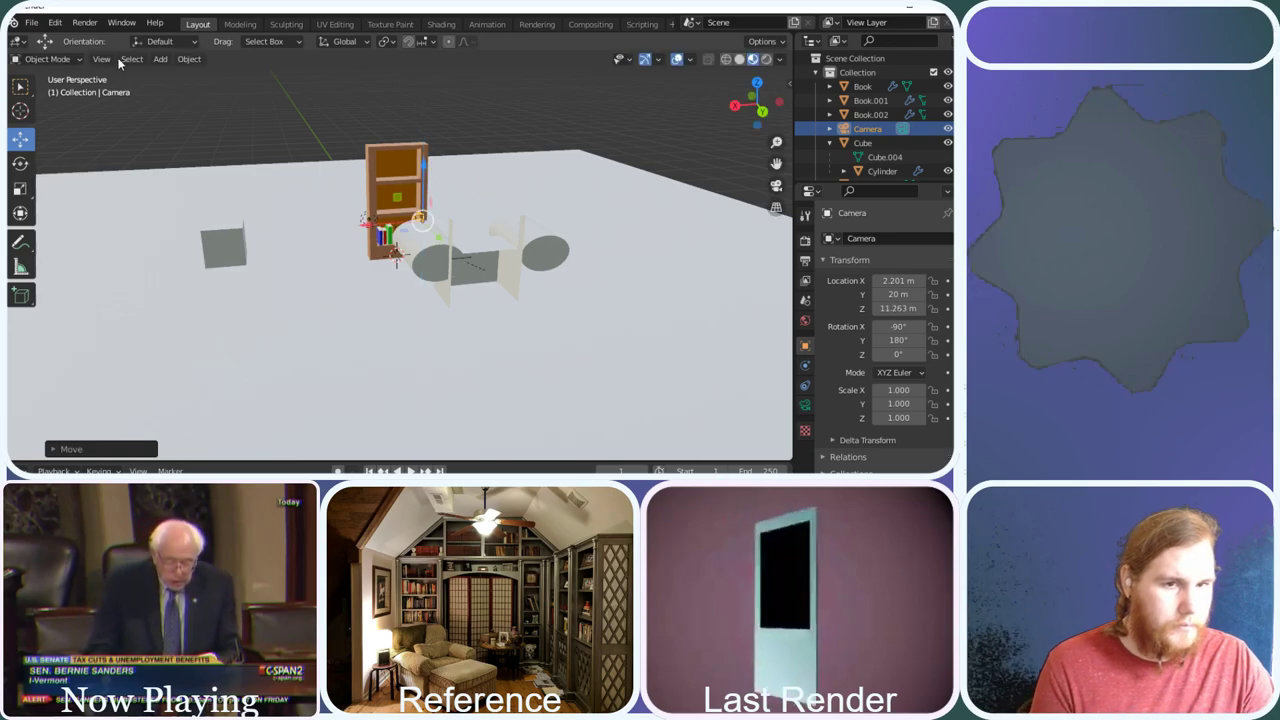
Render a second image from the new camera position and close the result
left_click(84, 22)
left_click(97, 42)
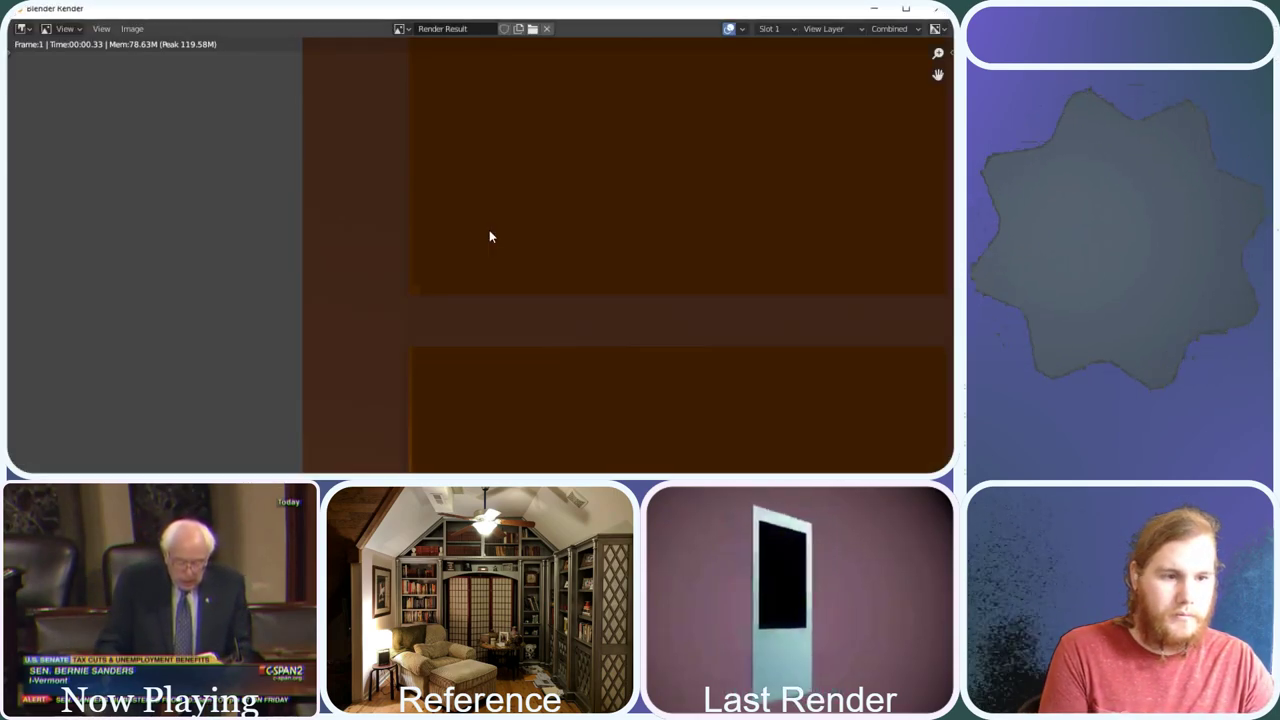
left_click(933, 10)
middle_click_drag(486, 214, 436, 226)
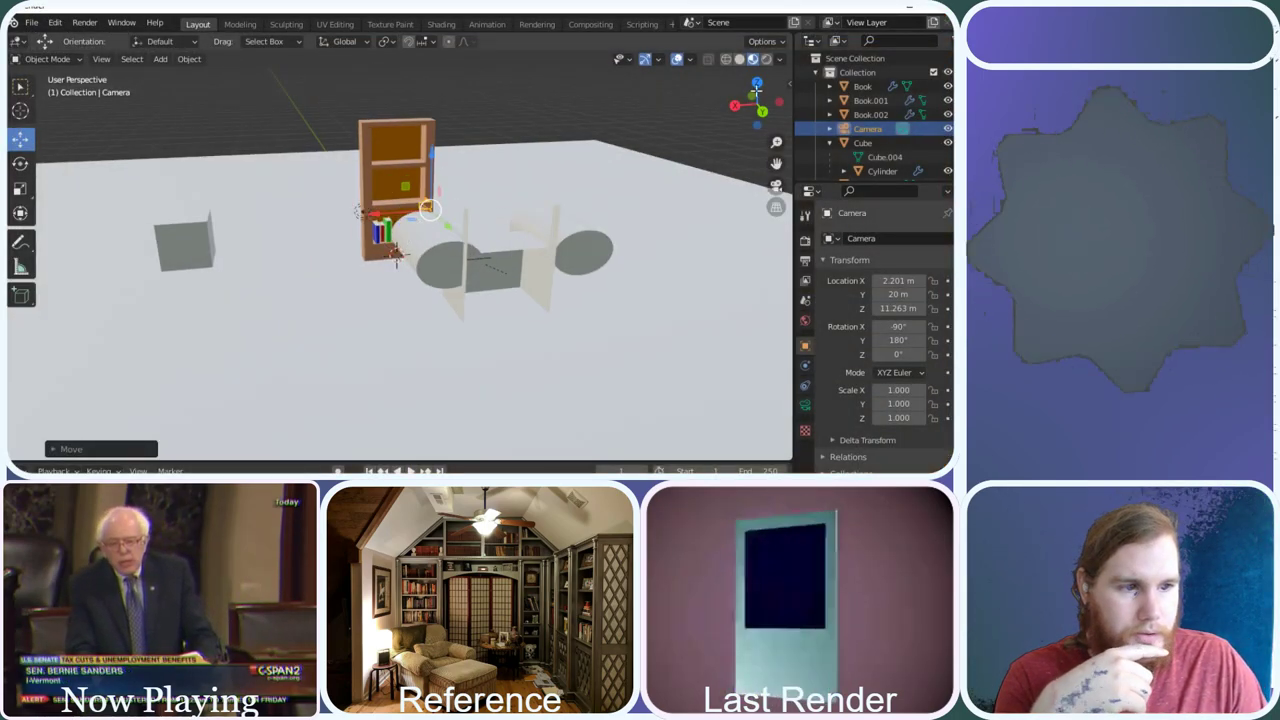
left_click_drag(745, 93, 704, 112)
scroll(525, 203, "up", 3)
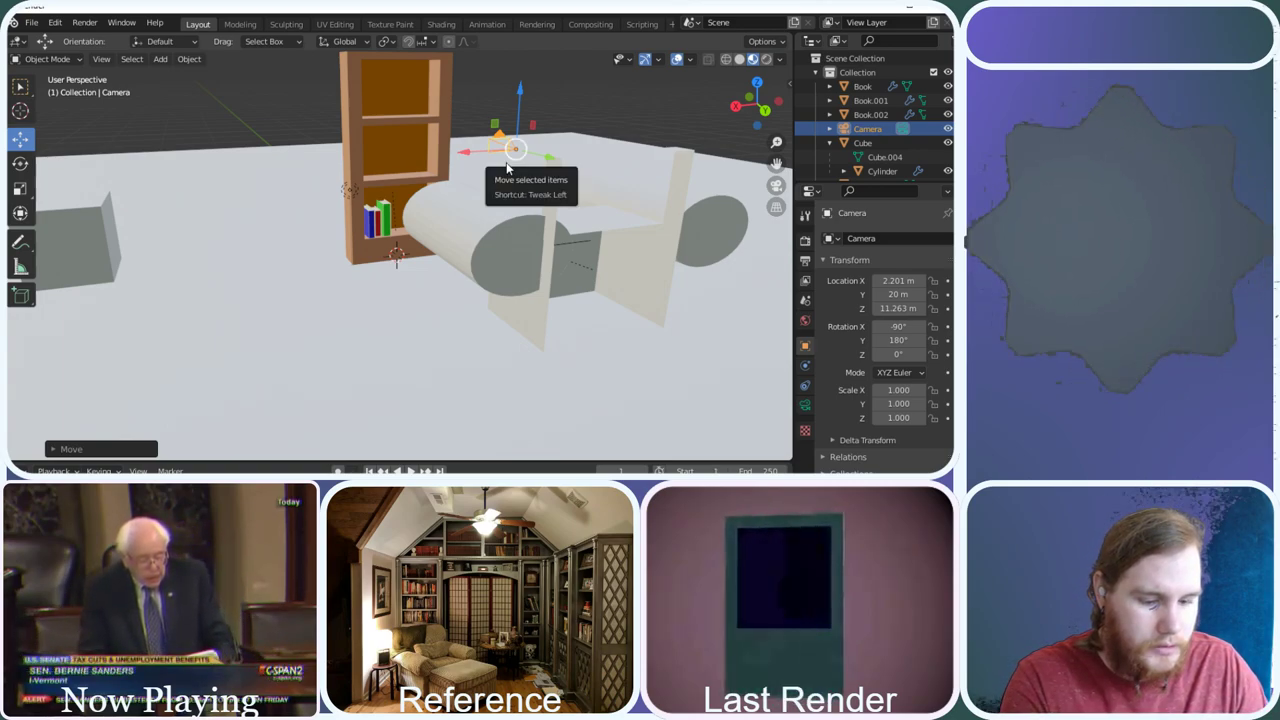
Open Edit > Preferences and move the Preferences window toward the centre
right_click(866, 128)
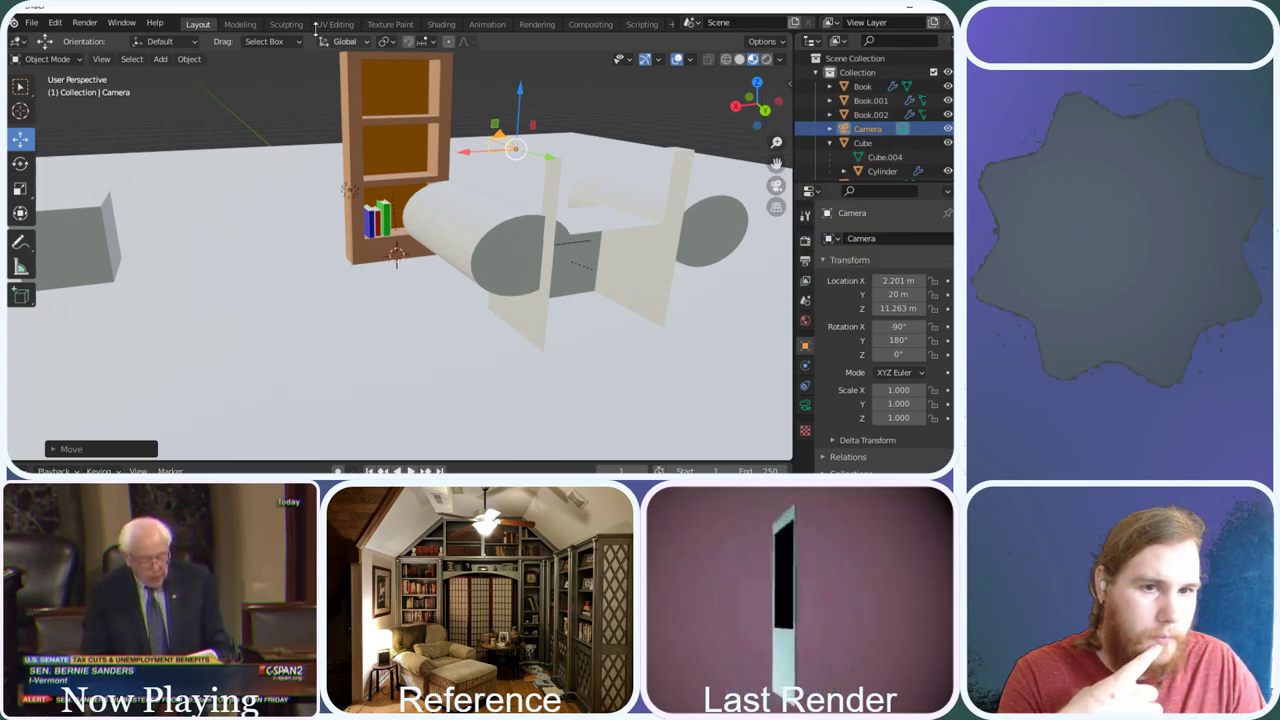
left_click(121, 22)
mouse_move(88, 24)
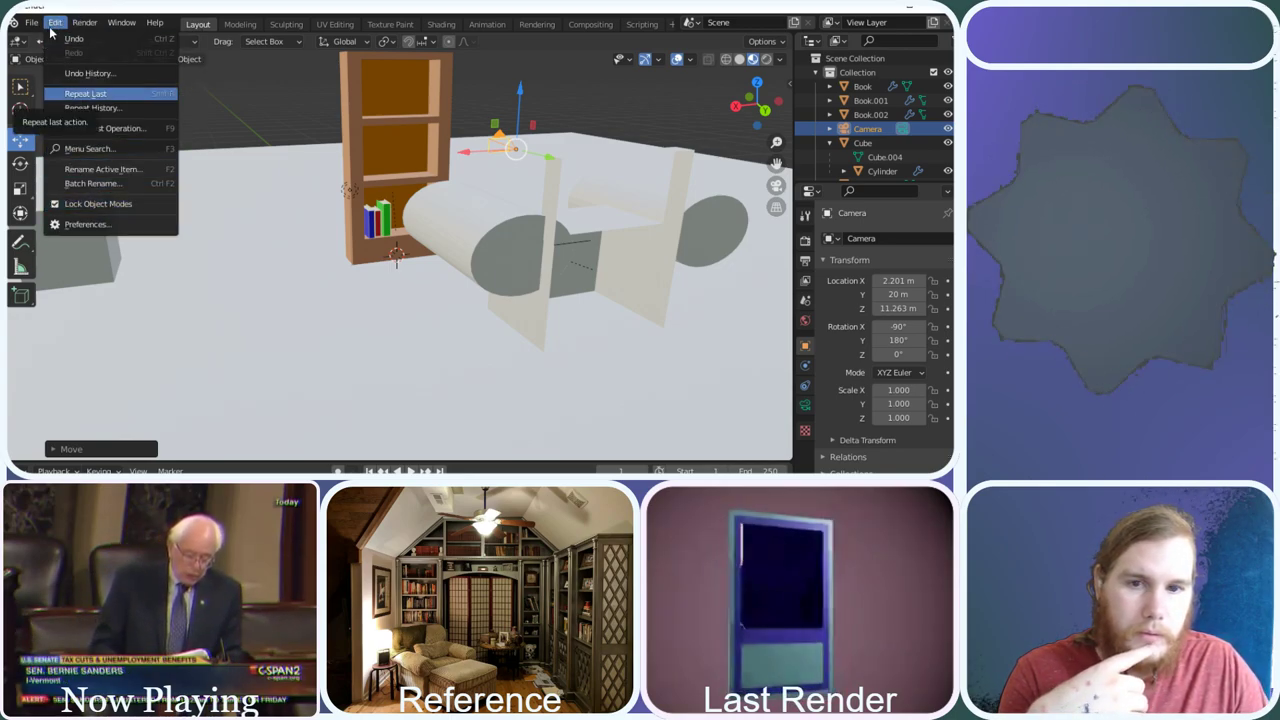
left_click(112, 224)
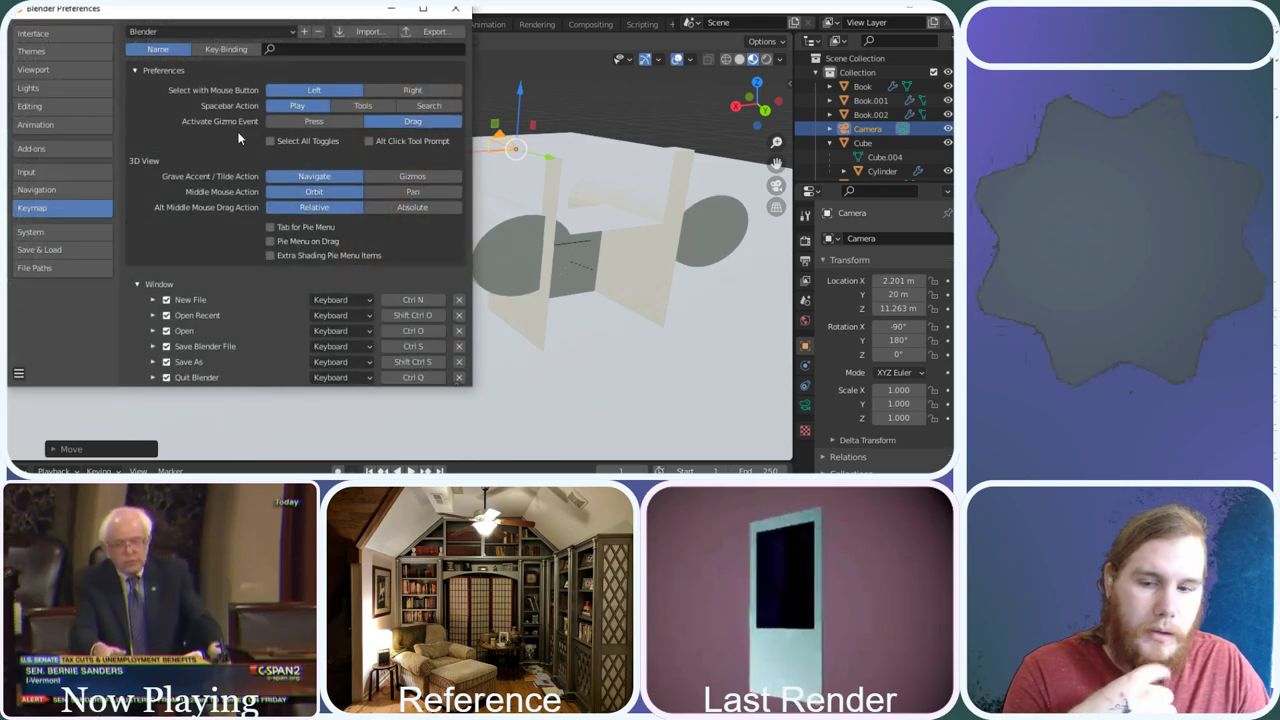
left_click_drag(229, 17, 379, 48)
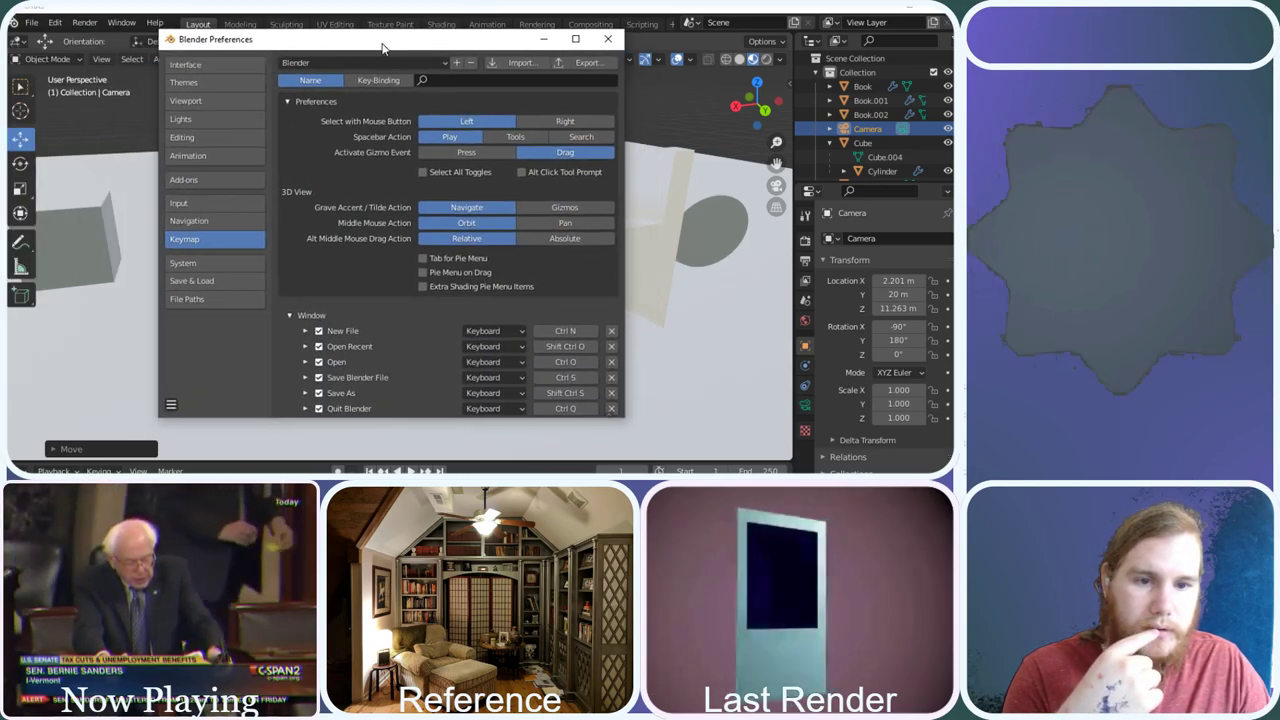
Browse the Interface and Themes settings, then close Preferences
left_click(223, 66)
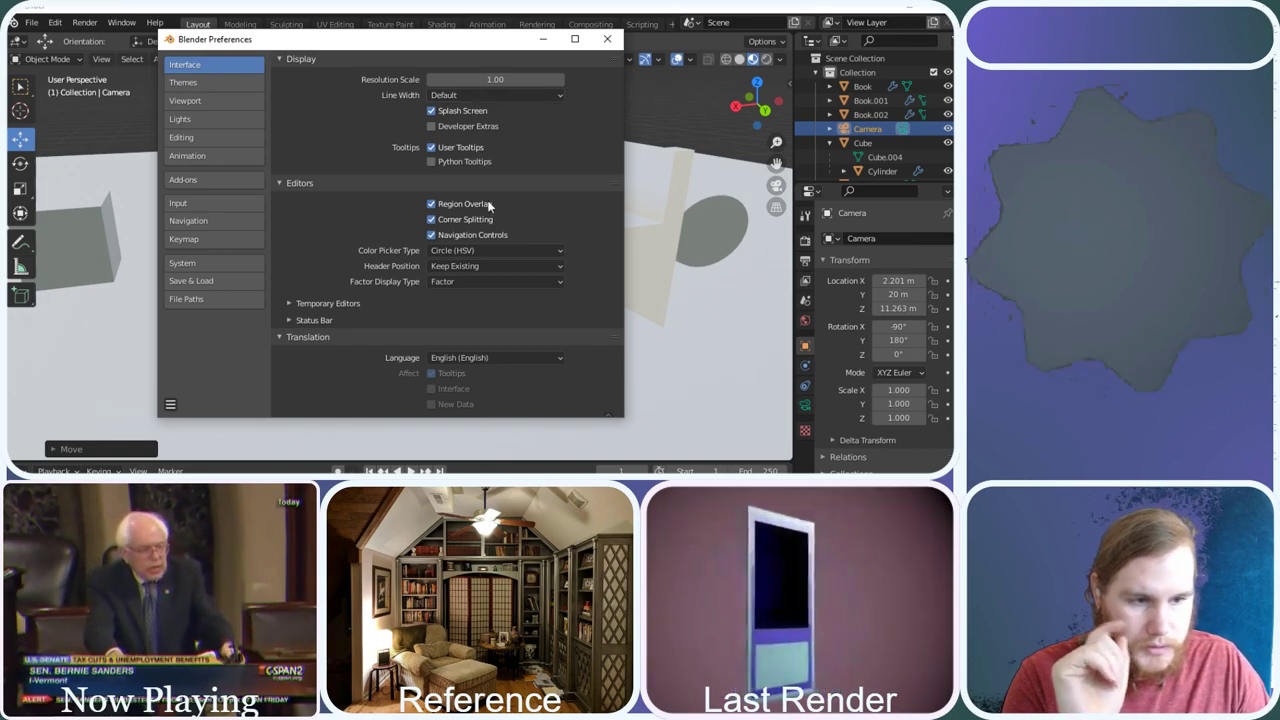
scroll(467, 214, "down", 1)
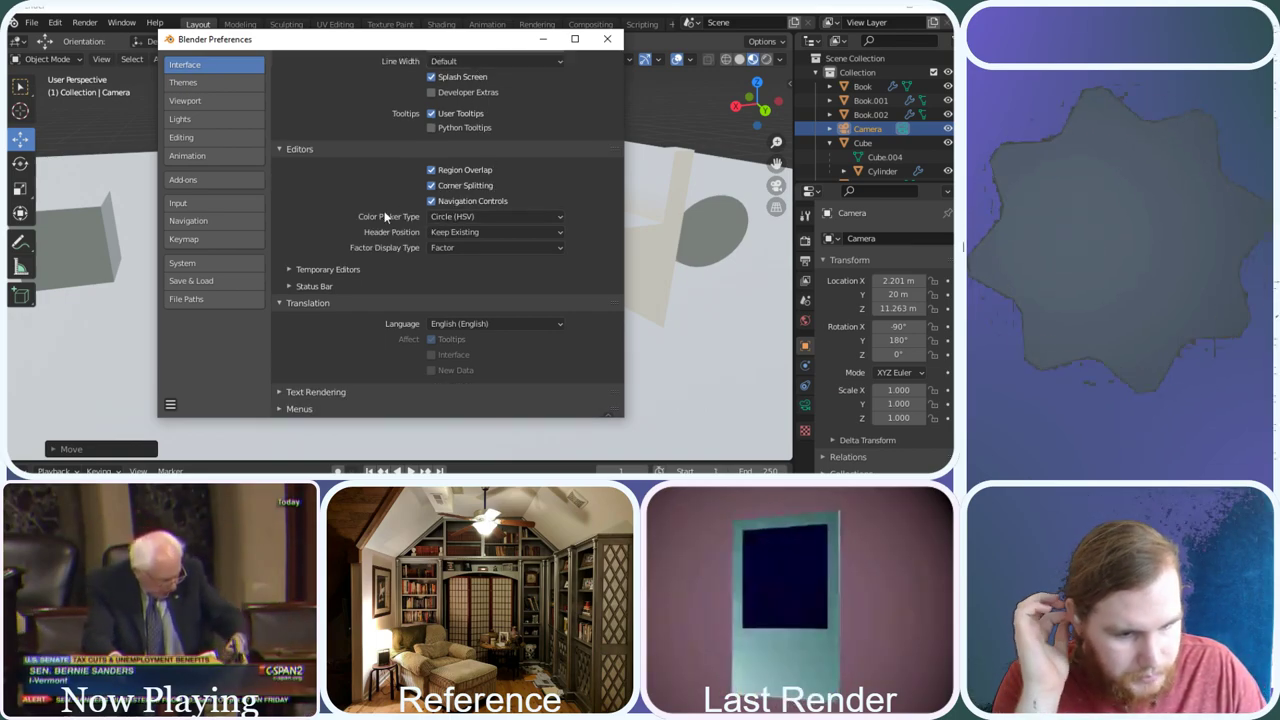
left_click(218, 82)
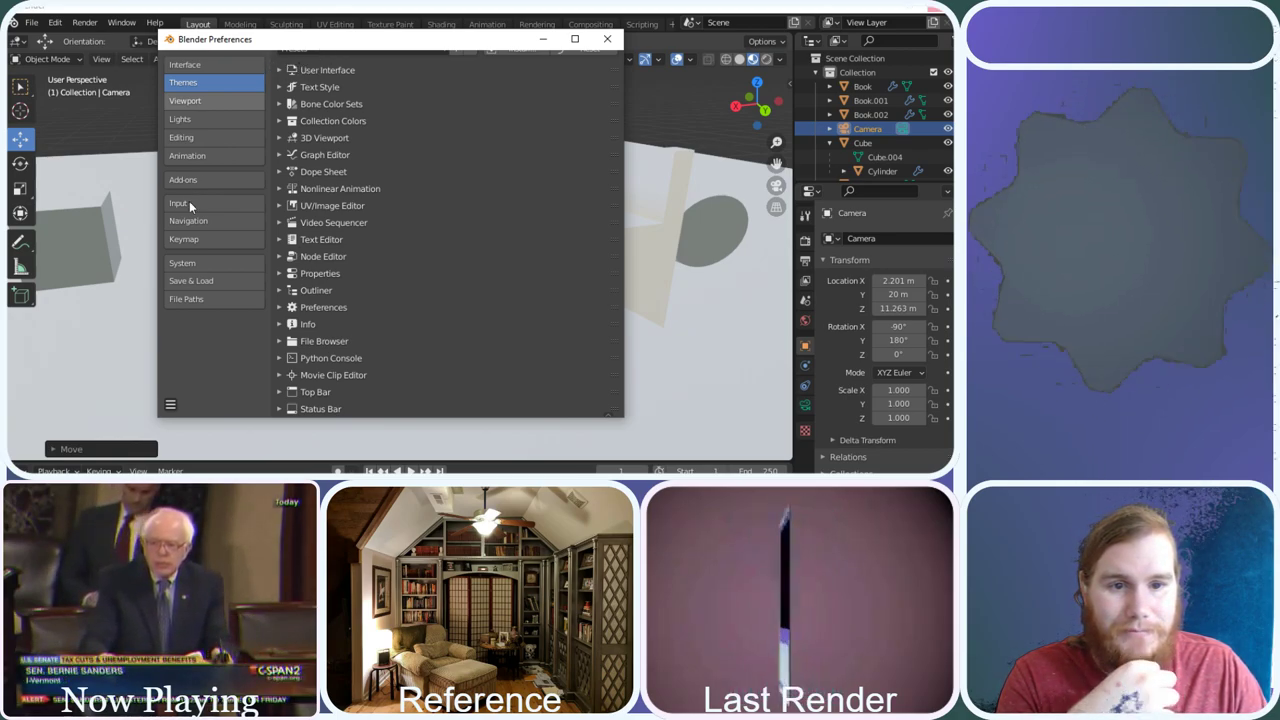
left_click(607, 40)
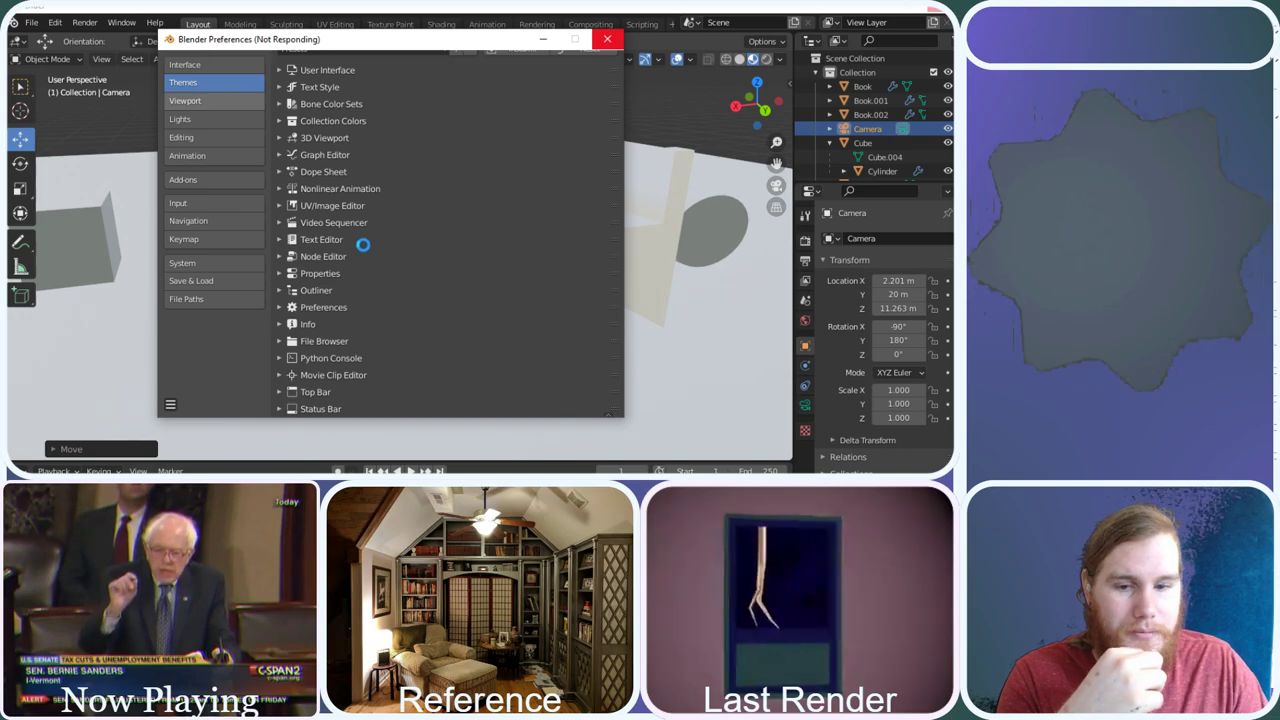
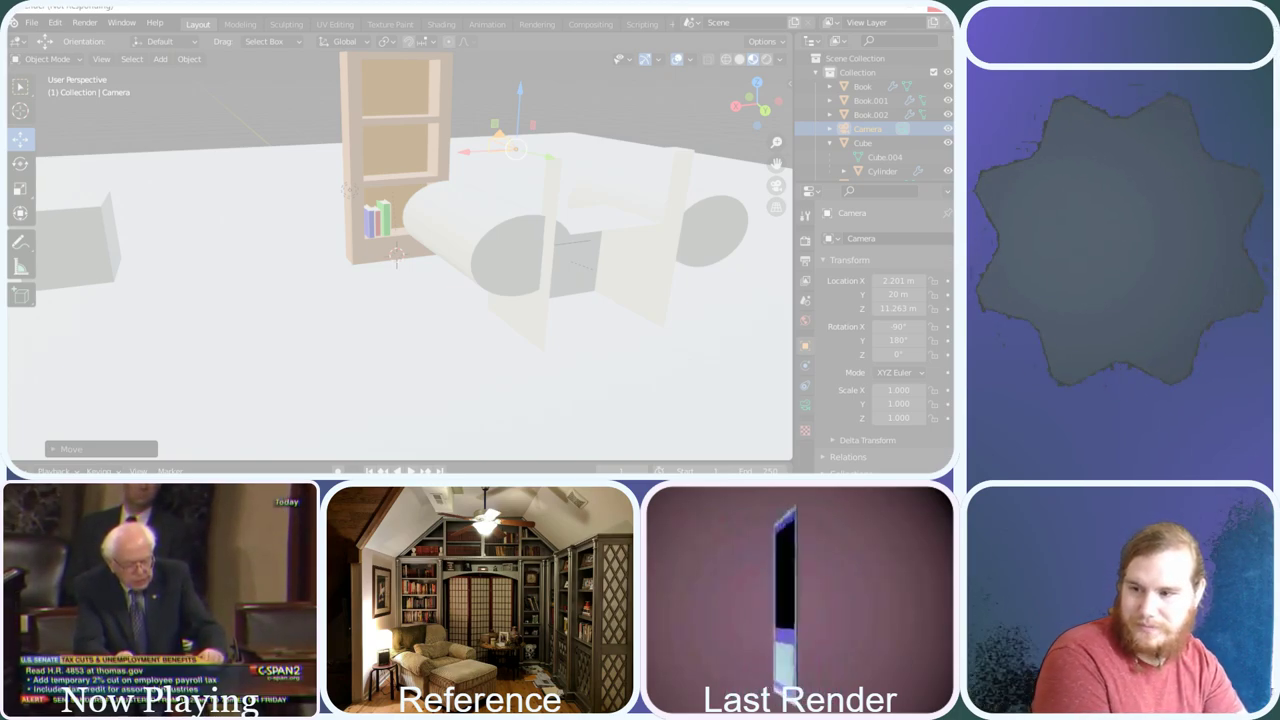
Switch the stream from the frozen Blender window to the Discord window
key("alt+Tab")
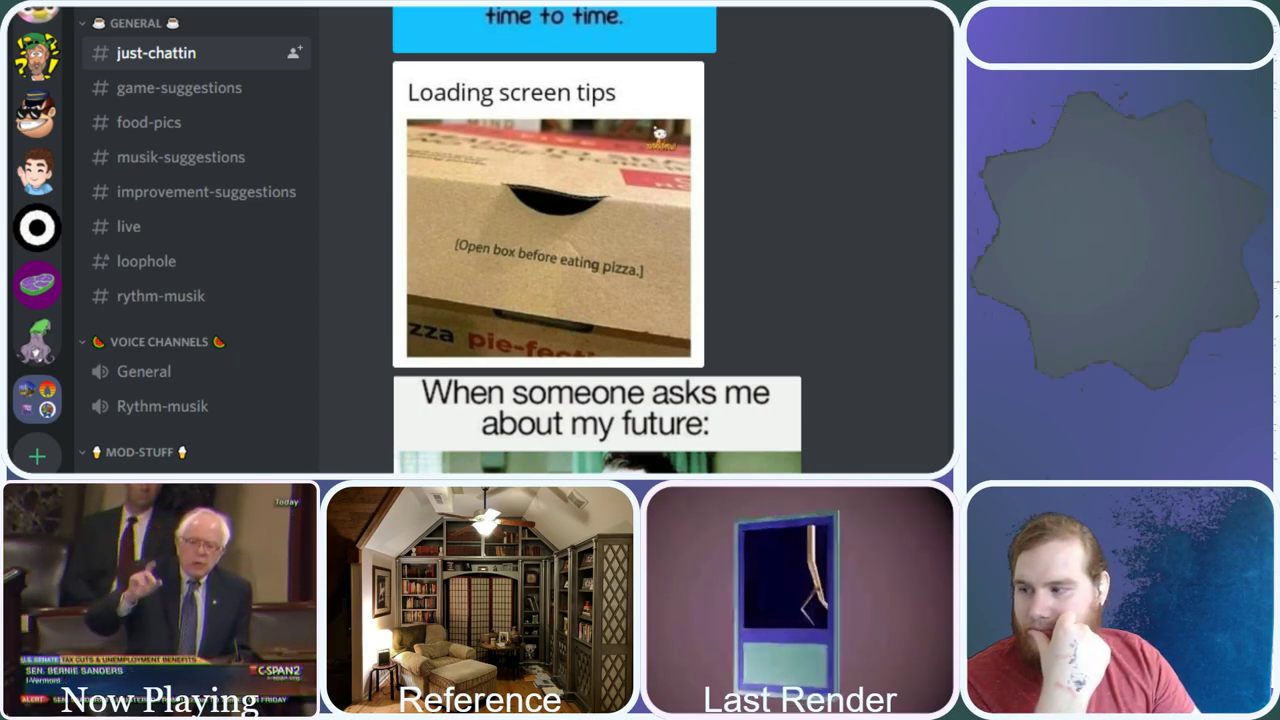
Scroll down the Discord channel and view a posted comic image enlarged, then close it
scroll(597, 240, "down", 2)
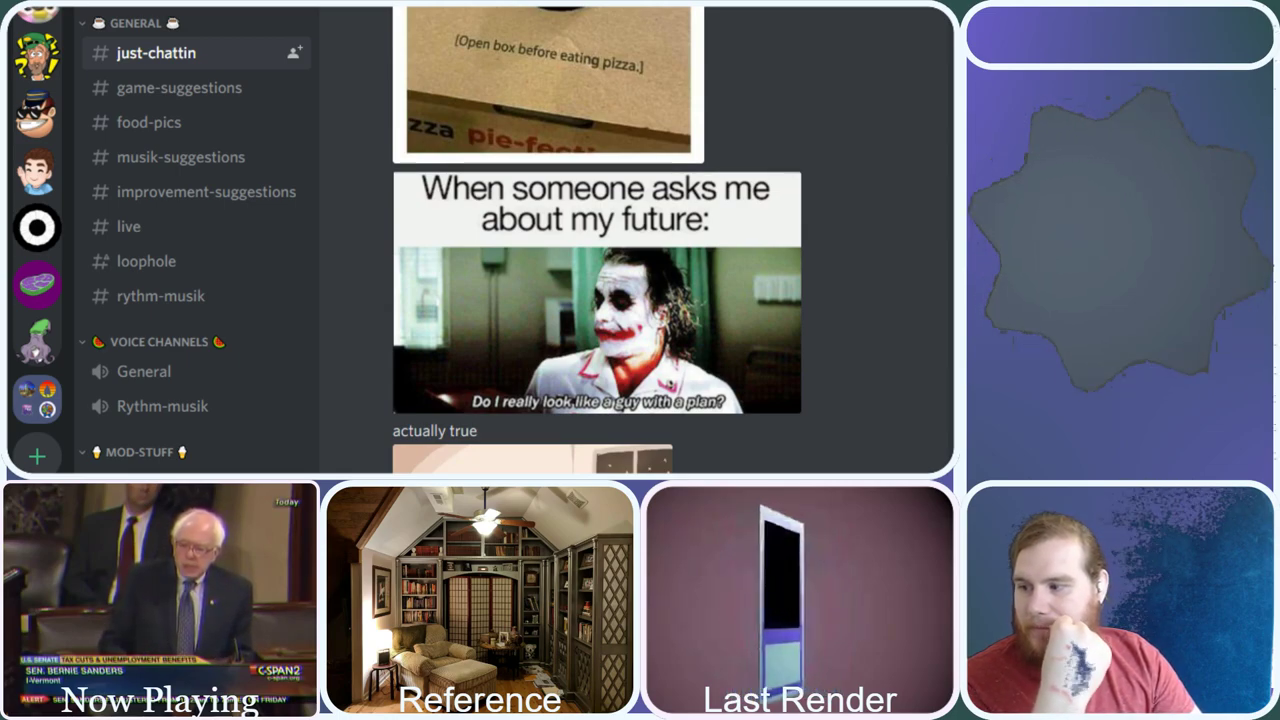
scroll(597, 240, "down", 1)
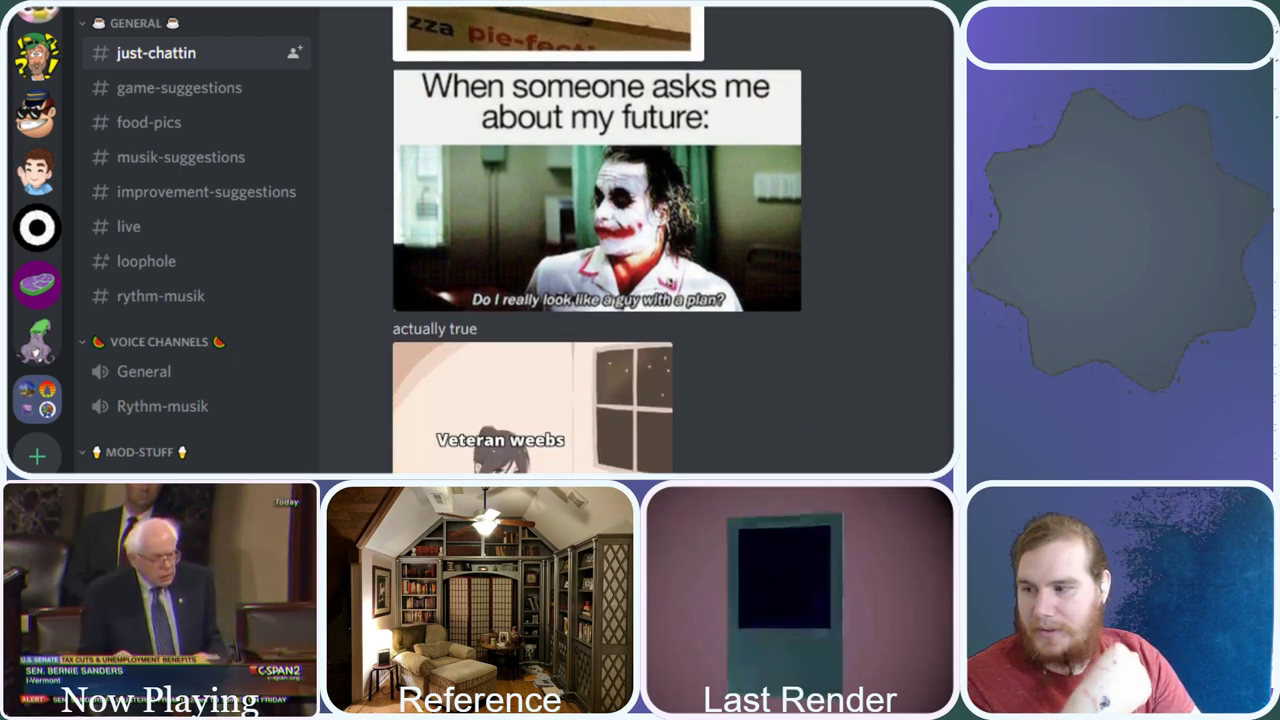
scroll(597, 240, "down", 2)
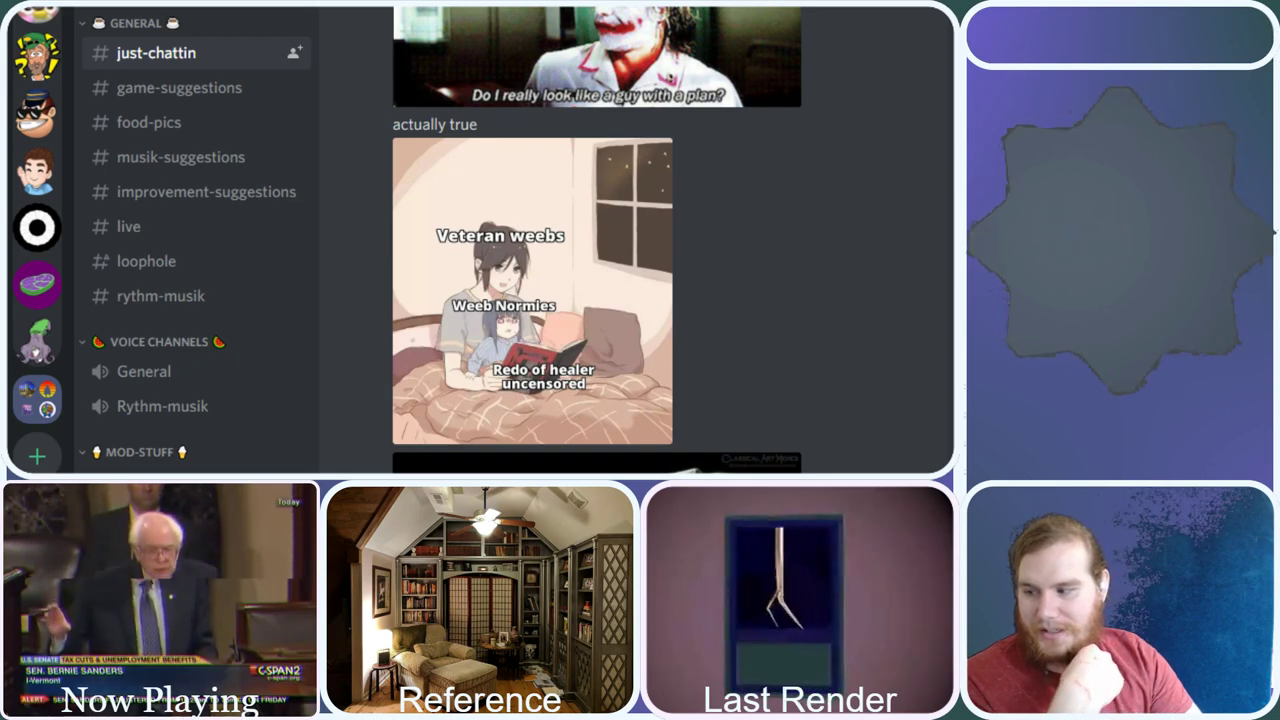
scroll(597, 240, "down", 2)
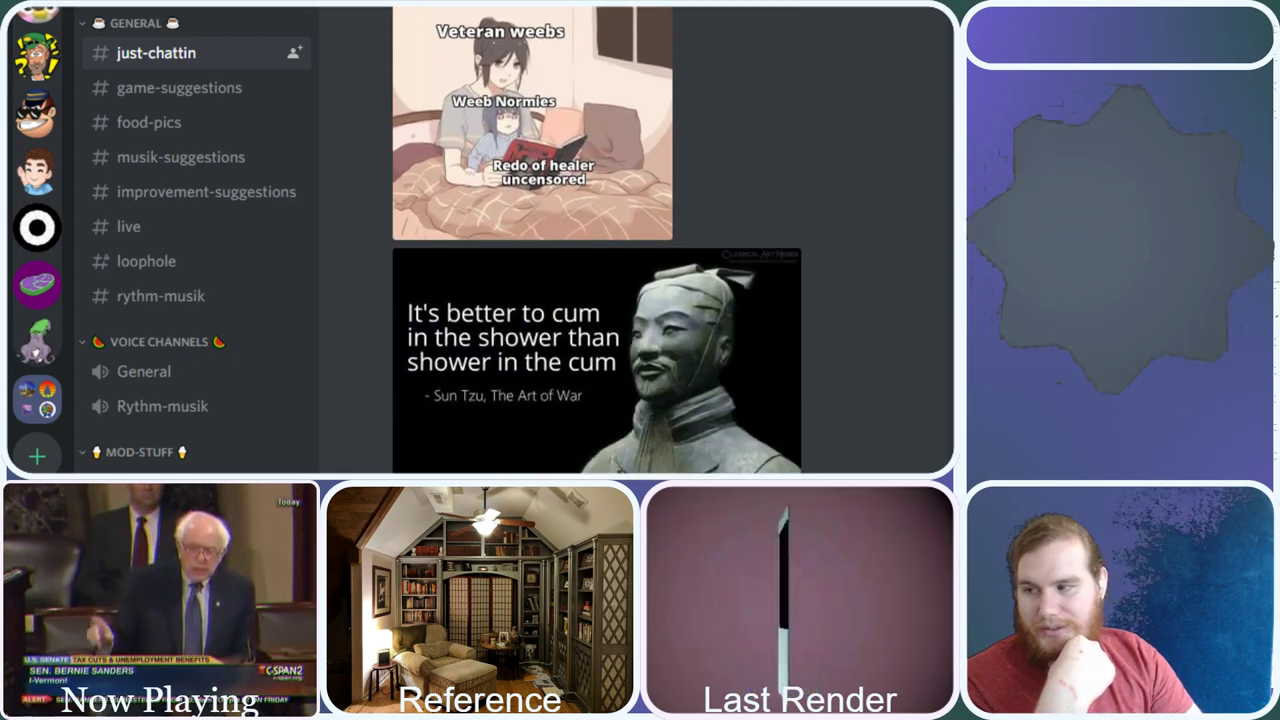
scroll(597, 240, "down", 2)
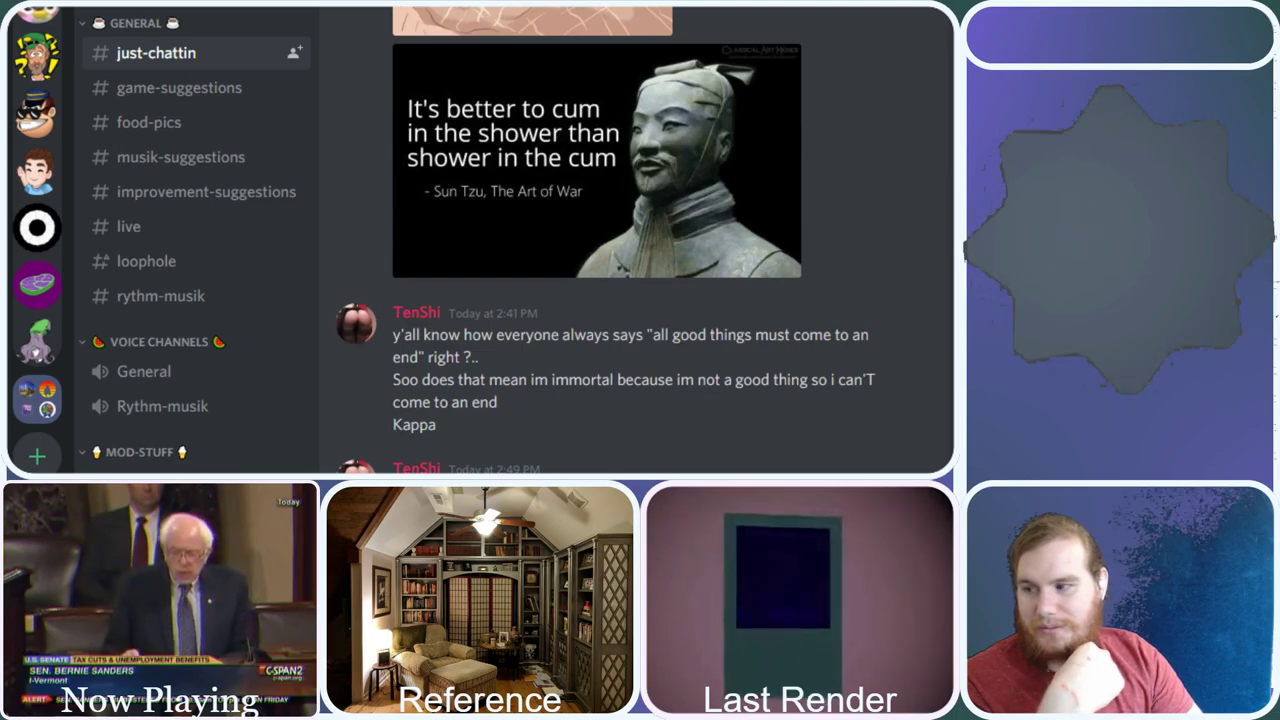
scroll(606, 240, "down", 1)
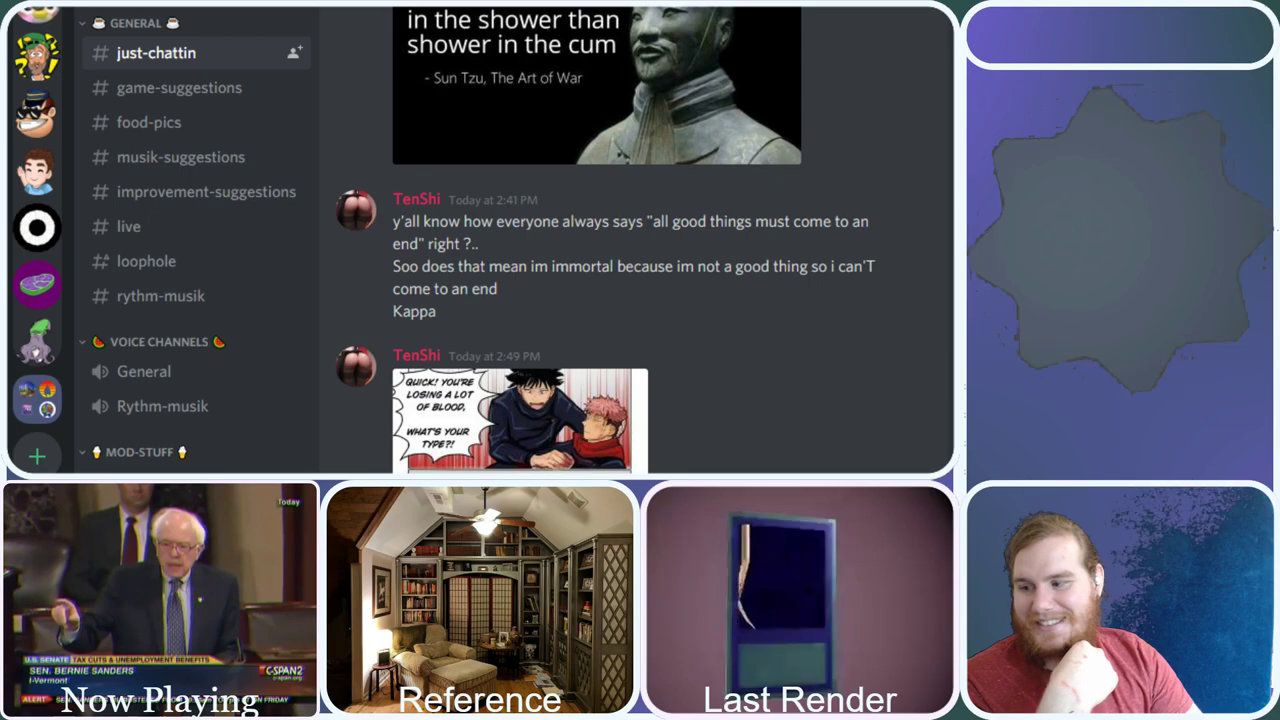
left_click(520, 420)
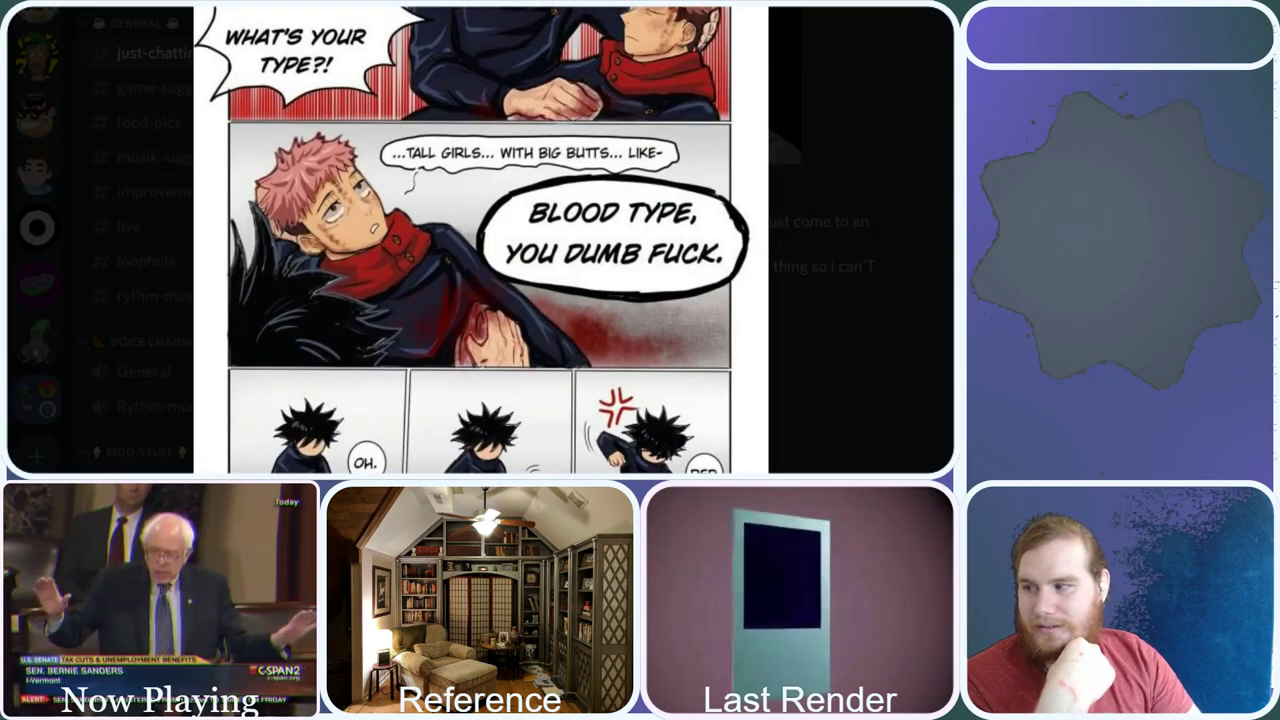
key("Escape")
Switch the screen share over to Blender's monitor
scroll(683, 150, "down", 5)
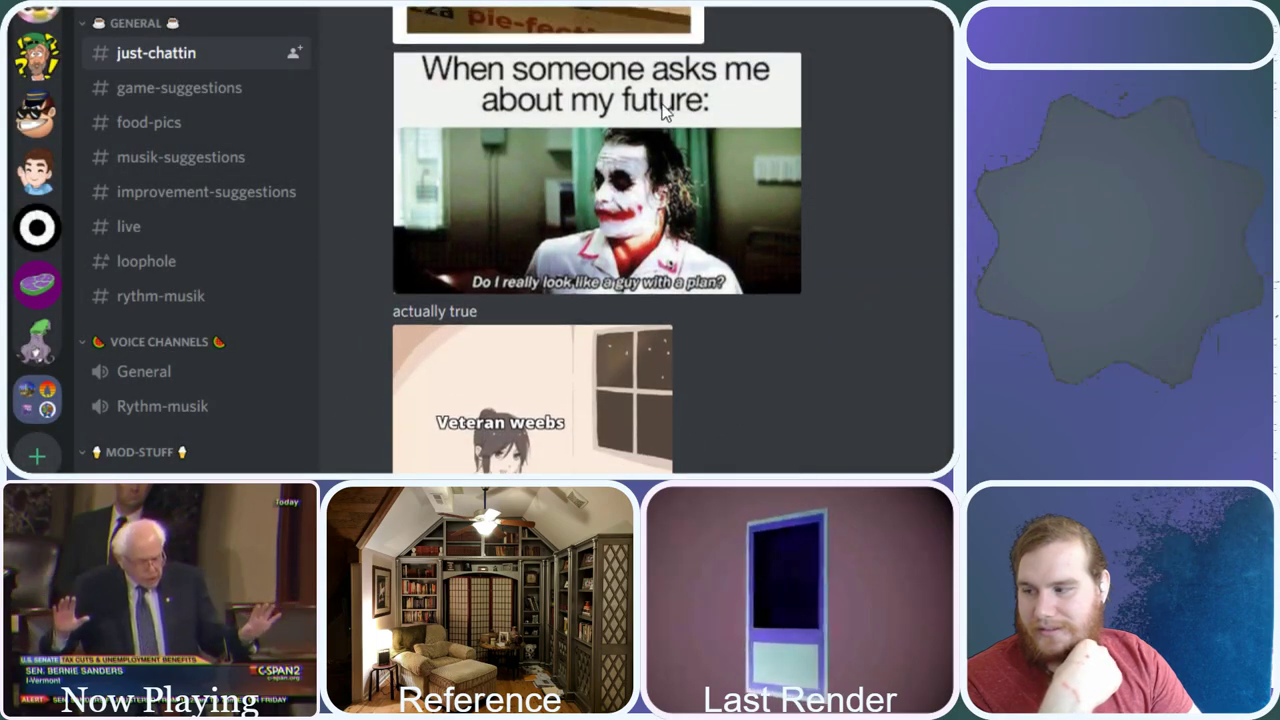
scroll(700, 150, "up", 2)
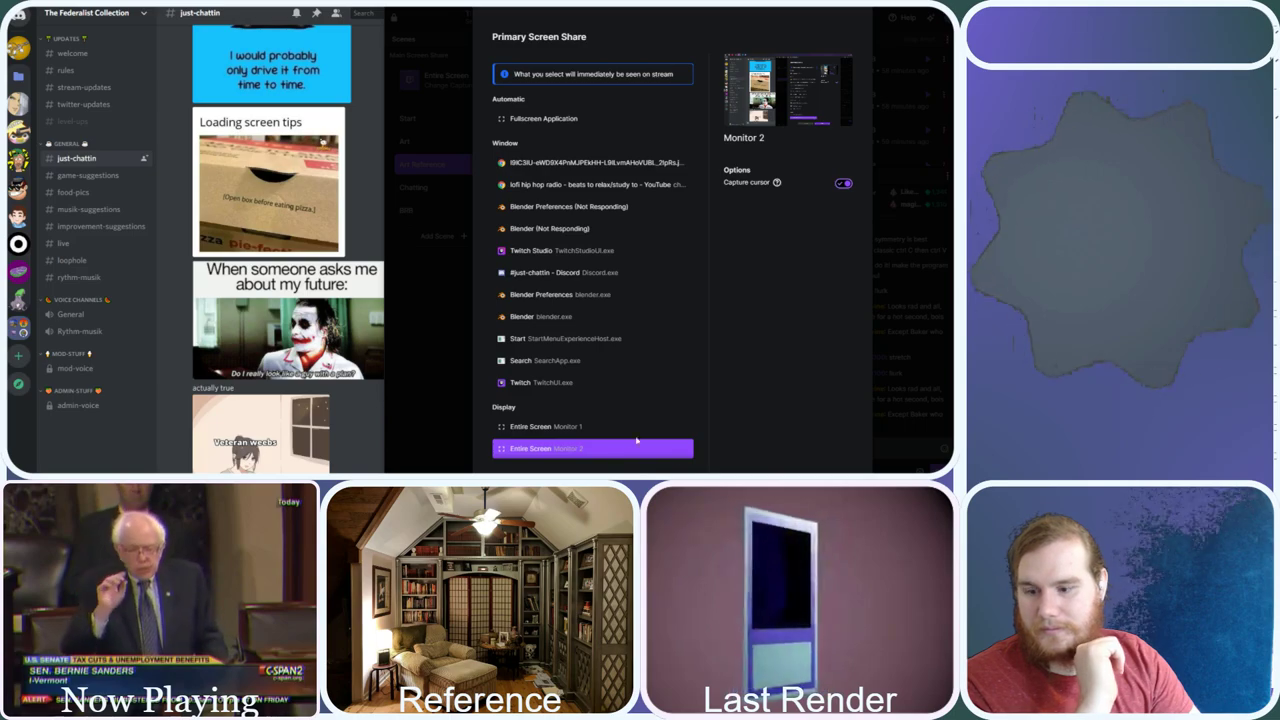
left_click(636, 445)
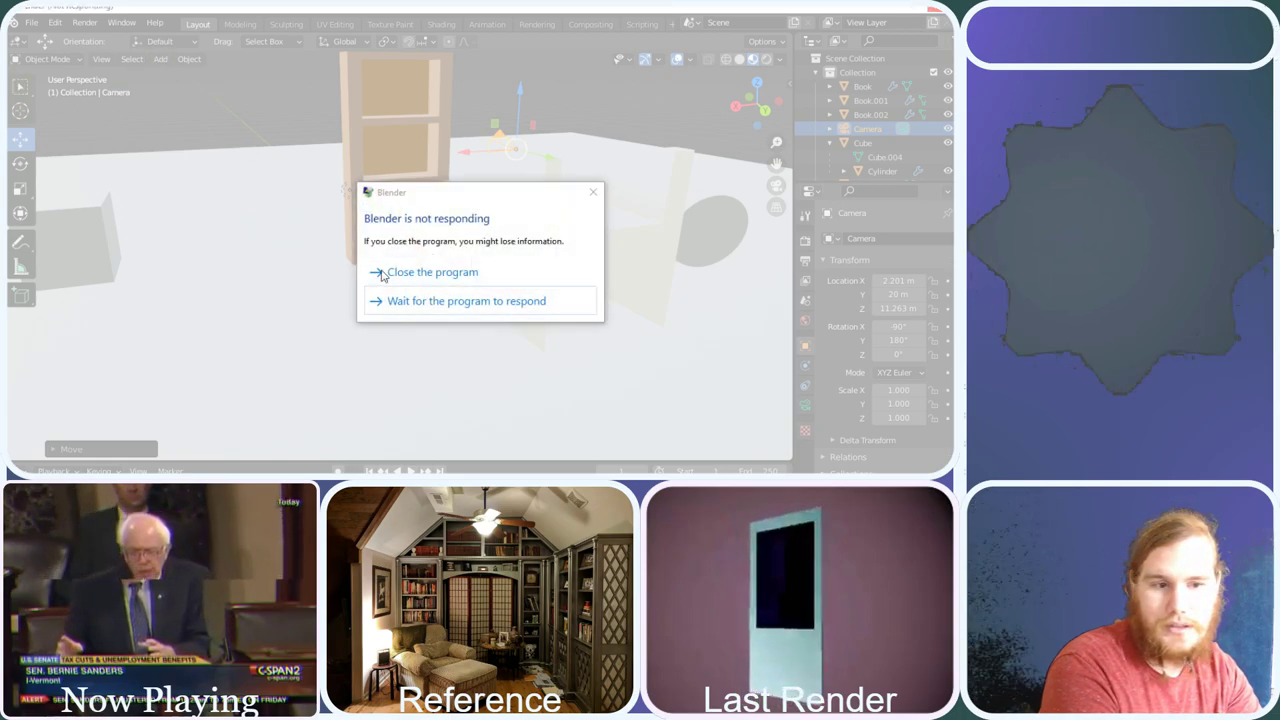
Choose 'Wait for the program to respond' in Blender's not-responding warning
left_click(434, 303)
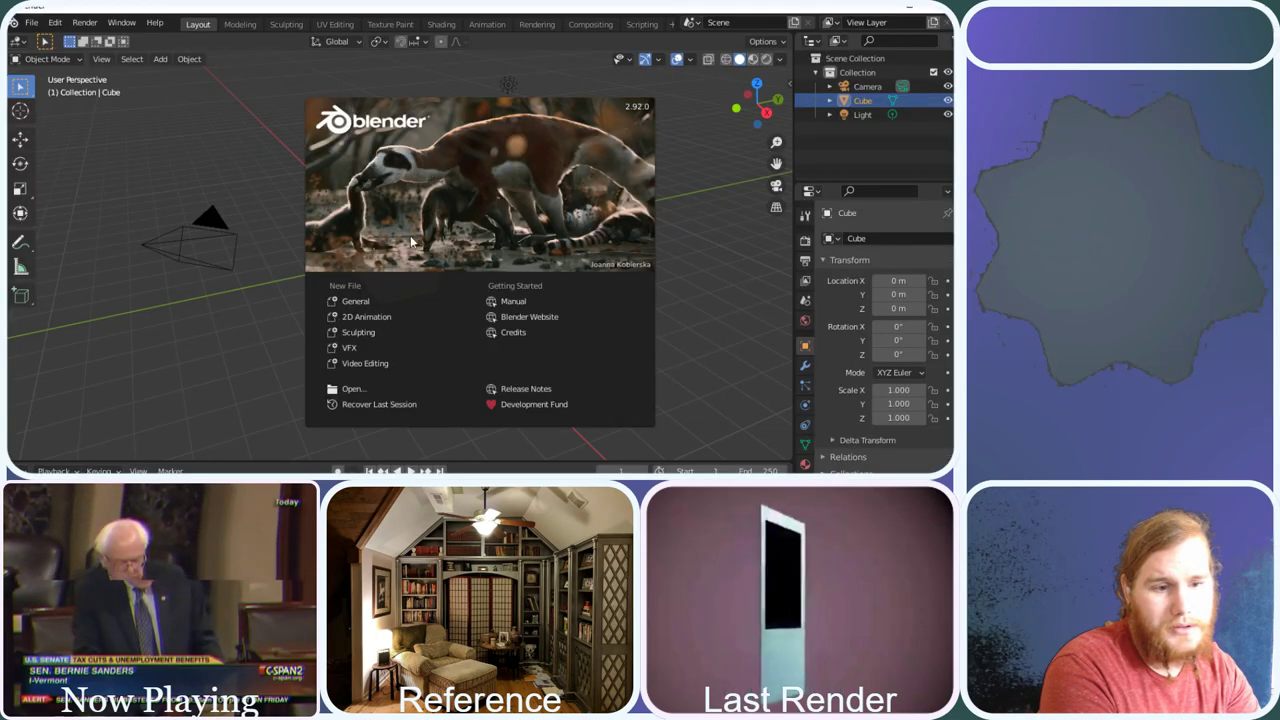
Start a new General scene and re-maximize the new Blender window
left_click(355, 301)
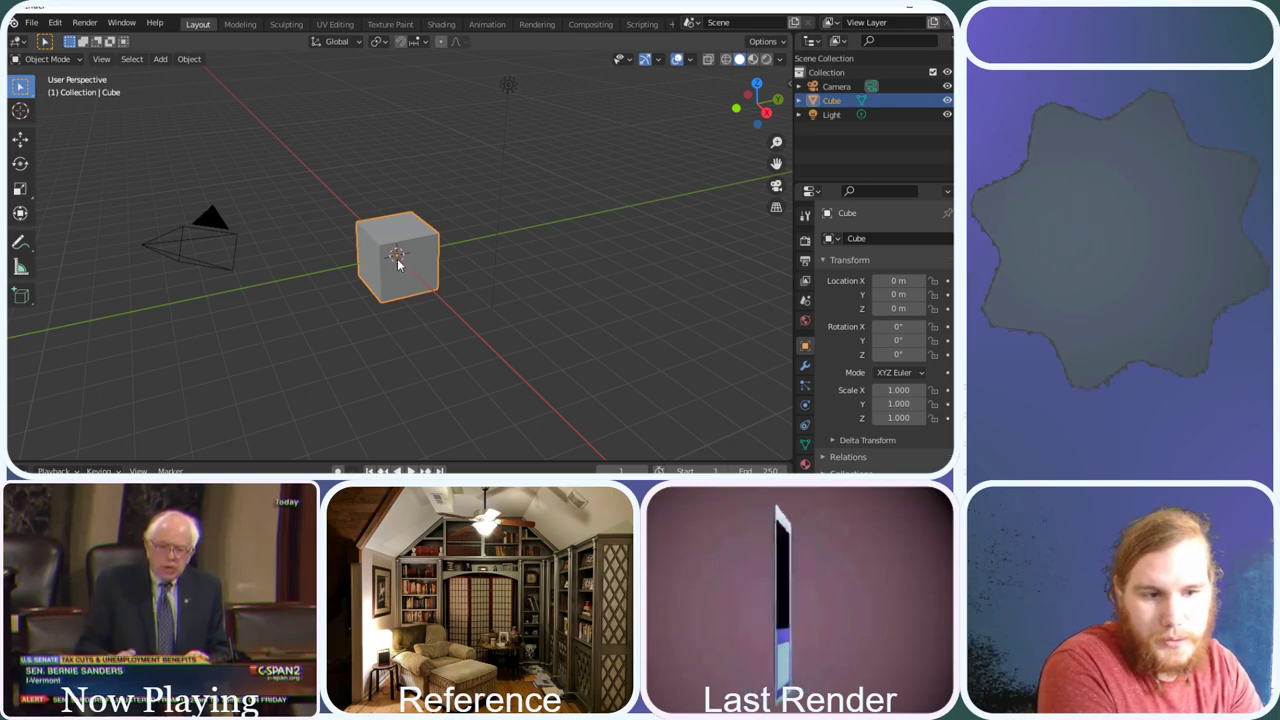
scroll(397, 263, "up", 3)
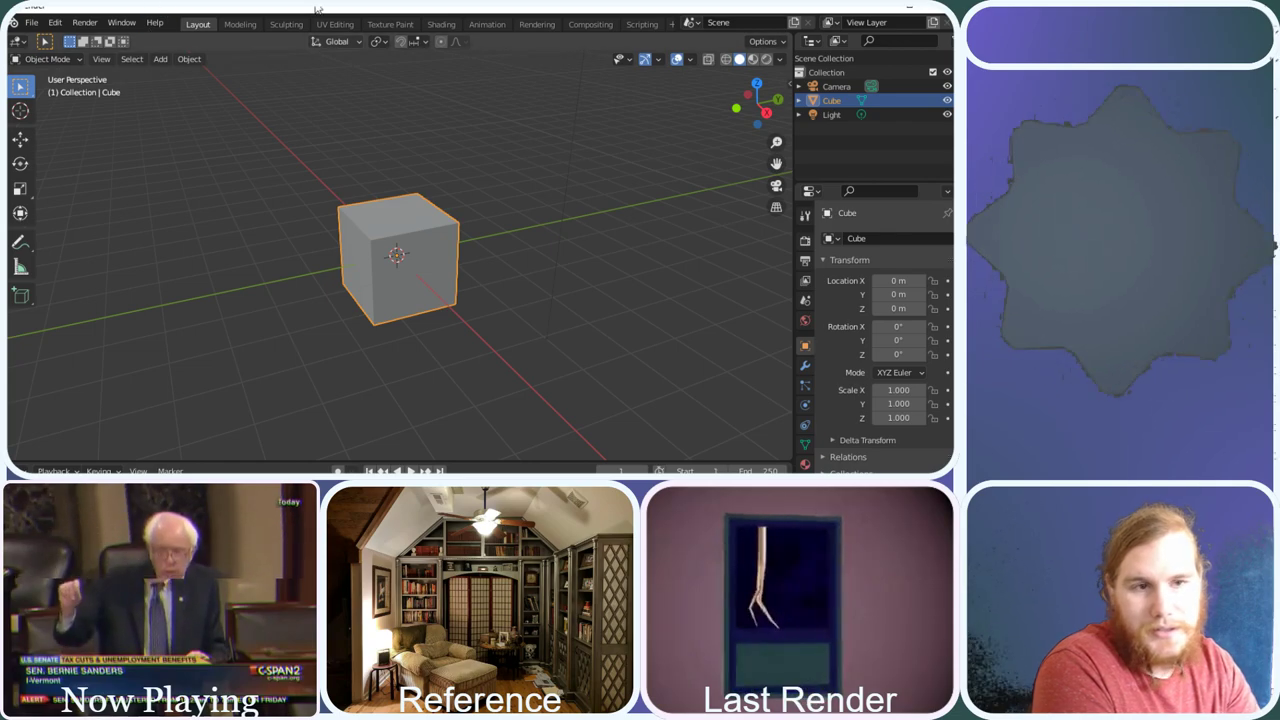
left_click_drag(165, 10, 272, 382)
double_click(272, 384)
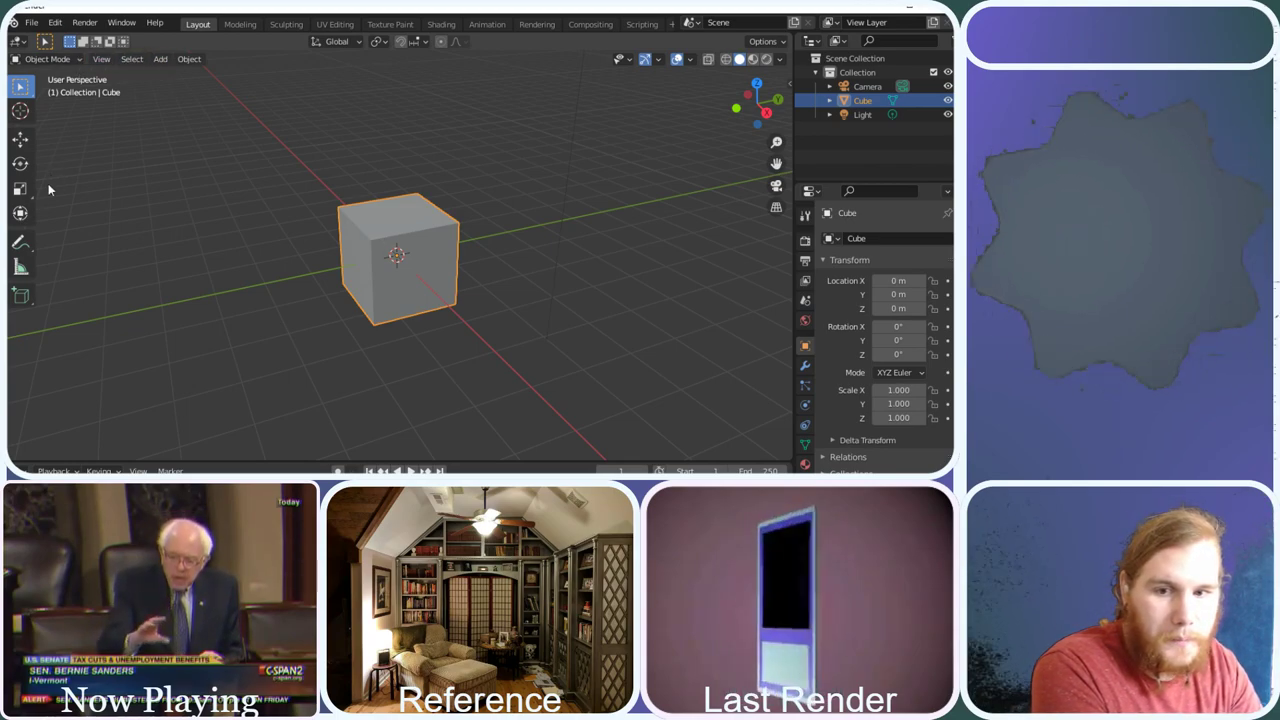
Scale the default cube by 3 in Edit Mode
left_click(47, 58)
left_click(40, 93)
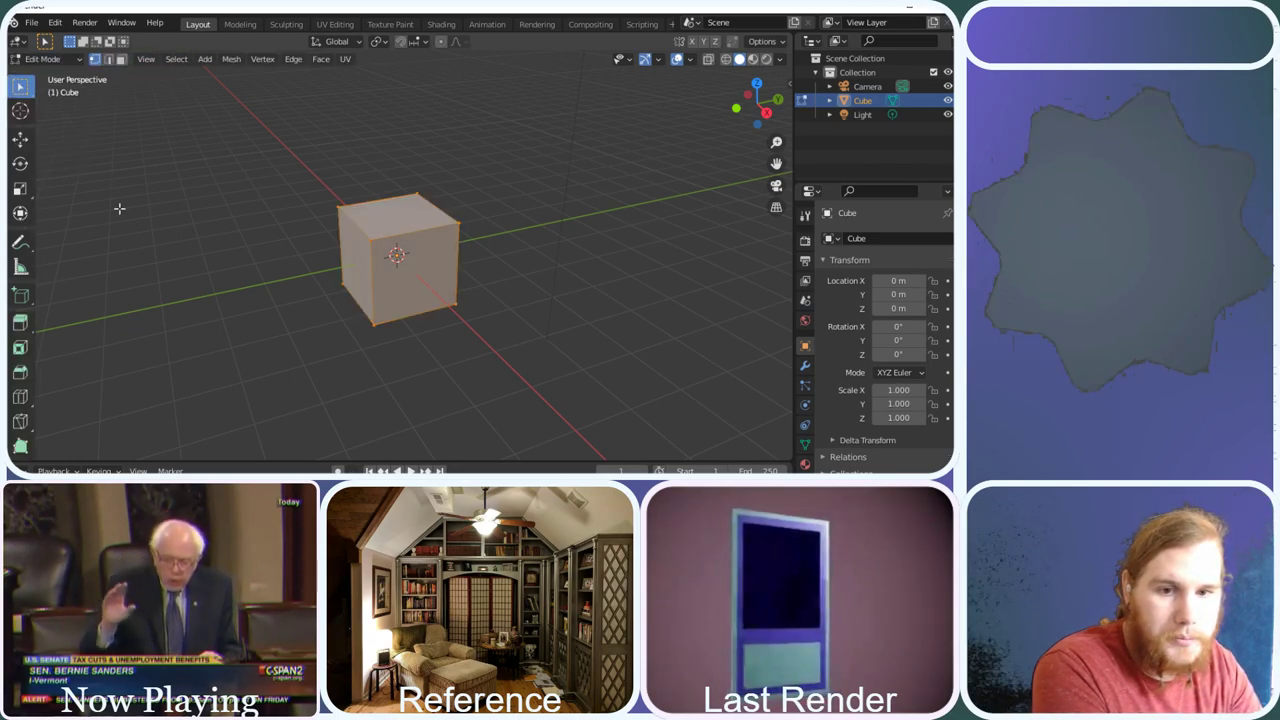
left_click(20, 188)
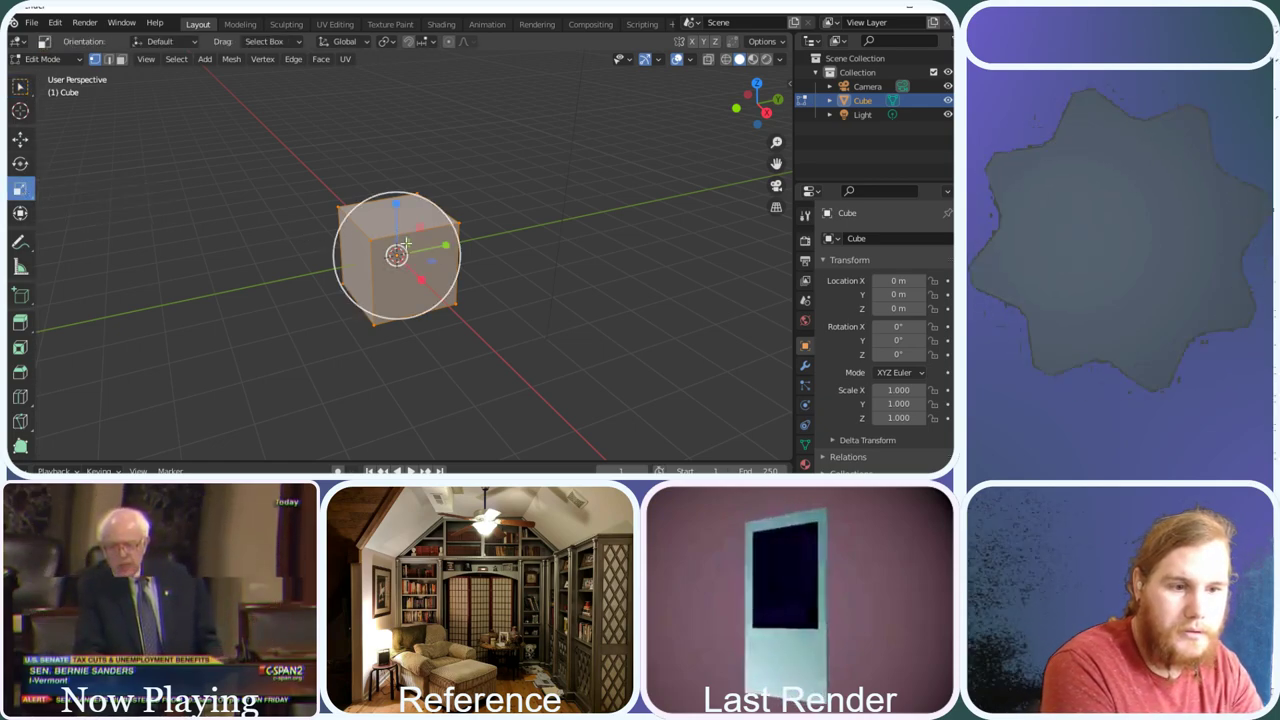
key("s")
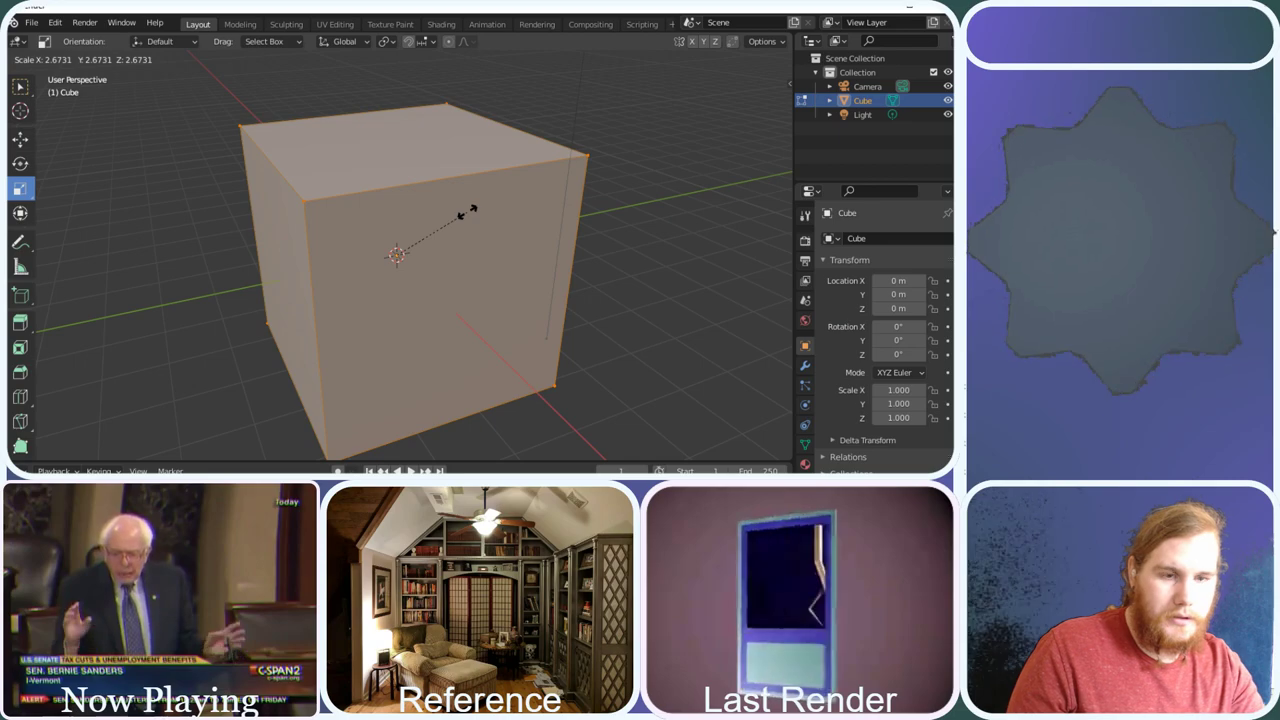
type("3")
key("Return")
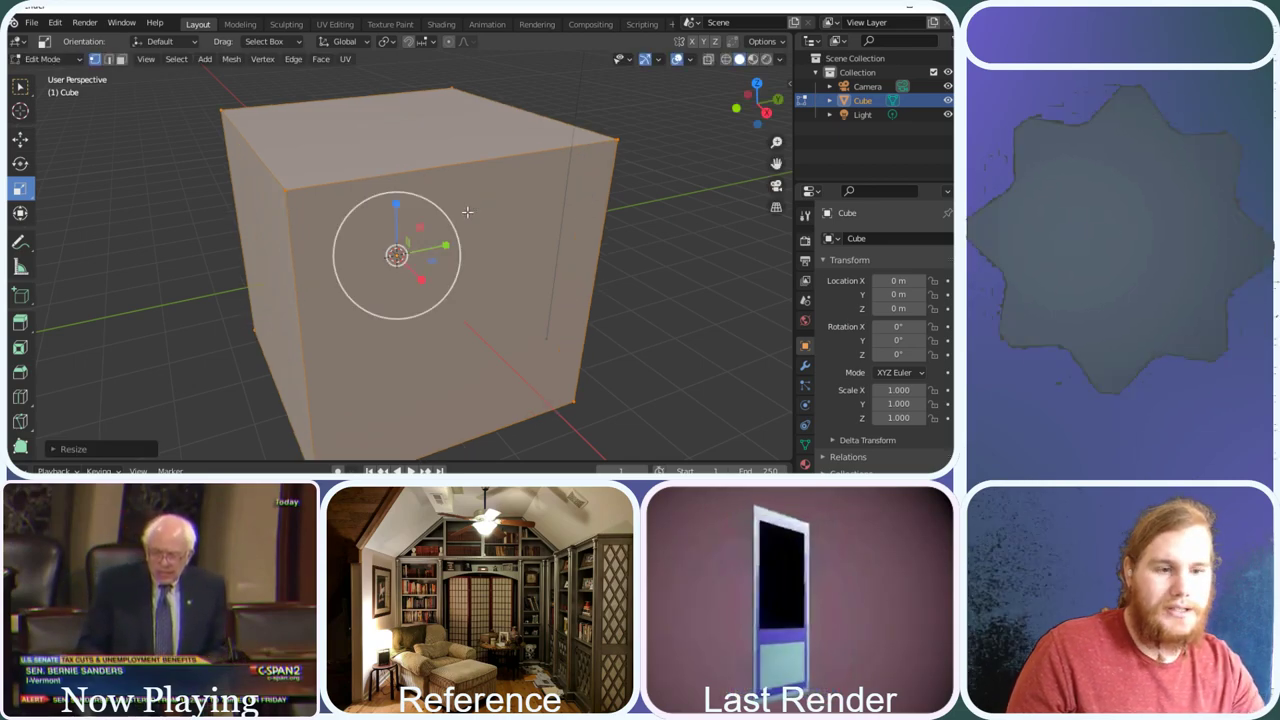
Return the enlarged cube to Object Mode
scroll(476, 212, "down", 5)
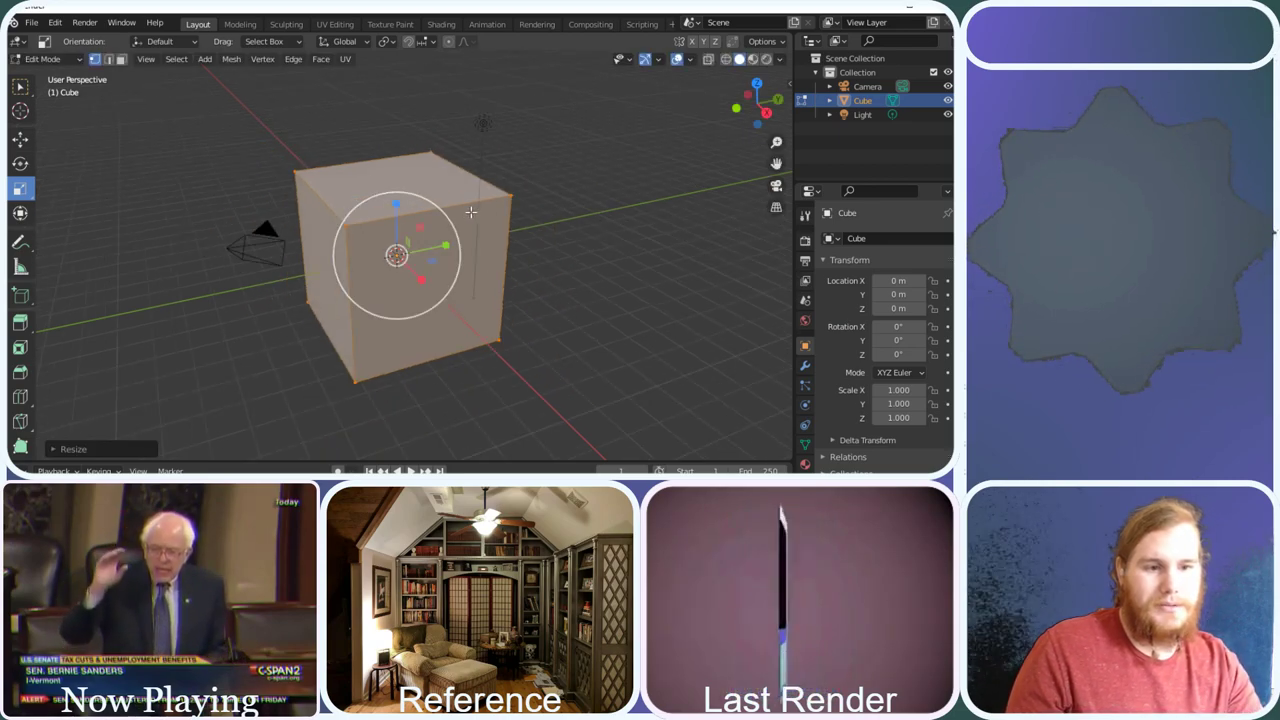
left_click(205, 59)
left_click(45, 59)
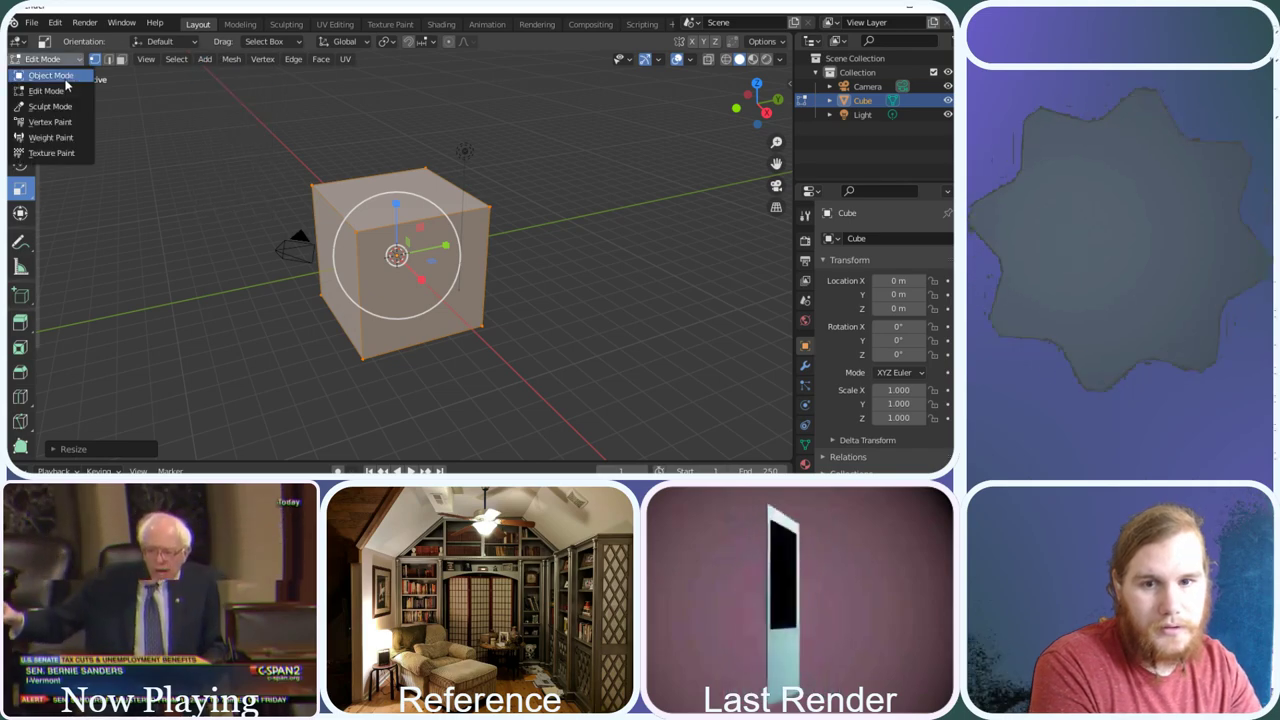
left_click(60, 76)
left_click(160, 59)
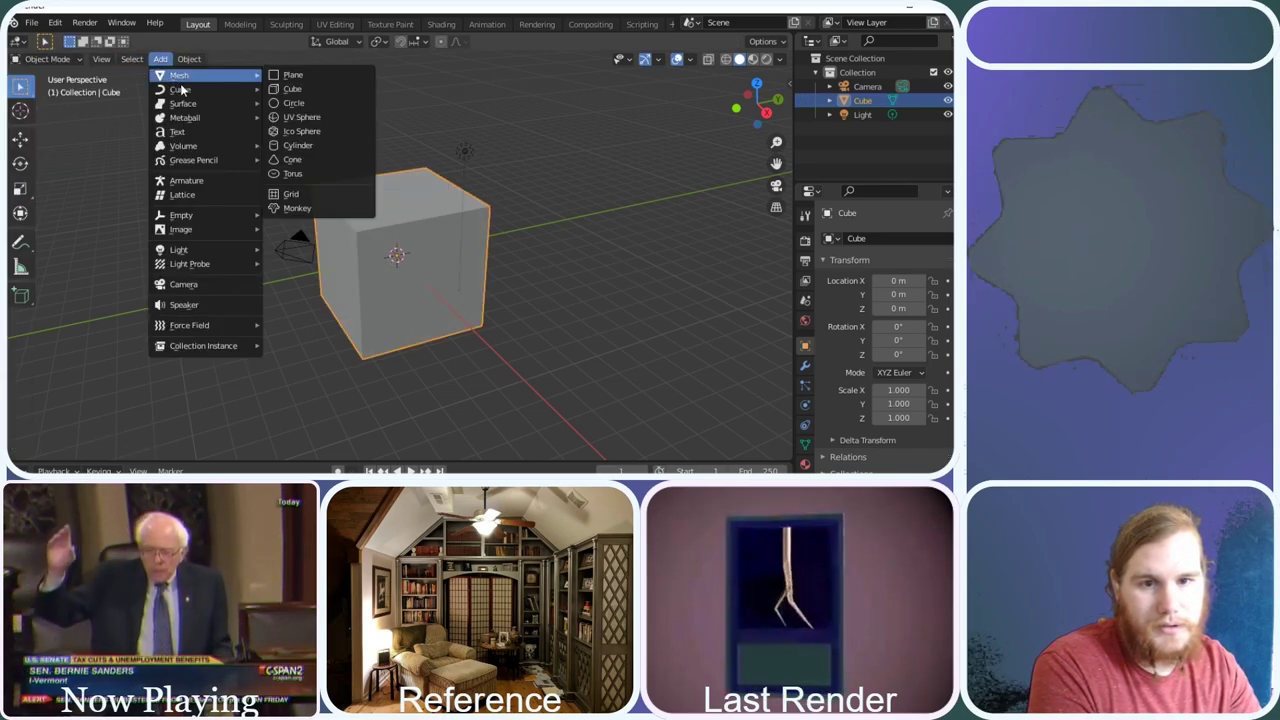
Add a plane and enlarge it about fifteenfold in Edit Mode into a floor
left_click(288, 76)
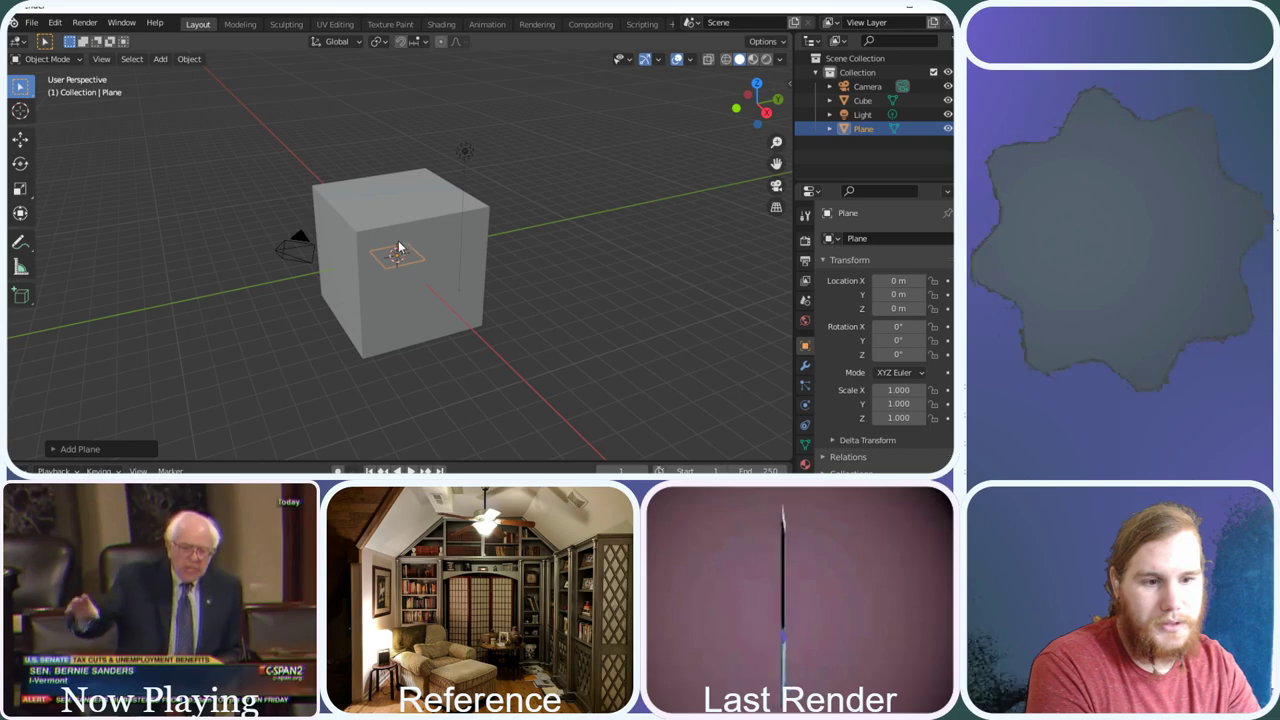
left_click(48, 59)
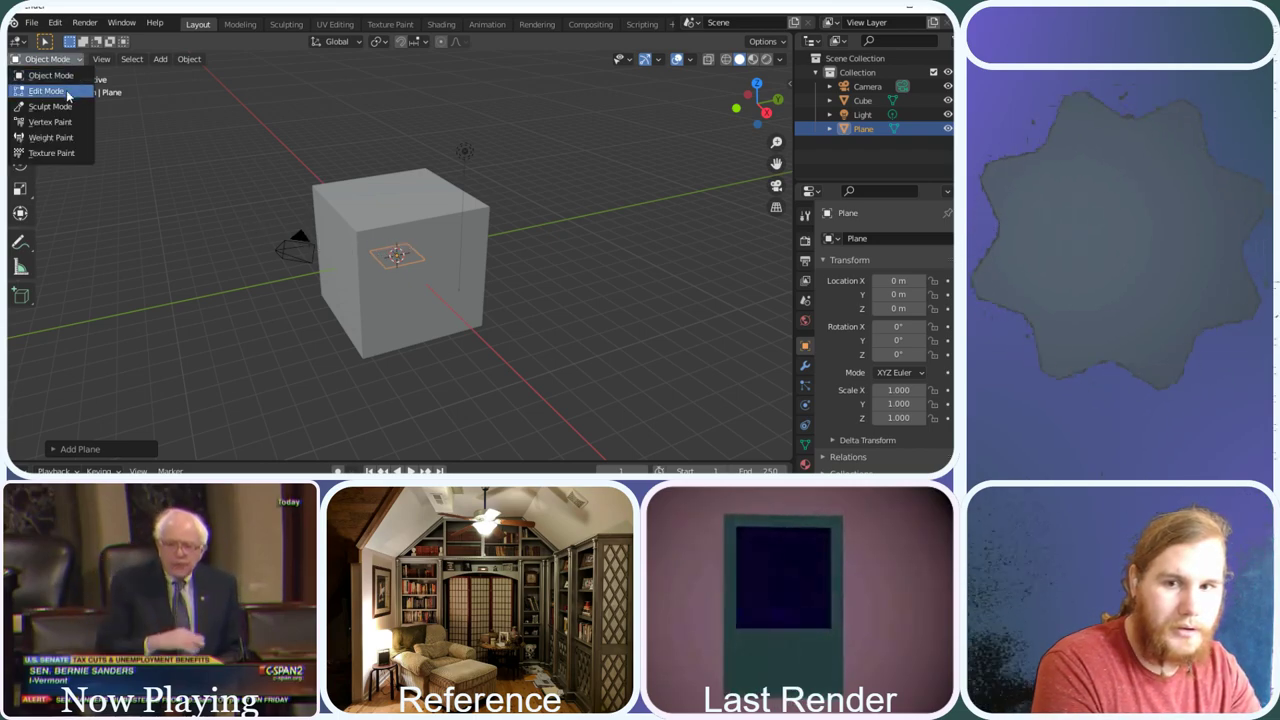
left_click(50, 91)
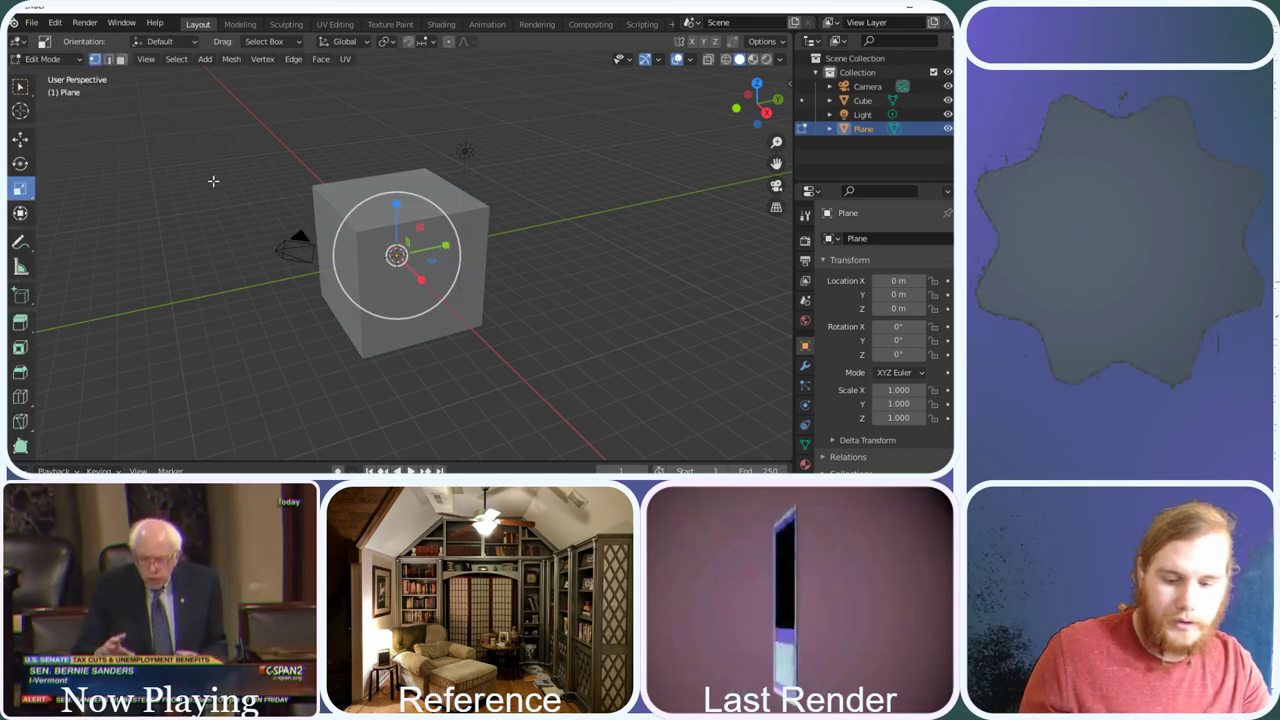
key("s")
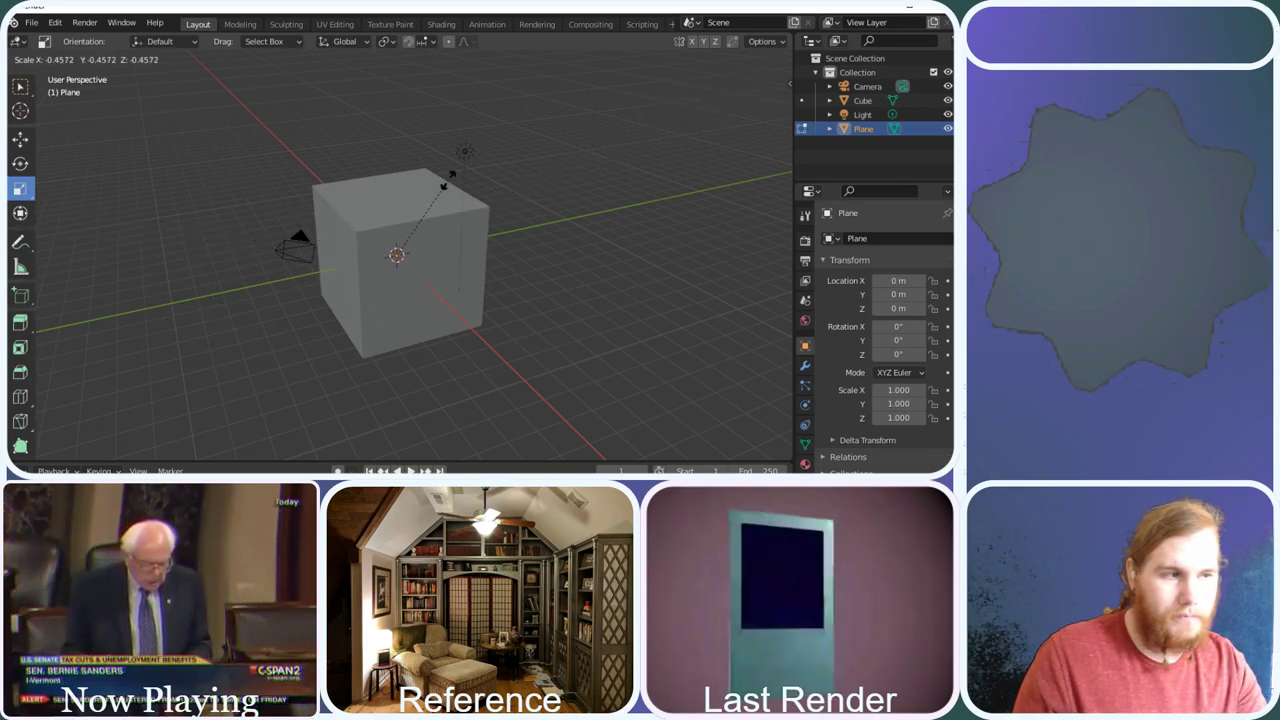
right_click(212, 145)
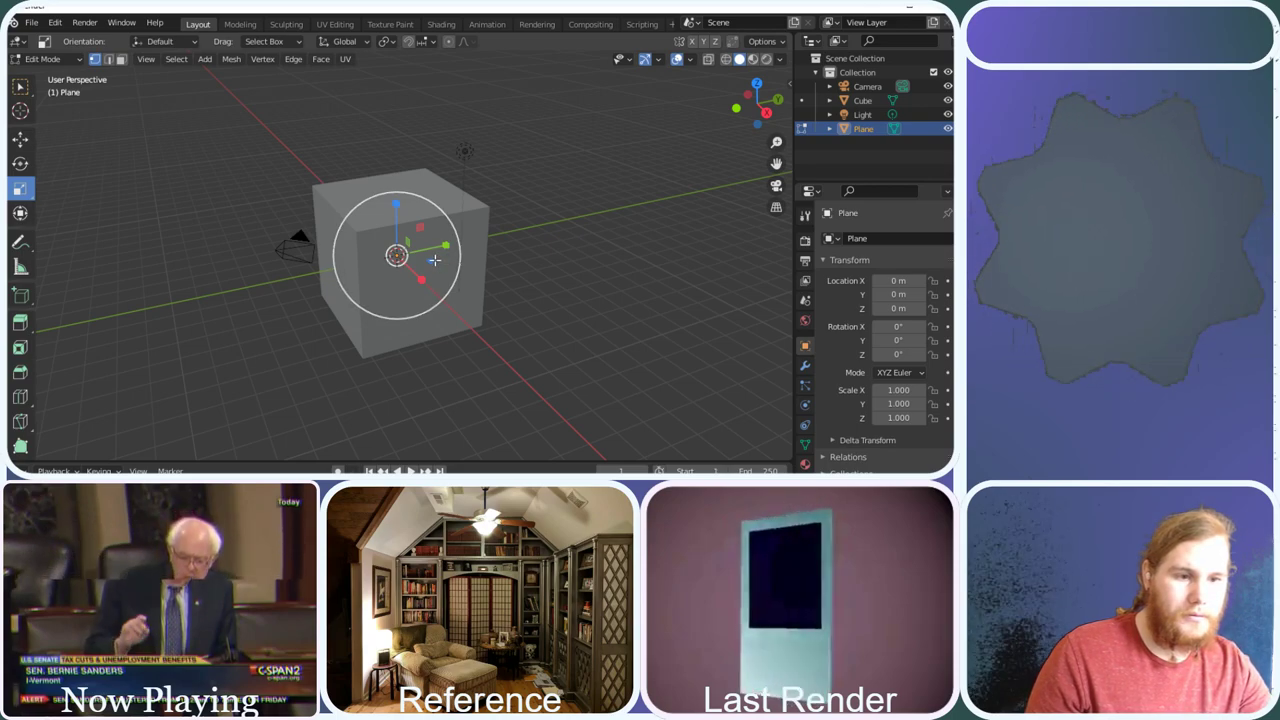
left_click_drag(458, 256, 300, 250)
scroll(334, 243, "down", 3)
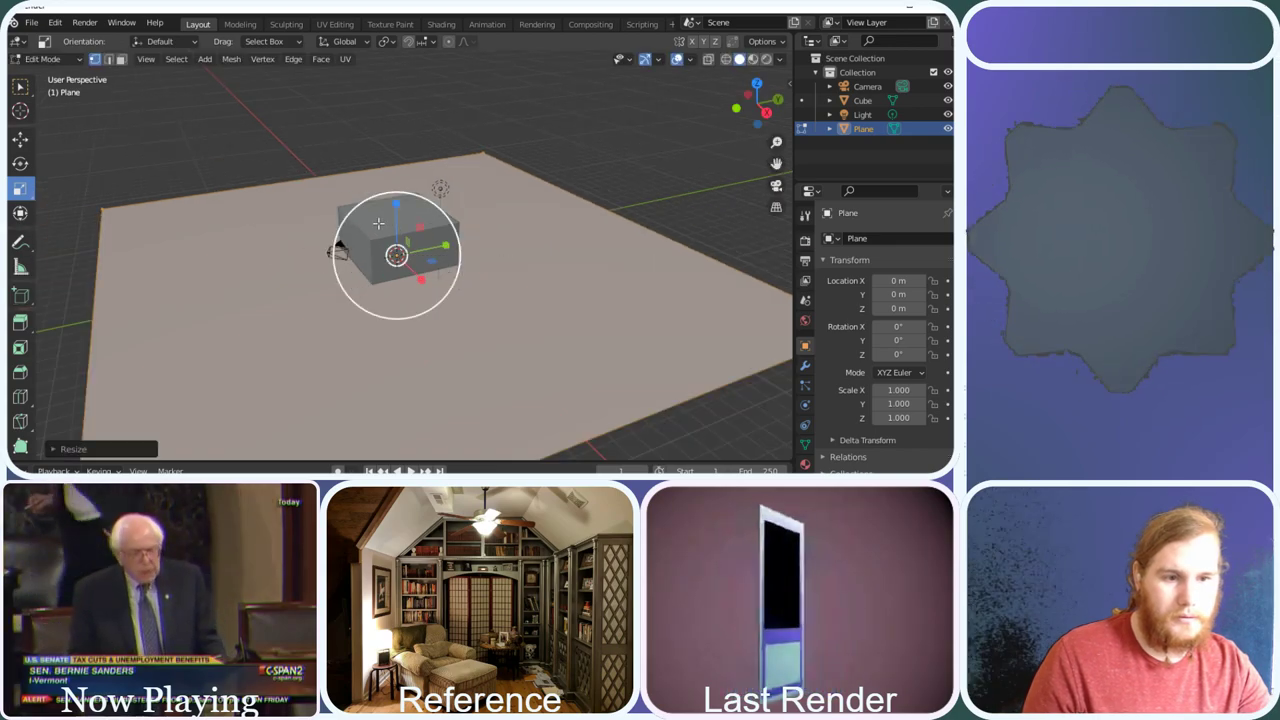
Return to Object Mode and select the cube
left_click(42, 58)
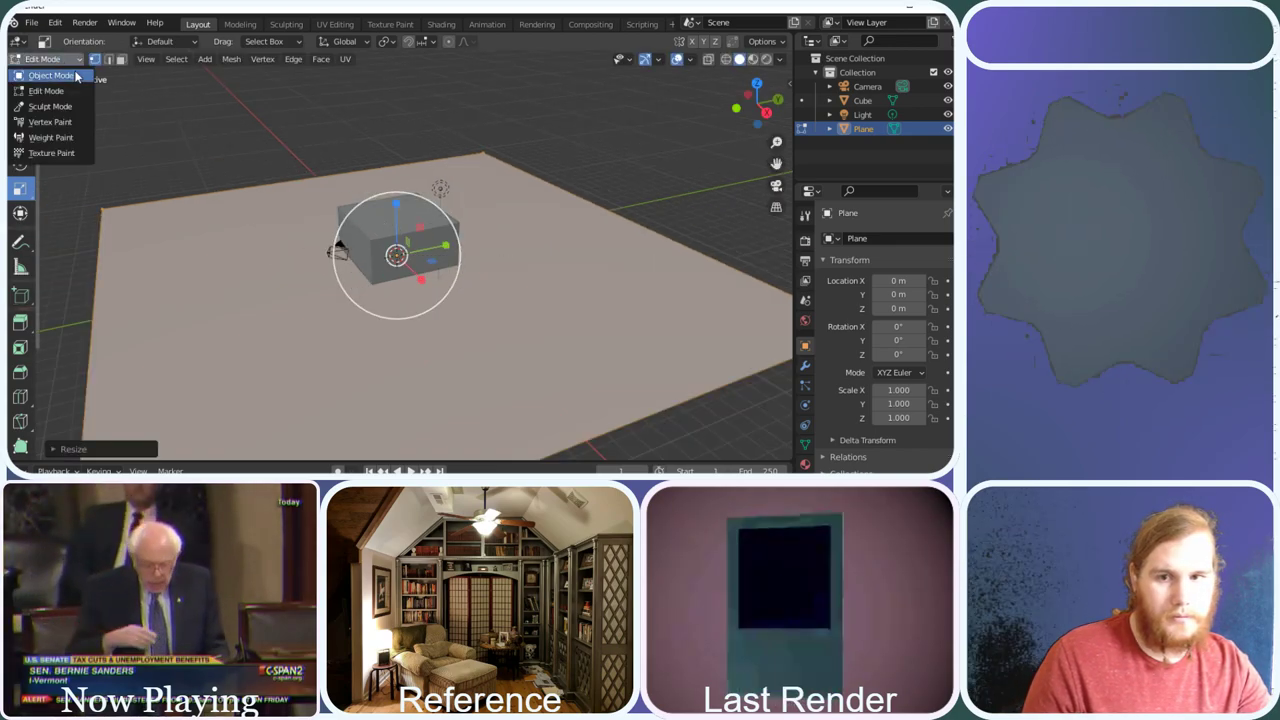
left_click(45, 76)
left_click(397, 240)
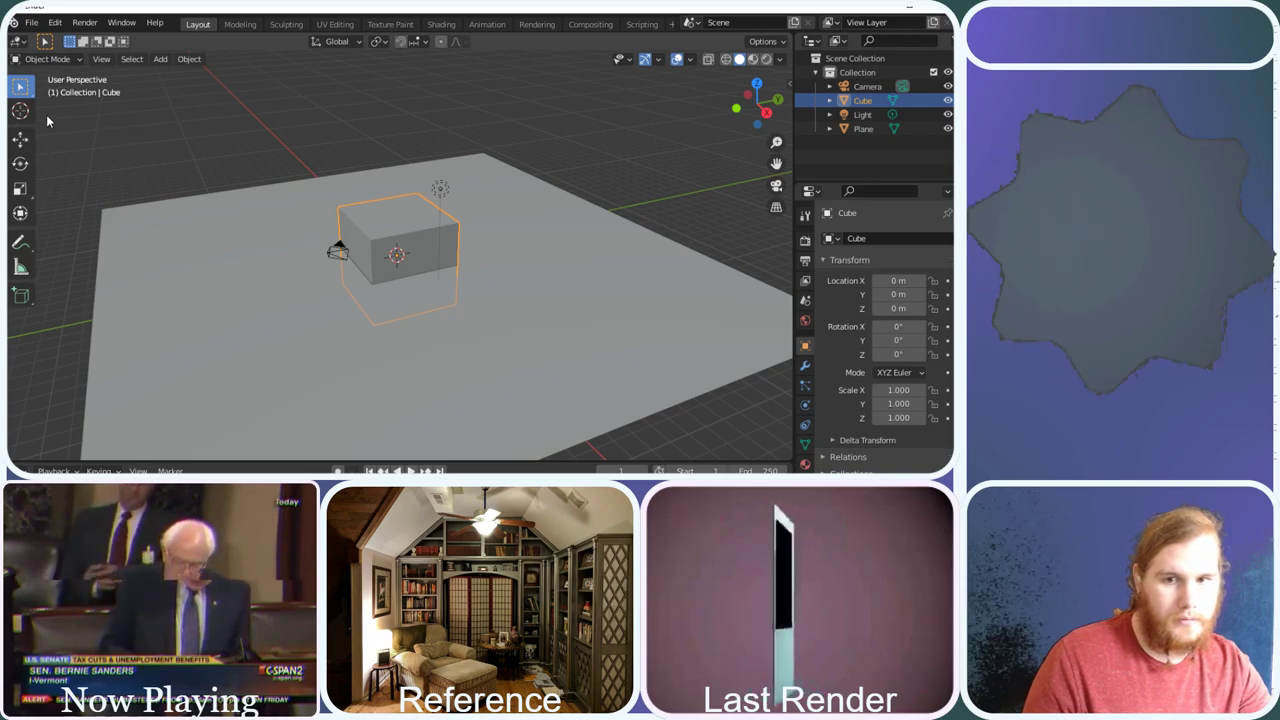
Raise the cube to a height of 4.8193 m with the Move tool
left_click(21, 141)
left_click_drag(396, 199, 412, 152)
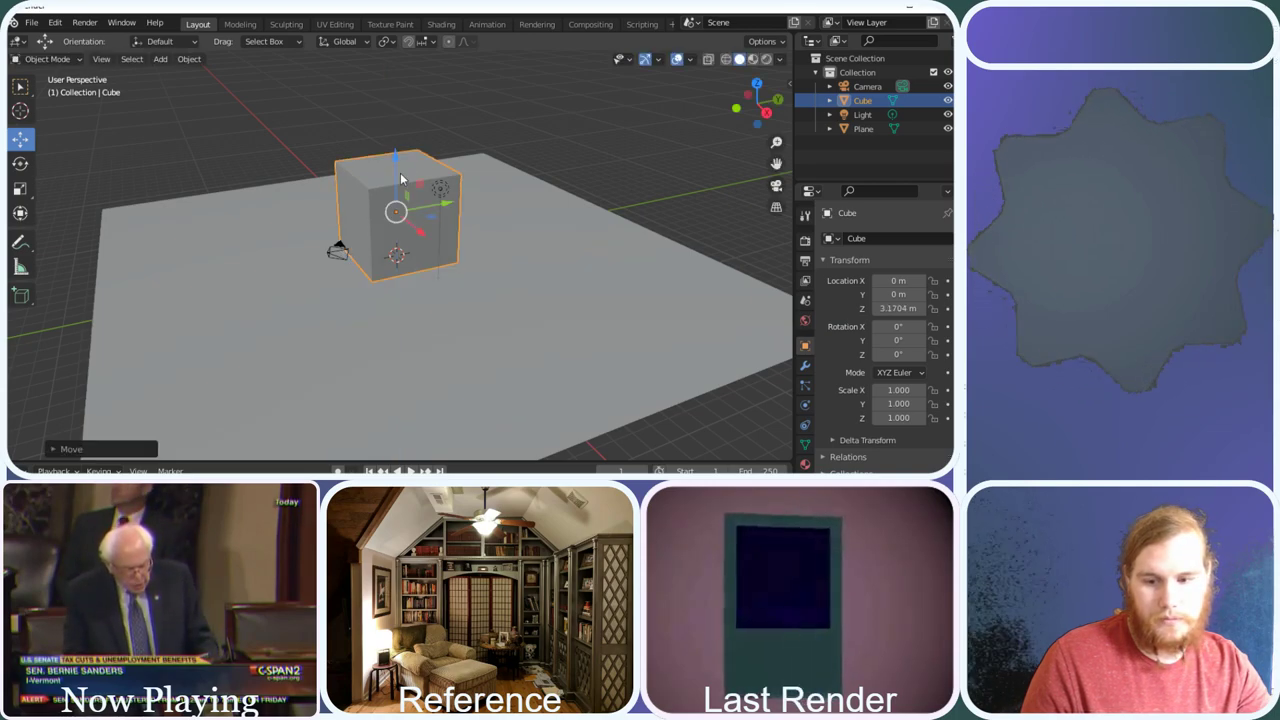
middle_click_drag(305, 118, 316, 155)
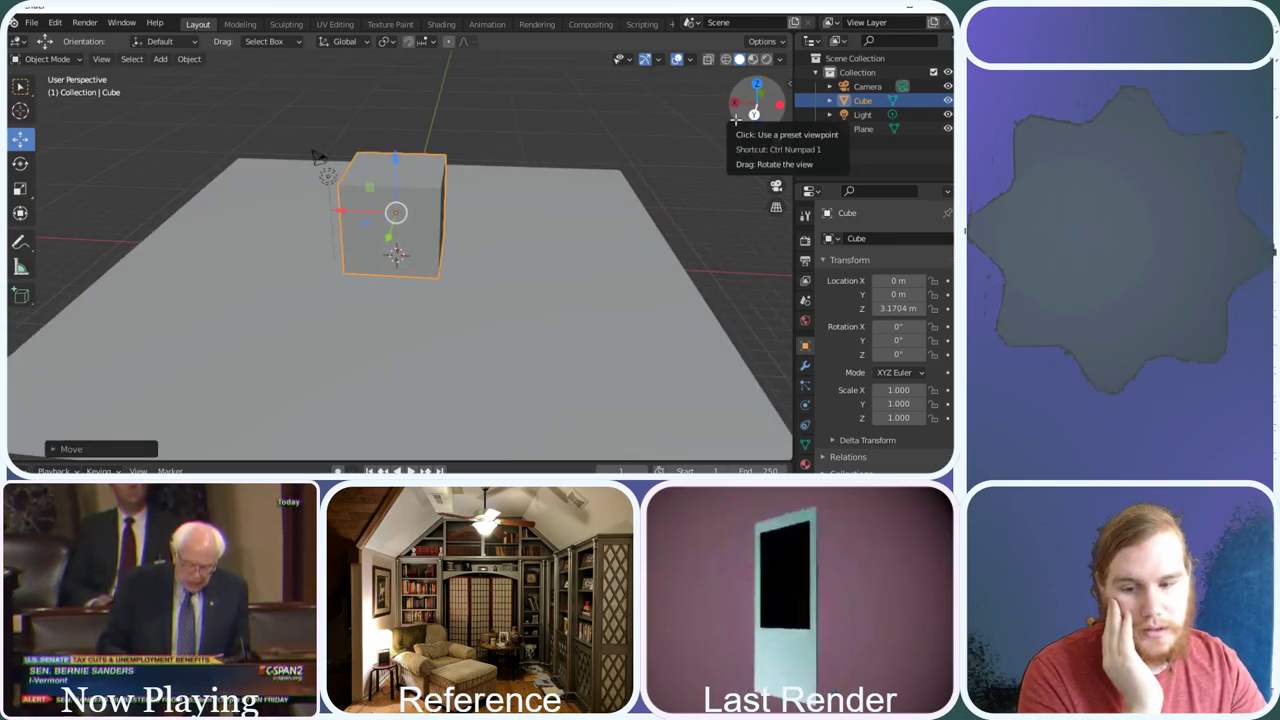
Add a cylinder, raise it along Z above the cube and slide it along X
left_click(161, 59)
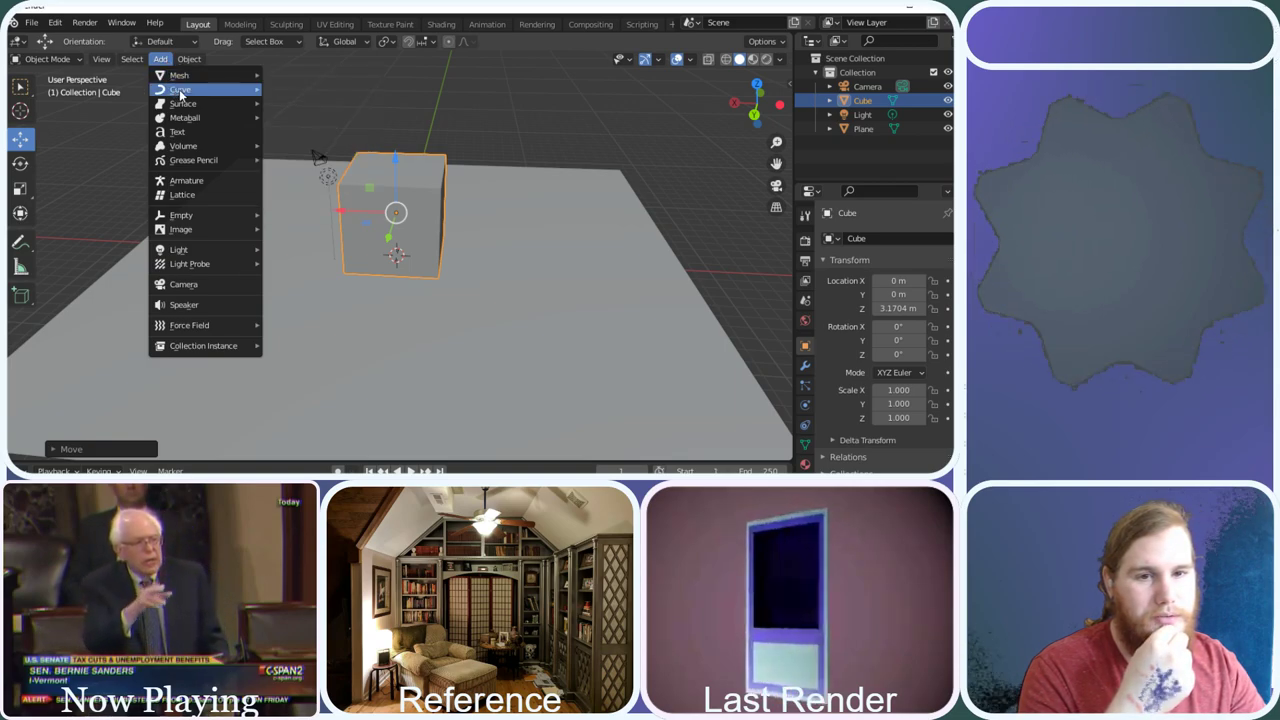
mouse_move(203, 77)
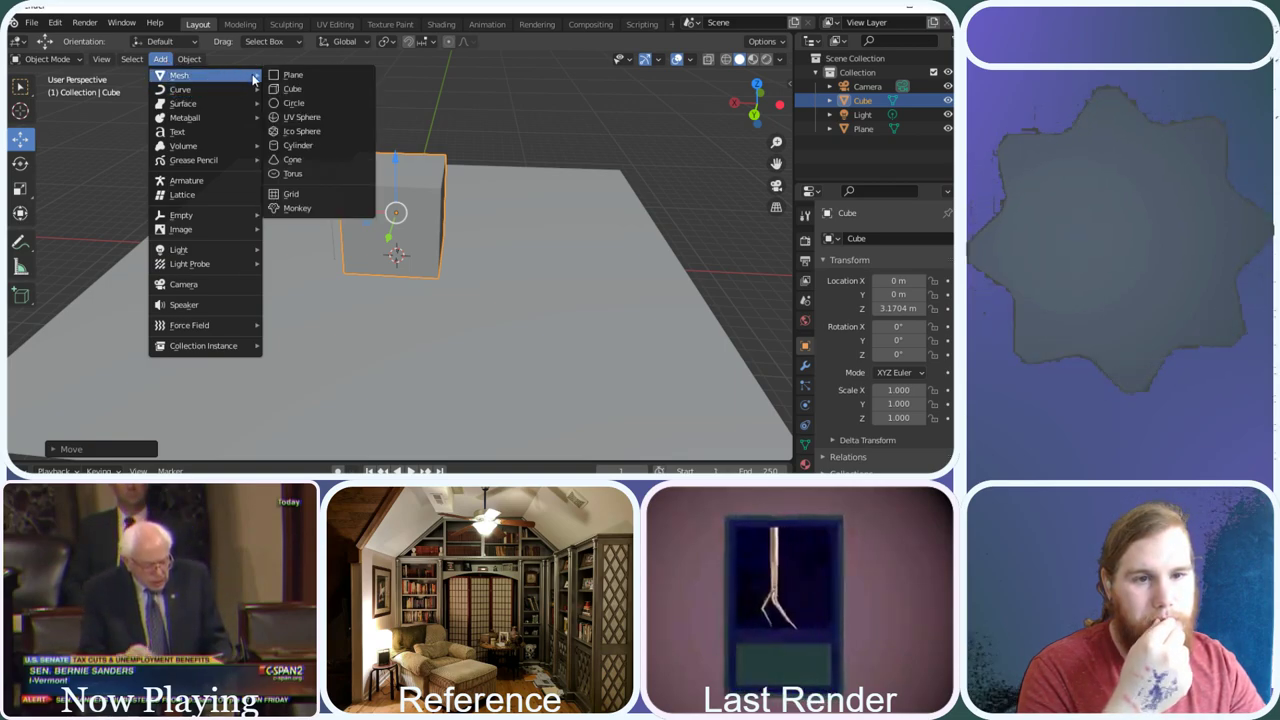
left_click(317, 149)
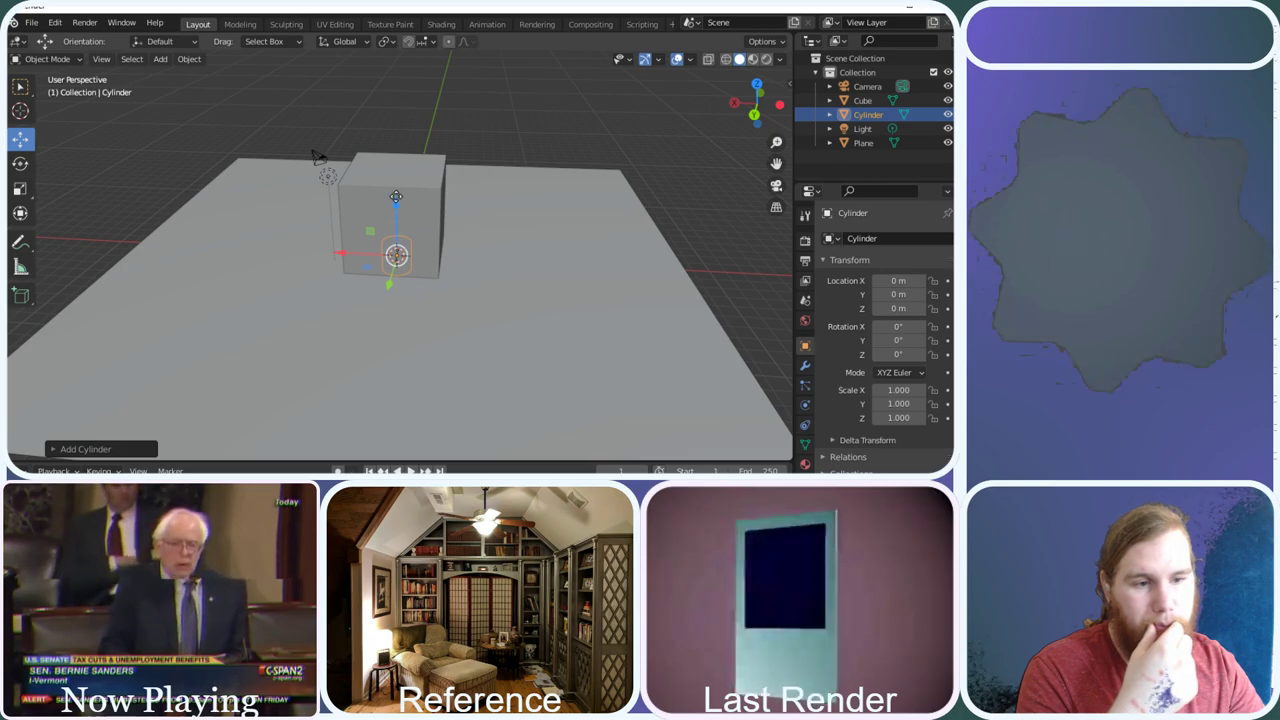
key("g")
key("z")
left_click(407, 95)
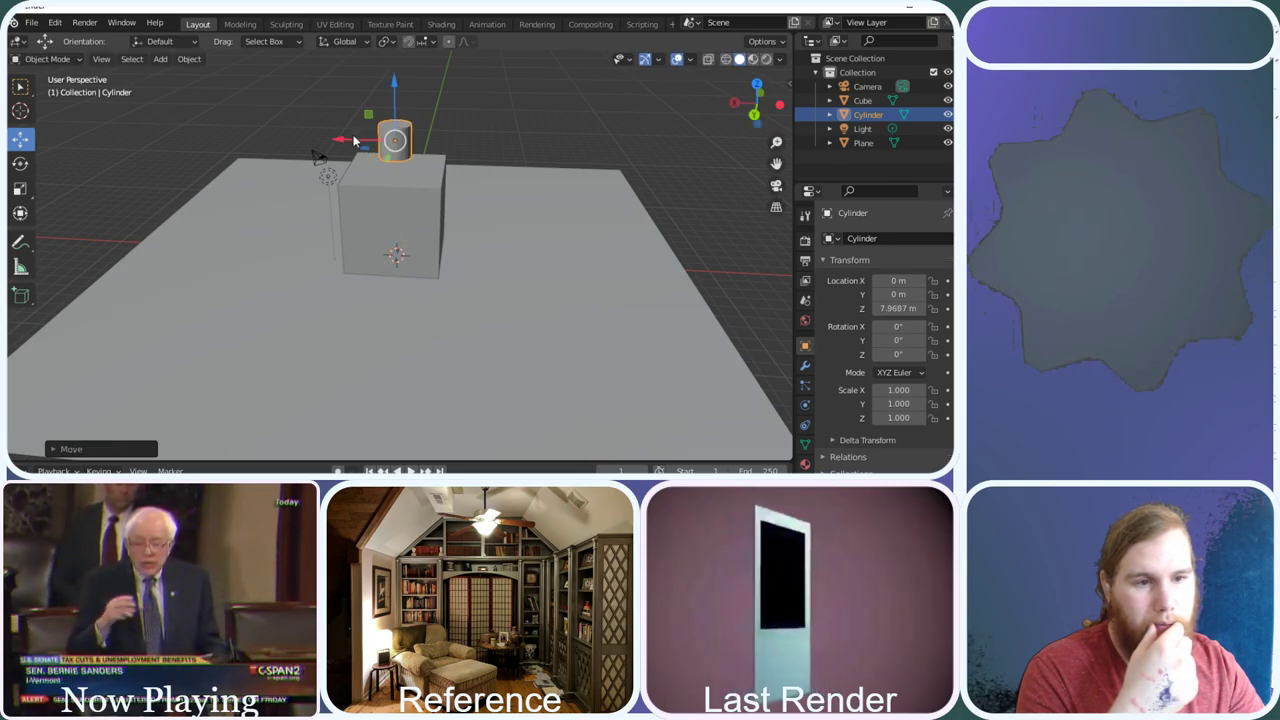
left_click_drag(354, 140, 386, 138)
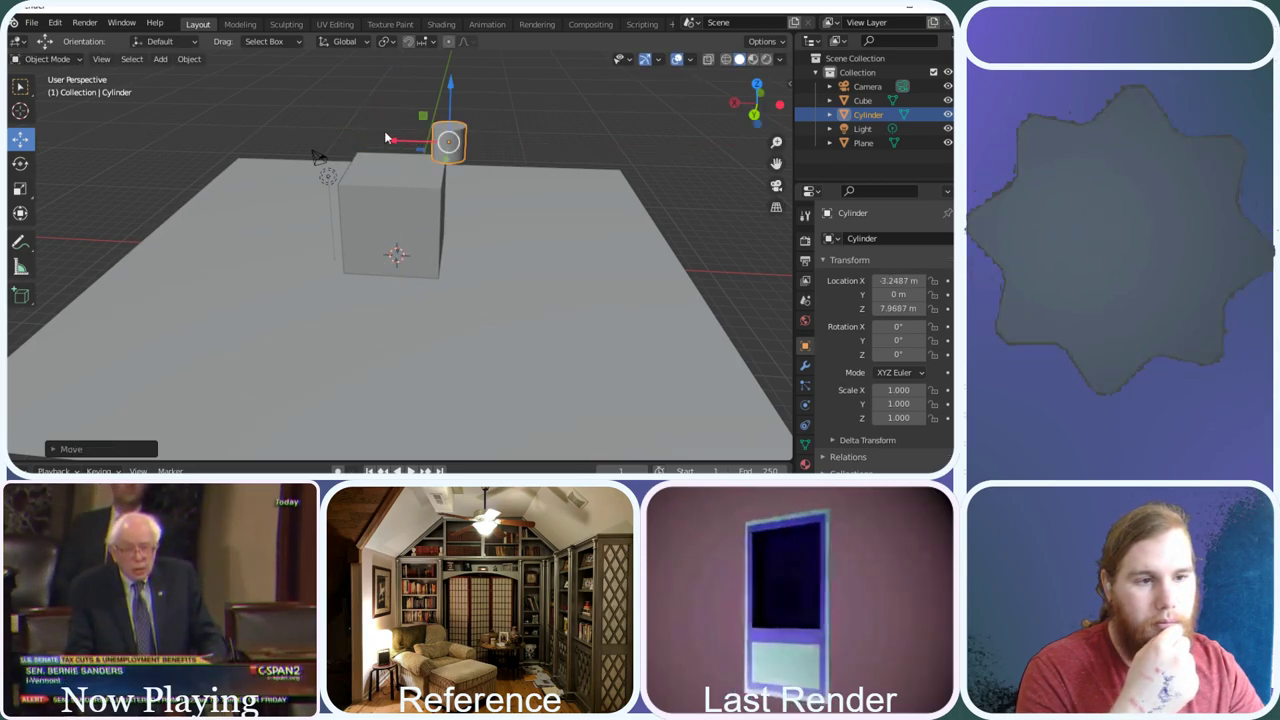
Rotate the cylinder's mesh 90° about X in Edit Mode so it lies on its side
left_click(71, 56)
left_click(50, 94)
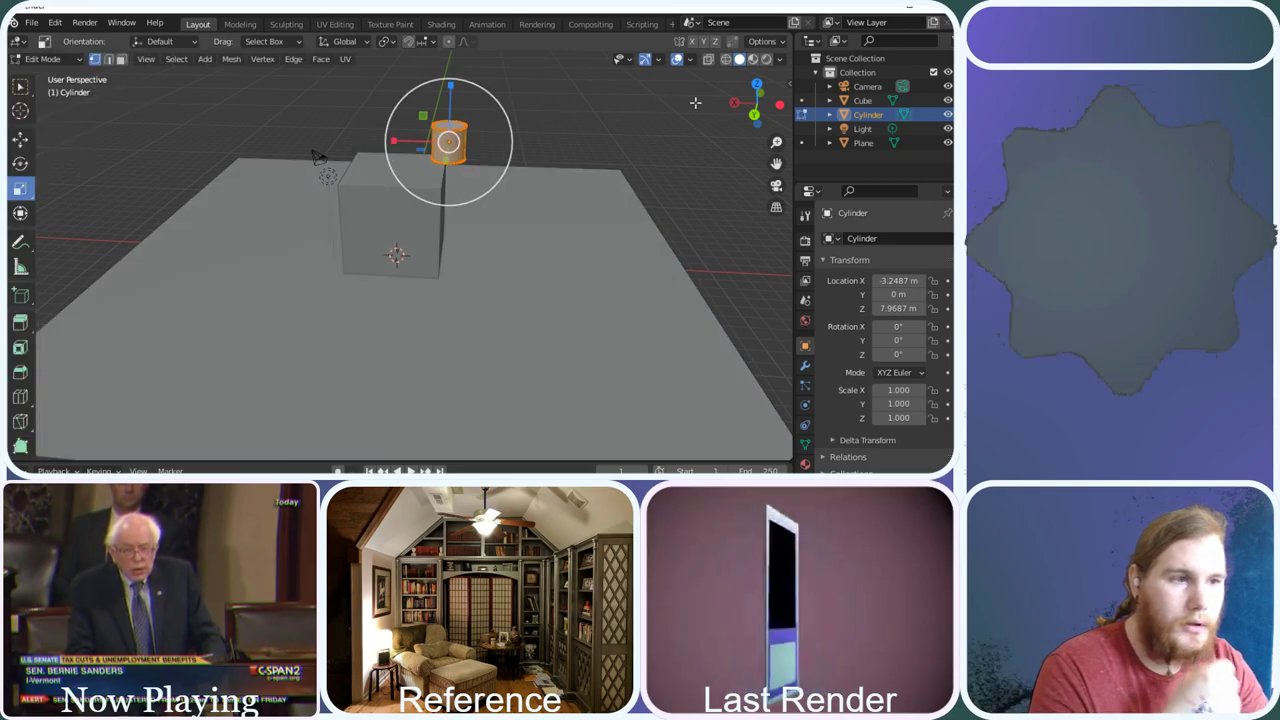
left_click_drag(752, 106, 712, 119)
left_click(20, 163)
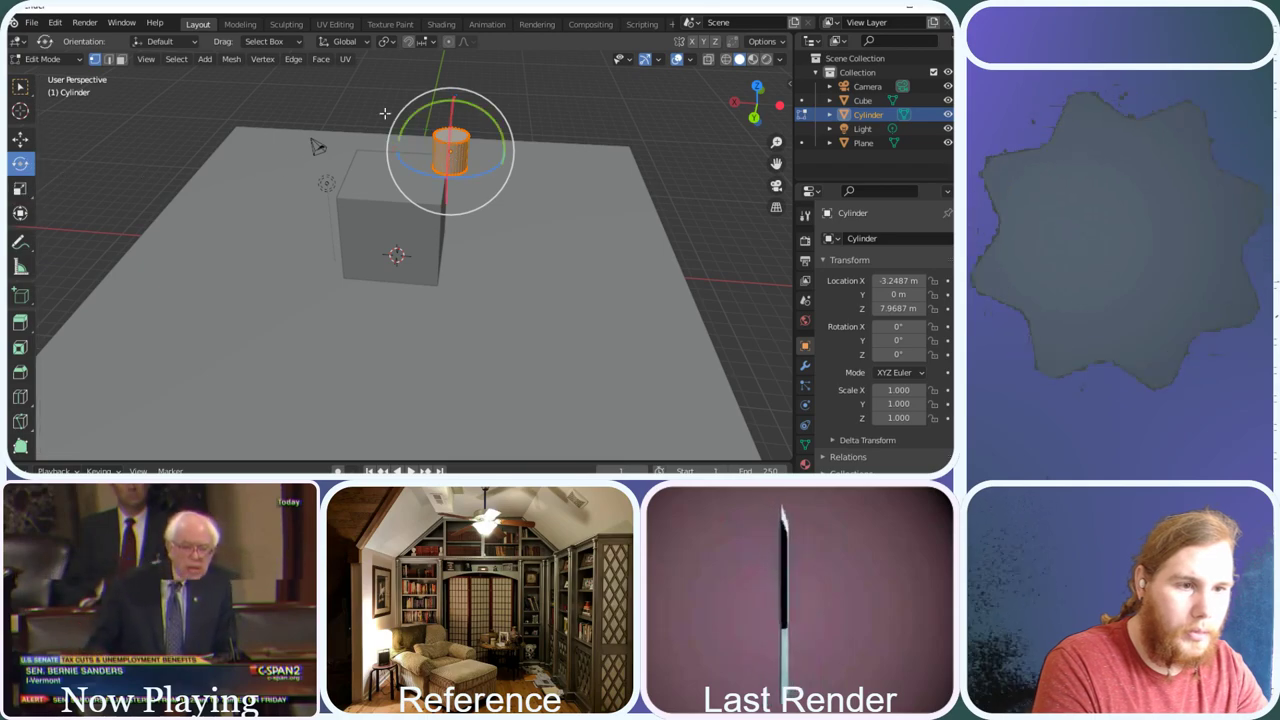
left_click_drag(449, 114, 450, 233)
Select the cylinder's end face and extrude it outward to lengthen the cylinder
scroll(561, 119, "up", 1)
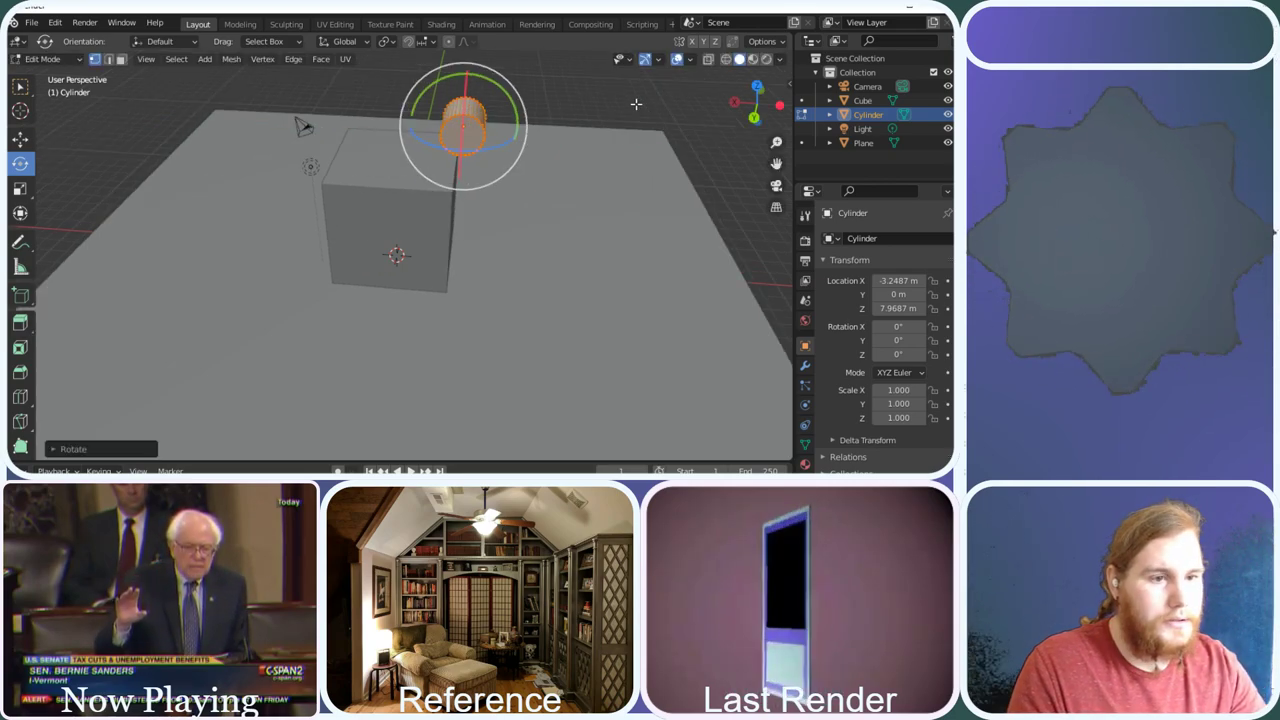
scroll(603, 123, "up", 4)
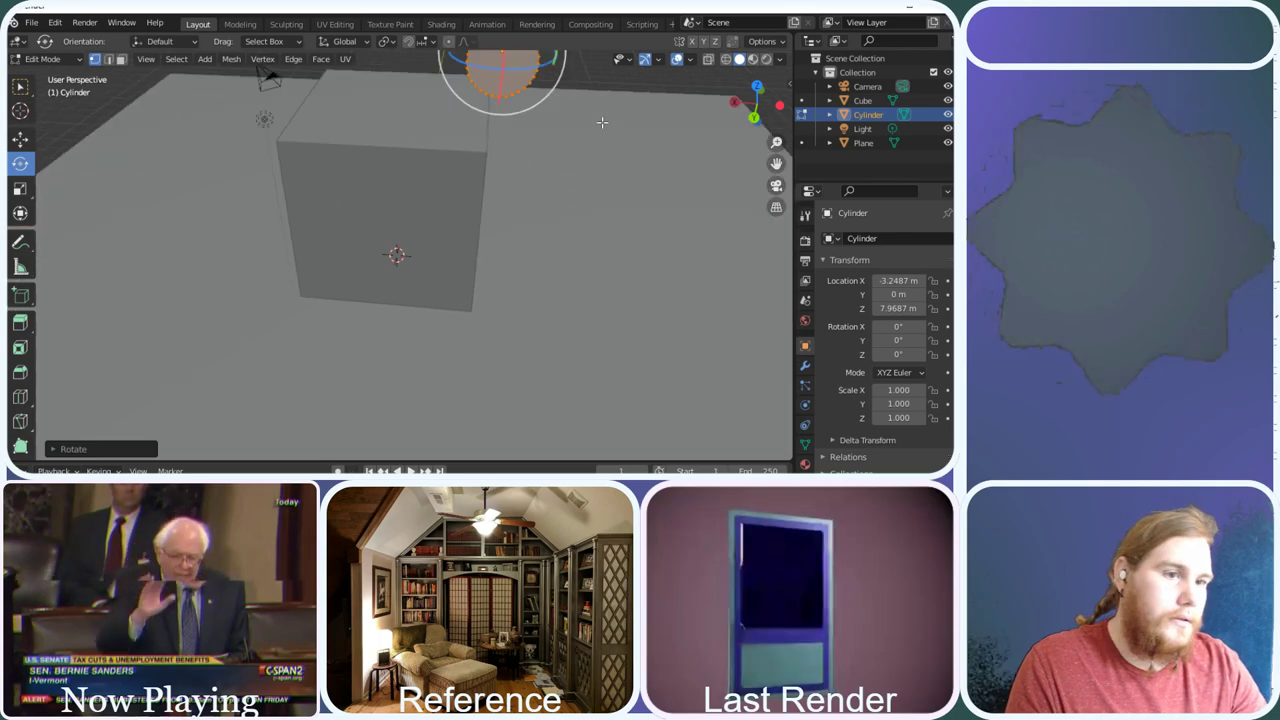
left_click_drag(767, 104, 758, 125)
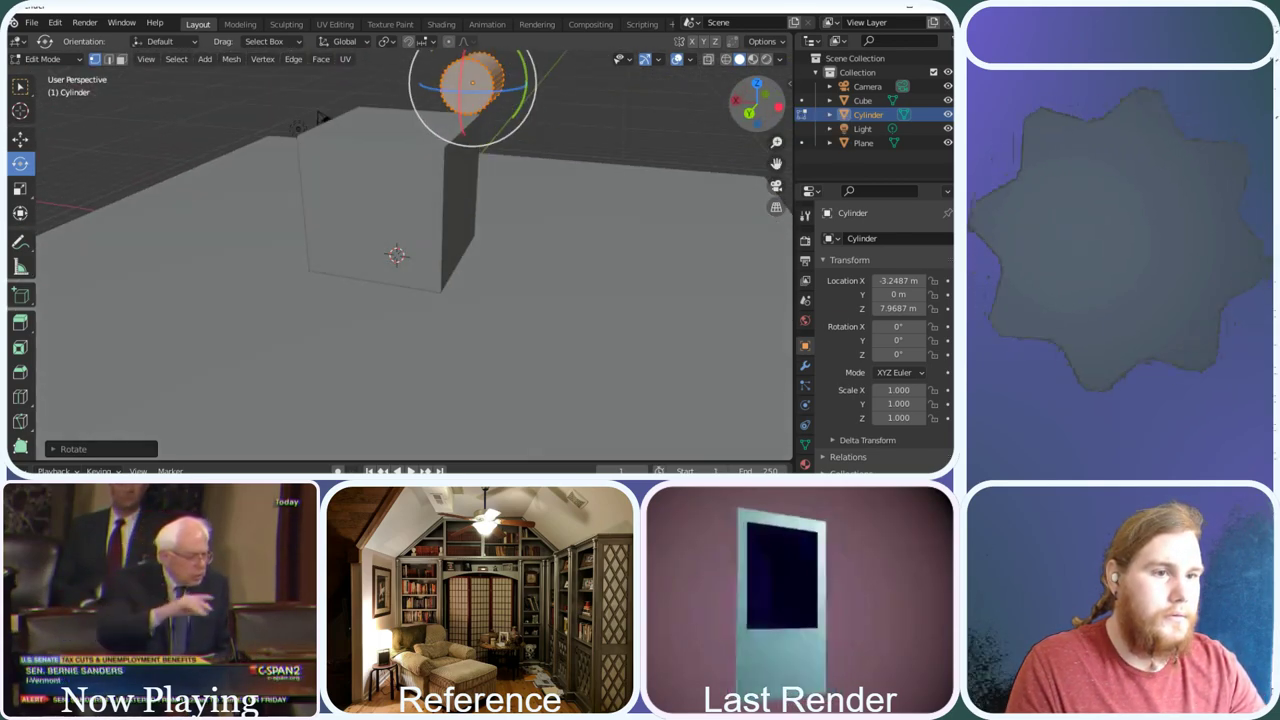
right_click(607, 143)
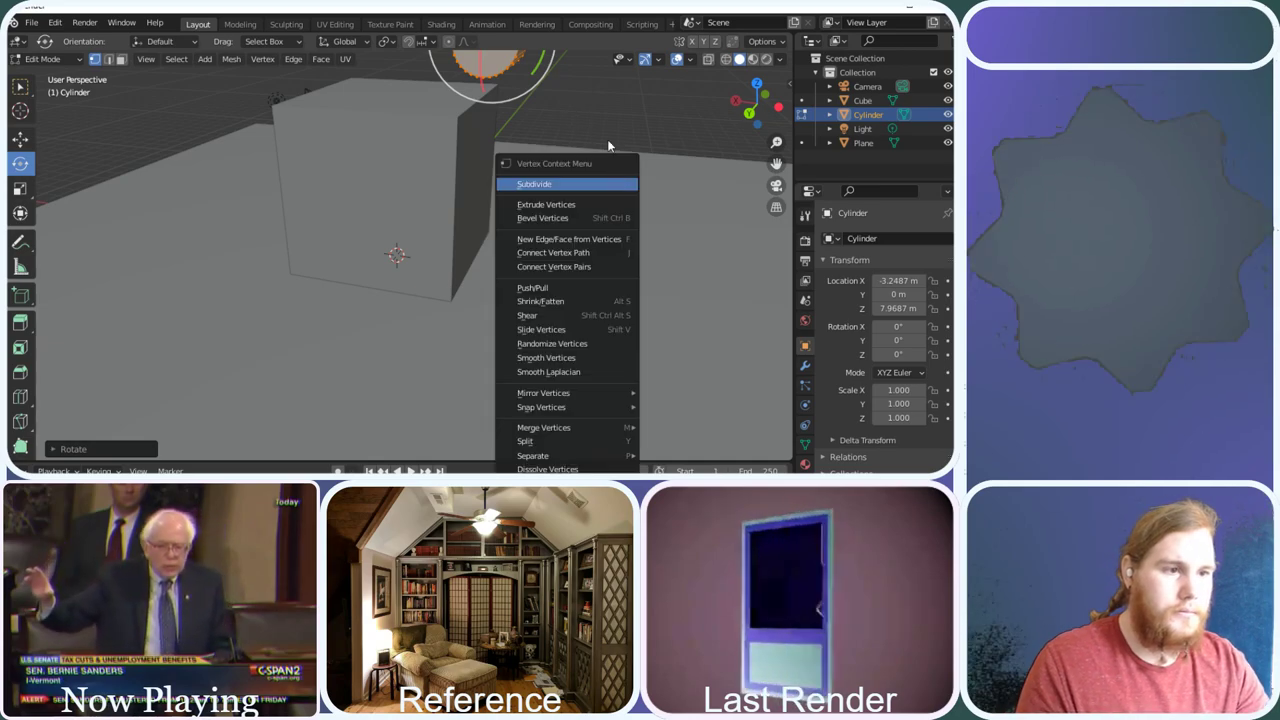
key("Escape")
left_click_drag(745, 105, 657, 113)
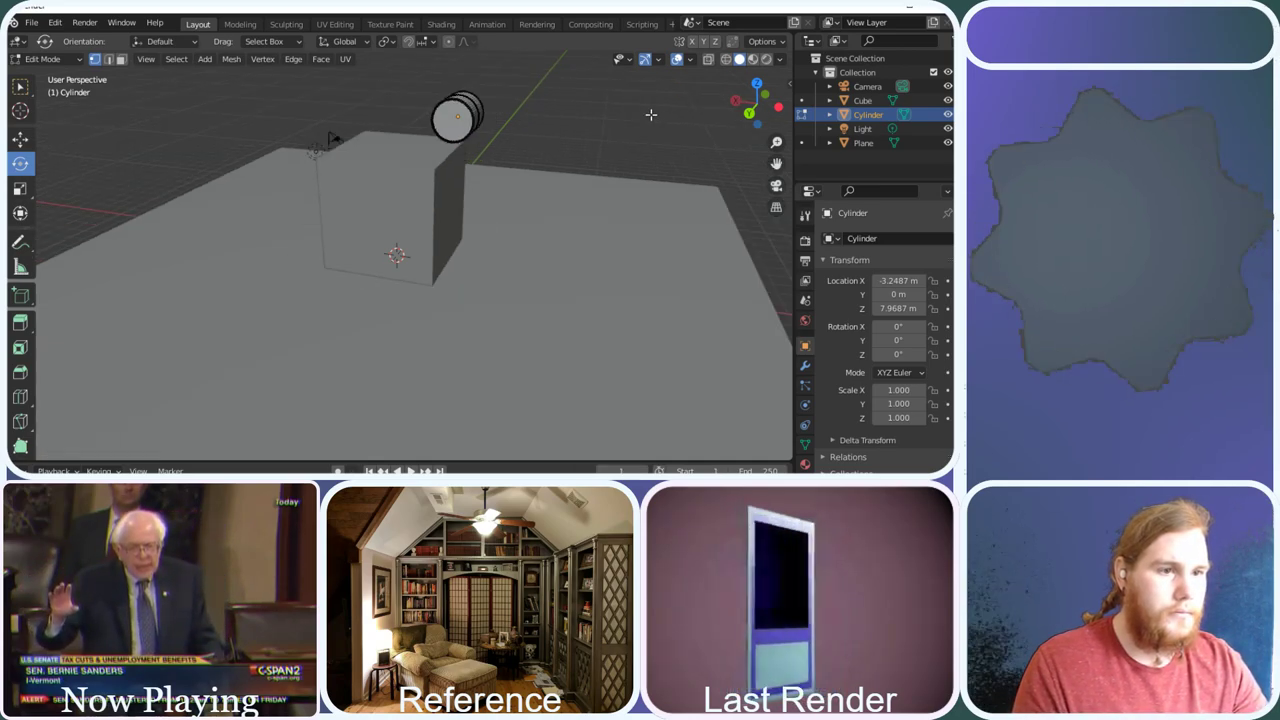
left_click_drag(757, 102, 730, 118)
left_click(472, 124)
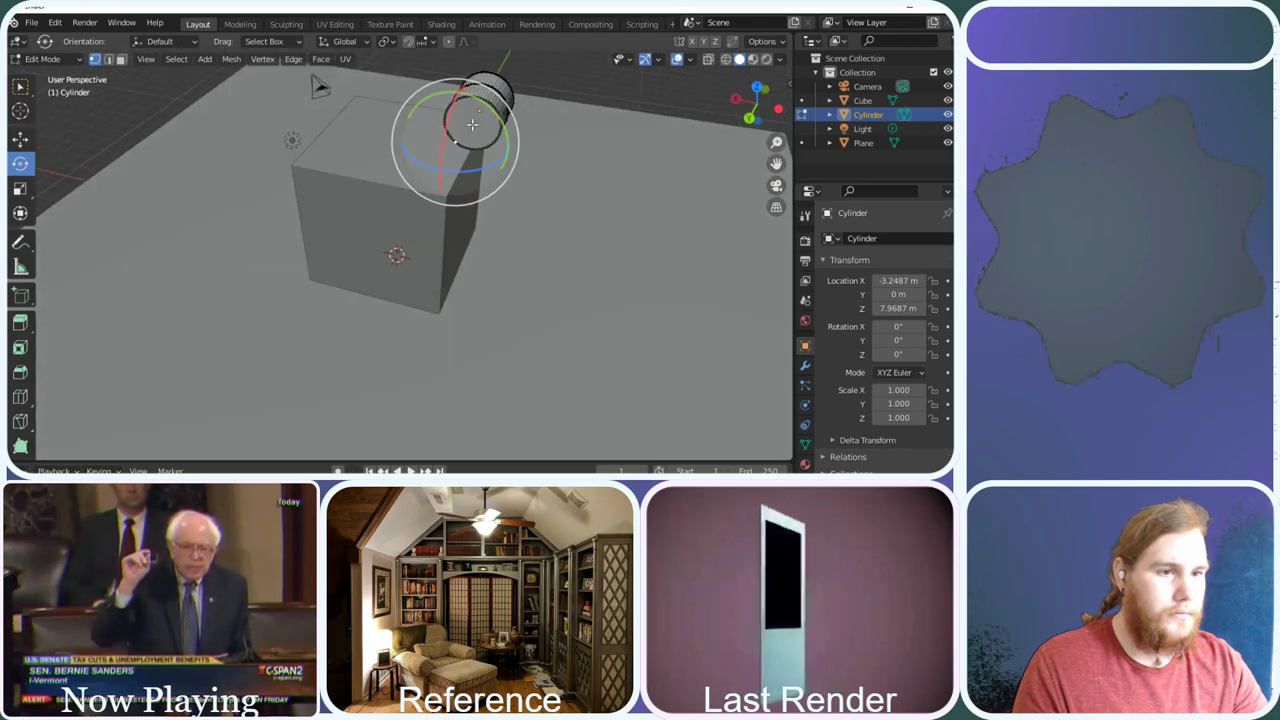
left_click(20, 139)
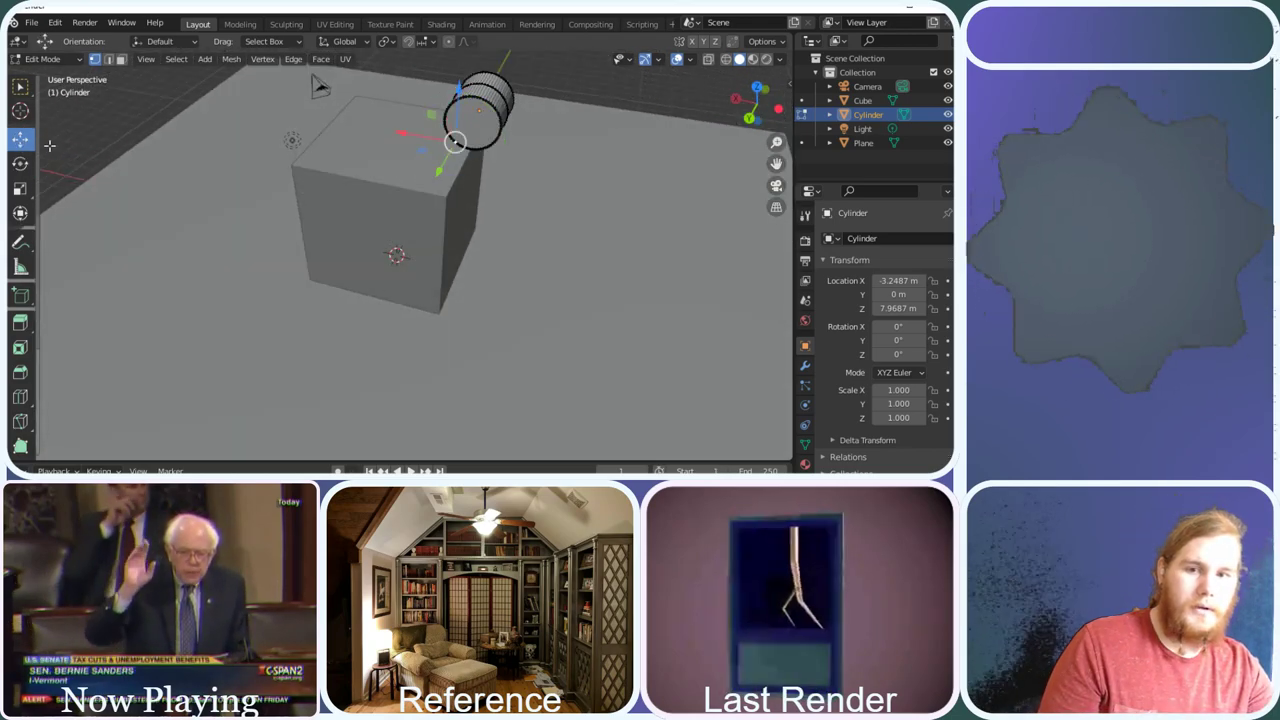
left_click(121, 59)
left_click(469, 119)
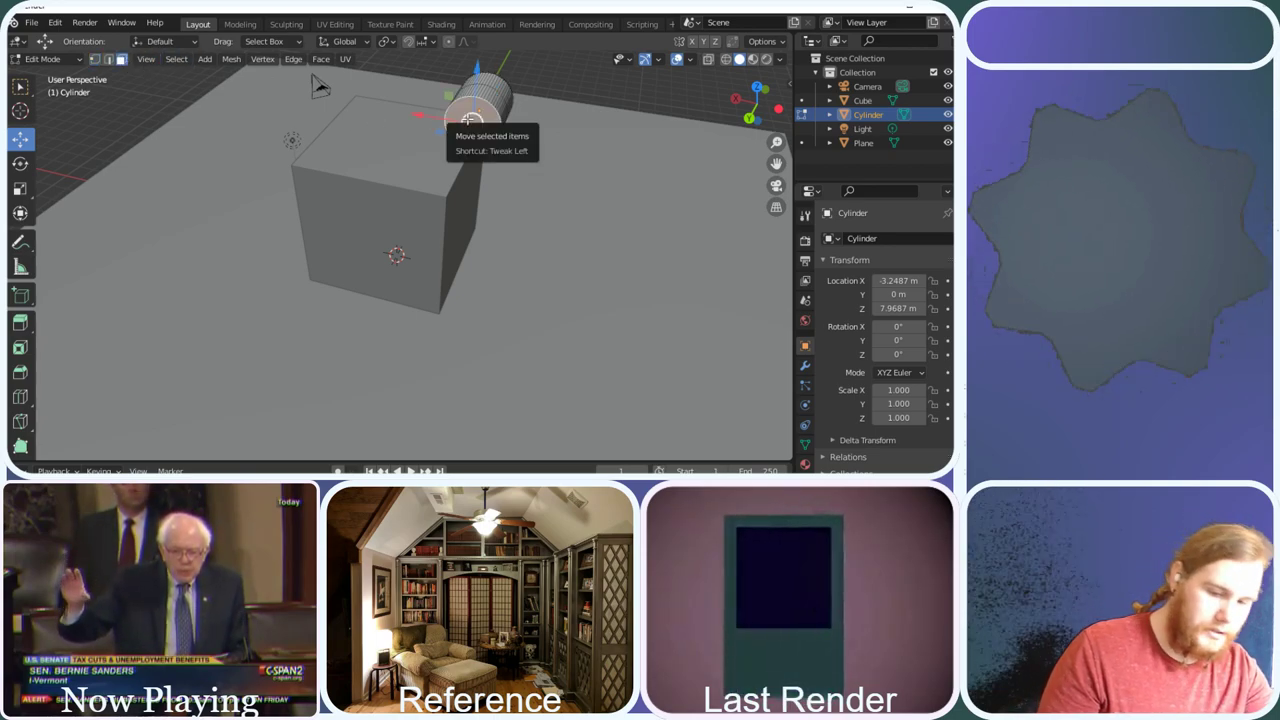
left_click_drag(469, 119, 441, 162)
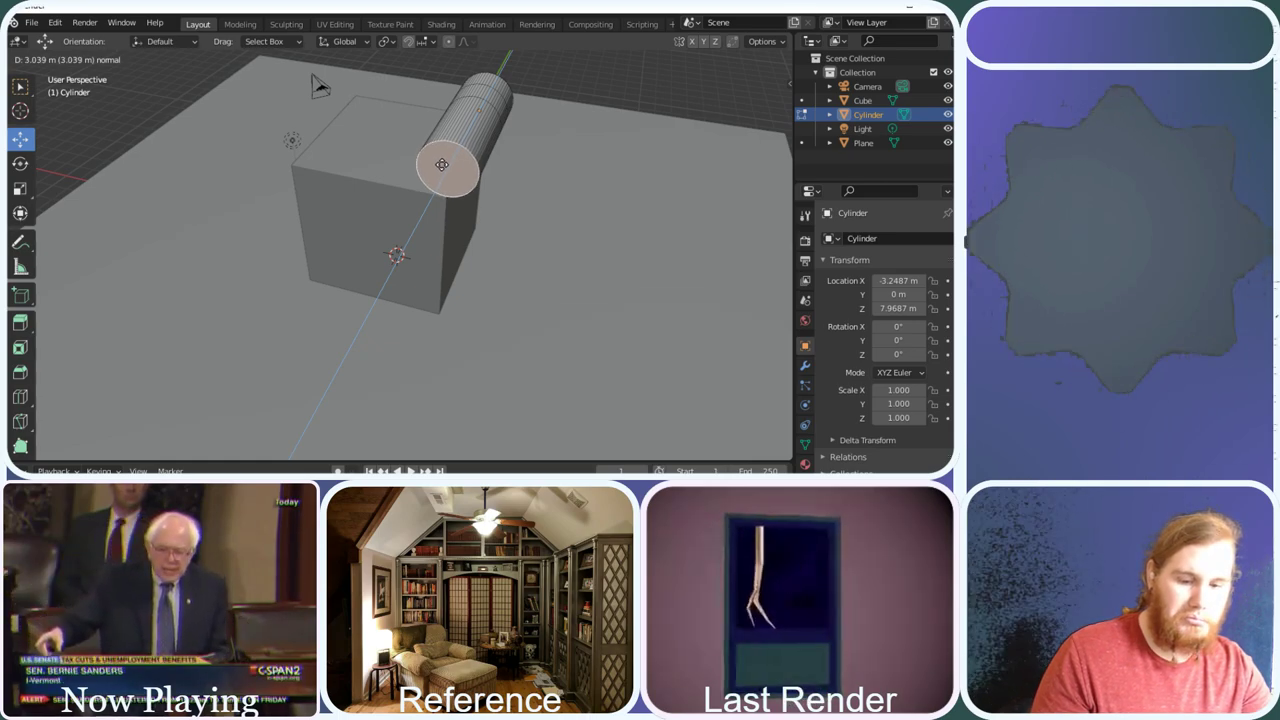
Set the end-face extrusion to 3 m and select the cylinder's right end
type("3")
key("Return")
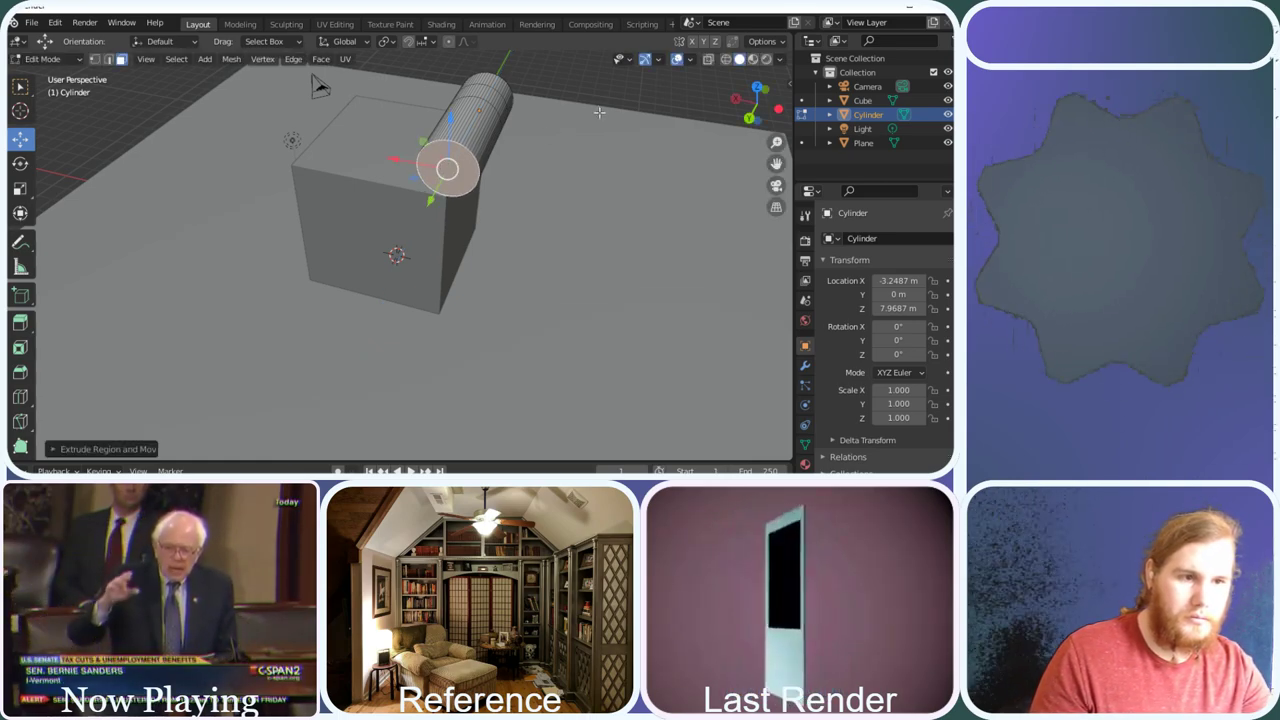
left_click_drag(757, 100, 645, 108)
left_click_drag(504, 212, 337, 72)
left_click(437, 171)
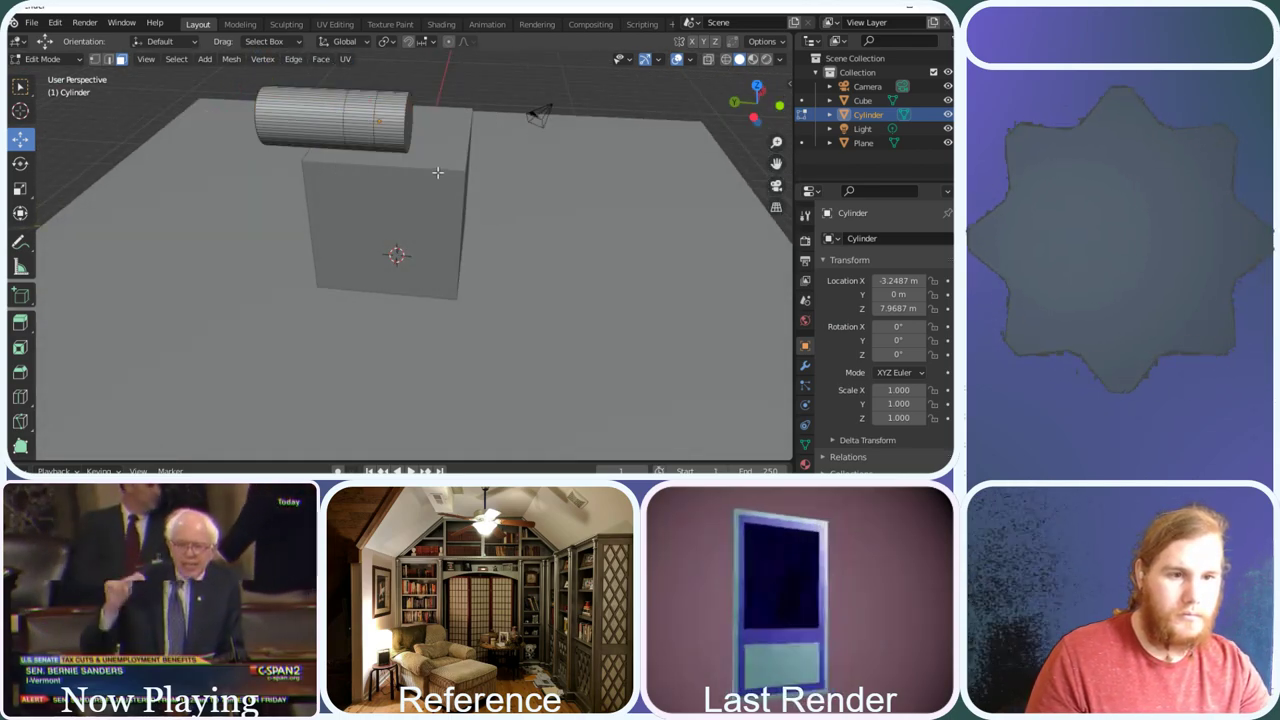
left_click_drag(453, 189, 389, 78)
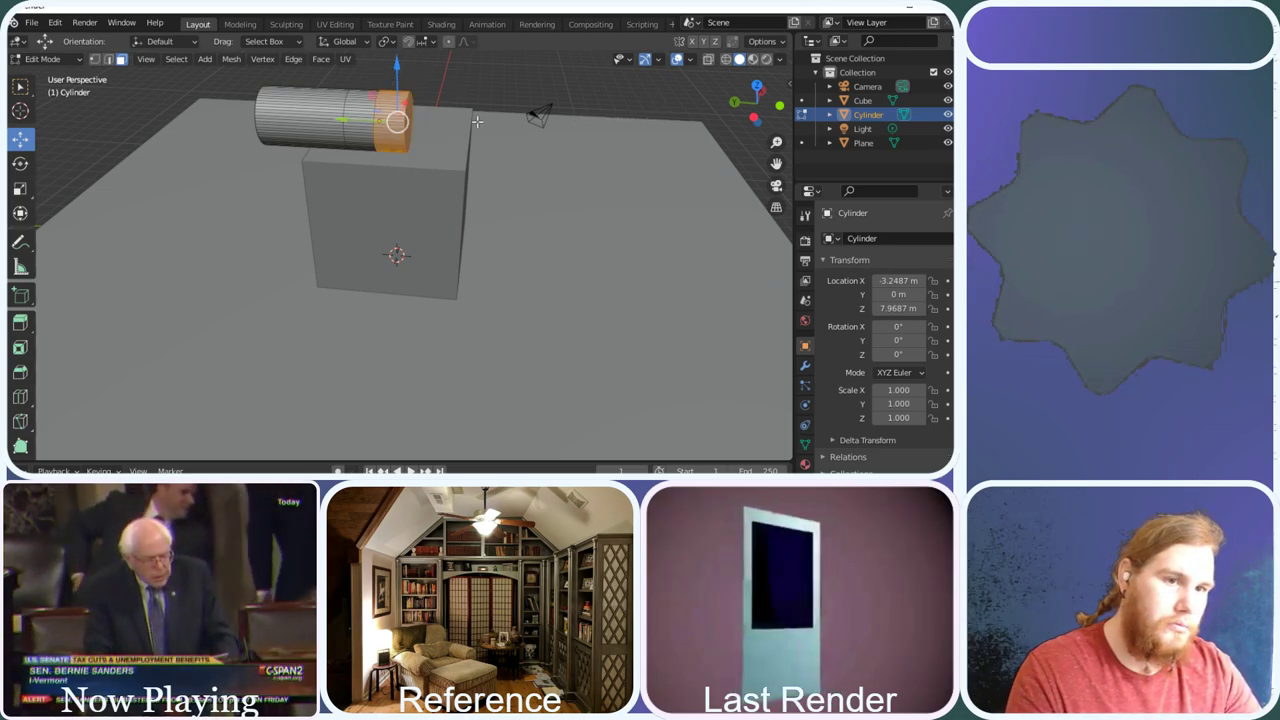
Extrude the cylinder's opposite end cap outward as well
left_click_drag(757, 104, 723, 109)
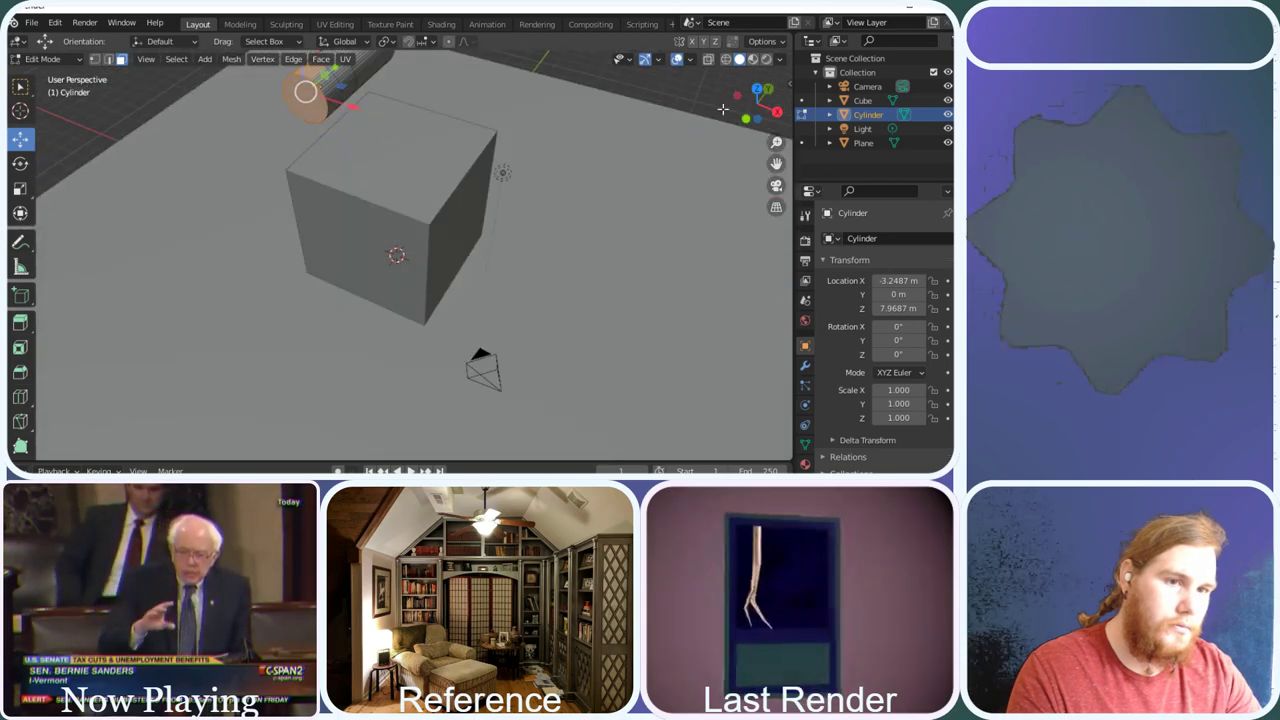
middle_click_drag(350, 130, 325, 130)
left_click(321, 131)
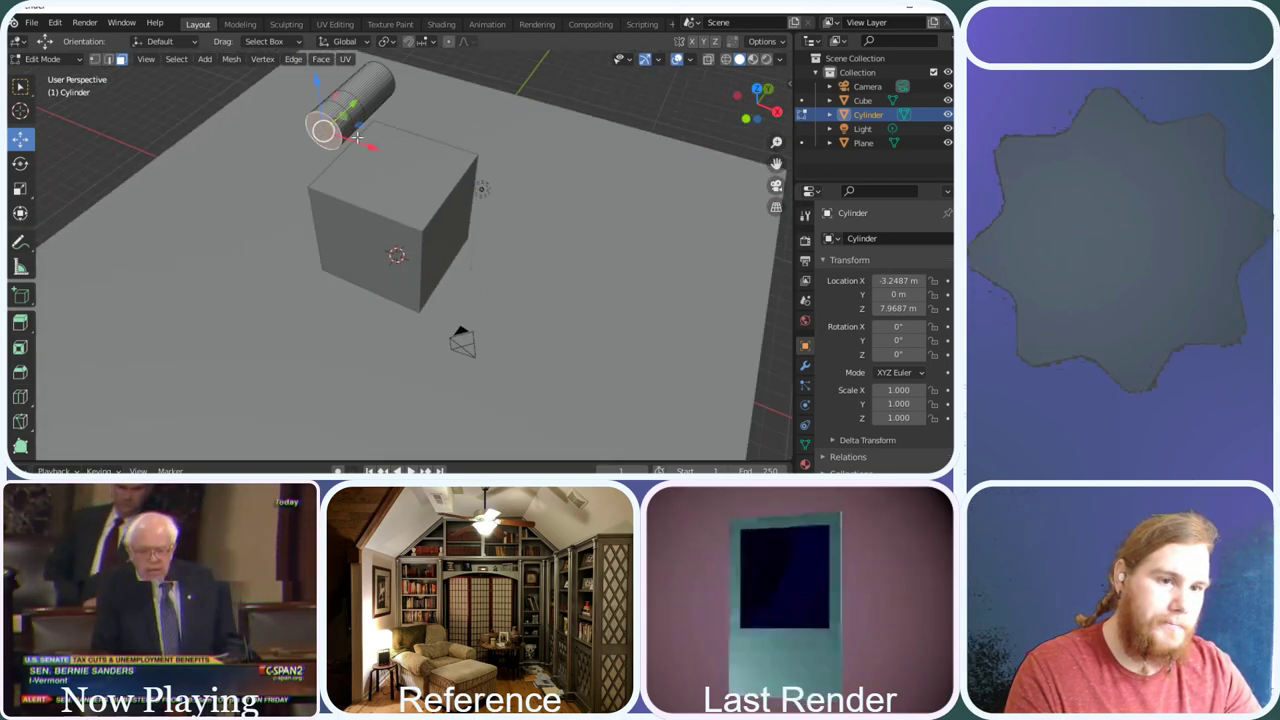
key("e")
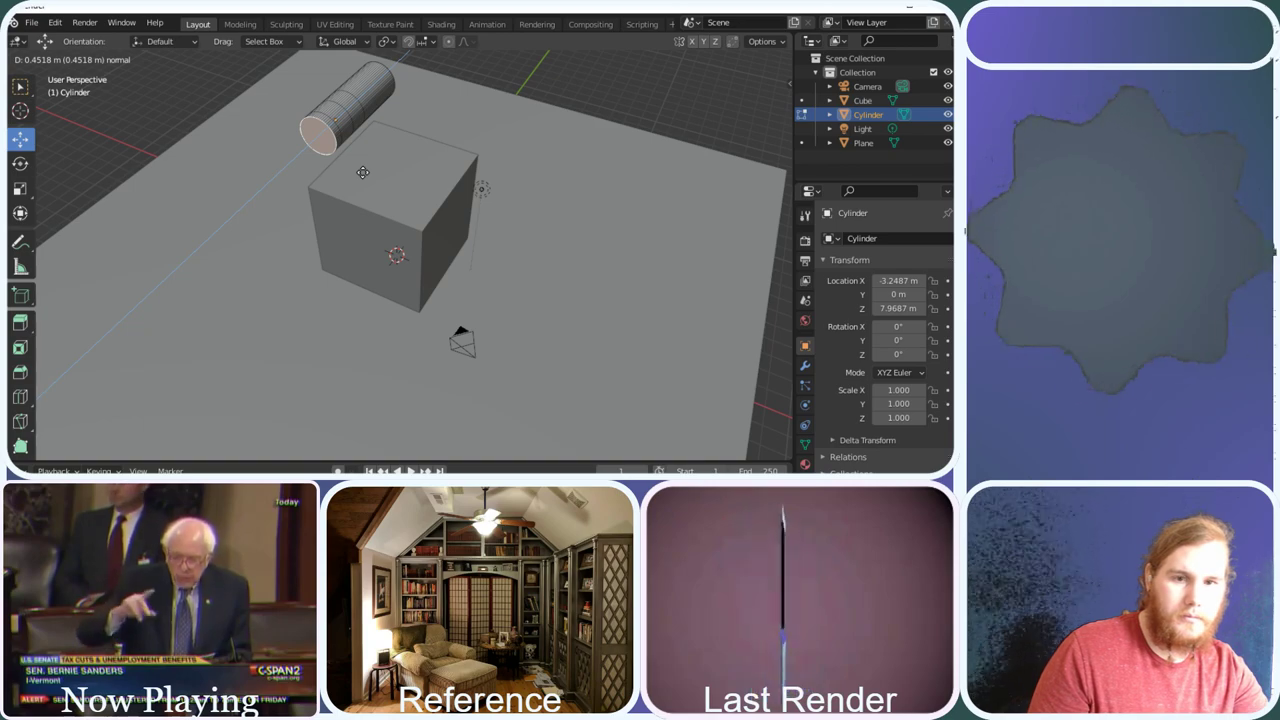
left_click(367, 171)
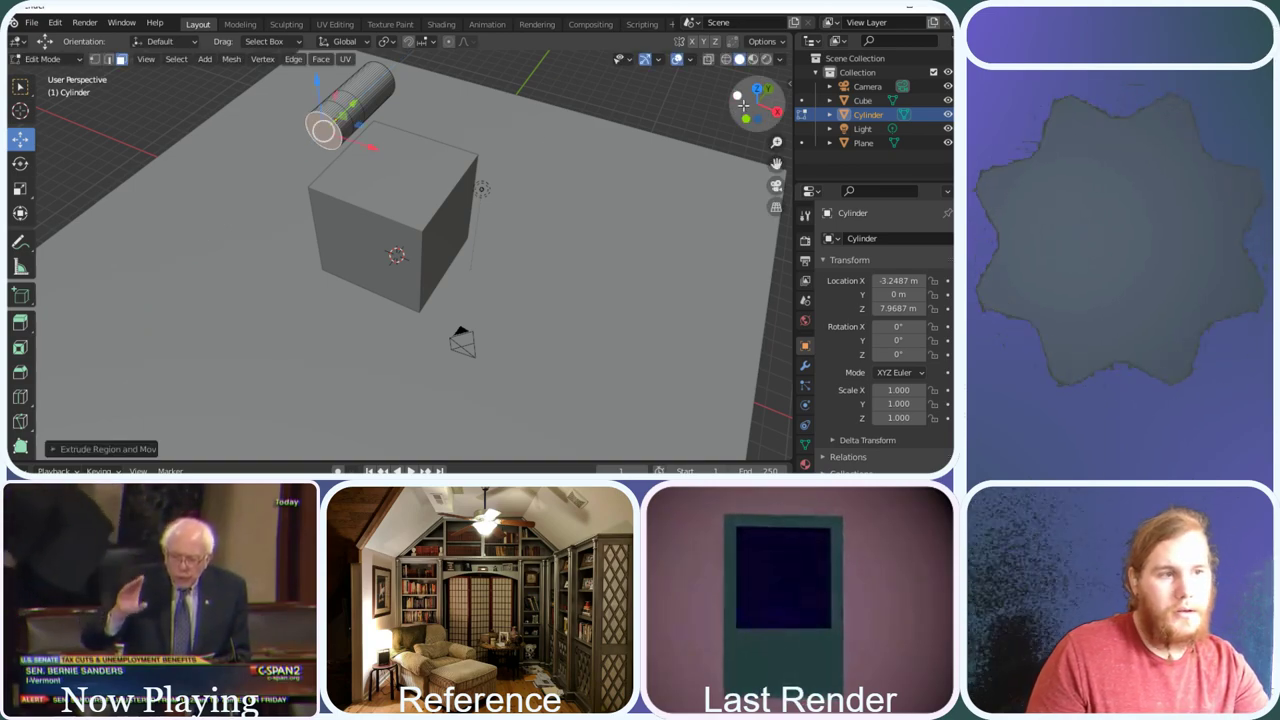
middle_click_drag(367, 171, 390, 200)
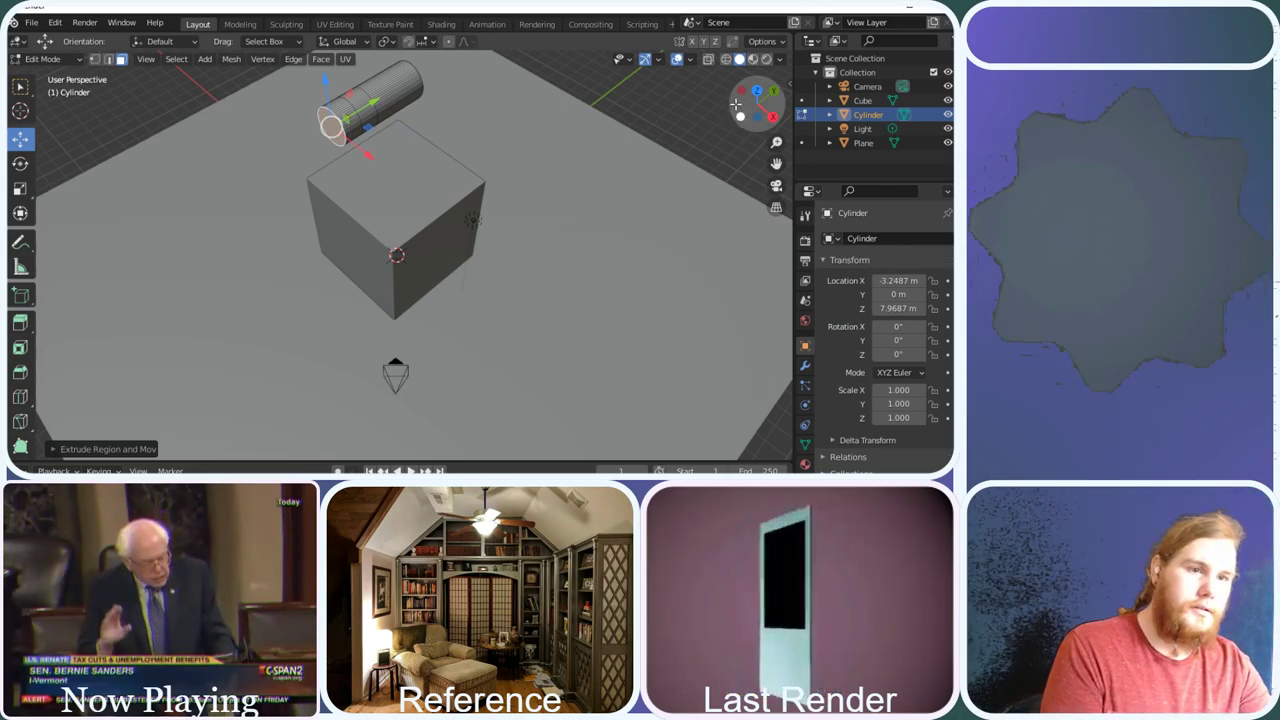
Select the entire lengthened cylinder's geometry
left_click_drag(745, 100, 697, 111)
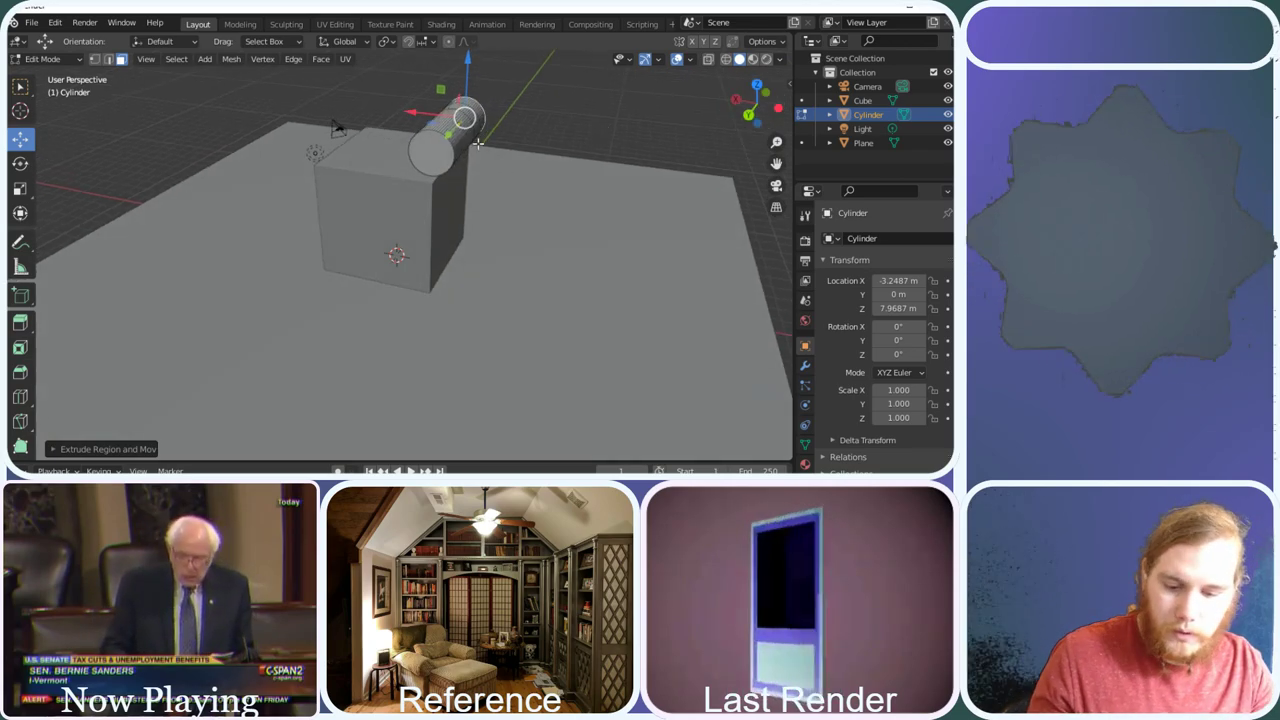
left_click_drag(582, 264, 380, 70)
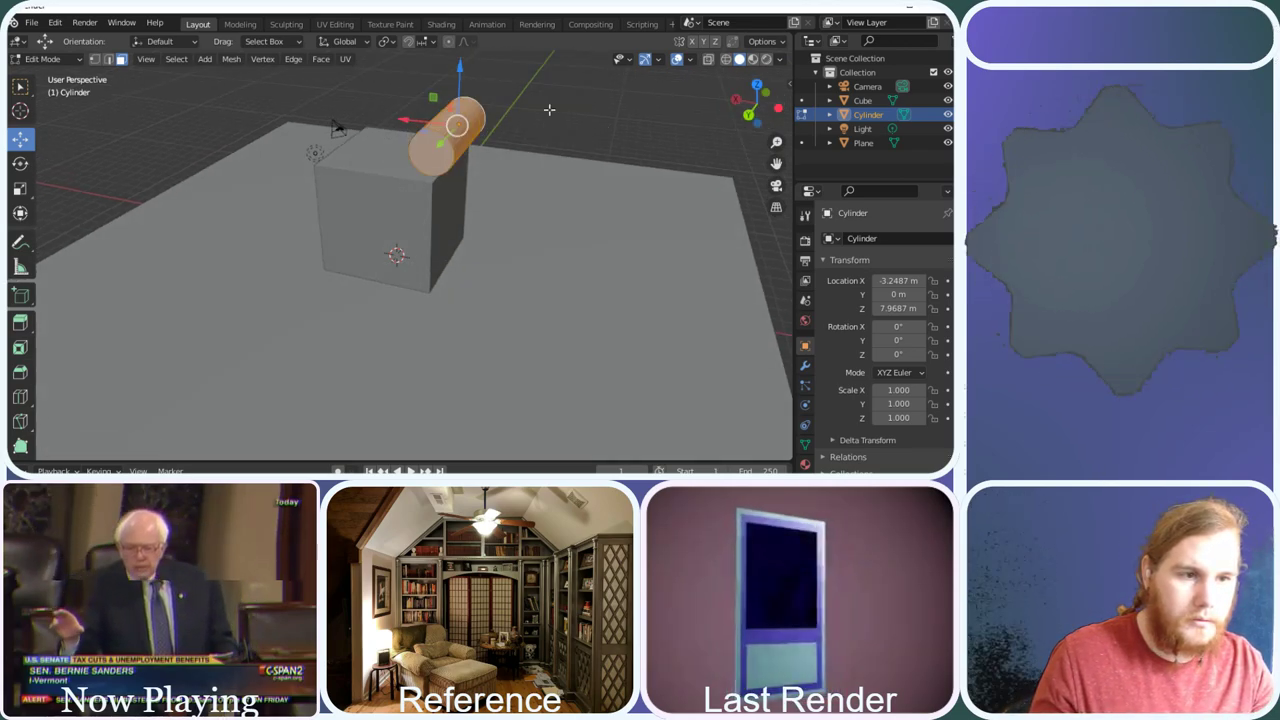
left_click_drag(757, 108, 746, 110)
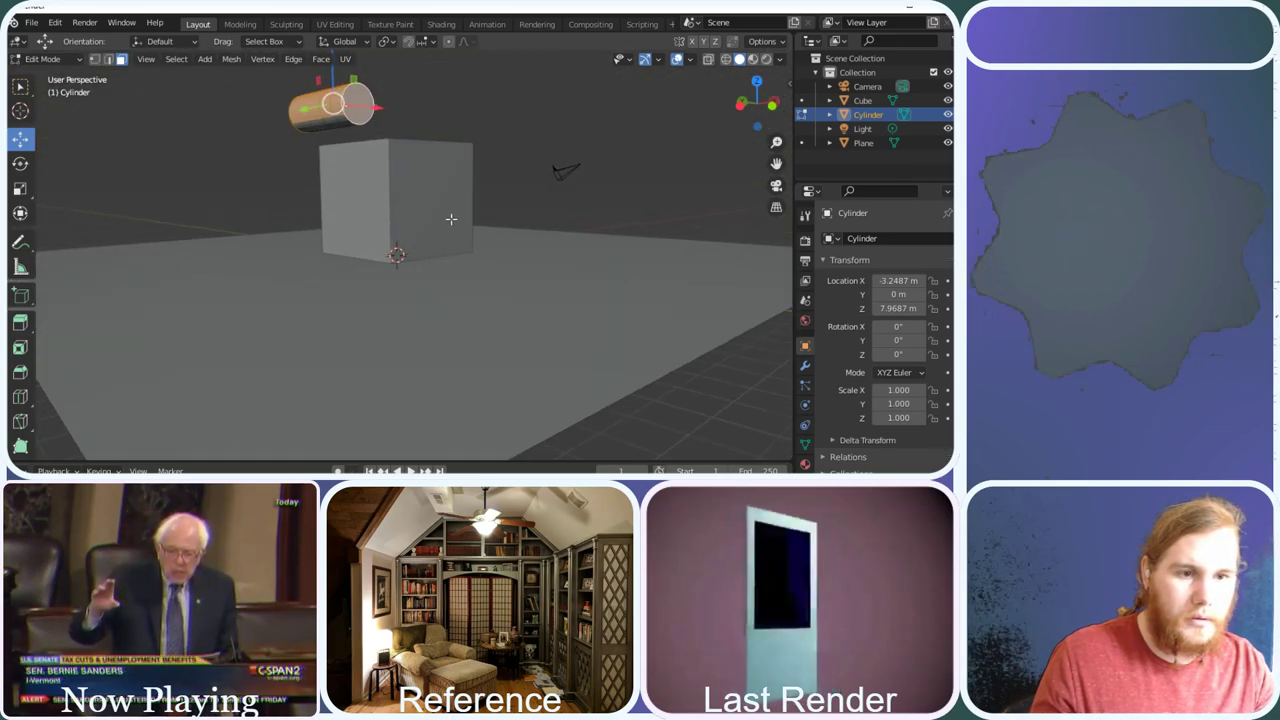
left_click_drag(757, 126, 746, 110)
left_click_drag(593, 197, 334, 84)
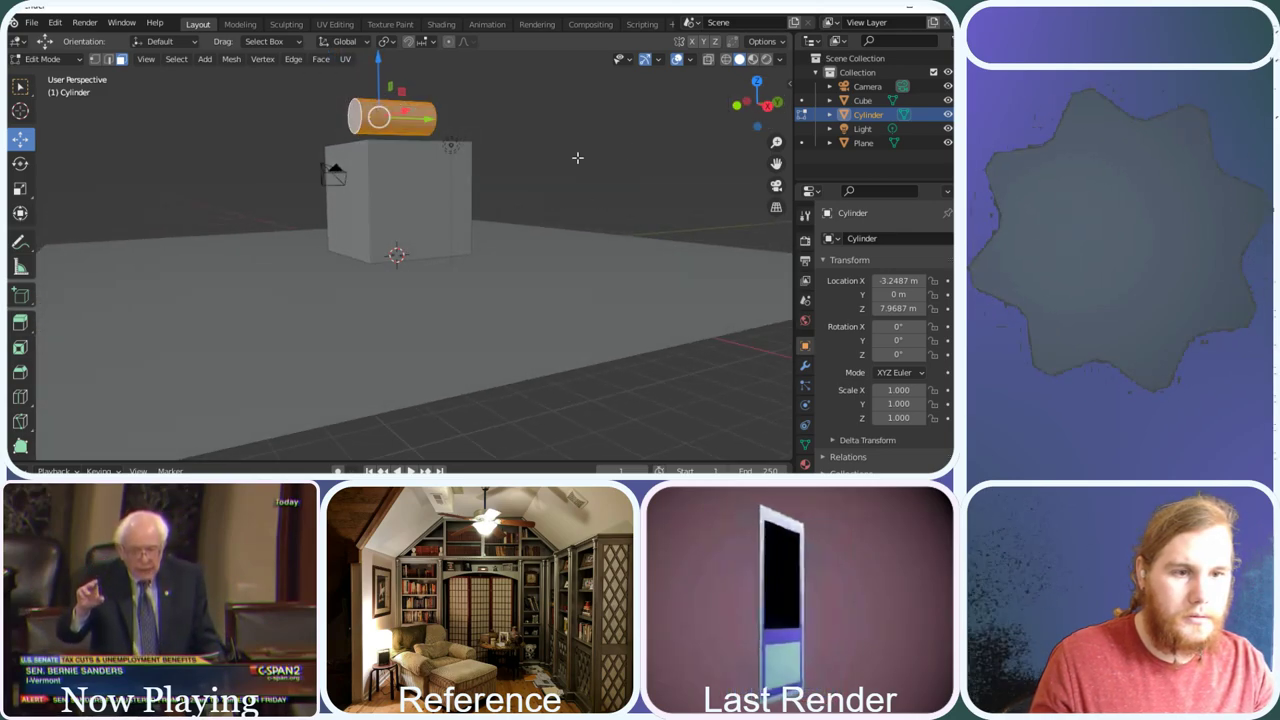
left_click_drag(740, 119, 703, 127)
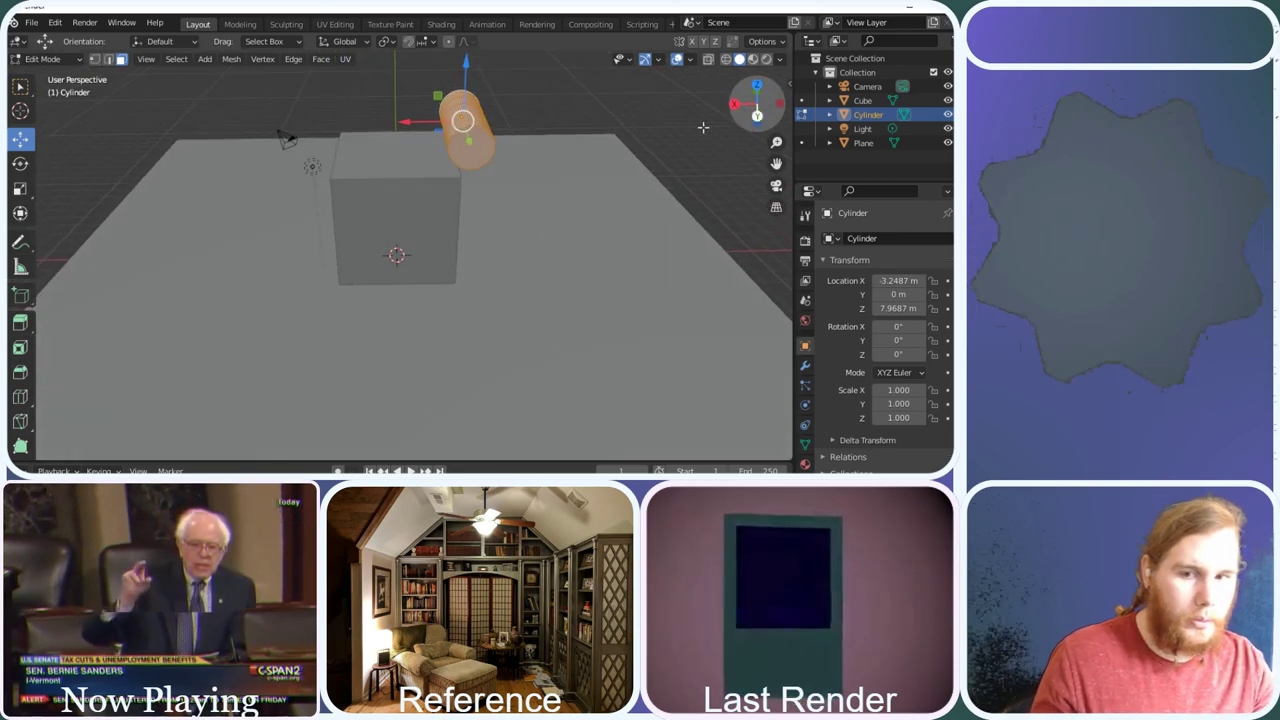
Shrink the cylinder slightly along Z with the Scale tool
left_click(20, 188)
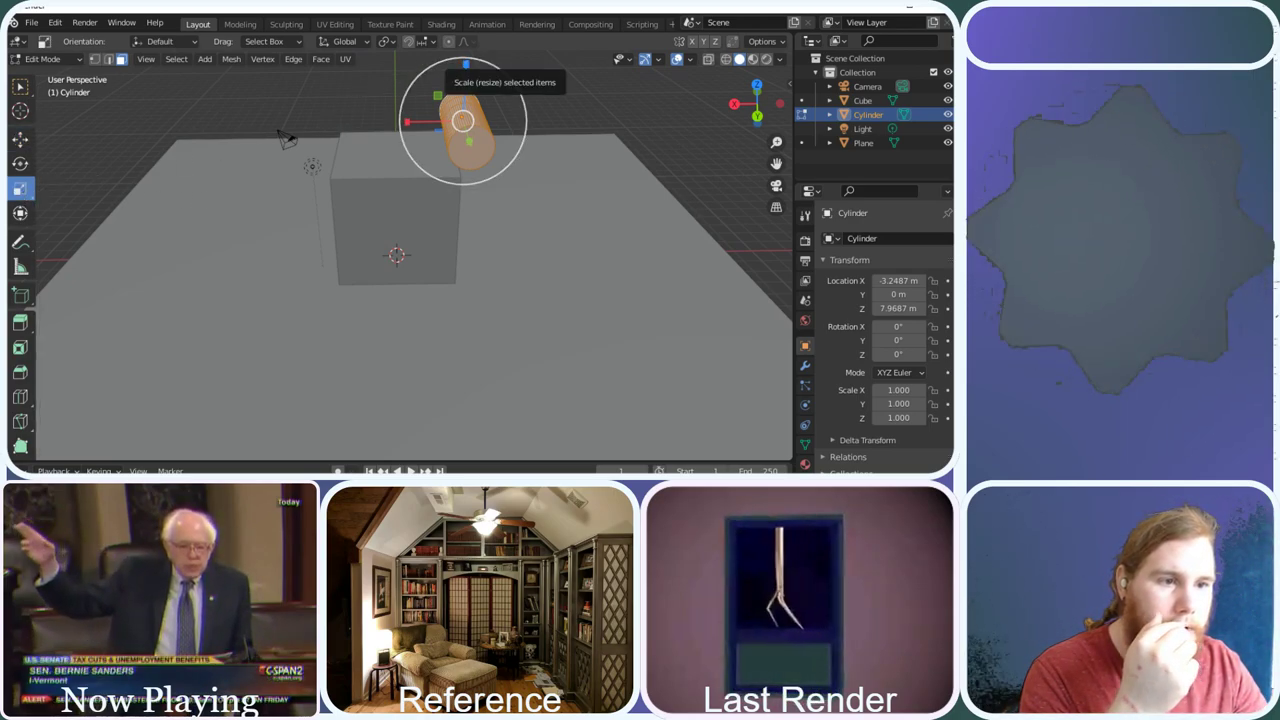
left_click_drag(465, 64, 466, 75)
scroll(561, 111, "up", 1)
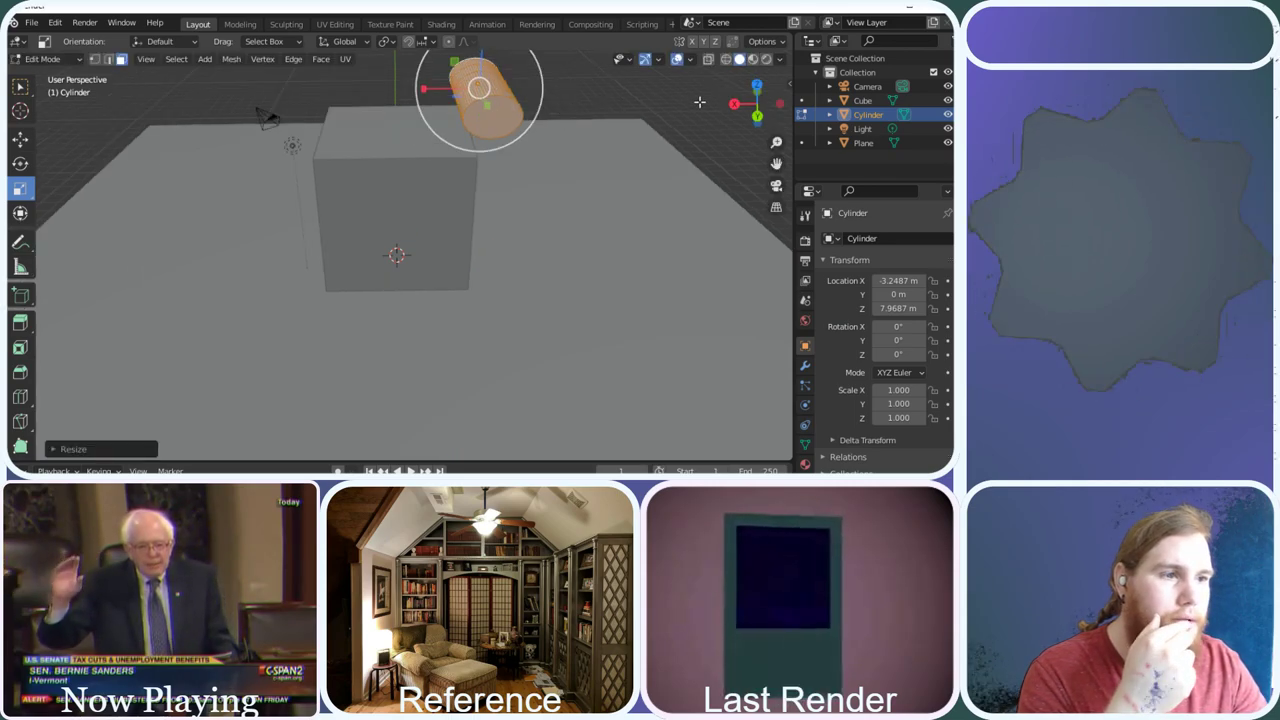
left_click_drag(742, 103, 790, 104)
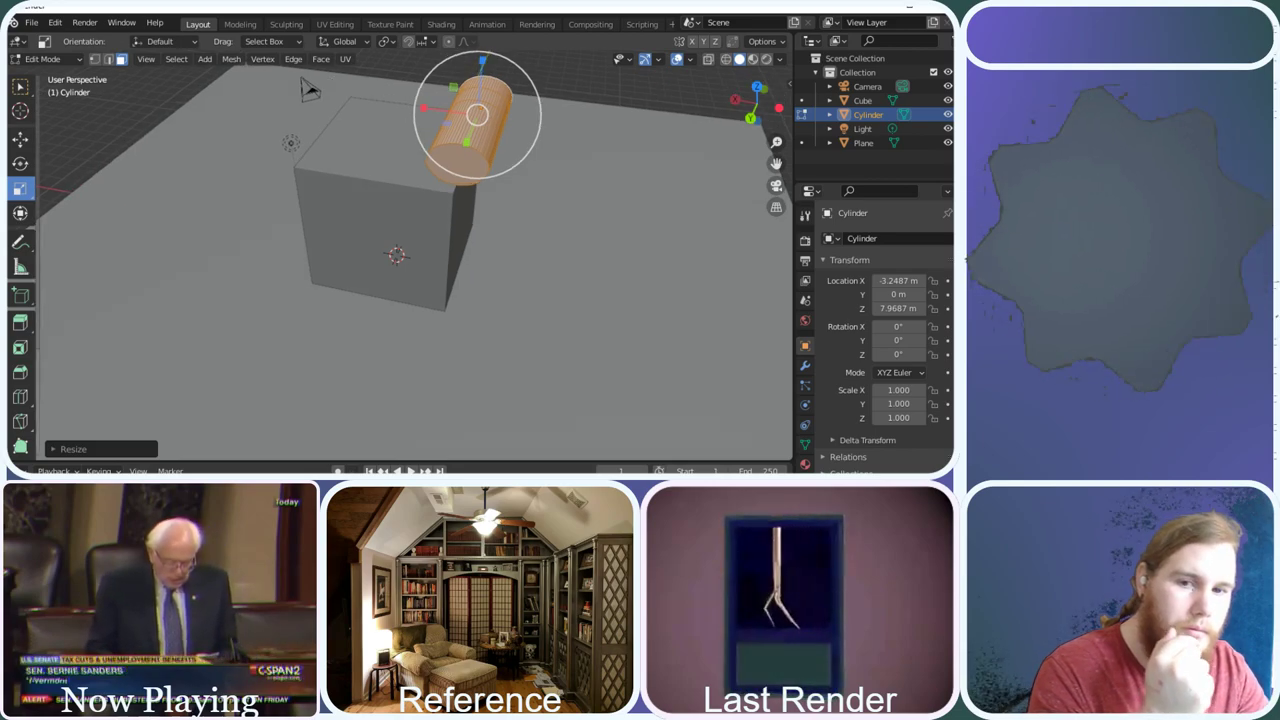
Lower the cylinder about 0.46 m onto the cube's top edge as an armrest
left_click(19, 138)
left_click_drag(482, 62, 494, 88)
key("Tab")
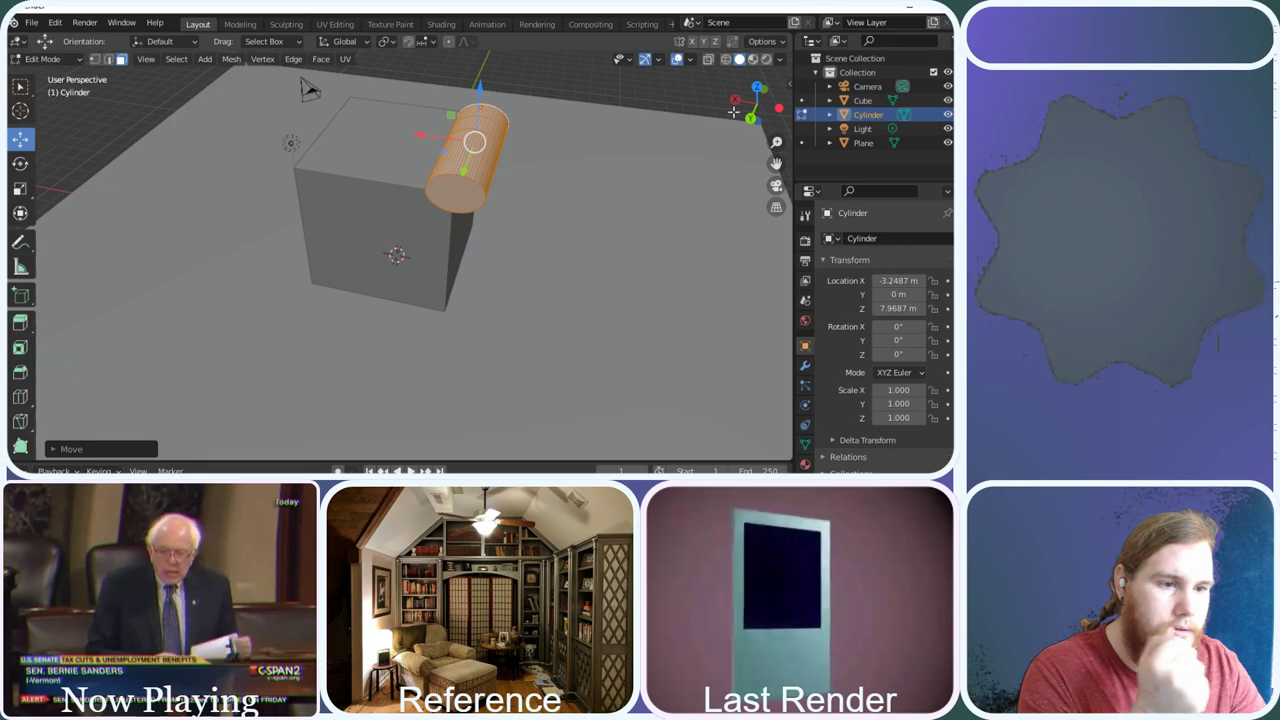
middle_click_drag(400, 300, 467, 322)
Add a Mirror modifier to the cylinder with the Cube as mirror object
left_click(806, 366)
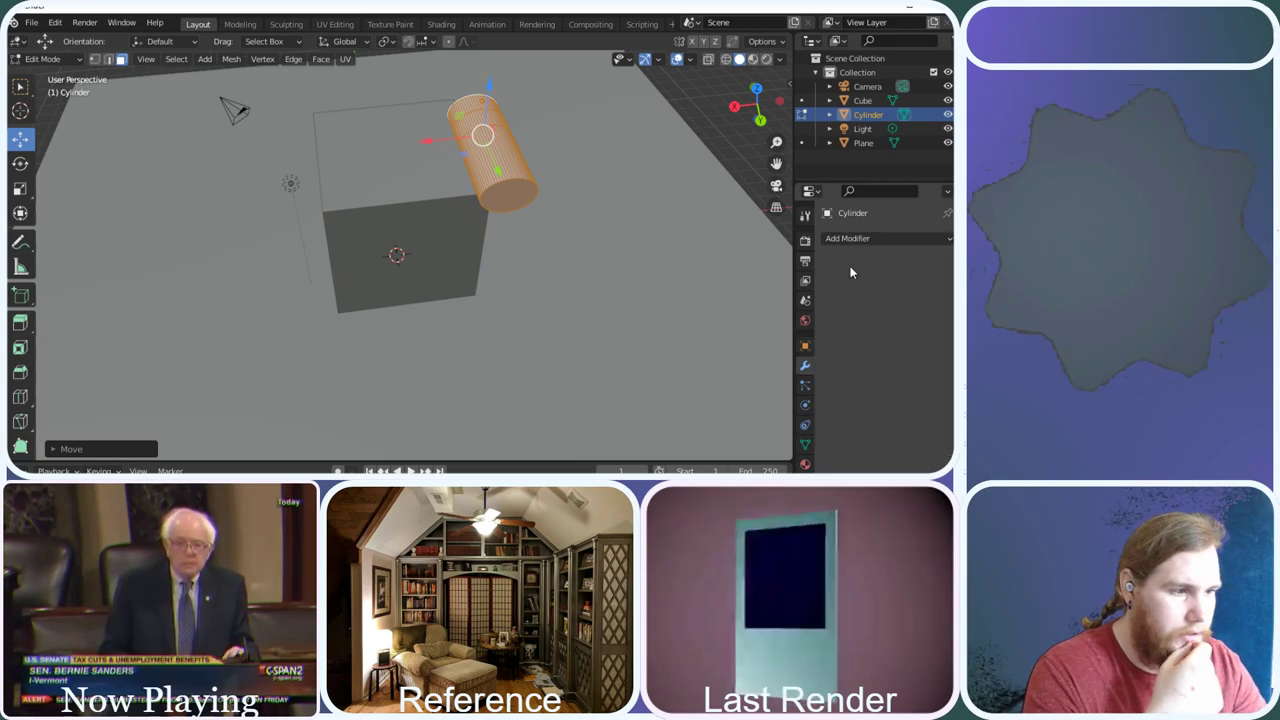
left_click(862, 239)
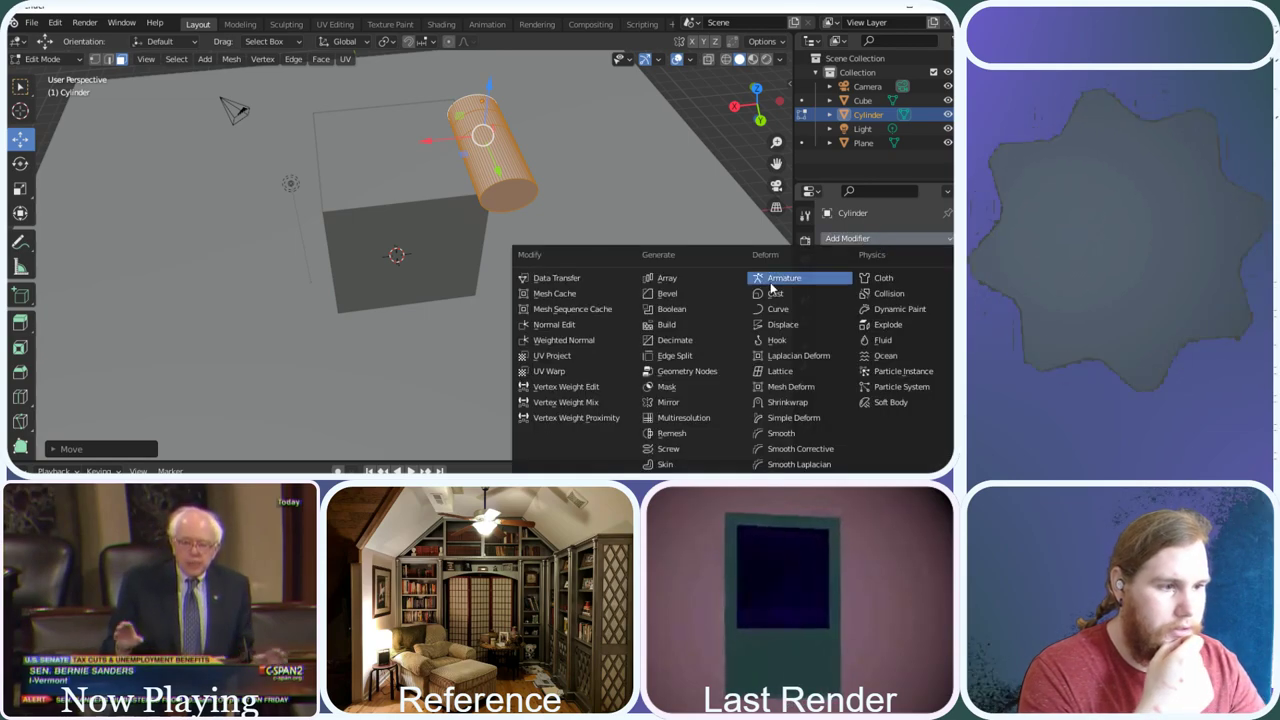
left_click(675, 402)
left_click(900, 340)
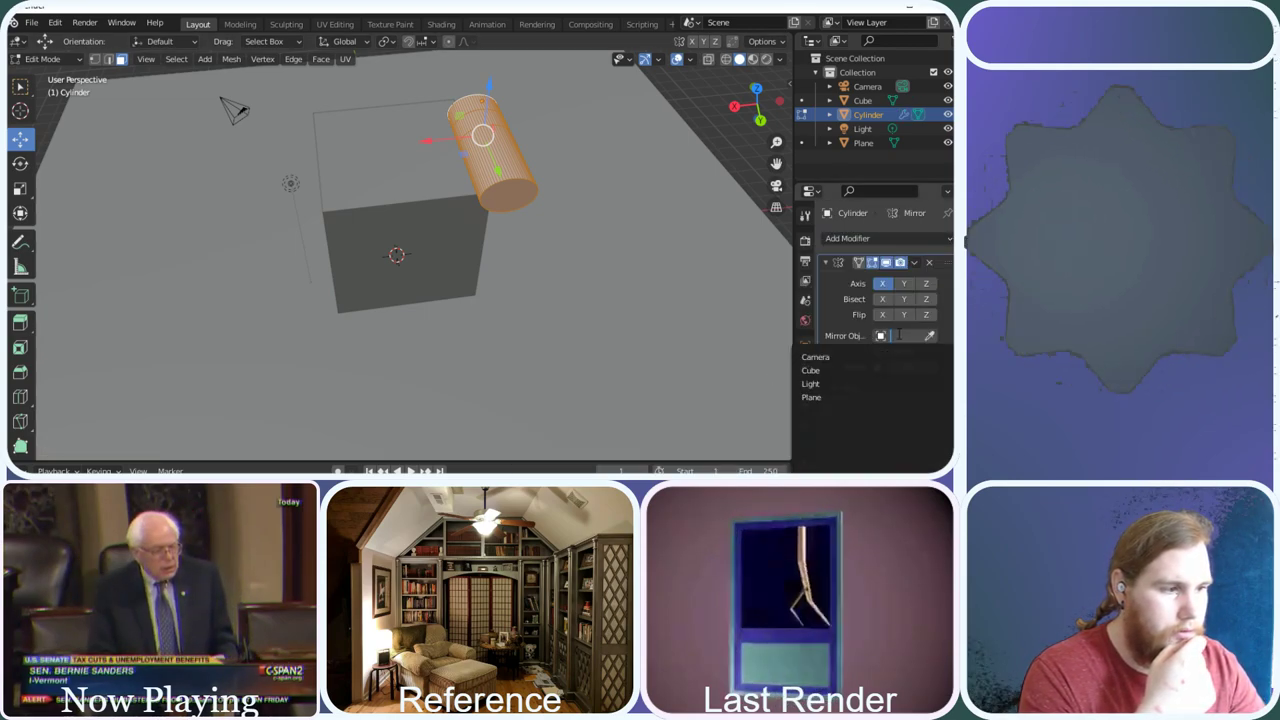
left_click(840, 369)
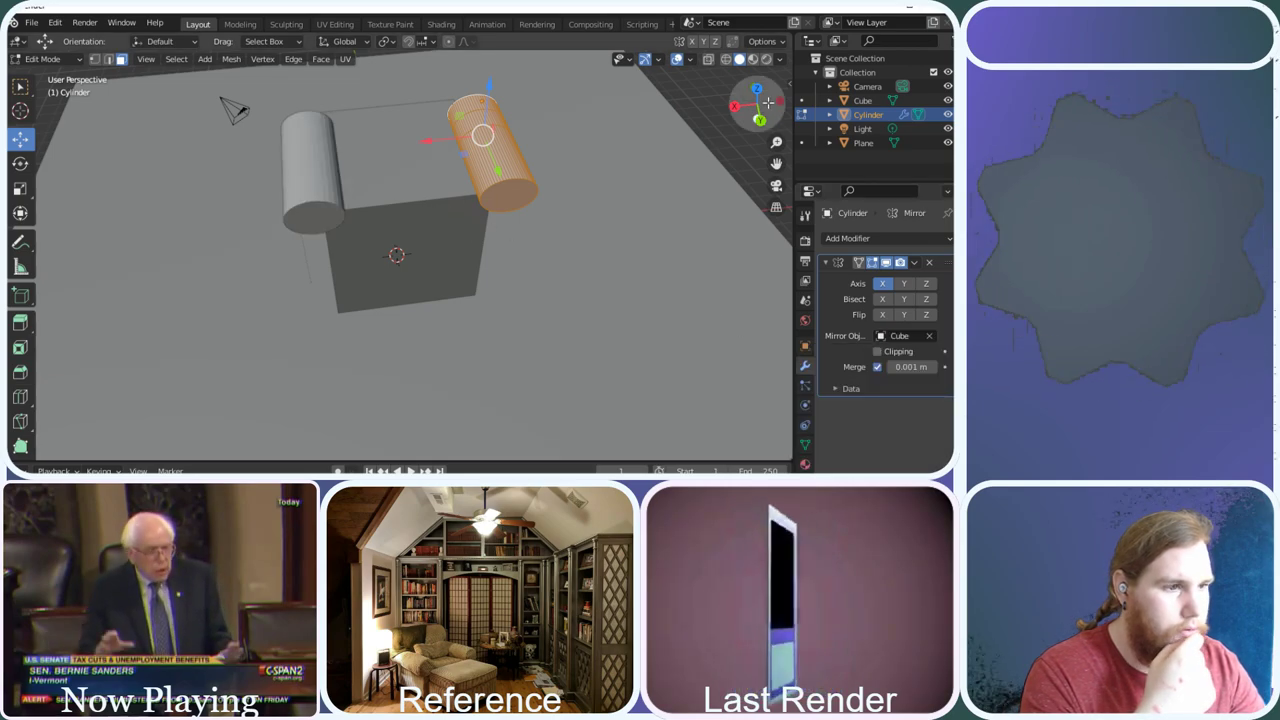
left_click_drag(746, 97, 635, 110)
Switch to Object Mode and select the cube
left_click(391, 157)
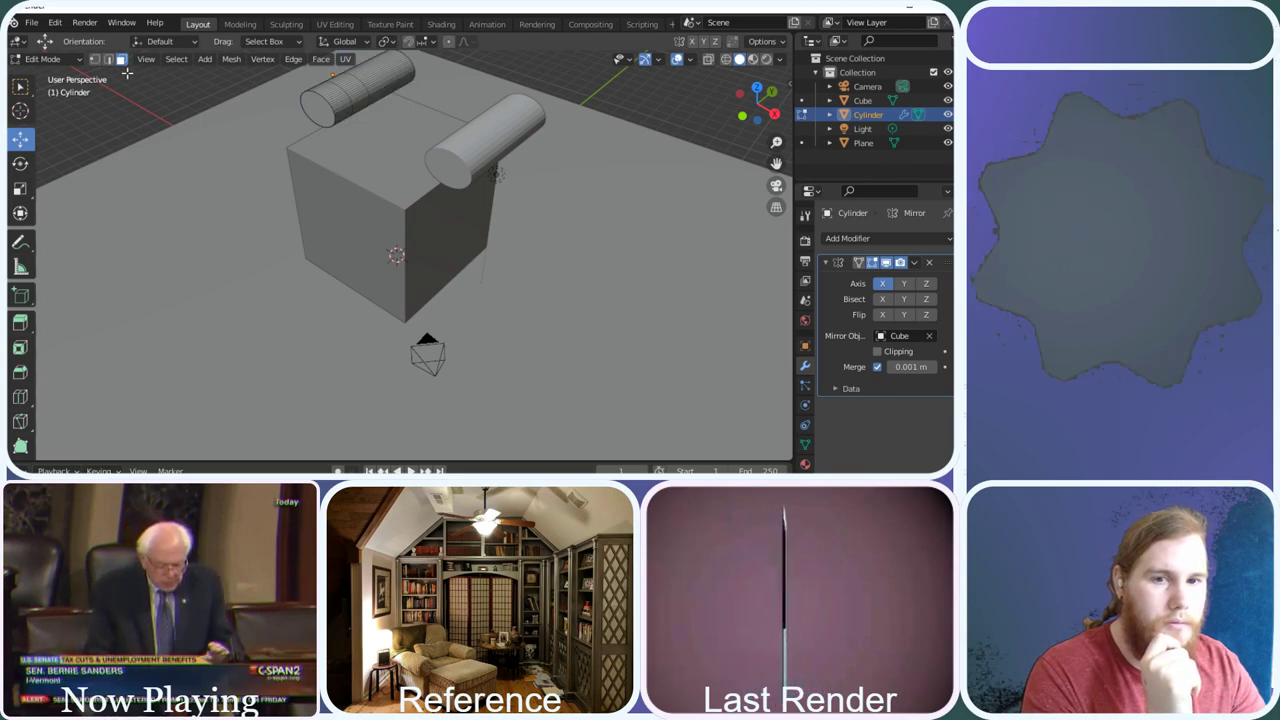
left_click(42, 59)
left_click(55, 72)
left_click(378, 135)
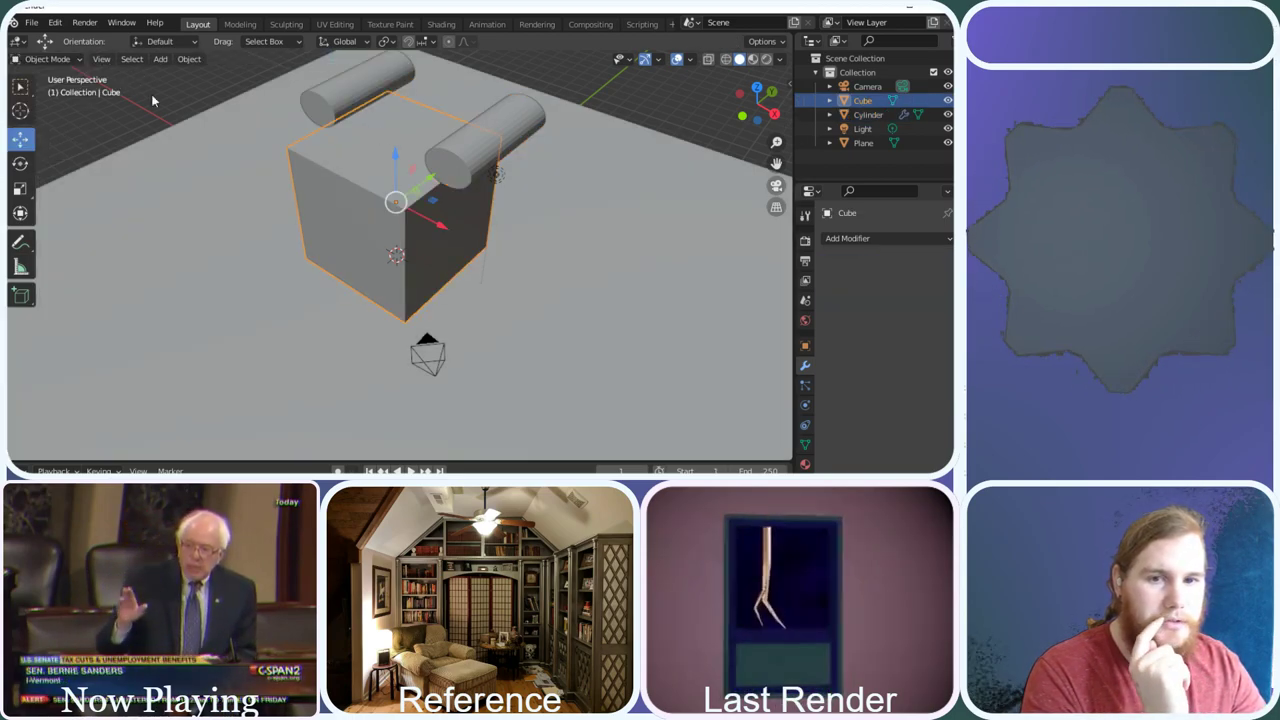
Add a loop cut across the cube's top in Edit Mode, slid to 0.4
left_click(70, 57)
left_click(48, 85)
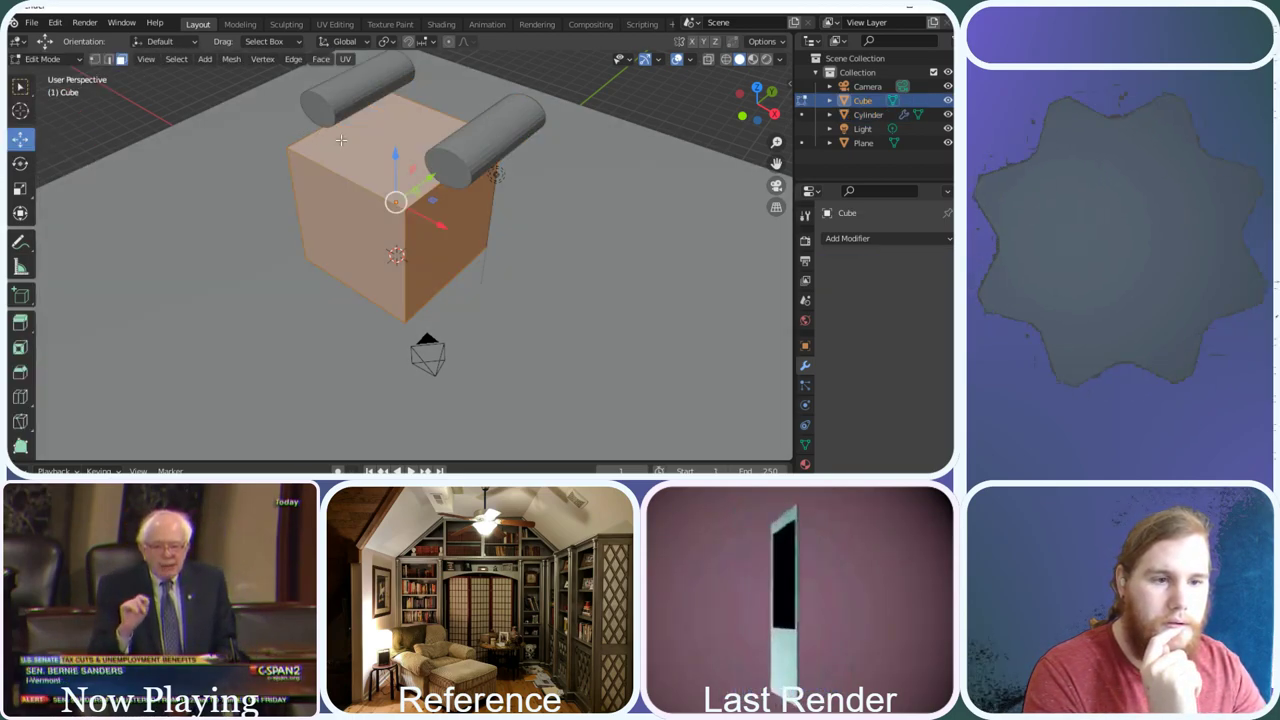
left_click(375, 162)
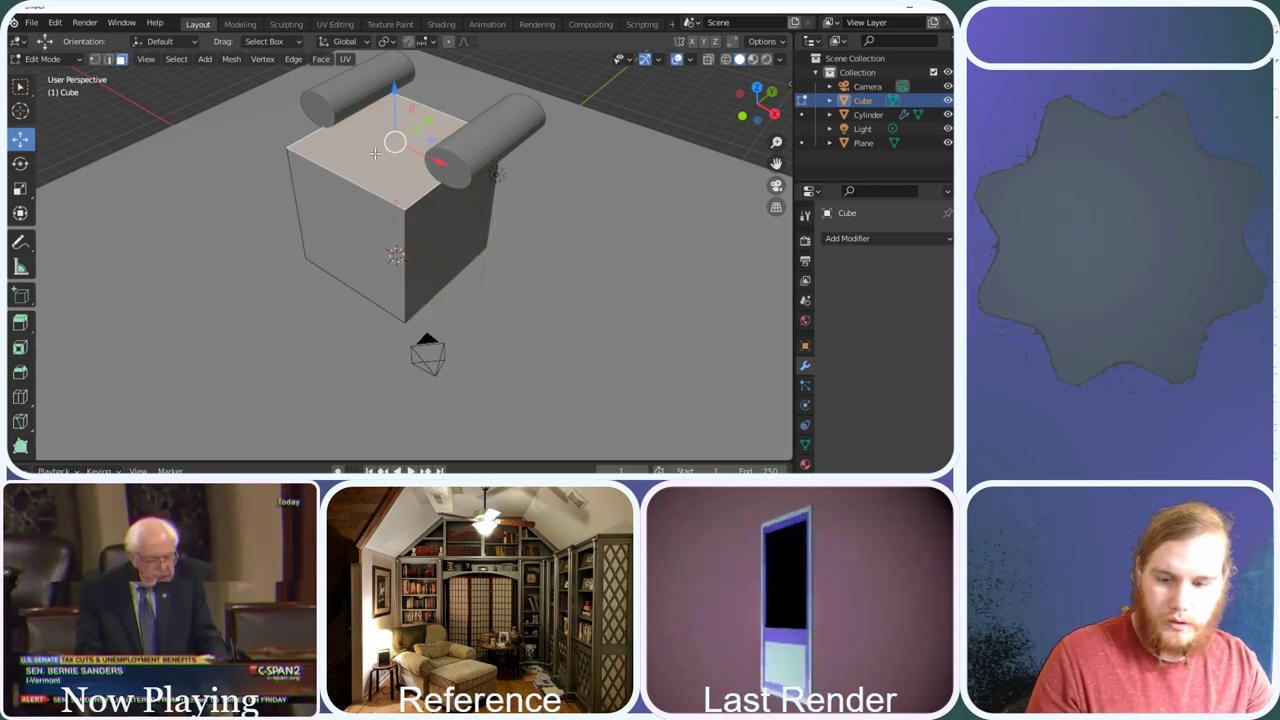
key("ctrl+r")
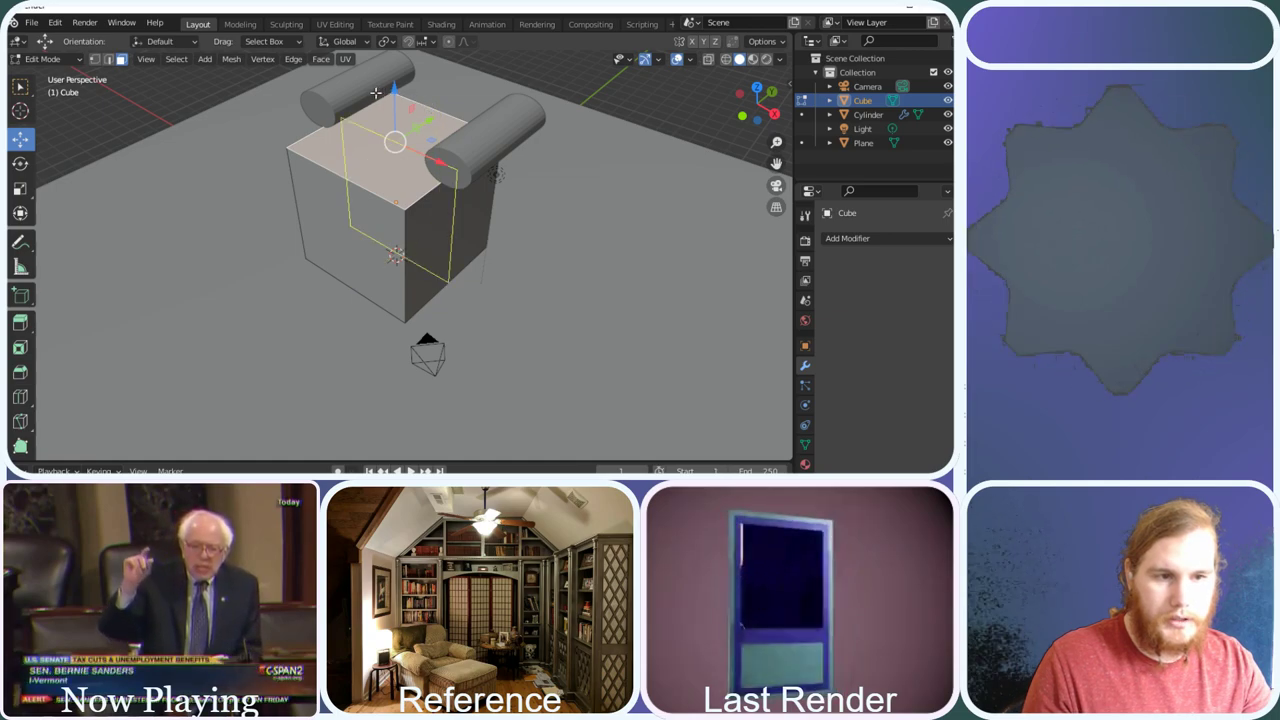
left_click(347, 118)
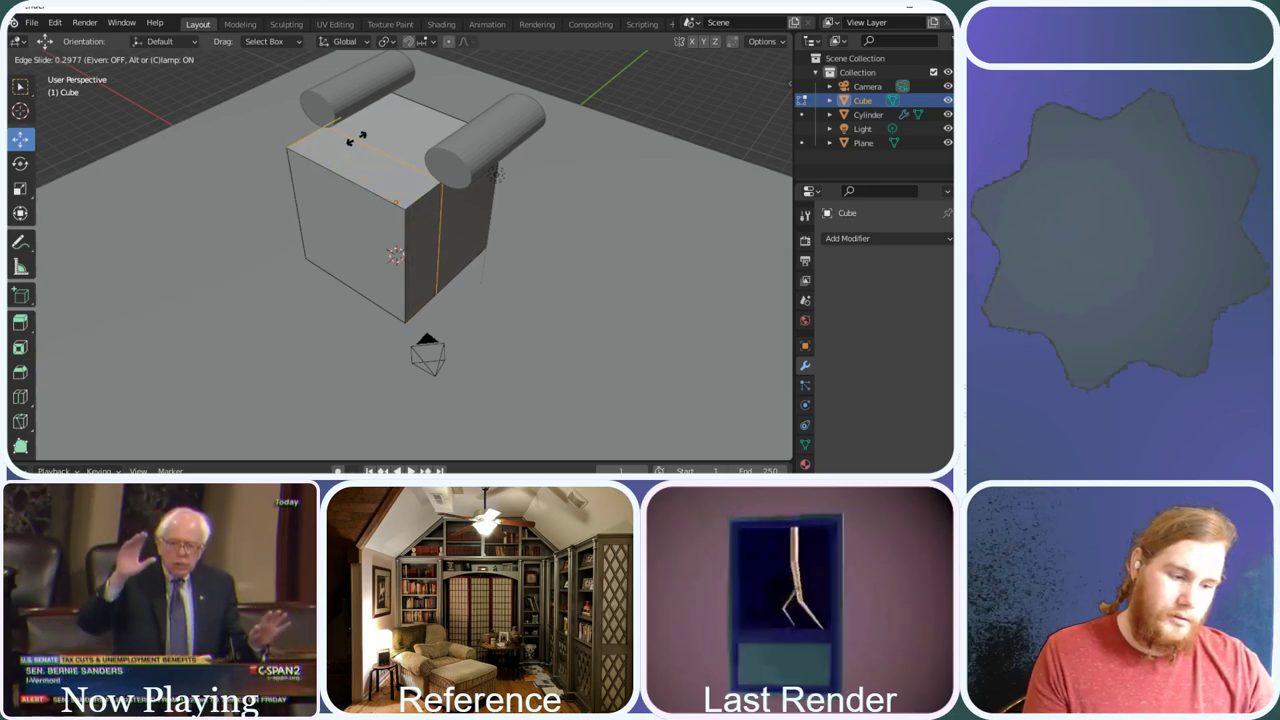
type(".4")
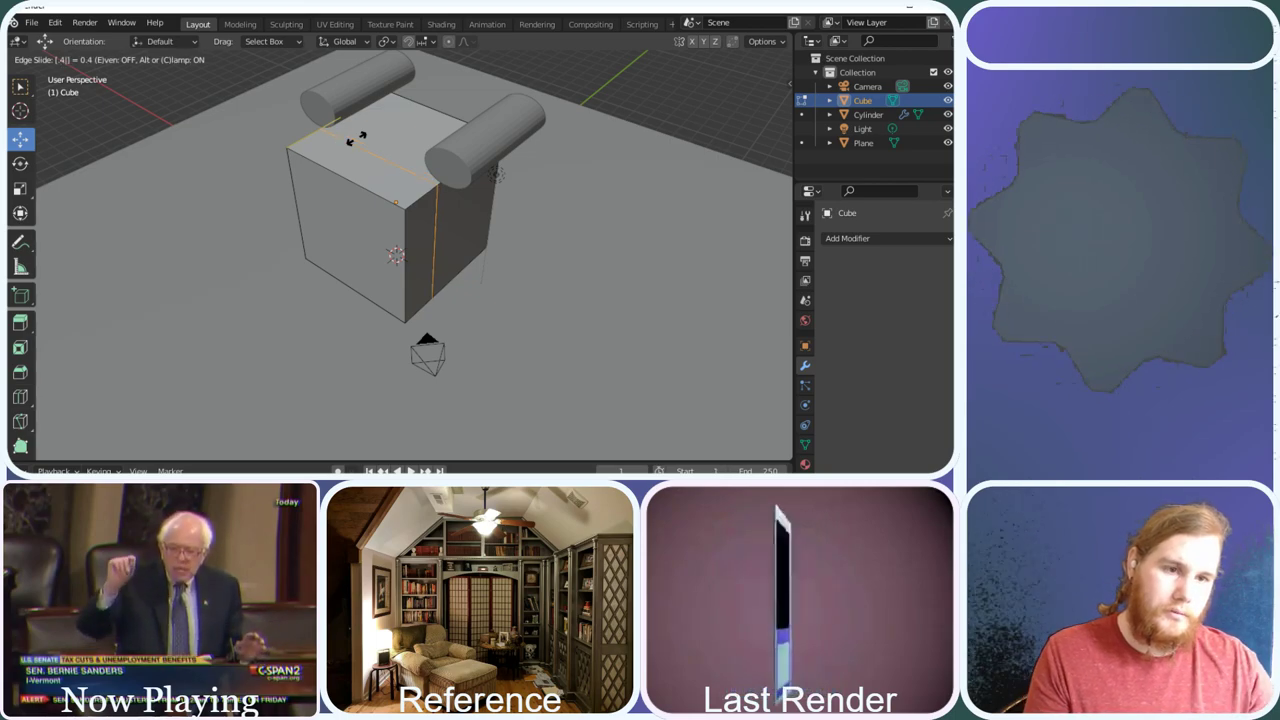
key("Return")
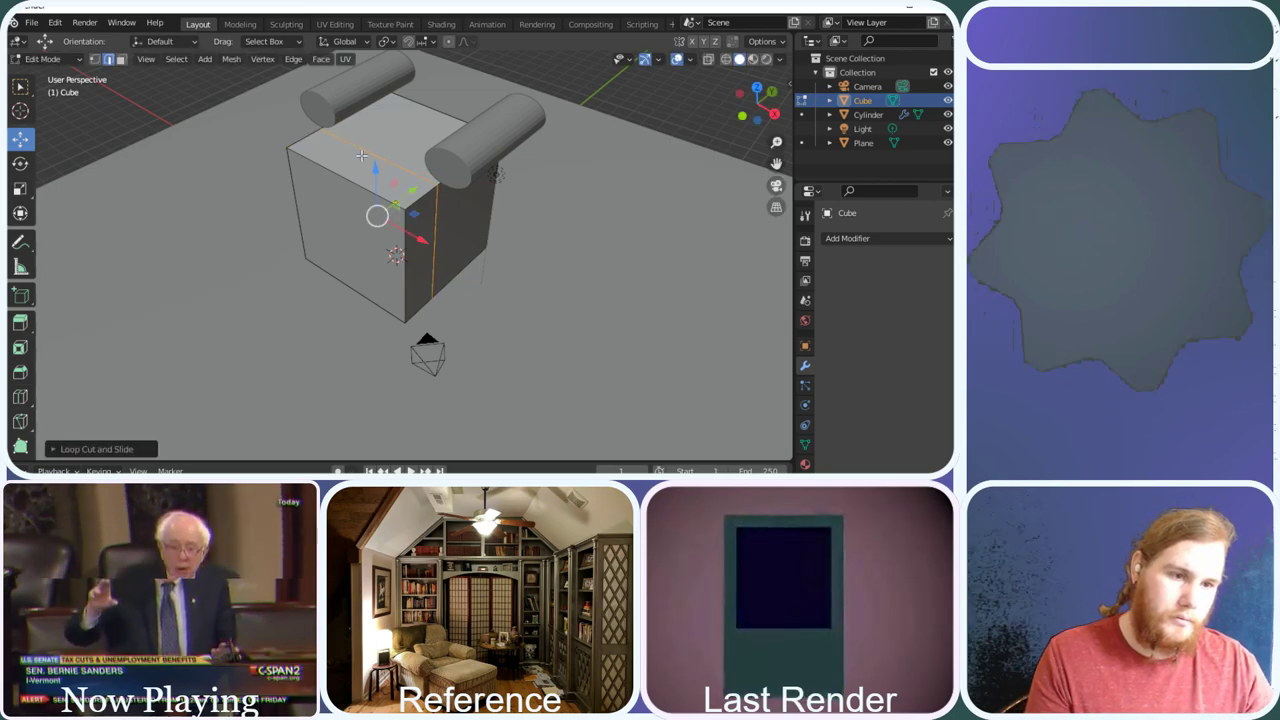
Extrude the back top strip upward into a tall backrest
left_click(121, 59)
left_click(375, 170)
key("e")
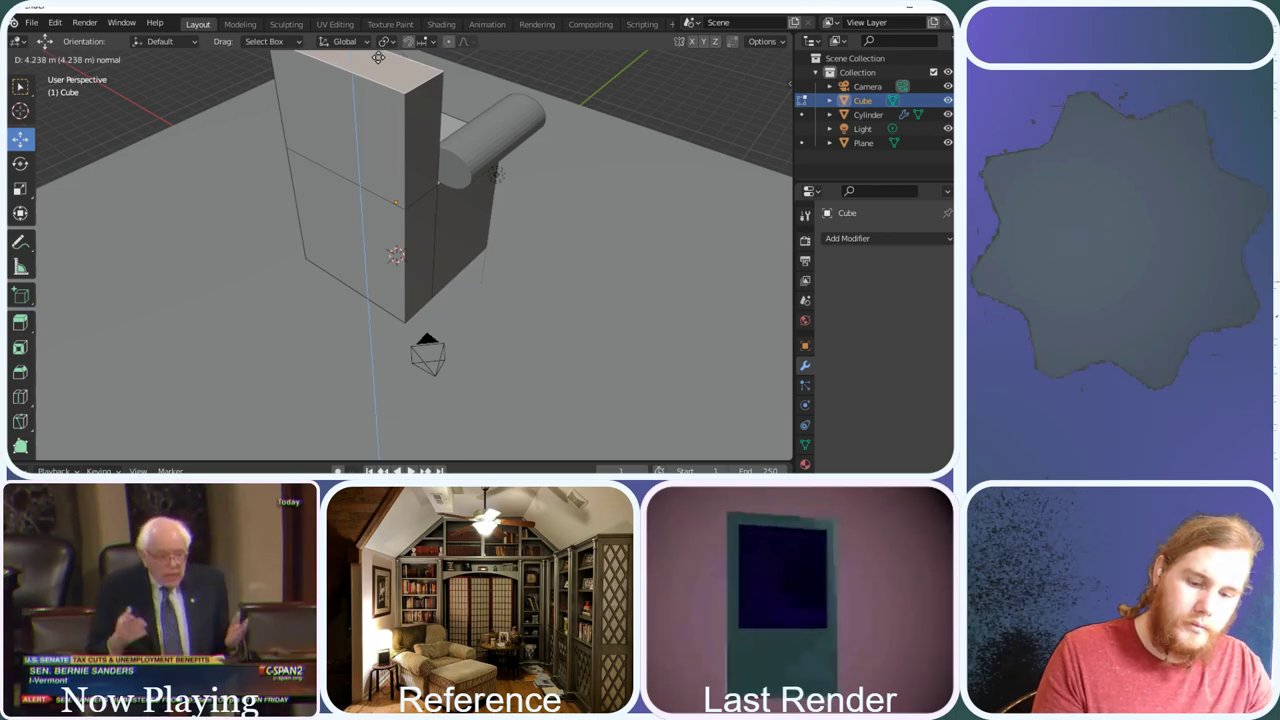
left_click(378, 57)
mouse_move(758, 102)
left_mouse_down()
mouse_move(740, 110)
mouse_move(750, 102)
left_mouse_up()
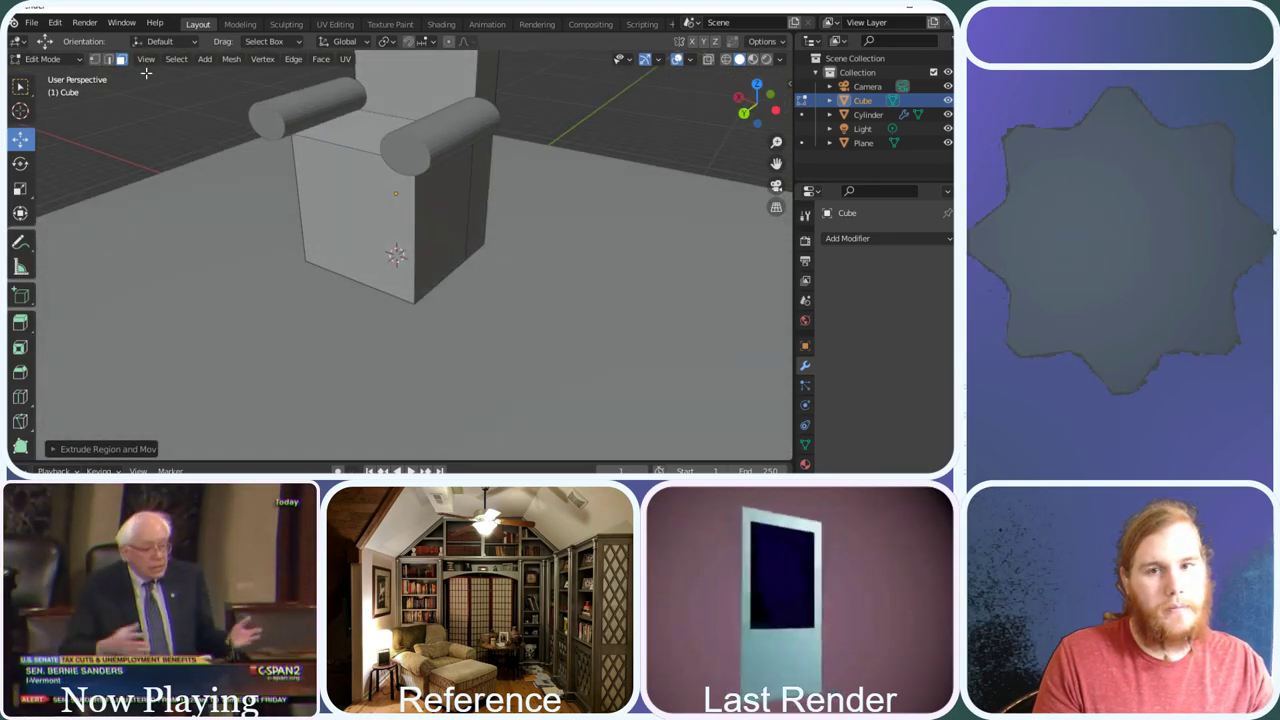
Back in Object Mode, select the armrest cylinder, then the cube as active
left_click(45, 58)
left_click(40, 75)
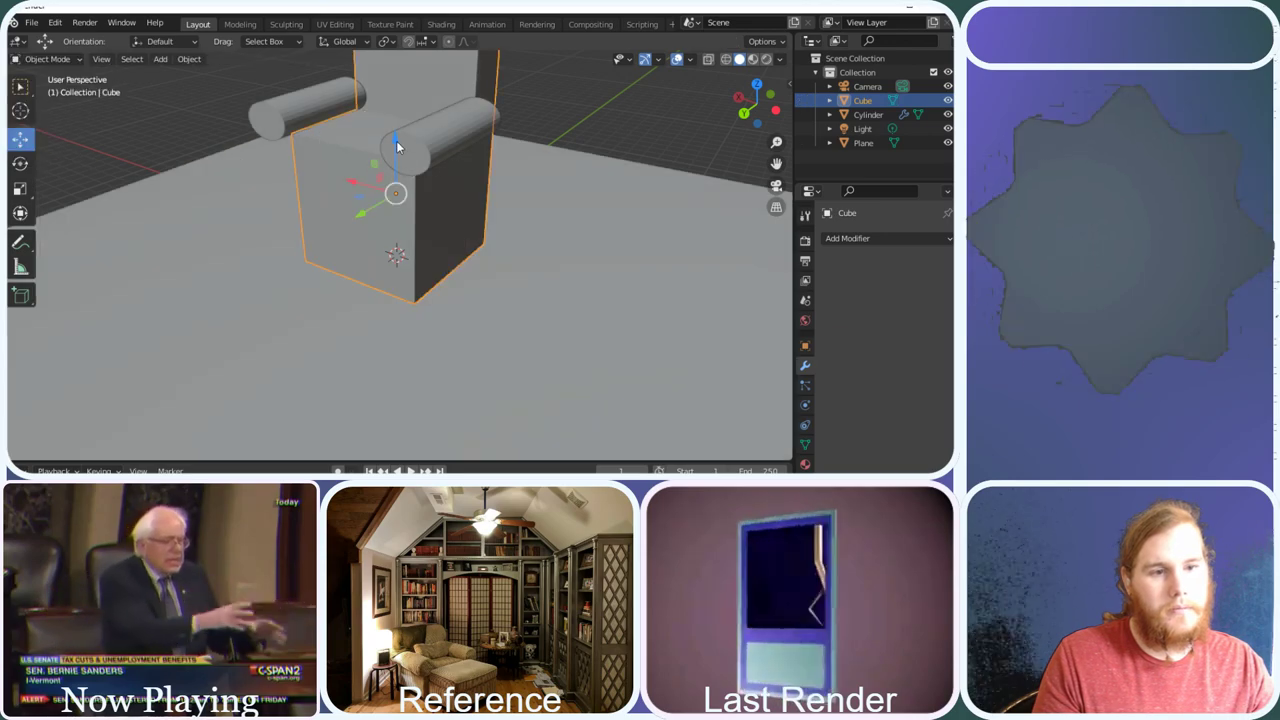
left_click(433, 148)
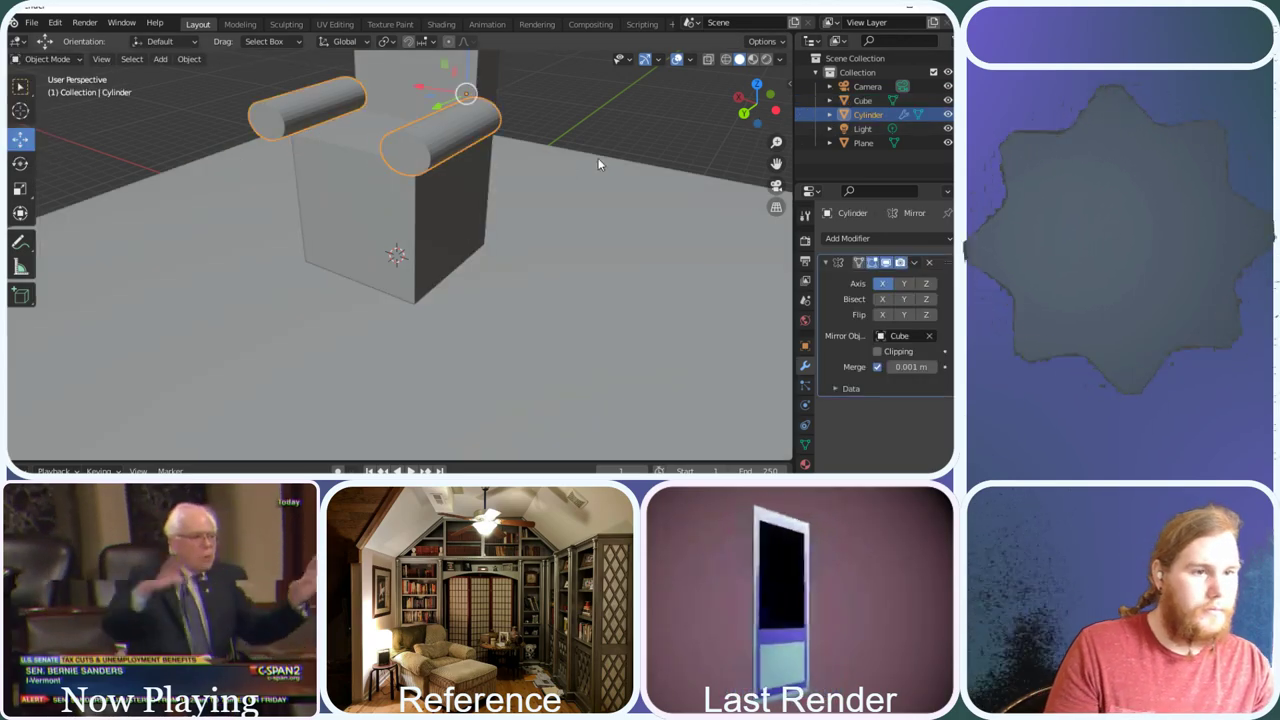
left_click(365, 194, "shift")
Parent the armrest Cylinder to the Cube and expand Cube in the Outliner to show the child
right_click(365, 196)
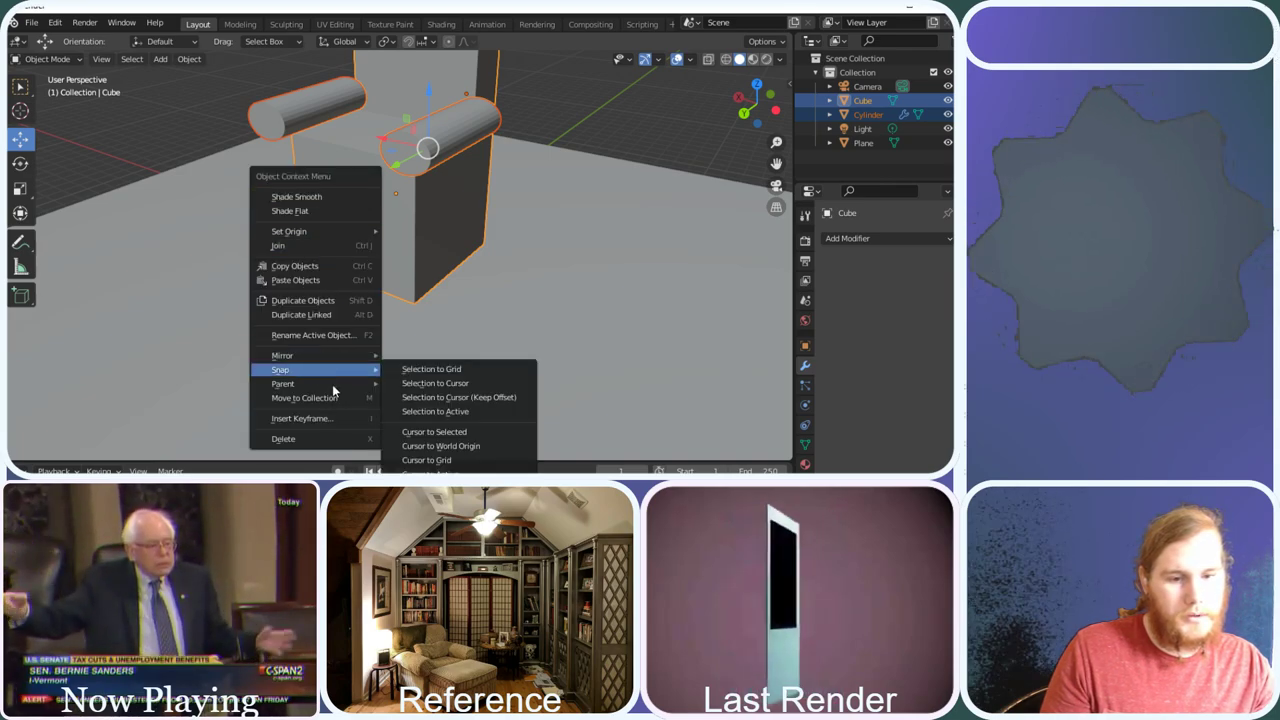
mouse_move(301, 383)
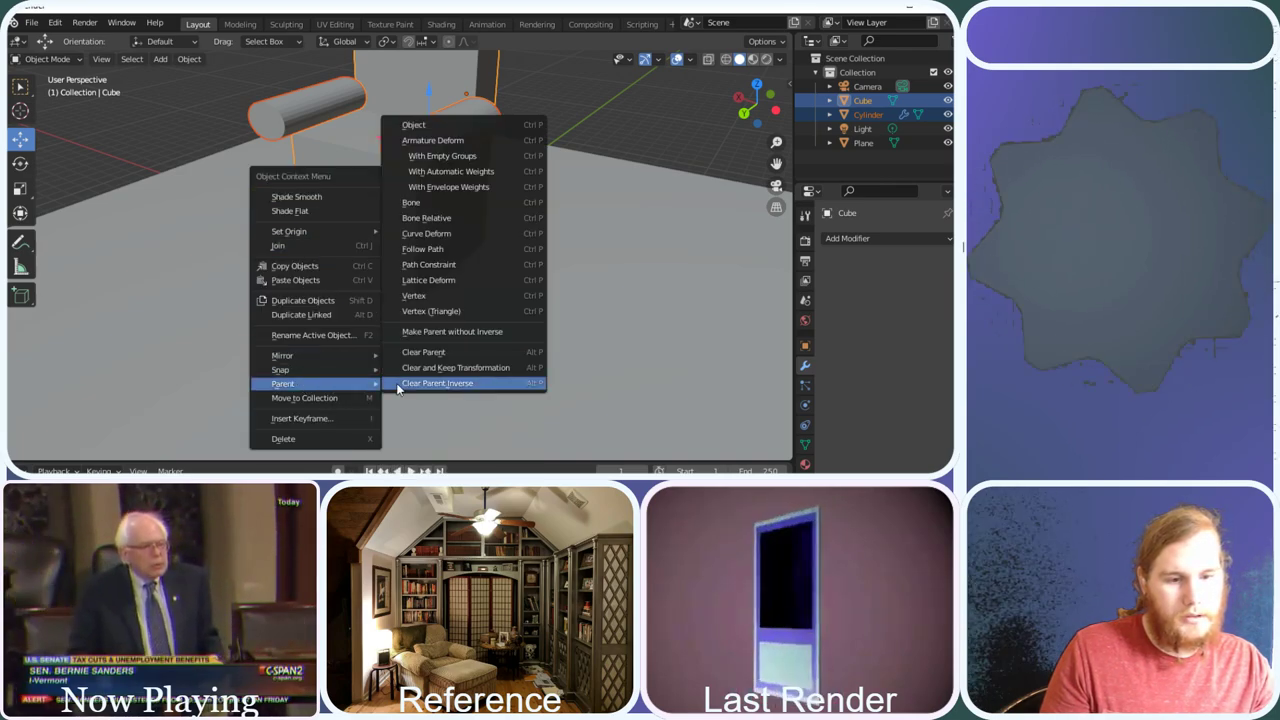
left_click(425, 126)
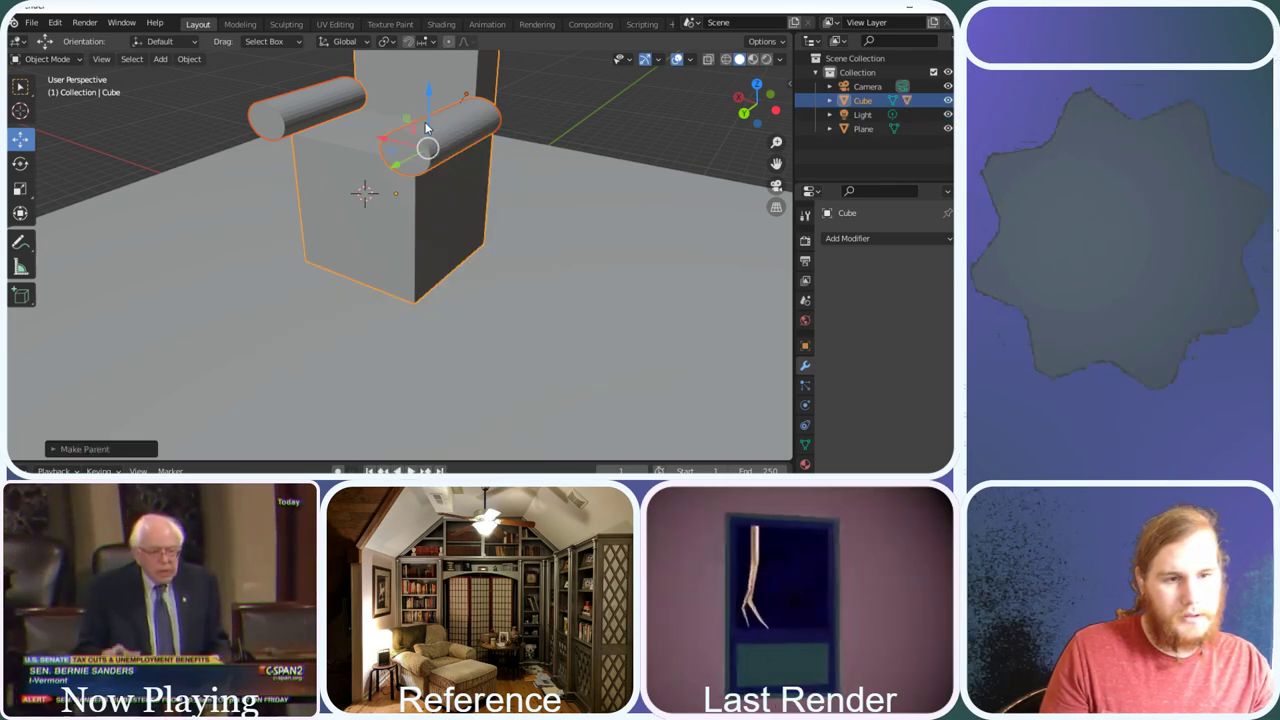
left_click(829, 101)
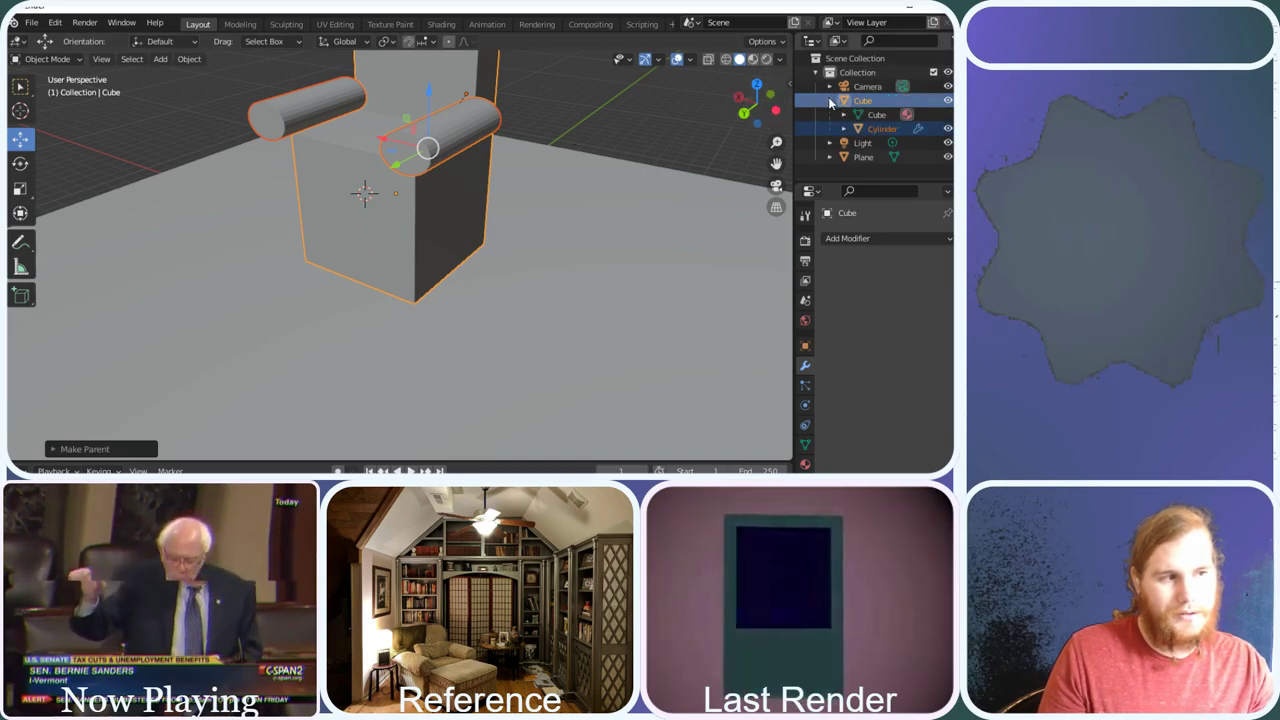
mouse_move(751, 101)
left_mouse_down()
mouse_move(757, 128)
mouse_move(757, 112)
left_mouse_up()
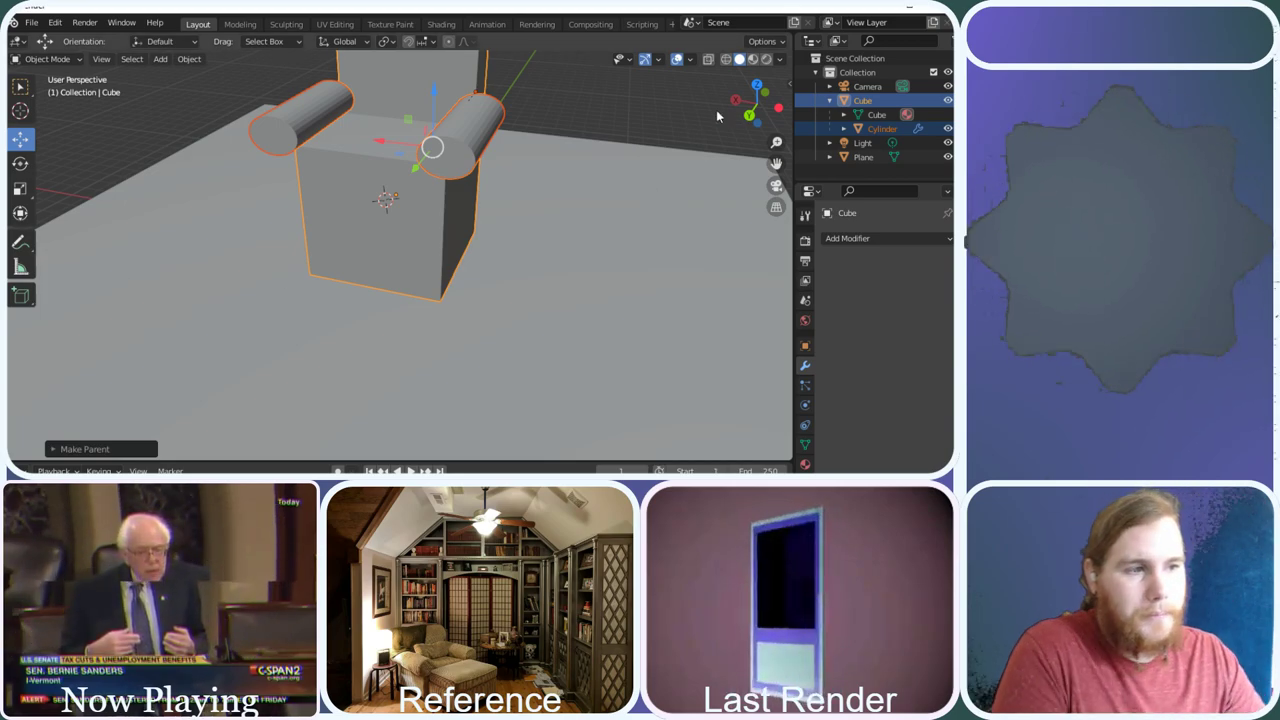
left_click_drag(757, 104, 585, 110)
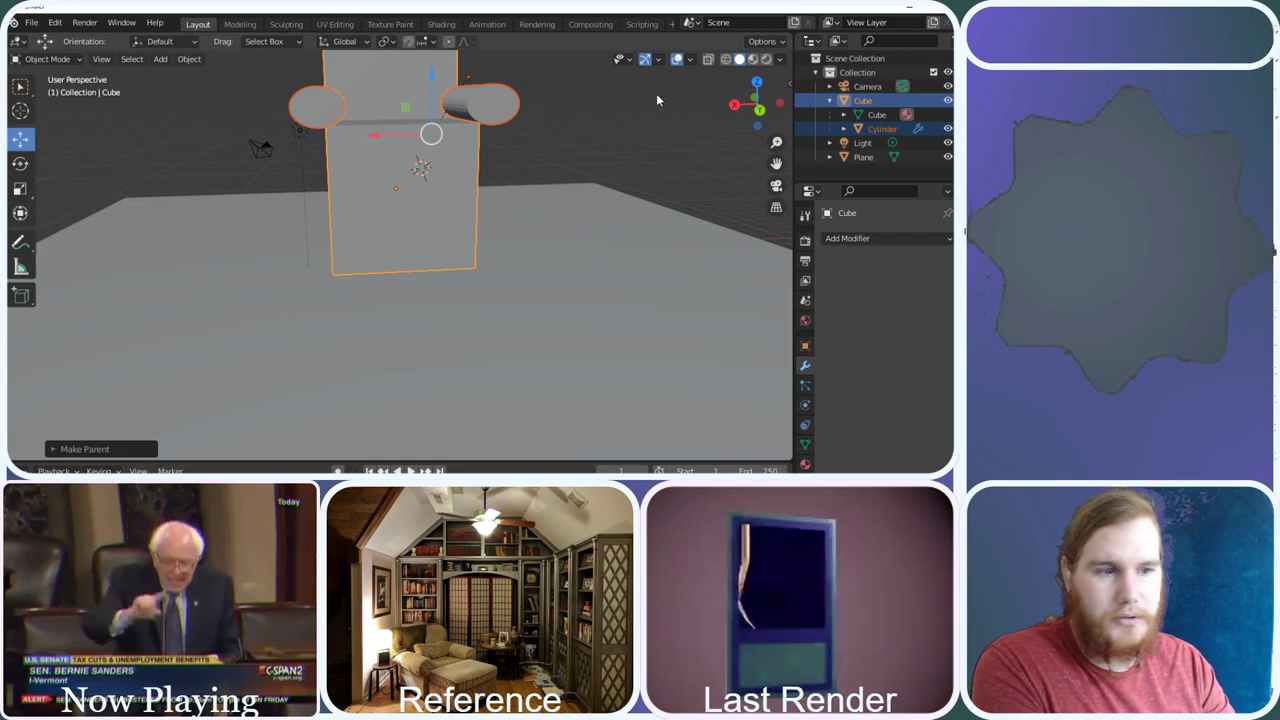
left_click_drag(757, 100, 635, 160)
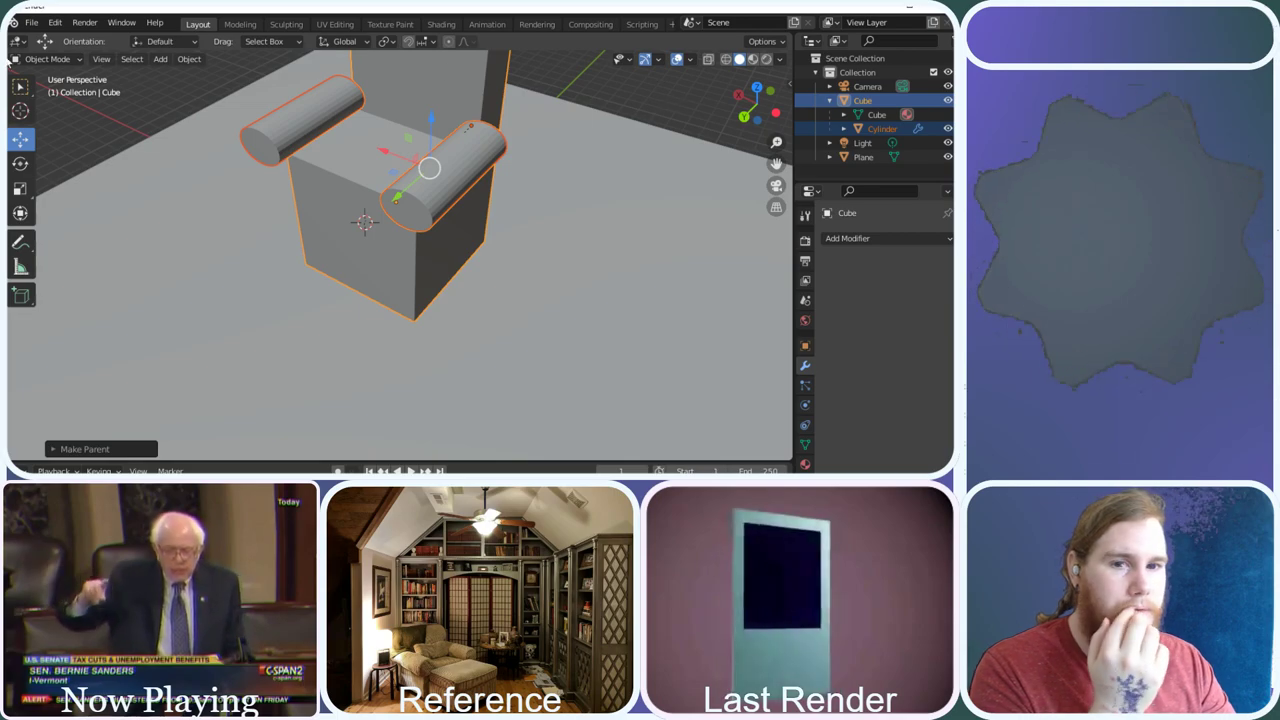
Duplicate the right armrest cylinder and place the copy beside the original
left_click(50, 58)
left_click(490, 155)
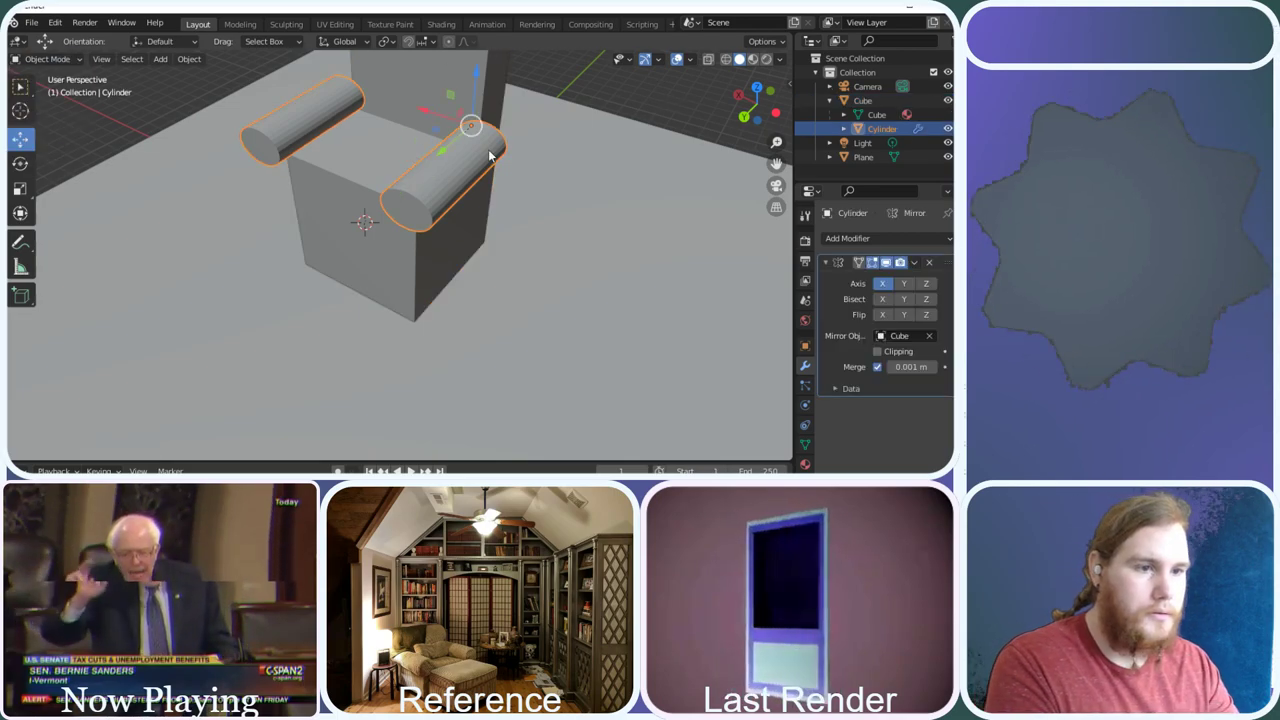
right_click(478, 152)
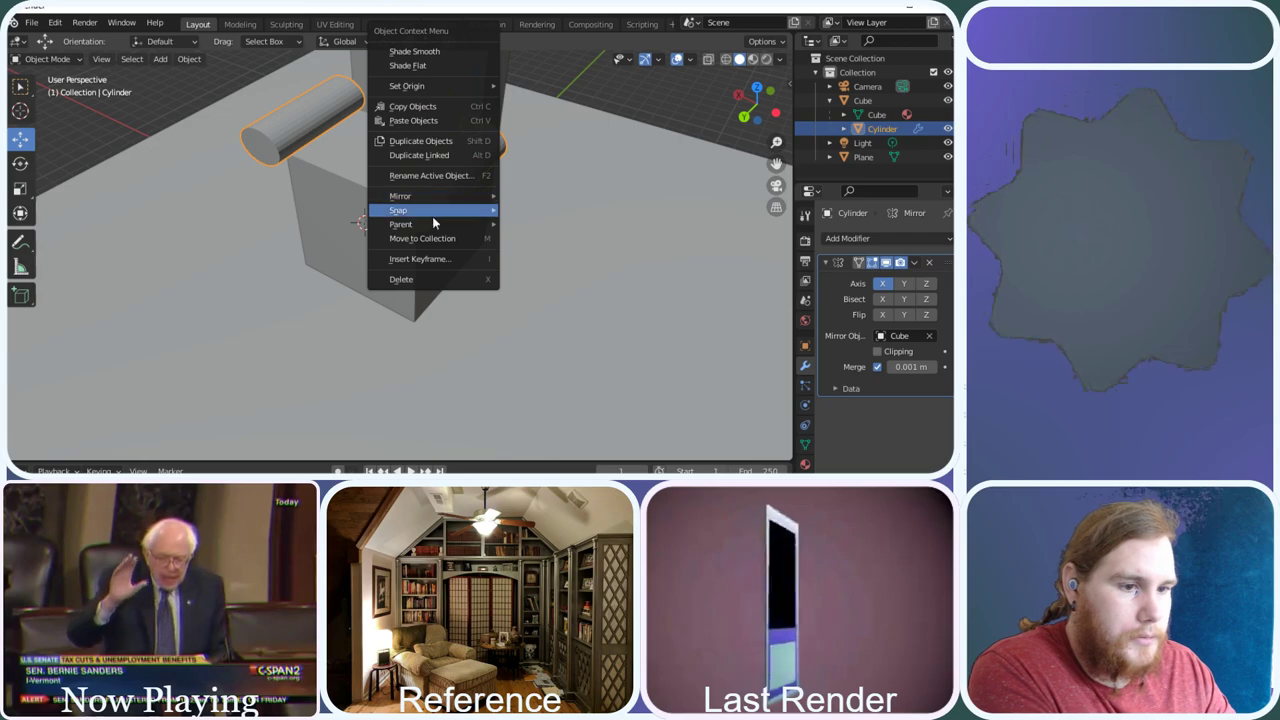
left_click(440, 141)
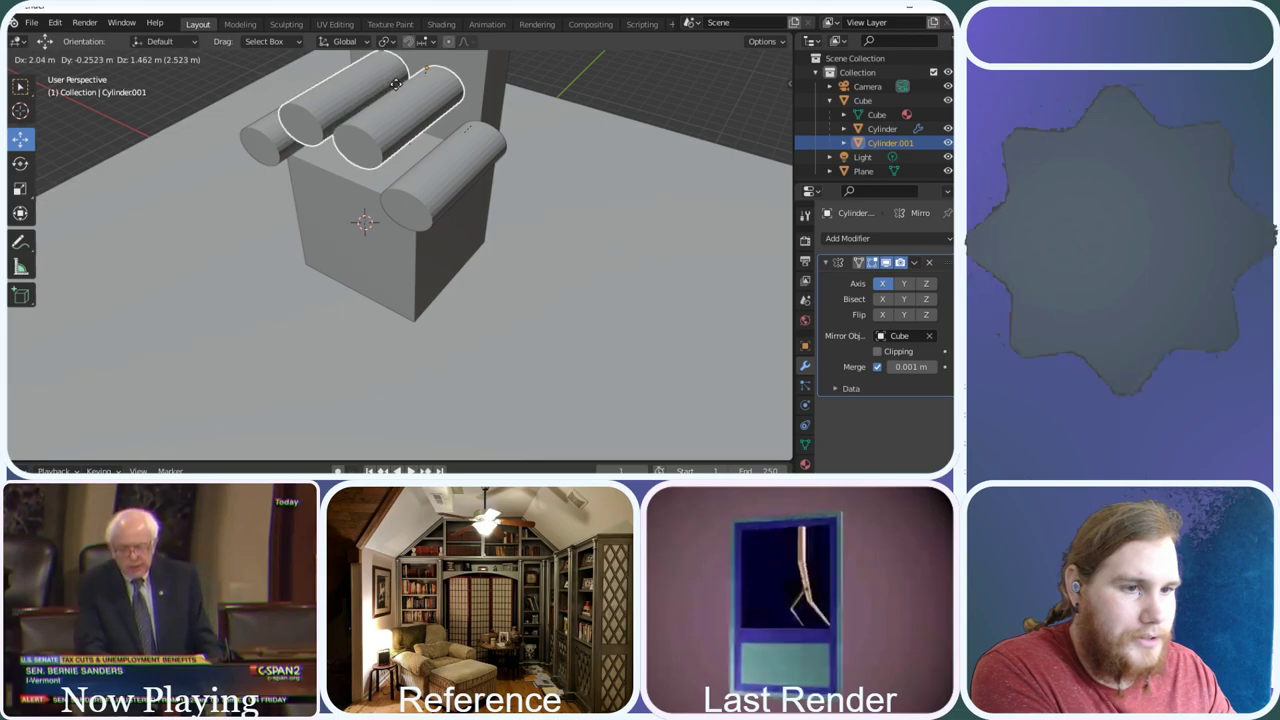
left_click(397, 90)
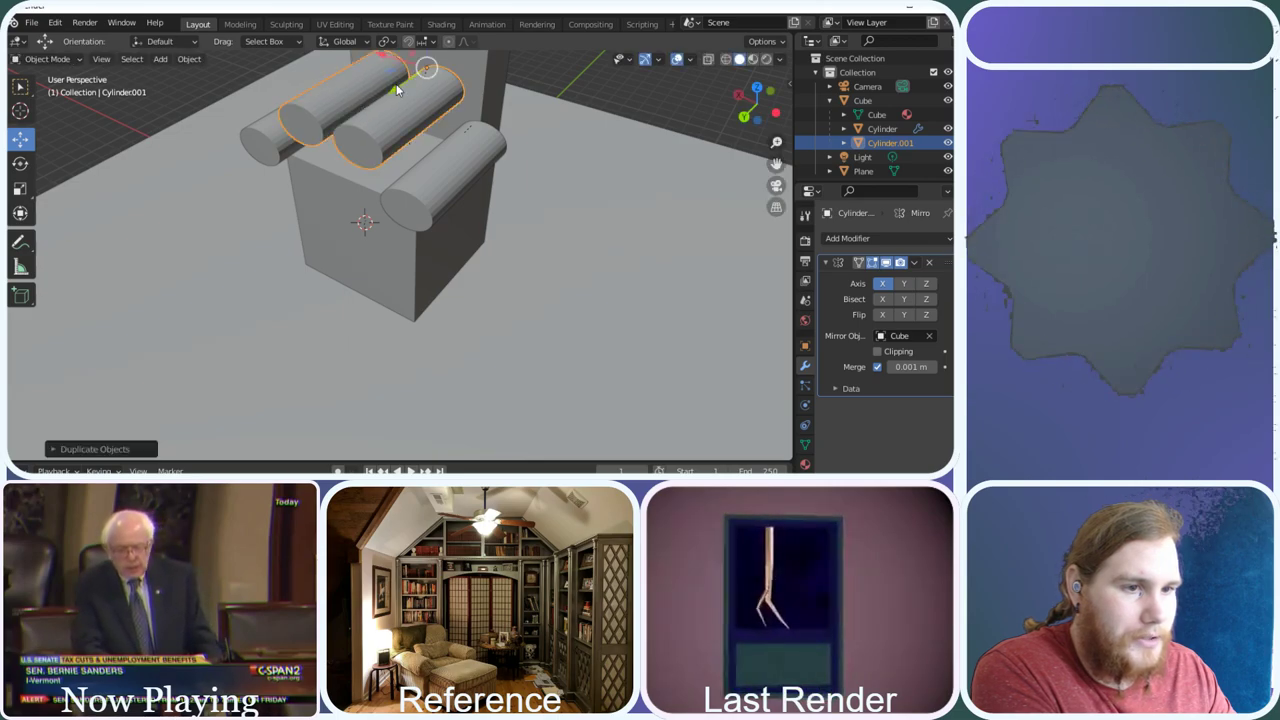
Remove the Mirror modifier from the duplicate cylinder and switch it into Edit Mode
left_click(928, 263)
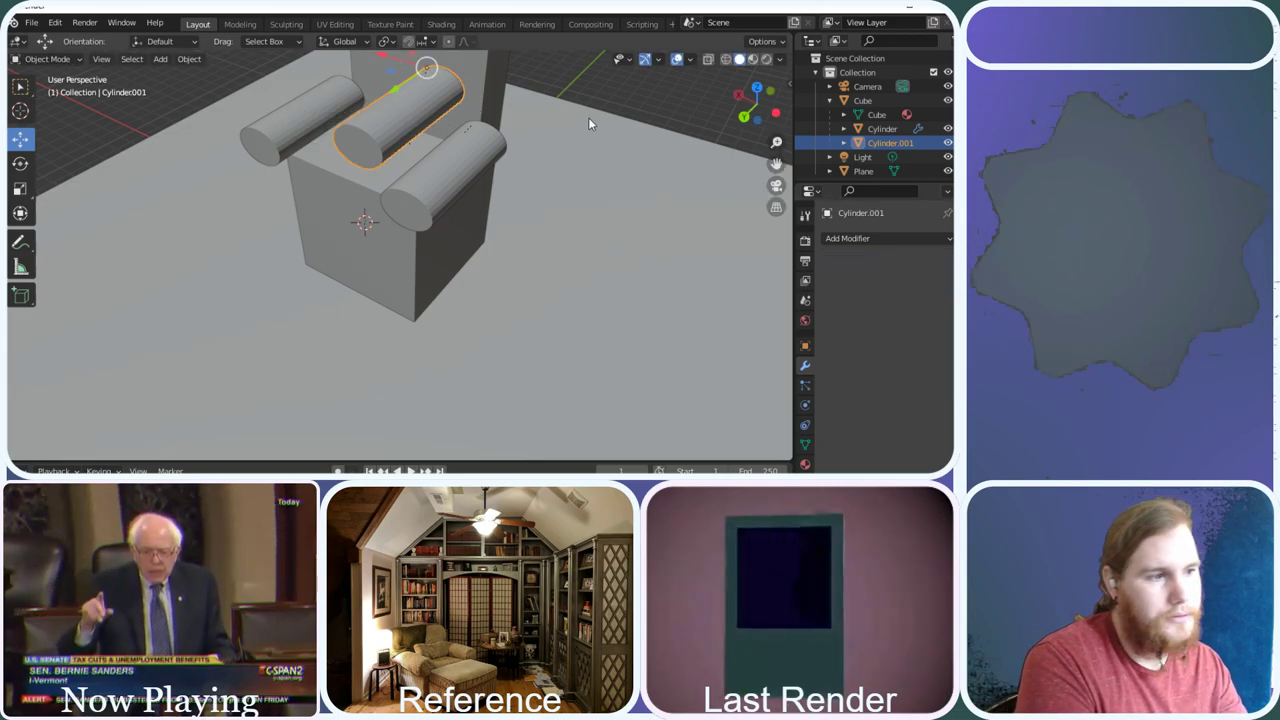
right_click(380, 116)
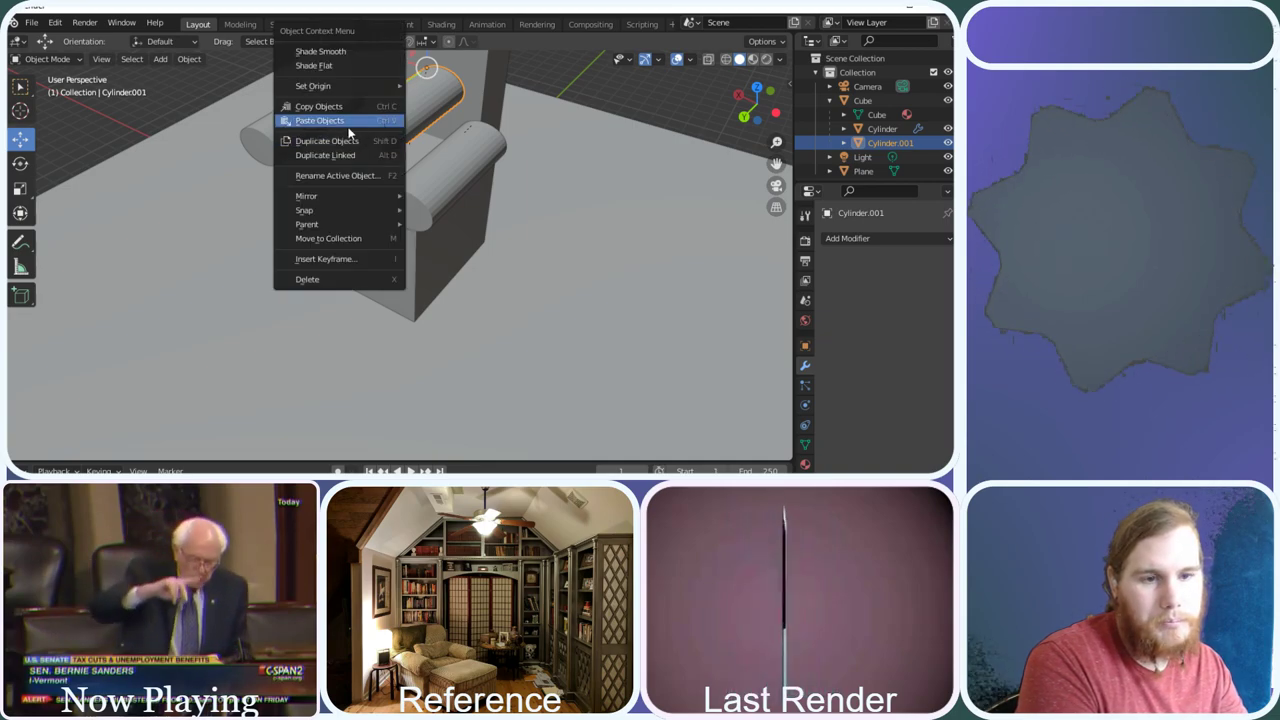
left_click(67, 62)
left_click(45, 95)
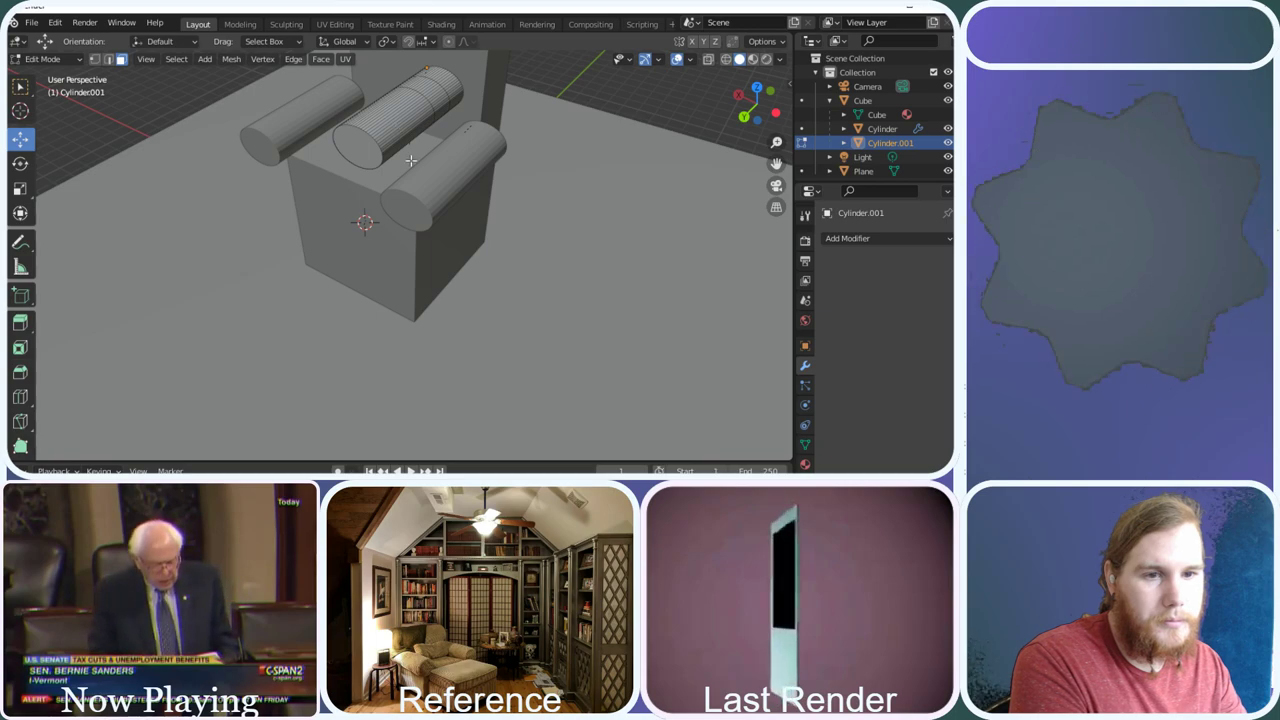
Box-select all faces of the middle cylinder
left_click_drag(560, 268, 284, 60)
left_click_drag(757, 100, 770, 104)
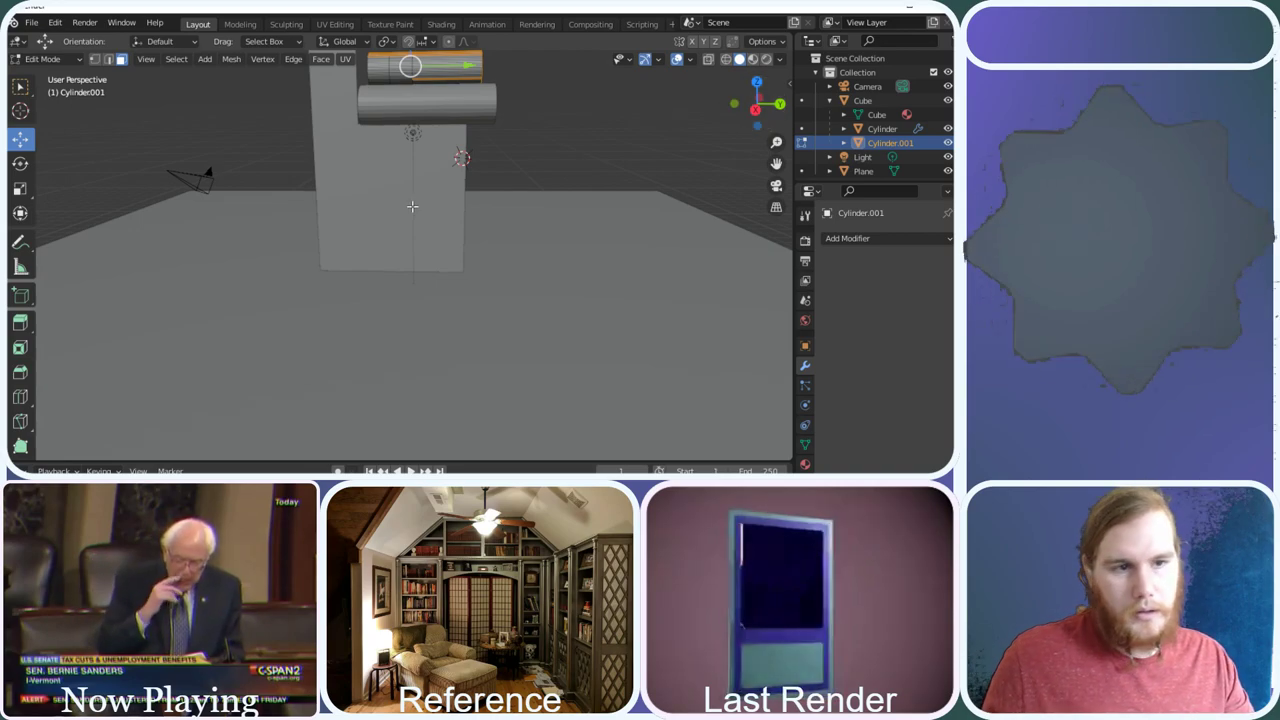
left_click_drag(570, 194, 335, 42)
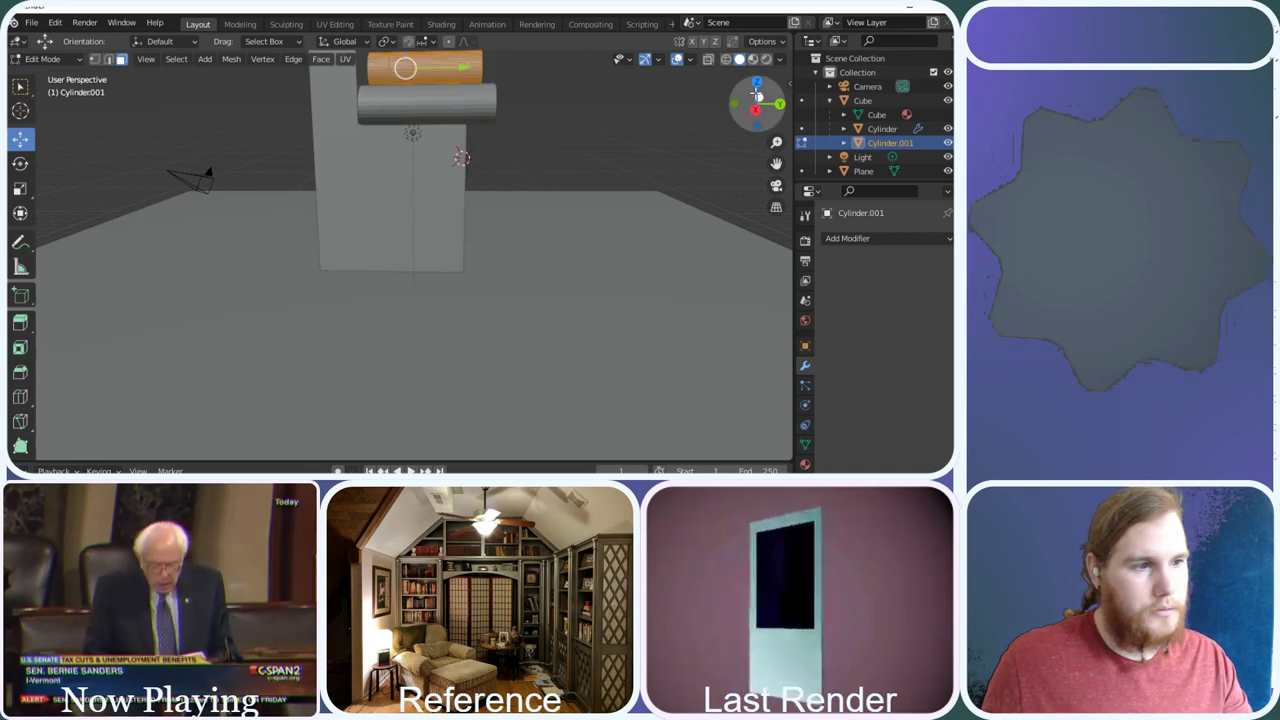
left_click_drag(757, 104, 757, 106)
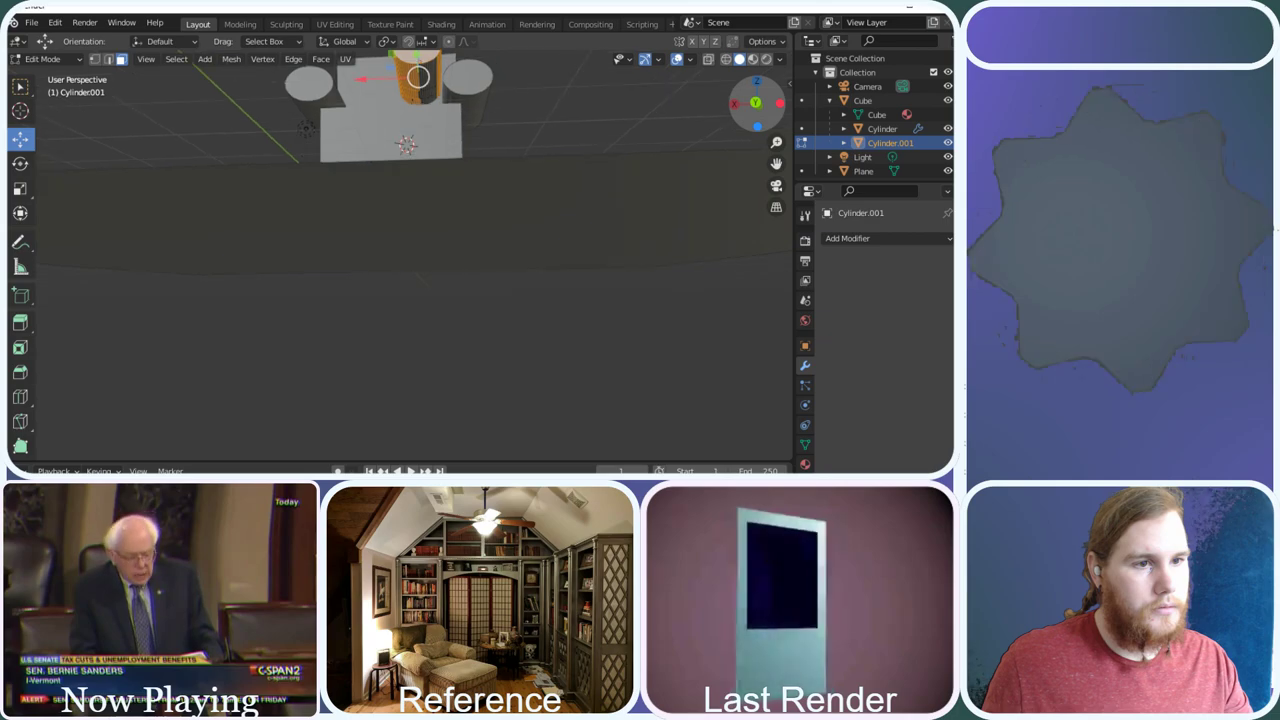
left_click_drag(598, 150, 402, 54)
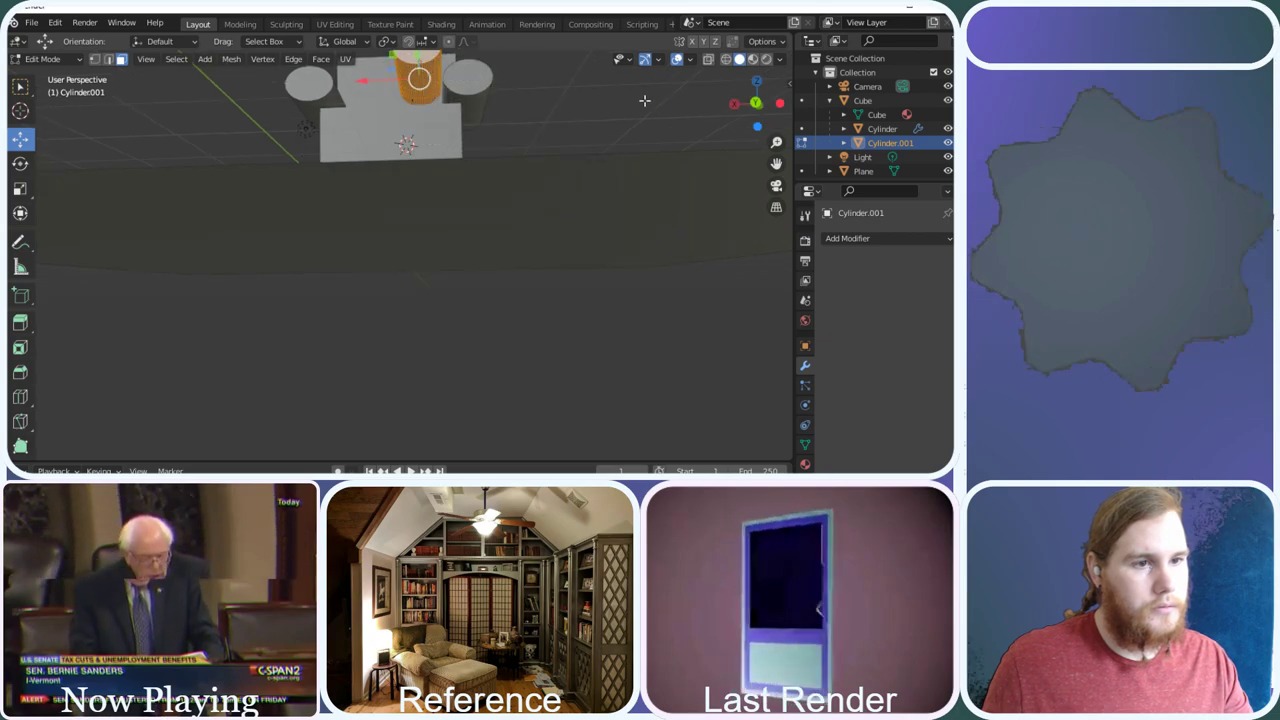
middle_click_drag(560, 120, 600, 220)
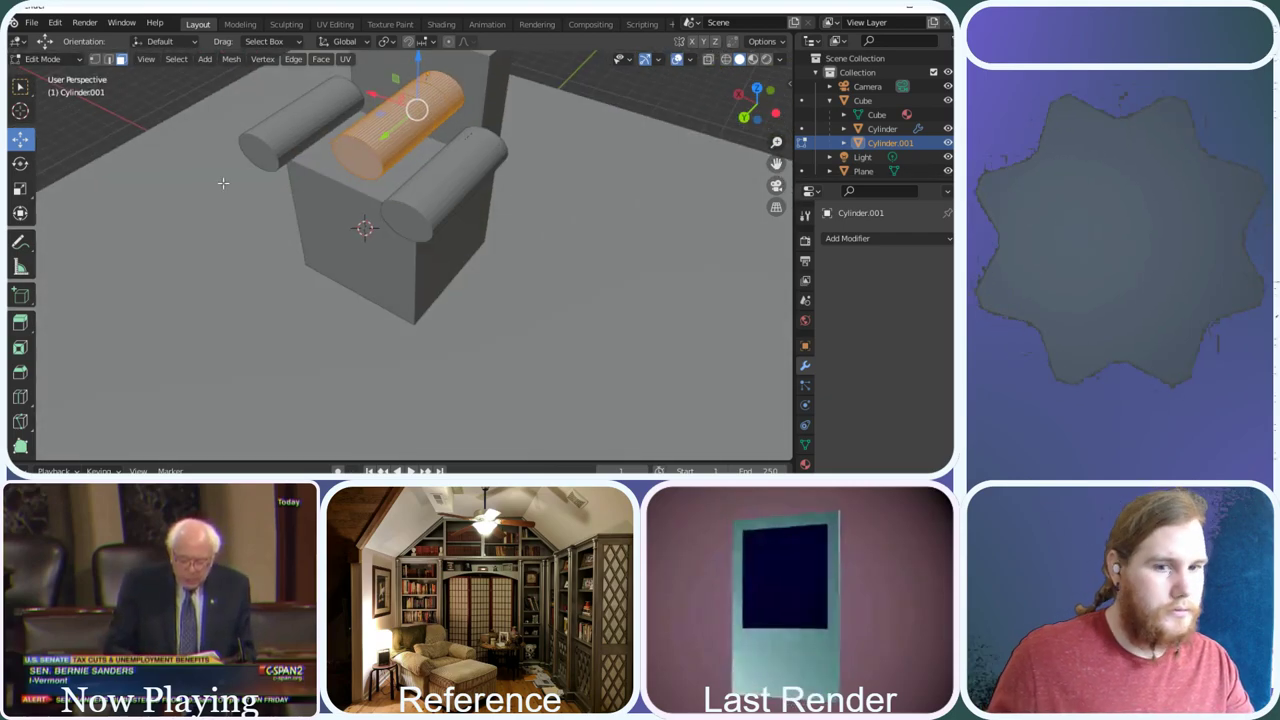
Rotate the cylinder around Z, slide it along X, then tip it around X
left_click(20, 163)
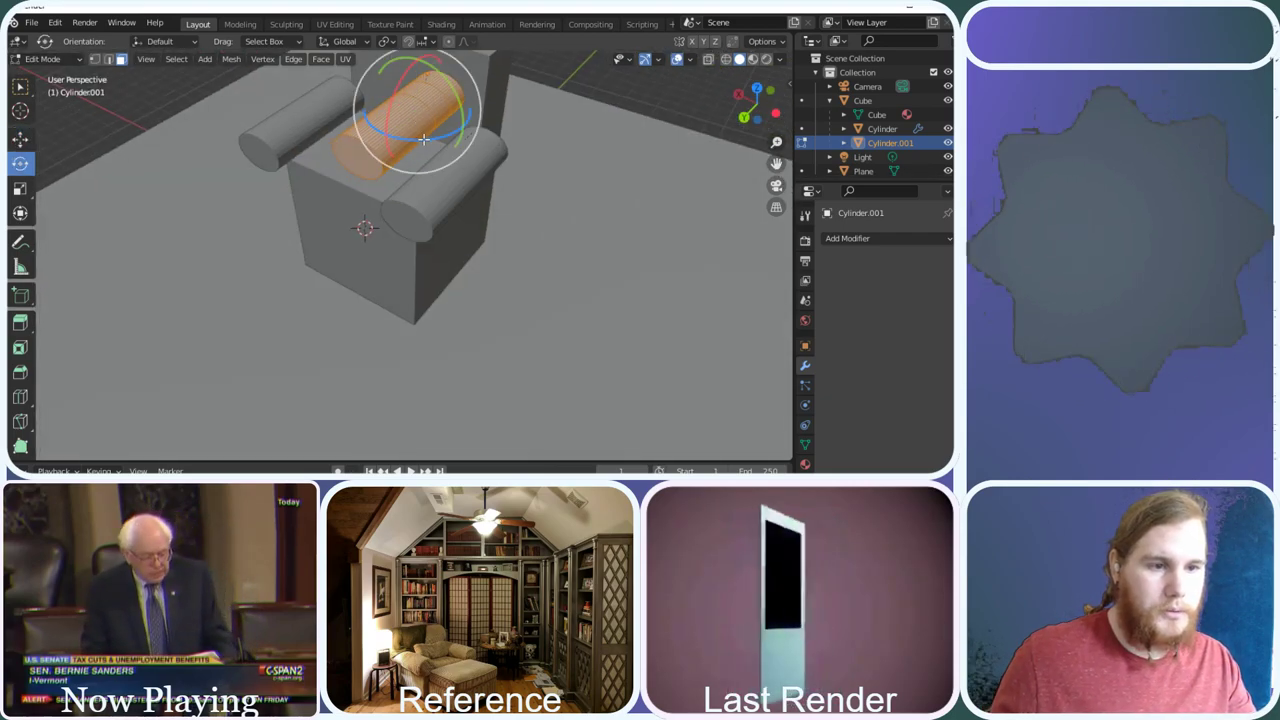
left_click_drag(423, 139, 508, 110)
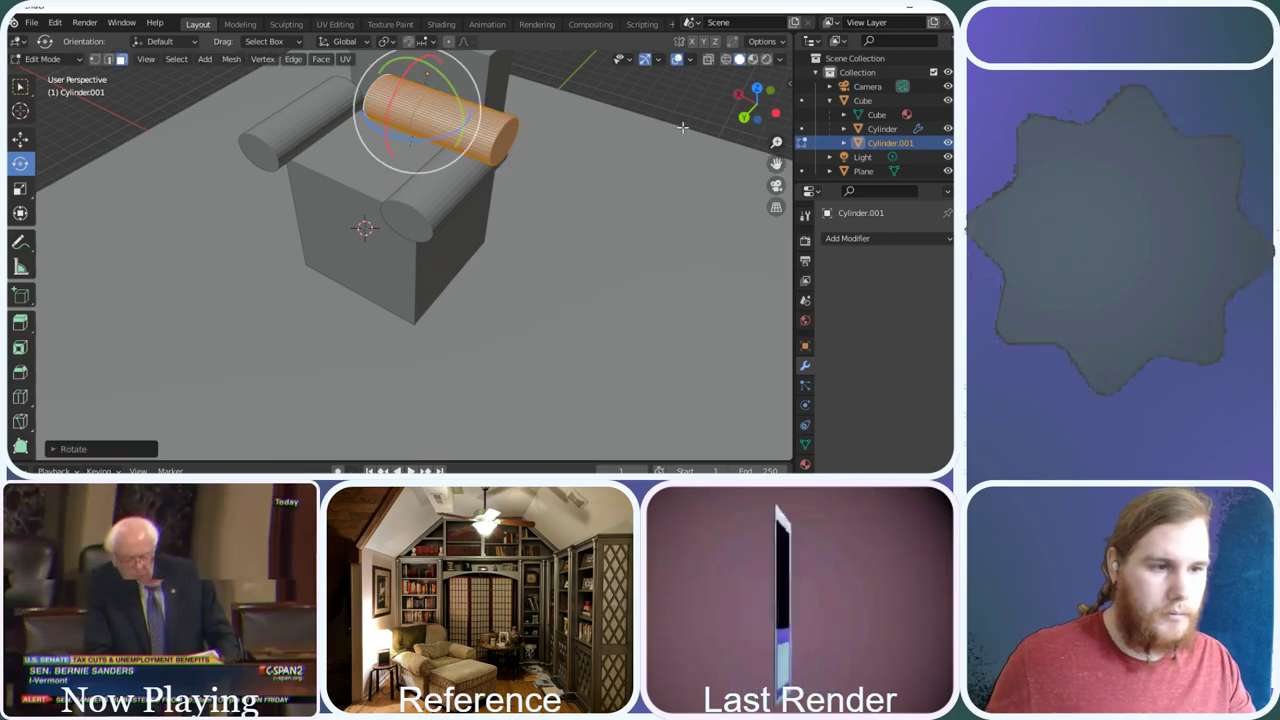
left_click(21, 138)
left_click_drag(384, 98, 340, 79)
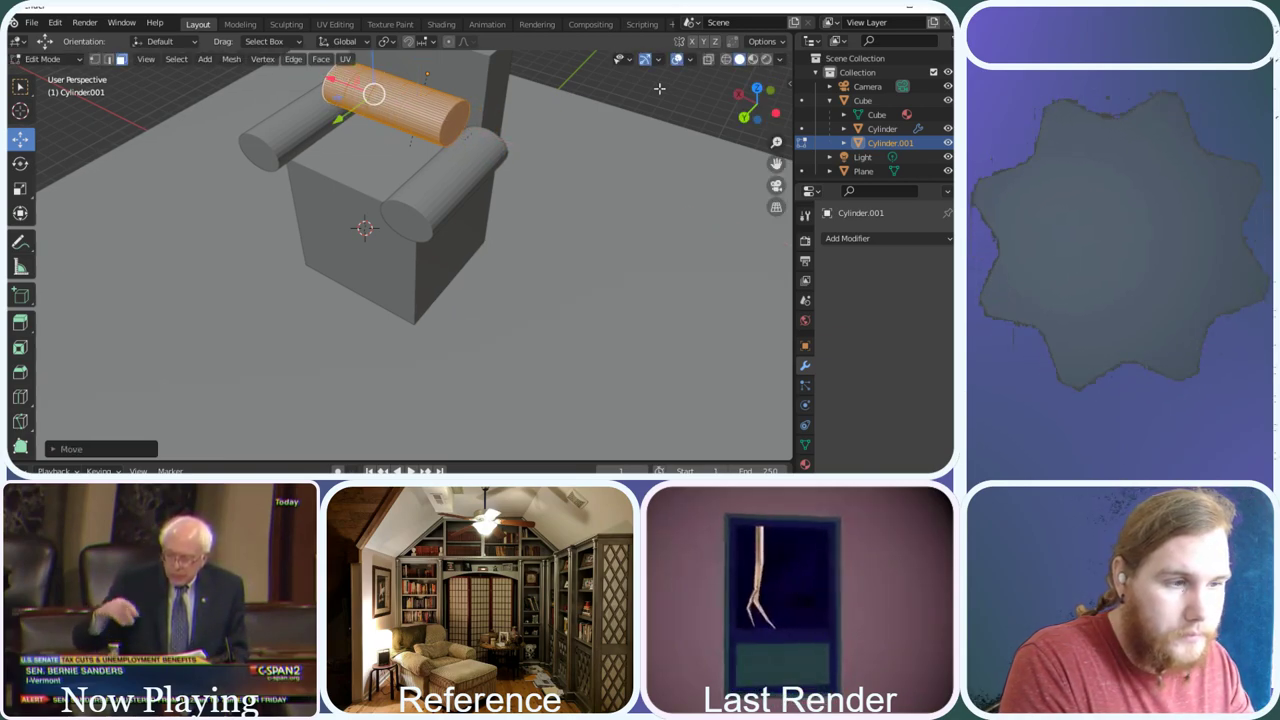
left_click_drag(752, 108, 712, 117)
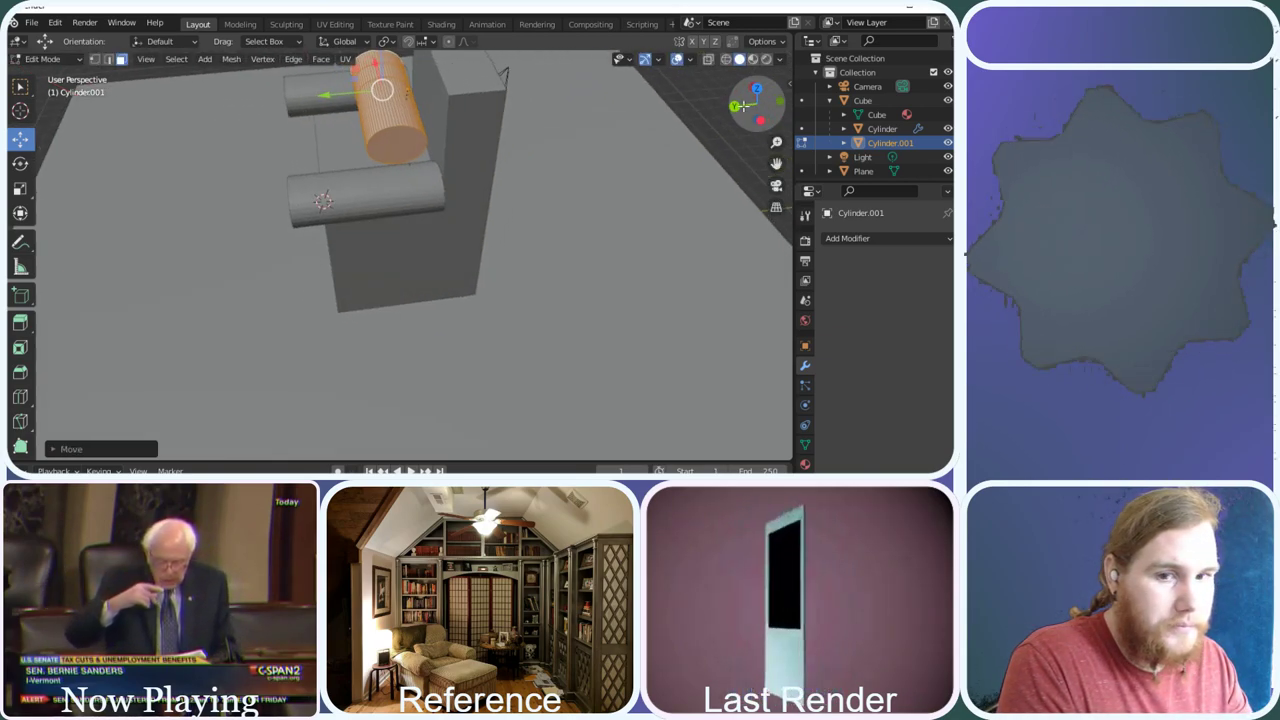
left_click(21, 162)
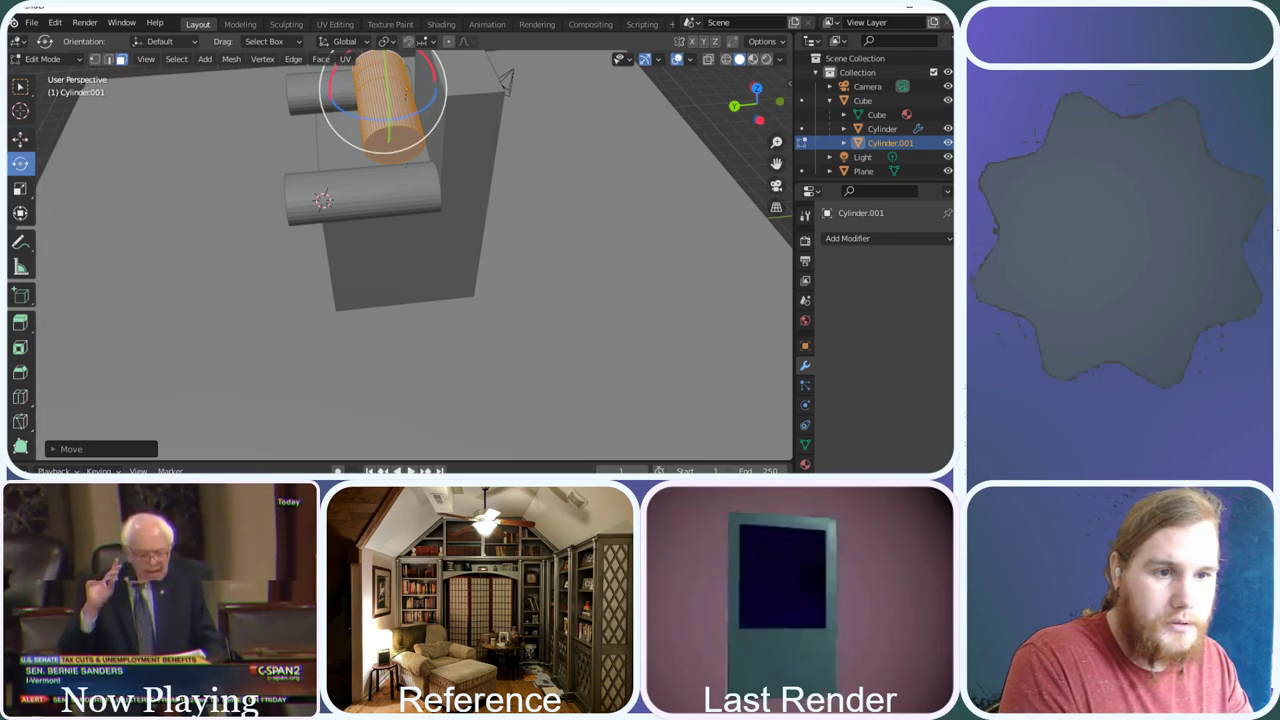
left_click_drag(337, 87, 360, 99)
key("Tab")
Move the cylinder left and lower it onto the seat, then return to Object Mode
left_click(20, 137)
left_click_drag(745, 102, 621, 101)
scroll(576, 131, "down", 2)
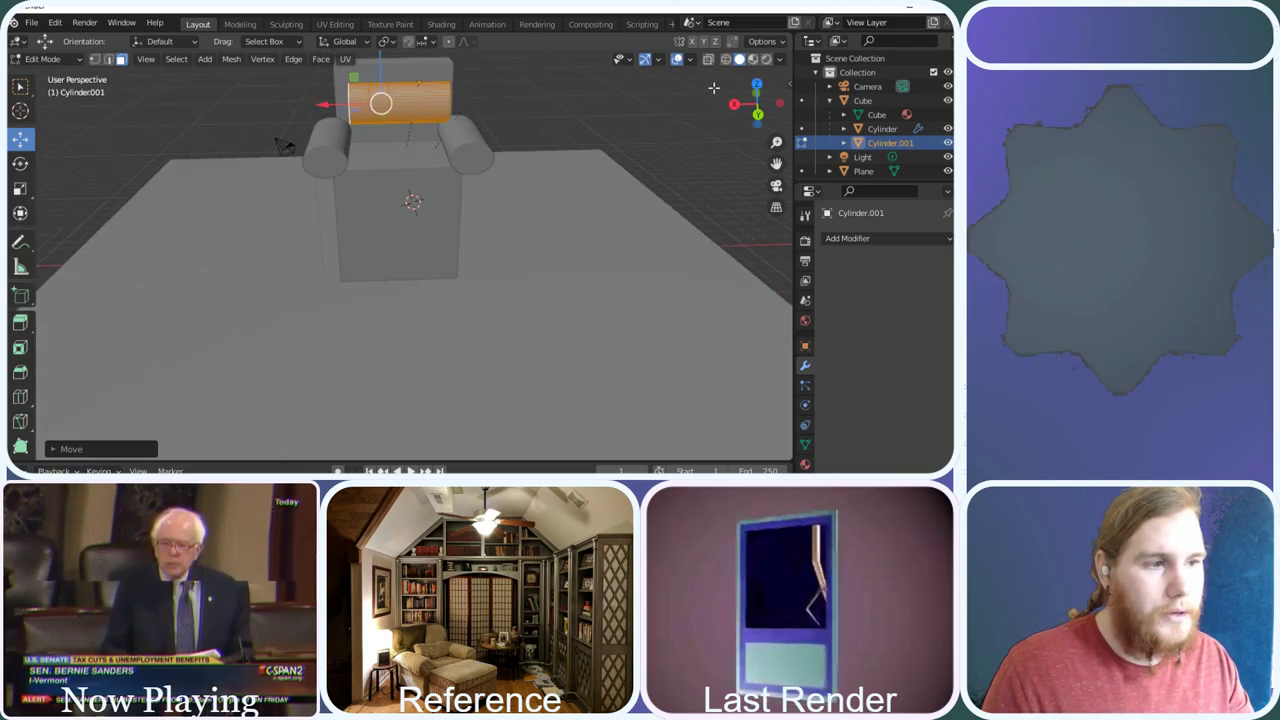
left_click_drag(752, 102, 745, 132)
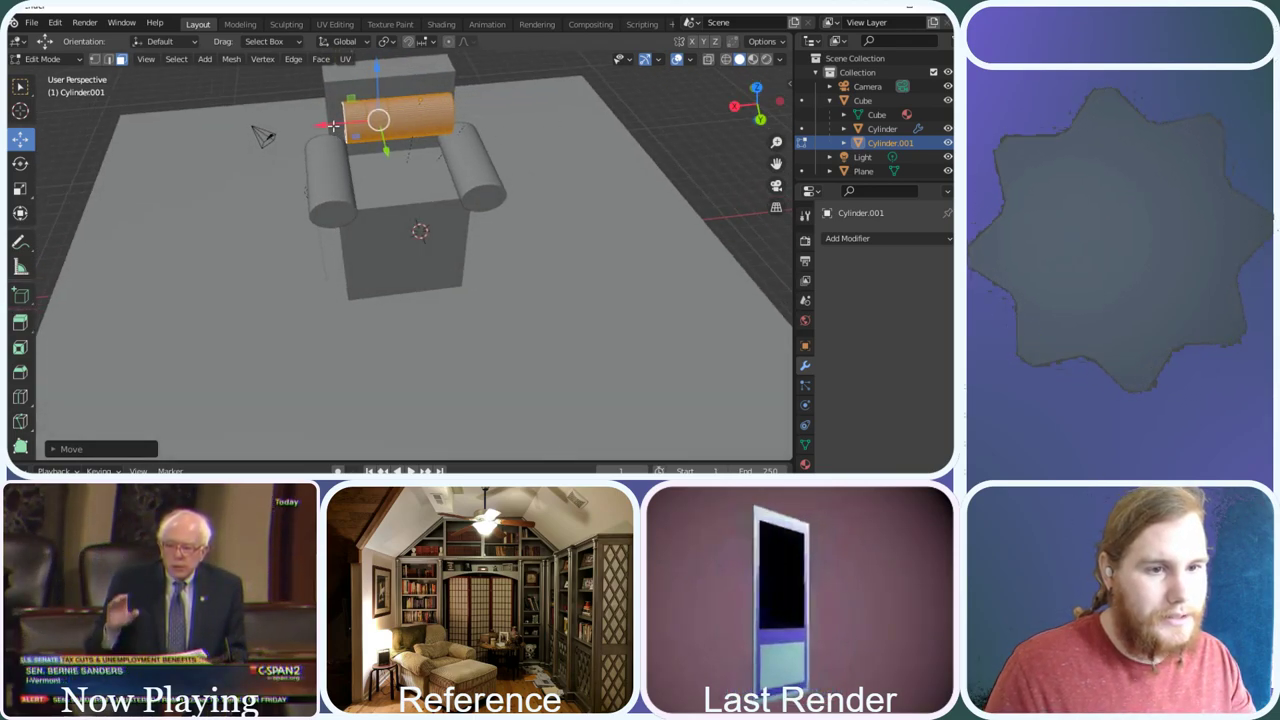
left_click_drag(333, 125, 324, 126)
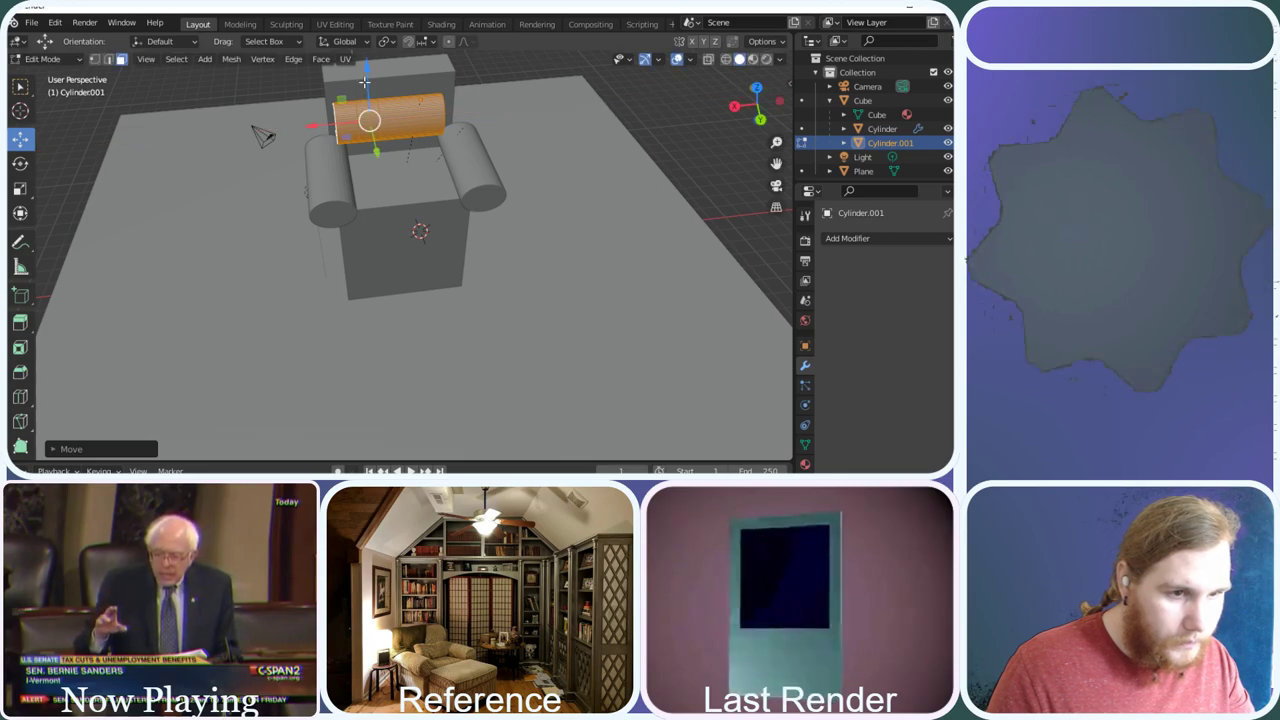
left_click_drag(369, 76, 369, 95)
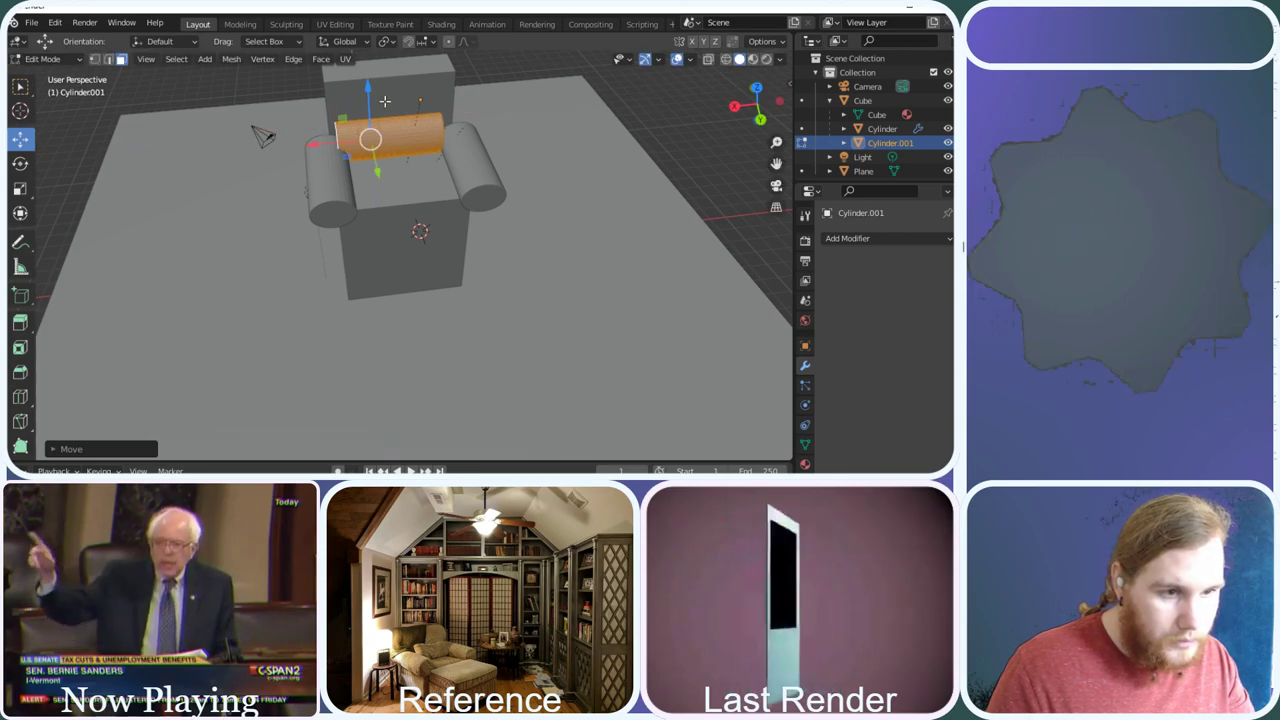
left_click_drag(750, 116, 750, 110)
scroll(560, 115, "up", 3)
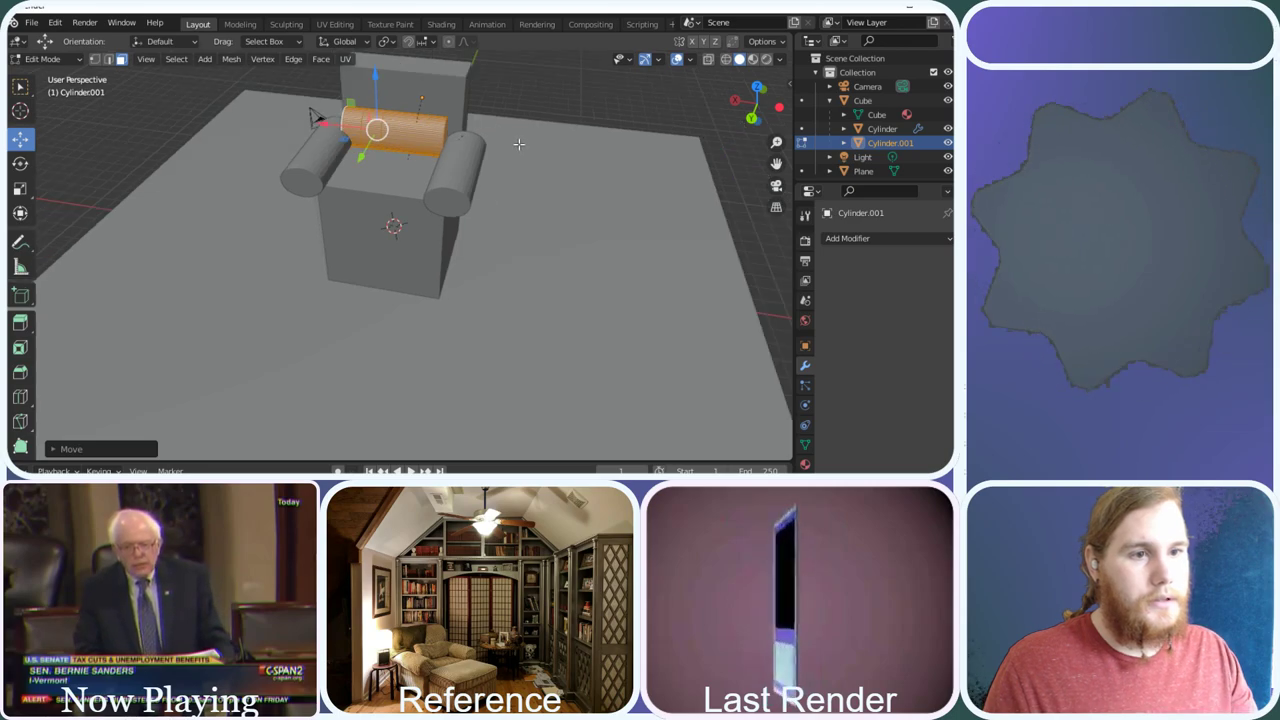
scroll(519, 144, "down", 2)
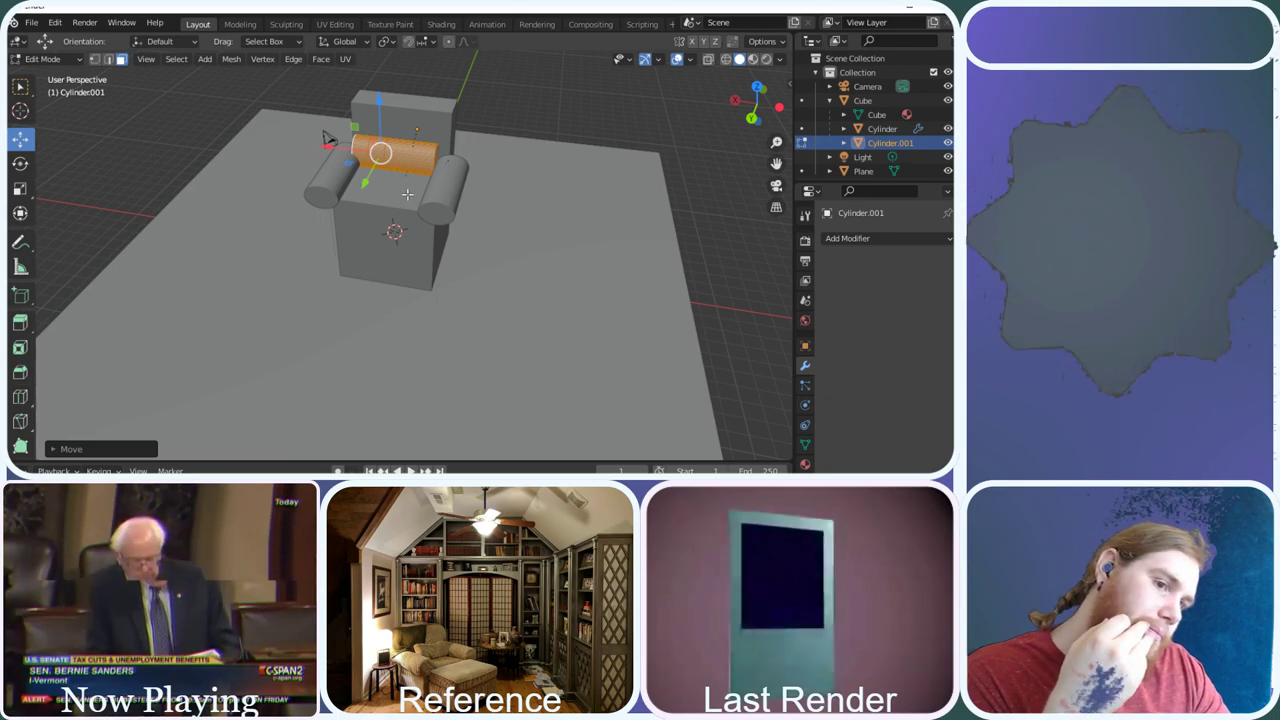
left_click(45, 59)
left_click(50, 75)
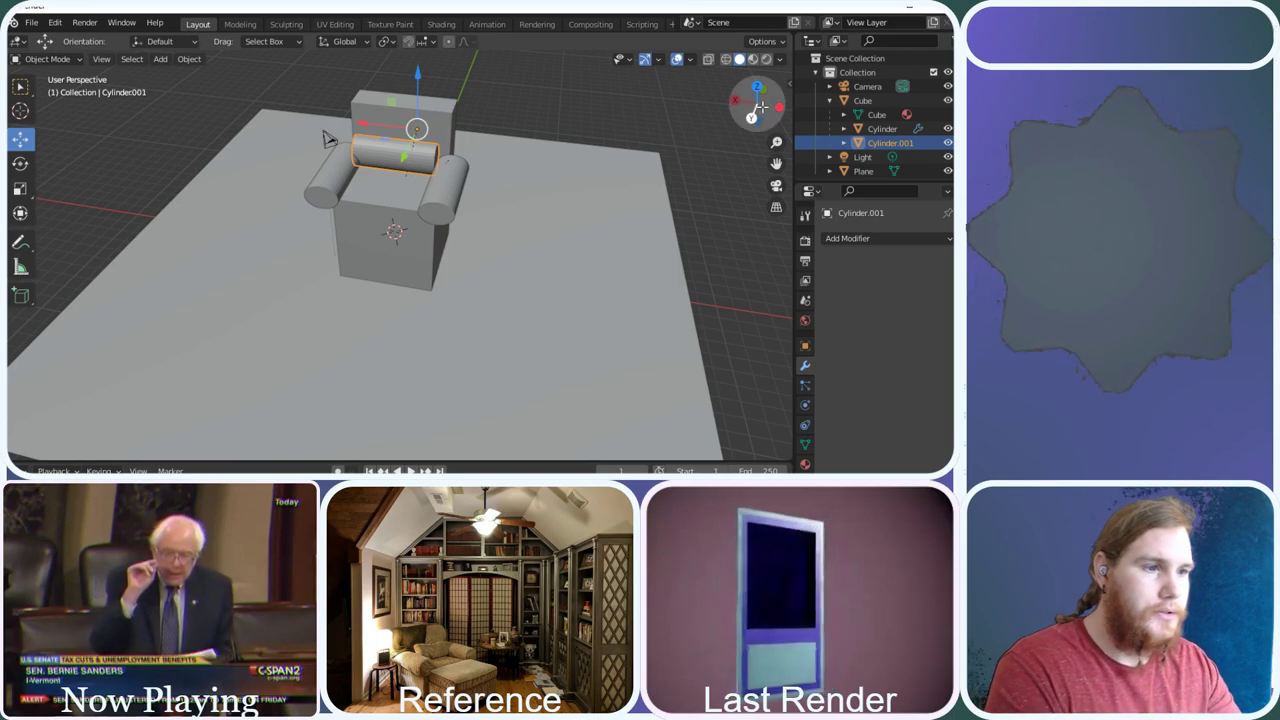
Duplicate the backrest roll as Cylinder.002 atop the chair back and enter Edit Mode
left_click_drag(757, 103, 720, 115)
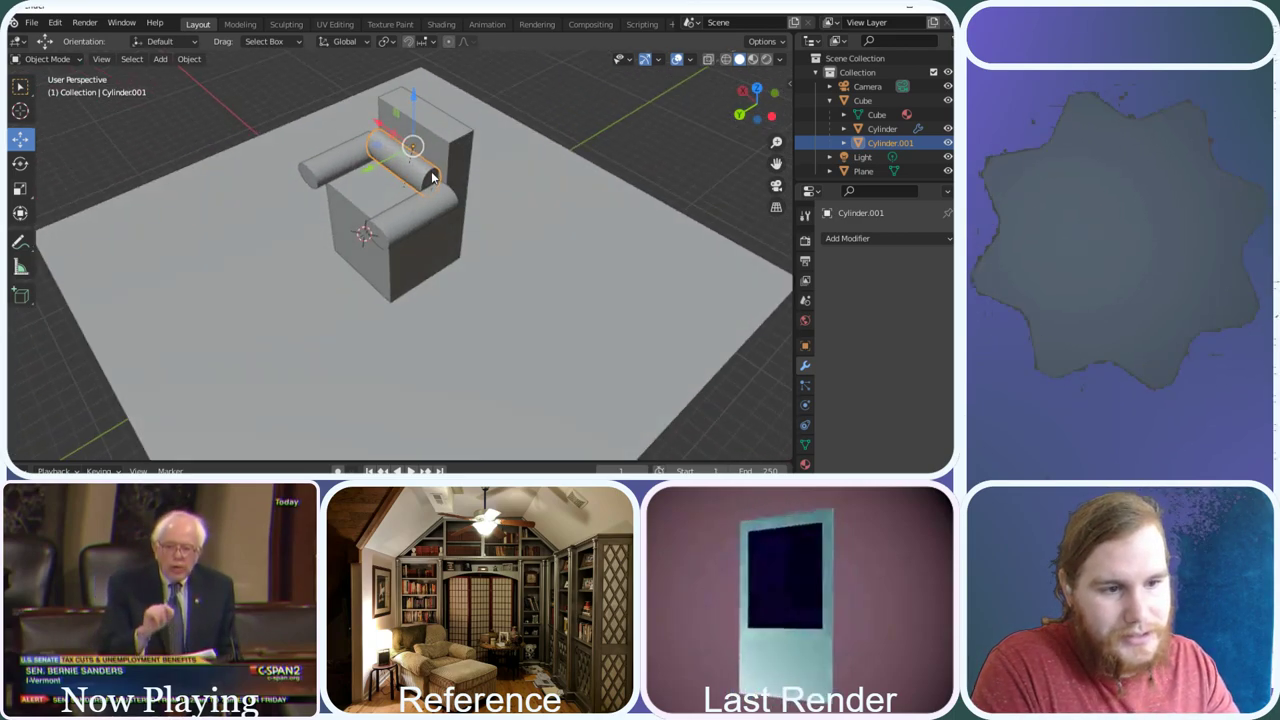
scroll(435, 160, "up", 3)
scroll(424, 139, "down", 1)
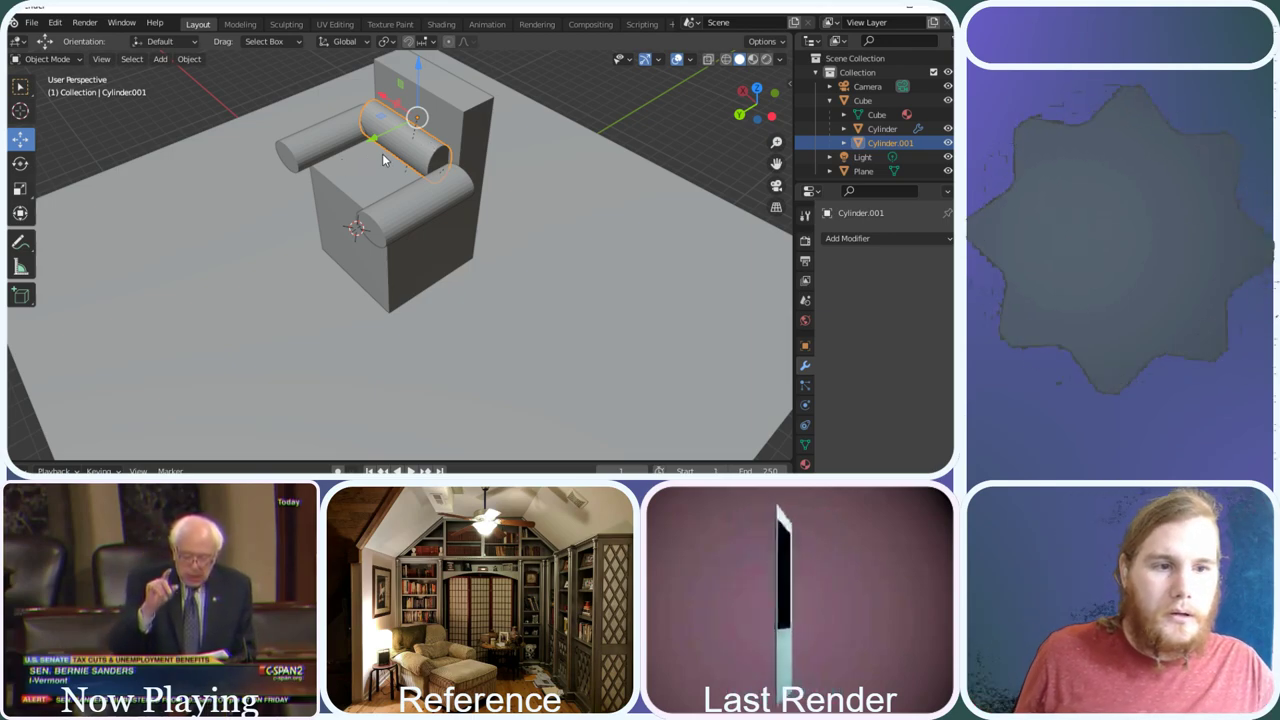
right_click(414, 141)
left_click(405, 146)
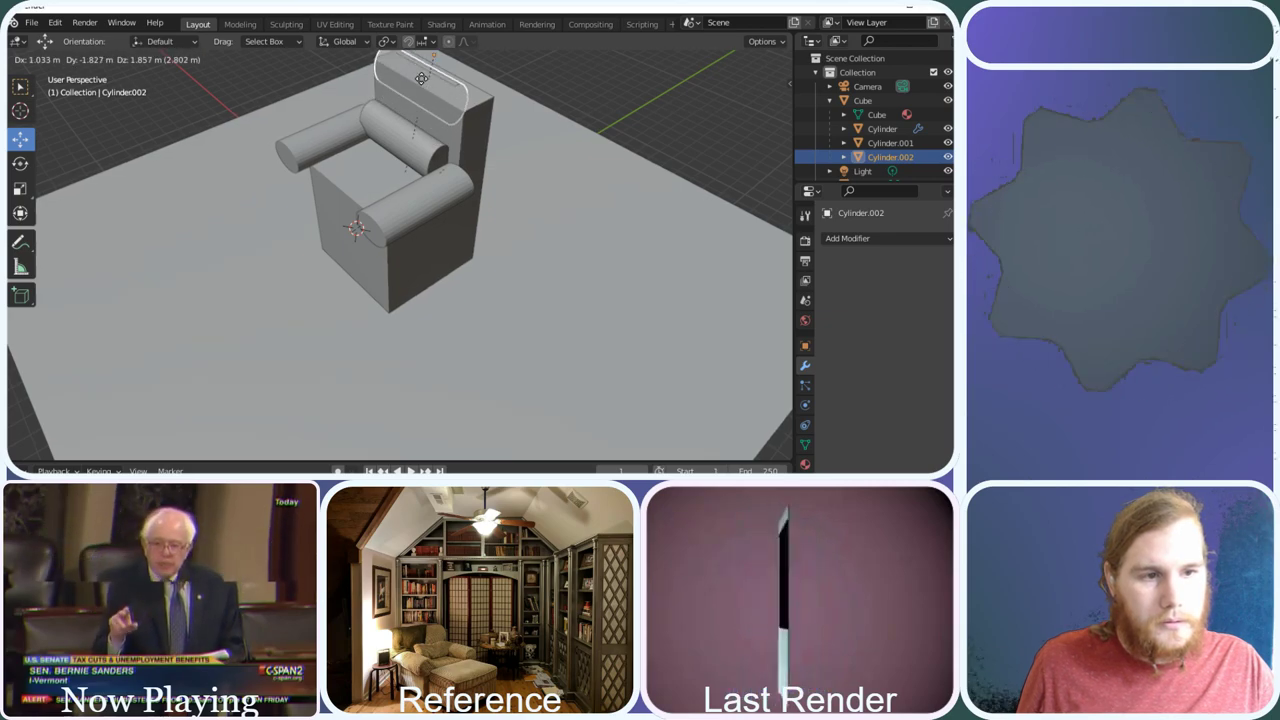
left_click(424, 88)
scroll(425, 95, "down", 3)
left_click(45, 58)
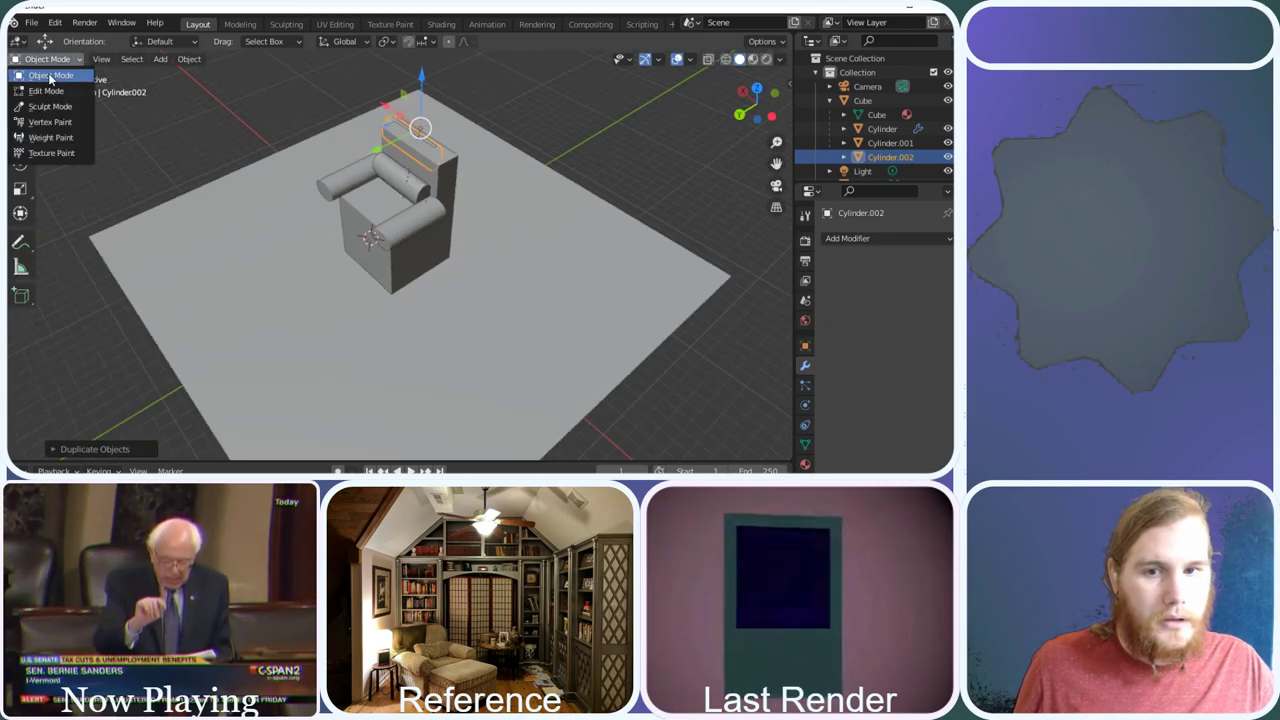
left_click(42, 88)
Resize the Cylinder.002 geometry with the Scale tool
left_click(20, 162)
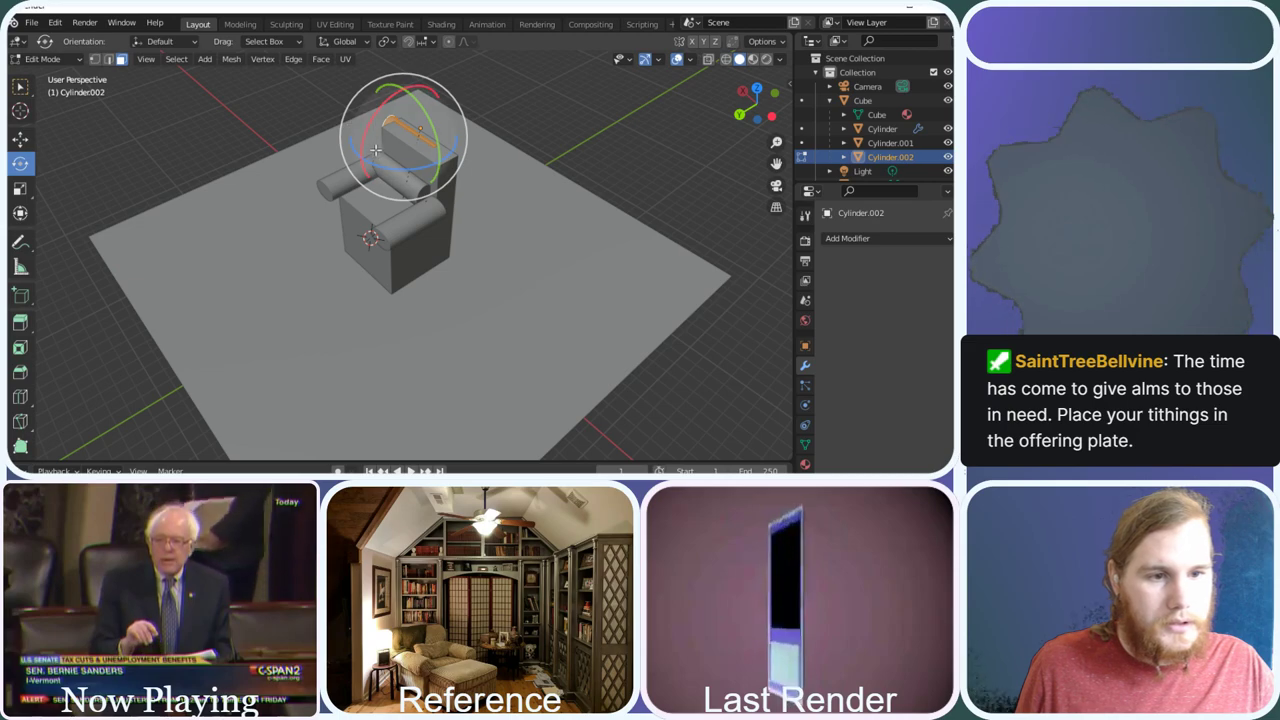
left_click(18, 190)
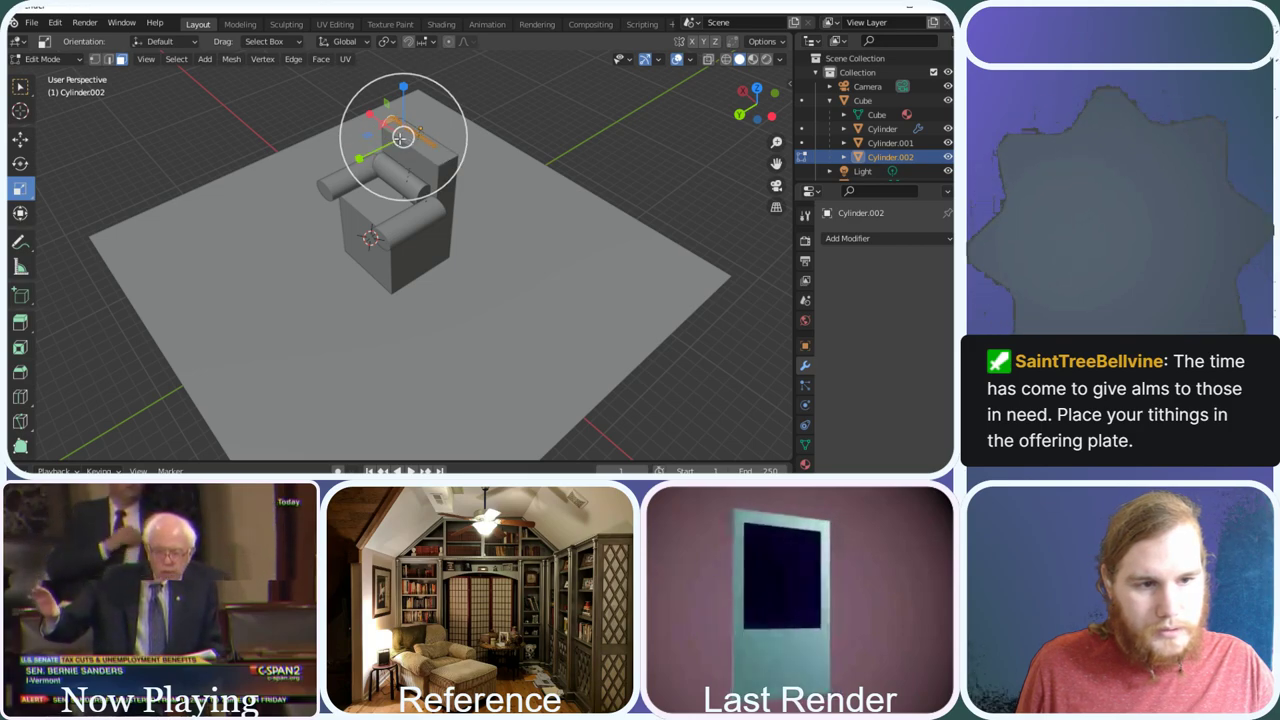
left_click_drag(401, 137, 413, 145)
left_click(390, 118)
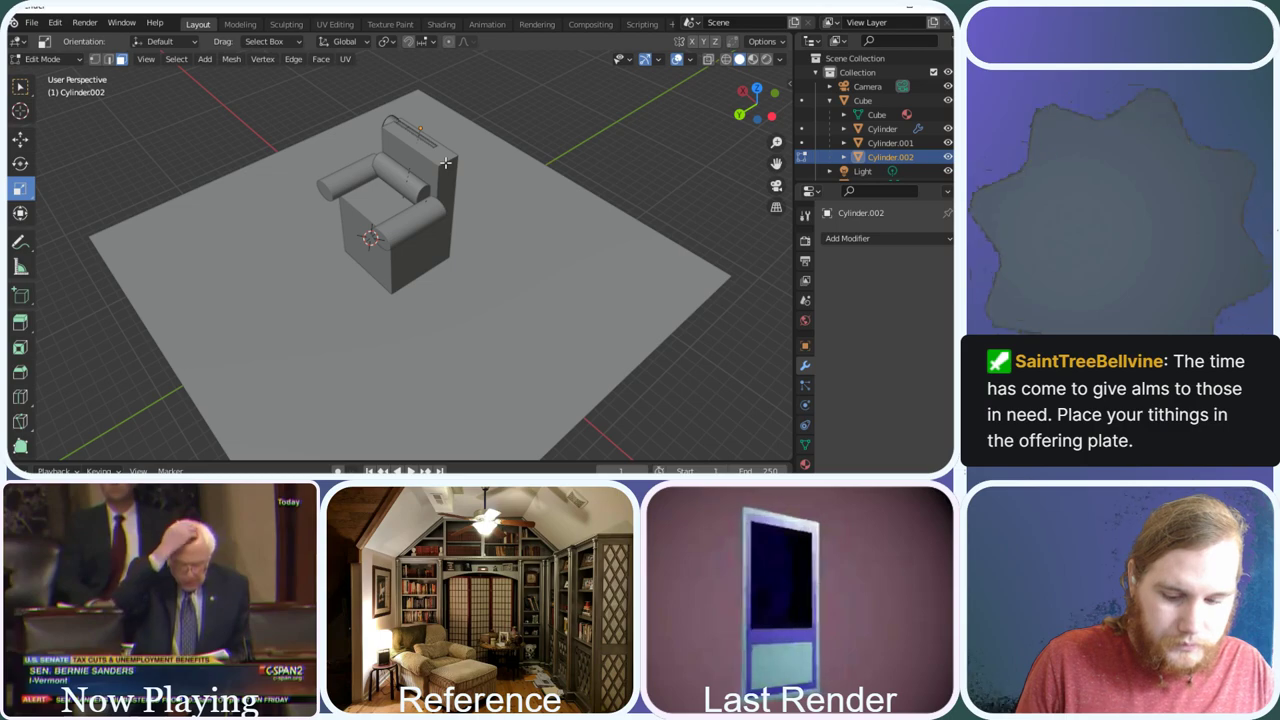
key("ctrl+s")
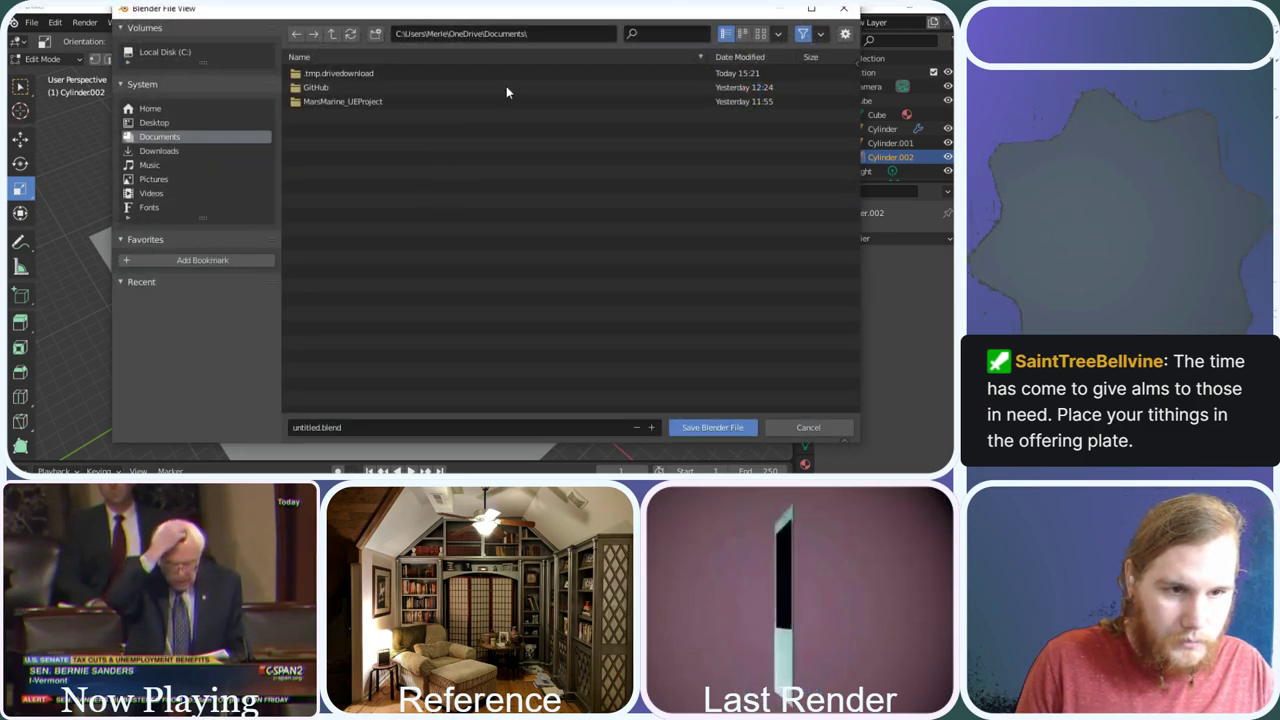
left_click(845, 10)
key("ctrl+z")
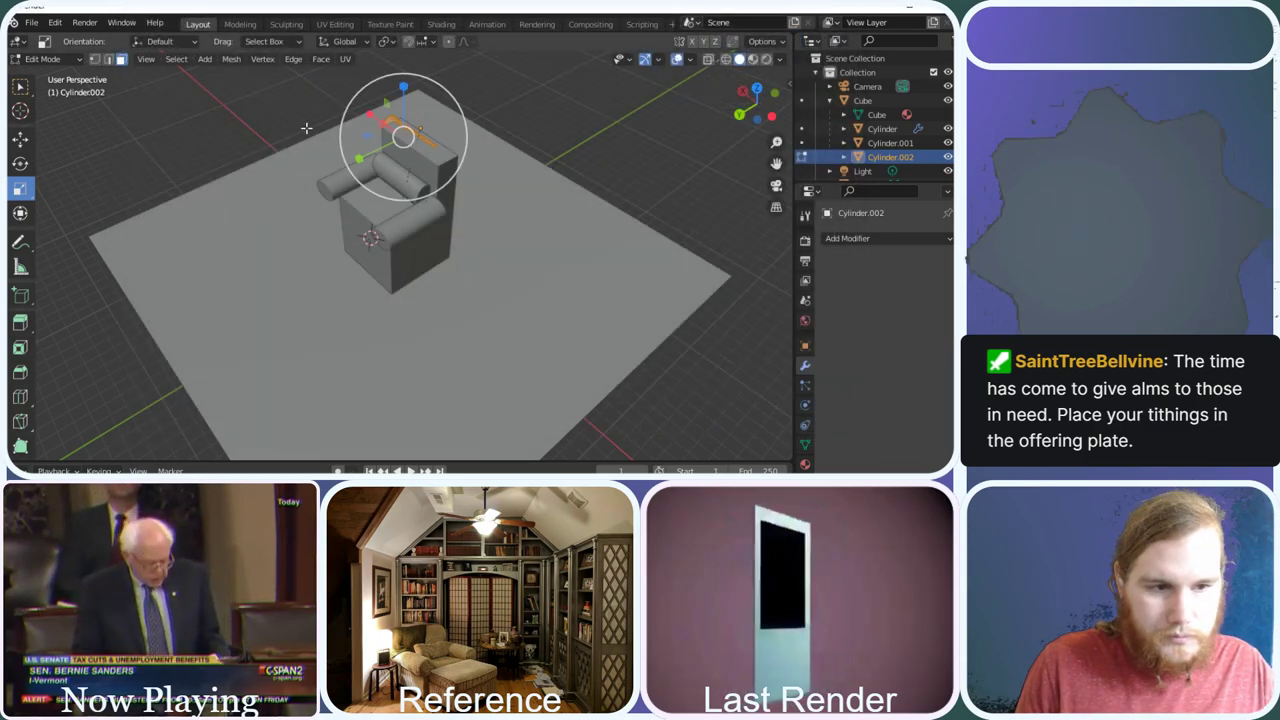
key("s")
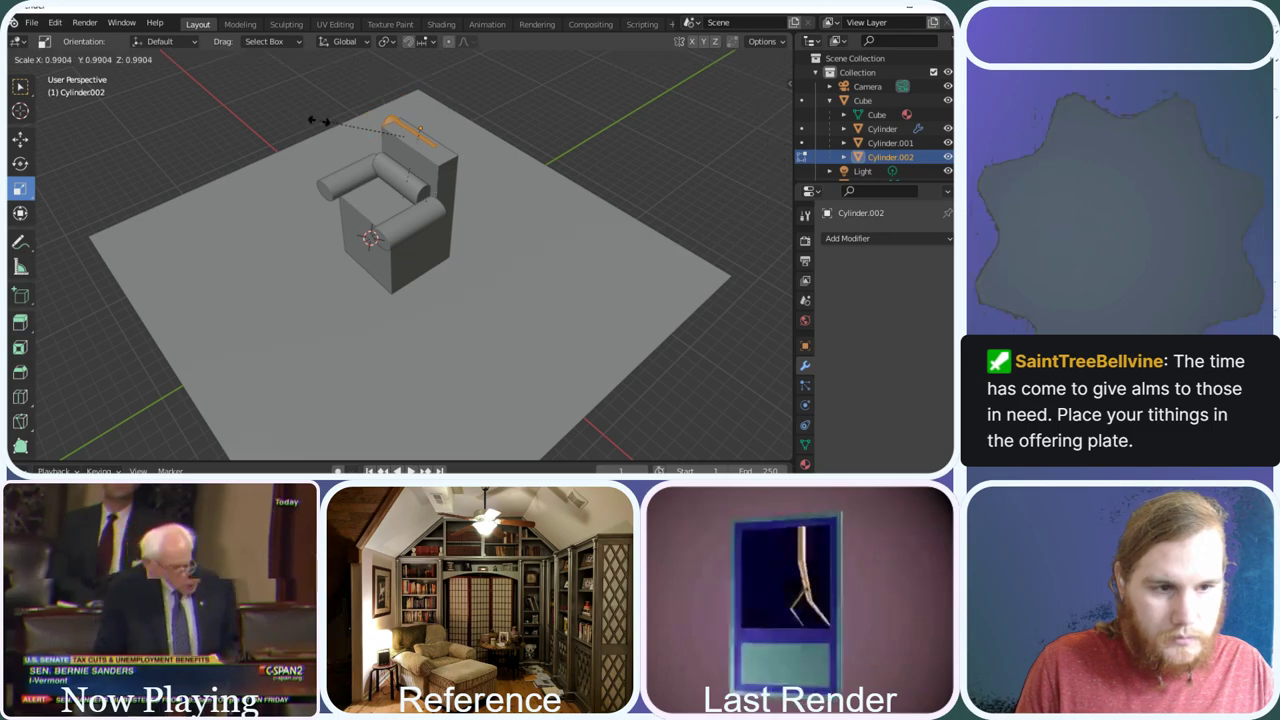
left_click(255, 177)
Centre Cylinder.002 at Location X 0 m
left_click_drag(737, 83, 766, 112)
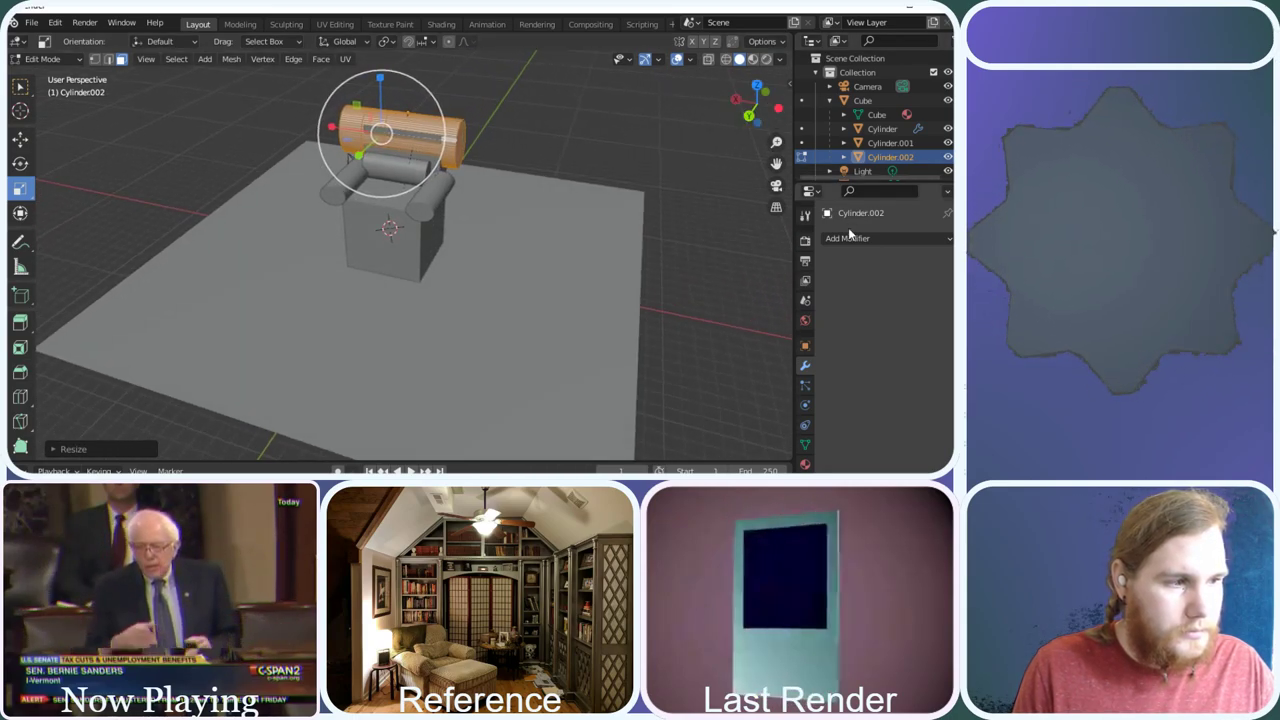
left_click(806, 346)
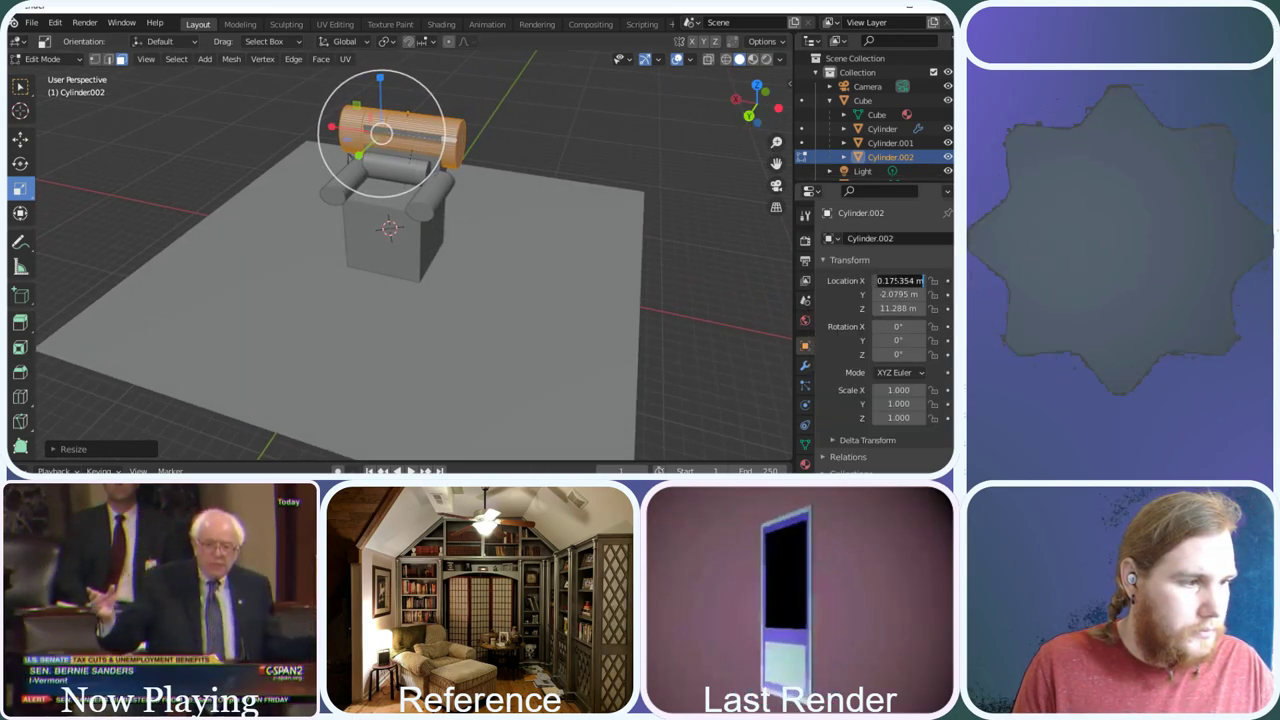
key("Return")
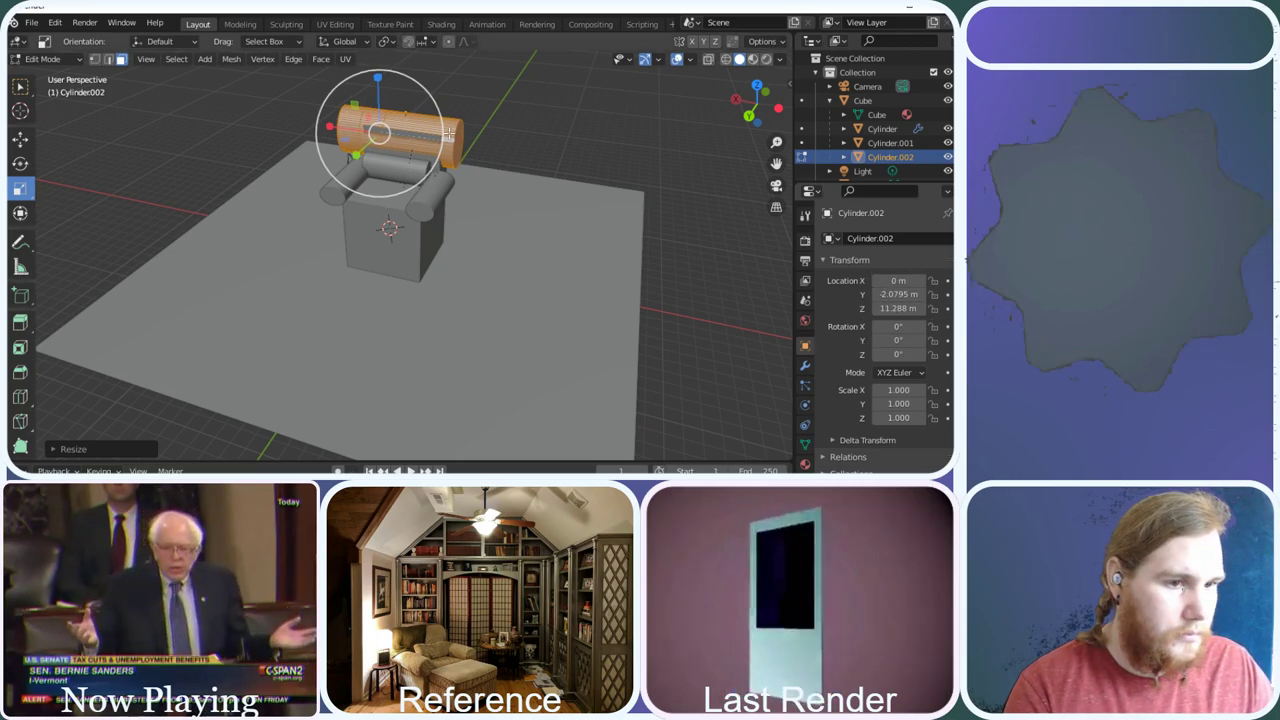
scroll(449, 133, "up", 4)
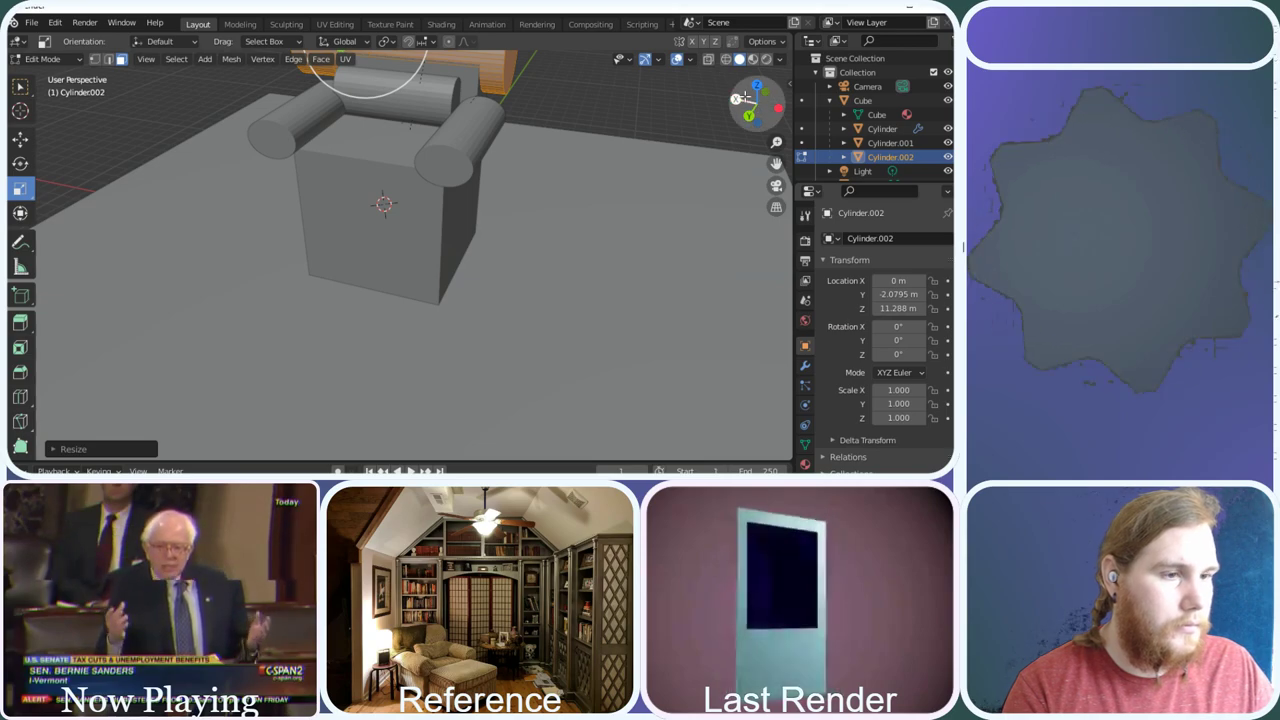
mouse_move(744, 96)
left_mouse_down()
mouse_move(730, 112)
mouse_move(740, 100)
left_mouse_up()
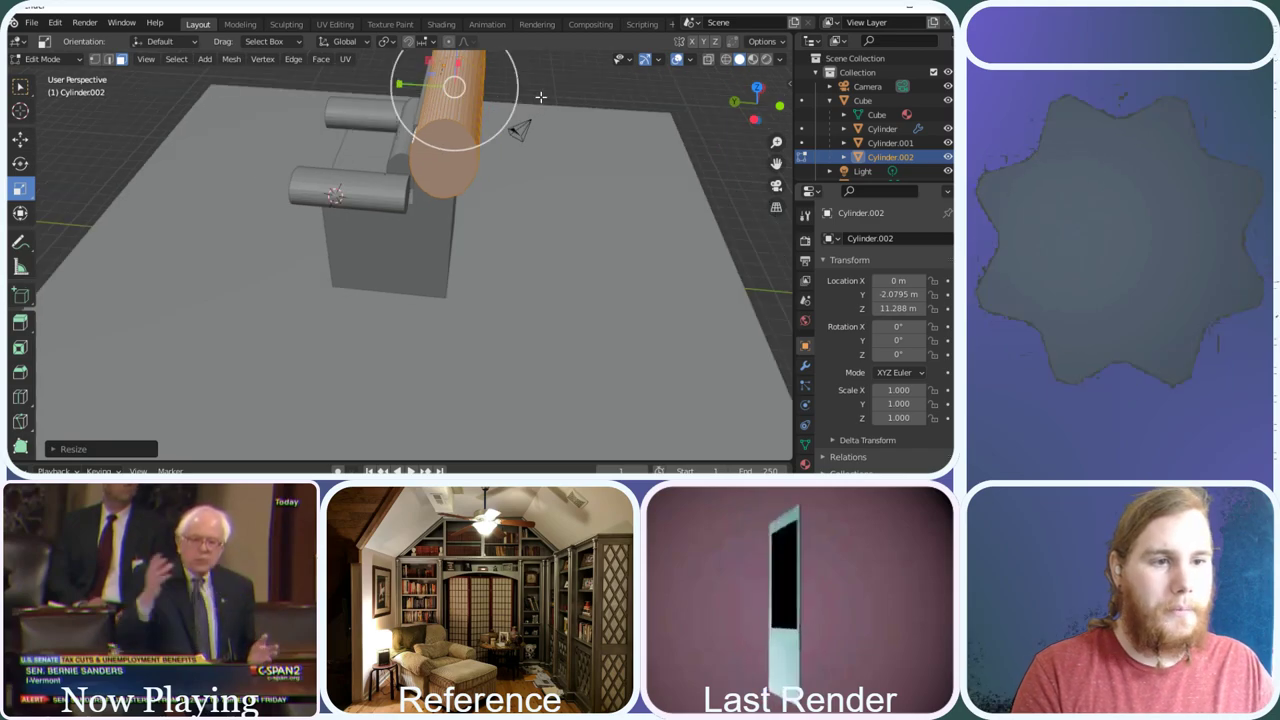
Slide Cylinder.002 along Y so it sits behind the armrests
left_click(20, 139)
left_click_drag(397, 84, 386, 84)
left_click_drag(757, 112, 510, 131)
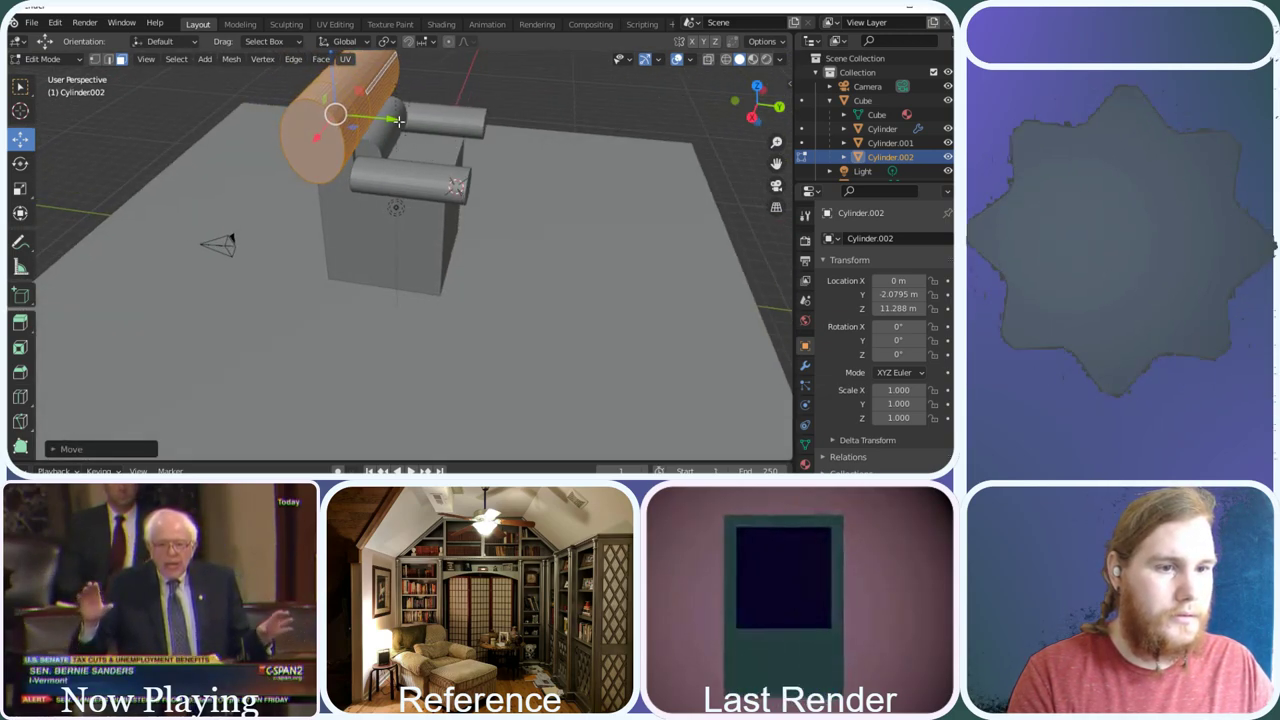
left_click_drag(396, 119, 395, 118)
Enter Edit Mode on Cylinder.002 and select its end-cap face
key("Tab")
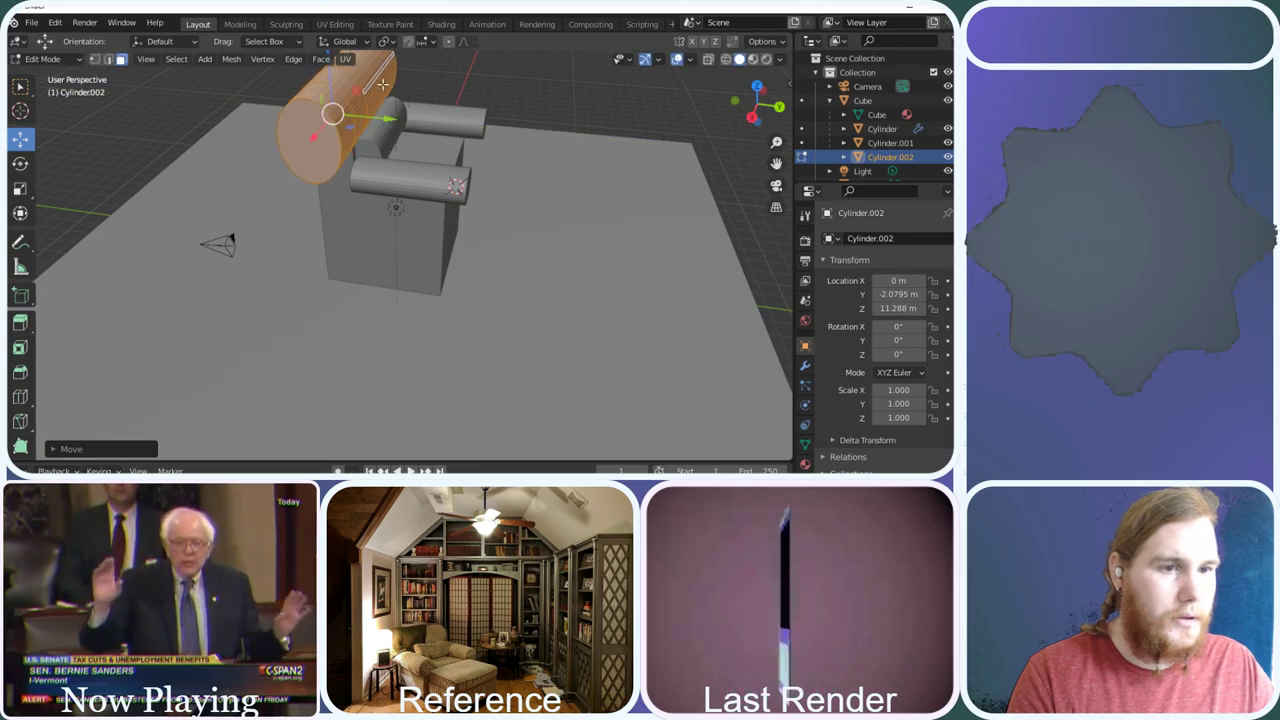
left_click(378, 72)
left_click_drag(742, 88, 688, 98)
middle_click_drag(521, 183, 222, 198)
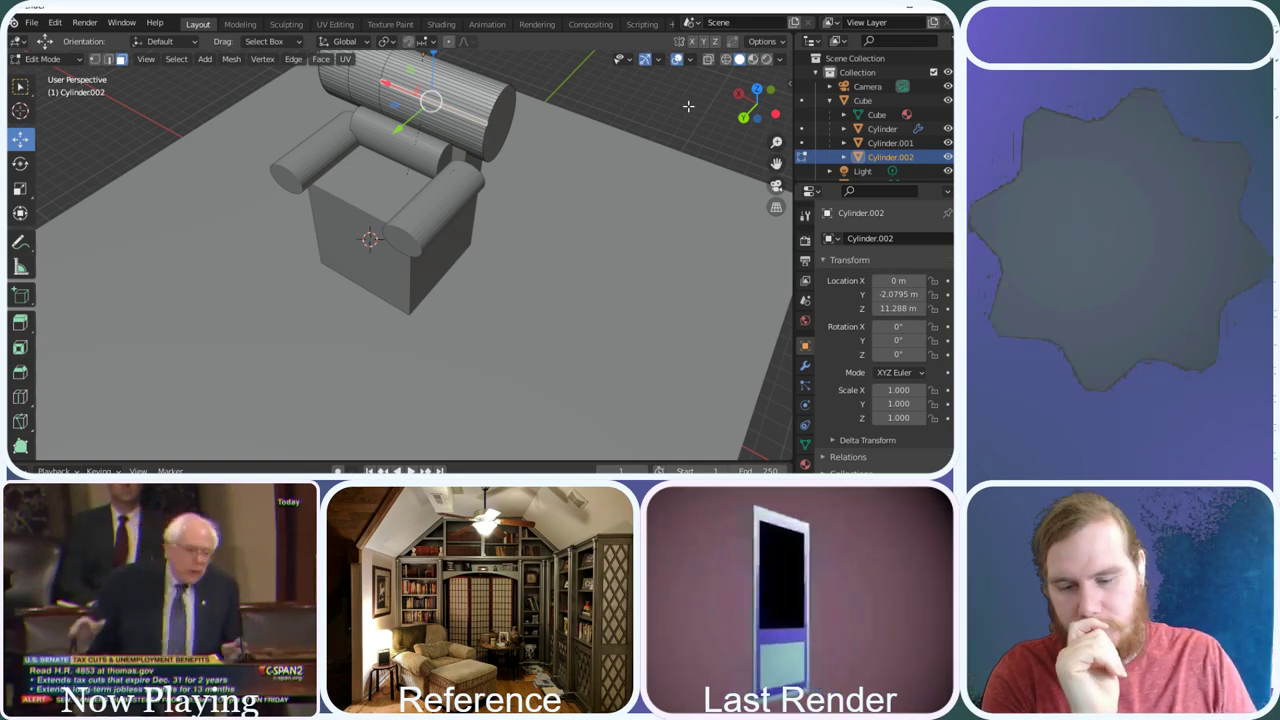
left_click_drag(757, 100, 598, 145)
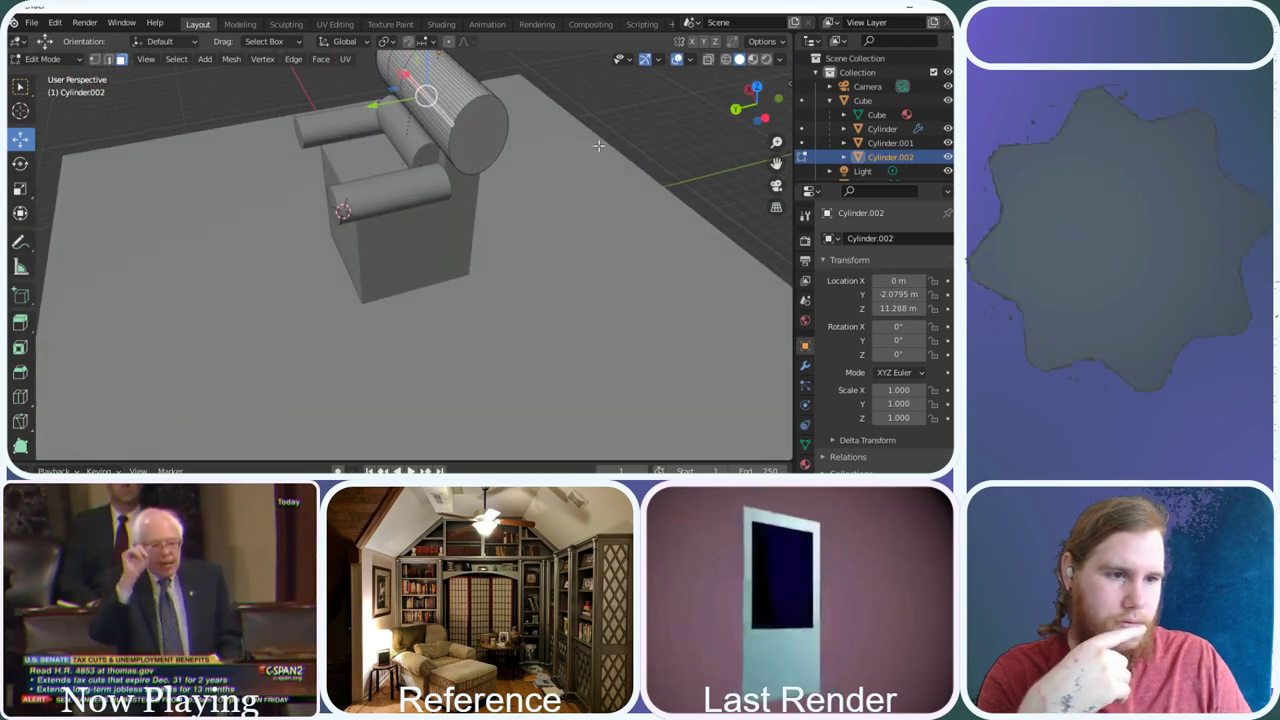
left_click(468, 139)
Flat-shade the selected end-cap face and return to Object Mode
right_click(478, 165)
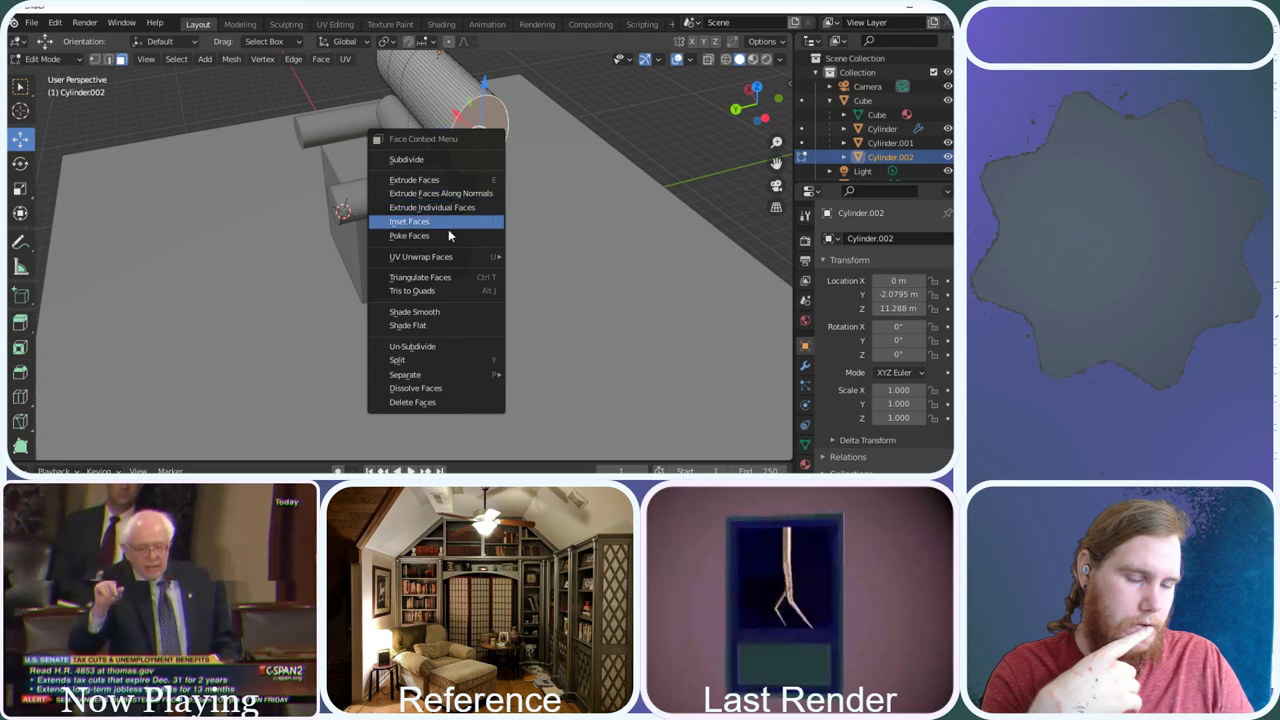
left_click(456, 326)
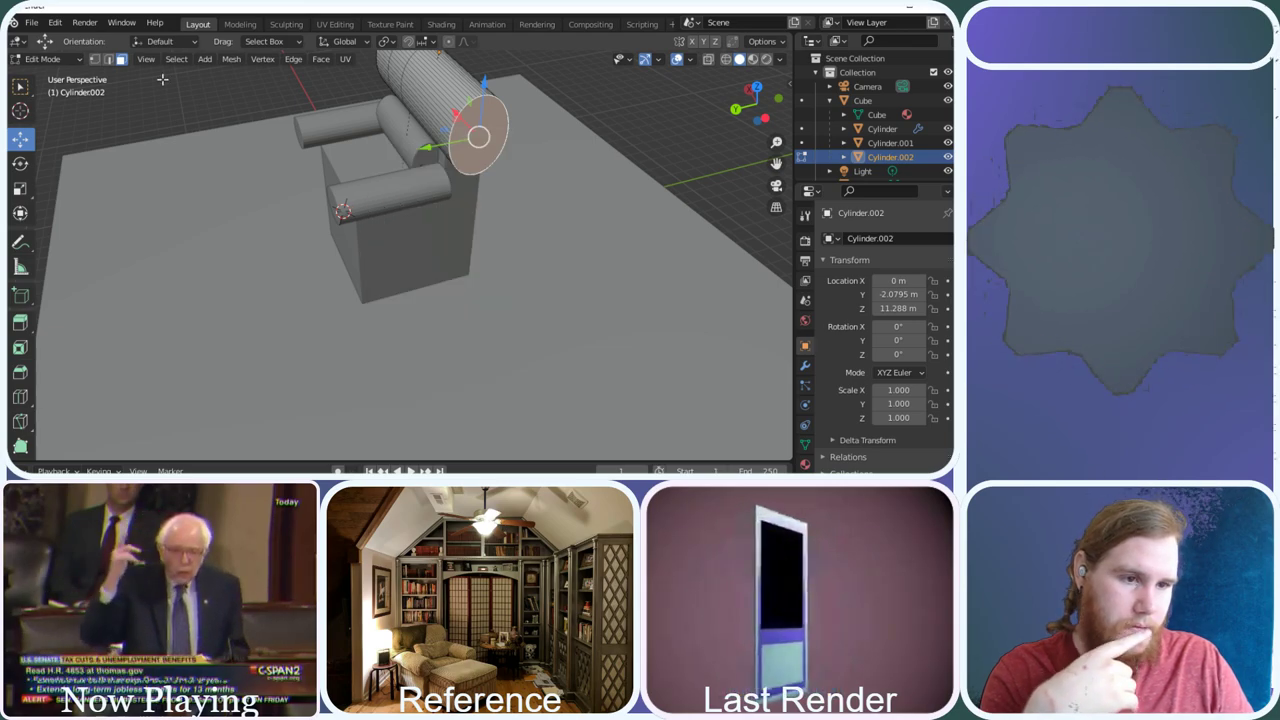
left_click(40, 58)
left_click(62, 72)
Apply Shade Smooth to the Cylinder.002 backrest roll
left_click(473, 137)
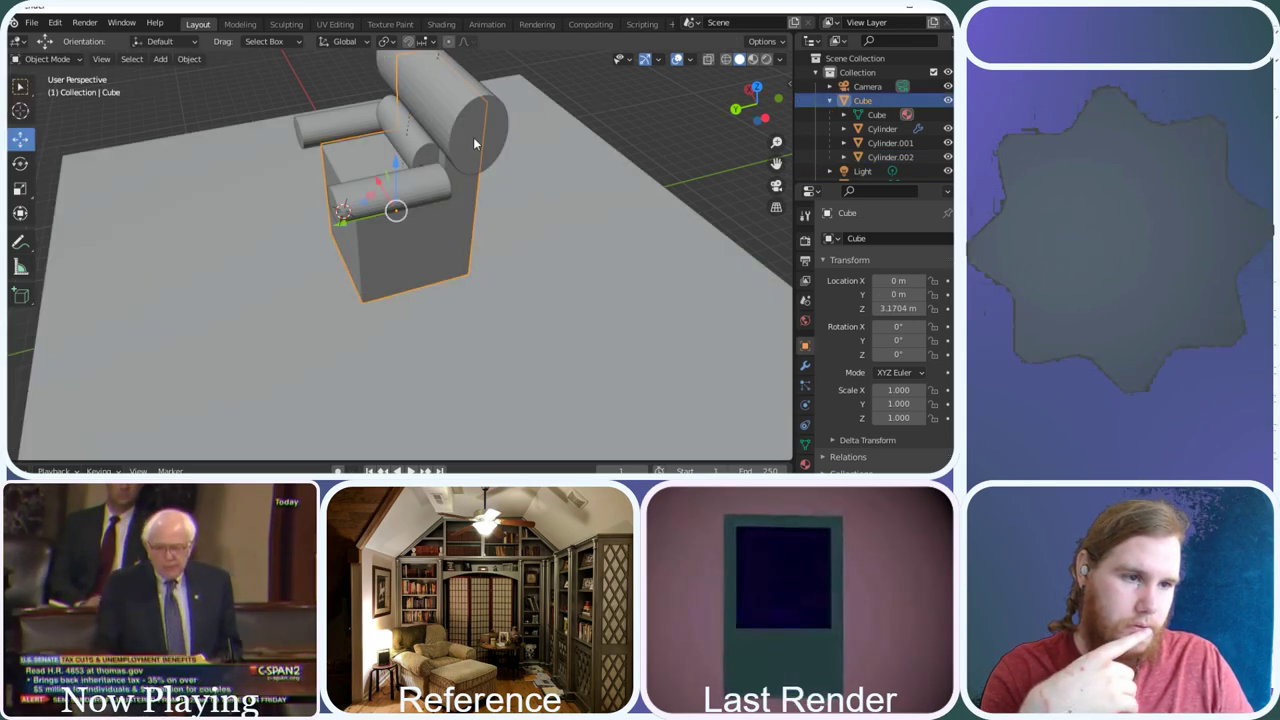
left_click(490, 124)
right_click(477, 140)
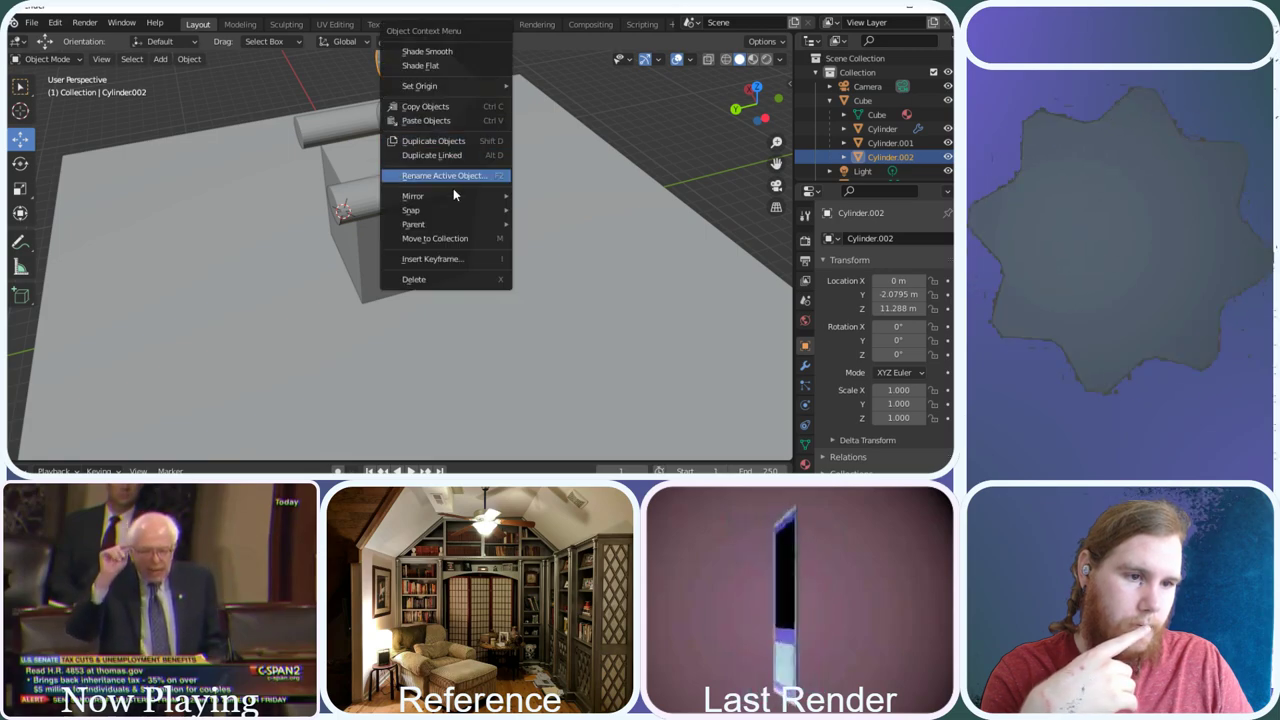
left_click(466, 51)
scroll(473, 117, "down", 5)
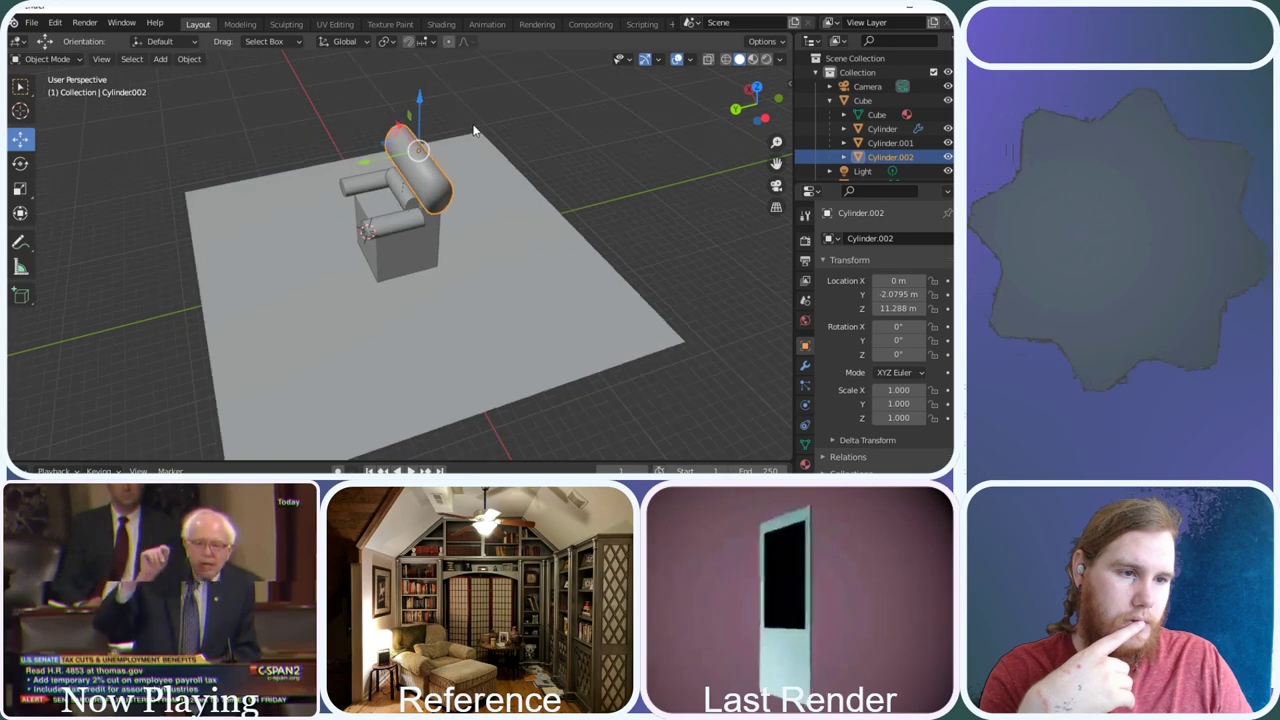
scroll(434, 143, "up", 4)
scroll(434, 143, "up", 1)
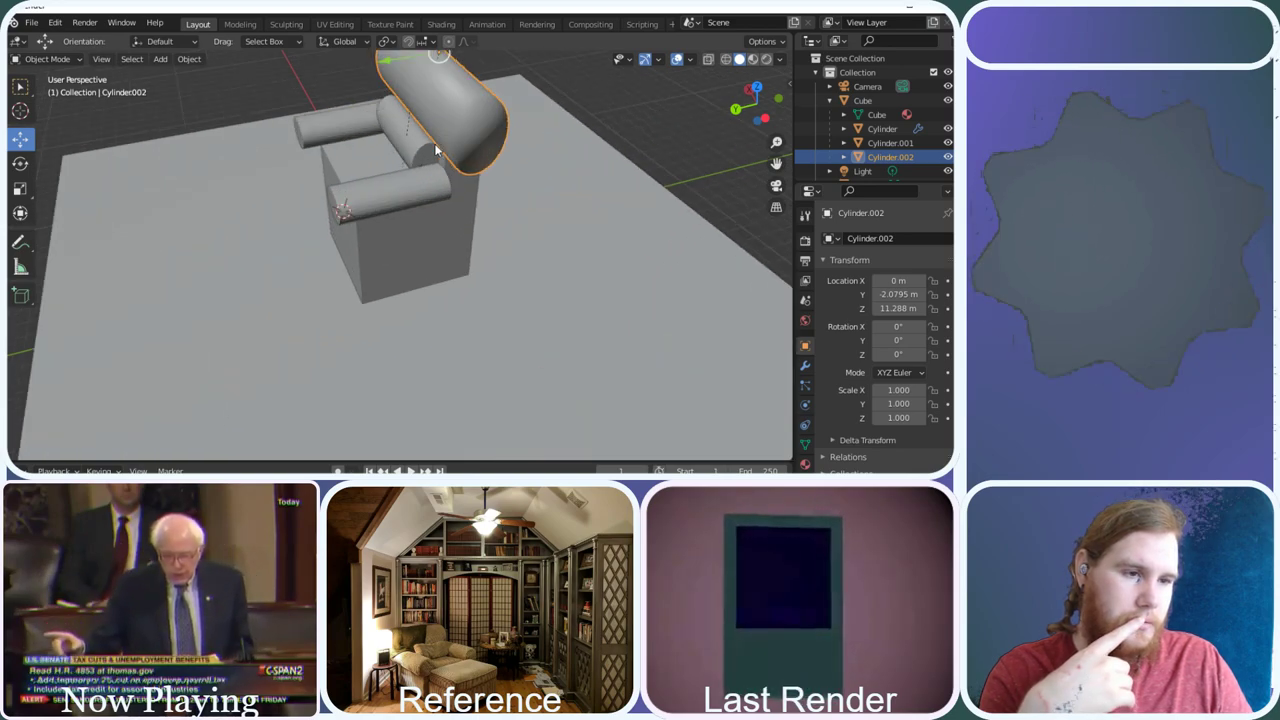
Check both armrest cylinders from the front view, then reselect the backrest cylinder
left_click(404, 200)
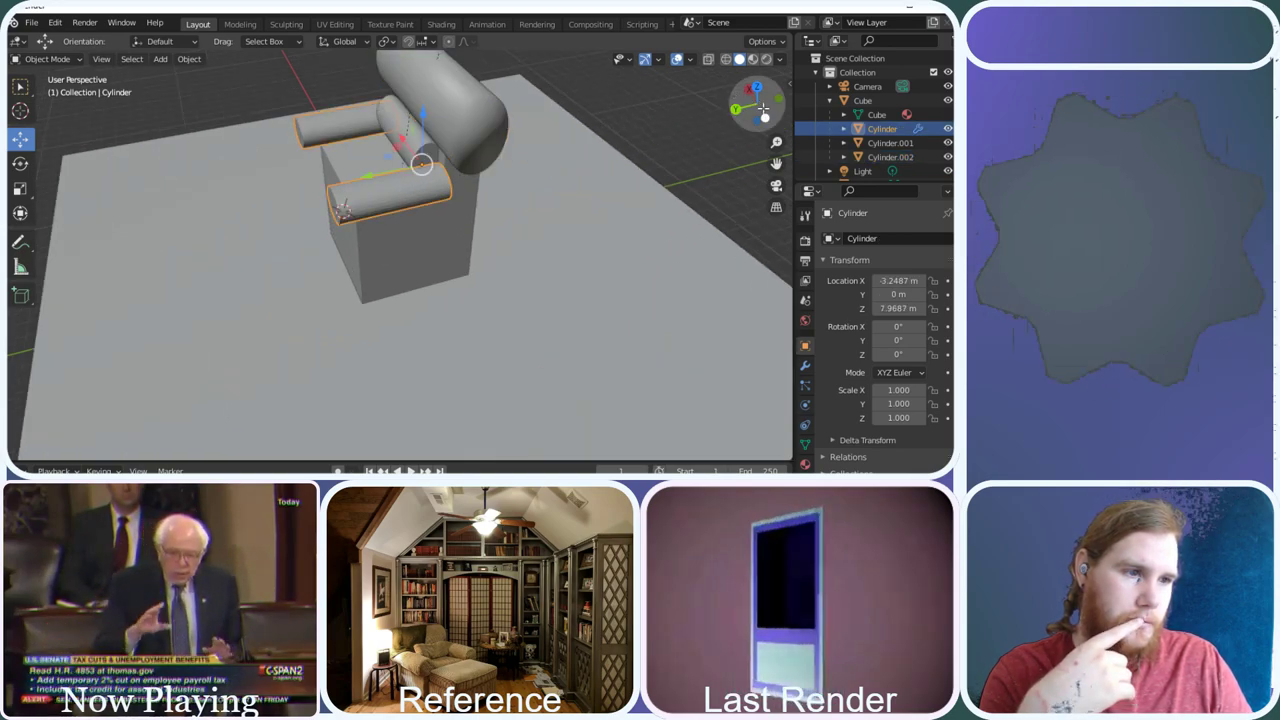
mouse_move(740, 98)
left_mouse_down()
mouse_move(700, 95)
mouse_move(770, 112)
mouse_move(778, 136)
mouse_move(762, 106)
left_mouse_up()
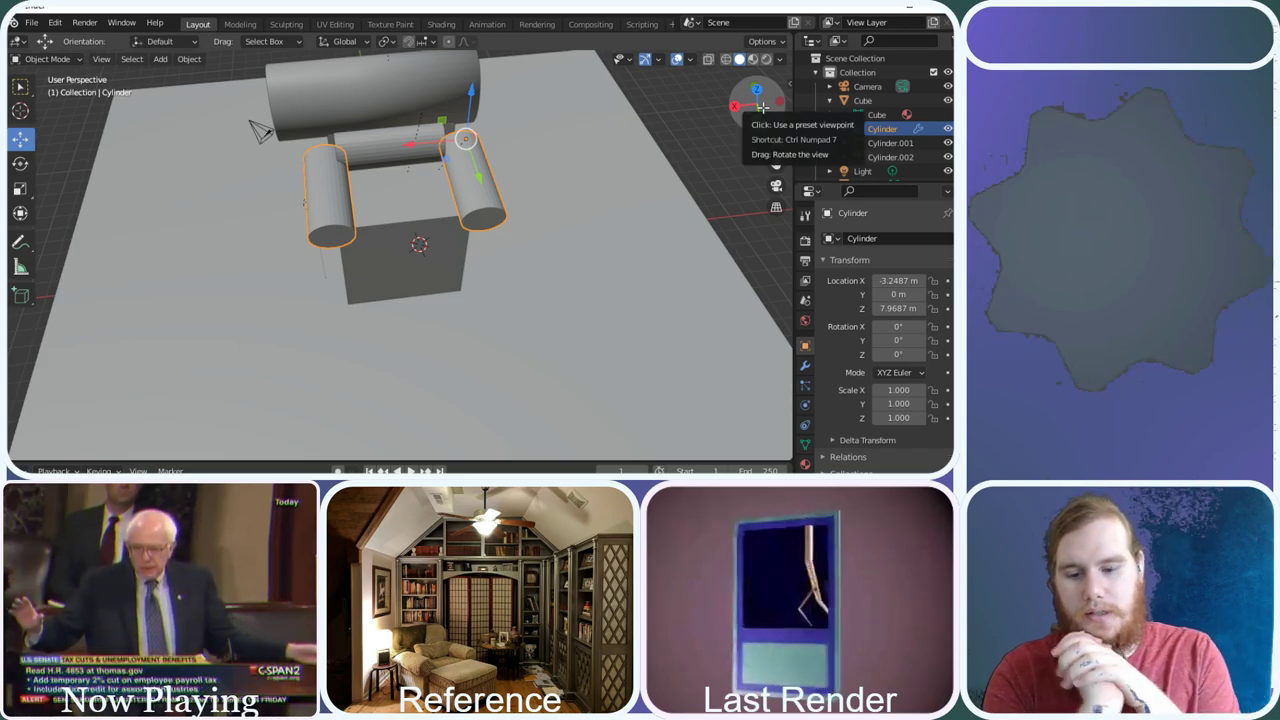
left_click(316, 100)
scroll(400, 104, "down", 1)
In Edit Mode, select the whole backrest mesh and try scaling it along X, undoing the change
left_click(80, 59)
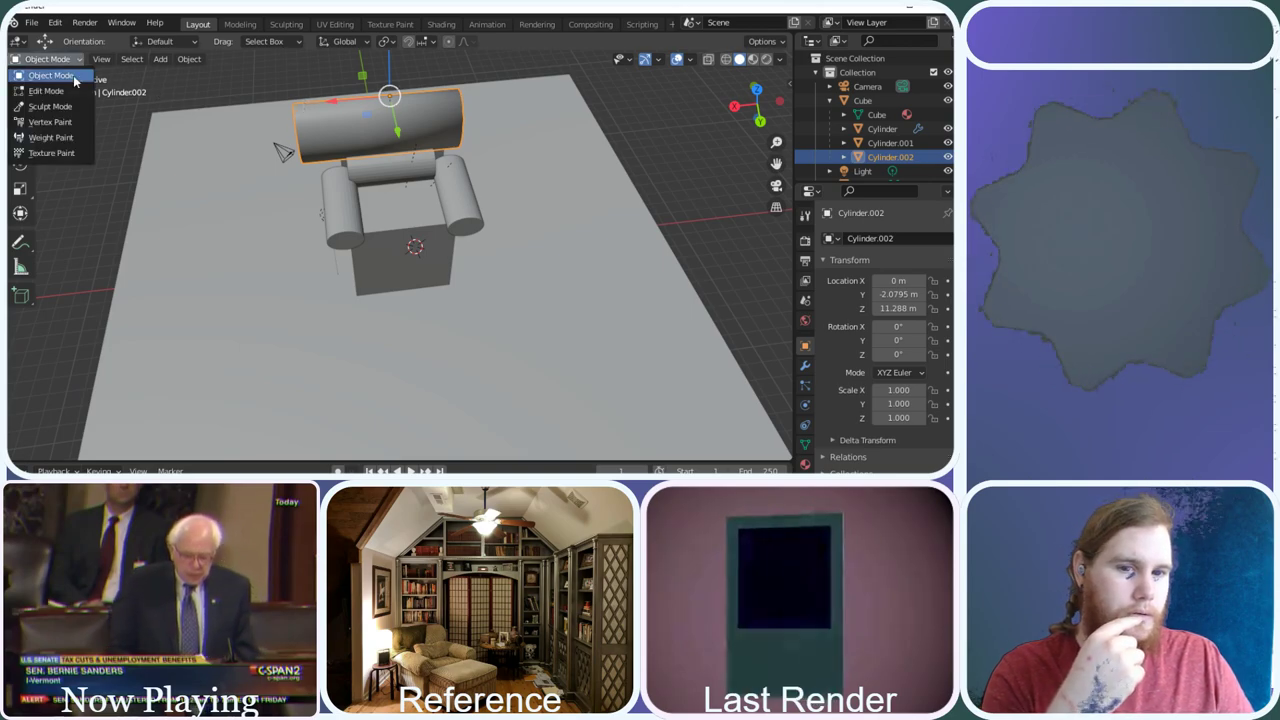
left_click(45, 91)
left_click_drag(756, 106, 740, 104)
middle_click_drag(290, 140, 425, 141)
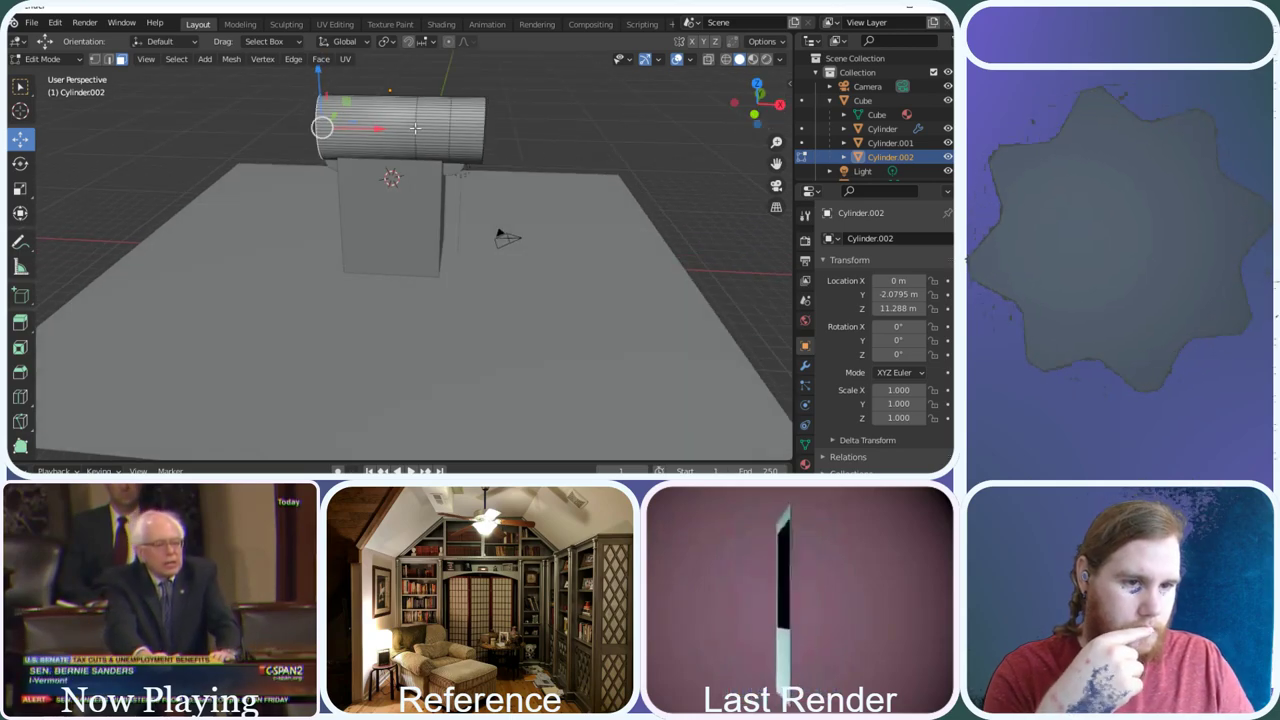
left_click(22, 165)
left_click(20, 188)
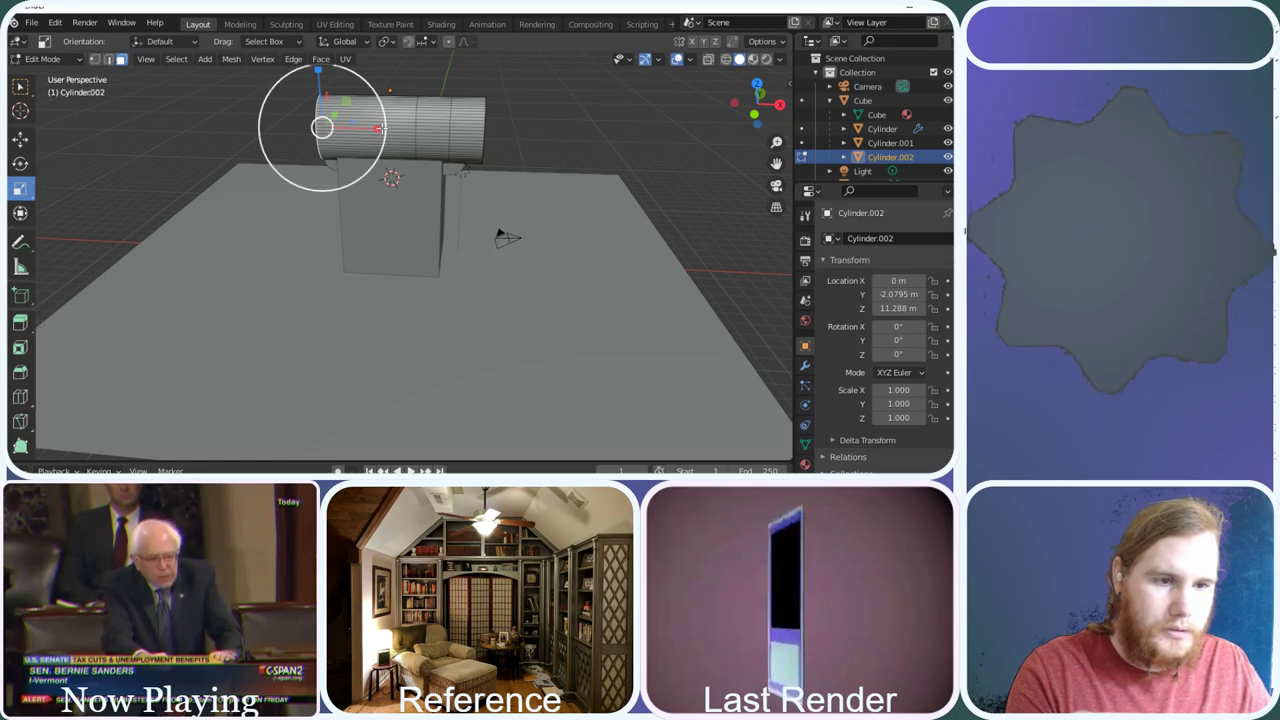
left_click_drag(376, 128, 326, 152)
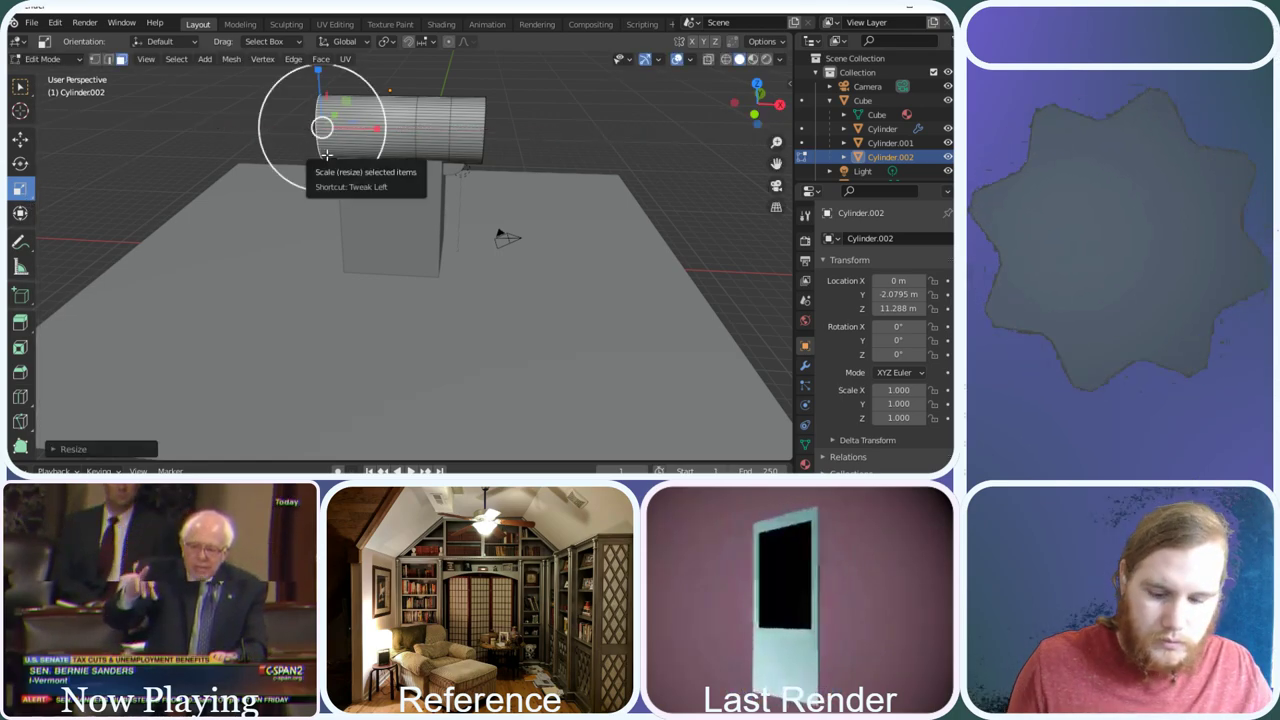
key("a")
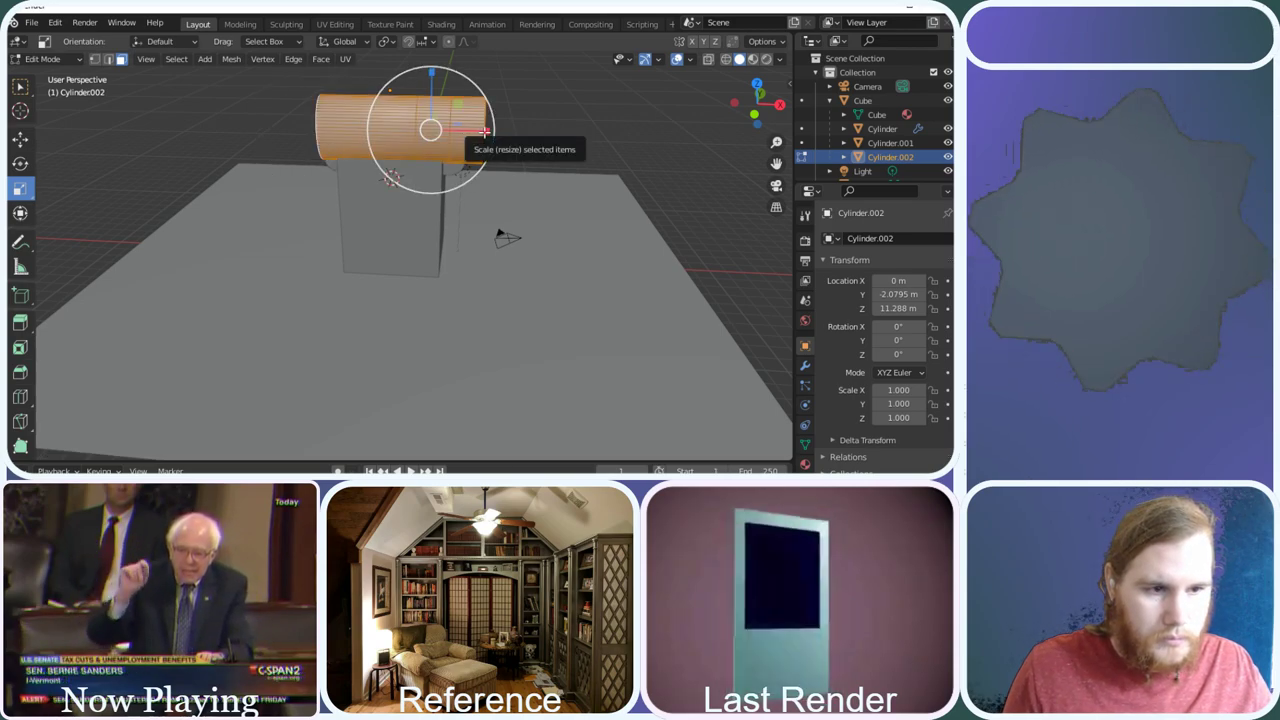
mouse_move(482, 128)
left_mouse_down()
mouse_move(460, 131)
mouse_move(466, 140)
left_mouse_up()
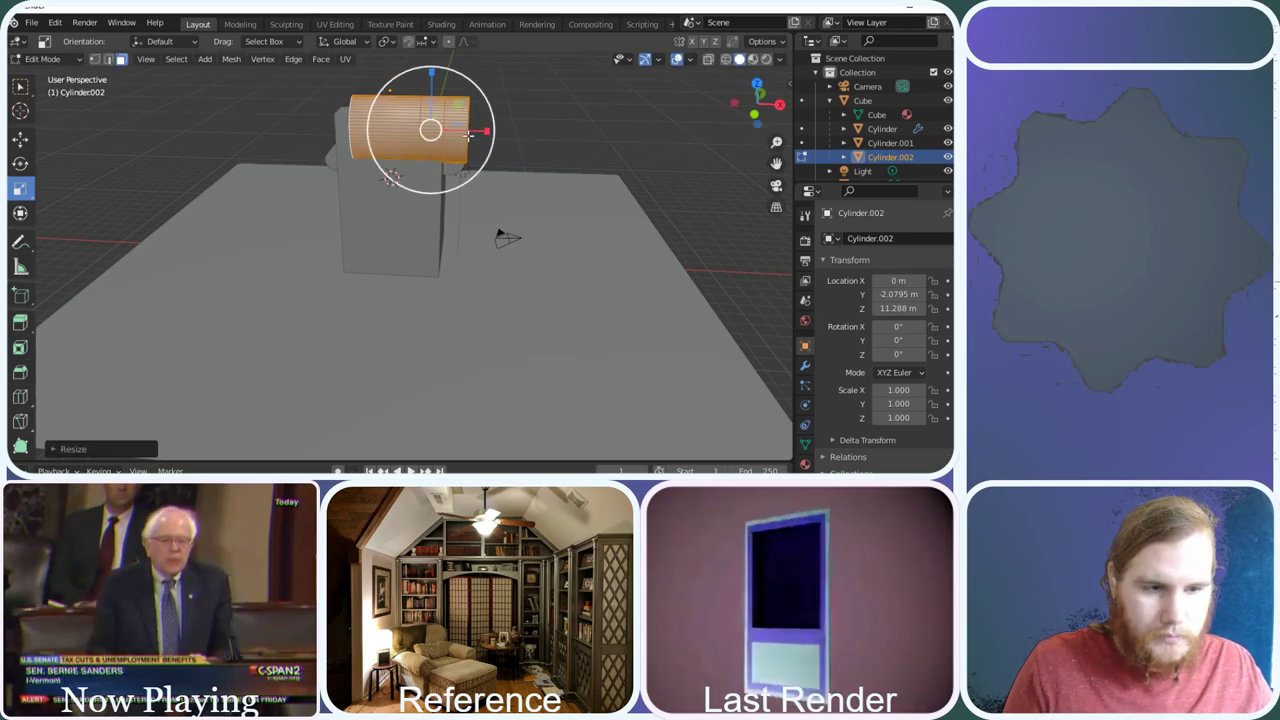
key("ctrl+z")
key("ctrl+z")
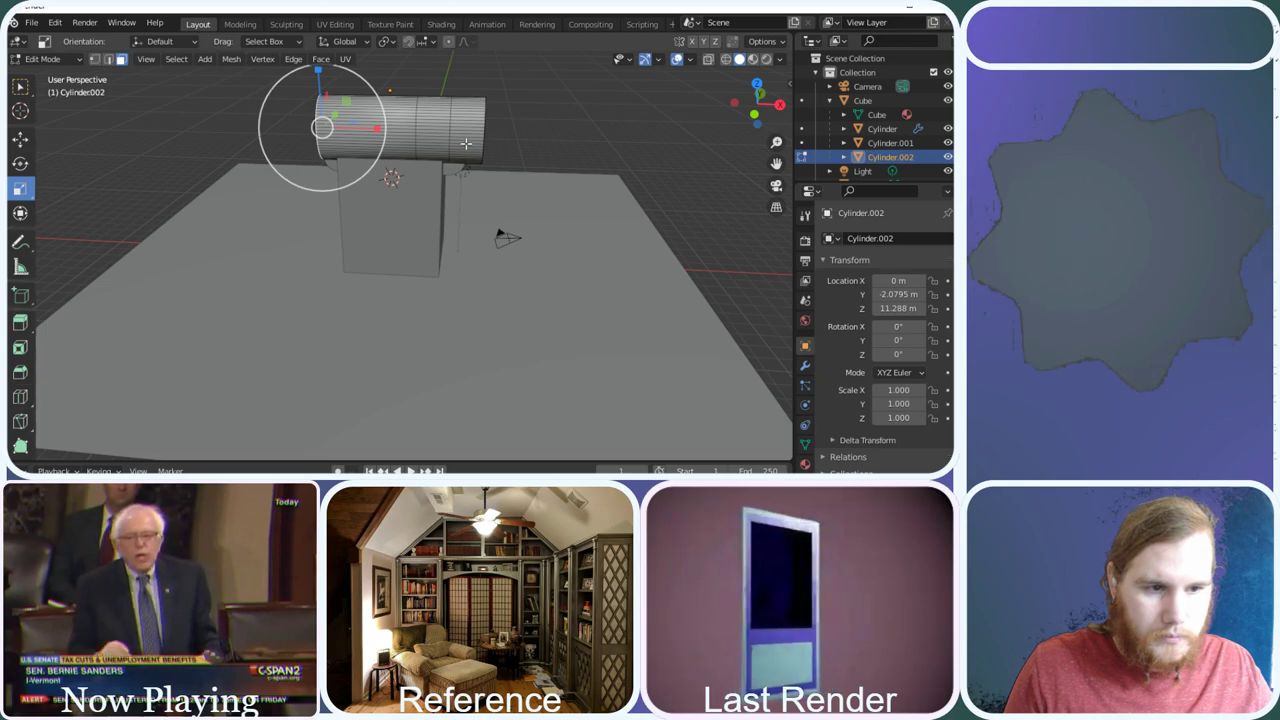
Shrink the backrest cylinder mesh to about 0.56 of its size
key("Tab")
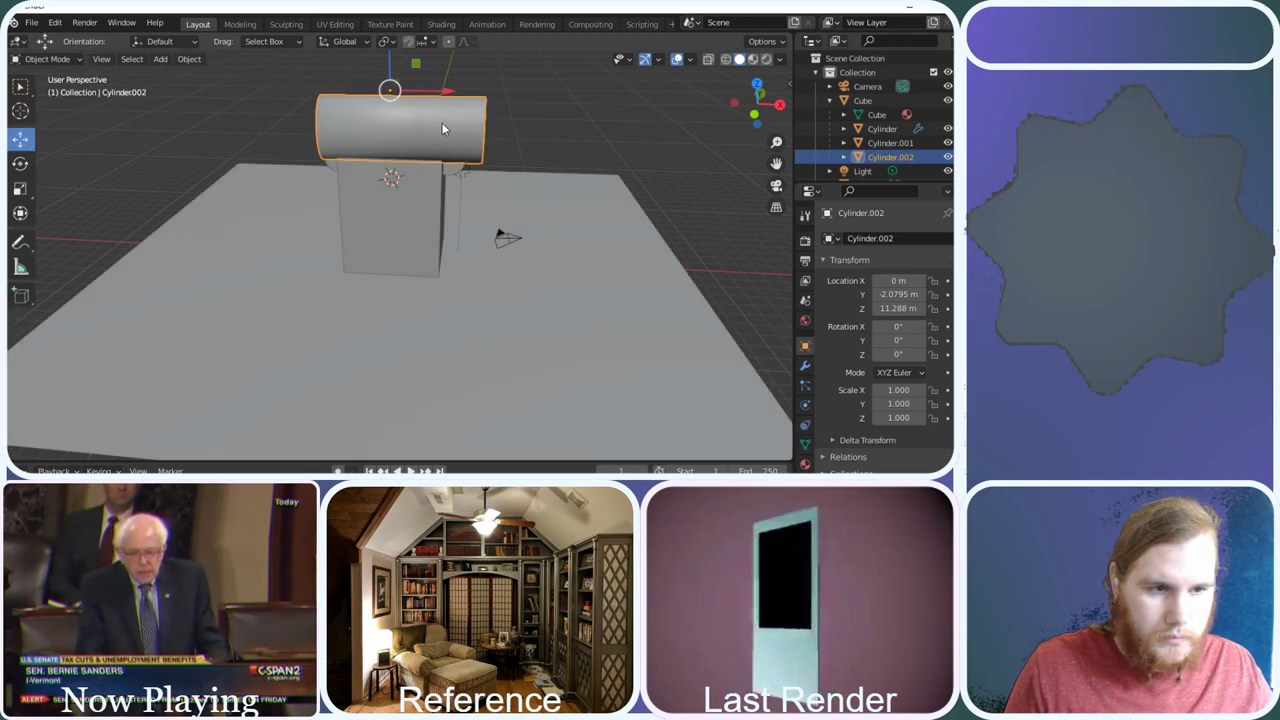
left_click(48, 58)
left_click(40, 90)
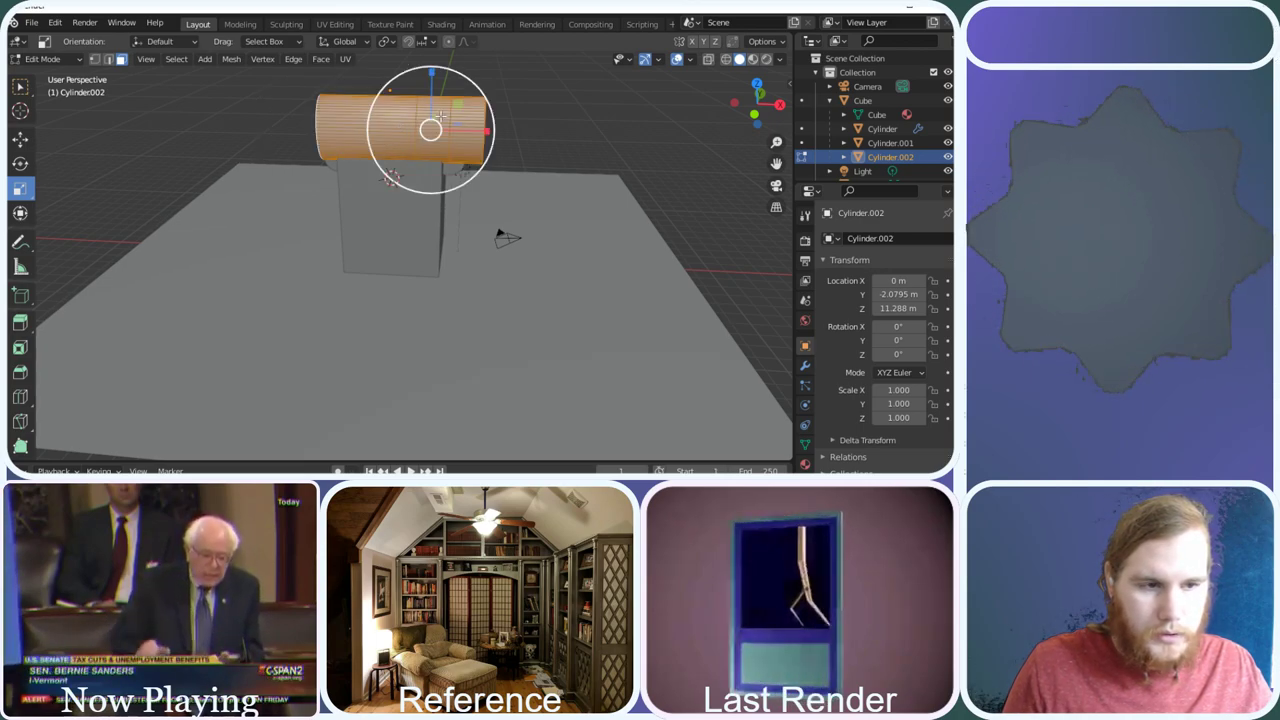
mouse_move(486, 131)
left_mouse_down()
mouse_move(458, 131)
mouse_move(471, 130)
left_mouse_up()
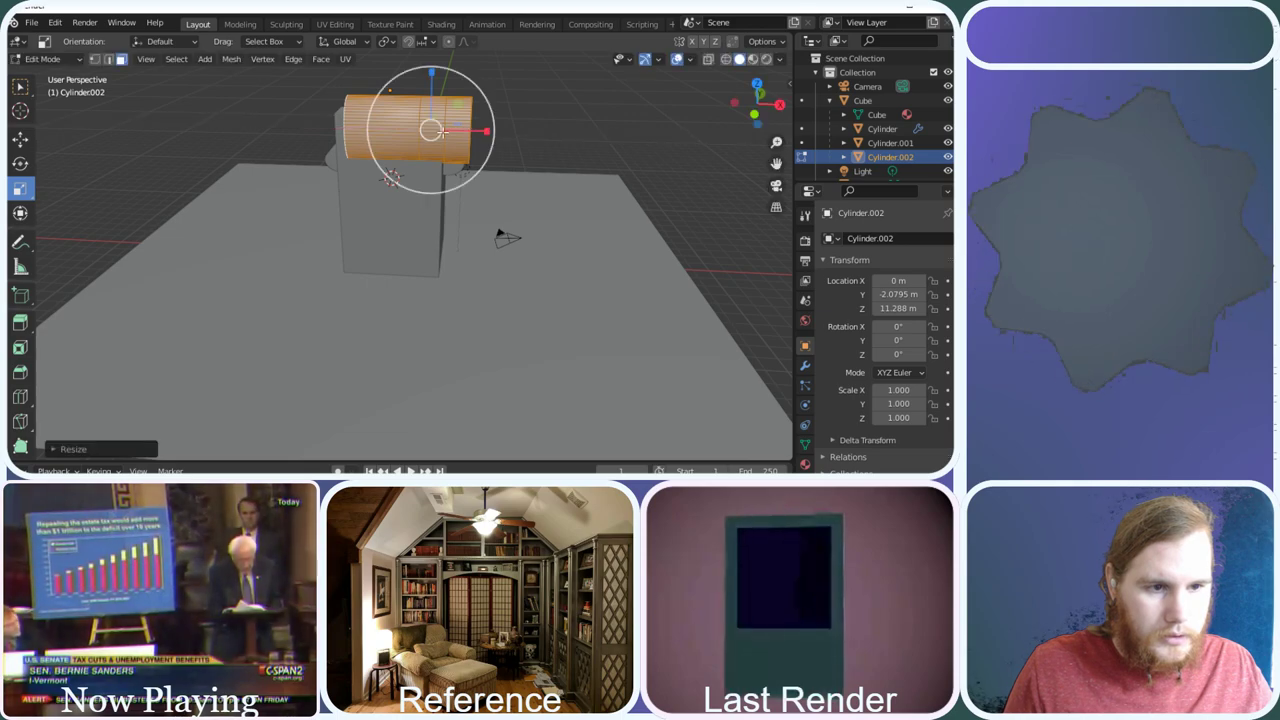
Move the backrest cylinder along X to centre it over the chair body
left_click(20, 139)
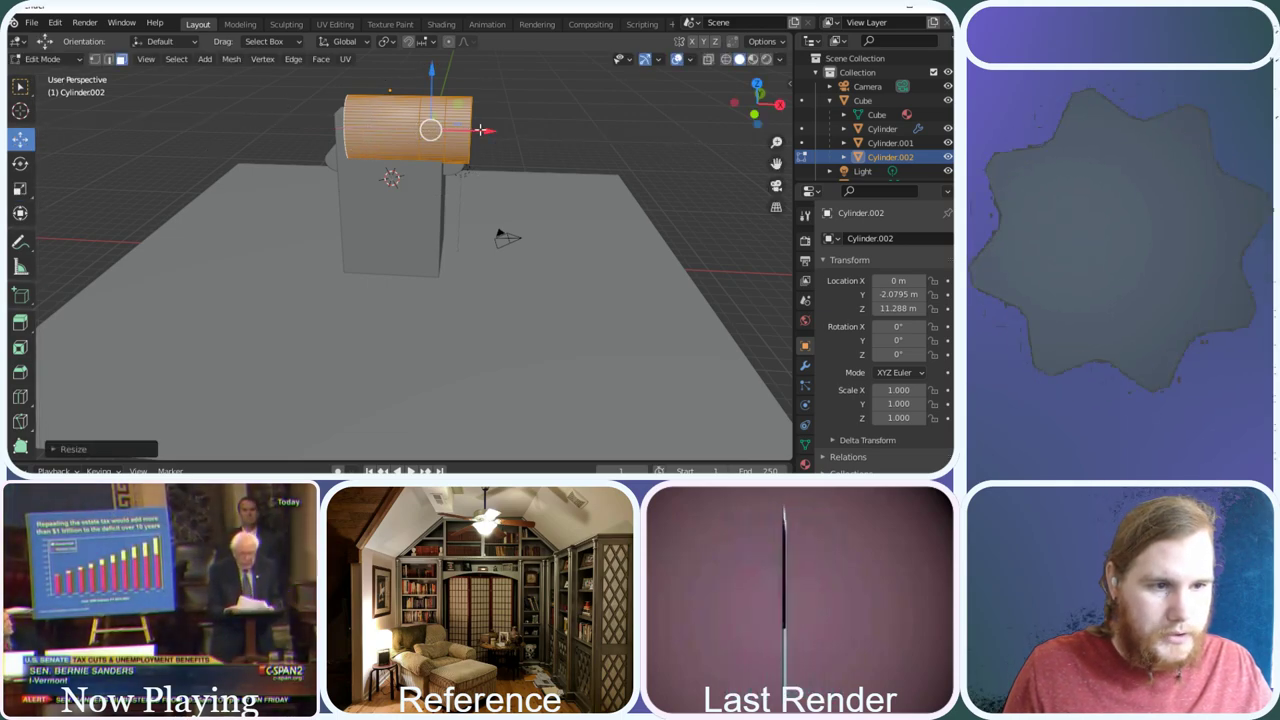
left_click_drag(483, 131, 475, 132)
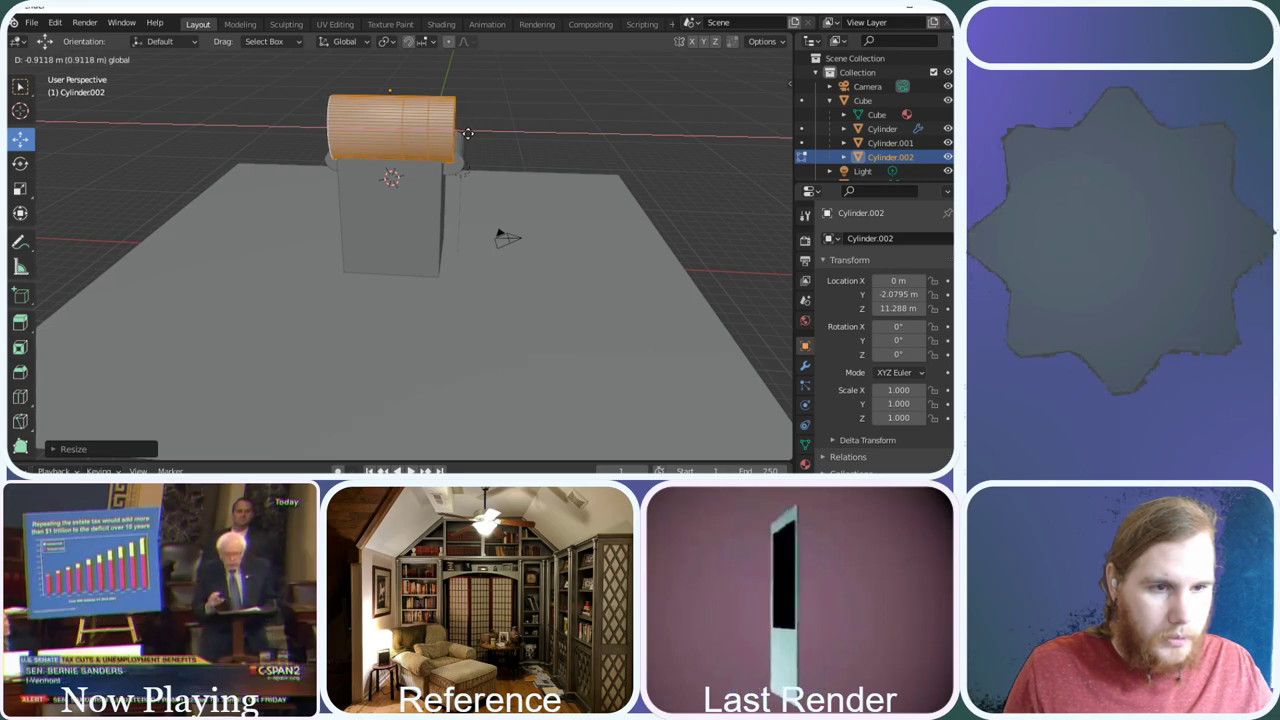
left_click_drag(468, 132, 469, 132)
scroll(409, 125, "up", 3)
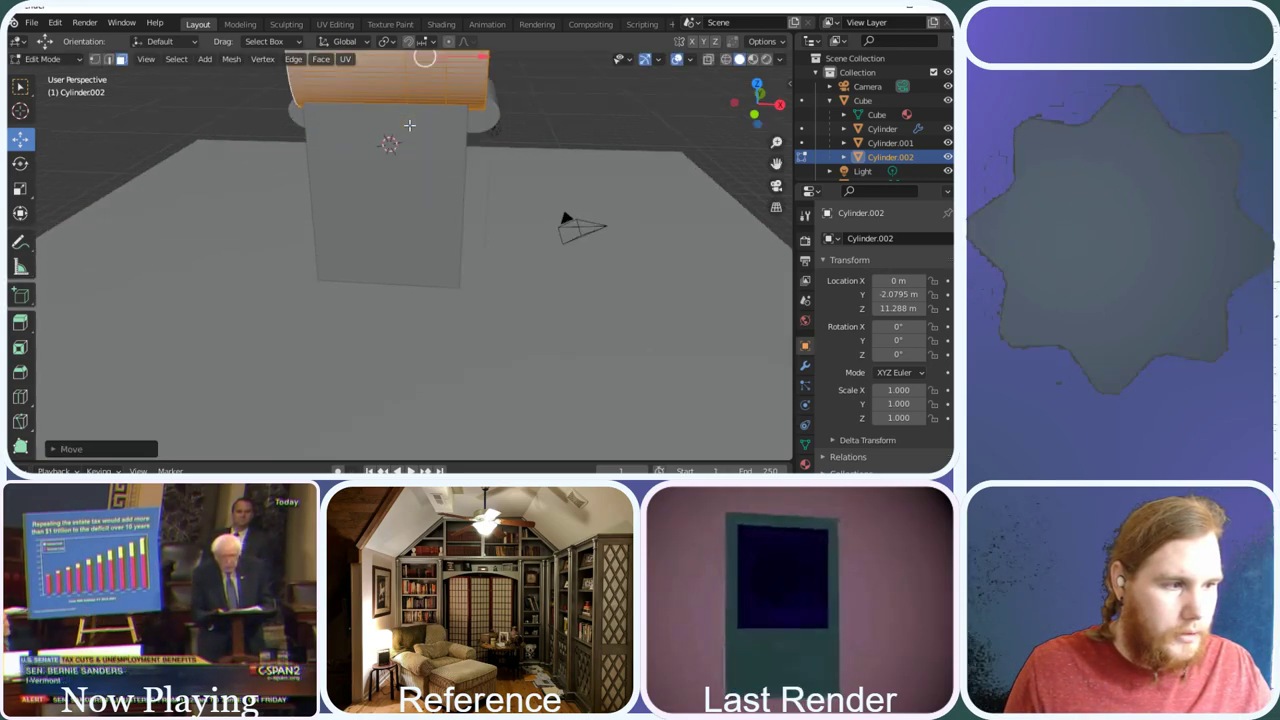
left_click_drag(757, 102, 659, 129)
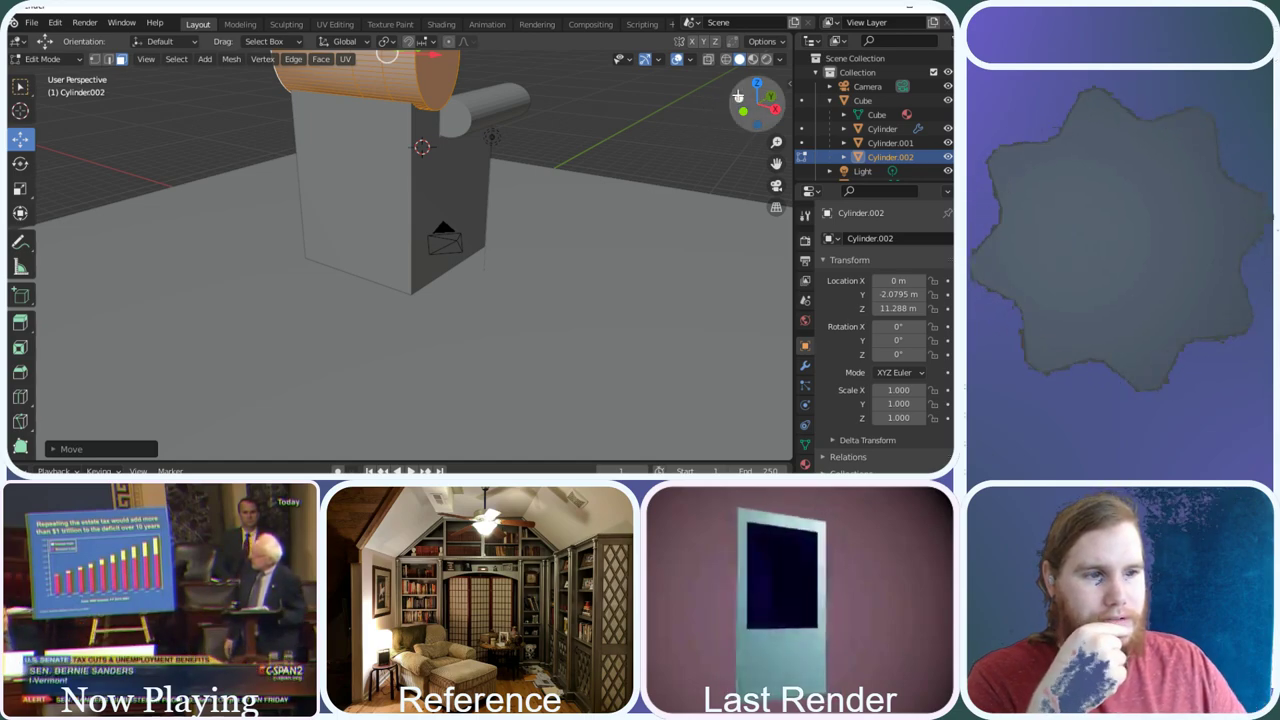
left_click_drag(756, 88, 483, 33)
left_click(45, 58)
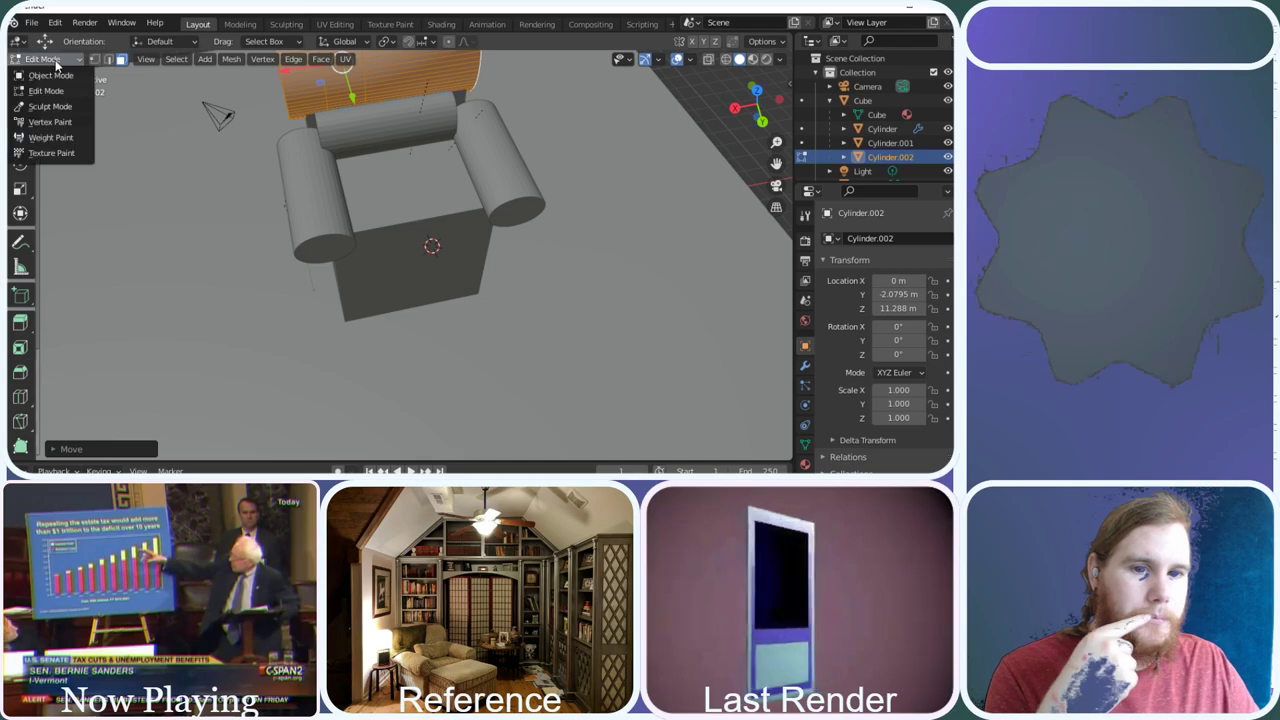
left_click(45, 70)
left_click(405, 124)
right_click(400, 125)
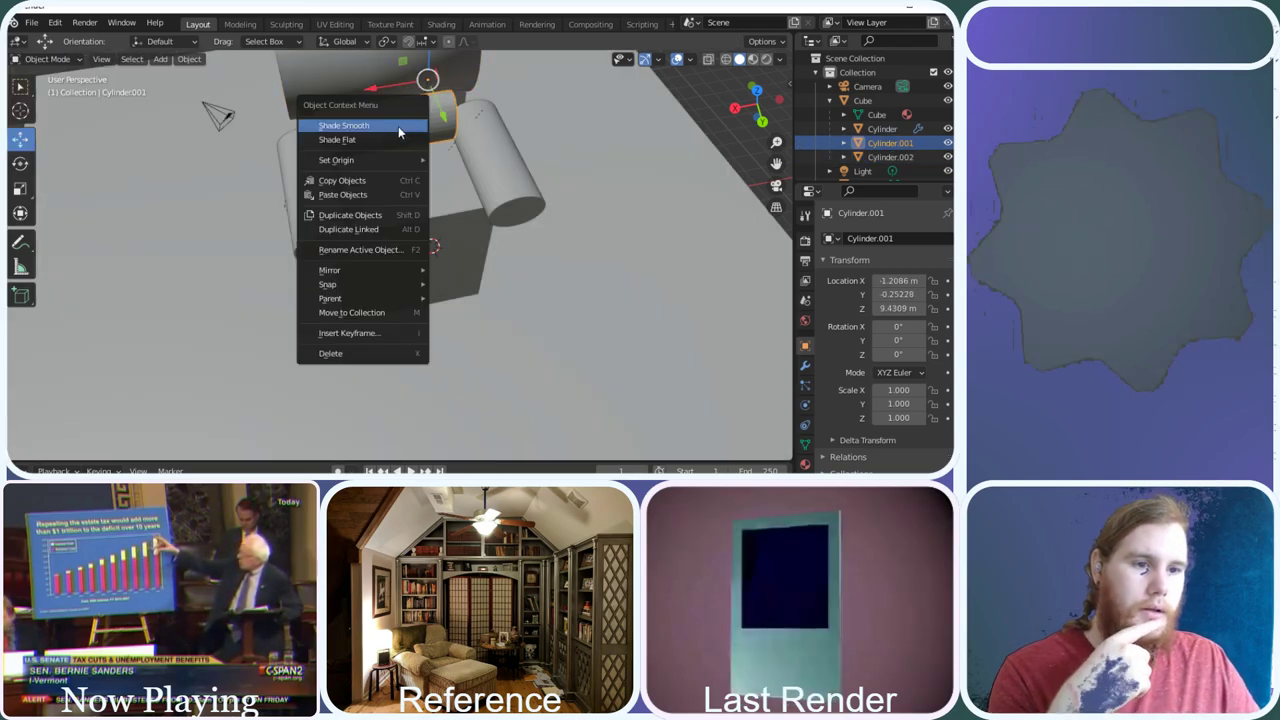
right_click(480, 143)
left_click(478, 145)
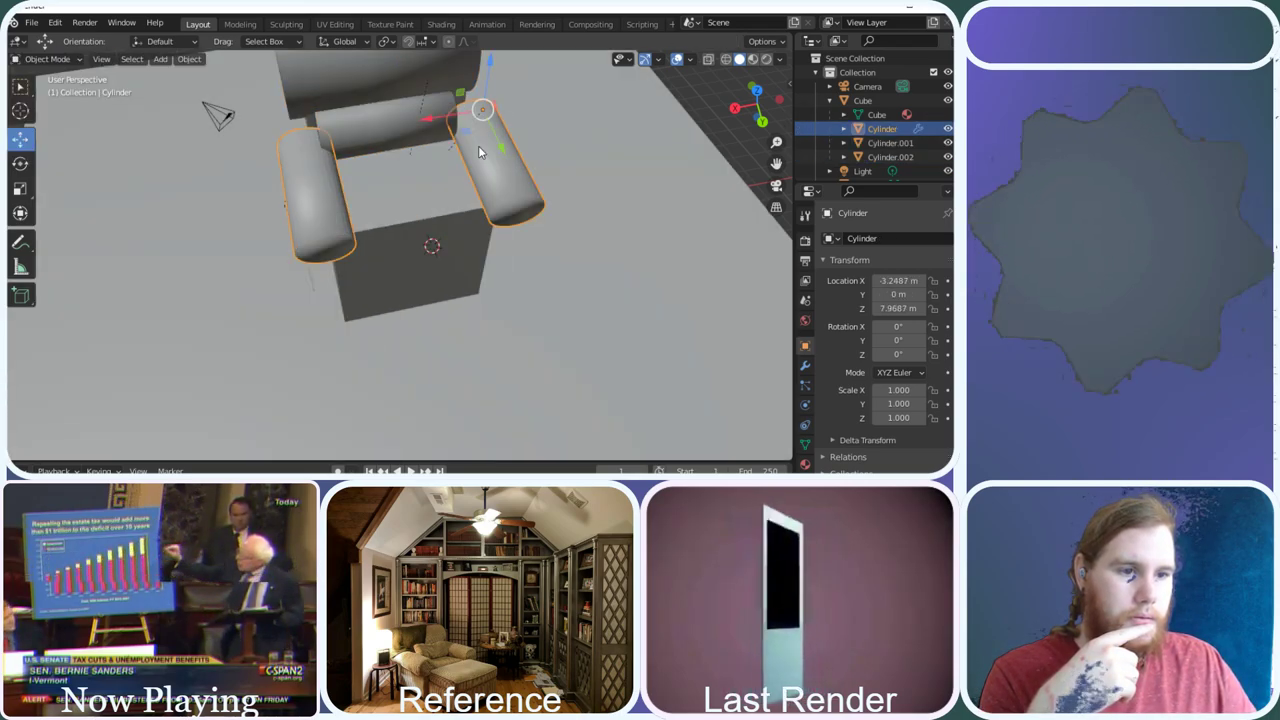
left_click_drag(756, 104, 725, 110)
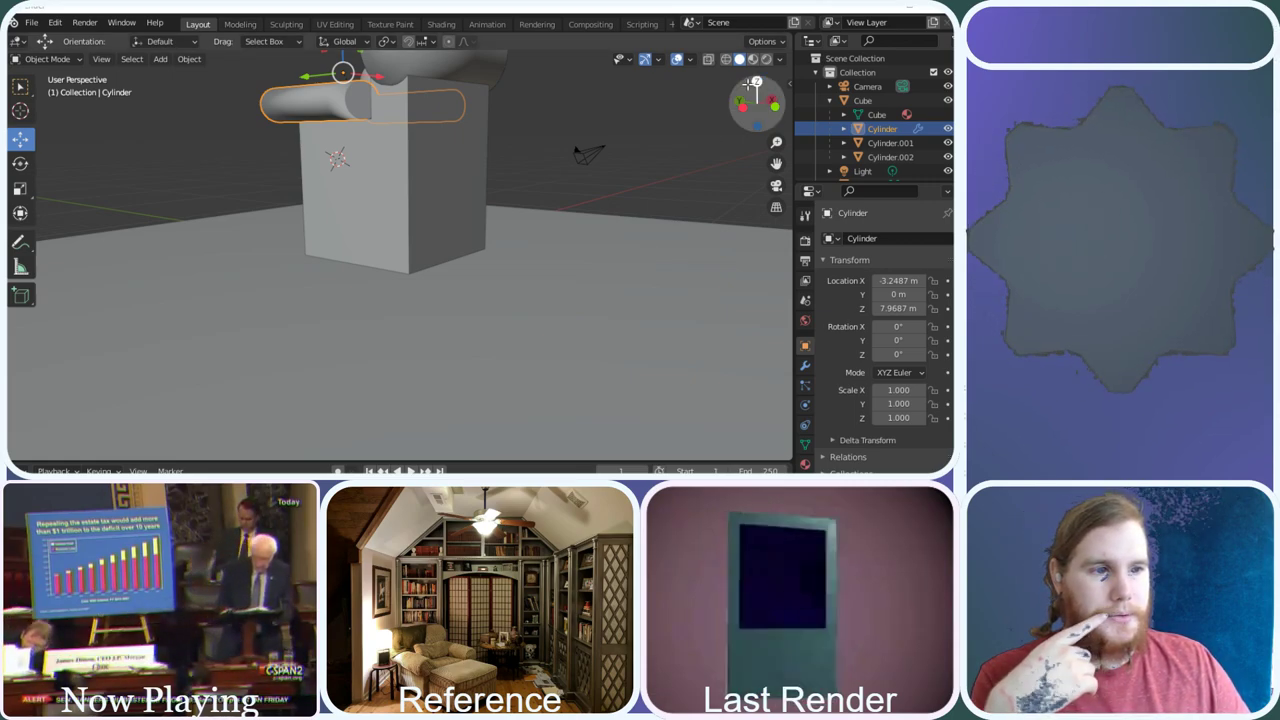
left_click_drag(752, 84, 716, 118)
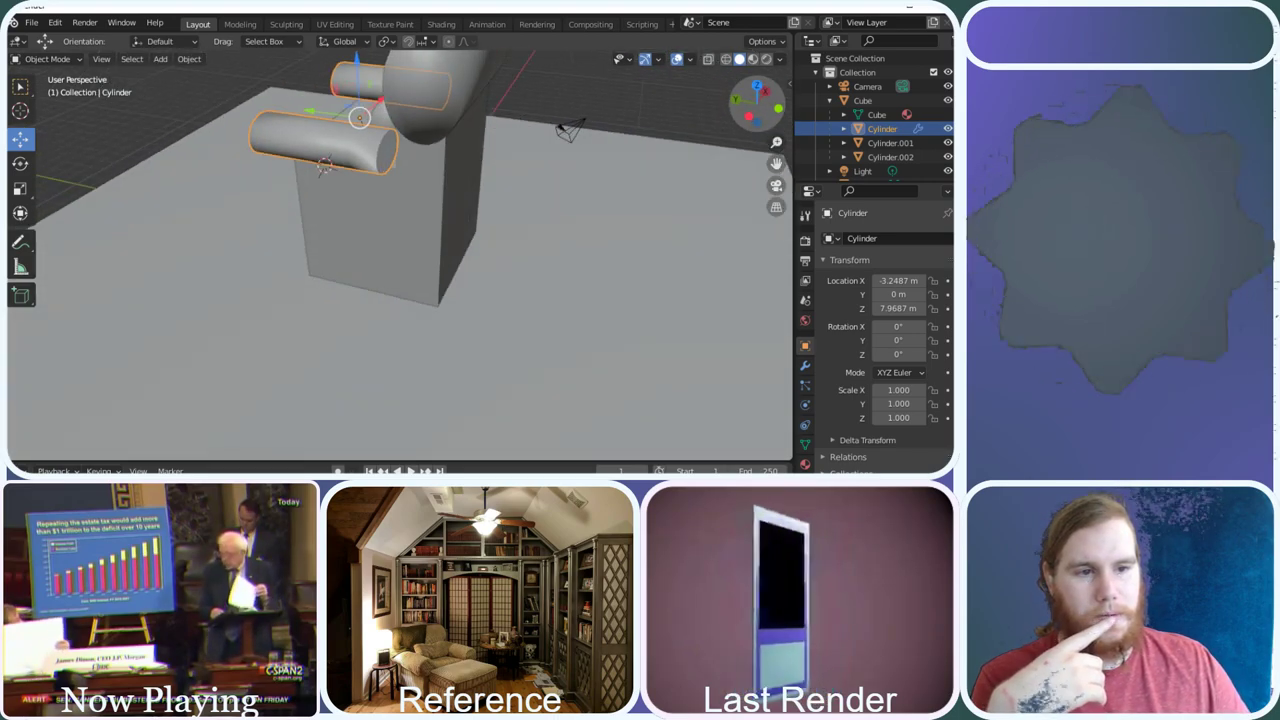
Extrude the armrest cylinder's end vertices 2 m along its length
left_click(53, 58)
left_click(45, 92)
left_click(386, 149)
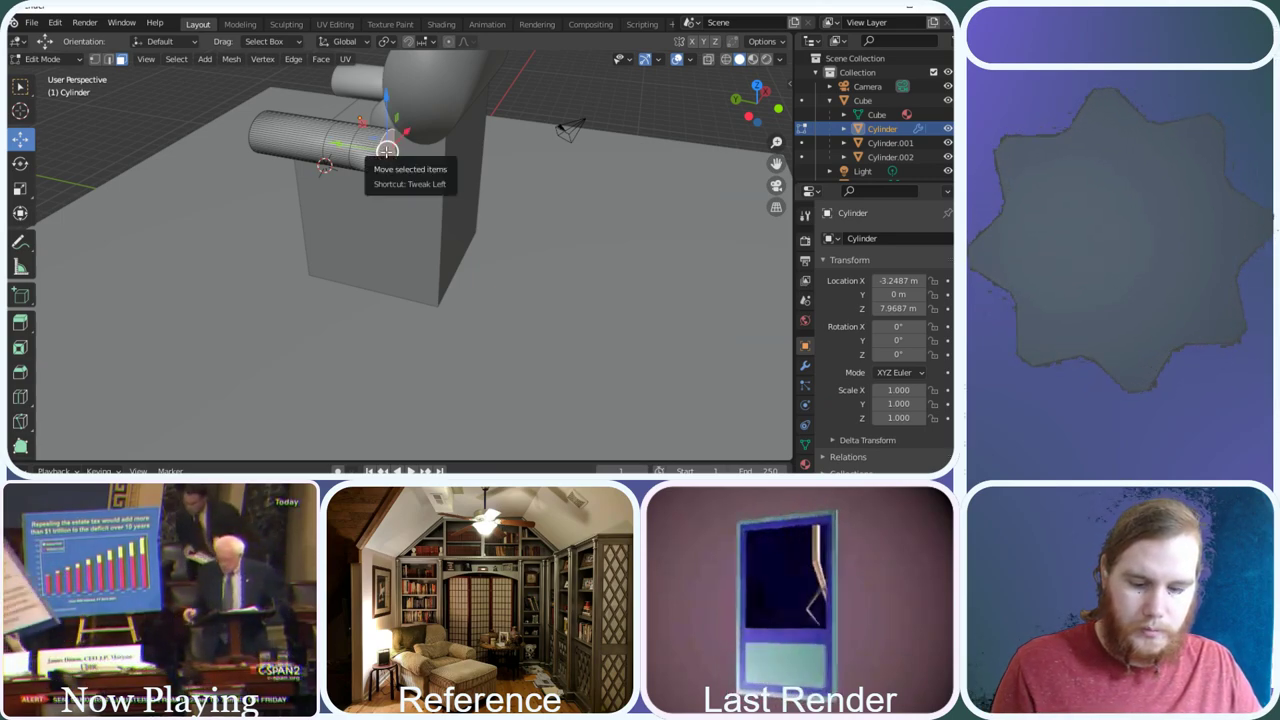
key("e")
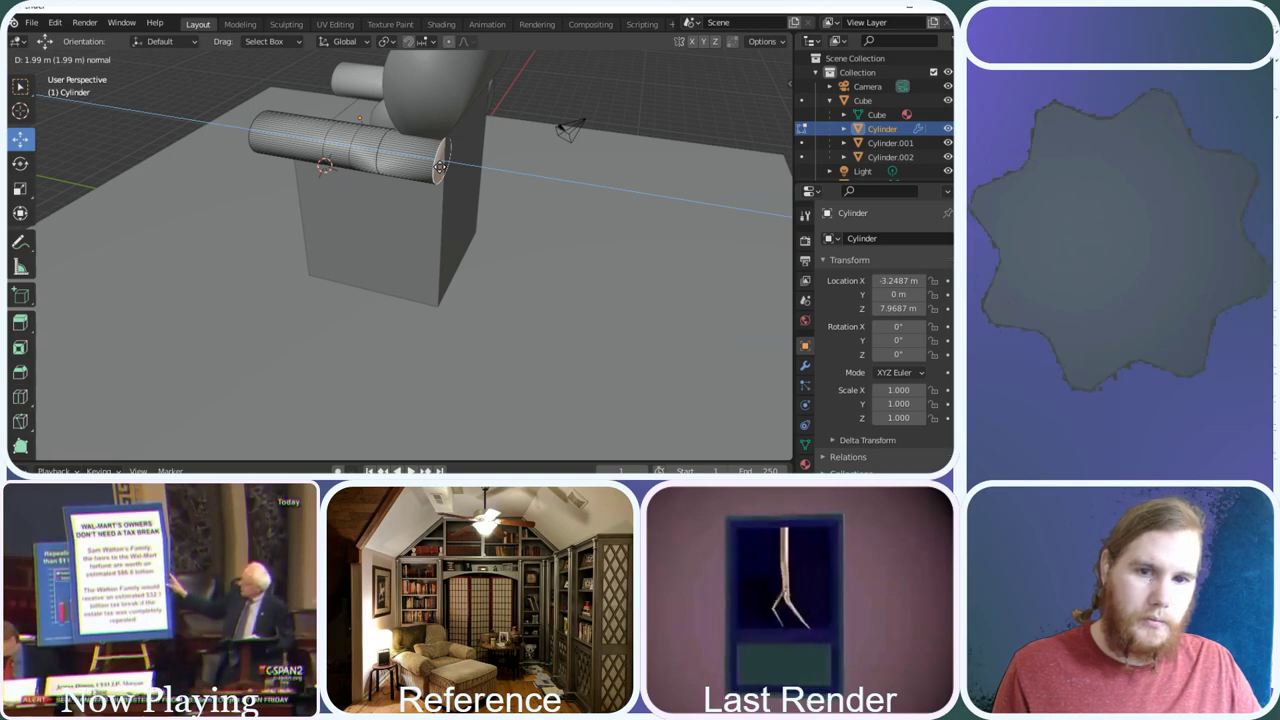
key("Return")
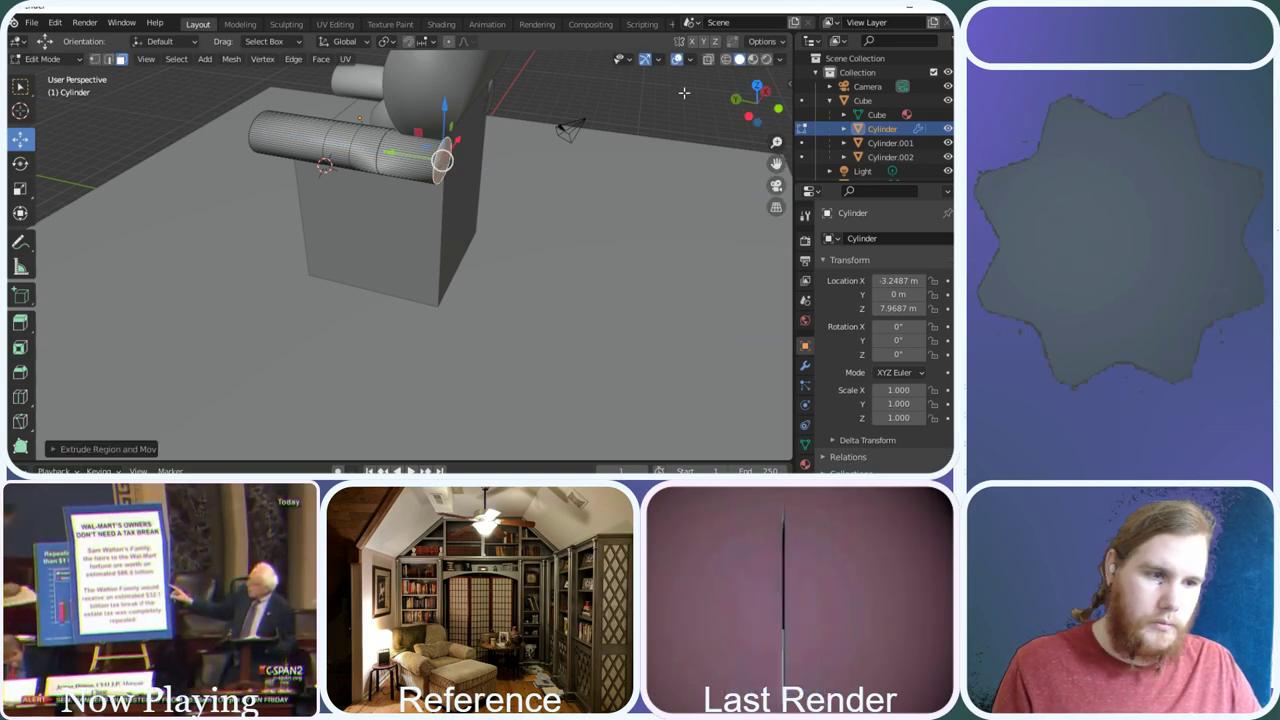
left_click_drag(757, 100, 761, 127)
Return to Object Mode and select the Cylinder.001 backrest roll
left_click(45, 59)
left_click(45, 76)
left_click(355, 97)
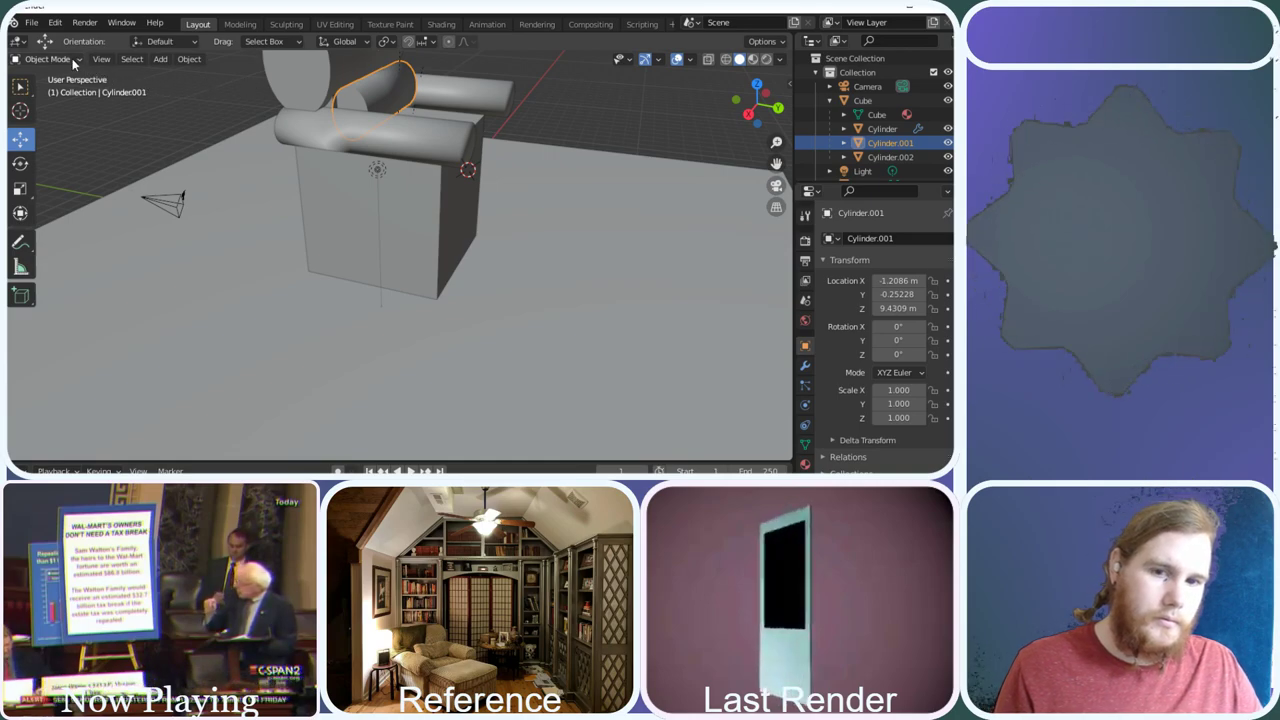
middle_click_drag(403, 165, 415, 168)
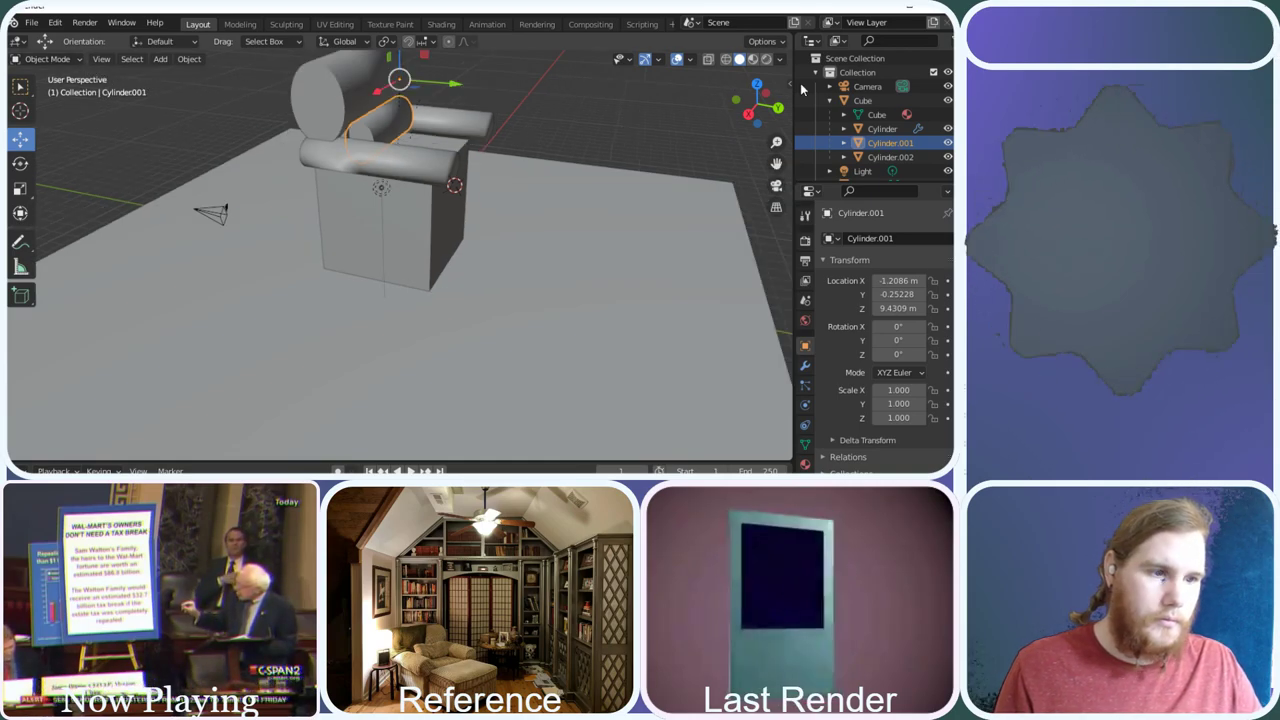
mouse_move(762, 104)
left_mouse_down()
mouse_move(735, 108)
mouse_move(752, 110)
left_mouse_up()
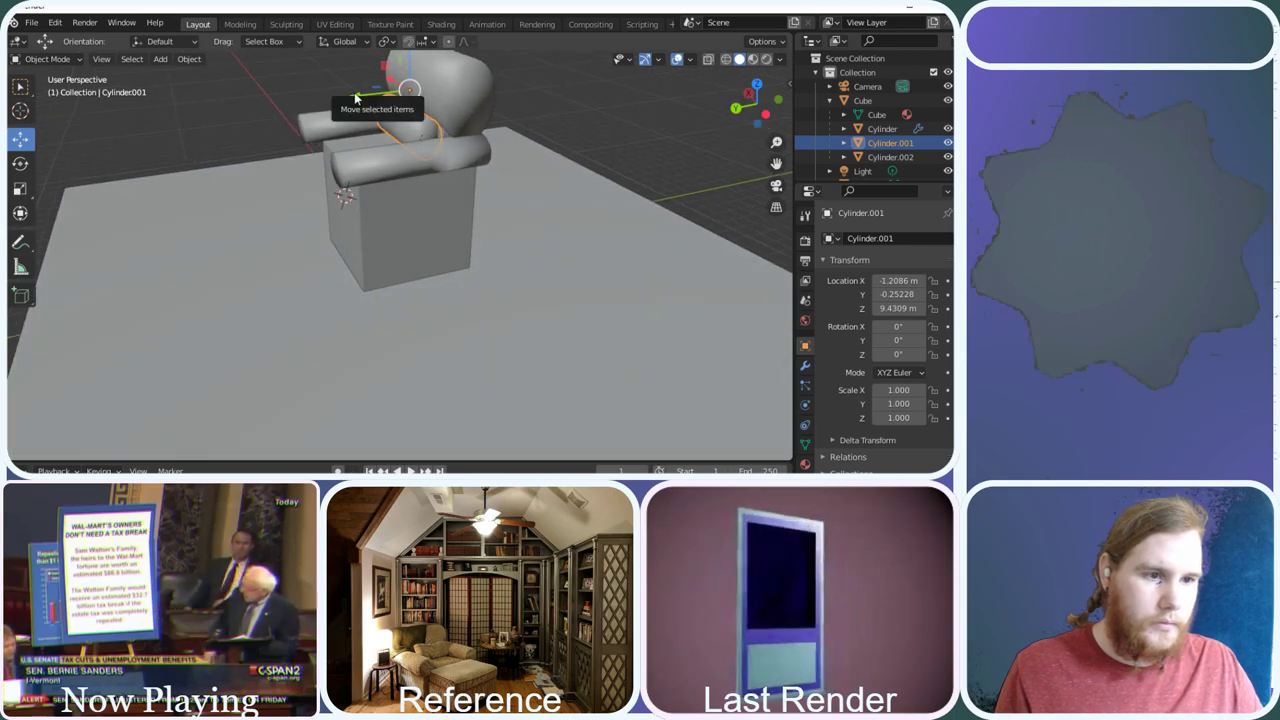
Push Cylinder.001 back along Y to about -0.849 m Location Y
left_click_drag(357, 93, 361, 95)
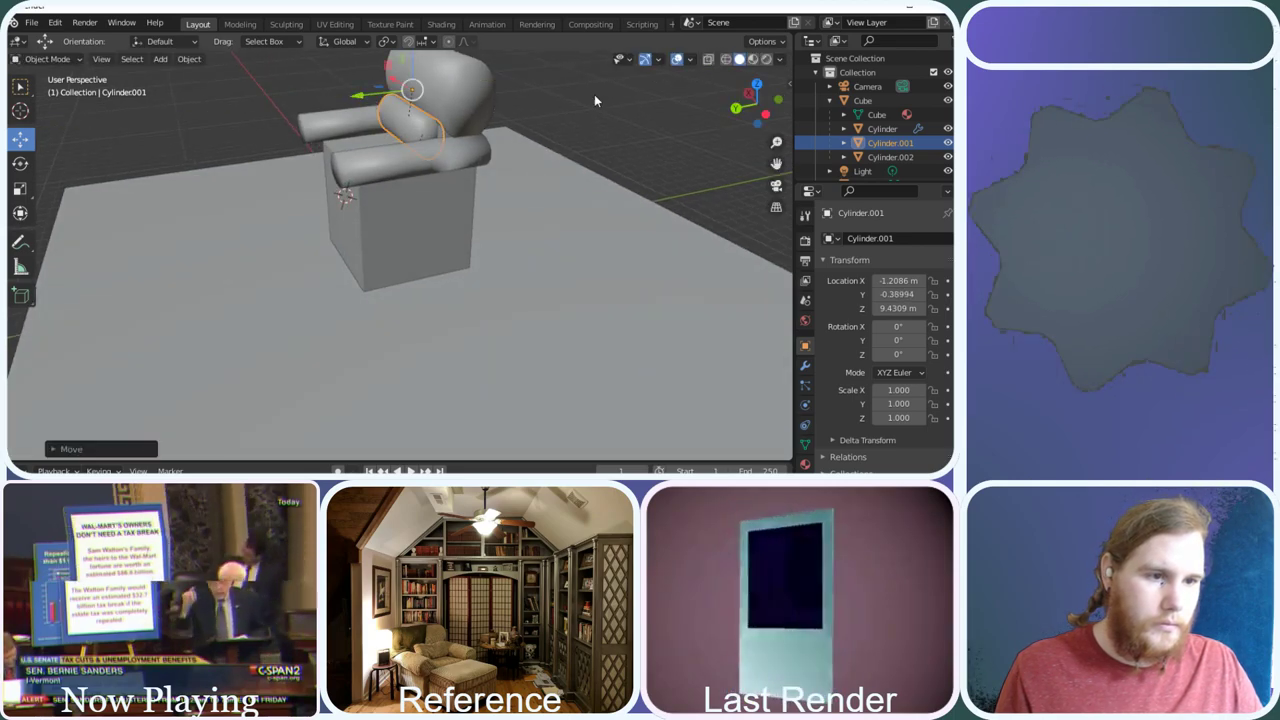
left_click_drag(757, 104, 675, 104)
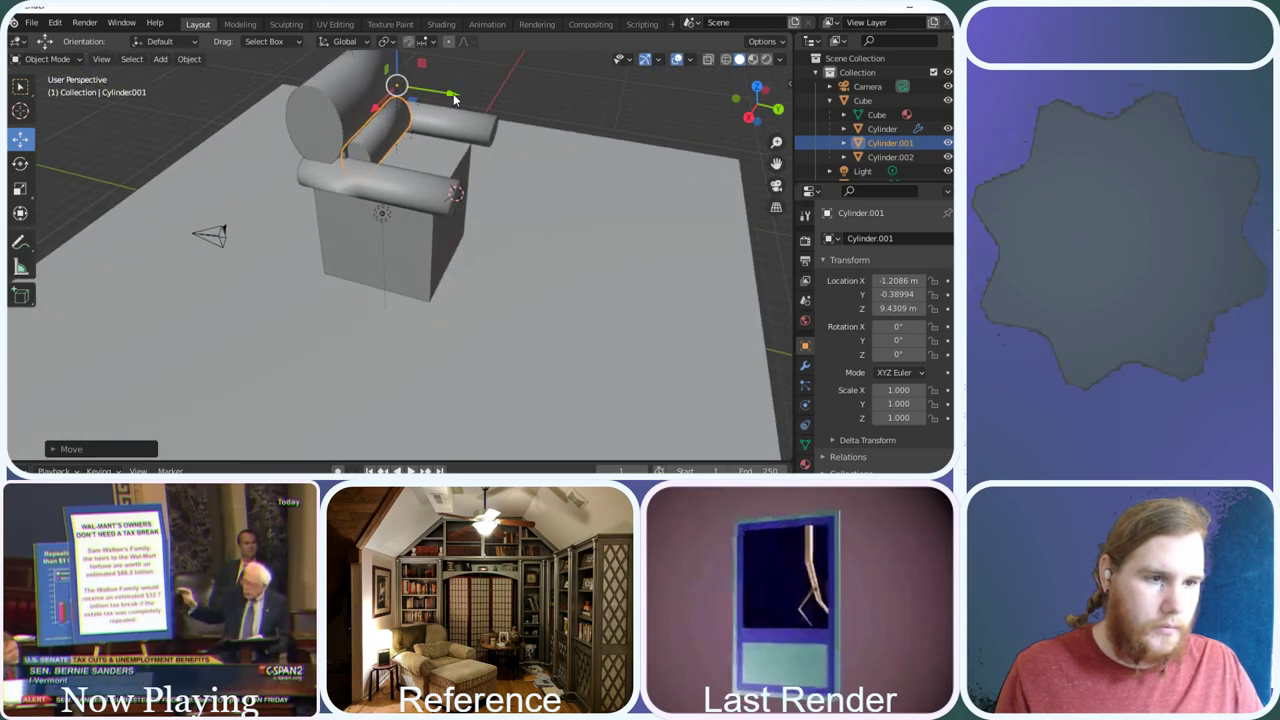
left_click_drag(453, 98, 436, 97)
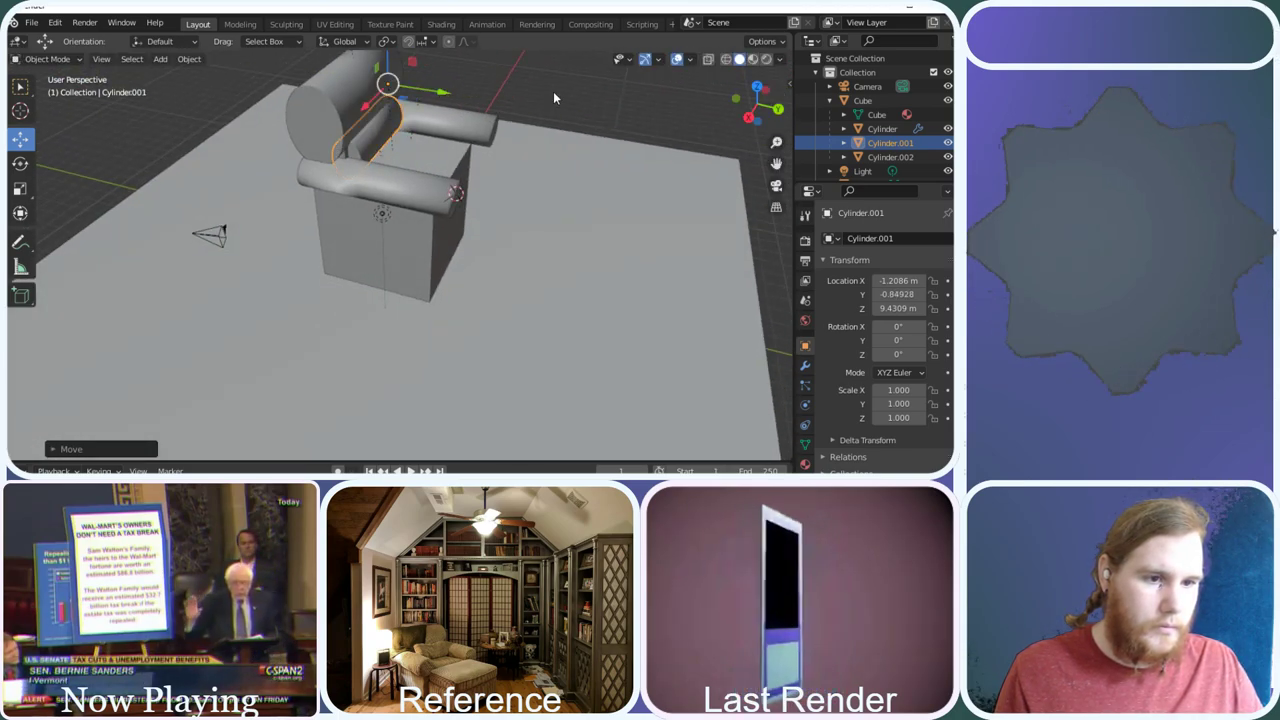
left_click_drag(757, 104, 597, 175)
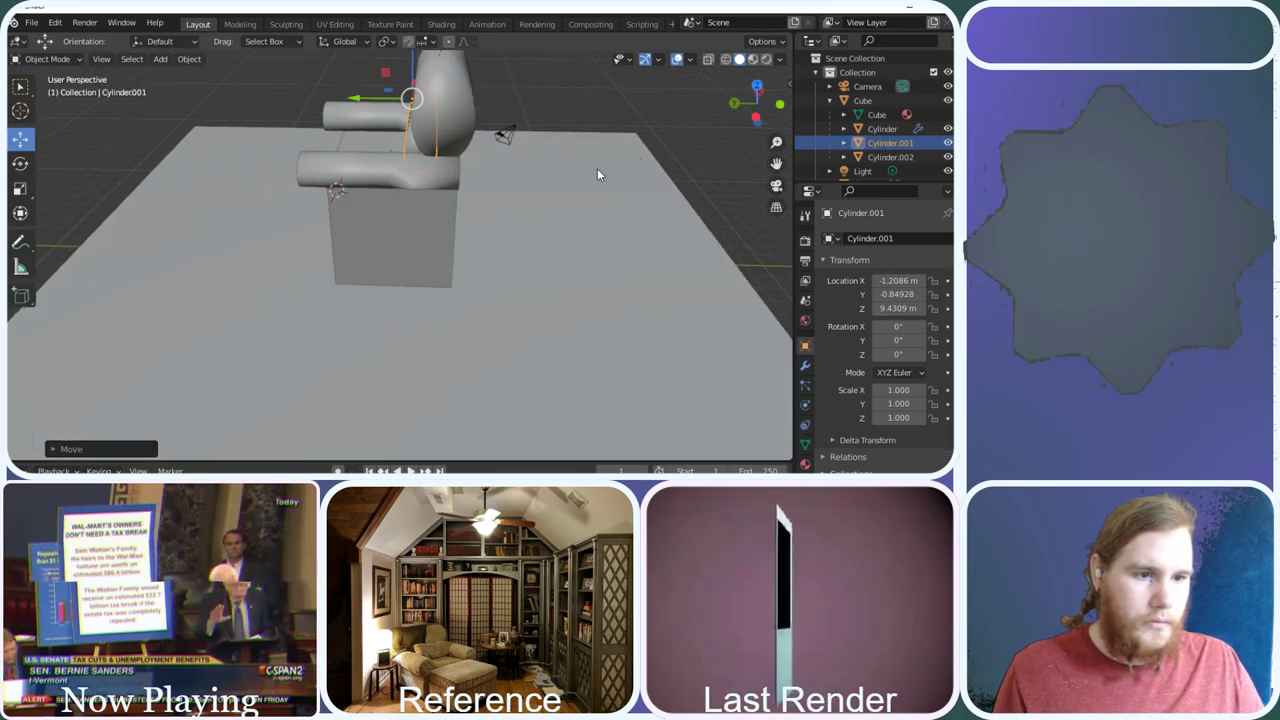
left_click_drag(737, 90, 668, 125)
scroll(500, 121, "up", 2)
Set the backrest roll's Location X to 0 m
left_click(907, 276)
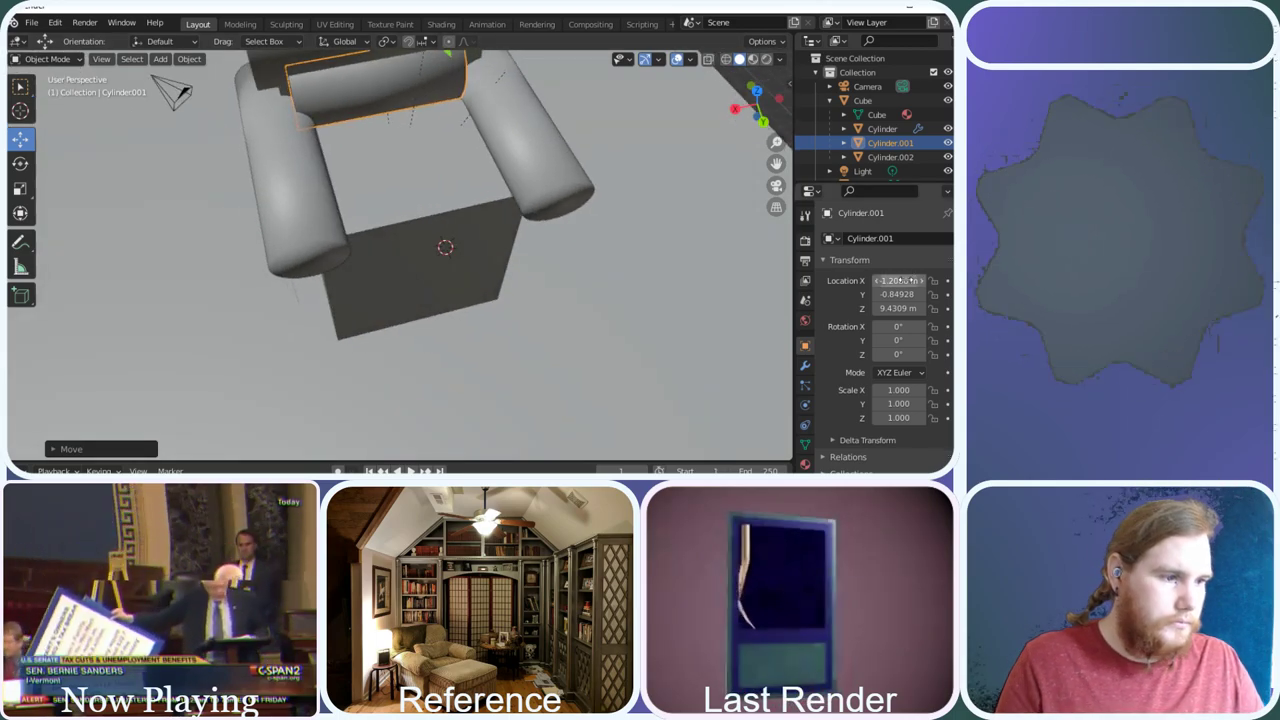
type("0")
key("Return")
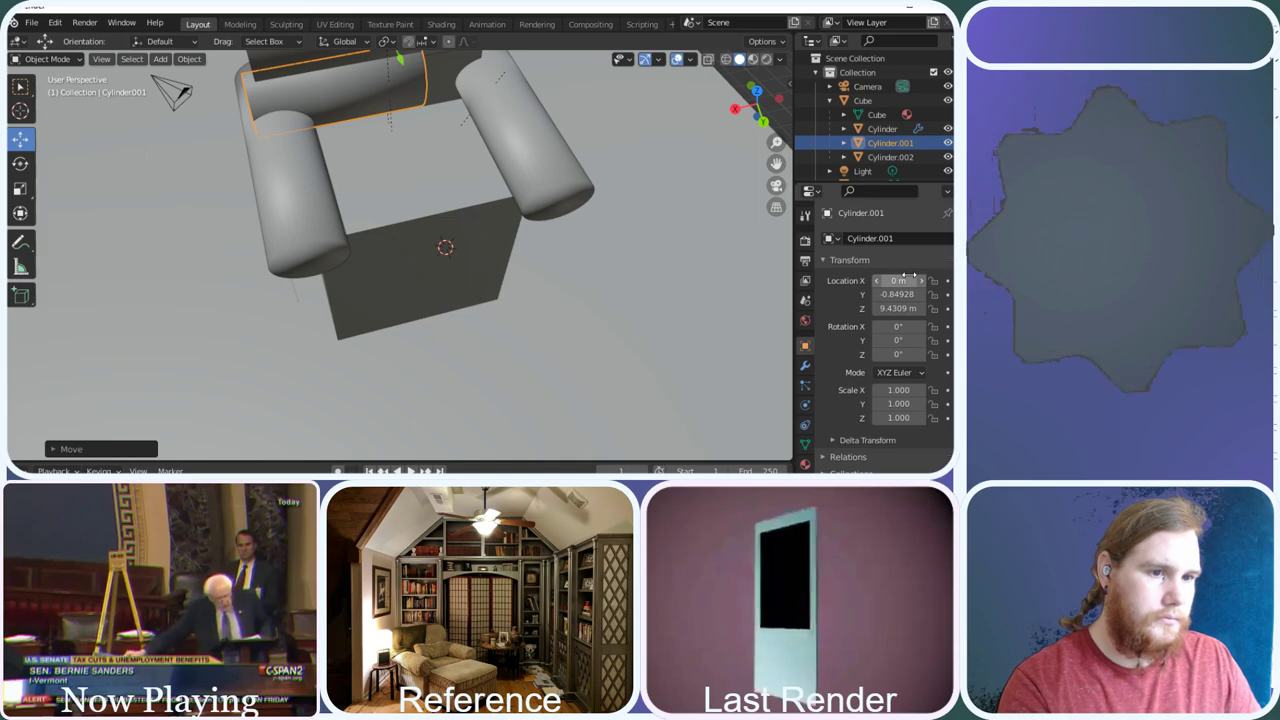
Move Cylinder.001 along the X axis to -1.5 m, behind the seat
left_click(490, 262)
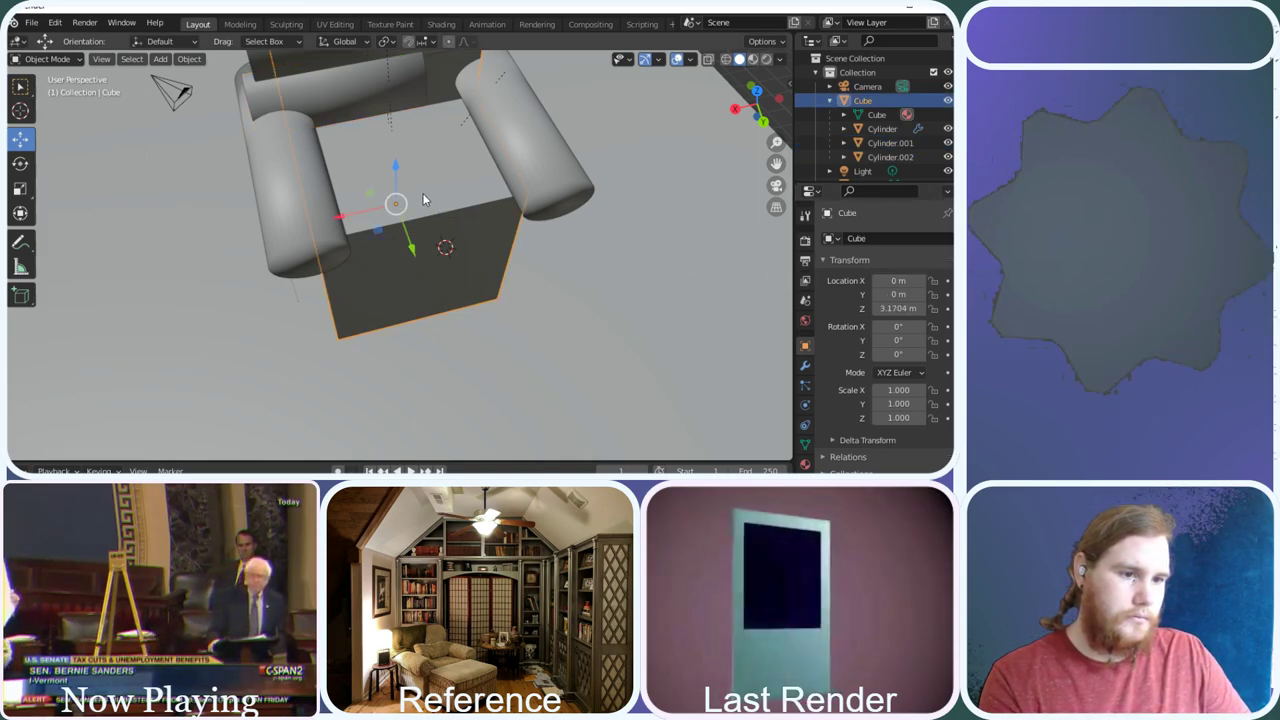
left_click(331, 91)
middle_click_drag(291, 91, 348, 128)
scroll(349, 126, "down", 1)
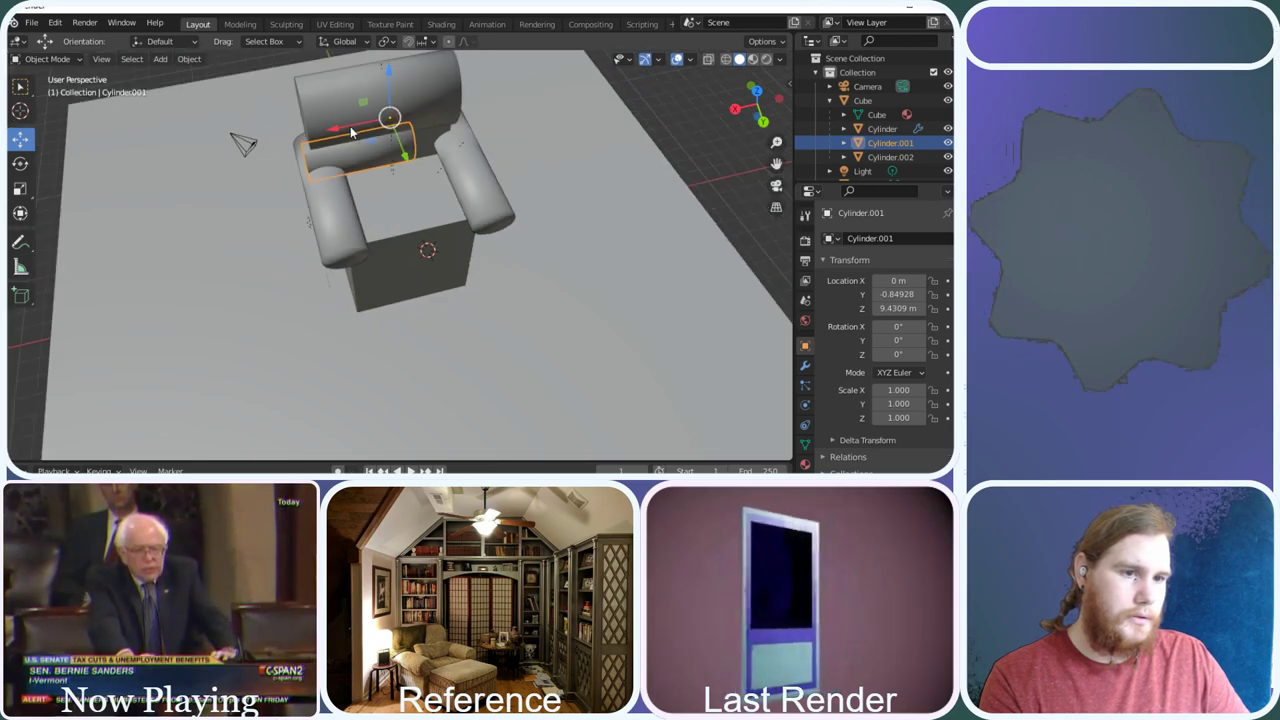
key("g")
key("x")
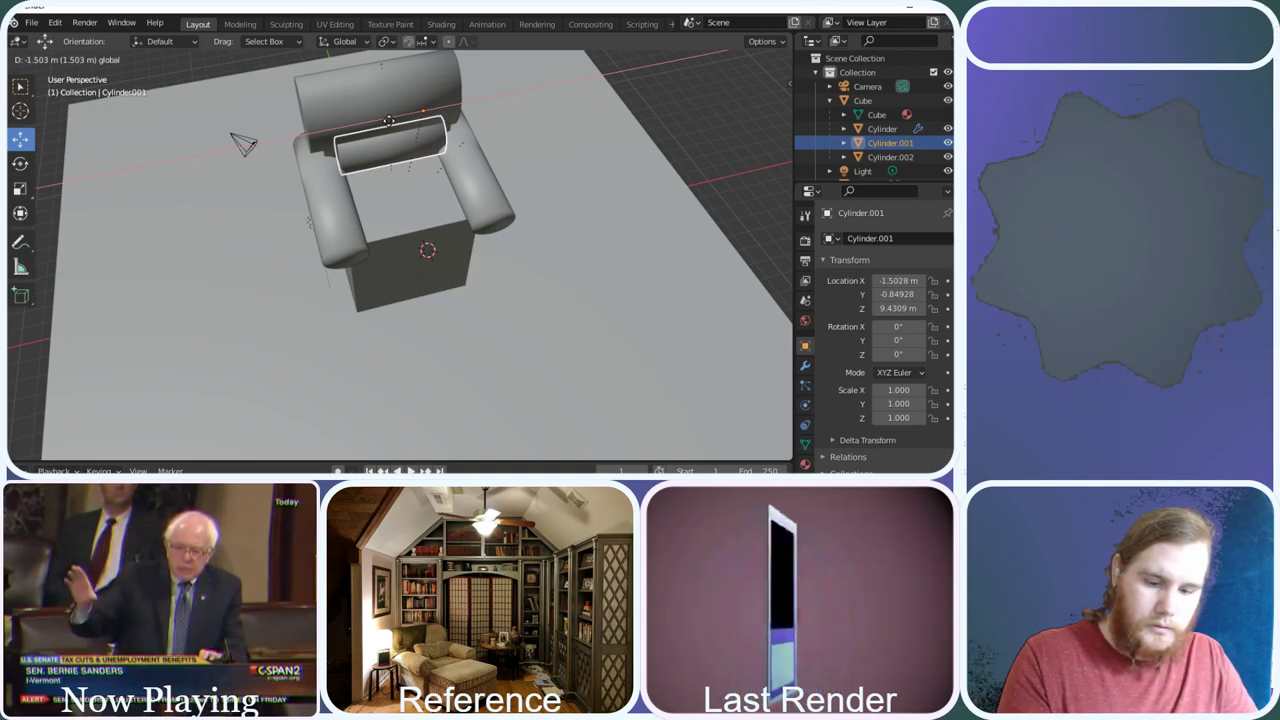
type("-1")
type(".5")
key("Return")
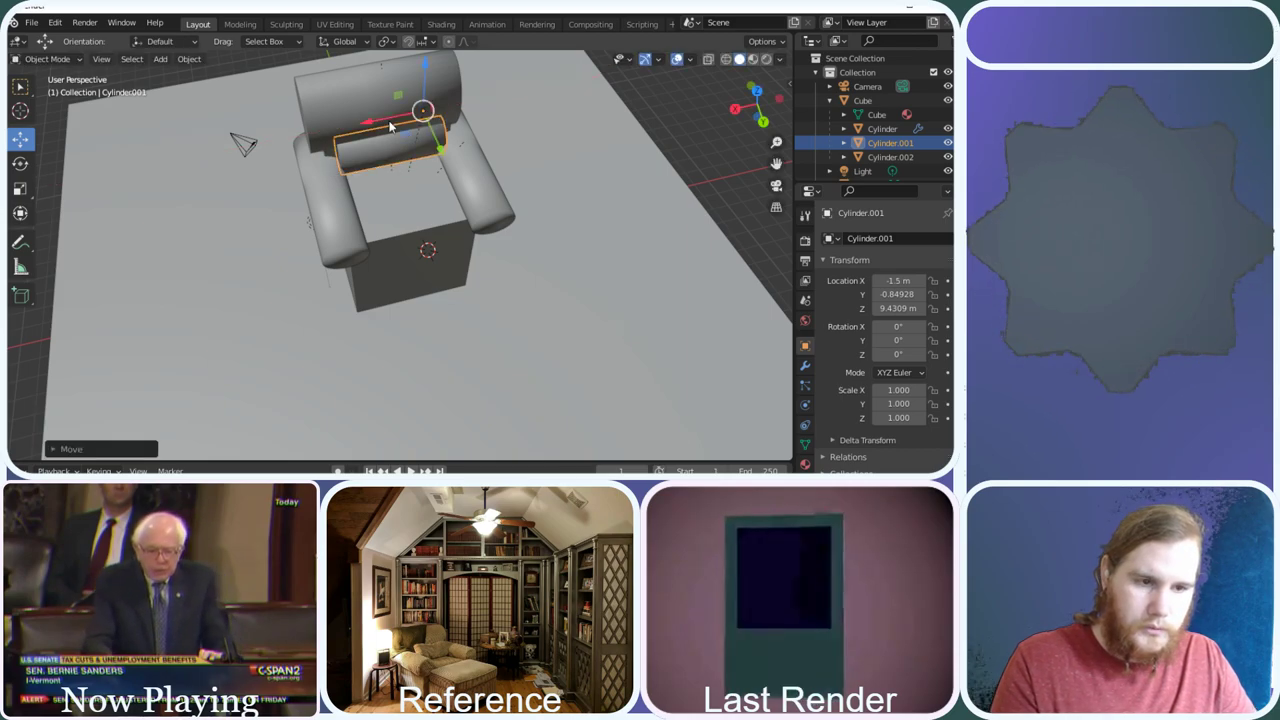
Orbit around the armchair and select the Cube chair body
left_click_drag(748, 110, 727, 94)
scroll(428, 130, "up", 2)
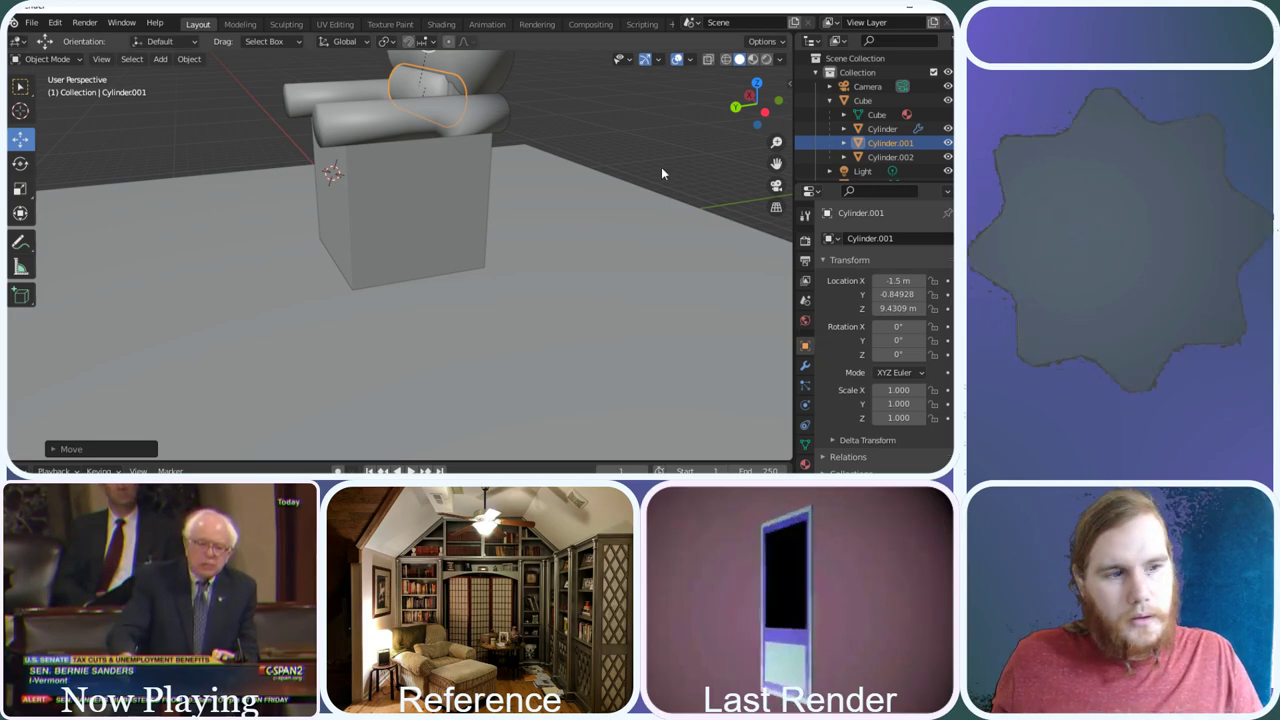
left_click_drag(752, 102, 713, 95)
scroll(330, 105, "down", 1)
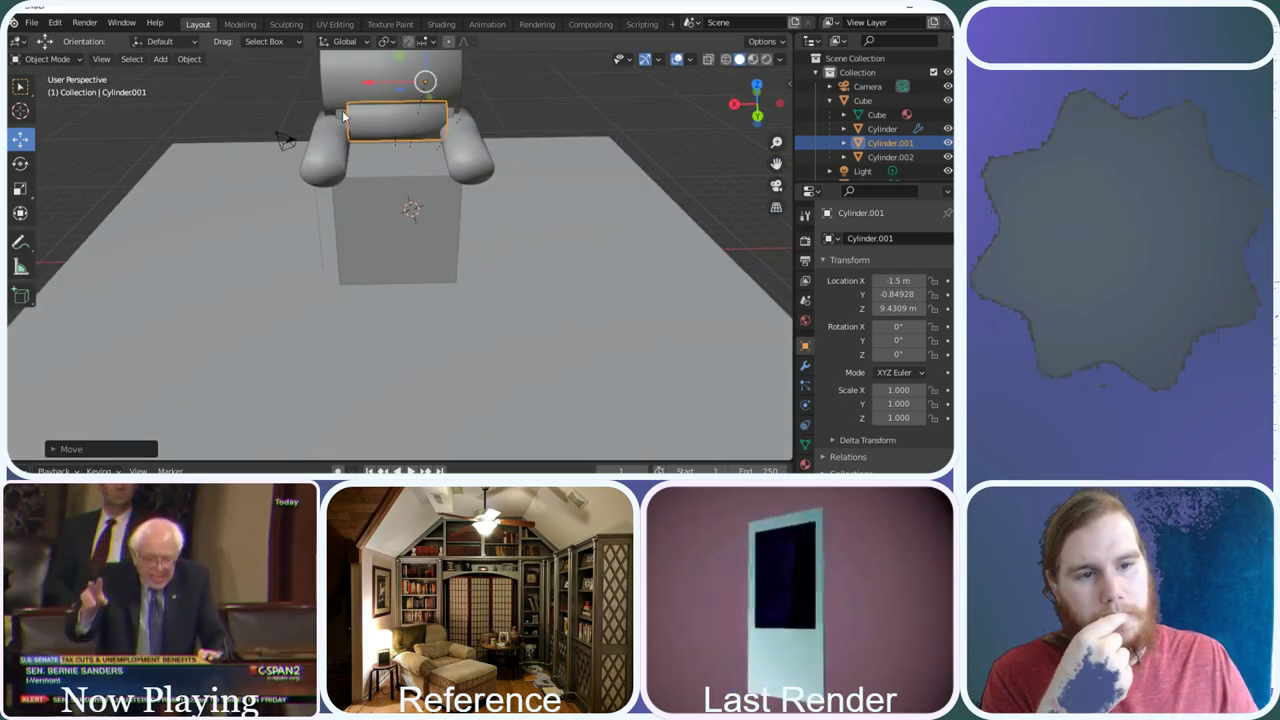
scroll(362, 112, "up", 1)
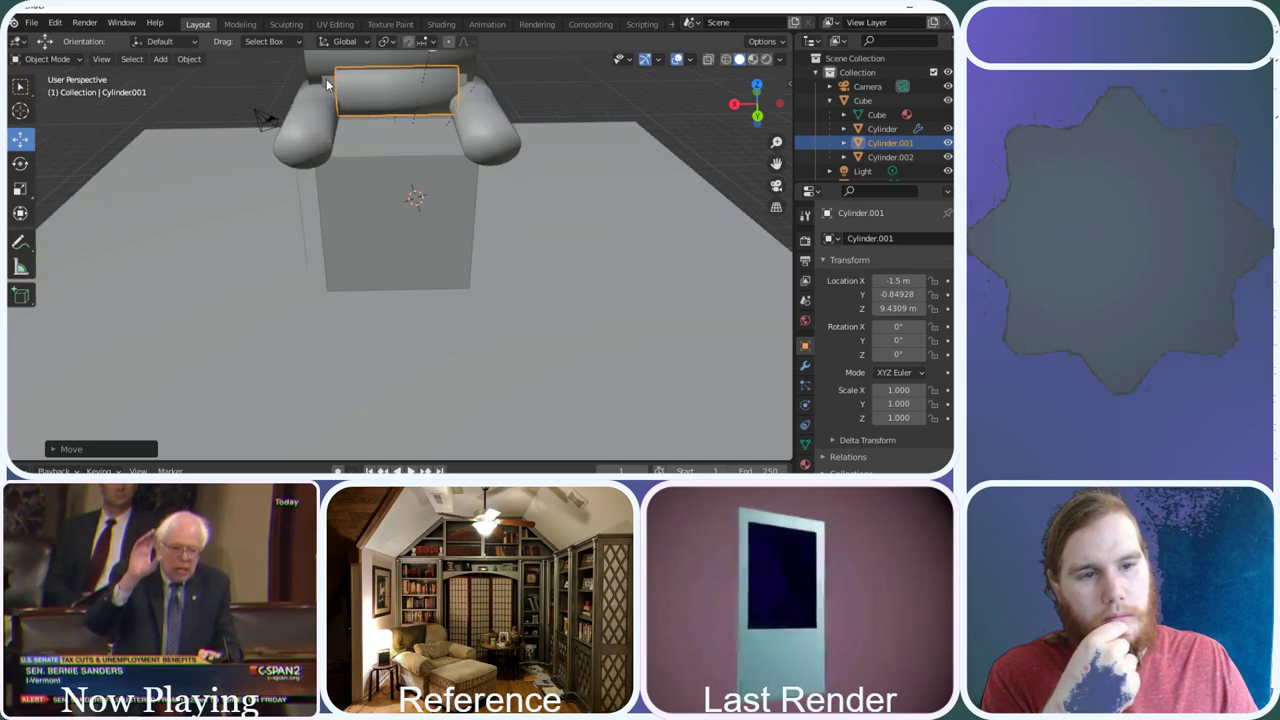
left_click(327, 79)
Put the Cube body in Edit Mode and nudge its selected geometry along Y
left_click(74, 56)
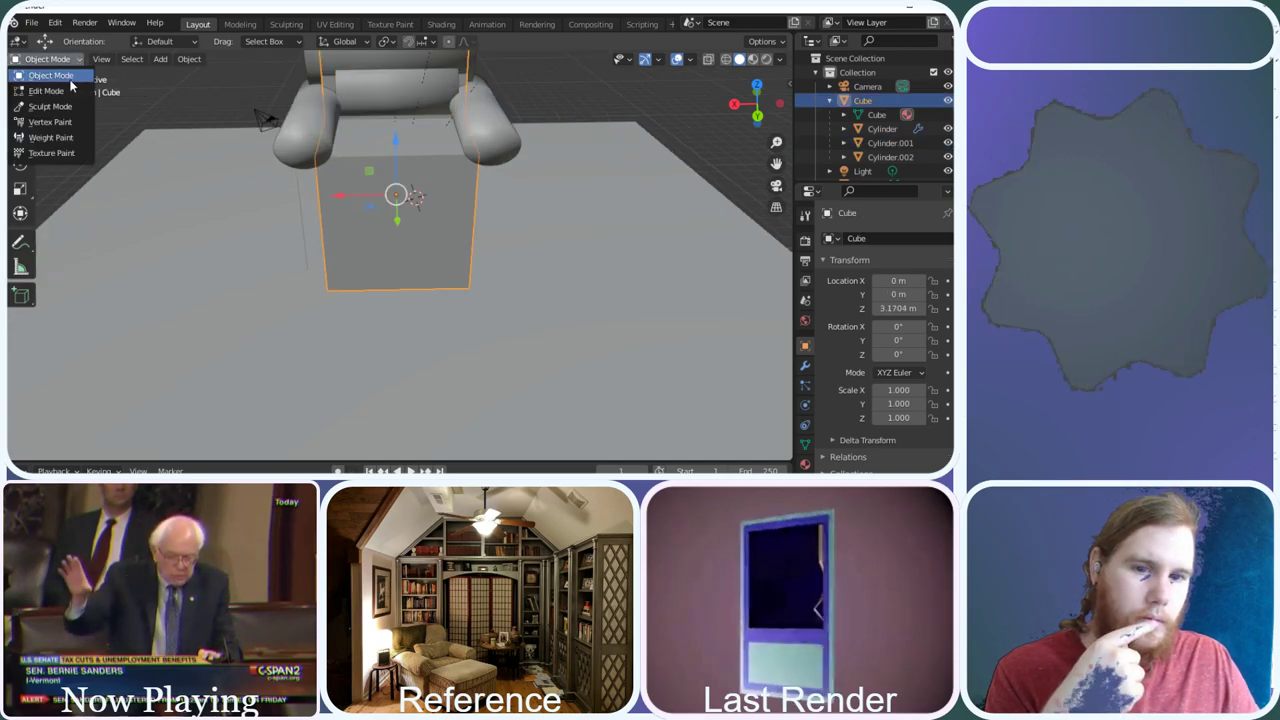
left_click(72, 88)
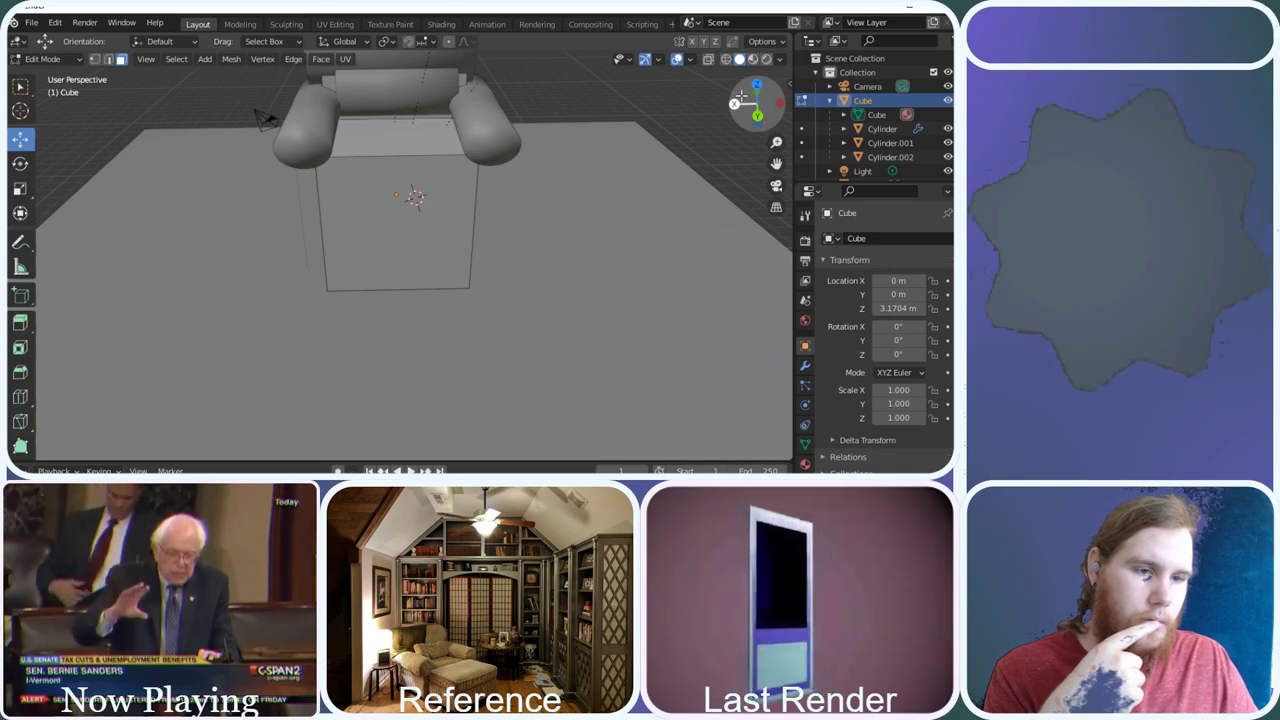
left_click_drag(757, 103, 344, 143)
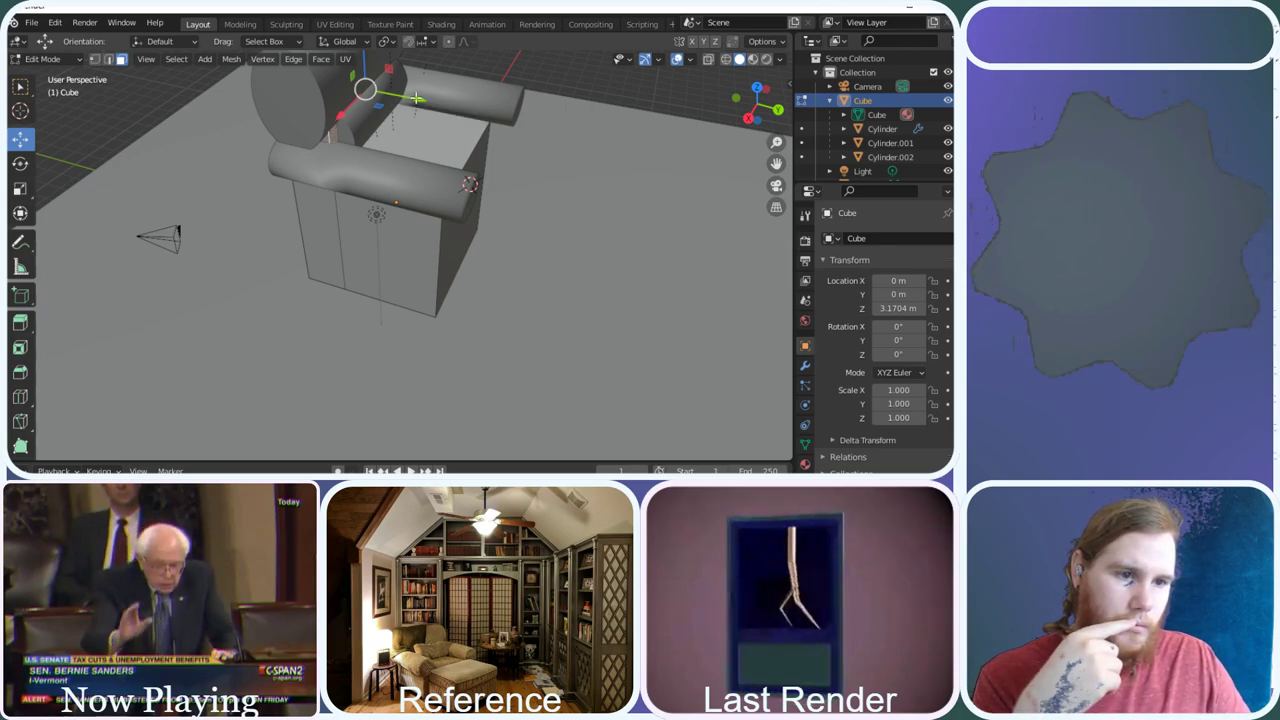
left_click_drag(415, 98, 410, 97)
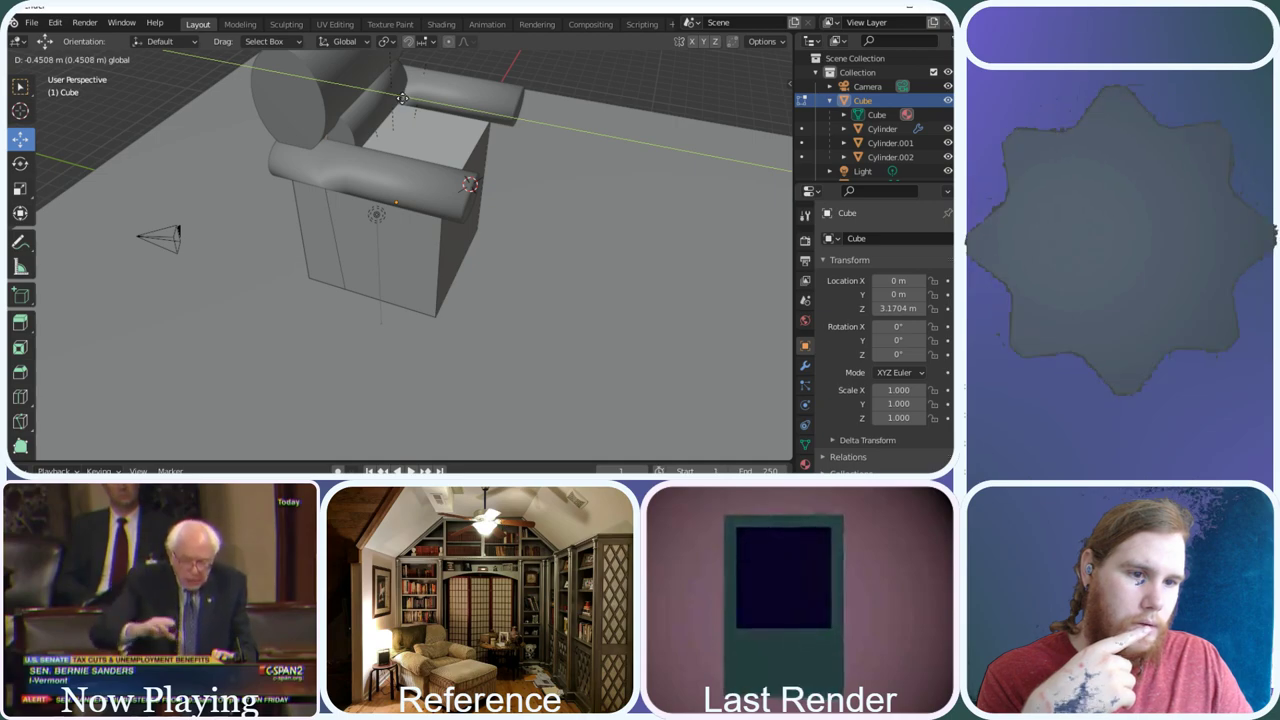
left_click_drag(402, 98, 402, 98)
Hide the floor plane from the viewport via its Outliner eye icon
left_click_drag(758, 105, 690, 135)
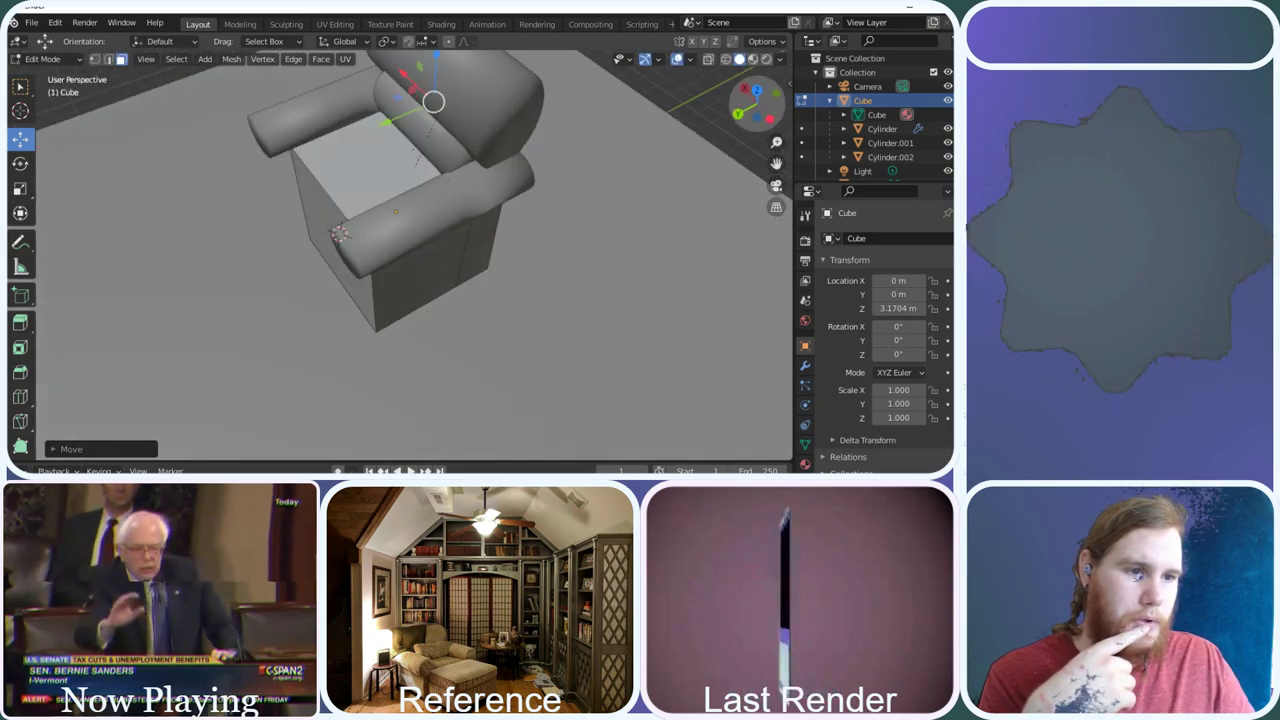
middle_click_drag(600, 160, 560, 100)
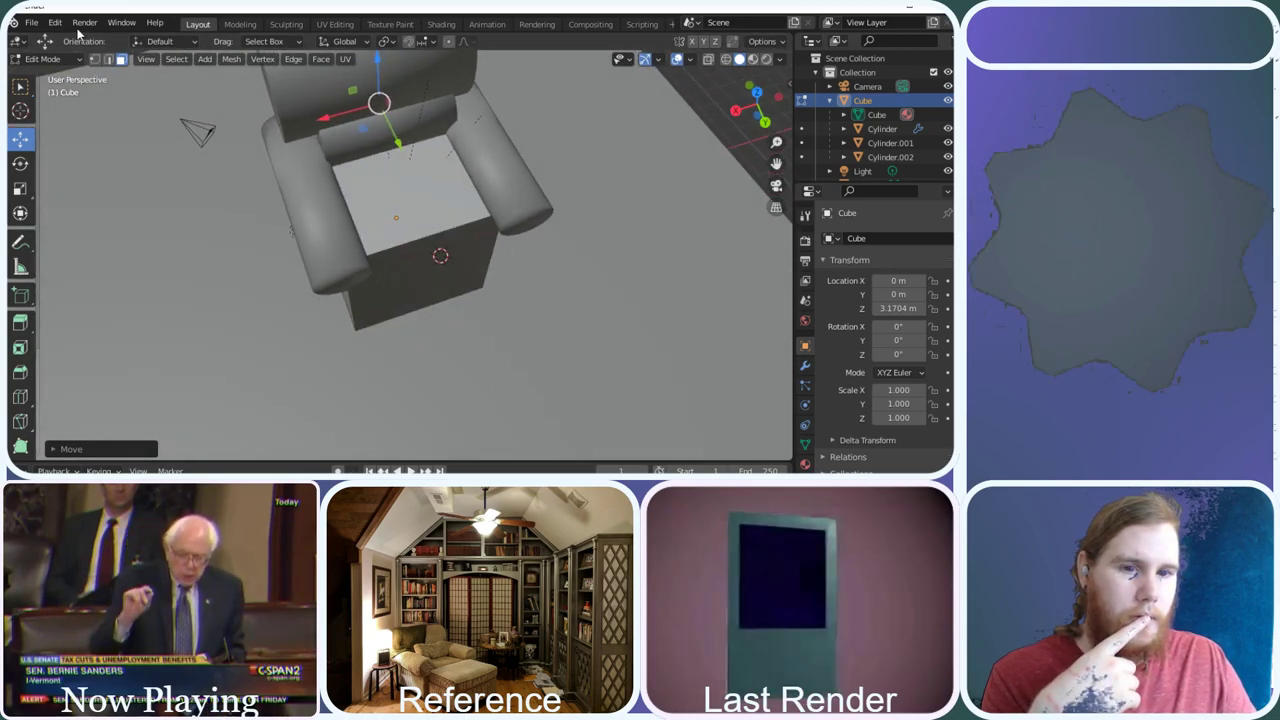
left_click_drag(760, 105, 752, 120)
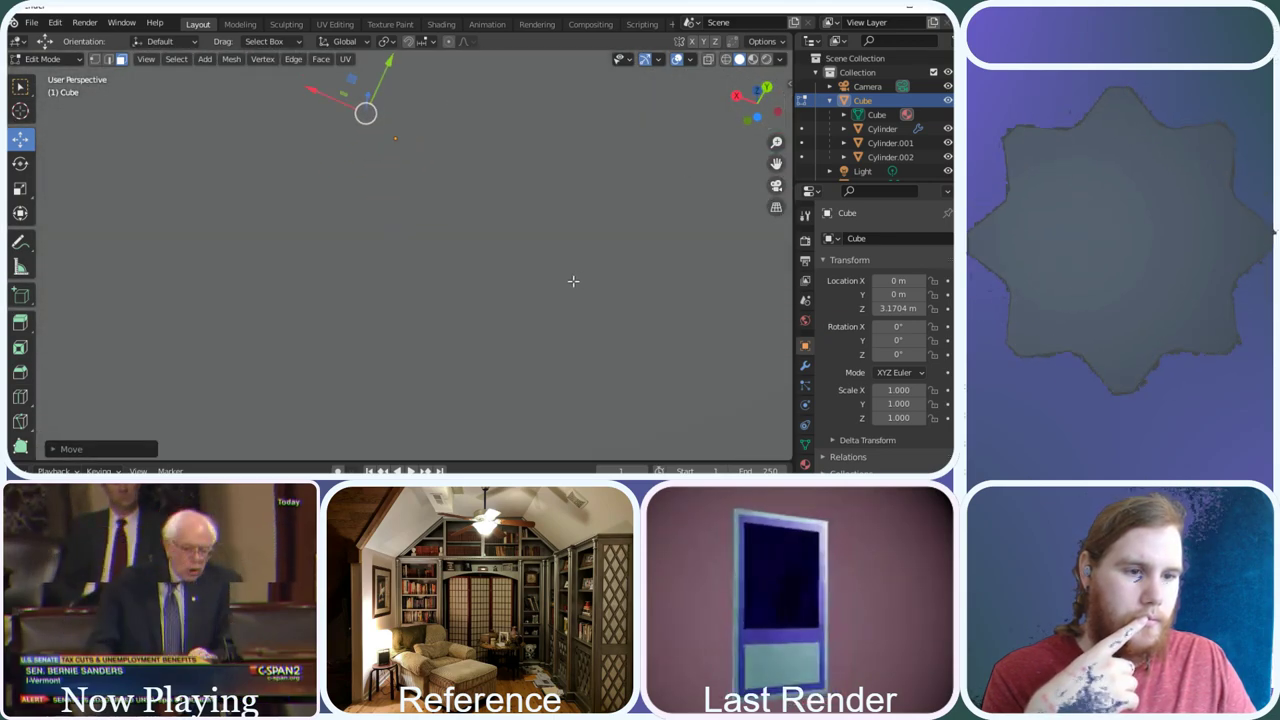
scroll(571, 283, "down", 3)
left_click_drag(773, 100, 760, 118)
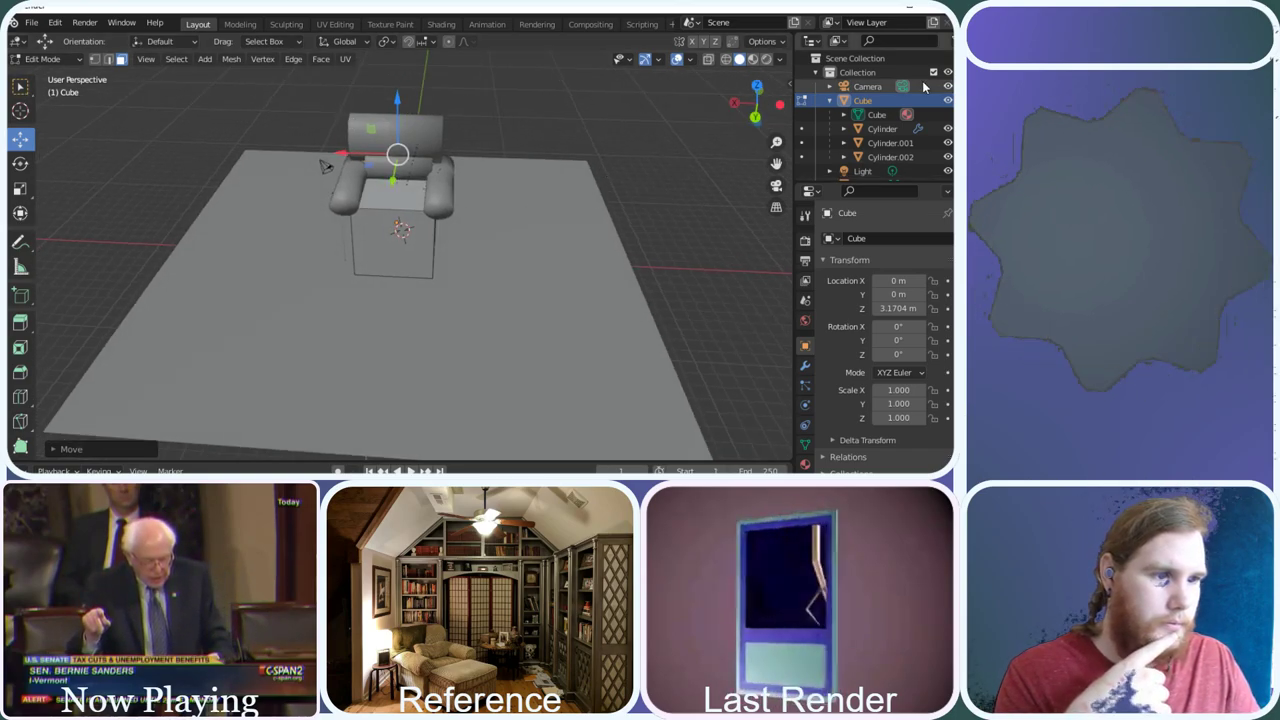
scroll(947, 122, "down", 1)
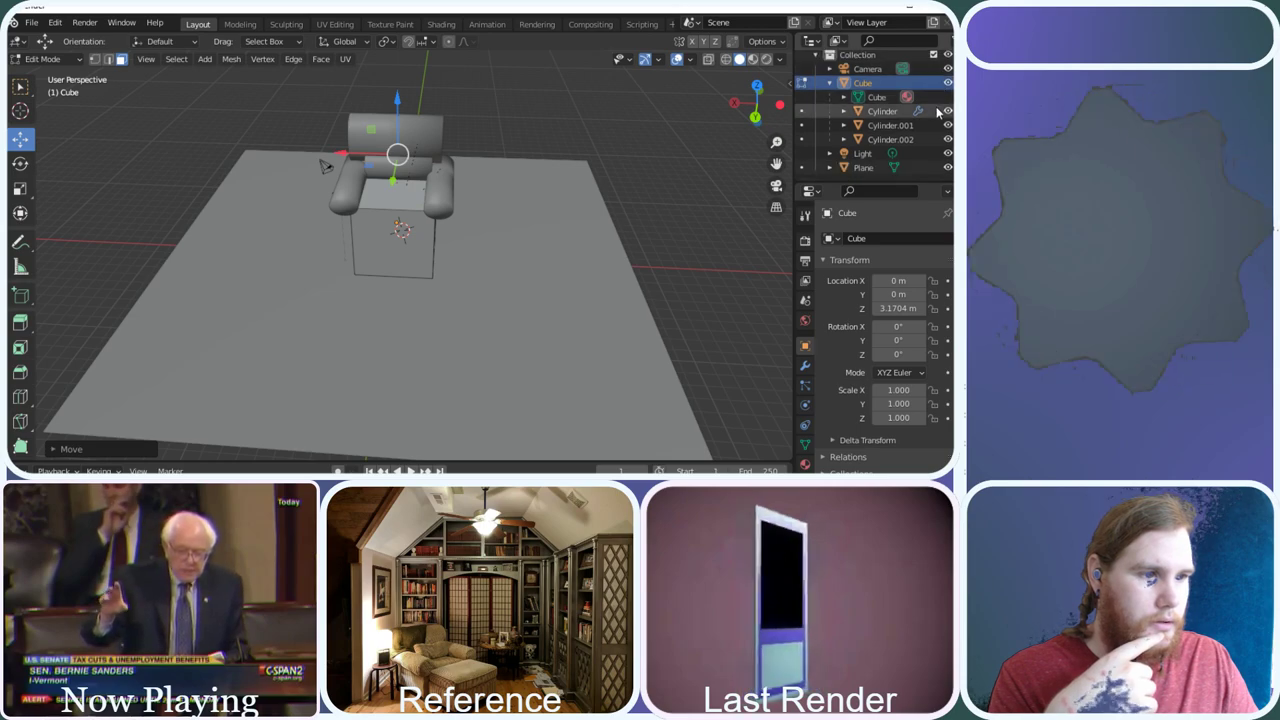
left_click(948, 167)
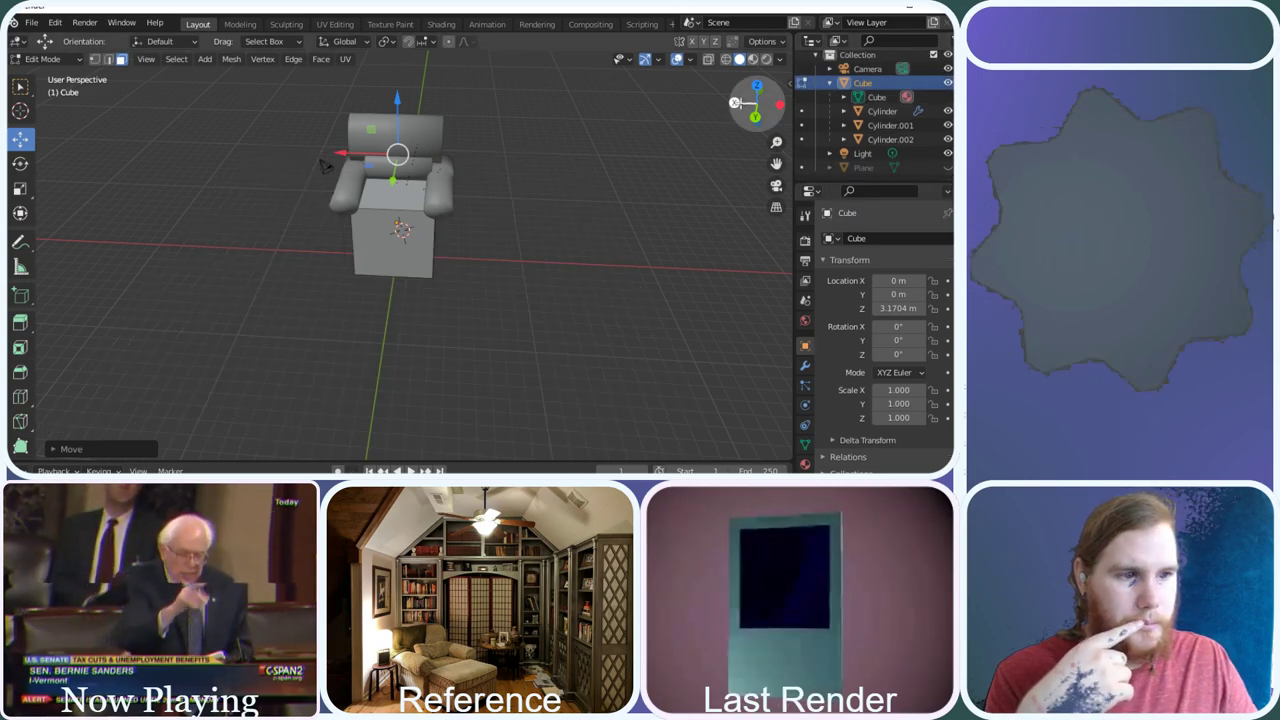
From a near-front view, select the cube's front face
middle_click_drag(326, 164, 358, 305)
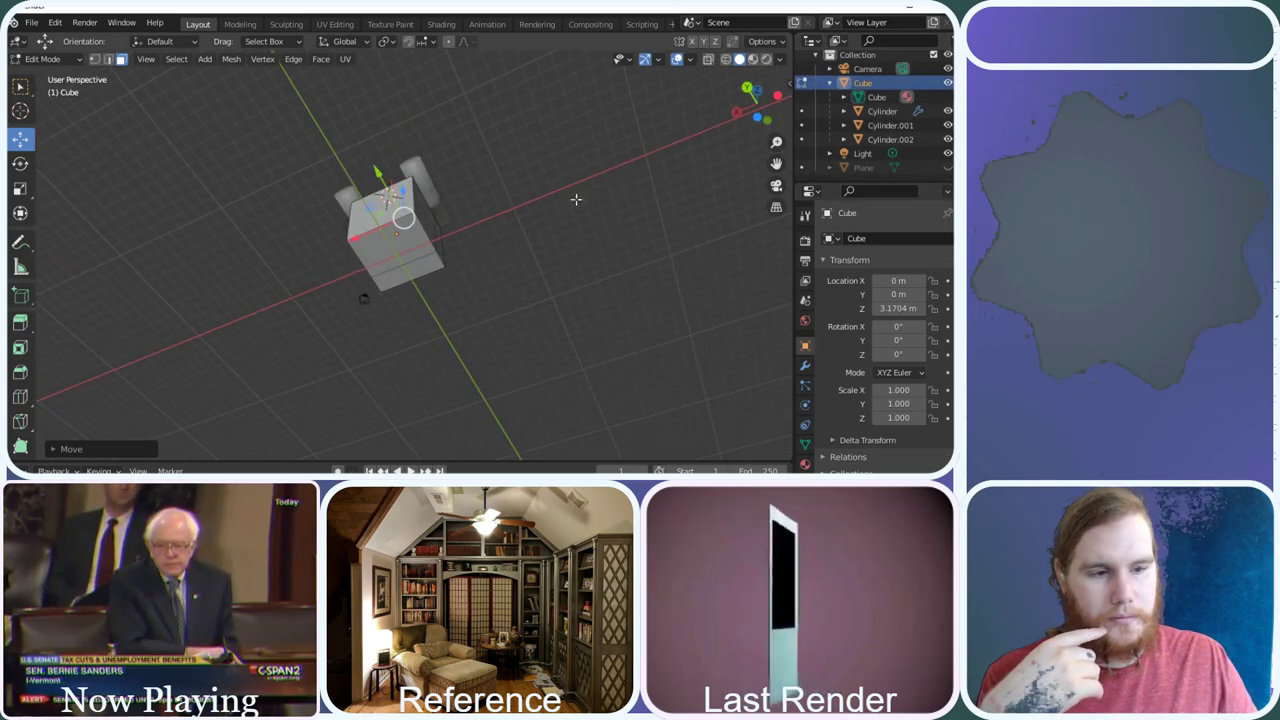
scroll(371, 200, "up", 2)
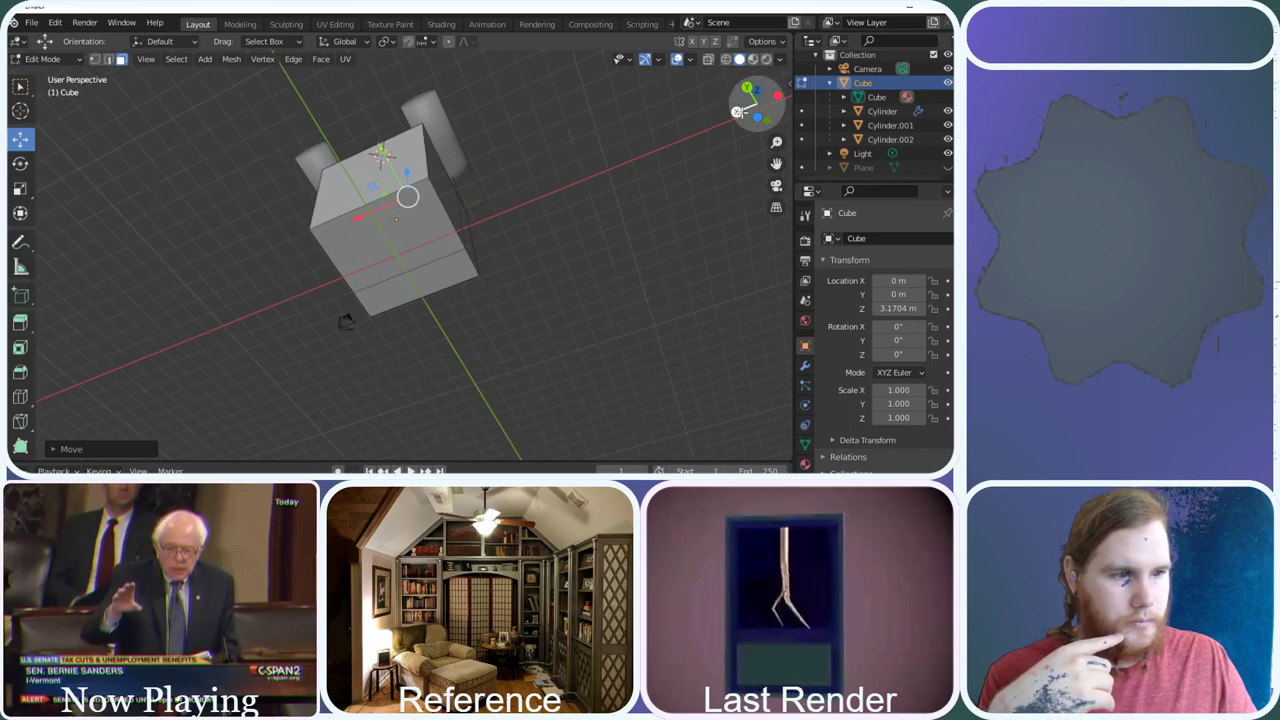
left_click_drag(760, 110, 528, 197)
left_click(418, 192)
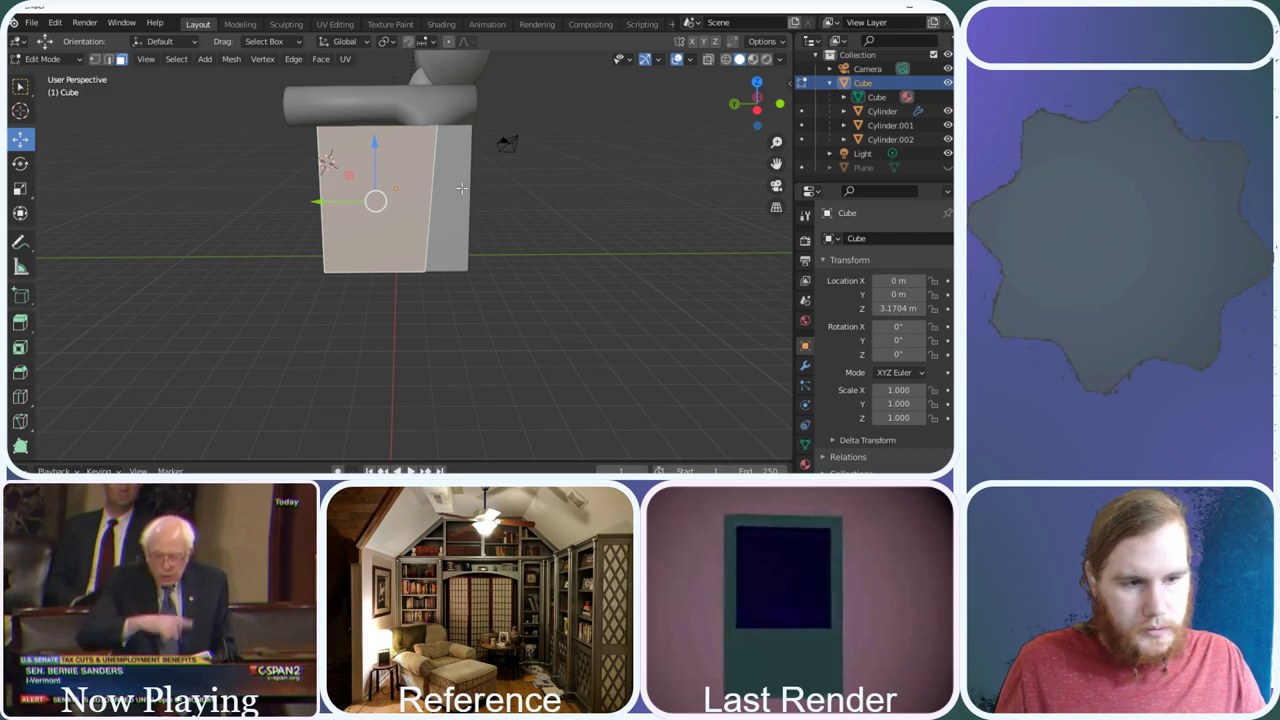
Dissolve the cube's front and right faces into one, then a second face pair
left_click(461, 188, "shift")
right_click(432, 238)
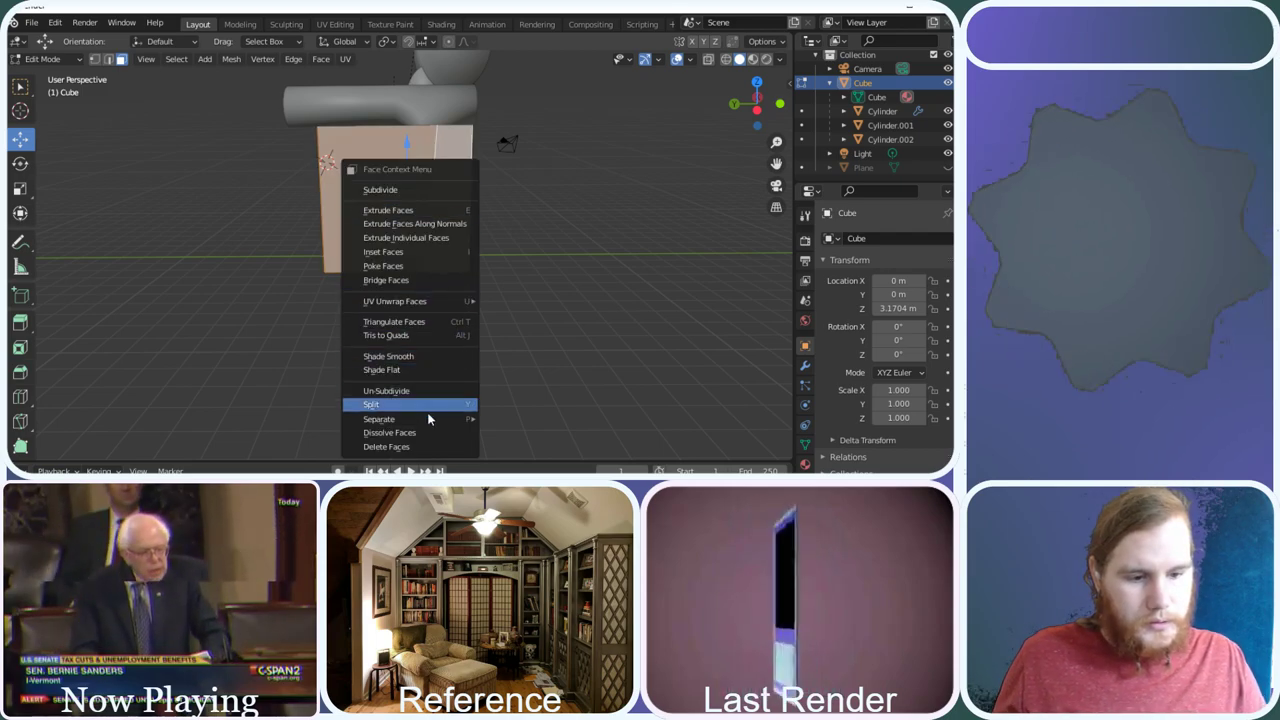
left_click(426, 432)
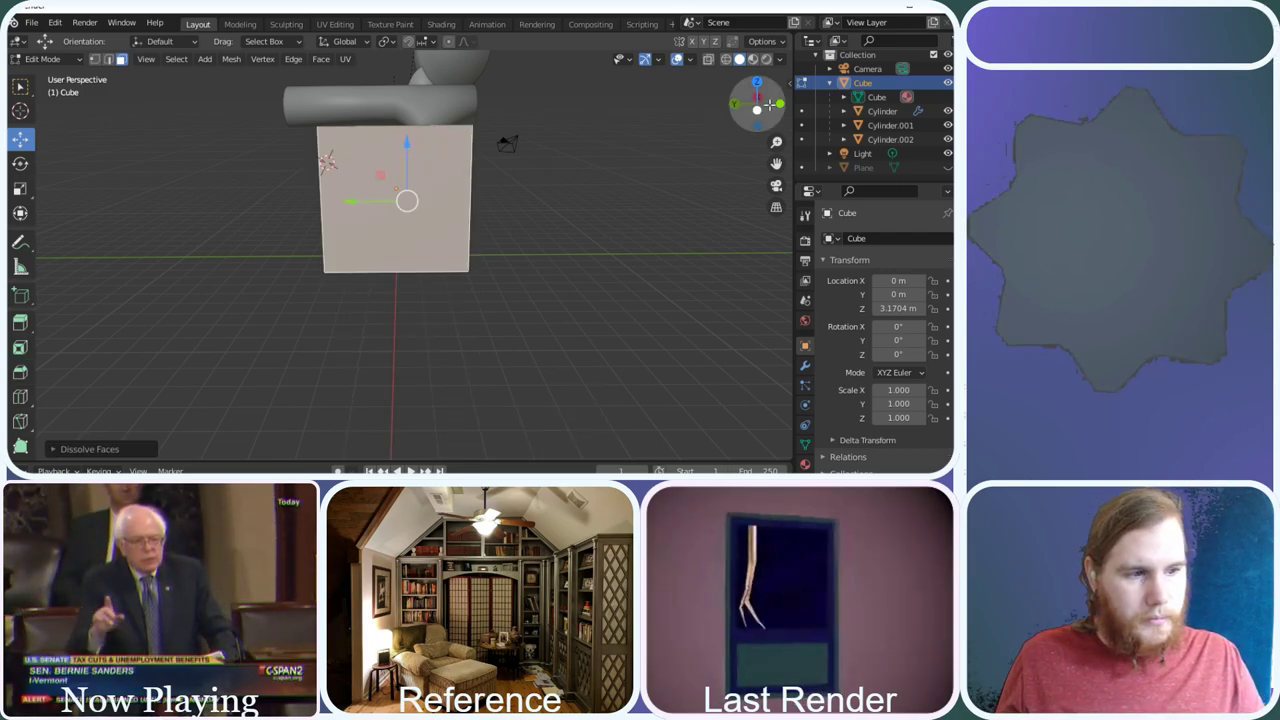
left_click_drag(770, 106, 731, 104)
left_click(410, 128)
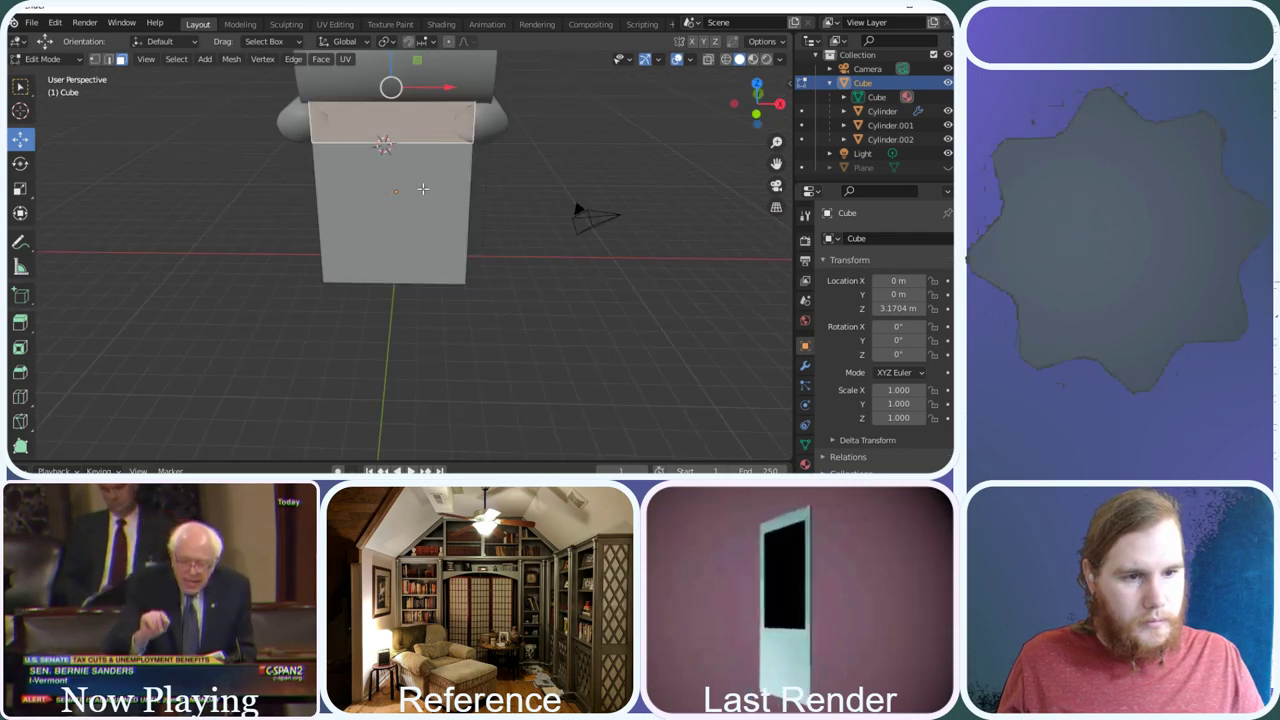
right_click(412, 192)
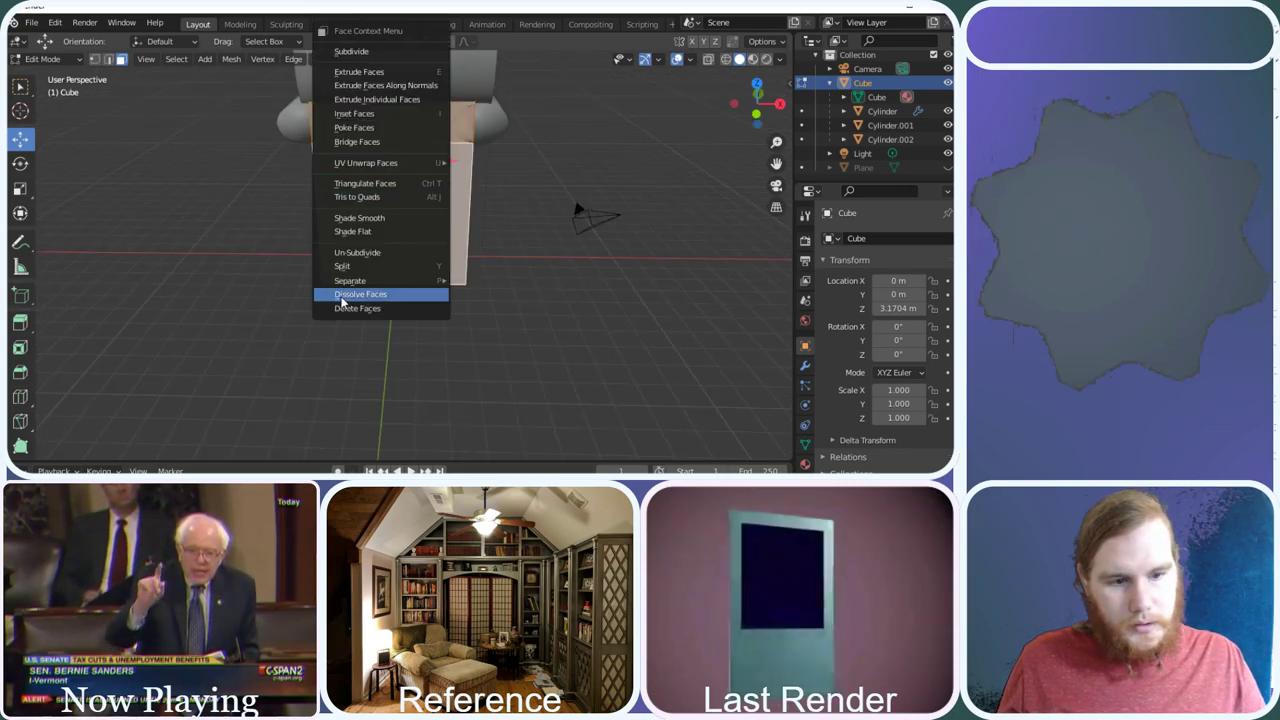
left_click(341, 296)
Dissolve the remaining split side faces, including right and front, into single faces
left_click_drag(760, 114, 734, 116)
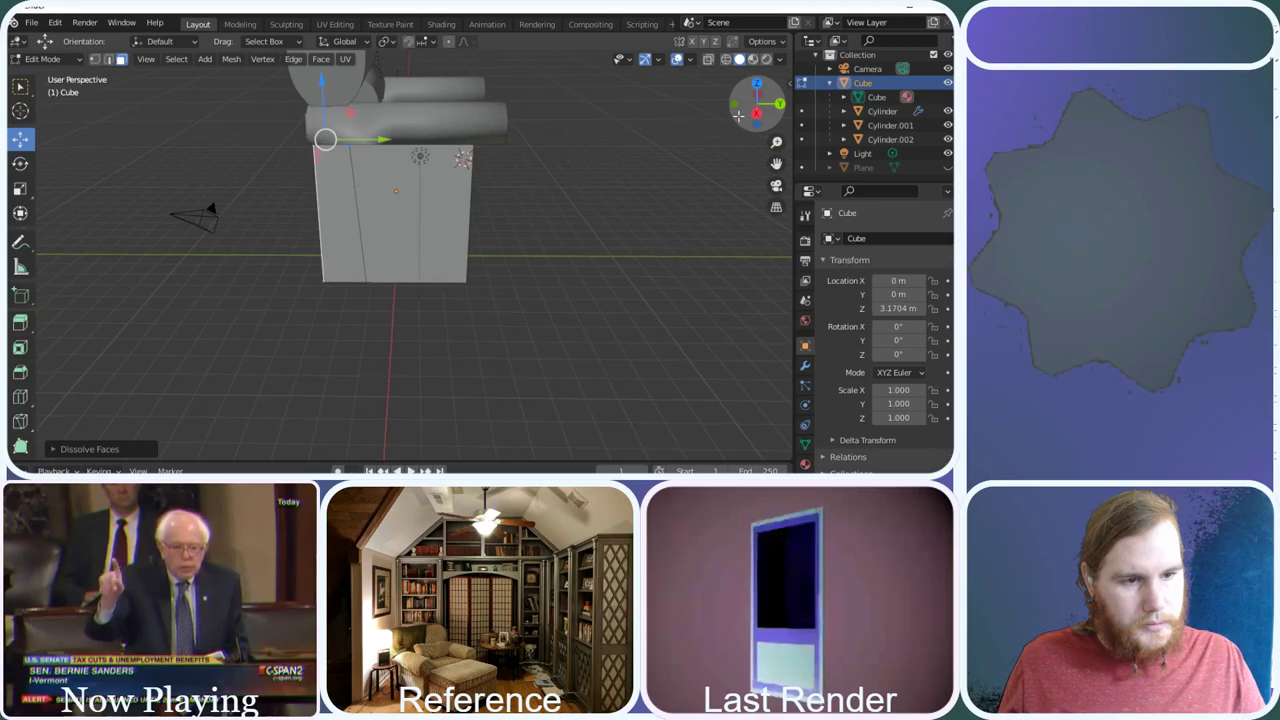
left_click(405, 212)
left_click(326, 199, "shift")
right_click(326, 199)
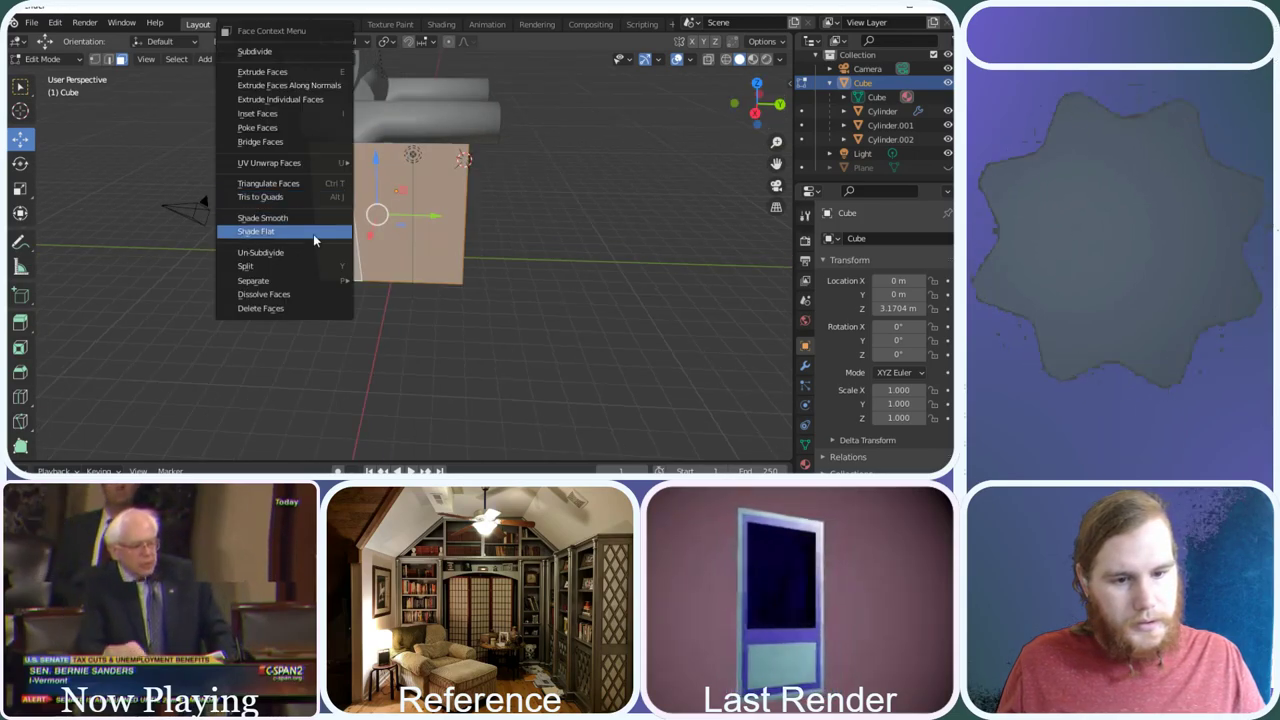
left_click(296, 293)
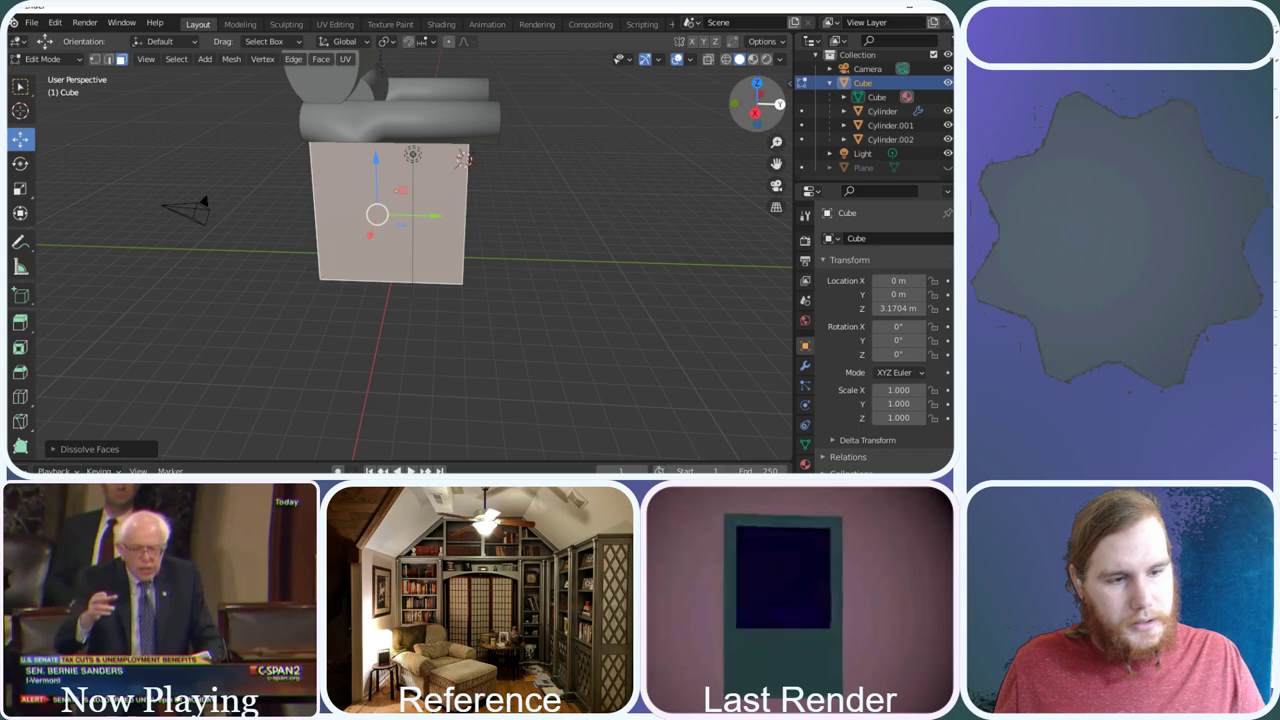
left_click_drag(757, 104, 698, 137)
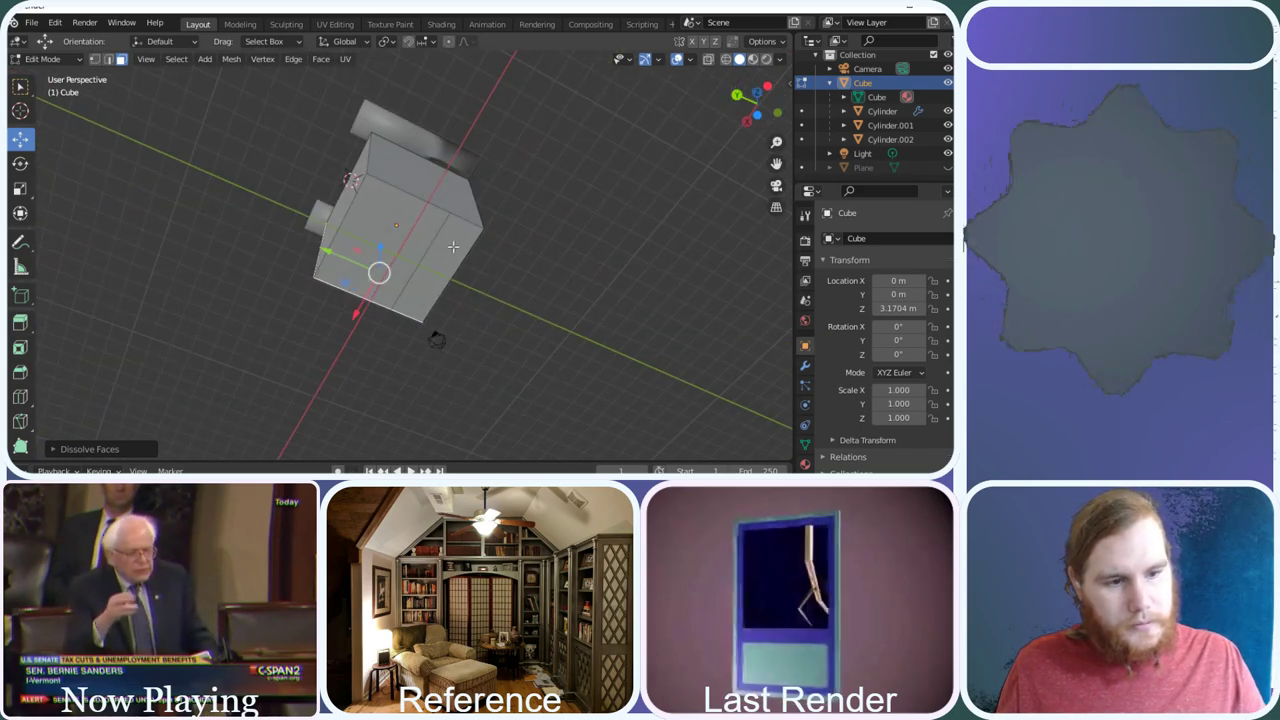
left_click(455, 265)
left_click(380, 213, "shift")
right_click(380, 213)
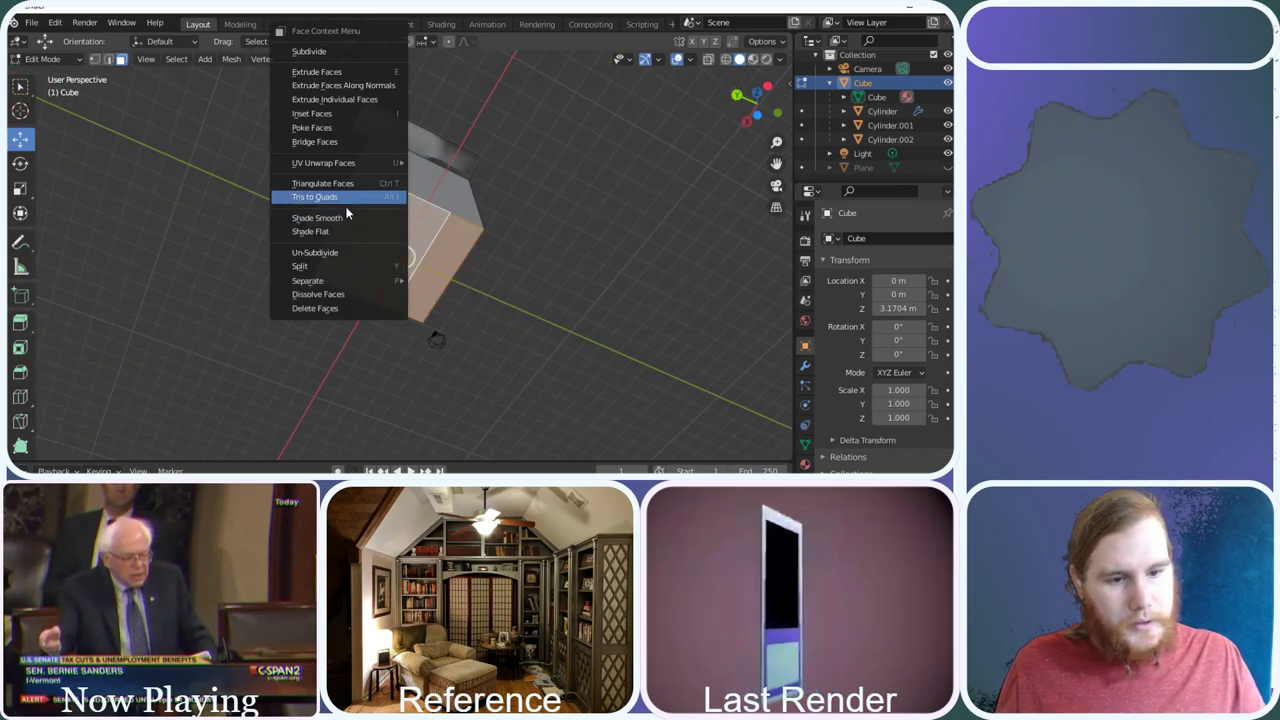
left_click(322, 296)
scroll(395, 224, "up", 2)
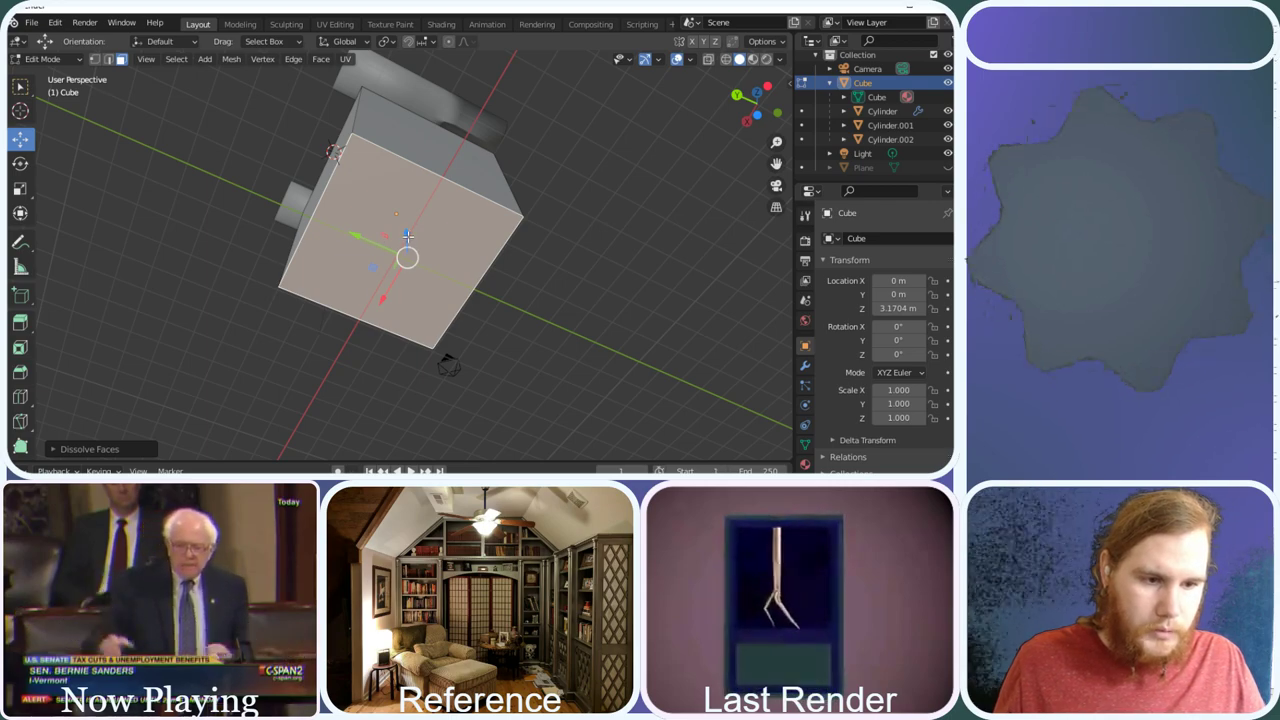
Raise the selected cube face about 0.82 m along Z with the gizmo, checking from several angles
mouse_move(406, 236)
left_mouse_down()
mouse_move(421, 207)
mouse_move(403, 226)
left_mouse_up()
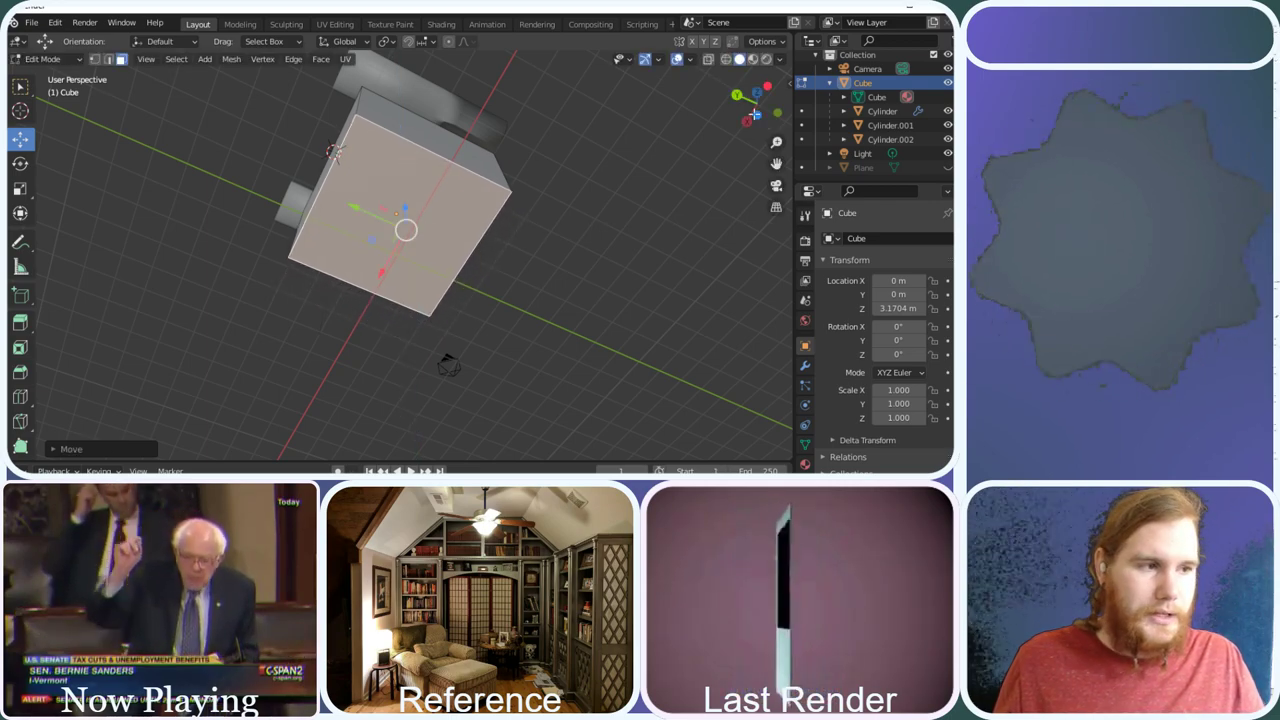
middle_click_drag(400, 226, 401, 139)
left_click_drag(401, 145, 408, 107)
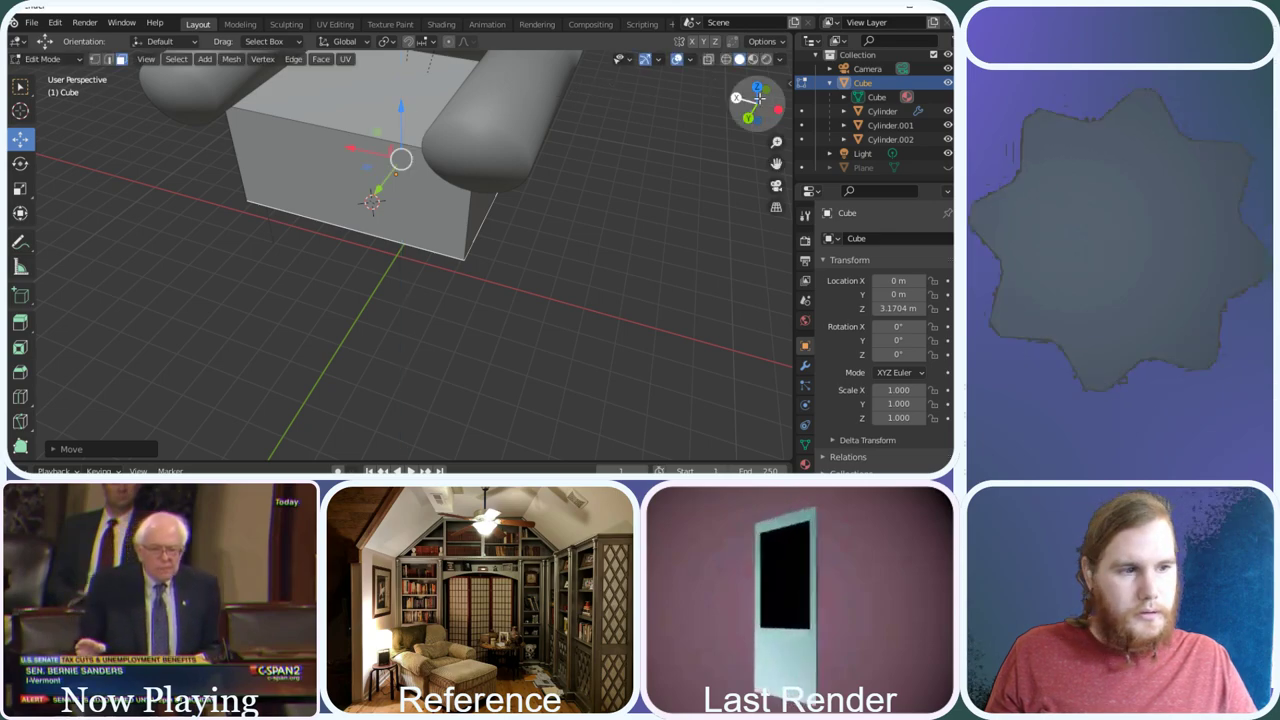
left_click_drag(775, 108, 674, 200)
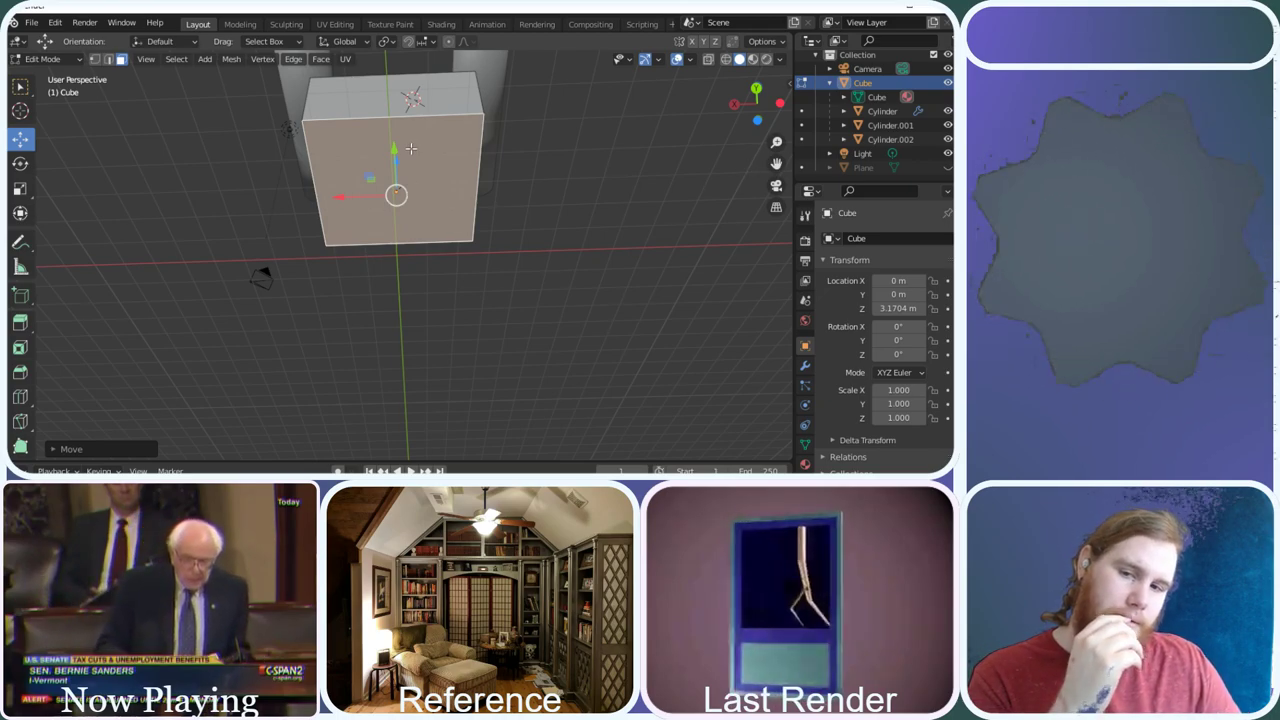
middle_click_drag(416, 157, 449, 150)
mouse_move(750, 104)
left_mouse_down()
mouse_move(775, 92)
mouse_move(755, 104)
left_mouse_up()
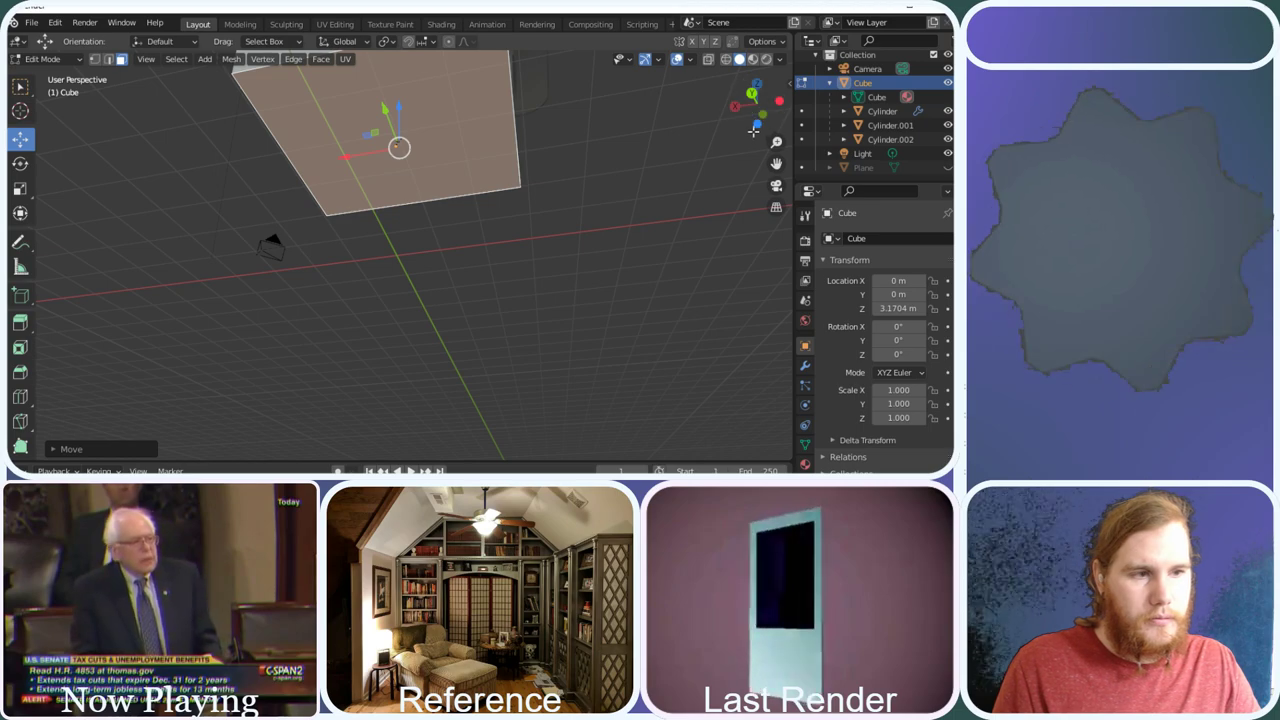
left_click_drag(757, 104, 443, 65)
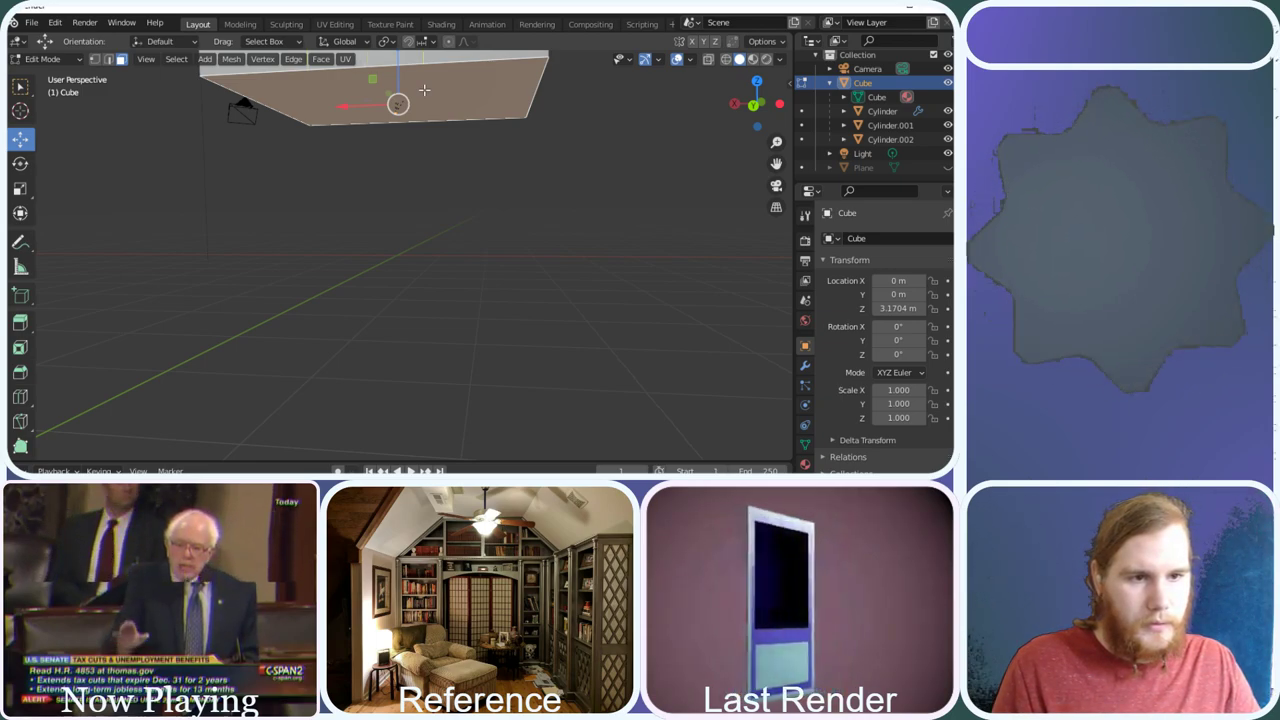
Slide the new edges into place and select the cube's top face
key("g")
key("g")
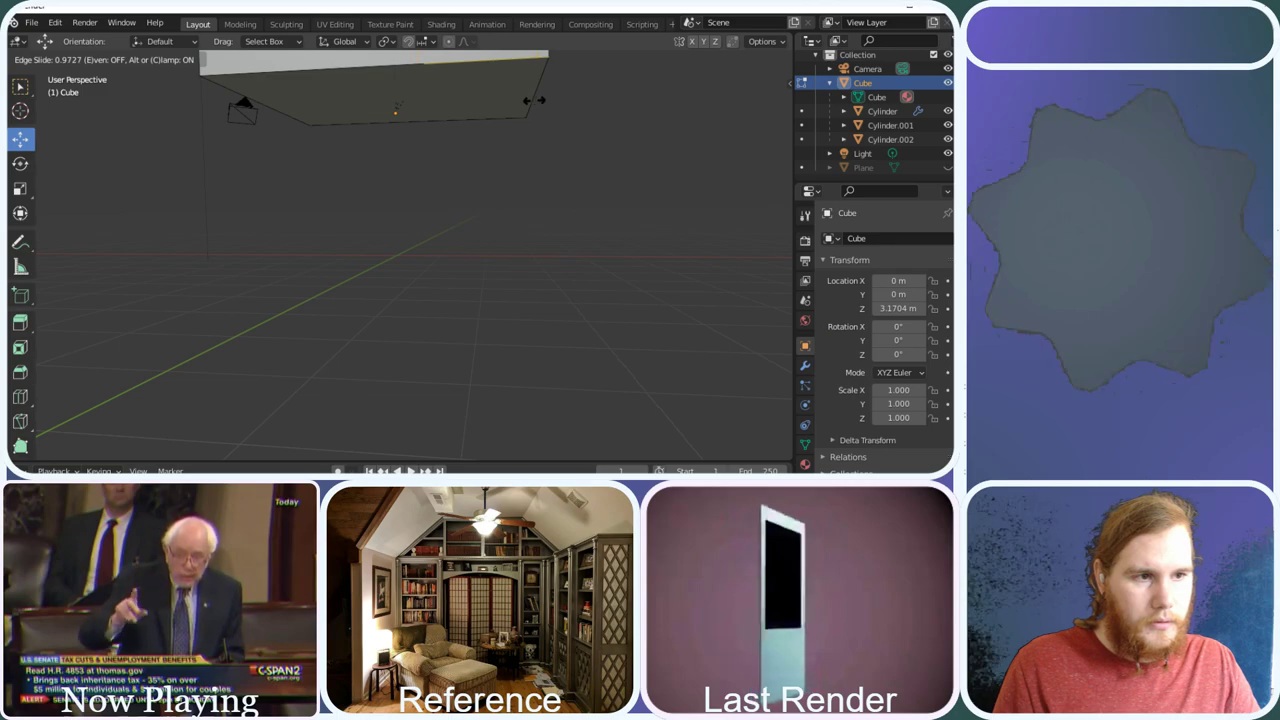
left_click(293, 97)
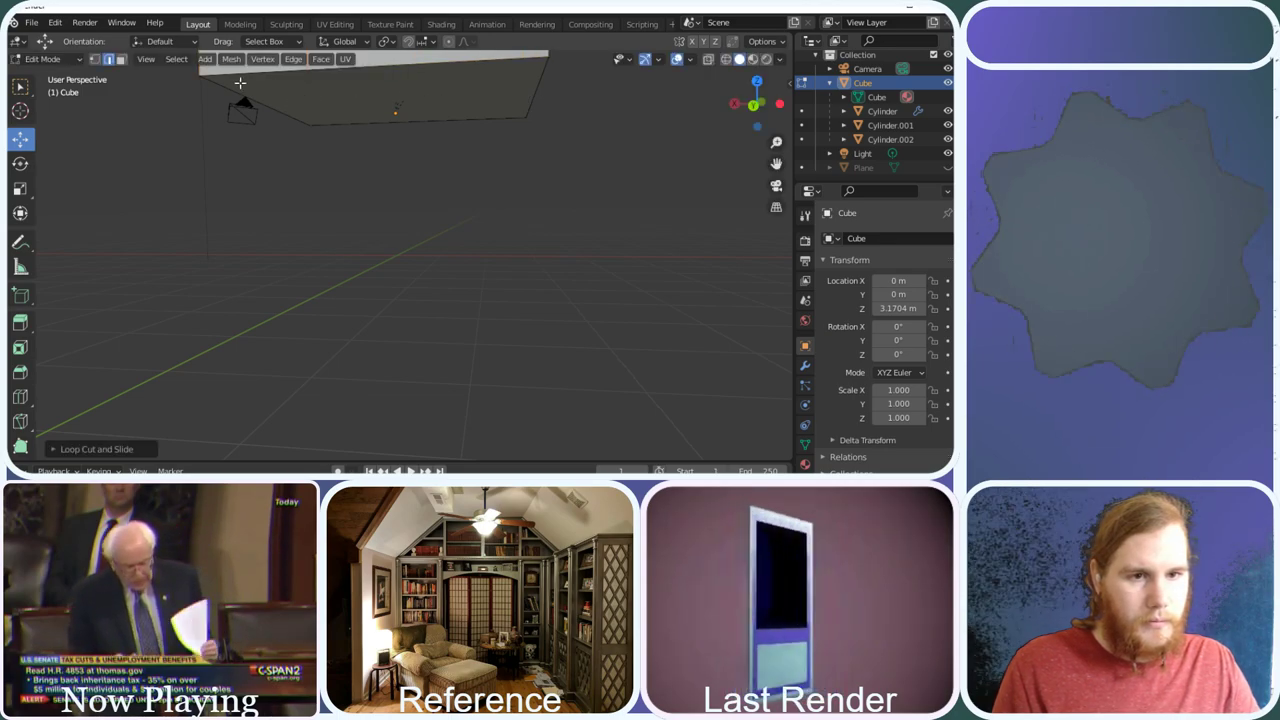
key("3")
left_click(400, 106)
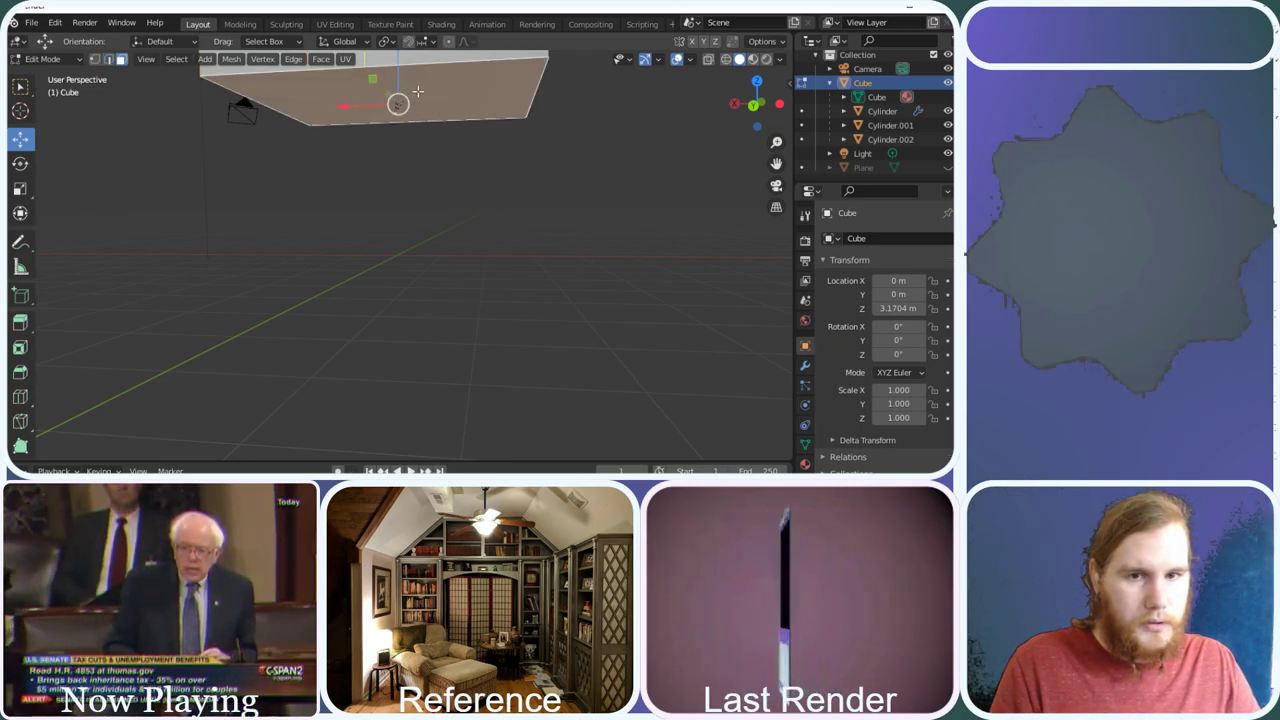
Slide the selection to 0.7, then make one more edge slide
key("g")
key("g")
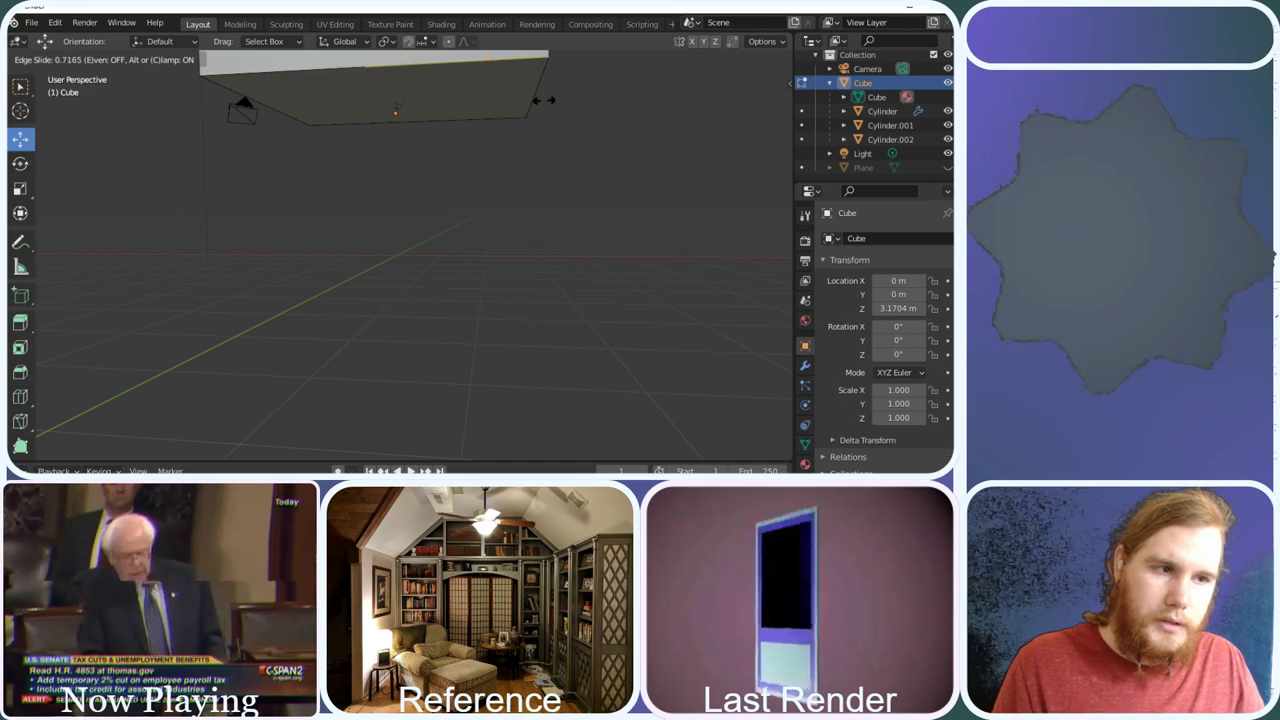
type(".7")
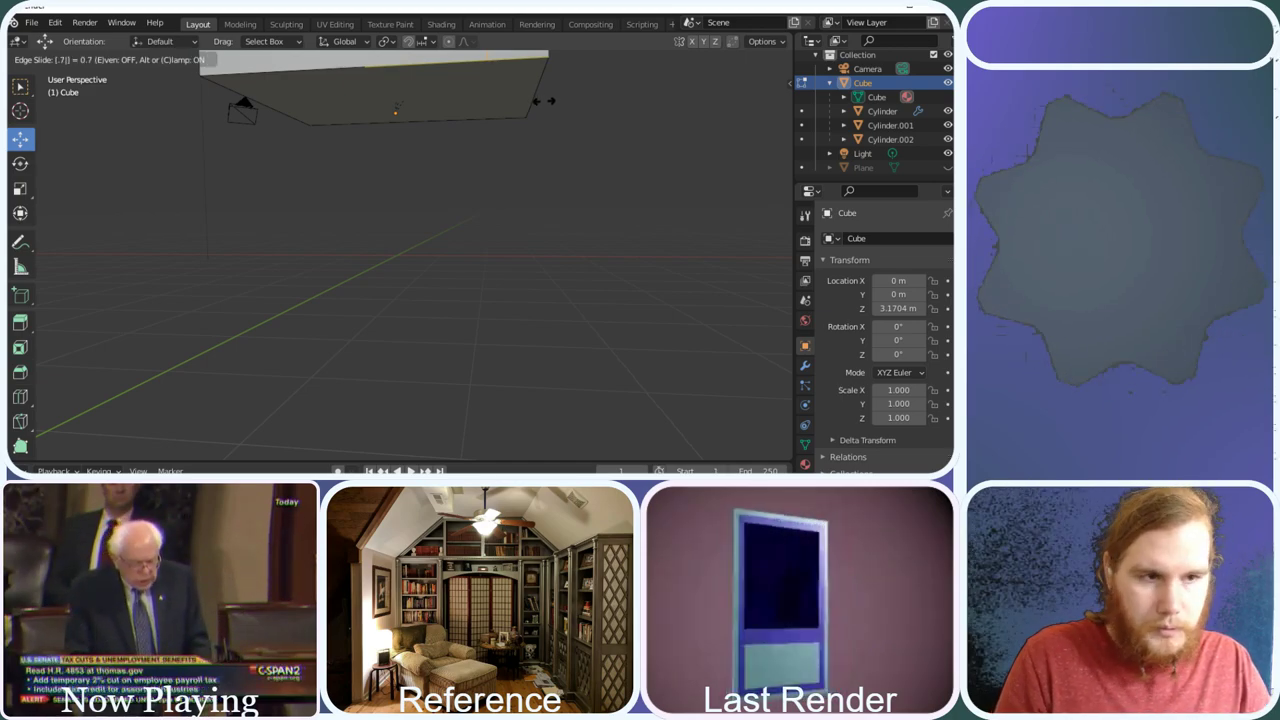
key("Return")
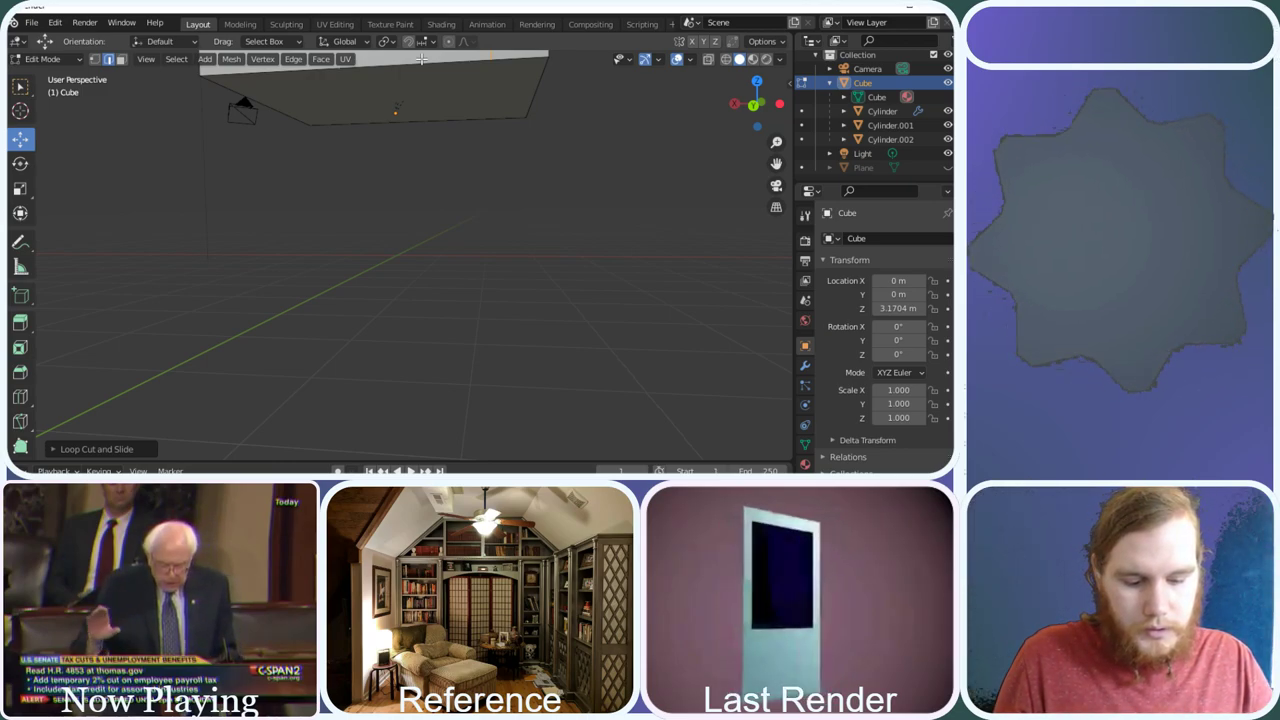
key("g")
key("g")
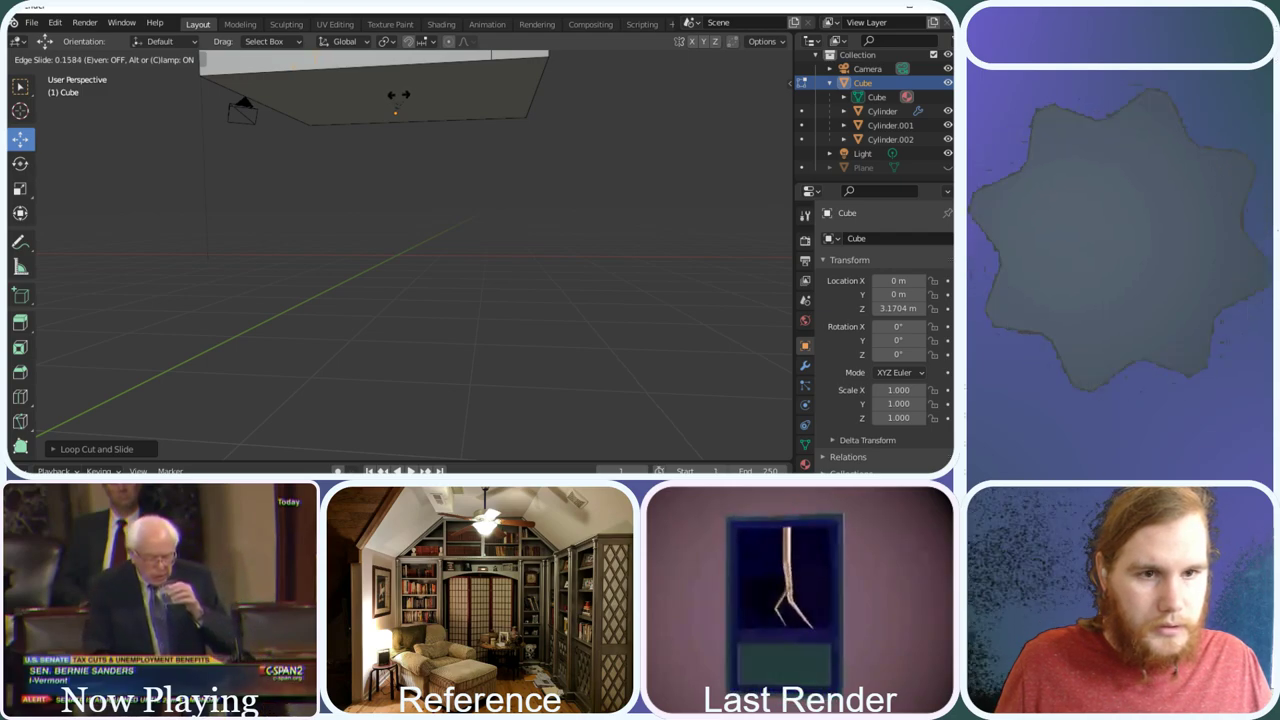
left_click(308, 112)
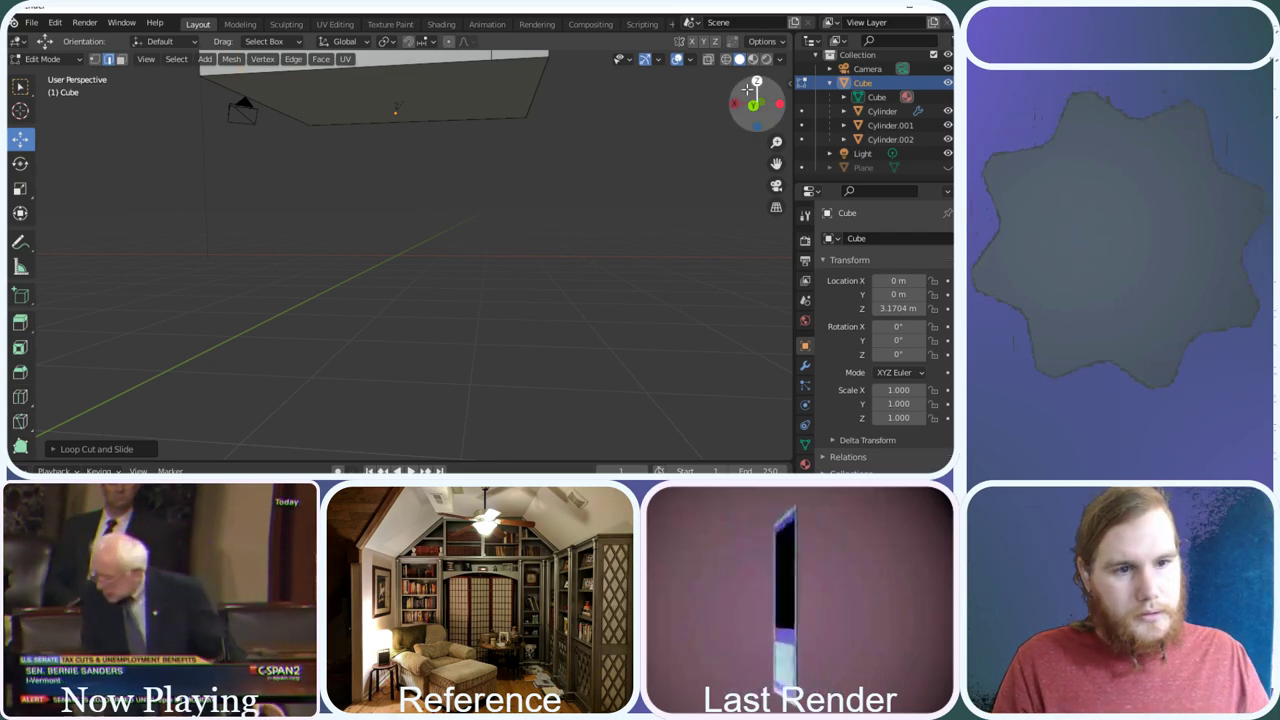
mouse_move(757, 102)
left_mouse_down()
mouse_move(737, 108)
mouse_move(749, 128)
mouse_move(757, 104)
mouse_move(762, 114)
left_mouse_up()
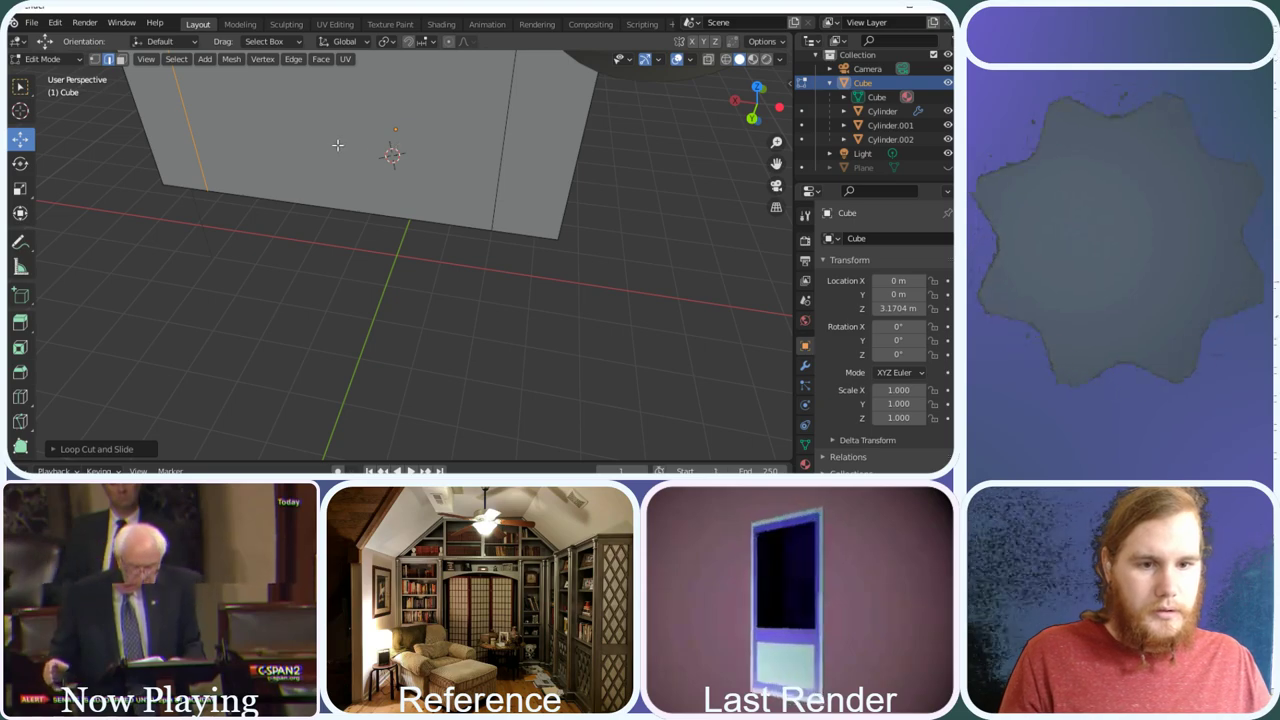
Add a horizontal loop cut around the cube and select its front face
scroll(341, 146, "down", 3)
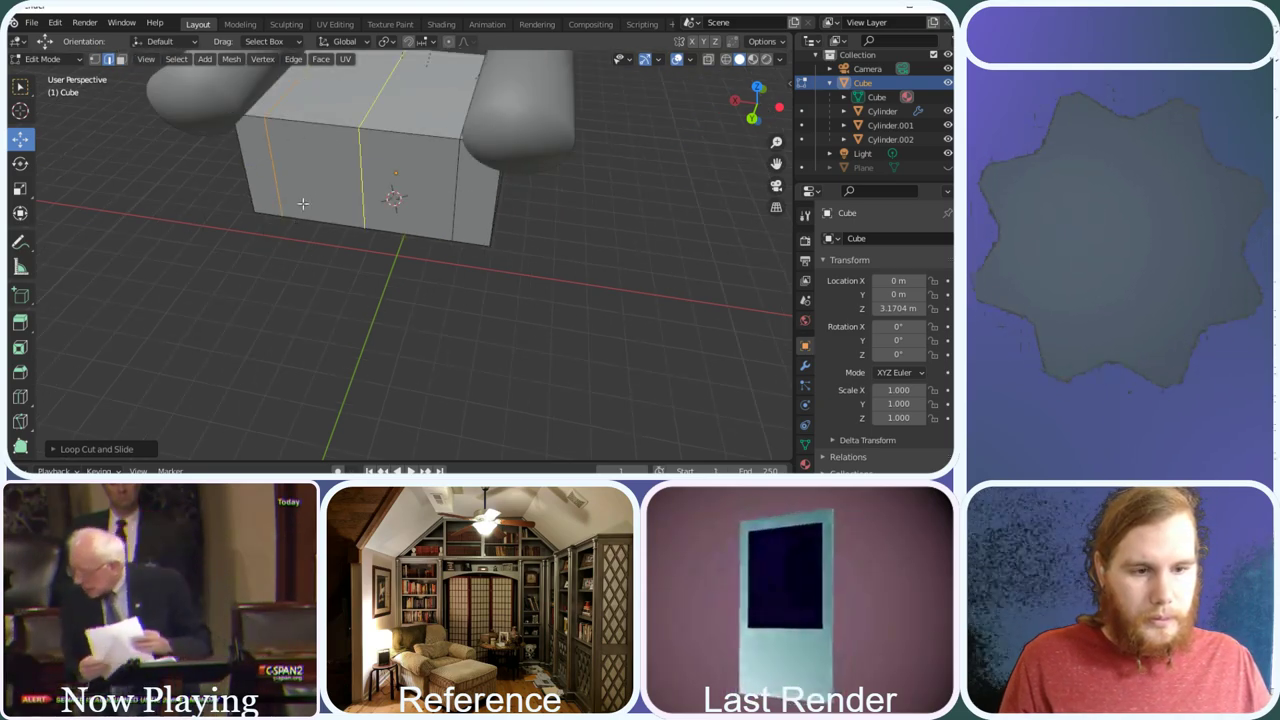
left_click_drag(302, 177, 338, 182)
left_click_drag(757, 103, 755, 130)
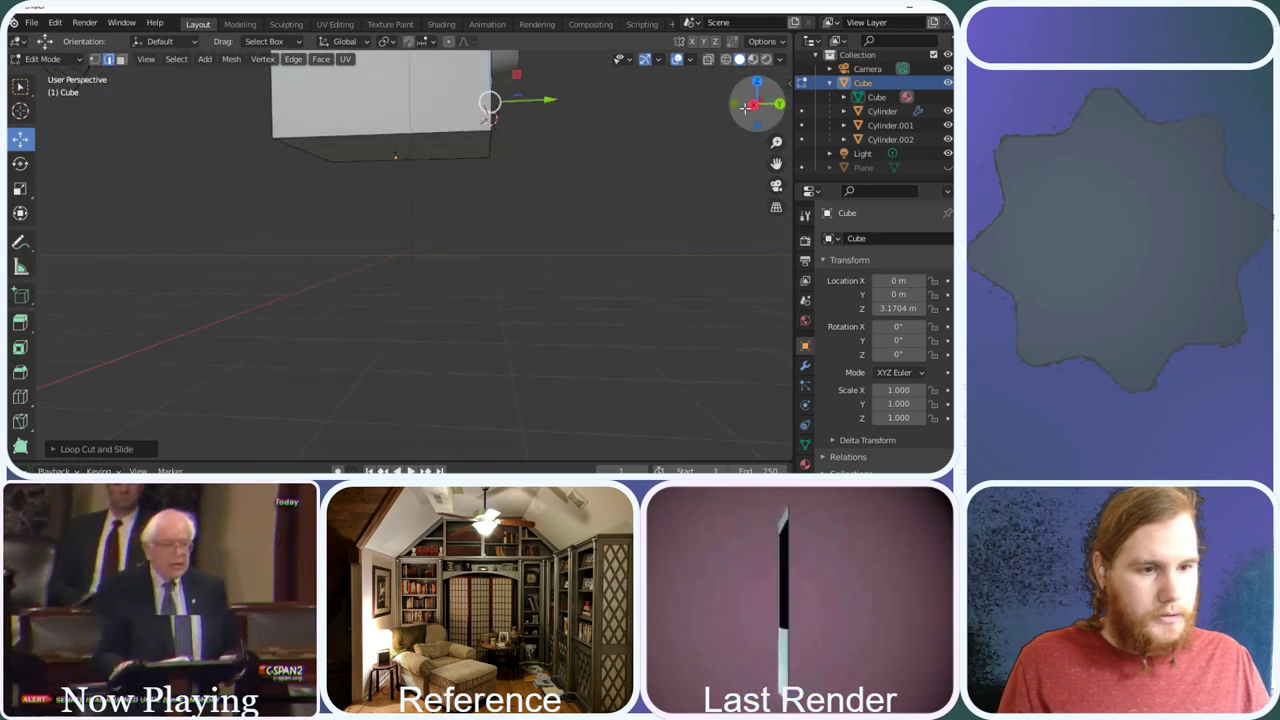
left_click(121, 59)
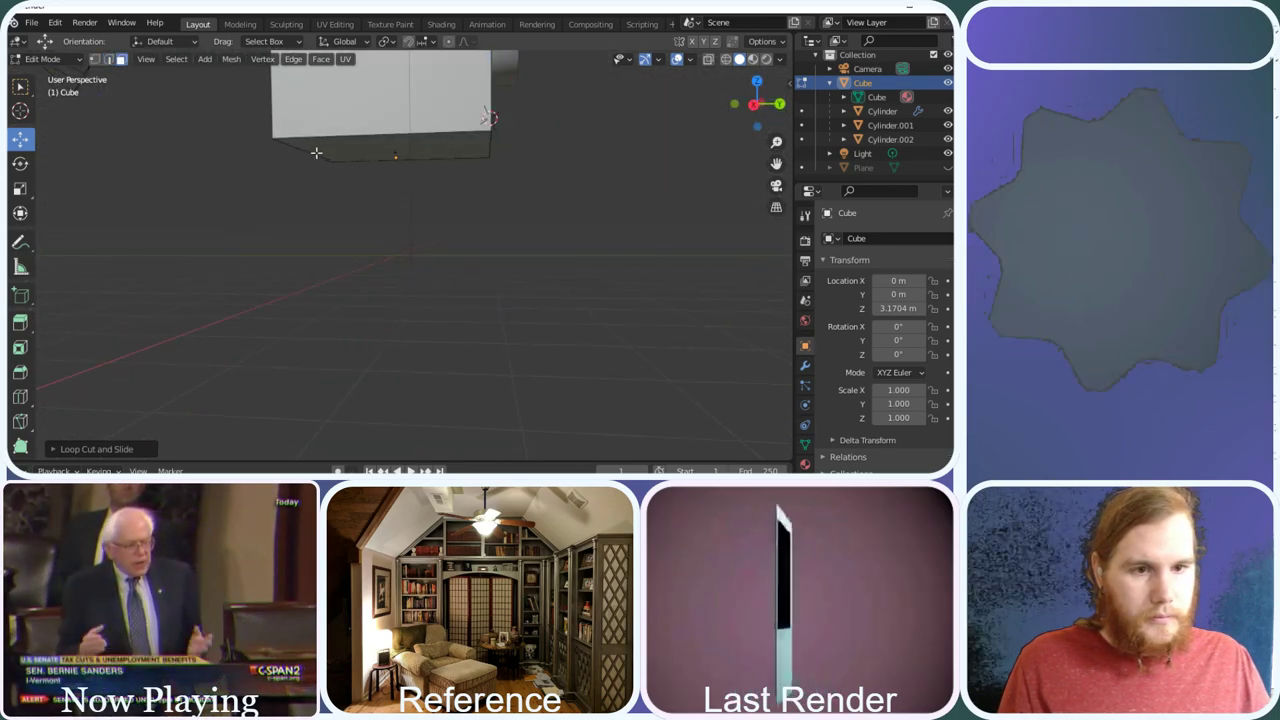
left_click(351, 141)
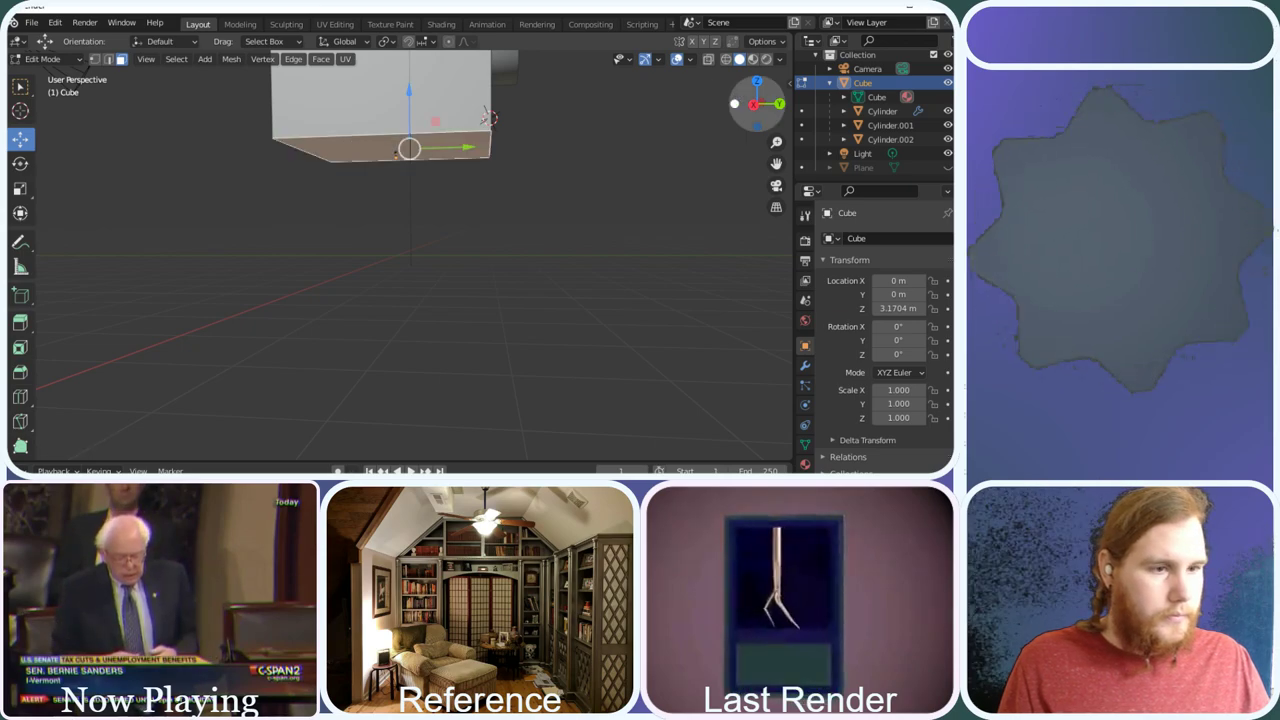
mouse_move(752, 102)
left_mouse_down()
mouse_move(730, 58)
mouse_move(750, 94)
left_mouse_up()
left_click(365, 127)
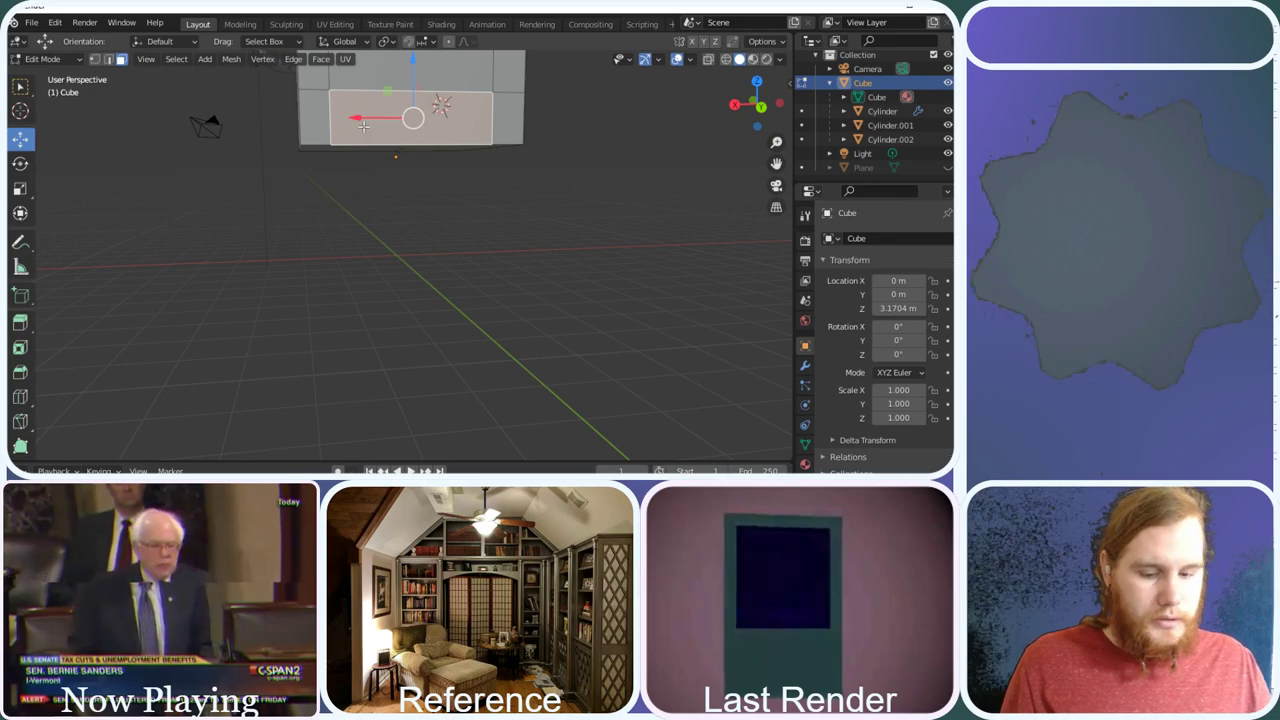
Cut a new edge loop slid near the bottom edge, then select the top seat face
key("ctrl+r")
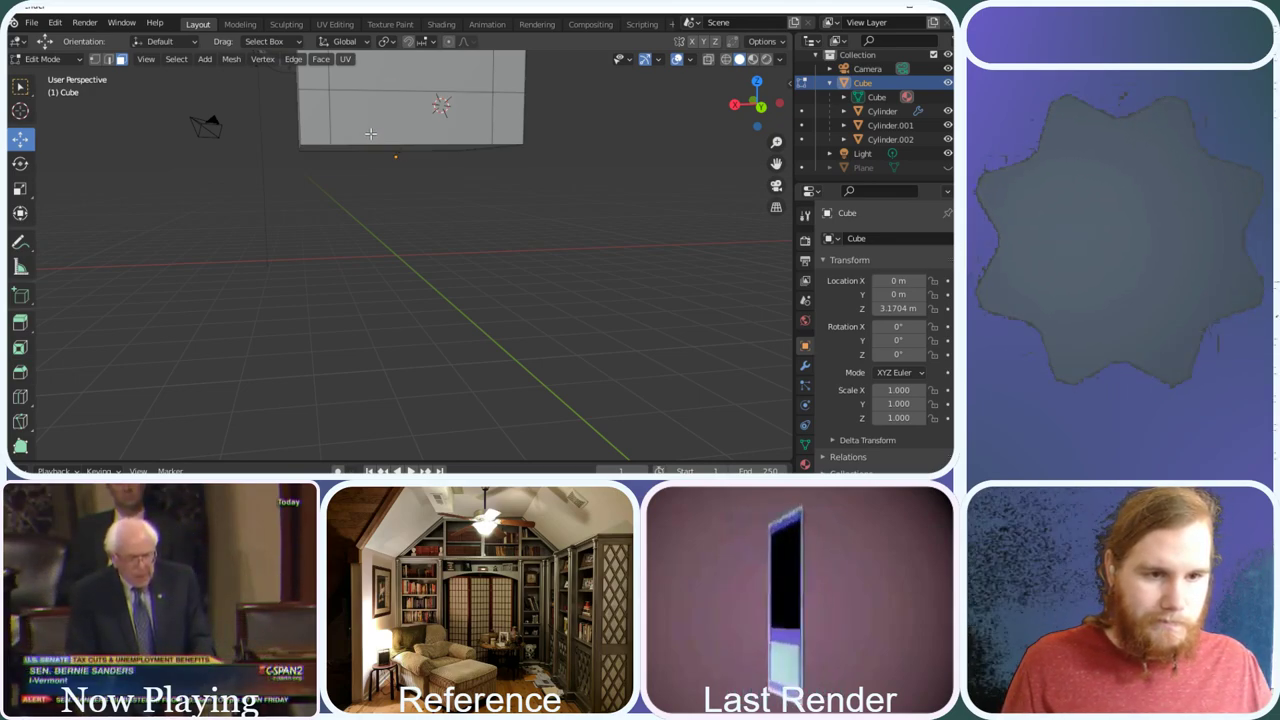
left_click(371, 135)
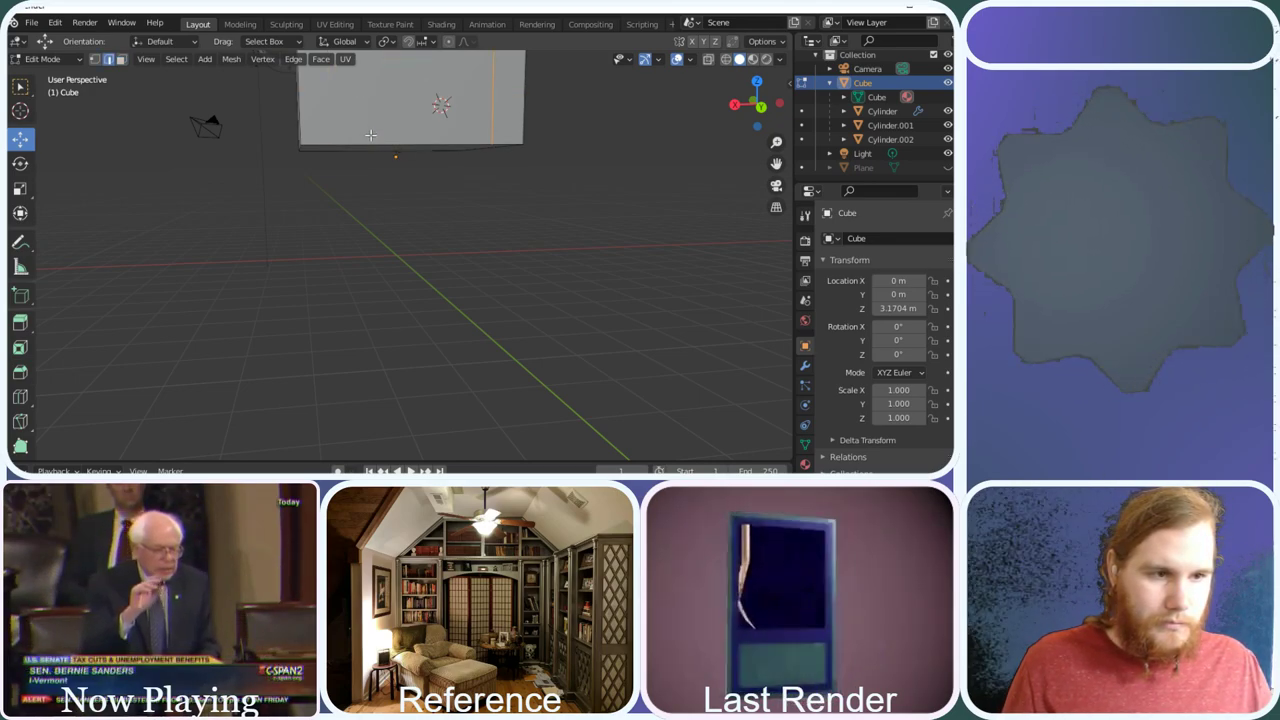
left_click(370, 135)
left_click_drag(757, 105, 738, 114)
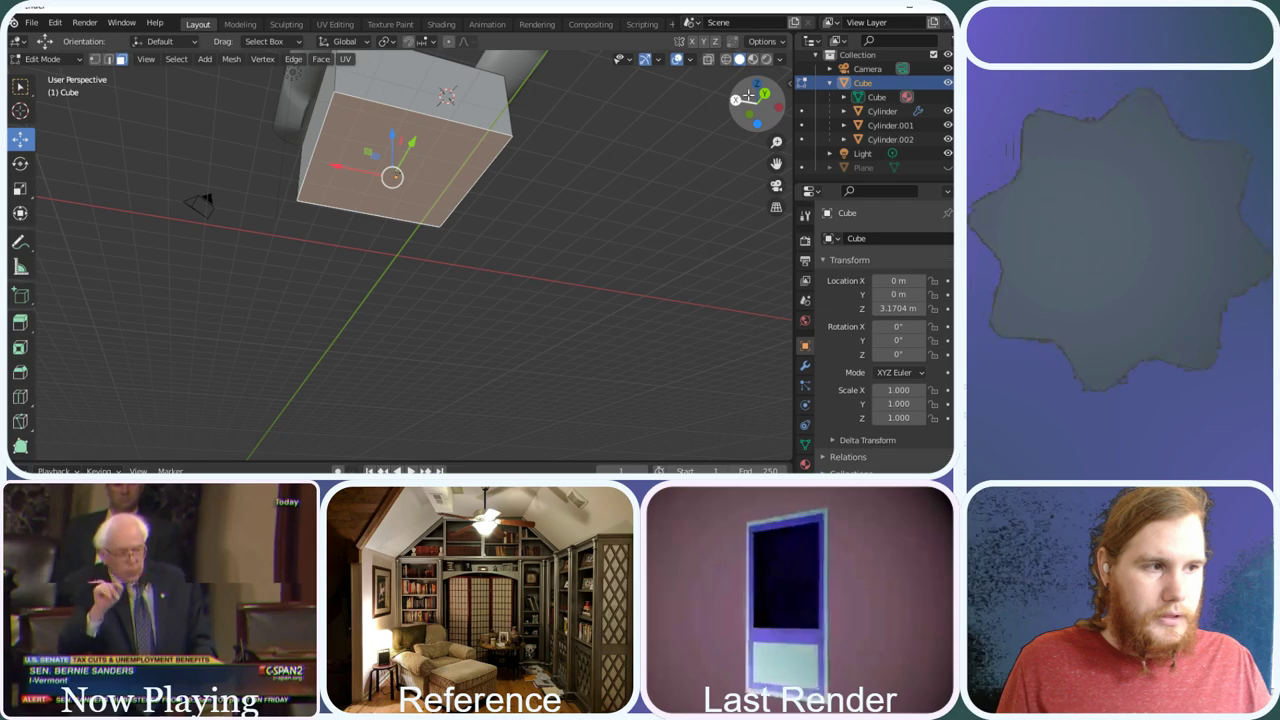
left_click_drag(757, 105, 755, 122)
left_click(364, 116, "ctrl")
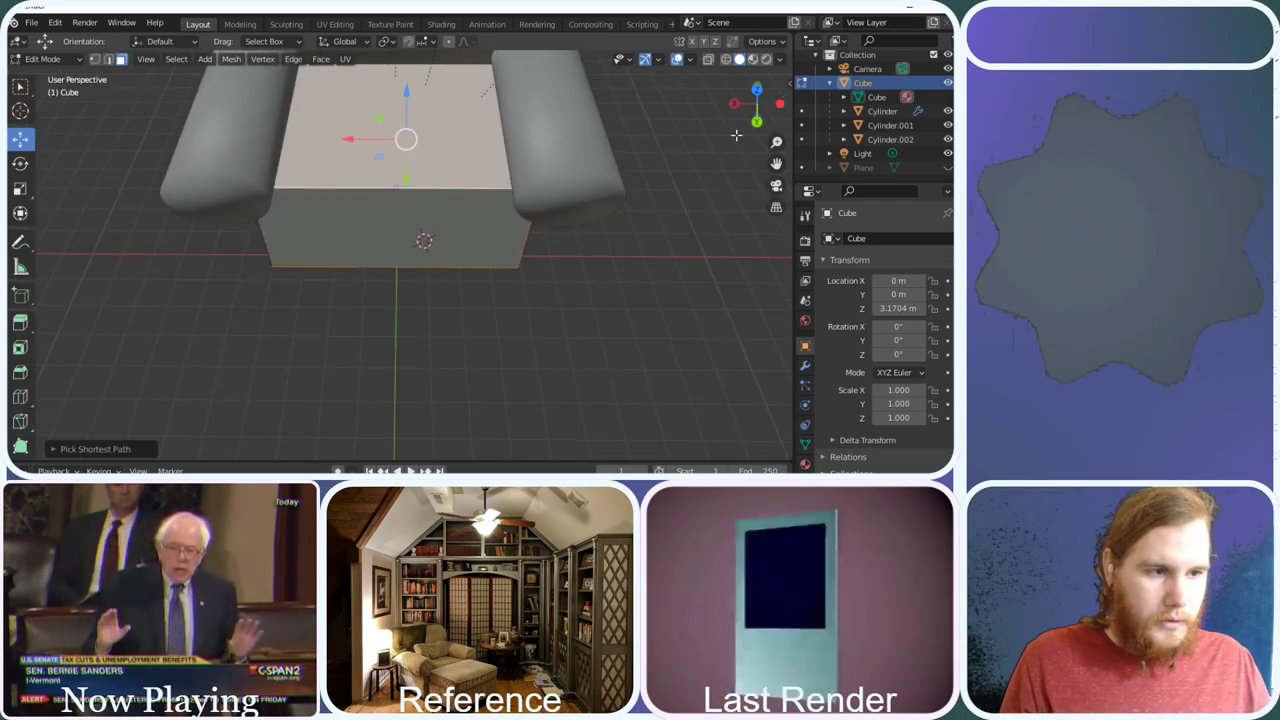
mouse_move(757, 100)
left_mouse_down()
mouse_move(758, 120)
mouse_move(756, 106)
left_mouse_up()
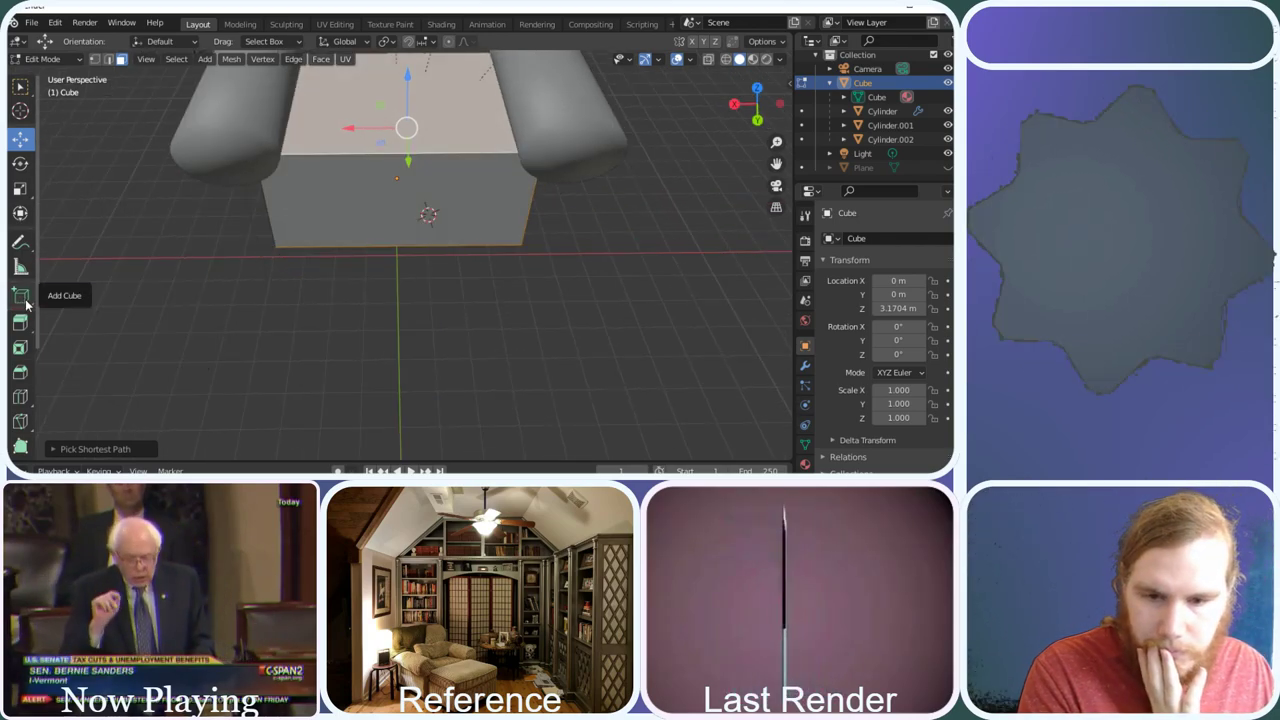
Inset the seat face with a border and lower the inner face about 0.38 m
left_click(20, 350)
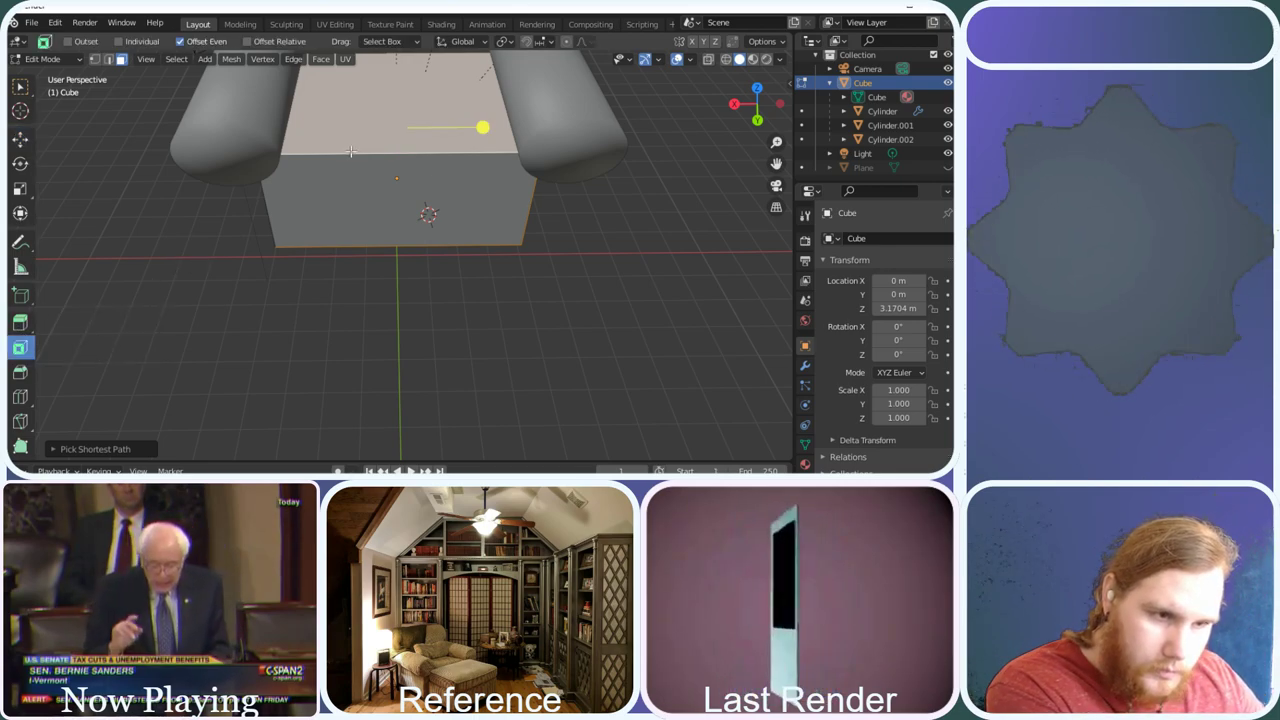
scroll(408, 145, "down", 5)
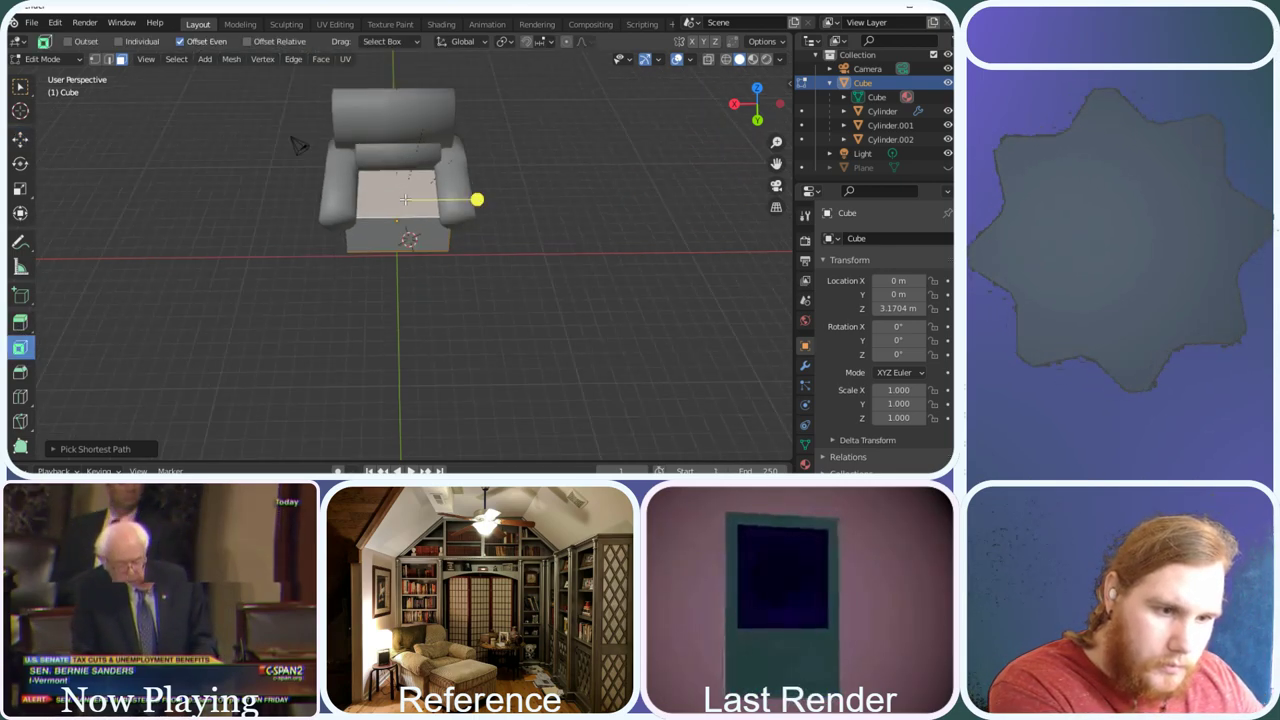
left_click(405, 200)
mouse_move(396, 127)
left_mouse_down()
mouse_move(401, 170)
mouse_move(396, 136)
left_mouse_up()
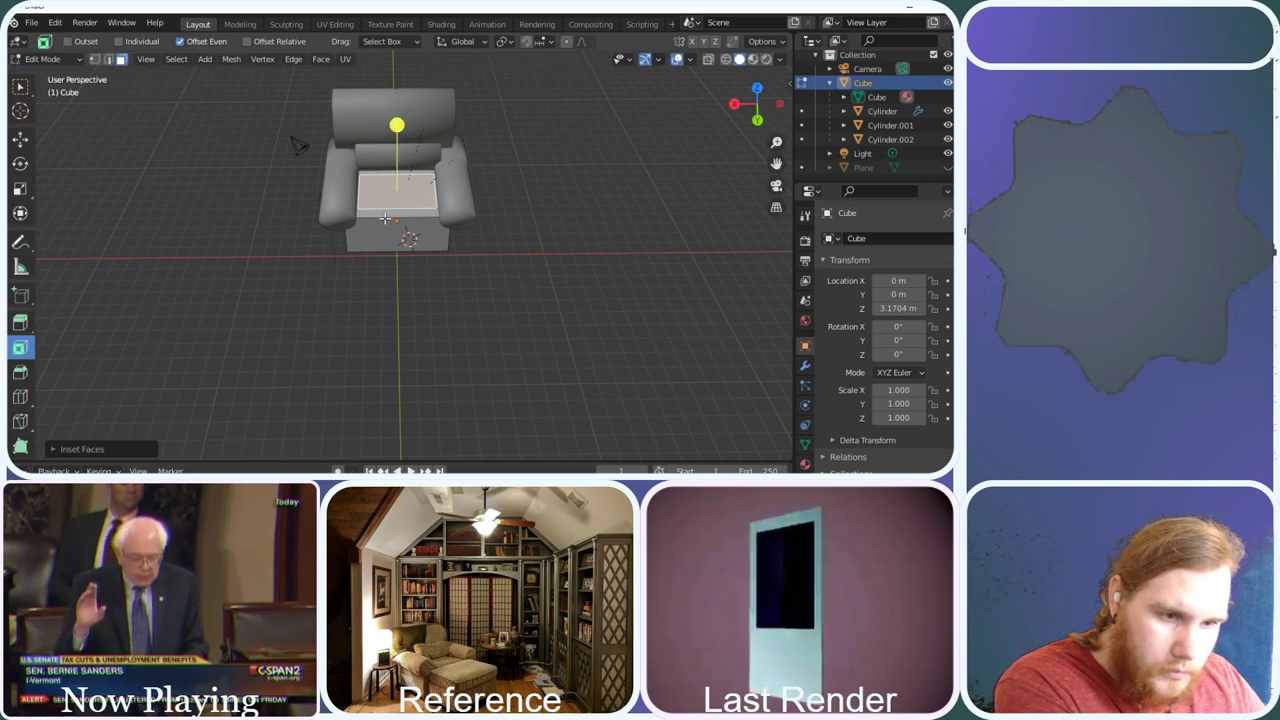
left_click(21, 140)
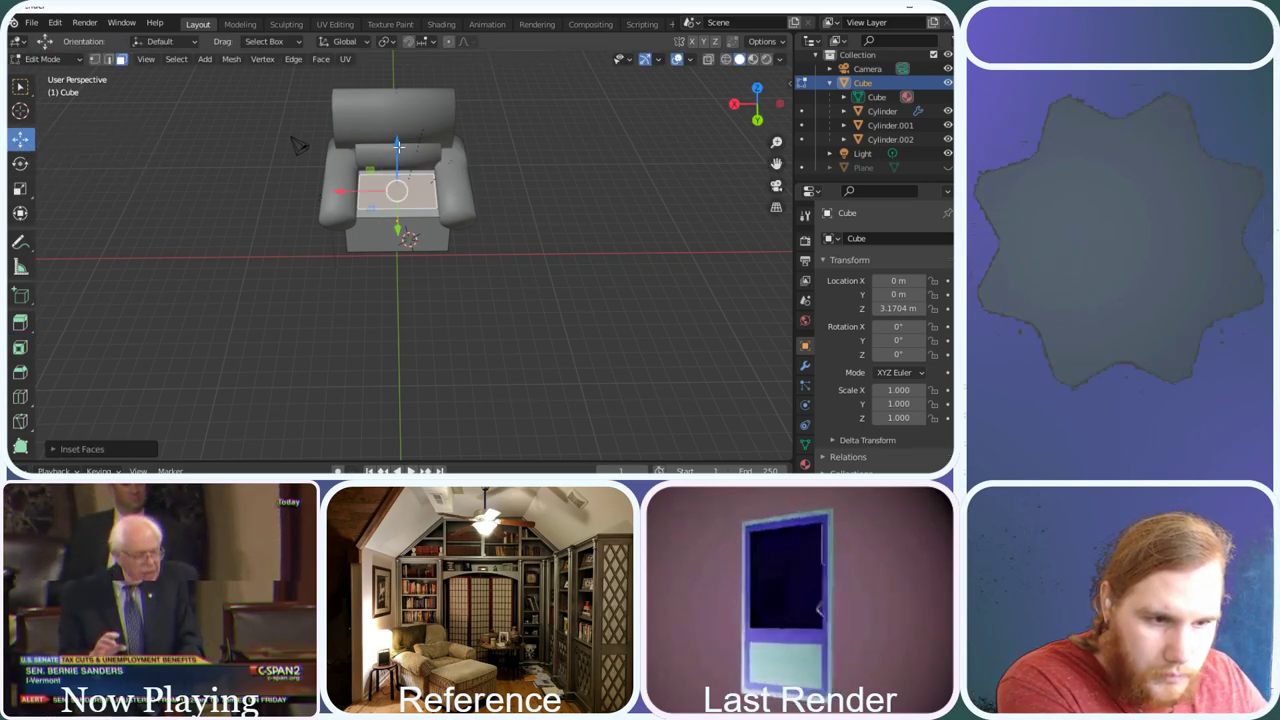
mouse_move(390, 146)
left_mouse_down()
mouse_move(438, 377)
mouse_move(402, 151)
left_mouse_up()
Inset the lowered seat face a second time with I
left_click_drag(757, 105, 695, 118)
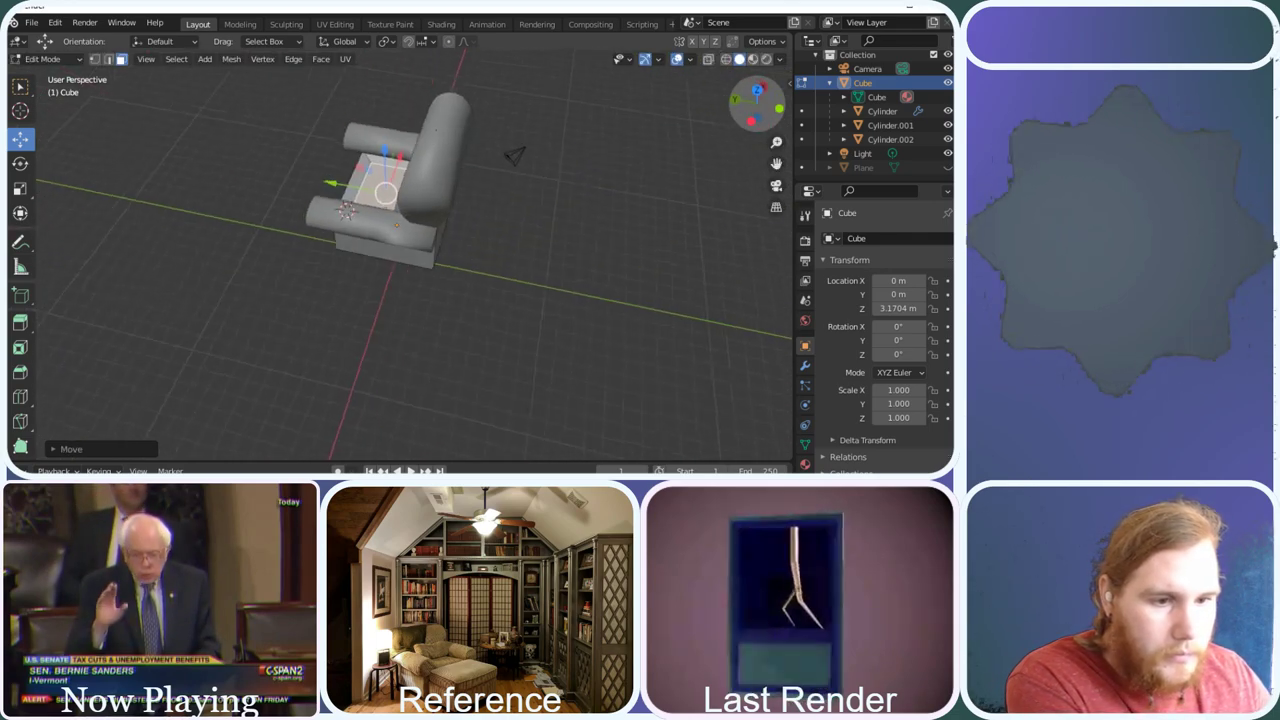
middle_click_drag(513, 155, 485, 270)
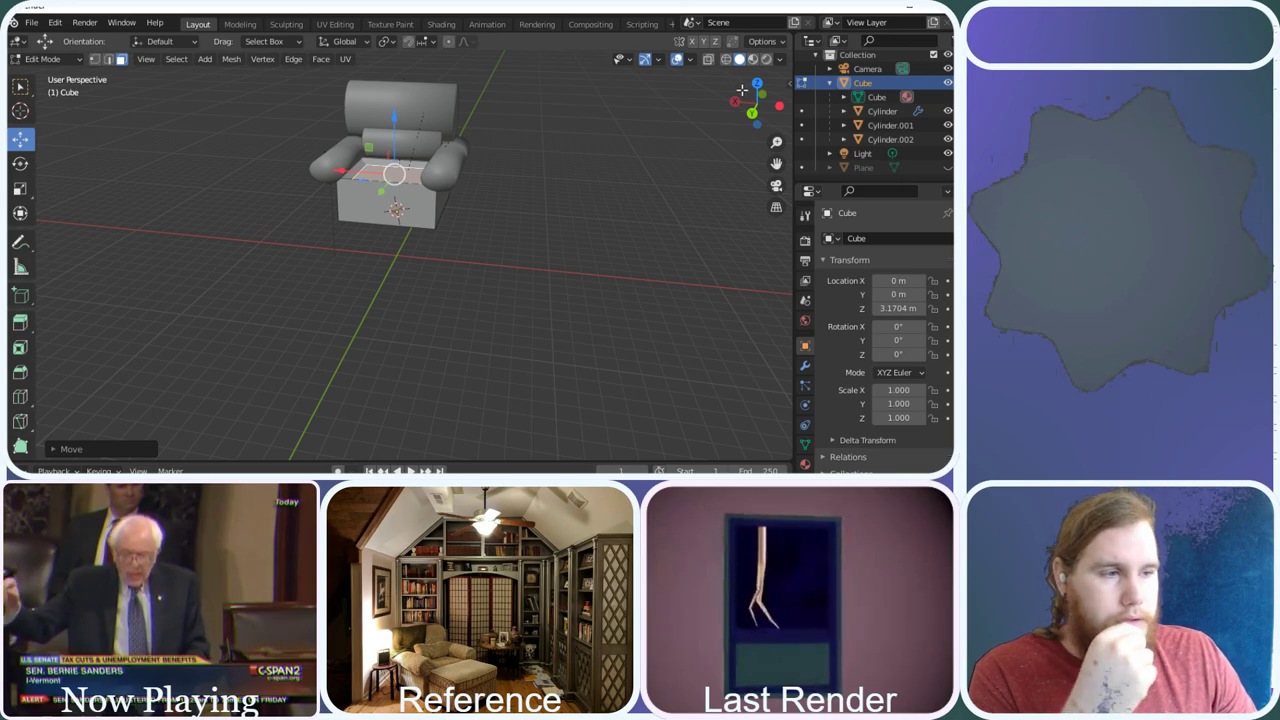
left_click_drag(757, 104, 728, 112)
scroll(400, 88, "up", 5)
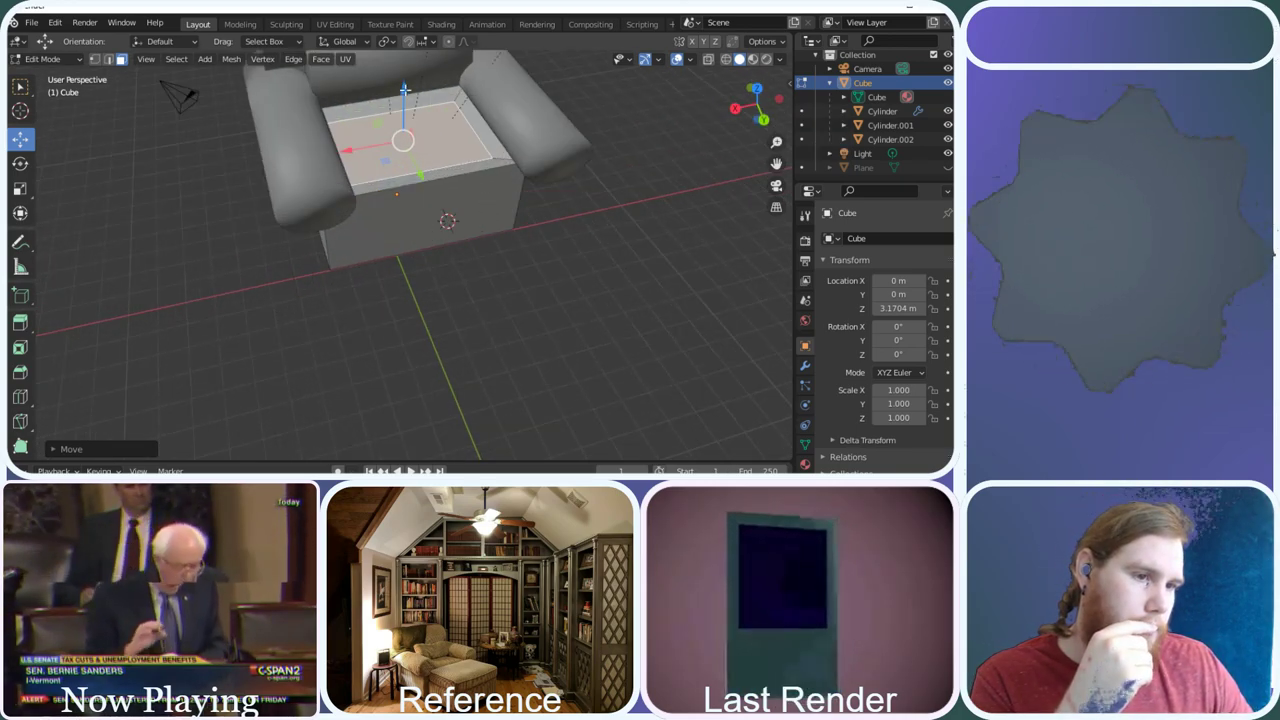
key("i")
left_click(565, 91)
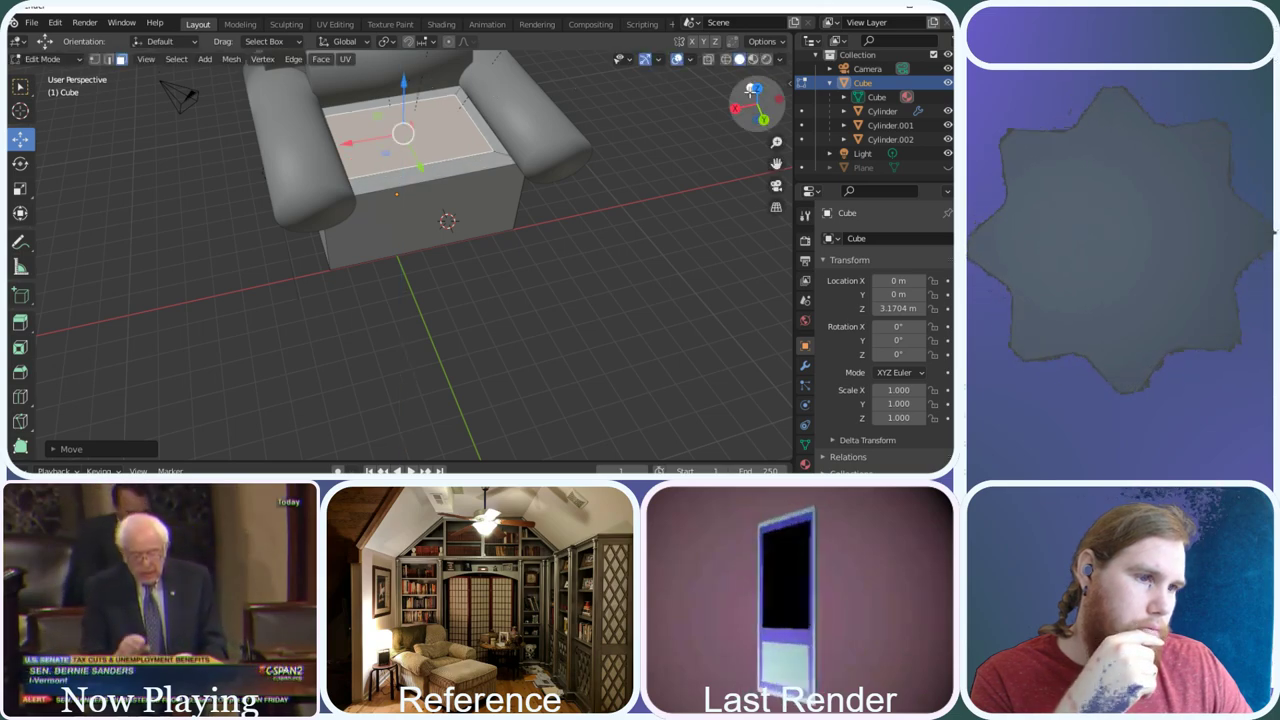
left_click_drag(757, 104, 748, 80)
Add vertical loop cuts across the cube's width, undoing one stray horizontal loop
left_click(415, 150)
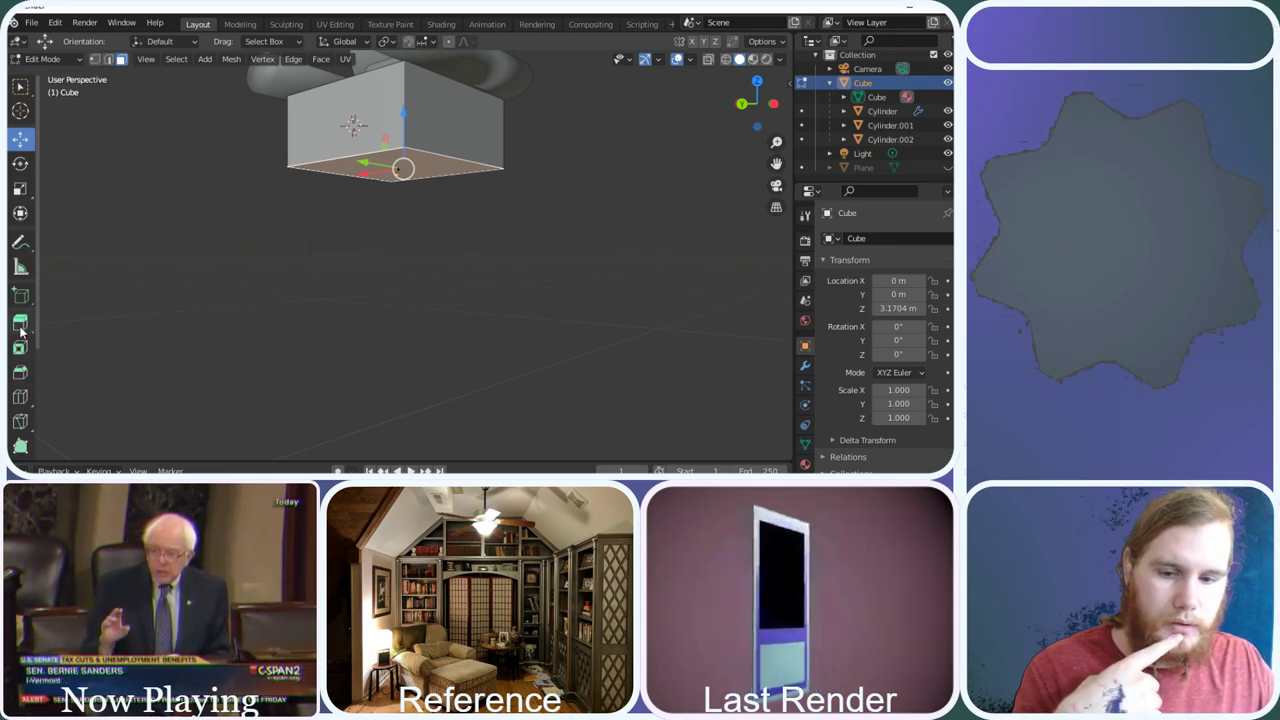
left_click(20, 397)
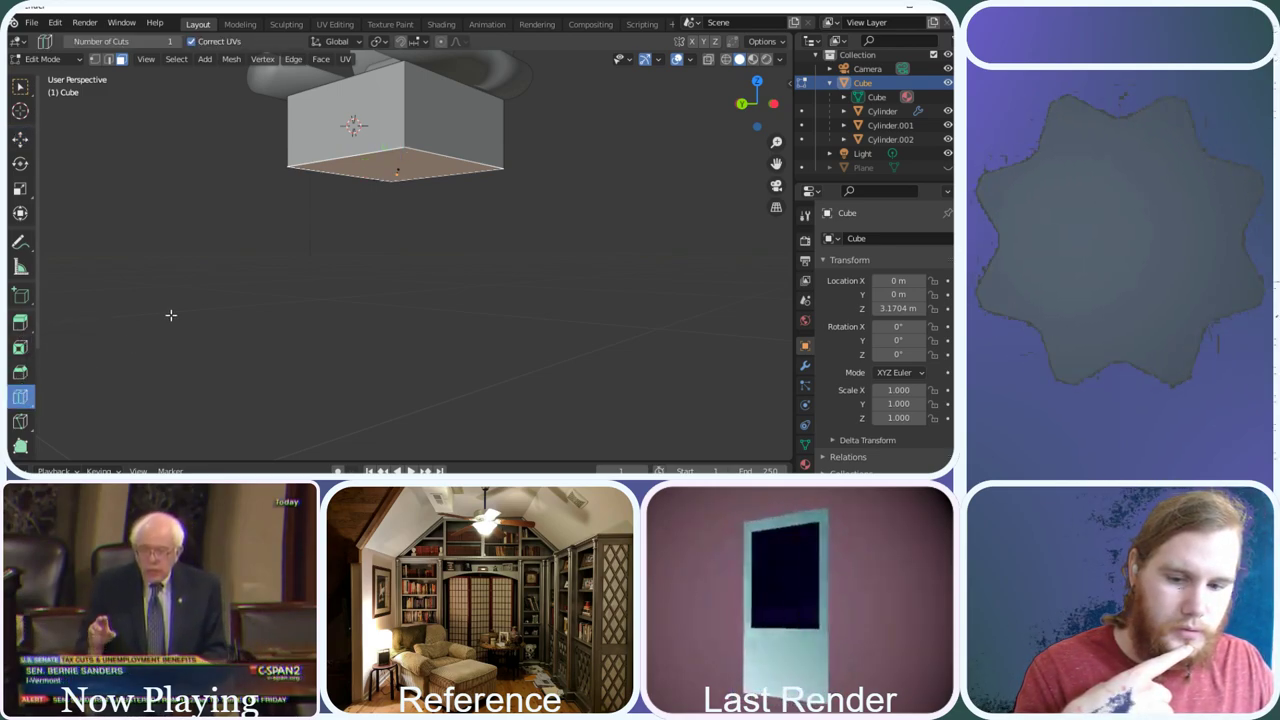
left_click(385, 165)
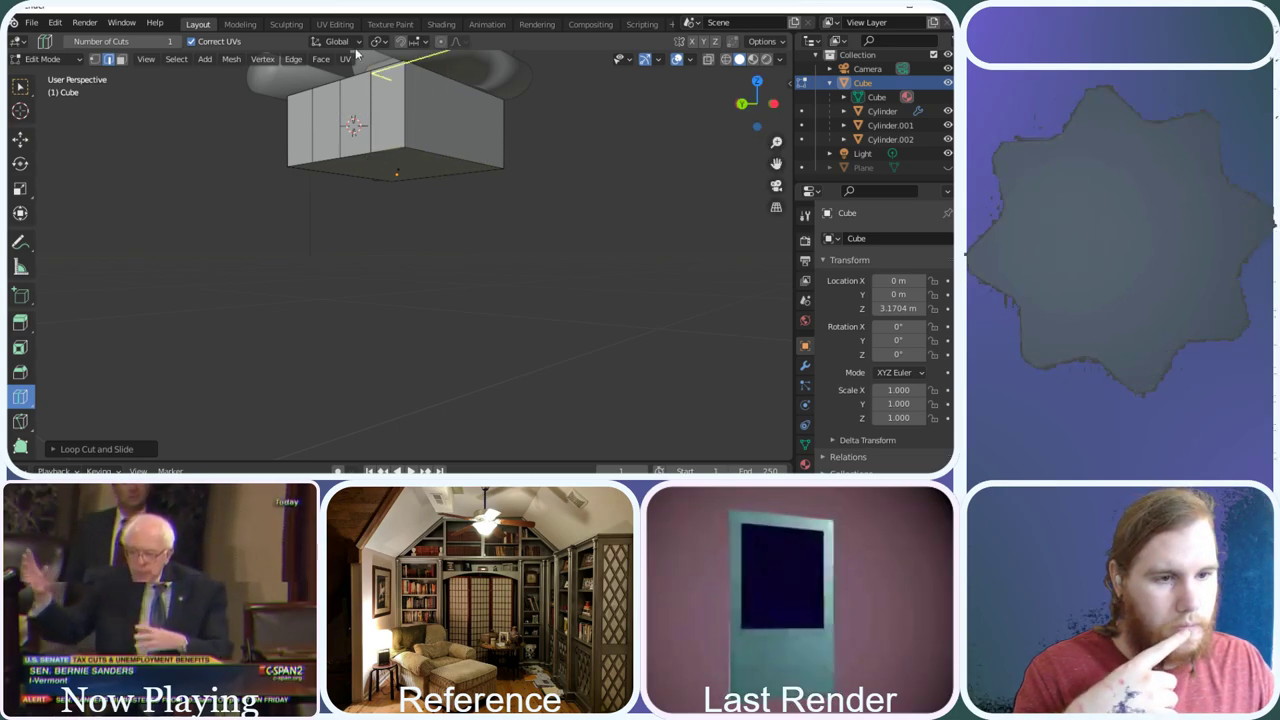
left_click_drag(757, 103, 762, 104)
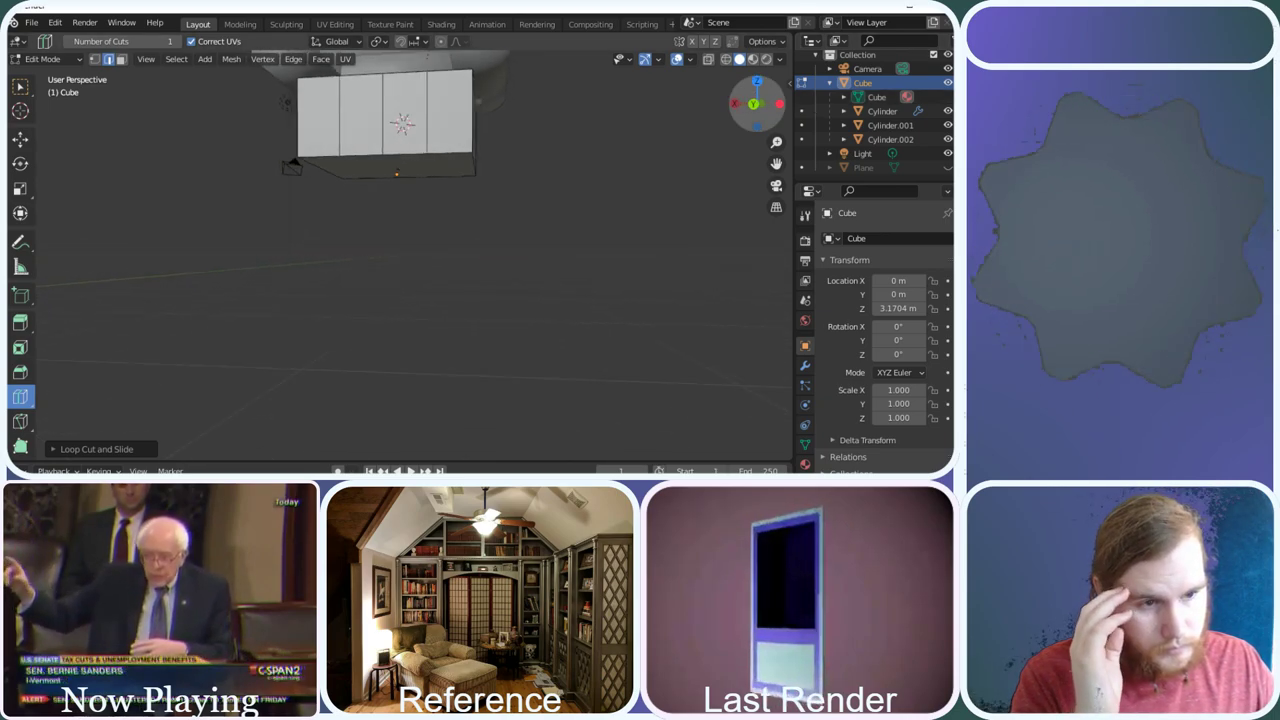
left_click(428, 118)
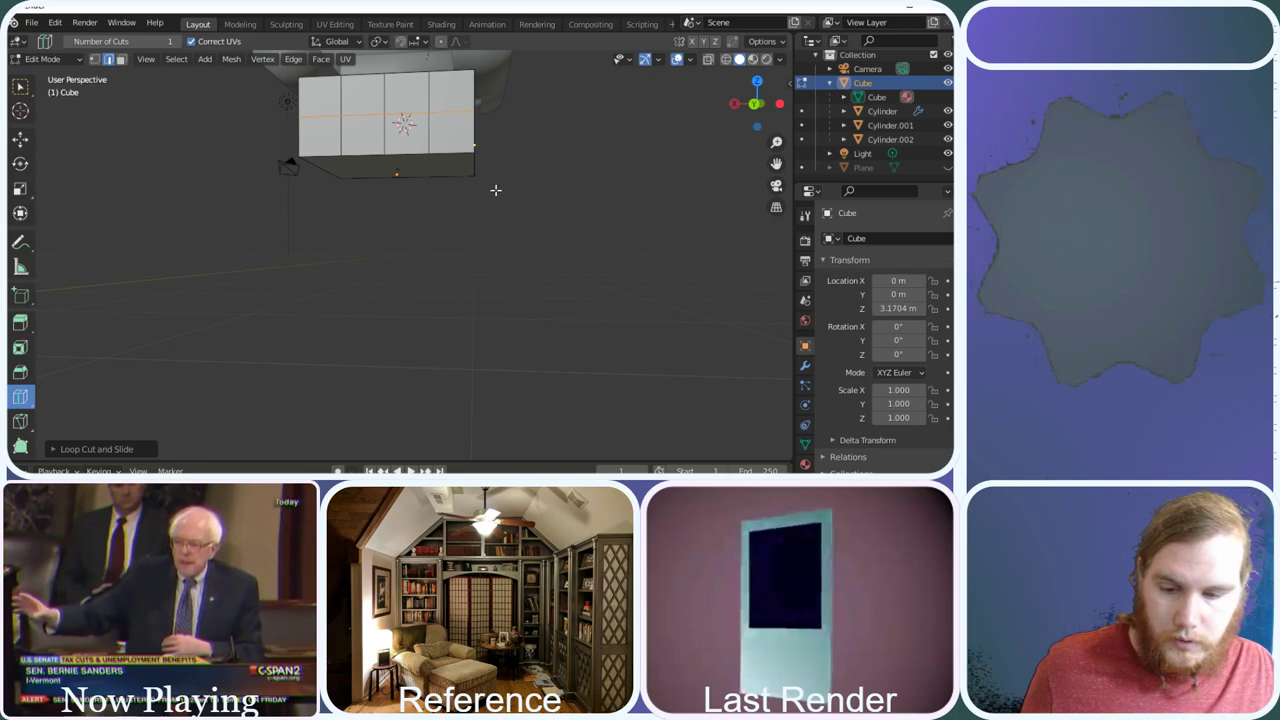
key("ctrl+z")
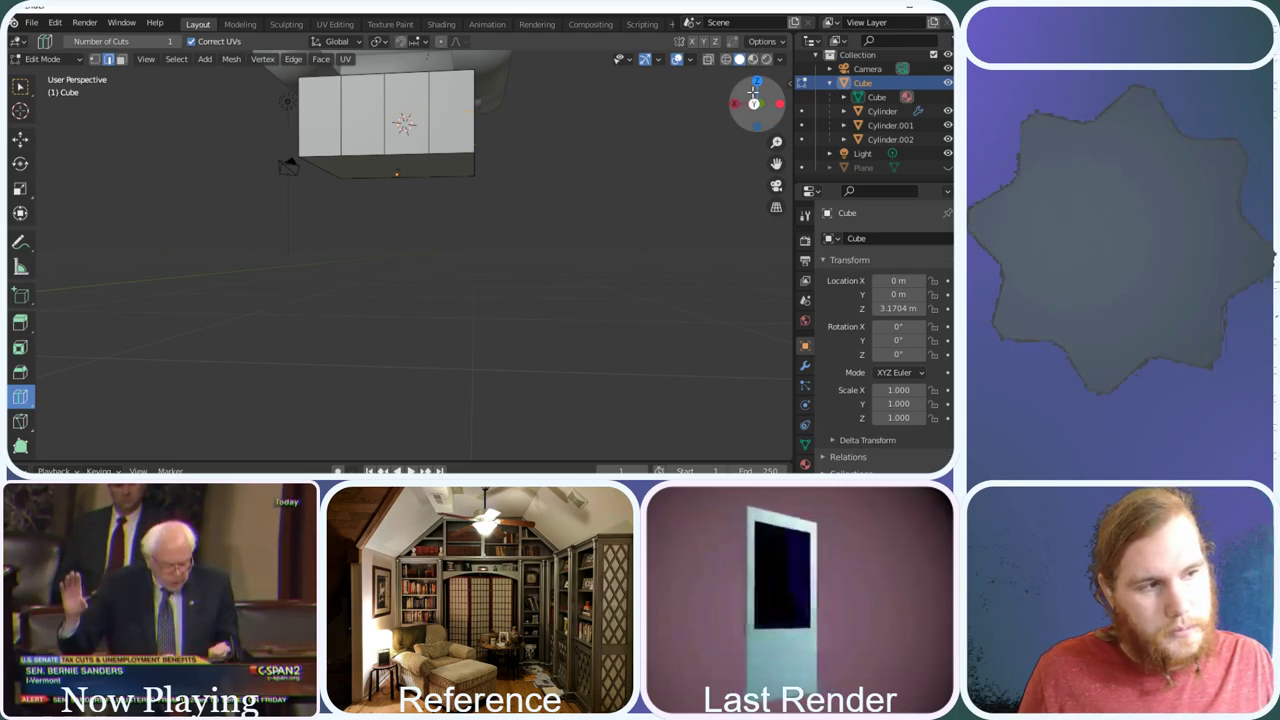
mouse_move(752, 100)
left_mouse_down()
mouse_move(754, 112)
mouse_move(763, 94)
mouse_move(757, 104)
left_mouse_up()
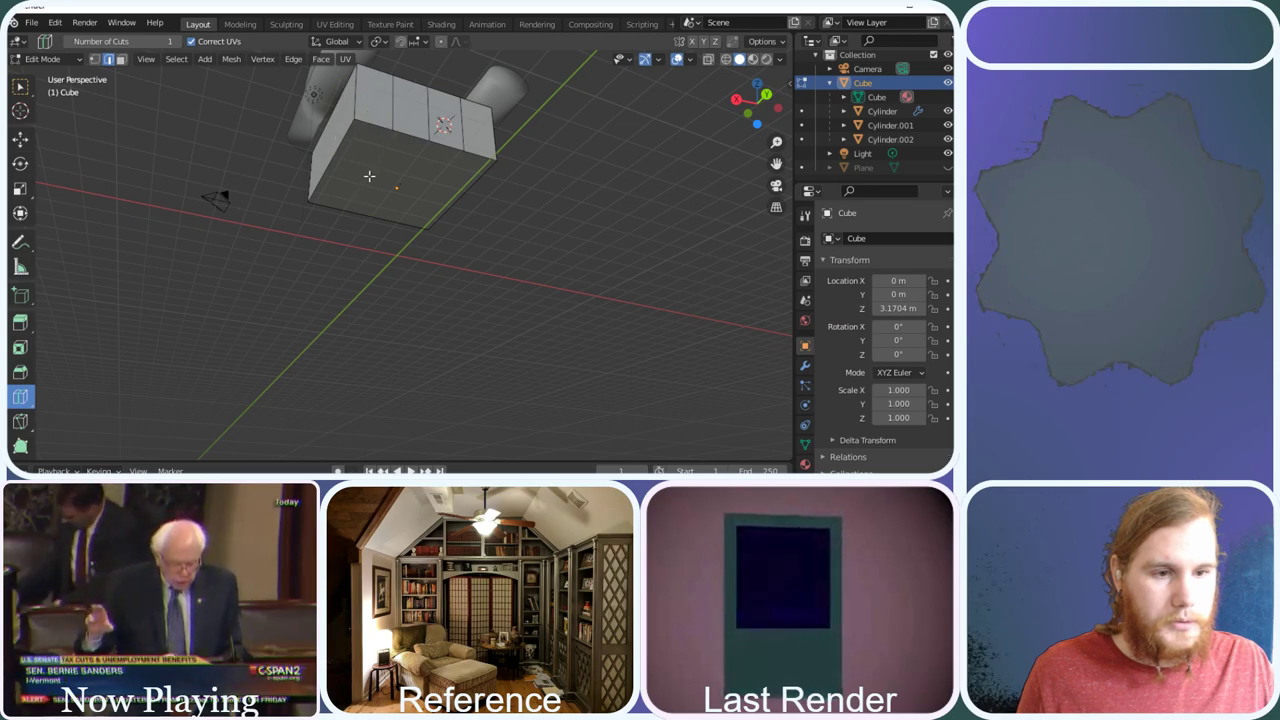
left_click(333, 158)
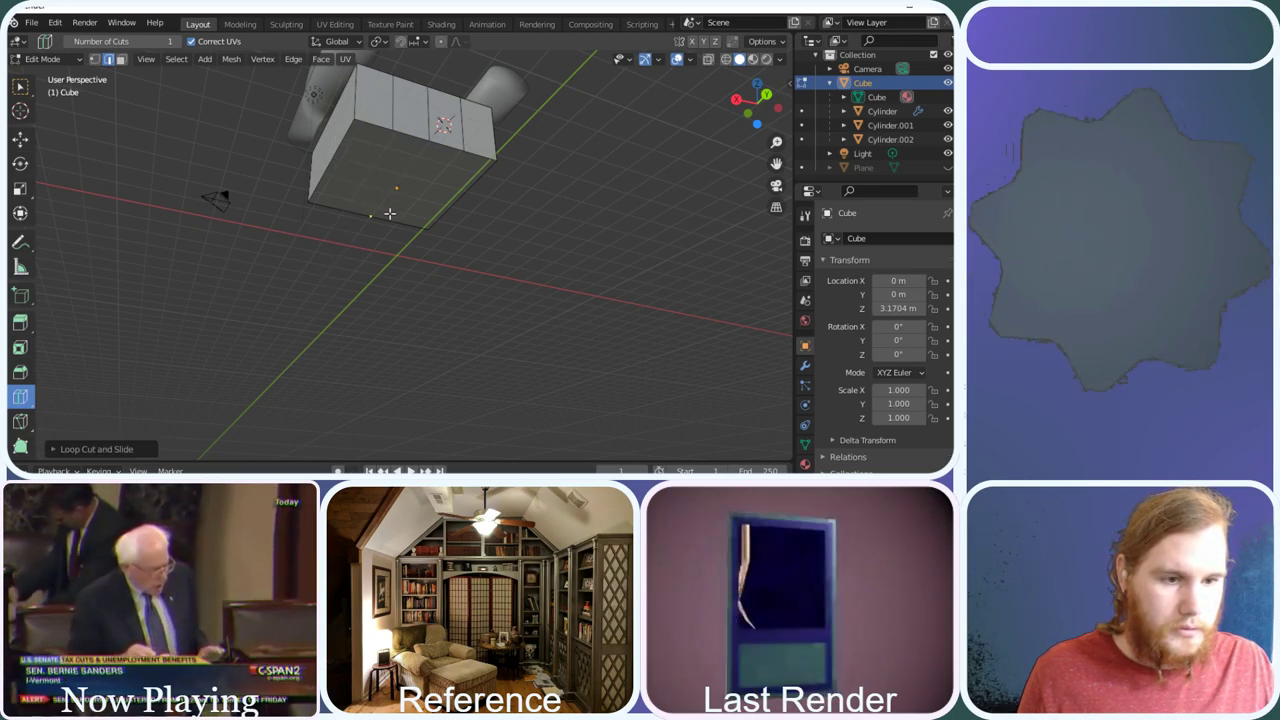
Review the Loop Cut tool's options, then activate the Knife tool
left_click(20, 421)
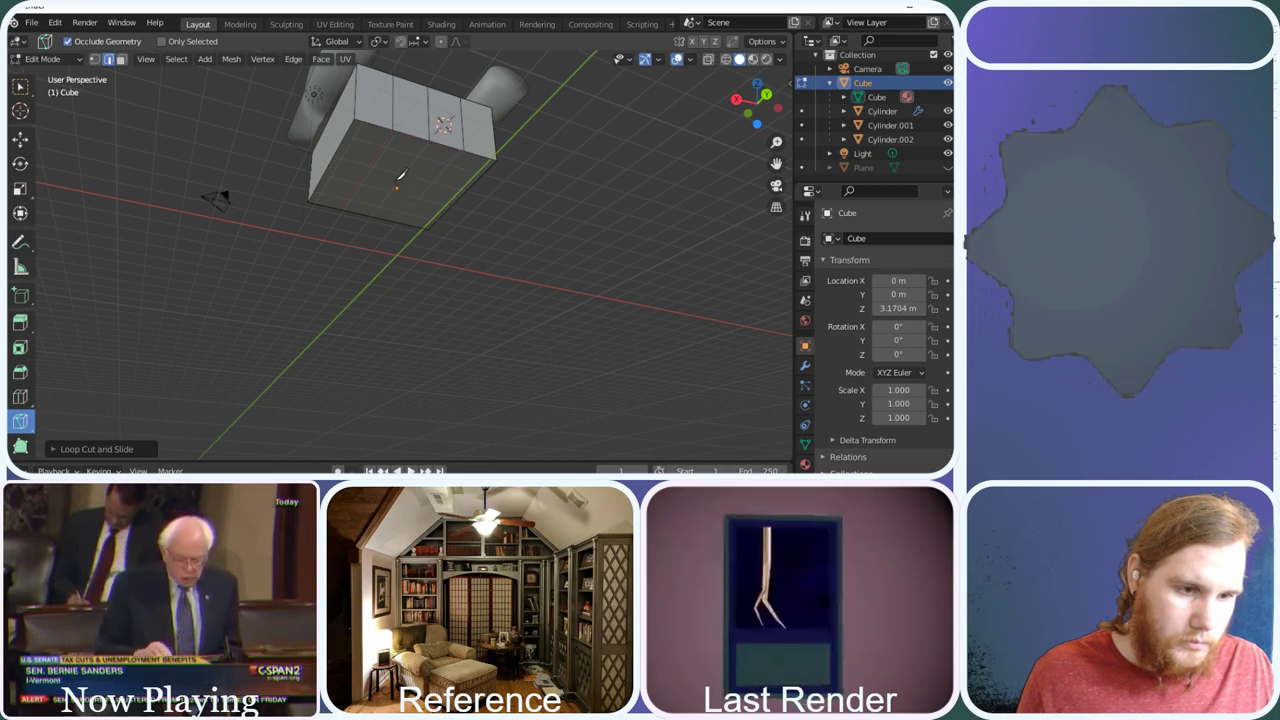
scroll(120, 374, "down", 1)
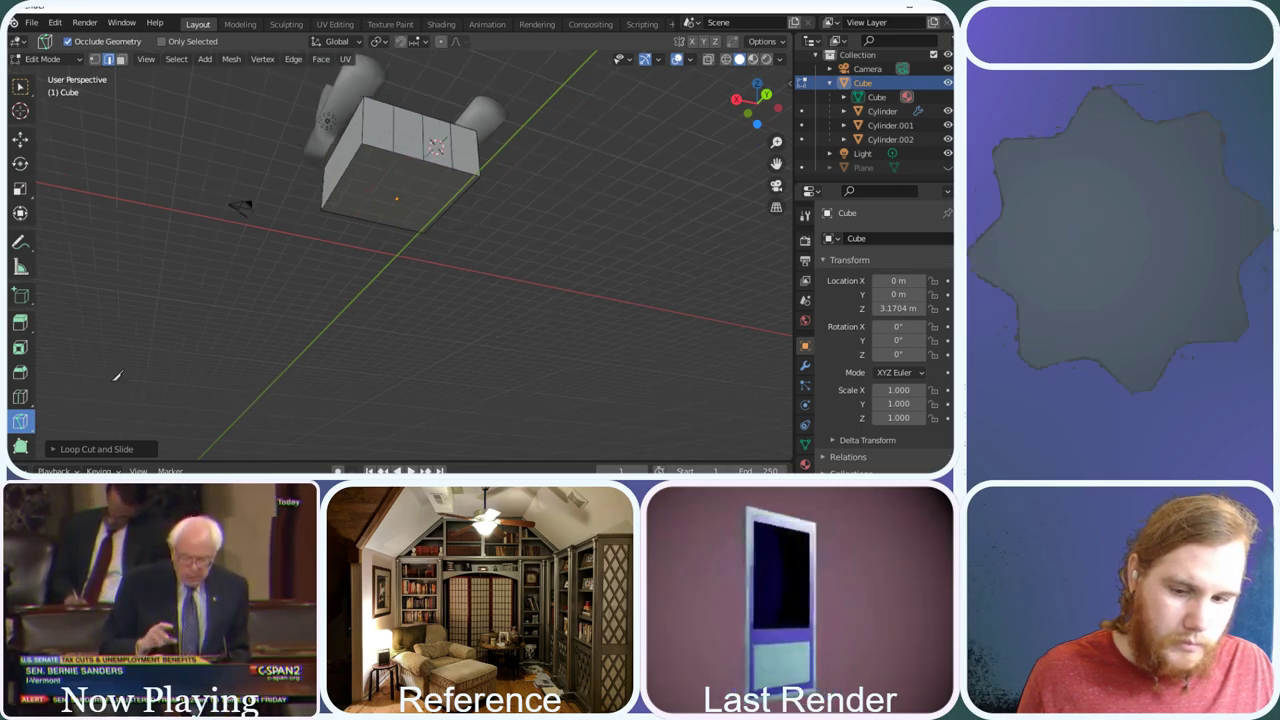
left_click(22, 397)
right_click(27, 397)
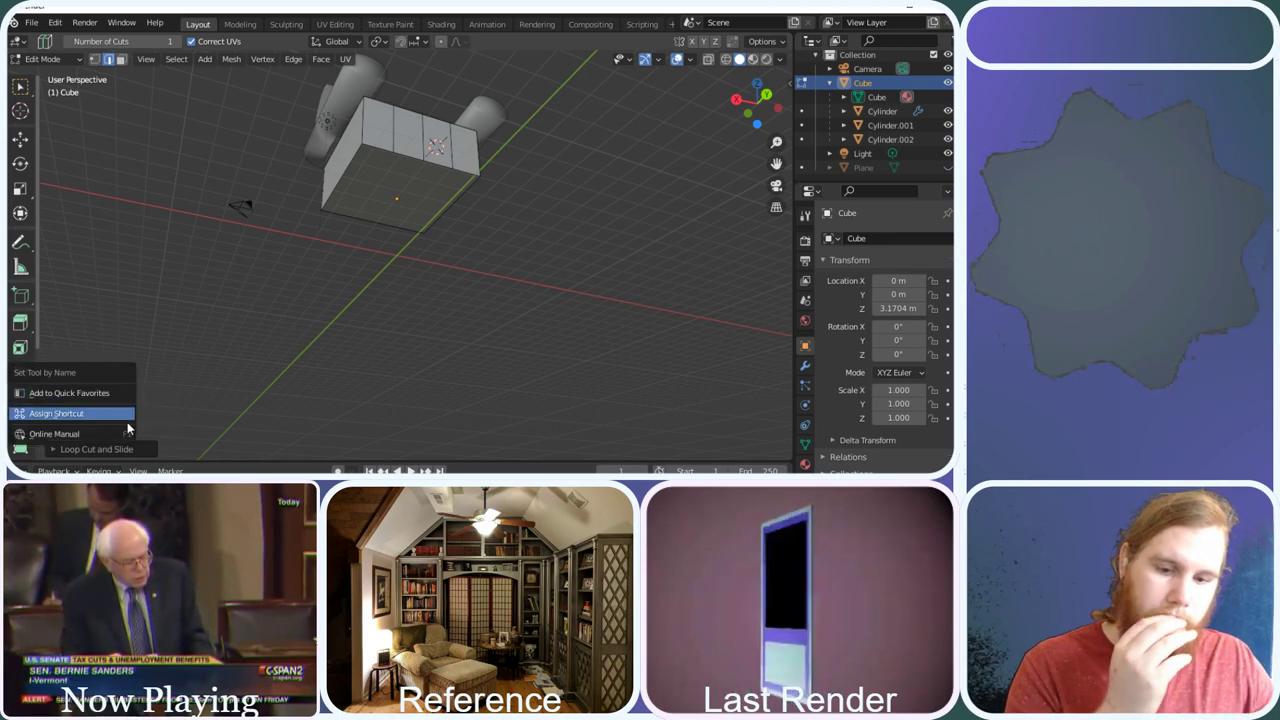
right_click(22, 397)
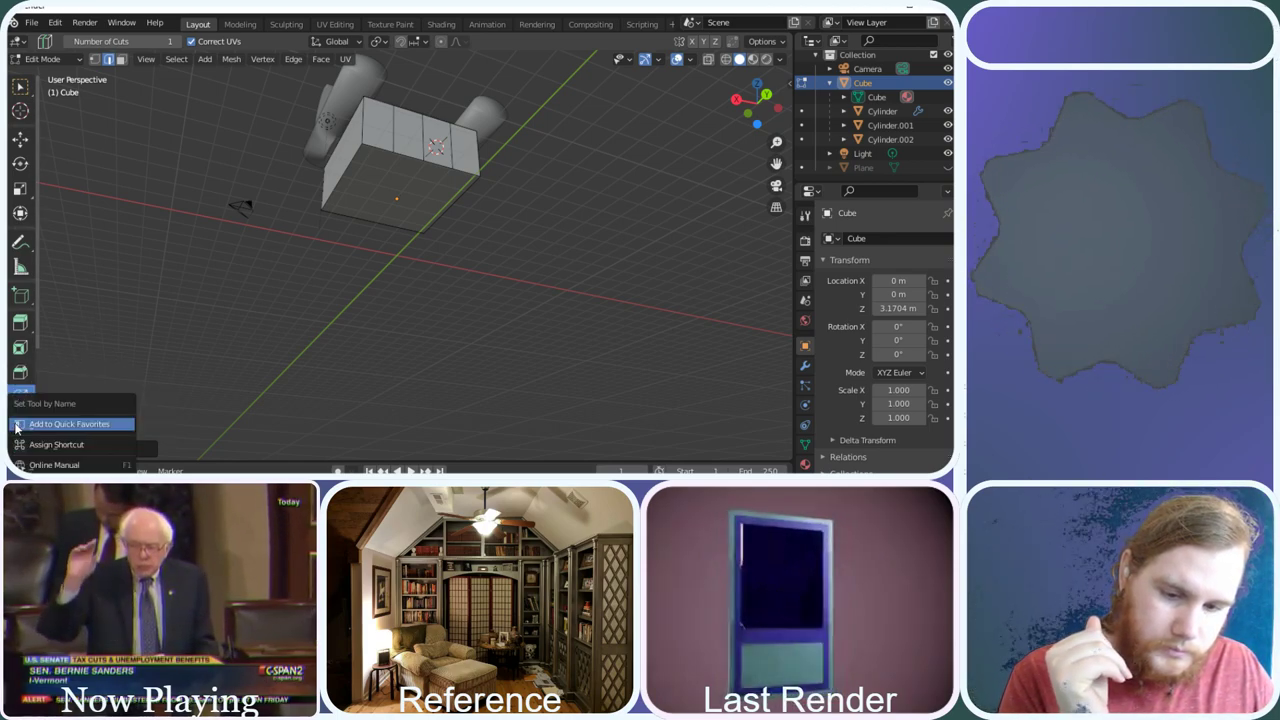
left_click(20, 448)
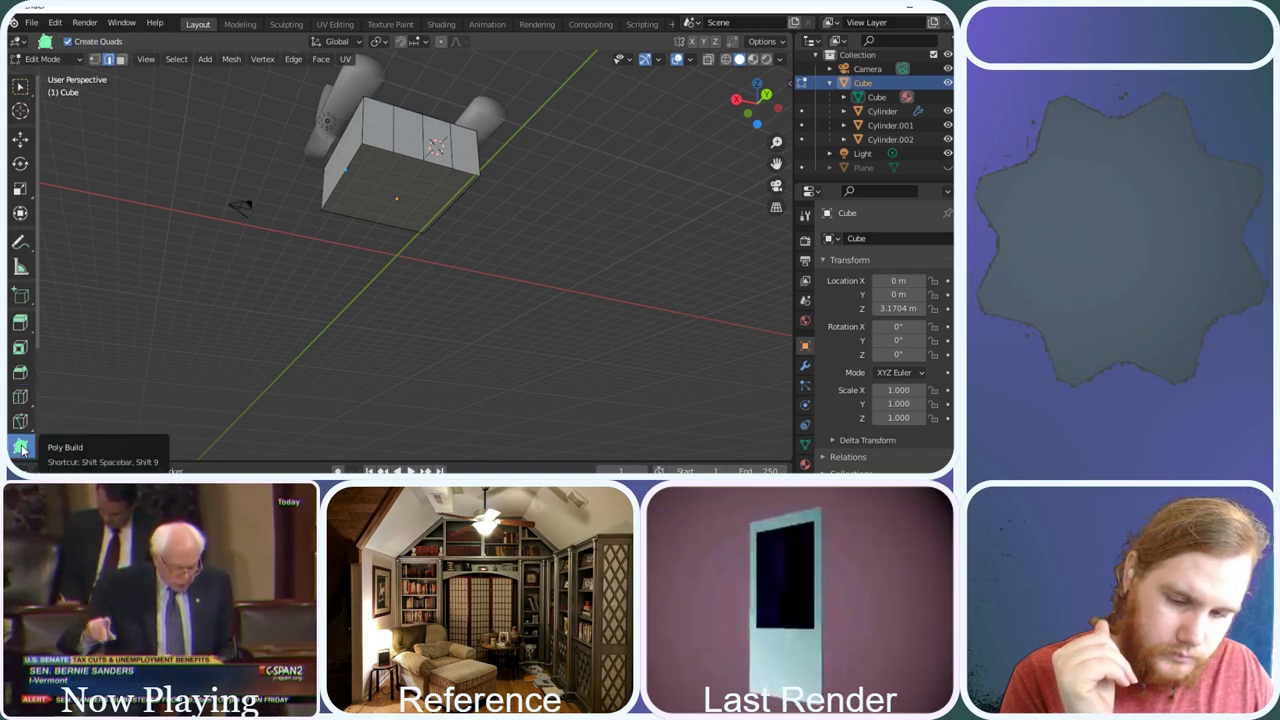
left_click(20, 421)
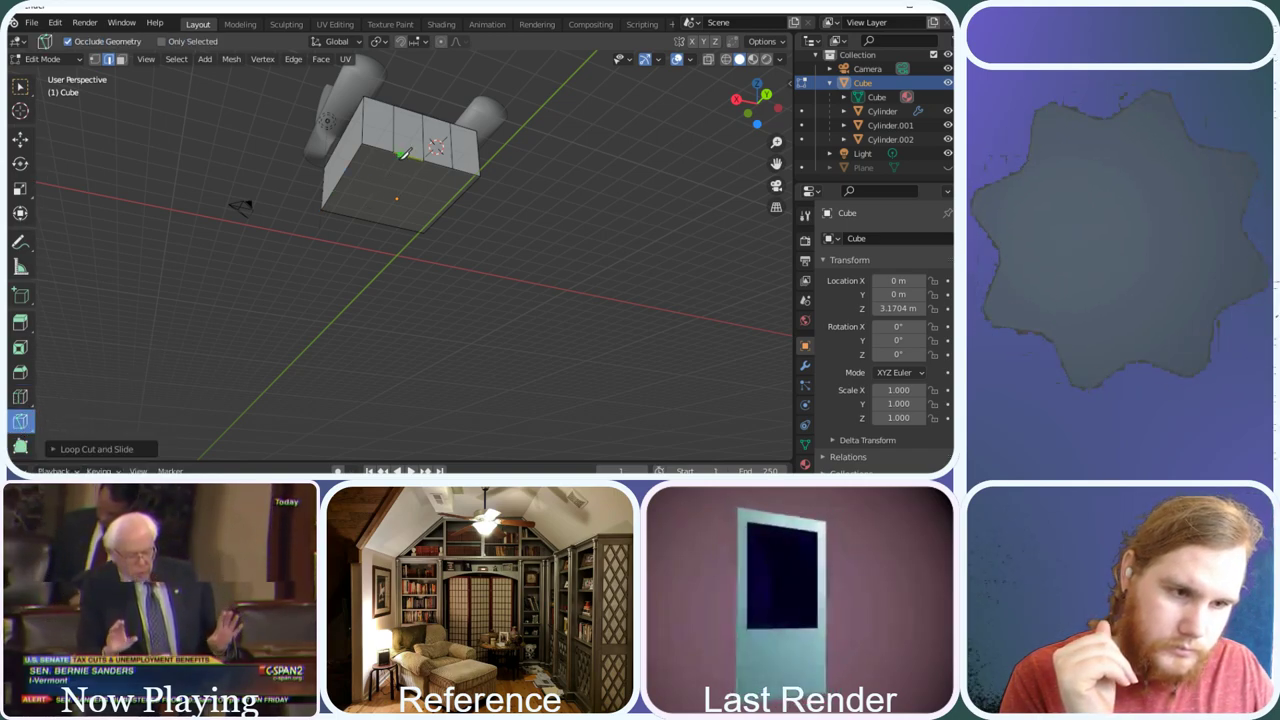
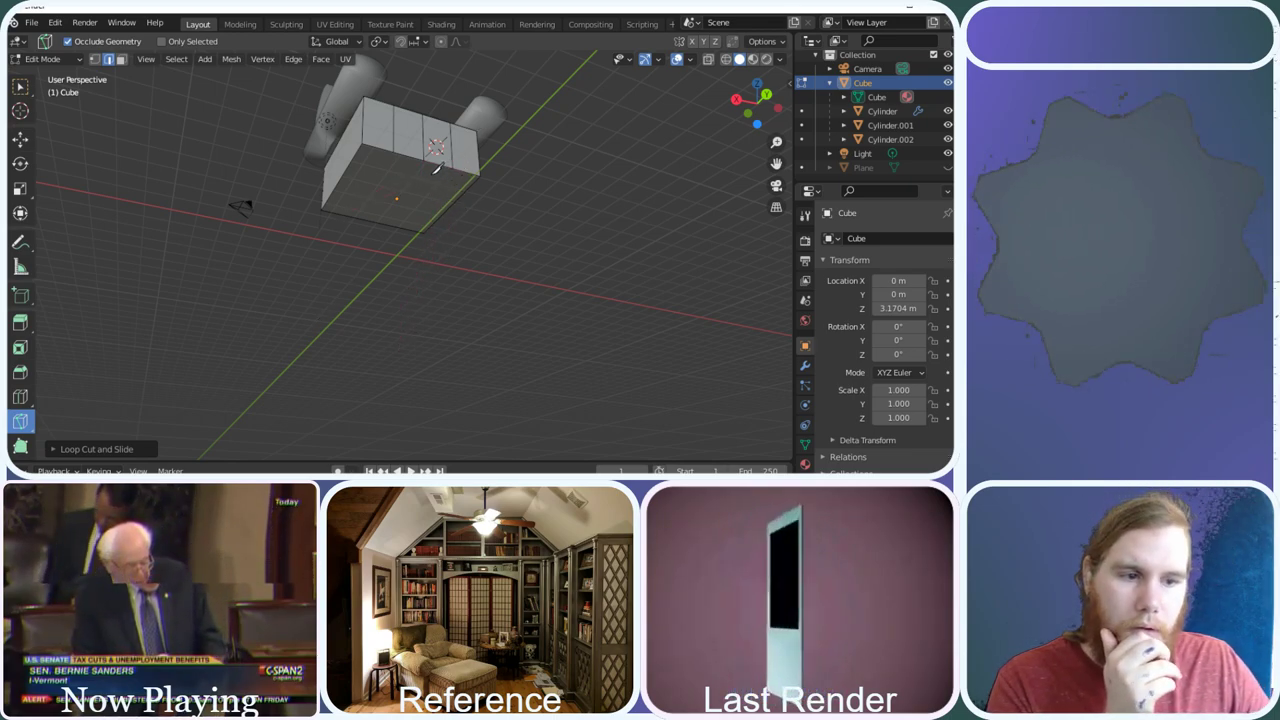
Draw a small new cube against the underside of the chair's box seat
scroll(436, 170, "up", 5)
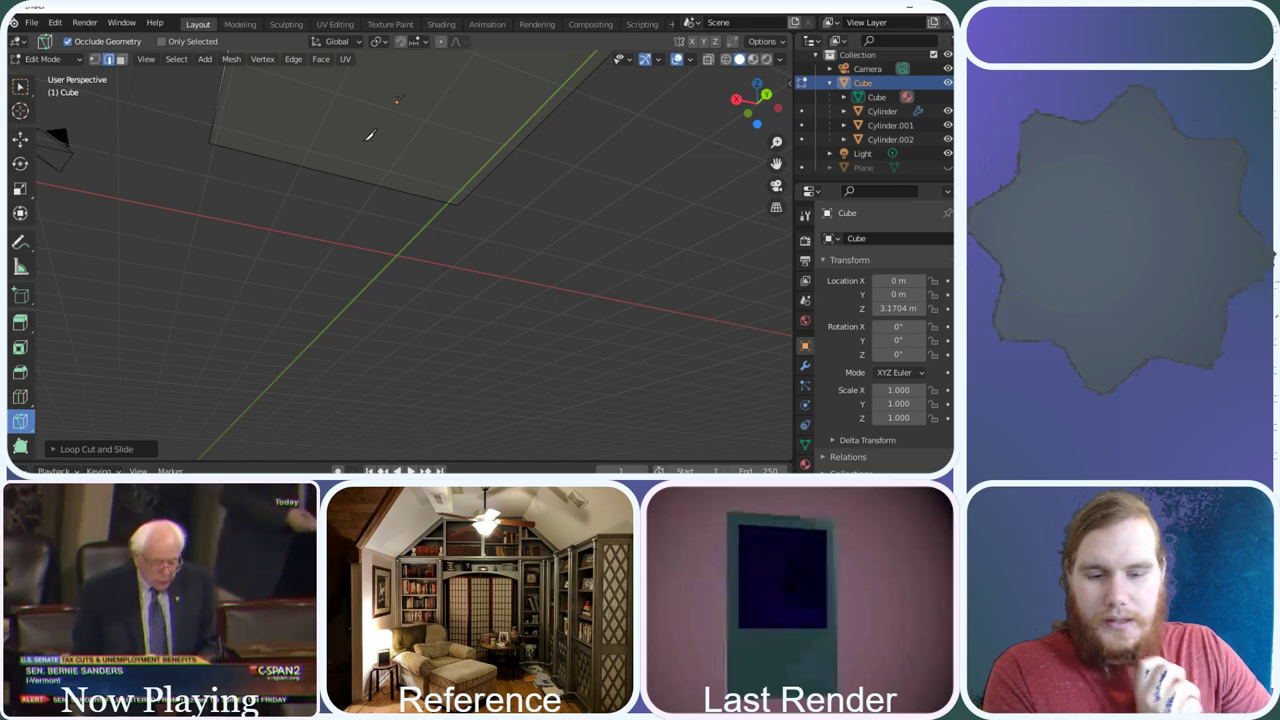
scroll(375, 145, "down", 5)
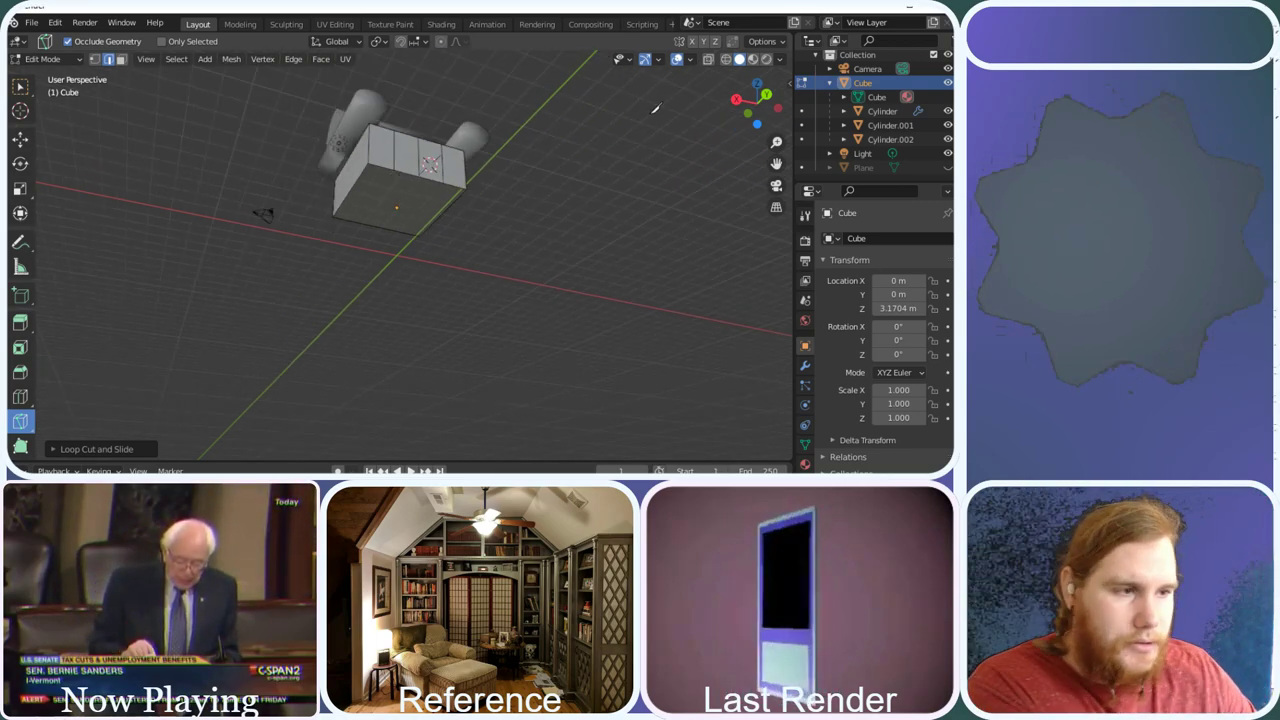
left_click_drag(757, 100, 506, 277)
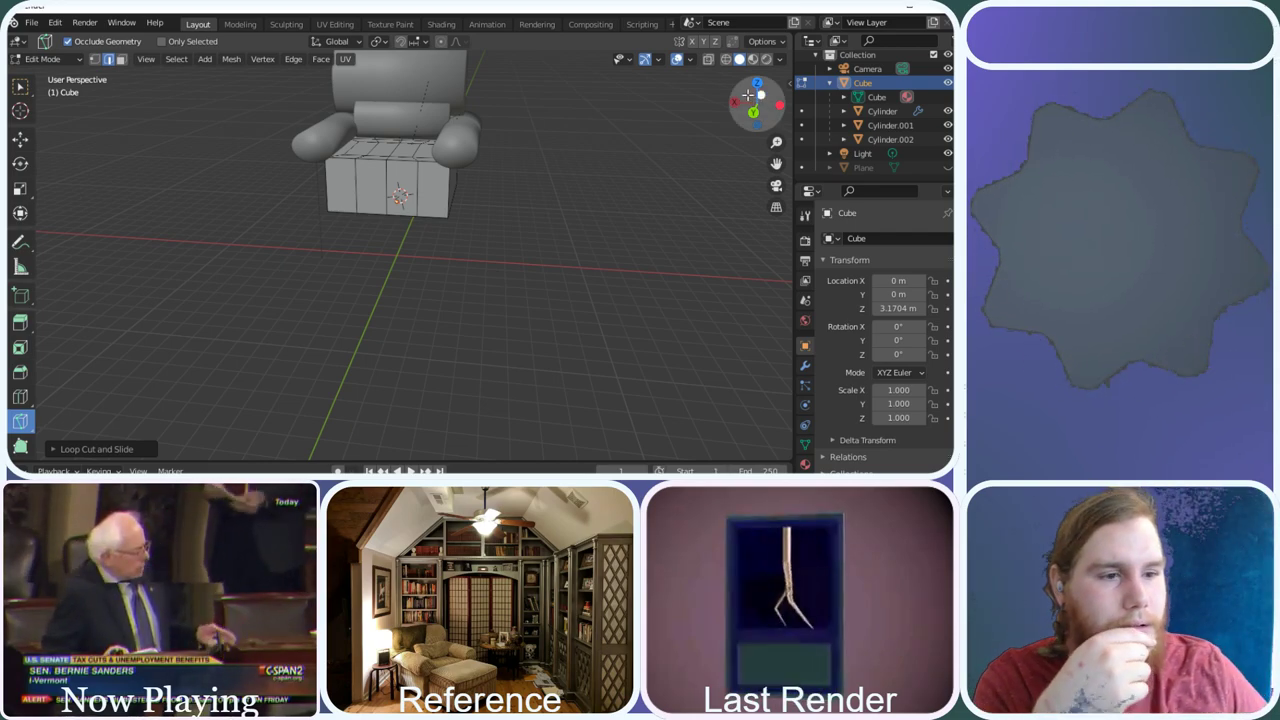
mouse_move(748, 95)
left_mouse_down()
mouse_move(750, 110)
mouse_move(748, 85)
left_mouse_up()
scroll(700, 105, "up", 5)
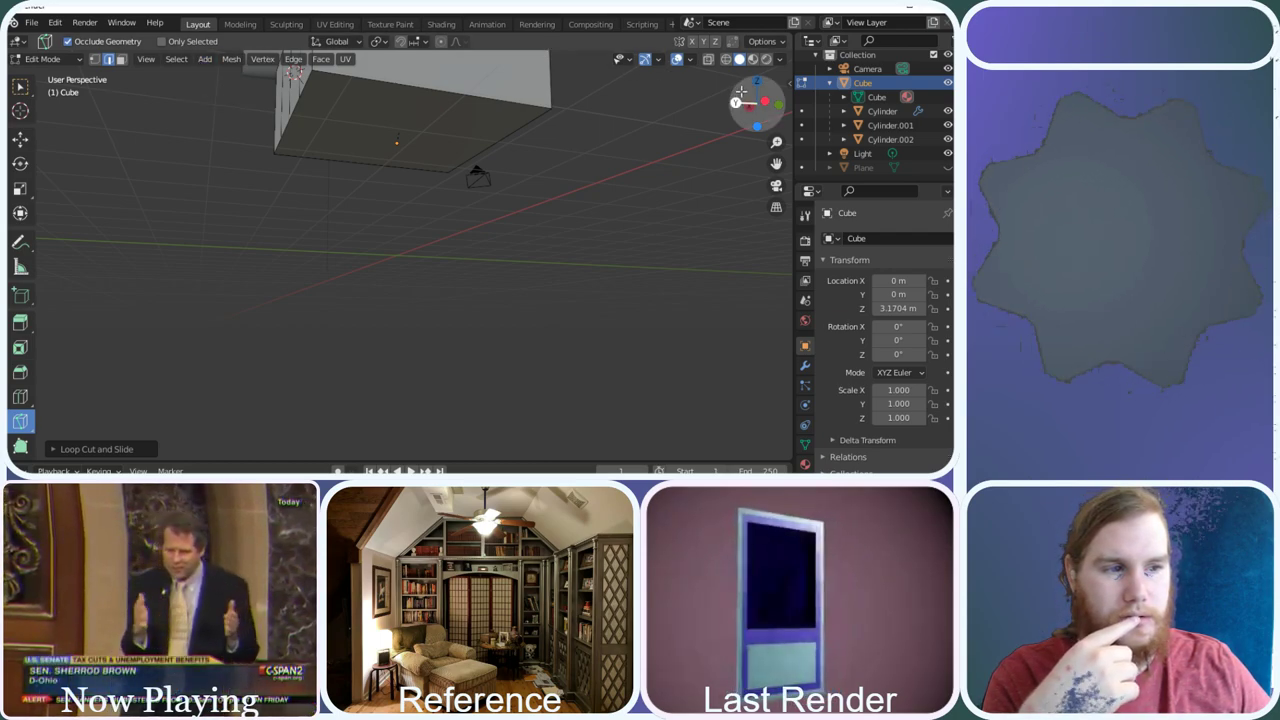
left_click_drag(741, 93, 748, 86)
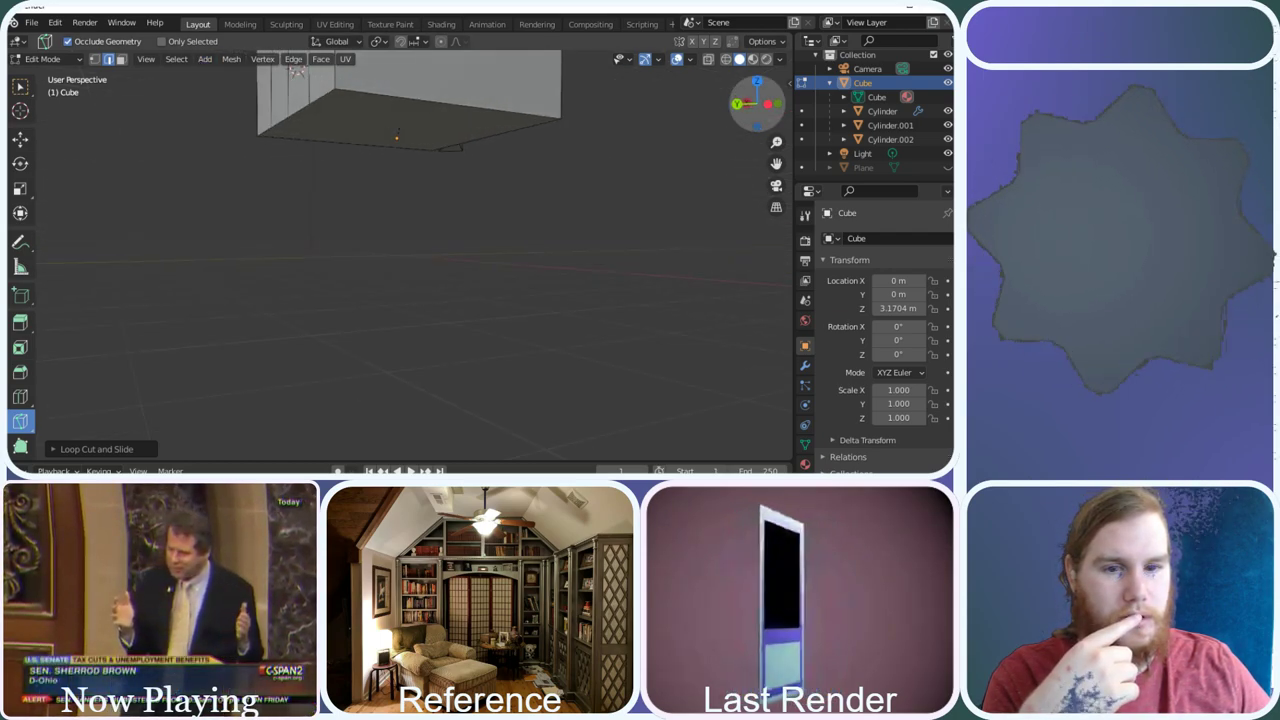
left_click(21, 296)
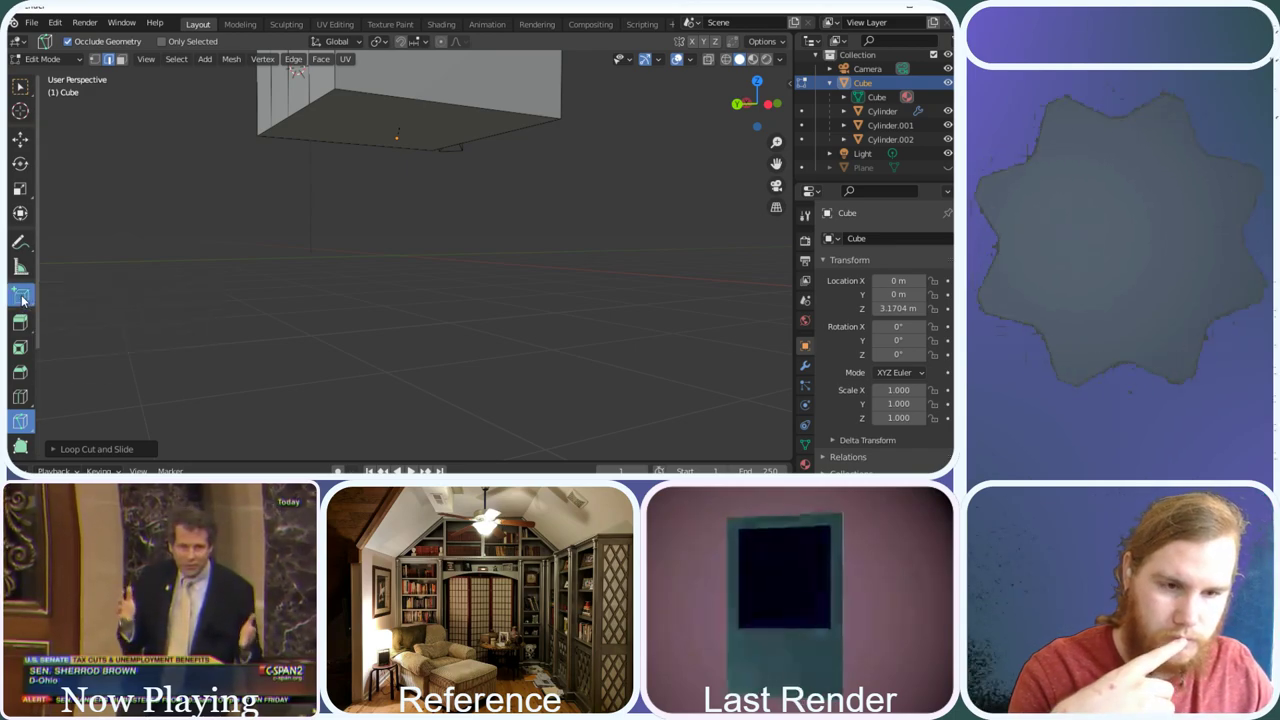
left_click(339, 100)
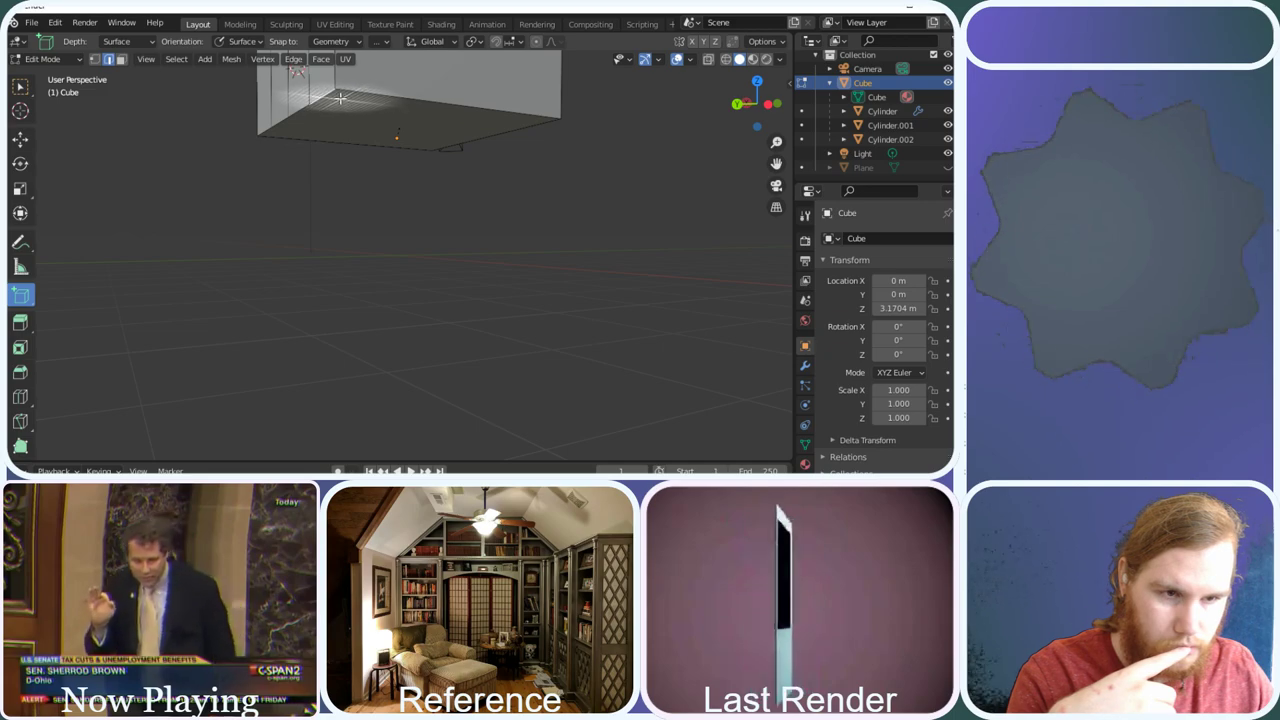
left_click_drag(345, 100, 351, 124)
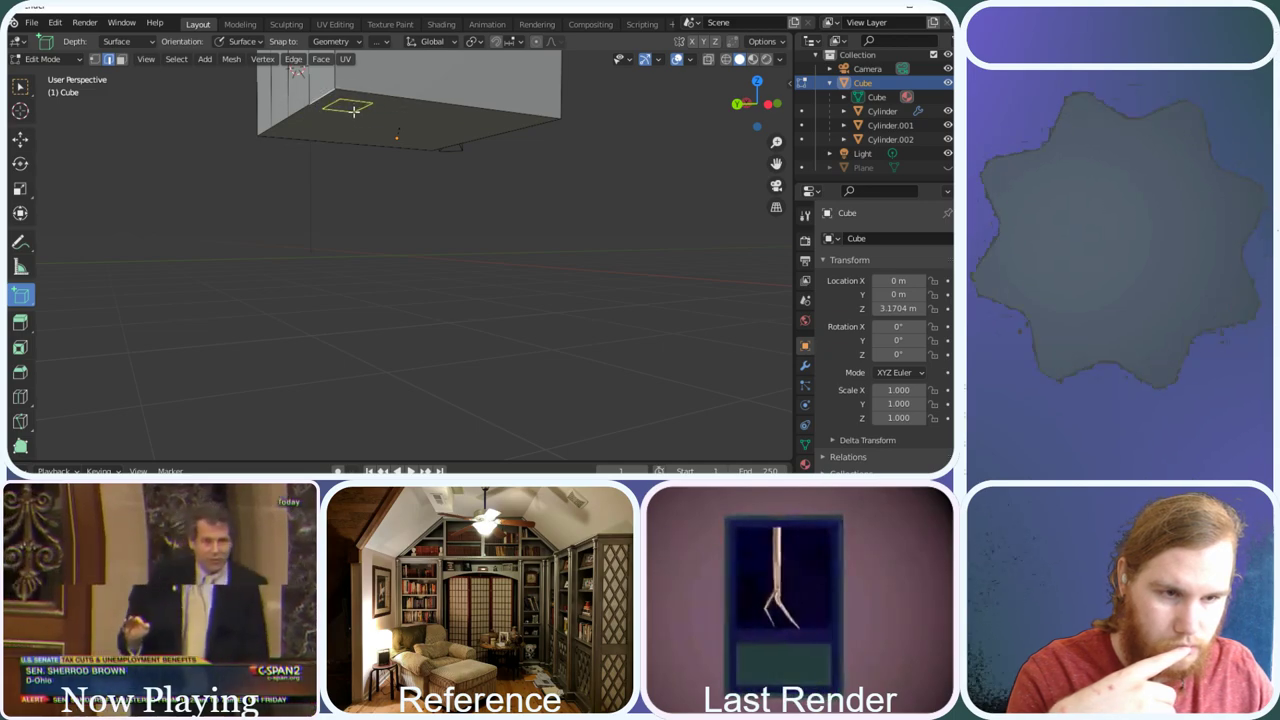
left_click(342, 147)
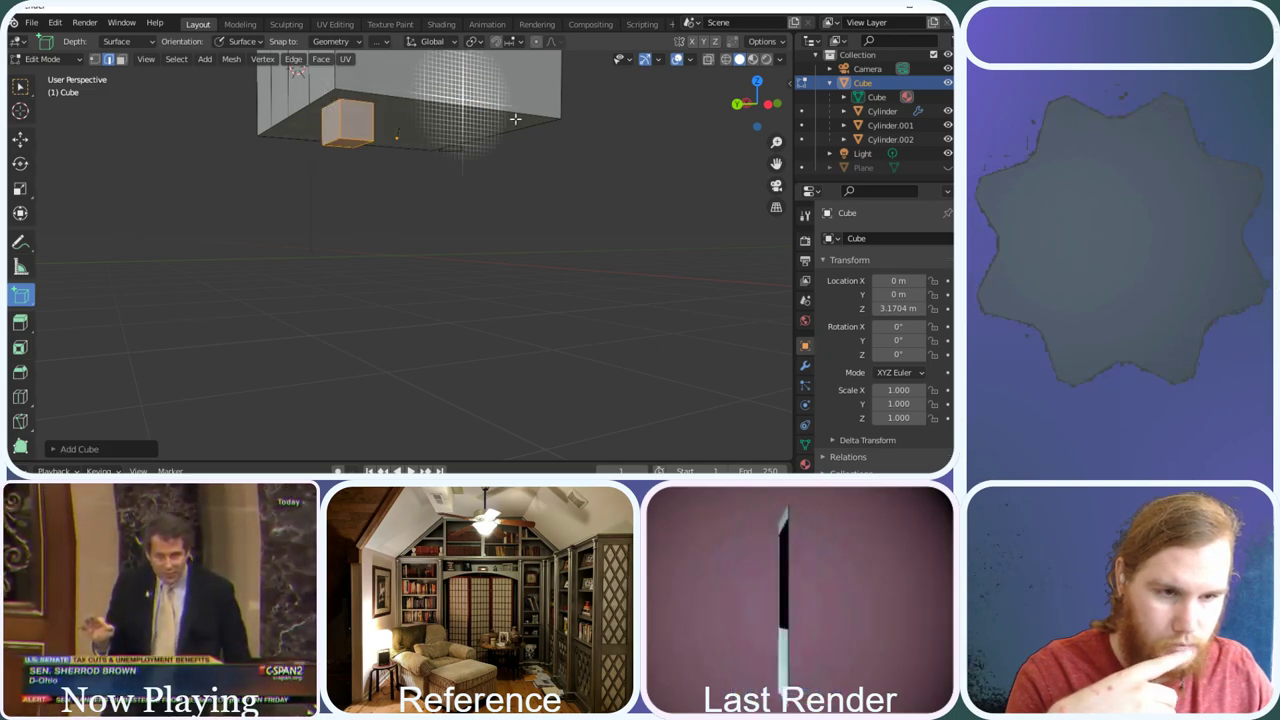
Switch to face select mode and reselect the Cube object in the Outliner
right_click(601, 129)
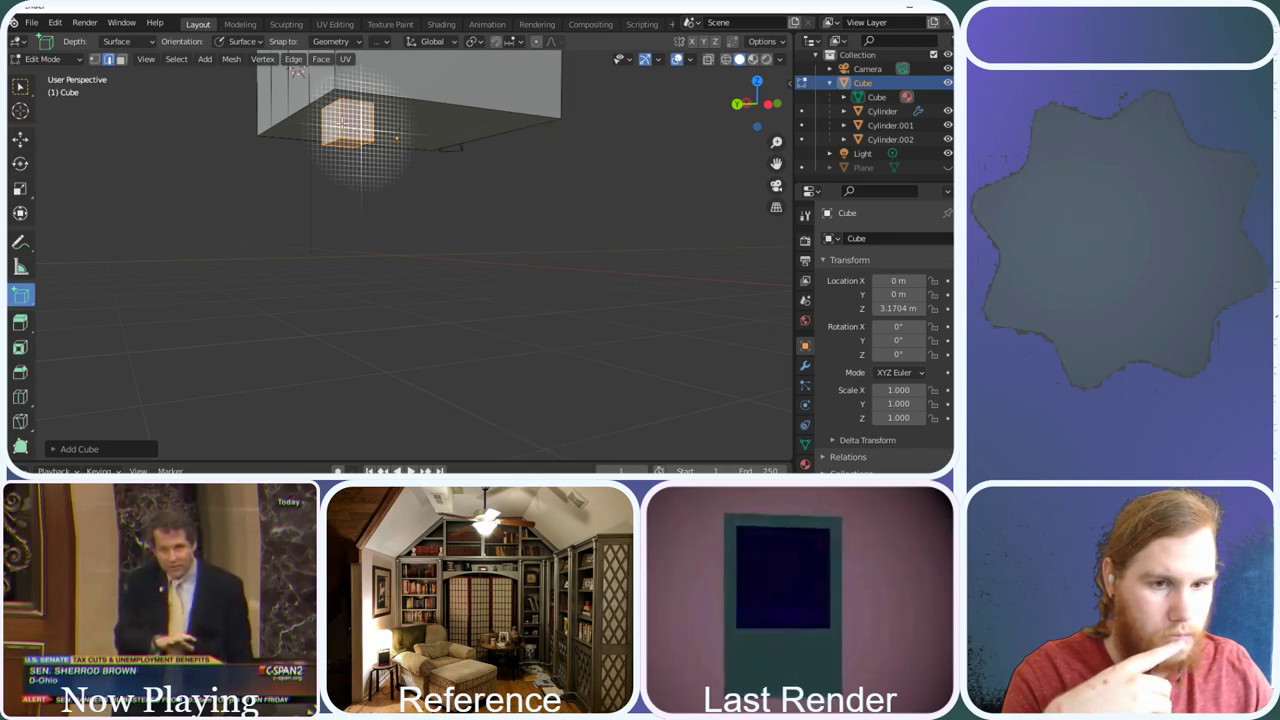
key("3")
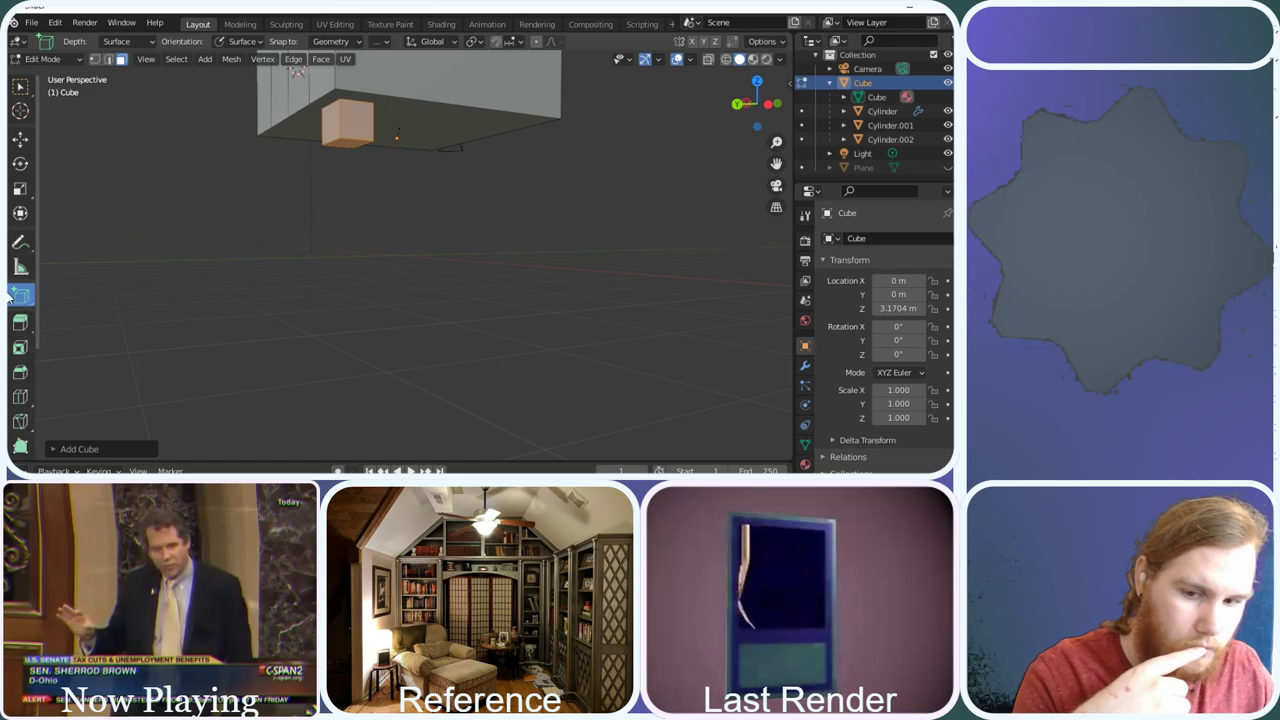
left_click(884, 127)
left_click(875, 95)
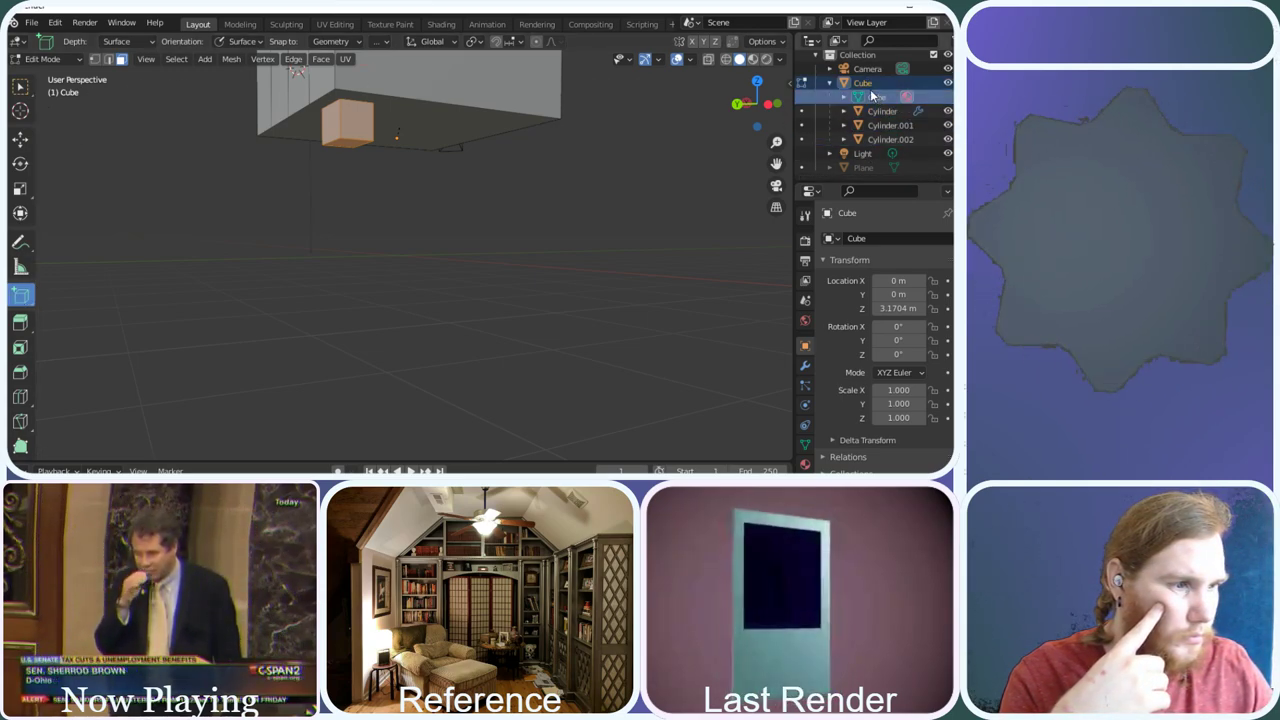
left_click(862, 85)
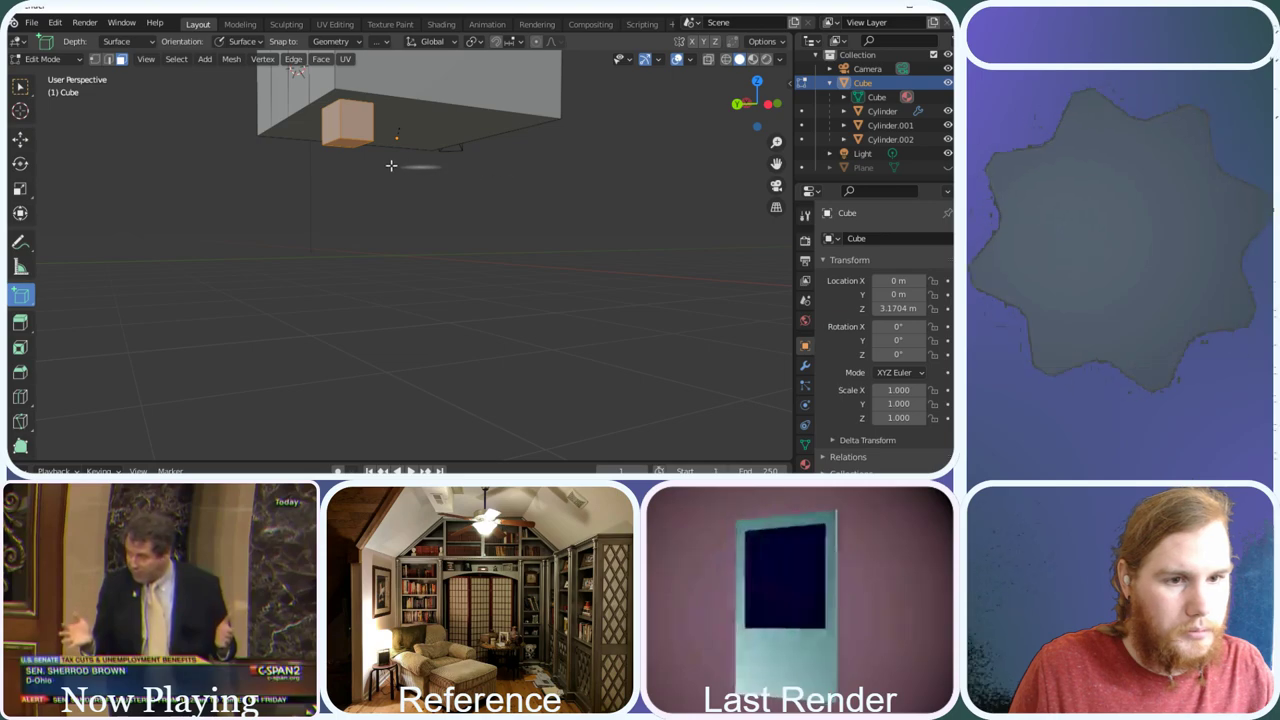
Nudge the small cube slightly left and then right with the Move tool
left_click(20, 139)
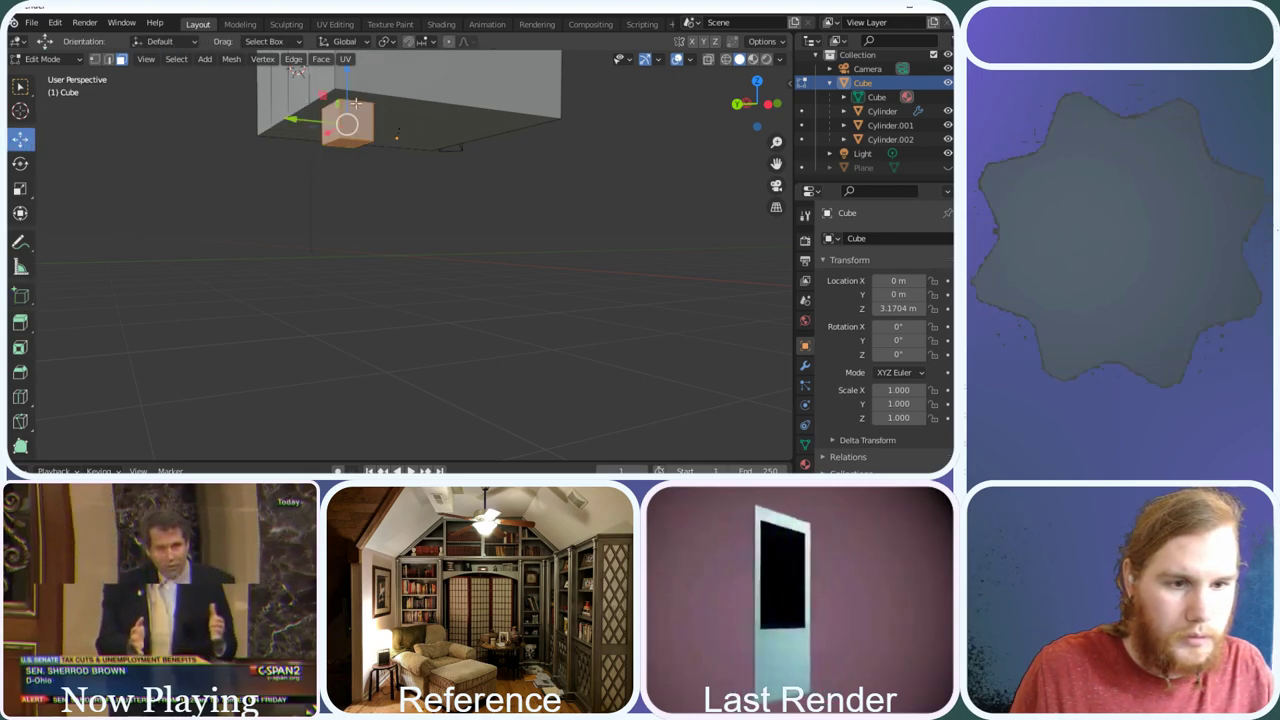
mouse_move(308, 119)
left_mouse_down()
mouse_move(264, 114)
mouse_move(329, 124)
left_mouse_up()
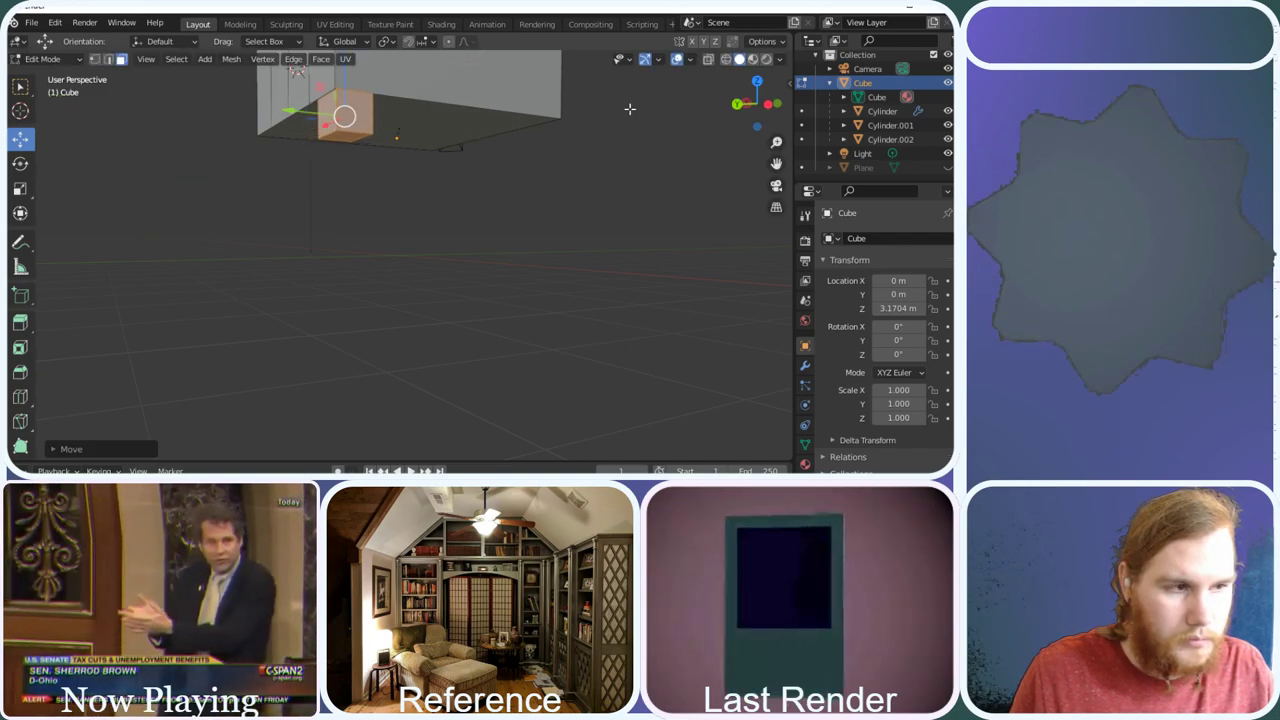
left_click_drag(757, 99, 411, 94)
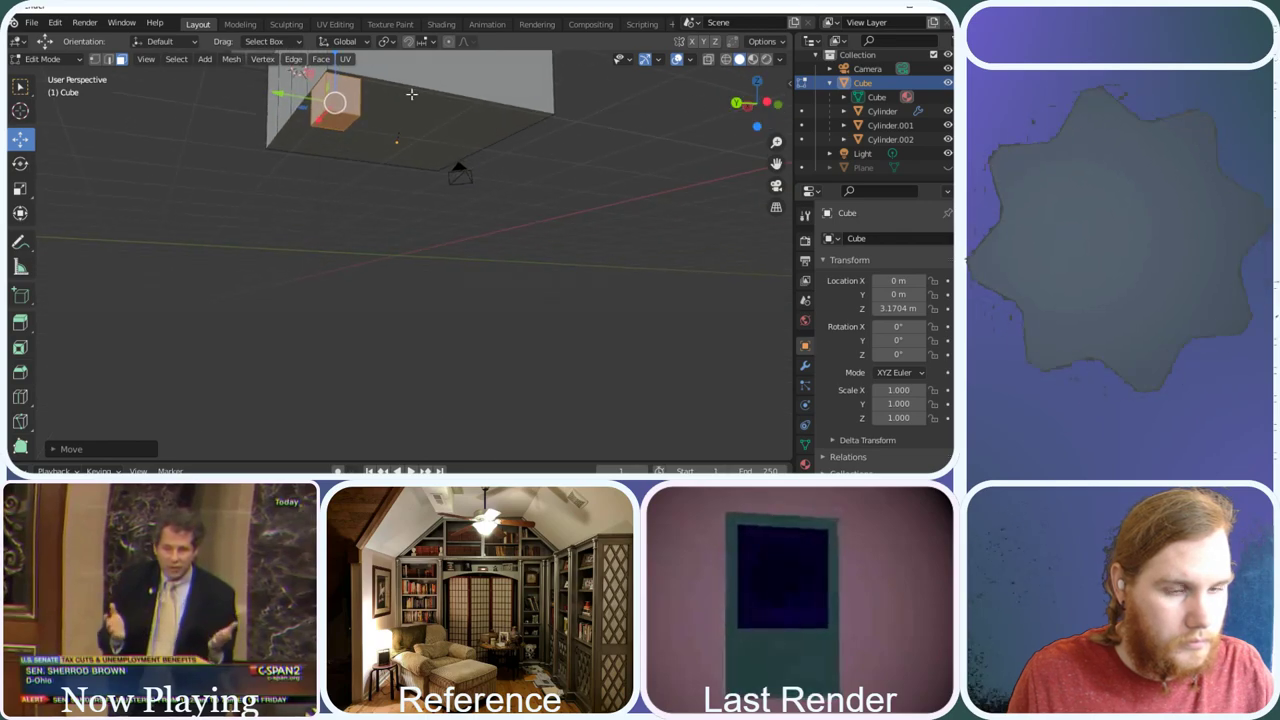
left_click_drag(309, 94, 323, 118)
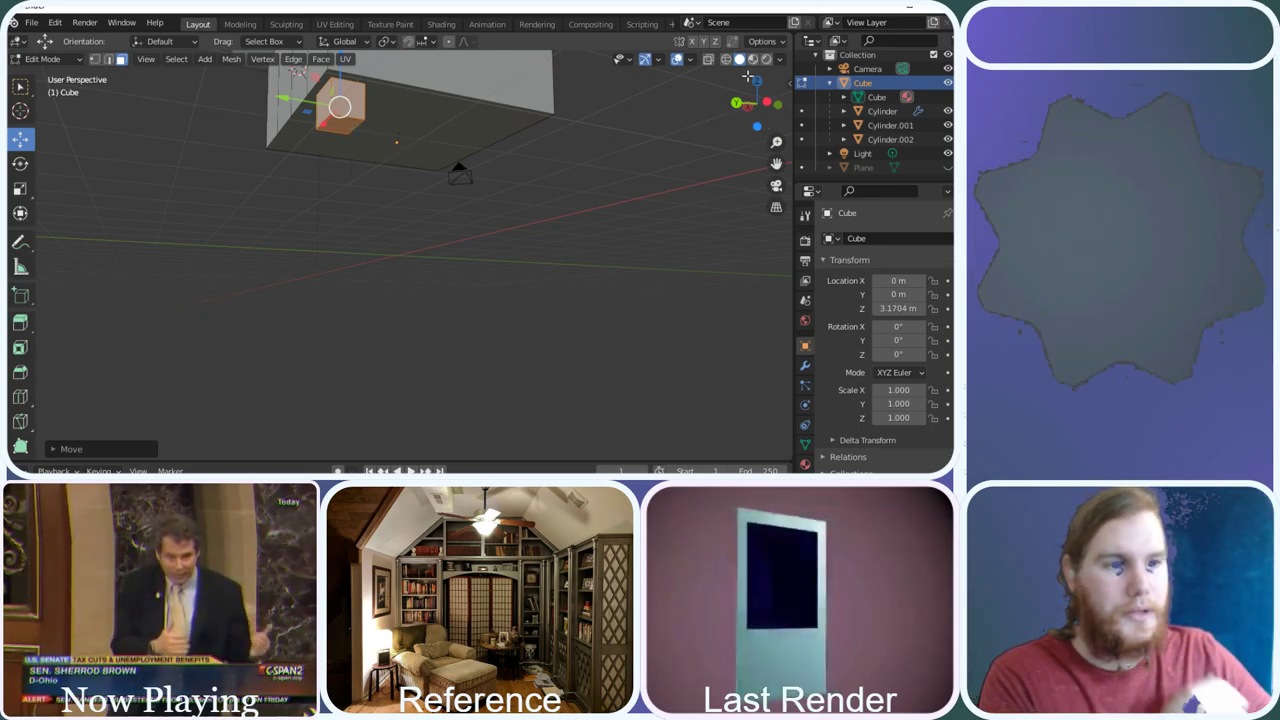
left_click_drag(756, 100, 748, 94)
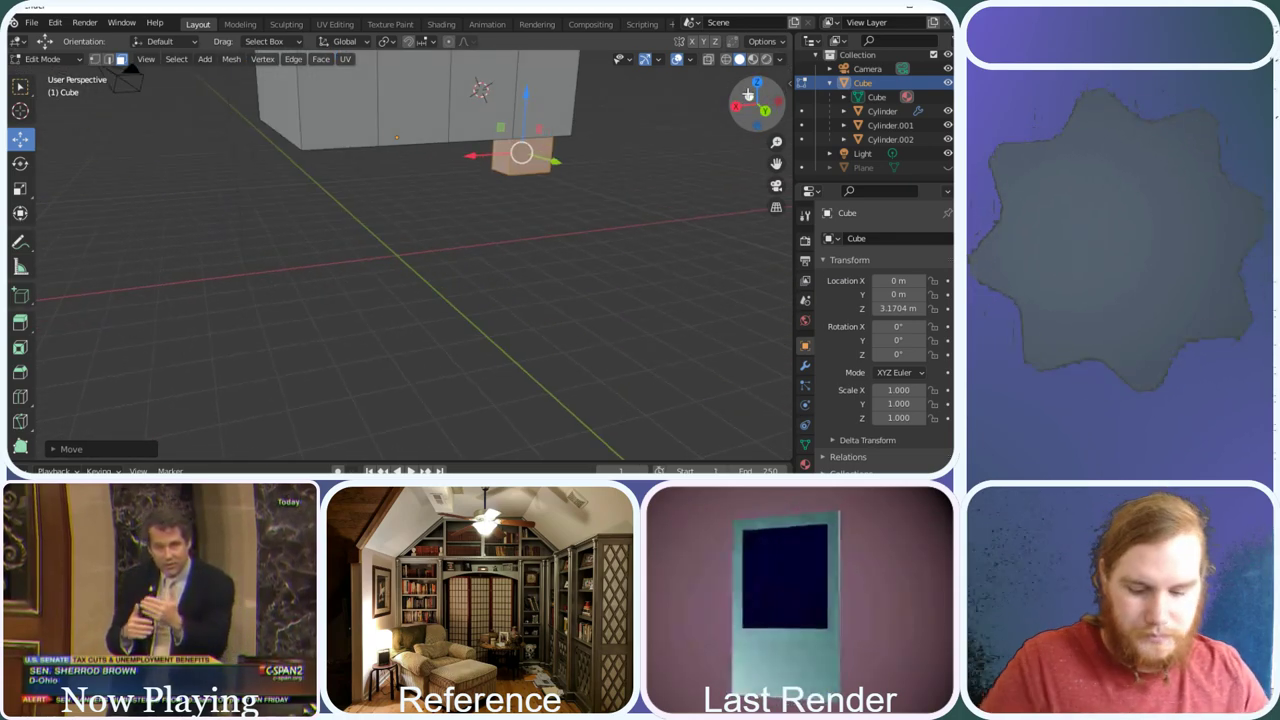
Dismiss the Delete menu and undo the moves and the cube's creation
key("x")
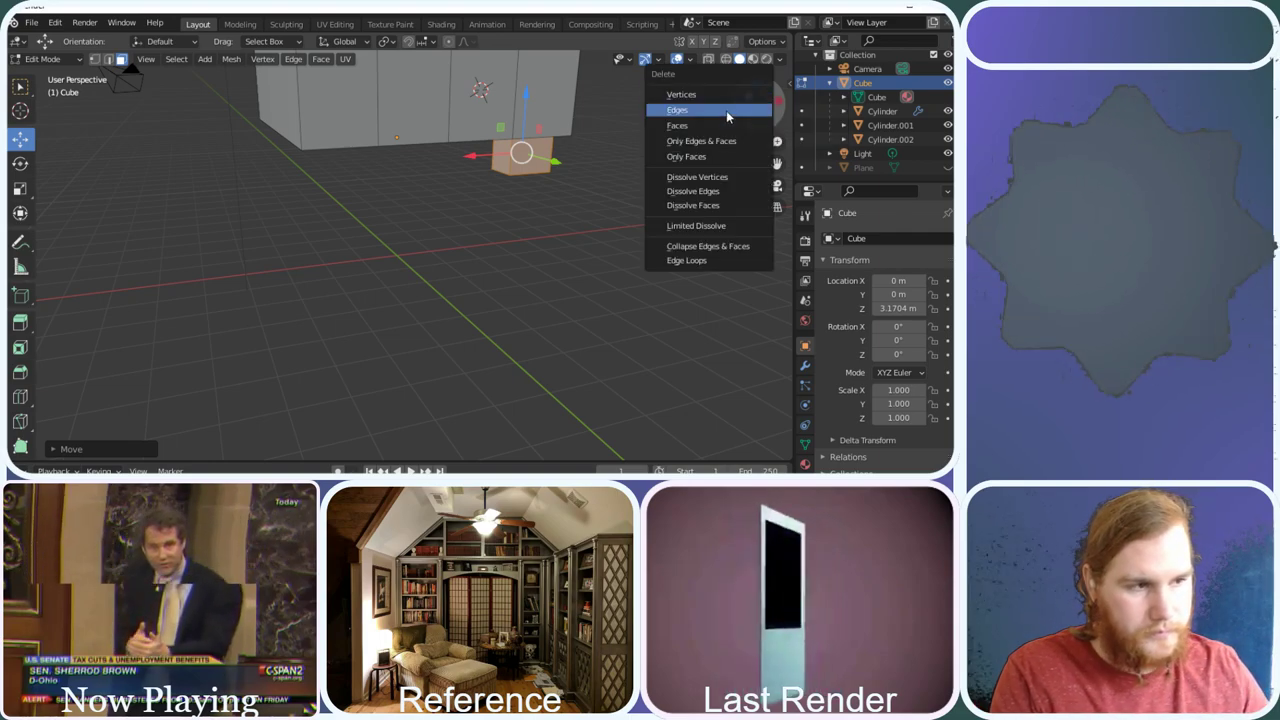
left_click(692, 190)
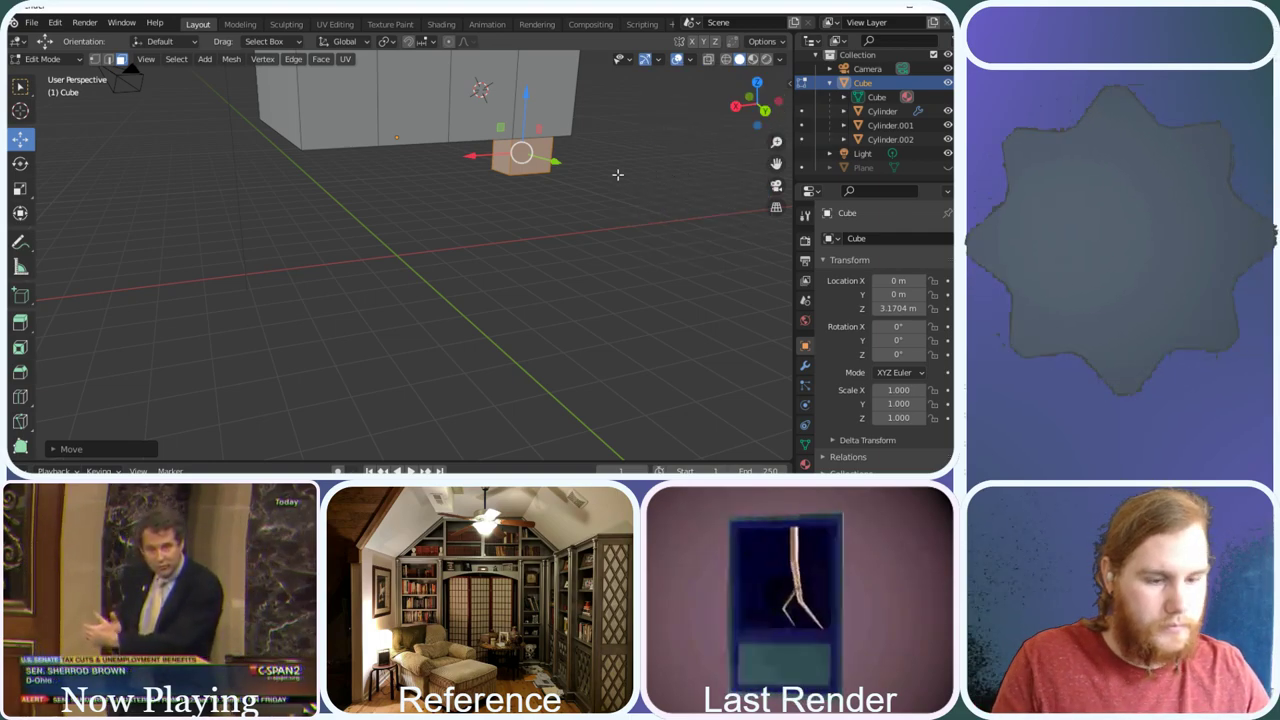
key("ctrl+z")
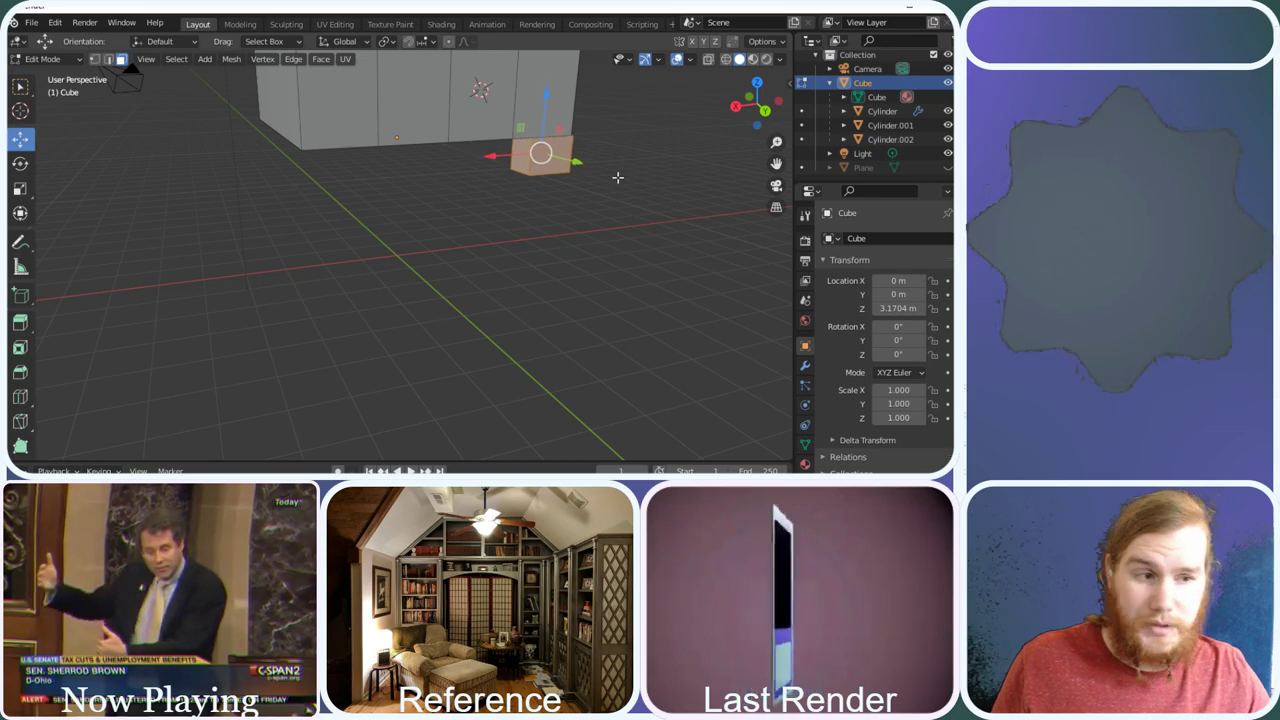
key("ctrl+z")
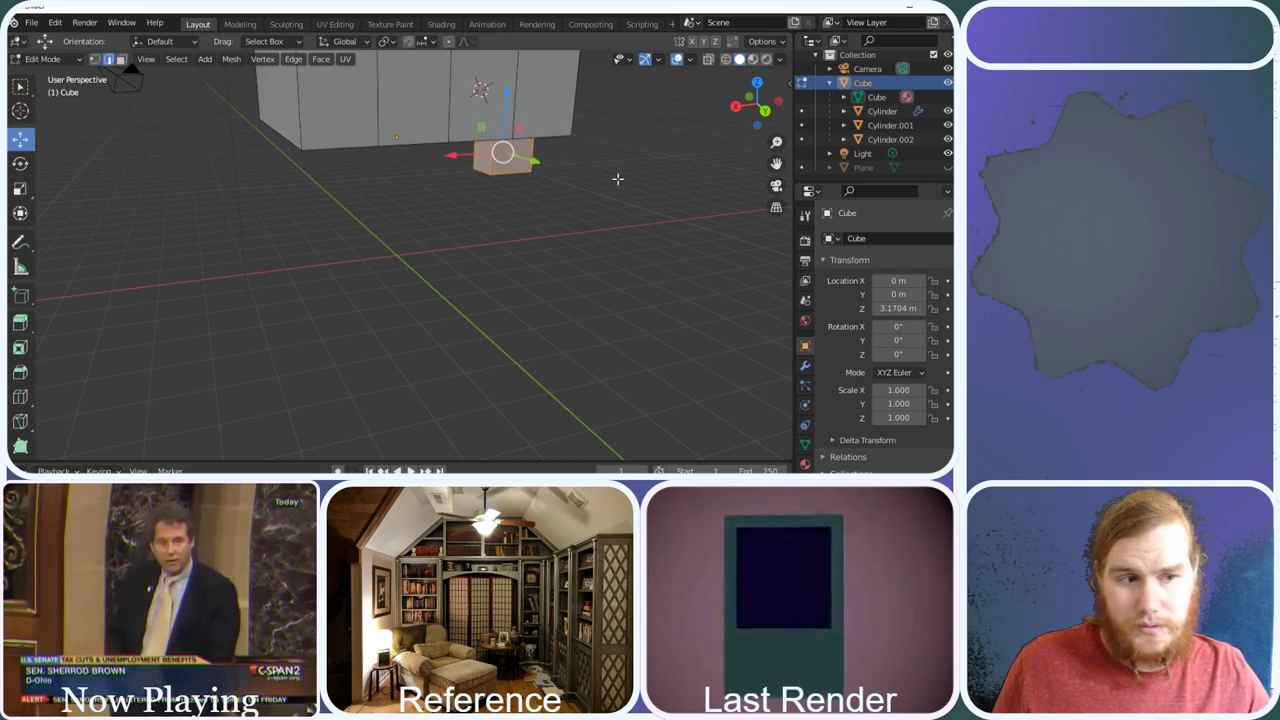
key("ctrl+z")
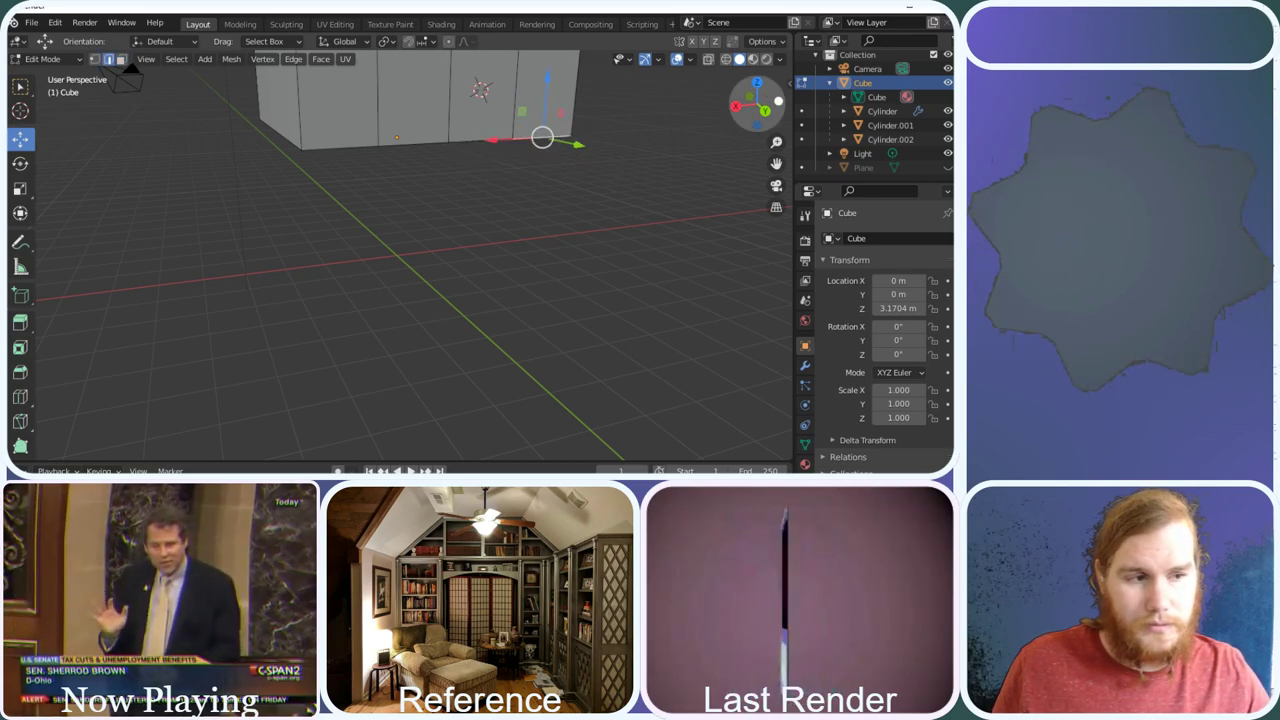
mouse_move(760, 100)
left_mouse_down()
mouse_move(760, 125)
mouse_move(725, 100)
mouse_move(758, 102)
left_mouse_up()
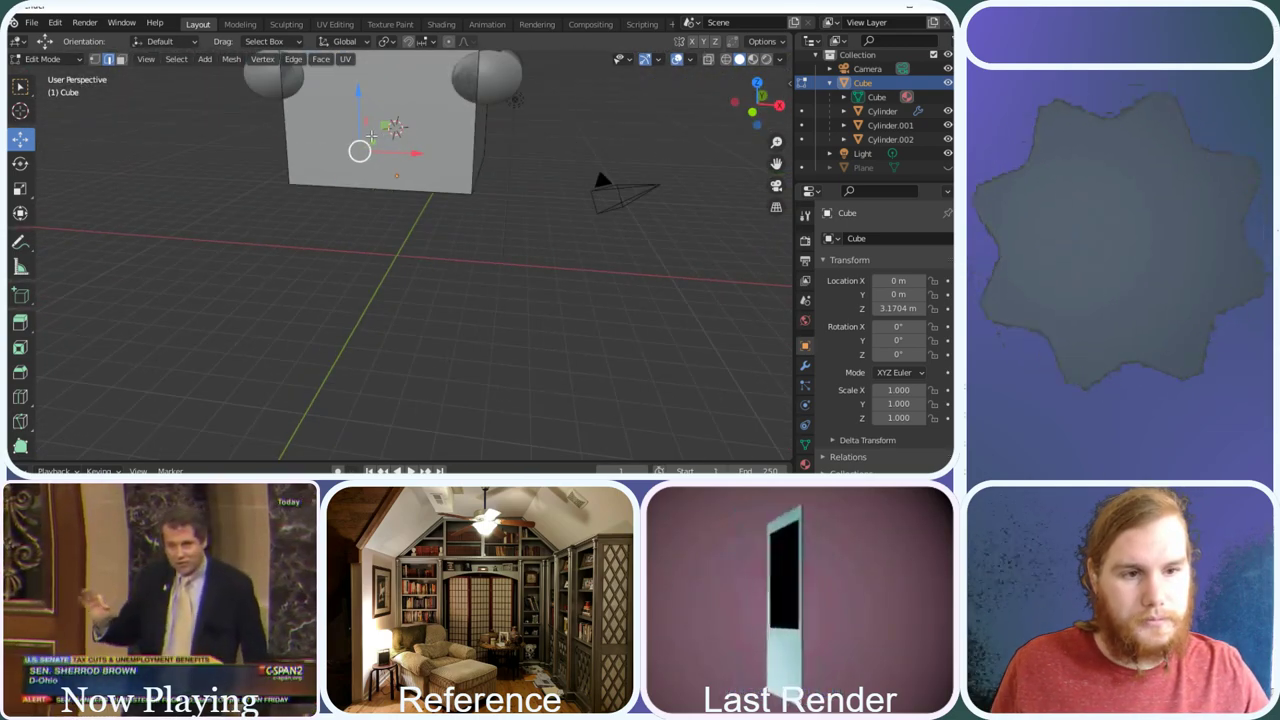
right_click(332, 186, "shift")
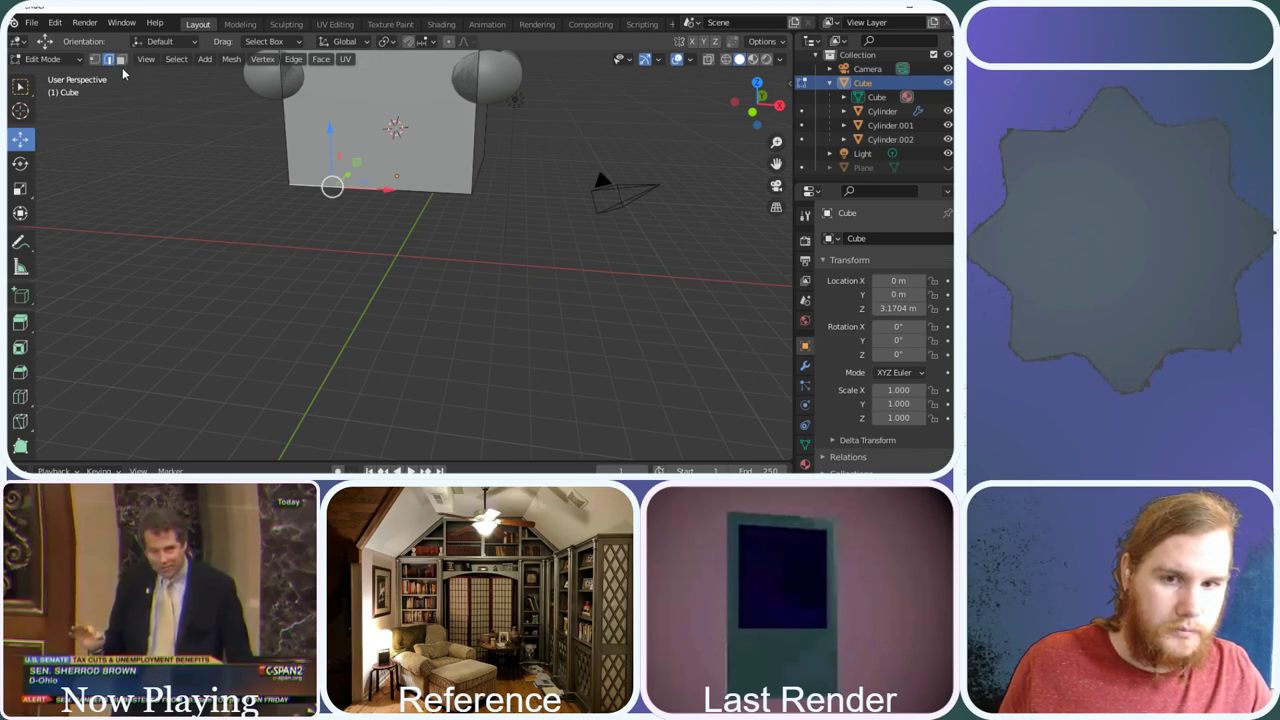
left_click(383, 132)
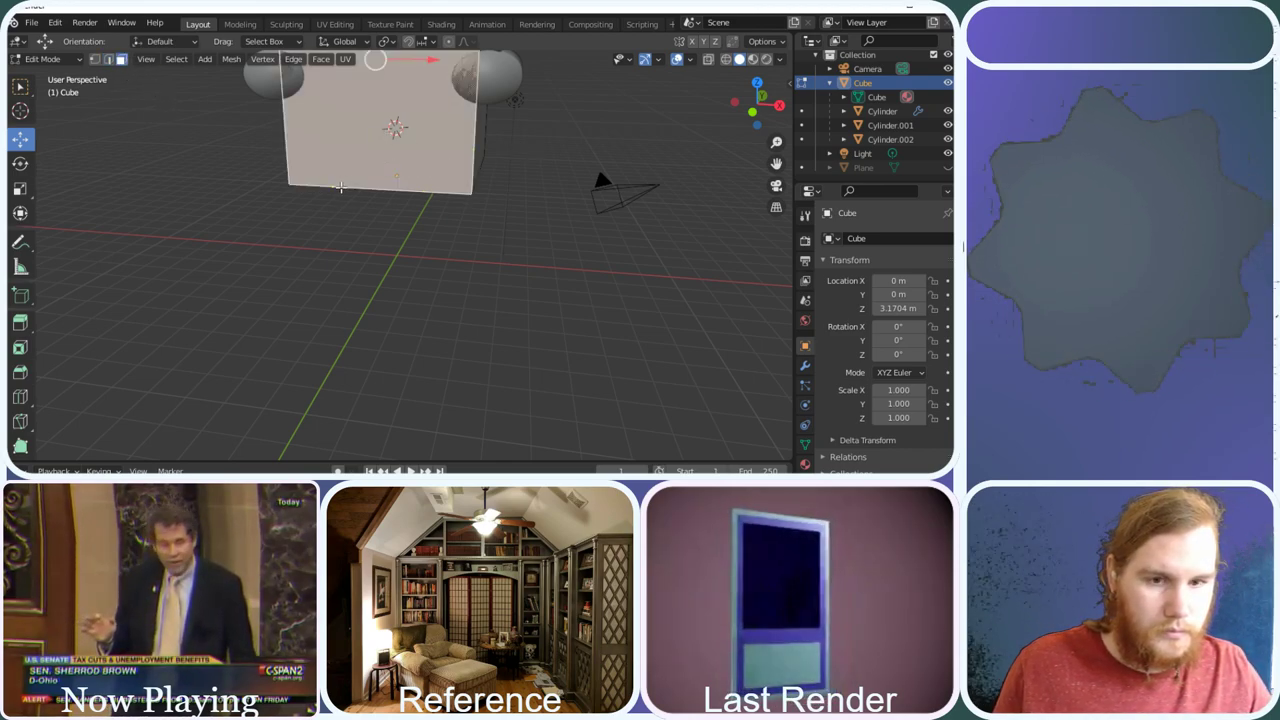
left_click(340, 187)
right_click(340, 174)
left_click(368, 160)
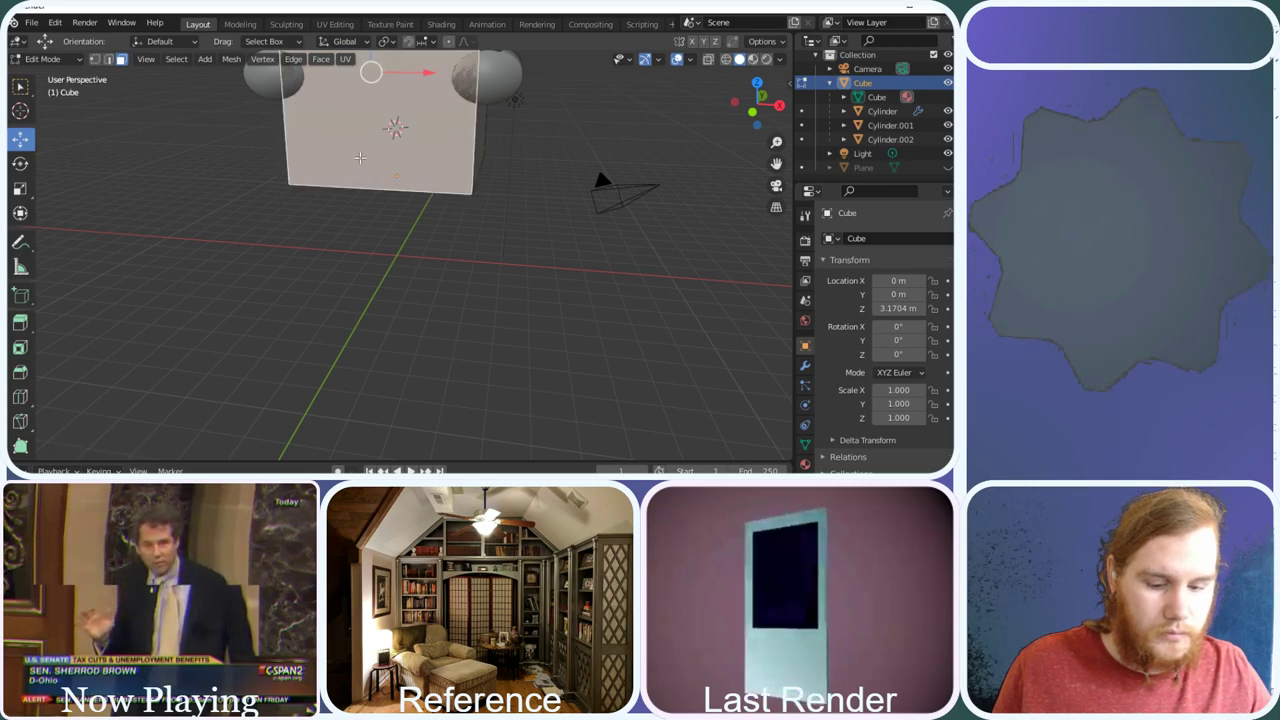
key("ctrl+r")
left_click(383, 180)
right_click(383, 180)
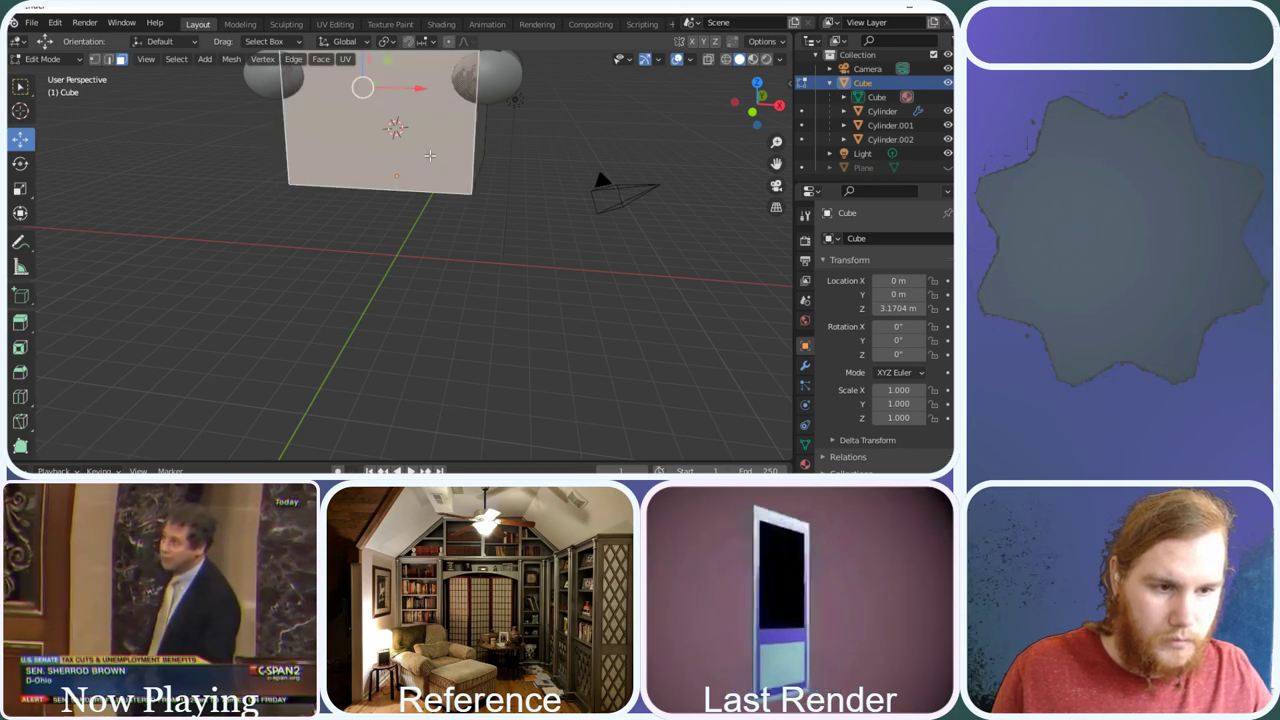
left_click(423, 159)
right_click(423, 159)
mouse_move(395, 150)
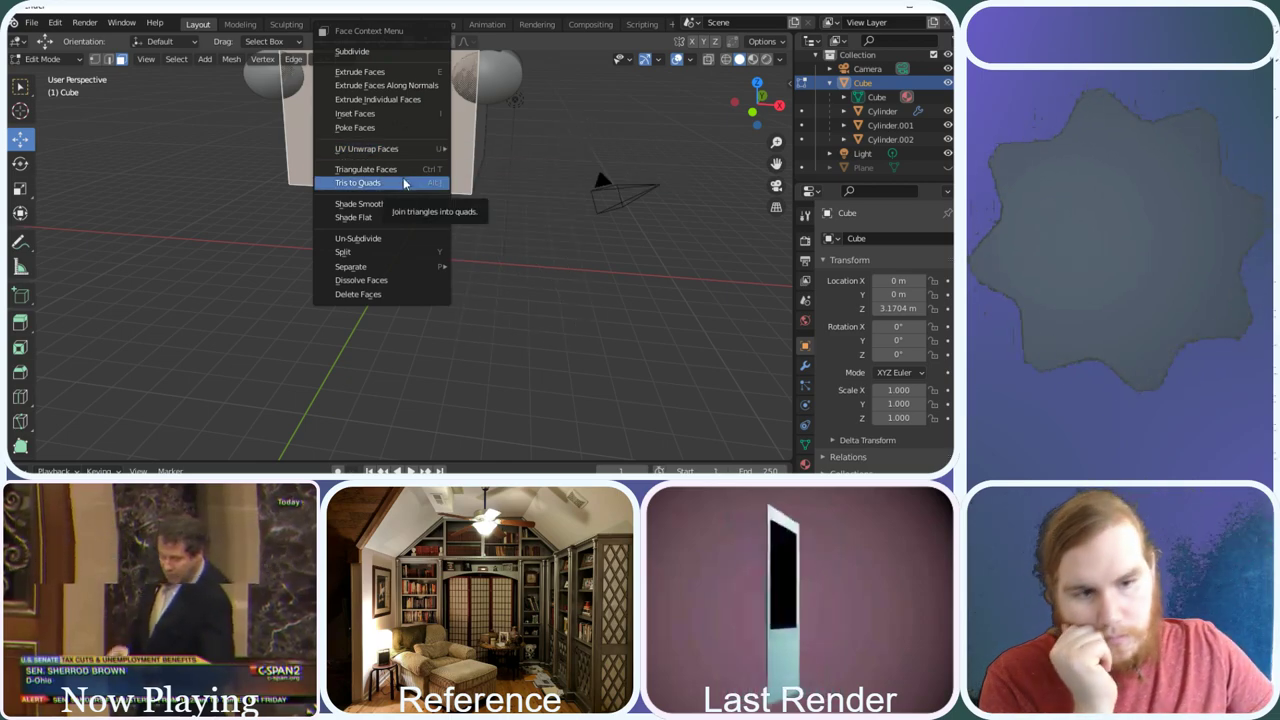
key("alt+a")
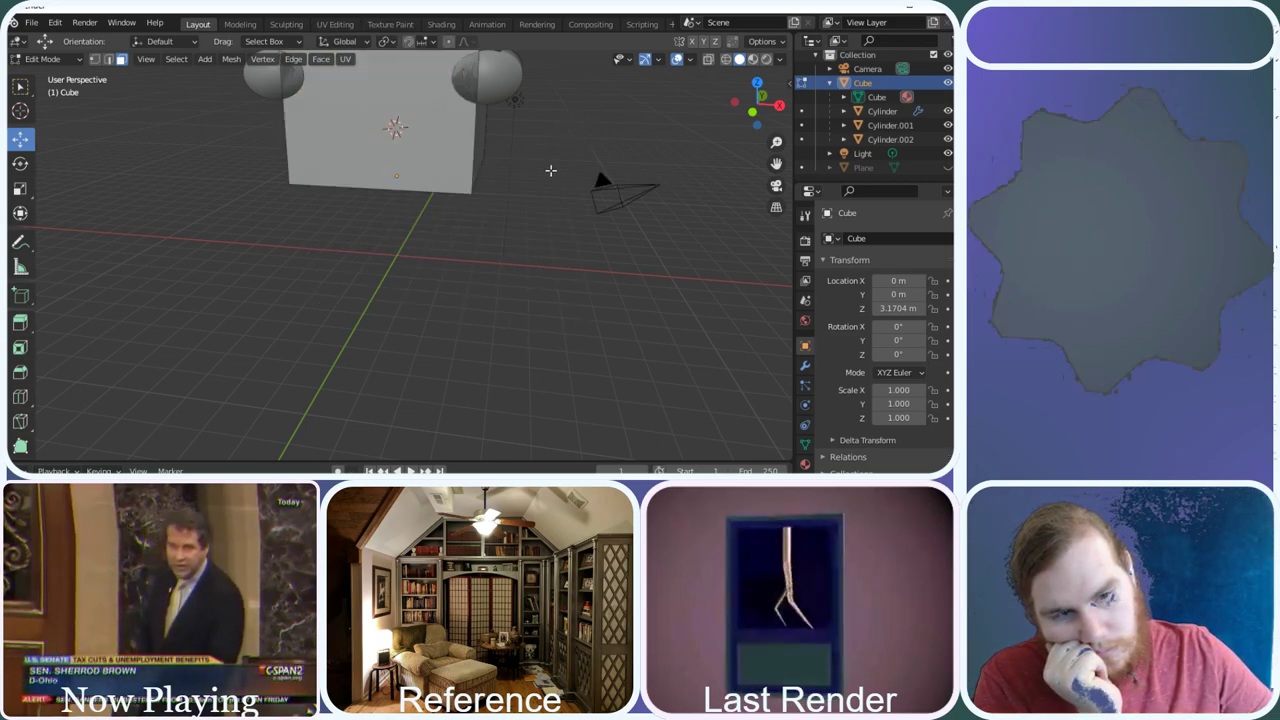
scroll(549, 195, "down", 2)
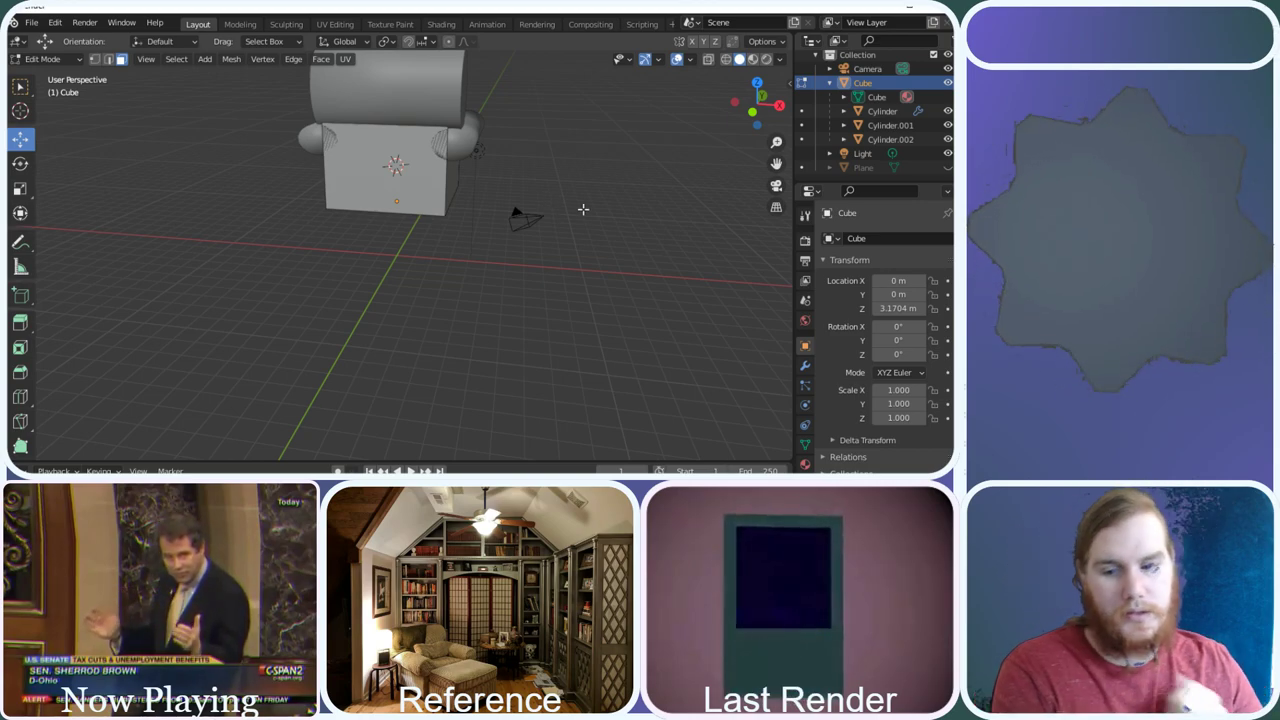
left_click_drag(757, 100, 525, 178)
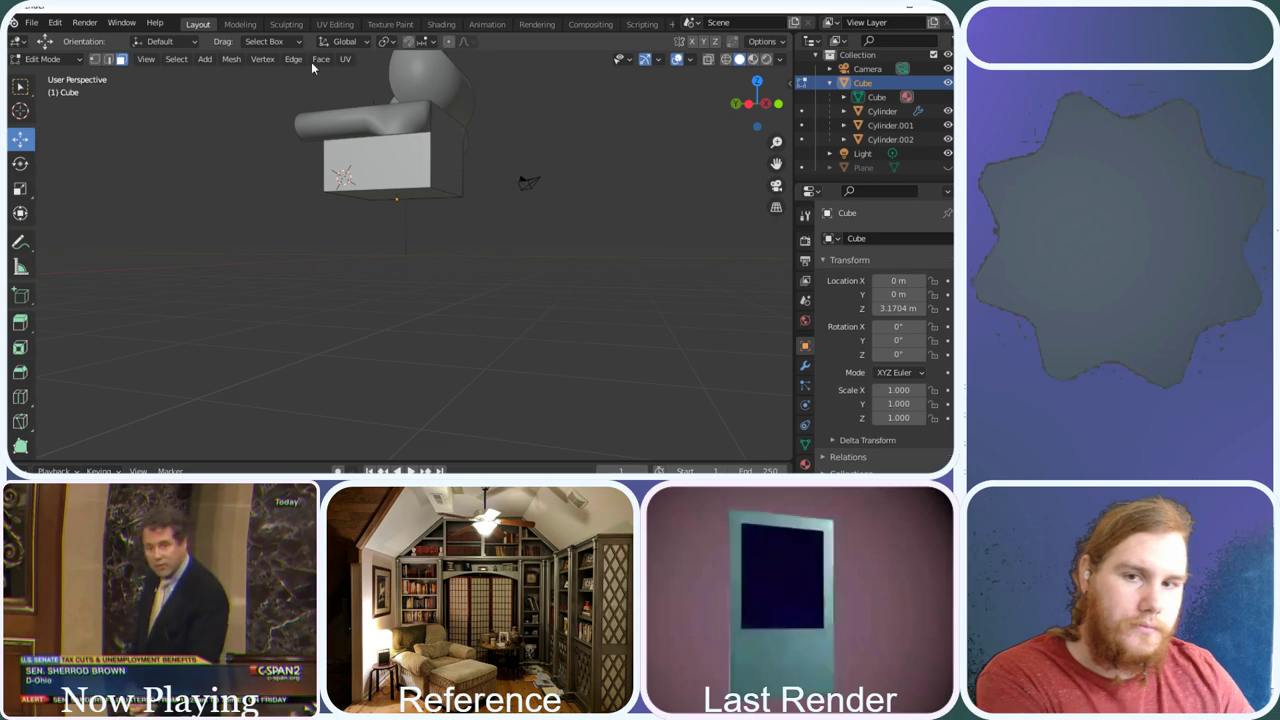
Leave Edit Mode and return the box base to Object Mode
left_click(45, 60)
left_click(50, 76)
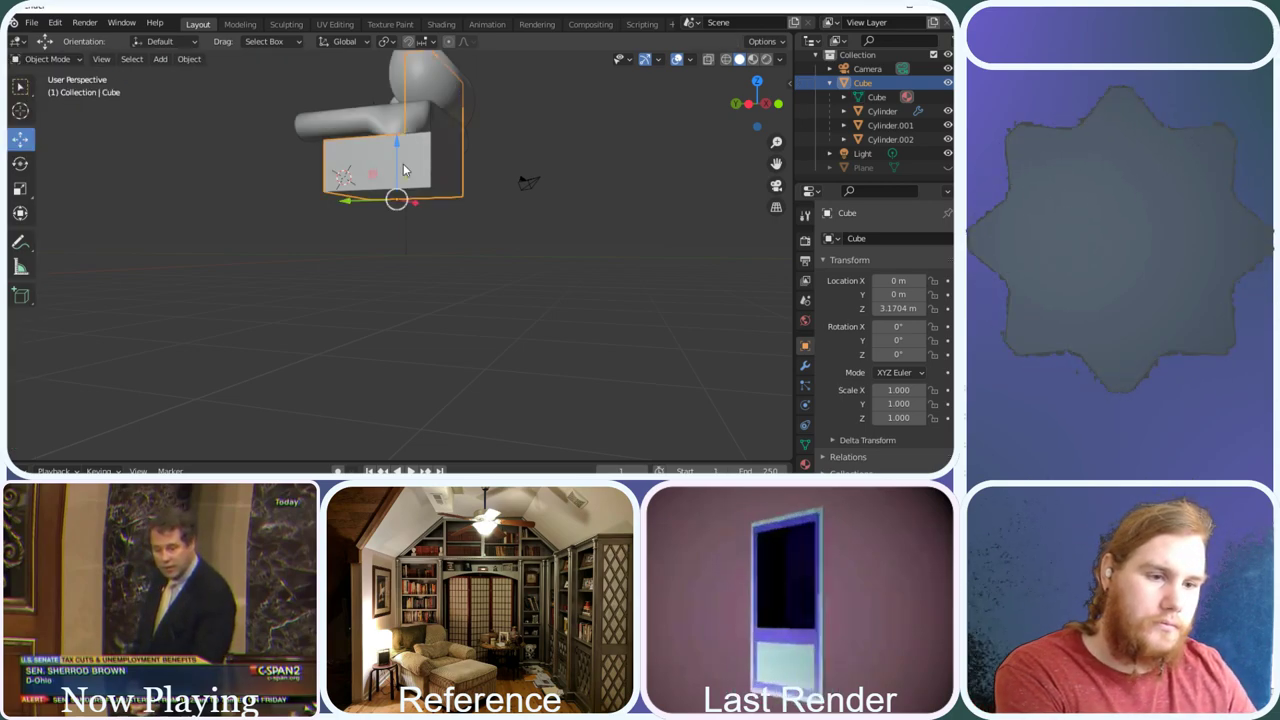
left_click_drag(738, 87, 748, 102)
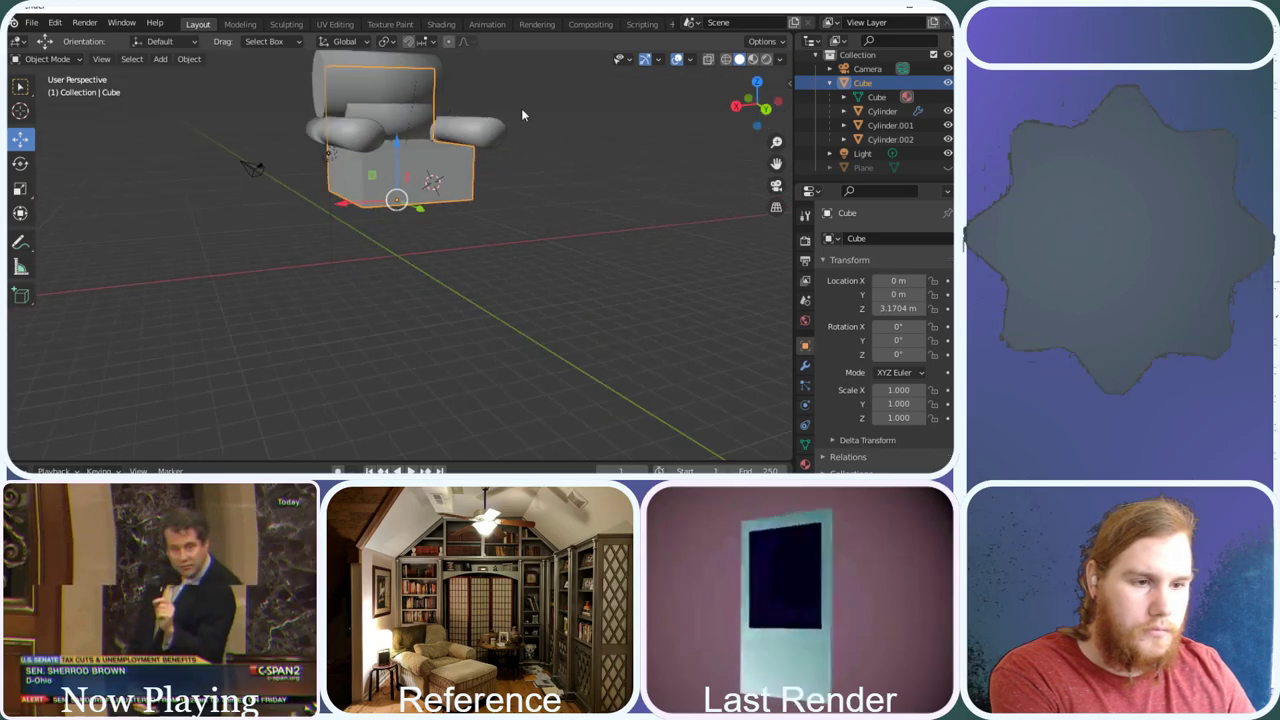
Apply Shade Smooth to the box base, then select the Cylinder.001 arm
right_click(421, 154)
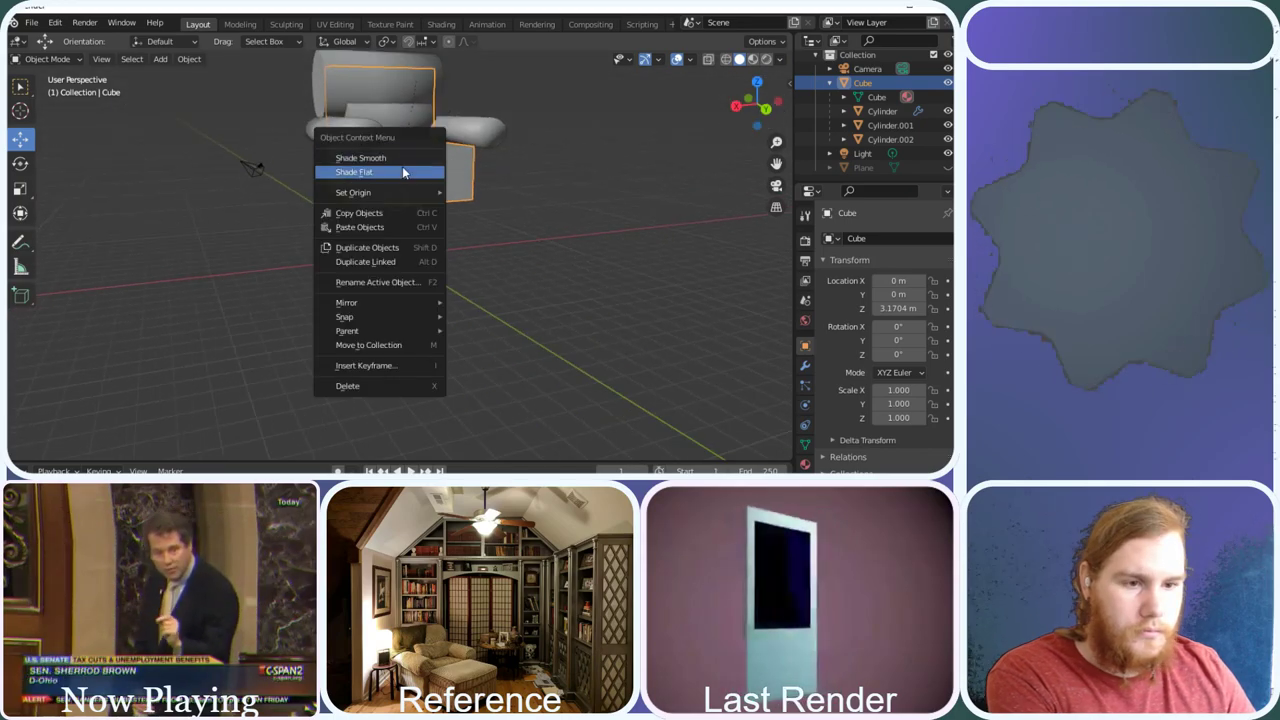
left_click(402, 166)
left_click_drag(752, 108, 757, 104)
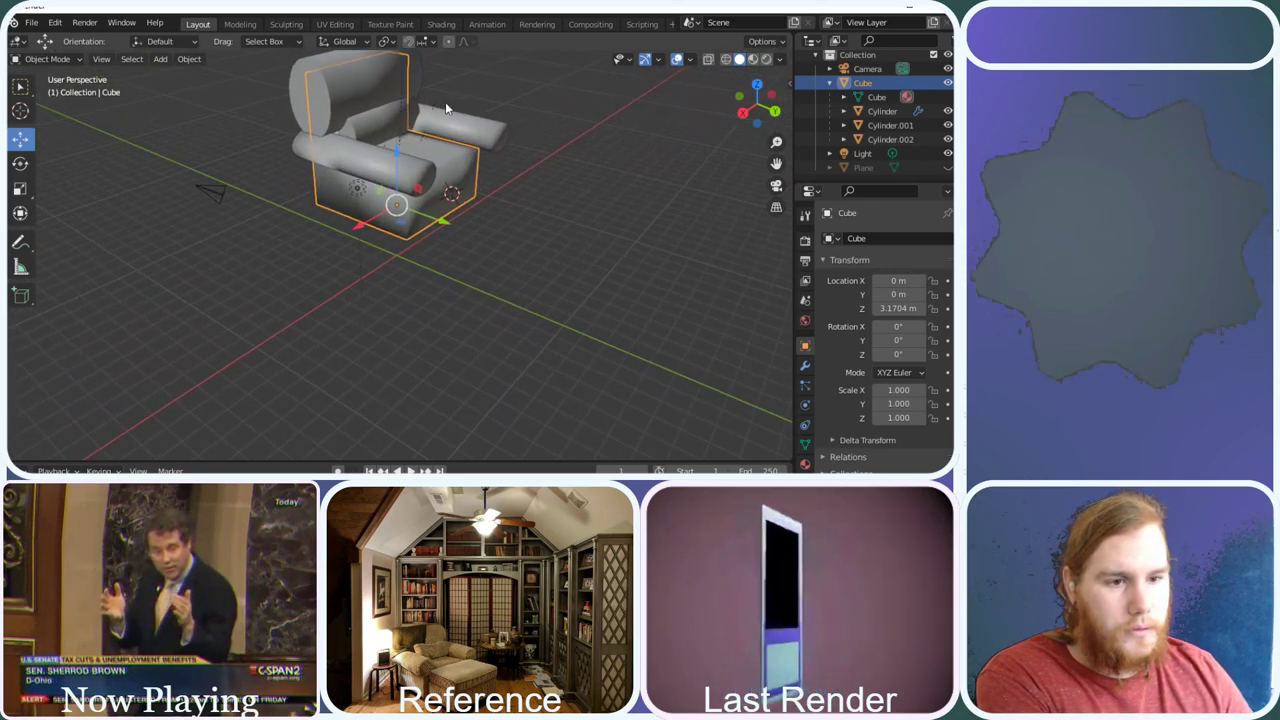
left_click(348, 134)
Enter Edit Mode on Cylinder.001 and slide part of the arm's back end across the floor plane
scroll(349, 134, "up", 1)
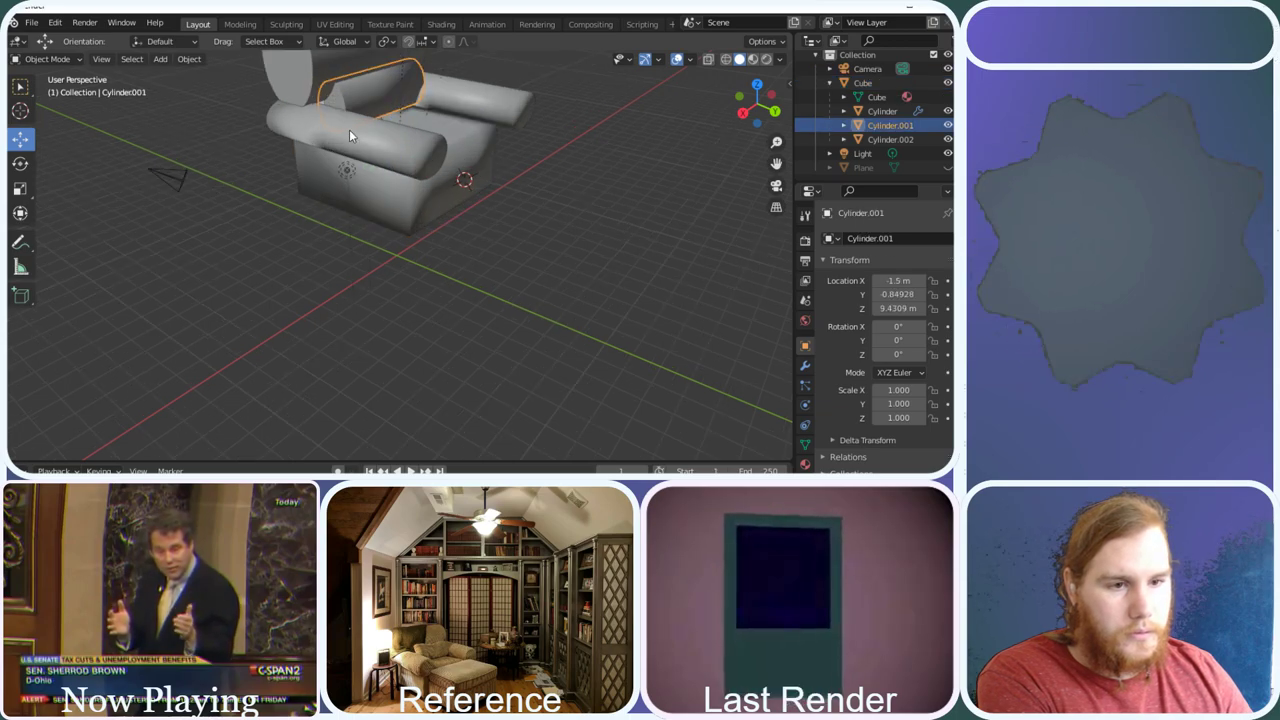
mouse_move(757, 105)
left_mouse_down()
mouse_move(790, 116)
mouse_move(757, 105)
left_mouse_up()
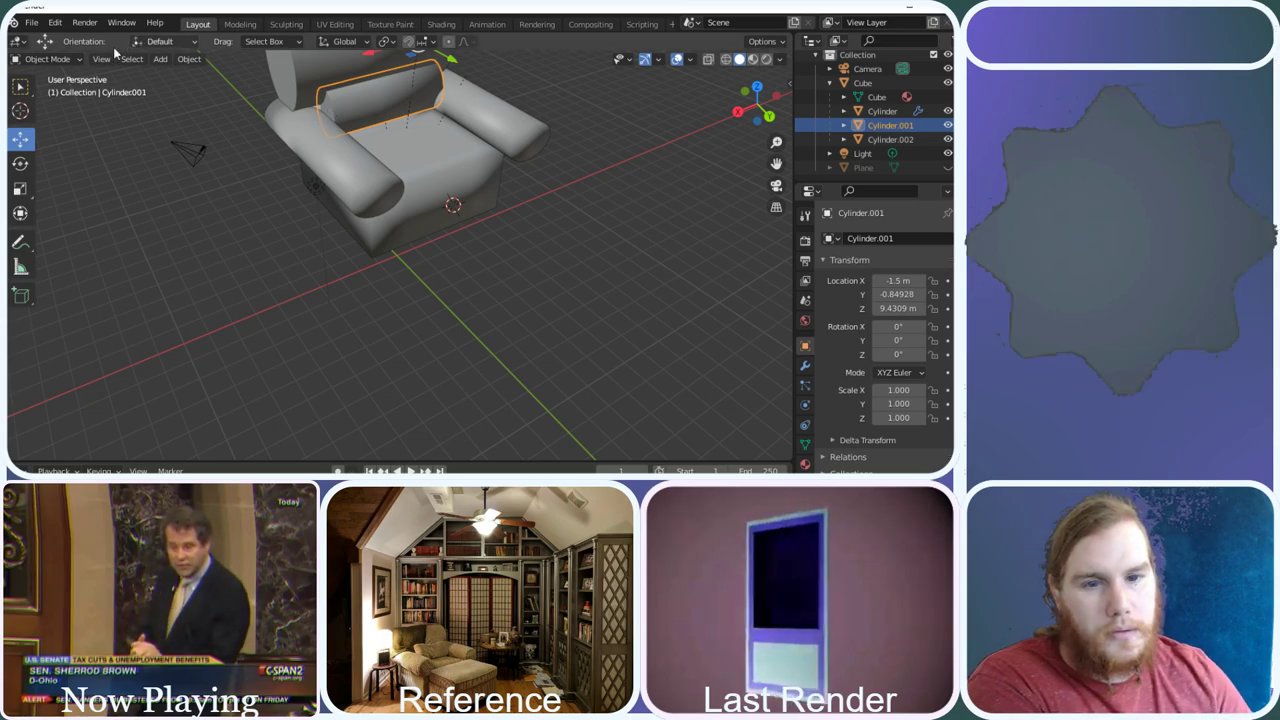
left_click(68, 60)
left_click(46, 91)
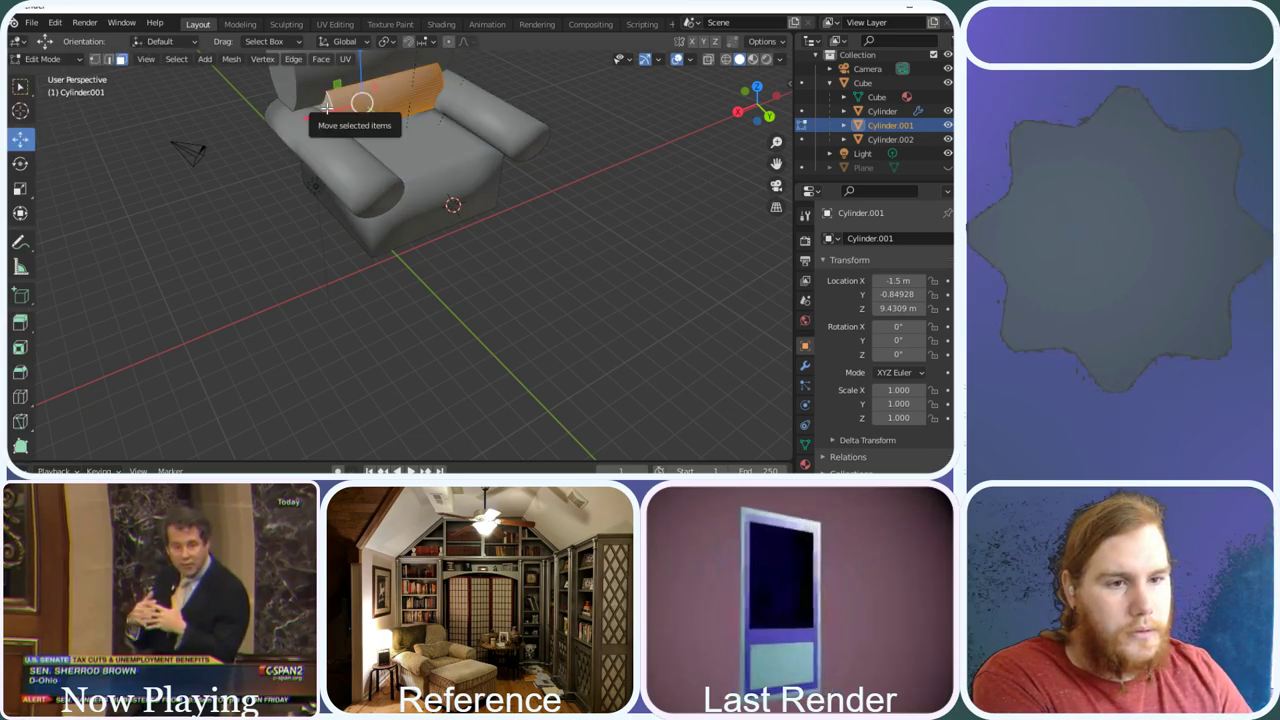
left_click(325, 110)
left_click_drag(757, 105, 12, 180)
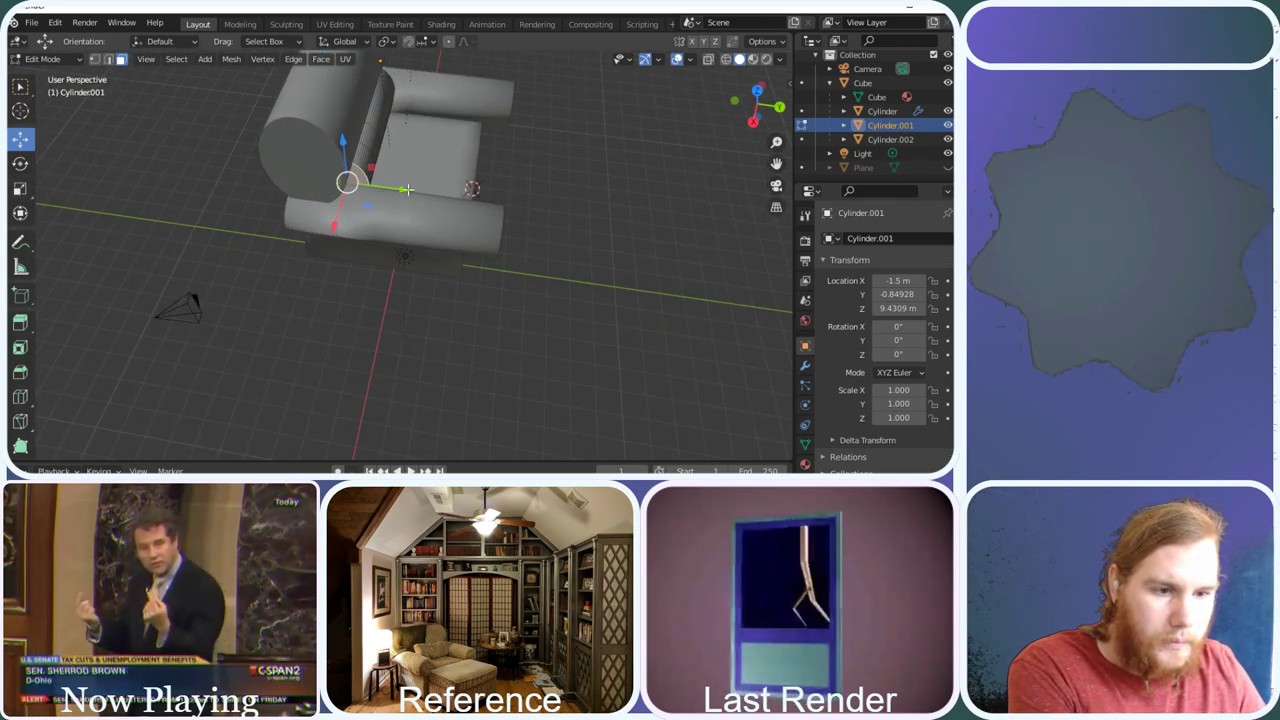
left_click_drag(368, 203, 339, 212)
left_click_drag(762, 110, 521, 197)
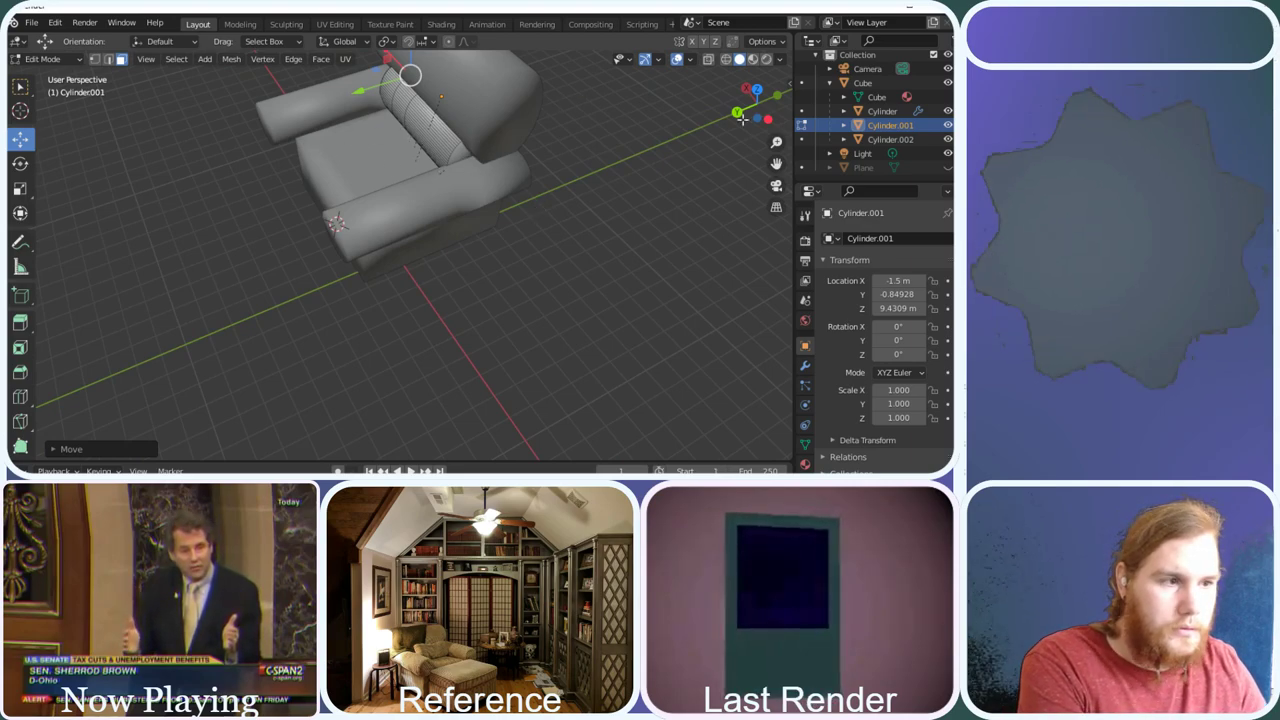
Move another rear edge of the arm inward along a constraint
left_click_drag(741, 117, 748, 100)
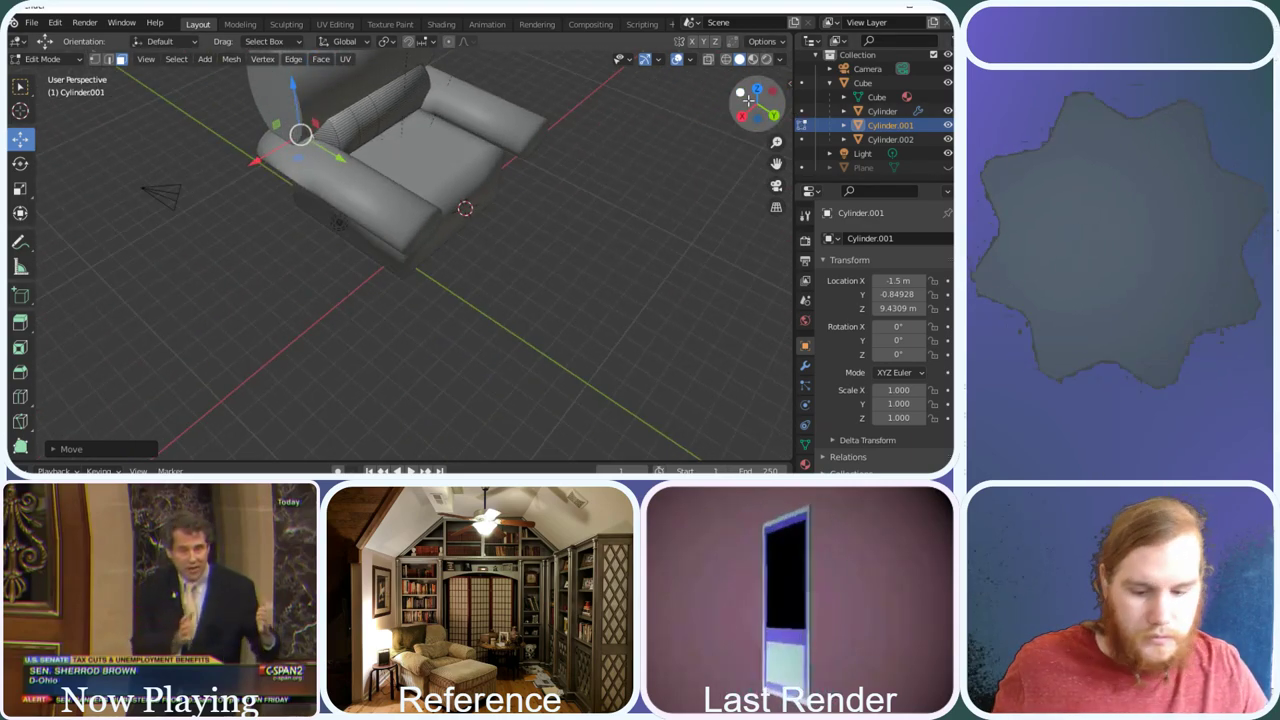
left_click(326, 162)
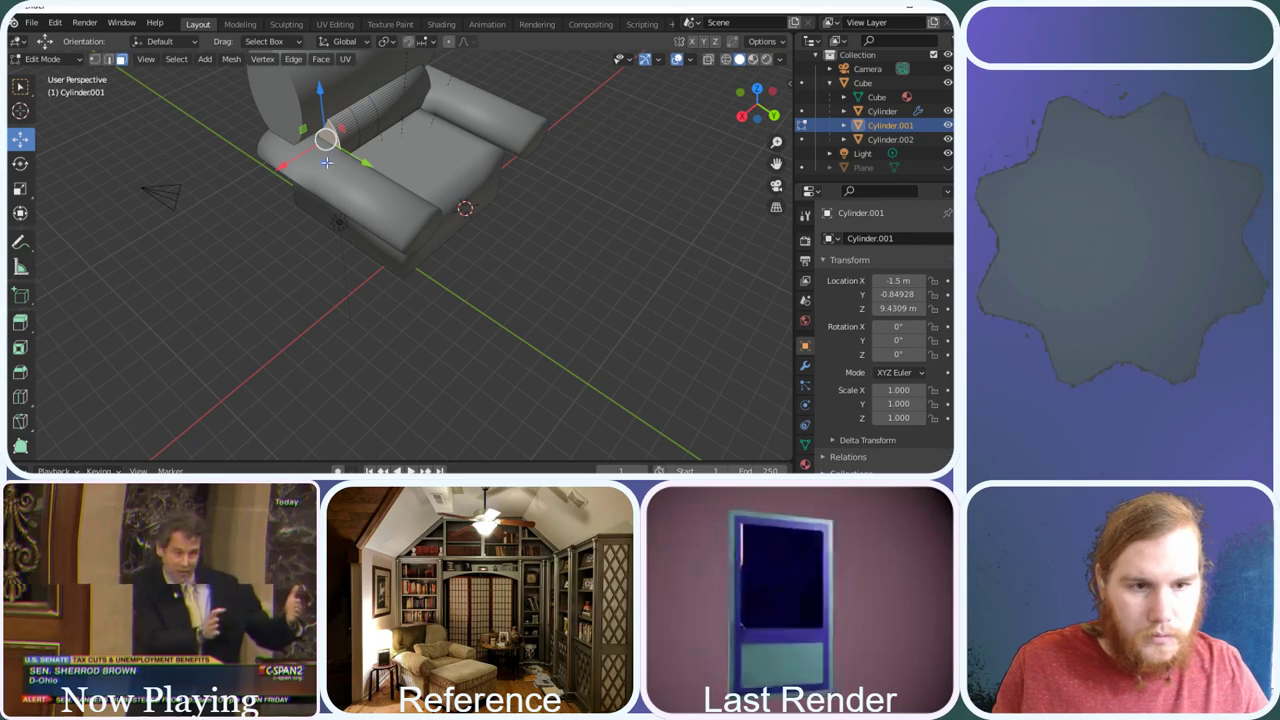
left_click_drag(326, 162, 290, 157)
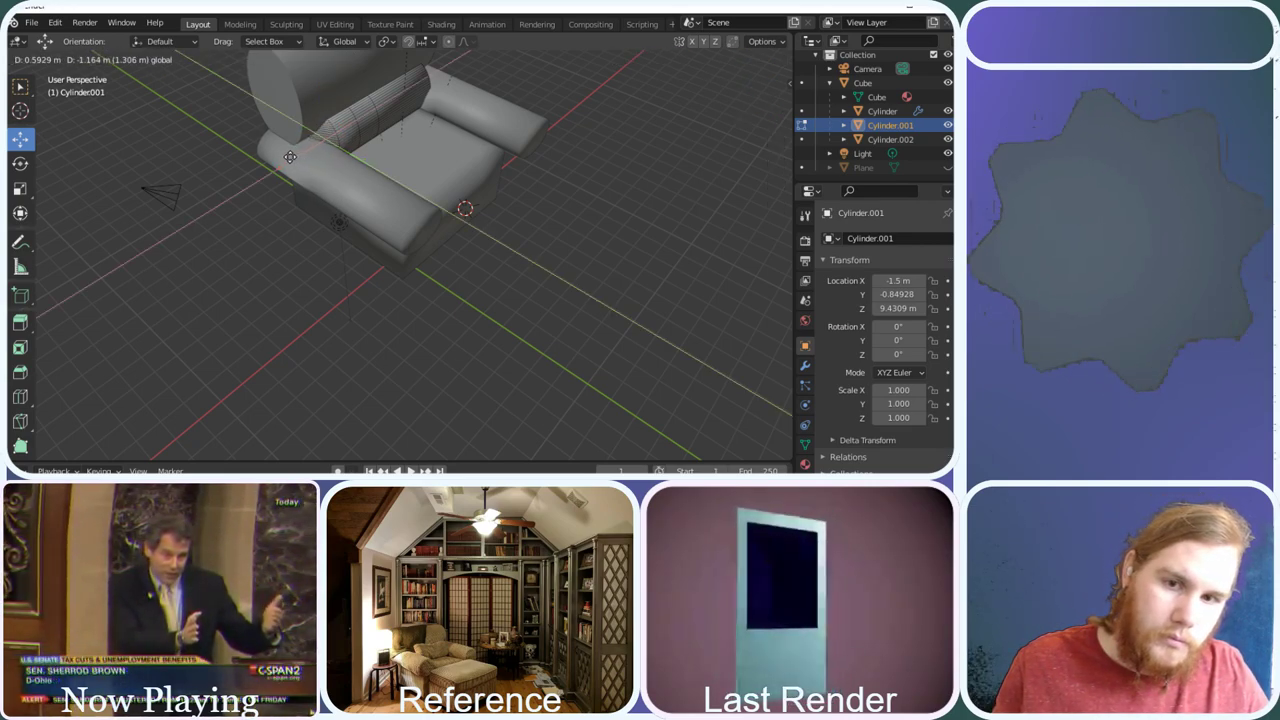
left_click_drag(290, 157, 290, 157)
Slide a third edge near the arm's back end within the horizontal plane
left_click_drag(750, 100, 740, 108)
left_click(434, 175)
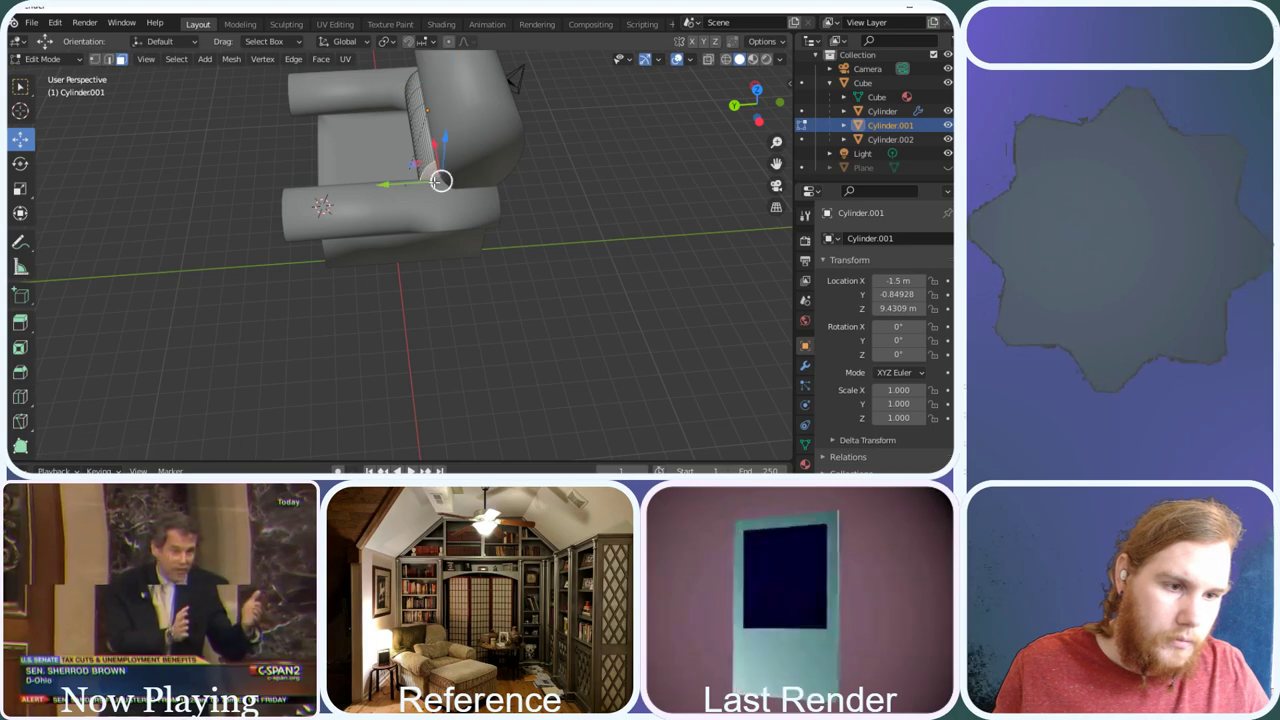
scroll(469, 184, "up", 3)
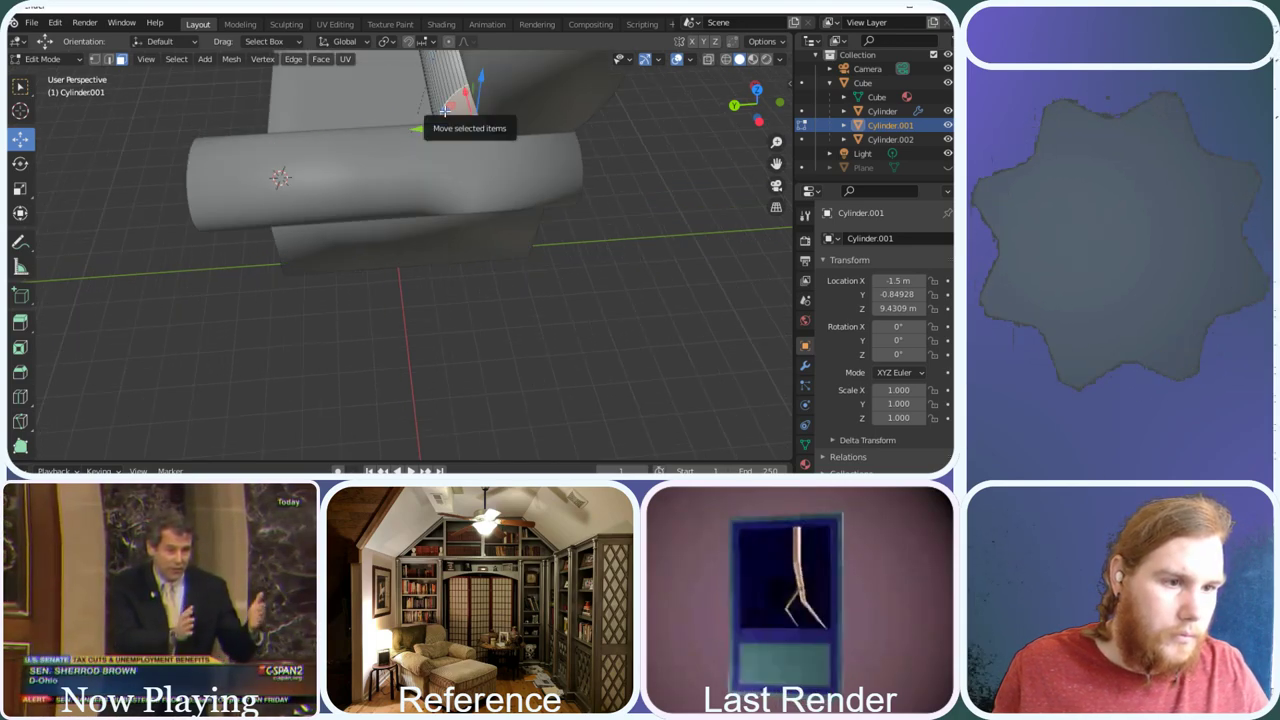
left_click_drag(445, 112, 493, 129)
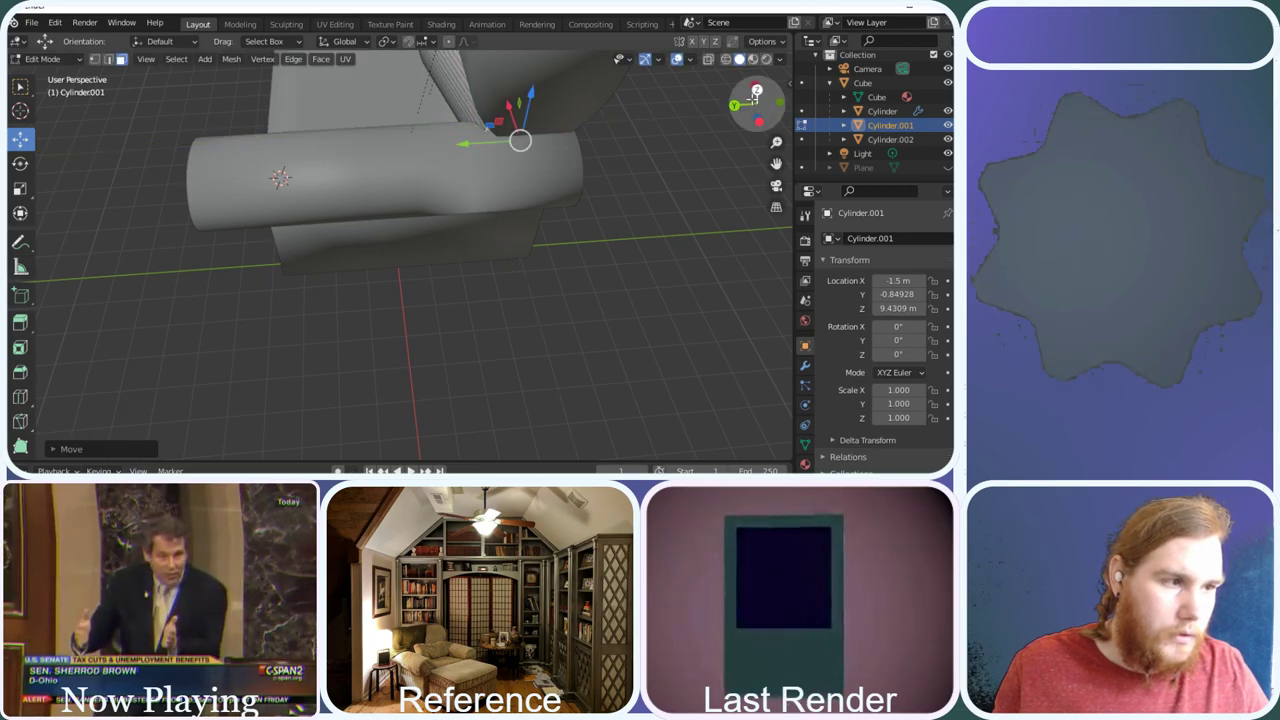
left_click_drag(754, 104, 679, 121)
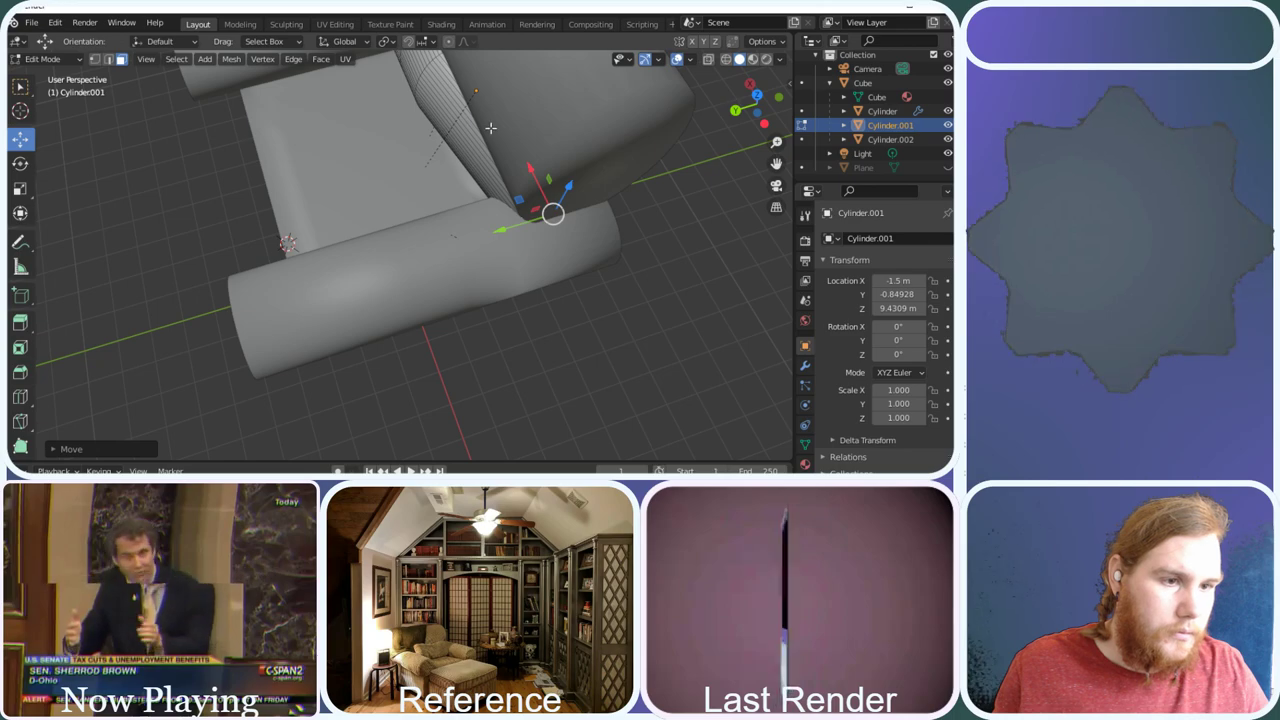
middle_click_drag(491, 128, 410, 140)
Return Cylinder.001 to Object Mode
left_click(45, 58)
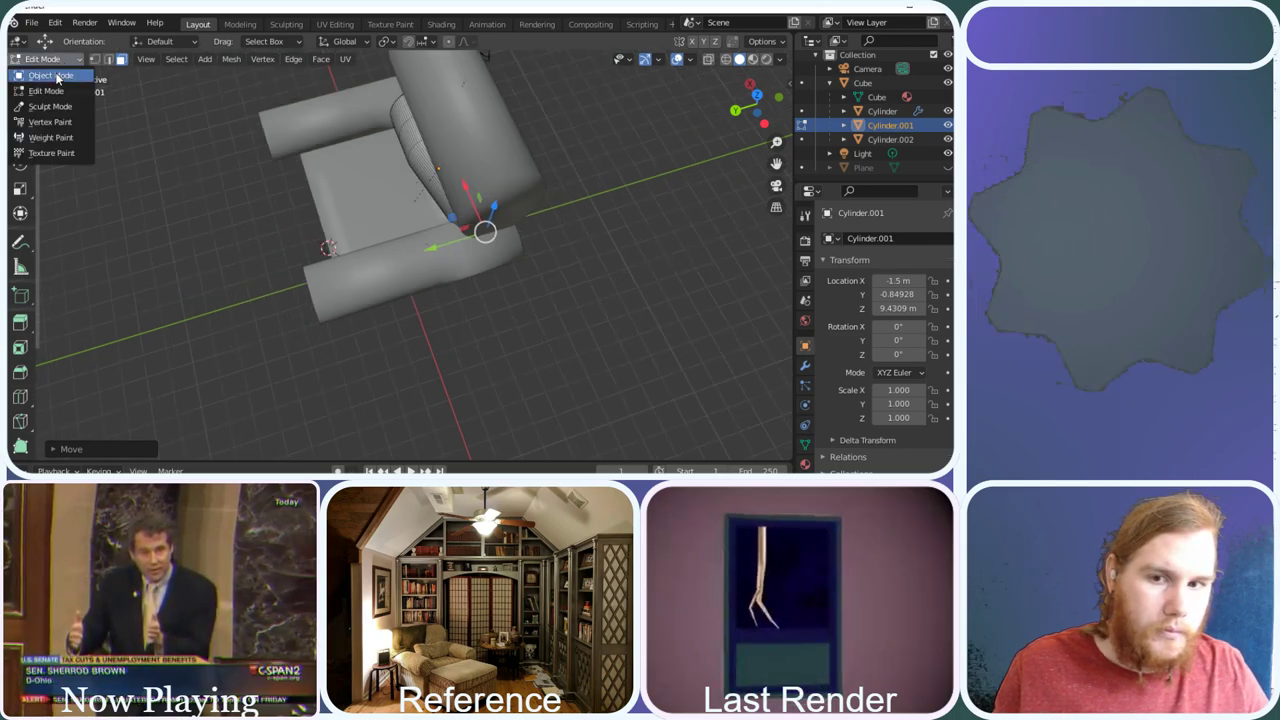
left_click(50, 76)
left_click_drag(757, 104, 492, 106)
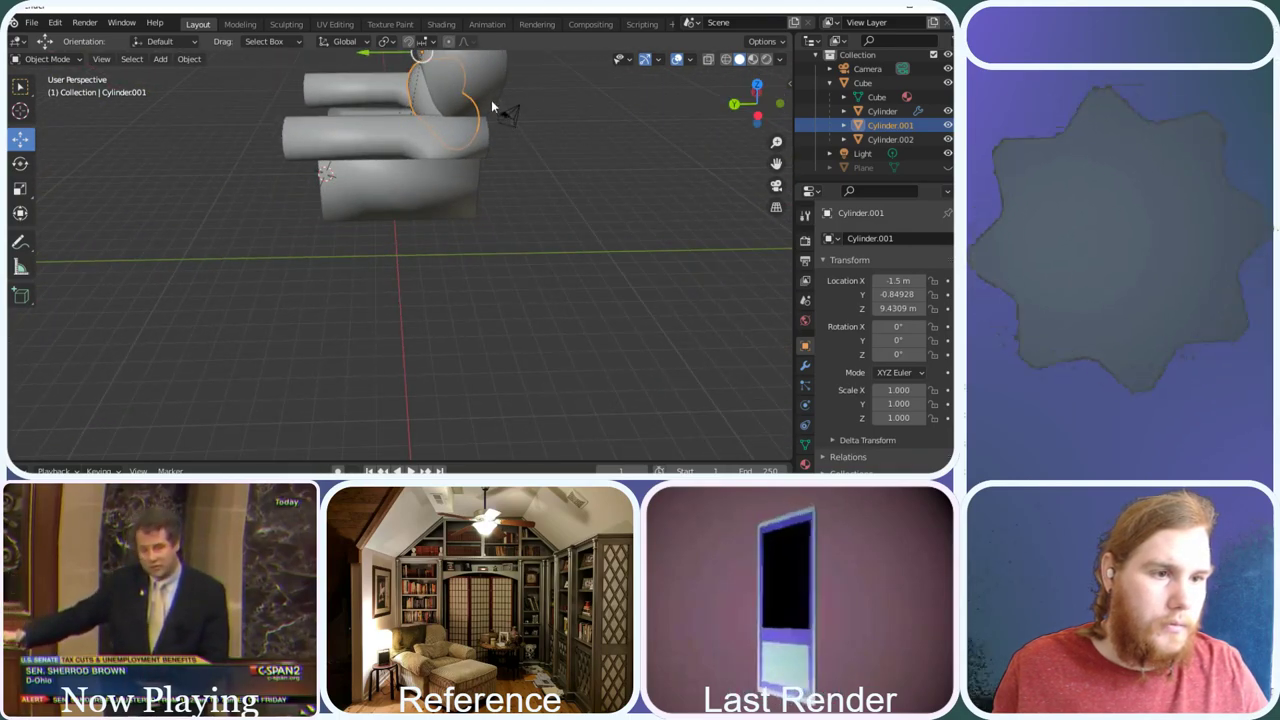
Select the Cylinder.002 backrest, enter Edit Mode and select its end cap
left_click(473, 89)
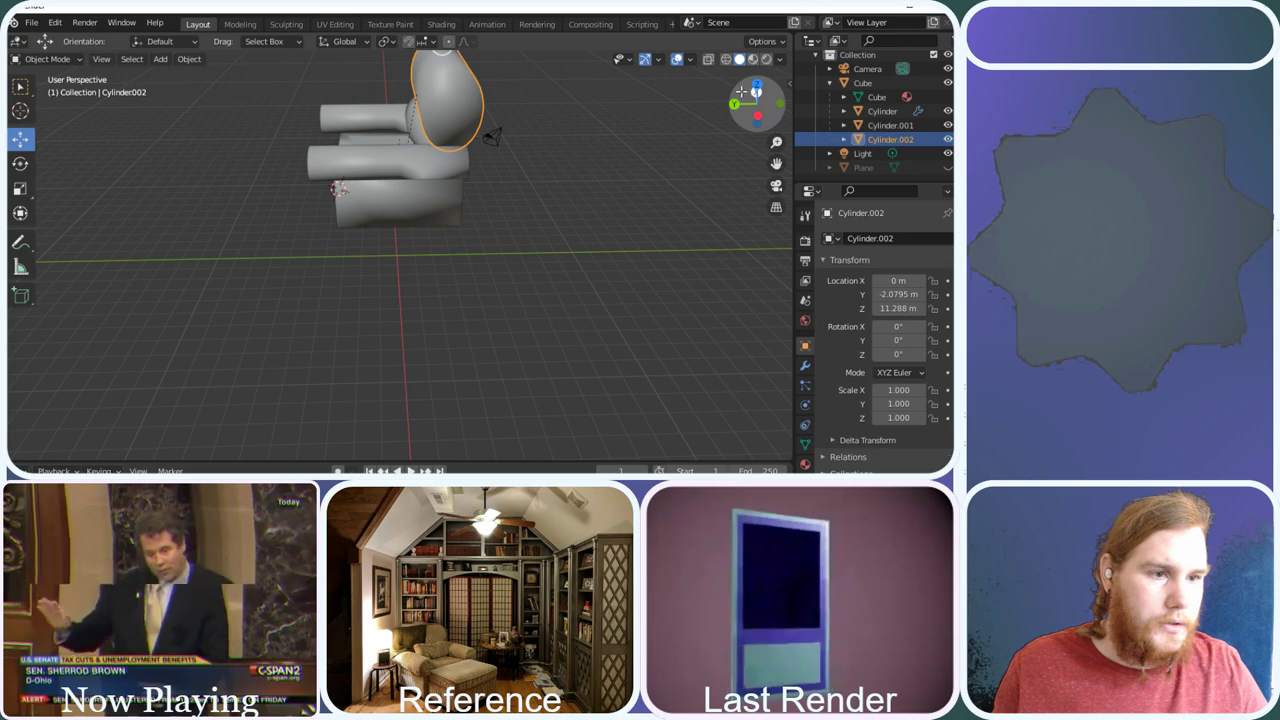
mouse_move(757, 100)
left_mouse_down()
mouse_move(735, 128)
mouse_move(740, 92)
left_mouse_up()
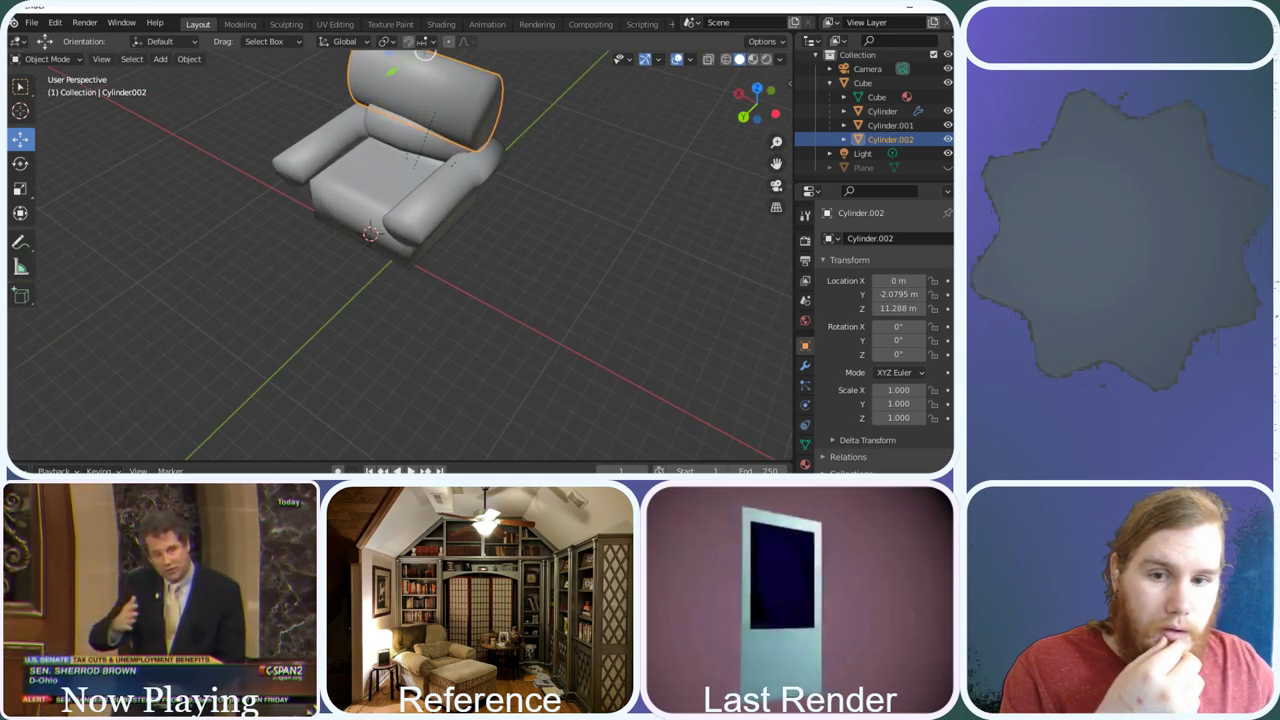
left_click(68, 58)
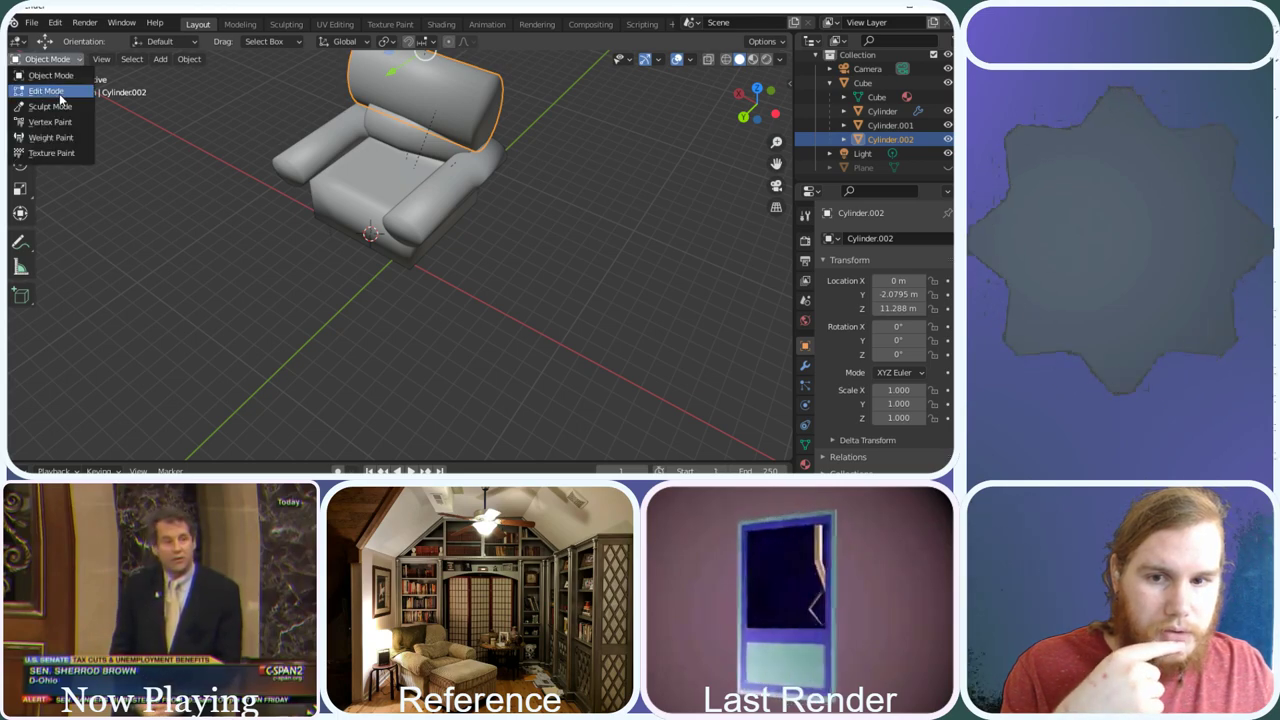
left_click(59, 93)
left_click(486, 114)
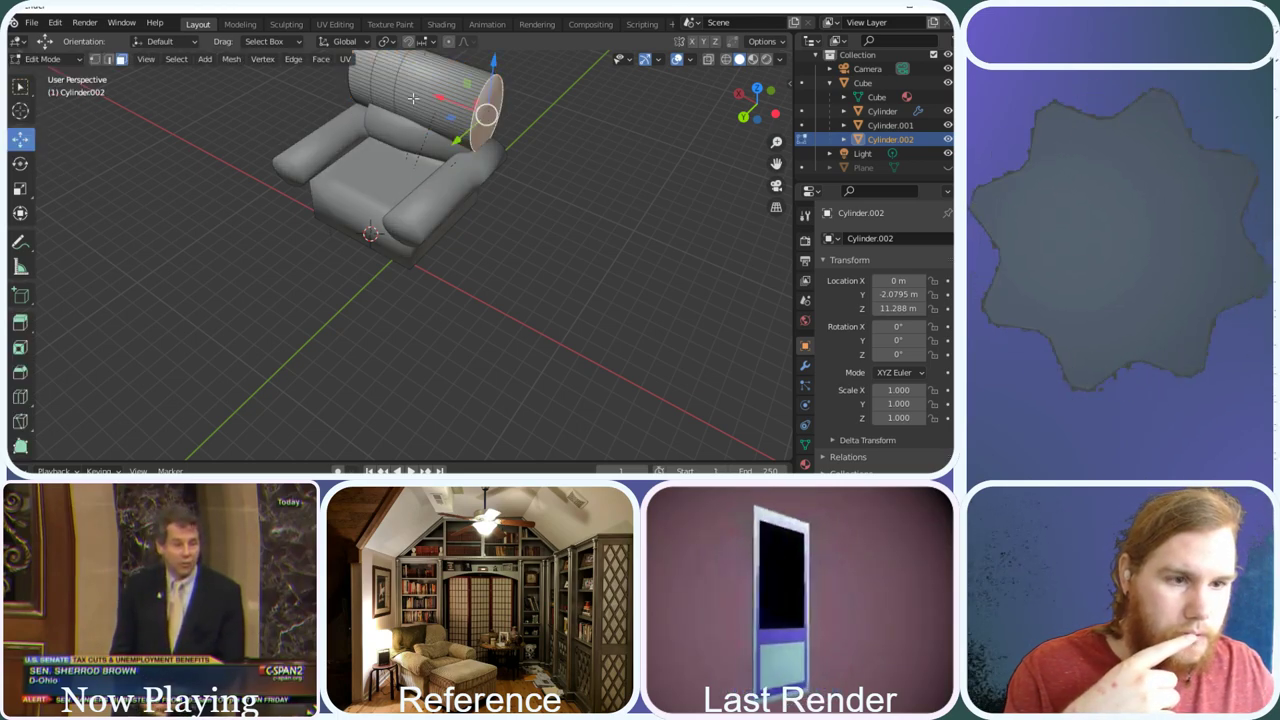
Move the end cap freely, then try a Shift+X plane-locked move and undo it
key("g")
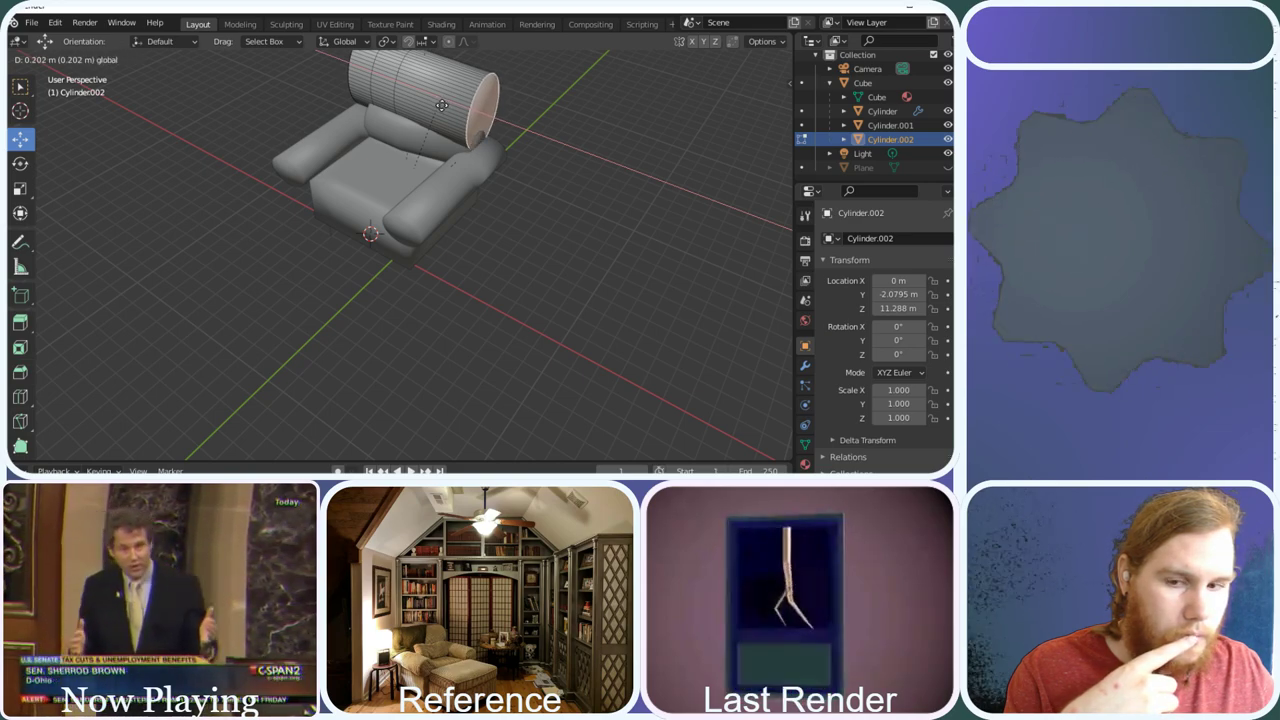
left_click(441, 105)
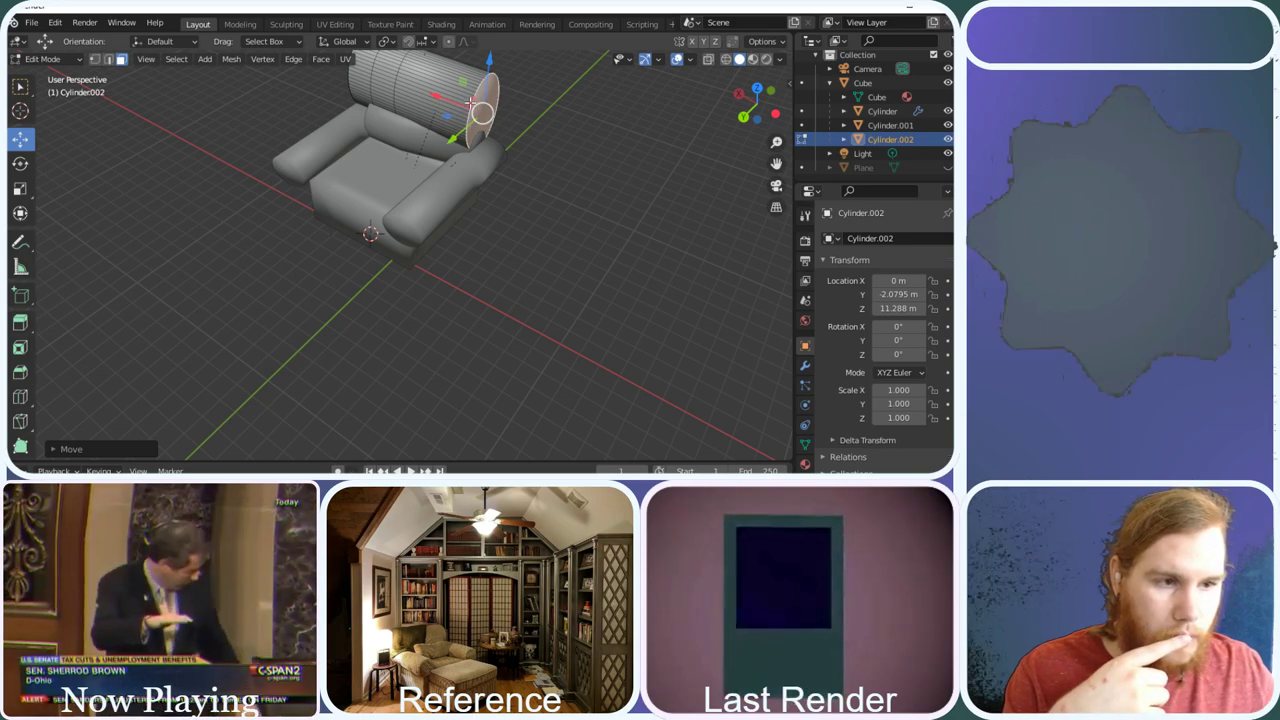
key("g")
key("shift+x")
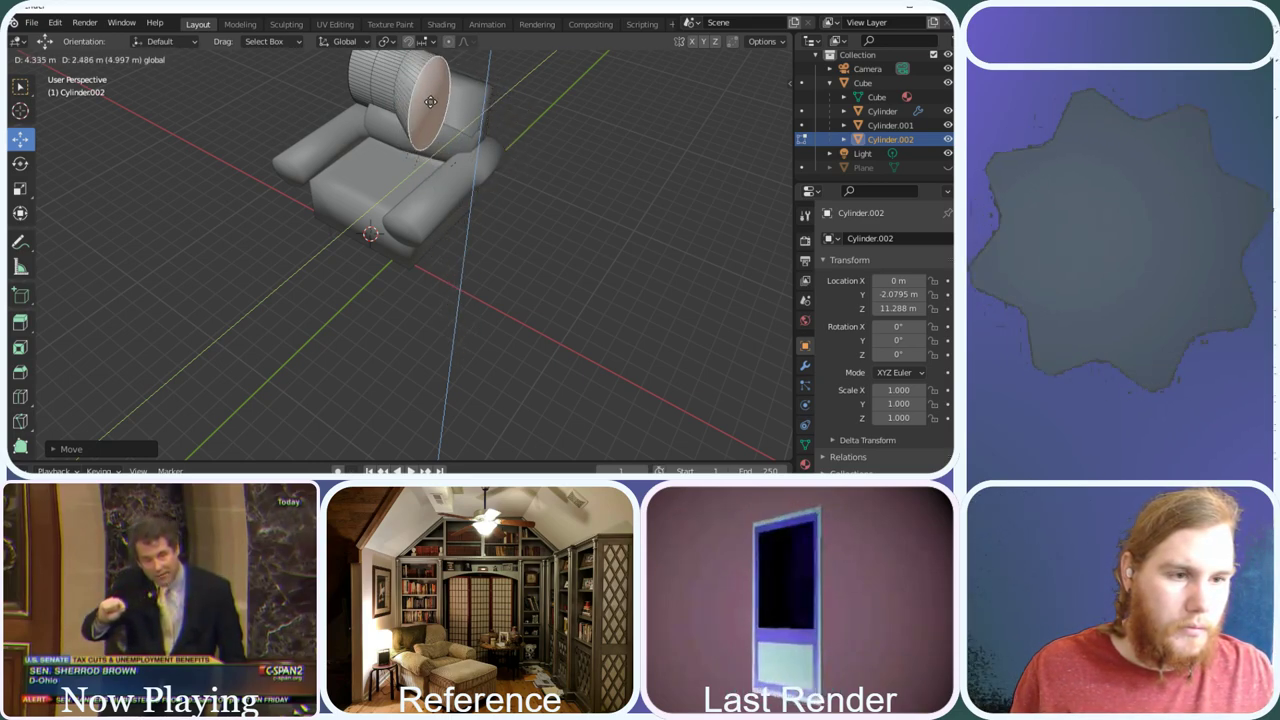
left_click(506, 103)
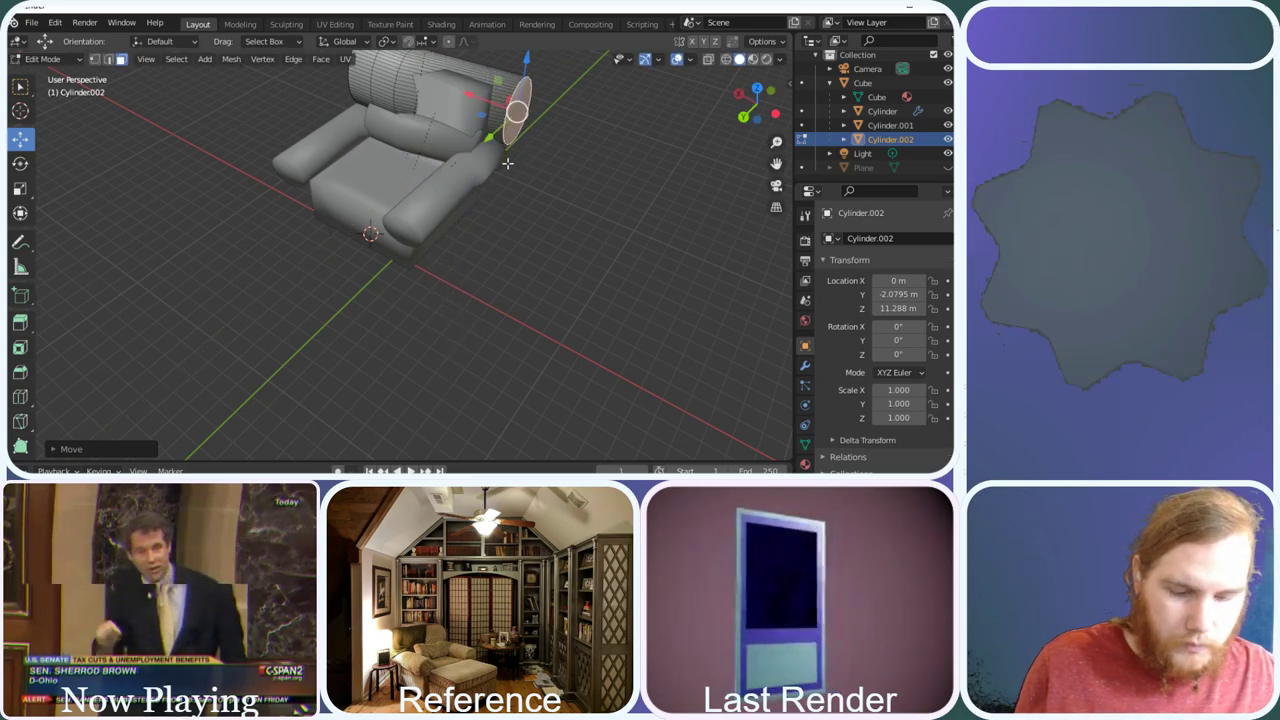
key("ctrl+z")
Move the end cap with Z excluded (Shift+Z) and confirm its new position
left_click_drag(757, 110, 504, 114)
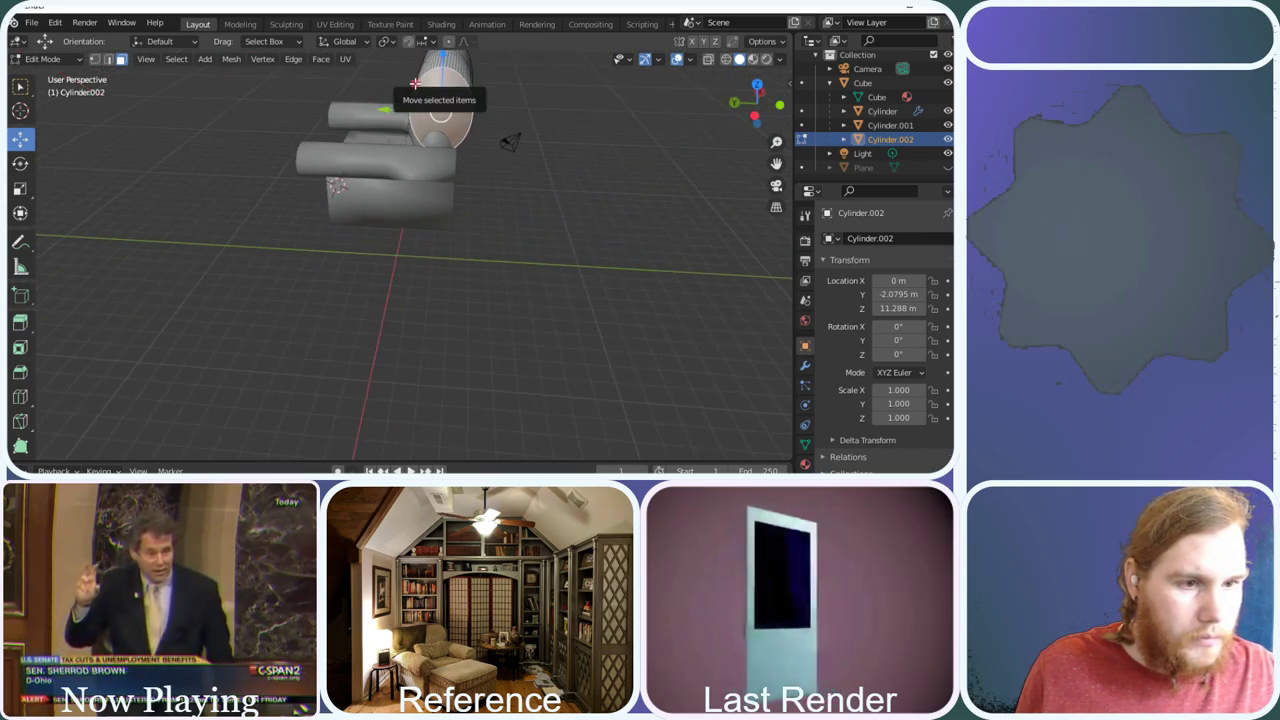
key("g")
key("shift+z")
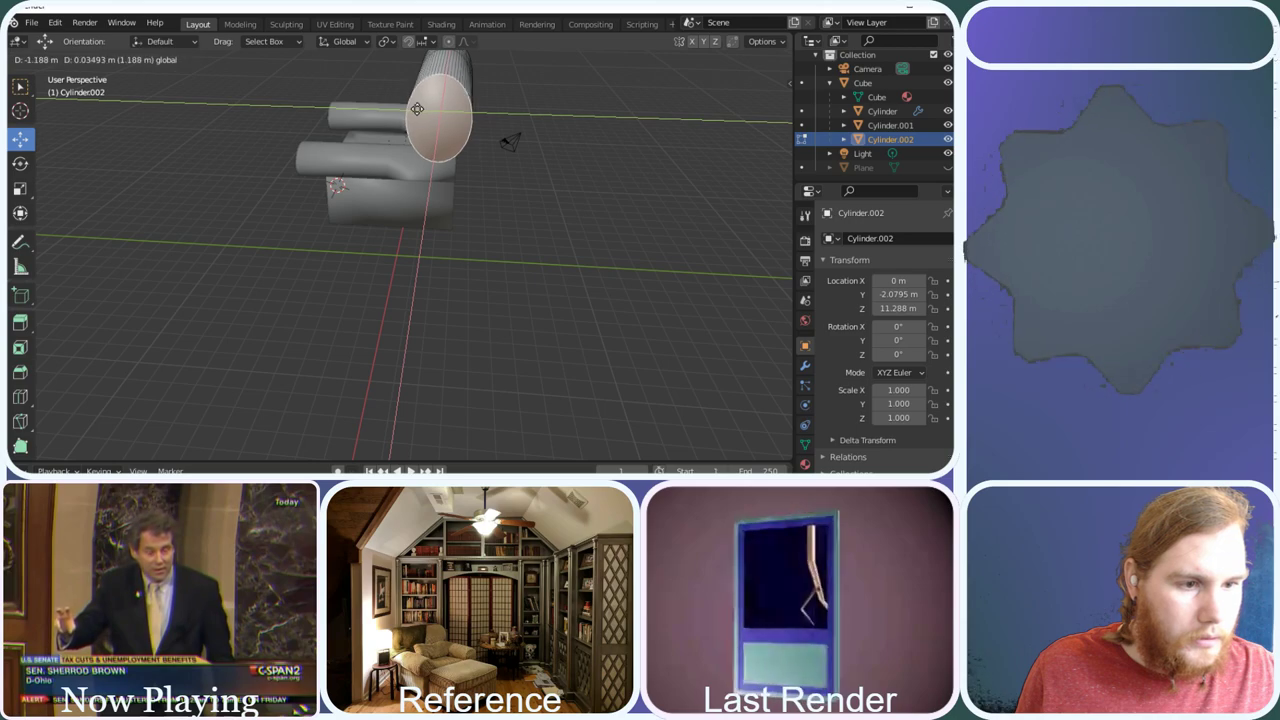
left_click(415, 105)
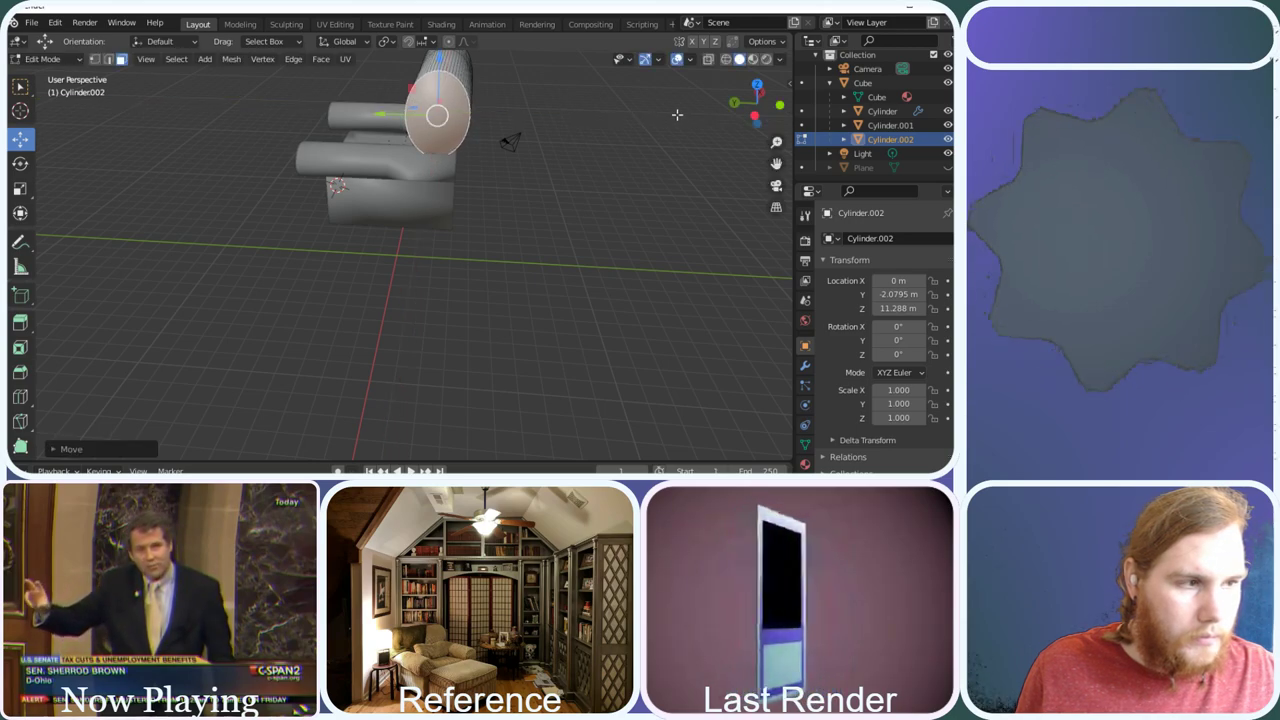
left_click_drag(757, 112, 660, 150)
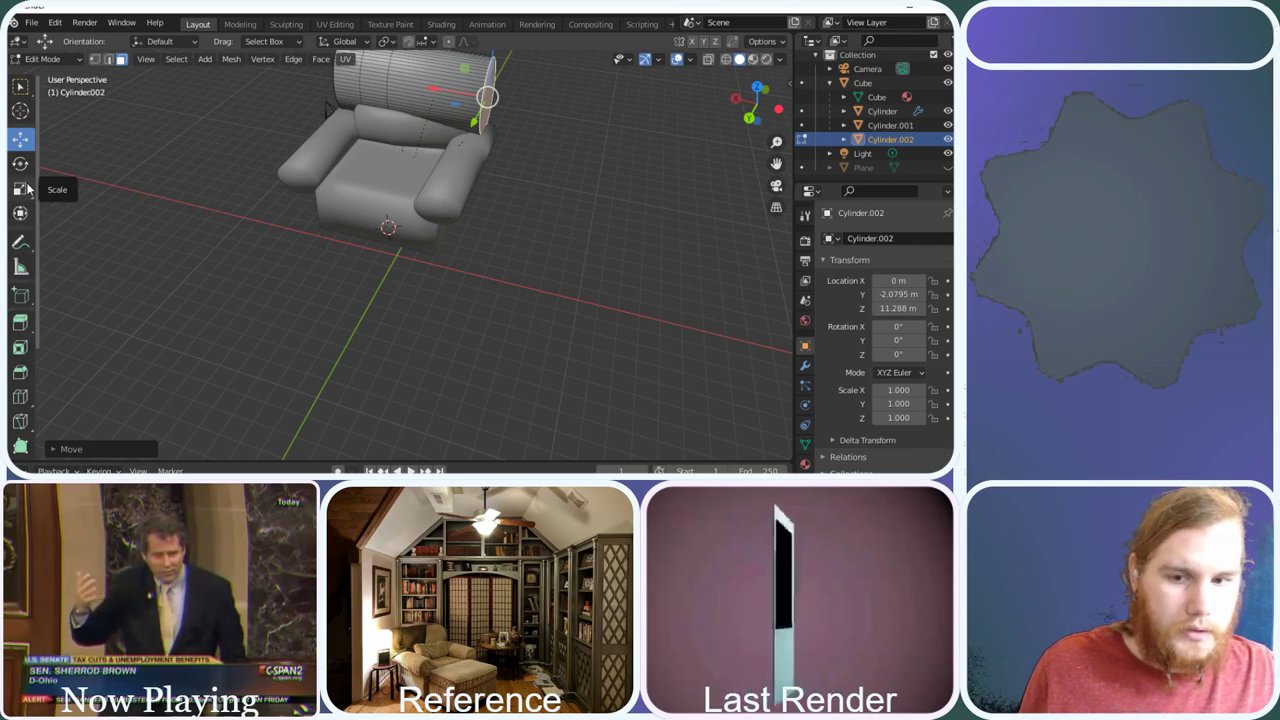
Shrink the backrest with the Scale tool, then scale its end cap smaller in Edit Mode
left_click(20, 188)
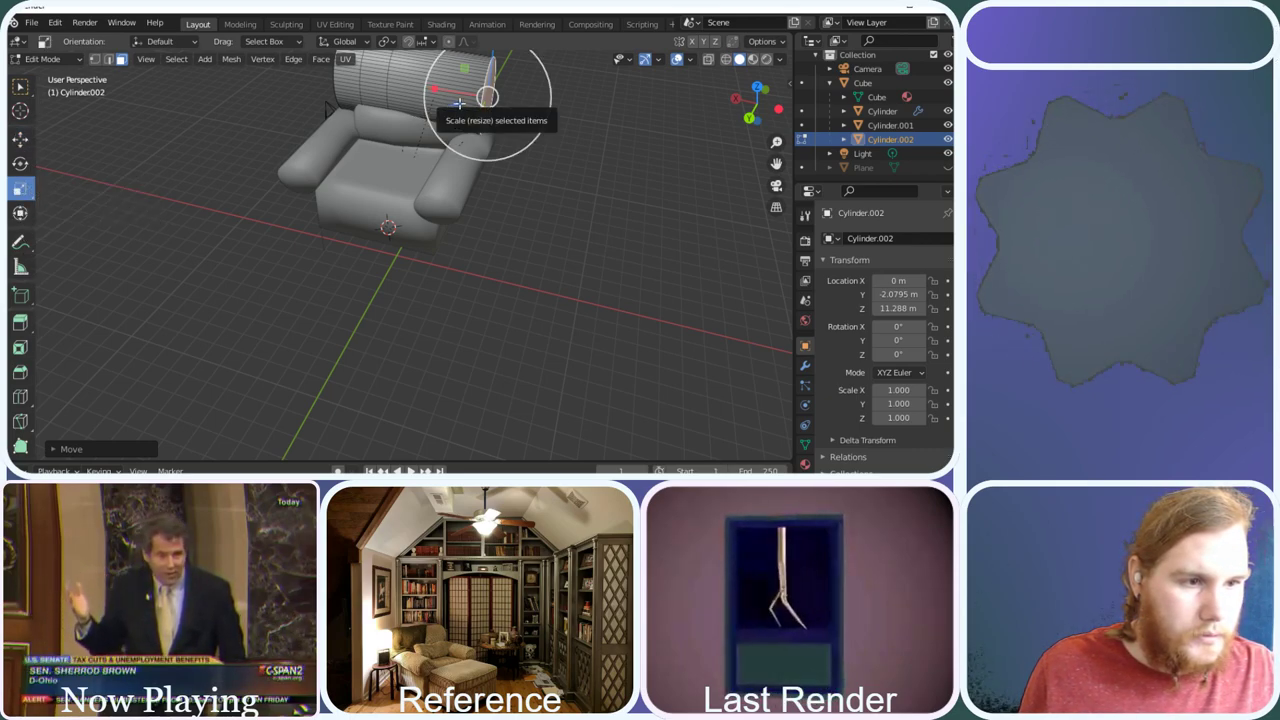
left_click_drag(458, 103, 463, 103)
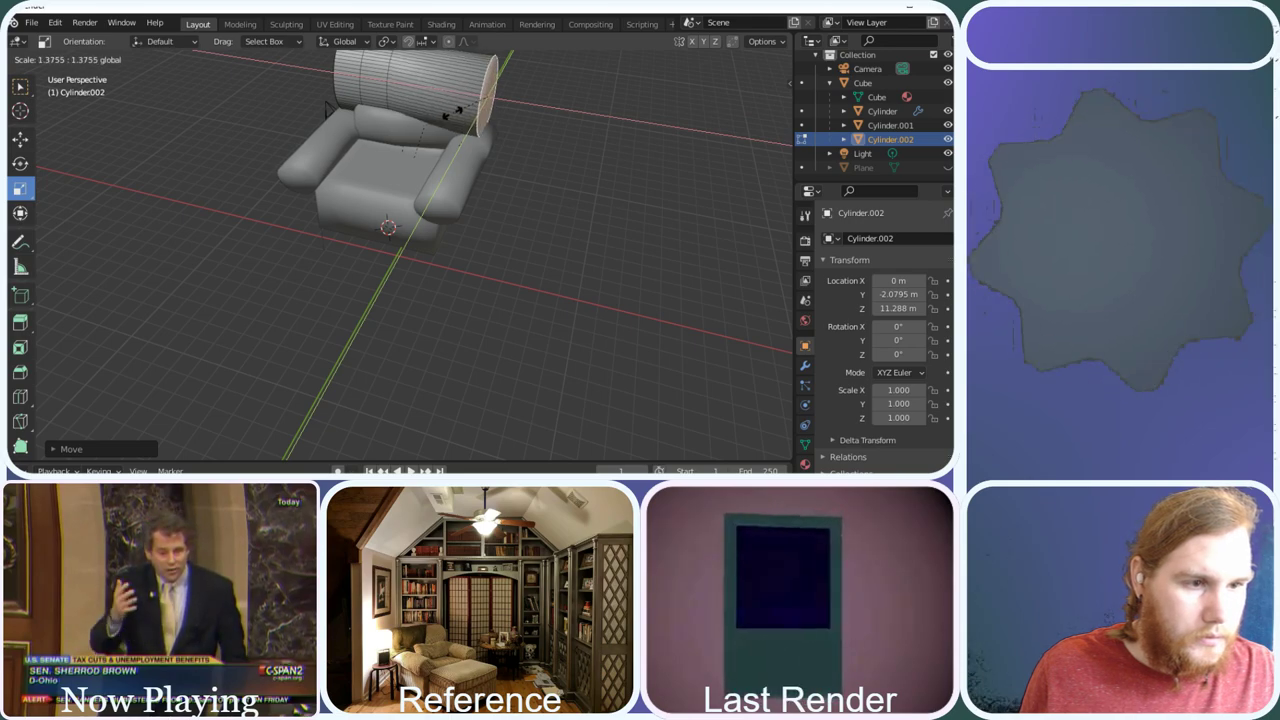
left_click_drag(458, 108, 460, 106)
key("Tab")
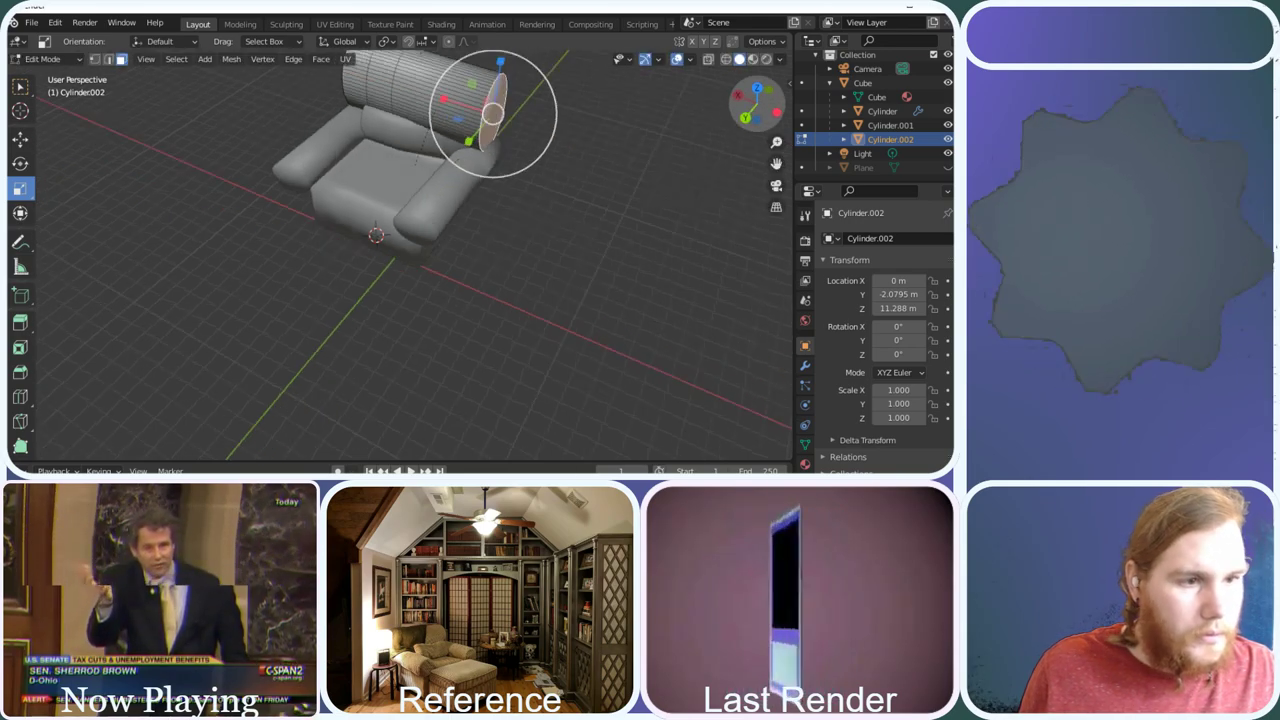
middle_click_drag(505, 115, 517, 113)
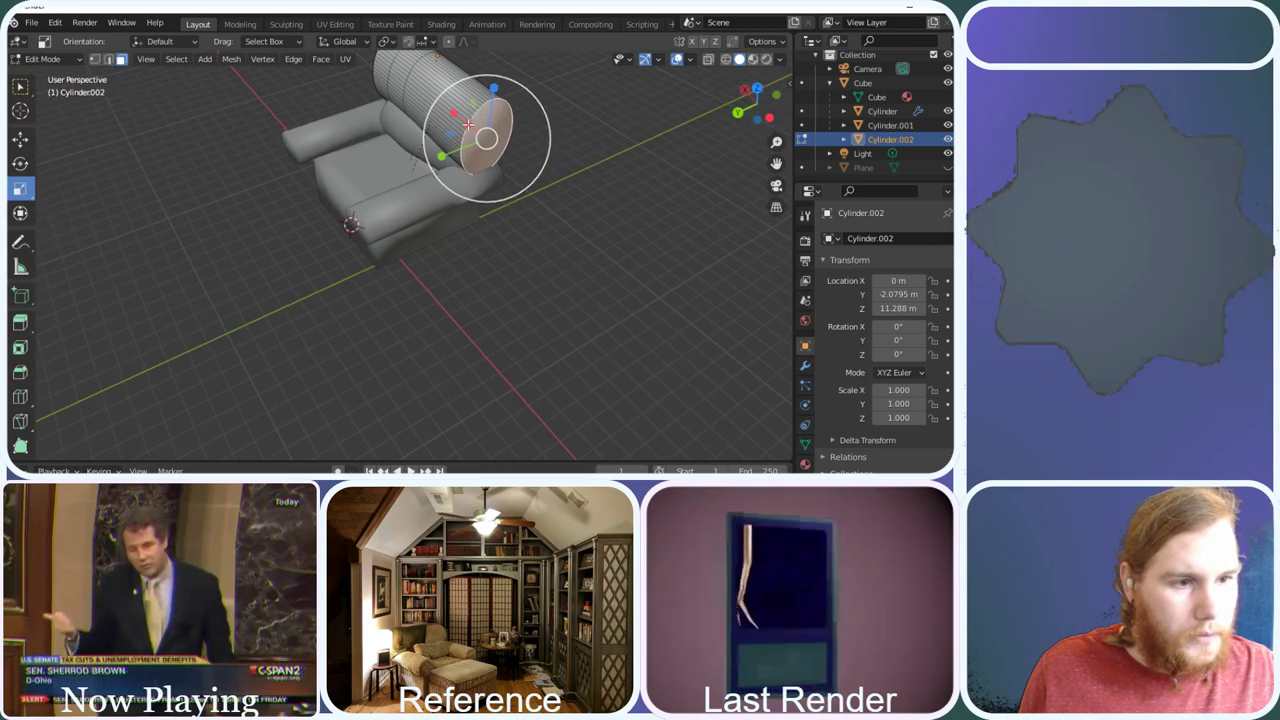
mouse_move(467, 124)
left_mouse_down()
mouse_move(461, 134)
mouse_move(497, 108)
mouse_move(486, 110)
left_mouse_up()
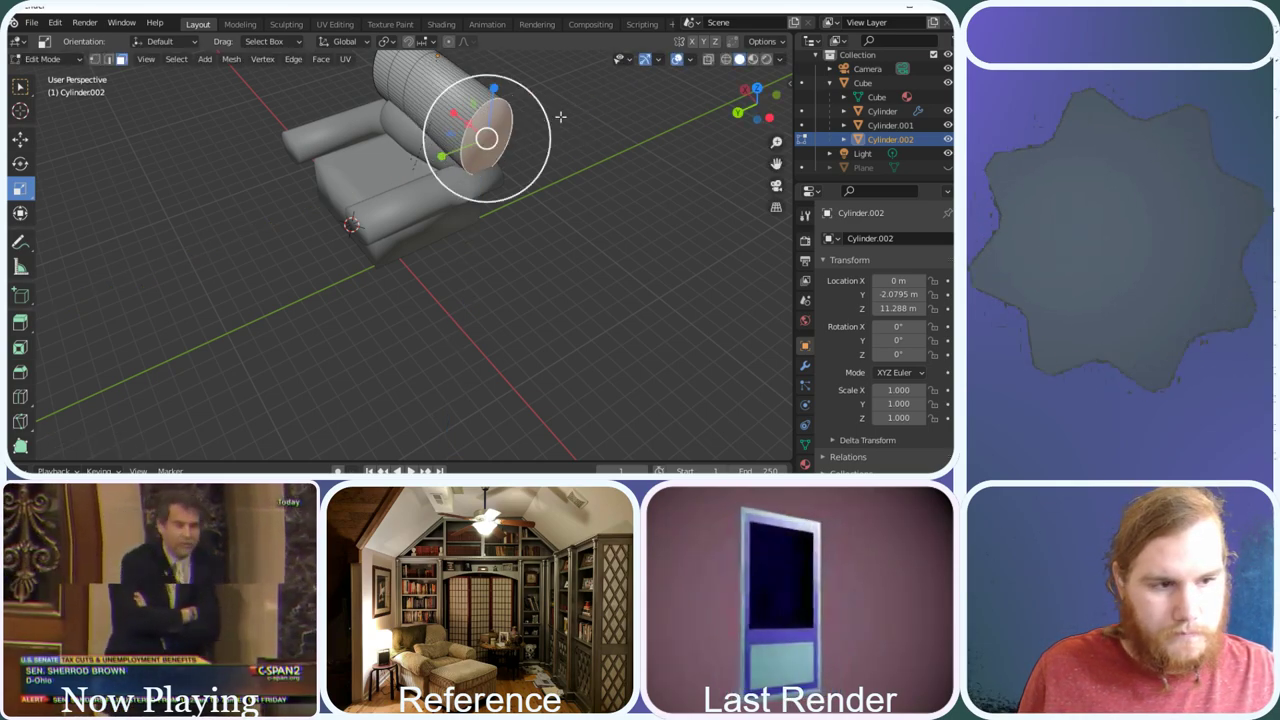
middle_click_drag(561, 117, 528, 101)
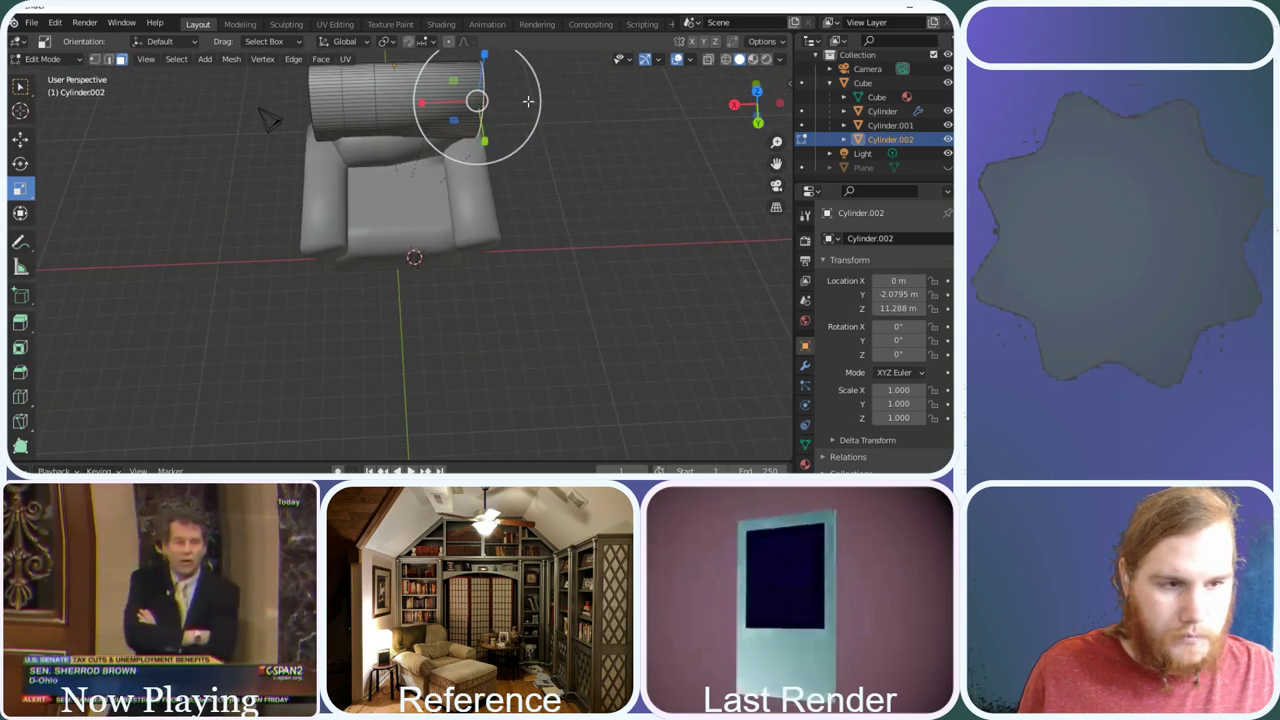
Add a loop cut across the middle of the backrest cylinder
key("ctrl+r")
left_click(436, 101)
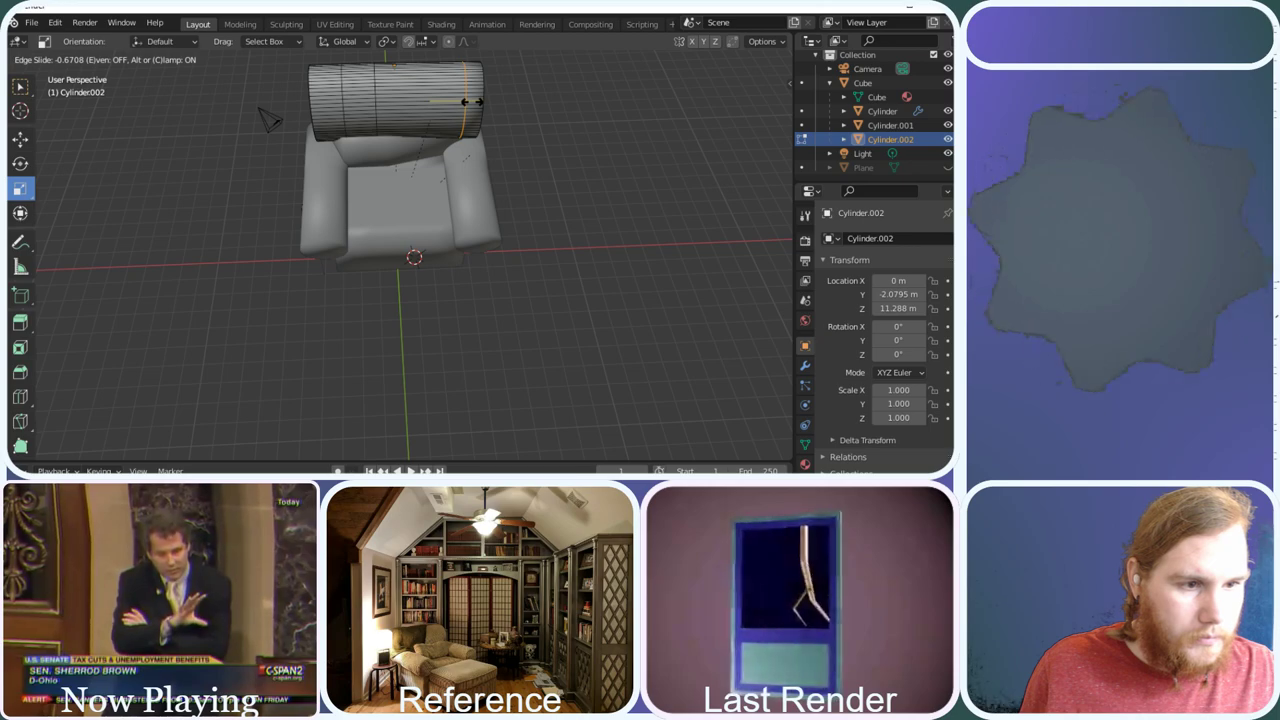
left_click(473, 101)
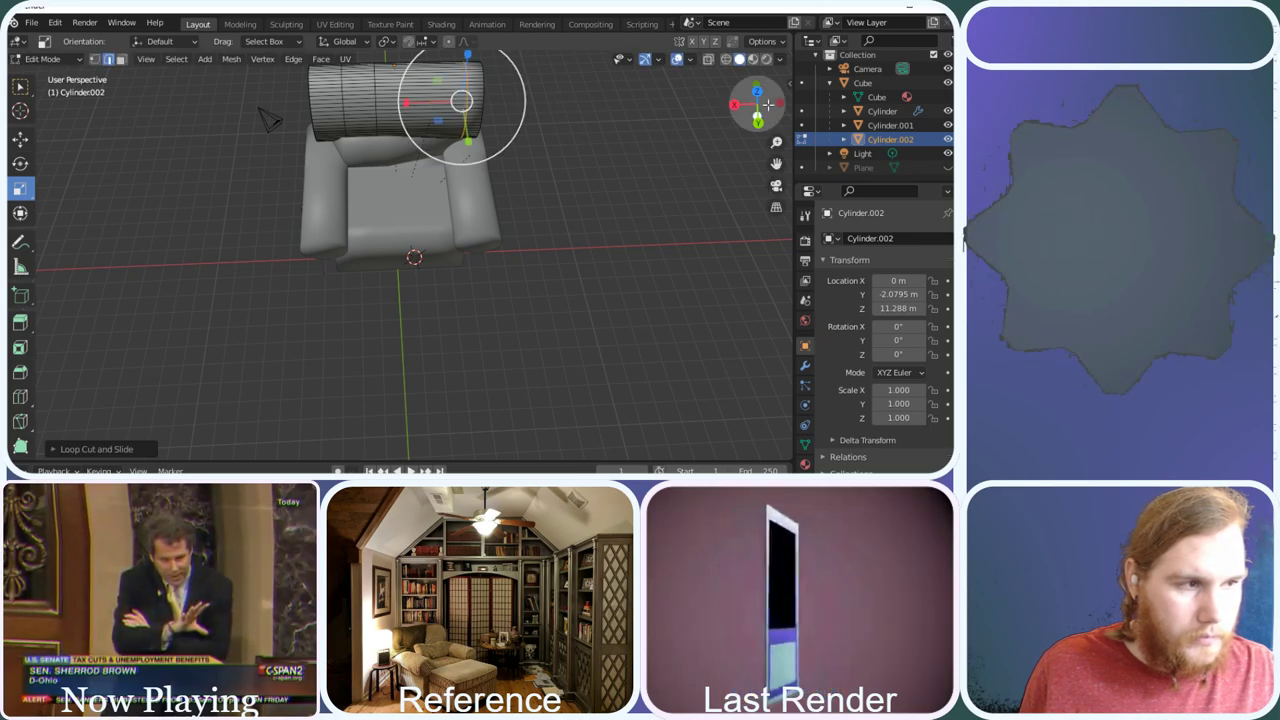
middle_click_drag(473, 101, 527, 127)
Select the cylinder's end cap face in face mode and scale it much smaller
left_click(500, 112, "alt")
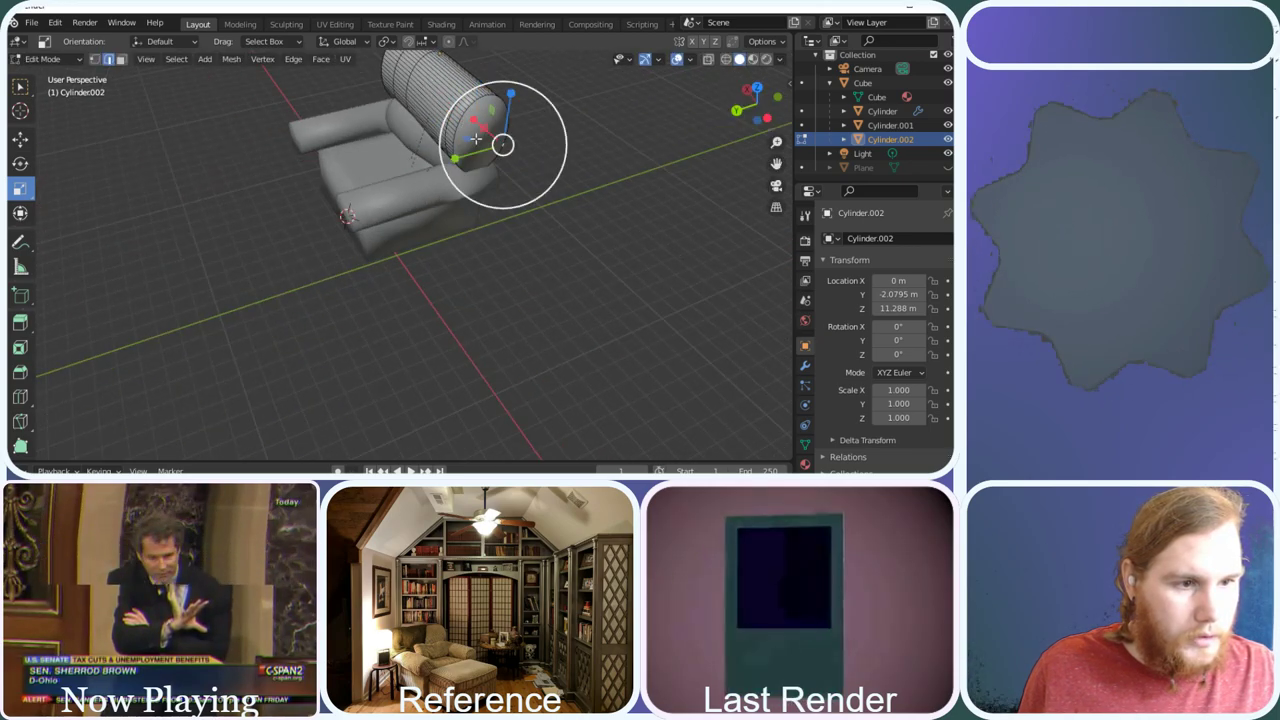
left_click(121, 59)
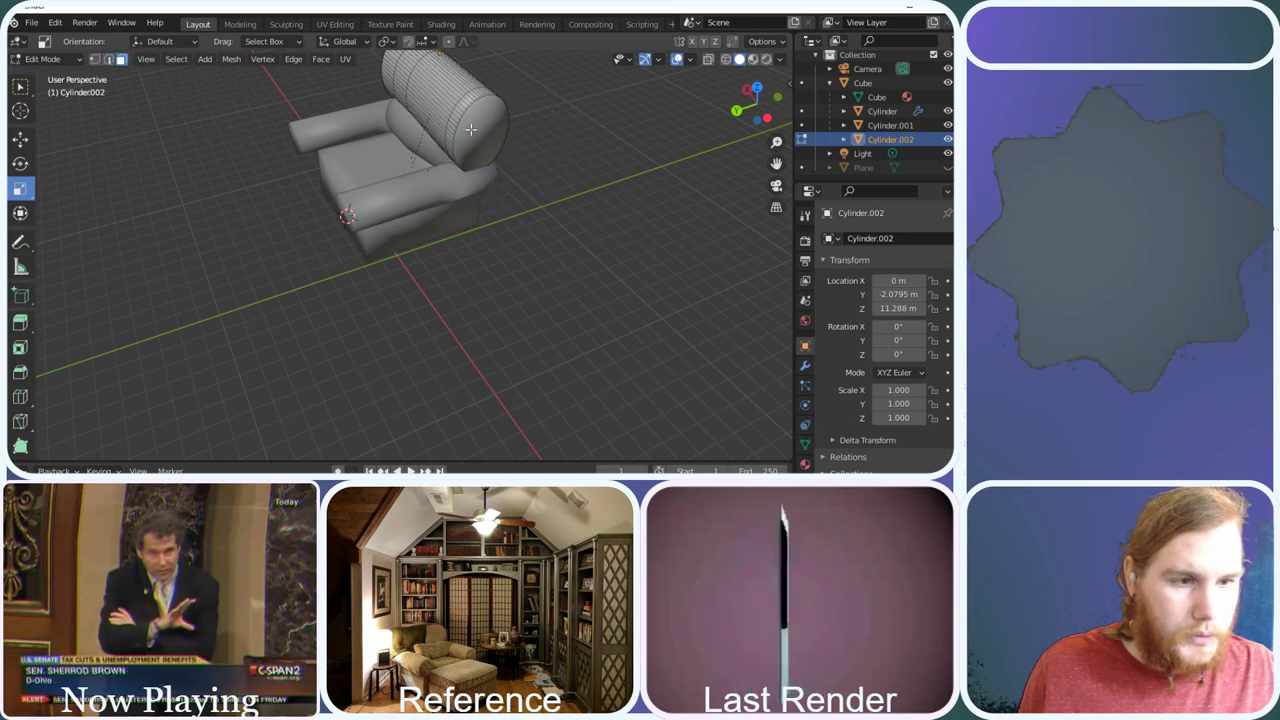
left_click(484, 133)
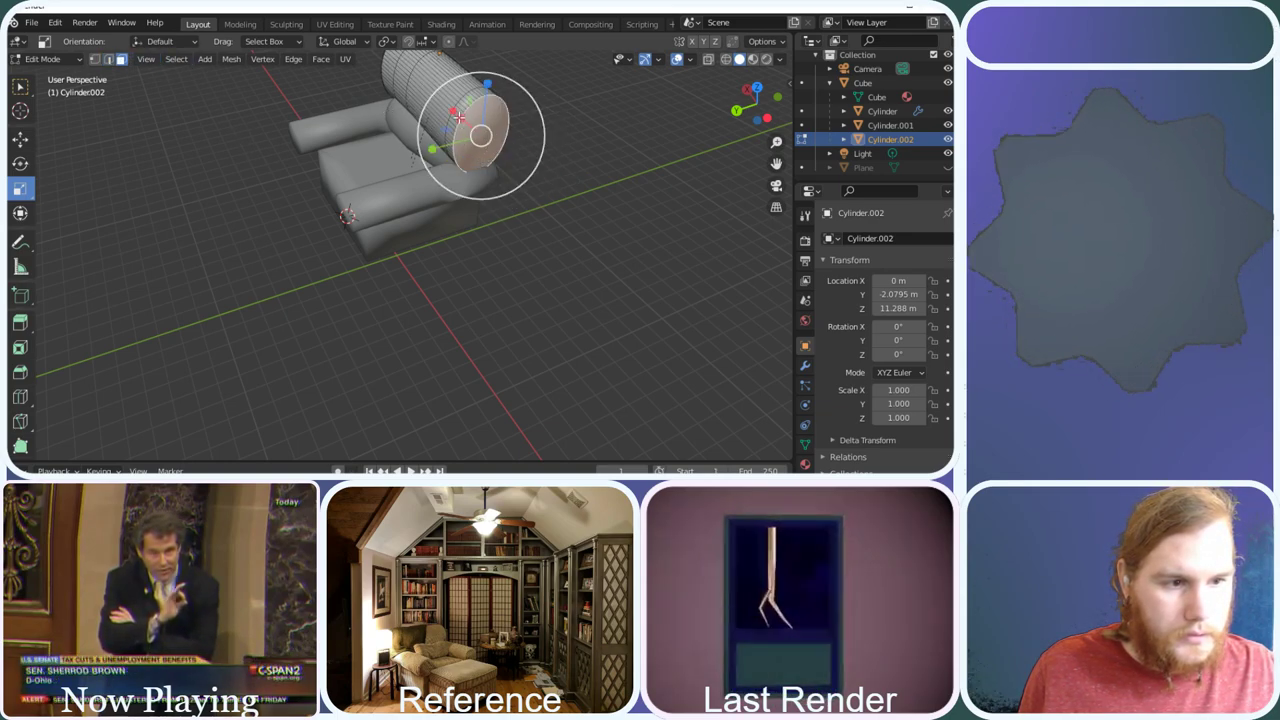
left_click_drag(458, 116, 457, 110)
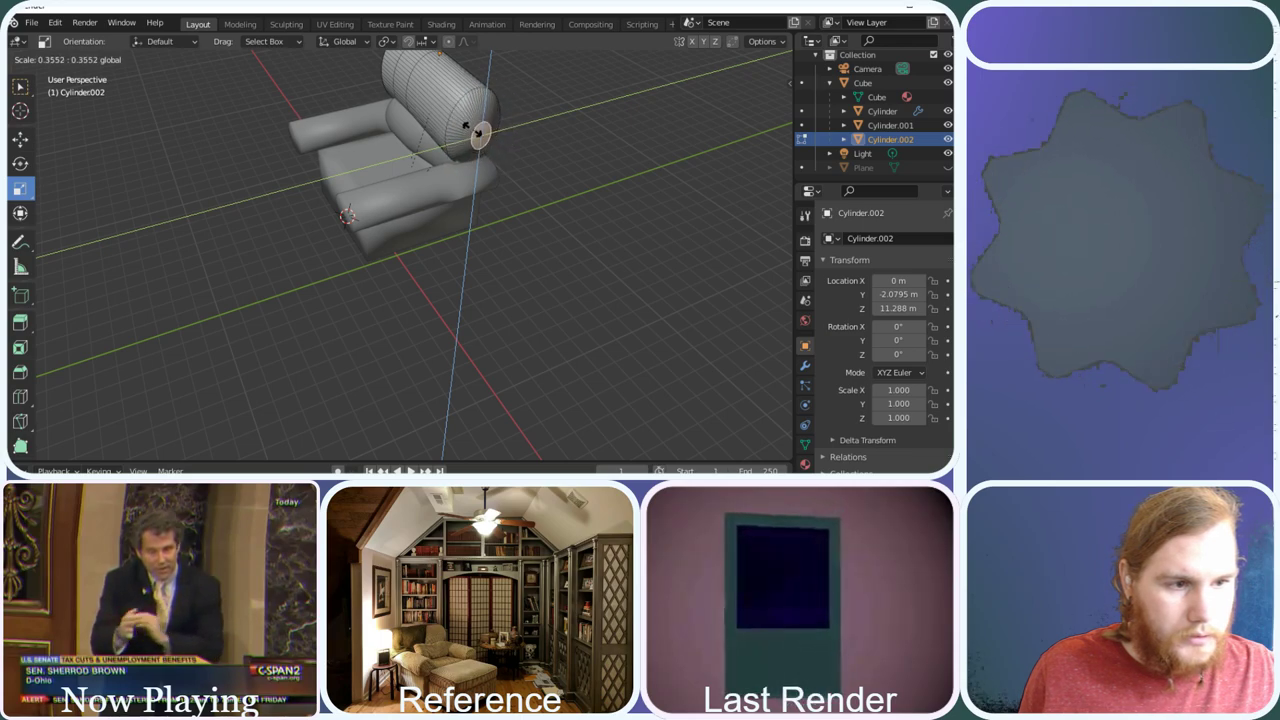
mouse_move(466, 128)
left_mouse_down()
mouse_move(466, 140)
mouse_move(479, 134)
left_mouse_up()
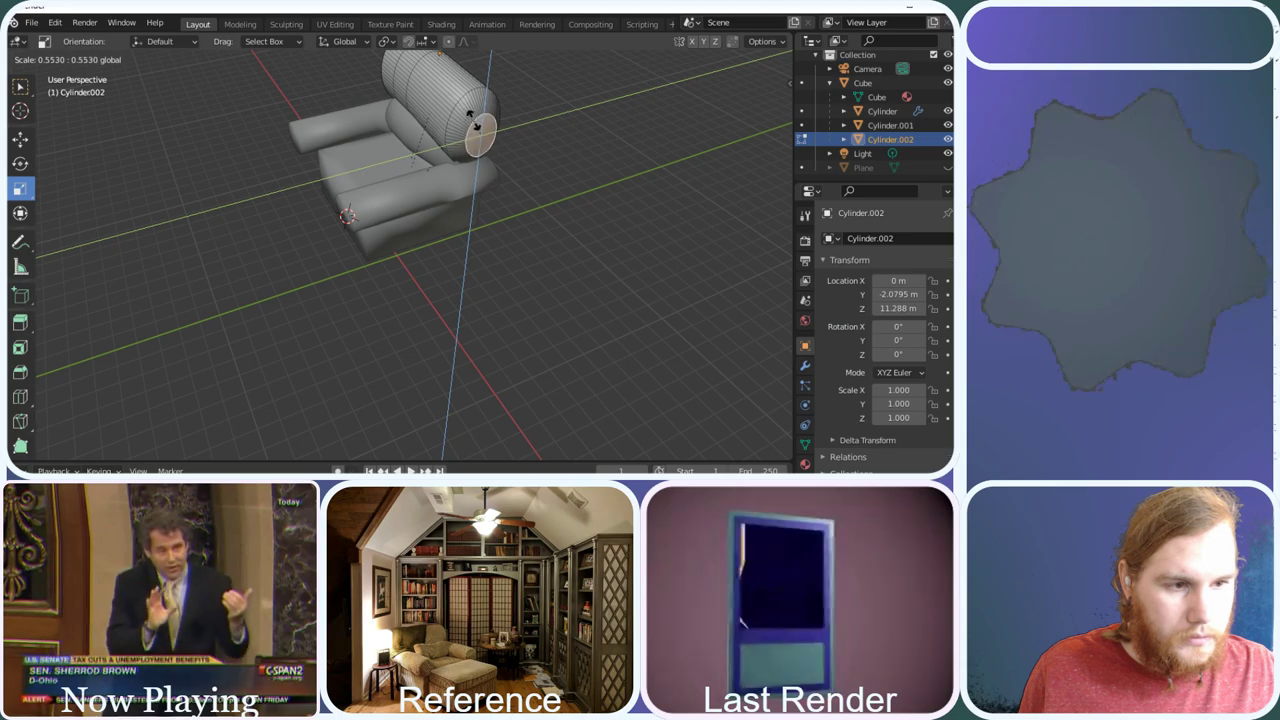
left_click(476, 120)
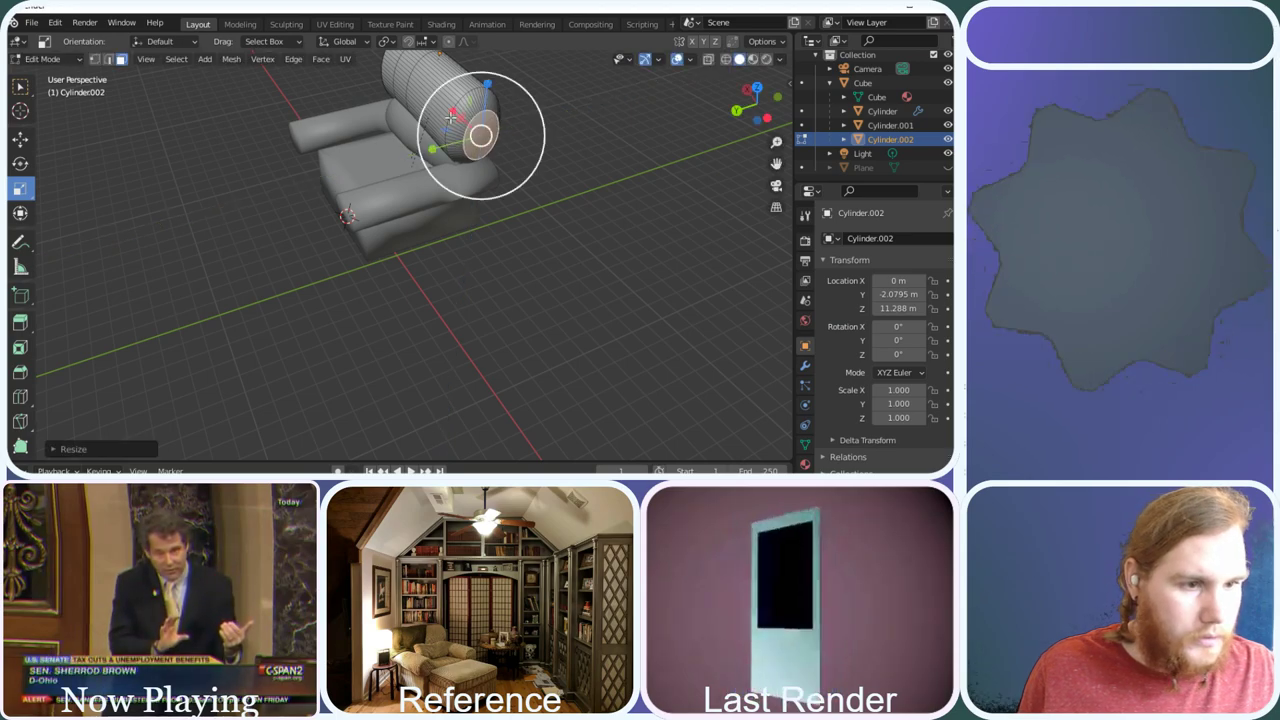
left_click(22, 138)
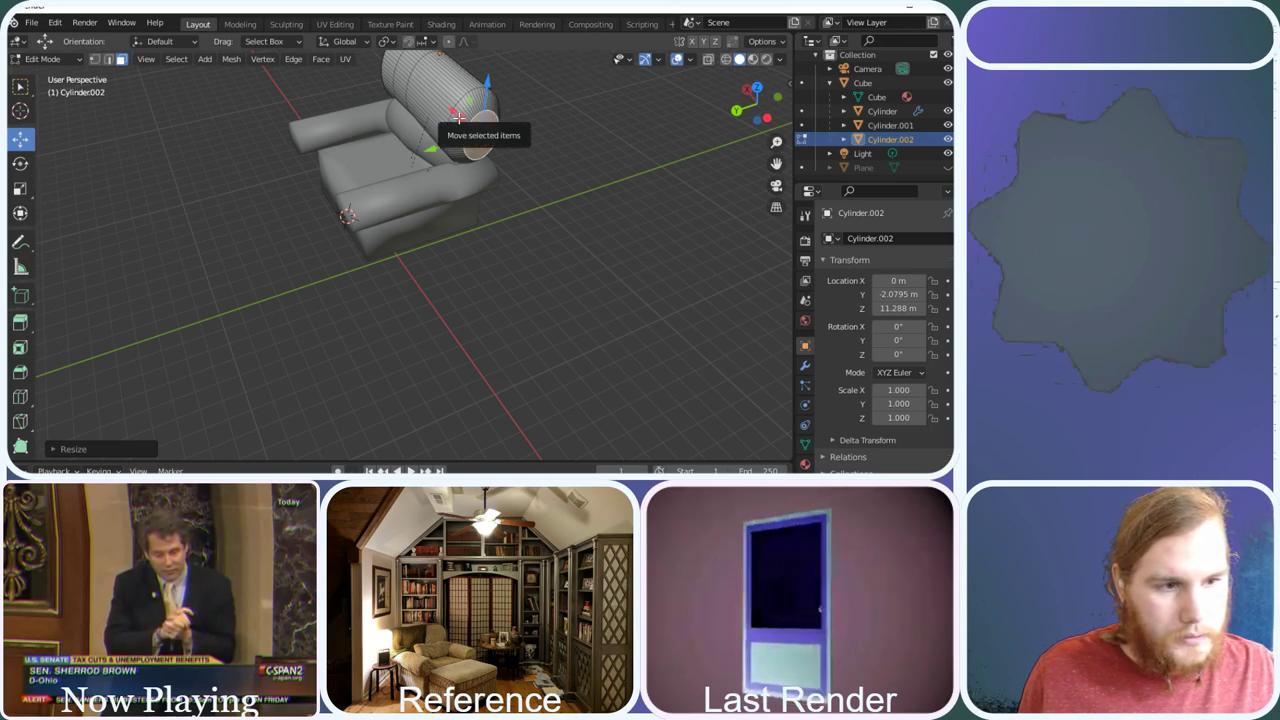
Undo a trial move, then lower the shrunken end cap about 0.84 m along Z
left_click_drag(470, 130, 519, 100)
key("ctrl+z")
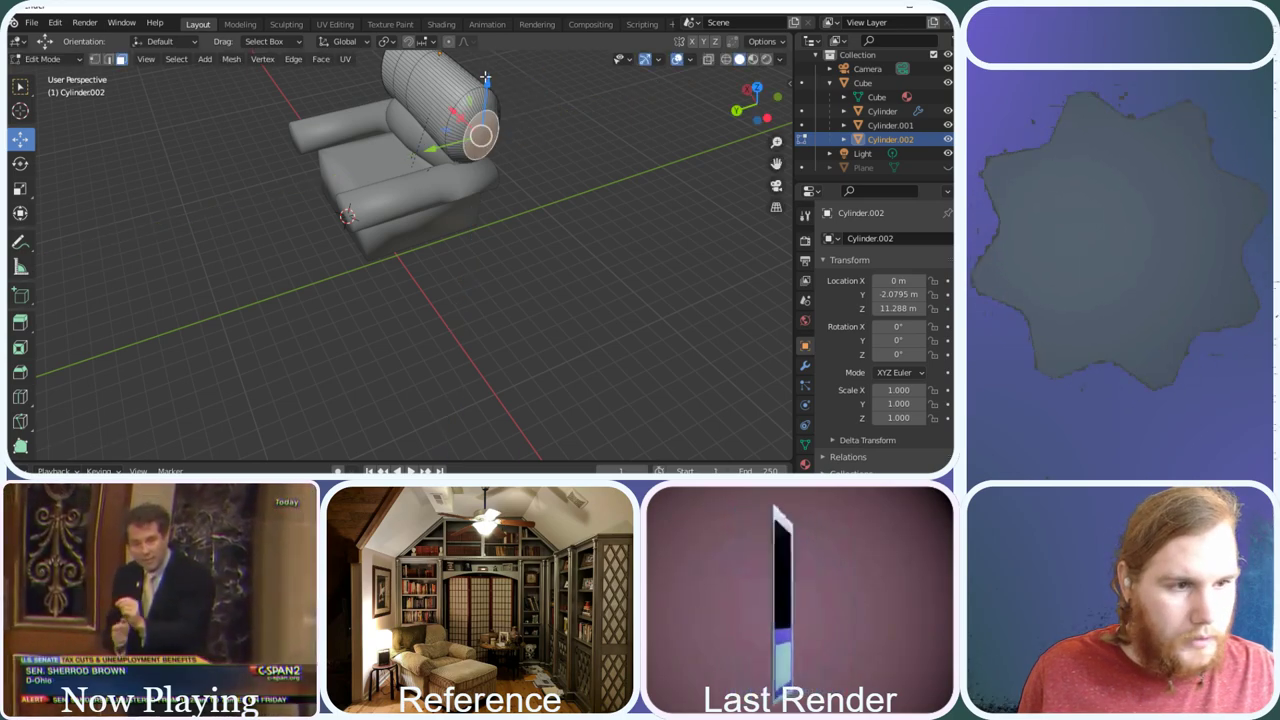
left_click_drag(490, 84, 493, 101)
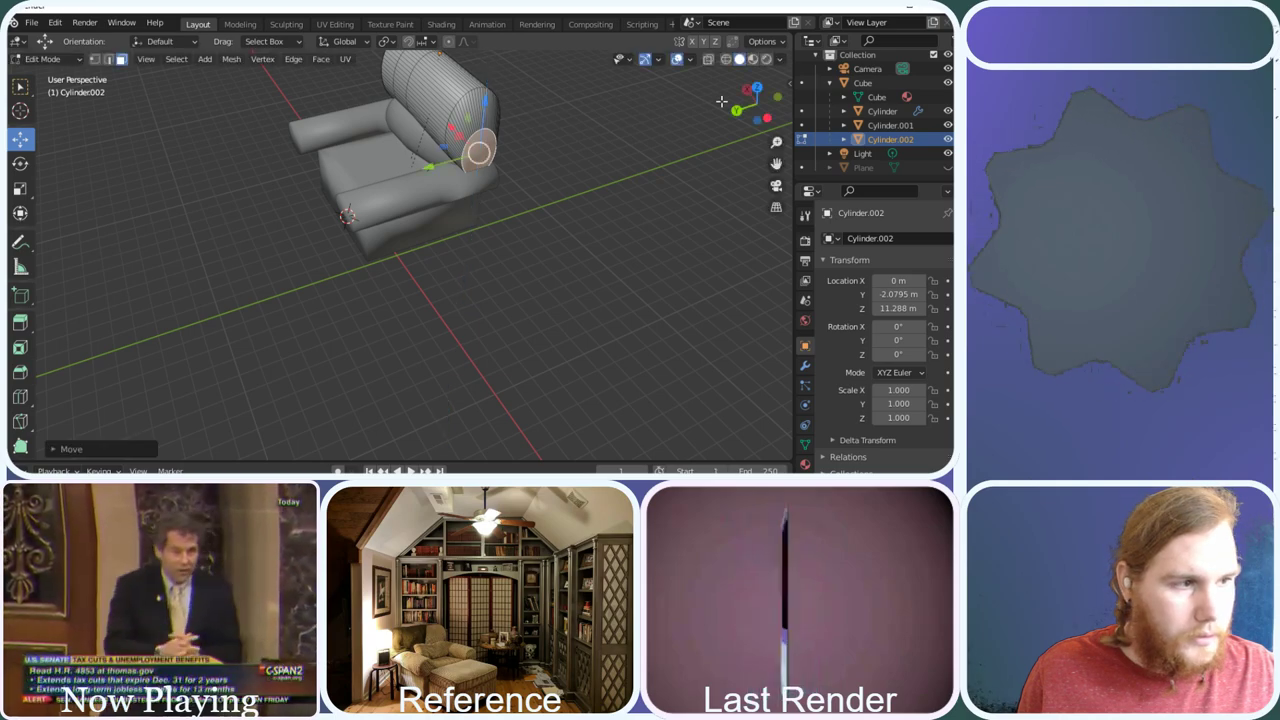
left_click_drag(757, 106, 30, 155)
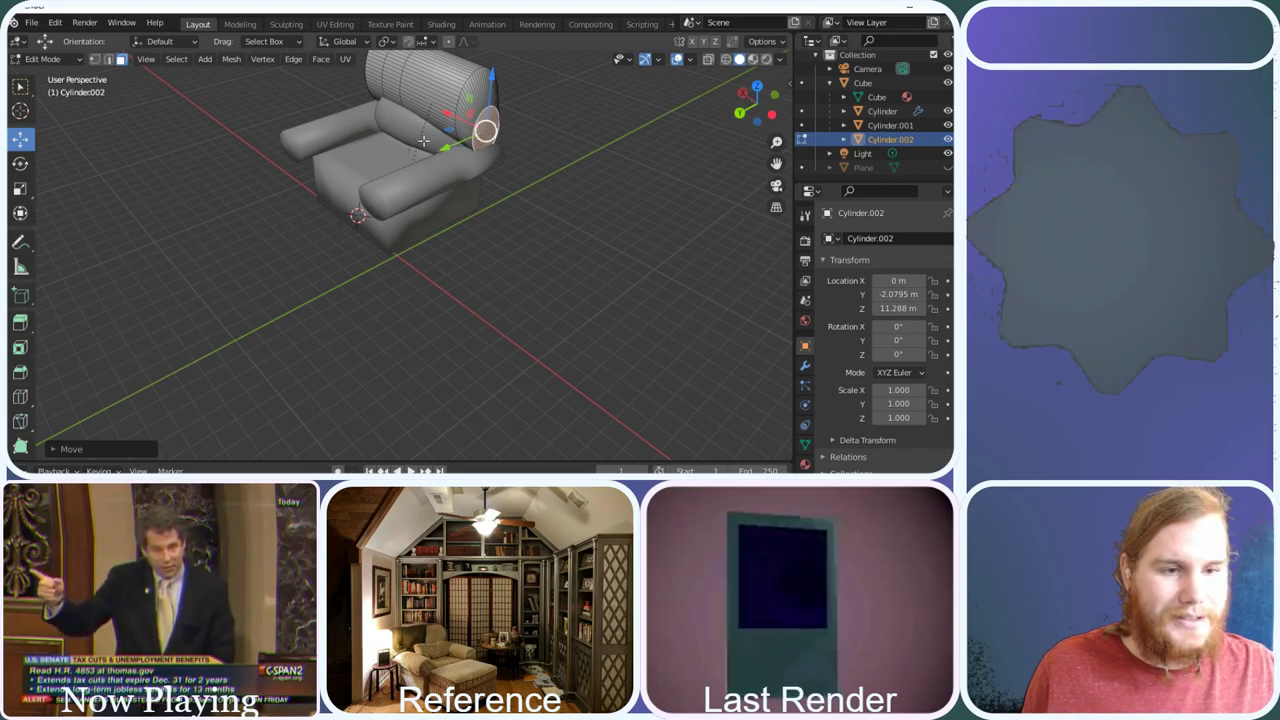
Scale the backrest's end cap a little smaller and Tab out of Edit Mode
left_click(20, 188)
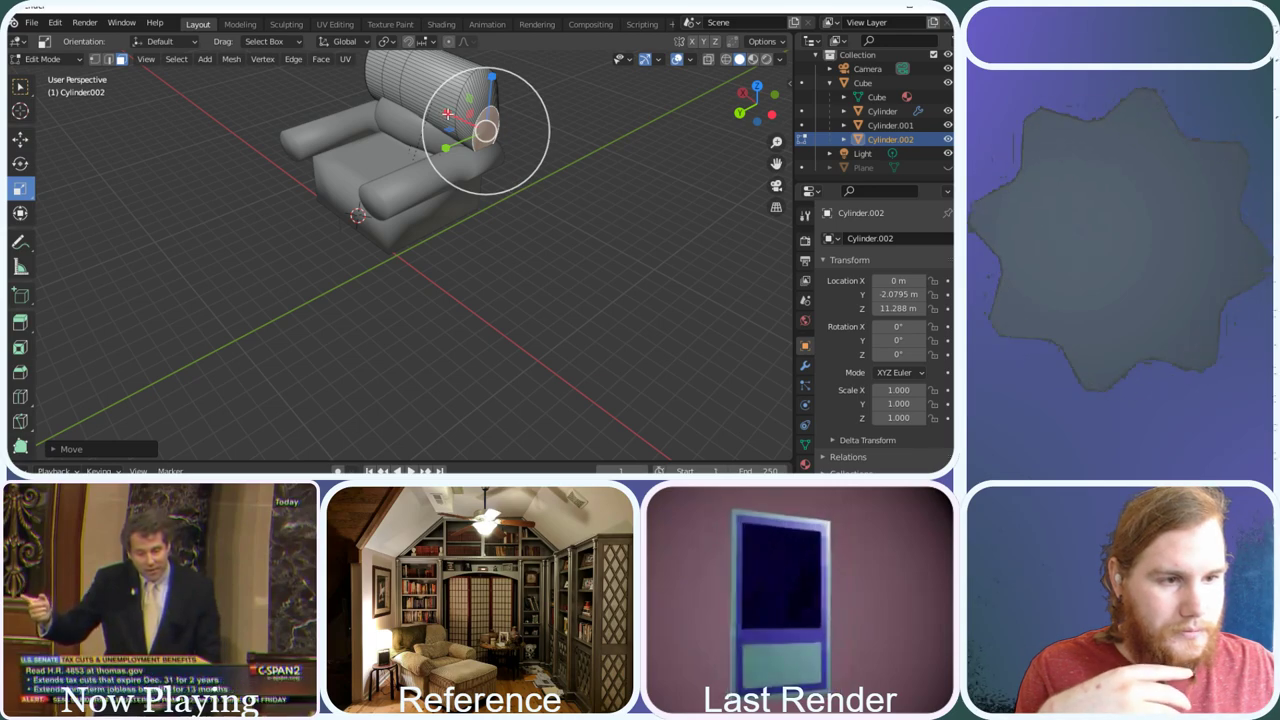
left_click_drag(447, 114, 480, 127)
key("Tab")
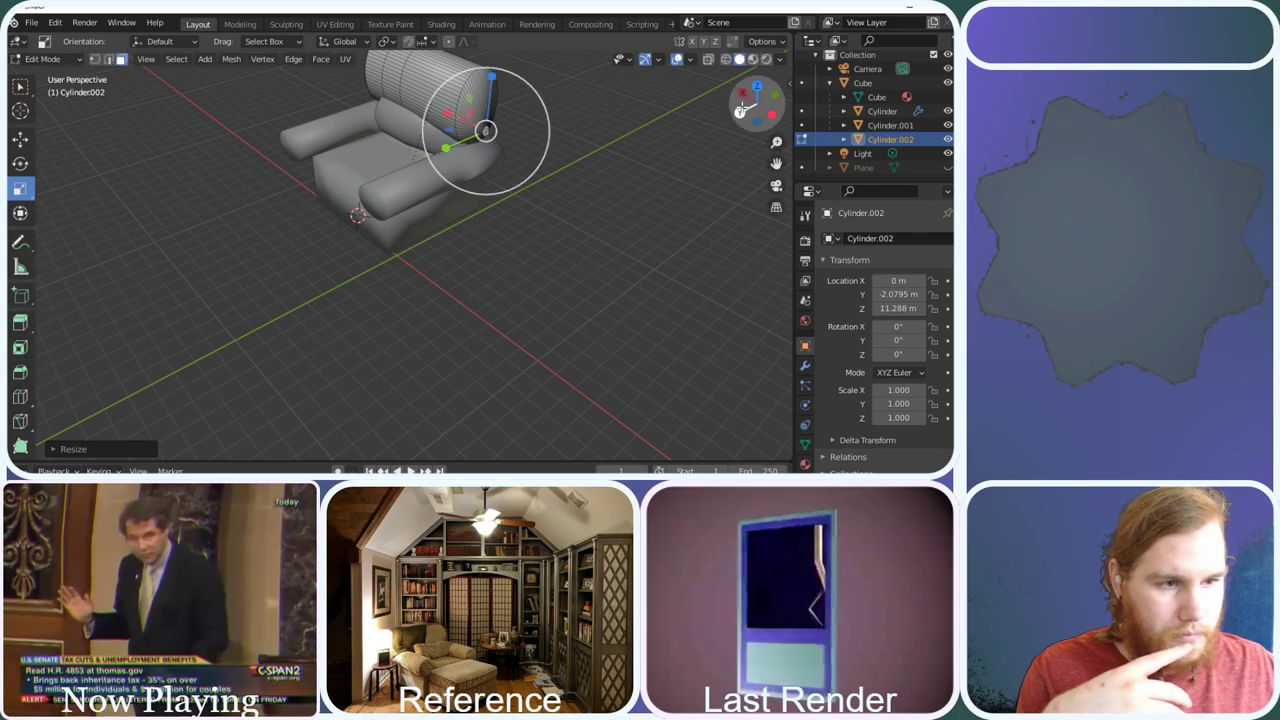
left_click_drag(741, 110, 386, 82)
middle_click_drag(381, 101, 385, 117)
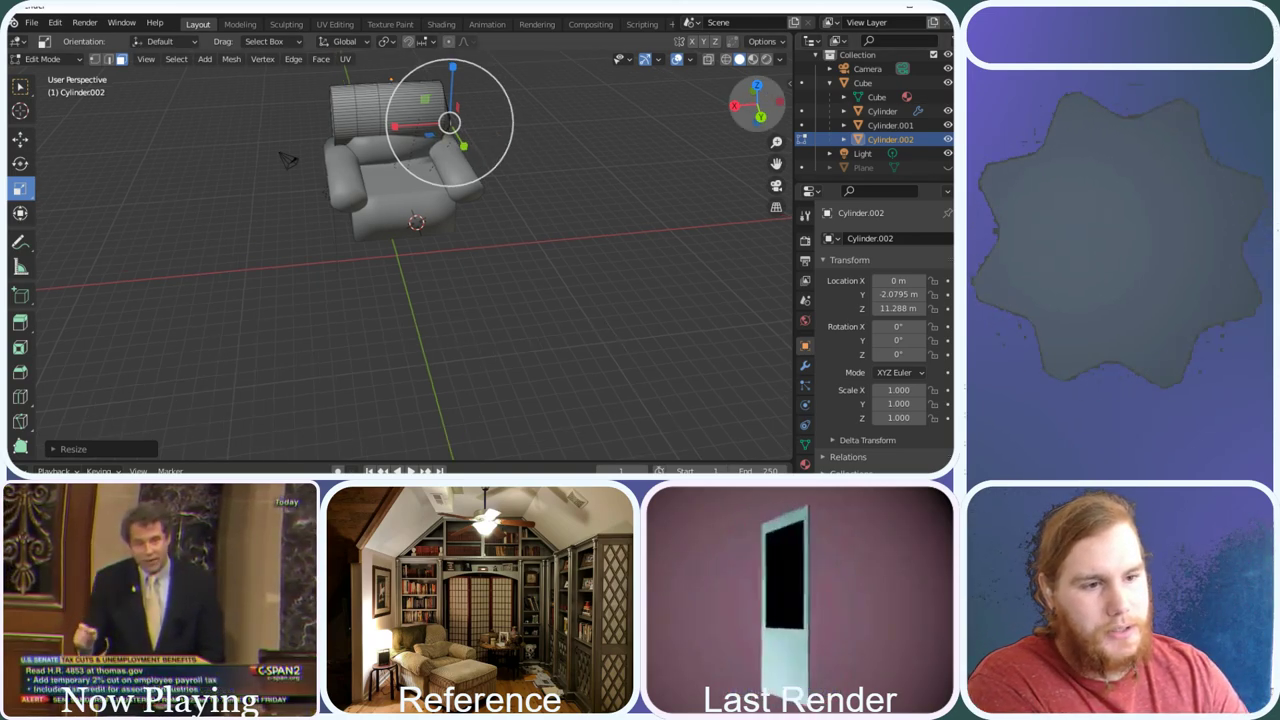
left_click_drag(757, 103, 775, 104)
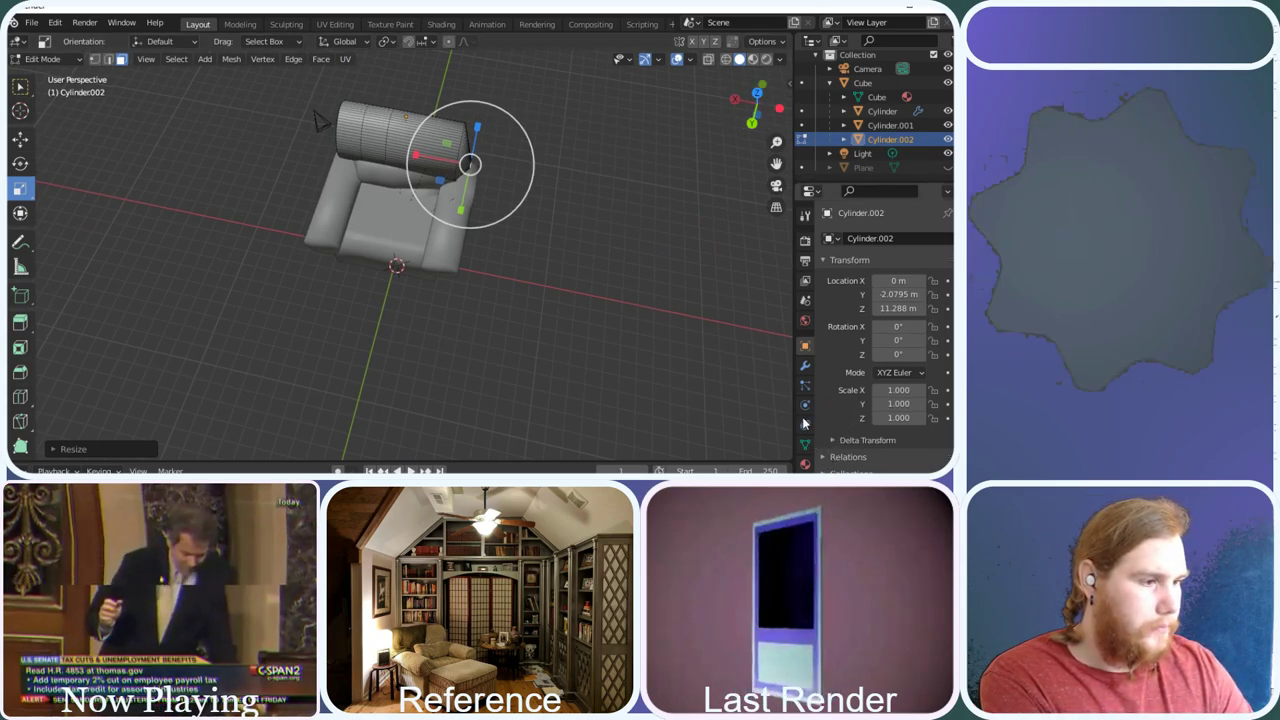
Add a Mirror modifier to the backrest with Cube as mirror object and 0.009 m merge distance
left_click(806, 368)
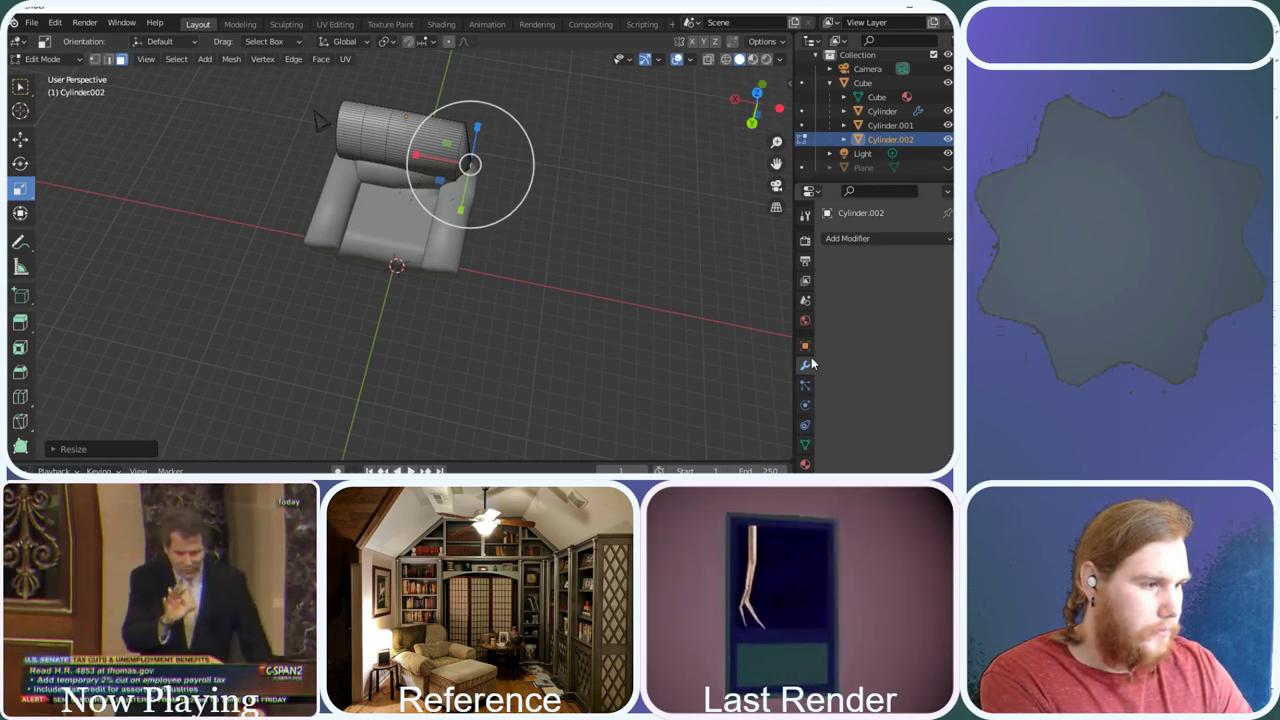
left_click(845, 240)
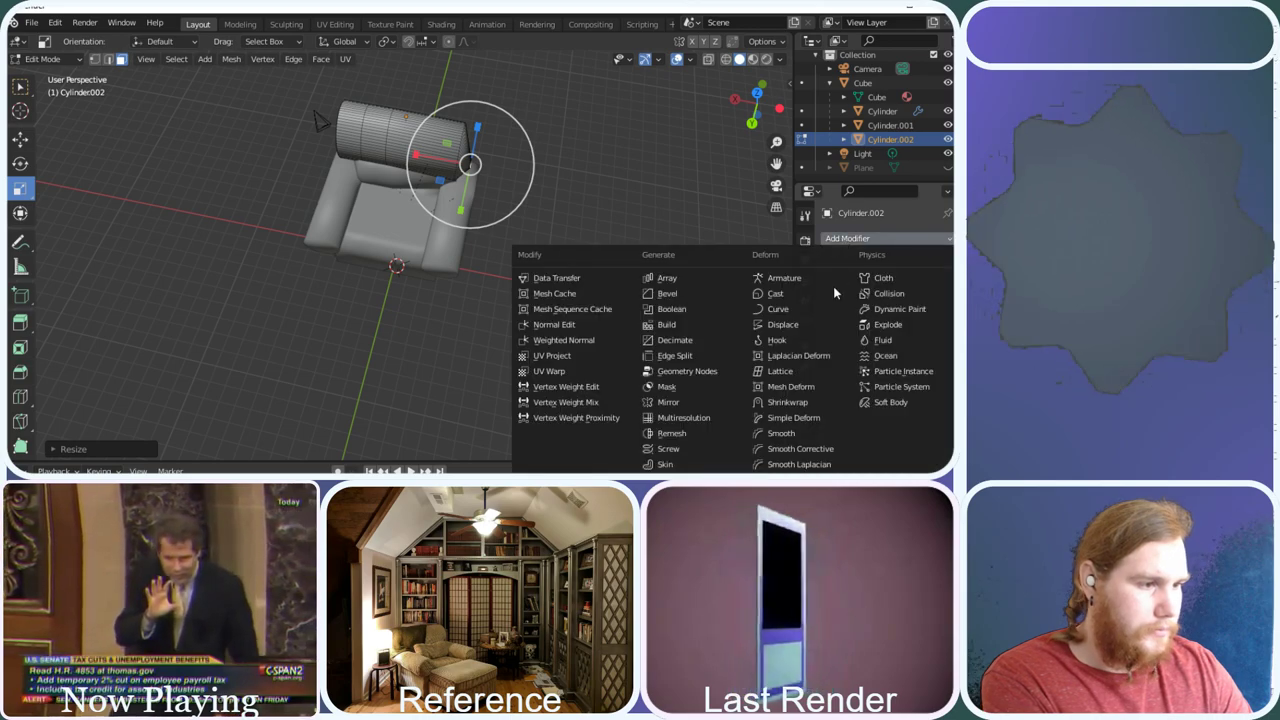
left_click(670, 405)
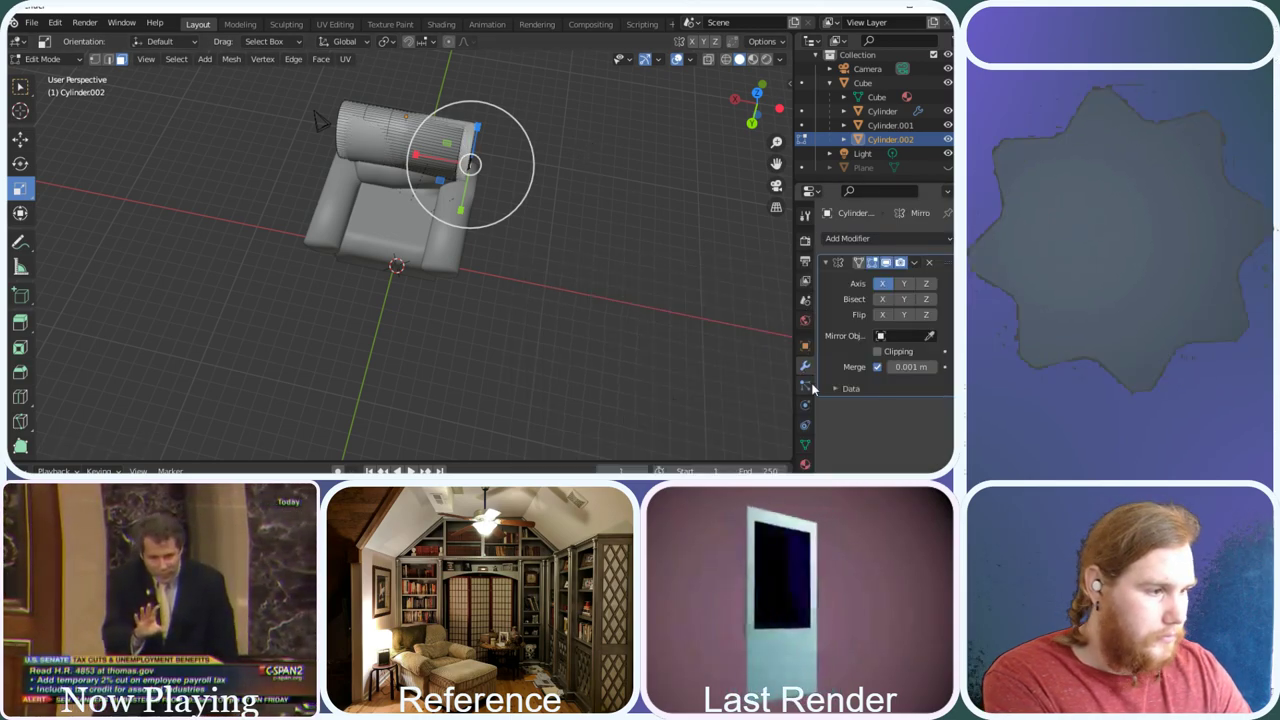
left_click(884, 339)
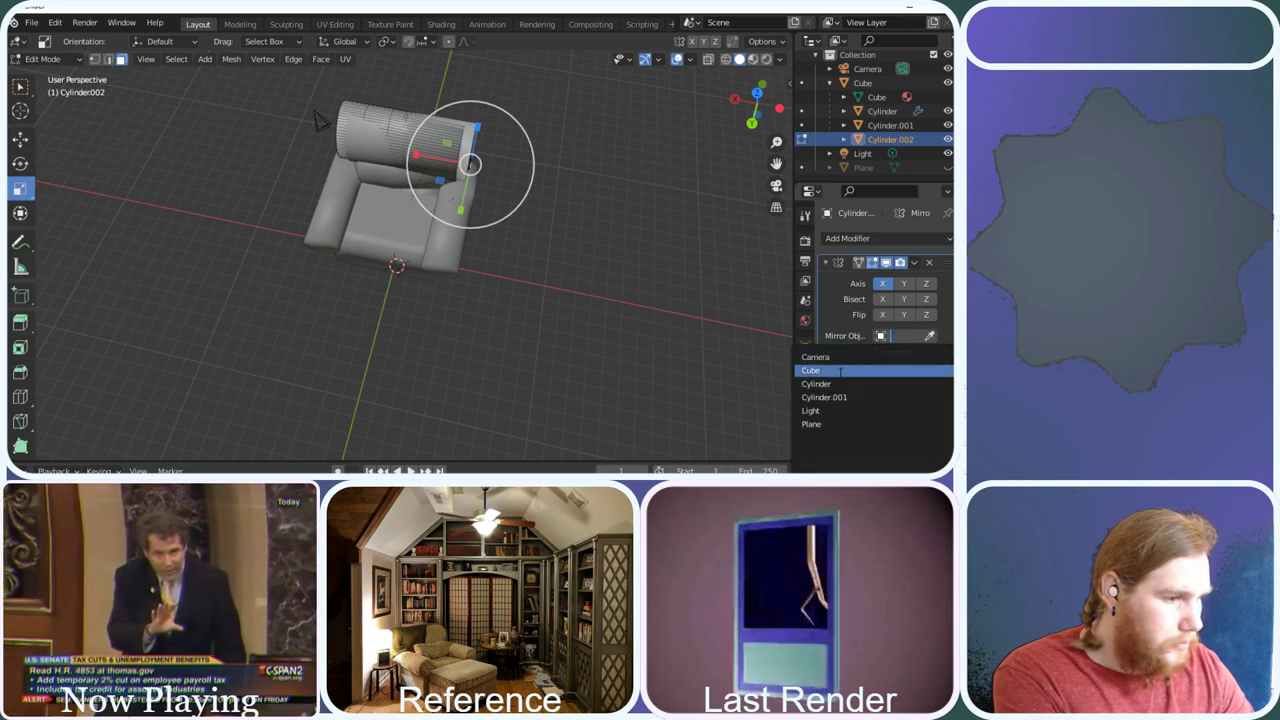
left_click(868, 366)
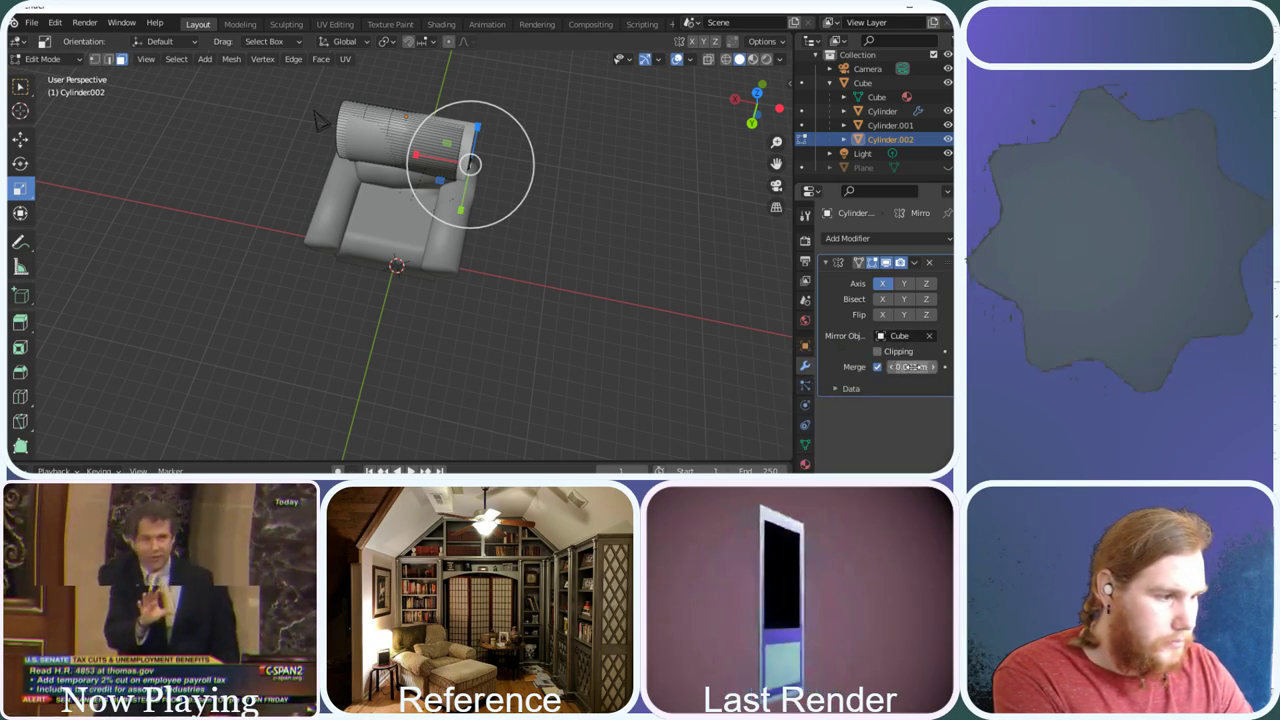
left_click_drag(905, 367, 925, 367)
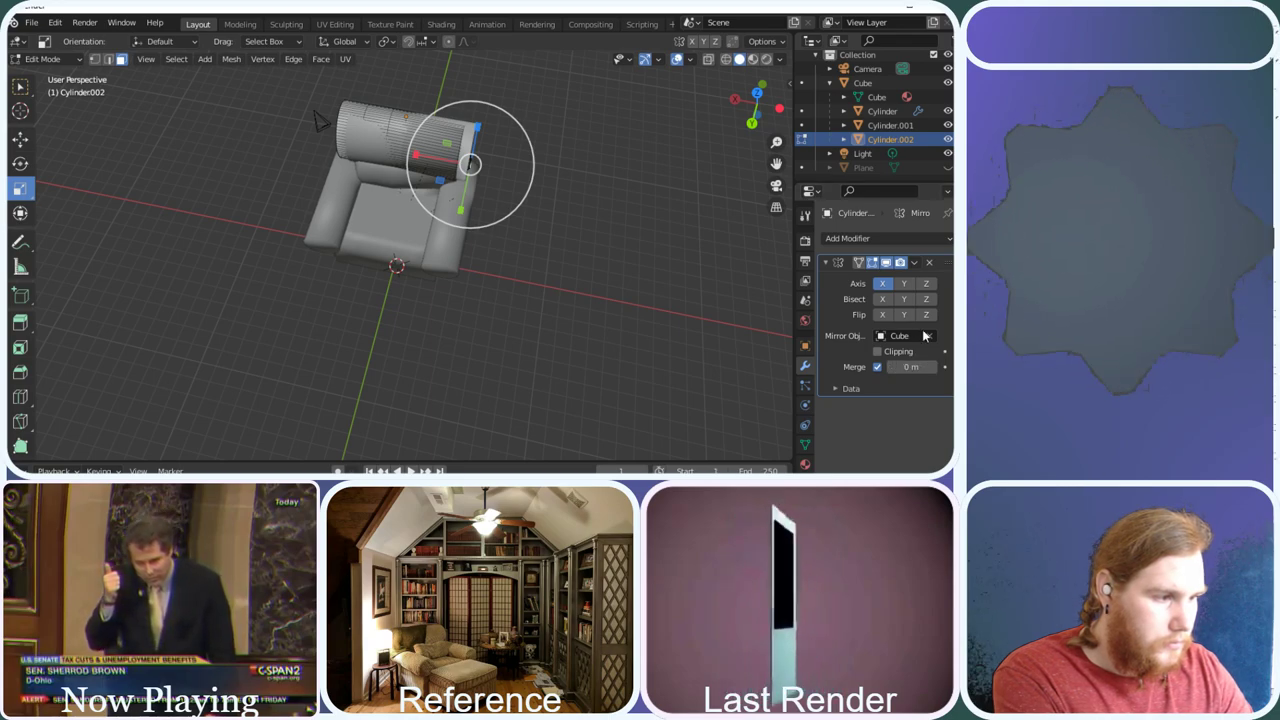
Enable Clipping and try the Y and Z axes and the Y/X Bisect toggles
left_click(891, 352)
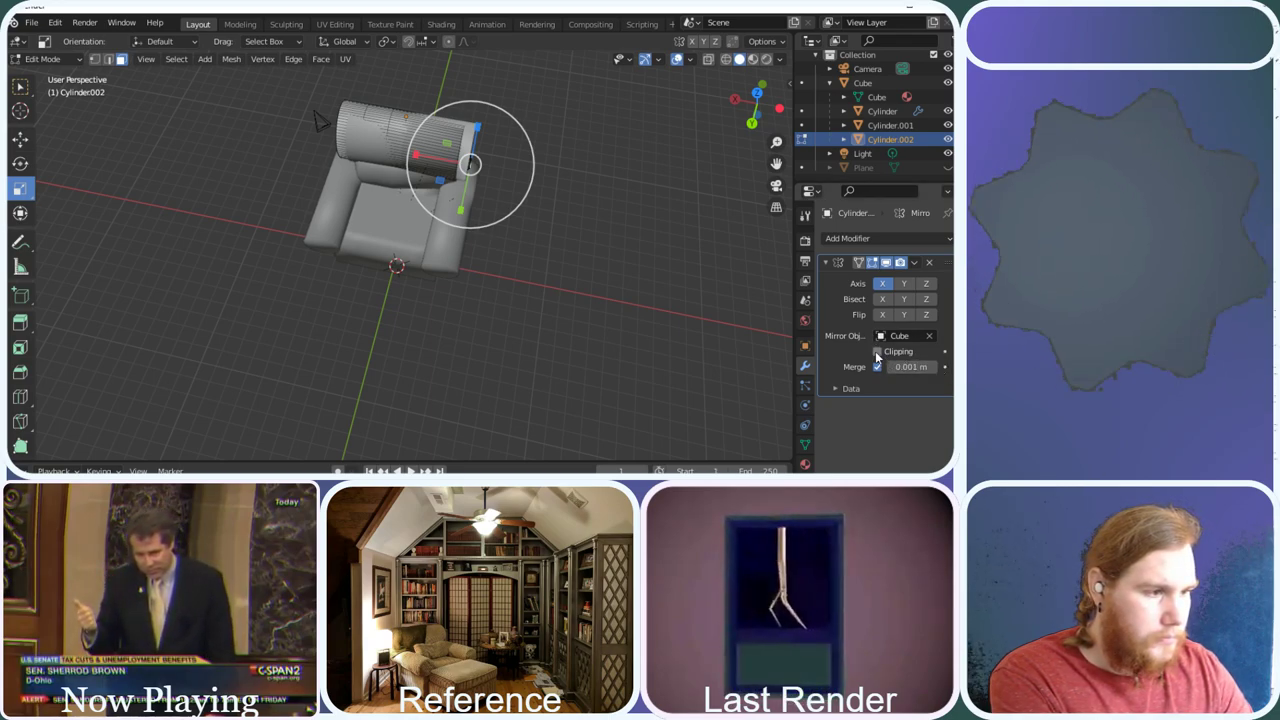
left_click(904, 284)
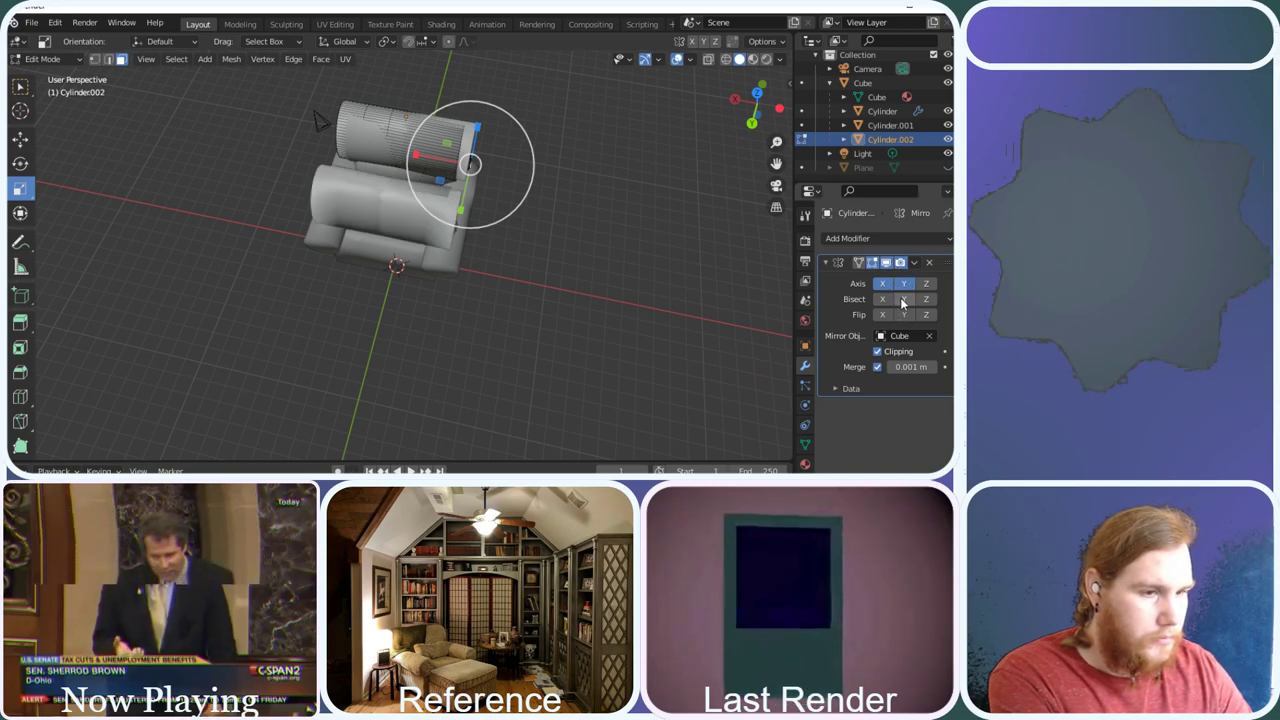
left_click(903, 299)
left_click(903, 300)
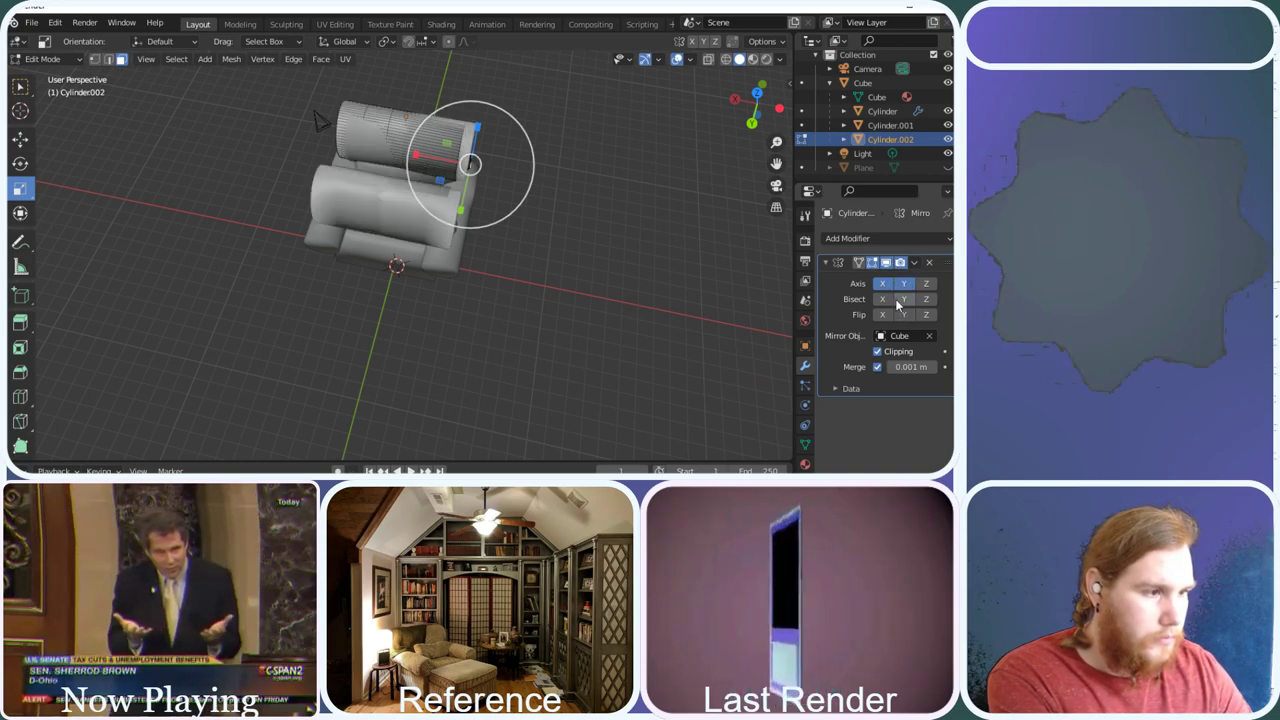
left_click(880, 304)
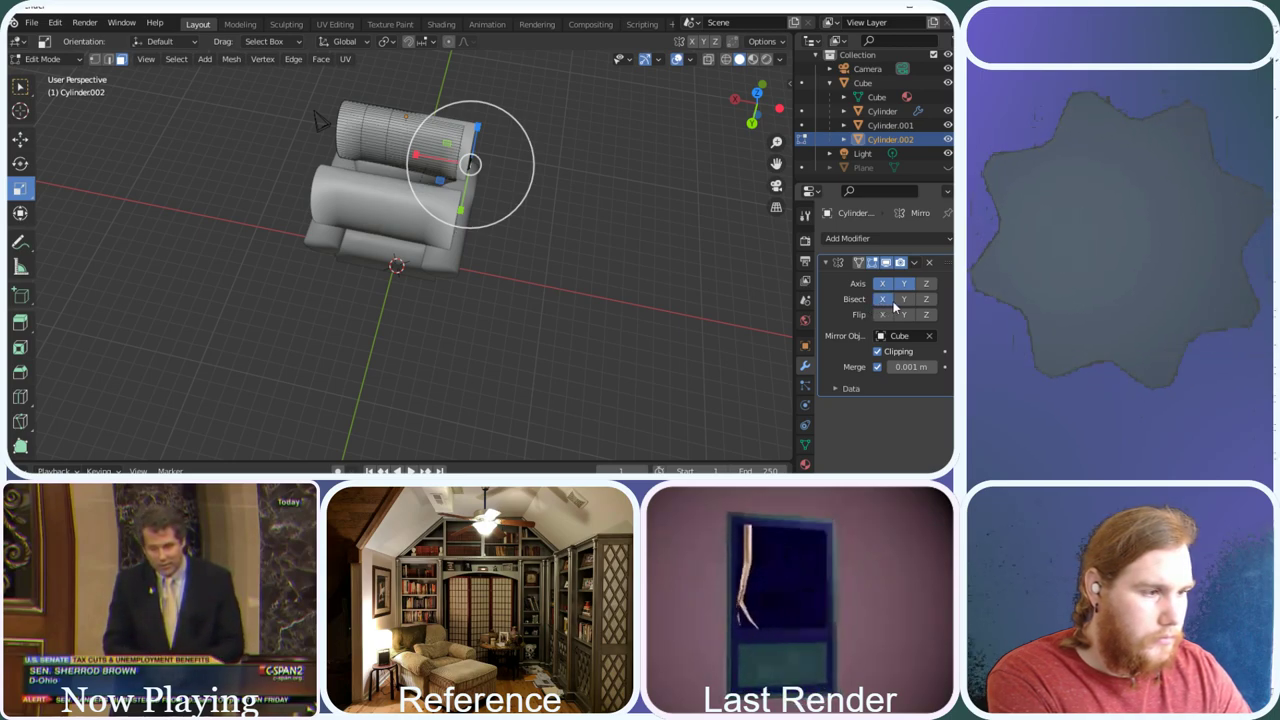
left_click(884, 302)
left_click(928, 285)
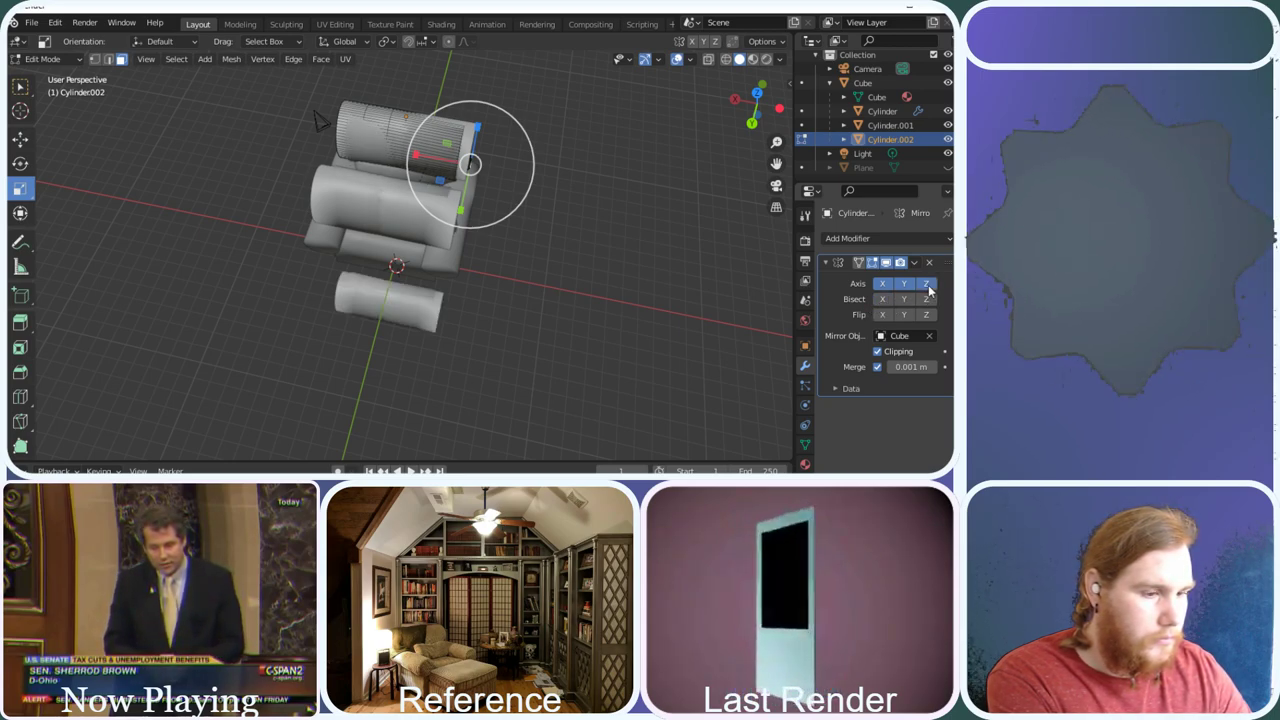
mouse_move(752, 106)
left_mouse_down()
mouse_move(748, 96)
mouse_move(757, 103)
left_mouse_up()
Keep only the X axis enabled and clear the Cube mirror object
left_click(884, 285)
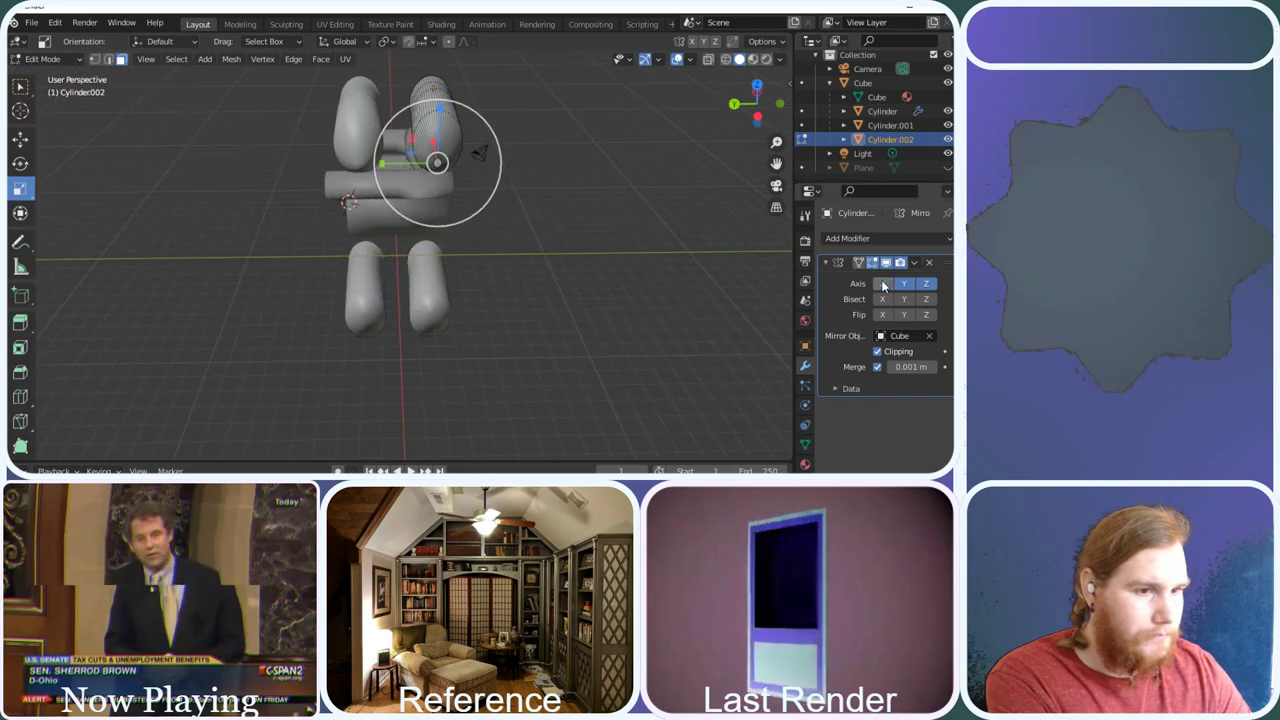
left_click(903, 283)
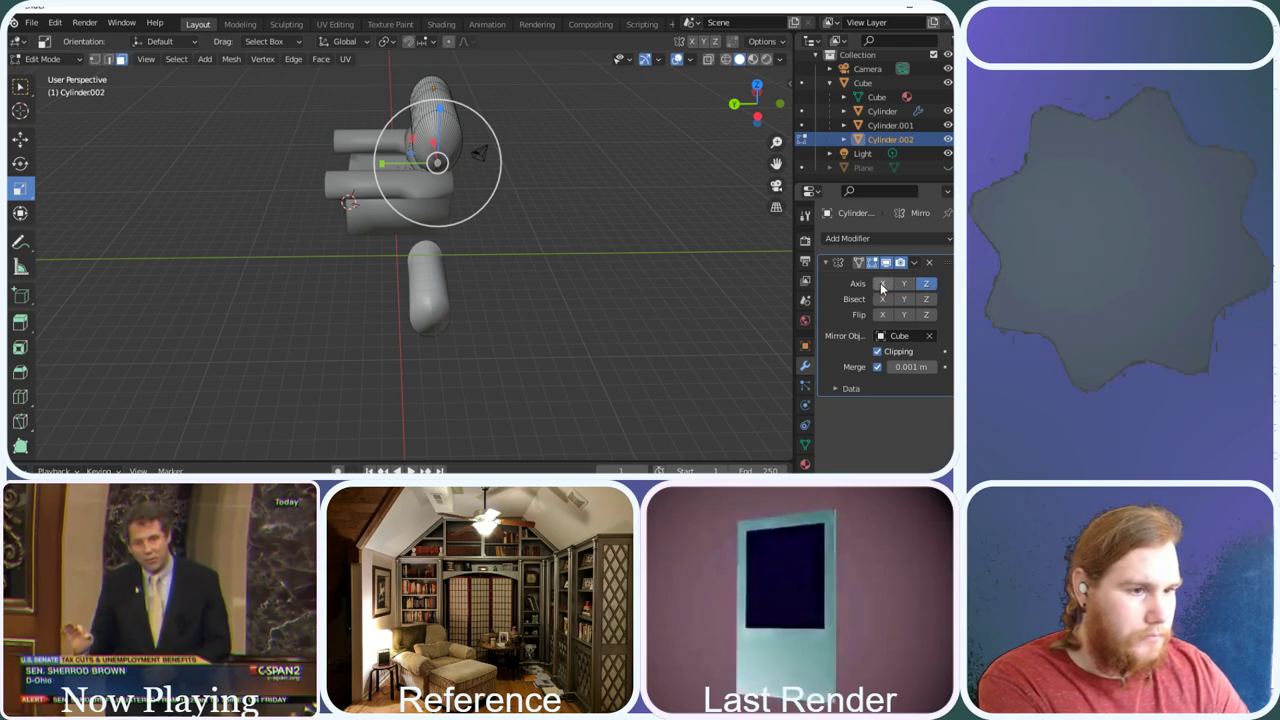
left_click(882, 285)
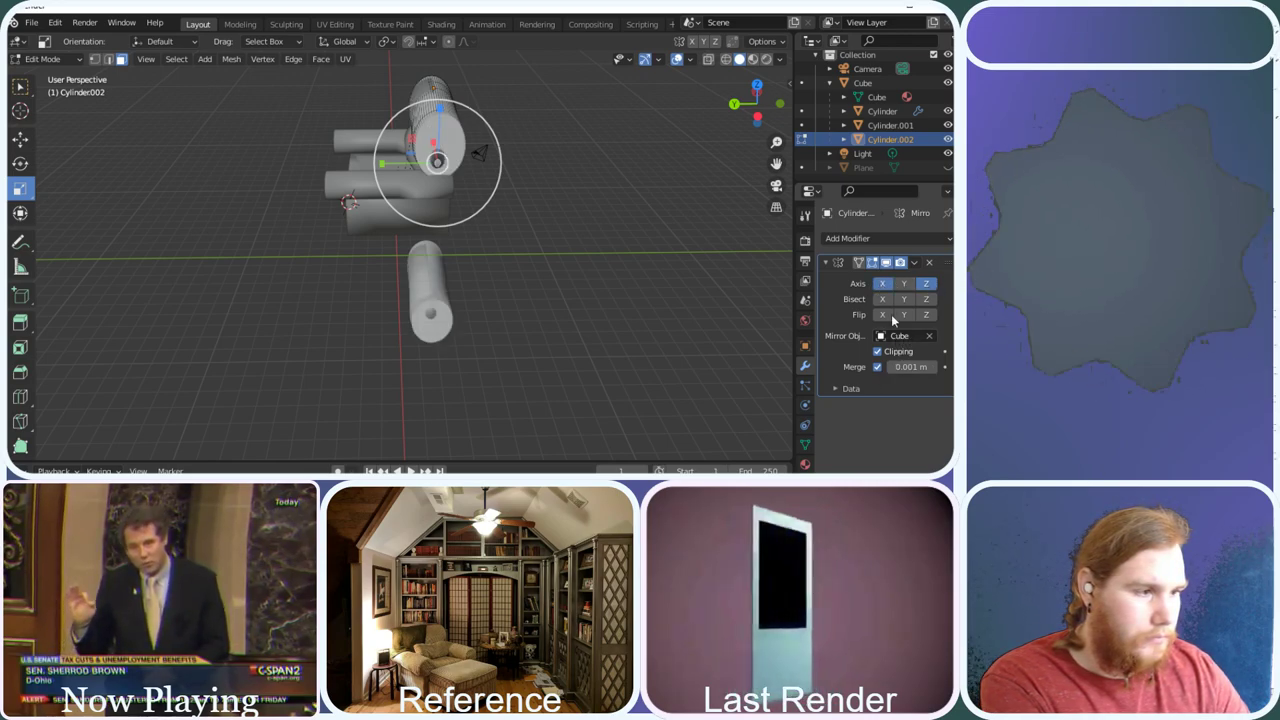
left_click(930, 336)
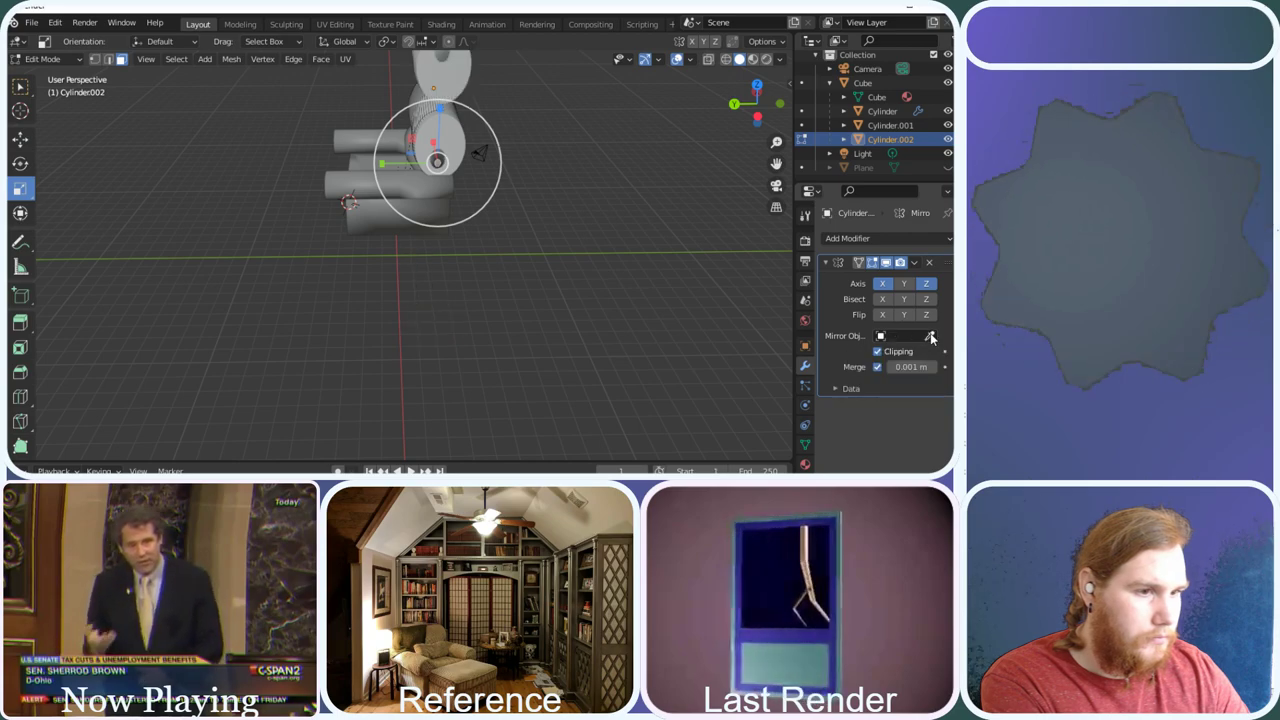
left_click(926, 283)
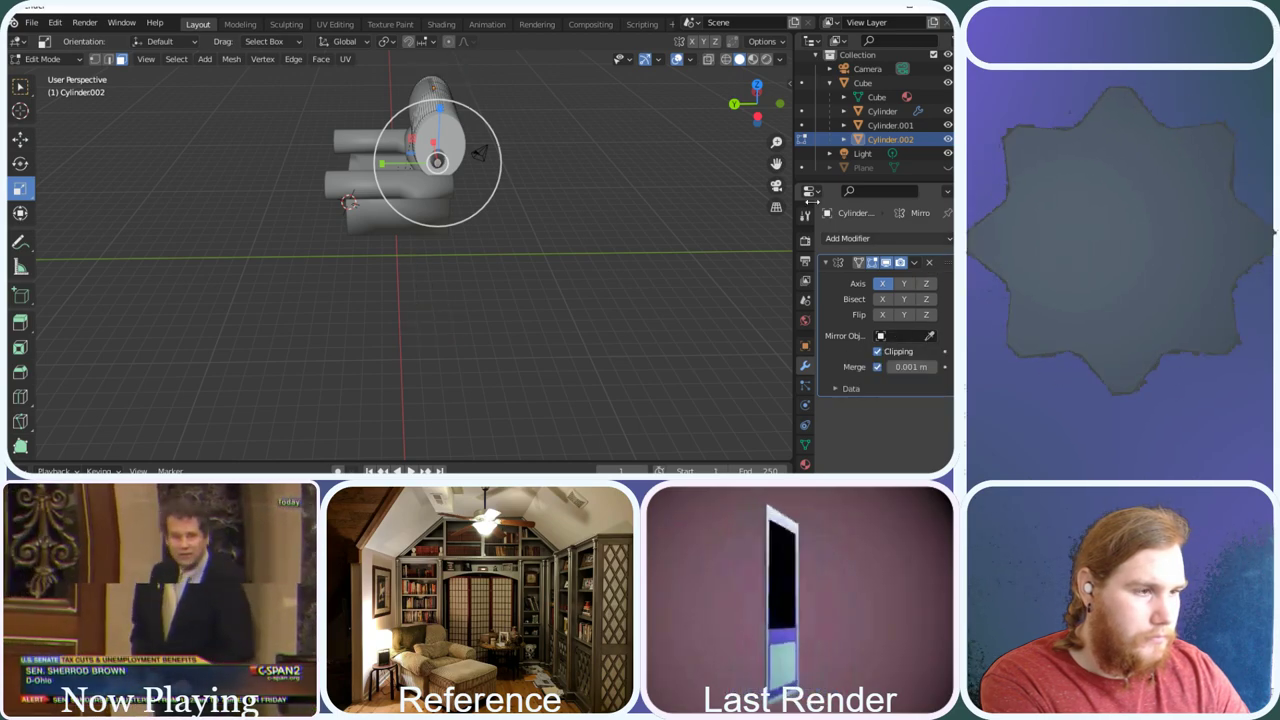
left_click_drag(750, 117, 497, 210)
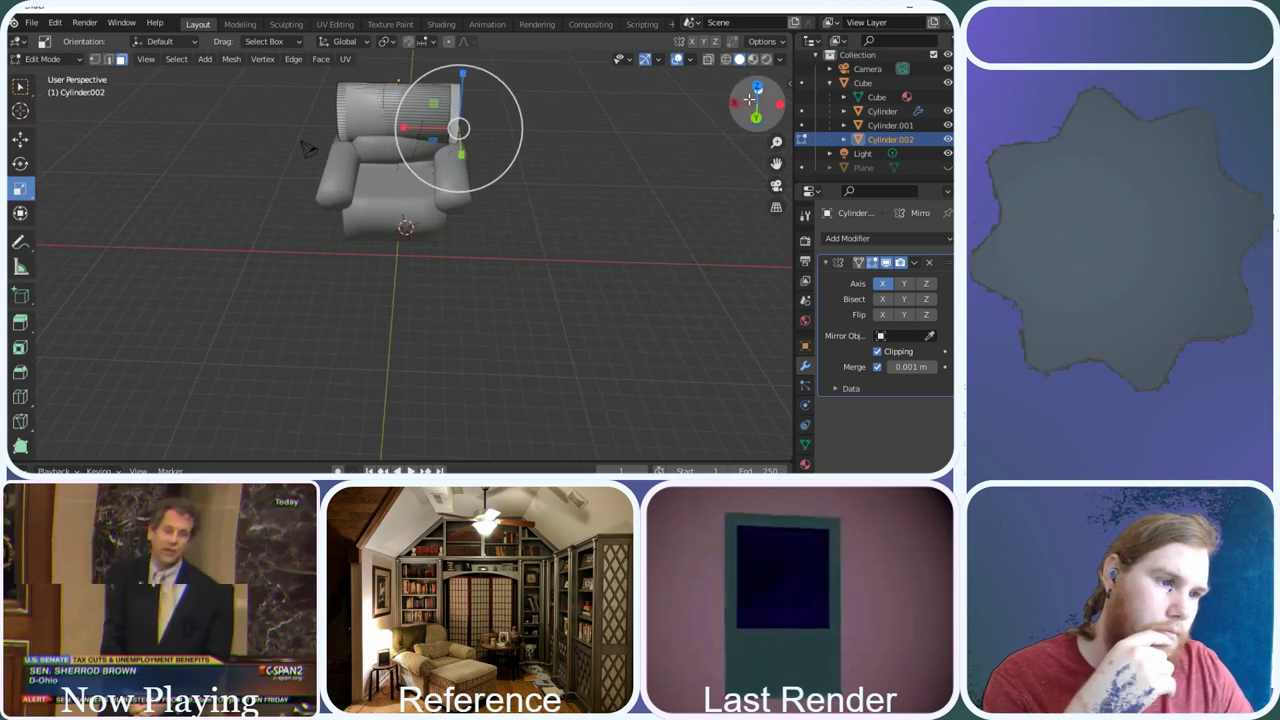
Try sliding the backrest cylinder's left end along X, then undo it
left_click_drag(717, 123, 529, 136)
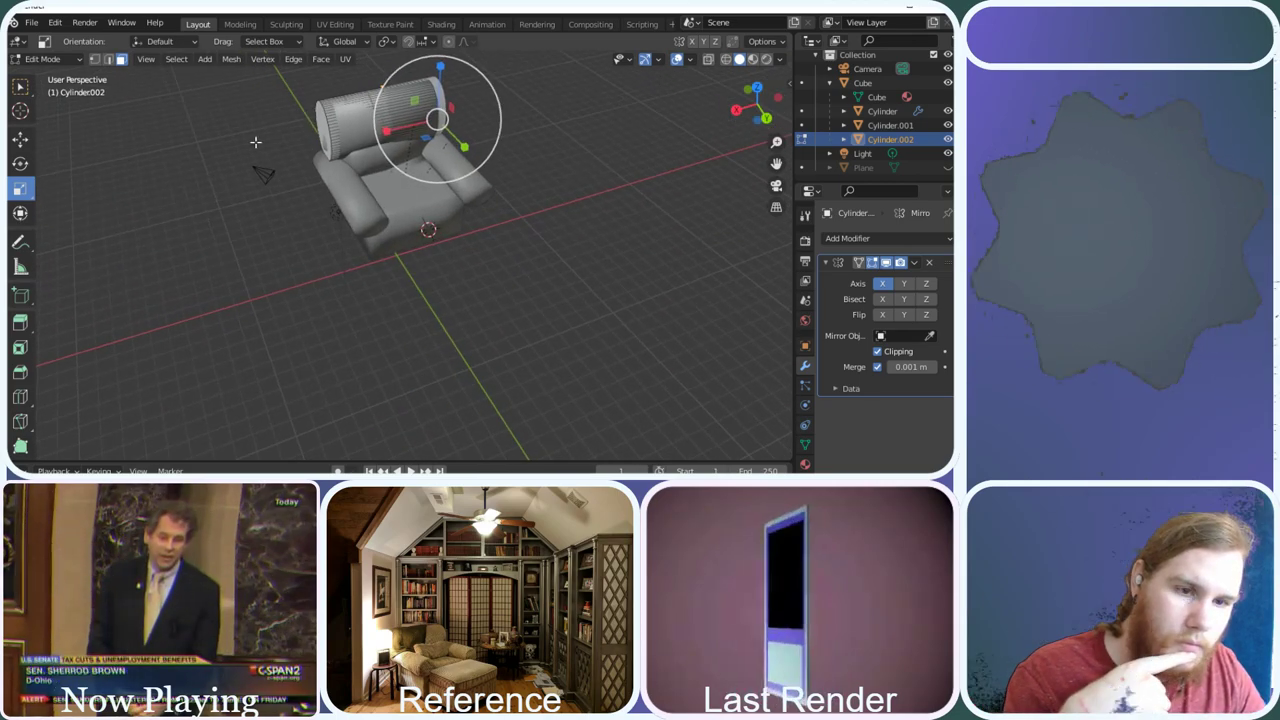
left_click(322, 130)
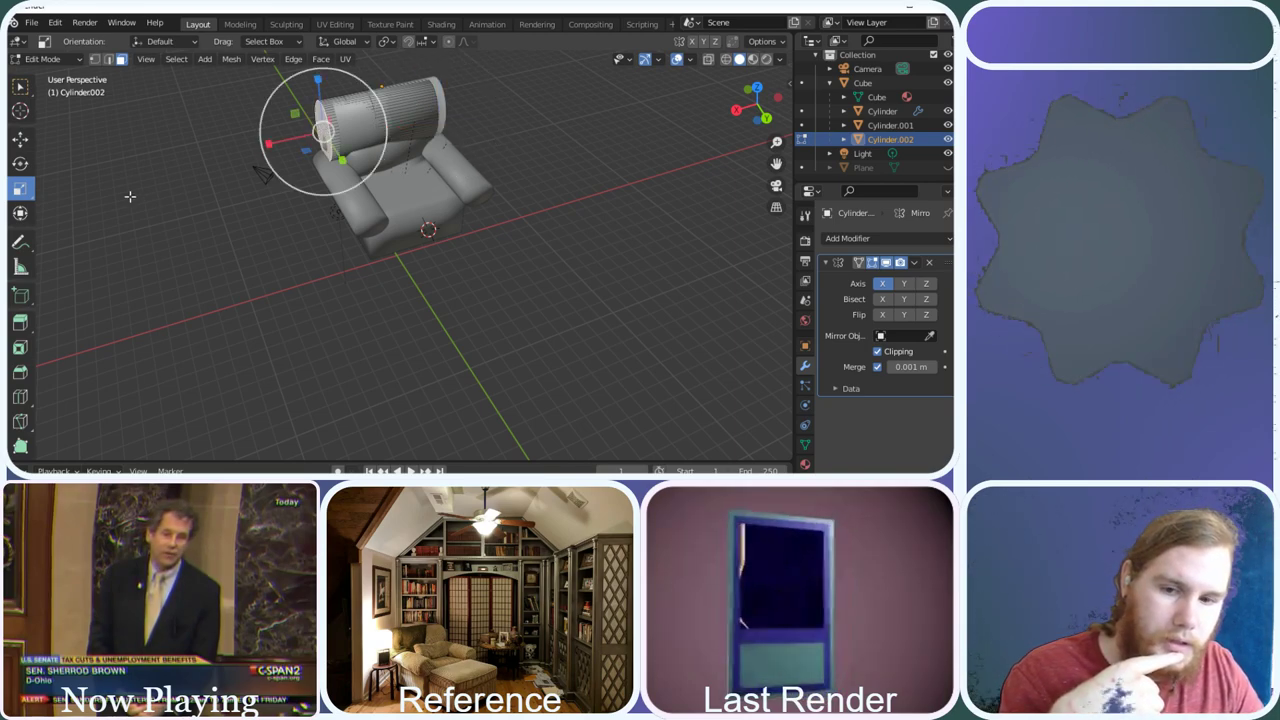
left_click(20, 138)
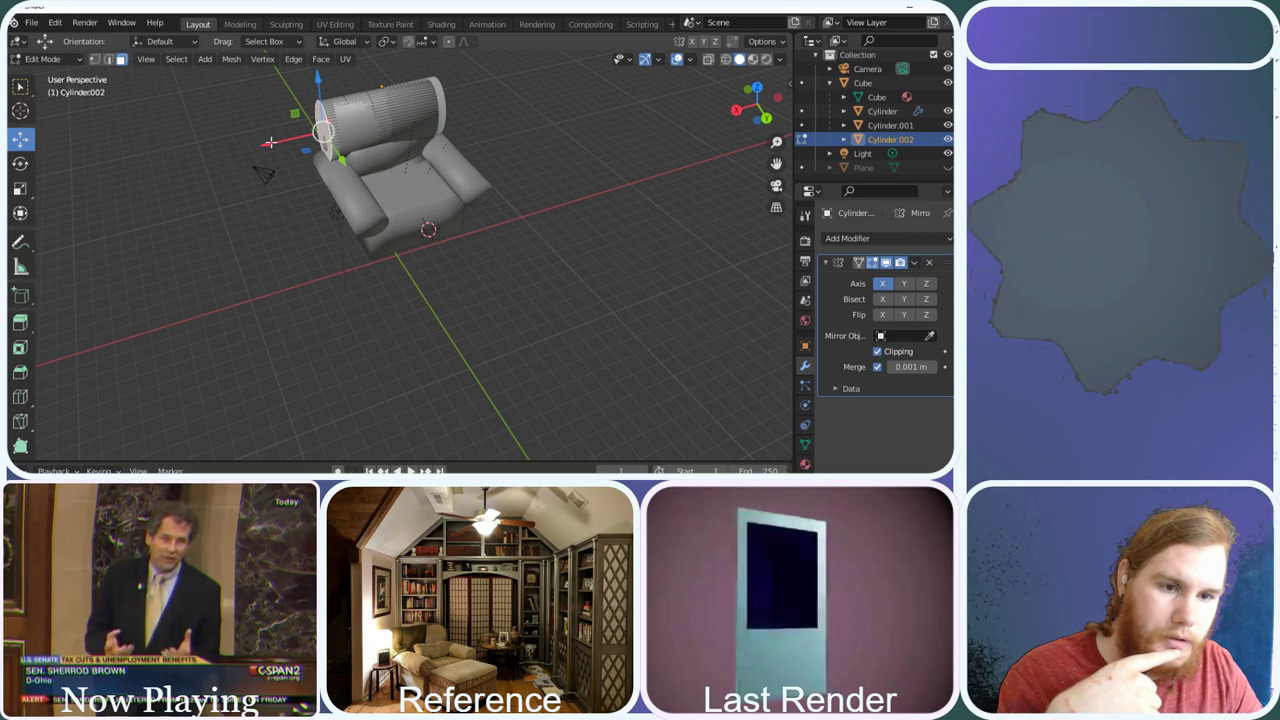
left_click_drag(270, 143, 299, 143)
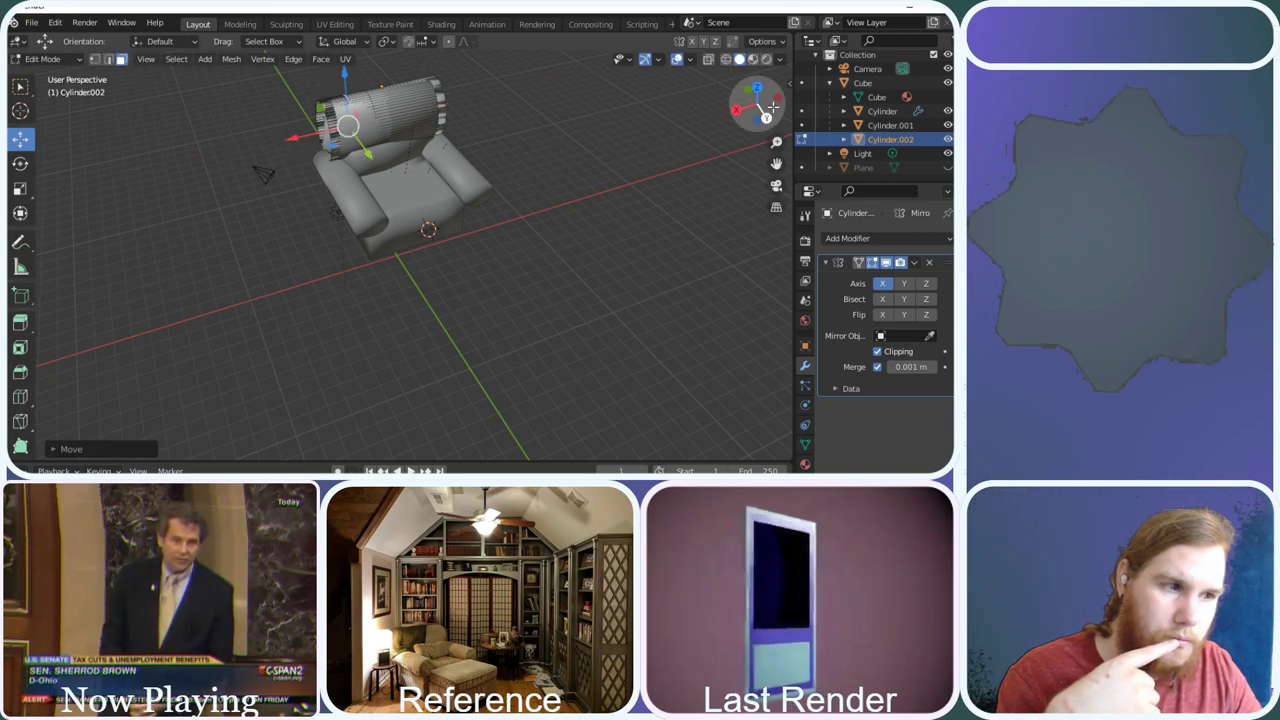
left_click_drag(773, 107, 684, 114)
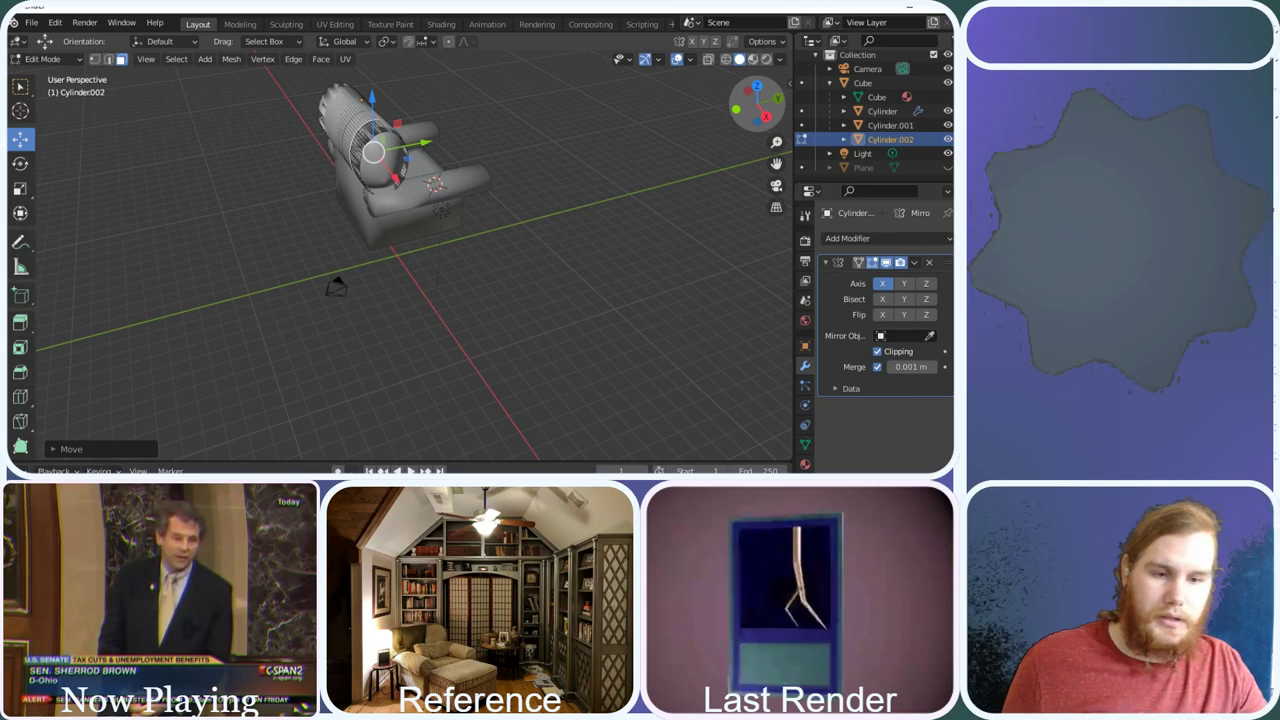
key("ctrl+z")
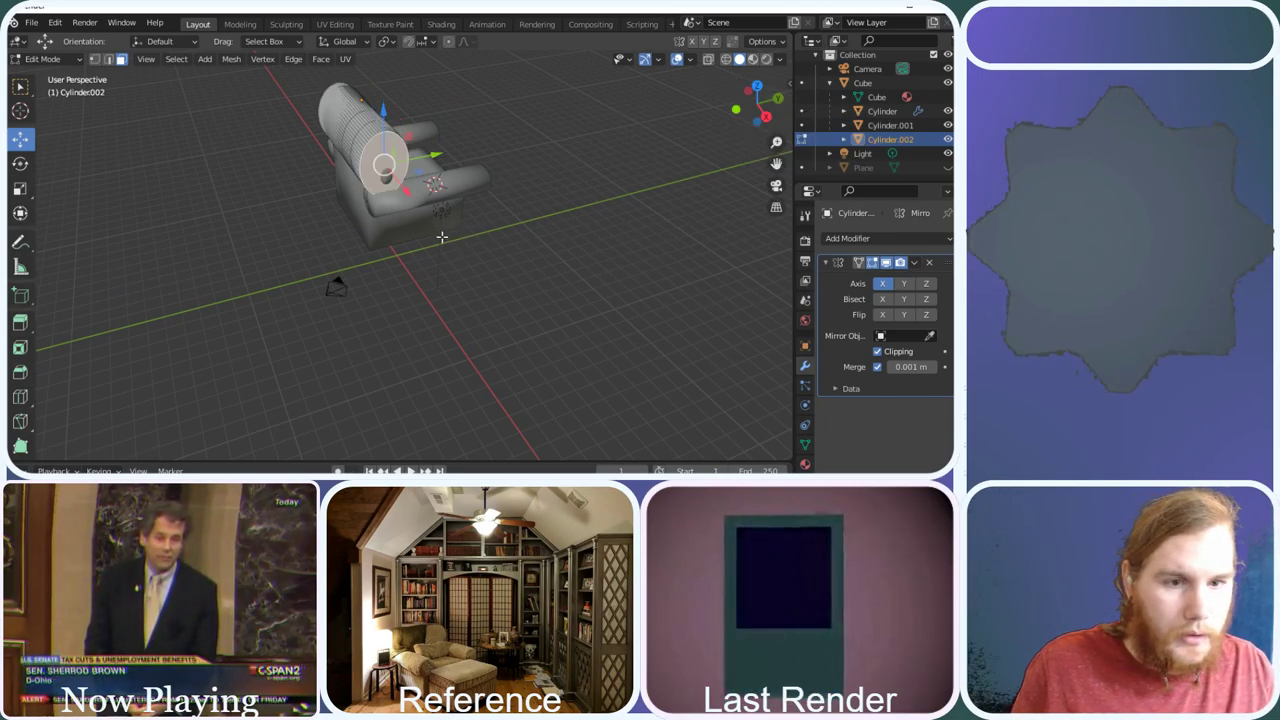
Box-select the cylinder's vertices from a front view and shift that half along X
left_click_drag(442, 237, 345, 107)
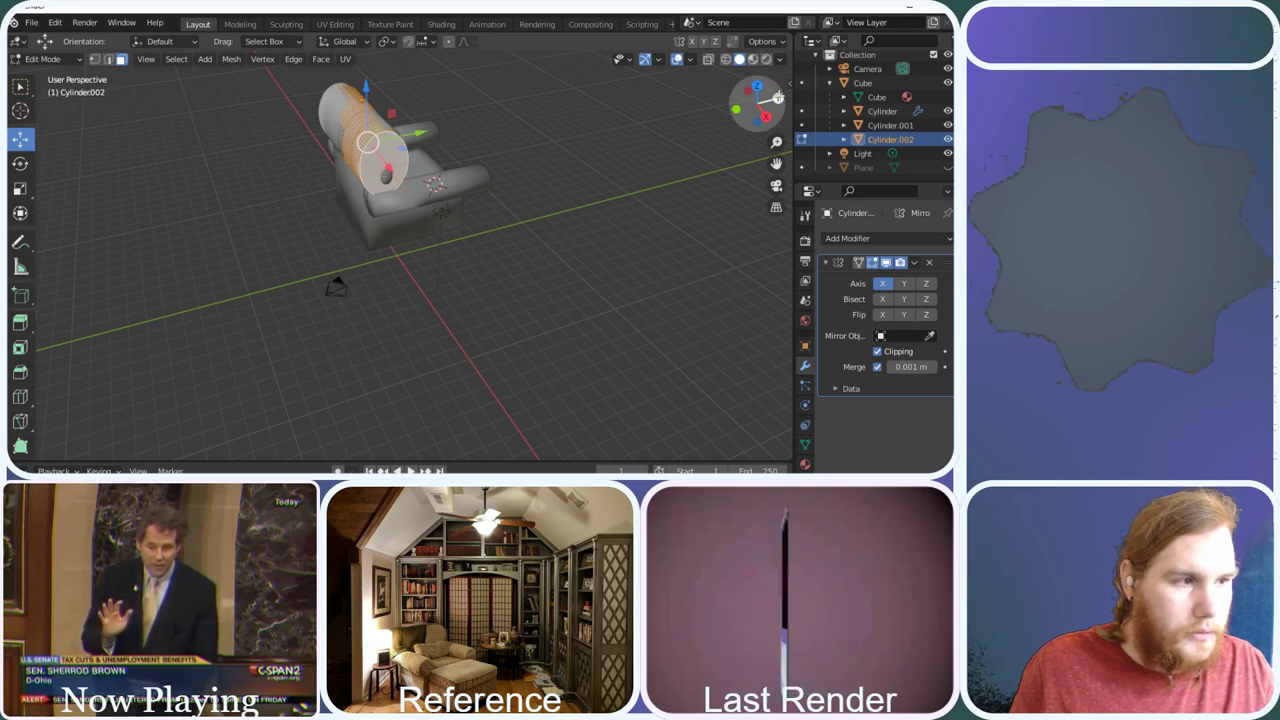
left_click_drag(748, 95, 818, 98)
left_click_drag(366, 168, 282, 90)
left_click_drag(745, 97, 549, 156)
left_click_drag(420, 161, 418, 158)
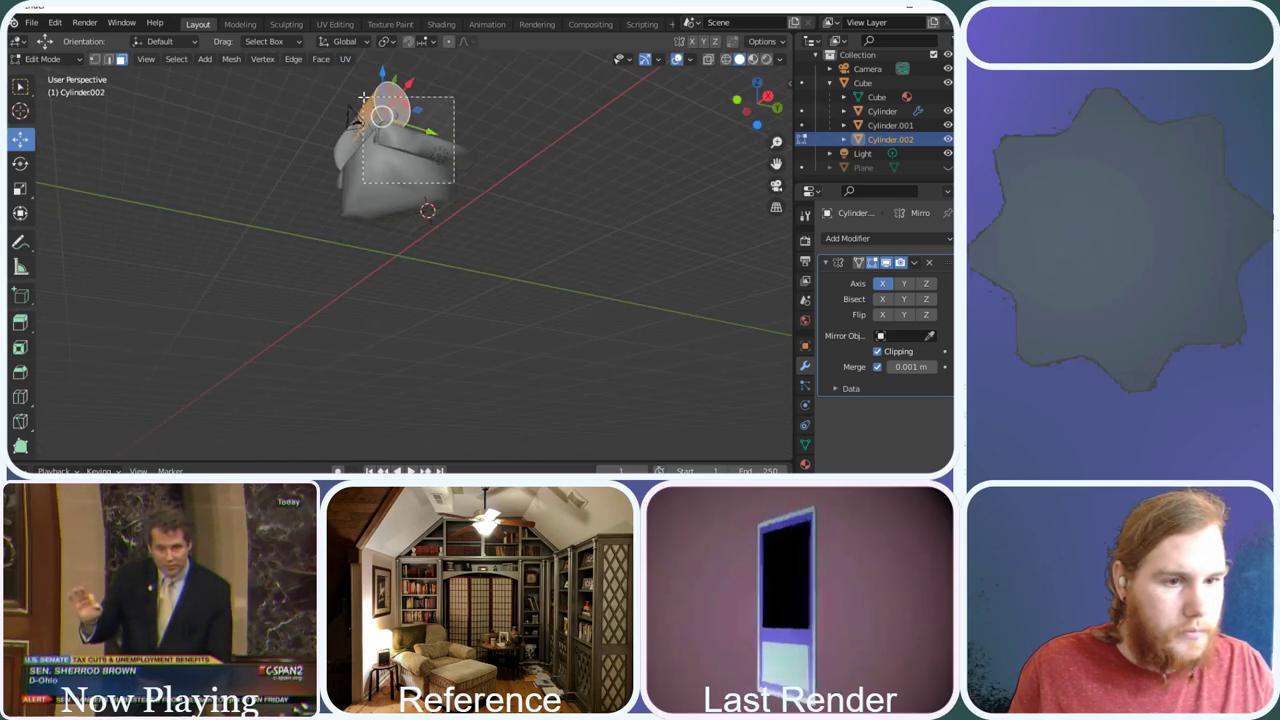
left_click_drag(740, 105, 645, 148)
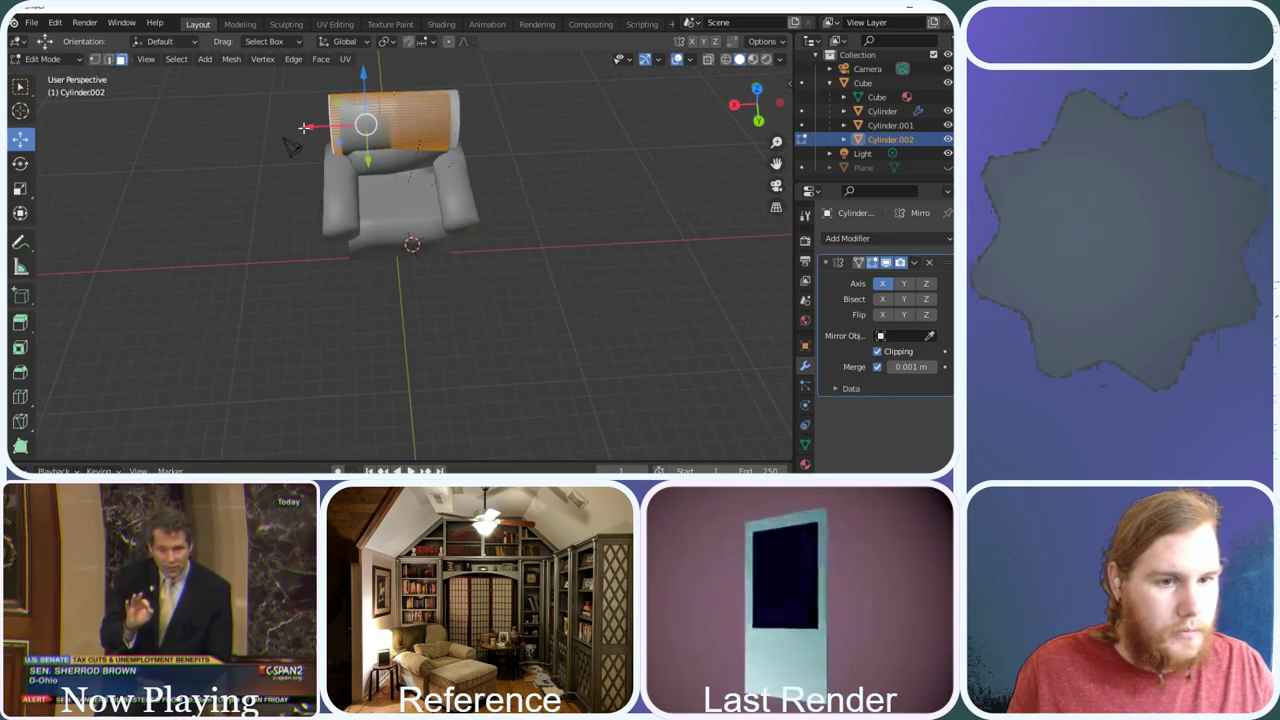
mouse_move(304, 128)
left_mouse_down()
mouse_move(470, 116)
mouse_move(322, 134)
left_mouse_up()
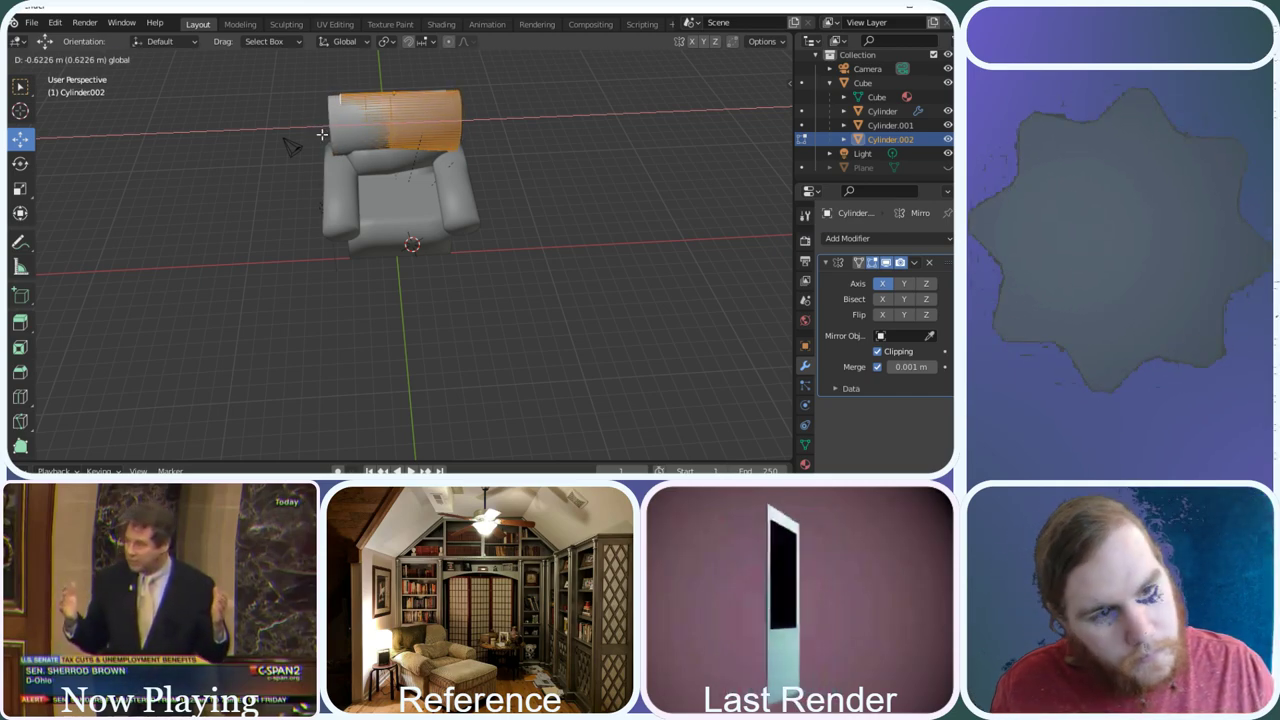
Toggle the Mirror axes between X and Y, undo the moves, and delete the Mirror modifier
left_click(902, 285)
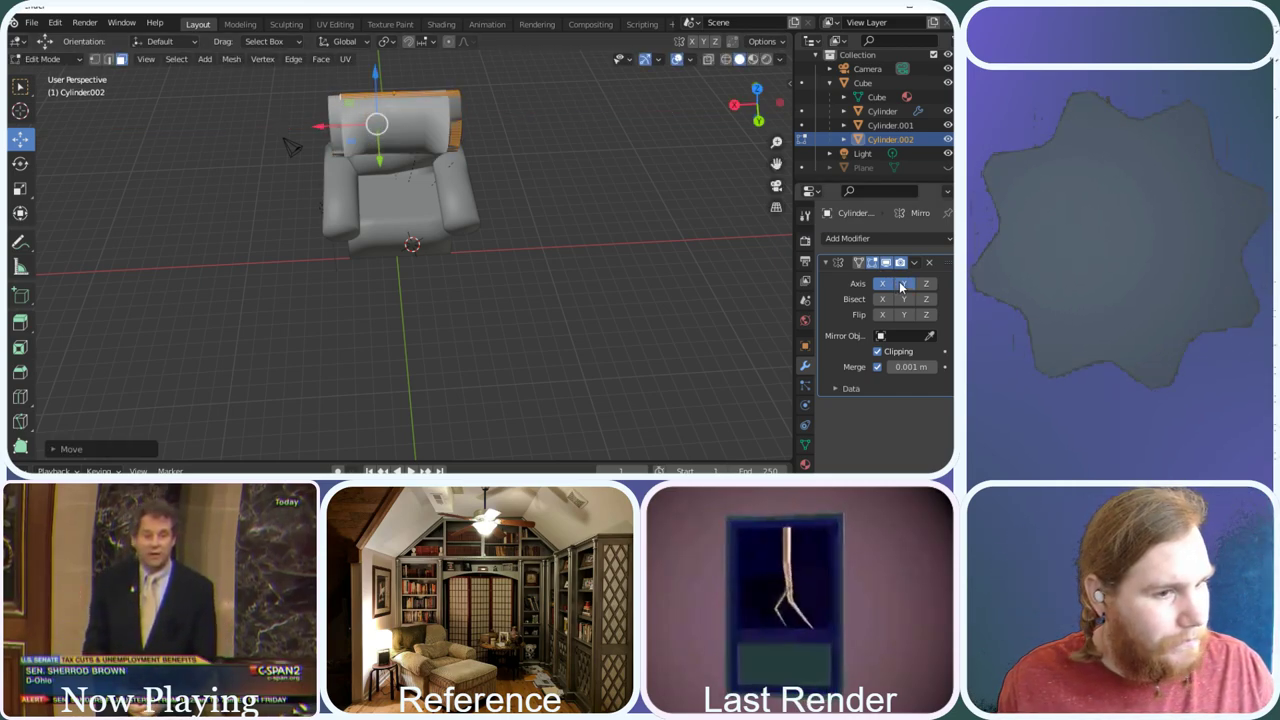
left_click(884, 285)
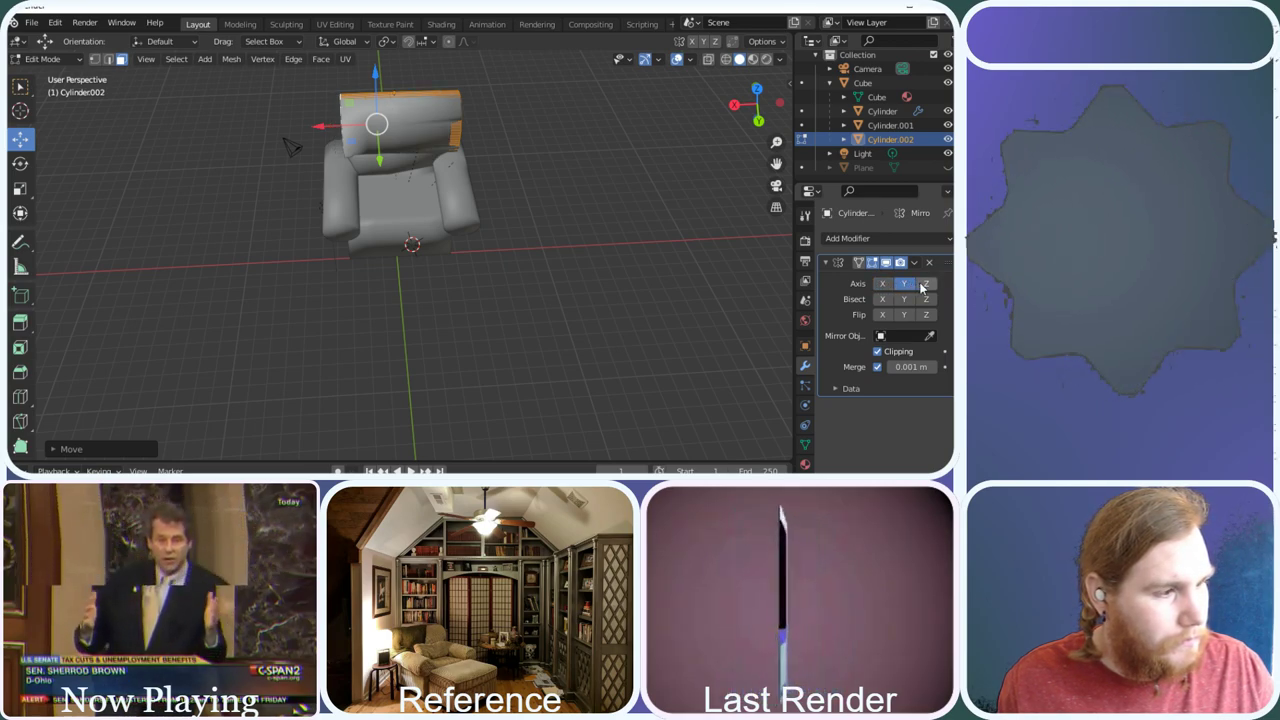
left_click(905, 285)
left_click(884, 285)
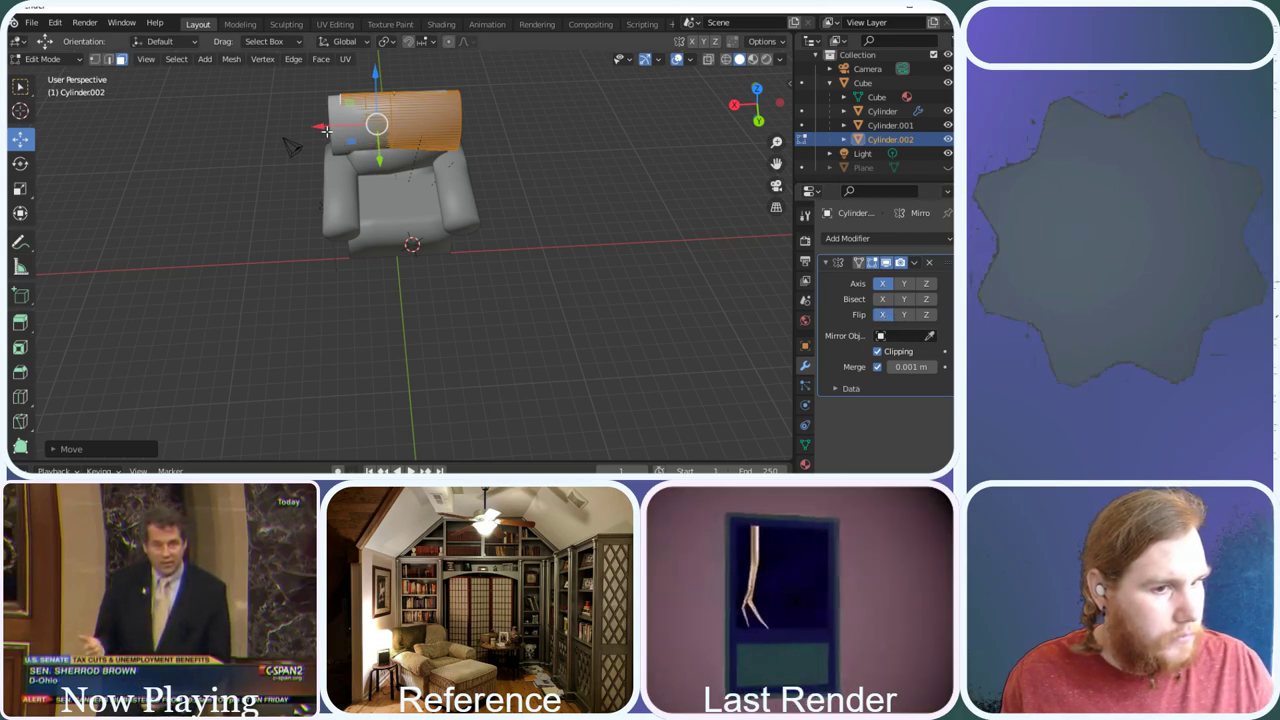
left_click_drag(310, 125, 270, 140)
key("ctrl+z")
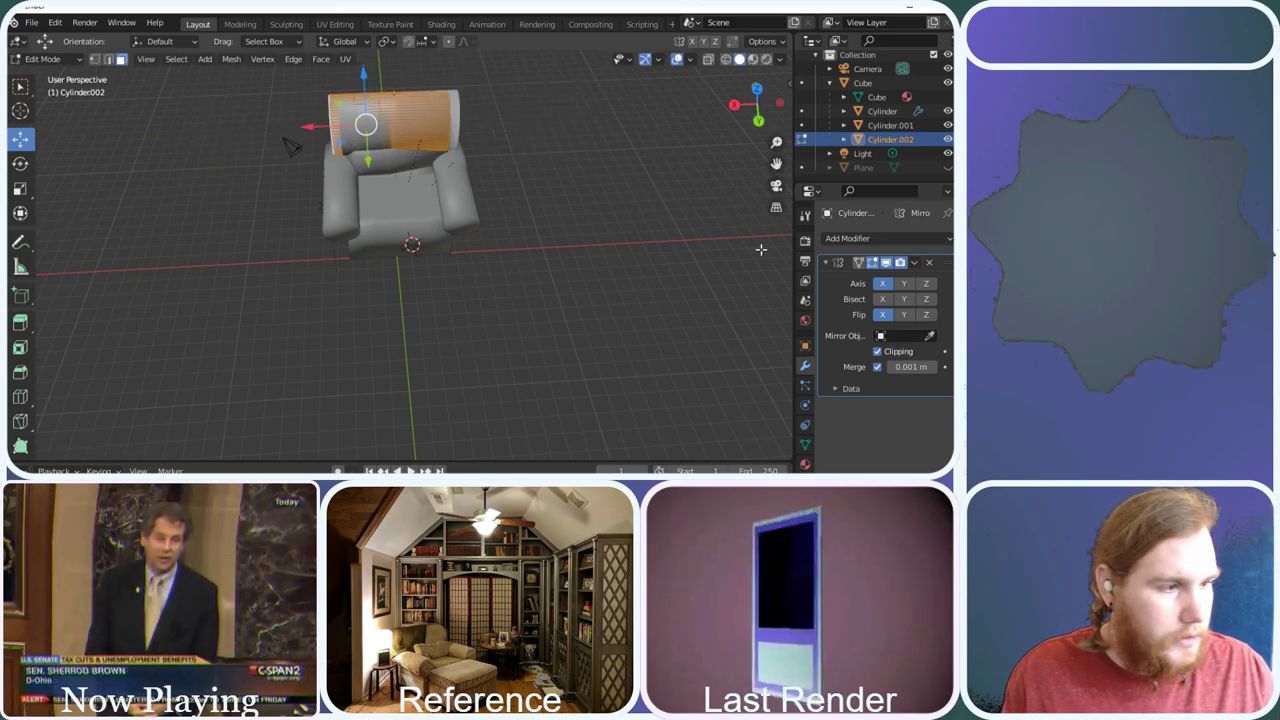
key("ctrl+z")
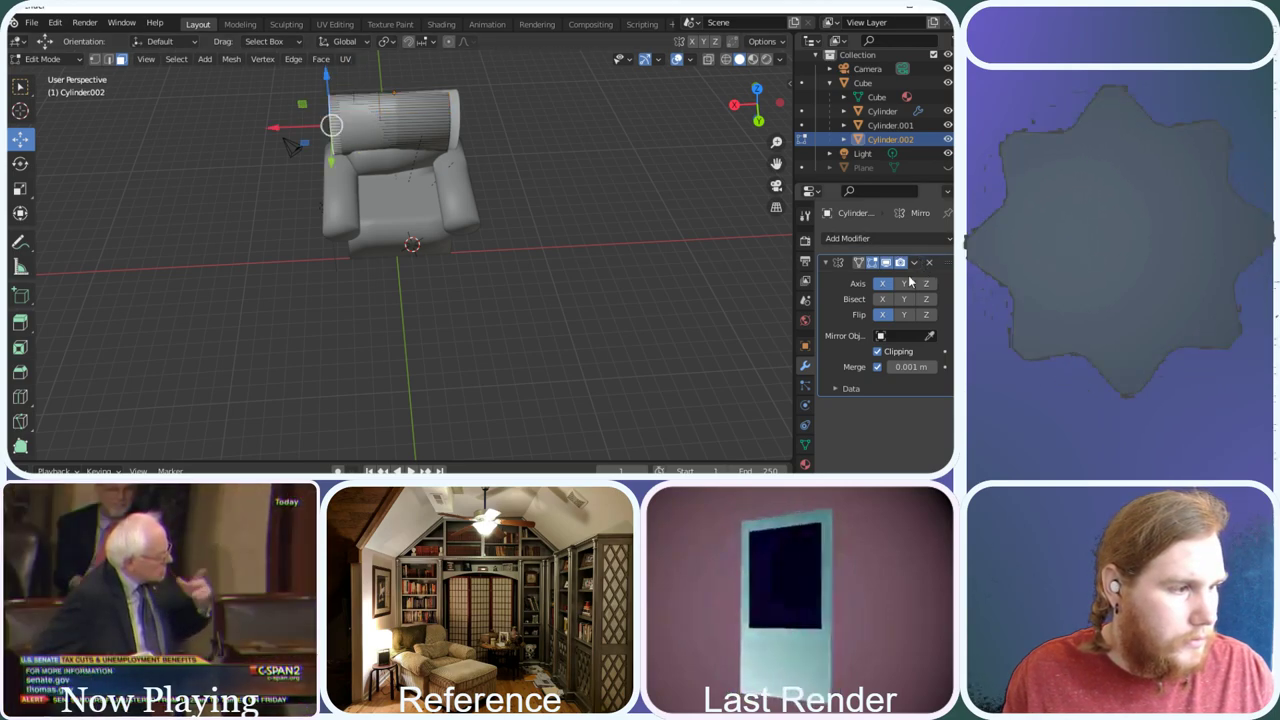
left_click(884, 285)
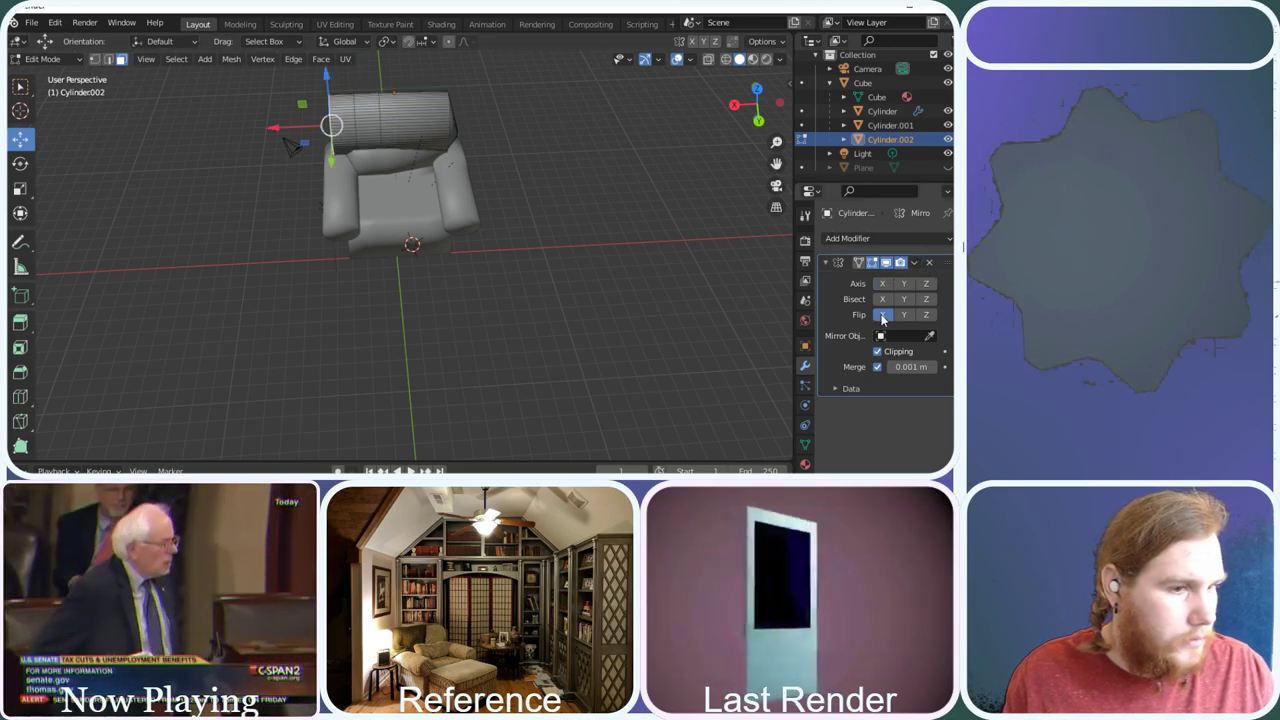
left_click(929, 263)
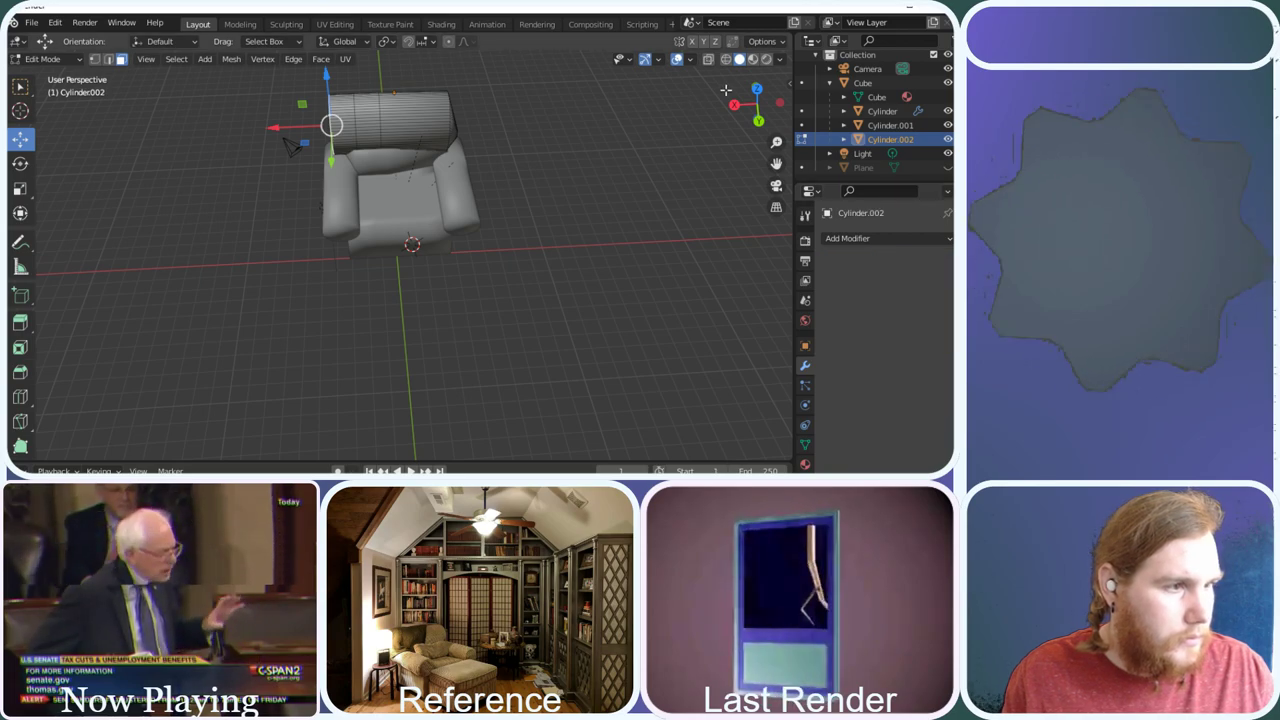
Box-select the backrest cylinder's end faces and try moving them
mouse_move(757, 103)
left_mouse_down()
mouse_move(722, 124)
mouse_move(760, 90)
mouse_move(778, 100)
left_mouse_up()
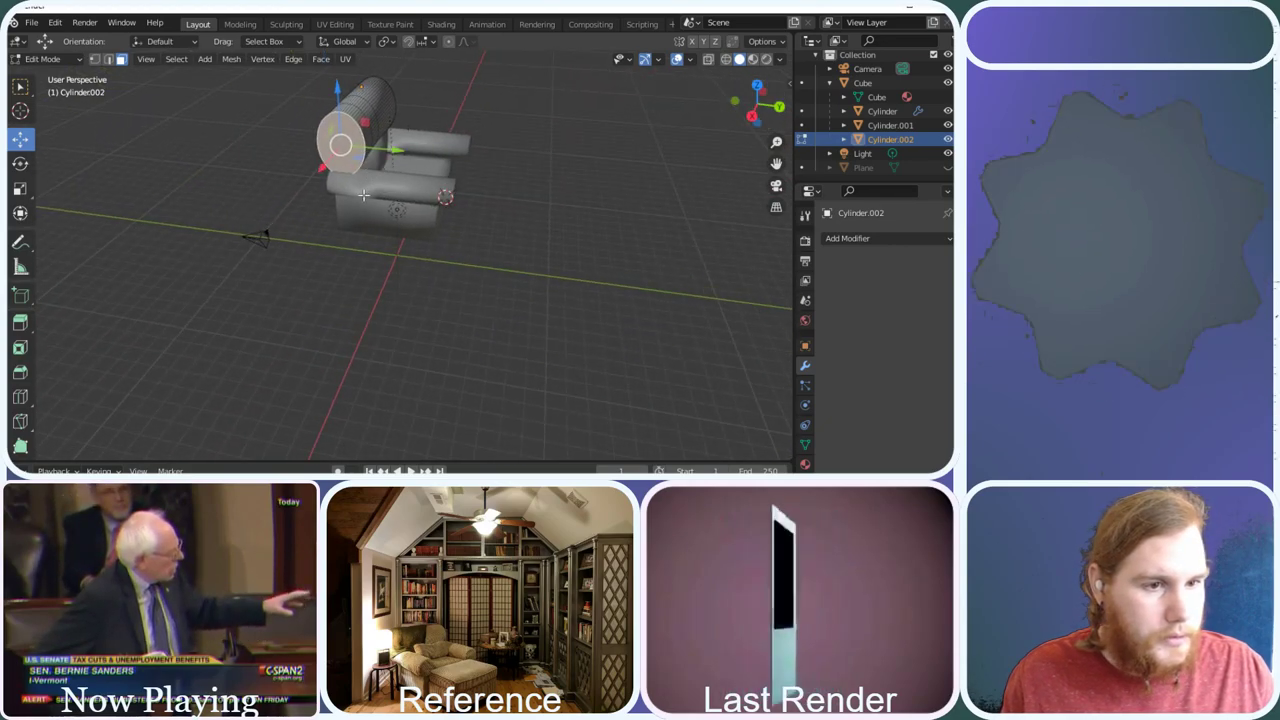
left_click_drag(322, 143, 302, 106)
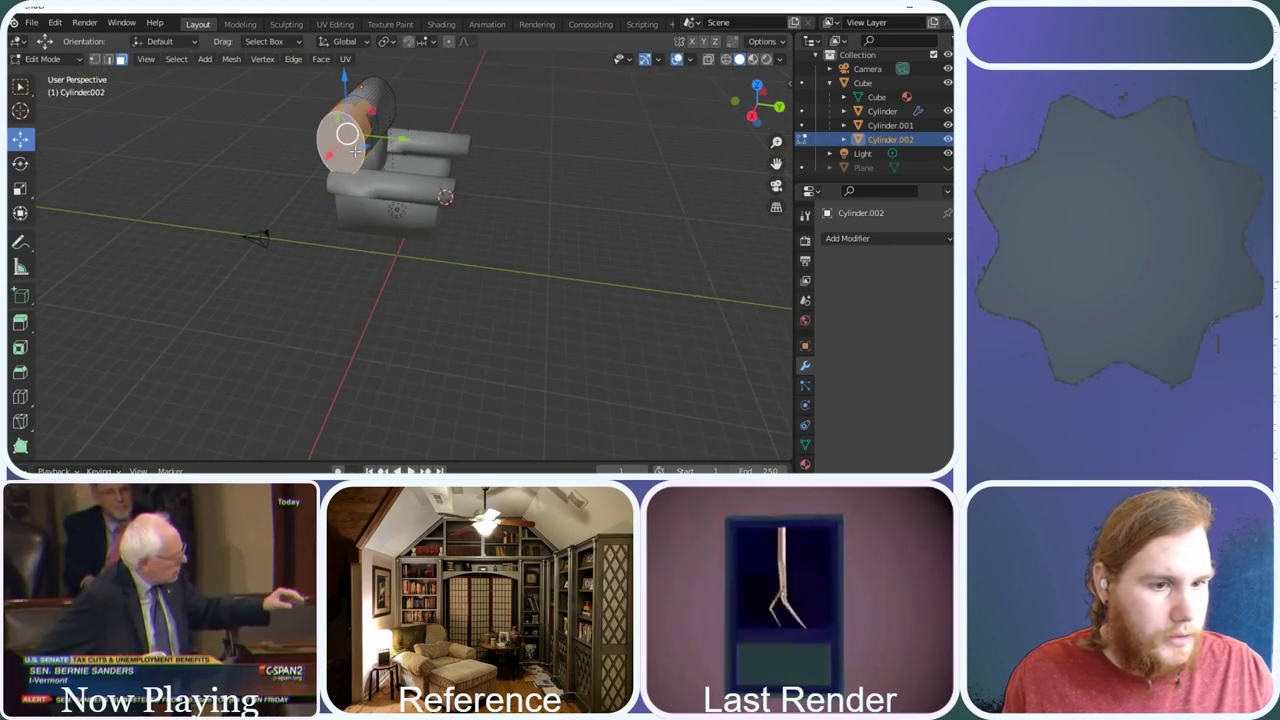
mouse_move(394, 192)
left_mouse_down()
mouse_move(290, 104)
mouse_move(286, 115)
mouse_move(412, 175)
left_mouse_up()
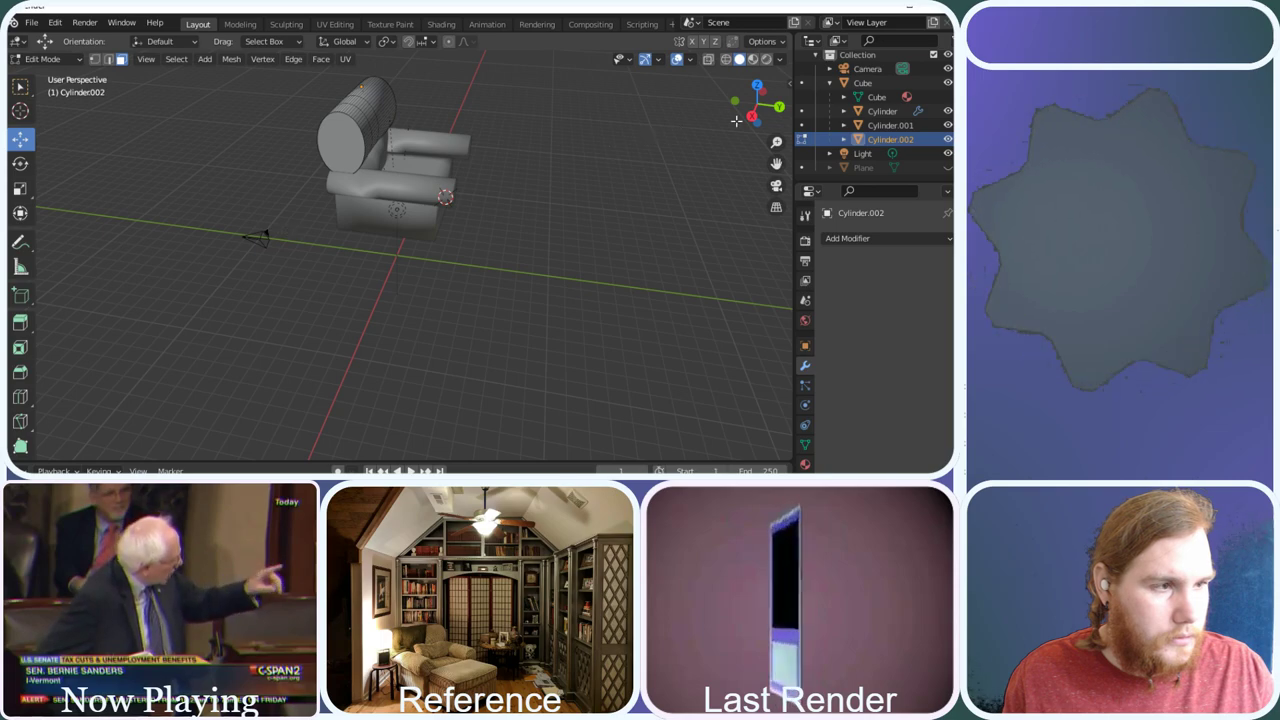
left_click_drag(740, 118, 660, 155)
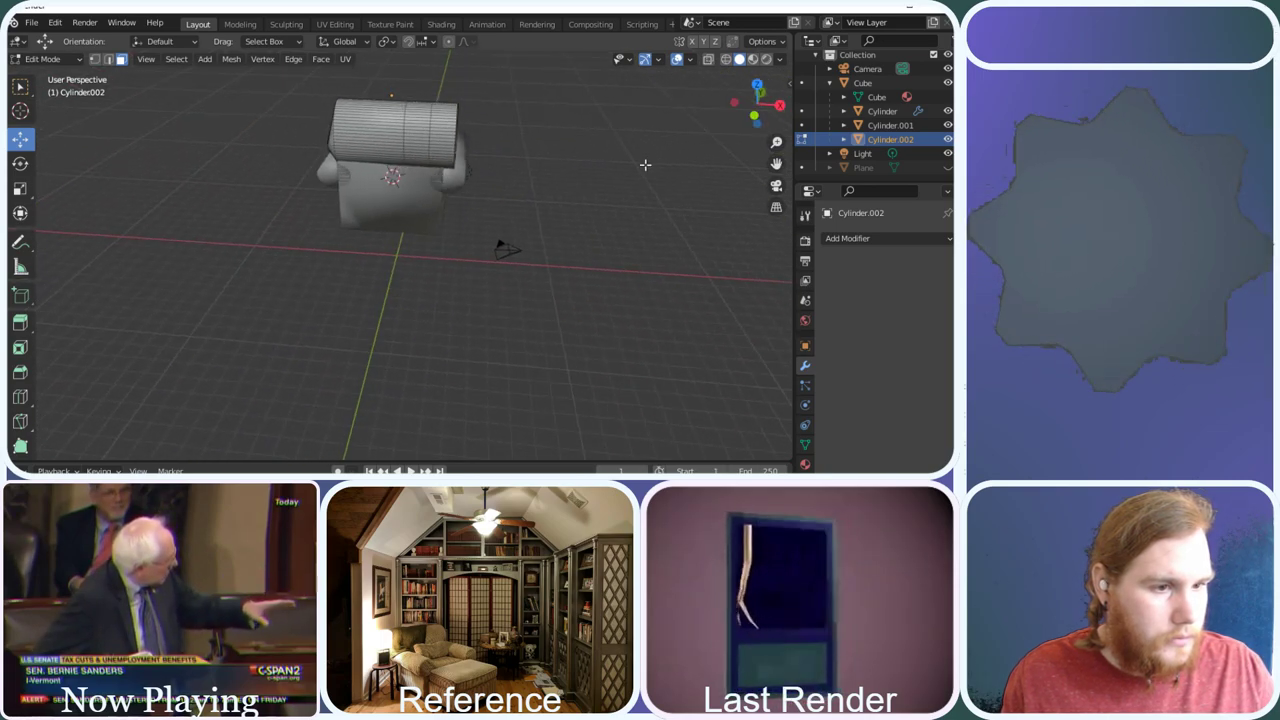
left_click_drag(516, 228, 468, 90)
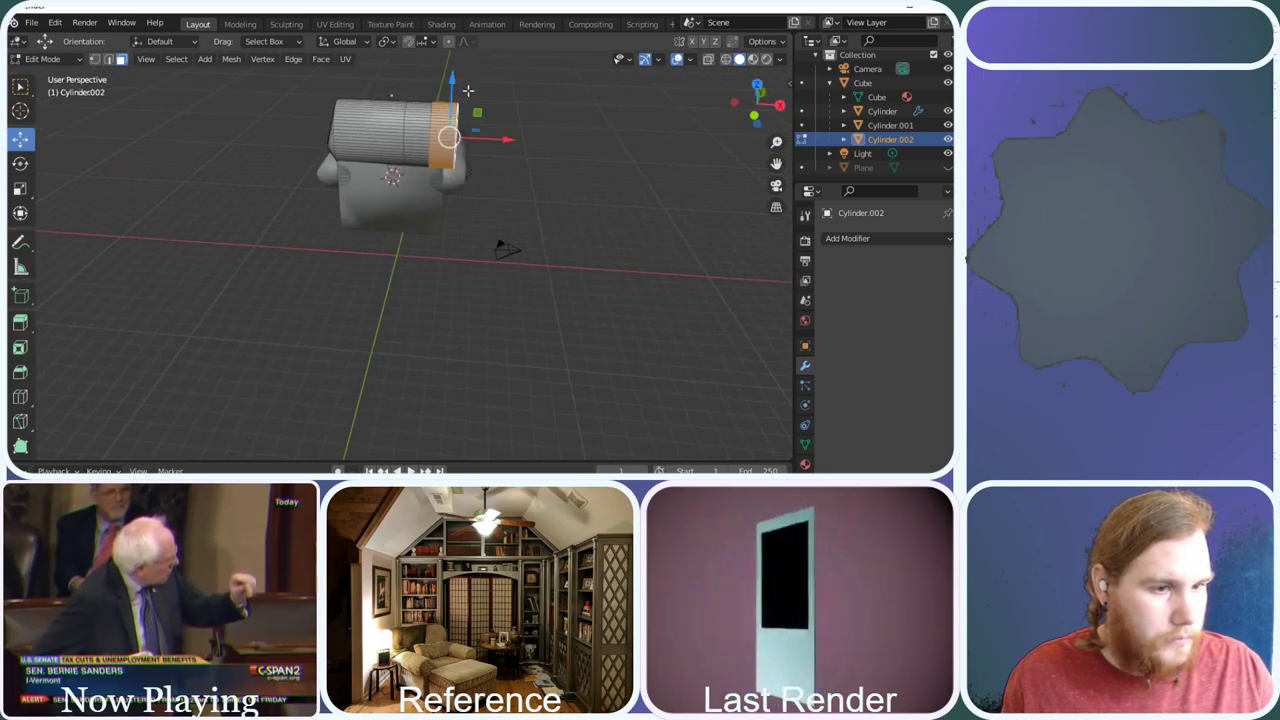
left_click_drag(737, 113, 685, 126)
left_click_drag(336, 80, 348, 162)
key("Tab")
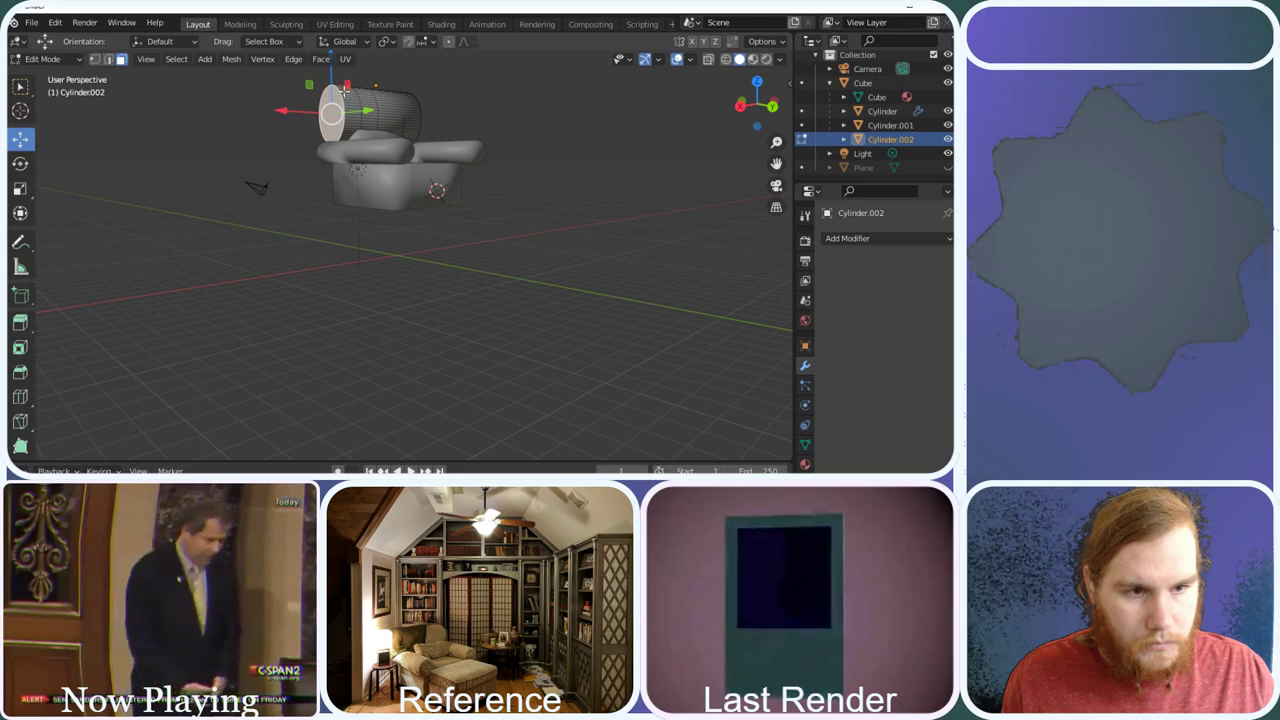
Nudge the end face, then reselect the cylinder's right-end faces in front orthographic view
left_click(344, 103)
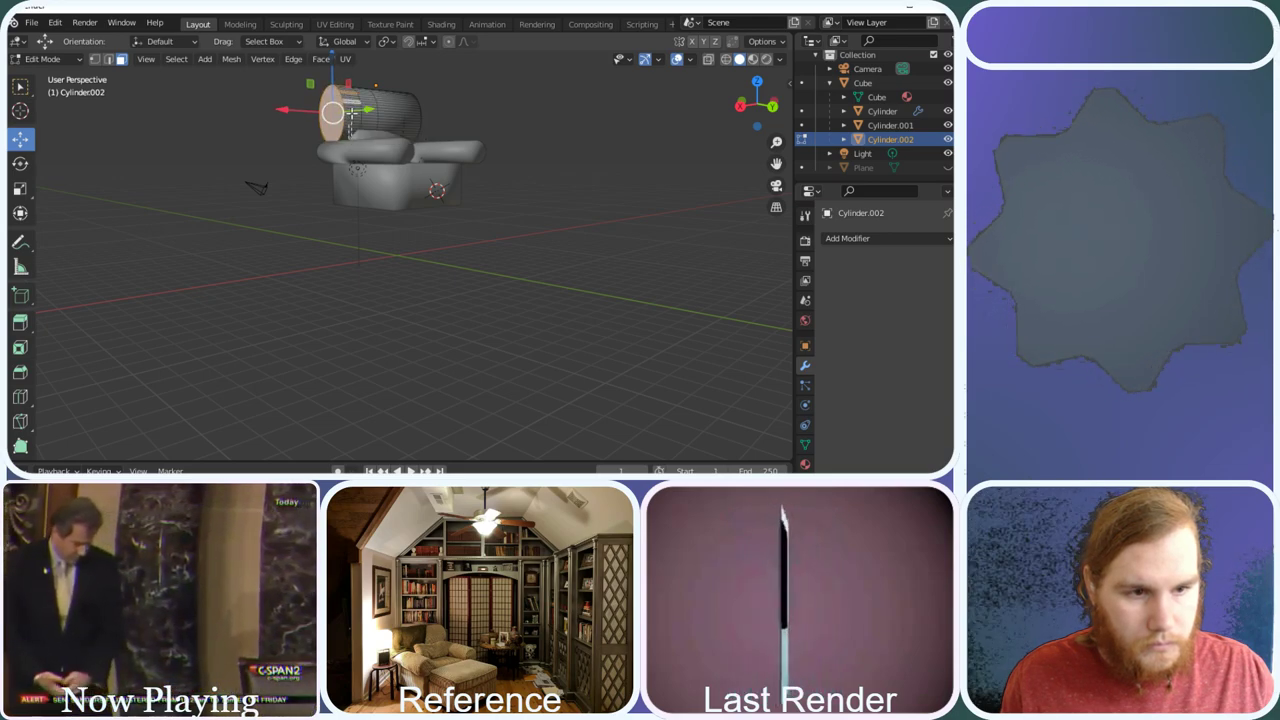
left_click_drag(338, 80, 343, 80)
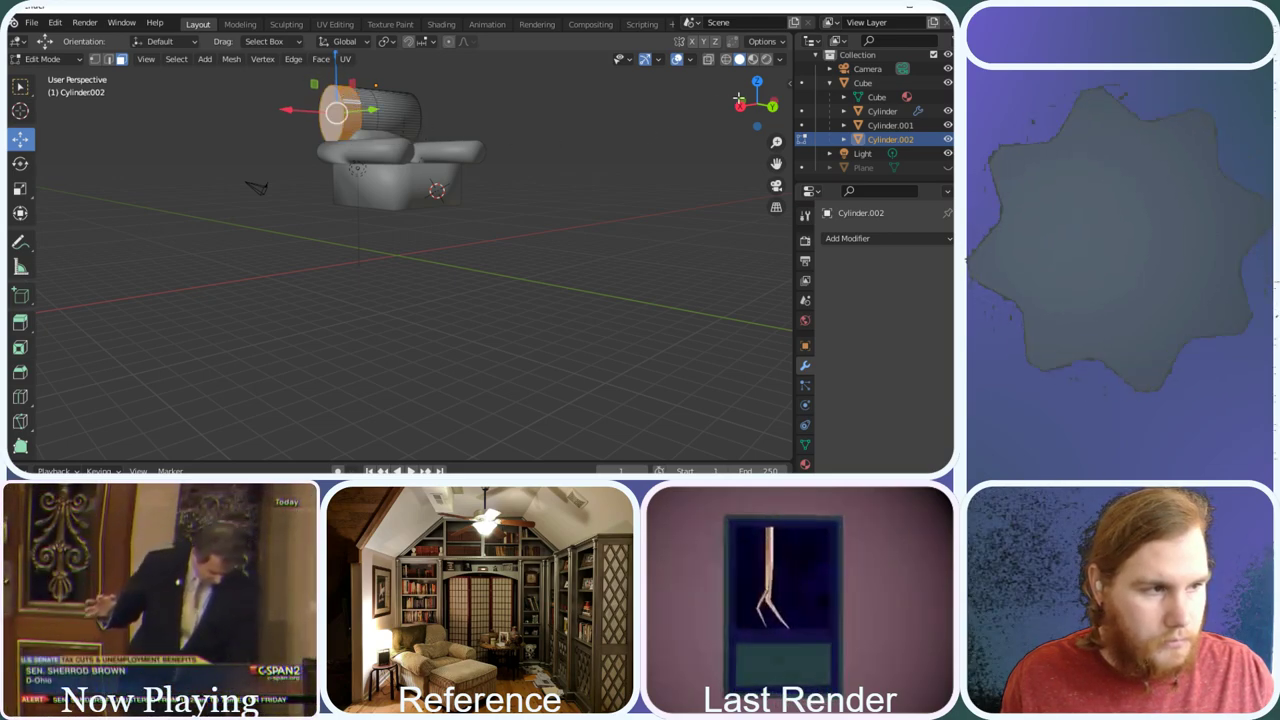
left_click_drag(746, 88, 785, 95)
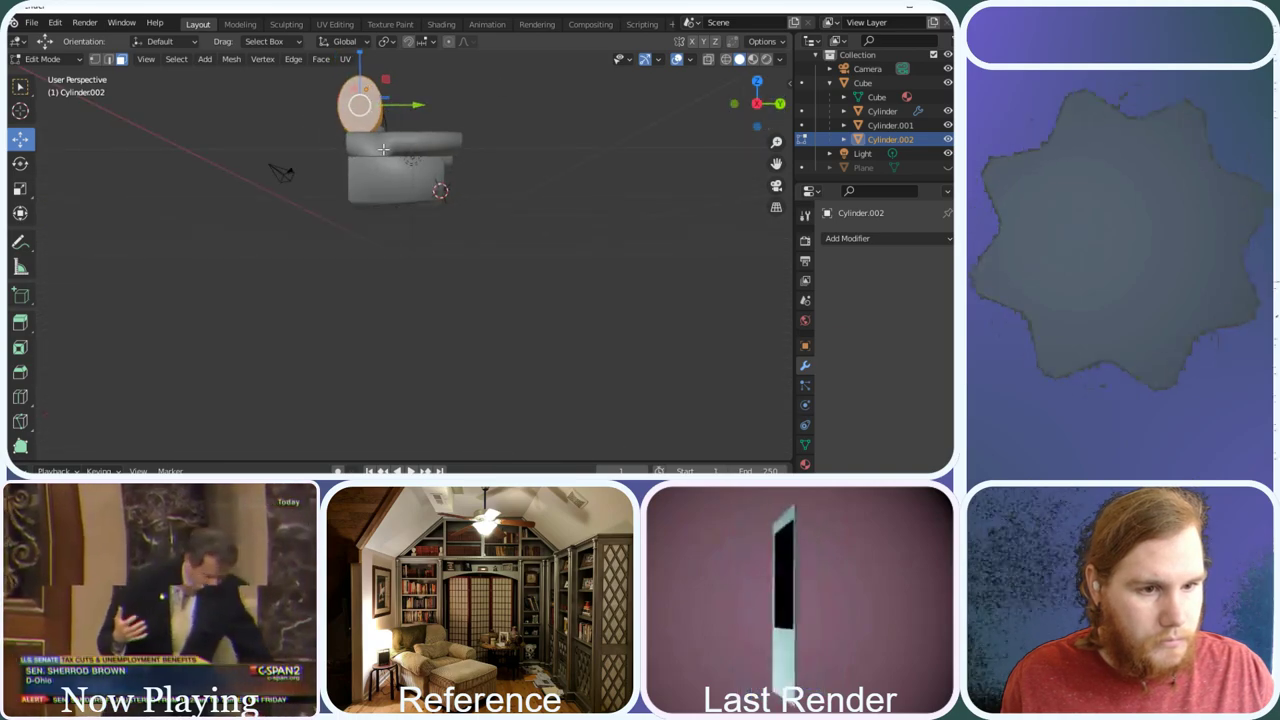
left_click_drag(383, 150, 331, 116)
mouse_move(758, 108)
left_mouse_down()
mouse_move(826, 96)
mouse_move(759, 108)
left_mouse_up()
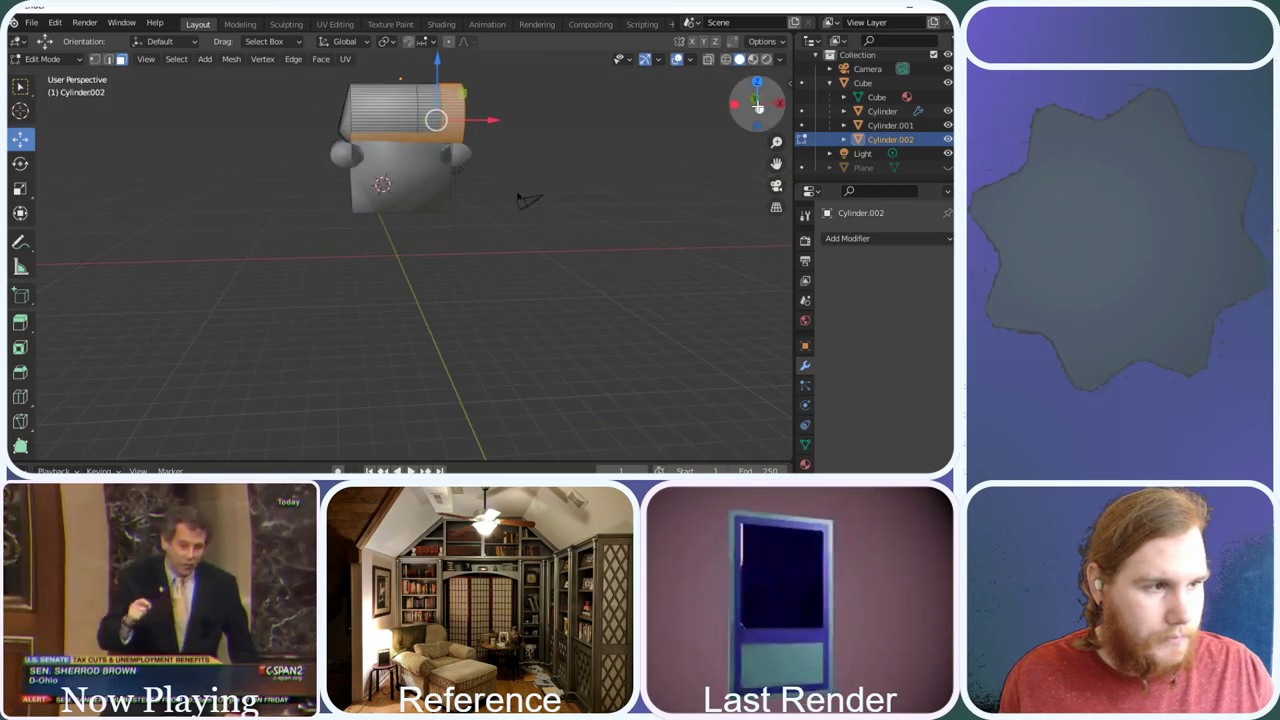
left_click(759, 108)
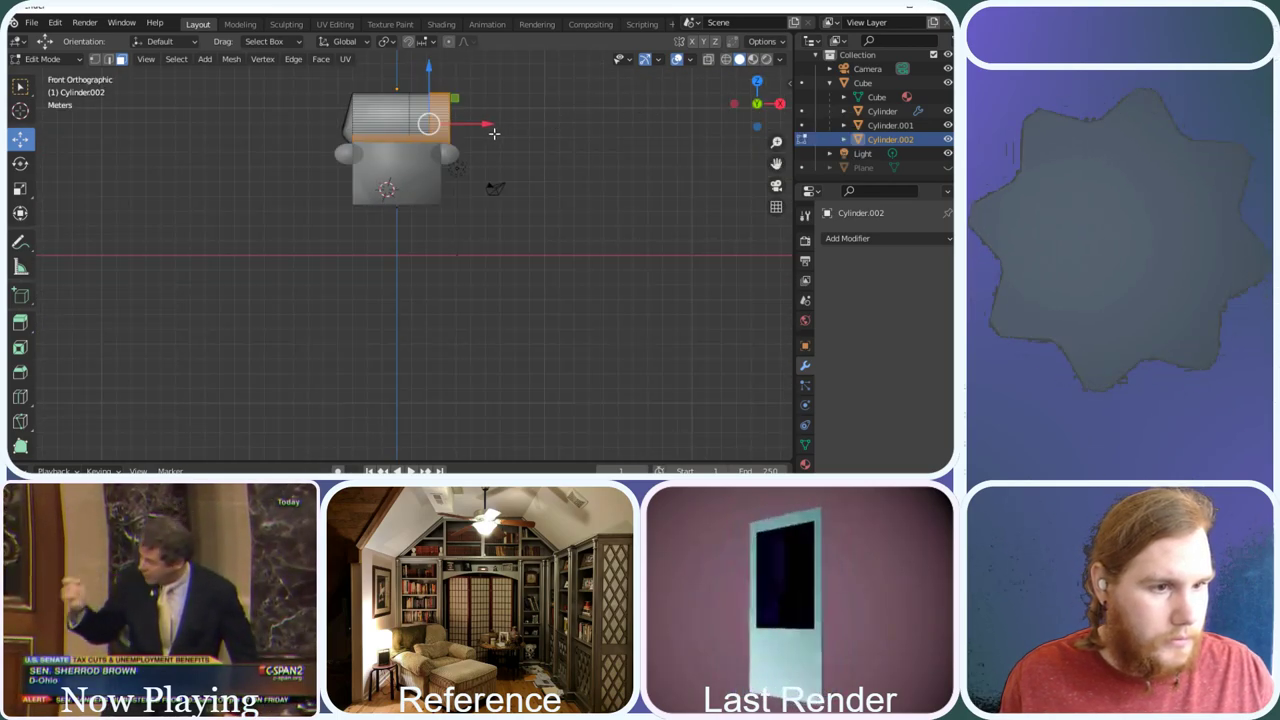
left_click(491, 177)
left_click_drag(491, 180, 441, 80)
left_click_drag(771, 106, 758, 101)
From back orthographic view, select the left-end faces and move them about 0.6 m along X
left_click(754, 101)
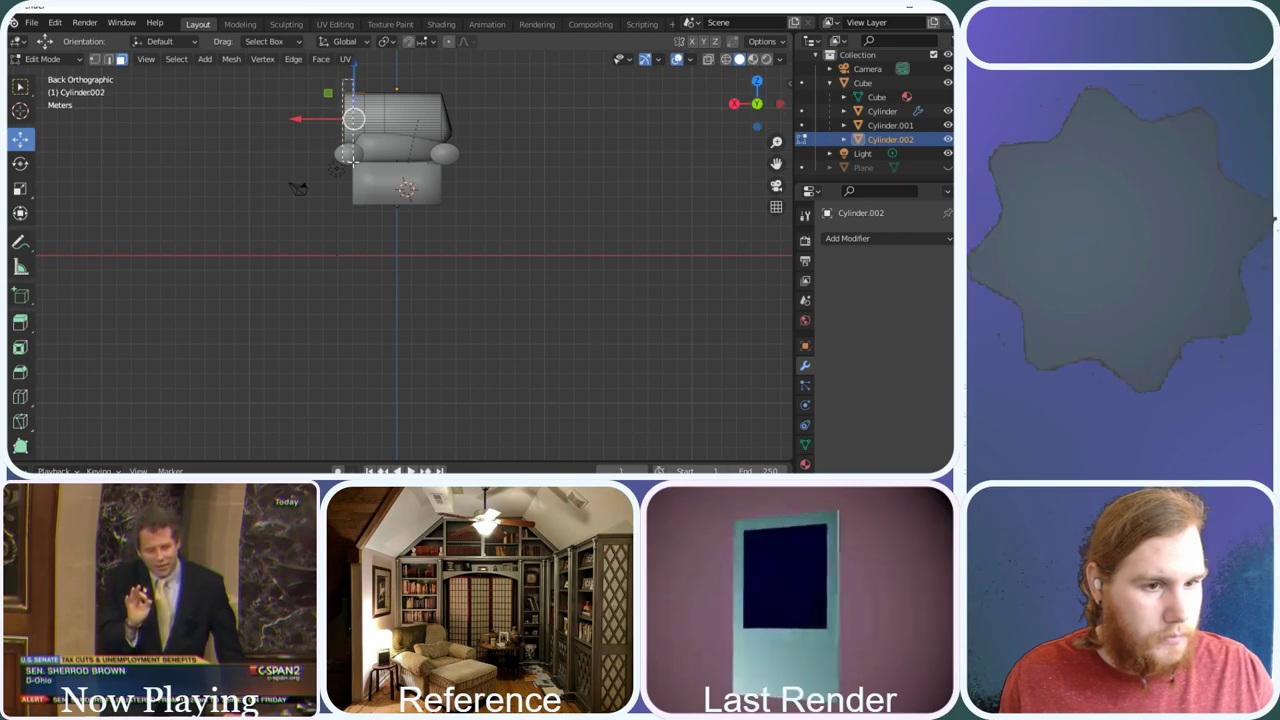
left_click_drag(354, 178, 355, 178)
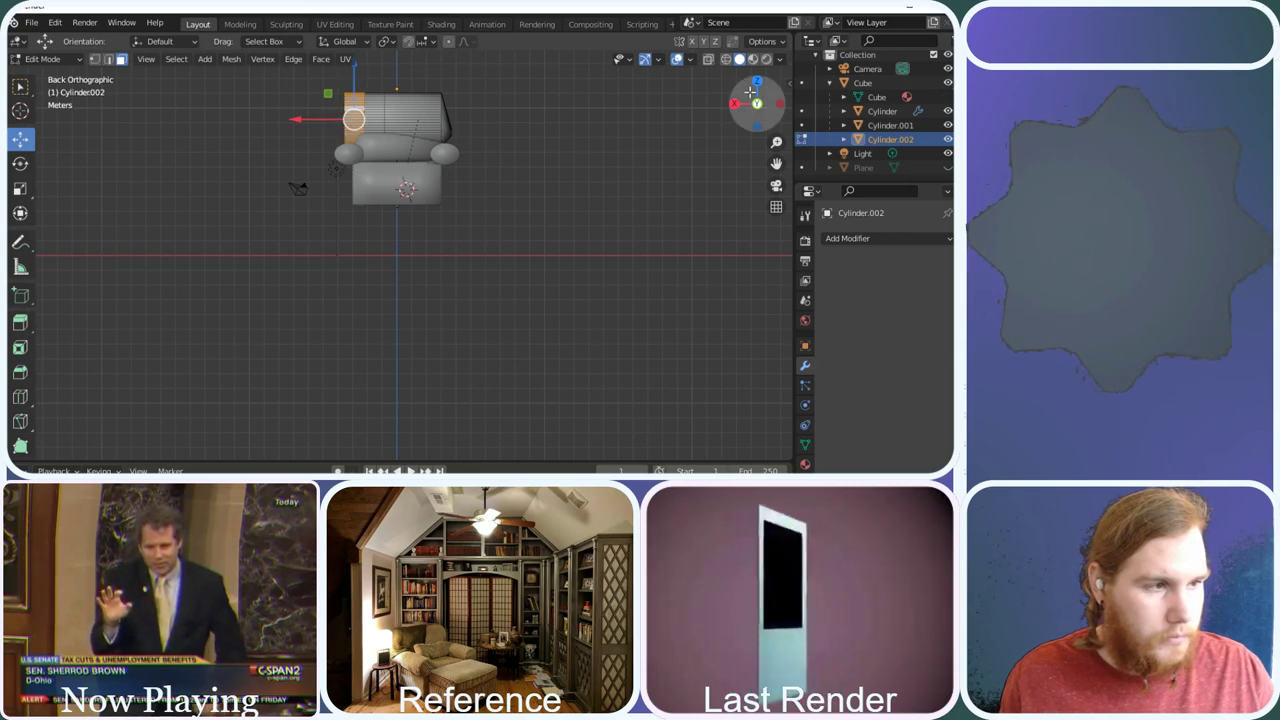
left_click_drag(758, 104, 742, 120)
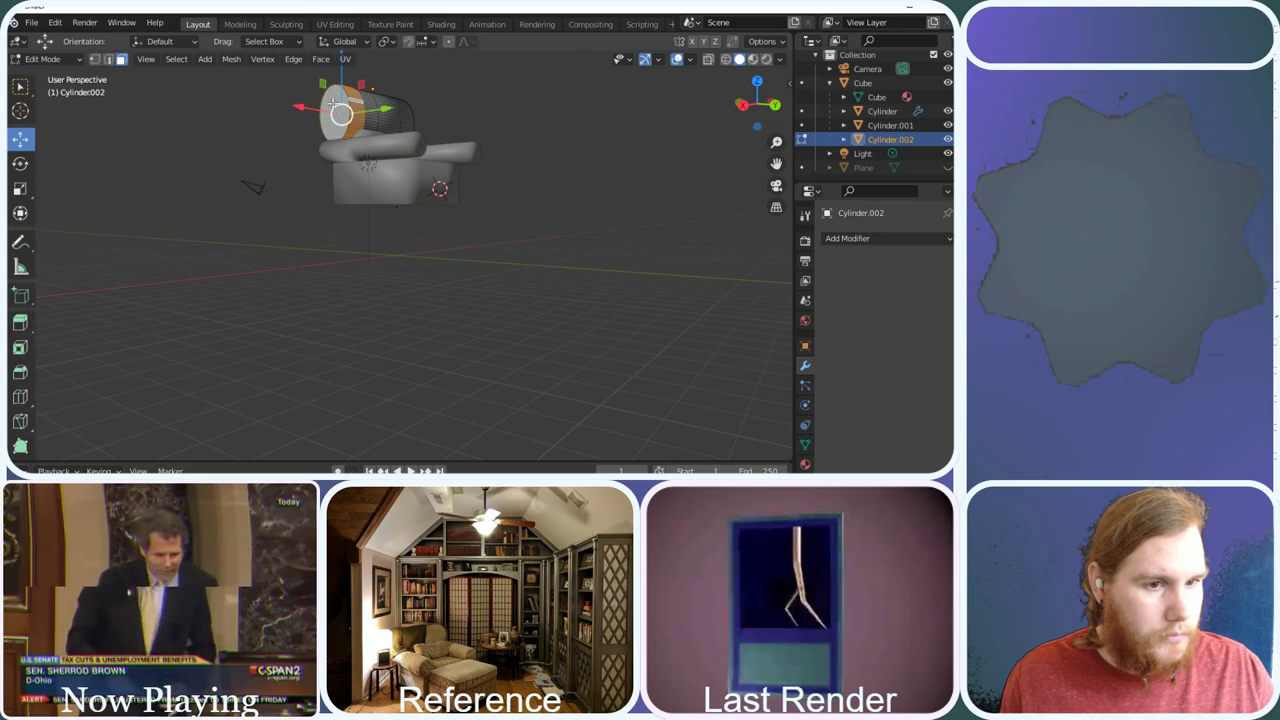
left_click_drag(757, 104, 735, 104)
left_click_drag(284, 116, 295, 143)
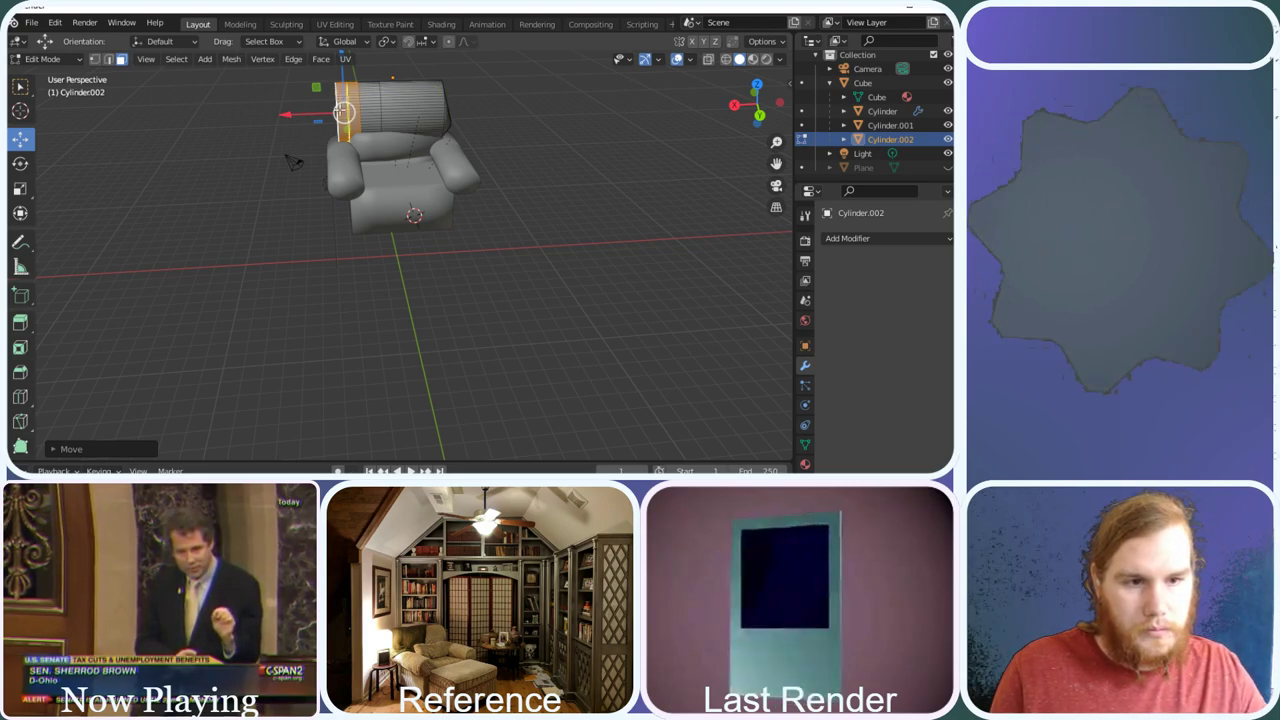
Edge-slide the new loop flush against the cylinder's left end cap
key("g")
key("g")
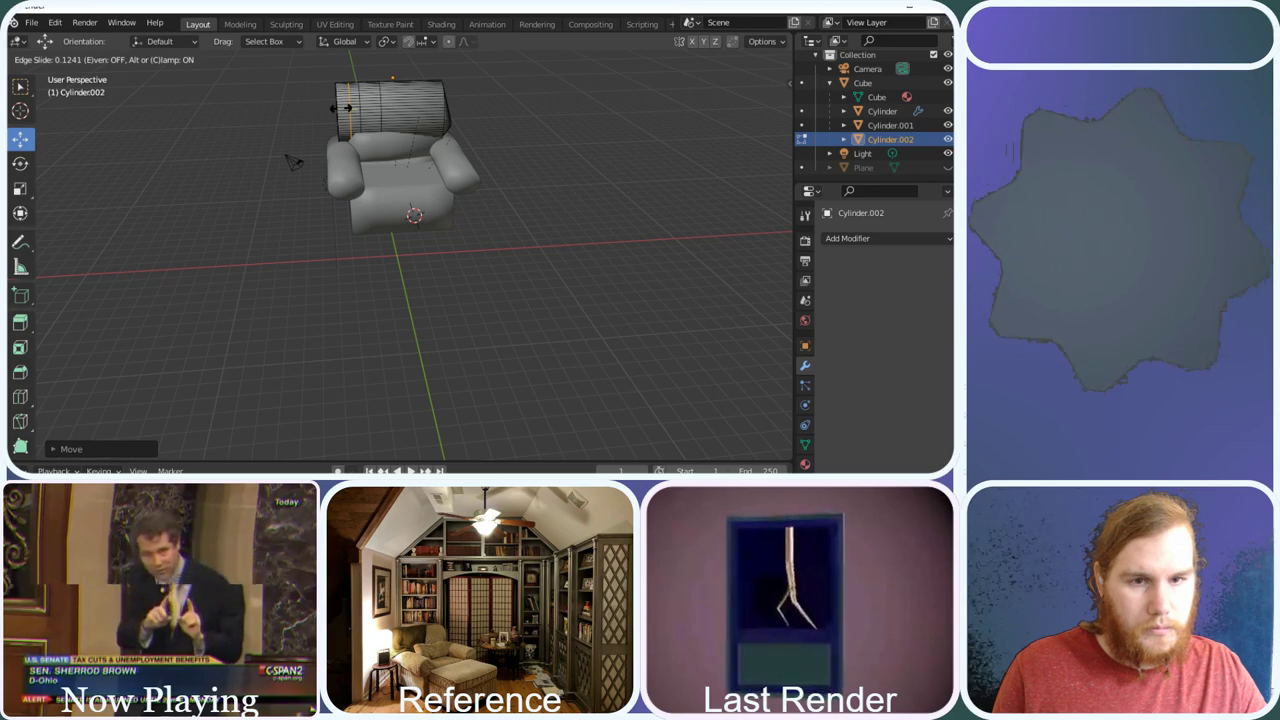
left_click(340, 110)
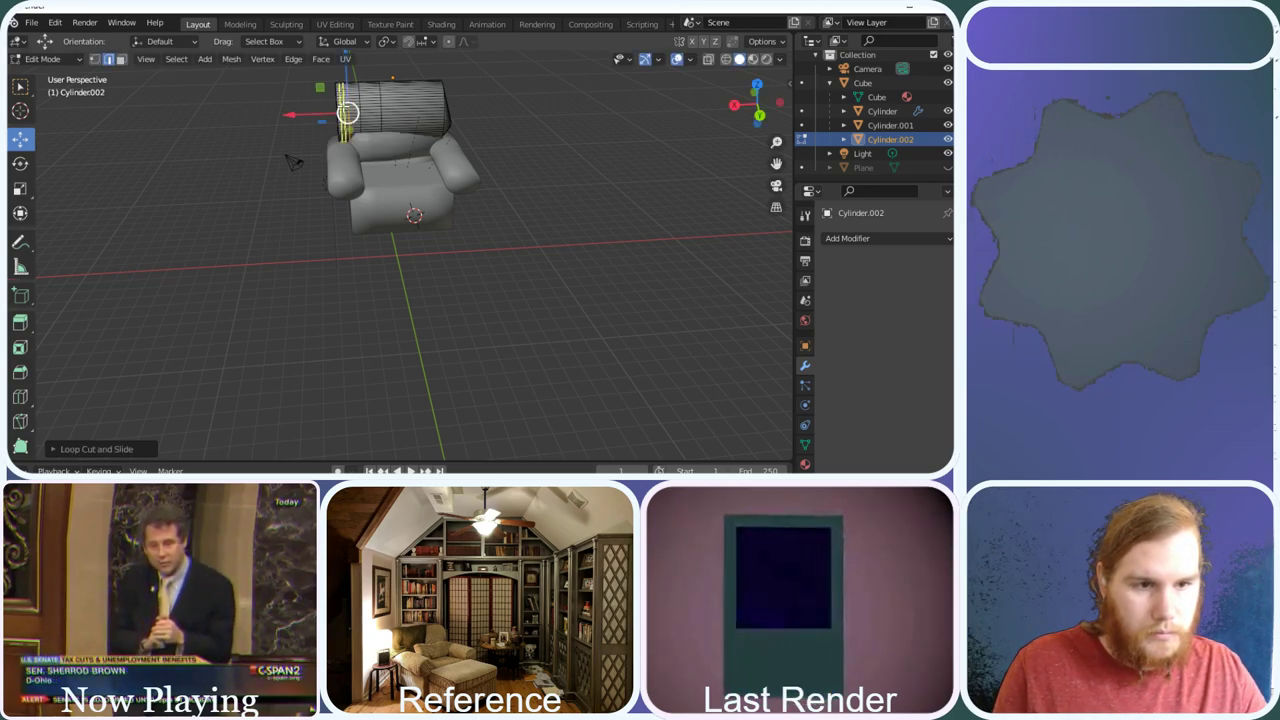
key("g")
key("g")
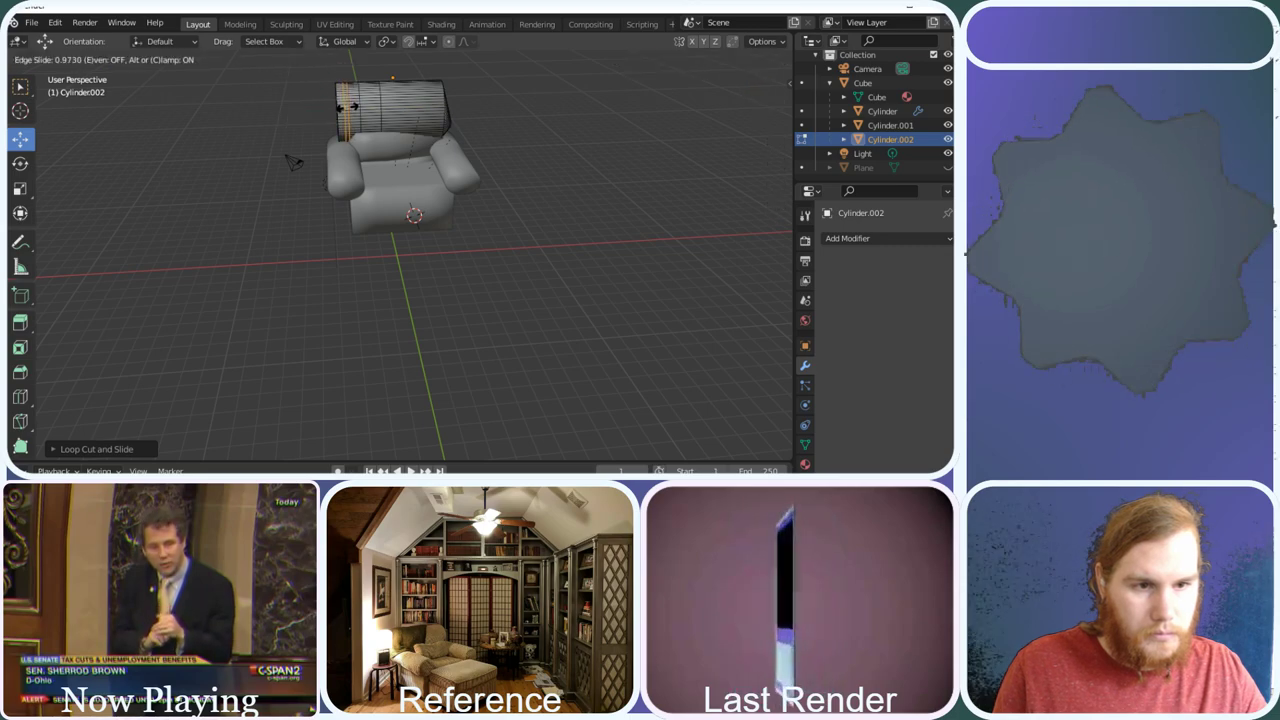
left_click(352, 106)
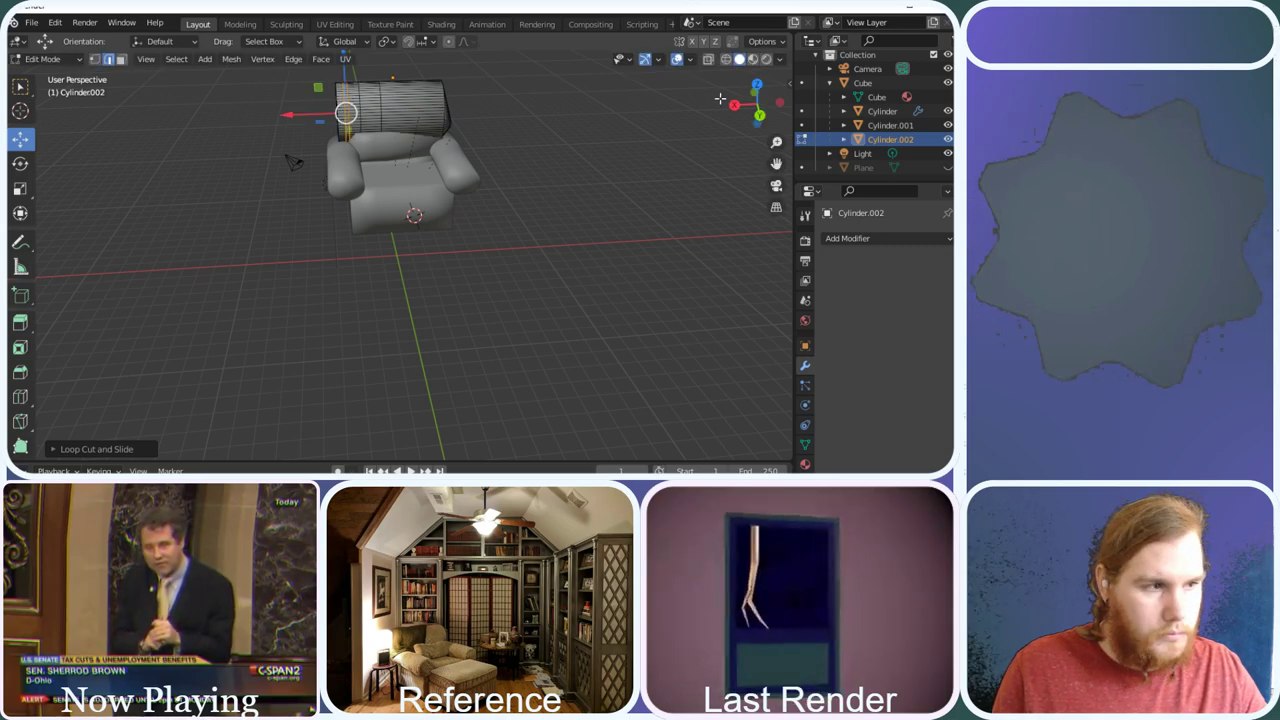
left_click_drag(748, 100, 594, 97)
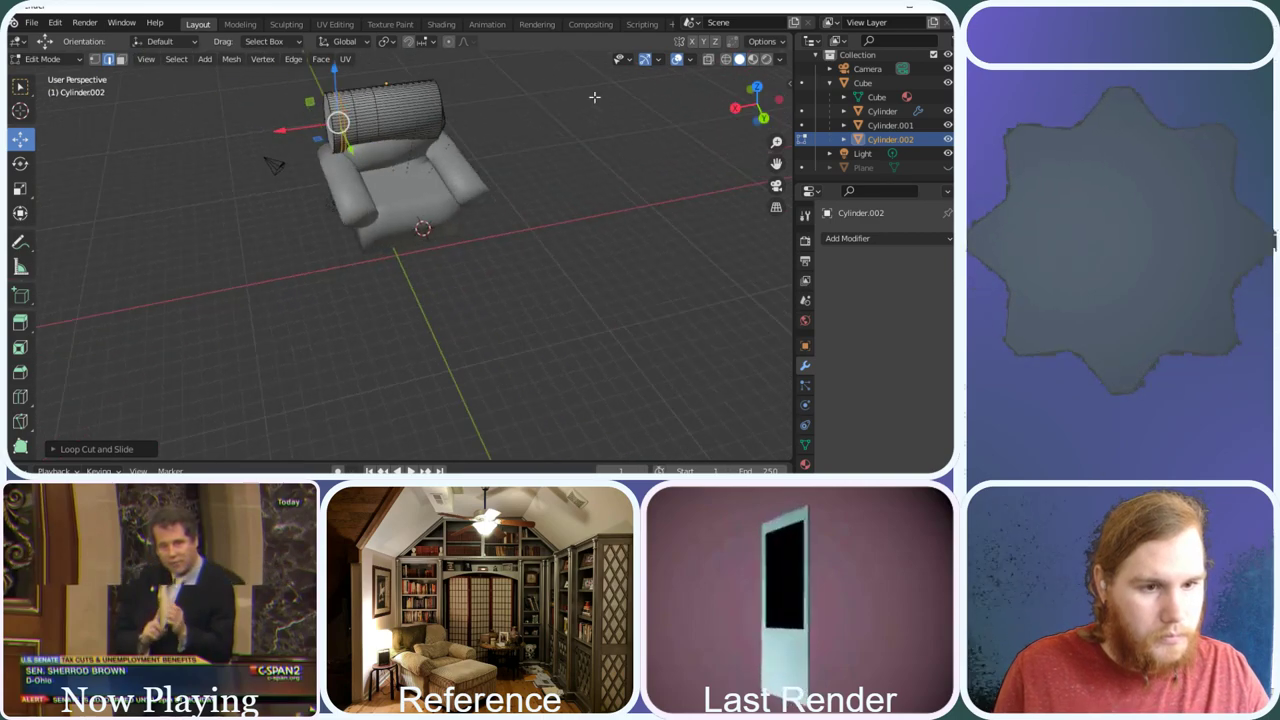
Select the backrest's left end from the back orthographic view
left_click(323, 87)
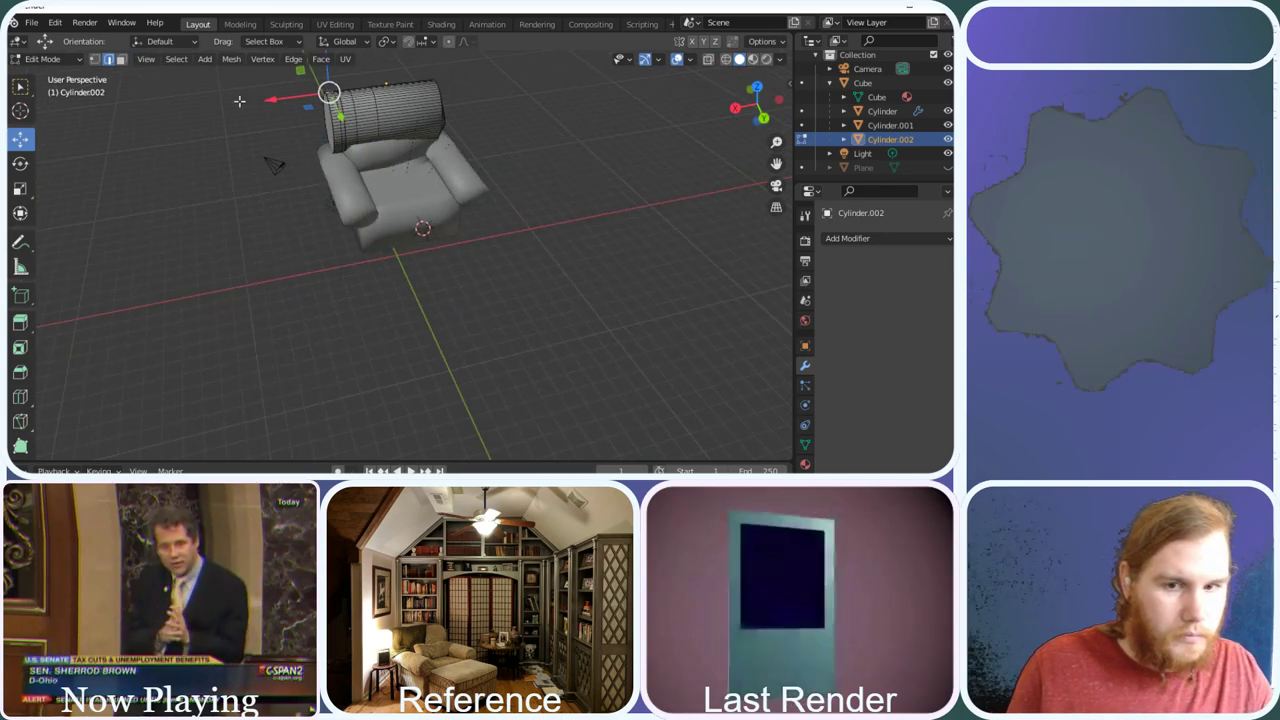
left_click(762, 117)
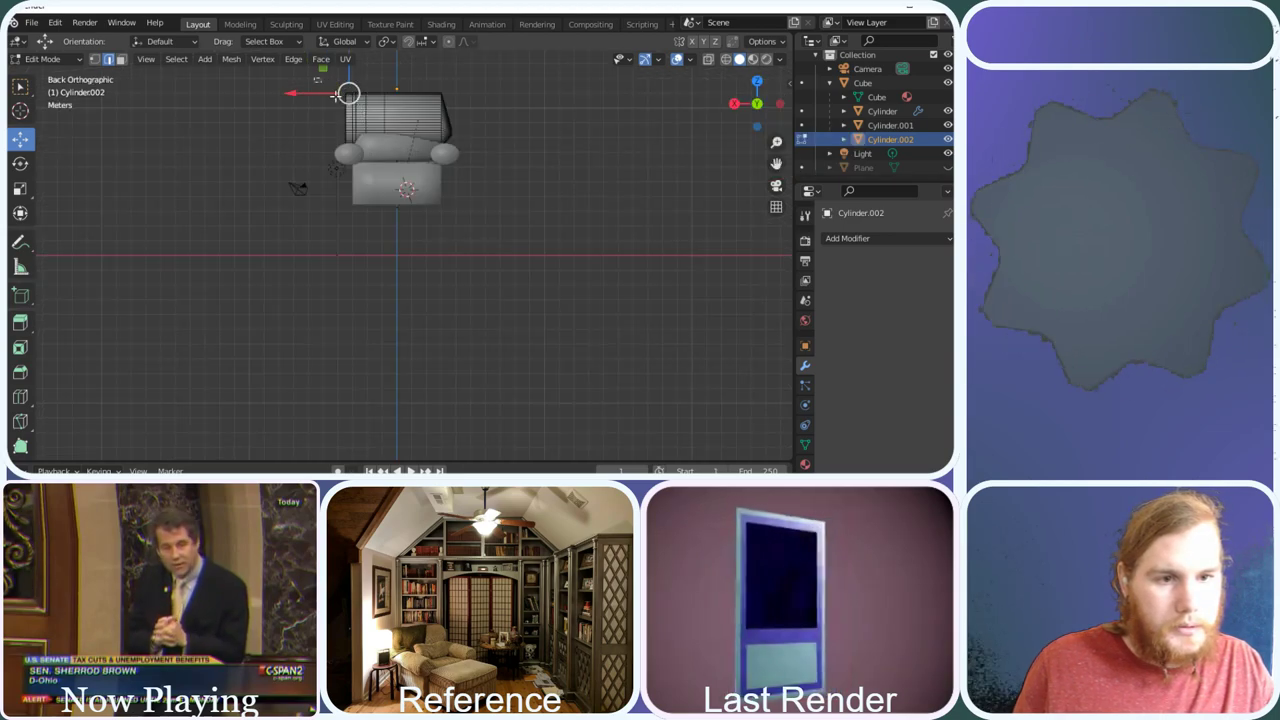
left_click_drag(314, 77, 349, 168)
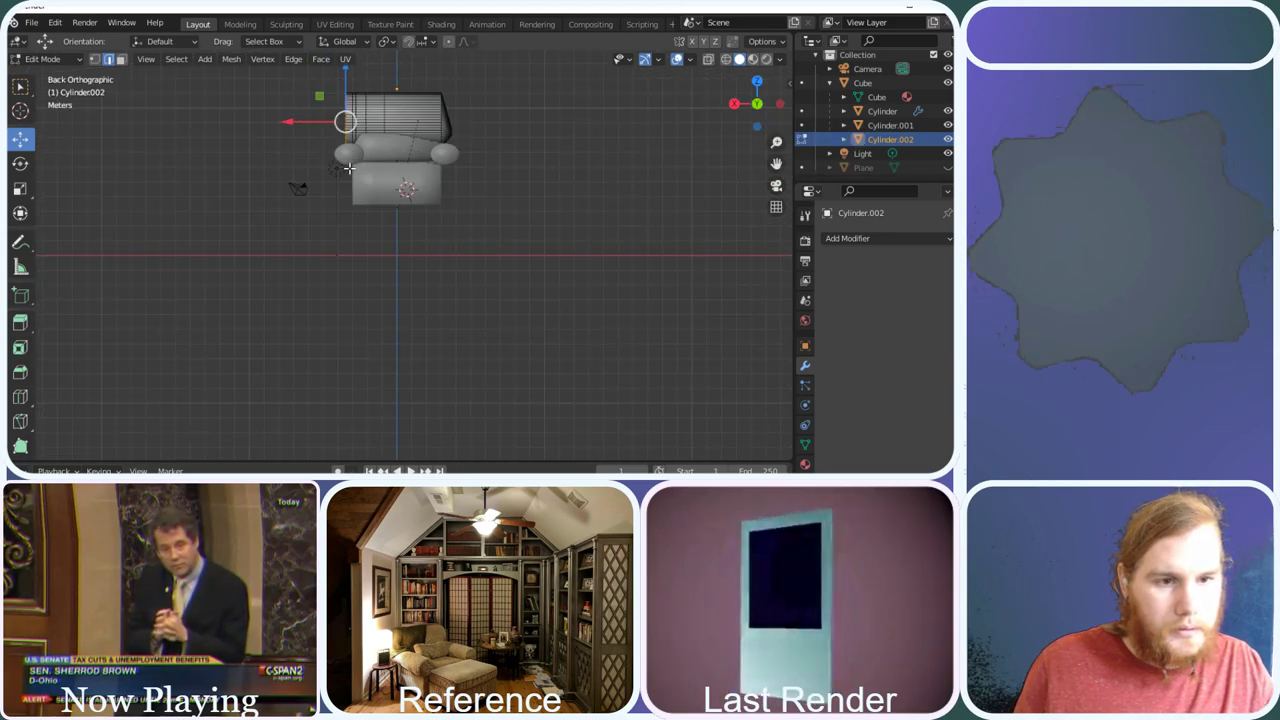
mouse_move(757, 105)
left_mouse_down()
mouse_move(705, 115)
mouse_move(750, 104)
left_mouse_up()
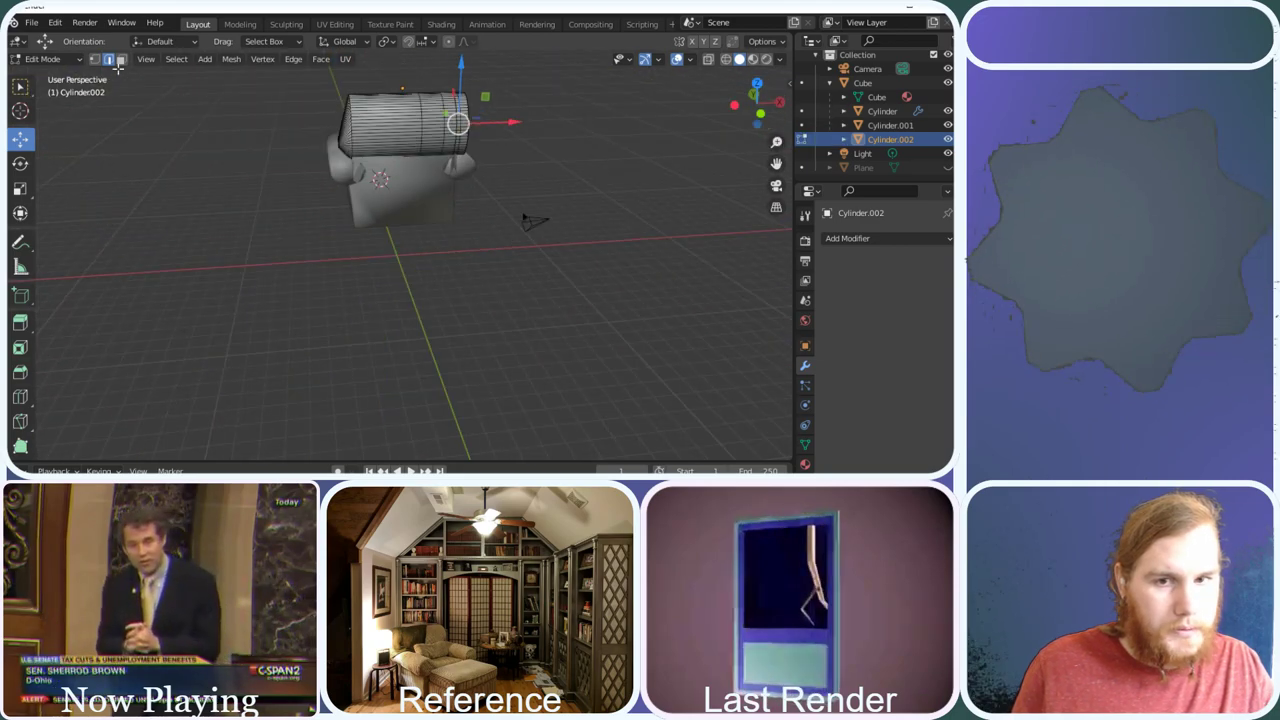
key("3")
left_click_drag(524, 190, 464, 75)
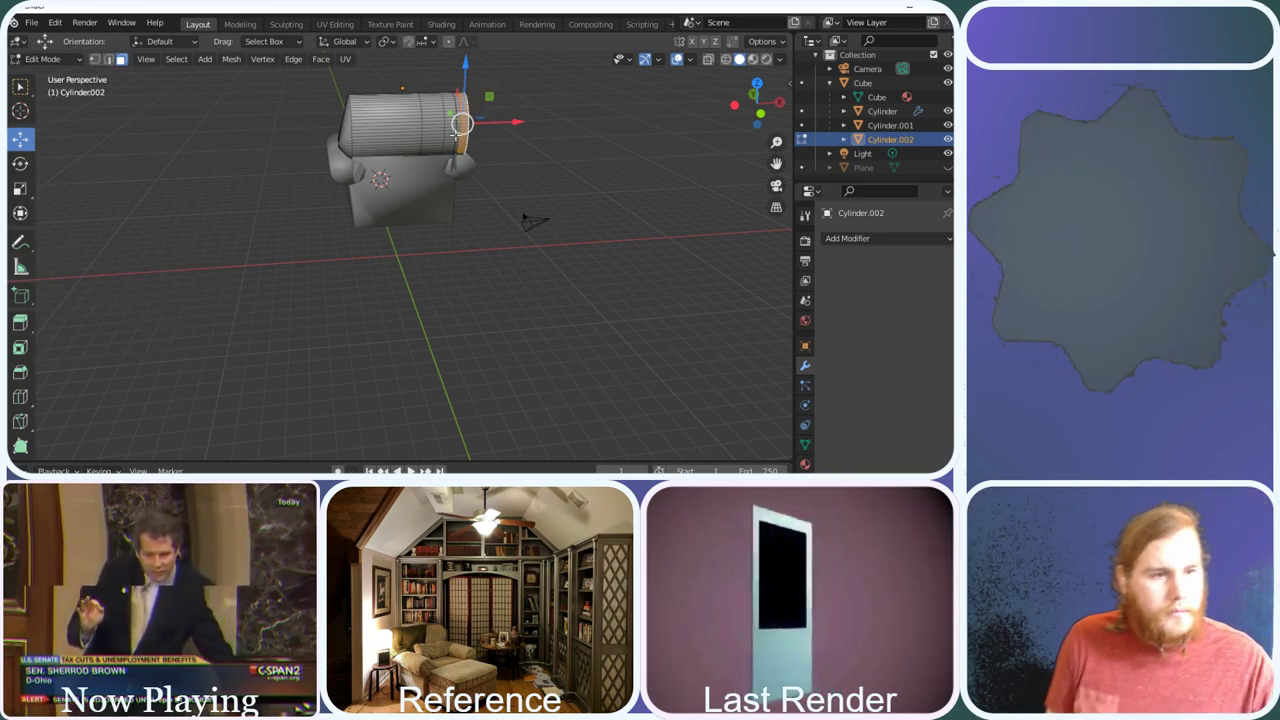
left_click_drag(760, 106, 641, 122)
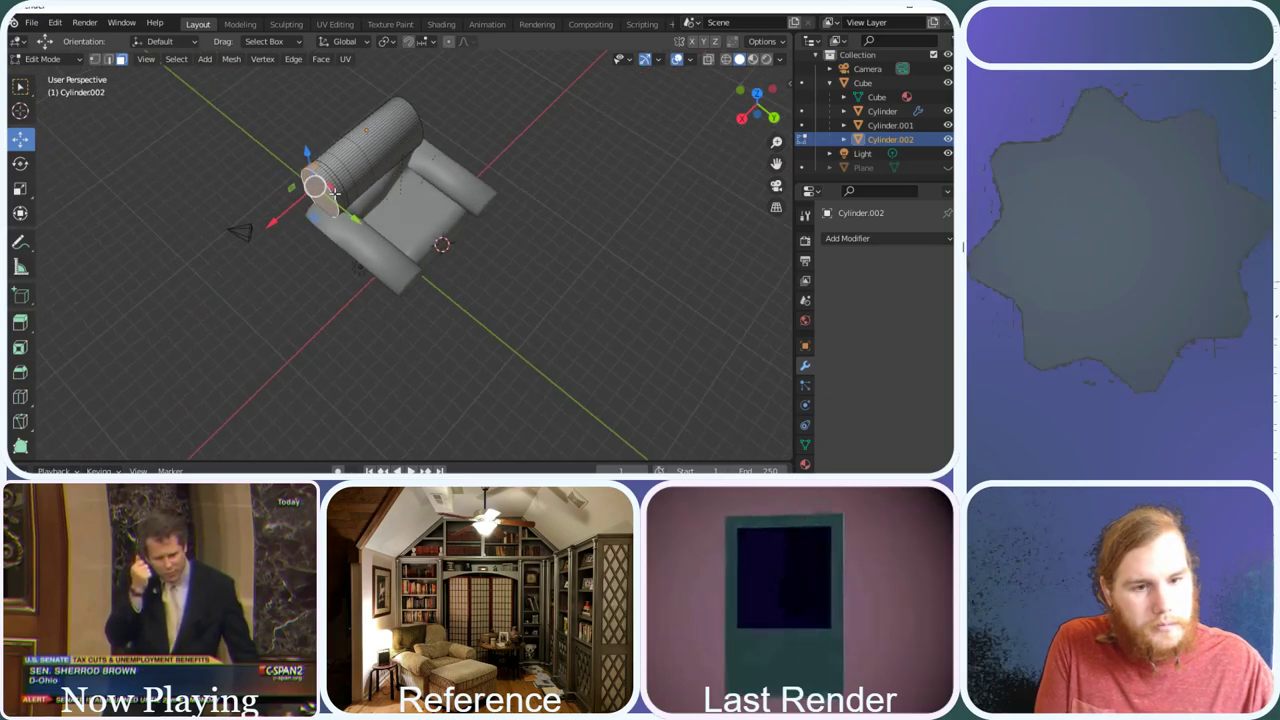
scroll(280, 137, "up", 1)
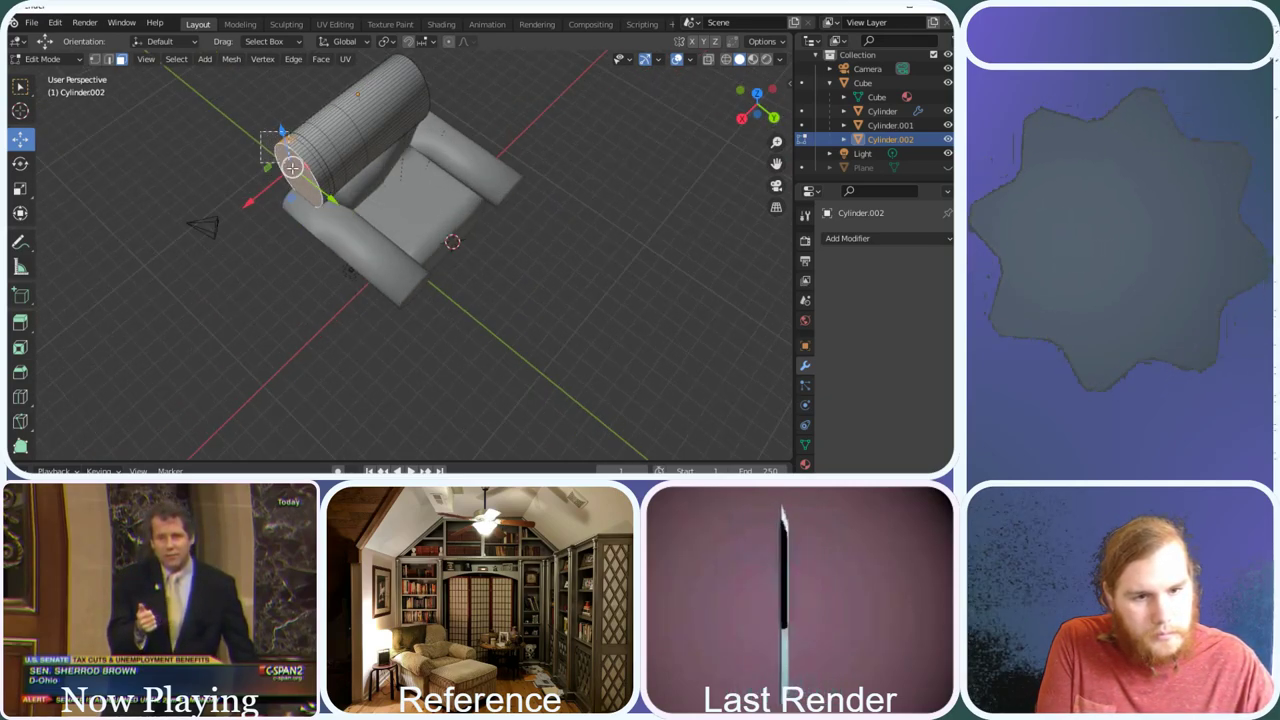
left_click_drag(263, 132, 218, 94)
key("ctrl+z")
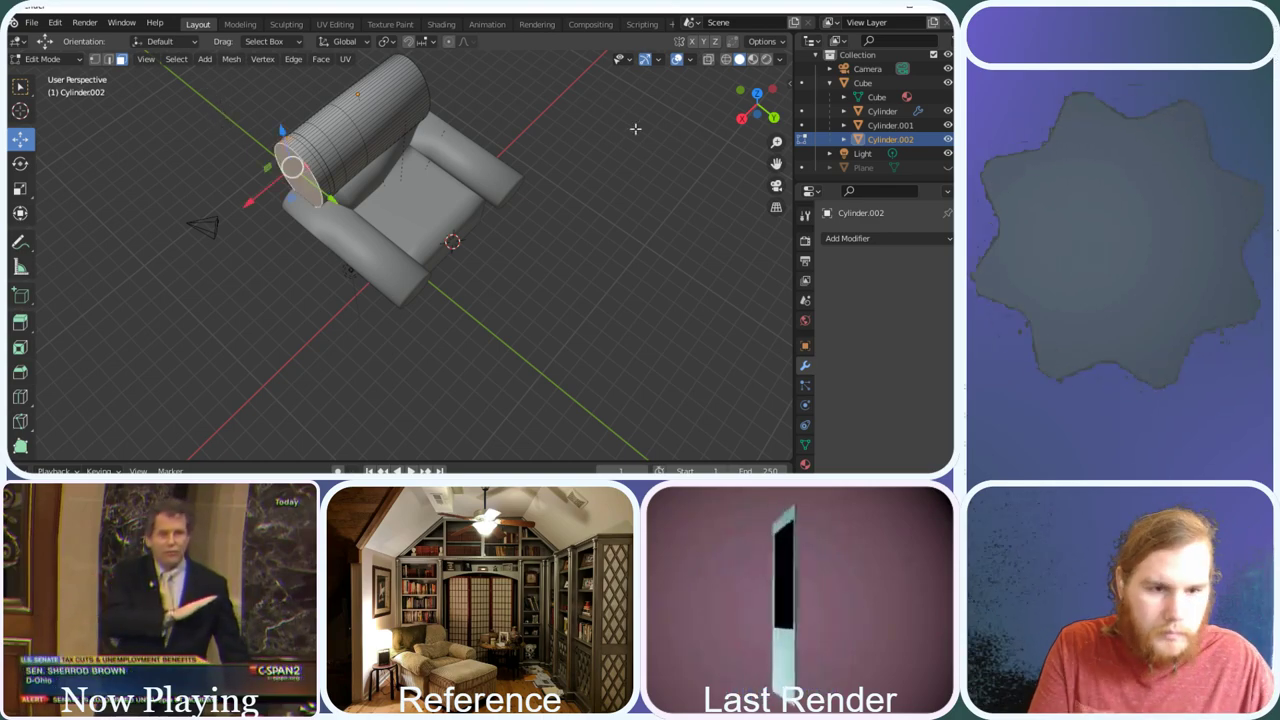
left_click(769, 114)
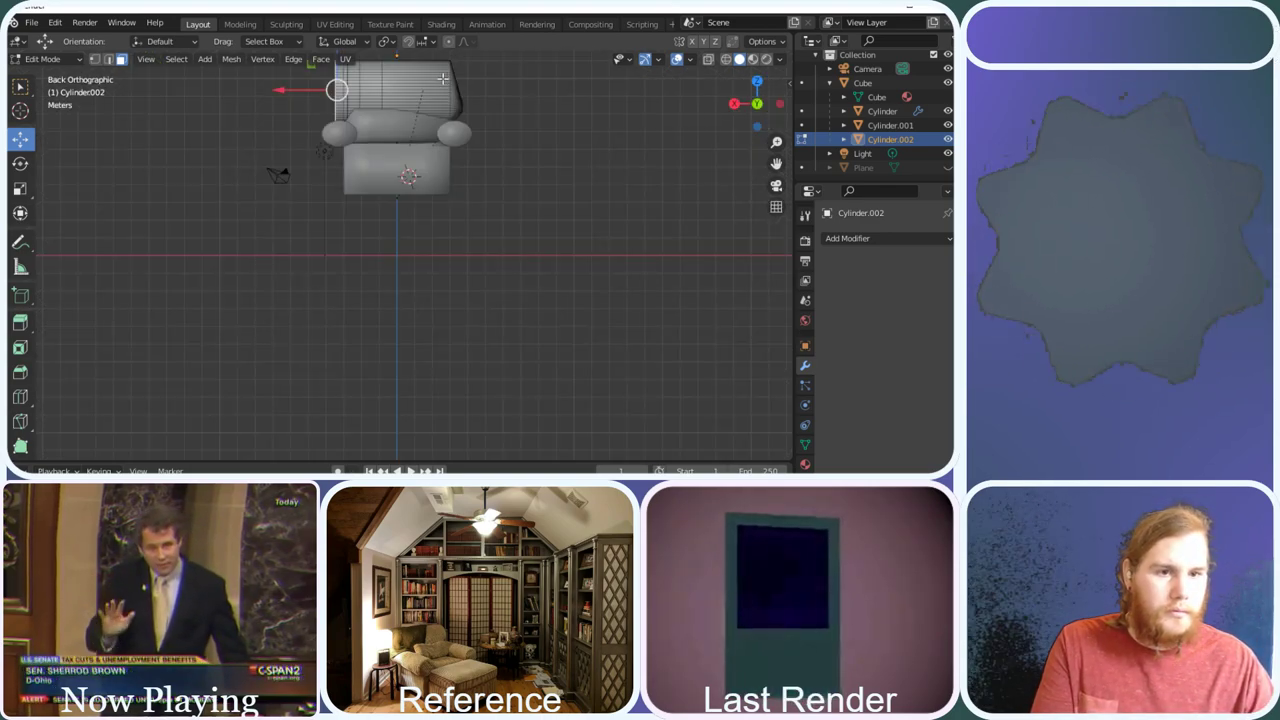
scroll(461, 105, "down", 1)
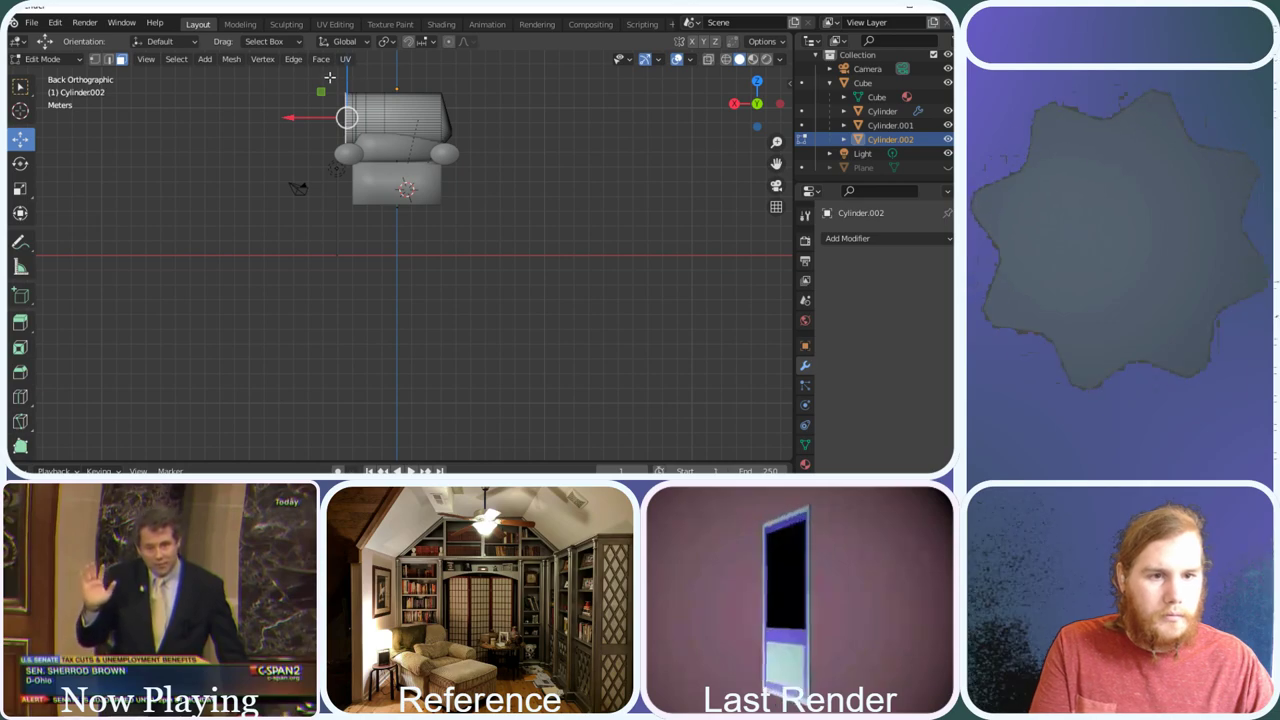
left_click_drag(340, 122, 352, 172)
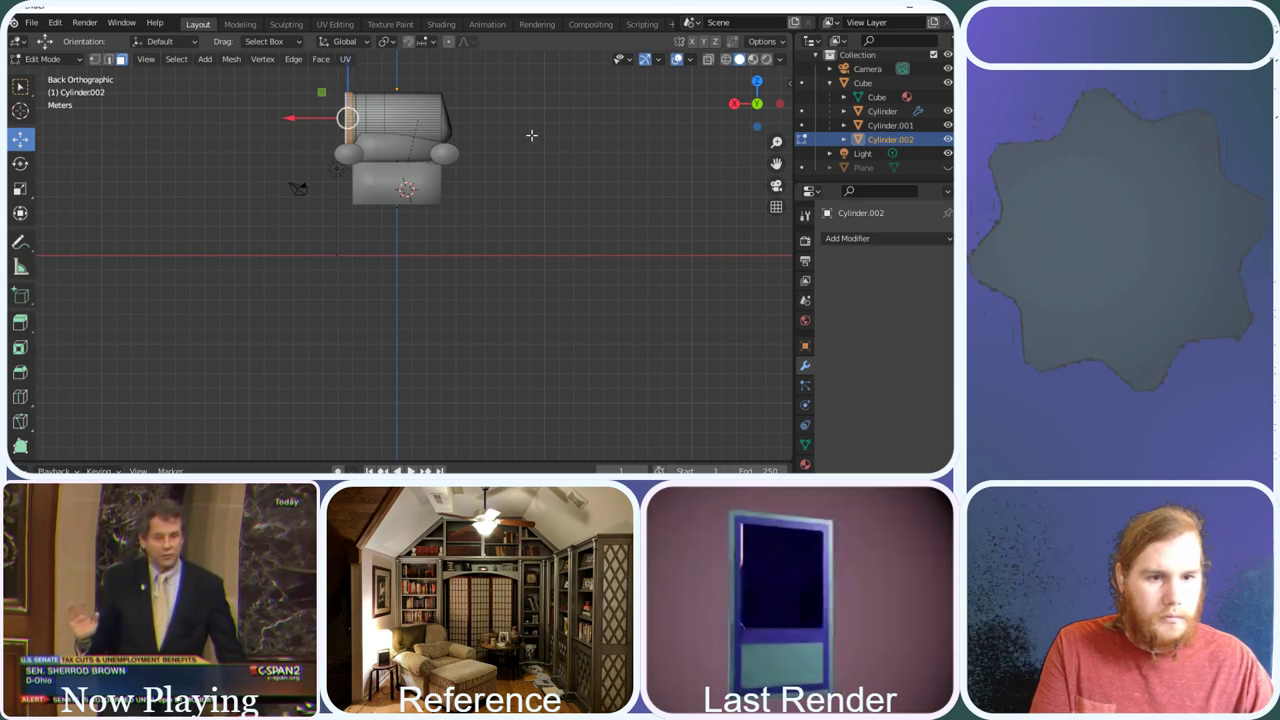
left_click_drag(752, 100, 672, 116)
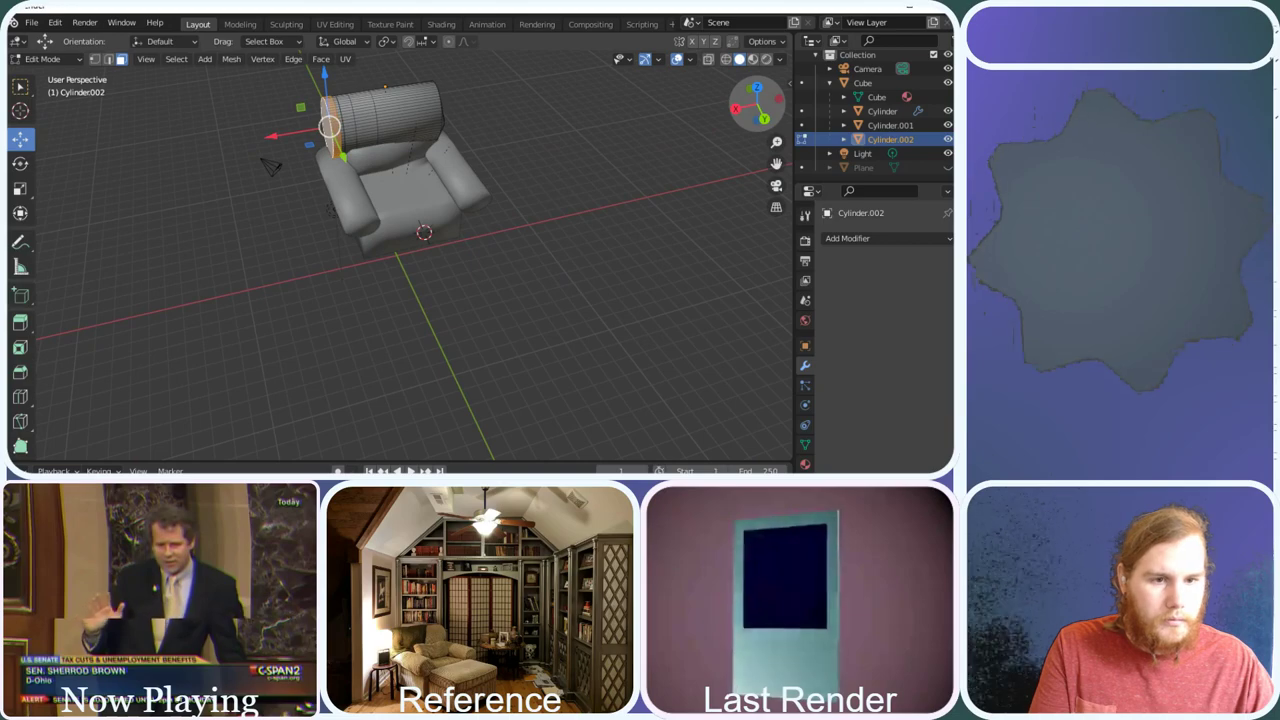
Try stretching the cylinder end along X, undo it, and shrink the end face instead
left_click(21, 189)
left_click_drag(262, 136, 340, 117)
left_click_drag(270, 165, 255, 152)
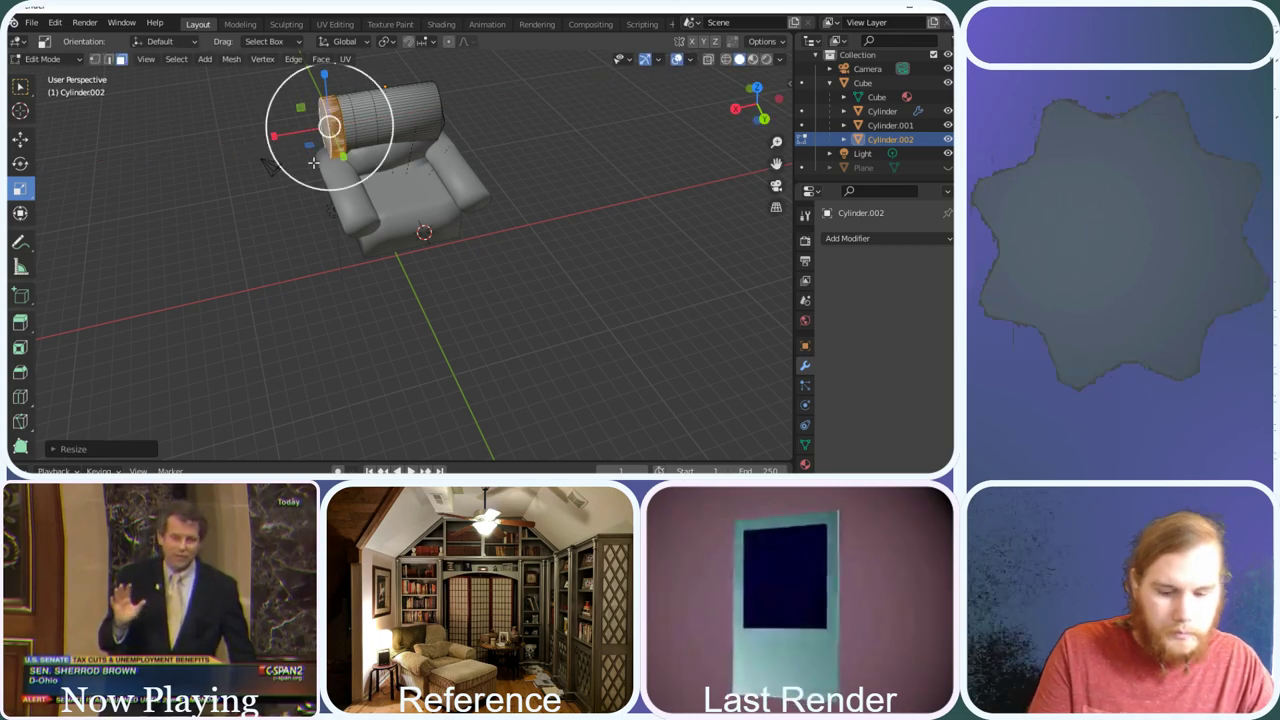
key("ctrl+z")
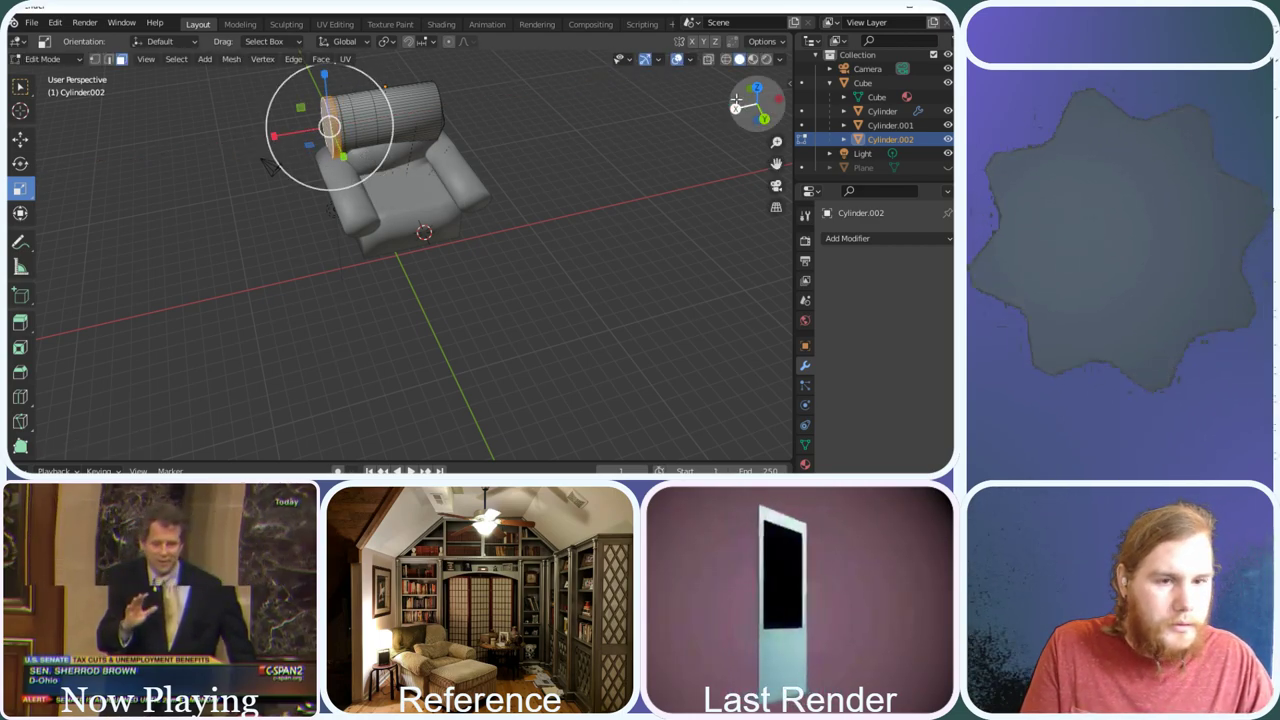
left_click_drag(736, 104, 660, 160)
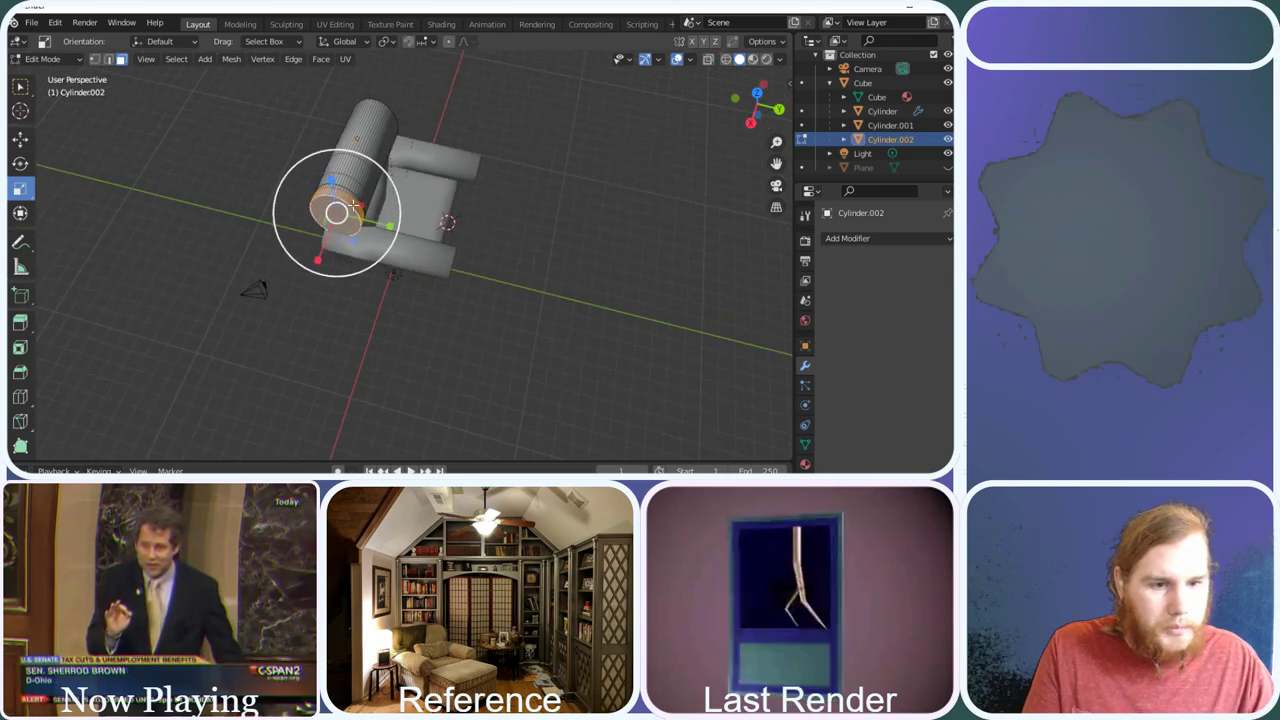
mouse_move(358, 207)
left_mouse_down()
mouse_move(362, 232)
mouse_move(390, 244)
mouse_move(339, 213)
left_mouse_up()
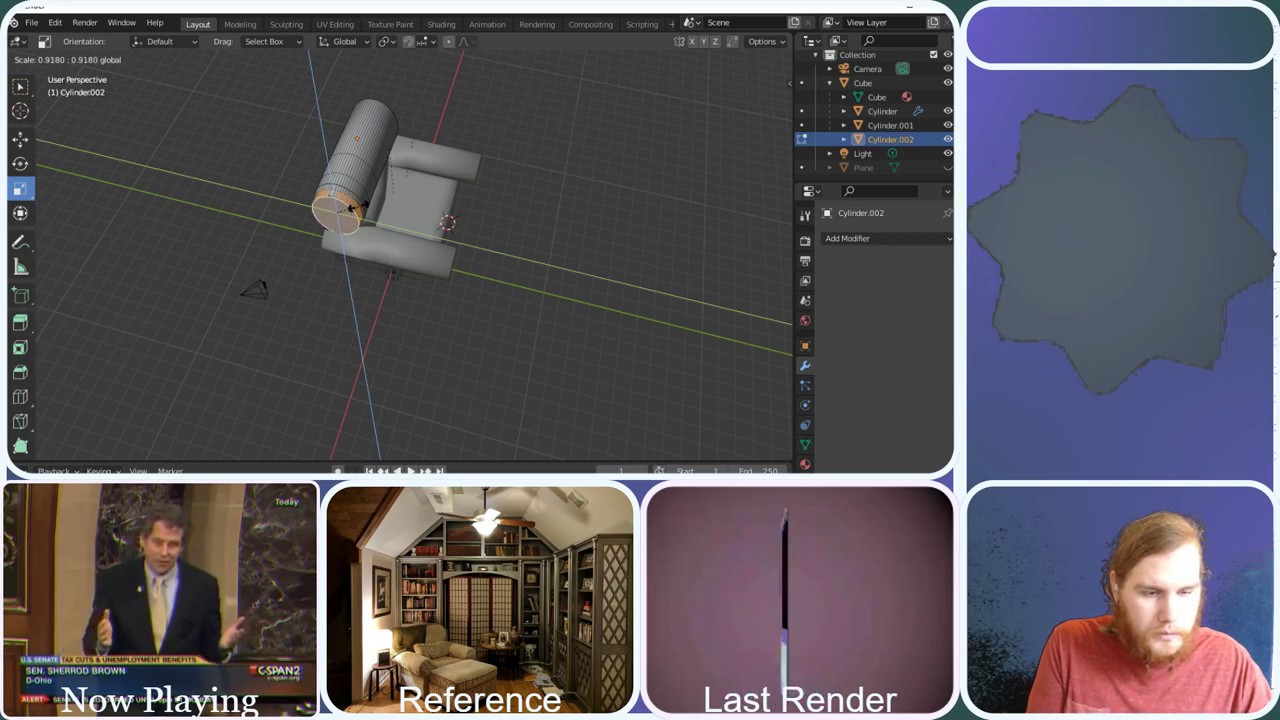
left_click_drag(362, 207, 337, 212)
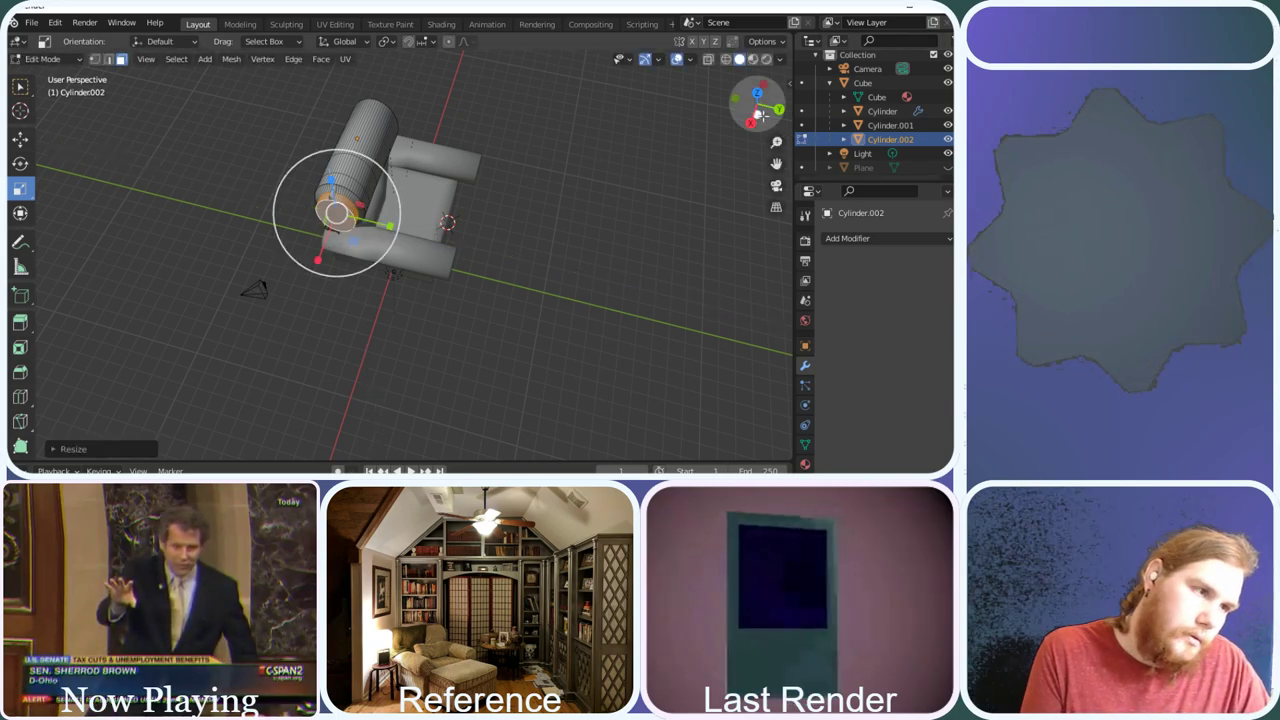
Scale the end face from a top view, then undo the oversized result
left_click_drag(763, 109, 686, 154)
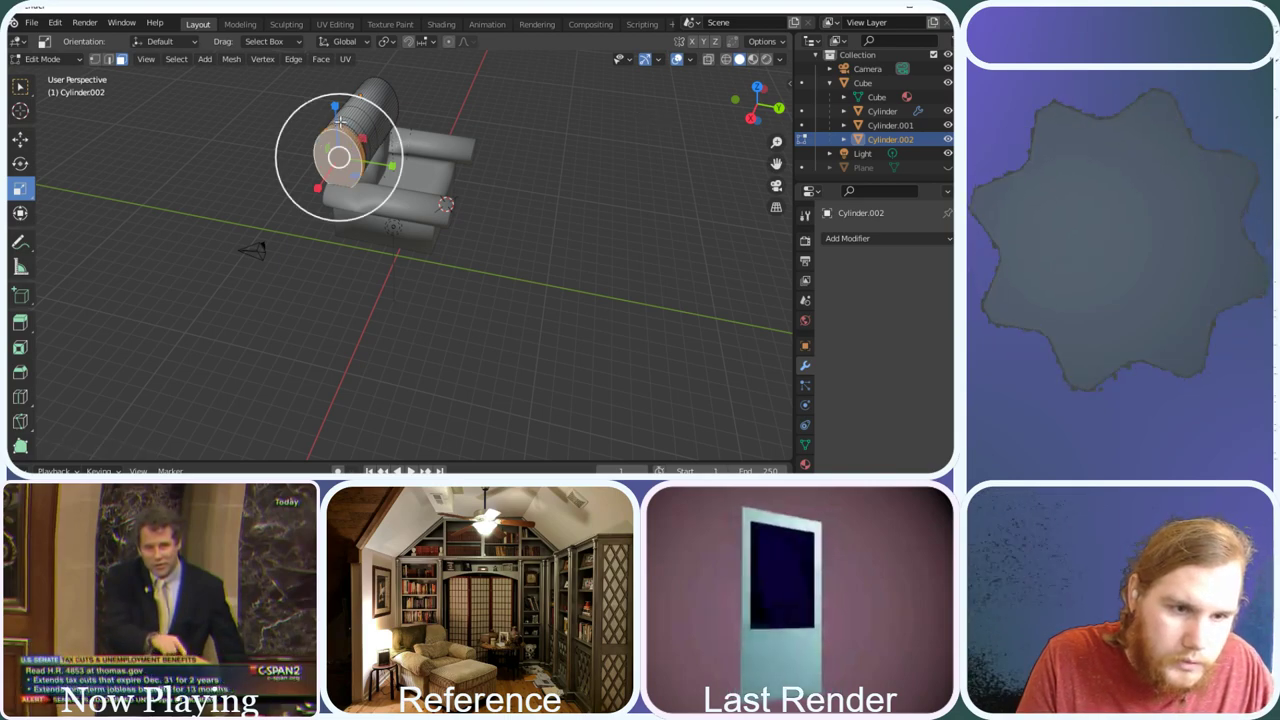
middle_click_drag(645, 120, 623, 85)
left_click_drag(740, 88, 461, 155)
key("s")
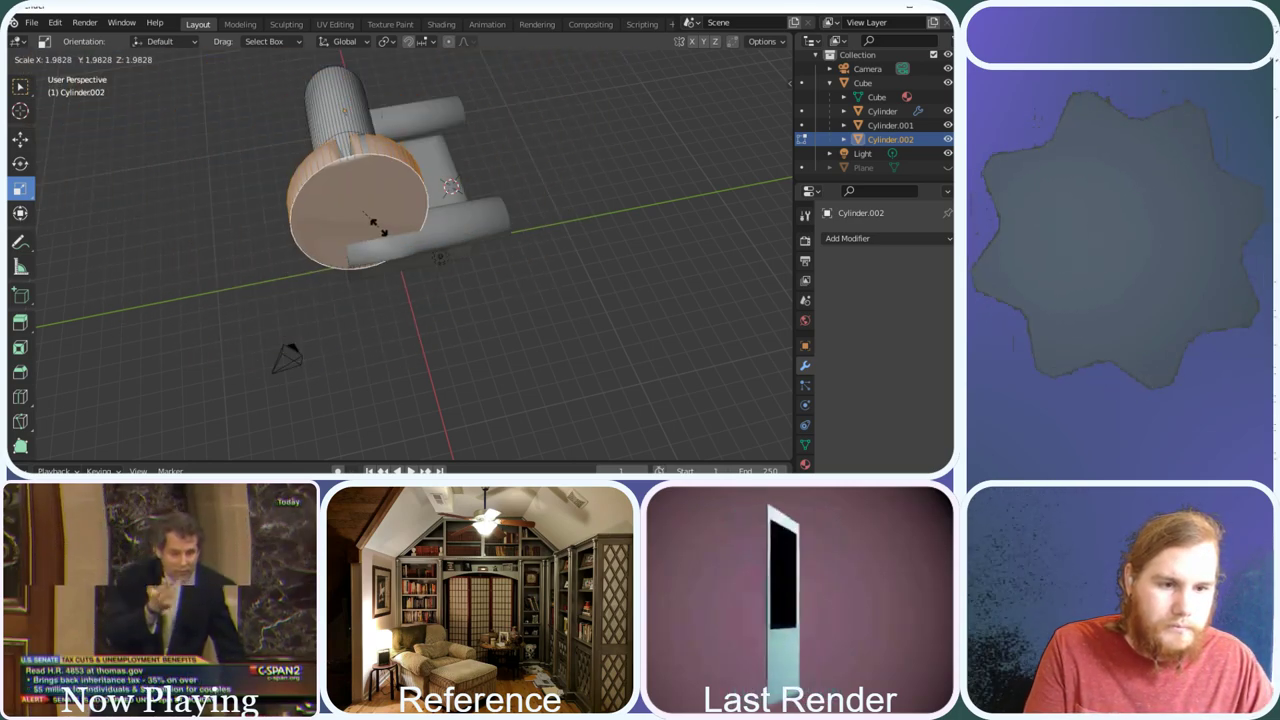
left_click(372, 230)
key("ctrl+z")
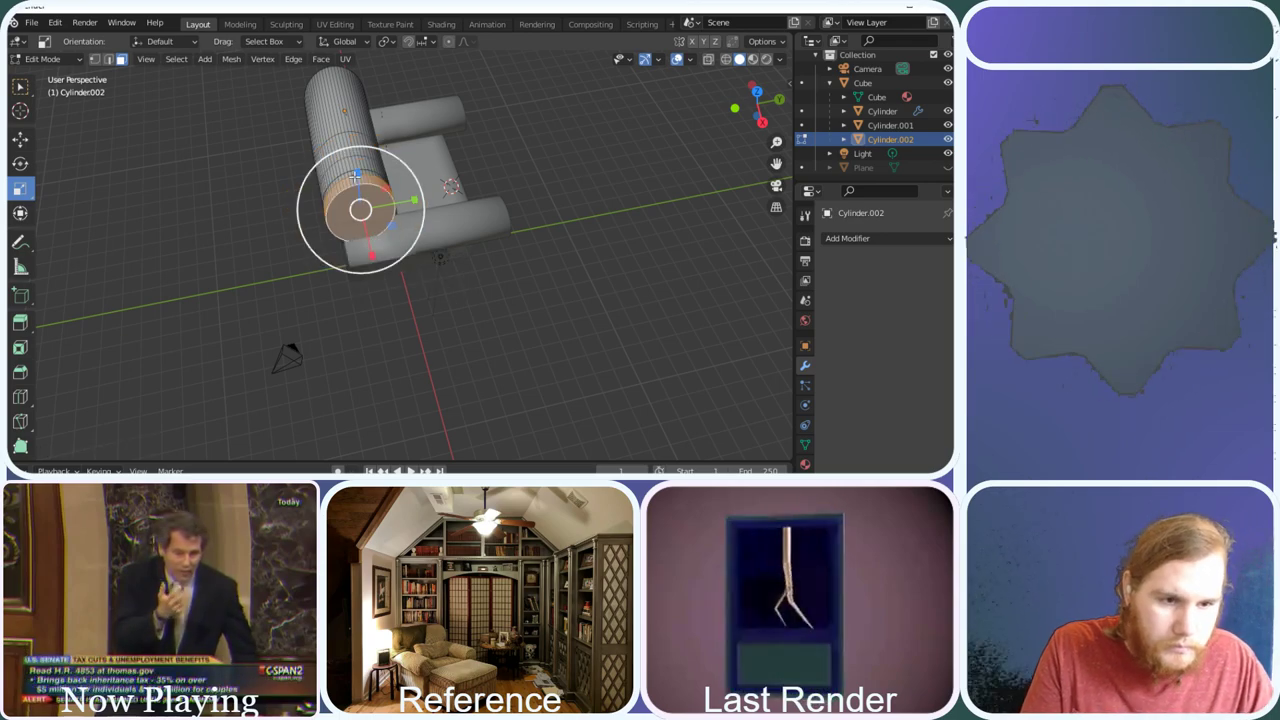
Squash the end face vertically with S Z into a flatter oval
scroll(357, 178, "up", 6)
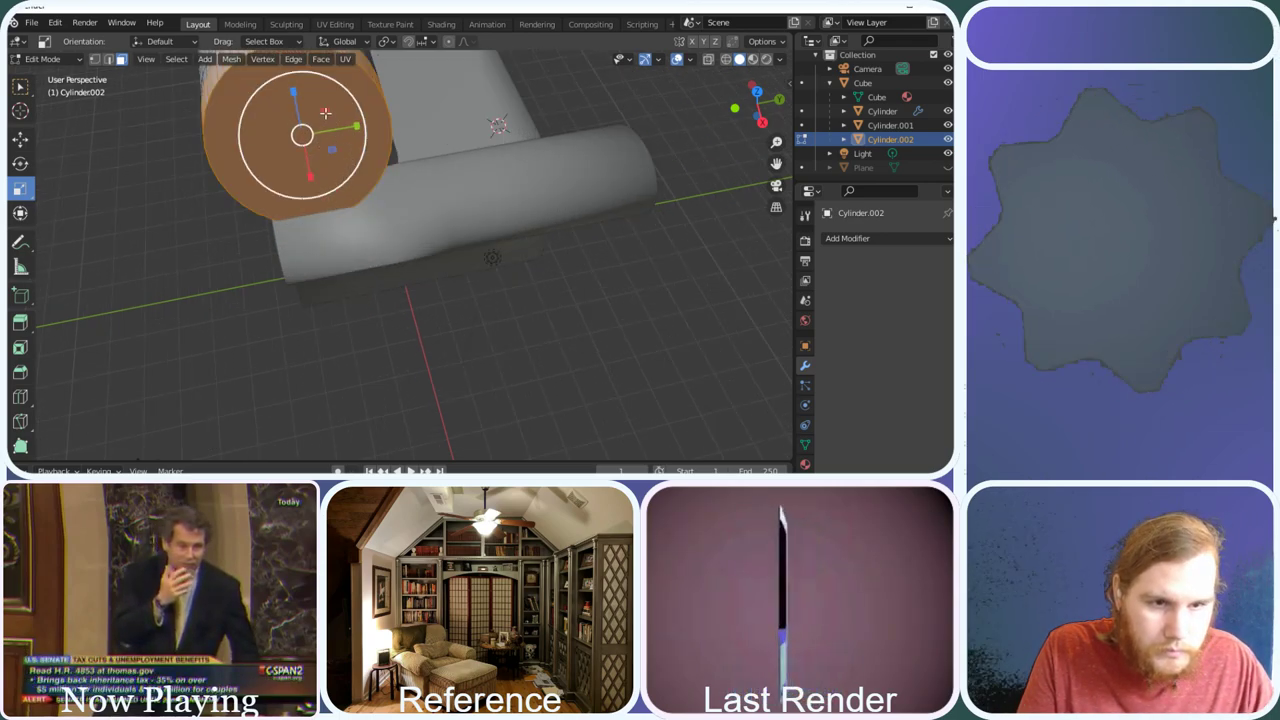
scroll(323, 113, "down", 2)
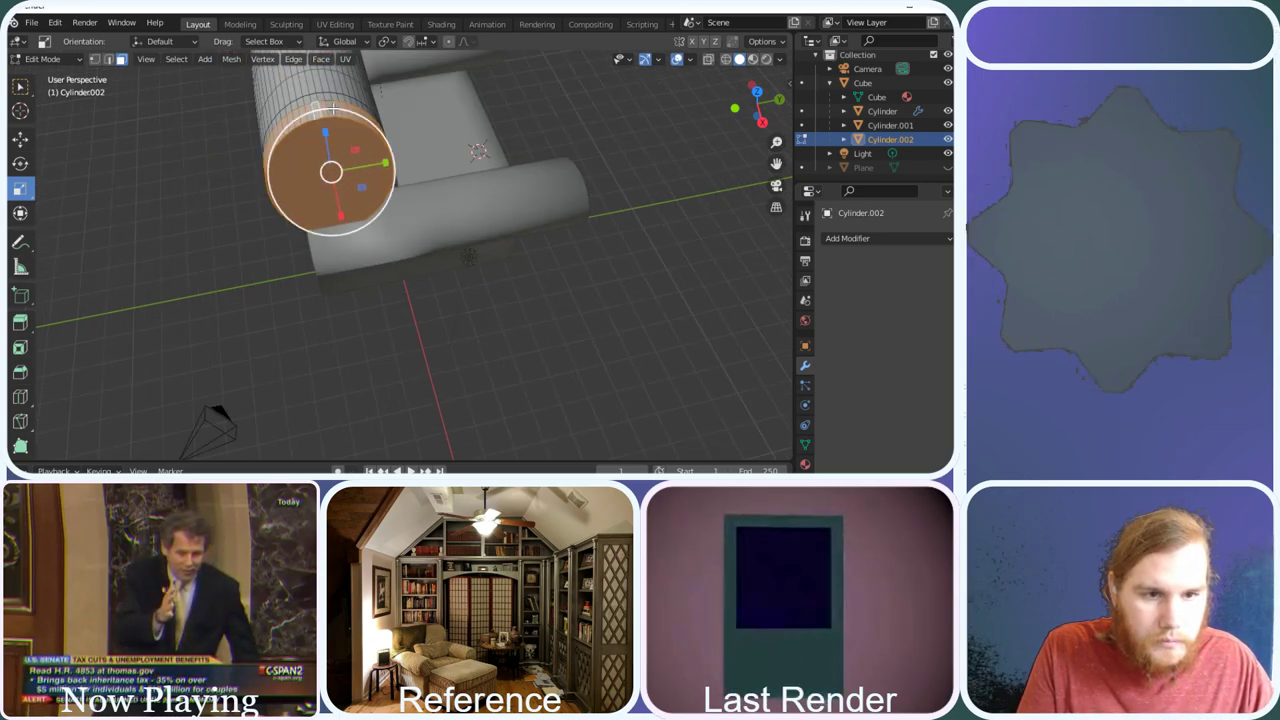
key("s")
key("z")
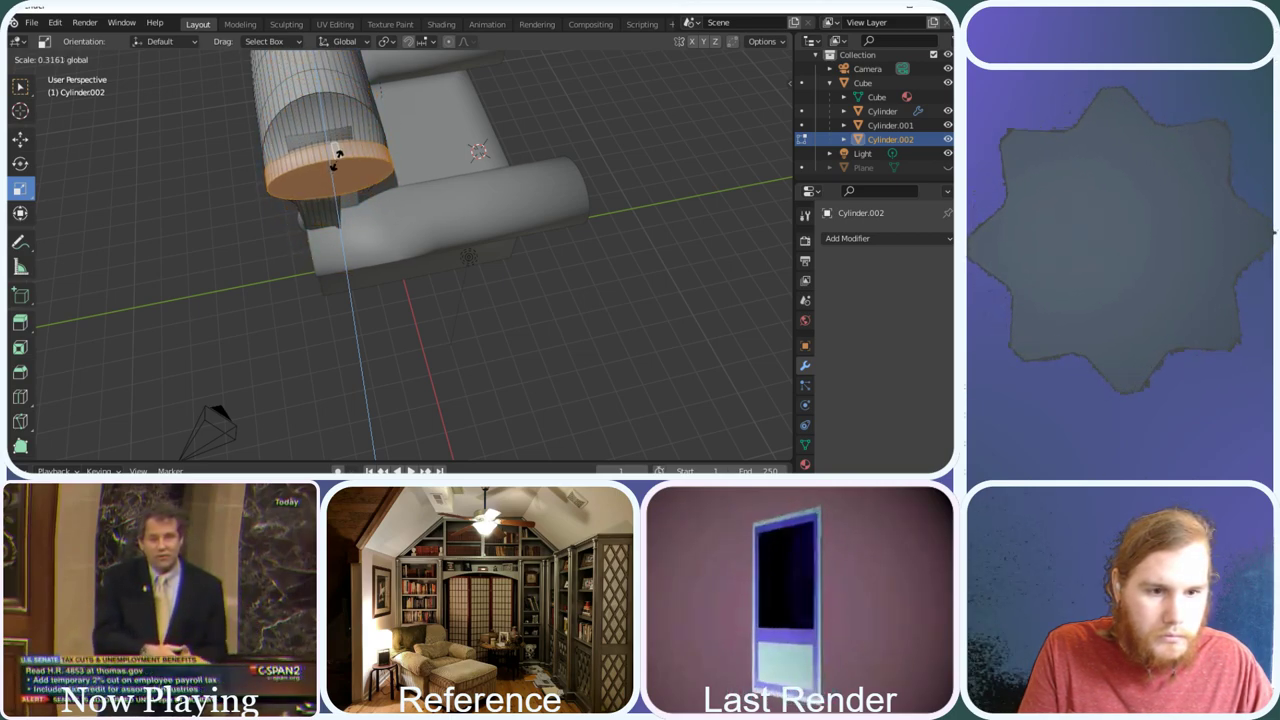
left_click(341, 147)
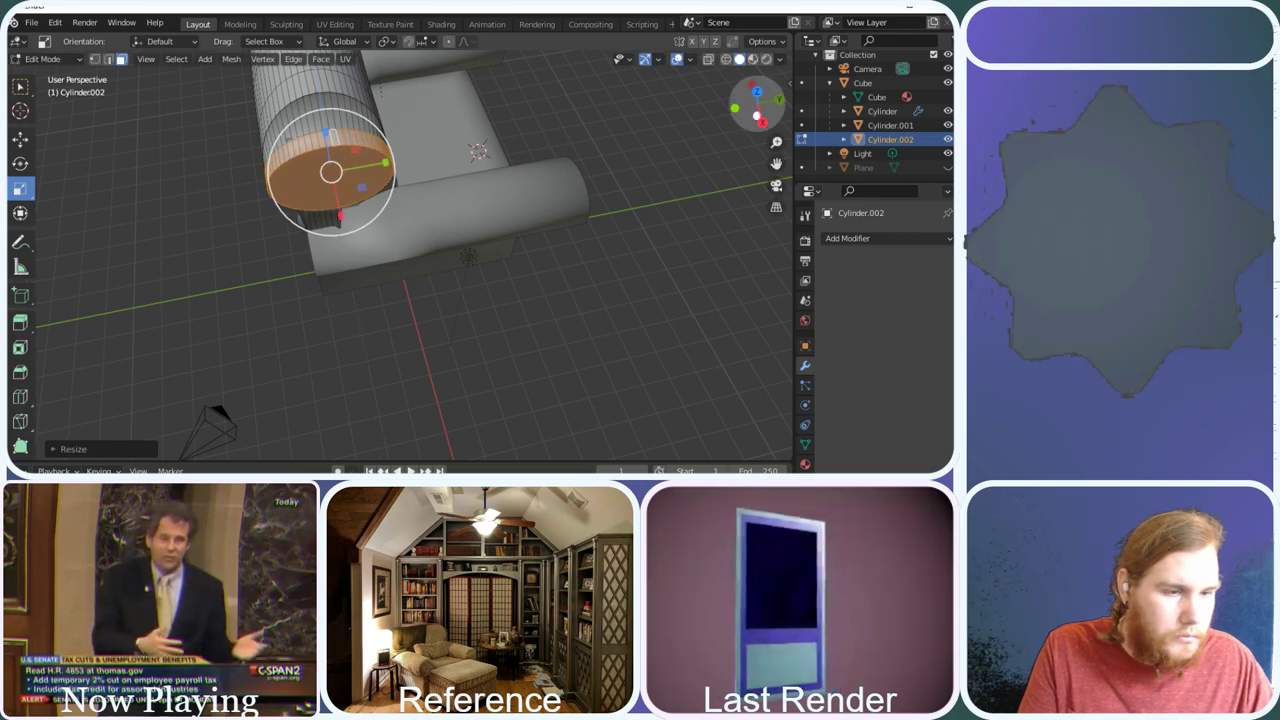
left_click_drag(757, 105, 722, 126)
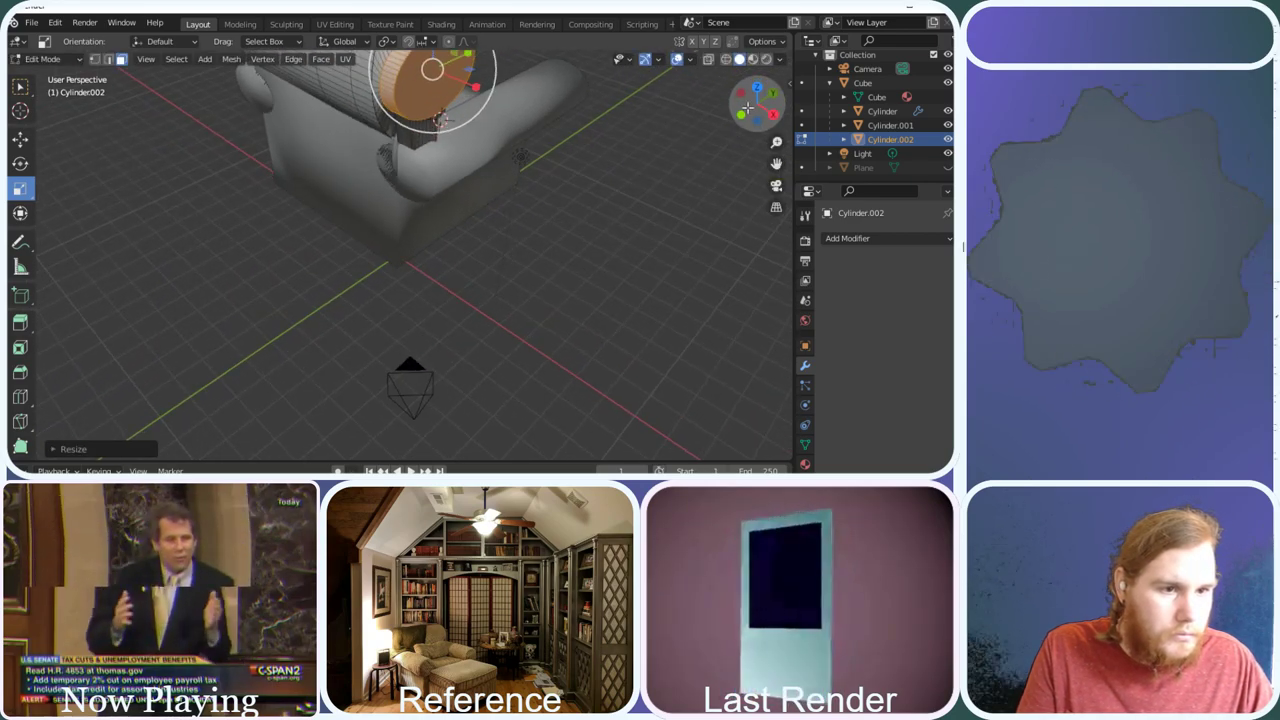
Toggle Cube's visibility off and on, then hide the Cylinder arms in the Outliner
key("ctrl+z")
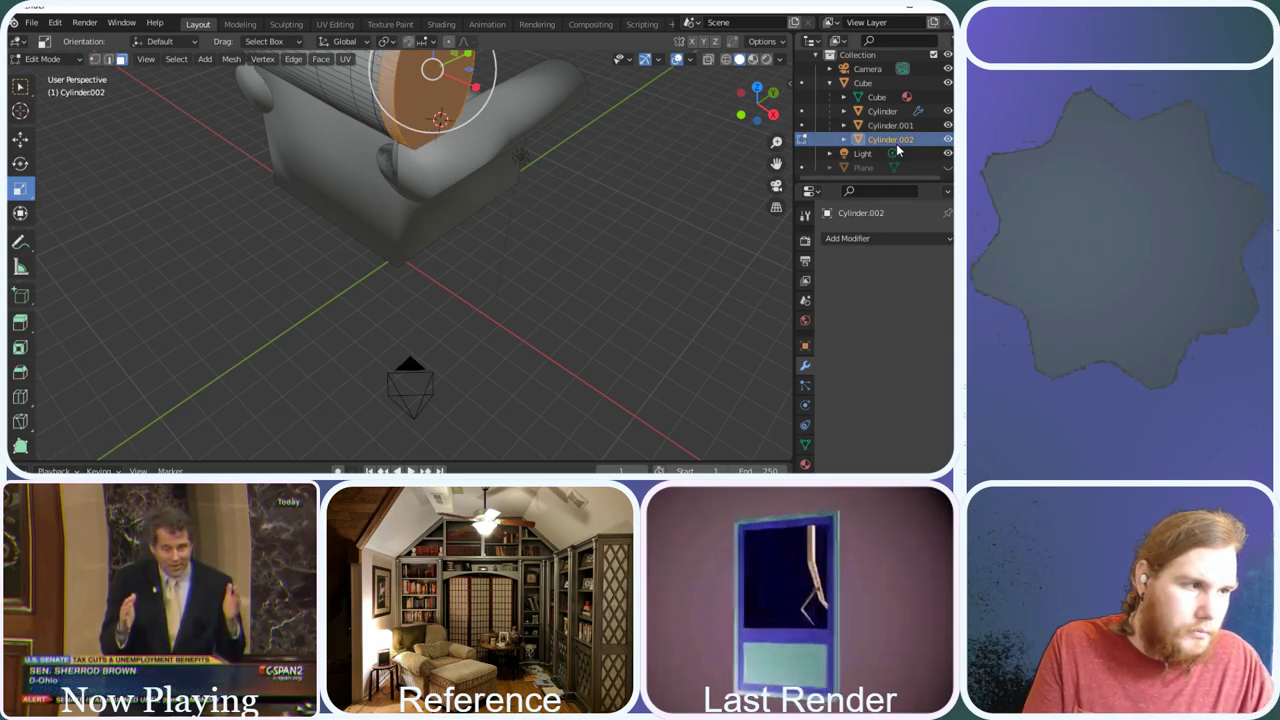
left_click(948, 83)
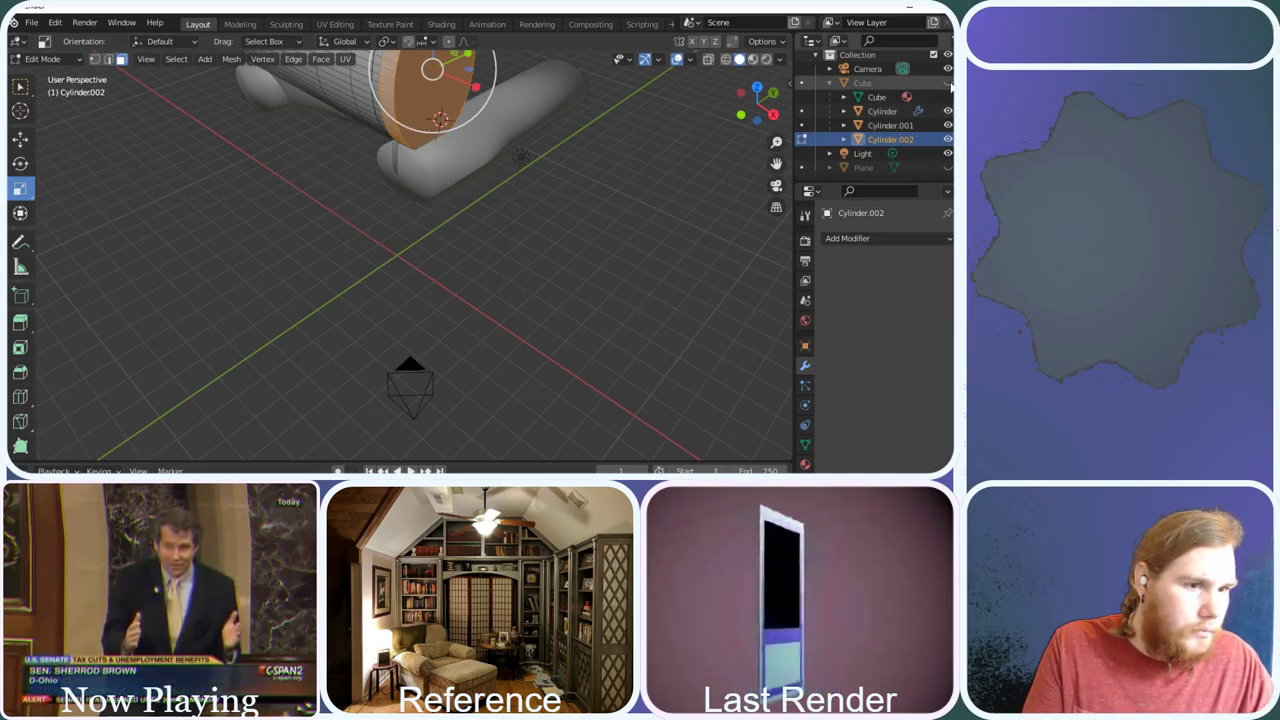
left_click(948, 83)
left_click(947, 112)
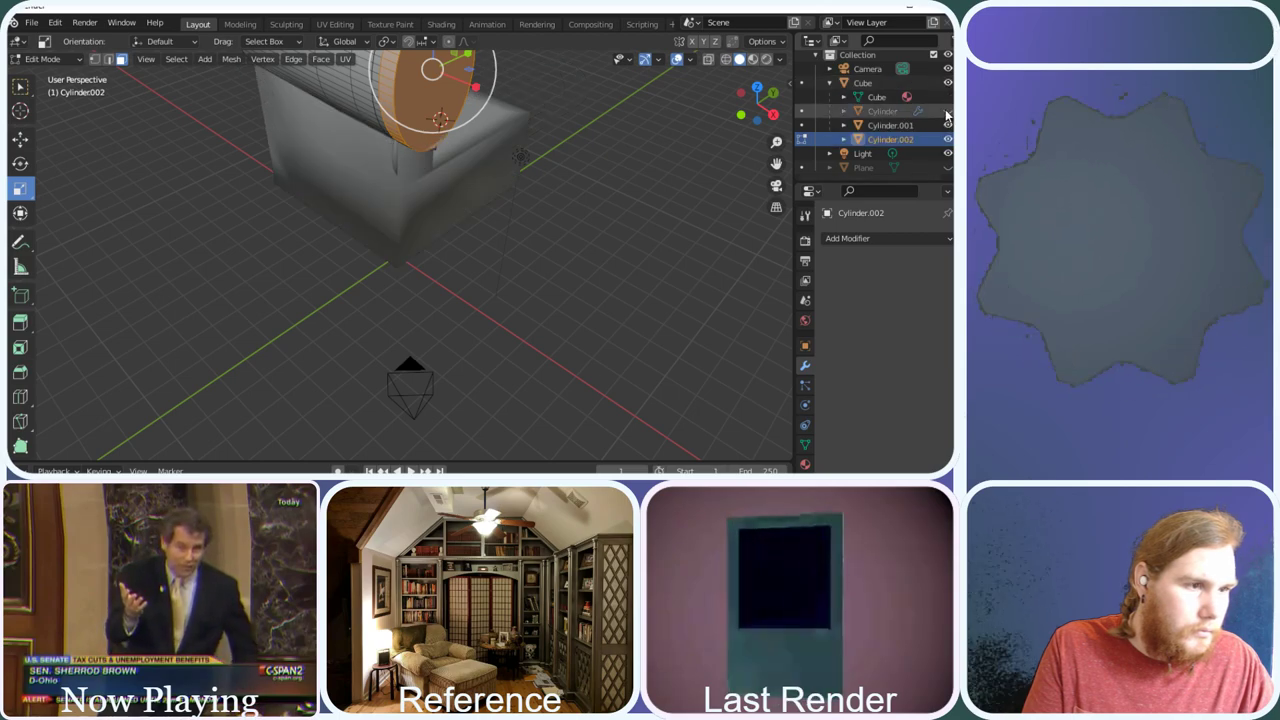
left_click_drag(757, 96, 704, 112)
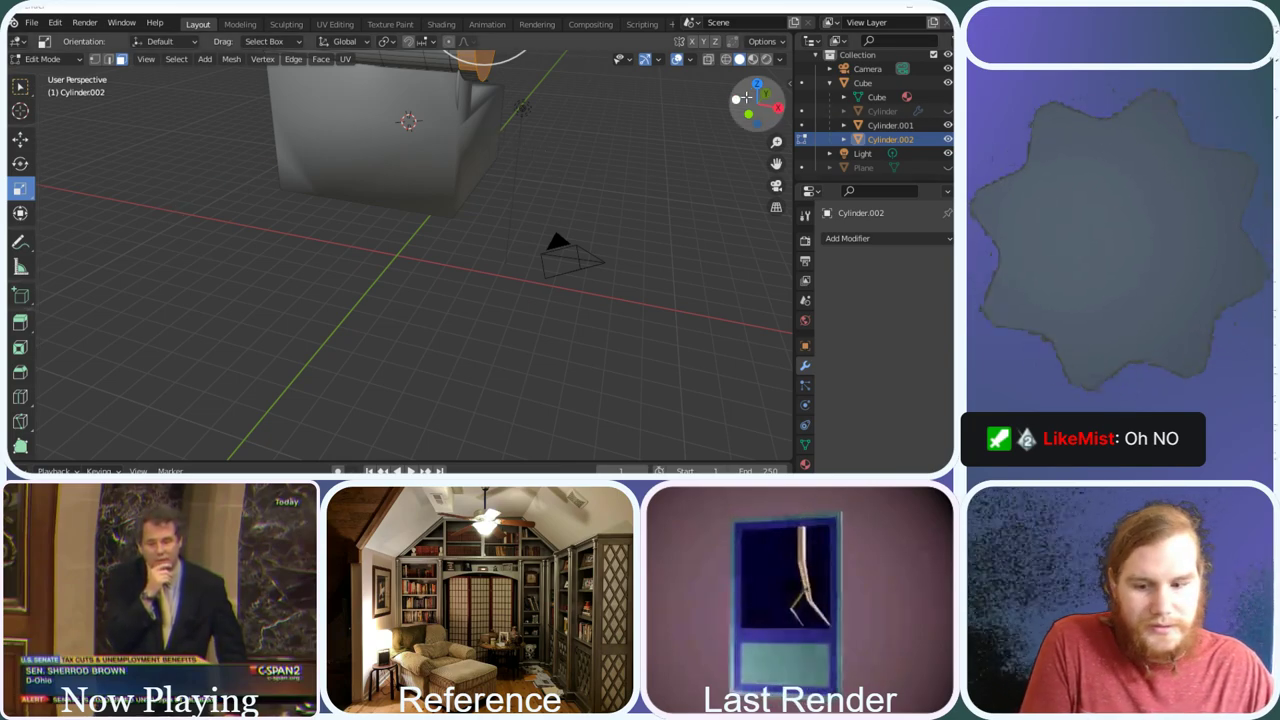
left_click_drag(745, 97, 695, 110)
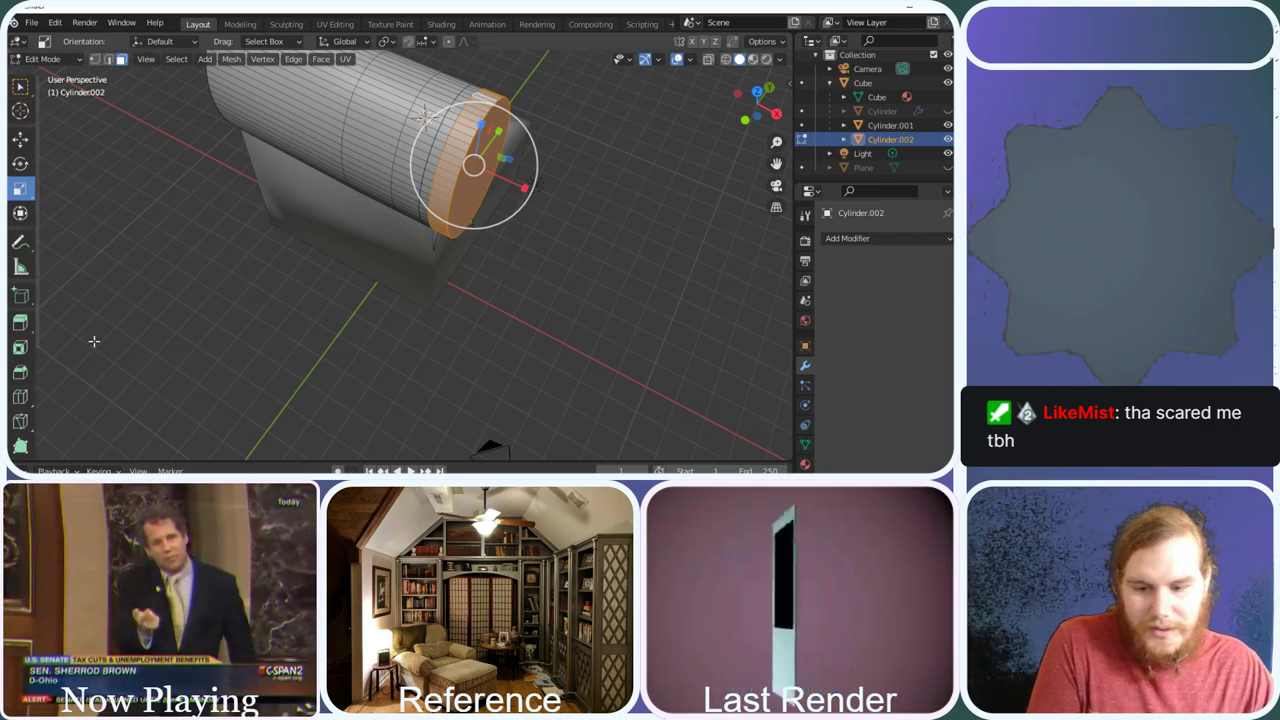
Shrink the selected end face slightly with a uniform scale
left_click_drag(762, 100, 666, 83)
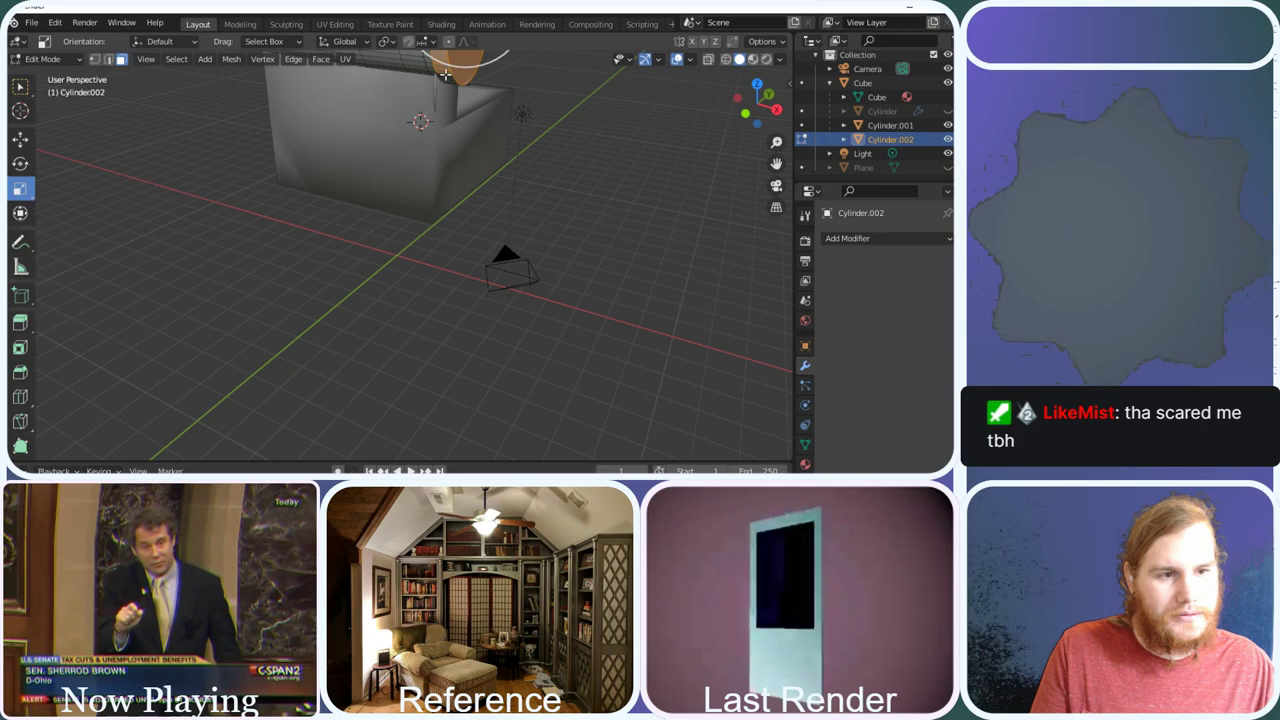
key("s")
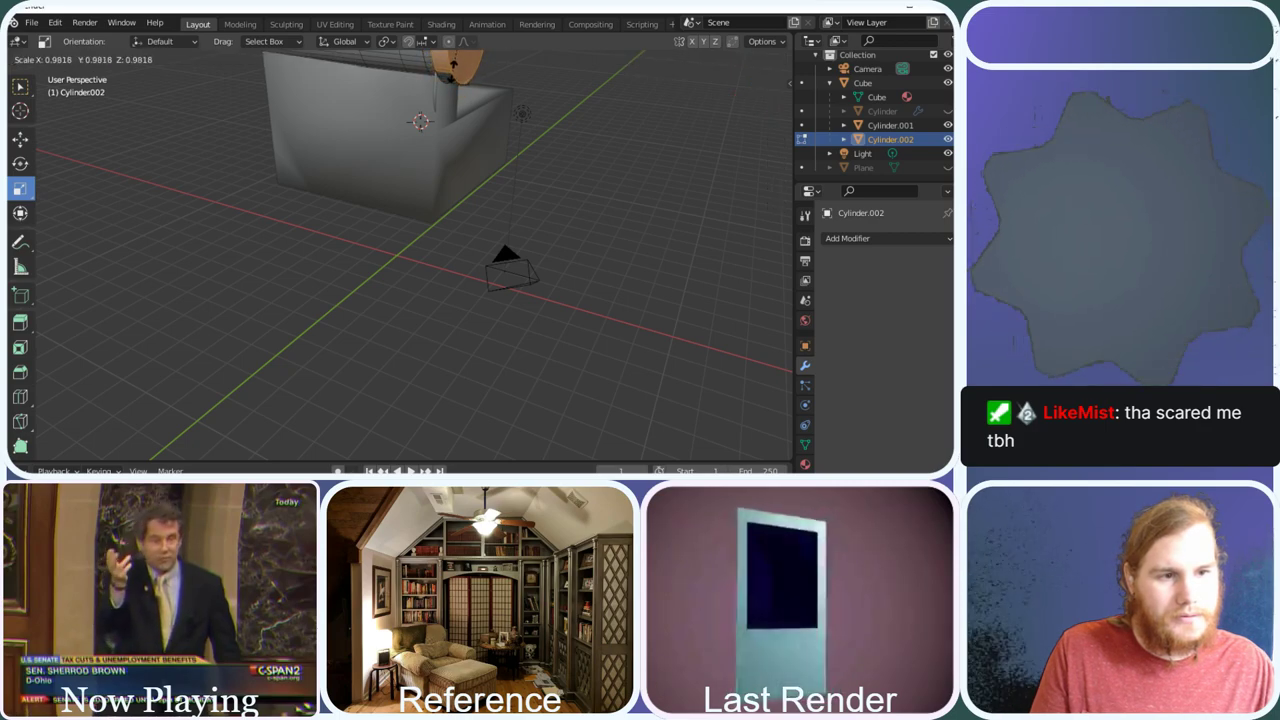
left_click(455, 92)
left_click(440, 116)
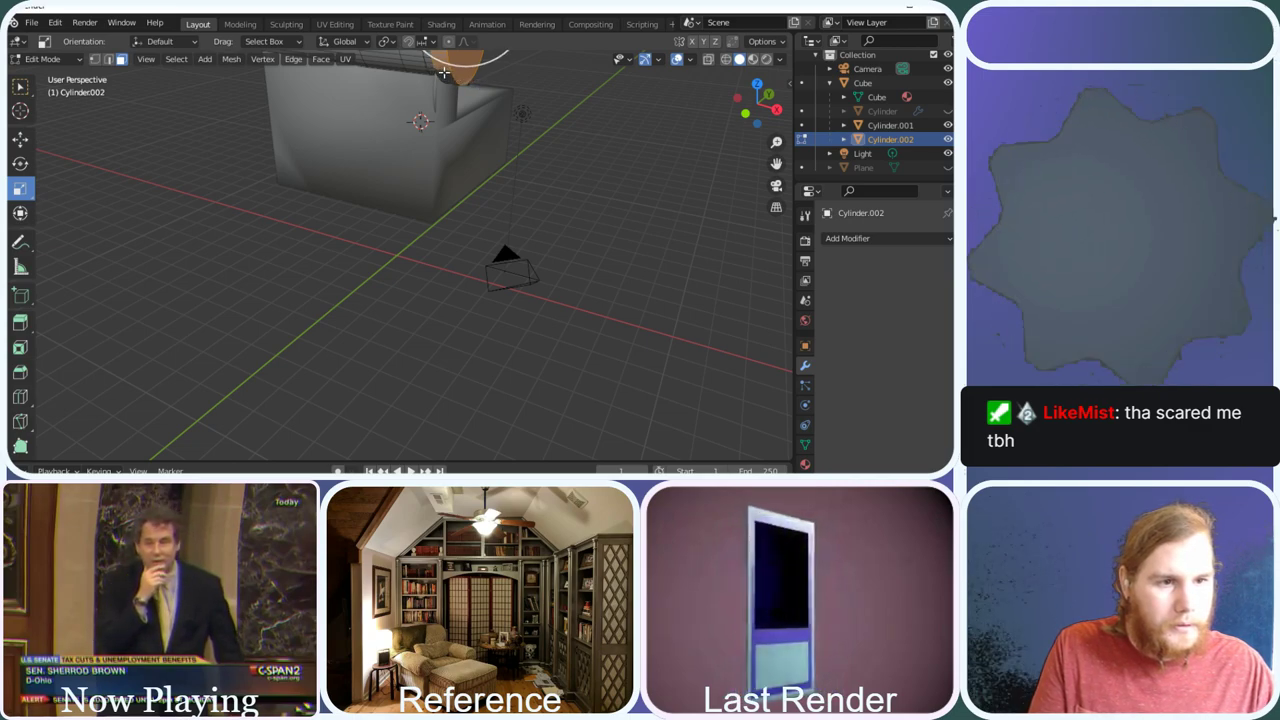
scroll(473, 76, "up", 2)
scroll(473, 76, "up", 3)
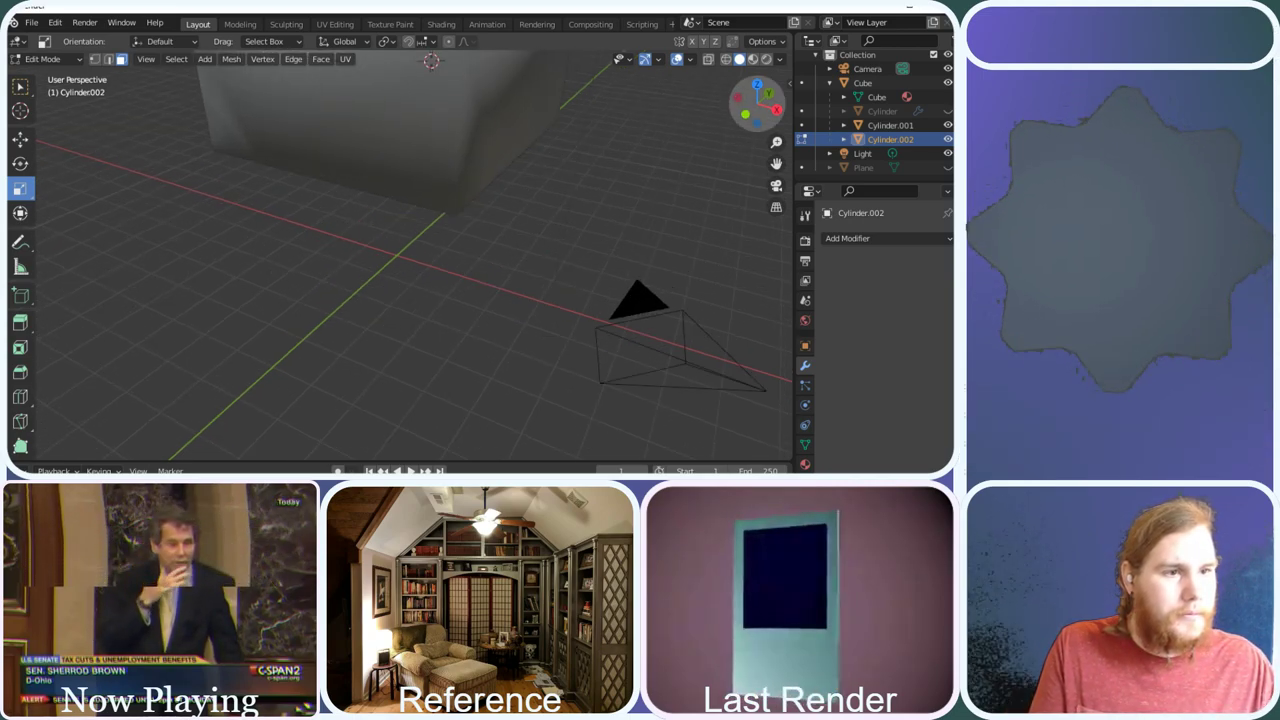
Frame the cylinder end and inspect it from underneath in bottom view
middle_click_drag(432, 52, 378, 106)
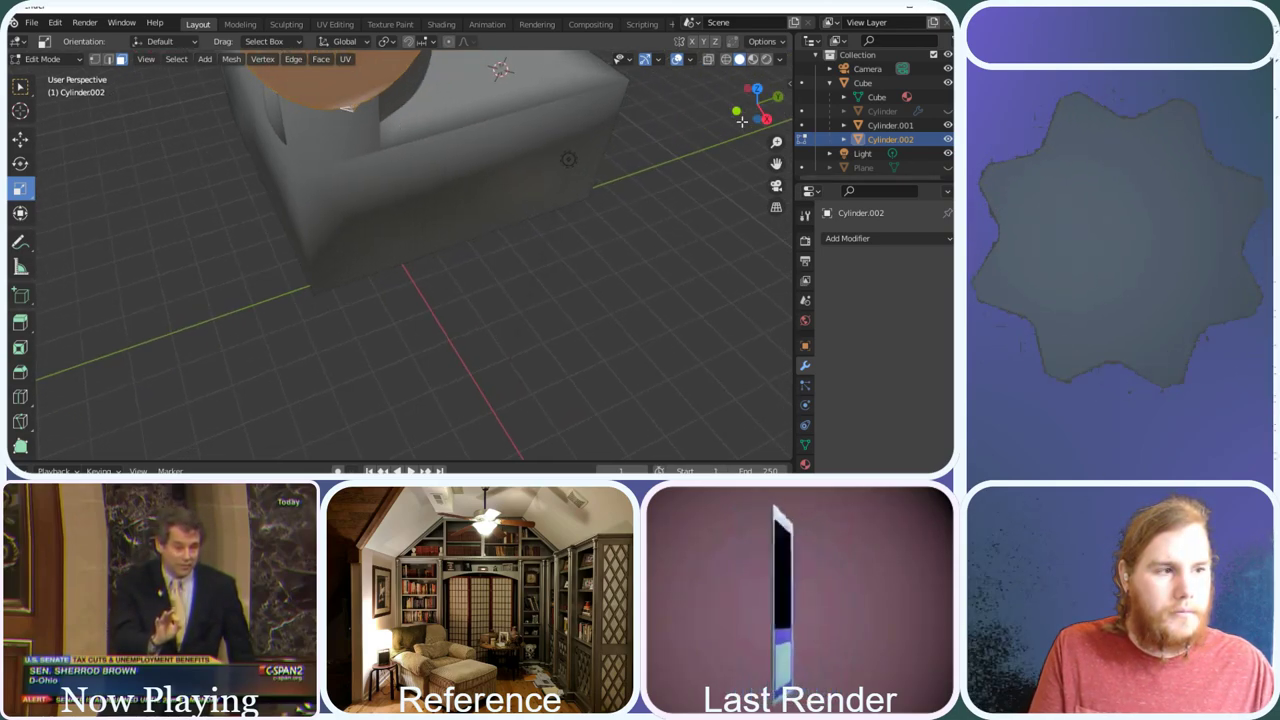
left_click_drag(757, 104, 726, 112)
middle_click_drag(567, 91, 567, 91)
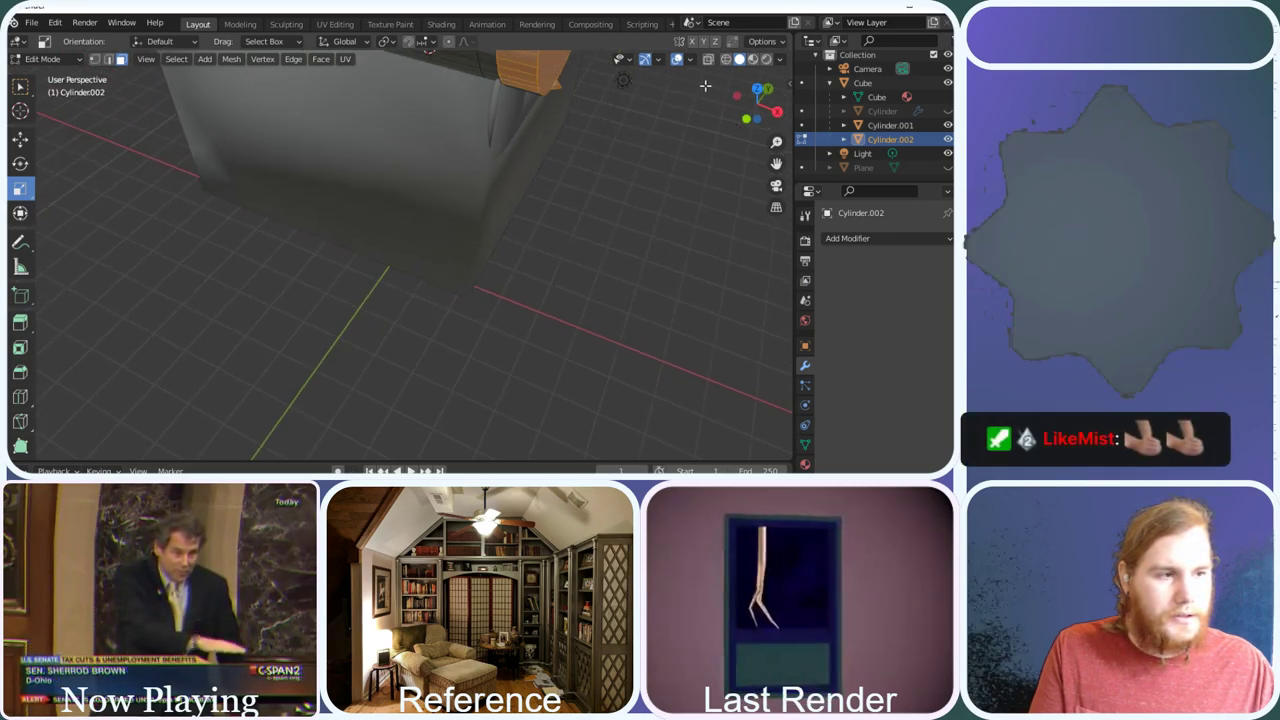
left_click_drag(762, 106, 757, 104)
key("KP_Decimal")
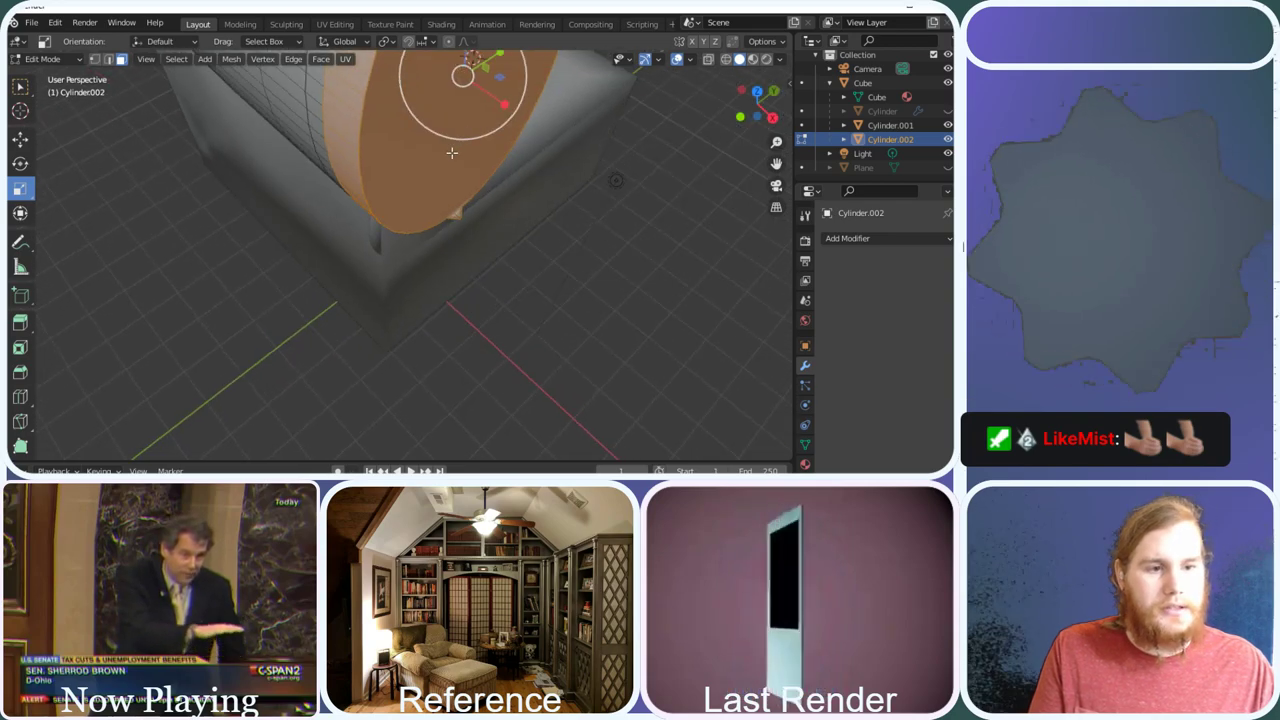
middle_click_drag(455, 60, 537, 148)
left_click_drag(757, 106, 607, 143)
left_click_drag(757, 105, 588, 97)
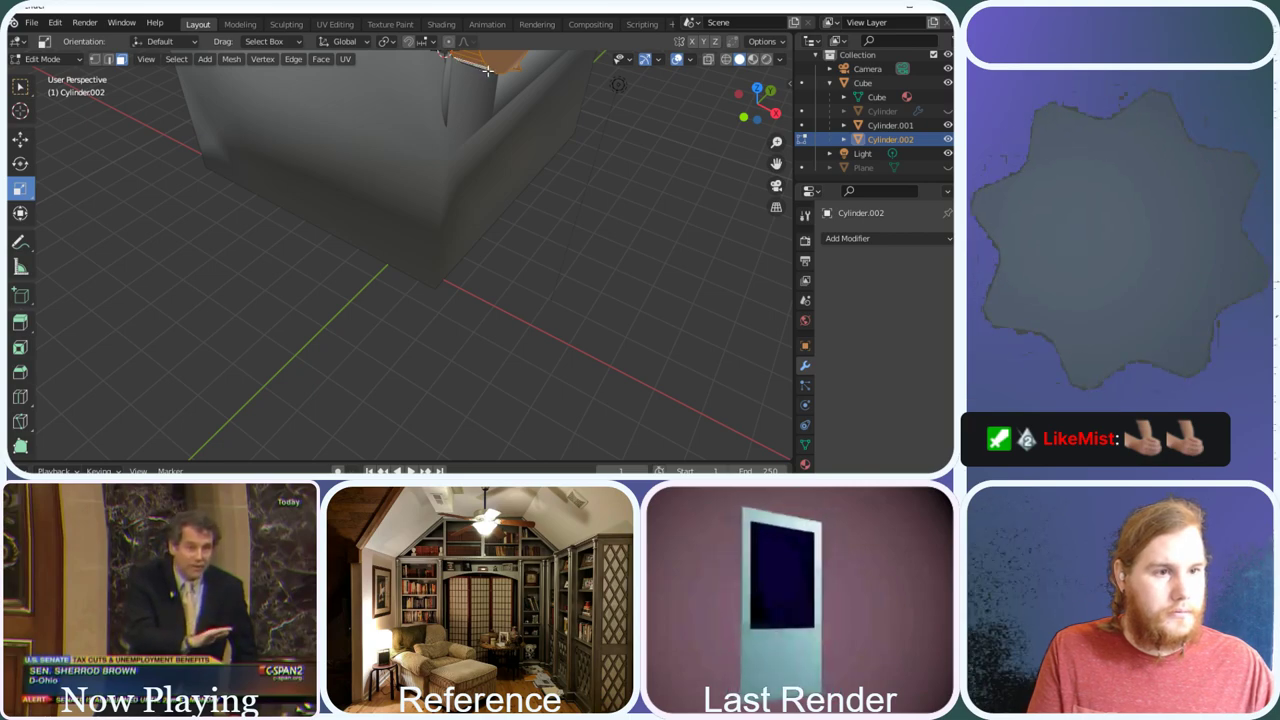
left_click(755, 114)
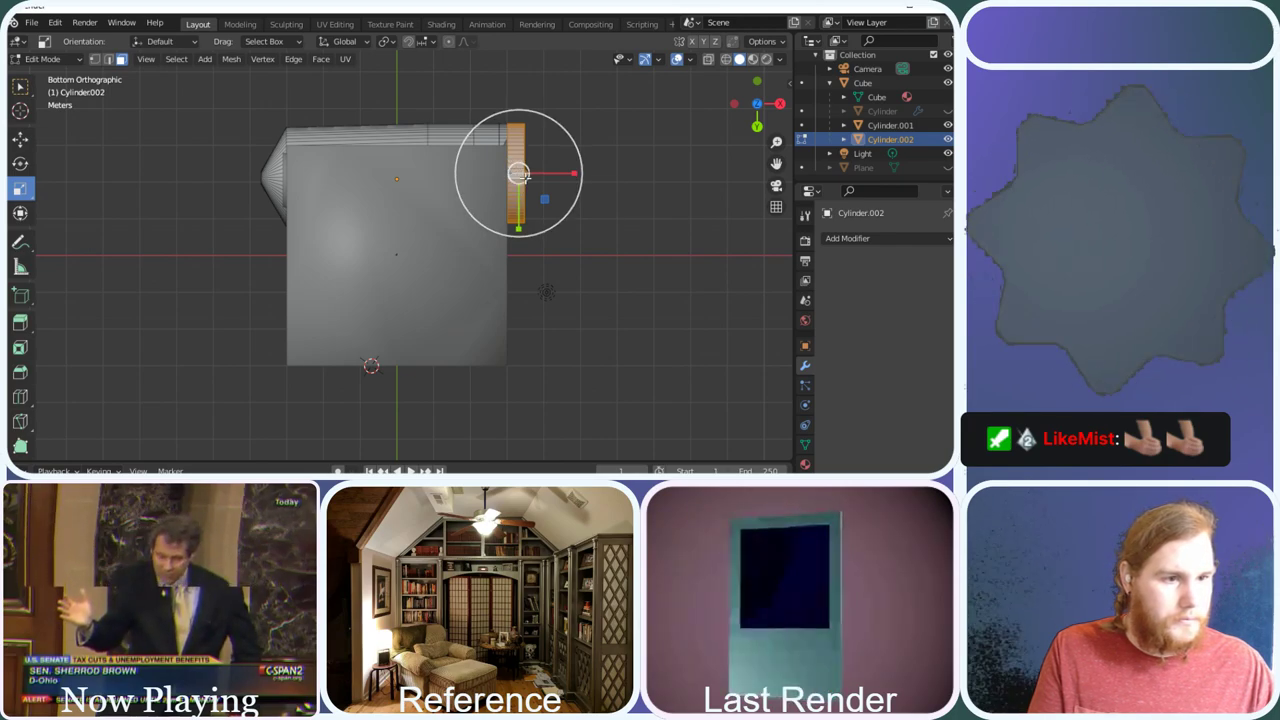
mouse_move(762, 108)
left_mouse_down()
mouse_move(748, 112)
mouse_move(770, 100)
mouse_move(742, 101)
mouse_move(756, 104)
left_mouse_up()
Deselect and restore the end-face selection, then view the end face-on
left_click(517, 137)
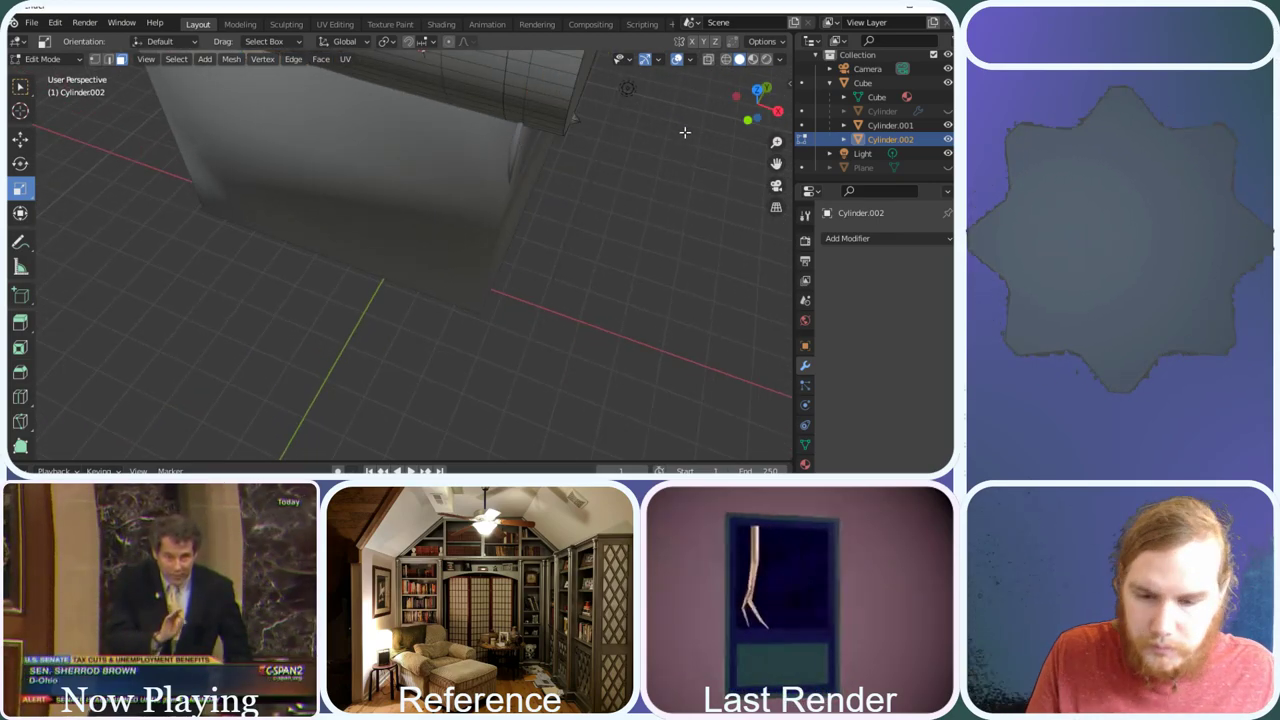
key("ctrl+z")
left_click_drag(737, 101, 402, 109)
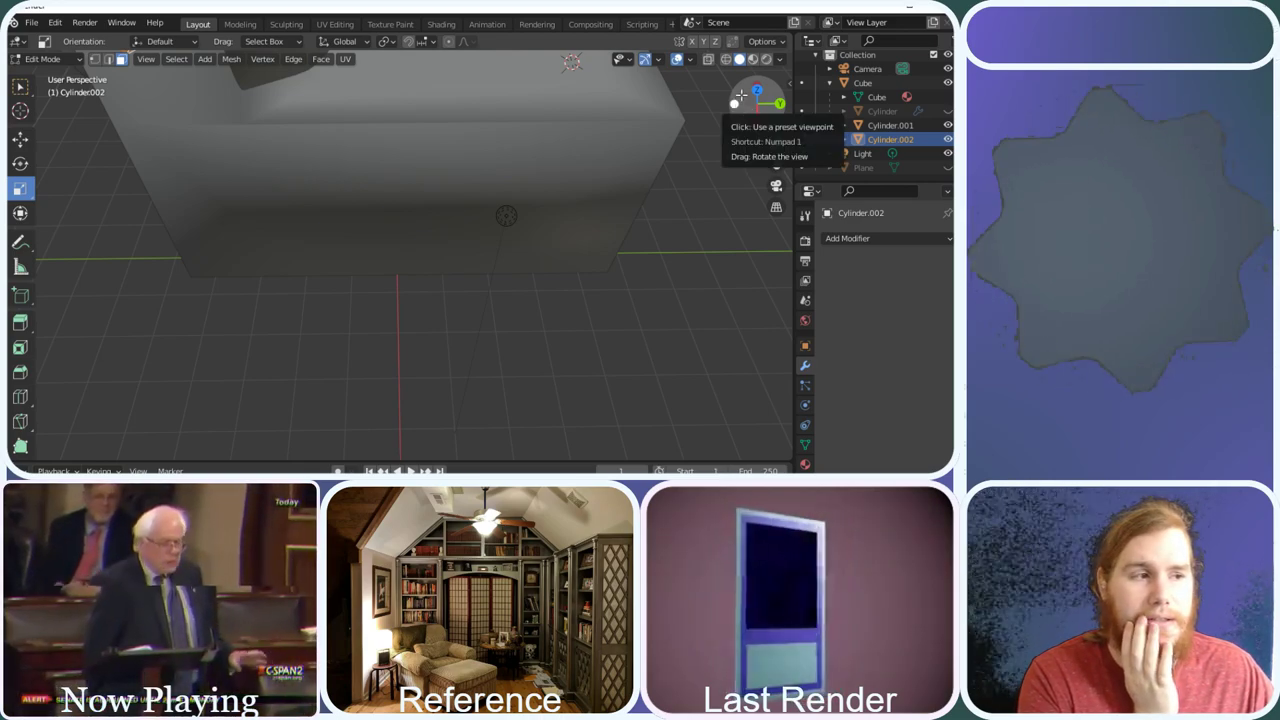
left_click_drag(740, 107, 432, 107)
left_click_drag(745, 108, 575, 129)
middle_click_drag(554, 140, 440, 162)
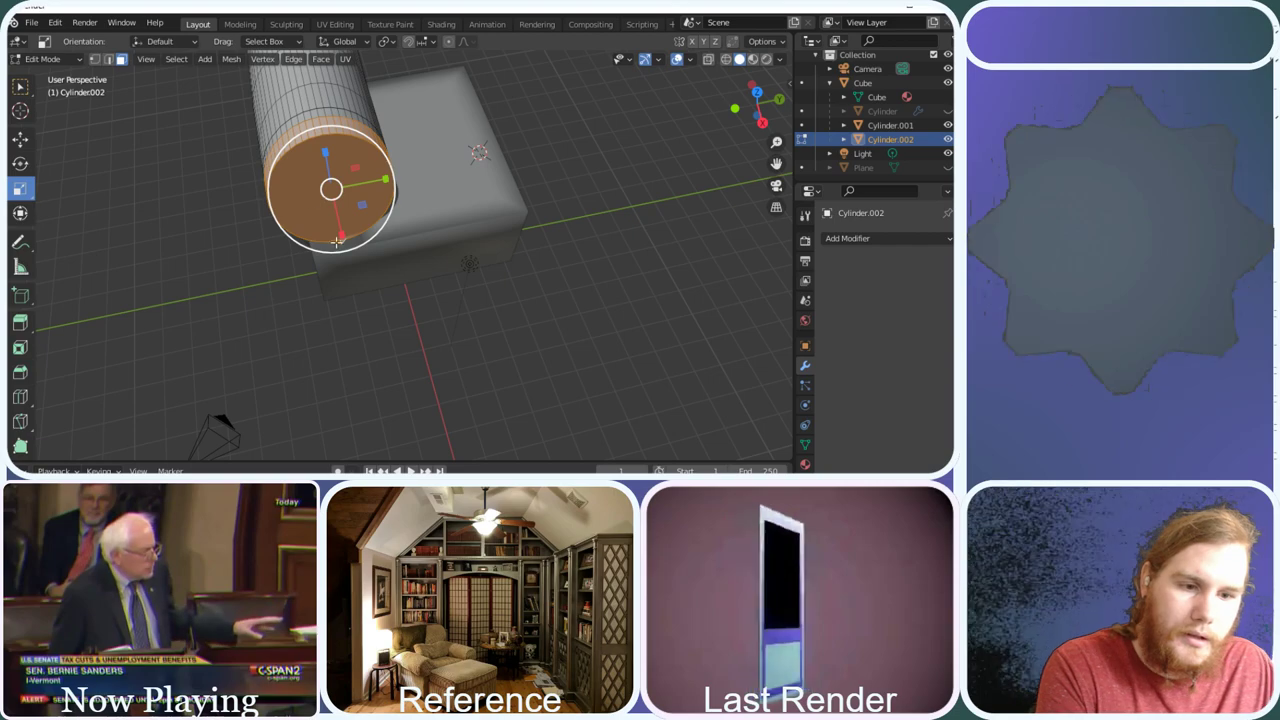
Scale the end face to about 58% and move it downward
mouse_move(353, 167)
left_mouse_down()
mouse_move(341, 170)
mouse_move(353, 189)
left_mouse_up()
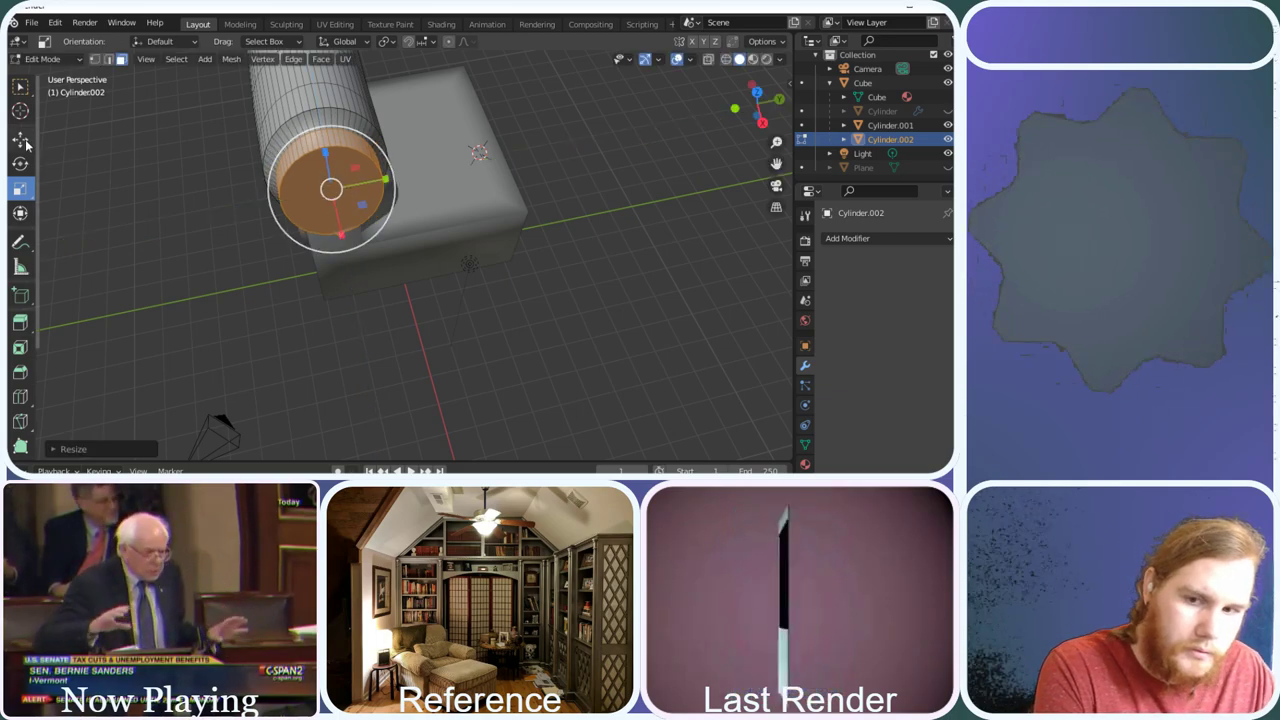
key("shift+space")
key("g")
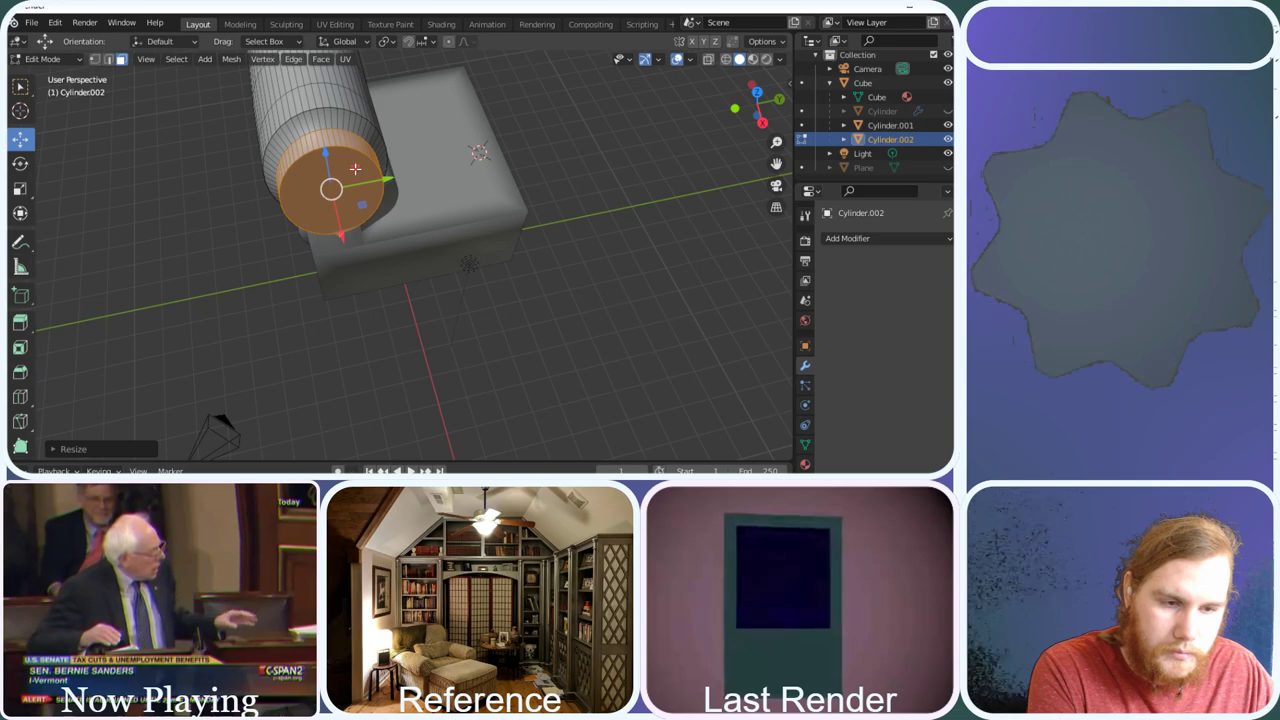
left_click_drag(356, 170, 372, 210)
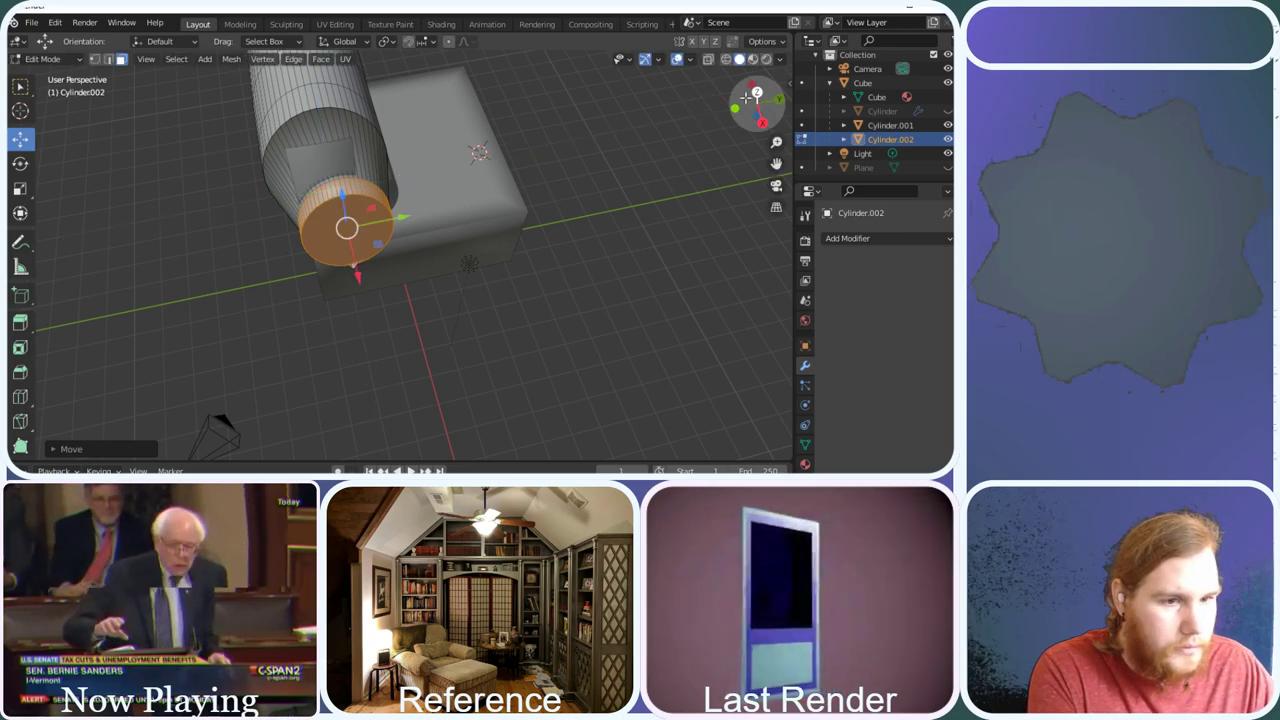
left_click_drag(762, 101, 547, 168)
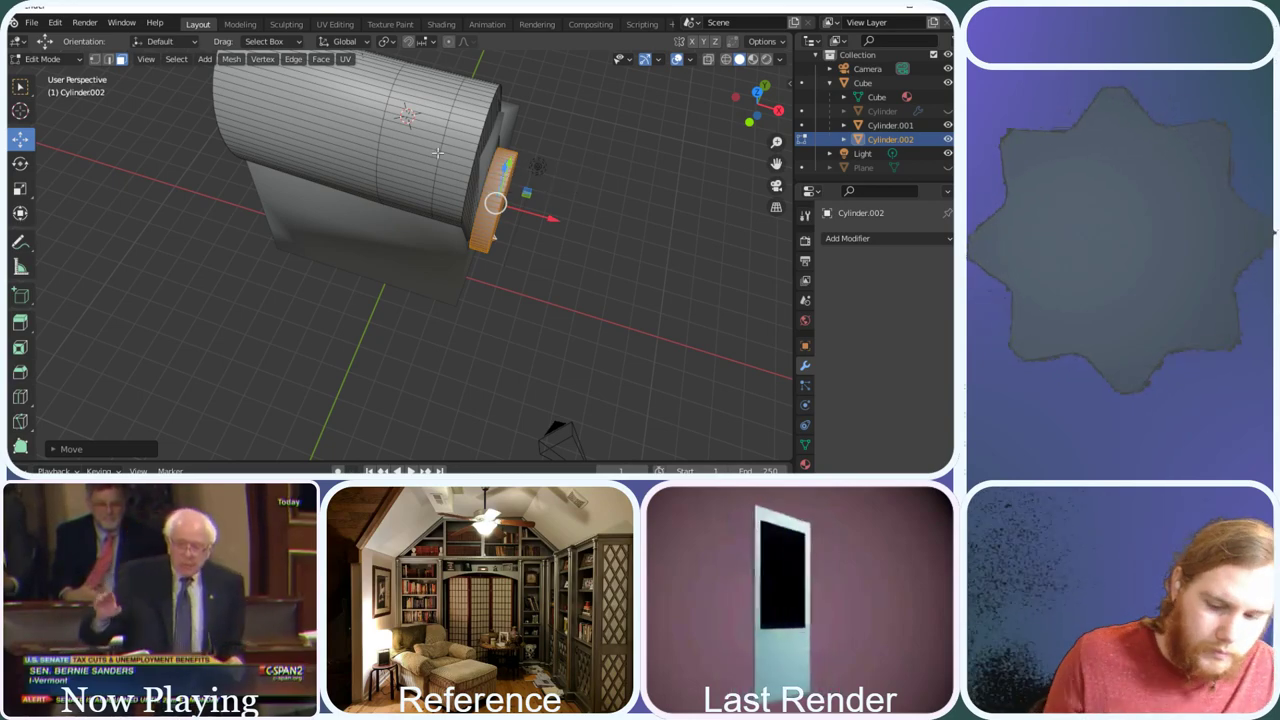
Undo and redo the recent edits while inspecting the tapered end from several angles
key("ctrl+z")
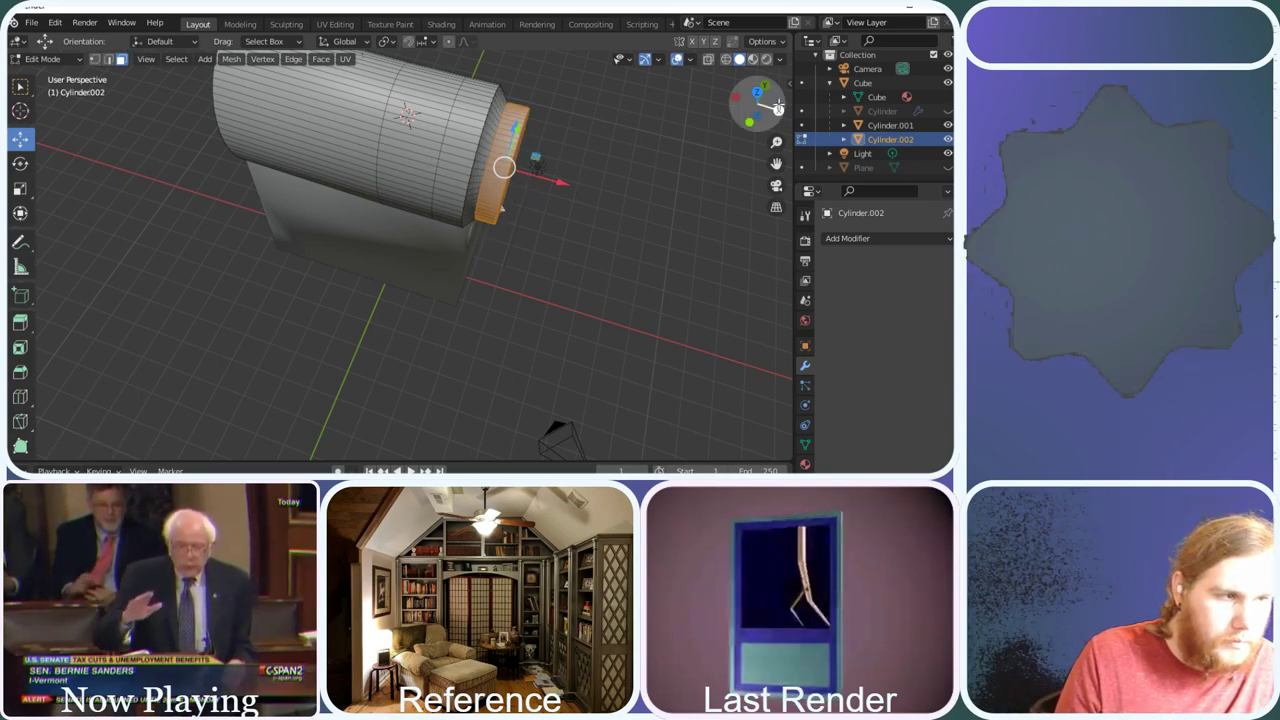
left_click_drag(763, 97, 292, 122)
left_click_drag(757, 105, 730, 97)
key("ctrl+z")
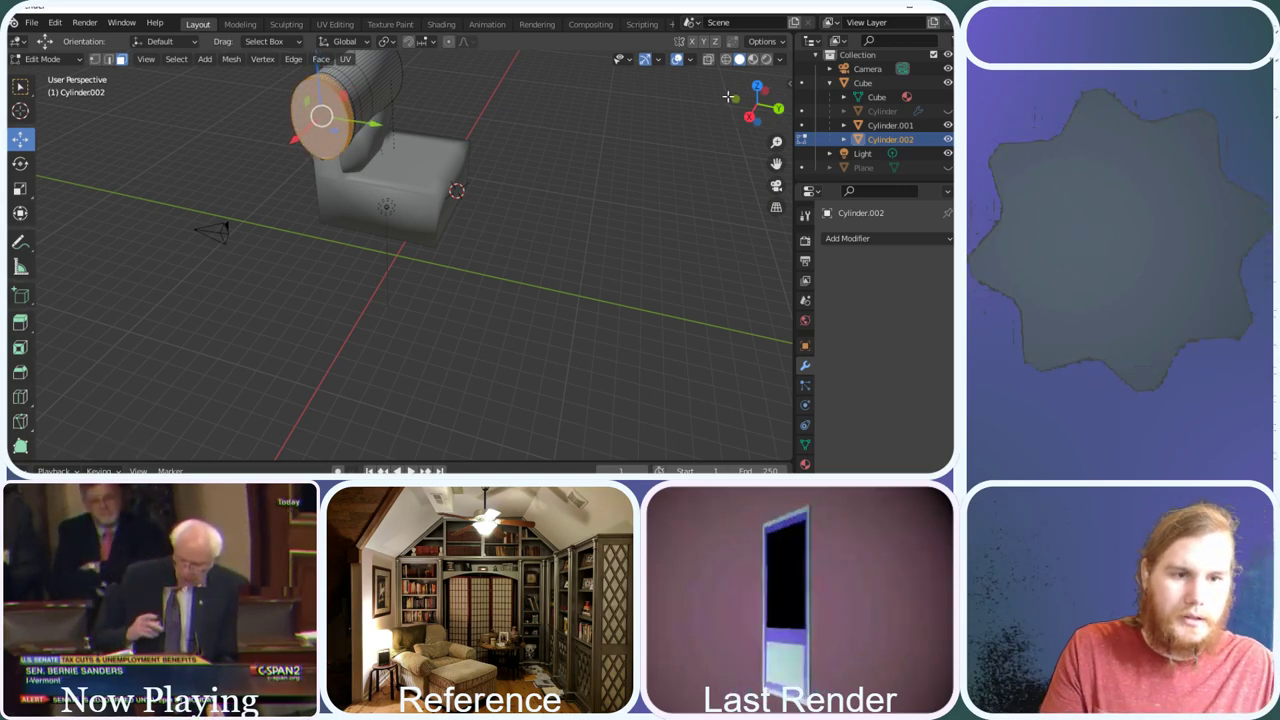
key("ctrl+z")
key("ctrl+shift+z")
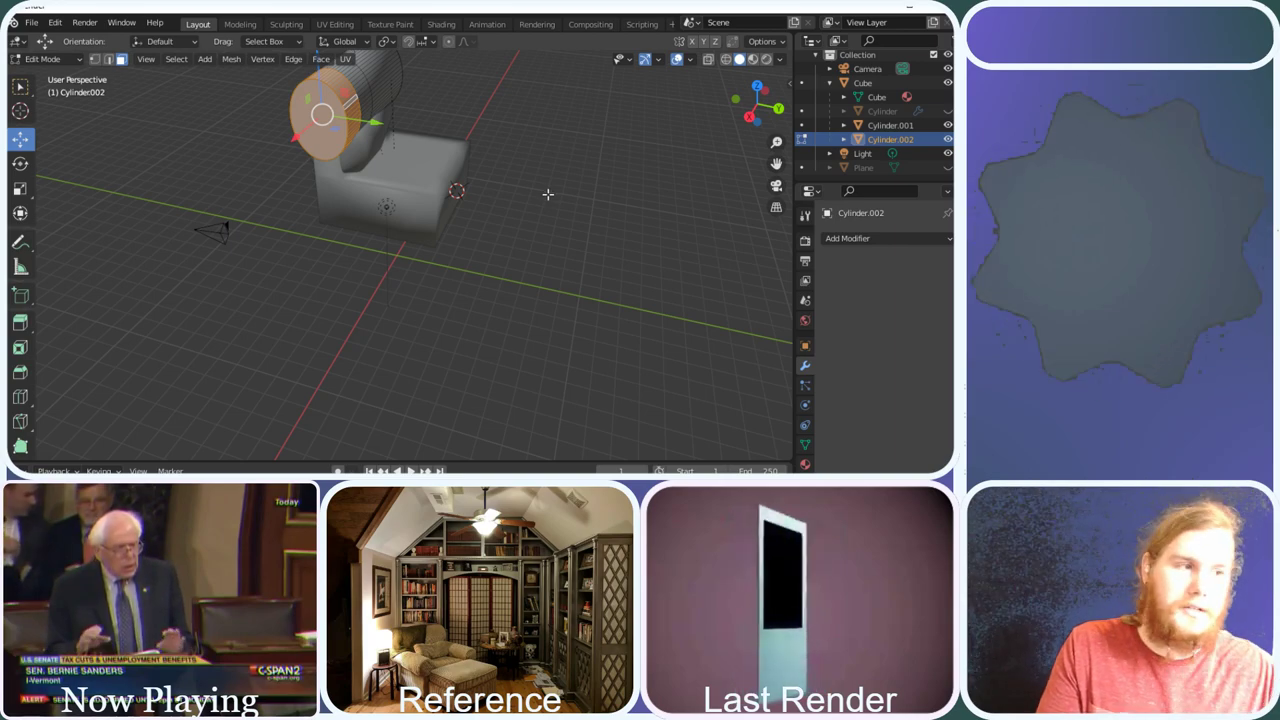
mouse_move(757, 106)
left_mouse_down()
mouse_move(730, 120)
mouse_move(770, 110)
mouse_move(748, 100)
left_mouse_up()
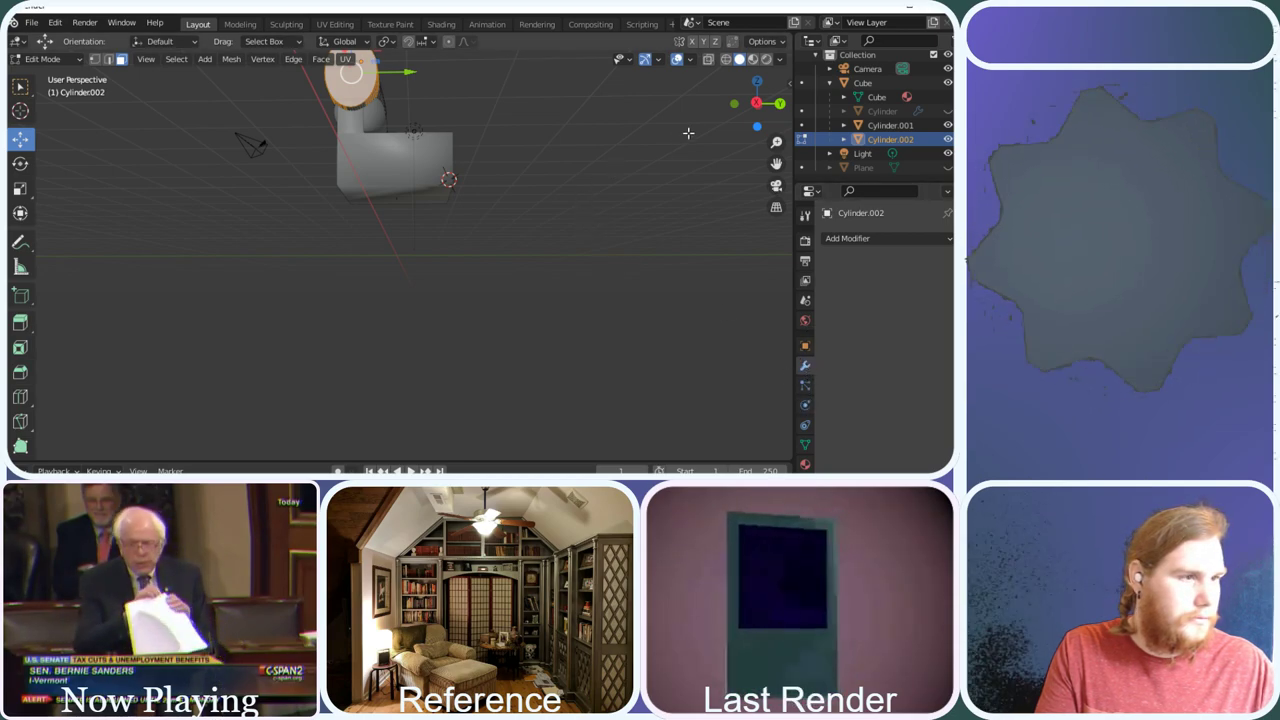
left_click_drag(757, 104, 367, 161)
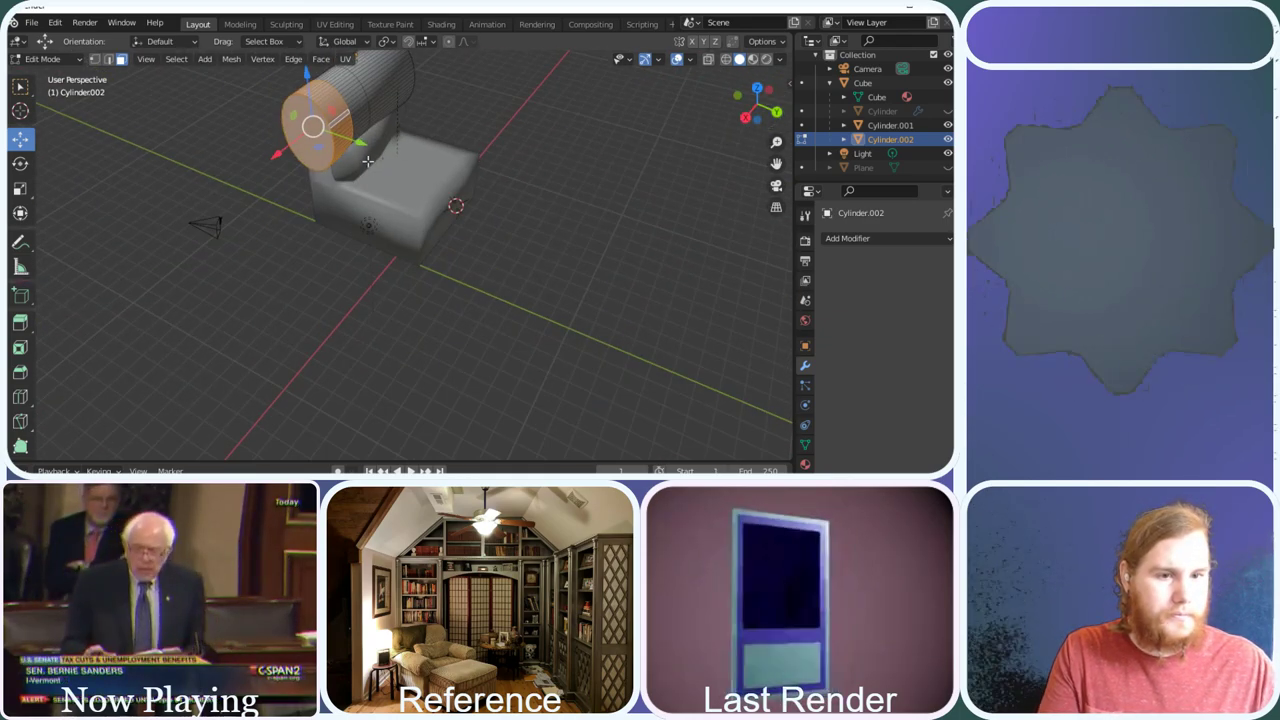
Delete the cylinder's end faces with X > Only Edges & Faces
key("x")
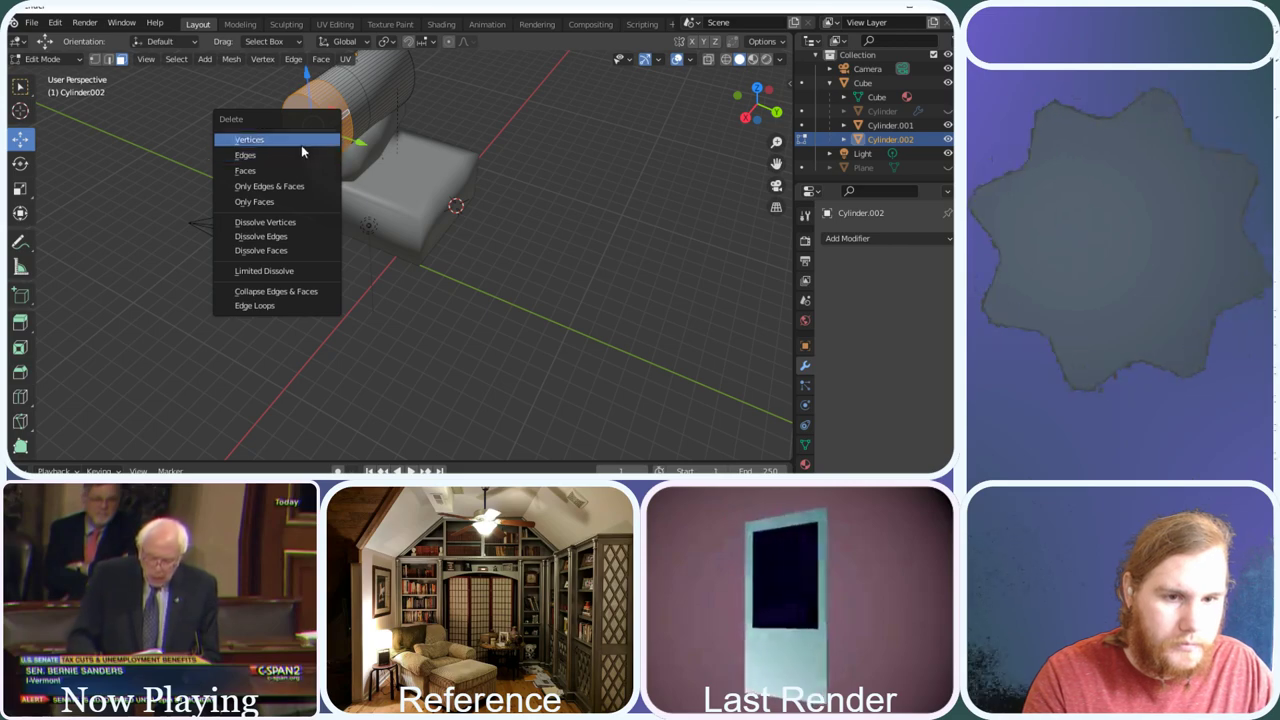
left_click(294, 186)
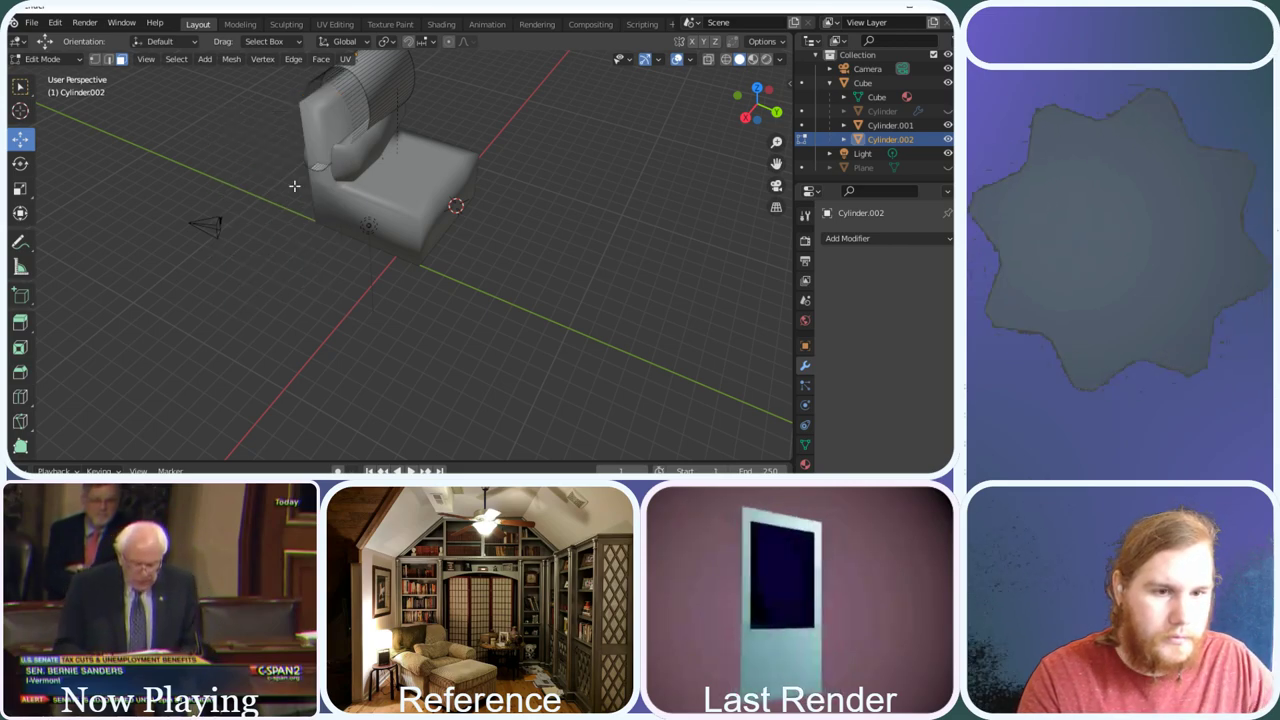
left_click_drag(757, 100, 570, 125)
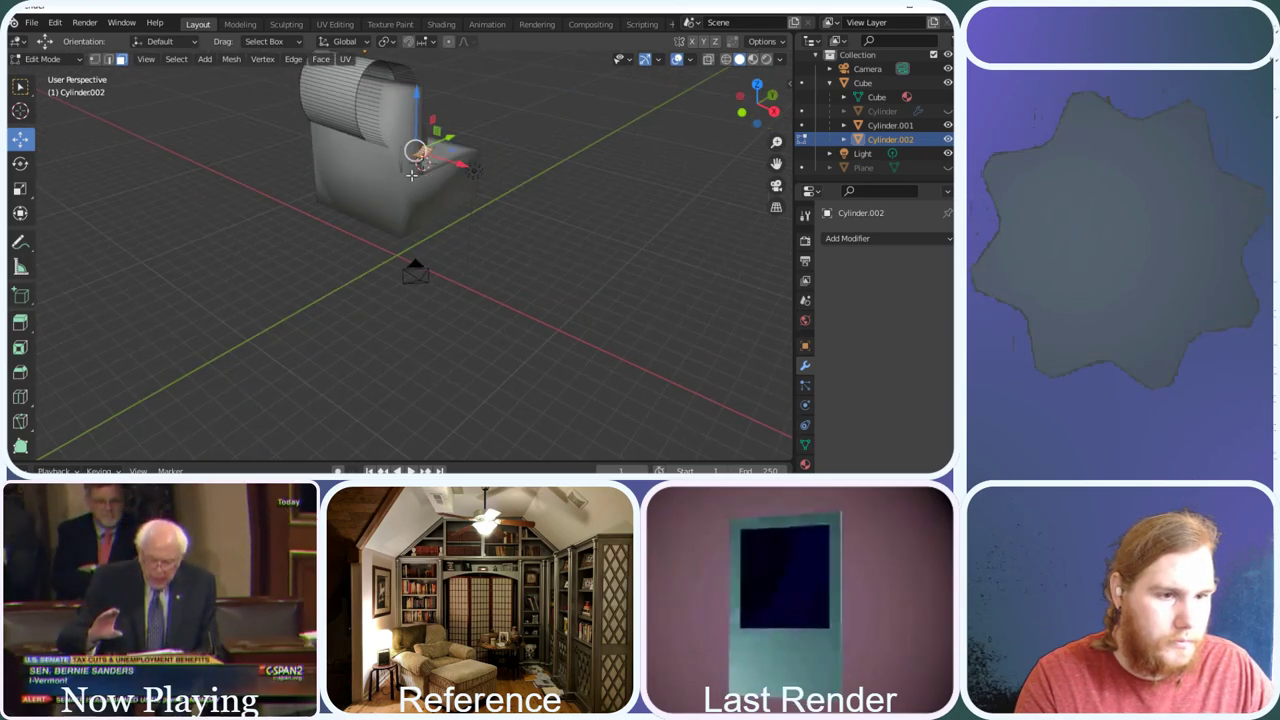
right_click(418, 155)
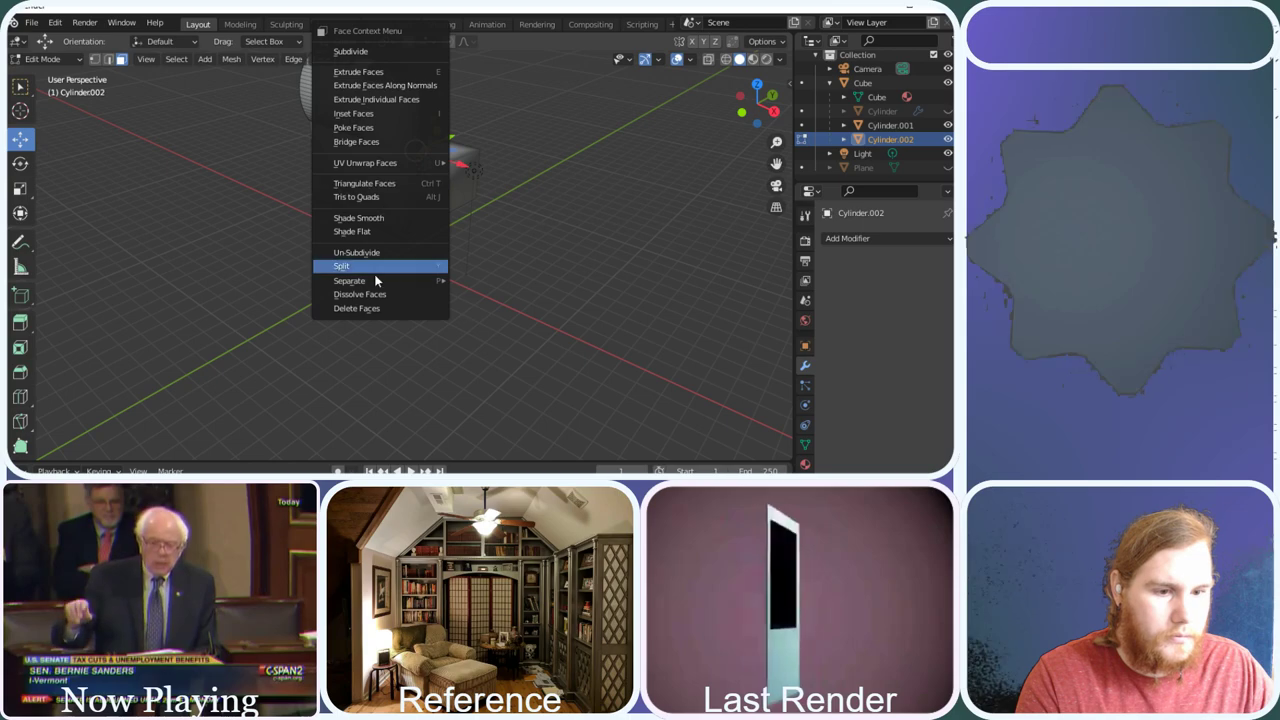
right_click(550, 146)
left_click(528, 135)
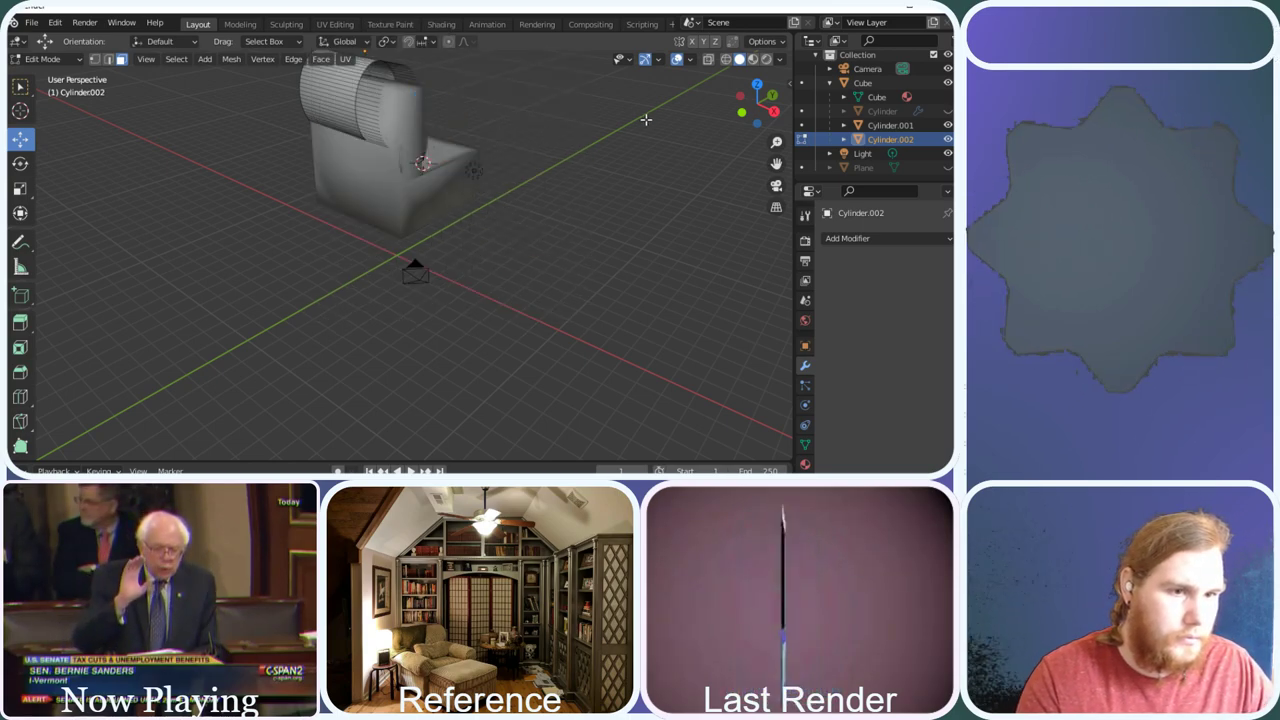
left_click_drag(742, 100, 429, 100)
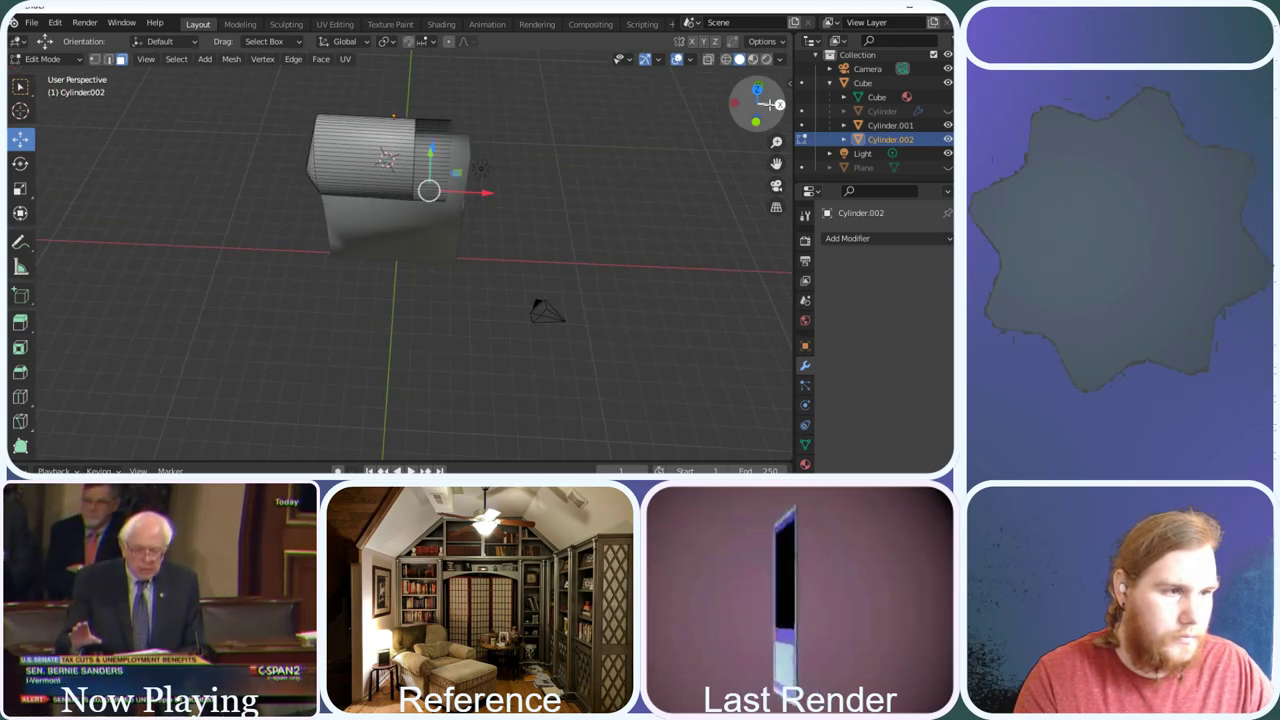
Box-select the right end ring in edge then vertex select and delete its vertices
left_click(108, 60)
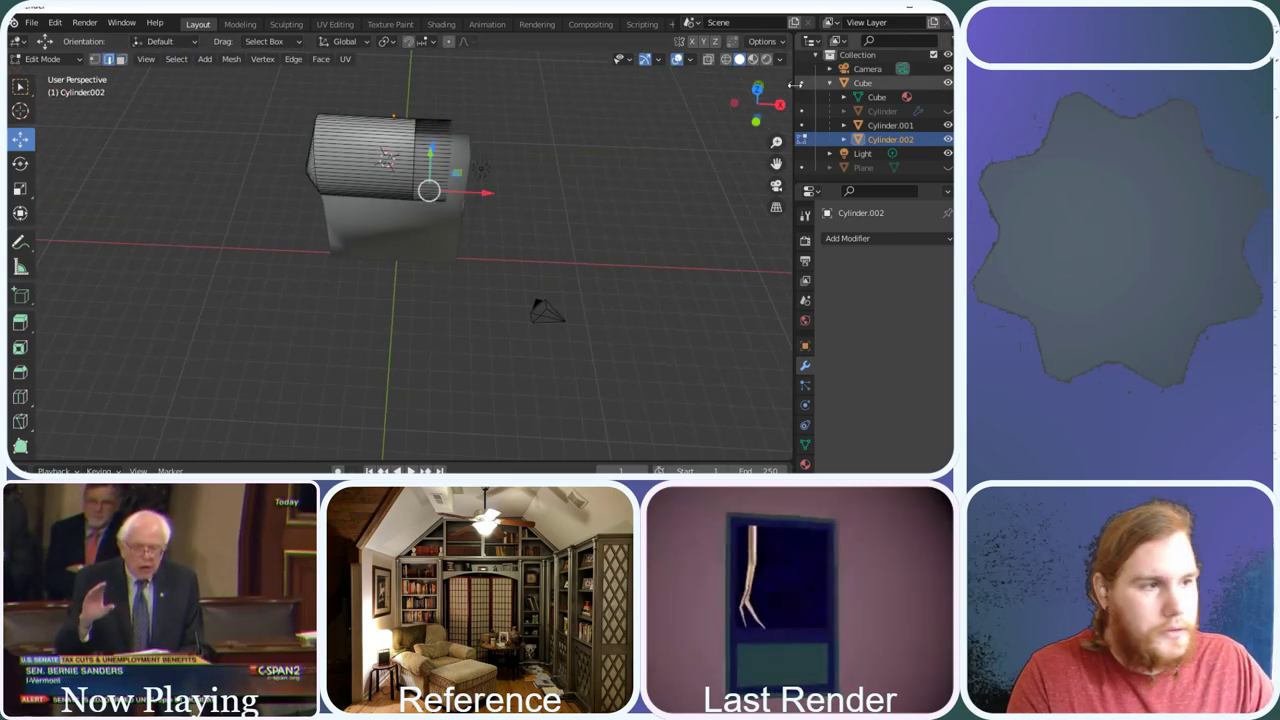
left_click_drag(760, 104, 589, 100)
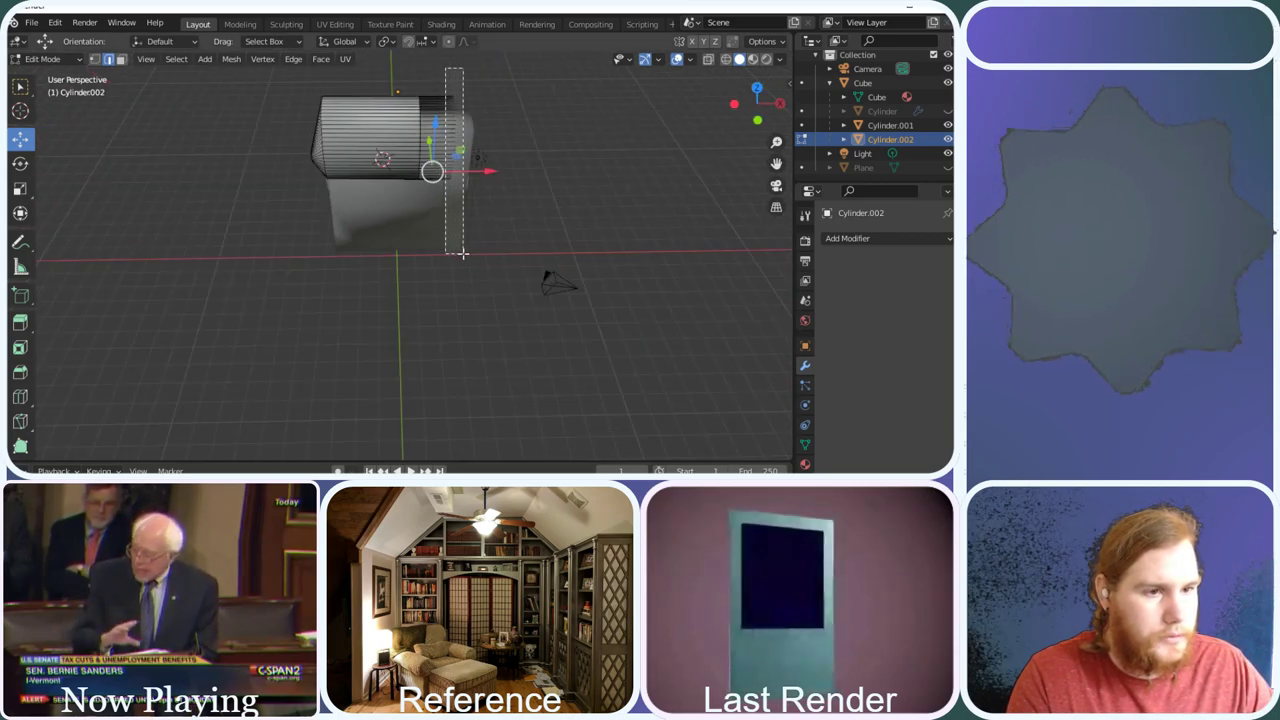
left_click_drag(462, 254, 429, 79)
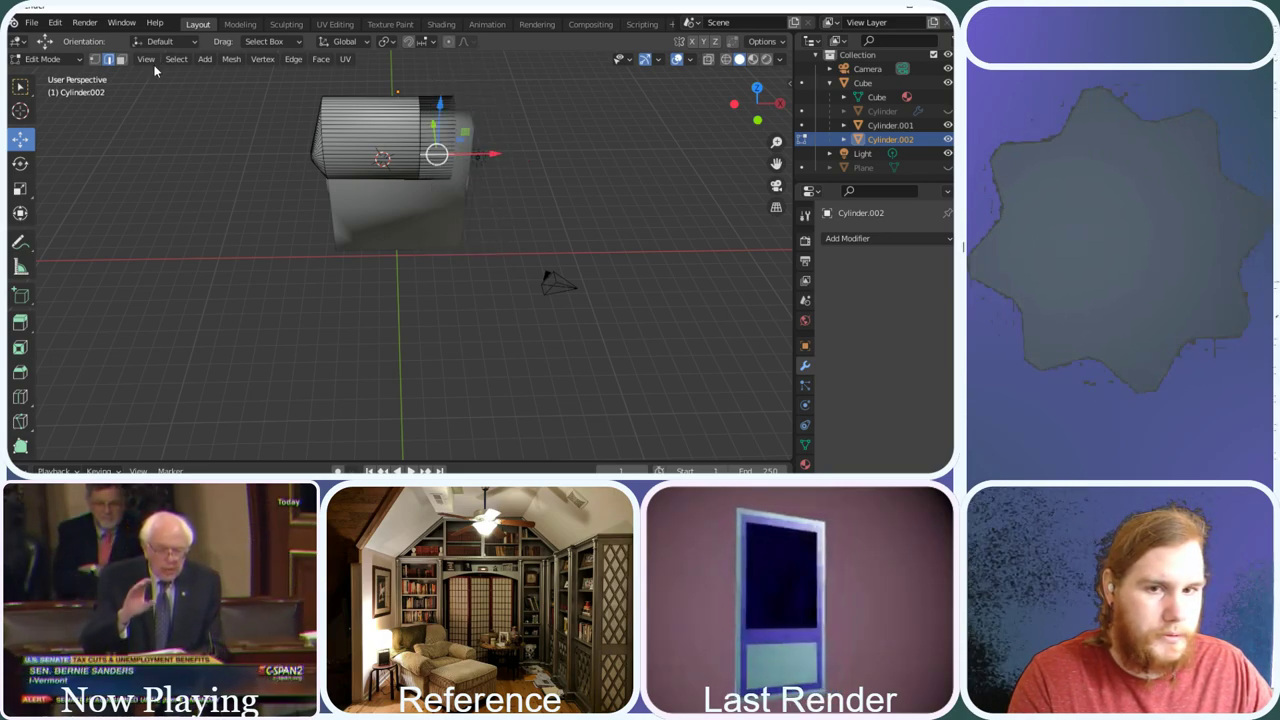
left_click(95, 60)
key("e")
left_click_drag(473, 225, 441, 75)
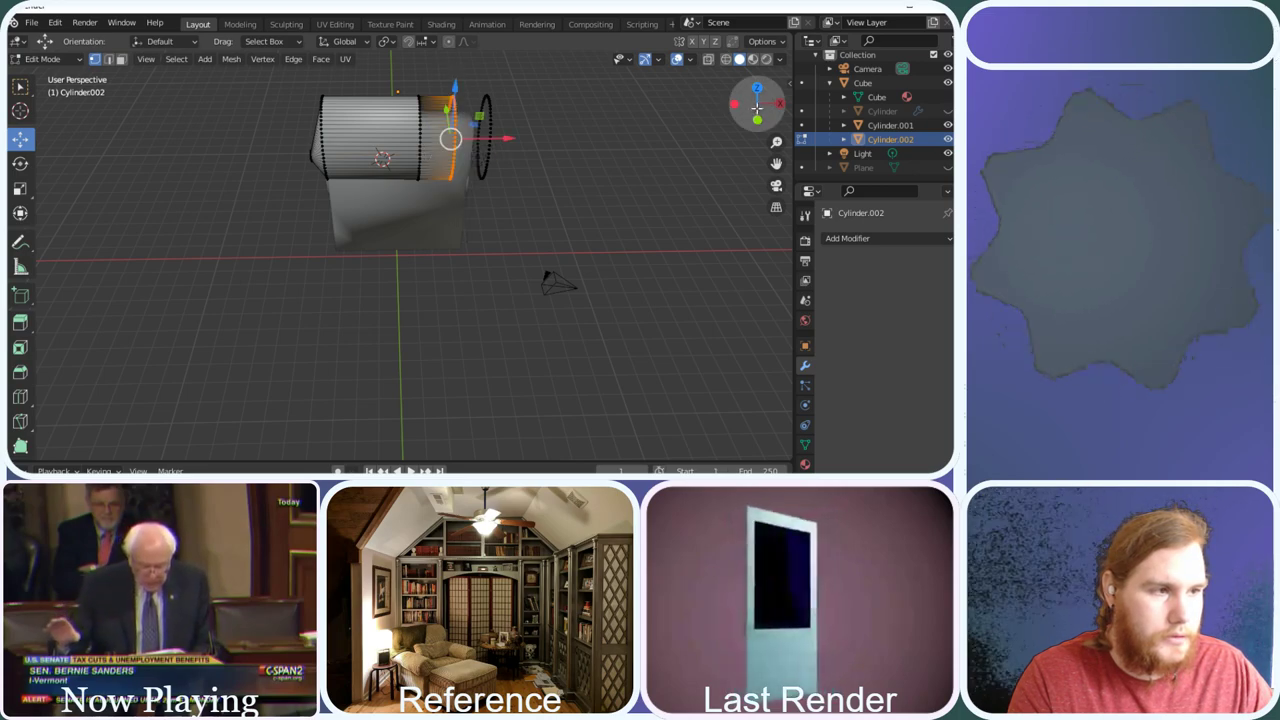
left_click_drag(757, 109, 572, 167)
key("x")
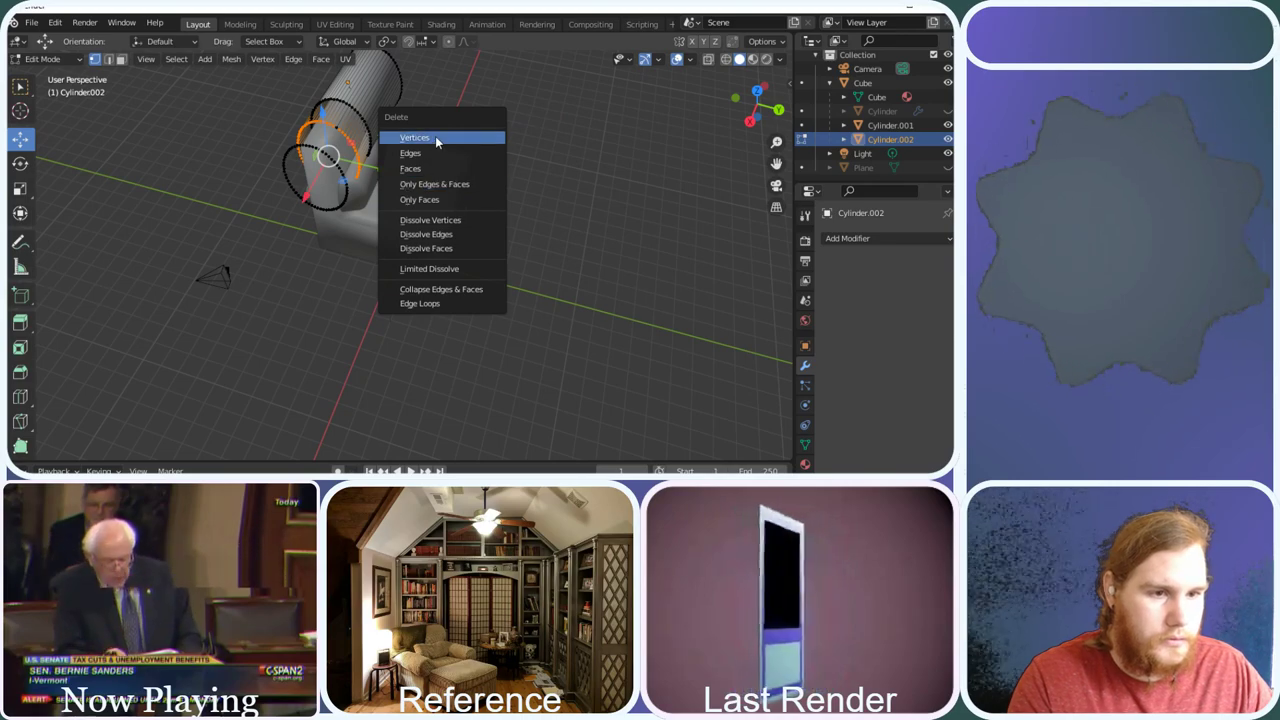
left_click(435, 140)
Box-select and delete the vertices of the remaining tapered end rings
left_click_drag(366, 242, 240, 139)
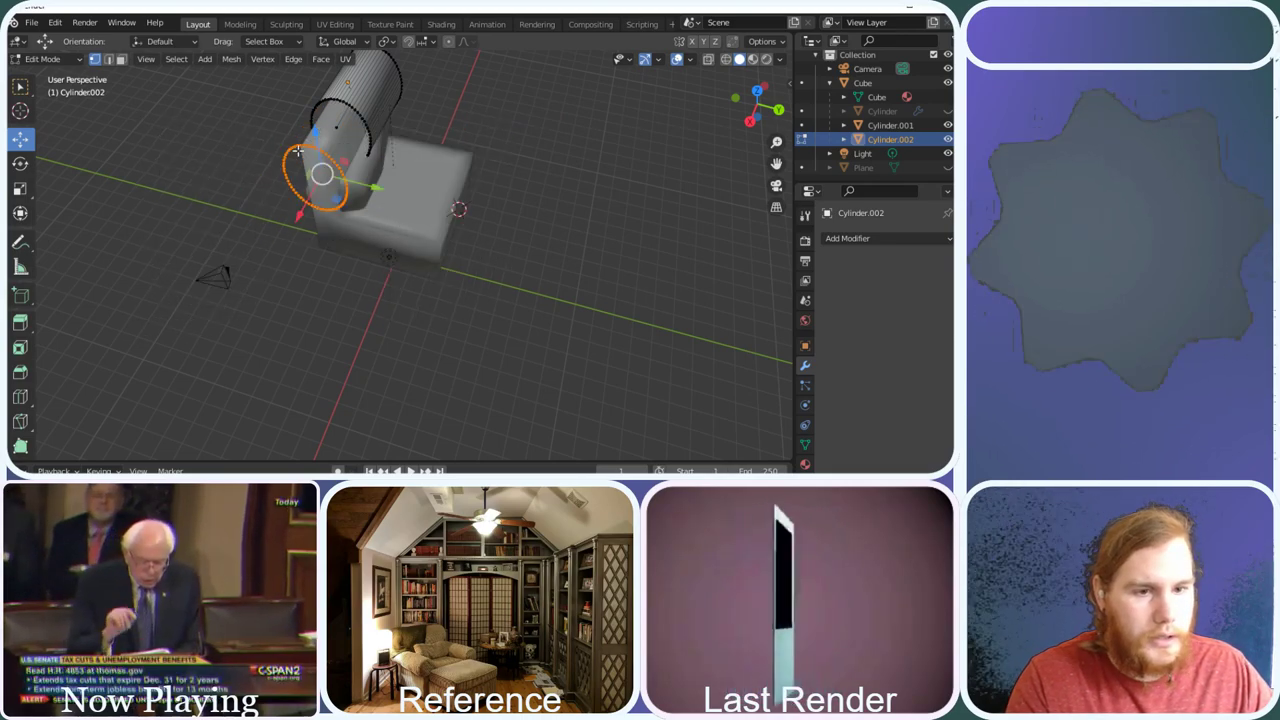
key("x")
left_click(260, 150)
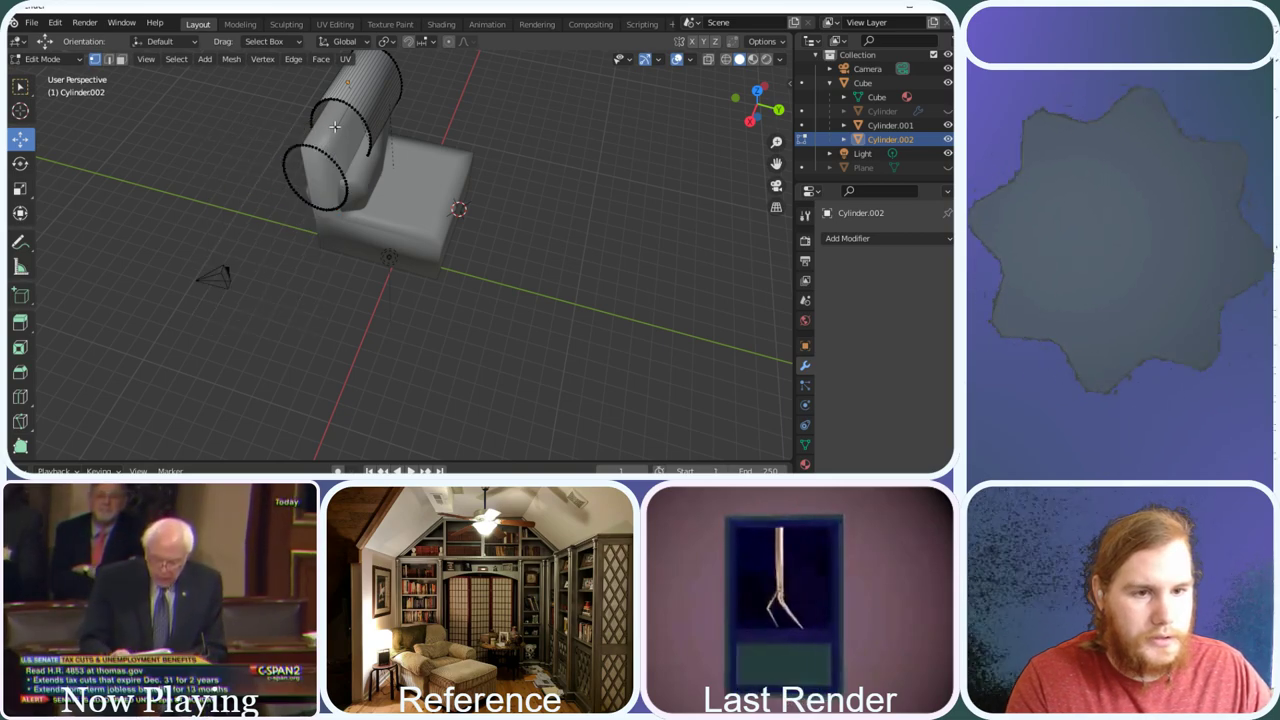
key("x")
left_click(327, 160)
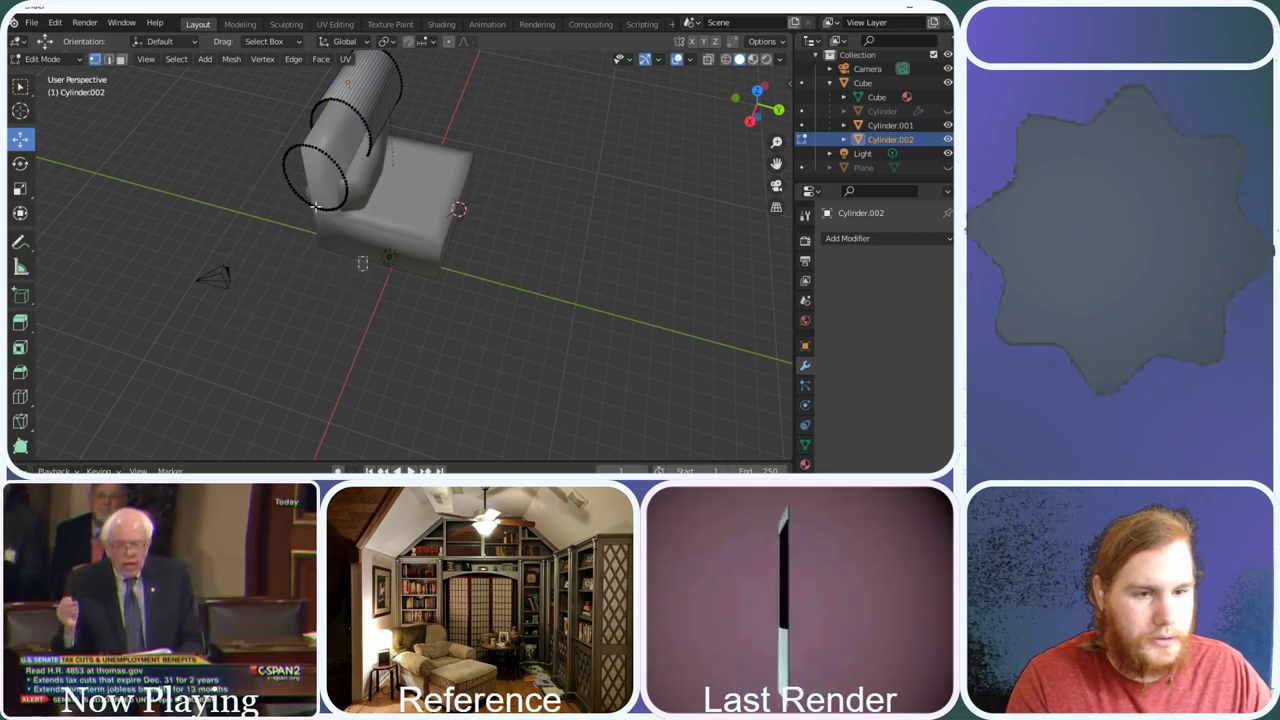
left_click_drag(367, 270, 254, 142)
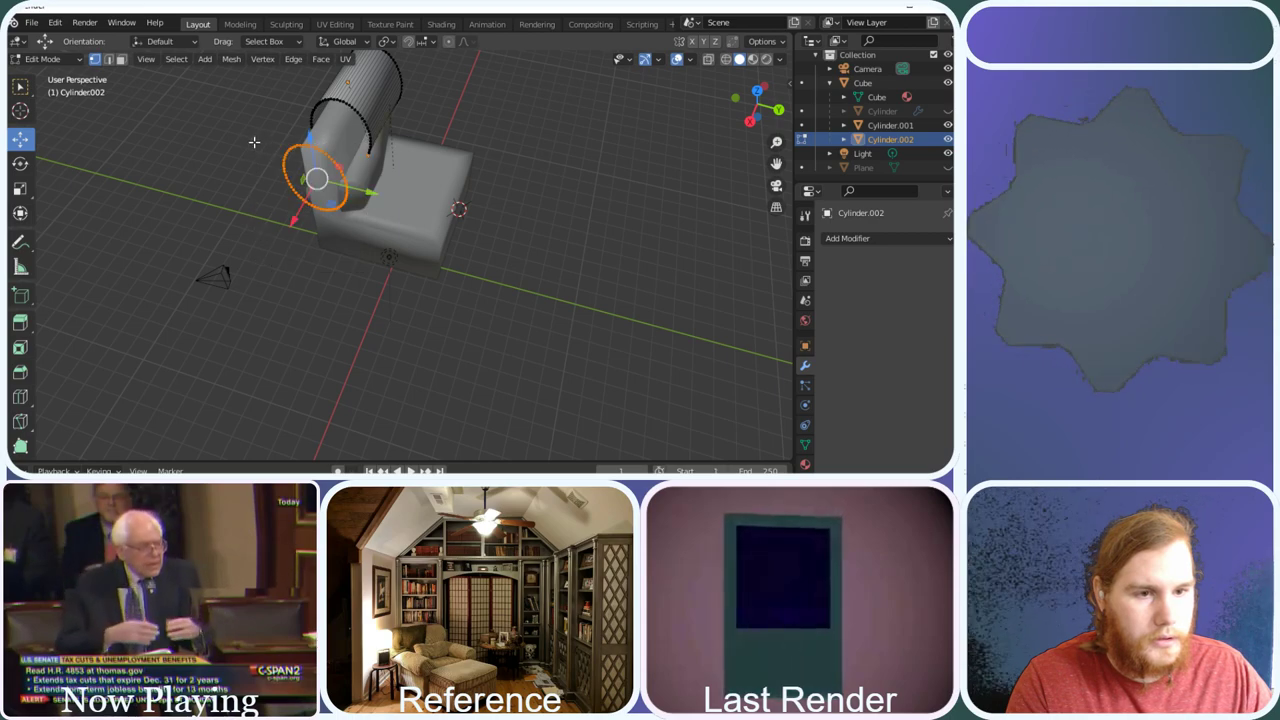
left_click_drag(352, 251, 259, 142)
key("x")
left_click(259, 146)
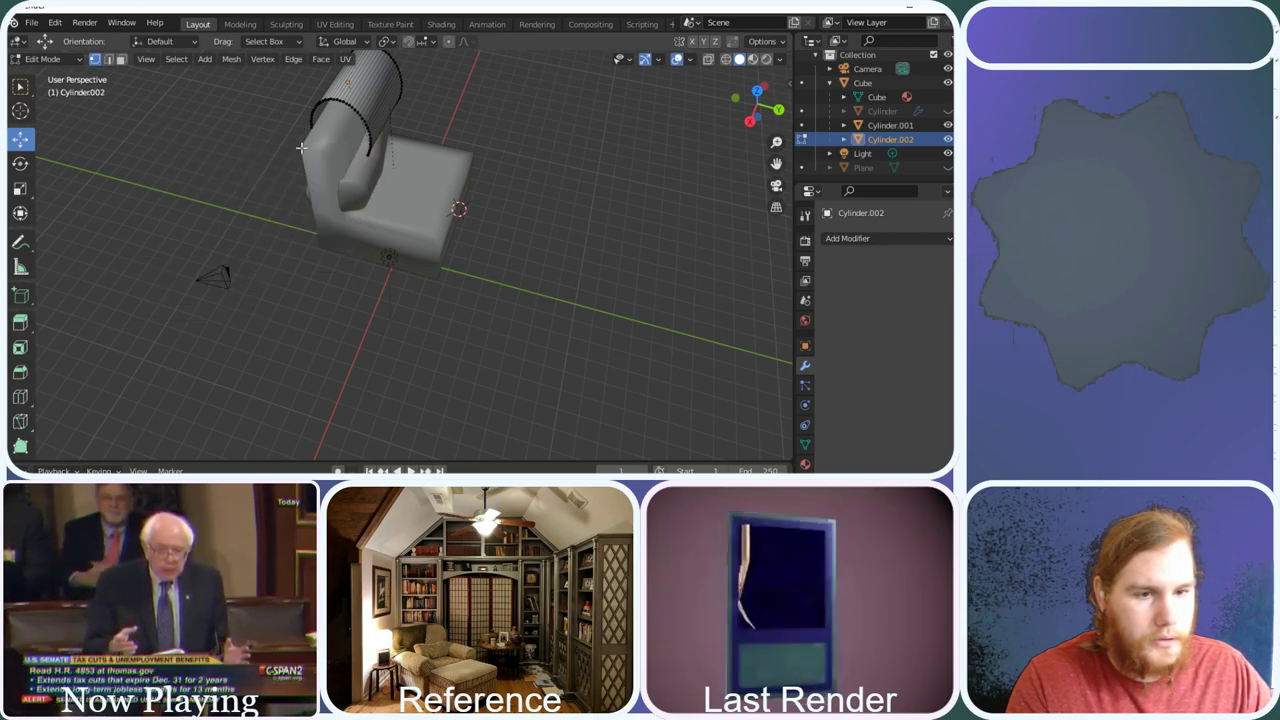
Add a Mirror modifier to the armrest cylinder
left_click_drag(757, 103, 735, 163)
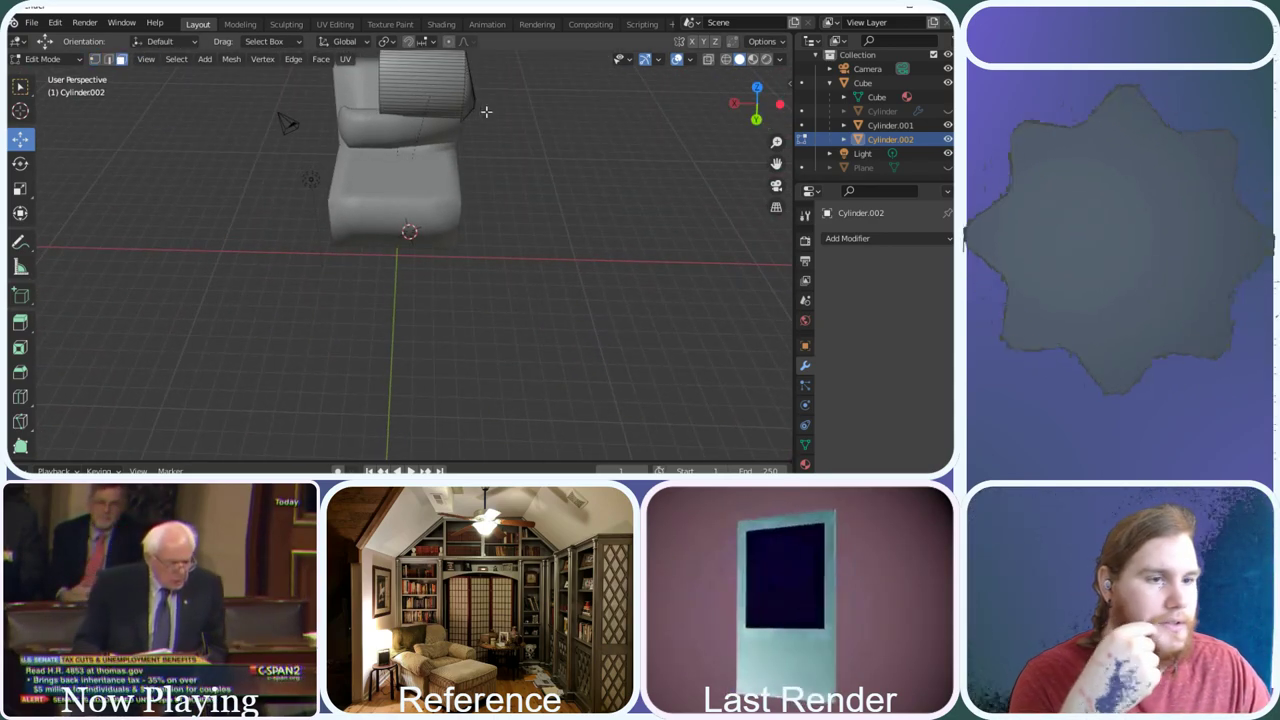
left_click(866, 240)
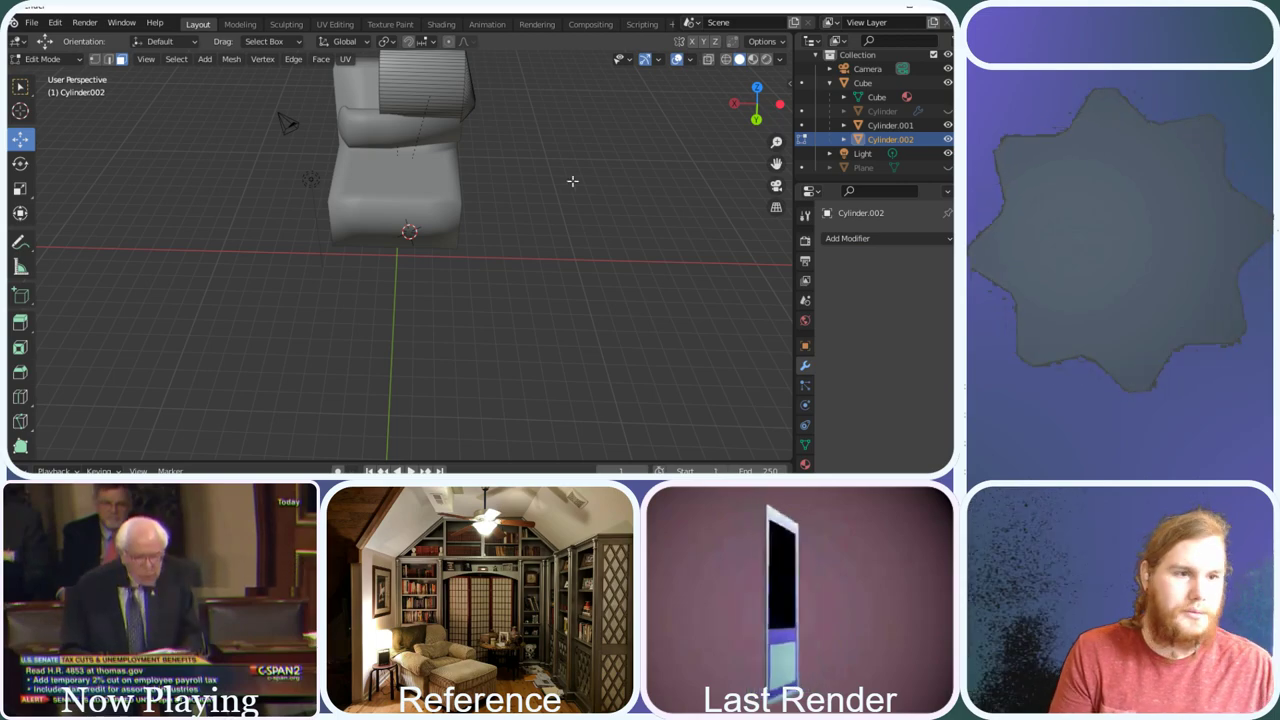
left_click(859, 240)
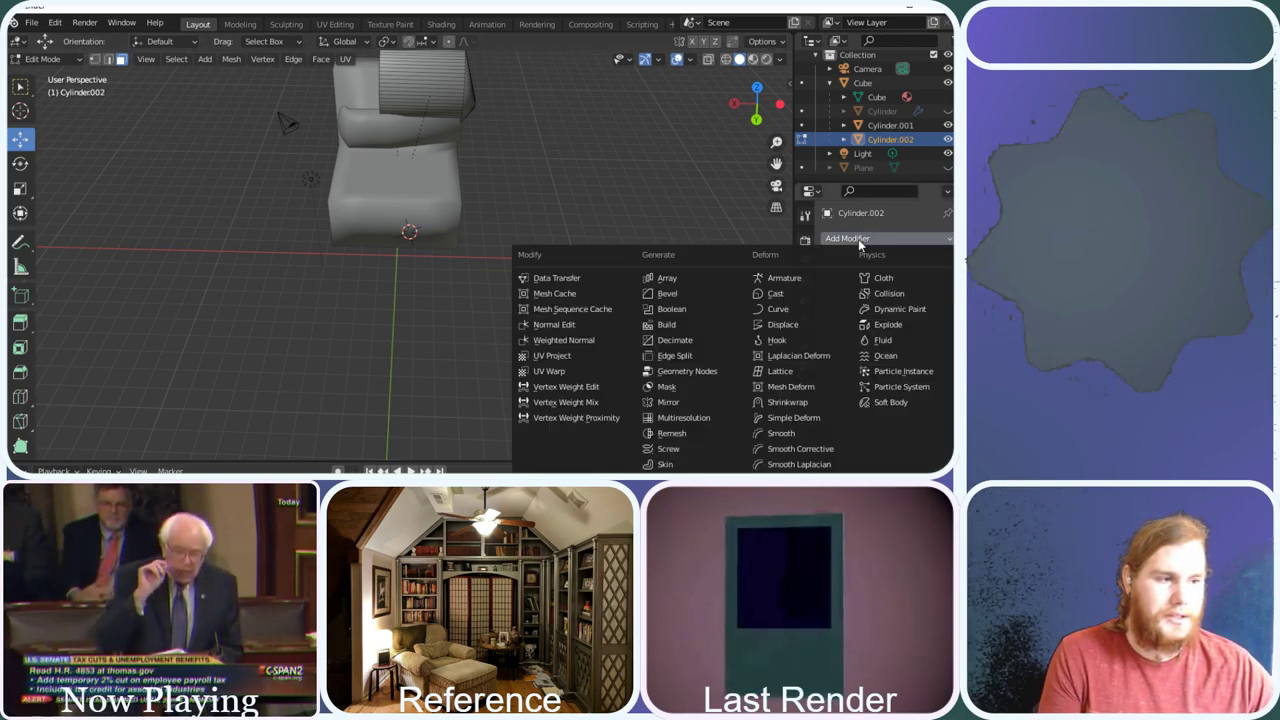
left_click(676, 402)
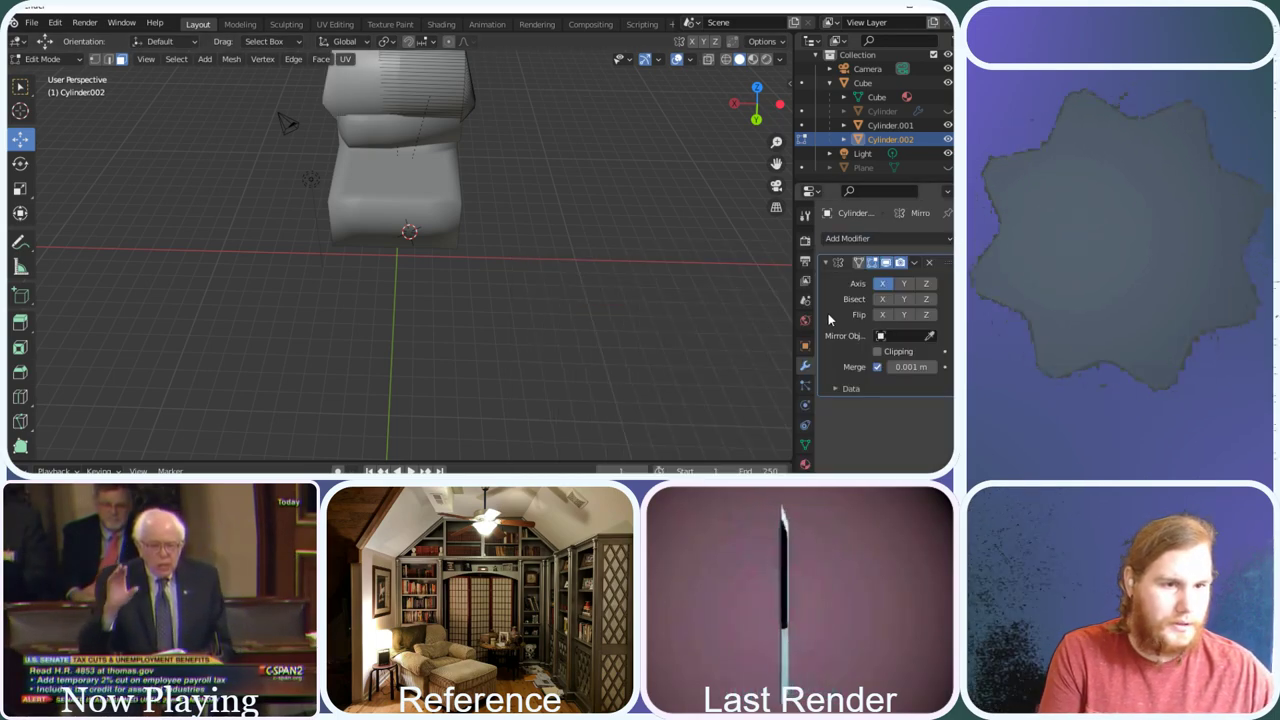
Unhide the armrest cylinder and floor plane, then return to Object Mode
left_click_drag(757, 104, 730, 118)
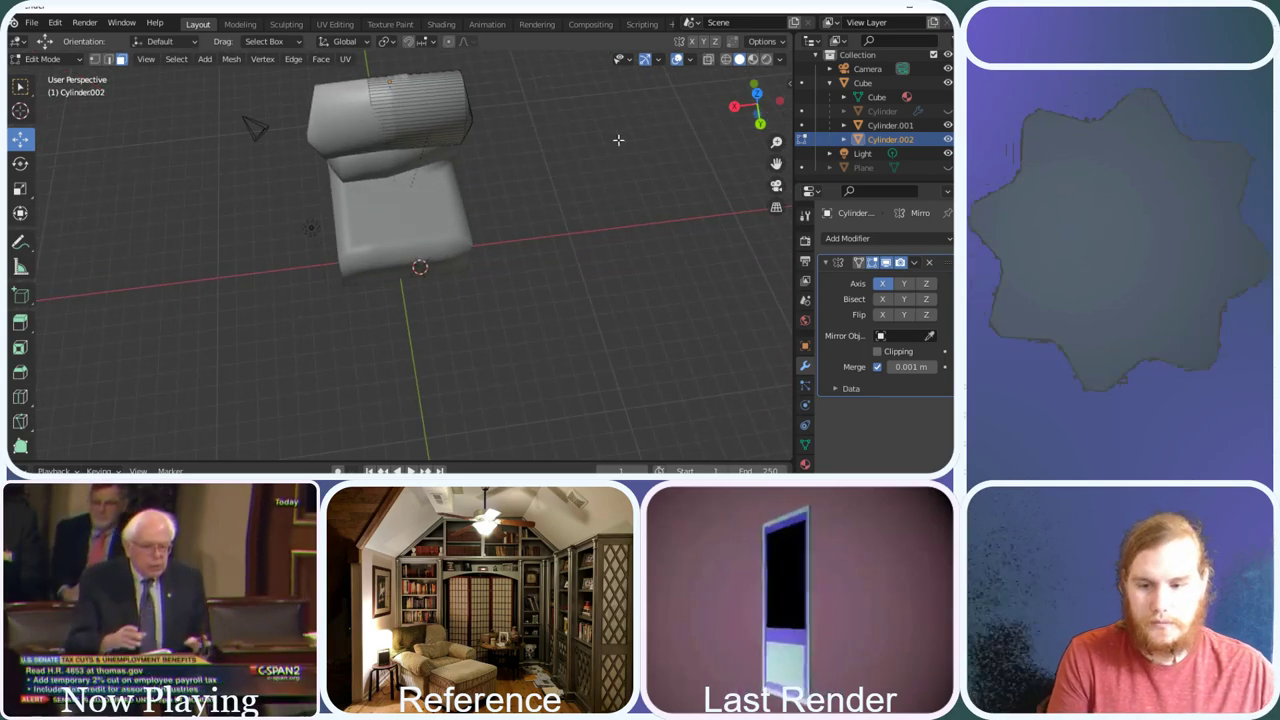
left_click(948, 112)
mouse_move(743, 93)
left_mouse_down()
mouse_move(762, 97)
mouse_move(752, 104)
left_mouse_up()
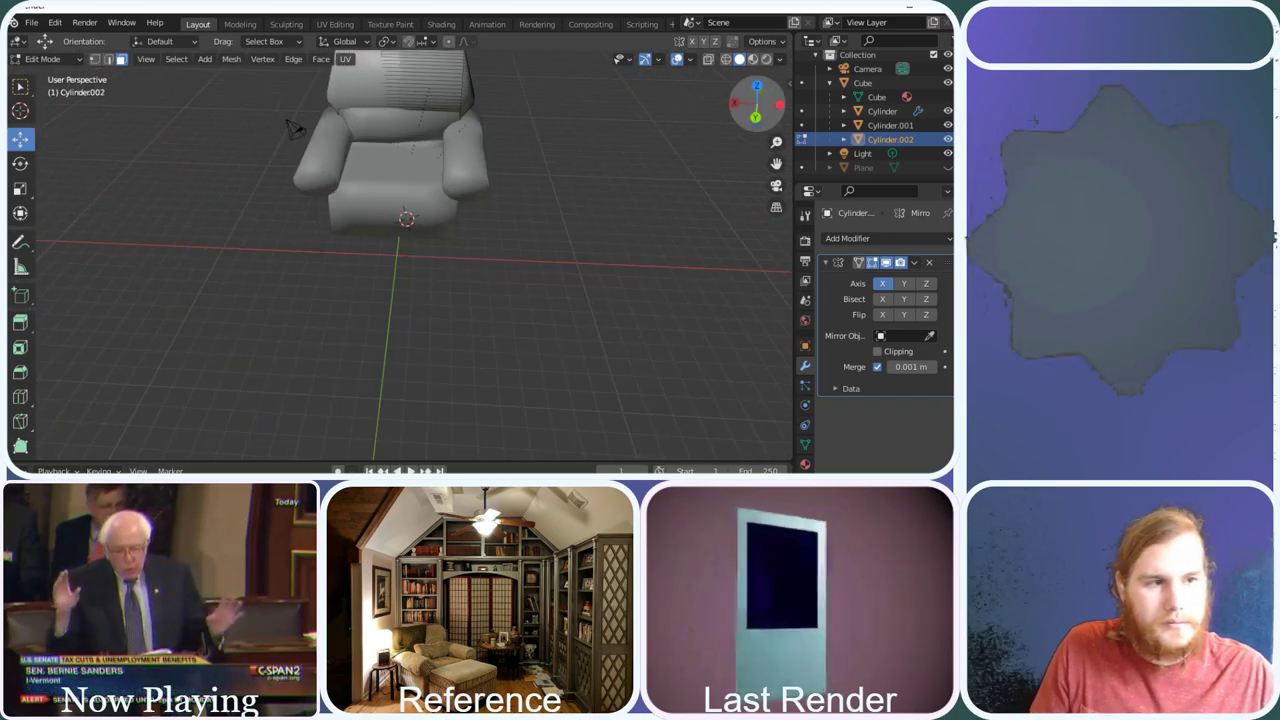
left_click(947, 168)
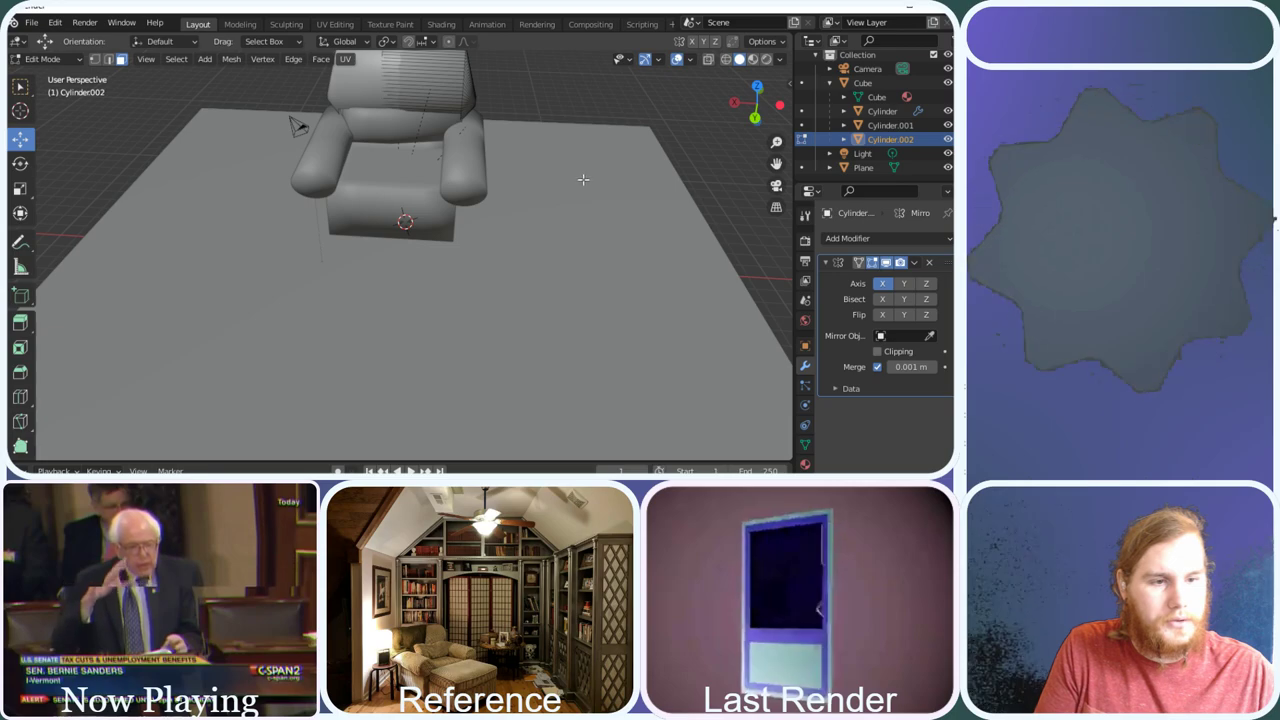
middle_click_drag(586, 177, 700, 120)
left_click_drag(757, 112, 766, 94)
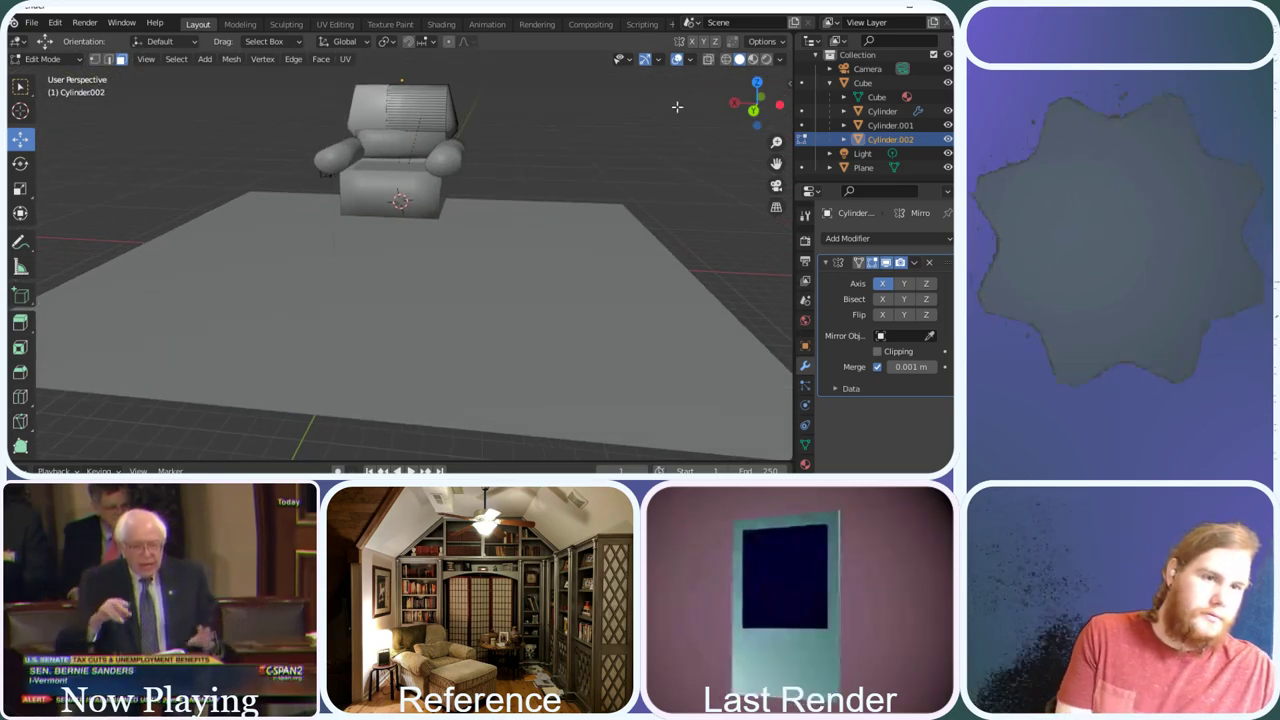
left_click(67, 59)
left_click(72, 75)
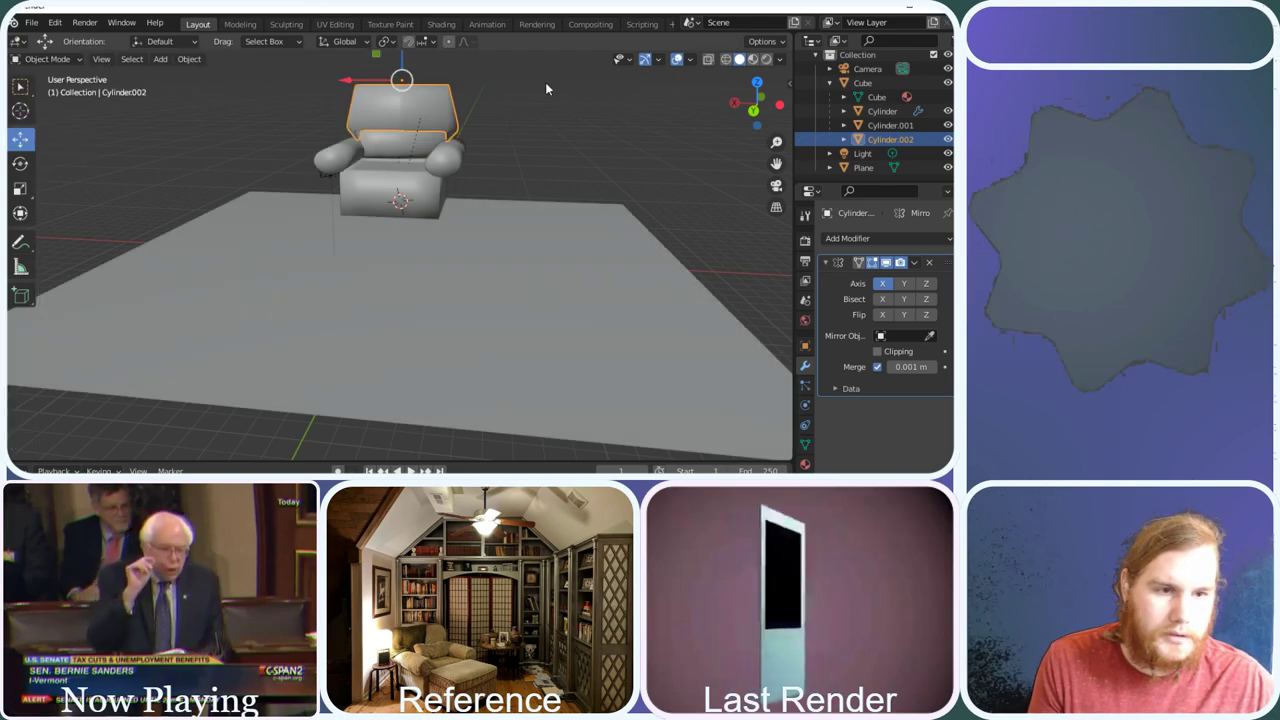
left_click_drag(741, 97, 472, 451)
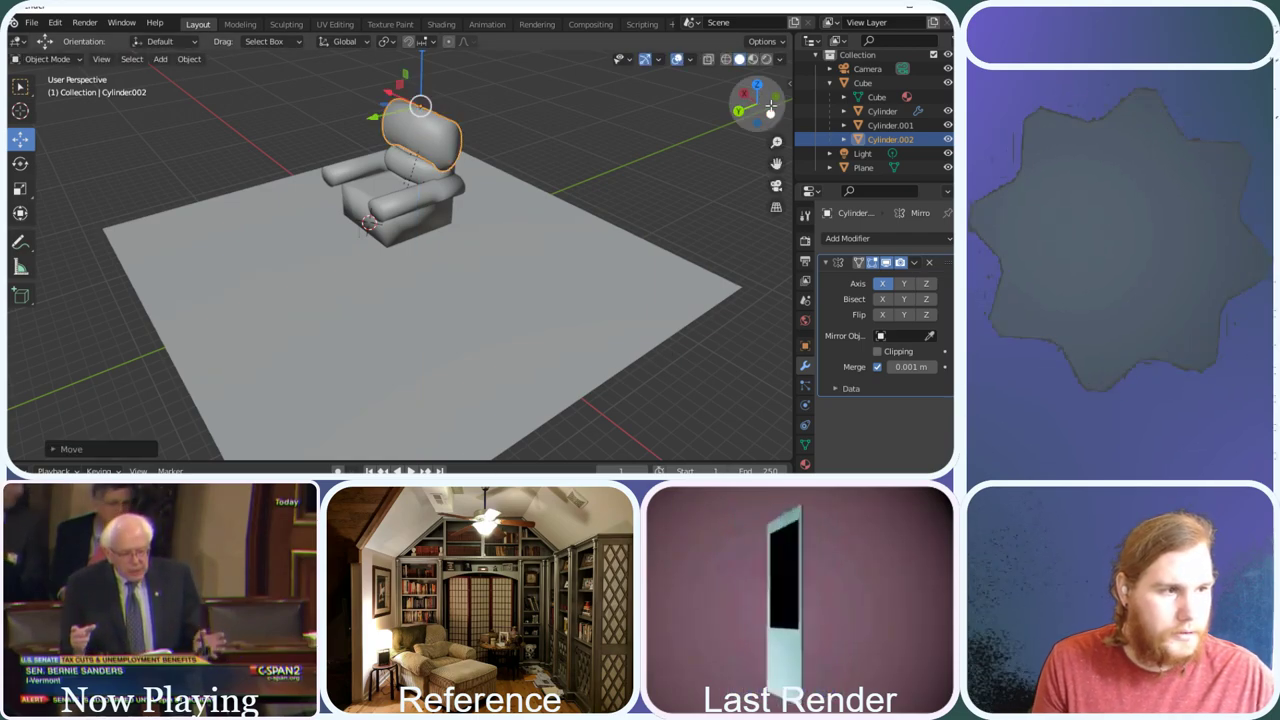
left_click_drag(748, 110, 700, 120)
scroll(520, 143, "up", 4)
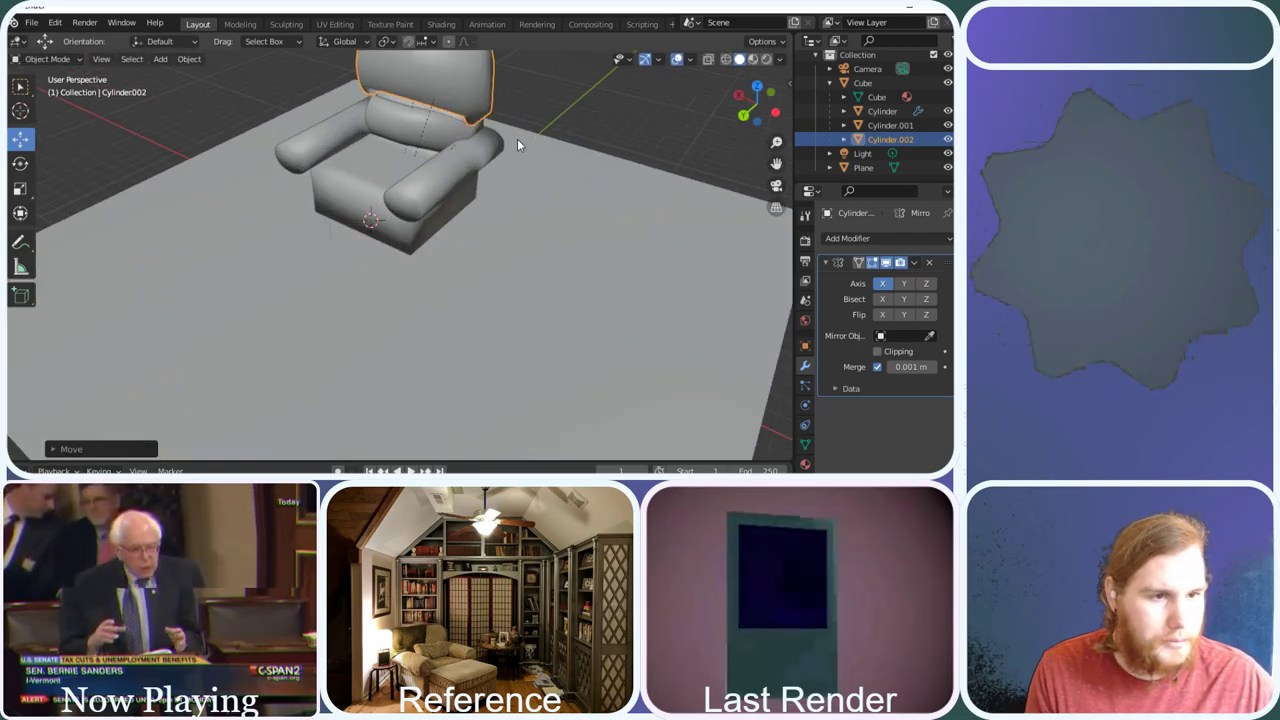
mouse_move(738, 95)
left_mouse_down()
mouse_move(286, 100)
mouse_move(203, 182)
mouse_move(175, 186)
mouse_move(360, 165)
mouse_move(715, 93)
left_mouse_up()
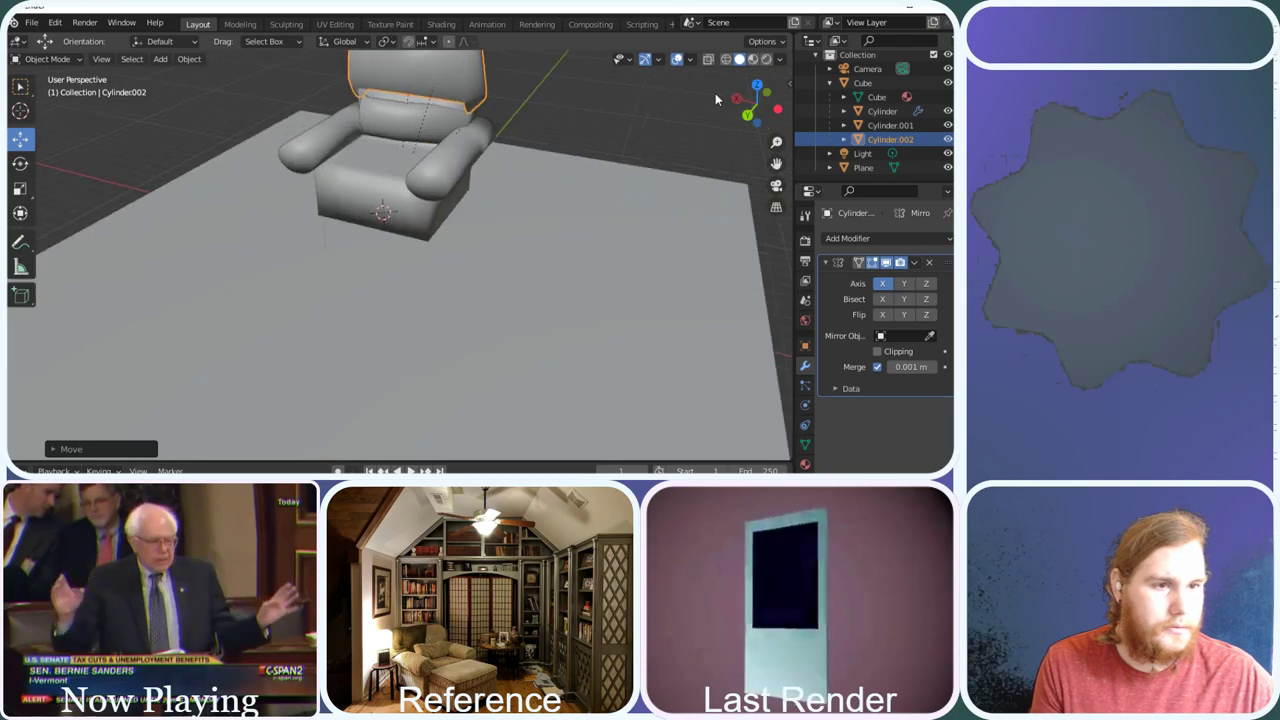
middle_click_drag(530, 125, 543, 114)
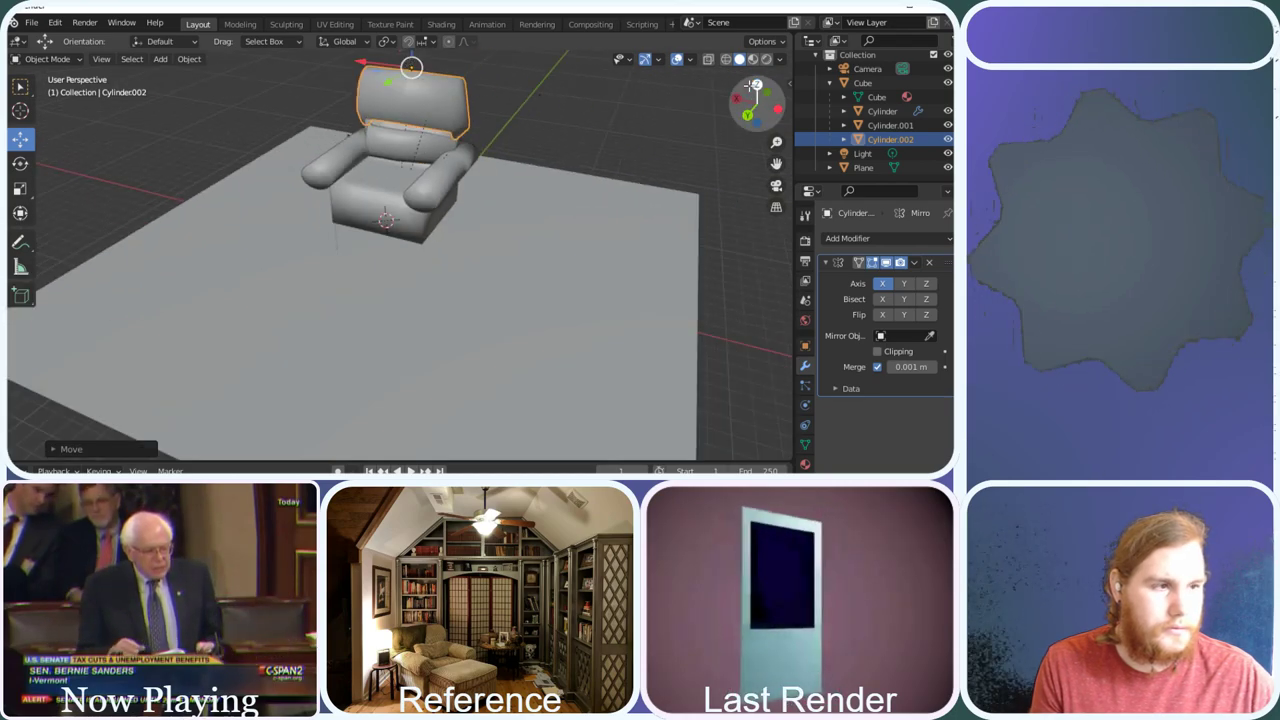
left_click_drag(757, 100, 325, 130)
middle_click_drag(325, 130, 463, 58)
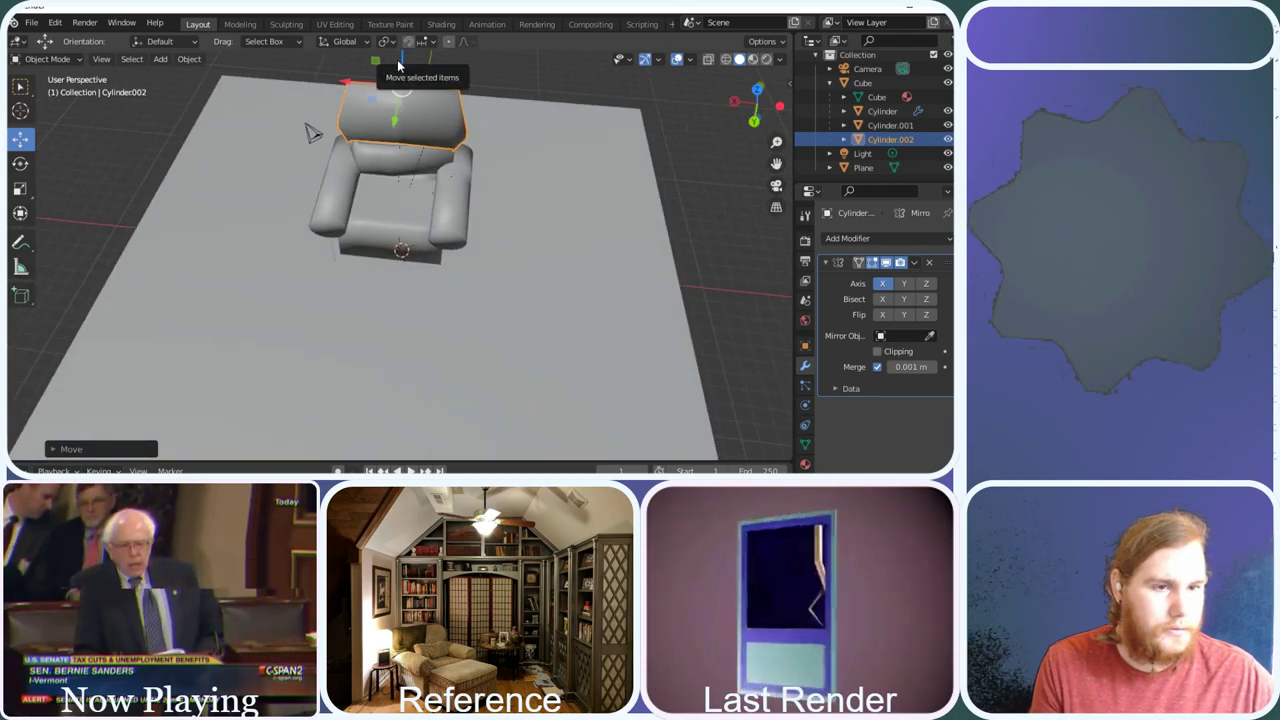
left_click_drag(759, 111, 712, 98)
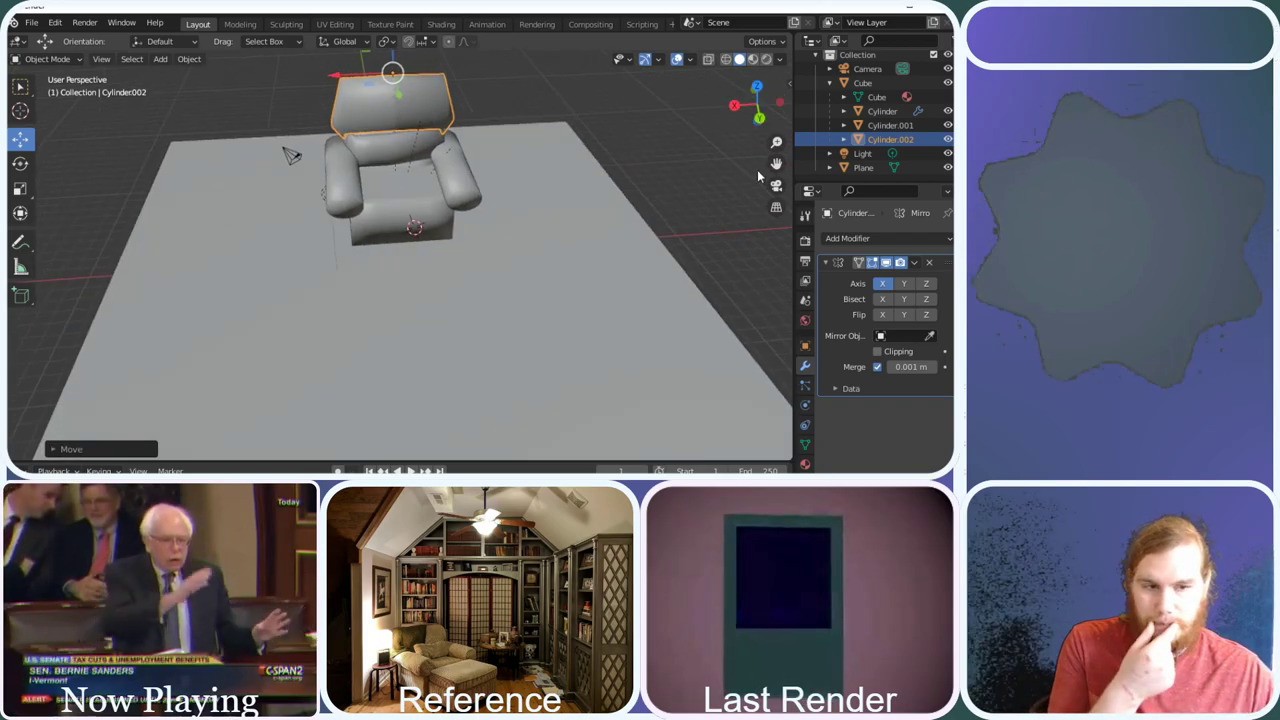
Add a new mesh cube, Cube.001, to the scene
left_click(164, 60)
mouse_move(184, 80)
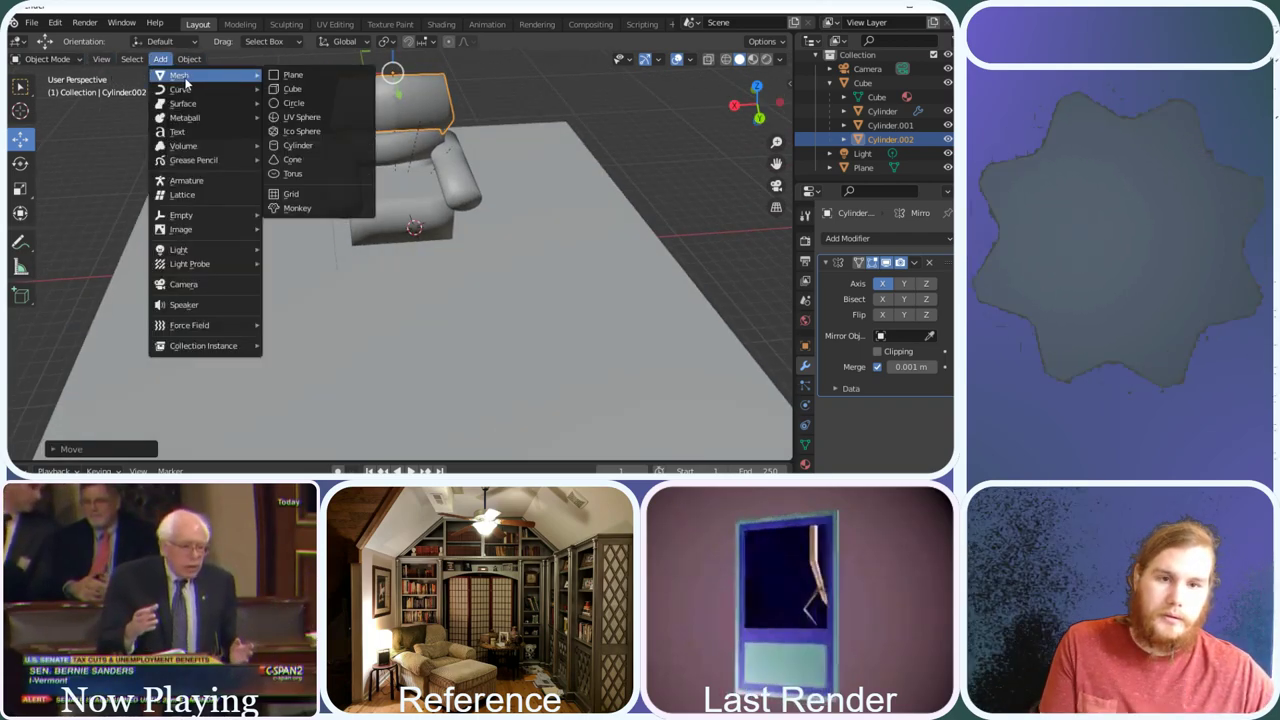
left_click(294, 89)
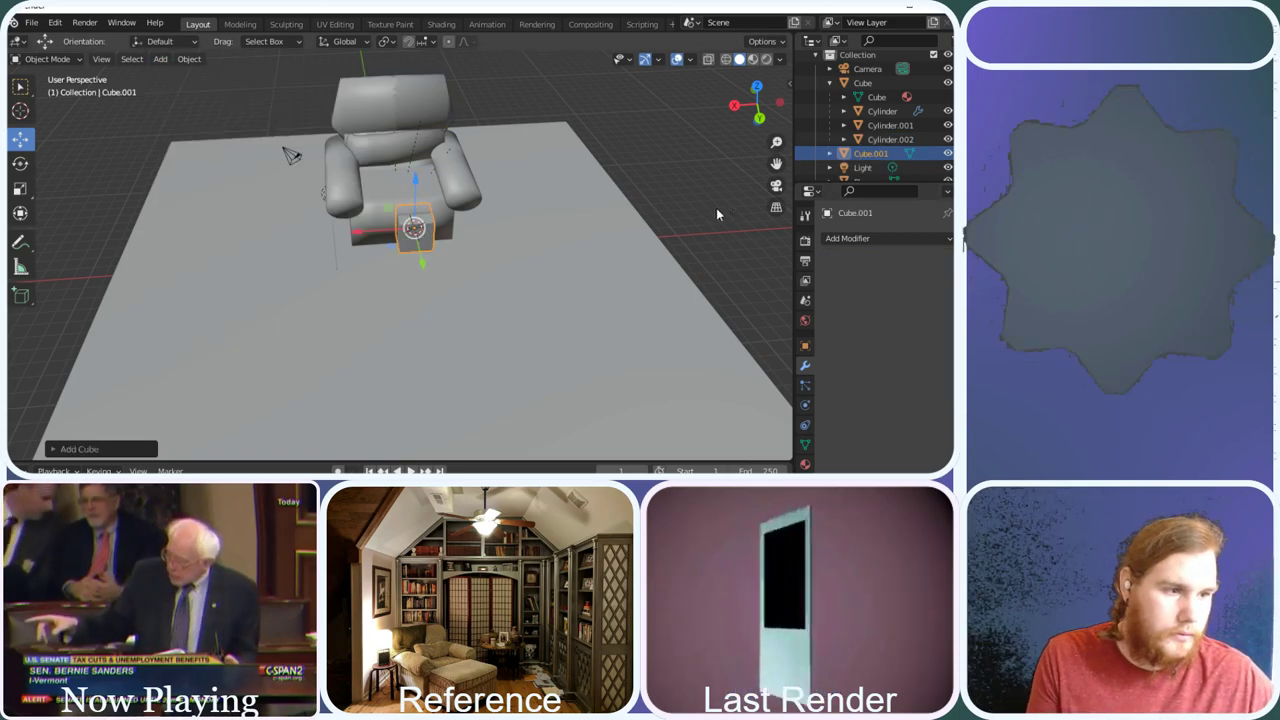
In Edit Mode, lower Cube.001 along Z to just below the seat
left_click(70, 59)
left_click(72, 91)
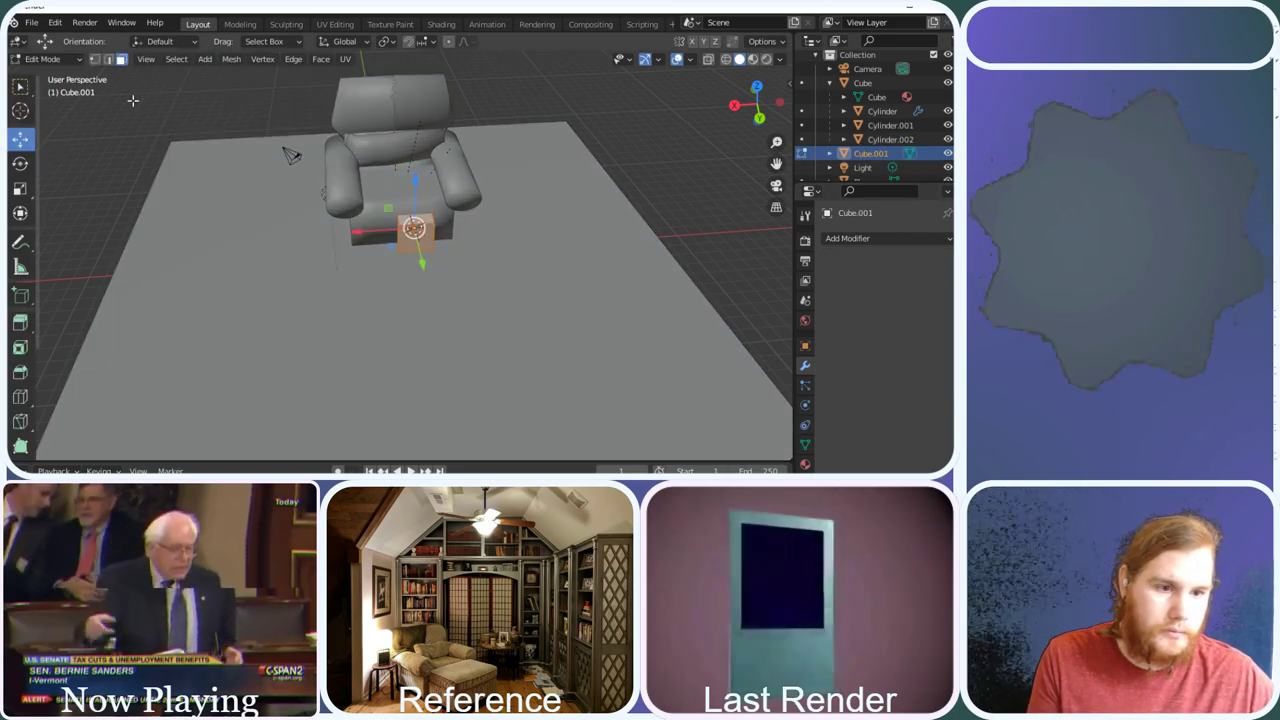
mouse_move(757, 105)
left_mouse_down()
mouse_move(700, 110)
mouse_move(690, 72)
mouse_move(757, 100)
left_mouse_up()
left_click_drag(368, 135, 354, 238)
scroll(497, 172, "up", 5)
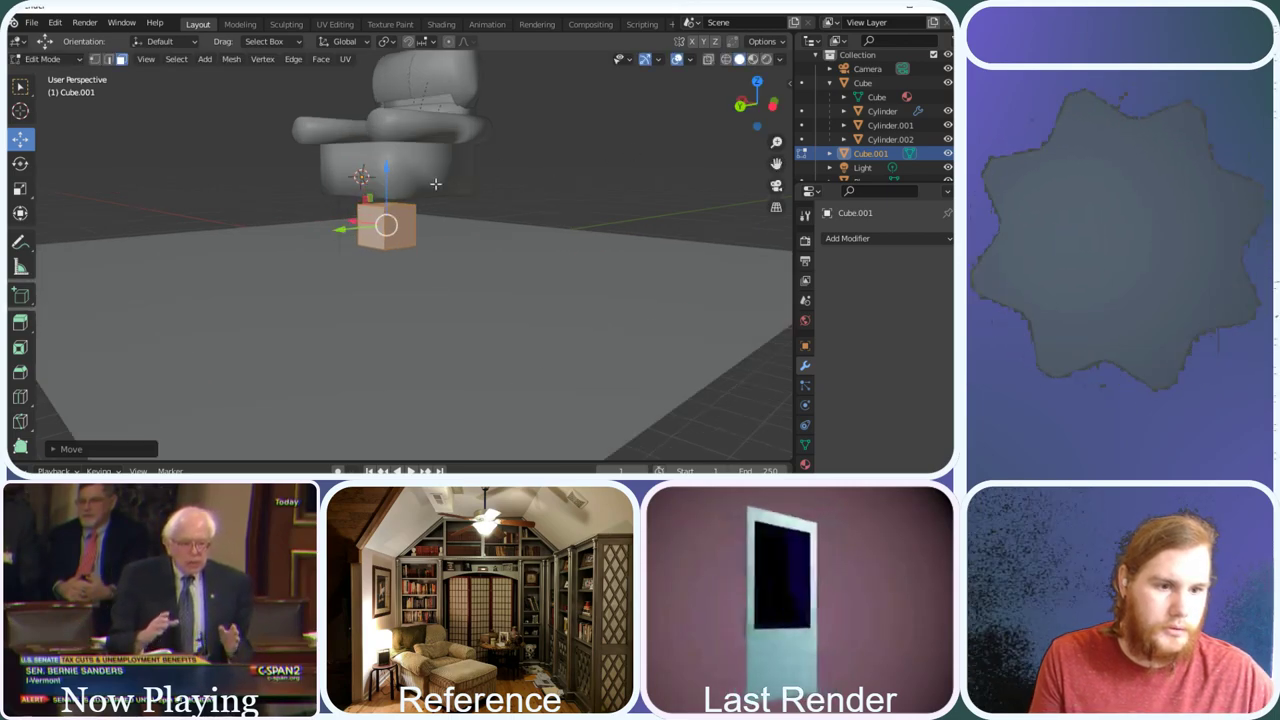
key("Tab")
left_click_drag(750, 106, 757, 104)
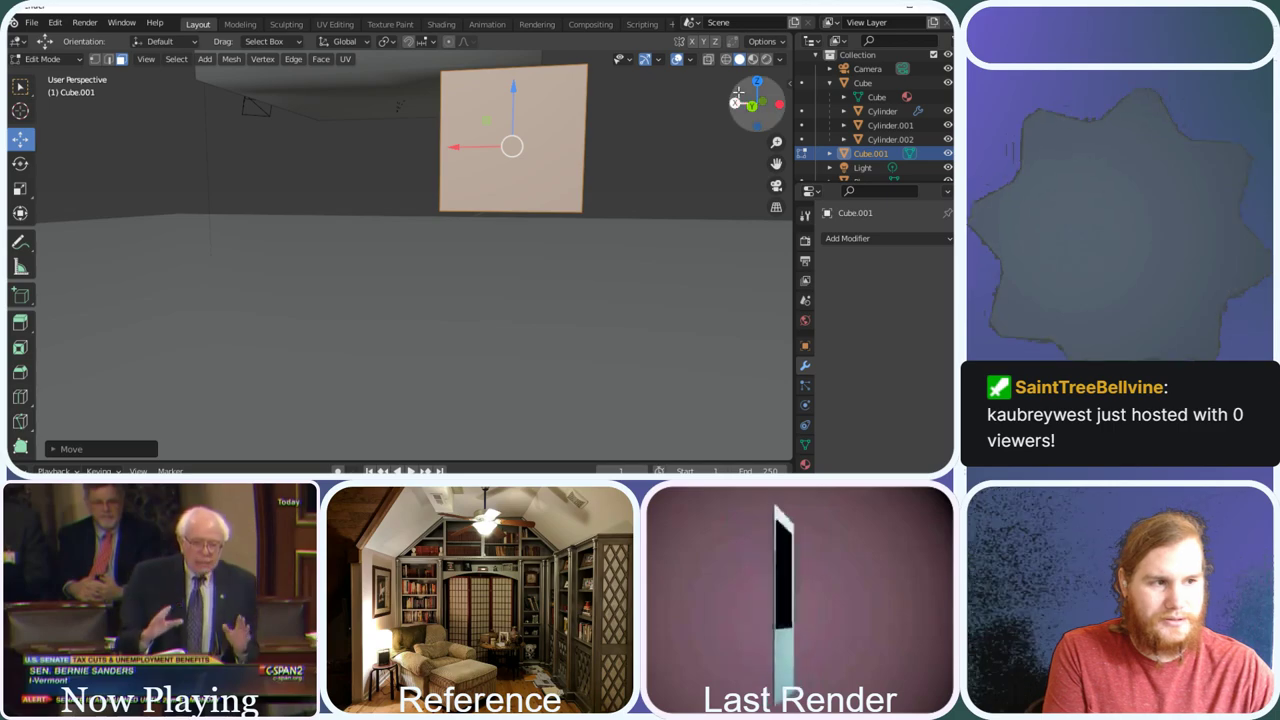
Slide Cube.001 sideways along the Y axis
mouse_move(748, 100)
left_mouse_down()
mouse_move(725, 130)
mouse_move(752, 110)
mouse_move(745, 96)
mouse_move(758, 104)
left_mouse_up()
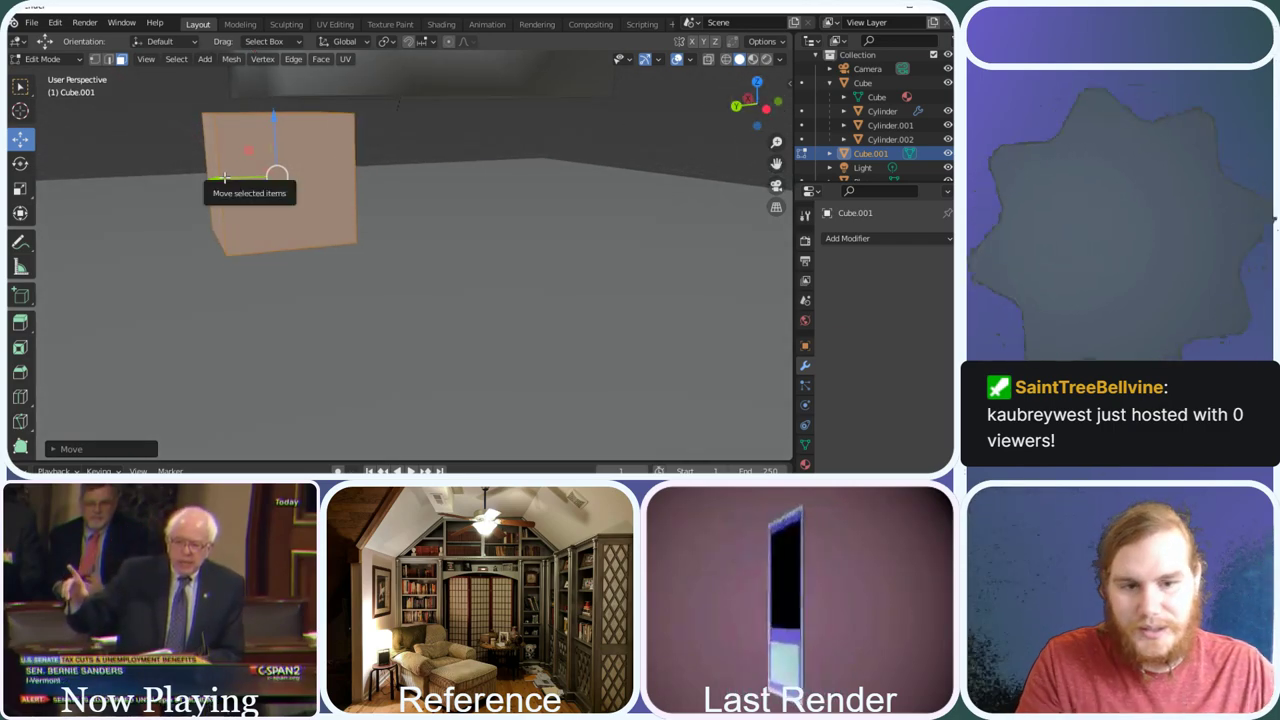
left_click_drag(225, 178, 292, 161)
left_click_drag(752, 96, 750, 102)
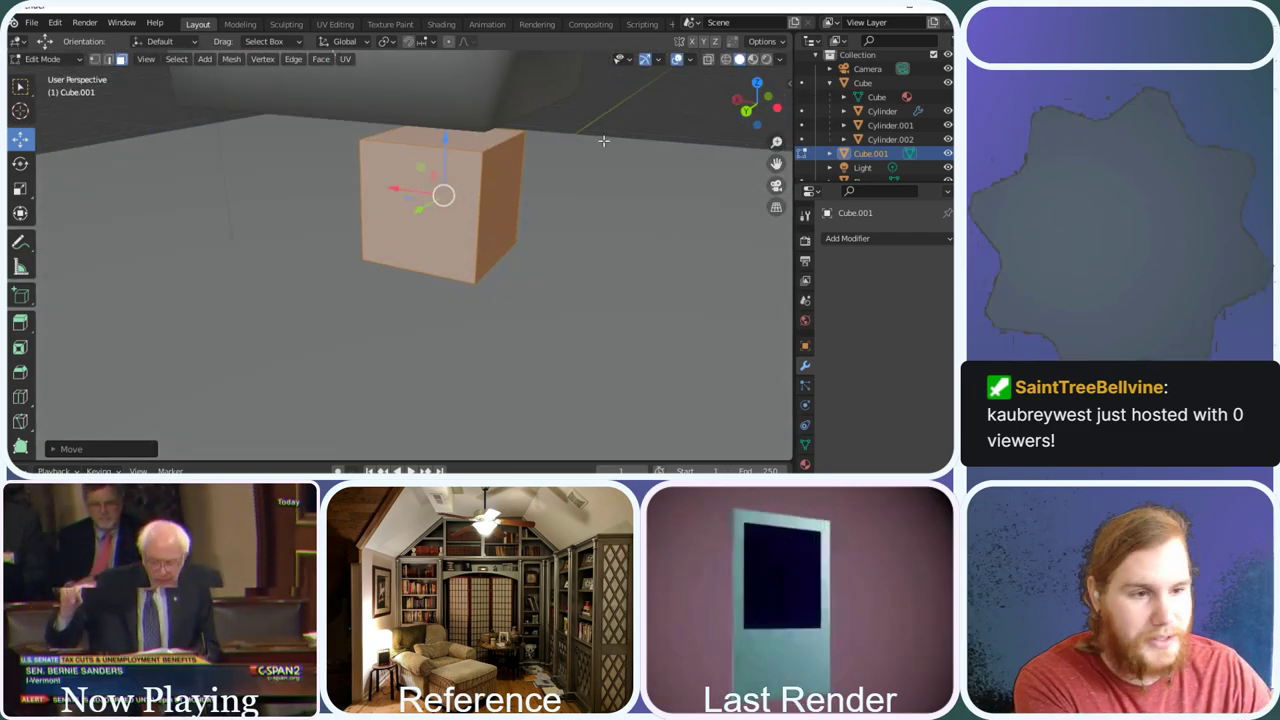
scroll(528, 168, "up", 1)
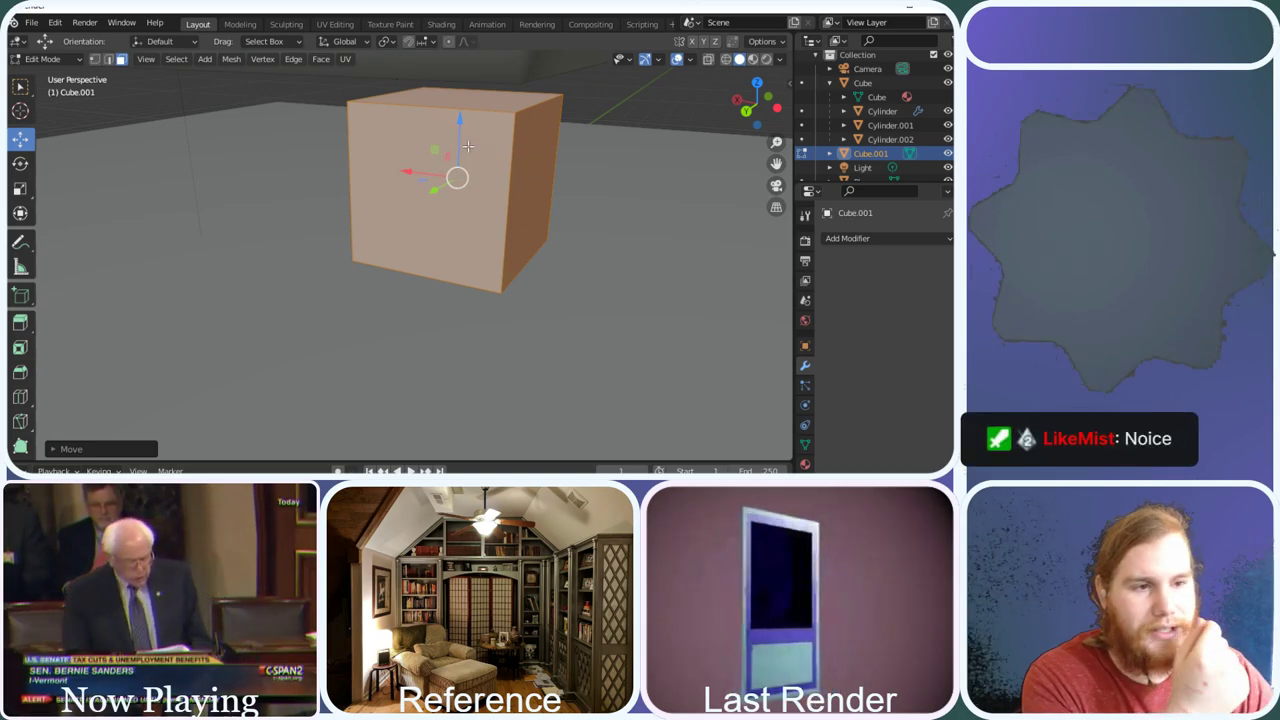
scroll(468, 147, "down", 5)
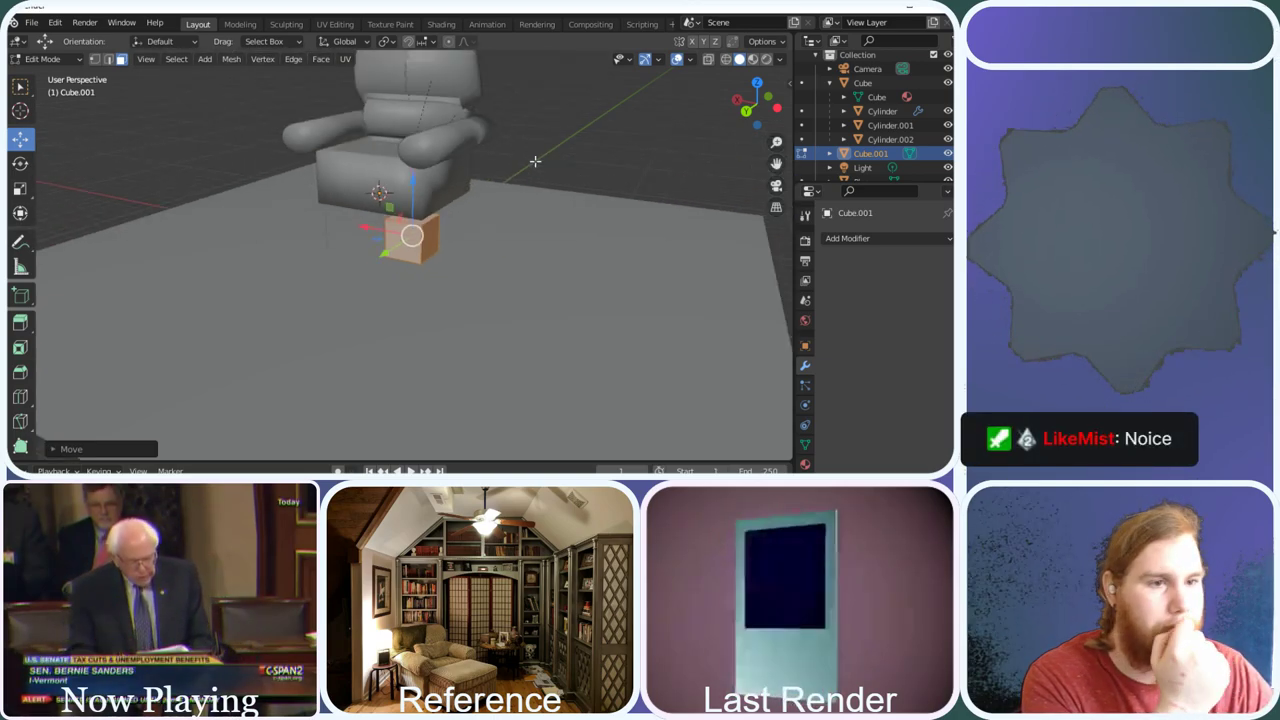
left_click_drag(363, 8, 408, 4)
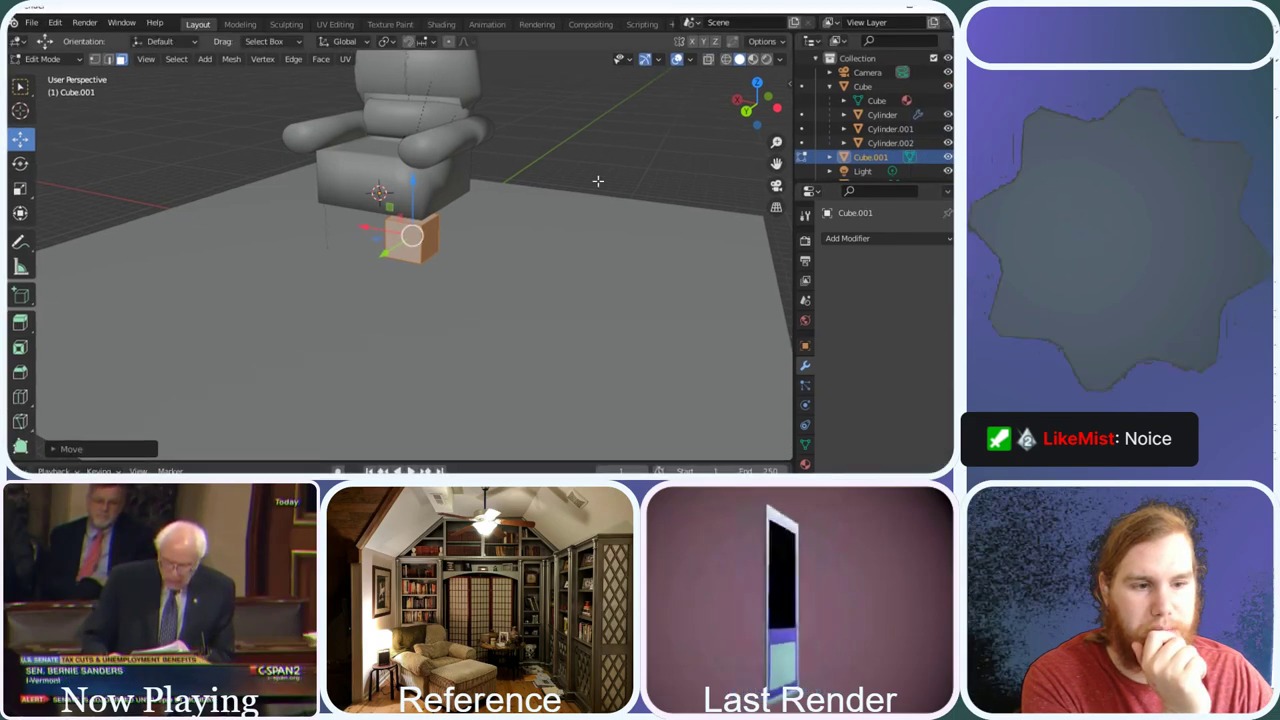
scroll(486, 201, "up", 3)
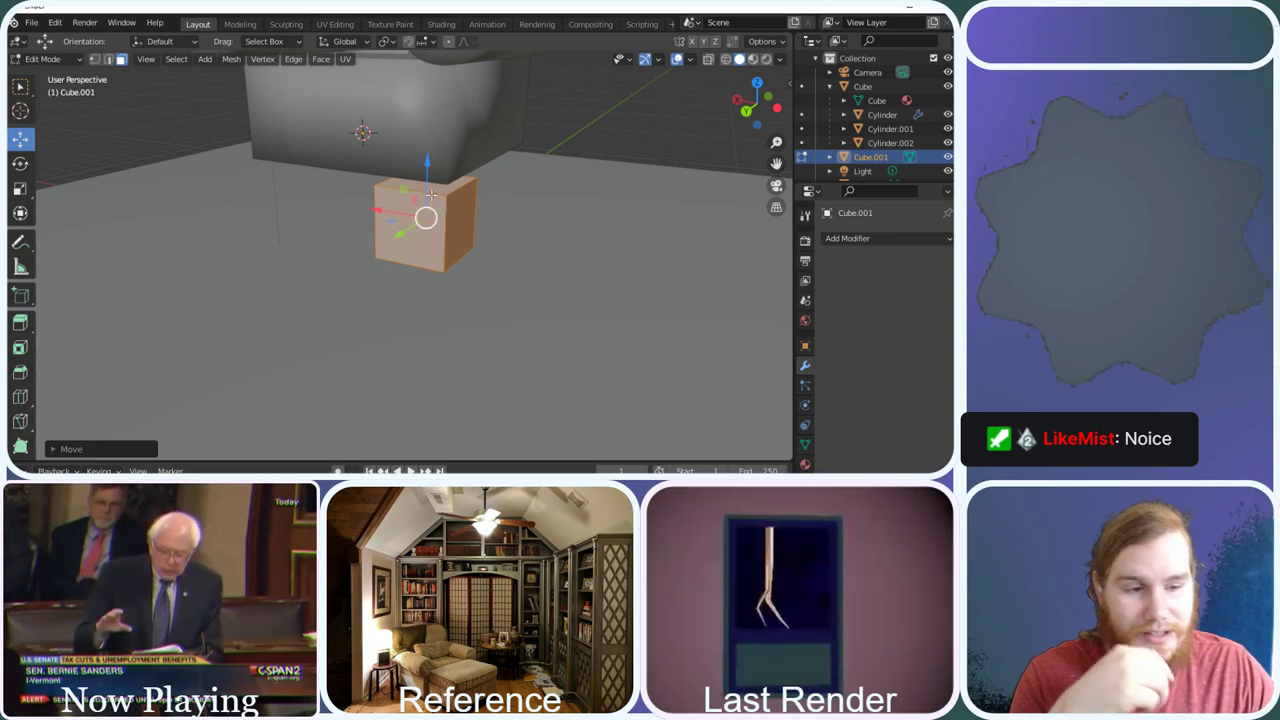
scroll(430, 194, "up", 2)
left_click_drag(757, 104, 757, 88)
left_click_drag(360, 57, 338, 65)
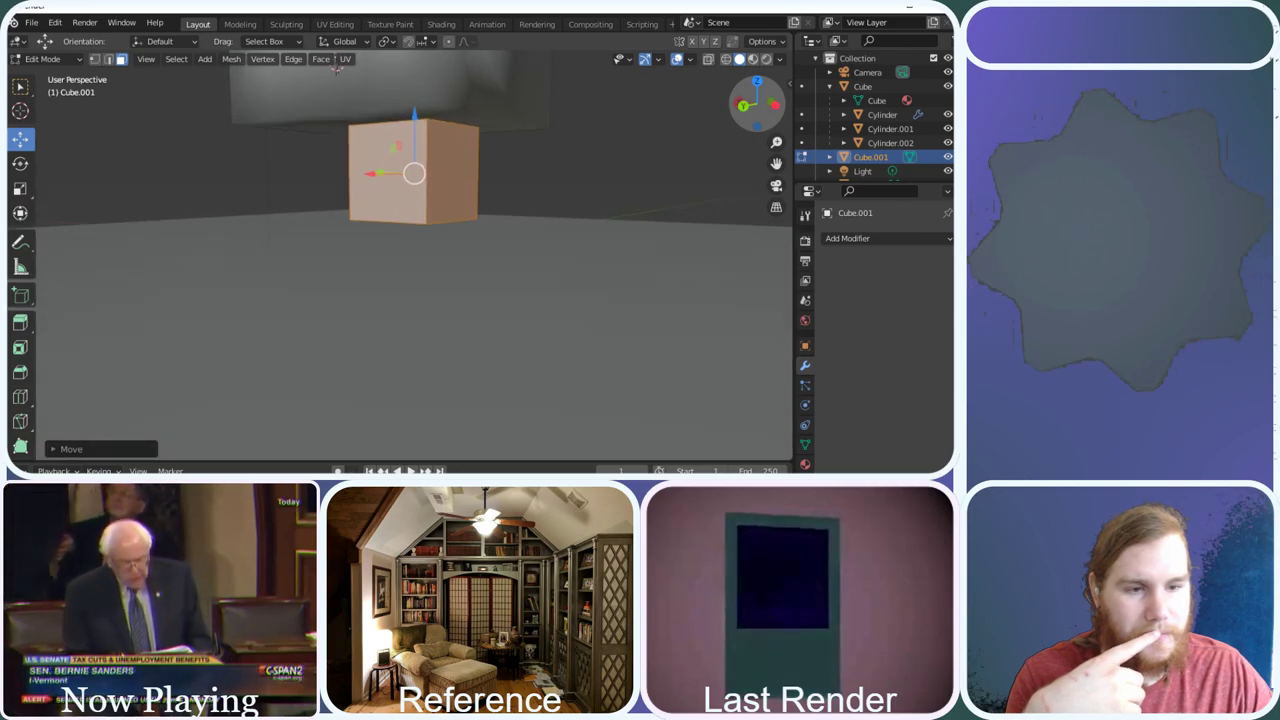
middle_click_drag(338, 65, 604, 119)
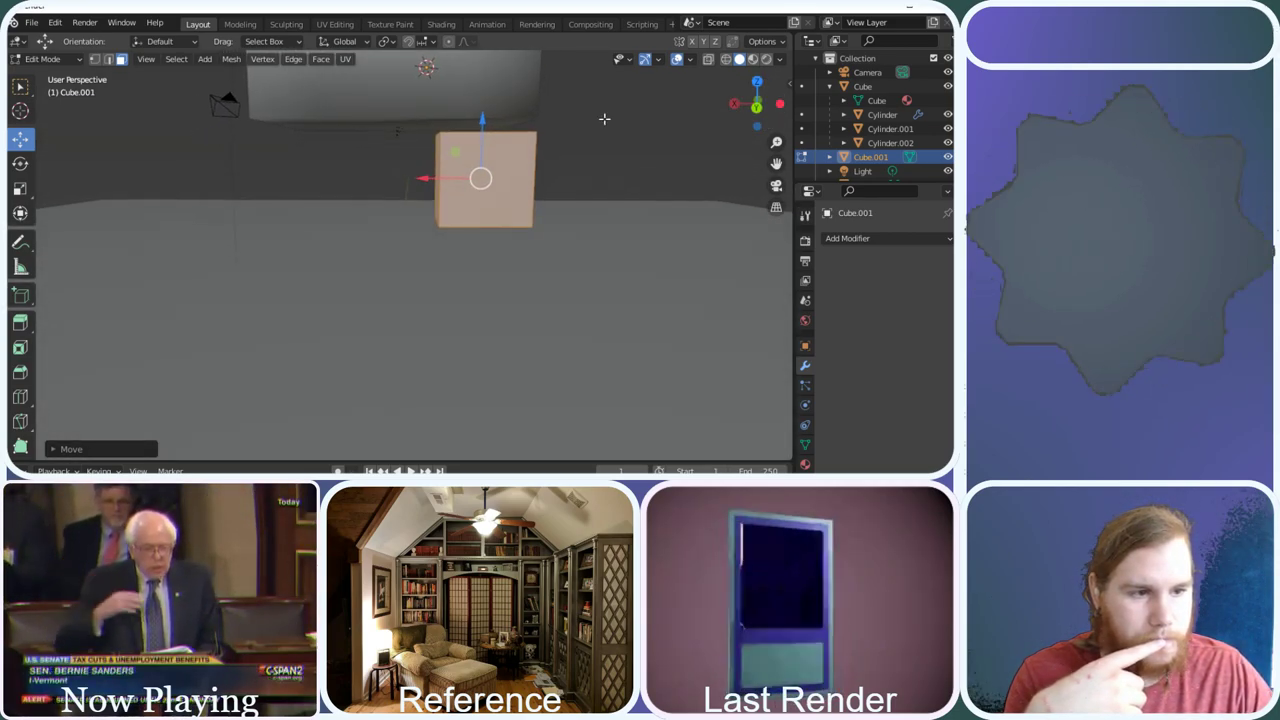
Raise Cube.001 slightly along Z and hide the floor plane
left_click_drag(483, 120, 479, 107)
key("Tab")
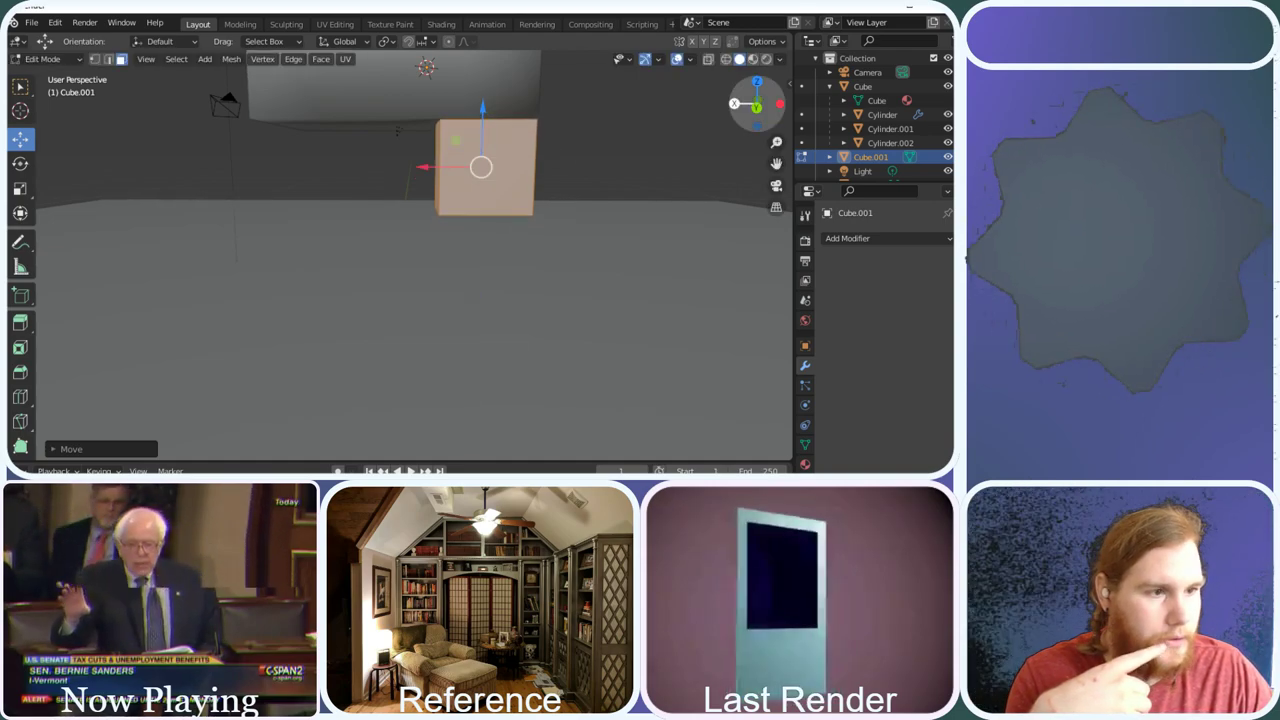
middle_click_drag(479, 107, 500, 126)
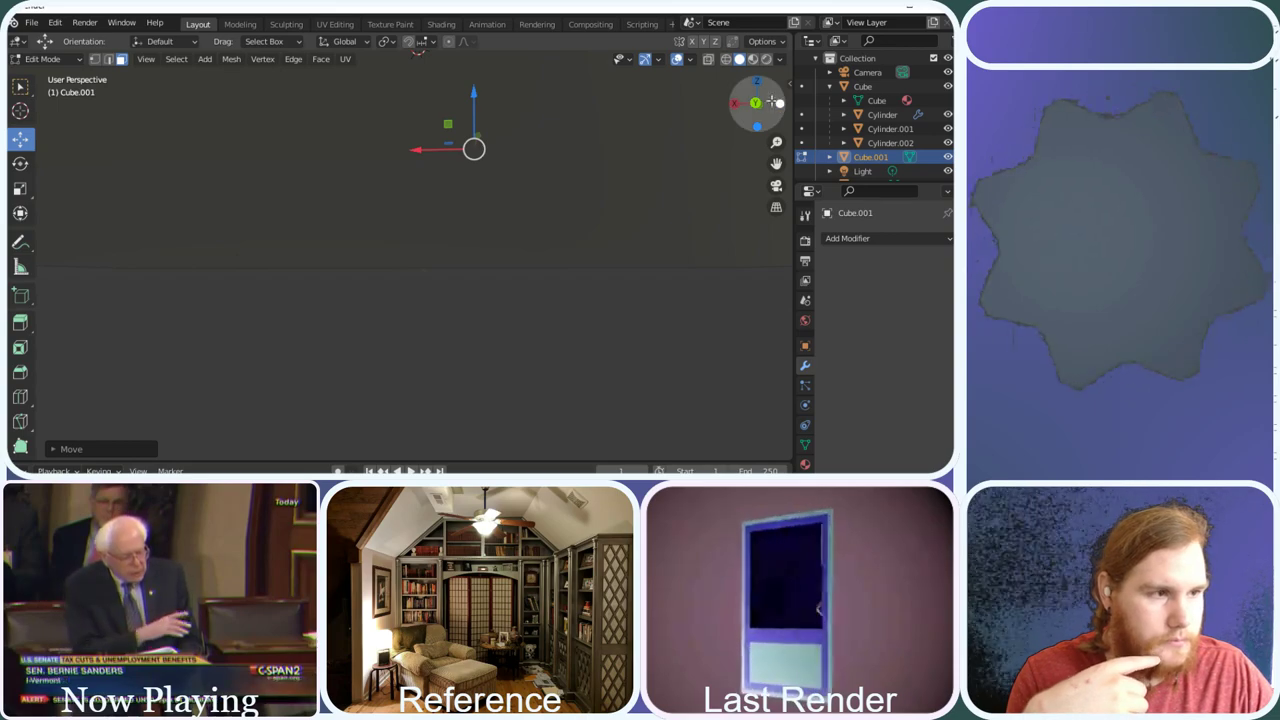
left_click_drag(745, 95, 746, 96)
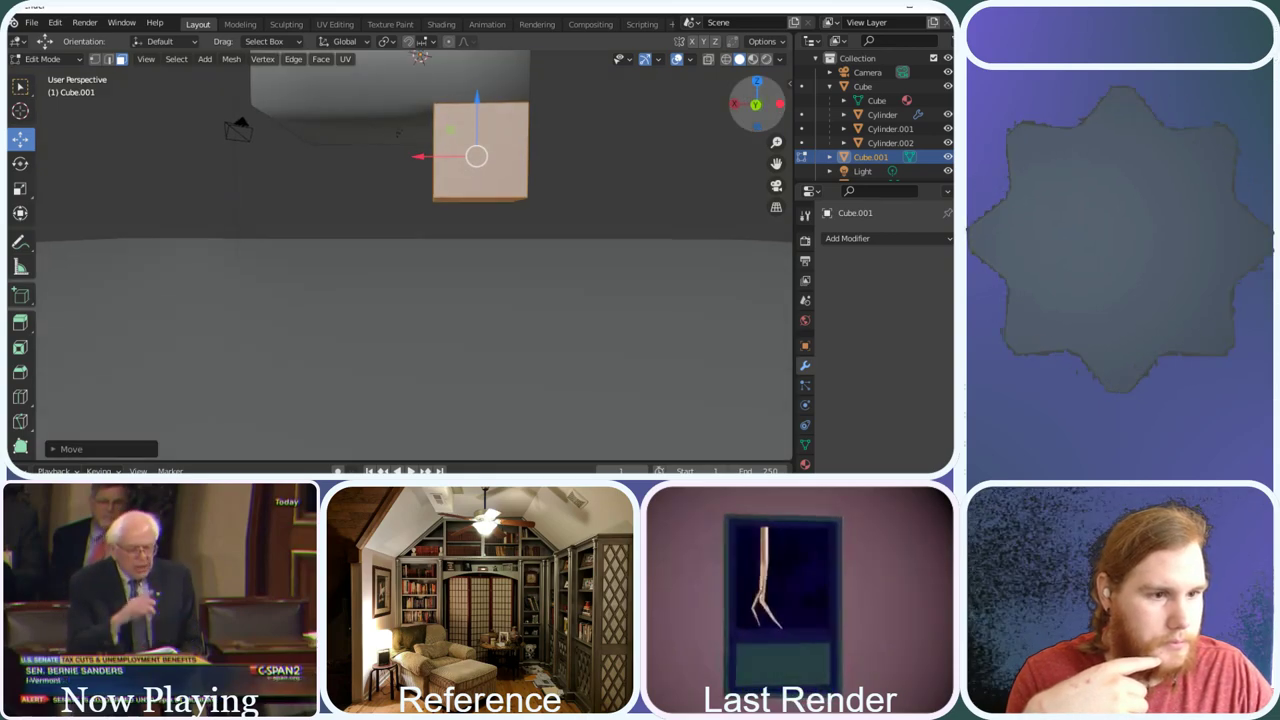
scroll(927, 163, "down", 1)
left_click(947, 167)
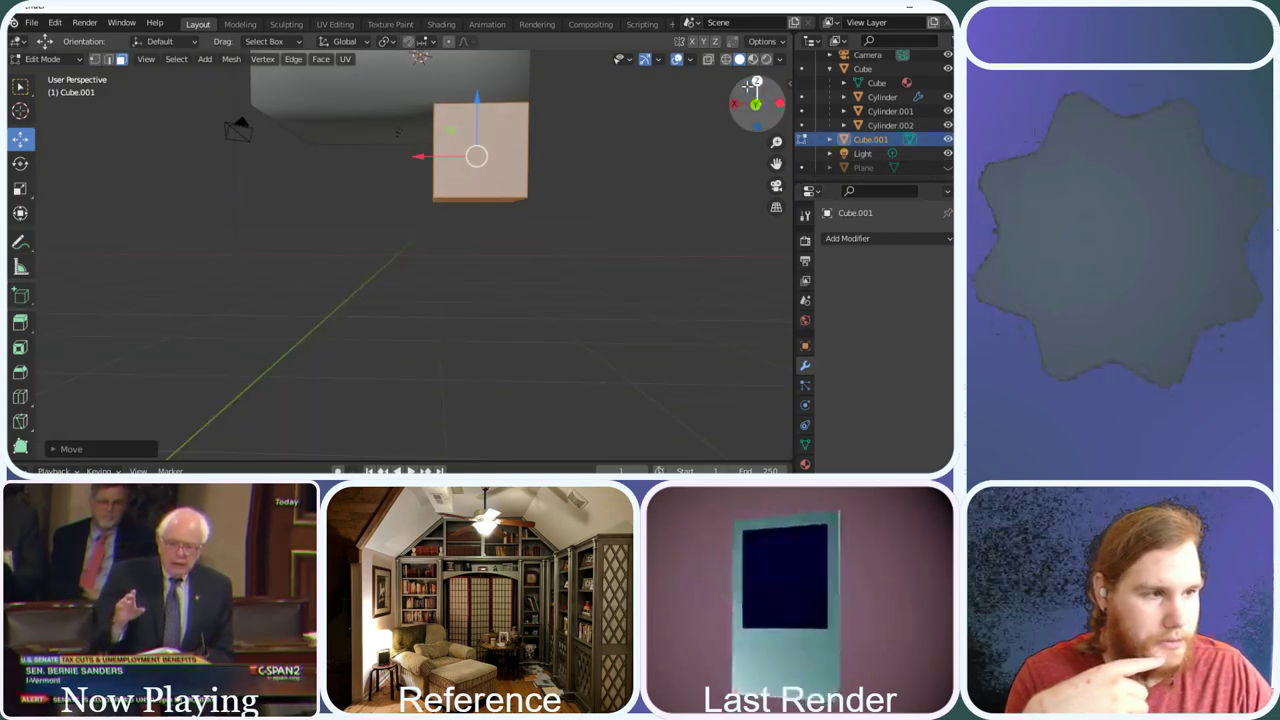
left_click_drag(757, 100, 590, 142)
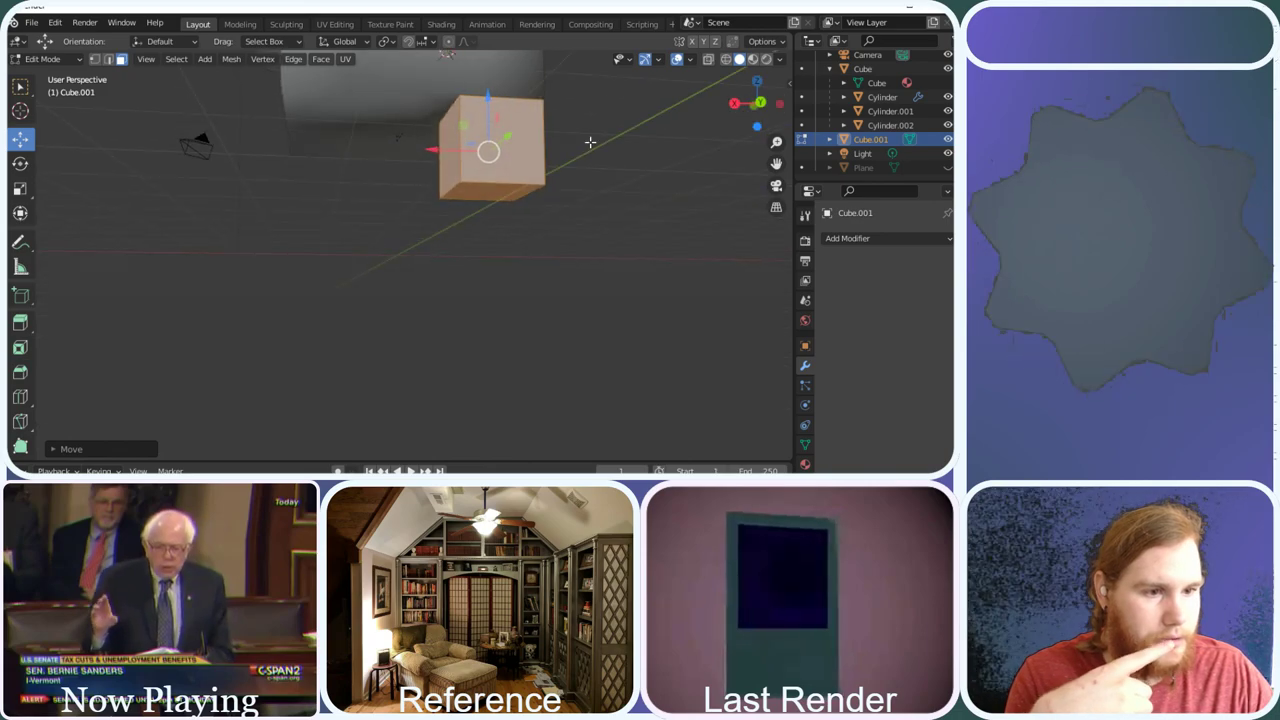
In edge select, shift a lower edge of the cube slightly along X
left_click(451, 185)
key("2")
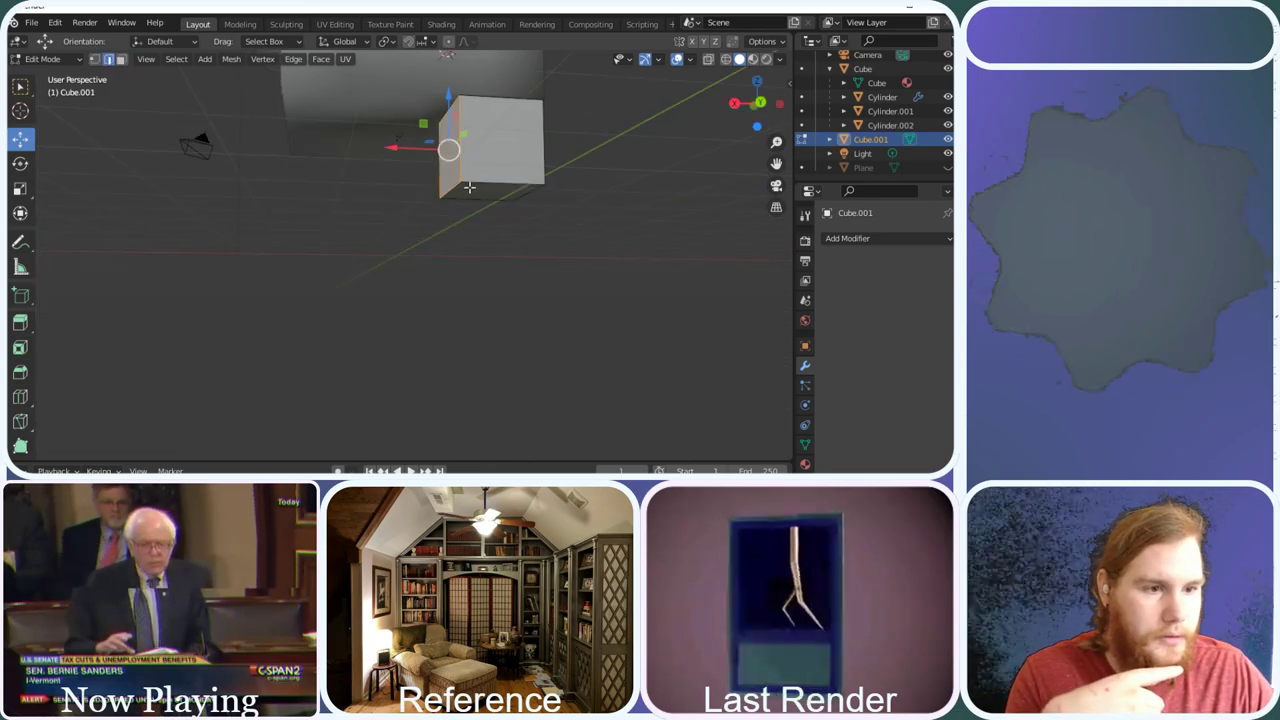
left_click(433, 191)
left_click_drag(415, 191, 427, 191)
left_click_drag(737, 96, 782, 106)
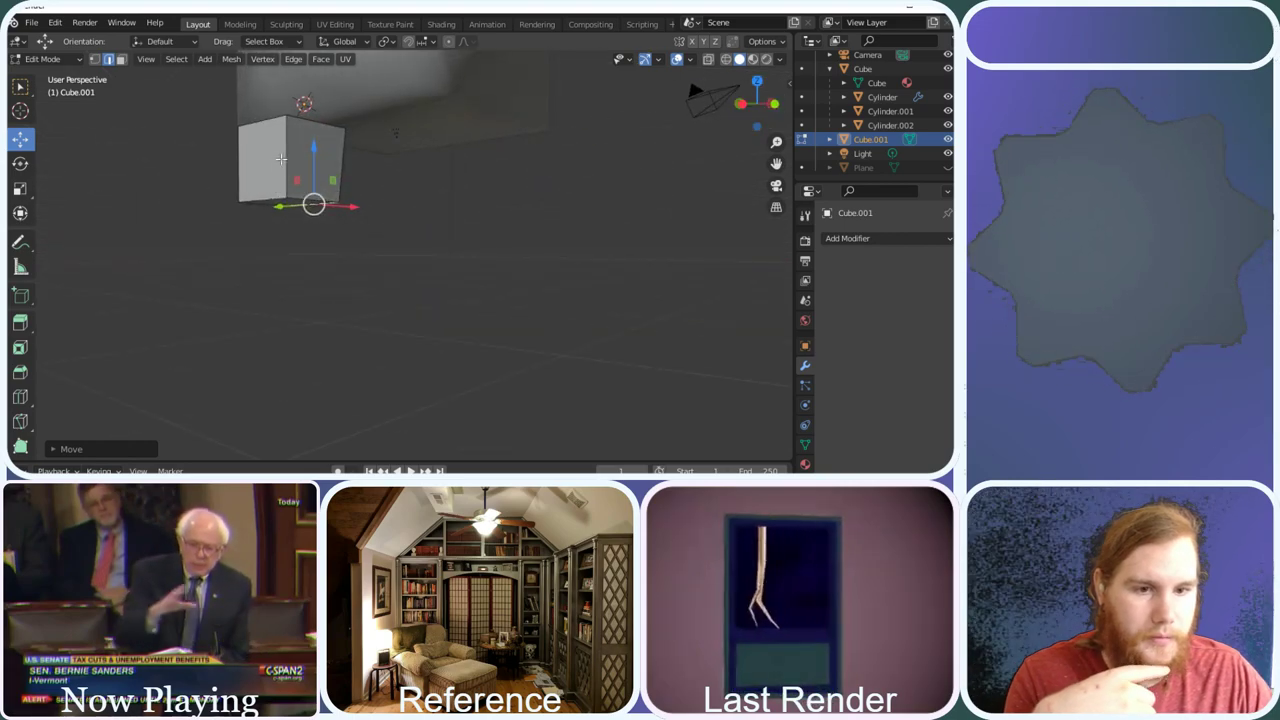
Move the leg block's left face along Y, then along X
left_click(121, 60)
left_click(260, 163)
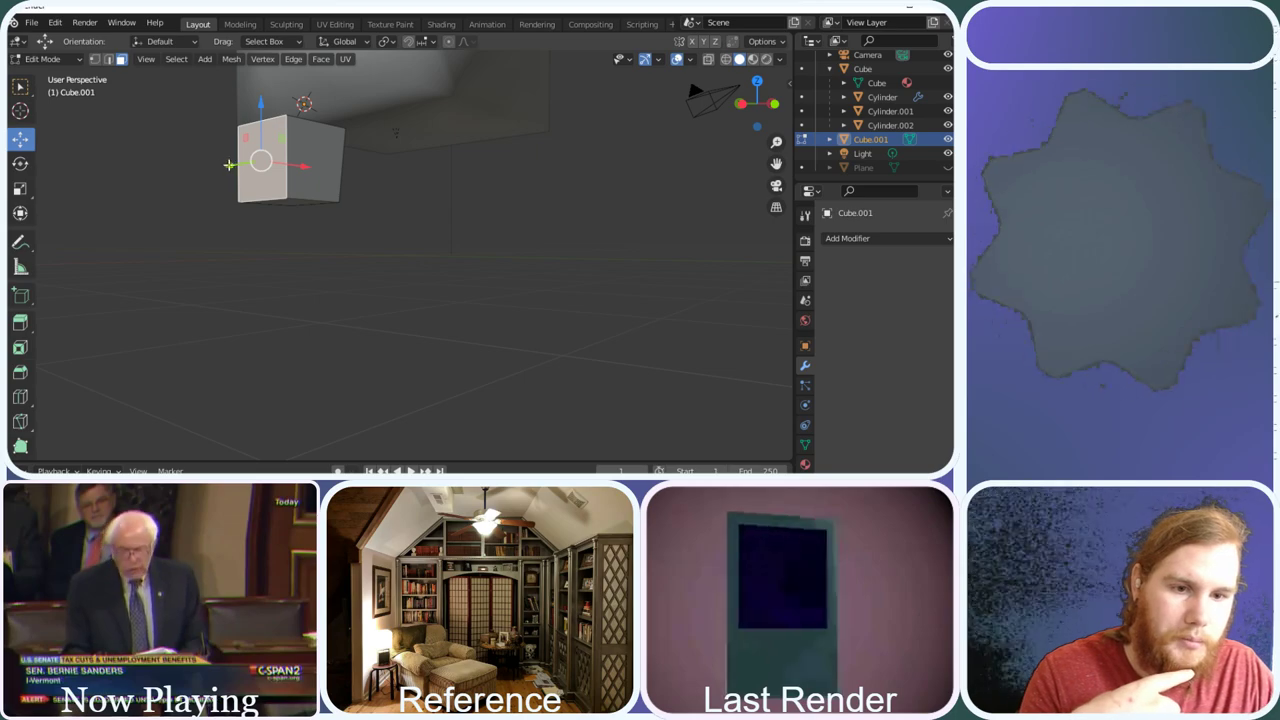
left_click_drag(229, 164, 318, 170)
left_click_drag(757, 103, 669, 97)
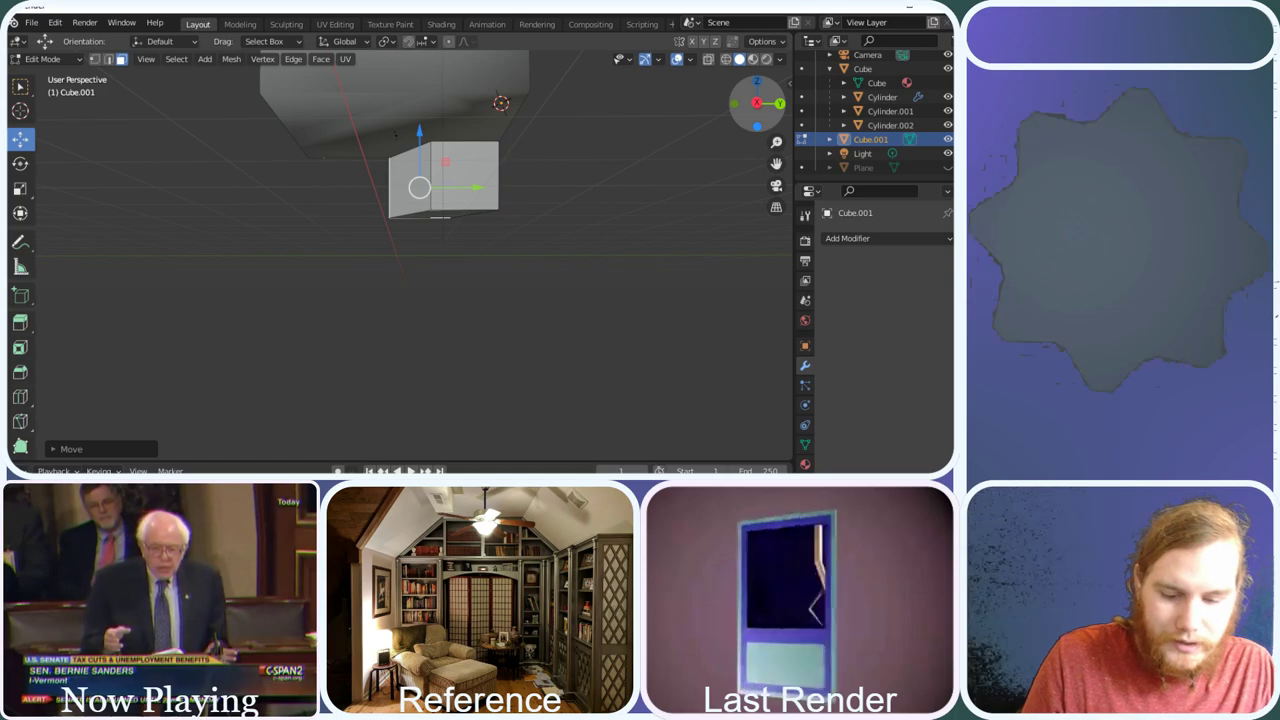
left_click_drag(763, 92, 181, 72)
key("g")
key("x")
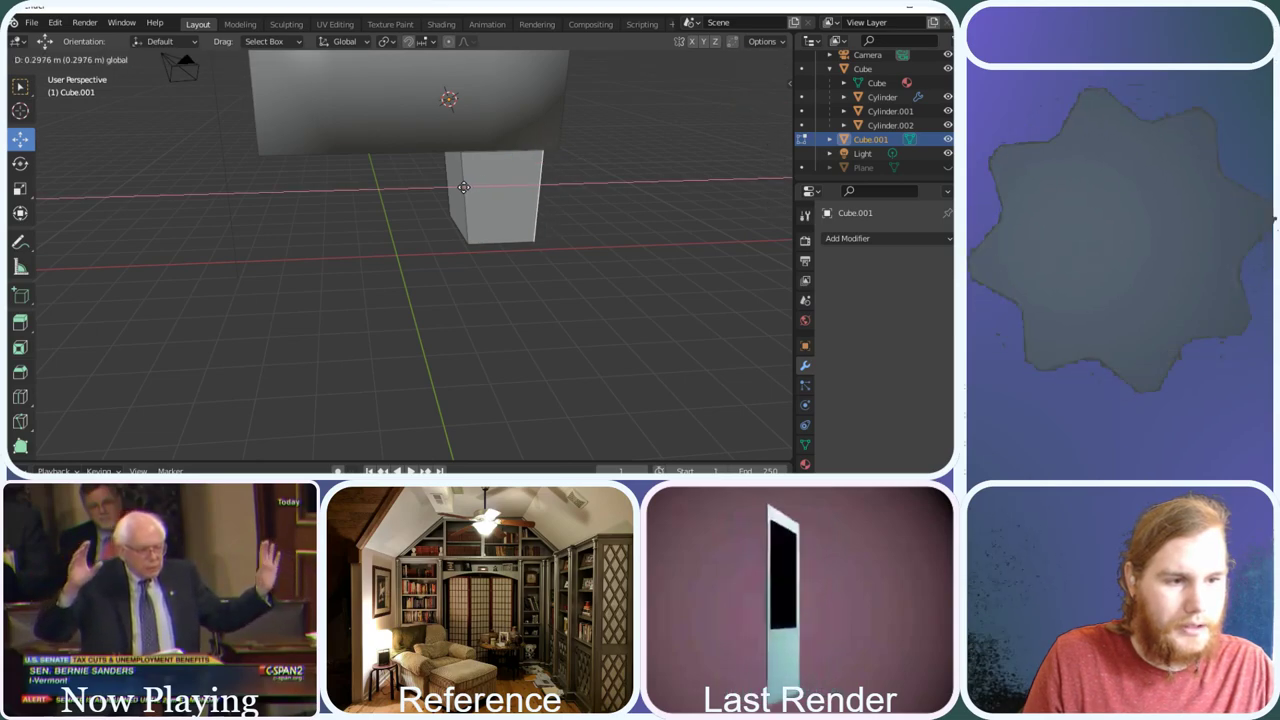
left_click(463, 185)
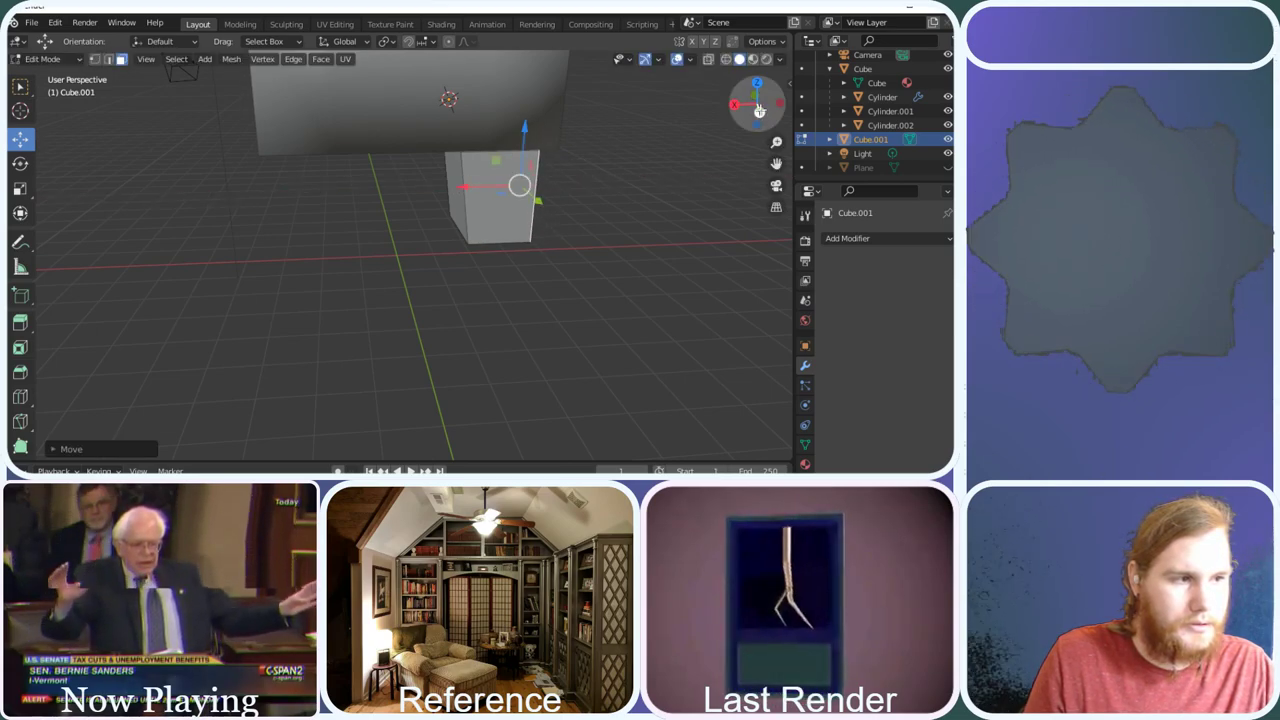
left_click_drag(757, 104, 757, 111)
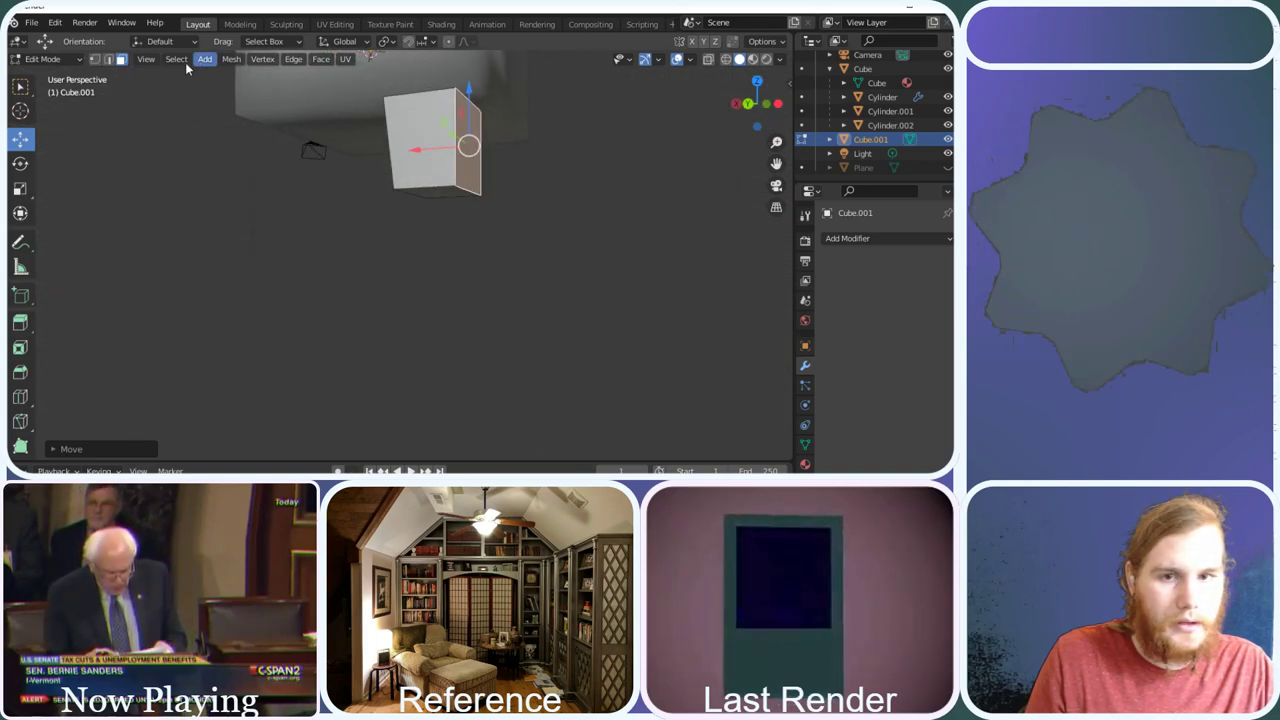
Move the leg's bottom edge inward 0.1121 m to taper it
left_click(109, 60)
left_click(466, 190)
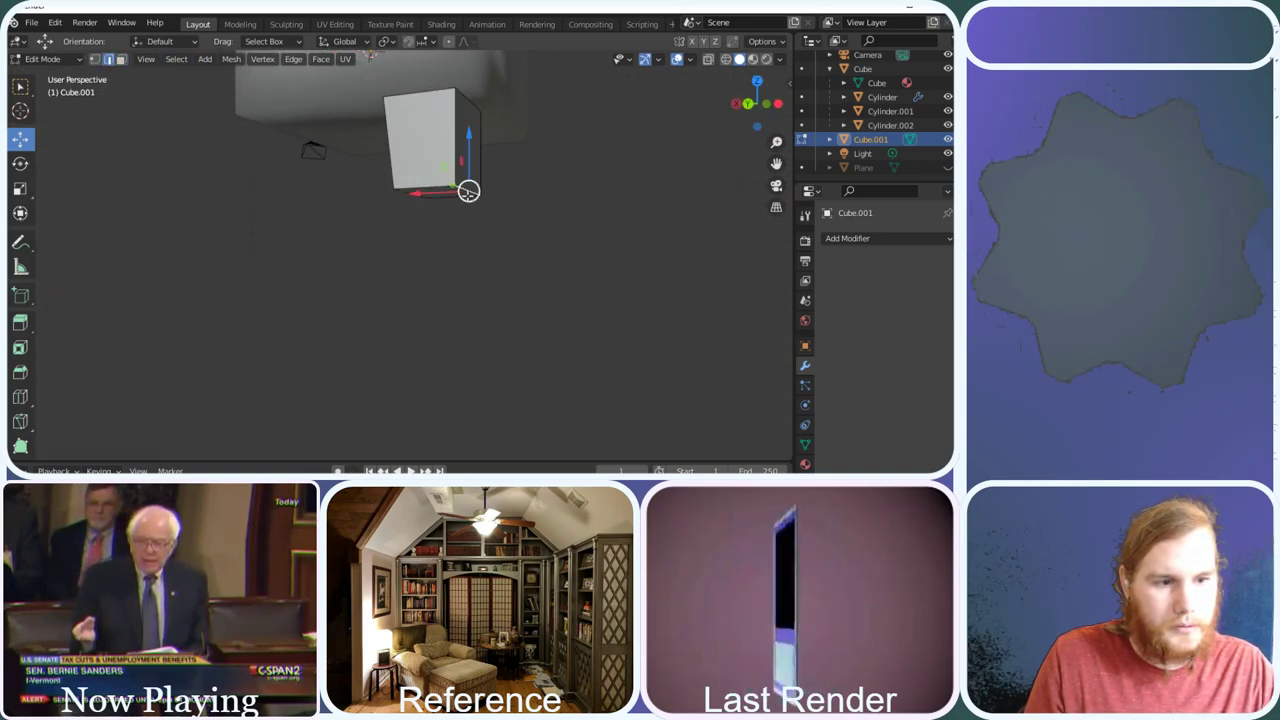
left_click_drag(421, 193, 412, 187)
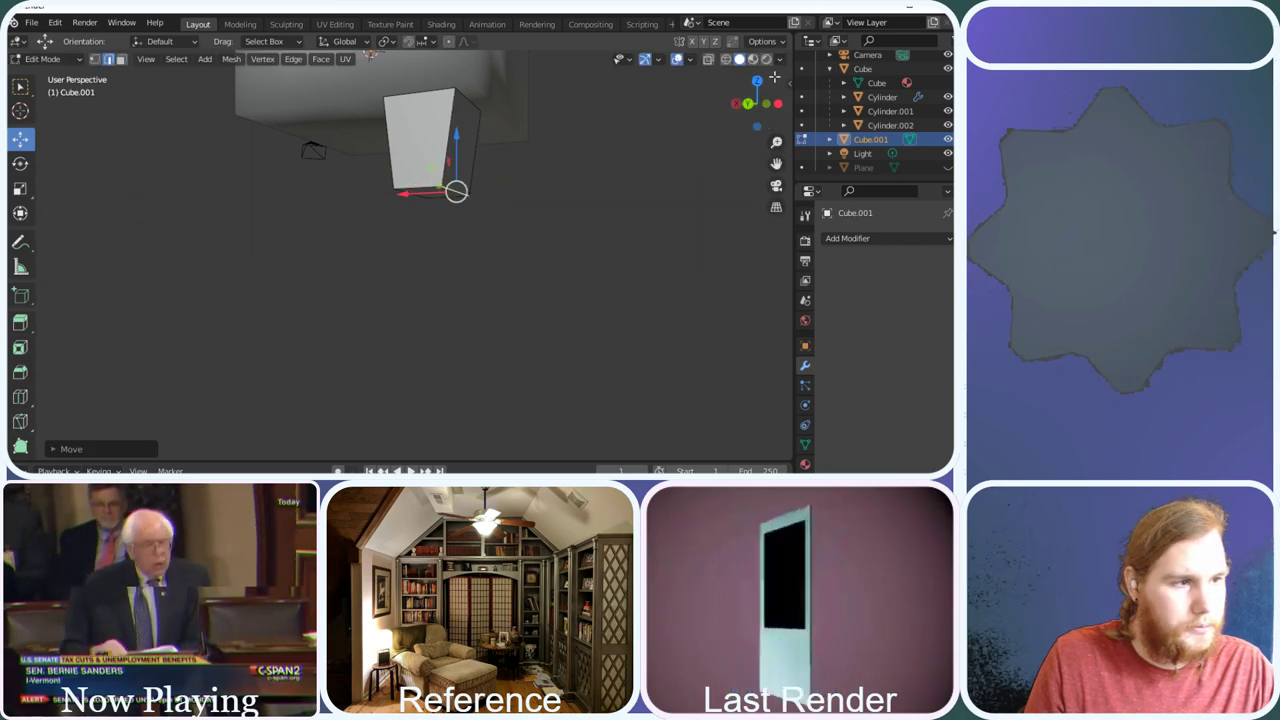
left_click_drag(757, 102, 710, 132)
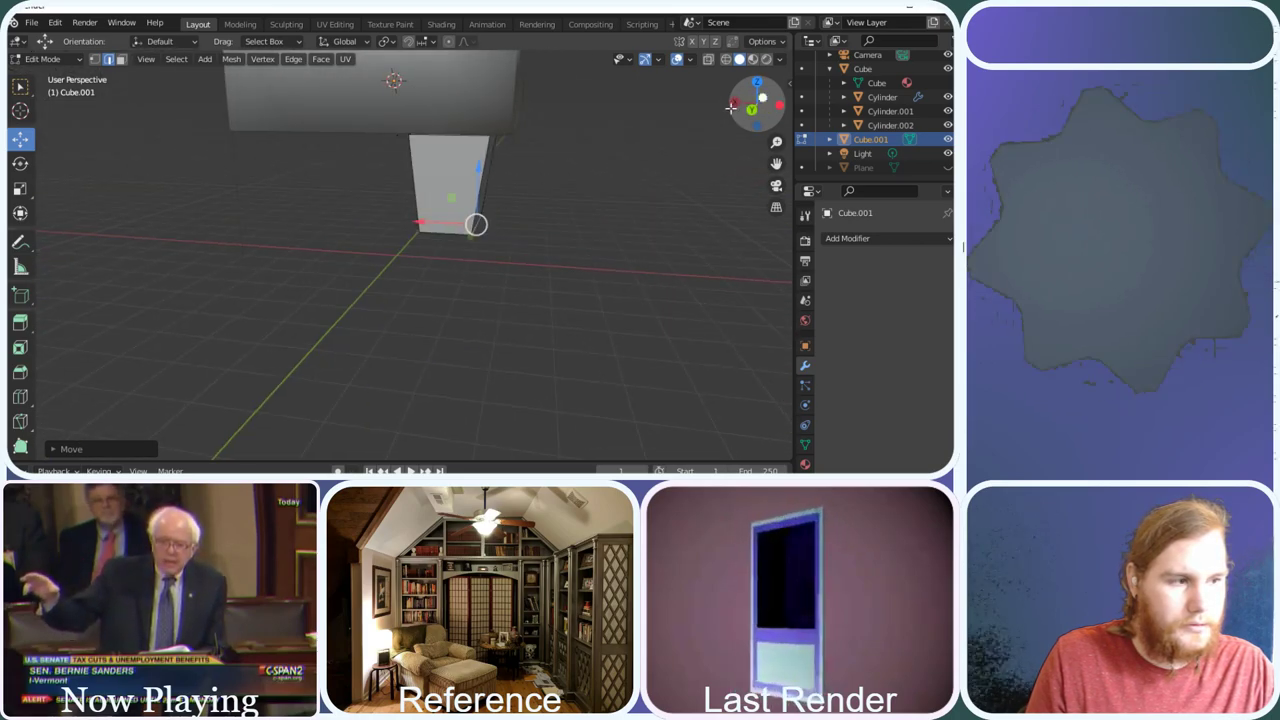
Add a Mirror modifier to the leg, mirroring across Cube on X and Y
left_click(907, 238)
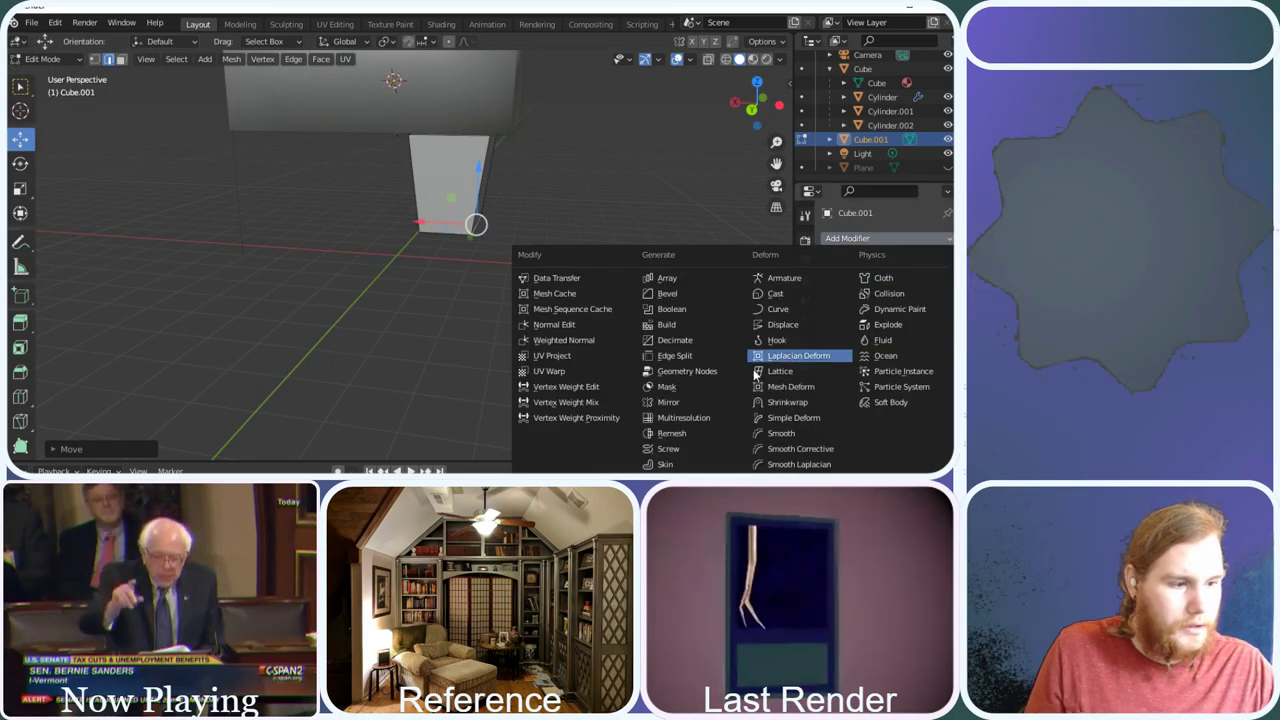
left_click(680, 402)
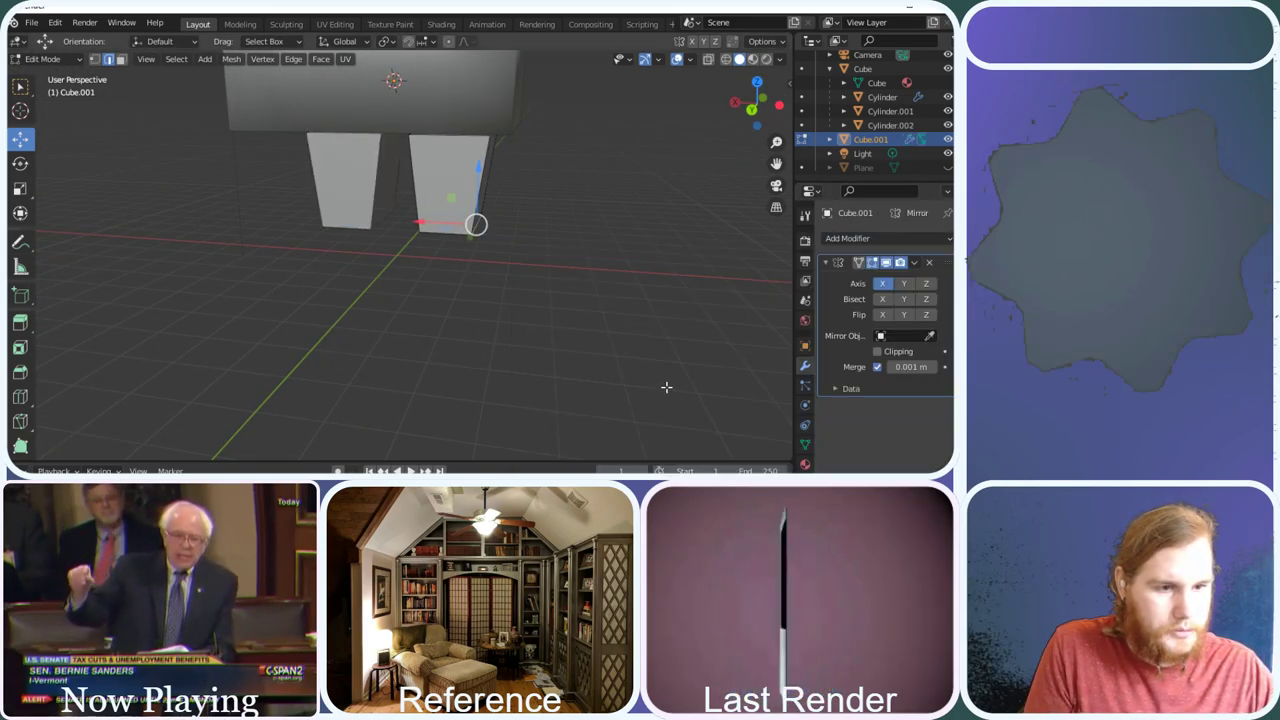
left_click(896, 337)
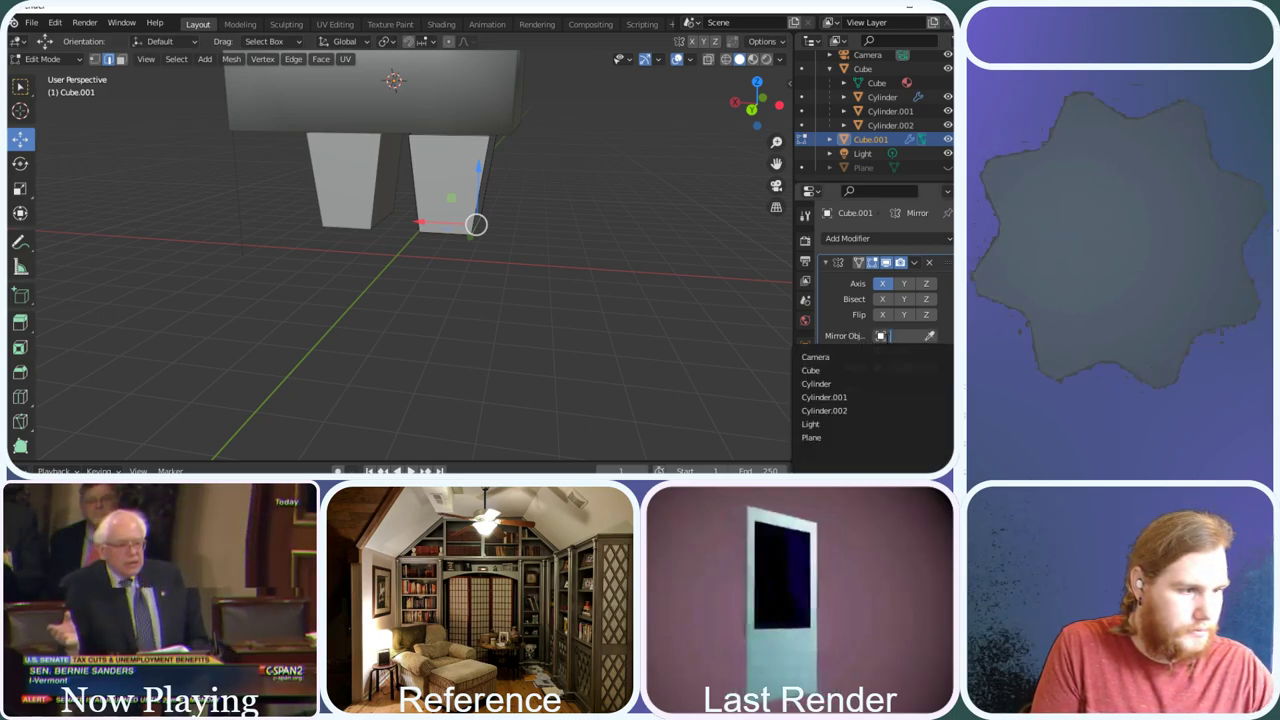
left_click(840, 374)
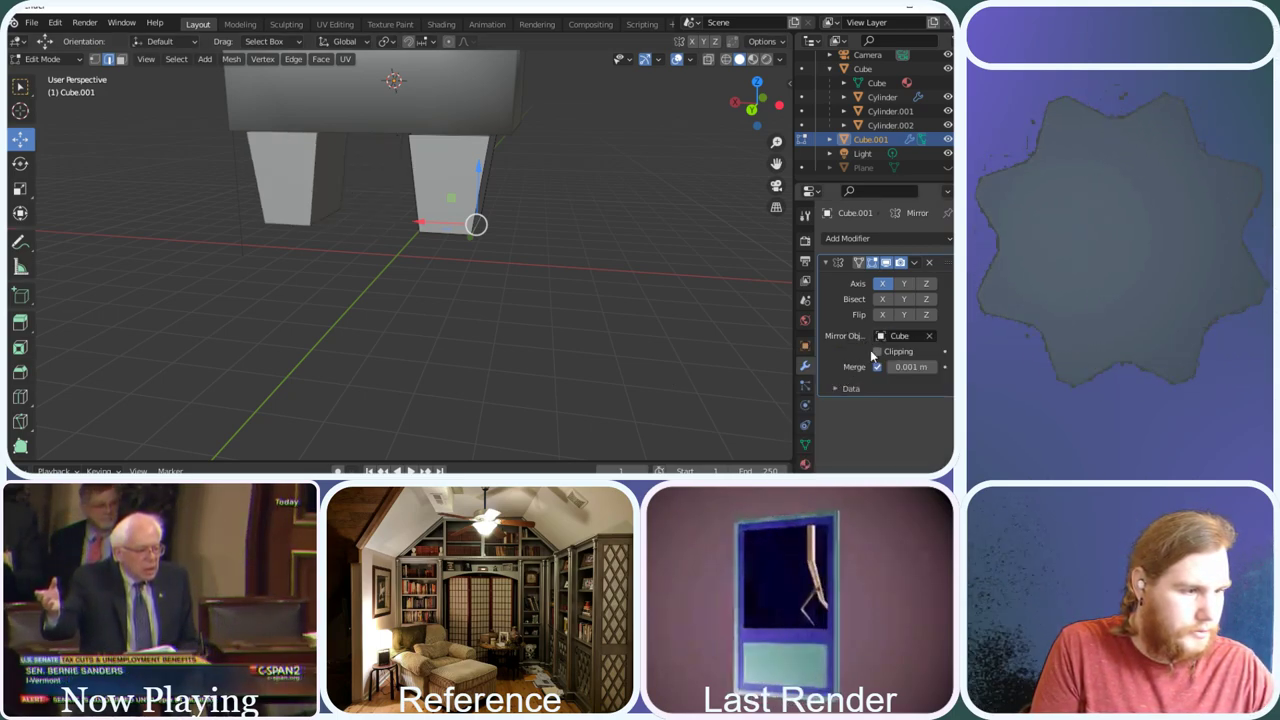
left_click(904, 283)
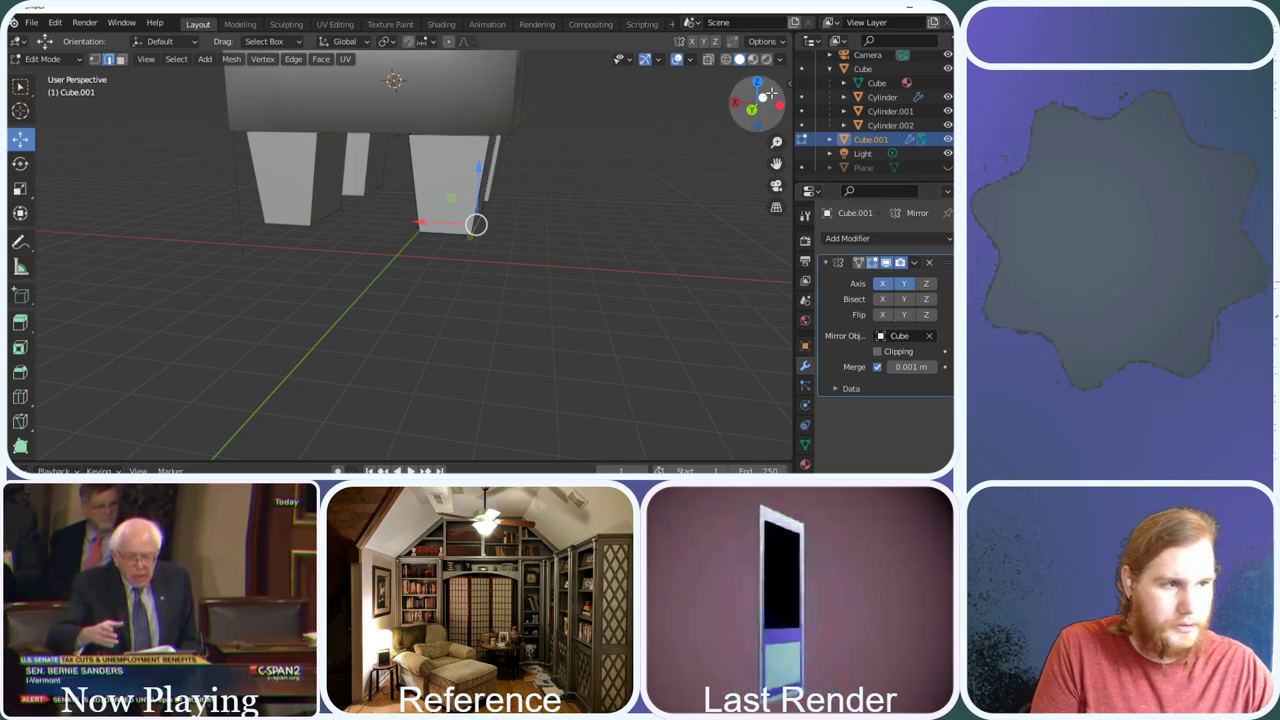
Orbit around the armchair to check the four mirrored legs
mouse_move(770, 93)
left_mouse_down()
mouse_move(764, 126)
mouse_move(758, 114)
left_mouse_up()
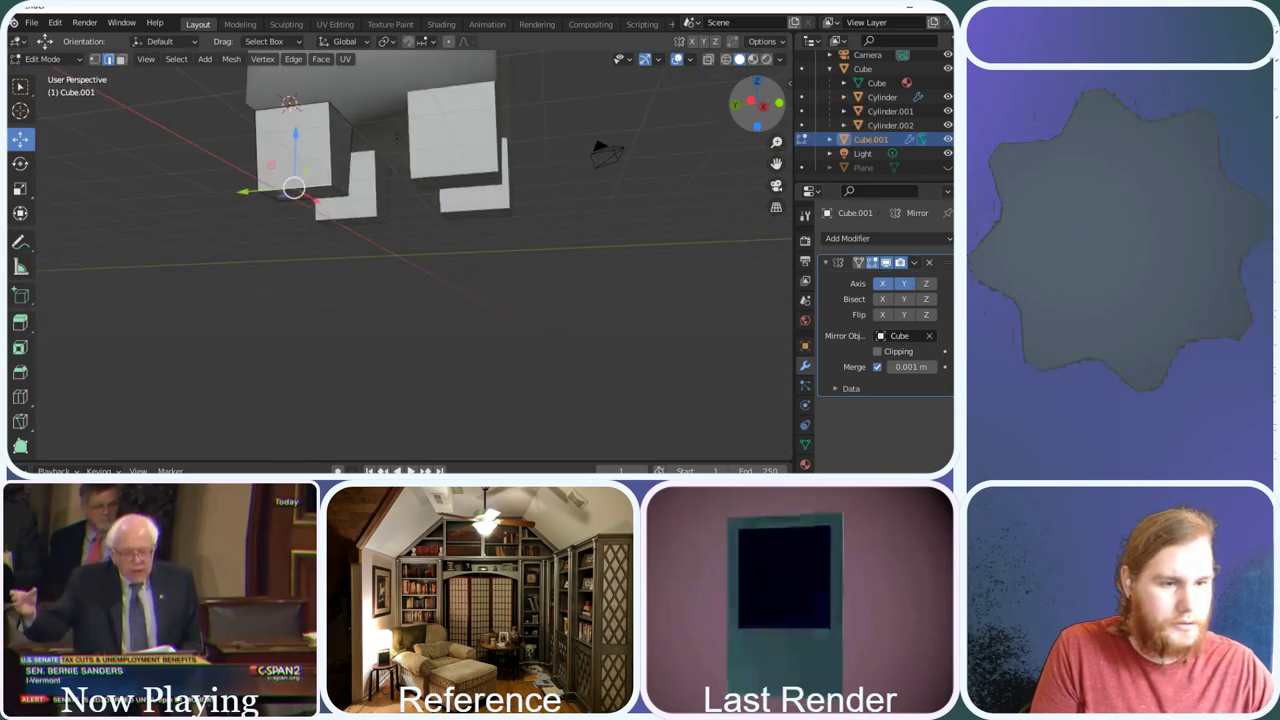
middle_click_drag(440, 160, 470, 158)
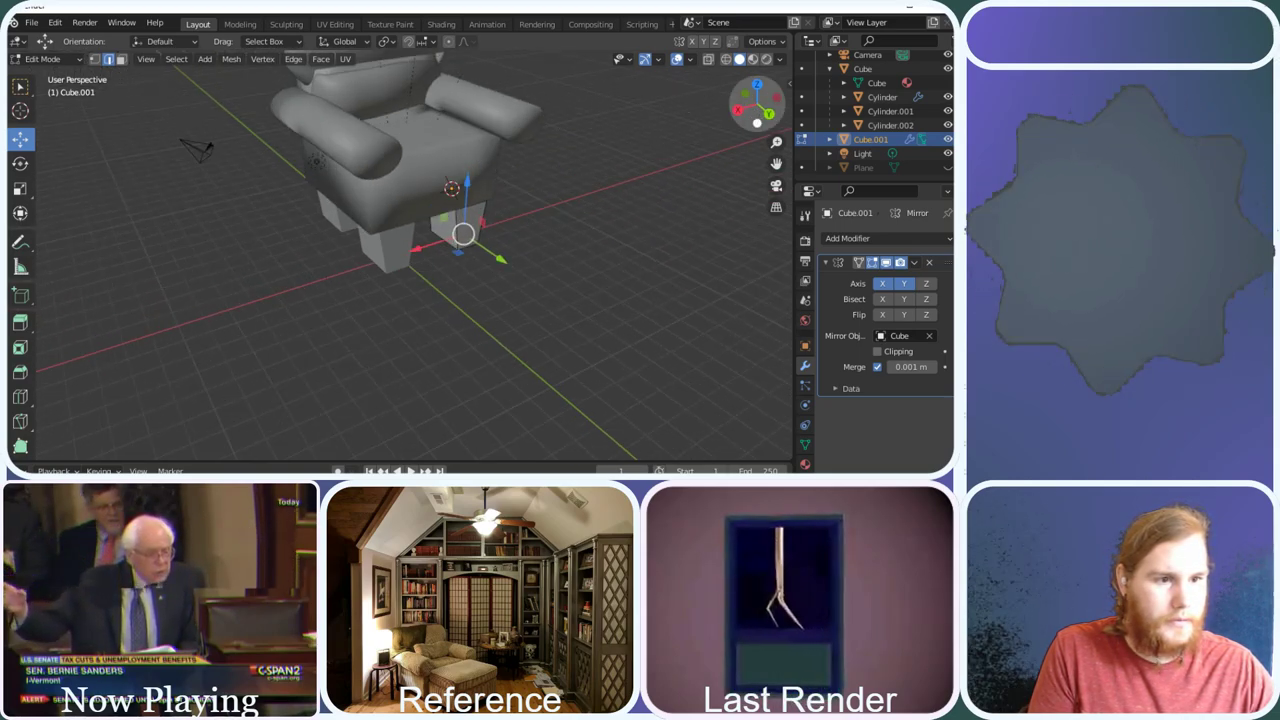
left_click_drag(758, 112, 579, 214)
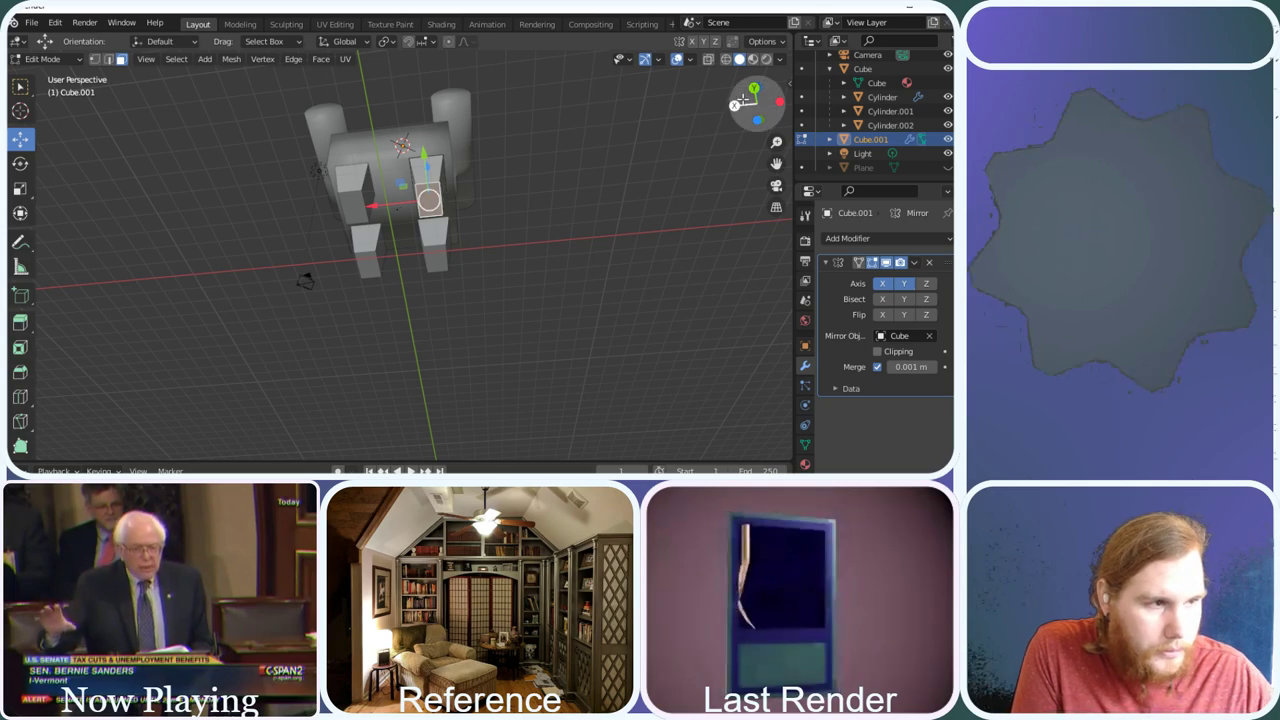
left_click_drag(743, 100, 450, 166)
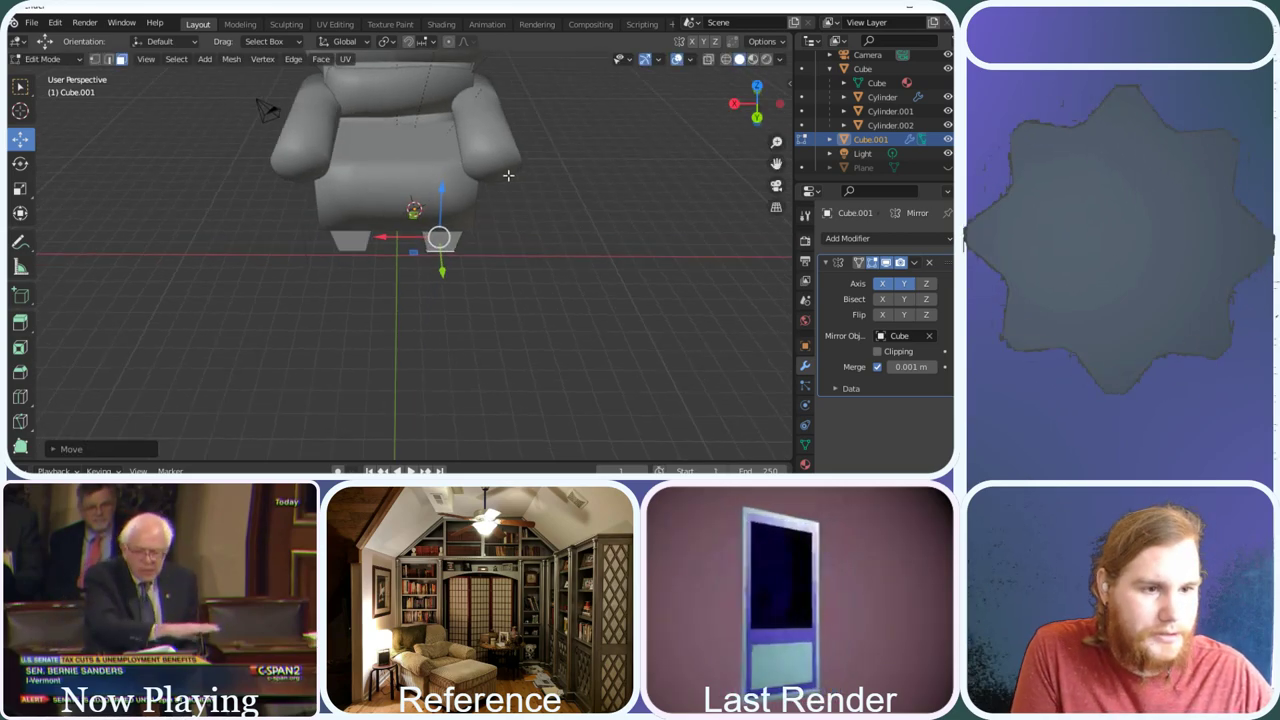
scroll(581, 146, "up", 5)
mouse_move(757, 102)
left_mouse_down()
mouse_move(732, 98)
mouse_move(750, 115)
mouse_move(750, 86)
left_mouse_up()
scroll(535, 157, "down", 3)
scroll(578, 146, "down", 4)
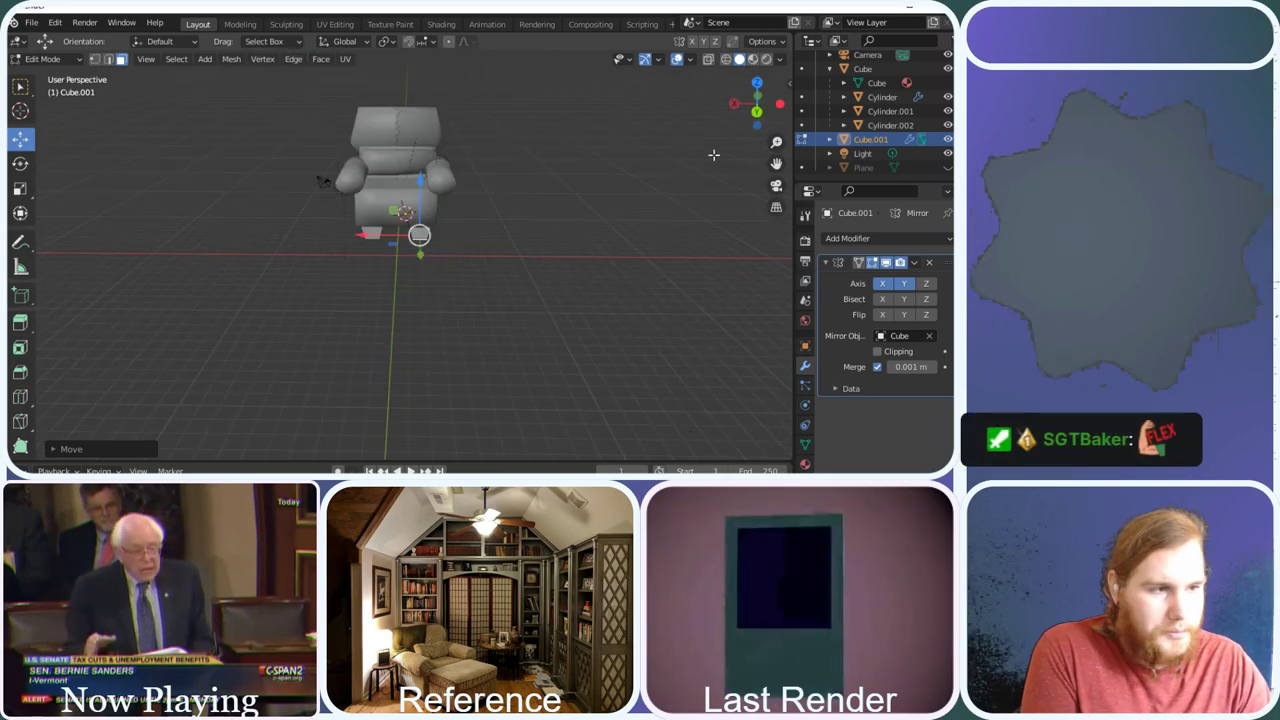
left_click_drag(762, 95, 757, 104)
In Object Mode, select the backrest and toggle its mirror clipping
left_click(45, 59)
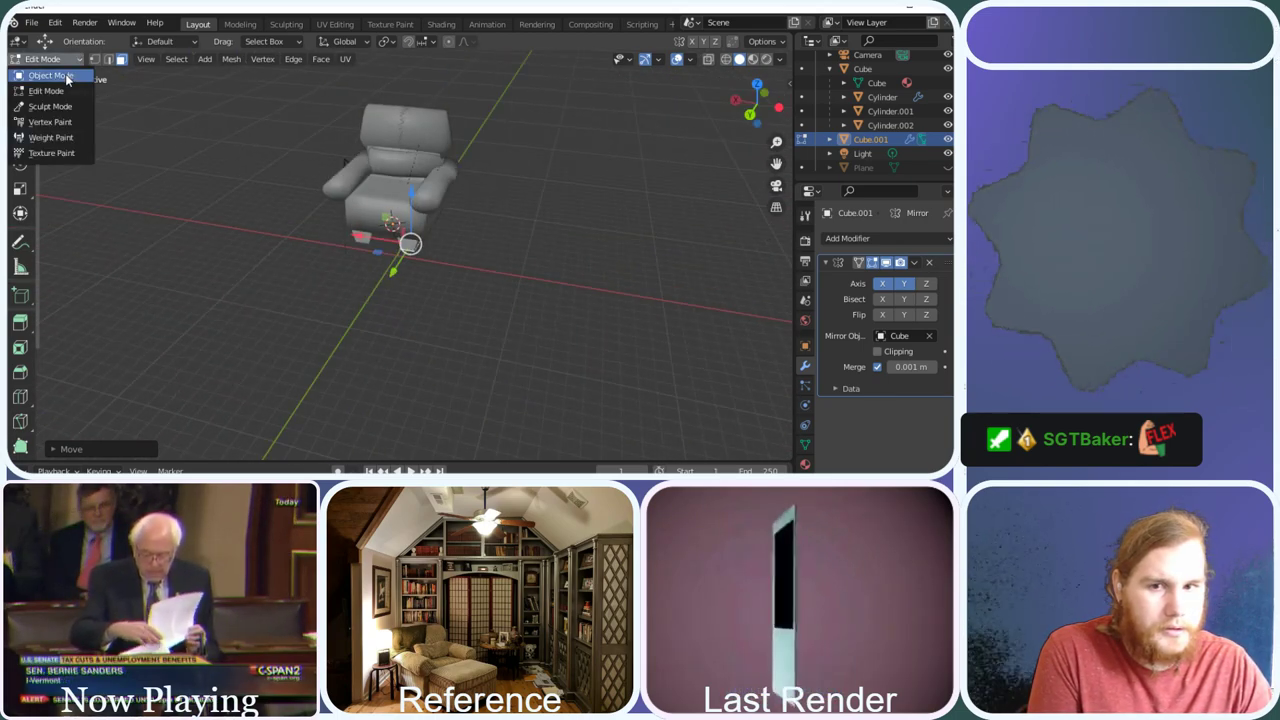
left_click(40, 76)
left_click(400, 120)
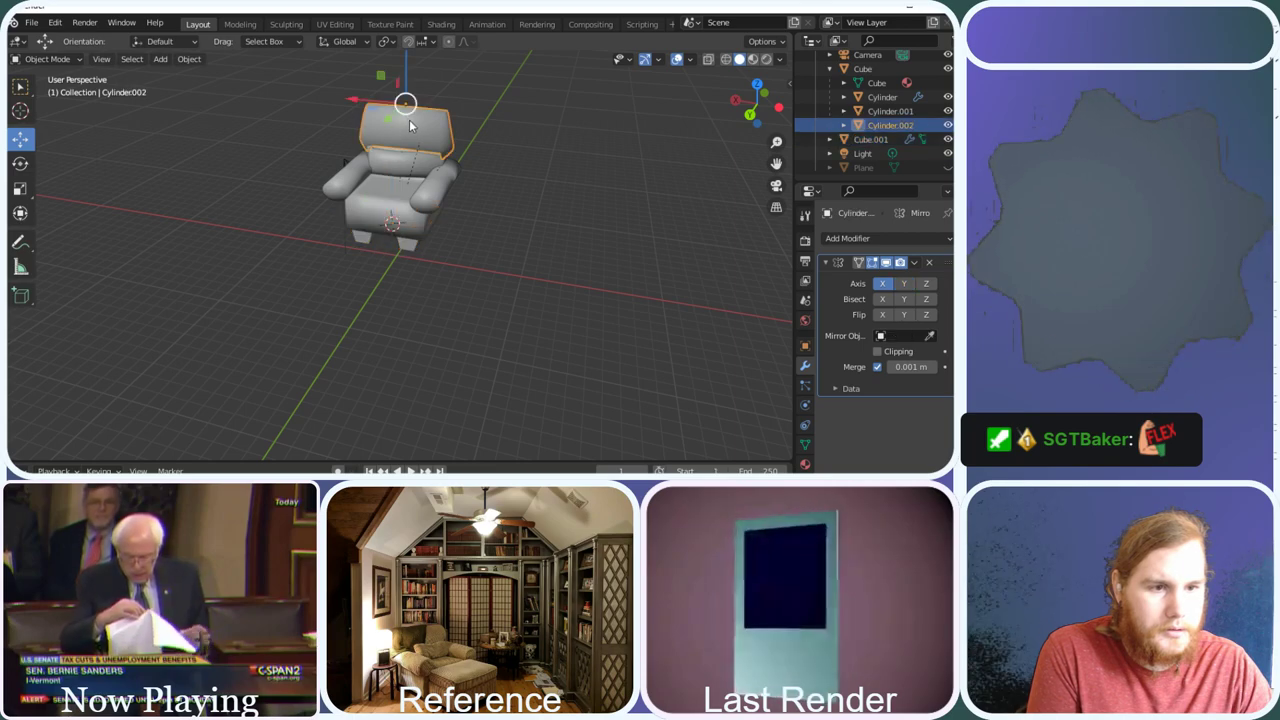
left_click(878, 352)
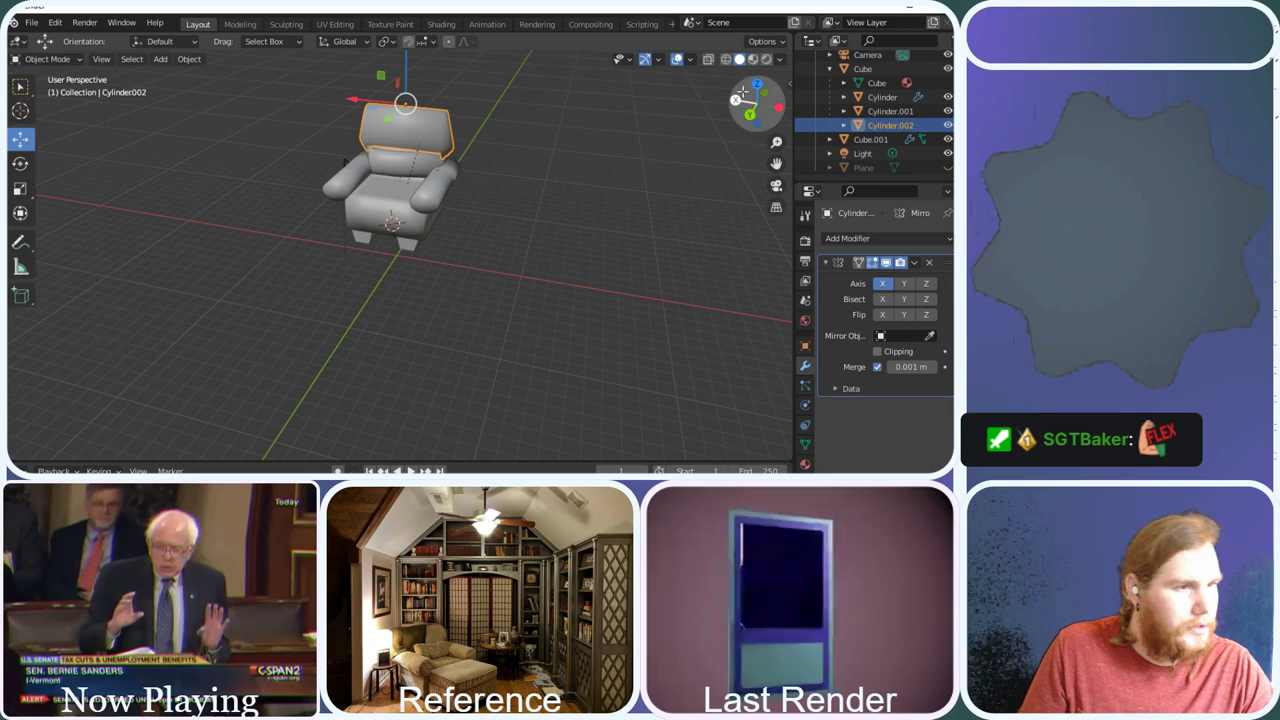
left_click_drag(757, 103, 489, 232)
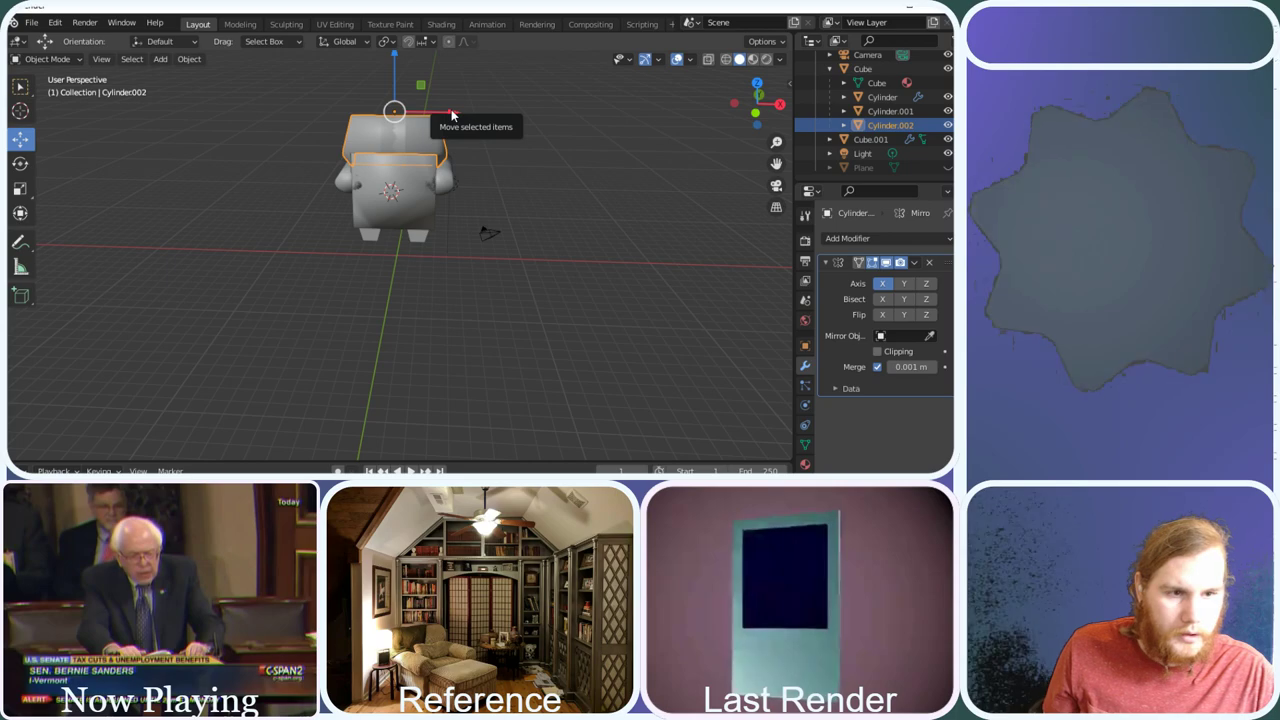
left_click_drag(451, 116, 414, 99)
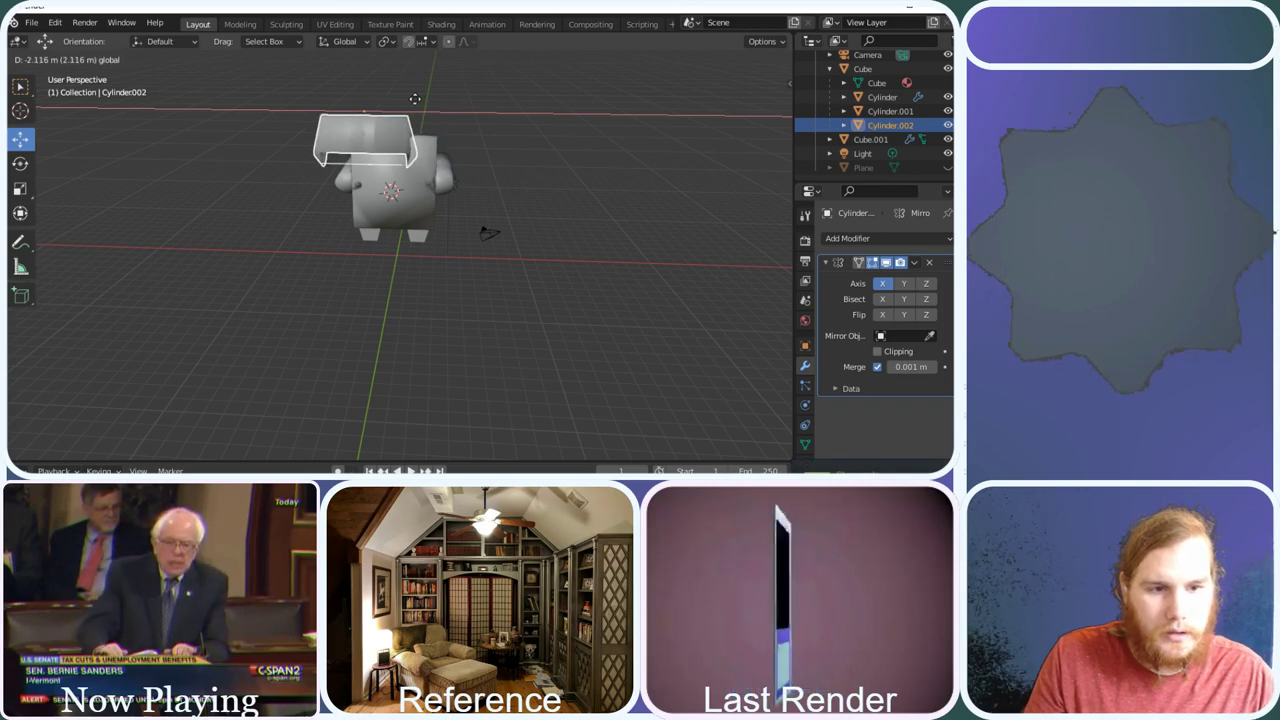
key("Escape")
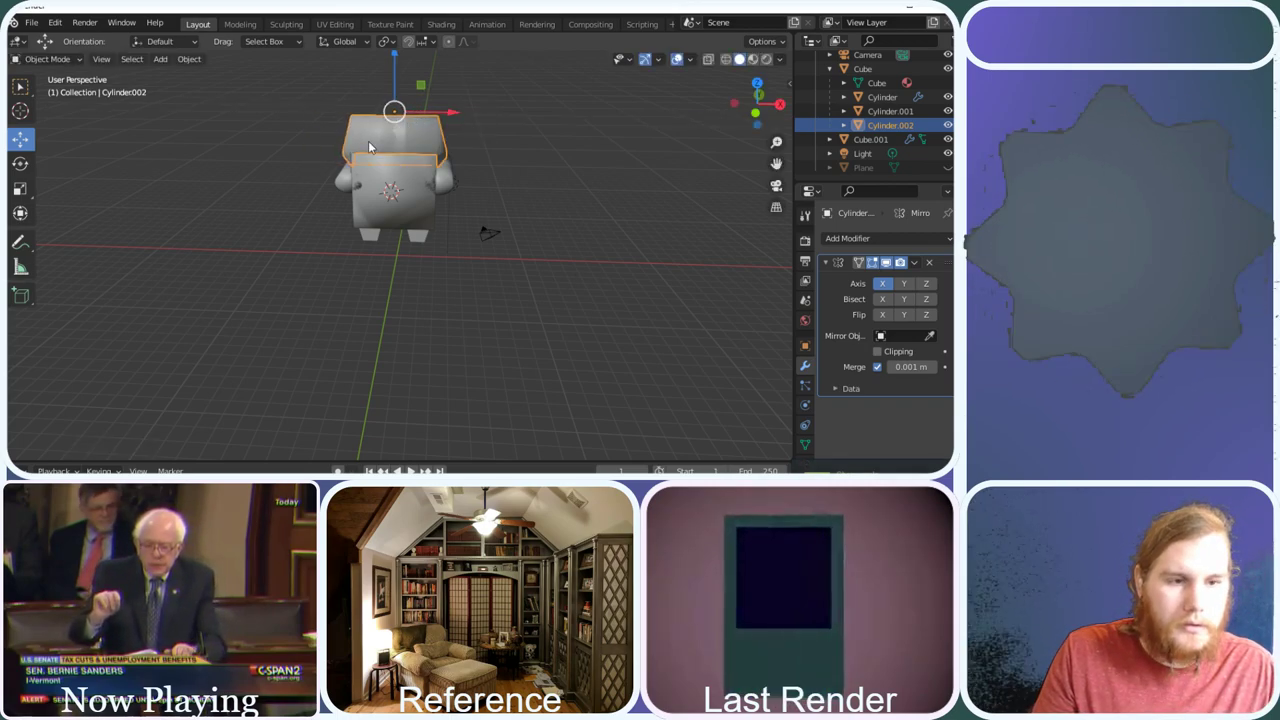
scroll(368, 140, "up", 2)
left_click_drag(757, 104, 752, 128)
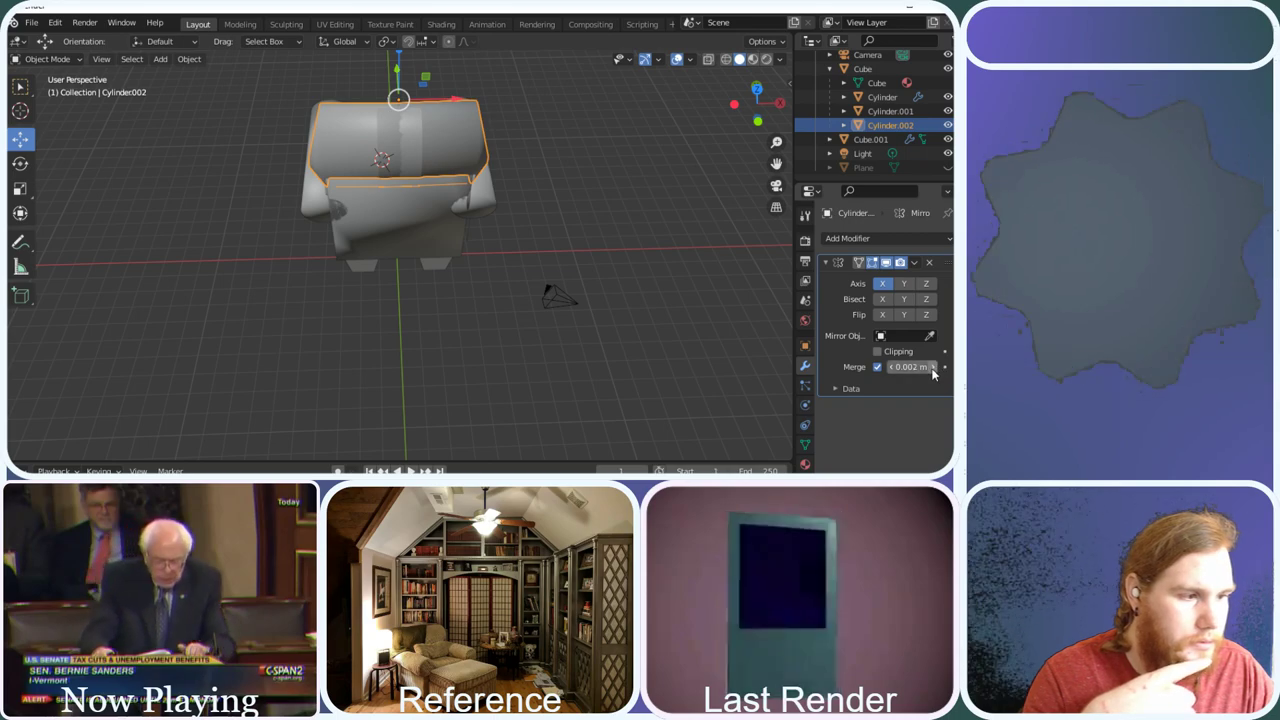
Set the backrest's Mirror Object to Cube and enter Edit Mode
left_click(896, 341)
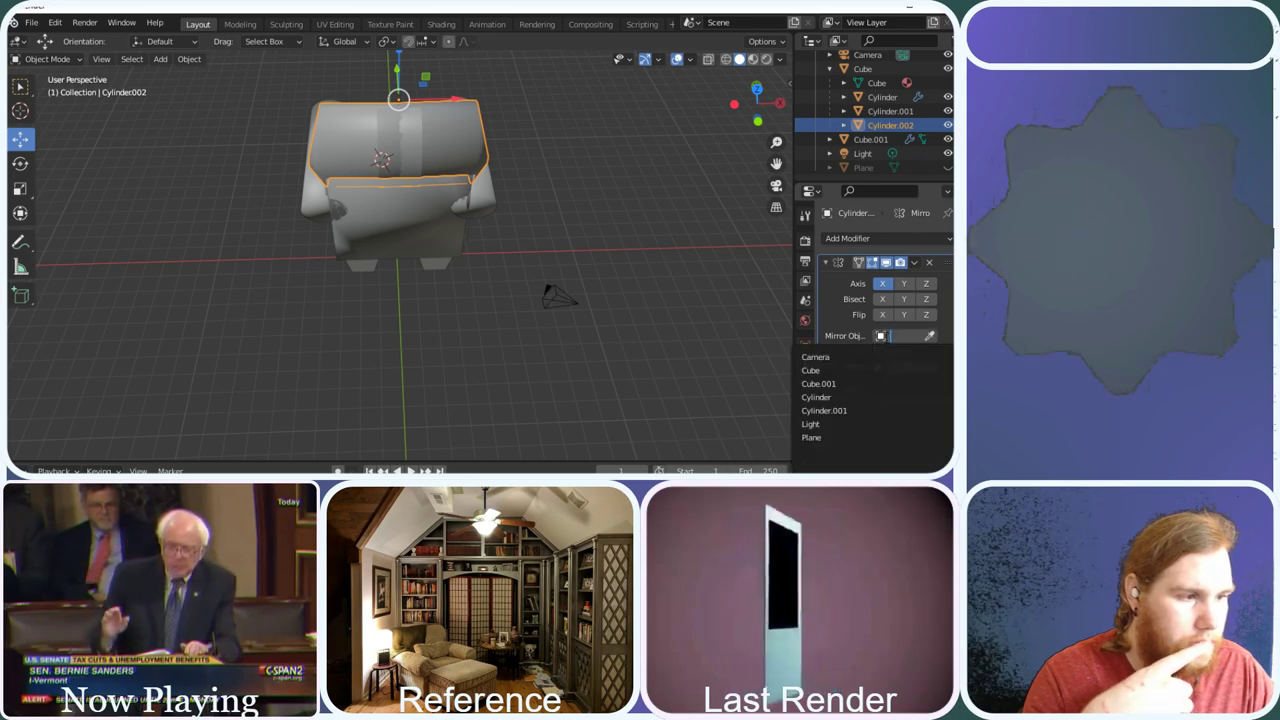
left_click(838, 365)
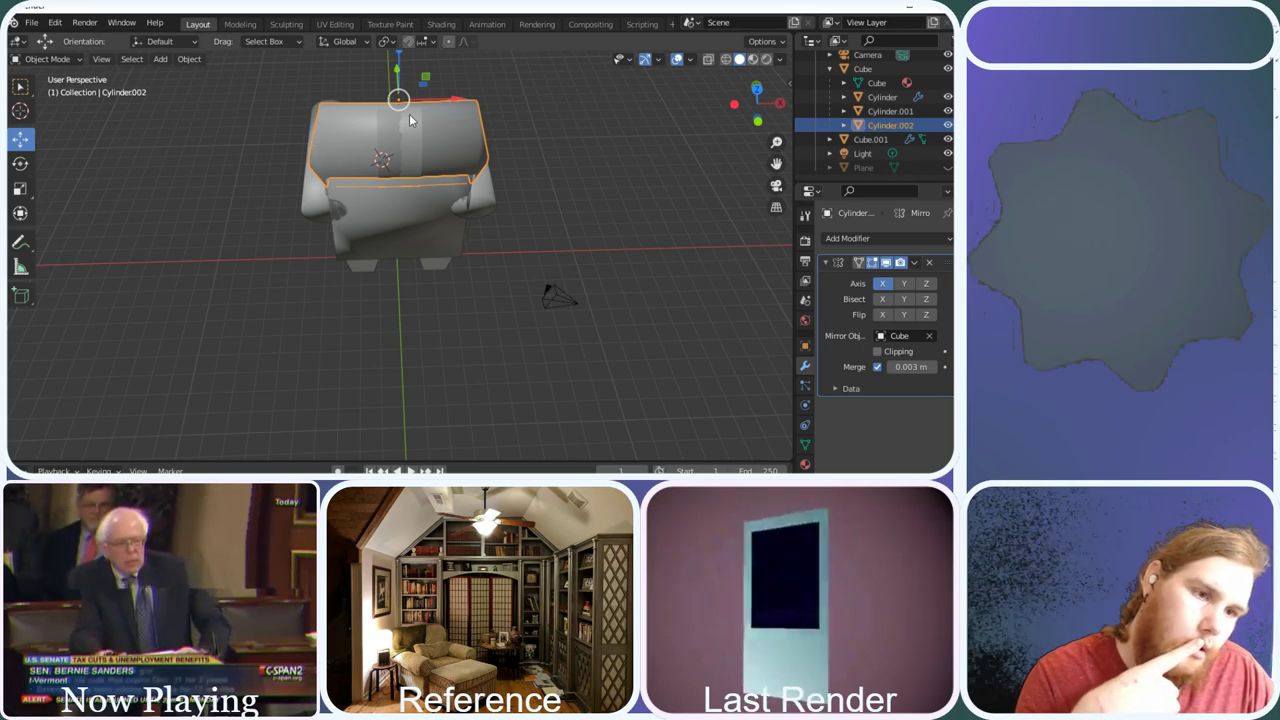
left_click(55, 60)
left_click(45, 94)
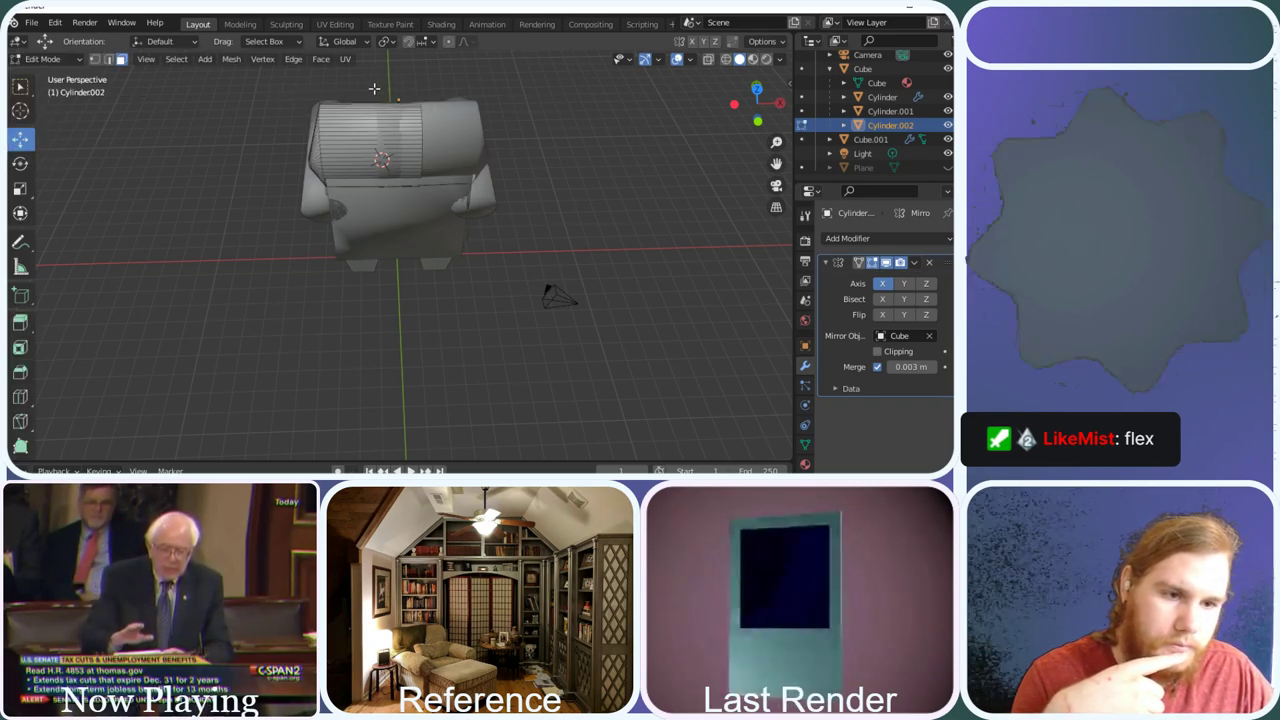
Box-select the backrest cylinder's faces
left_click_drag(370, 82, 461, 243)
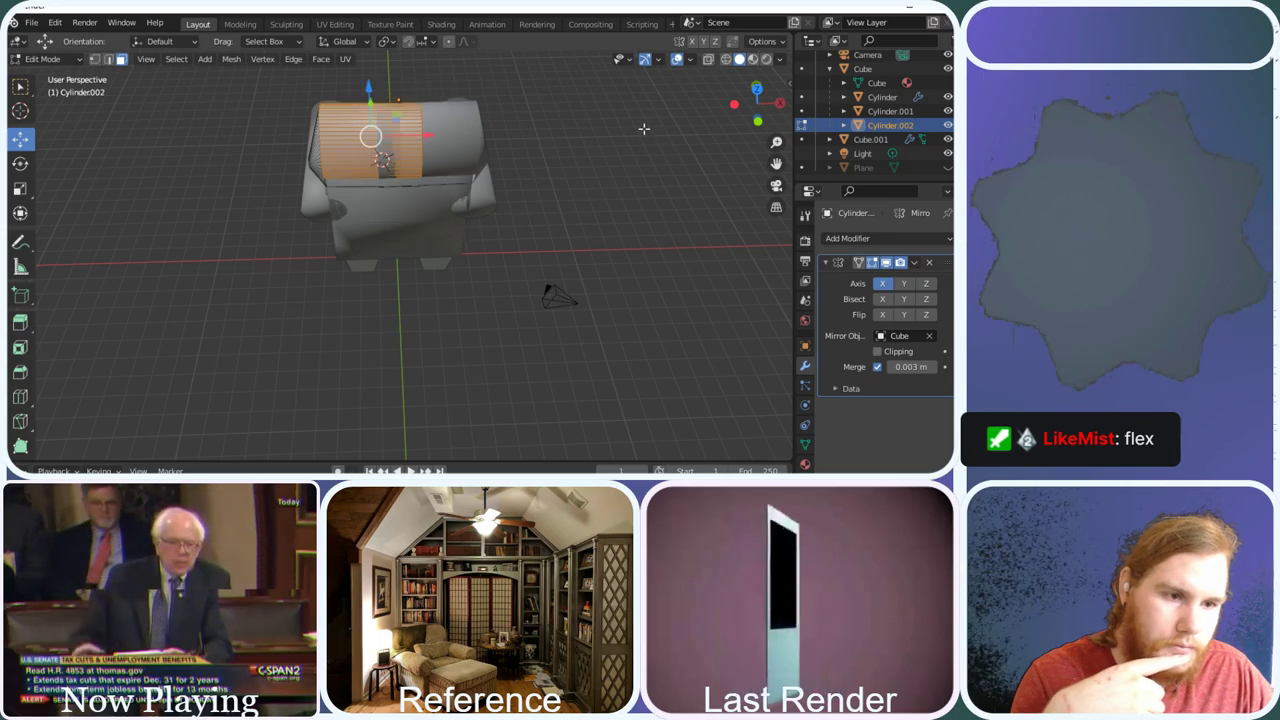
left_click_drag(757, 105, 535, 92)
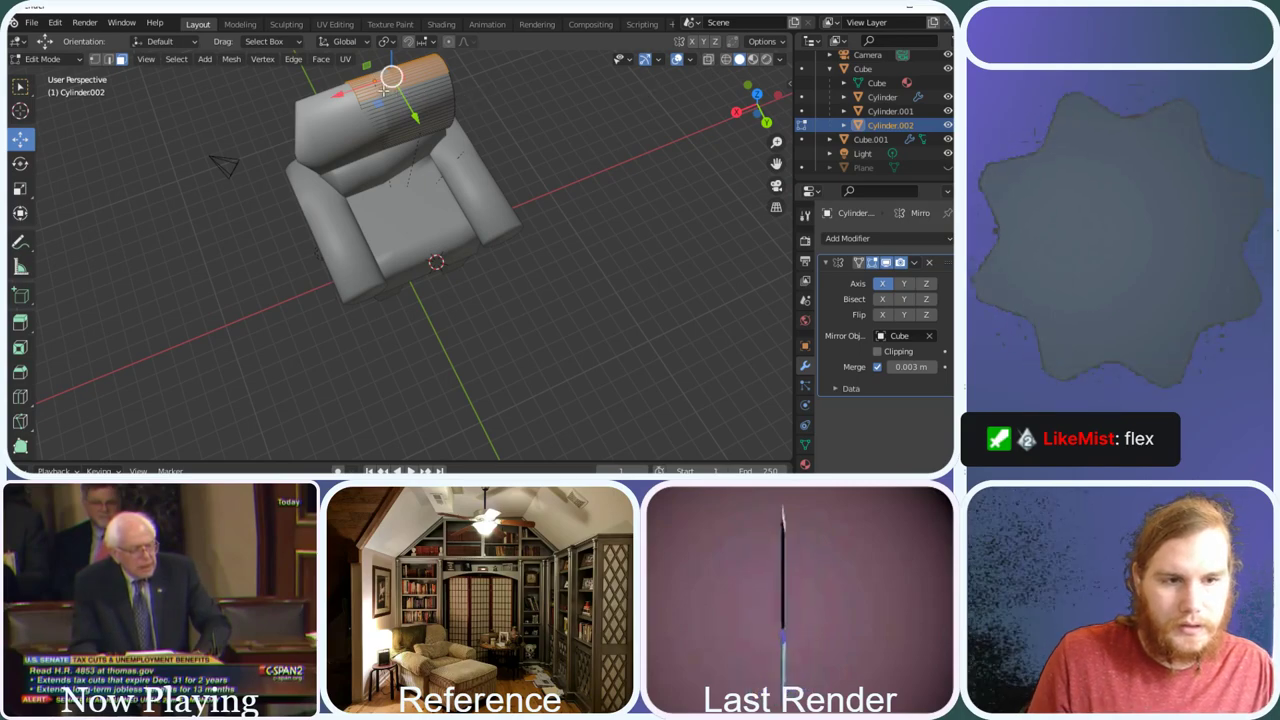
left_click_drag(325, 78, 410, 212, "shift")
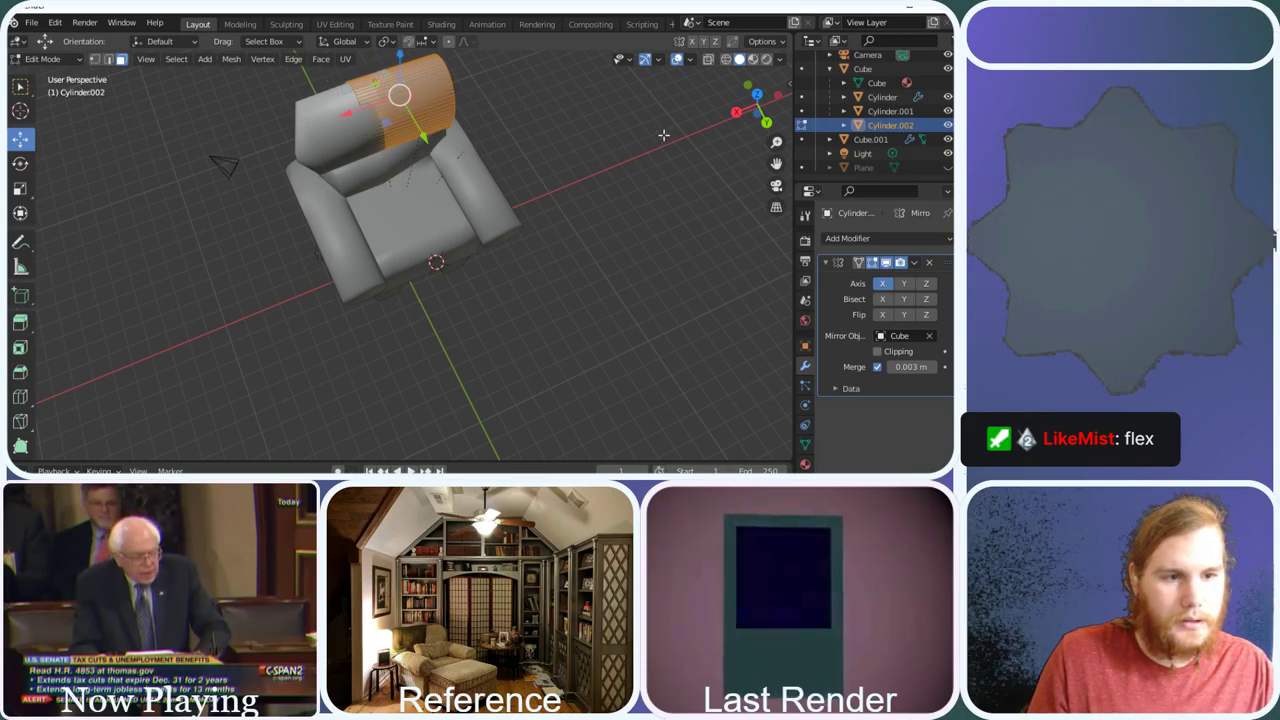
left_click_drag(736, 110, 430, 180)
left_click_drag(365, 100, 325, 73)
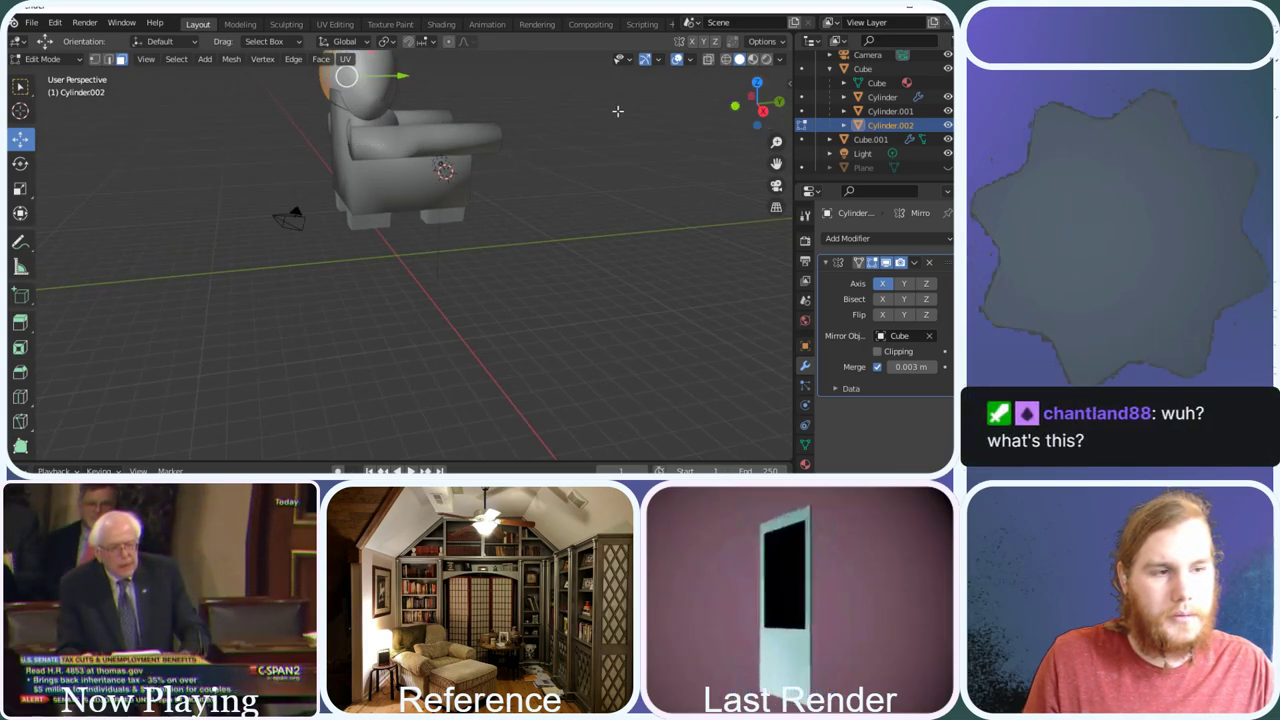
left_click_drag(750, 97, 708, 106)
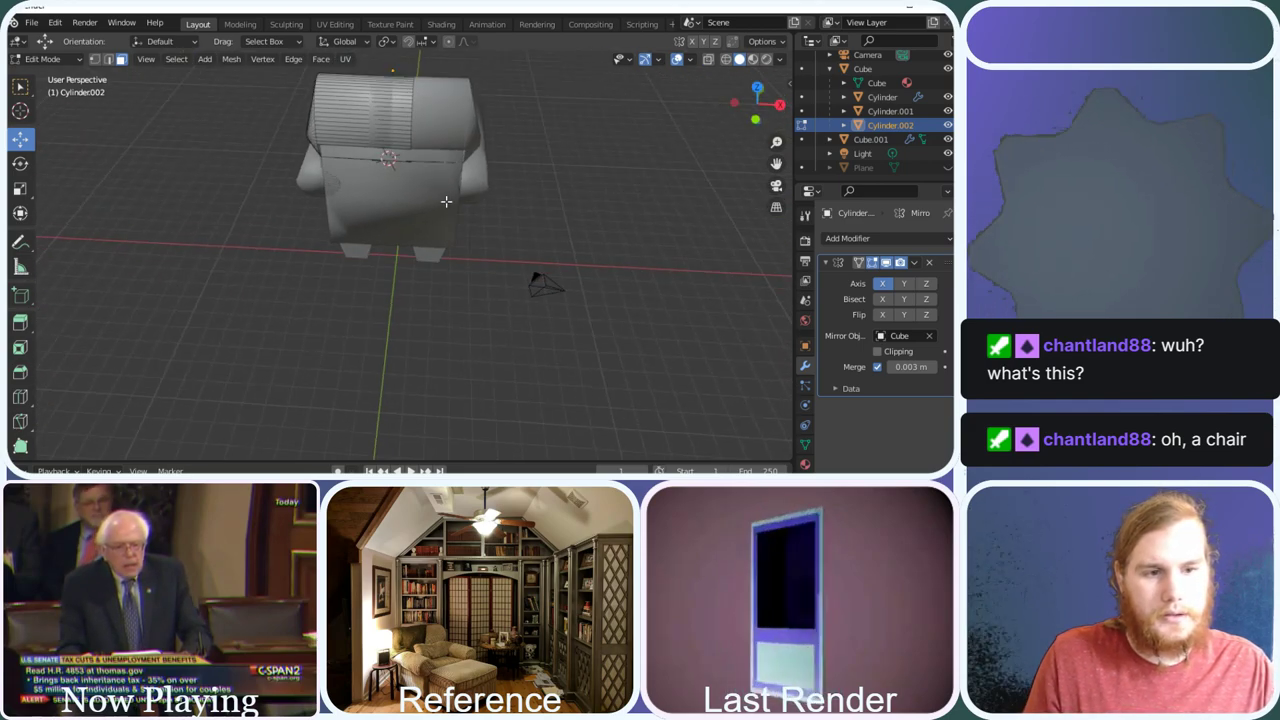
left_click_drag(377, 60, 312, 62)
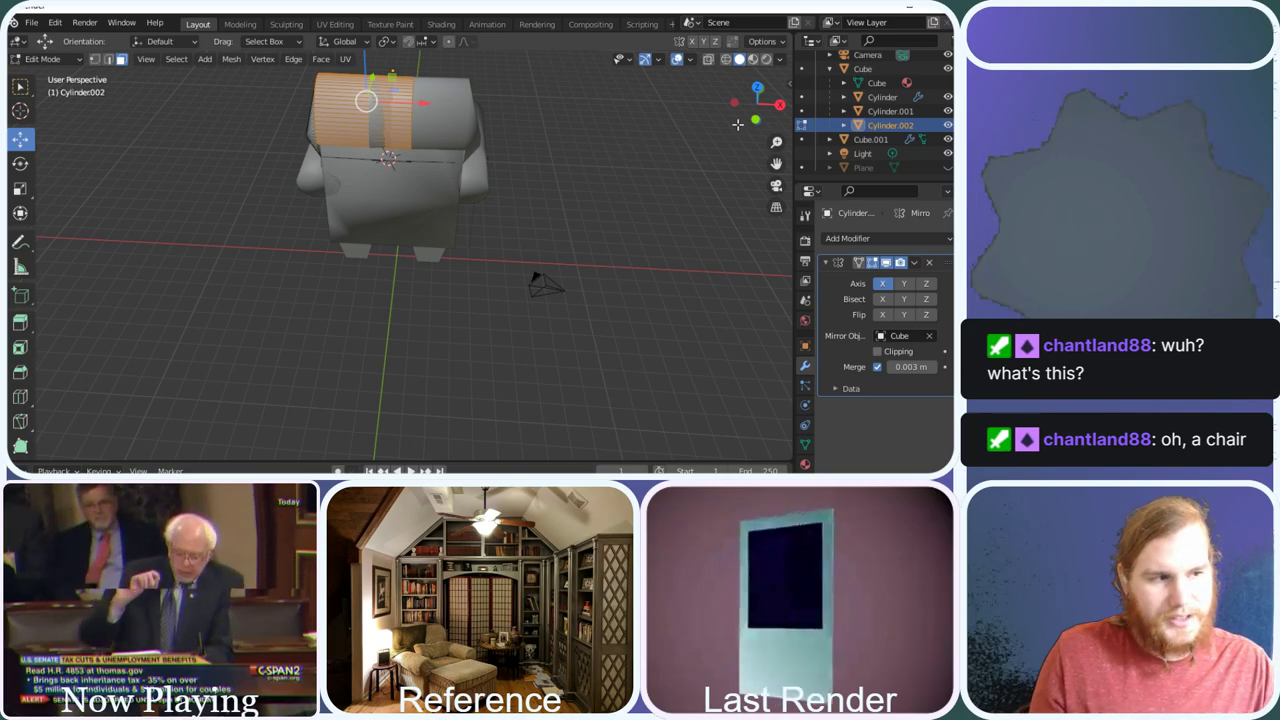
left_click_drag(737, 124, 471, 128)
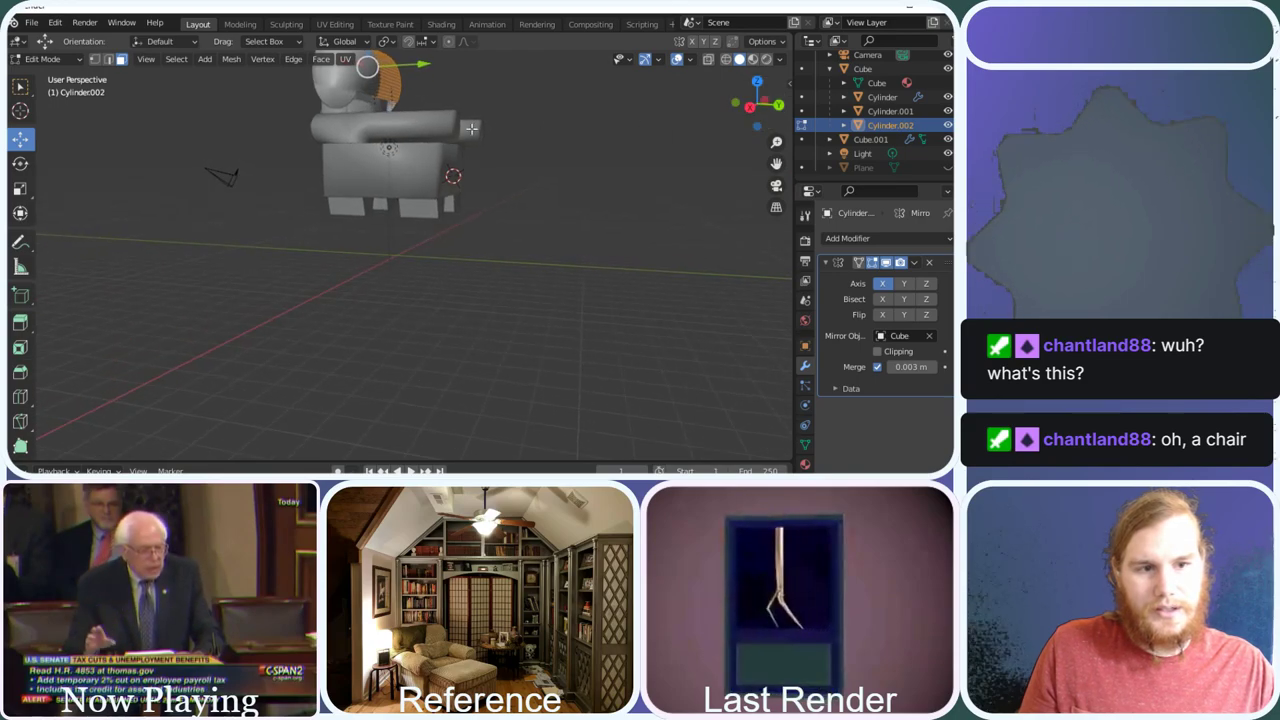
From the back view, move the selected backrest faces along X
left_click(751, 107)
left_click(779, 104)
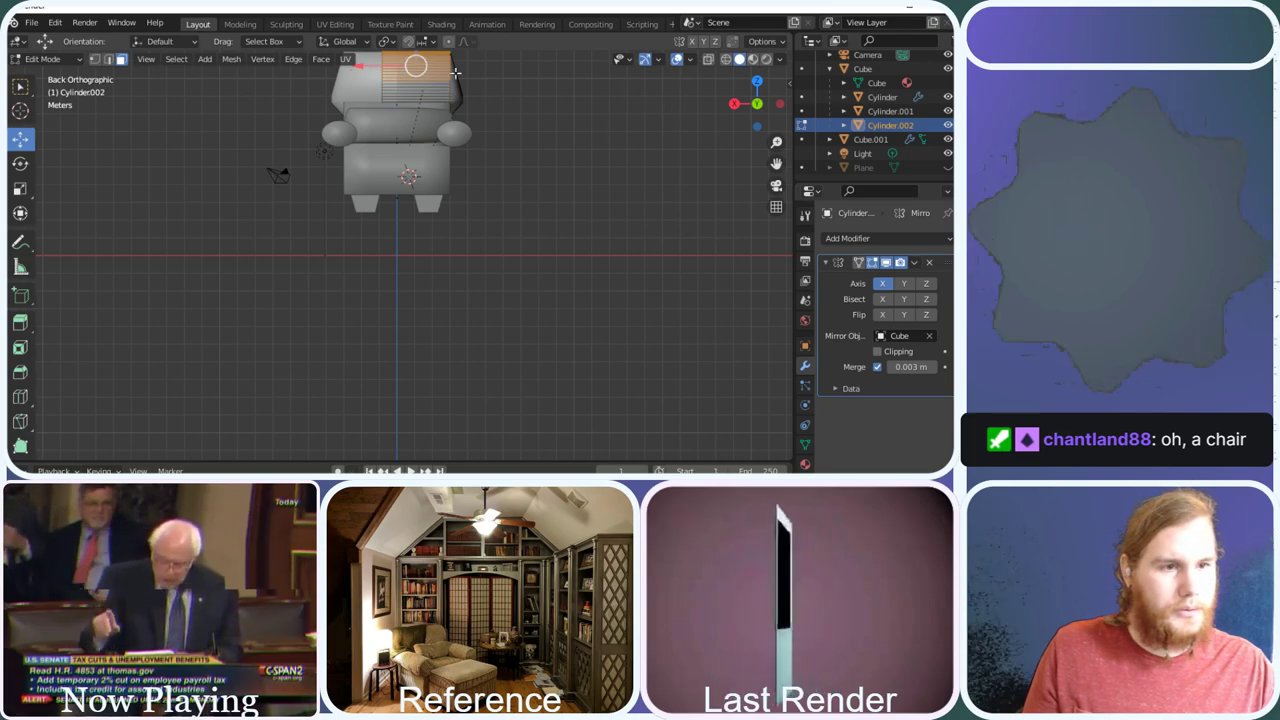
key("g")
key("x")
left_click(402, 121)
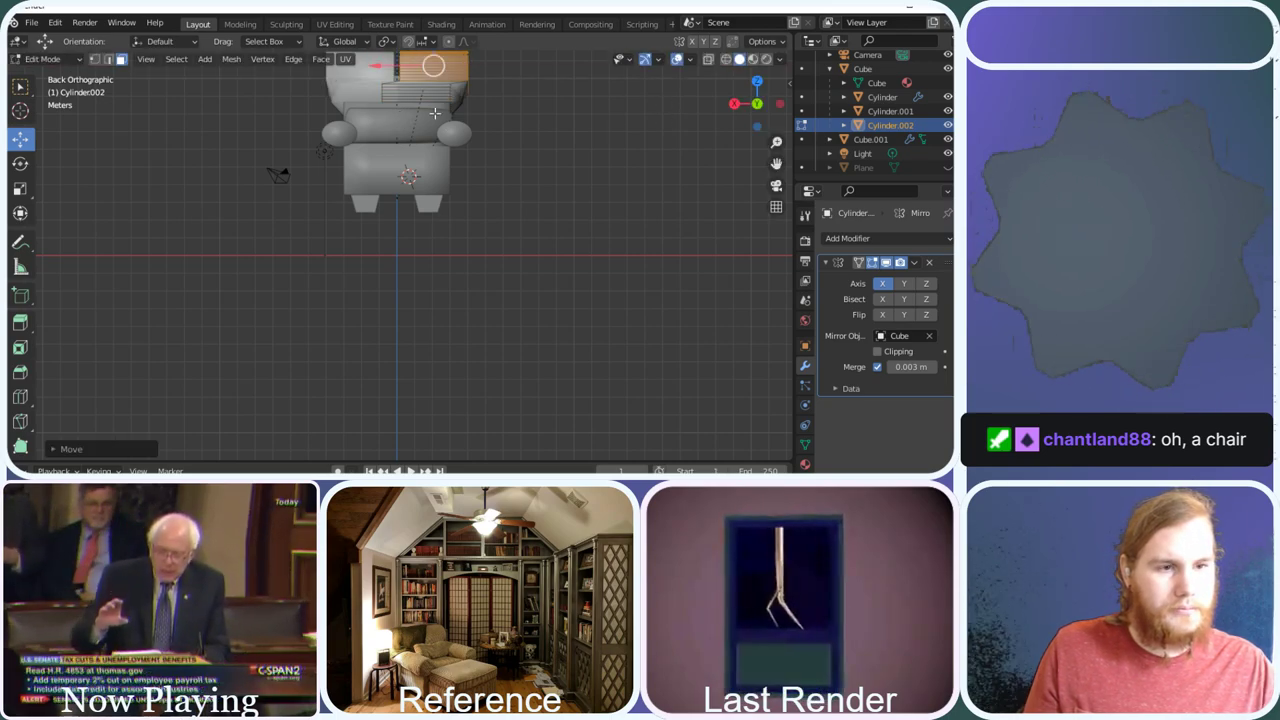
mouse_move(757, 104)
left_mouse_down()
mouse_move(730, 118)
mouse_move(745, 92)
mouse_move(760, 104)
left_mouse_up()
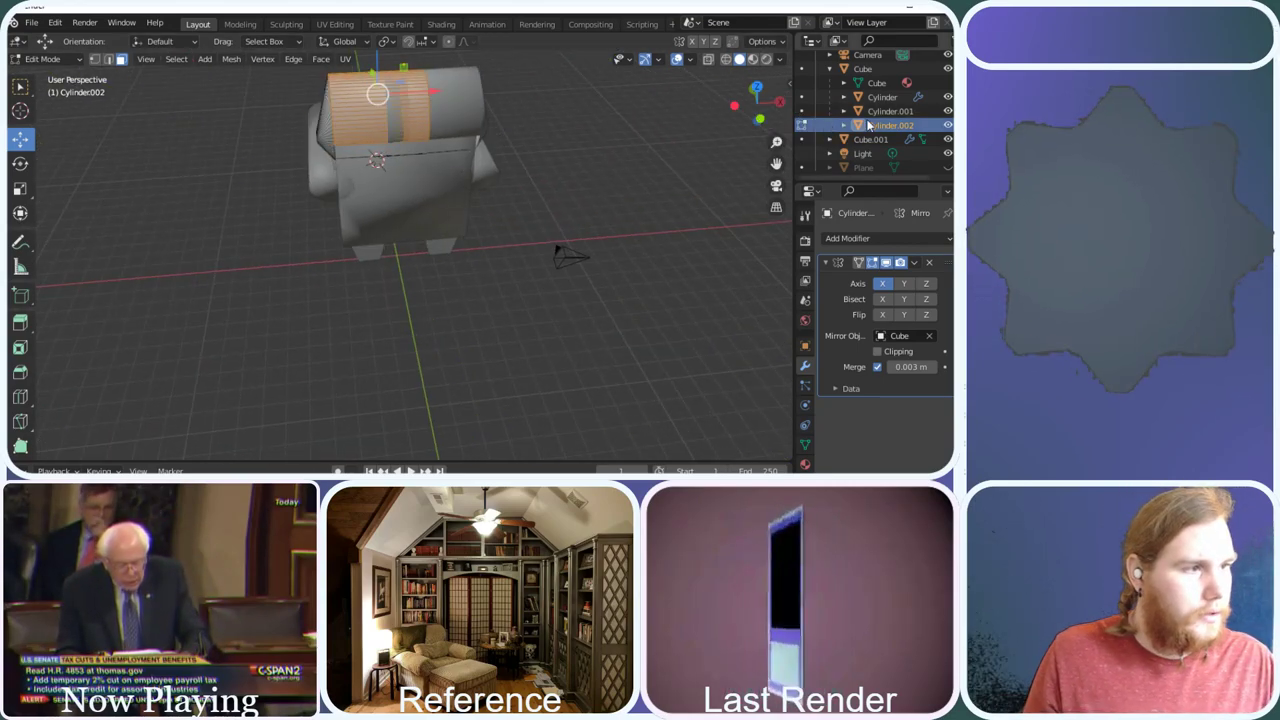
scroll(878, 115, "up", 2)
Hide Cube to reveal the legs, select more top faces, then undo their move
left_click(948, 97)
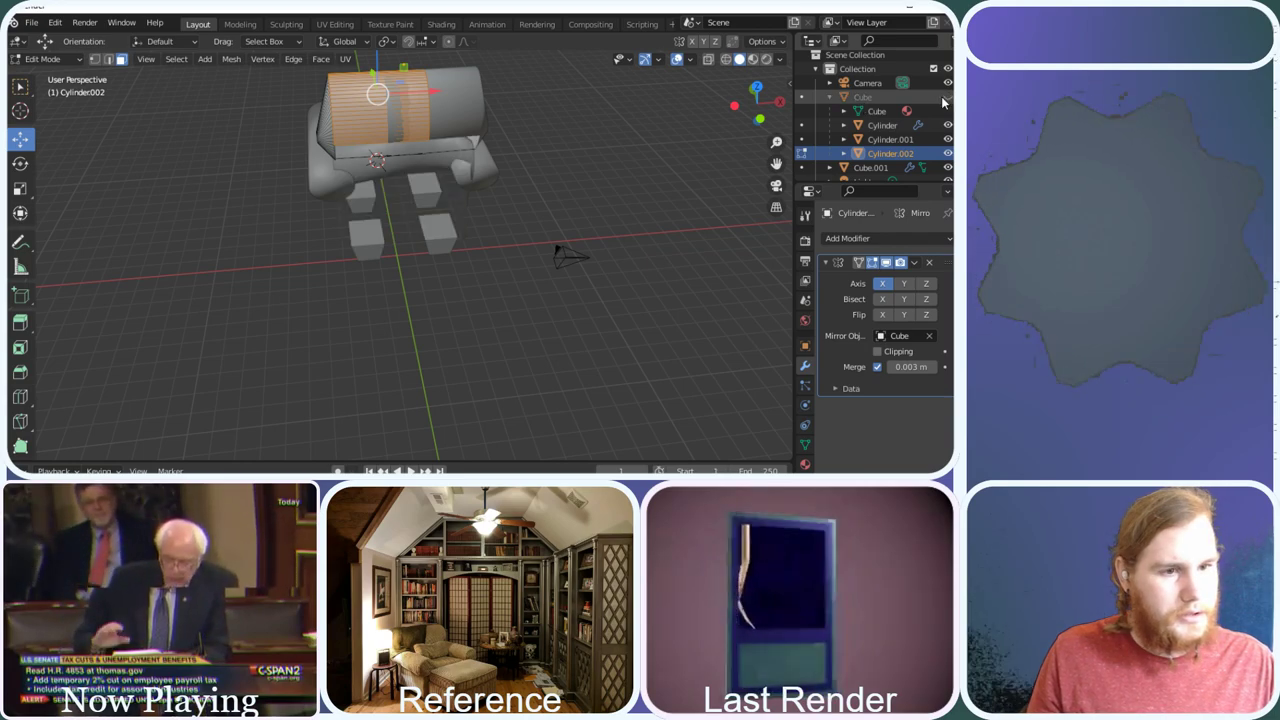
left_click_drag(757, 104, 656, 147)
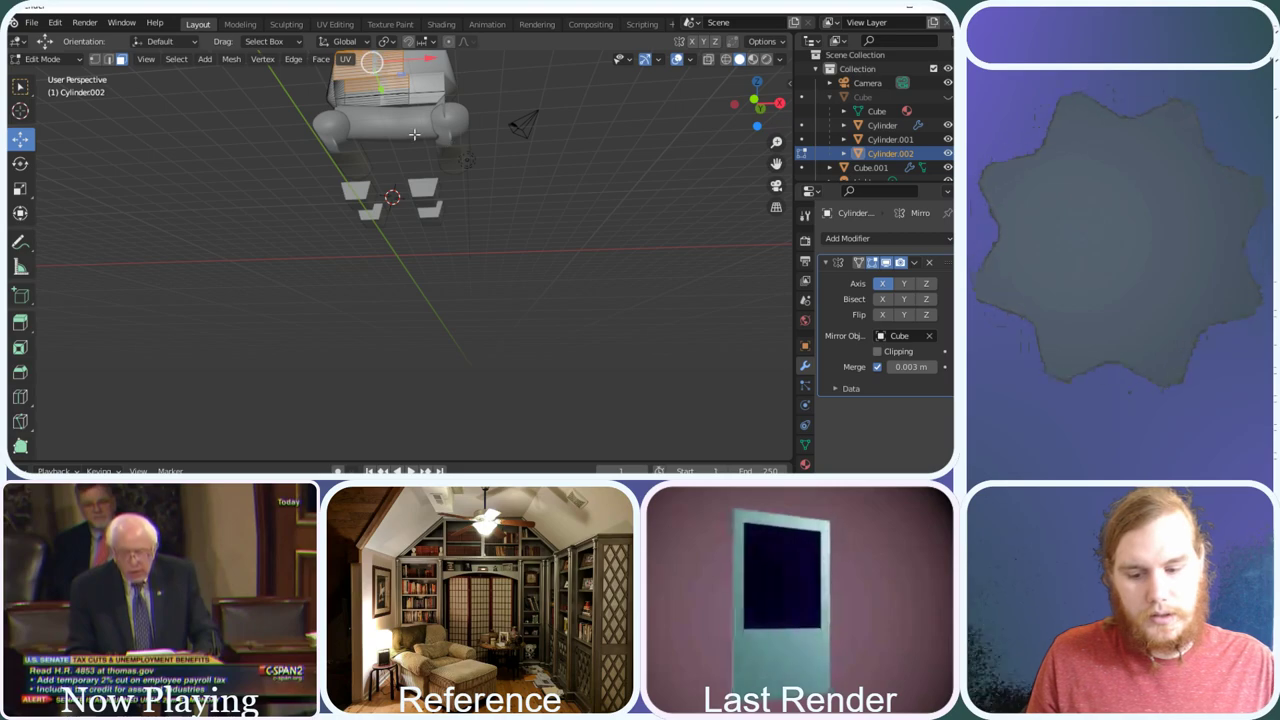
left_click_drag(381, 62, 379, 65)
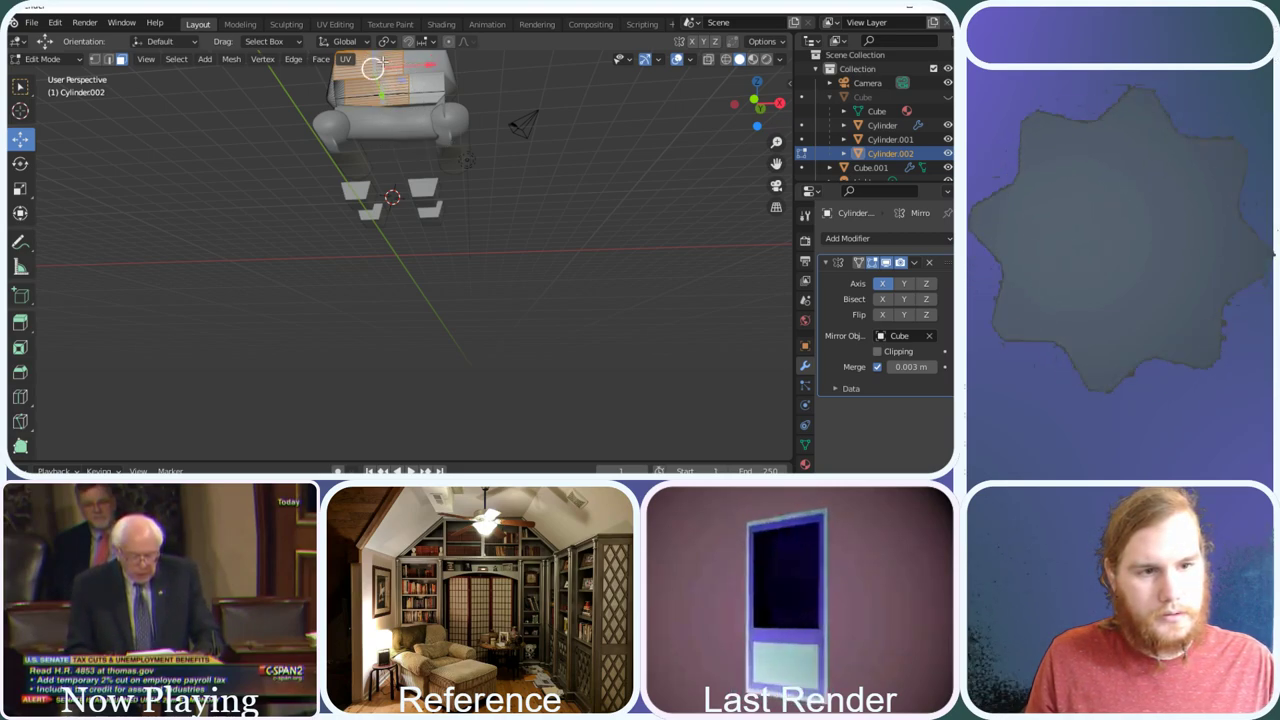
left_click_drag(744, 94, 740, 90)
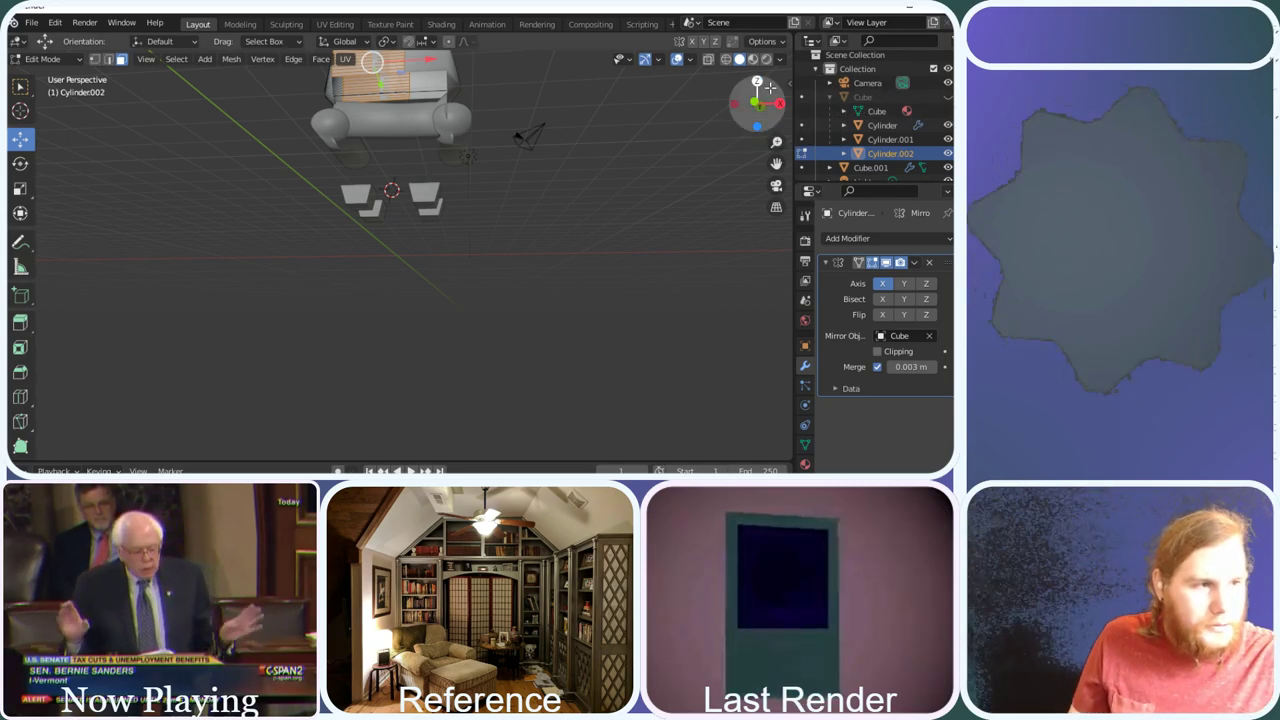
left_click_drag(766, 104, 722, 124)
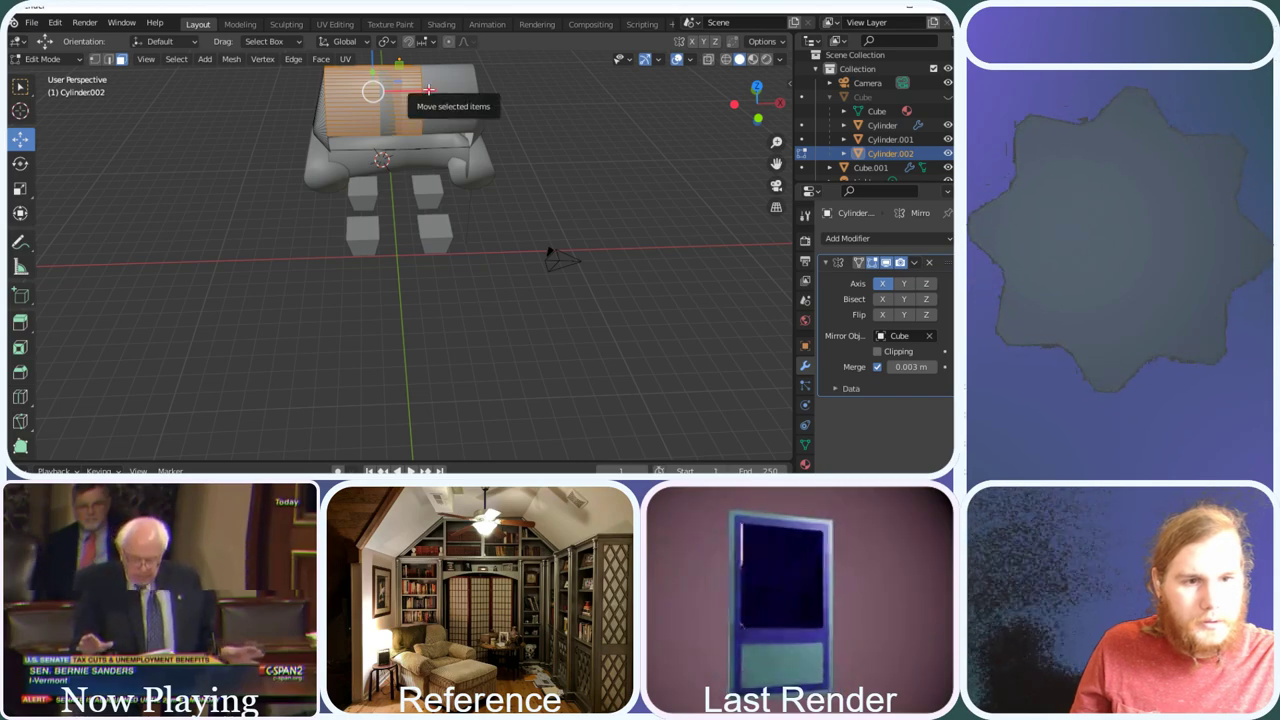
mouse_move(428, 90)
left_mouse_down()
mouse_move(412, 90)
mouse_move(446, 90)
left_mouse_up()
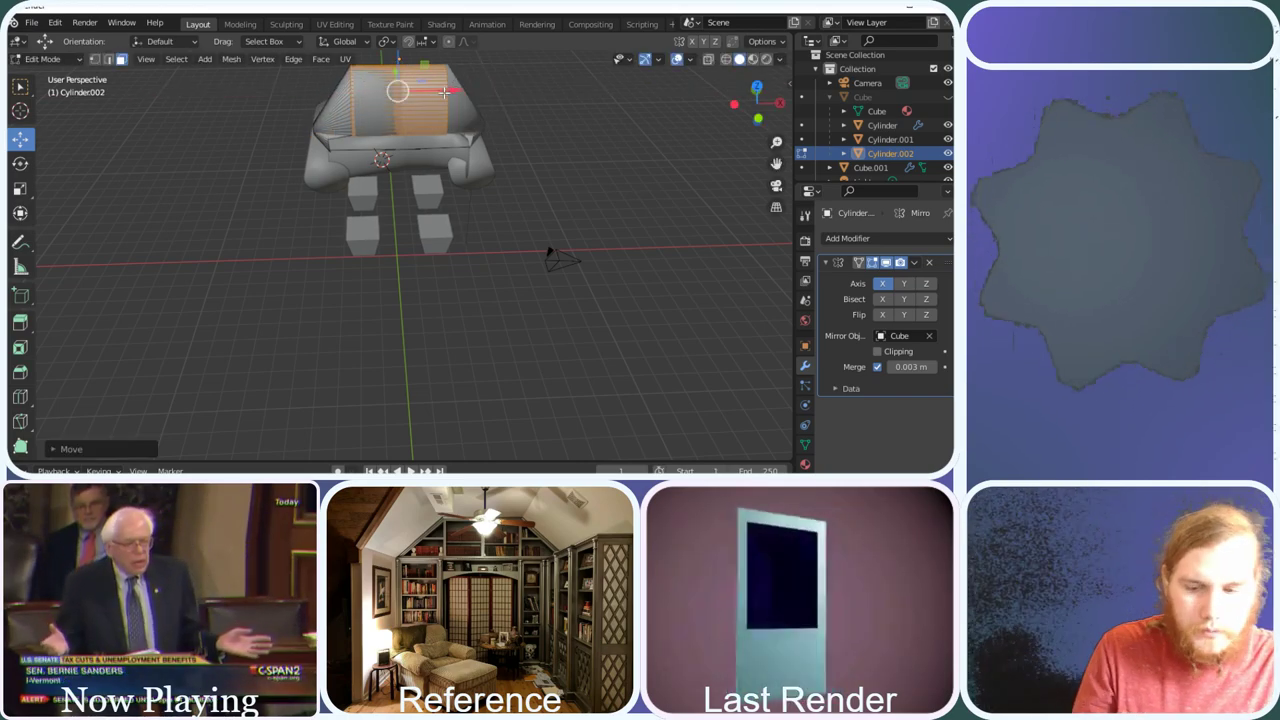
key("ctrl+z")
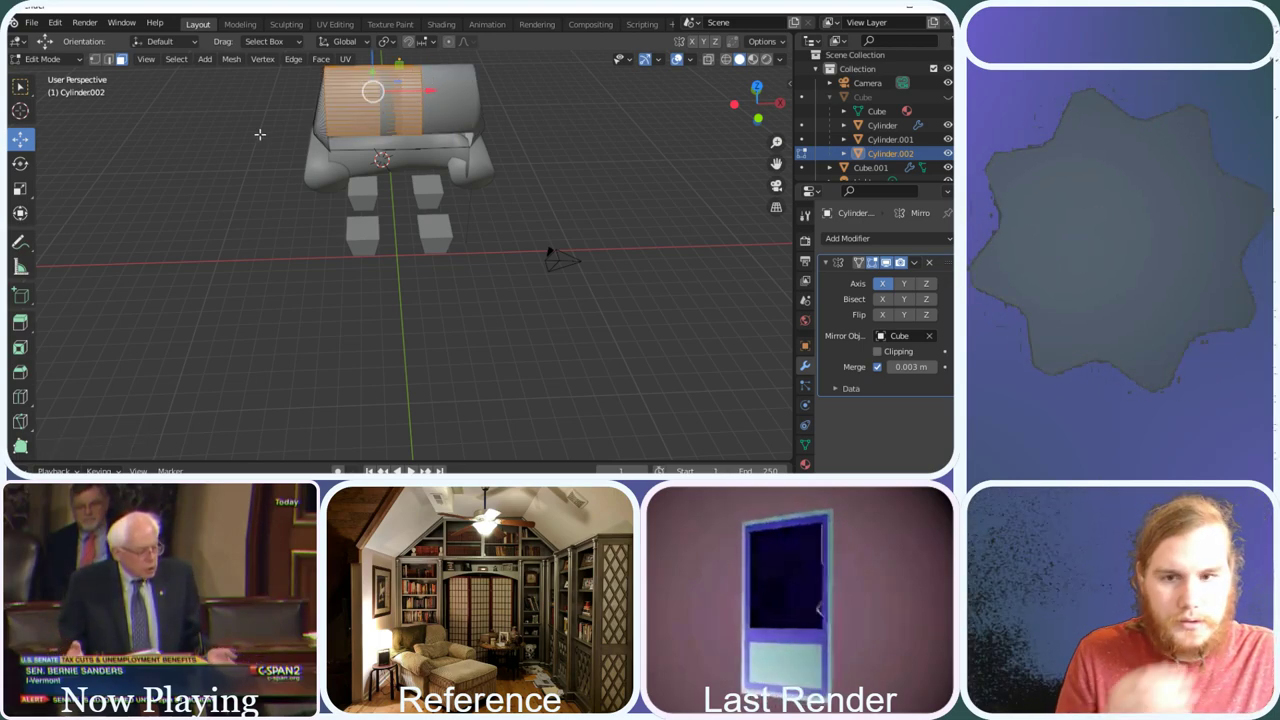
Scale the selected backrest faces along X to about 0.59
left_click(20, 188)
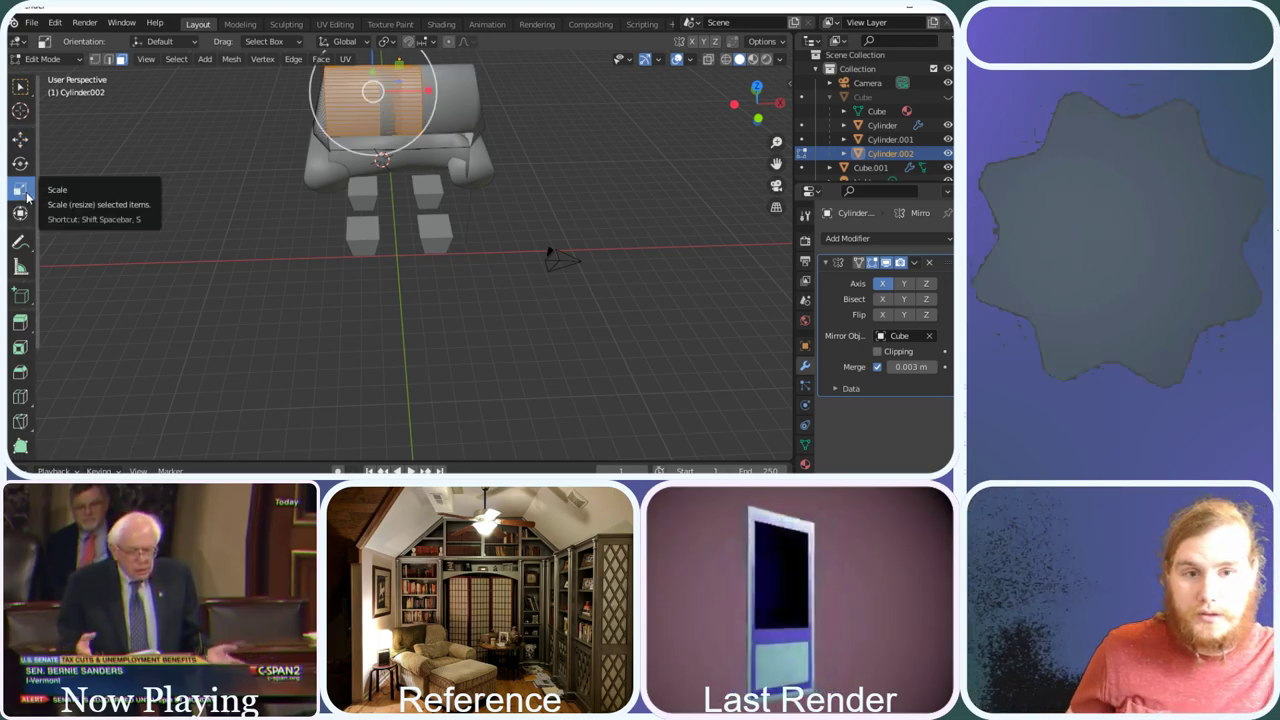
left_click_drag(430, 91, 404, 91)
middle_click_drag(404, 91, 480, 140)
middle_click_drag(262, 128, 420, 150)
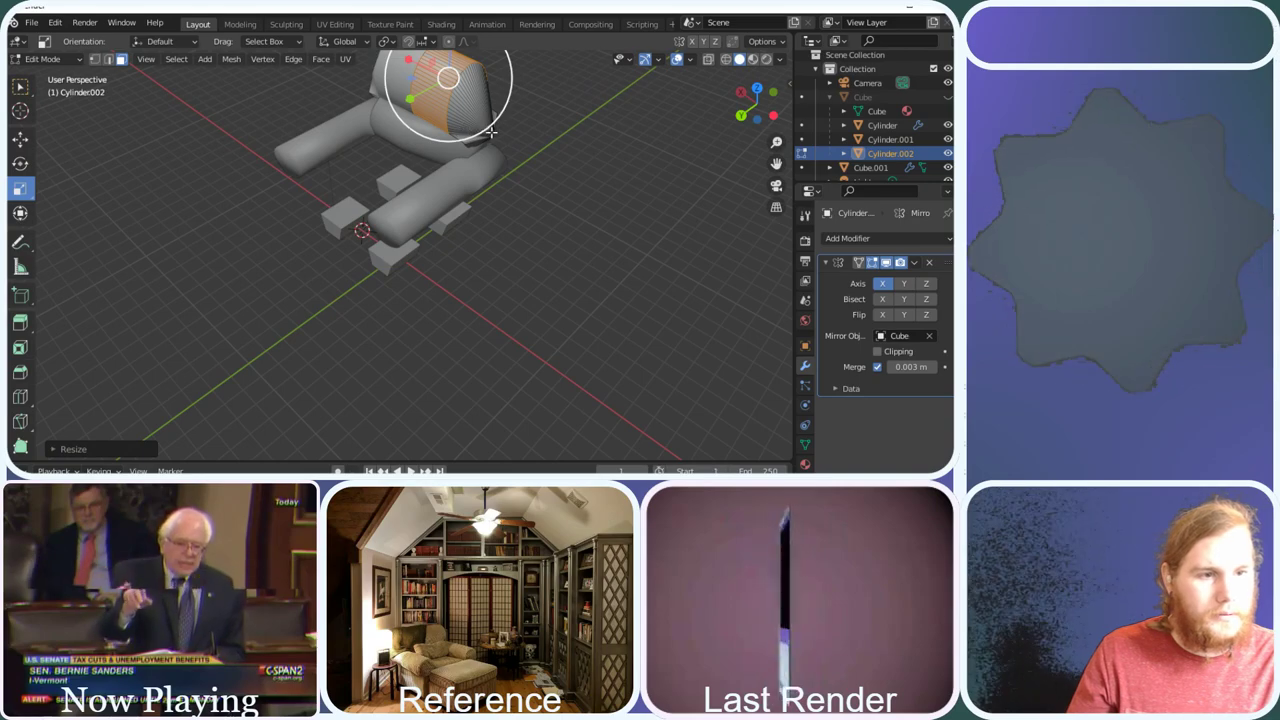
Scale the cylinder's end face to about 0.74 and raise it 0.35 m along Z
left_click(506, 163)
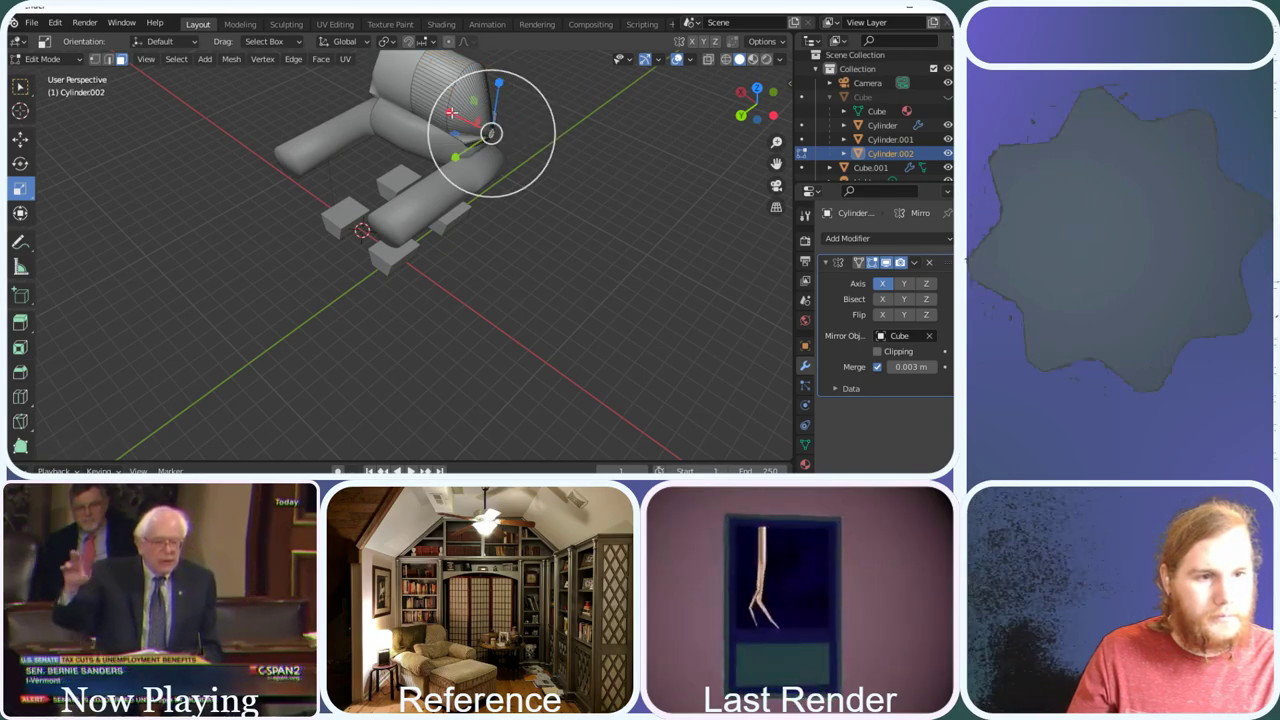
left_click(490, 131)
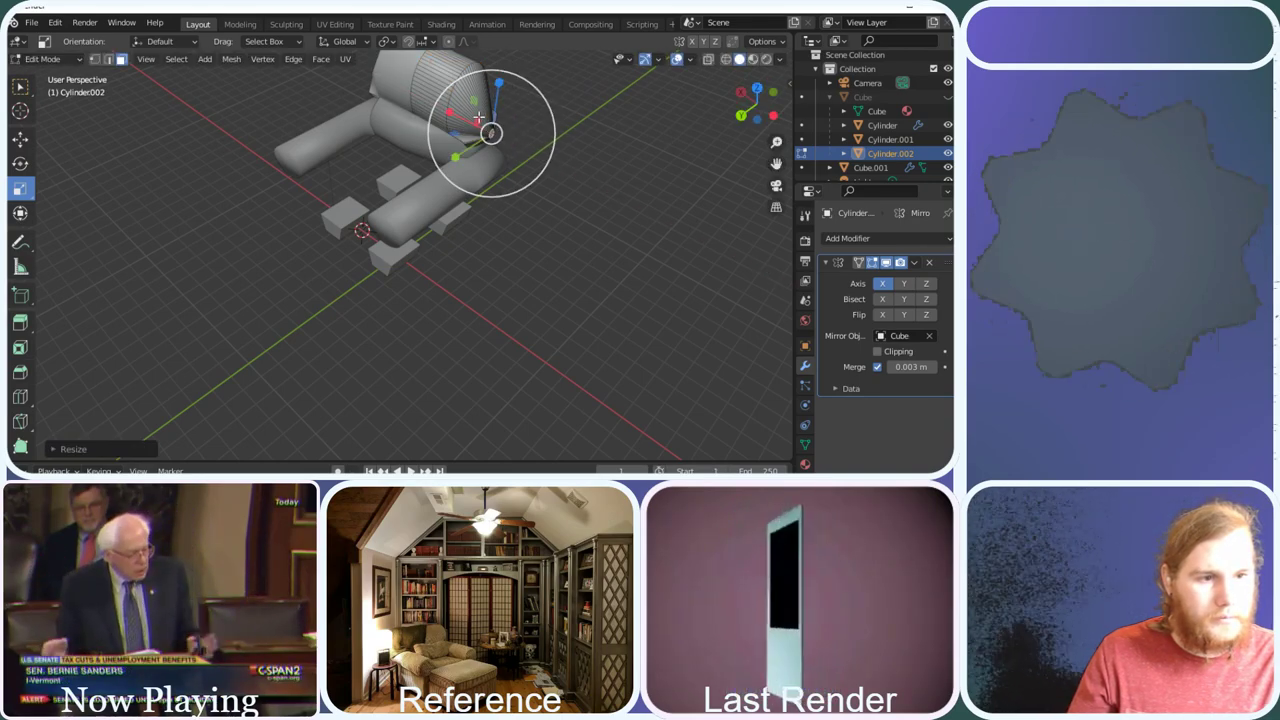
left_click_drag(479, 118, 412, 66)
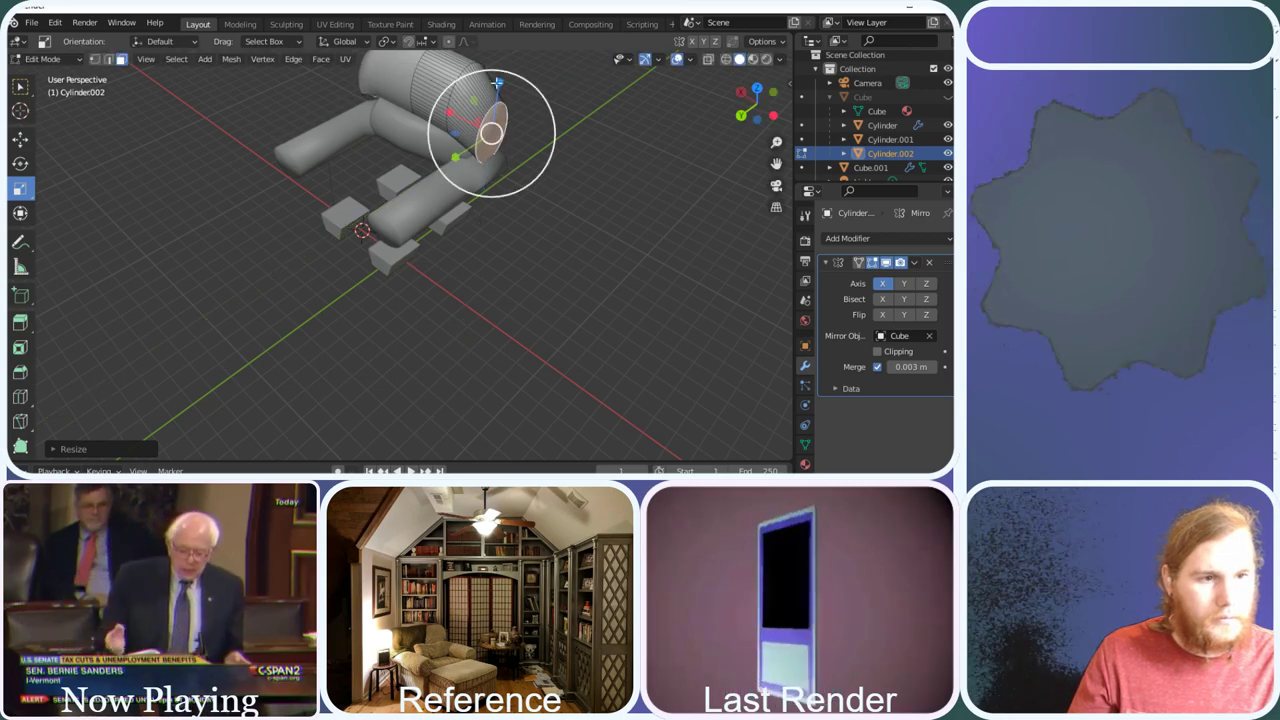
left_click(20, 138)
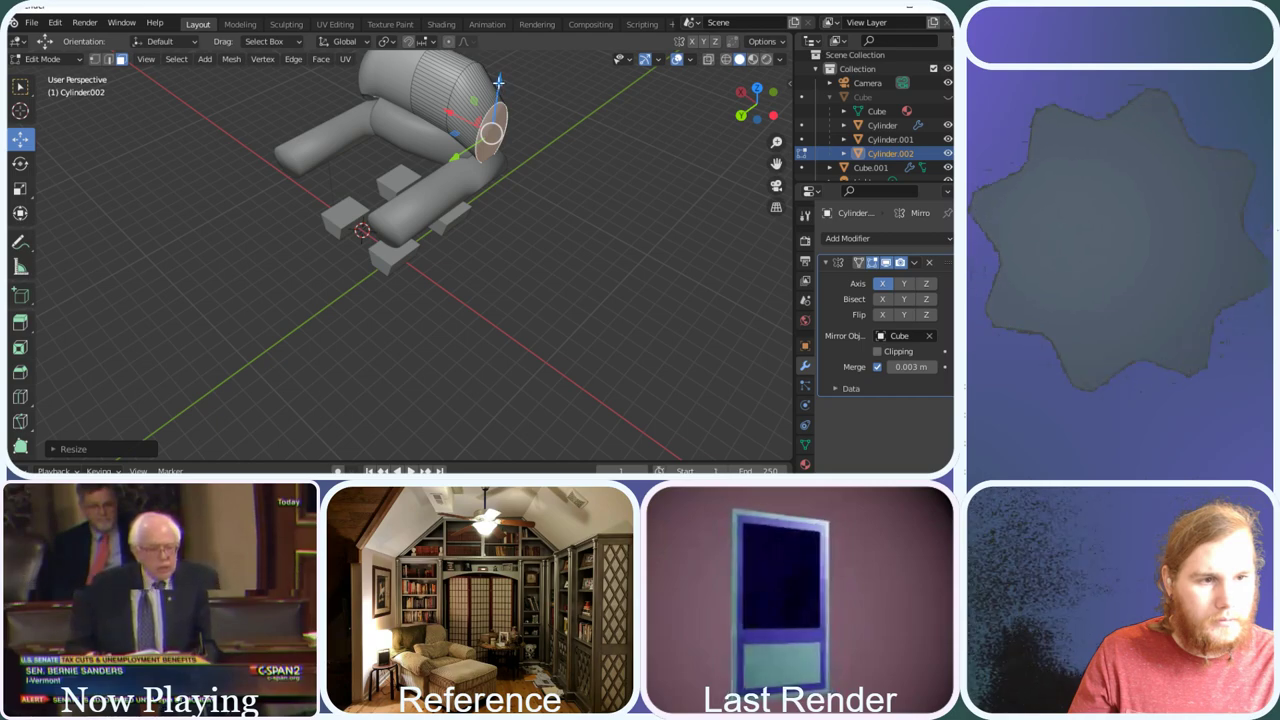
left_click_drag(497, 92, 498, 78)
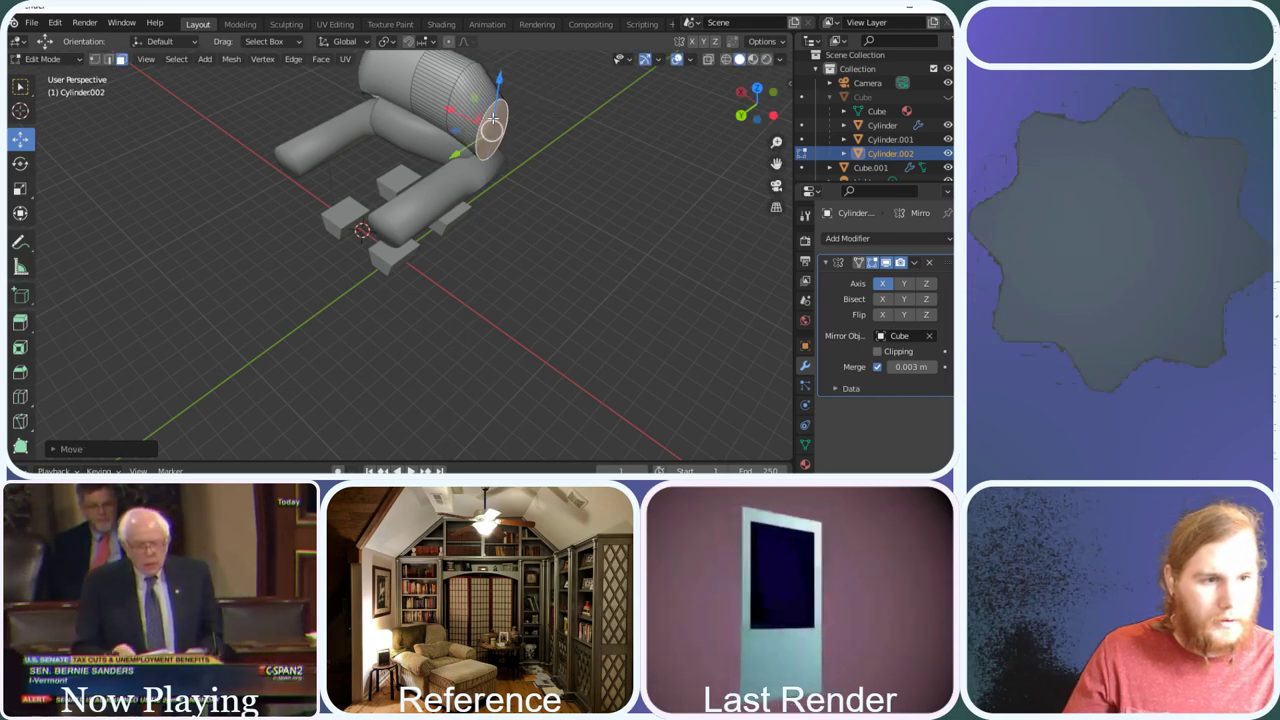
mouse_move(757, 106)
left_mouse_down()
mouse_move(732, 110)
mouse_move(740, 97)
left_mouse_up()
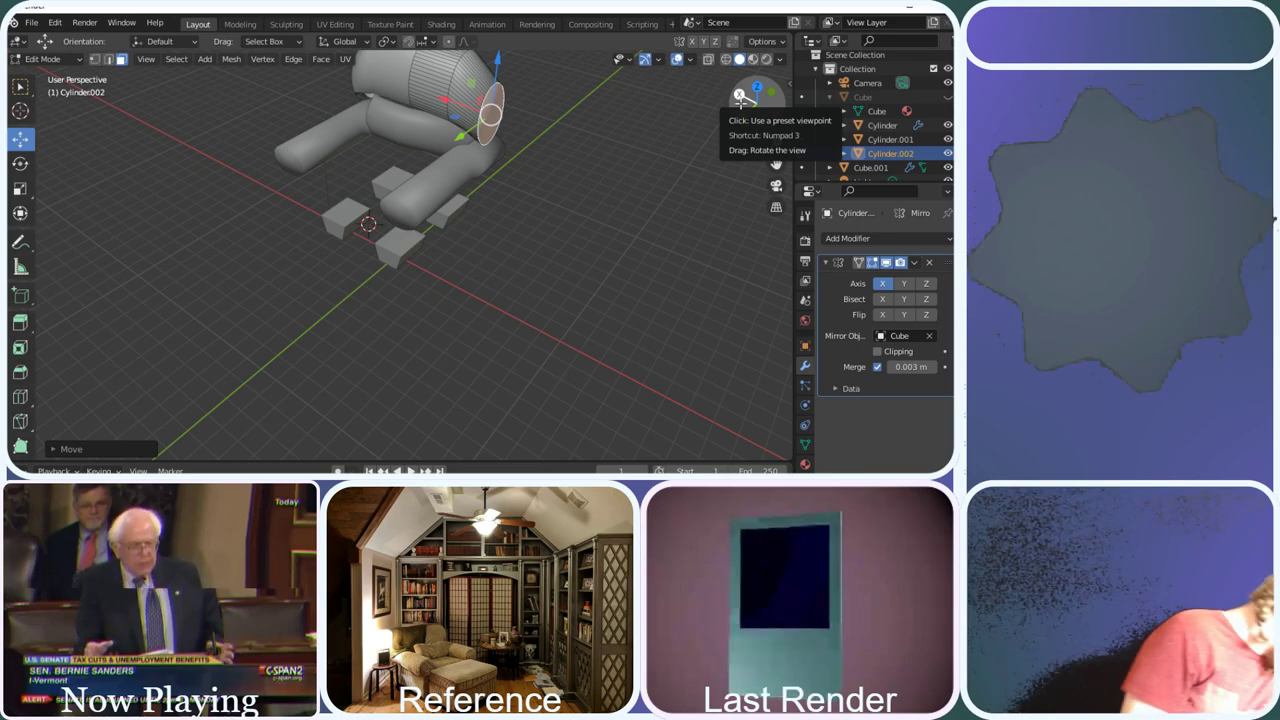
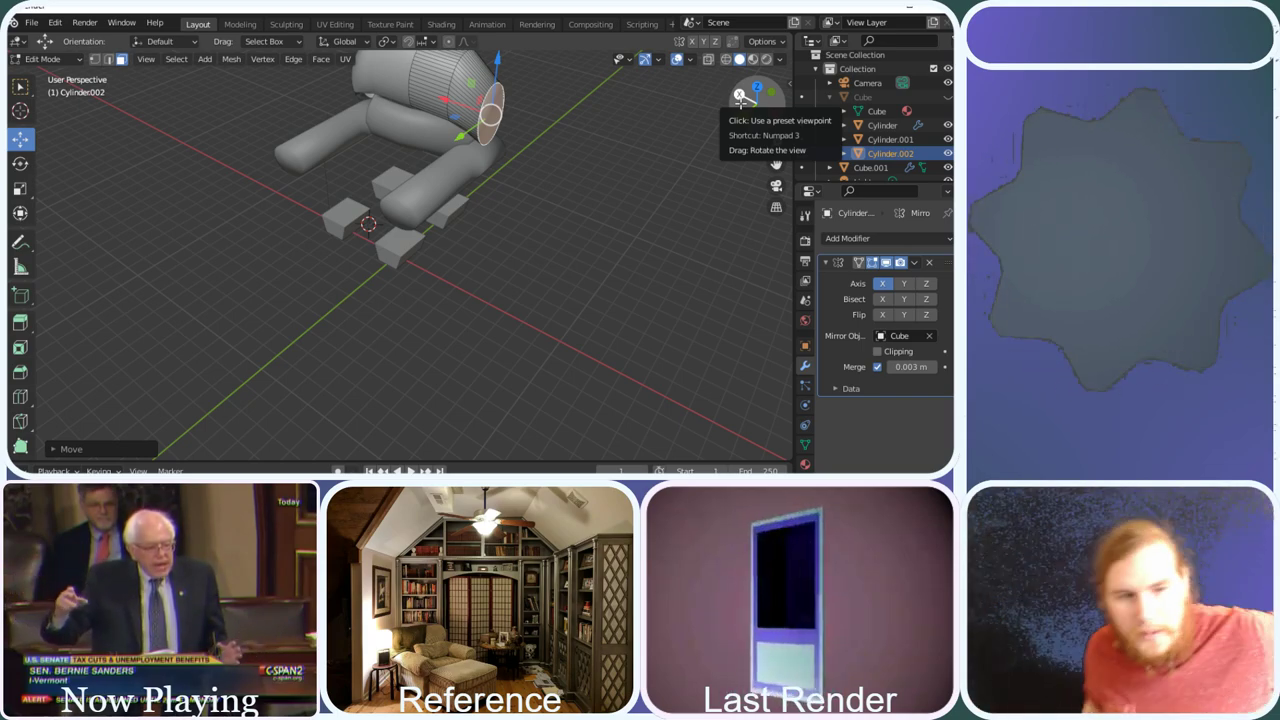
Unhide the armchair body Cube and switch back to Object Mode
left_click(947, 96)
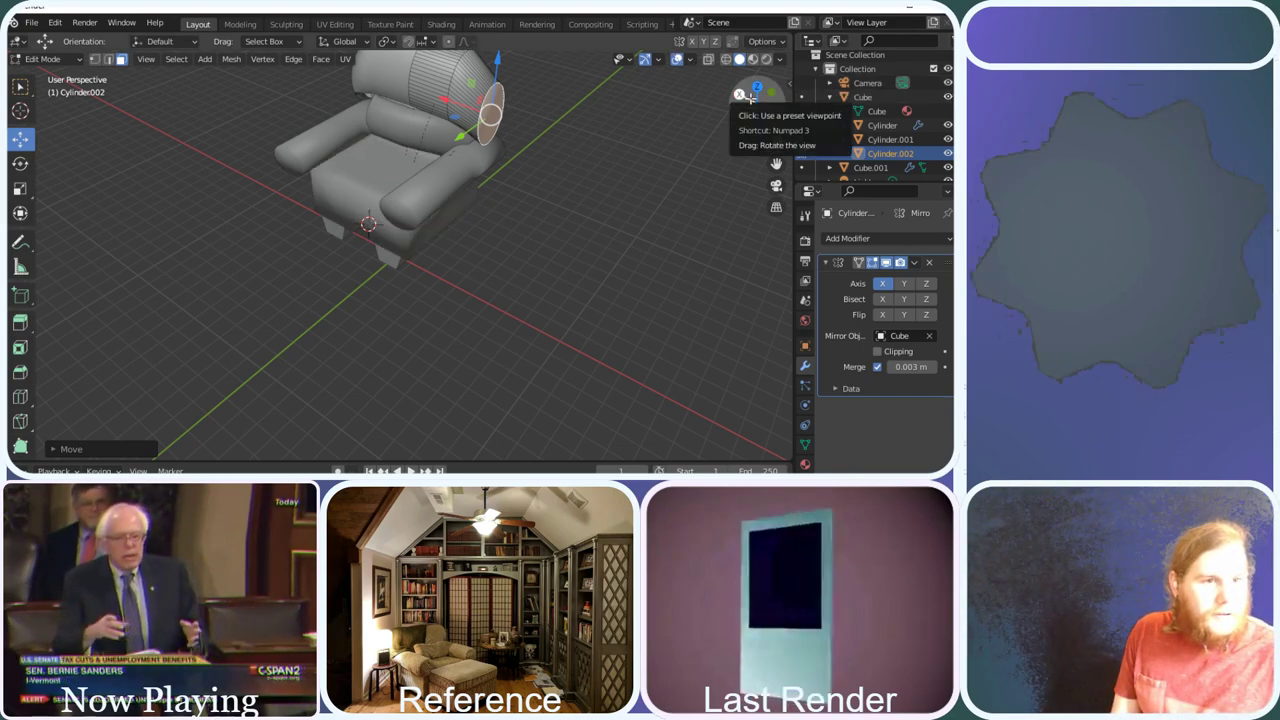
left_click_drag(750, 97, 708, 105)
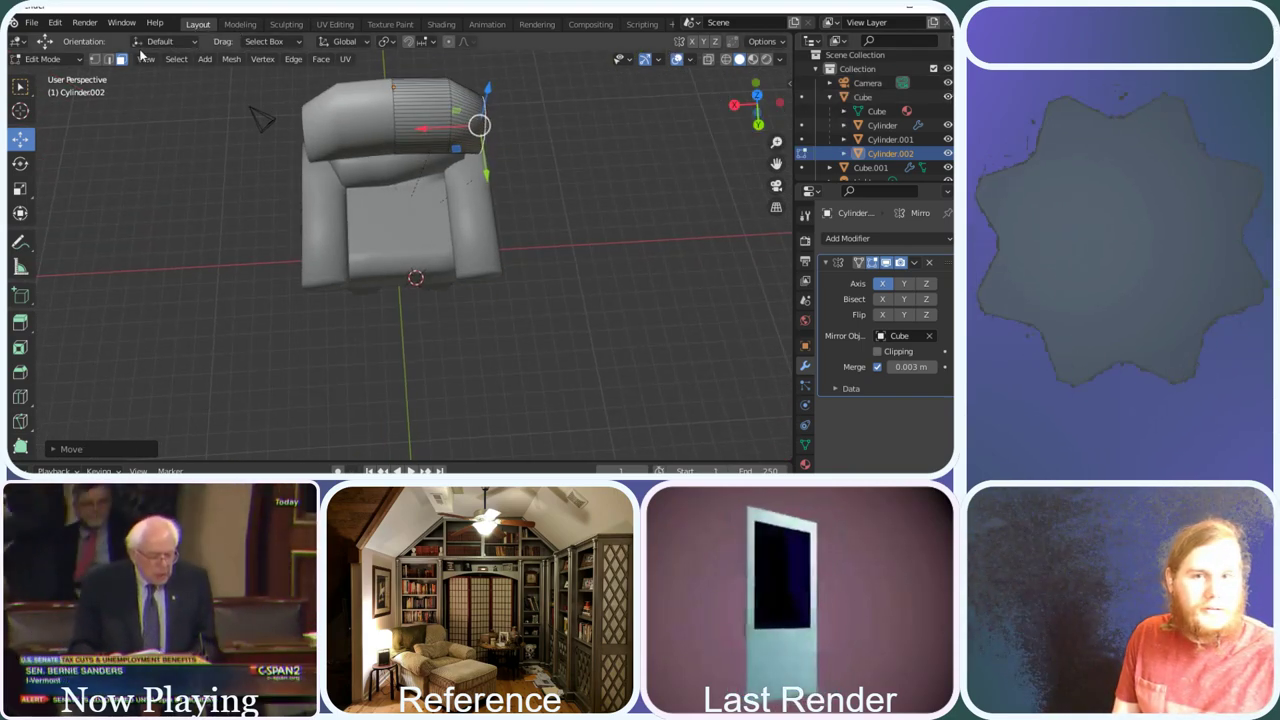
left_click(45, 58)
left_click(45, 79)
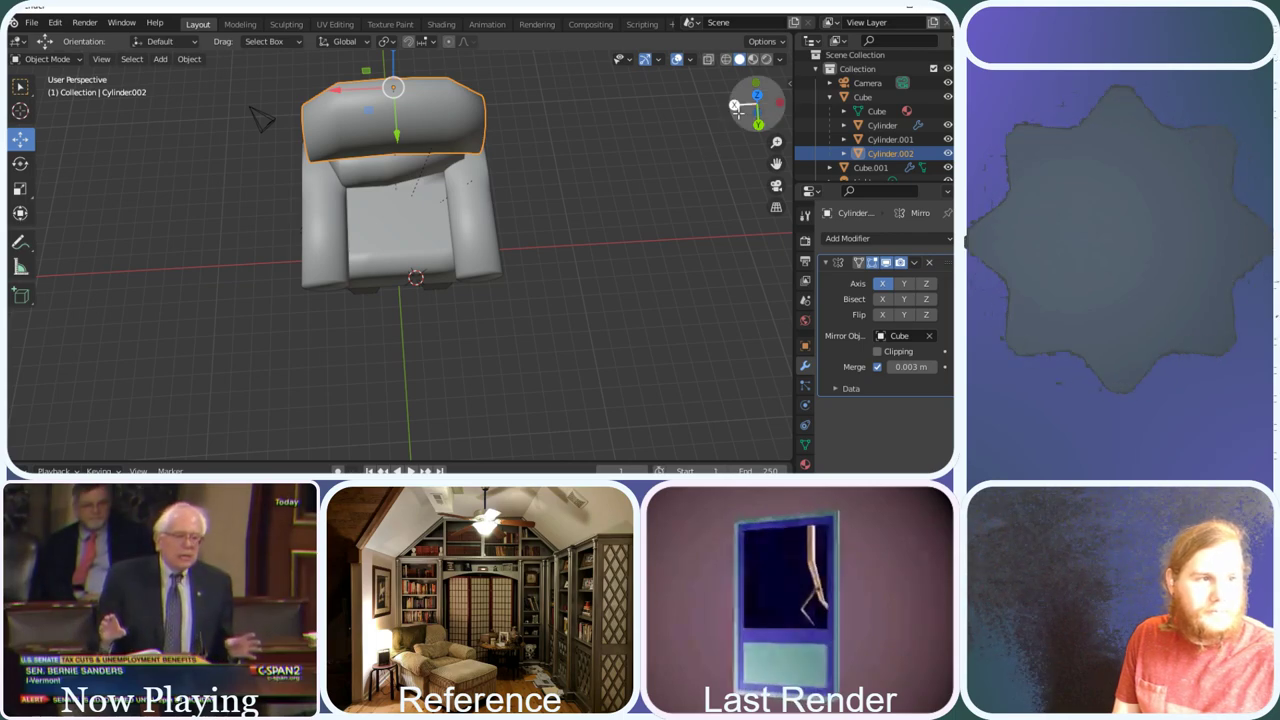
left_click_drag(737, 108, 766, 105)
Select the chair back Cylinder.002 and move it along the Y axis
left_click(369, 100)
left_click(368, 90)
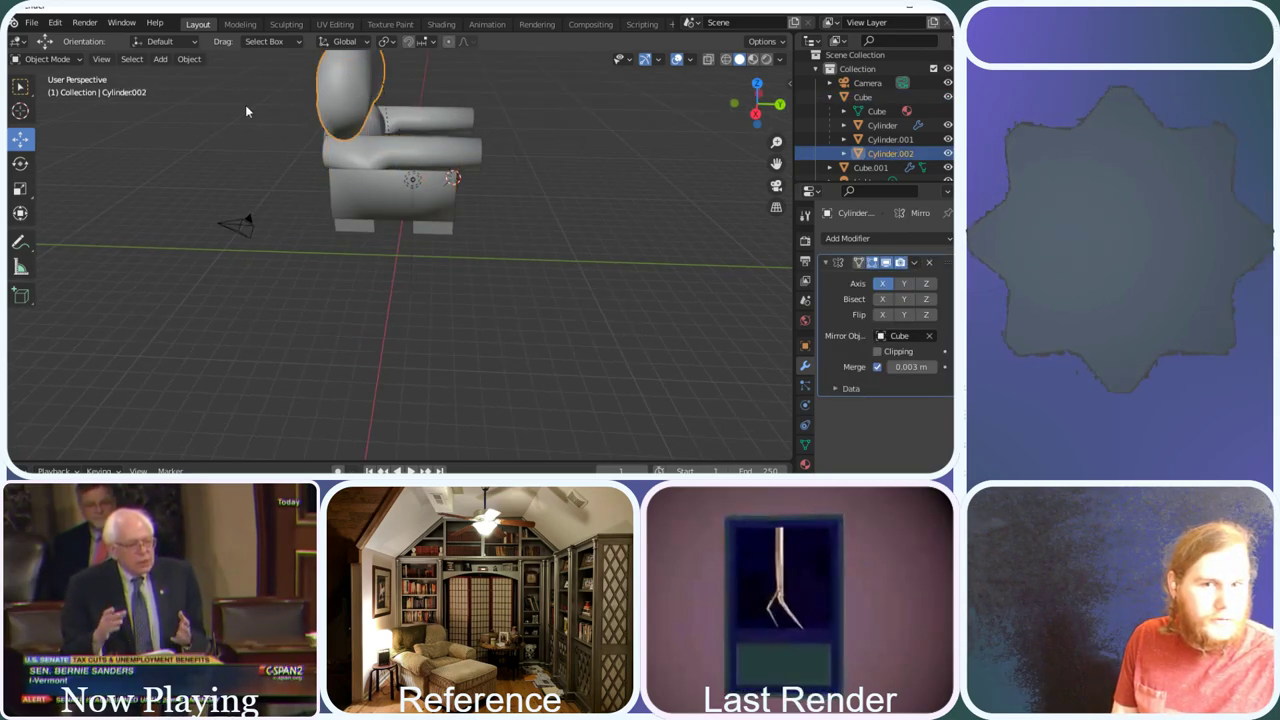
scroll(345, 100, "down", 3)
mouse_move(395, 104)
left_mouse_down()
mouse_move(407, 108)
mouse_move(382, 110)
mouse_move(407, 110)
left_mouse_up()
left_click_drag(760, 108, 757, 104)
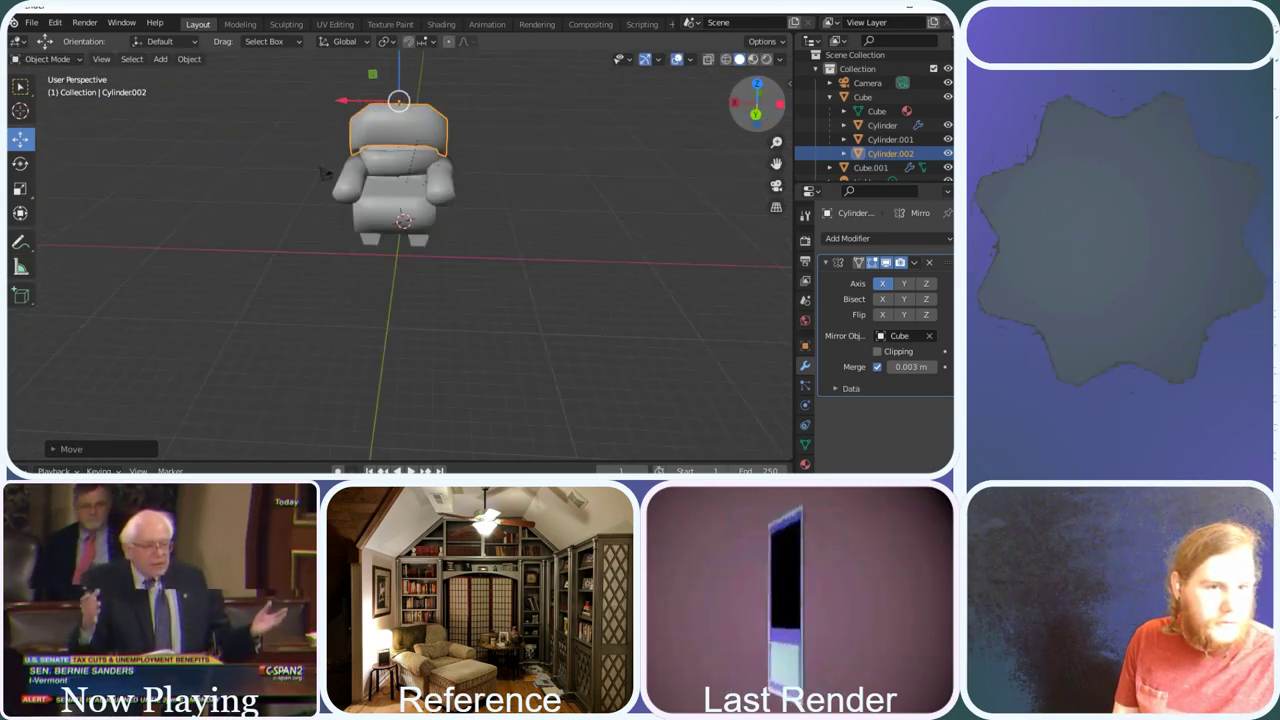
middle_click_drag(325, 172, 390, 192)
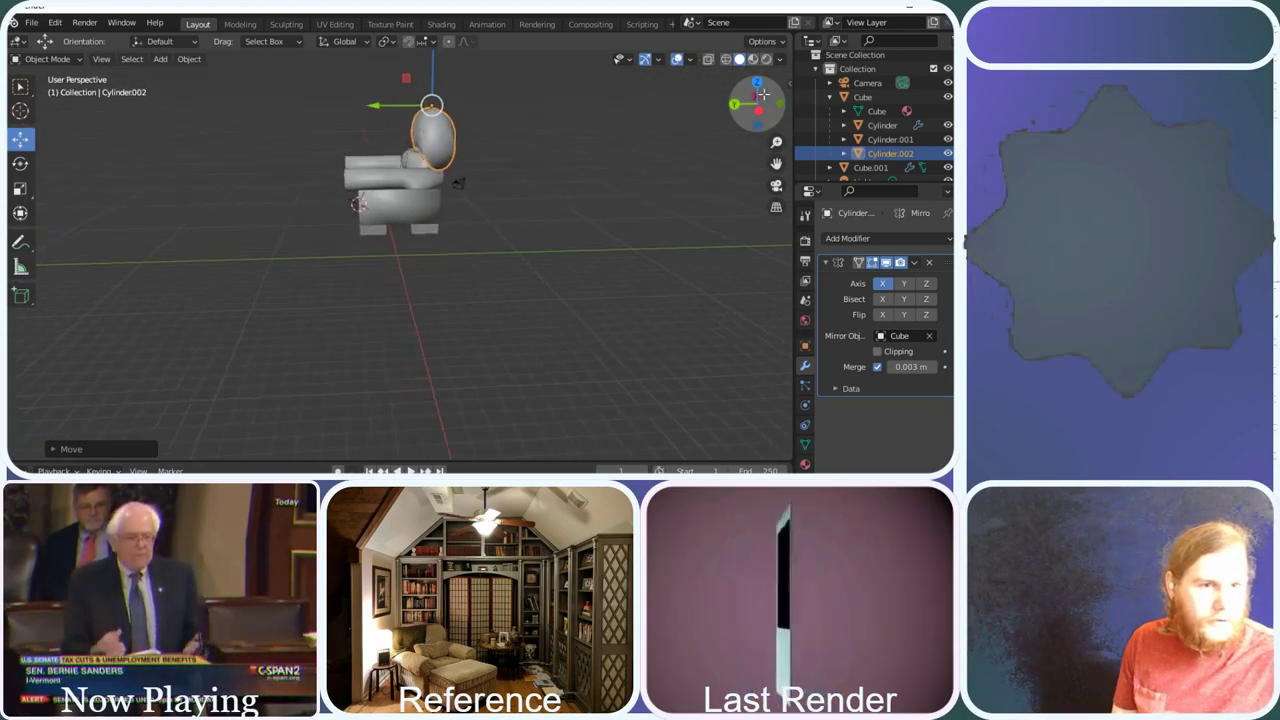
left_click(50, 59)
In Edit Mode, select all of Cylinder.002 and scale the mesh along Y
left_click(46, 91)
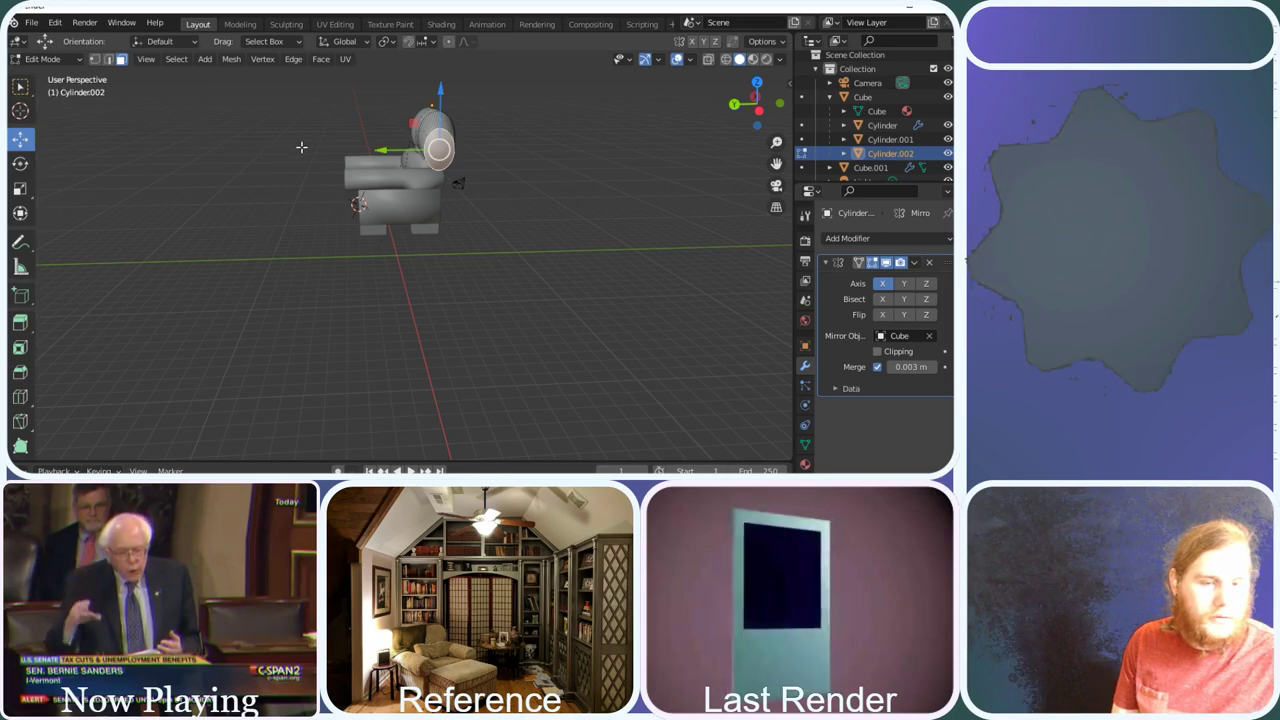
key("a")
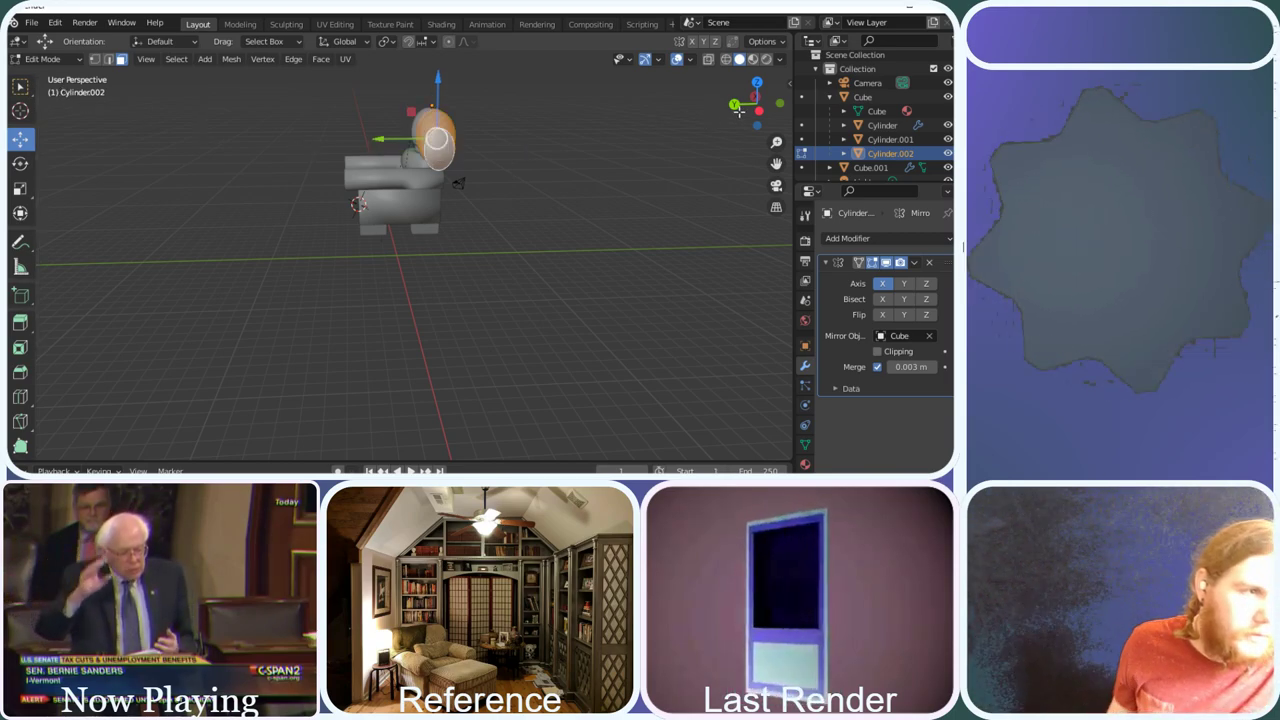
left_click_drag(738, 110, 695, 114)
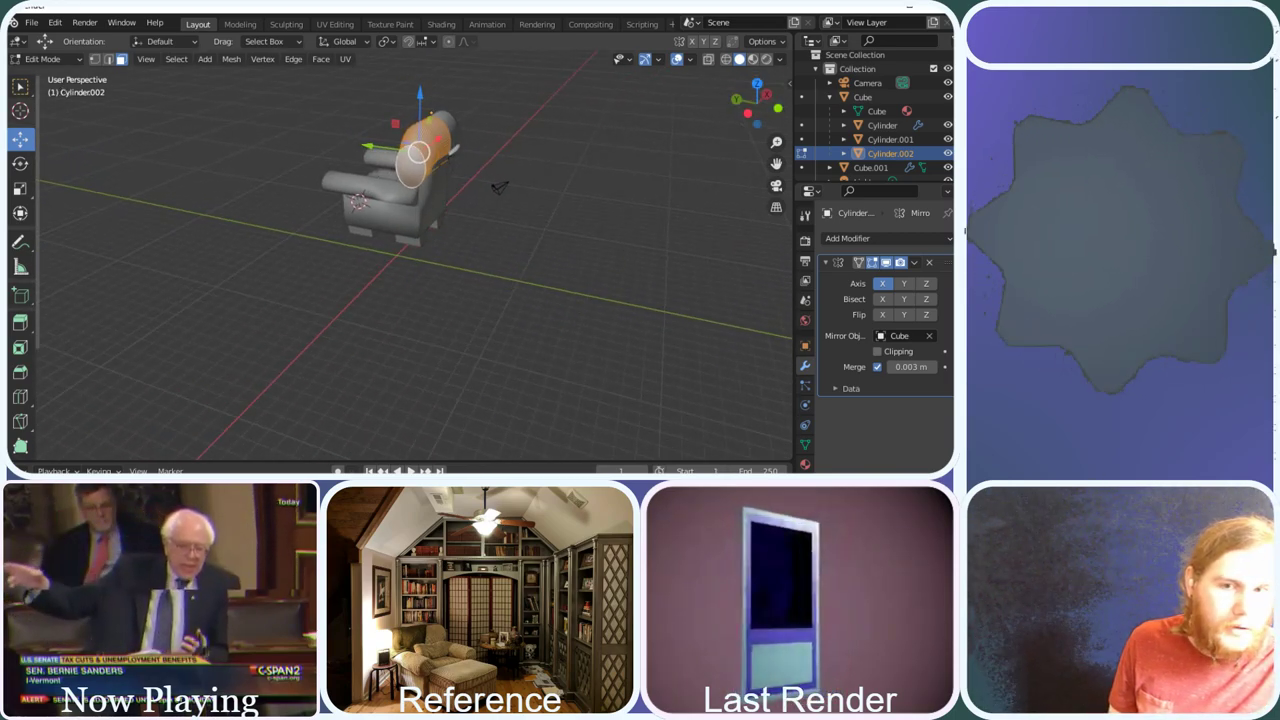
left_click(20, 188)
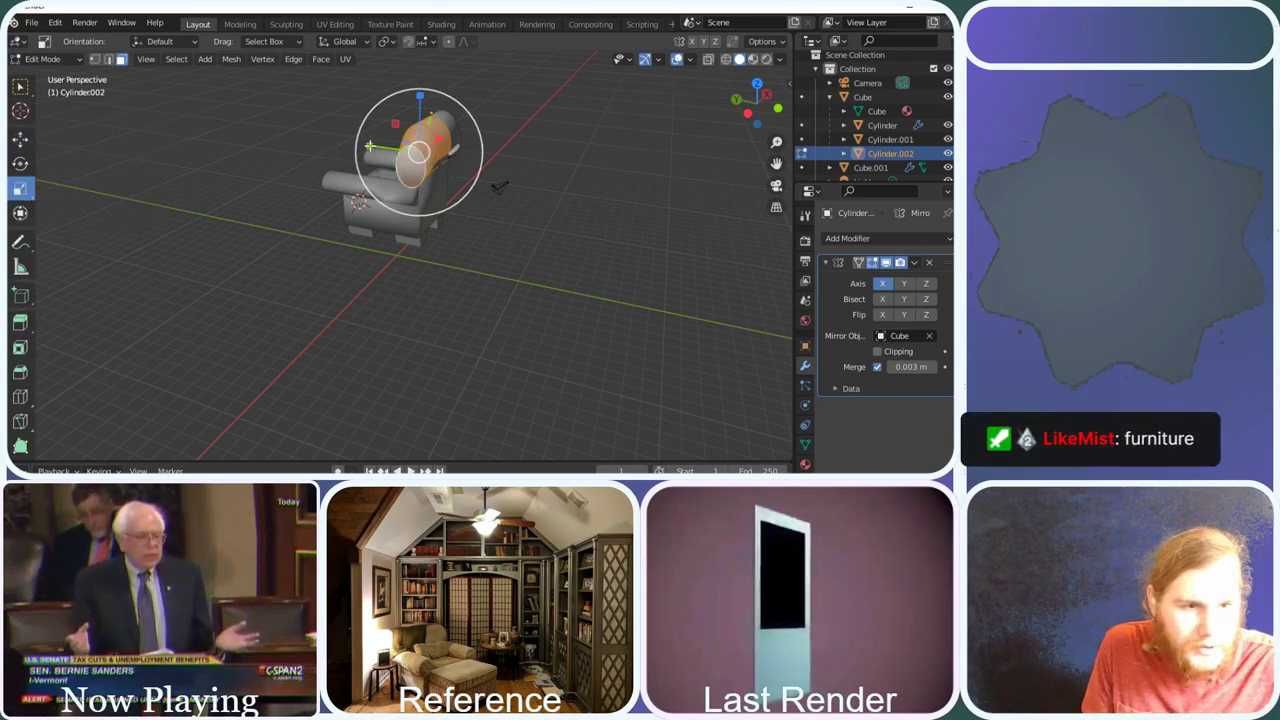
left_click_drag(370, 147, 375, 147)
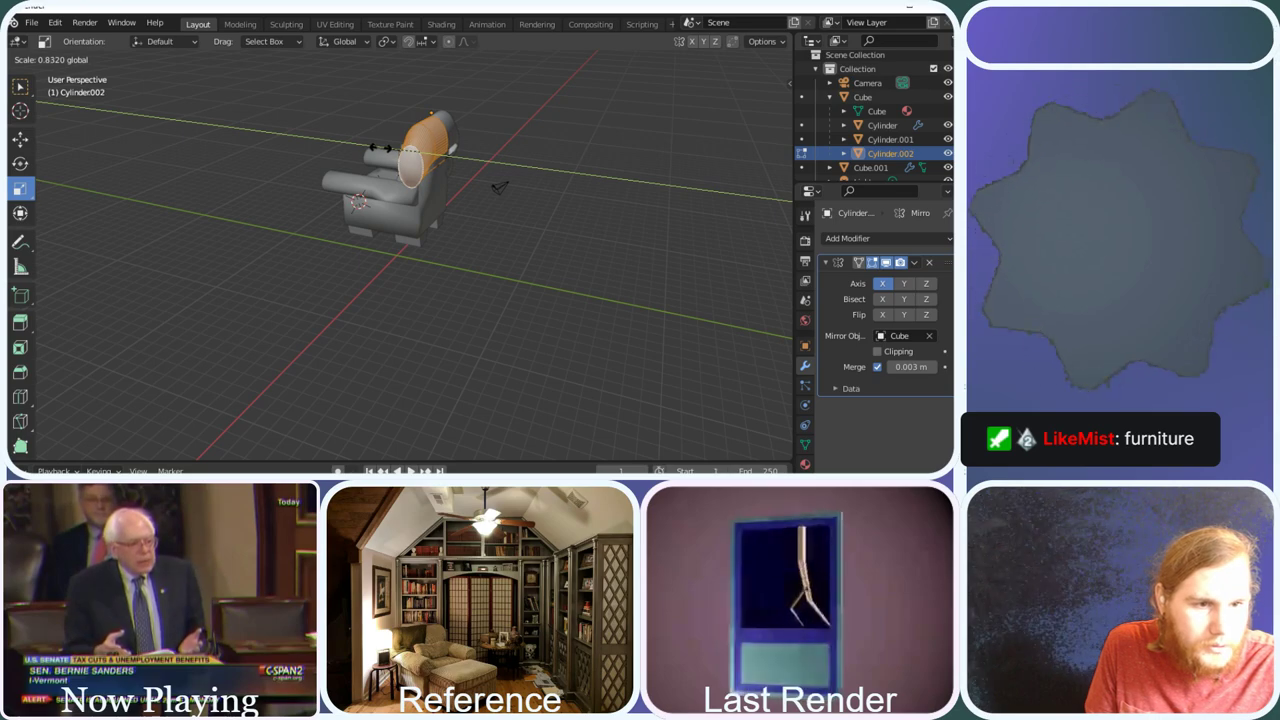
left_click_drag(381, 147, 383, 147)
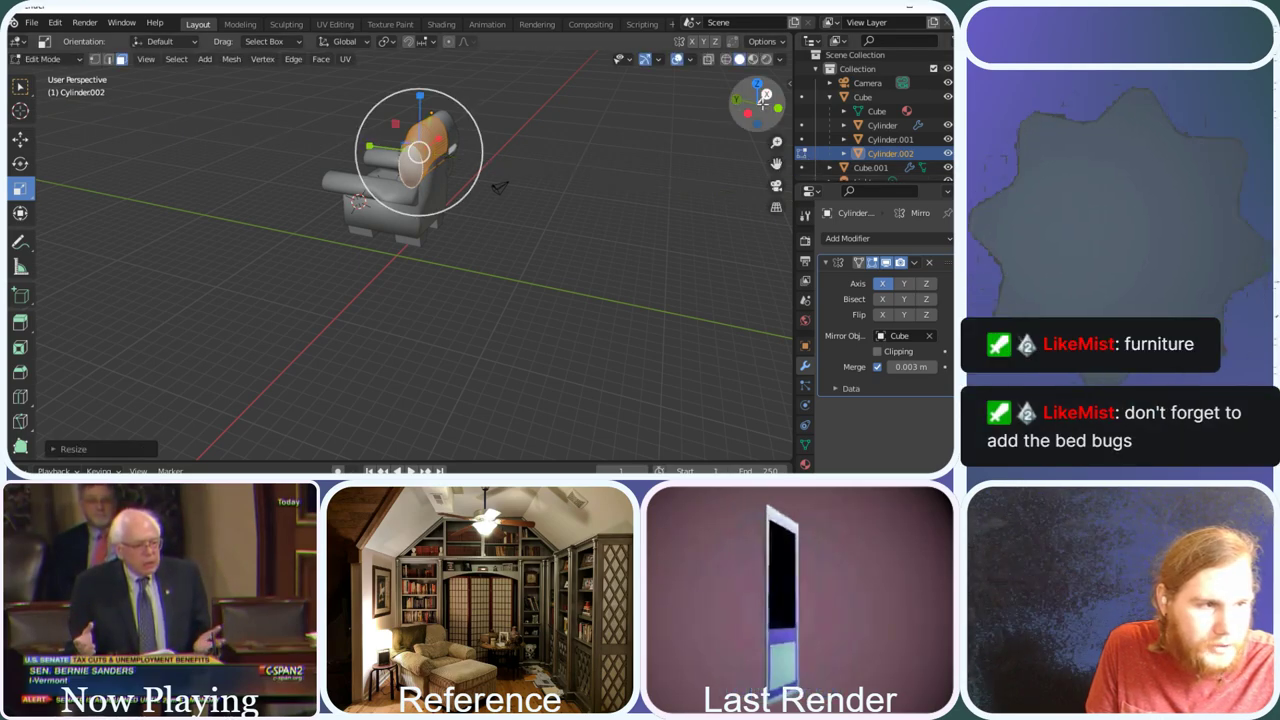
middle_click_drag(330, 240, 469, 152)
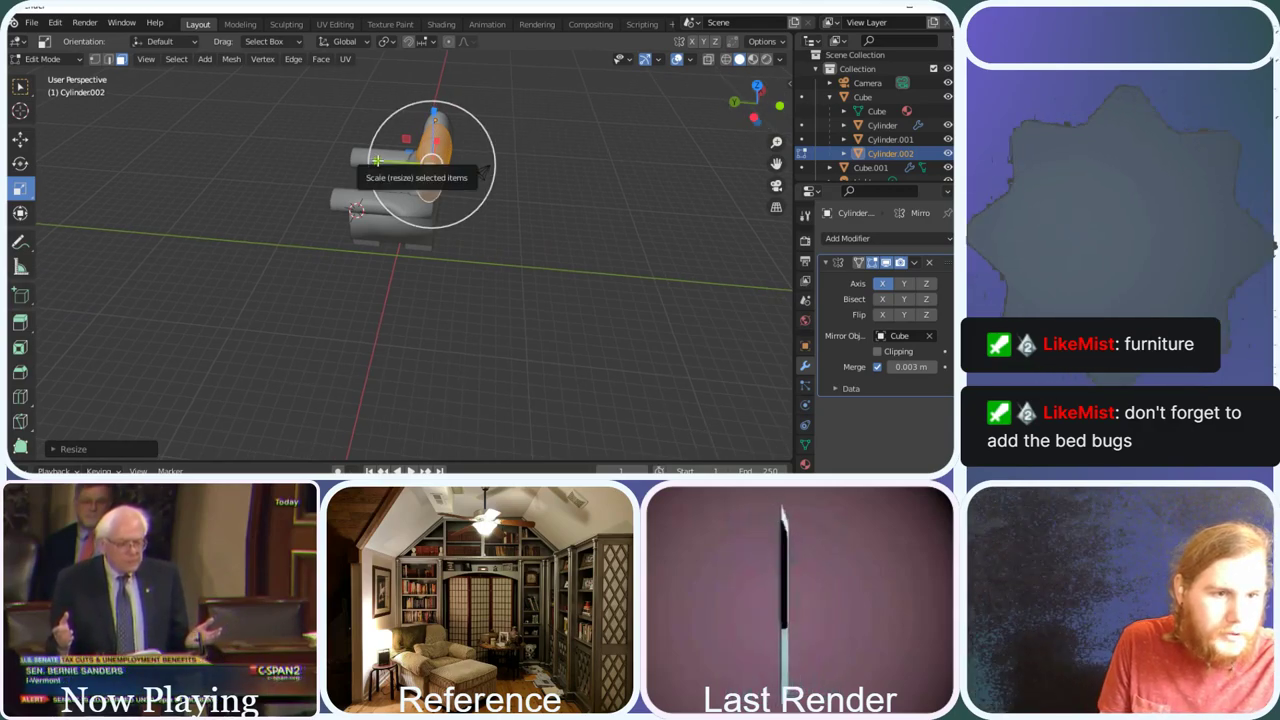
left_click_drag(377, 161, 362, 157)
key("Tab")
Circle-select faces on the chair back and scale them along the Y axis
key("c")
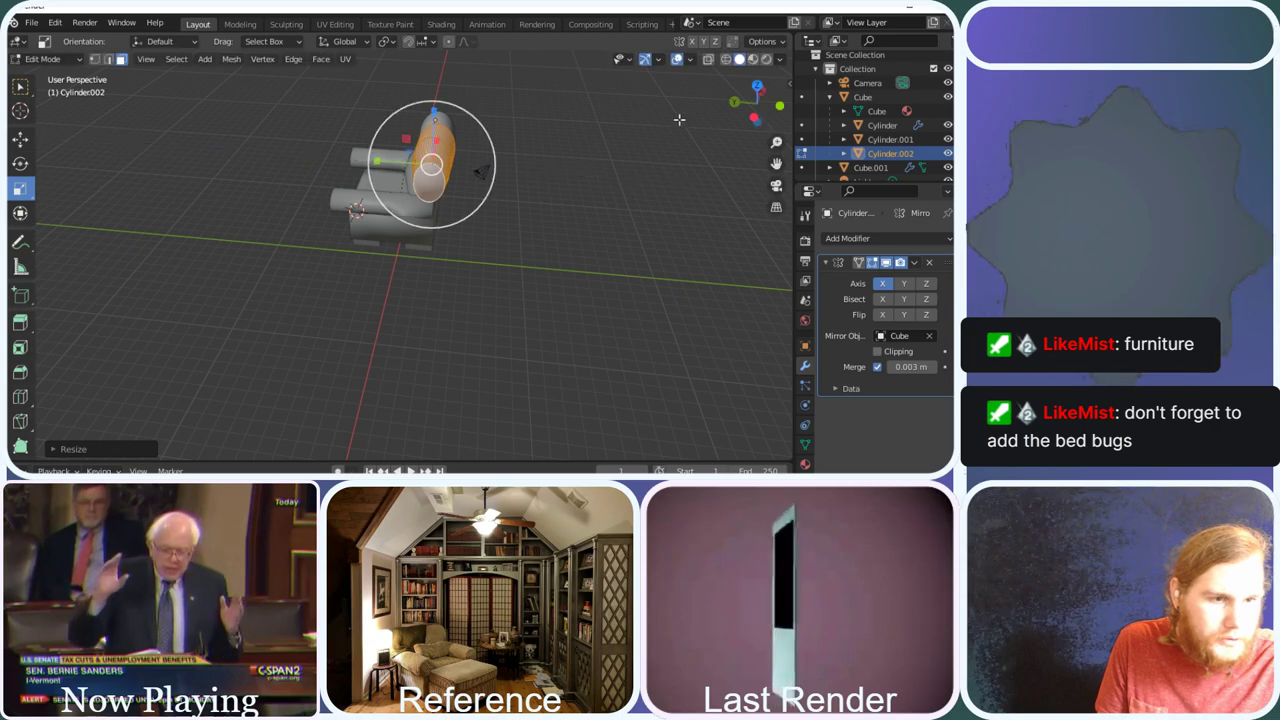
mouse_move(428, 157)
middle_mouse_down()
mouse_move(386, 120)
mouse_move(417, 166)
mouse_move(443, 137)
mouse_move(425, 130)
mouse_move(449, 150)
middle_mouse_up()
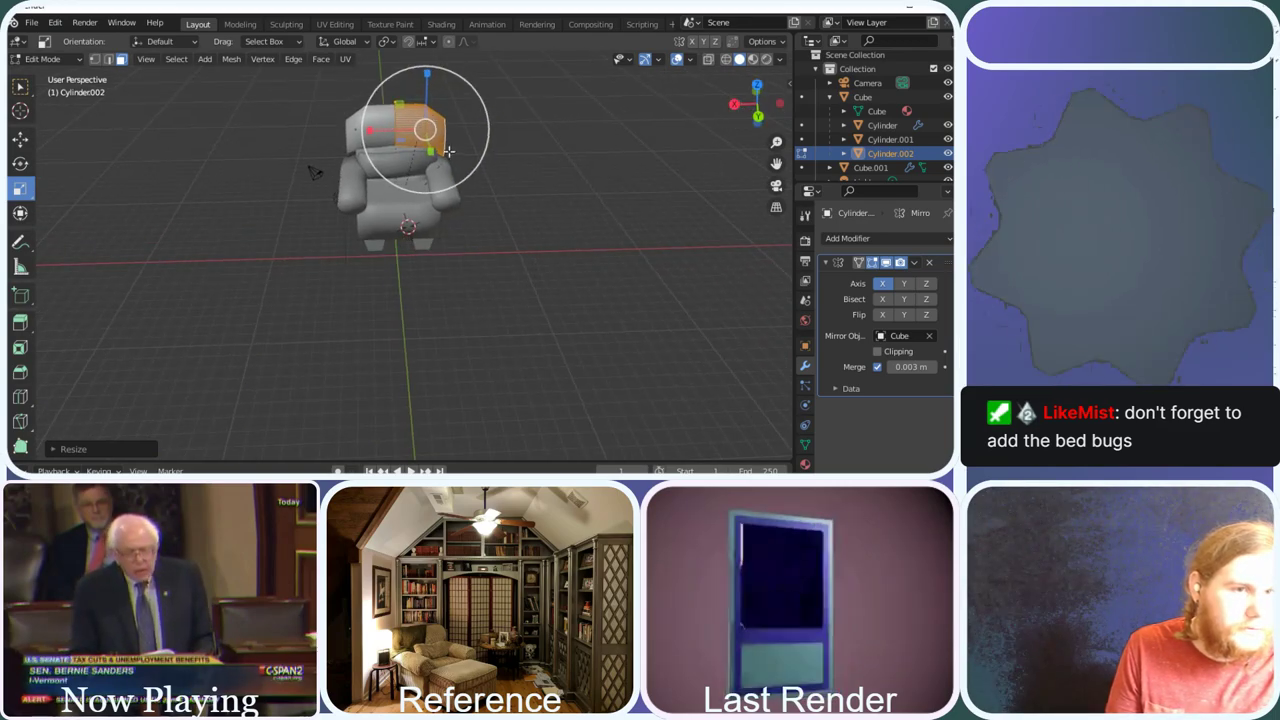
key("s")
key("y")
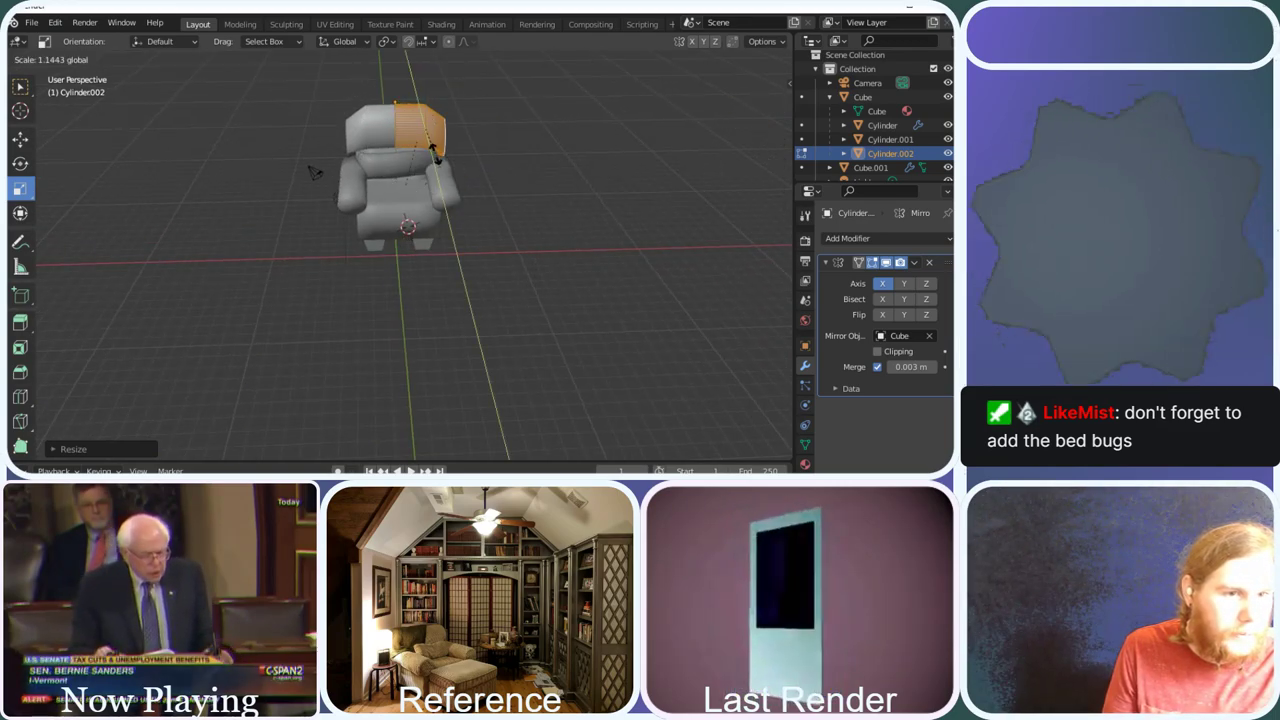
left_click(314, 172)
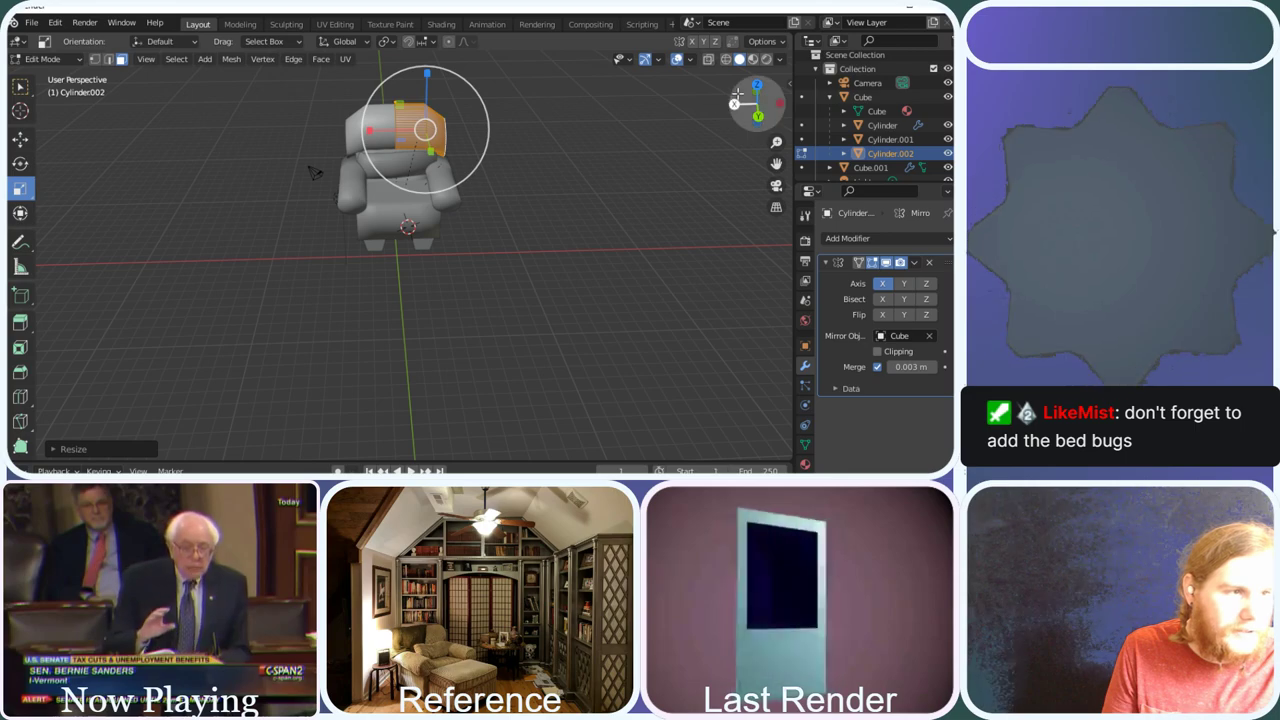
left_click_drag(757, 103, 495, 245)
middle_click_drag(420, 190, 430, 132)
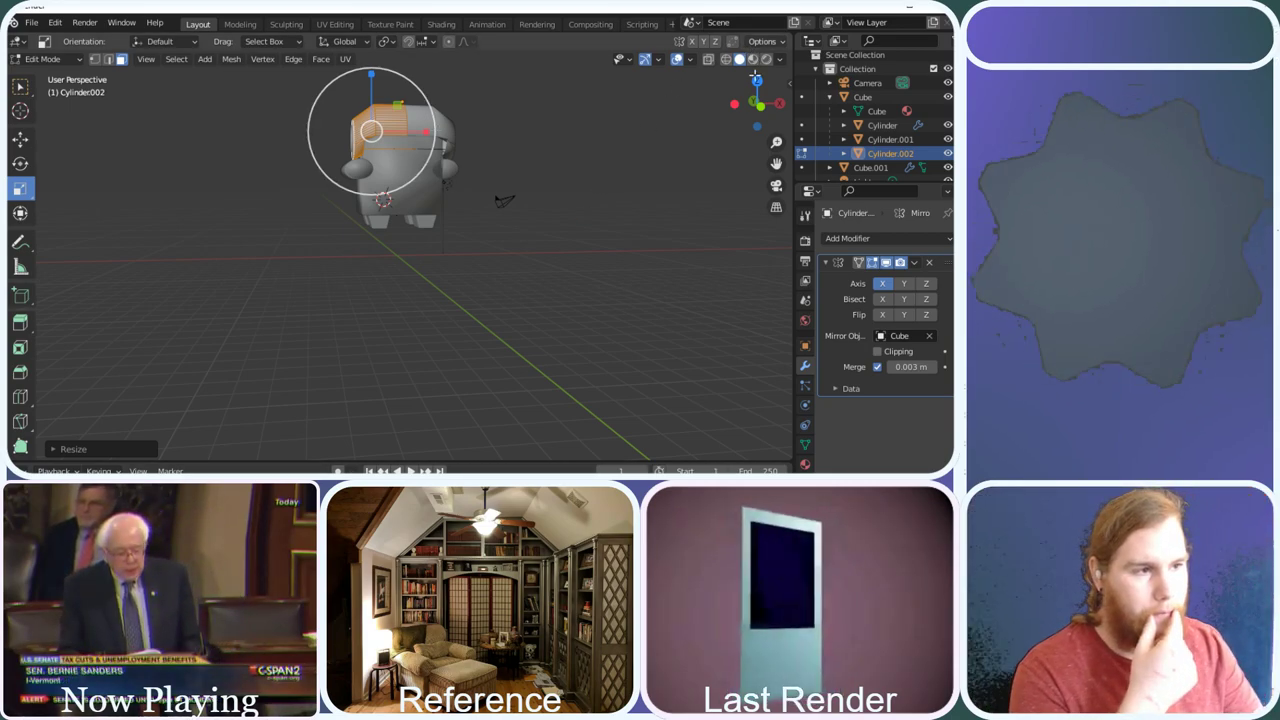
mouse_move(740, 91)
left_mouse_down()
mouse_move(705, 110)
mouse_move(752, 95)
left_mouse_up()
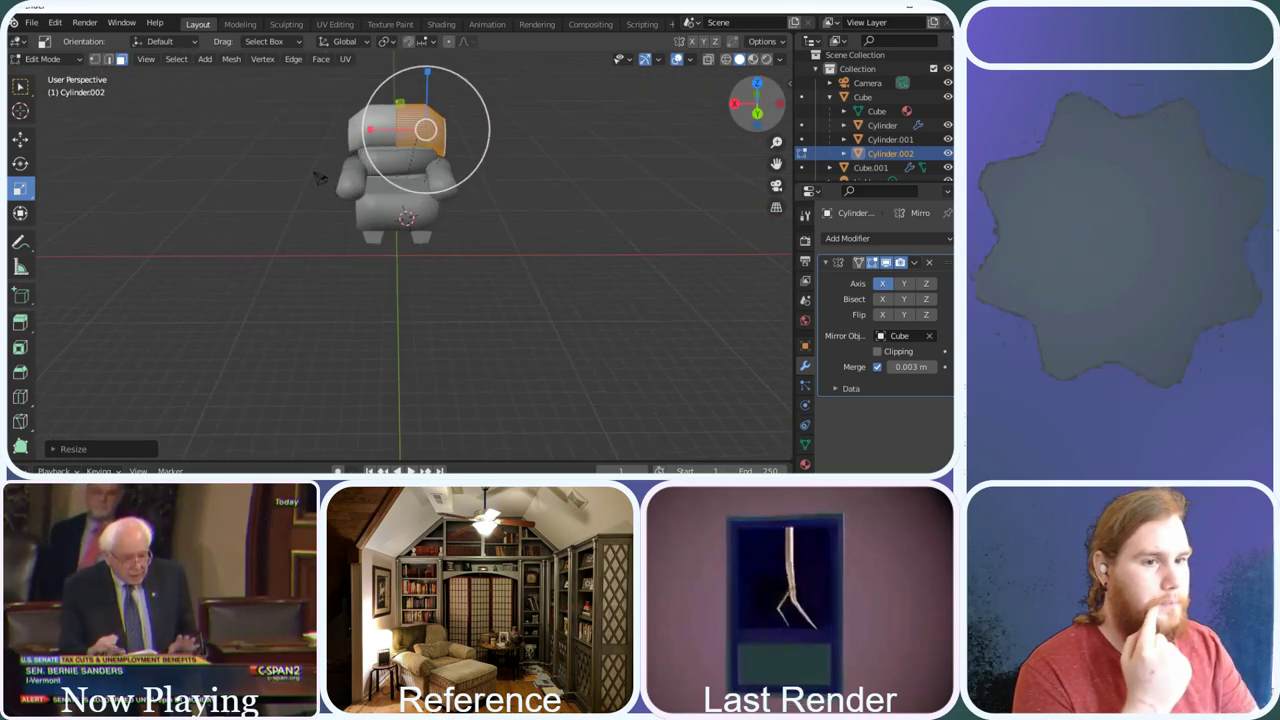
Return to Object Mode and orbit around the armchair to inspect it
left_click(63, 60)
left_click(50, 76)
left_click_drag(735, 93, 708, 172)
scroll(460, 175, "up", 4)
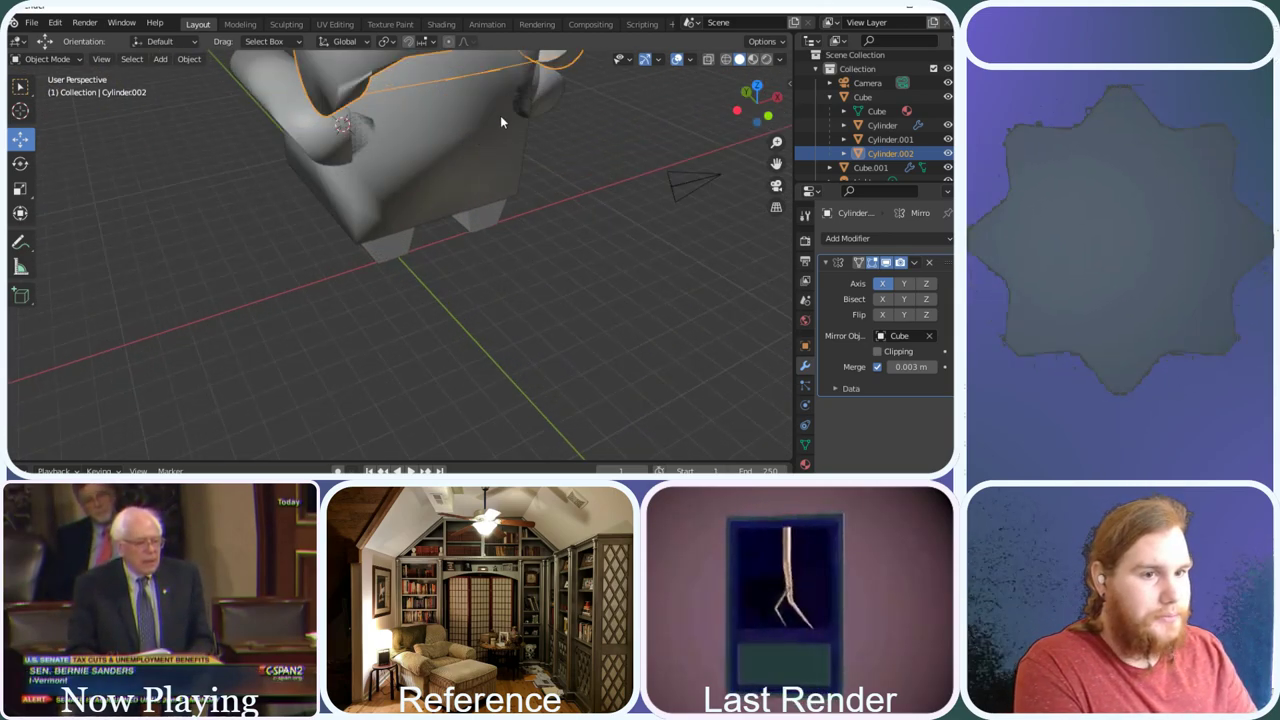
left_click_drag(756, 104, 560, 96)
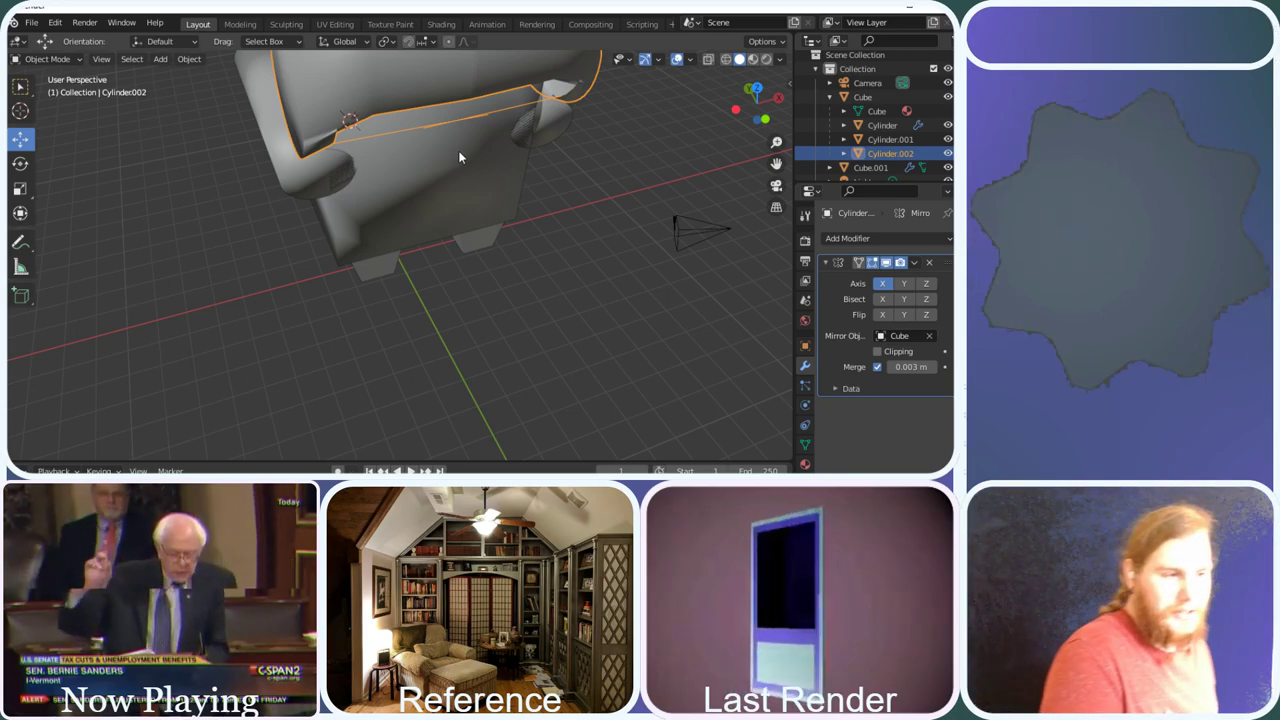
middle_click_drag(479, 152, 509, 152)
mouse_move(757, 103)
left_mouse_down()
mouse_move(748, 108)
mouse_move(770, 112)
mouse_move(757, 103)
left_mouse_up()
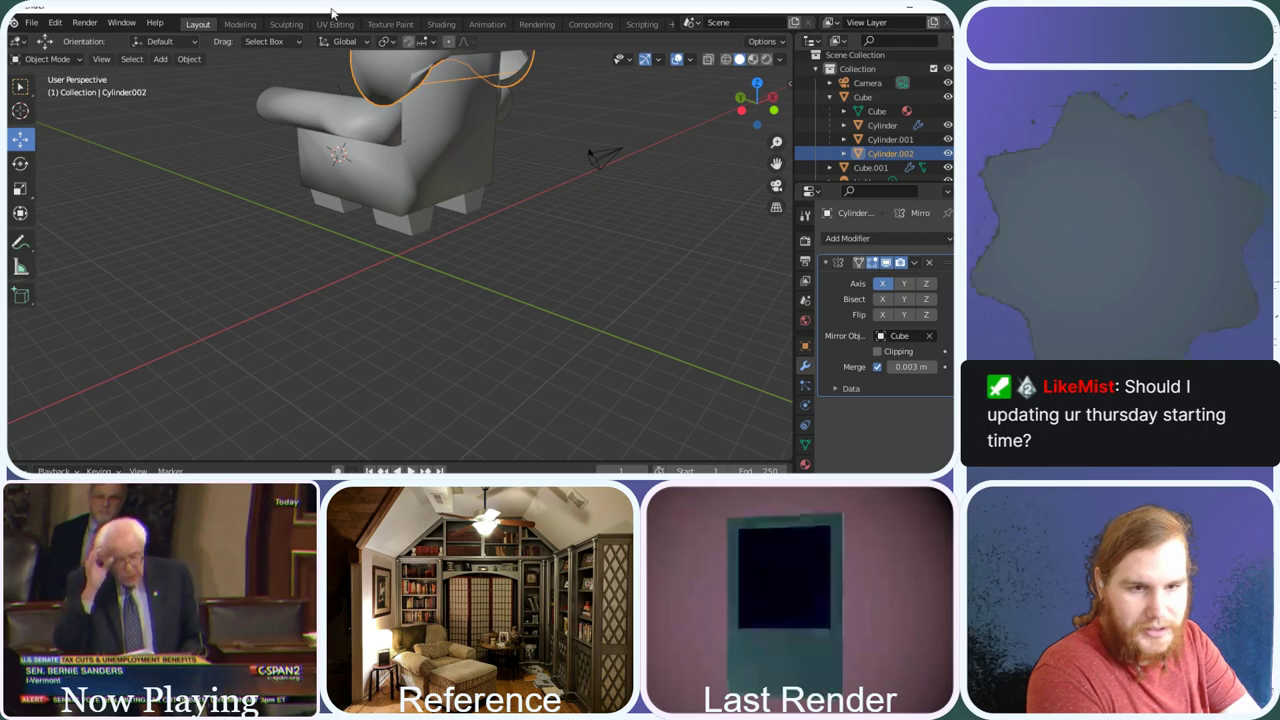
mouse_move(342, 10)
left_mouse_down()
mouse_move(380, 61)
mouse_move(380, 157)
mouse_move(360, 5)
left_mouse_up()
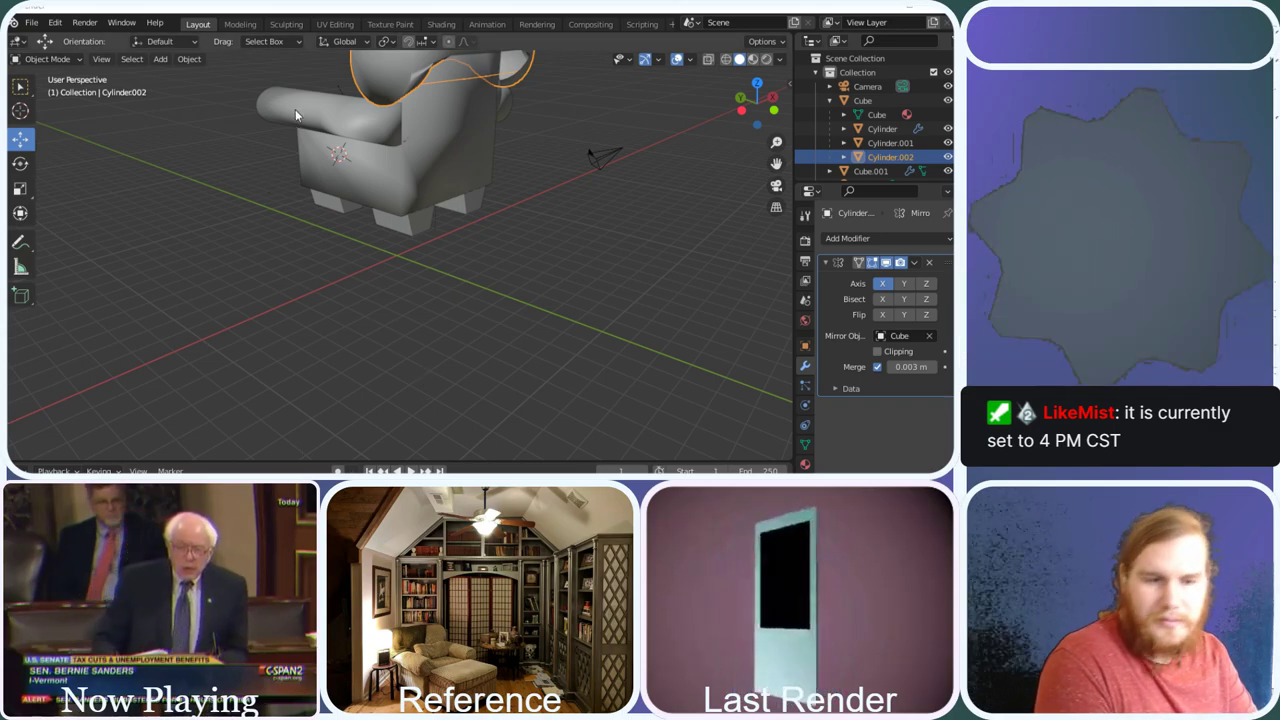
Undo a stray change and look over the finished chair from front and above
middle_click_drag(374, 189, 720, 142)
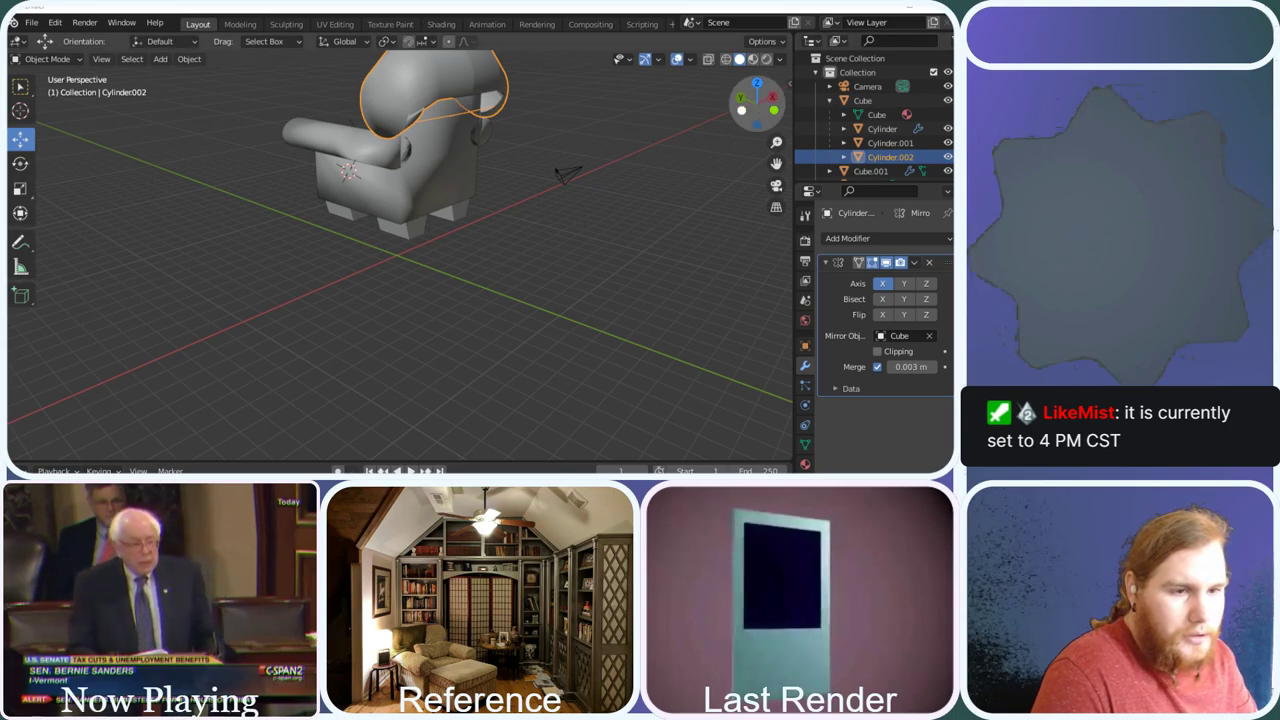
mouse_move(752, 108)
left_mouse_down()
mouse_move(760, 100)
mouse_move(744, 102)
left_mouse_up()
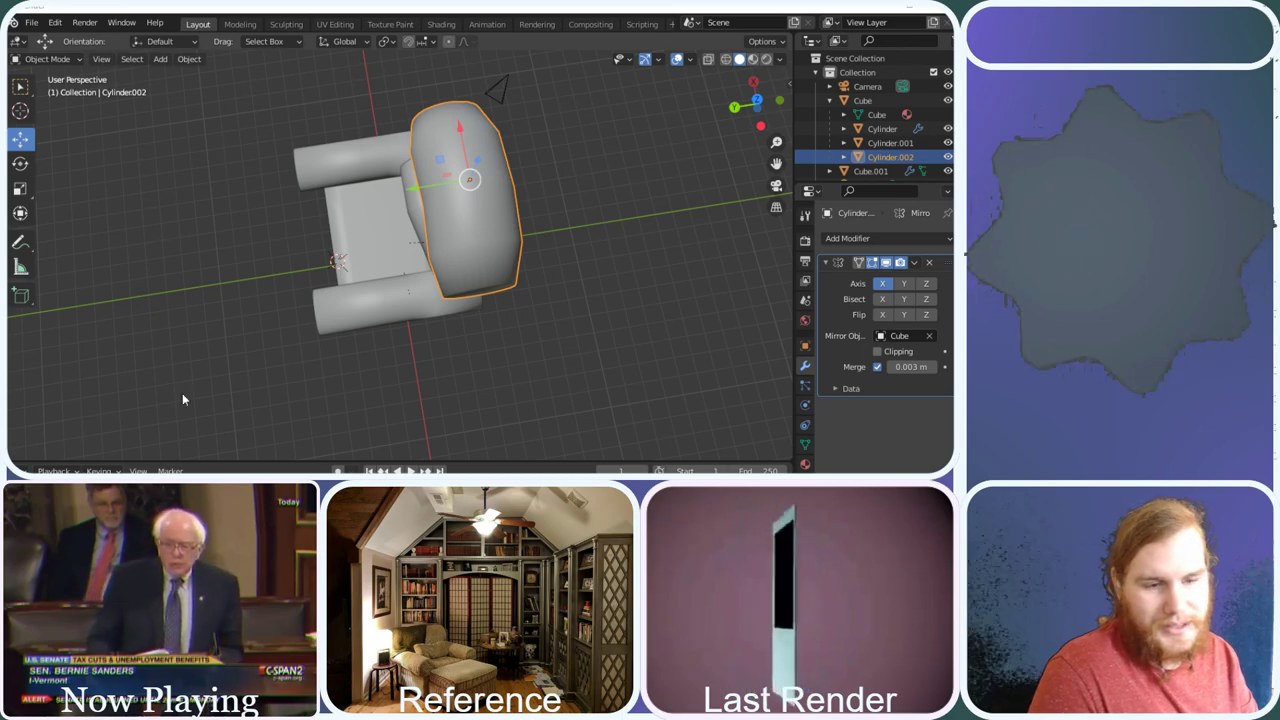
mouse_move(757, 103)
left_mouse_down()
mouse_move(735, 122)
mouse_move(750, 100)
mouse_move(765, 105)
mouse_move(740, 95)
mouse_move(756, 106)
left_mouse_up()
middle_click_drag(515, 171, 506, 173)
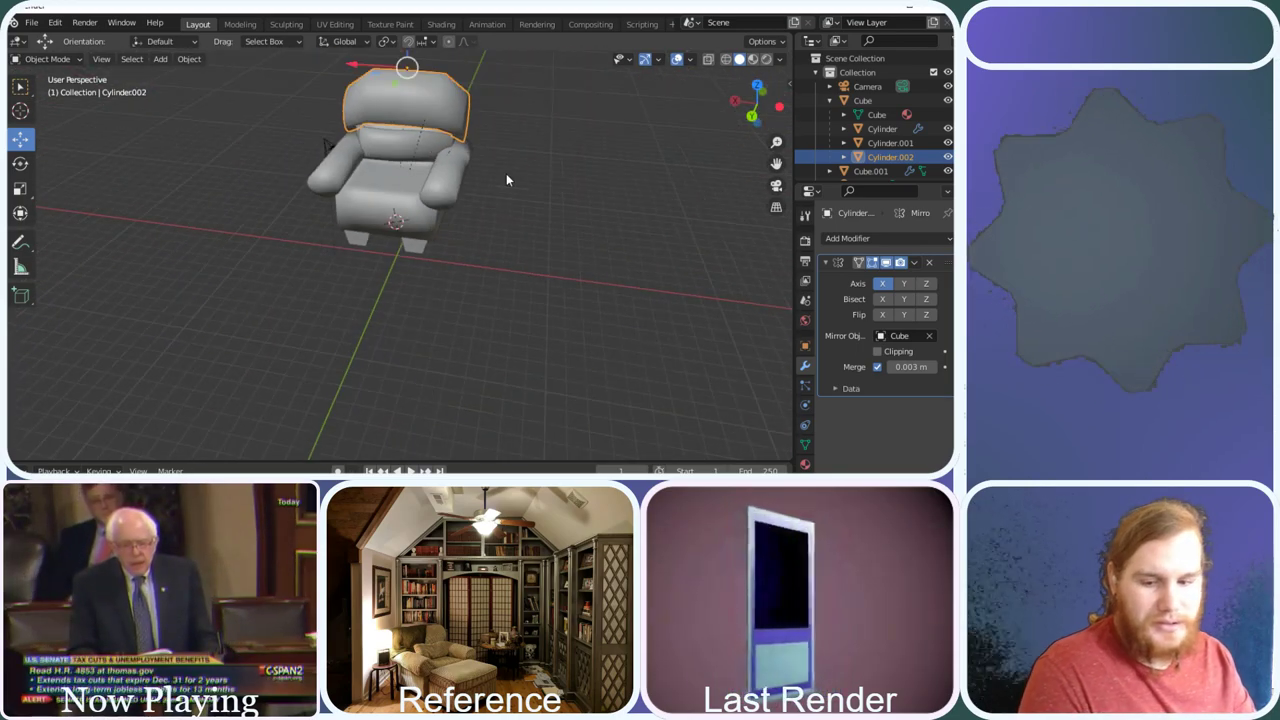
key("ctrl+z")
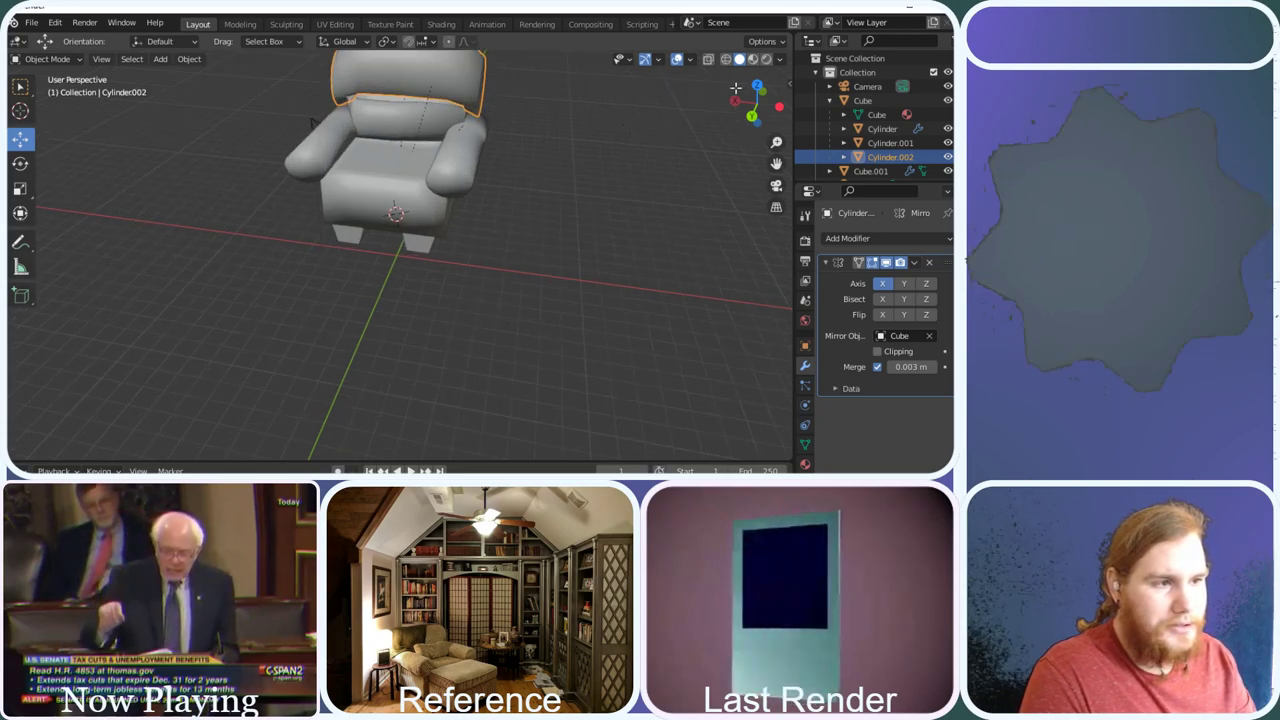
left_click_drag(734, 100, 738, 95)
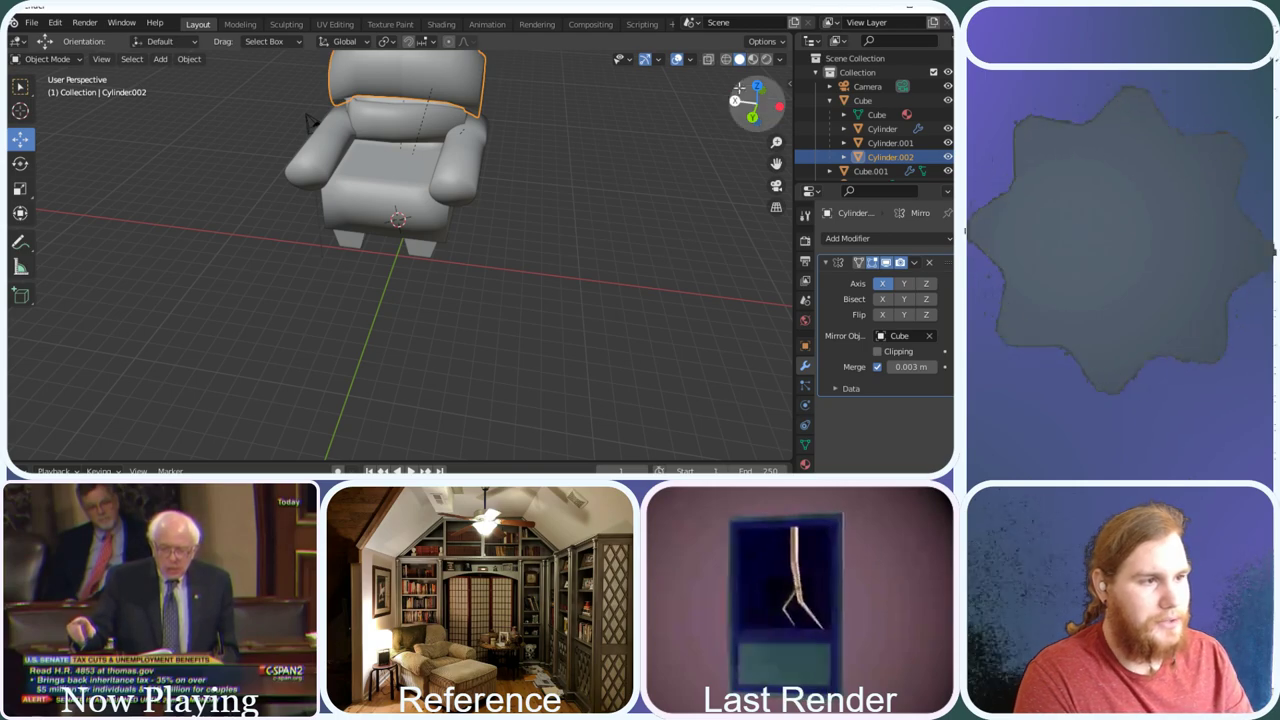
middle_click_drag(310, 120, 280, 115)
left_click_drag(740, 96, 745, 91)
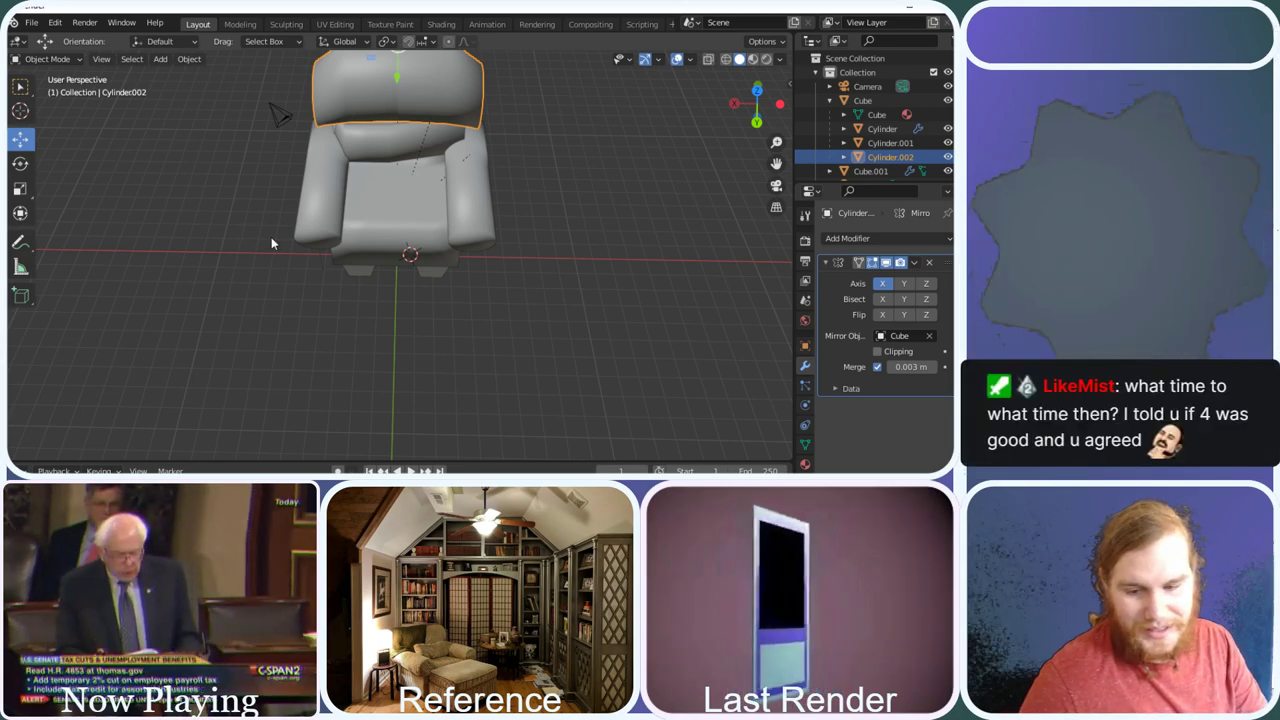
left_click_drag(757, 103, 735, 150)
Save the armchair scene with Save As and check the chair from front and side
left_click(31, 22)
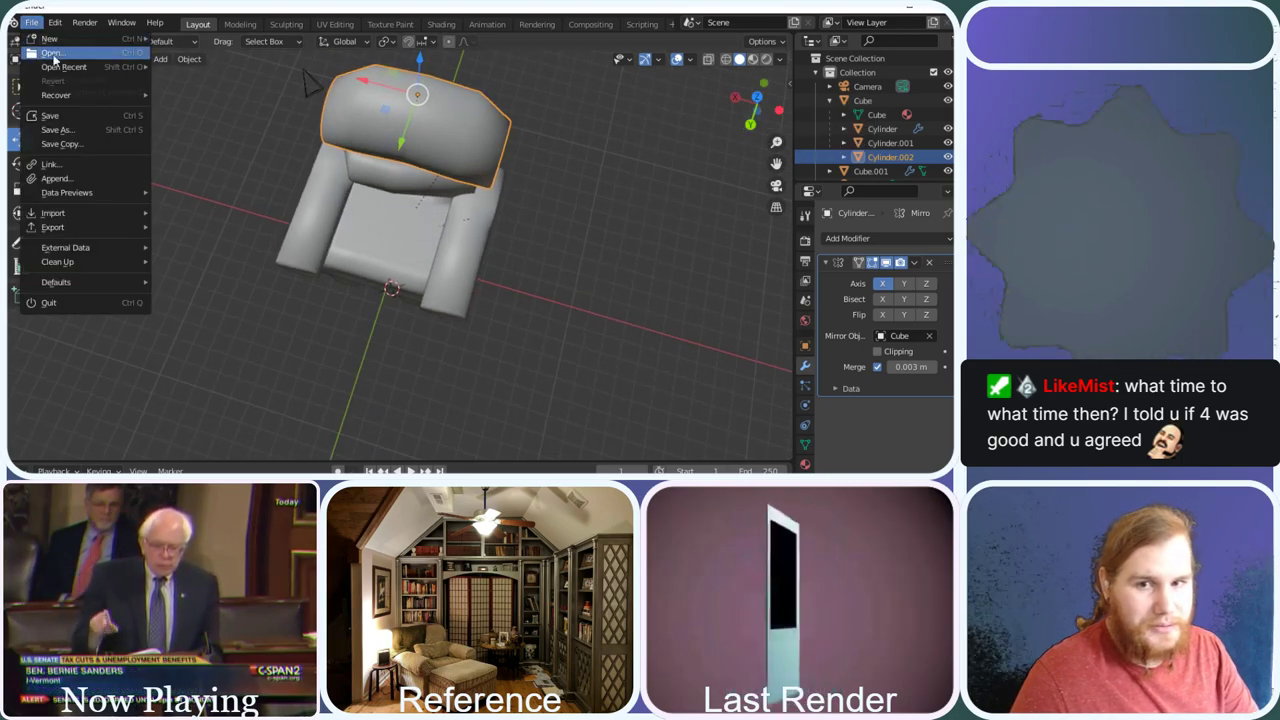
left_click(63, 131)
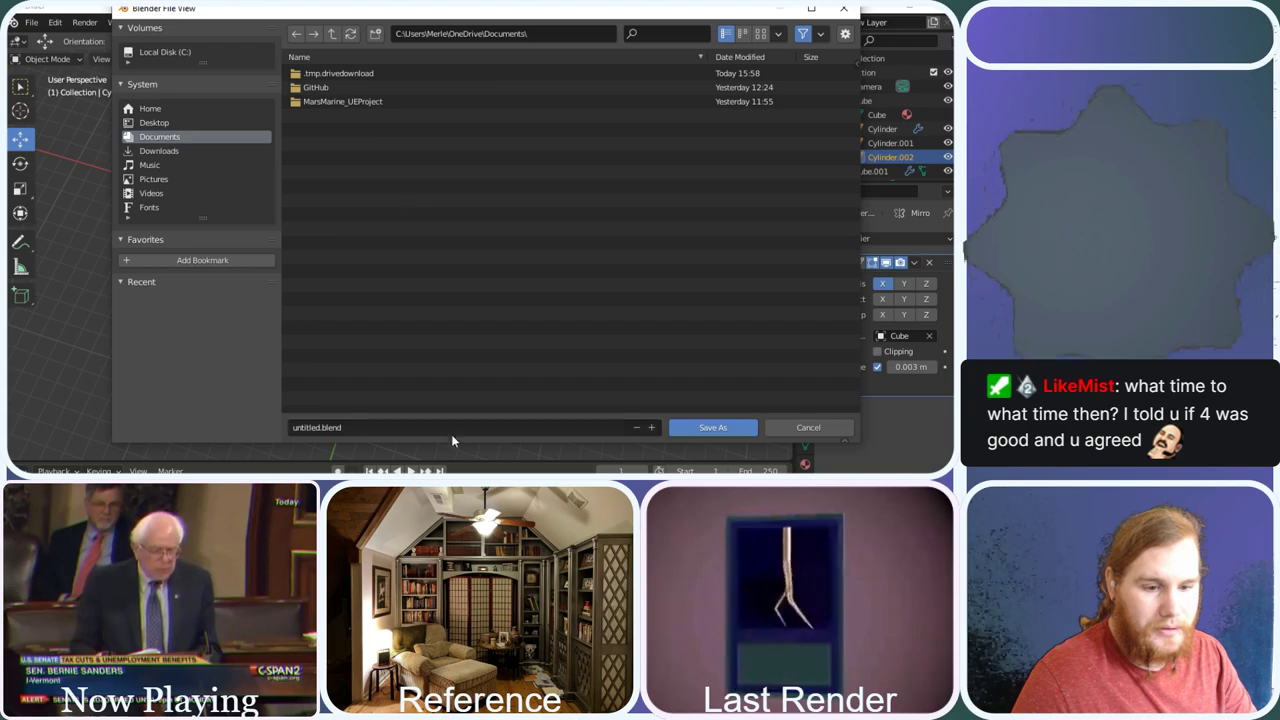
key("Escape")
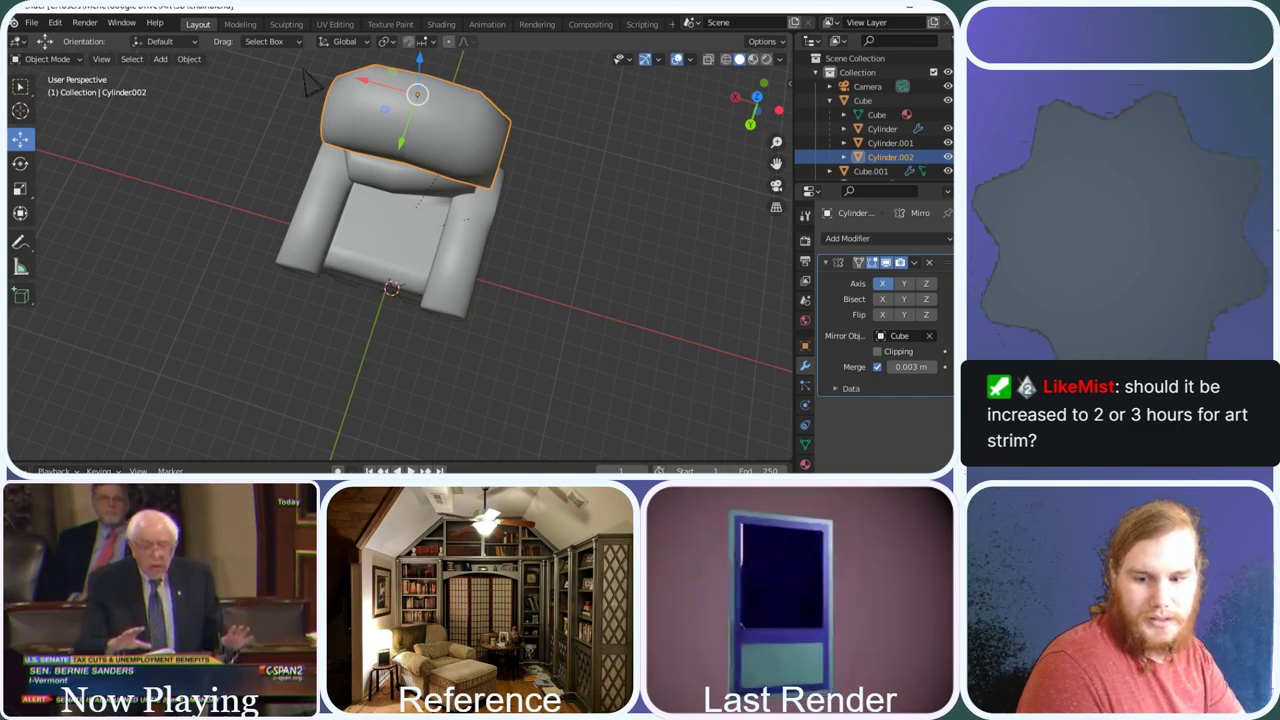
mouse_move(757, 105)
left_mouse_down()
mouse_move(745, 88)
mouse_move(752, 110)
mouse_move(757, 100)
left_mouse_up()
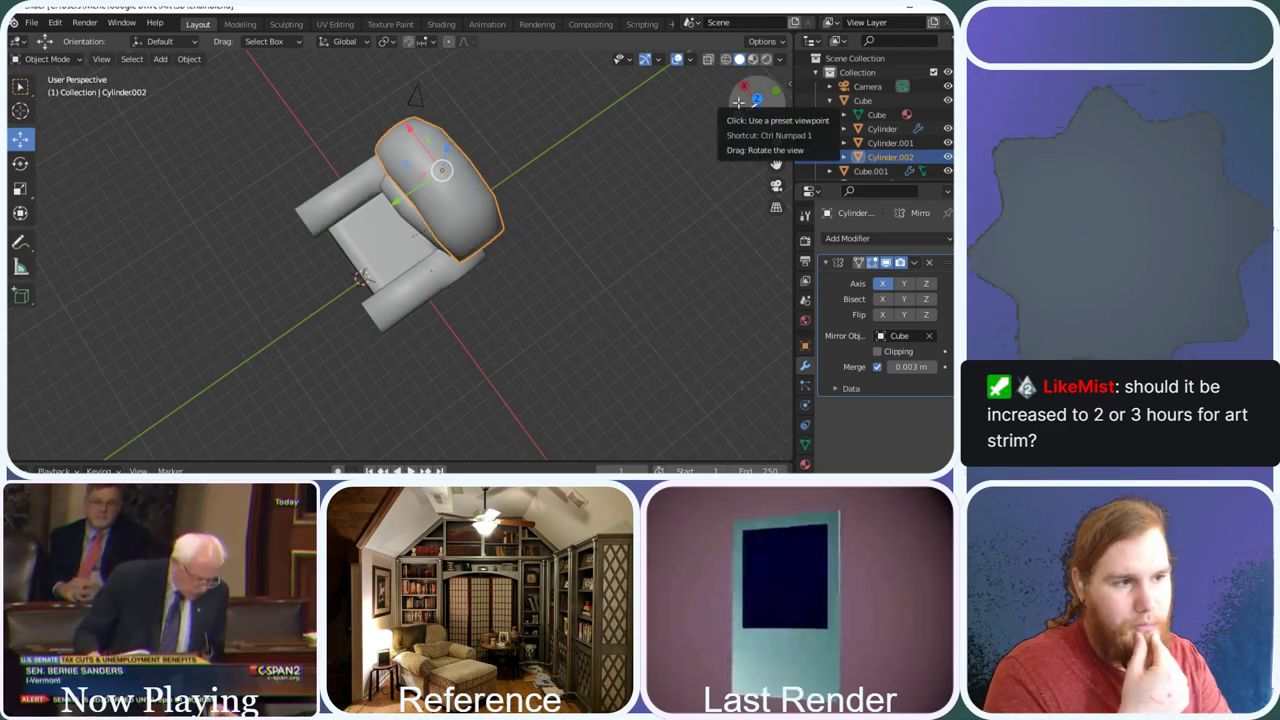
mouse_move(739, 101)
left_mouse_down()
mouse_move(753, 102)
mouse_move(737, 98)
left_mouse_up()
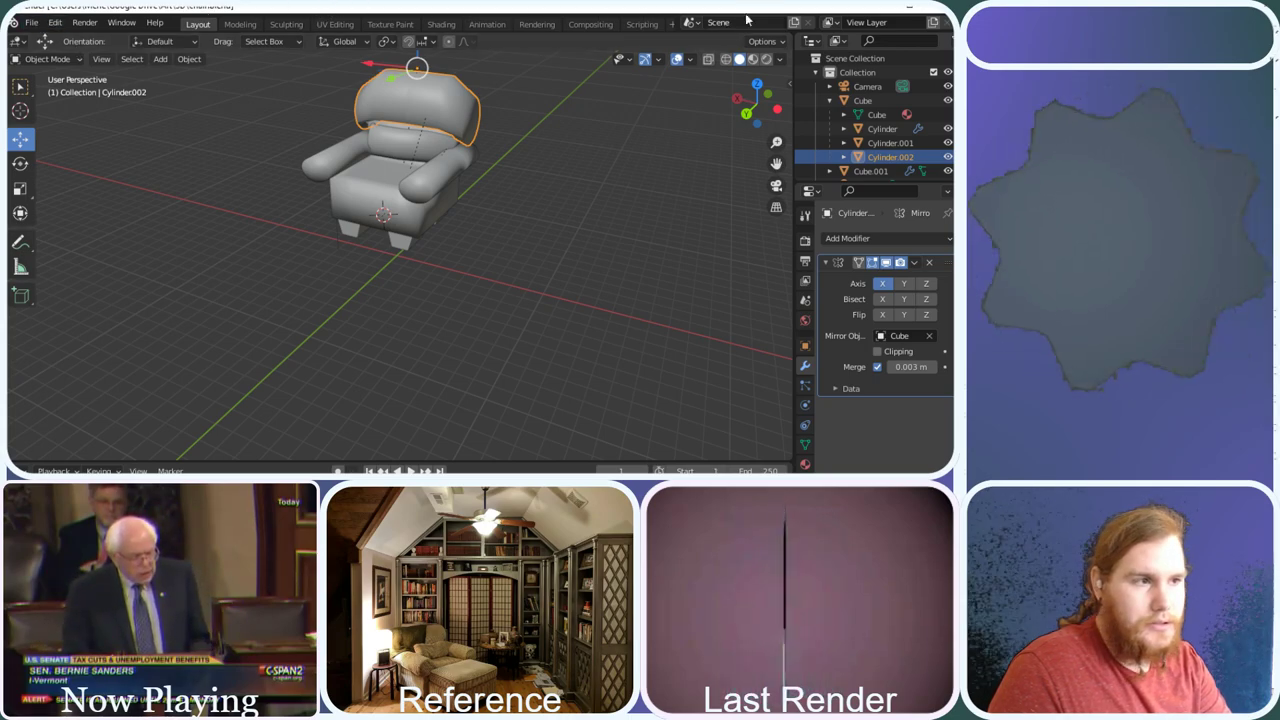
Try recovering the last session, then close the hung Blender window and maximize the other
left_click(32, 22)
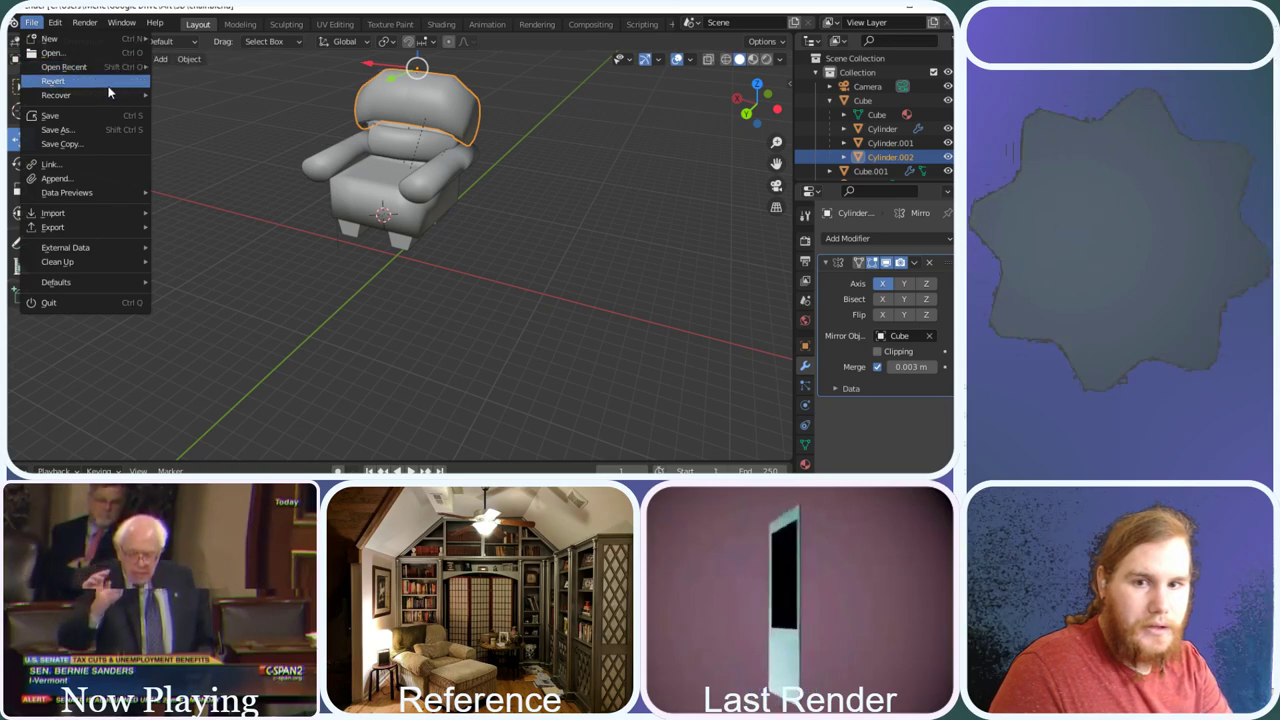
mouse_move(115, 98)
left_click(192, 95)
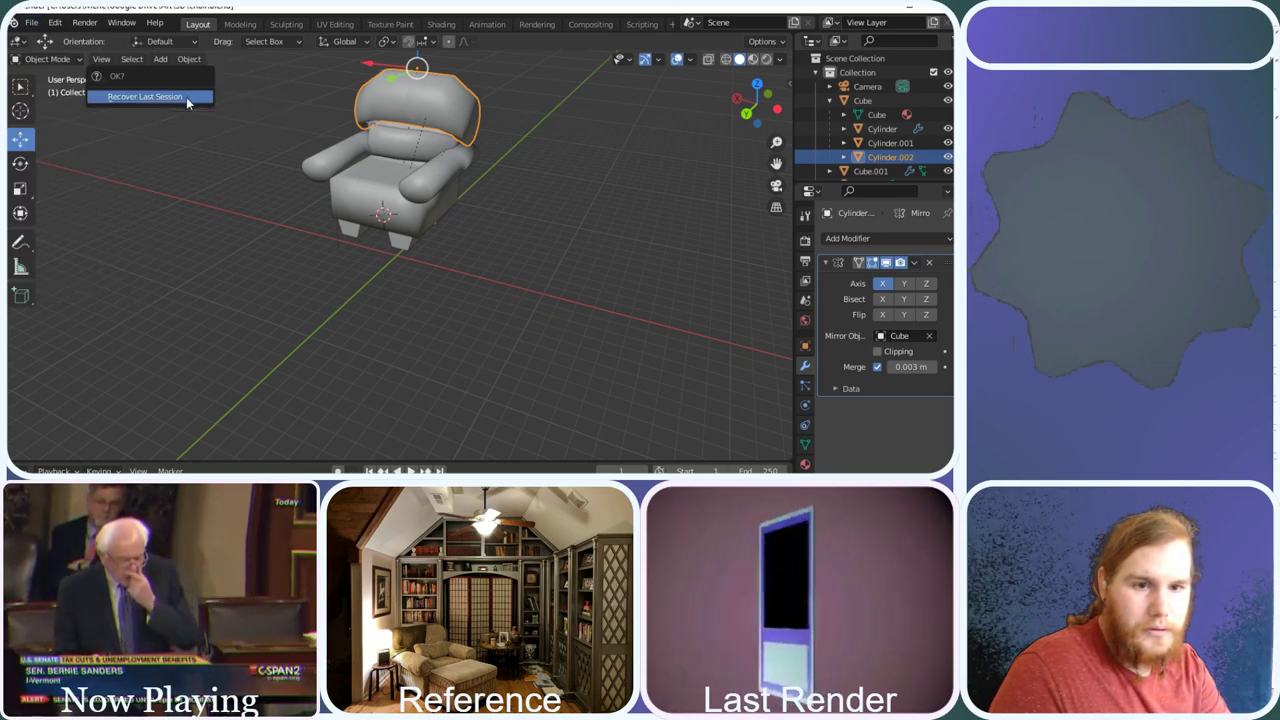
left_click(186, 97)
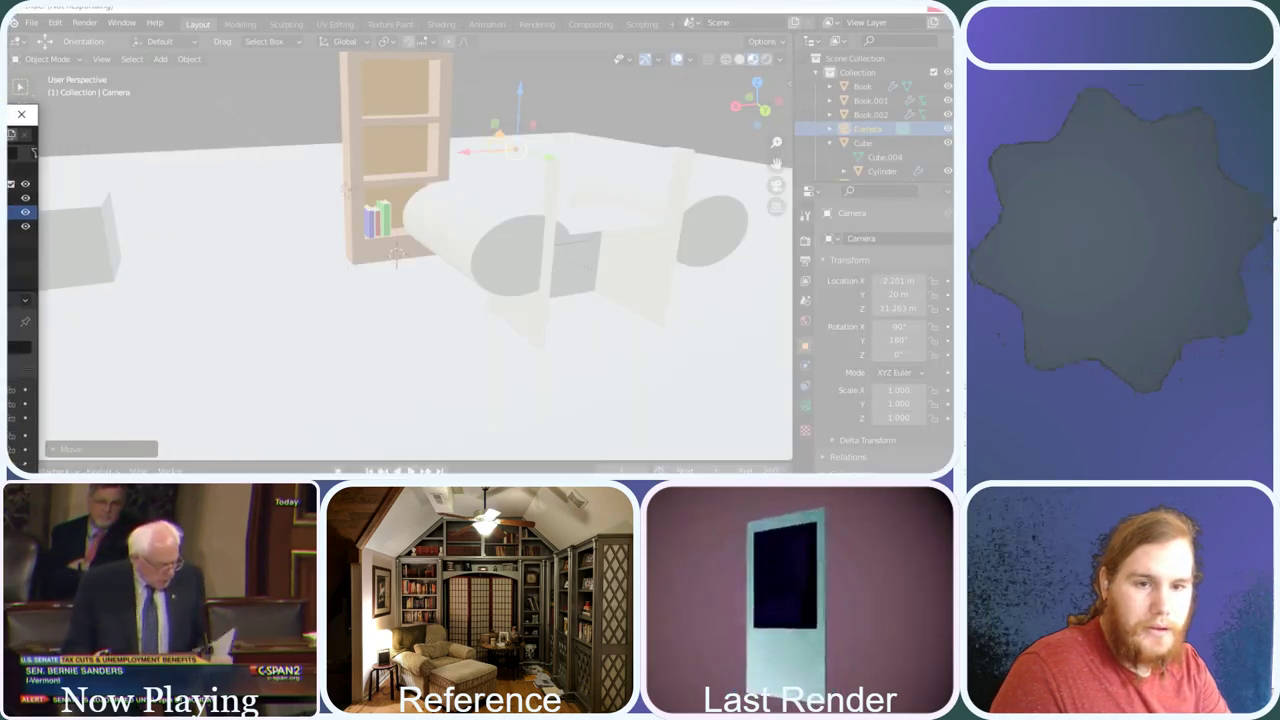
left_click_drag(95, 124, 138, 126)
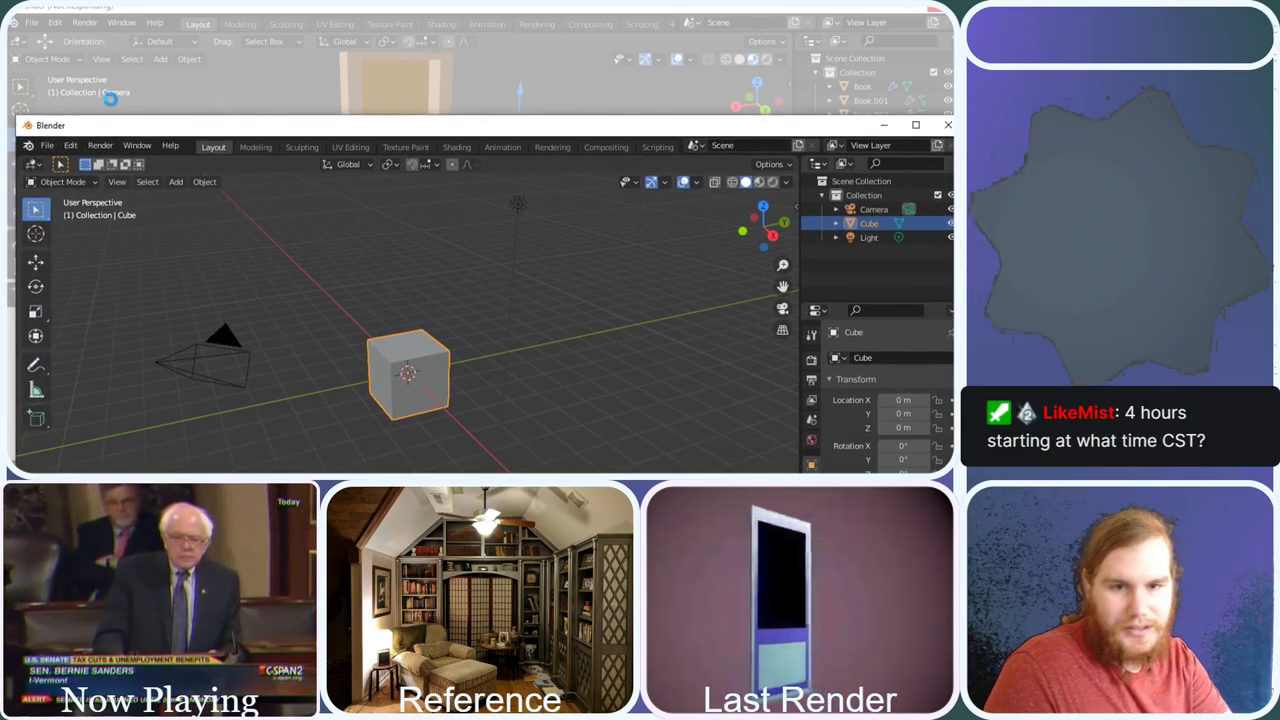
left_click(209, 73)
left_click(436, 273)
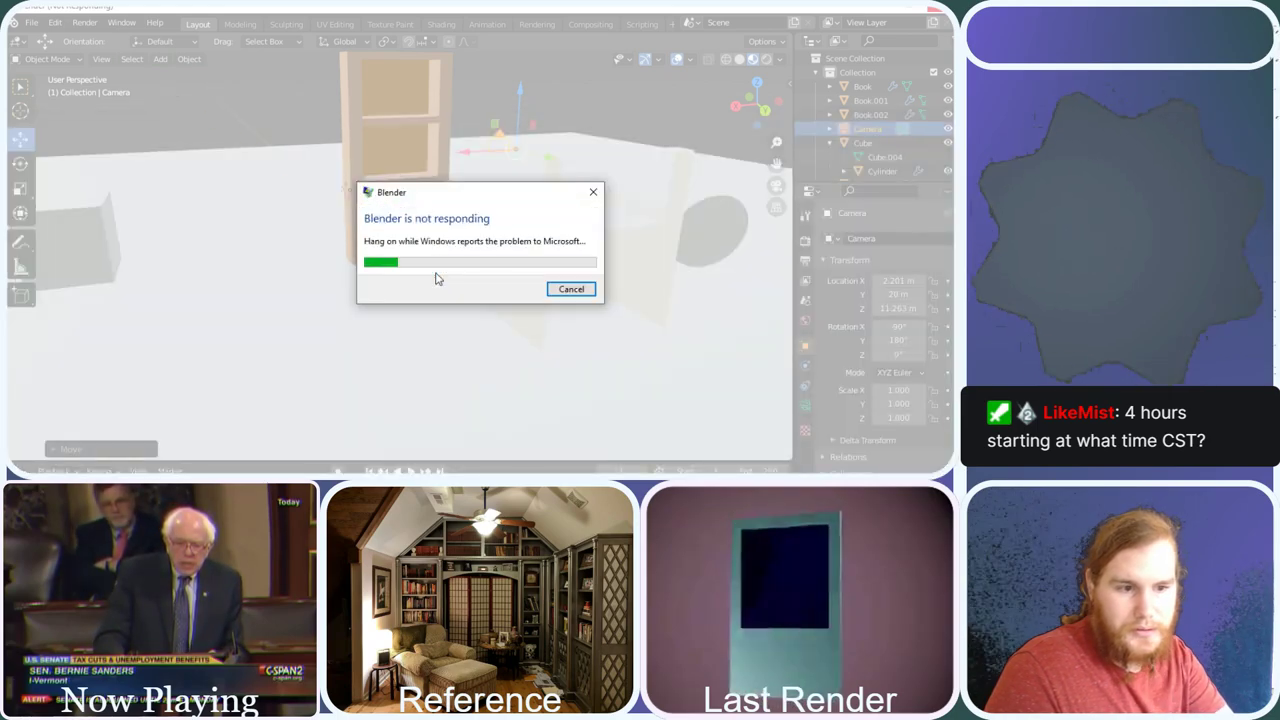
left_click(568, 289)
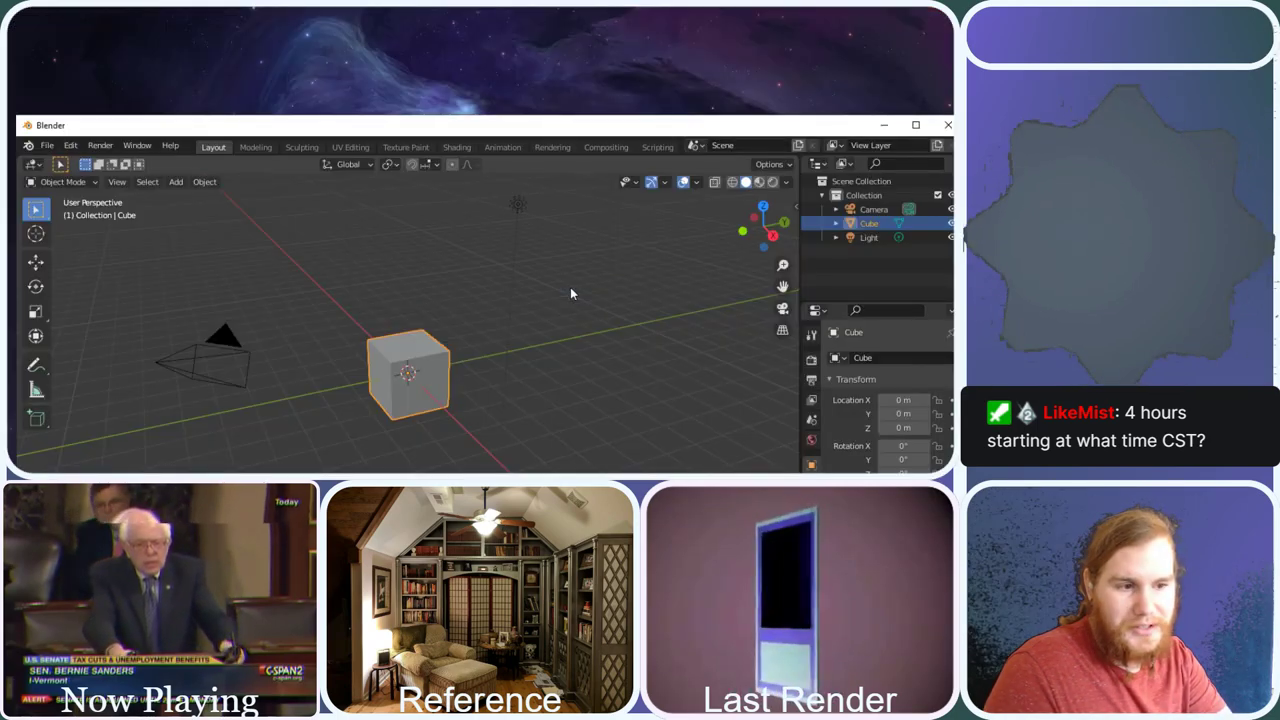
double_click(529, 129)
Recover the 14432 autosave, then browse autosaves again and load copybuffer.blend
left_click(35, 24)
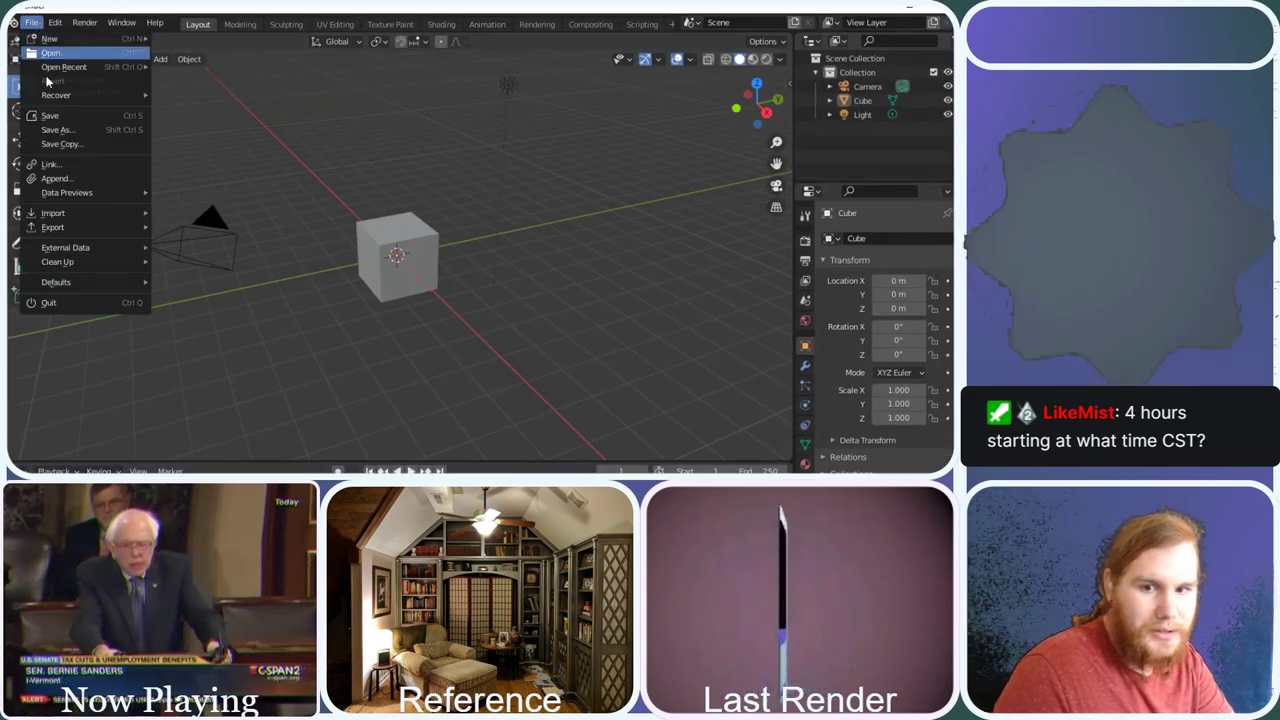
mouse_move(80, 96)
left_click(190, 108)
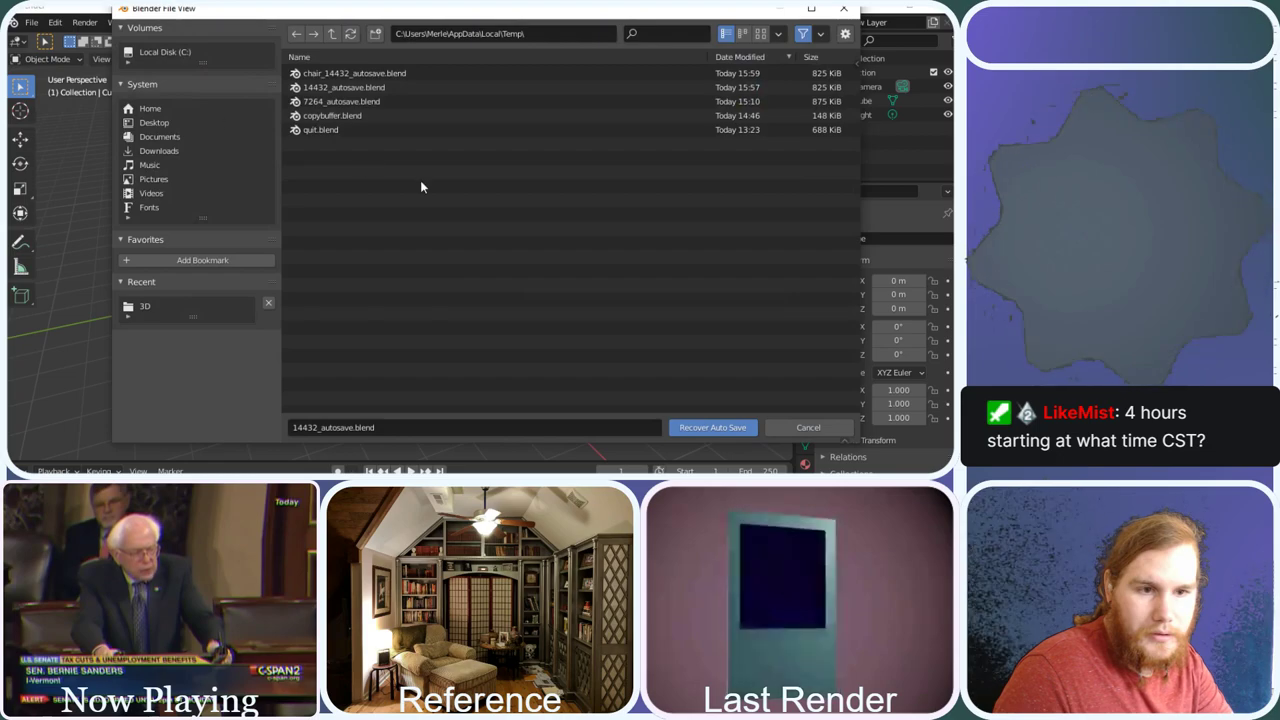
left_click(693, 428)
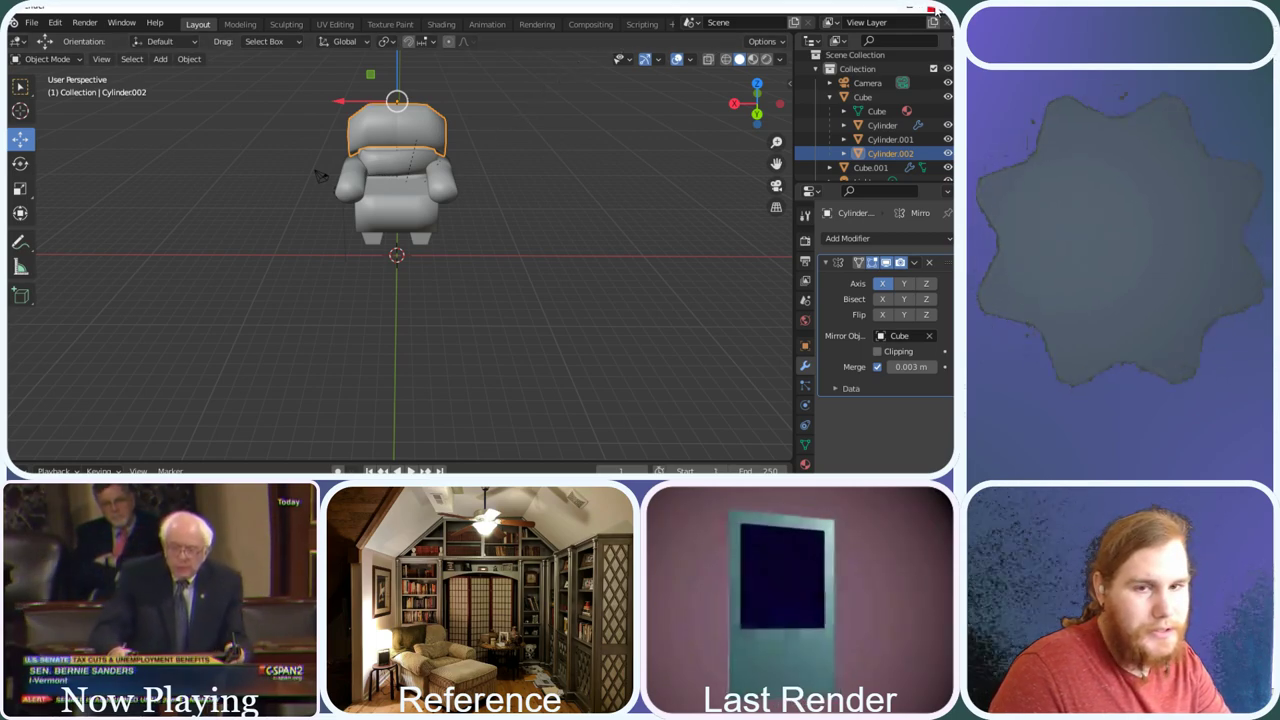
left_click(32, 22)
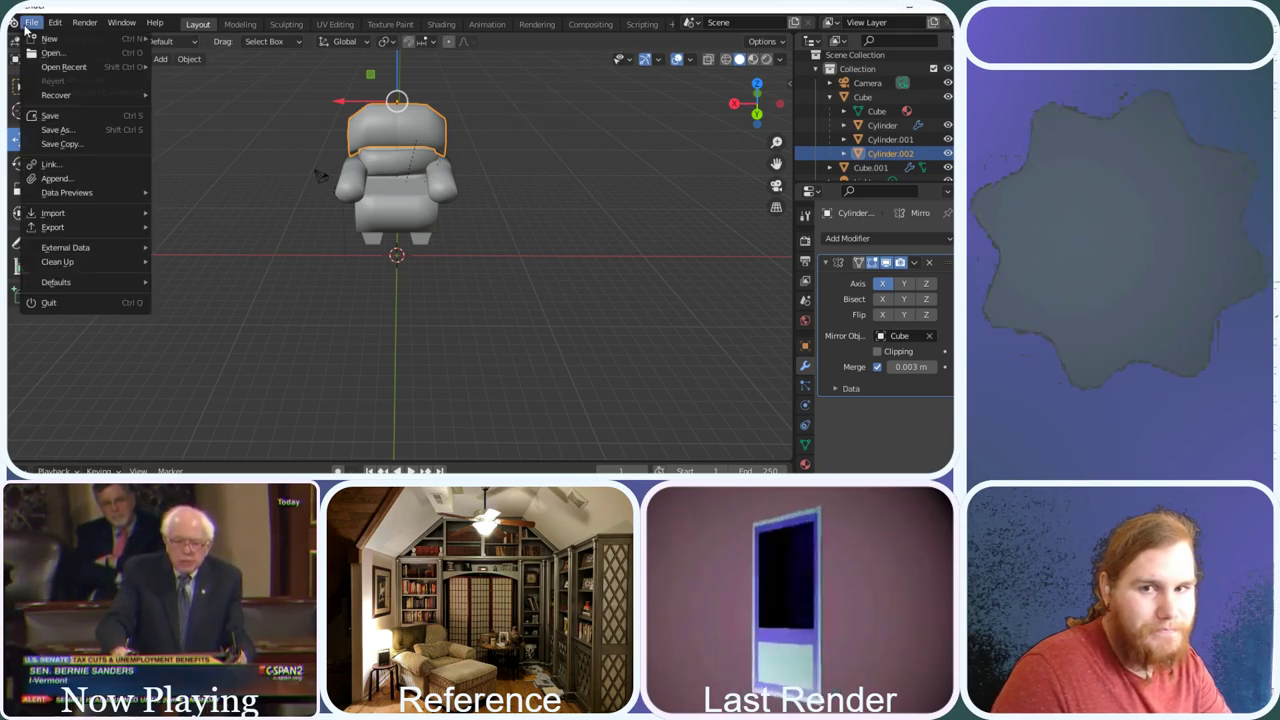
mouse_move(42, 100)
left_click(190, 110)
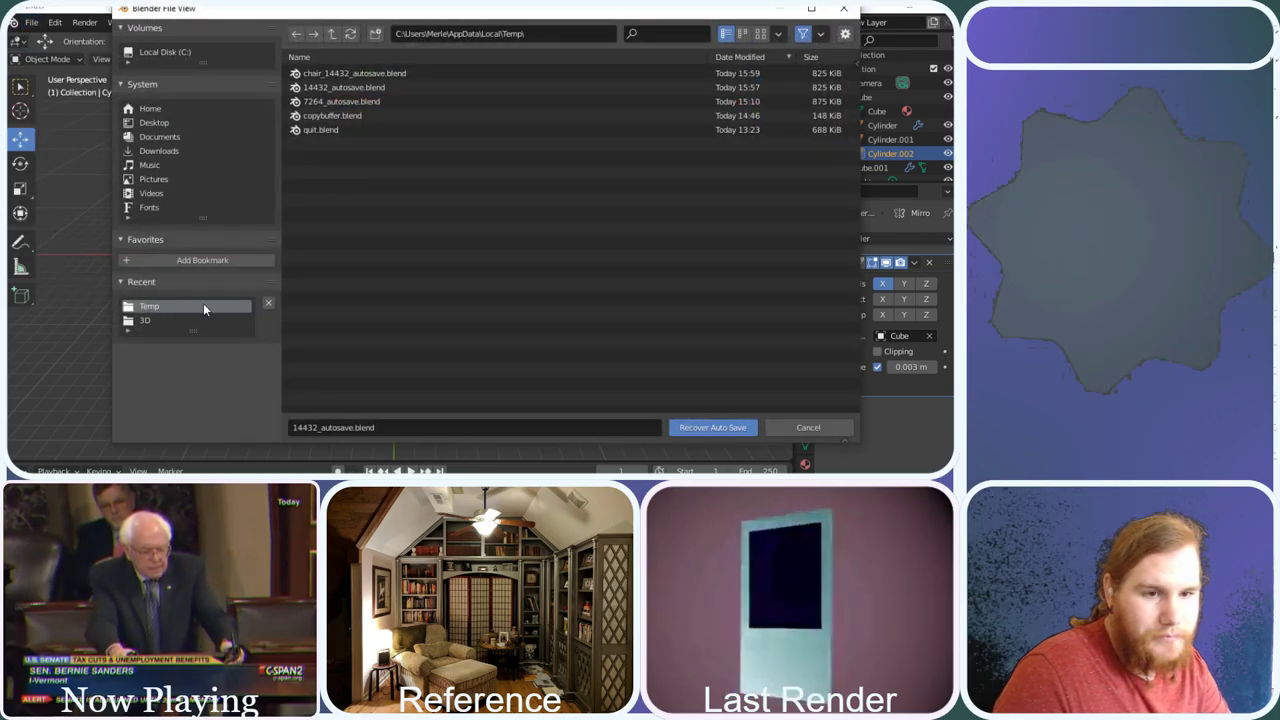
left_click(393, 96)
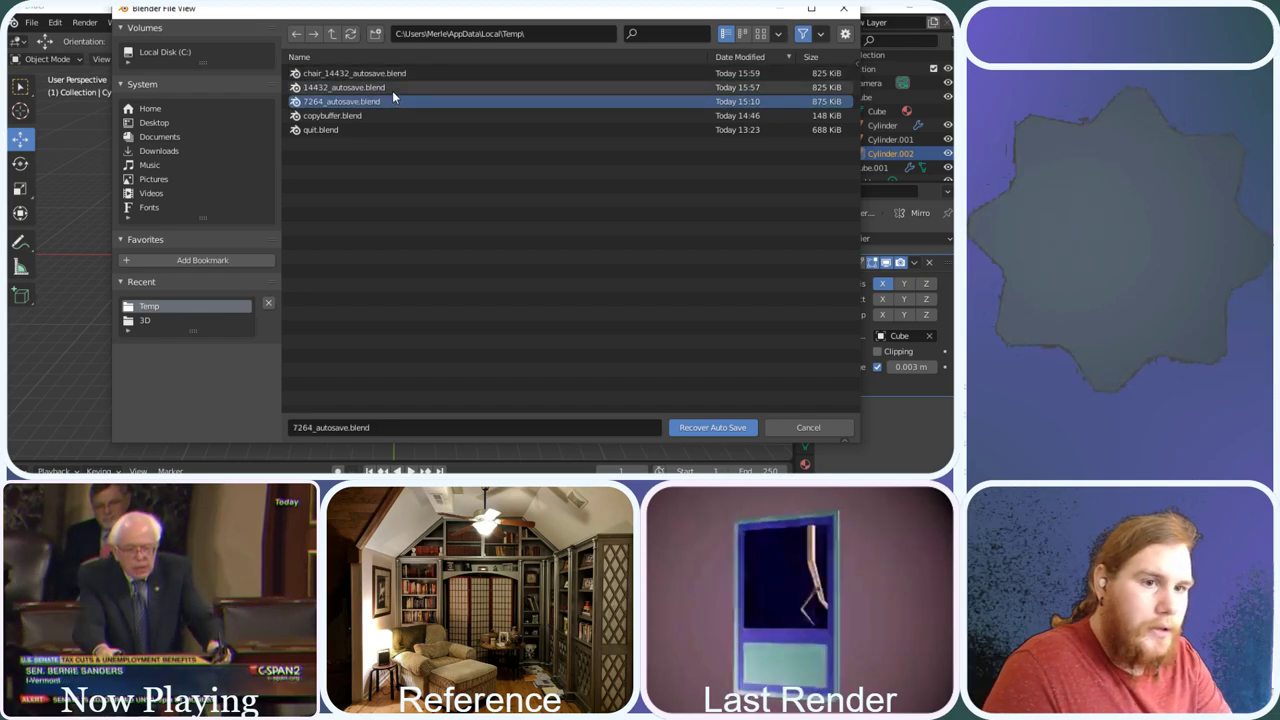
left_click(396, 88)
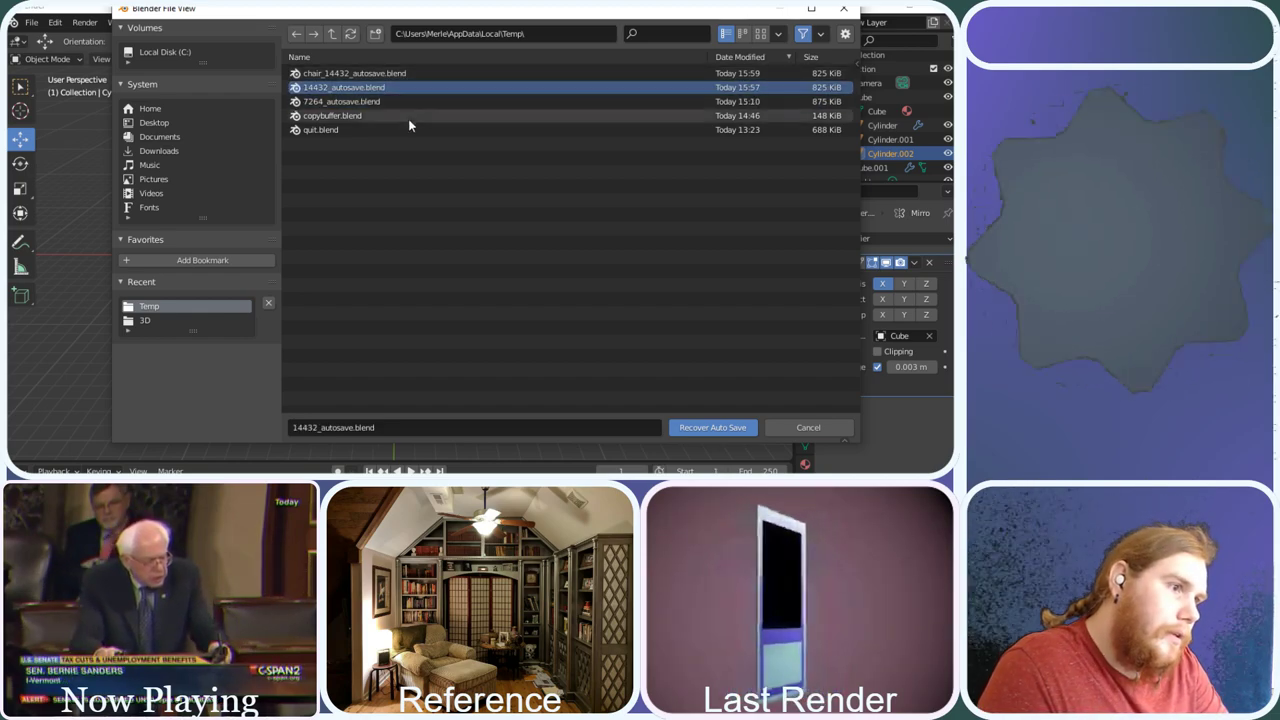
left_click(408, 115)
double_click(408, 115)
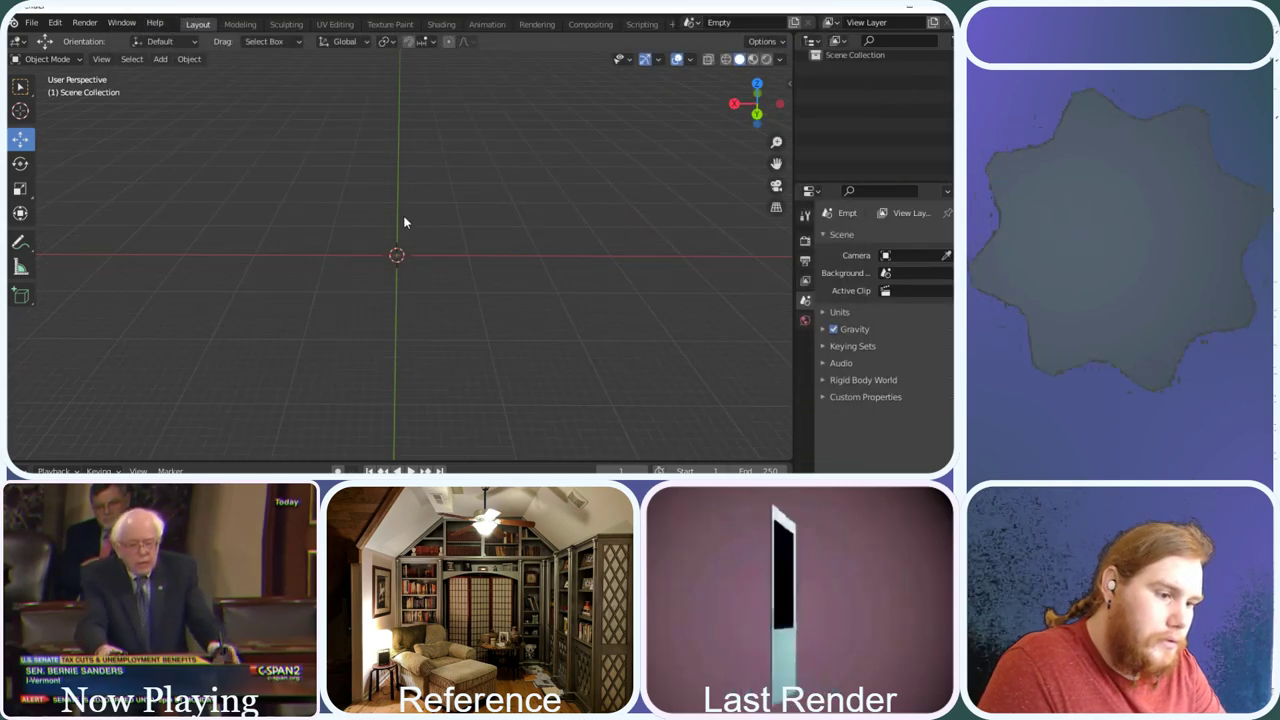
Load quit.blend, then recover the 7264_autosave.blend bookshelf scene
left_click(32, 22)
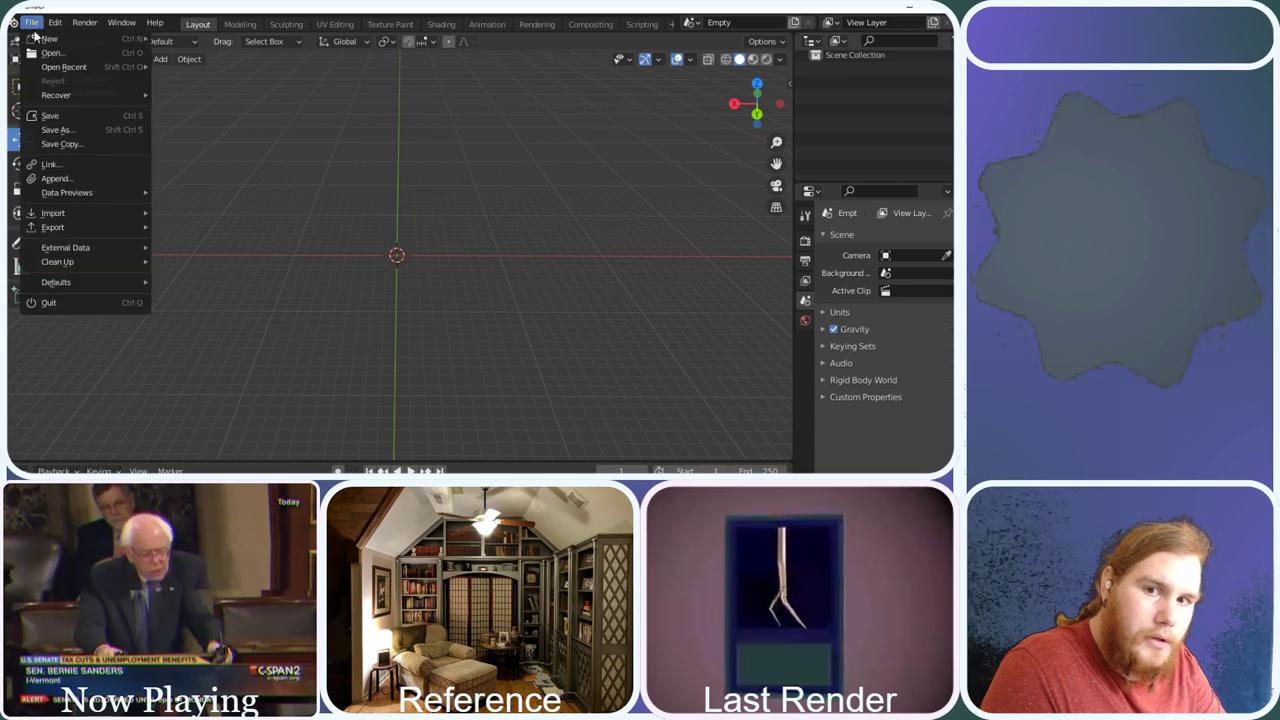
mouse_move(90, 95)
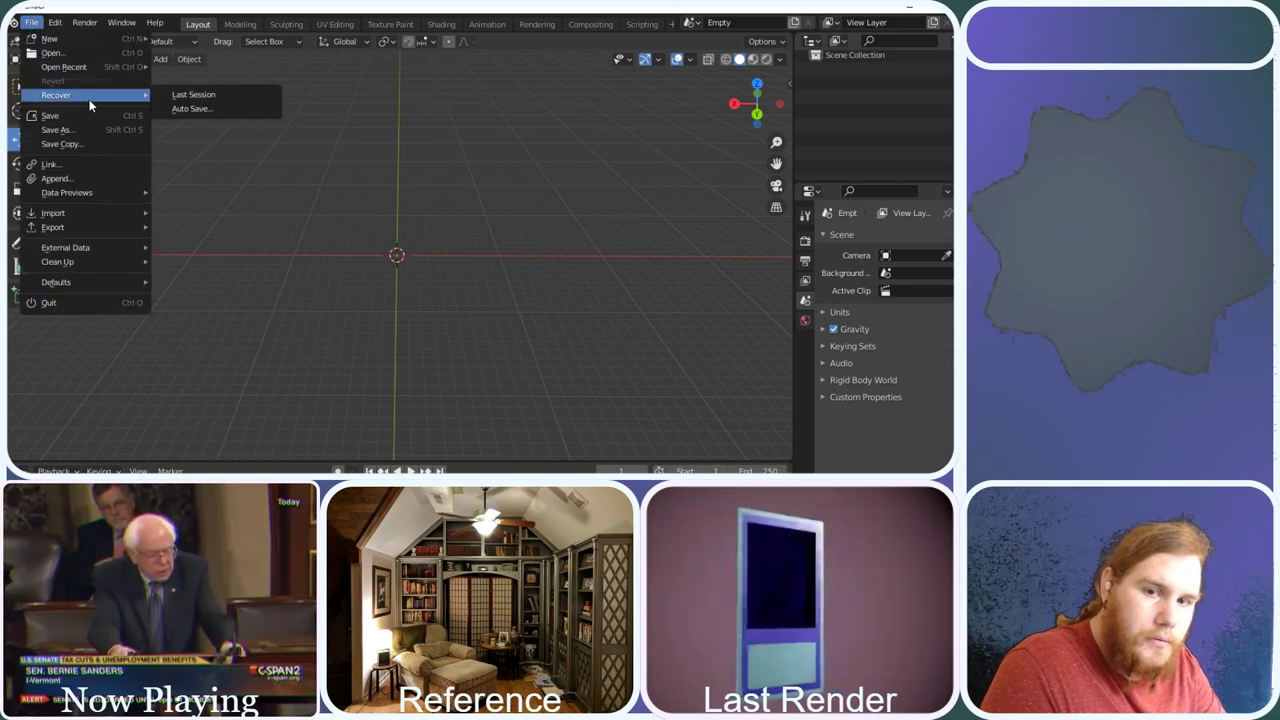
left_click(182, 108)
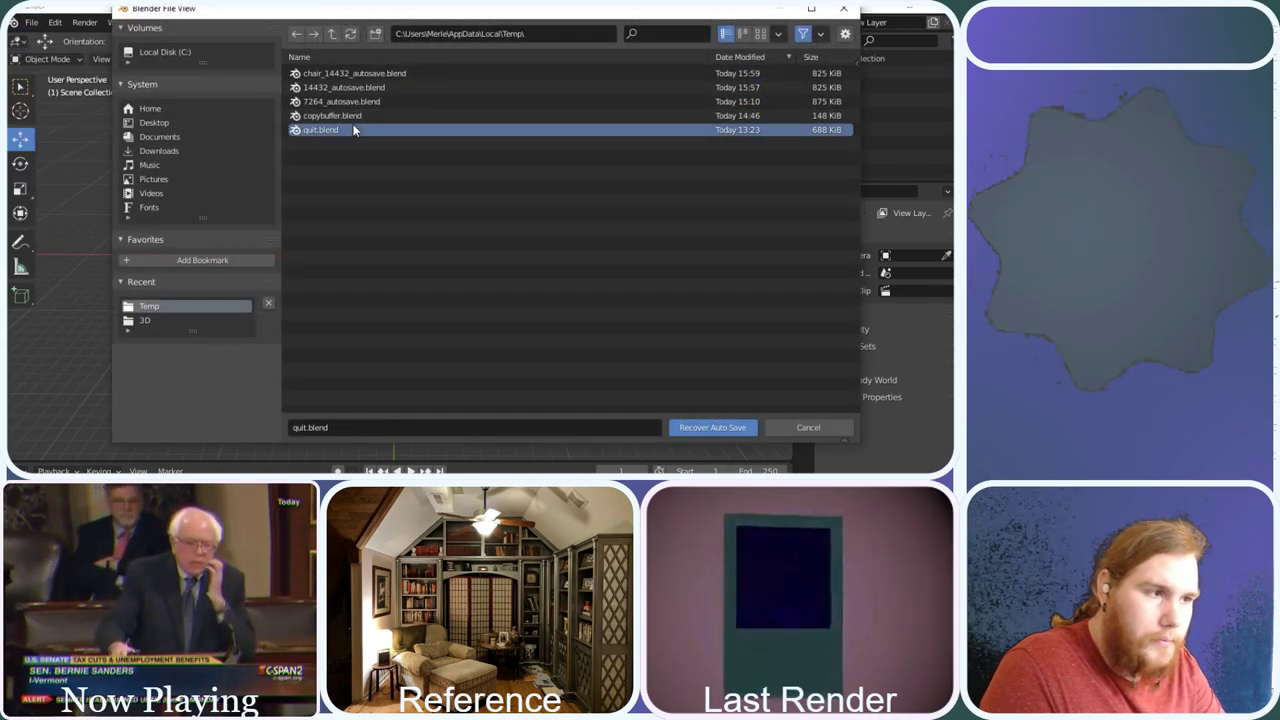
double_click(353, 130)
left_click(33, 22)
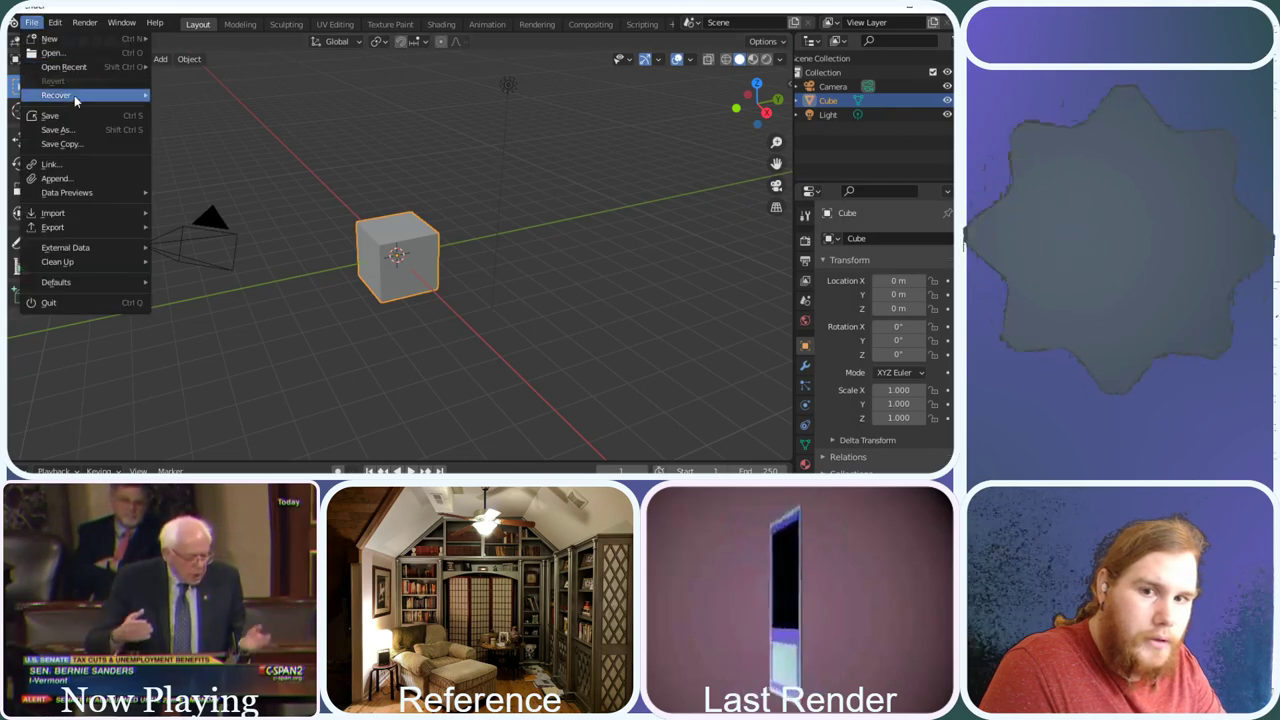
mouse_move(90, 95)
left_click(180, 108)
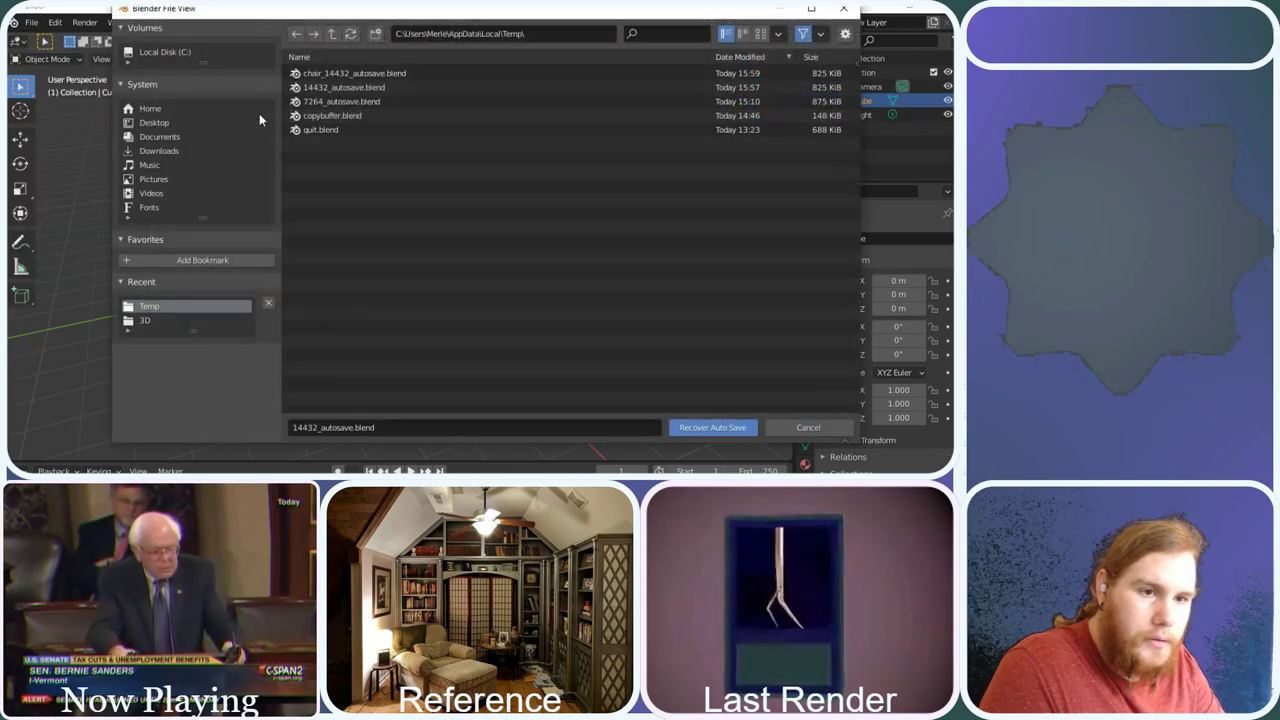
double_click(343, 101)
Delete the old box-frame-and-cylinder chair blockout and the stray cube on the left
mouse_move(398, 213)
middle_mouse_down()
mouse_move(380, 220)
mouse_move(403, 220)
middle_mouse_up()
scroll(403, 220, "up", 4)
scroll(403, 220, "down", 5)
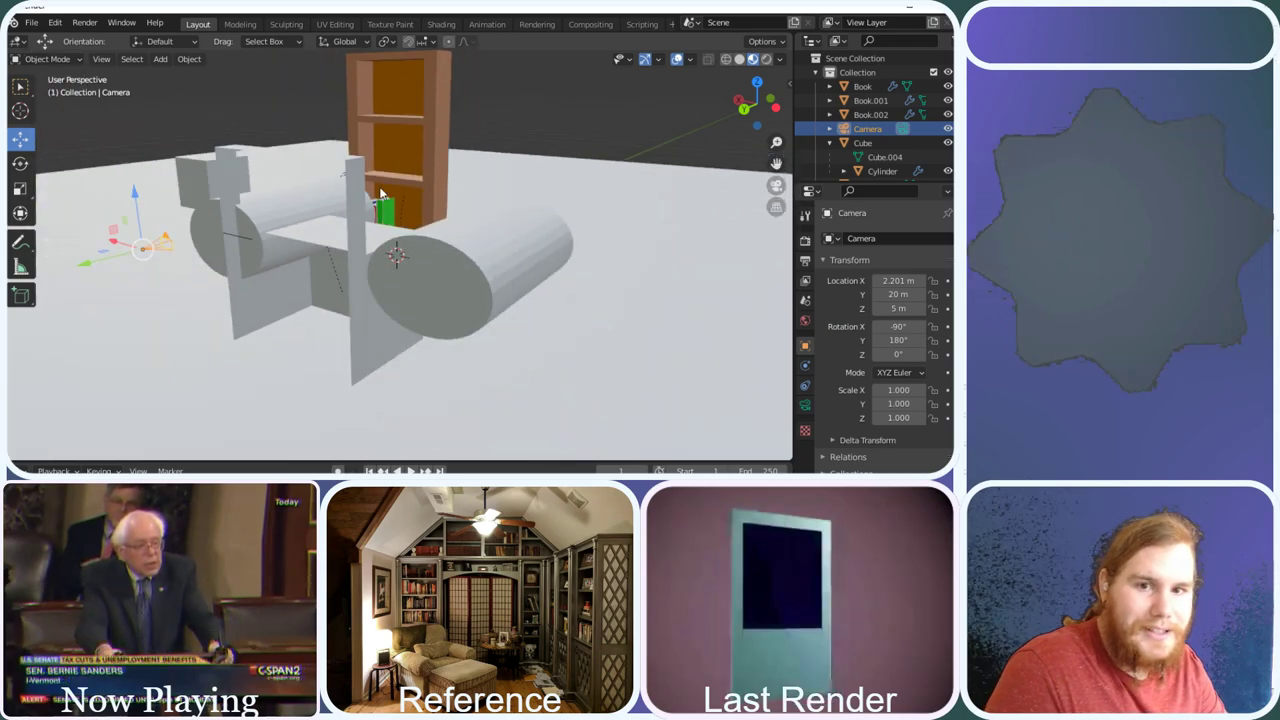
left_click_drag(757, 103, 690, 112)
scroll(603, 345, "down", 1)
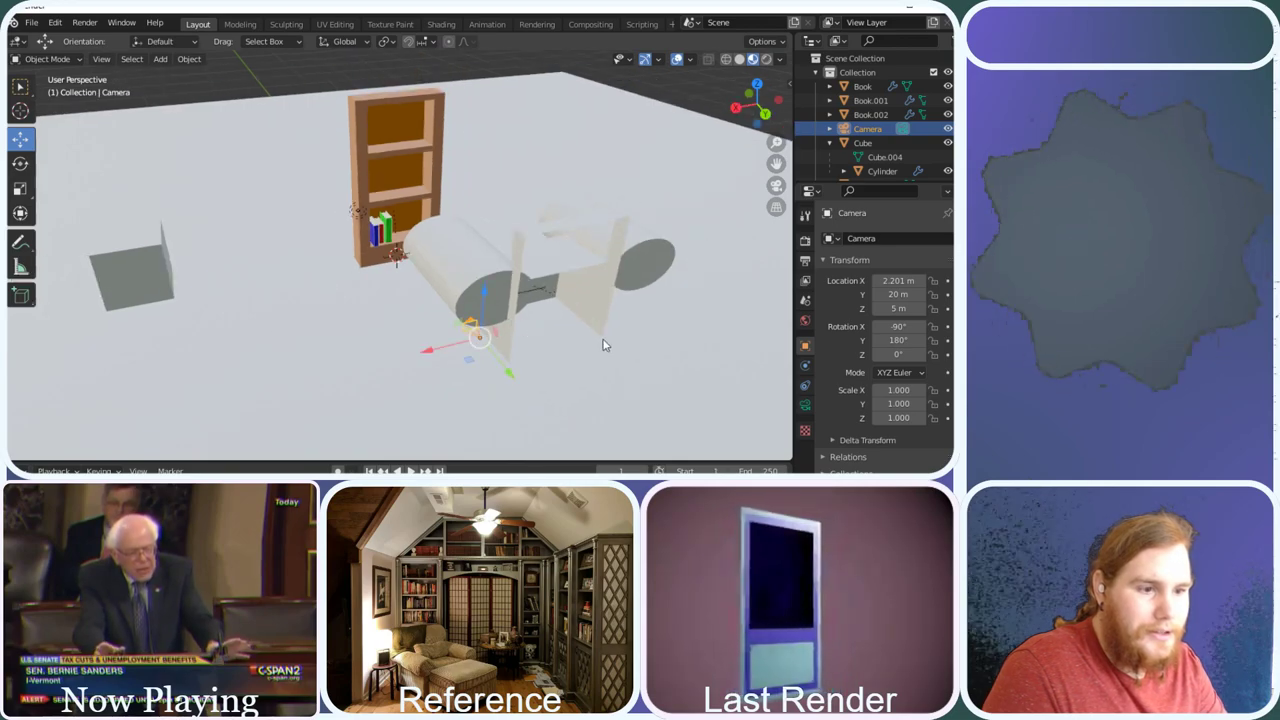
left_click(487, 235)
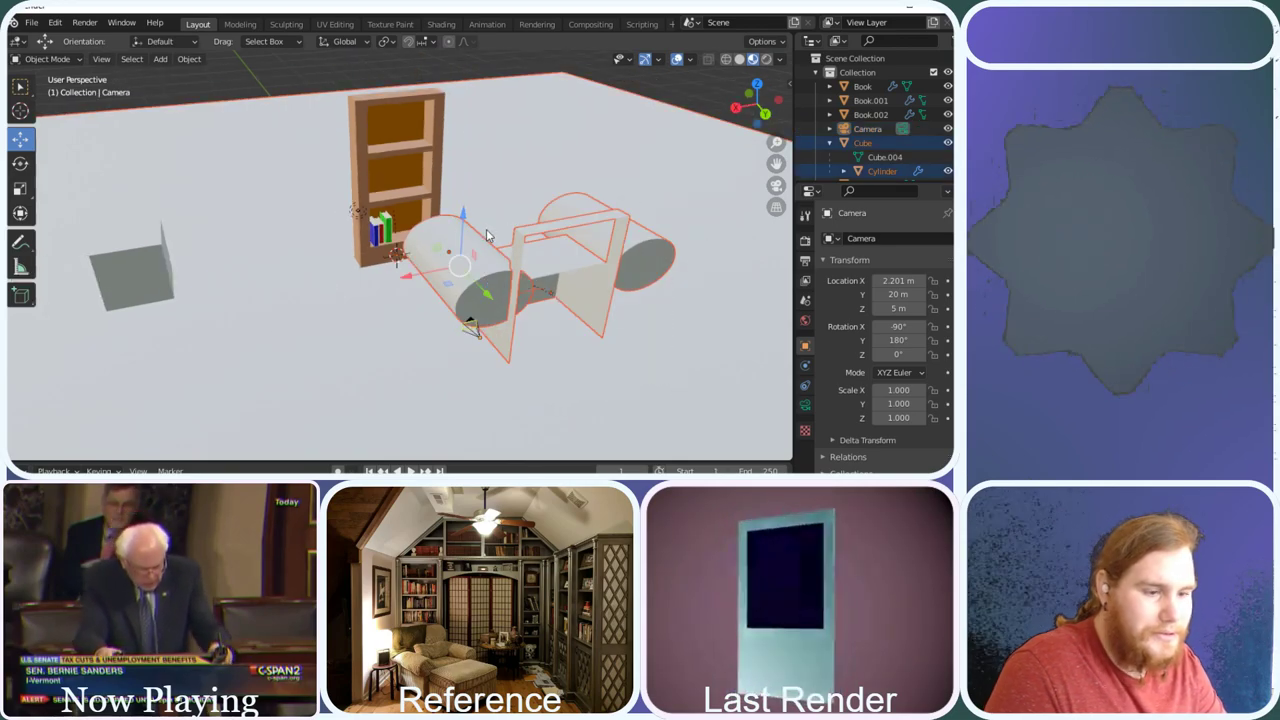
key("Delete")
left_click(130, 270)
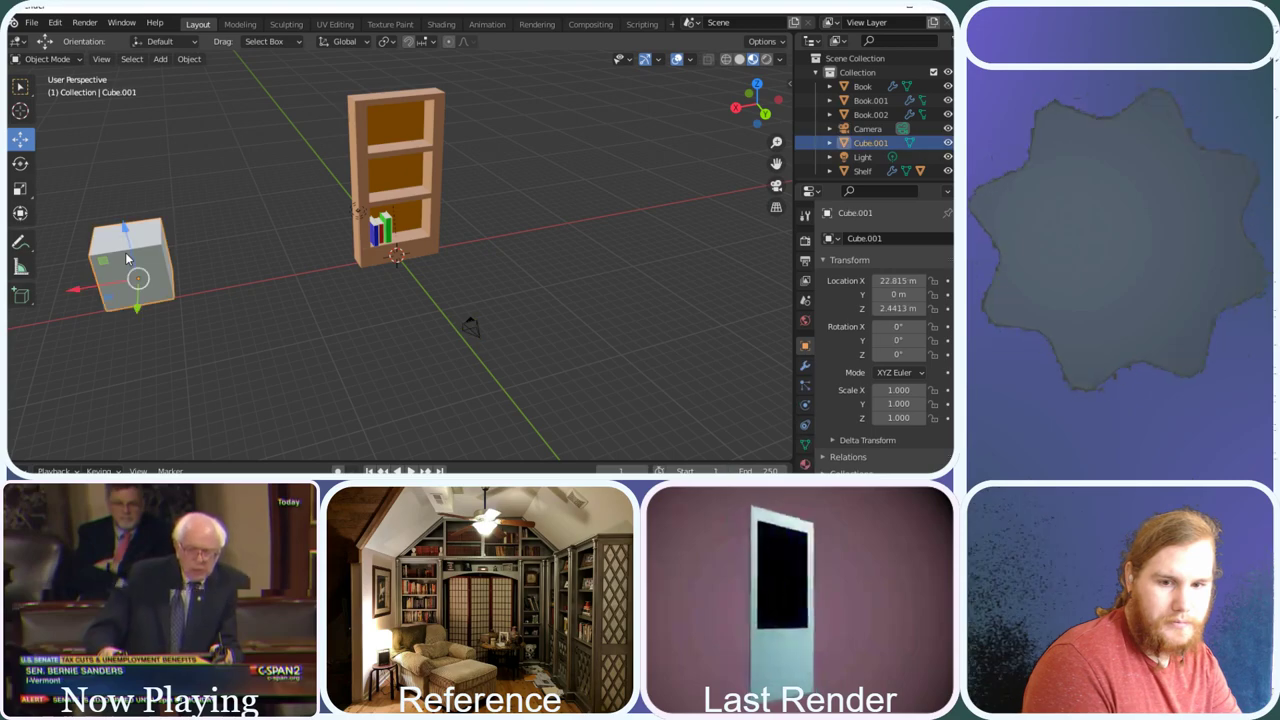
key("Delete")
scroll(444, 184, "up", 1)
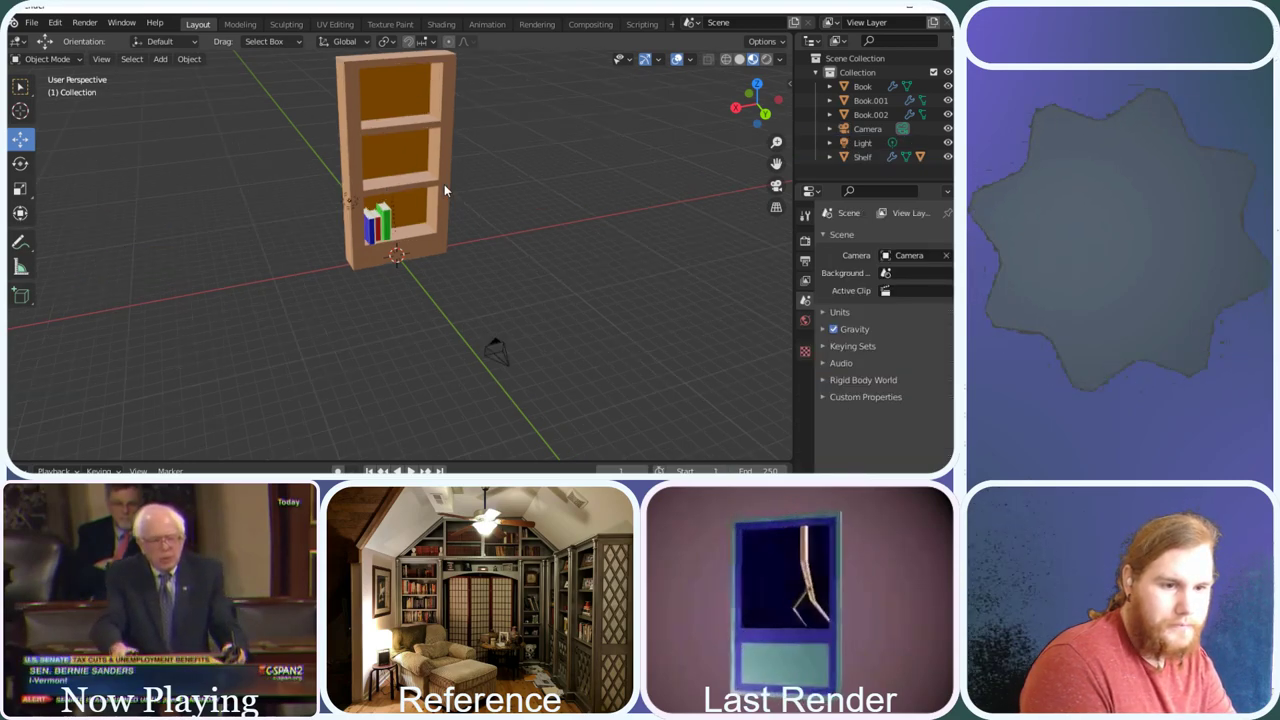
left_click(31, 22)
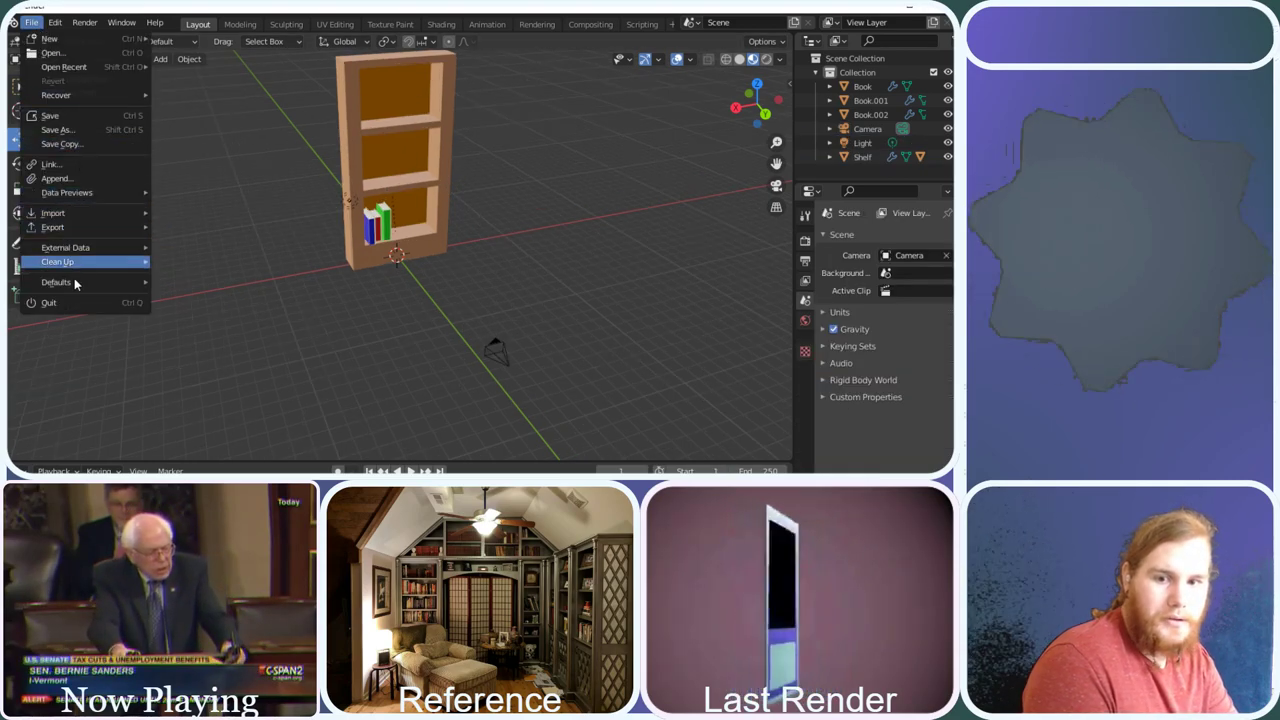
Save the cleaned-up bookshelf scene as a new .blend file under a new name
left_click(86, 126)
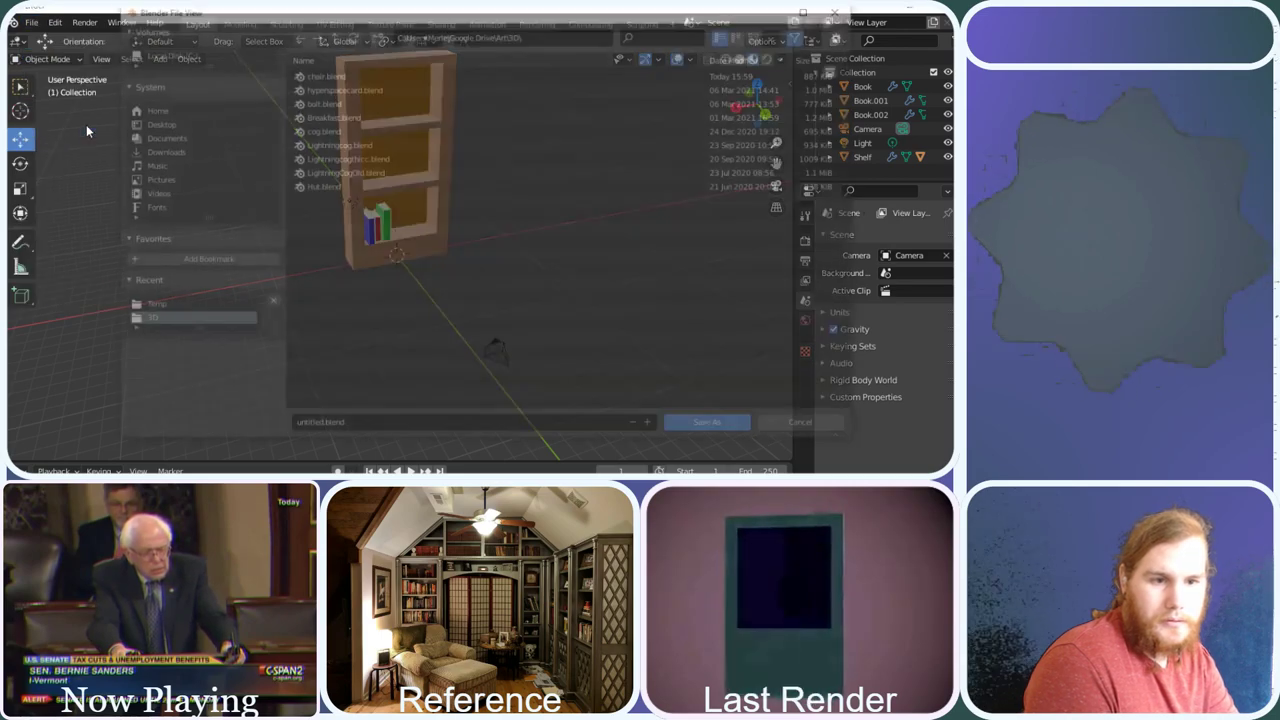
left_click(316, 427)
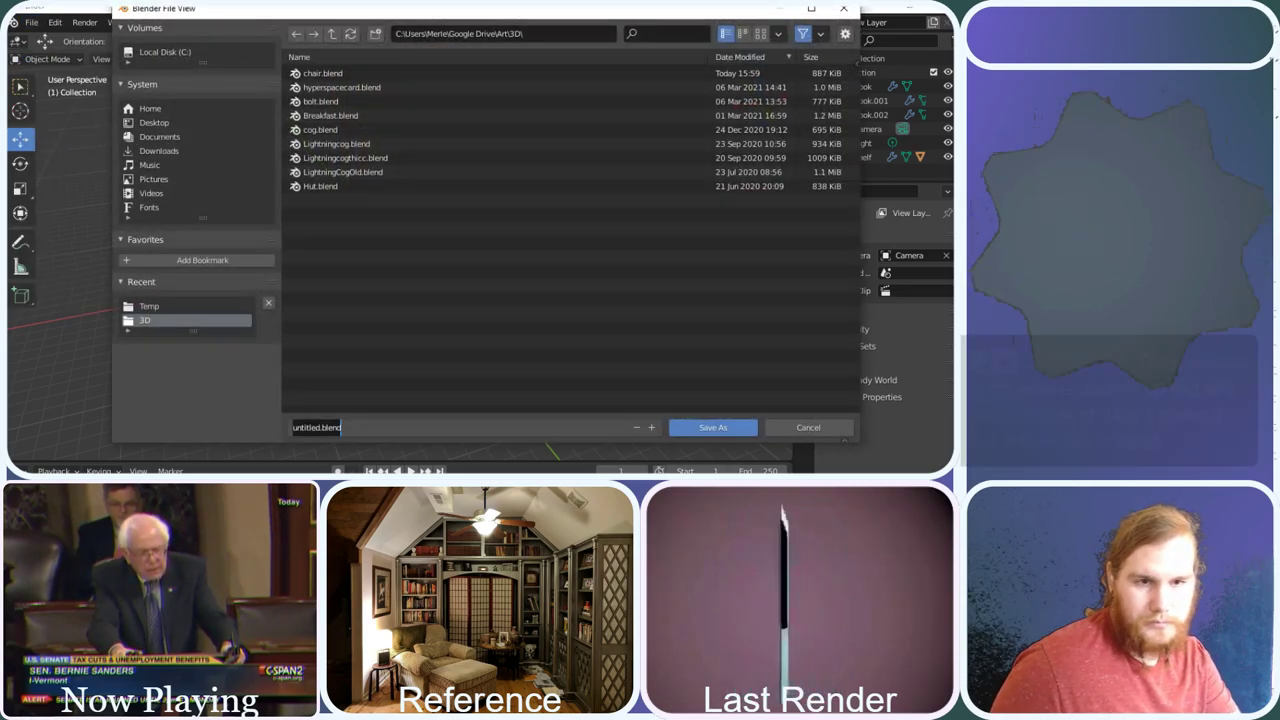
key("Return")
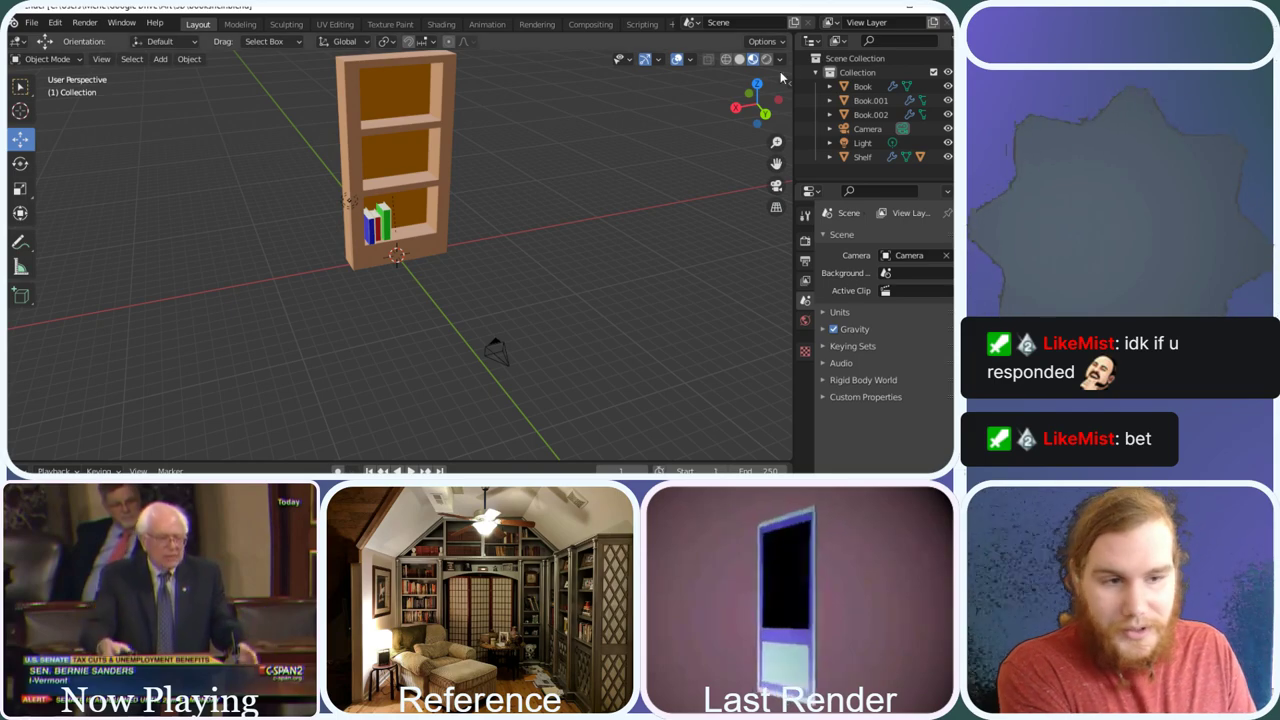
Undo the deletions to restore the floor plane, then delete Cube from the Outliner
left_click_drag(757, 108, 653, 177)
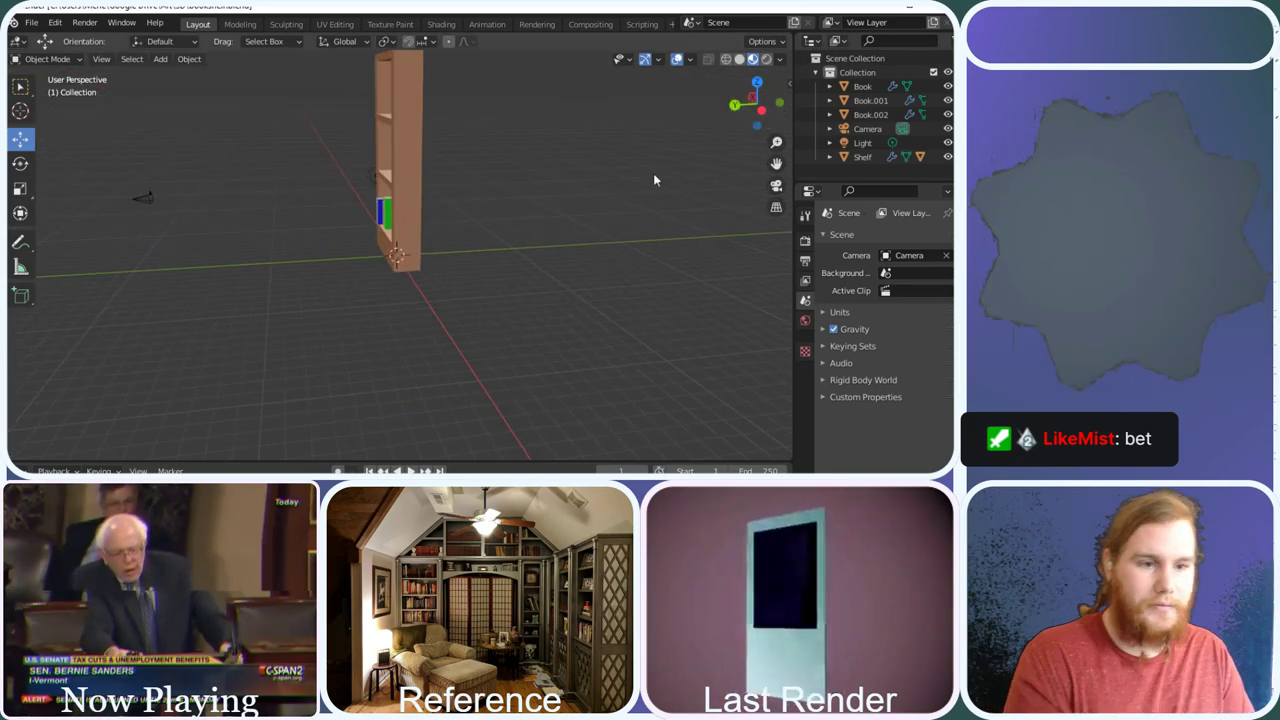
key("ctrl+z")
key("ctrl+z")
key("ctrl+z")
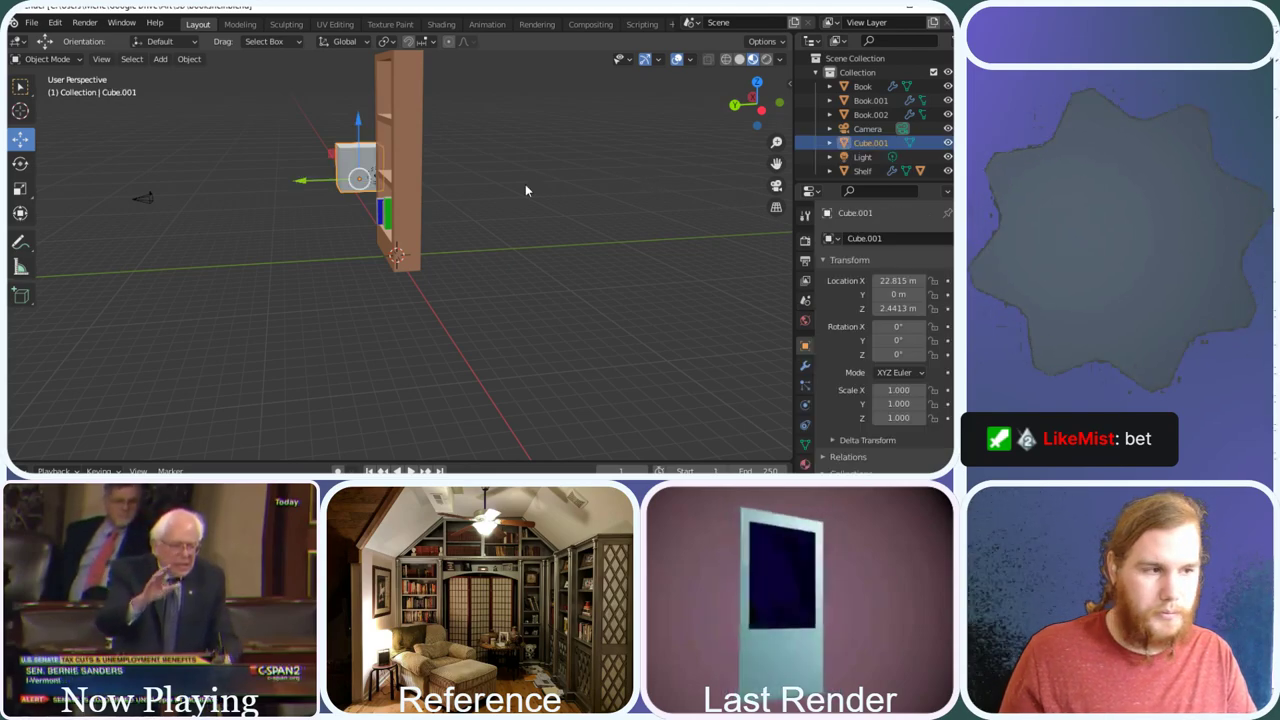
scroll(236, 213, "down", 3)
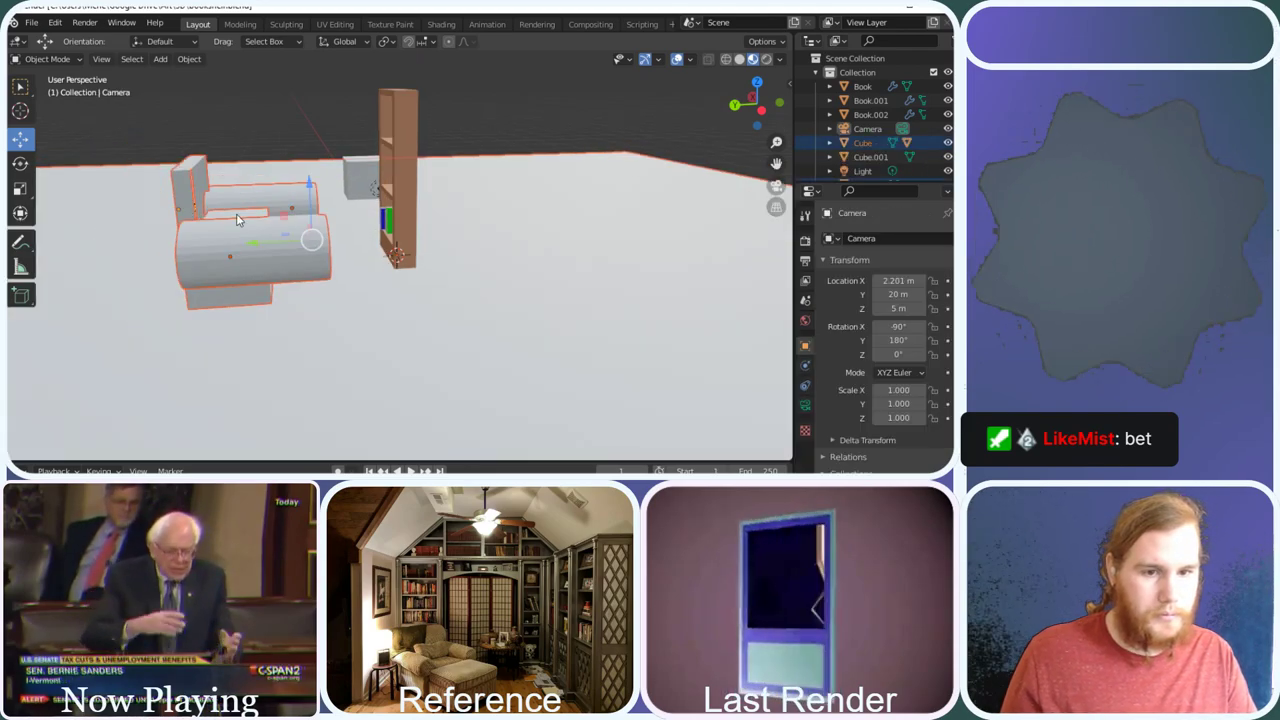
scroll(843, 163, "down", 2)
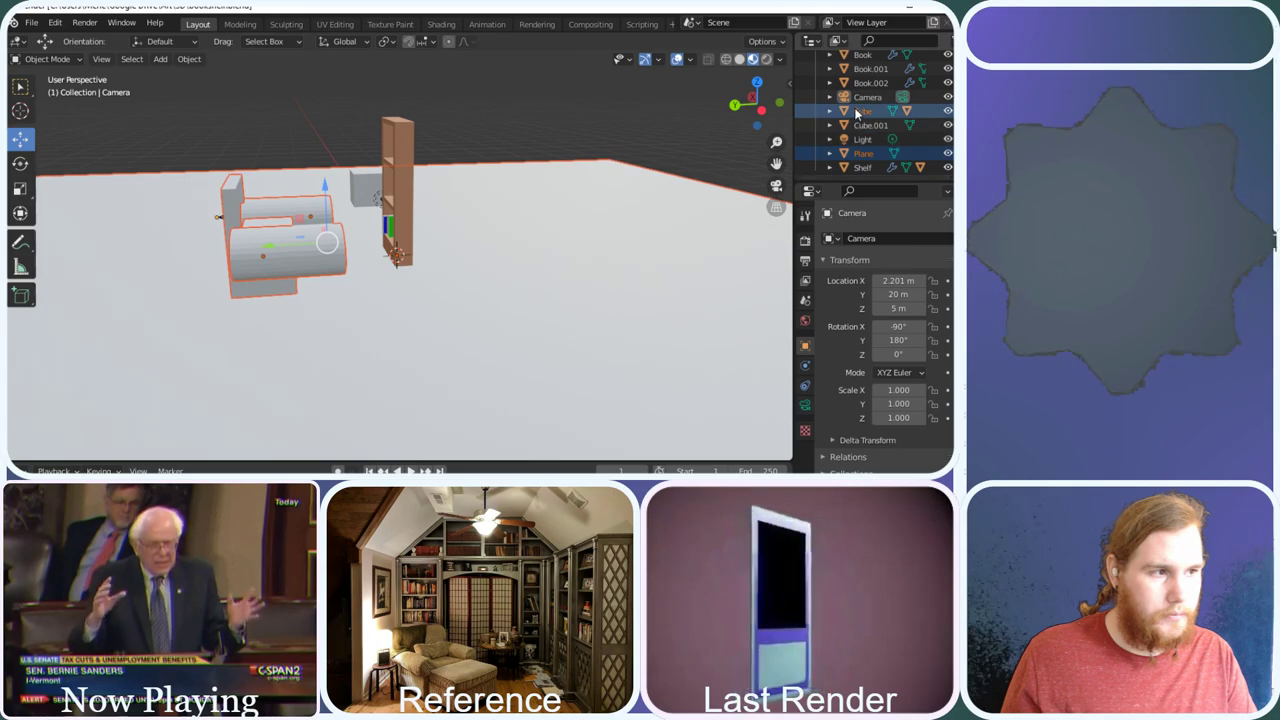
left_click(862, 124)
left_click(863, 111)
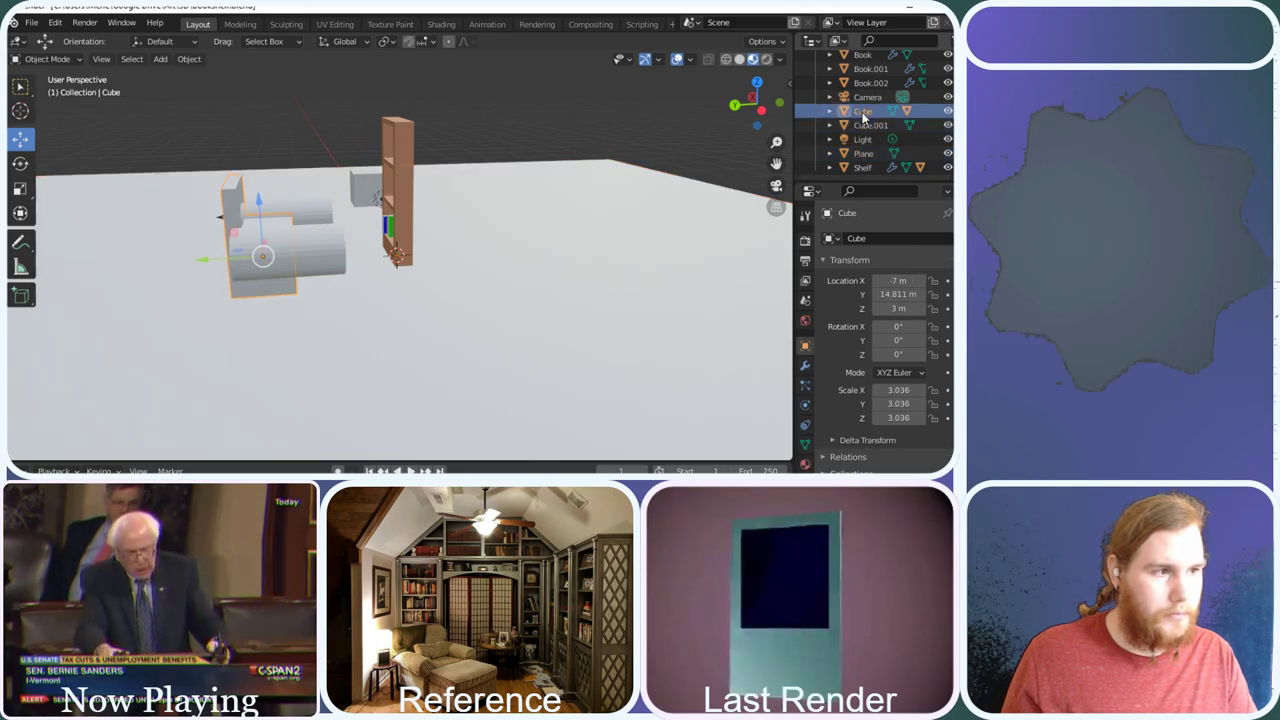
right_click(863, 117)
left_click(845, 148)
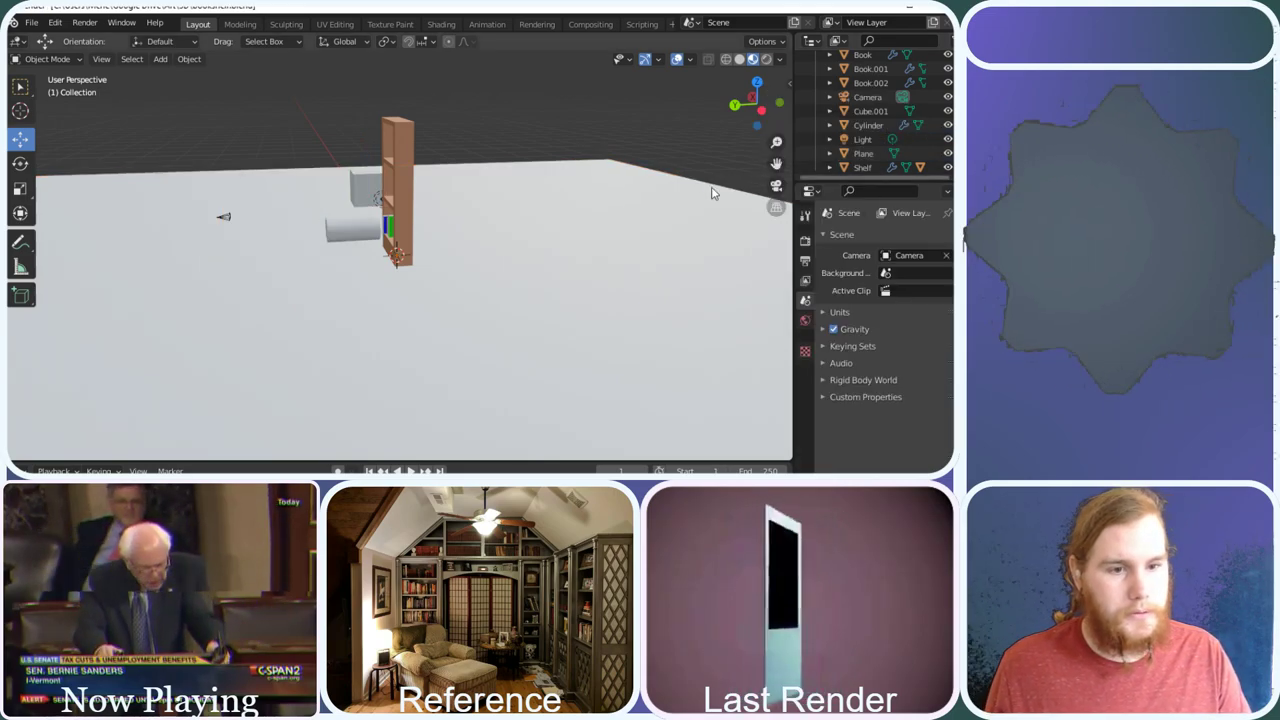
Delete the Cylinder and Cube.001 objects, leaving the floor plane under the bookshelf
left_click(345, 238)
right_click(338, 228)
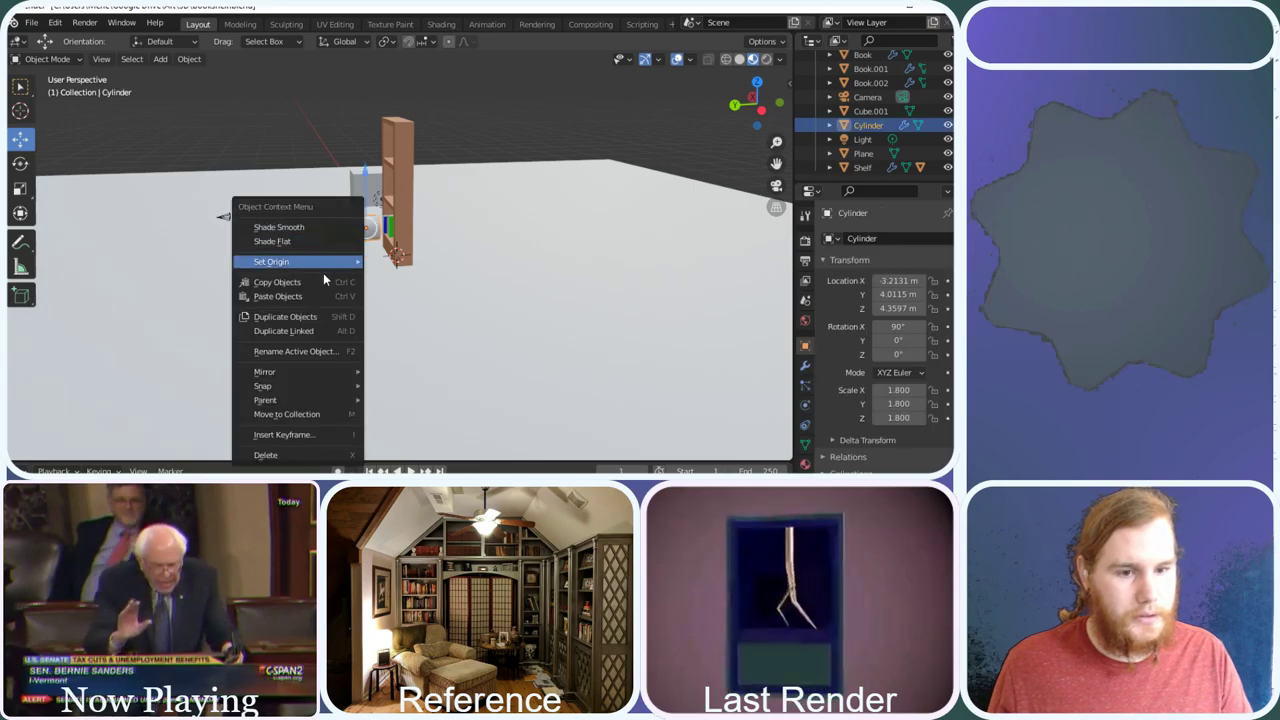
right_click(830, 127)
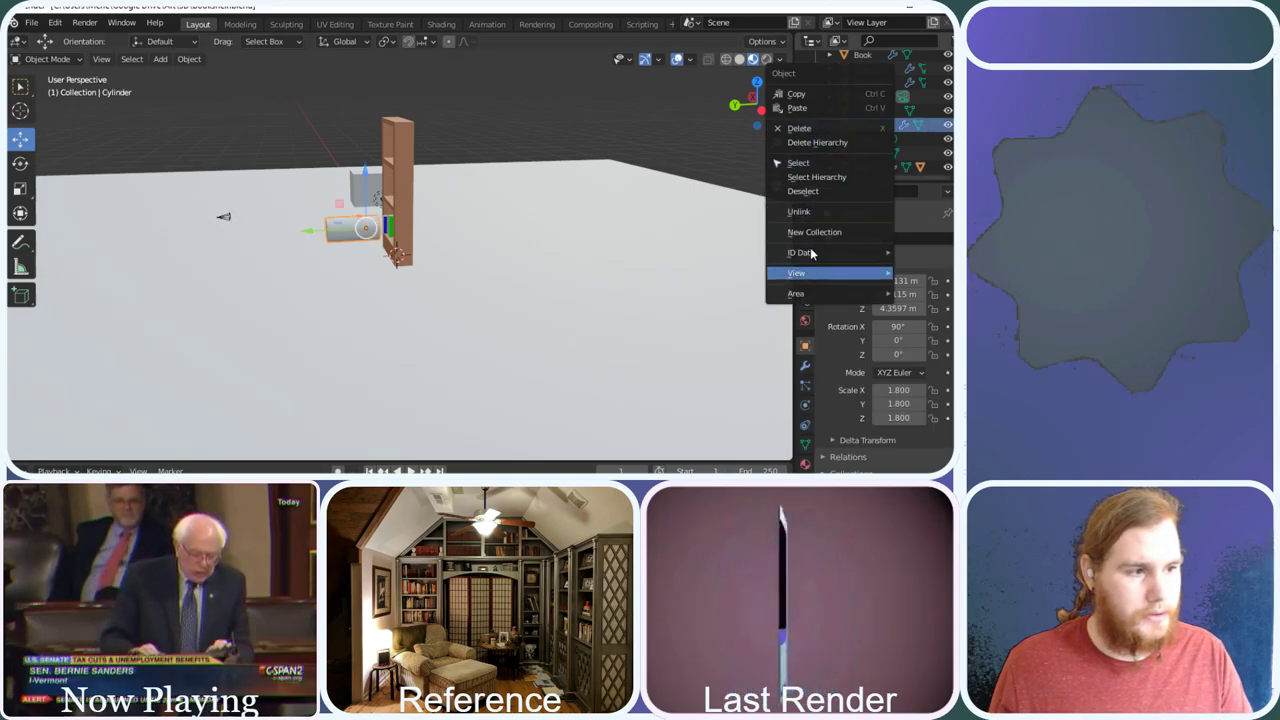
left_click(799, 128)
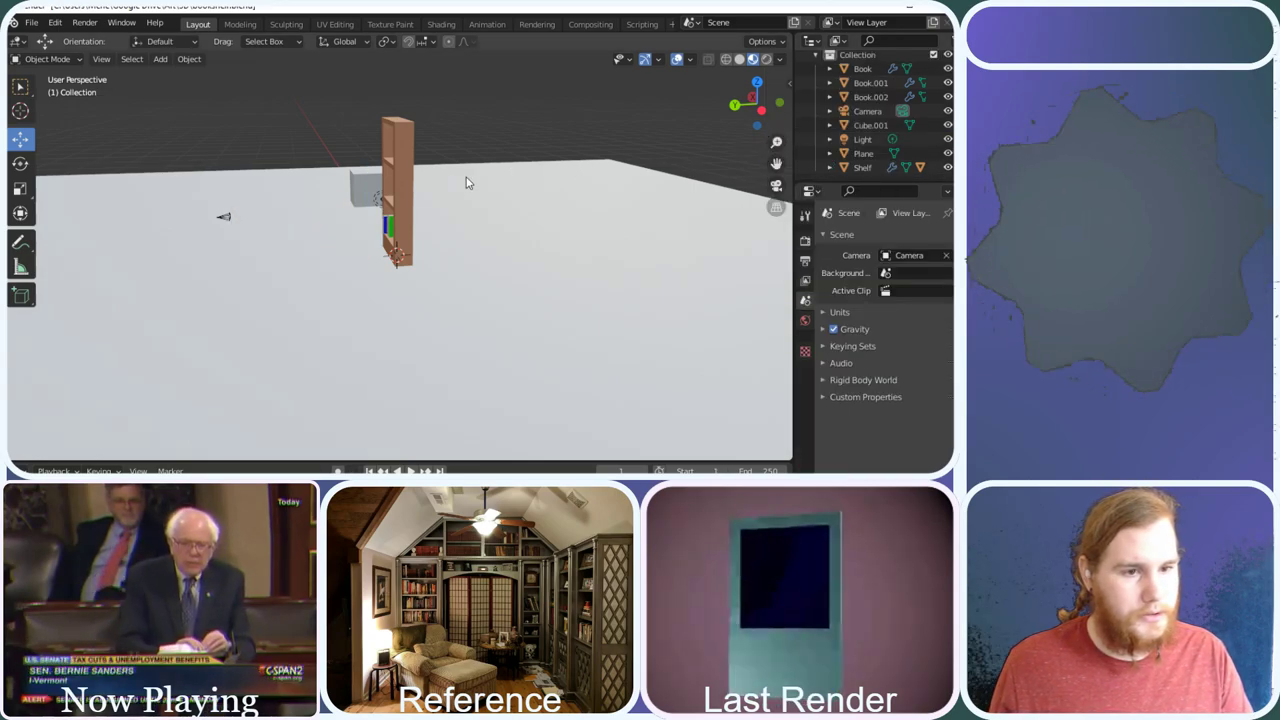
left_click(352, 184)
mouse_move(757, 105)
left_mouse_down()
mouse_move(745, 112)
mouse_move(768, 103)
left_mouse_up()
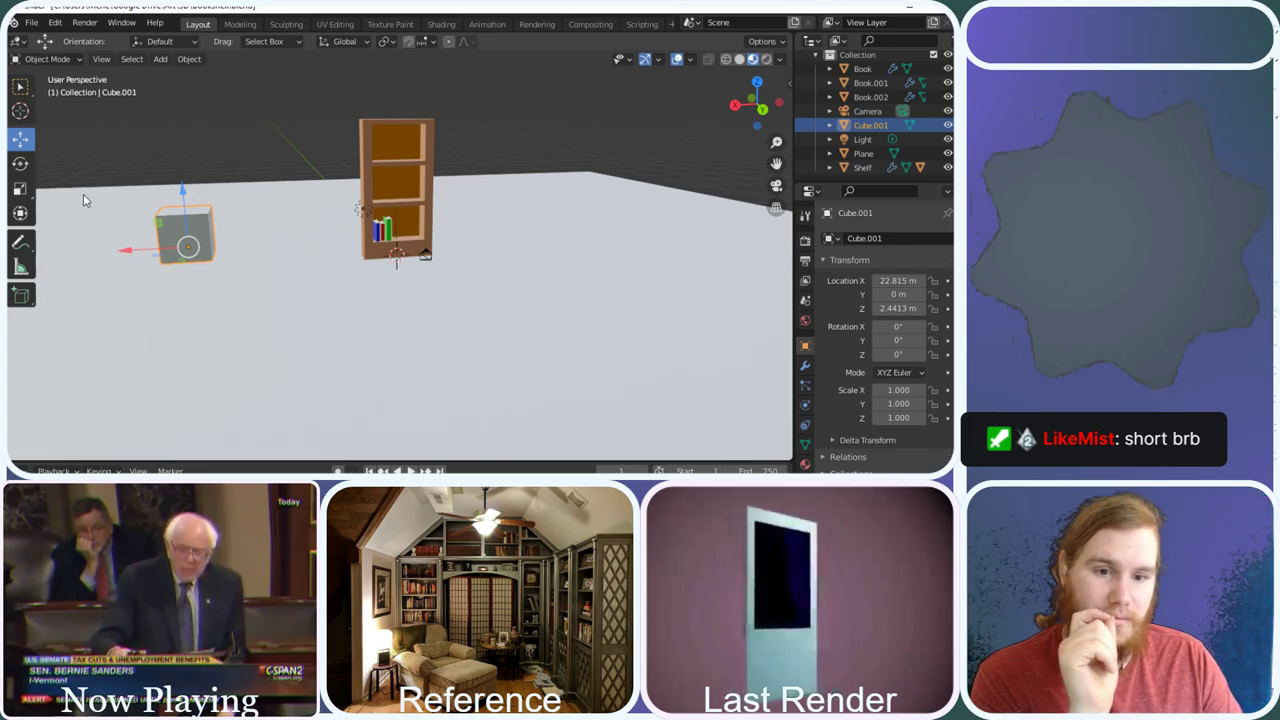
left_click_drag(184, 190, 141, 112)
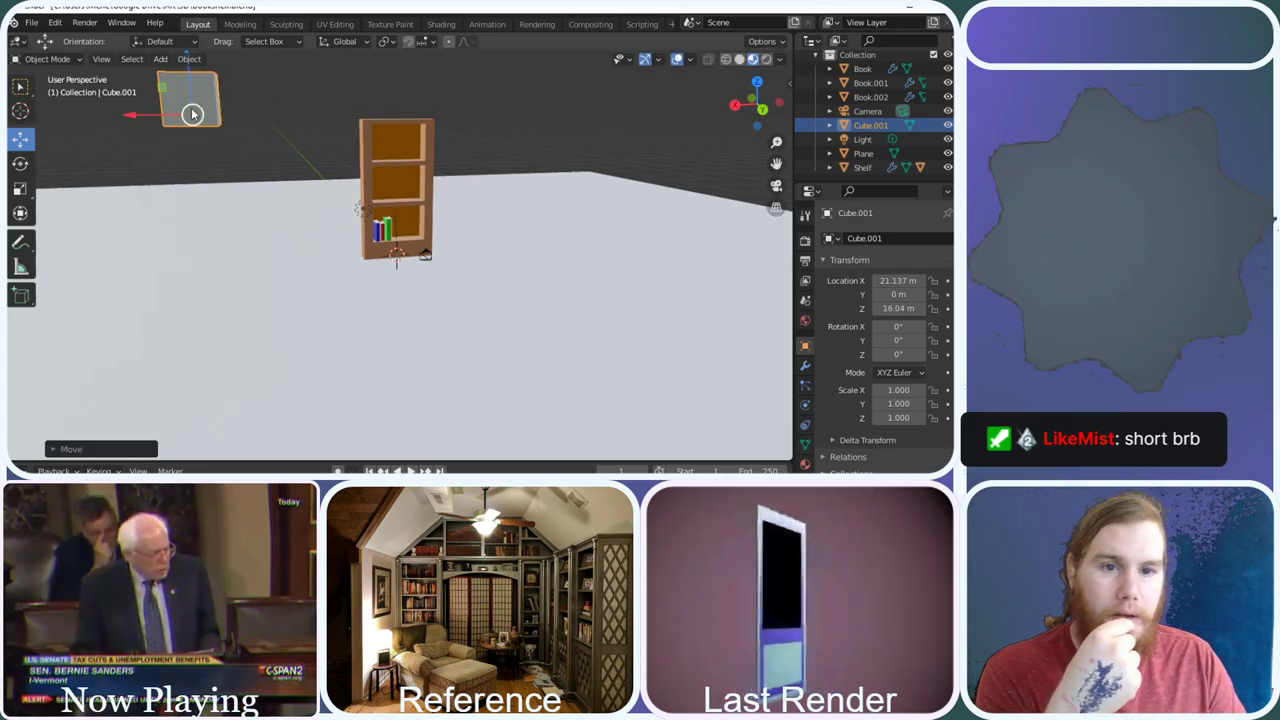
right_click(884, 125)
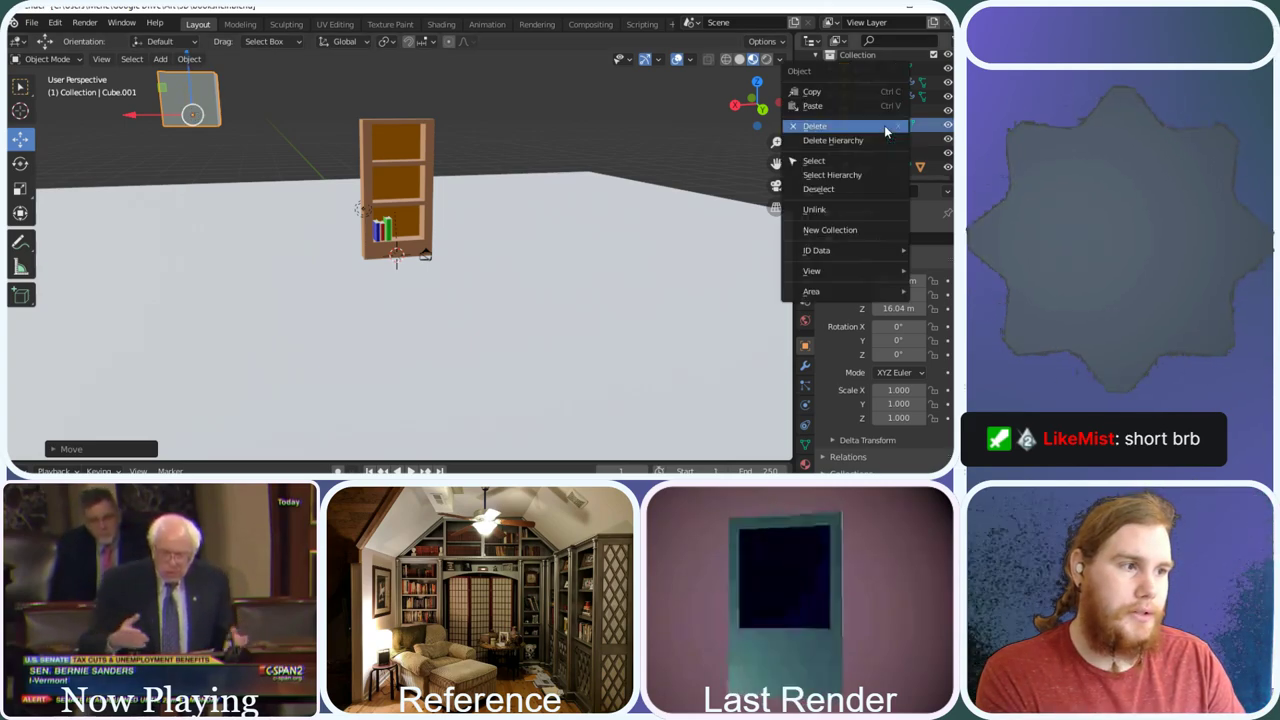
left_click(832, 126)
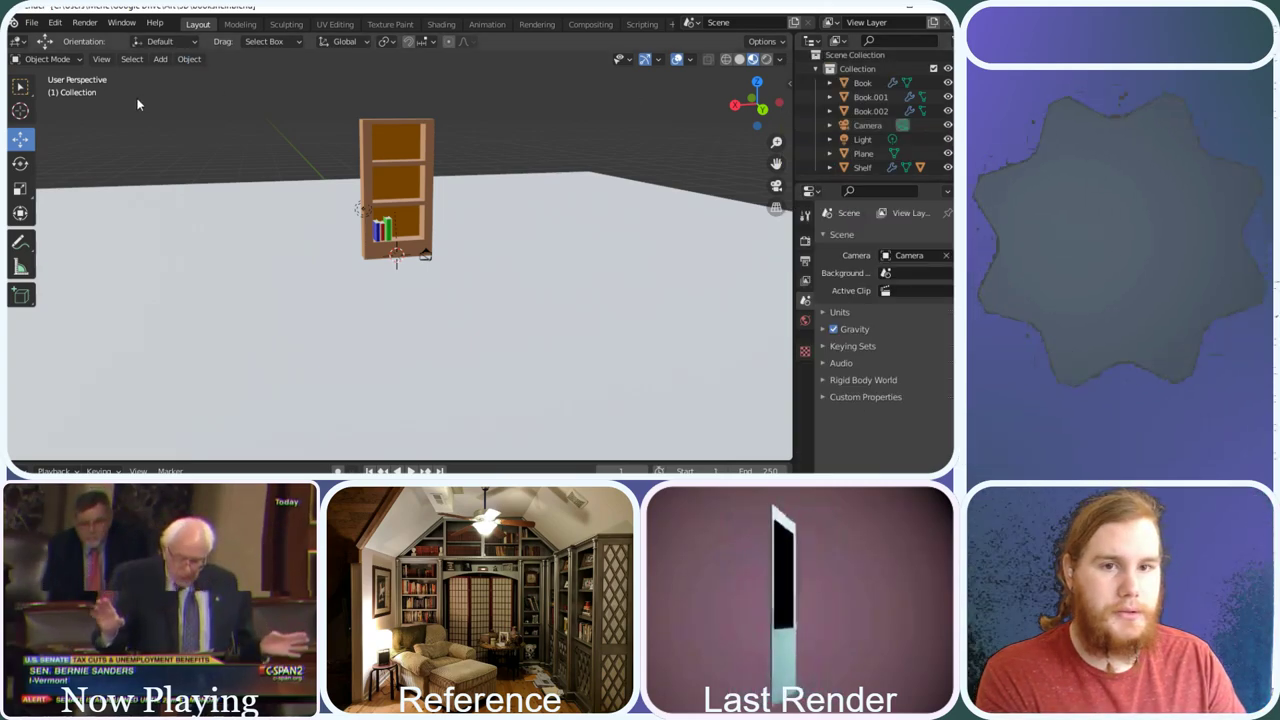
left_click(182, 60)
mouse_move(160, 60)
mouse_move(193, 75)
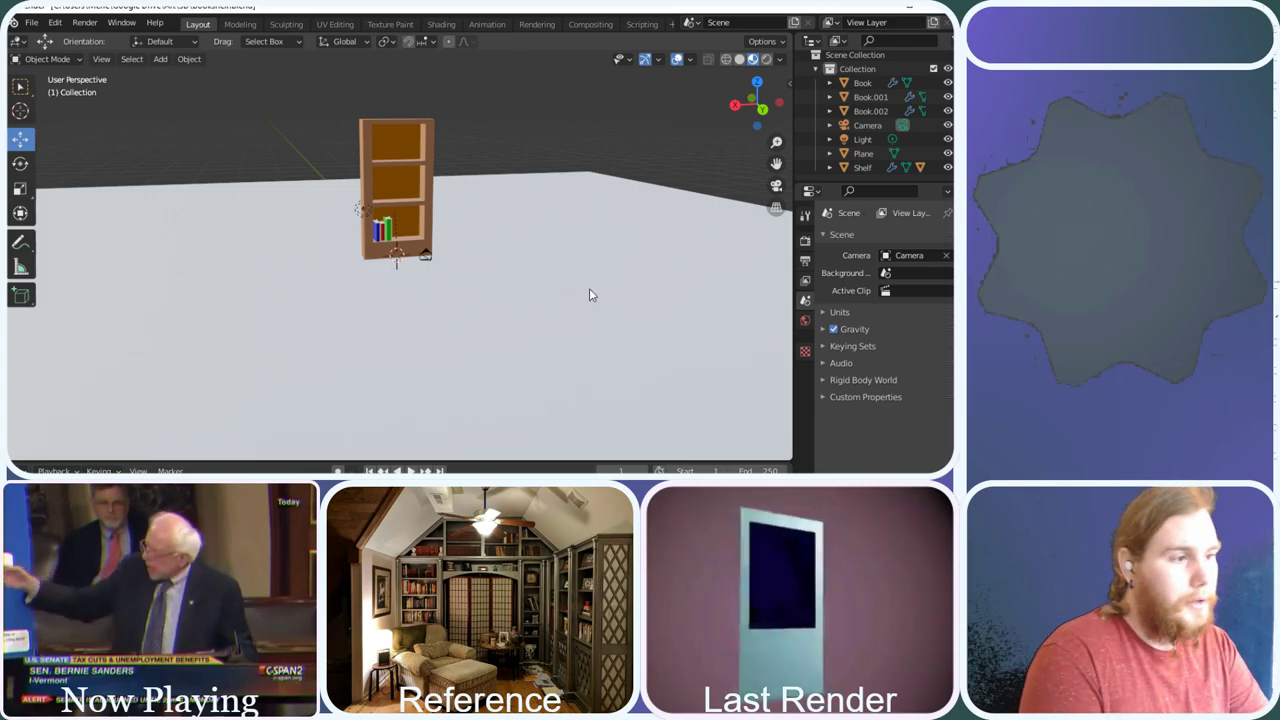
Add a UV sphere at the world origin by the bookshelf and zoom in on it
middle_click_drag(303, 211, 414, 222)
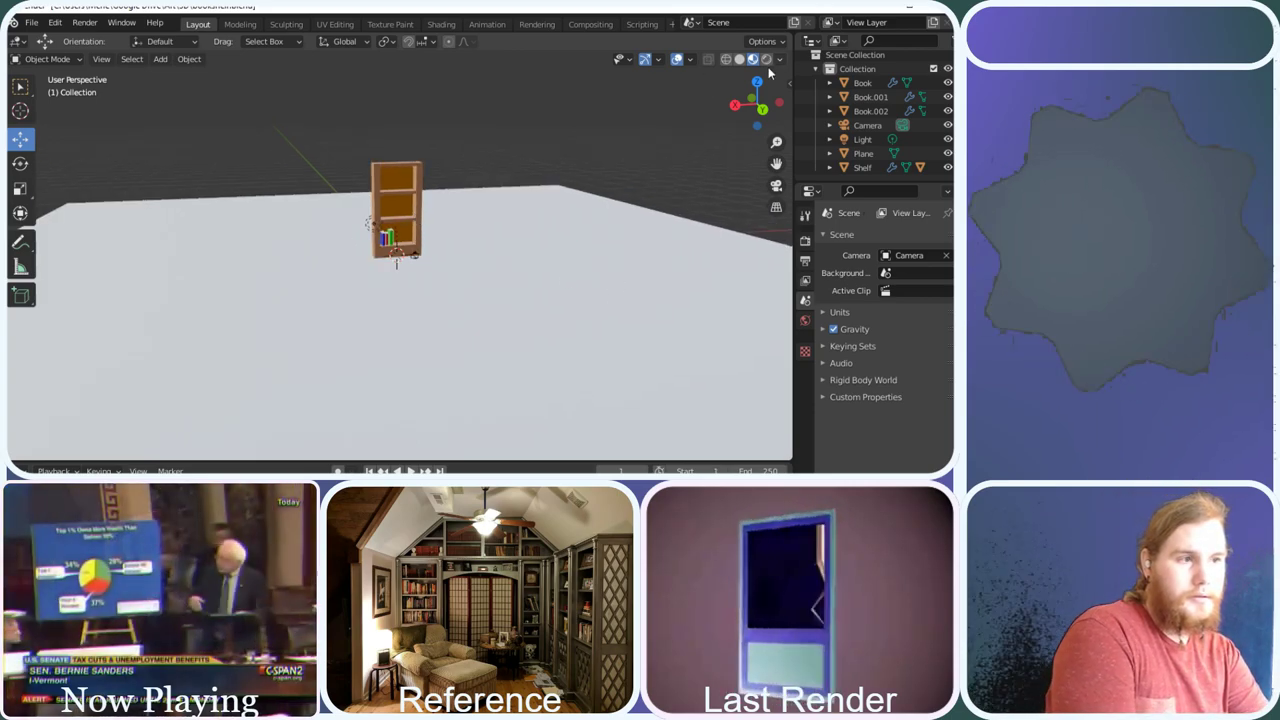
left_click(158, 60)
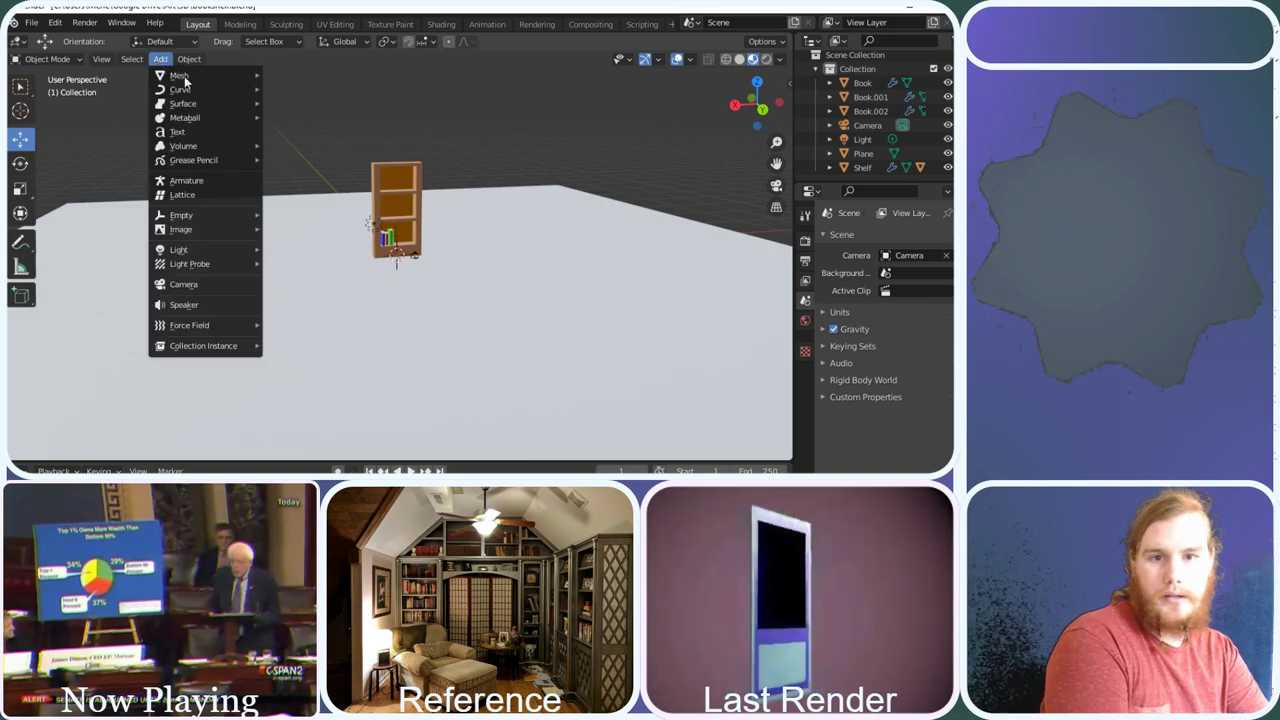
mouse_move(206, 95)
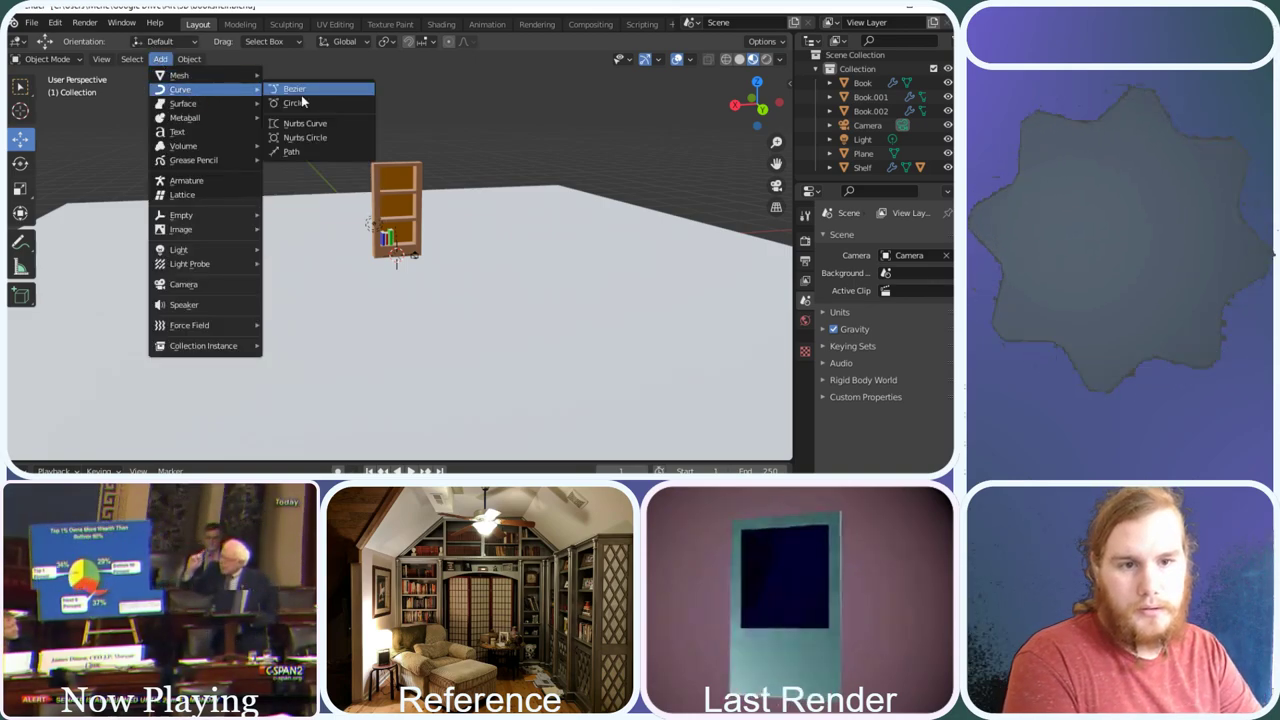
mouse_move(182, 75)
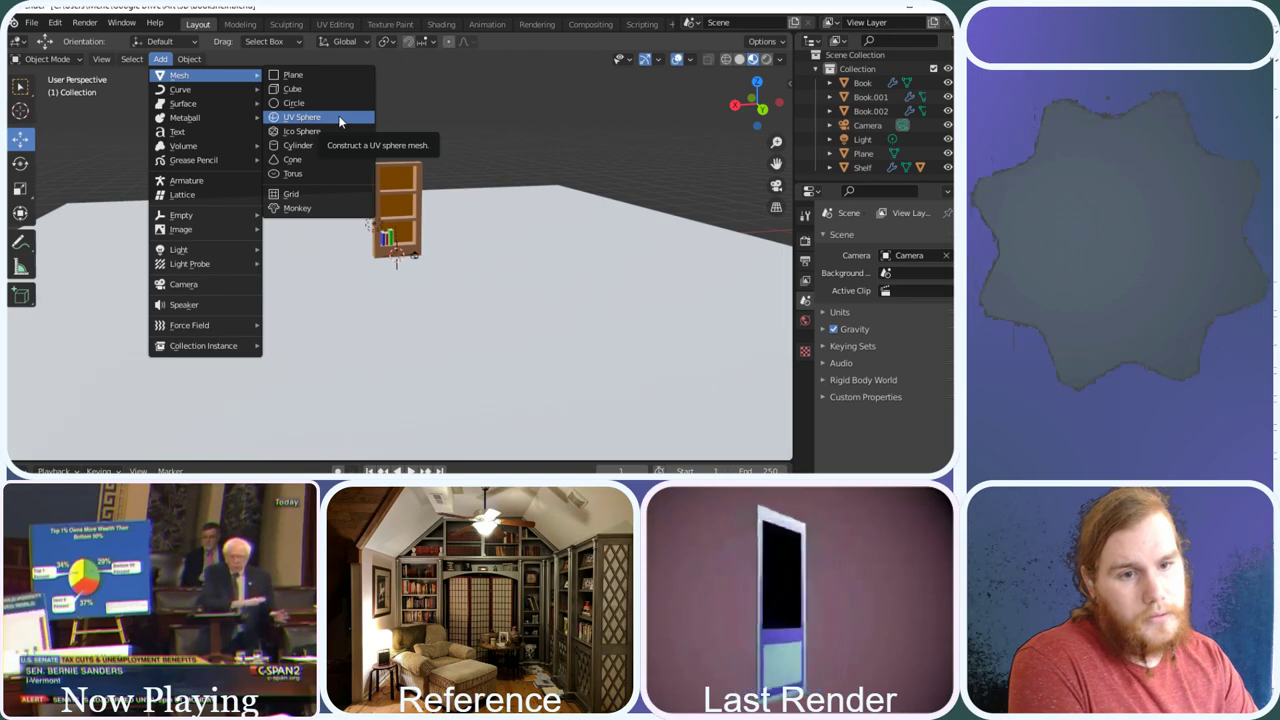
left_click(339, 119)
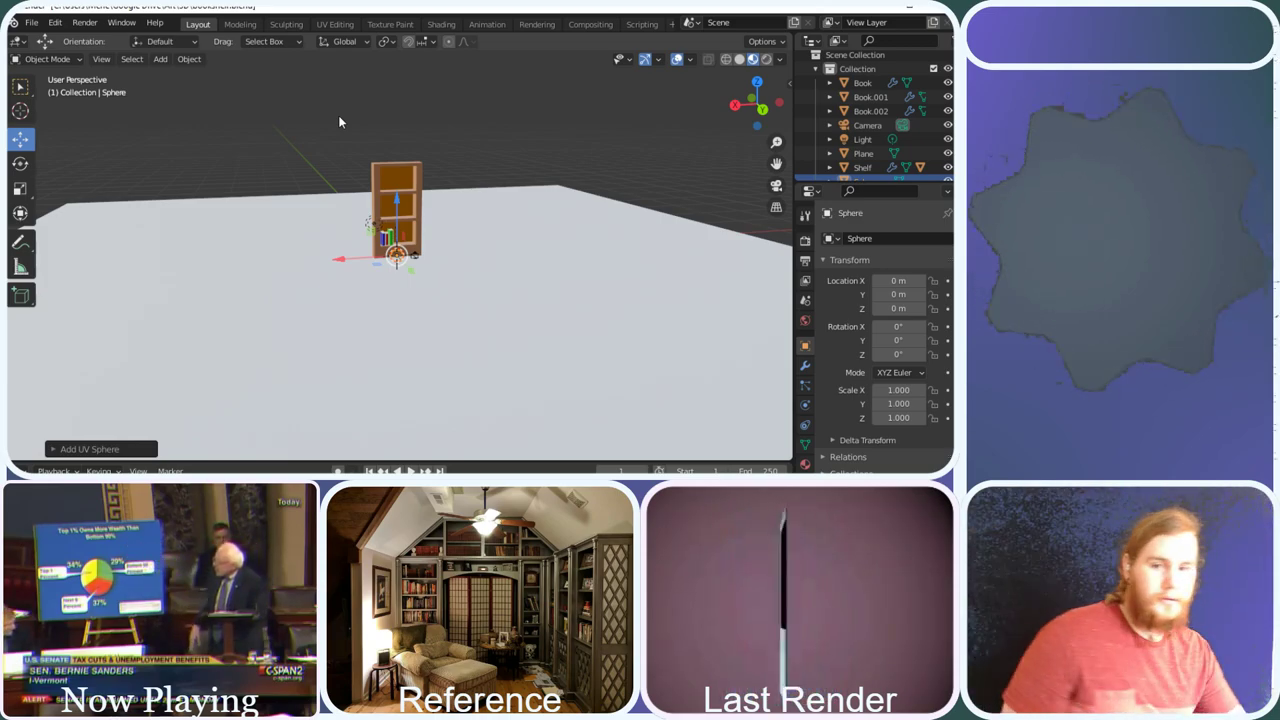
scroll(414, 240, "up", 8)
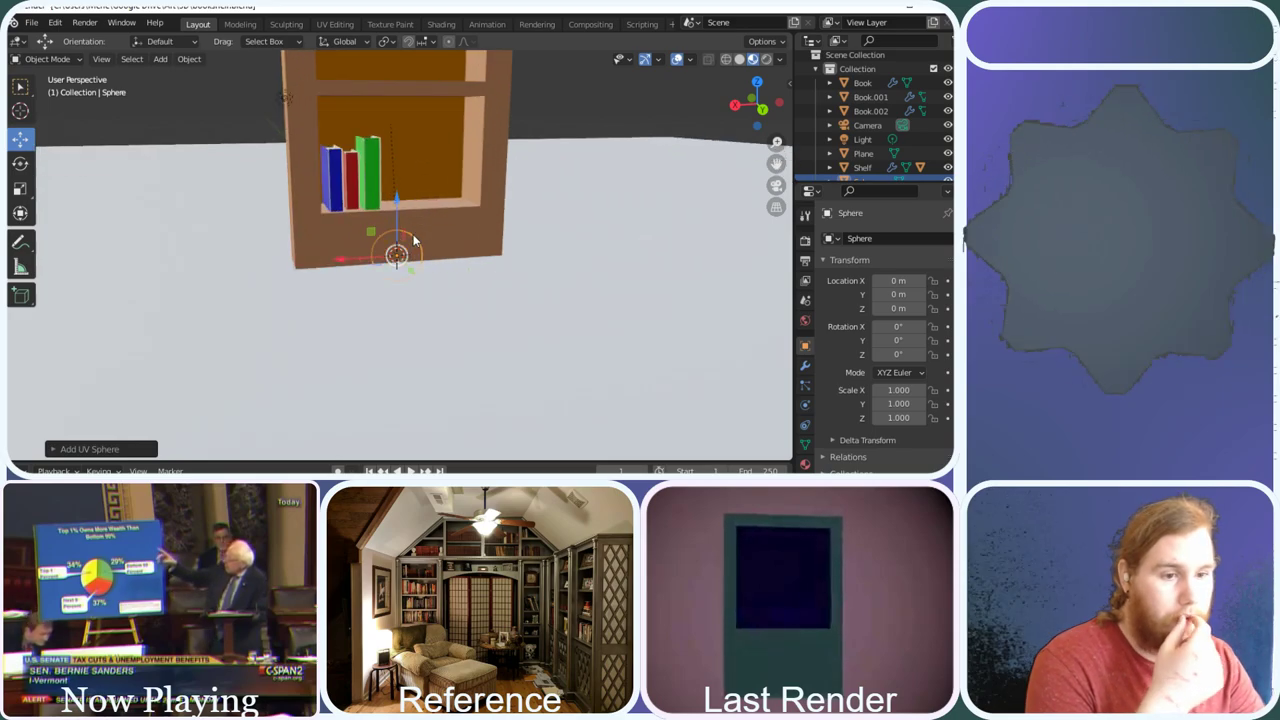
Raise the sphere along Z, move it forward out of the shelf, and enter Edit Mode
middle_click_drag(414, 240, 413, 234)
key("g")
key("z")
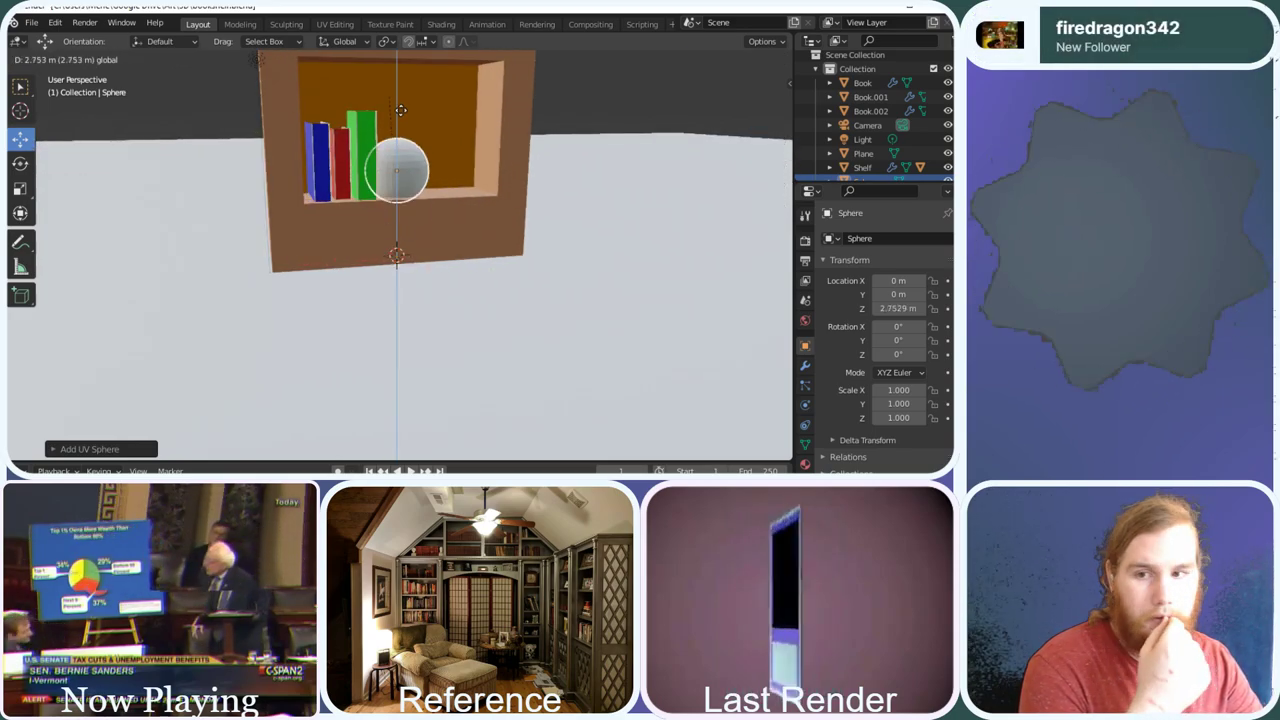
left_click(400, 100)
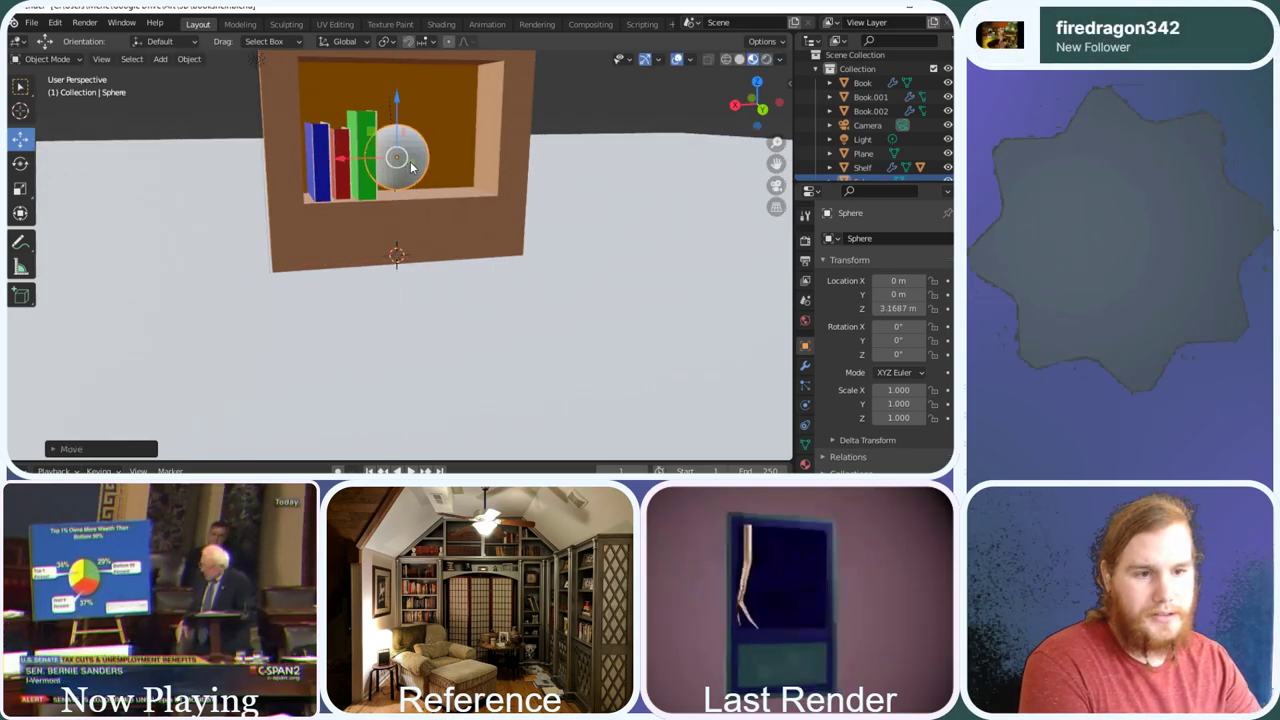
left_click_drag(410, 167, 565, 203)
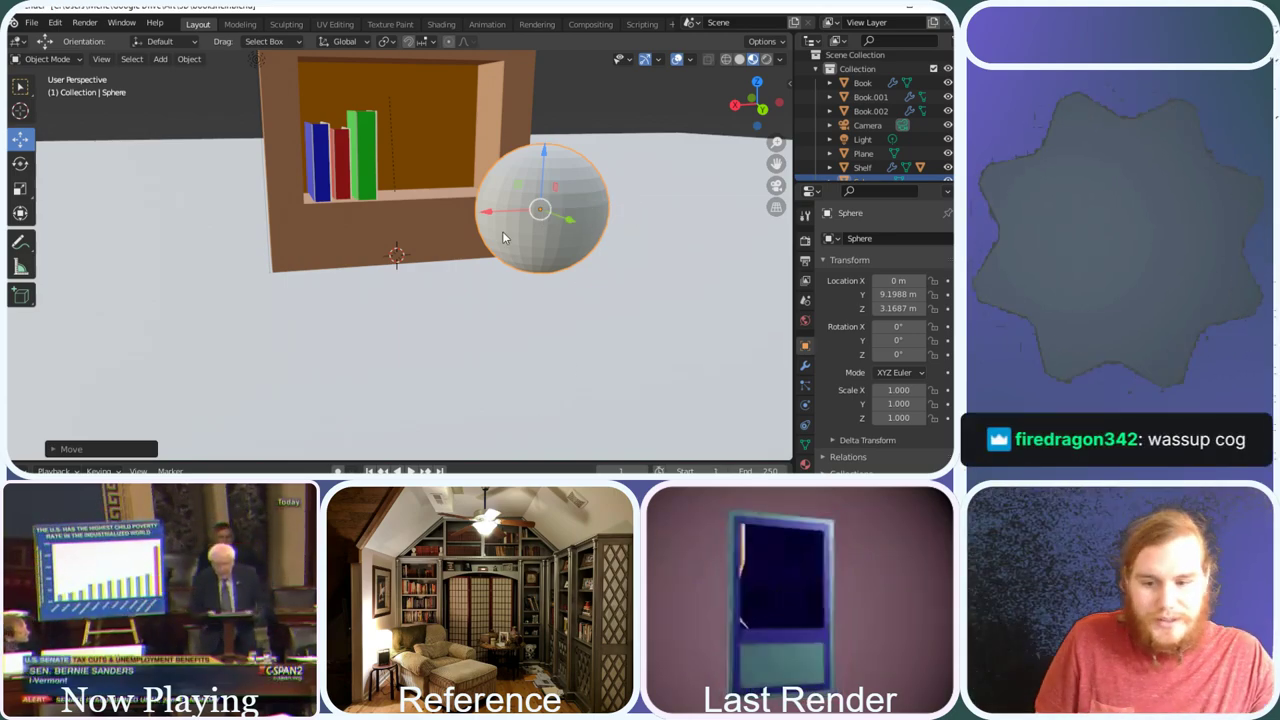
mouse_move(728, 107)
left_mouse_down()
mouse_move(745, 112)
mouse_move(700, 140)
mouse_move(738, 110)
left_mouse_up()
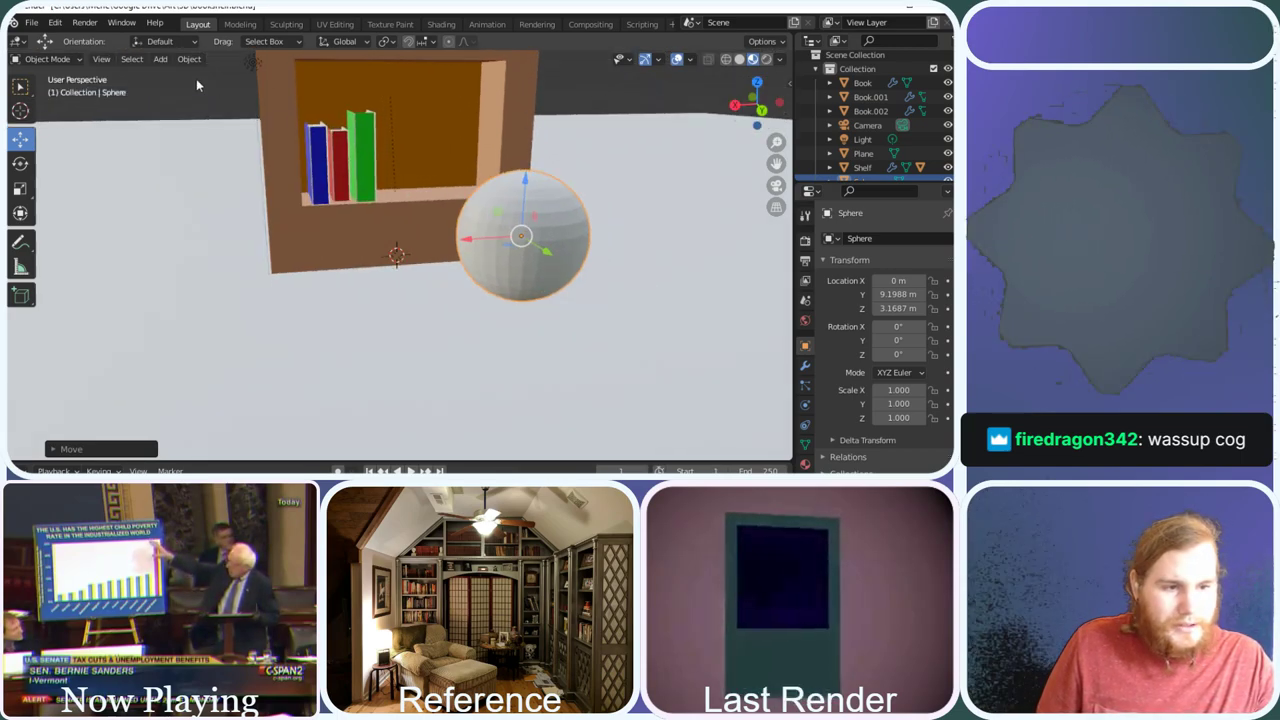
left_click(76, 58)
left_click(55, 84)
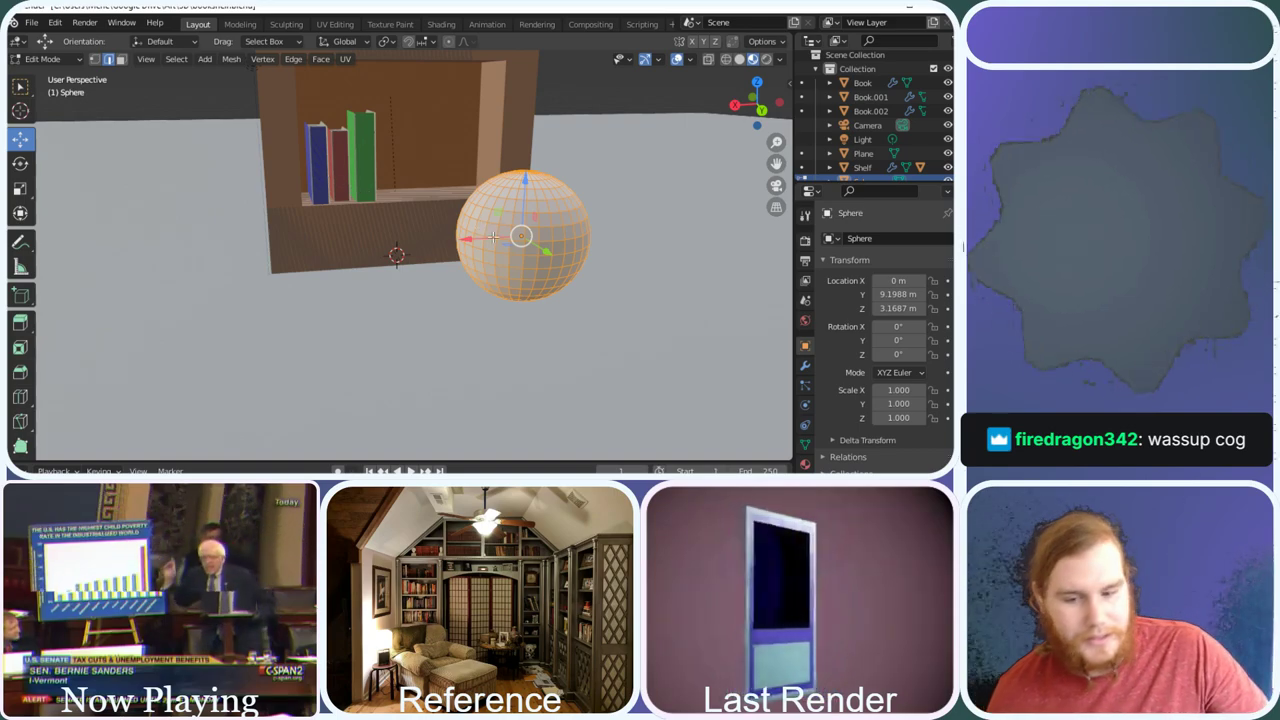
left_click_drag(745, 110, 778, 178)
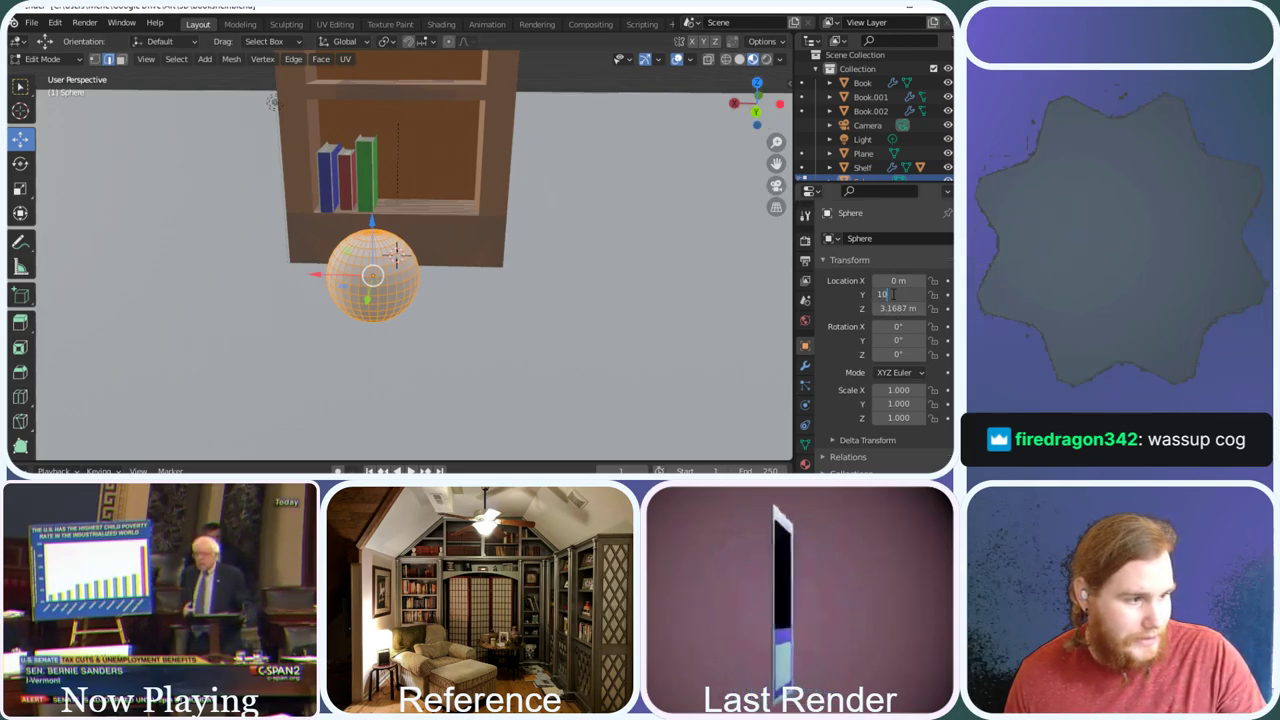
Set the sphere to Y 10 m, Z 5 m and X rotation 90°, then view from the right
key("Return")
left_click(896, 308)
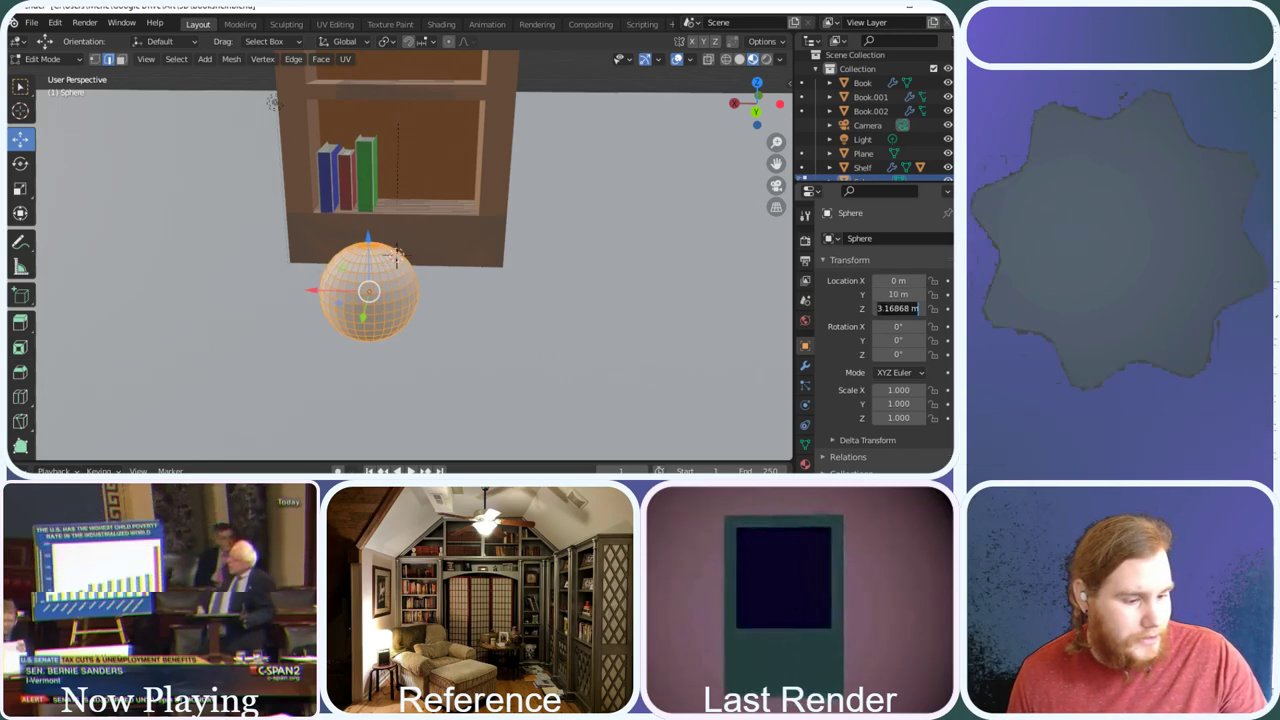
type("5")
key("Return")
left_click(906, 326)
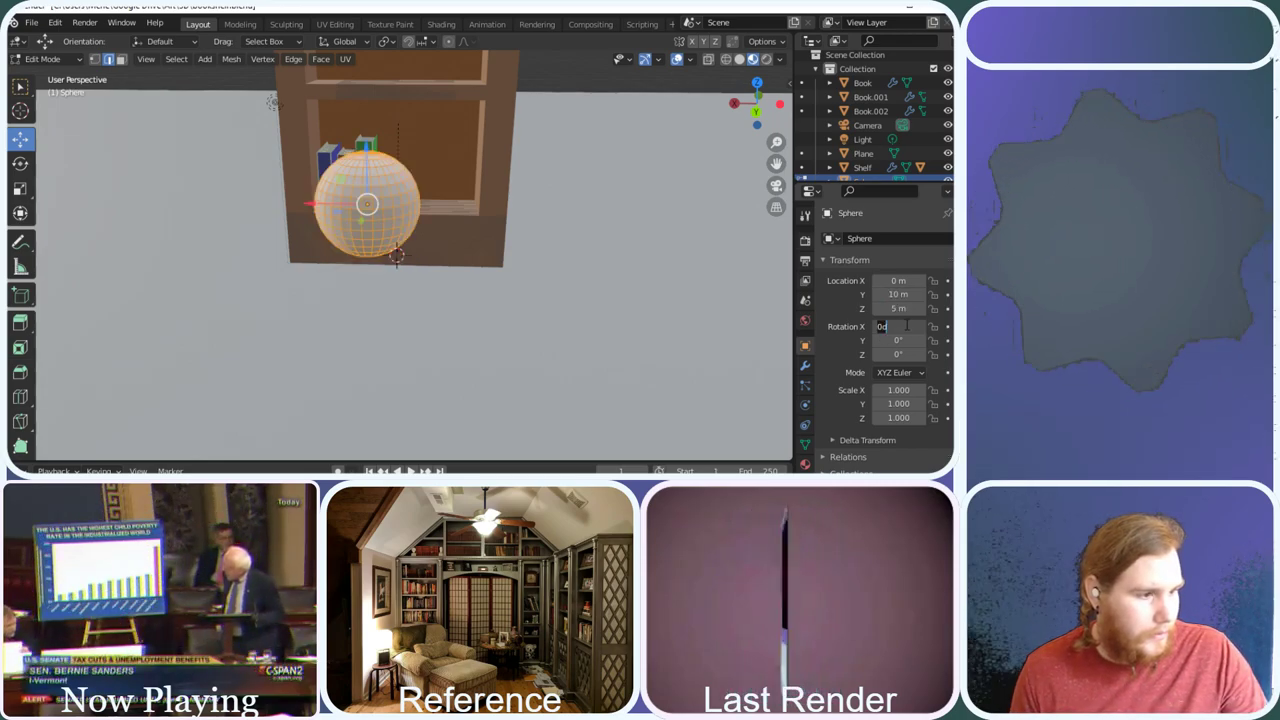
type("90")
key("Return")
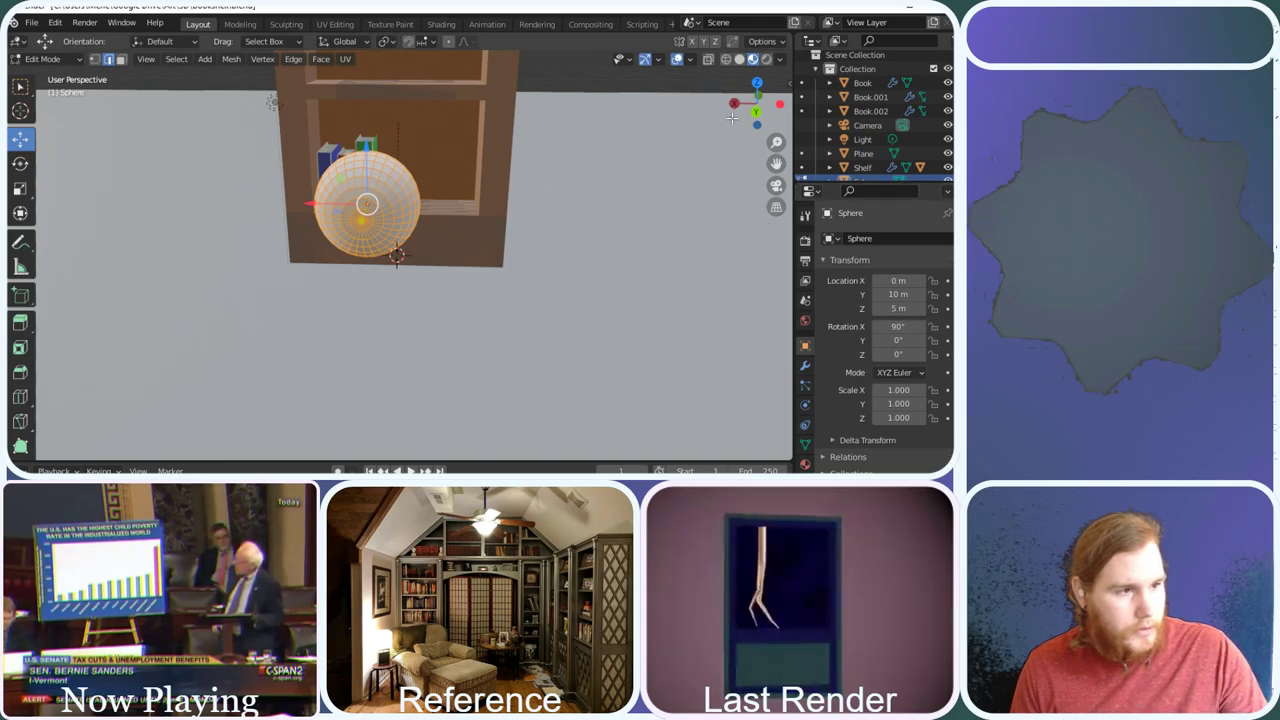
left_click(734, 103)
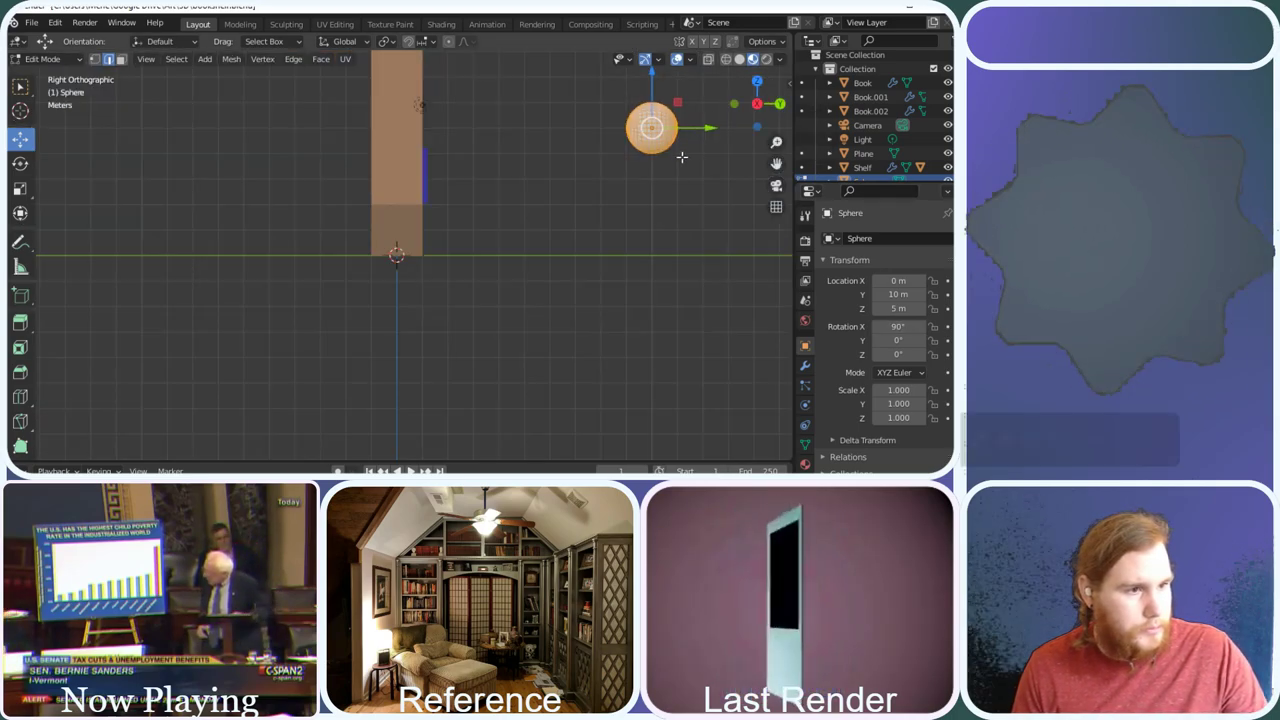
Zoom and snap the view to a straight right-side view of the sphere
scroll(727, 118, "up", 2)
scroll(723, 132, "down", 1)
scroll(723, 132, "down", 4)
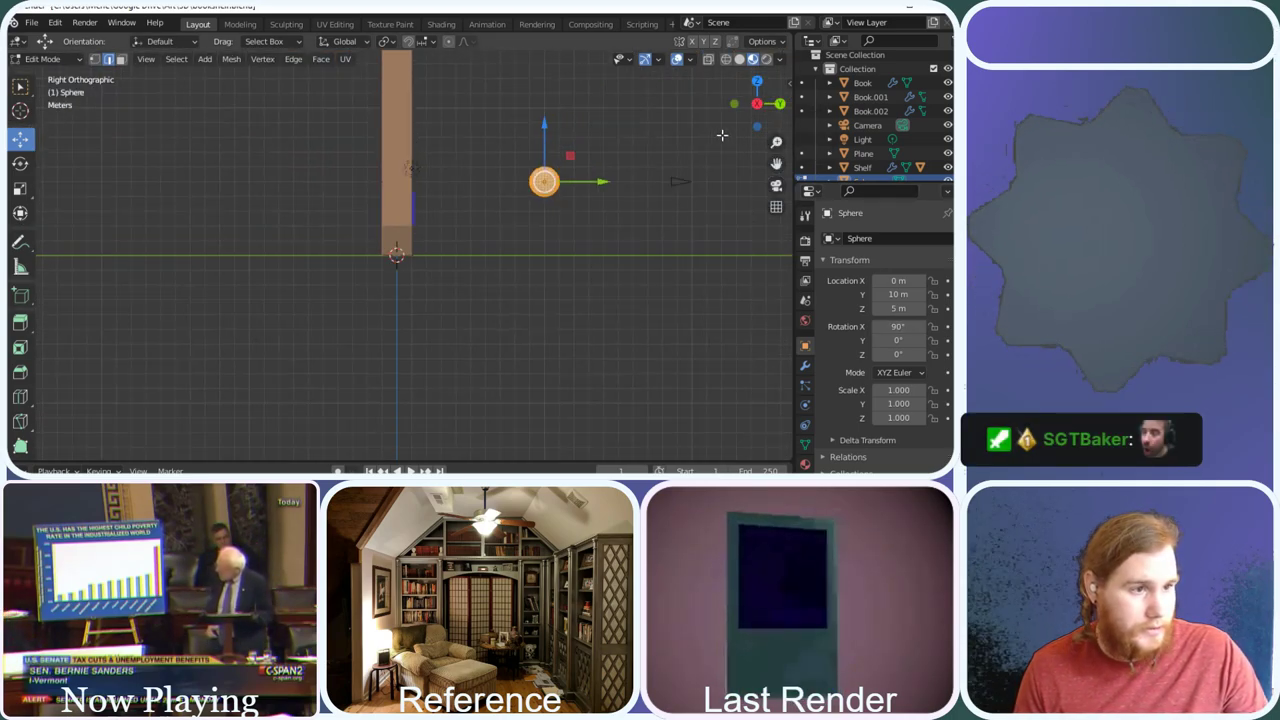
scroll(631, 160, "up", 1)
scroll(569, 163, "down", 2)
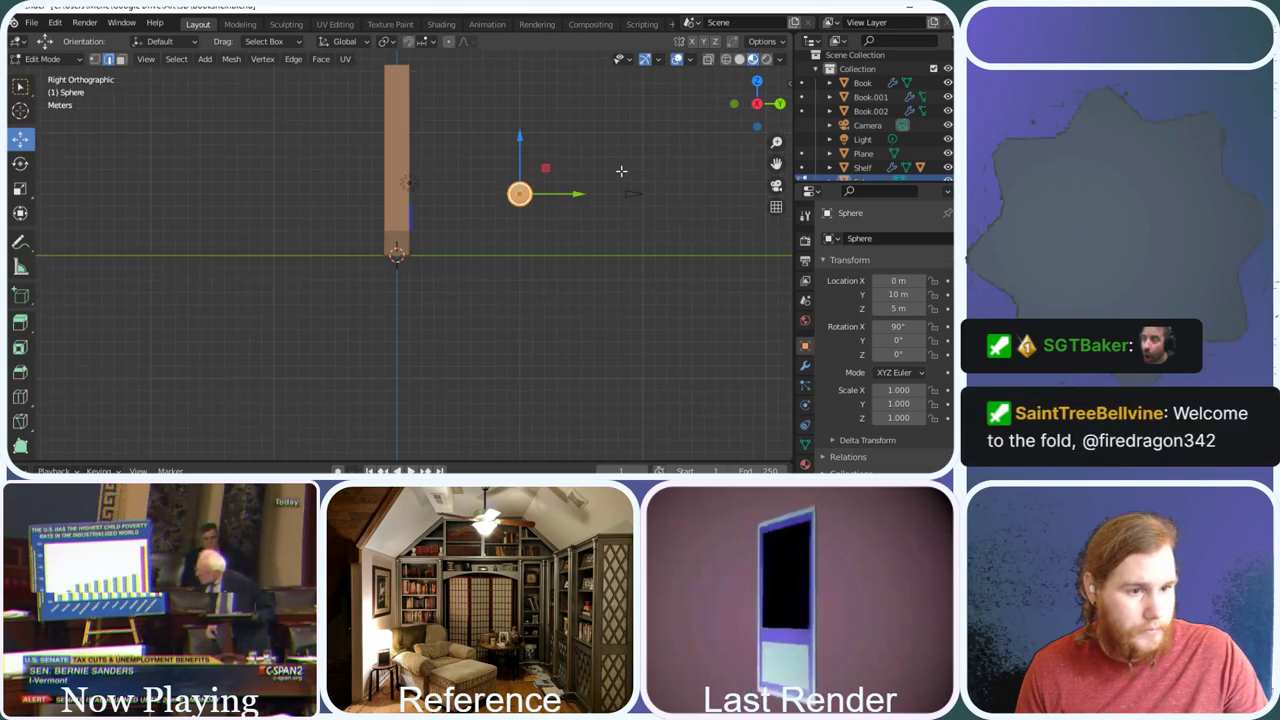
scroll(617, 171, "down", 1)
scroll(619, 172, "up", 1)
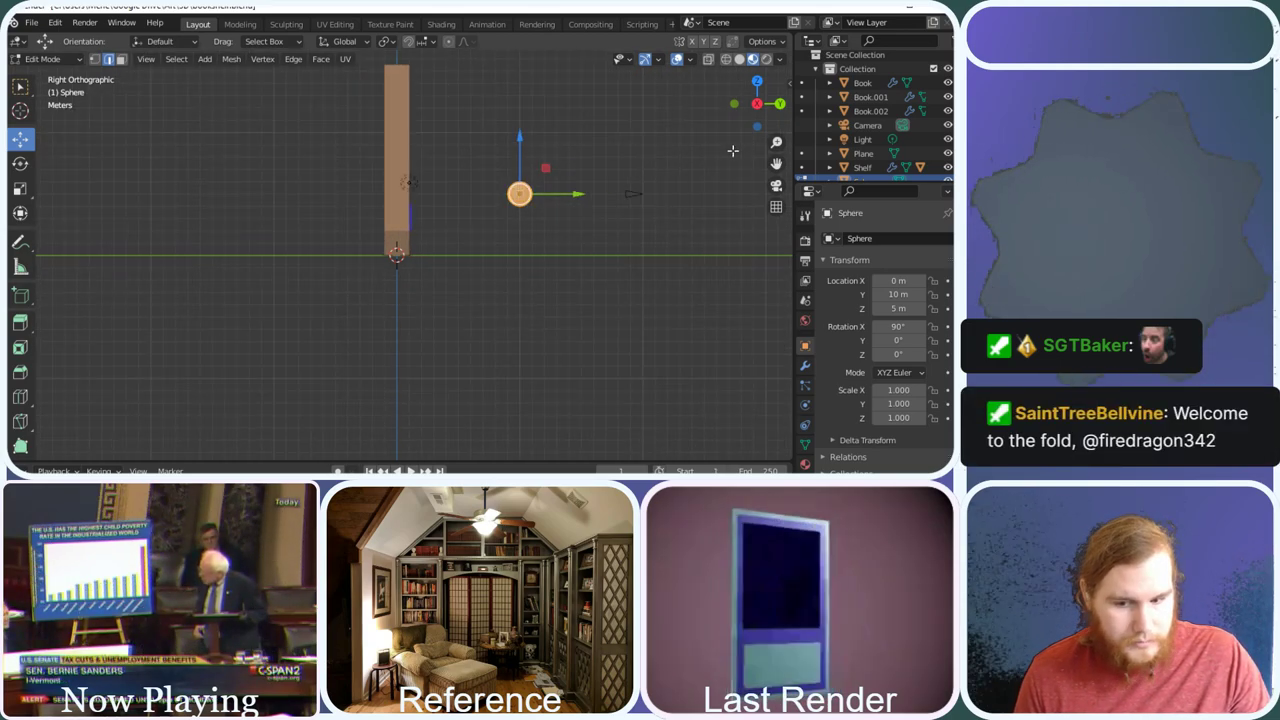
left_click_drag(757, 108, 758, 124)
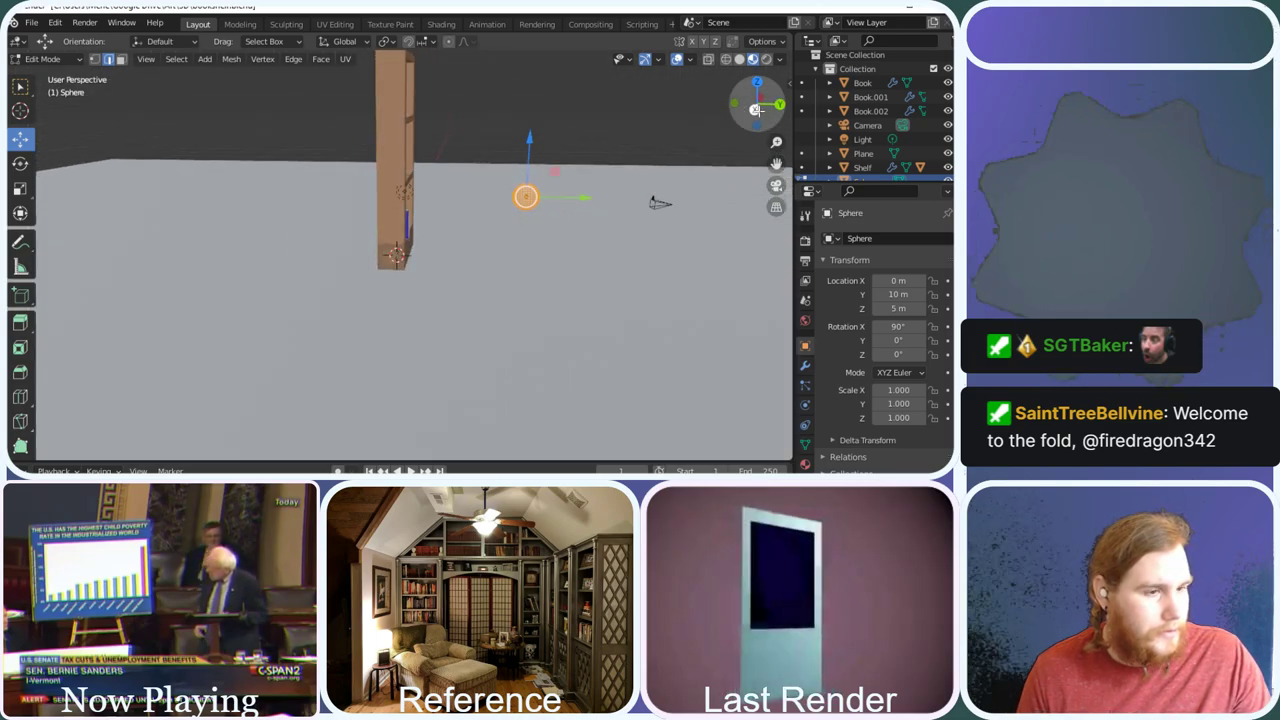
left_click(757, 109)
scroll(555, 175, "up", 4)
scroll(557, 174, "down", 2)
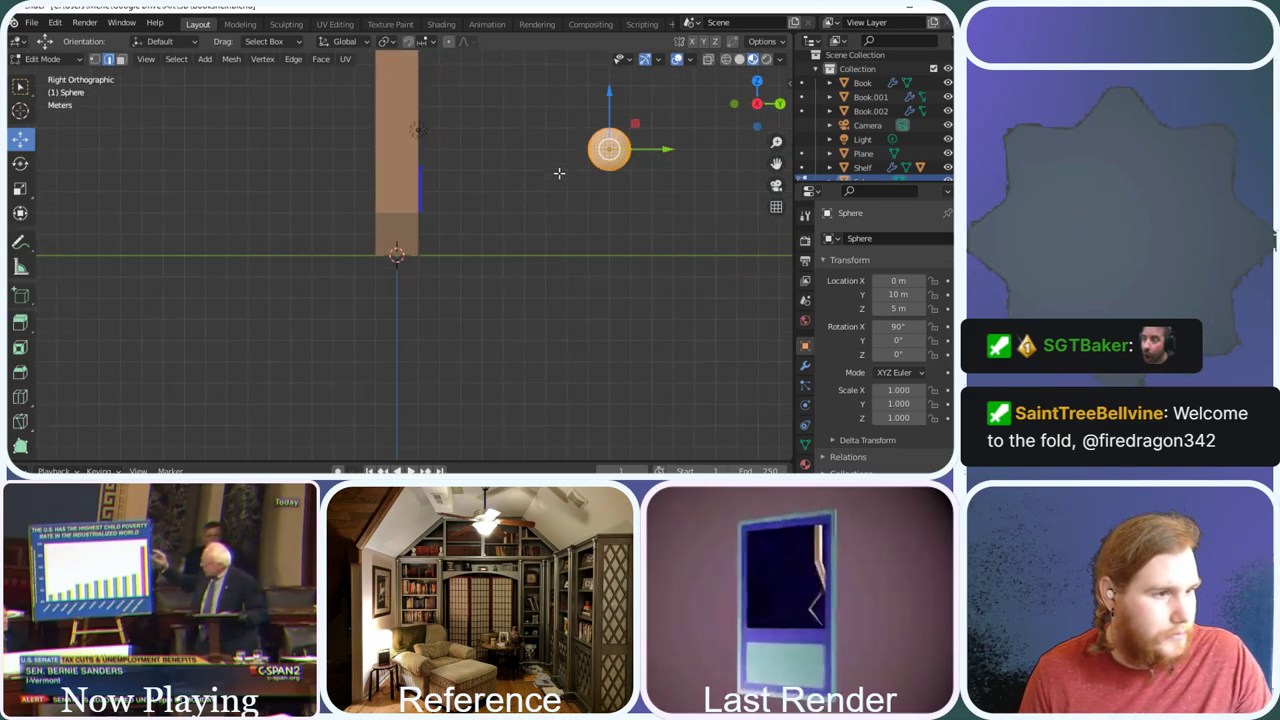
In face select mode, box-select the sphere's upper part and delete its vertices
left_click(121, 59)
left_click_drag(652, 200, 611, 93)
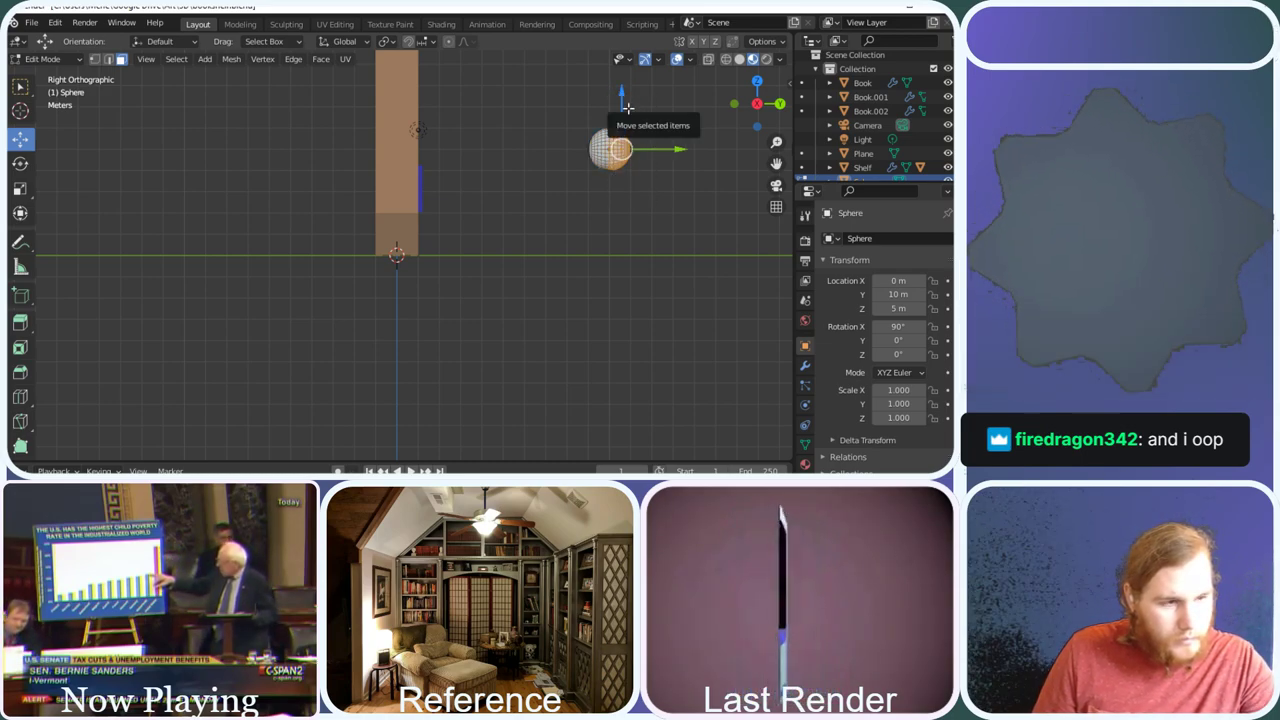
key("x")
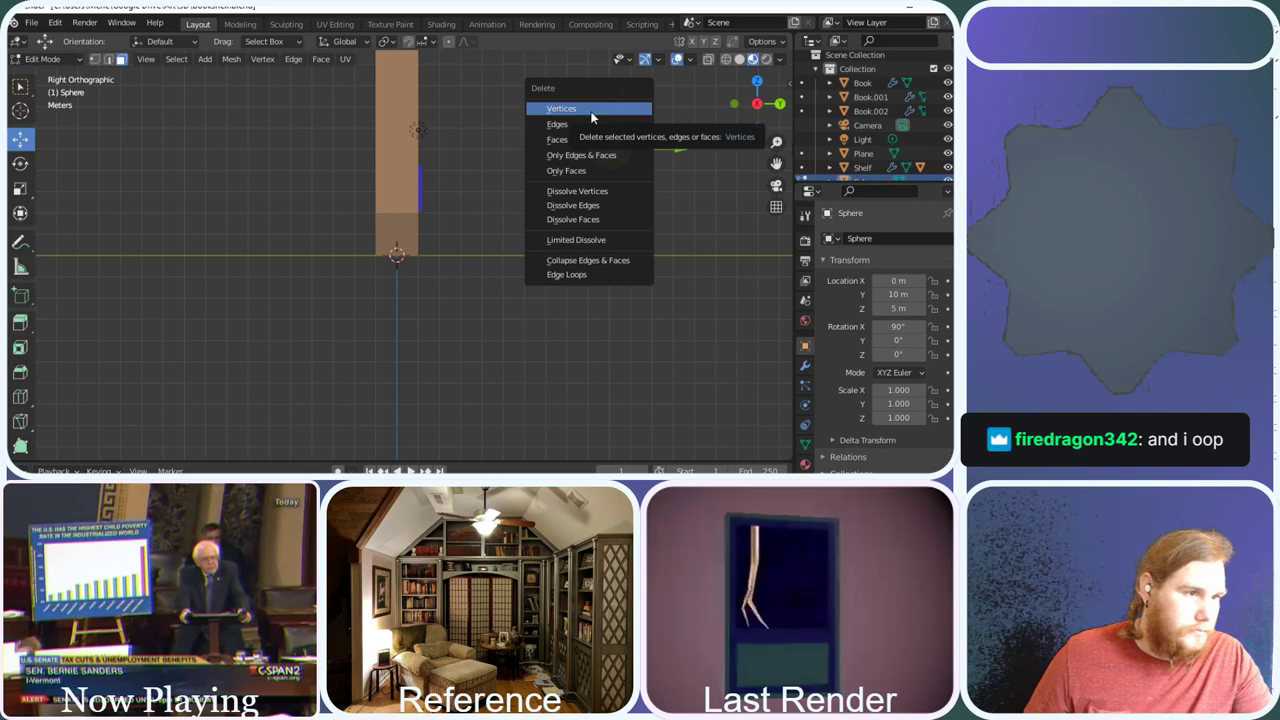
left_click(591, 112)
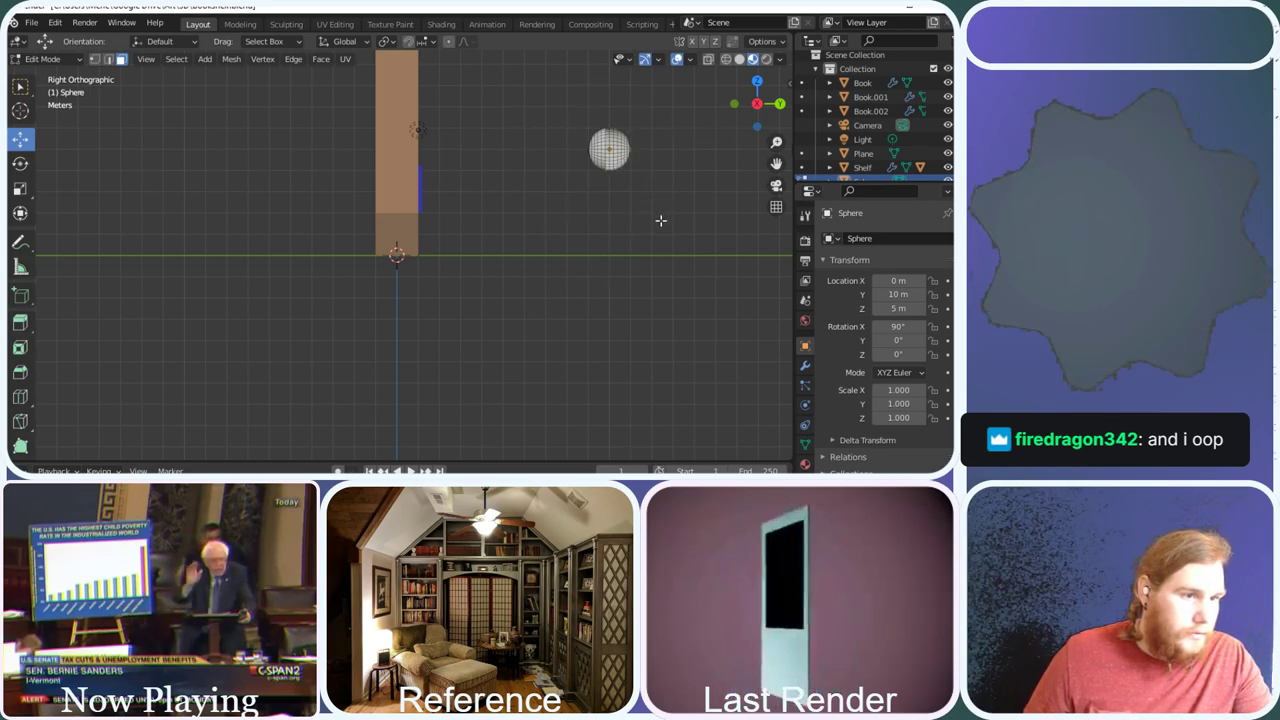
Box-select the sphere's right half and delete its vertices, leaving an open dome
left_click_drag(660, 220, 611, 107)
key("x")
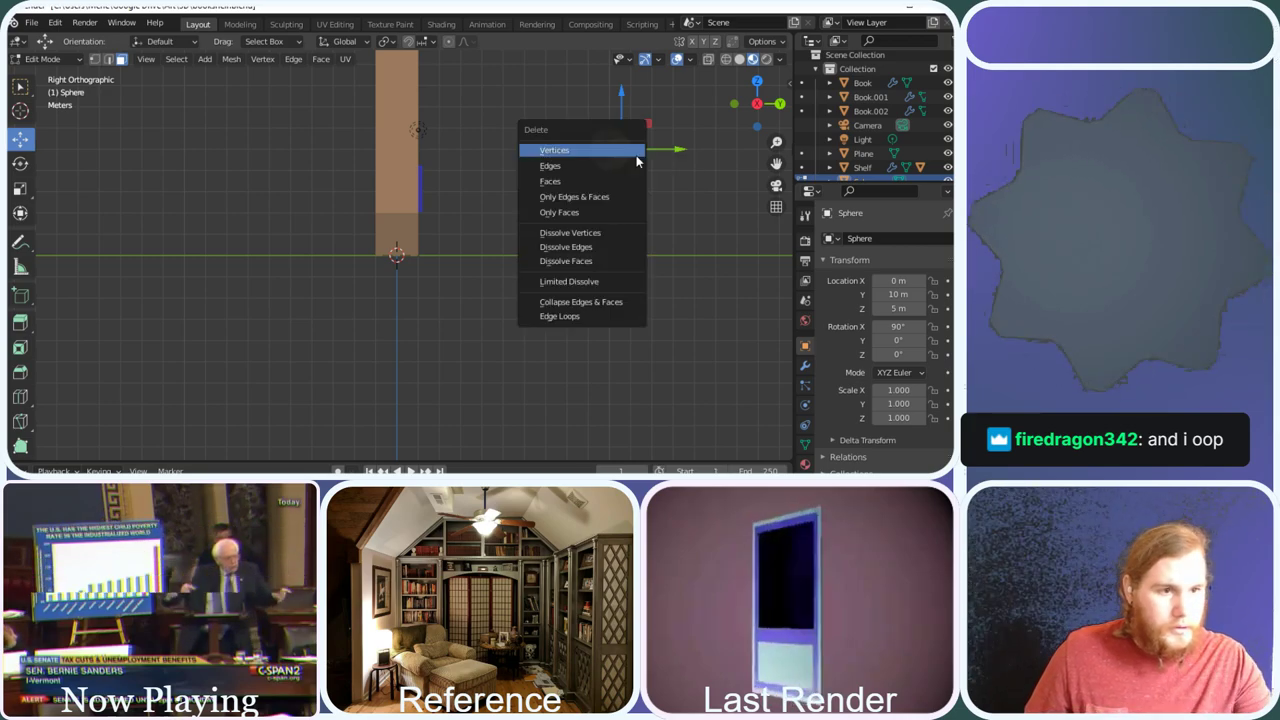
key("Escape")
key("x")
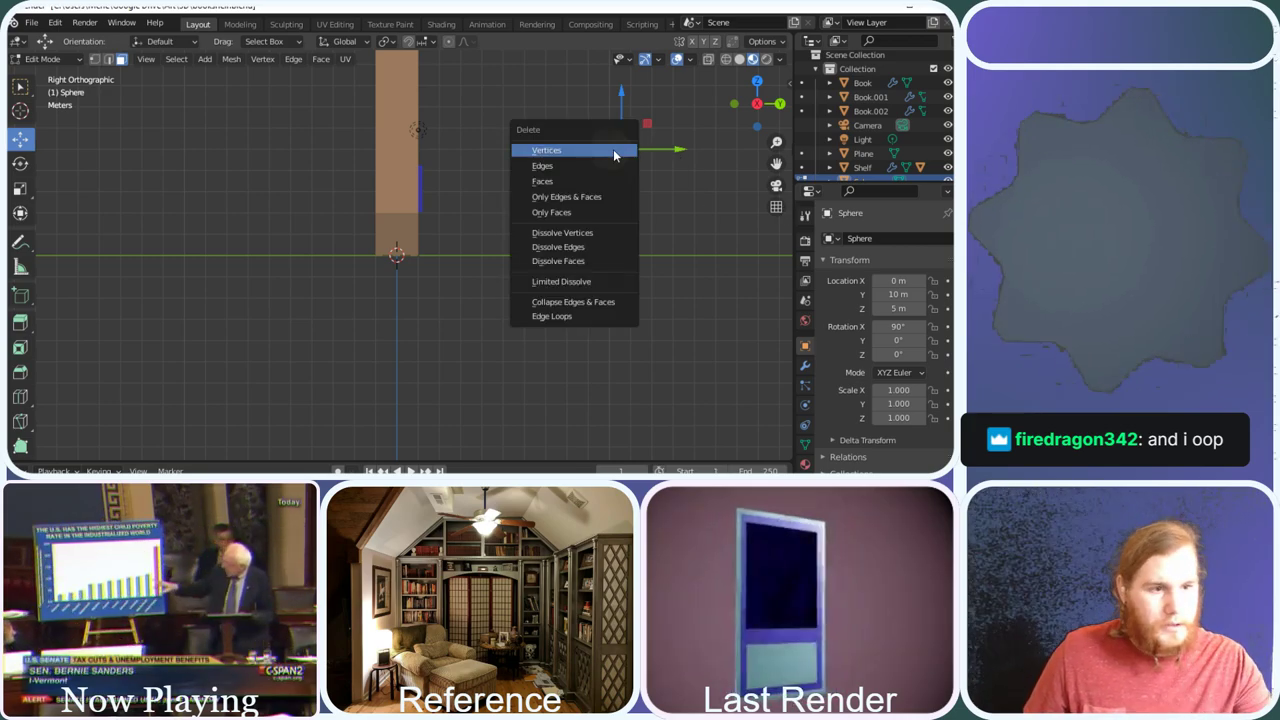
left_click(608, 156)
scroll(640, 190, "up", 2)
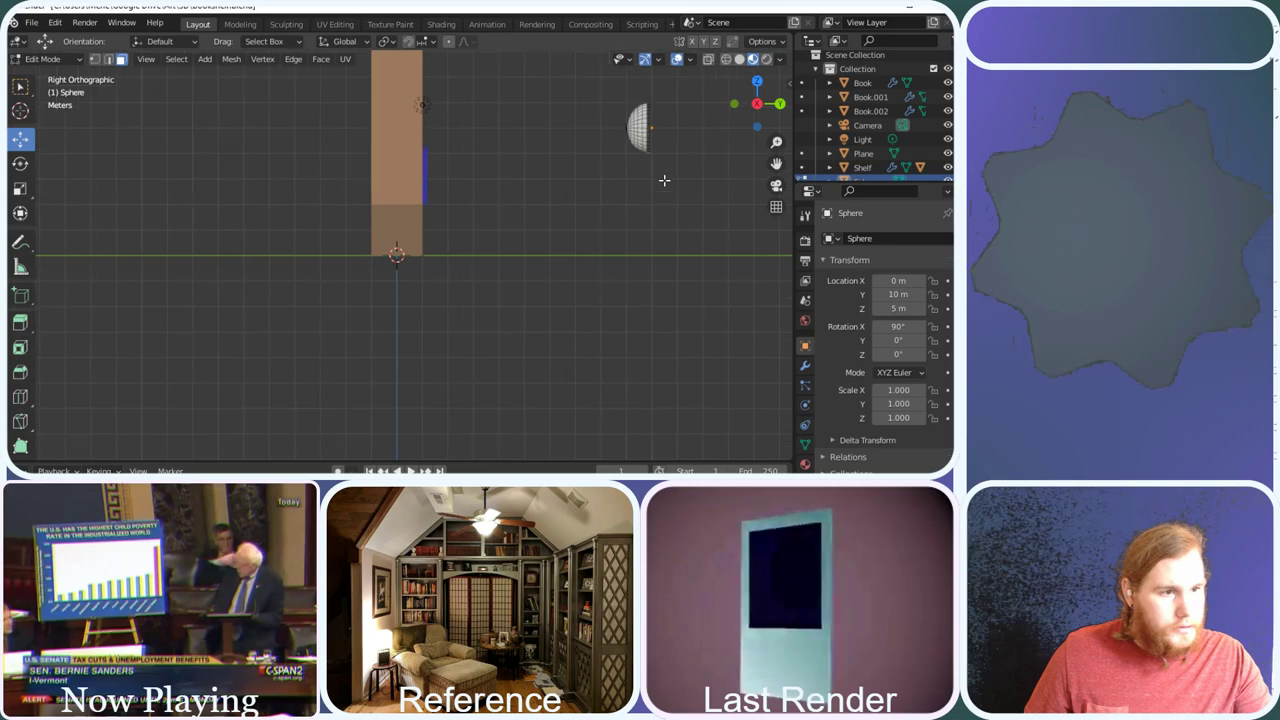
middle_click_drag(640, 190, 590, 180)
mouse_move(237, 75)
middle_mouse_down()
mouse_move(250, 150)
mouse_move(200, 150)
mouse_move(180, 130)
mouse_move(242, 72)
middle_mouse_up()
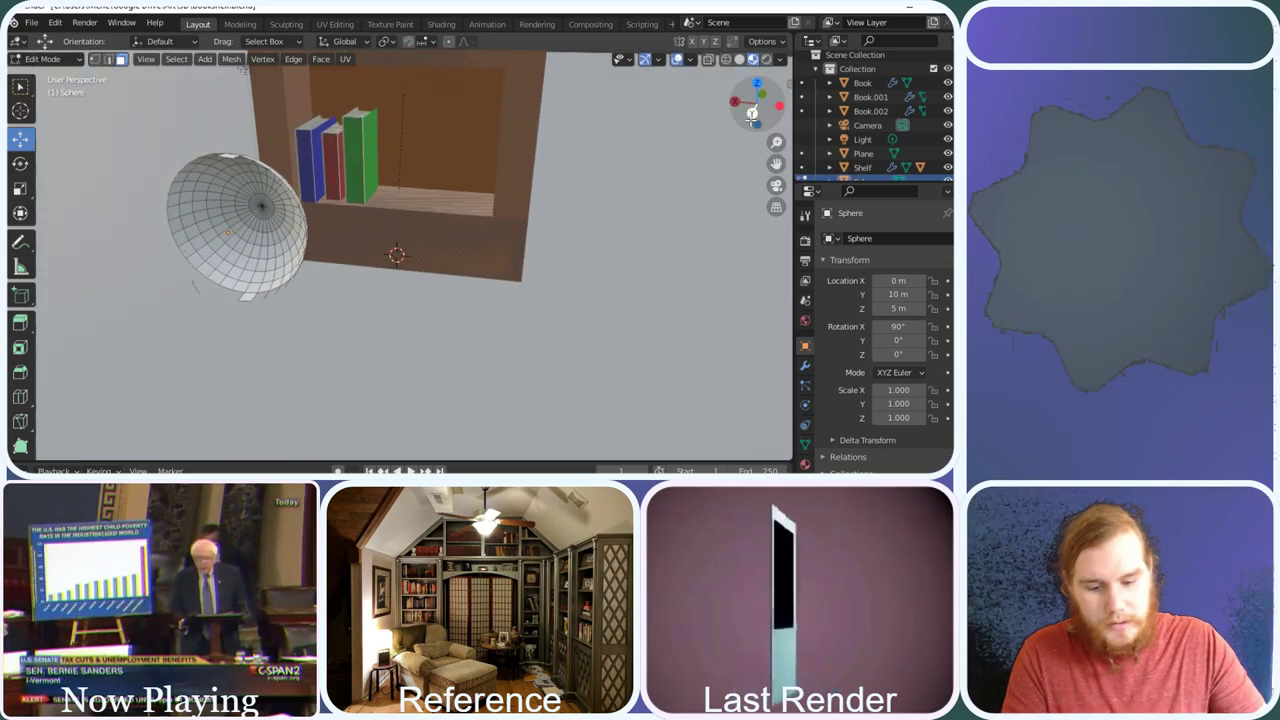
Undo the last deletion to restore the sphere and select all of it
key("a")
key("ctrl+z")
key("ctrl+z")
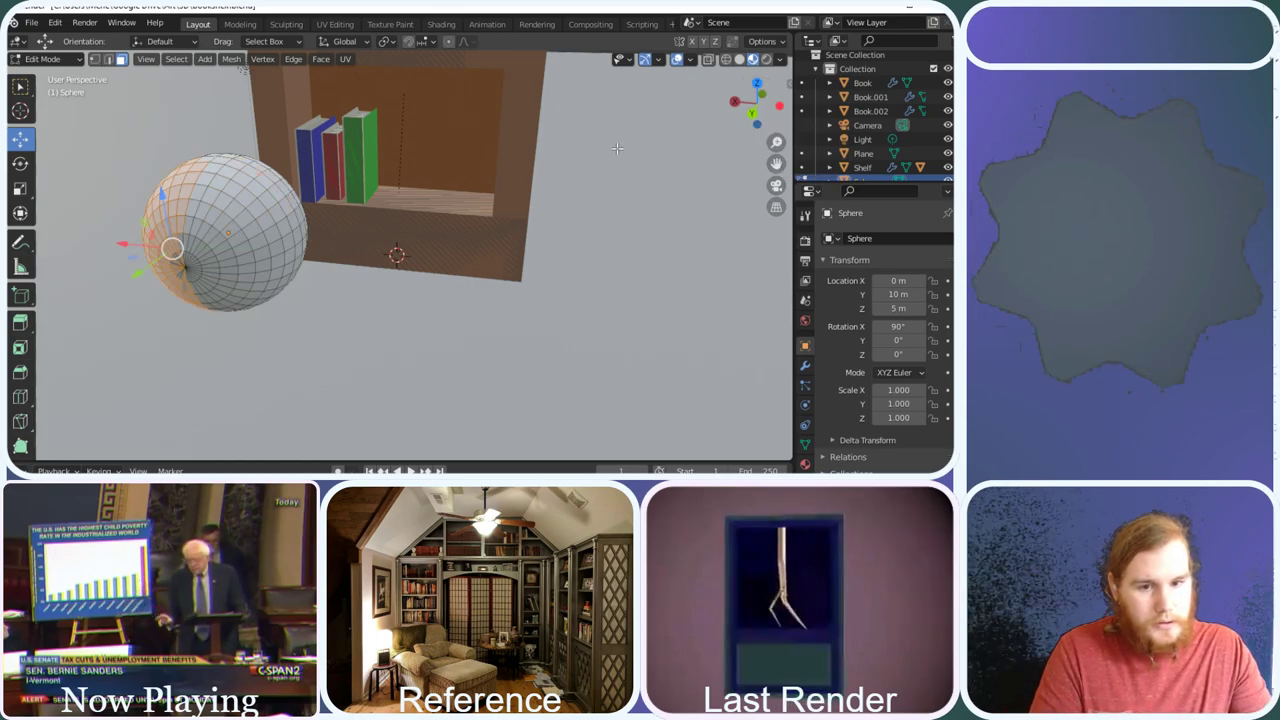
key("a")
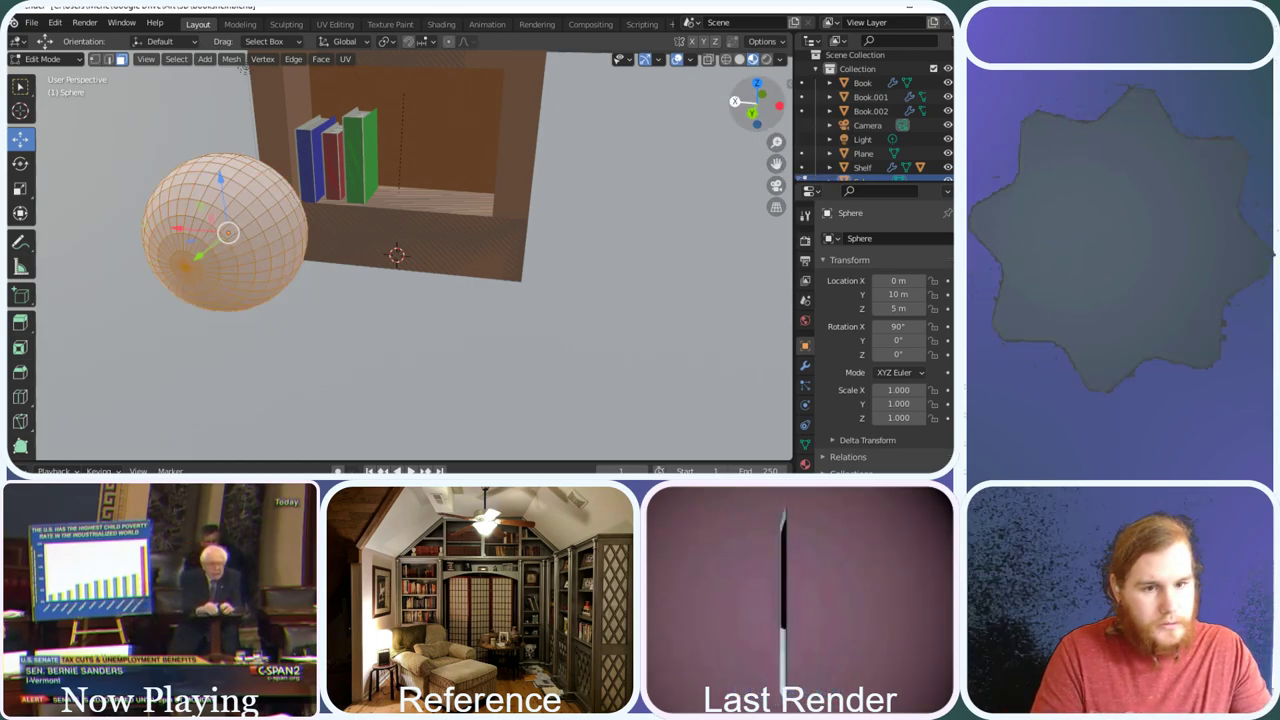
mouse_move(752, 103)
left_mouse_down()
mouse_move(798, 105)
mouse_move(730, 96)
left_mouse_up()
left_click(732, 100)
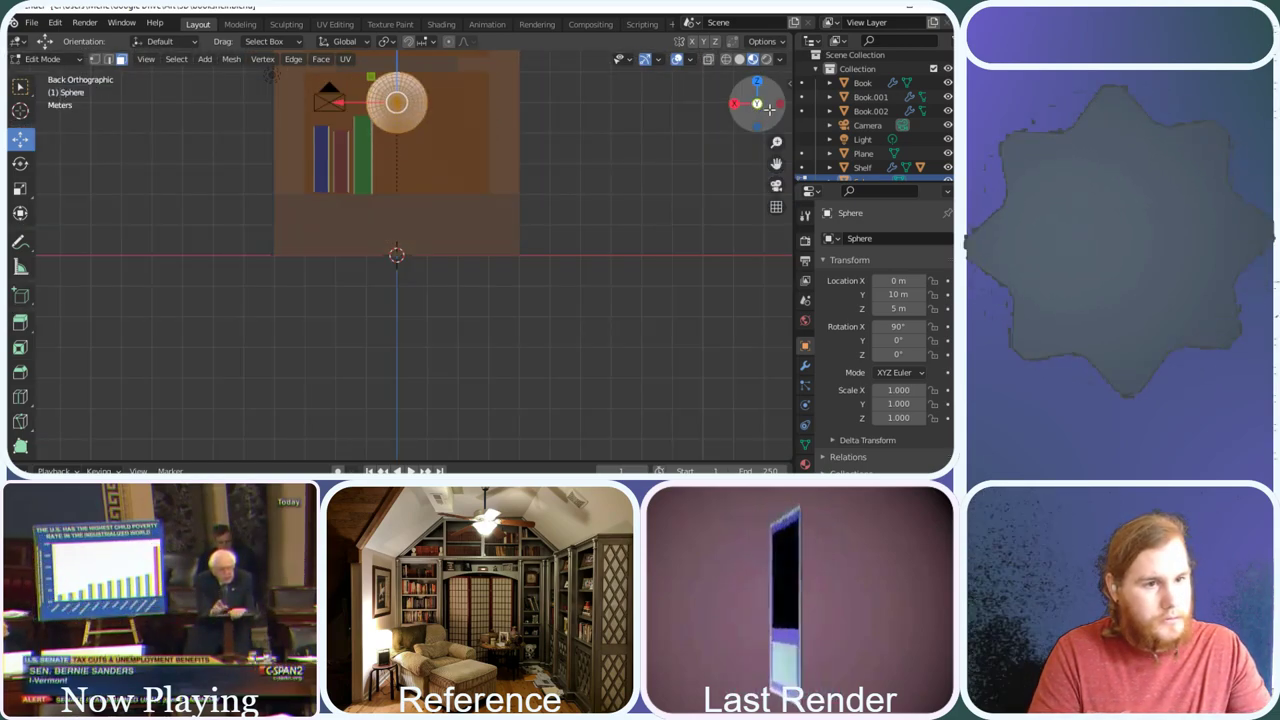
left_click(734, 102)
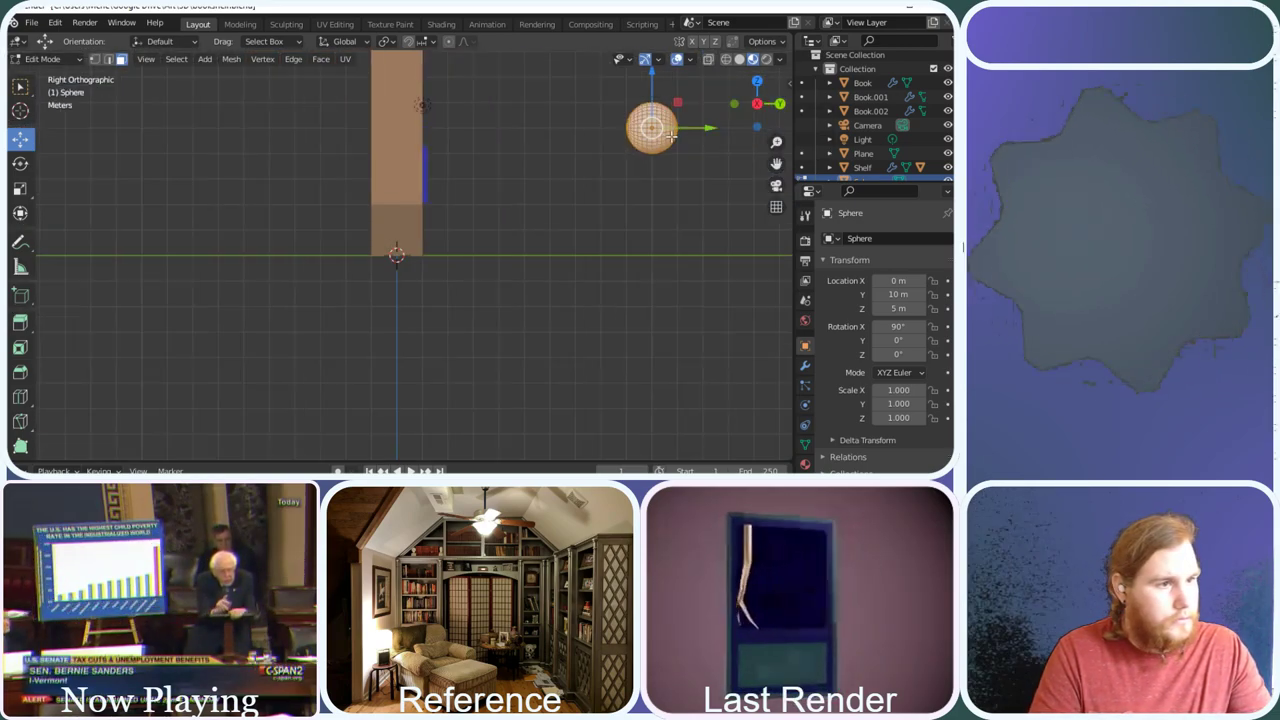
Box-select the sphere's vertices from left and perspective views, then select the whole mesh
left_click_drag(721, 208, 656, 92)
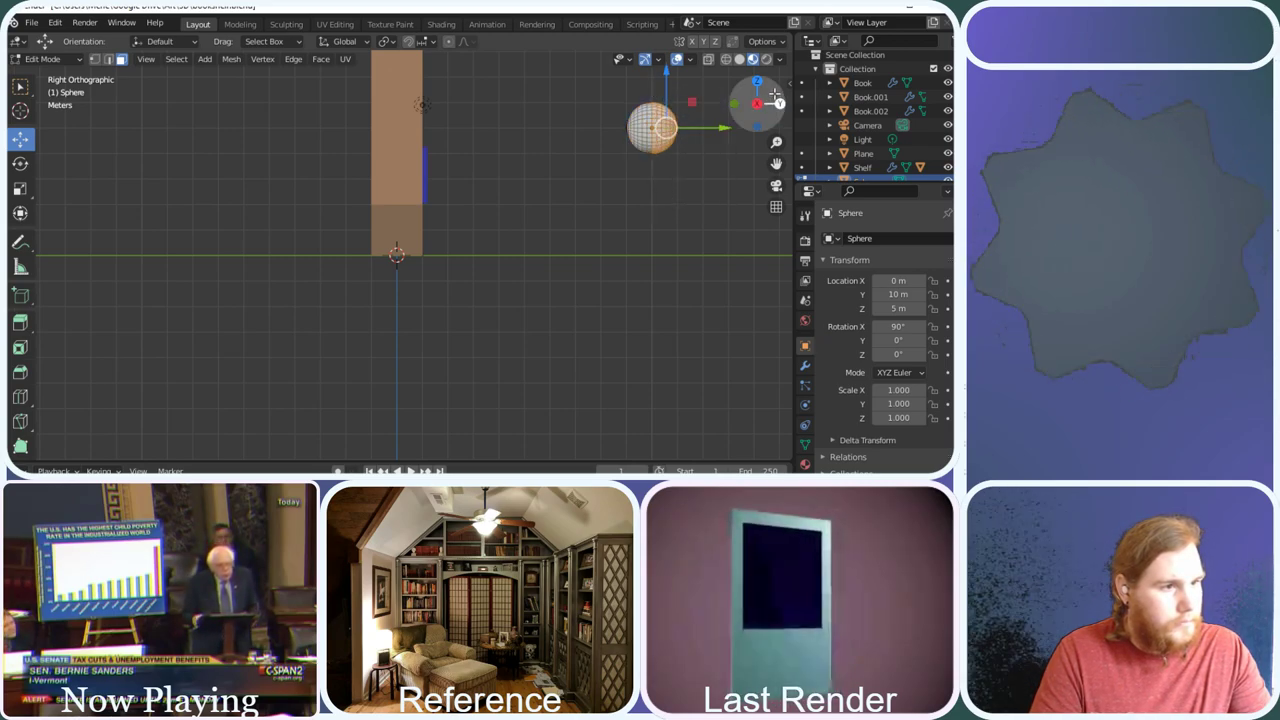
left_click_drag(775, 95, 760, 100)
key("ctrl+KP_3")
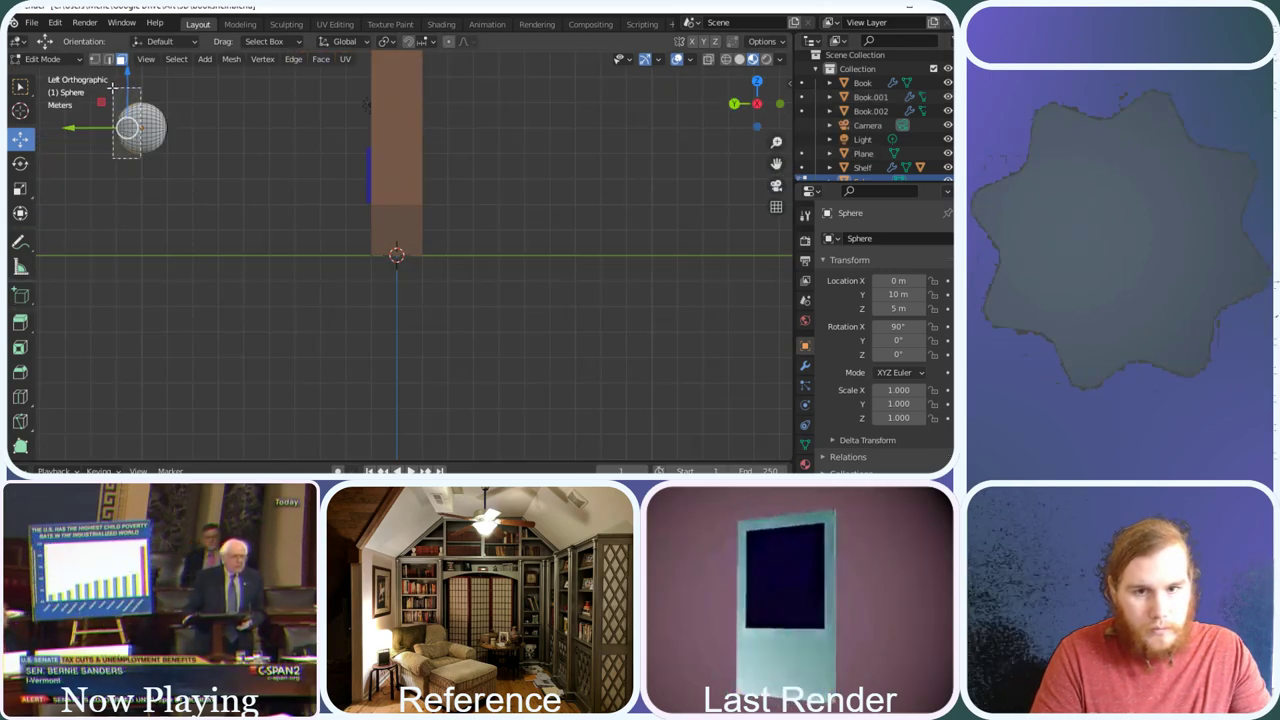
left_click_drag(113, 88, 112, 88)
left_click_drag(752, 100, 725, 107)
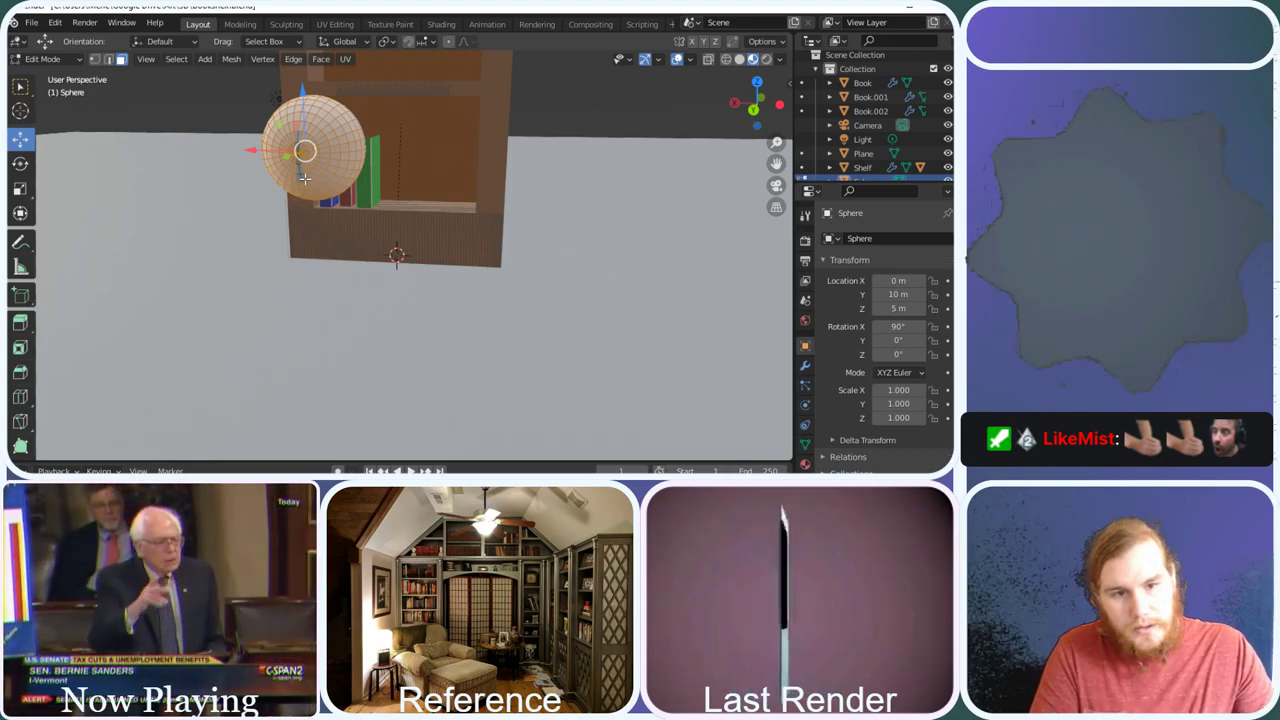
left_click_drag(757, 105, 722, 98)
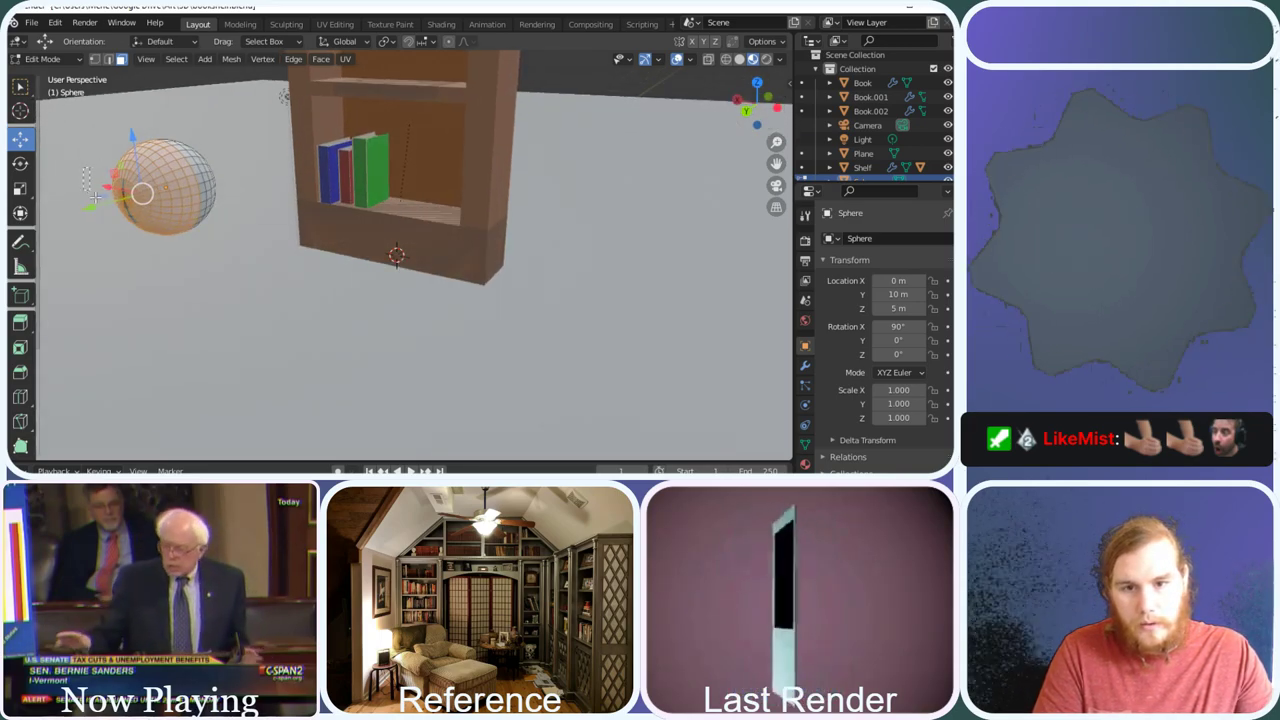
left_click_drag(83, 167, 136, 226)
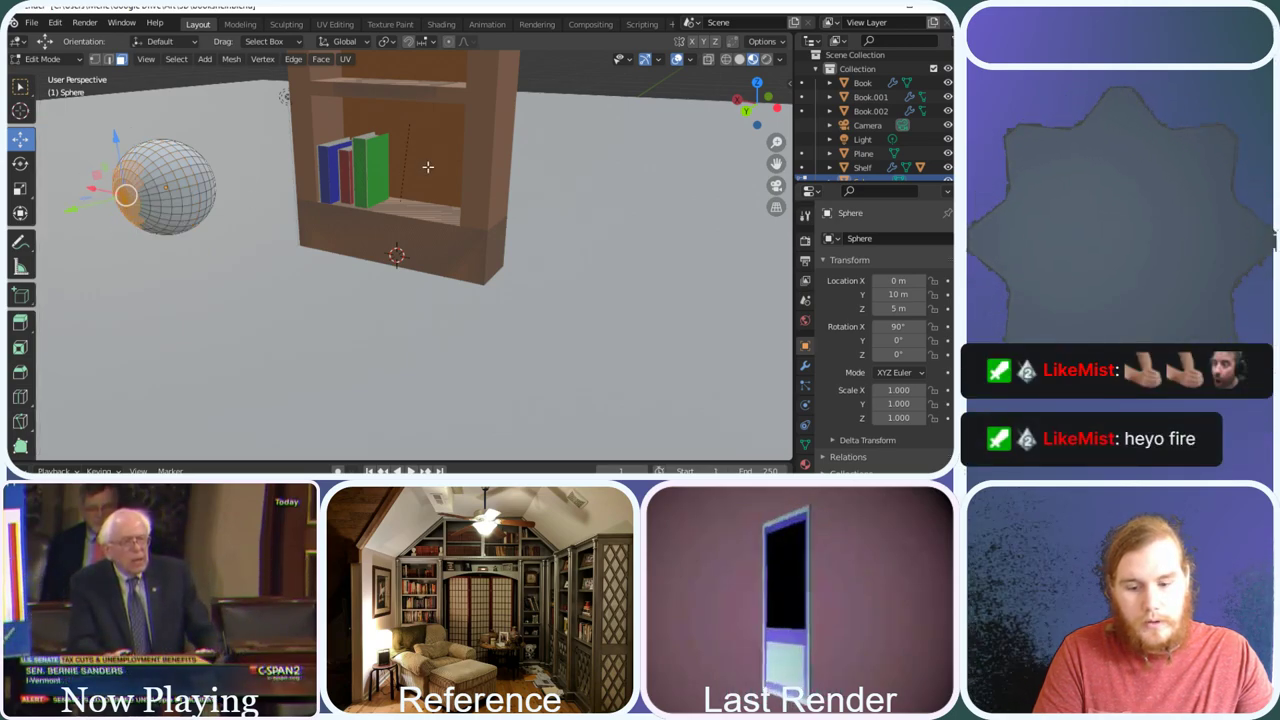
key("a")
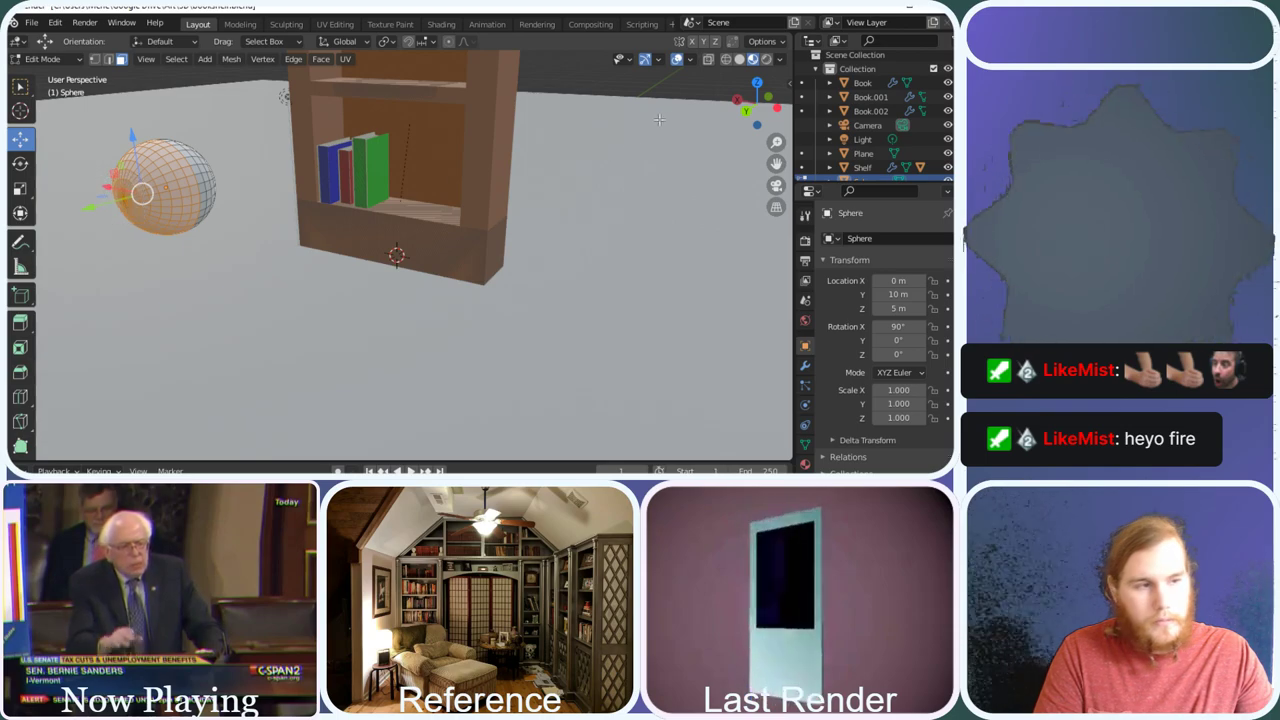
Clear and reselect all of the sphere's geometry, then open the mode menu
middle_click_drag(659, 119, 700, 374)
mouse_move(755, 105)
left_mouse_down()
mouse_move(745, 132)
mouse_move(756, 112)
left_mouse_up()
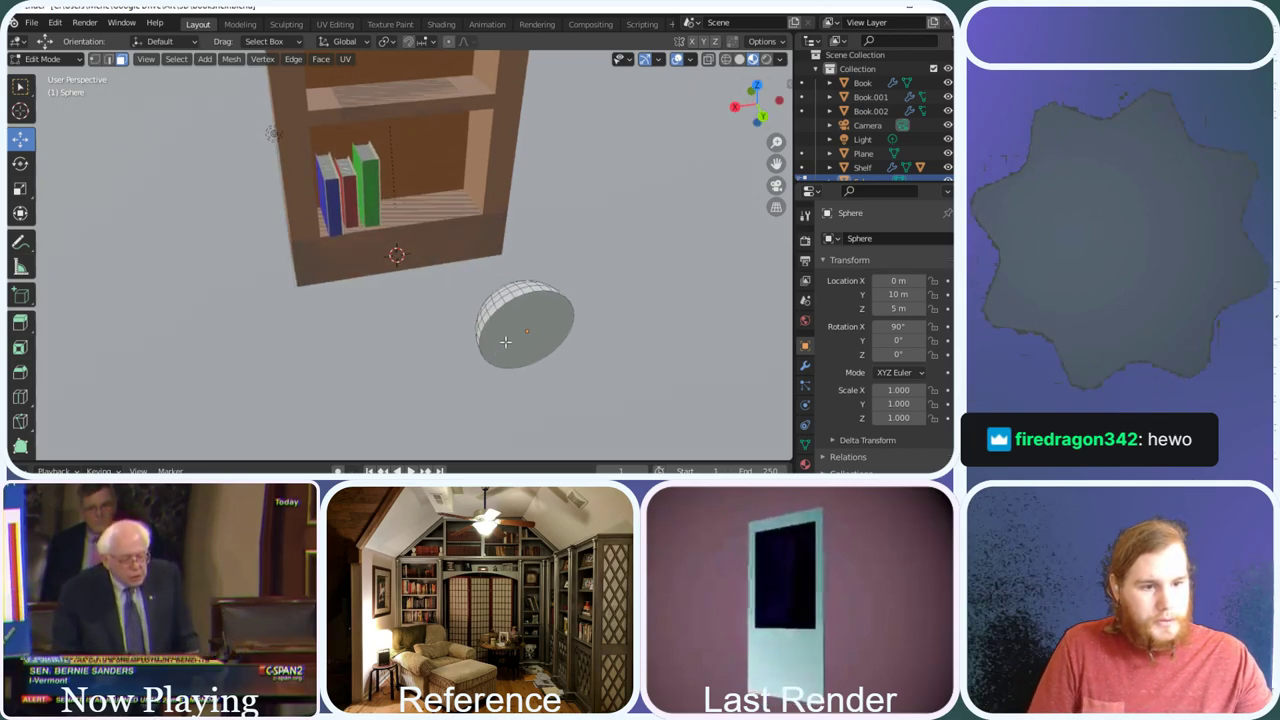
key("a")
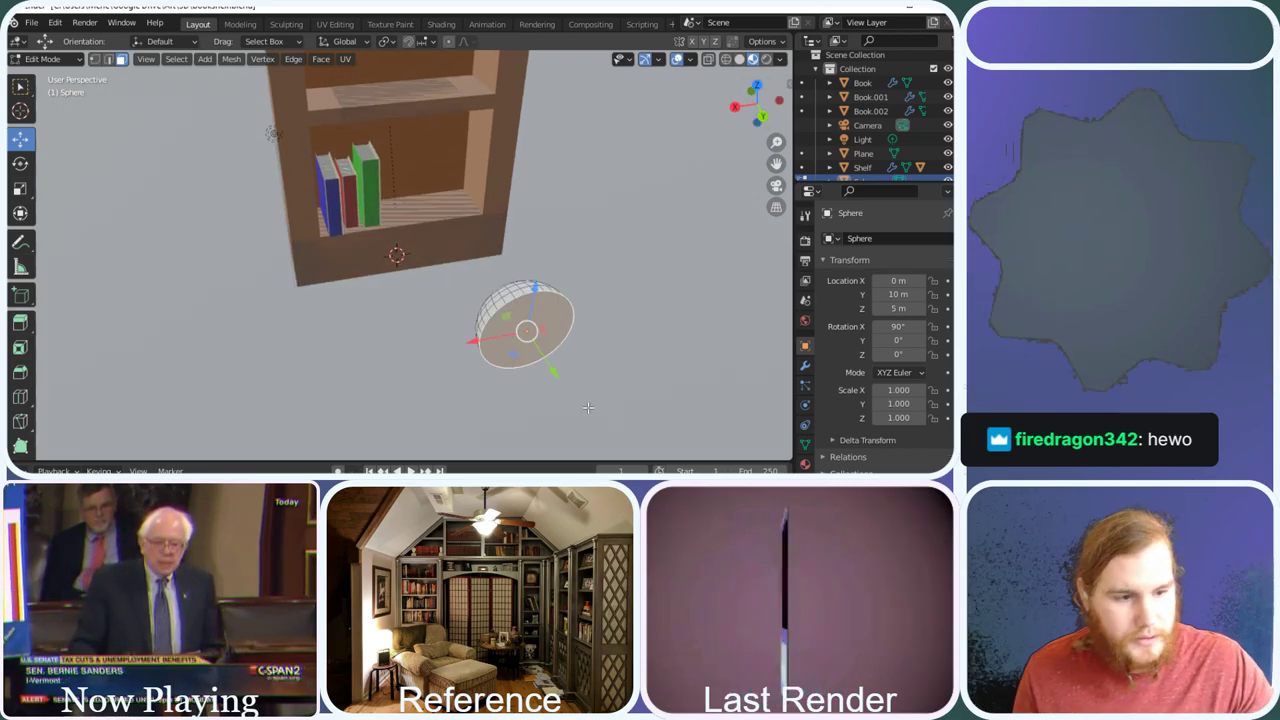
left_click(626, 336)
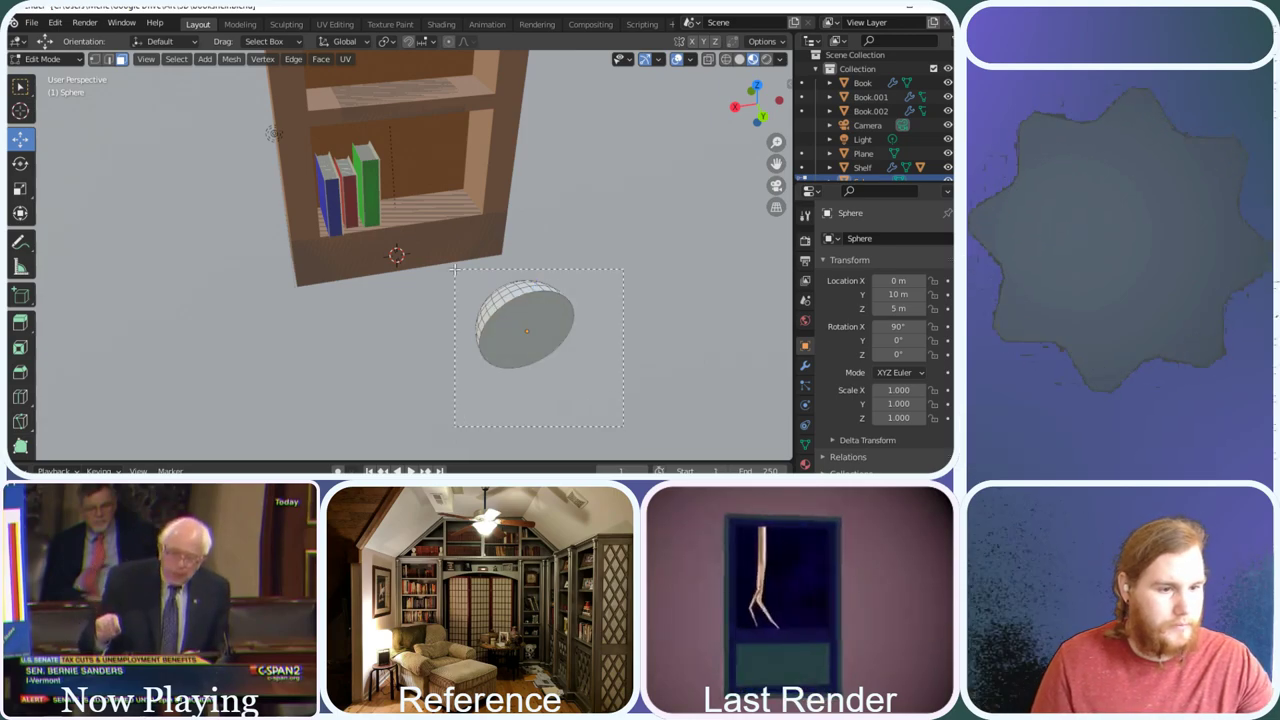
key("a")
left_click(44, 59)
Return to Object Mode, set the sphere's X rotation to 0 and raise the dome along Z
left_click(50, 76)
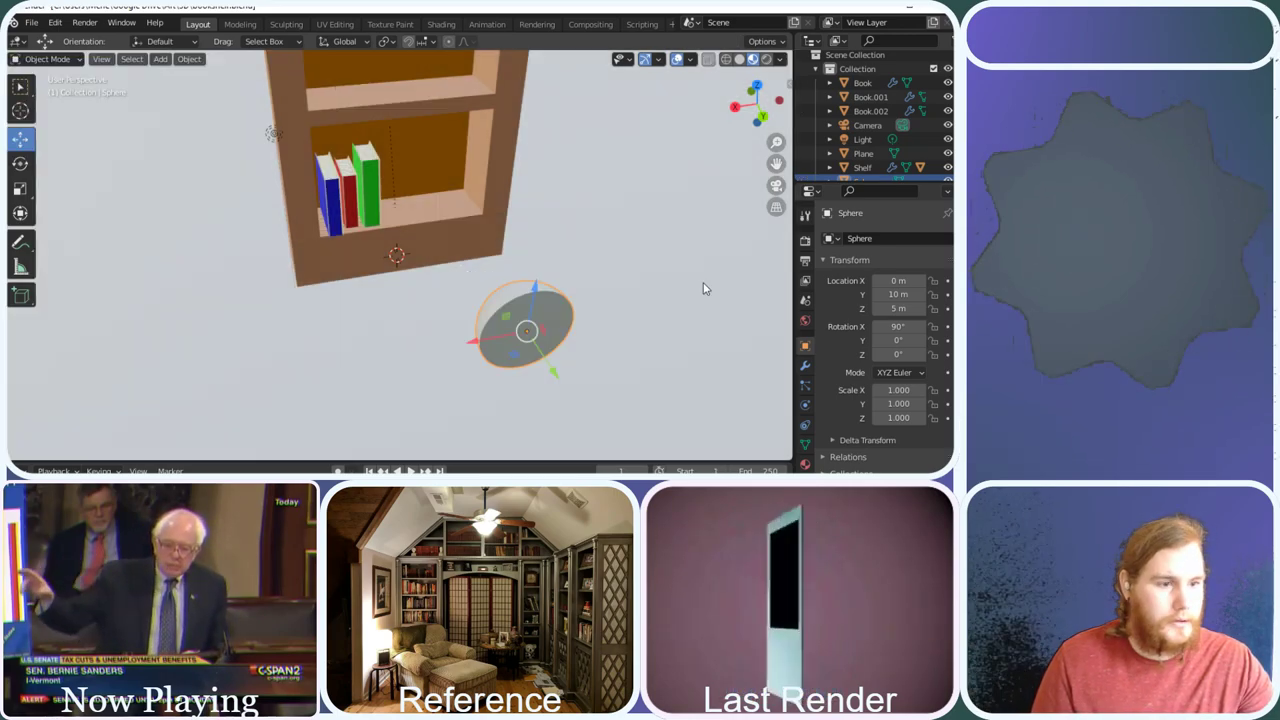
left_click(903, 326)
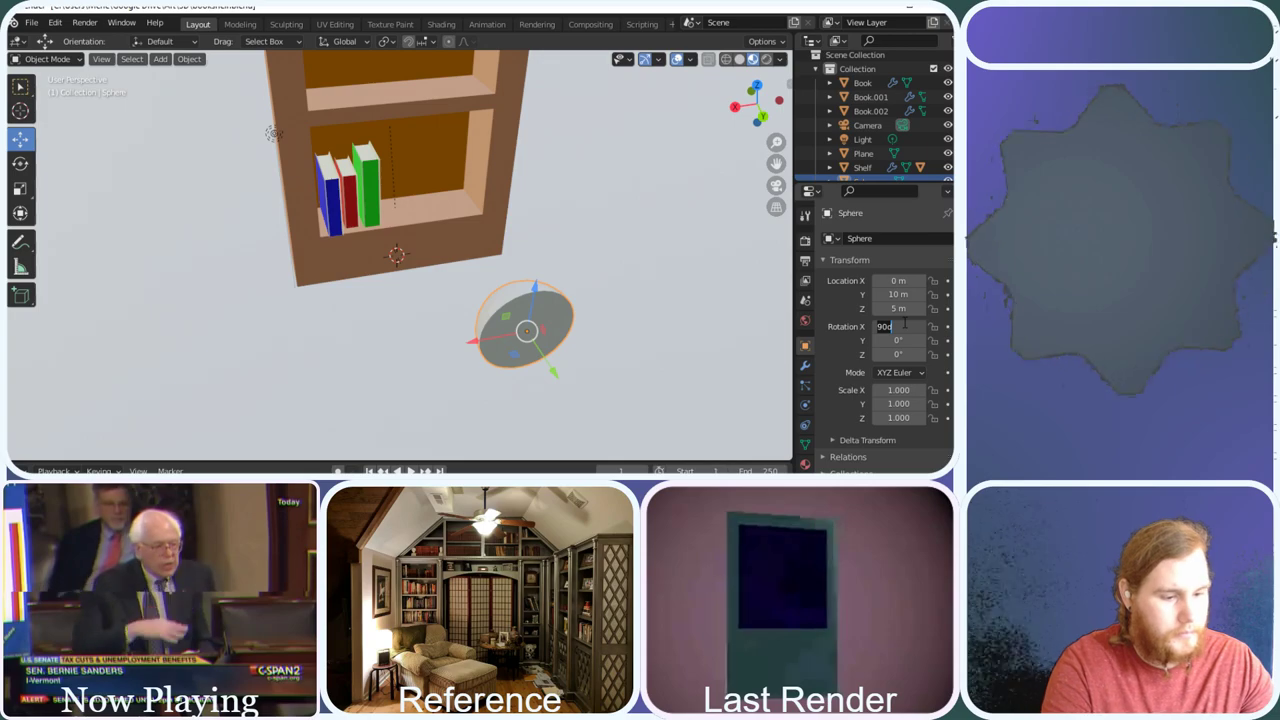
type("0")
key("Return")
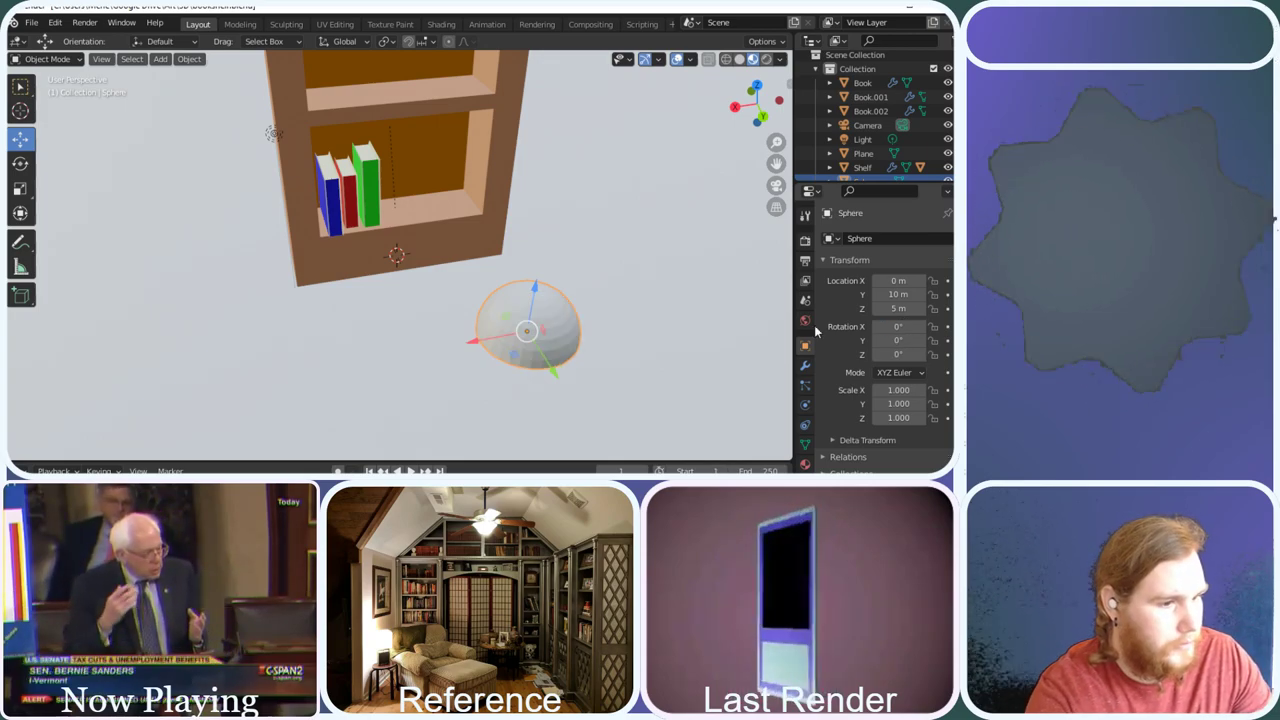
left_click(529, 319)
left_click(530, 310)
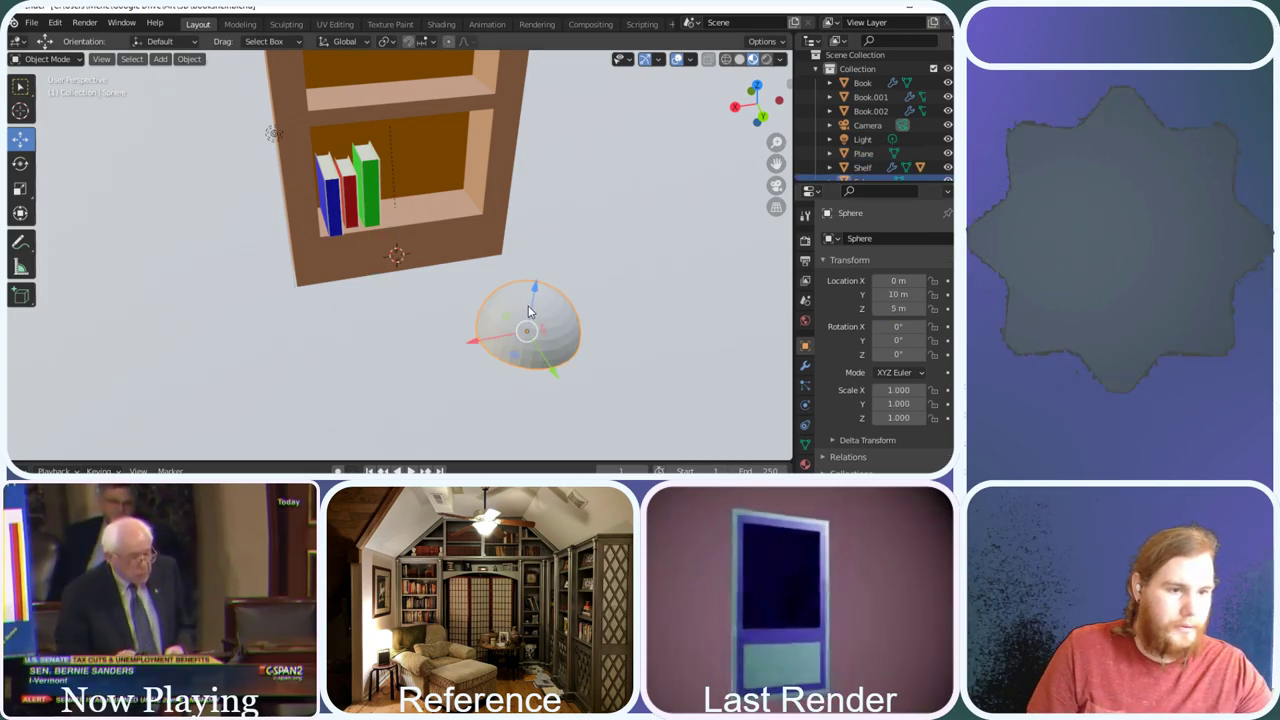
left_click_drag(538, 290, 570, 105)
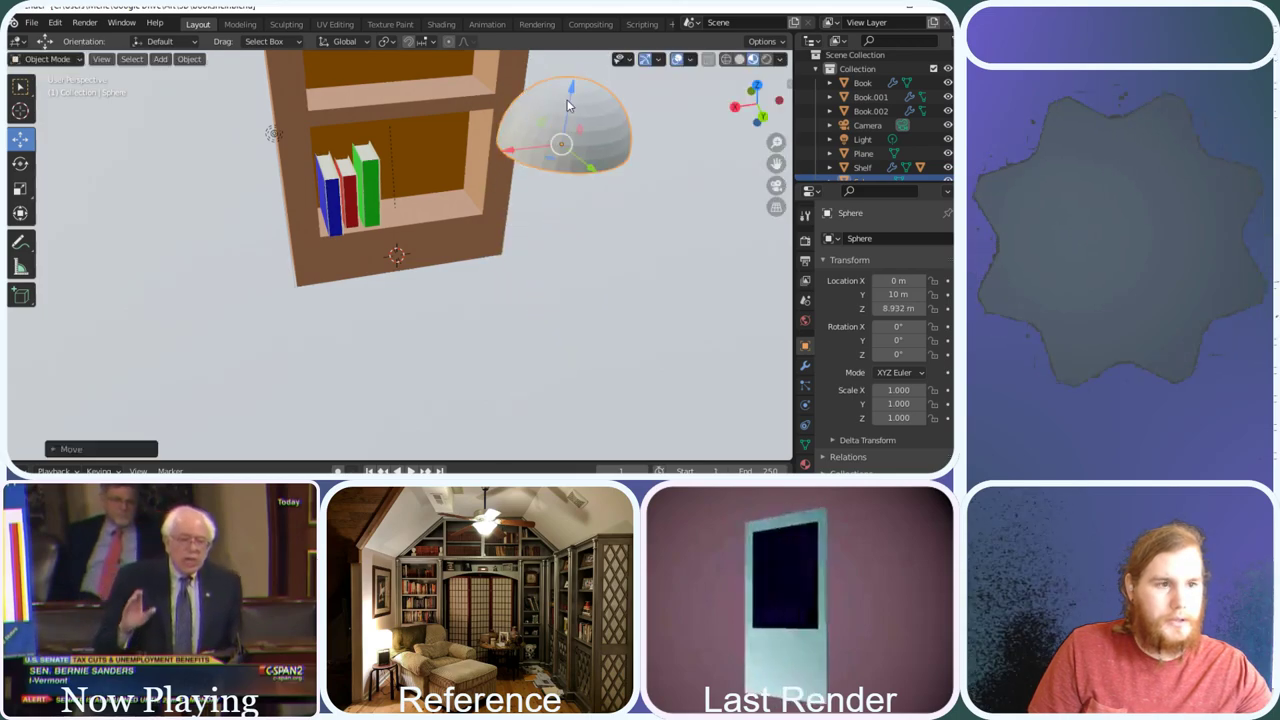
scroll(608, 168, "down", 3)
left_click_drag(446, 176, 452, 56)
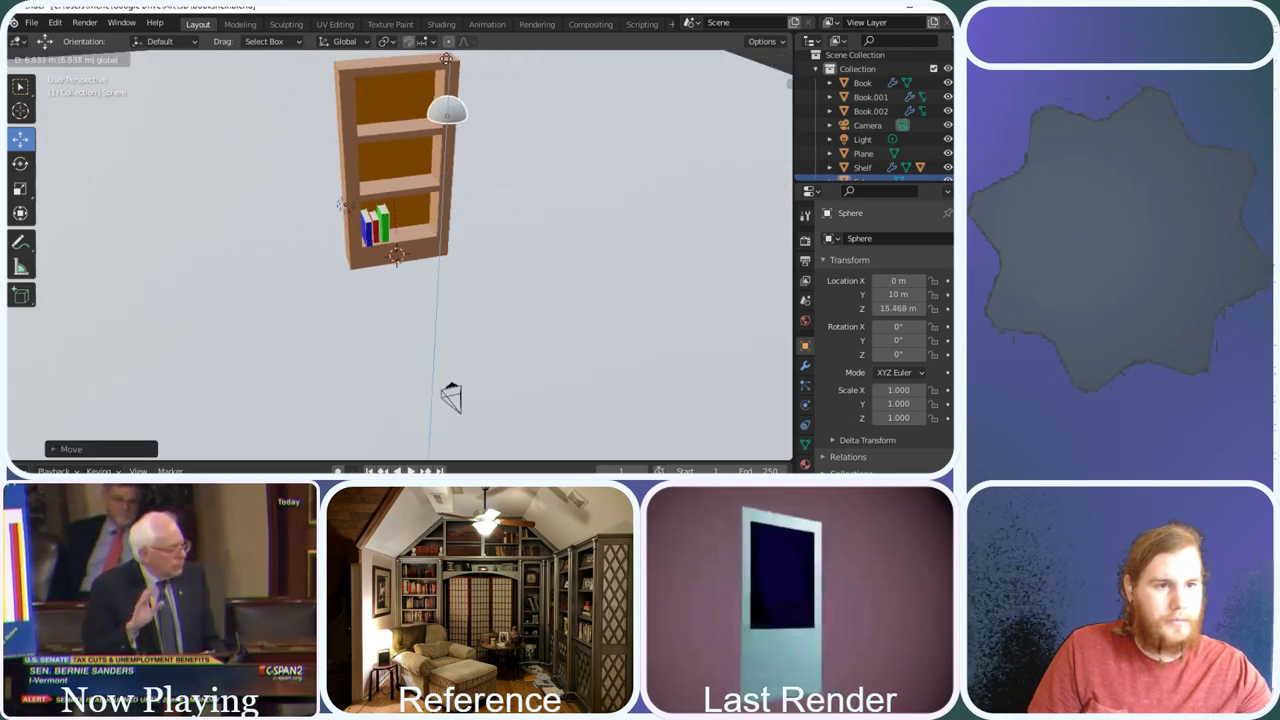
Flip the dome with a 180° X rotation and raise it to Z 25.373 m
left_click(912, 326)
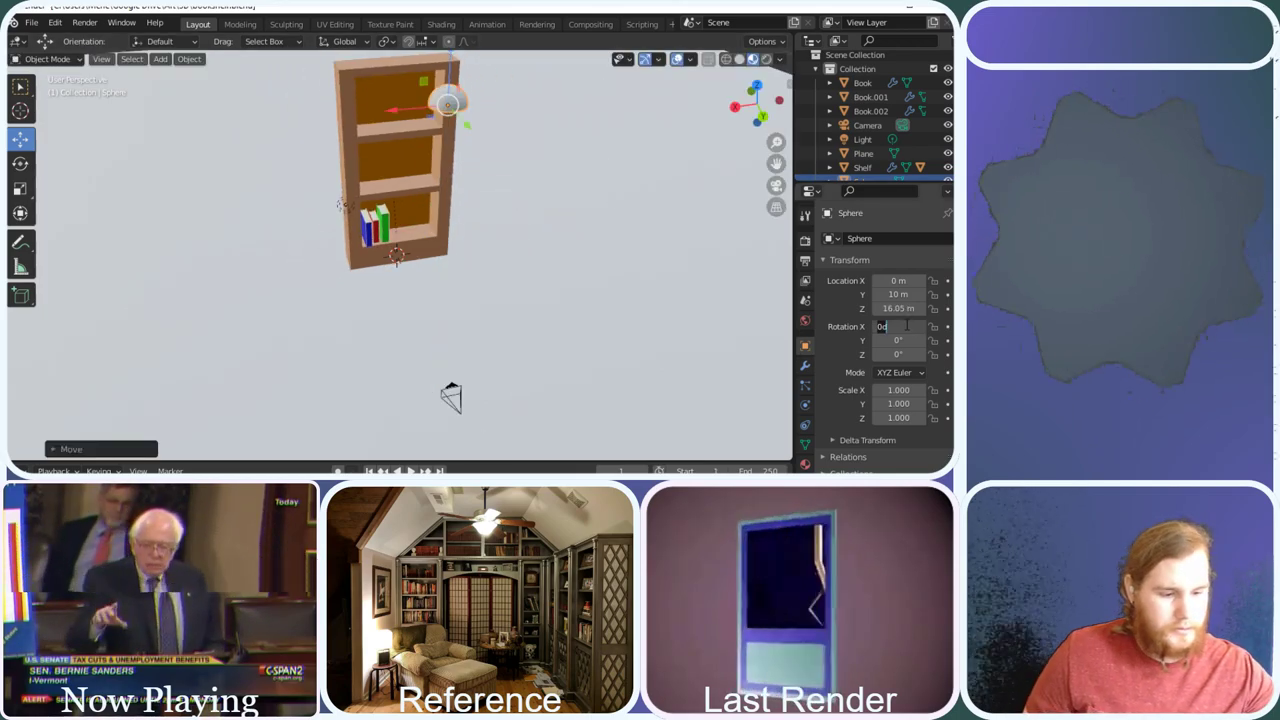
type("180")
key("Return")
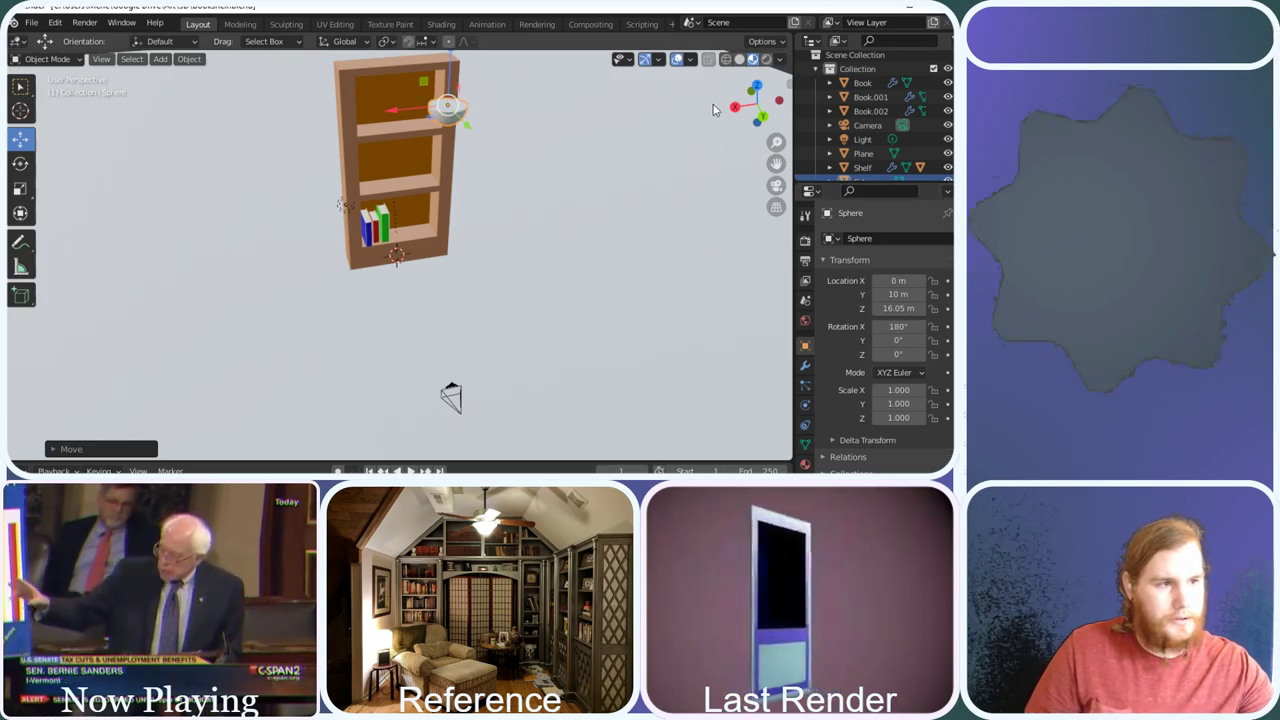
left_click_drag(757, 104, 768, 112)
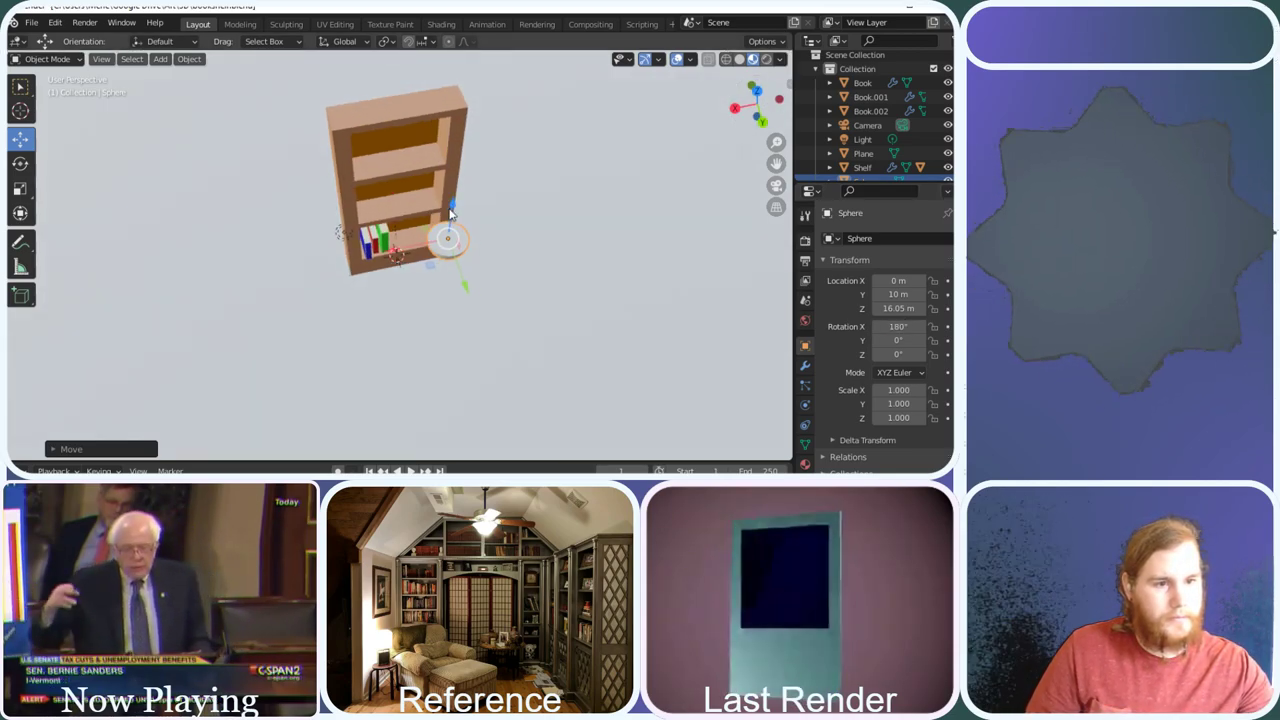
left_click_drag(451, 213, 469, 52)
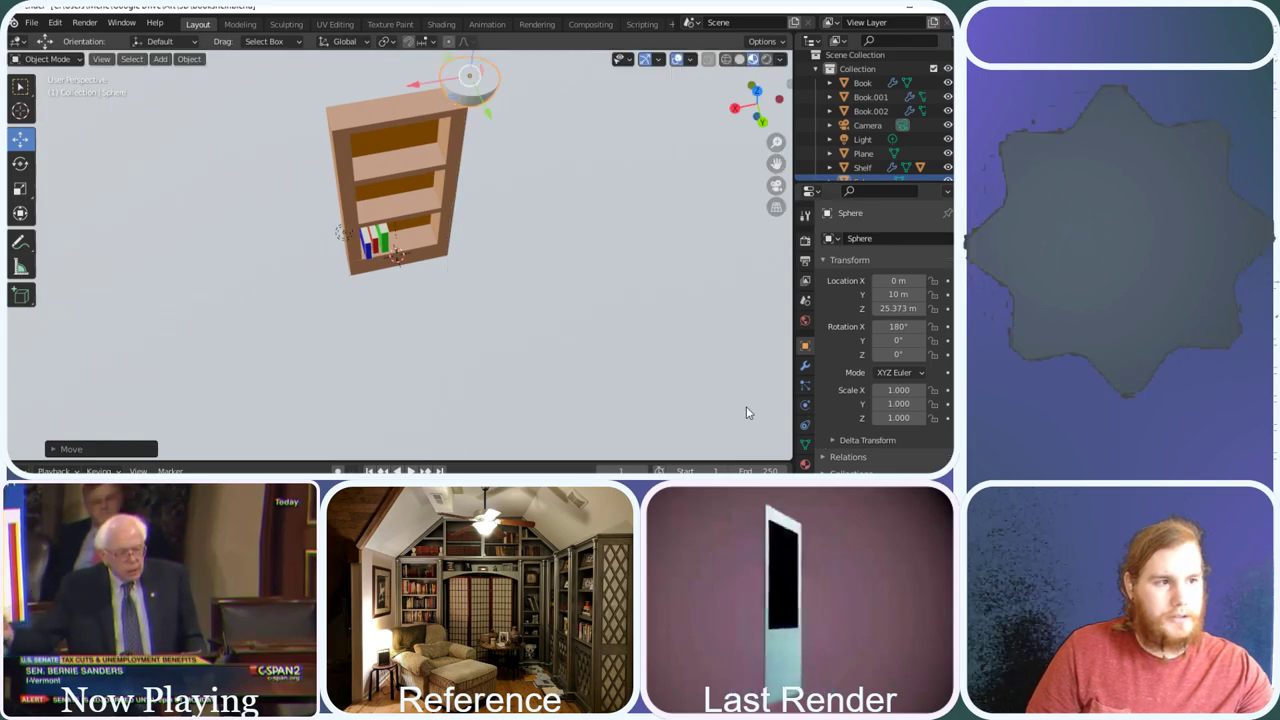
left_click_drag(741, 112, 271, 78)
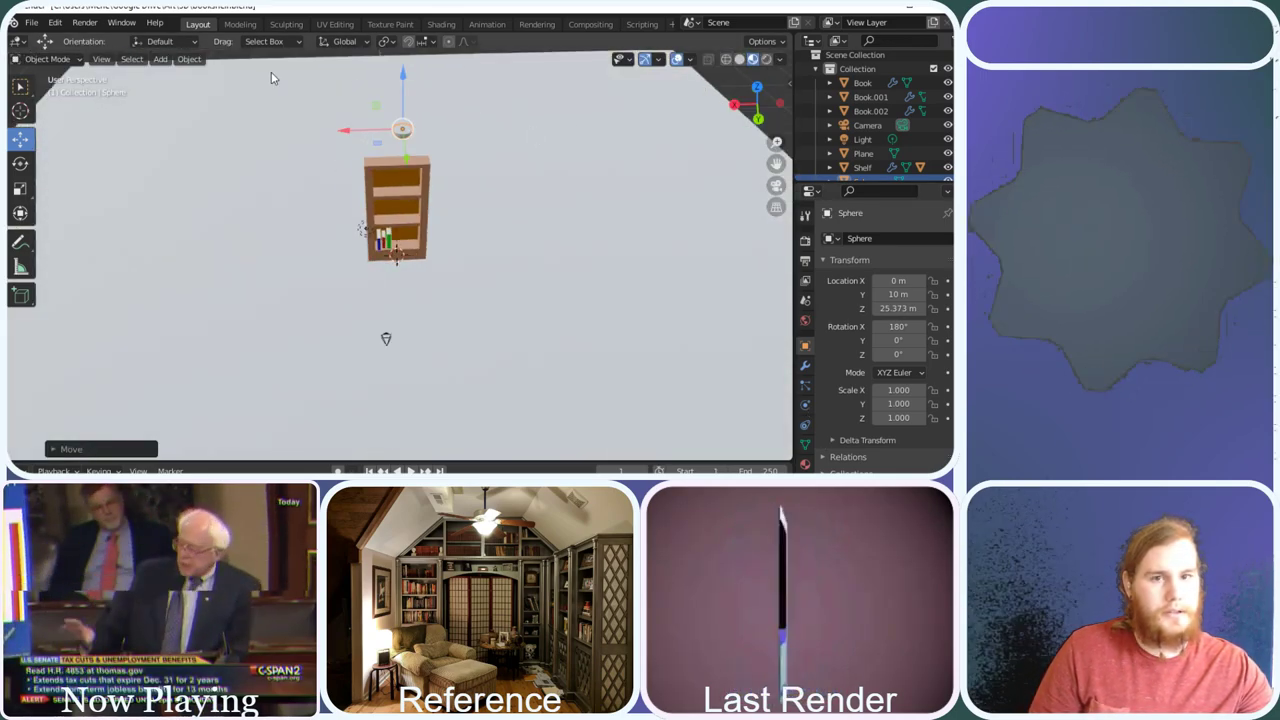
Add a new mesh Plane, Plane.002, to the scene
left_click(160, 60)
mouse_move(175, 78)
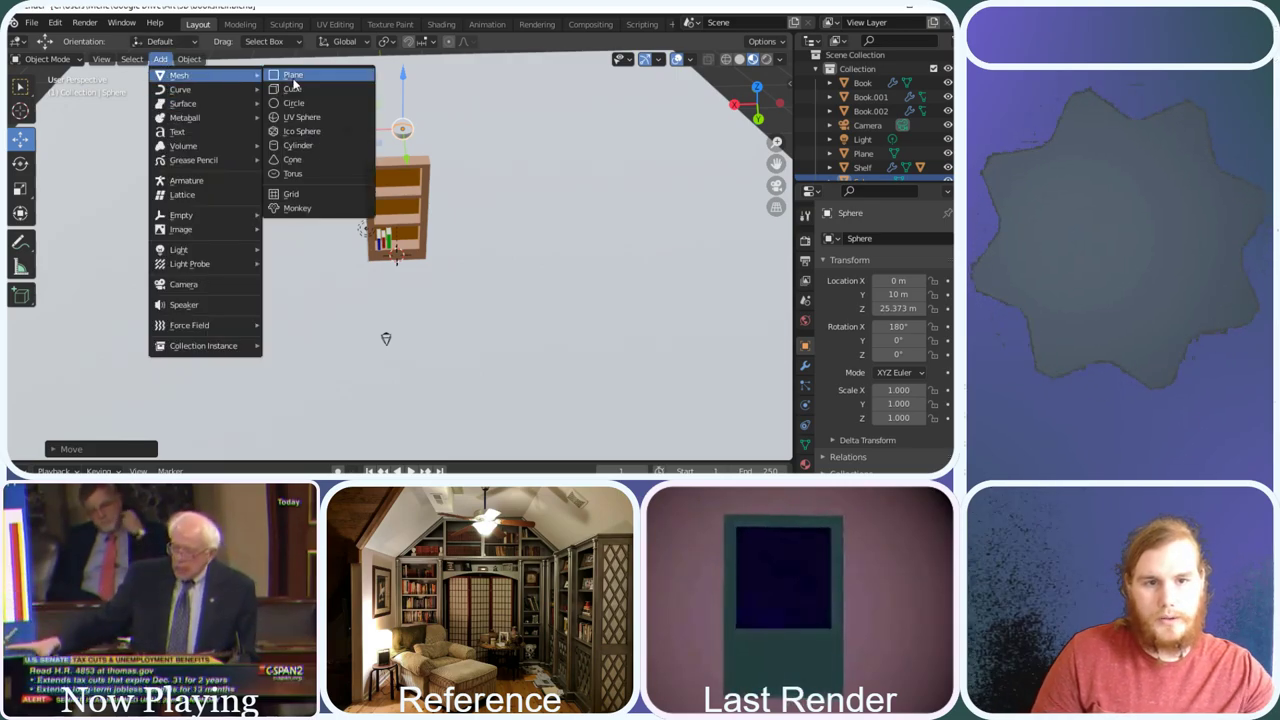
left_click(294, 82)
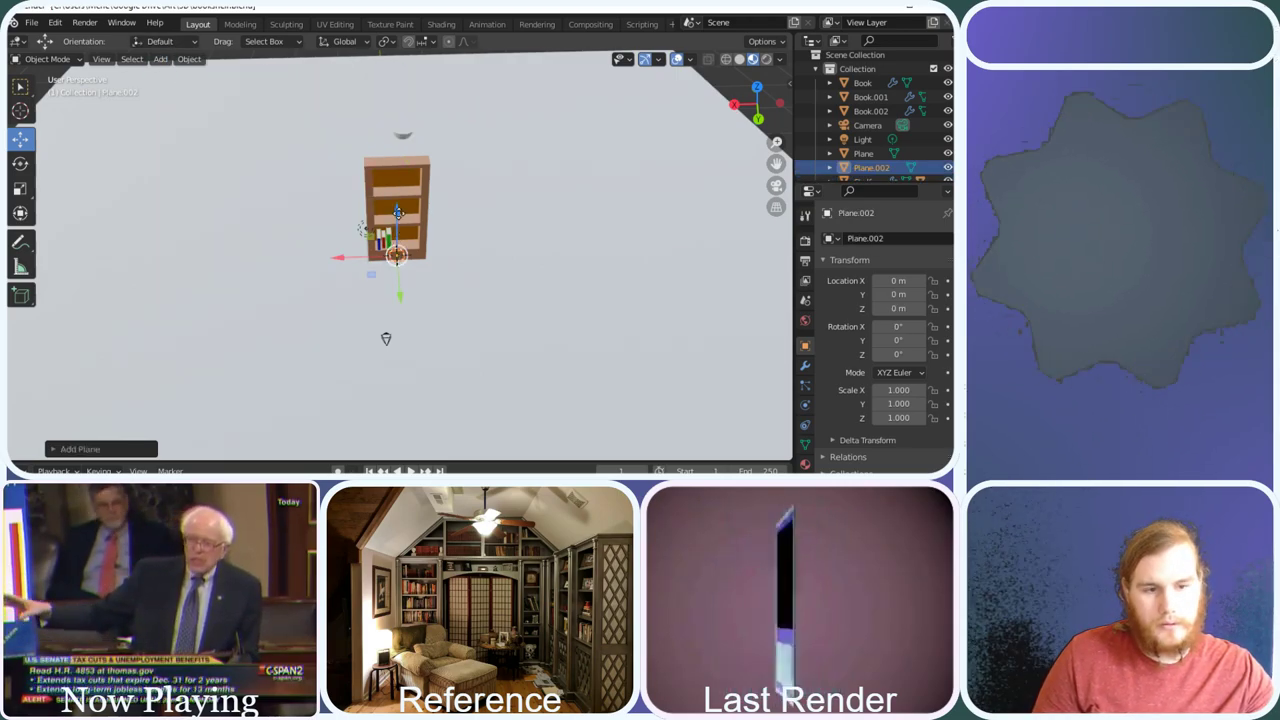
Delete the stray plane and duplicate the floor plane up to Z 31.695 m as a ceiling
left_click_drag(397, 213, 388, 124)
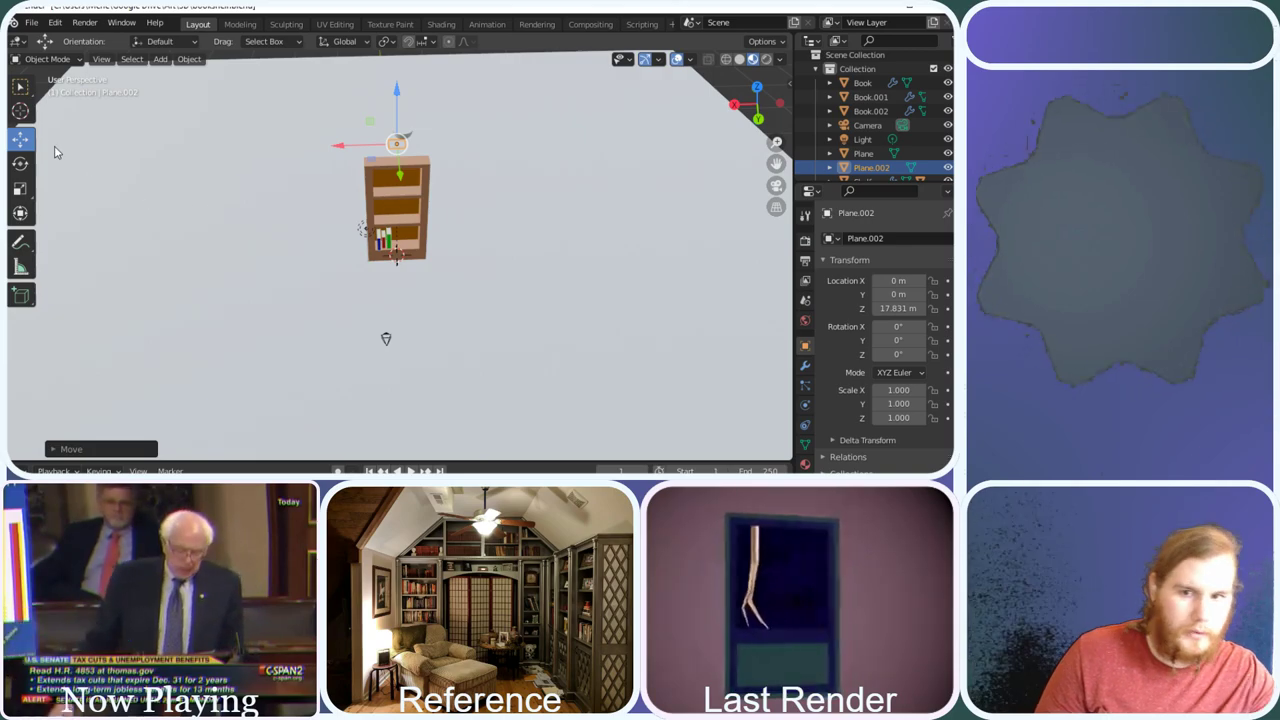
key("Delete")
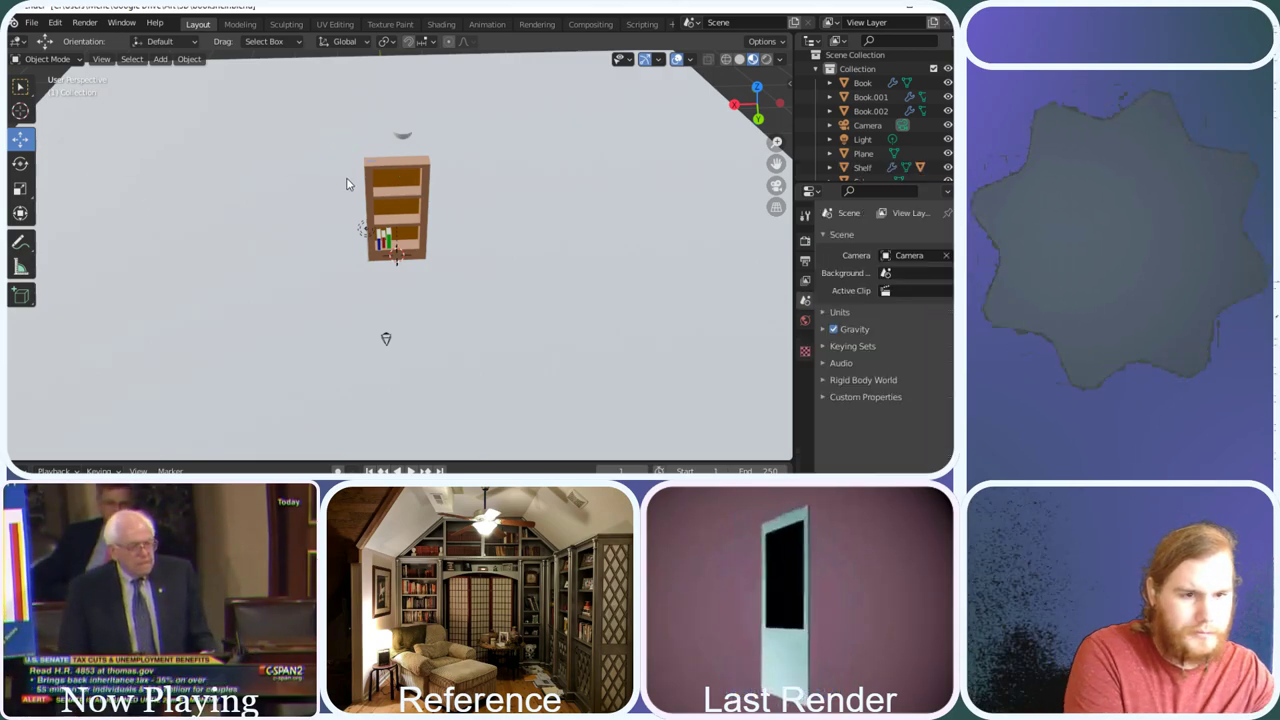
left_click(277, 215)
right_click(277, 215)
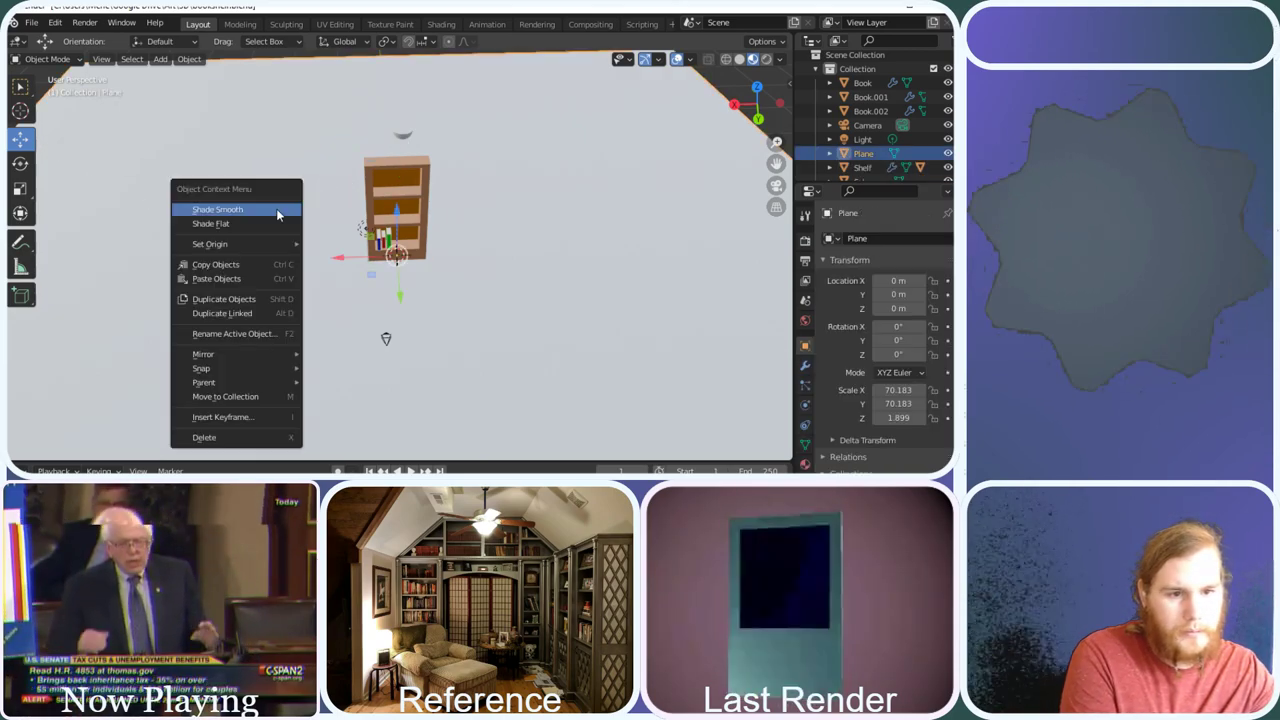
left_click(239, 299)
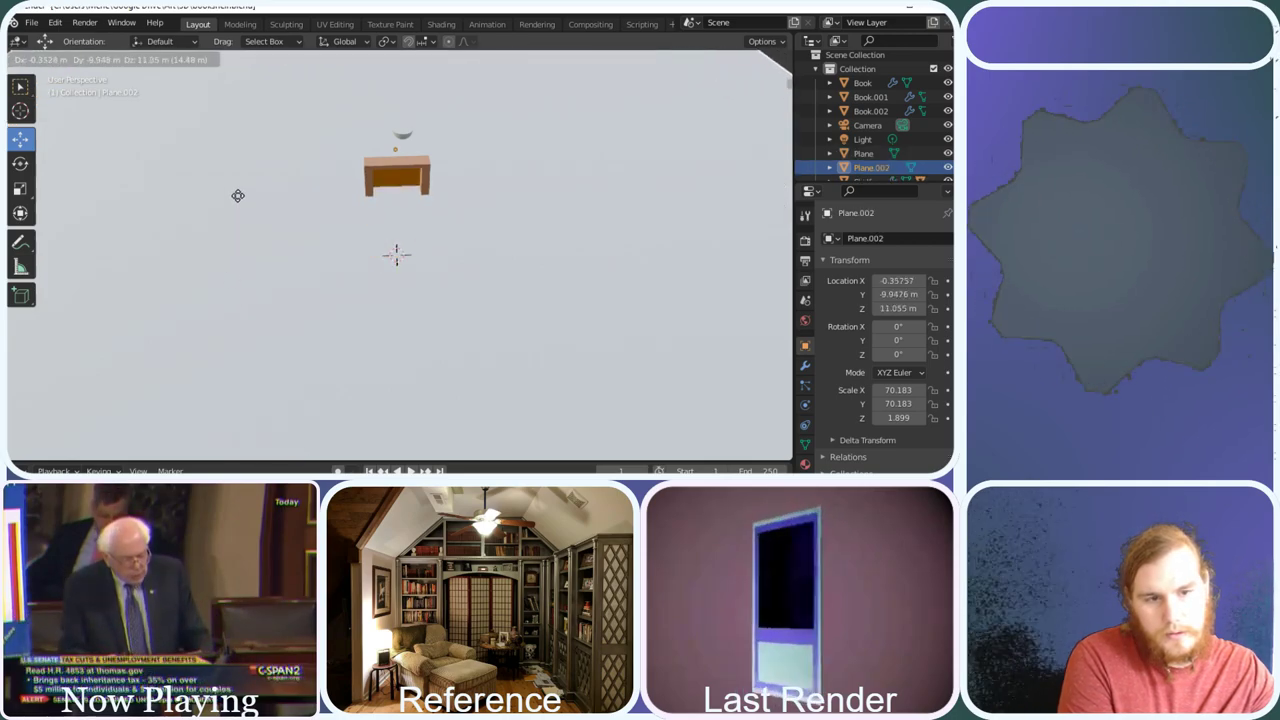
left_click(238, 202)
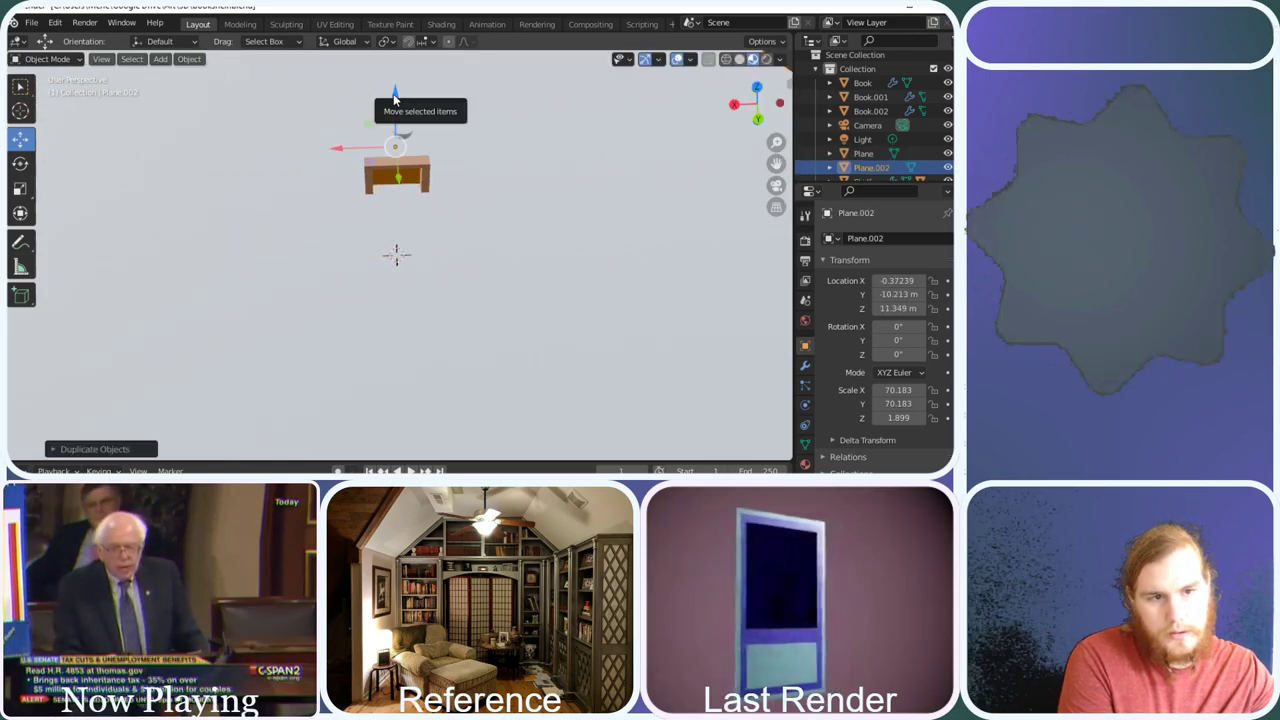
left_click_drag(401, 99, 413, 441)
left_click_drag(435, 363, 457, 383)
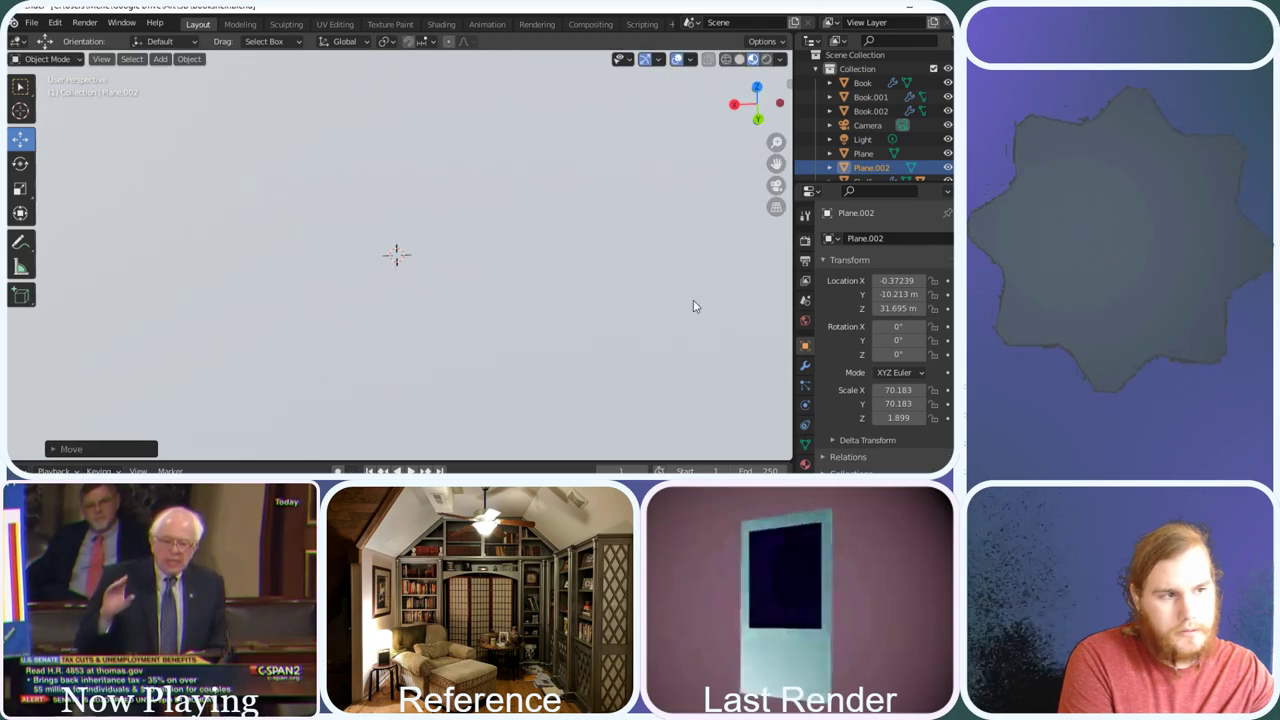
left_click_drag(757, 104, 651, 180)
Duplicate the ceiling plane and set its X rotation to 90° so it stands upright
right_click(449, 292)
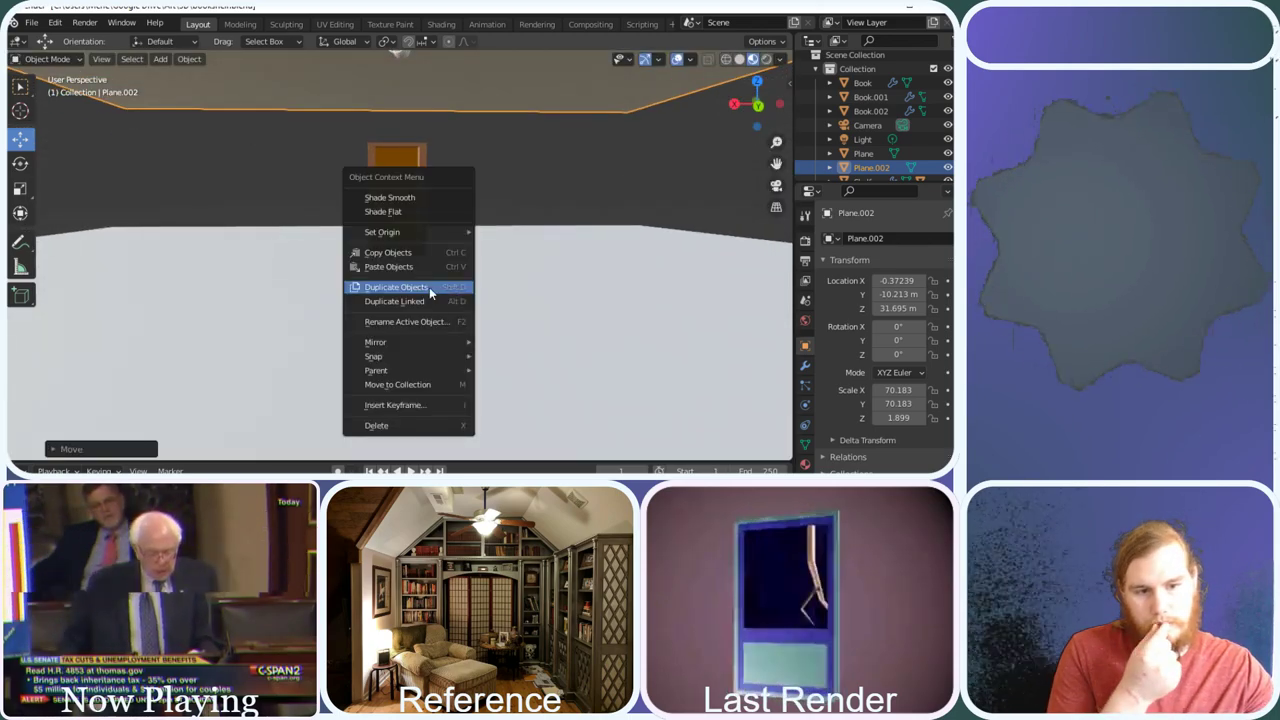
left_click(429, 287)
left_click(420, 389)
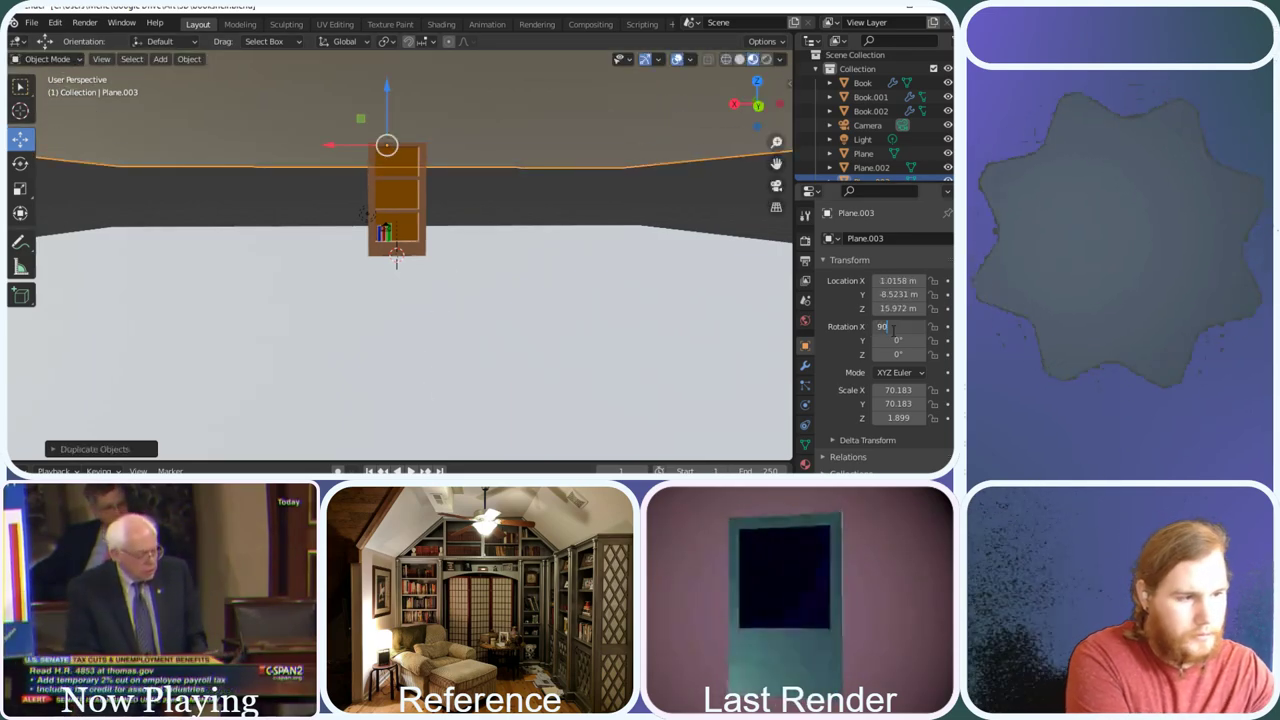
left_click(893, 328)
type("90")
key("Return")
scroll(628, 268, "down", 3)
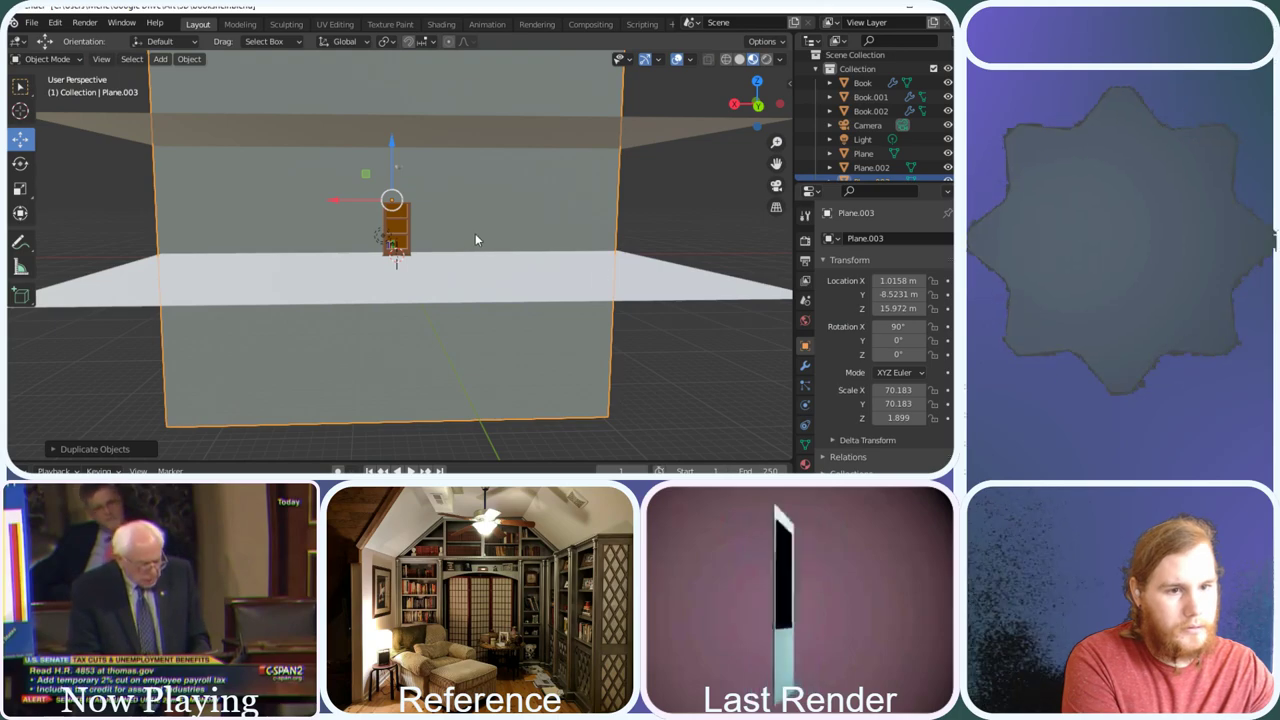
scroll(475, 233, "up", 4)
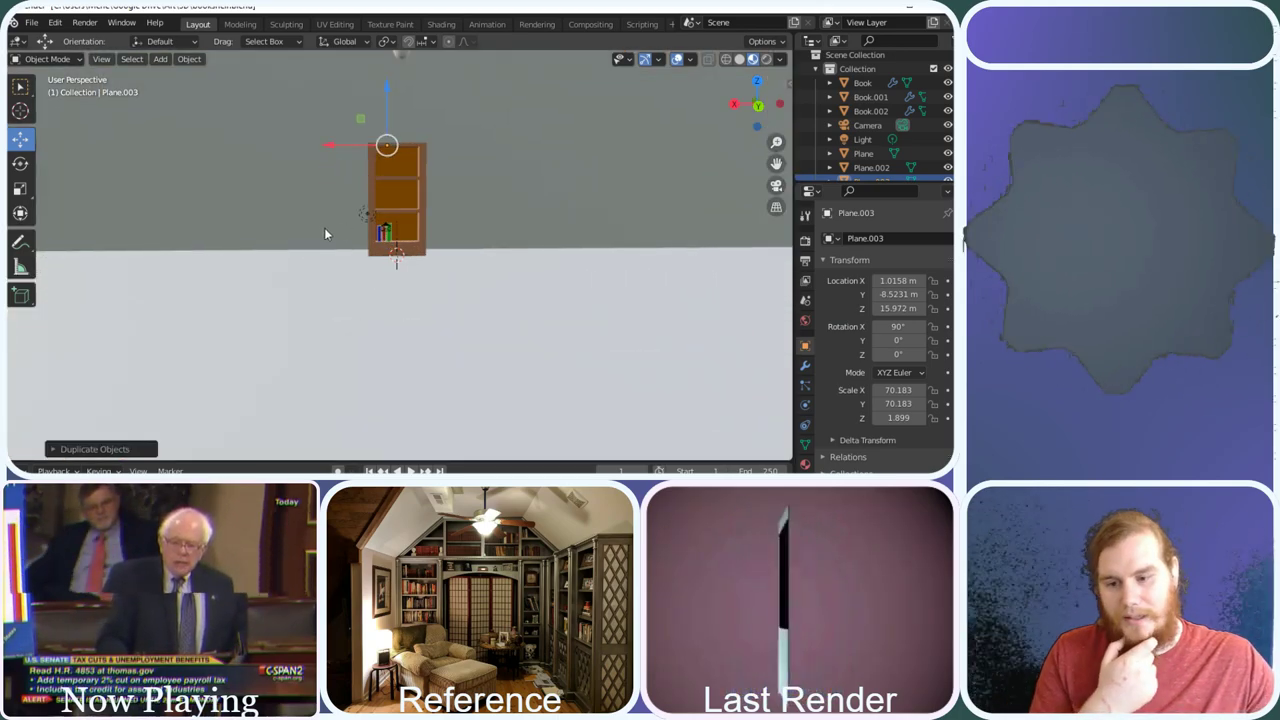
middle_click_drag(405, 186, 413, 191)
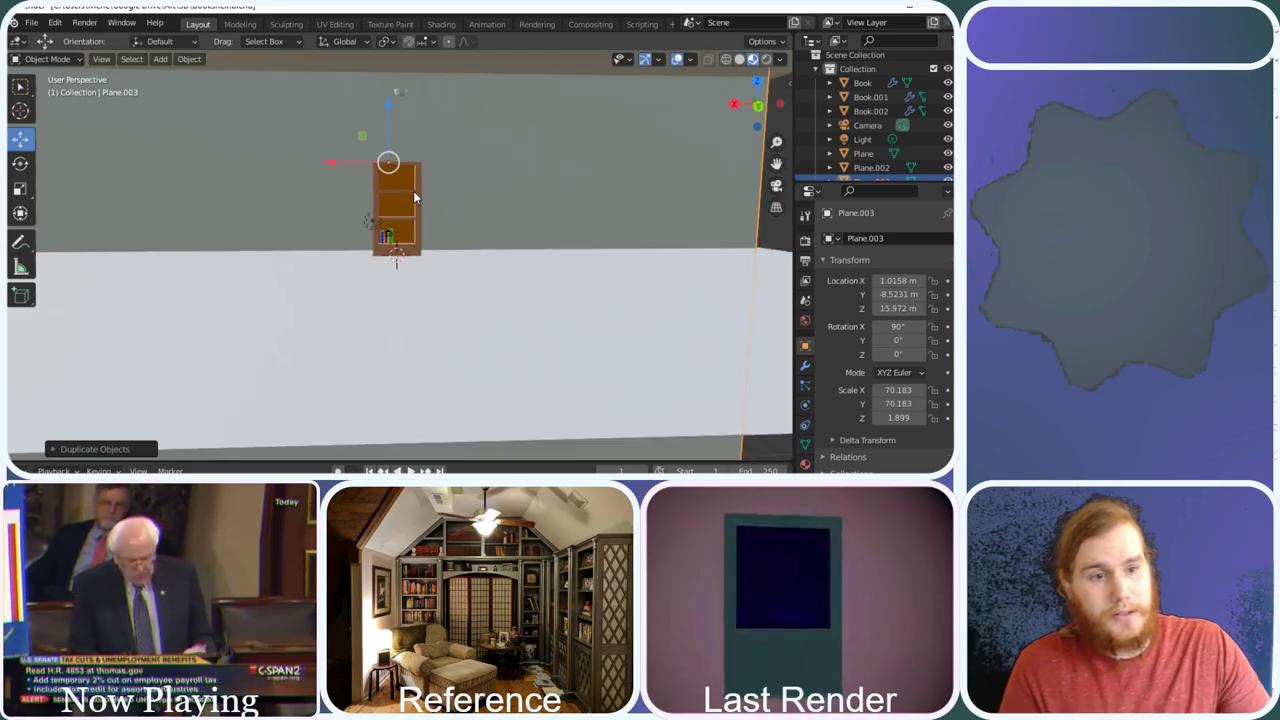
scroll(409, 193, "down", 1)
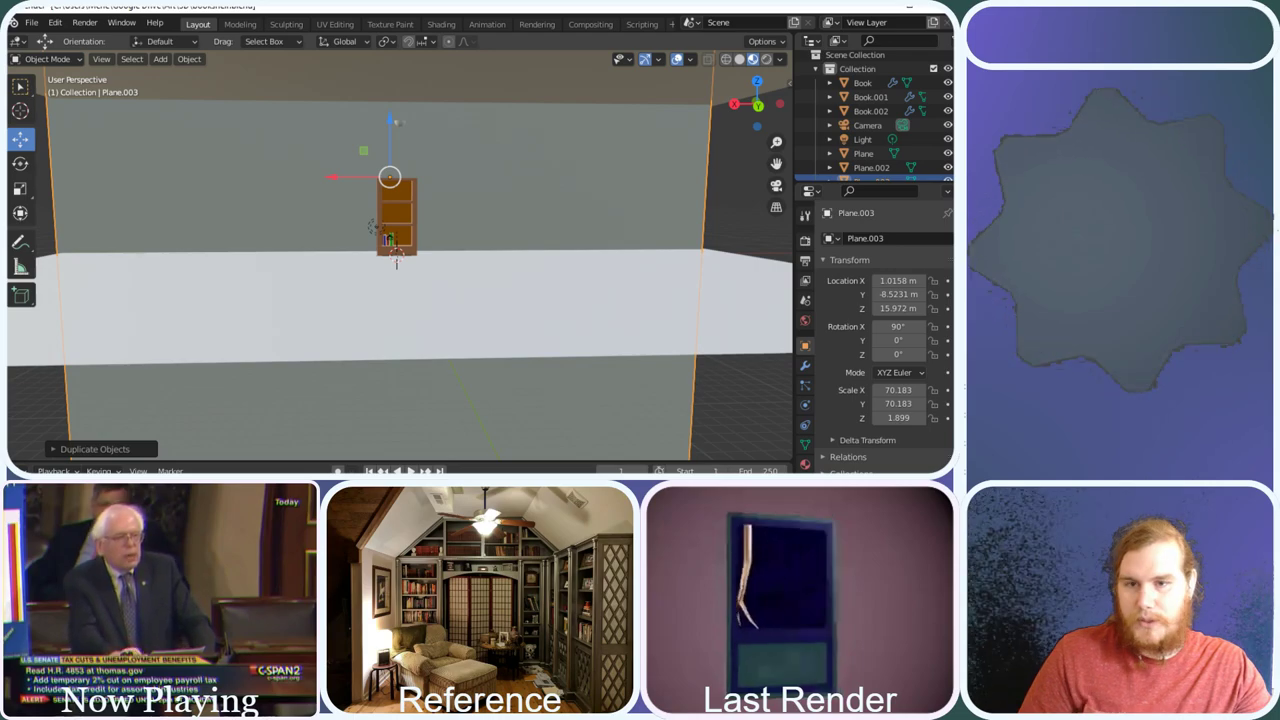
left_click_drag(748, 87, 250, 270)
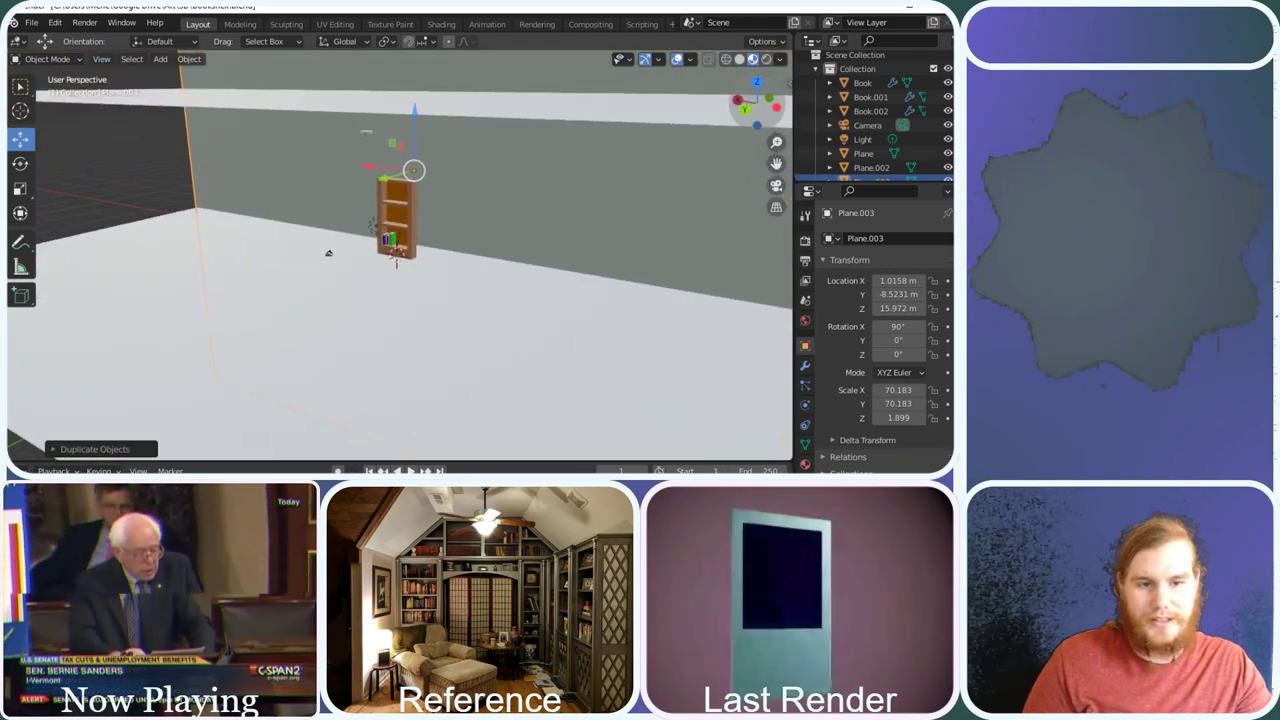
Duplicate the wall plane into Plane.004 and try a Y rotation of 90°
right_click(127, 236)
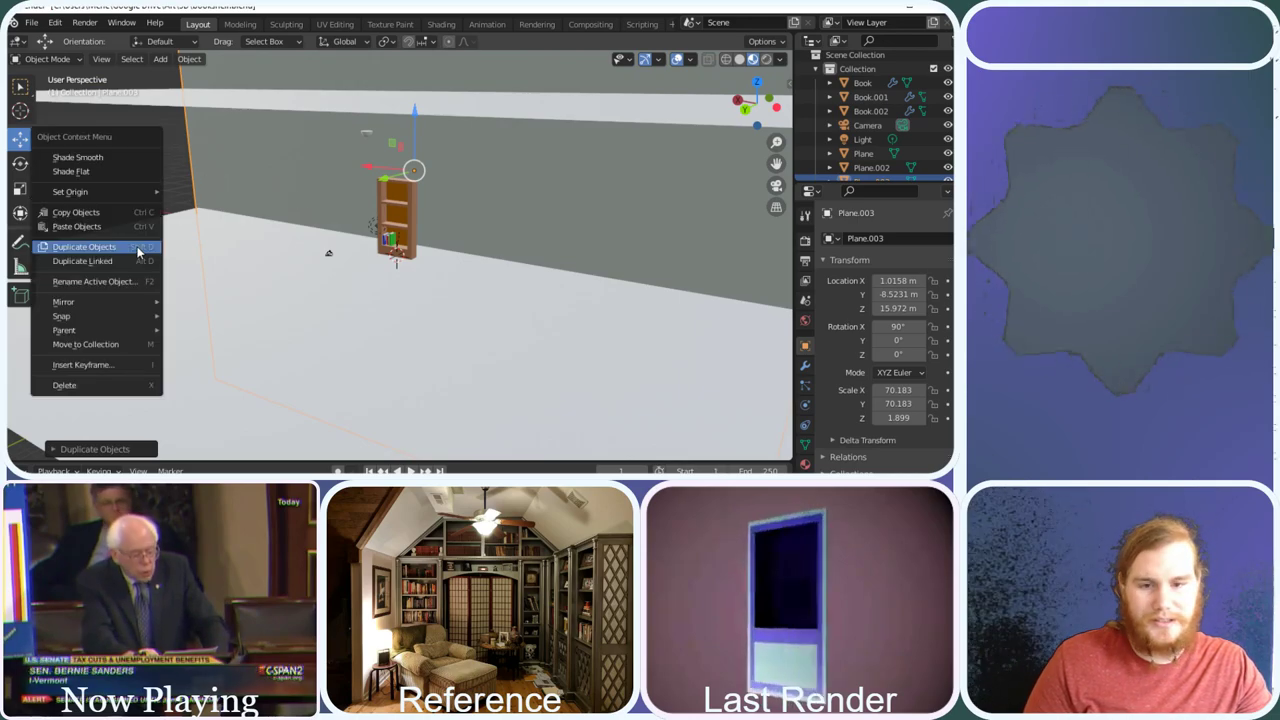
left_click(100, 227)
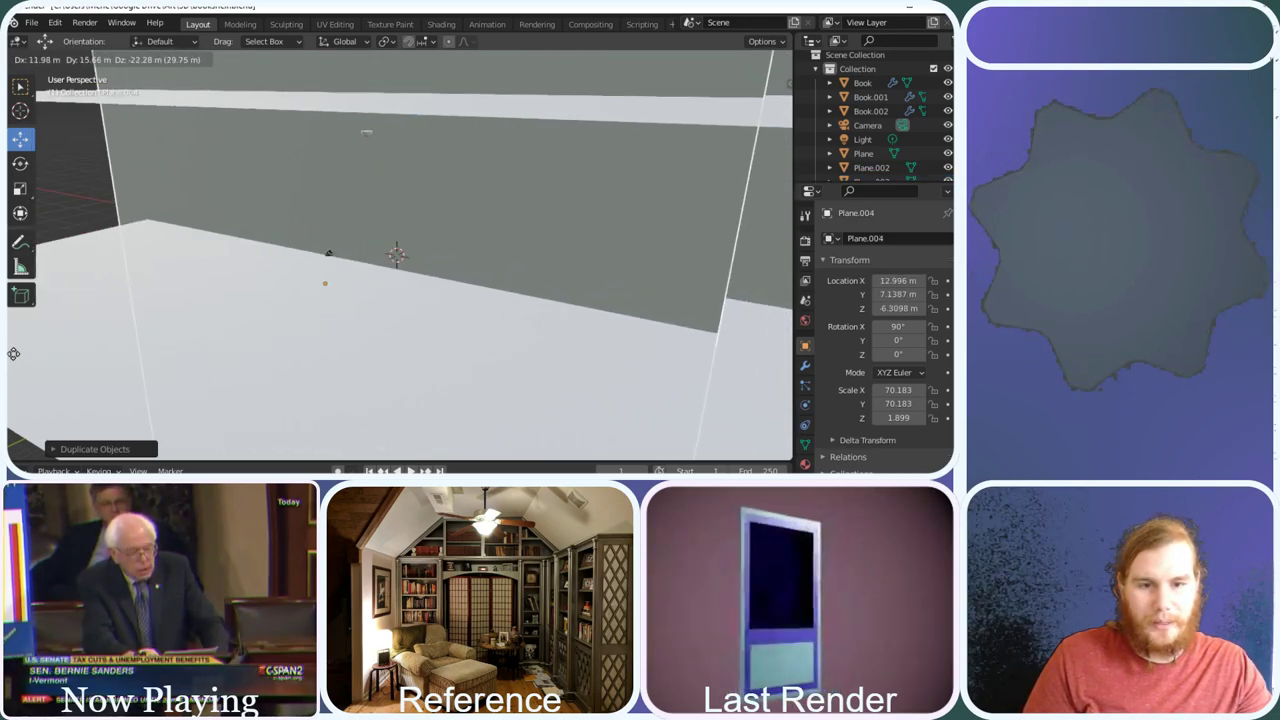
left_click(330, 285)
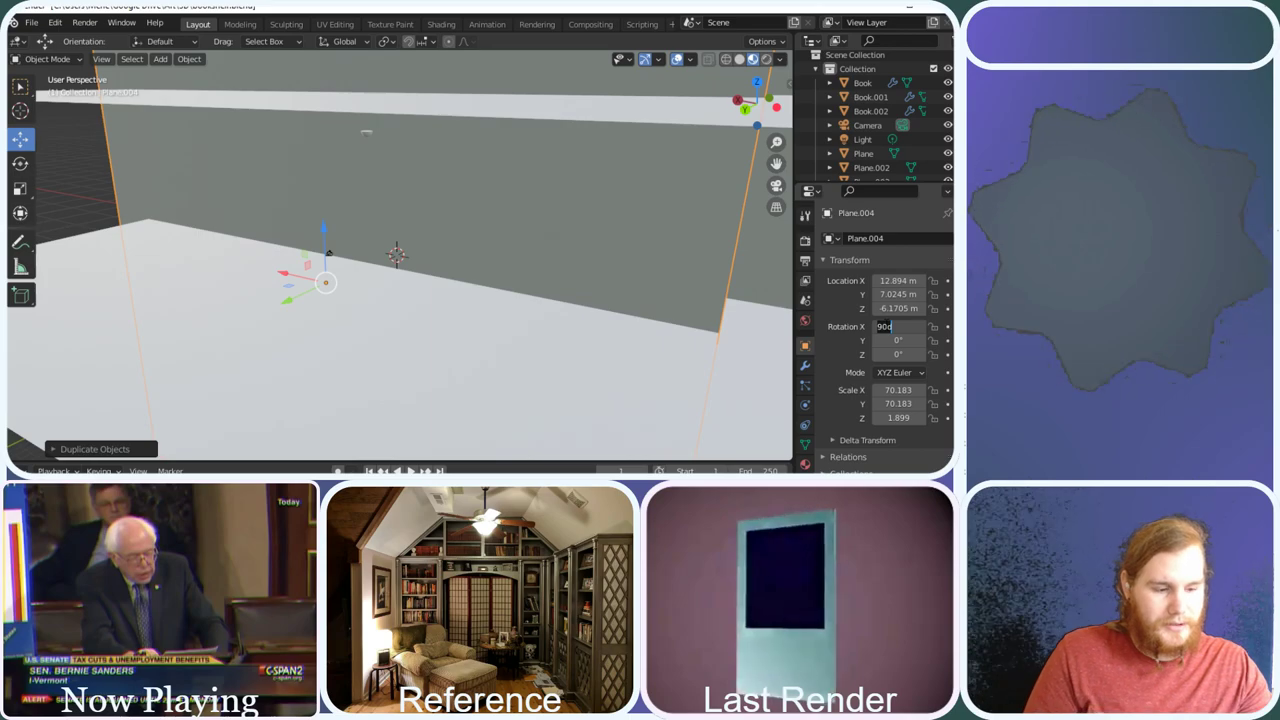
key("Return")
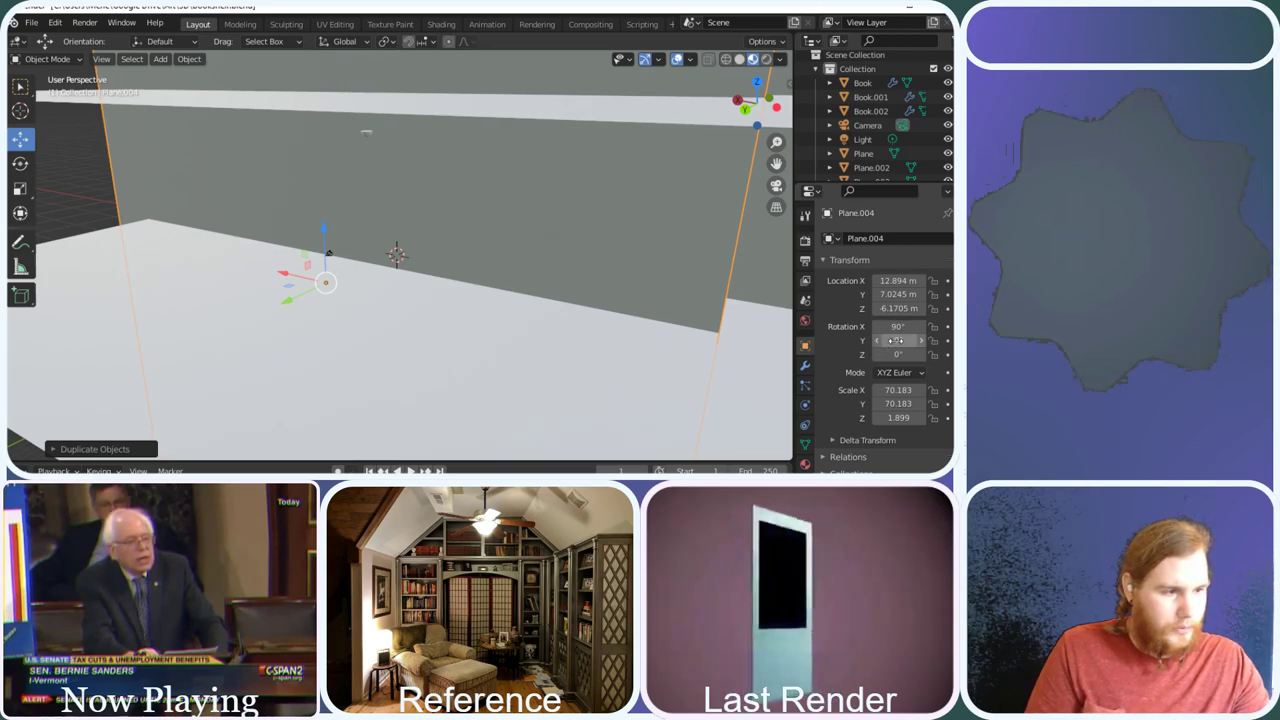
left_click(897, 341)
type("90d")
key("Return")
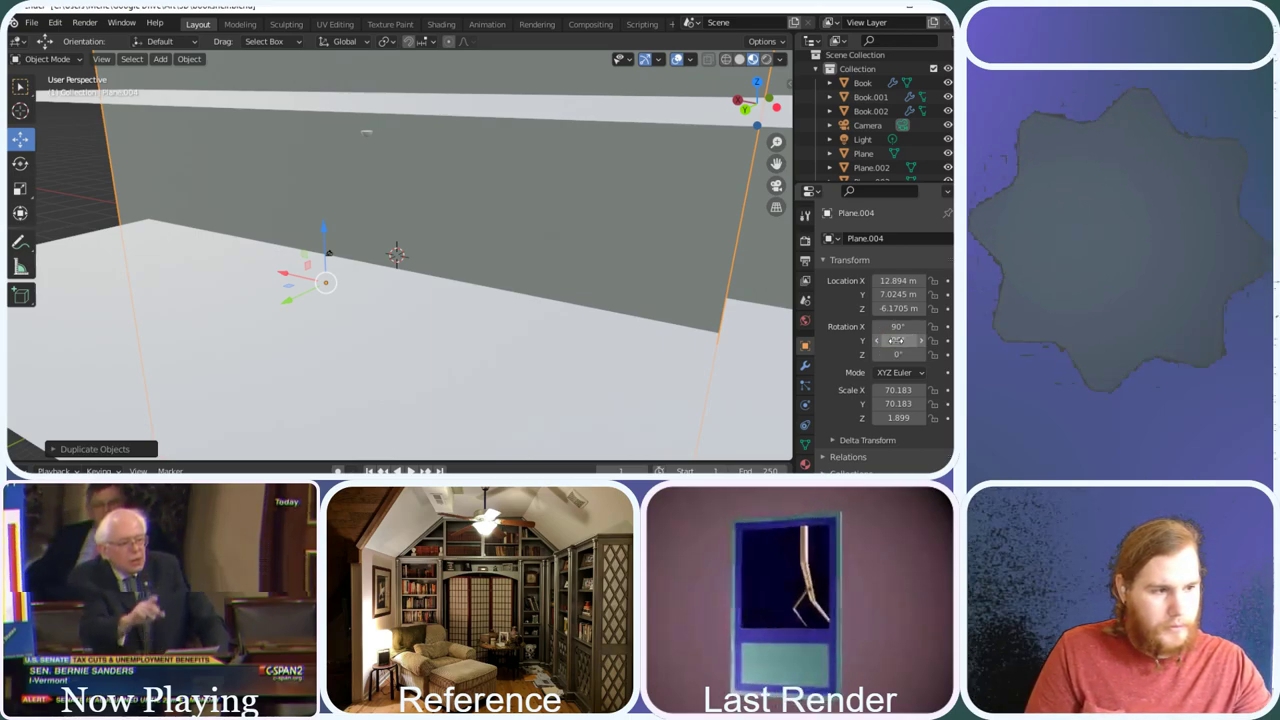
Reset Plane.004's Y rotation to 0° so it stands at X 90°, Z 90° beside the shelf
scroll(570, 262, "down", 4)
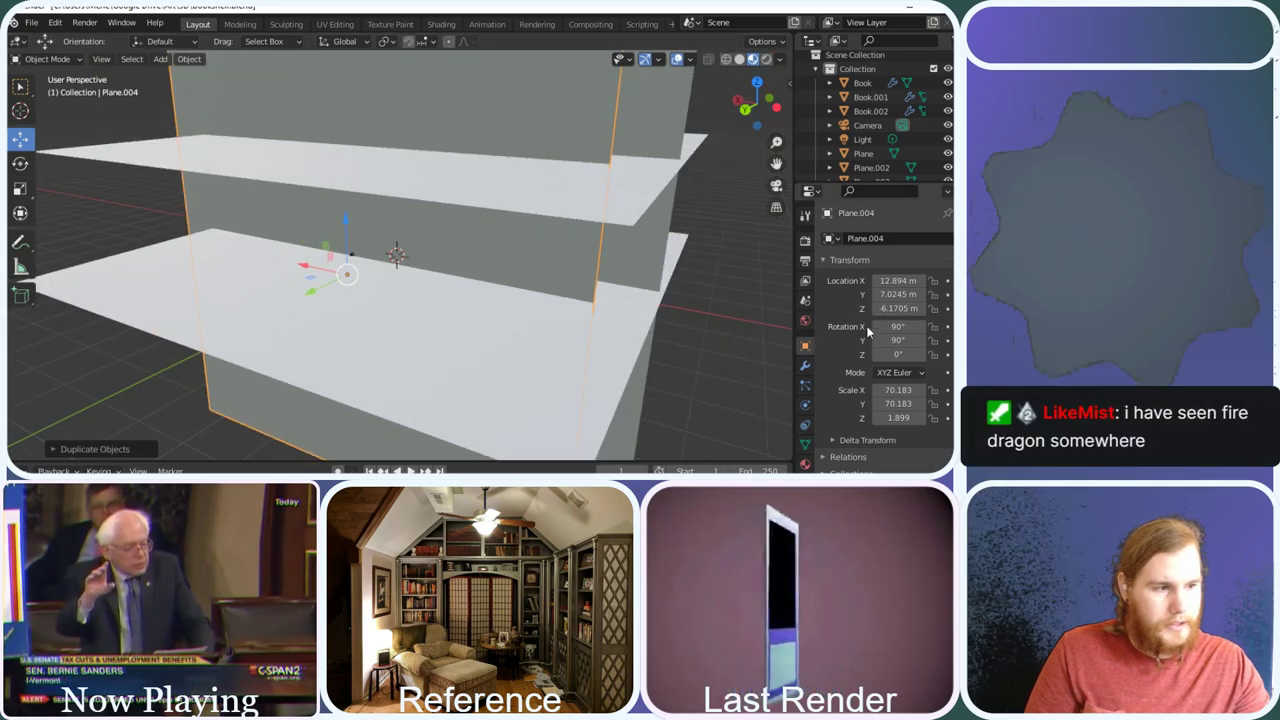
left_click(897, 341)
type("0d")
key("Return")
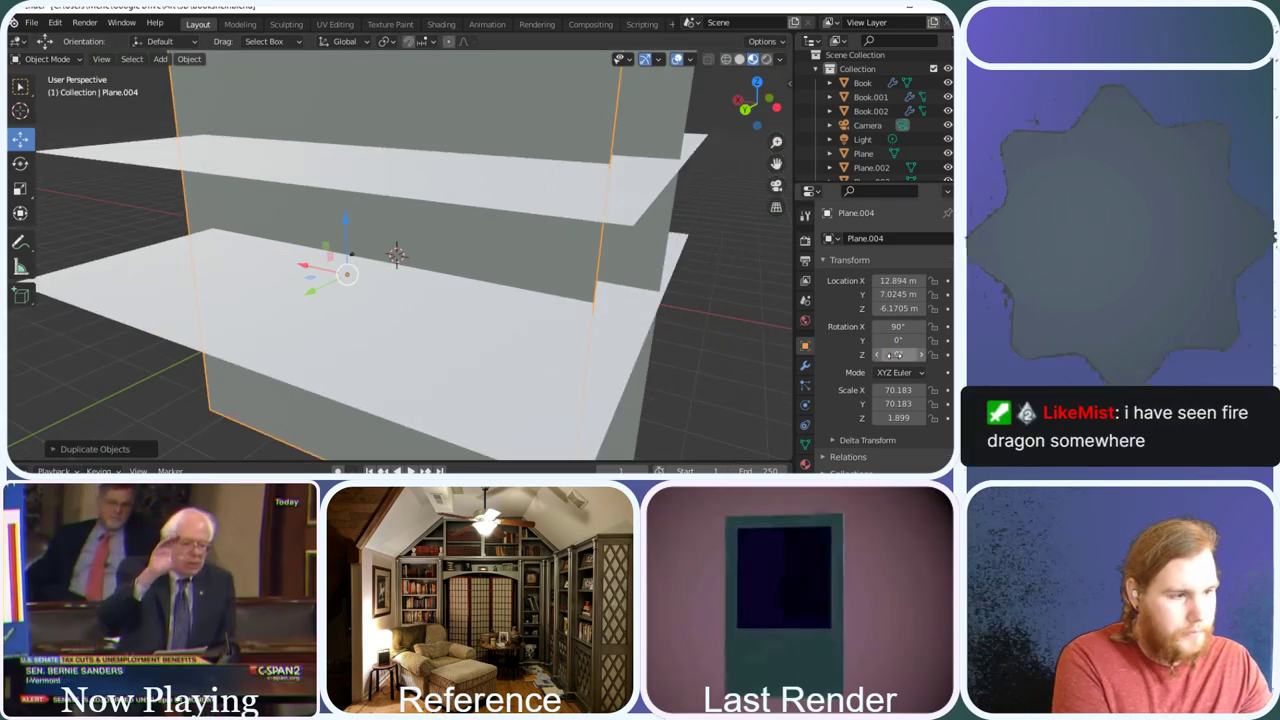
left_click(895, 355)
type("0d")
key("Return")
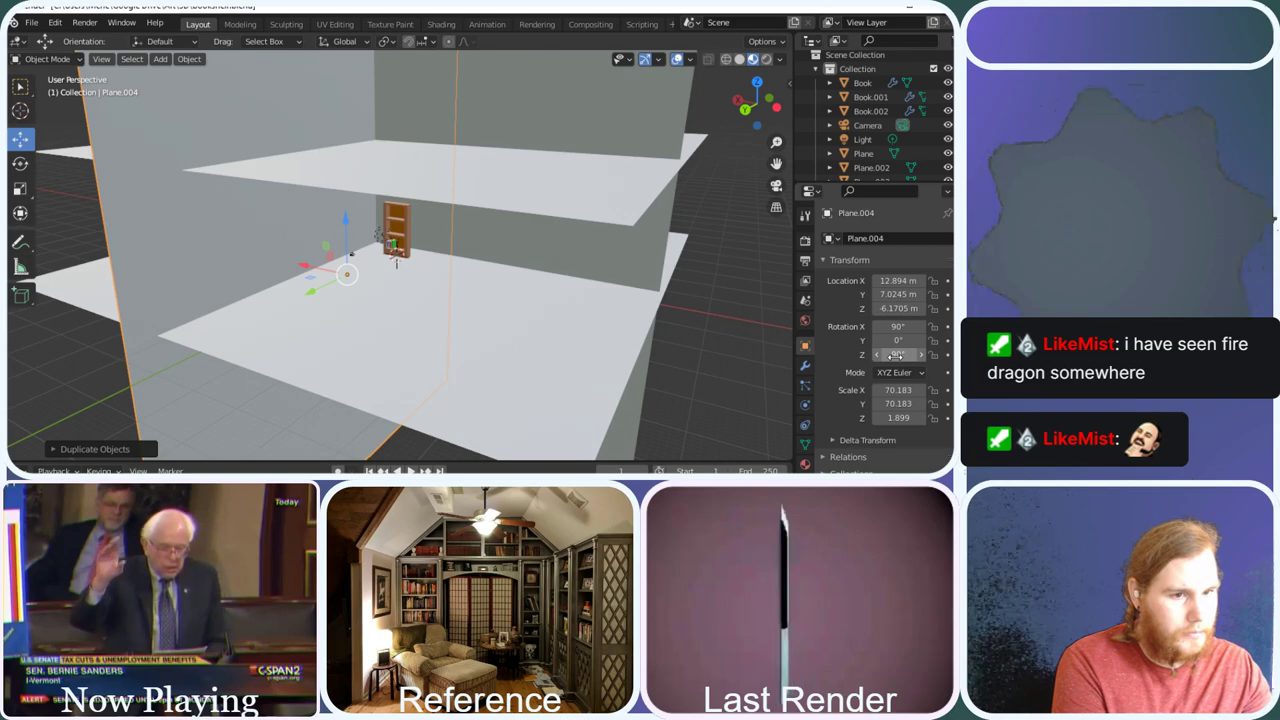
scroll(600, 294, "up", 5)
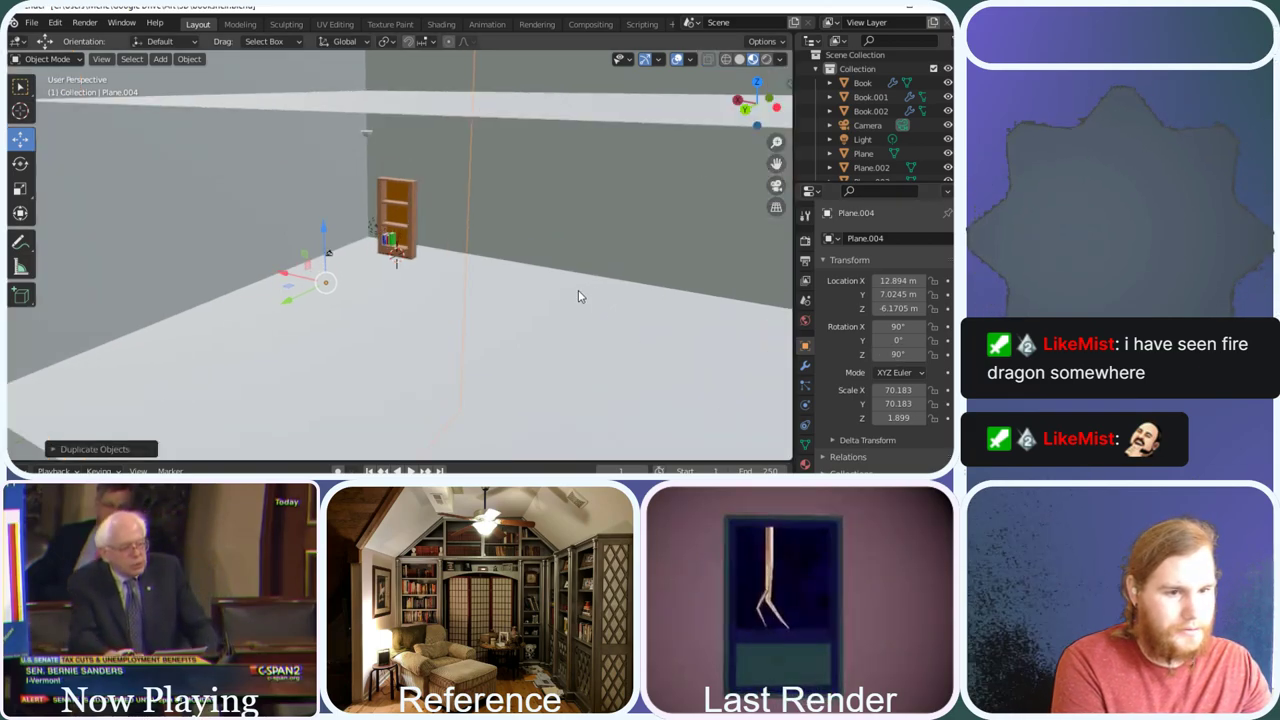
left_click(360, 103)
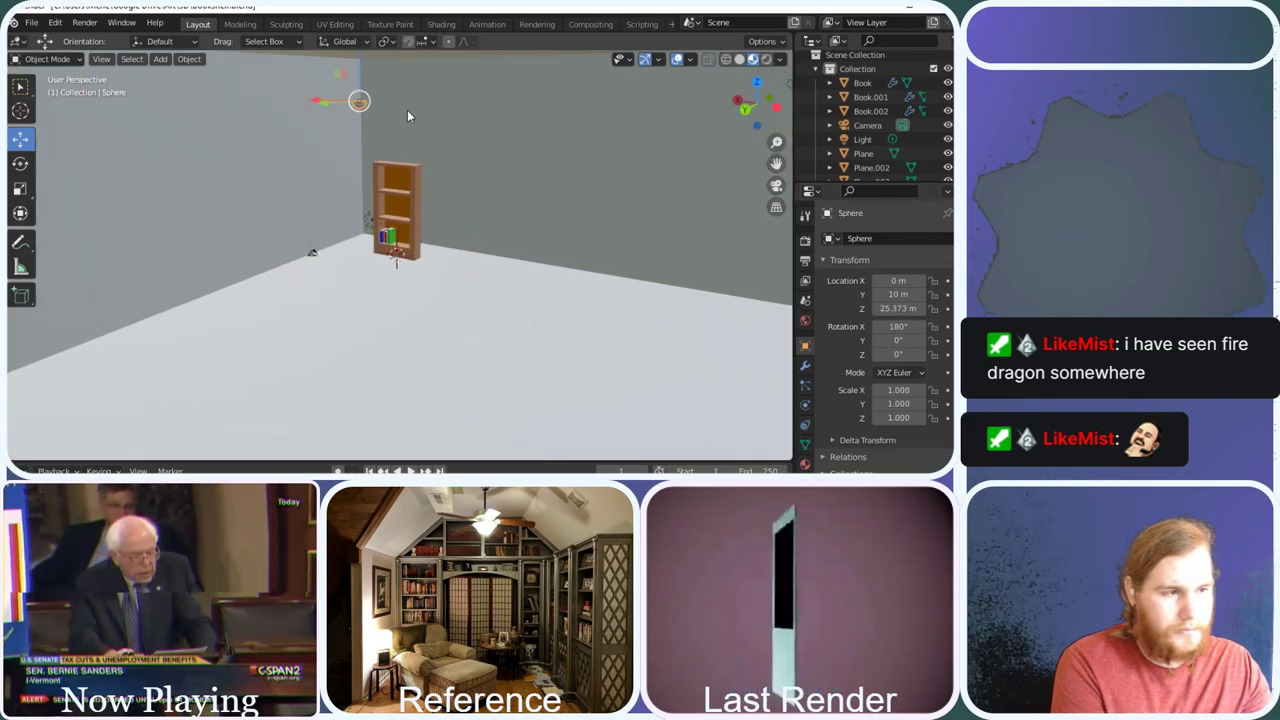
Set the Sphere's Location Z to 30 m
scroll(440, 140, "down", 2)
left_click(882, 308)
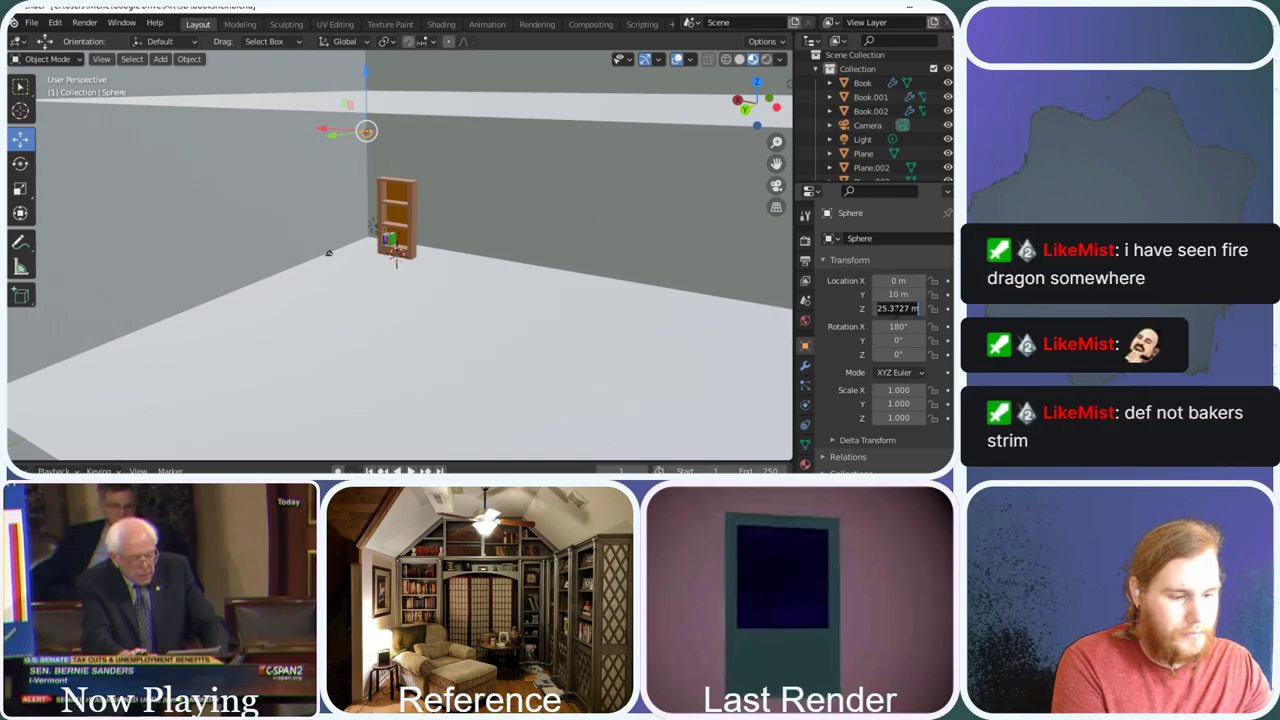
type("30")
key("Return")
Select the ceiling Plane.002 and set its Location Z to 30 m
left_click(405, 108)
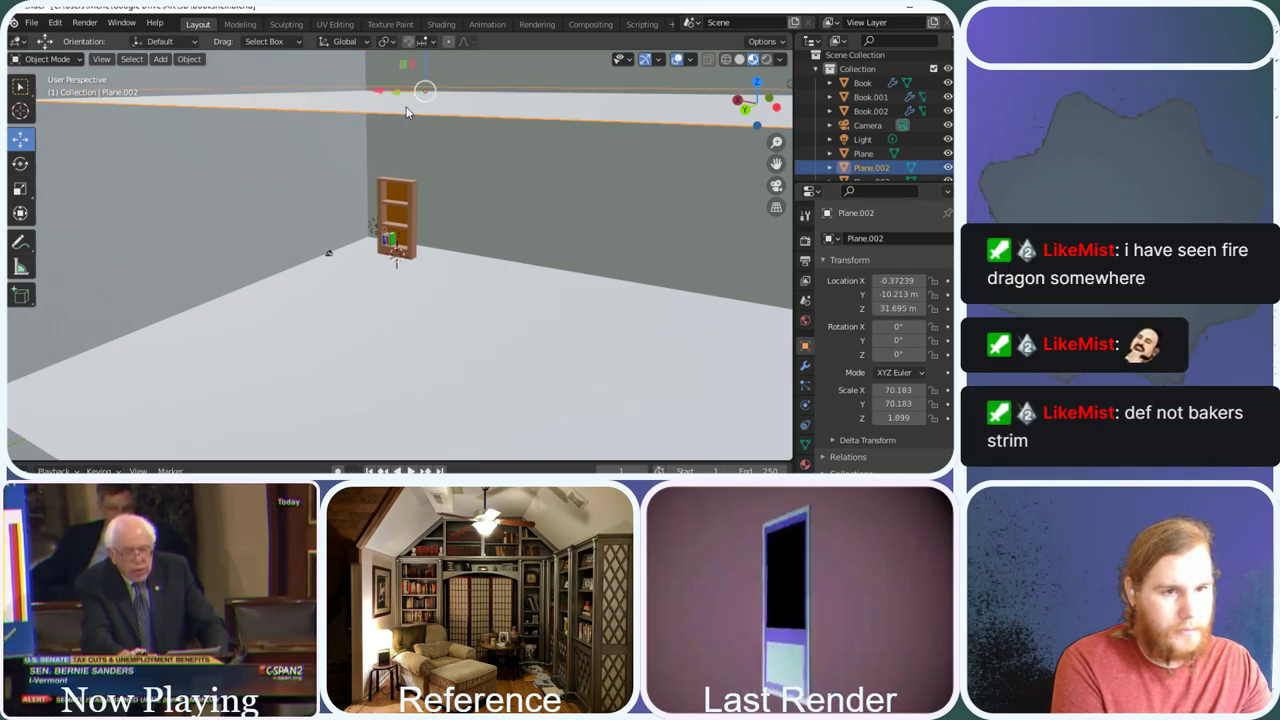
left_click(897, 308)
type("3")
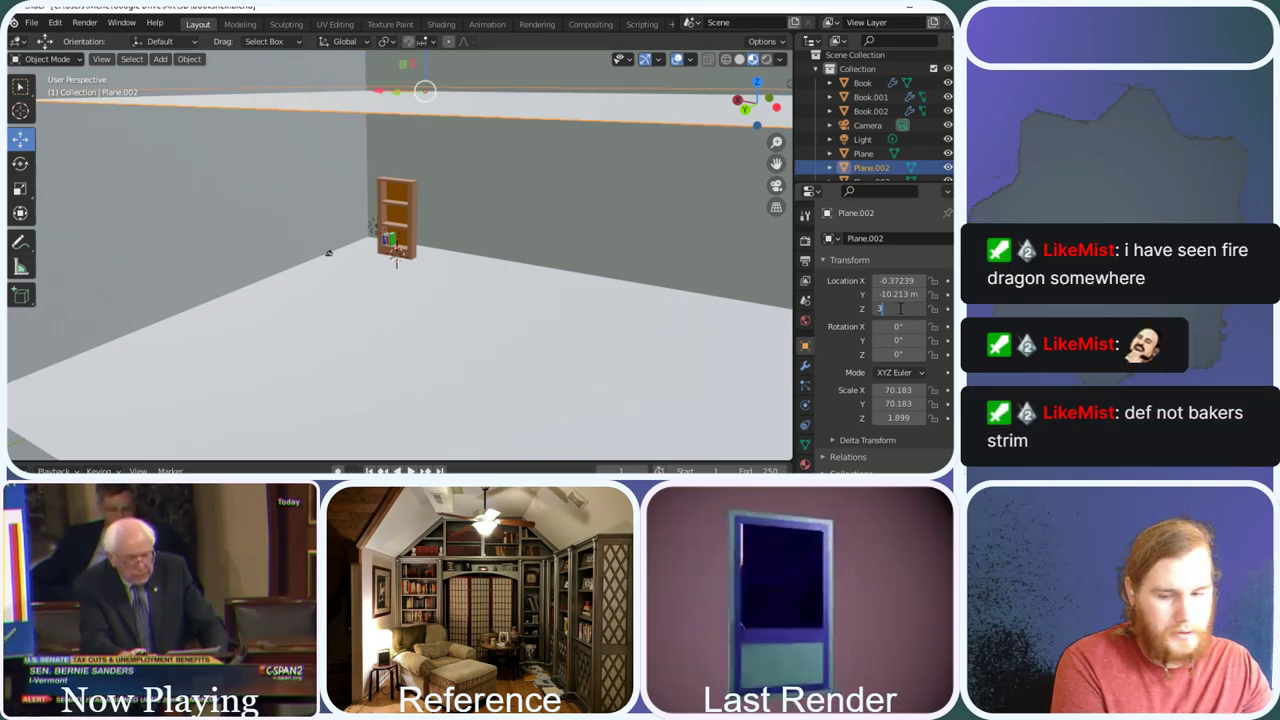
type("0")
key("Return")
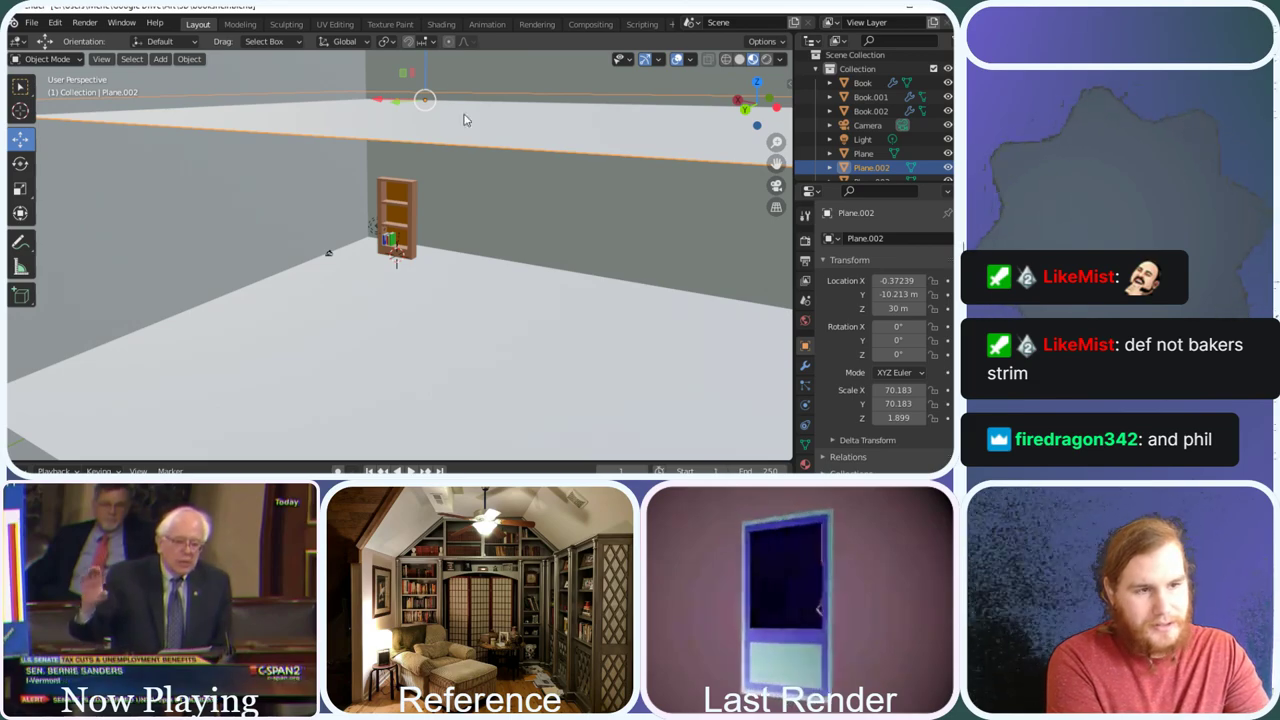
left_click_drag(745, 95, 555, 92)
left_click(370, 101)
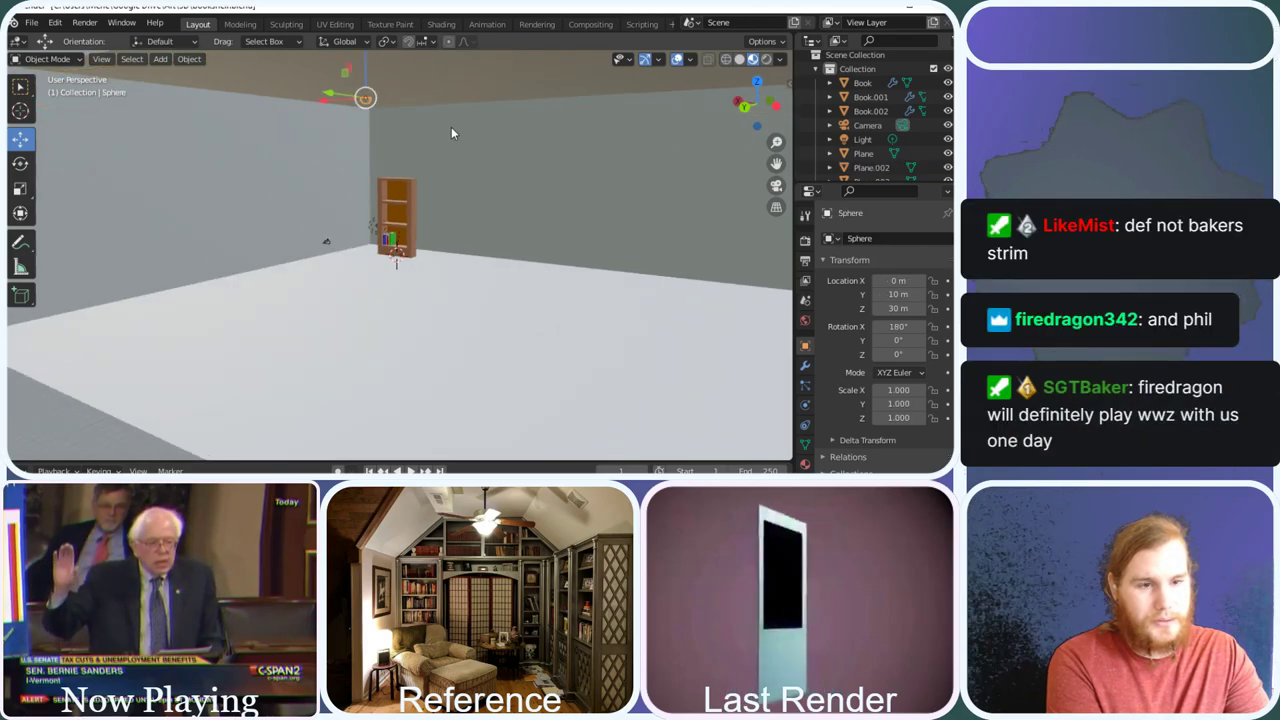
scroll(458, 126, "up", 2)
middle_click_drag(560, 148, 490, 150)
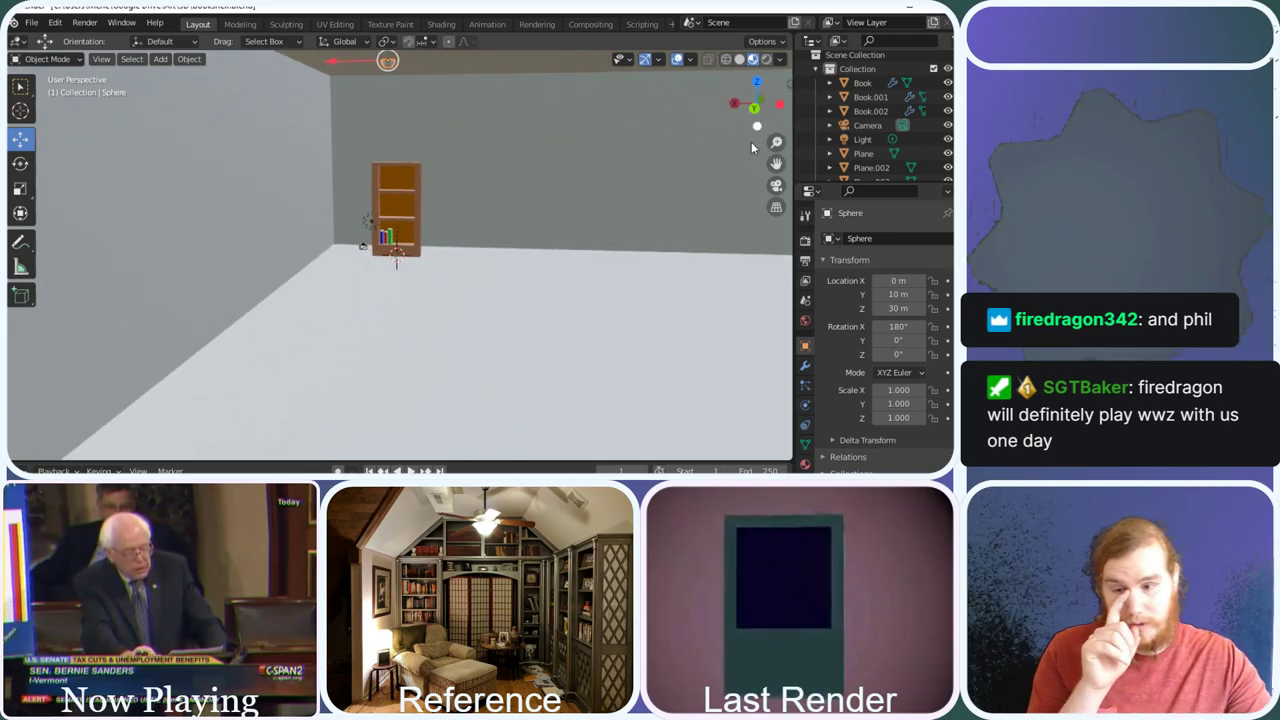
Duplicate the side wall and place the copy, Plane.005, on the opposite side of the shelf
right_click(268, 217)
left_click(258, 216)
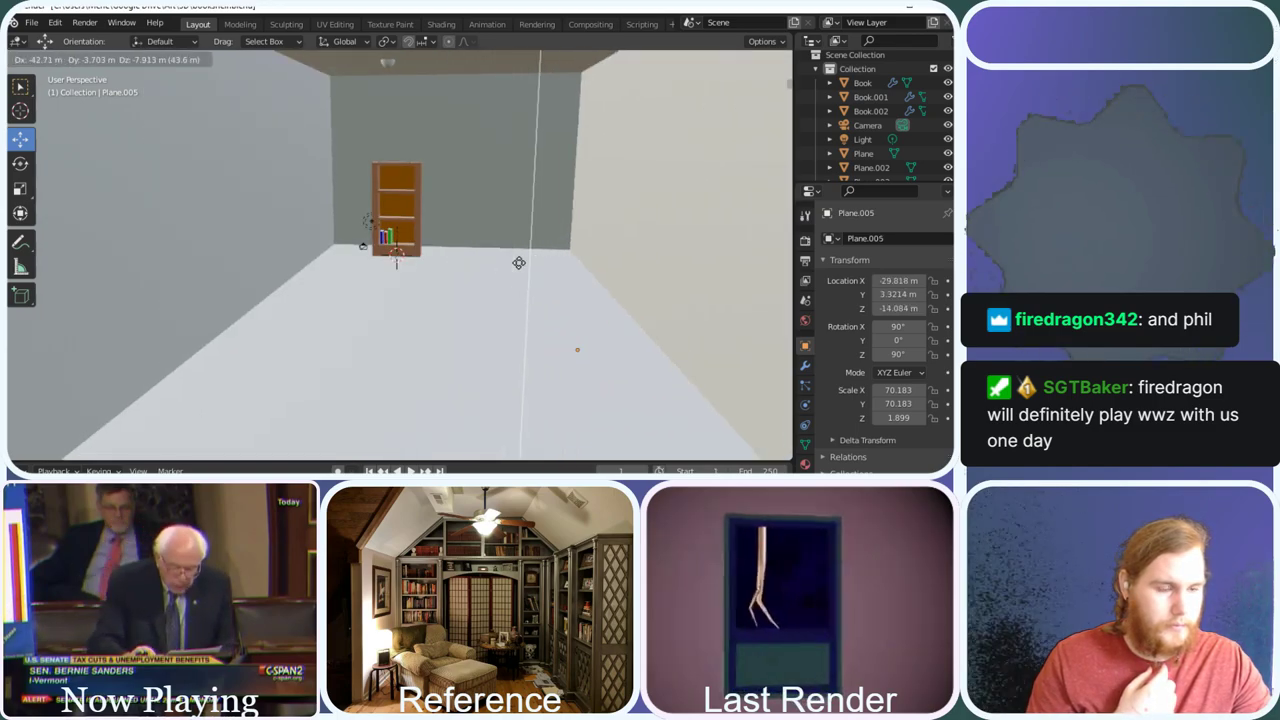
left_click(519, 263)
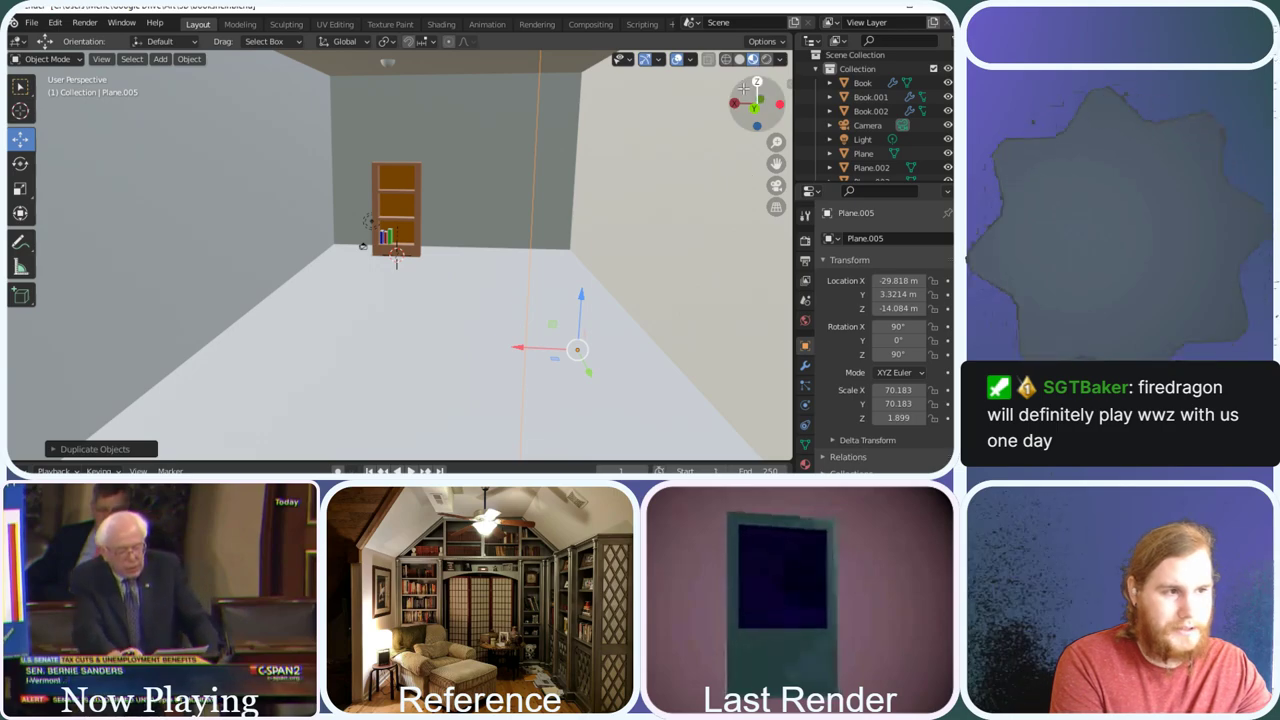
left_click_drag(757, 100, 752, 112)
scroll(538, 146, "up", 4)
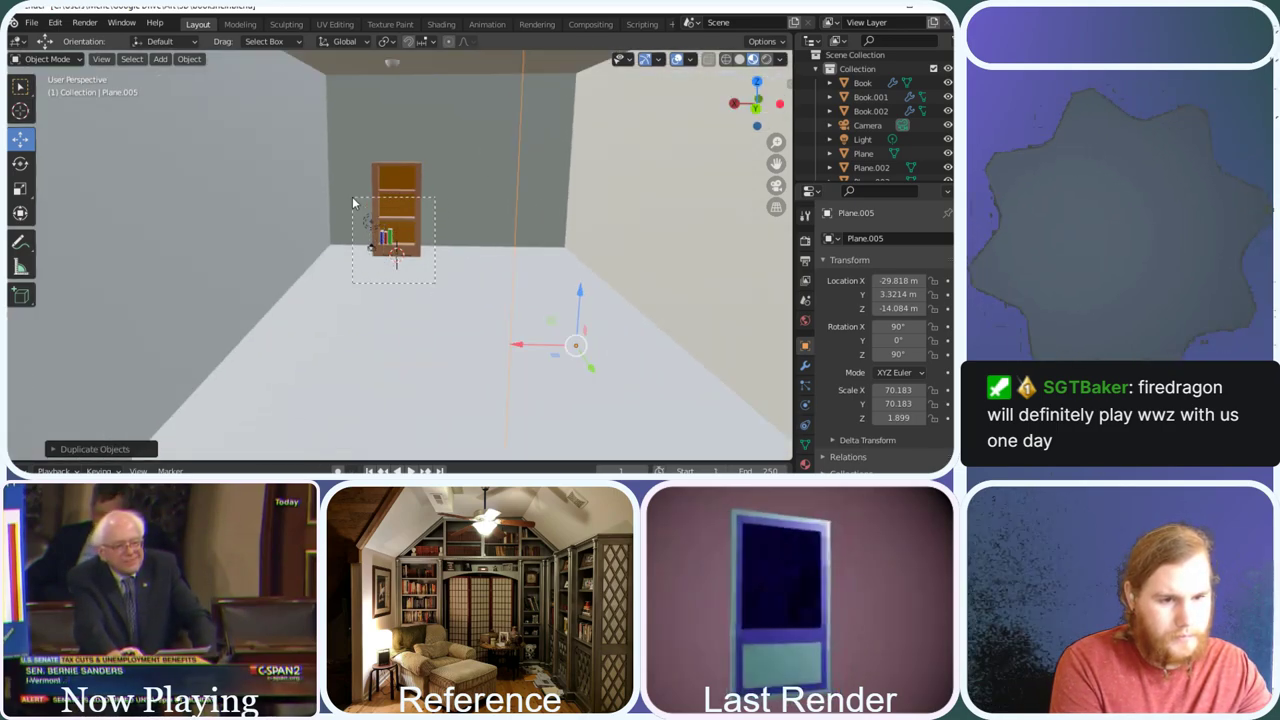
Select all, then click through the Shelf, walls and floor Plane in the viewport
key("a")
left_click(400, 225)
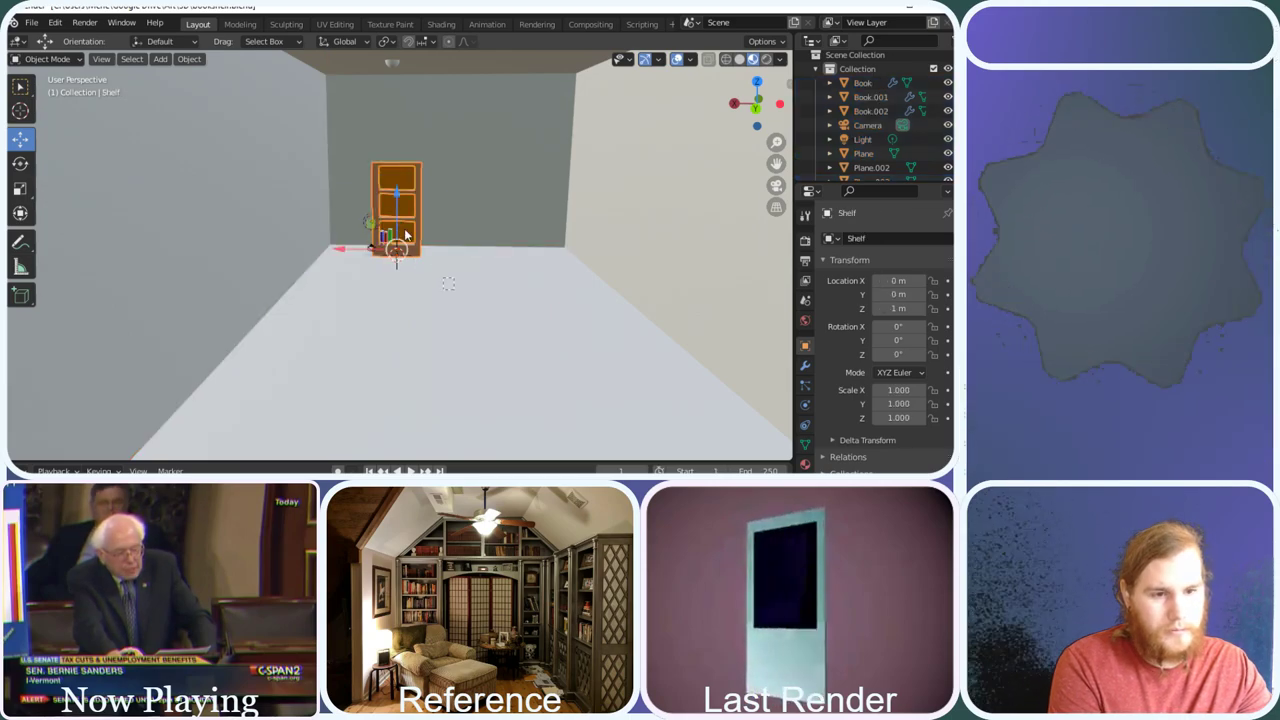
left_click(363, 177)
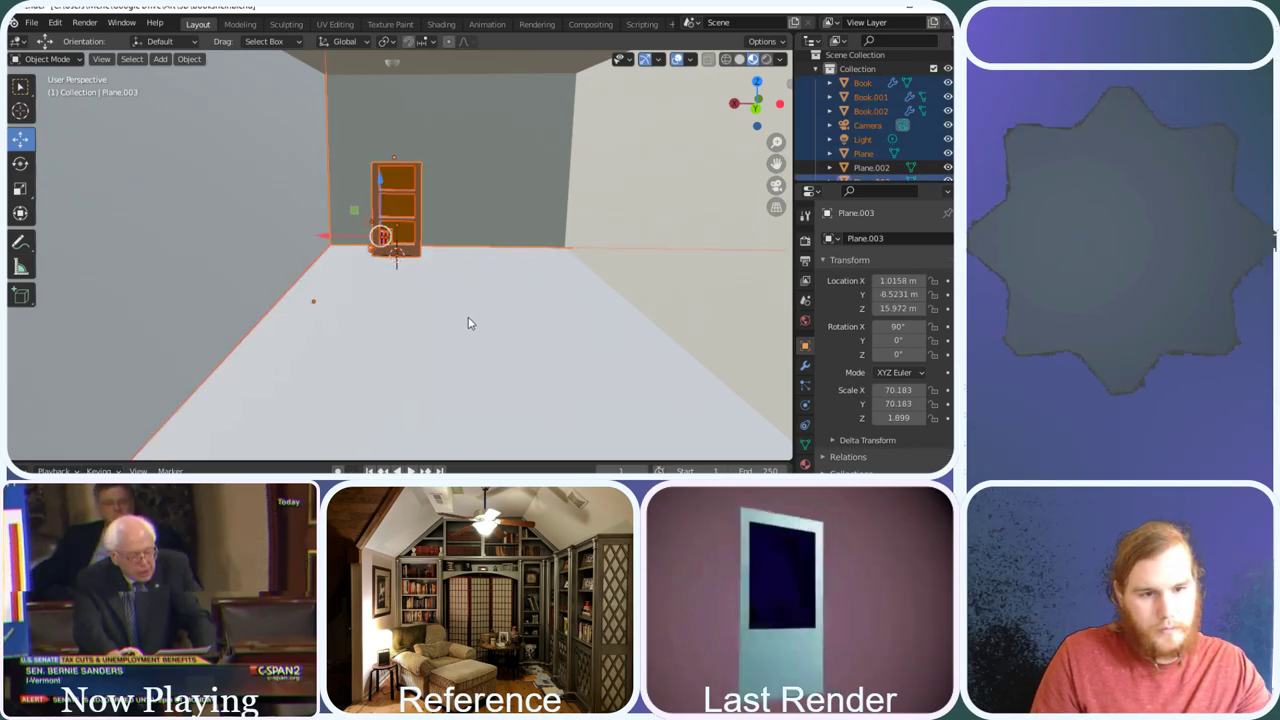
left_click(366, 311)
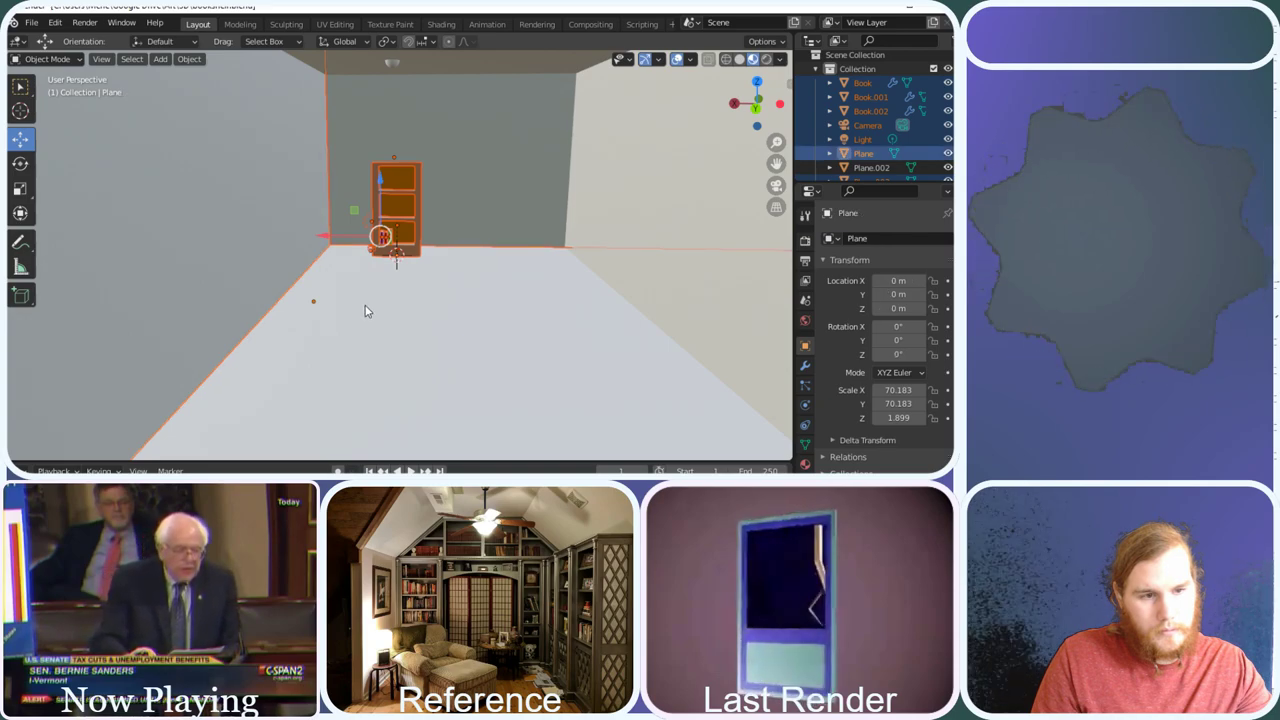
left_click(366, 305)
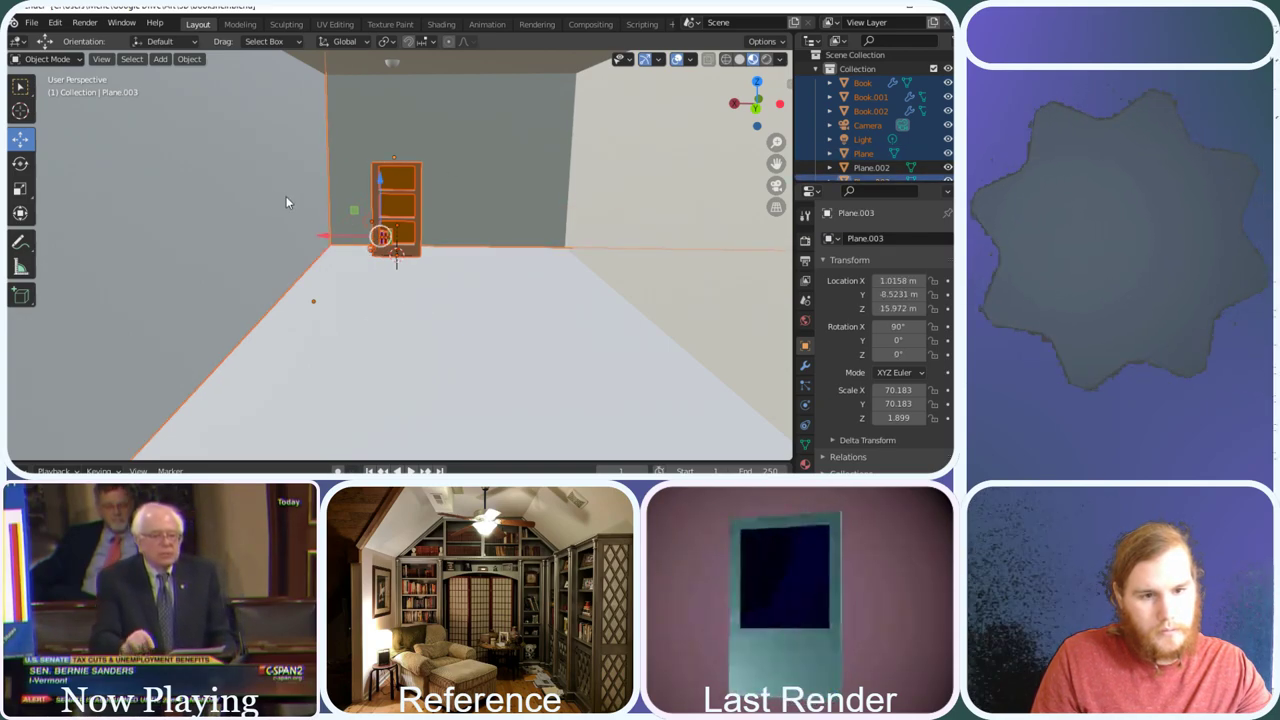
Select Plane.003, Plane.004, the floor Plane, Book.001 and Book in the Outliner
scroll(882, 130, "down", 3)
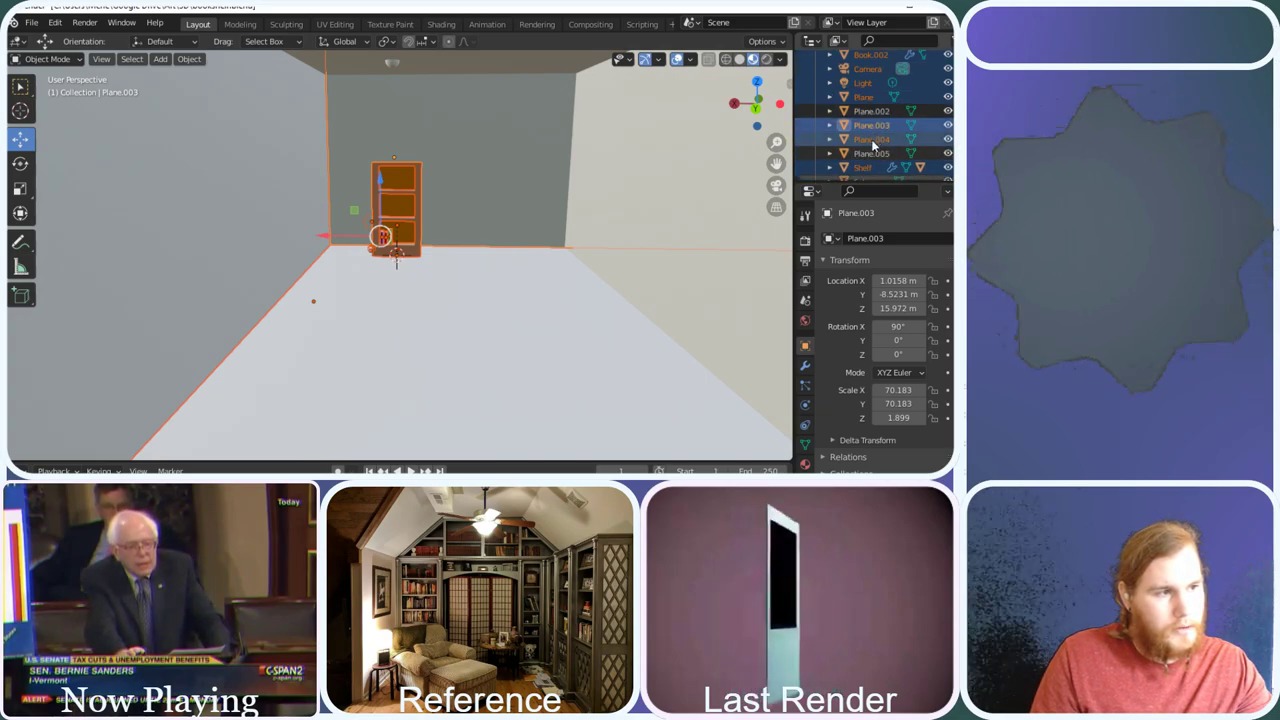
left_click(871, 125)
left_click(871, 139, "ctrl")
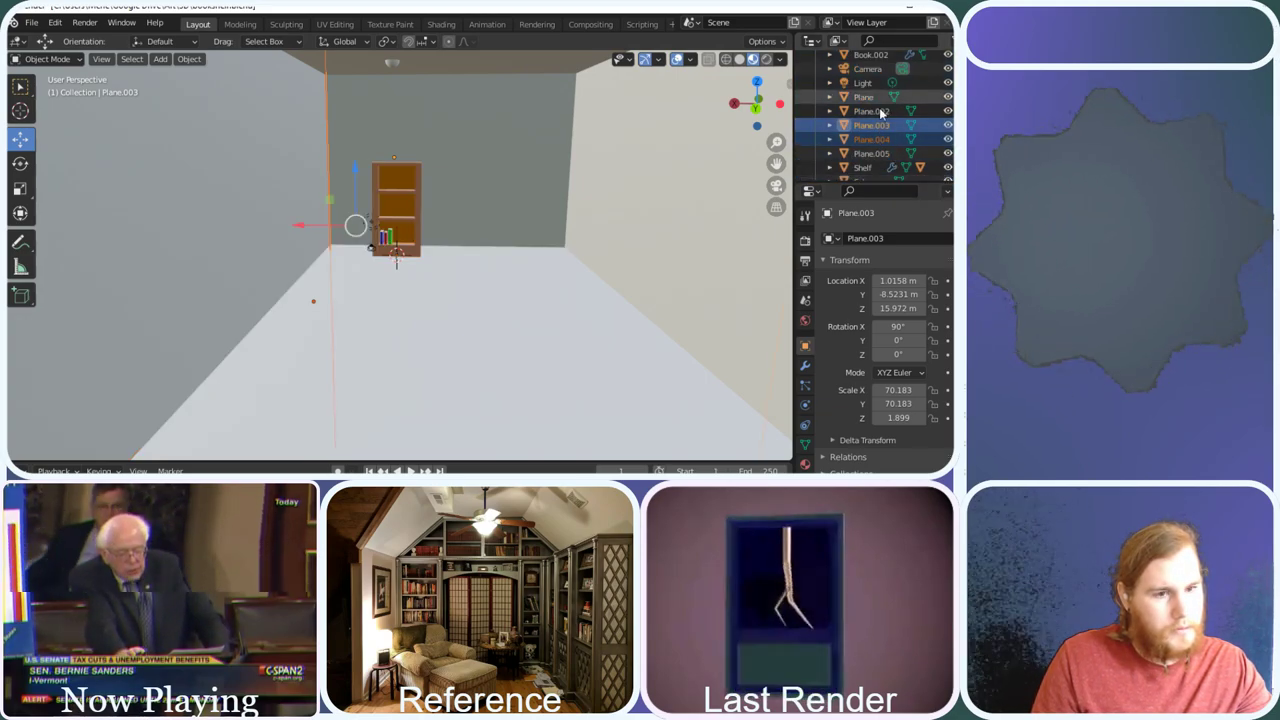
scroll(875, 118, "up", 2)
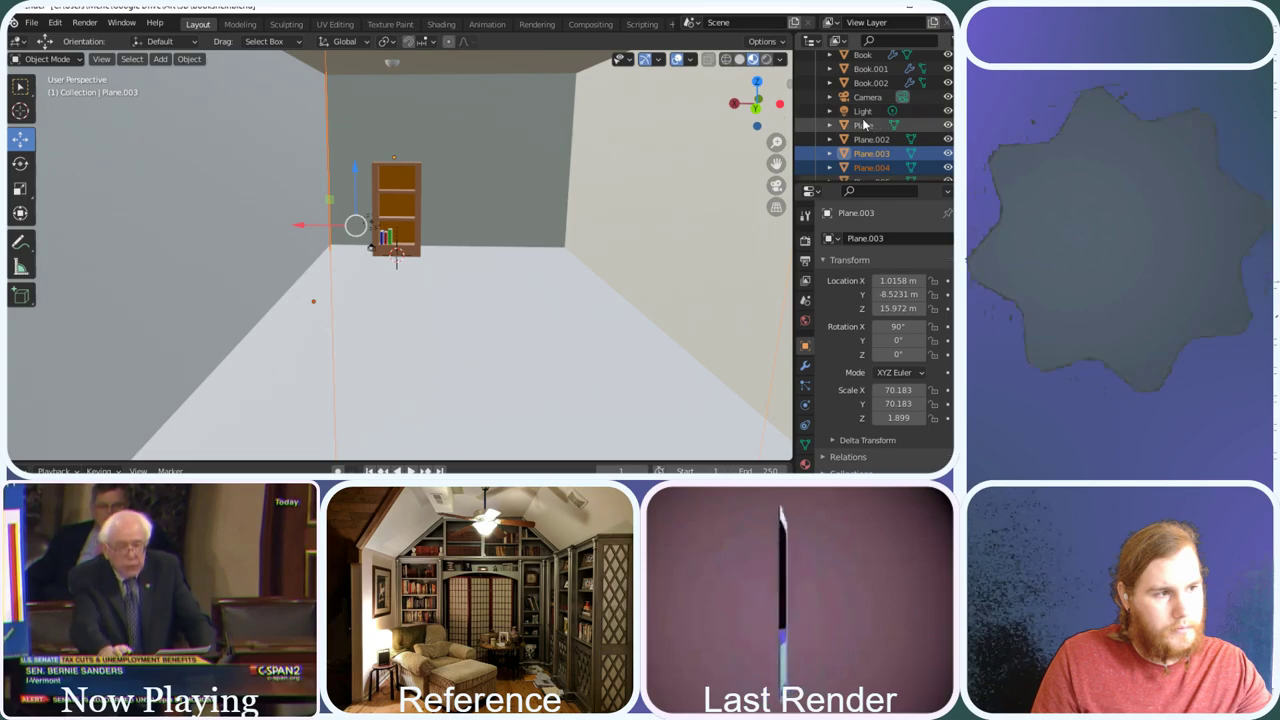
left_click(864, 124)
scroll(875, 118, "up", 3)
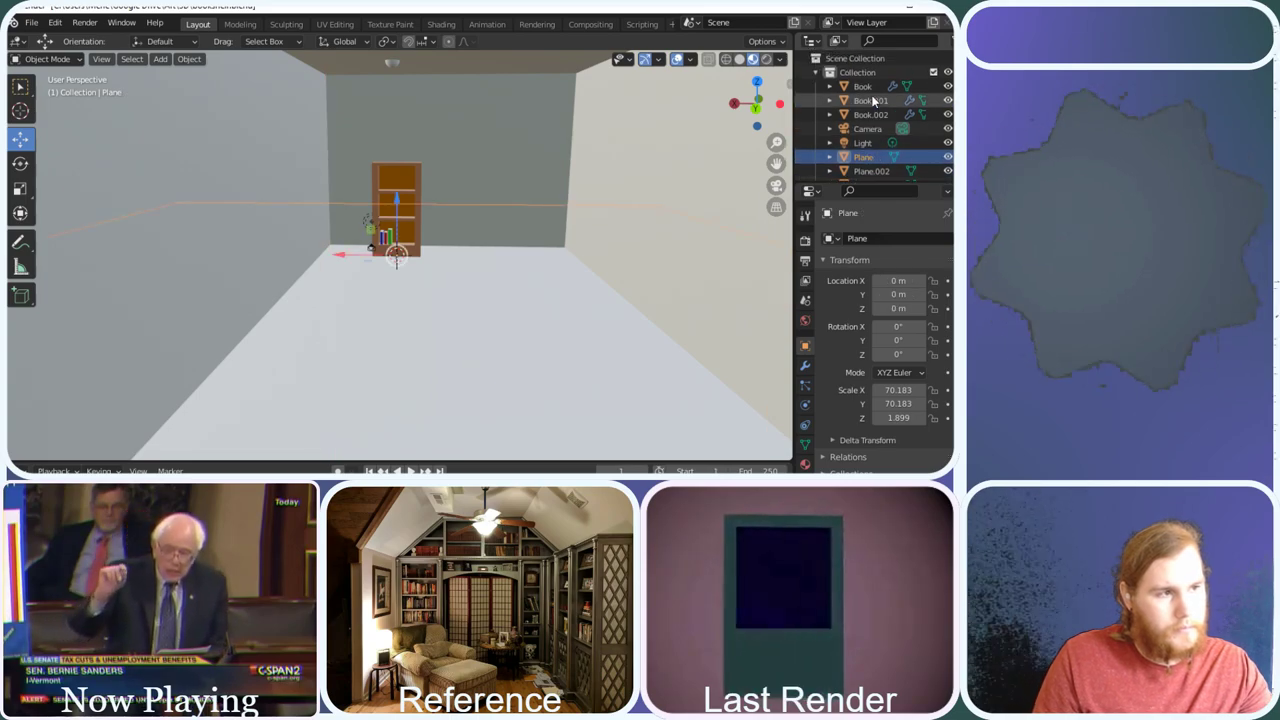
left_click(870, 100)
left_click(862, 86)
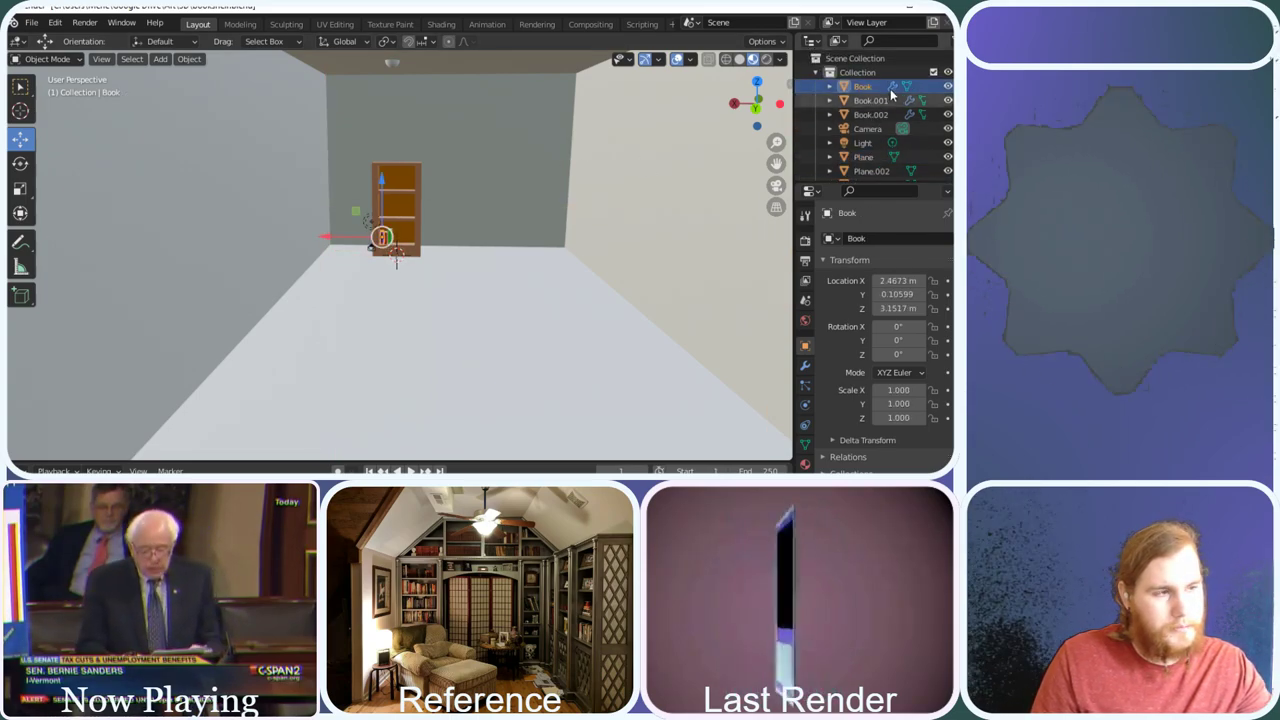
scroll(463, 211, "up", 2)
middle_click_drag(419, 147, 461, 144)
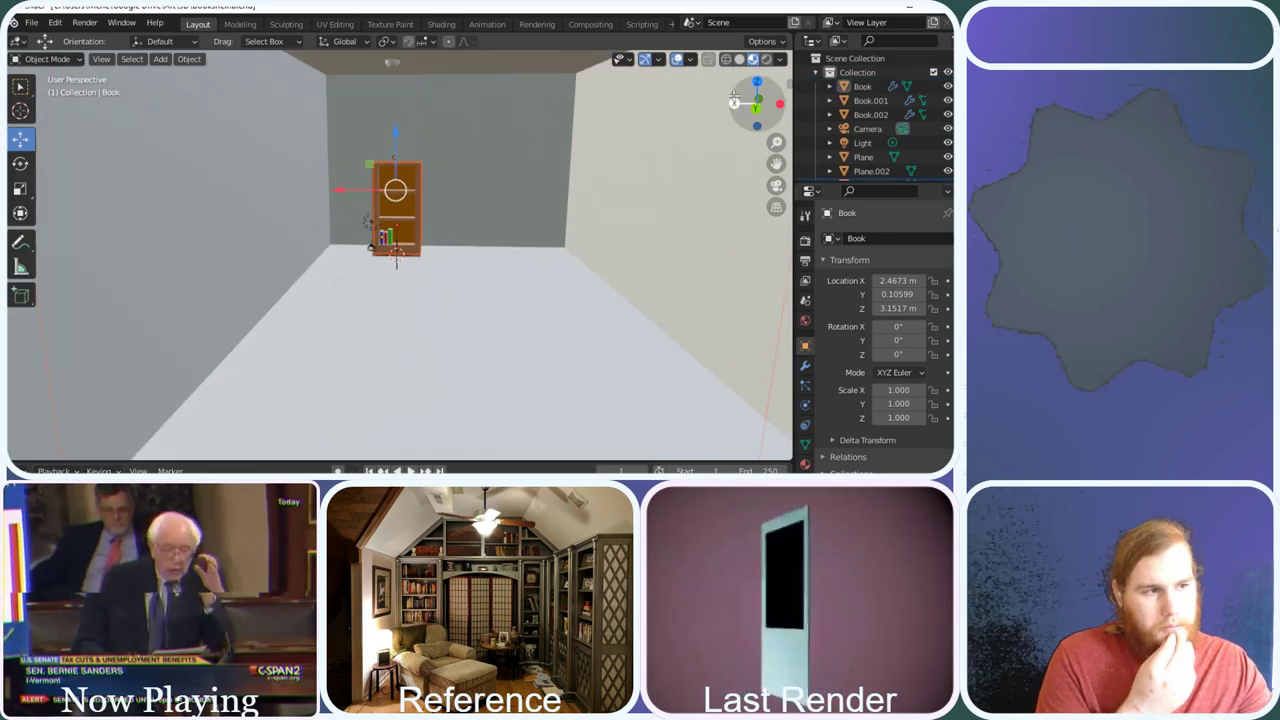
left_click_drag(757, 104, 676, 99)
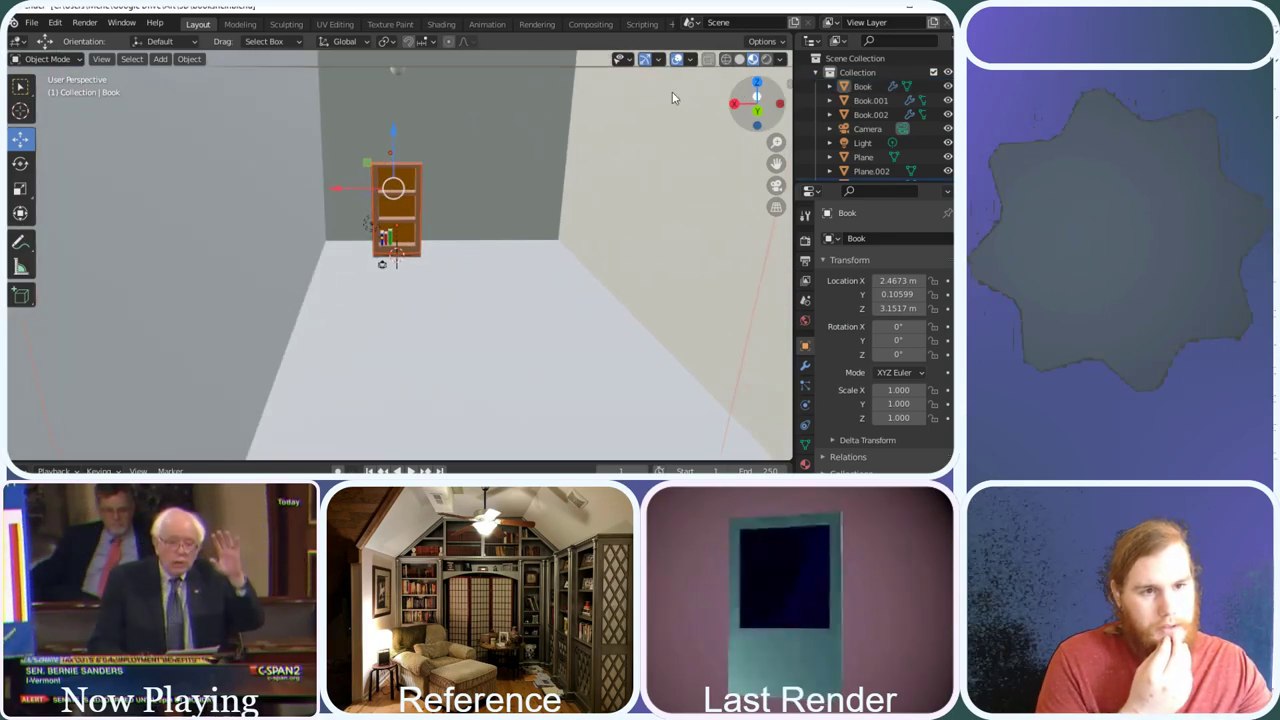
Lower the ceiling plane Plane.002 to Location Z 25 m
left_click(399, 68)
middle_click_drag(399, 68, 403, 76)
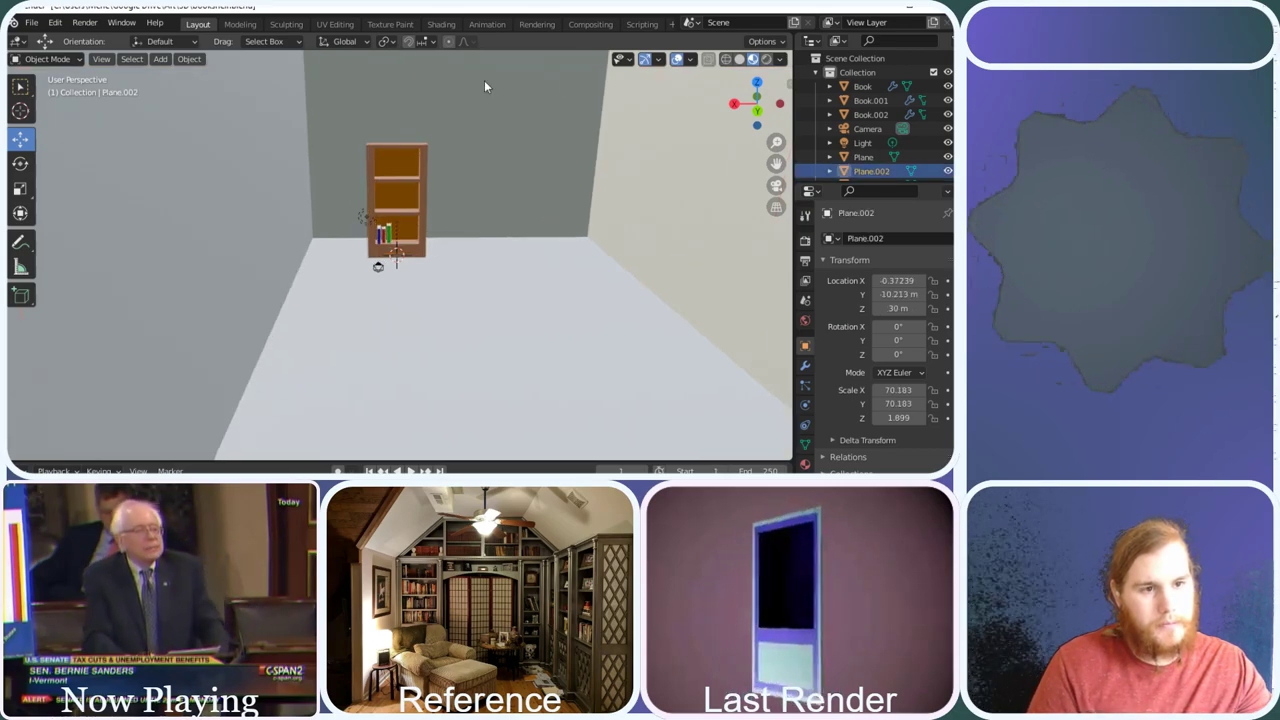
mouse_move(733, 96)
left_mouse_down()
mouse_move(752, 104)
mouse_move(408, 51)
mouse_move(414, 77)
mouse_move(743, 96)
left_mouse_up()
scroll(502, 152, "down", 1)
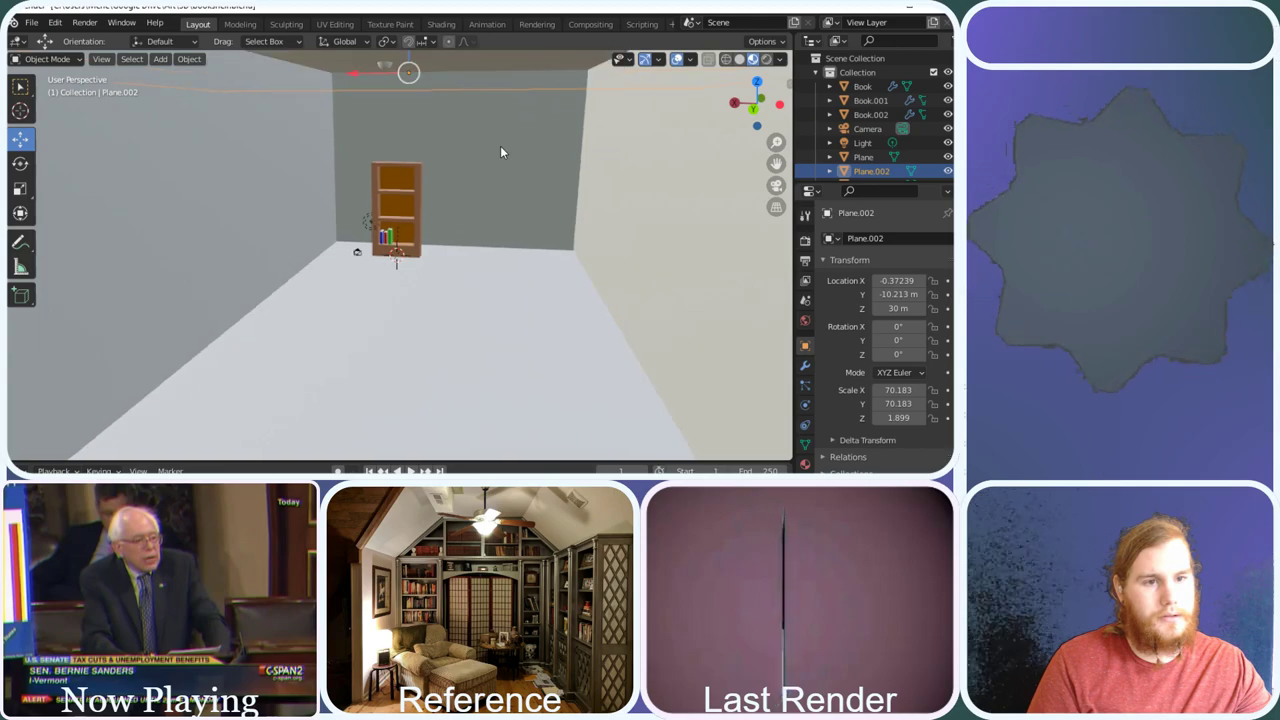
left_click(386, 70)
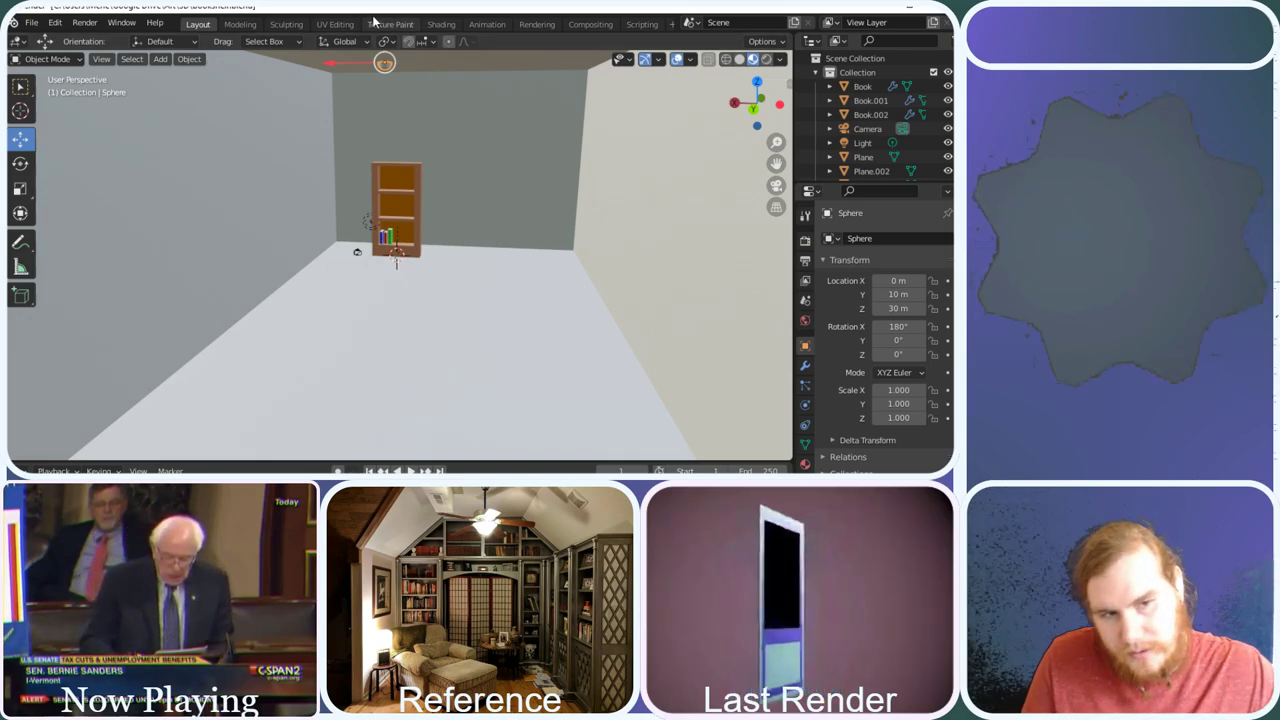
left_click(408, 66)
scroll(870, 120, "down", 3)
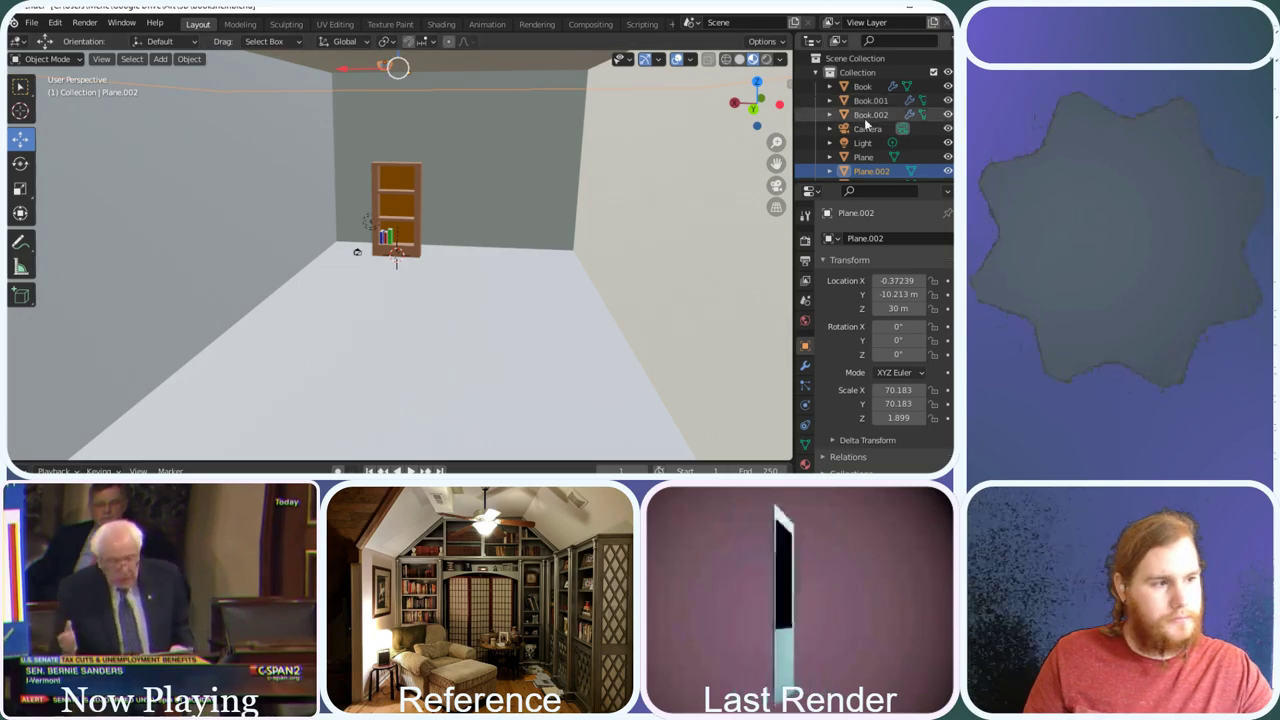
left_click(898, 308)
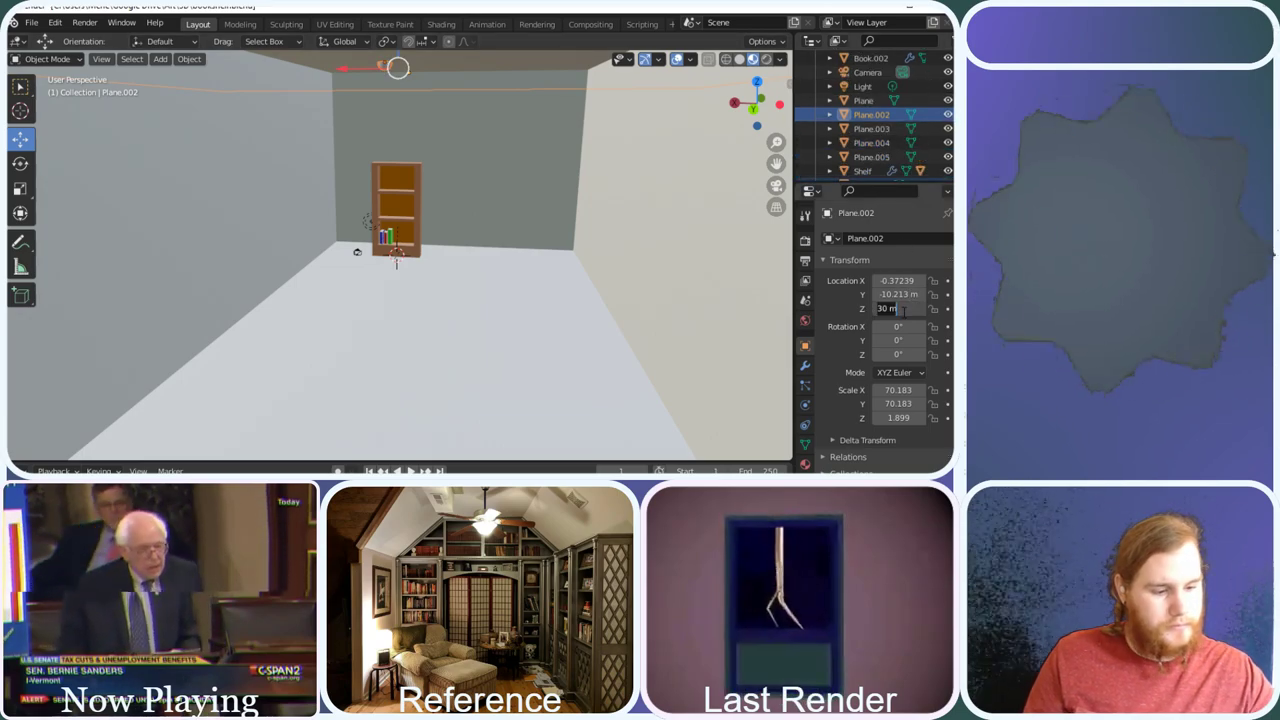
type("25")
key("Return")
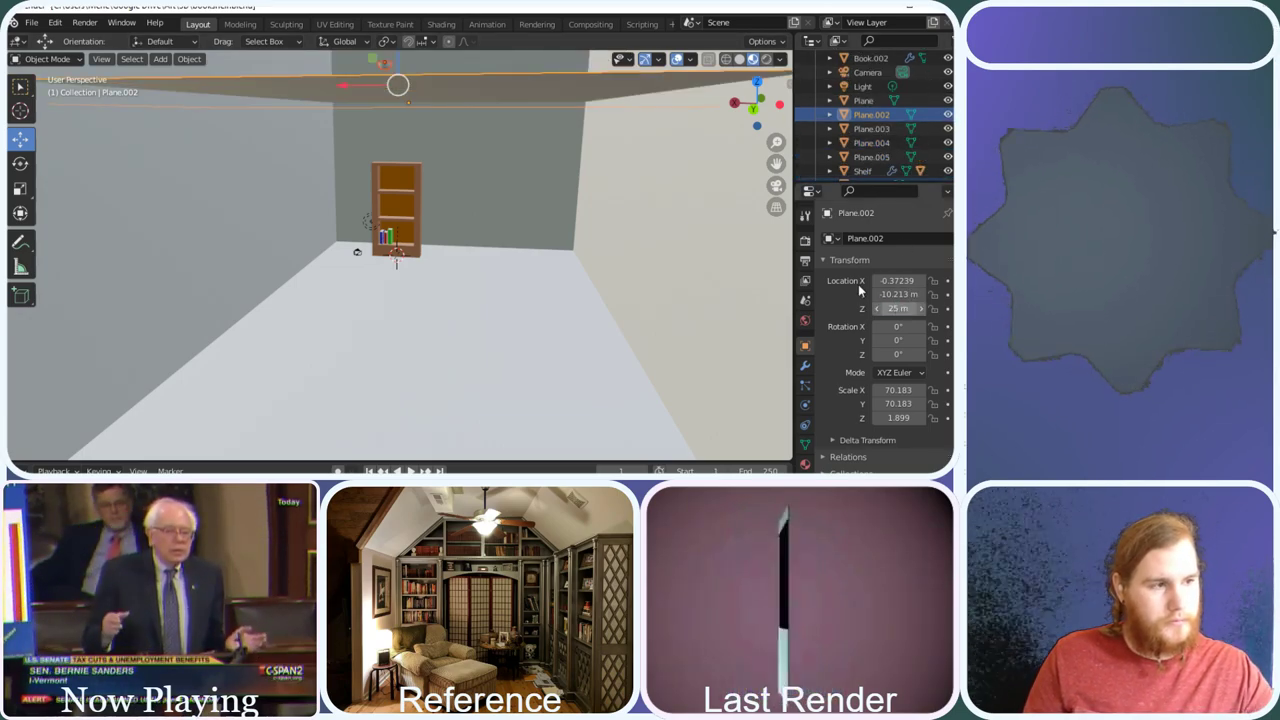
Lower the Sphere to Location Z 25 m as well
left_click(384, 66)
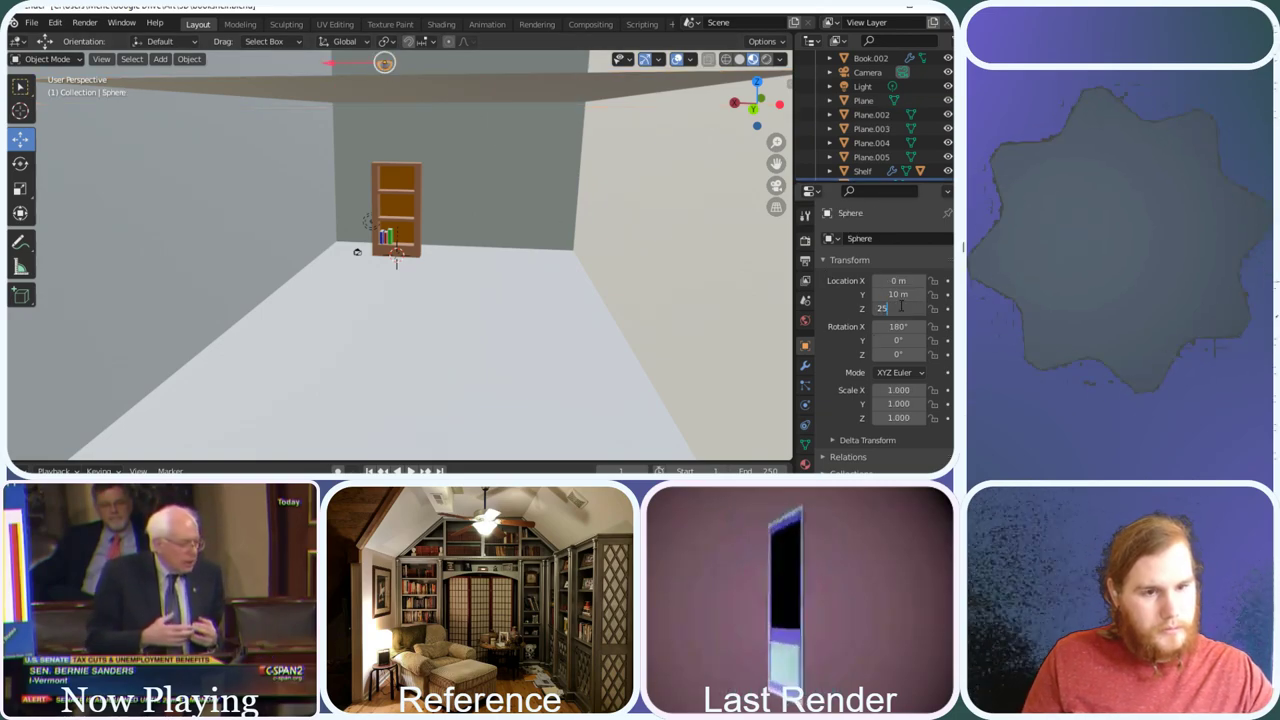
key("Return")
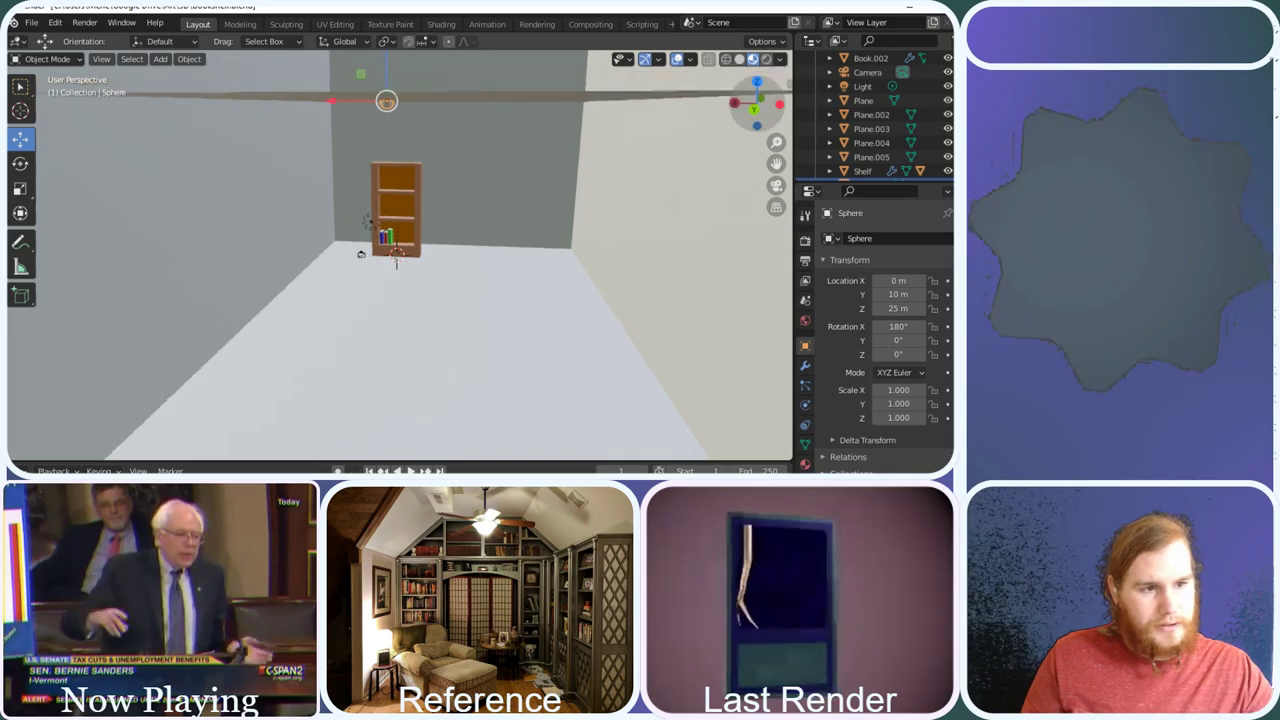
middle_click_drag(757, 103, 583, 209)
scroll(579, 210, "up", 2)
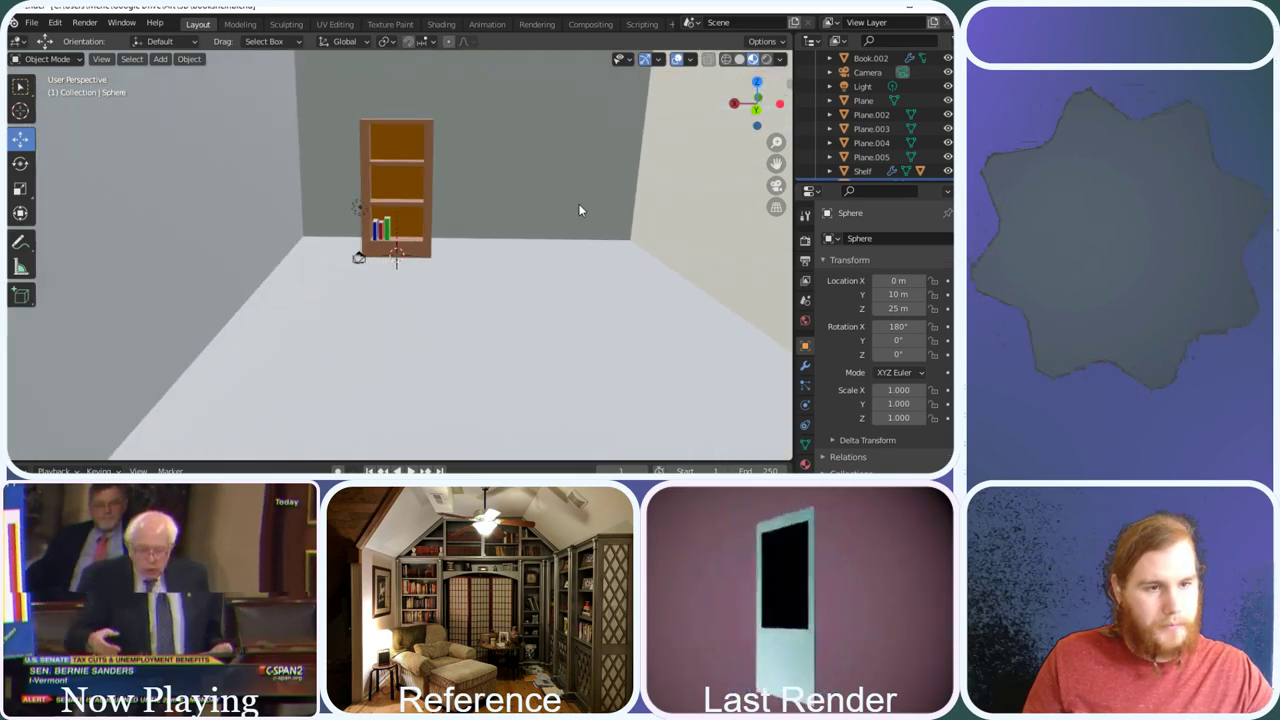
scroll(560, 202, "down", 1)
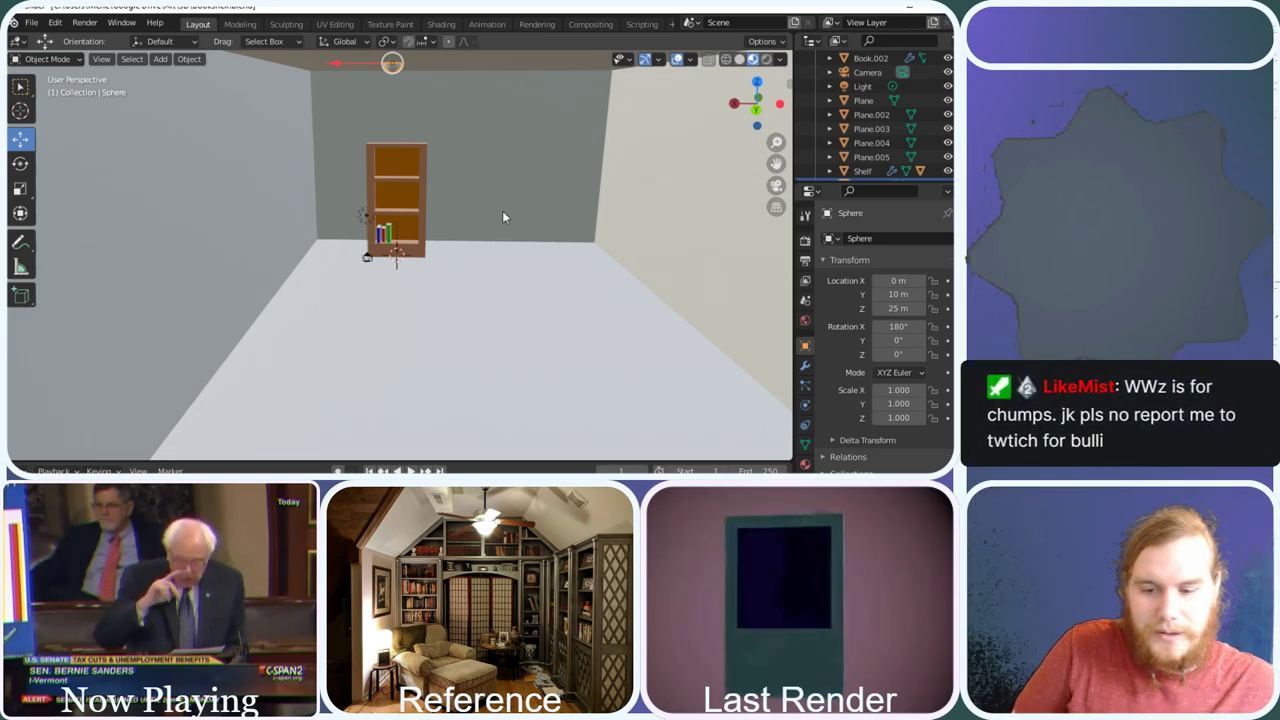
middle_click_drag(502, 216, 533, 137)
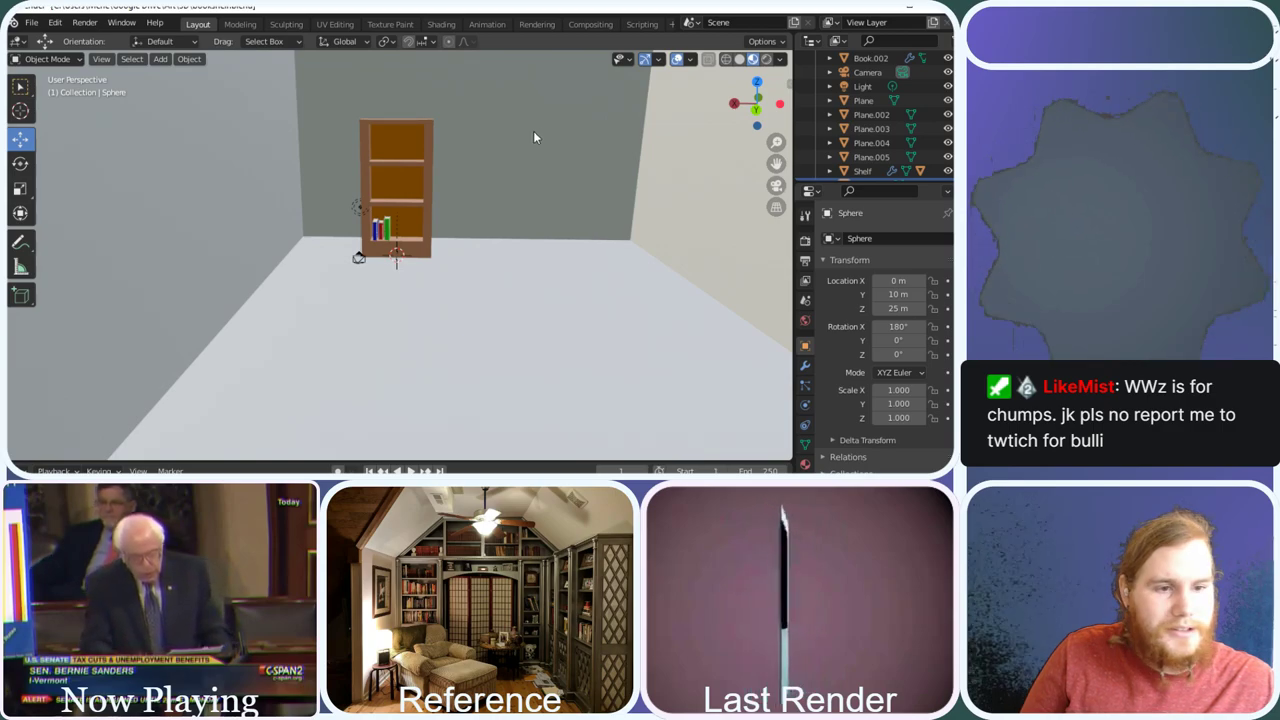
scroll(533, 131, "down", 1)
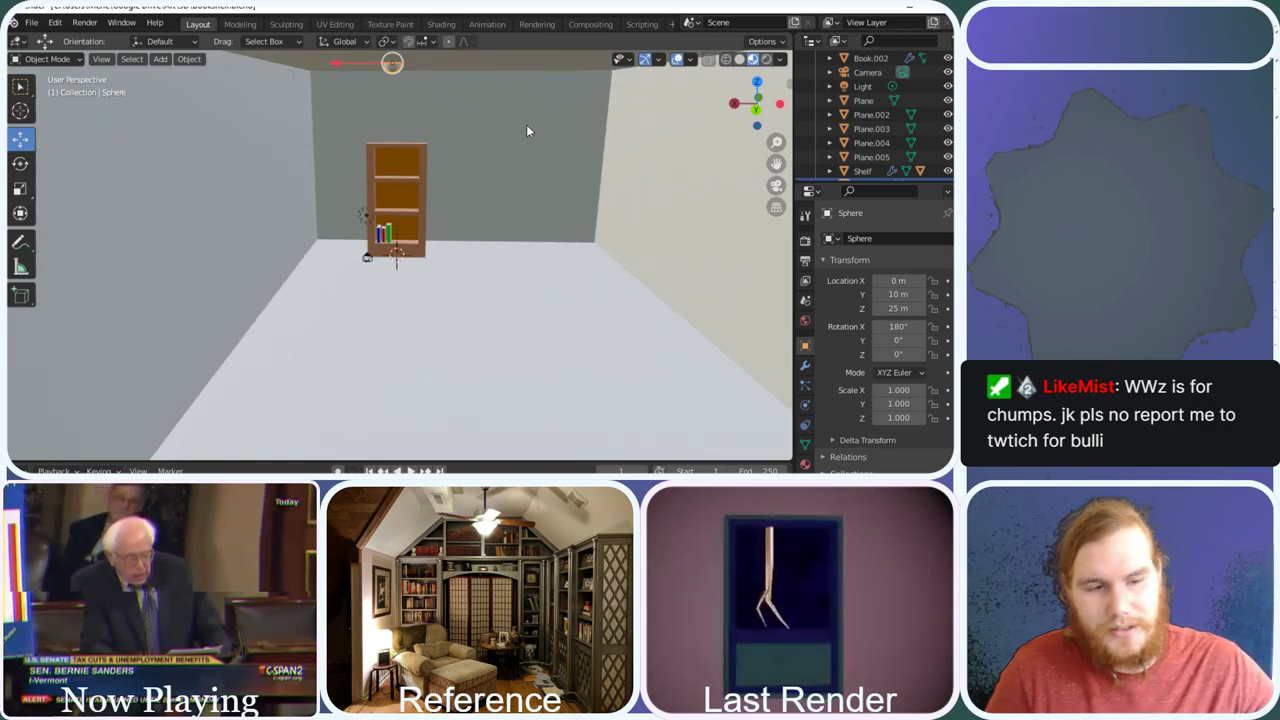
scroll(534, 131, "down", 1)
scroll(551, 123, "up", 1)
scroll(547, 116, "up", 1)
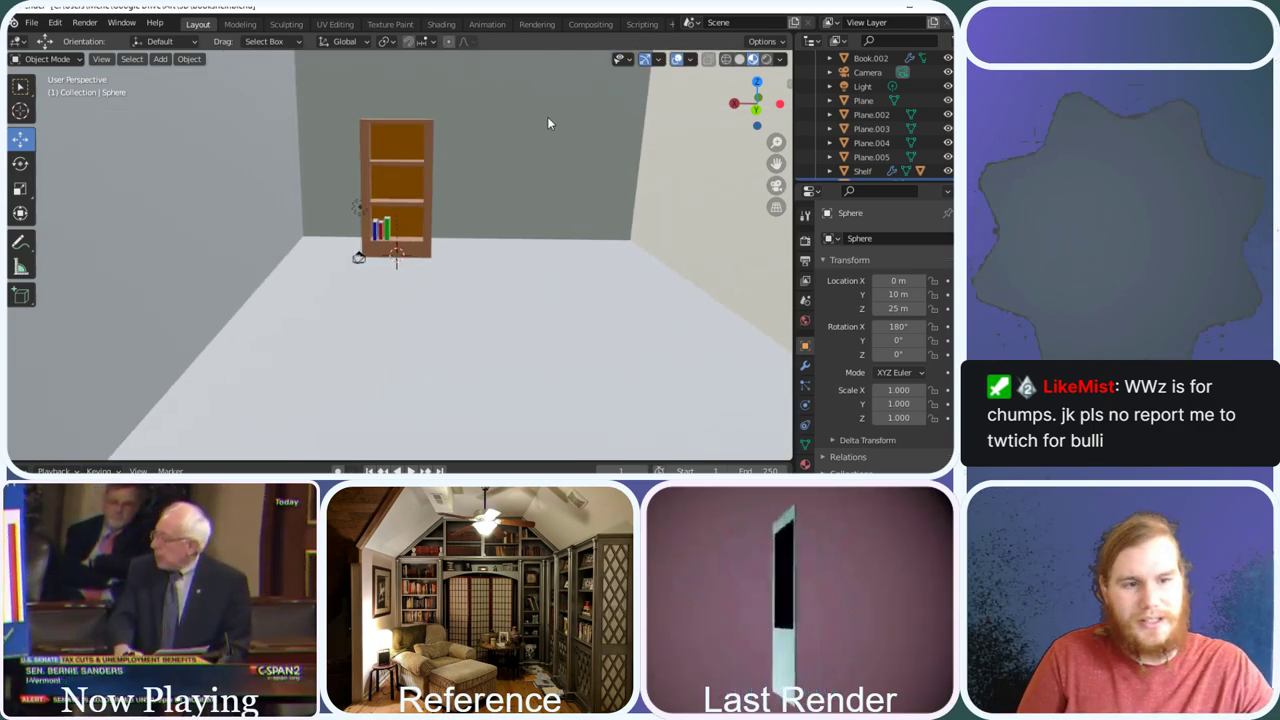
scroll(416, 109, "down", 1)
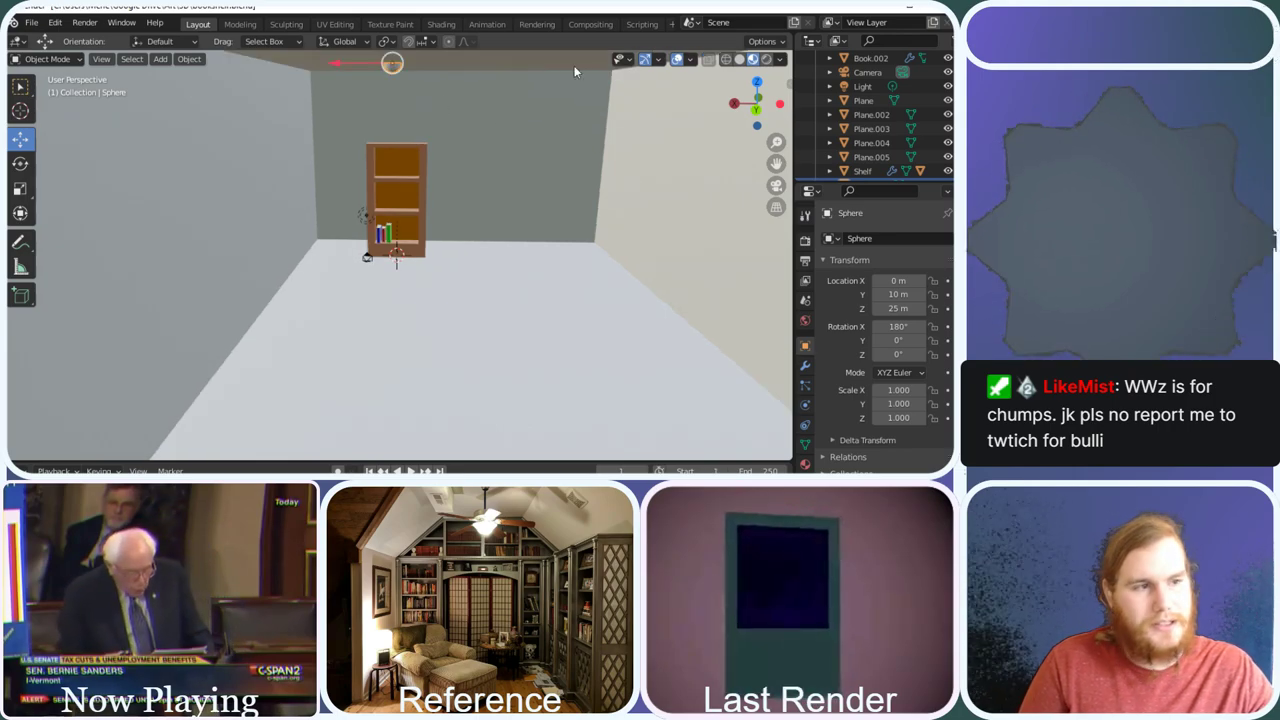
mouse_move(744, 90)
left_mouse_down()
mouse_move(745, 135)
mouse_move(746, 94)
left_mouse_up()
left_click(366, 187)
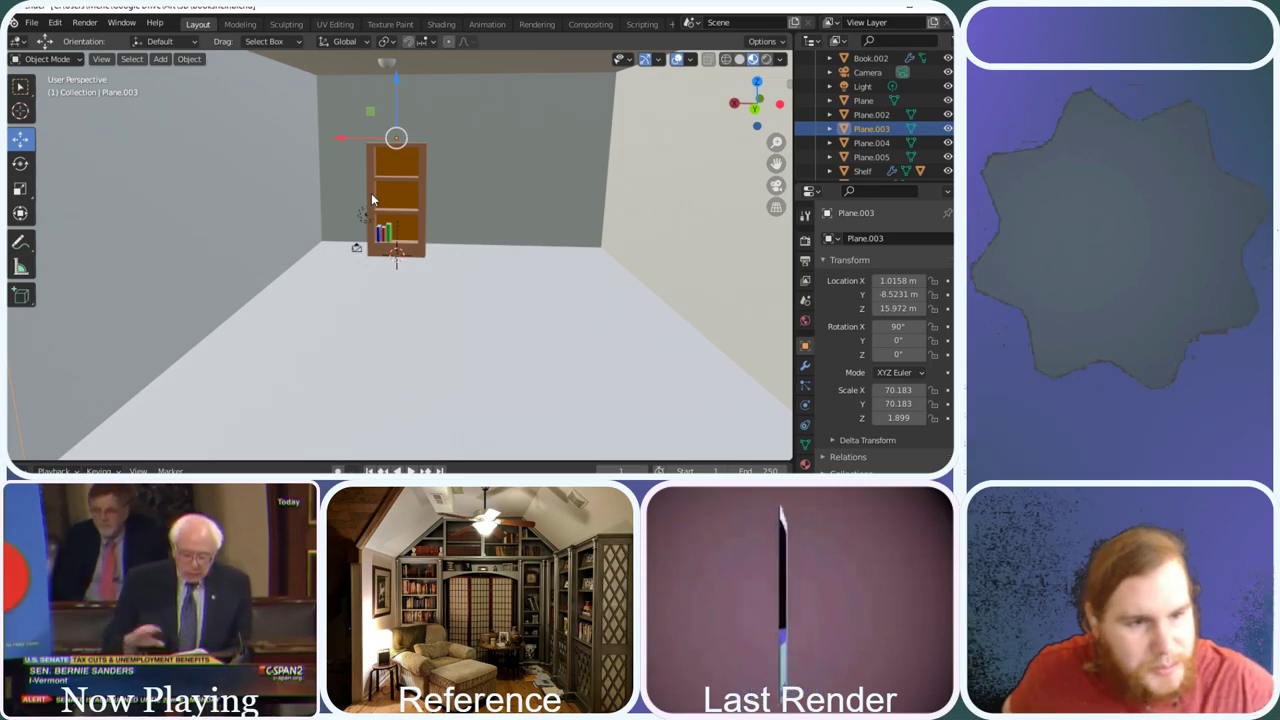
Preview rendered shading, return to solid, and bring up the Add > Light options
left_click(180, 60)
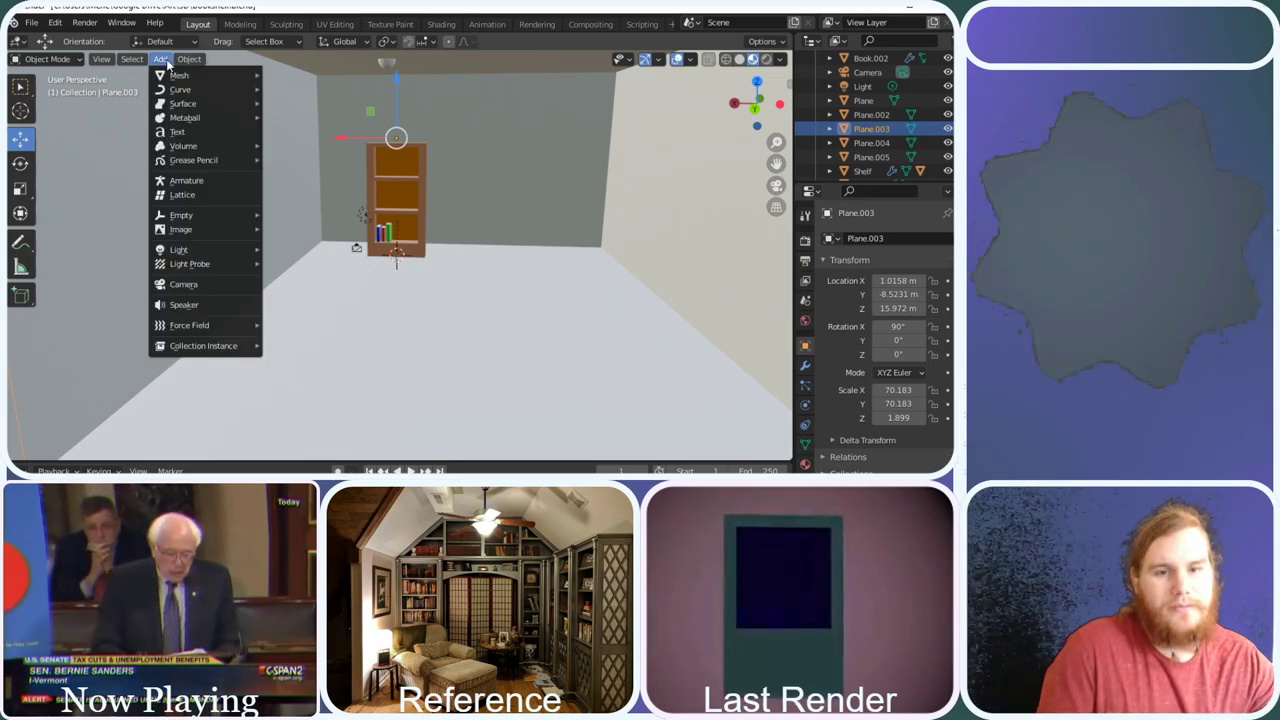
left_click(767, 60)
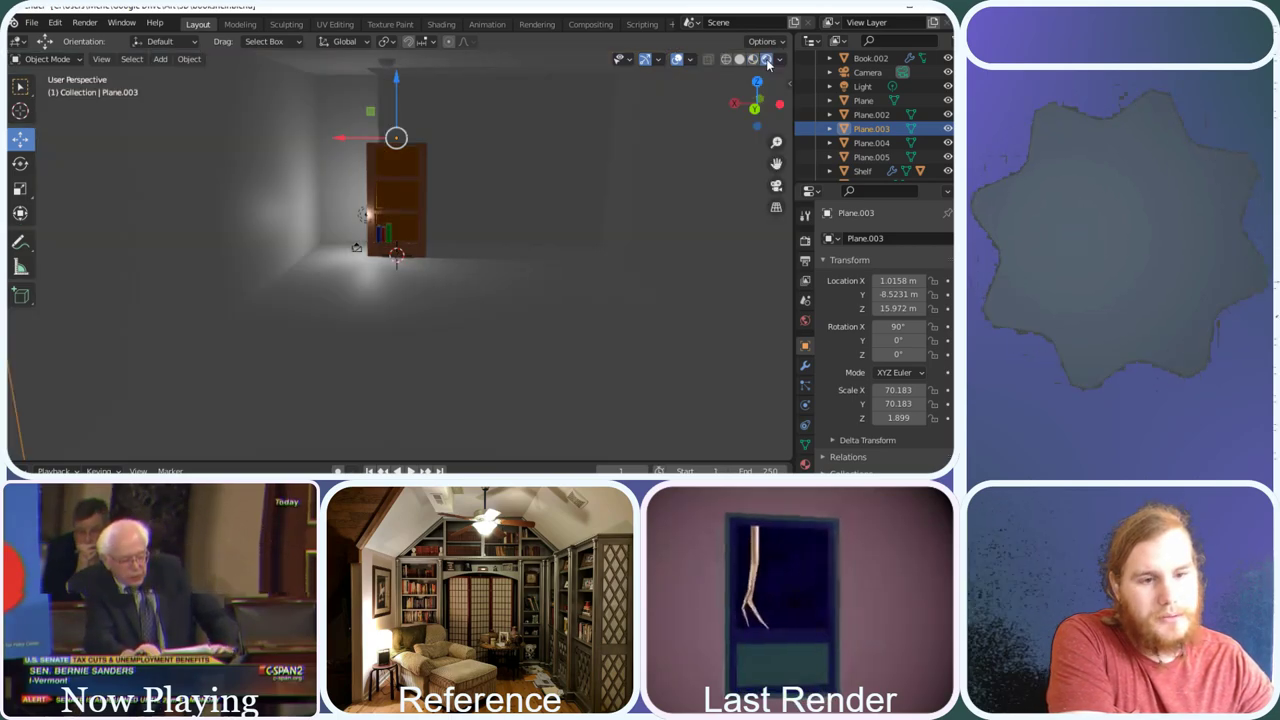
left_click(745, 61)
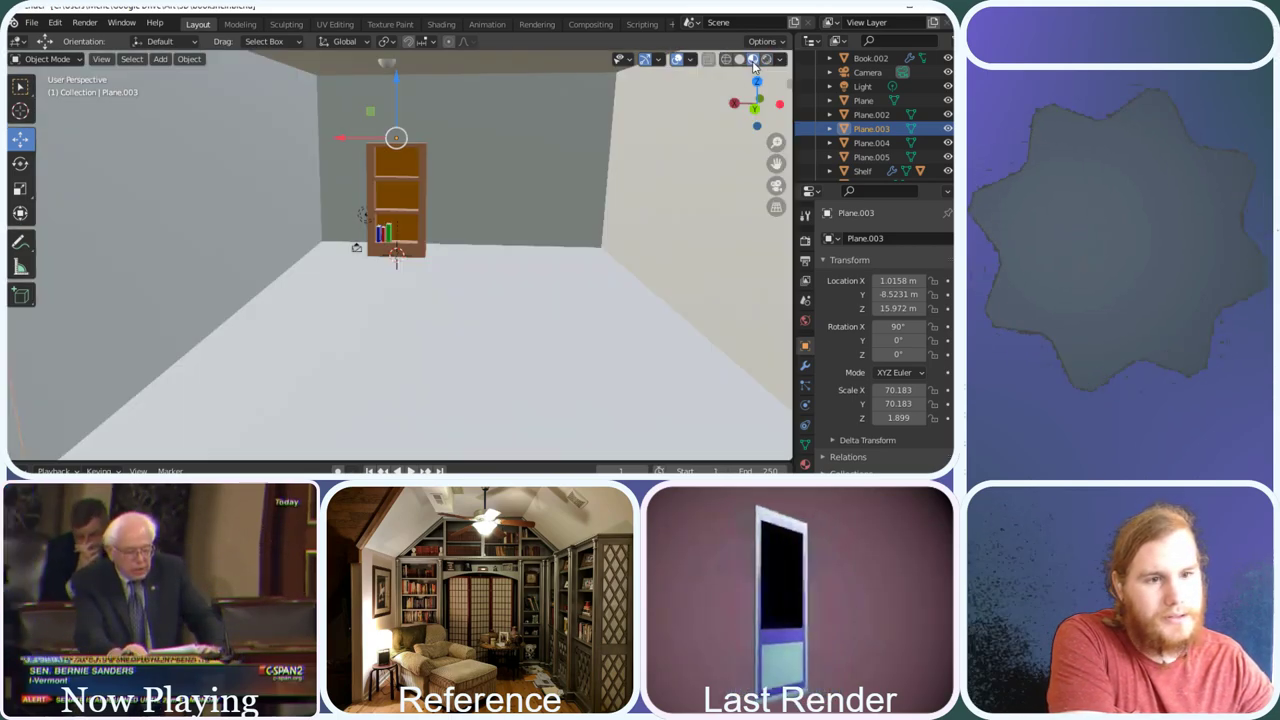
left_click(159, 61)
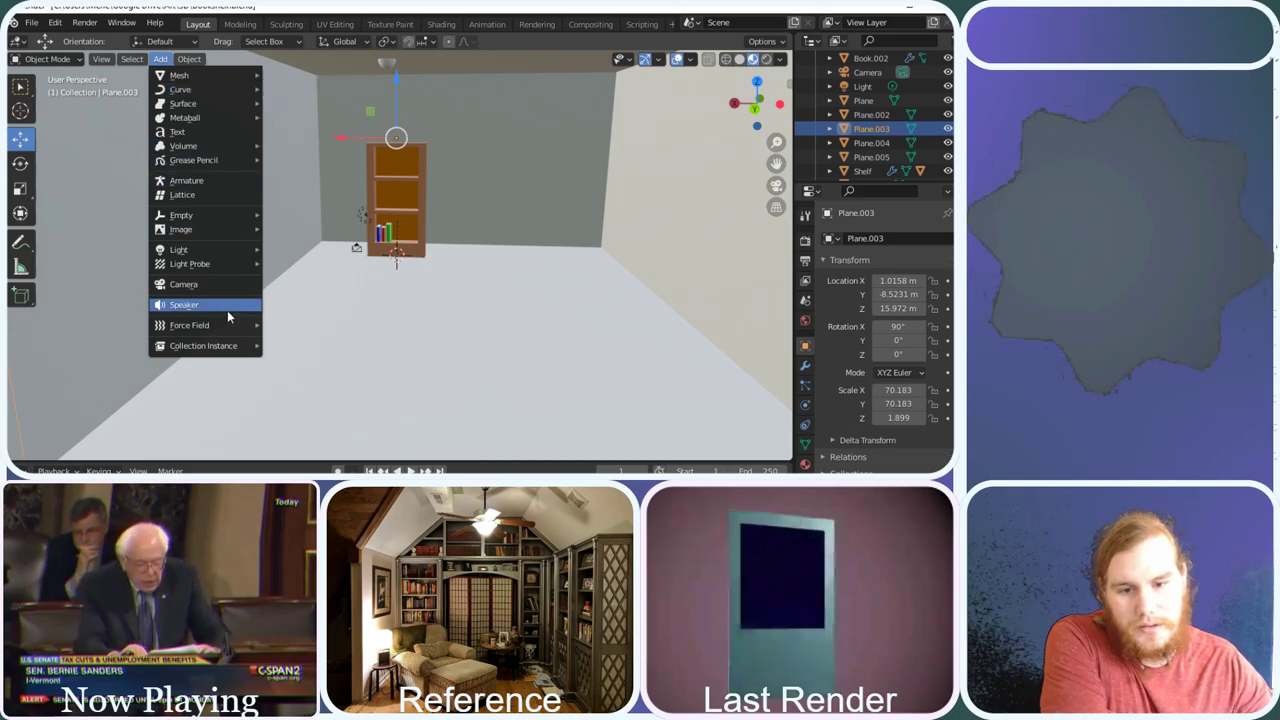
mouse_move(199, 157)
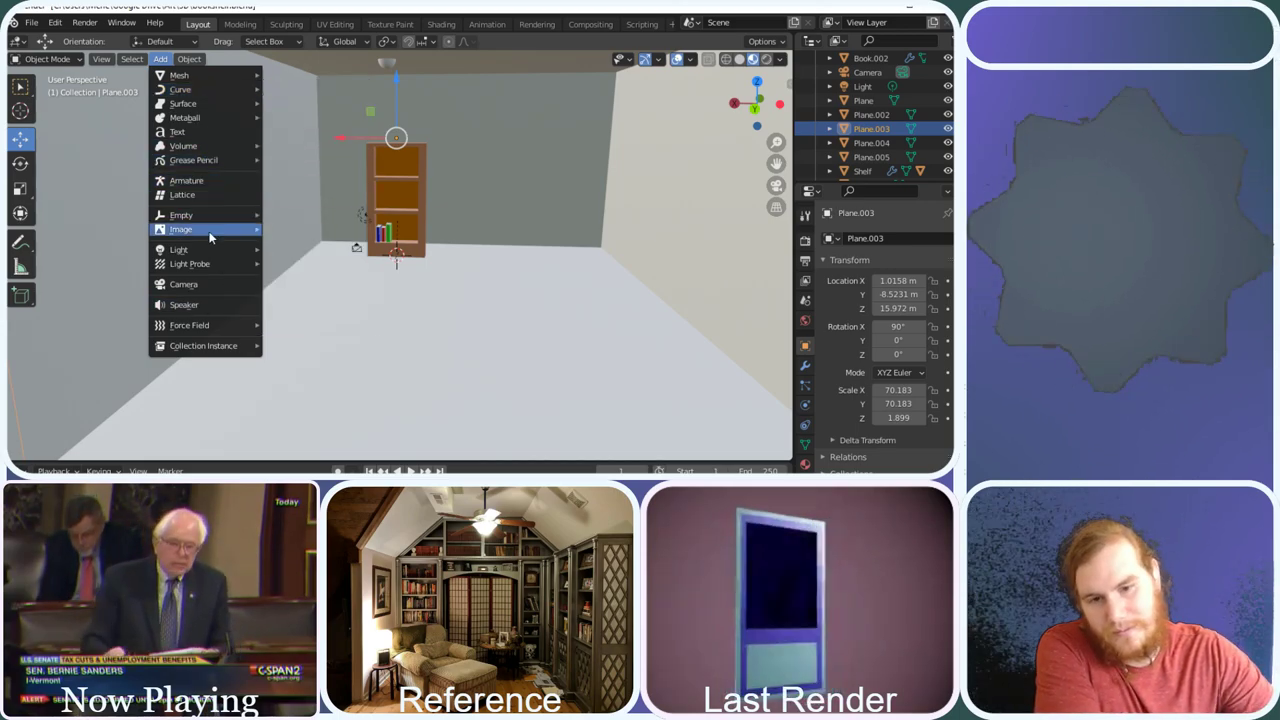
Add a Point light and set its height to Z 25 m
mouse_move(214, 250)
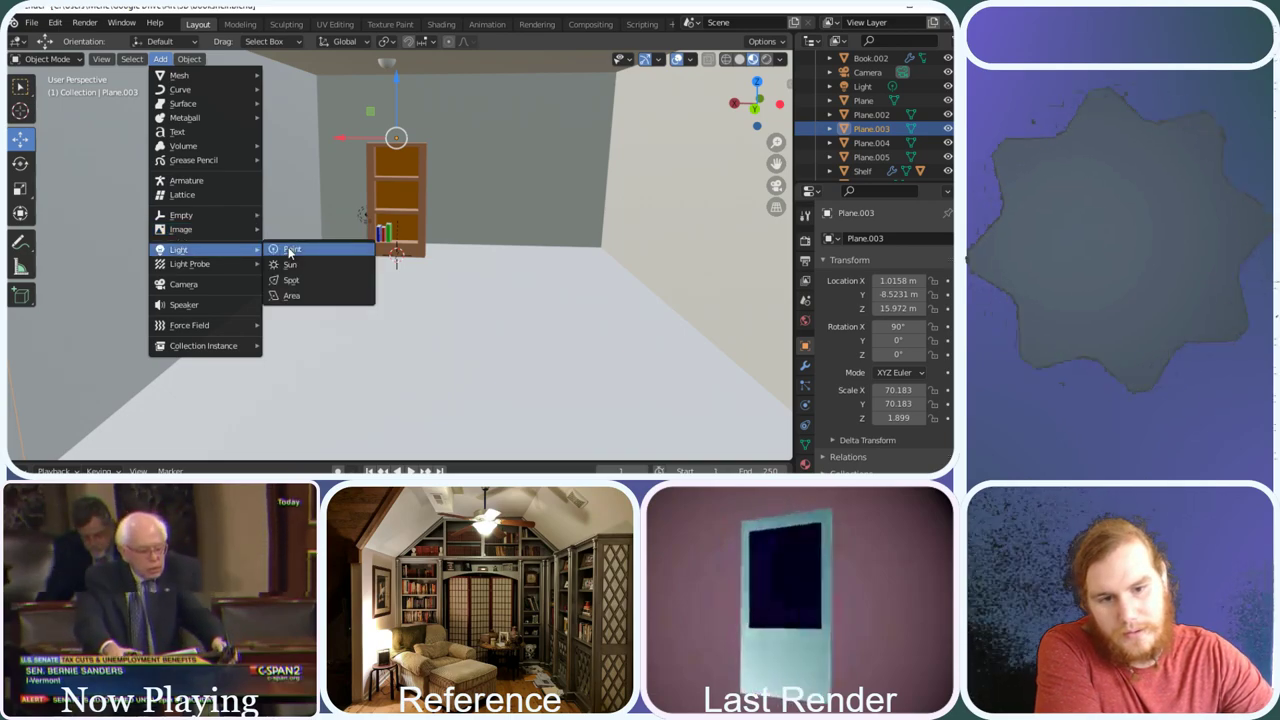
left_click(292, 250)
key("g")
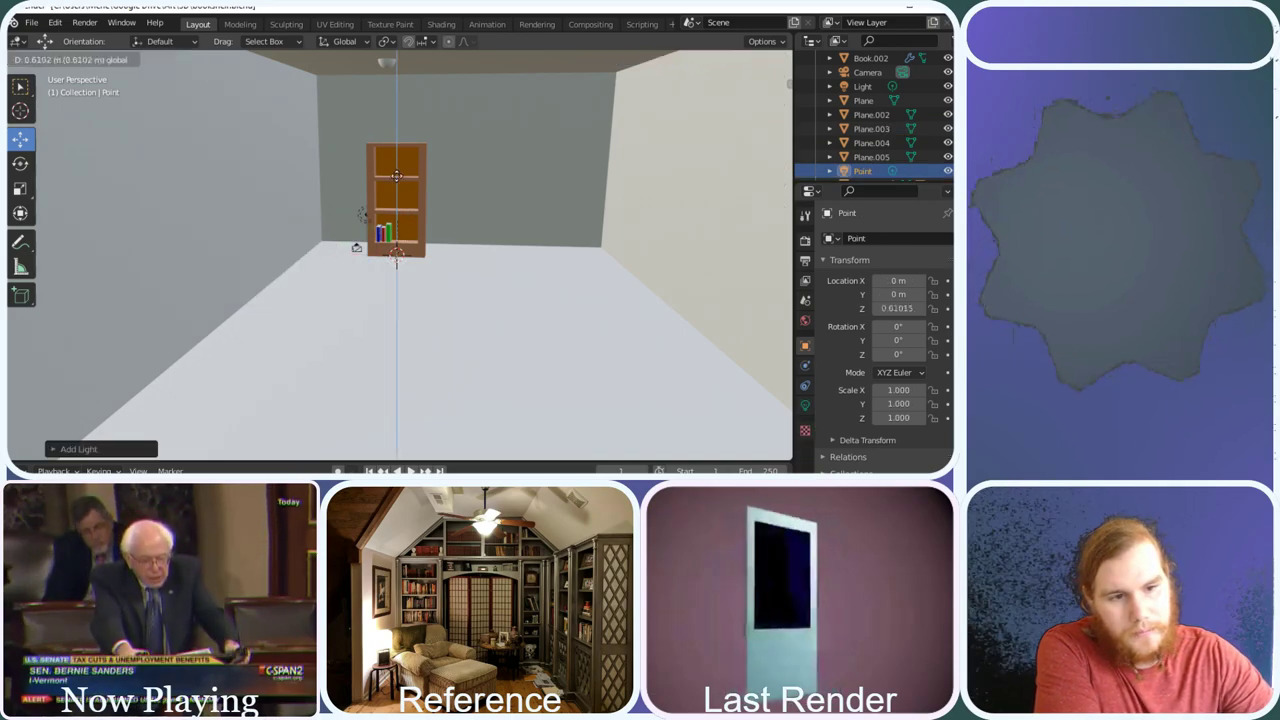
key("z")
left_click(397, 416)
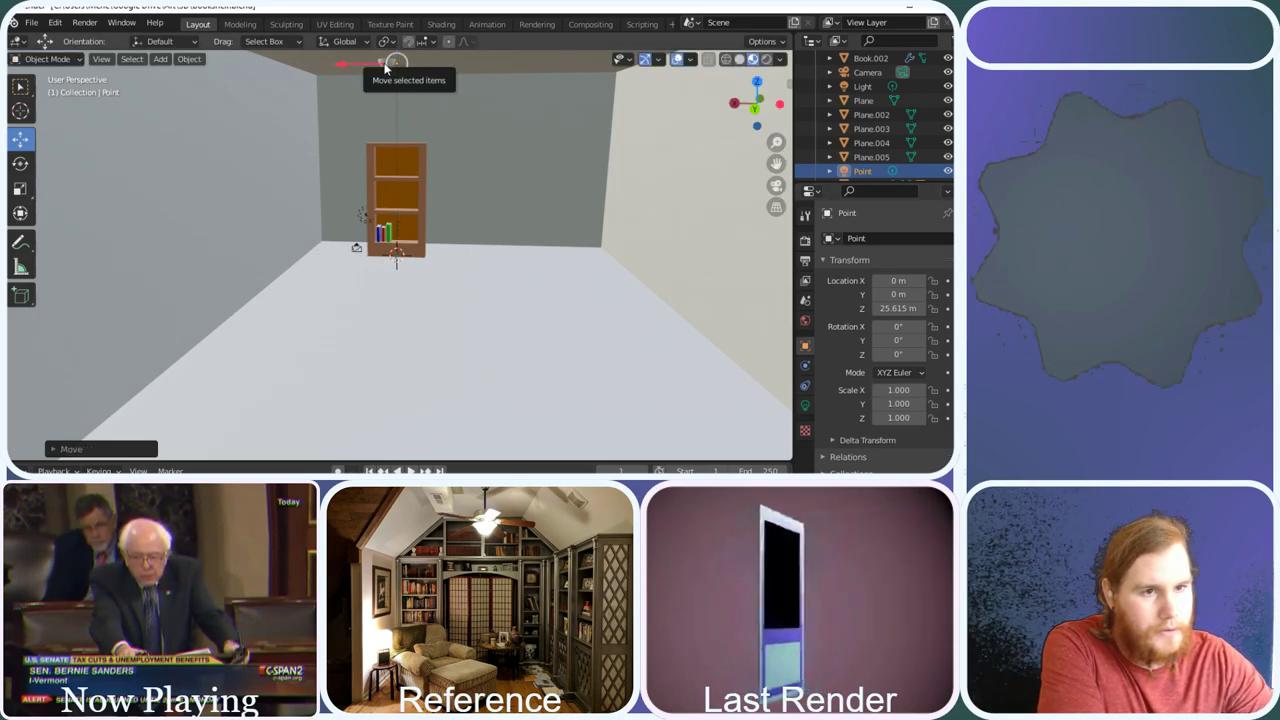
left_click(887, 310)
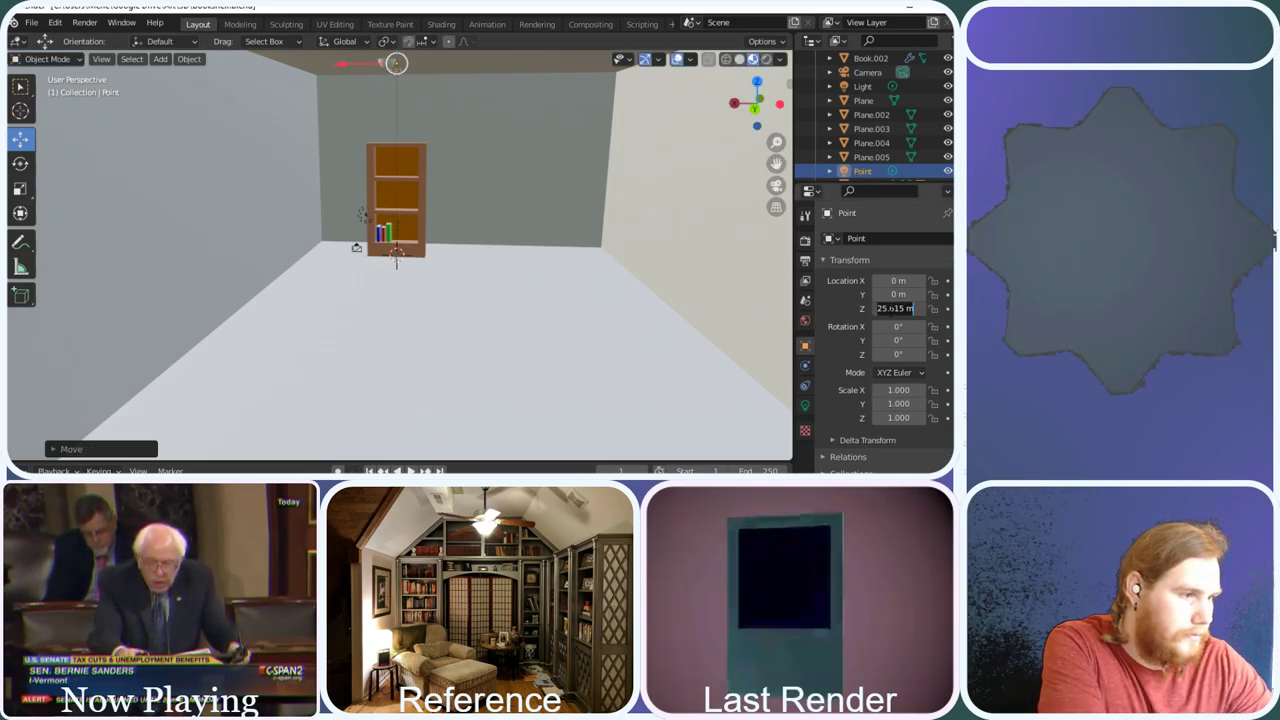
type("25")
key("Return")
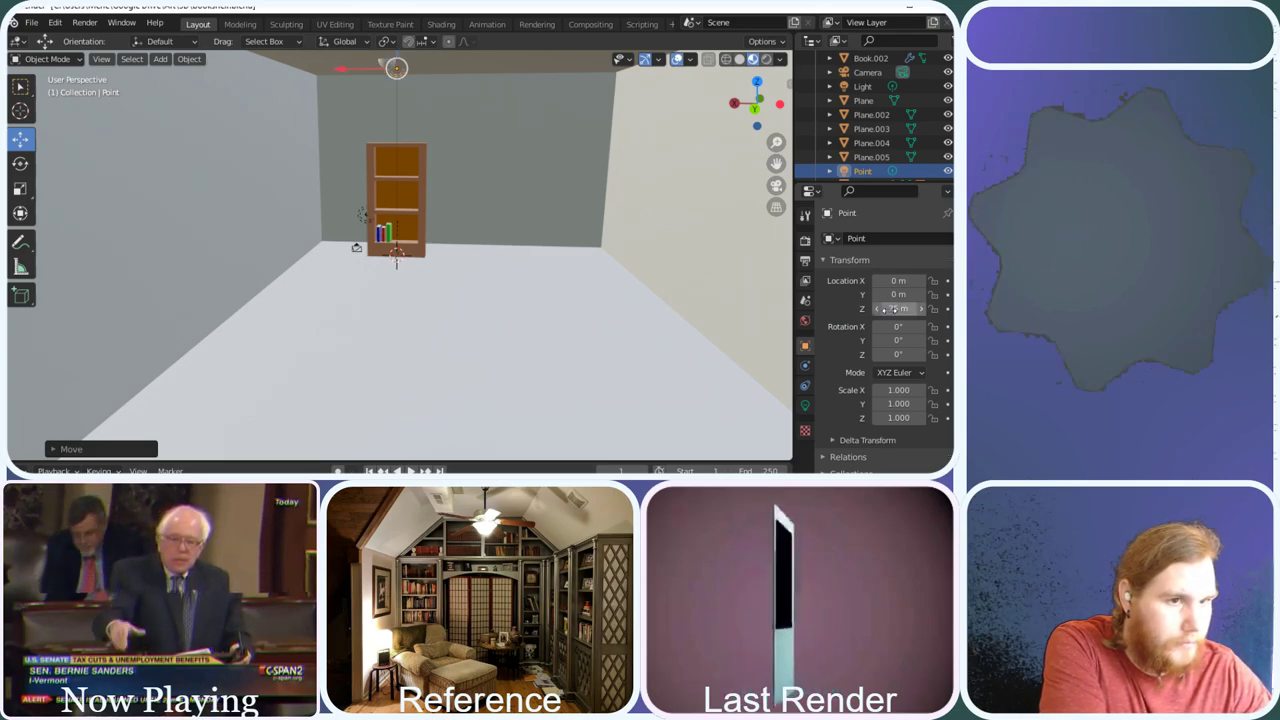
scroll(405, 122, "down", 1)
scroll(405, 128, "up", 1)
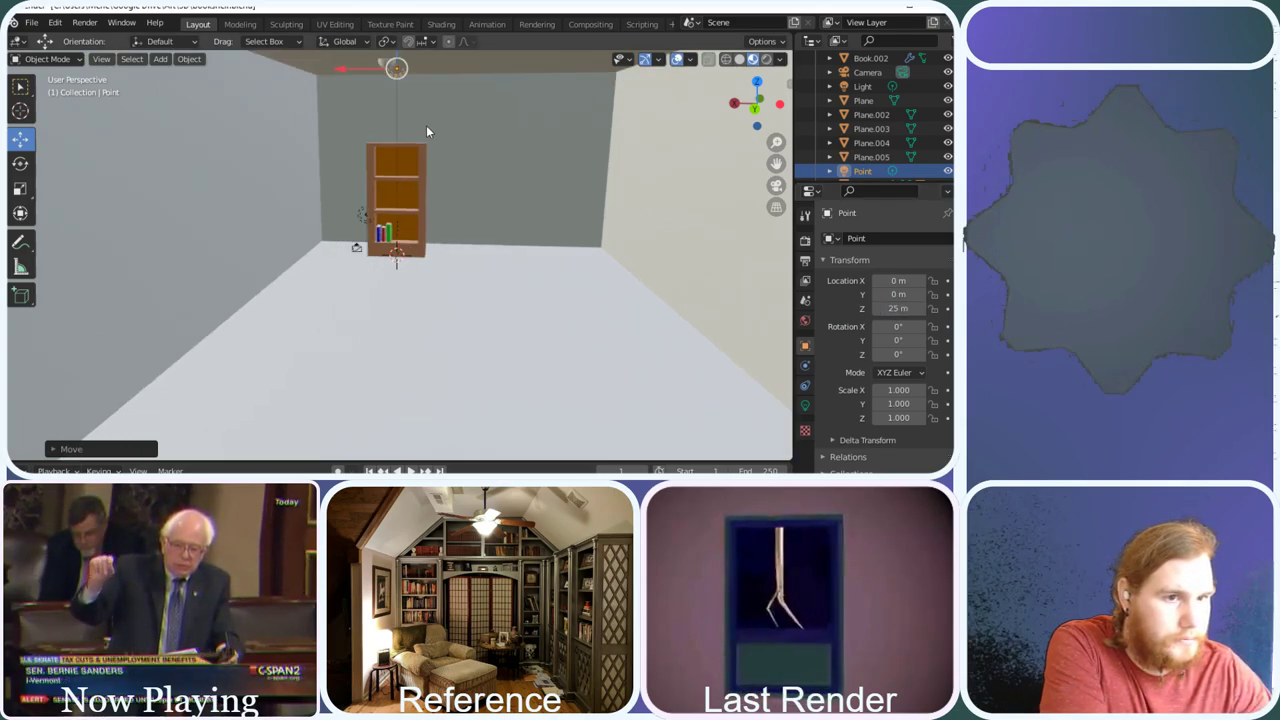
scroll(895, 164, "down", 2)
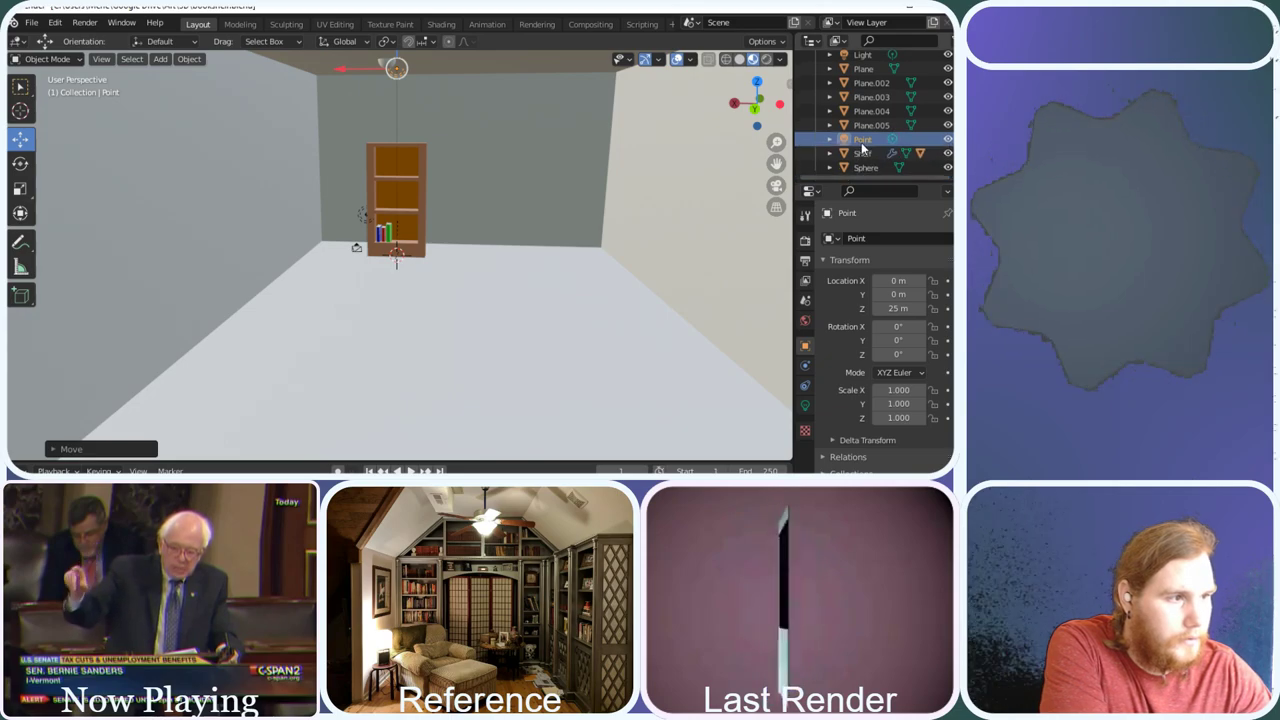
Centre the Sphere lamp shade at Y 0 m above the light
left_click(866, 167)
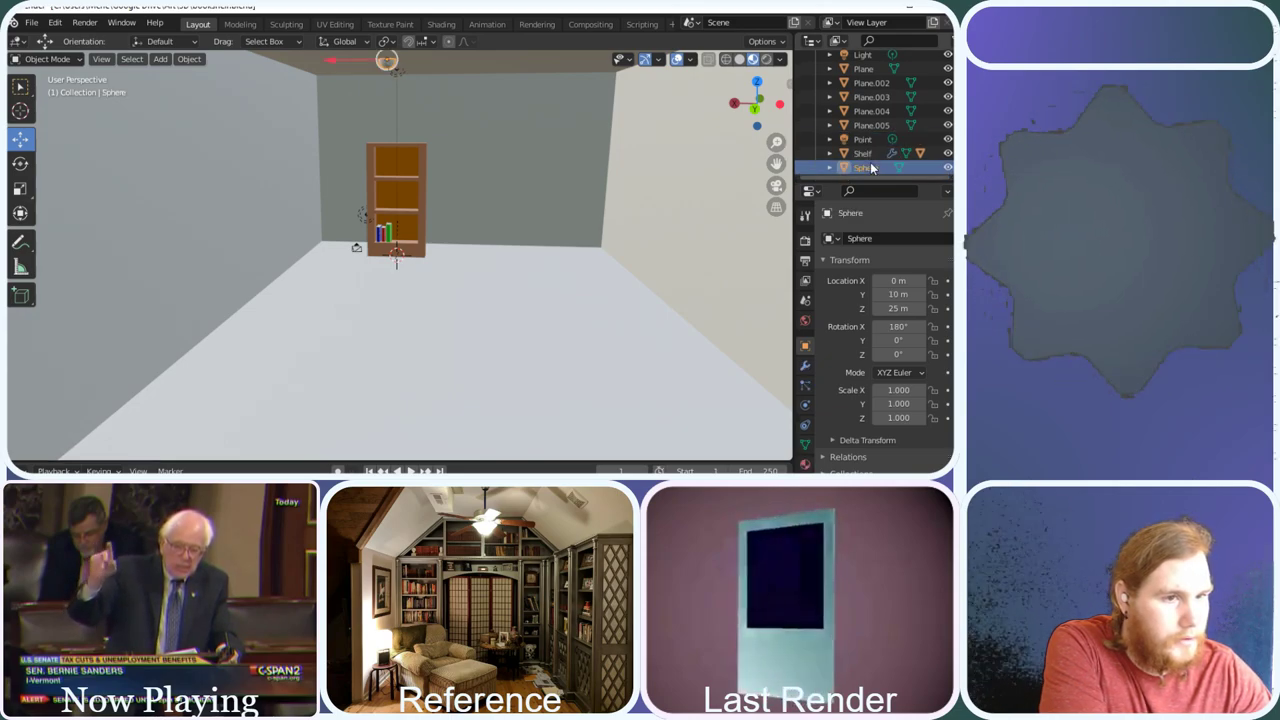
left_click(897, 294)
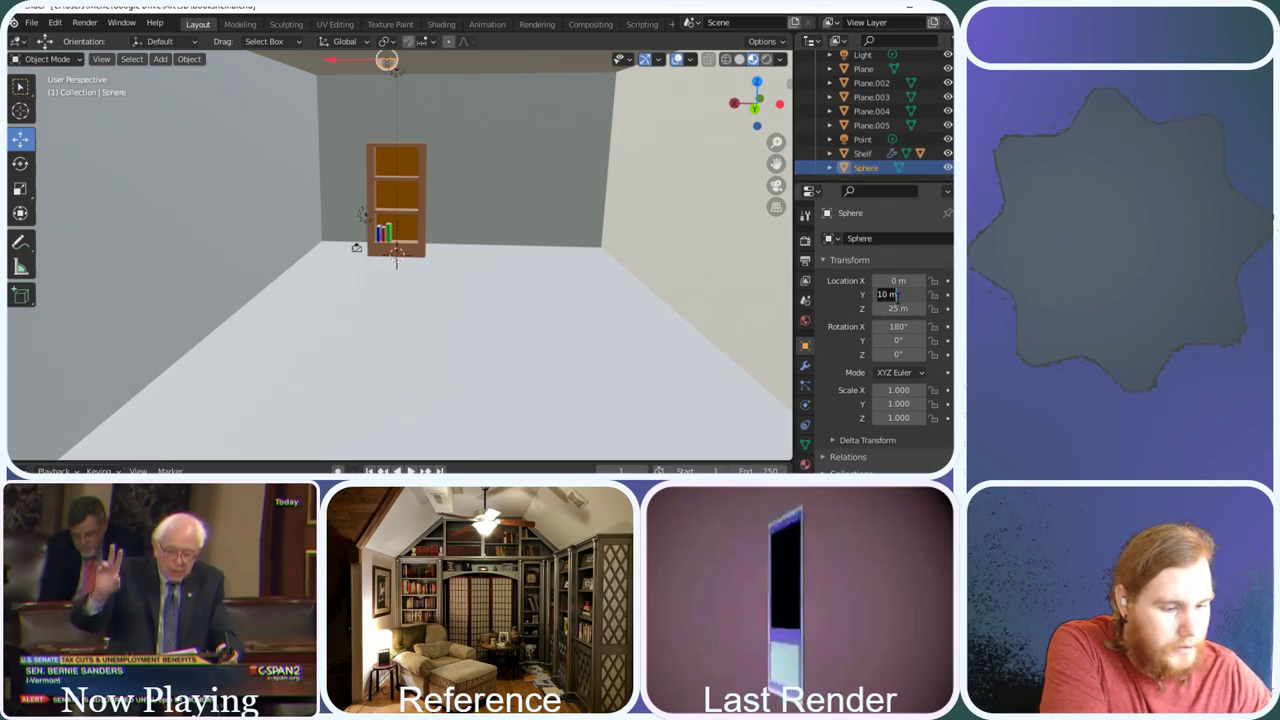
type("0")
key("Return")
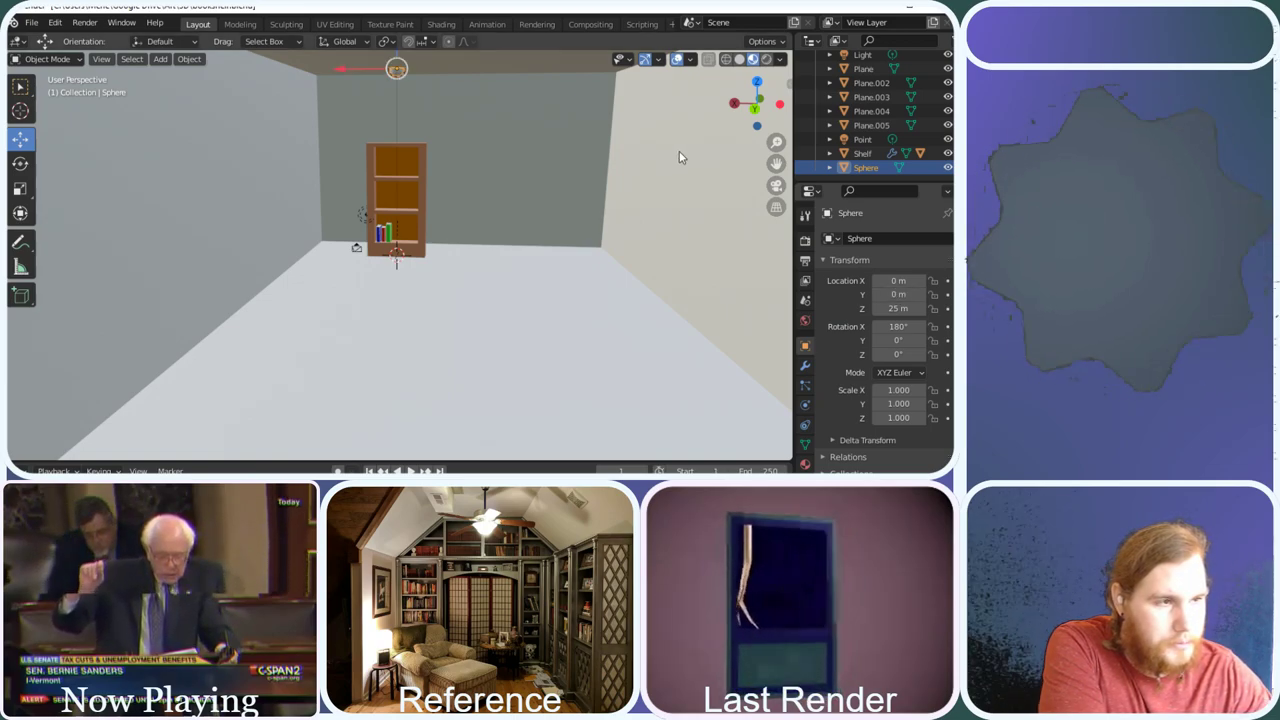
scroll(482, 104, "up", 1)
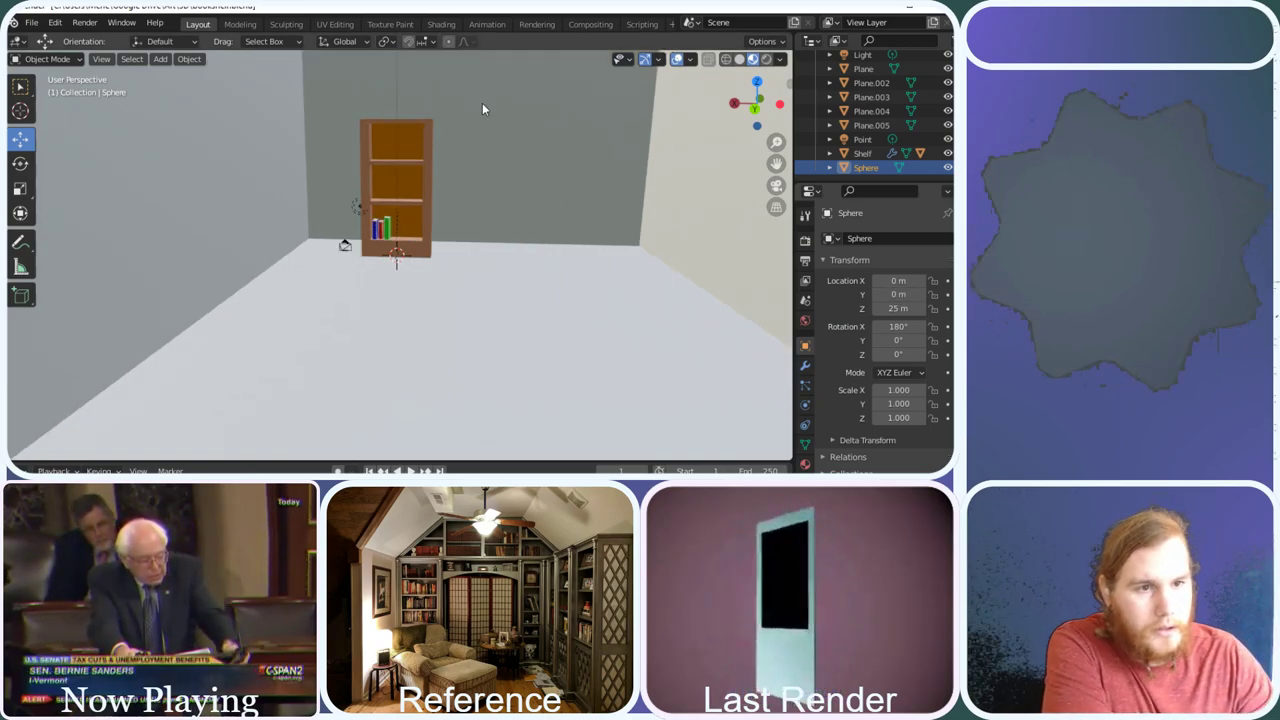
scroll(556, 88, "down", 1)
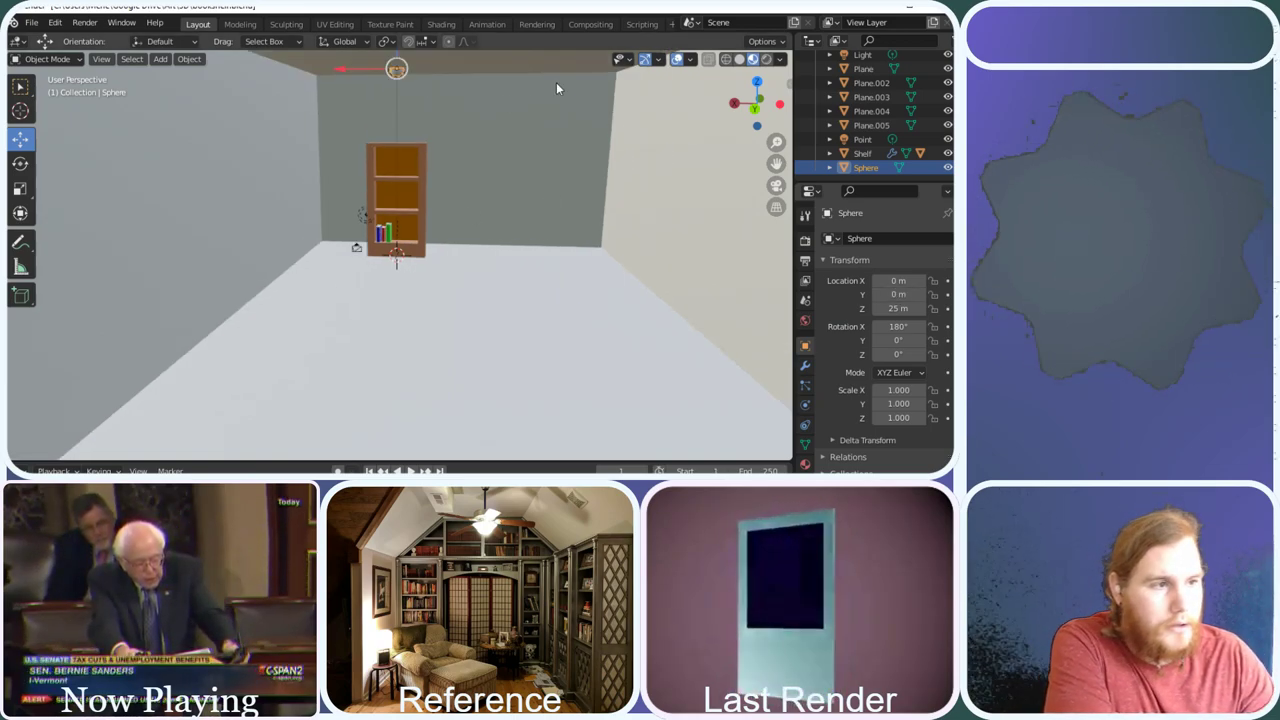
Switch to rendered shading and lower the Point light to Z 24.124 m
left_click(767, 59)
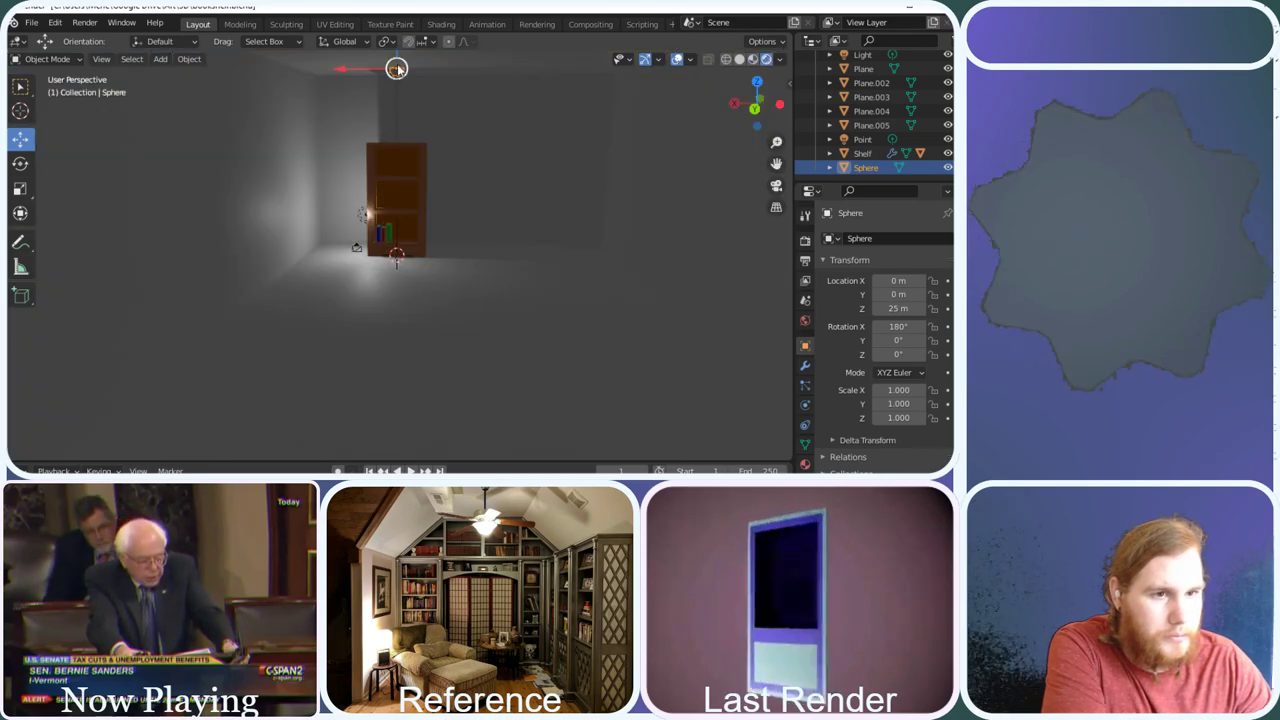
left_click(864, 140)
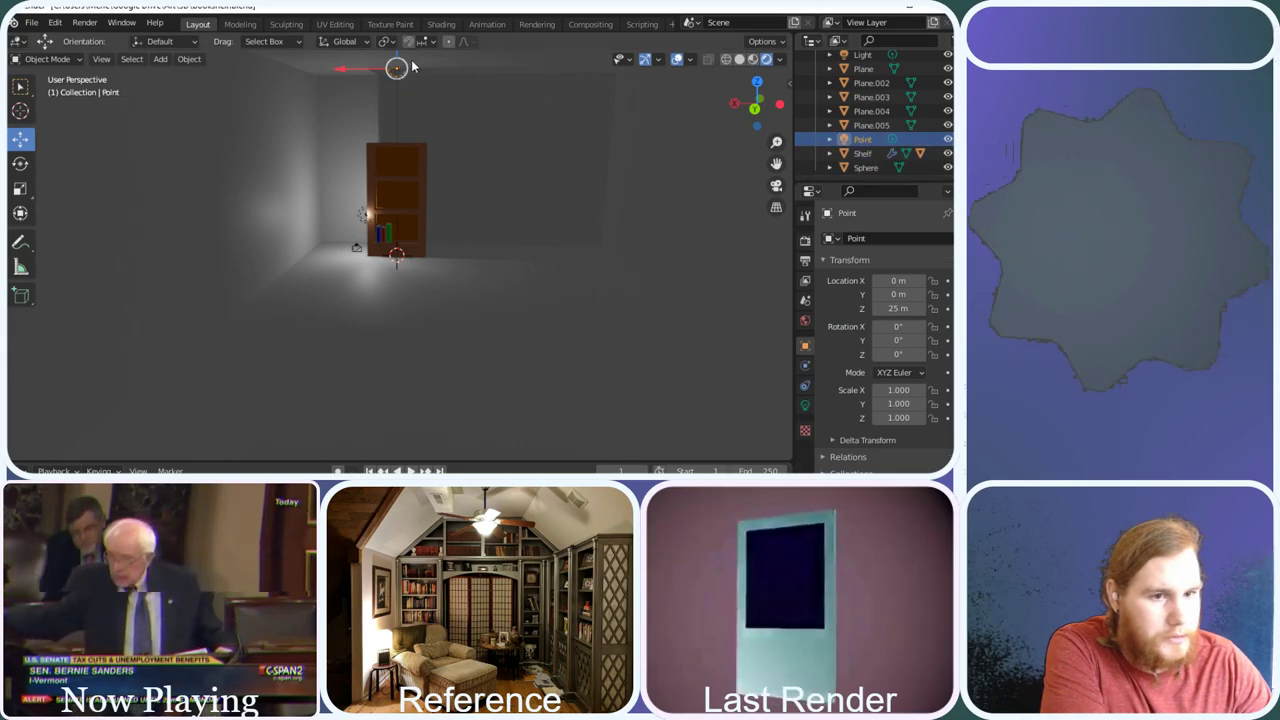
left_click_drag(397, 66, 408, 63)
scroll(873, 404, "down", 2)
scroll(873, 404, "down", 1)
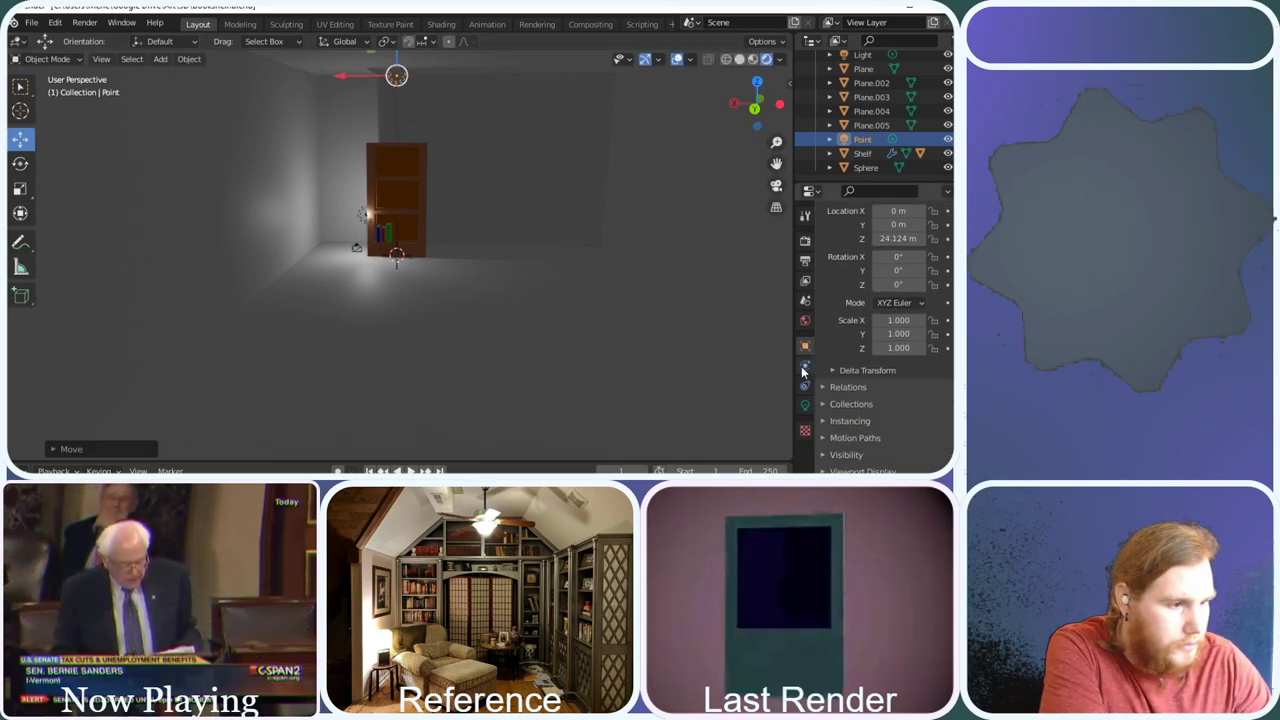
Raise the Point light's power from 500 W to 5000 W in its light settings
left_click(805, 405)
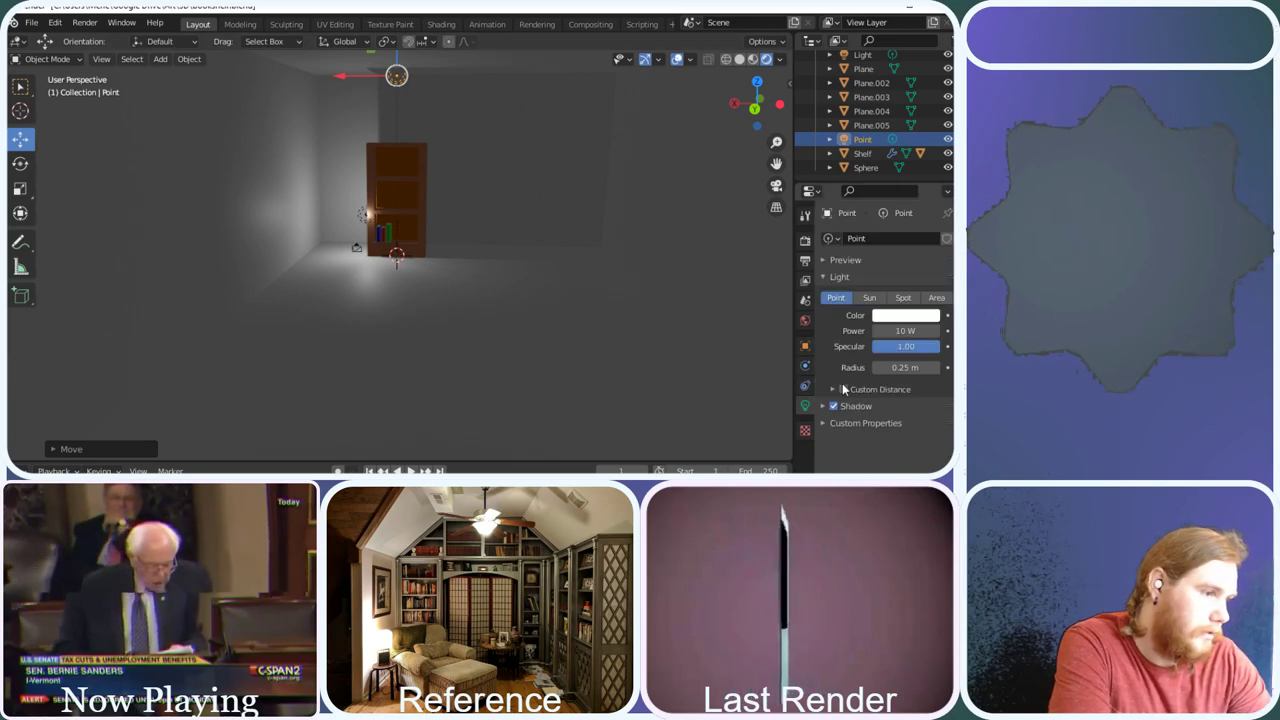
mouse_move(879, 330)
left_mouse_down()
mouse_move(905, 330)
mouse_move(879, 330)
left_mouse_up()
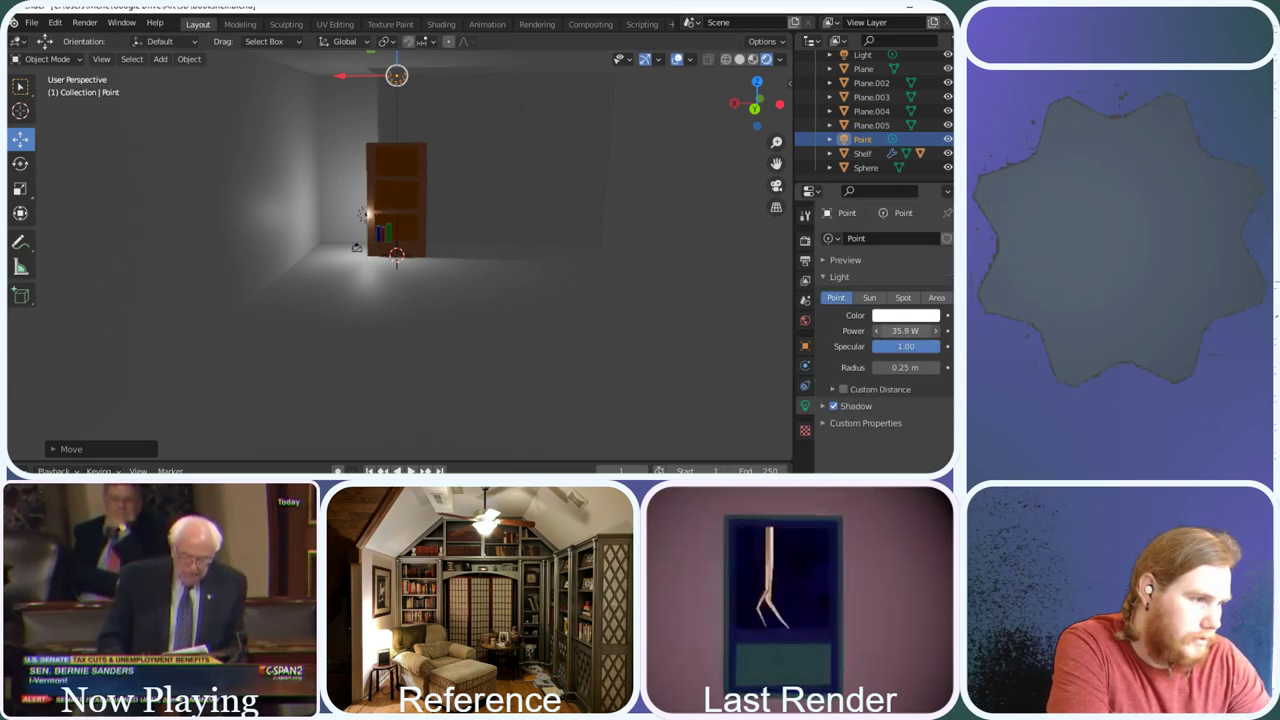
left_click(900, 331)
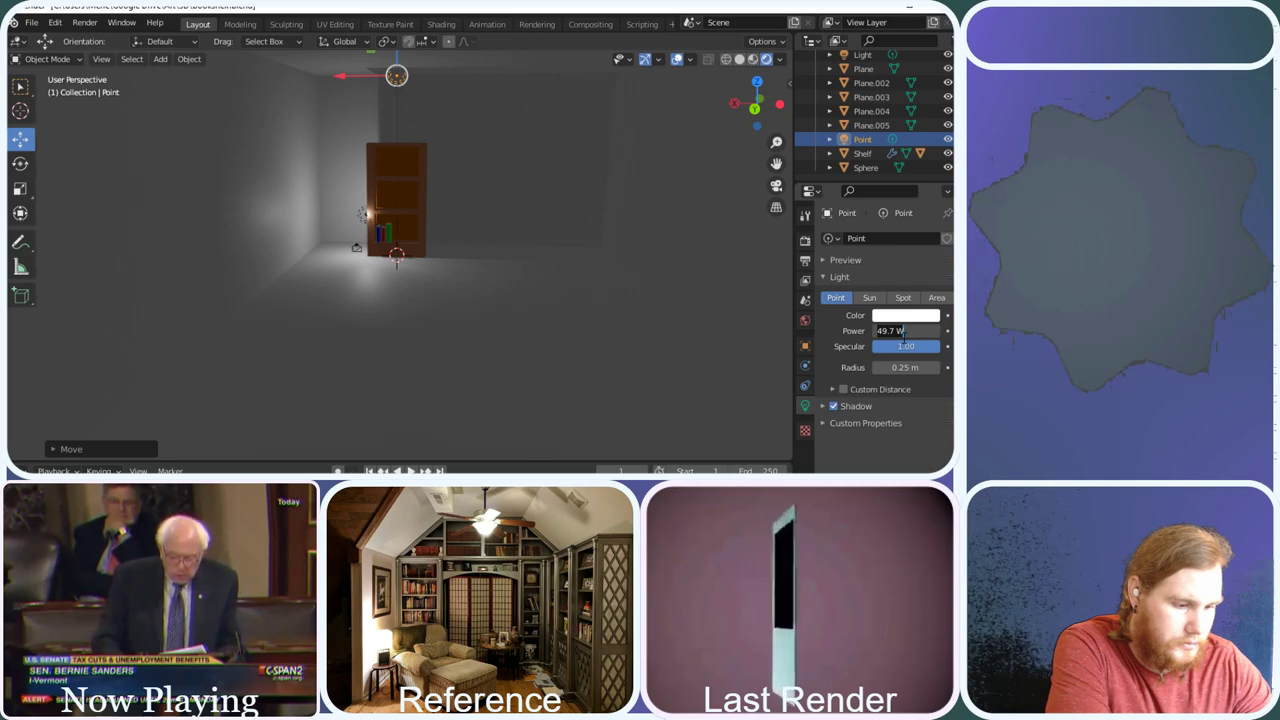
type("500")
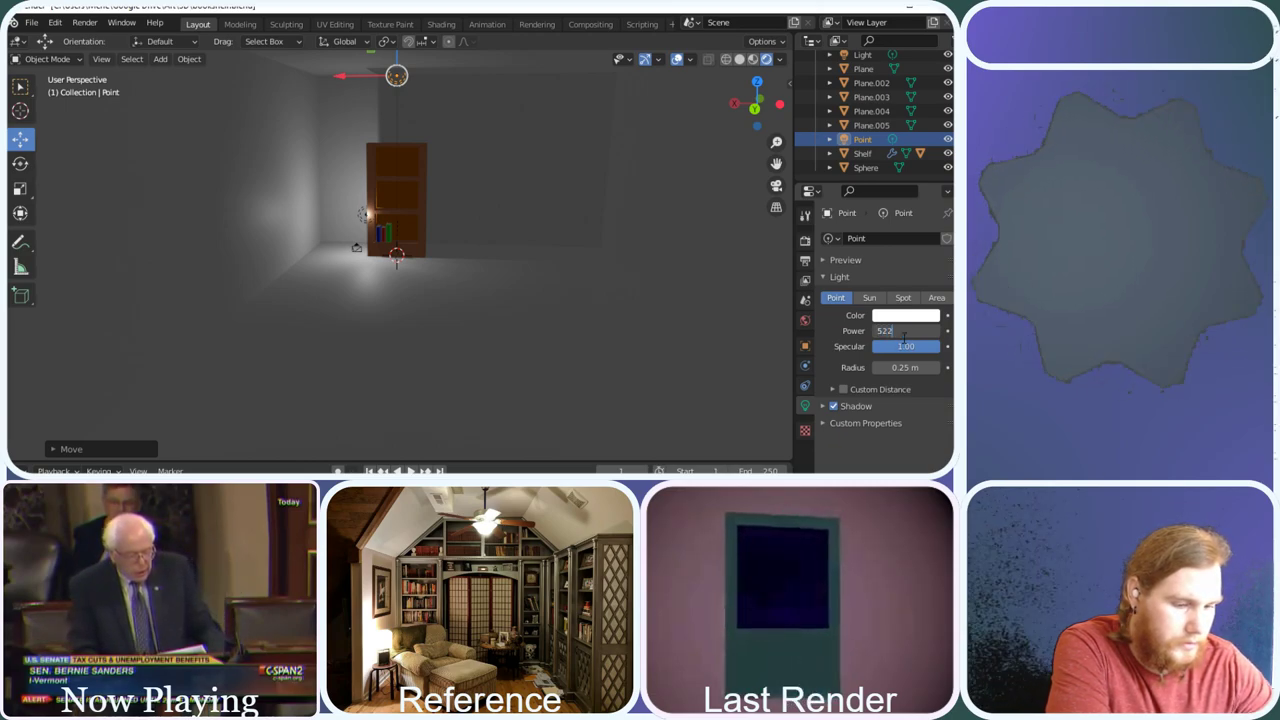
key("Return")
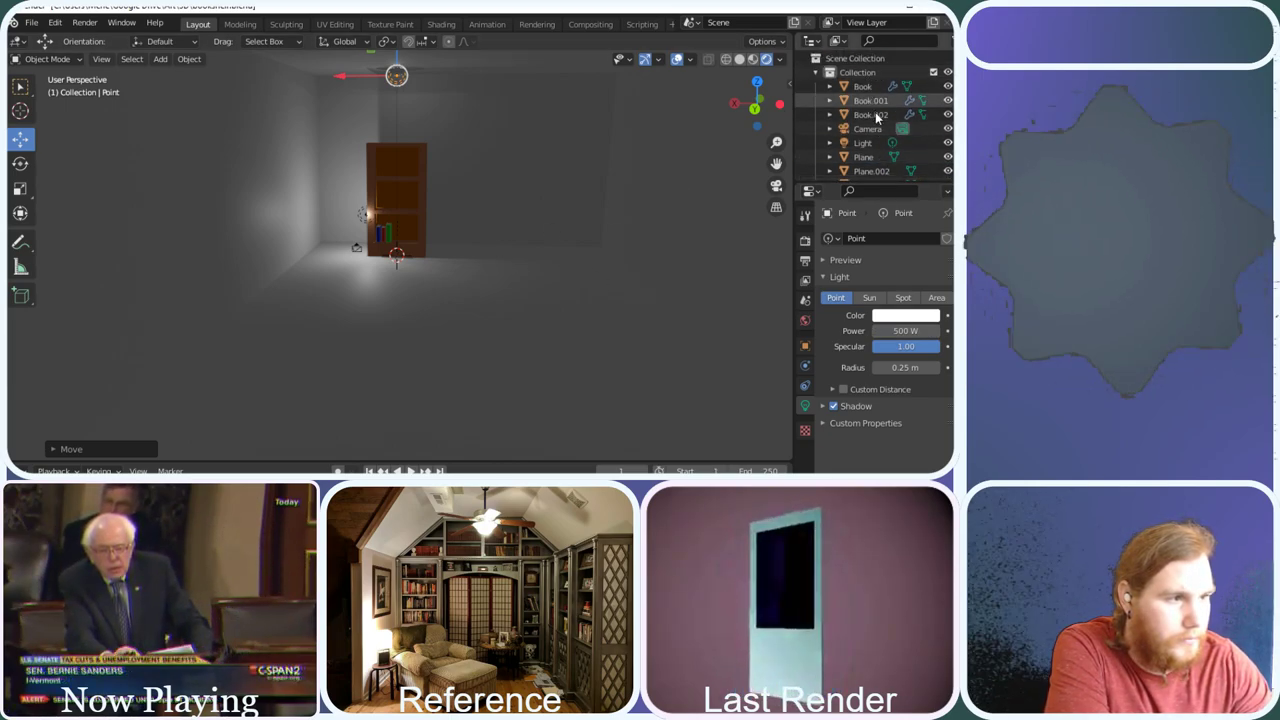
left_click(900, 330)
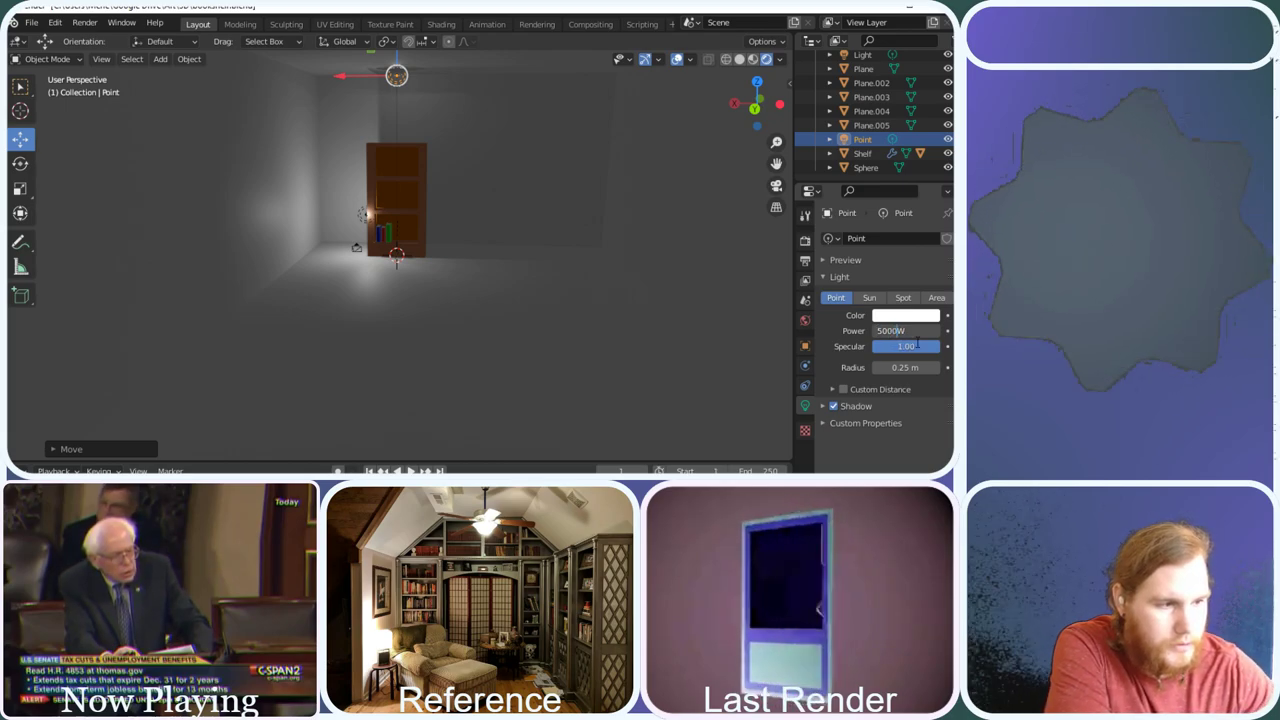
type("0")
key("Return")
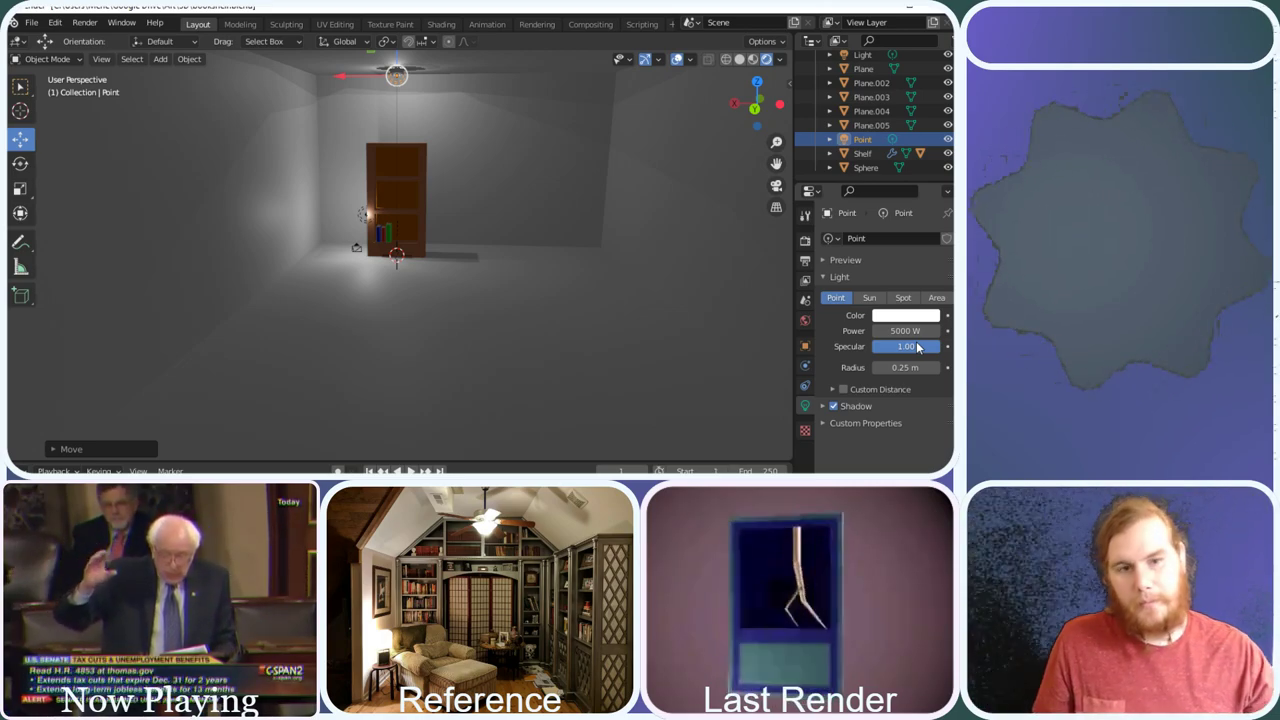
left_click(294, 305)
Click through the ceiling, wall and floor planes and orbit around the lit room
left_click(522, 188)
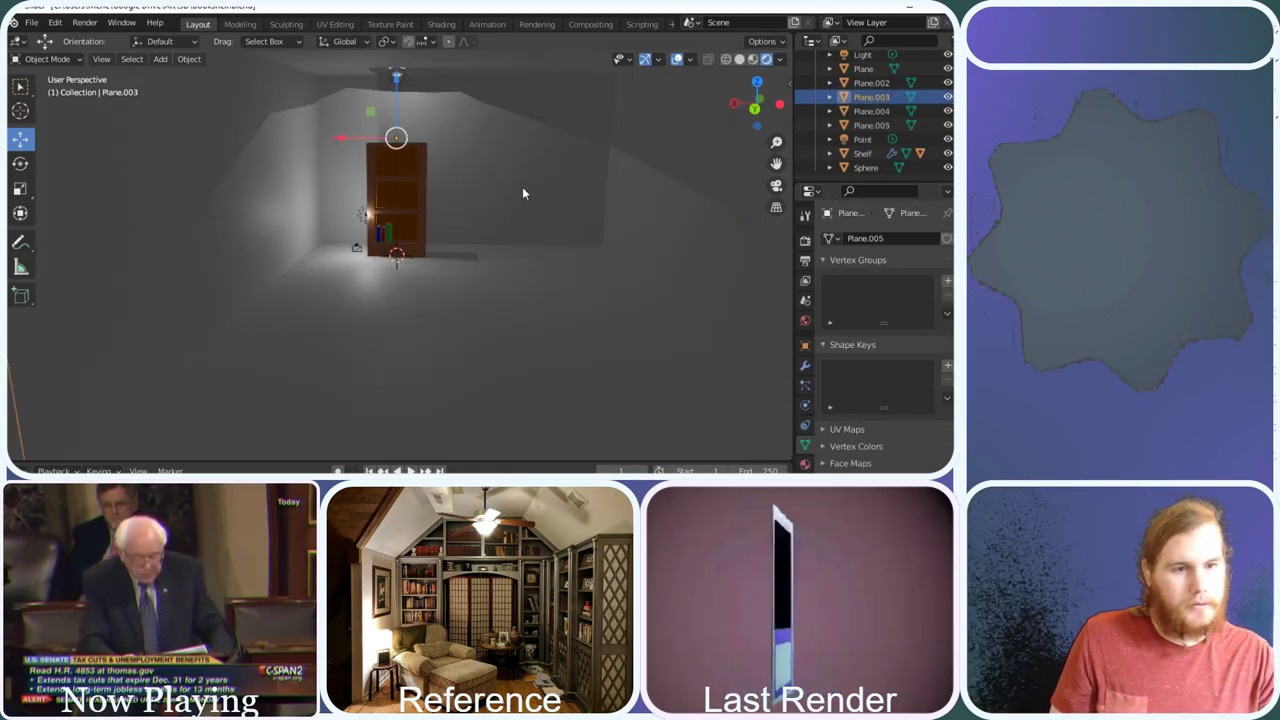
left_click(650, 201)
left_click(497, 280)
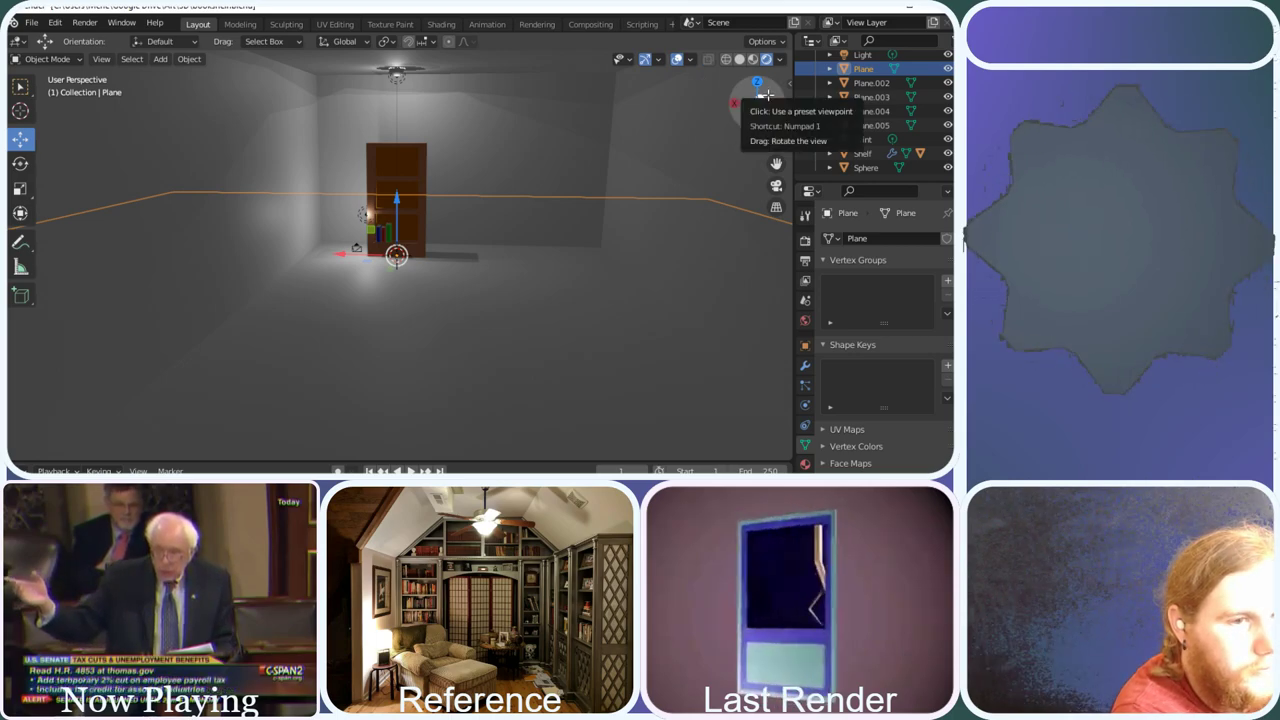
mouse_move(752, 104)
left_mouse_down()
mouse_move(740, 110)
mouse_move(764, 92)
left_mouse_up()
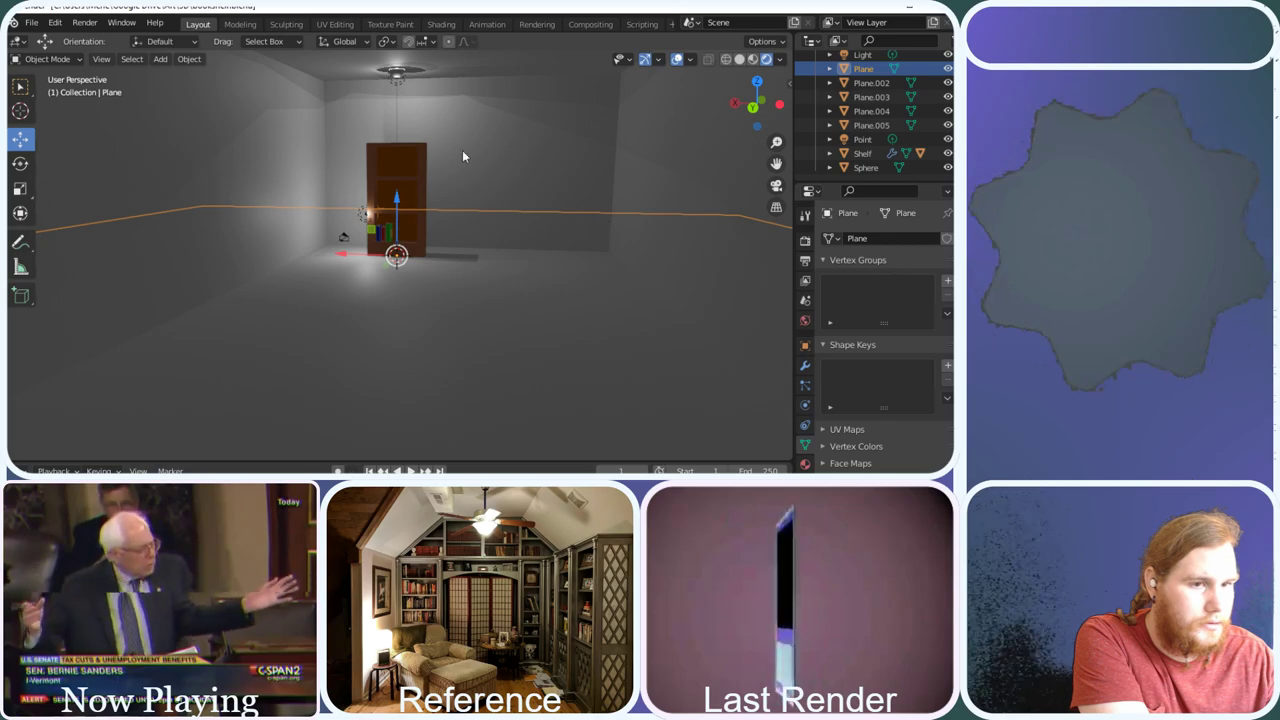
Select the Point light, then add the Sphere as the active object
left_click(862, 139)
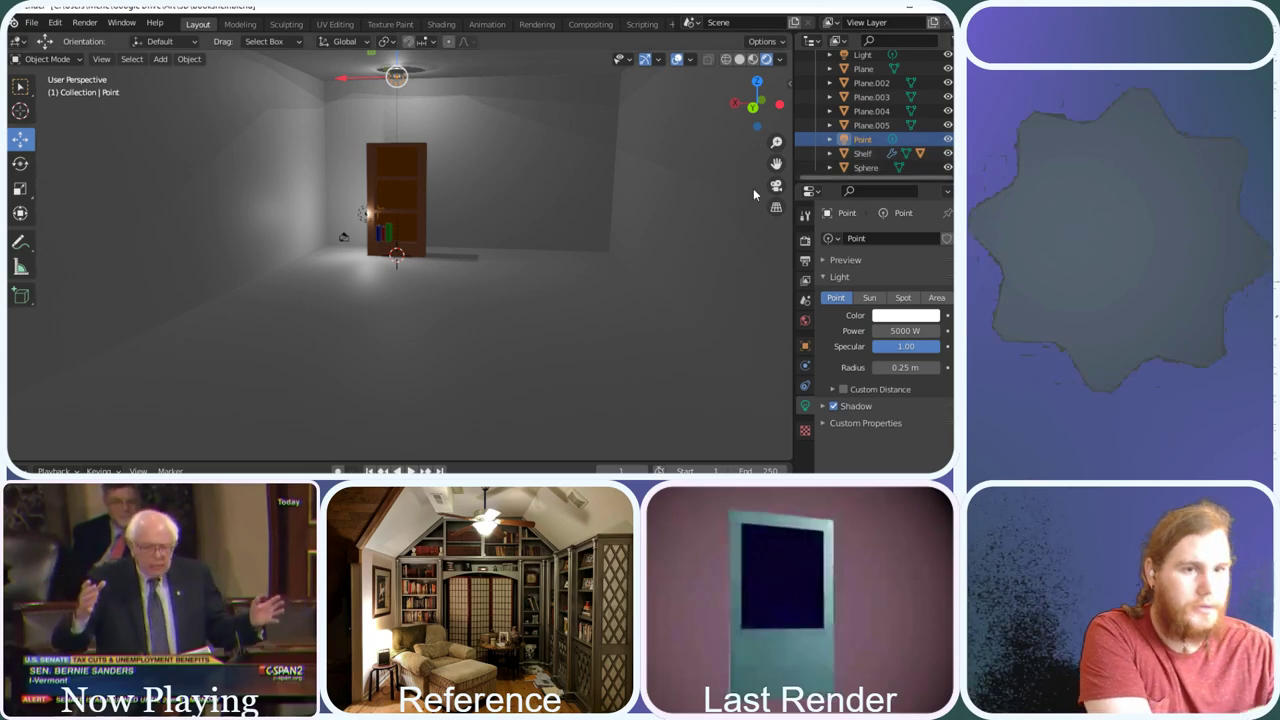
left_click(860, 168, "shift")
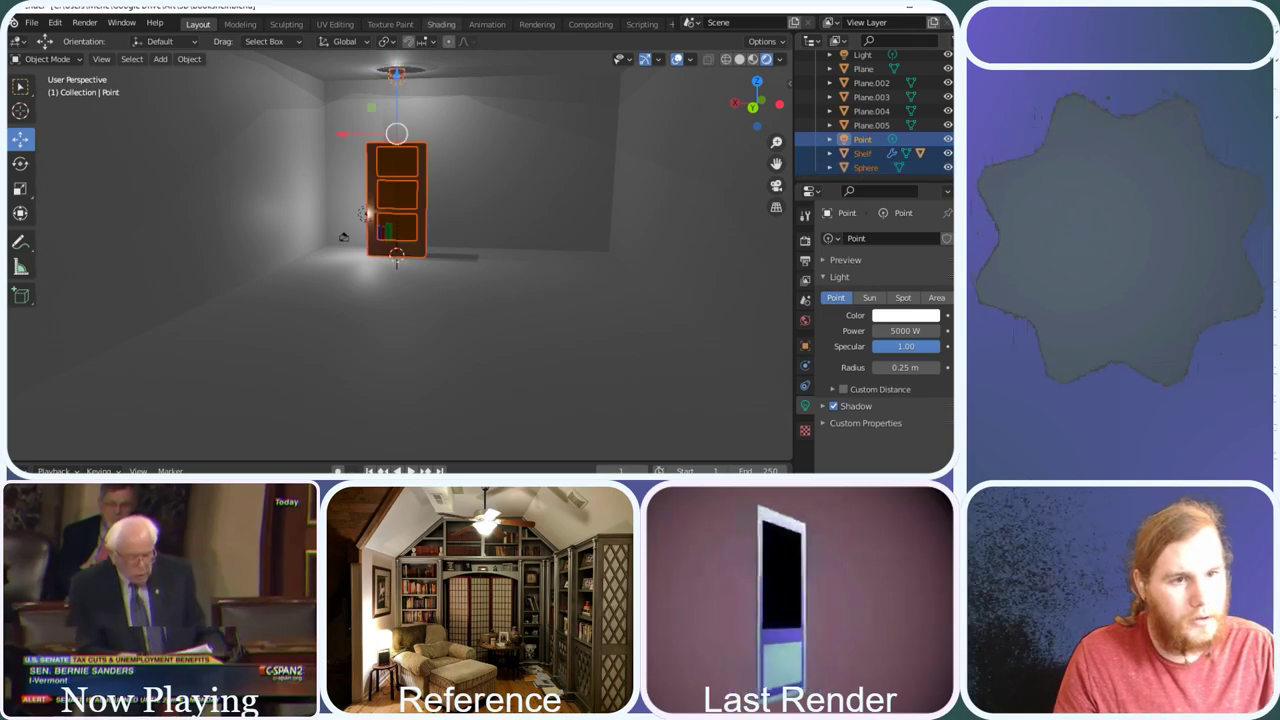
left_click(862, 154, "ctrl")
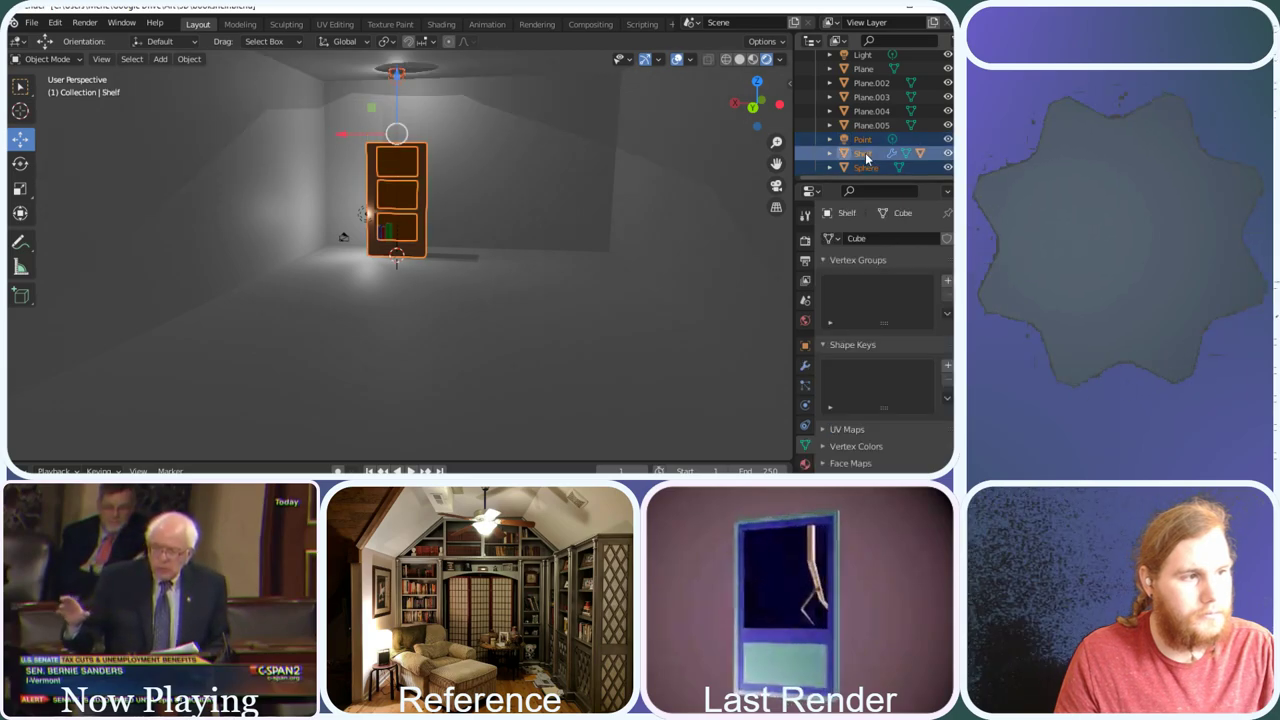
left_click(862, 139)
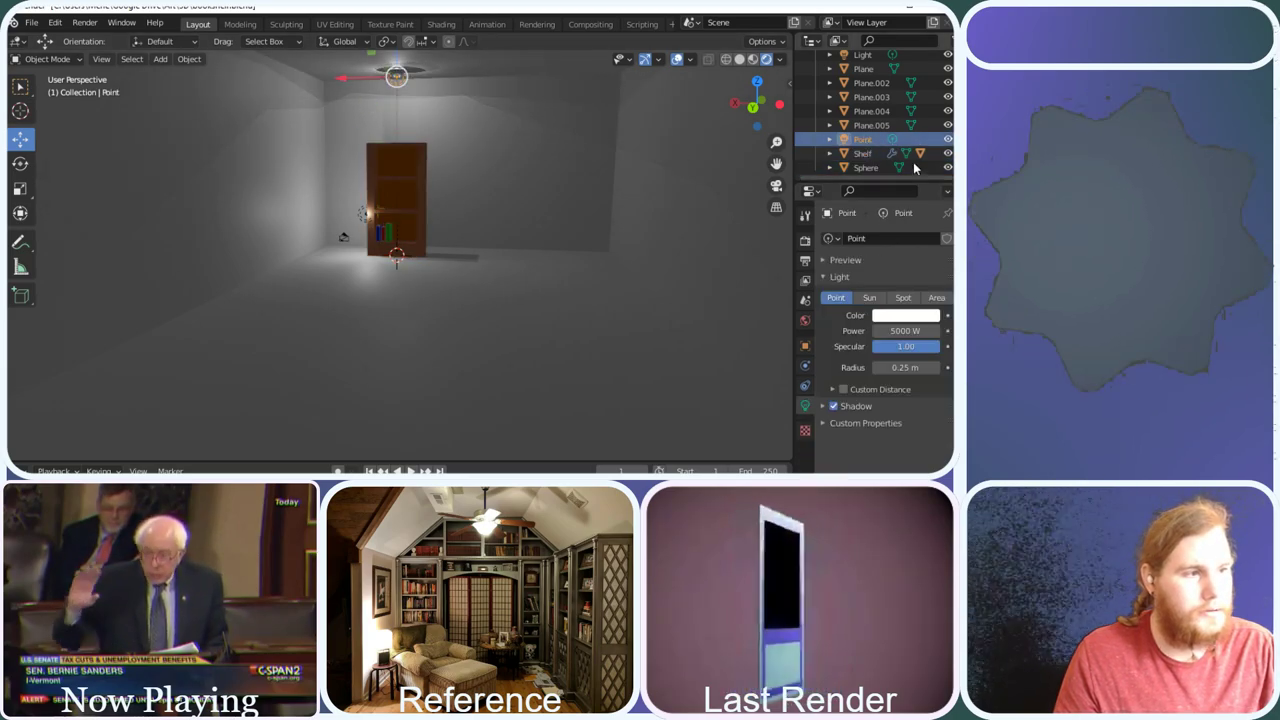
left_click(868, 168, "ctrl")
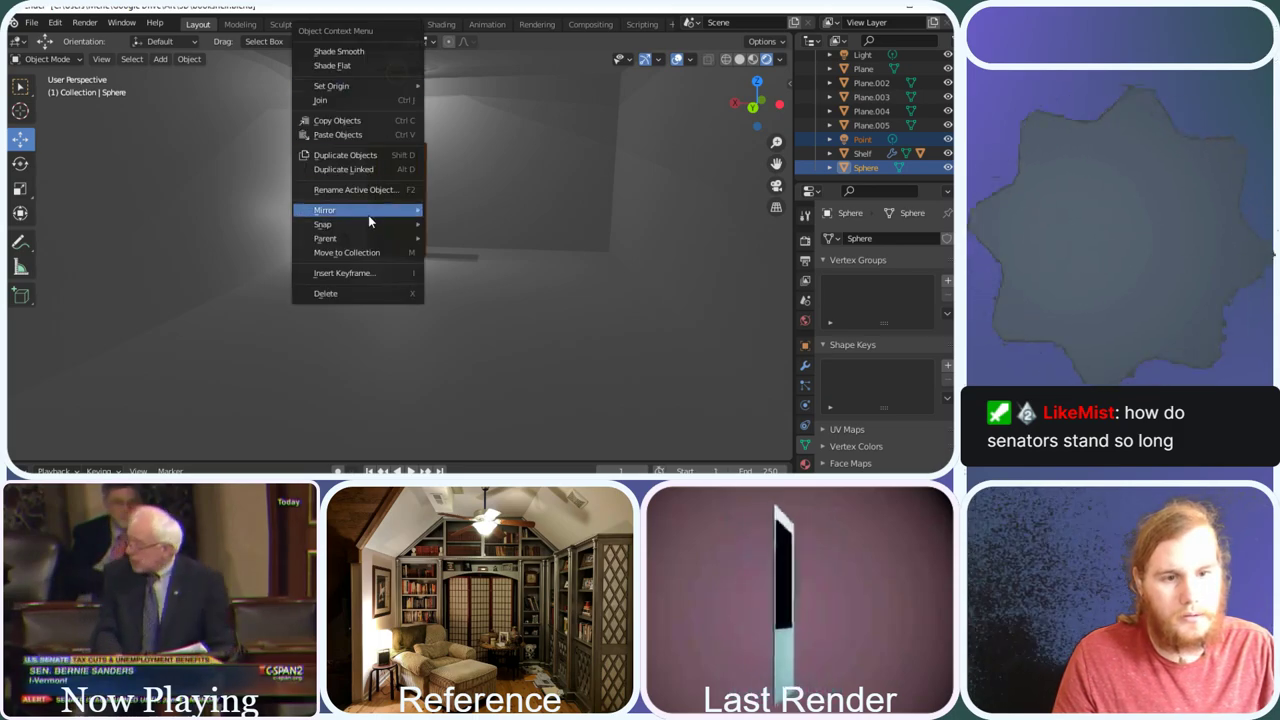
Parent Point to Sphere via Parent > Object, then zoom and orbit to inspect
mouse_move(366, 238)
left_click(462, 240)
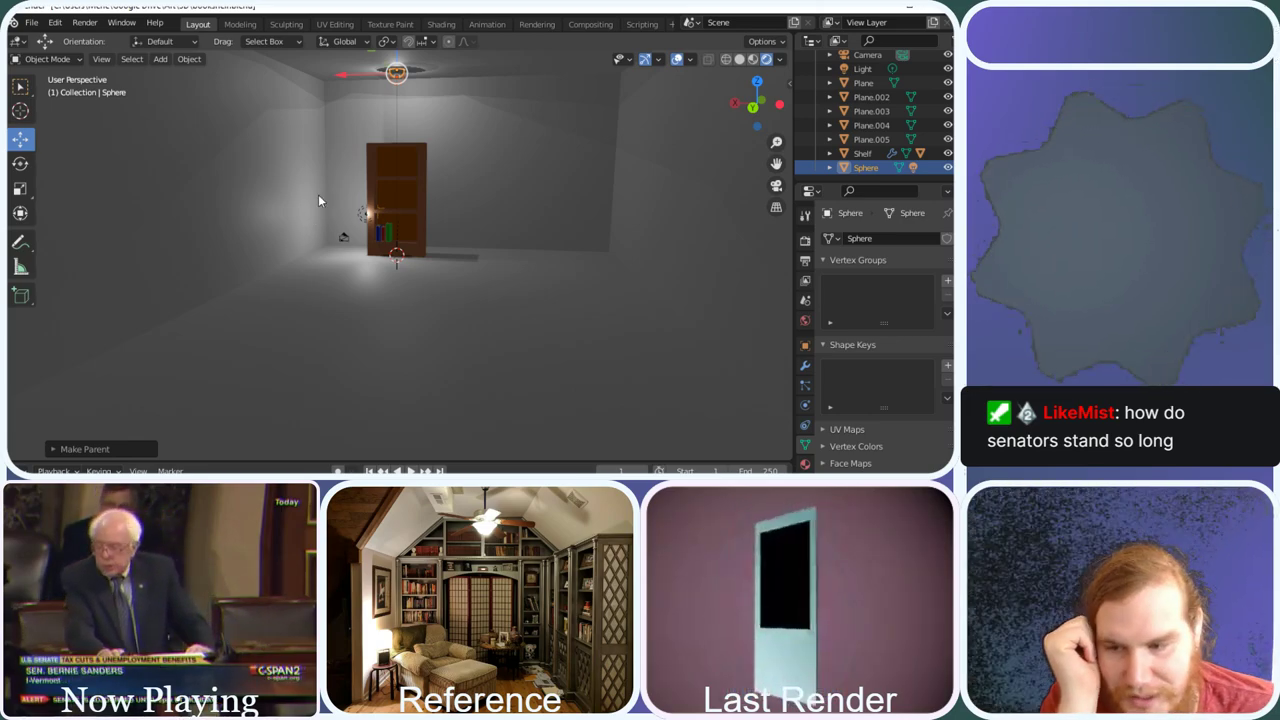
scroll(359, 169, "down", 2)
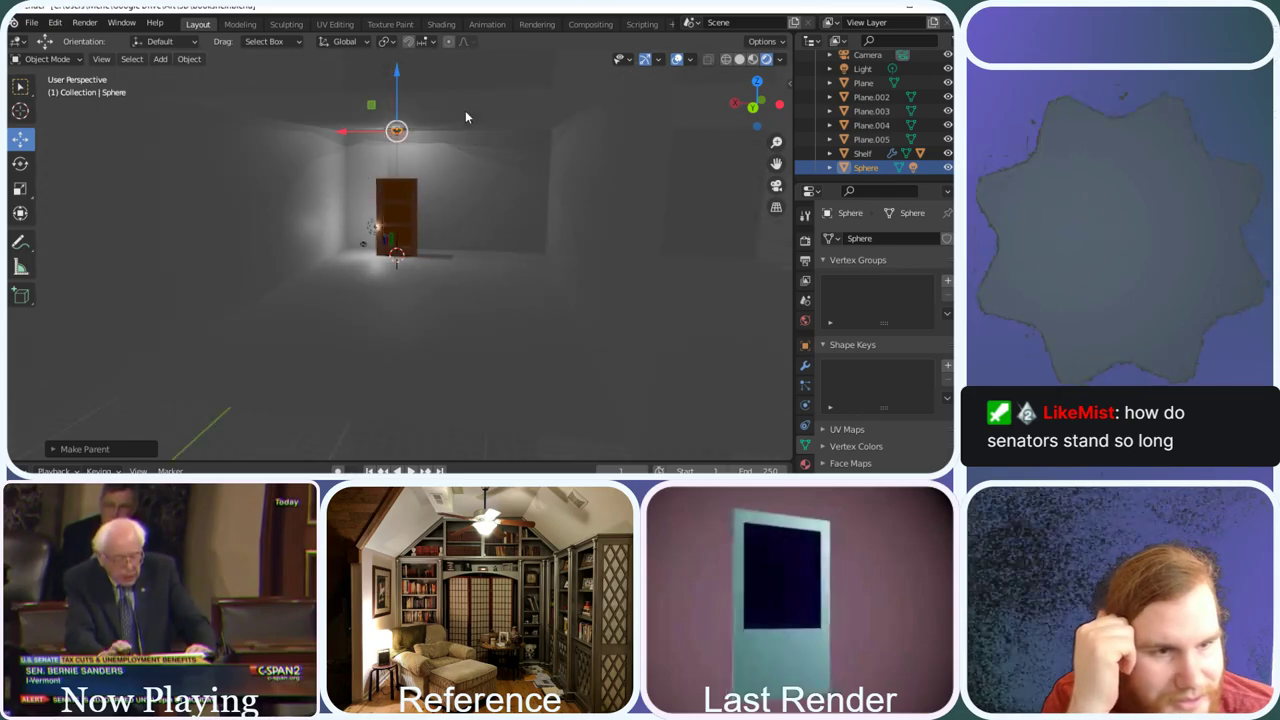
scroll(465, 117, "up", 4)
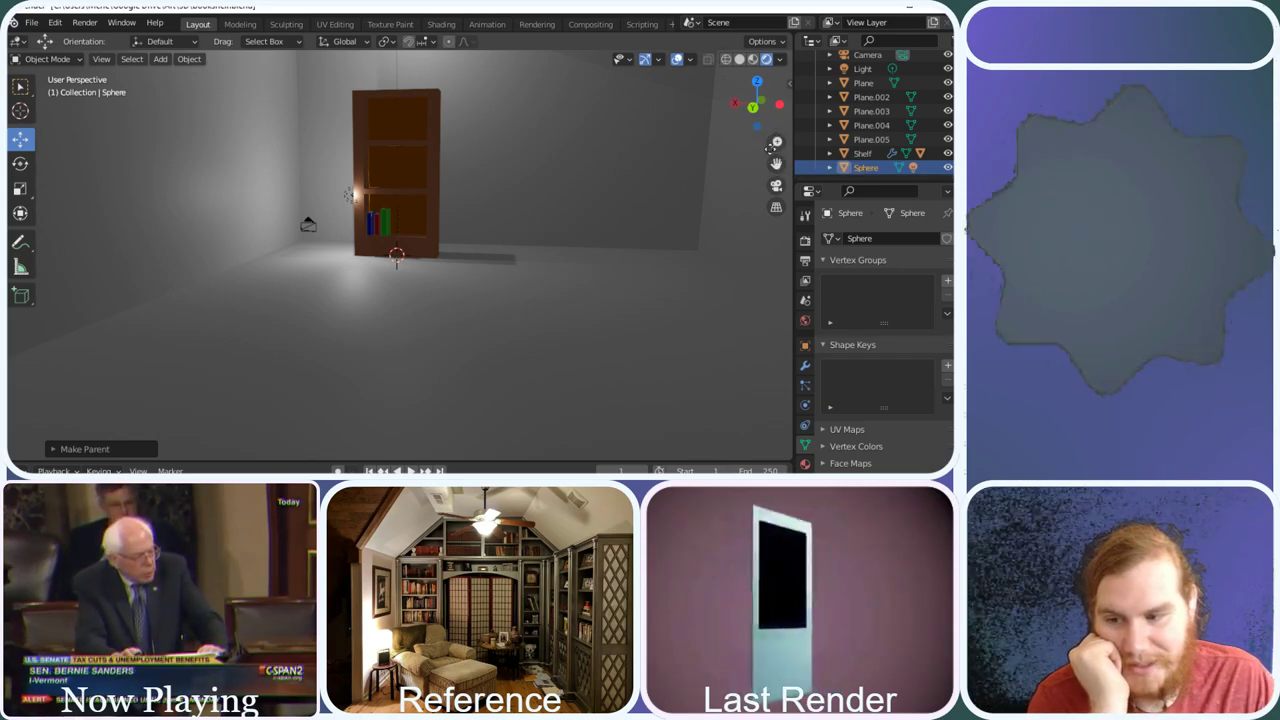
scroll(758, 143, "down", 2)
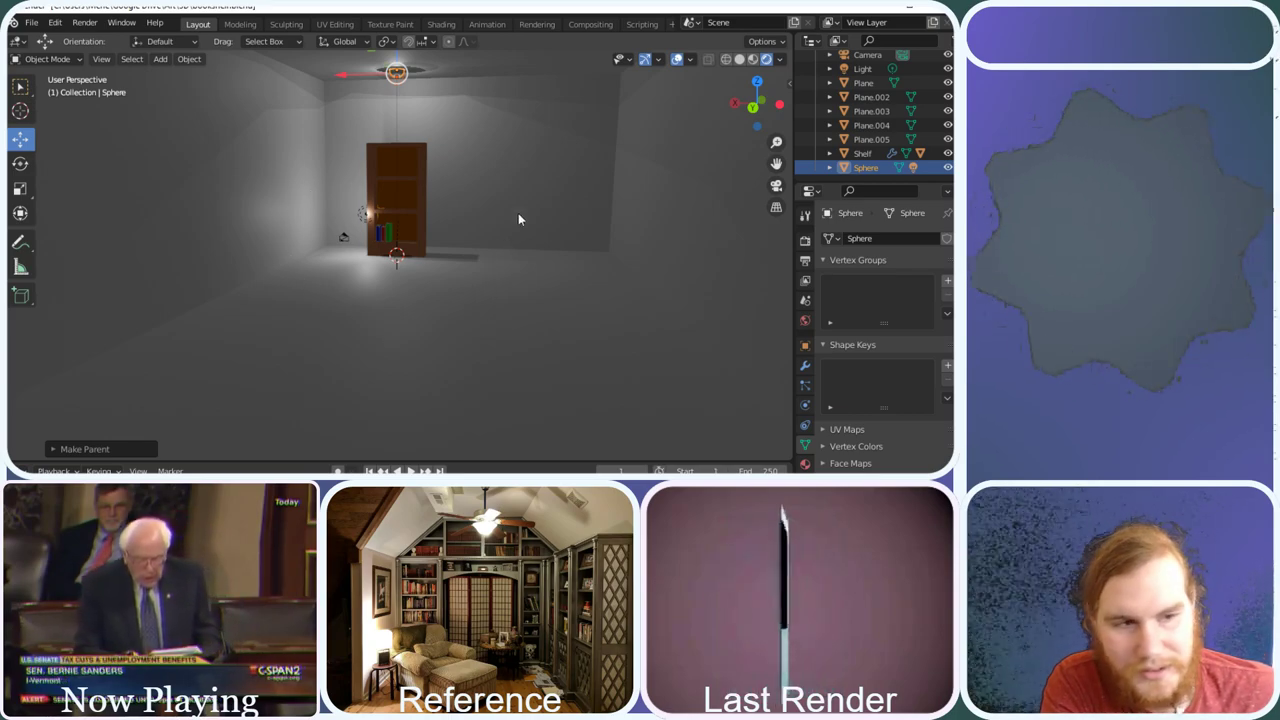
scroll(447, 106, "down", 1)
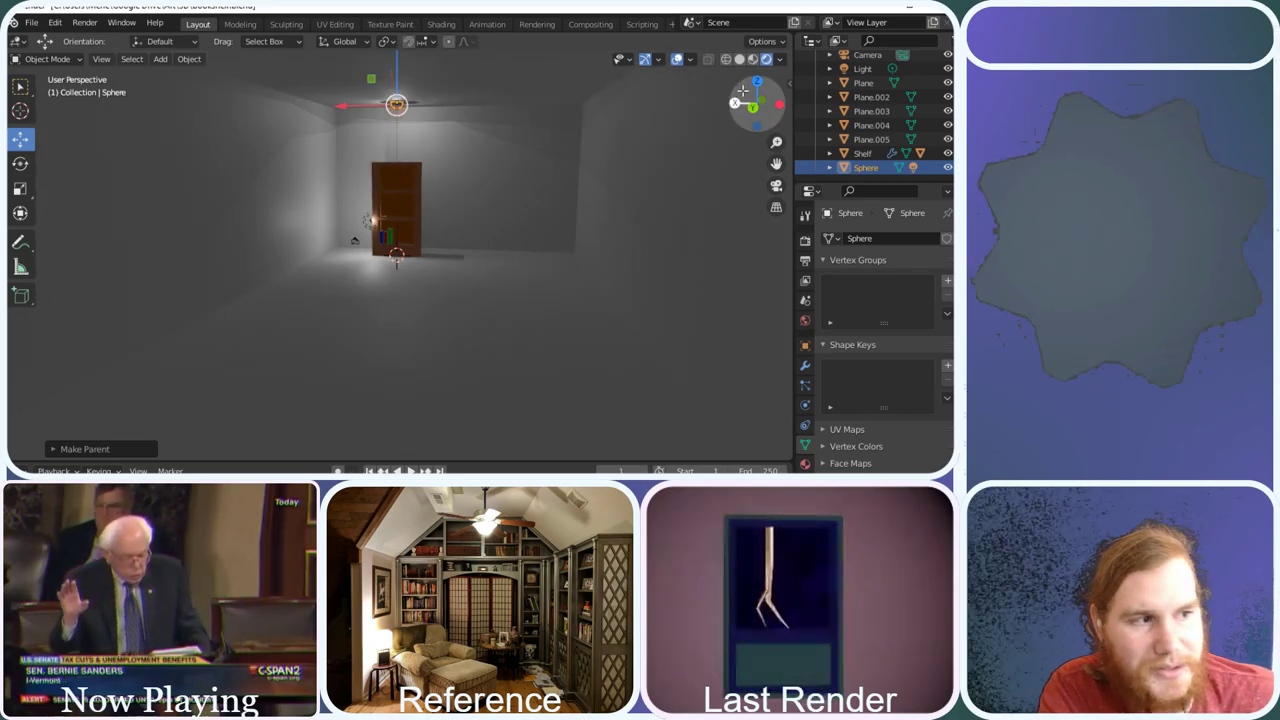
left_click_drag(742, 92, 718, 95)
scroll(456, 81, "up", 1)
scroll(456, 88, "up", 2)
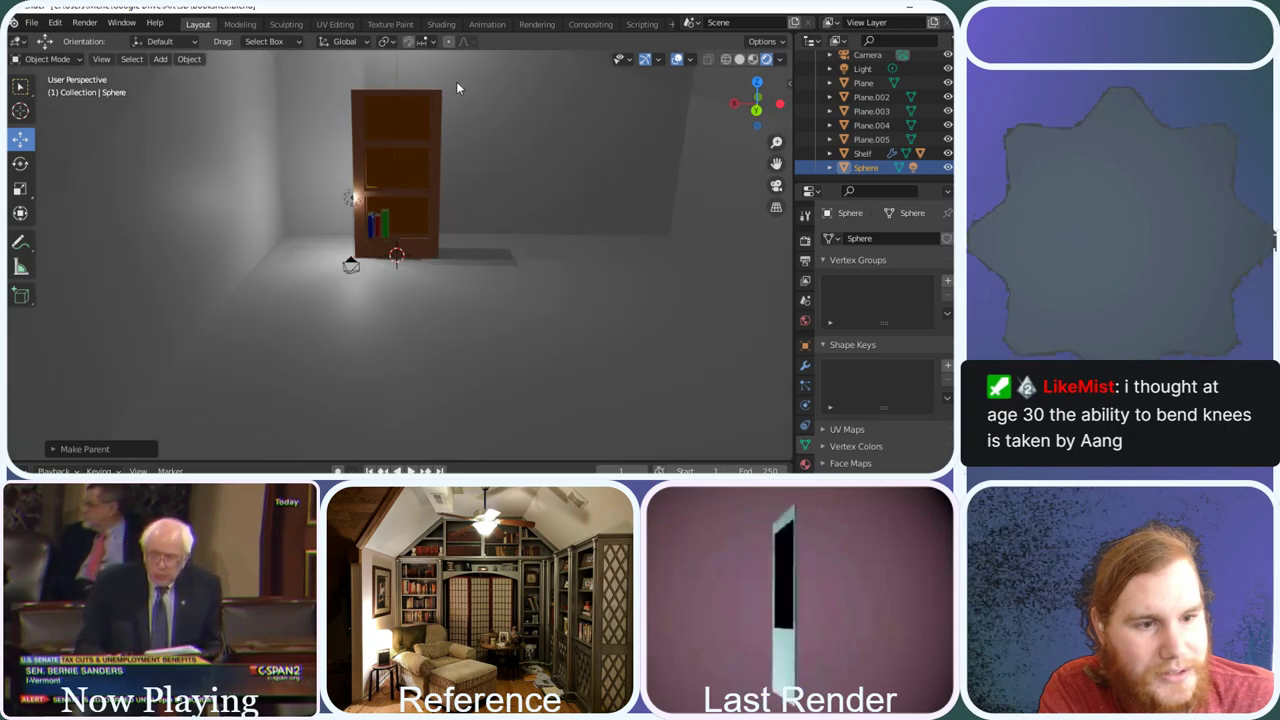
scroll(380, 150, "down", 1)
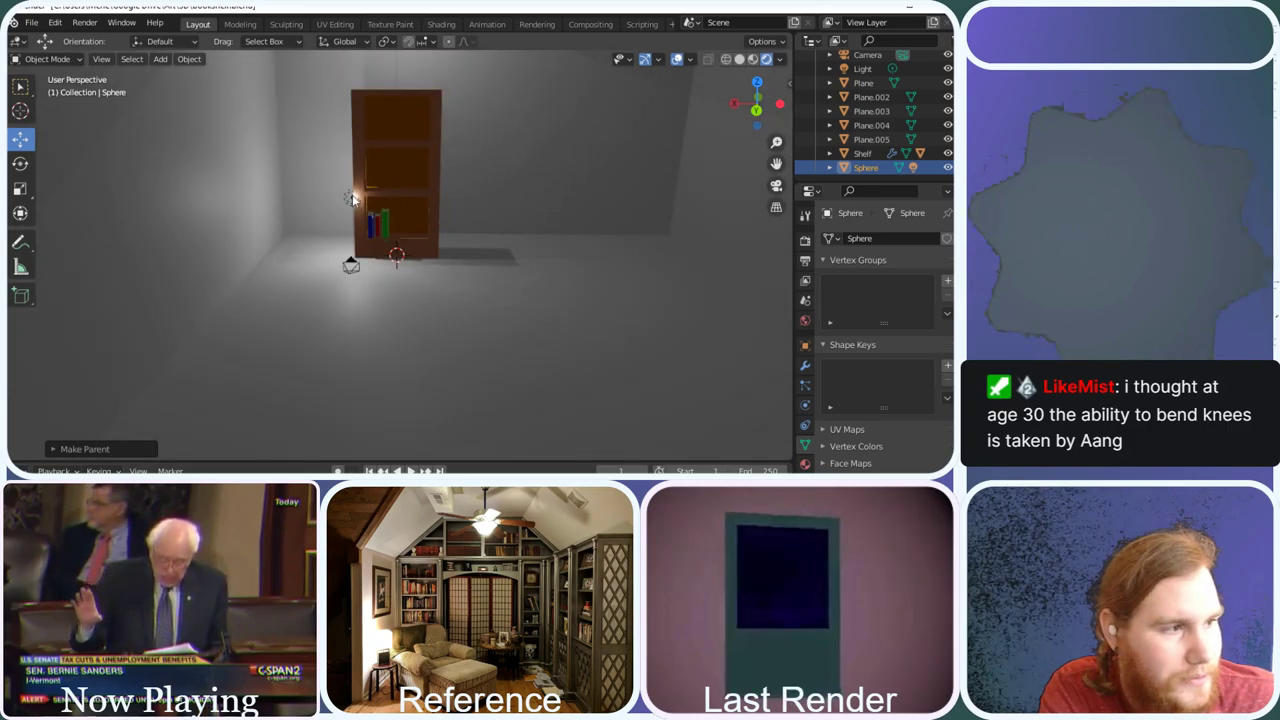
Select the original Light and raise it higher in the room
left_click(352, 197)
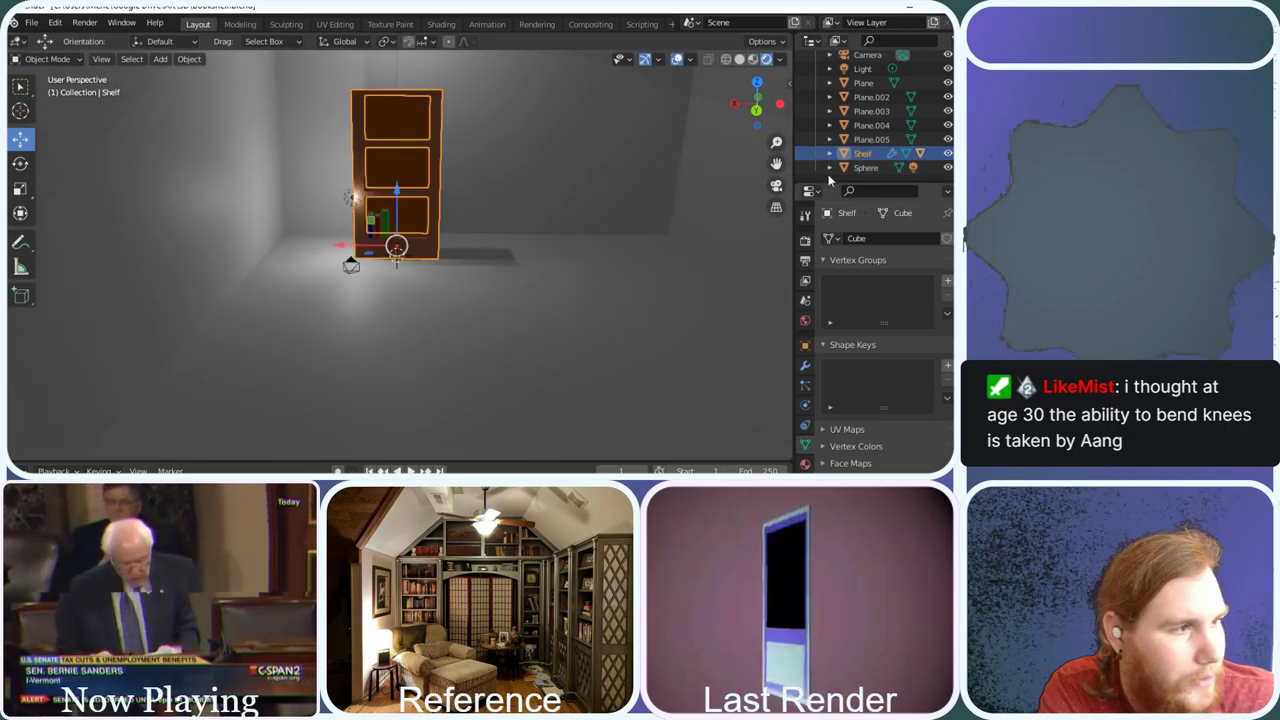
scroll(866, 120, "up", 2)
left_click(866, 126)
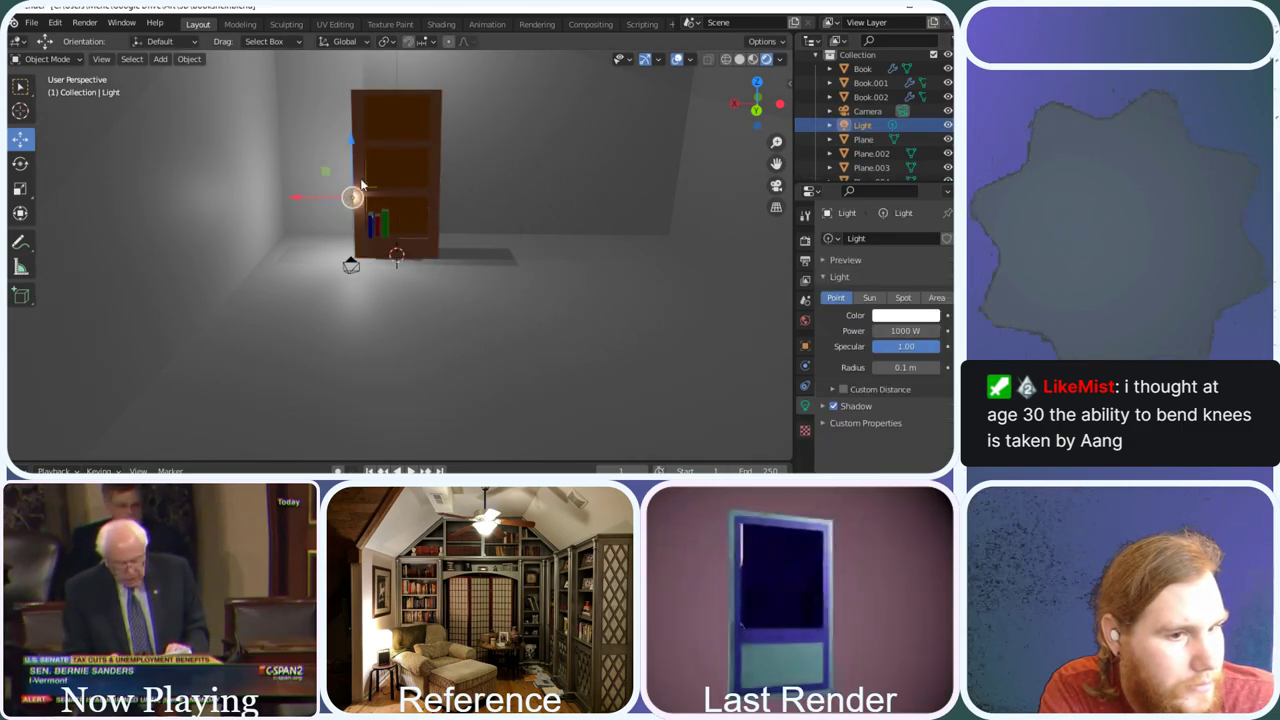
left_click_drag(354, 145, 355, 88)
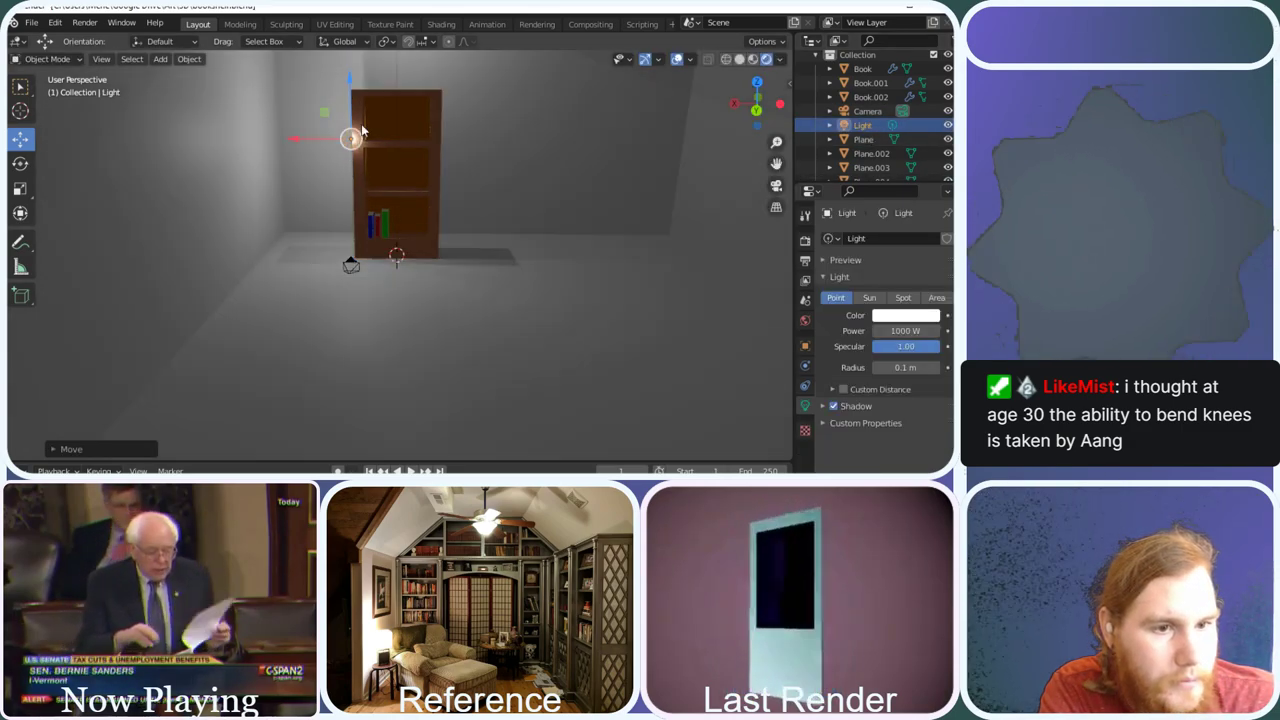
scroll(357, 158, "down", 2)
key("g")
key("shift+y")
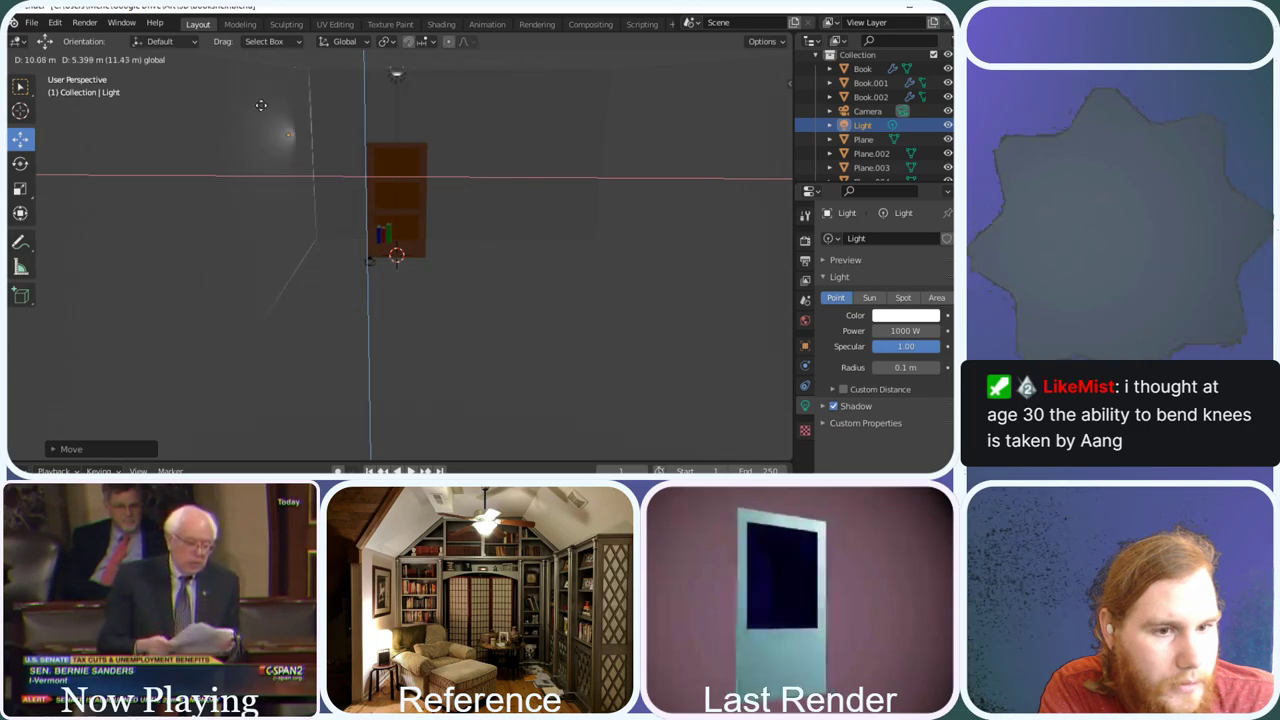
left_click(297, 107)
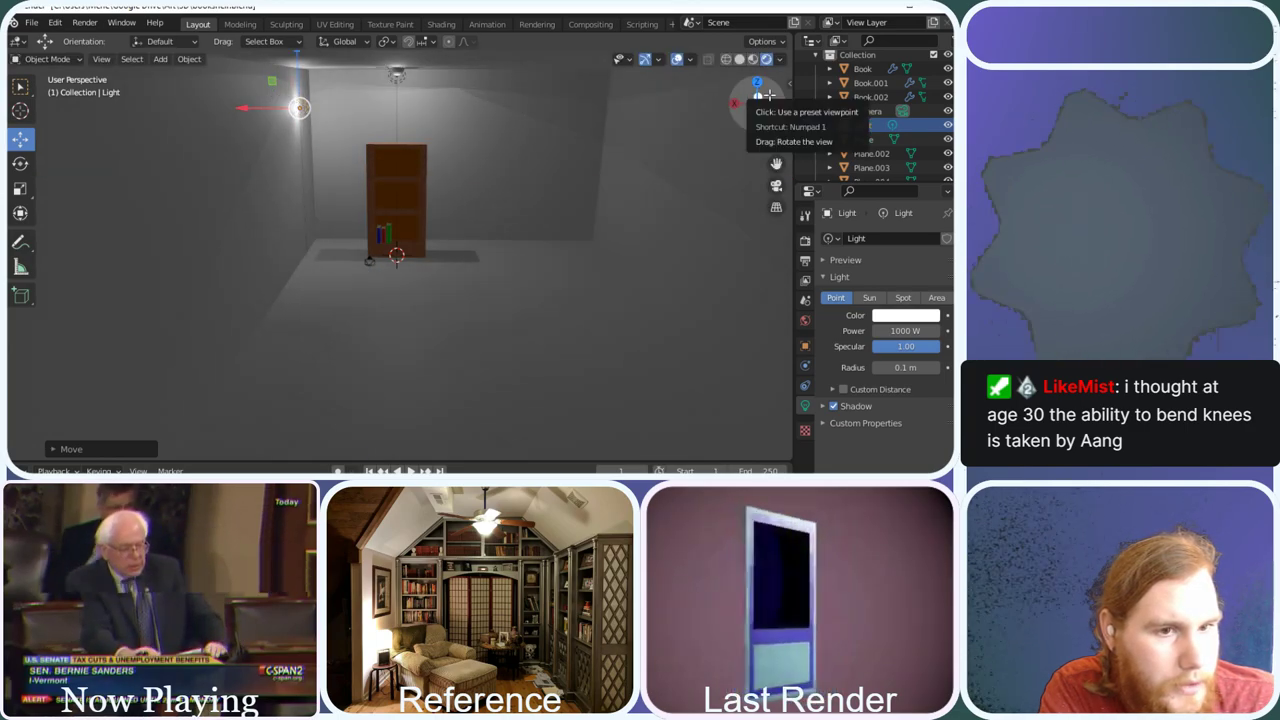
Slide the Light along X toward the left wall, high near the ceiling
left_click_drag(755, 103, 744, 107)
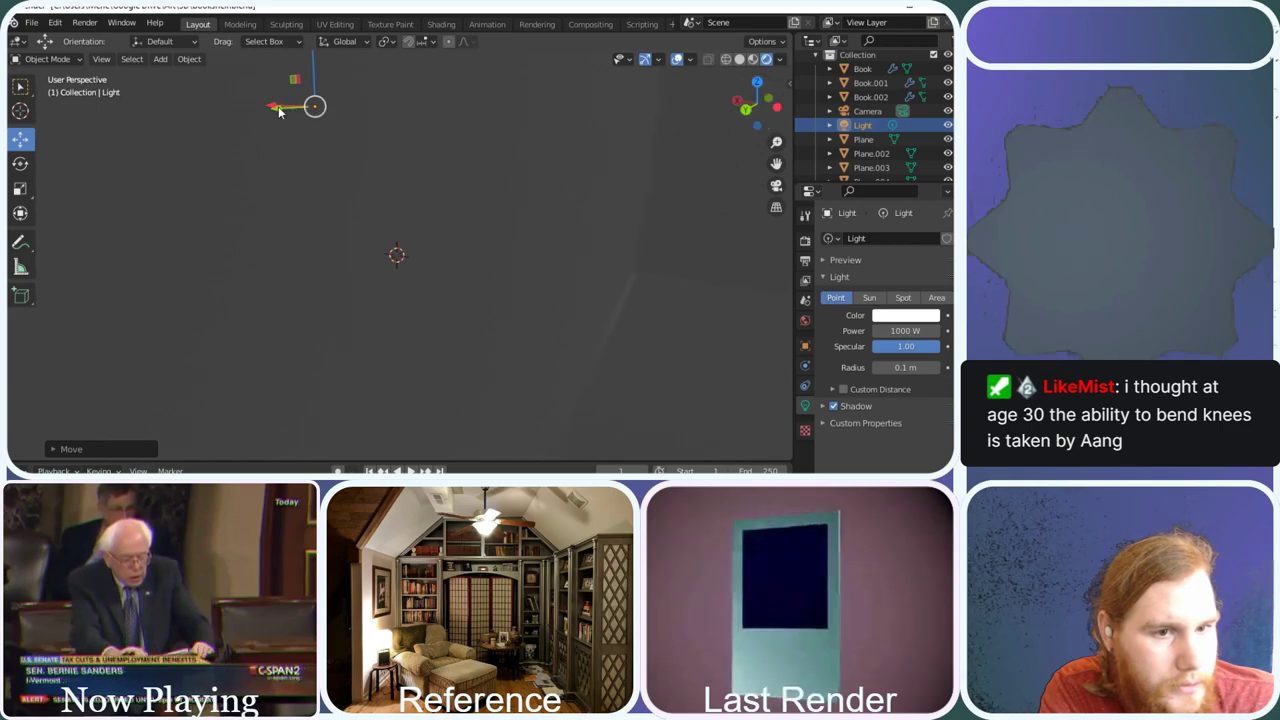
left_click_drag(279, 112, 221, 118)
left_click_drag(744, 108, 752, 60)
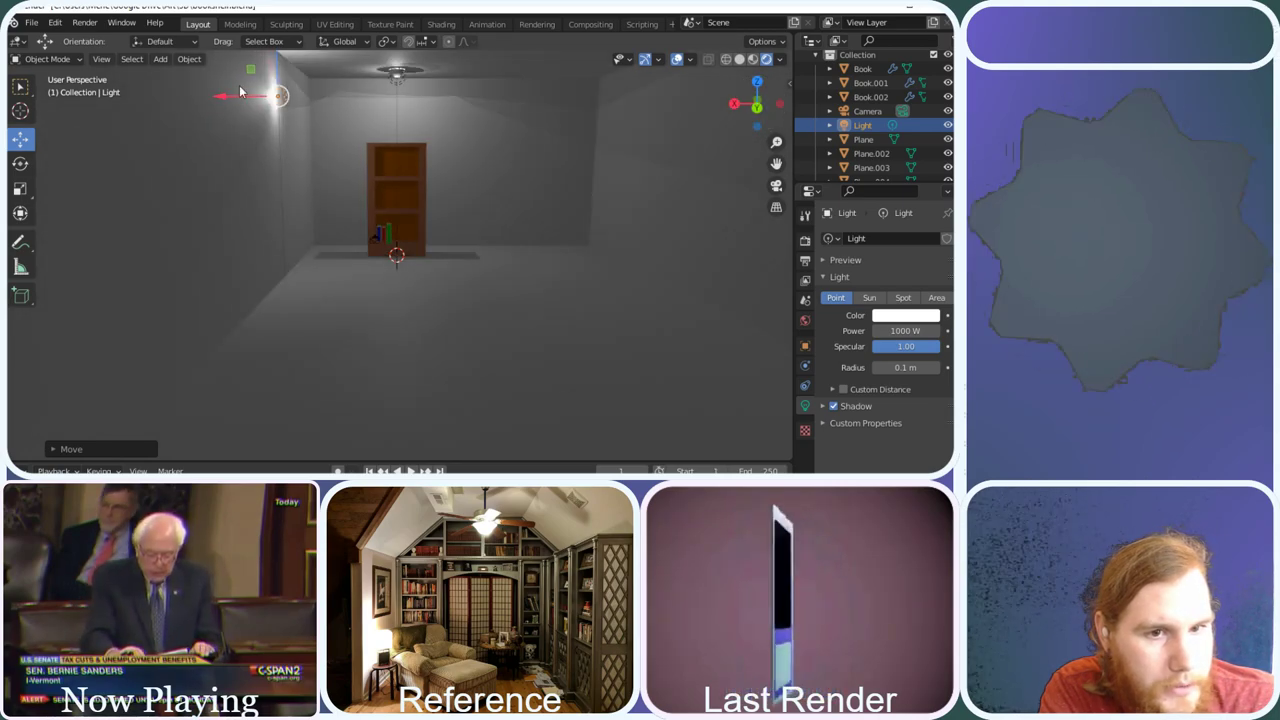
left_click_drag(242, 100, 280, 75)
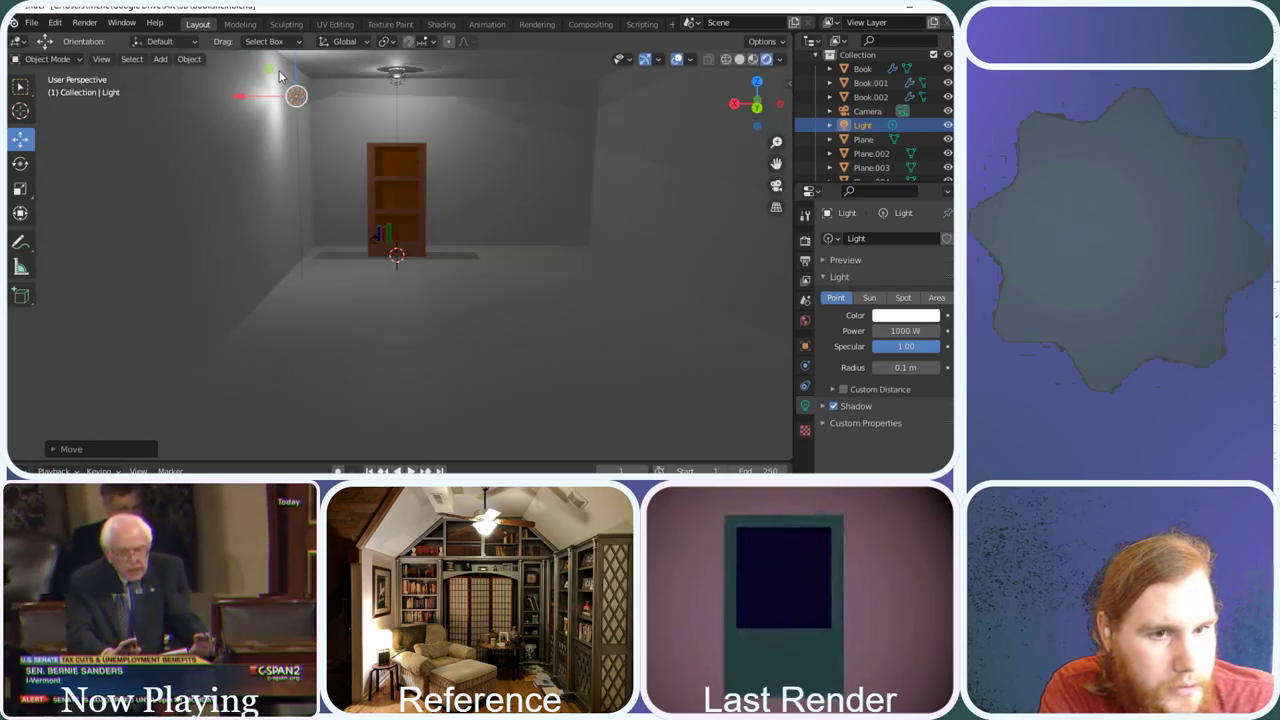
left_click_drag(756, 108, 750, 108)
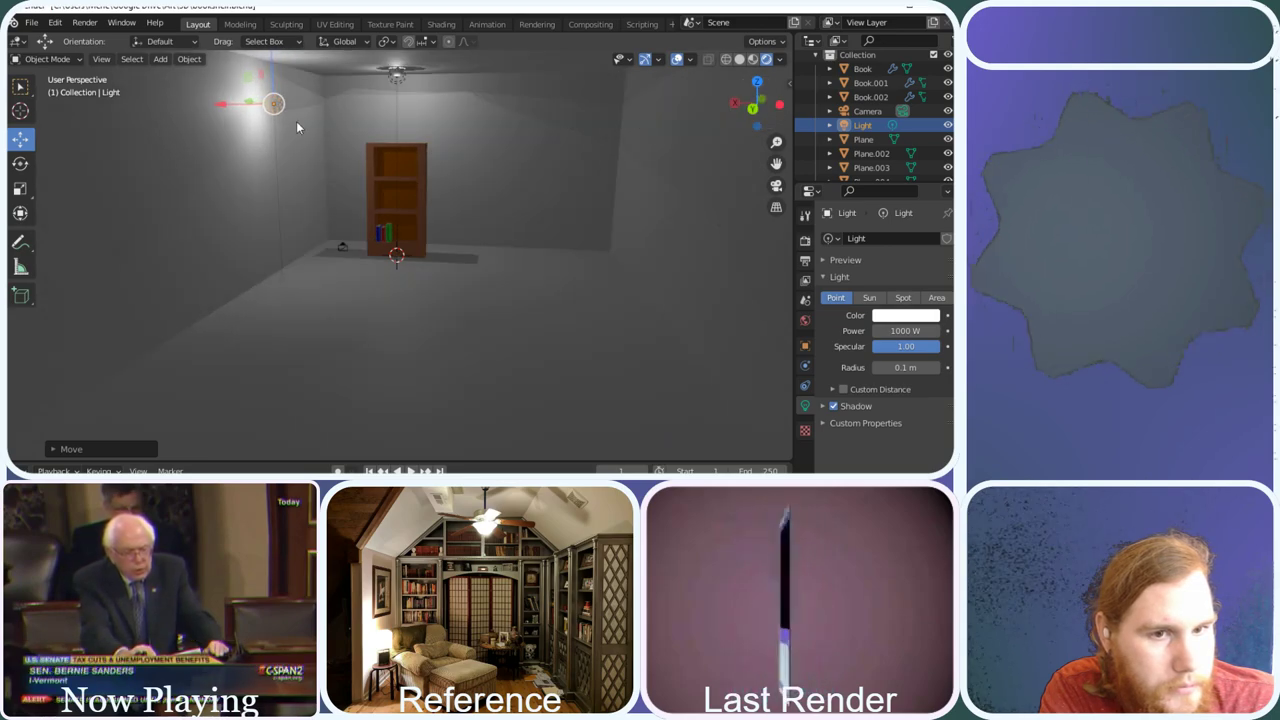
left_click_drag(250, 103, 224, 114)
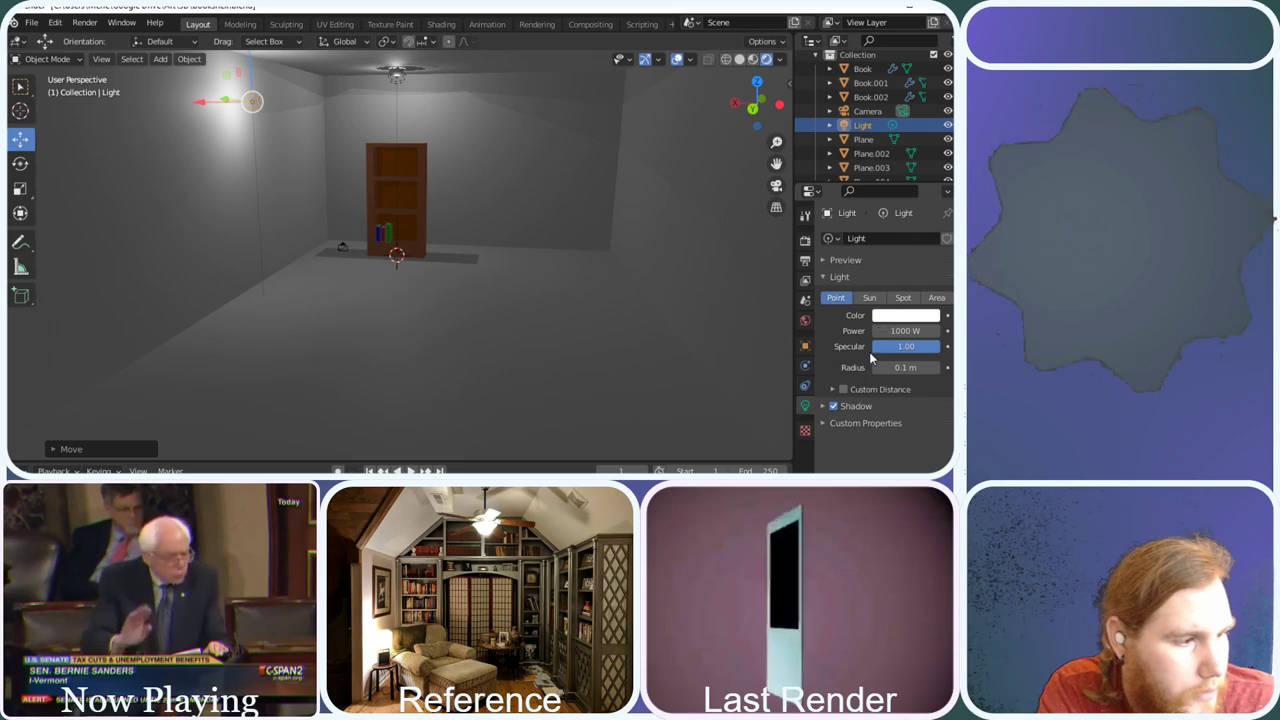
Tint the Light a light cyan and set its power to 5000 W
left_click(886, 316)
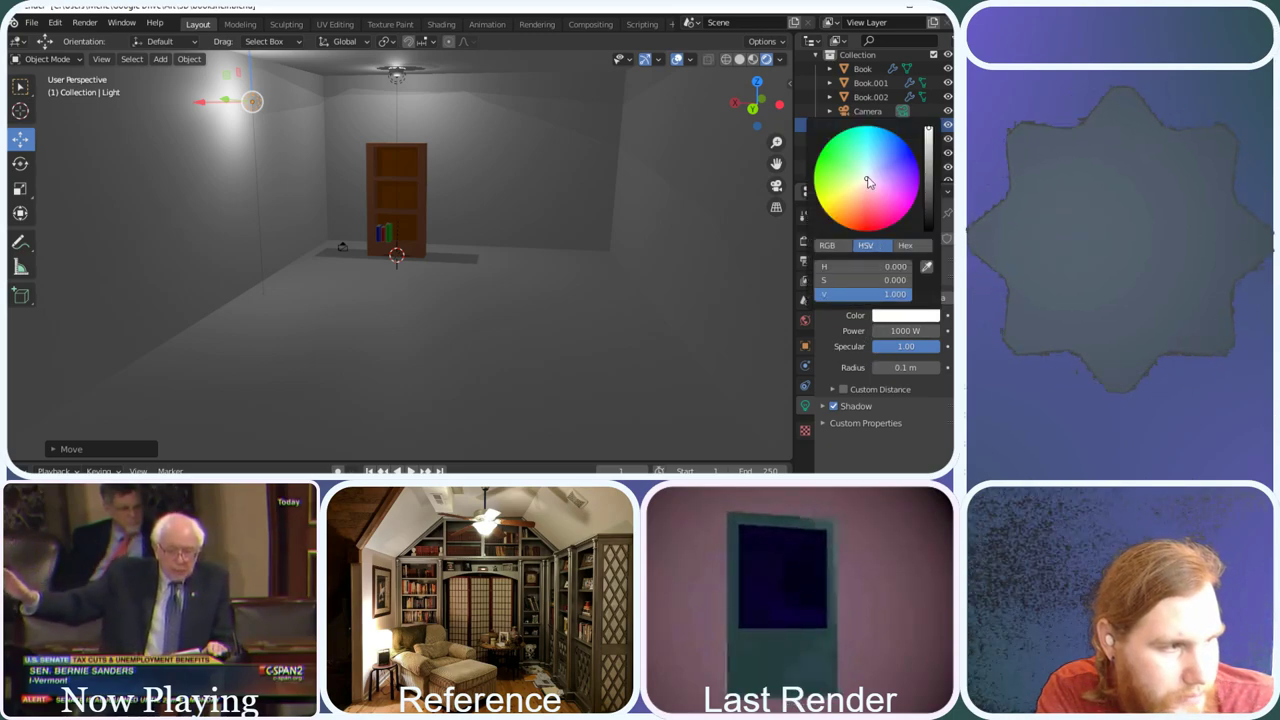
left_click_drag(872, 206, 865, 162)
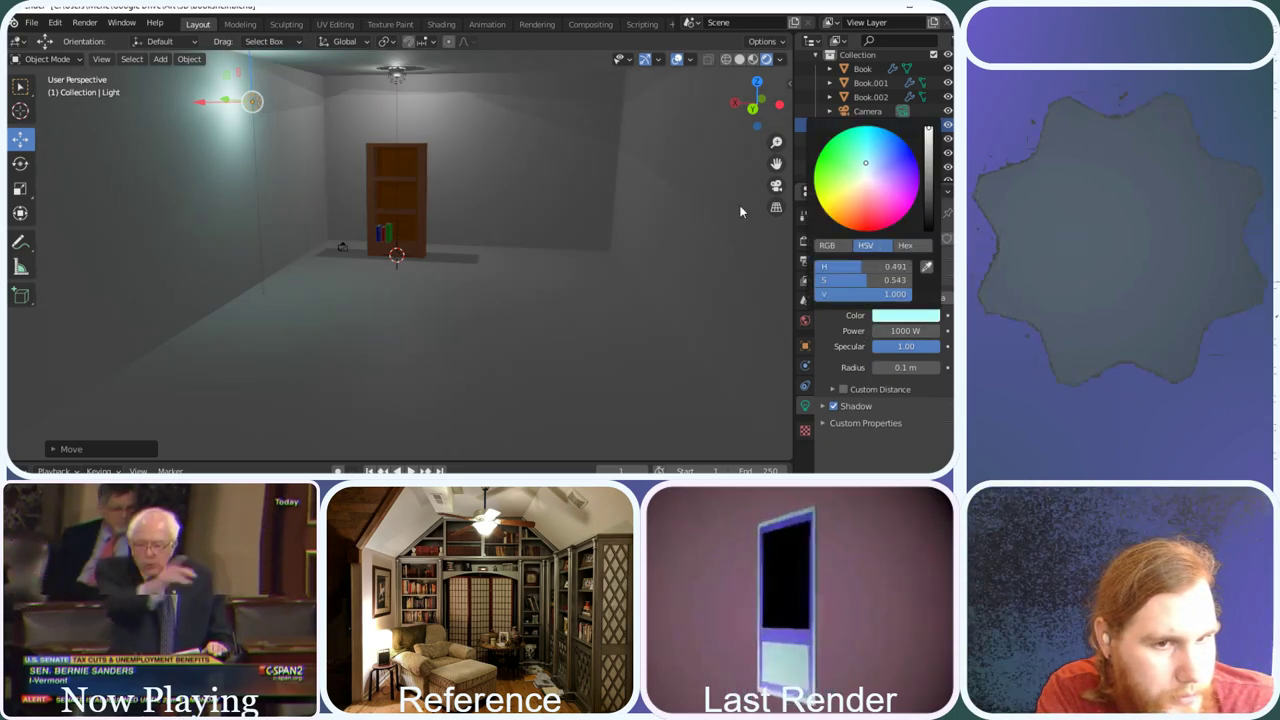
left_click(903, 331)
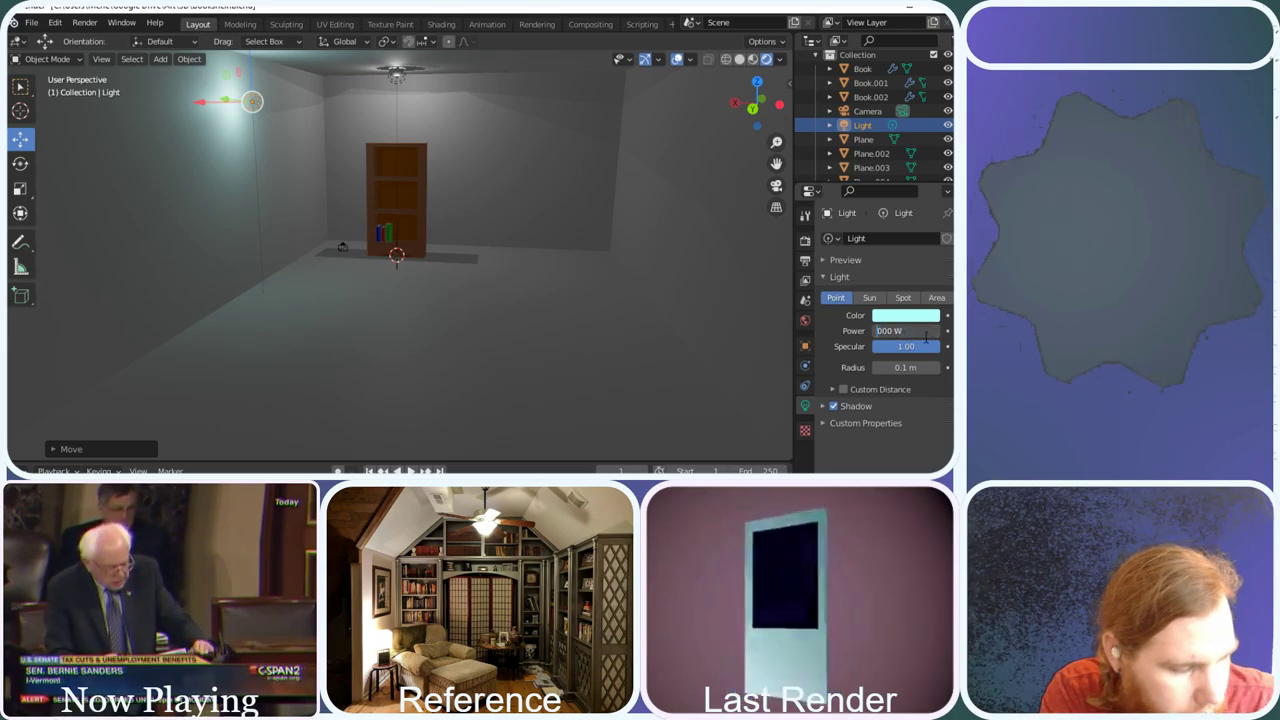
key("Return")
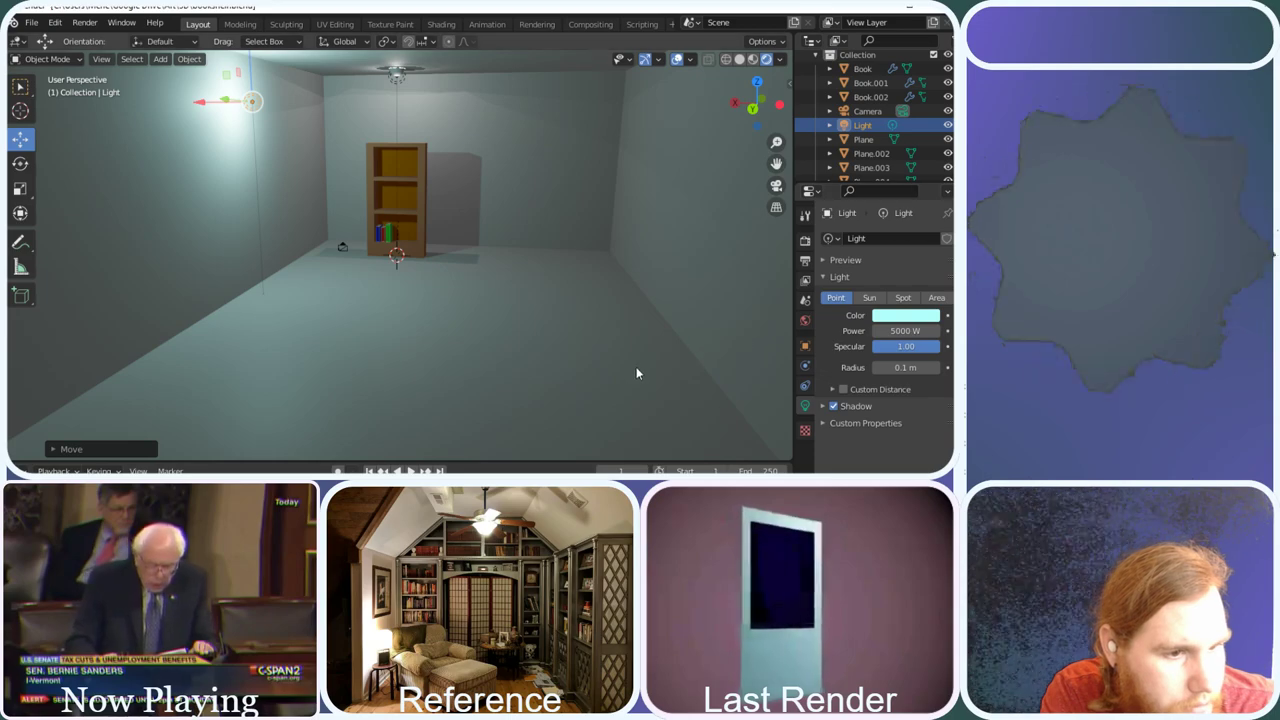
Nudge the Light along its X axis and orbit around the room to check it
middle_click_drag(636, 367, 641, 350)
scroll(428, 263, "down", 2)
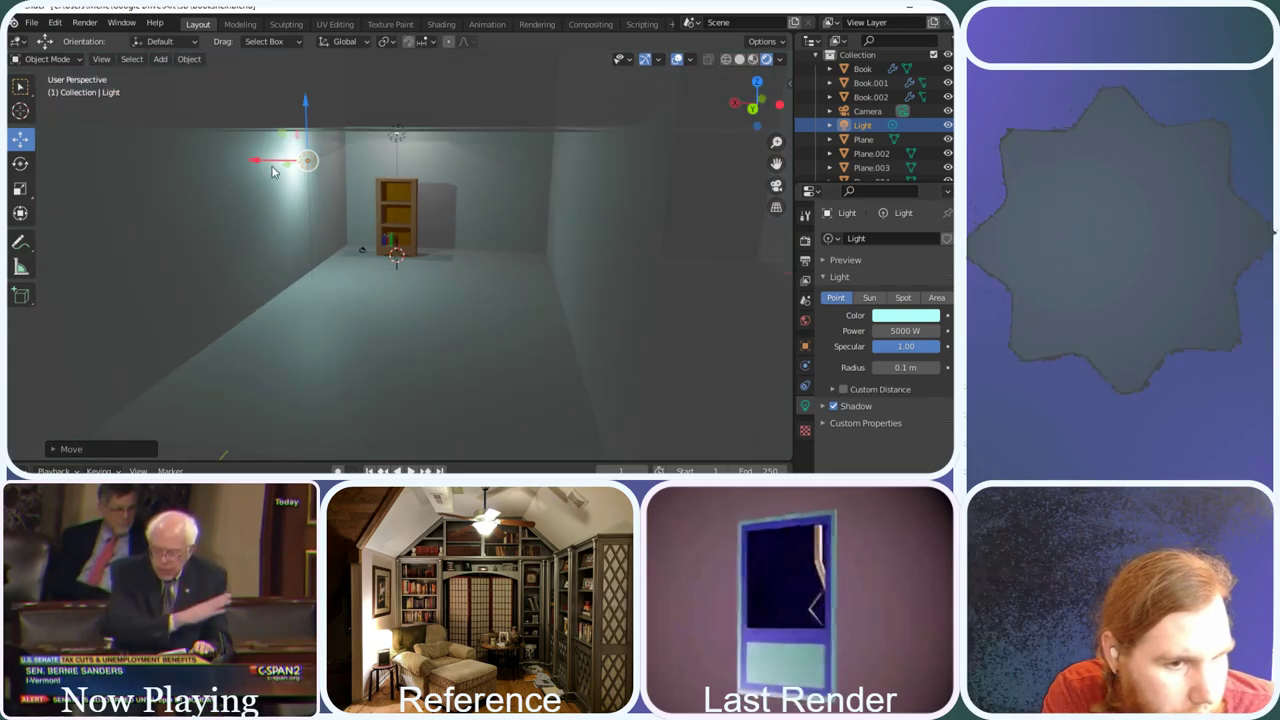
mouse_move(269, 164)
left_mouse_down()
mouse_move(238, 152)
mouse_move(253, 158)
left_mouse_up()
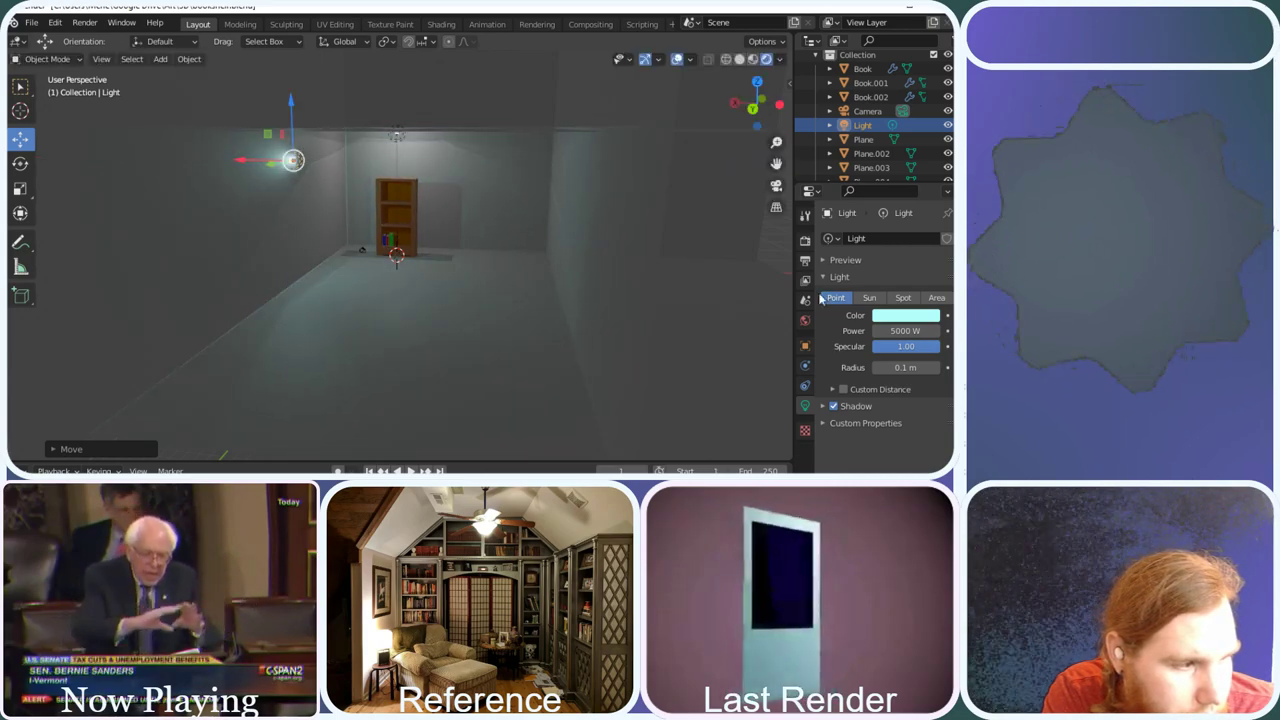
left_click(905, 315)
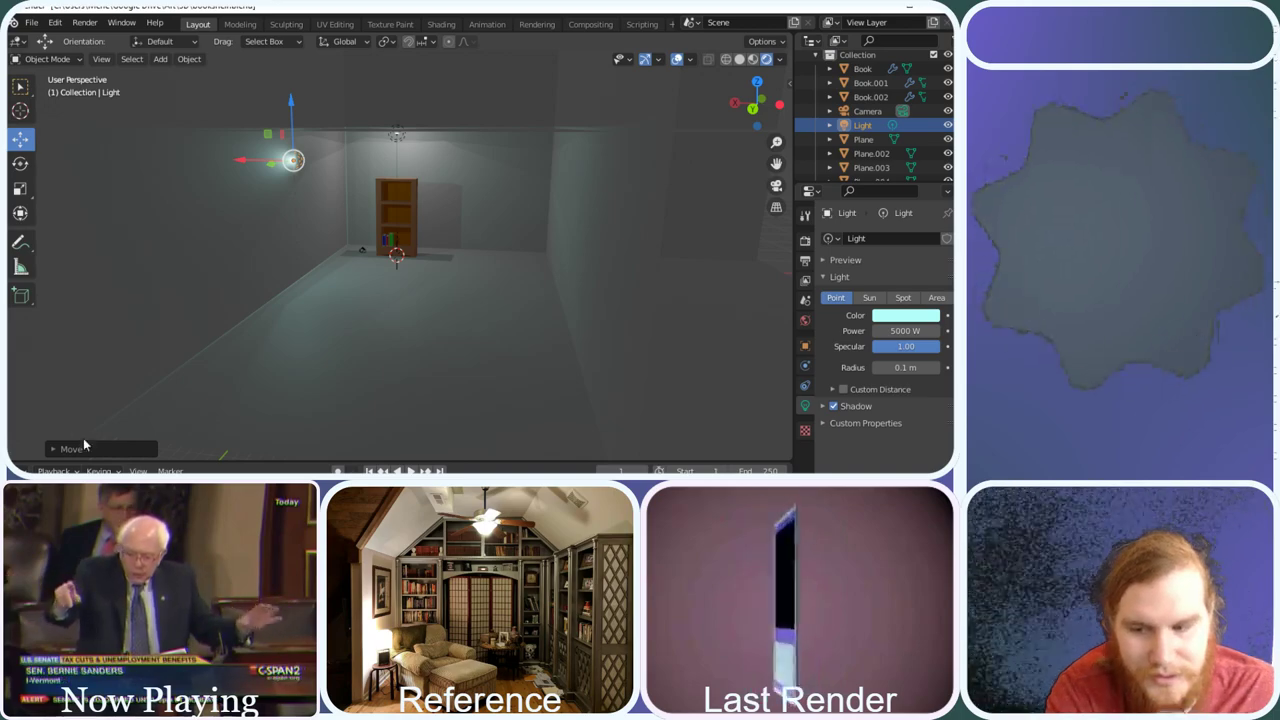
left_click_drag(735, 92, 768, 101)
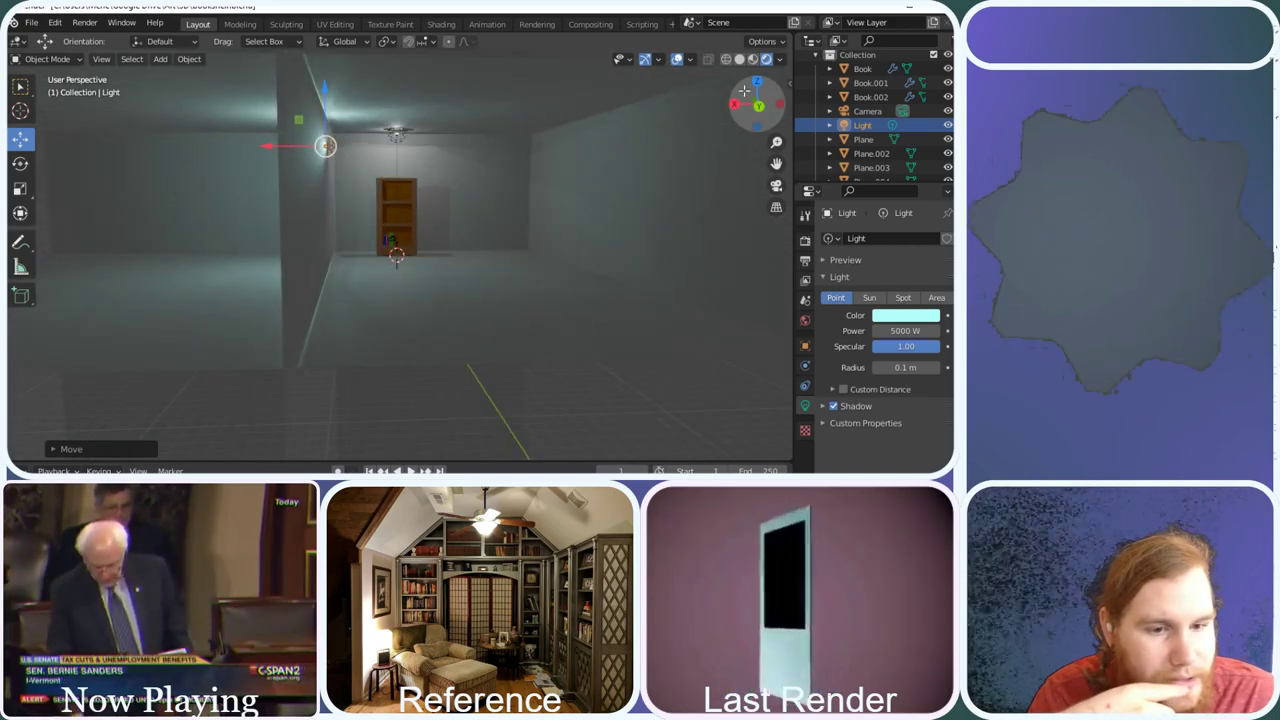
scroll(418, 159, "down", 3)
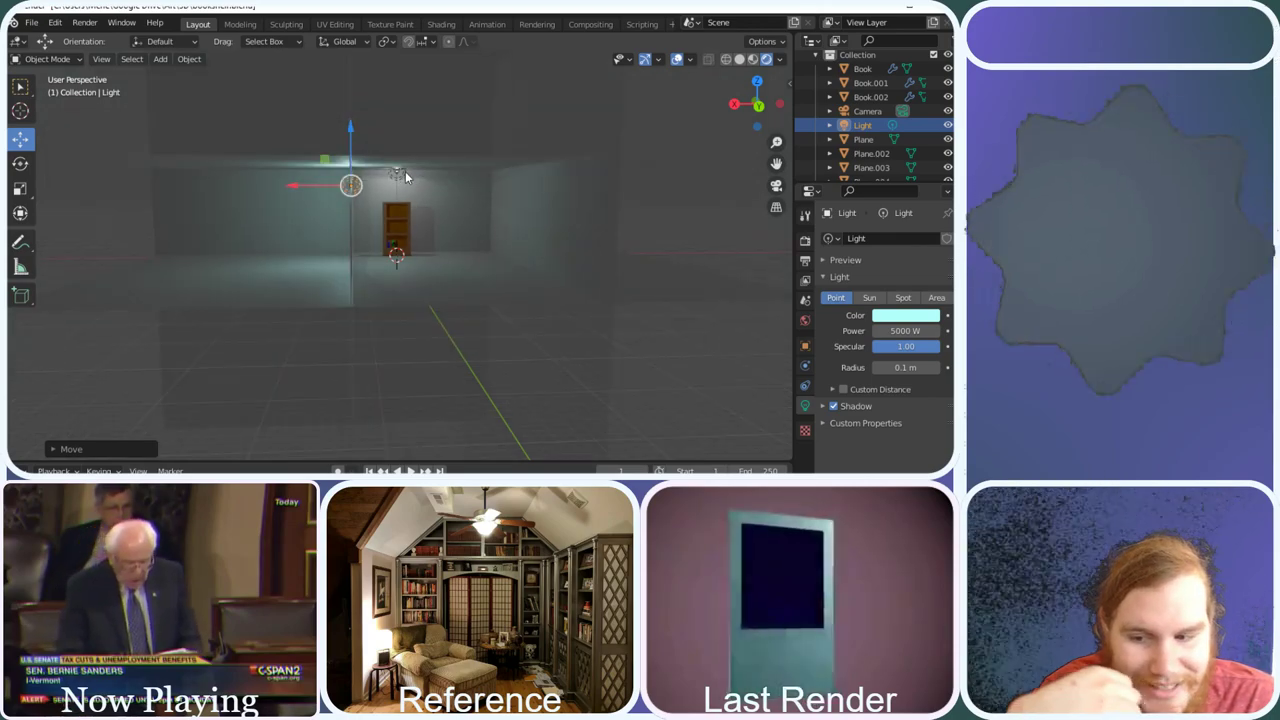
scroll(405, 177, "up", 3)
middle_click_drag(405, 180, 405, 192)
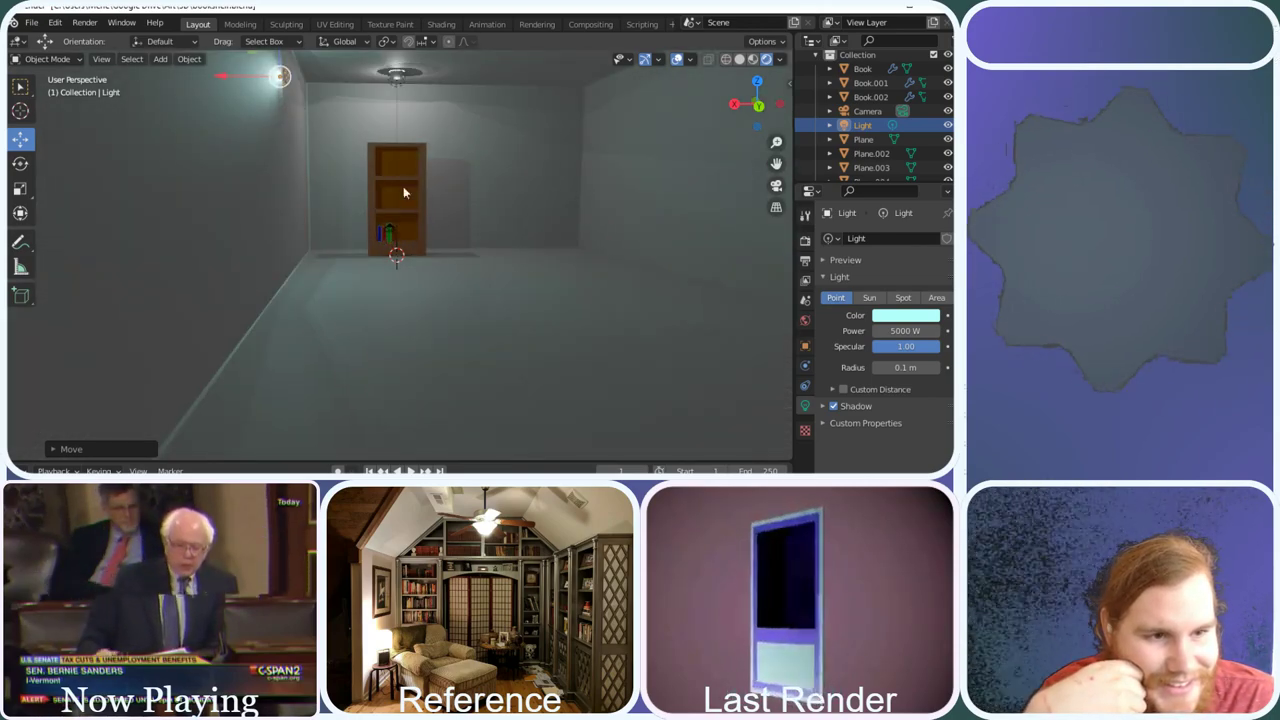
scroll(654, 126, "down", 2)
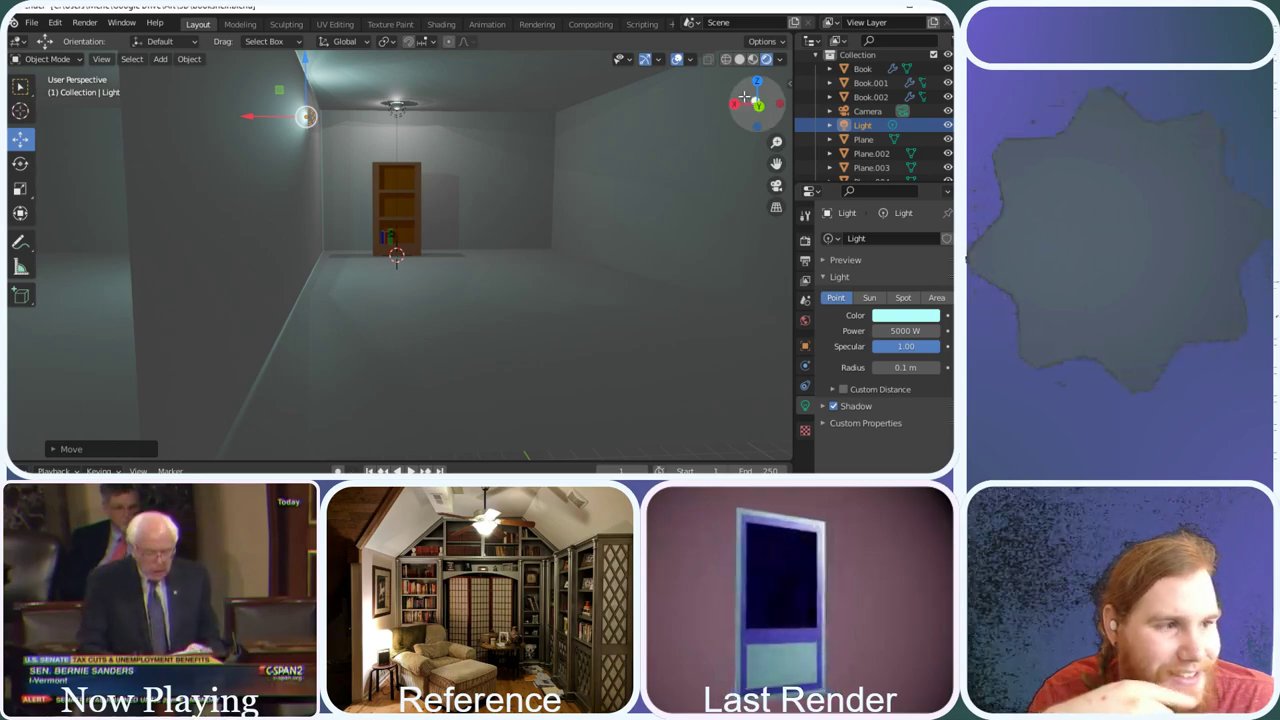
left_click_drag(740, 102, 724, 101)
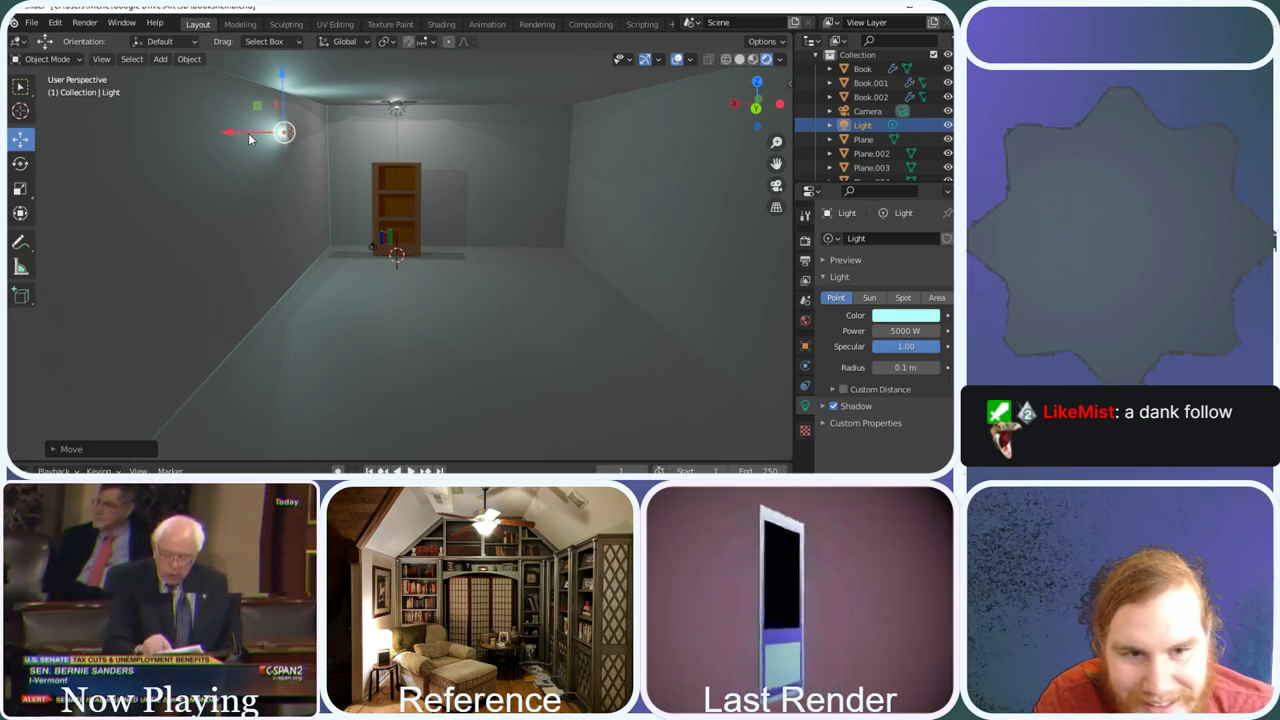
Move the Light across to the right wall near the ceiling
left_click(255, 146)
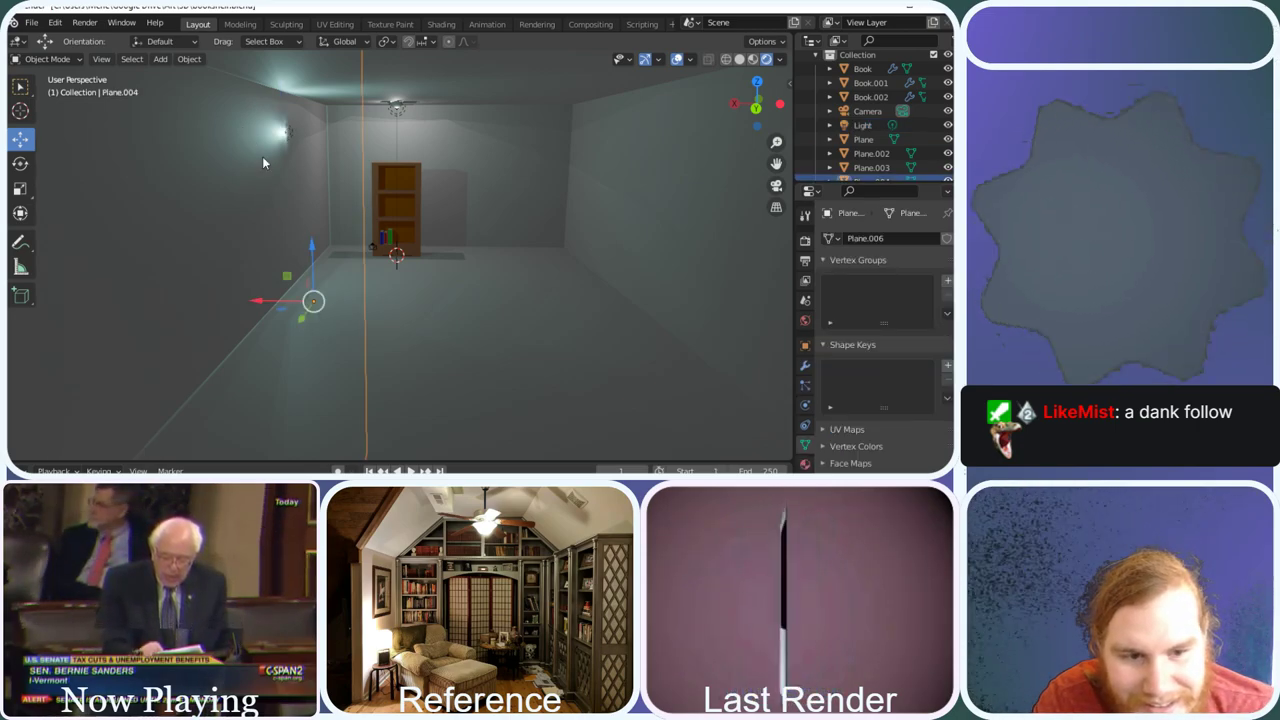
left_click(866, 125)
left_click_drag(252, 133, 587, 160)
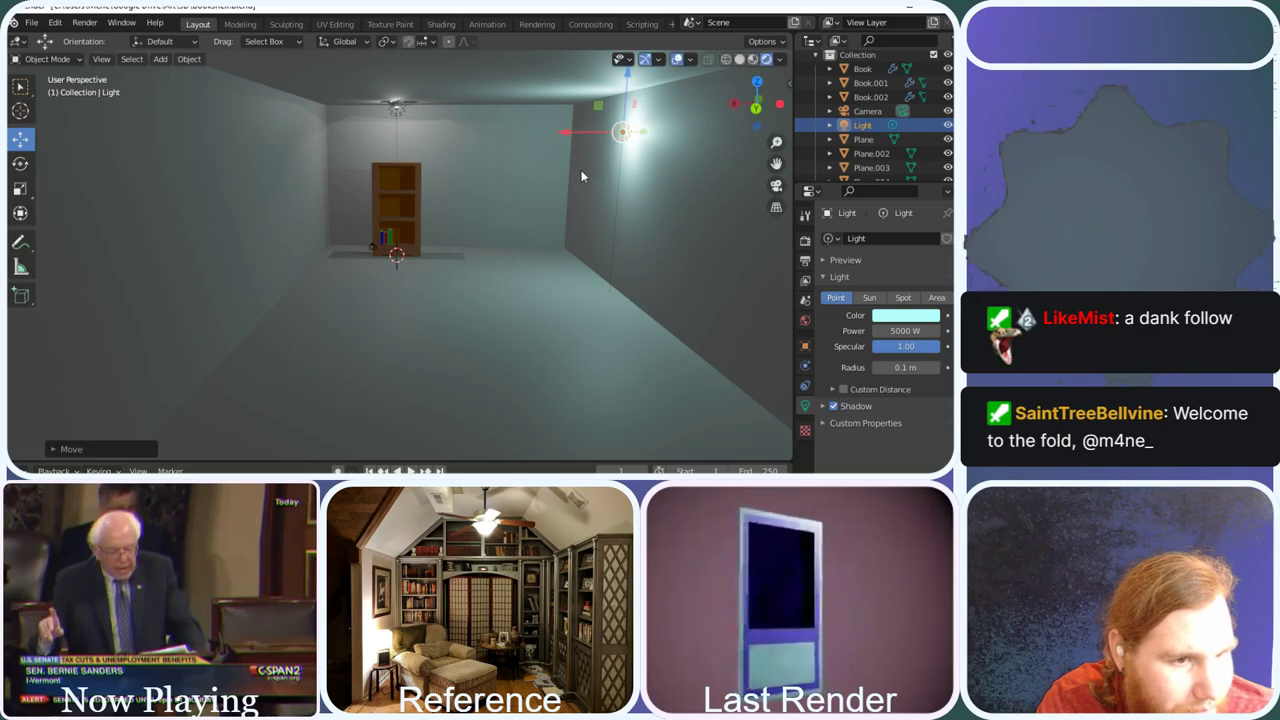
Change the Light's colour to hex F0F8FF
left_click(905, 315)
left_click(905, 247)
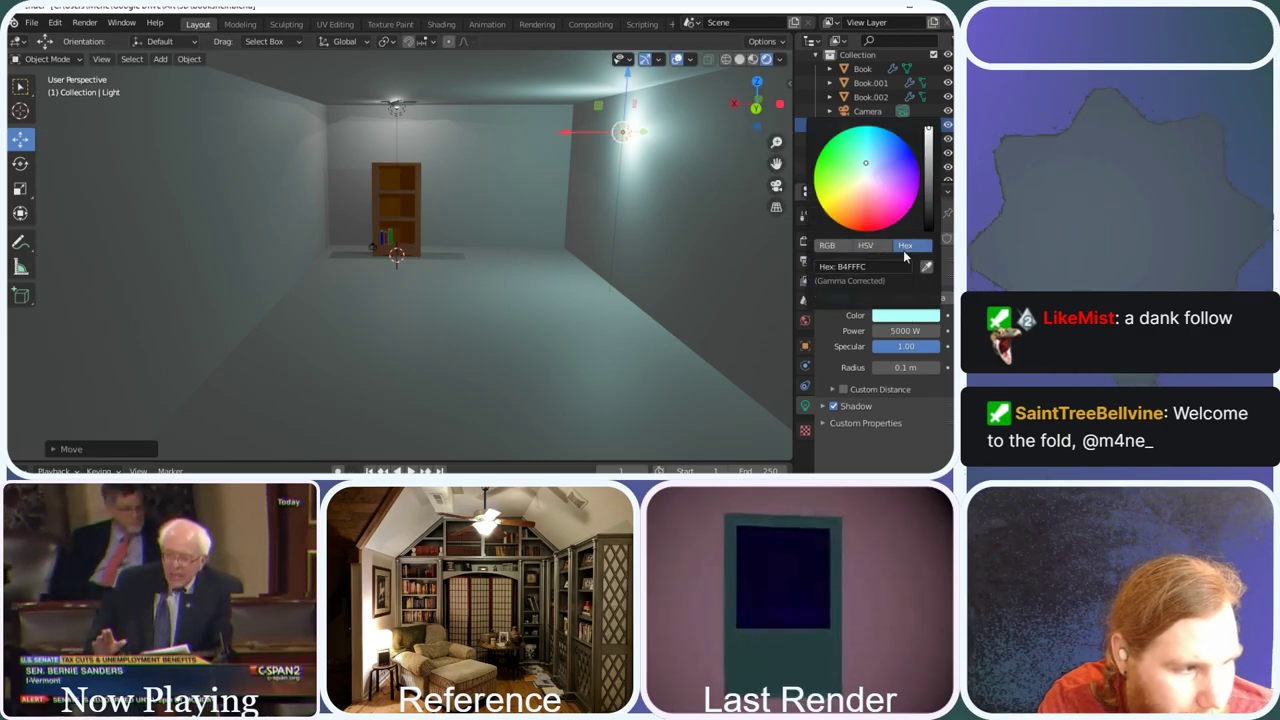
left_click(873, 266)
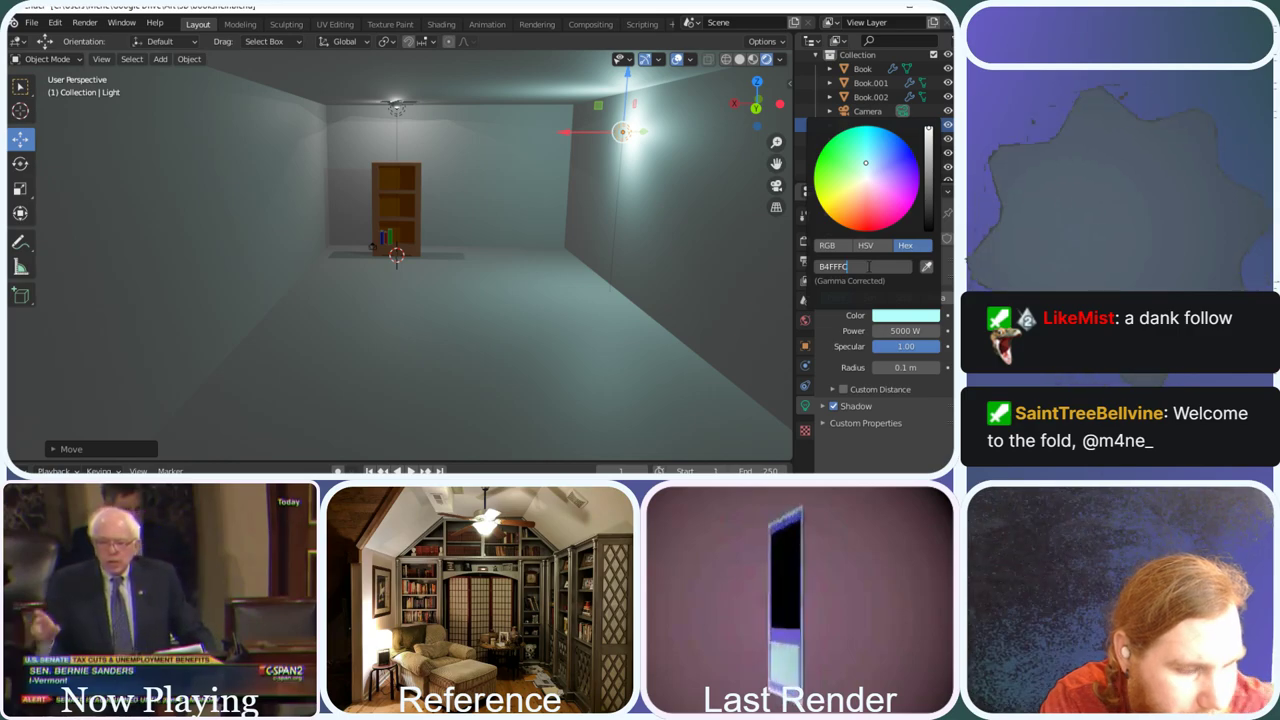
key("BackSpace")
key("BackSpace")
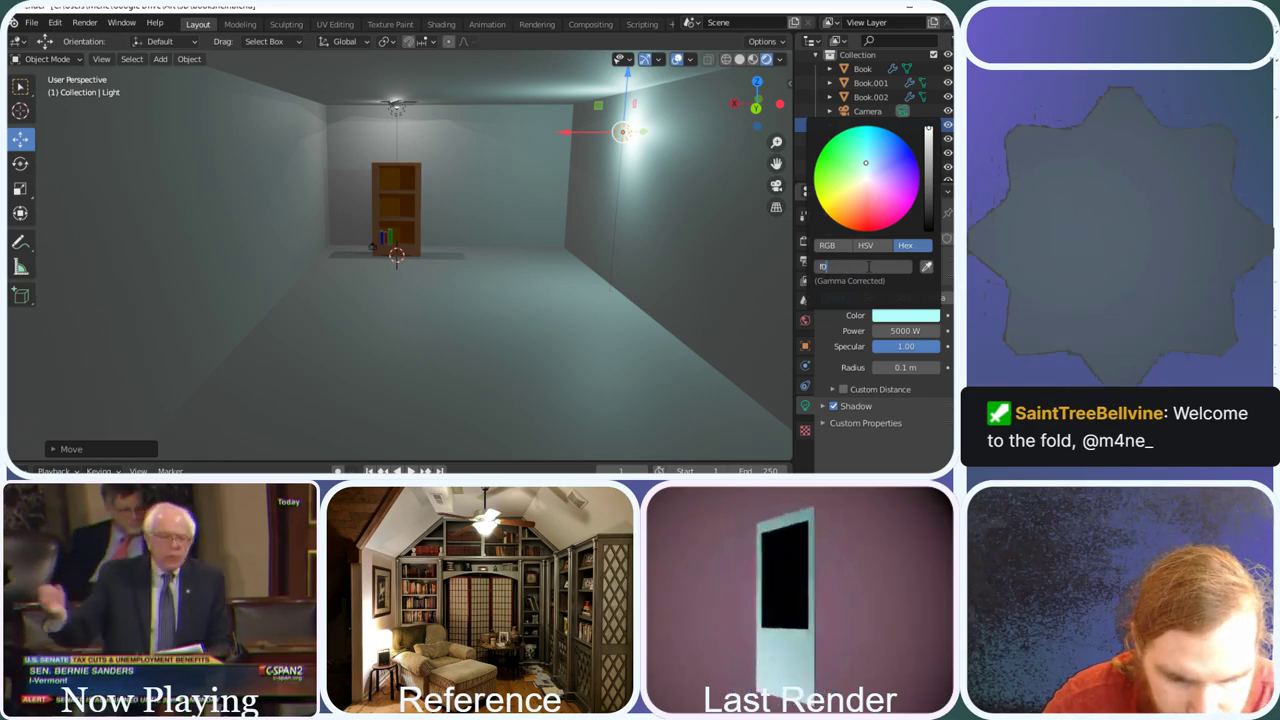
key("Return")
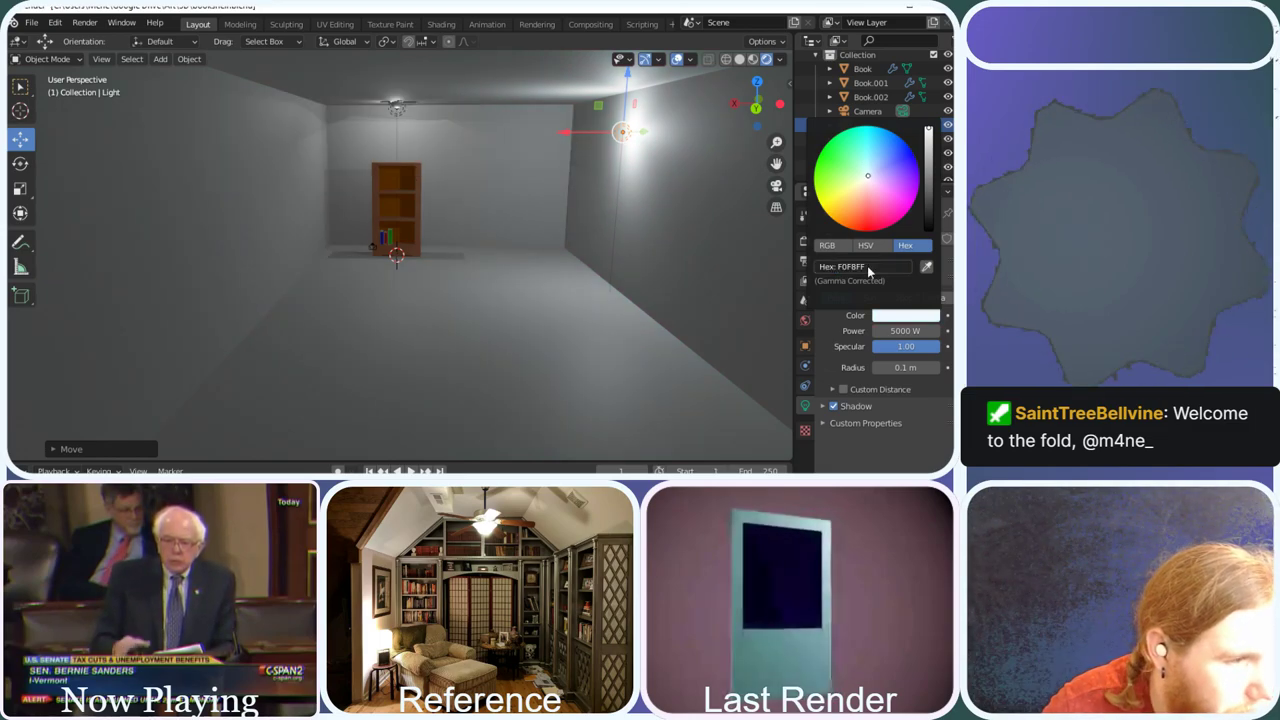
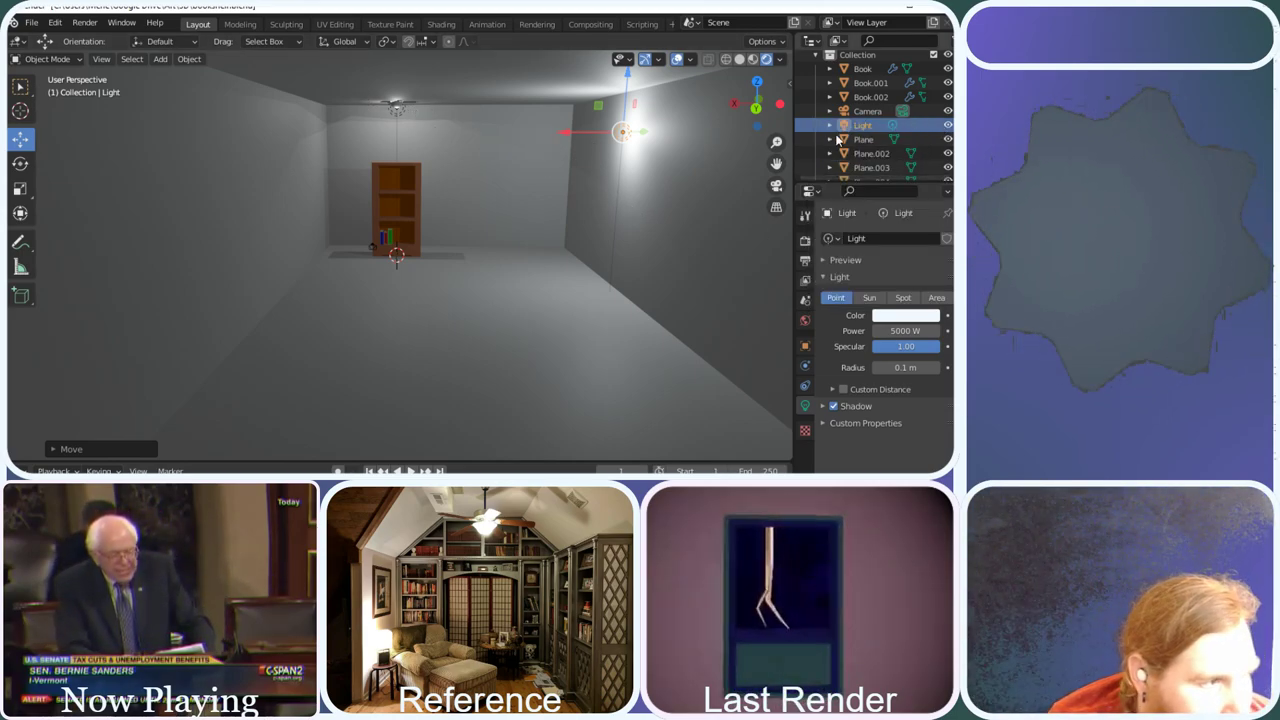
Set the Point light inside the Sphere to the pale off-white hex colour F0F8FF
scroll(872, 150, "down", 4)
left_click(866, 168)
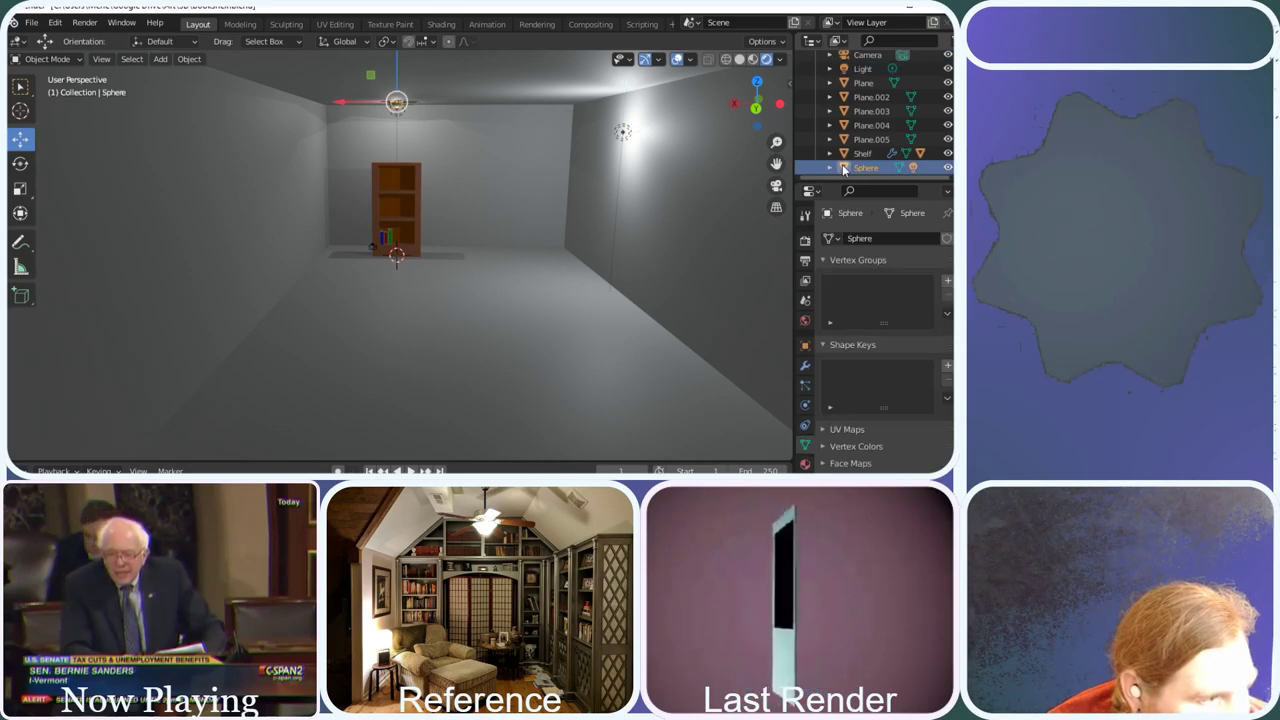
left_click(829, 168)
scroll(850, 166, "down", 2)
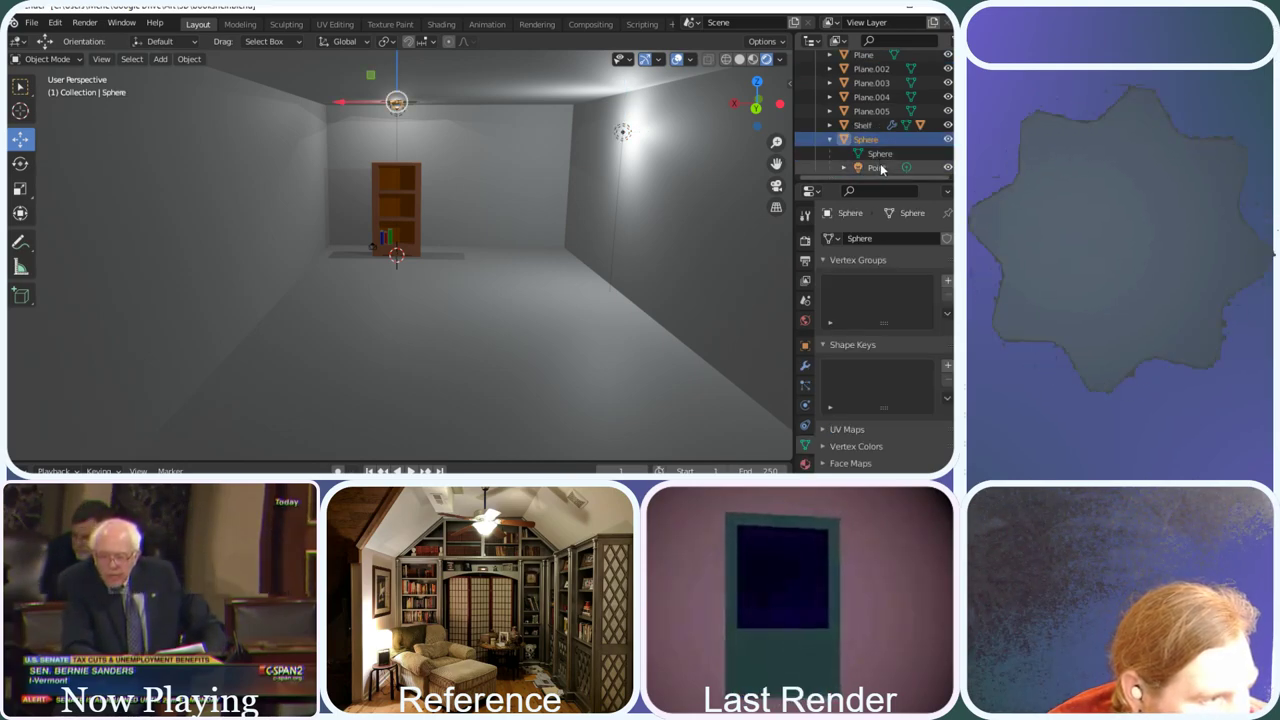
left_click(869, 166)
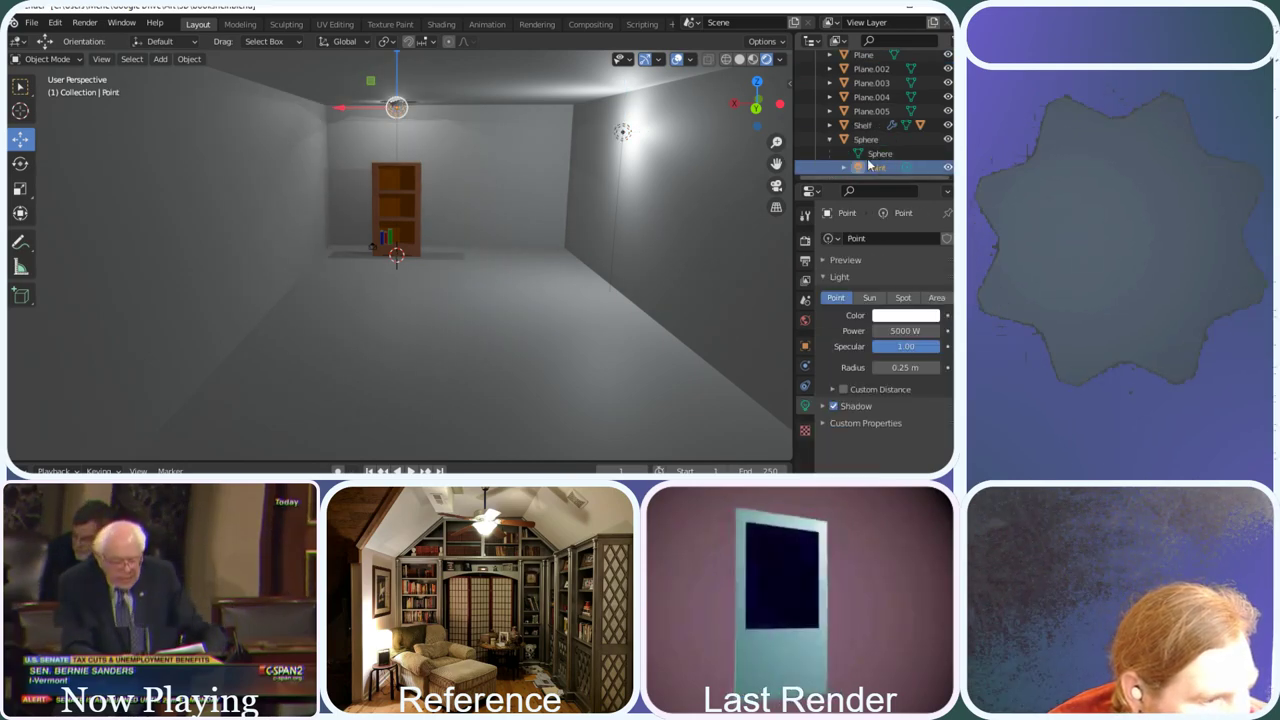
left_click(896, 315)
left_click(882, 264)
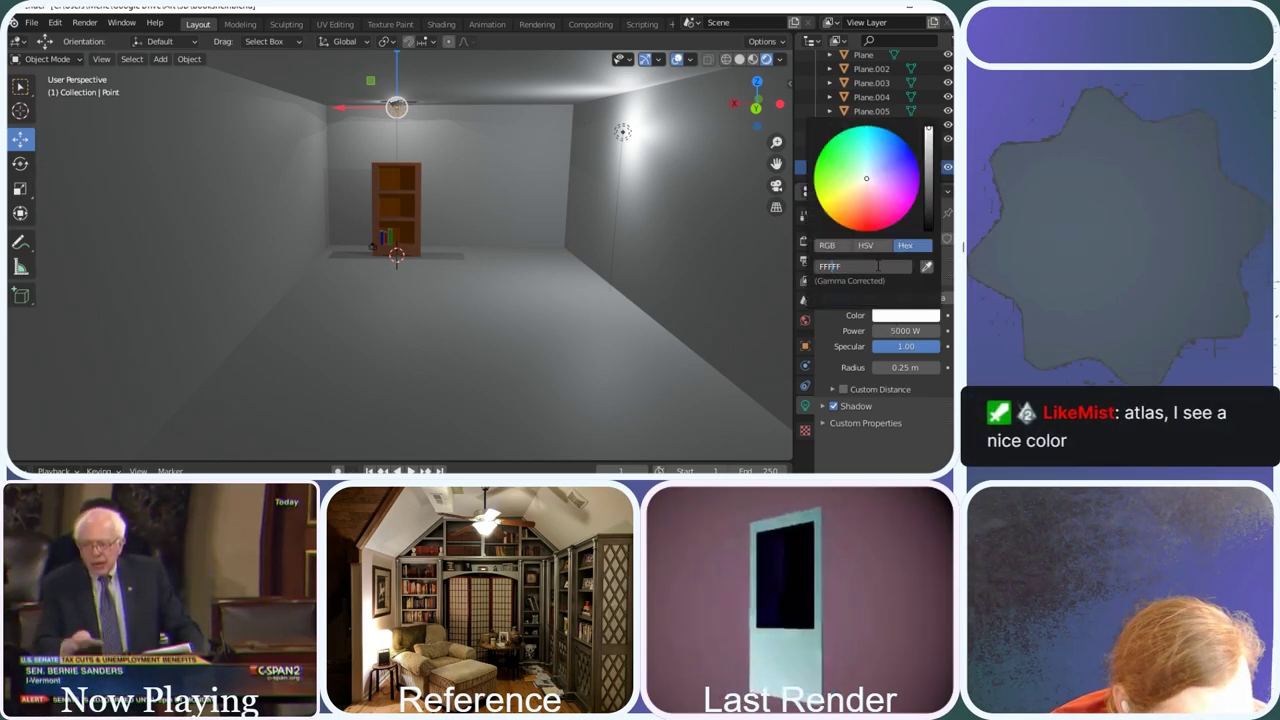
type("8")
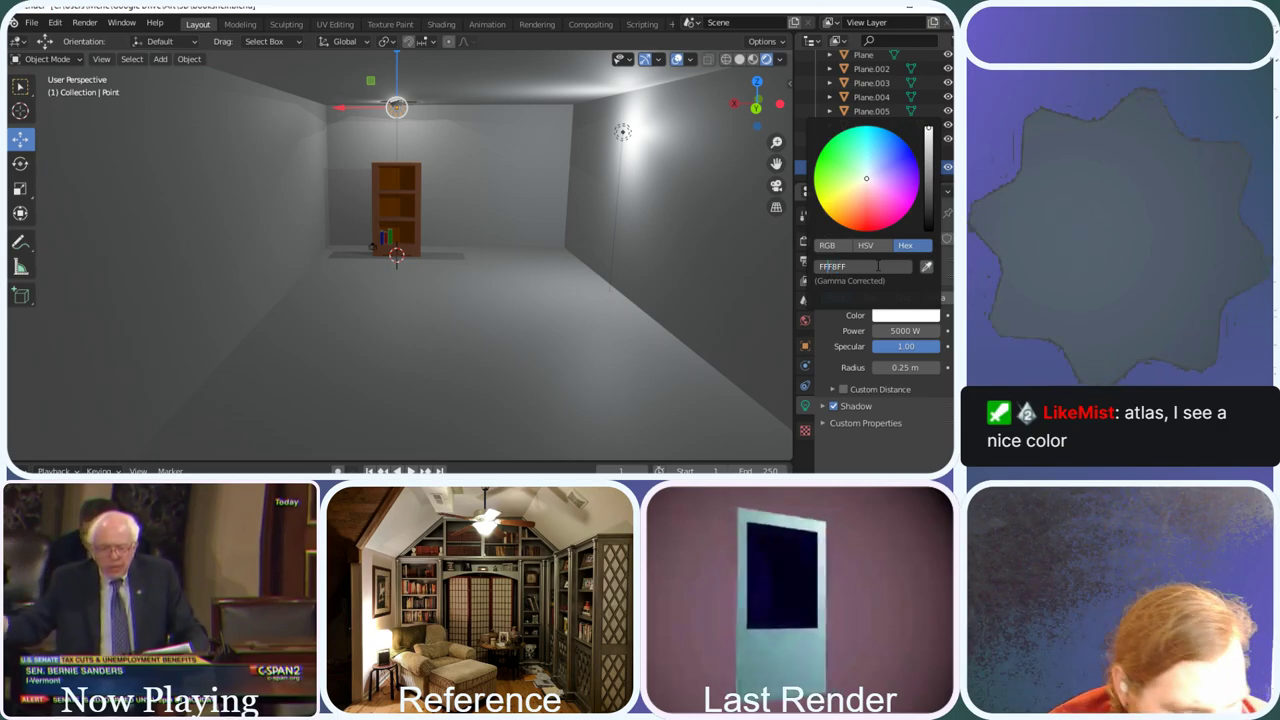
type("0")
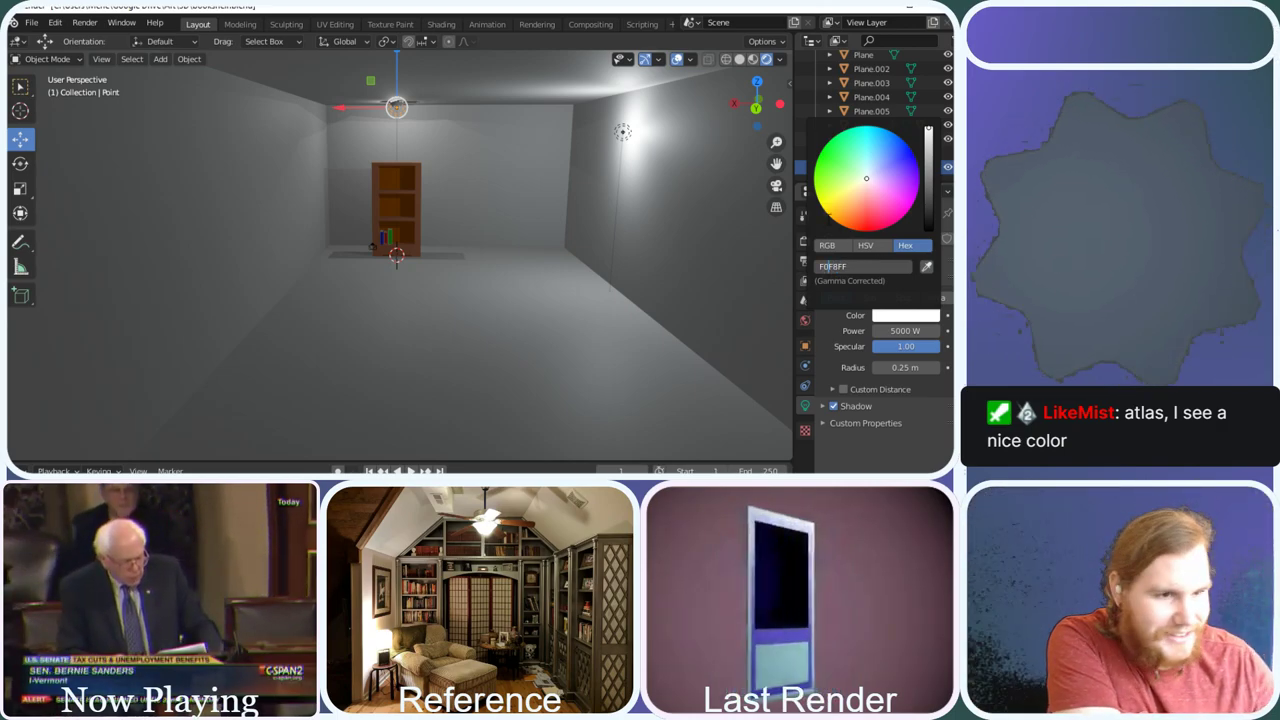
key("Return")
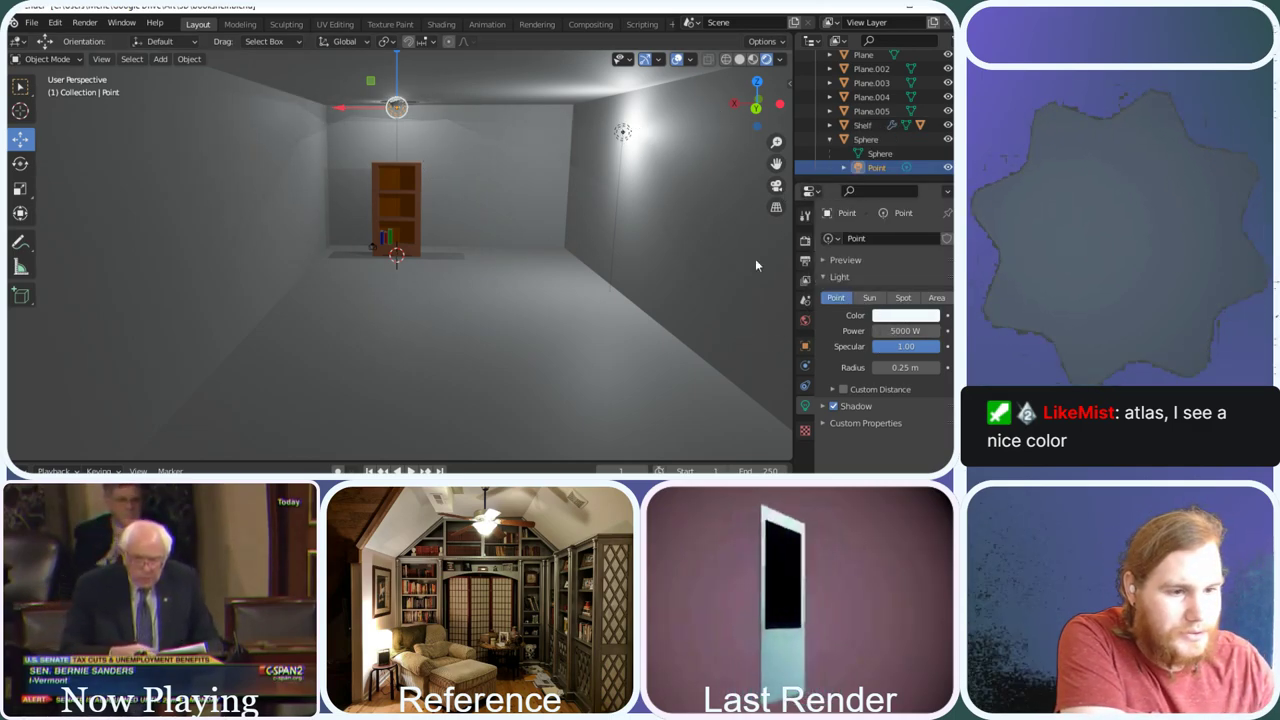
Duplicate the Light object to create Light.001
scroll(880, 118, "up", 3)
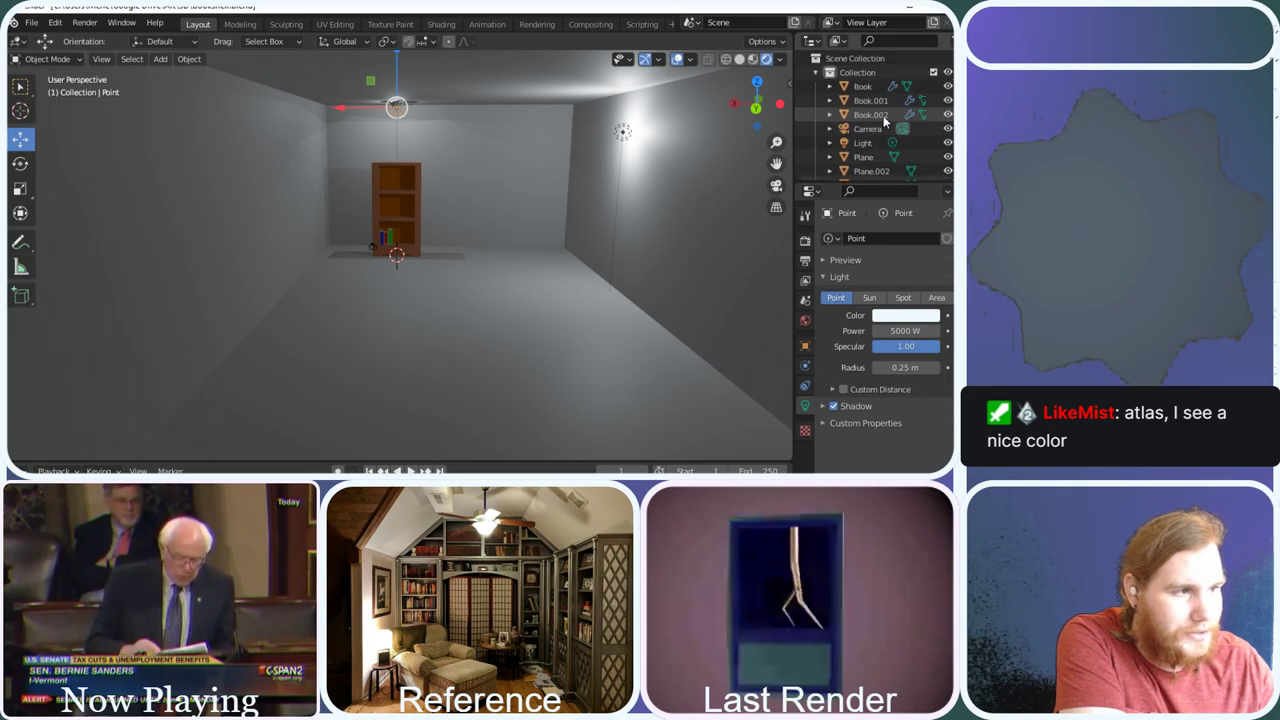
left_click(864, 143)
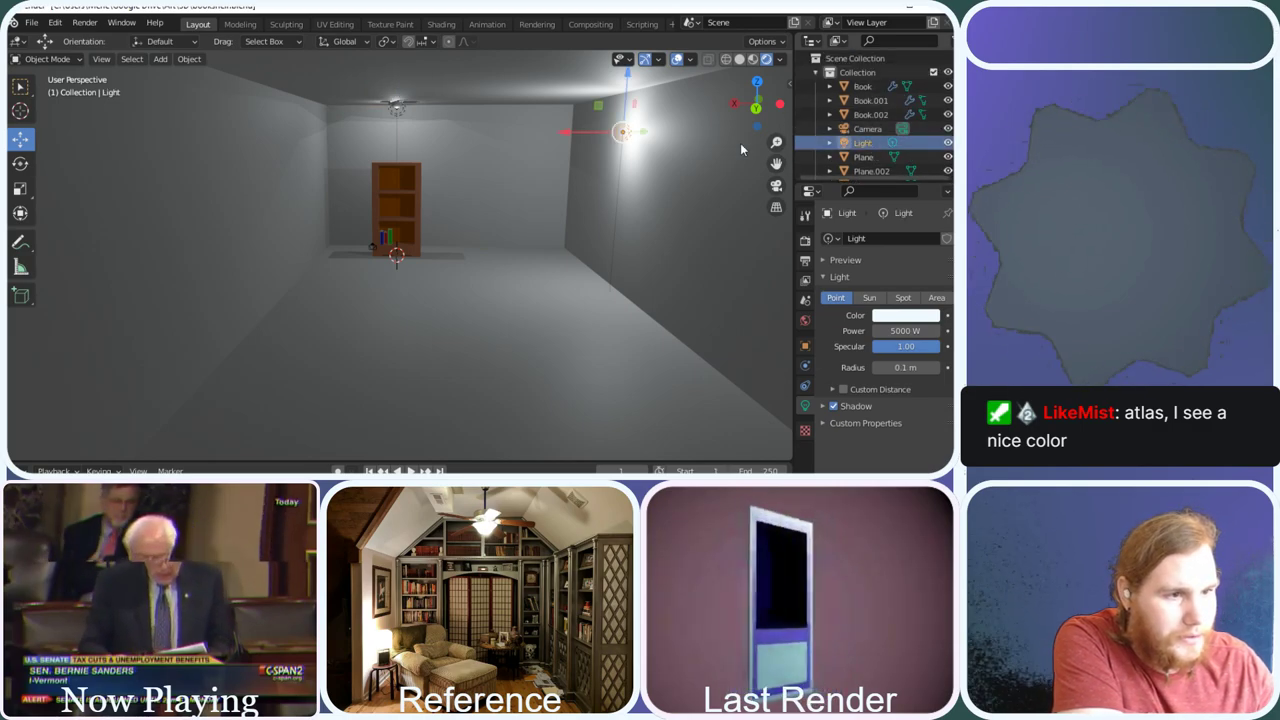
right_click(600, 132)
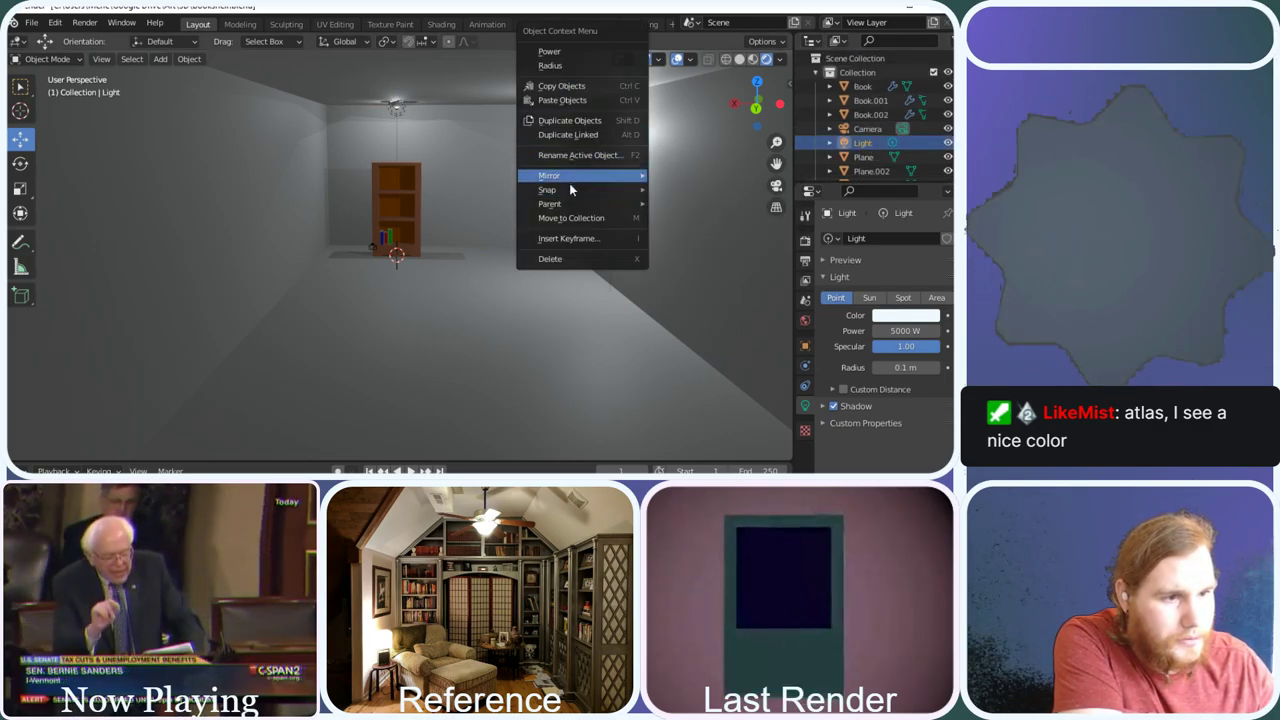
mouse_move(565, 204)
left_click(569, 120)
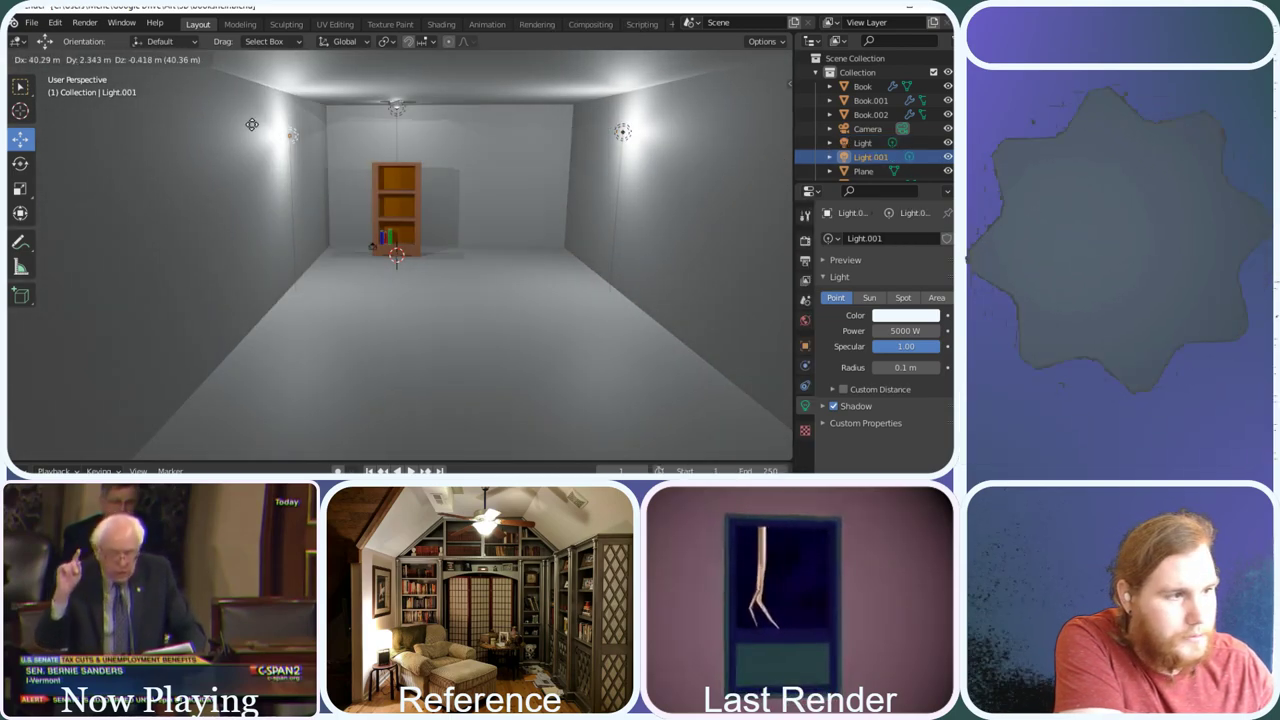
left_click(256, 122)
Place Light.001 at location X 10 m, Y 24 m, Z 24 m
left_click(805, 344)
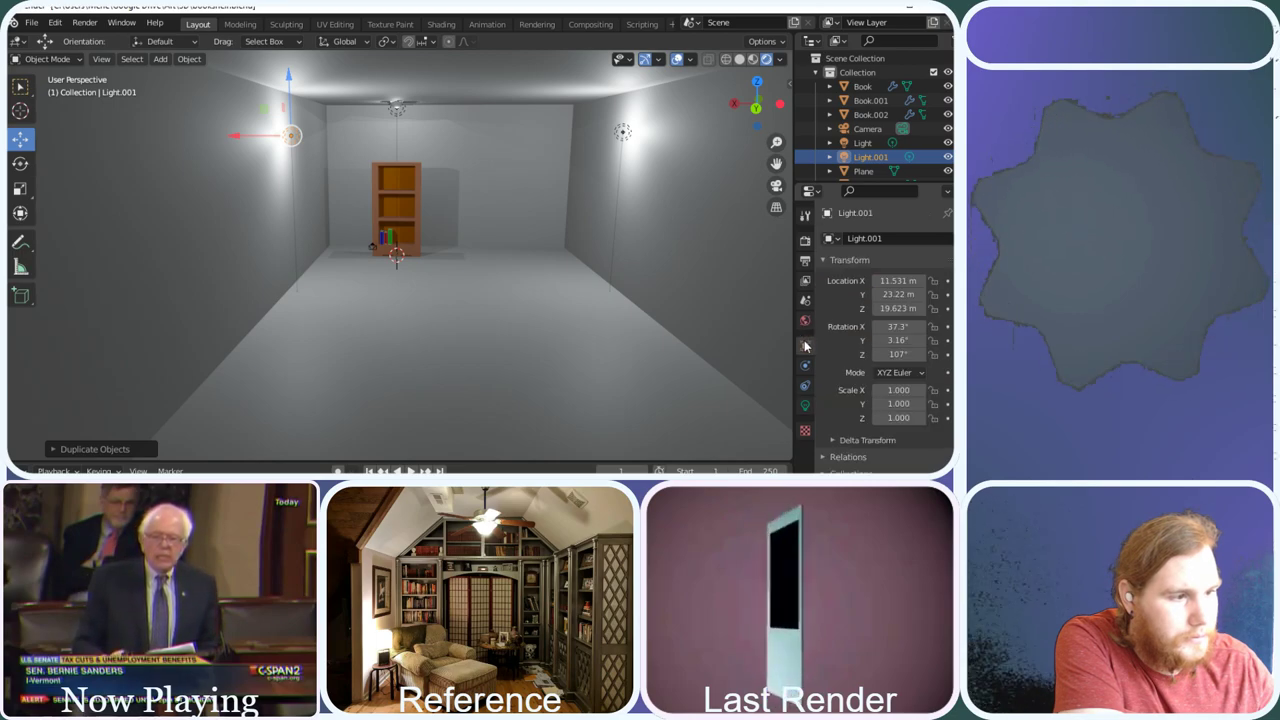
left_click(905, 281)
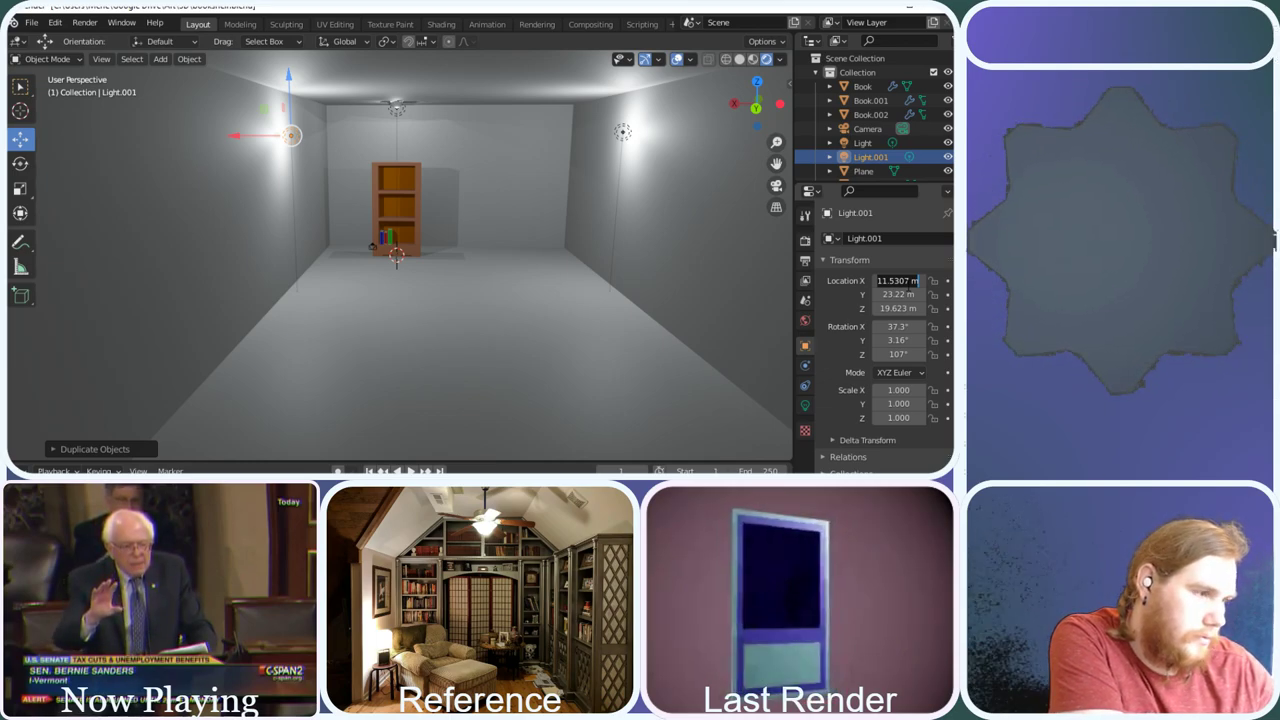
key("Return")
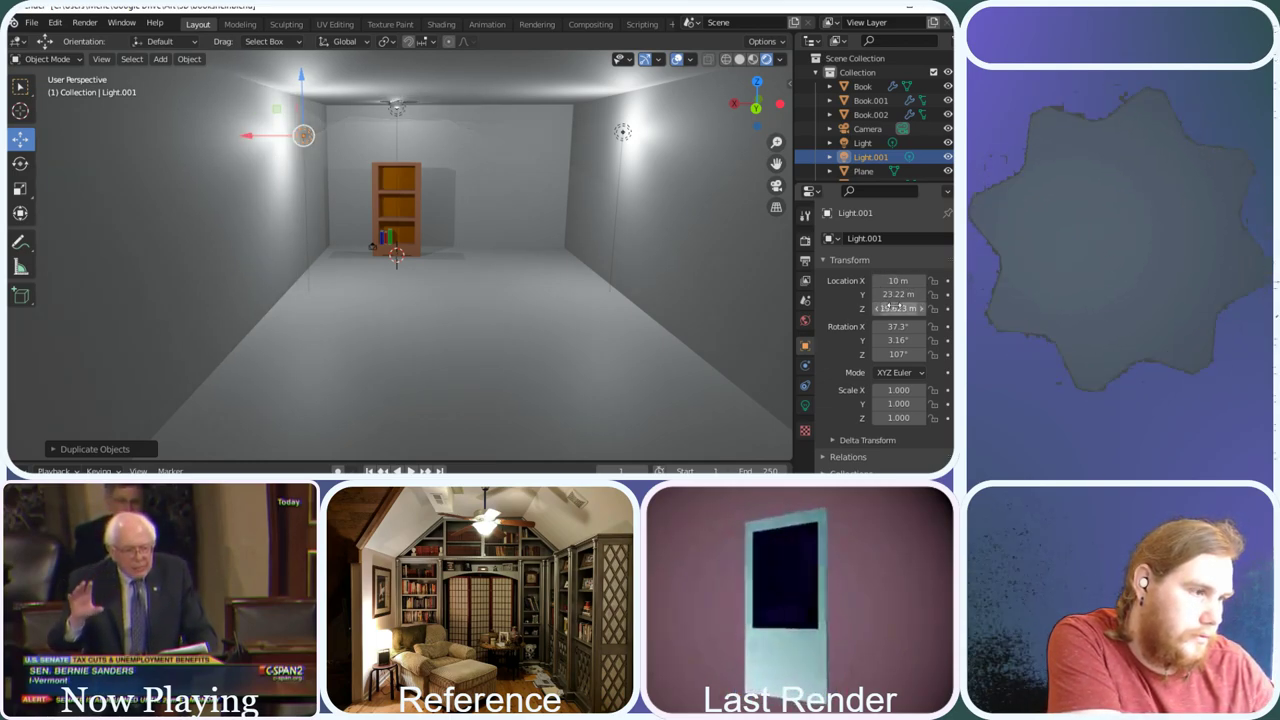
left_click(898, 294)
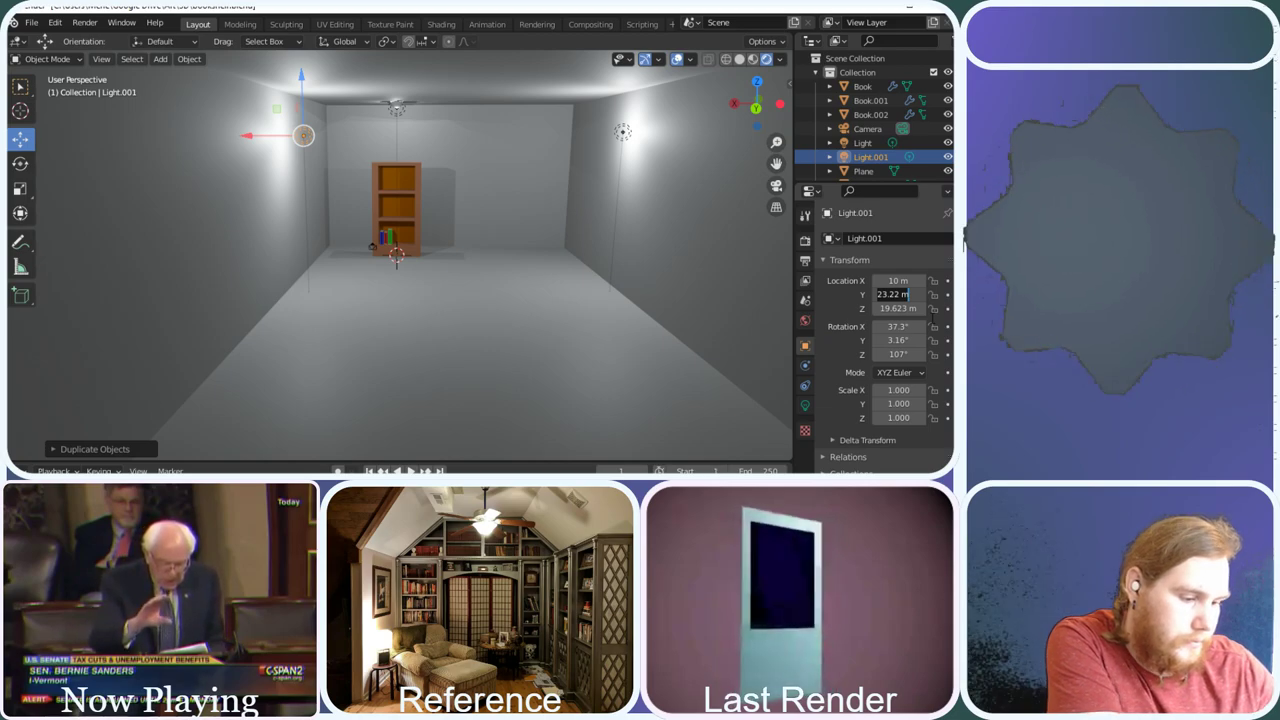
type("24")
key("Return")
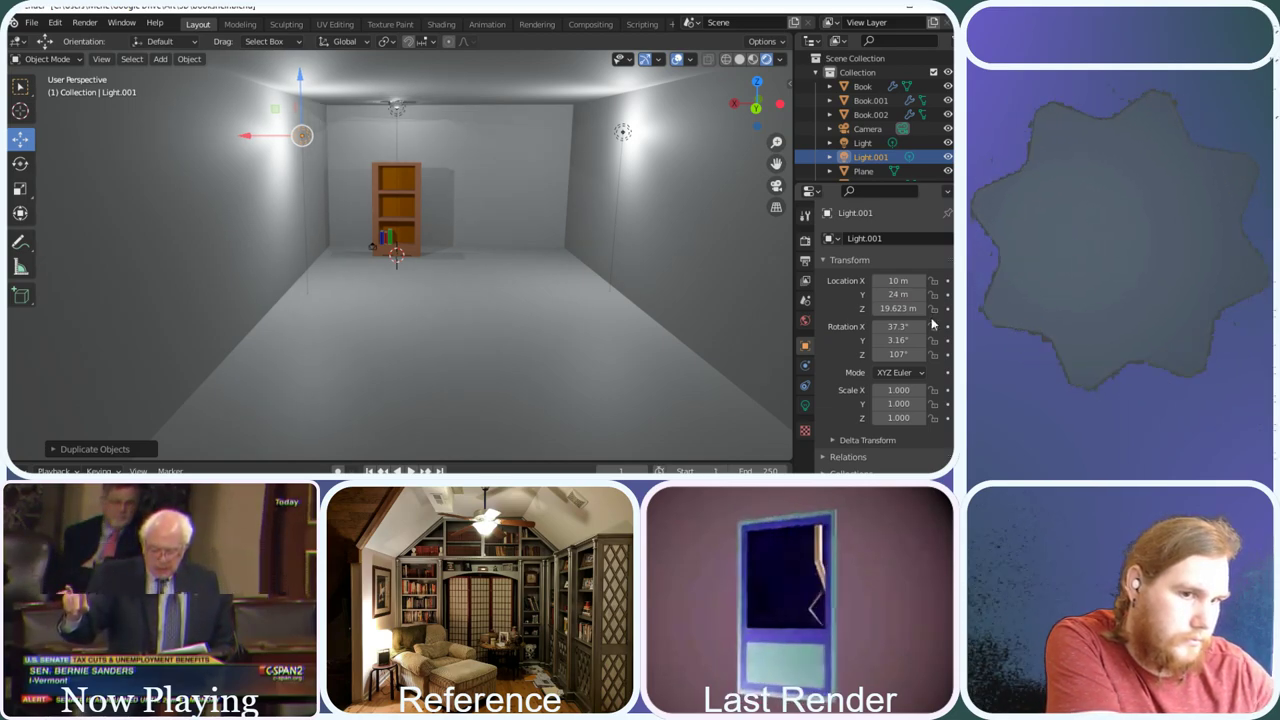
left_click(900, 308)
type("27")
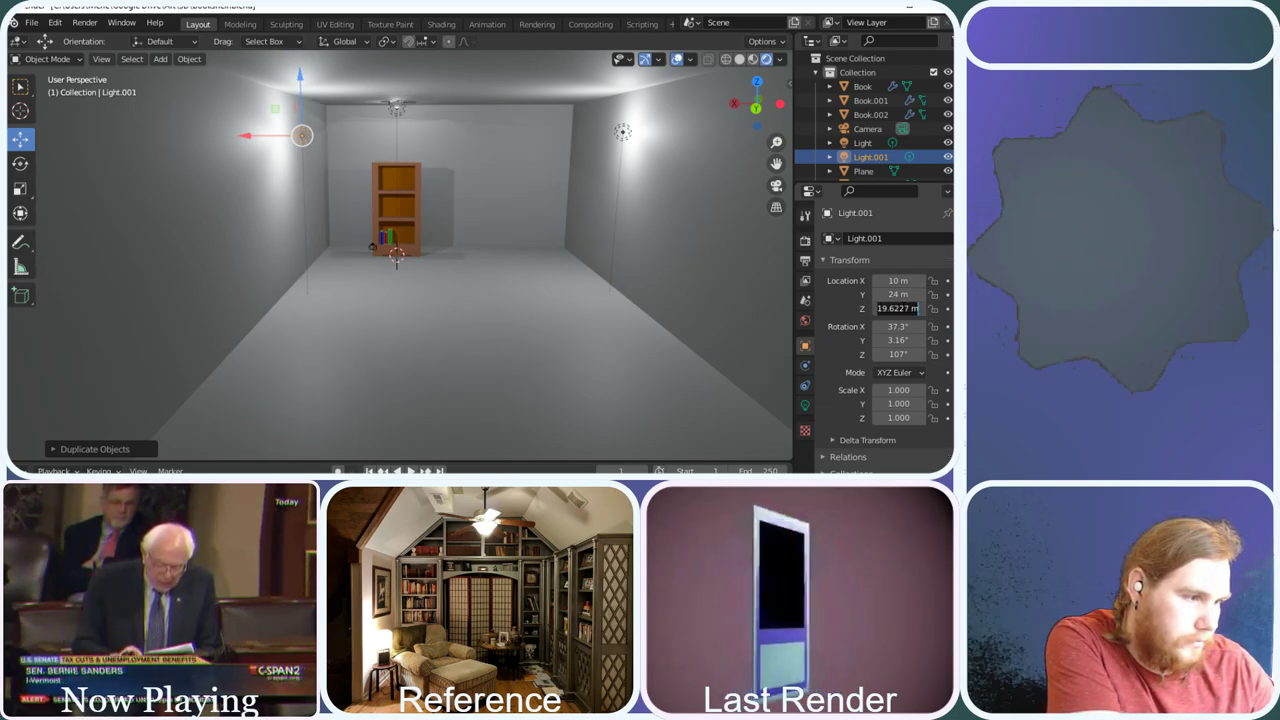
type("4")
key("Return")
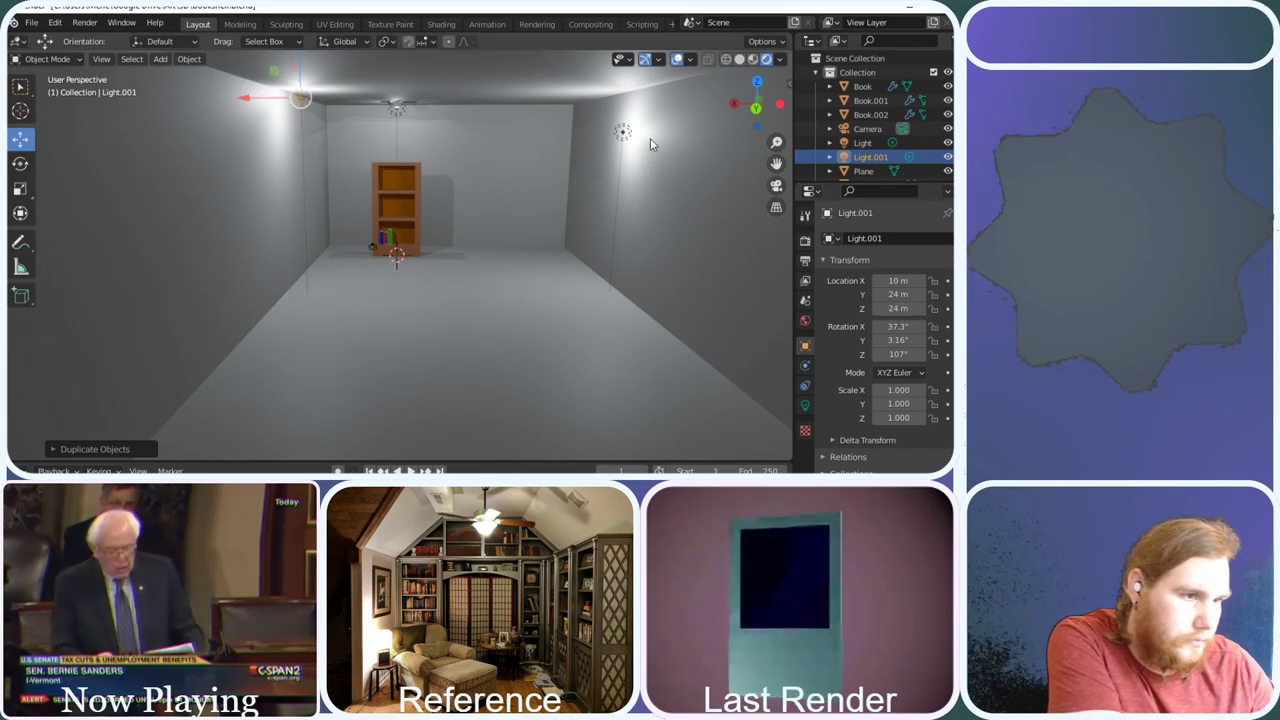
left_click(866, 143)
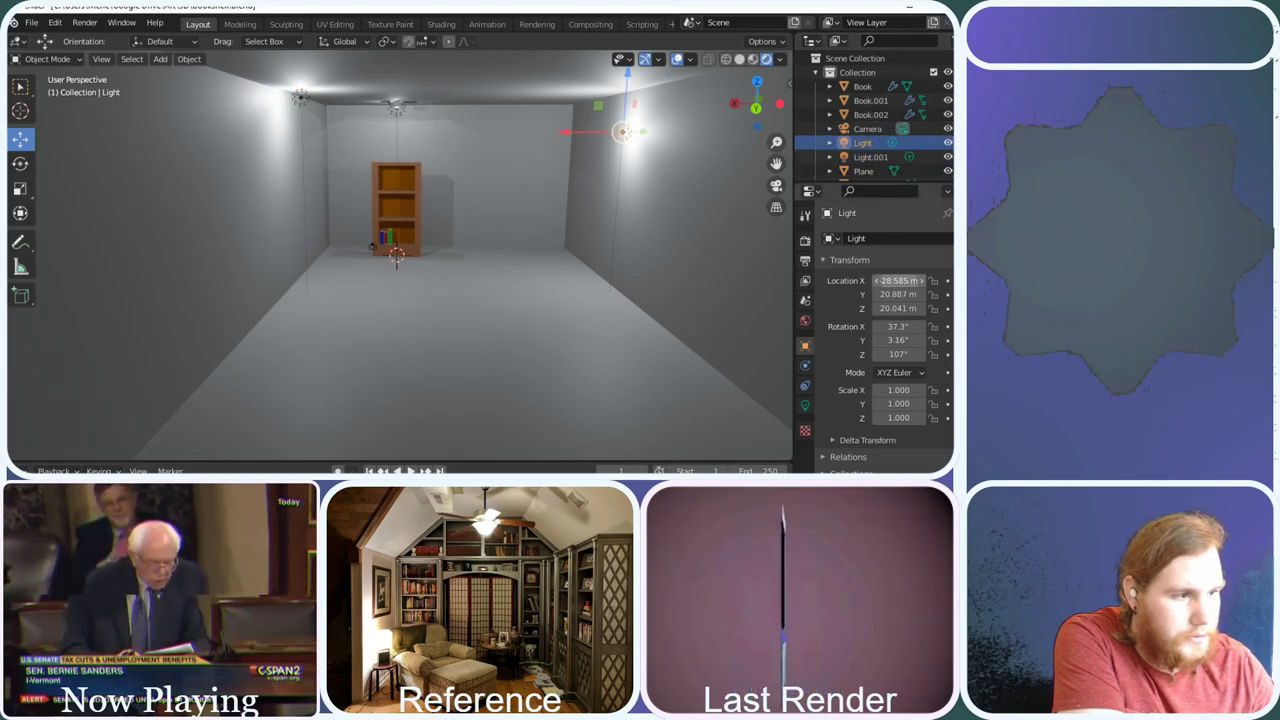
Set the original Light's X location to -20 m
left_click(898, 280)
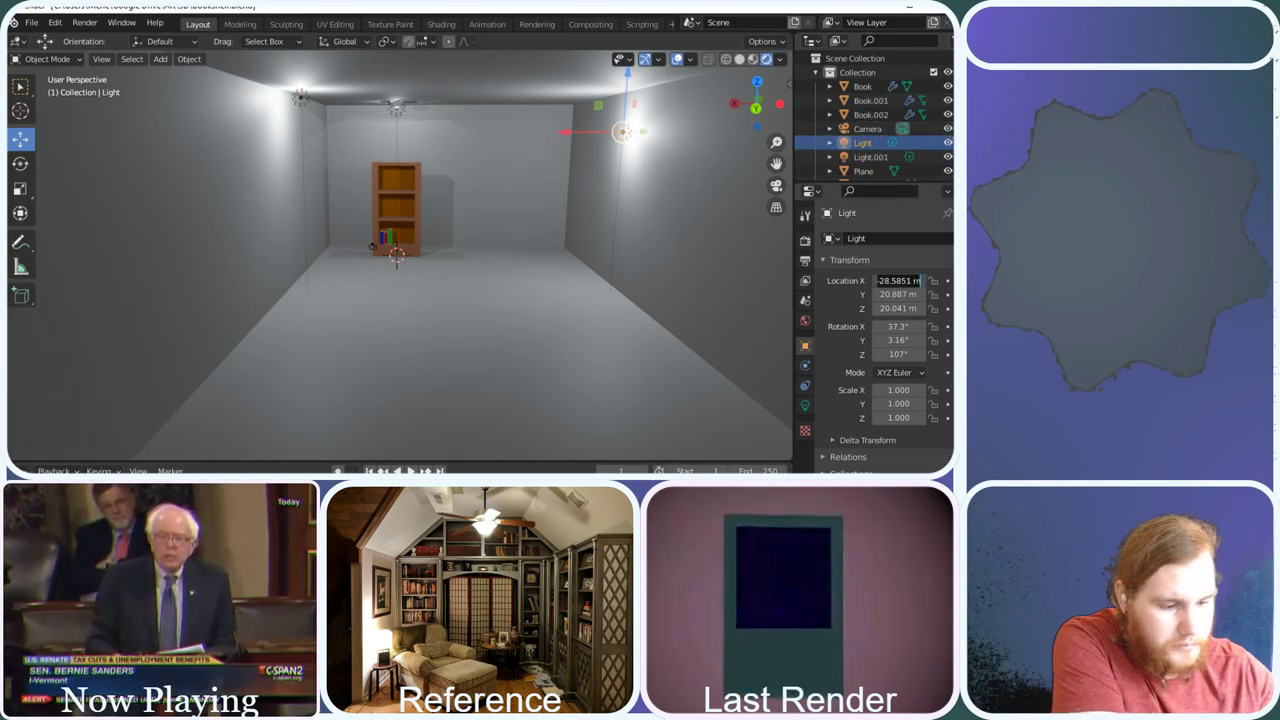
key("Return")
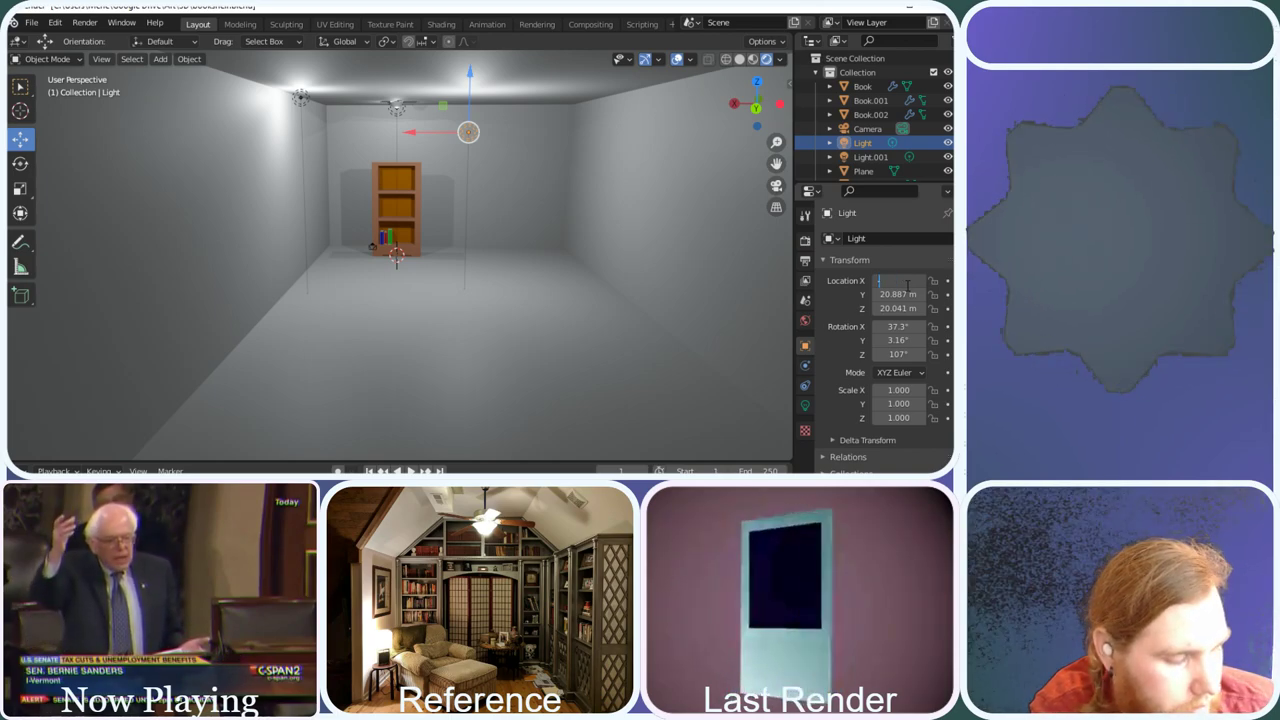
key("Return")
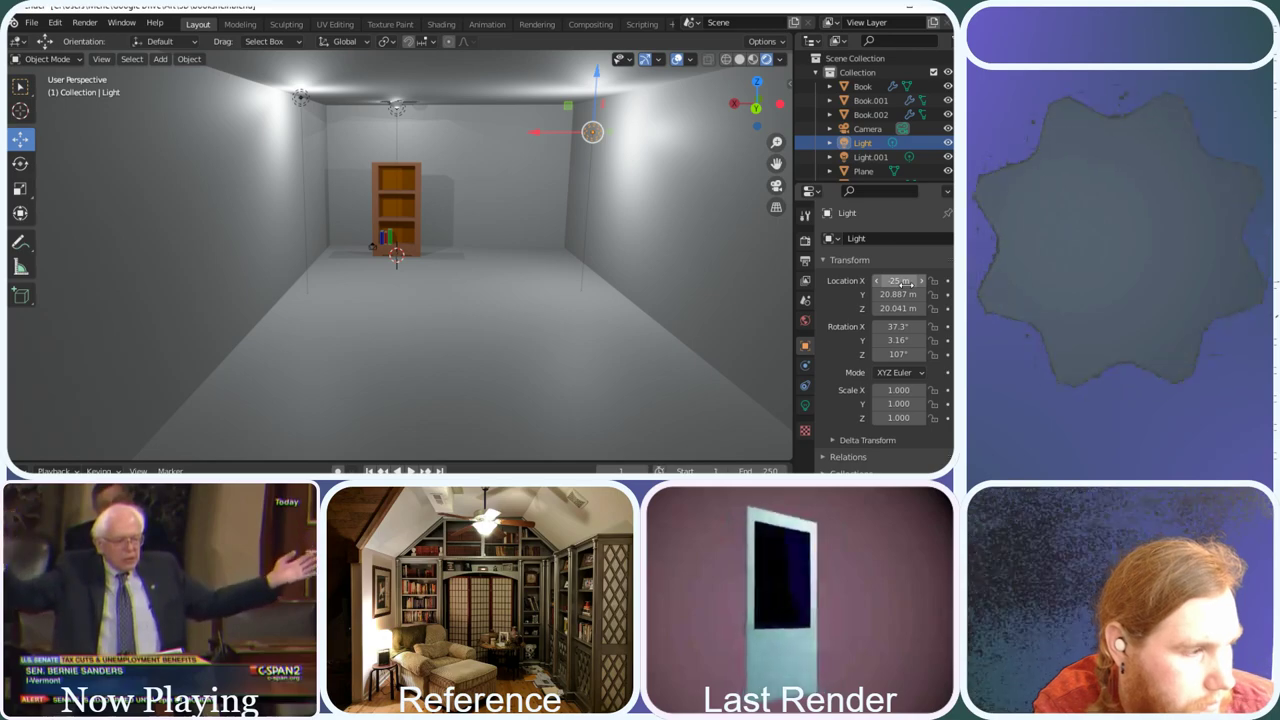
double_click(900, 281)
key("Left")
key("Left")
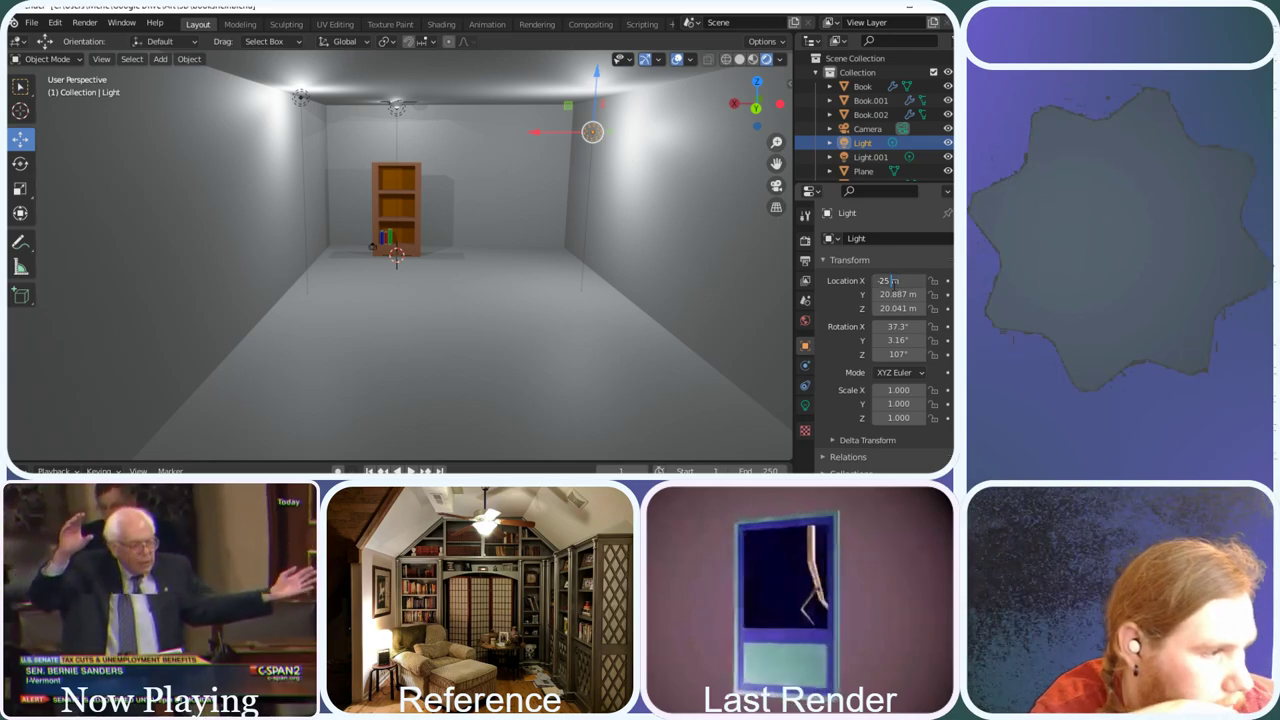
key("BackSpace")
type("0")
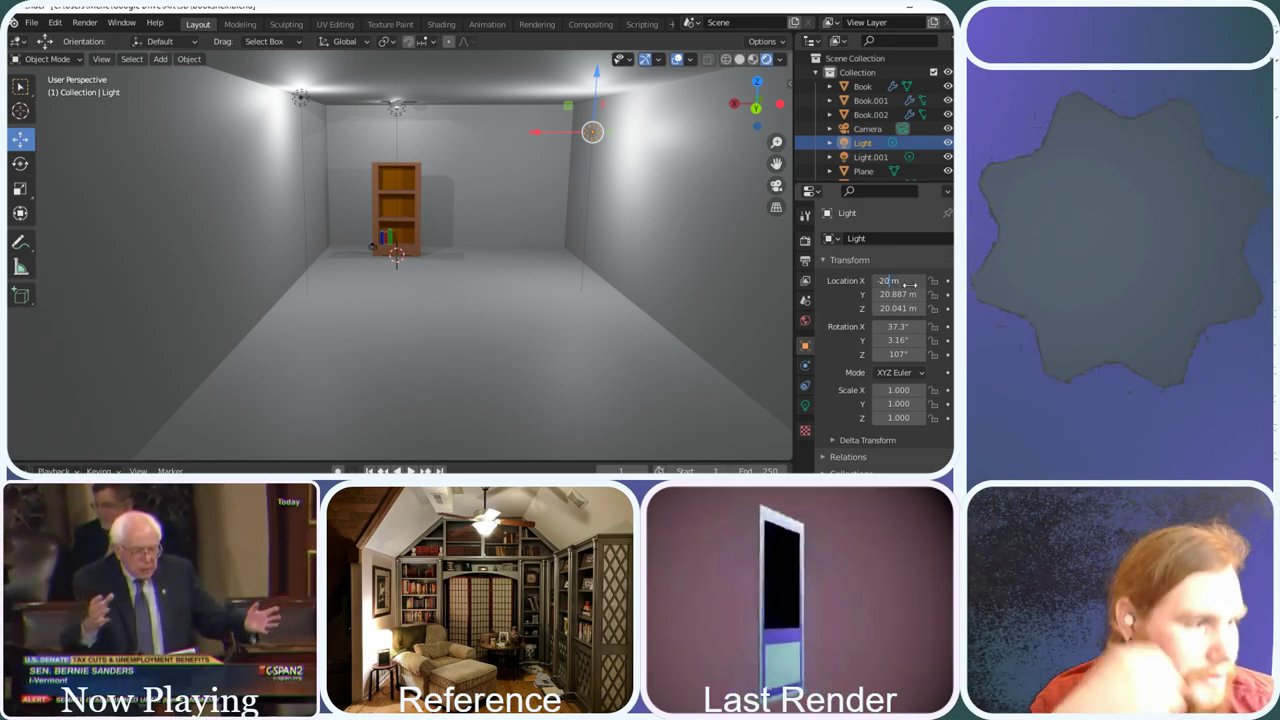
key("Return")
Set the Light's Z and Y locations to 24 m, near the ceiling
double_click(885, 308)
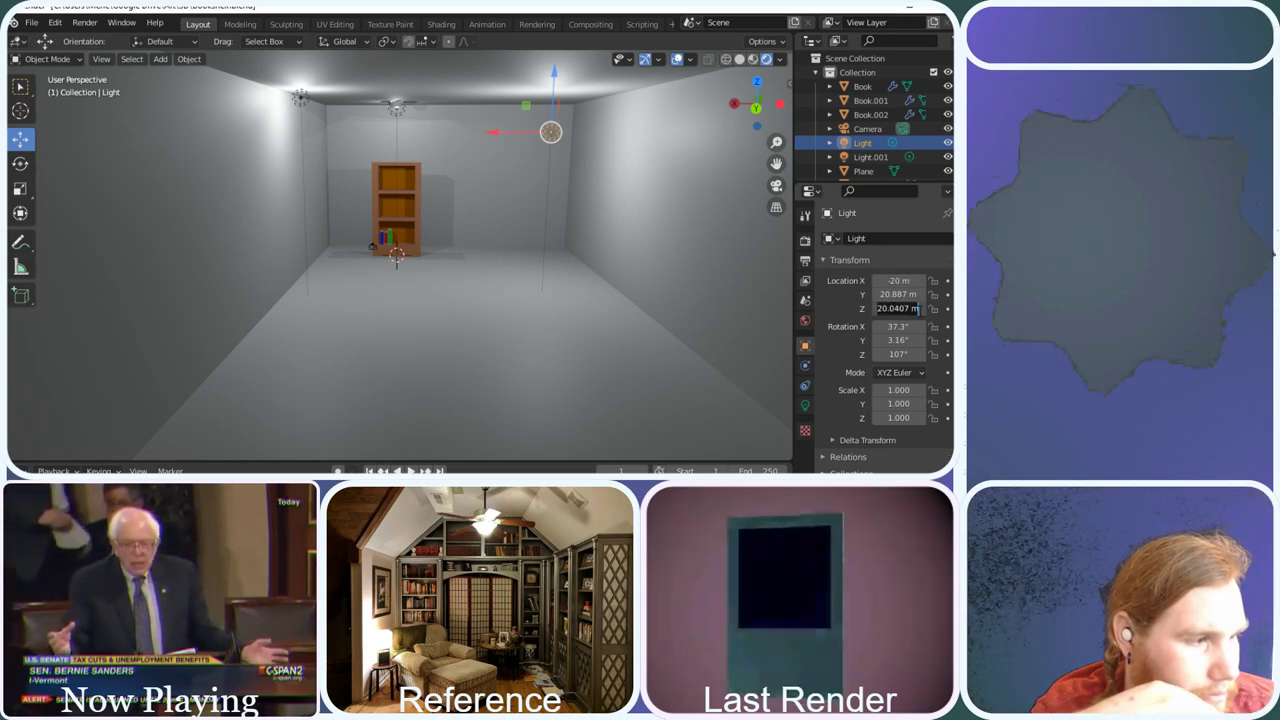
type("24")
key("Return")
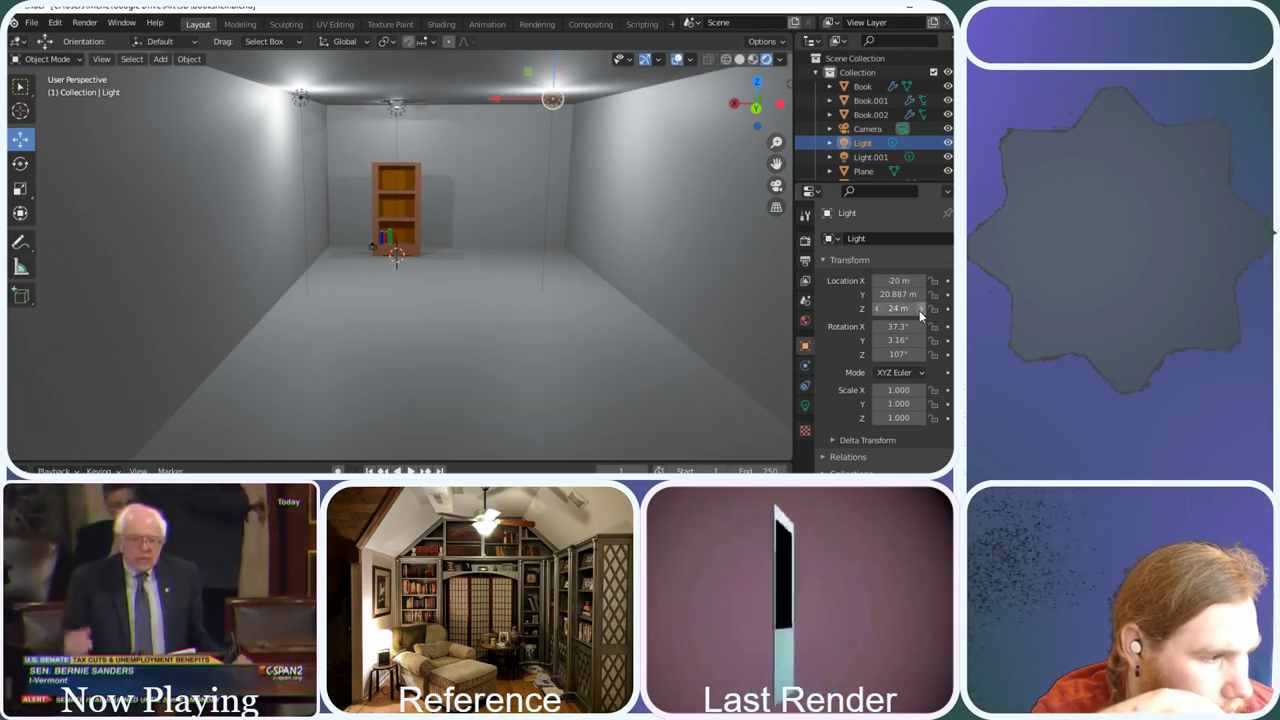
double_click(898, 294)
type("24")
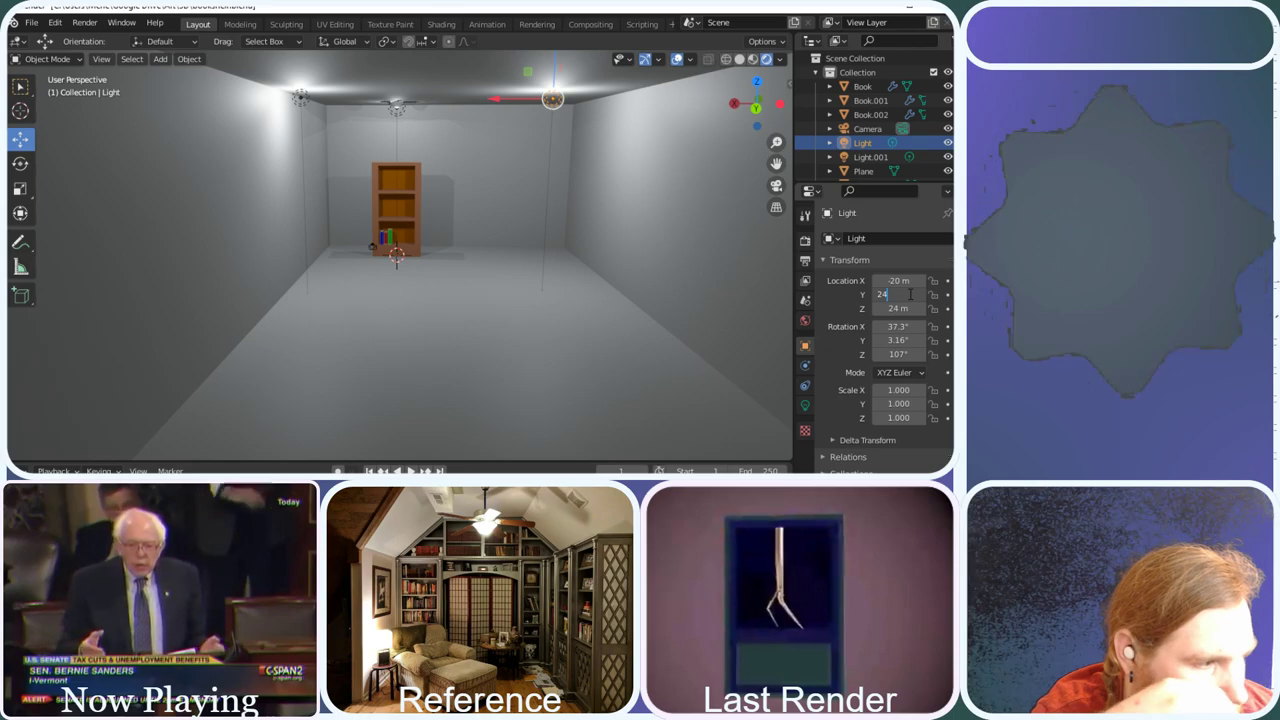
key("Return")
mouse_move(750, 100)
left_mouse_down()
mouse_move(715, 105)
mouse_move(752, 112)
mouse_move(754, 95)
mouse_move(756, 120)
mouse_move(752, 95)
left_mouse_up()
left_click(398, 107)
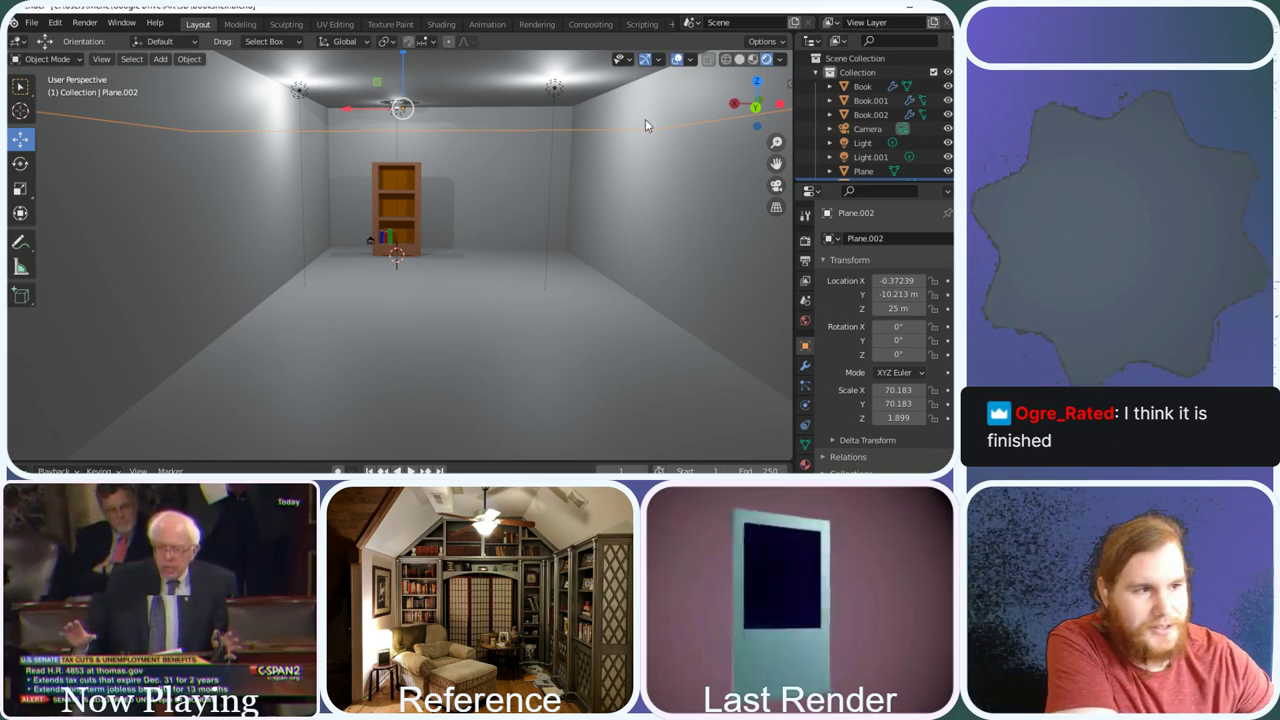
left_click_drag(737, 91, 756, 102)
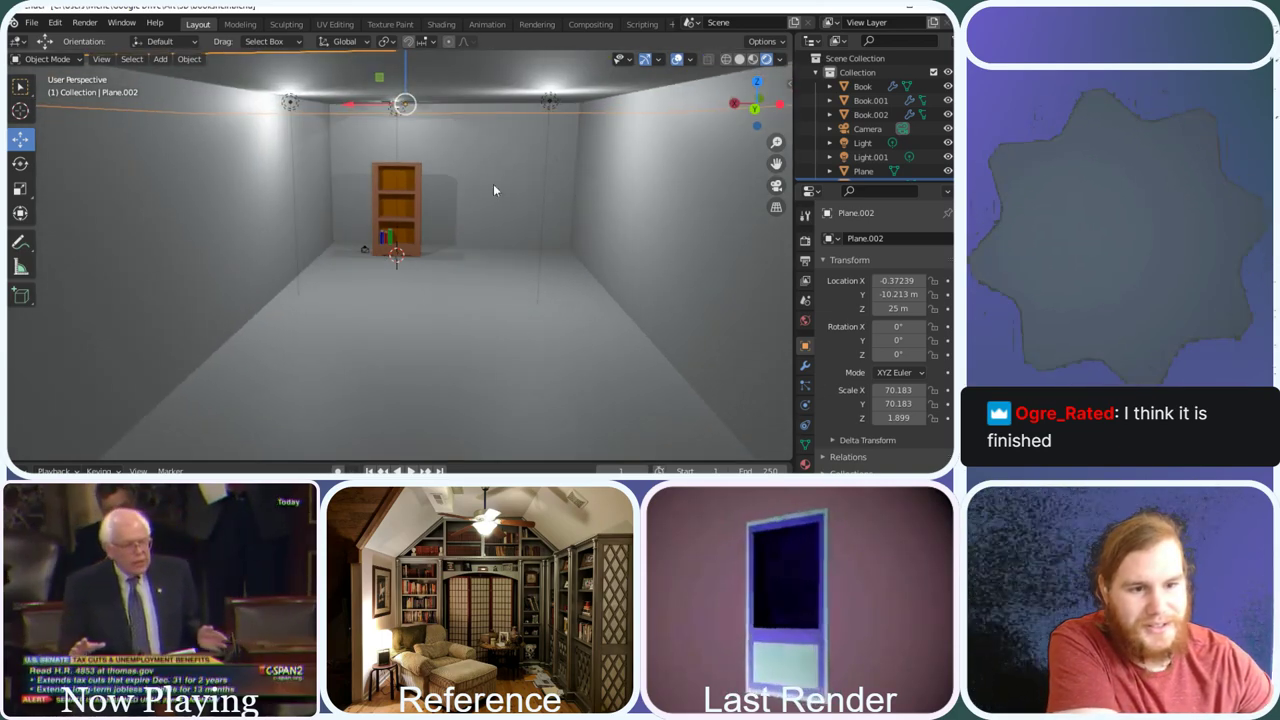
scroll(447, 224, "up", 3)
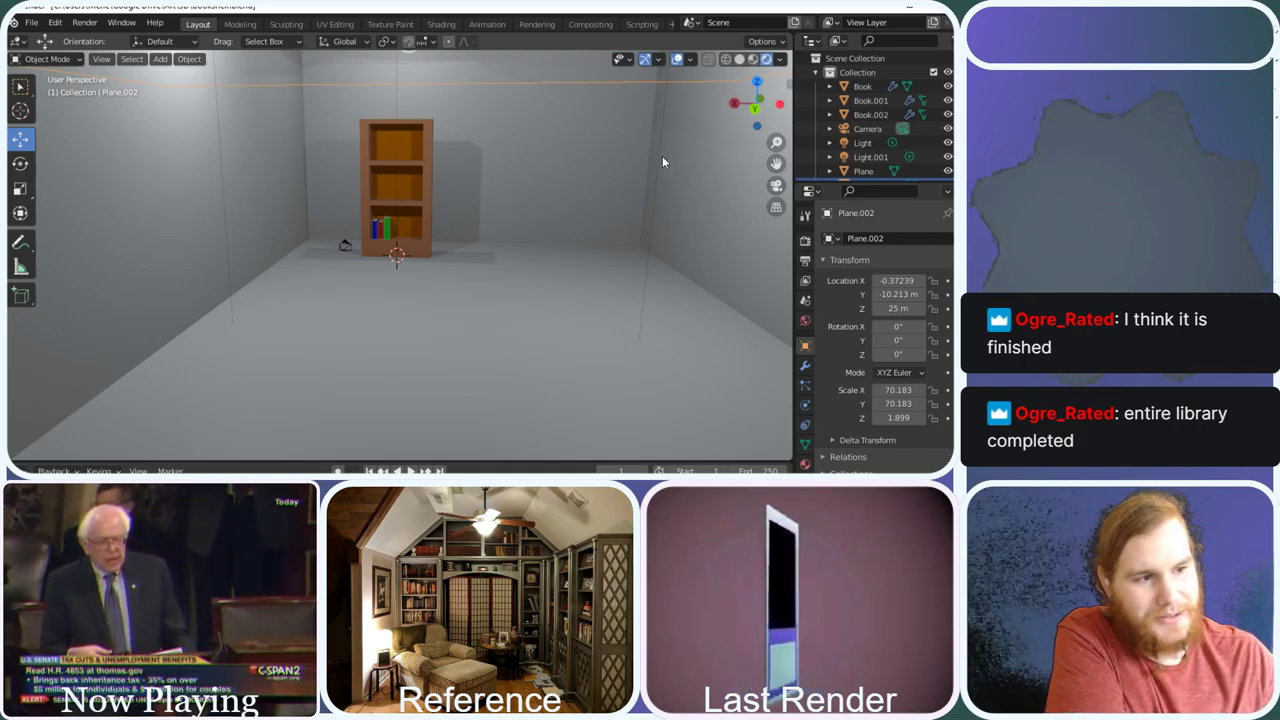
scroll(662, 162, "up", 5)
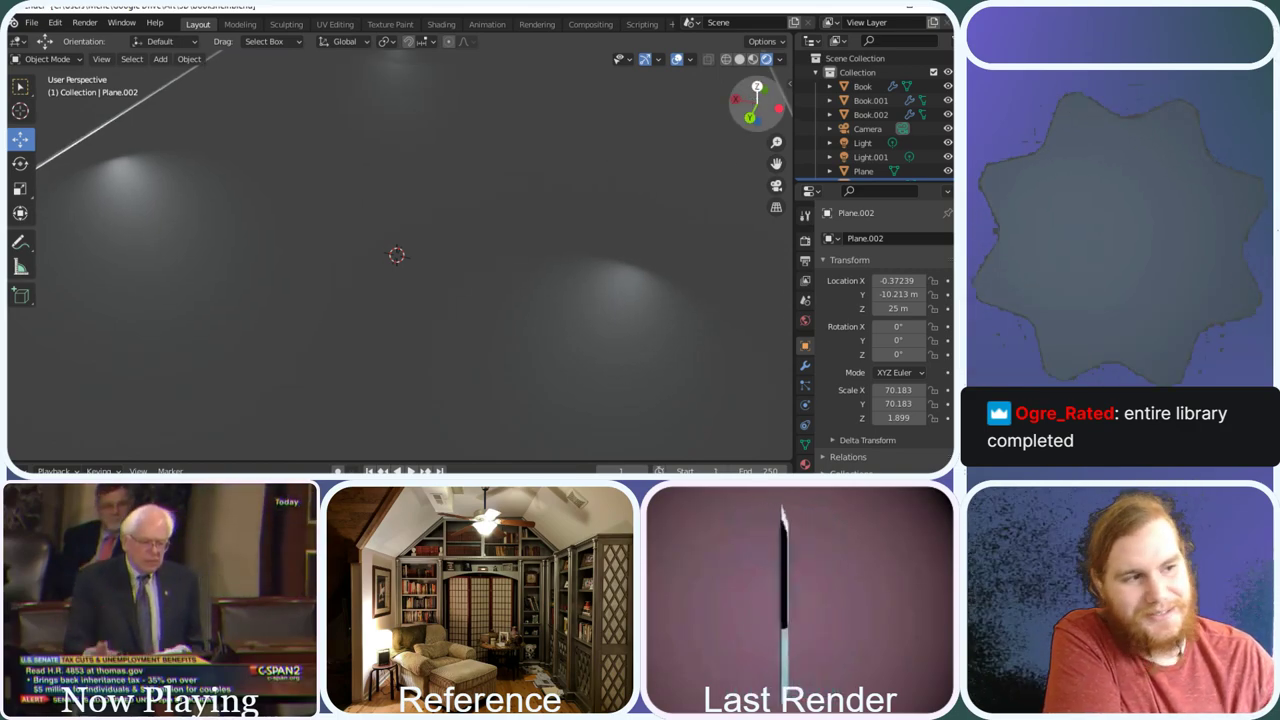
scroll(757, 105, "down", 5)
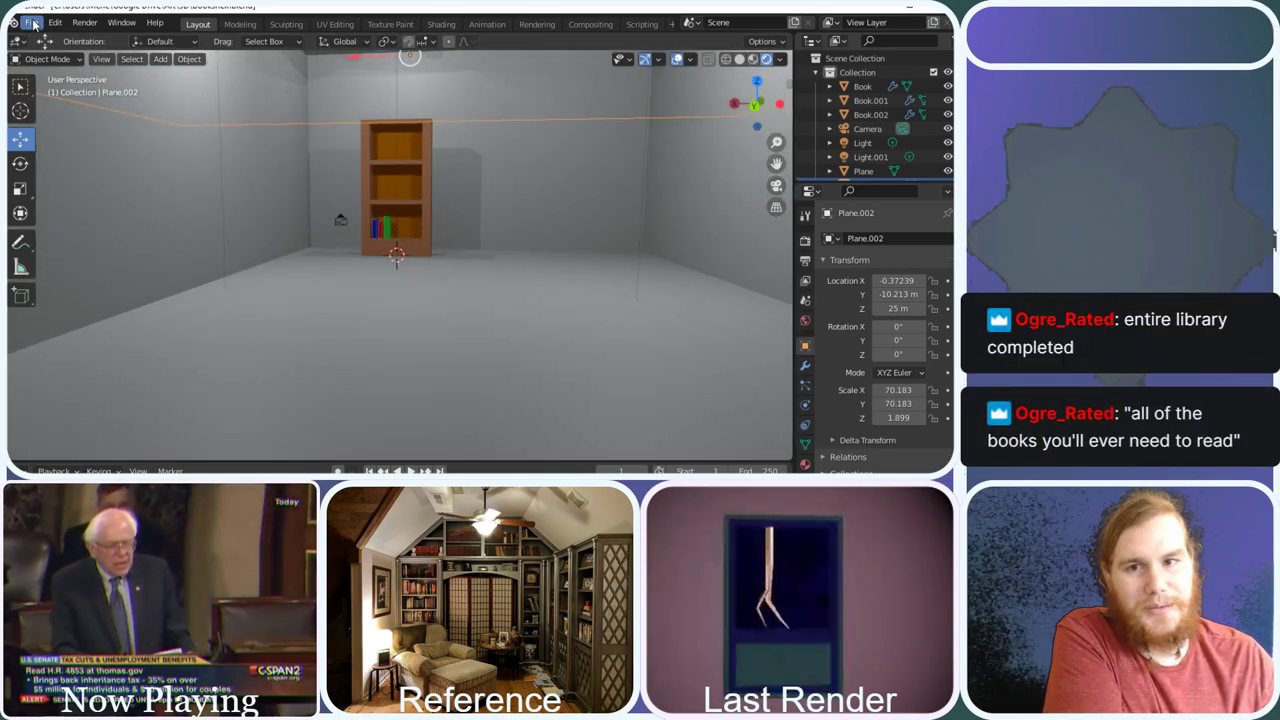
left_click(33, 23)
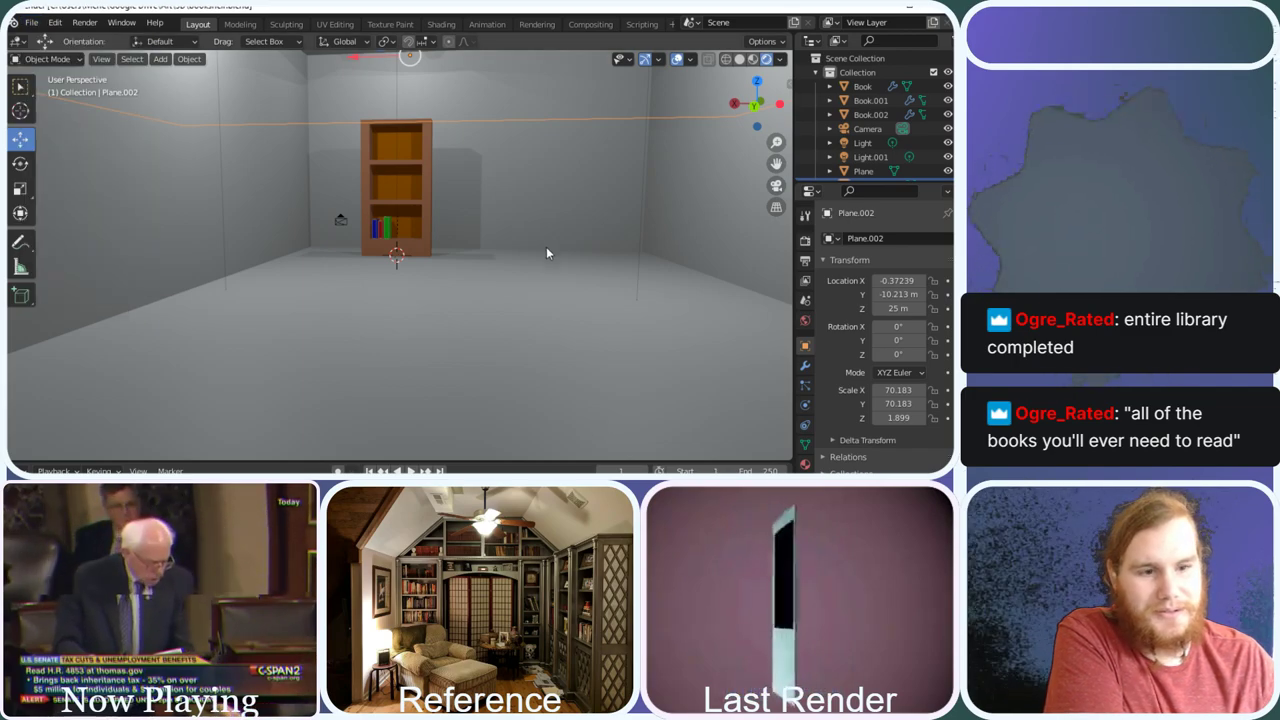
scroll(535, 224, "down", 1)
scroll(524, 201, "up", 3)
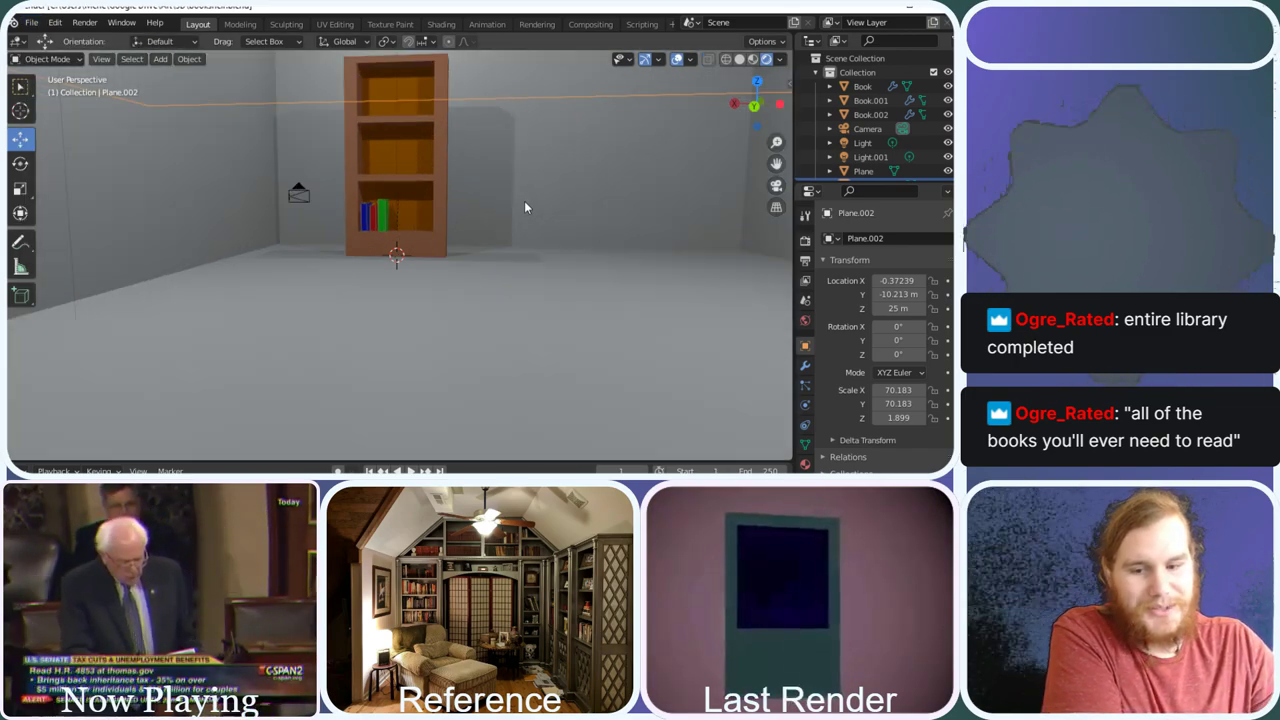
scroll(506, 179, "down", 1)
scroll(412, 188, "up", 3)
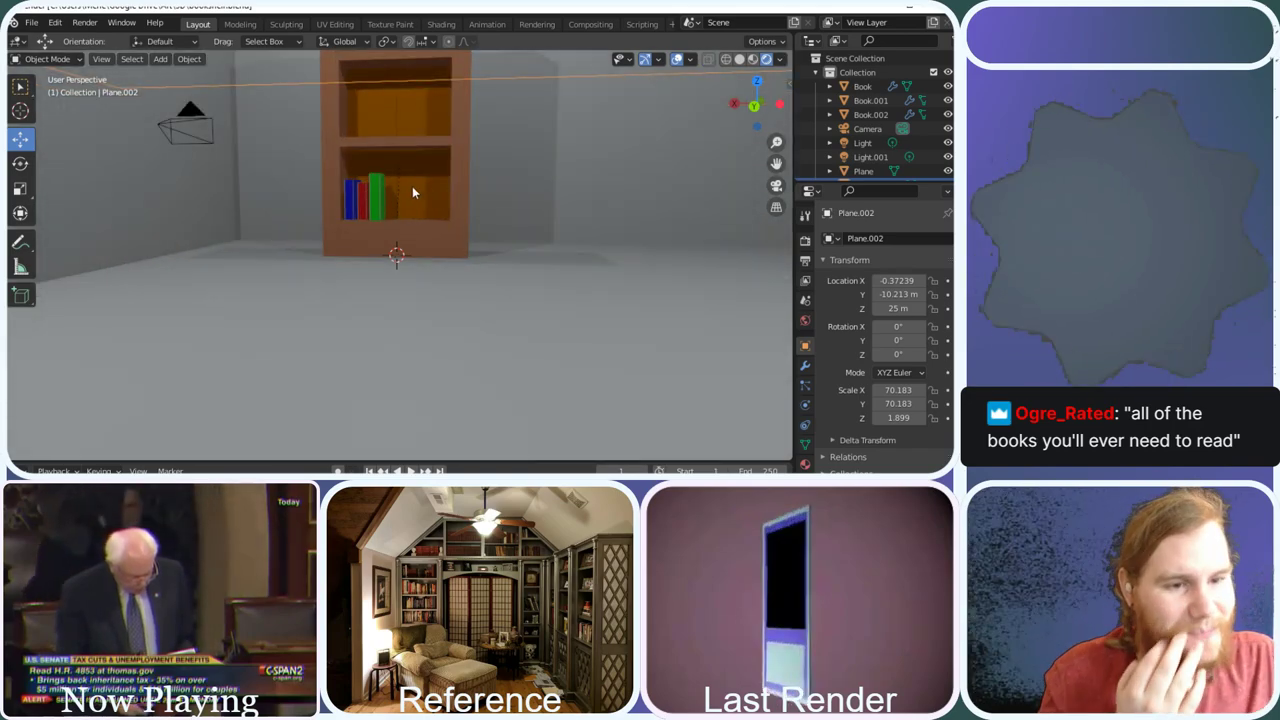
Select the three original books: Book, Book.001 and Book.002
left_click(376, 198)
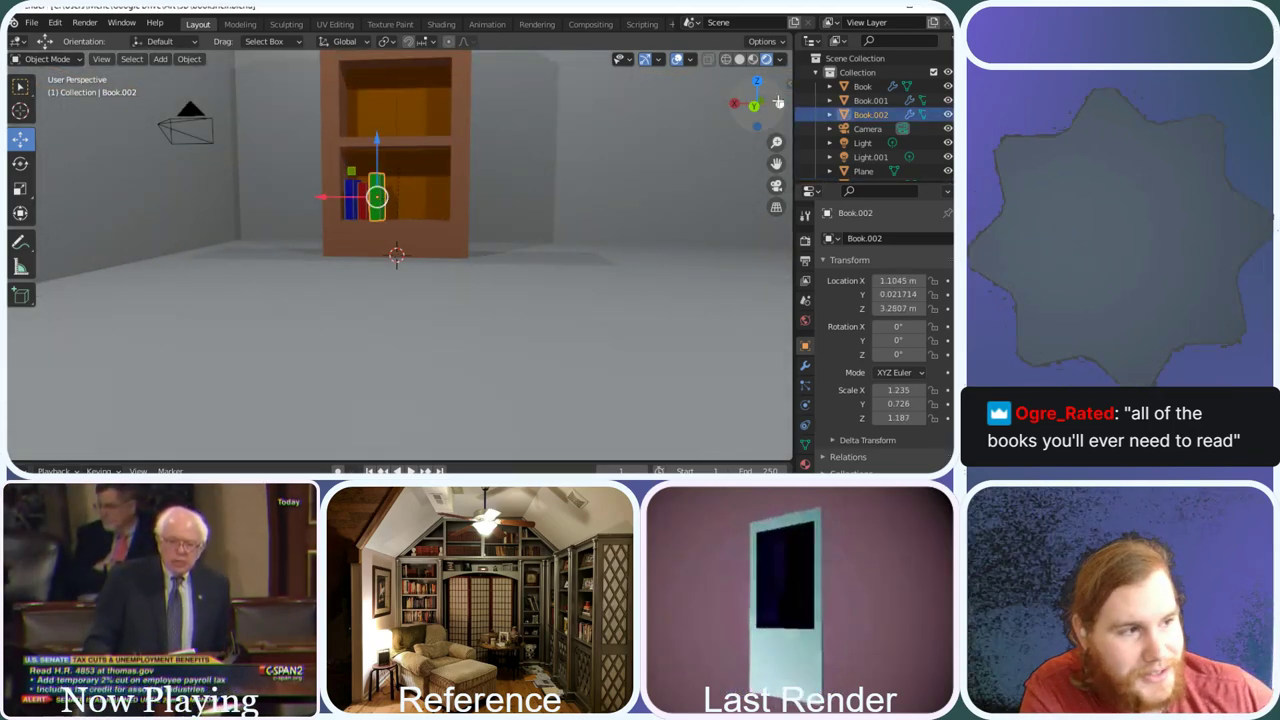
left_click_drag(767, 93, 576, 147)
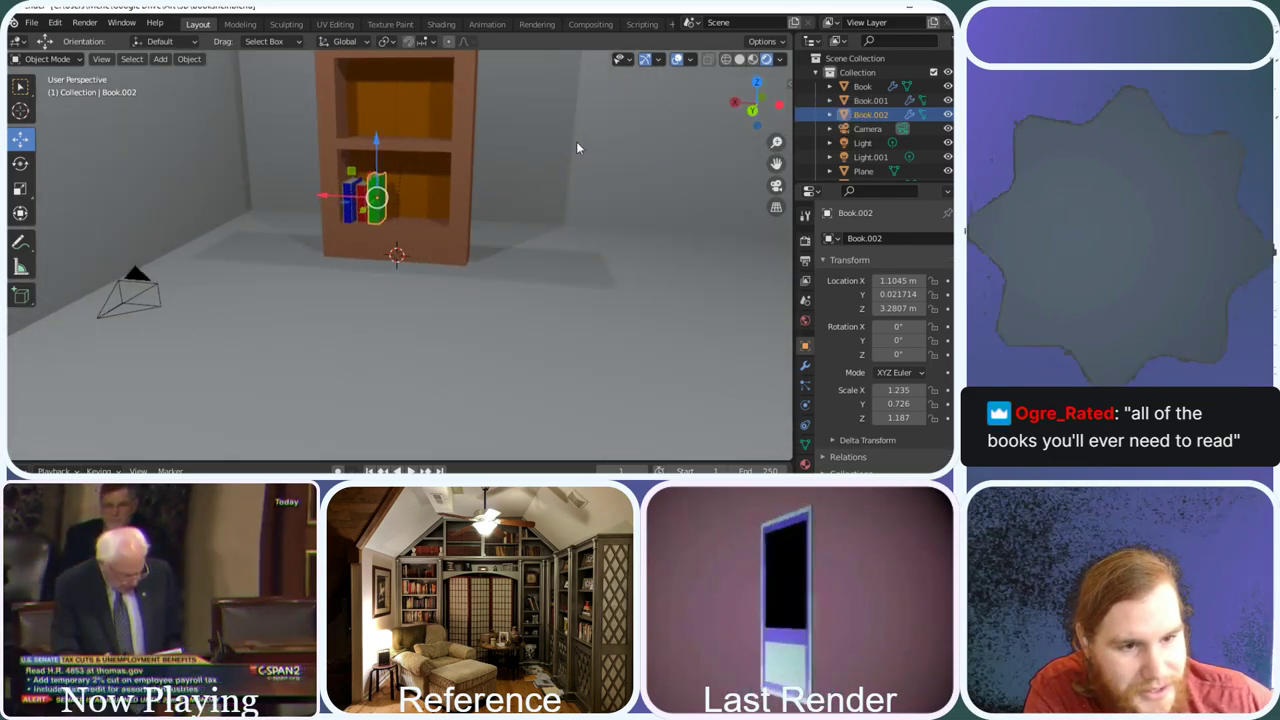
left_click(348, 196)
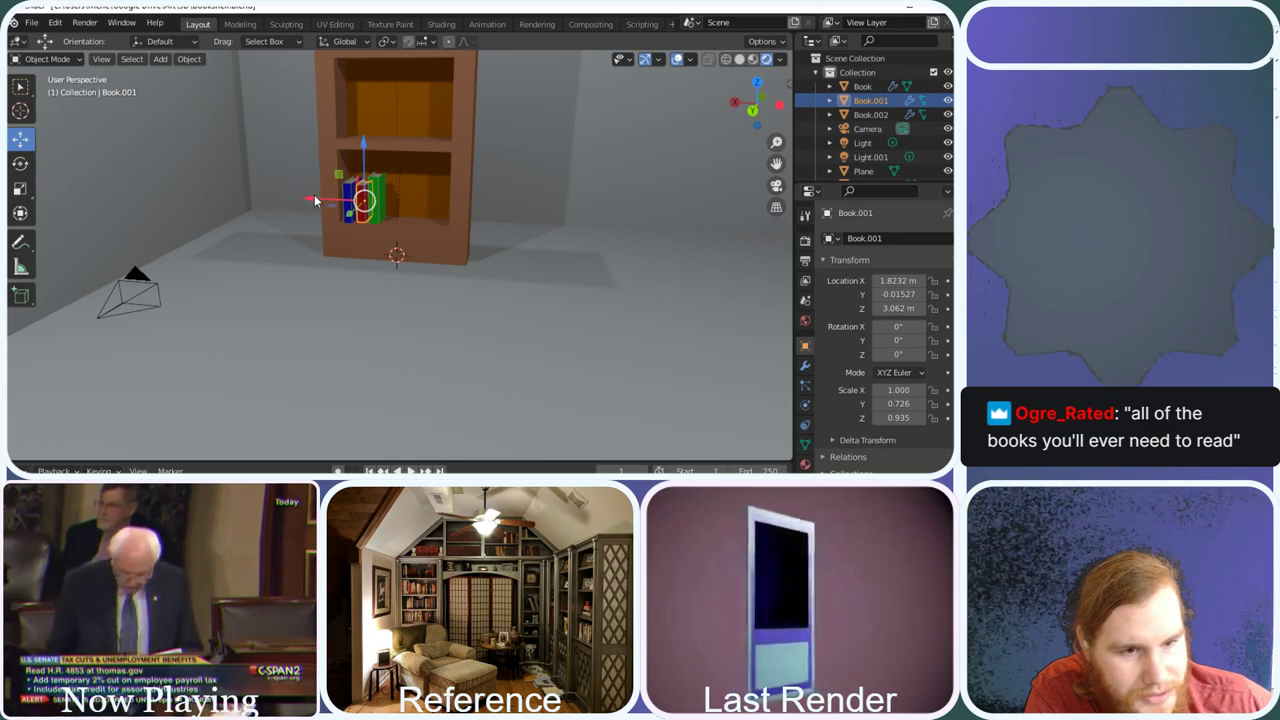
left_click(380, 185, "shift")
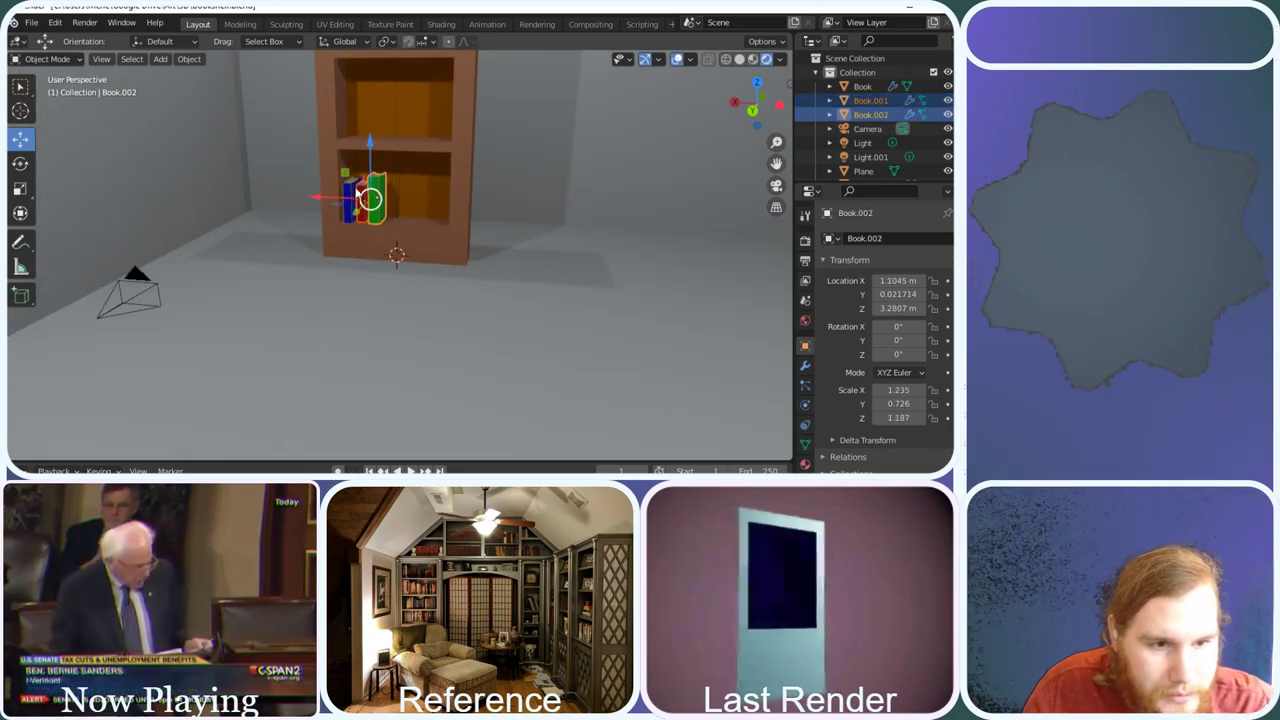
left_click(348, 192, "shift")
Duplicate the three books beside the originals and onto the shelf above
key("shift+d")
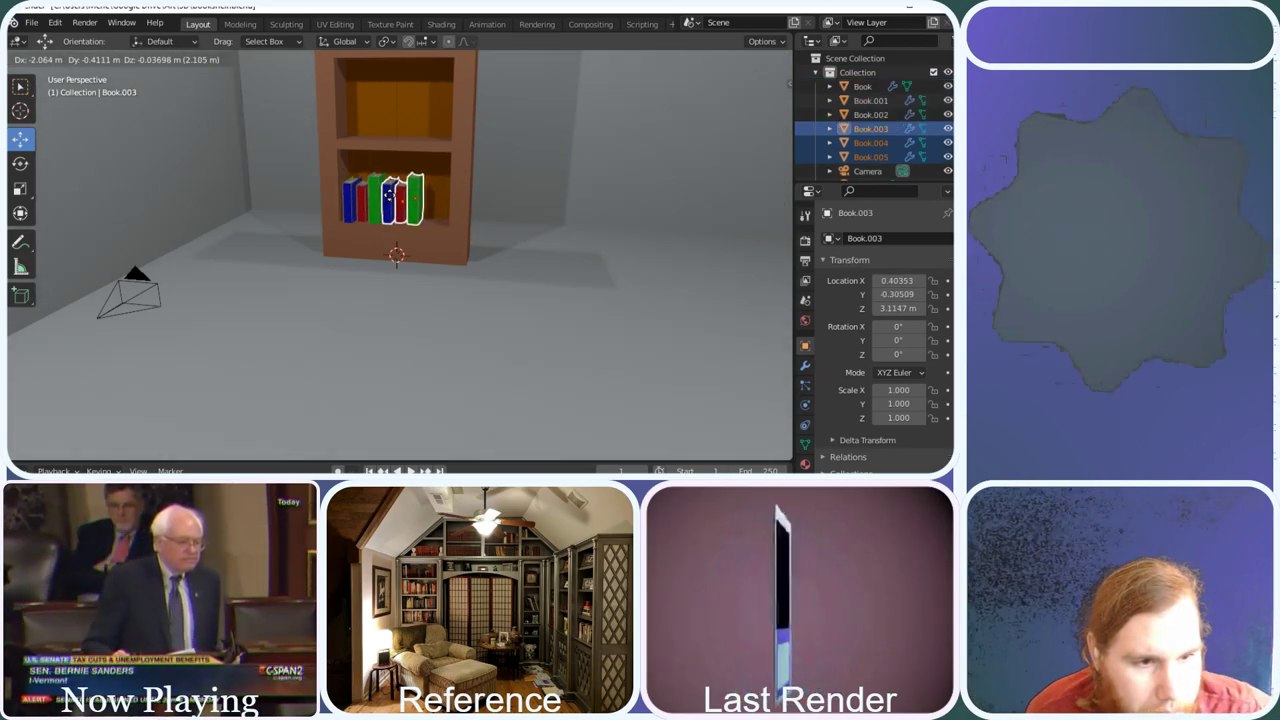
left_click(402, 145)
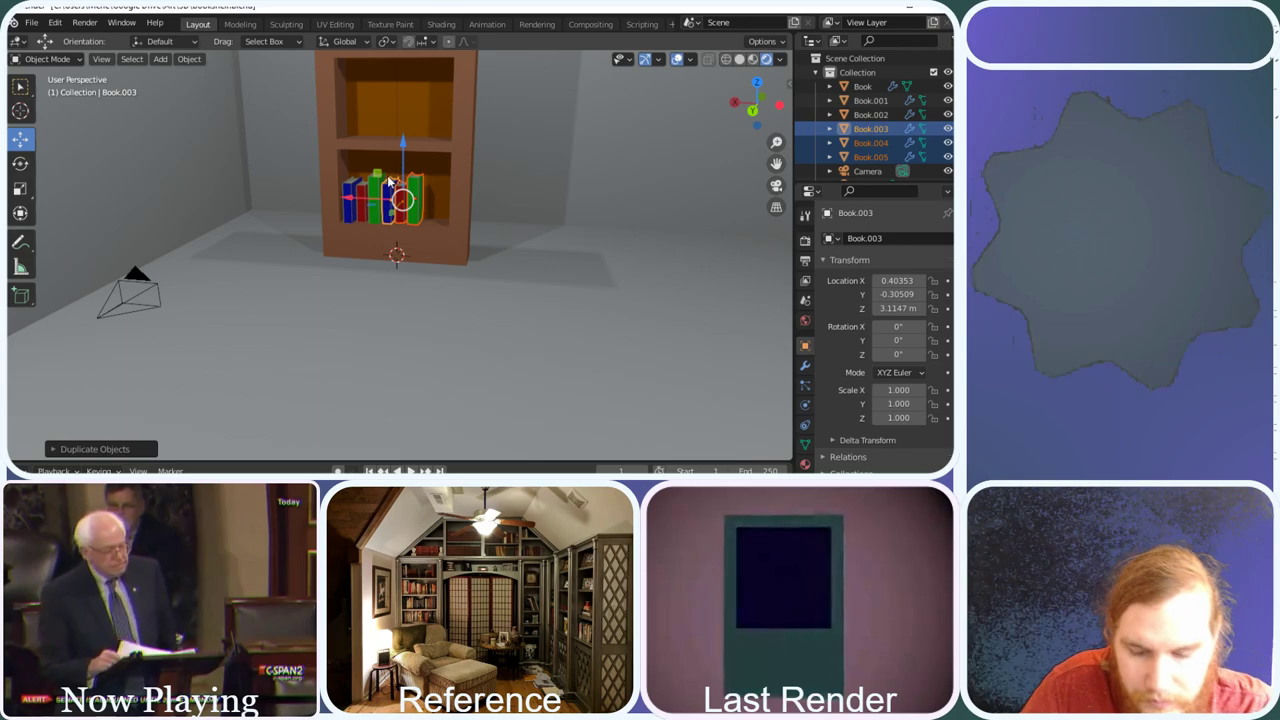
key("shift+d")
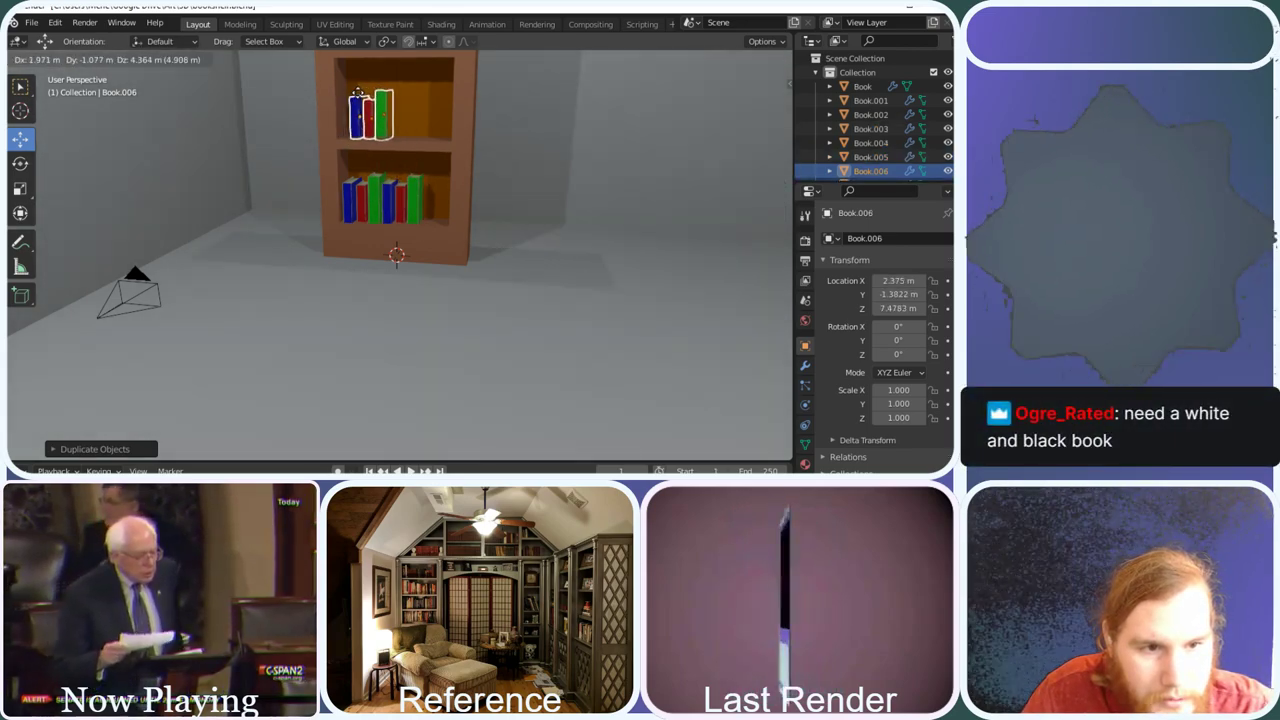
left_click(376, 110)
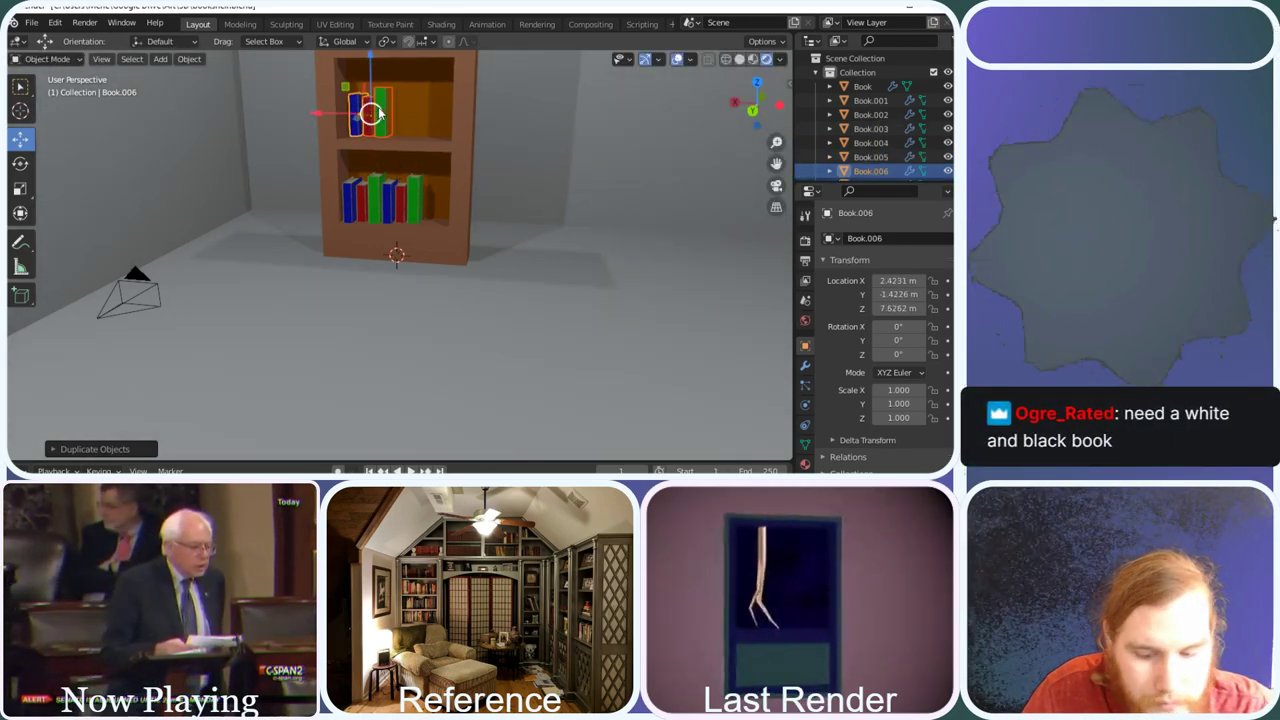
key("shift+d")
left_click(431, 112)
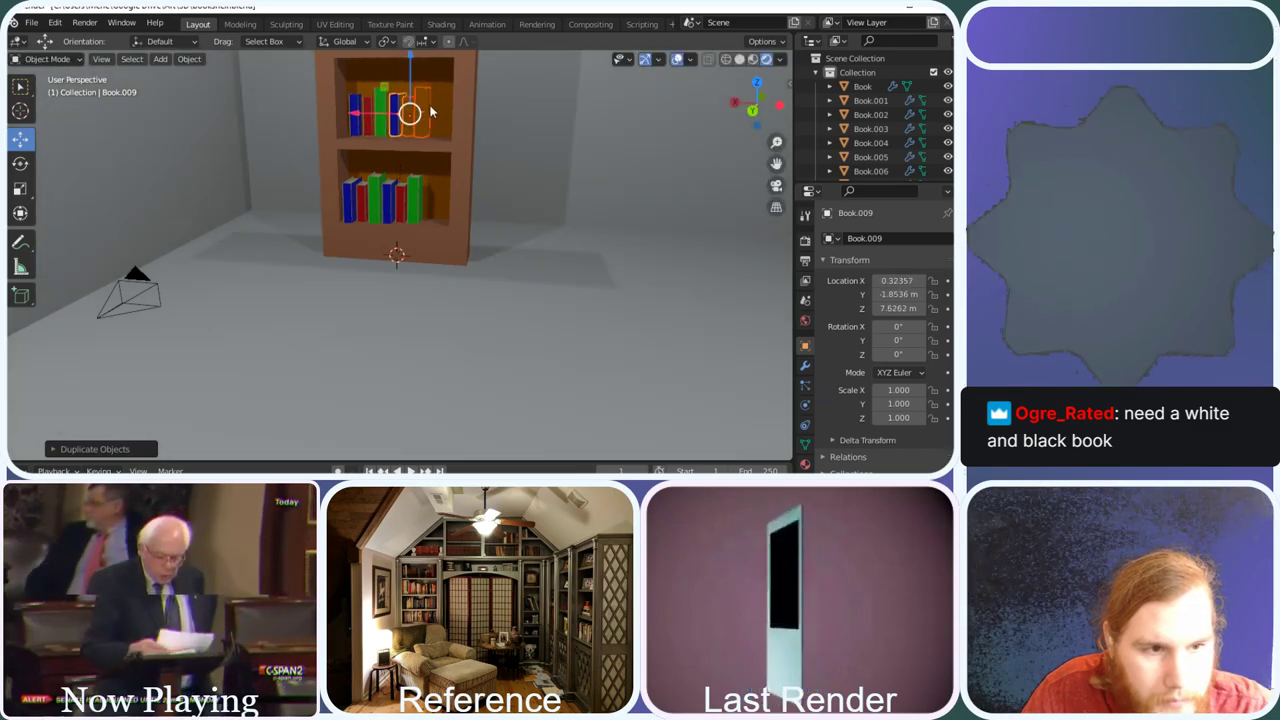
Duplicate more book copies across the top shelf, ending with Book.015 at Z 11.916 m
left_click_drag(751, 90, 400, 120)
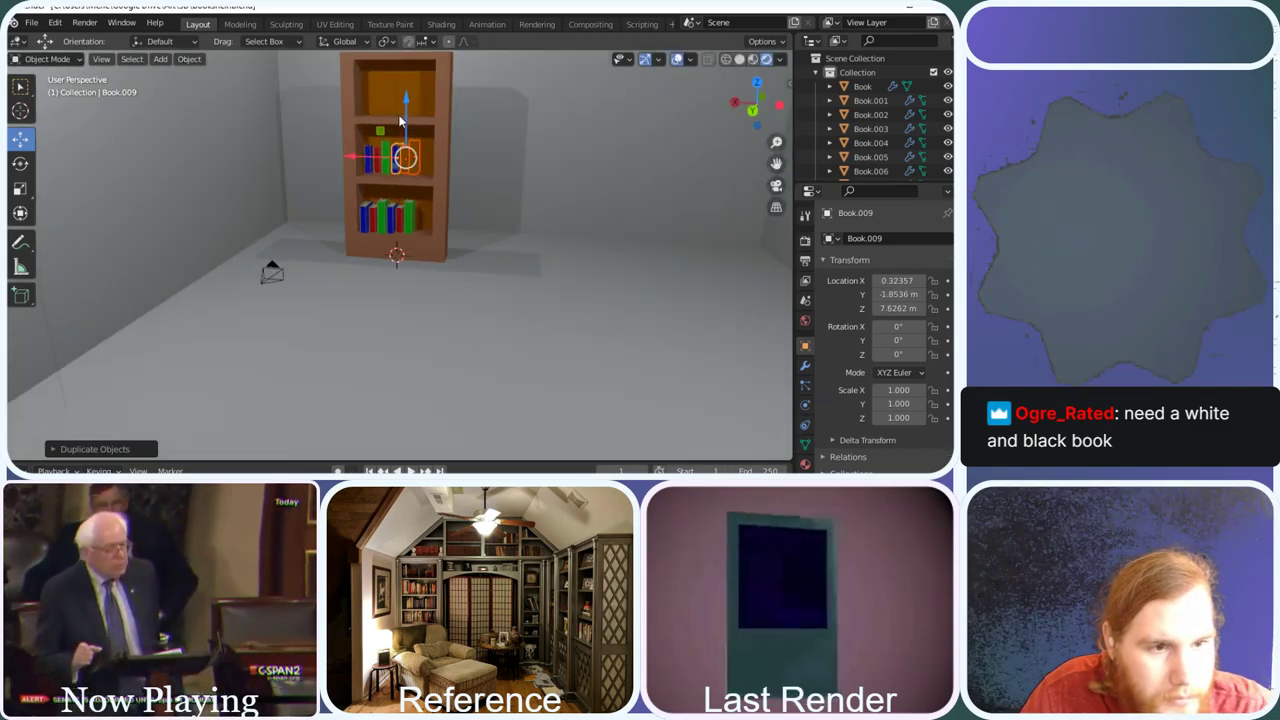
key("shift+d")
left_click(404, 108)
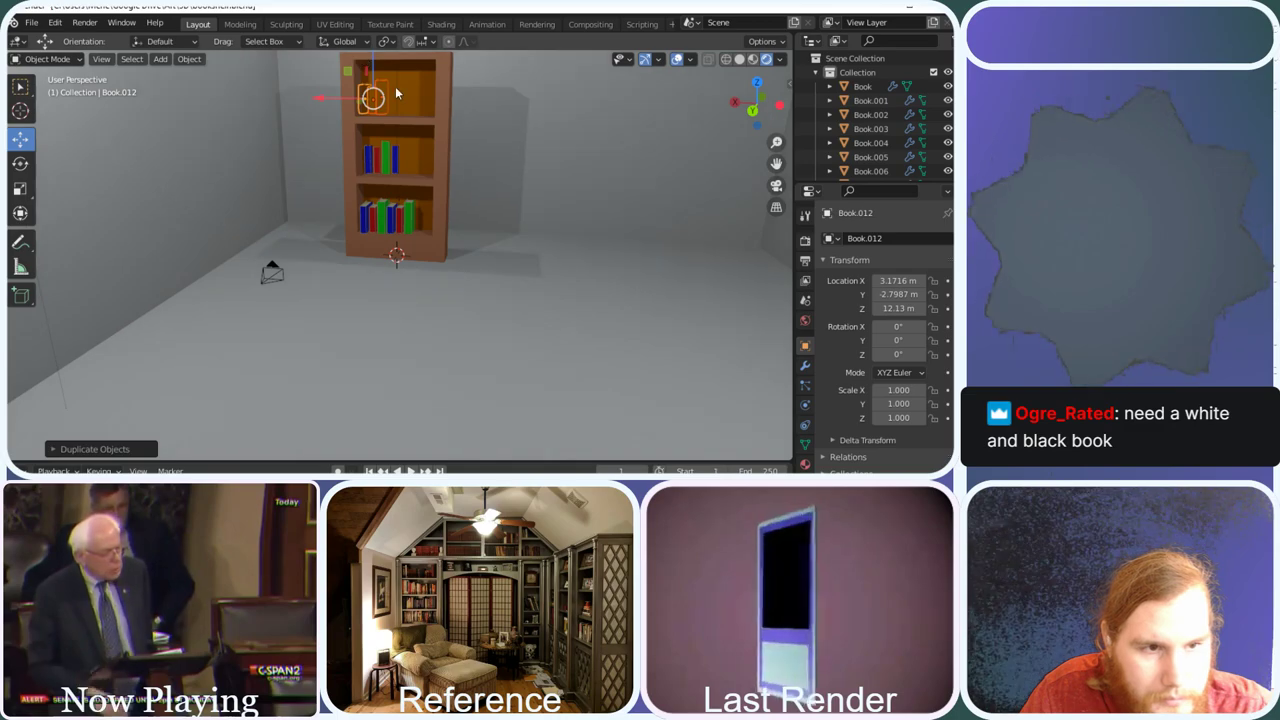
key("shift+d")
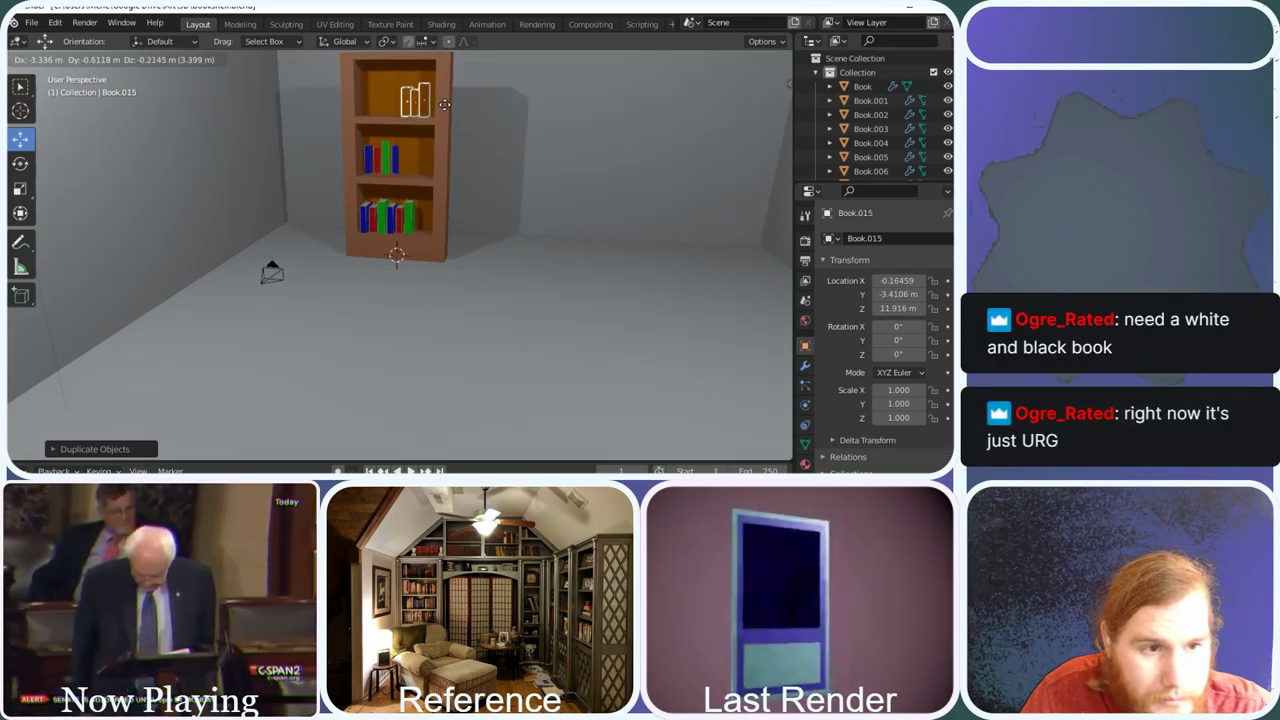
left_click(444, 110)
left_click_drag(757, 104, 620, 85)
scroll(620, 85, "up", 5)
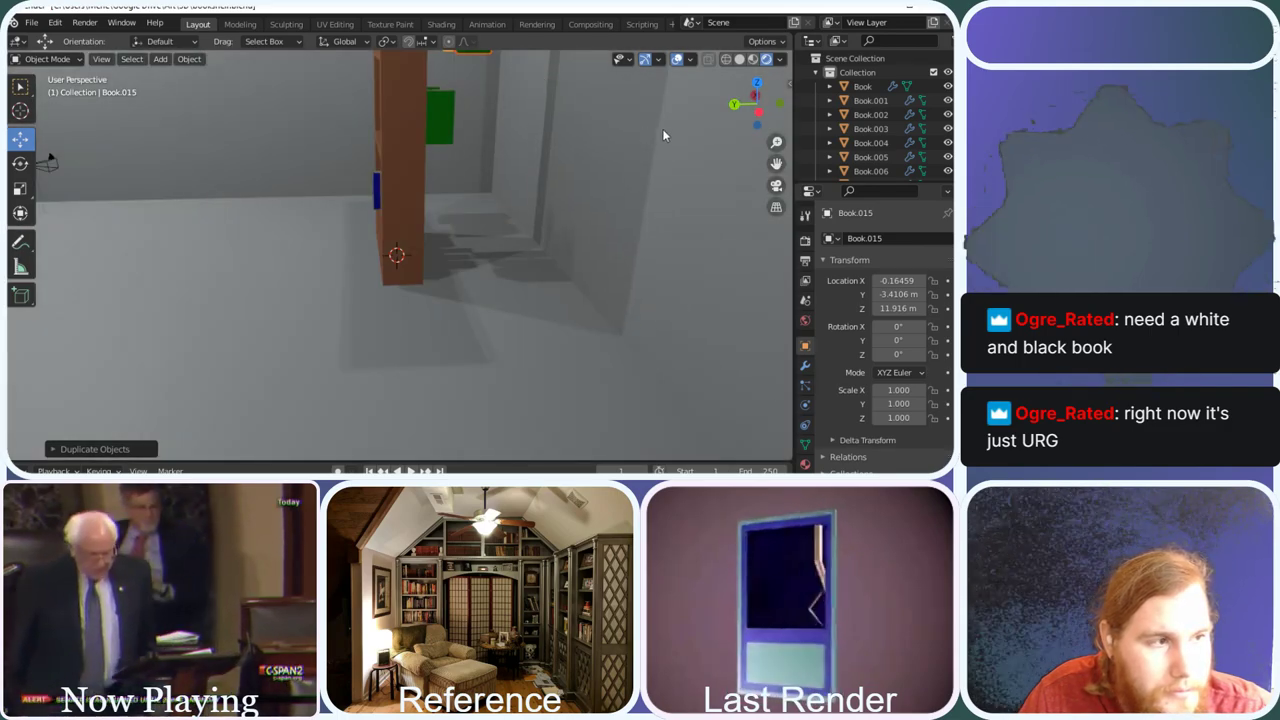
left_click(772, 102)
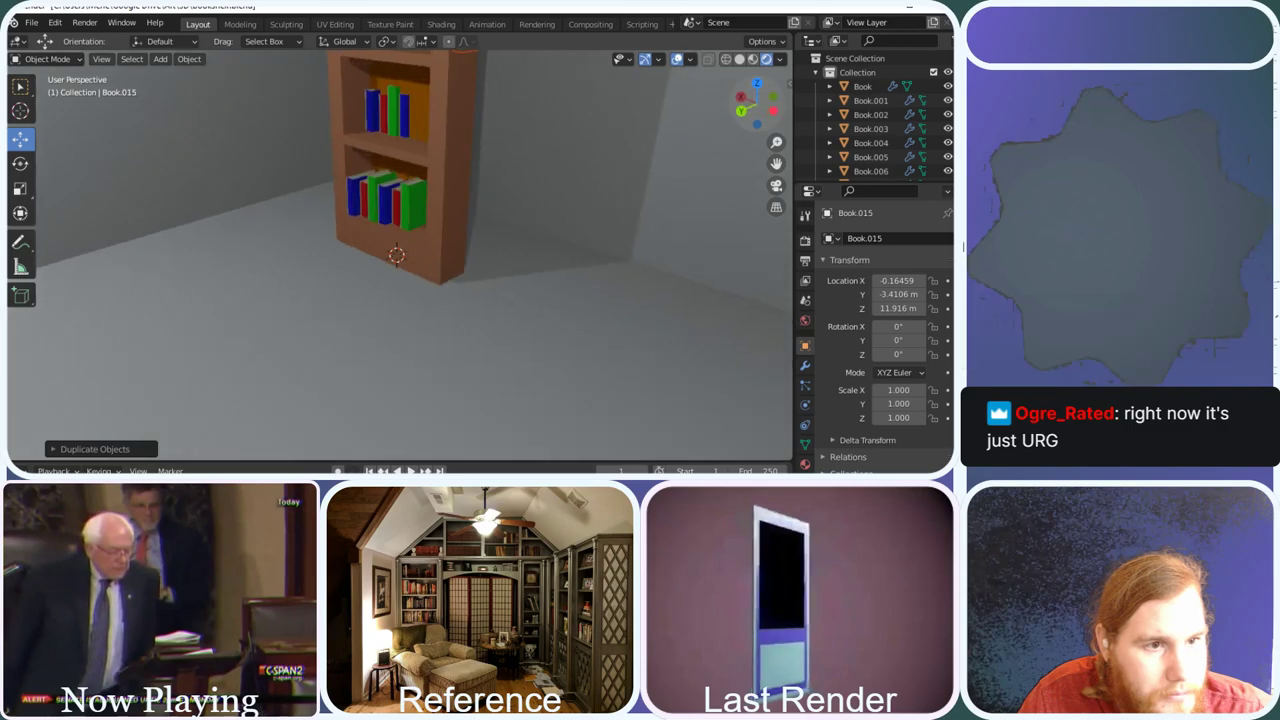
middle_click_drag(772, 102, 542, 158)
scroll(542, 158, "down", 2)
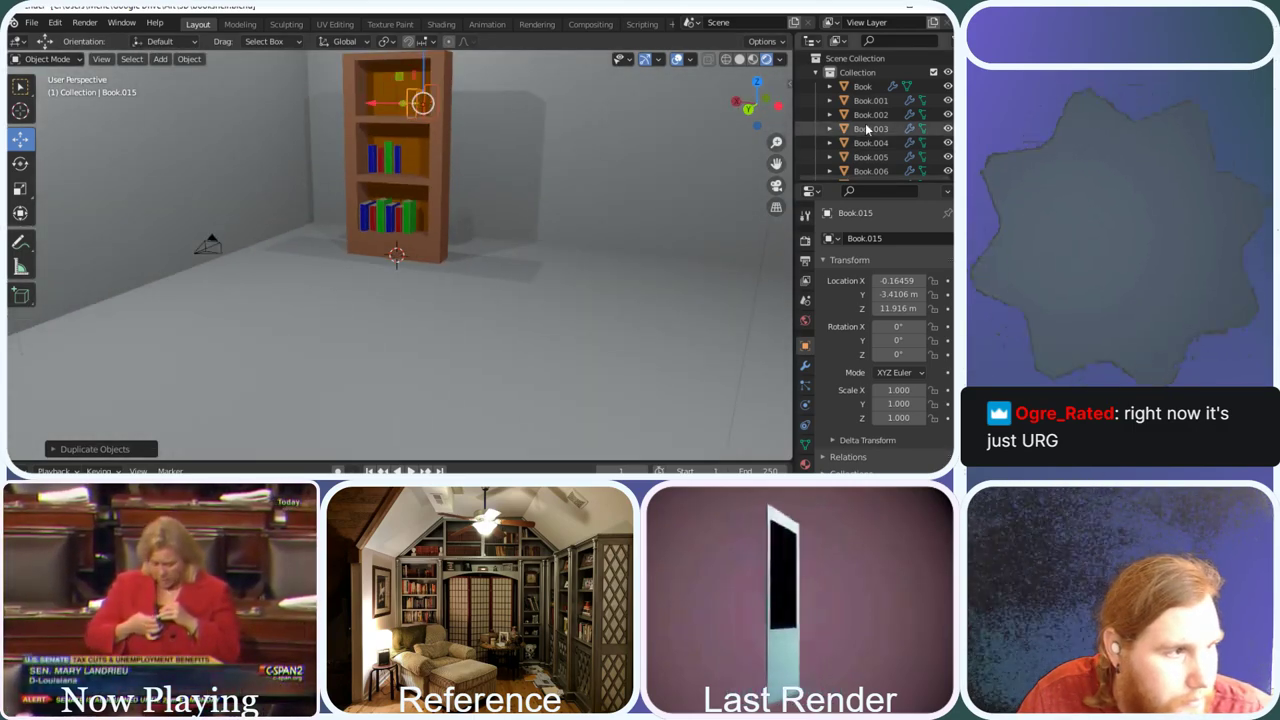
Select Book through Book.007 in the Outliner
left_click(868, 88)
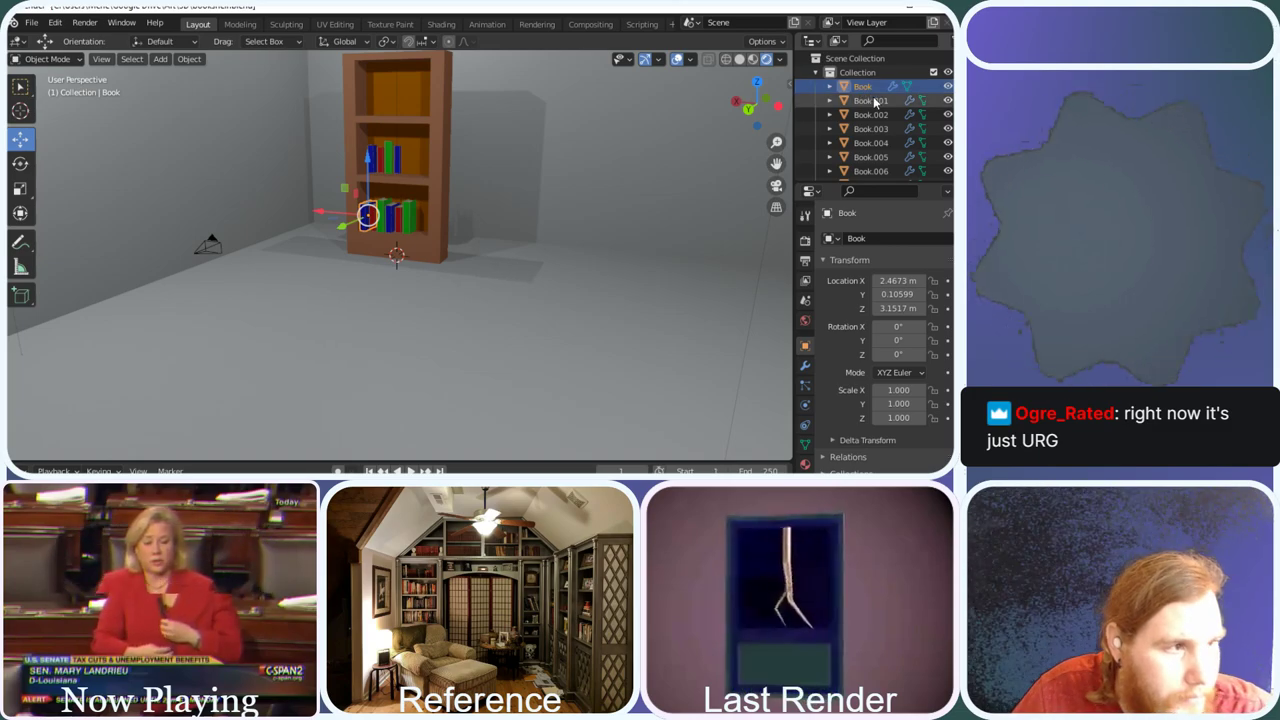
left_click(875, 101, "ctrl")
left_click(876, 115, "ctrl")
left_click(878, 129, "ctrl")
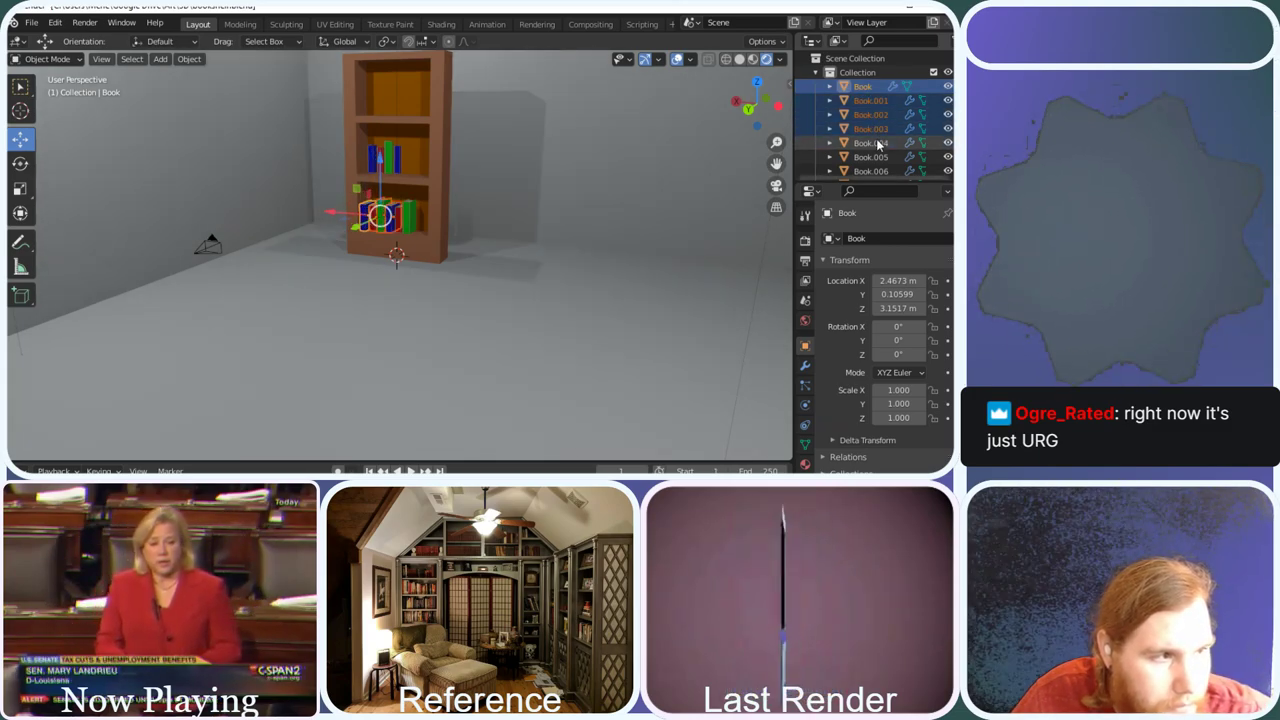
left_click(878, 144, "ctrl")
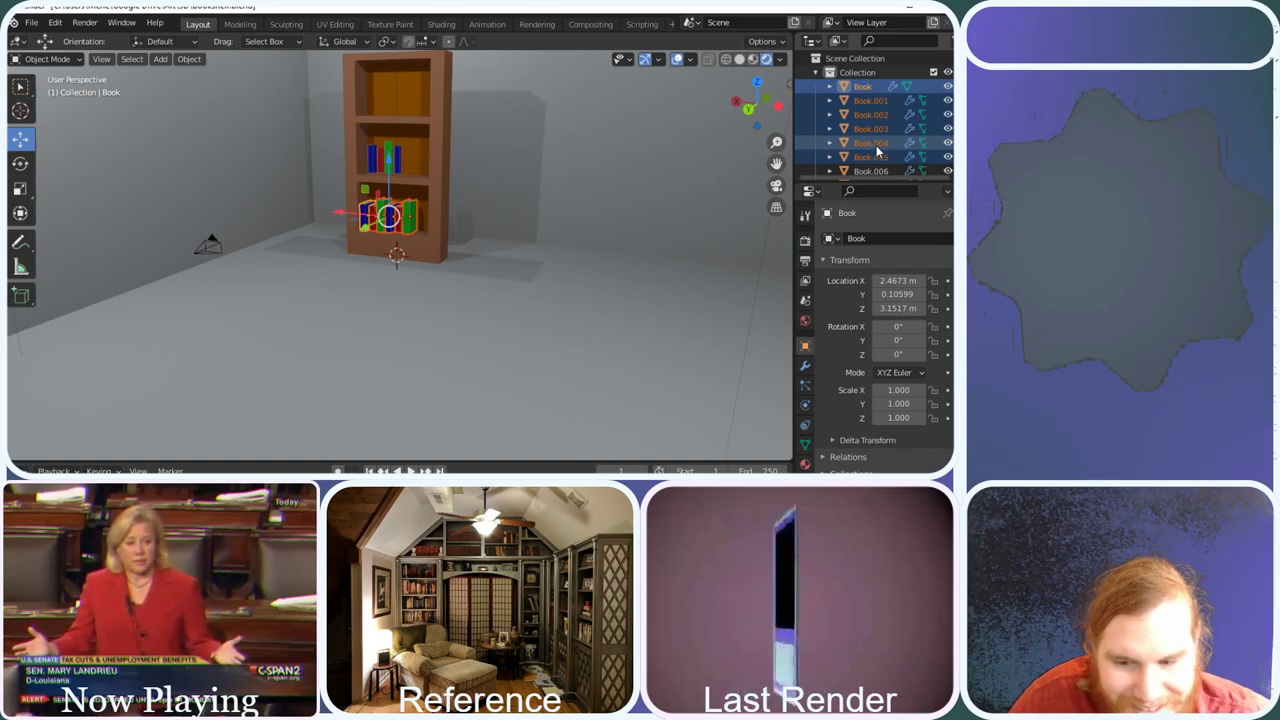
scroll(883, 142, "down", 1)
left_click(882, 145, "ctrl")
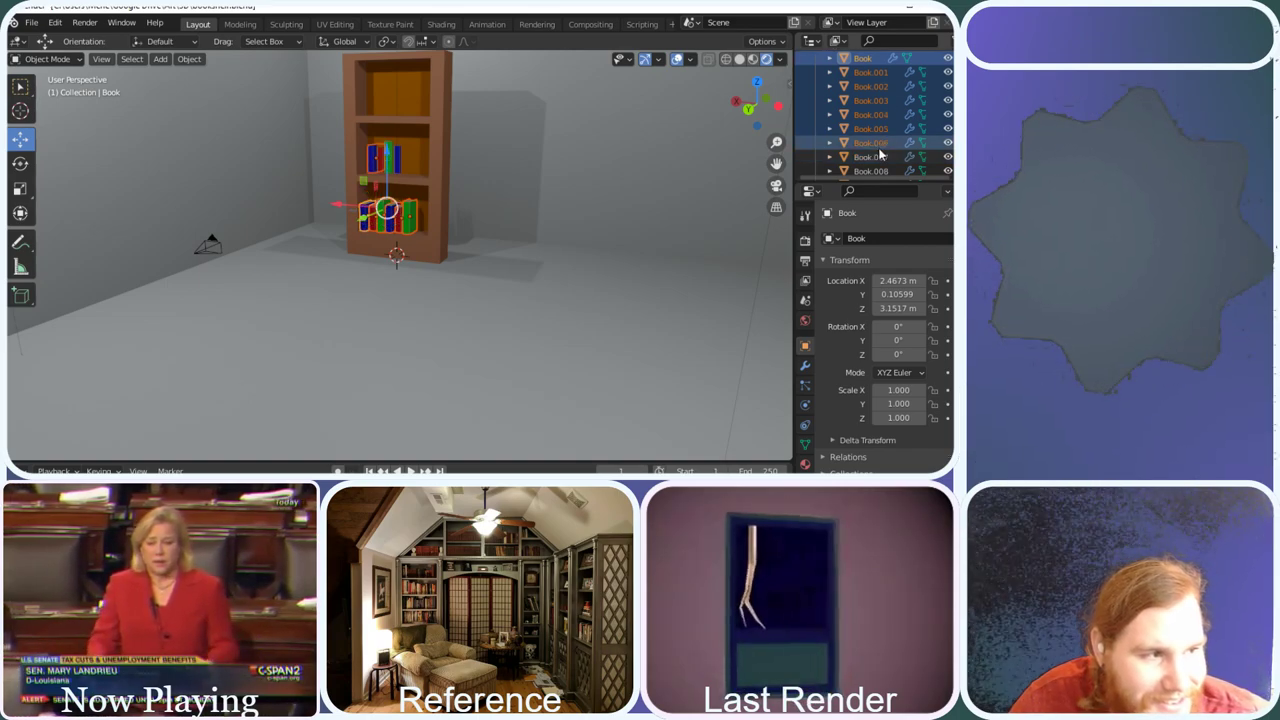
left_click(880, 157, "ctrl")
Extend the book selection from Book.008 through Book.017
scroll(870, 140, "down", 2)
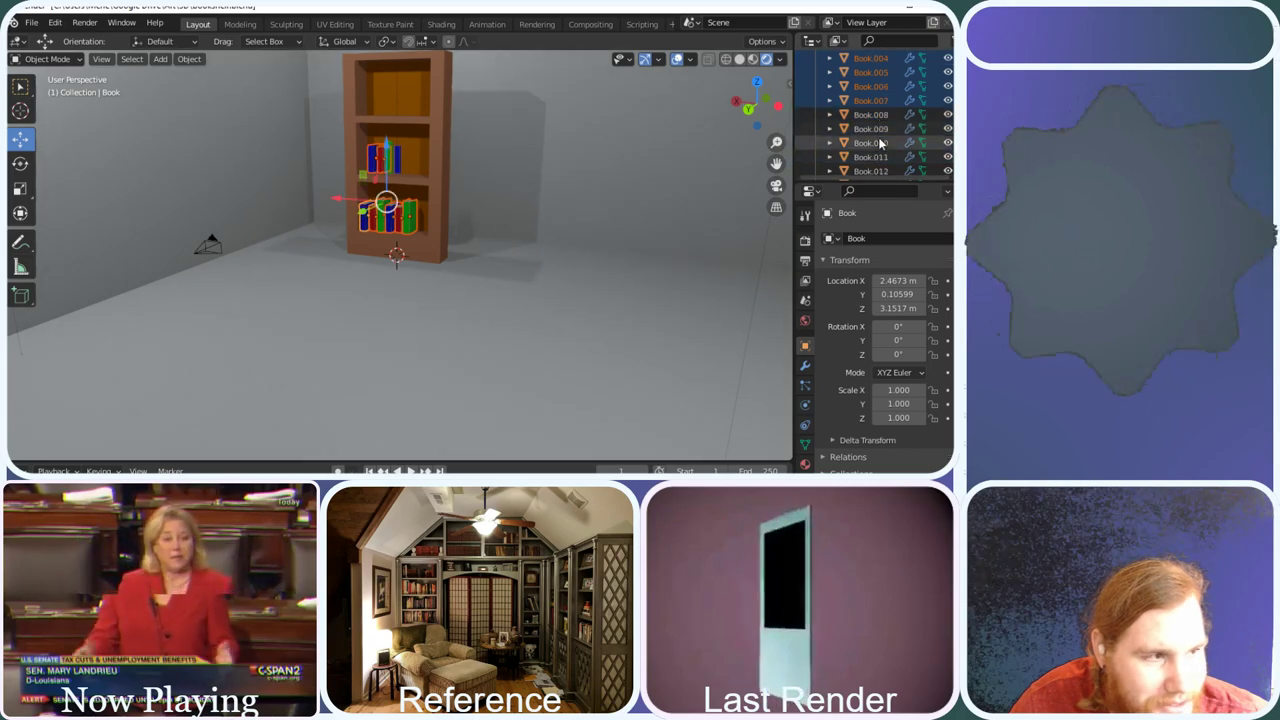
left_click(863, 116, "ctrl")
left_click(866, 129, "ctrl")
left_click(869, 143, "ctrl")
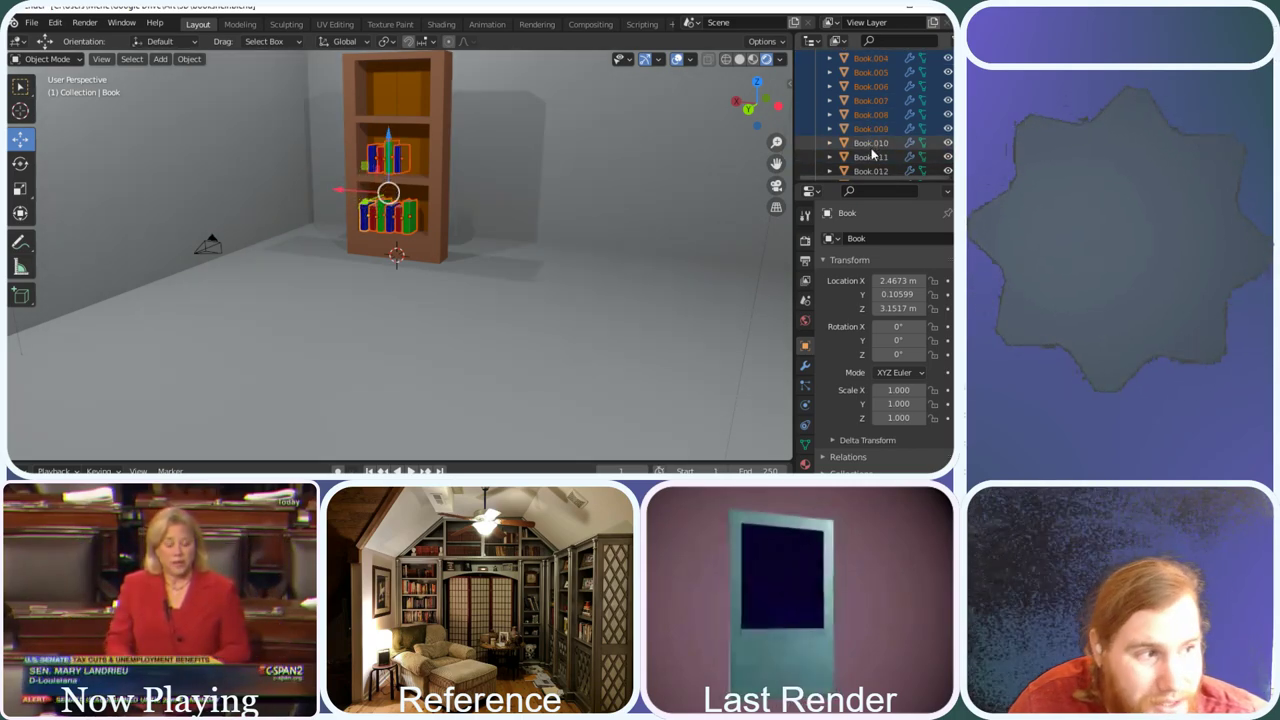
left_click(870, 157, "ctrl")
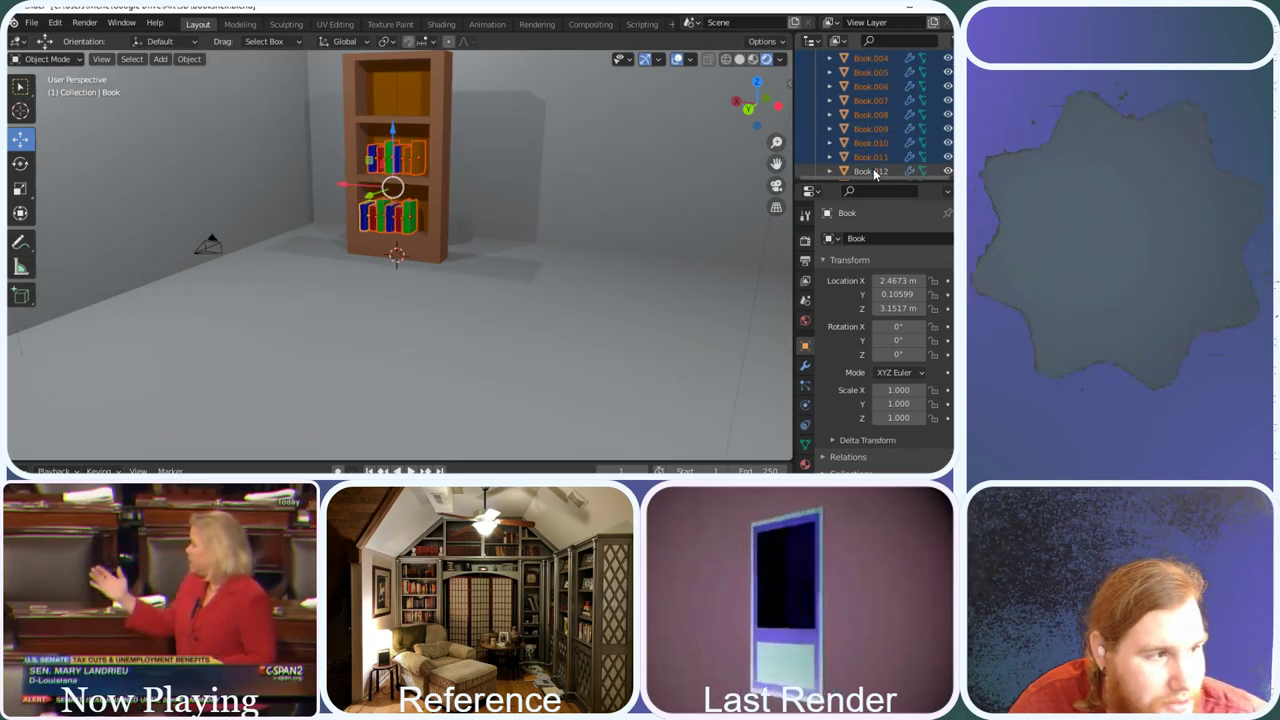
scroll(868, 157, "down", 2)
left_click(870, 115, "ctrl")
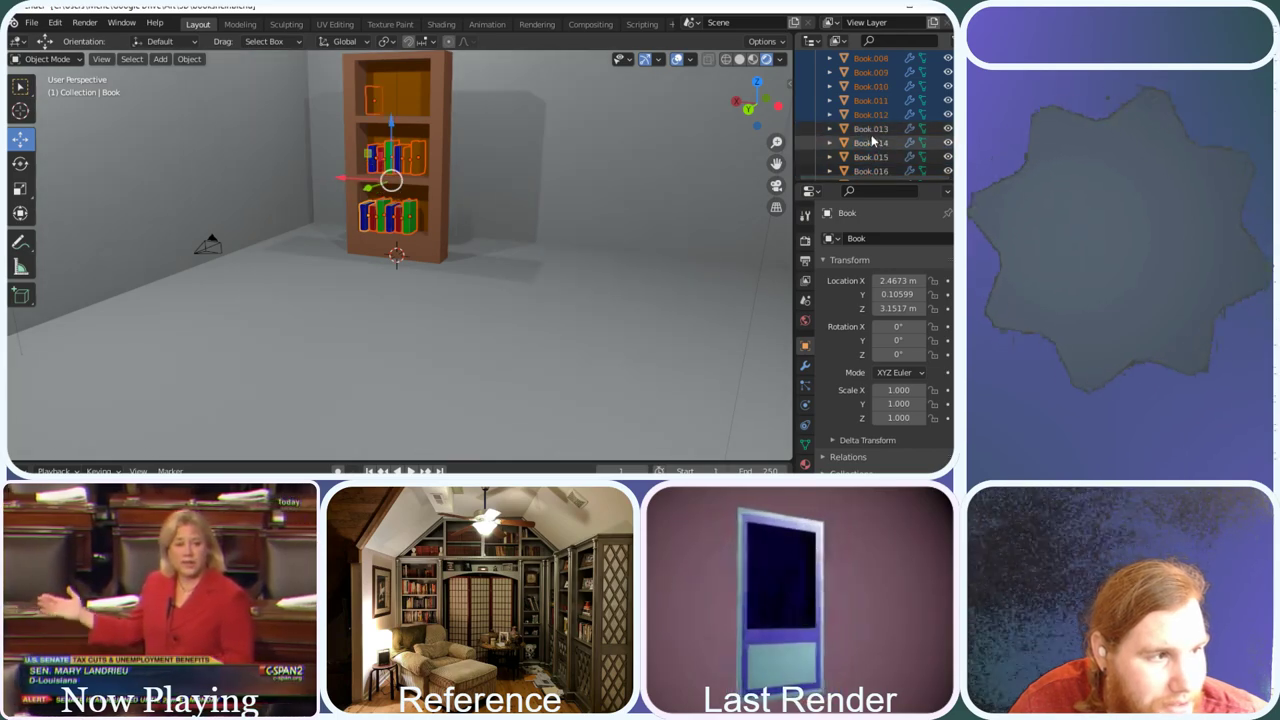
scroll(872, 135, "down", 2)
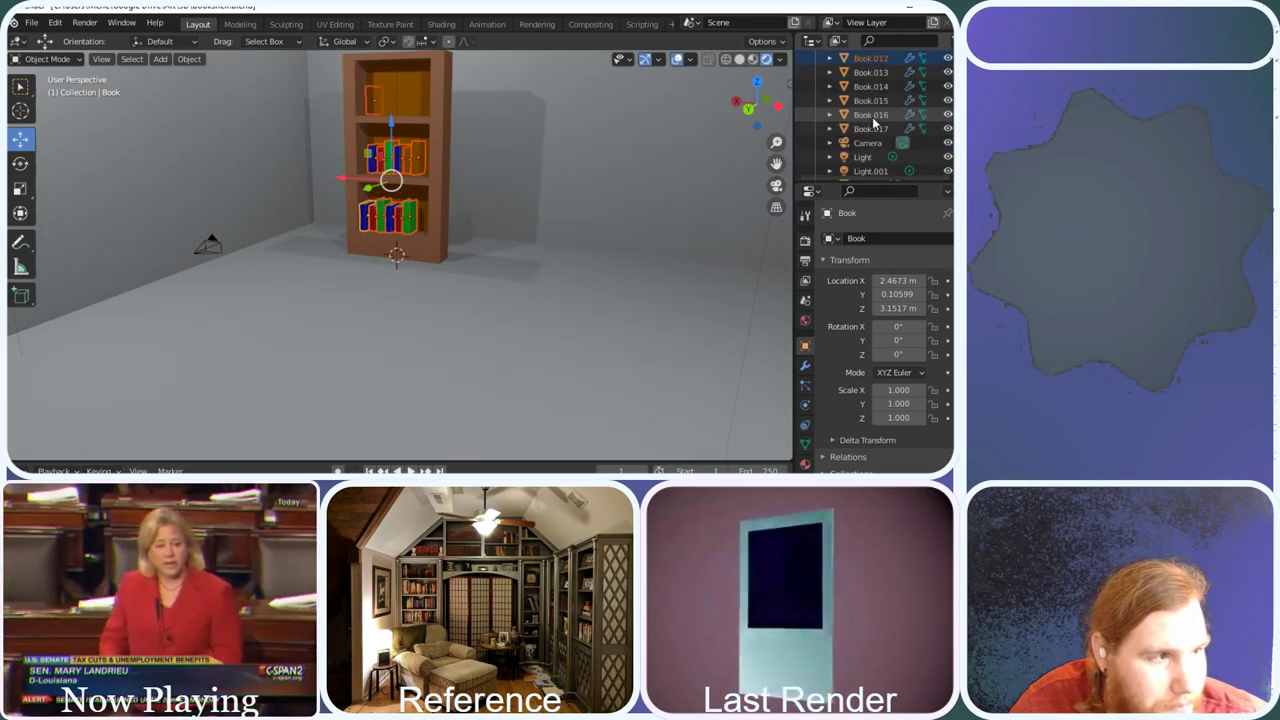
left_click(871, 128, "shift")
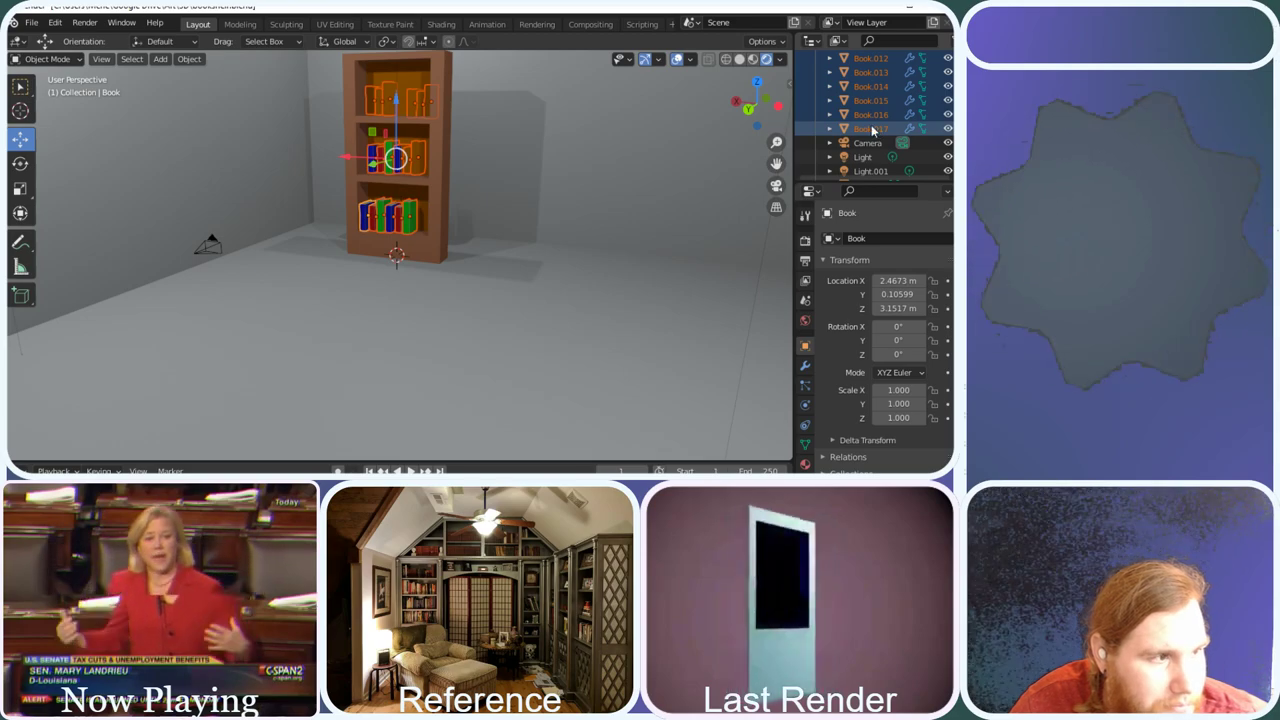
scroll(872, 130, "up", 7)
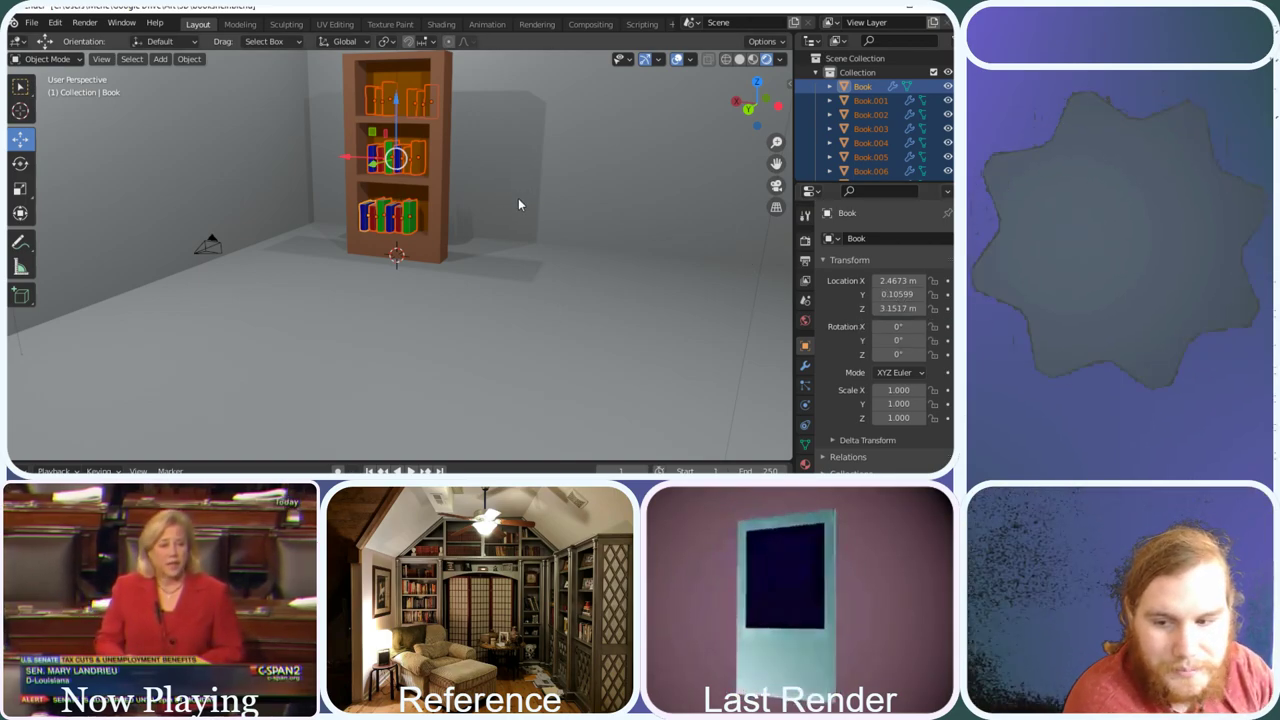
Slide the selected books along Y and snap the selection to the grid
scroll(540, 180, "down", 3)
scroll(515, 176, "up", 3)
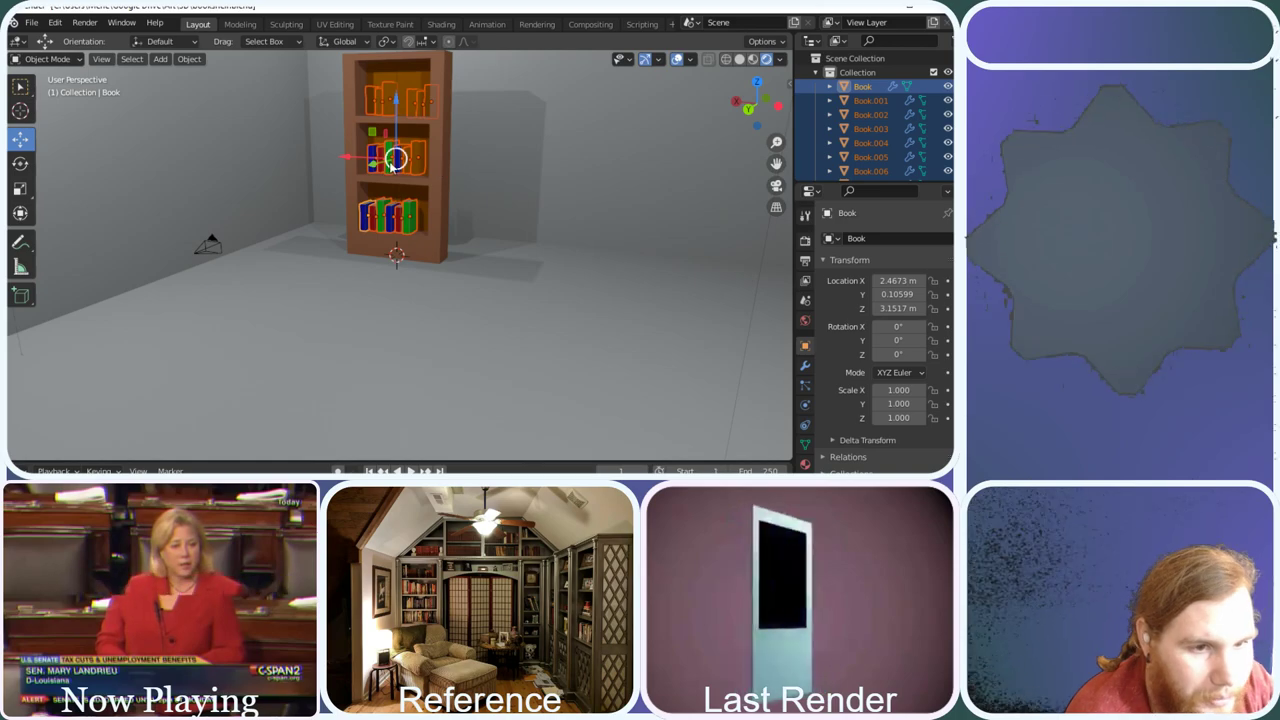
left_click_drag(393, 163, 372, 128)
right_click(372, 124)
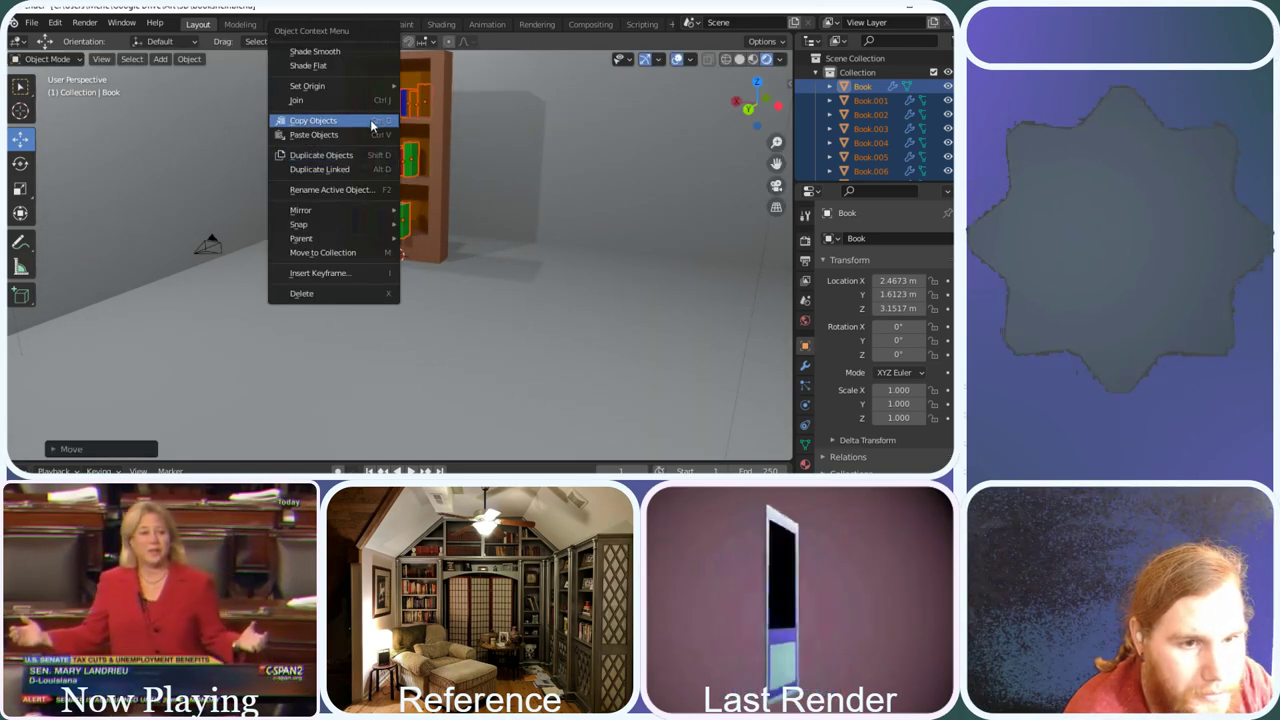
mouse_move(335, 224)
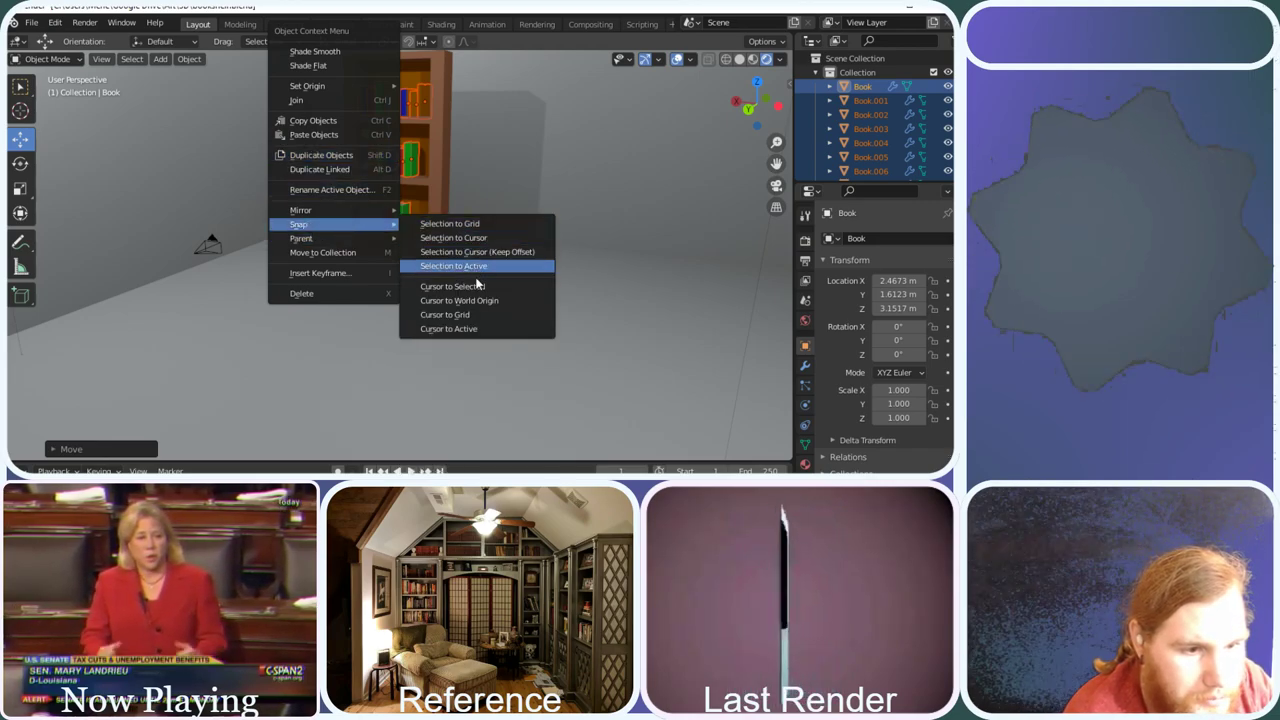
left_click(453, 225)
Undo the grid snap, leaving Book at 2.4673, 1.6123, 3.1517 m
scroll(411, 119, "up", 6)
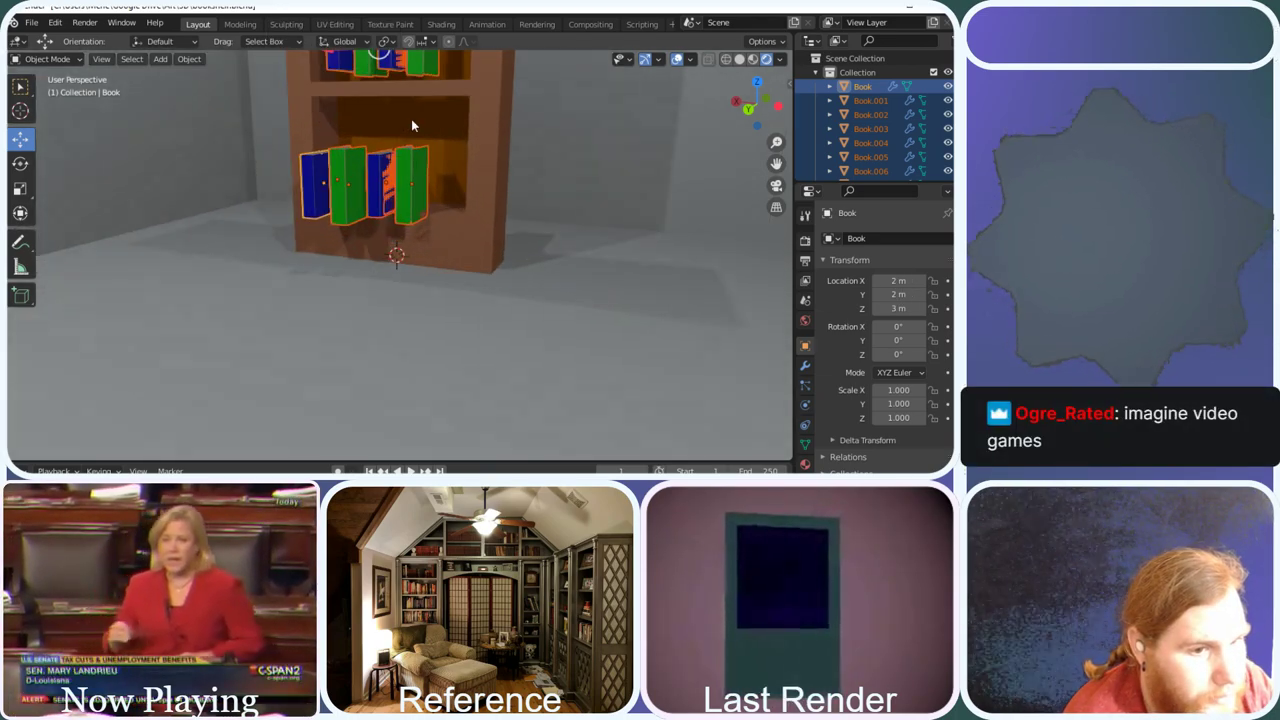
scroll(411, 119, "down", 5)
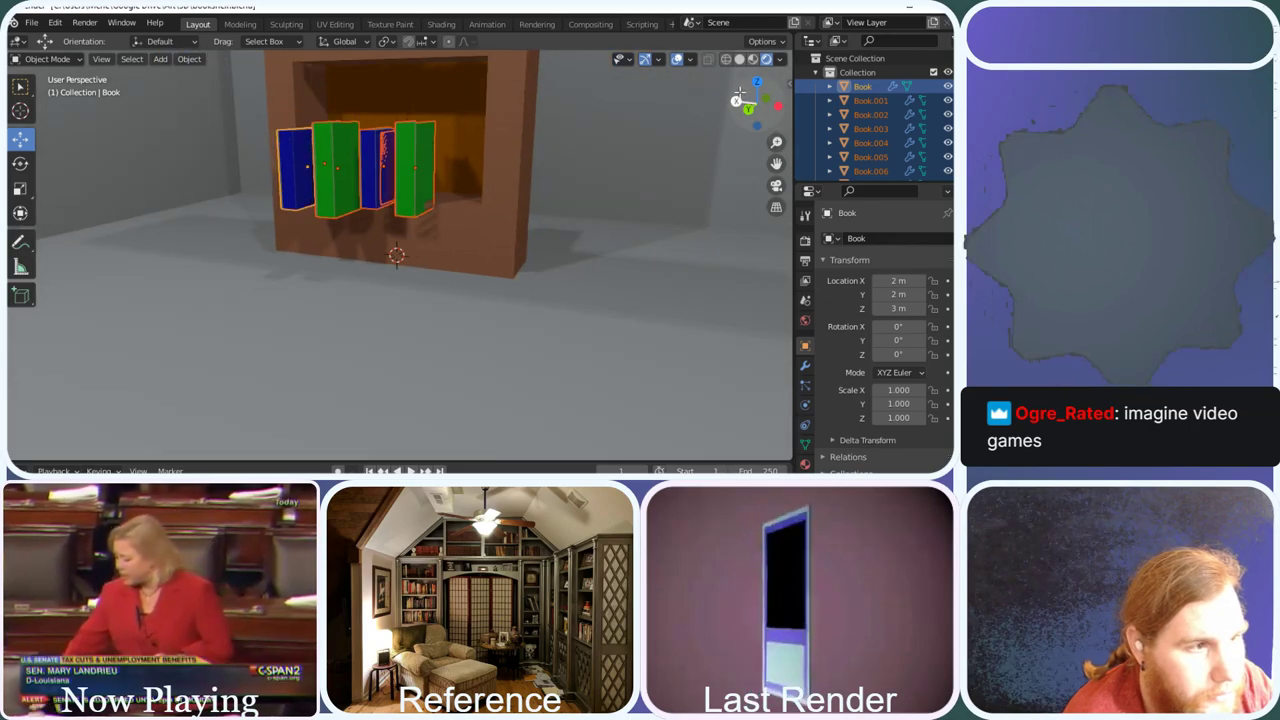
mouse_move(738, 97)
left_mouse_down()
mouse_move(757, 112)
mouse_move(760, 90)
mouse_move(752, 106)
left_mouse_up()
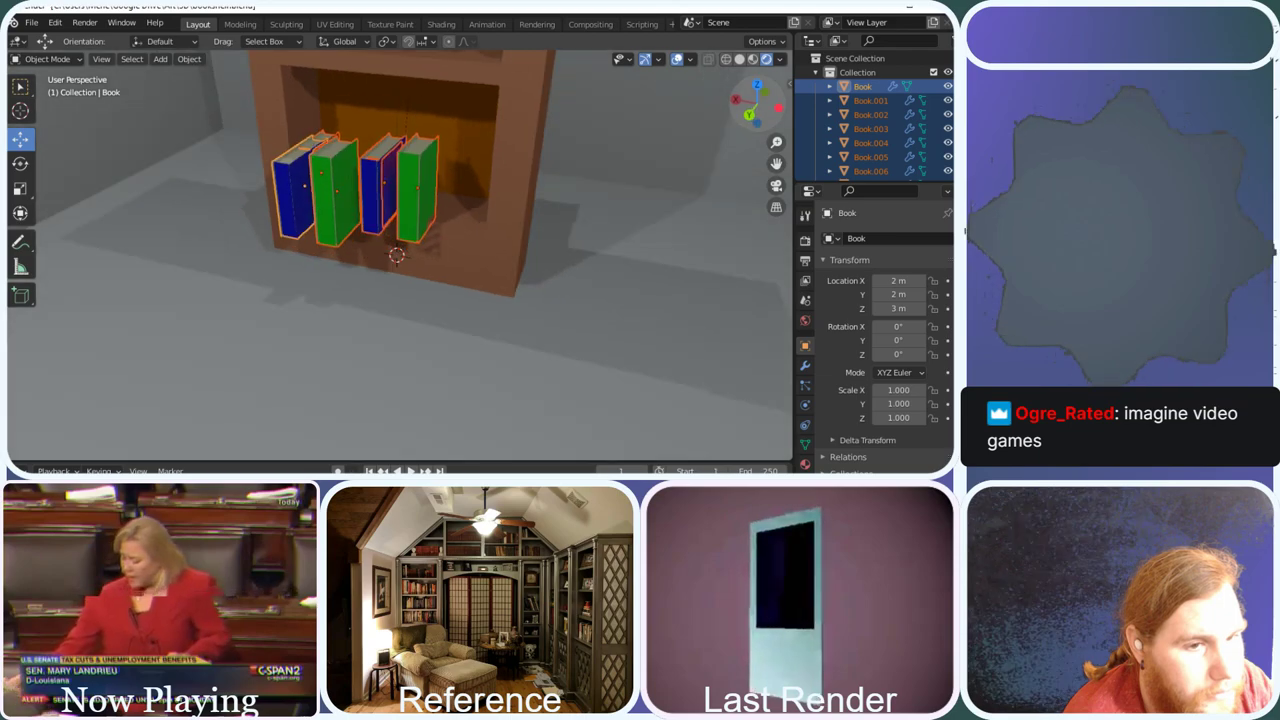
scroll(655, 120, "down", 4)
scroll(655, 120, "up", 2)
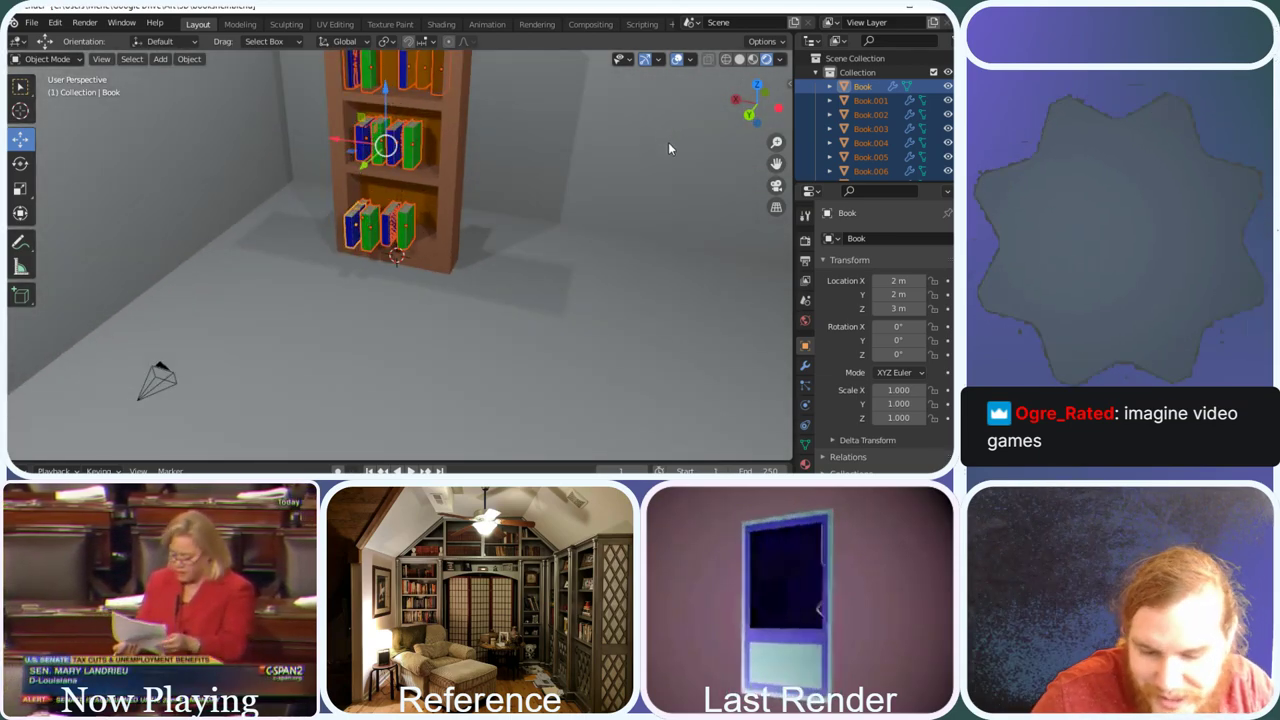
key("shift+r")
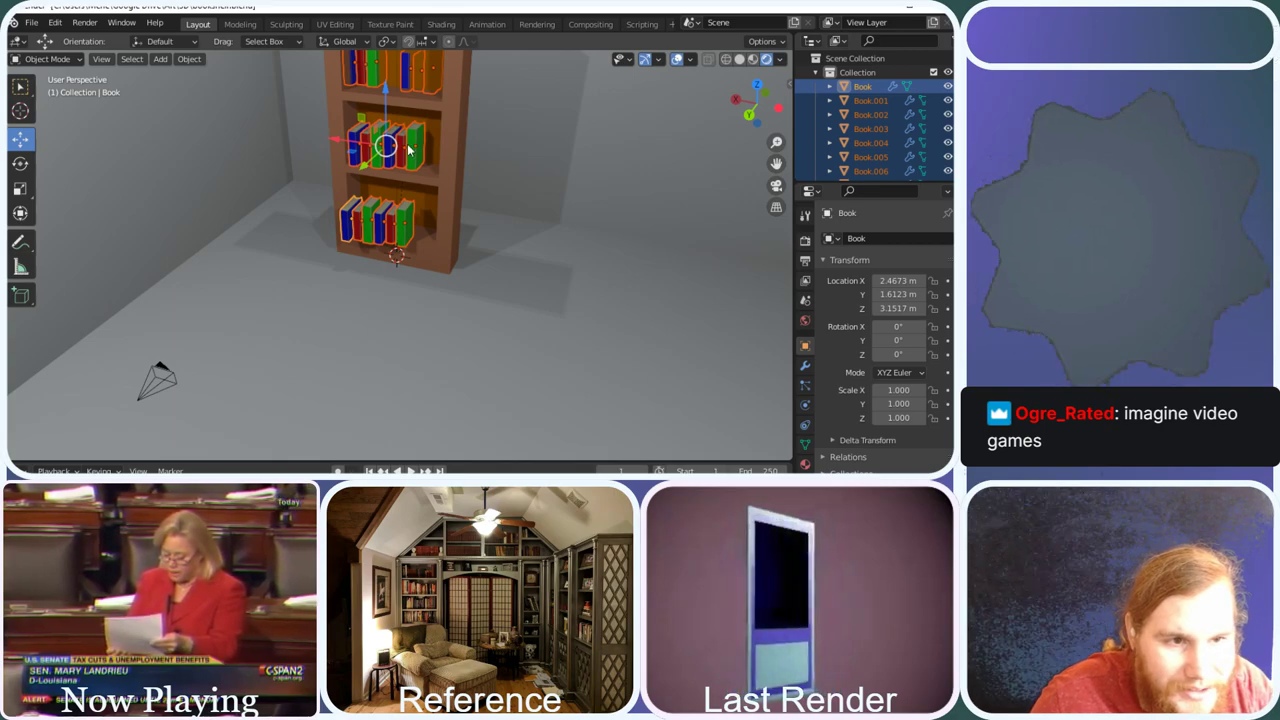
key("KP_Divide")
key("KP_Divide")
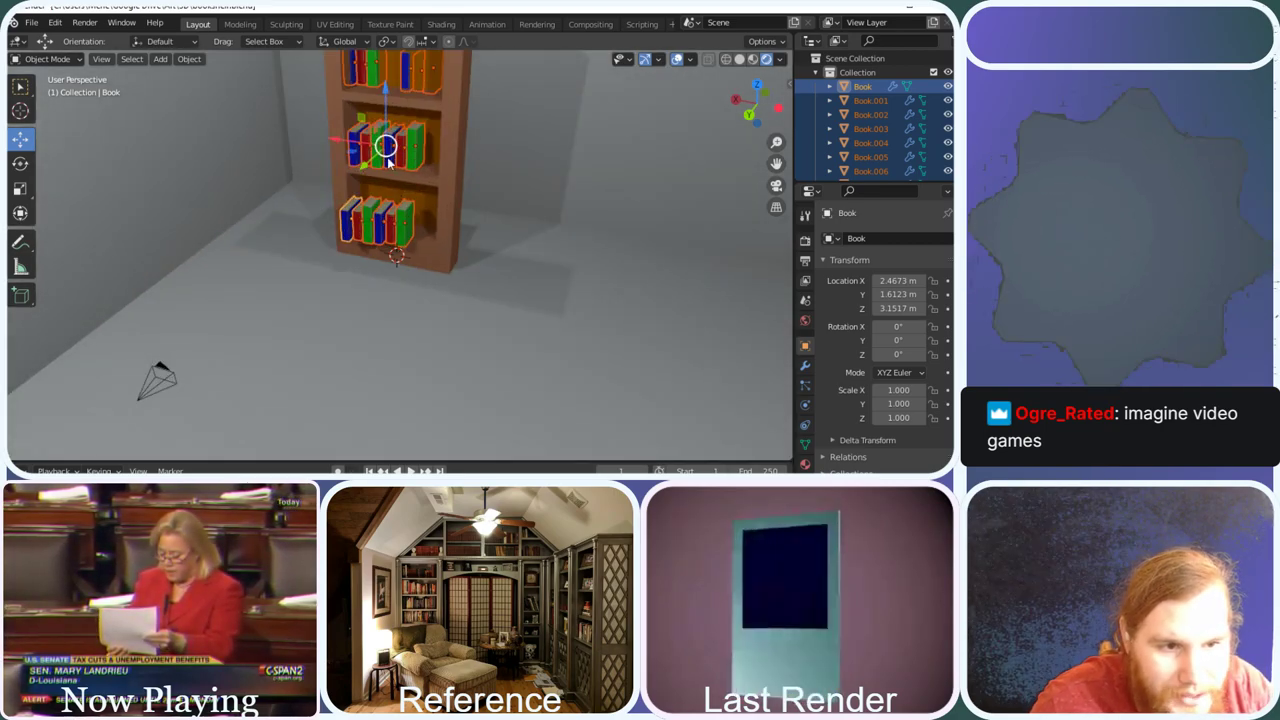
Apply Shade Flat to the selected books and frame them in the view
right_click(390, 232)
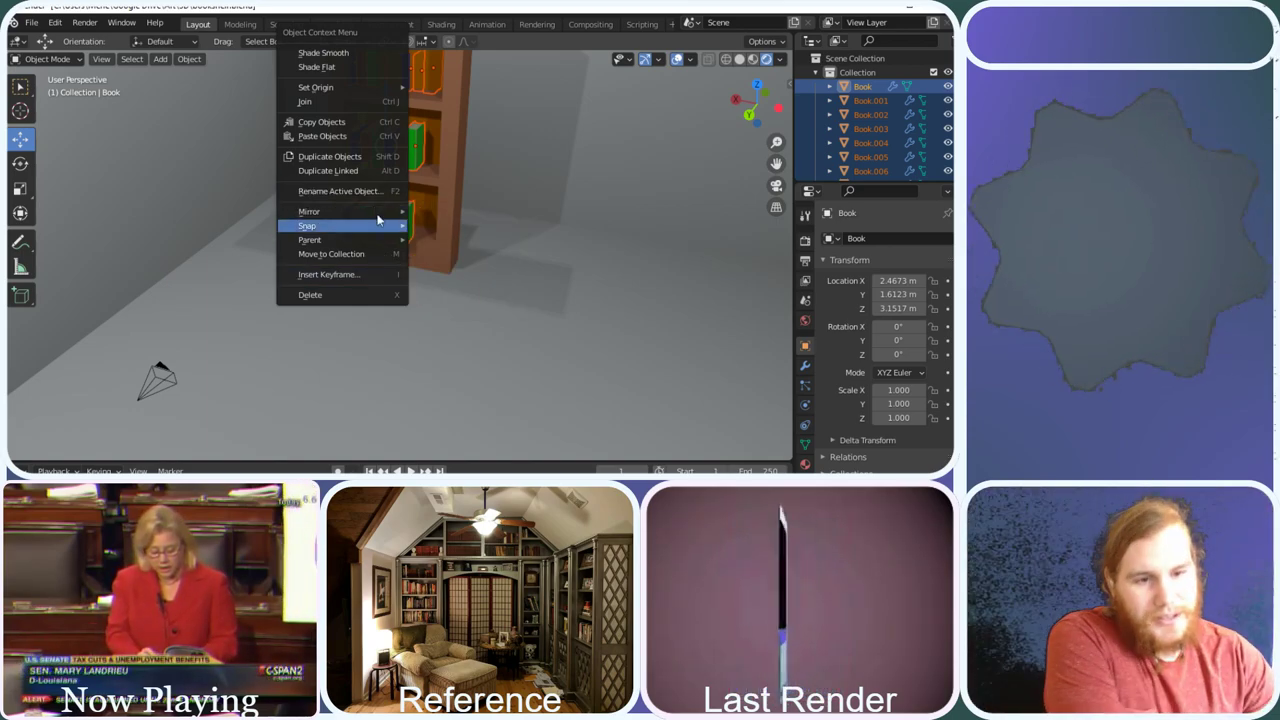
left_click(362, 66)
key("KP_Decimal")
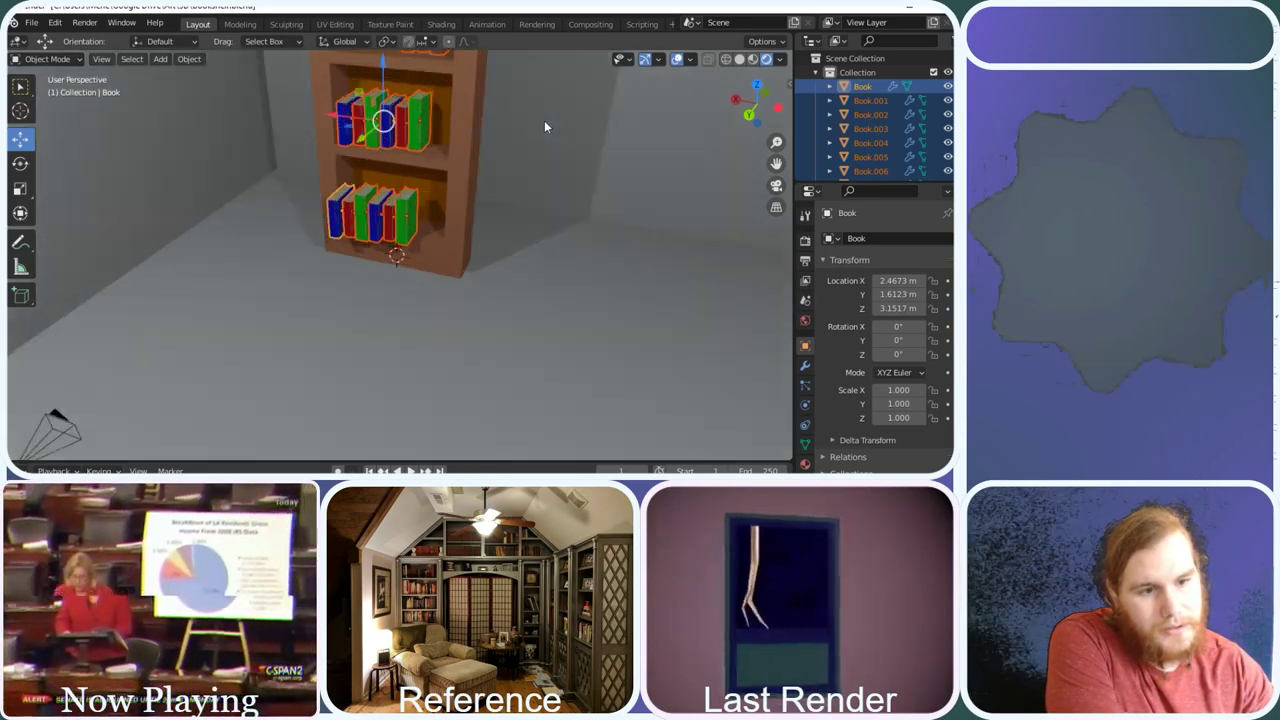
scroll(533, 123, "up", 4)
left_click(254, 170)
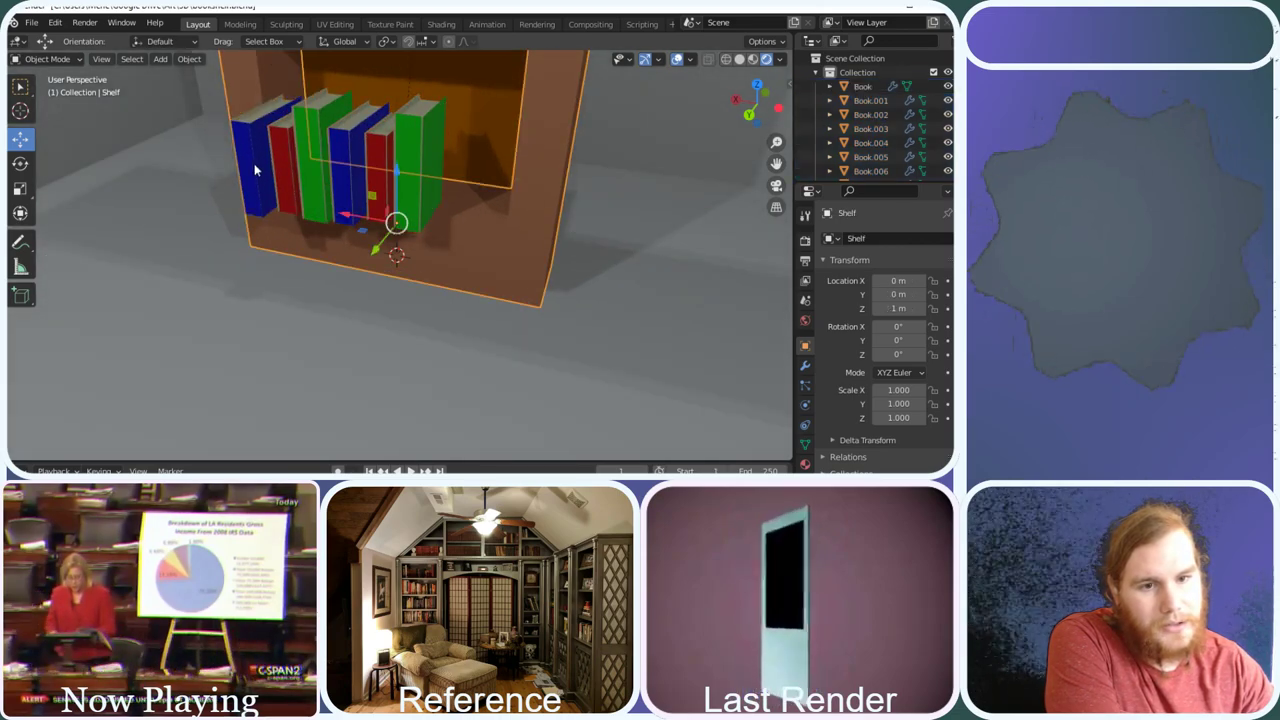
scroll(254, 170, "down", 4)
Select Book.001 and Book and enter a new Location Y in the Transform panel
left_click(868, 100)
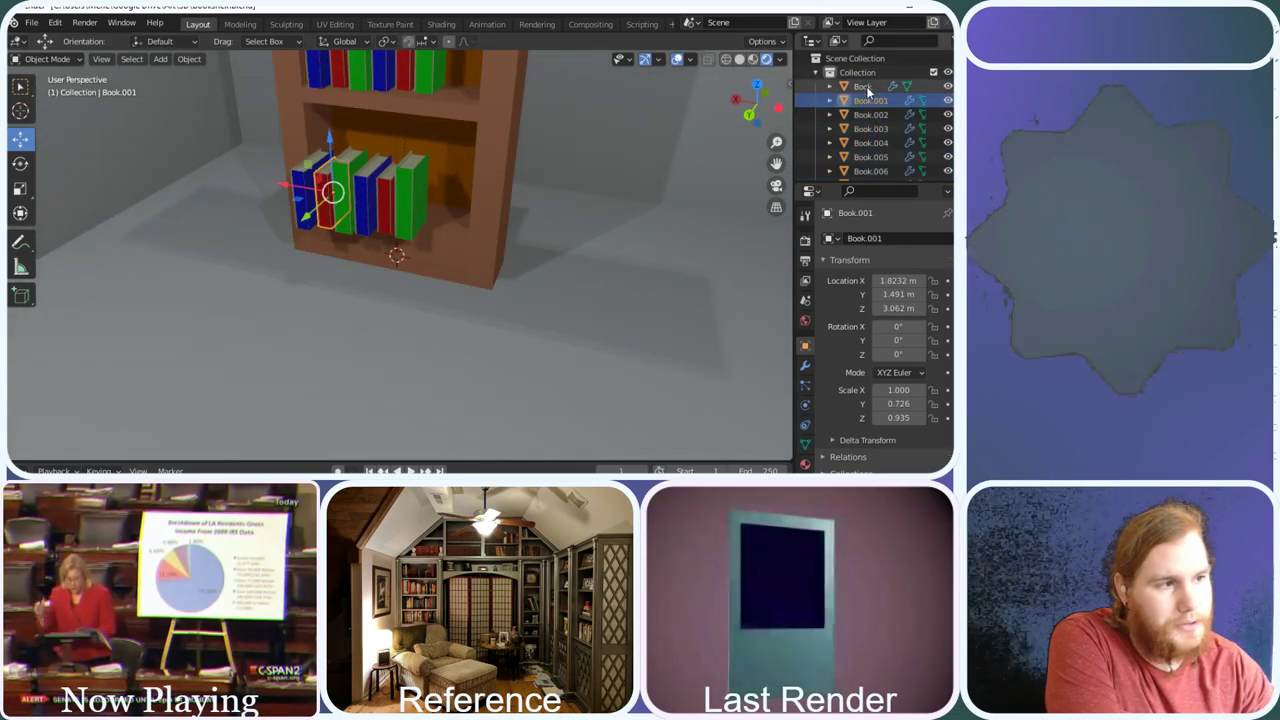
left_click(866, 88)
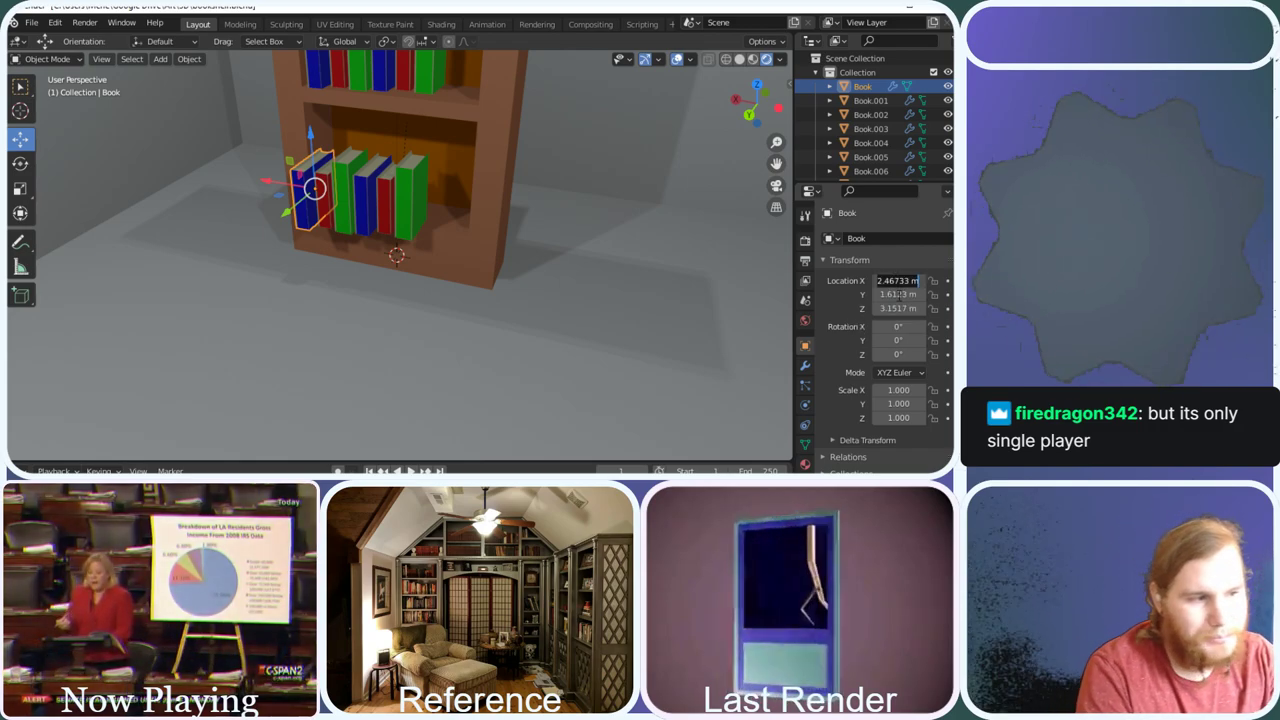
key("Tab")
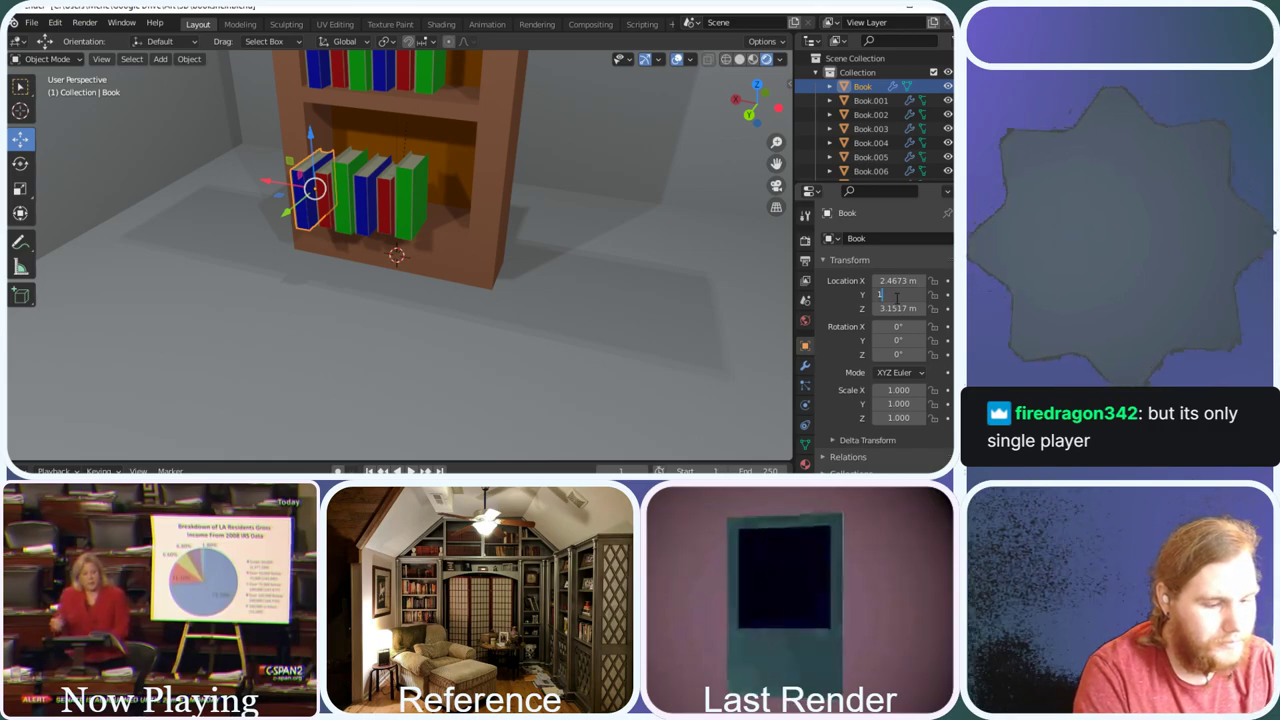
key("Return")
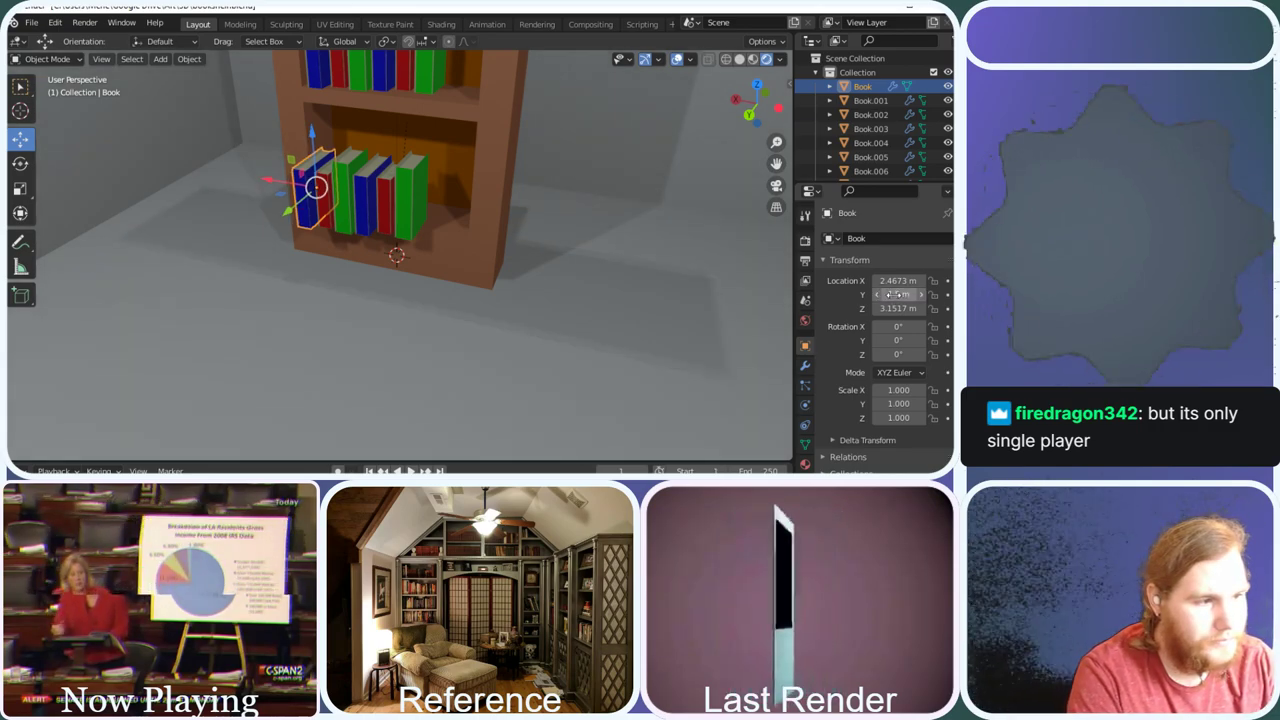
scroll(391, 189, "up", 4)
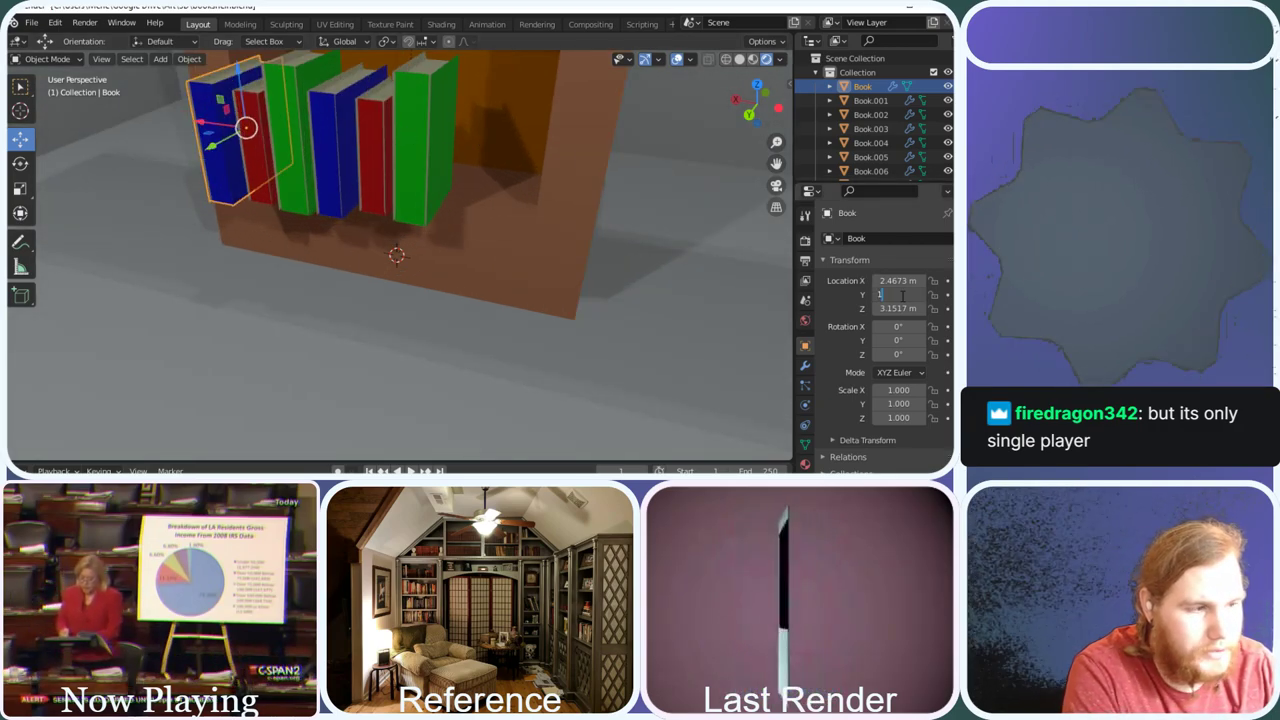
key("Return")
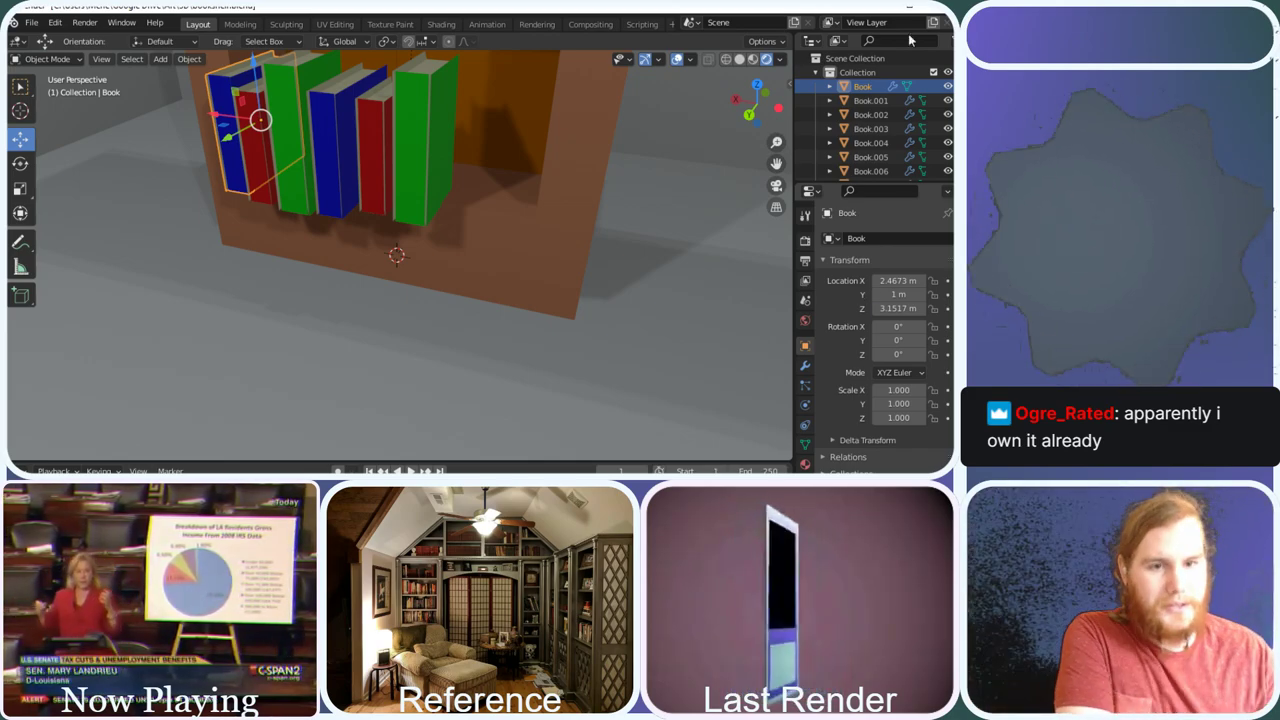
Slide the blue book along Y and set its Location Y to 0
left_click_drag(741, 87, 692, 88)
left_click_drag(388, 203, 344, 170)
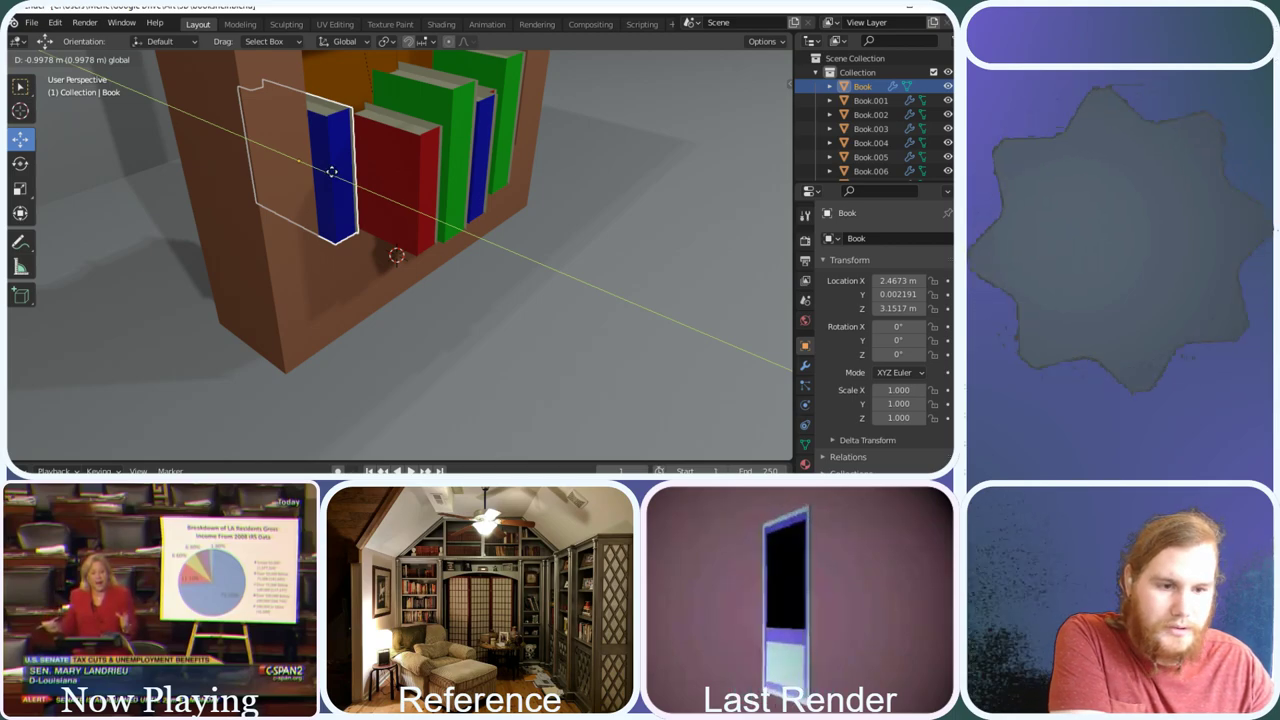
left_click_drag(331, 171, 318, 165)
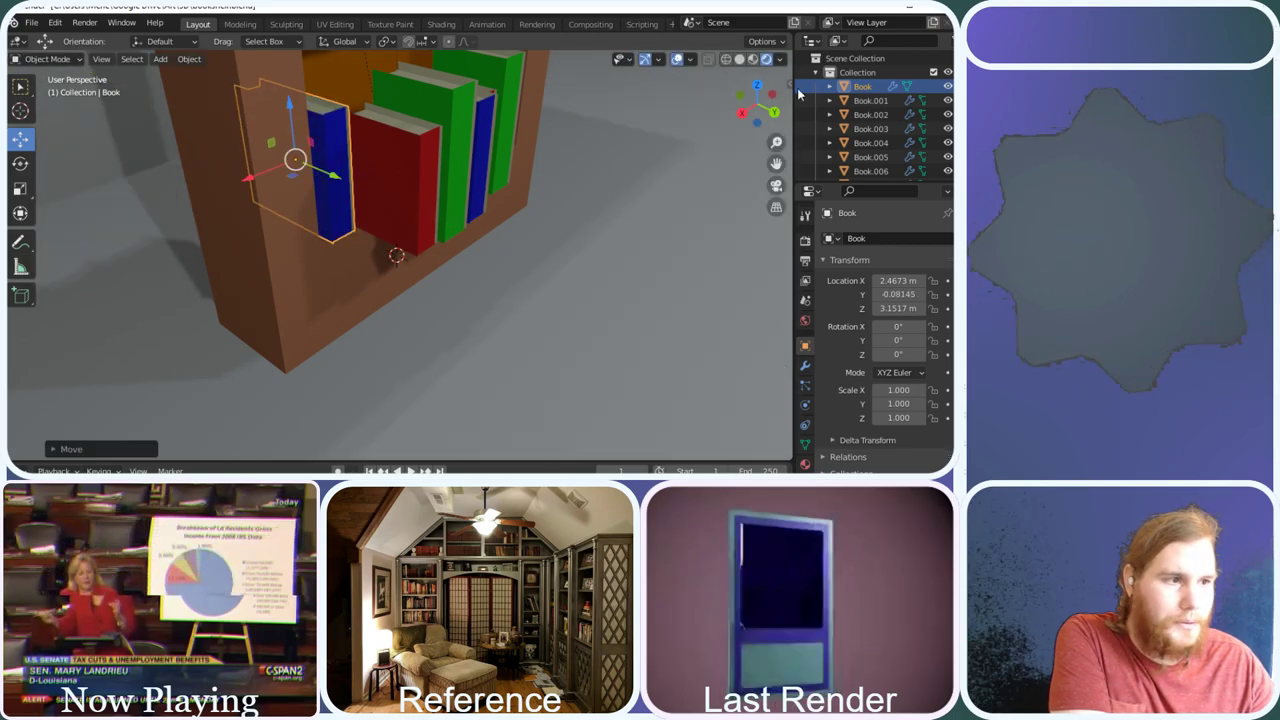
mouse_move(760, 100)
left_mouse_down()
mouse_move(744, 94)
mouse_move(749, 106)
left_mouse_up()
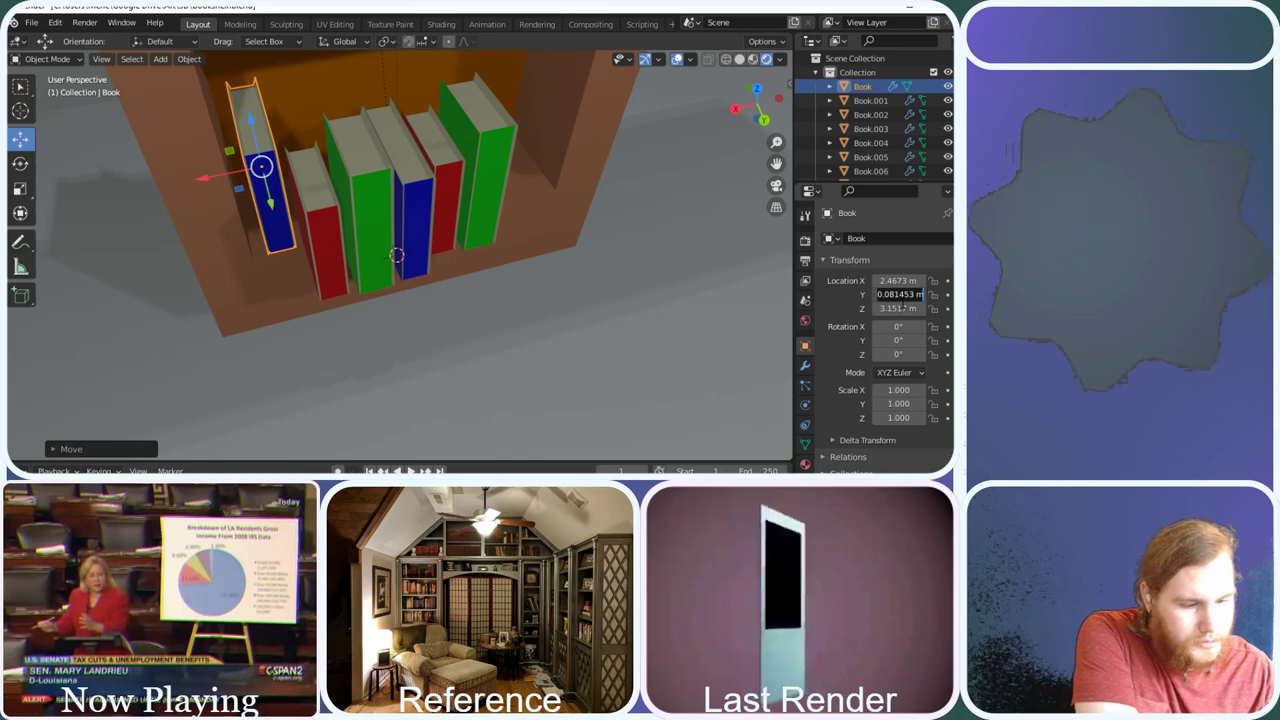
key("Return")
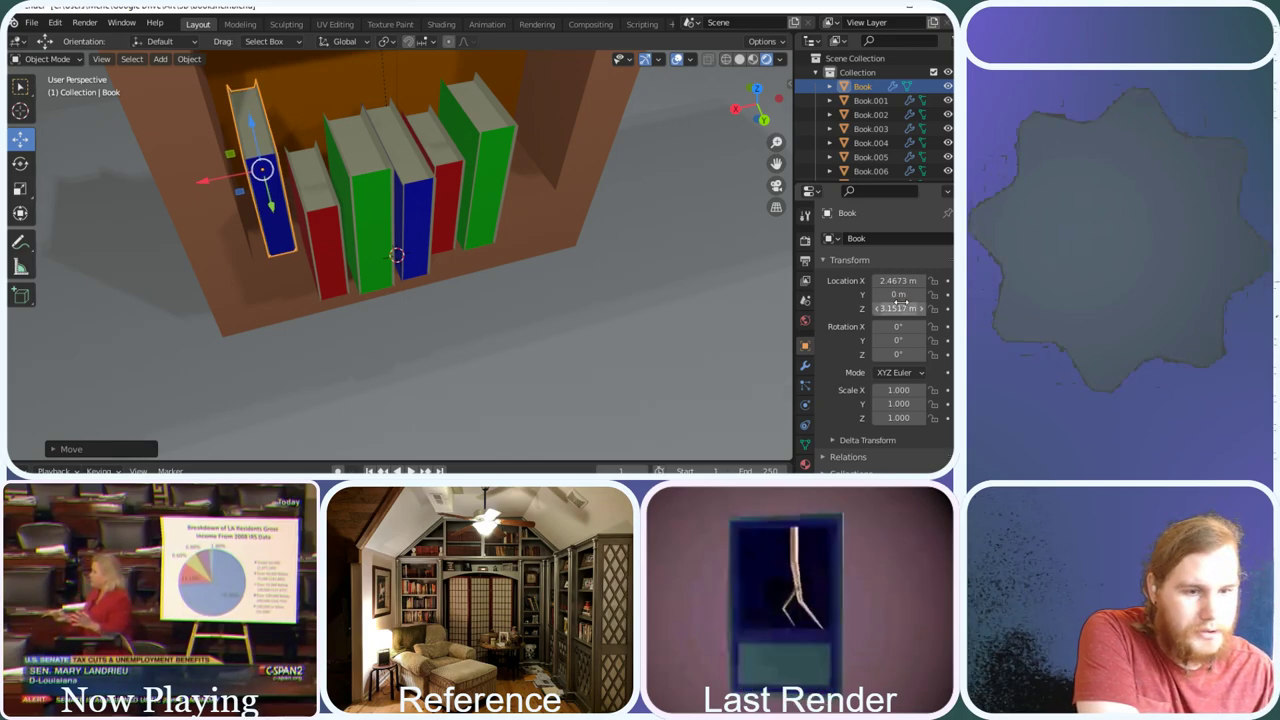
left_click_drag(762, 108, 762, 84)
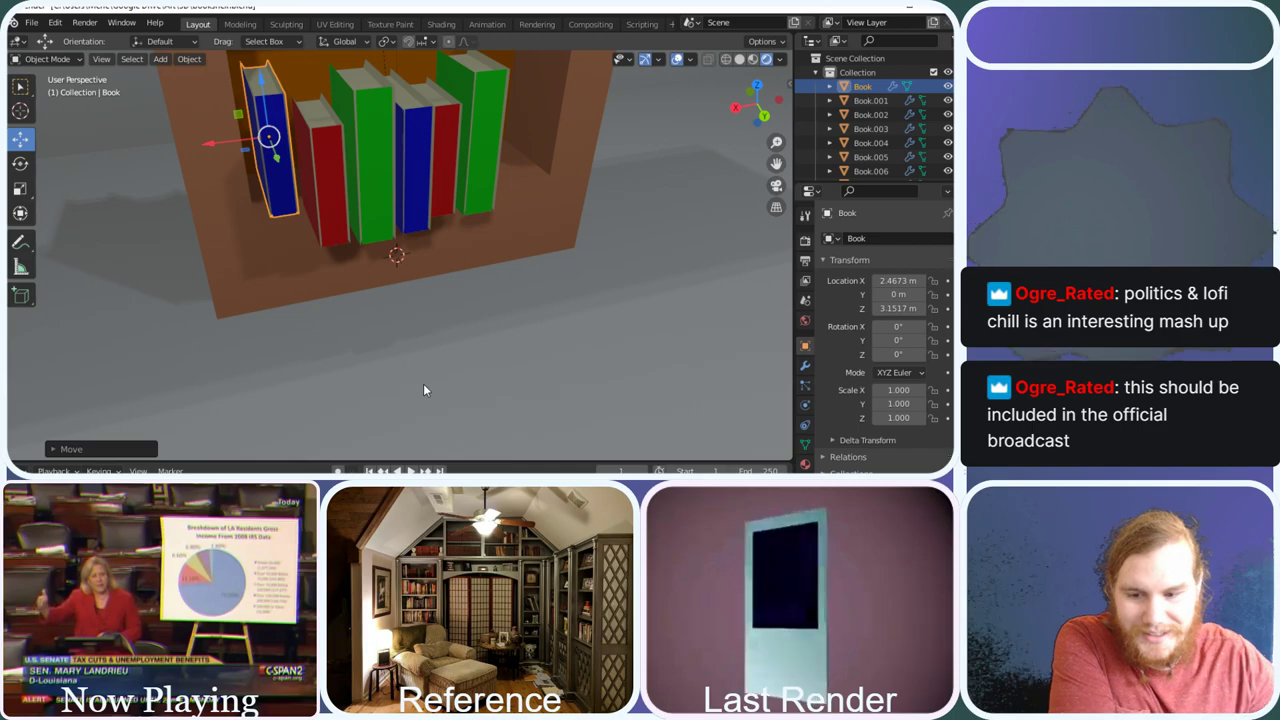
middle_click_drag(524, 218, 419, 172)
Set the red book Book.001's Location Y to 0
left_click(317, 171)
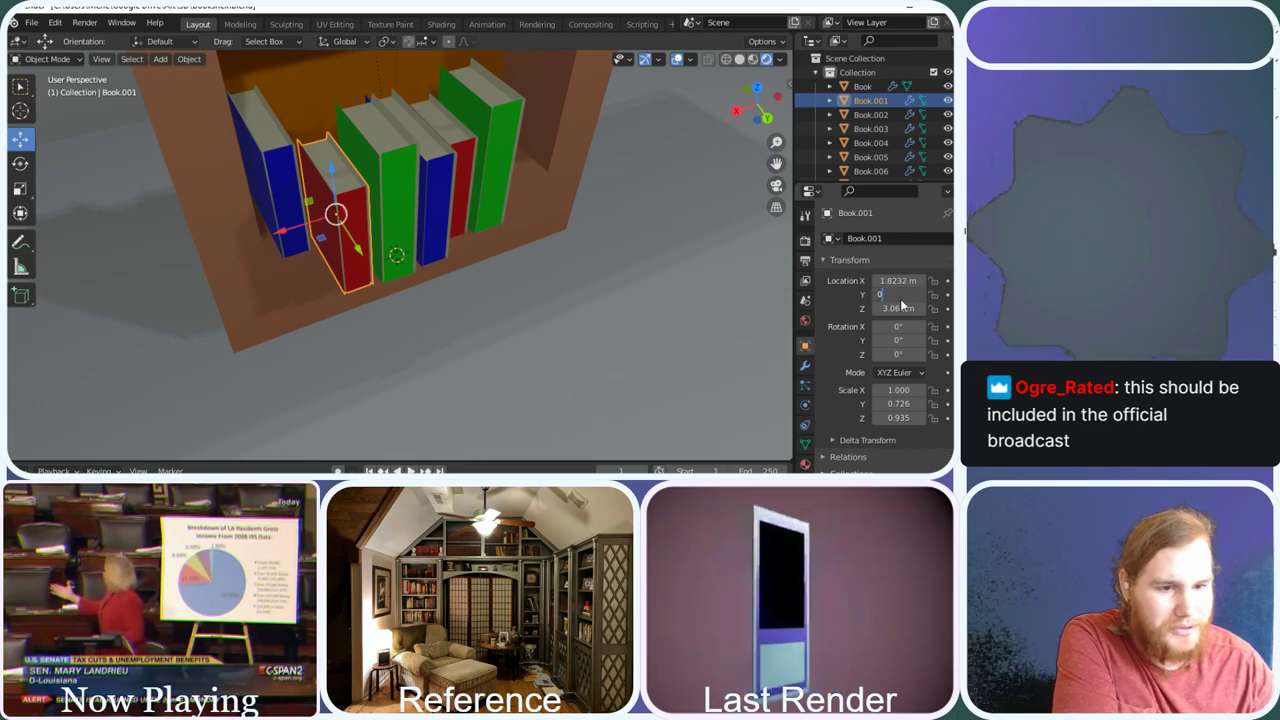
type("0")
key("Return")
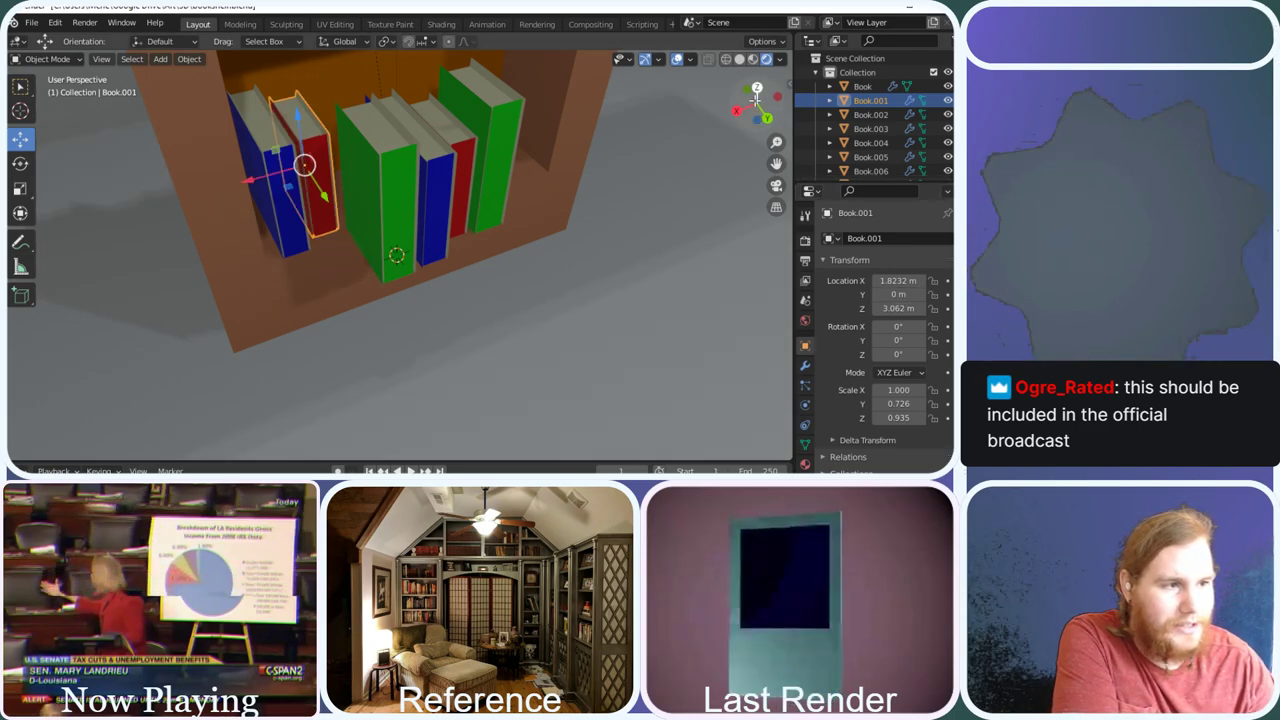
left_click_drag(755, 100, 748, 66)
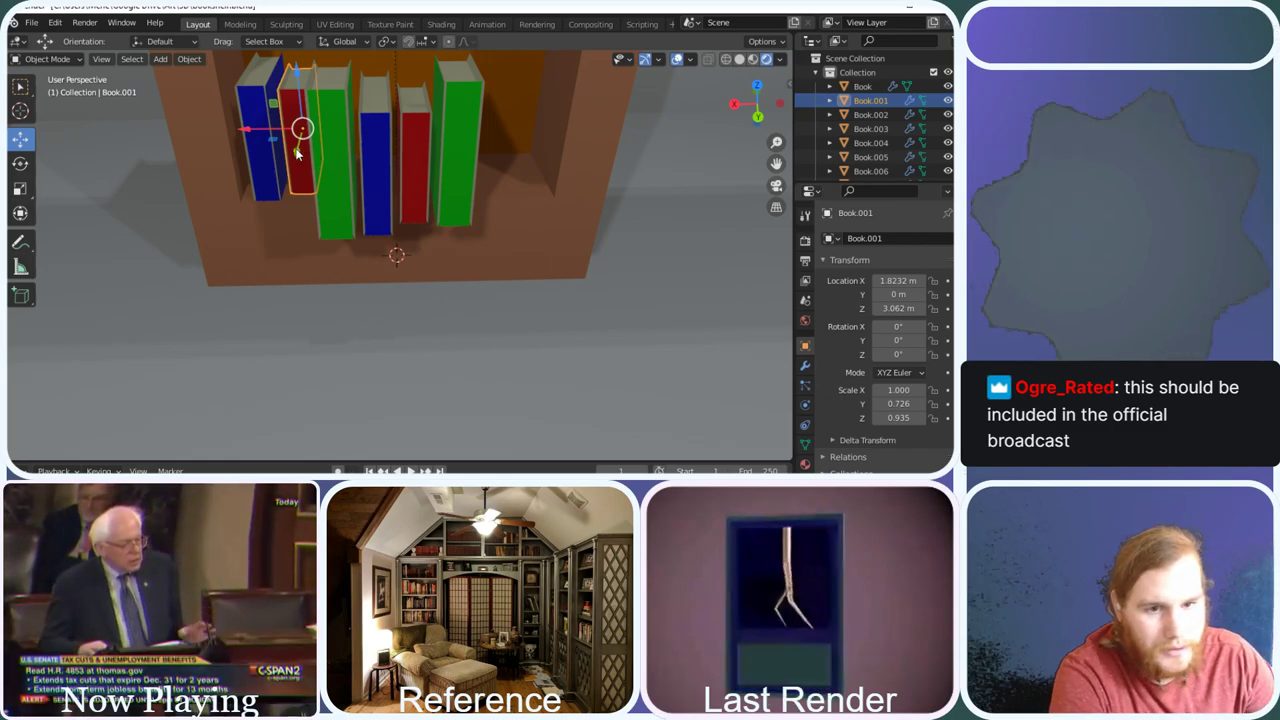
Move the red book along Y, then set its Y position to 0.3
key("g")
key("y")
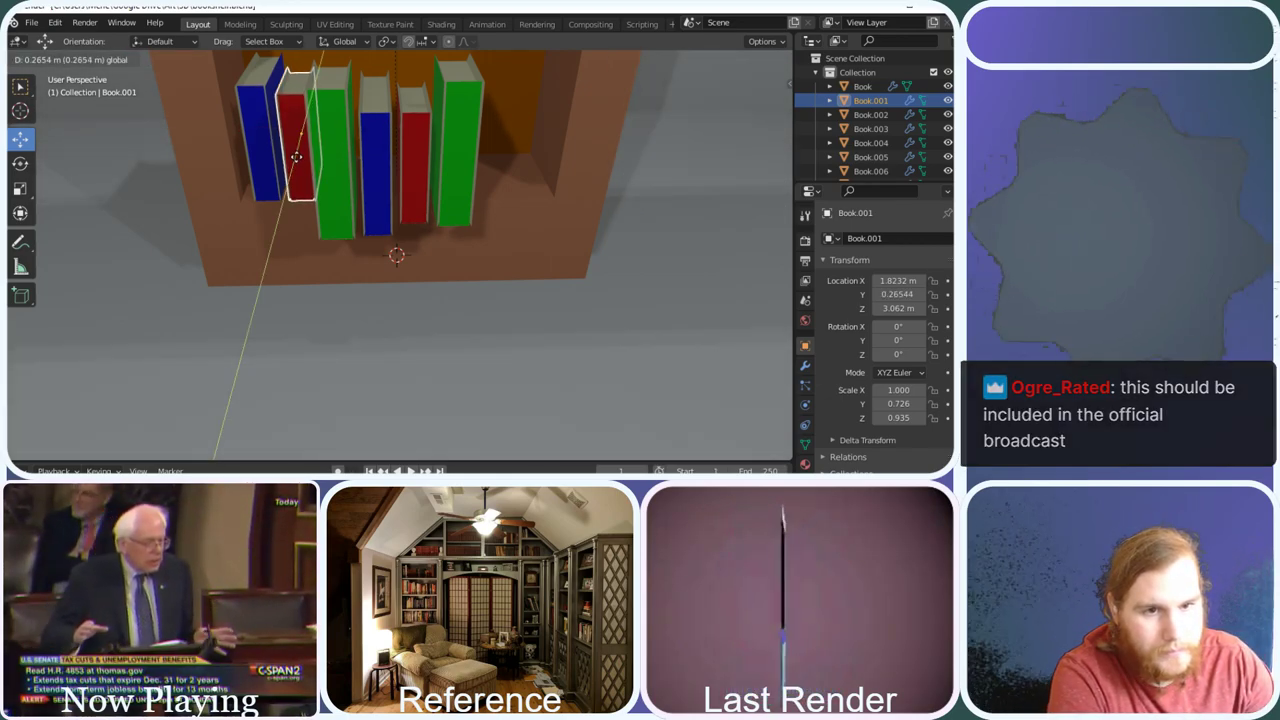
left_click(296, 157)
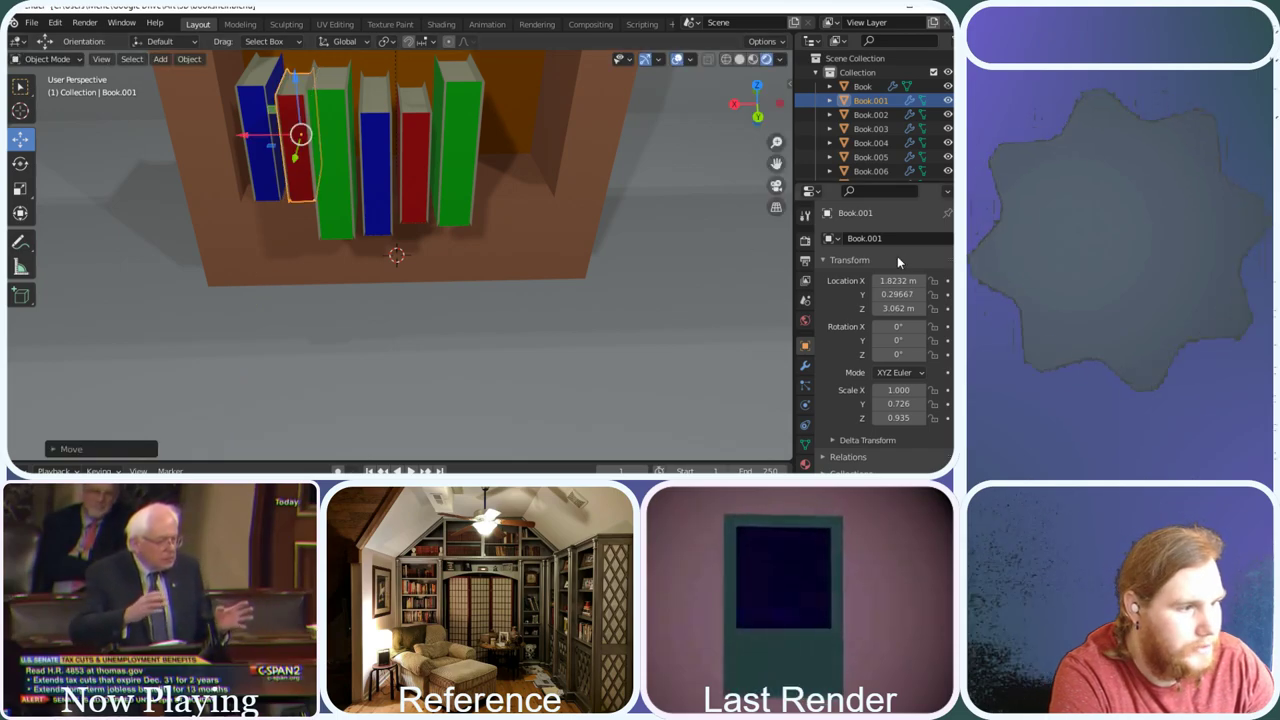
left_click(897, 294)
key("BackSpace")
type("0.3")
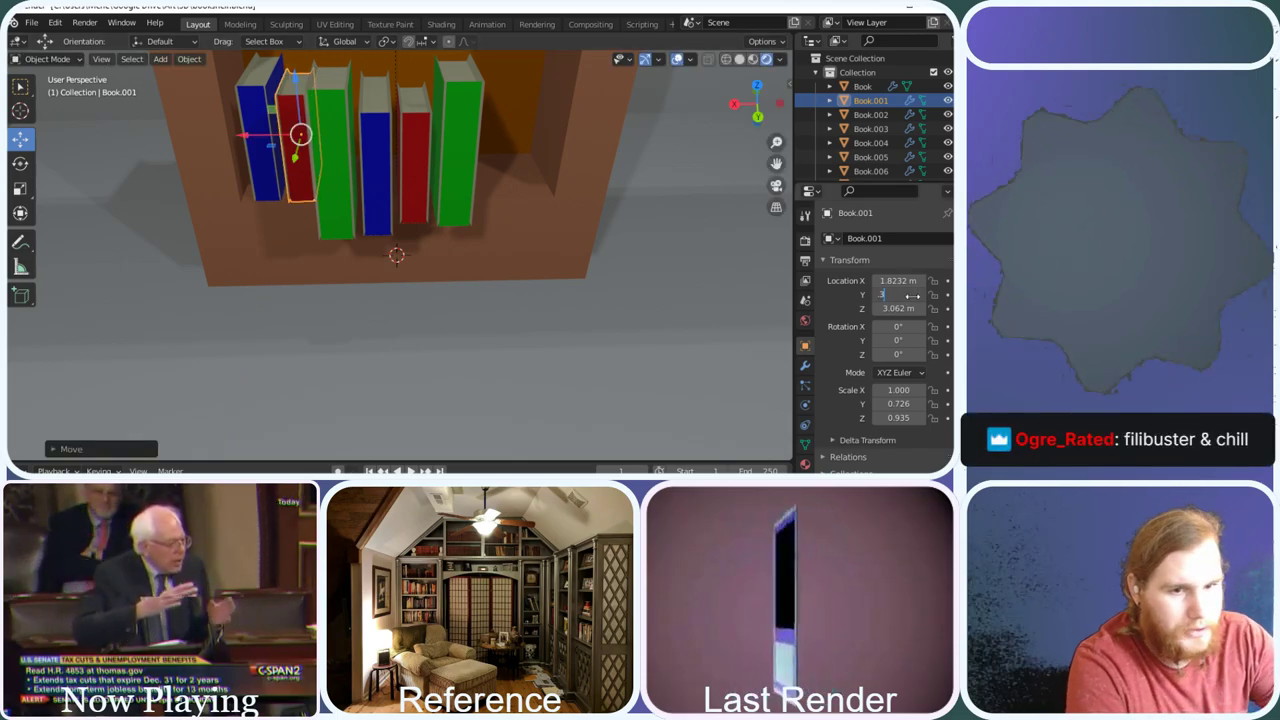
key("Return")
Move the green book along Y and raise it to a height of Z 3.3 m
left_click(321, 157)
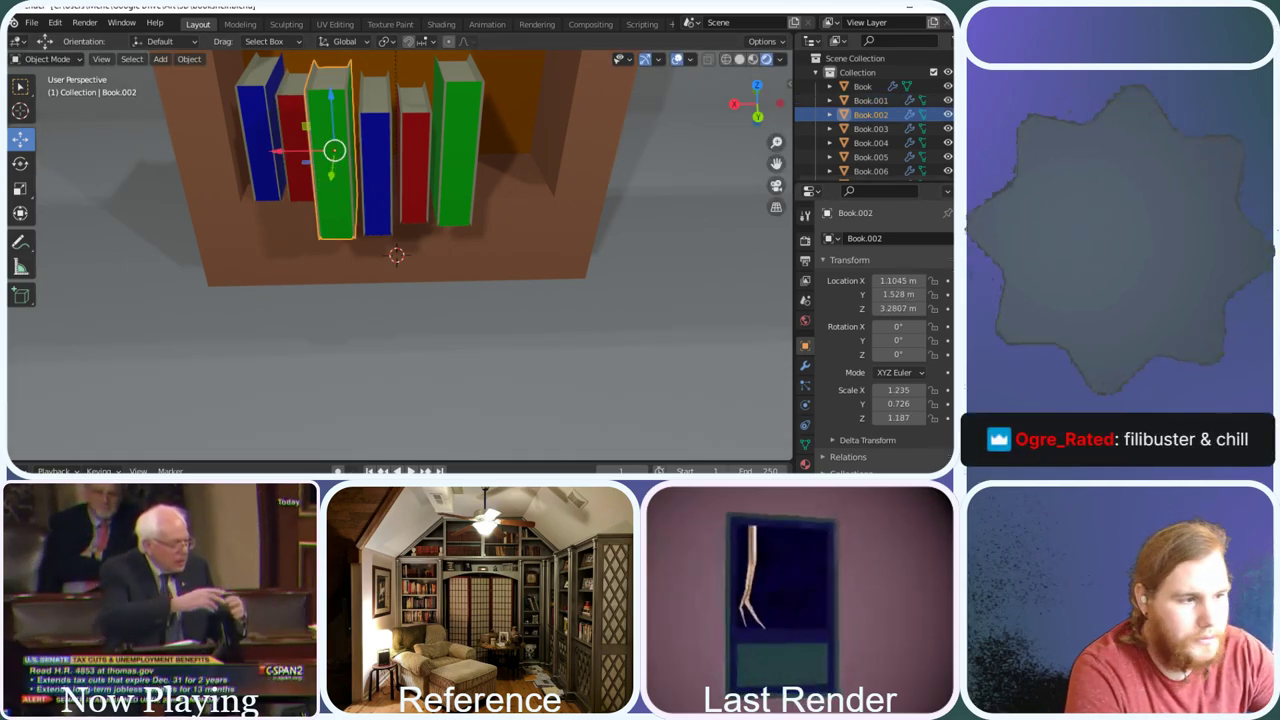
key("g")
key("y")
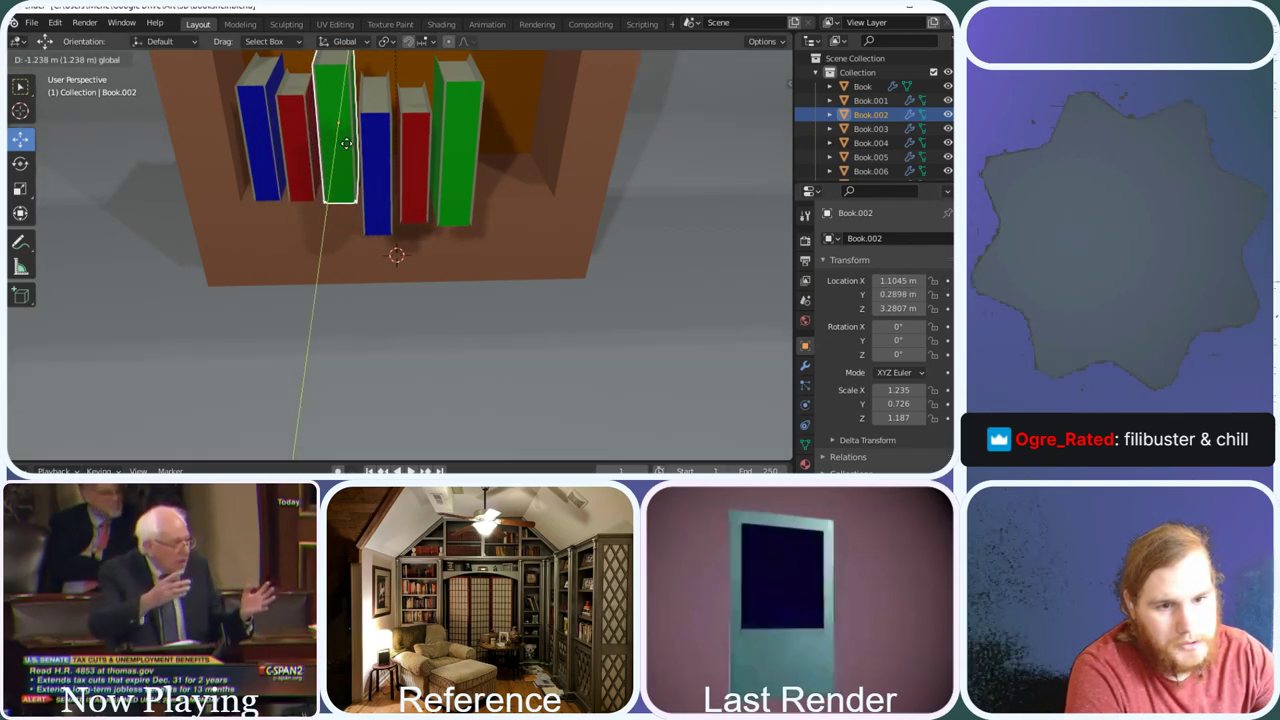
left_click(346, 141)
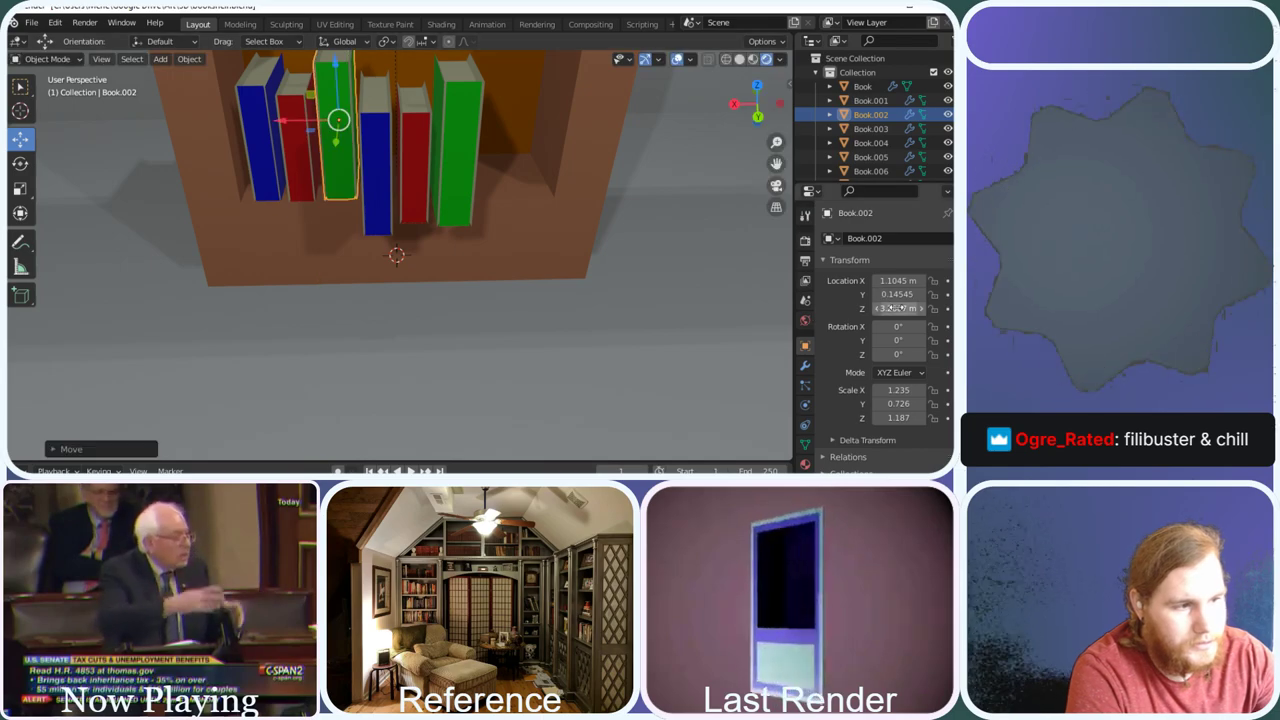
left_click(897, 308)
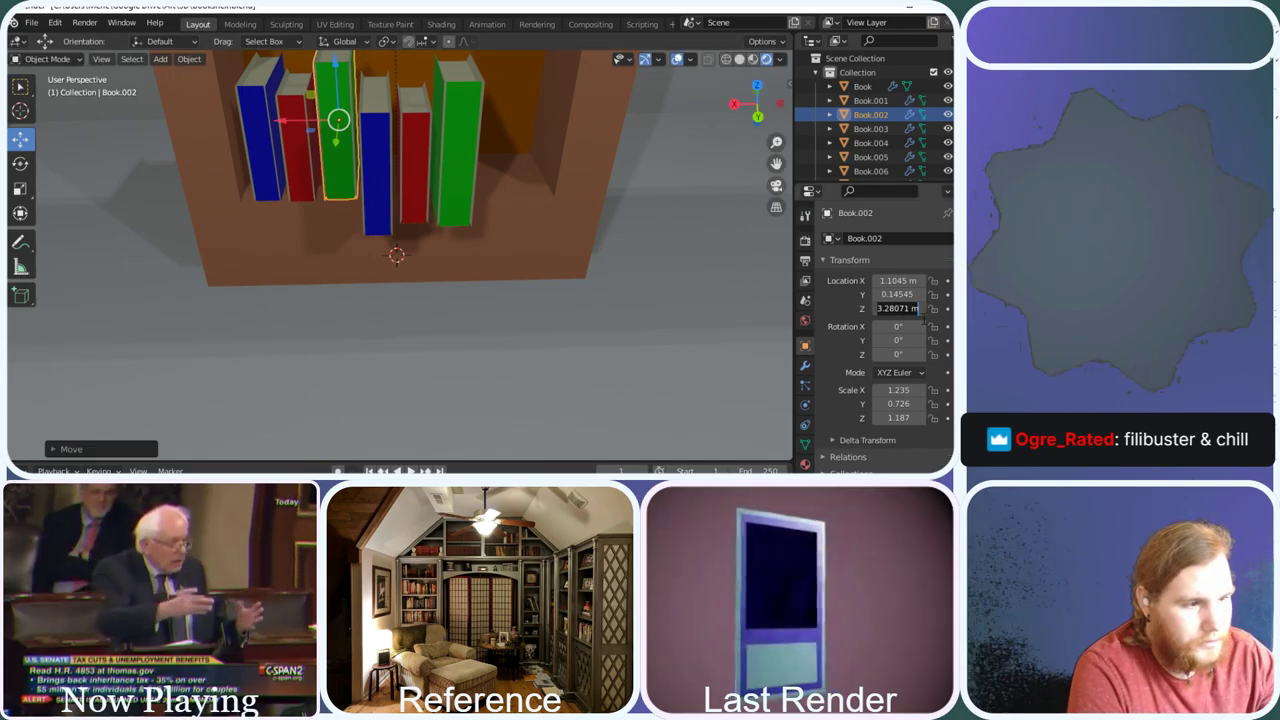
key("Return")
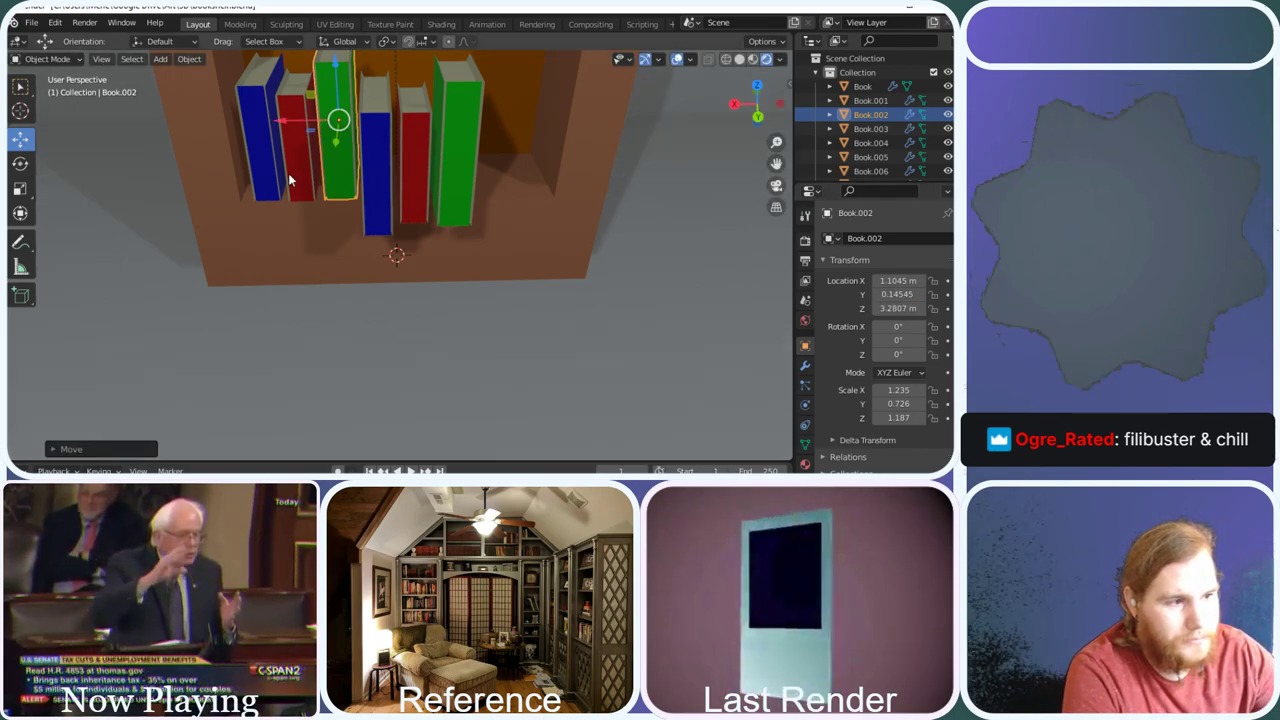
left_click(305, 157)
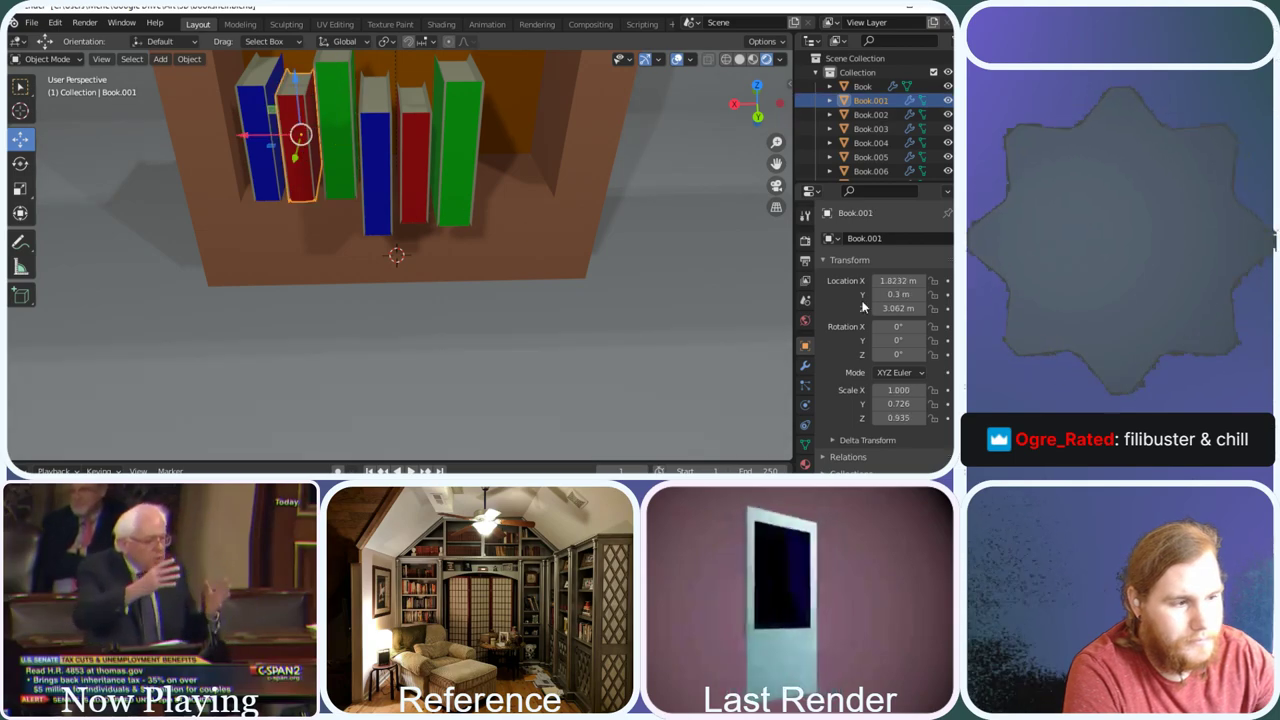
left_click(336, 143)
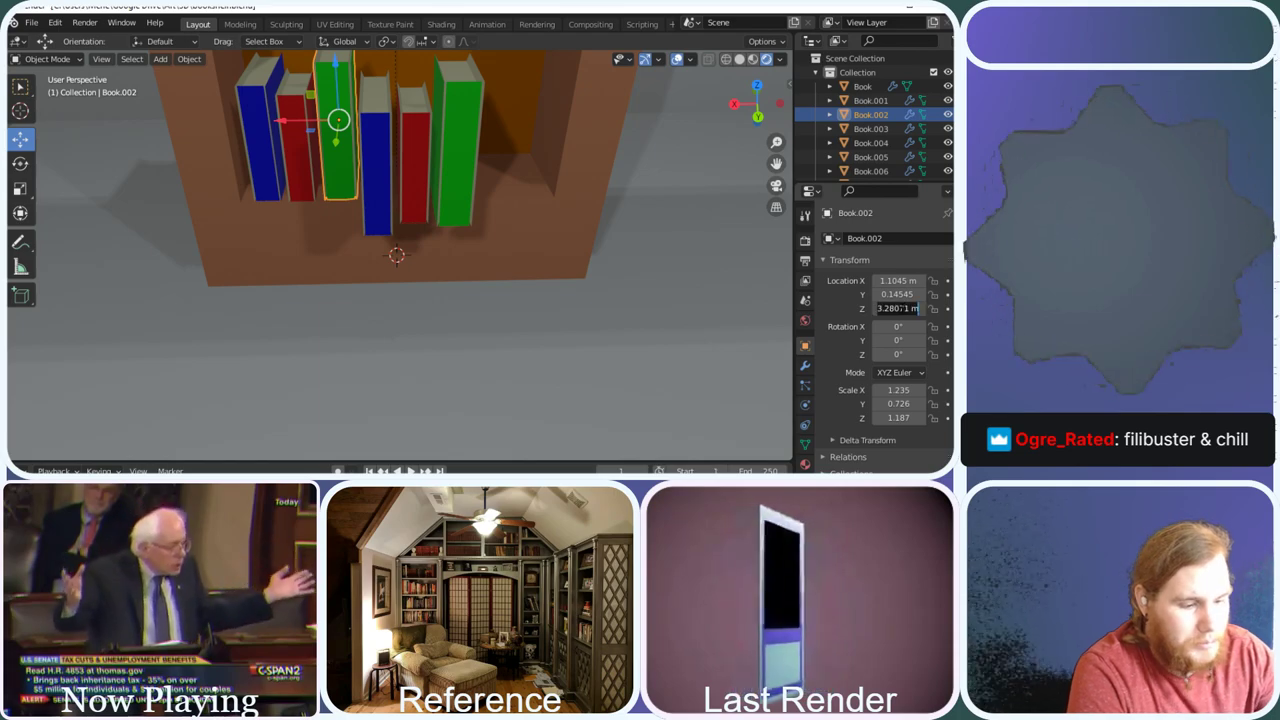
key("Return")
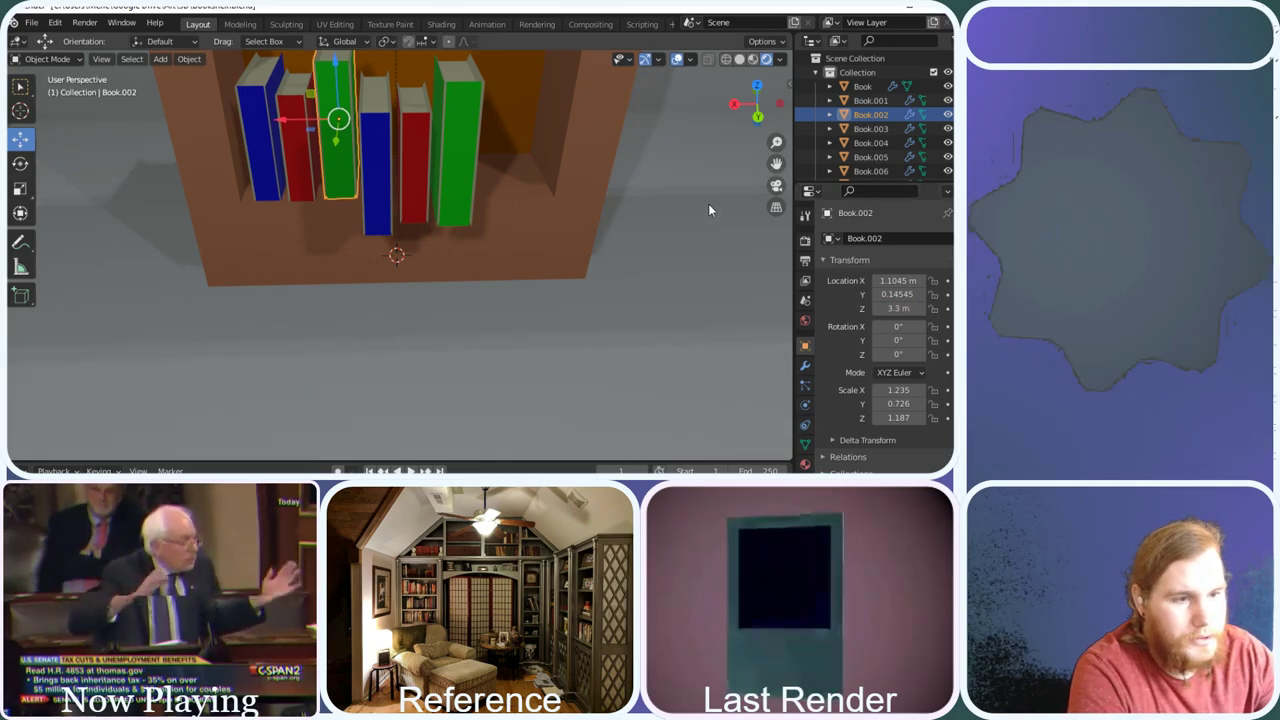
Set the green book's Location Y to 0.1, then back to 0
left_click(898, 294)
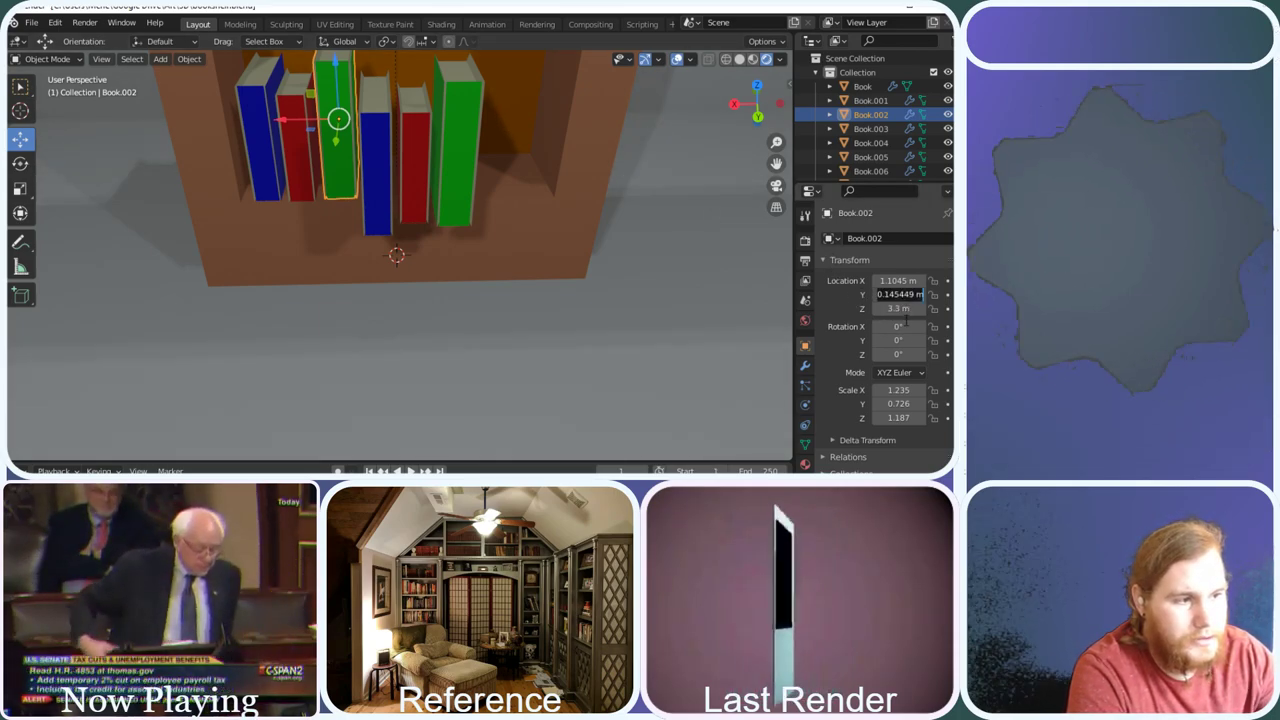
type("0.1")
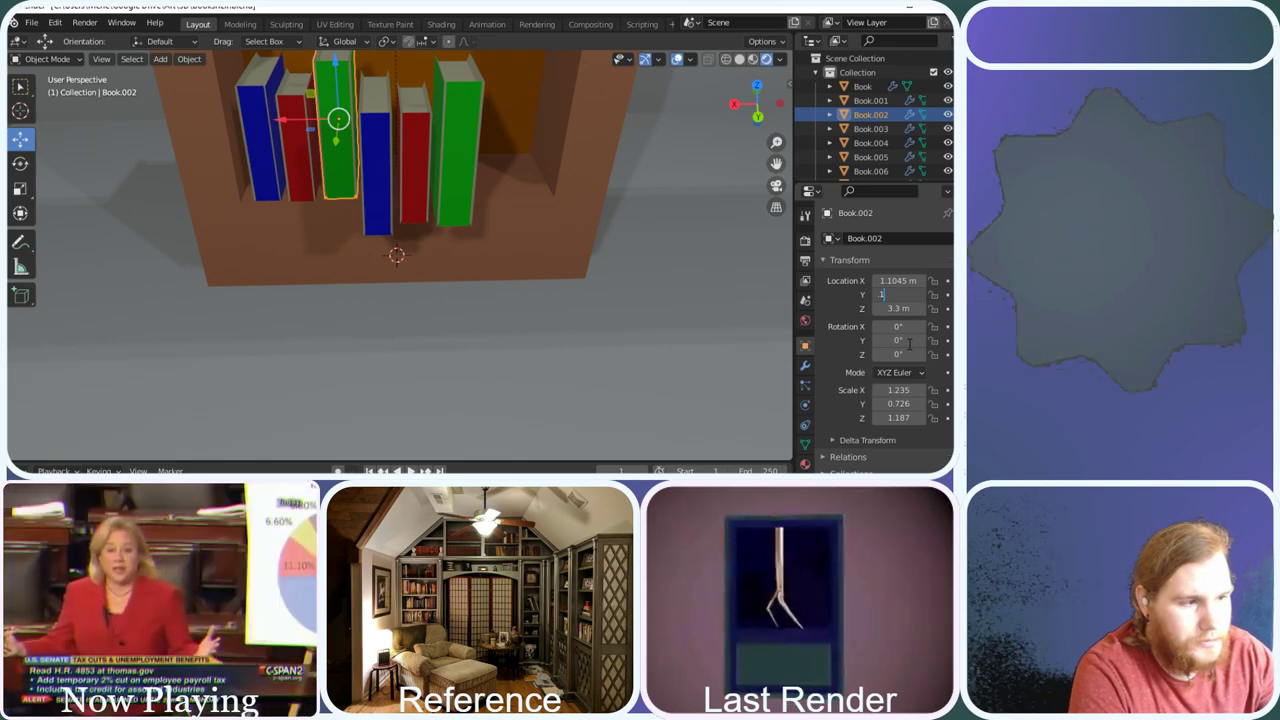
key("Return")
left_click_drag(752, 92, 780, 130)
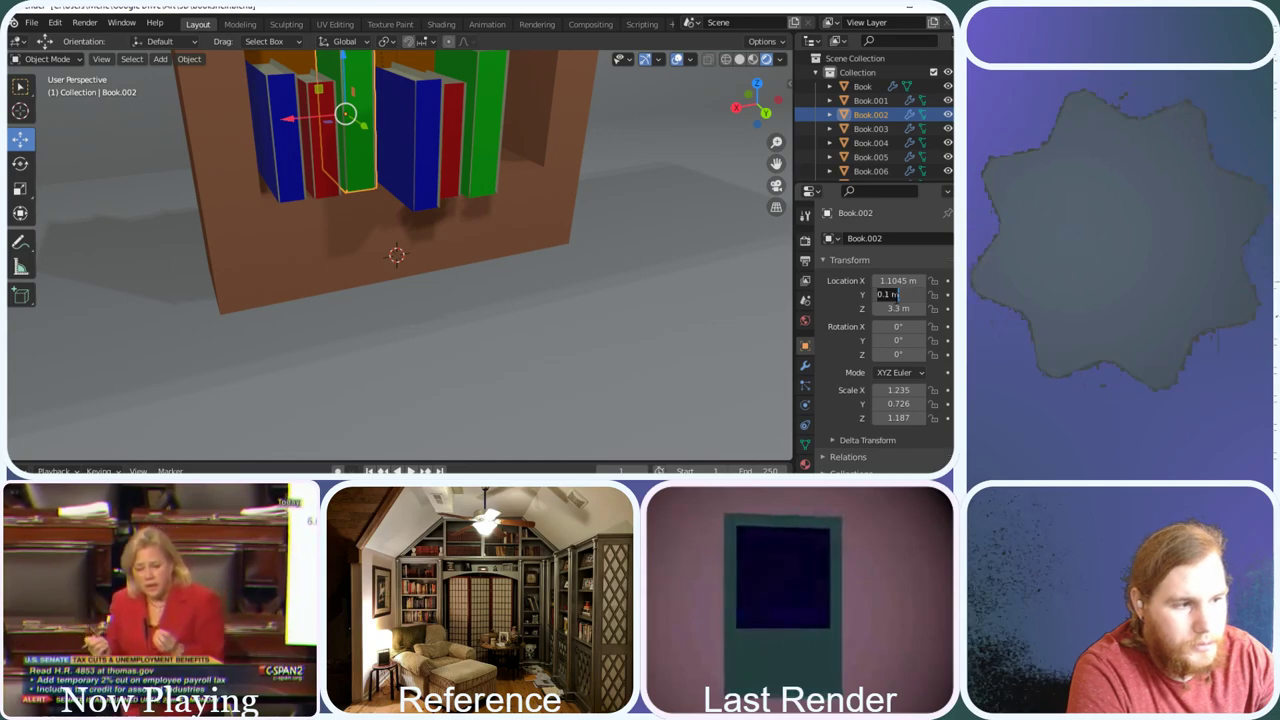
left_click(893, 295)
type("0")
key("Return")
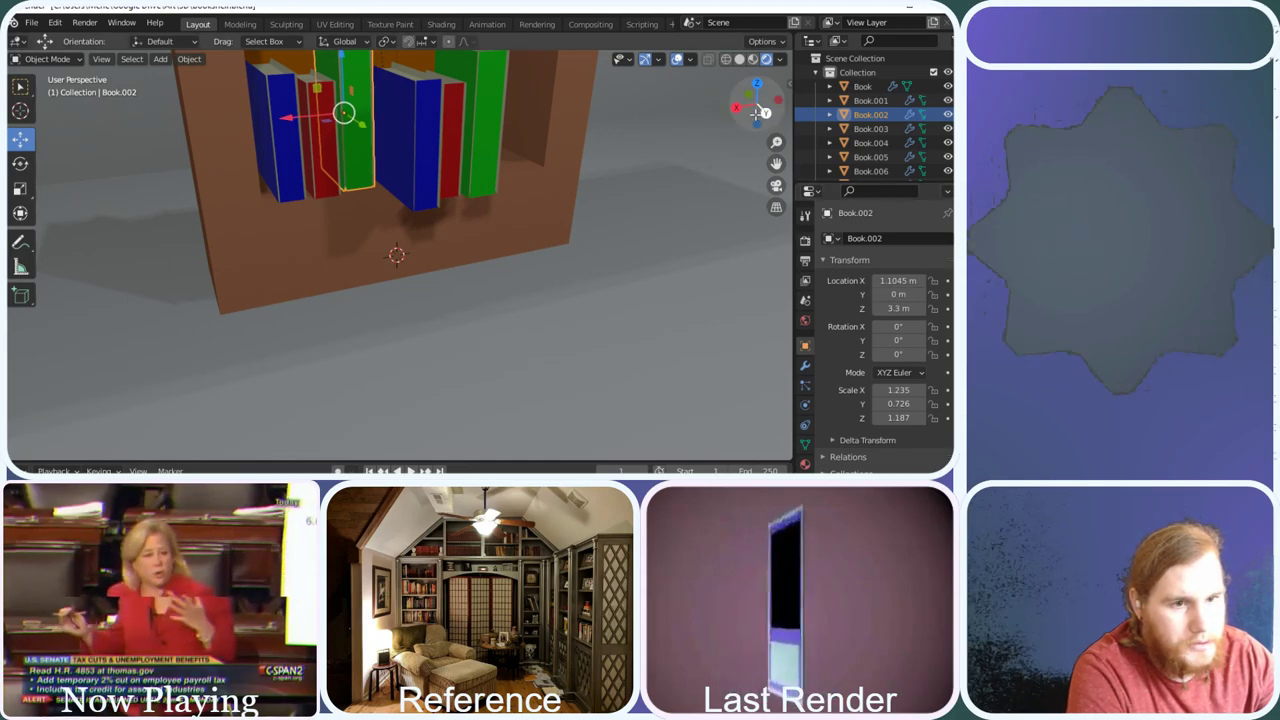
Reset the red book's Location Y to 0
left_click_drag(748, 112, 766, 114)
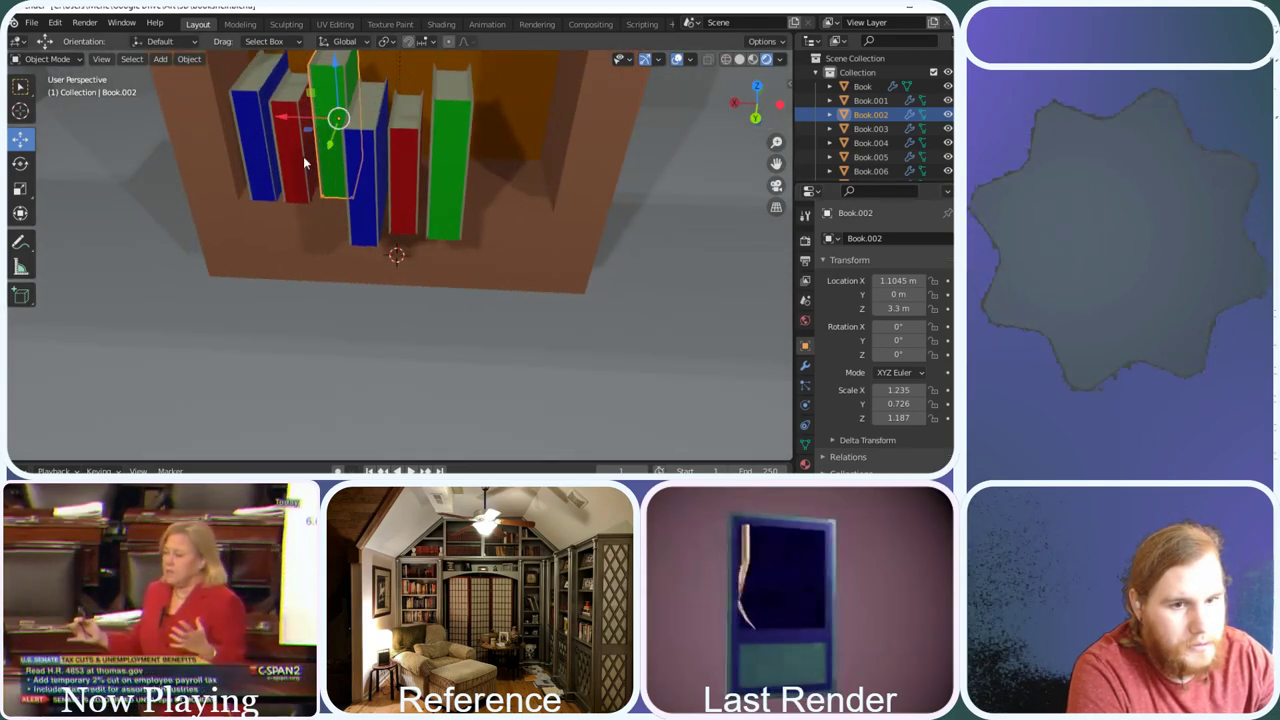
left_click(296, 167)
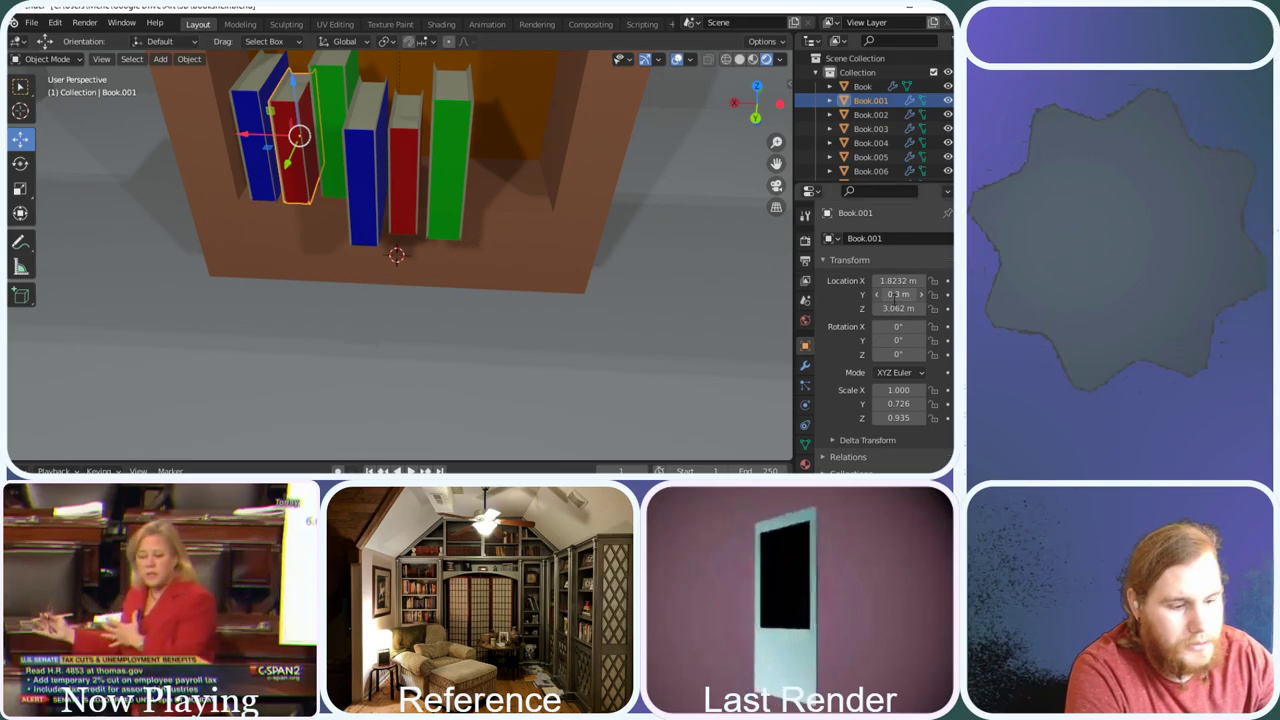
key("Return")
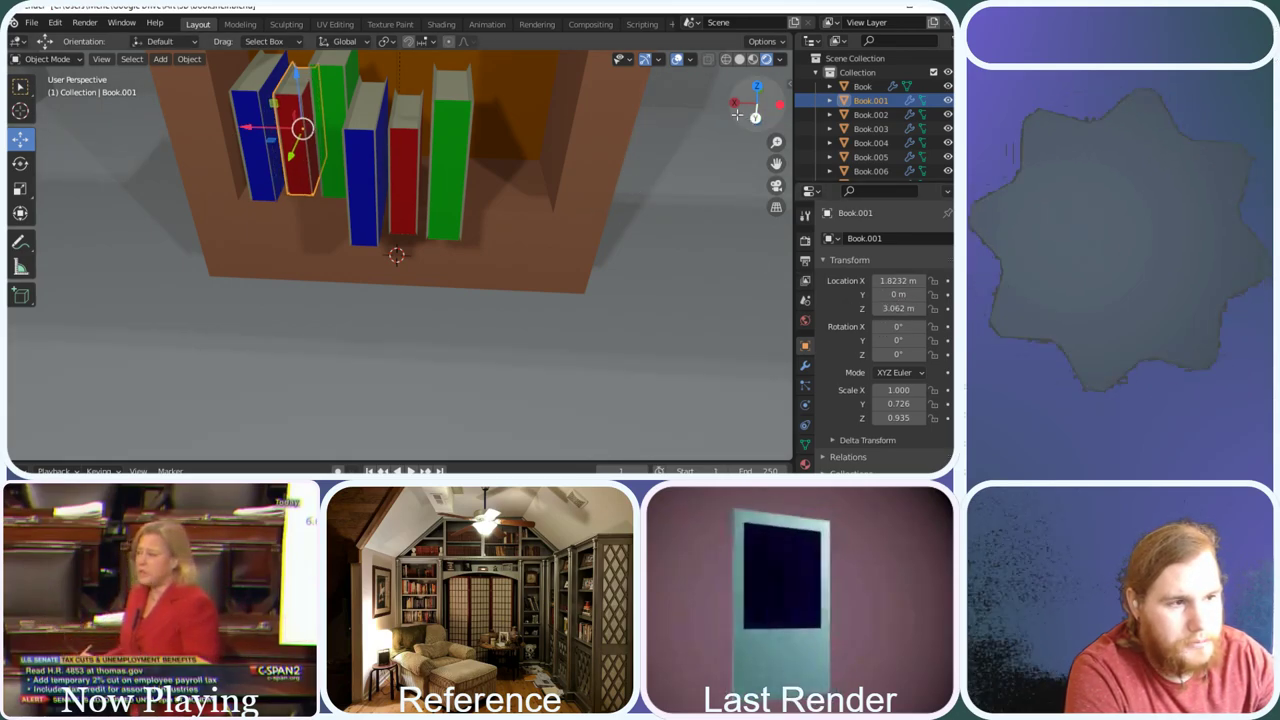
mouse_move(752, 110)
left_mouse_down()
mouse_move(786, 110)
mouse_move(792, 124)
mouse_move(782, 110)
mouse_move(738, 114)
left_mouse_up()
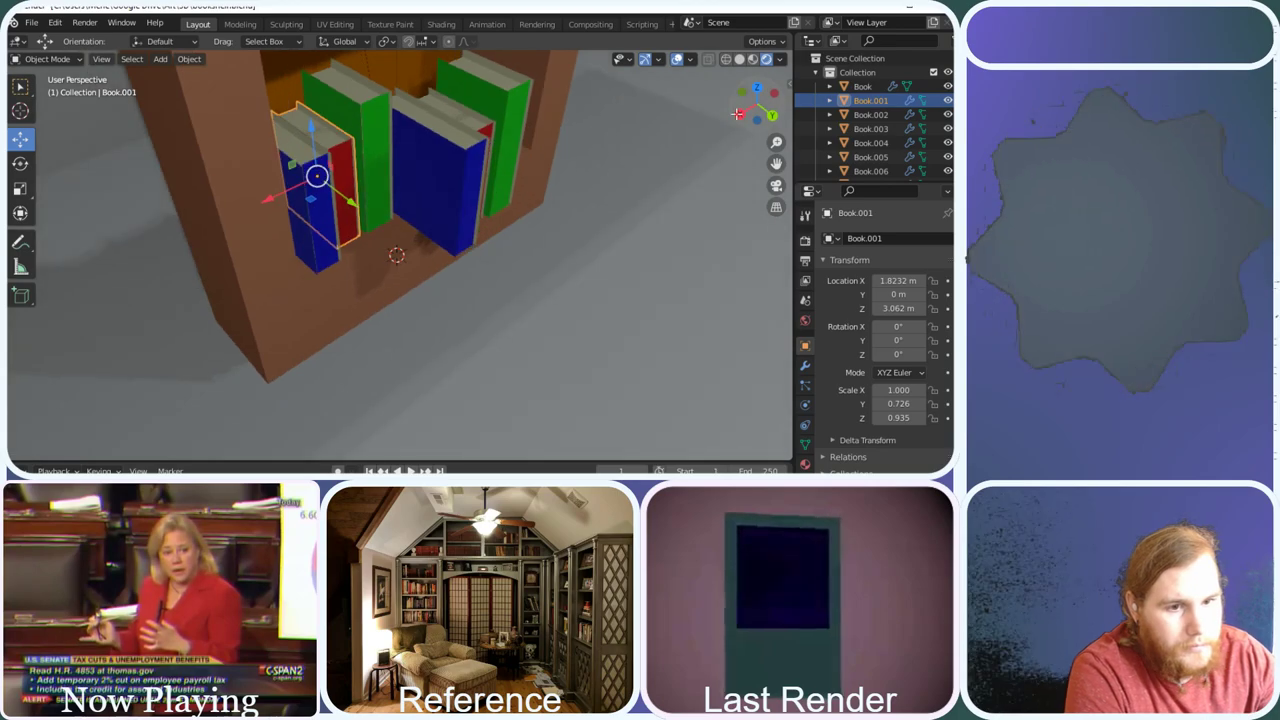
Zero the Location Y of the blue, red and large green books (Book.003, Book.004, Book.005)
left_click(437, 179)
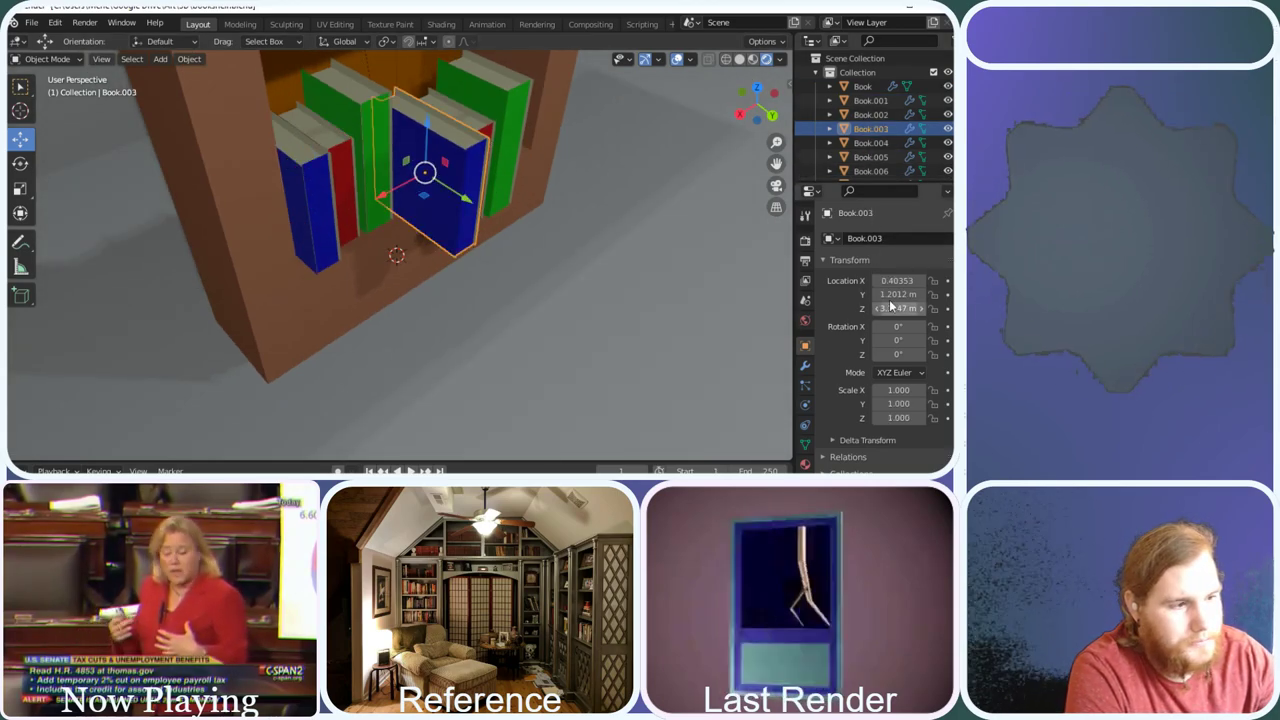
left_click(897, 294)
type("0")
key("Return")
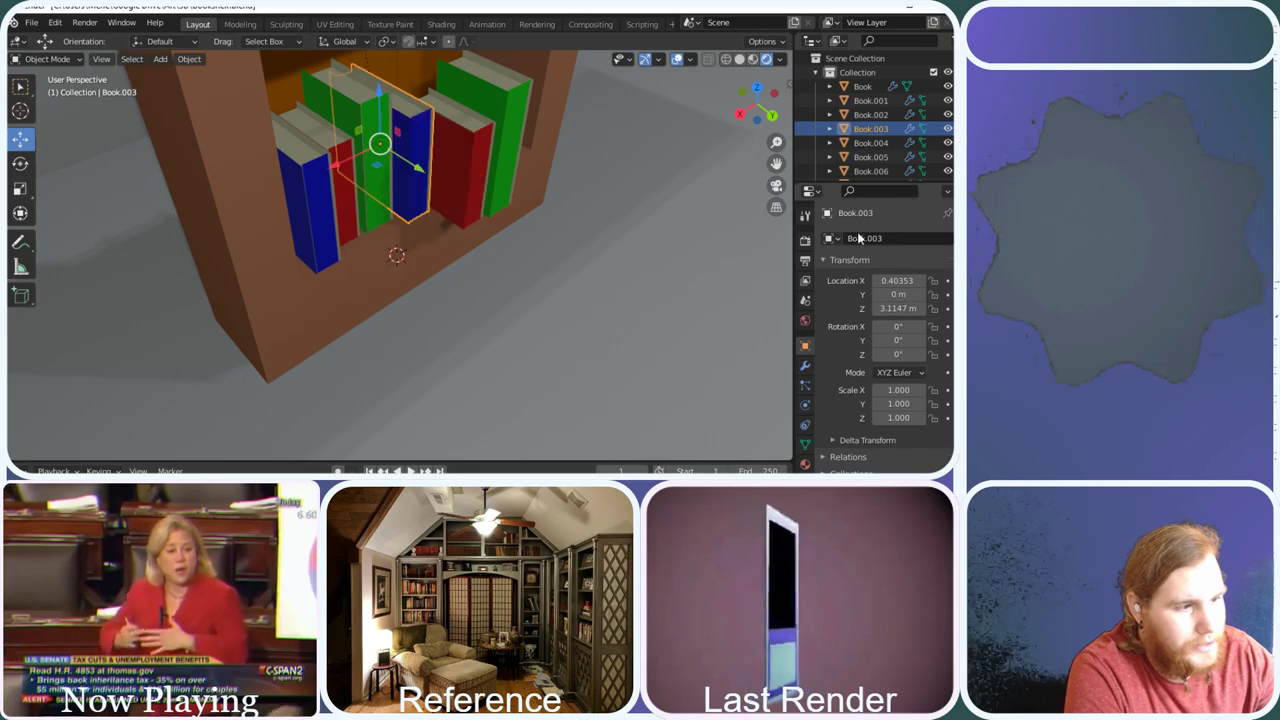
left_click(870, 142)
left_click(897, 294)
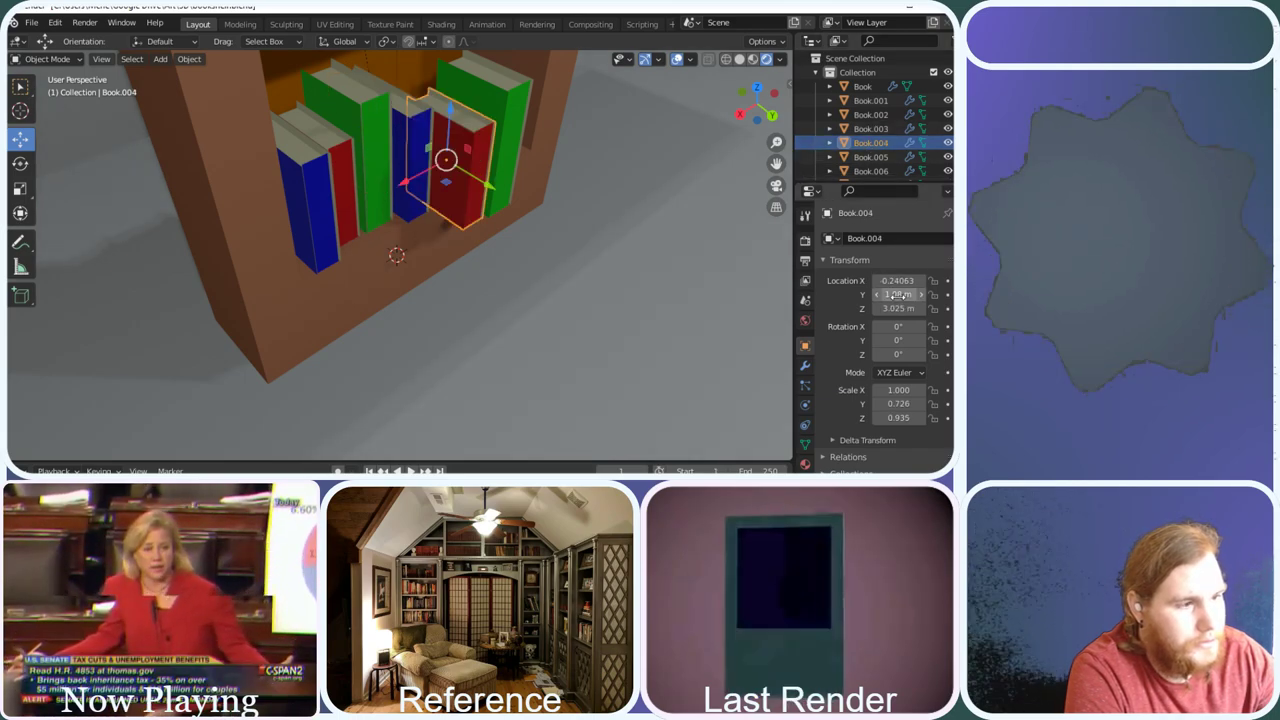
type("0")
key("Return")
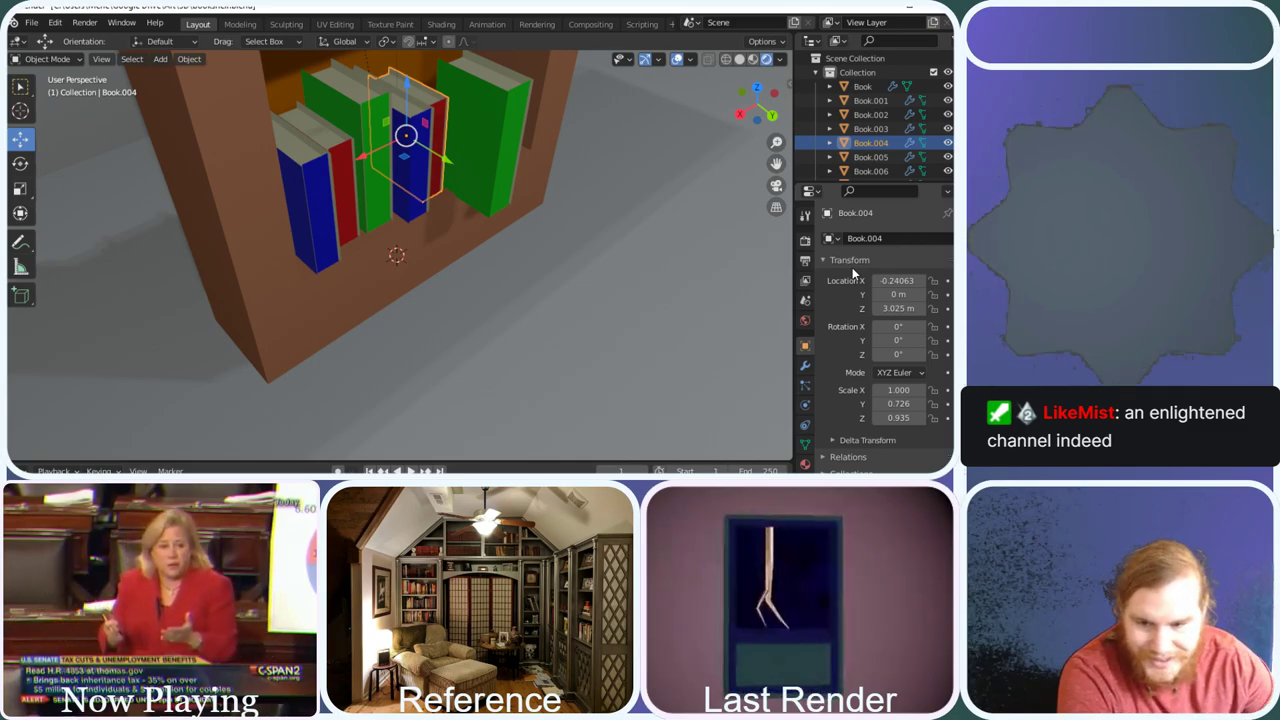
left_click(508, 137)
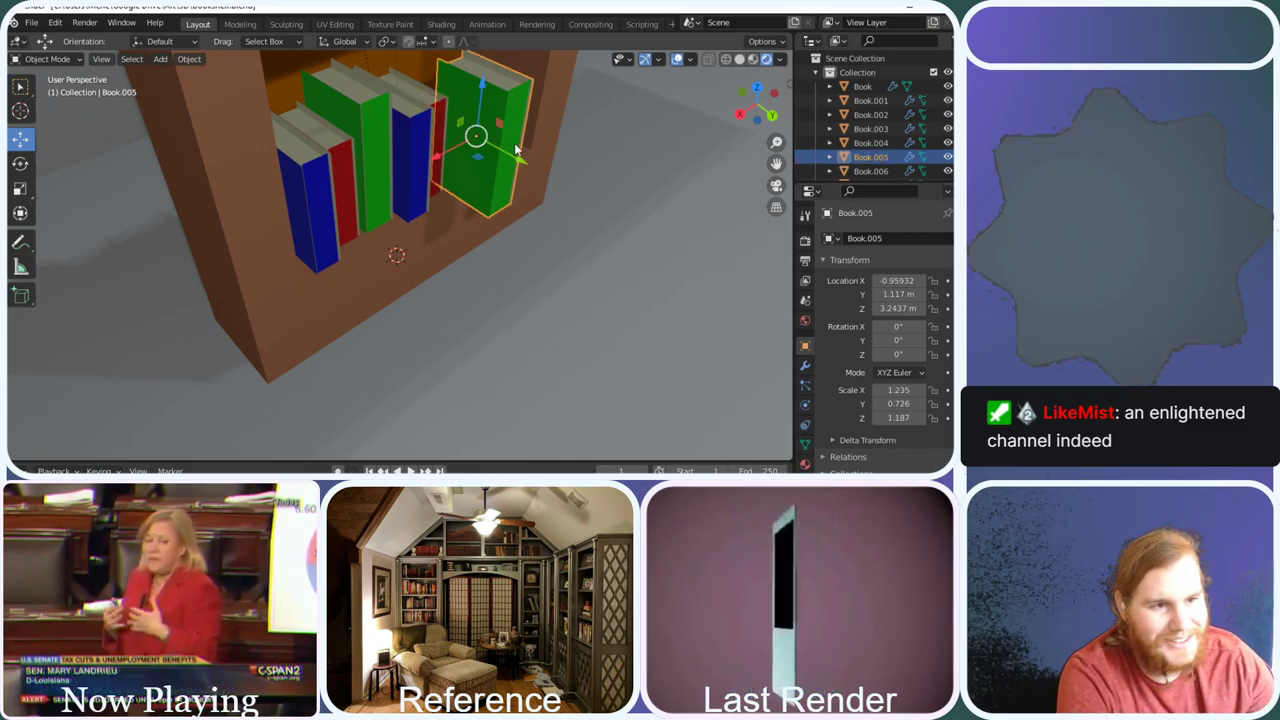
left_click(891, 296)
type("0")
key("Return")
scroll(666, 132, "down", 3)
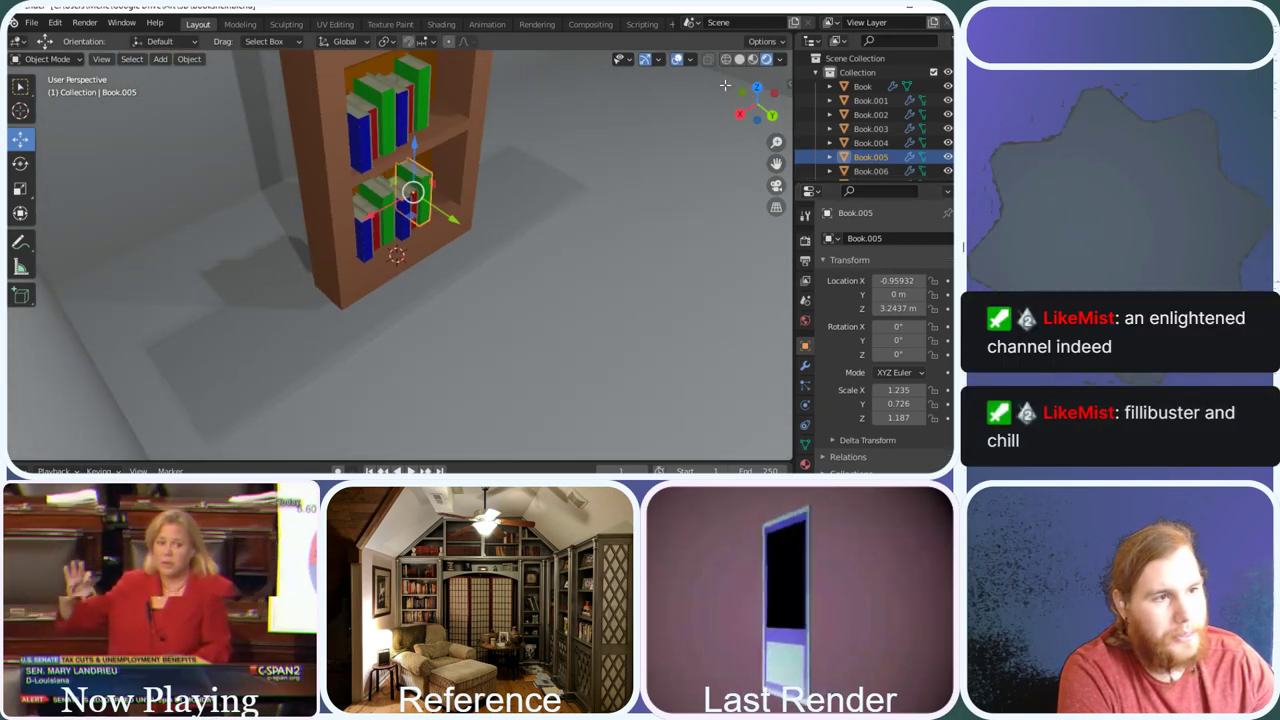
Set Location Y to 0 for the first two top-shelf books
left_click(421, 98)
left_click(898, 294)
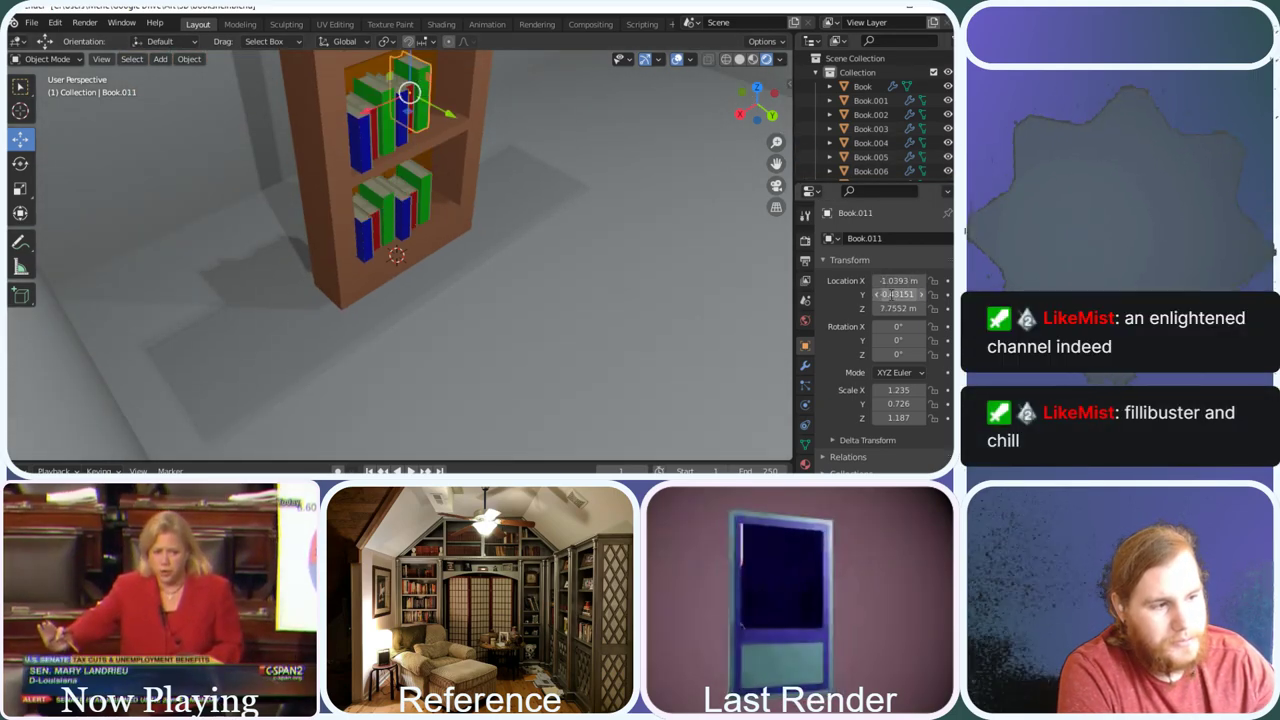
type("0")
key("Return")
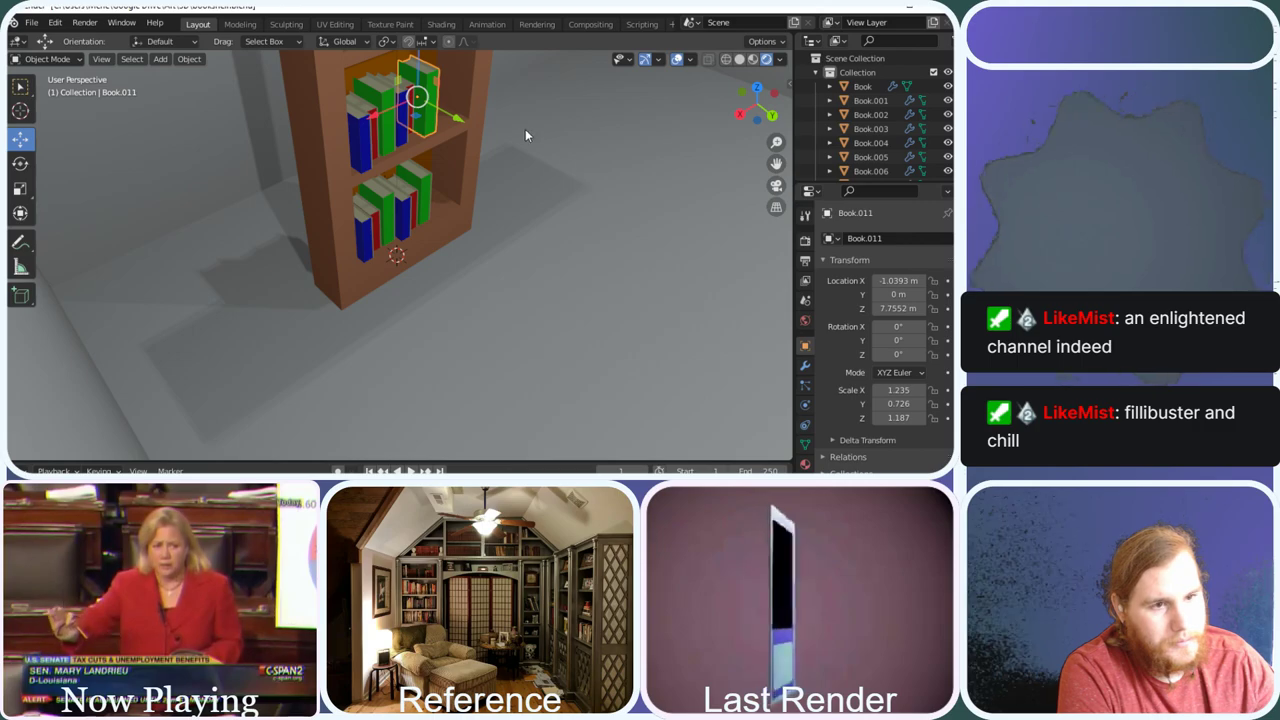
left_click(405, 95)
left_click(898, 294)
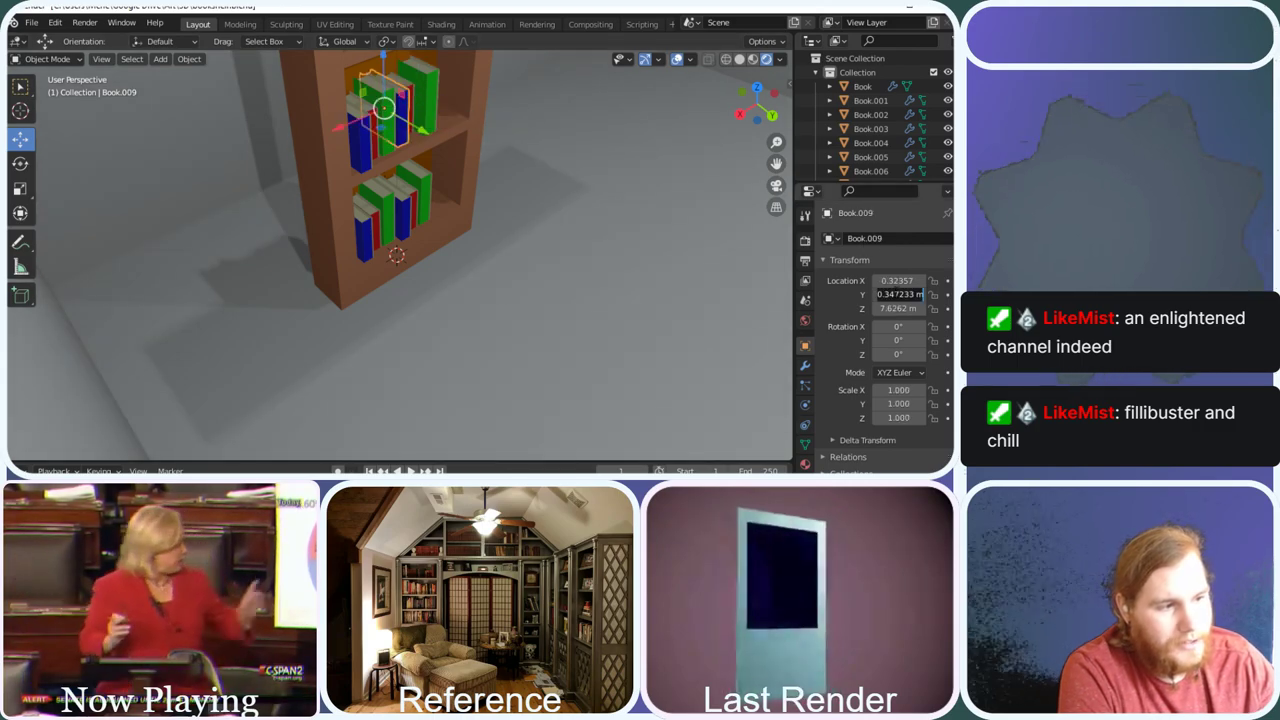
type("0")
key("Return")
Zero the Location Y of two more books on the top shelf
left_click_drag(757, 103, 757, 104)
left_click(413, 114)
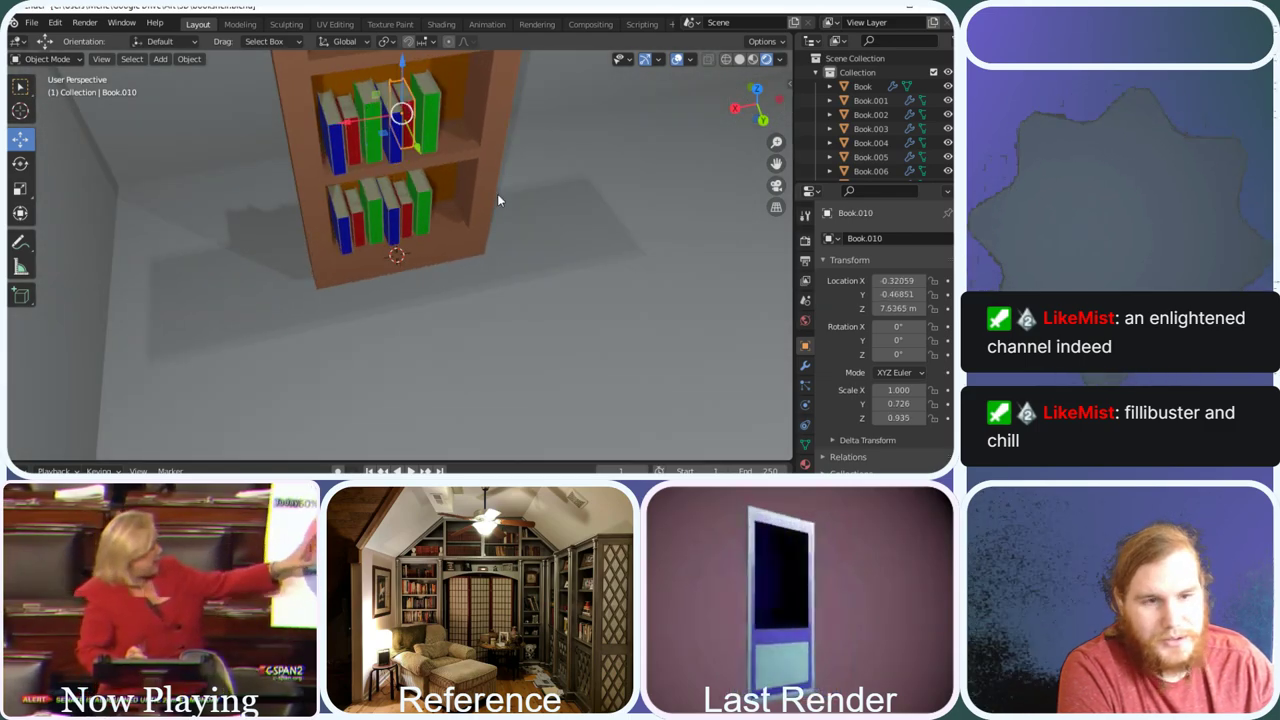
double_click(897, 294)
type("0")
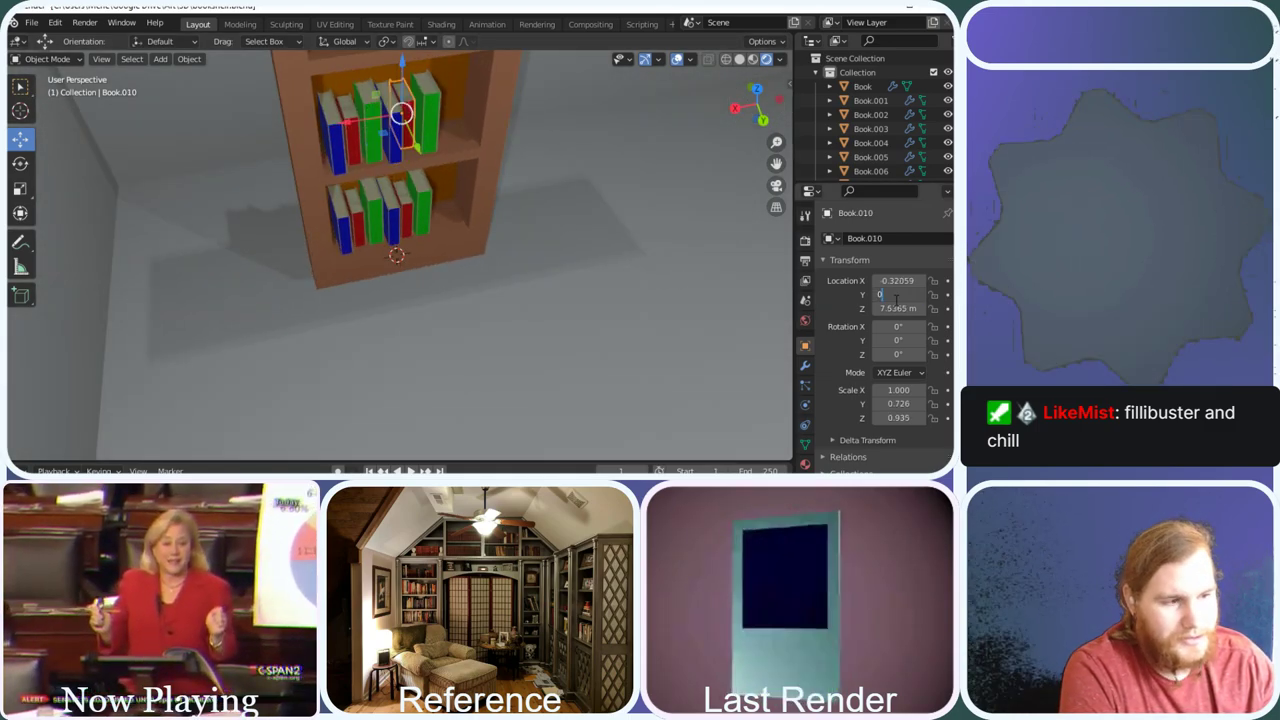
key("Return")
left_click(370, 117)
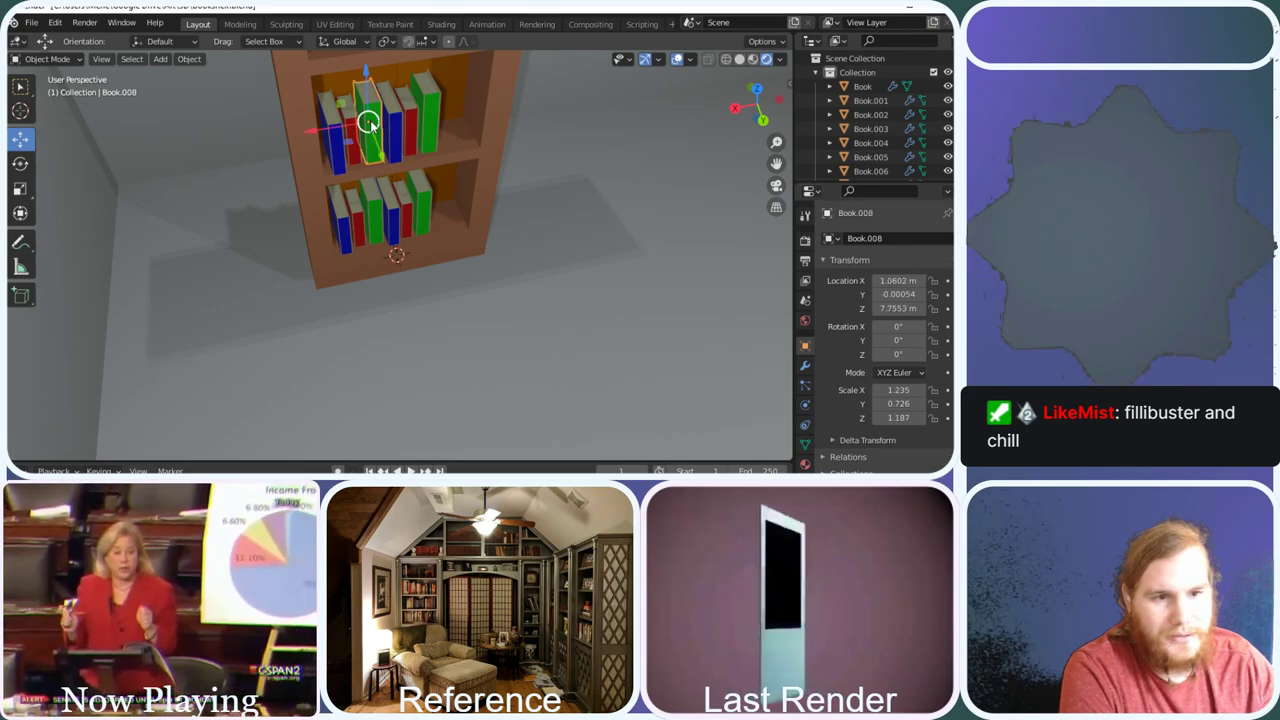
double_click(900, 295)
type("0")
key("Return")
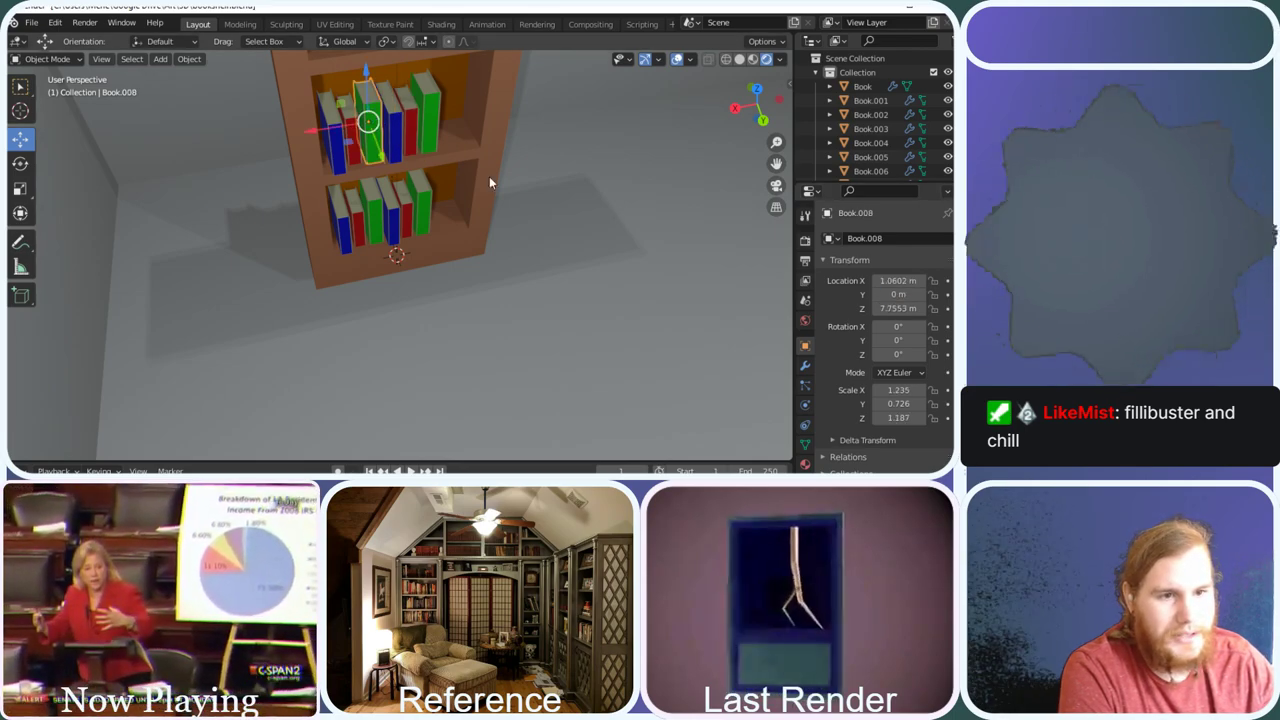
Set Book.007's Location Y to 0 on the lower shelf
left_click(348, 120)
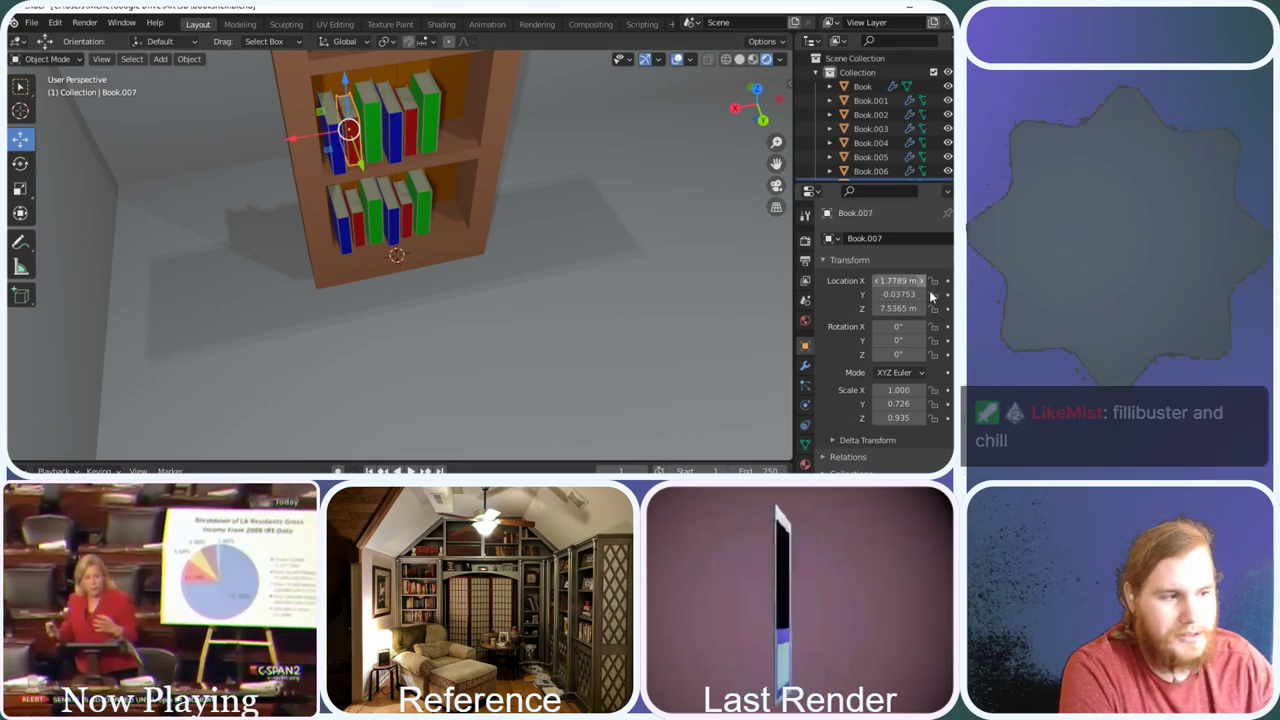
double_click(893, 294)
type("0")
key("Return")
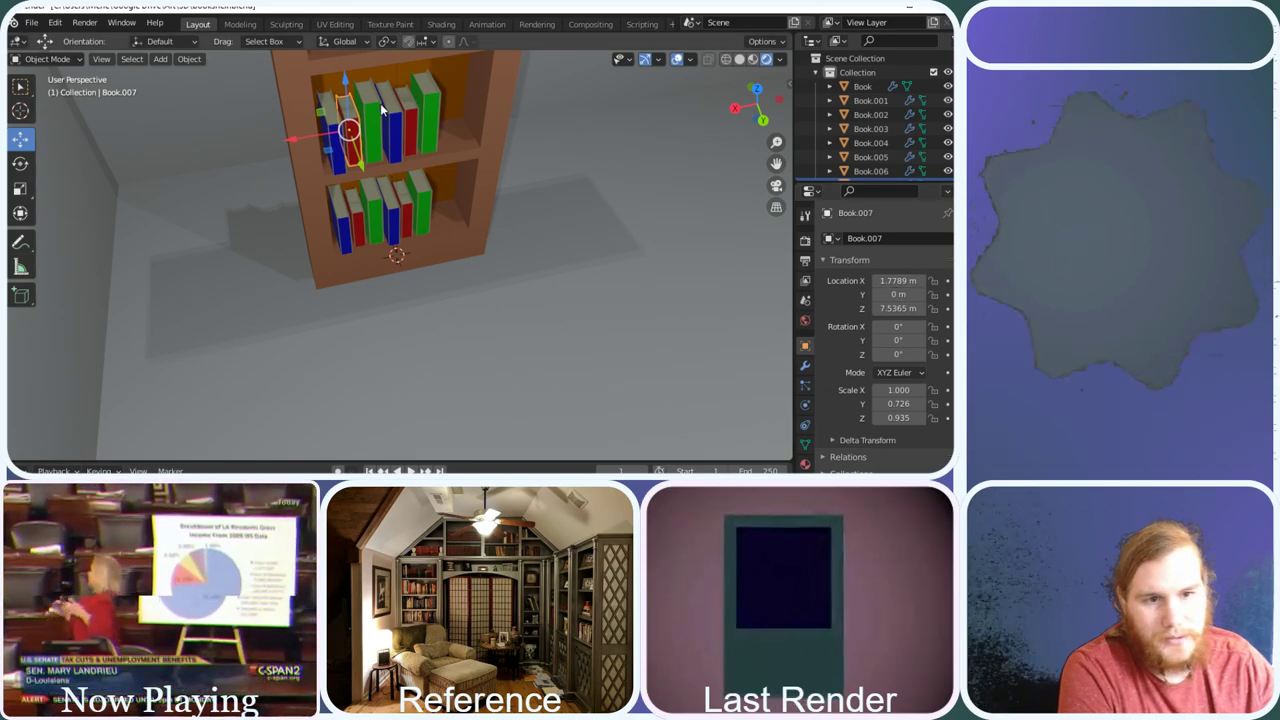
left_click(330, 123)
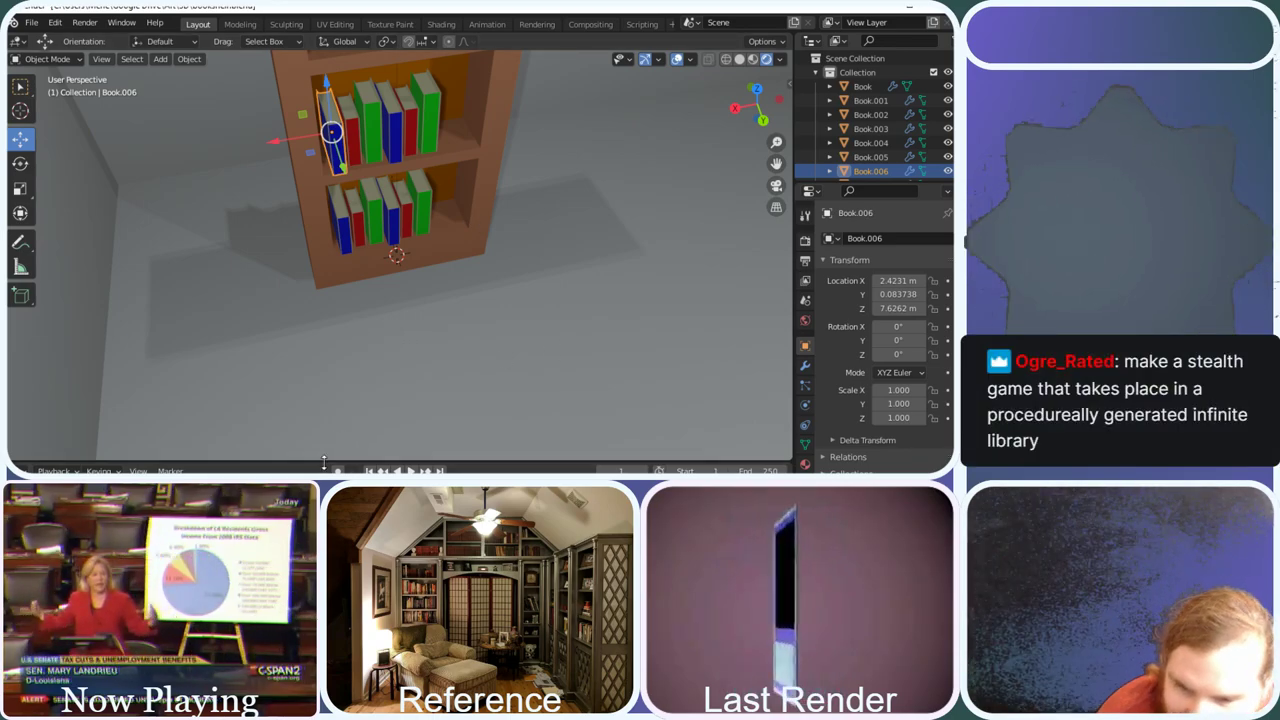
Set Book.006's Location Y to 0 and recheck Book.007
middle_click_drag(390, 257, 372, 176)
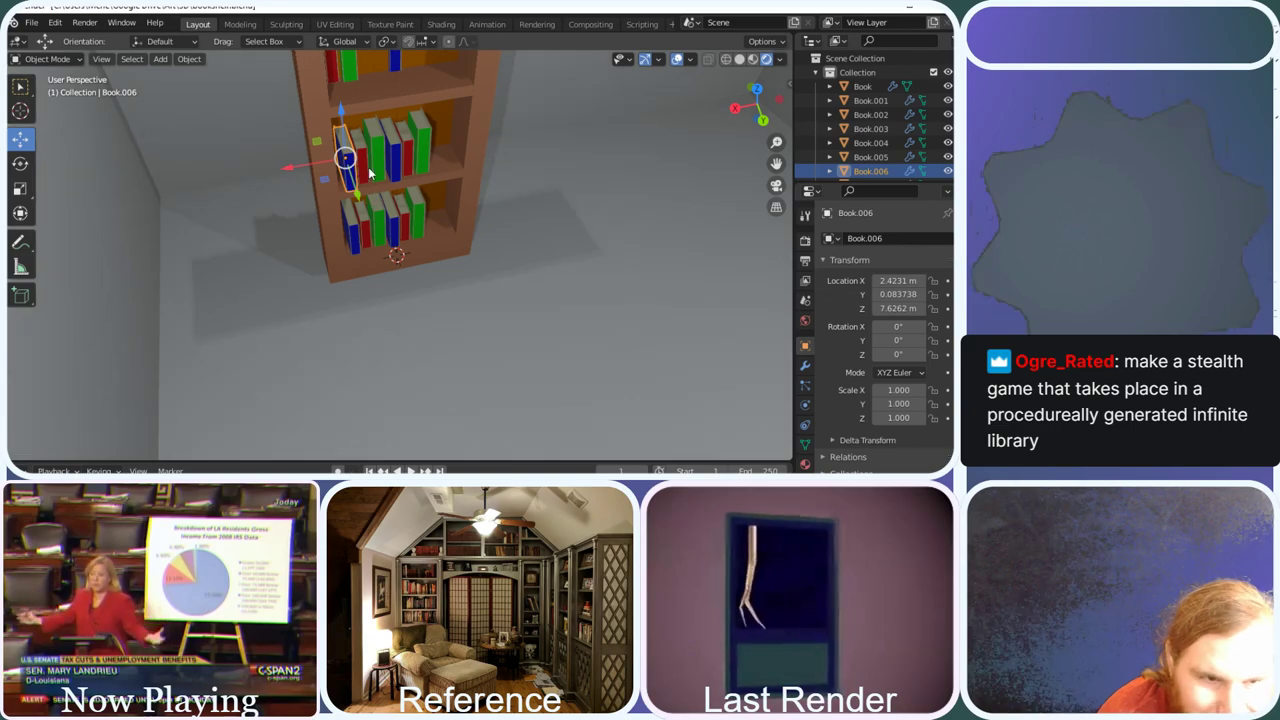
left_click(896, 294)
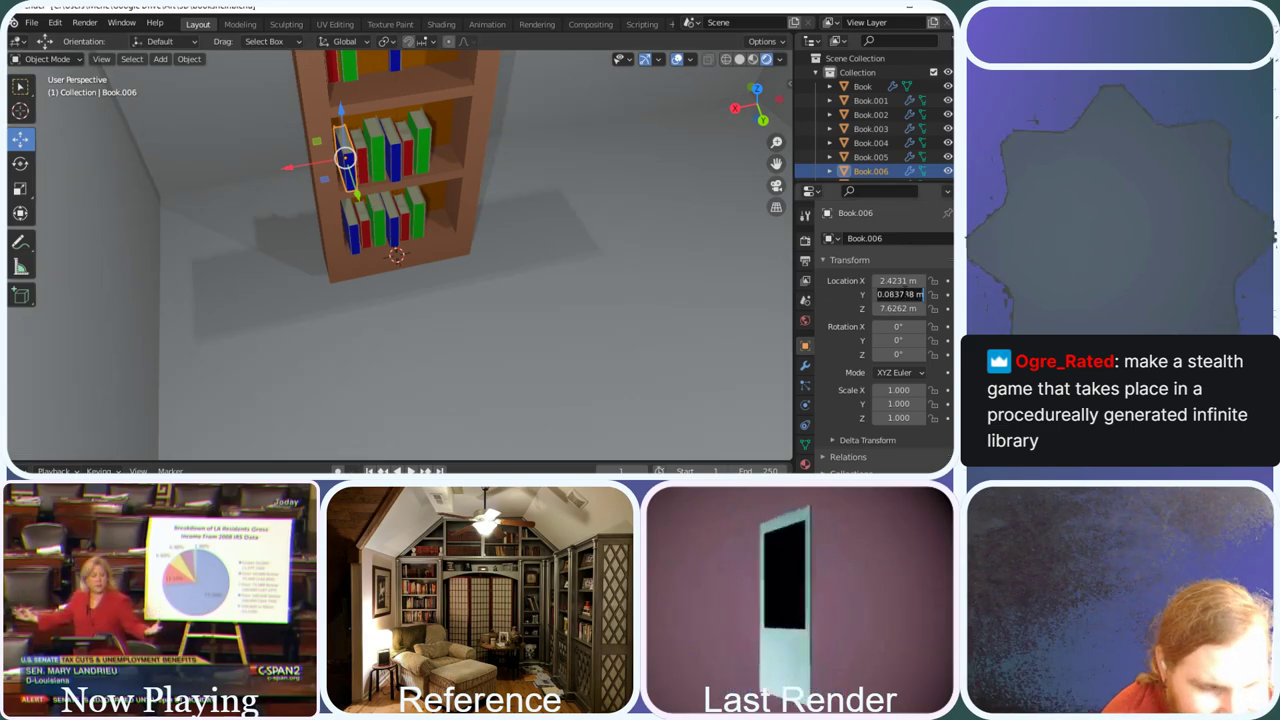
type("0")
key("Return")
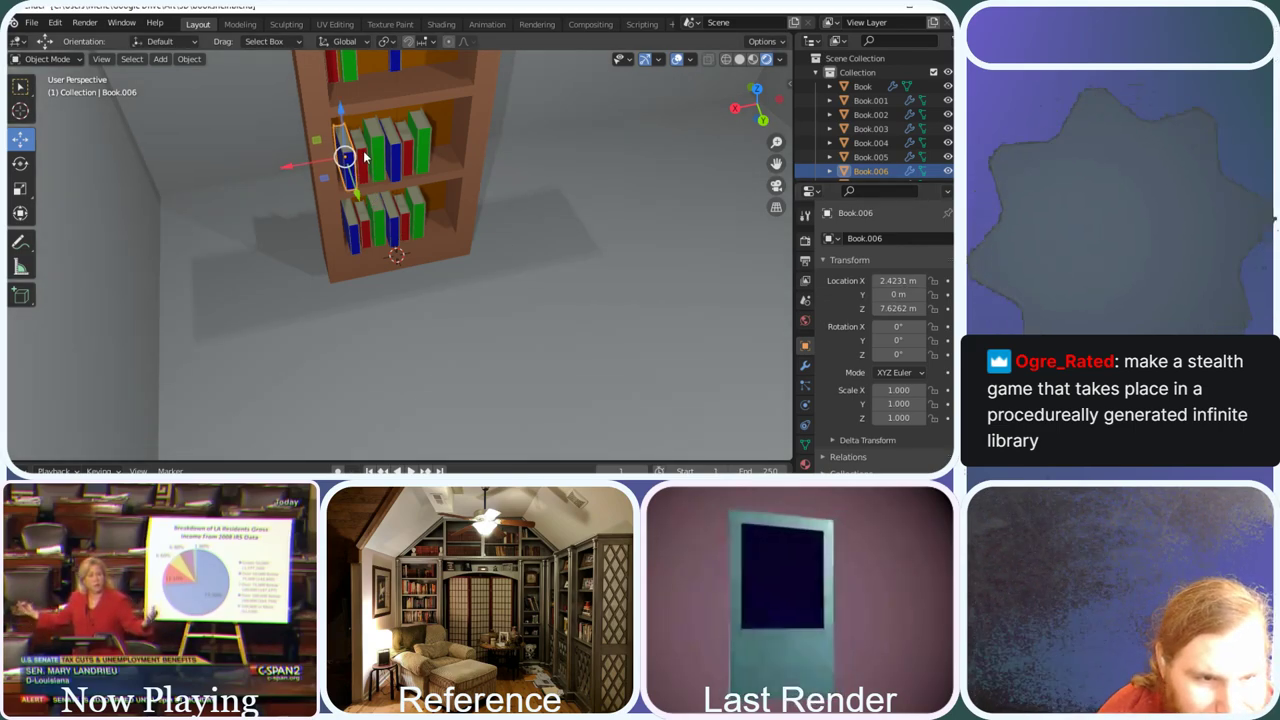
left_click(365, 157)
key("shift+d")
left_click(379, 152)
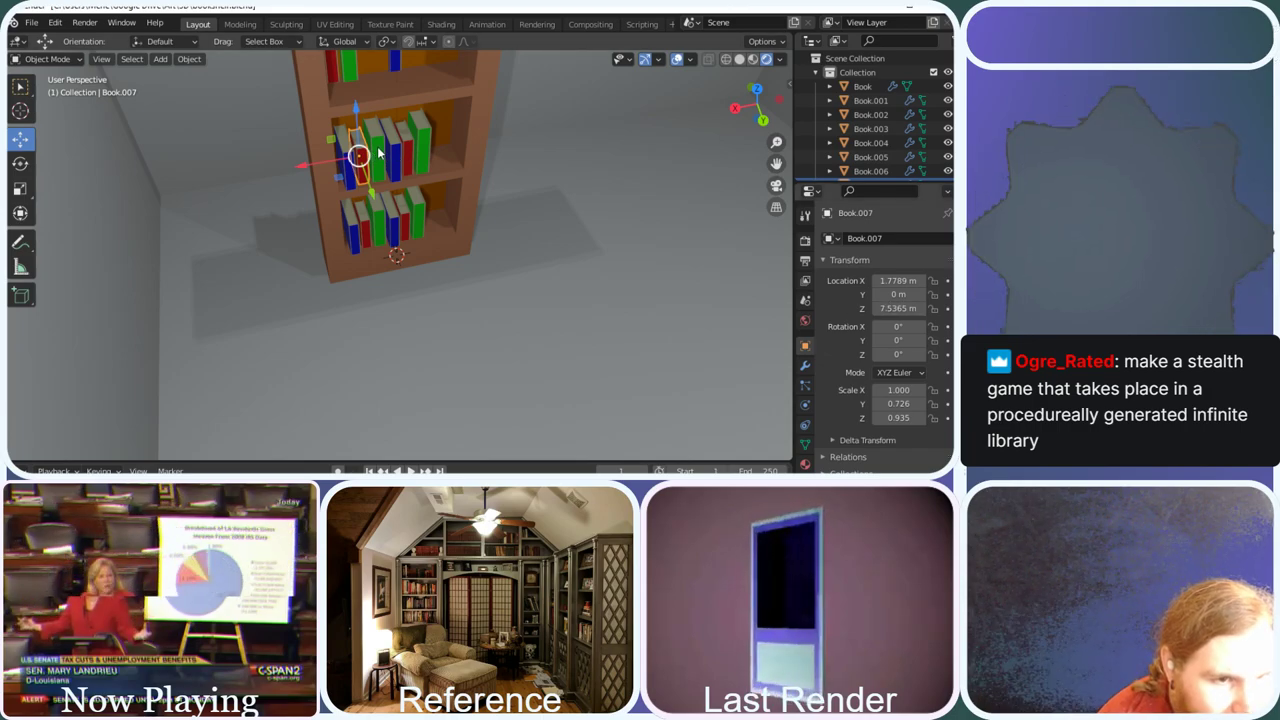
Zero Location Y for top-shelf Book.014 and Book.013, then inspect the shelf
left_click(349, 62)
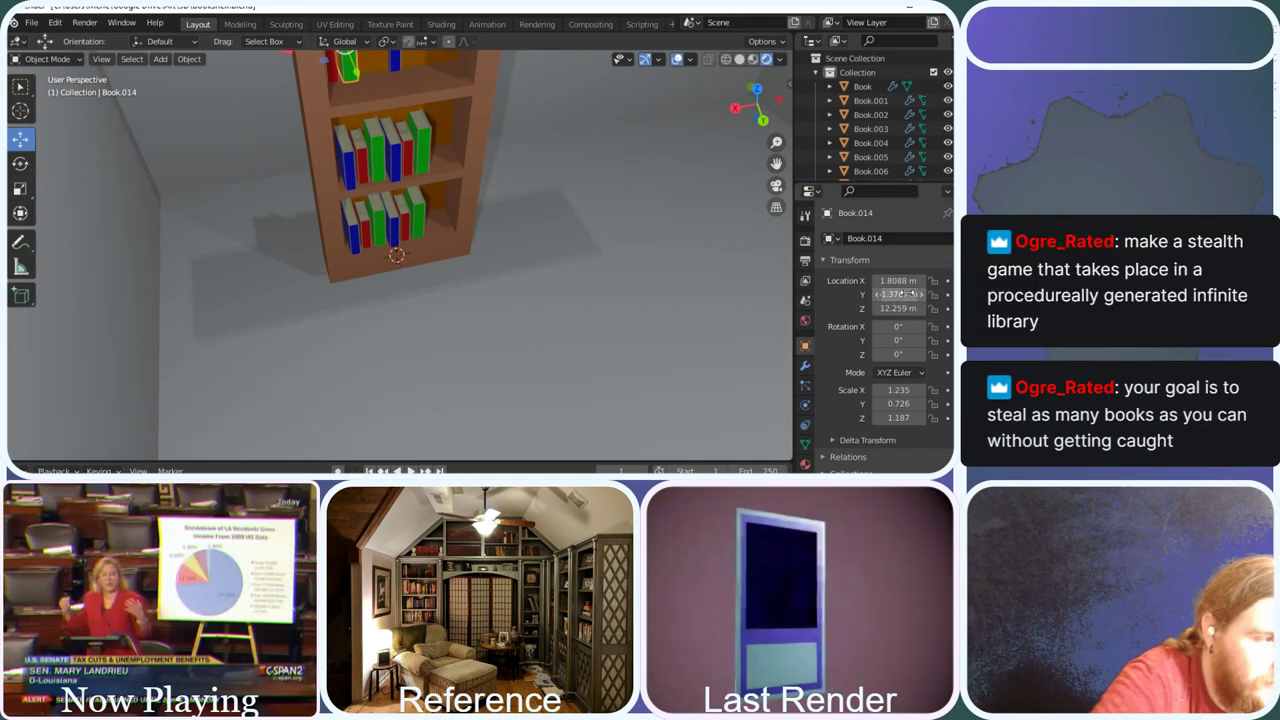
left_click(898, 294)
type("0")
key("Return")
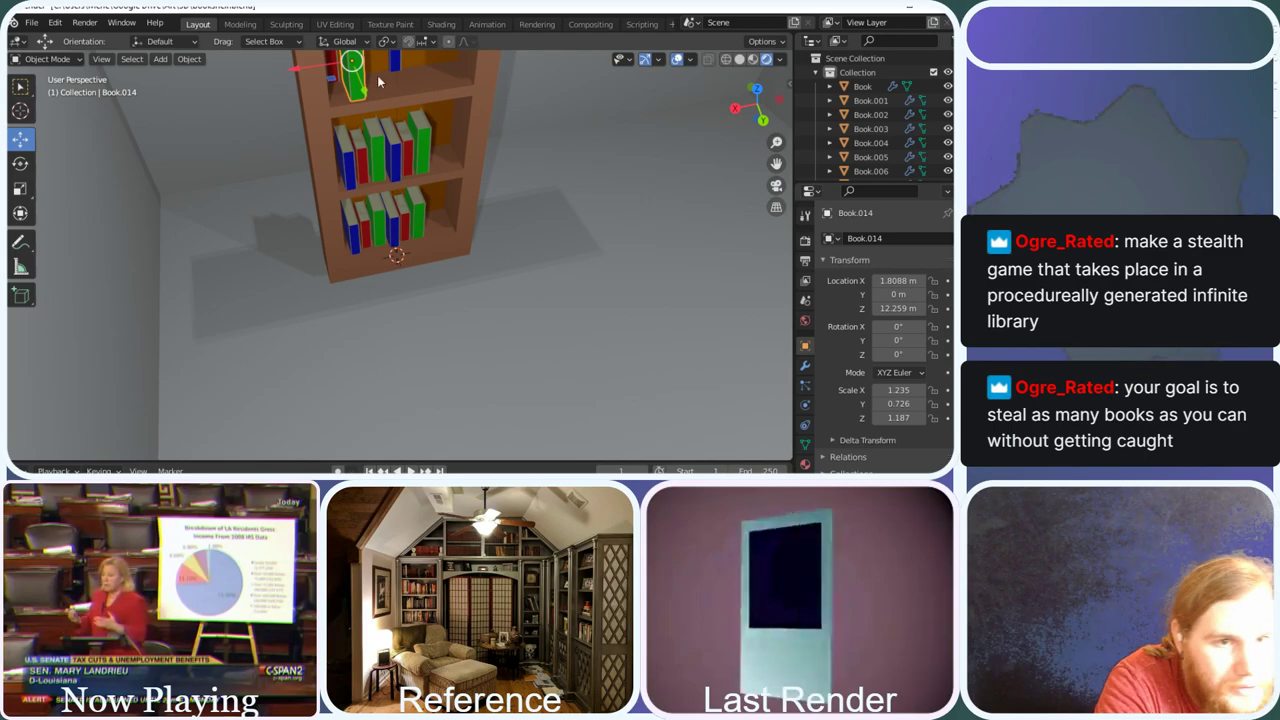
left_click(336, 70)
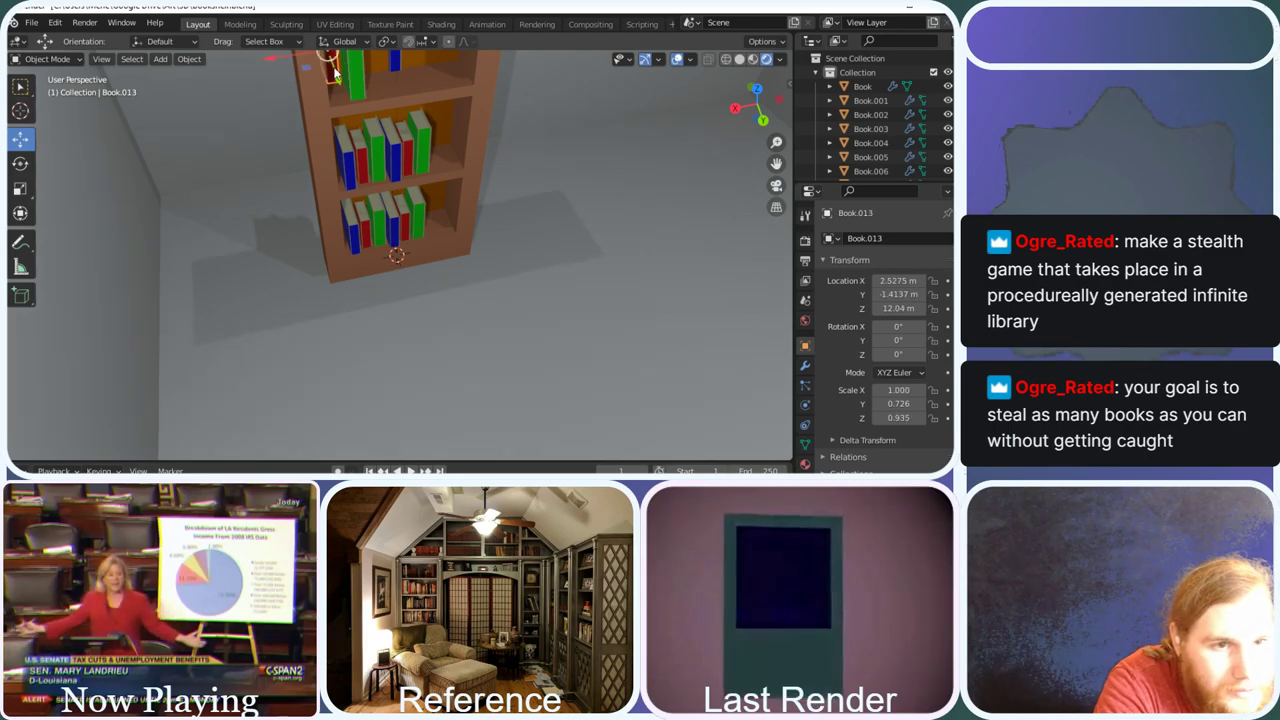
left_click(898, 294)
type("0")
key("Return")
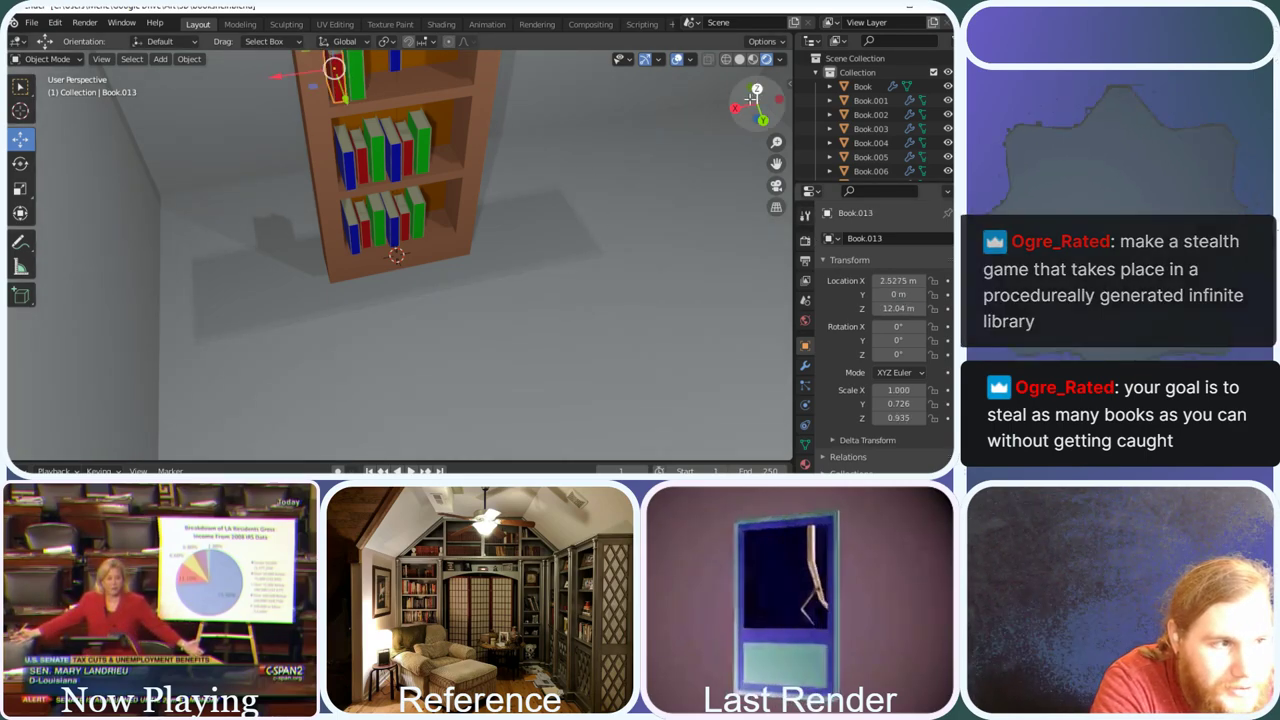
left_click_drag(750, 98, 569, 103)
key("KP_Divide")
key("KP_Divide")
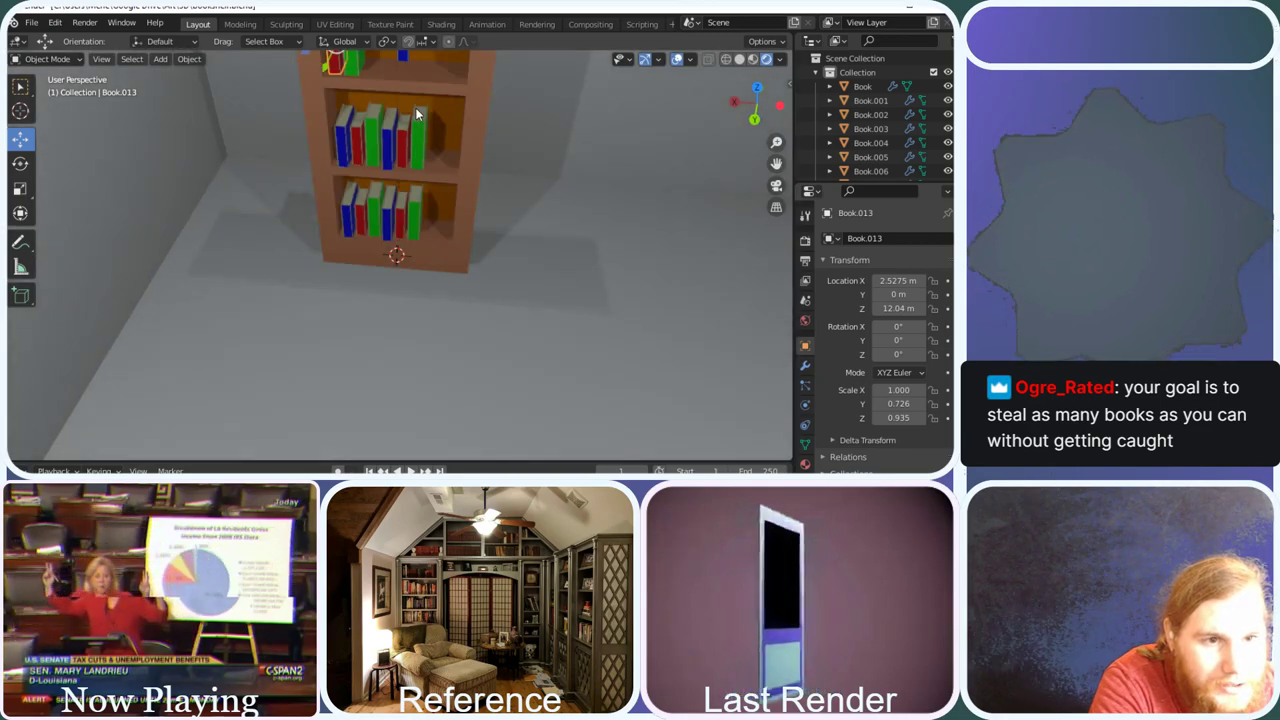
mouse_move(748, 112)
left_mouse_down()
mouse_move(740, 100)
mouse_move(752, 104)
left_mouse_up()
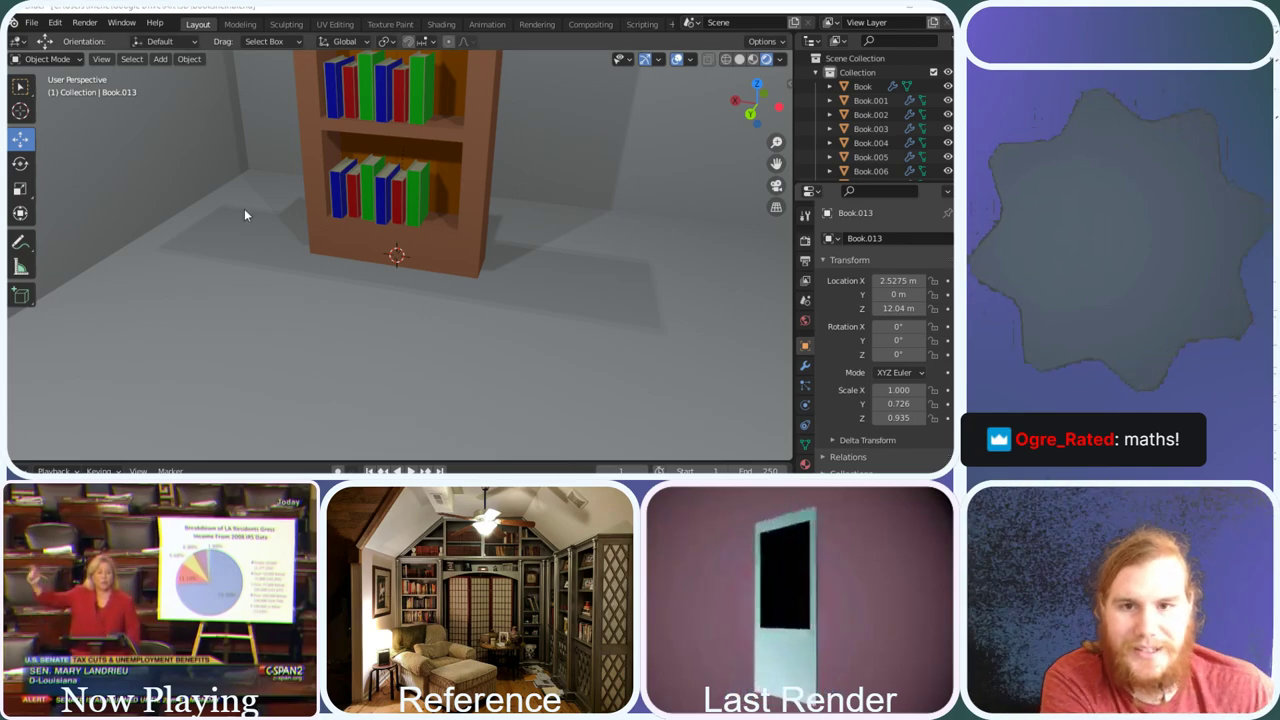
Bring up the Windows Start menu's app list over Blender
key("super")
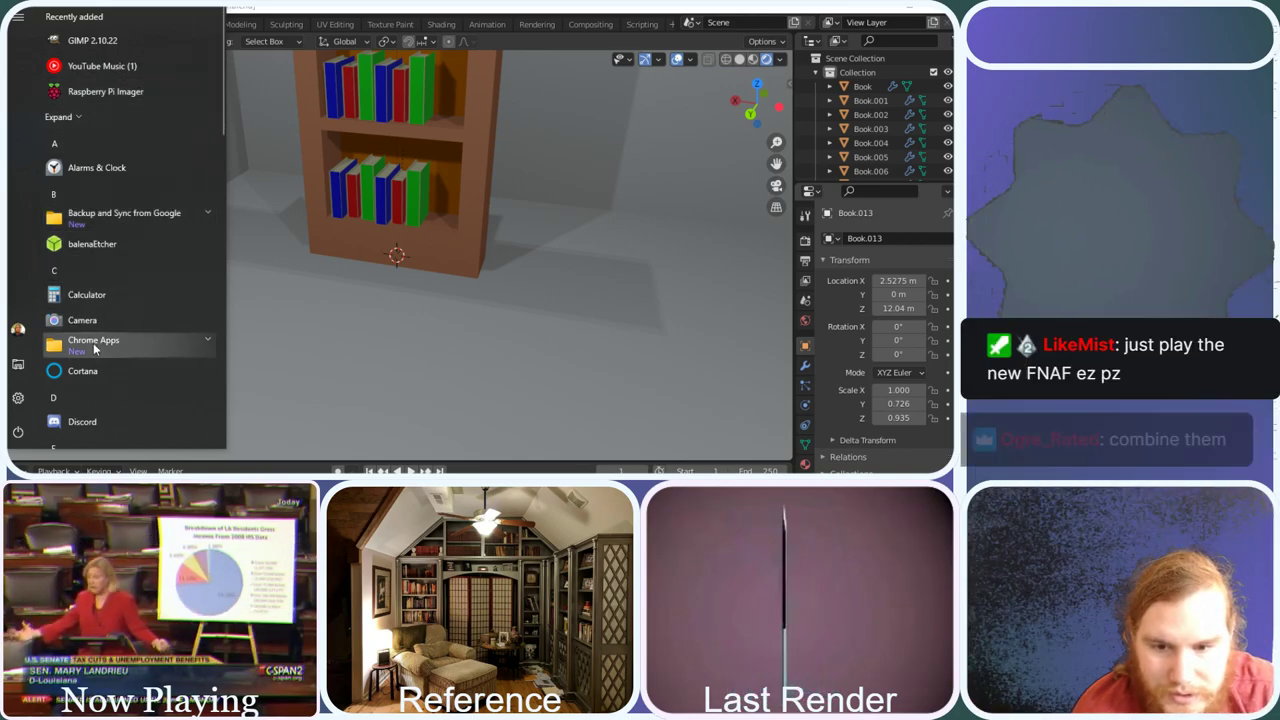
Launch File Explorer from the Start menu, then return to Blender to view the whole bookcase
left_click(18, 364)
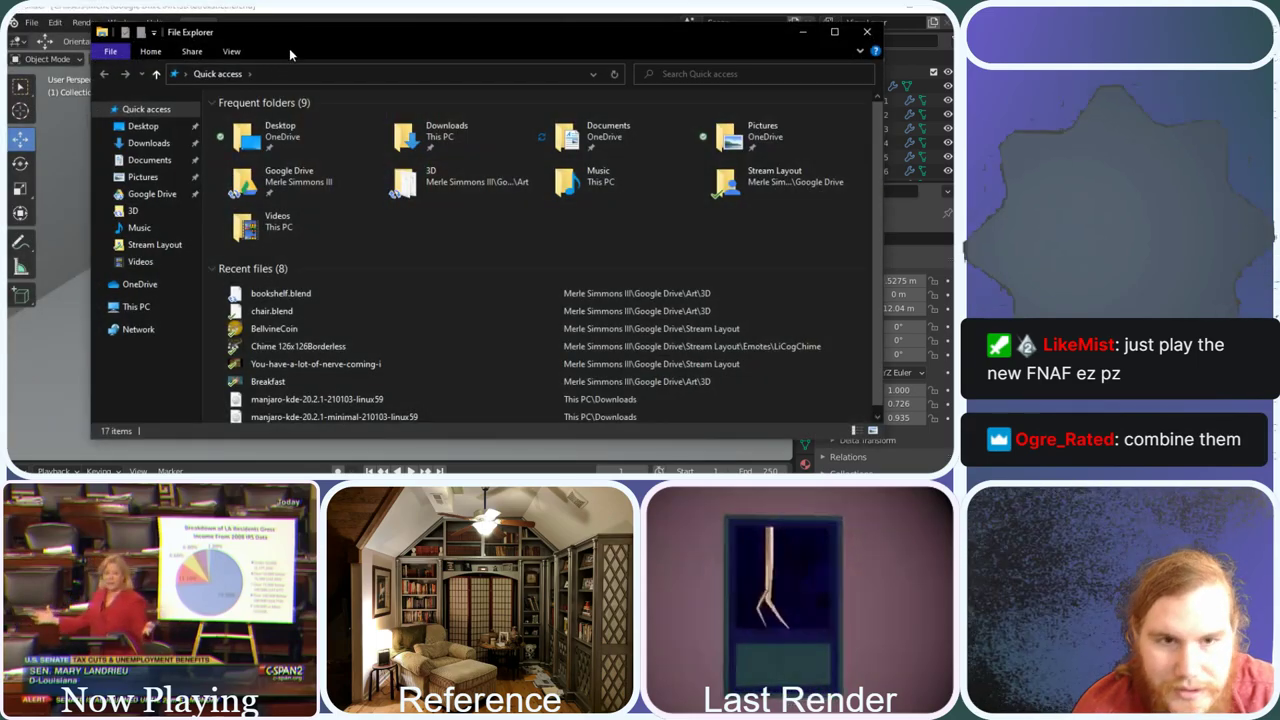
key("alt+Tab")
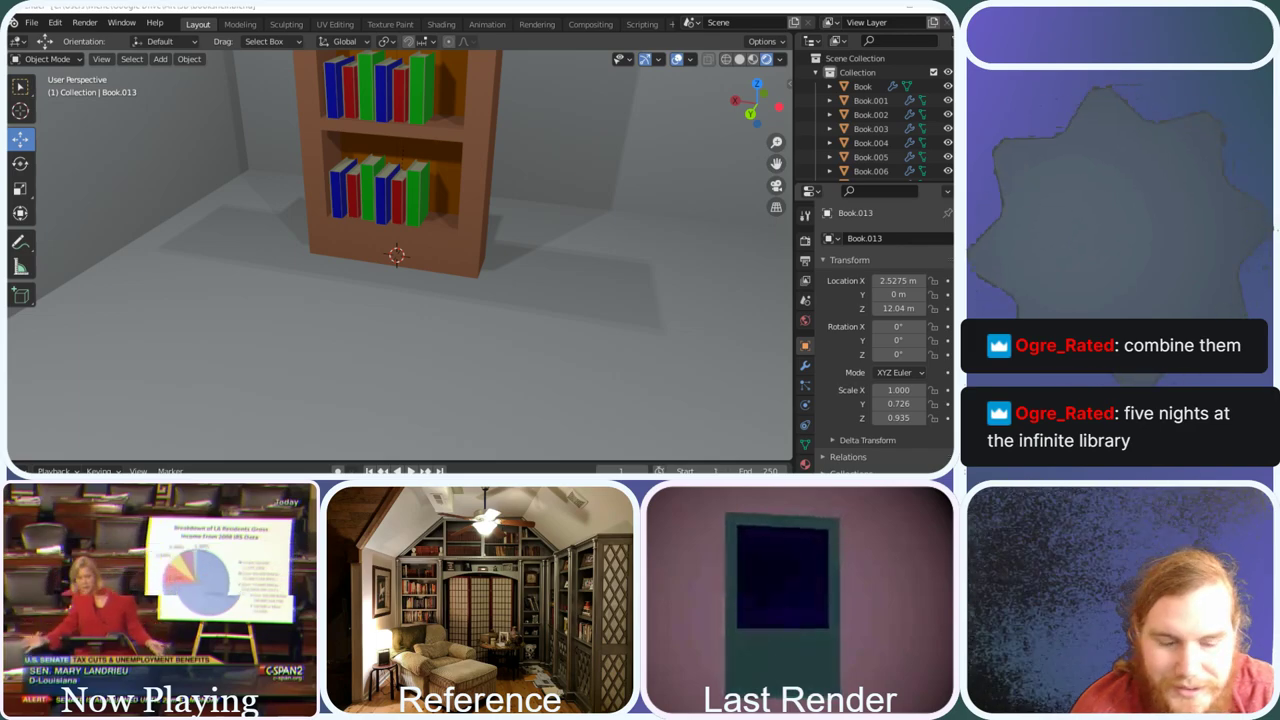
middle_click_drag(222, 267, 268, 249)
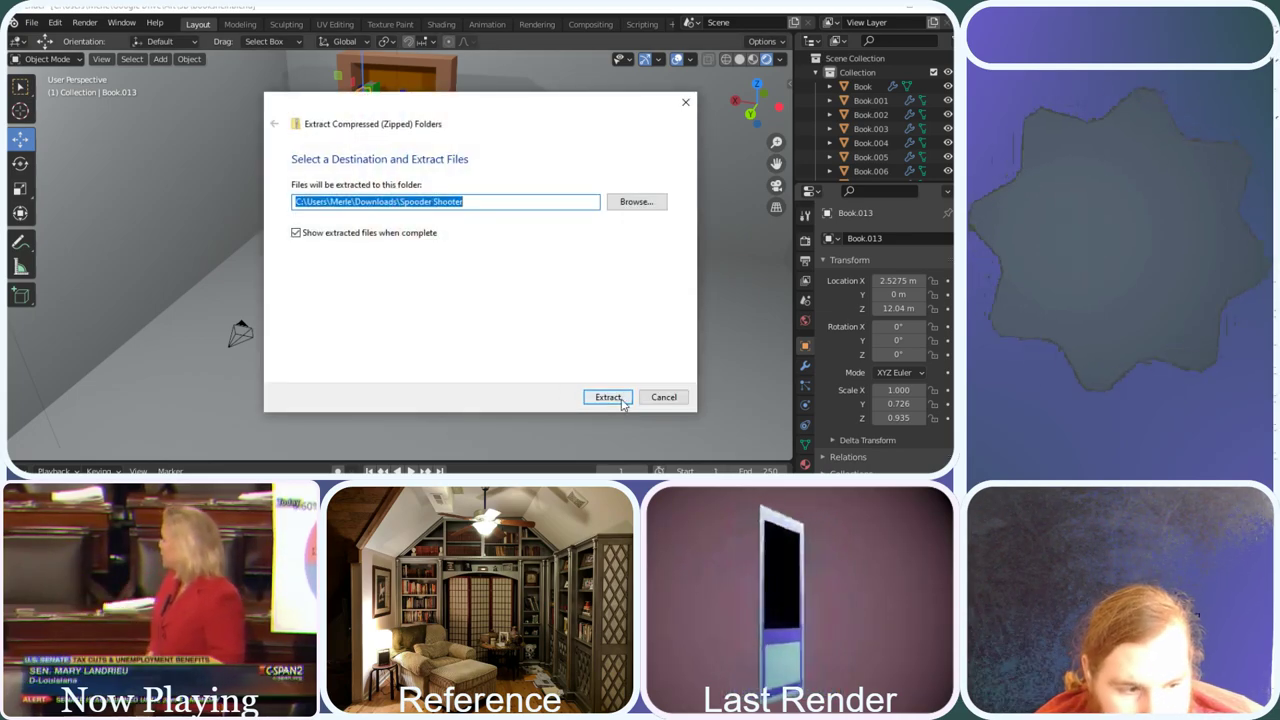
Extract the zipped folder's contents into the Spooder Shooter folder in Downloads
left_click(610, 397)
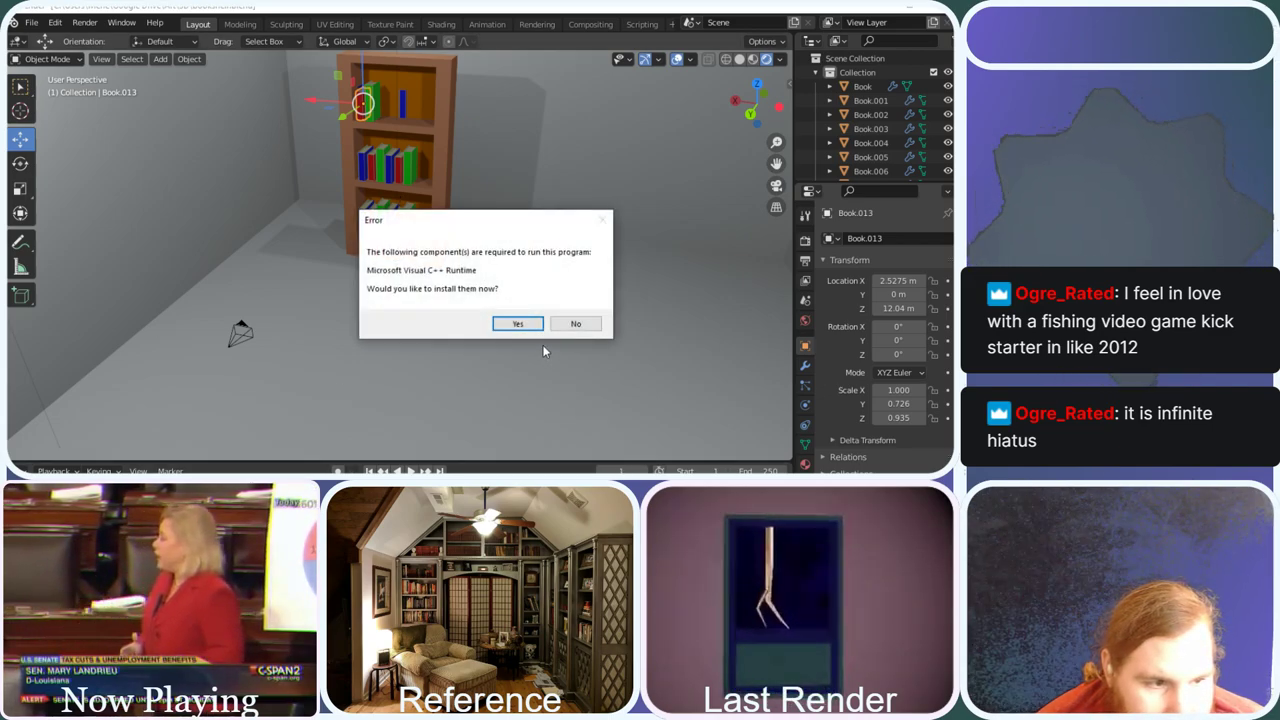
Answer Yes to the Microsoft Visual C++ Runtime installation prompt
left_click(518, 324)
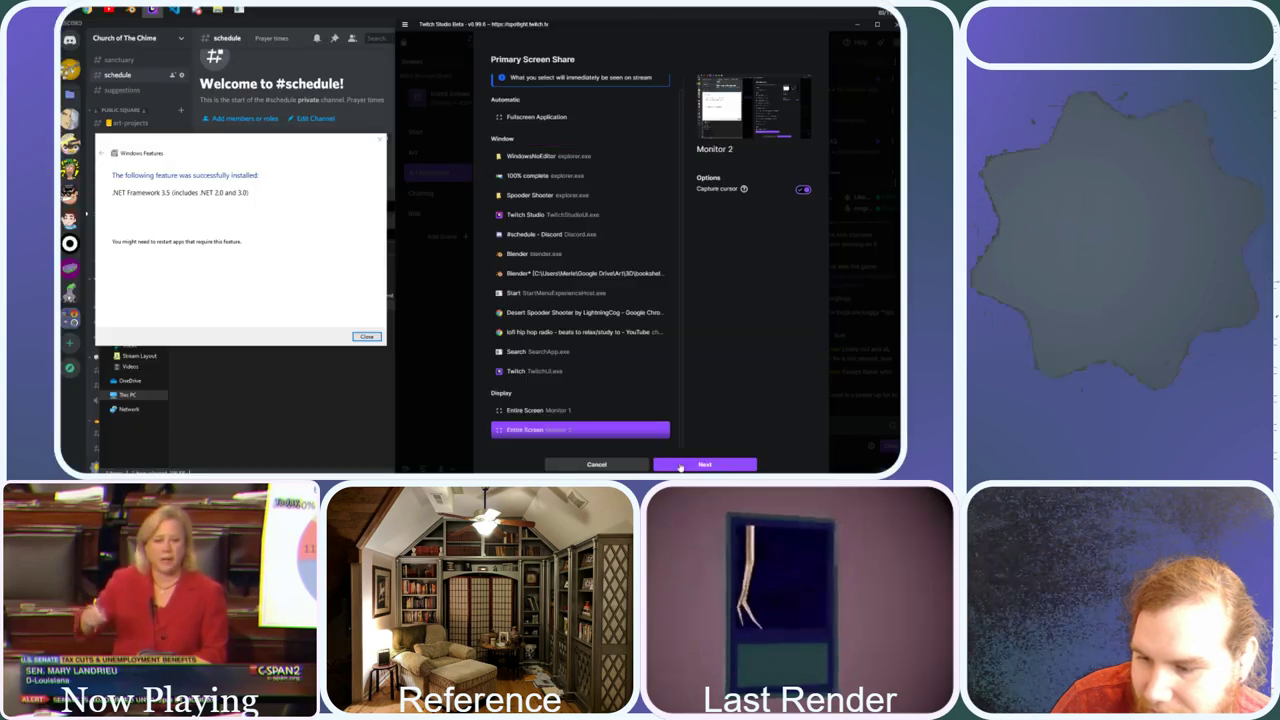
Confirm the screen-share setup and switch the main capture to the entire first monitor
left_click(686, 460)
left_click(688, 443)
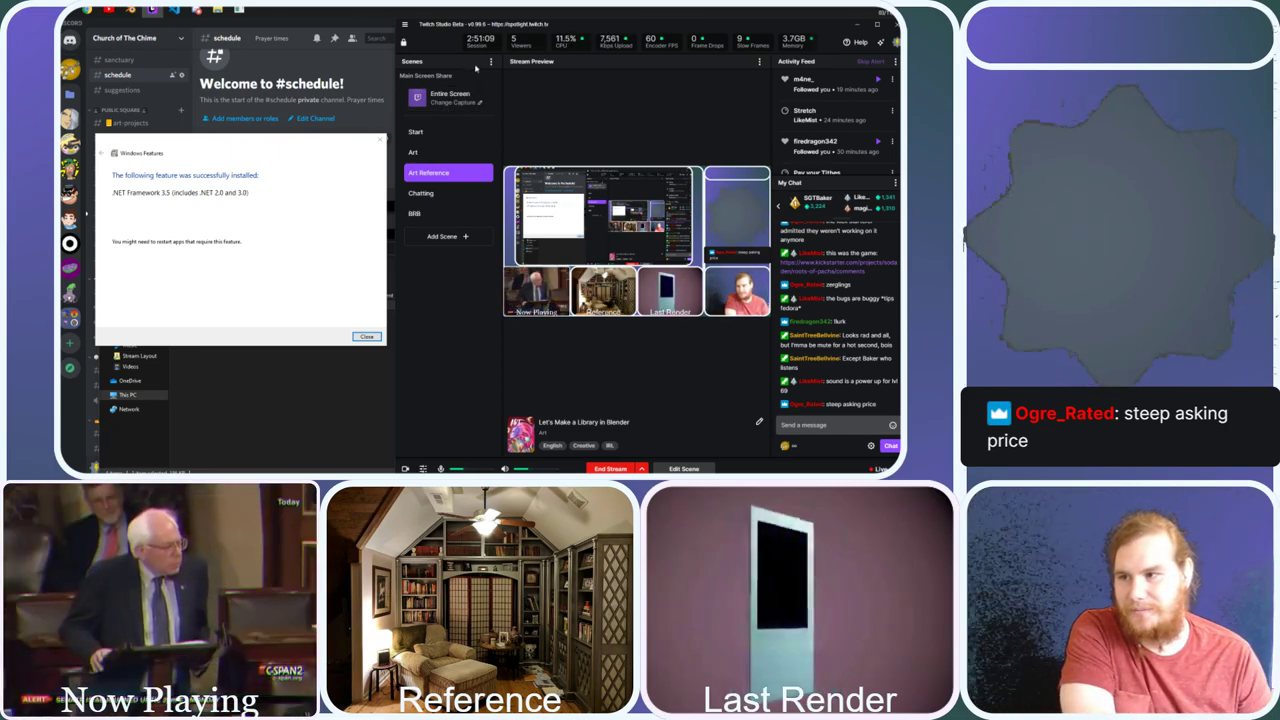
left_click(481, 99)
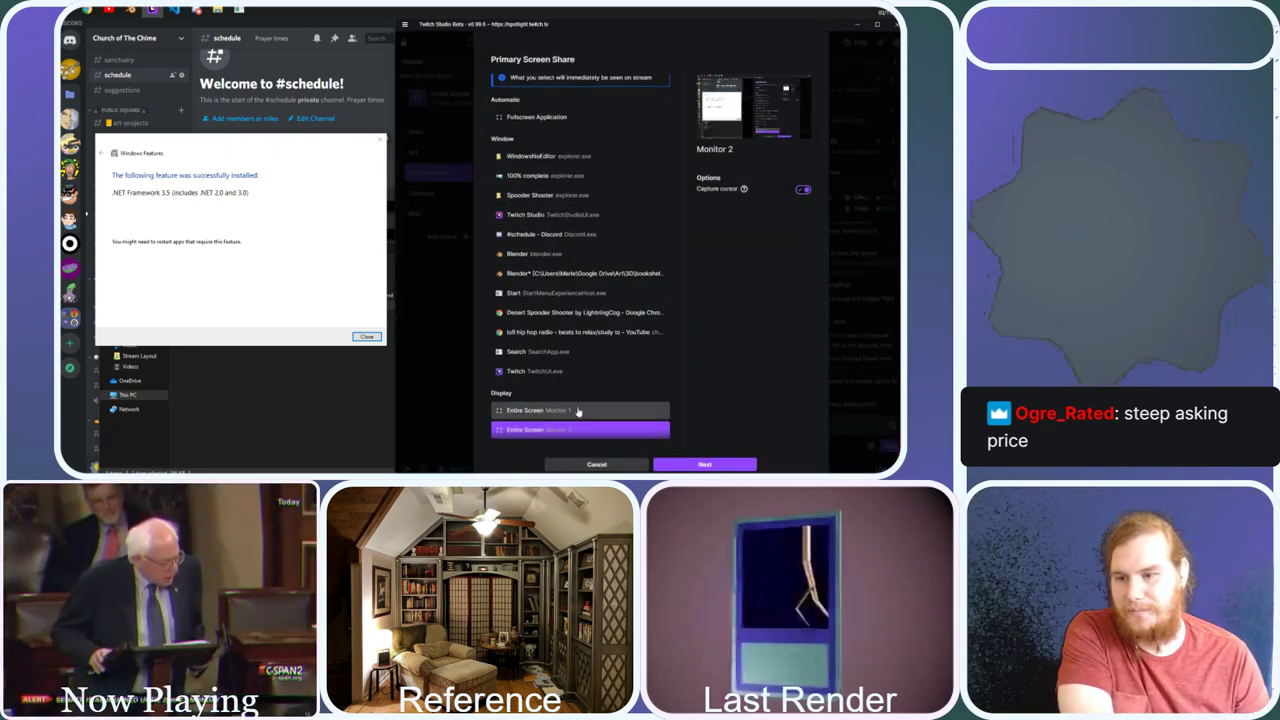
left_click(580, 411)
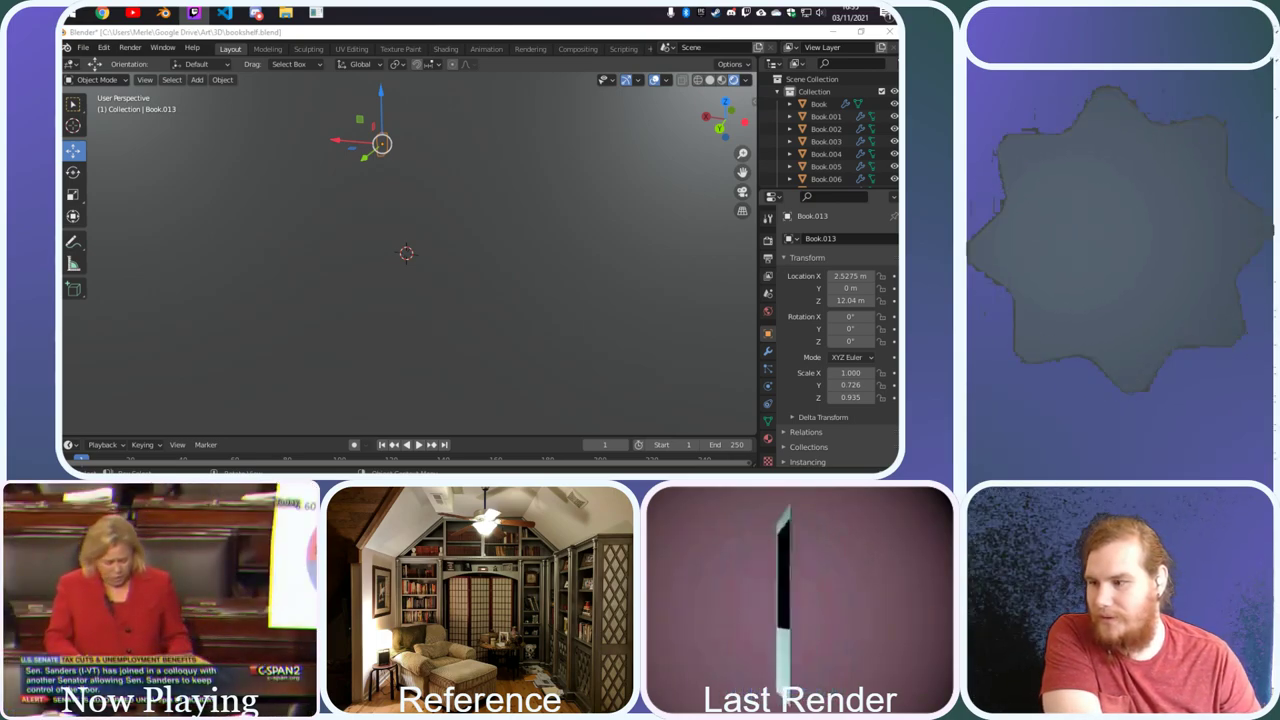
Finish that capture setup, then change the main screen share to Entire Screen Monitor 2
key("alt+Tab")
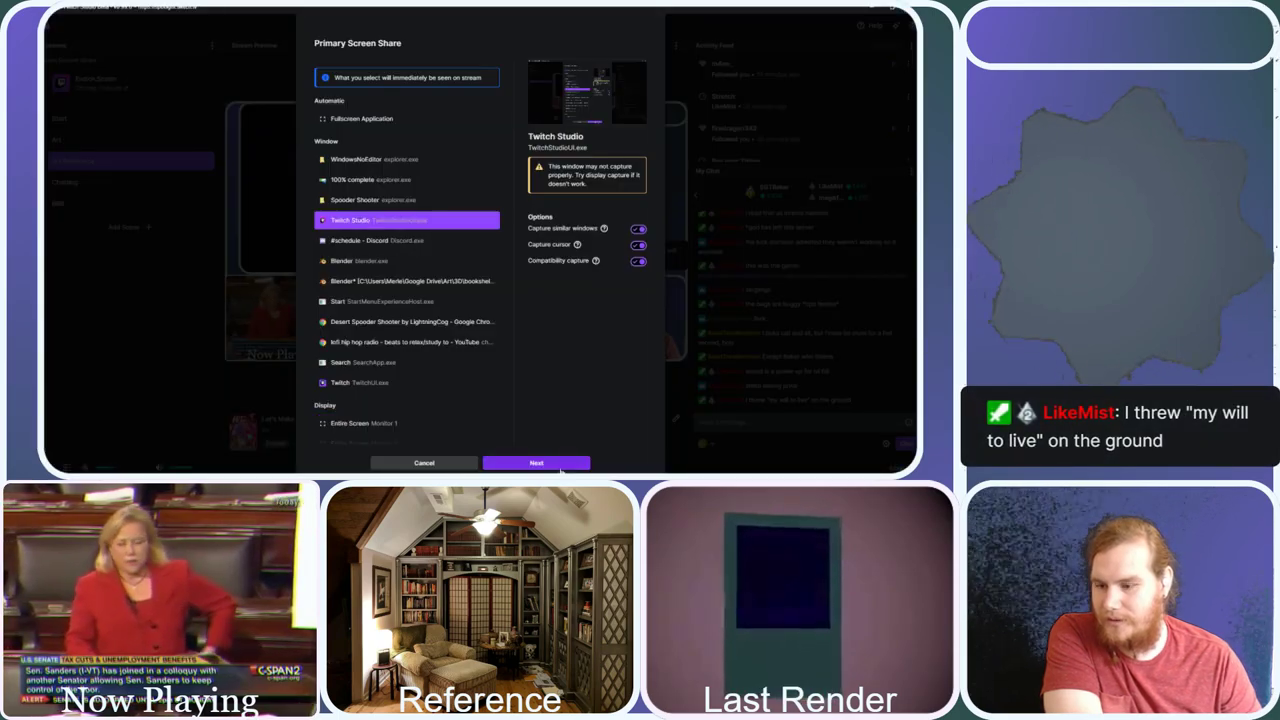
left_click(561, 466)
left_click(558, 437)
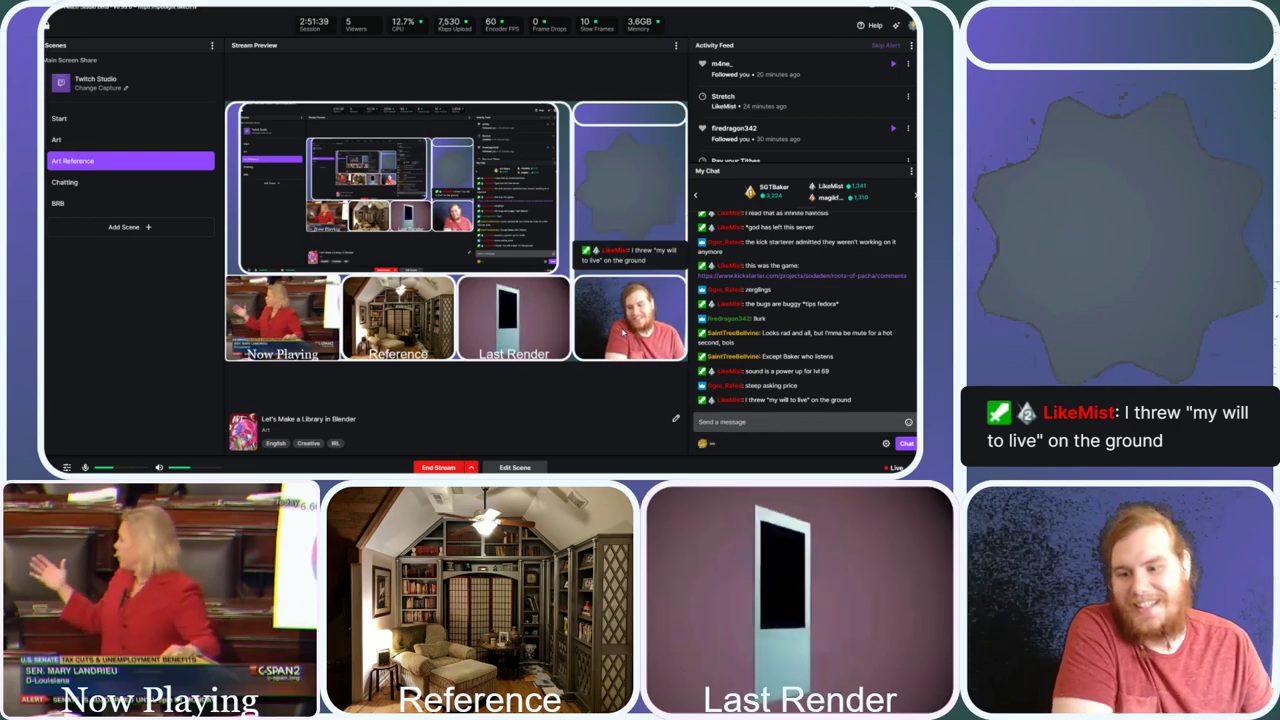
left_click(100, 87)
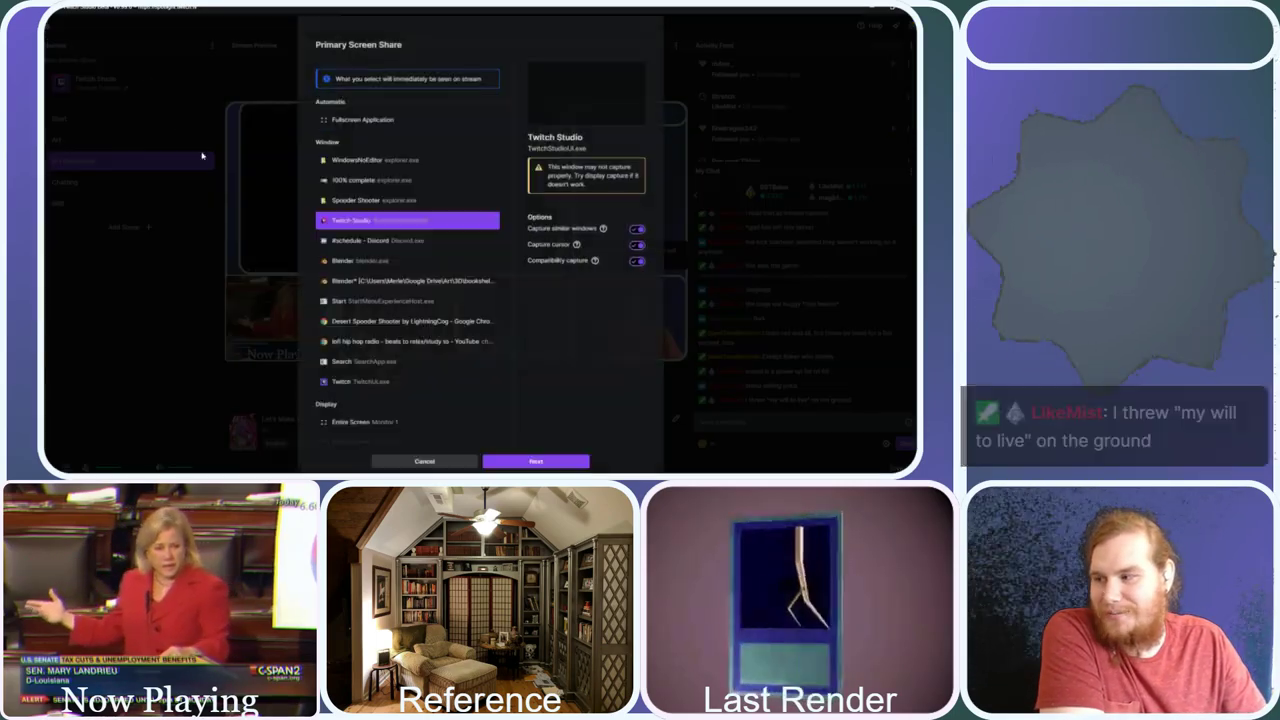
left_click(405, 424)
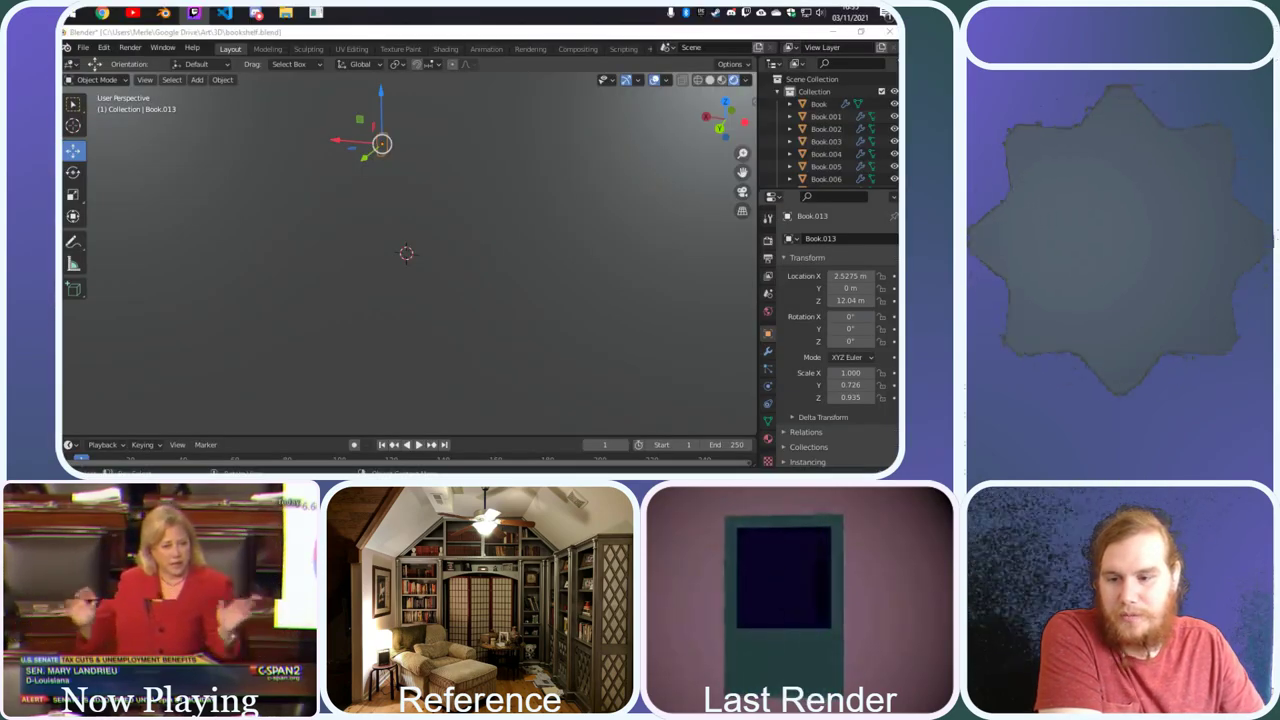
Orbit the room to a raised front view of the top bookshelf
left_click(452, 236)
scroll(457, 244, "up", 5)
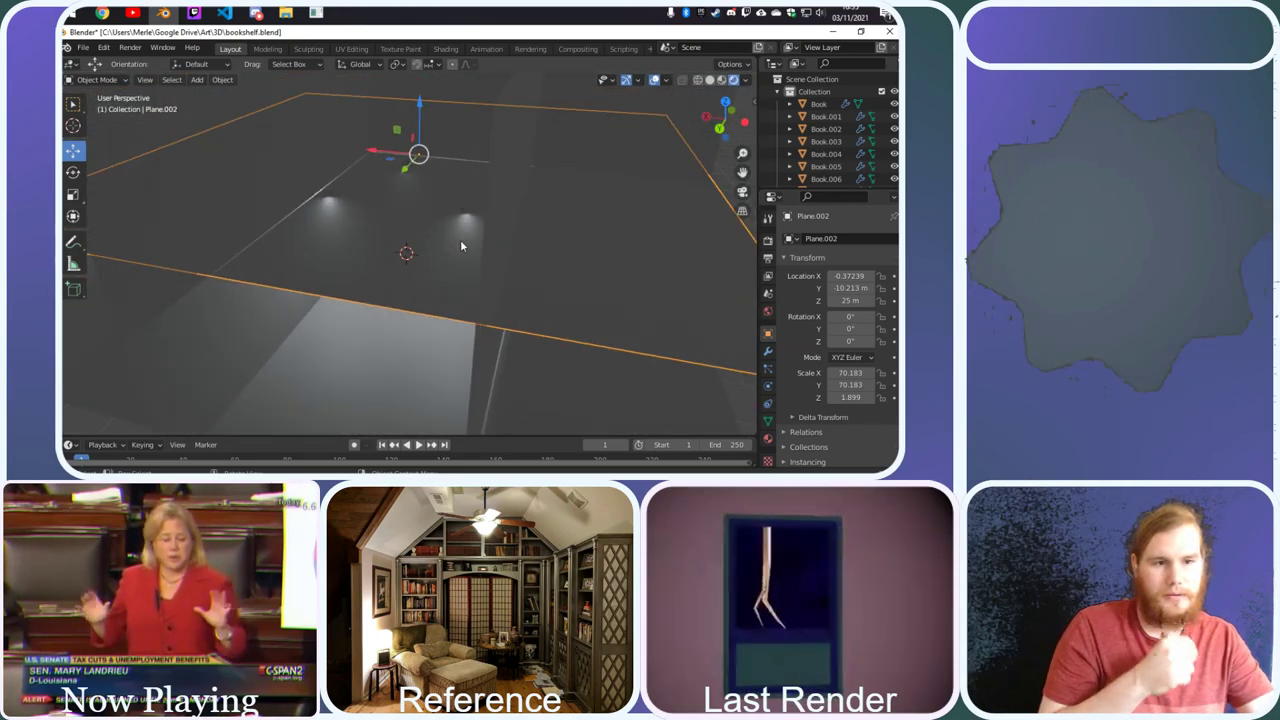
left_click_drag(737, 118, 646, 182)
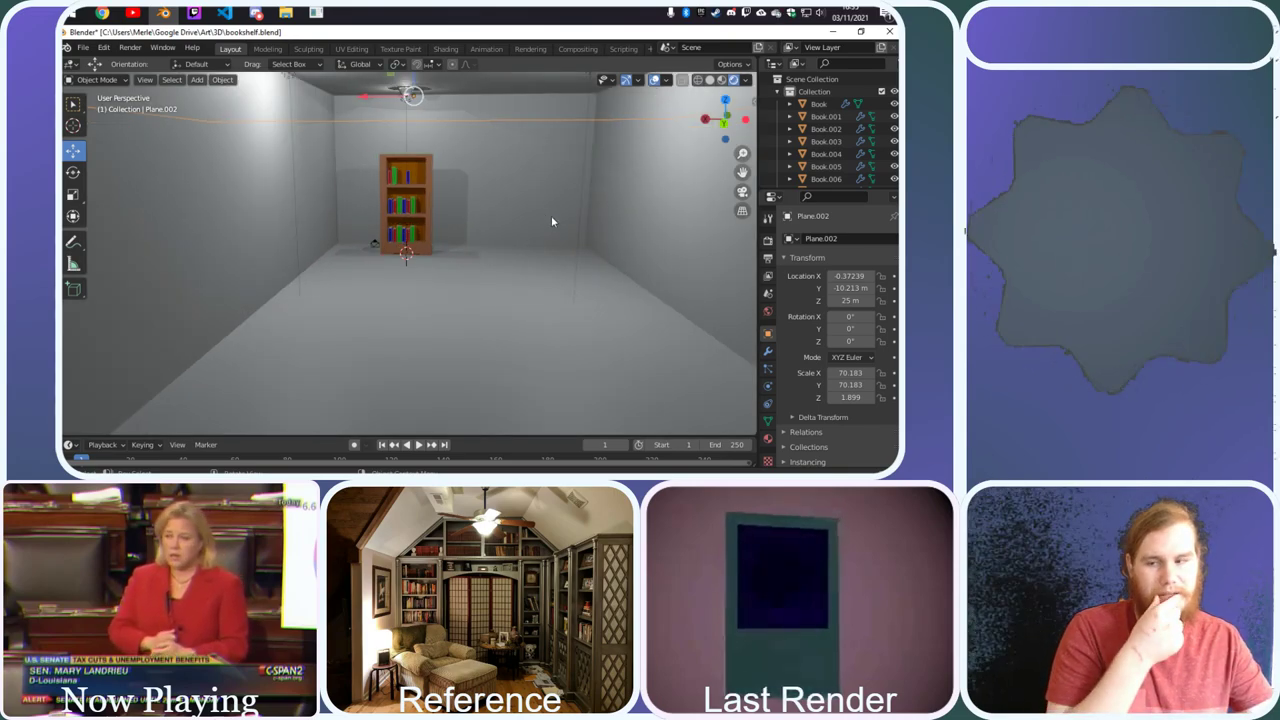
left_click(521, 160)
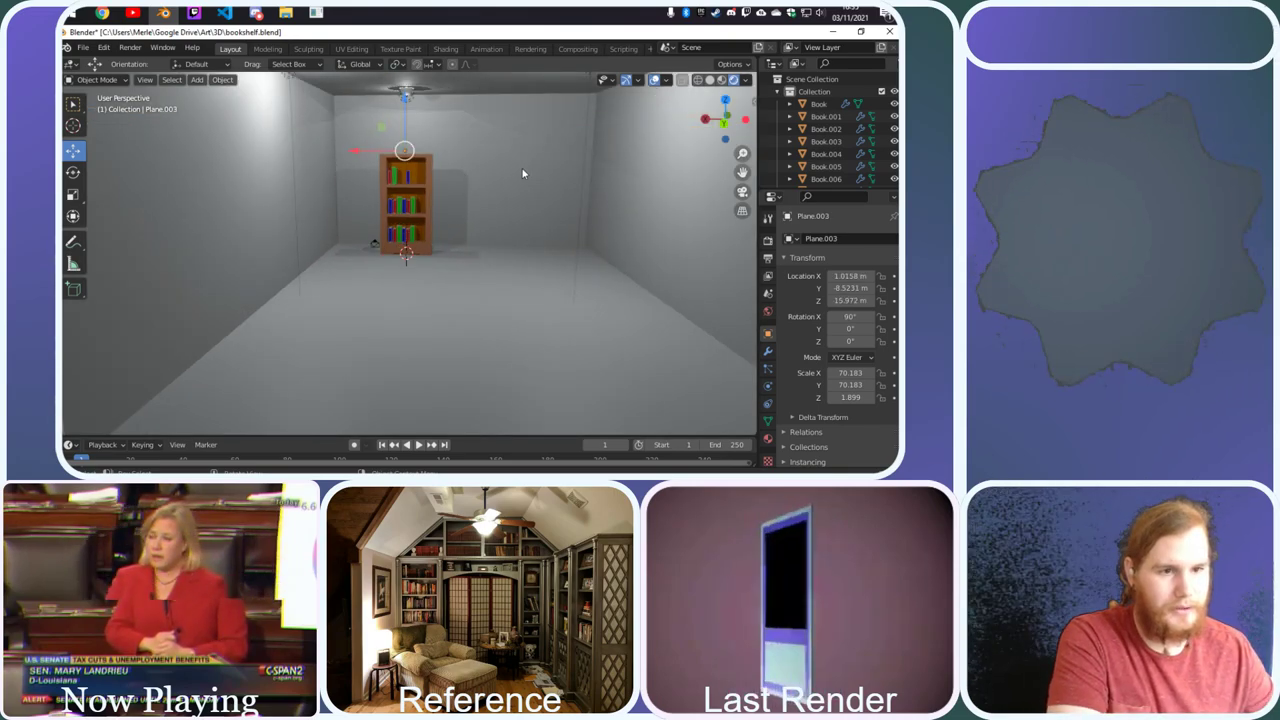
scroll(823, 168, "down", 4)
scroll(825, 165, "down", 3)
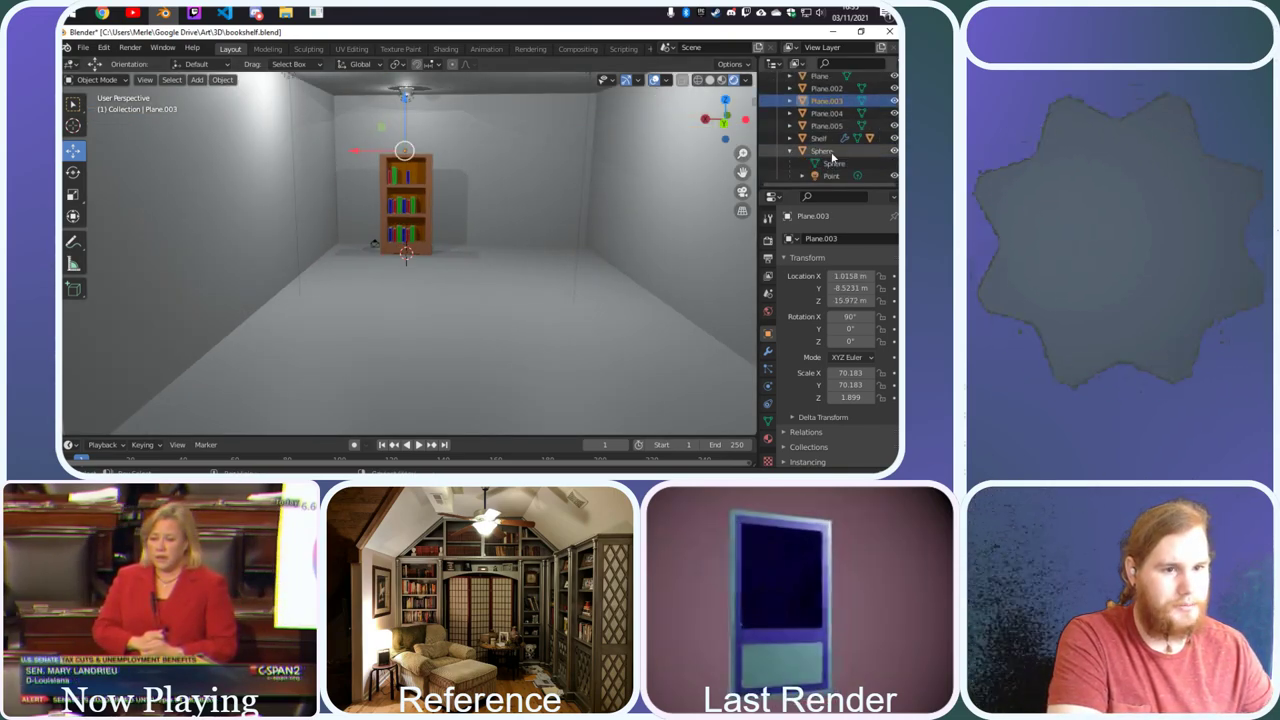
scroll(832, 157, "down", 4)
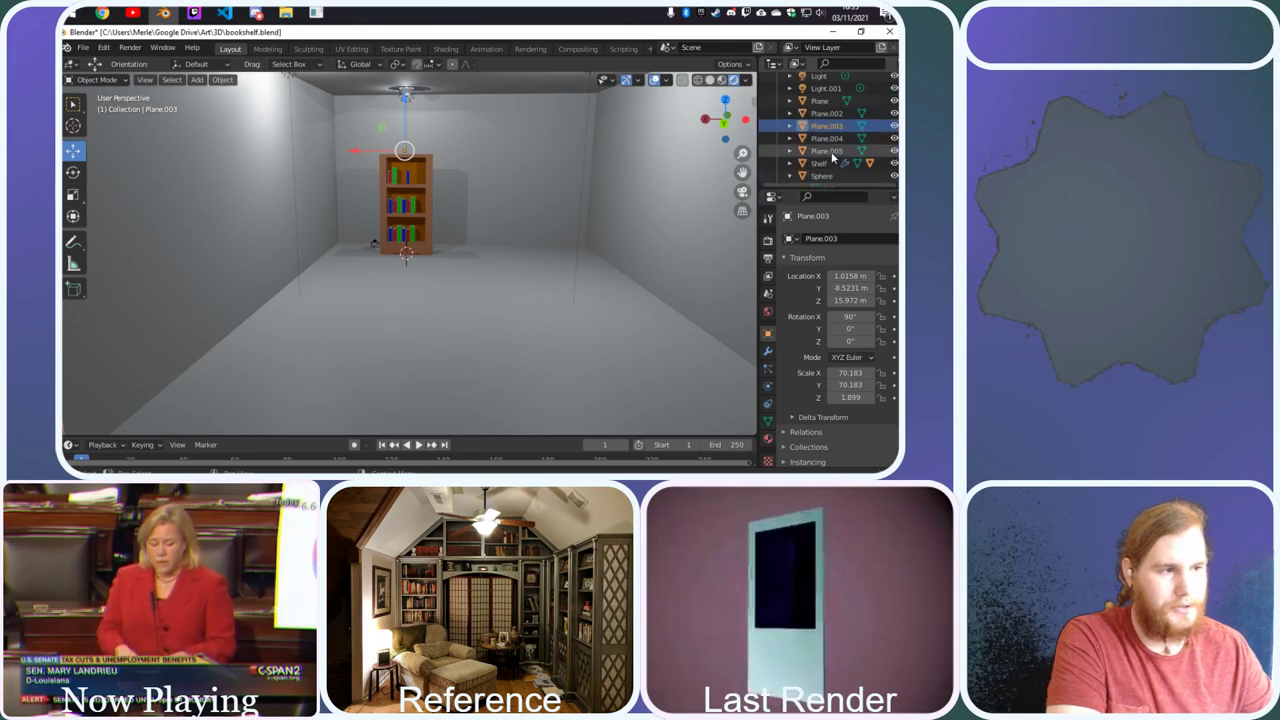
scroll(430, 157, "up", 3)
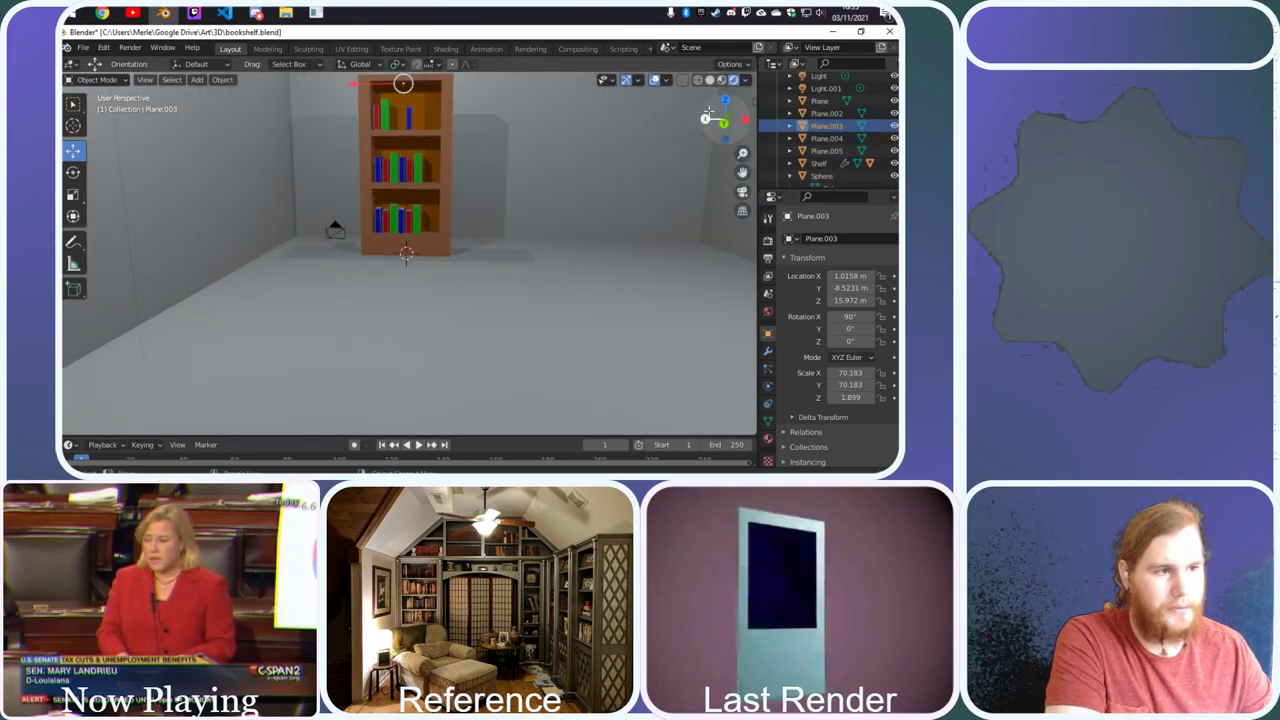
left_click_drag(708, 112, 416, 156)
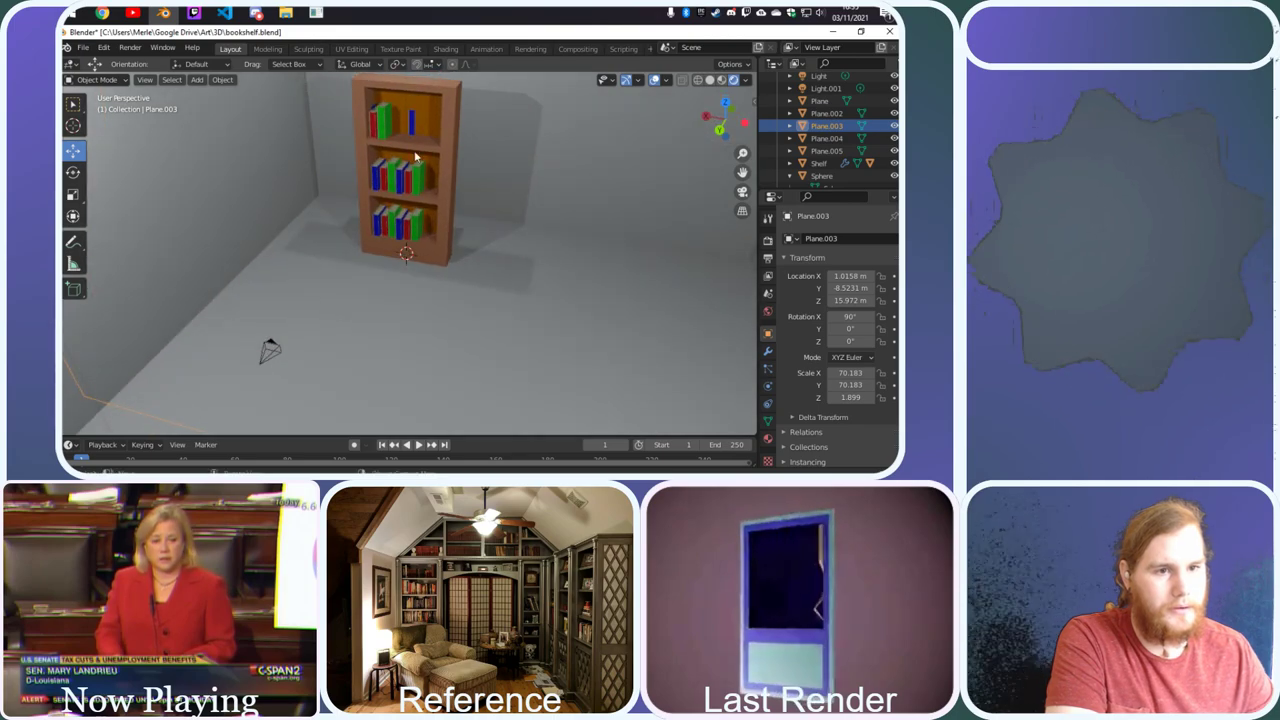
Set Location Y to 0 for top-shelf books Book.015 and Book.016
left_click(415, 127)
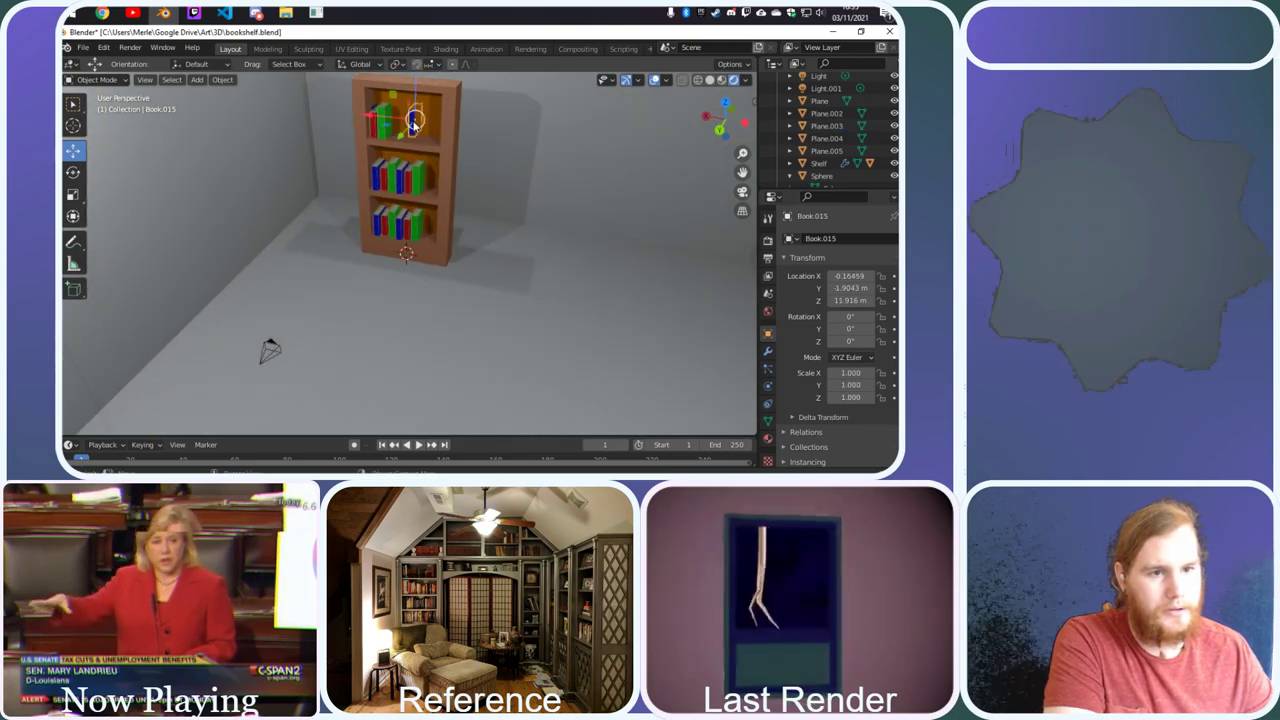
left_click(851, 288)
key("Return")
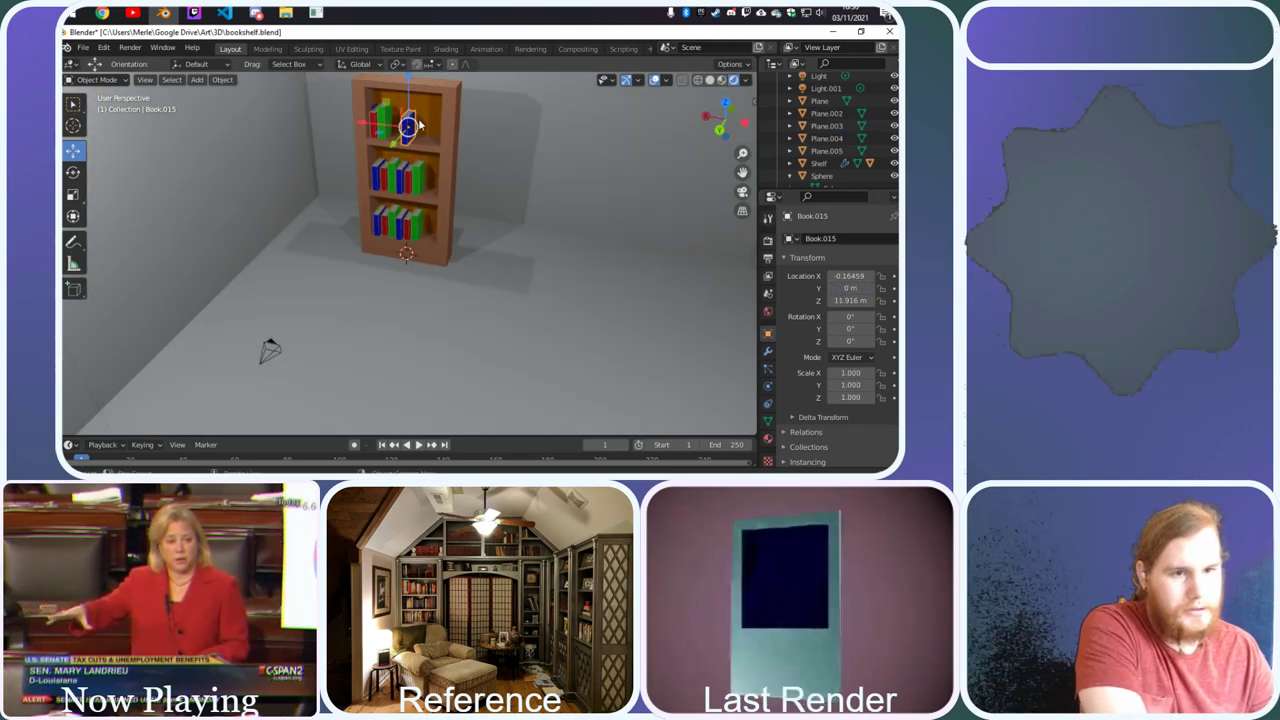
scroll(828, 145, "up", 4)
scroll(828, 145, "up", 3)
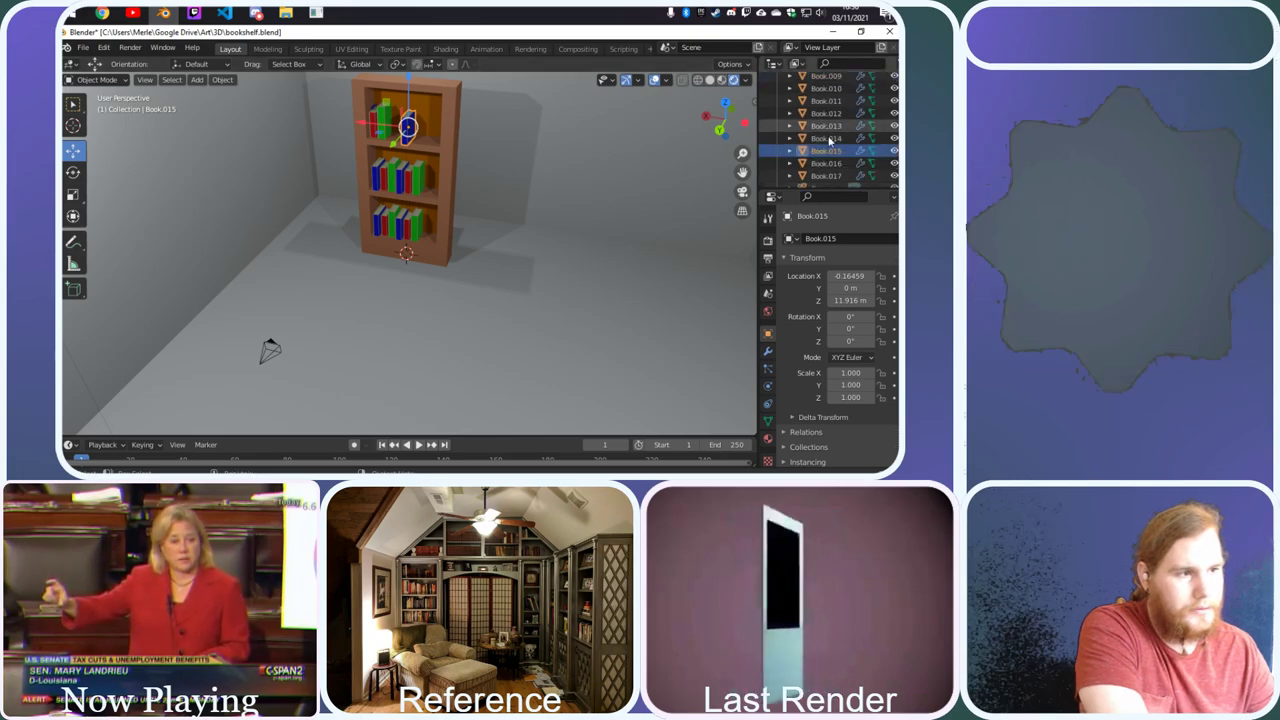
left_click(828, 163)
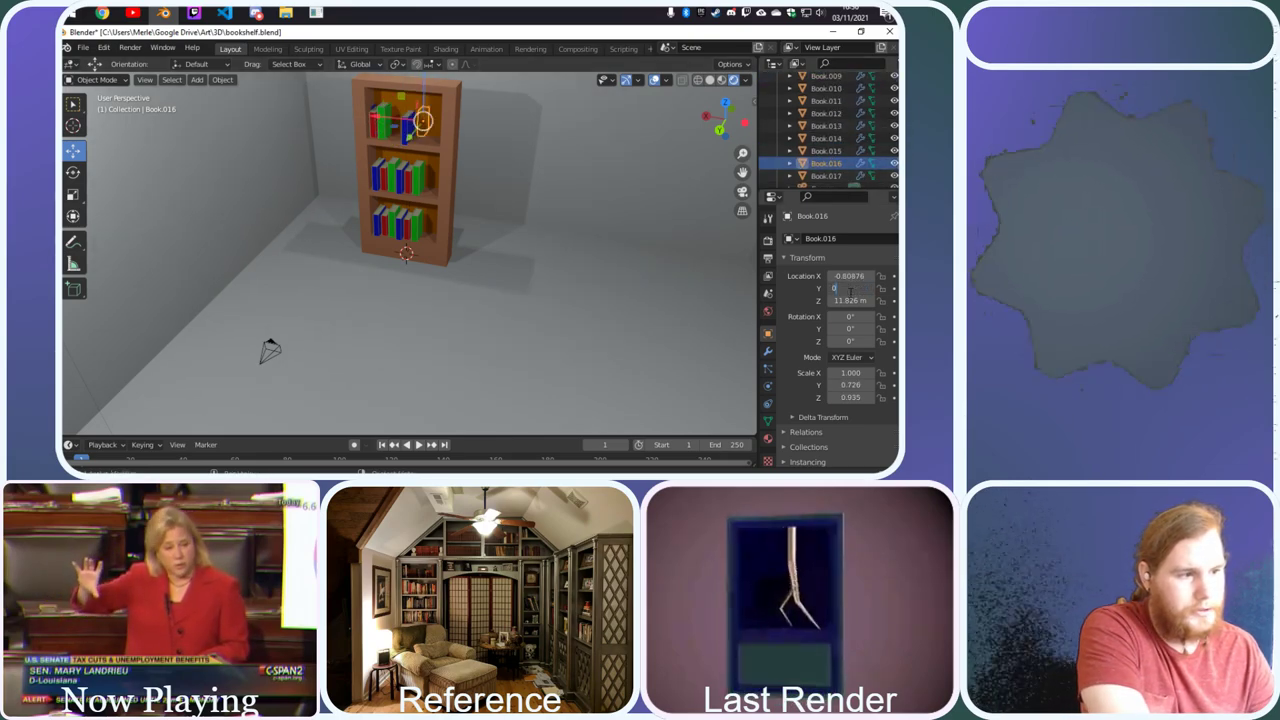
left_click(851, 290)
type("0")
key("Return")
Set Location Y to 0 for Book.017 and Book.012
left_click(826, 175)
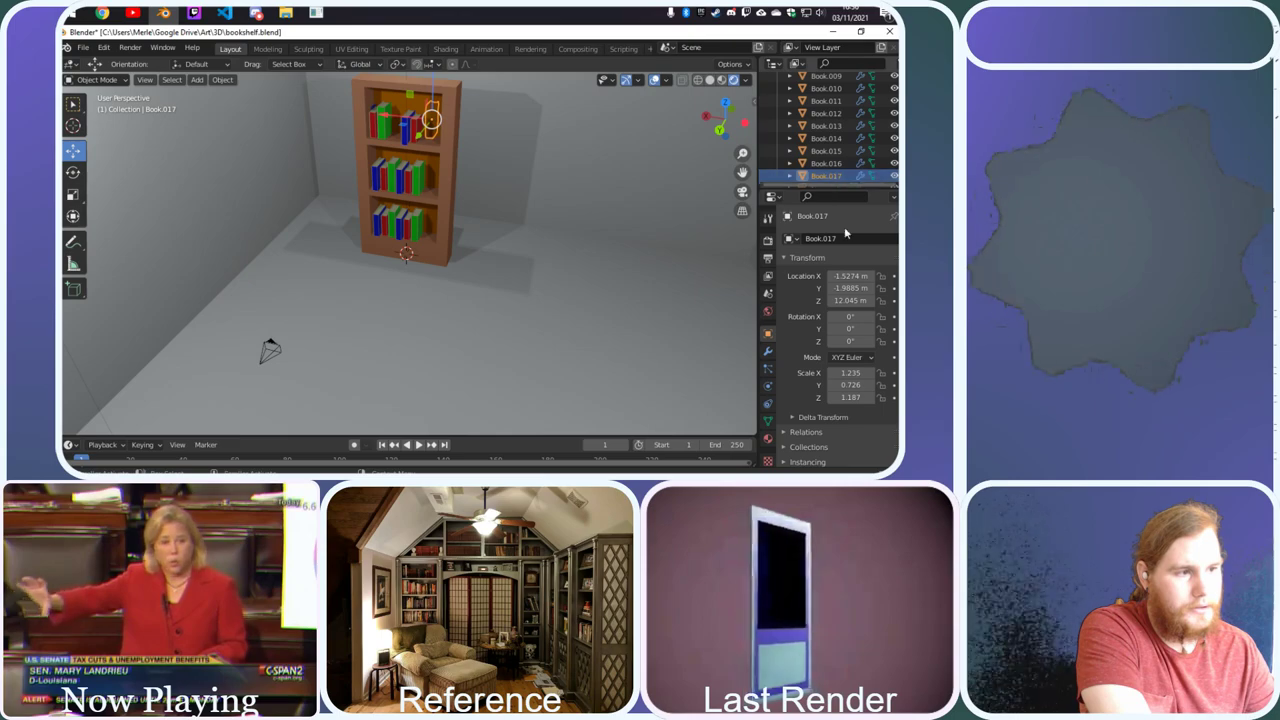
left_click(856, 291)
type("0")
key("Return")
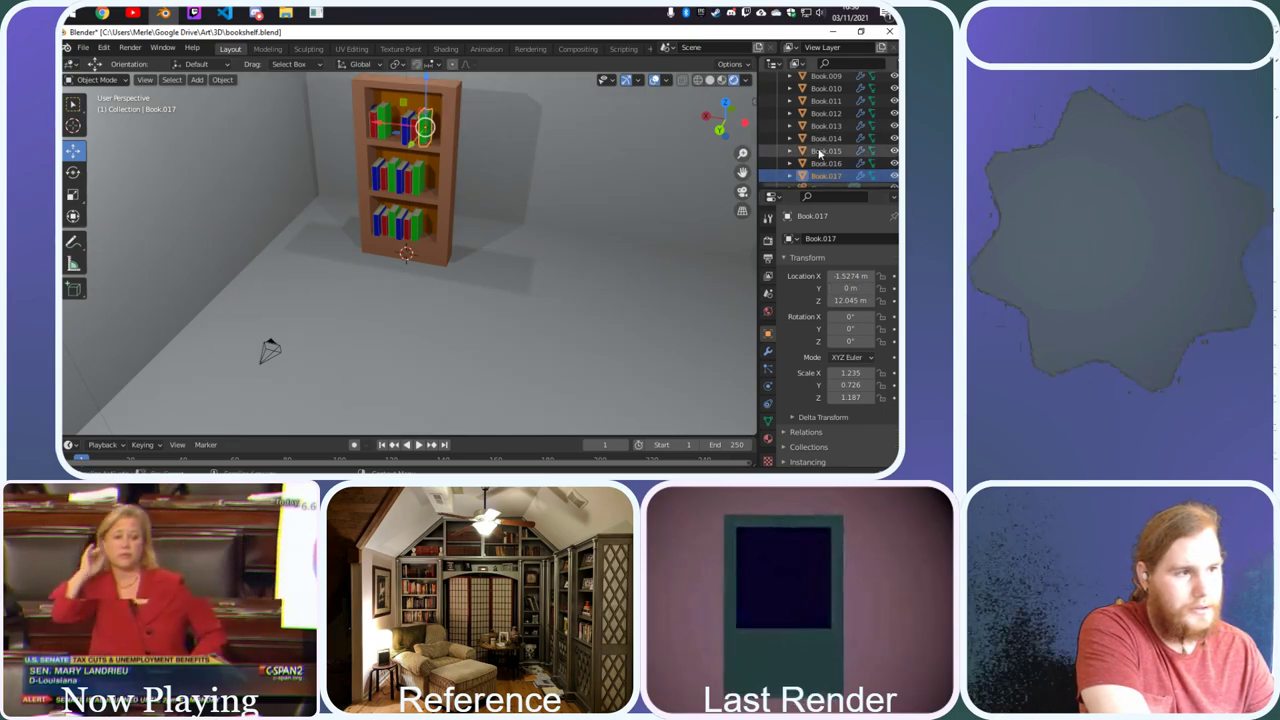
left_click(823, 151)
left_click(826, 138)
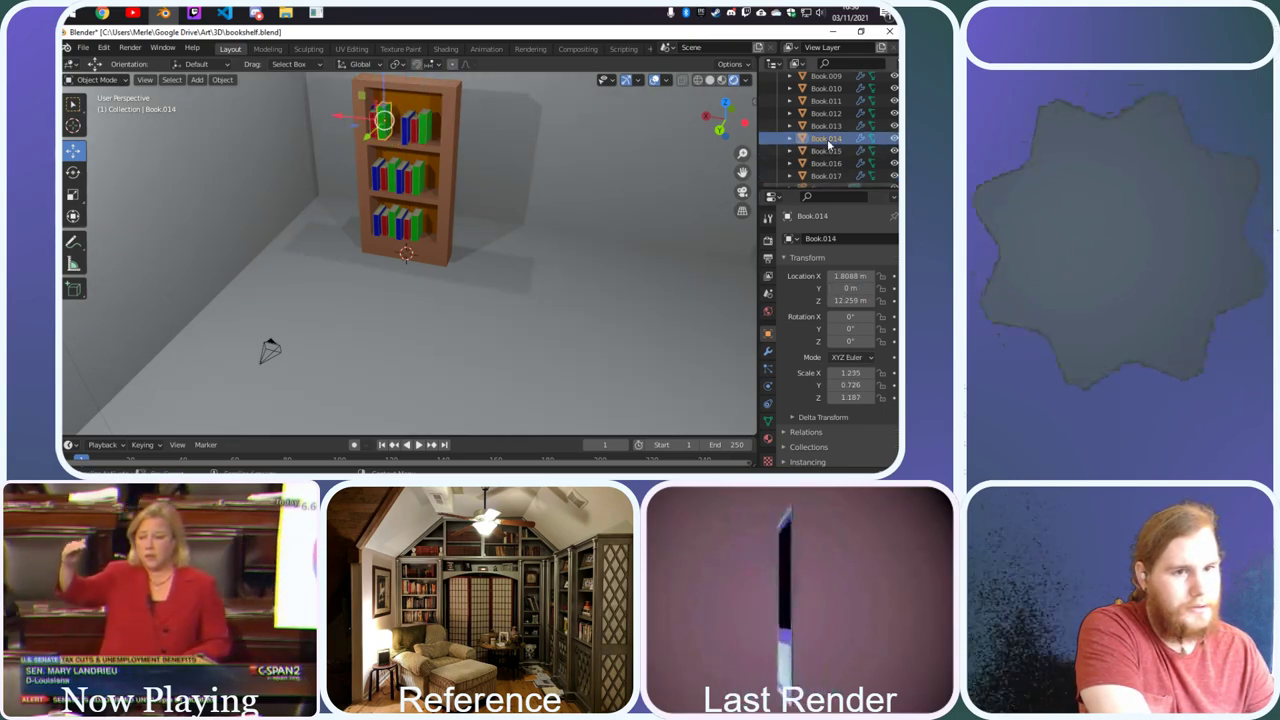
left_click(826, 126)
left_click(826, 113)
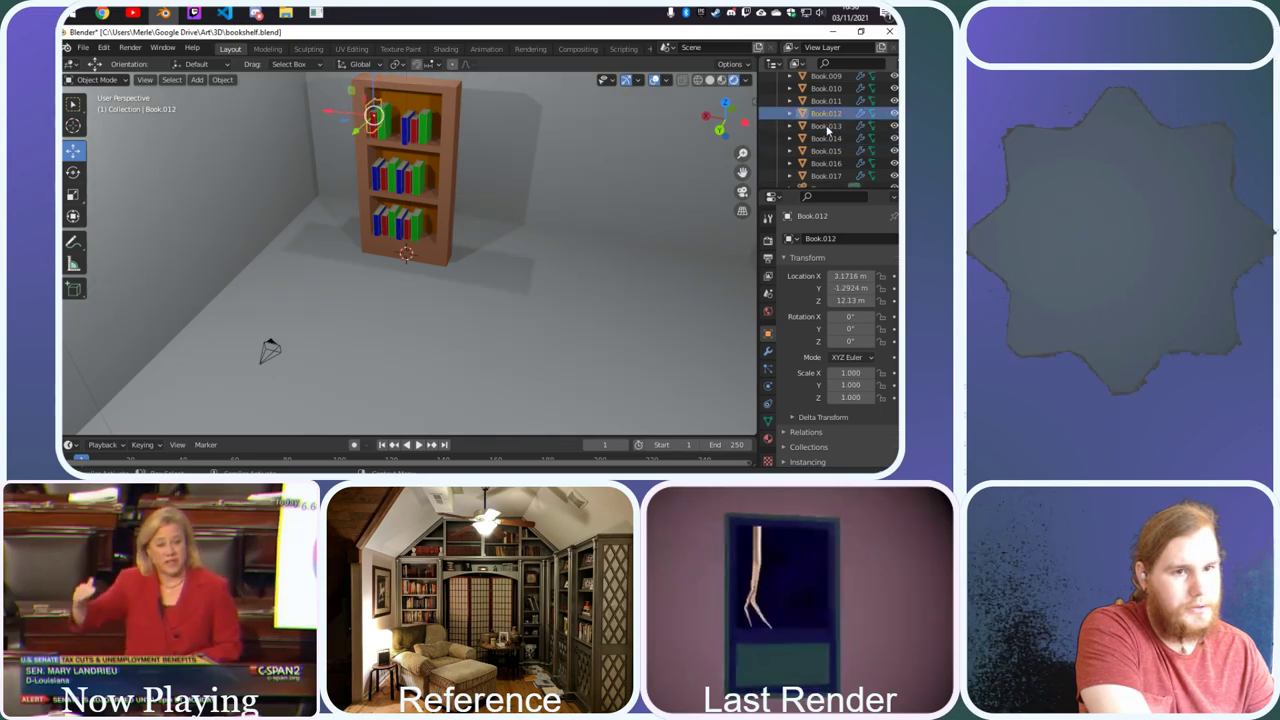
left_click(843, 289)
type("0")
key("Return")
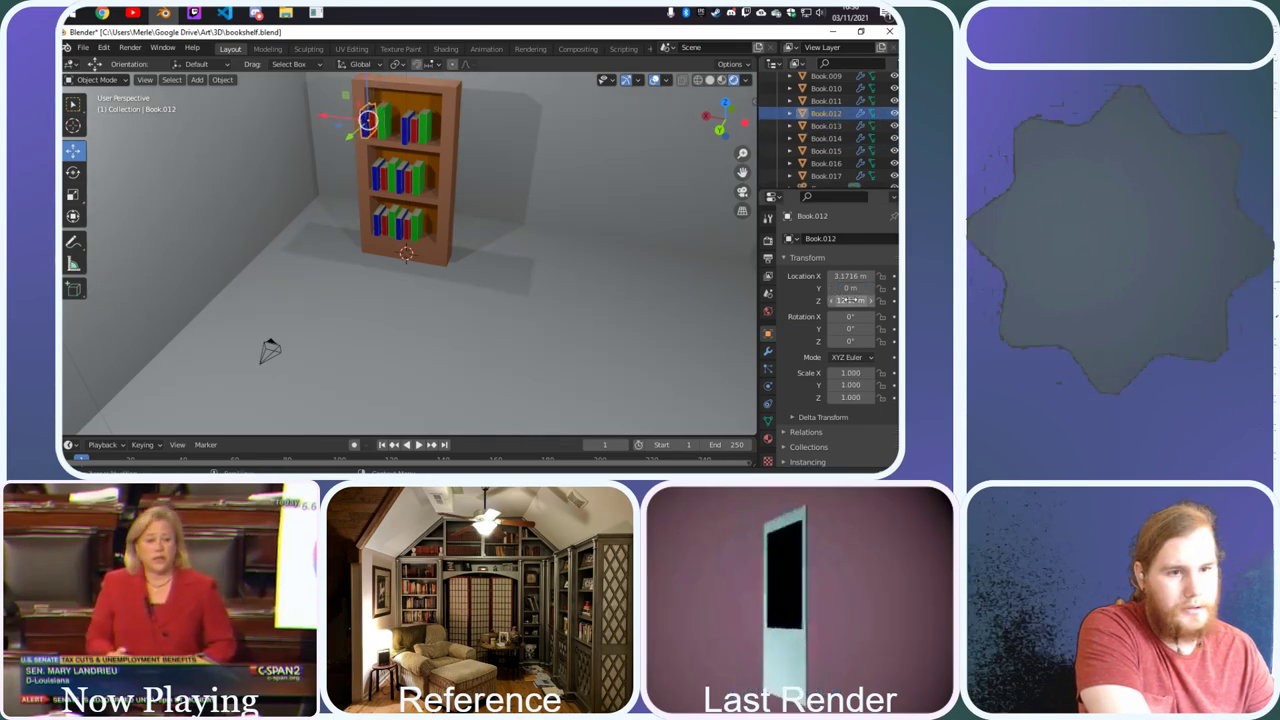
Slide Book.012, Book.013 and Book.014 along X, placing Book.012 at X 2.4344 m
left_click(386, 127)
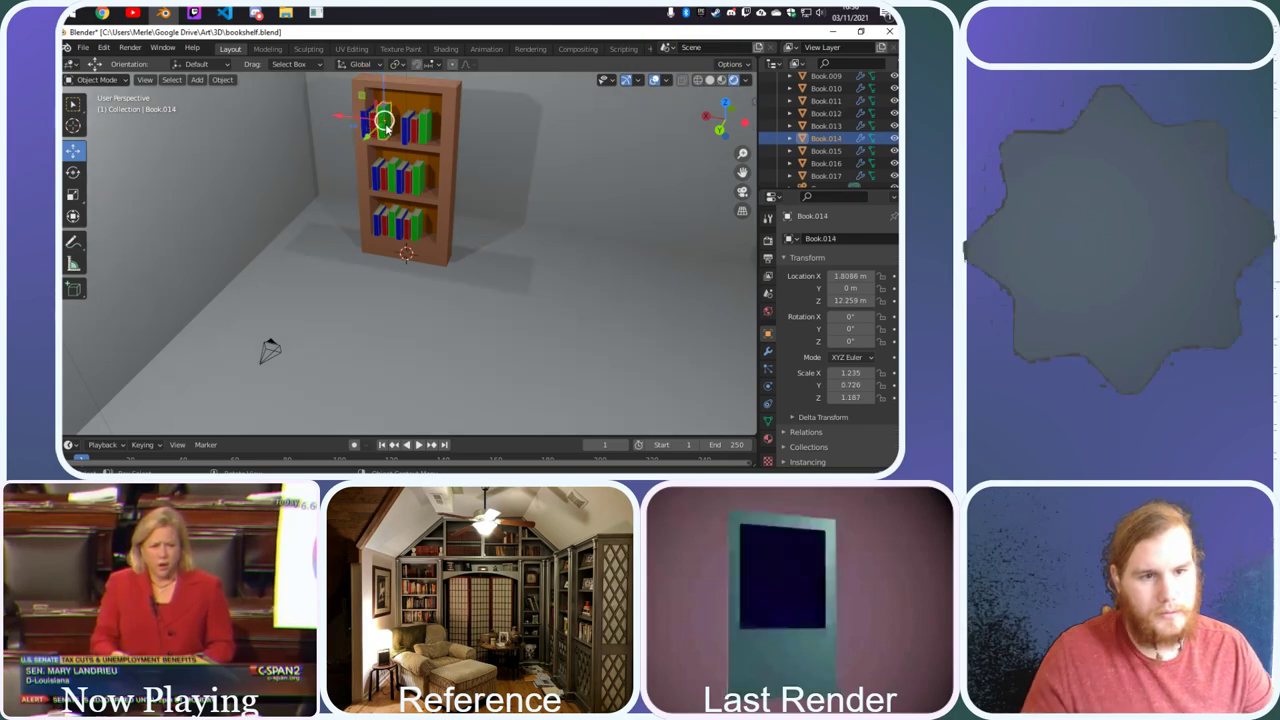
left_click(378, 122)
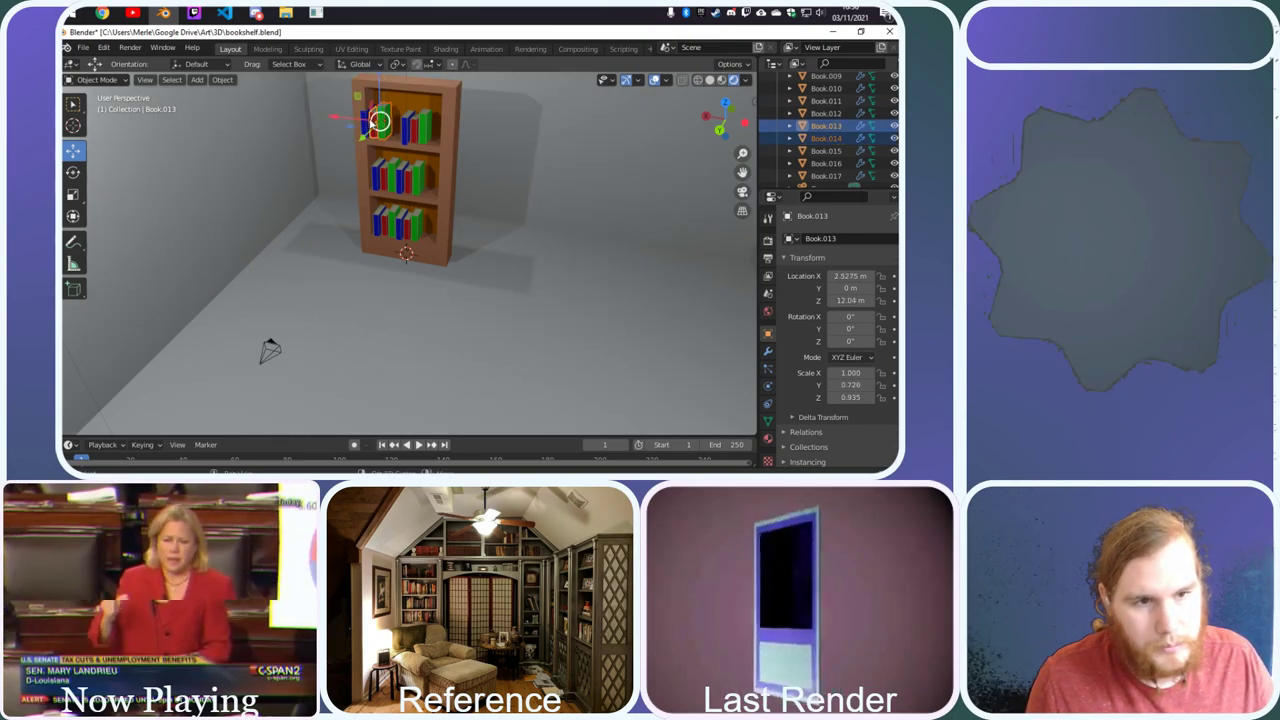
left_click(353, 124, "shift")
left_click_drag(332, 122, 421, 135)
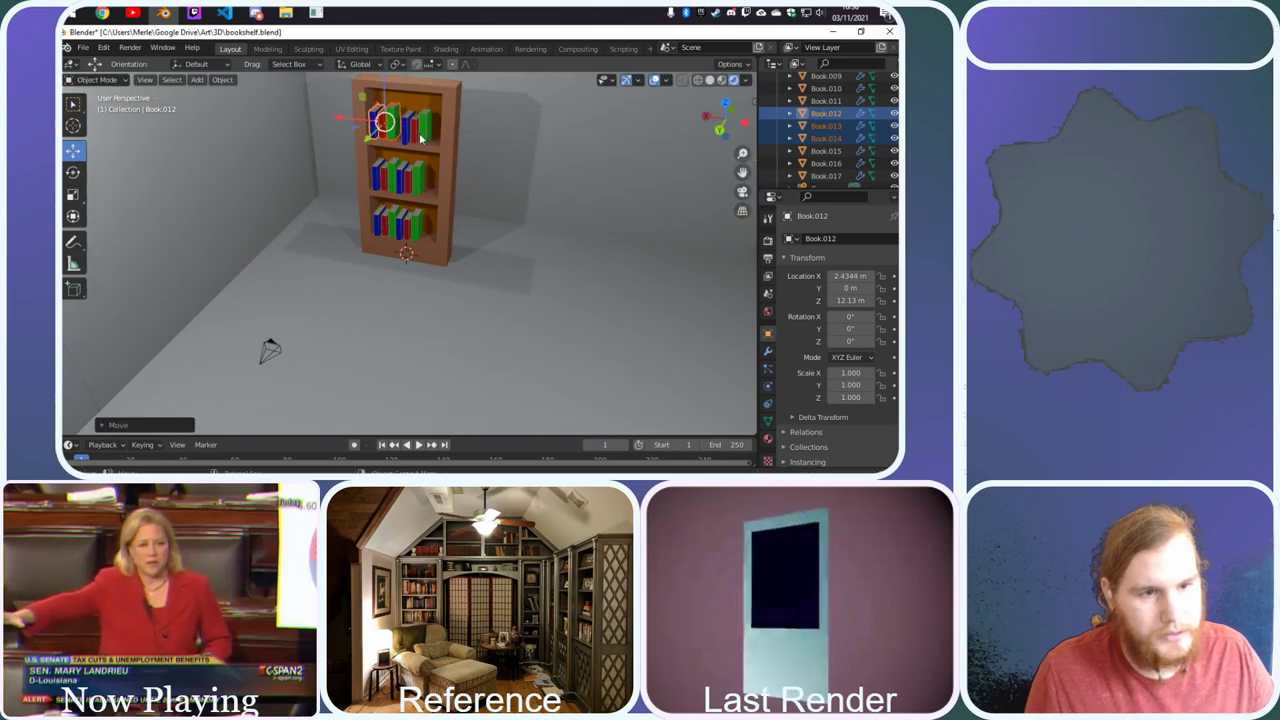
scroll(409, 157, "up", 2)
scroll(431, 161, "down", 2)
key("KP_Divide")
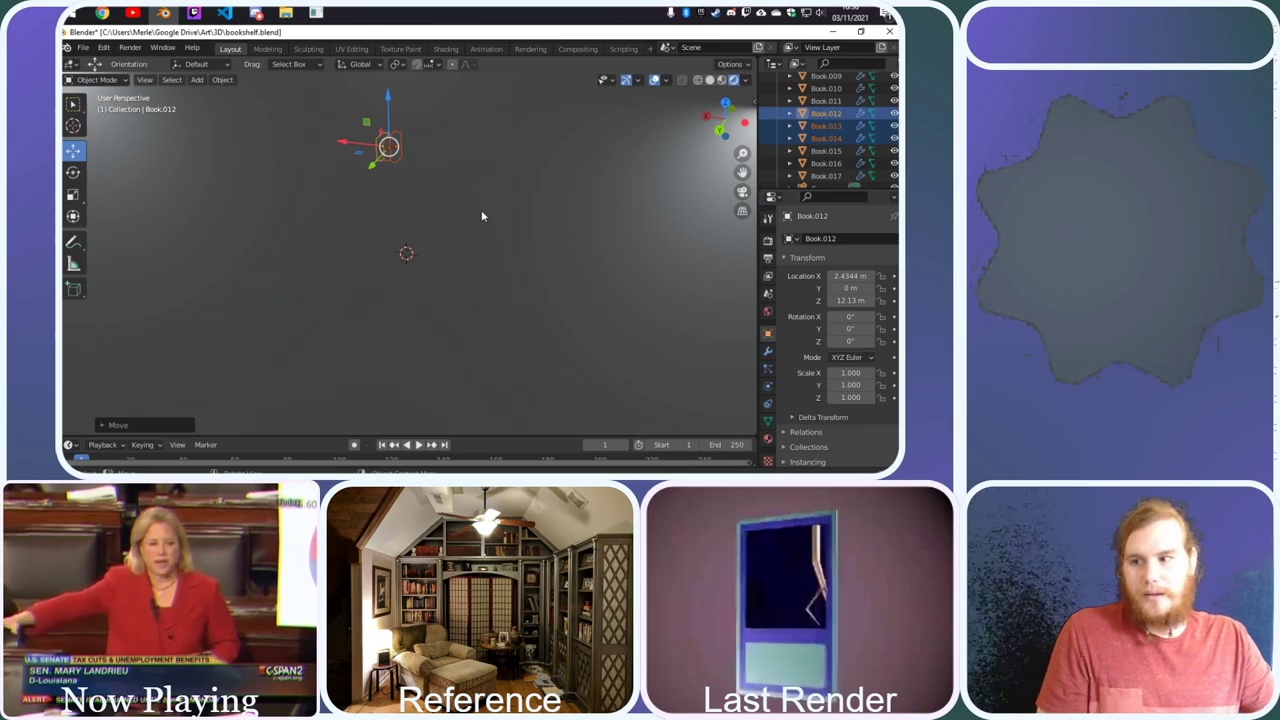
key("KP_Divide")
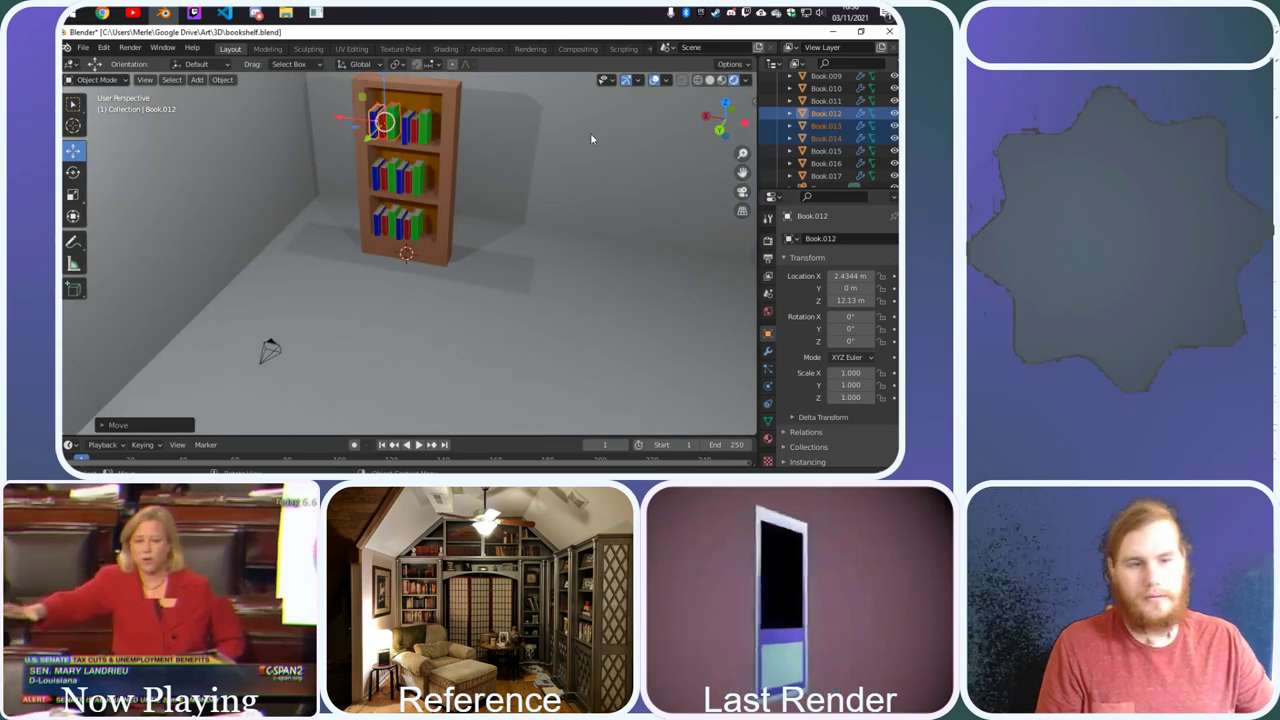
key("KP_4")
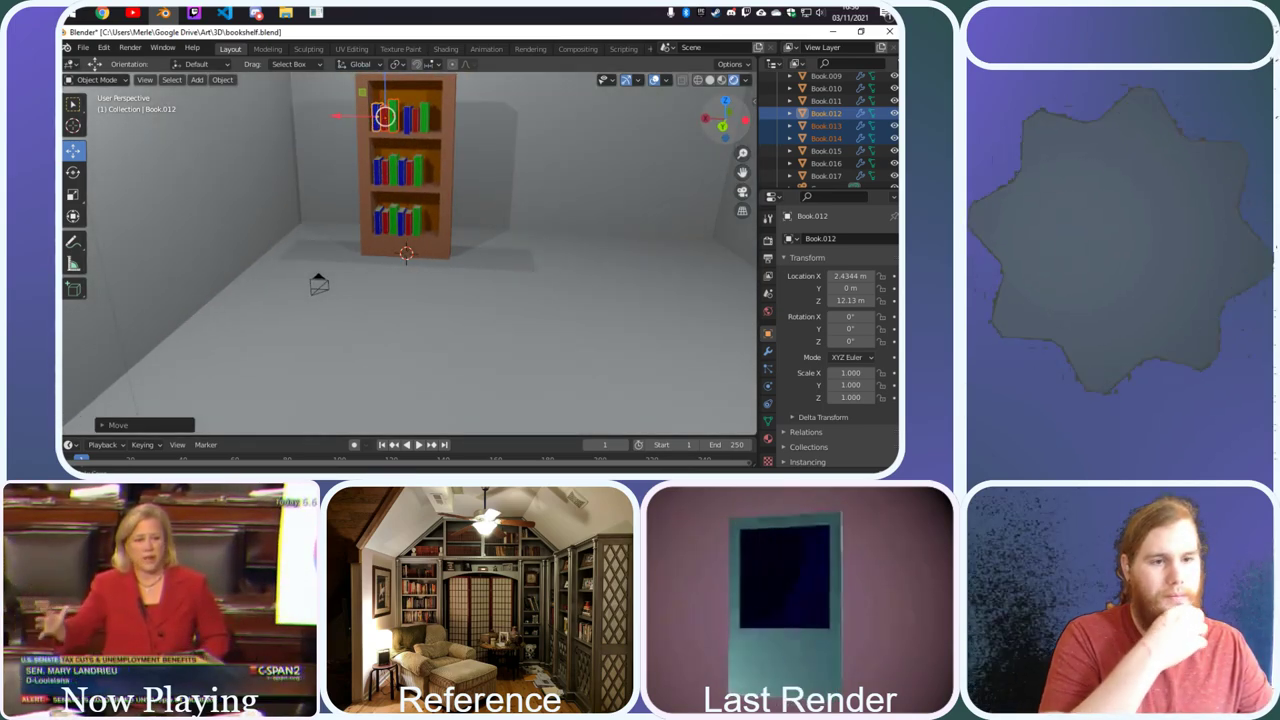
scroll(452, 192, "down", 1)
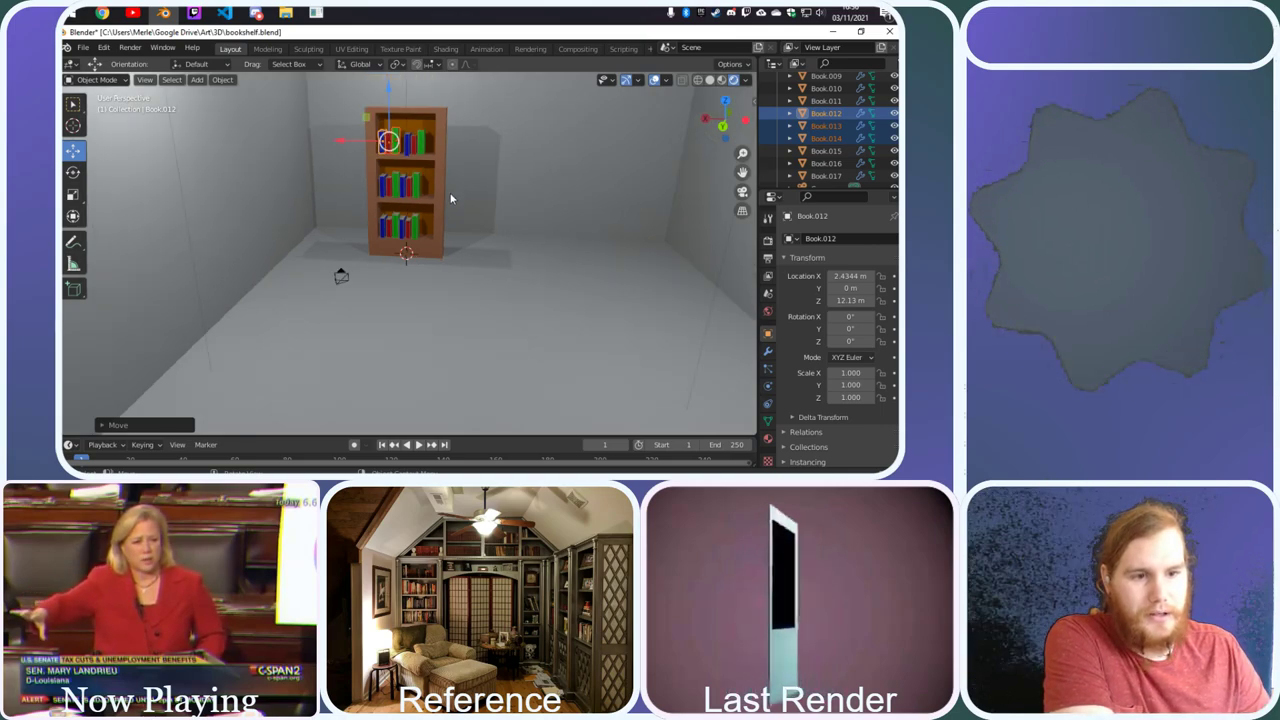
left_click_drag(477, 279, 362, 115)
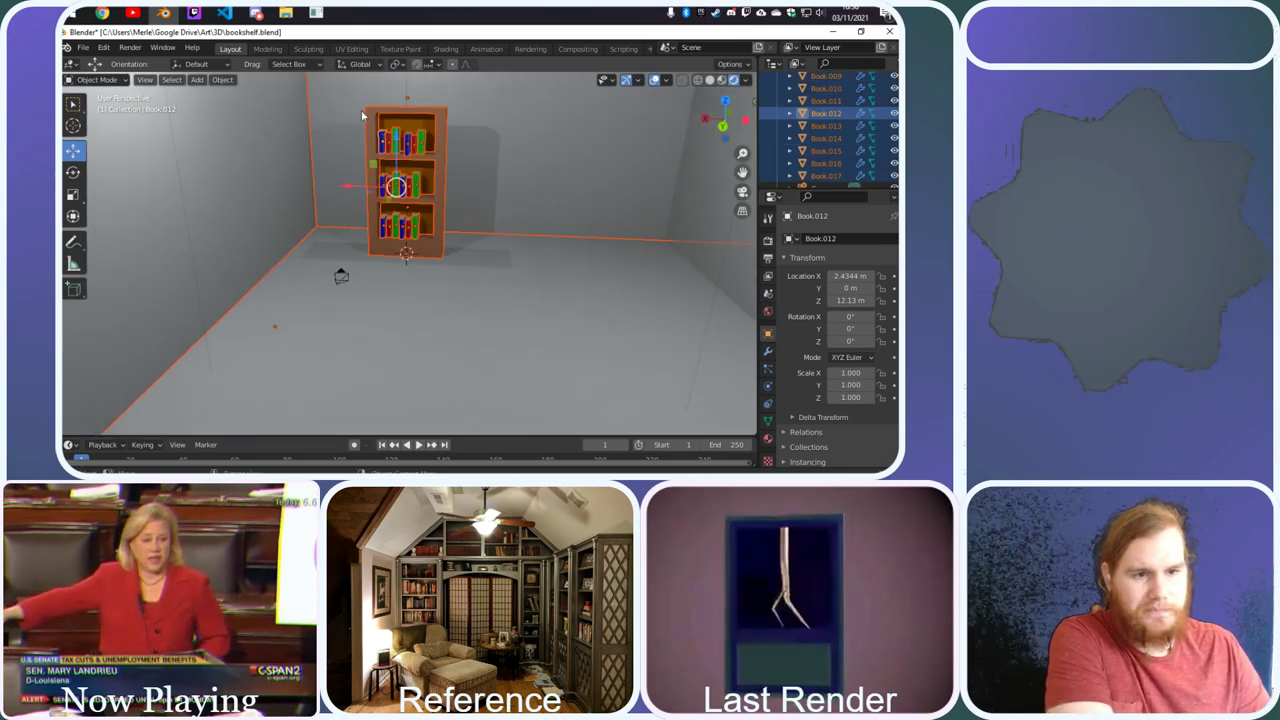
left_click(571, 177, "shift")
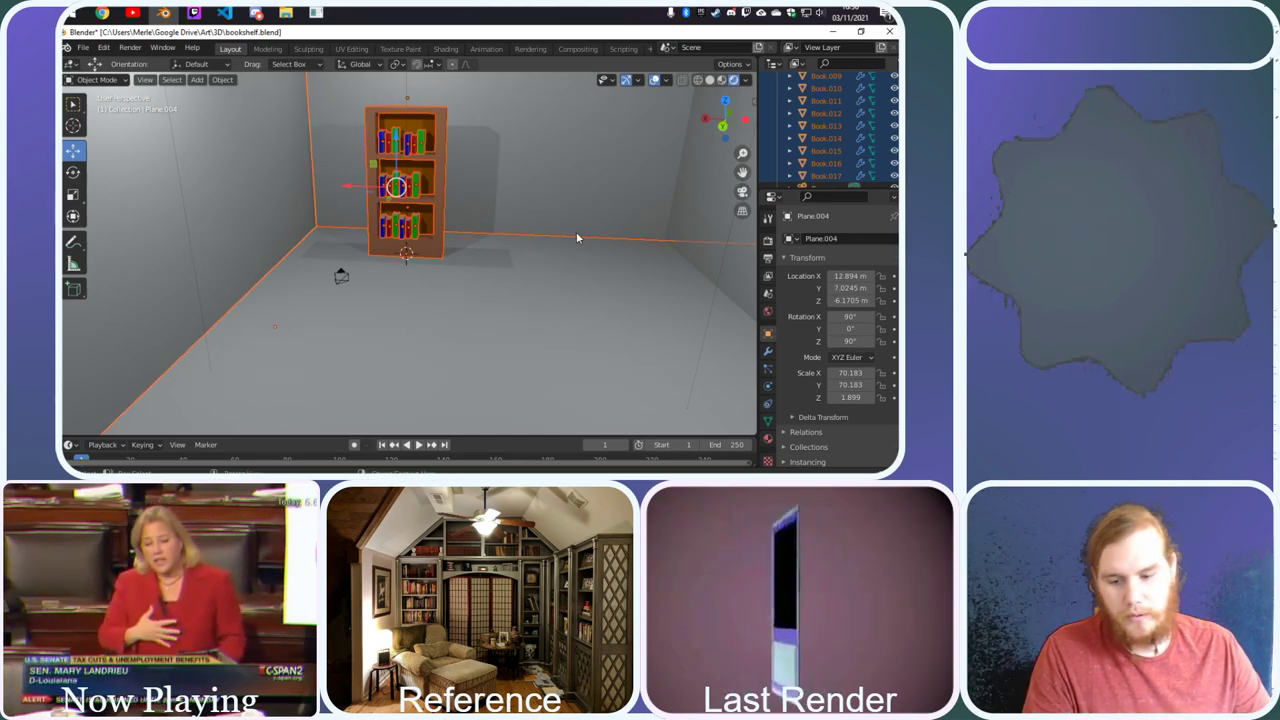
key("shift+d")
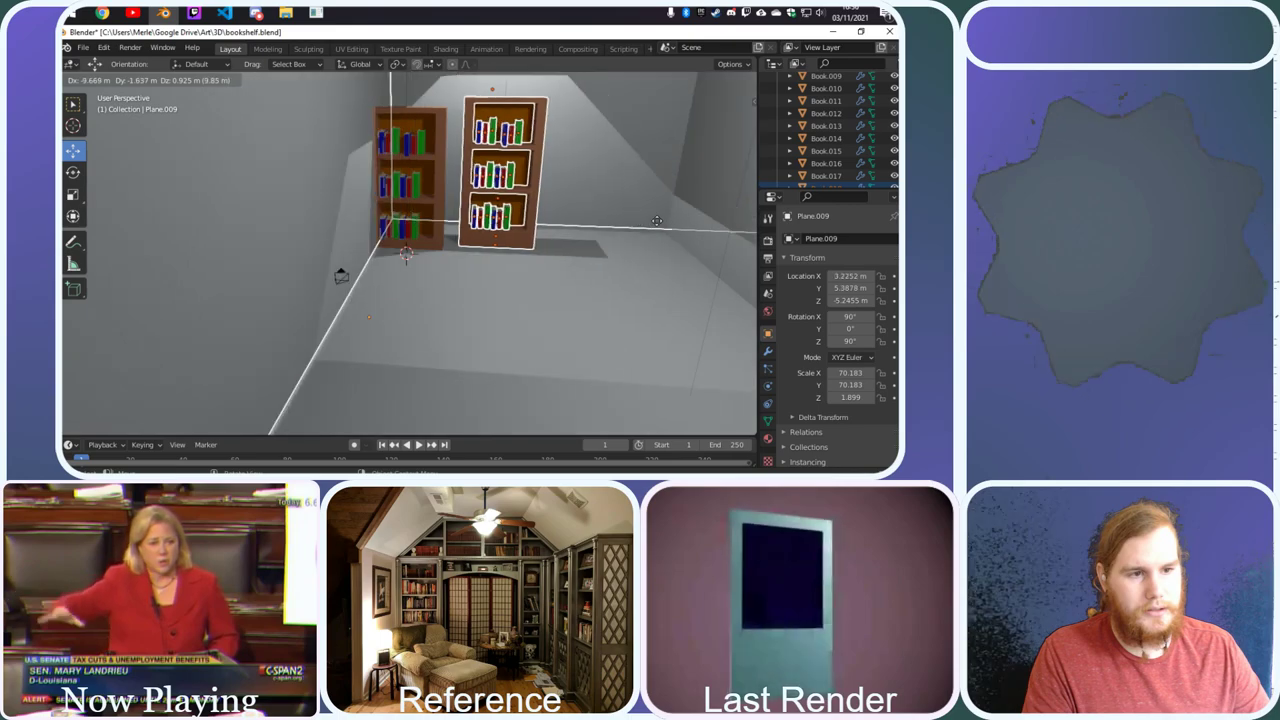
left_click(679, 233)
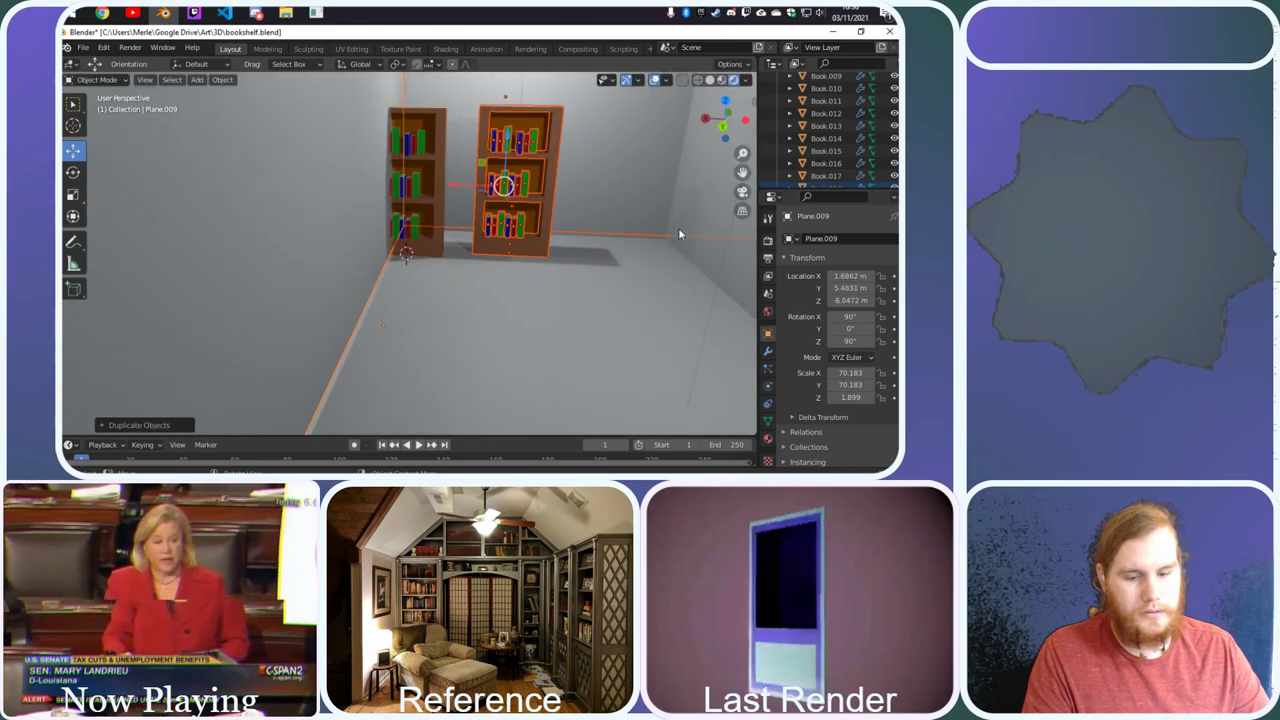
key("ctrl+z")
scroll(831, 170, "down", 5)
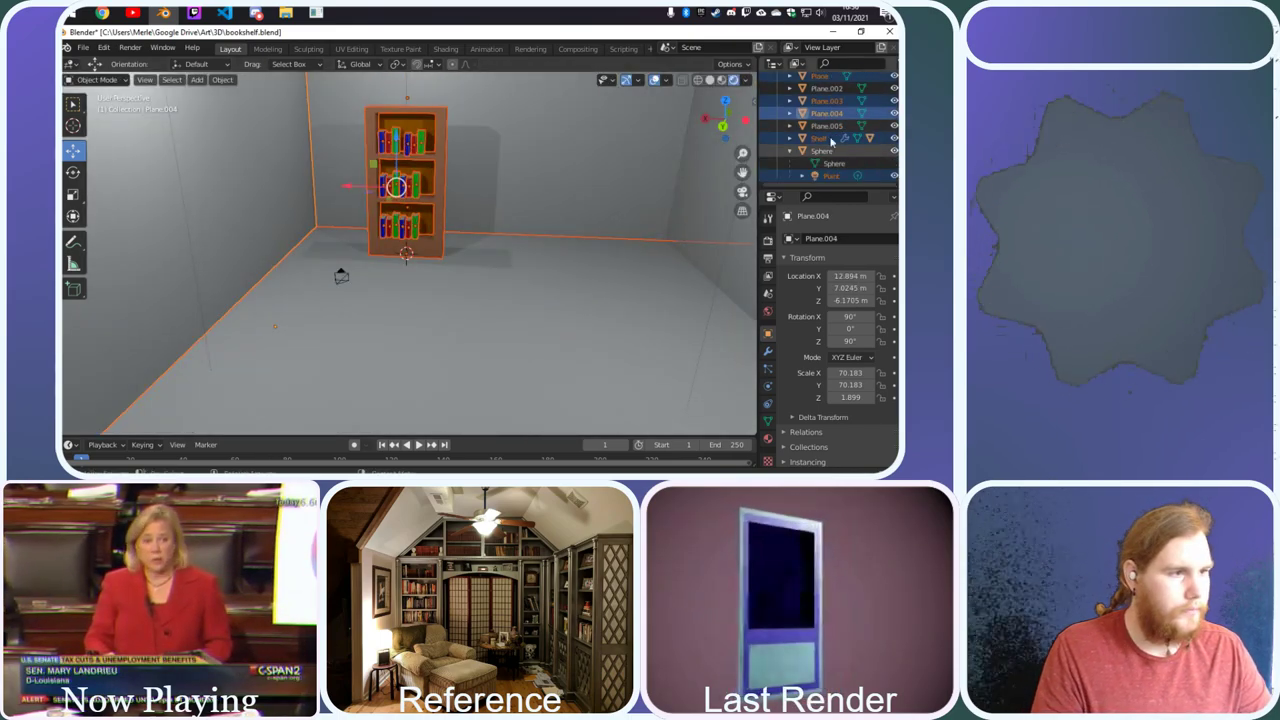
scroll(831, 143, "up", 2)
key("ctrl+z")
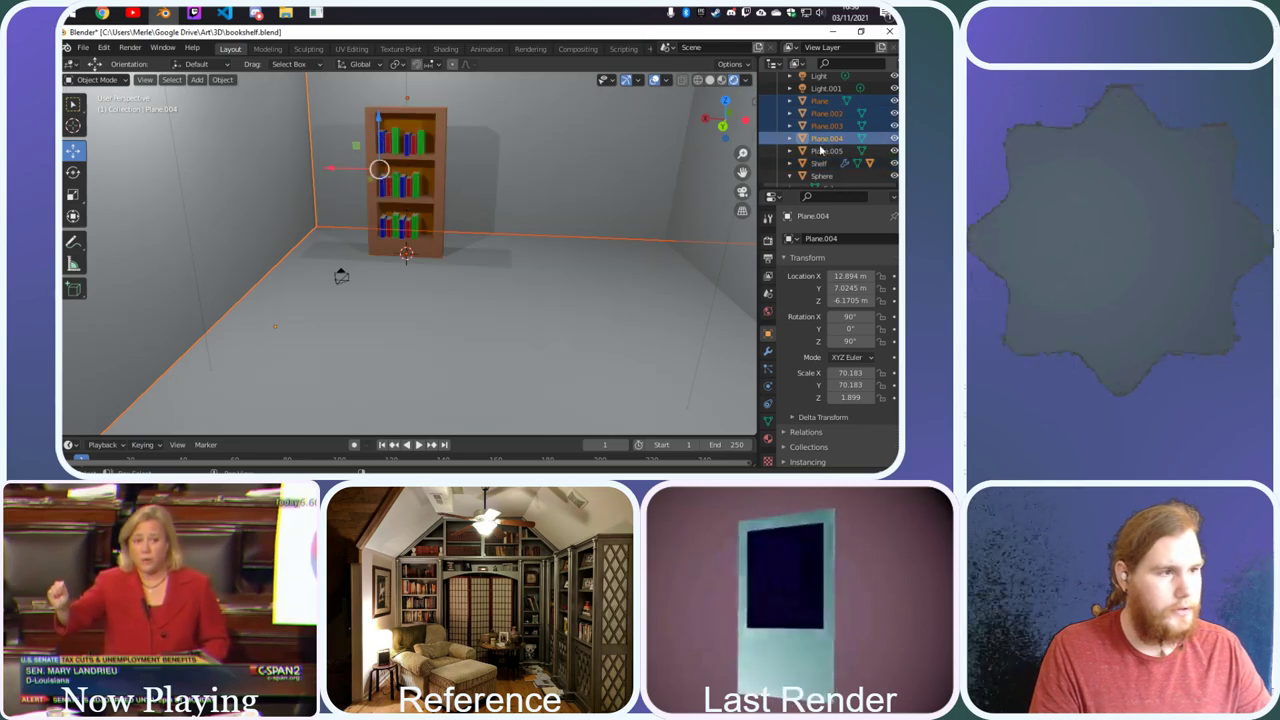
scroll(825, 145, "up", 2)
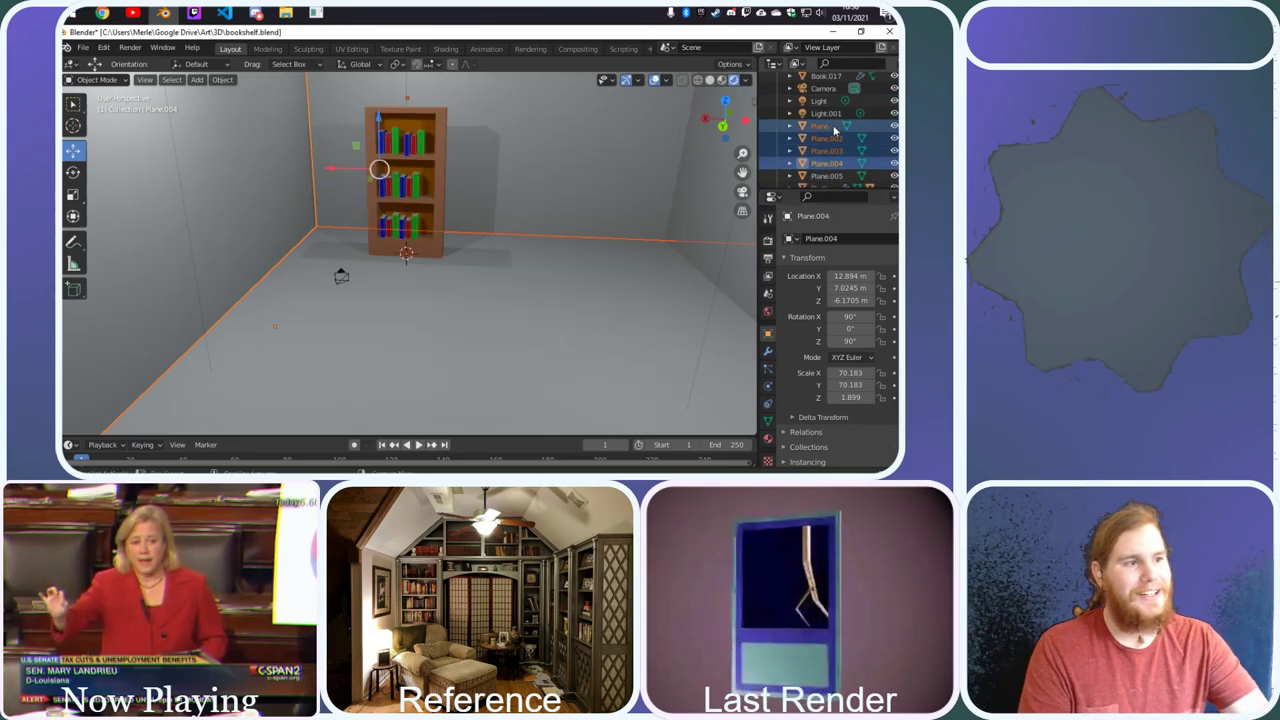
scroll(834, 130, "down", 2)
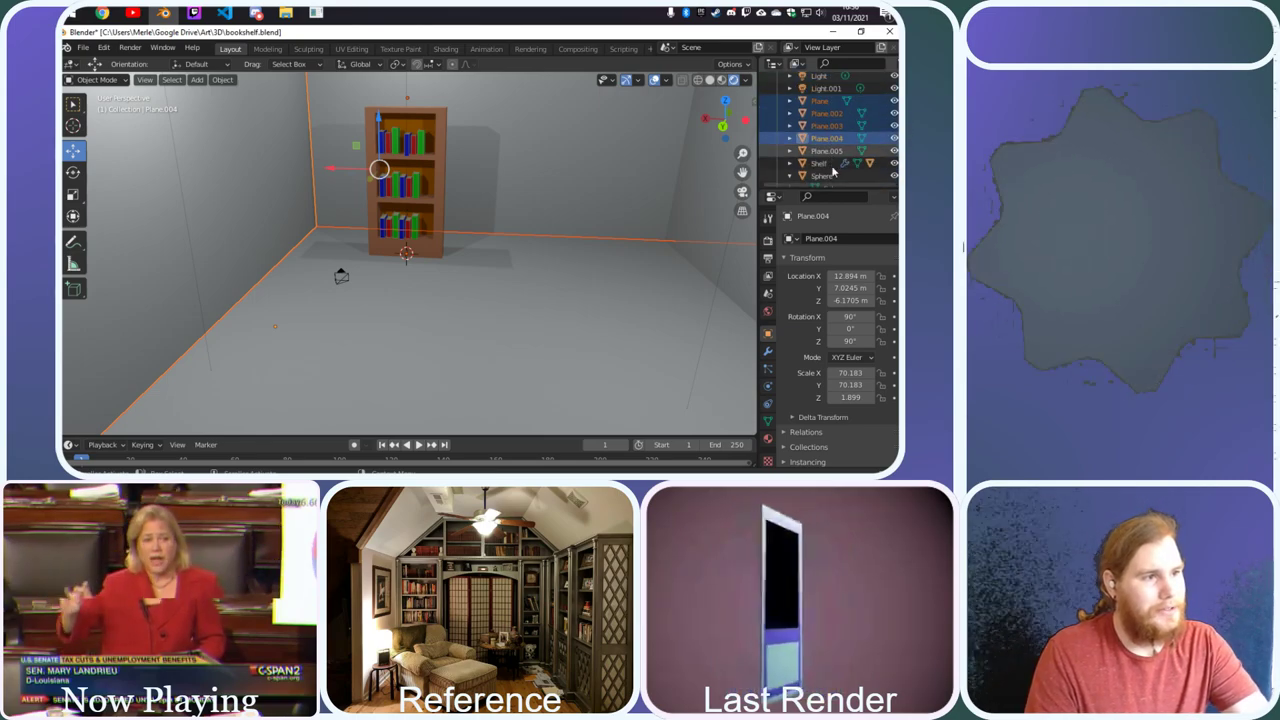
left_click(826, 151)
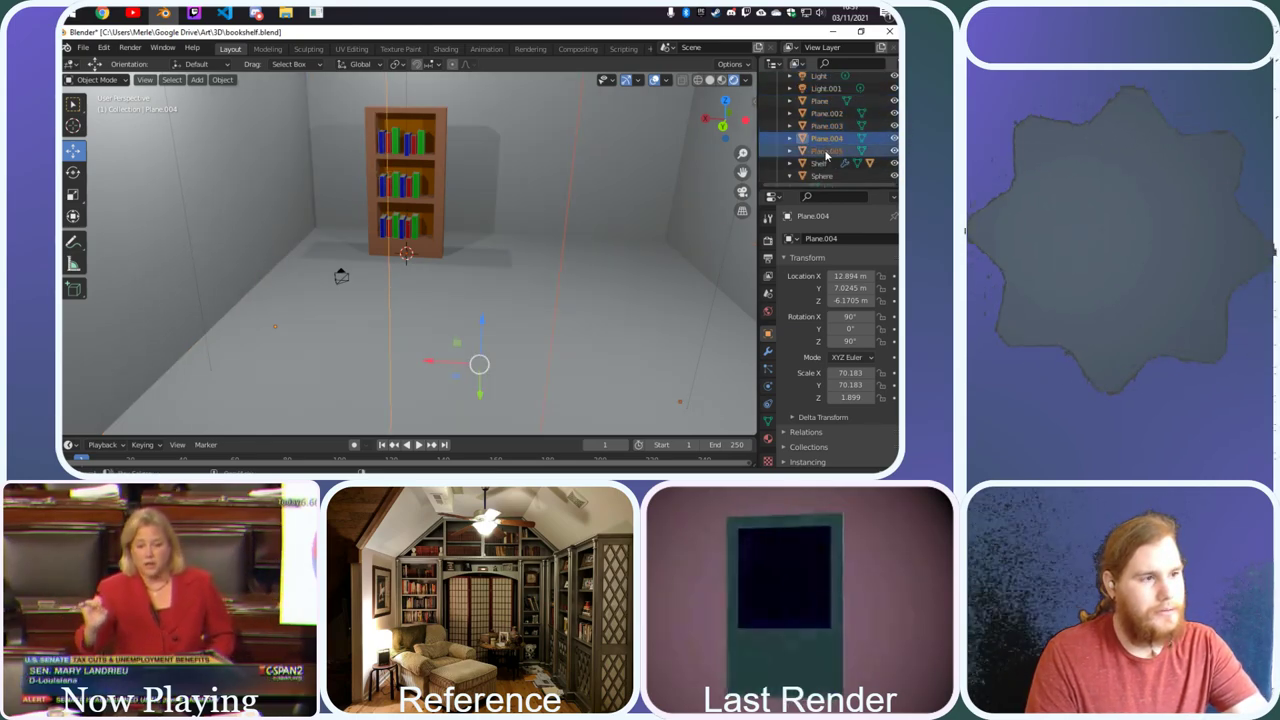
scroll(825, 150, "up", 8)
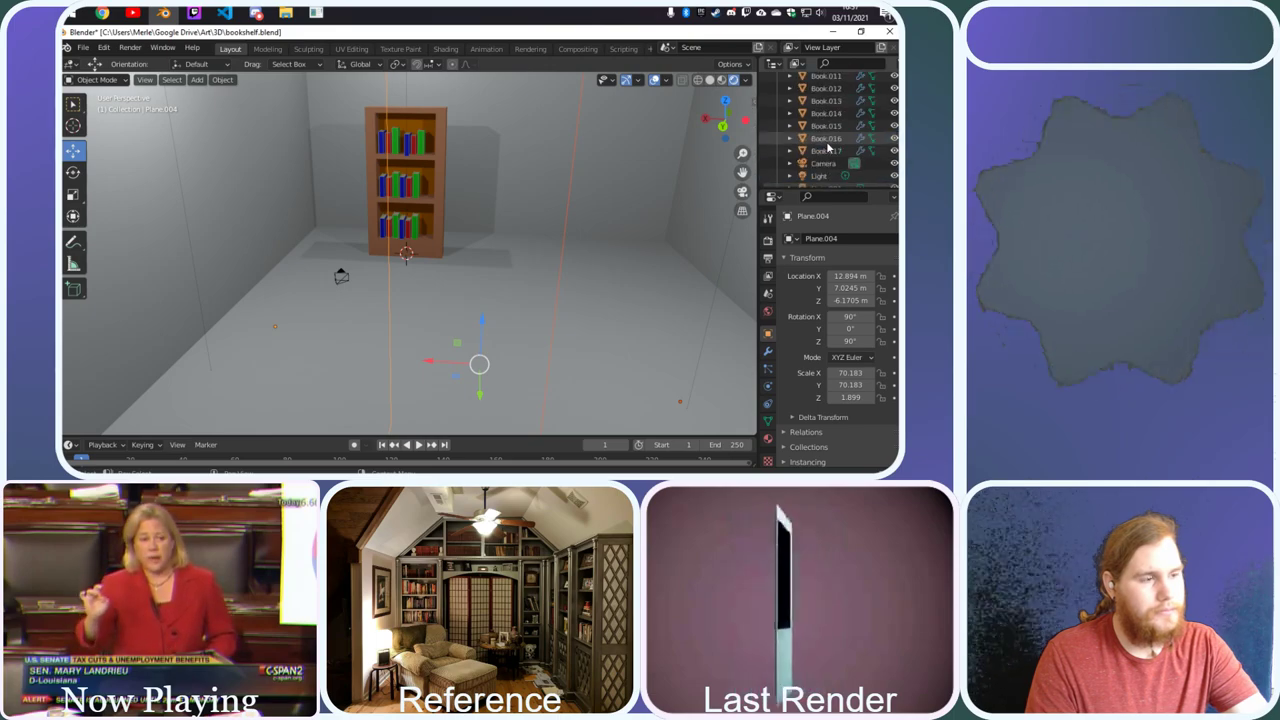
scroll(825, 122, "up", 5)
left_click(511, 268)
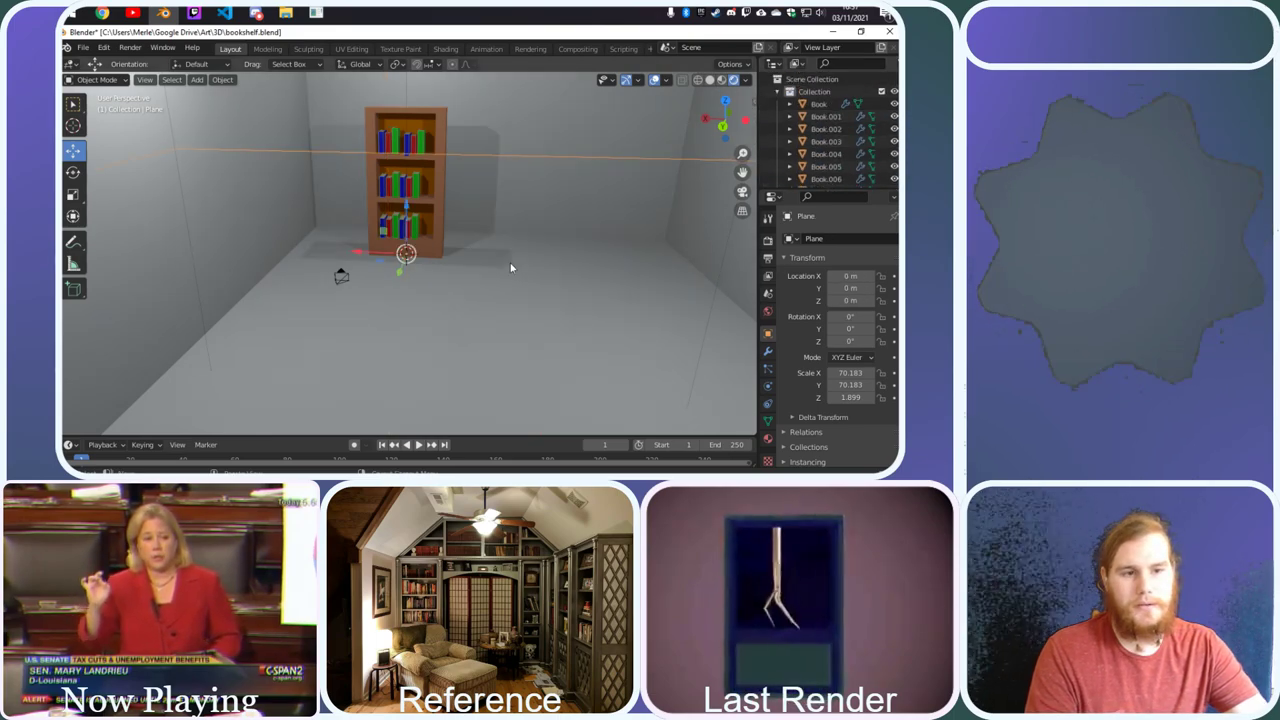
left_click(442, 150)
scroll(499, 191, "up", 2)
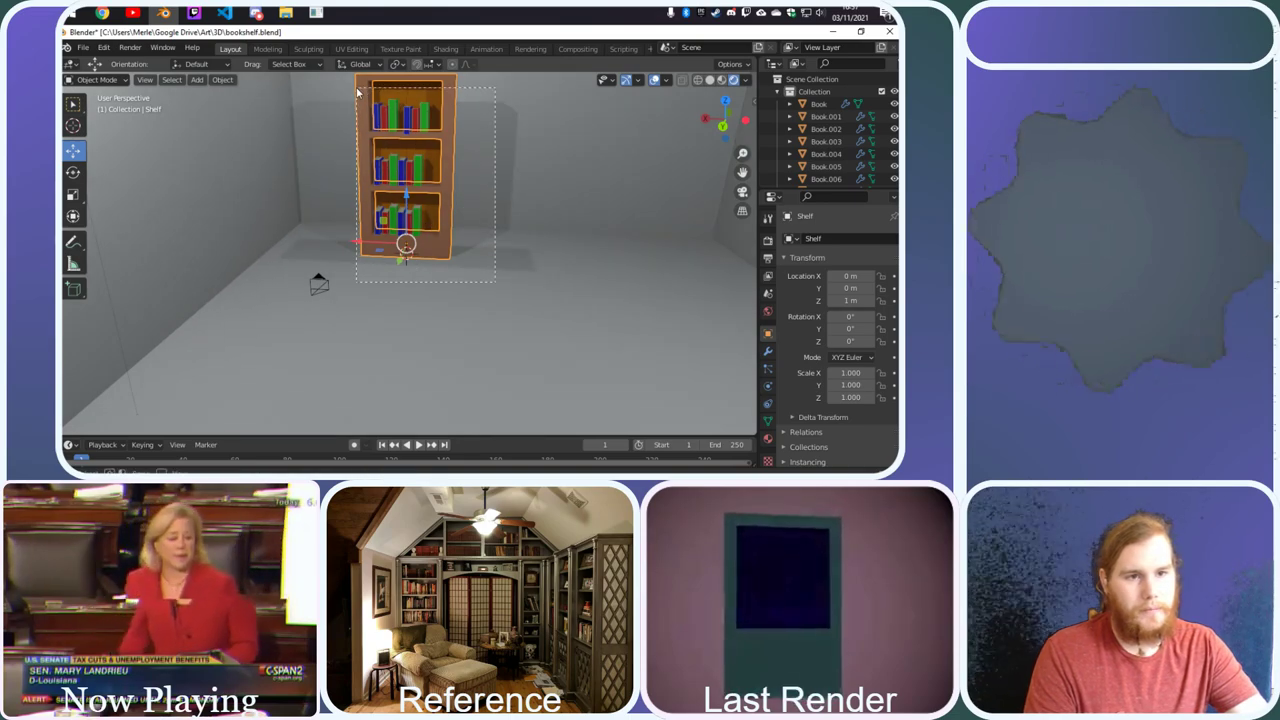
key("a")
scroll(810, 172, "down", 8)
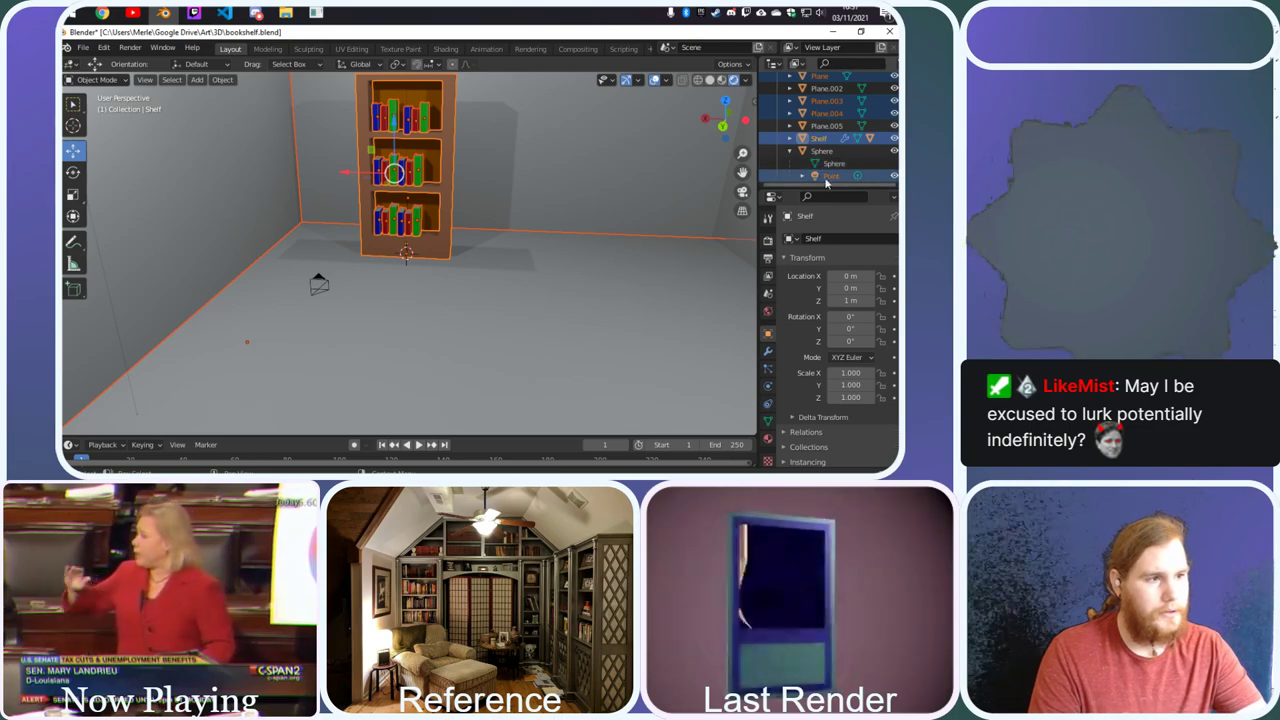
scroll(655, 170, "down", 4)
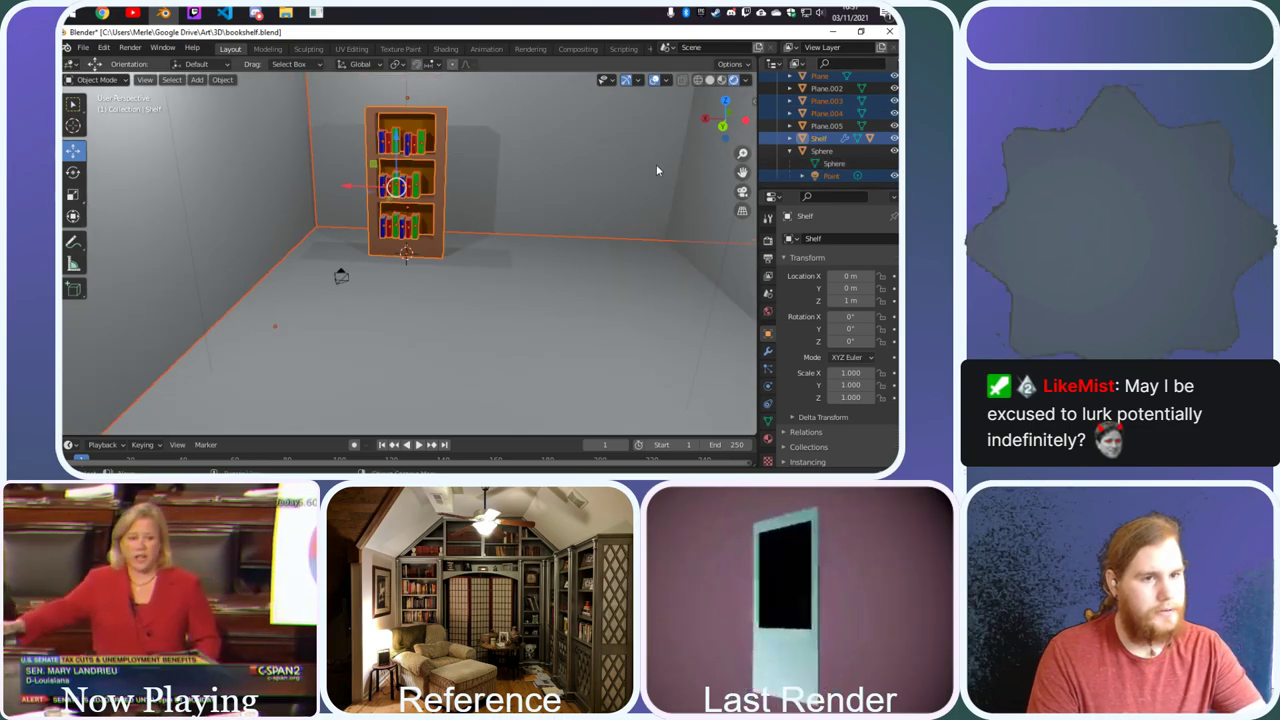
scroll(655, 170, "up", 3)
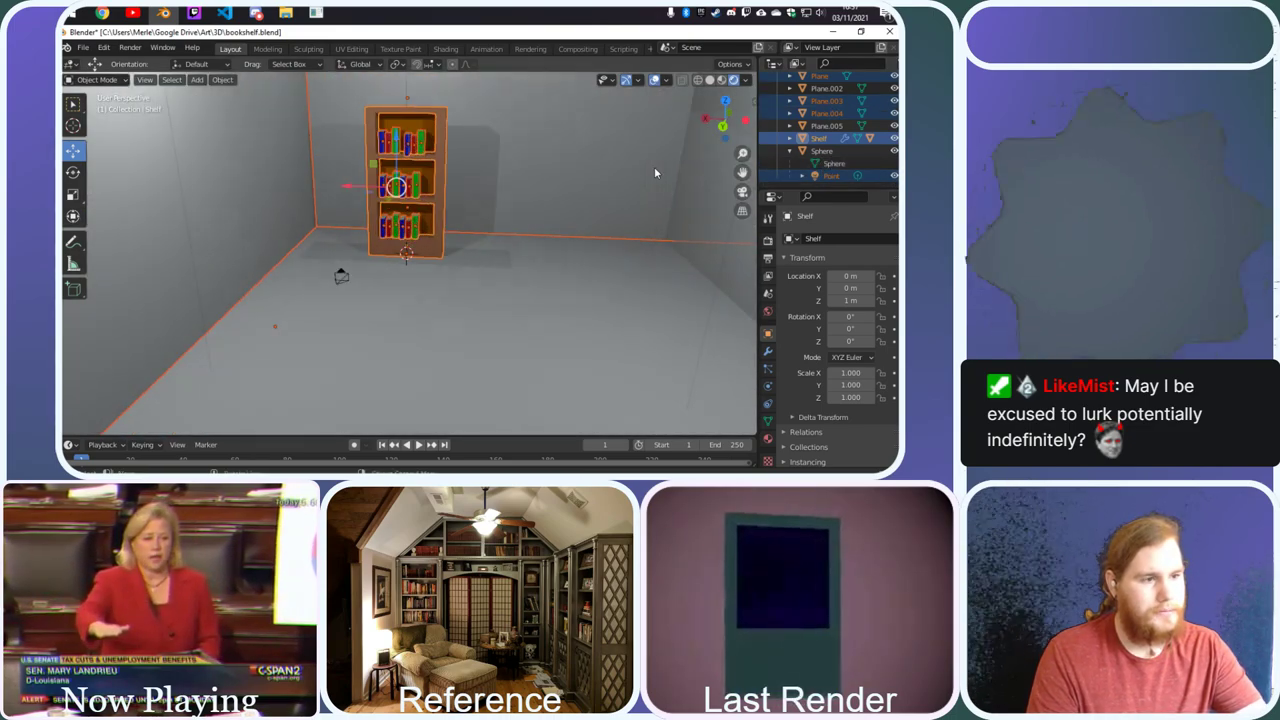
left_click(826, 176)
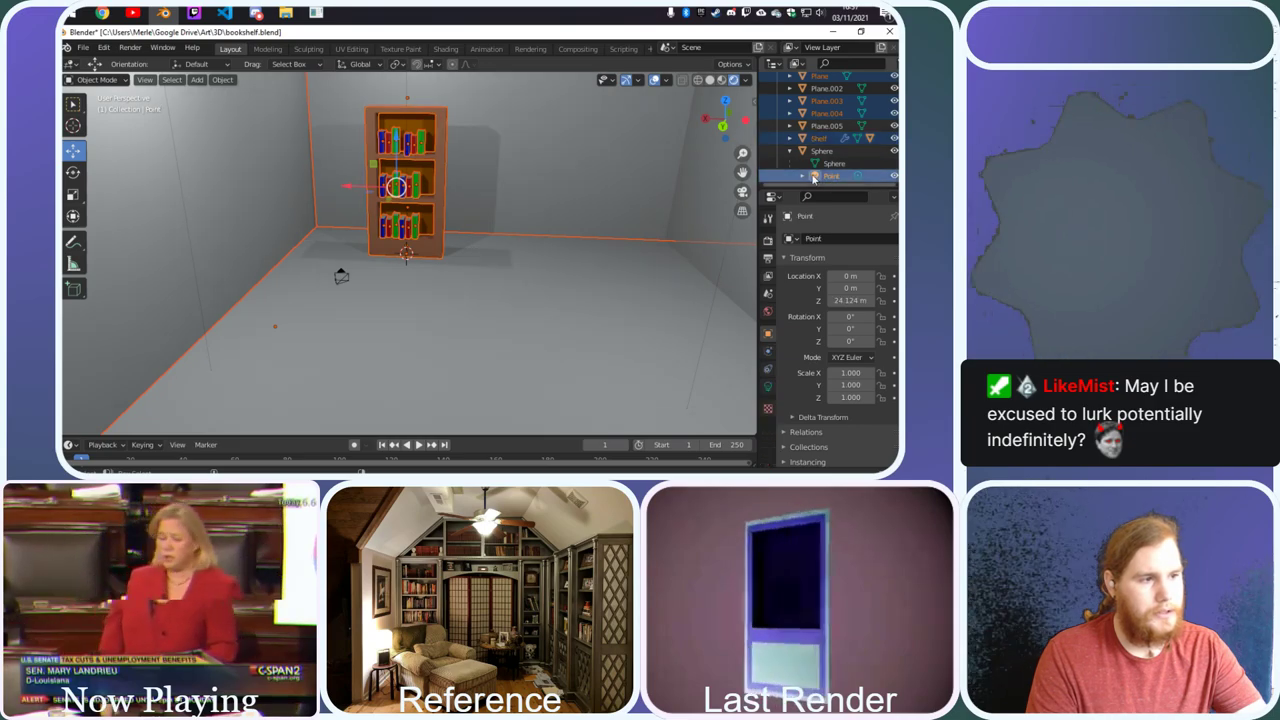
scroll(835, 150, "up", 2)
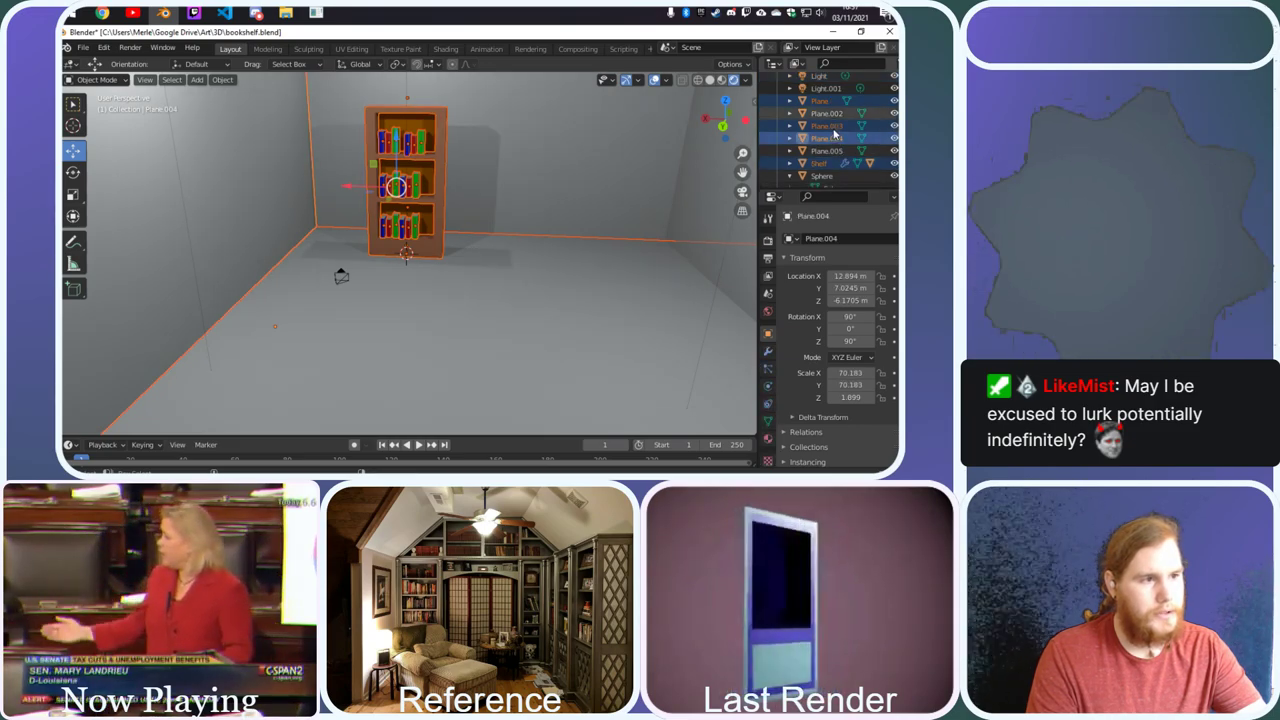
left_click(826, 126, "ctrl")
scroll(828, 127, "up", 1)
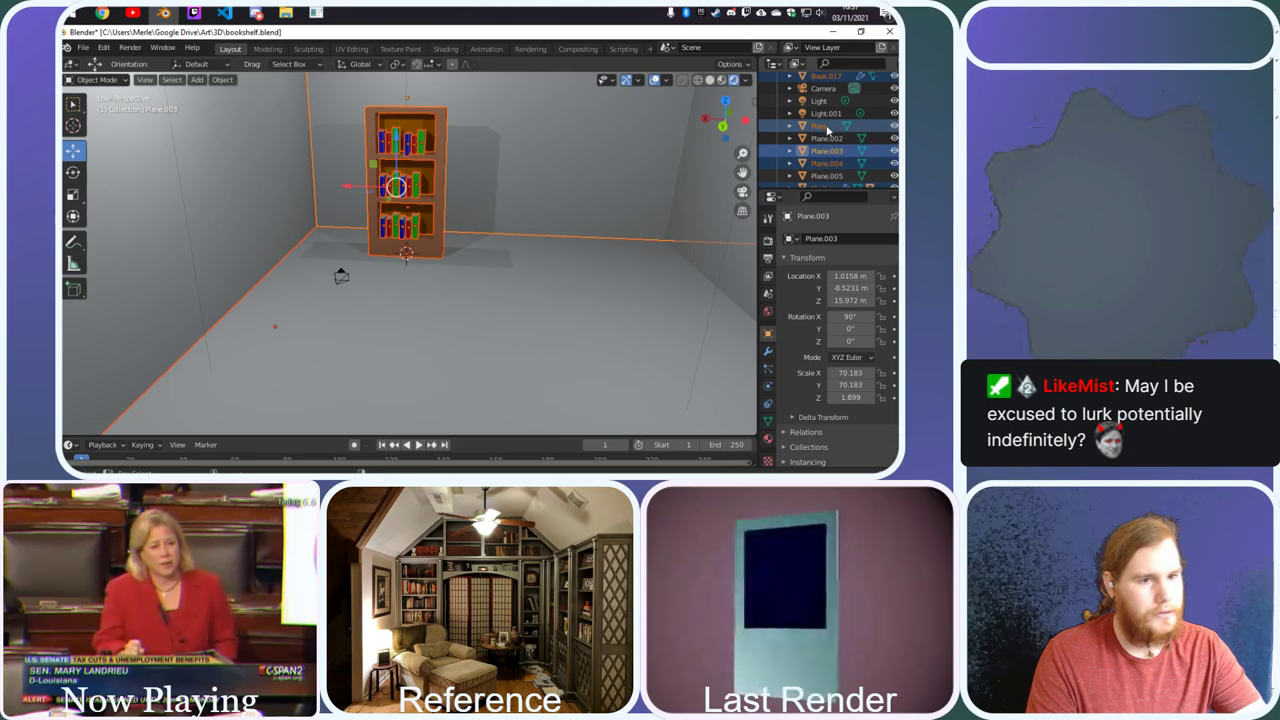
left_click(818, 127, "ctrl")
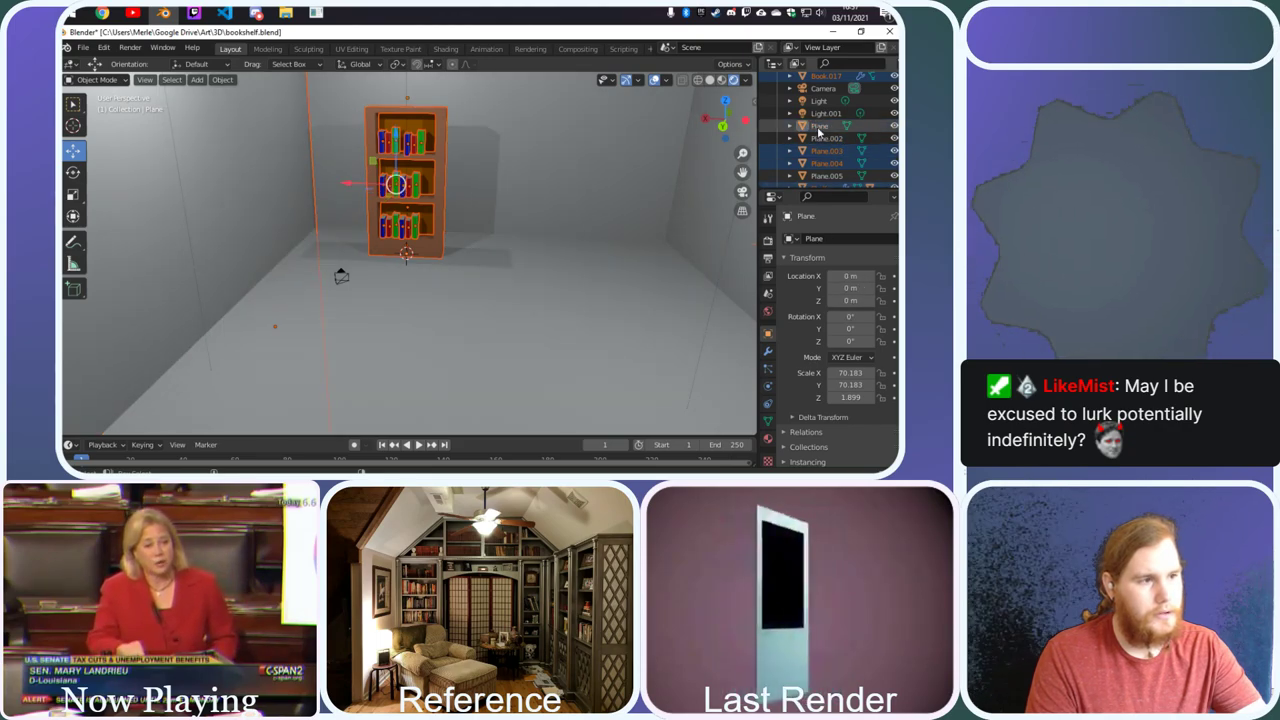
left_click(818, 127, "ctrl")
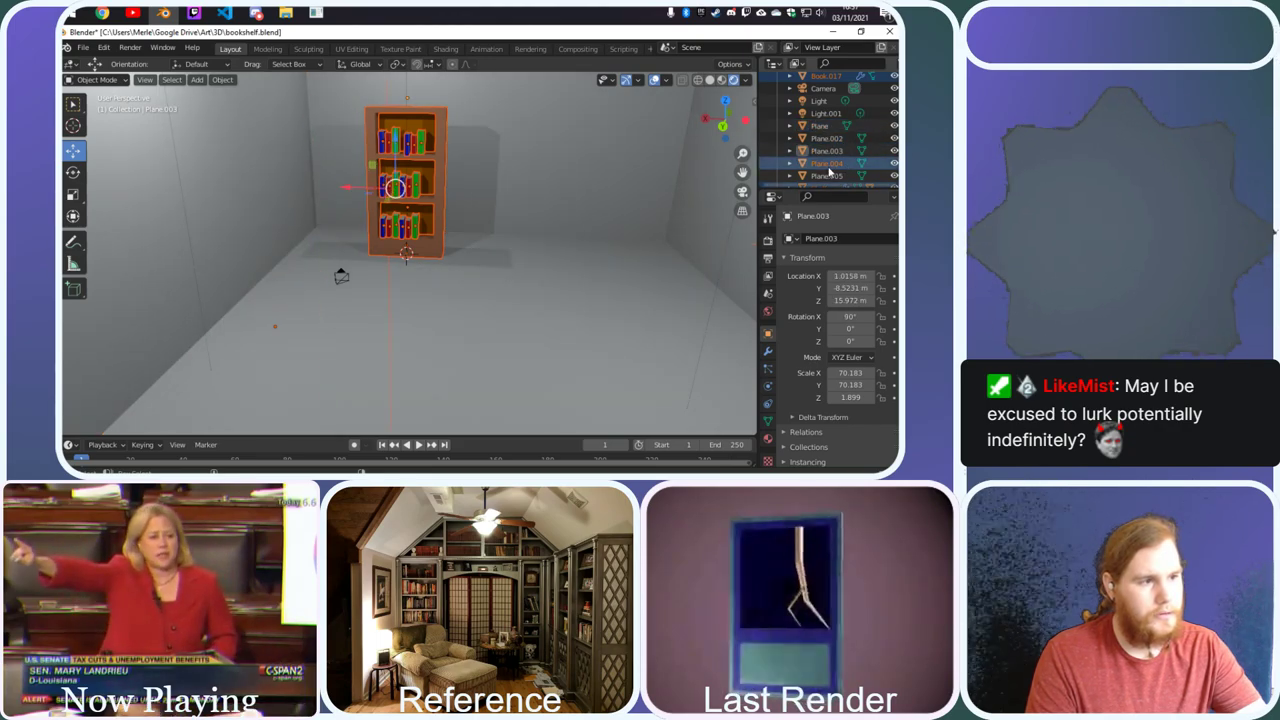
left_click(821, 127)
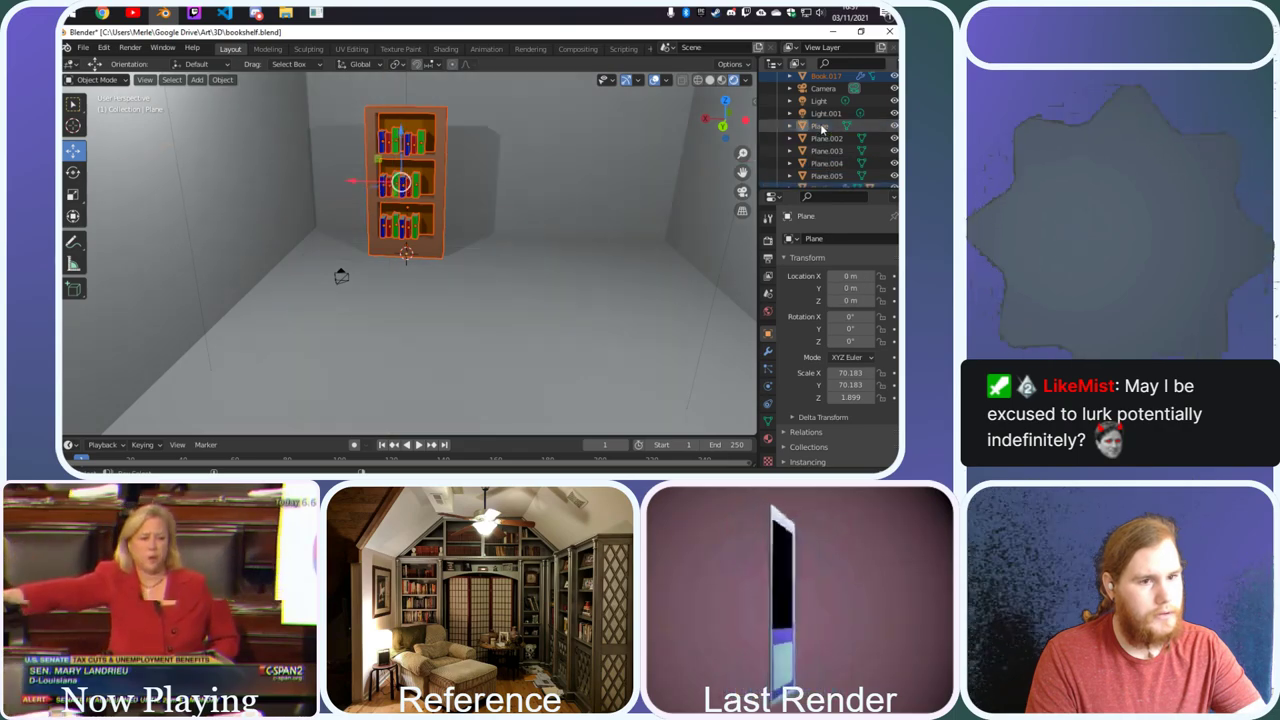
scroll(828, 150, "down", 3)
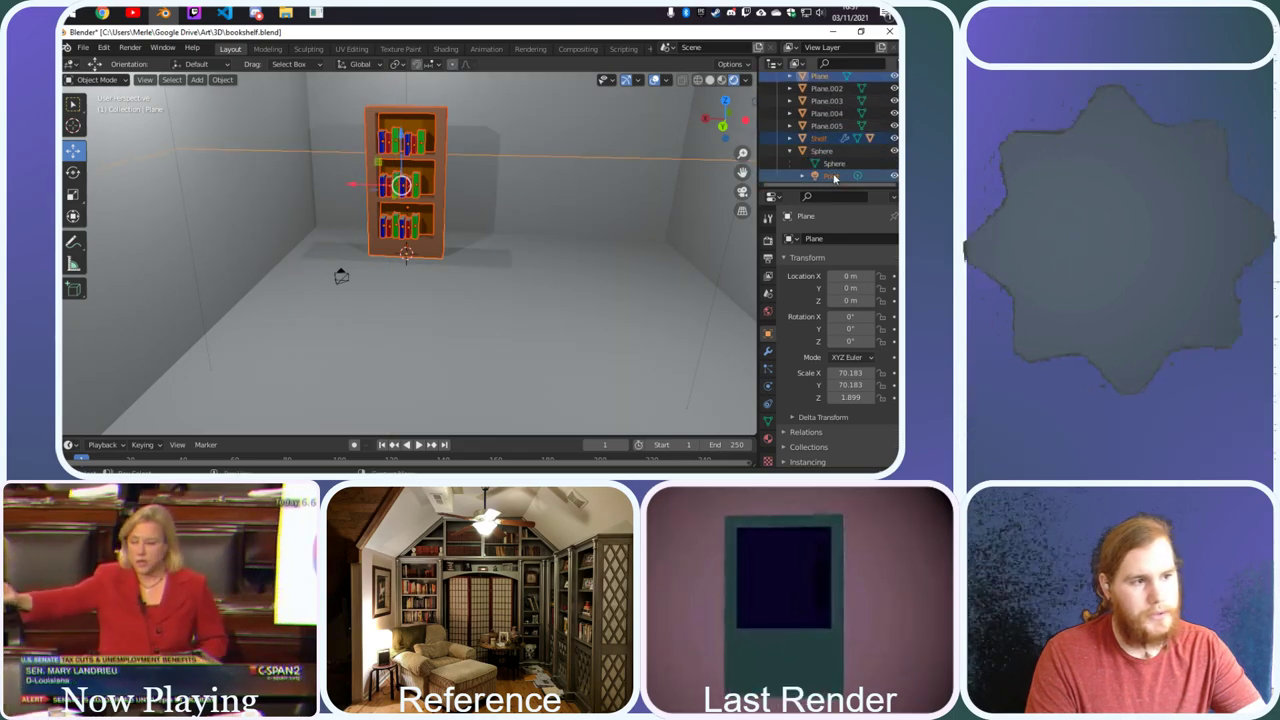
left_click(830, 175)
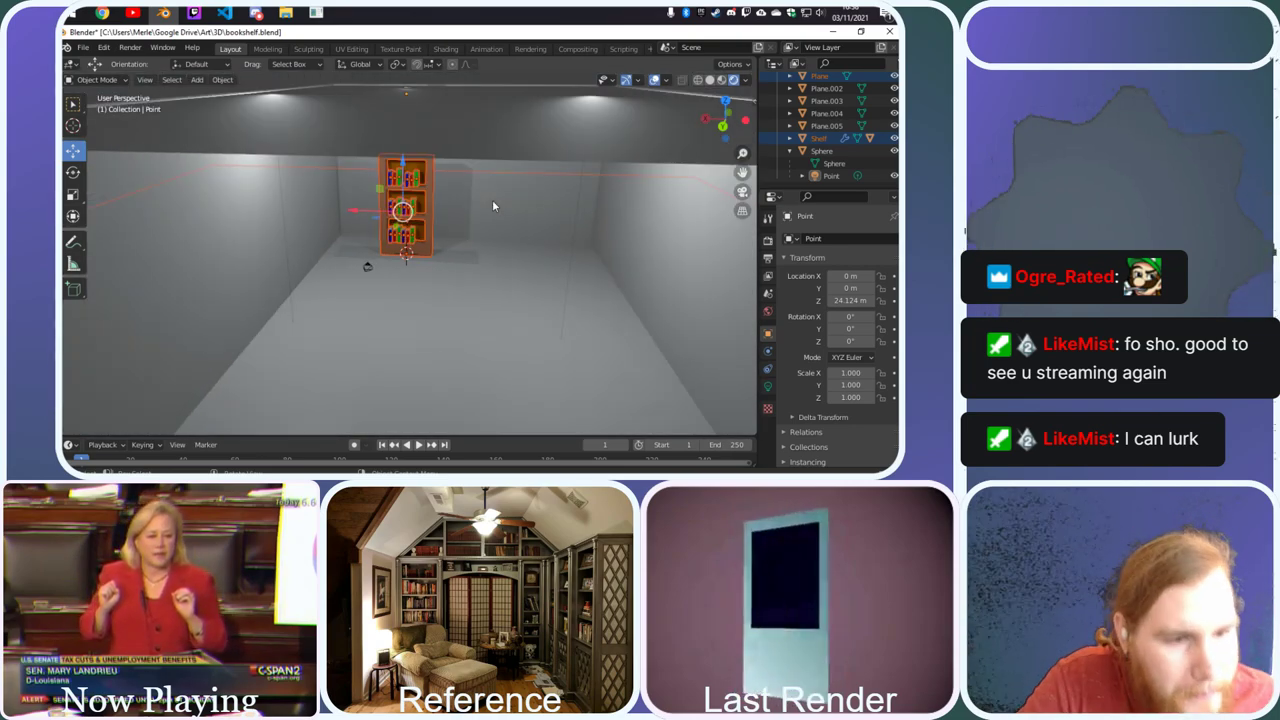
scroll(855, 152, "up", 5)
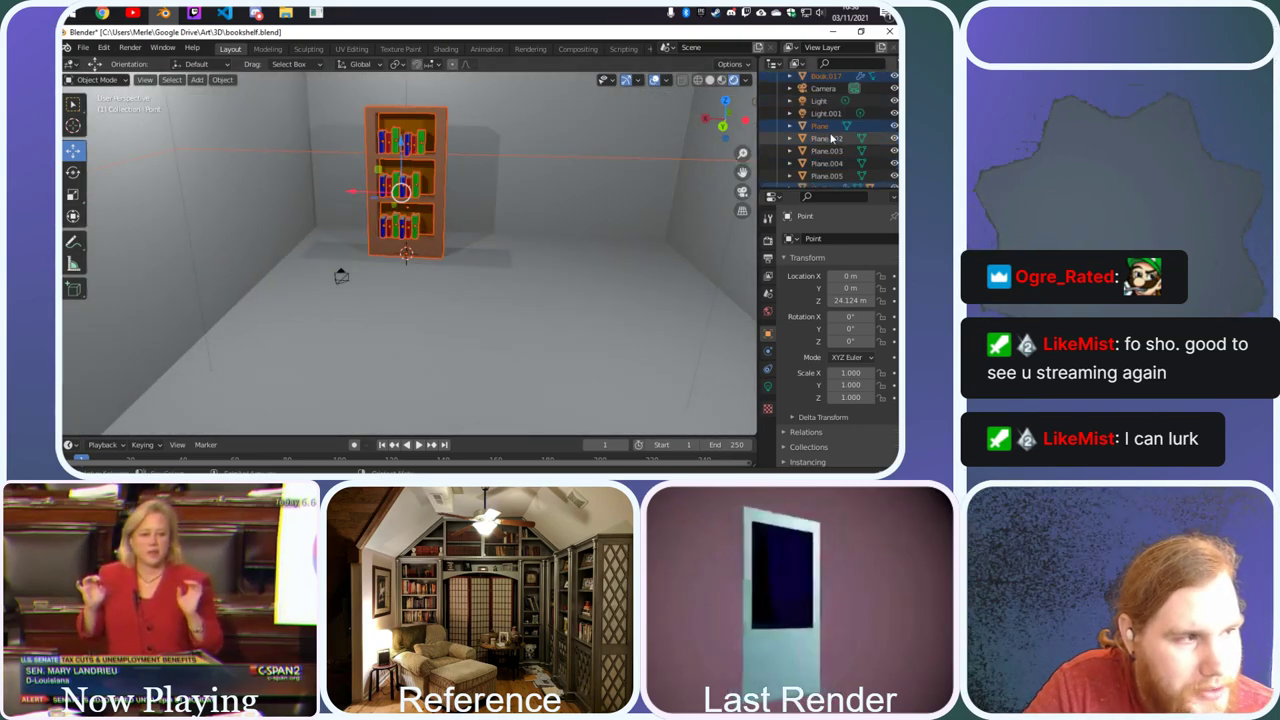
scroll(830, 127, "down", 5)
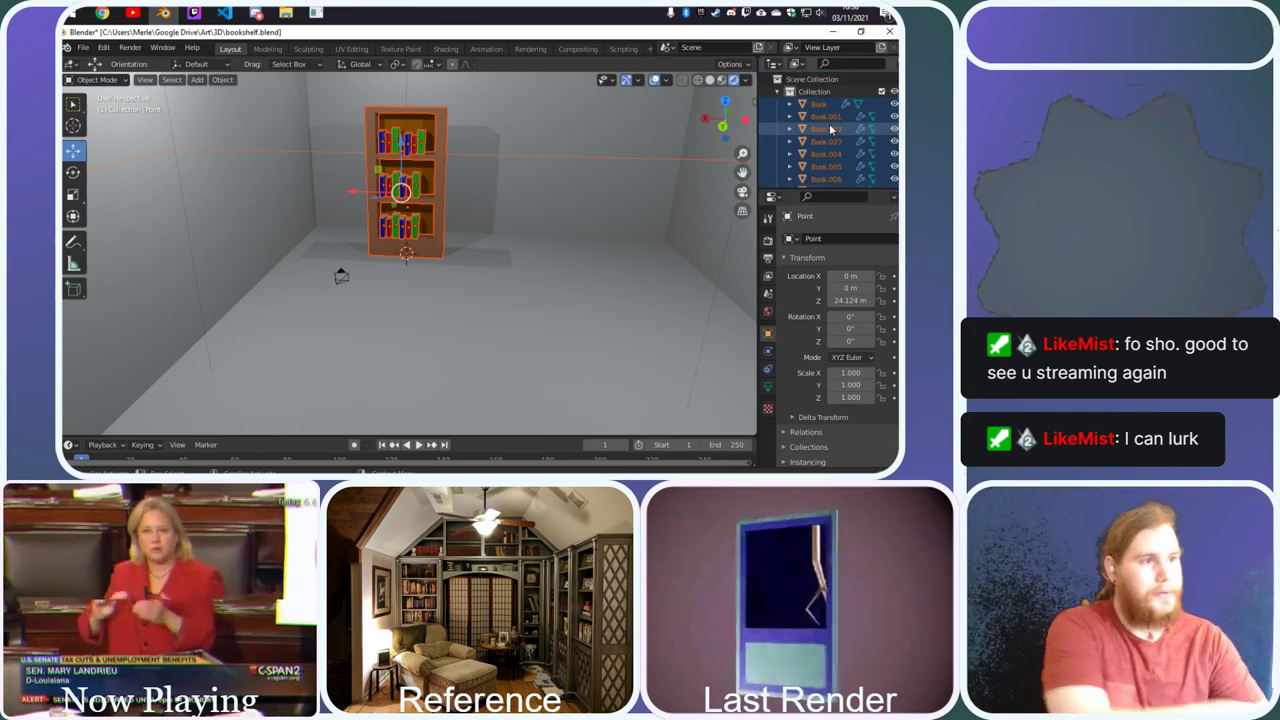
scroll(832, 138, "down", 2)
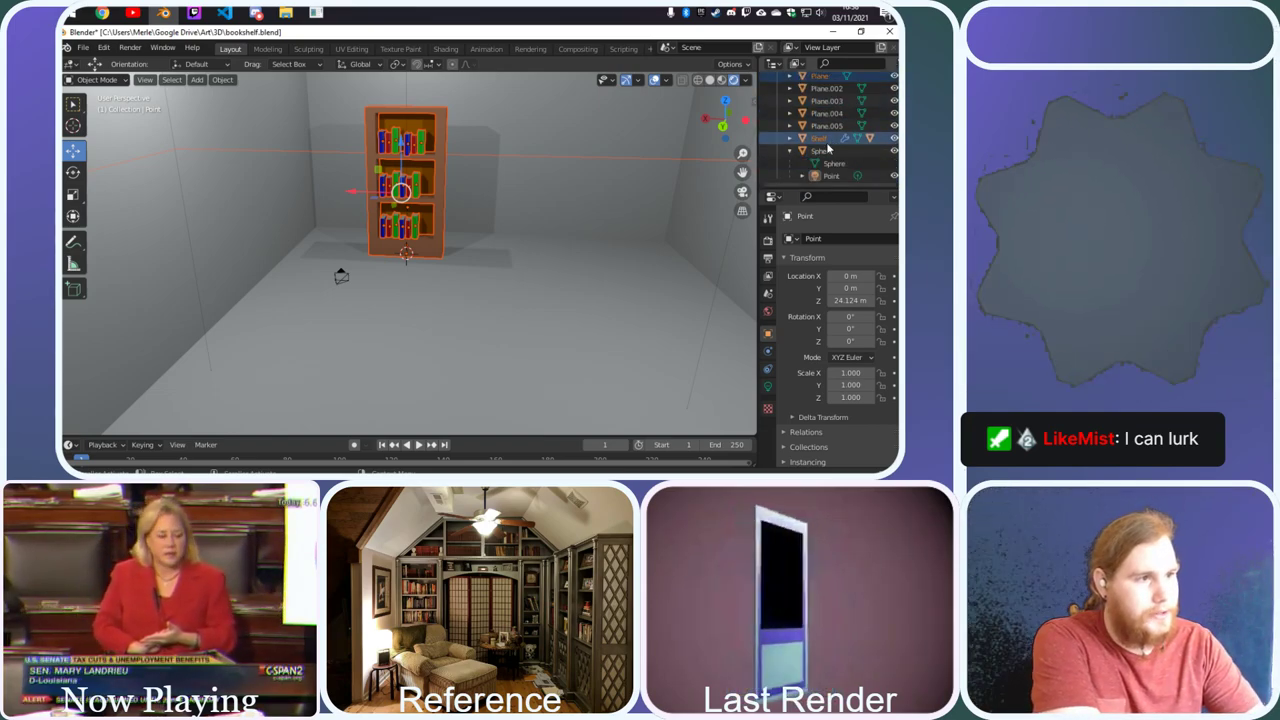
scroll(828, 148, "up", 2)
scroll(825, 142, "down", 2)
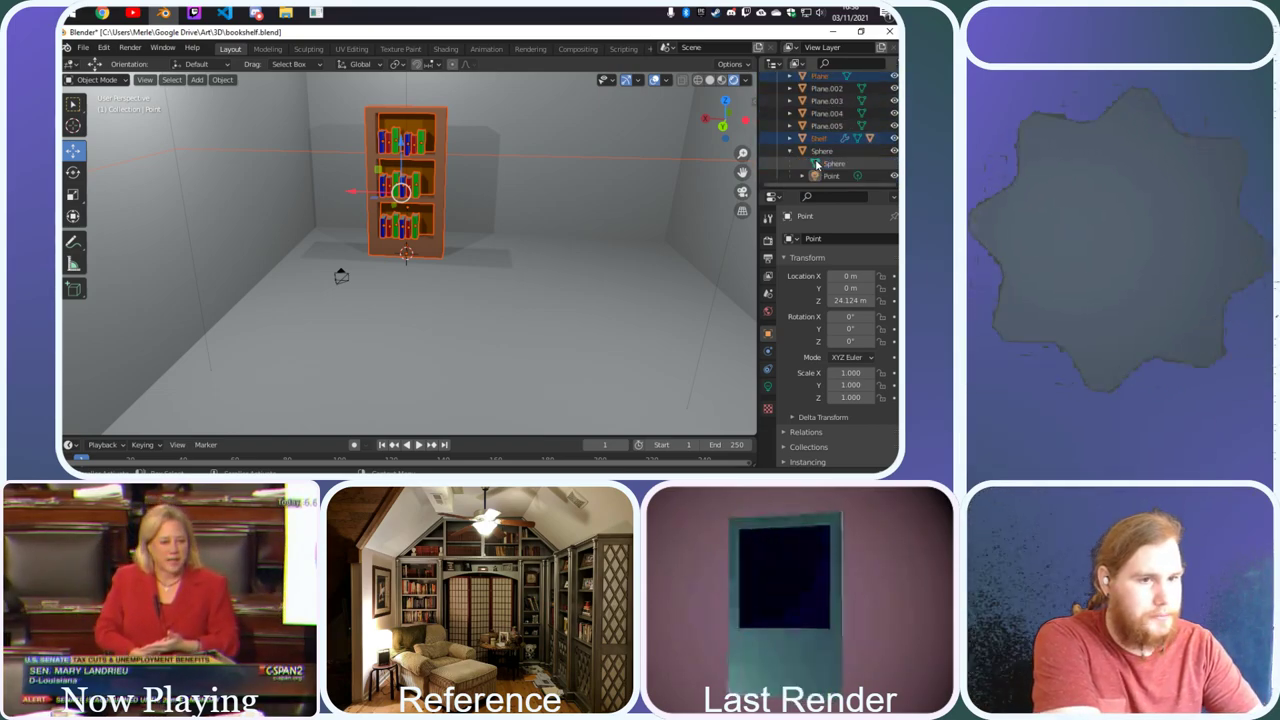
scroll(557, 231, "down", 2)
scroll(520, 236, "down", 5)
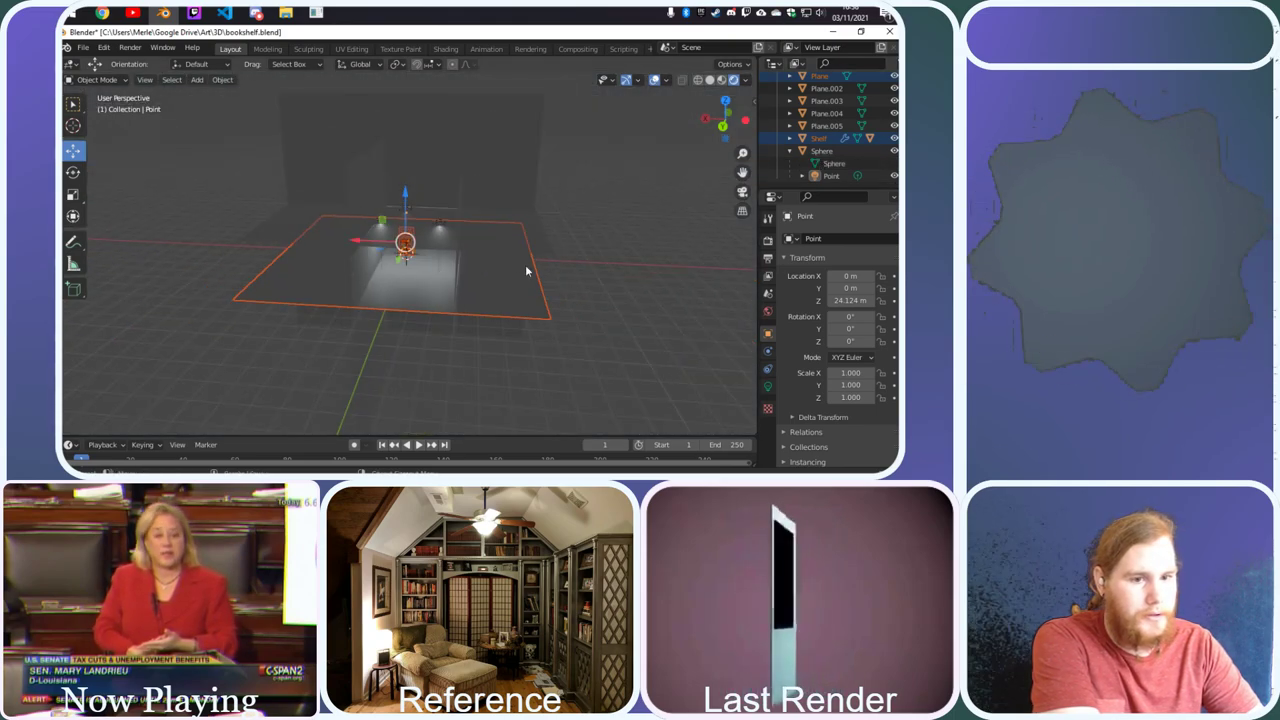
scroll(830, 136, "up", 4)
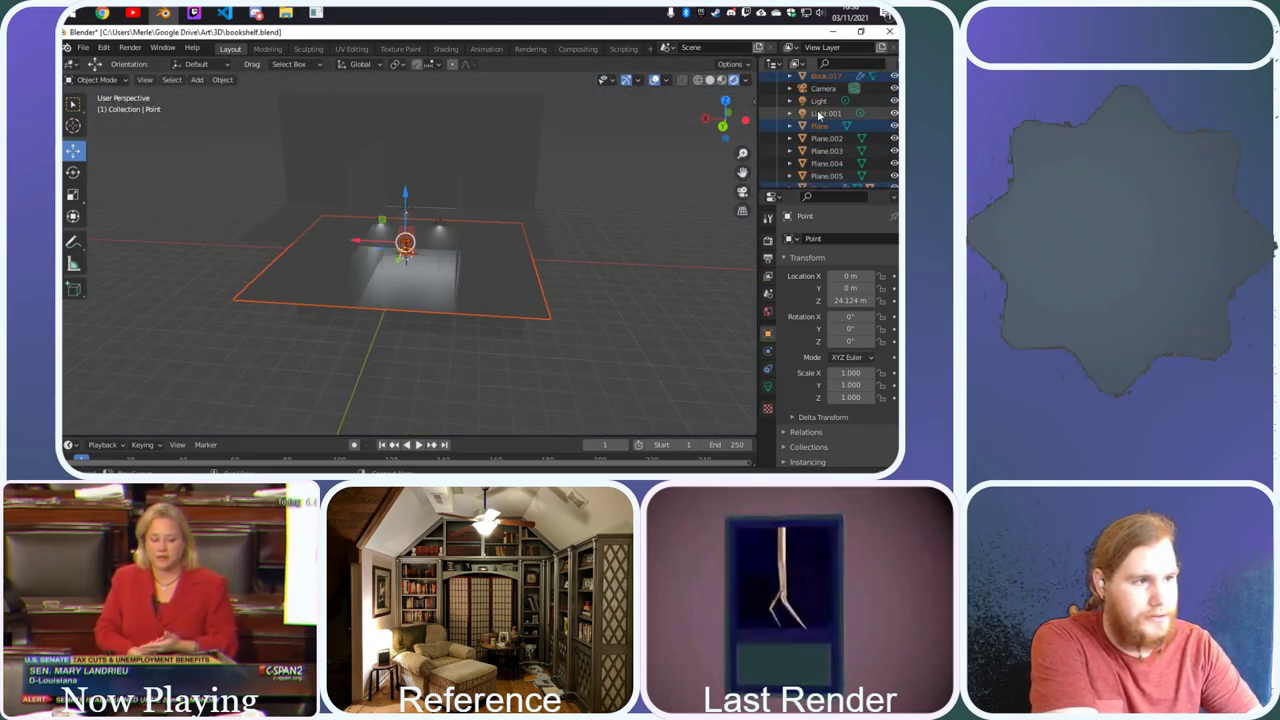
left_click(820, 126)
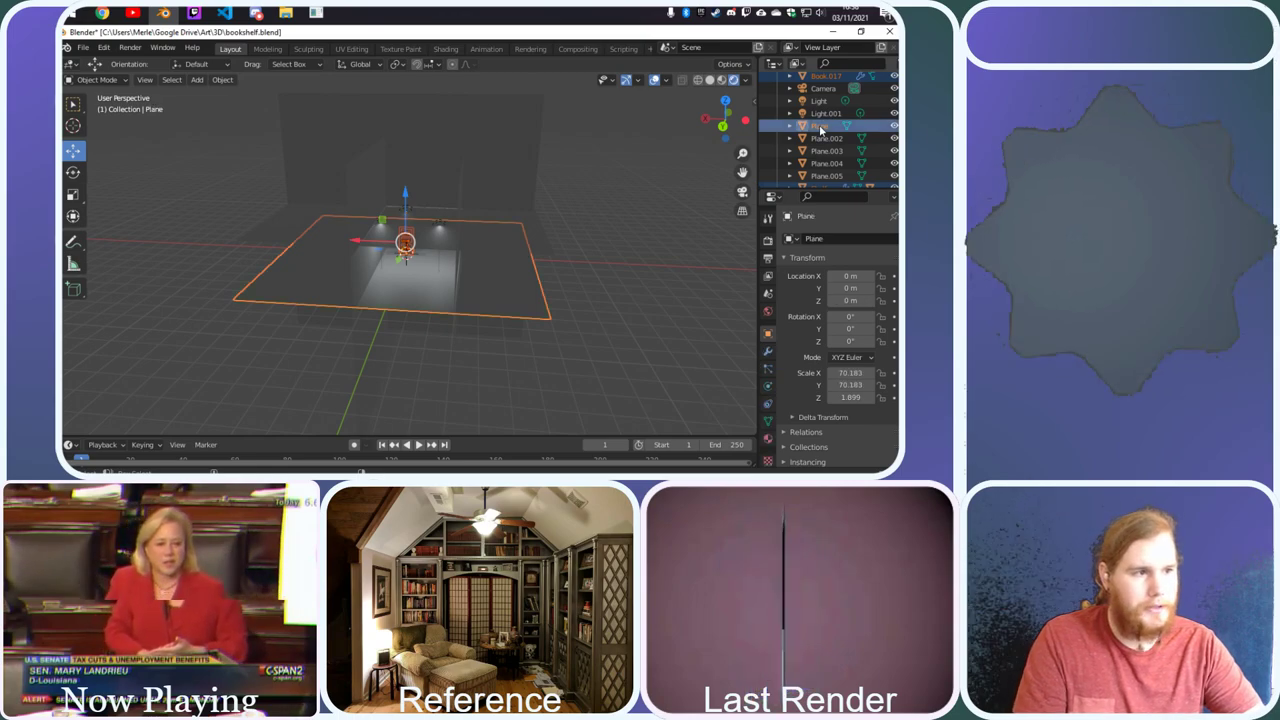
scroll(529, 221, "up", 5)
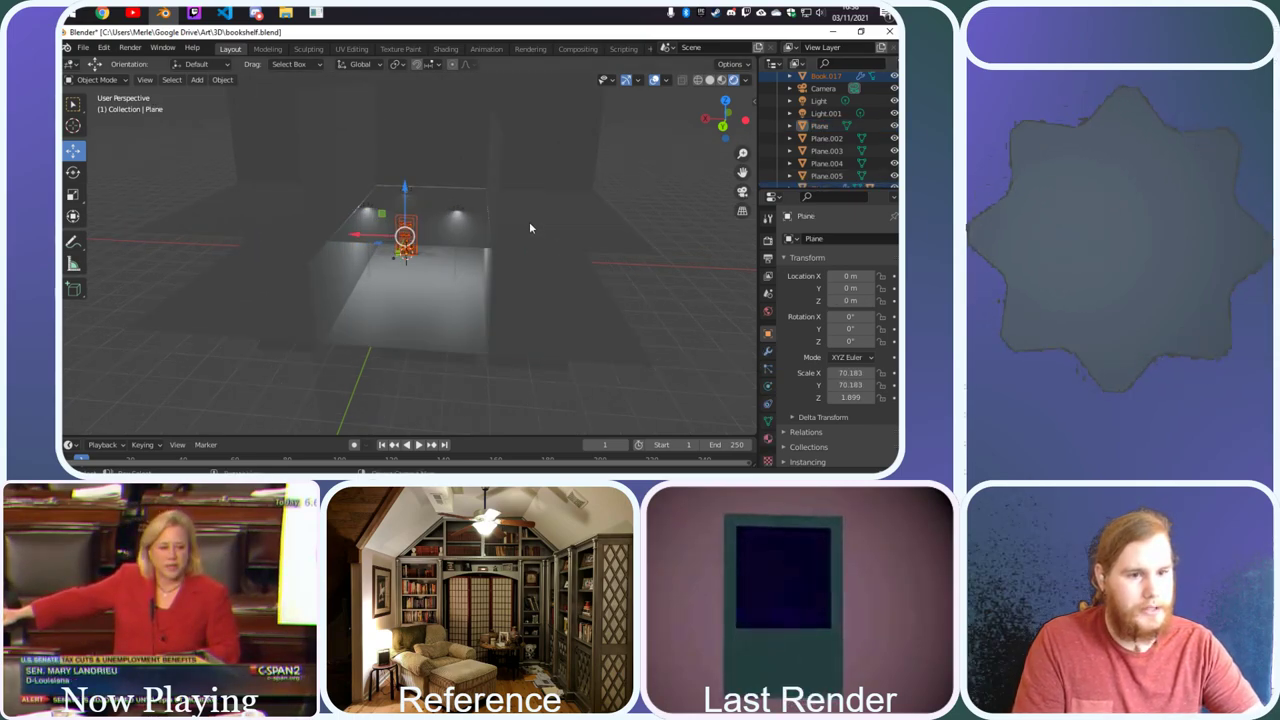
scroll(462, 193, "up", 5)
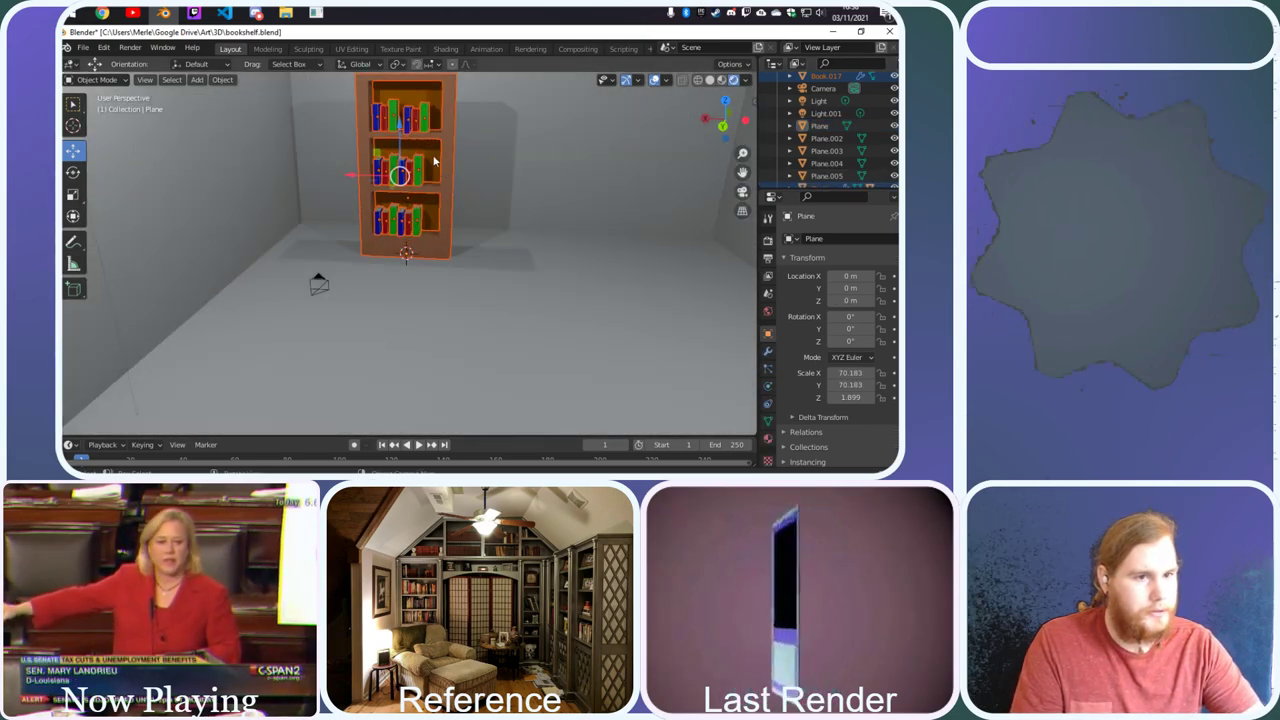
scroll(460, 166, "down", 4)
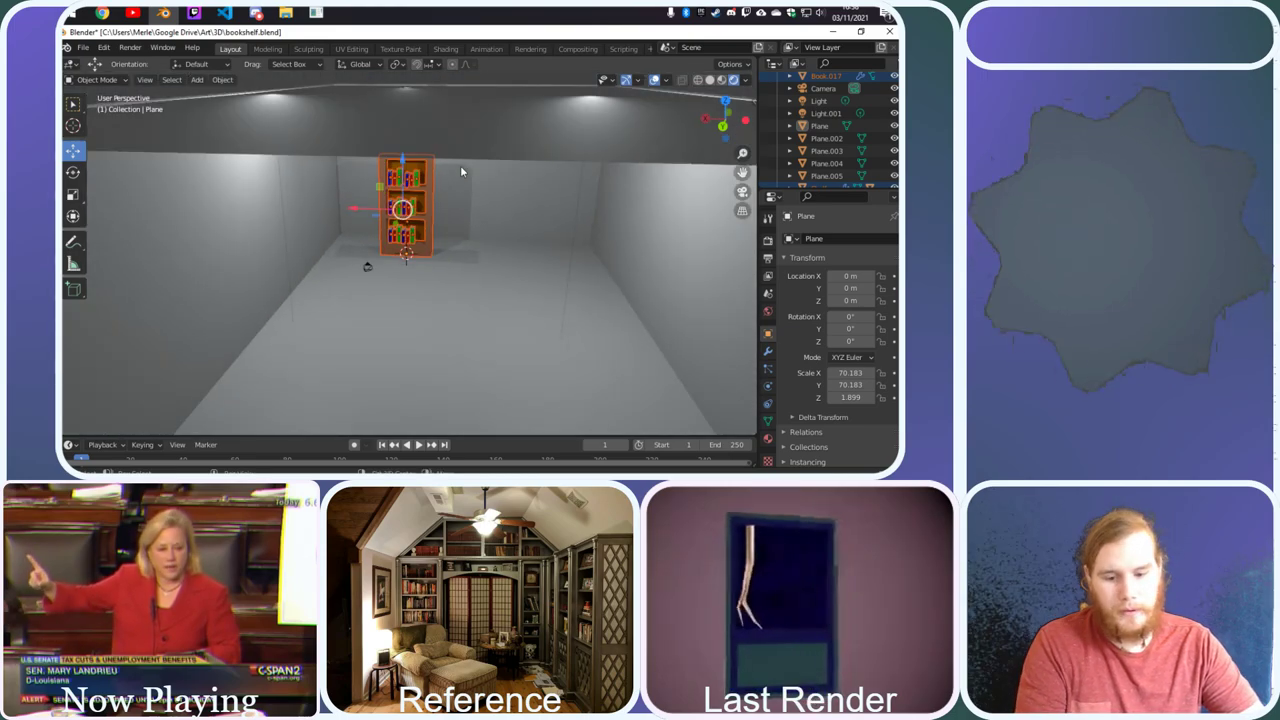
Duplicate the stocked bookshelf and slide the copy along X until it sits beside the original
key("shift+d")
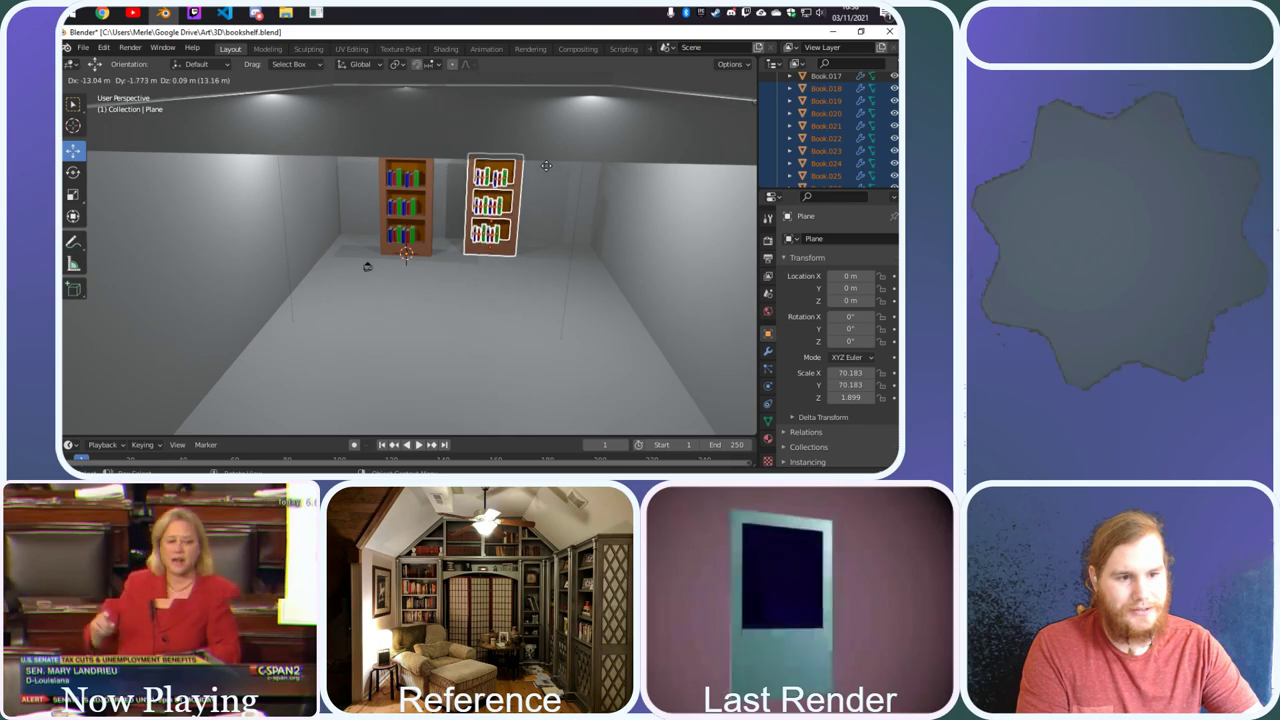
left_click(548, 172)
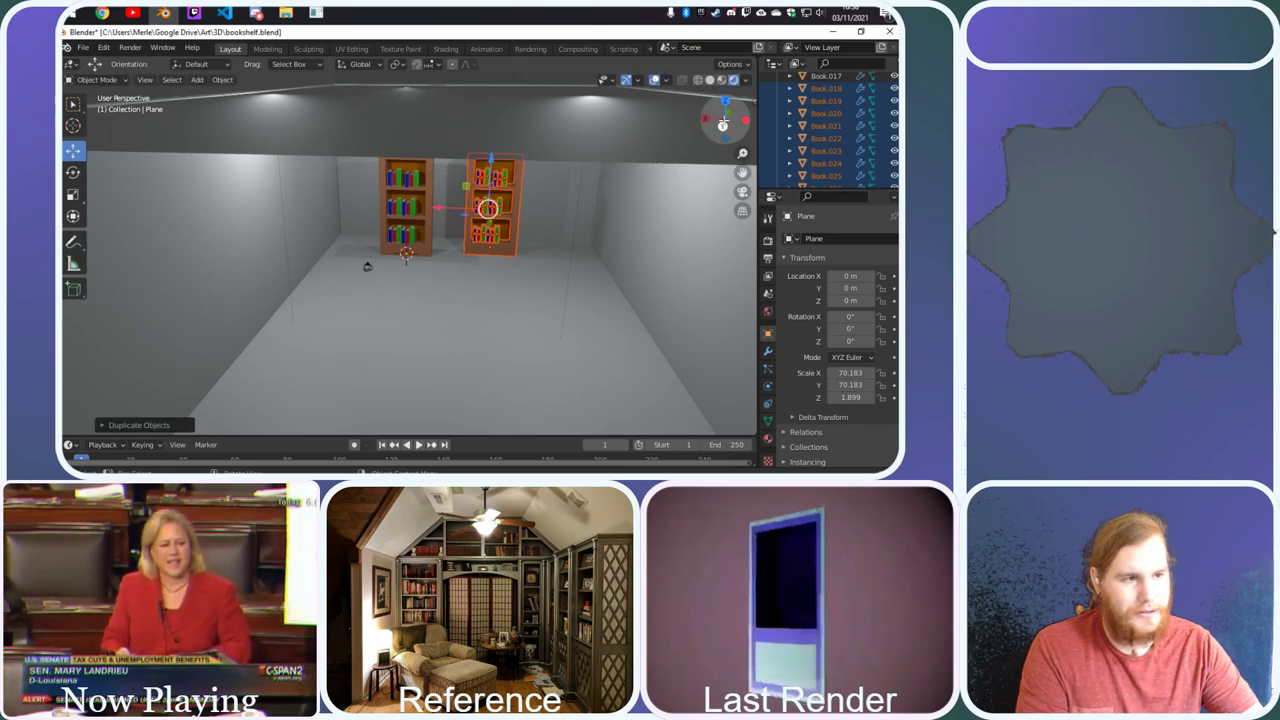
left_click_drag(735, 113, 584, 192)
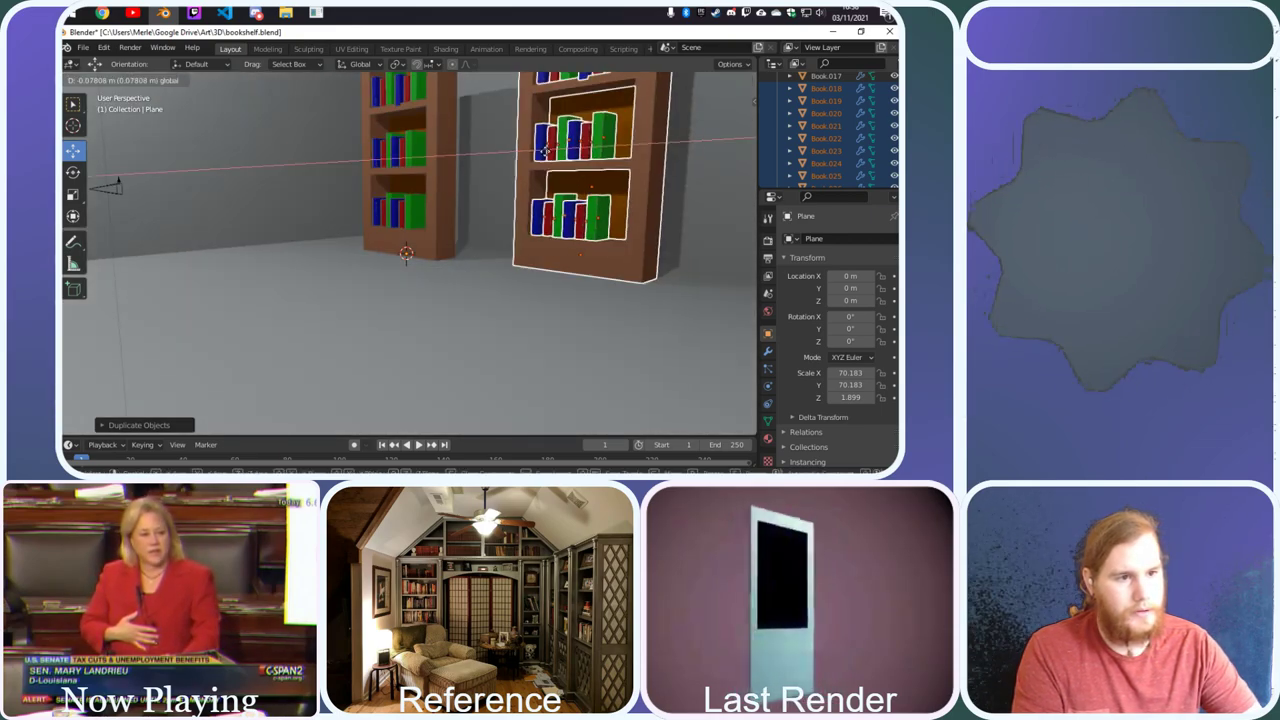
mouse_move(553, 152)
left_mouse_down()
mouse_move(594, 152)
mouse_move(528, 147)
left_mouse_up()
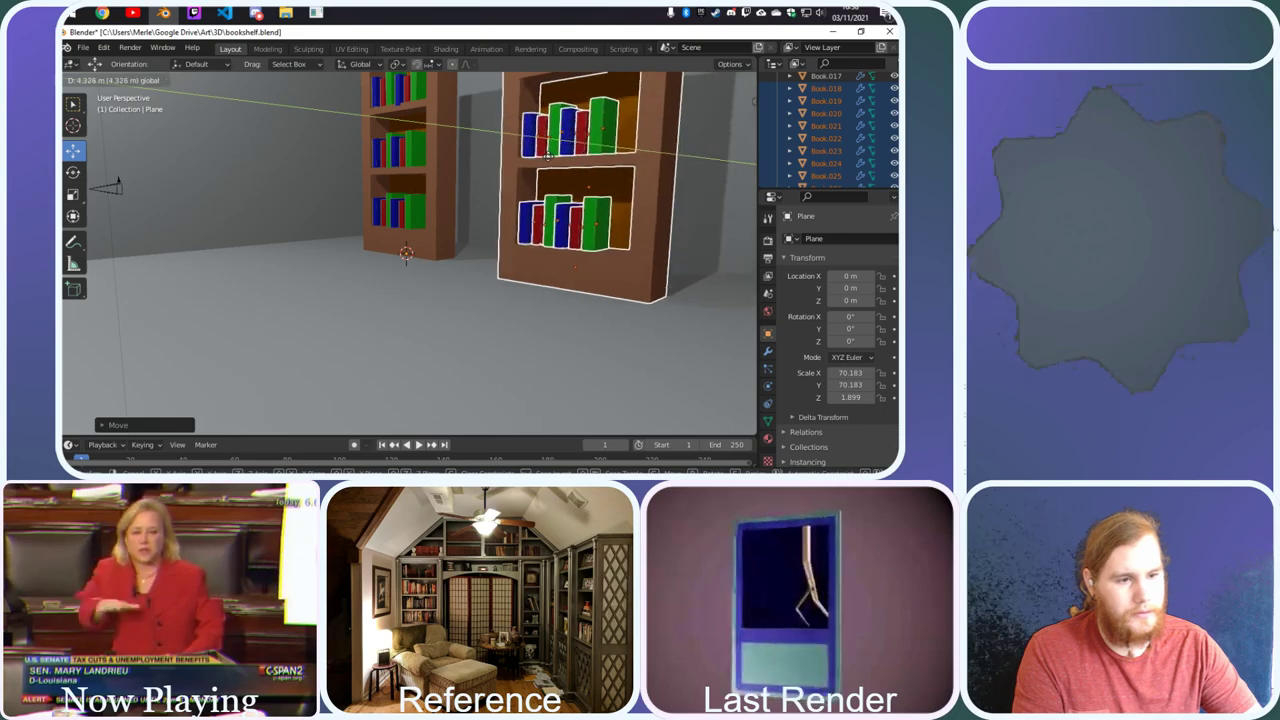
left_click_drag(710, 117, 660, 150)
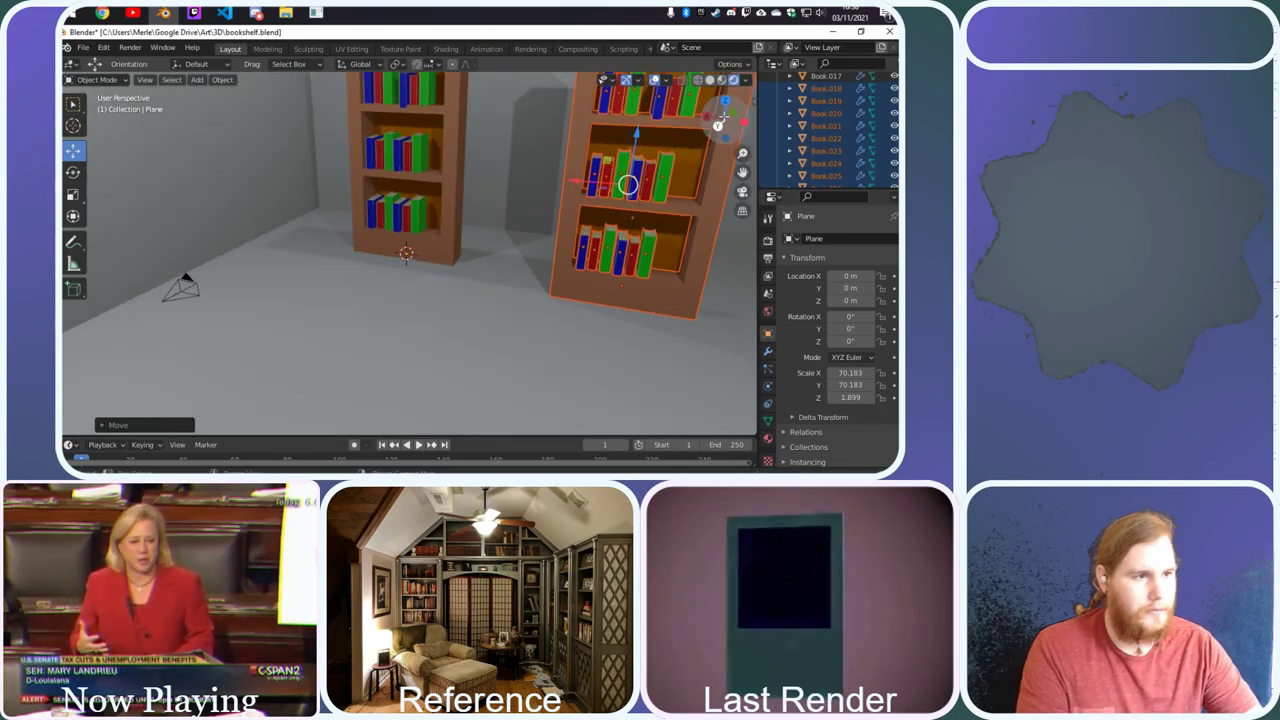
left_click_drag(723, 125, 680, 139)
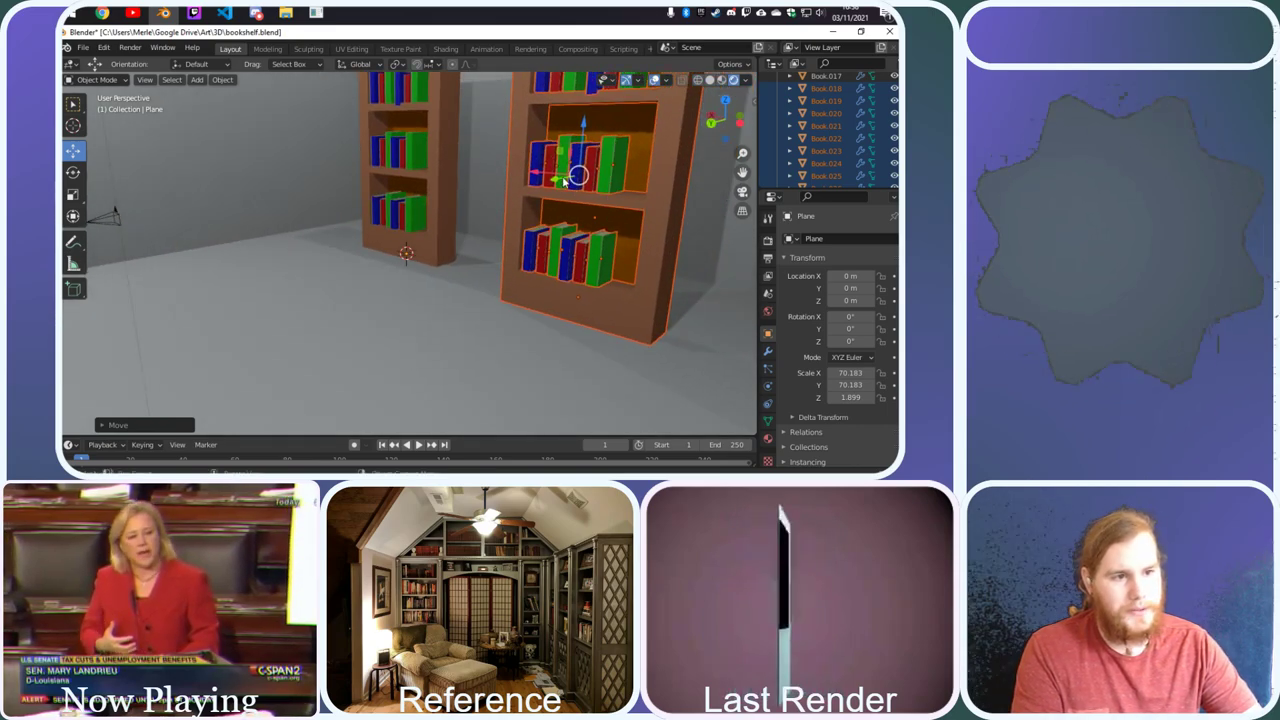
left_click_drag(568, 176, 612, 178)
middle_click_drag(612, 178, 552, 203)
left_click_drag(545, 193, 445, 183)
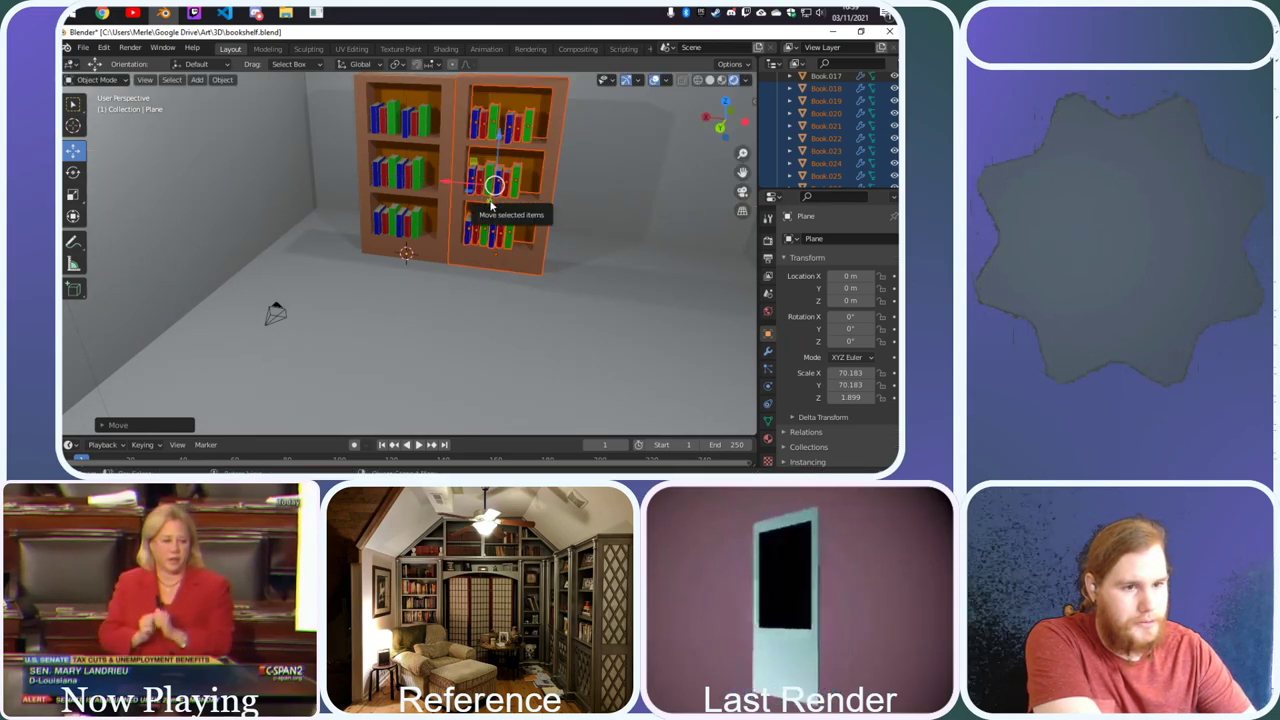
key("alt+a")
key("ctrl+z")
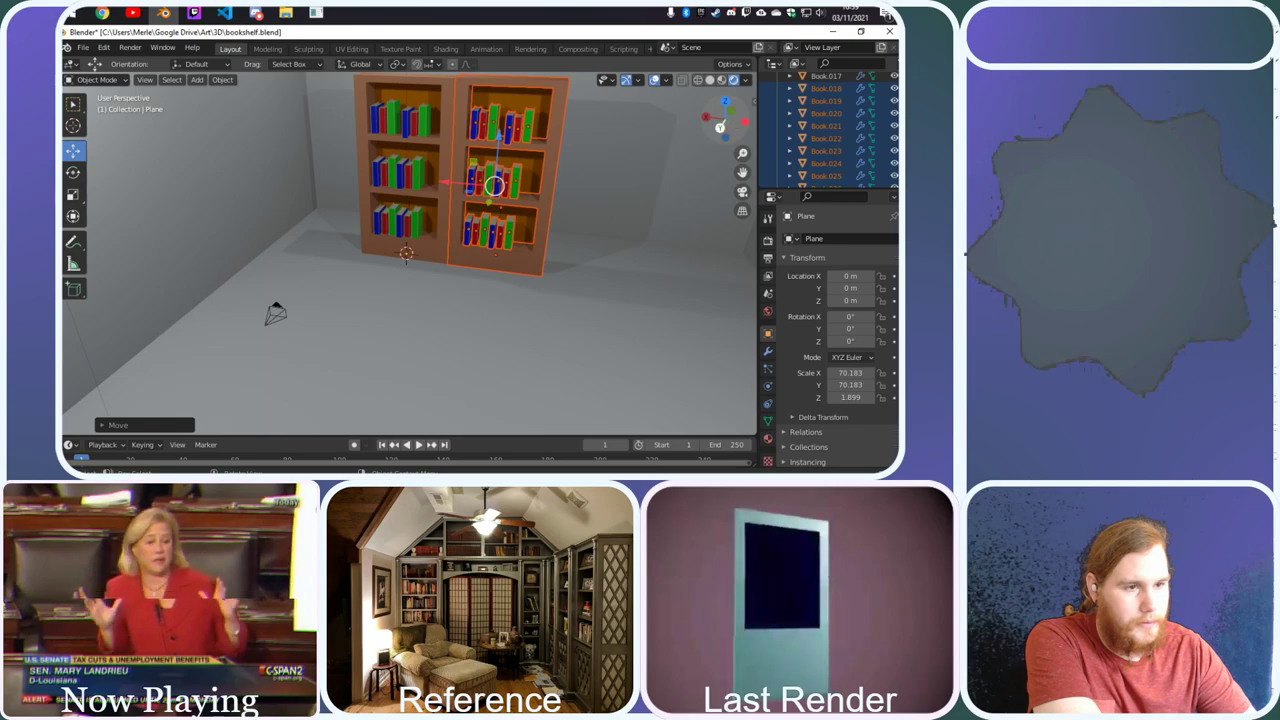
left_click_drag(743, 123, 686, 165)
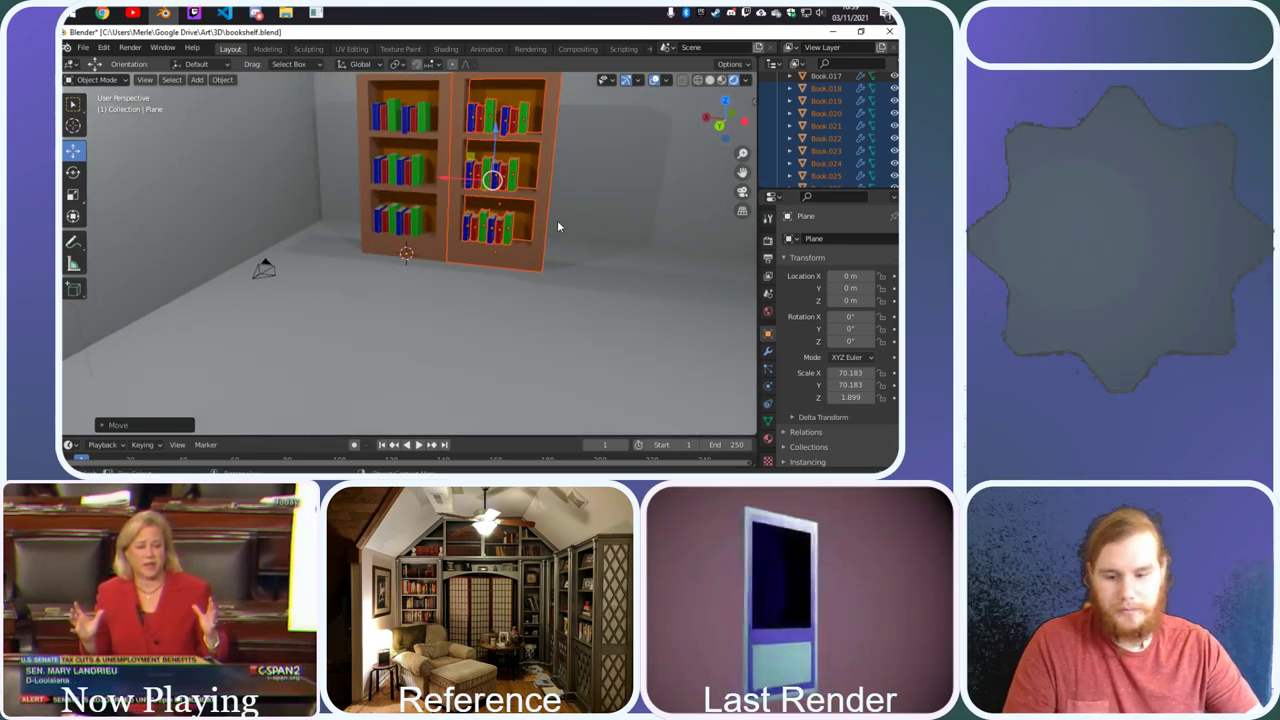
Duplicate the bookshelf and slide the copy along Y flush against its neighbour
key("shift+d")
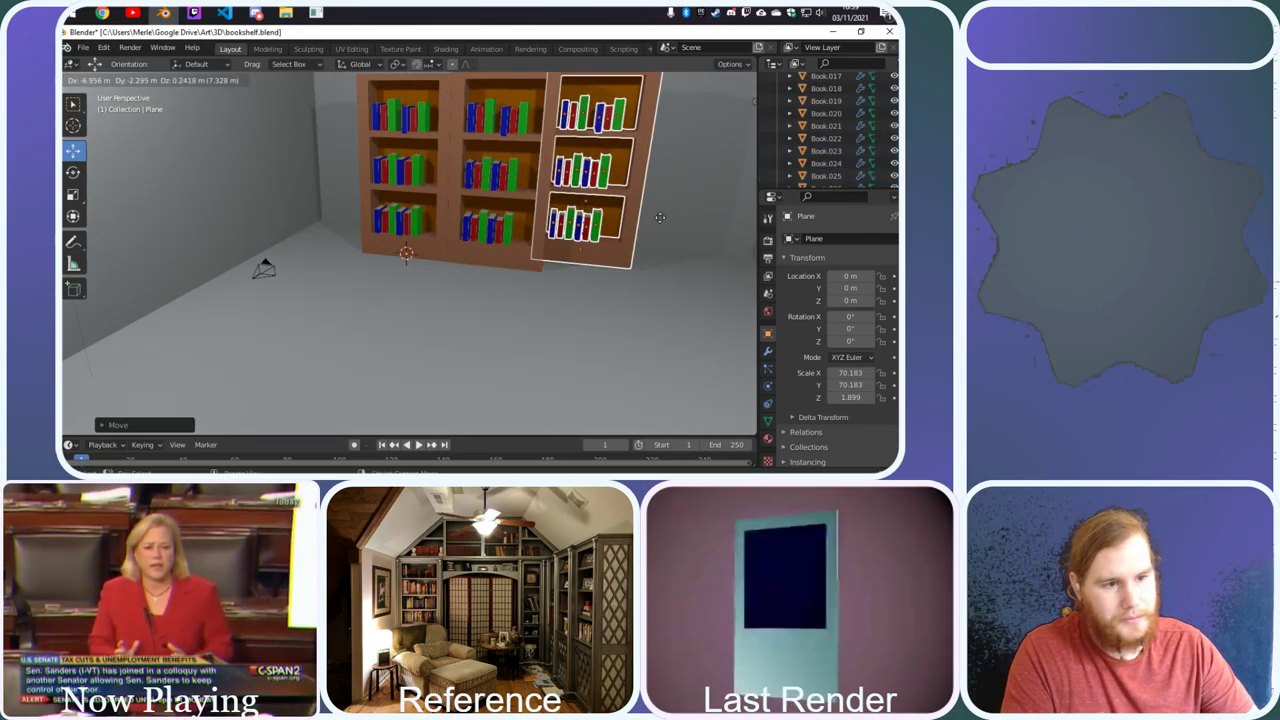
left_click(660, 222)
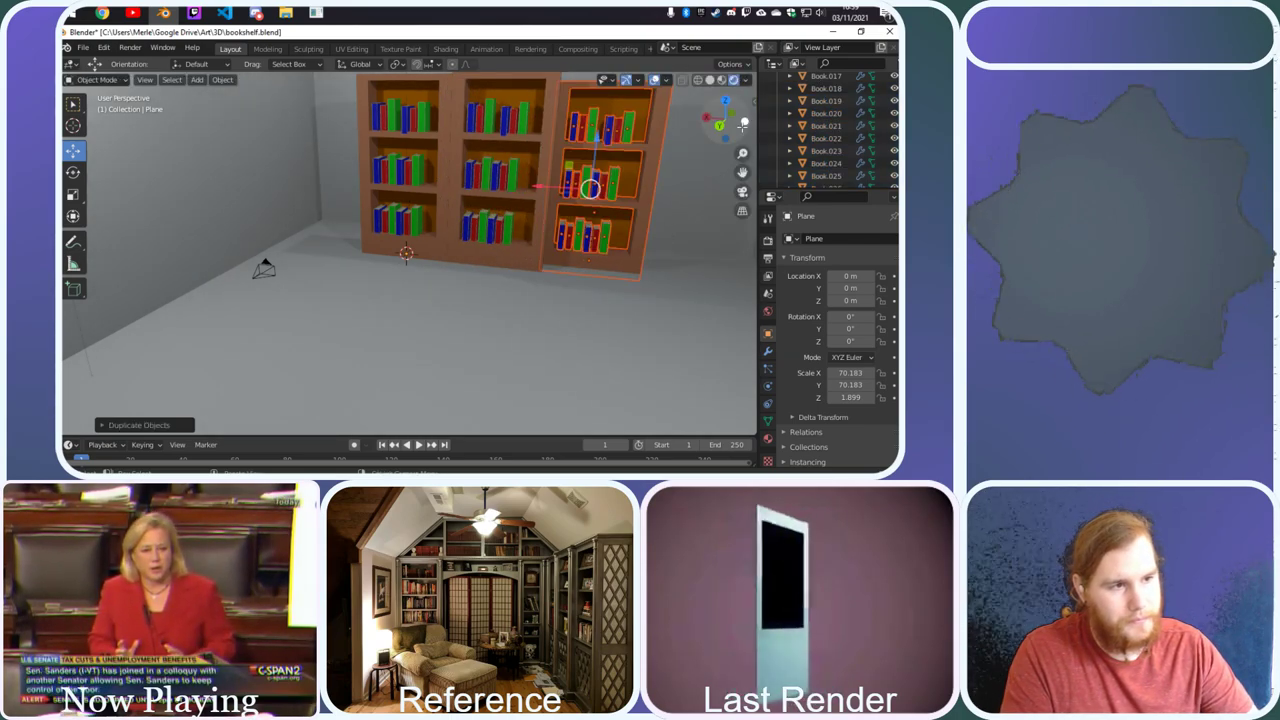
mouse_move(600, 210)
middle_mouse_down()
mouse_move(560, 230)
mouse_move(622, 216)
middle_mouse_up()
key("g")
key("y")
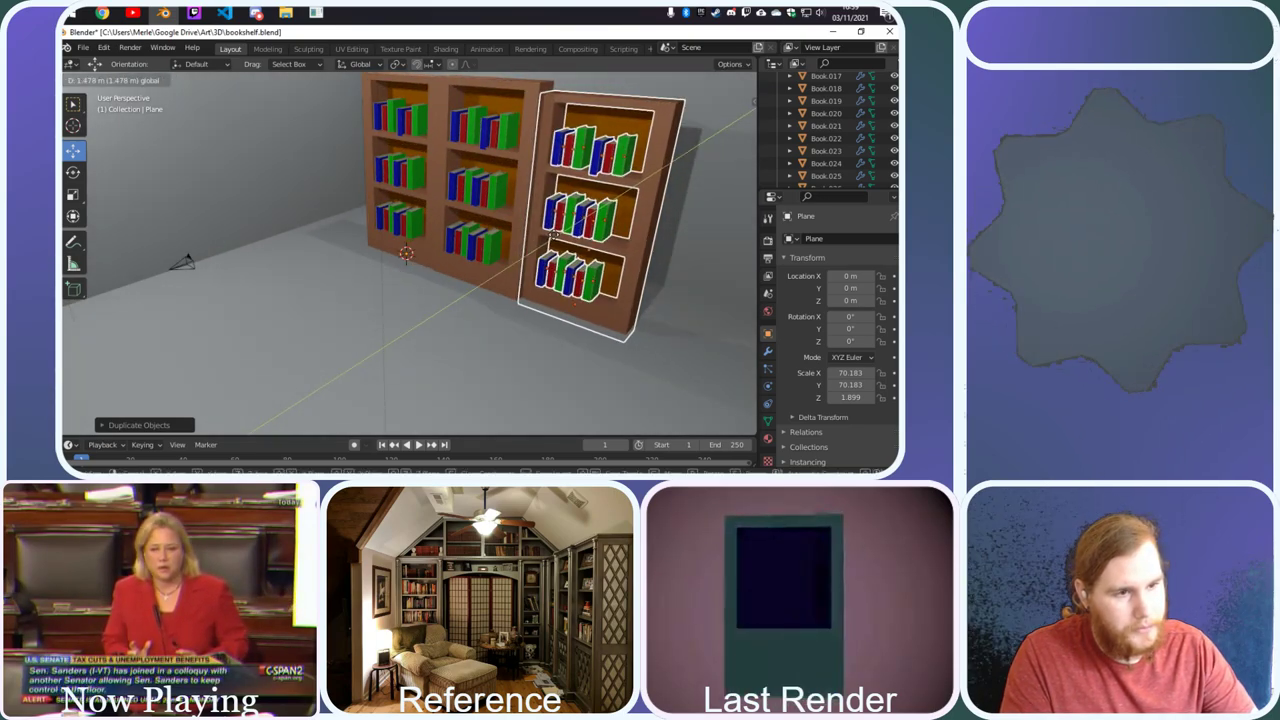
left_click(552, 233)
key("g")
key("y")
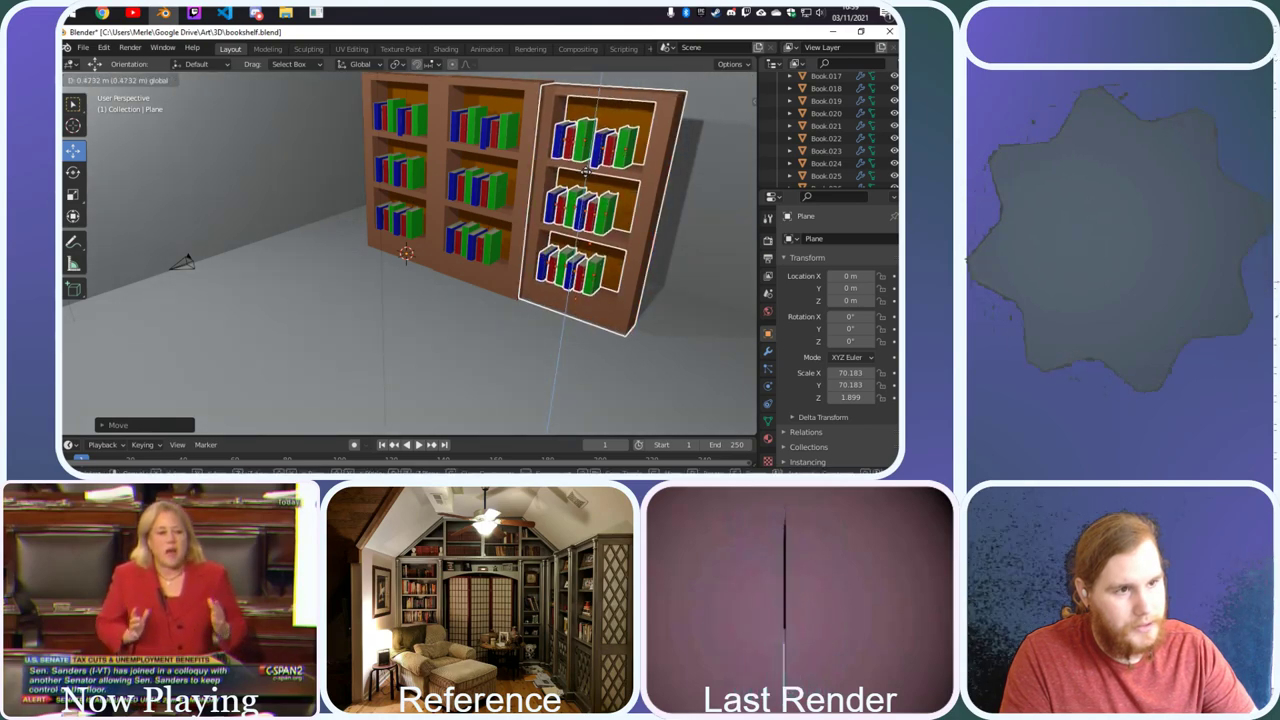
left_click(560, 193)
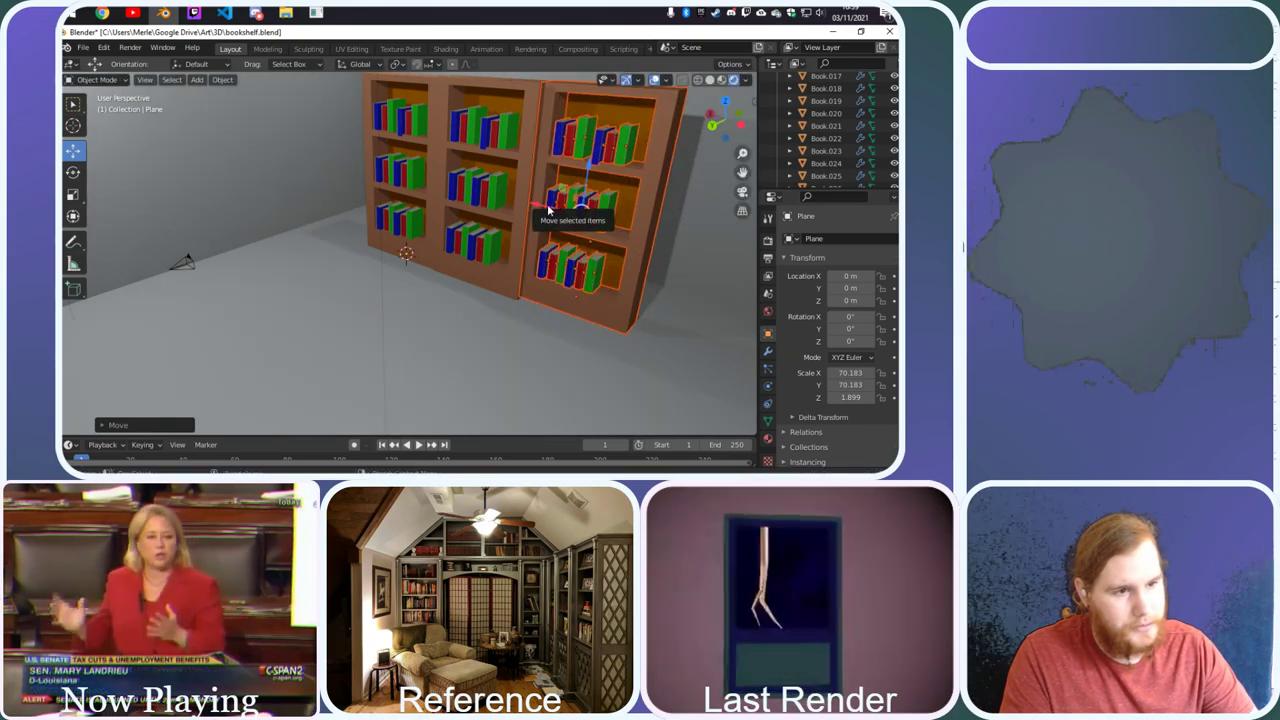
left_click_drag(714, 124, 655, 116)
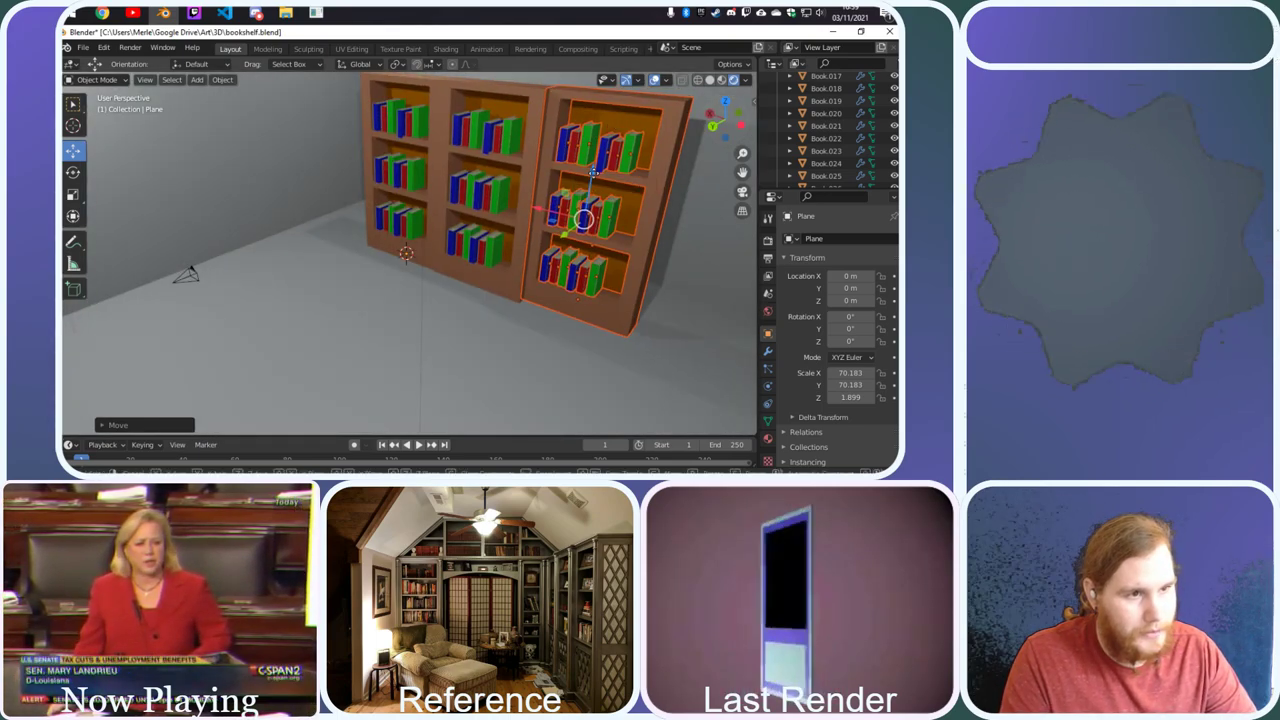
Fine-tune the third bookshelf's height and Y position to line it up with the row
left_click_drag(594, 176, 594, 178)
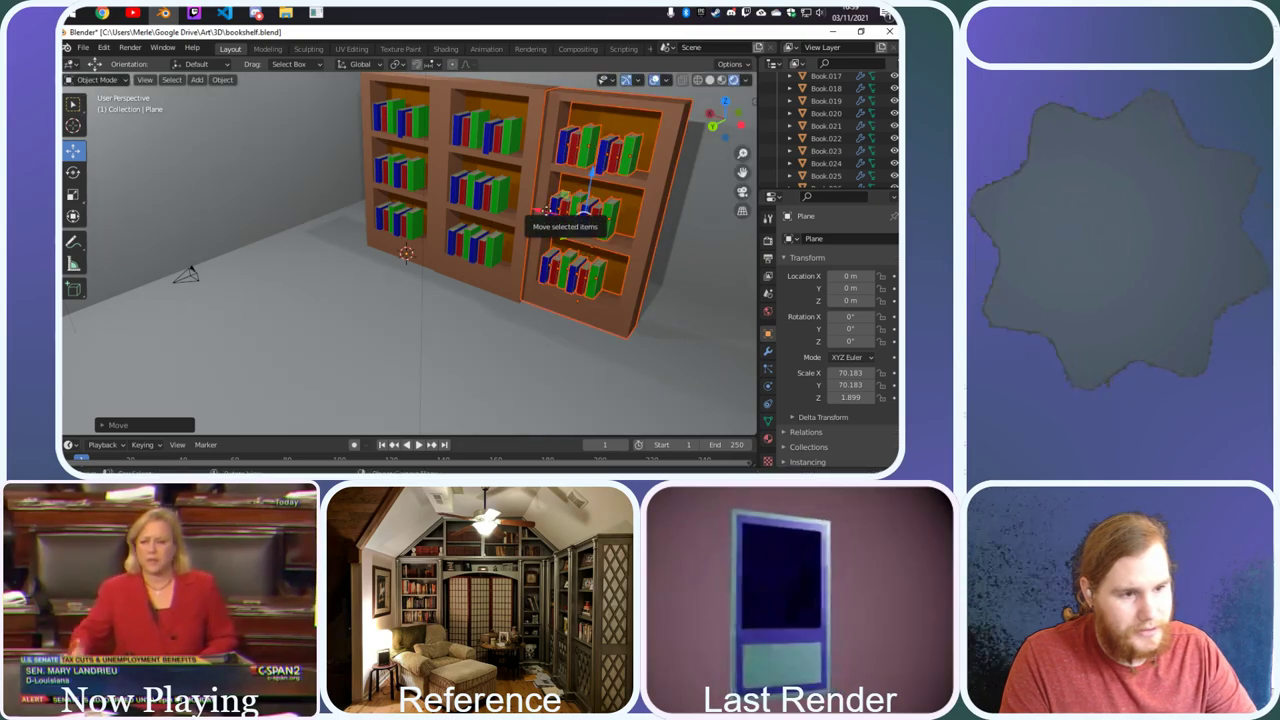
left_click_drag(545, 222, 557, 221)
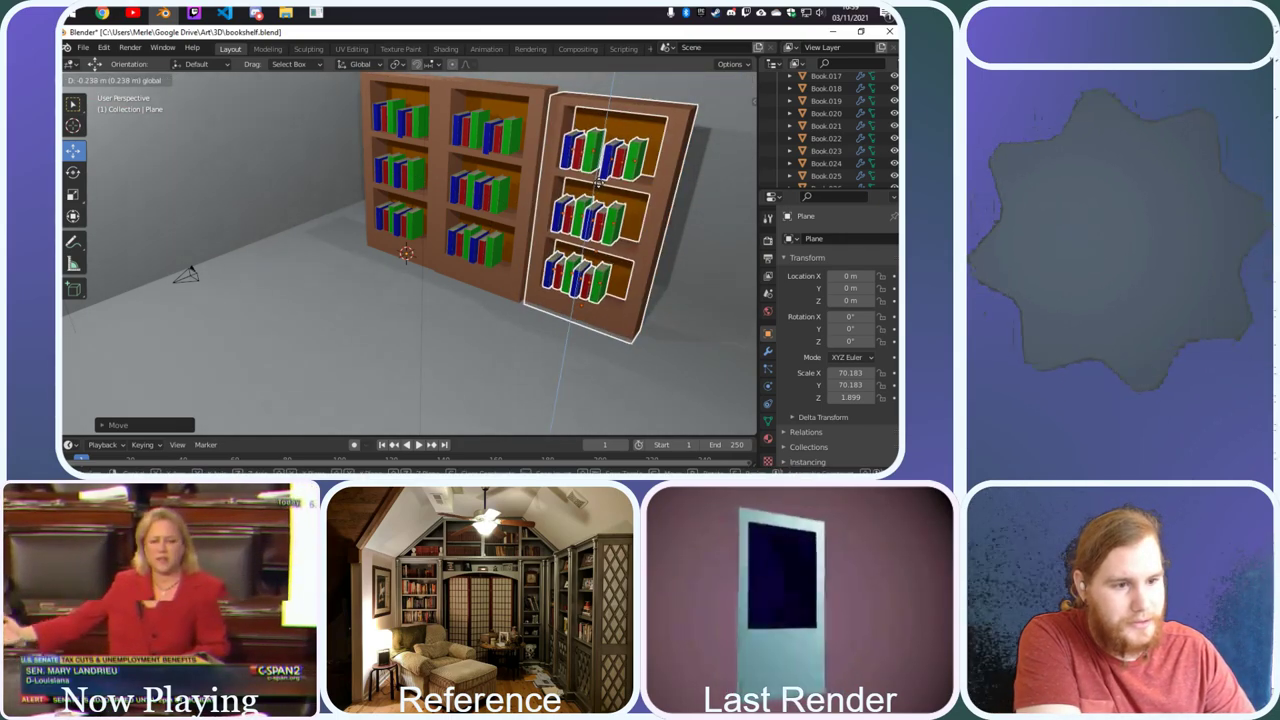
left_click_drag(594, 180, 600, 184)
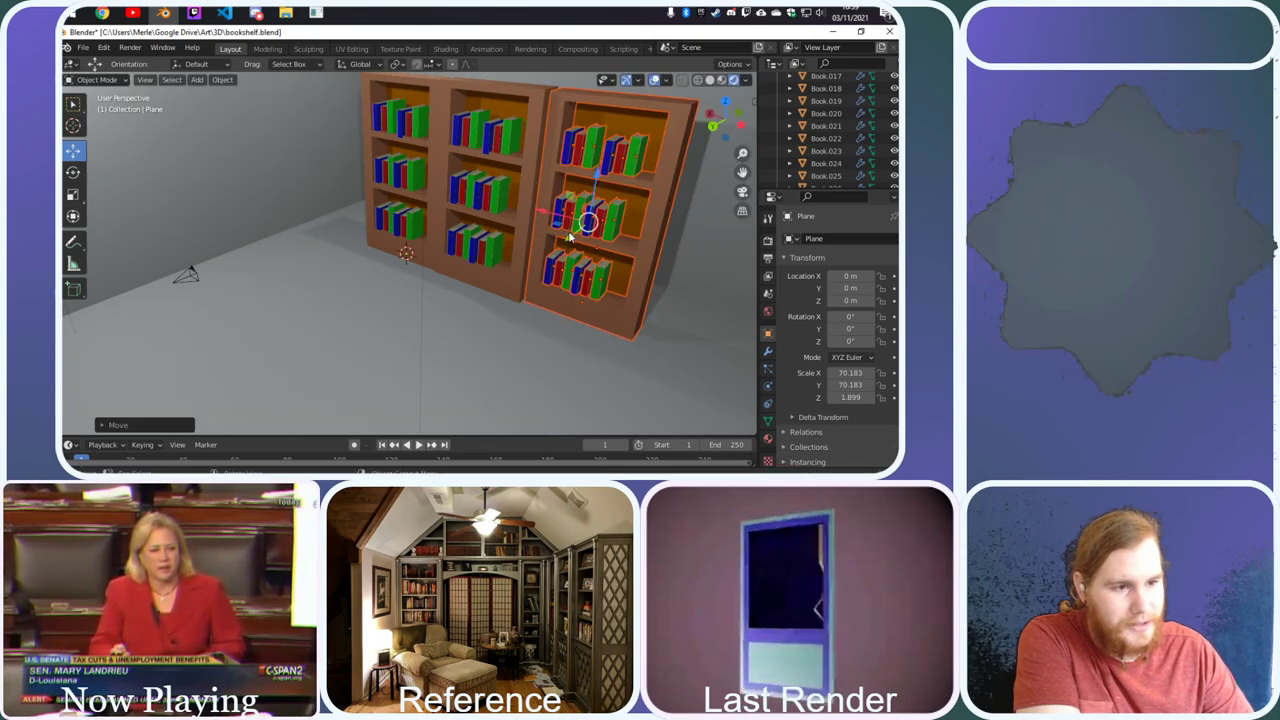
key("g")
key("y")
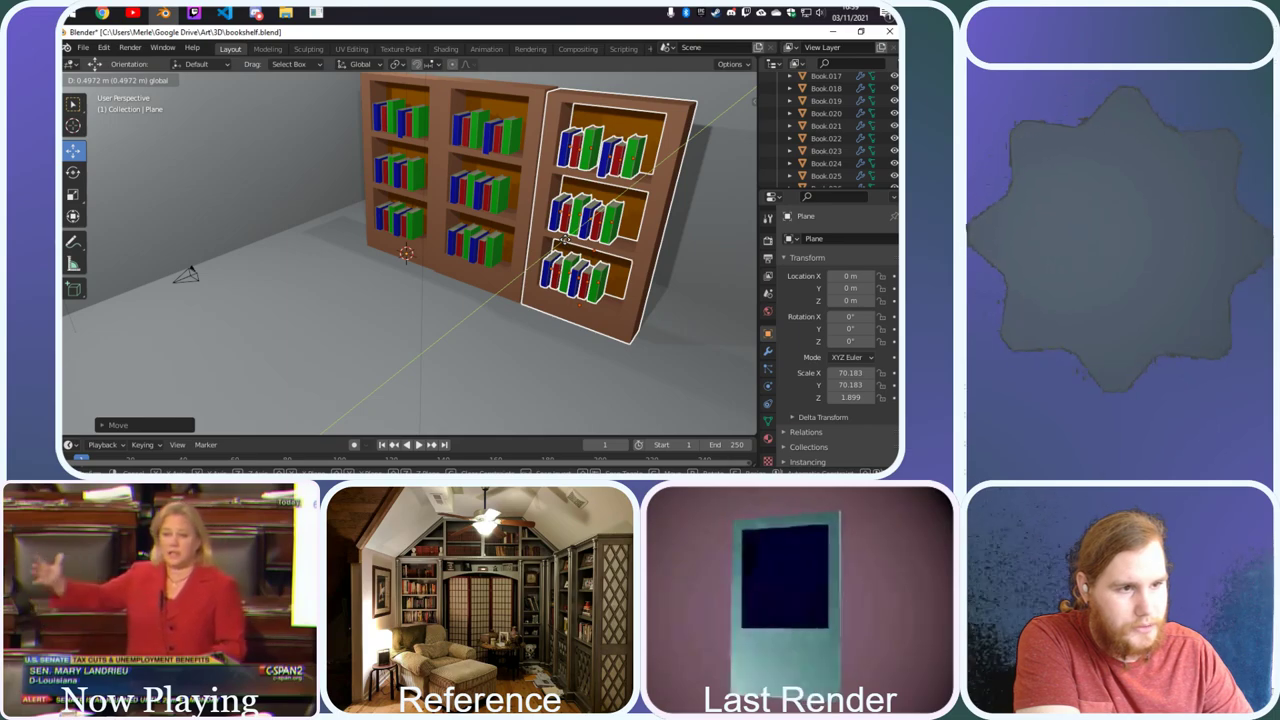
left_click(565, 237)
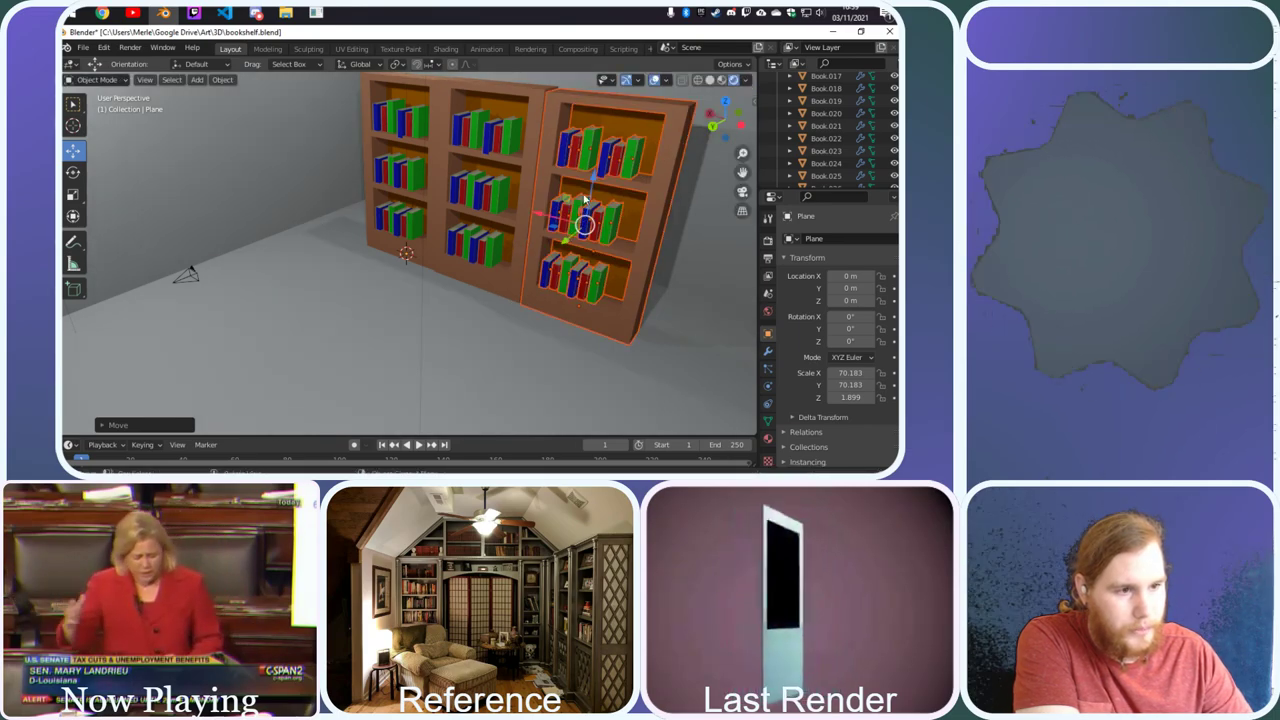
key("g")
key("z")
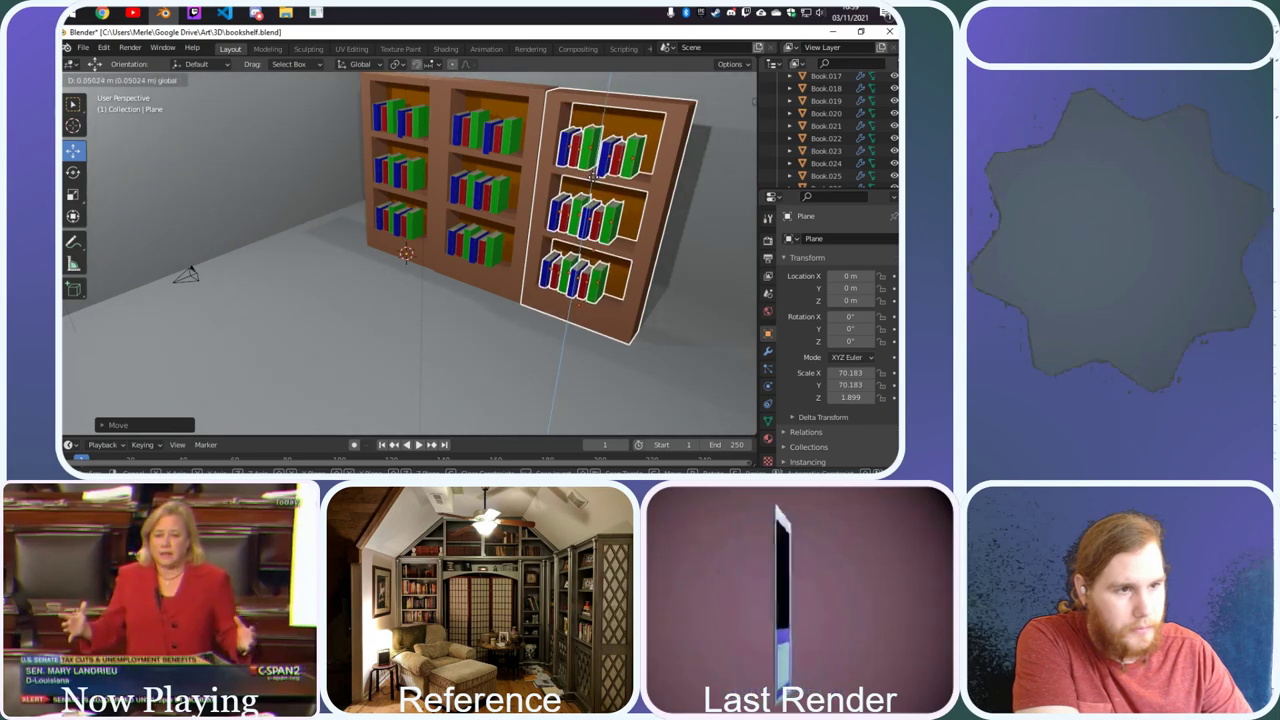
left_click(594, 177)
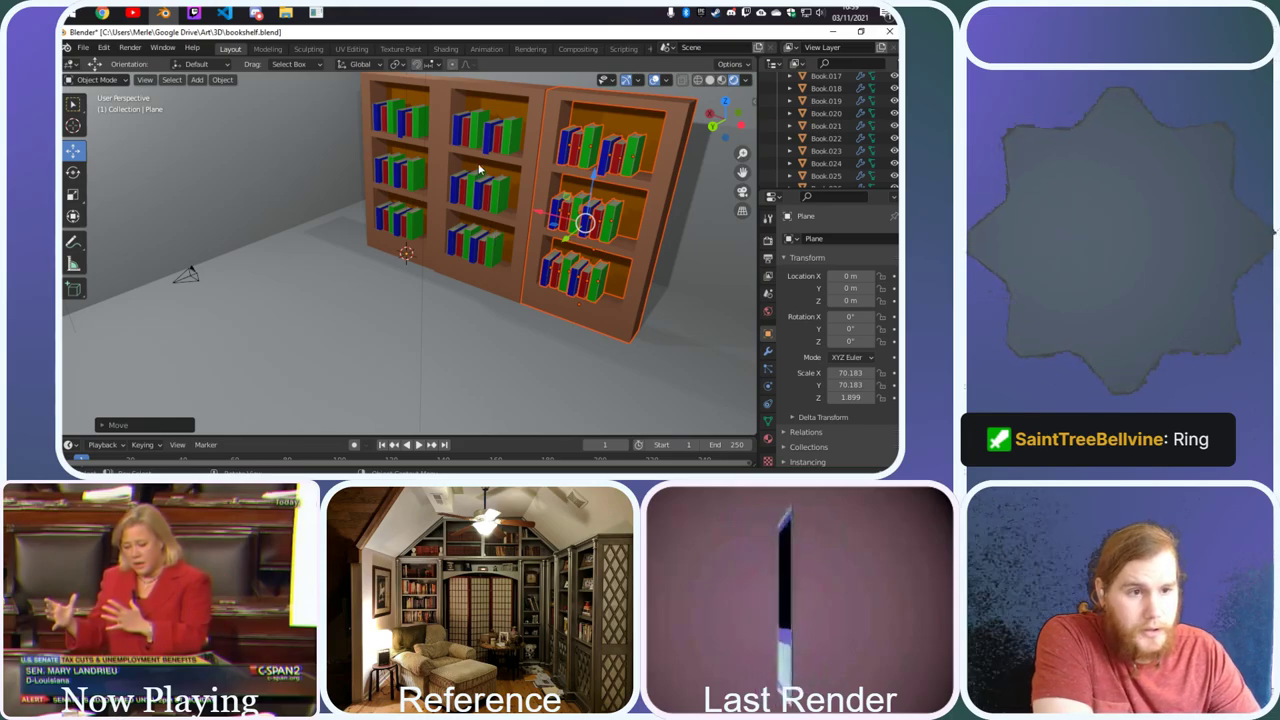
left_click_drag(716, 113, 651, 173)
Save the scene file
scroll(652, 173, "down", 2)
left_click(655, 176)
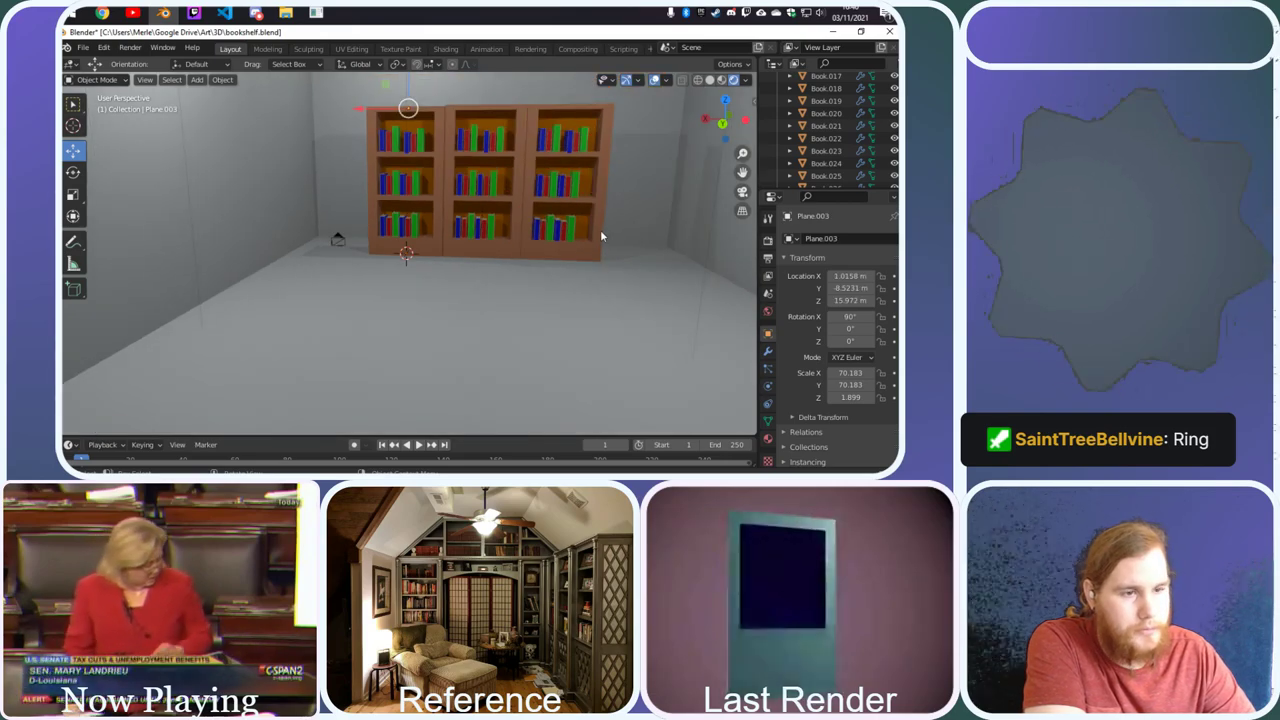
scroll(600, 229, "down", 1)
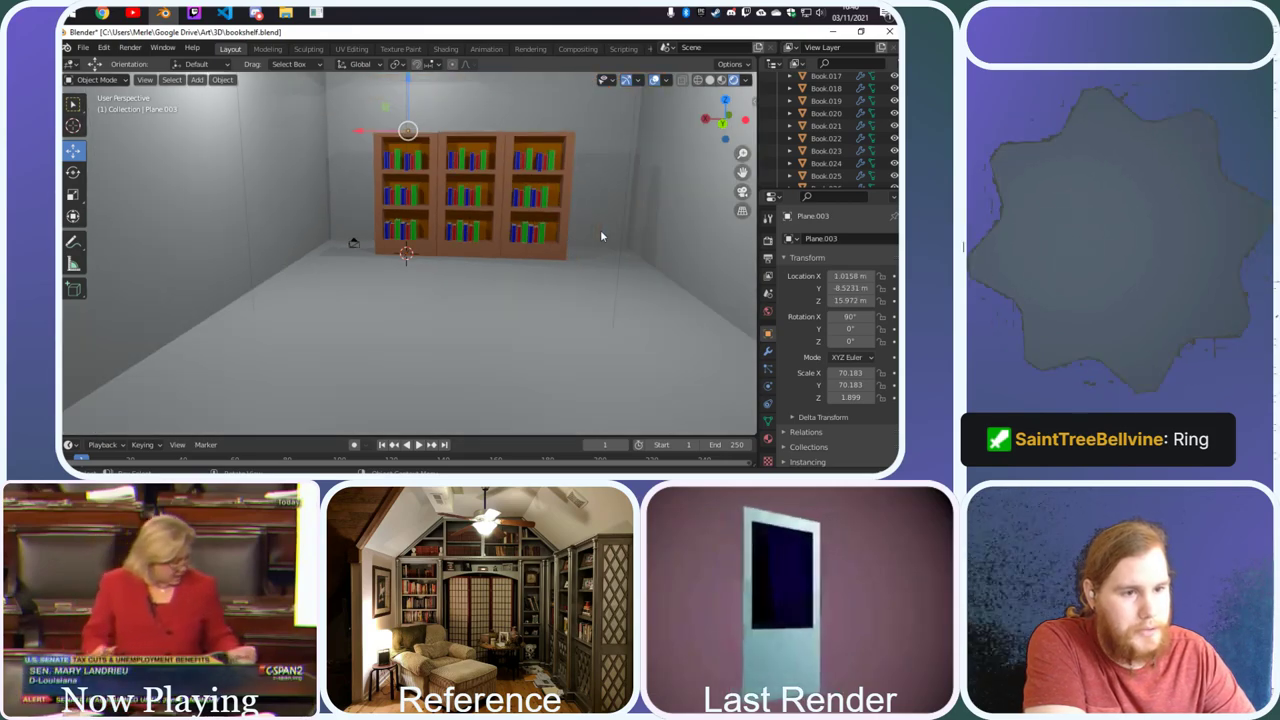
left_click(83, 48)
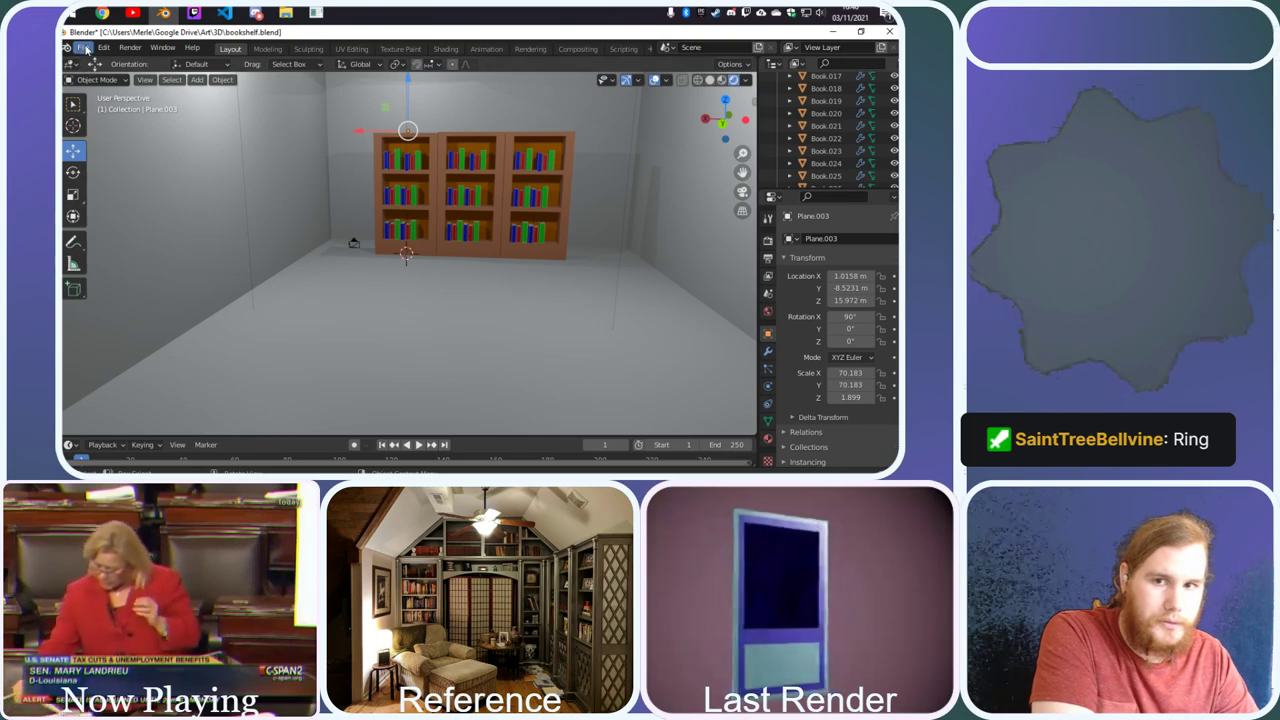
left_click(83, 48)
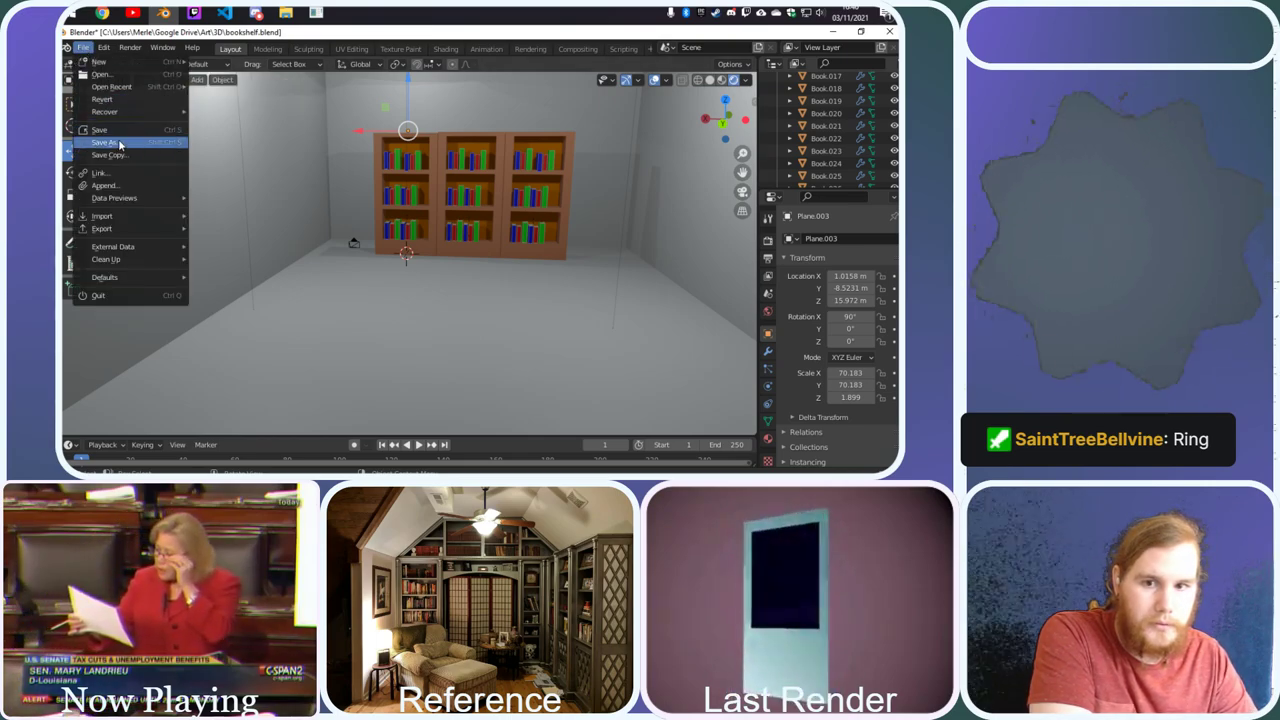
left_click(112, 129)
Append the Collection from chair.blend into the scene
left_click(83, 48)
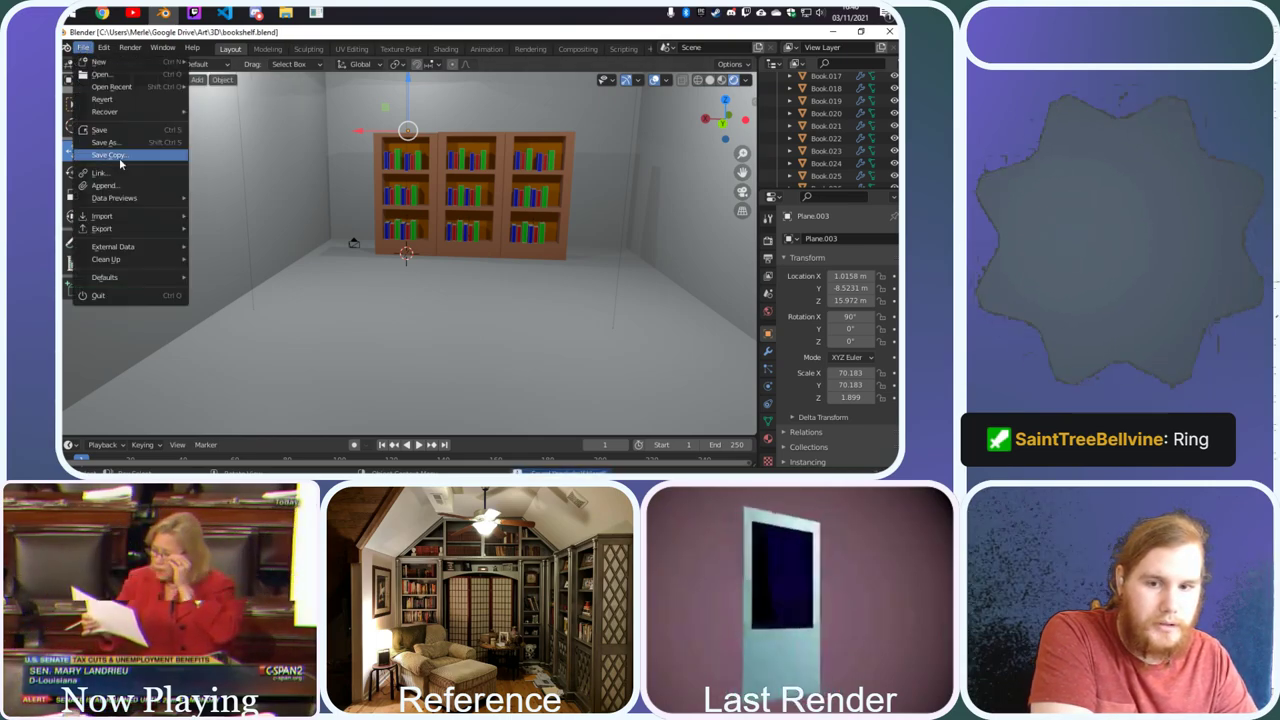
left_click(123, 180)
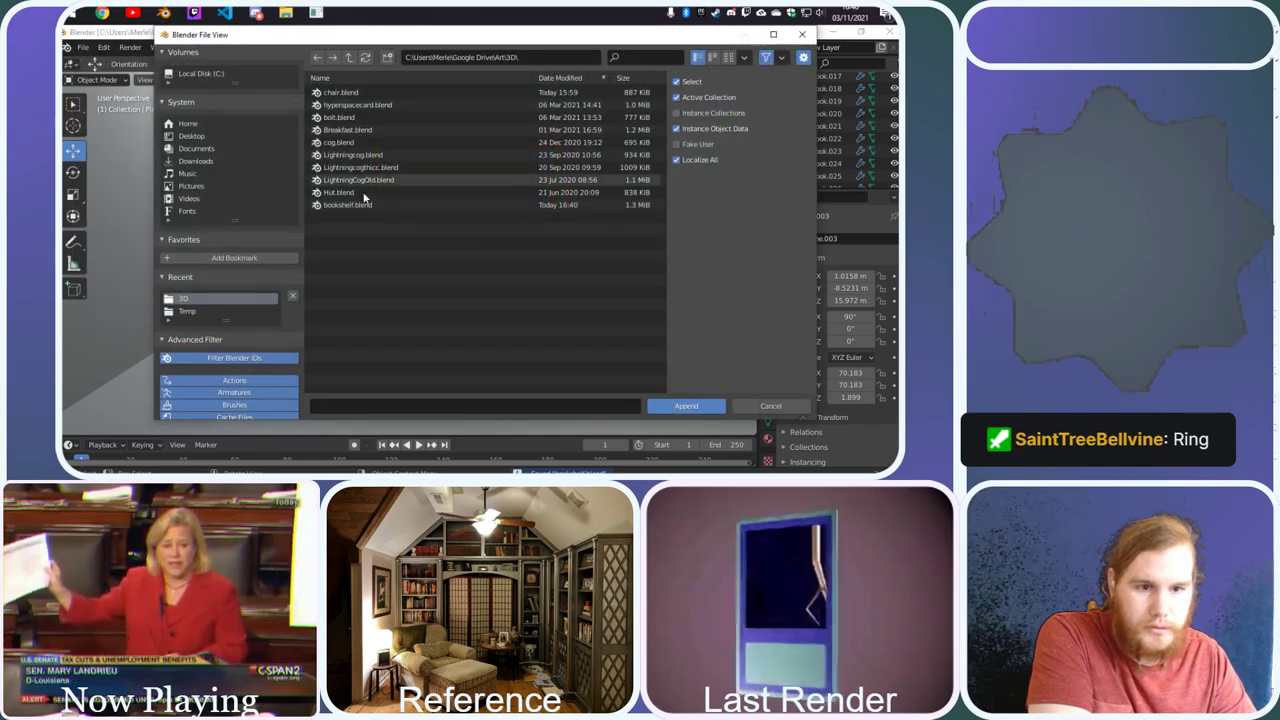
double_click(345, 92)
left_click(707, 408)
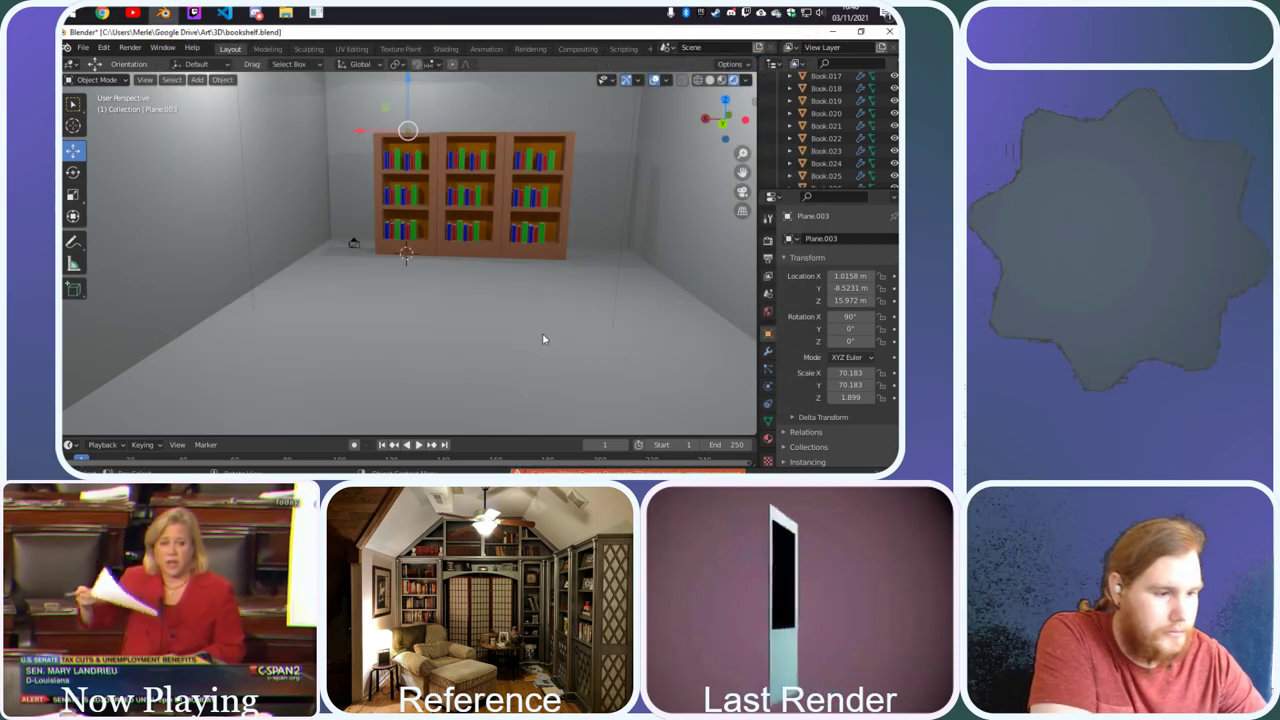
left_click(80, 47)
left_click(115, 186)
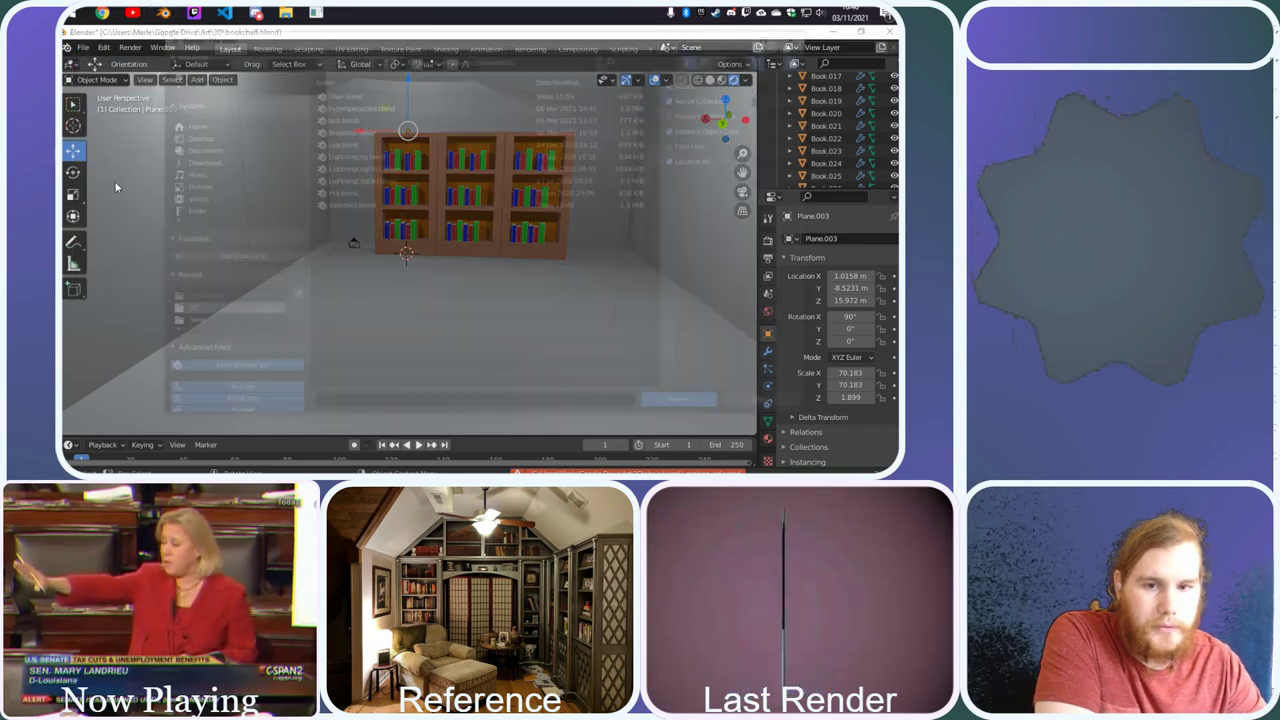
double_click(346, 93)
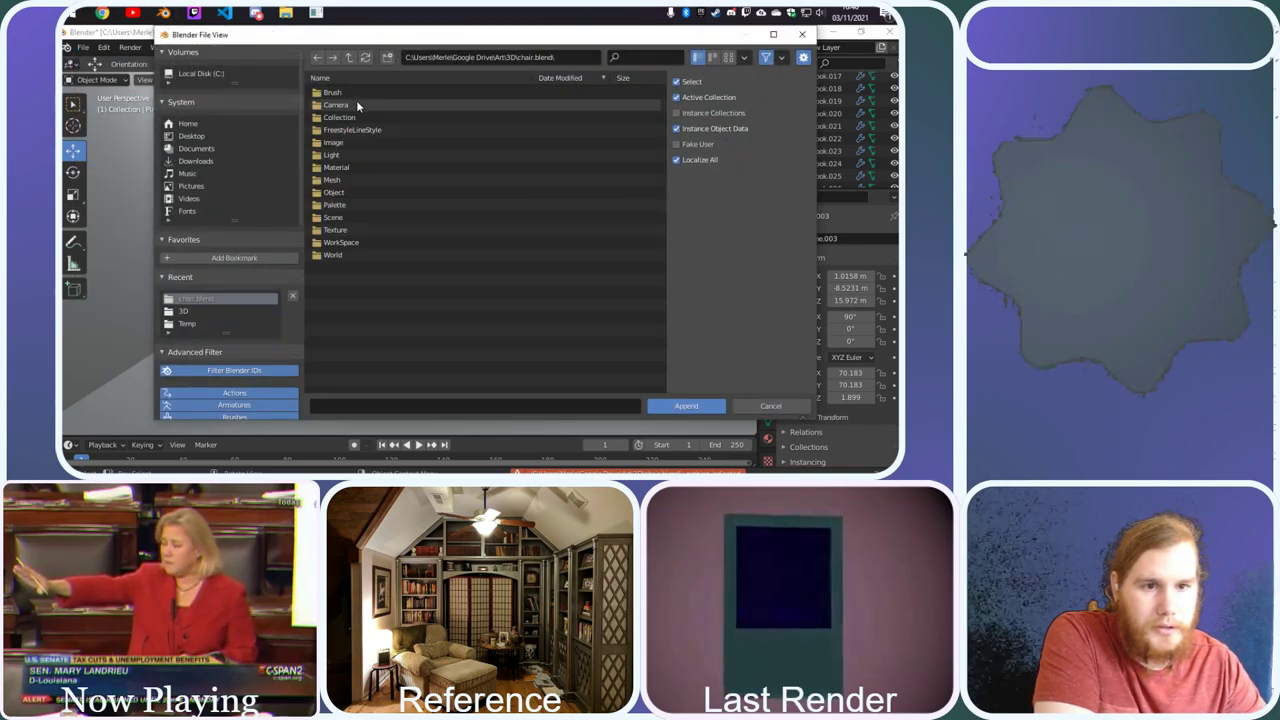
double_click(358, 118)
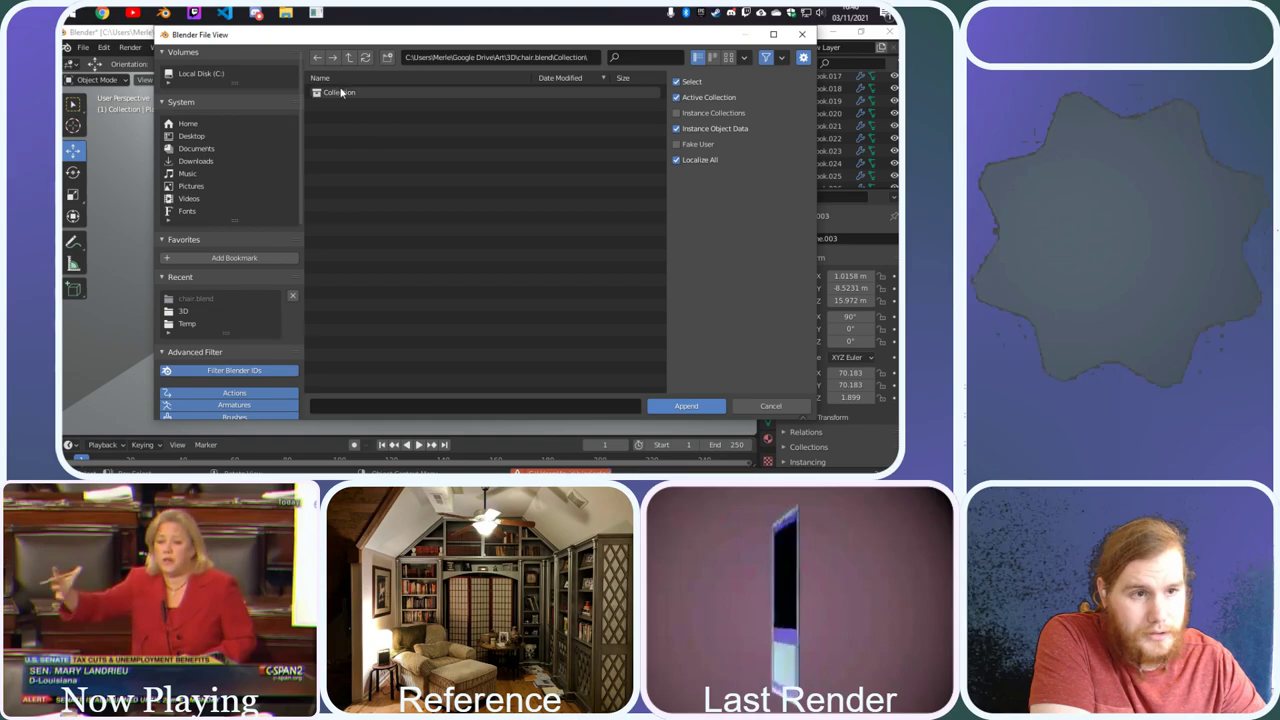
double_click(341, 92)
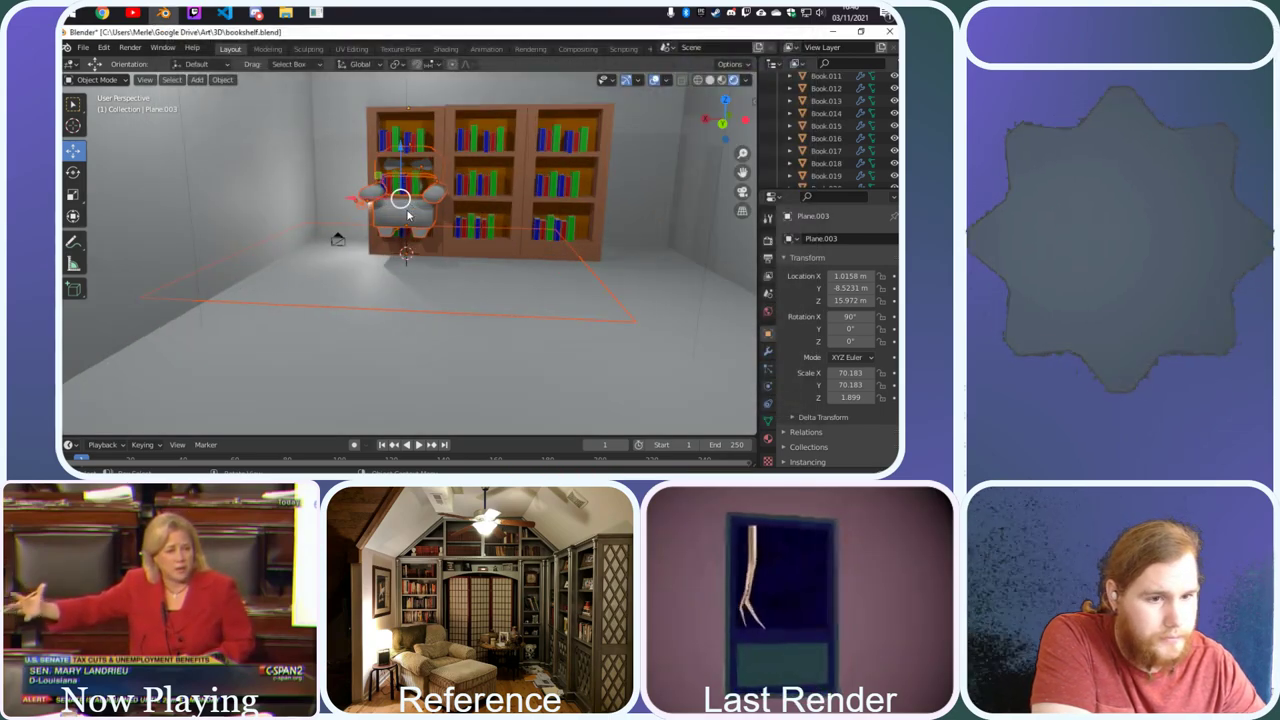
scroll(405, 208, "up", 2)
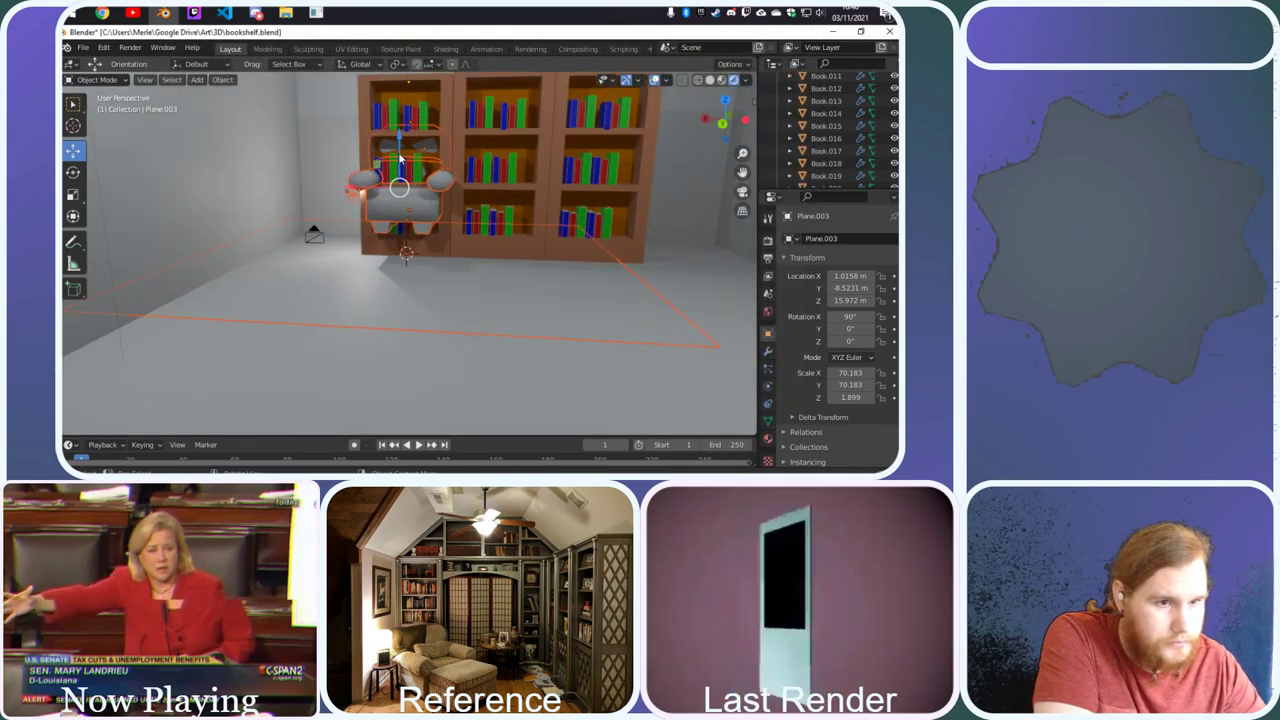
left_click_drag(401, 157, 410, 80)
right_click(413, 79)
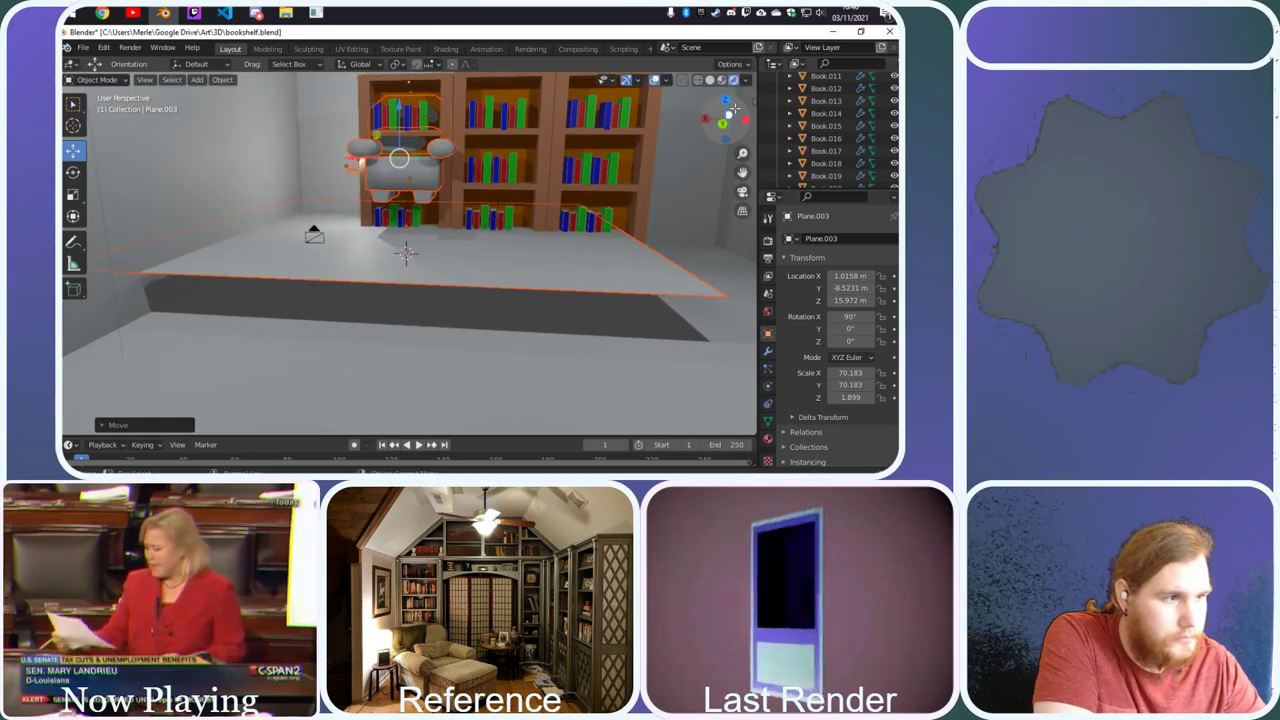
left_click(734, 80)
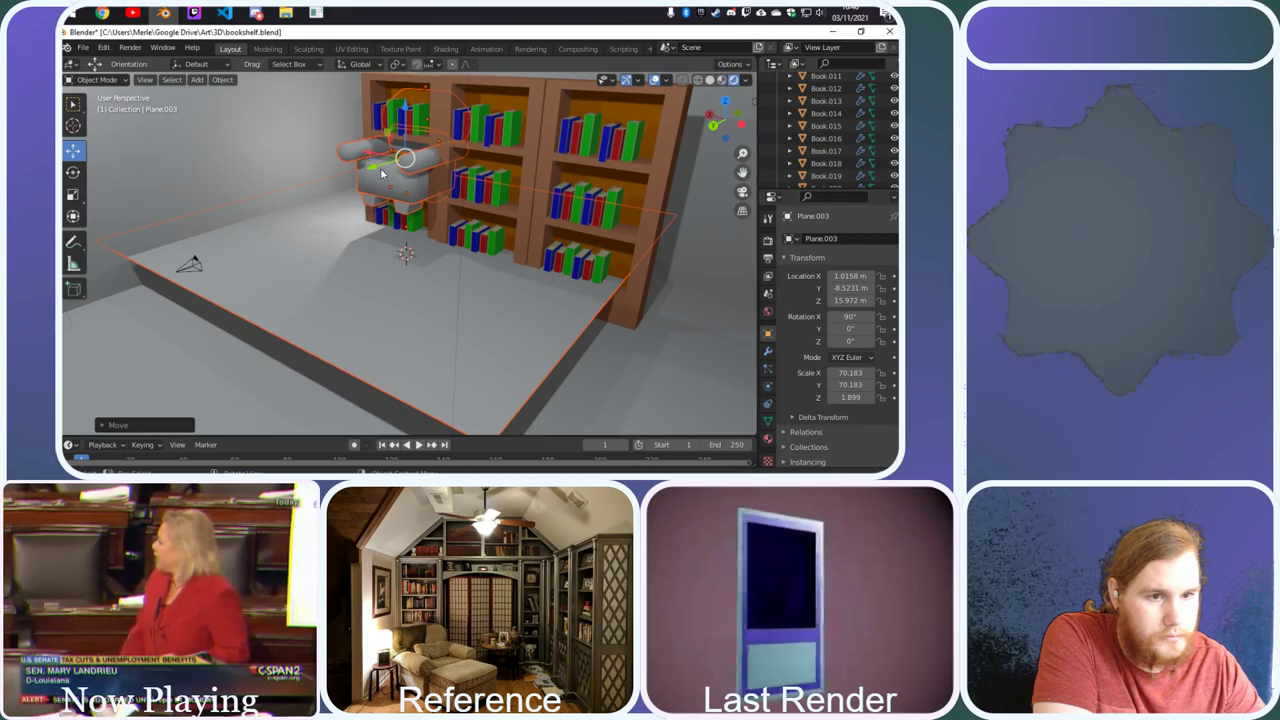
key("g")
right_click(342, 174)
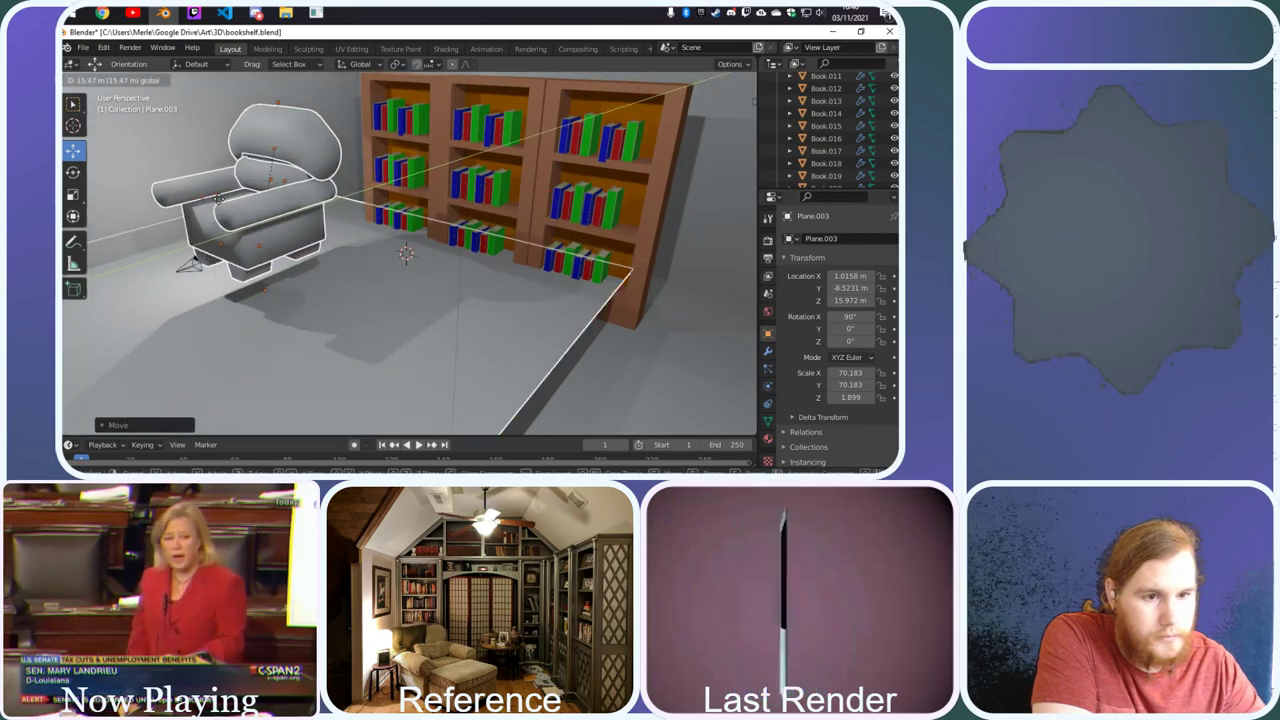
left_click(343, 294)
key("Delete")
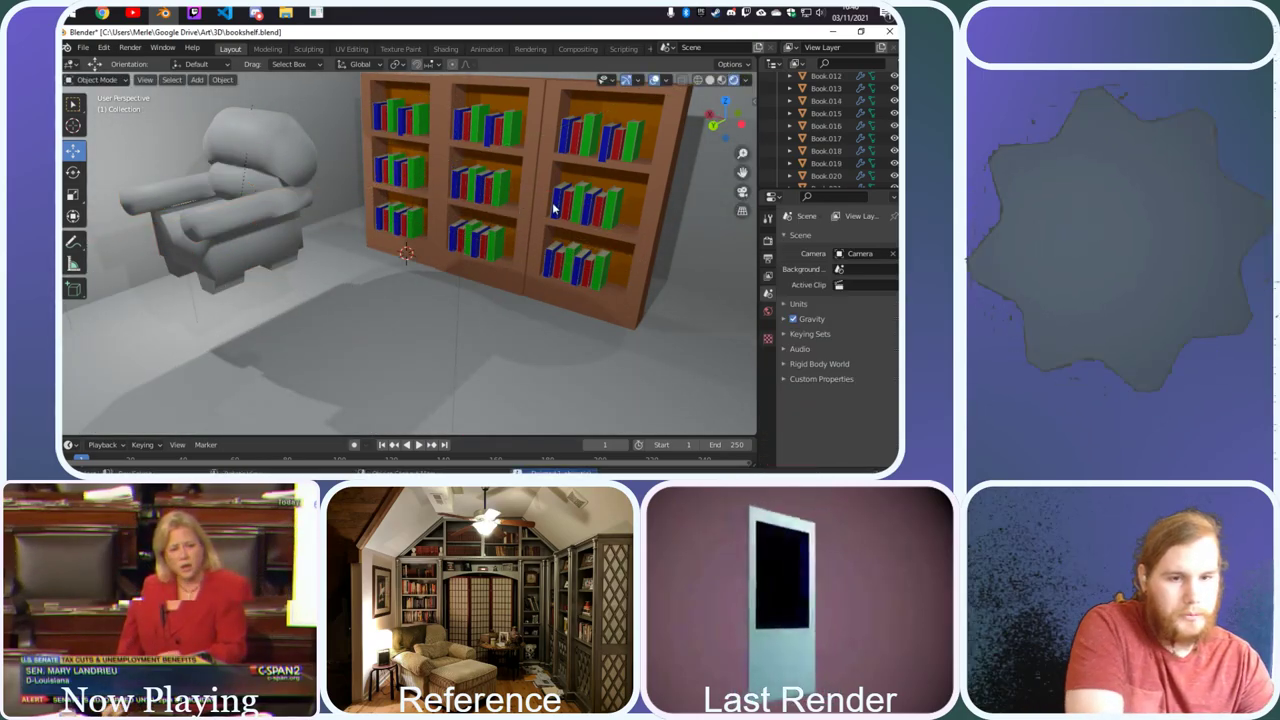
middle_click_drag(350, 291, 380, 295)
middle_click_drag(470, 225, 545, 220)
scroll(836, 150, "down", 4)
scroll(836, 150, "up", 8)
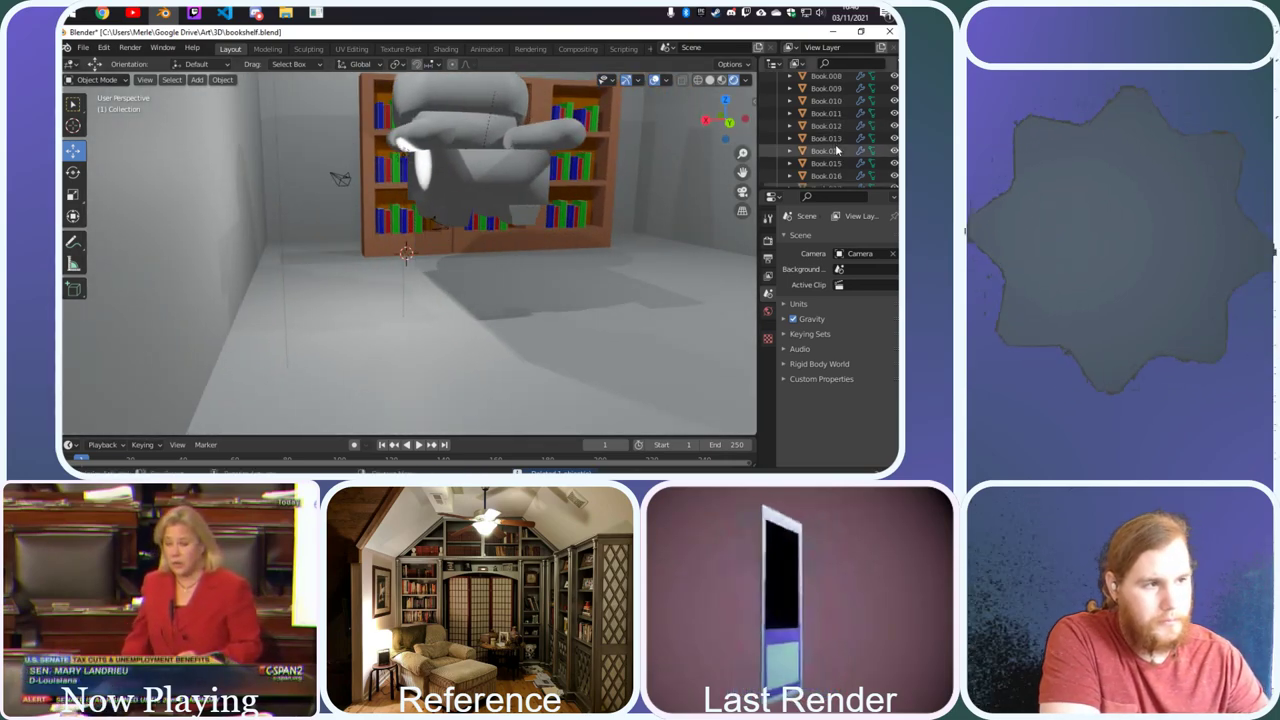
scroll(812, 150, "up", 5)
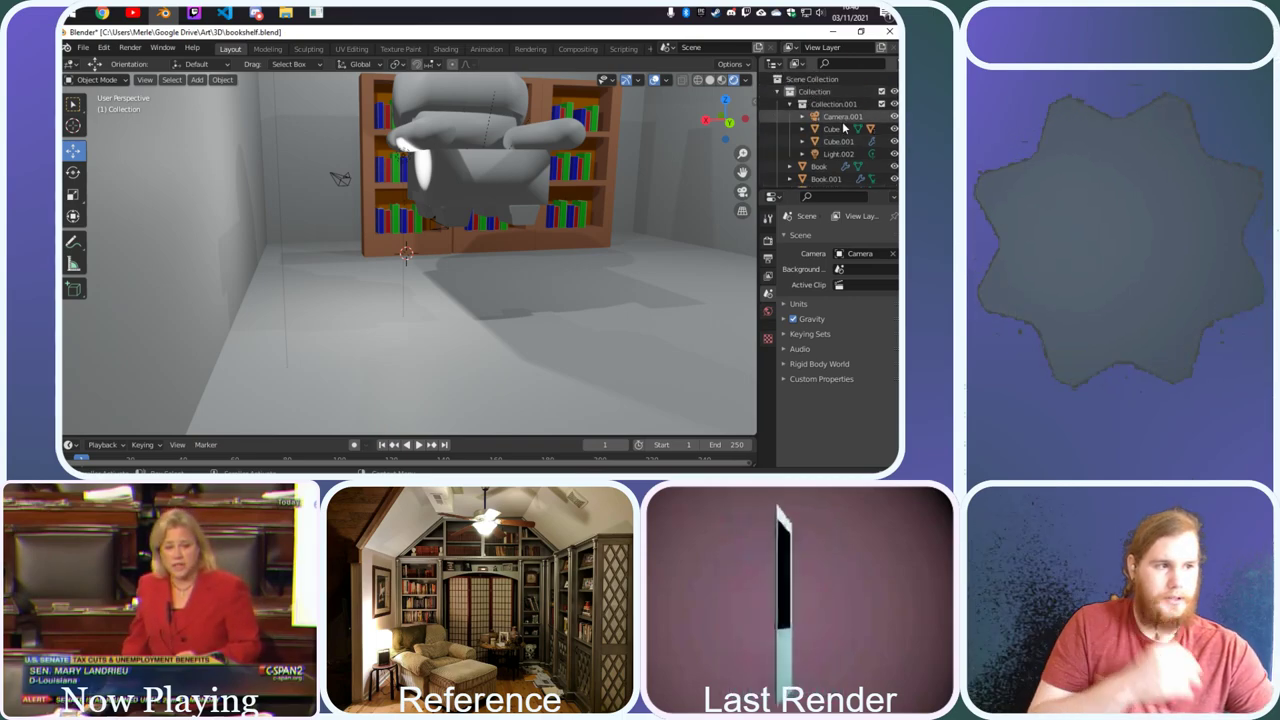
Delete the extra Camera.001, leaving Cube, Cube.001 and Light.002, and check the camera view
left_click(840, 117)
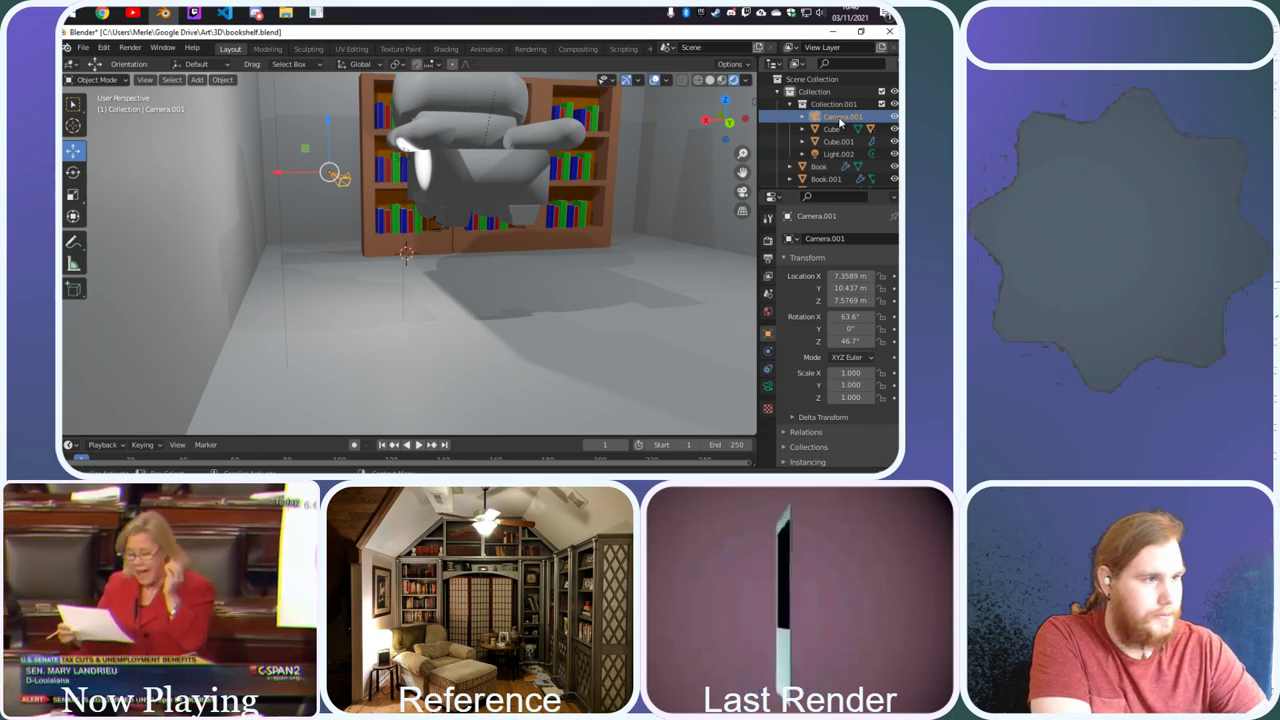
right_click(840, 117)
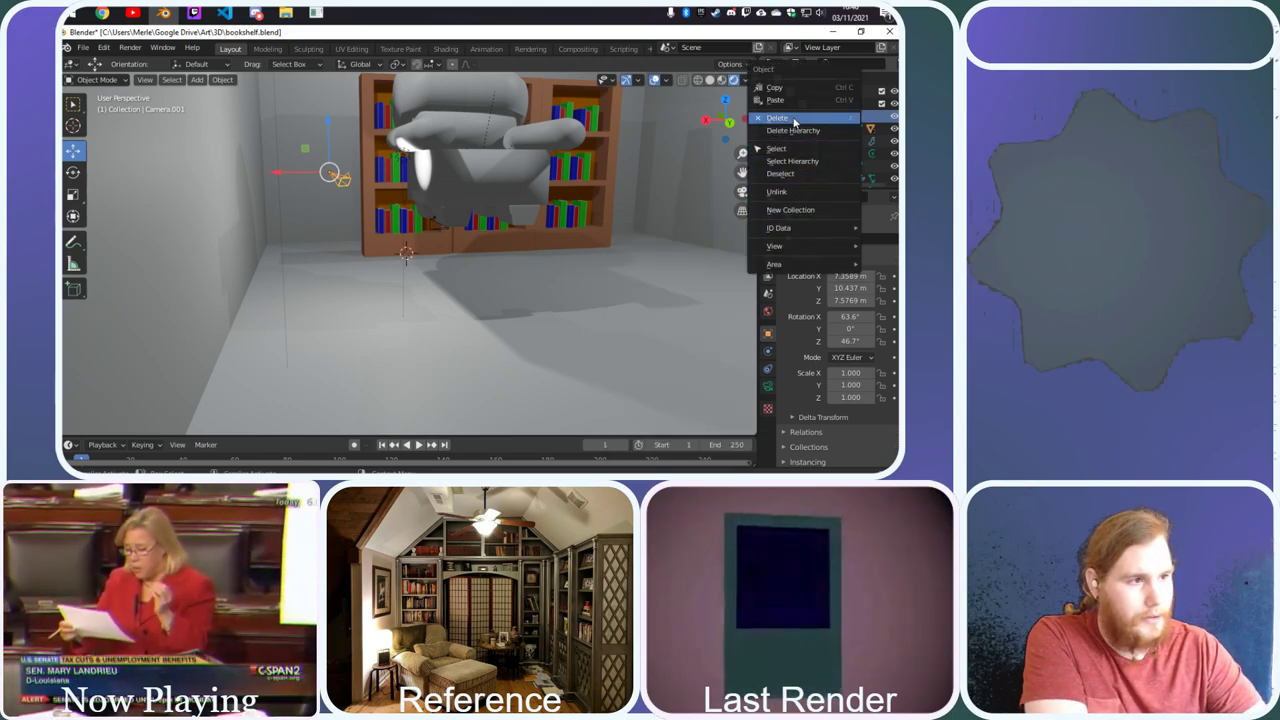
left_click(795, 120)
left_click(832, 116)
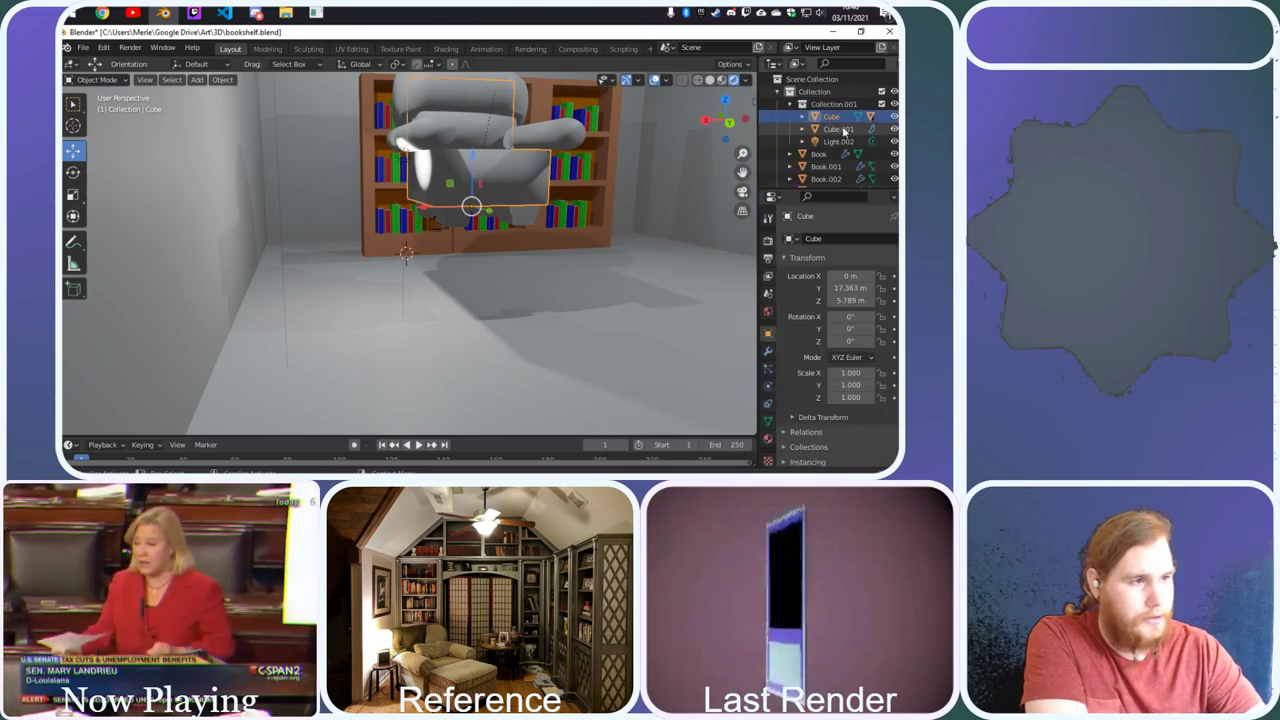
left_click(838, 129)
left_click(845, 143)
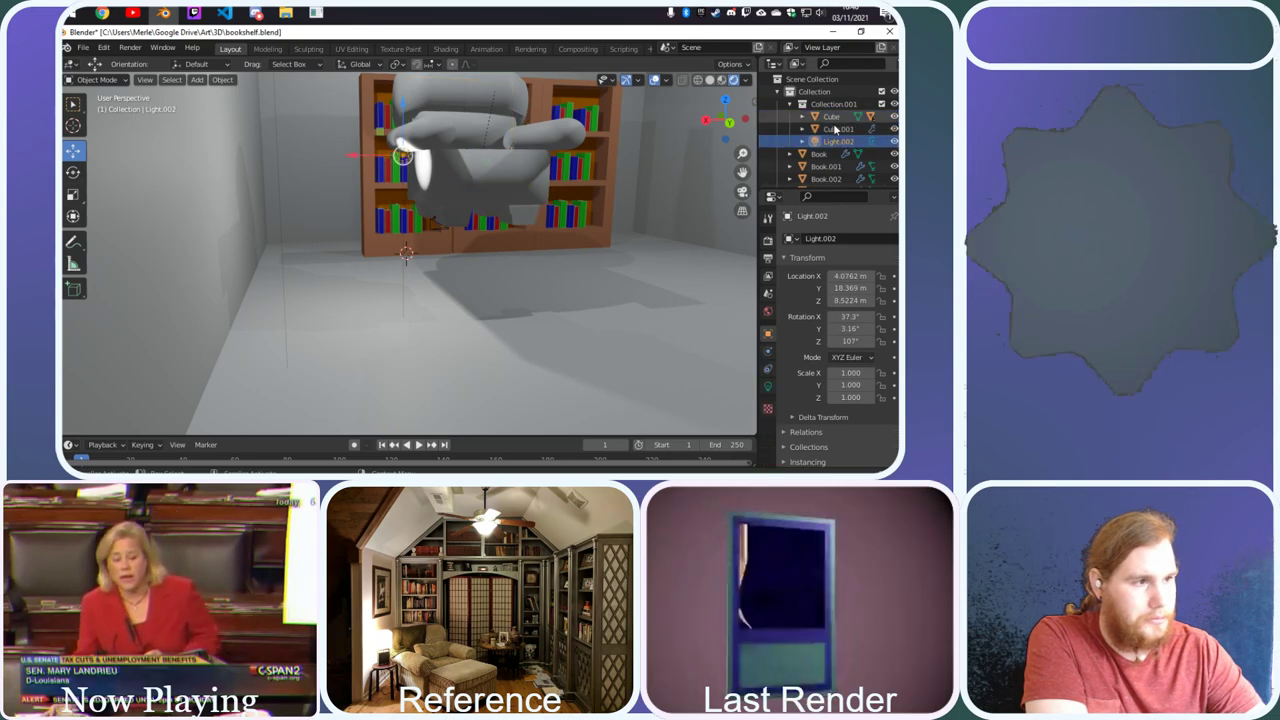
key("KP_0")
key("KP_0")
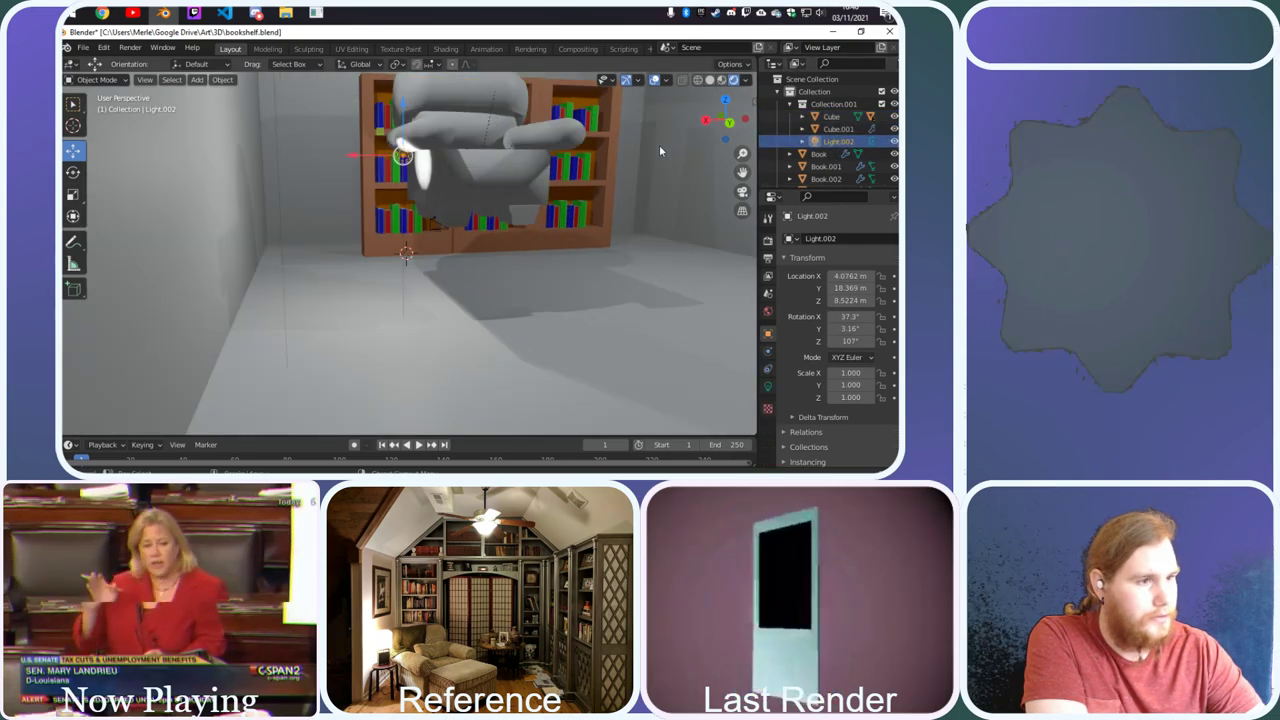
Expand Cube to inspect the chair parts and view the chair through the camera
left_click(838, 129)
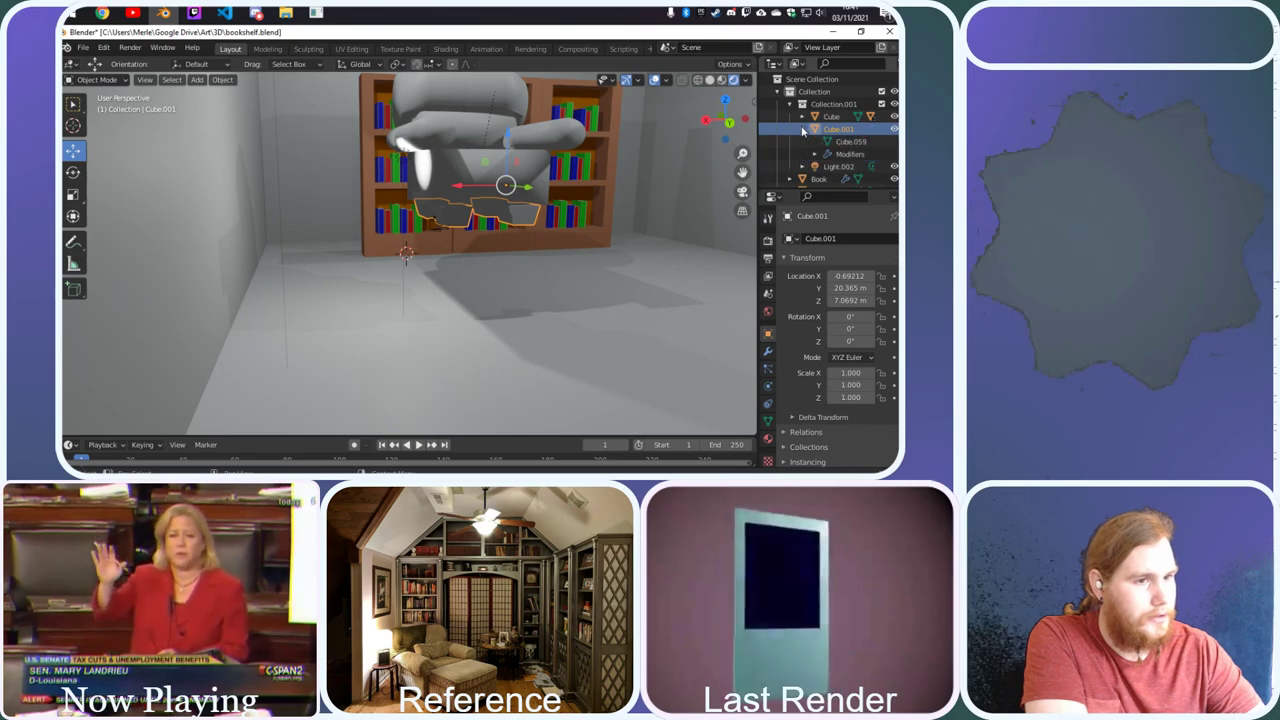
left_click(803, 117)
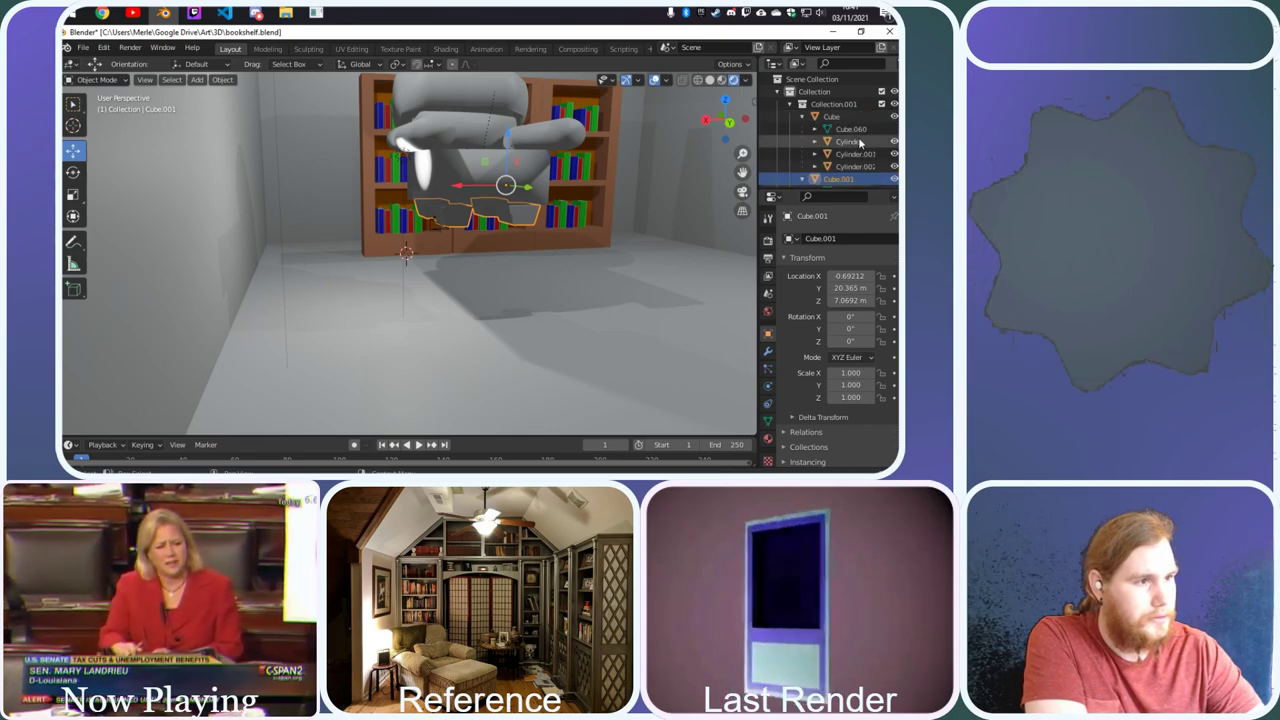
left_click(846, 168)
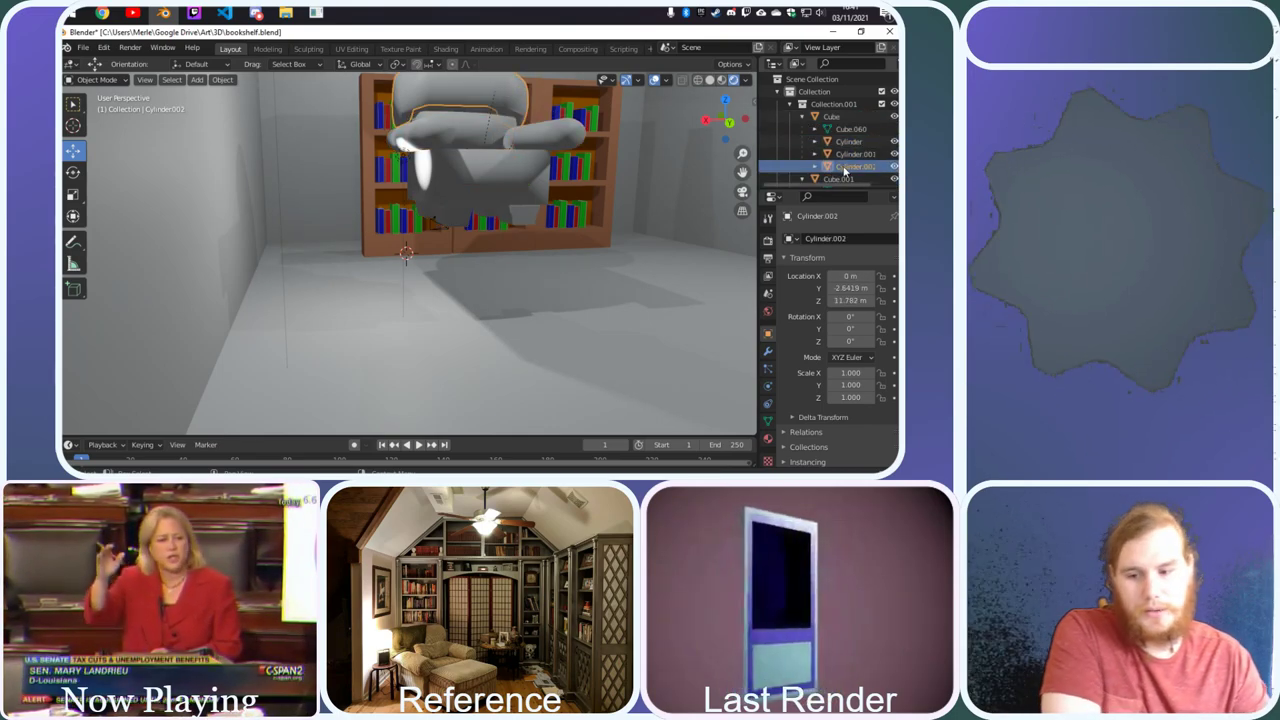
key("KP_0")
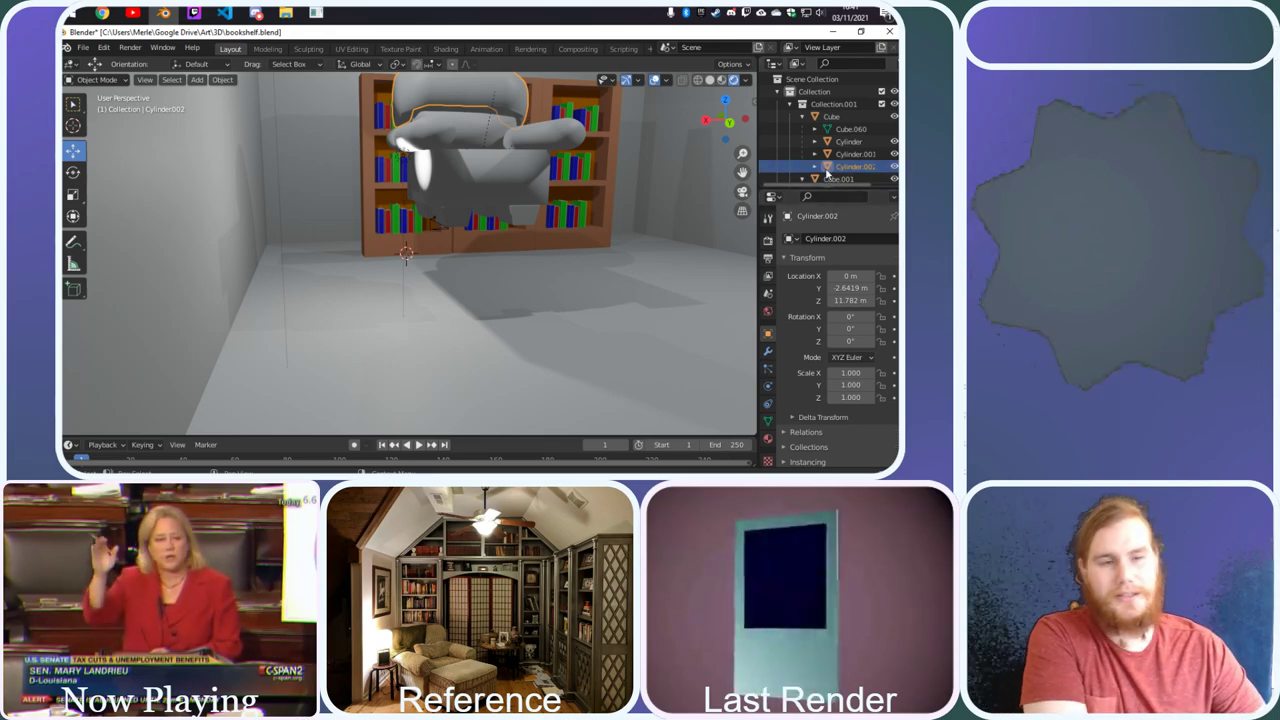
key("KP_0")
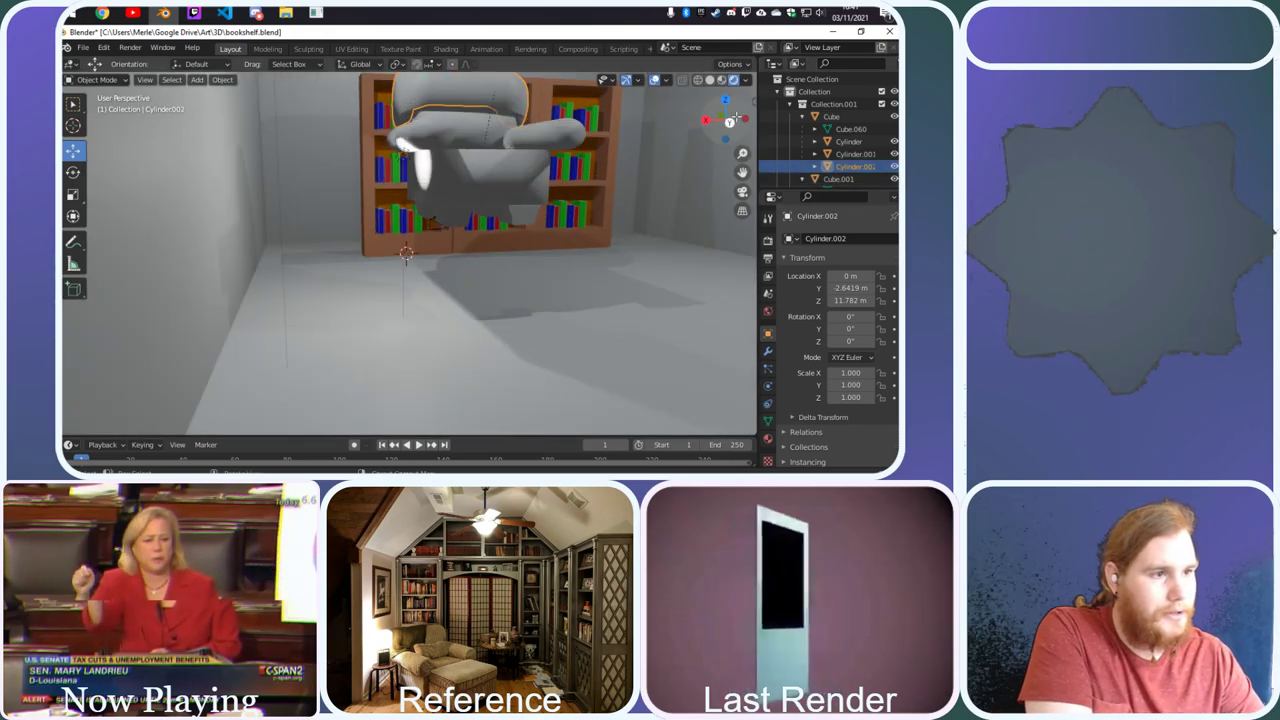
left_click_drag(722, 127, 632, 137)
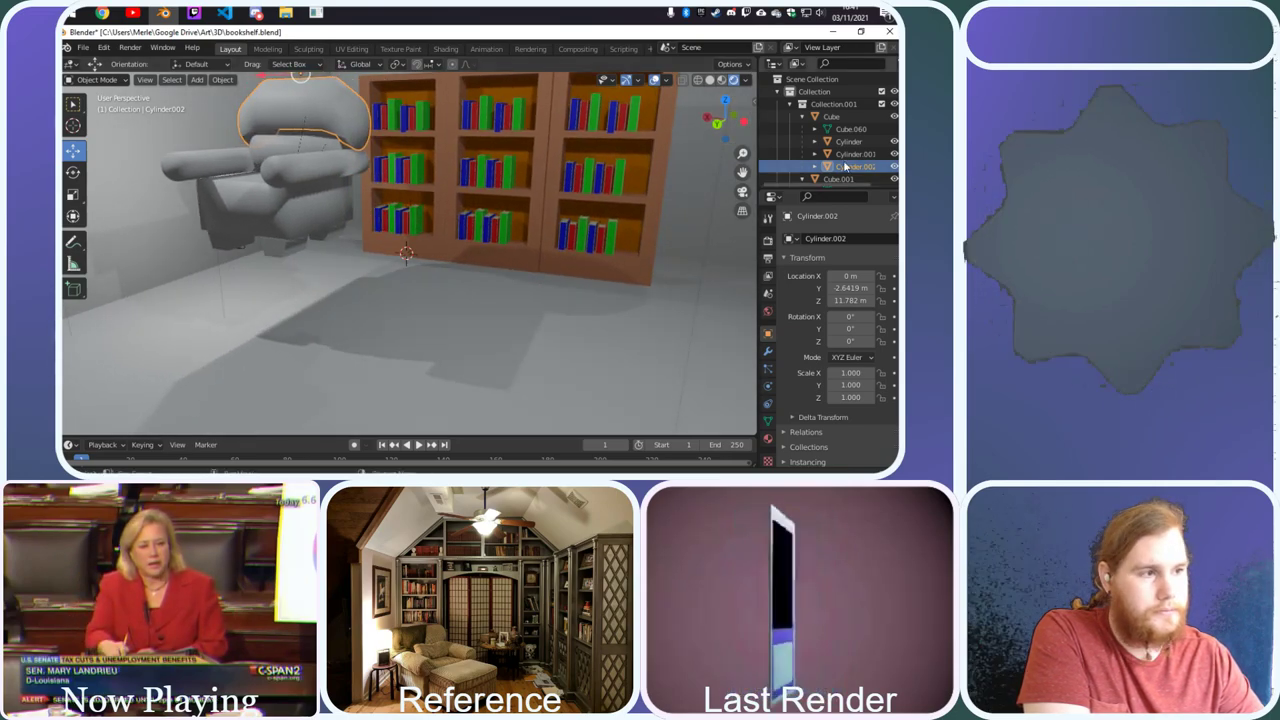
Change the armchair Cube material's base colour to pale pink-purple E5BEE7
left_click(830, 116)
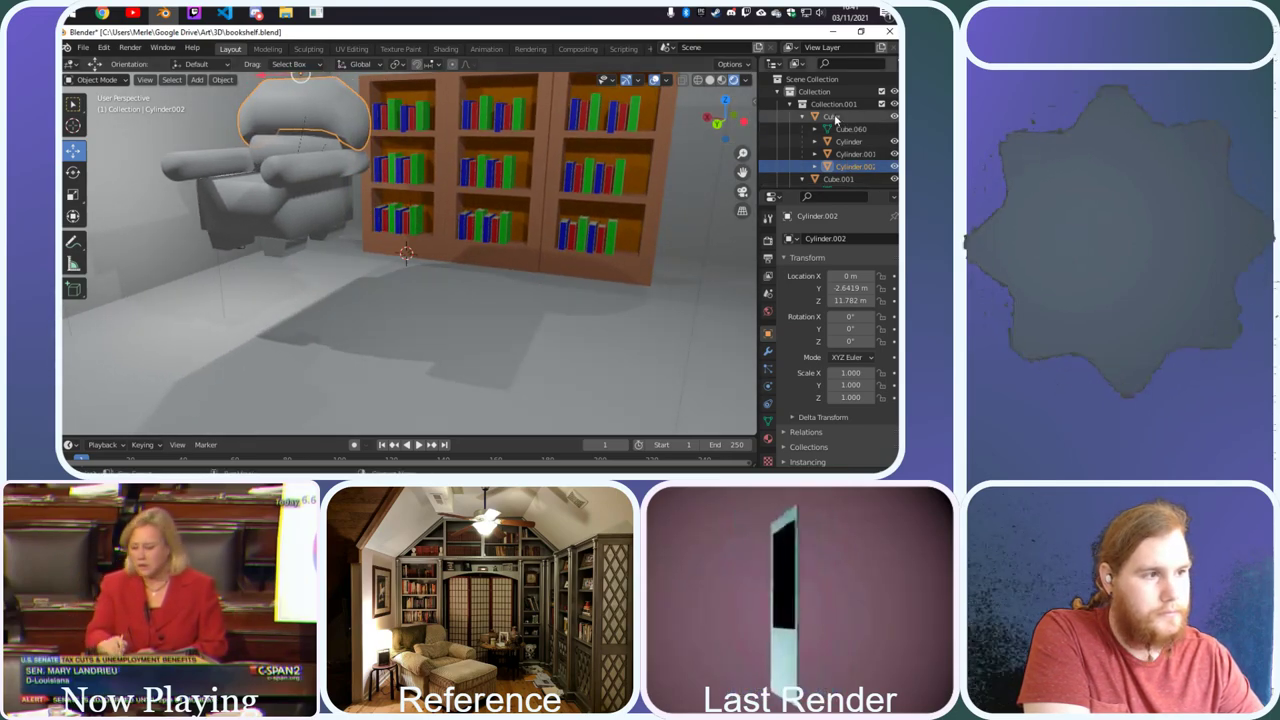
left_click(768, 438)
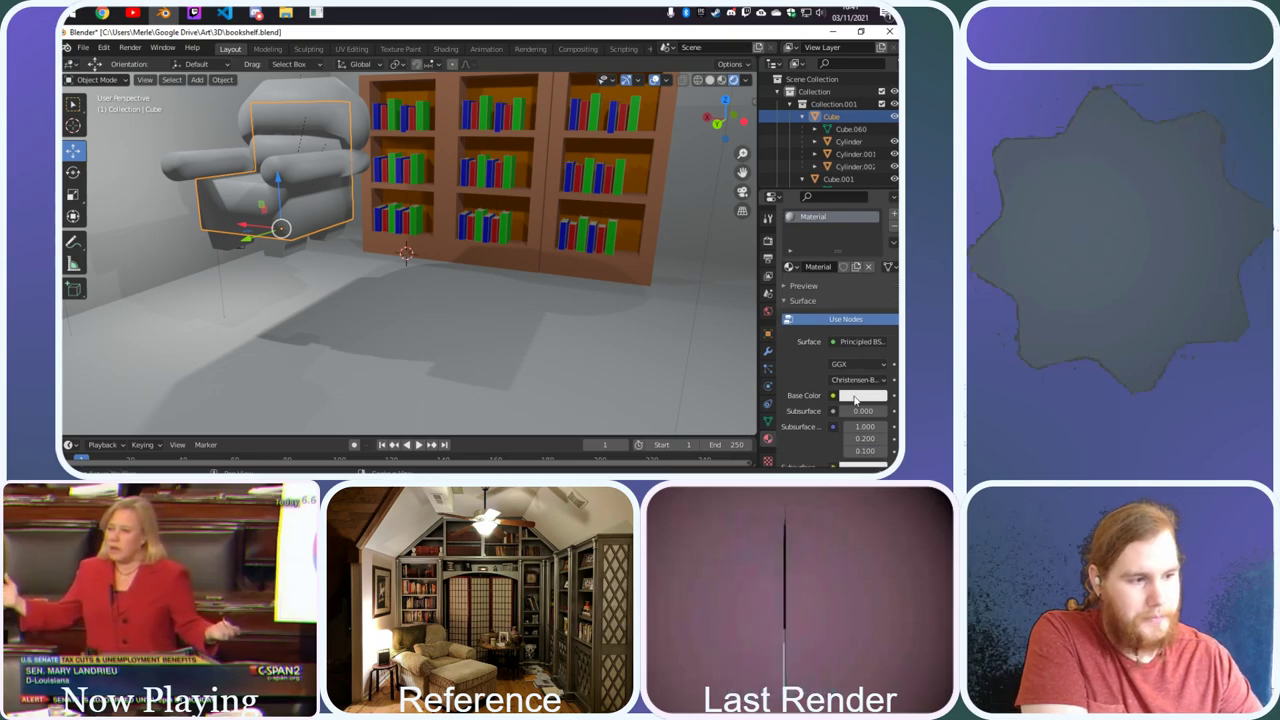
left_click(862, 395)
left_click(854, 281)
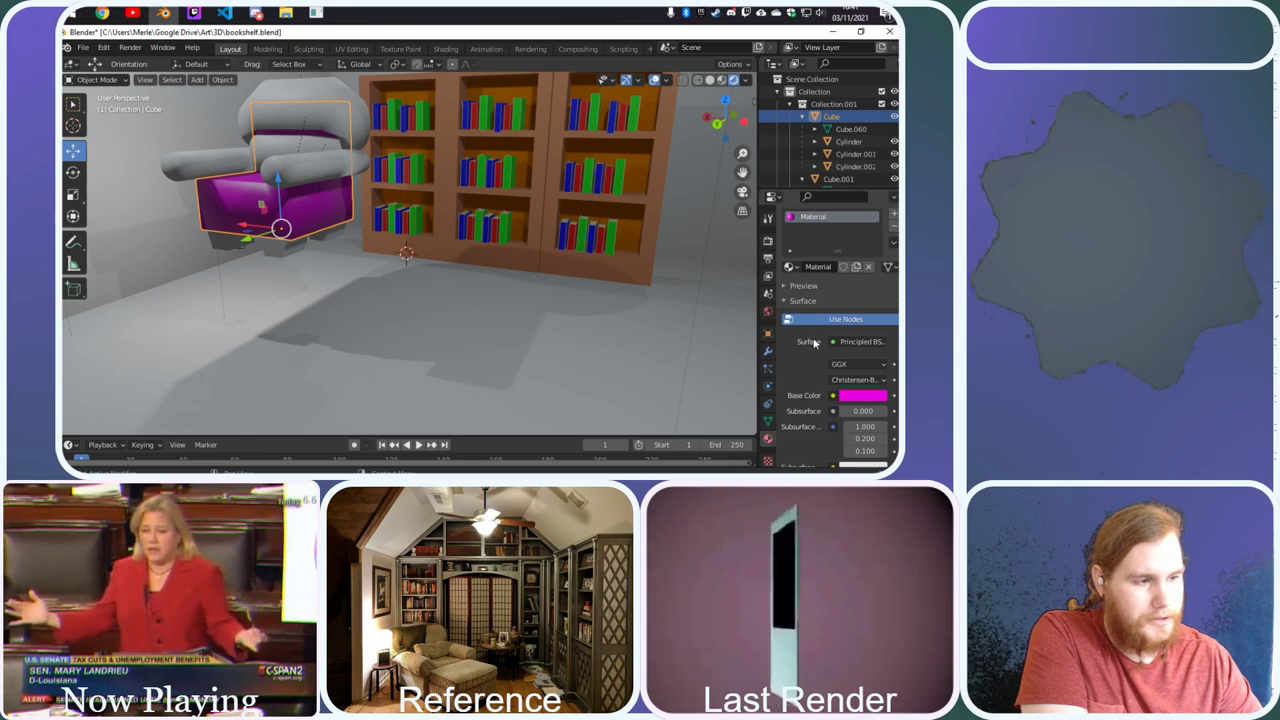
scroll(821, 344, "up", 1)
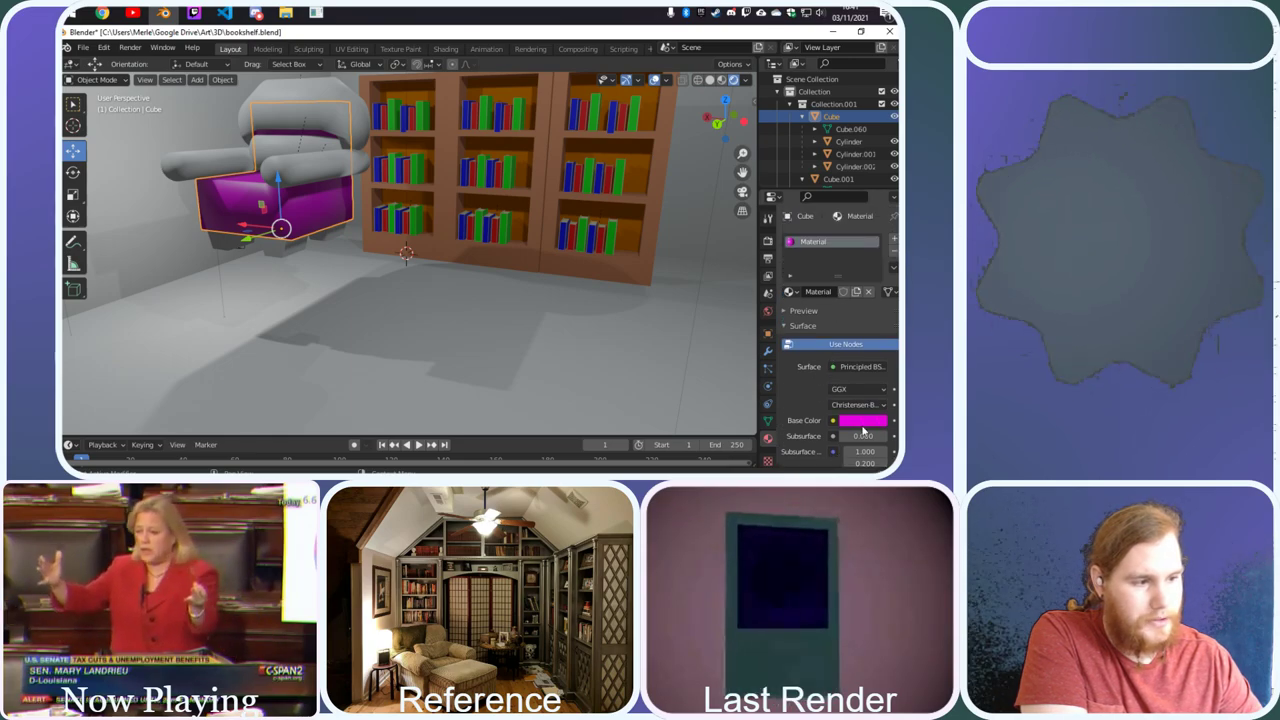
left_click(862, 421)
left_click(835, 297)
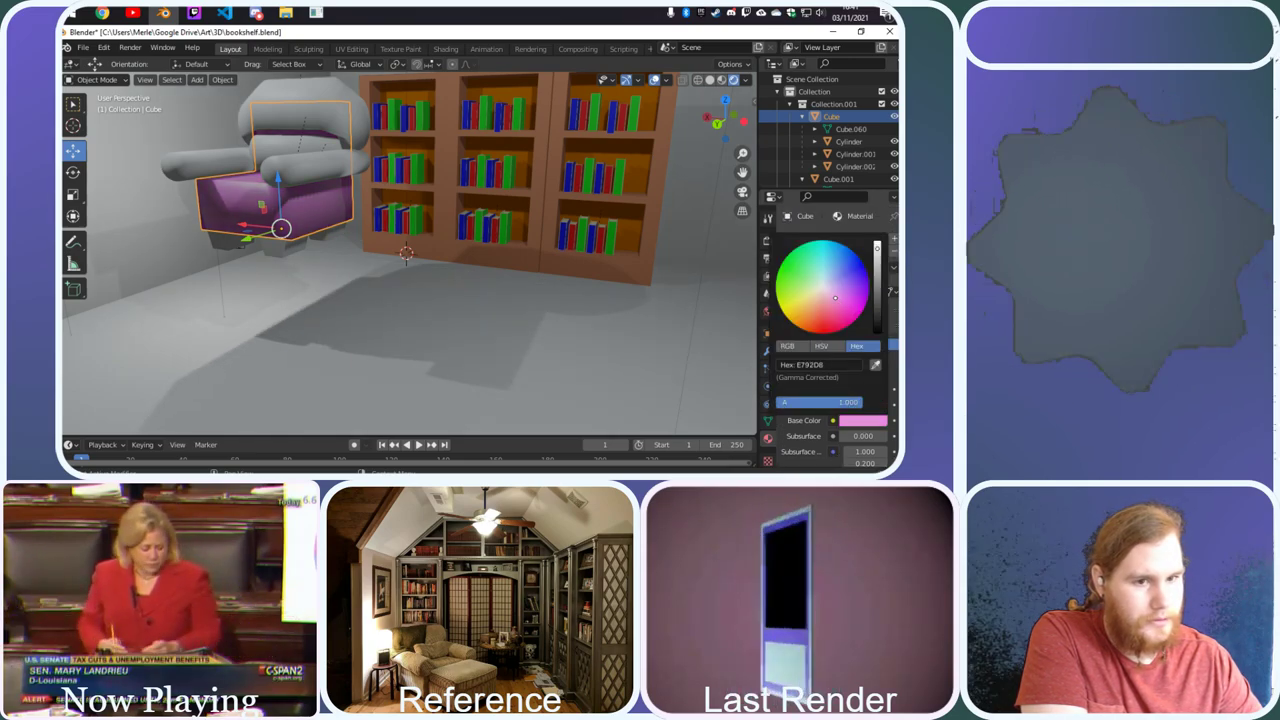
left_click_drag(835, 297, 829, 290)
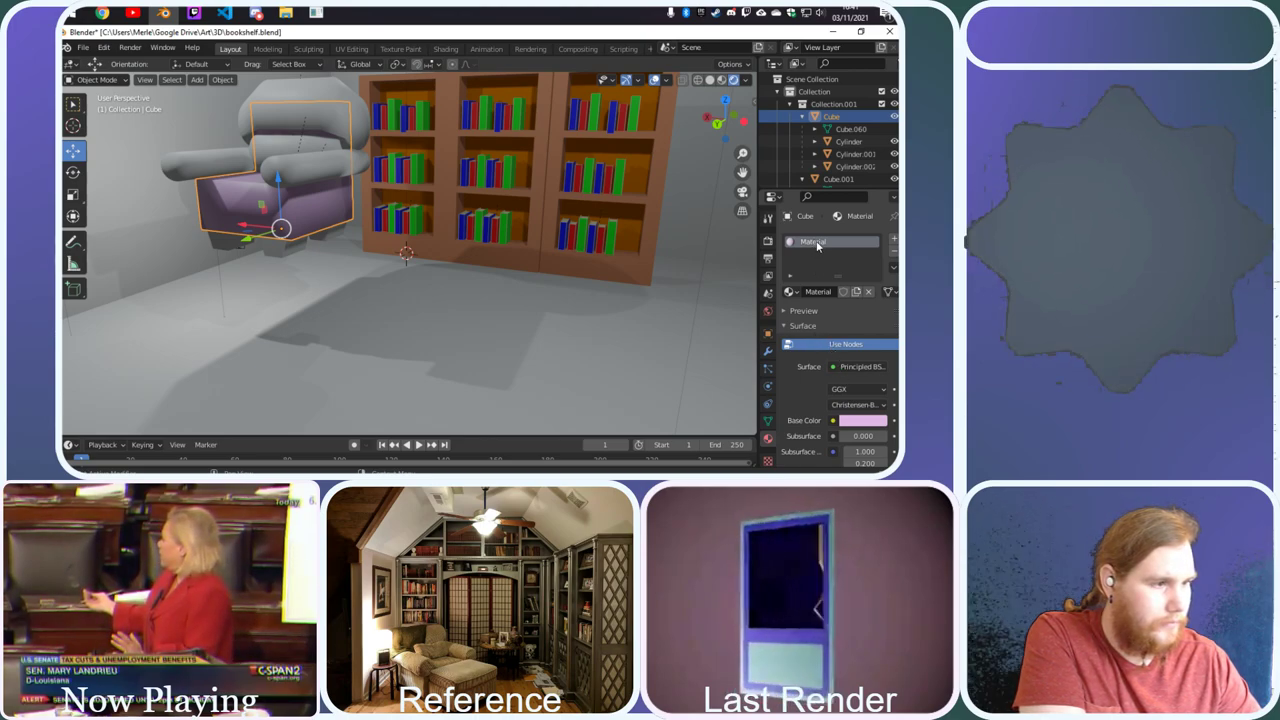
Assign the chair's pale purple Material to the feet, Cube.001
left_click(849, 141, "ctrl")
left_click(855, 154, "ctrl")
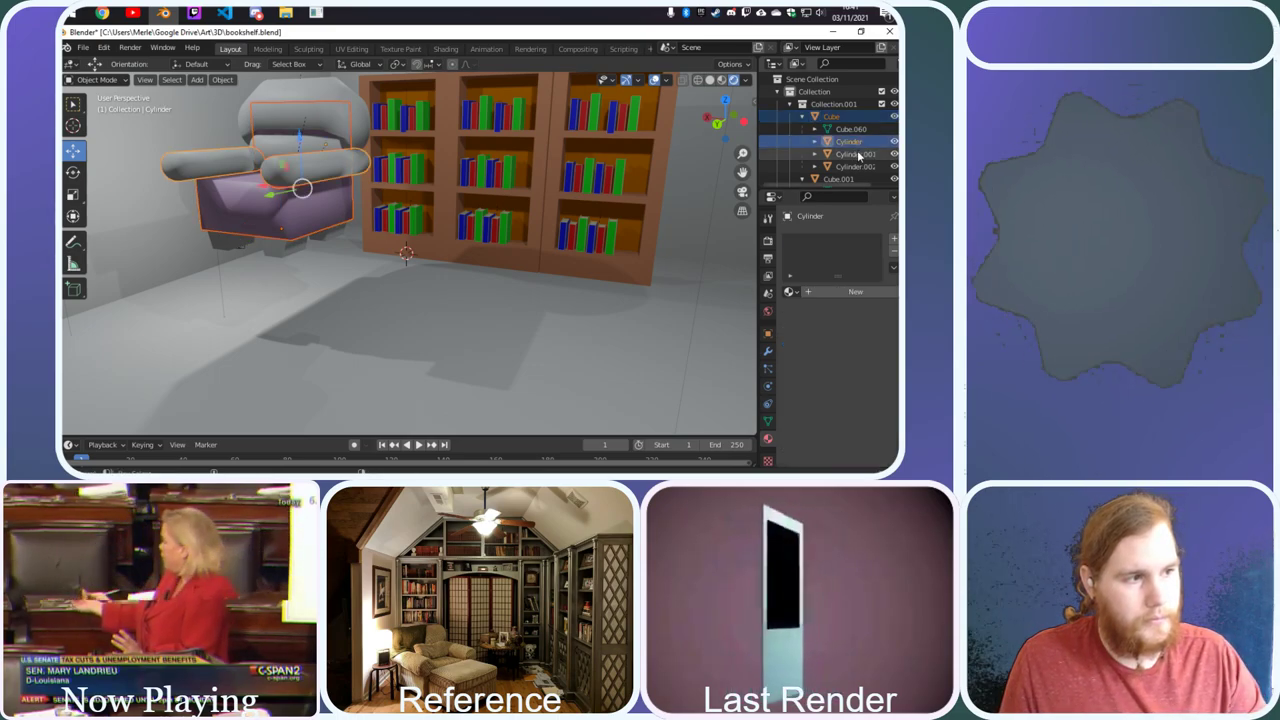
left_click(855, 166, "ctrl")
left_click(843, 179, "ctrl")
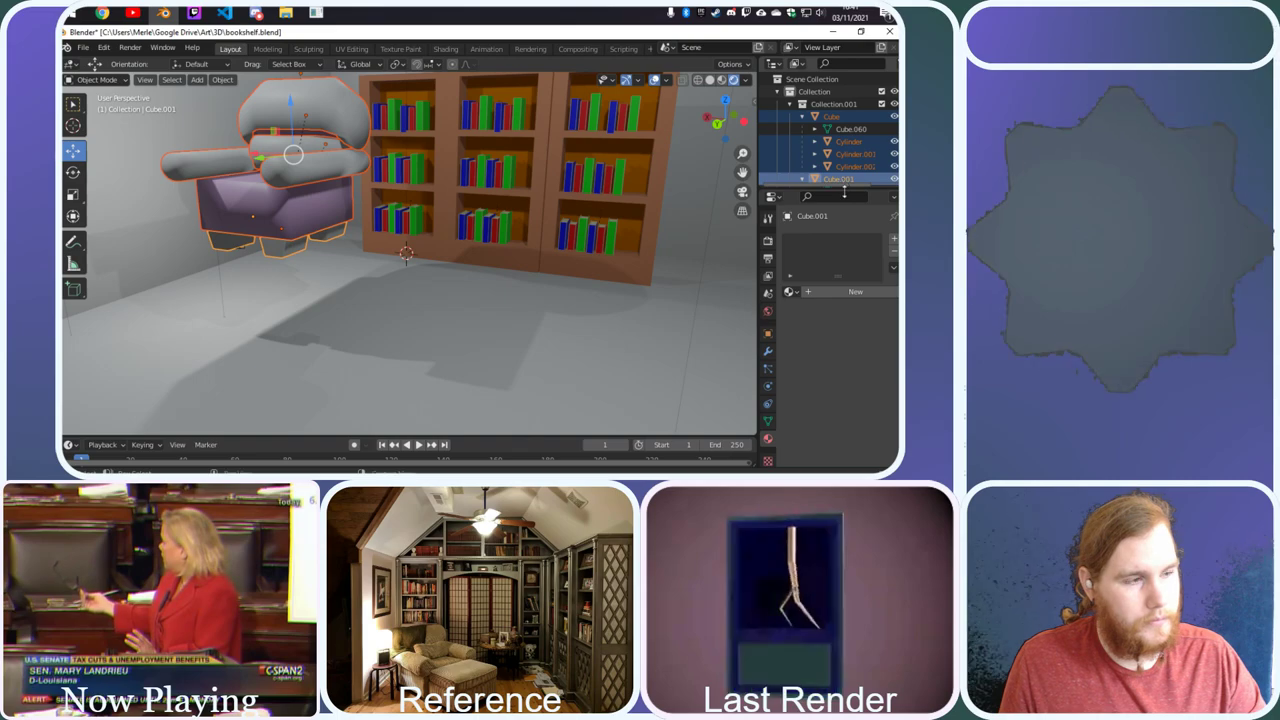
left_click(796, 293)
left_click(693, 344)
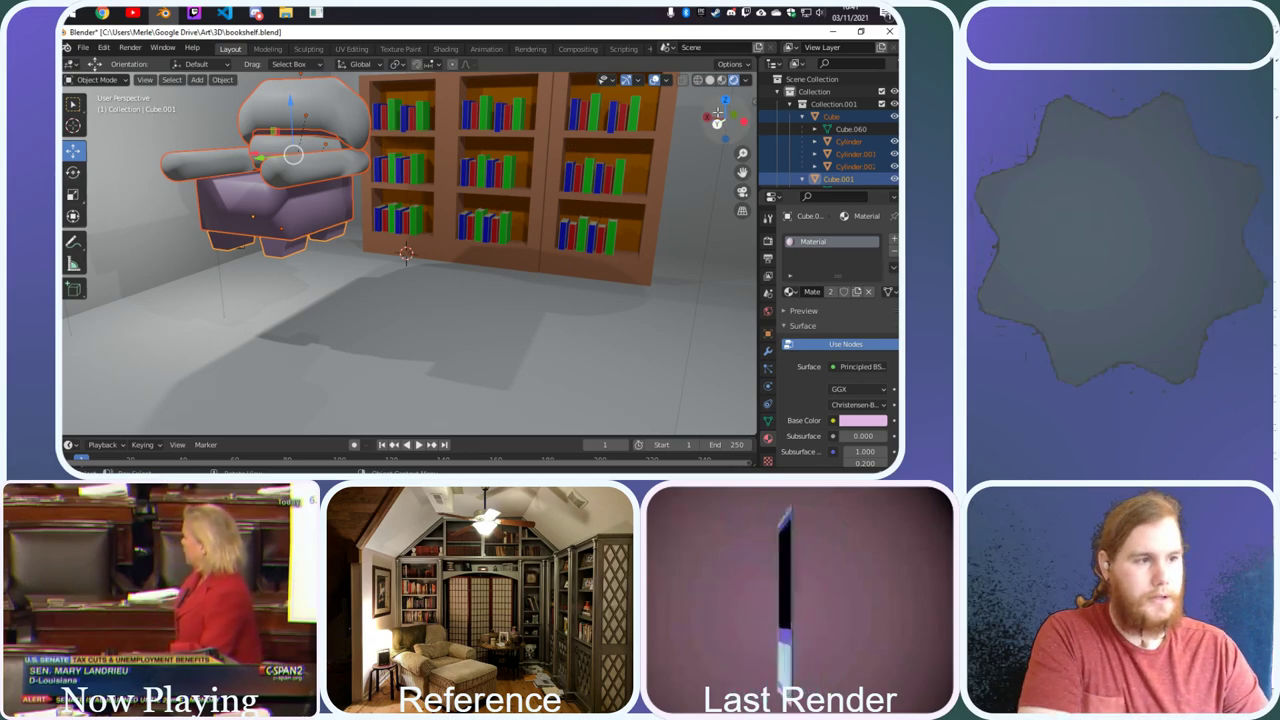
middle_click_drag(293, 155, 680, 250)
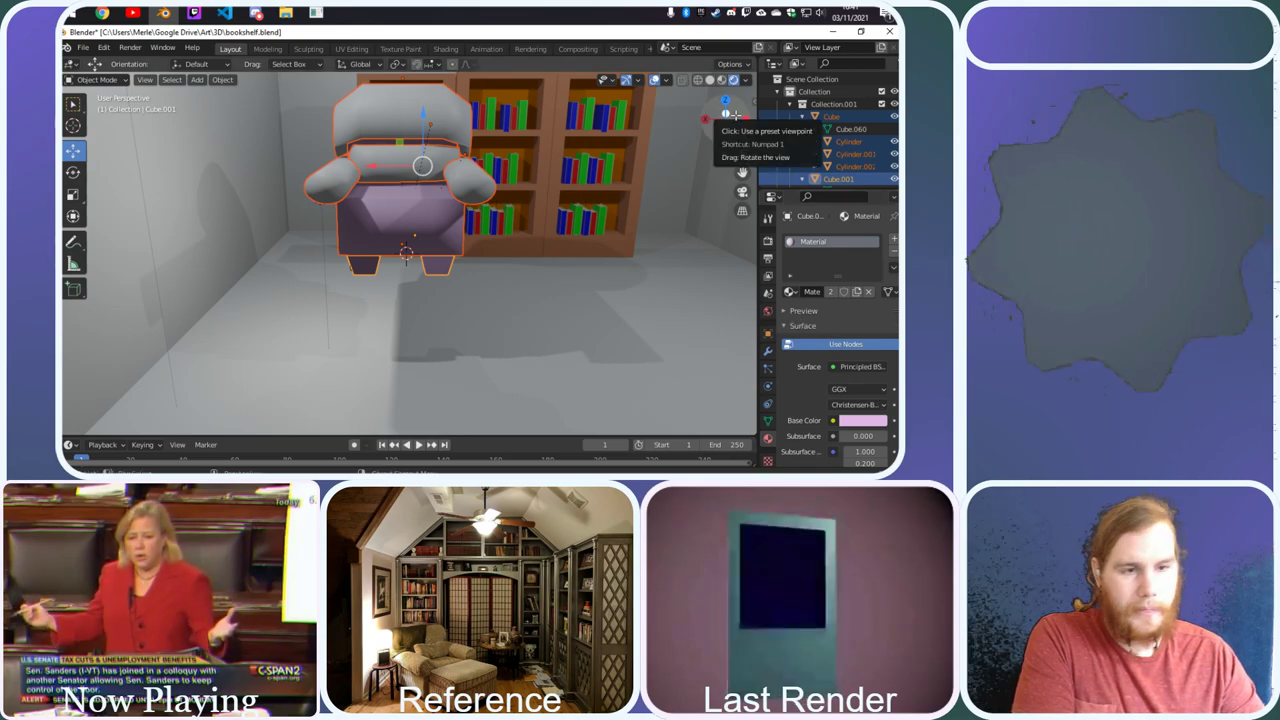
left_click_drag(728, 116, 700, 128)
Assign the same Material to the armrests, backrest Cylinder.002 and cushion Cylinder.001
left_click(848, 141)
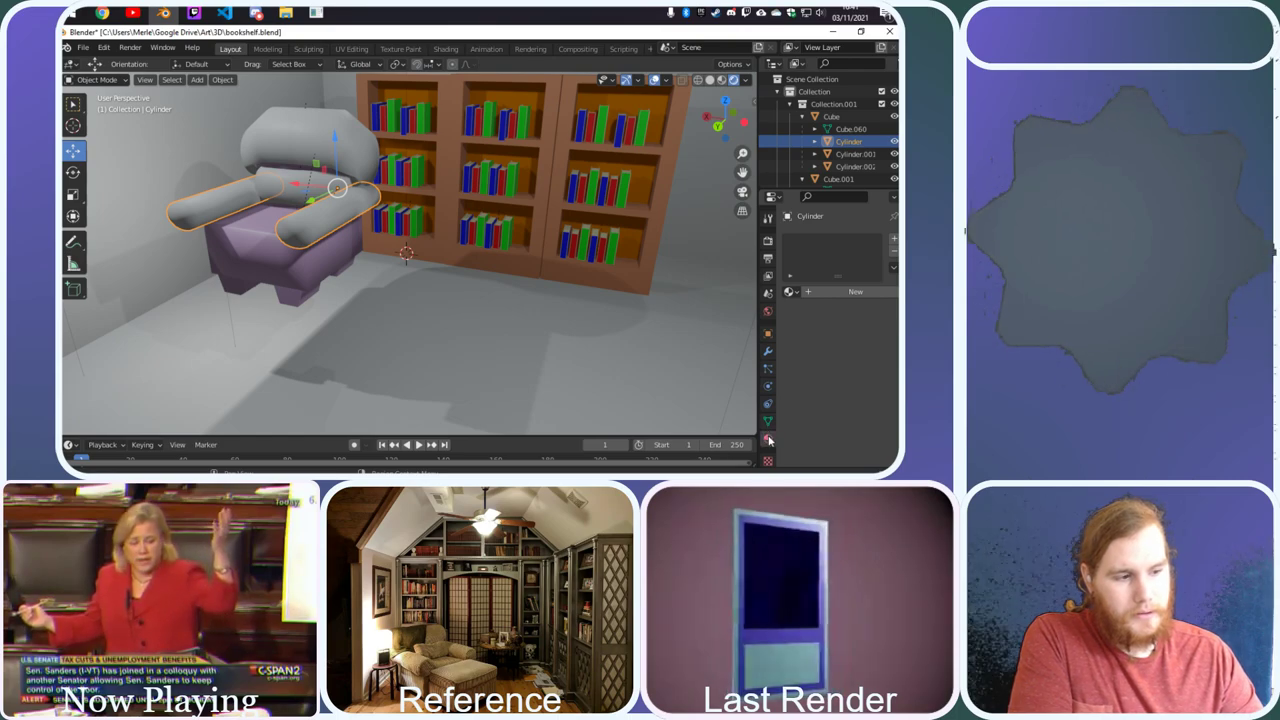
left_click(792, 292)
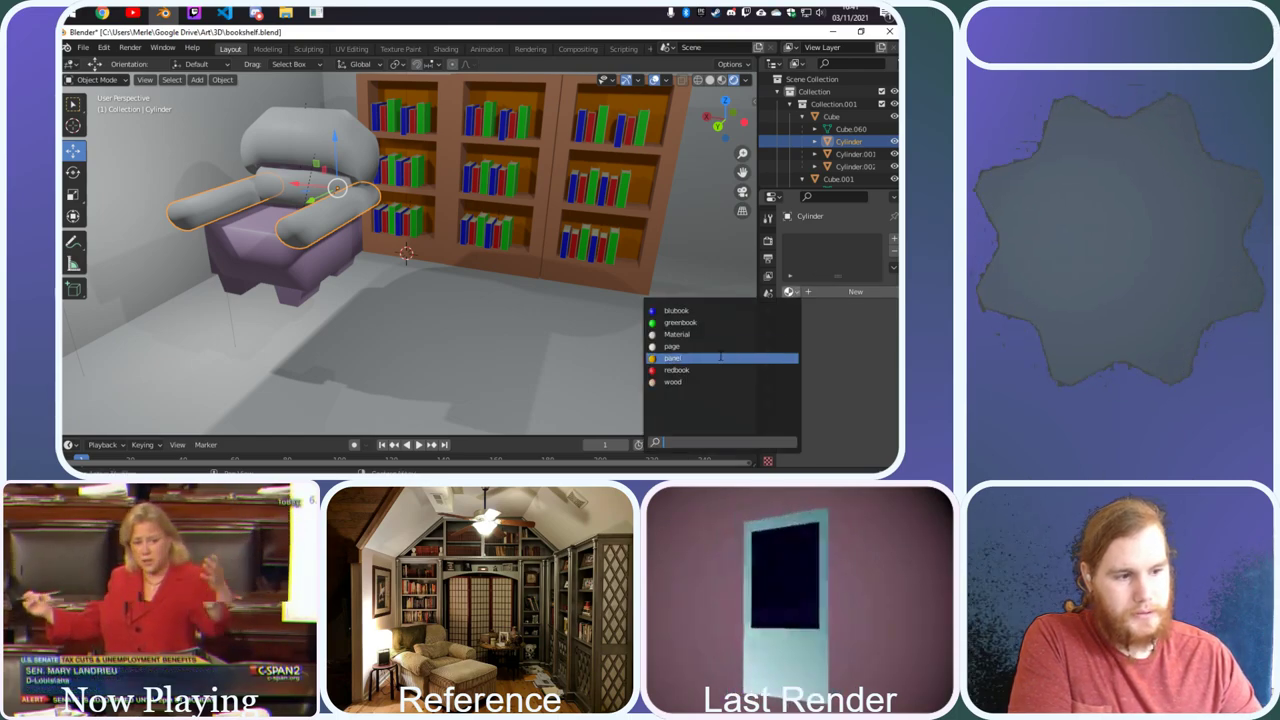
left_click(714, 329)
left_click(294, 150)
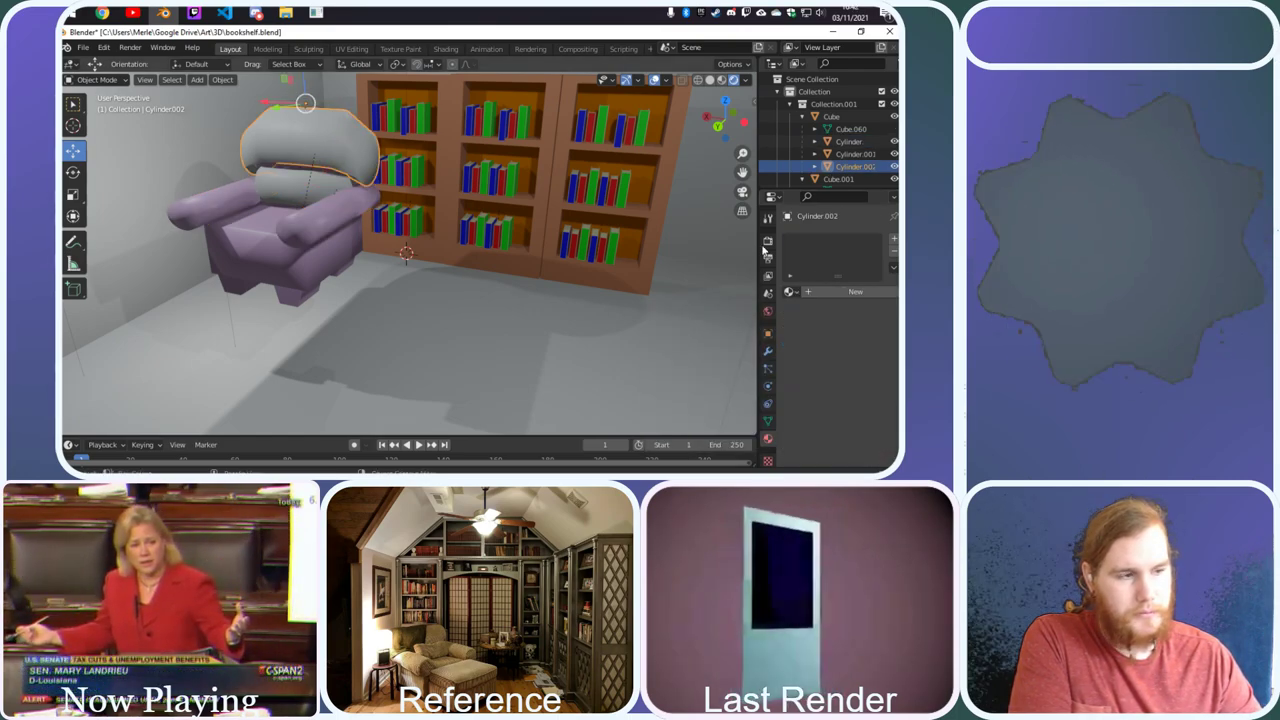
left_click(790, 292)
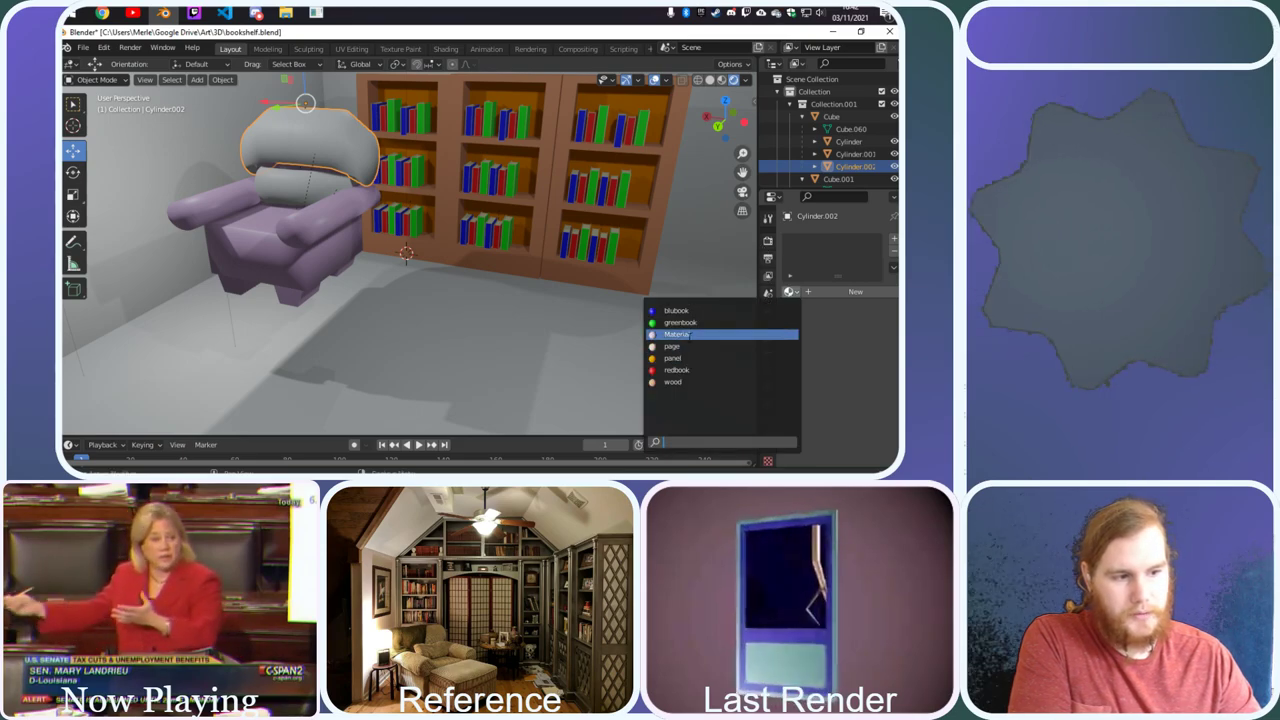
left_click(688, 334)
left_click(291, 185)
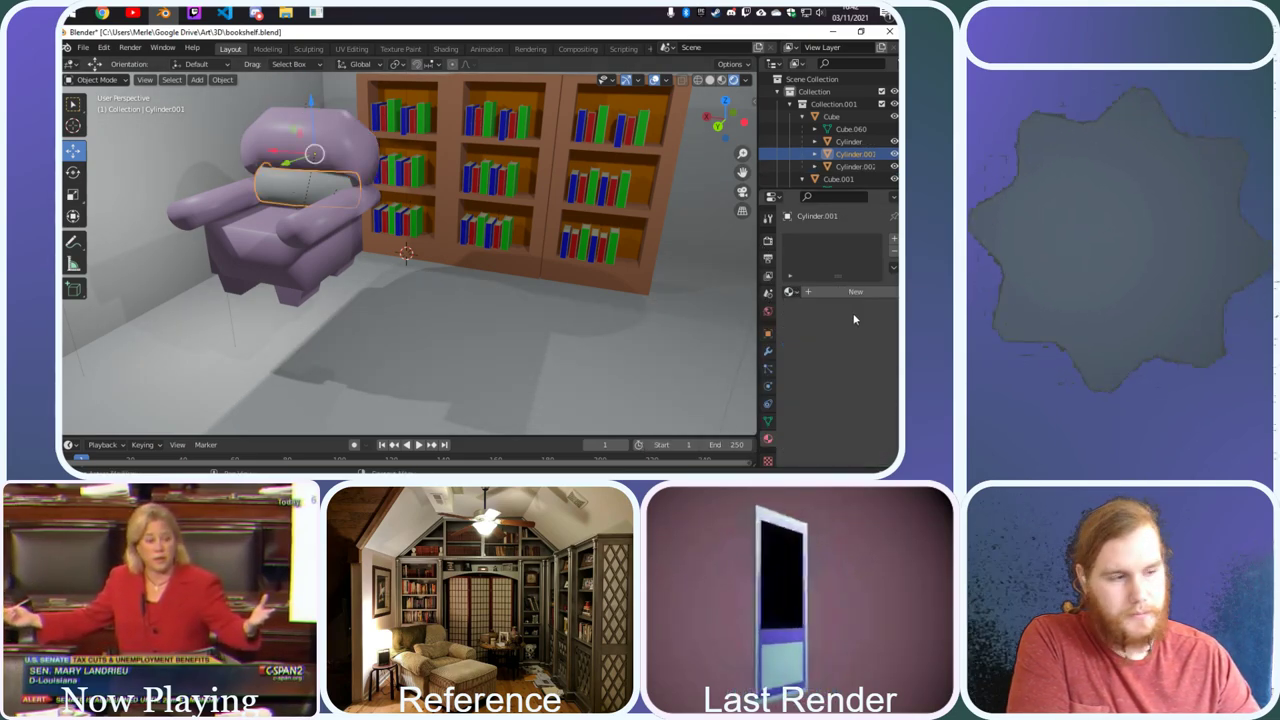
left_click(790, 292)
left_click(691, 336)
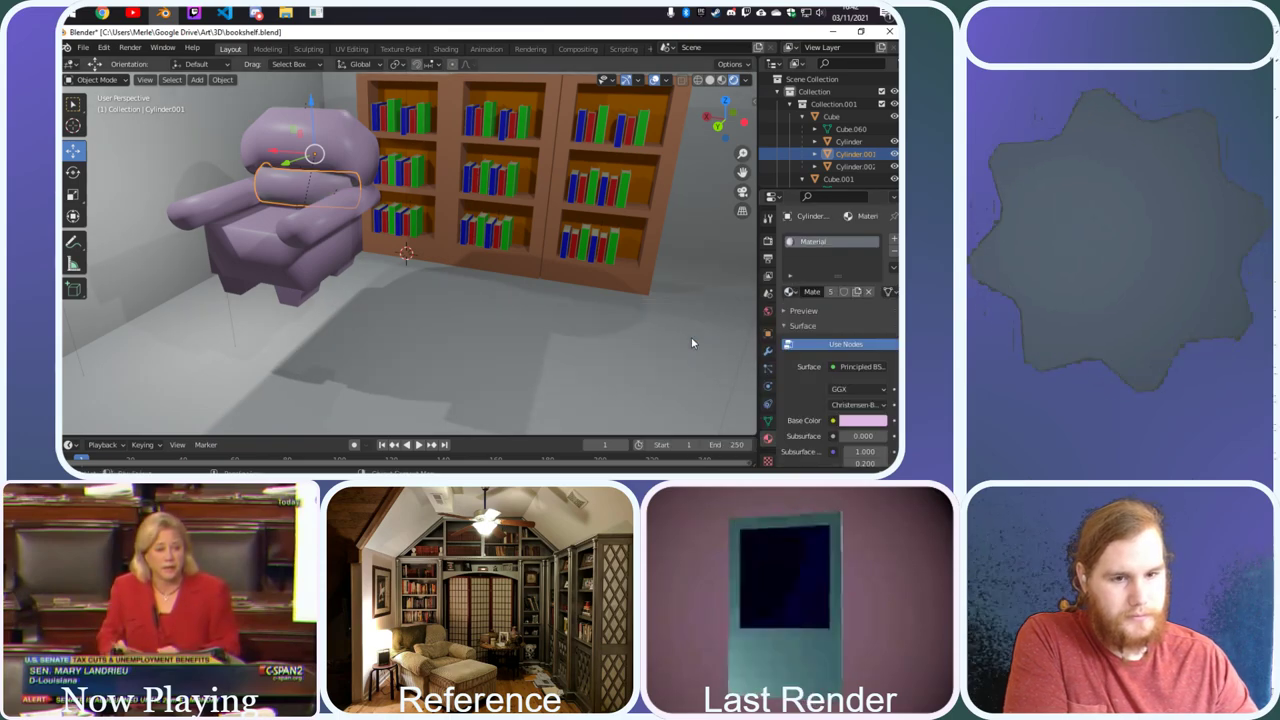
mouse_move(726, 118)
left_mouse_down()
mouse_move(742, 120)
mouse_move(736, 142)
mouse_move(730, 124)
mouse_move(710, 128)
left_mouse_up()
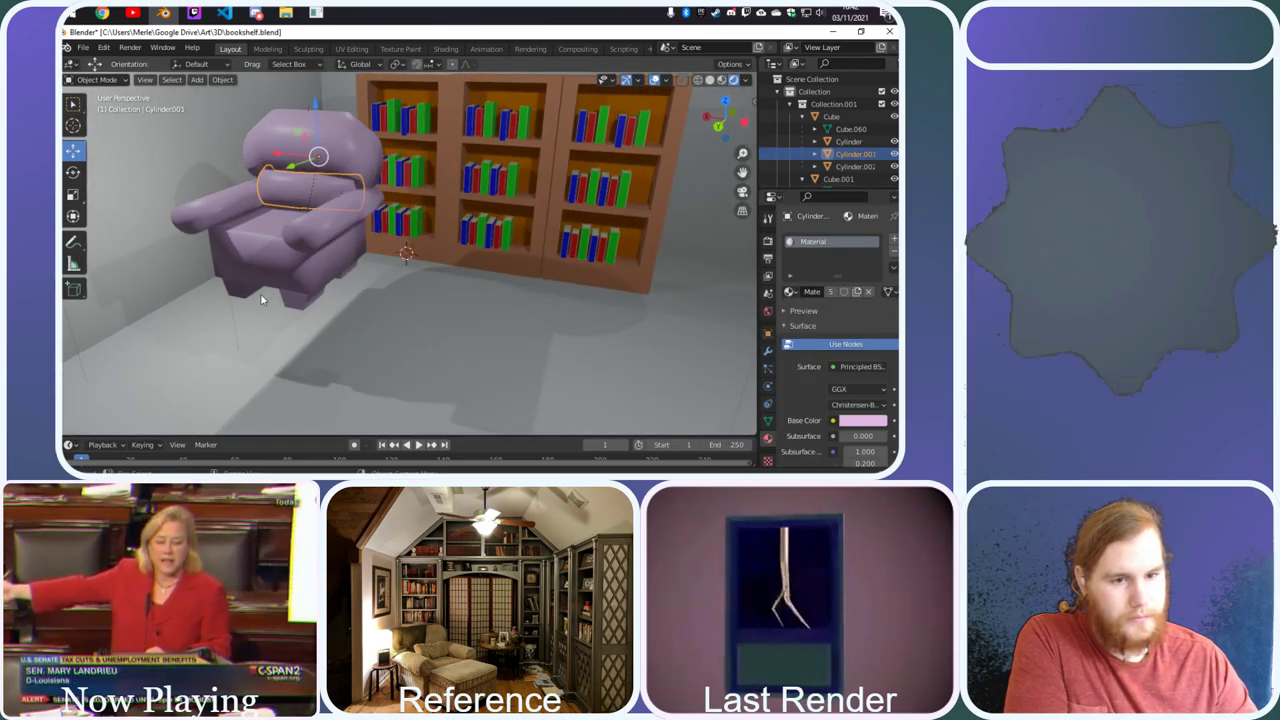
left_click(292, 252)
left_click(305, 276)
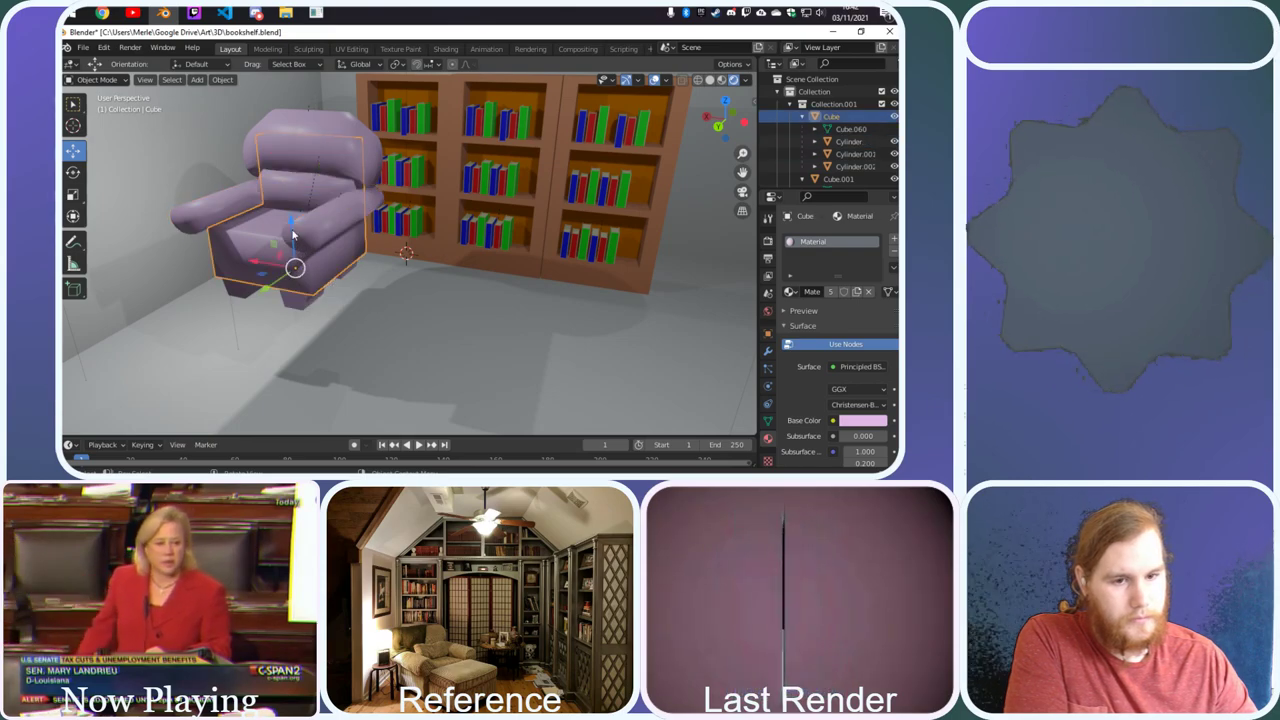
Parent the chair base Cube.001 to the chair body Cube
key("g")
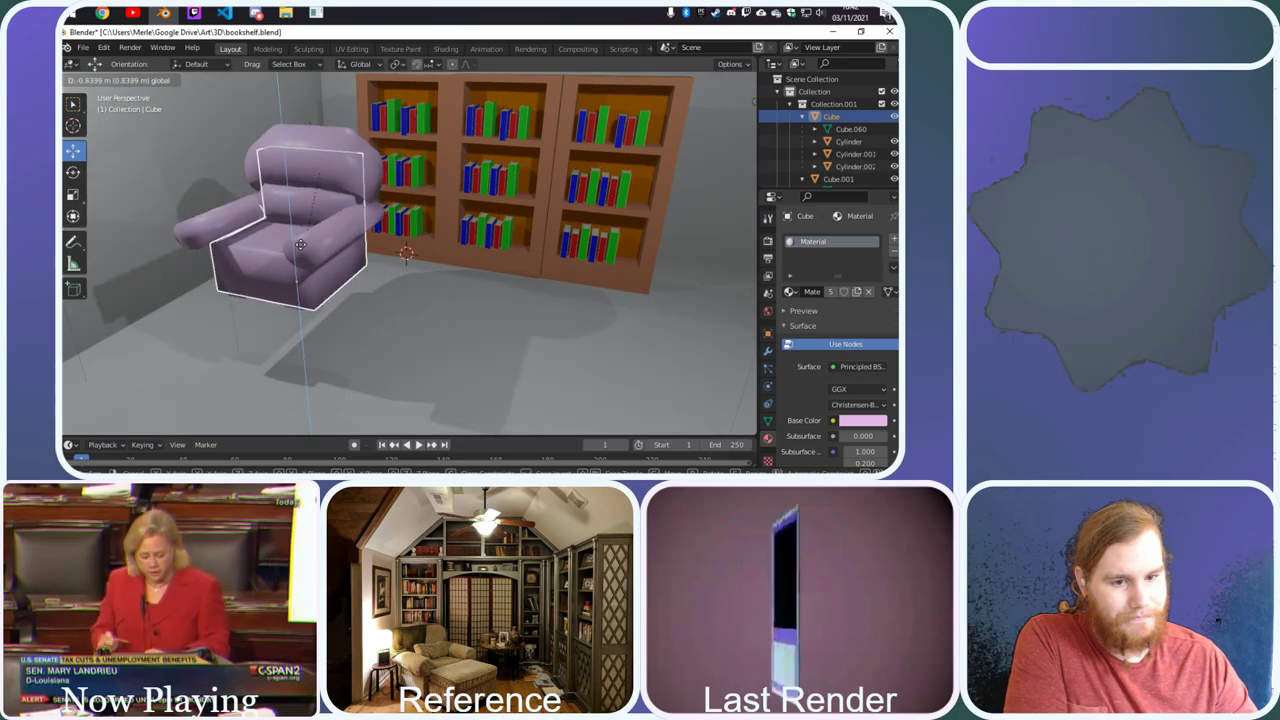
left_click(300, 243)
key("ctrl+z")
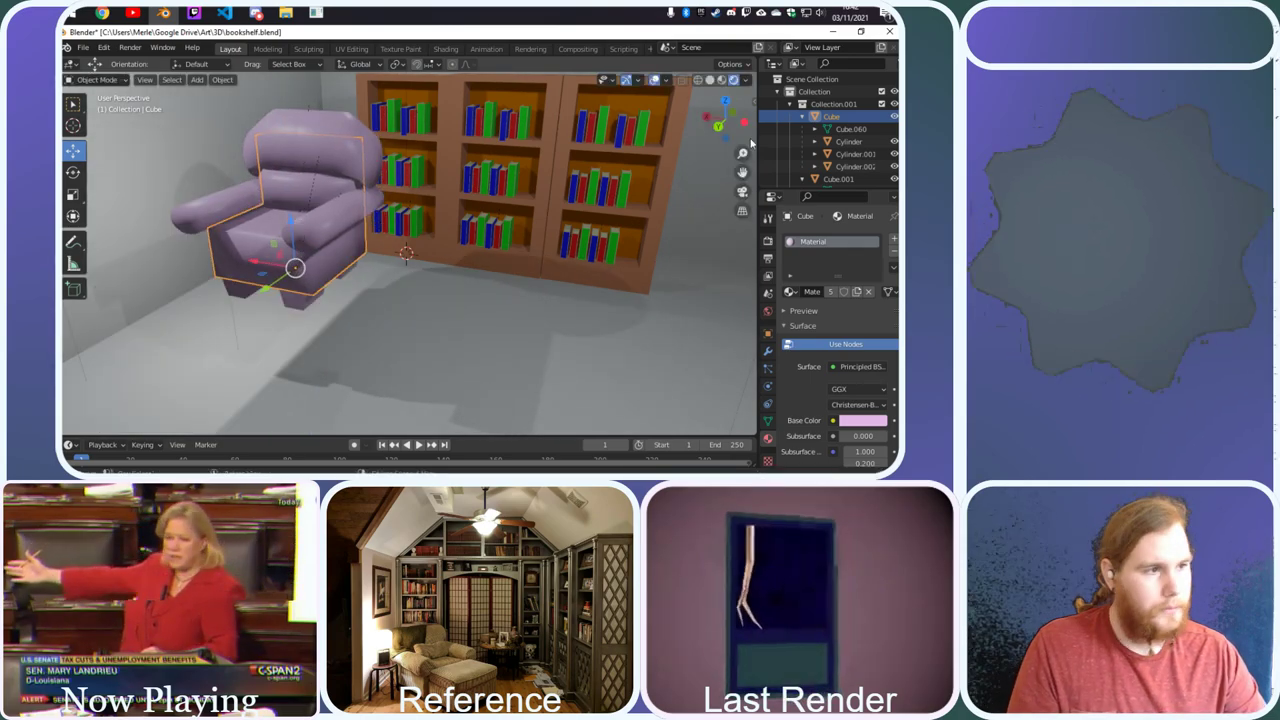
scroll(845, 137, "down", 2)
left_click(845, 130)
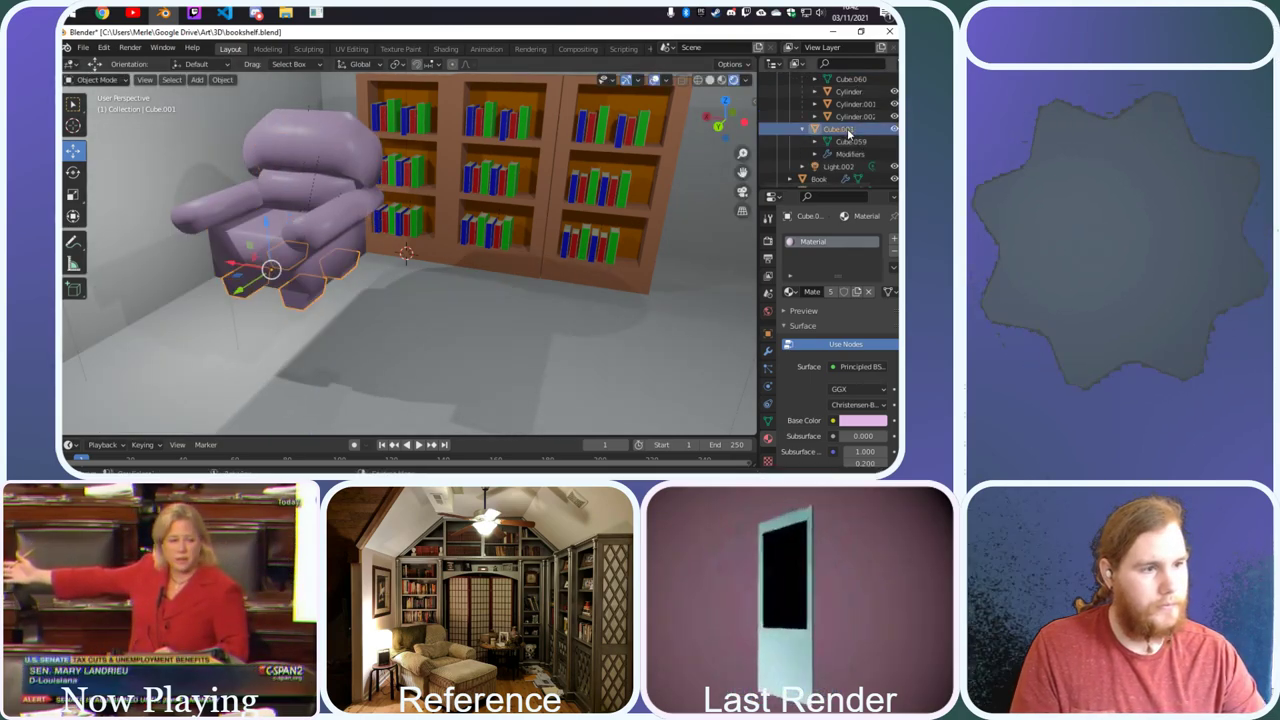
scroll(843, 120, "up", 3)
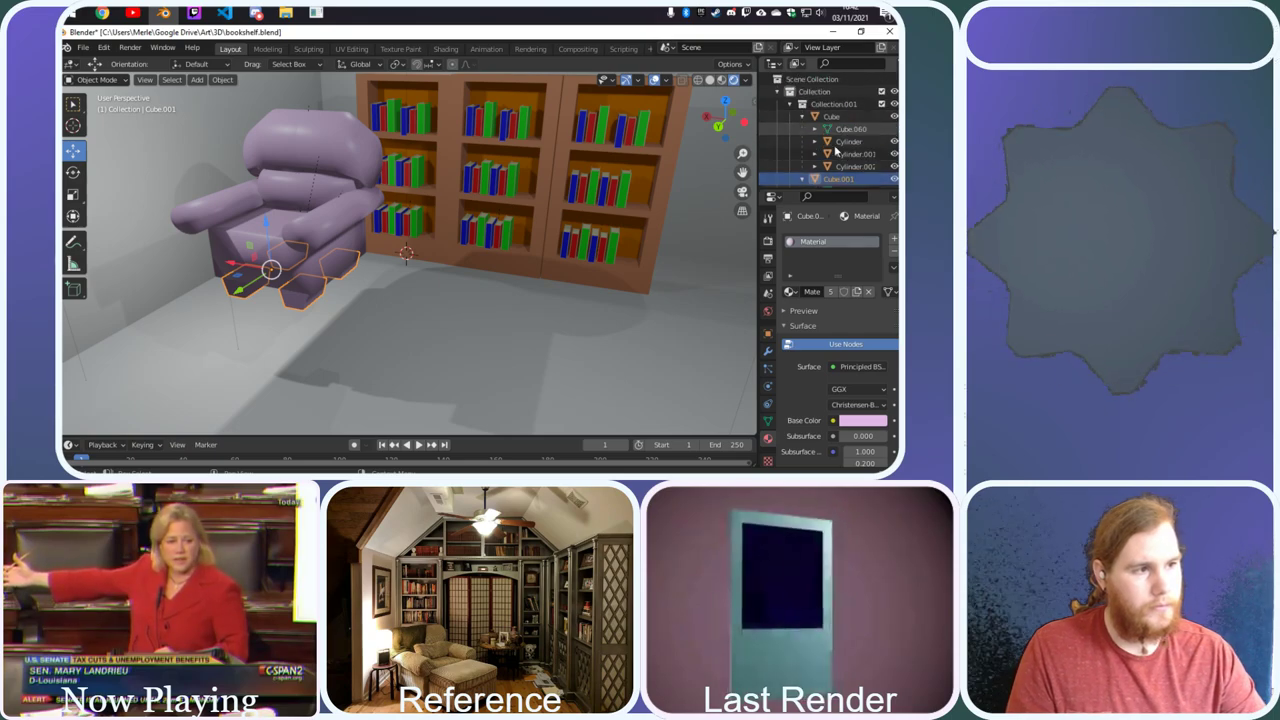
left_click(832, 117)
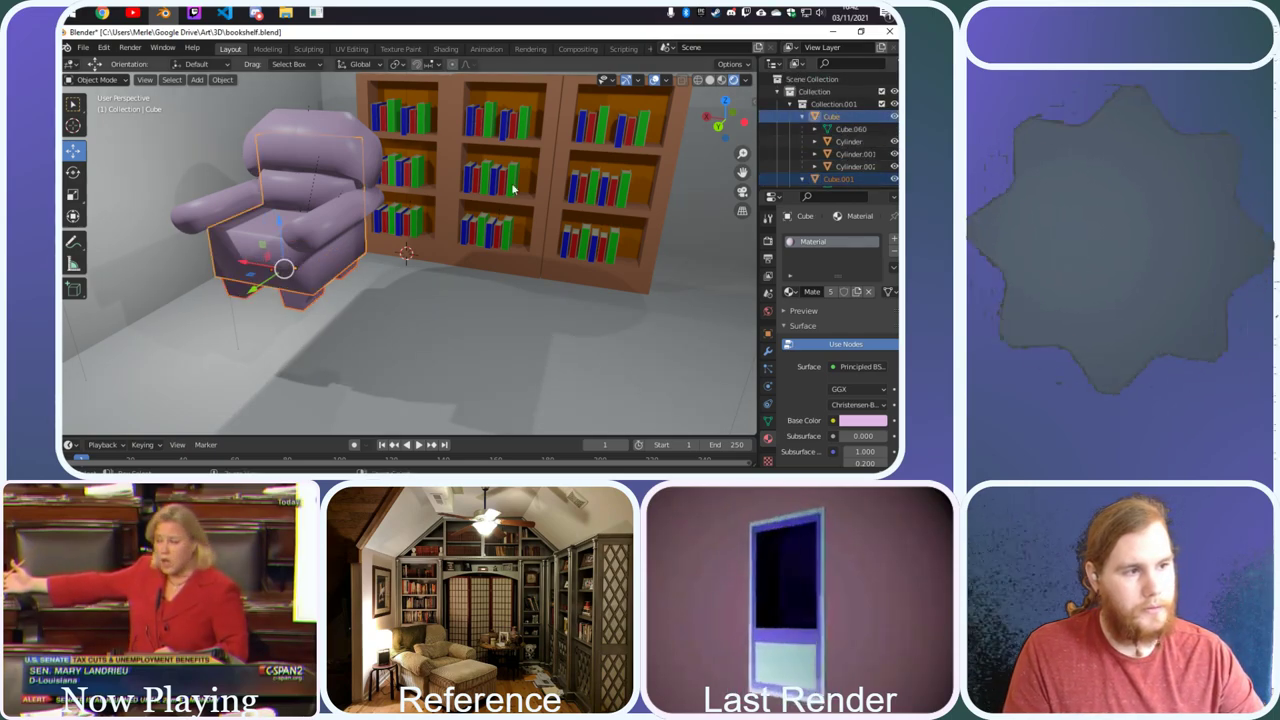
right_click(298, 239)
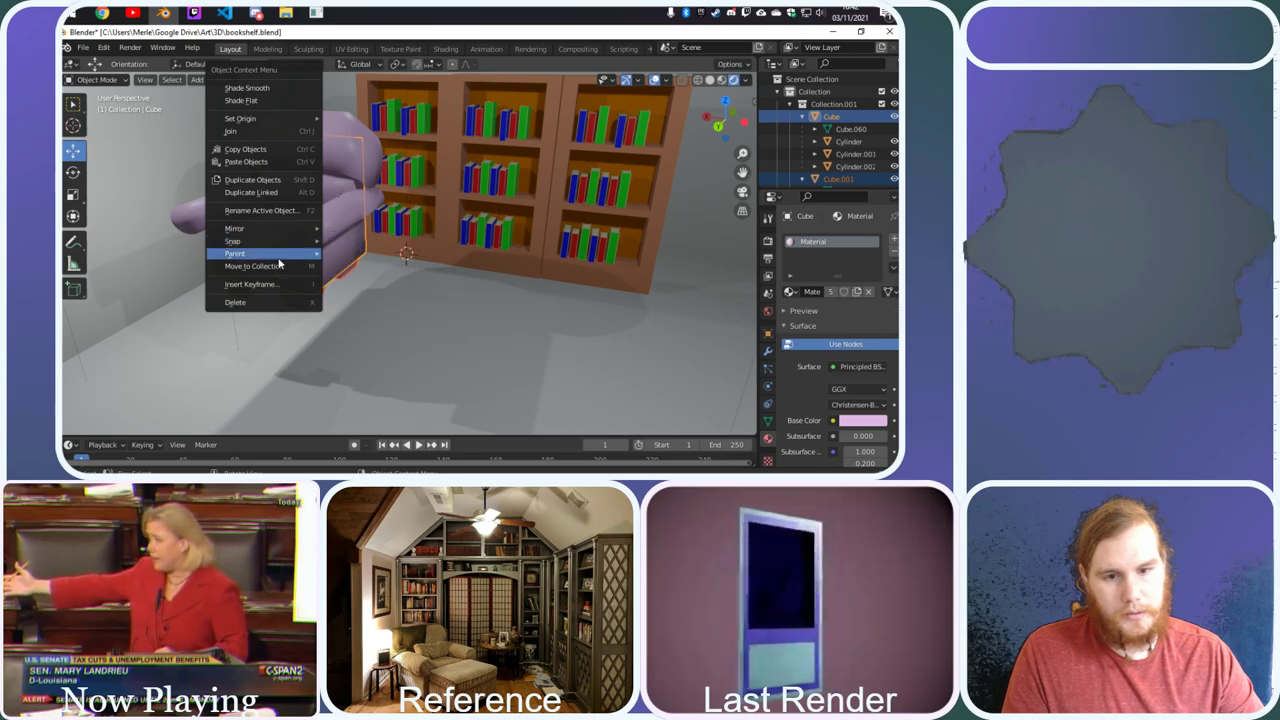
mouse_move(300, 253)
left_click(350, 253)
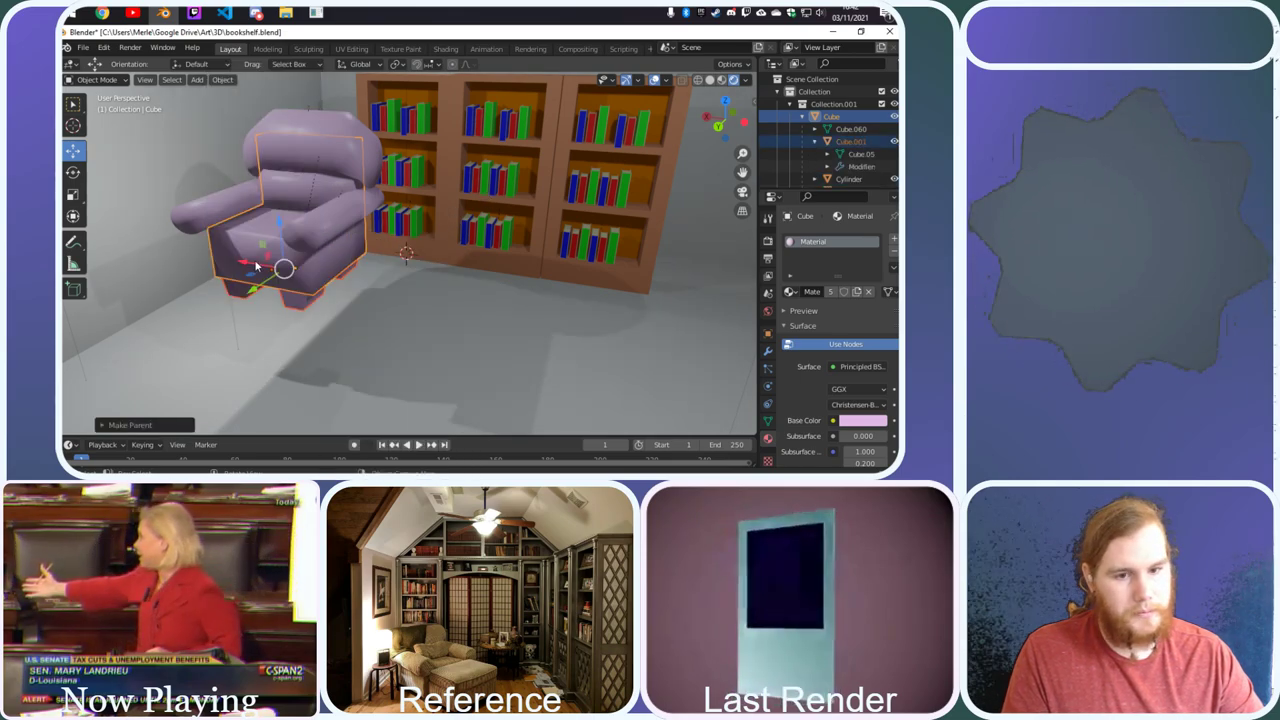
Drag the armchair to stand in front of the middle bookshelf, centred in the room
left_click_drag(257, 267, 535, 241)
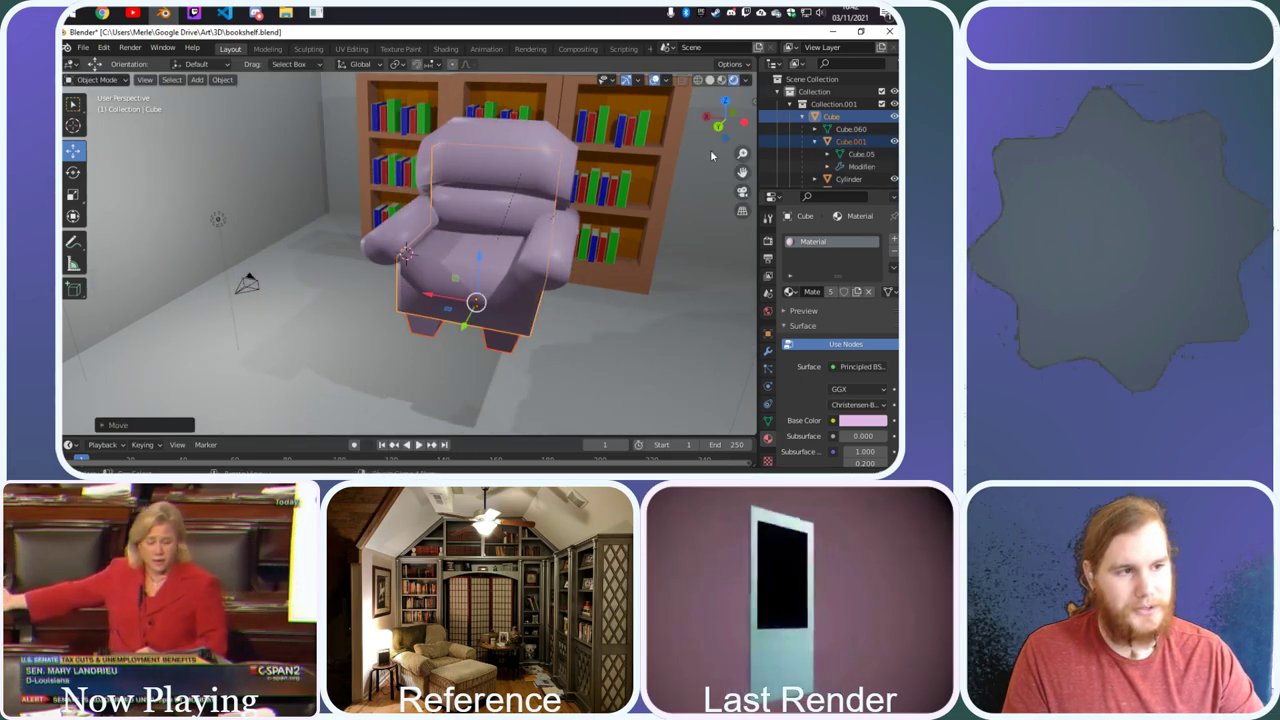
middle_click_drag(520, 230, 518, 180)
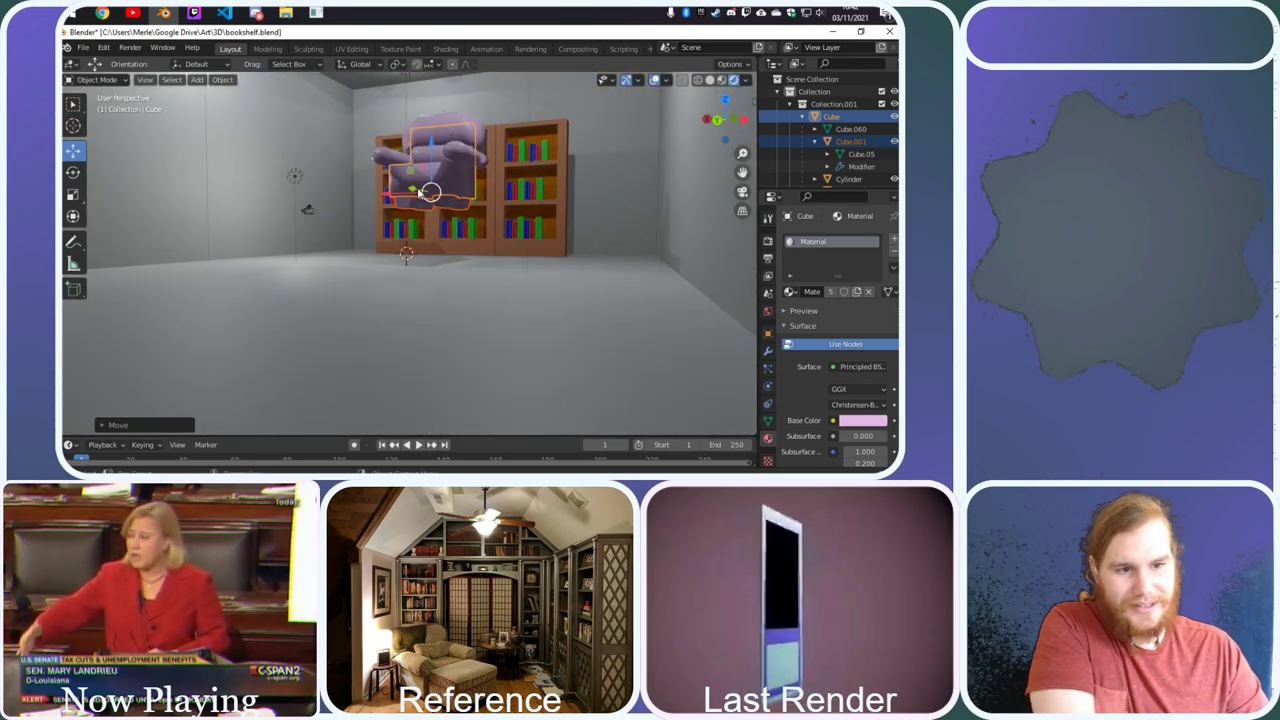
left_click_drag(418, 193, 392, 216)
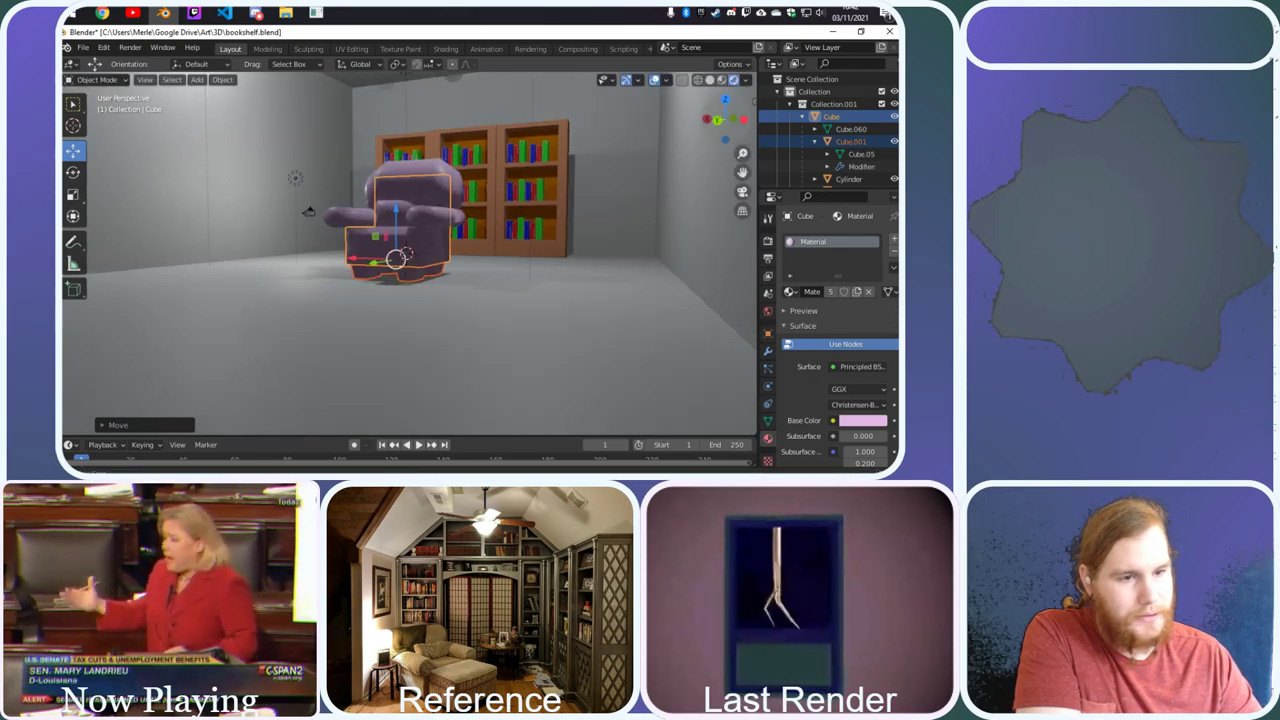
middle_click_drag(560, 150, 697, 87)
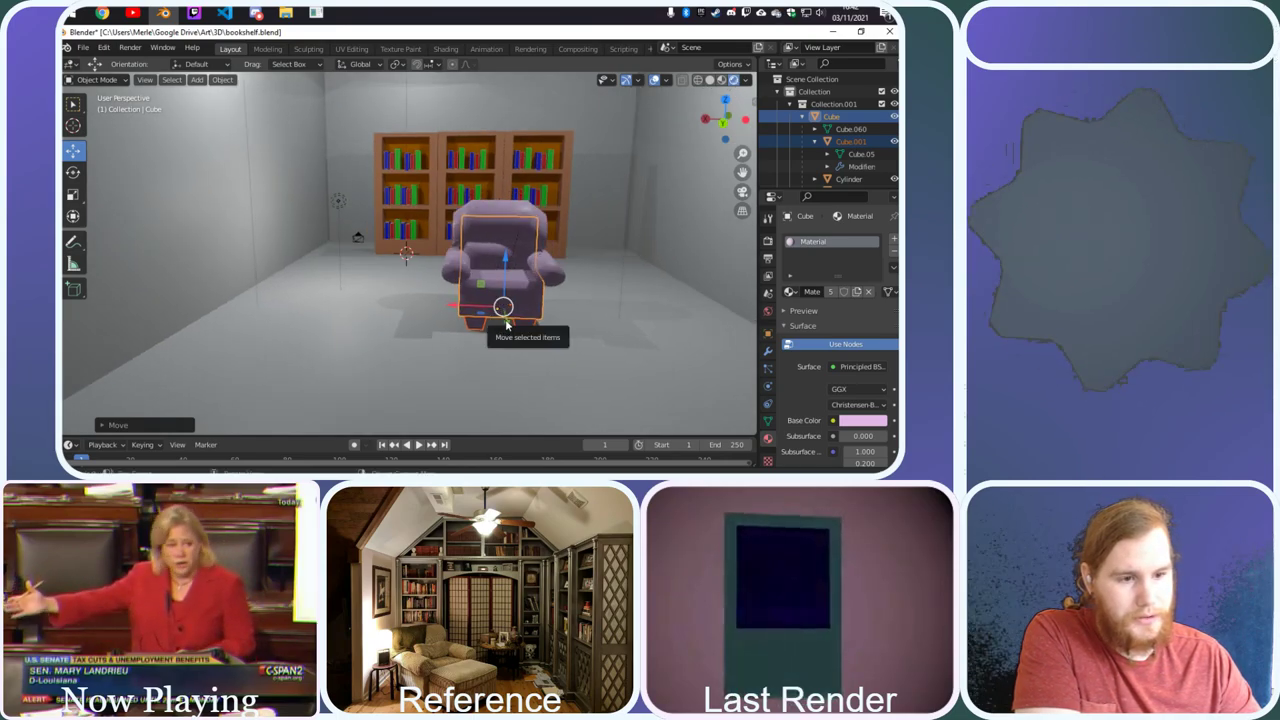
mouse_move(506, 323)
left_mouse_down()
mouse_move(461, 293)
mouse_move(586, 216)
mouse_move(674, 123)
mouse_move(745, 112)
mouse_move(720, 115)
left_mouse_up()
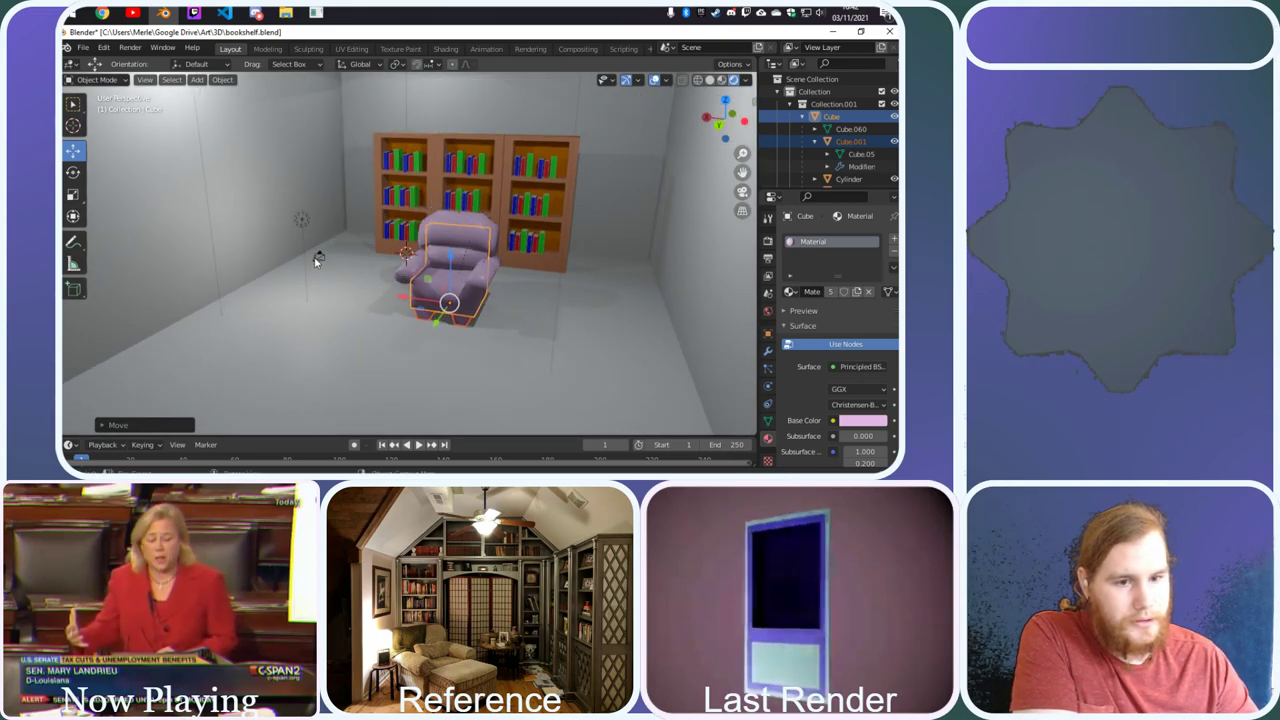
Move the camera toward the chair and adjust its height along Z
left_click(316, 259)
left_click_drag(259, 259, 380, 287)
key("g")
key("z")
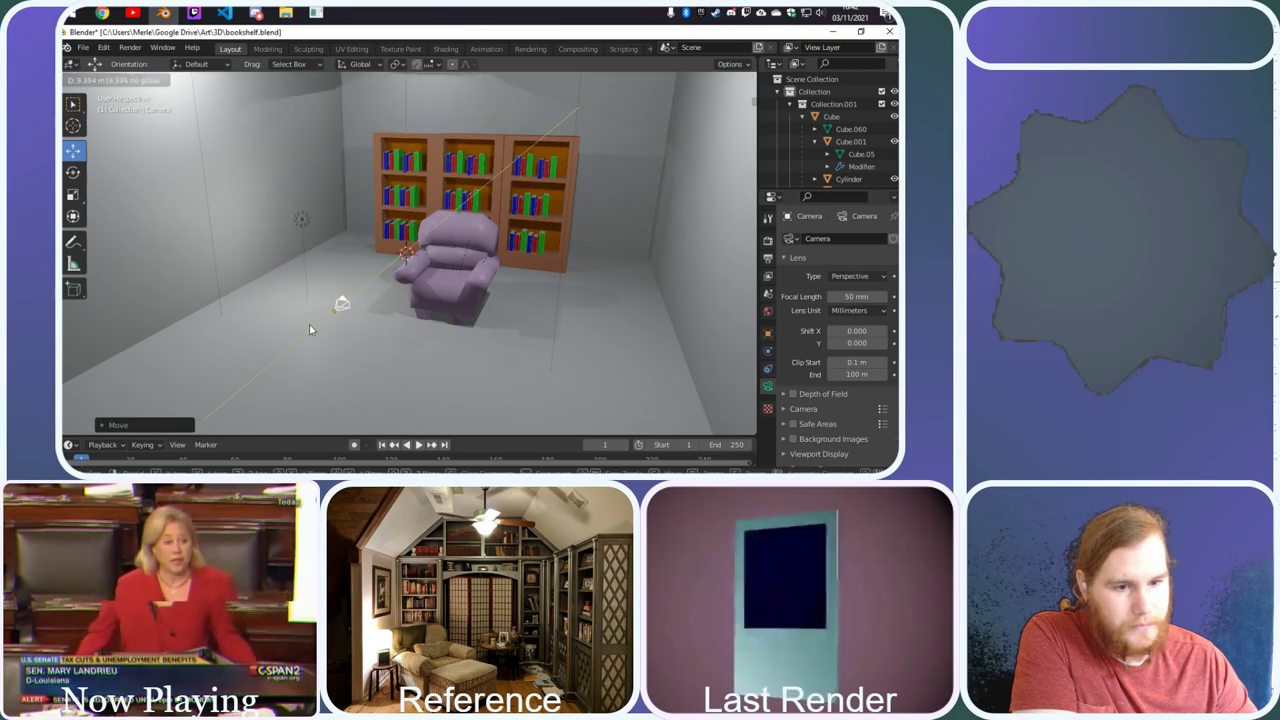
left_click(321, 232)
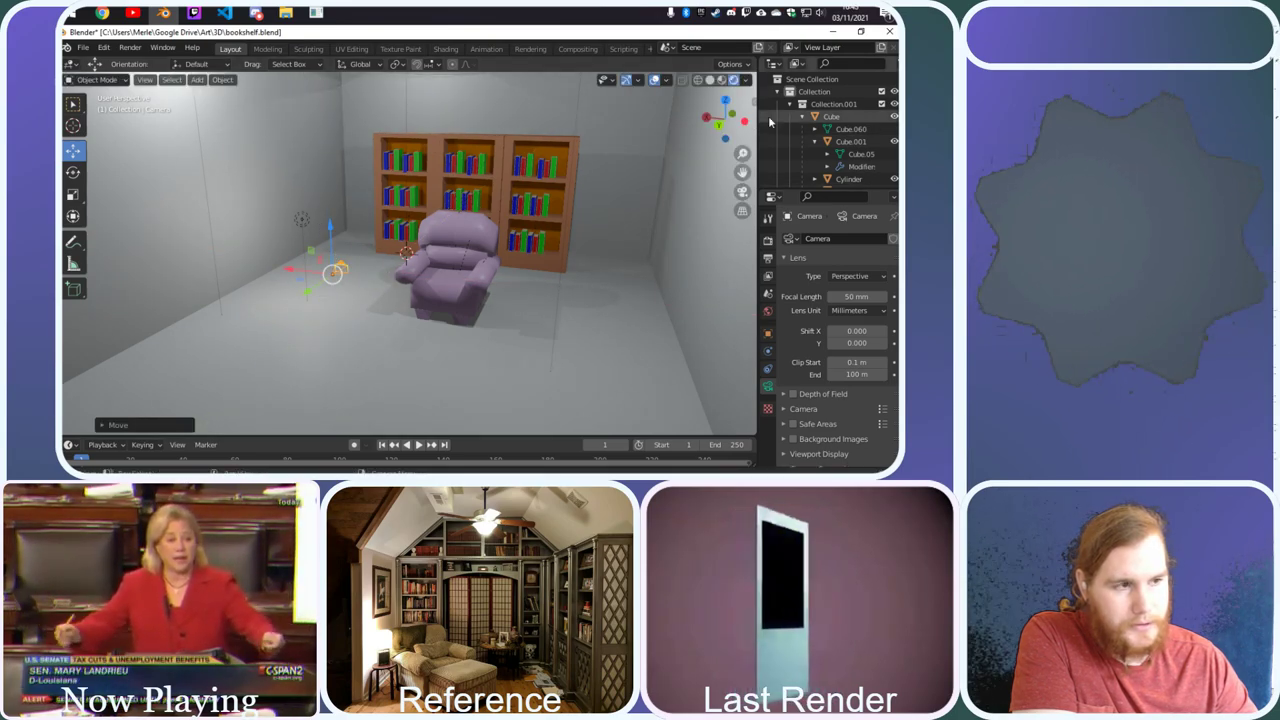
middle_click_drag(321, 232, 400, 245)
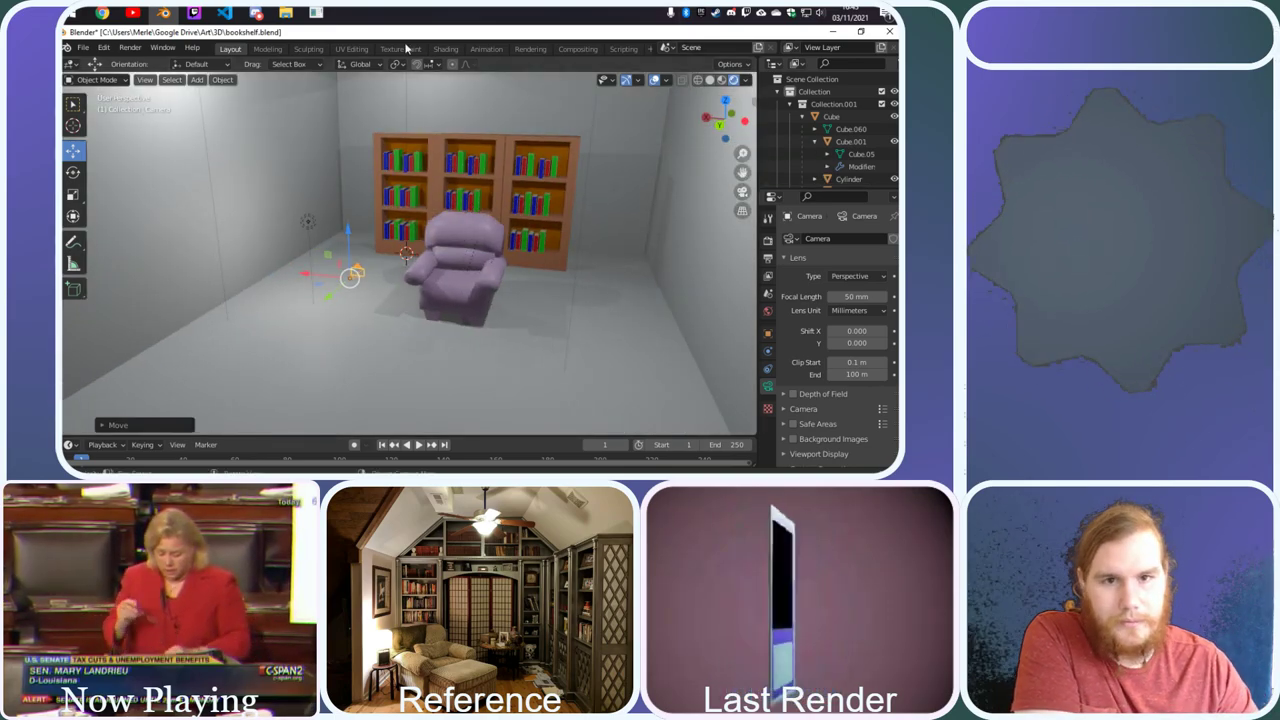
Render an image from the camera, then close the render result
left_click(104, 48)
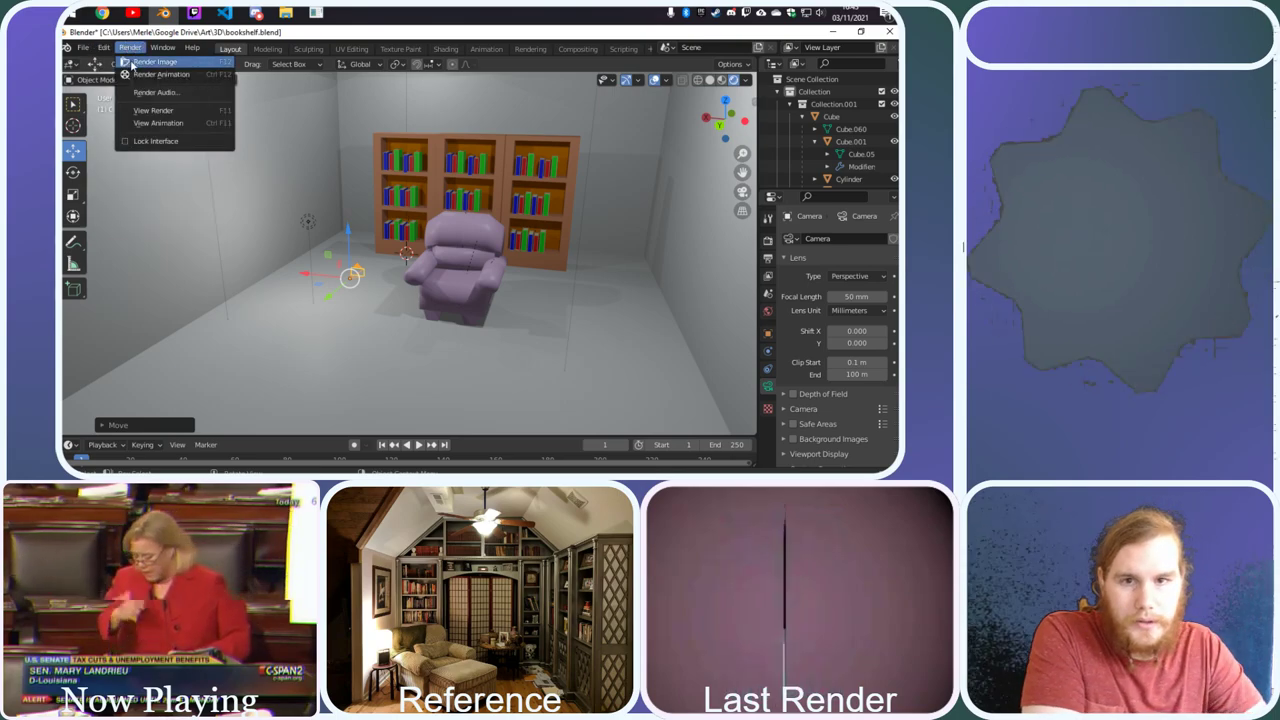
left_click(135, 61)
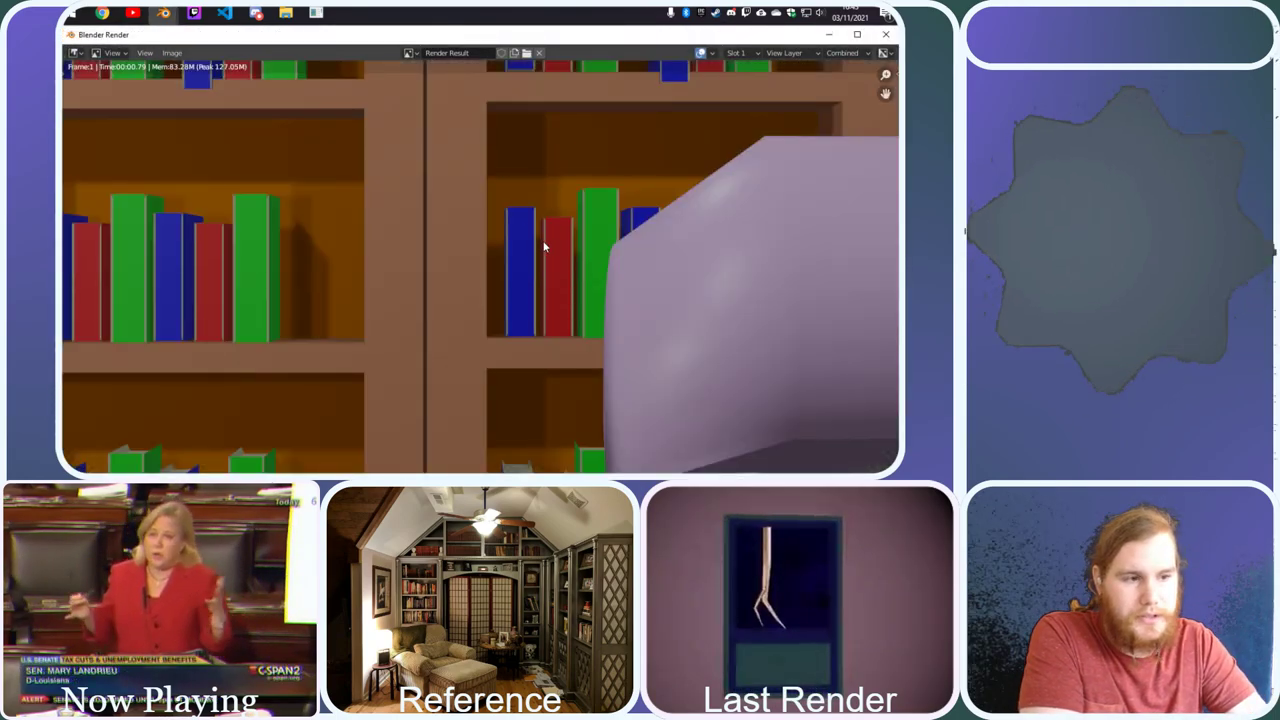
scroll(545, 247, "down", 5)
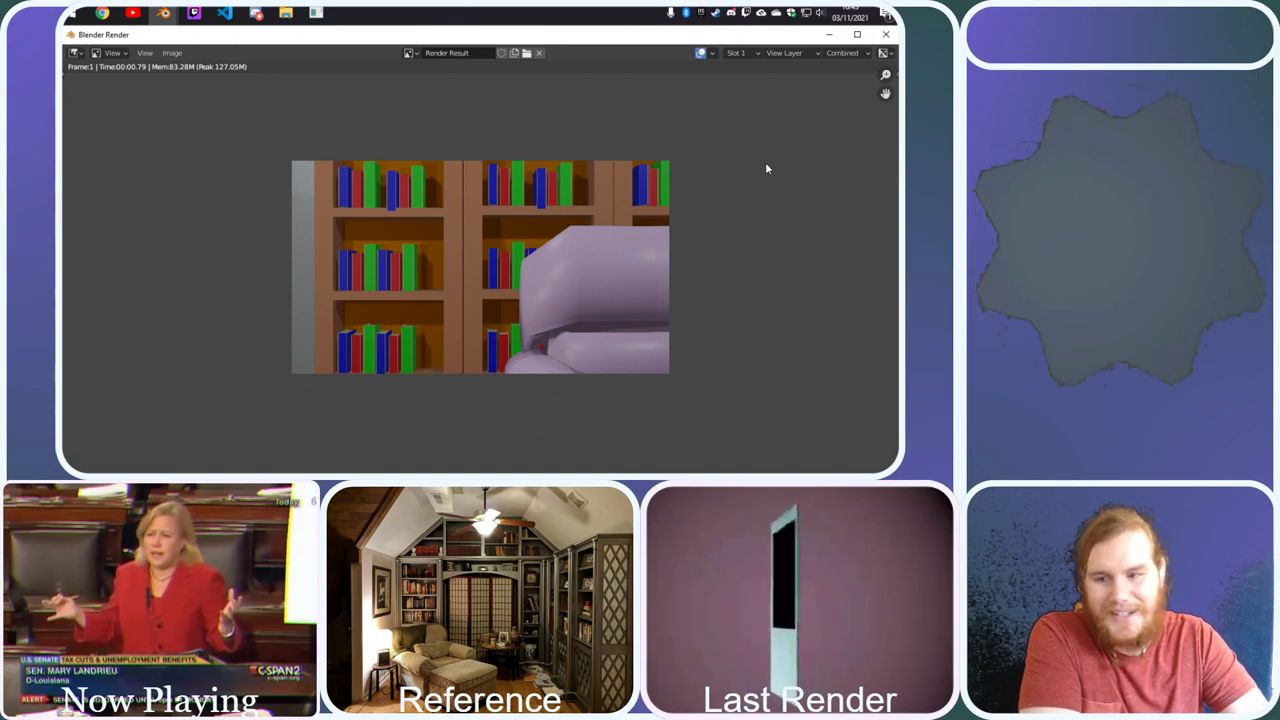
left_click(886, 34)
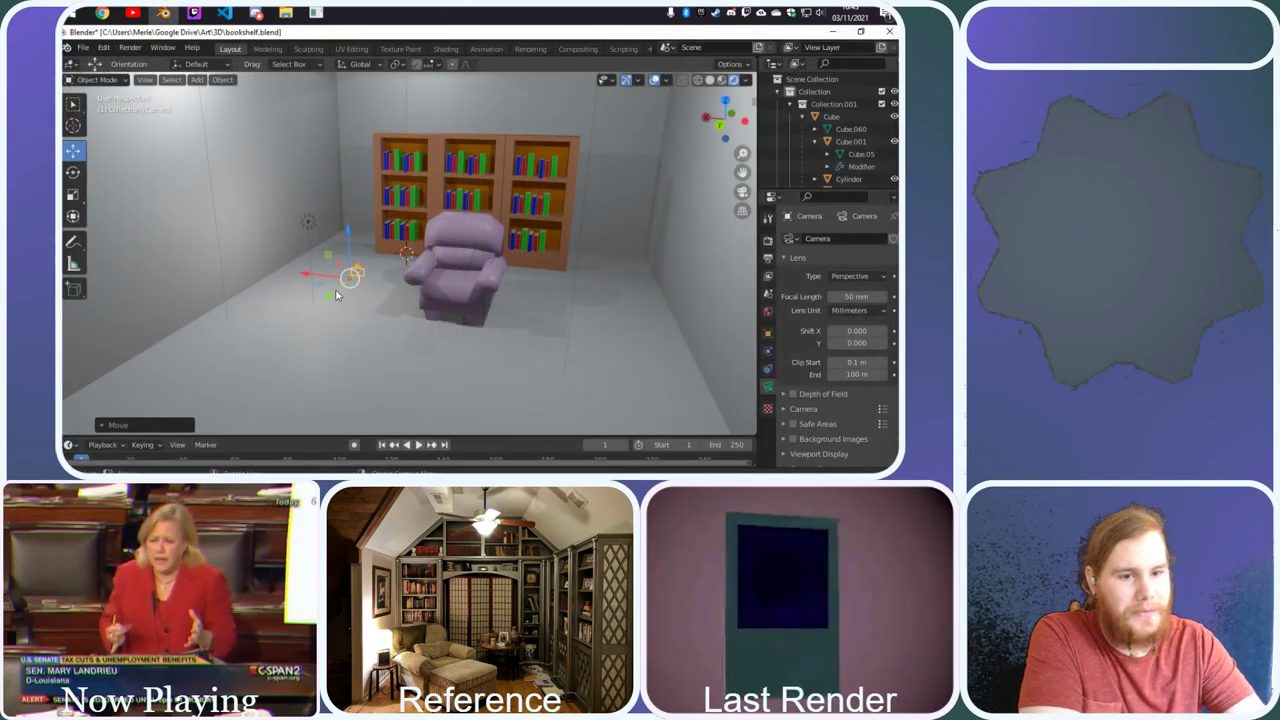
Move the camera farther back toward the room's front and render again
left_click_drag(327, 300, 300, 336)
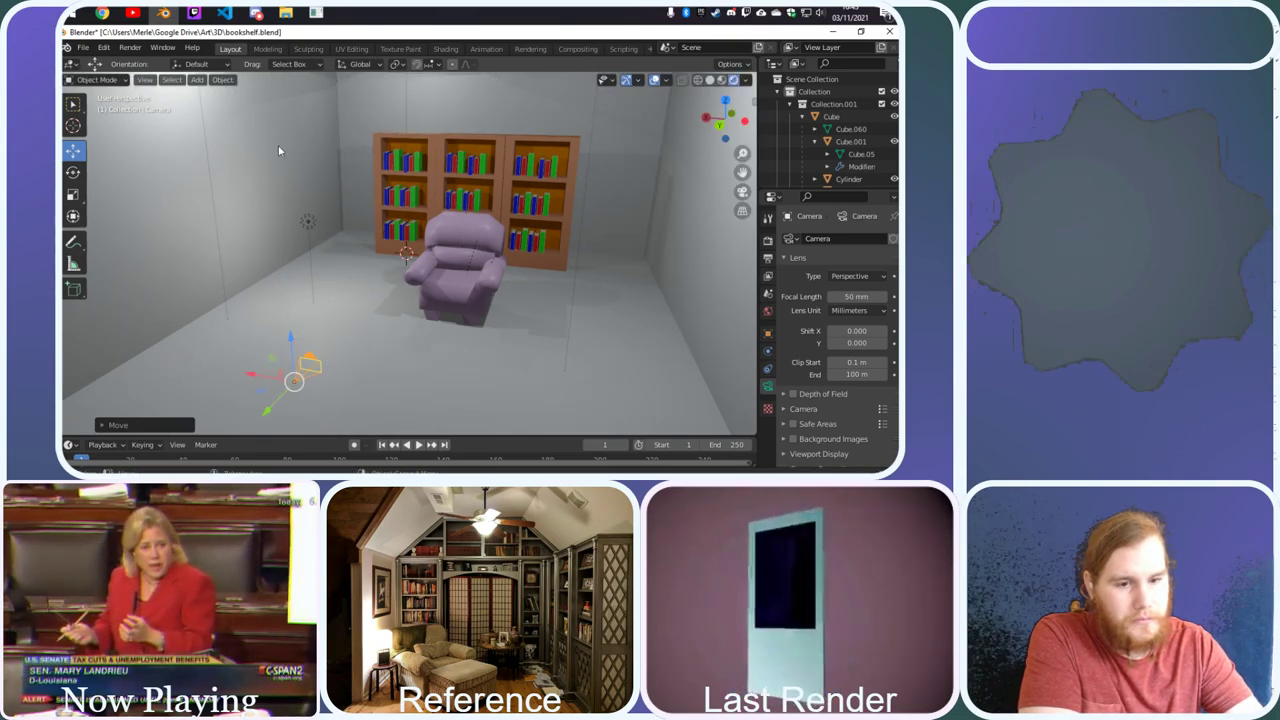
left_click(130, 47)
left_click(146, 63)
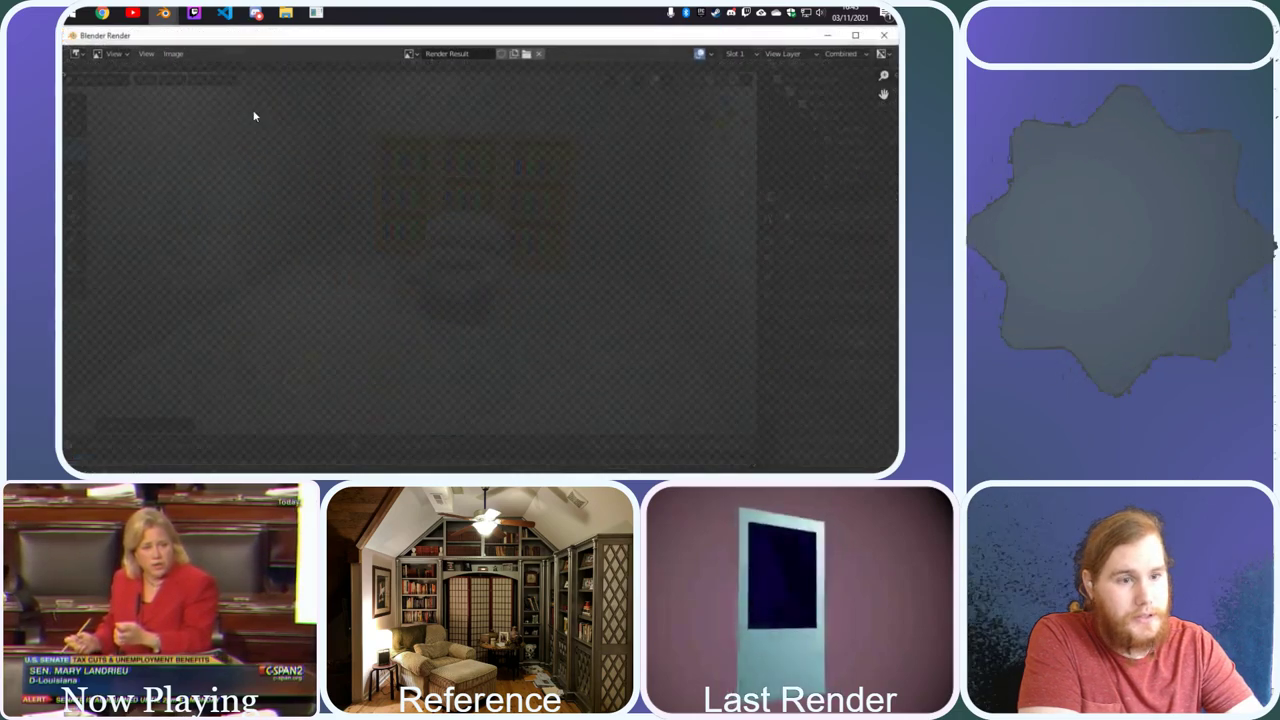
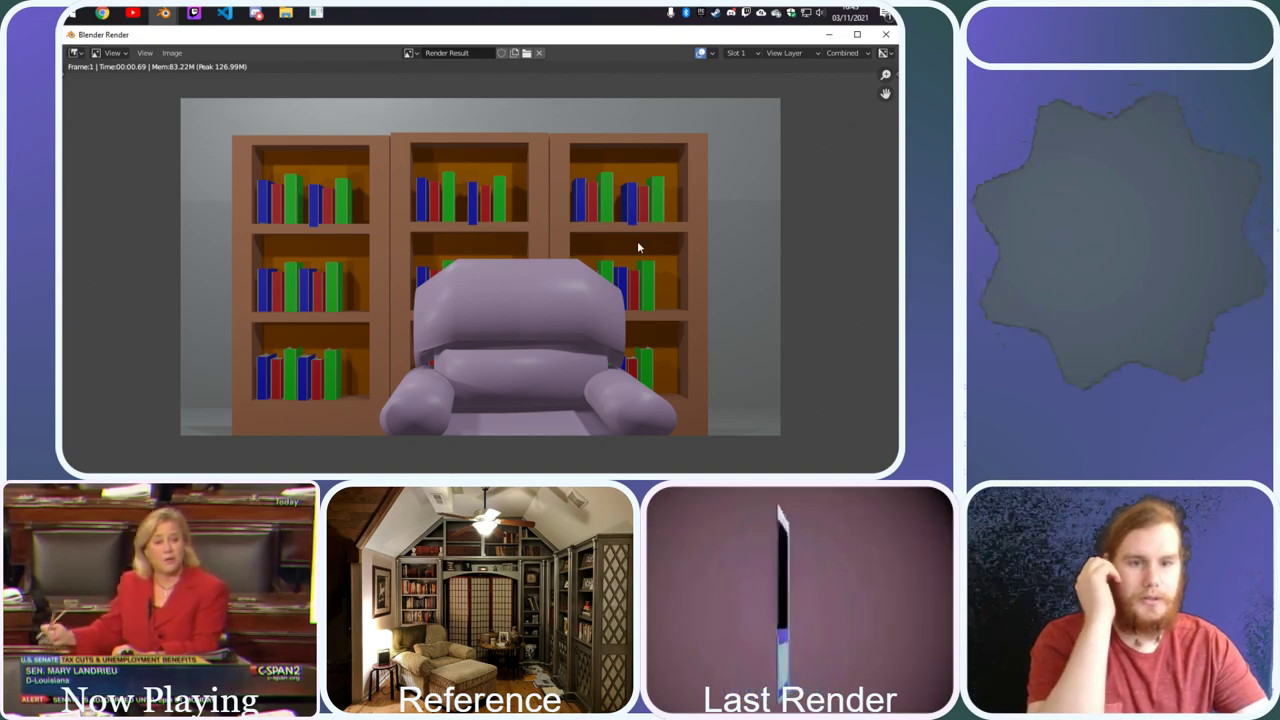
Close the render preview and give the back wall the 'page' material
left_click(885, 34)
left_click(546, 106)
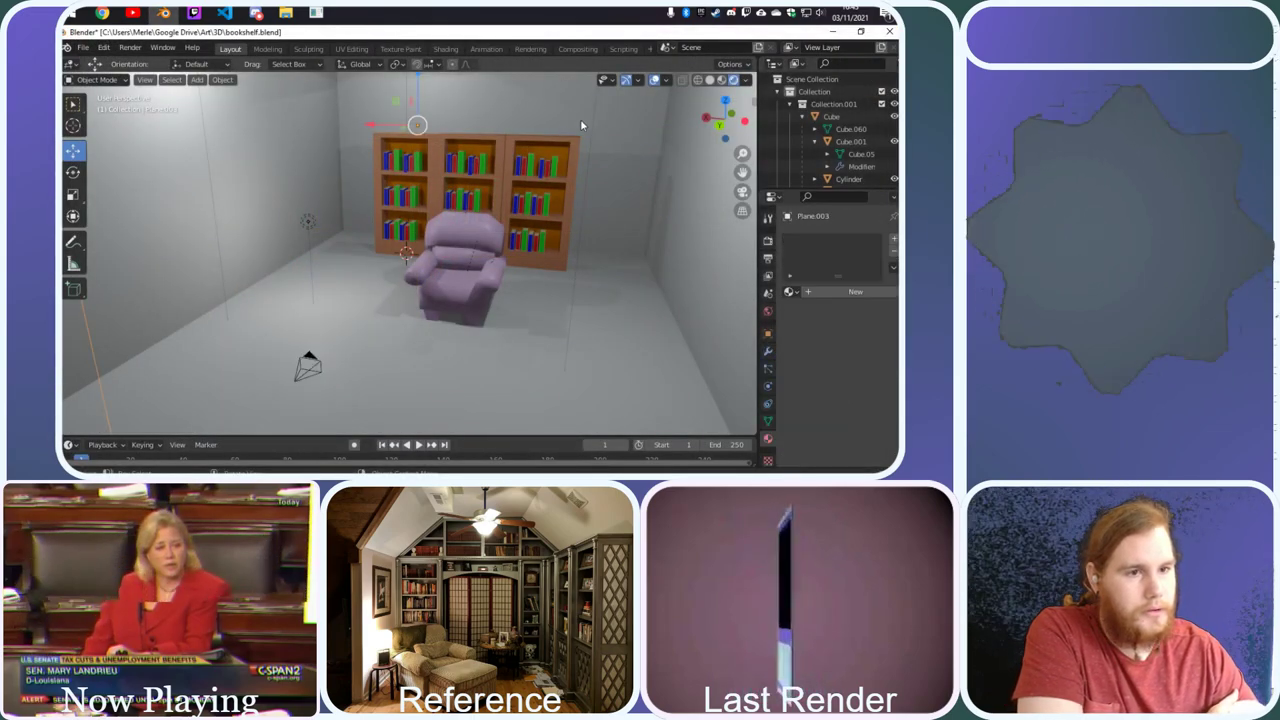
scroll(820, 150, "down", 5)
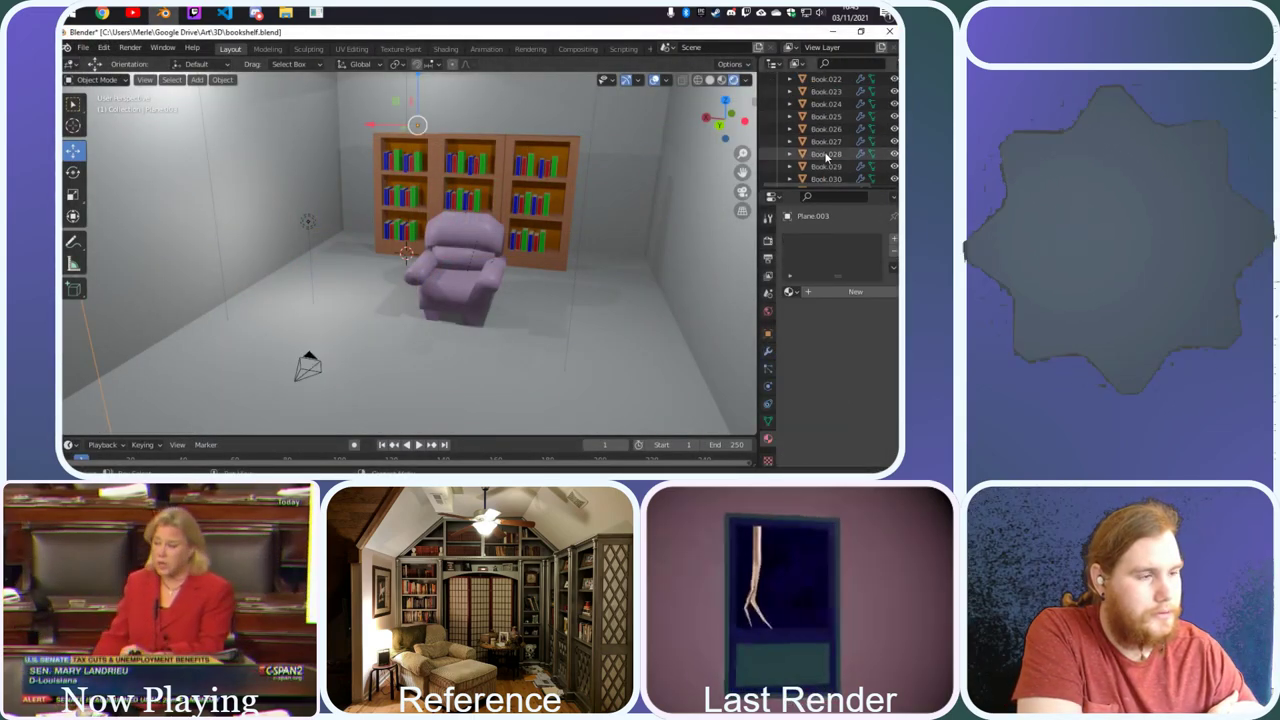
scroll(825, 158, "down", 2)
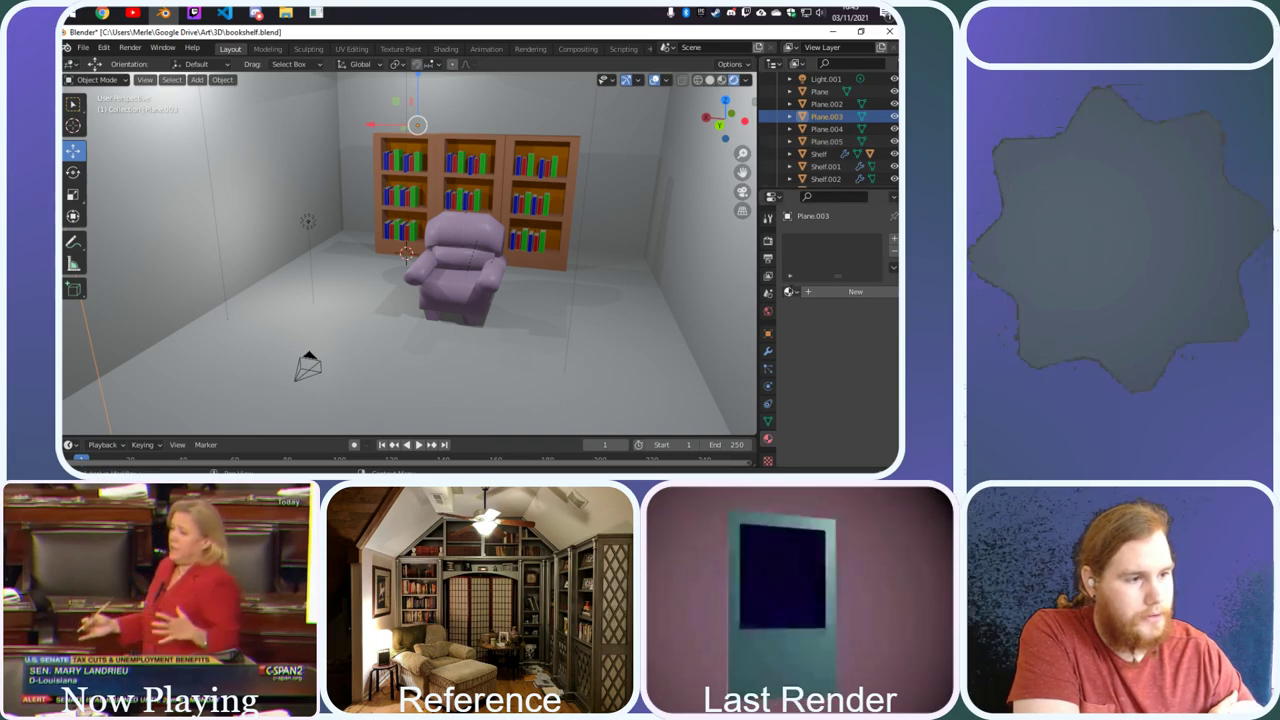
left_click(791, 292)
left_click(685, 346)
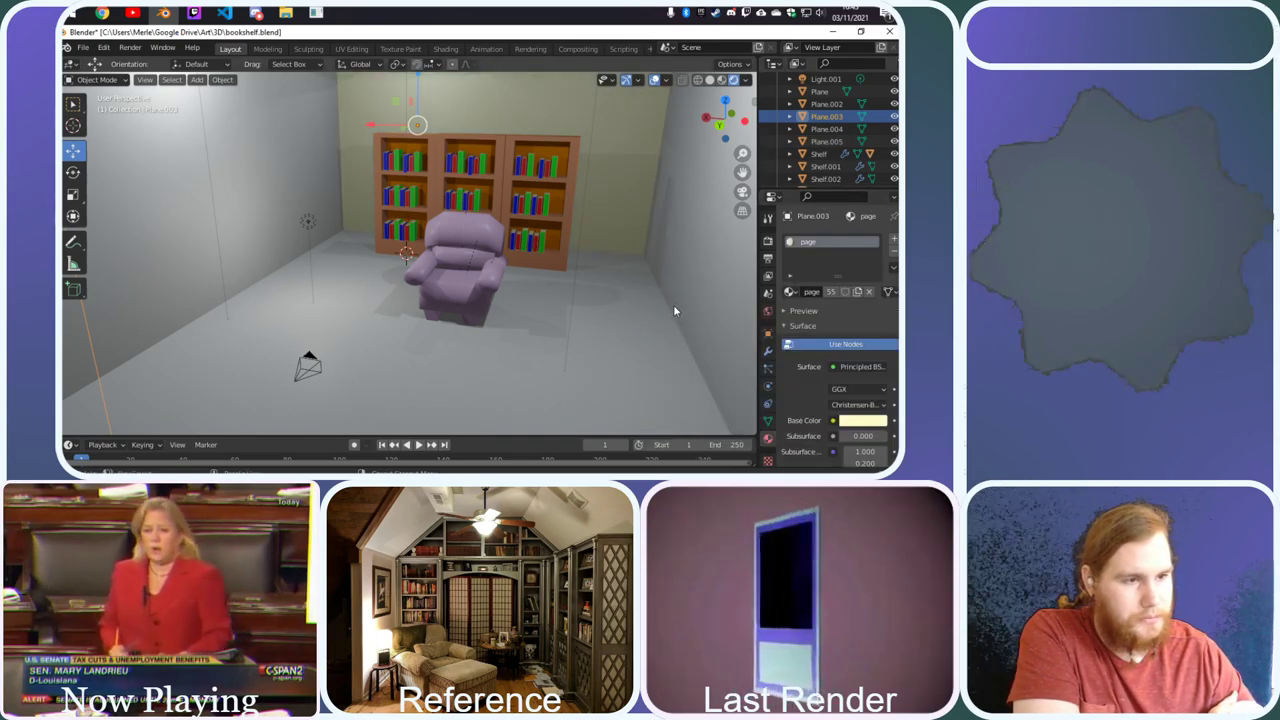
Apply the 'page' material to the floor plane and Plane.004
left_click(607, 306)
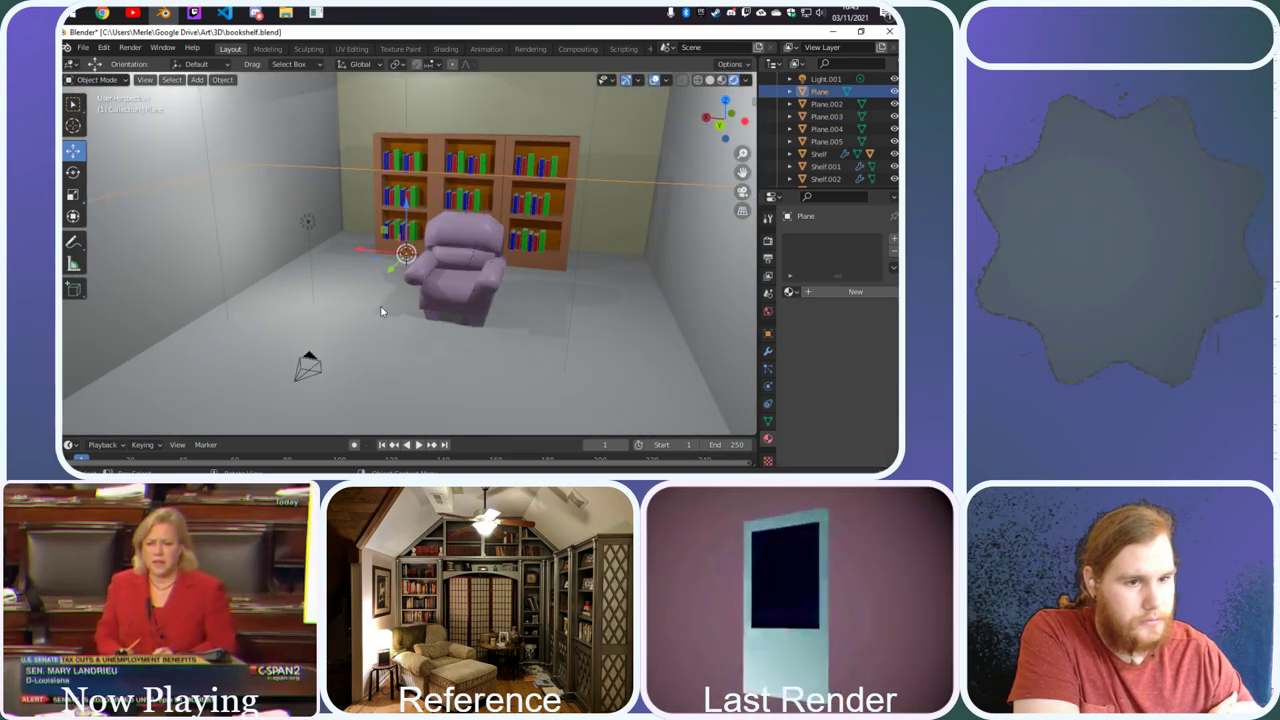
left_click(789, 292)
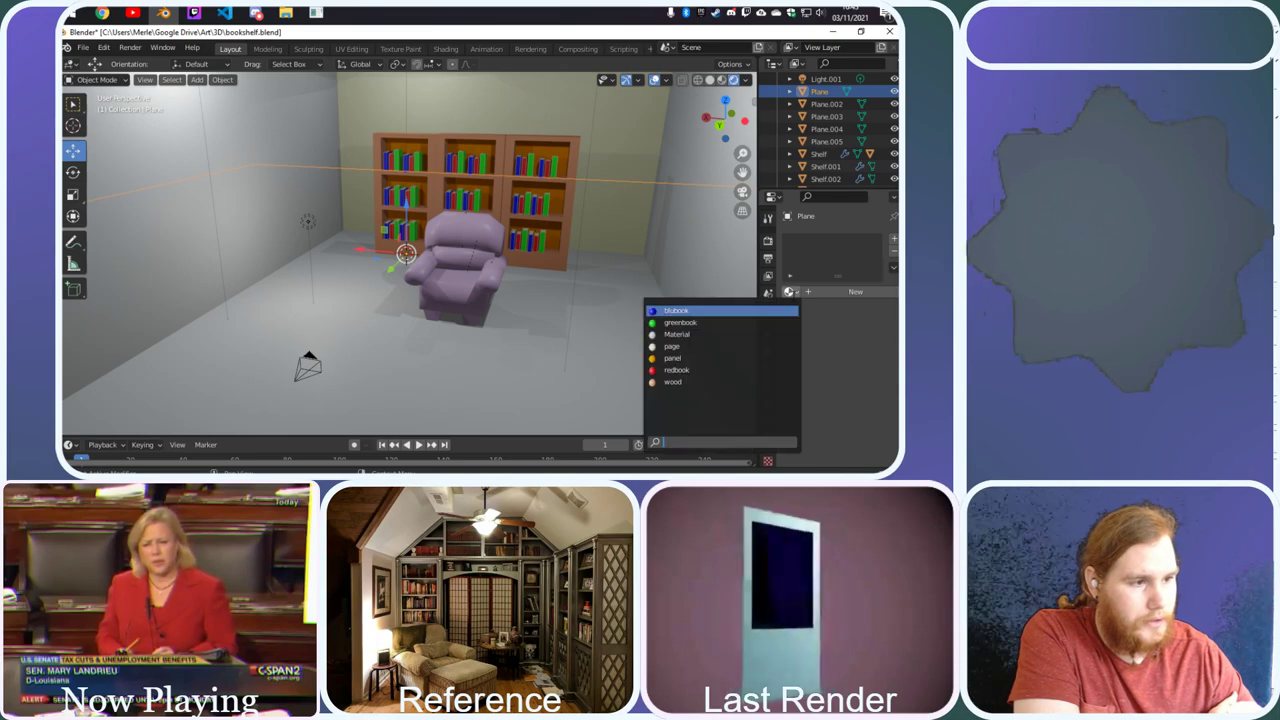
left_click(665, 346)
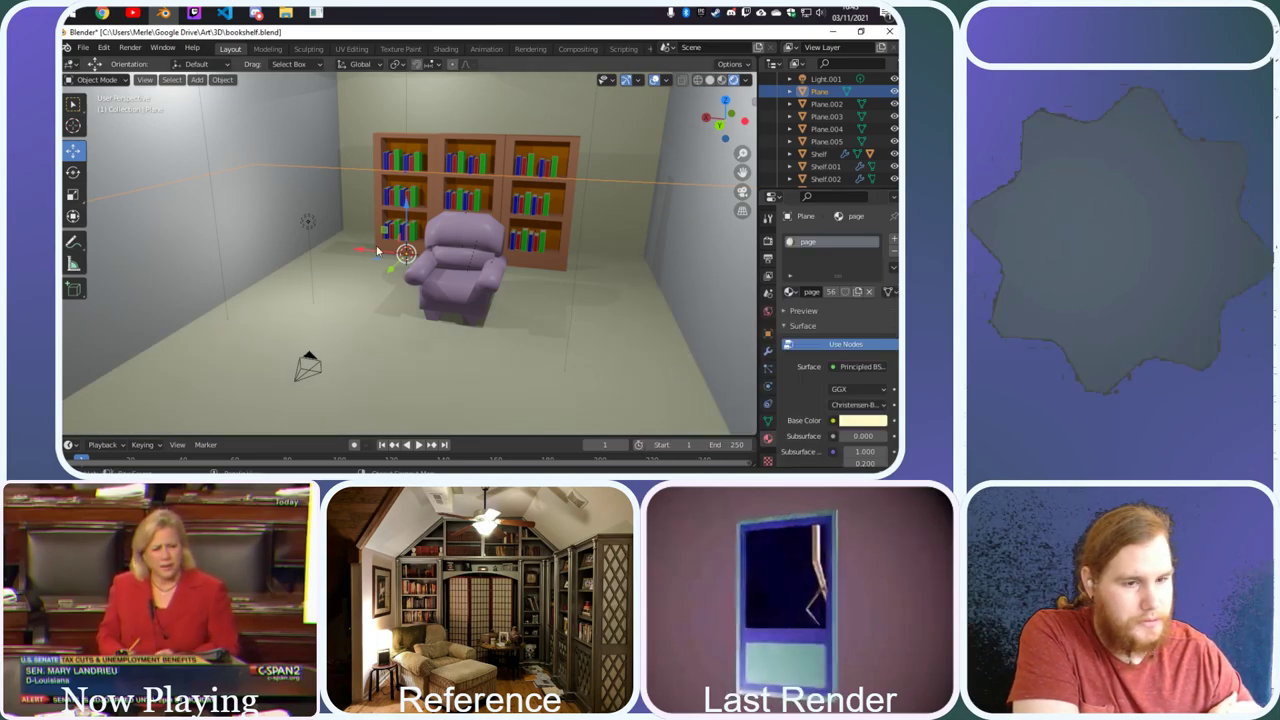
left_click(220, 211)
left_click(789, 292)
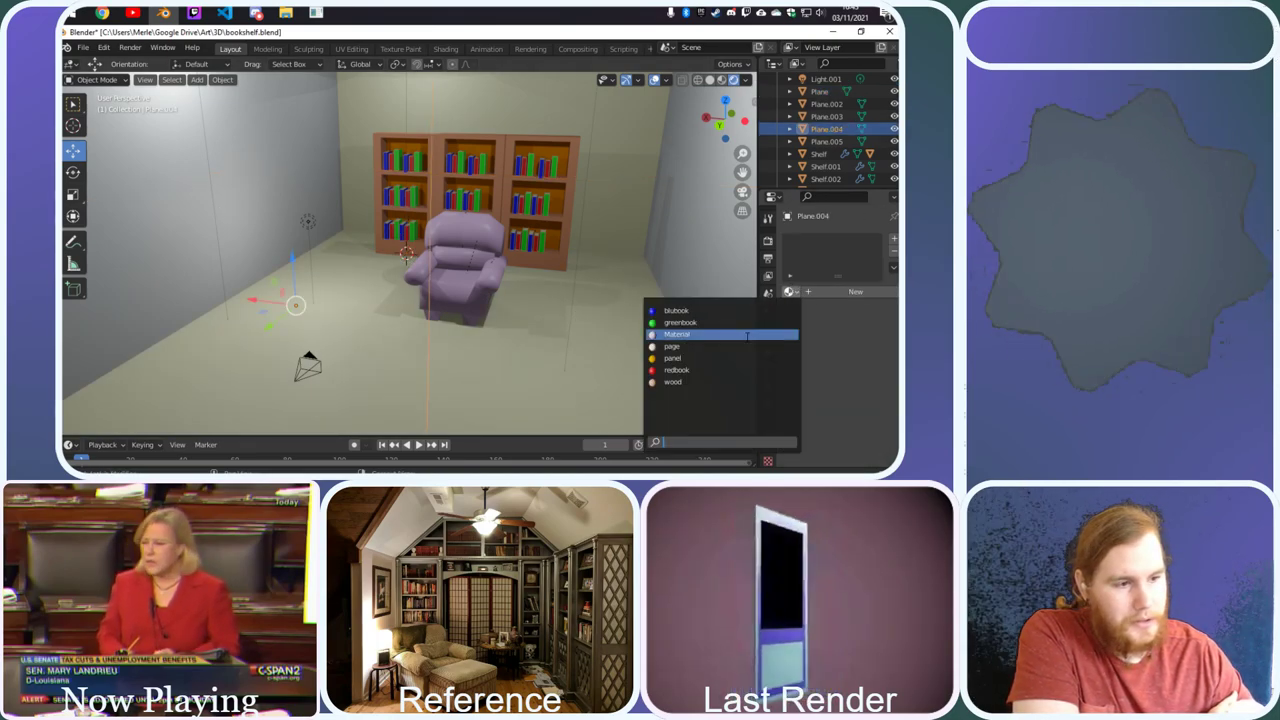
left_click(670, 346)
Apply the 'page' material to the right wall
left_click(689, 289)
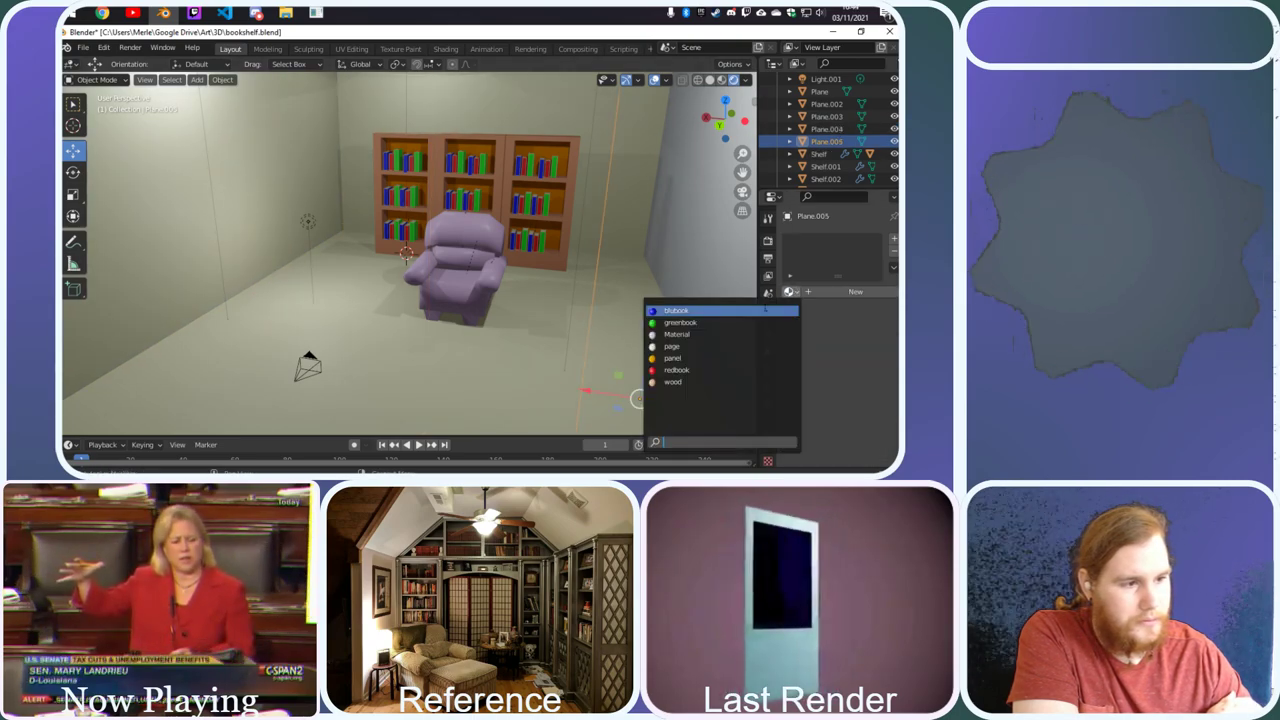
left_click(690, 346)
scroll(524, 254, "down", 2)
scroll(491, 233, "up", 2)
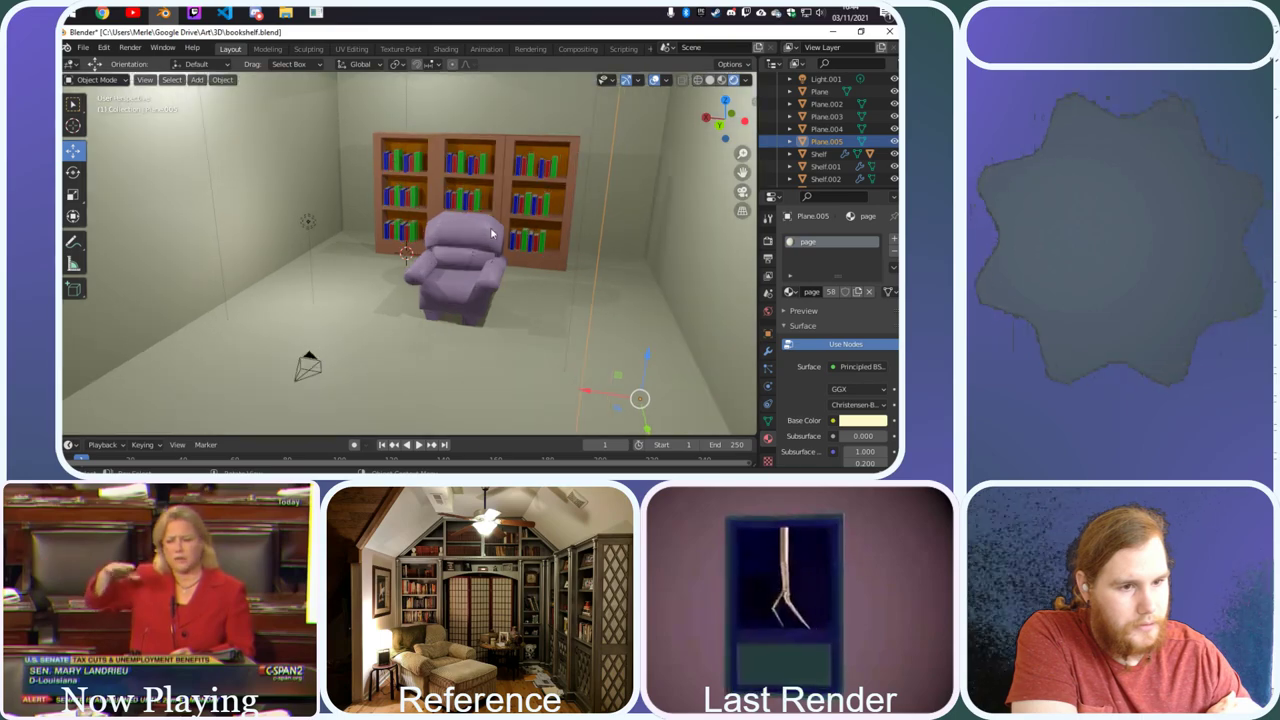
left_click(322, 362)
Move the camera along its Y axis and render a test frame with F12
scroll(323, 362, "down", 2)
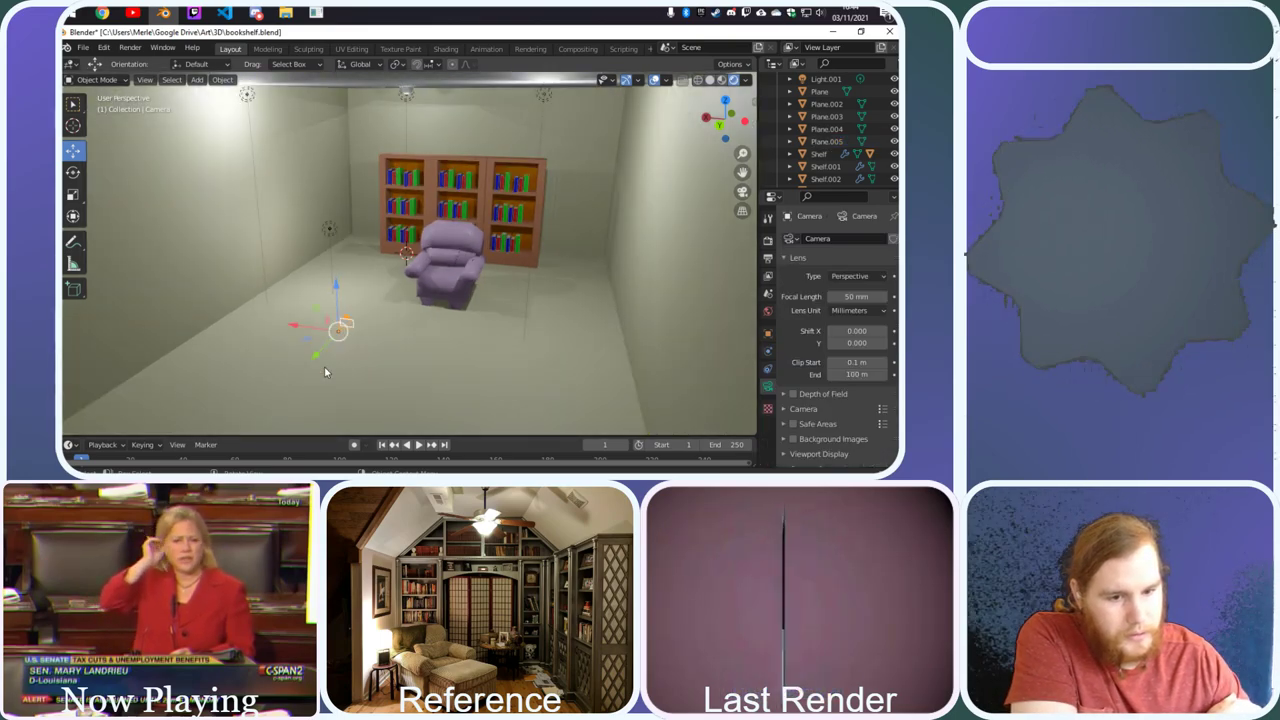
left_click_drag(316, 358, 271, 405)
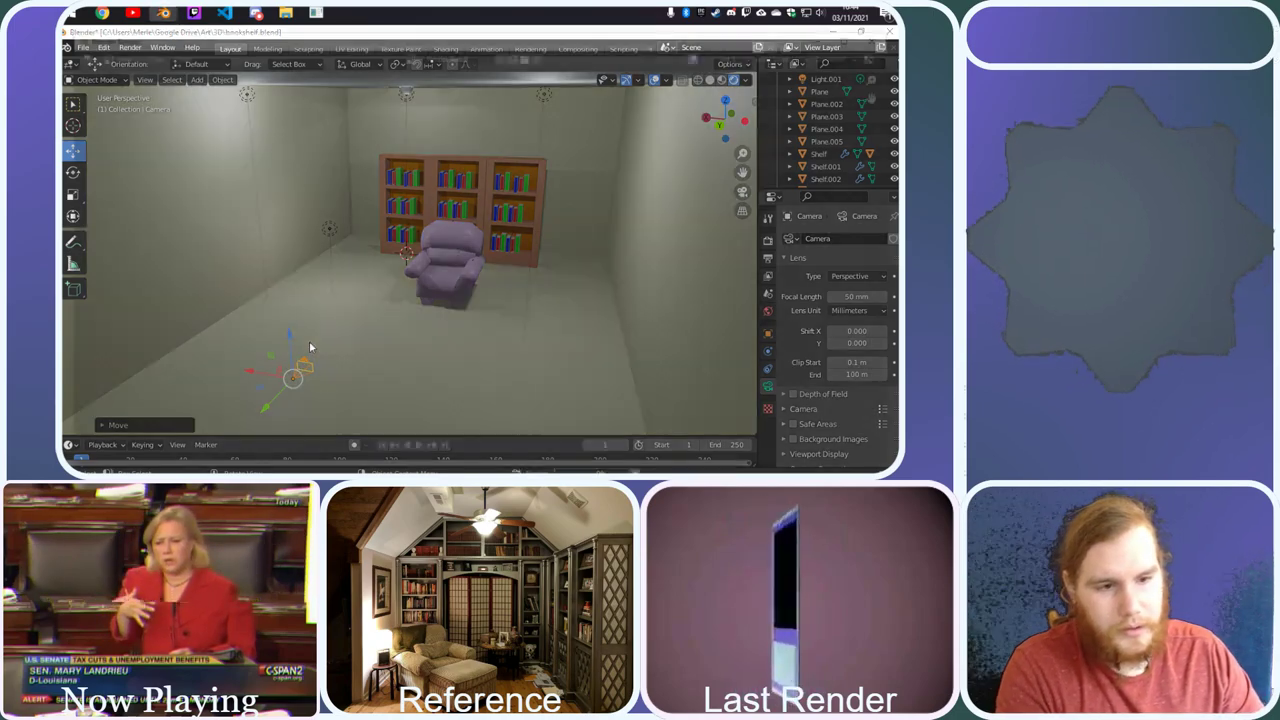
key("F12")
scroll(476, 328, "down", 4)
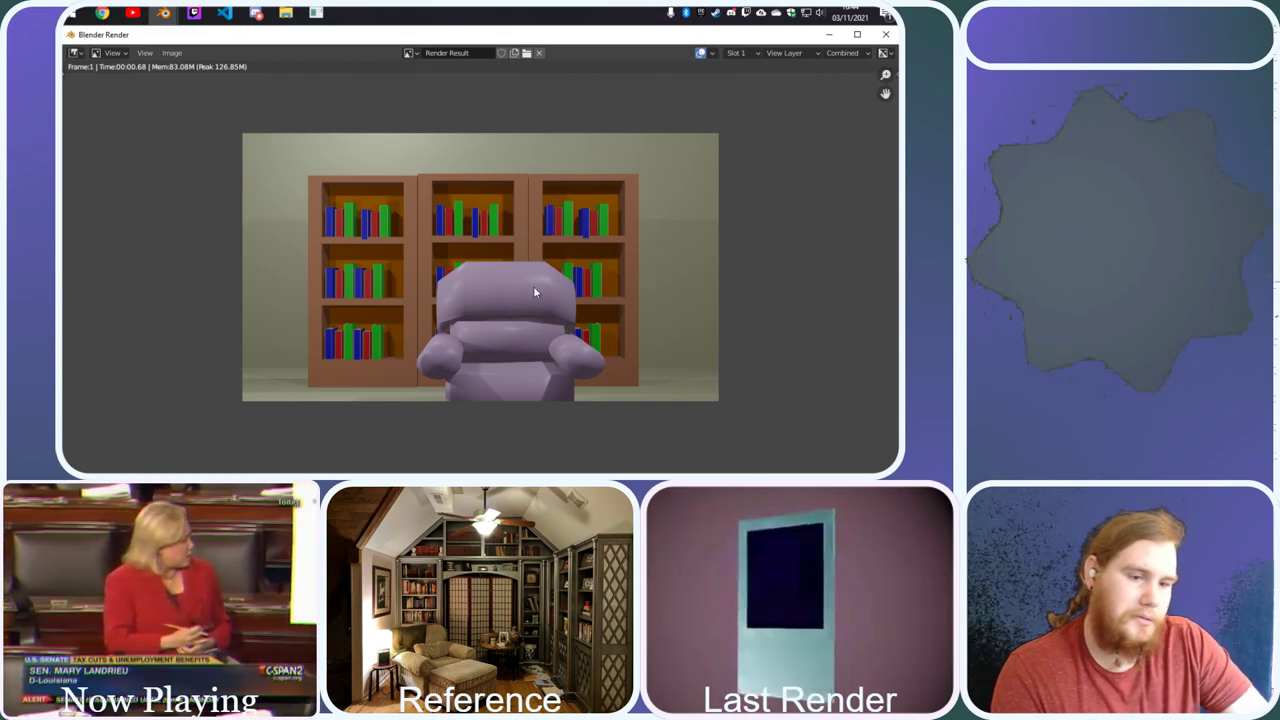
scroll(533, 285, "down", 1)
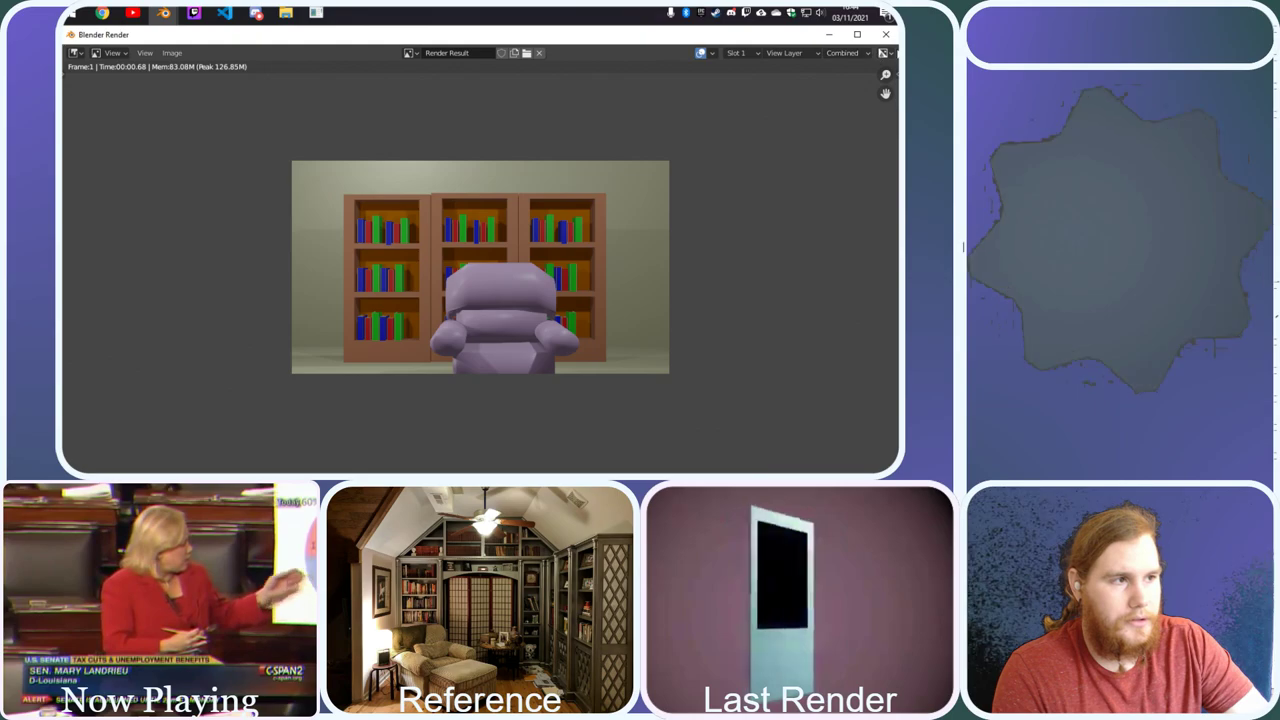
left_click(885, 34)
Grab the camera to a new position and render a second test frame
key("g")
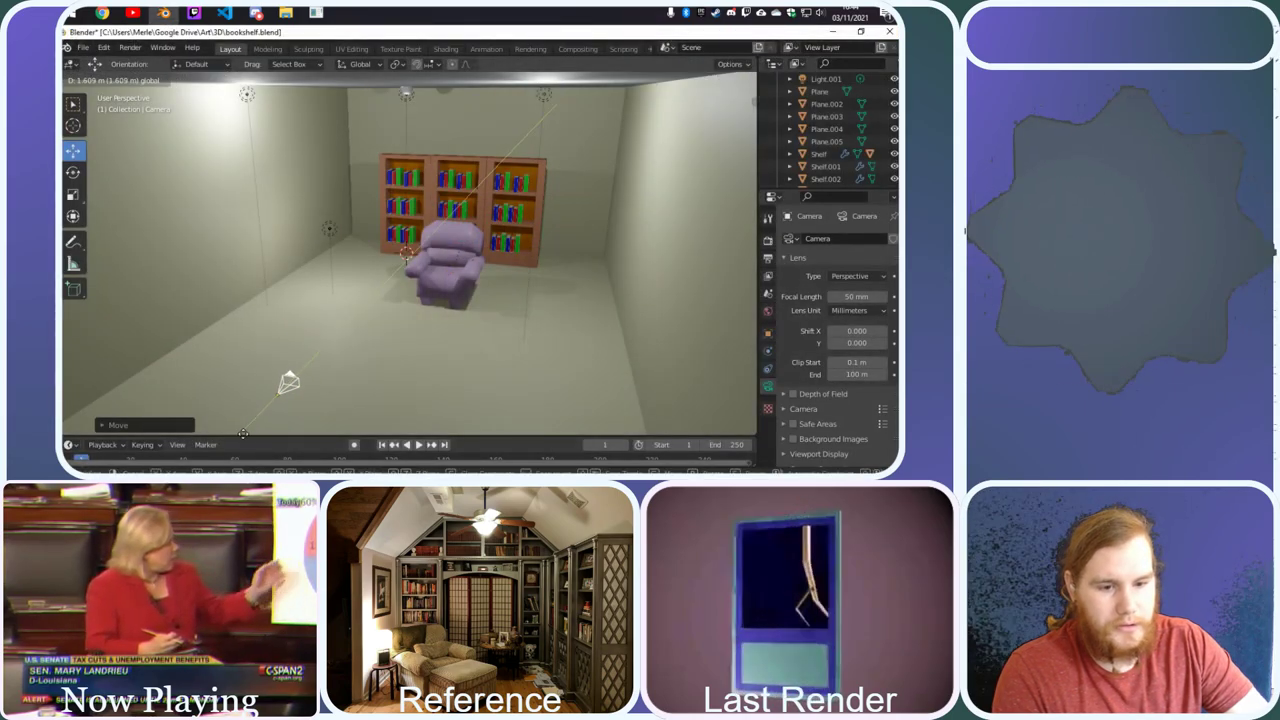
left_click(189, 110)
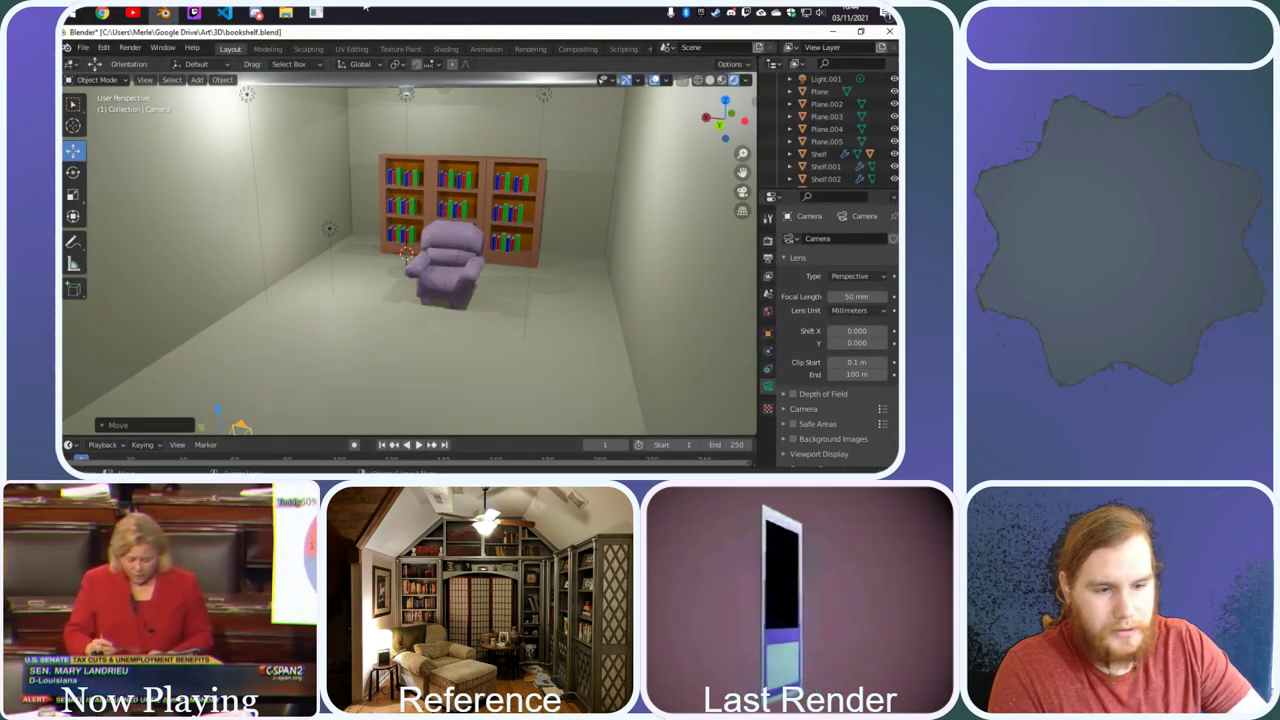
key("F12")
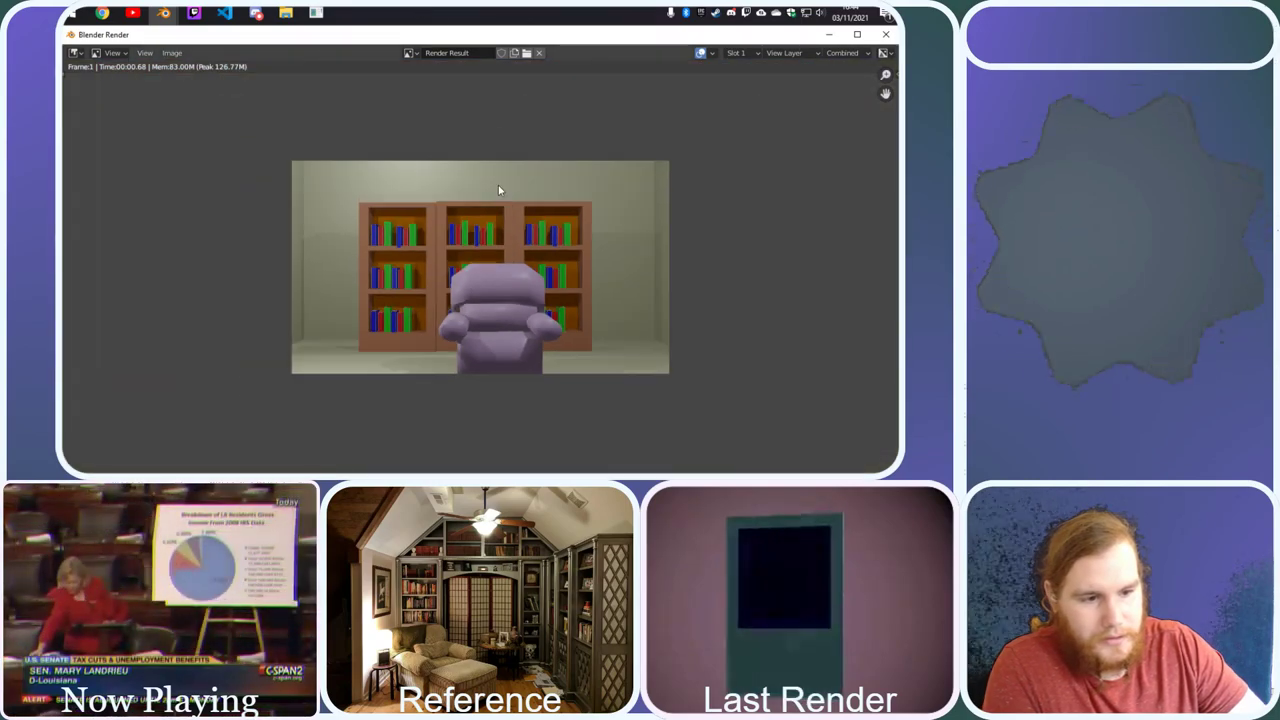
scroll(498, 187, "up", 1)
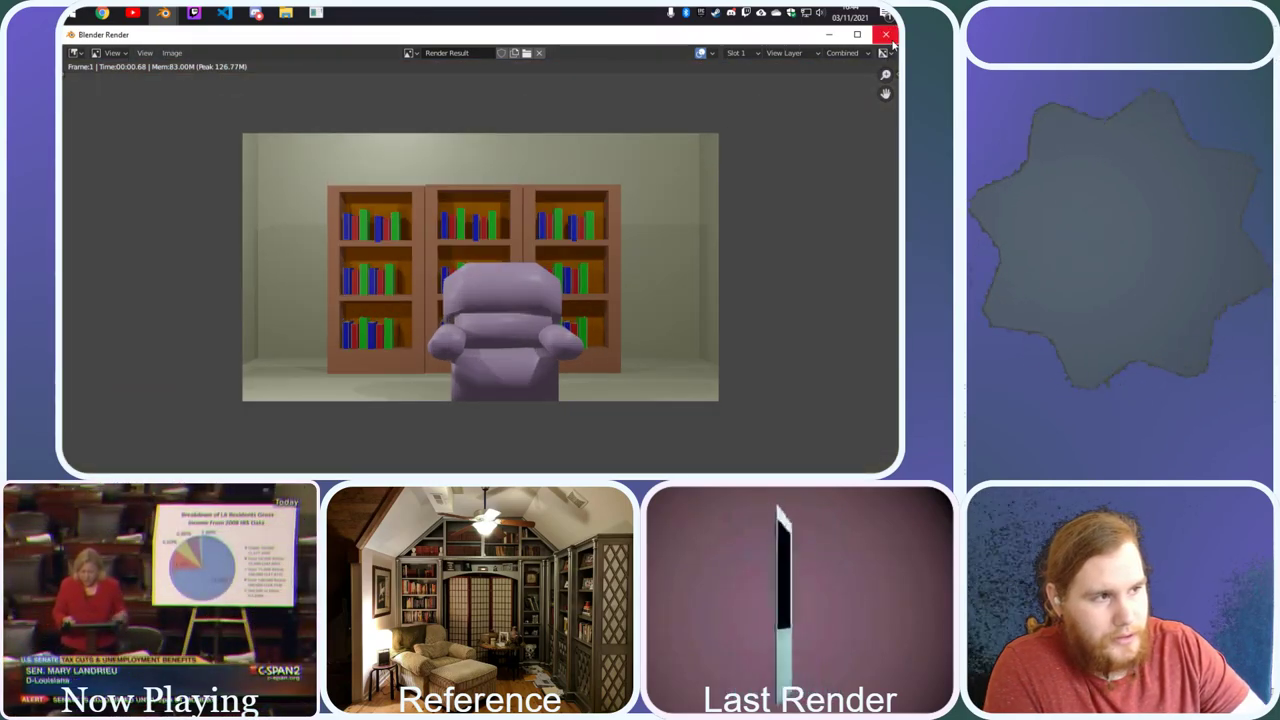
left_click(885, 34)
From camera view, nudge the camera once more and re-render
key("KP_0")
key("g")
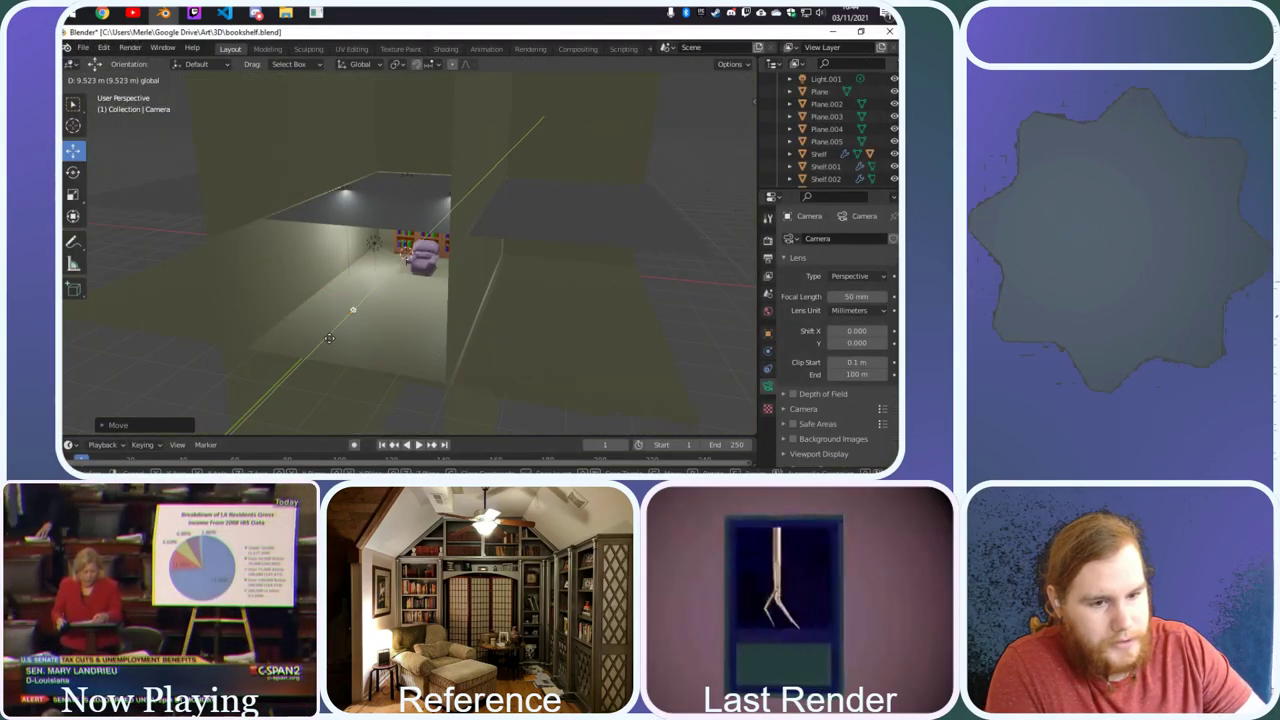
left_click(311, 354)
key("F12")
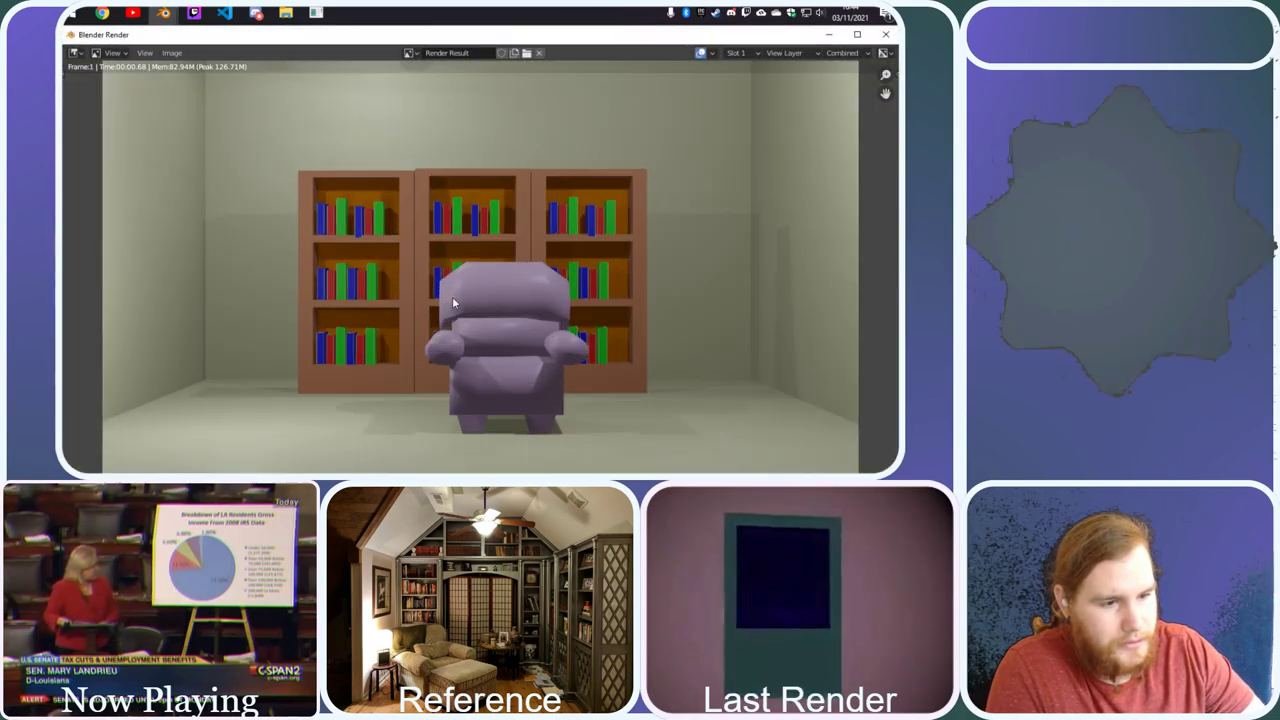
left_click(886, 34)
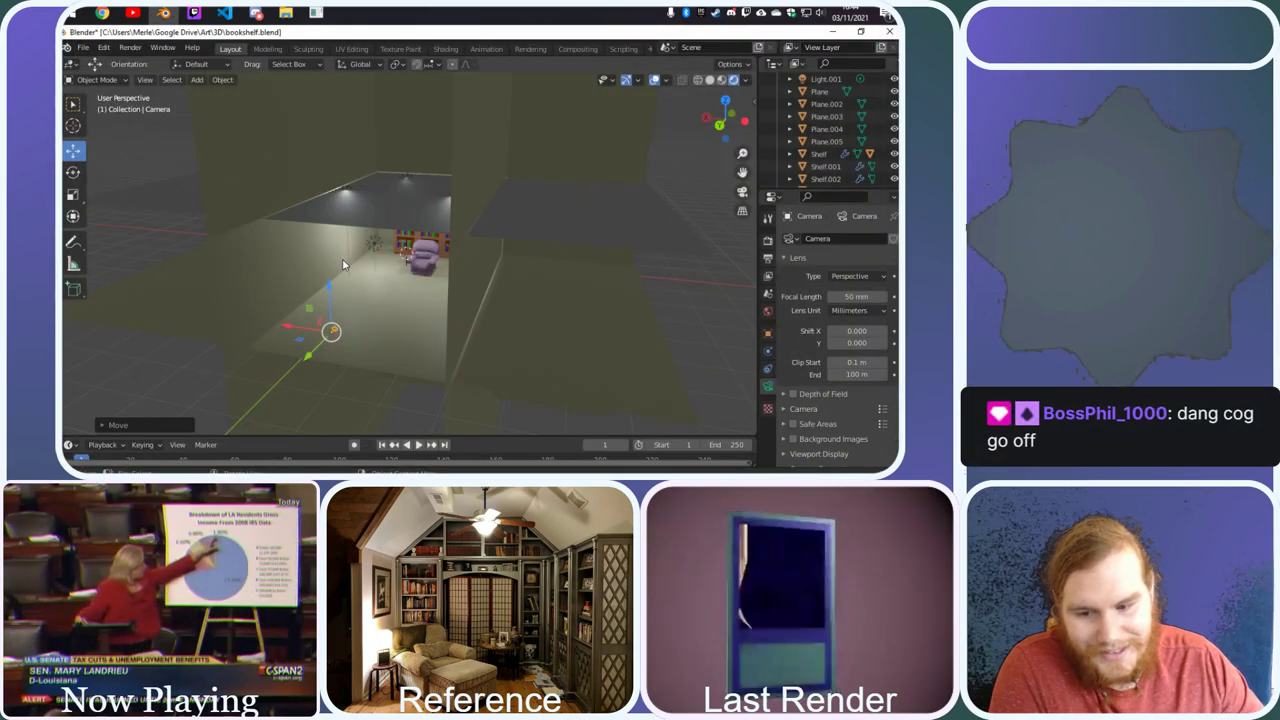
Review the camera's transform values and save bookshelf.blend via File > Save
scroll(350, 265, "up", 5)
scroll(352, 261, "up", 2)
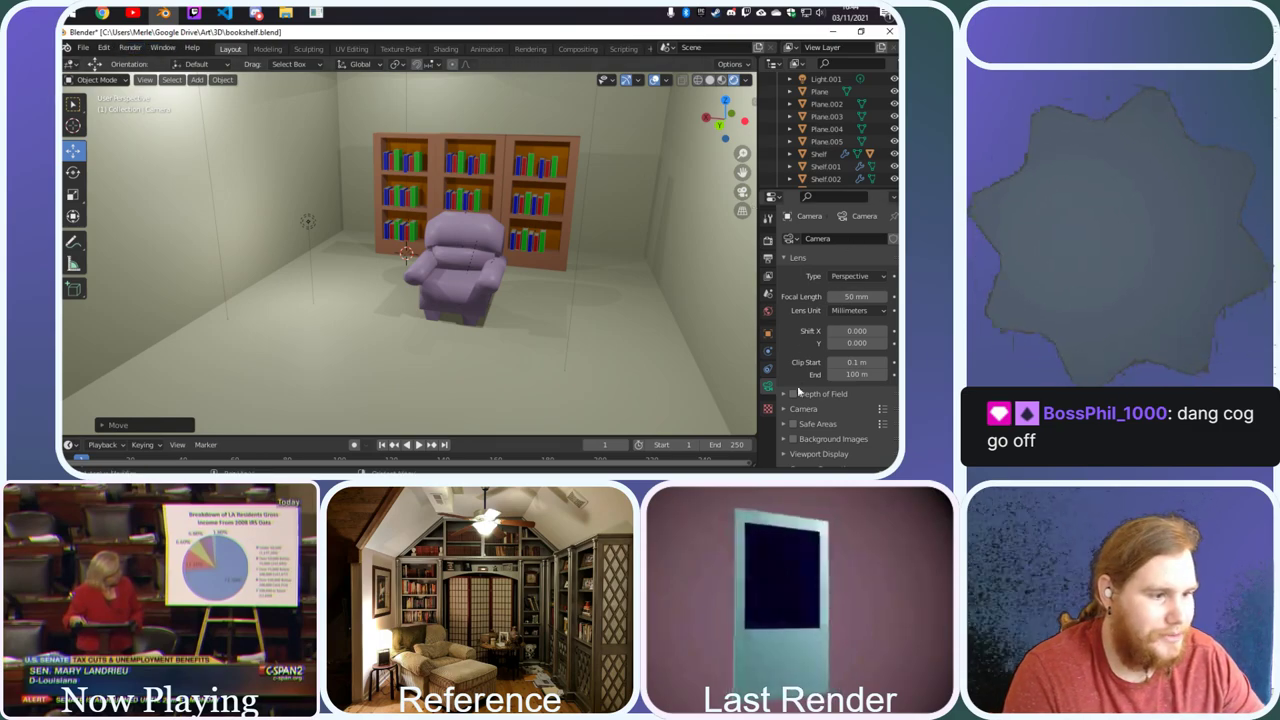
left_click(769, 334)
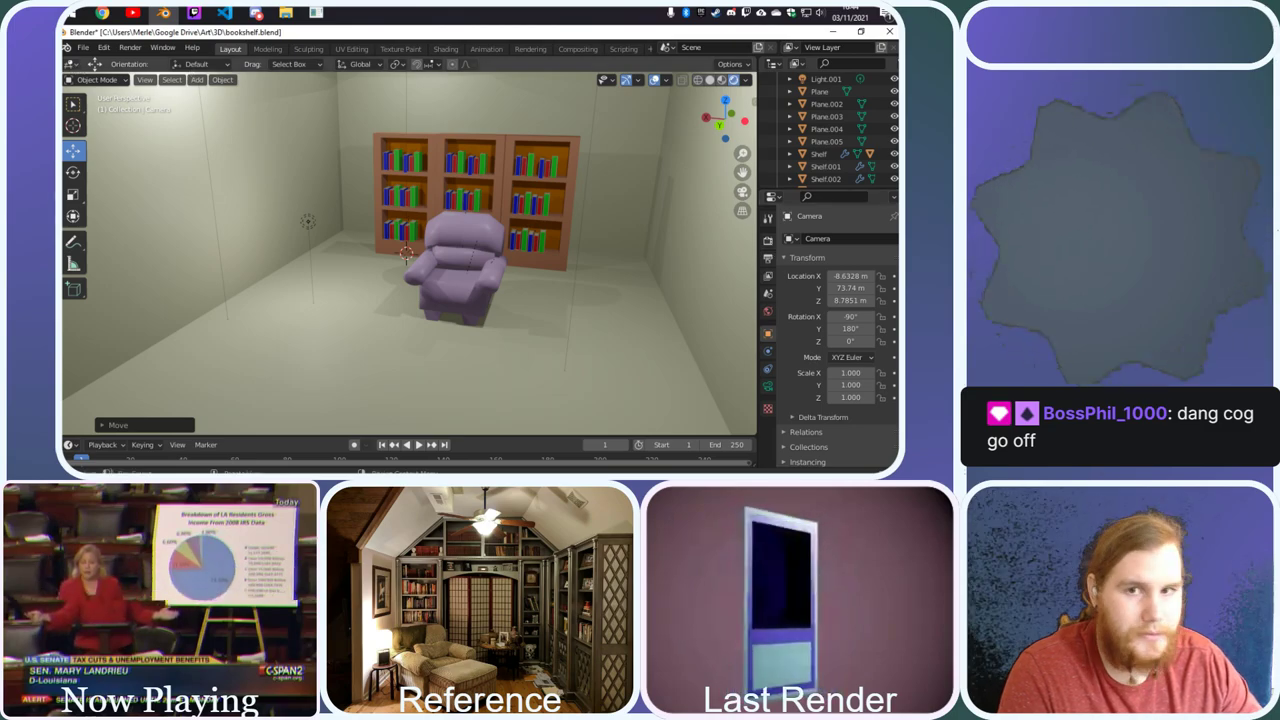
left_click(83, 47)
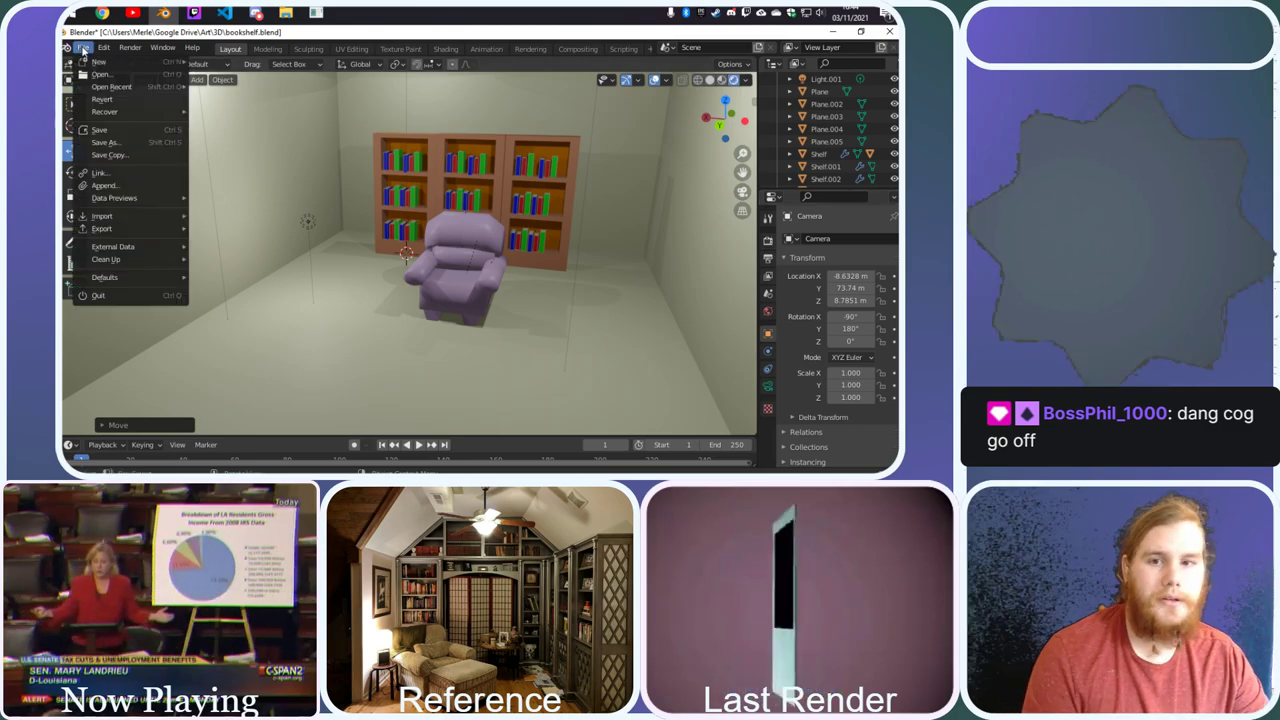
left_click(140, 129)
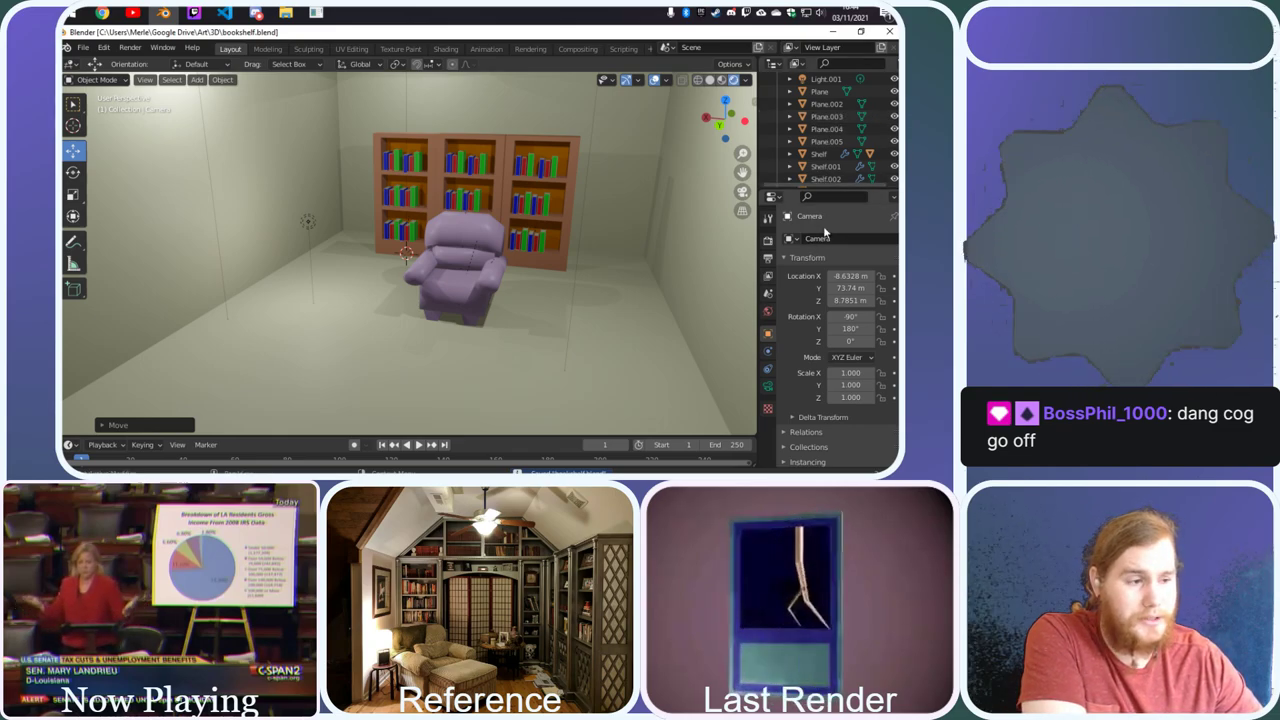
left_click(769, 241)
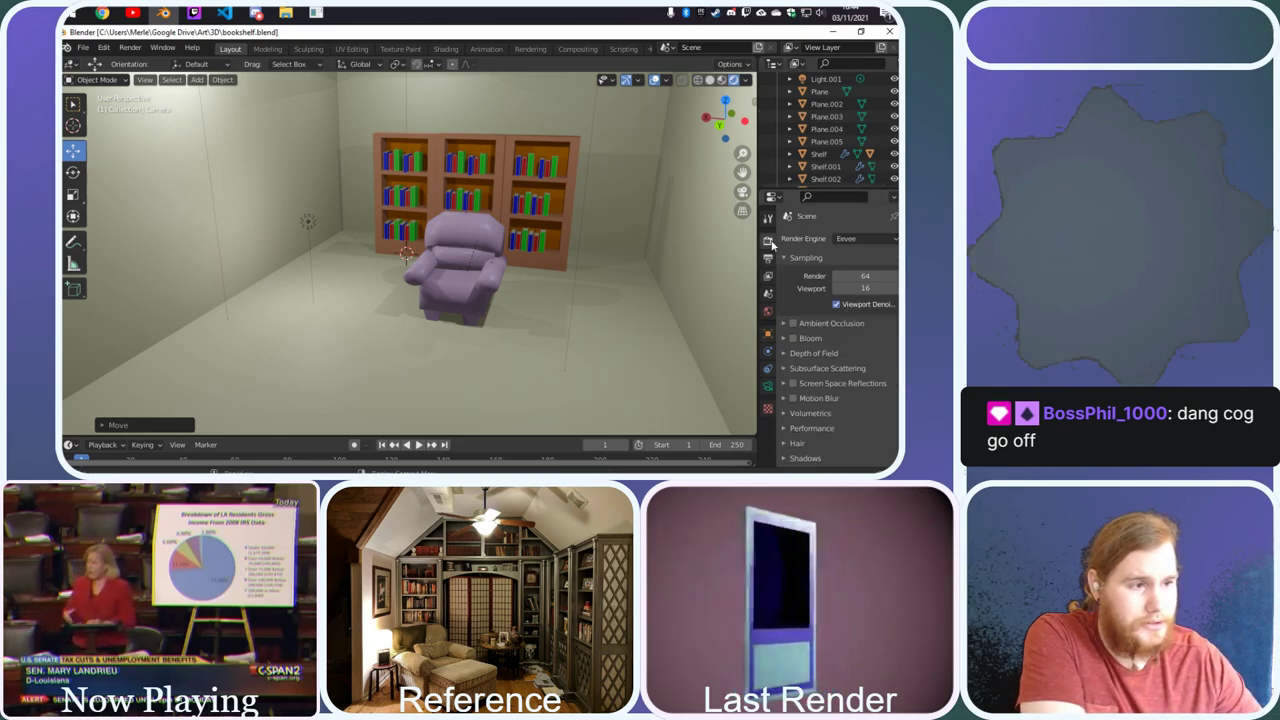
Set the Eevee render samples to 240
left_click(875, 277)
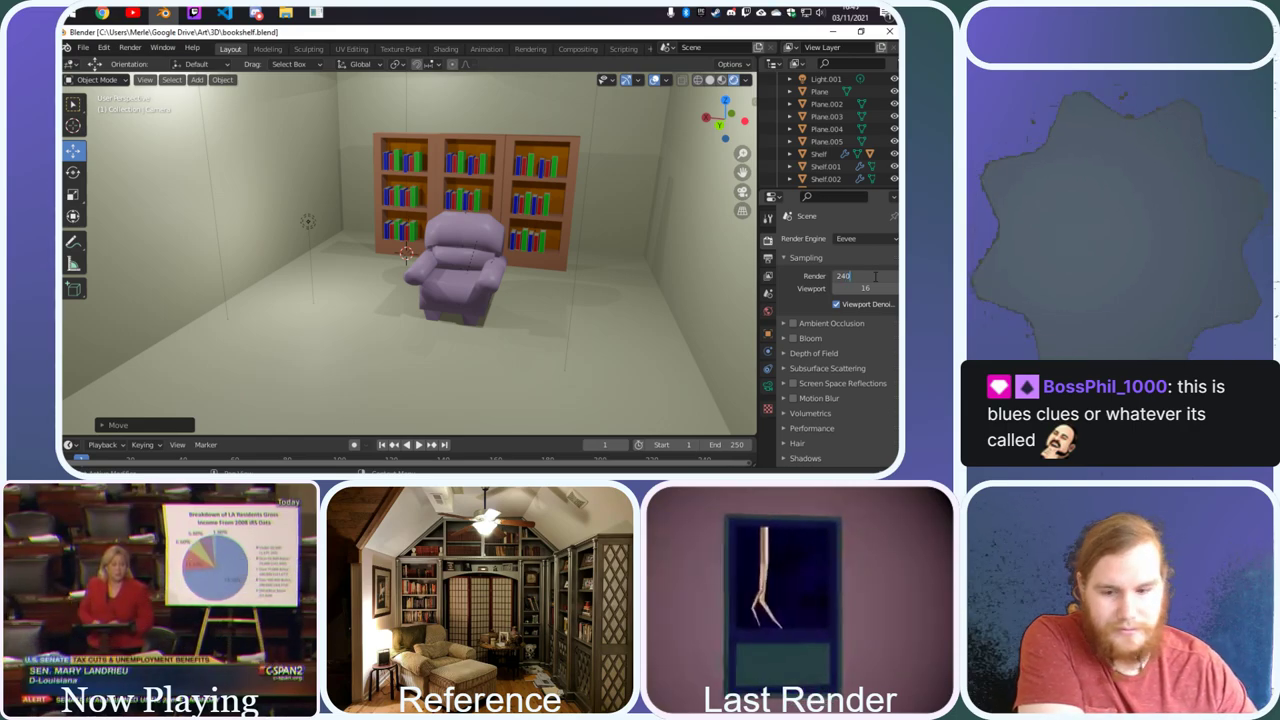
key("Return")
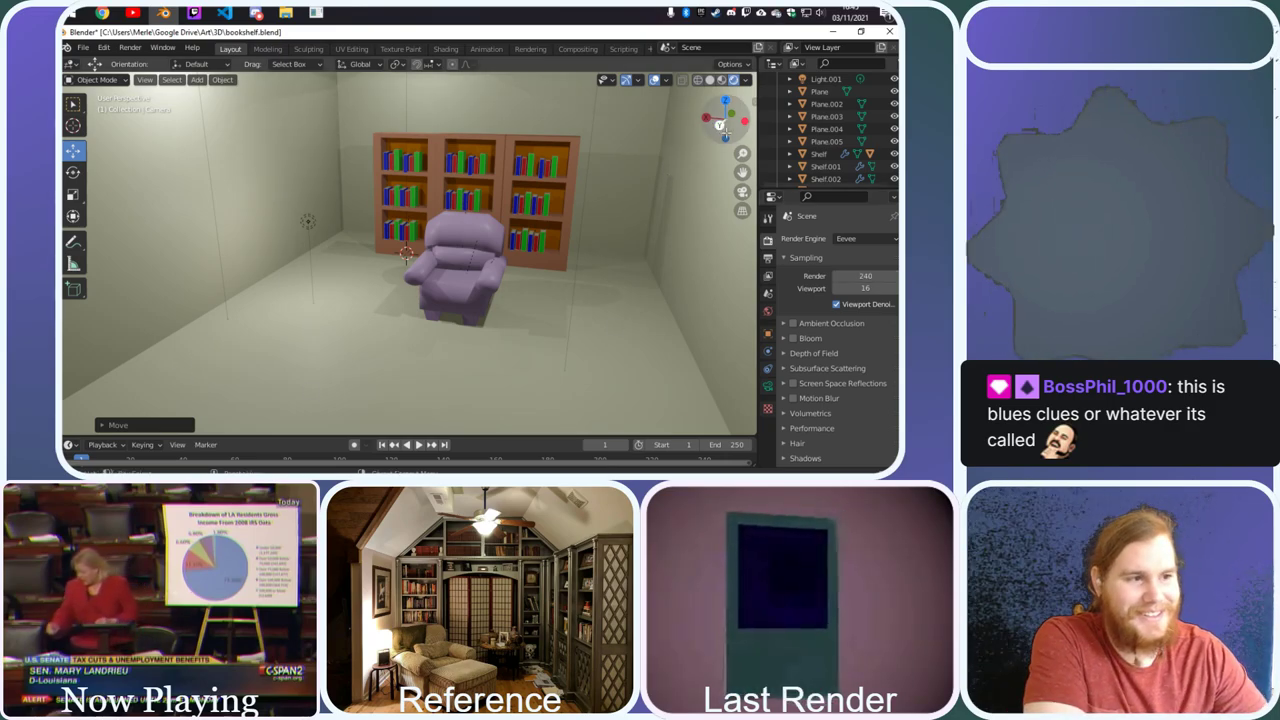
scroll(554, 249, "up", 4)
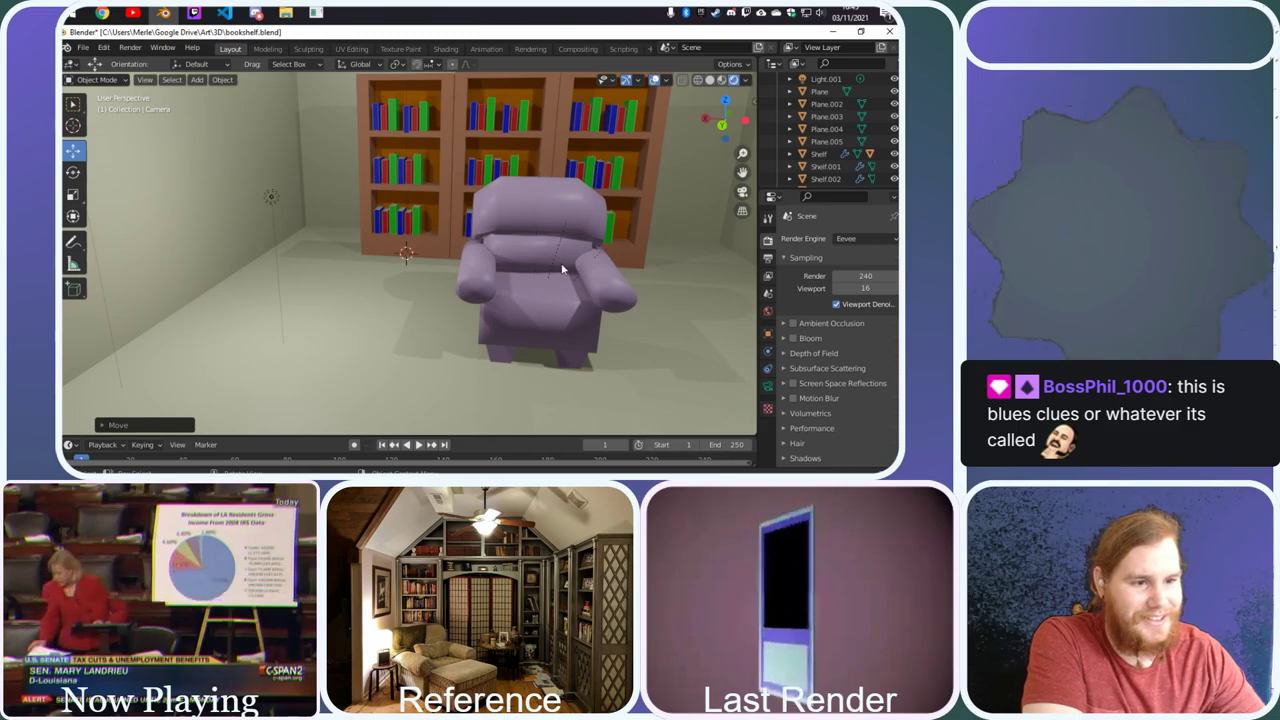
scroll(557, 256, "up", 2)
Switch to the browser showing the 'thinking chair' reference images
scroll(561, 263, "down", 5)
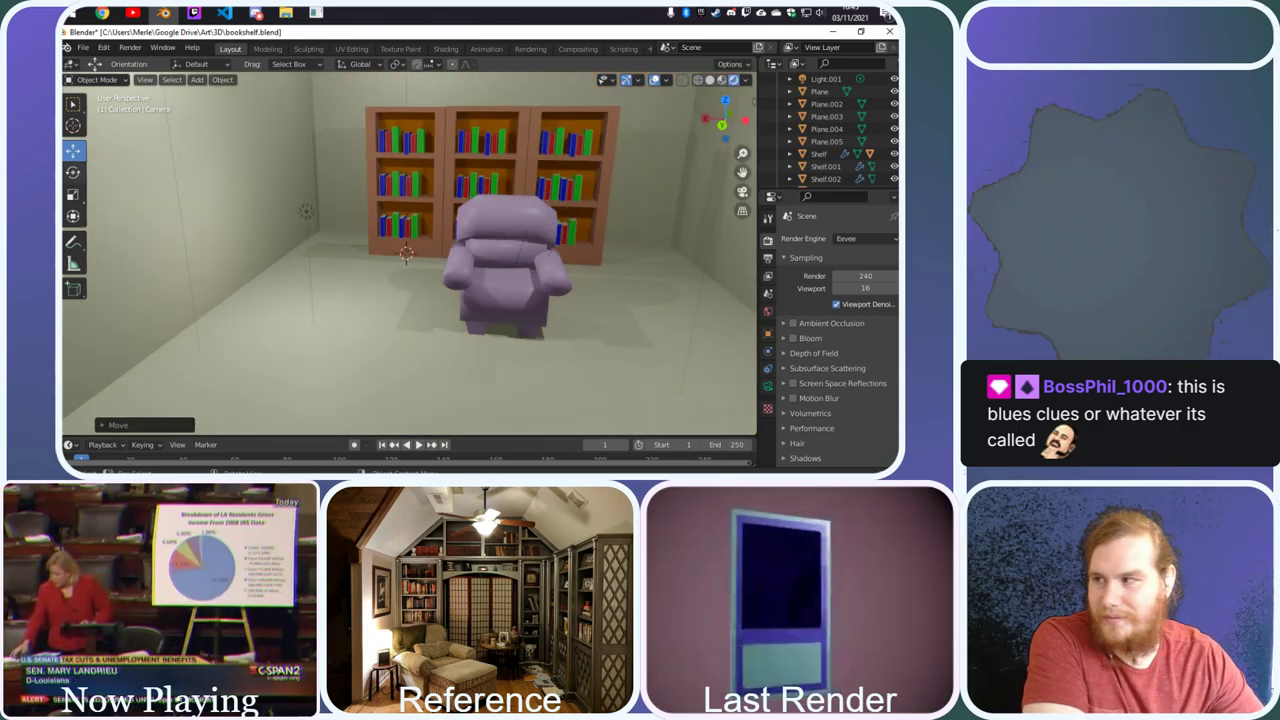
key("alt+Tab")
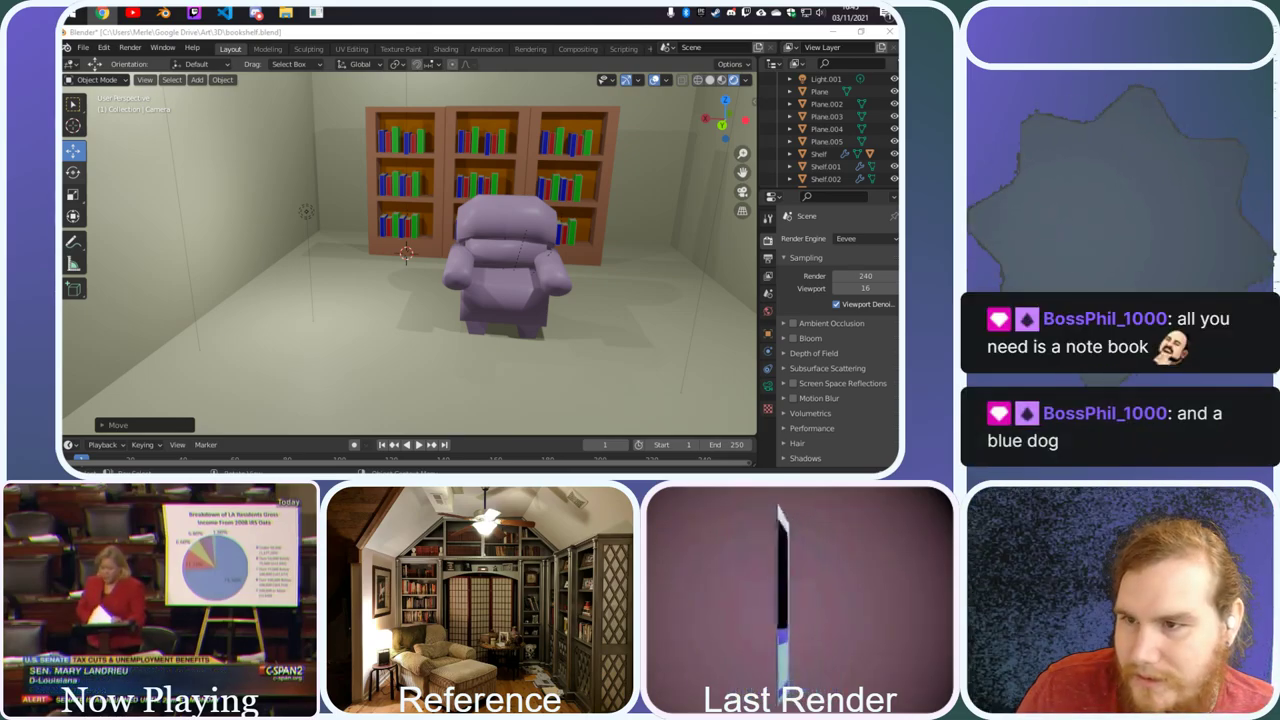
left_click(102, 13)
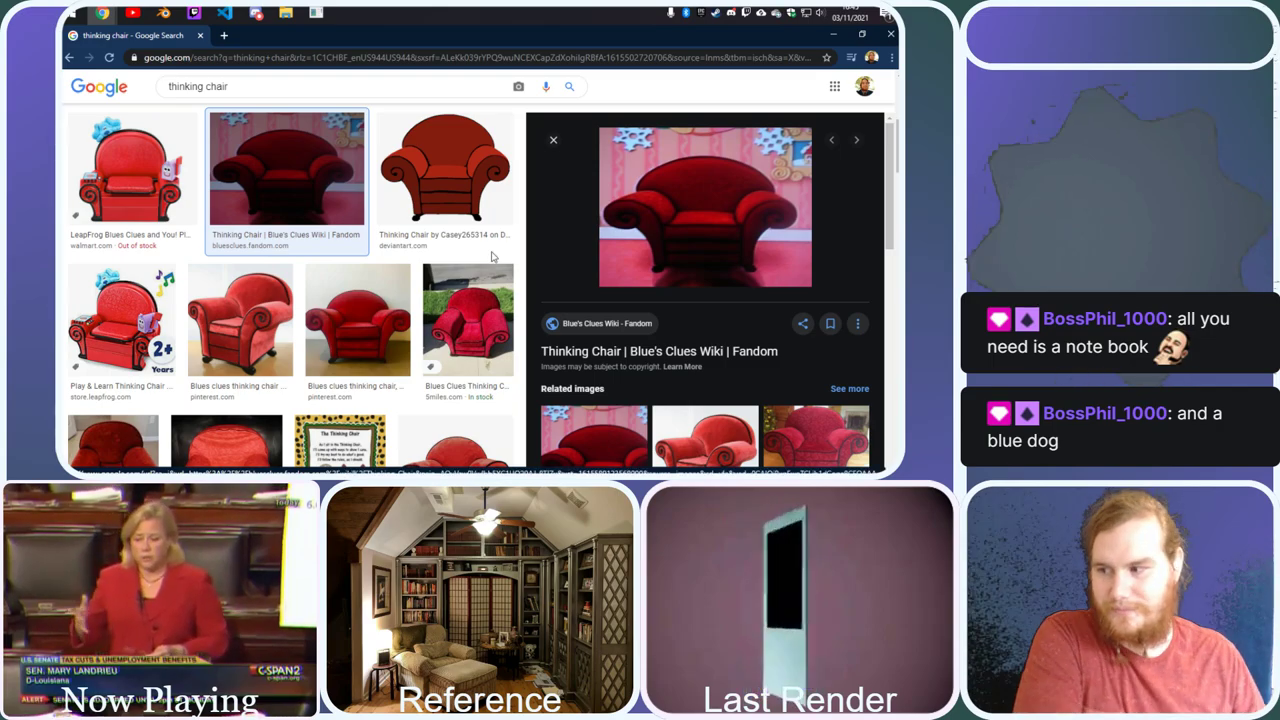
Un-maximize Chrome so the red Thinking Chair reference sits beside Blender
left_click_drag(600, 36, 205, 100)
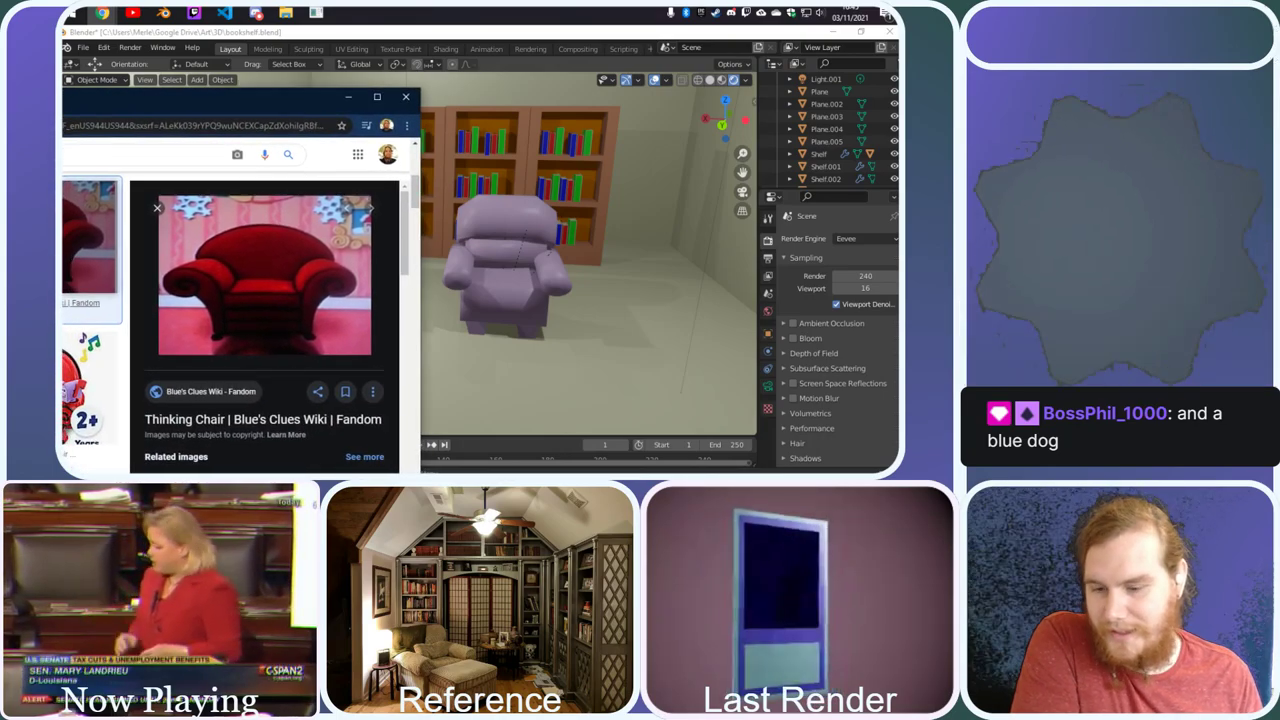
Select the armchair and change its material Base Color from lavender to red
left_click(509, 300)
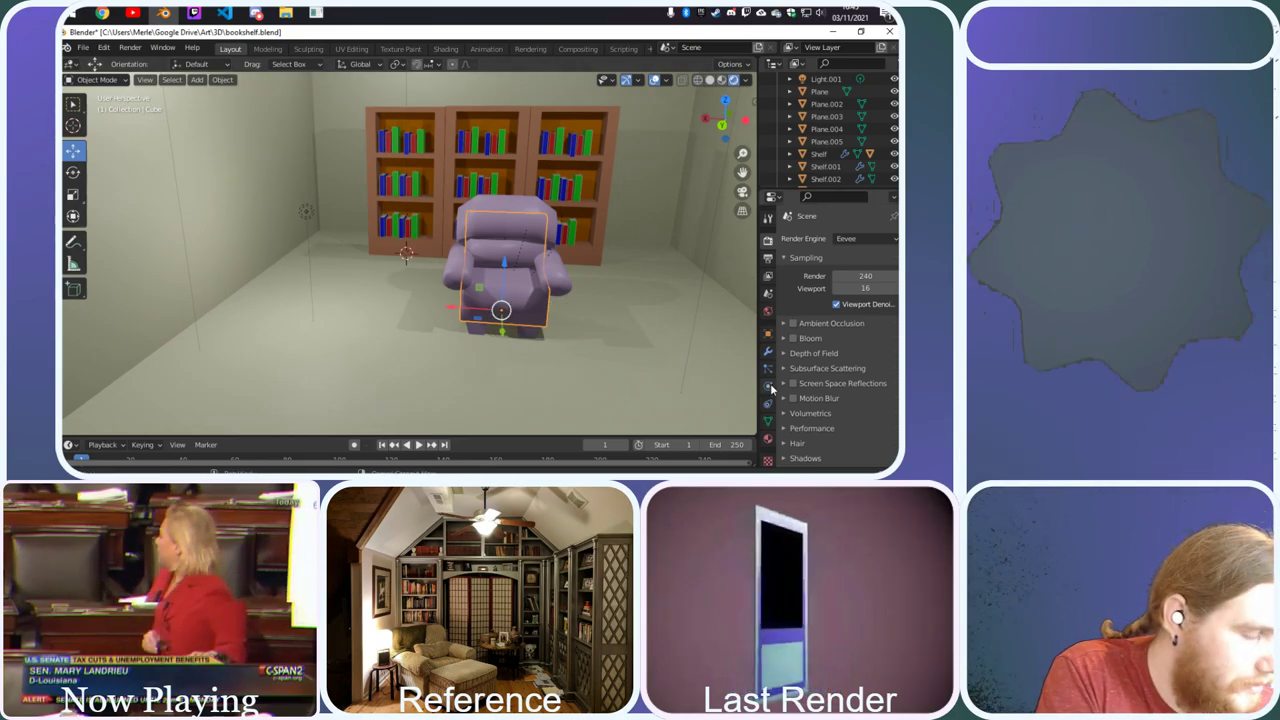
left_click(767, 438)
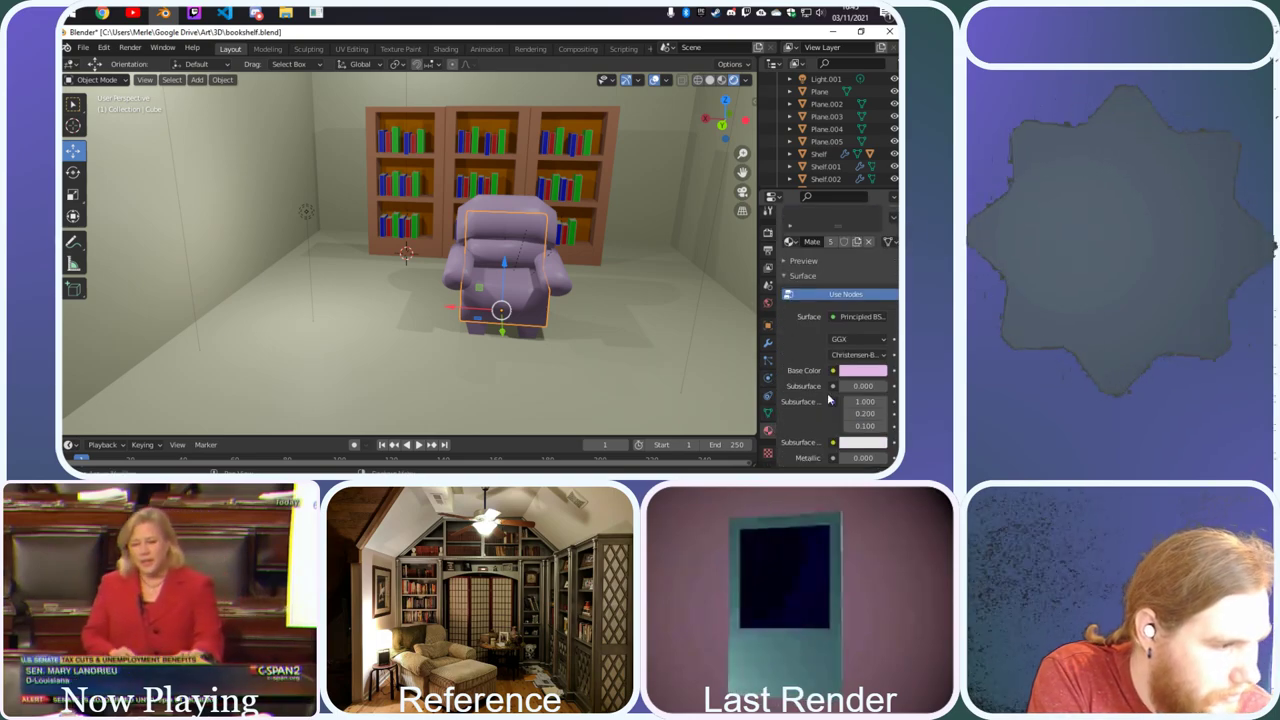
left_click(862, 370)
left_click(825, 265)
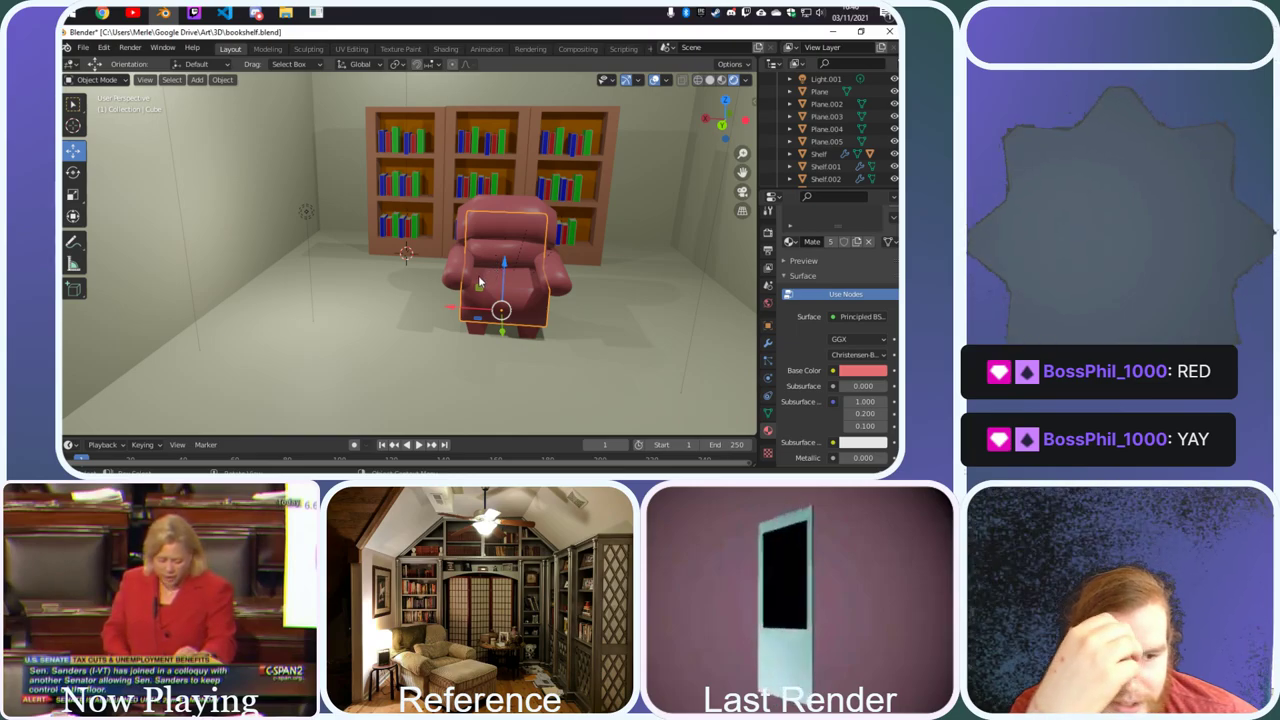
scroll(535, 270, "down", 2)
scroll(522, 266, "up", 1)
scroll(516, 260, "down", 1)
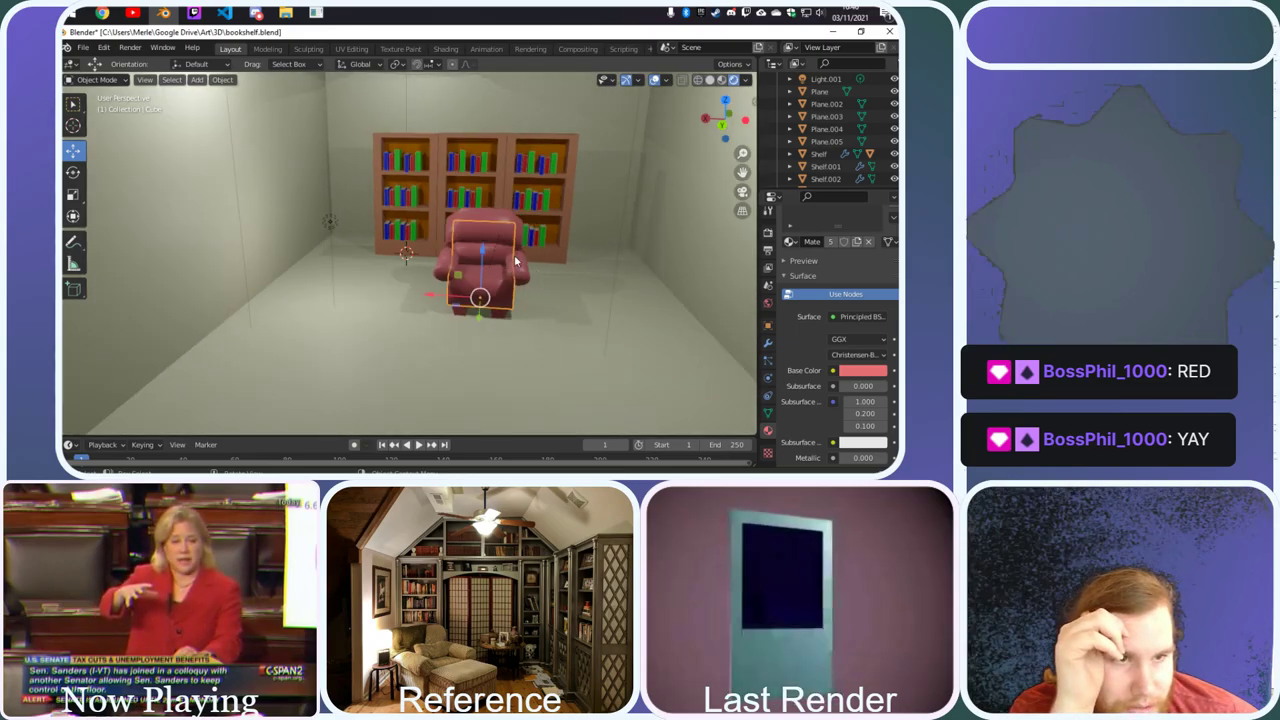
left_click(768, 250)
Point the render output path at the Google Drive folder instead of /tmp
scroll(846, 336, "down", 3)
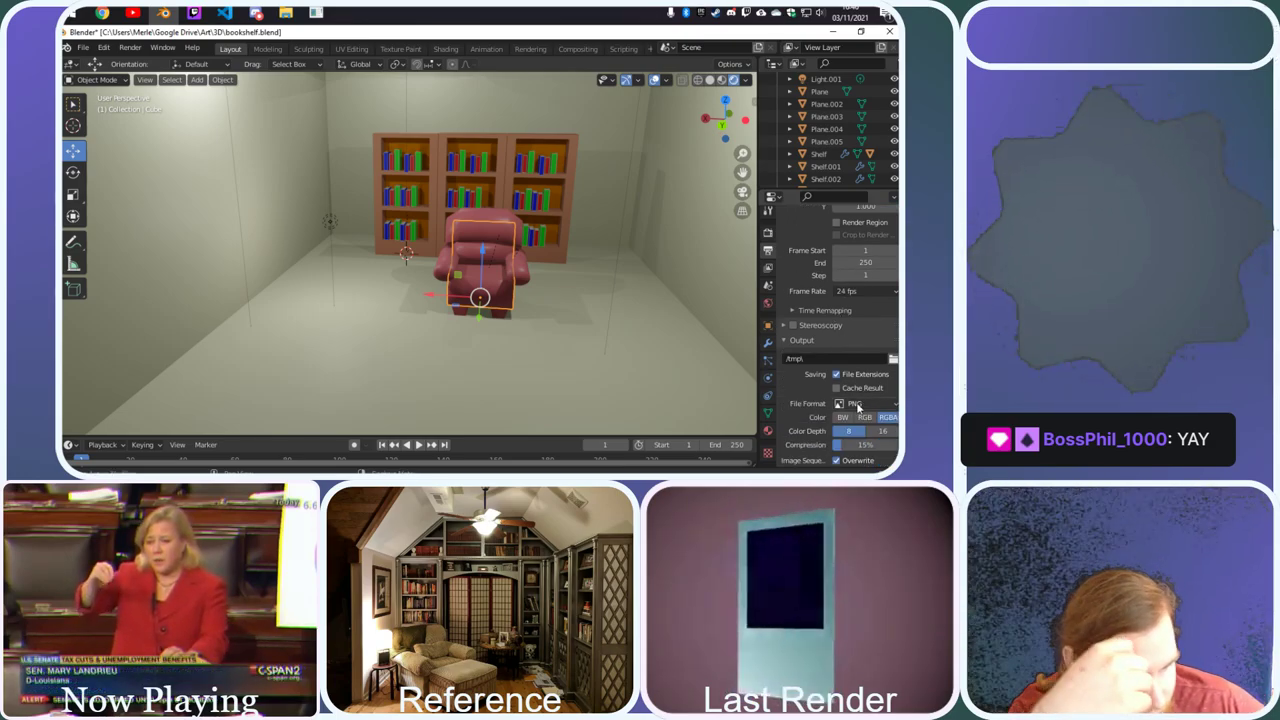
scroll(871, 331, "down", 1)
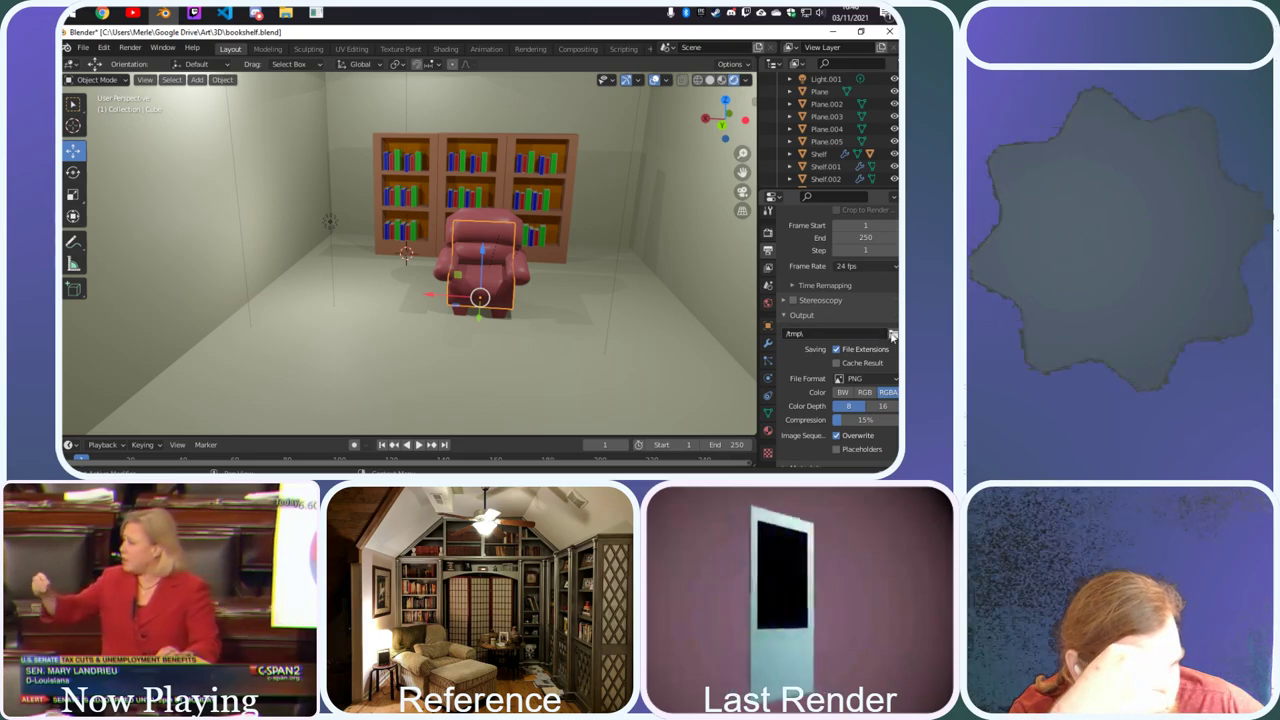
left_click(892, 333)
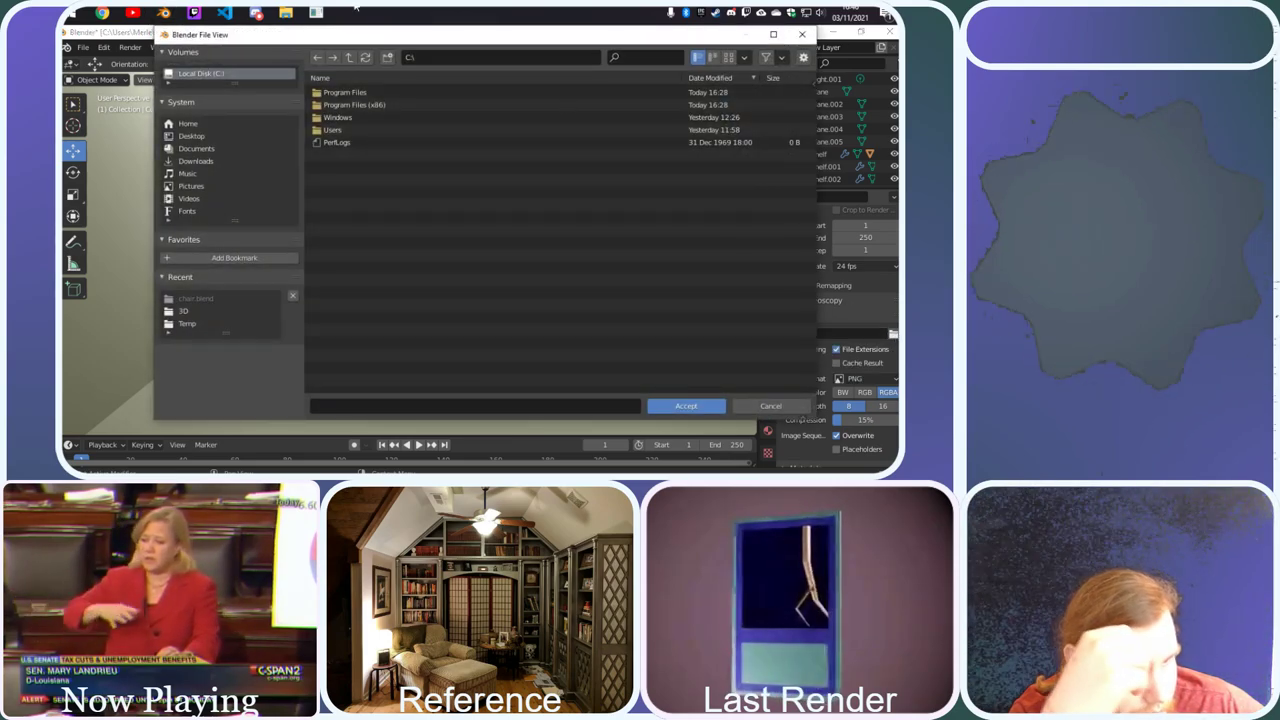
key("Escape")
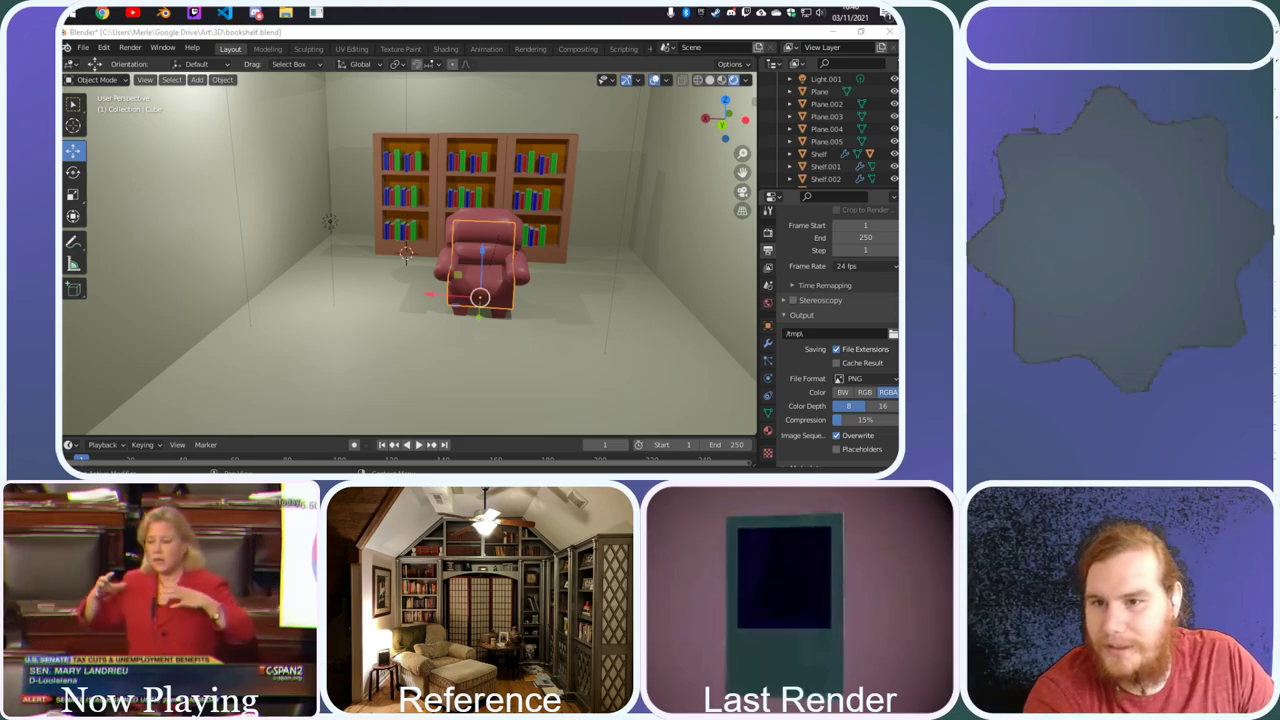
key("alt+Tab")
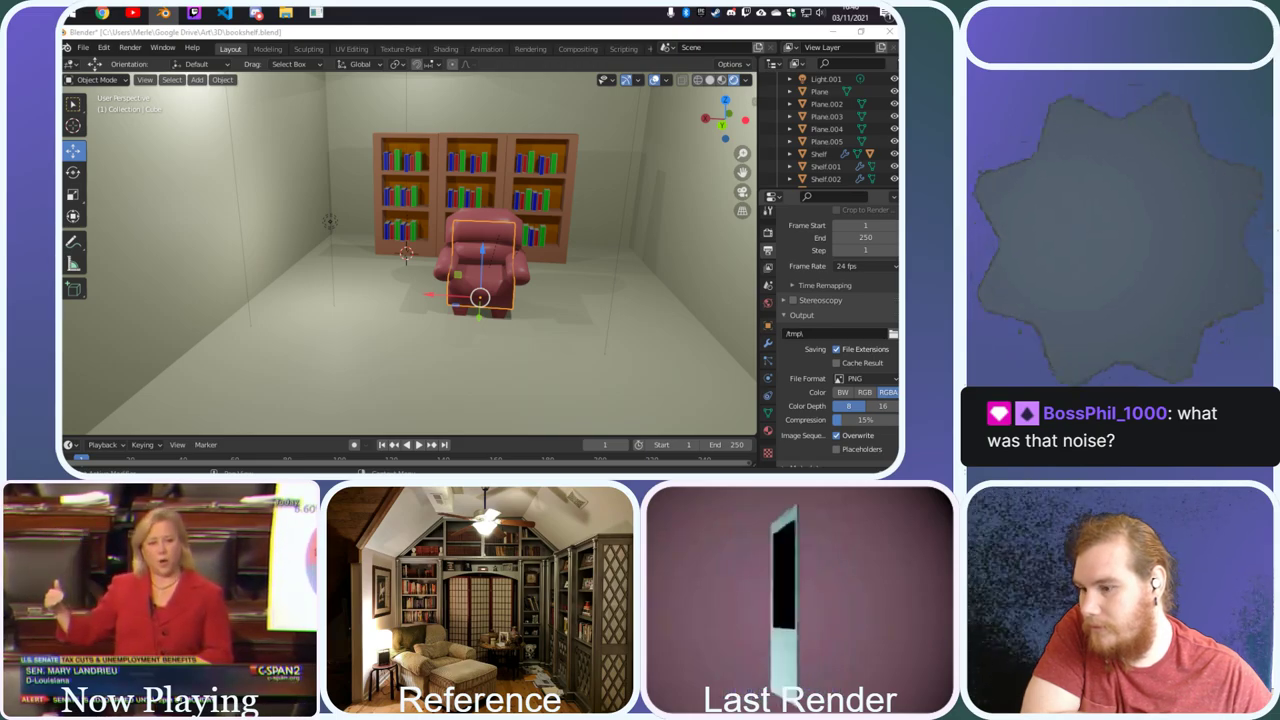
key("Return")
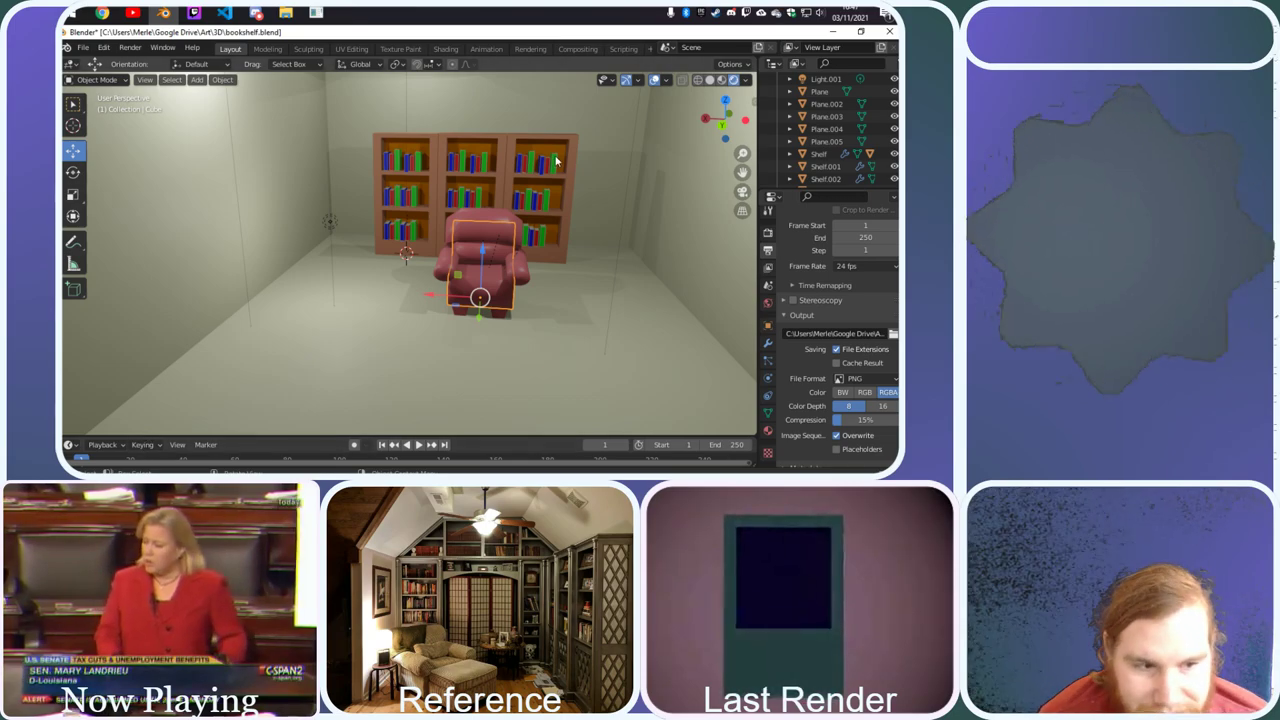
In Render Properties, enter 420 in the Sampling Render field, replacing 240
scroll(215, 254, "down", 3)
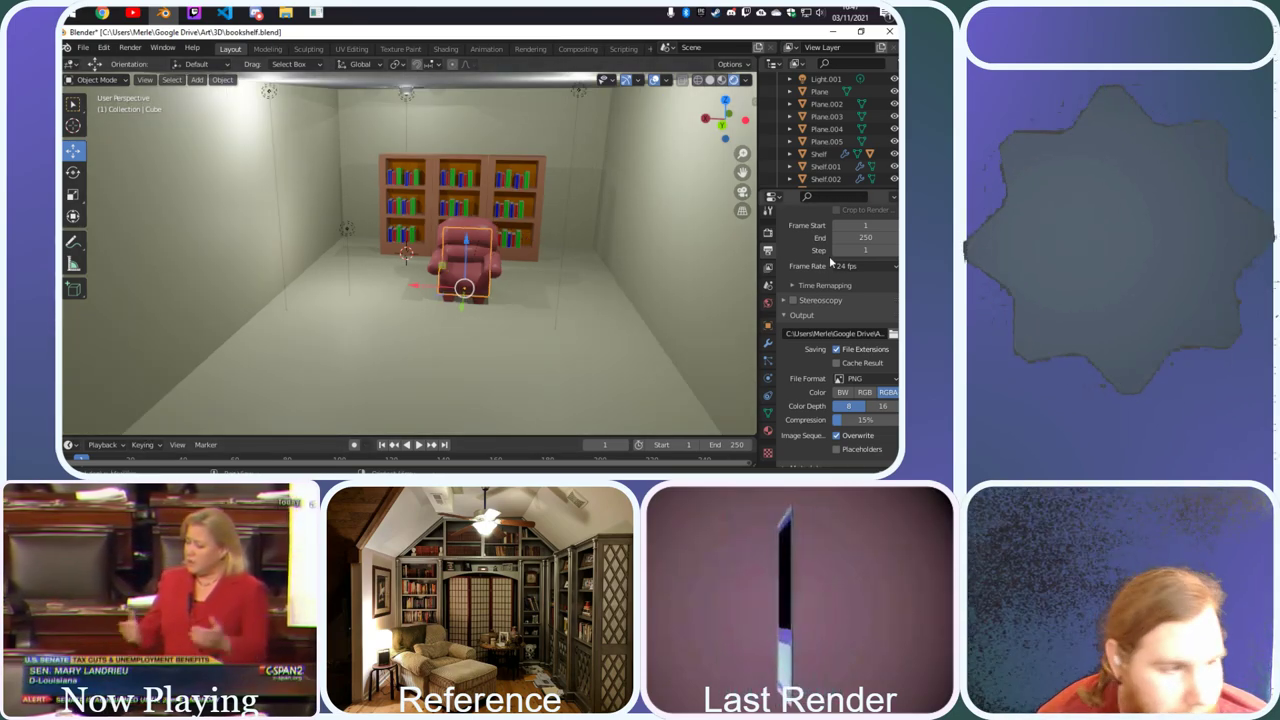
scroll(819, 303, "up", 1)
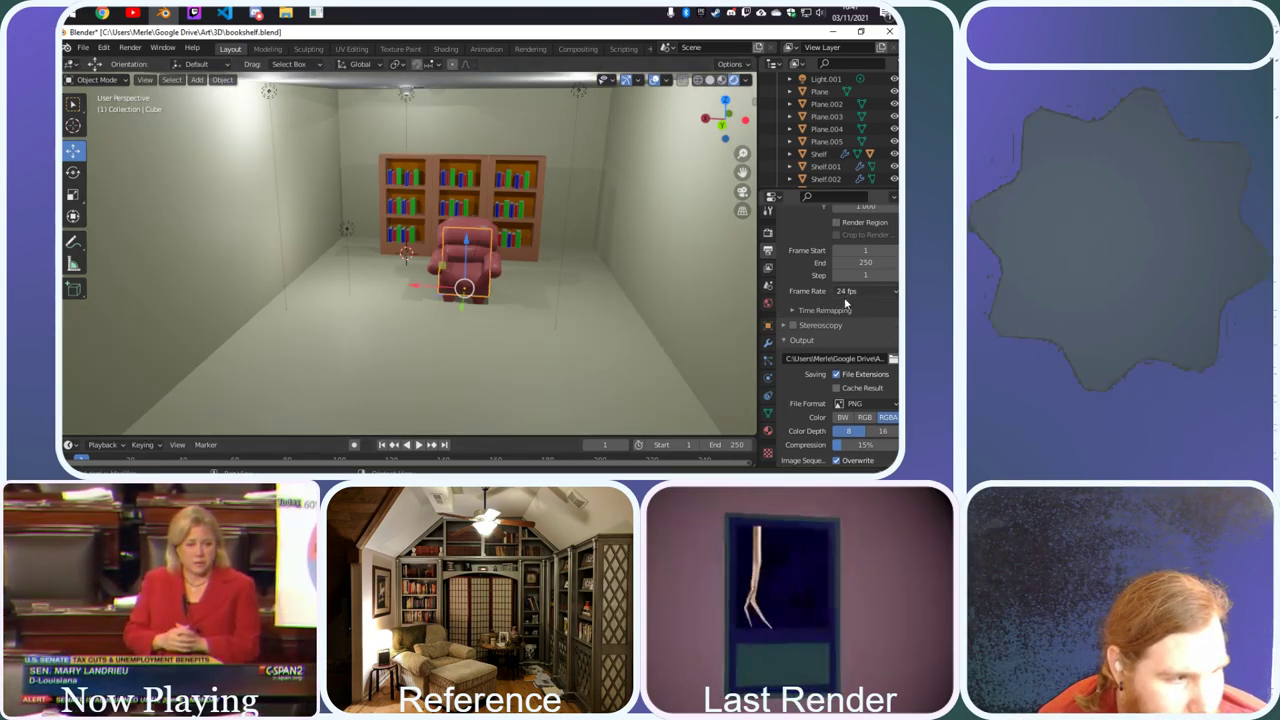
scroll(845, 300, "up", 3)
scroll(843, 305, "down", 1)
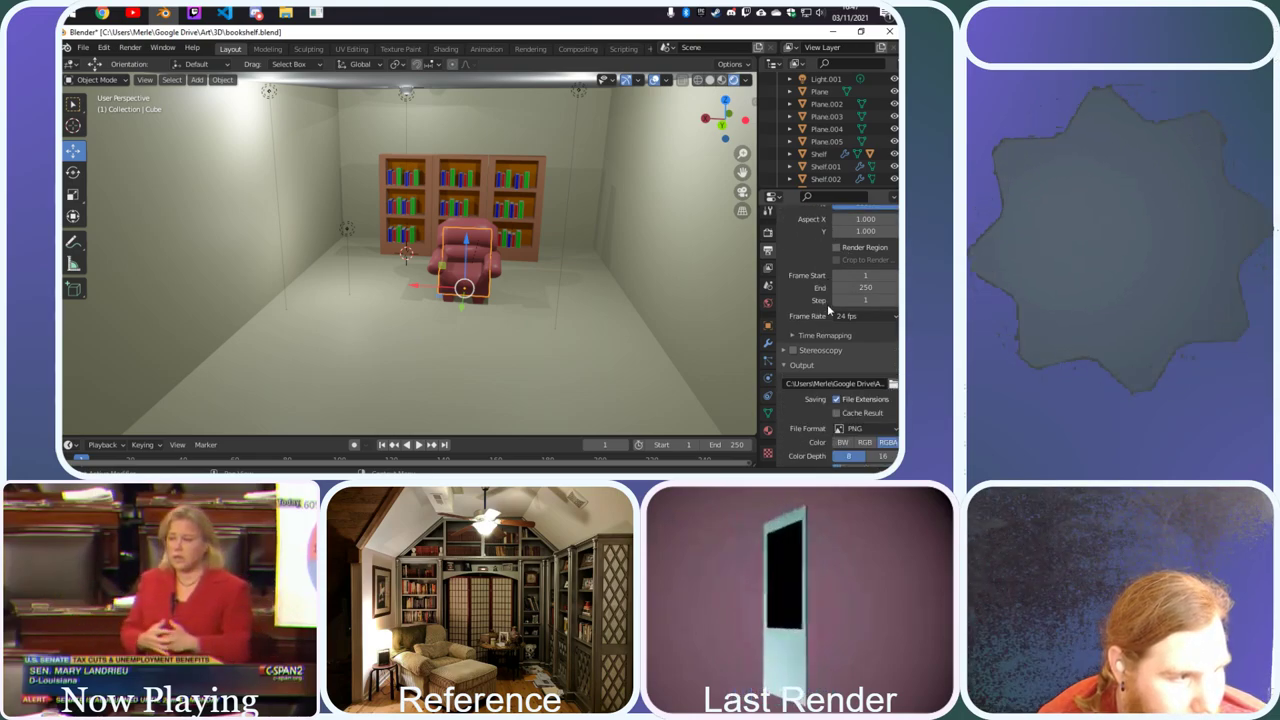
scroll(831, 310, "up", 1)
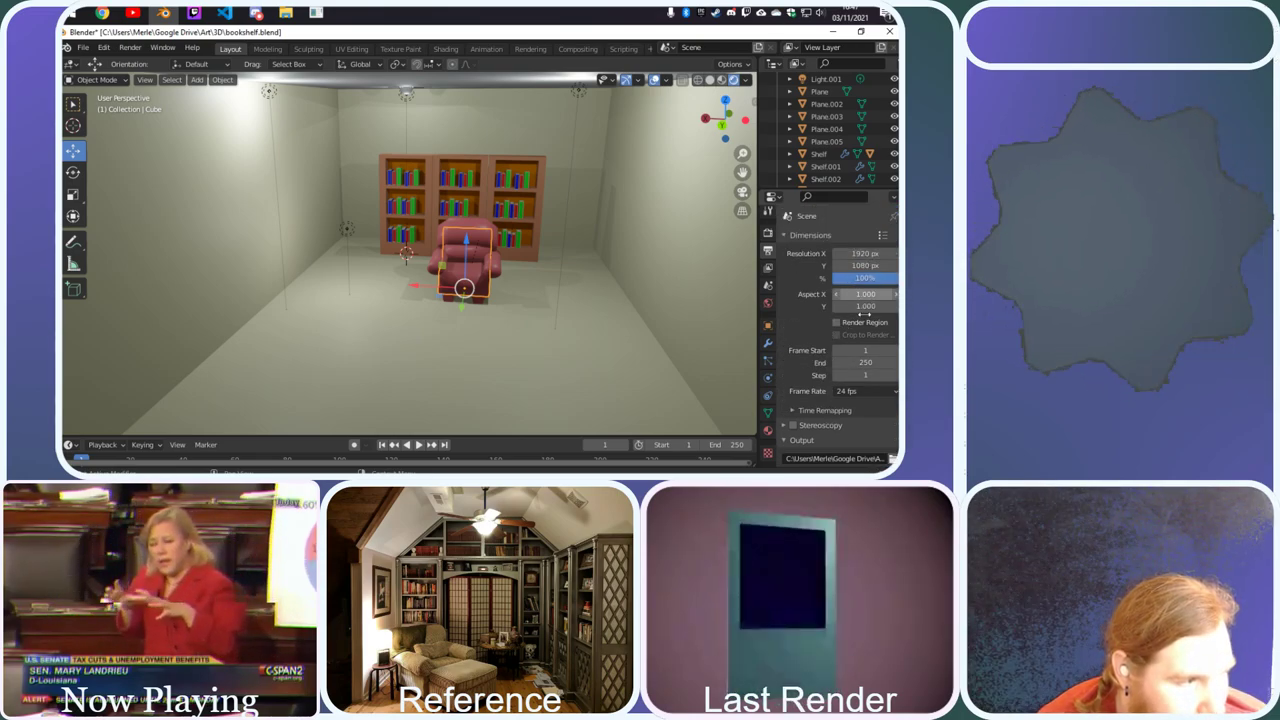
scroll(844, 348, "down", 2)
scroll(845, 350, "down", 3)
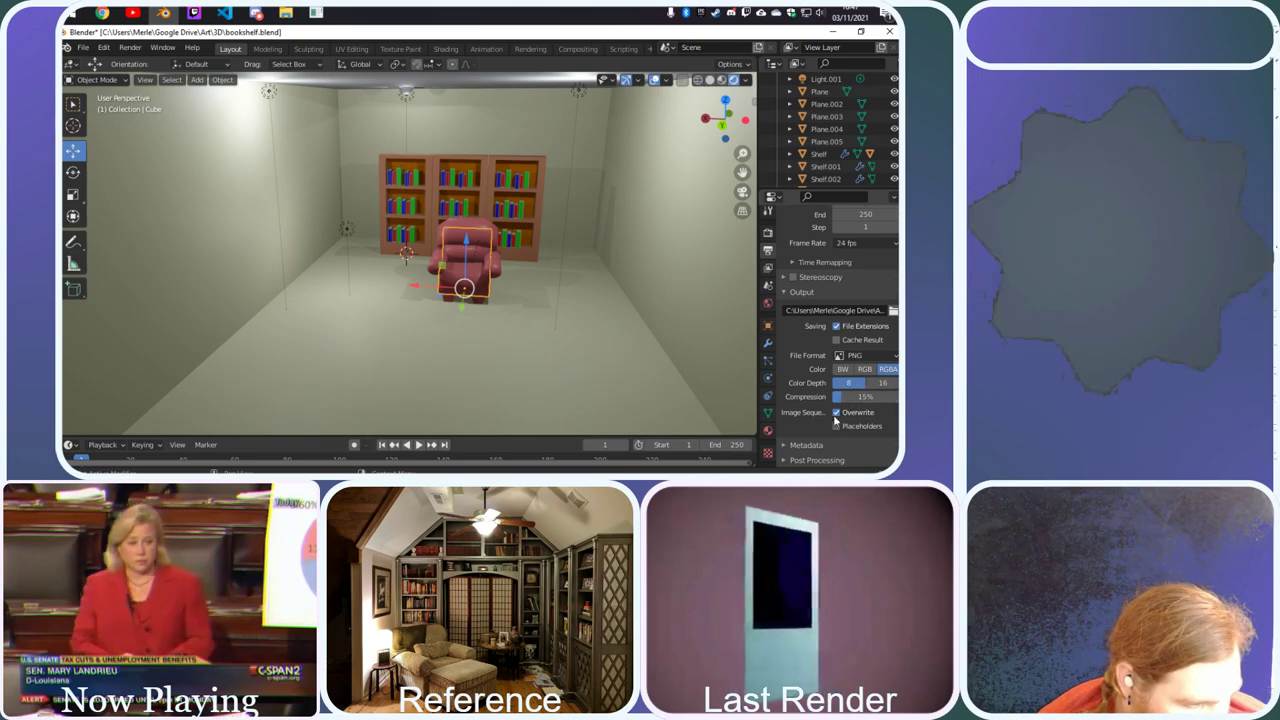
scroll(813, 410, "up", 6)
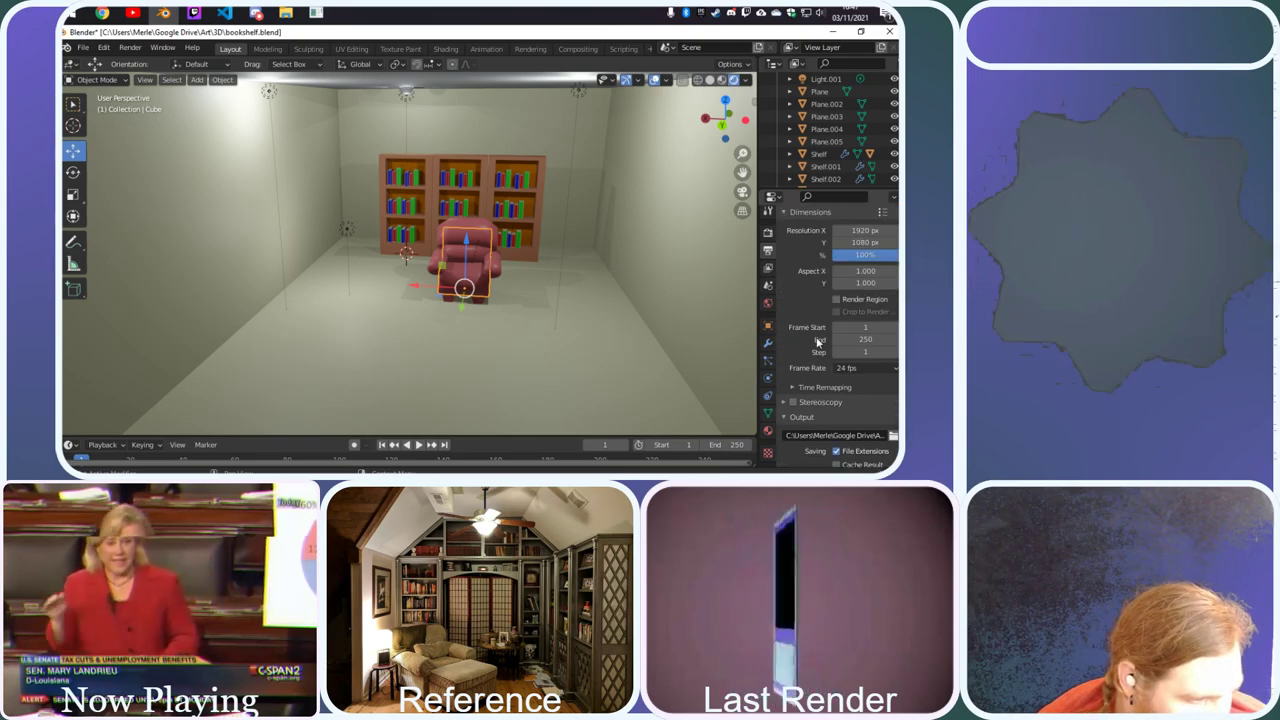
left_click(768, 236)
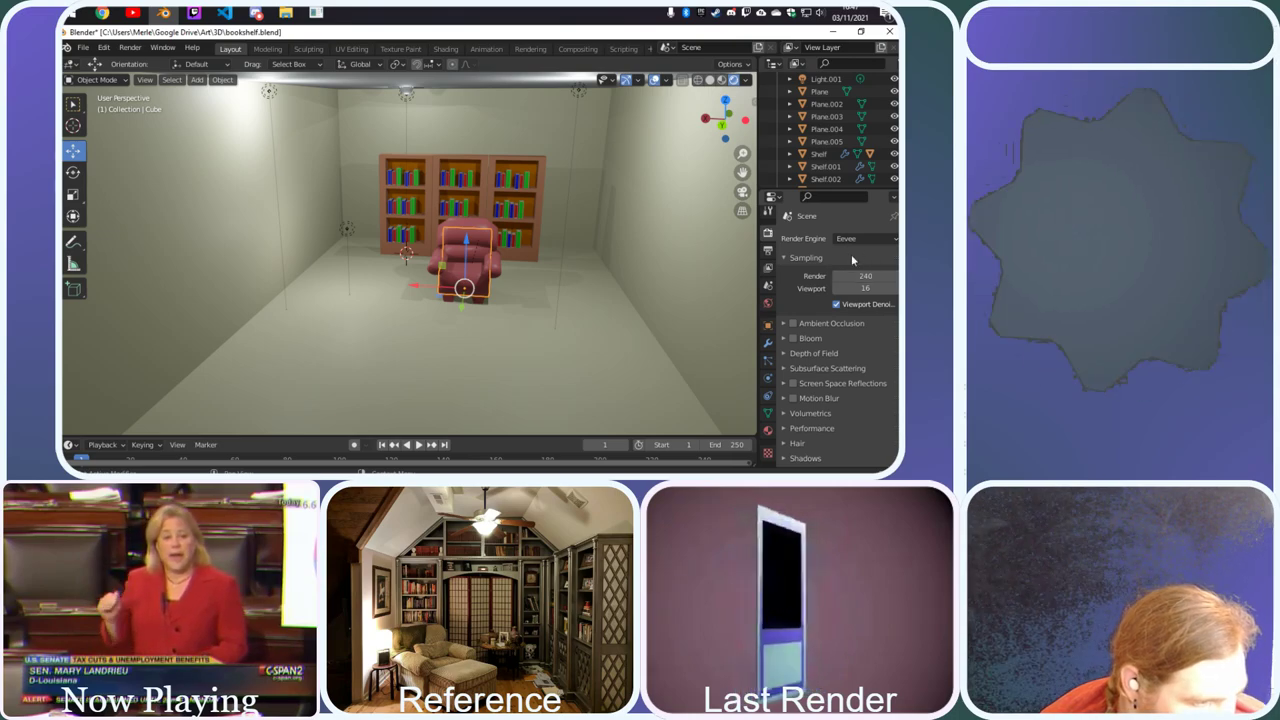
left_click(884, 277)
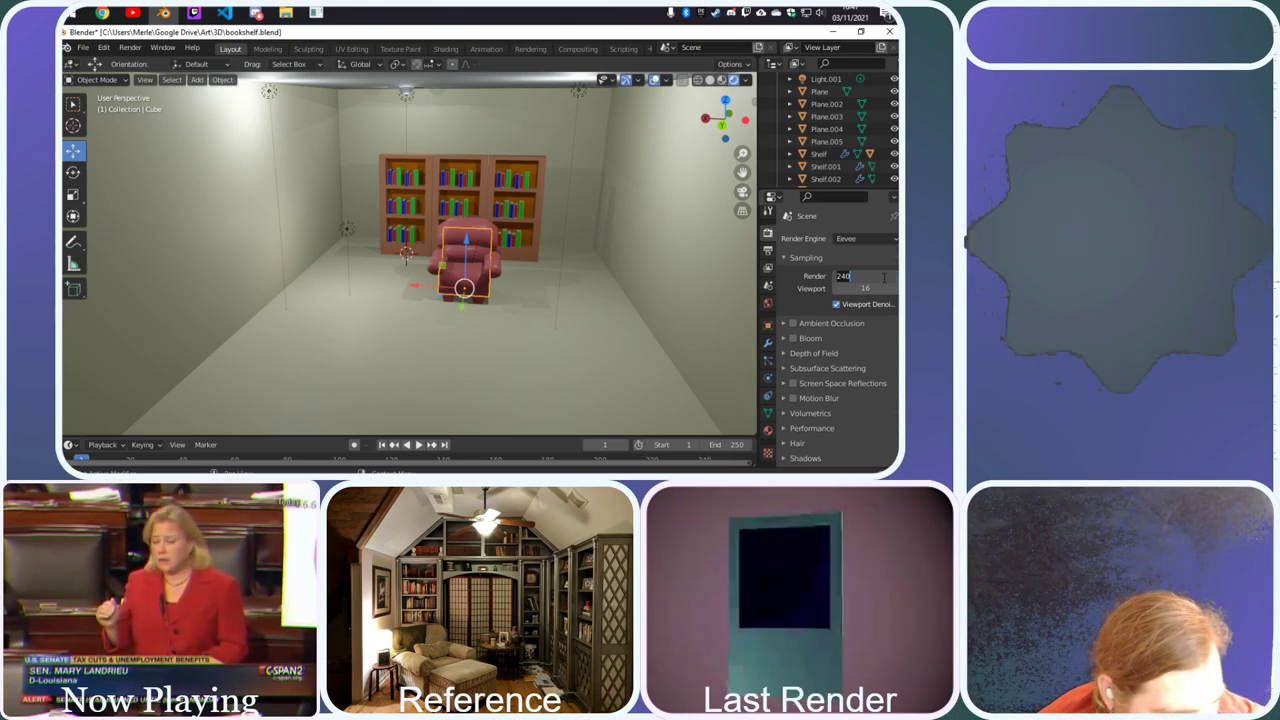
type("420")
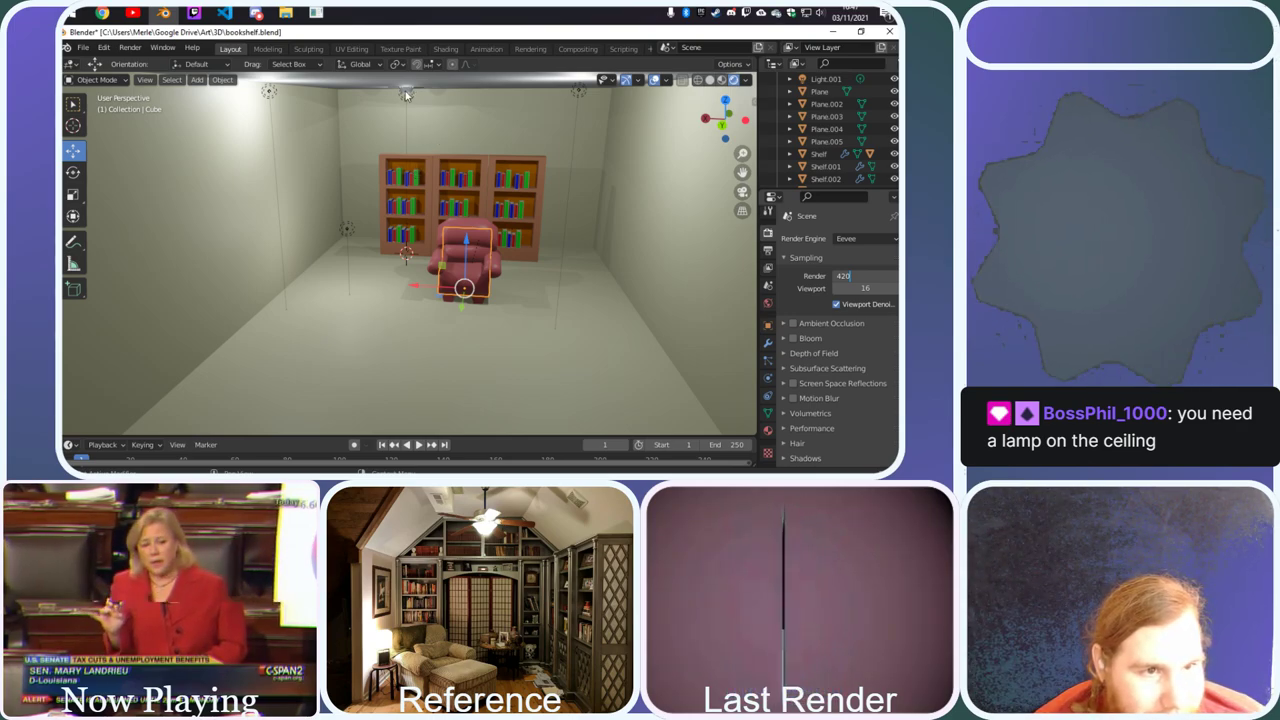
Confirm 420 render samples and orbit the view to a lower, level angle
key("Return")
mouse_move(406, 94)
middle_mouse_down()
mouse_move(406, 80)
mouse_move(444, 92)
mouse_move(404, 96)
middle_mouse_up()
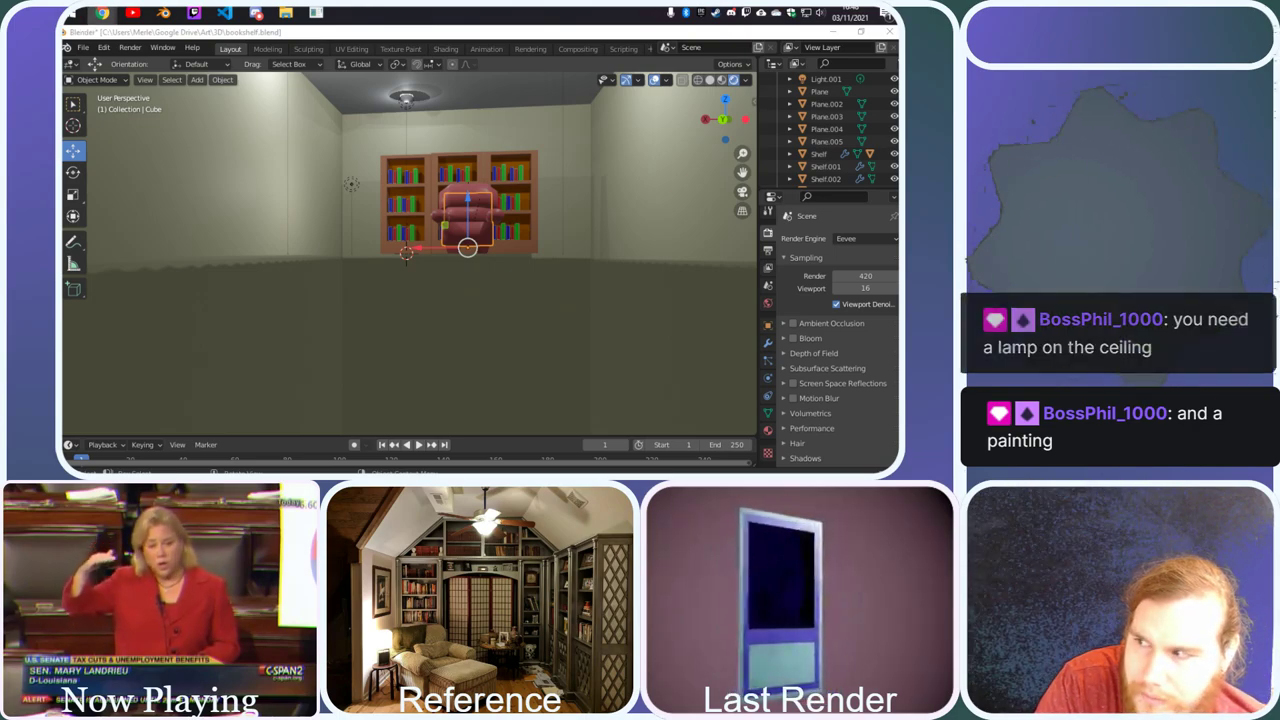
left_click(102, 12)
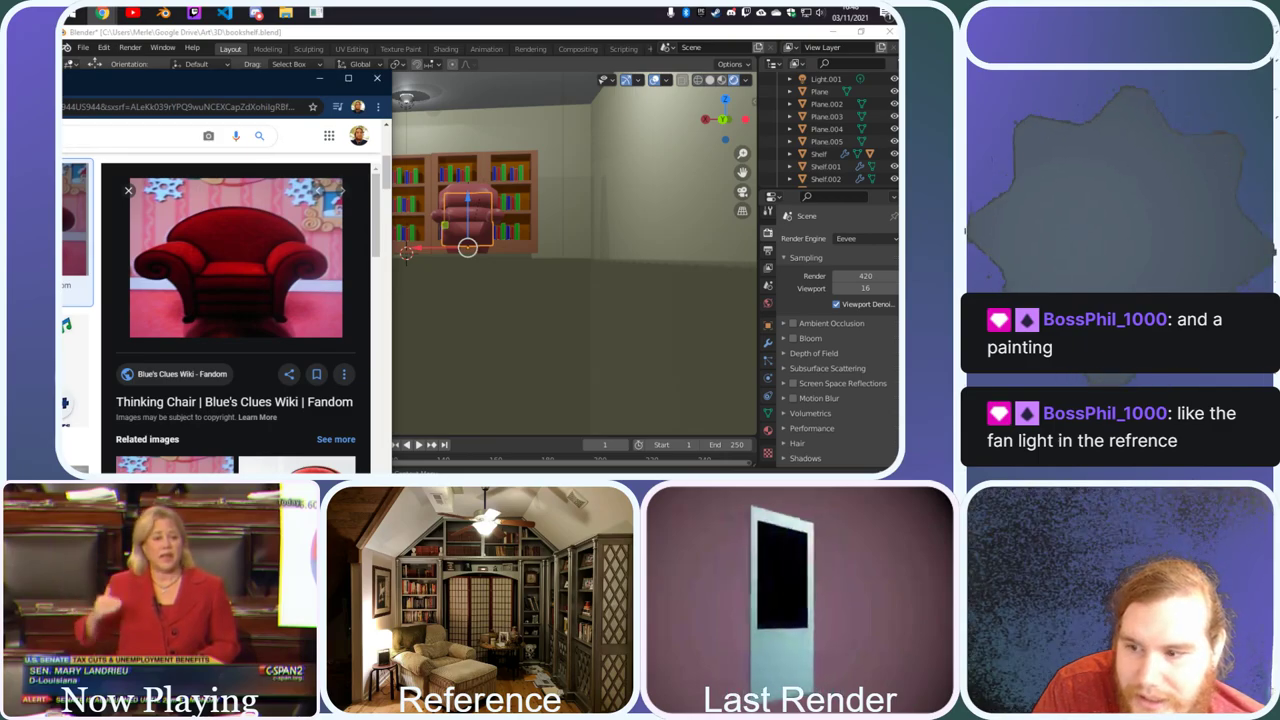
left_click_drag(250, 78, 282, 72)
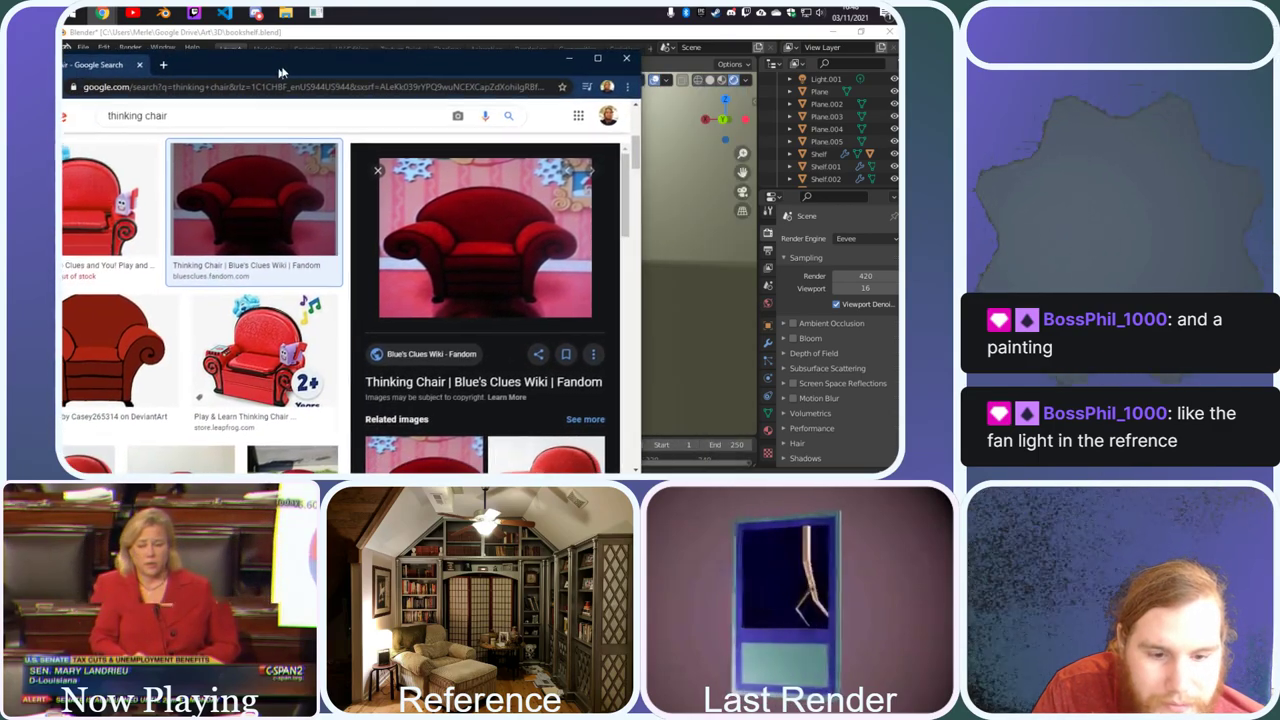
scroll(235, 260, "down", 3)
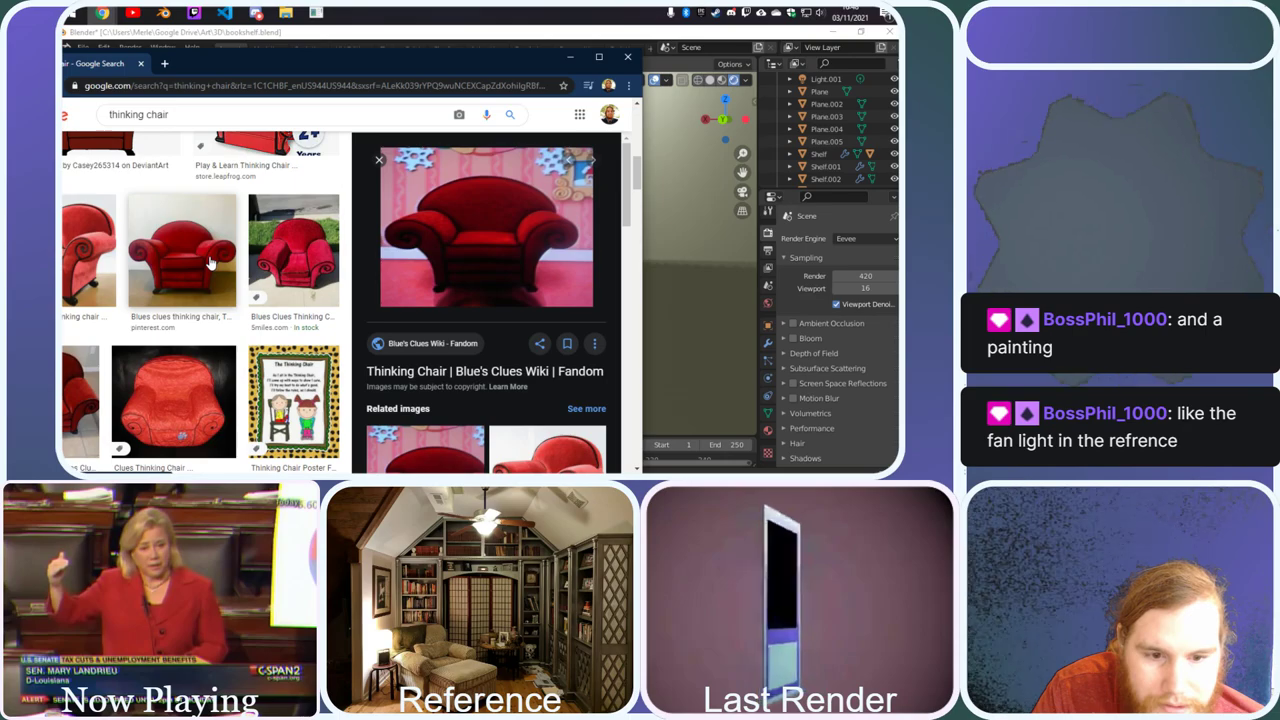
left_click(265, 285)
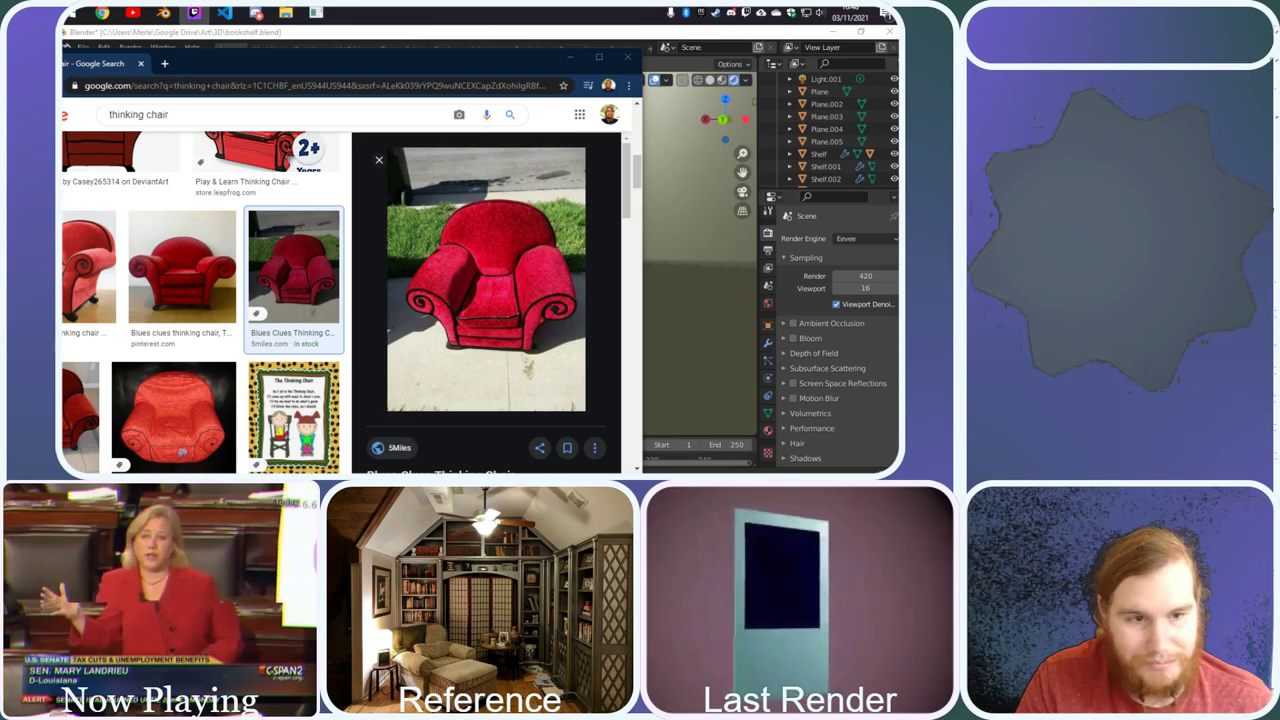
left_click(102, 13)
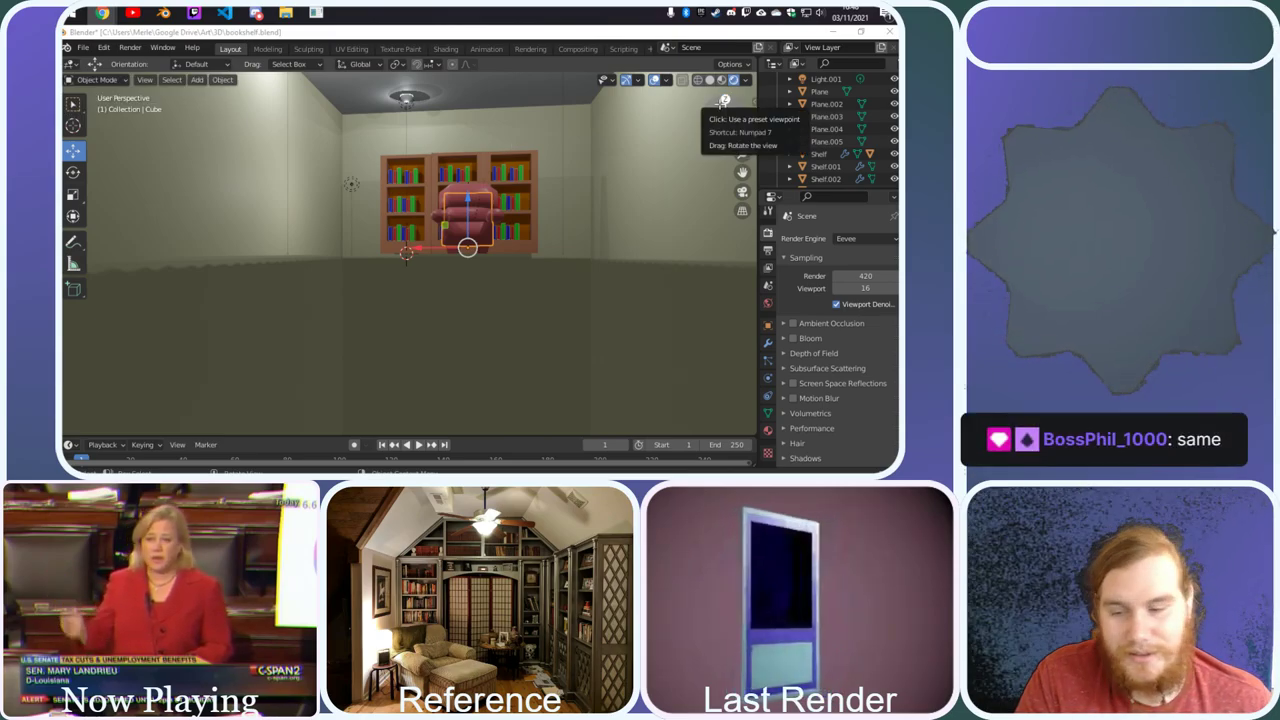
Orbit the view down with the navigation gizmo to see the floor before the armchair
left_click_drag(720, 110, 724, 118)
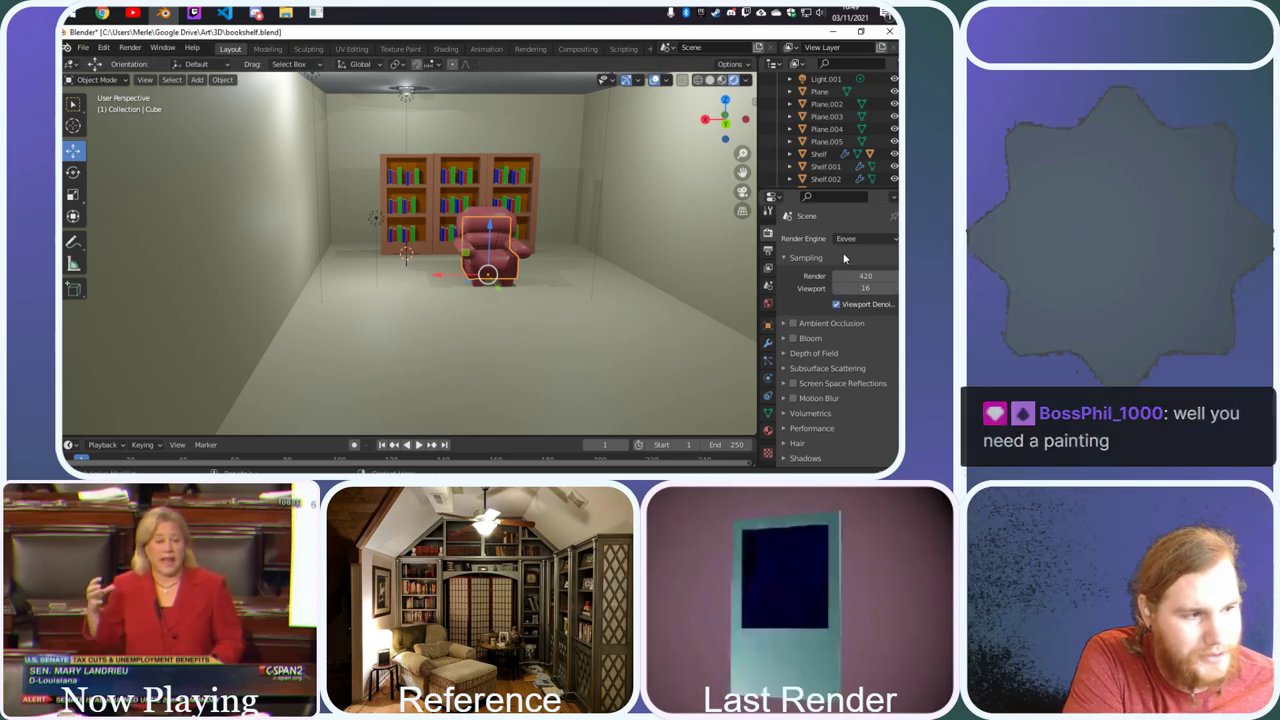
Toggle ambient occlusion on and back off, then render the scene with F12
scroll(829, 325, "down", 1)
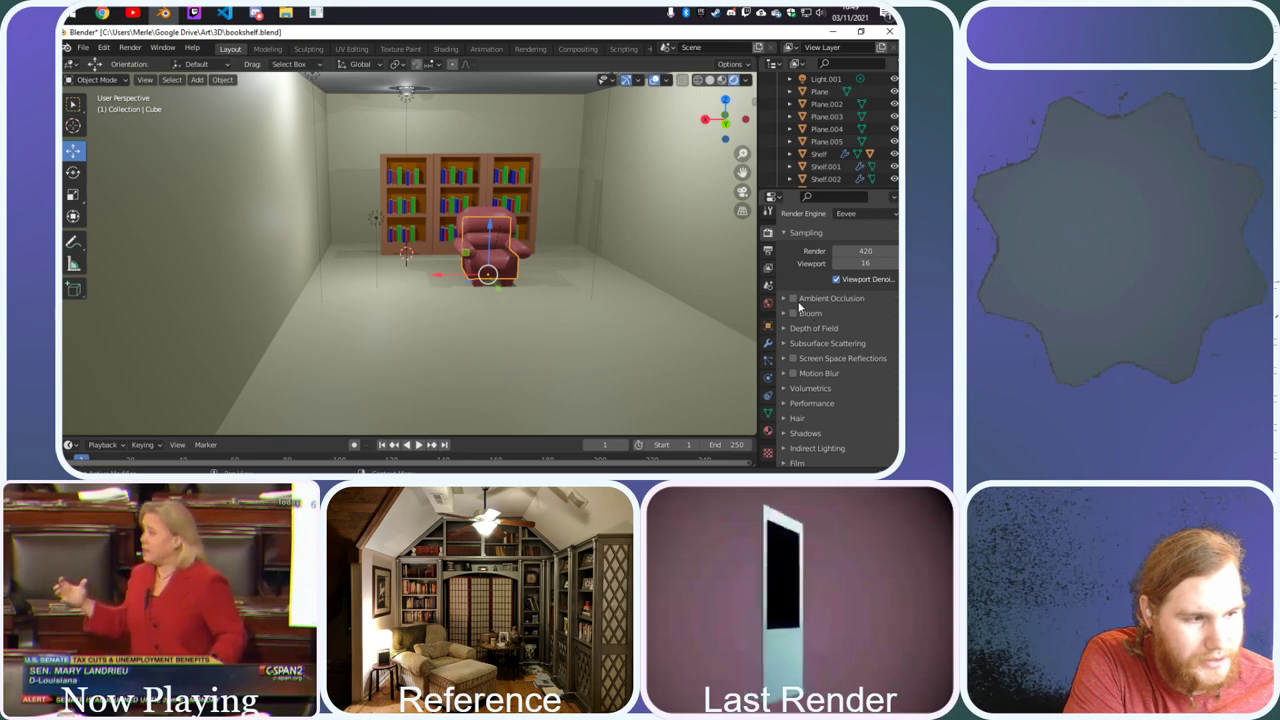
left_click(793, 299)
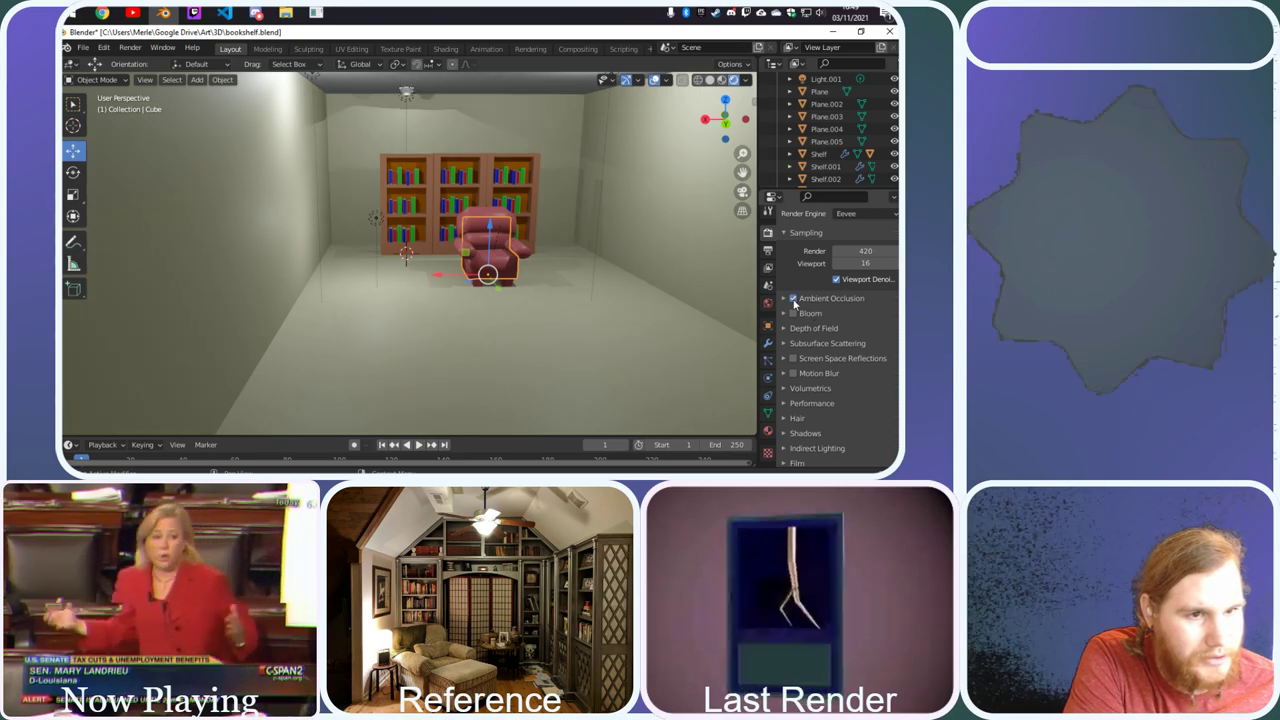
left_click(793, 299)
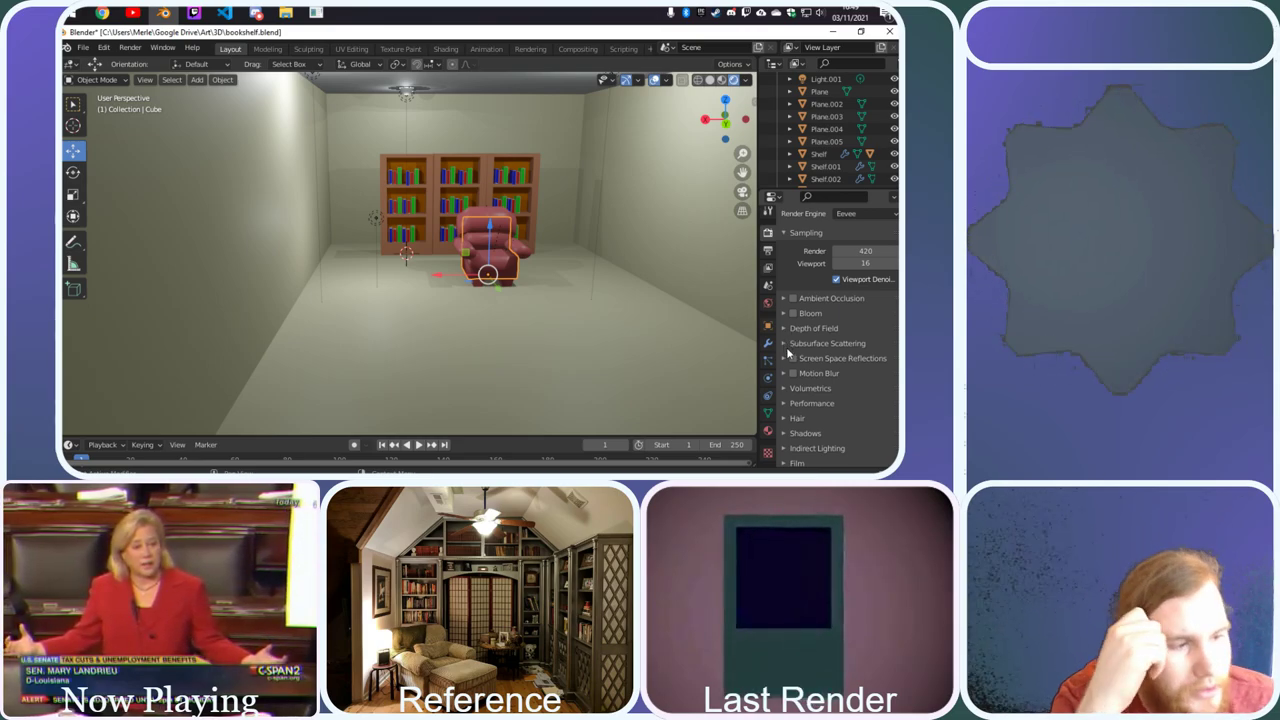
scroll(790, 360, "down", 1)
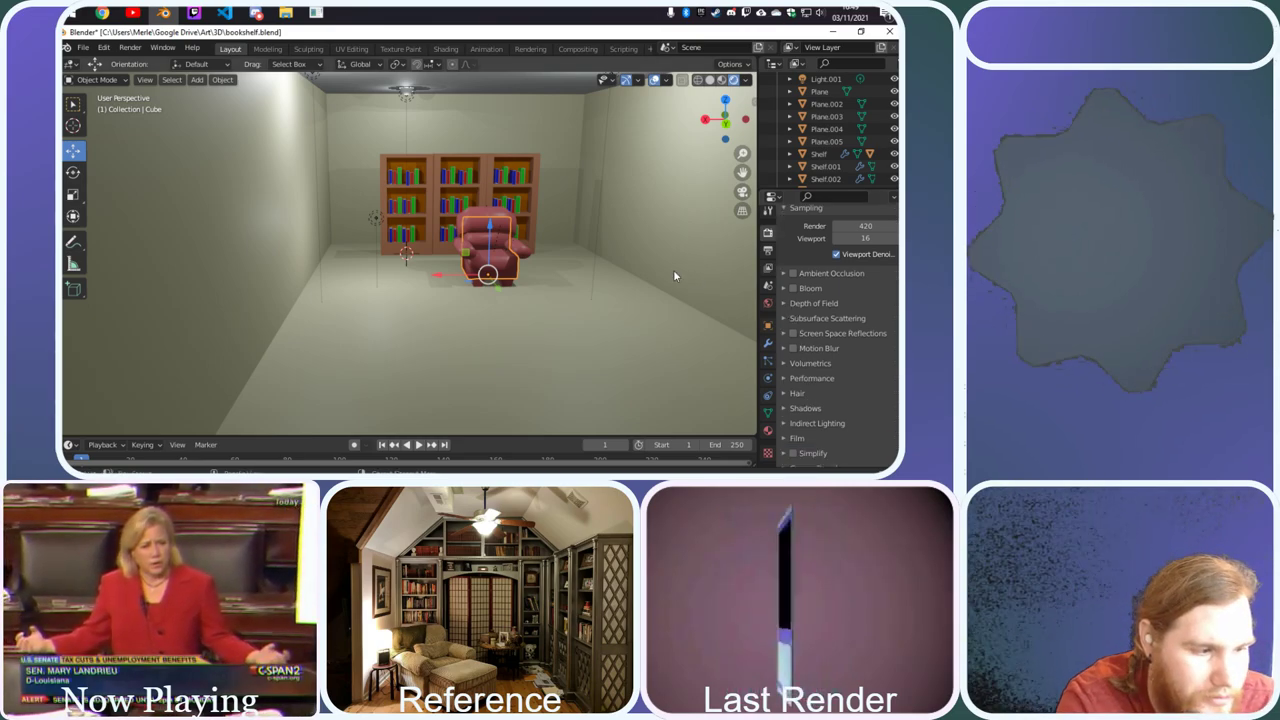
key("F12")
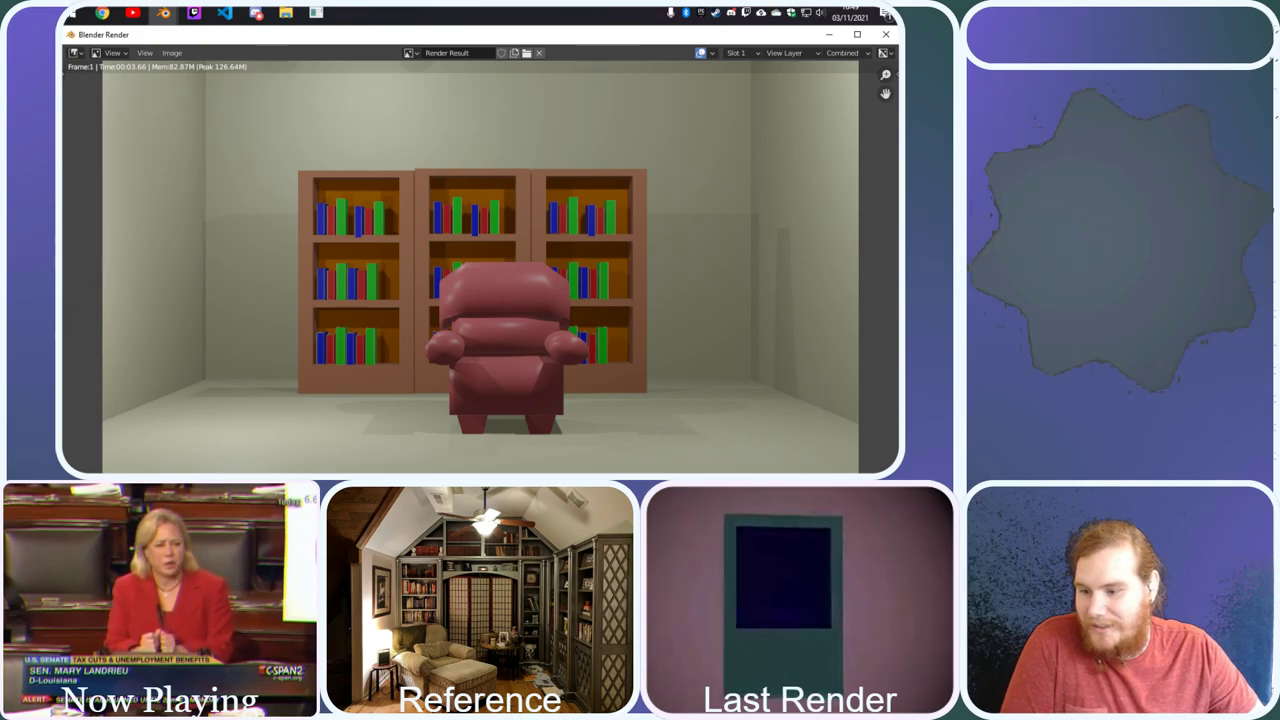
Return to the finished render and open its Image menu to reach Save
key("alt+Tab")
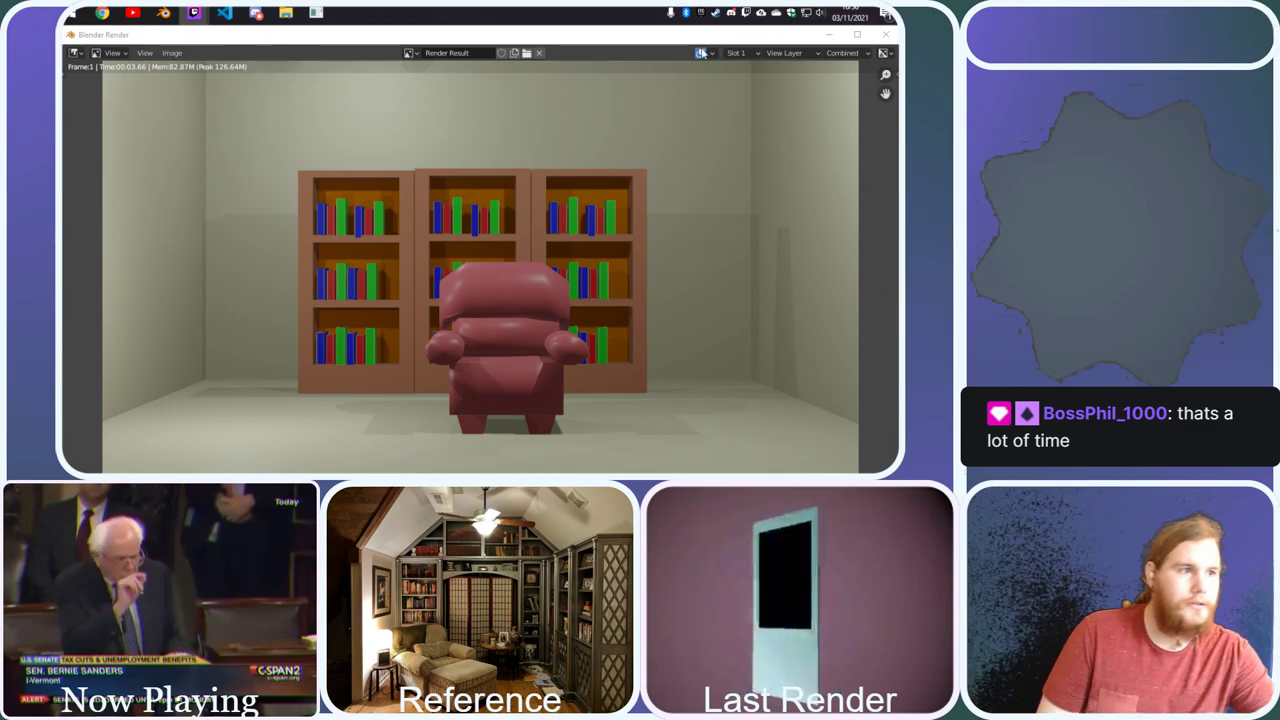
left_click(172, 53)
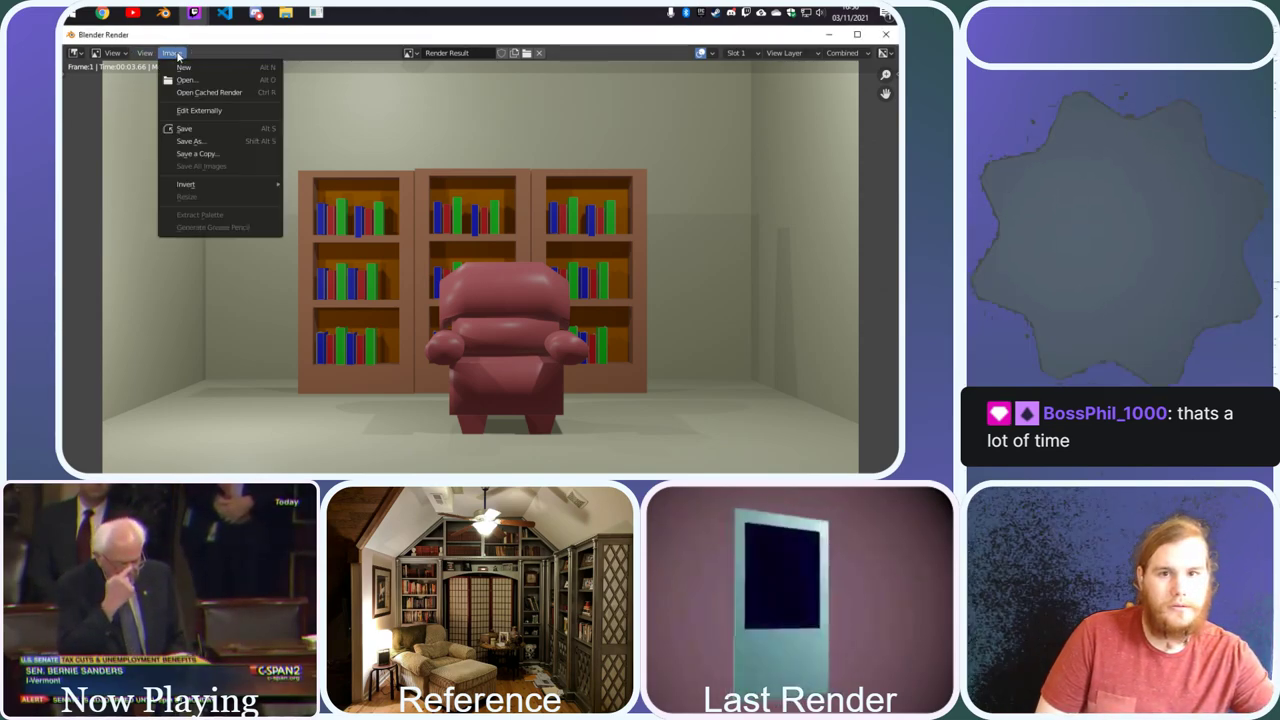
Save the render as library.png, replacing 'untitled' in the file name field
left_click(200, 130)
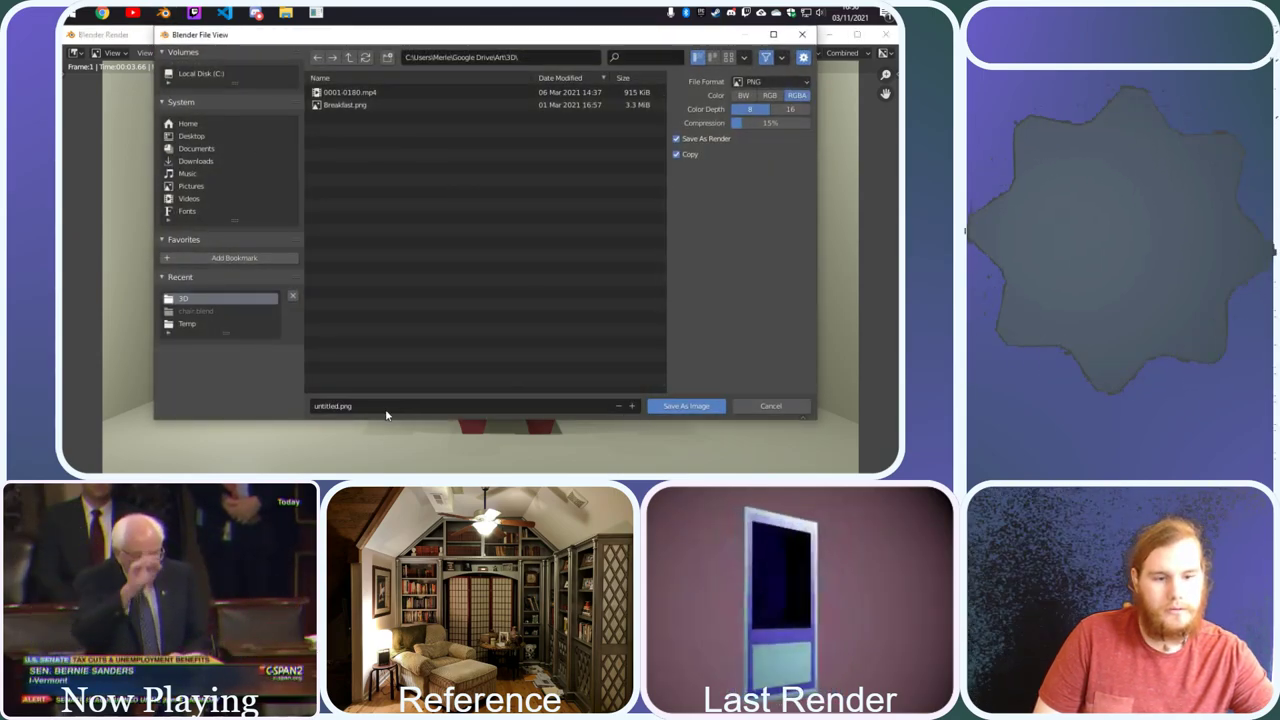
left_click(340, 406)
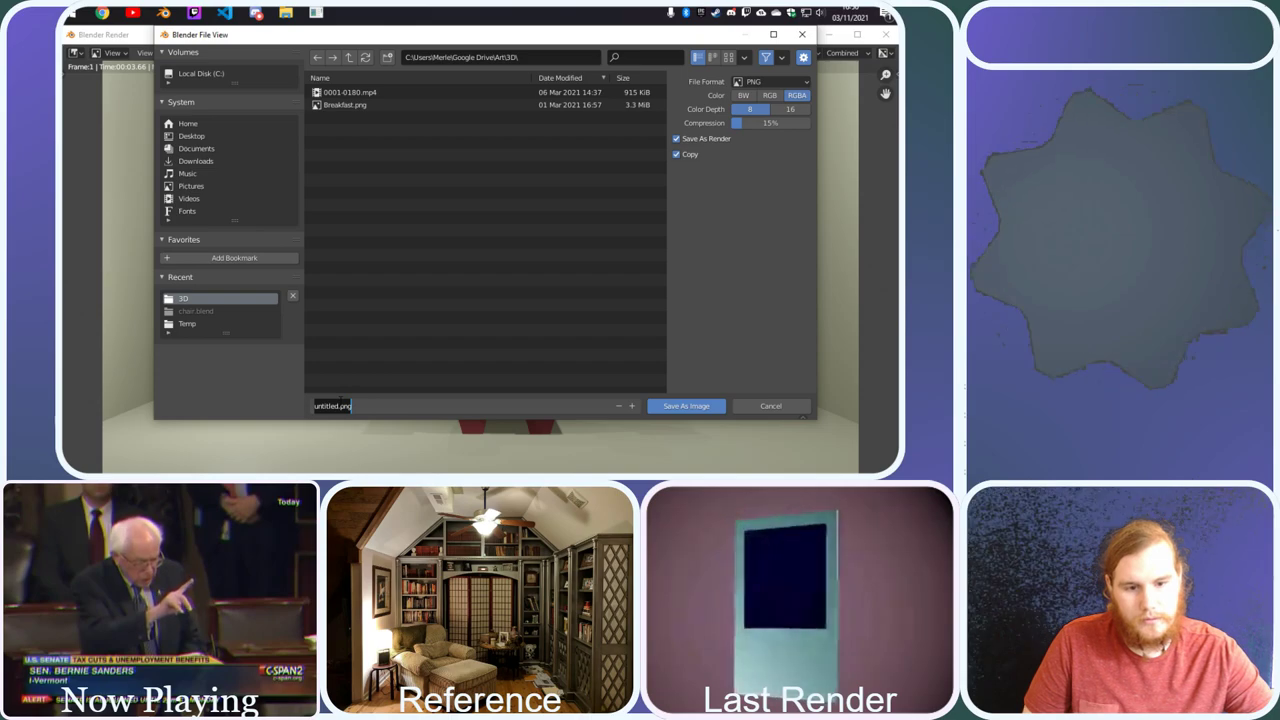
left_click(337, 406)
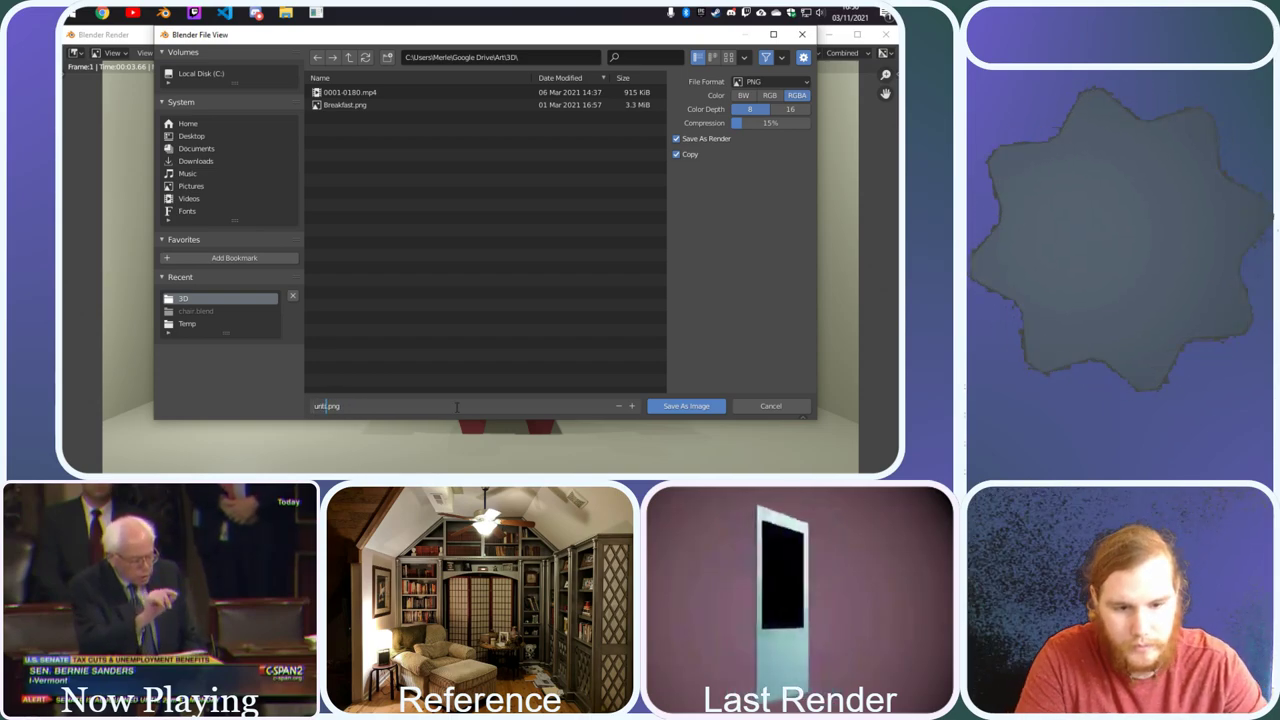
key("BackSpace")
key("BackSpace")
key("BackSpace")
key("BackSpace")
type("library")
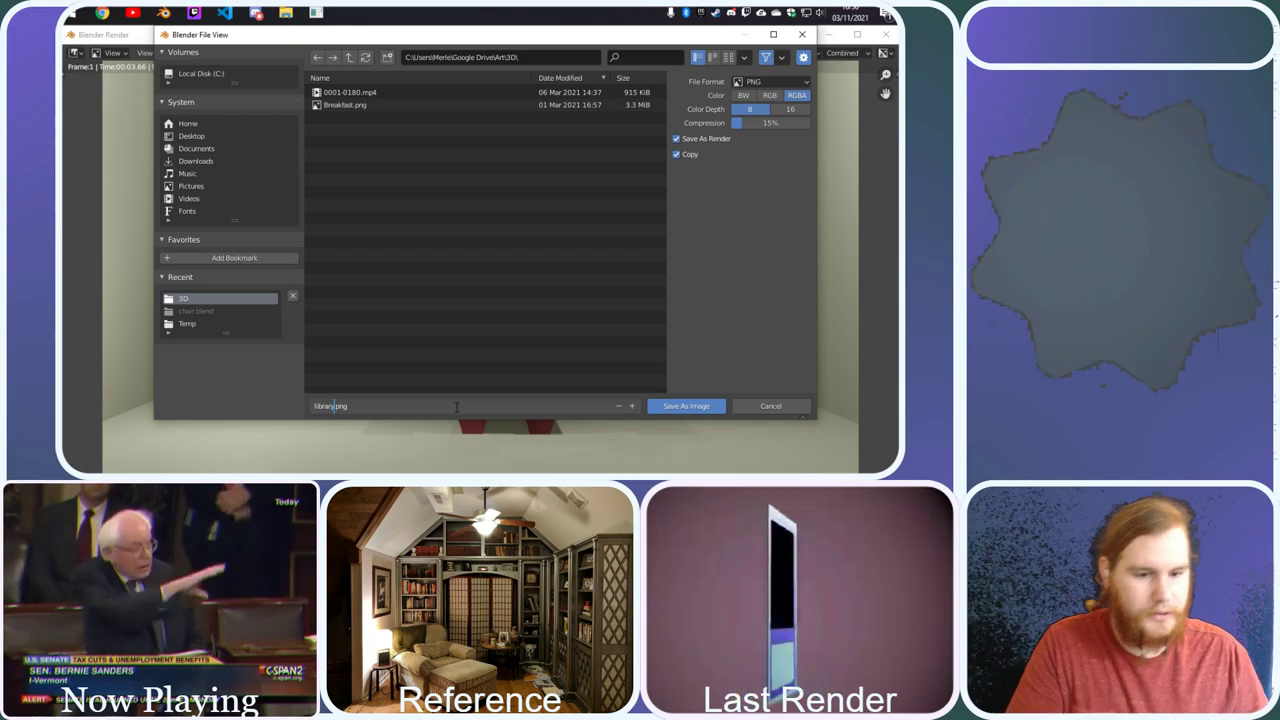
left_click(693, 408)
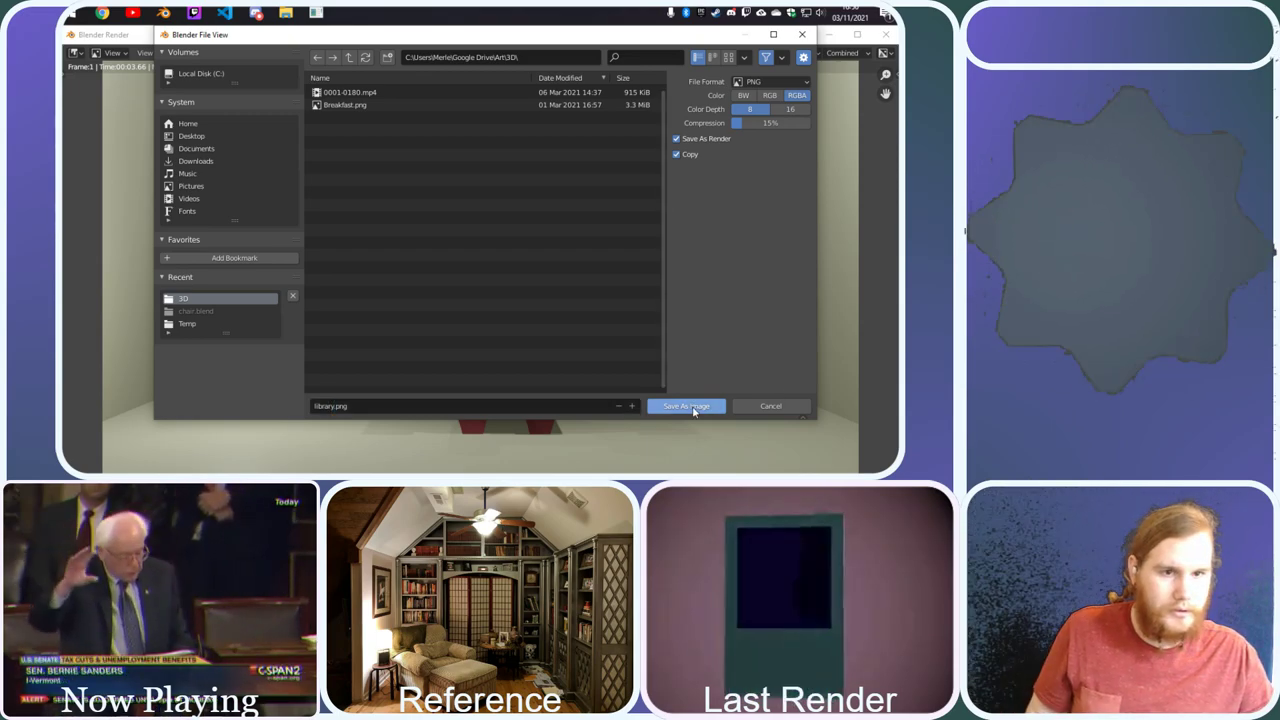
left_click(692, 407)
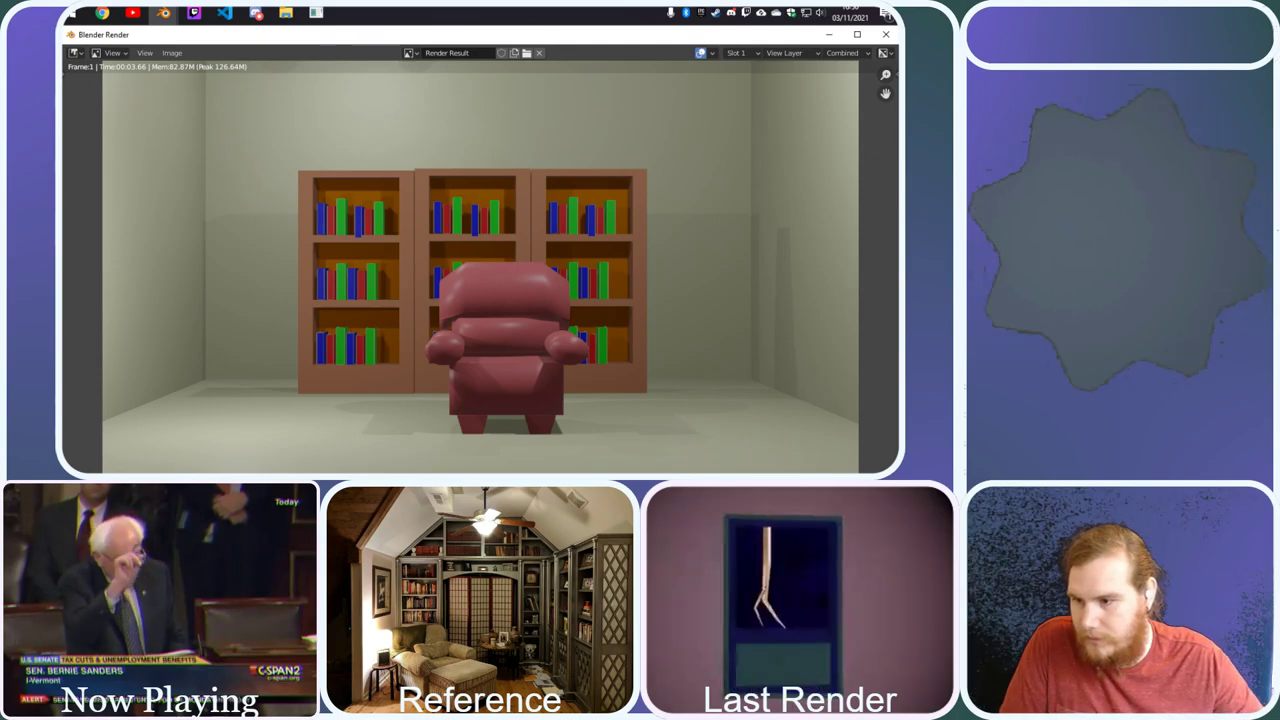
key("alt+Tab")
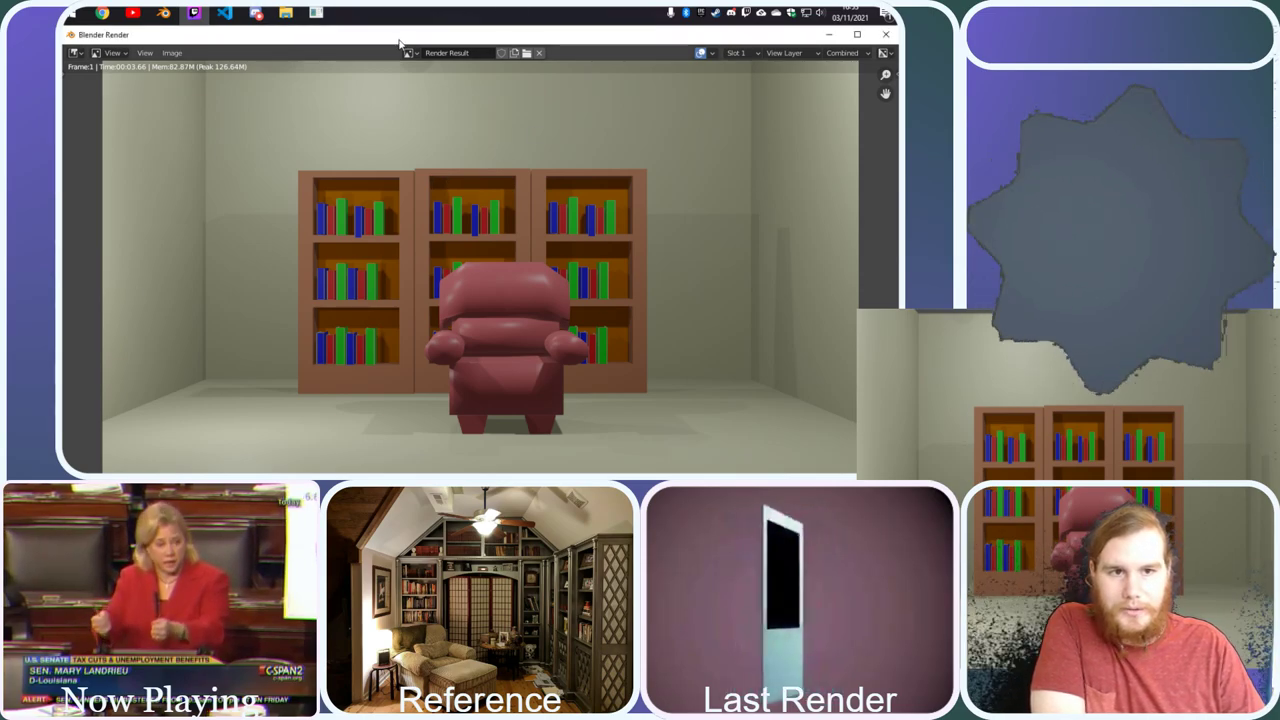
Resize and restore the render window, then close the render result to return to the scene
left_click_drag(398, 38, 454, 164)
left_click(320, 70)
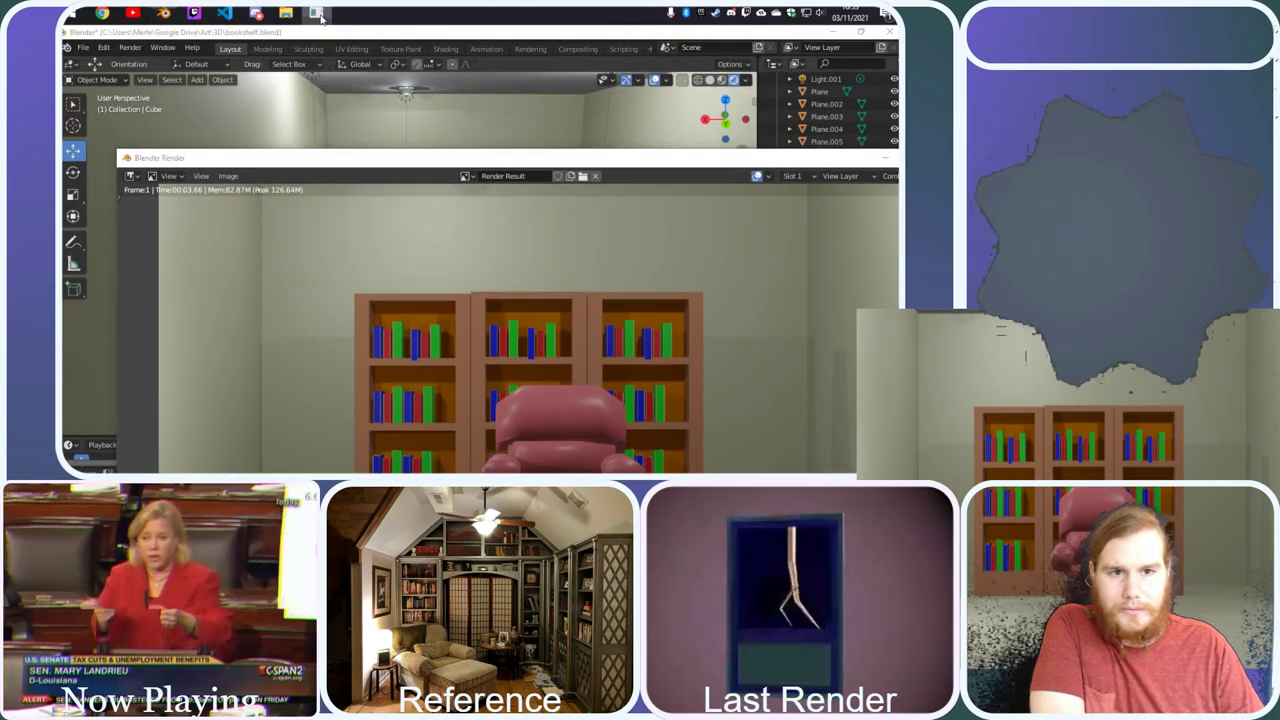
double_click(336, 158)
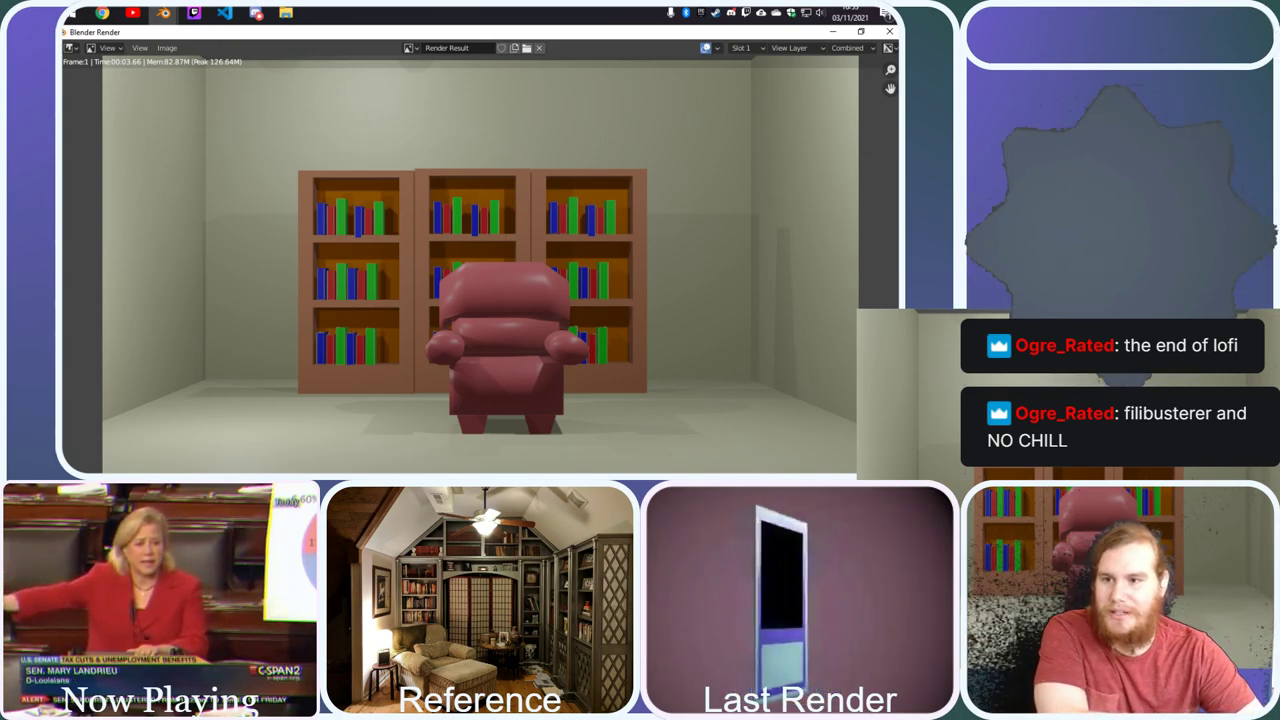
key("alt+Tab")
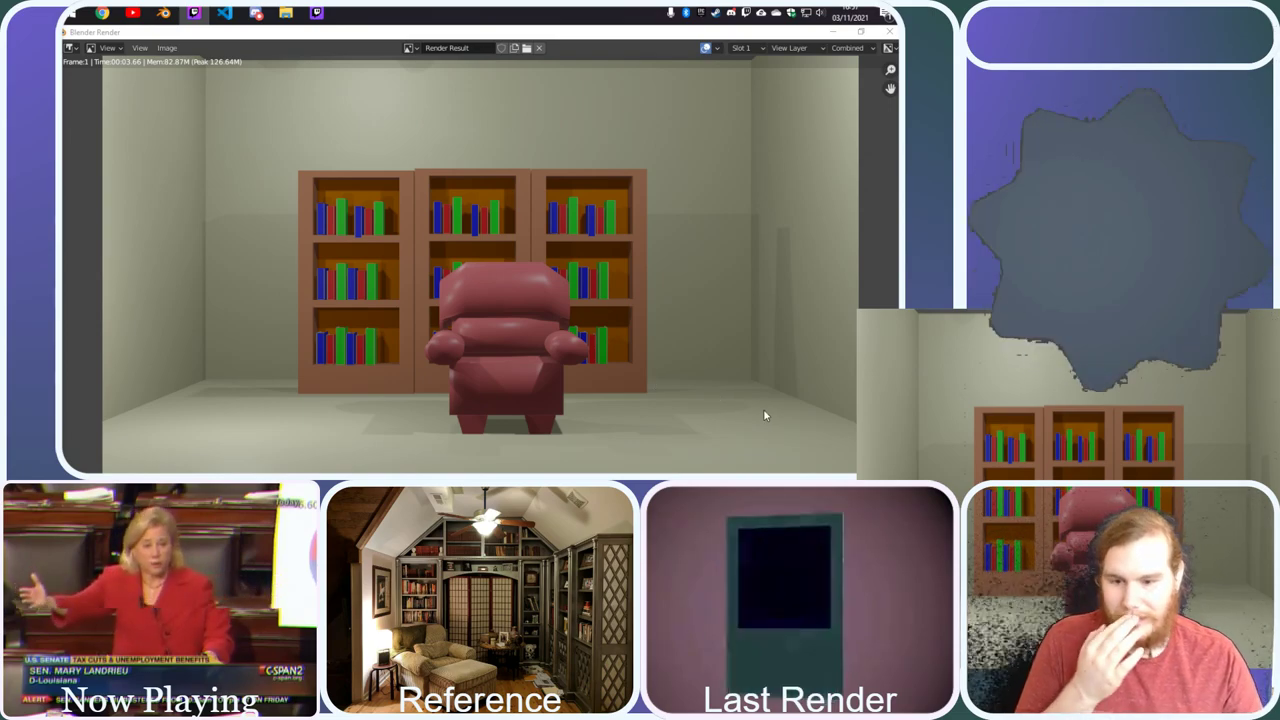
key("Escape")
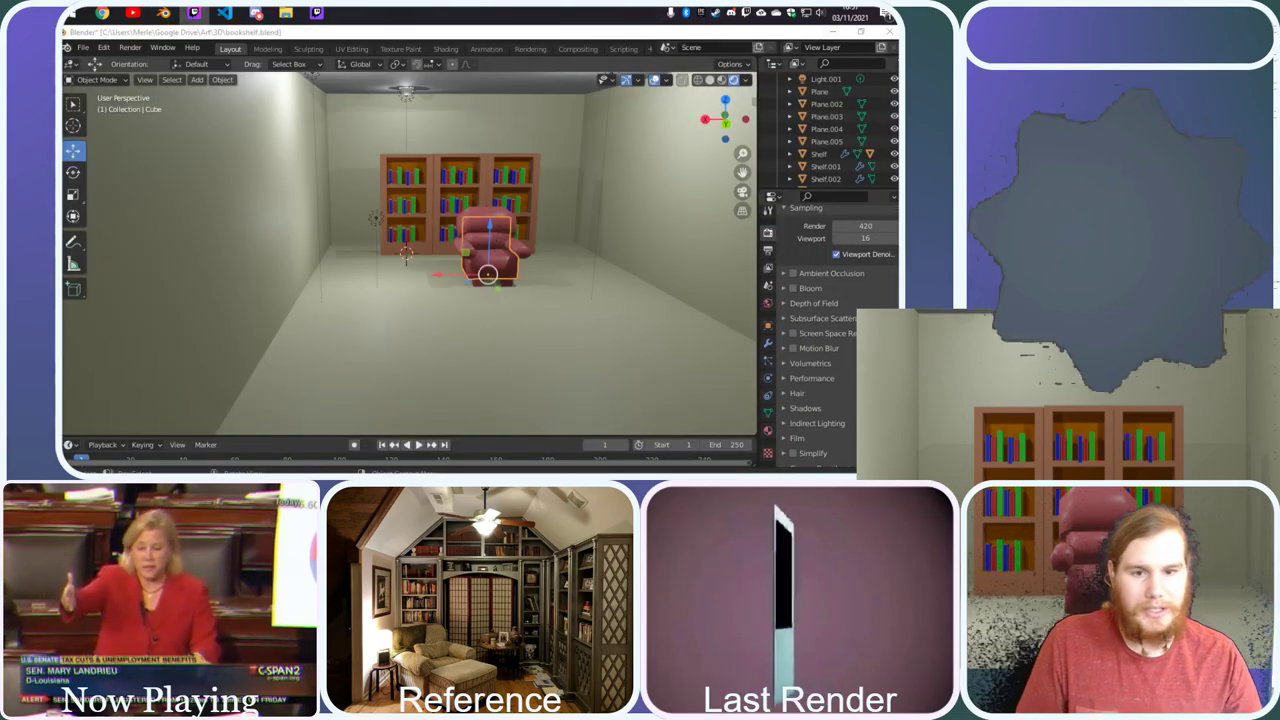